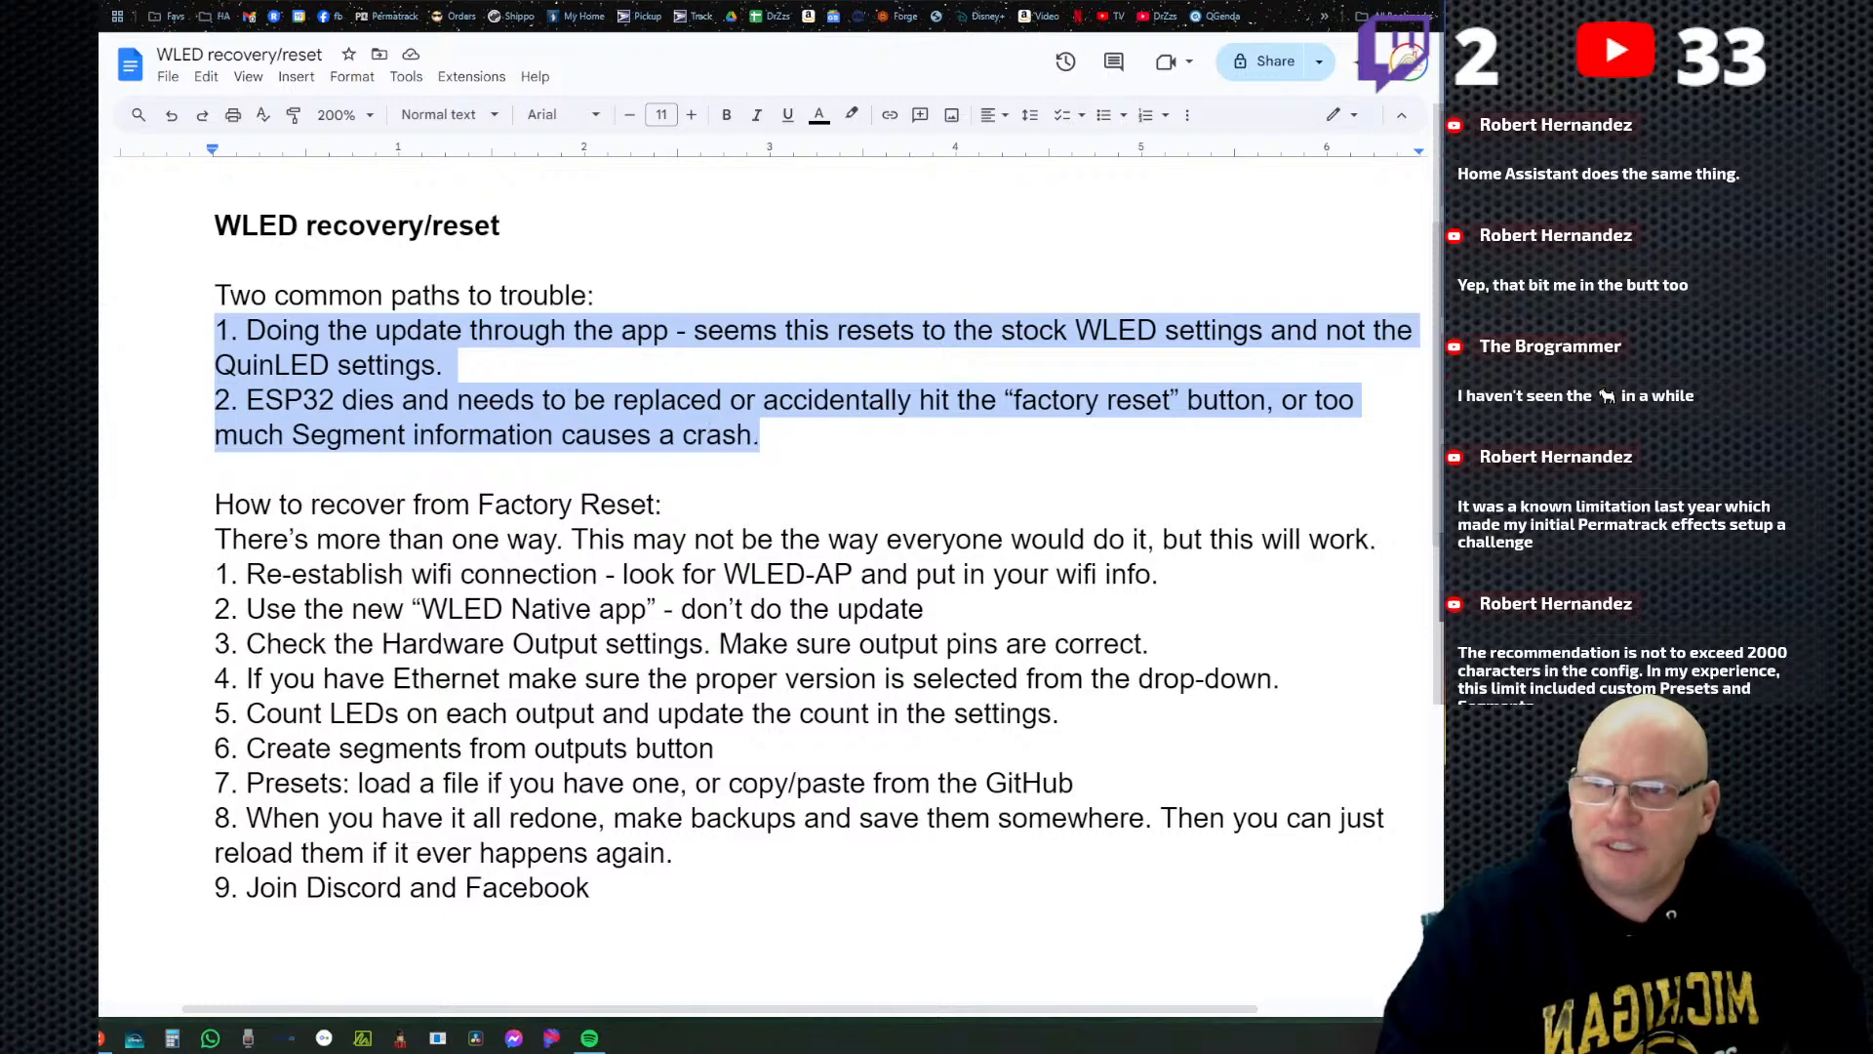
Switch from the WLED recovery document to the QuinLED web installer page and copy its address.
click(708, 401)
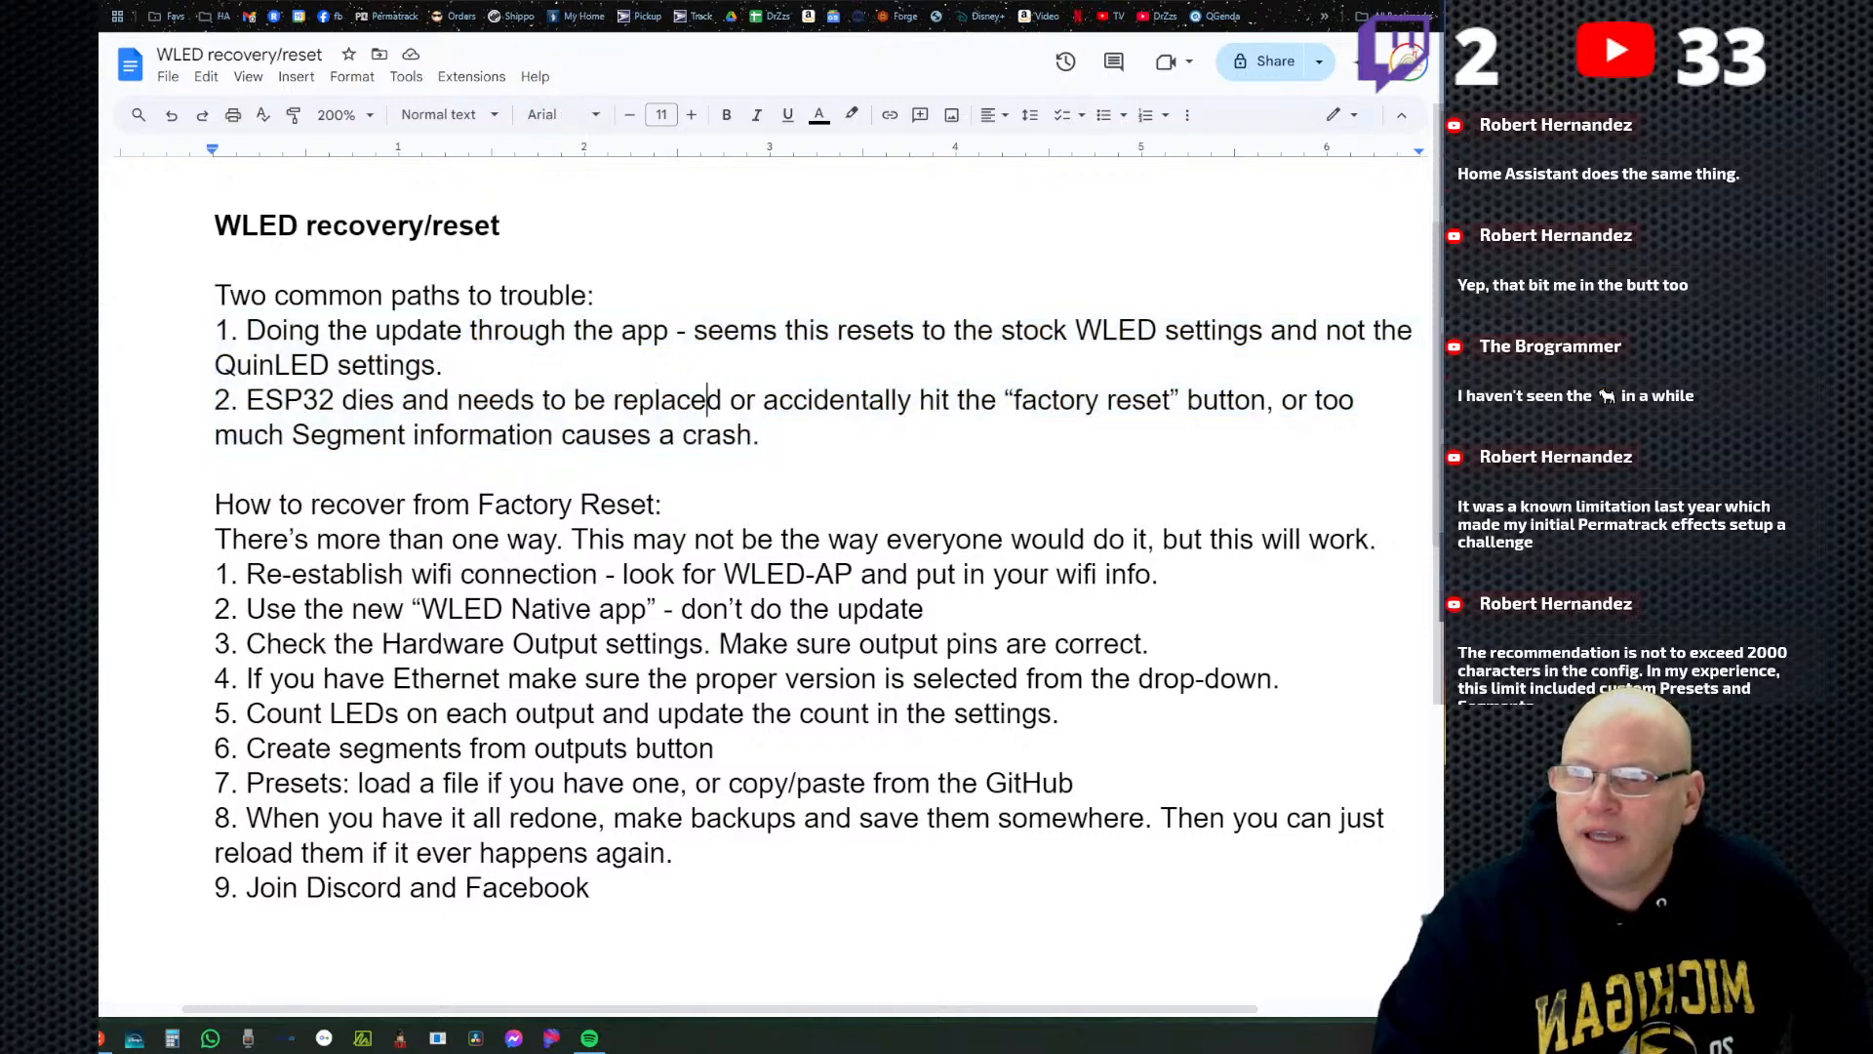
click(370, 1)
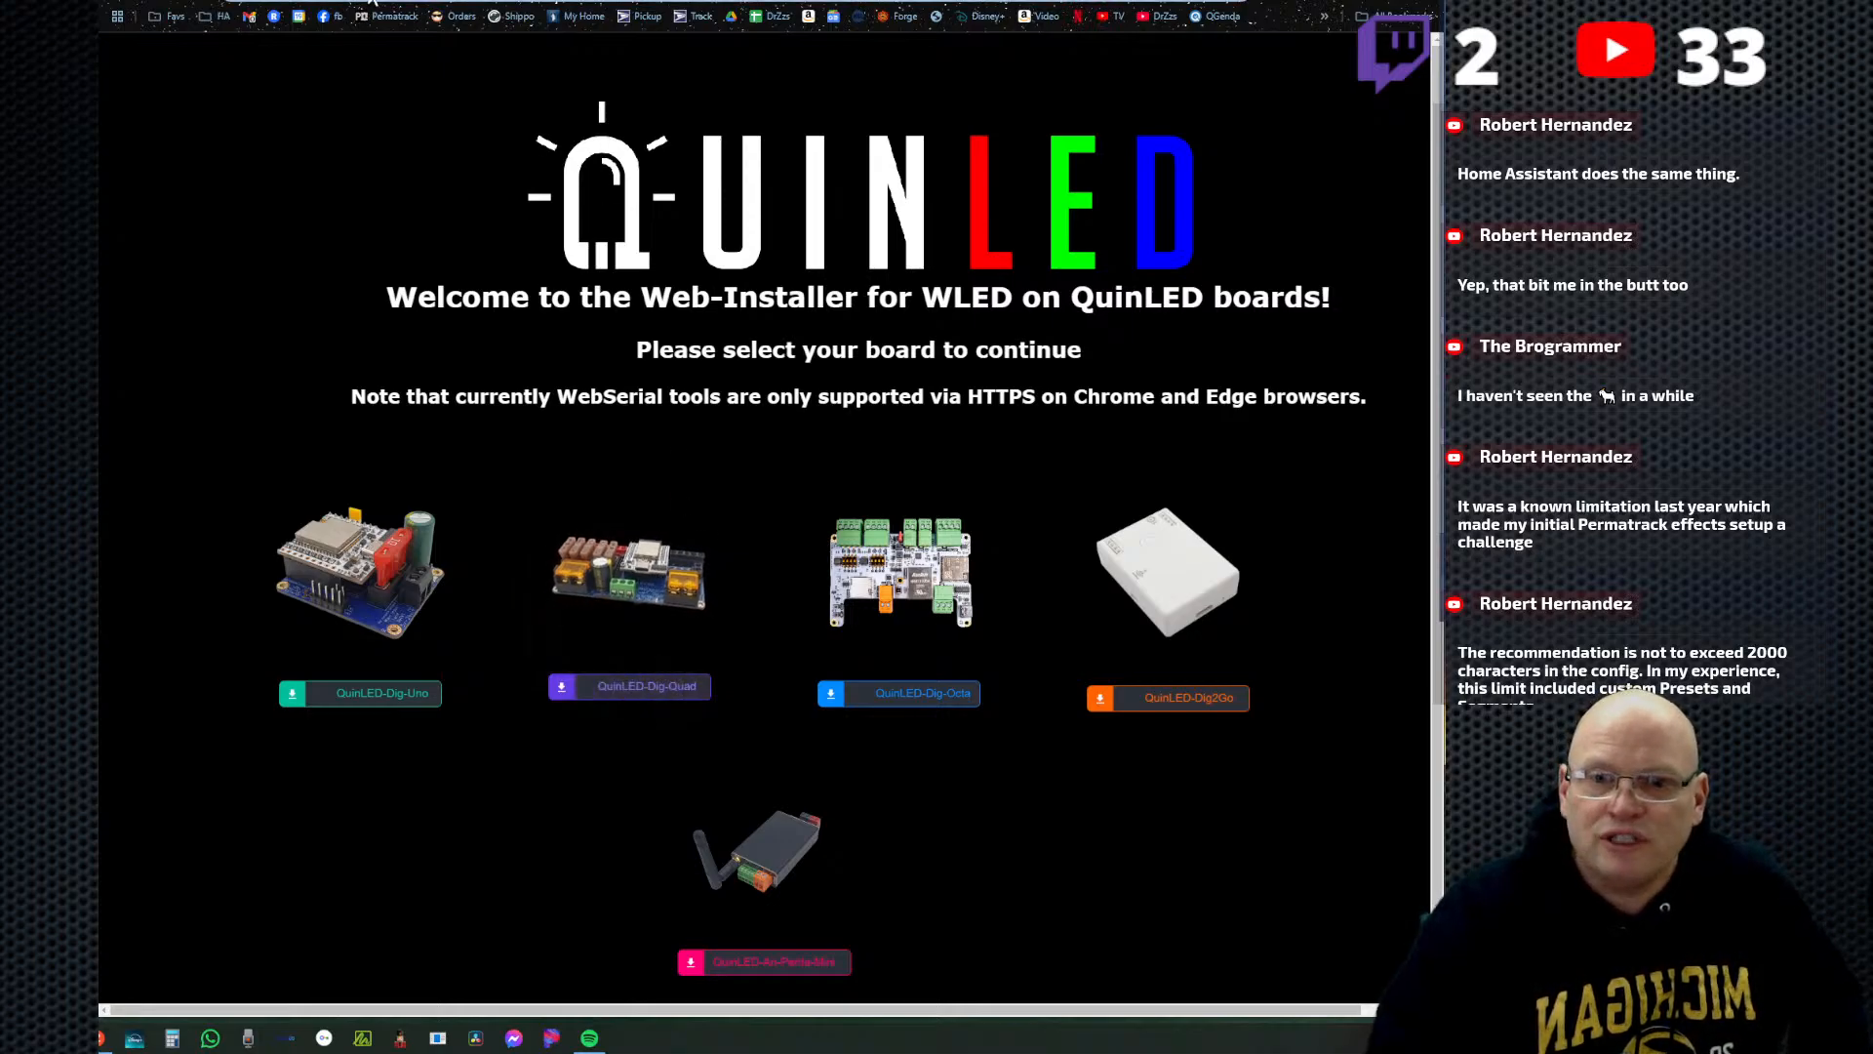
right_click(350, 2)
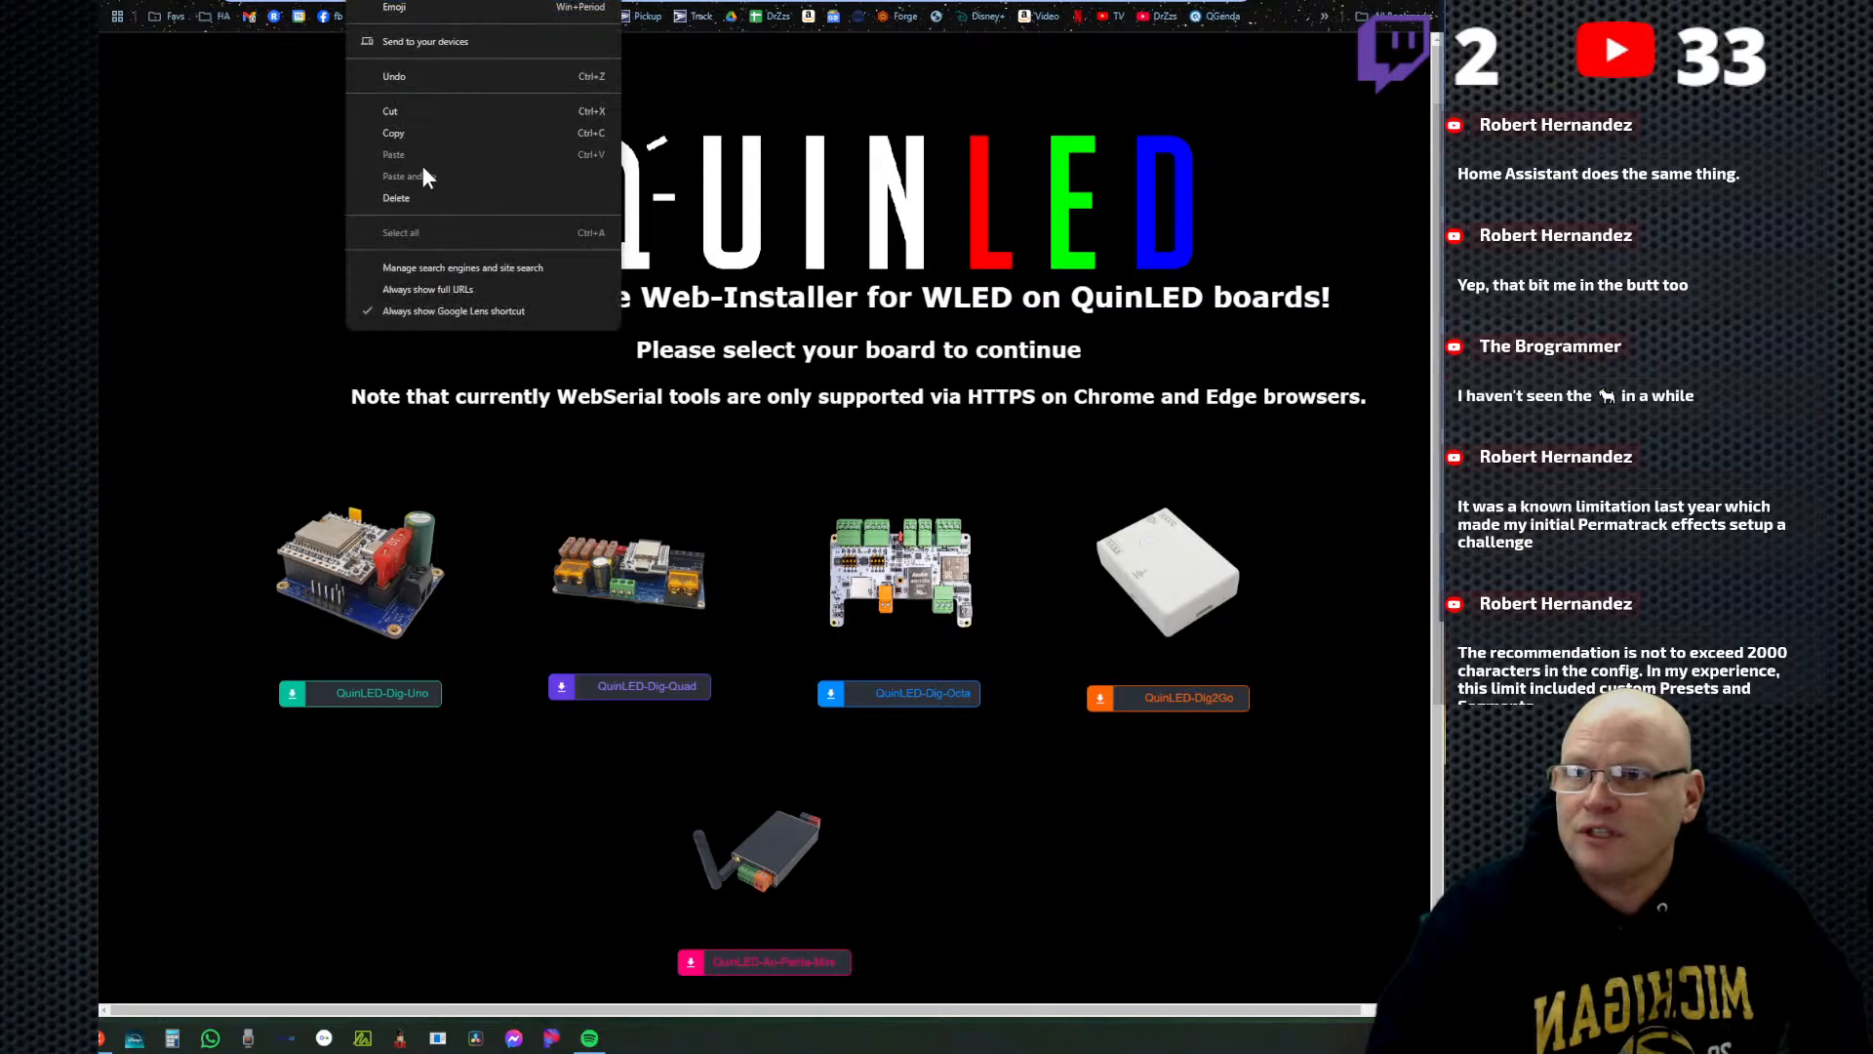
click(419, 132)
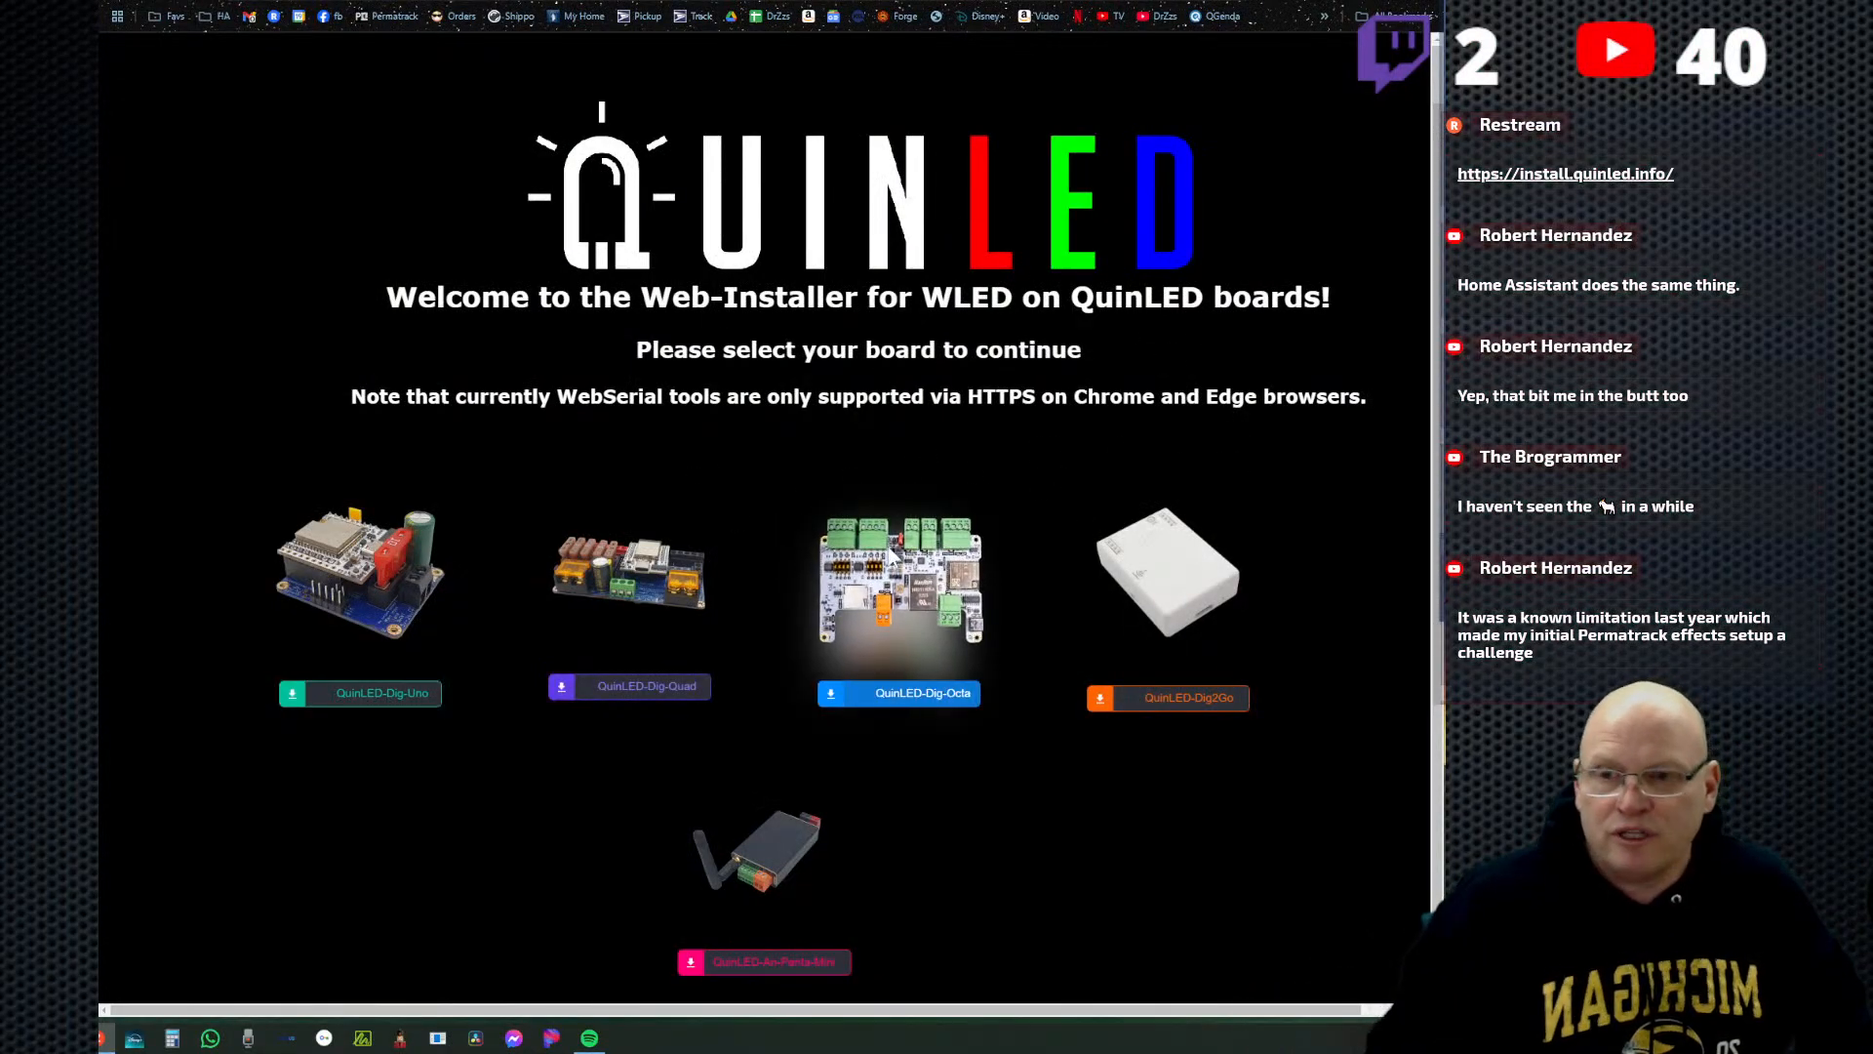
Open the QuinLED-Dig-Quad installer section and choose the Antenna External board version with a temperature sensor.
click(765, 671)
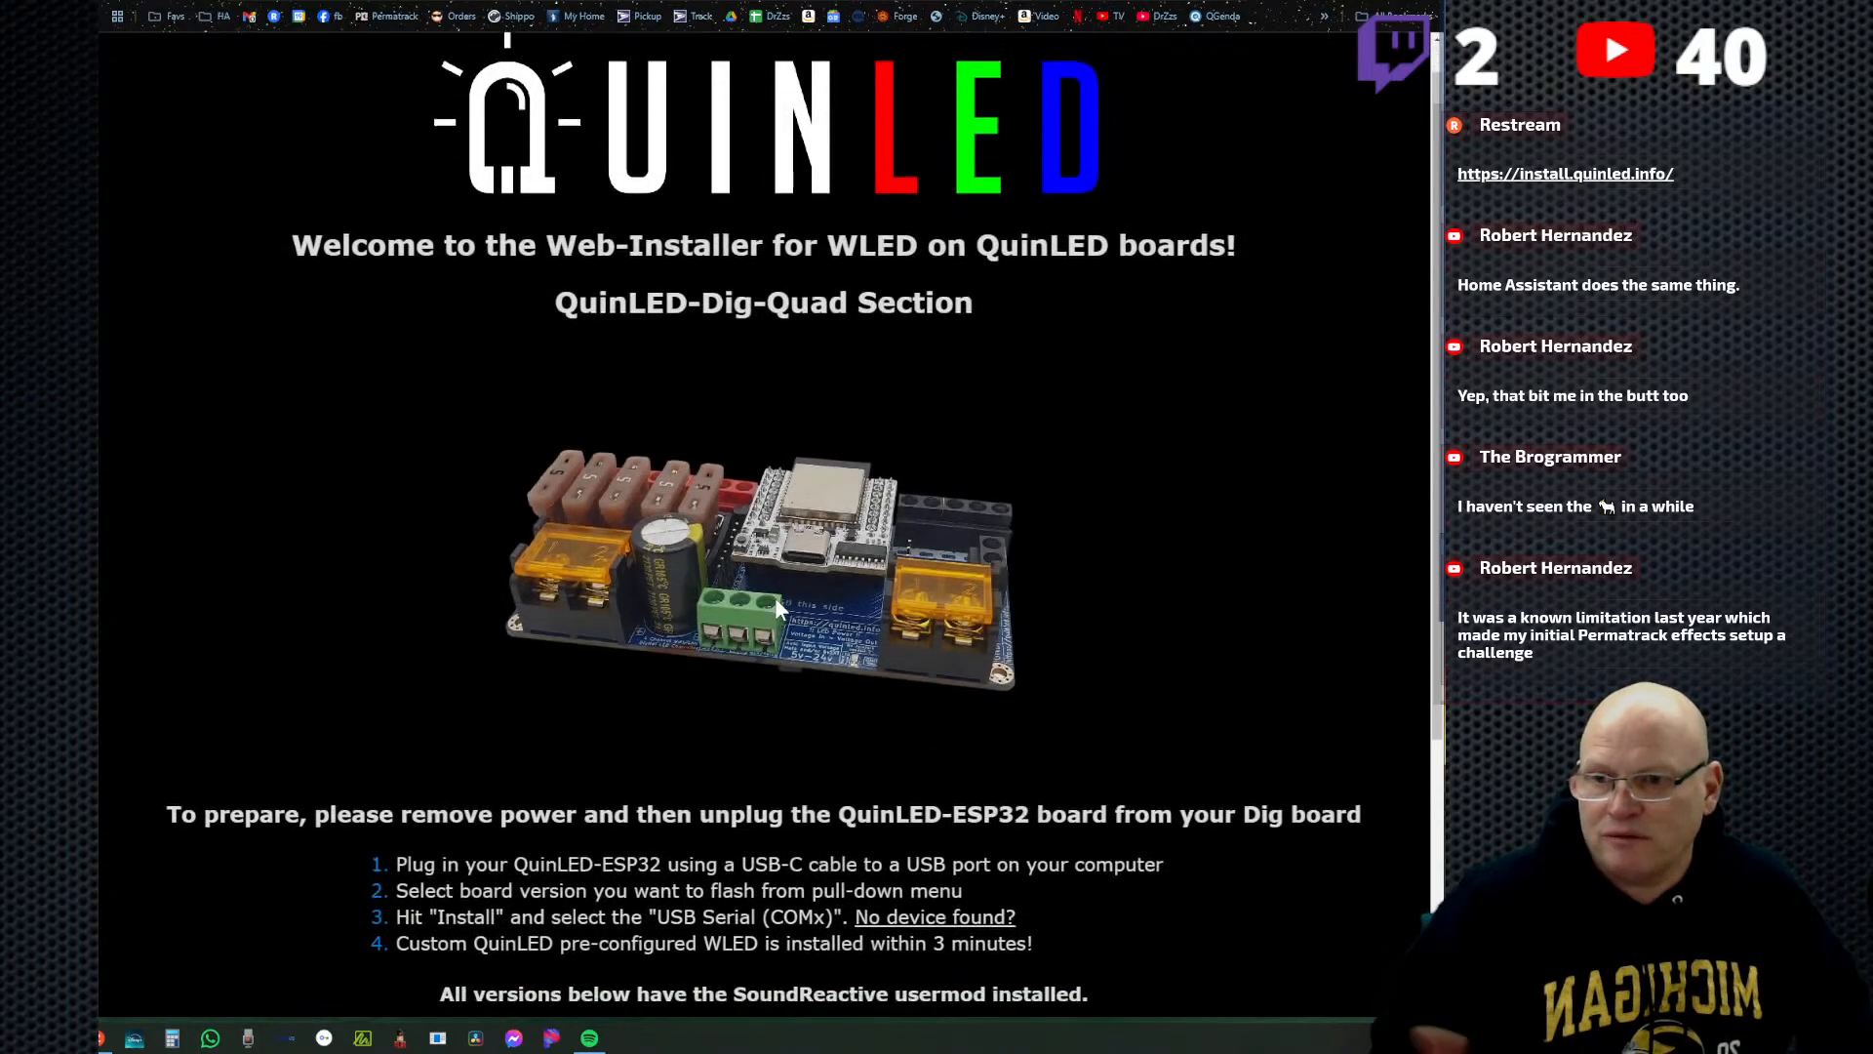
scroll(777, 604, down, 4)
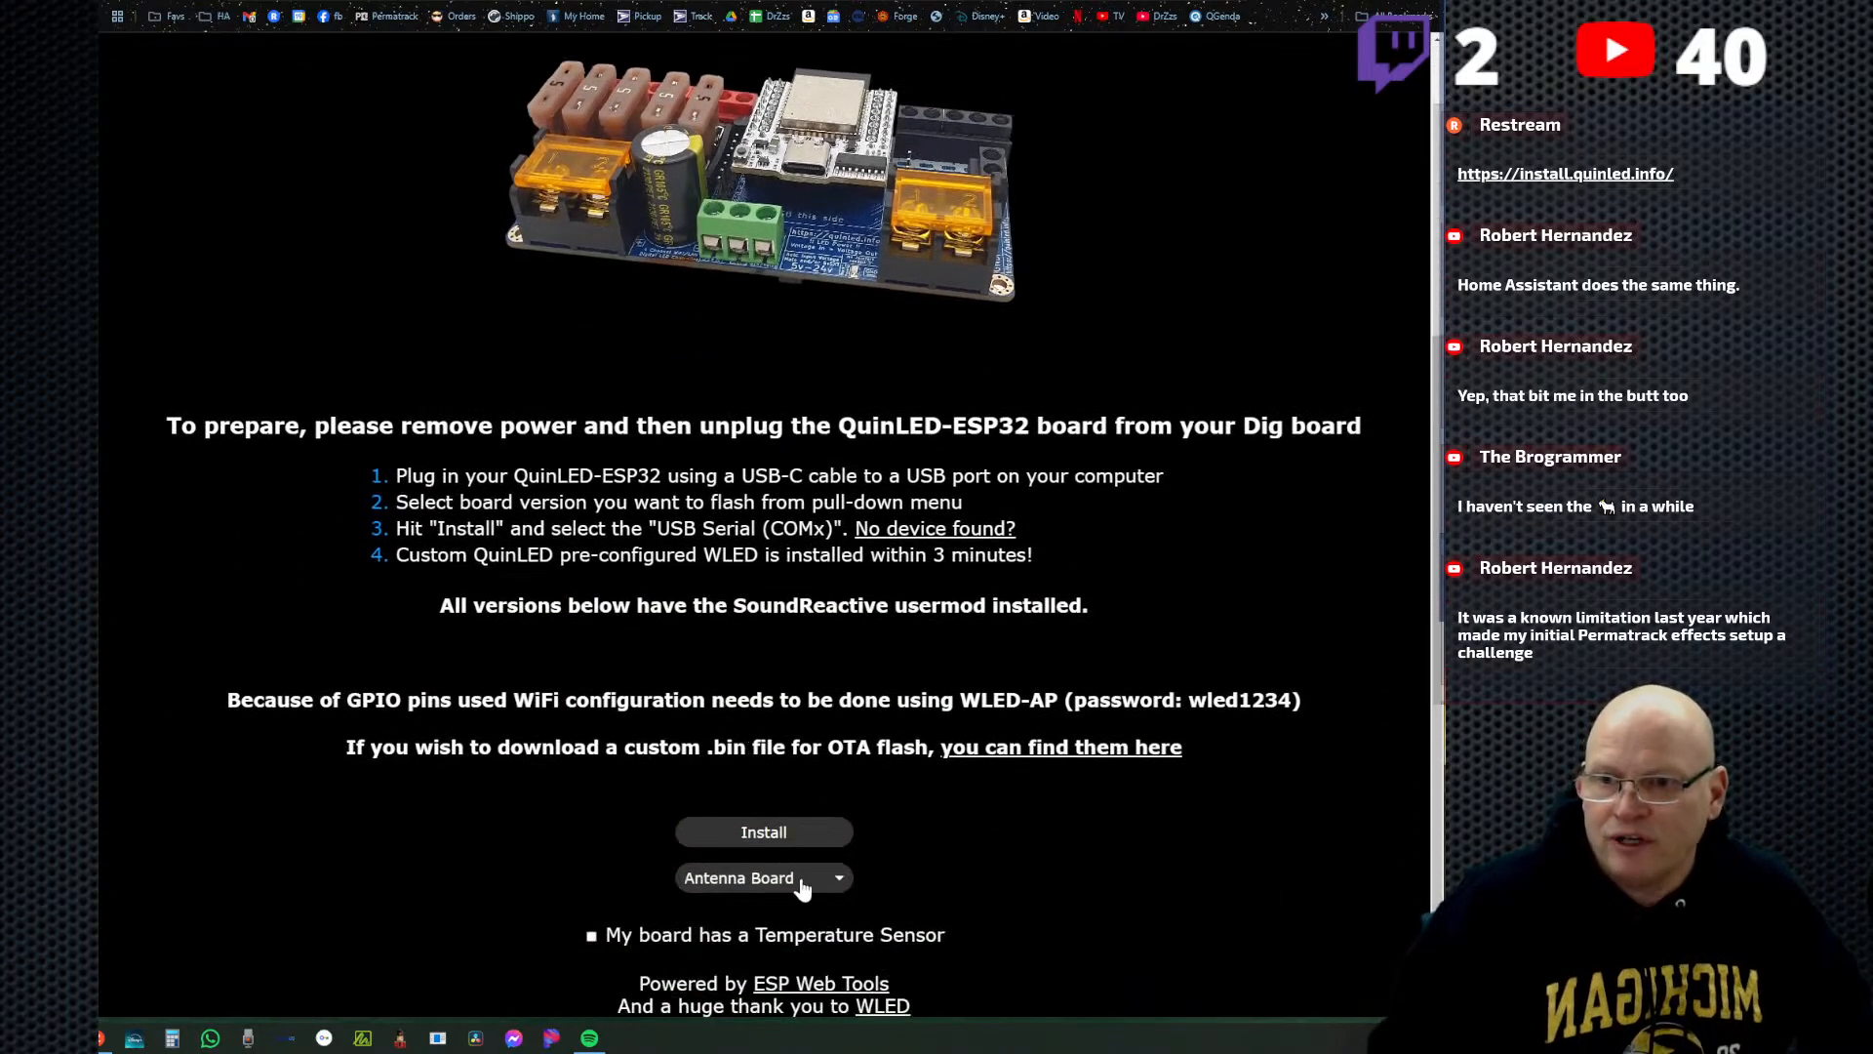
click(802, 888)
click(759, 949)
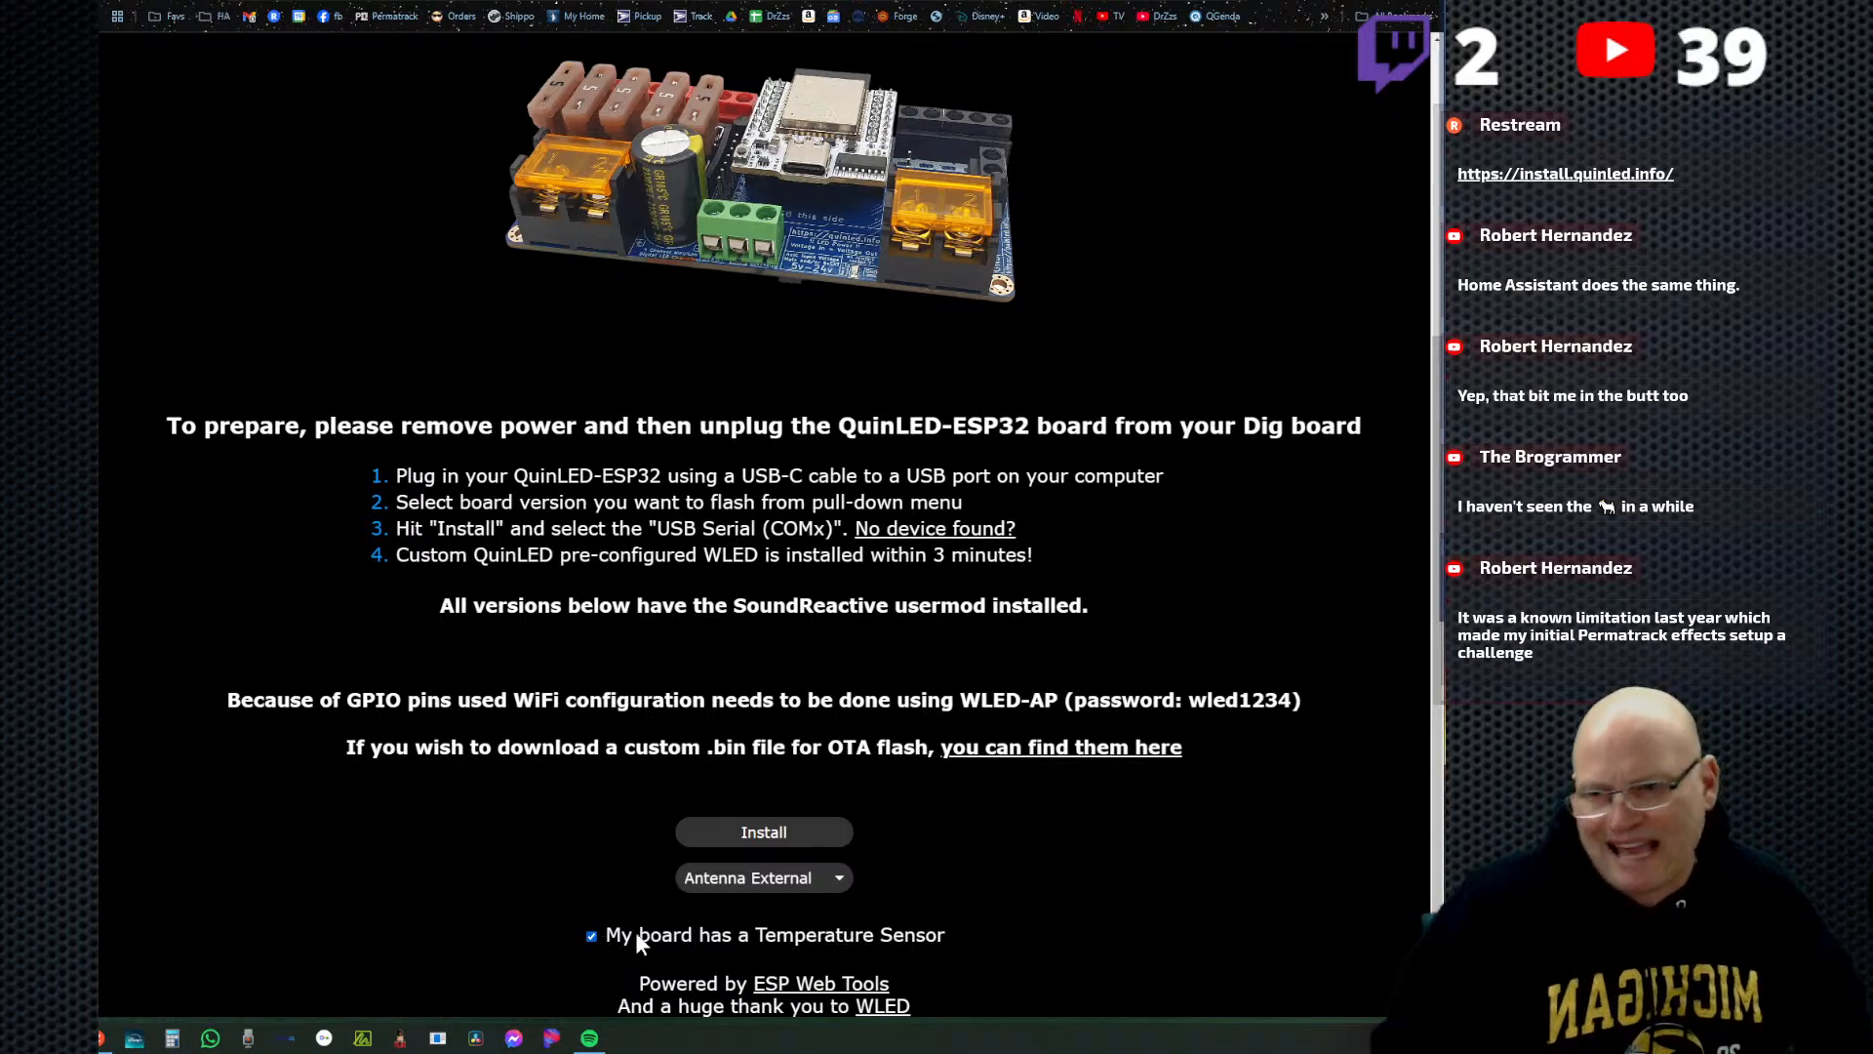
Start the firmware installation and connect the installer to the board on USB Serial (COM3).
click(762, 837)
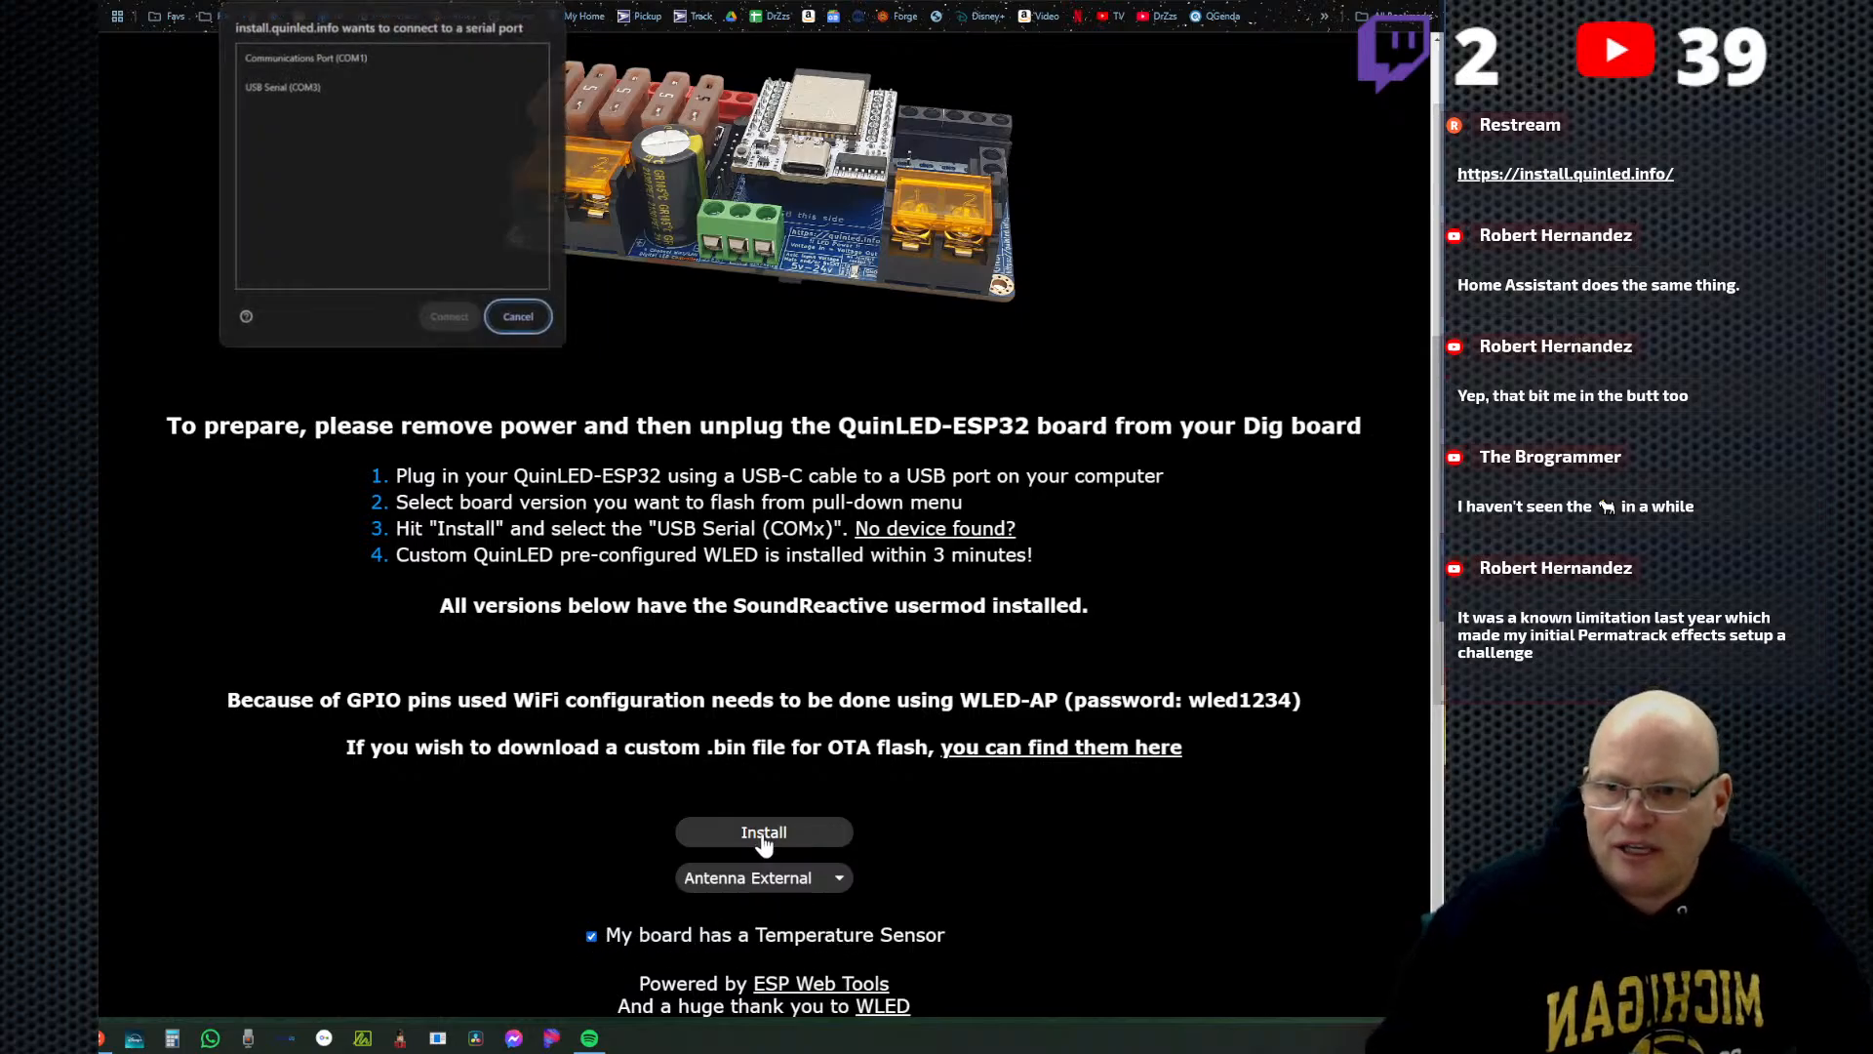
click(285, 90)
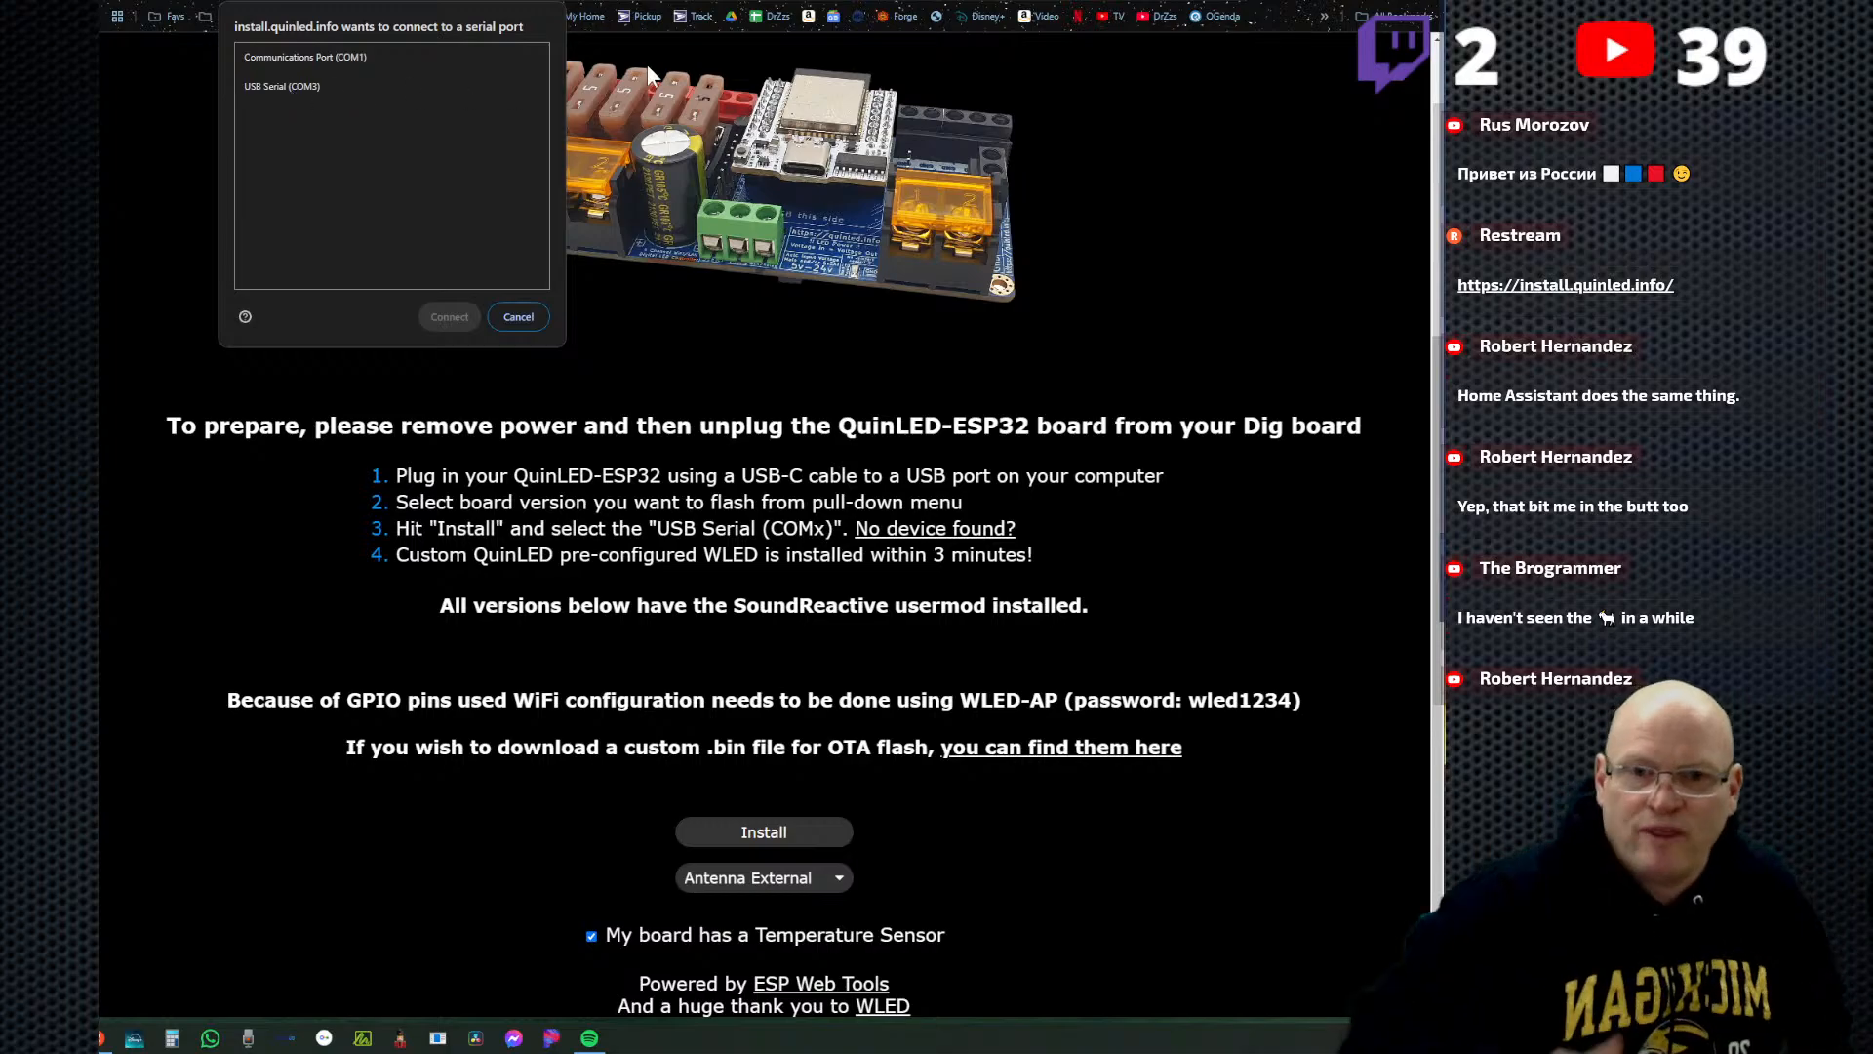
click(289, 86)
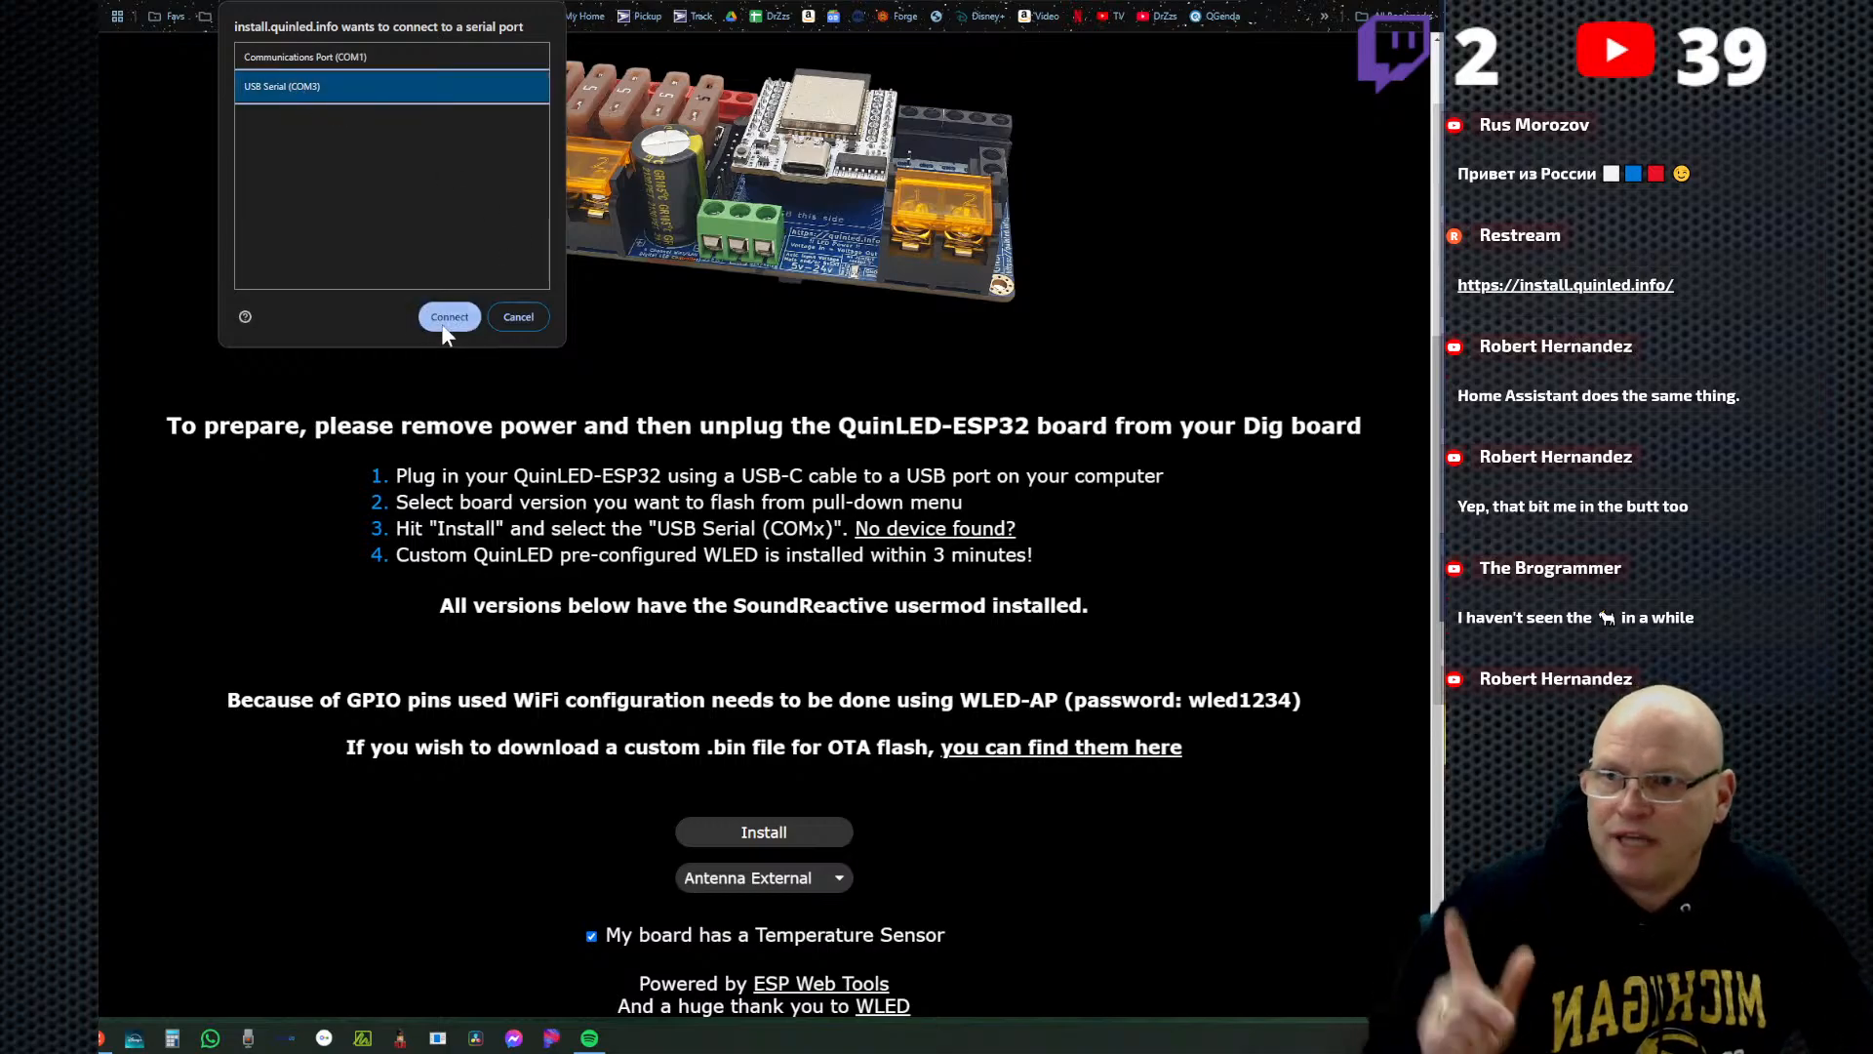
click(447, 316)
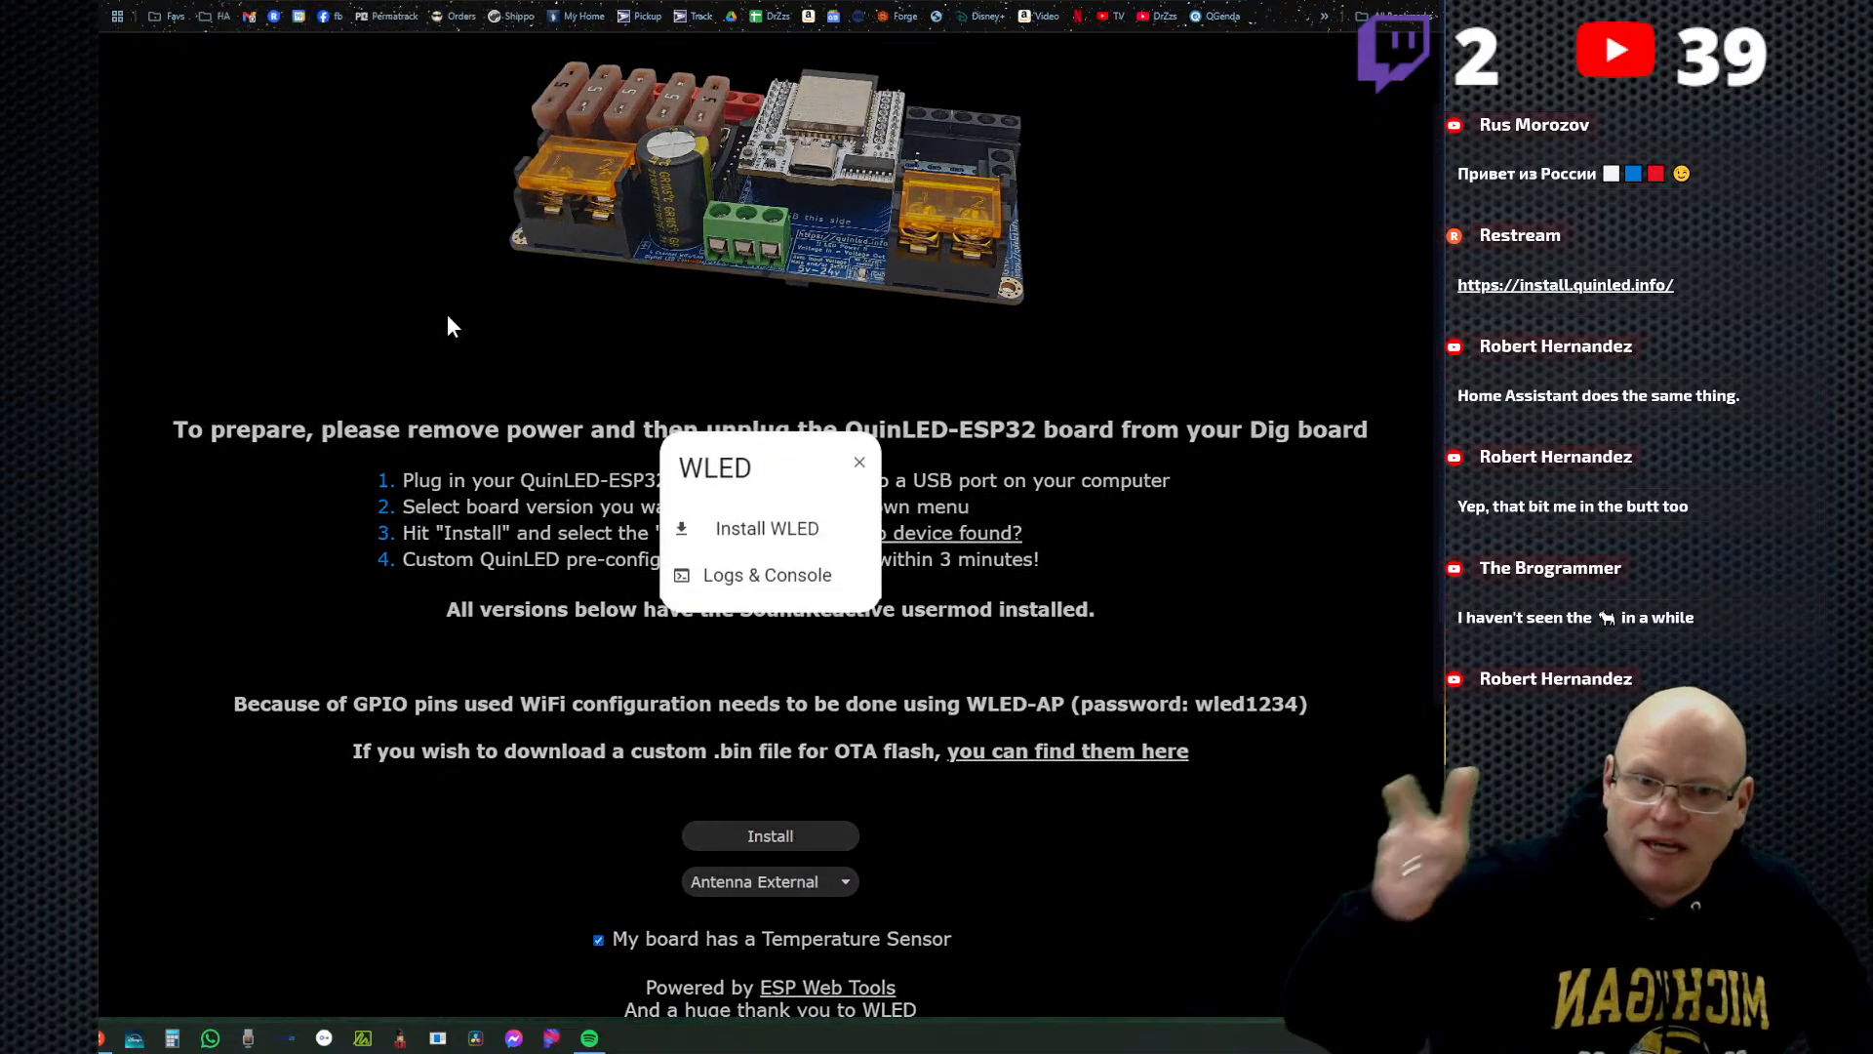
Install WLED 0.14.2 on the connected board, erasing its data, and close the installer dialog once finished.
click(742, 528)
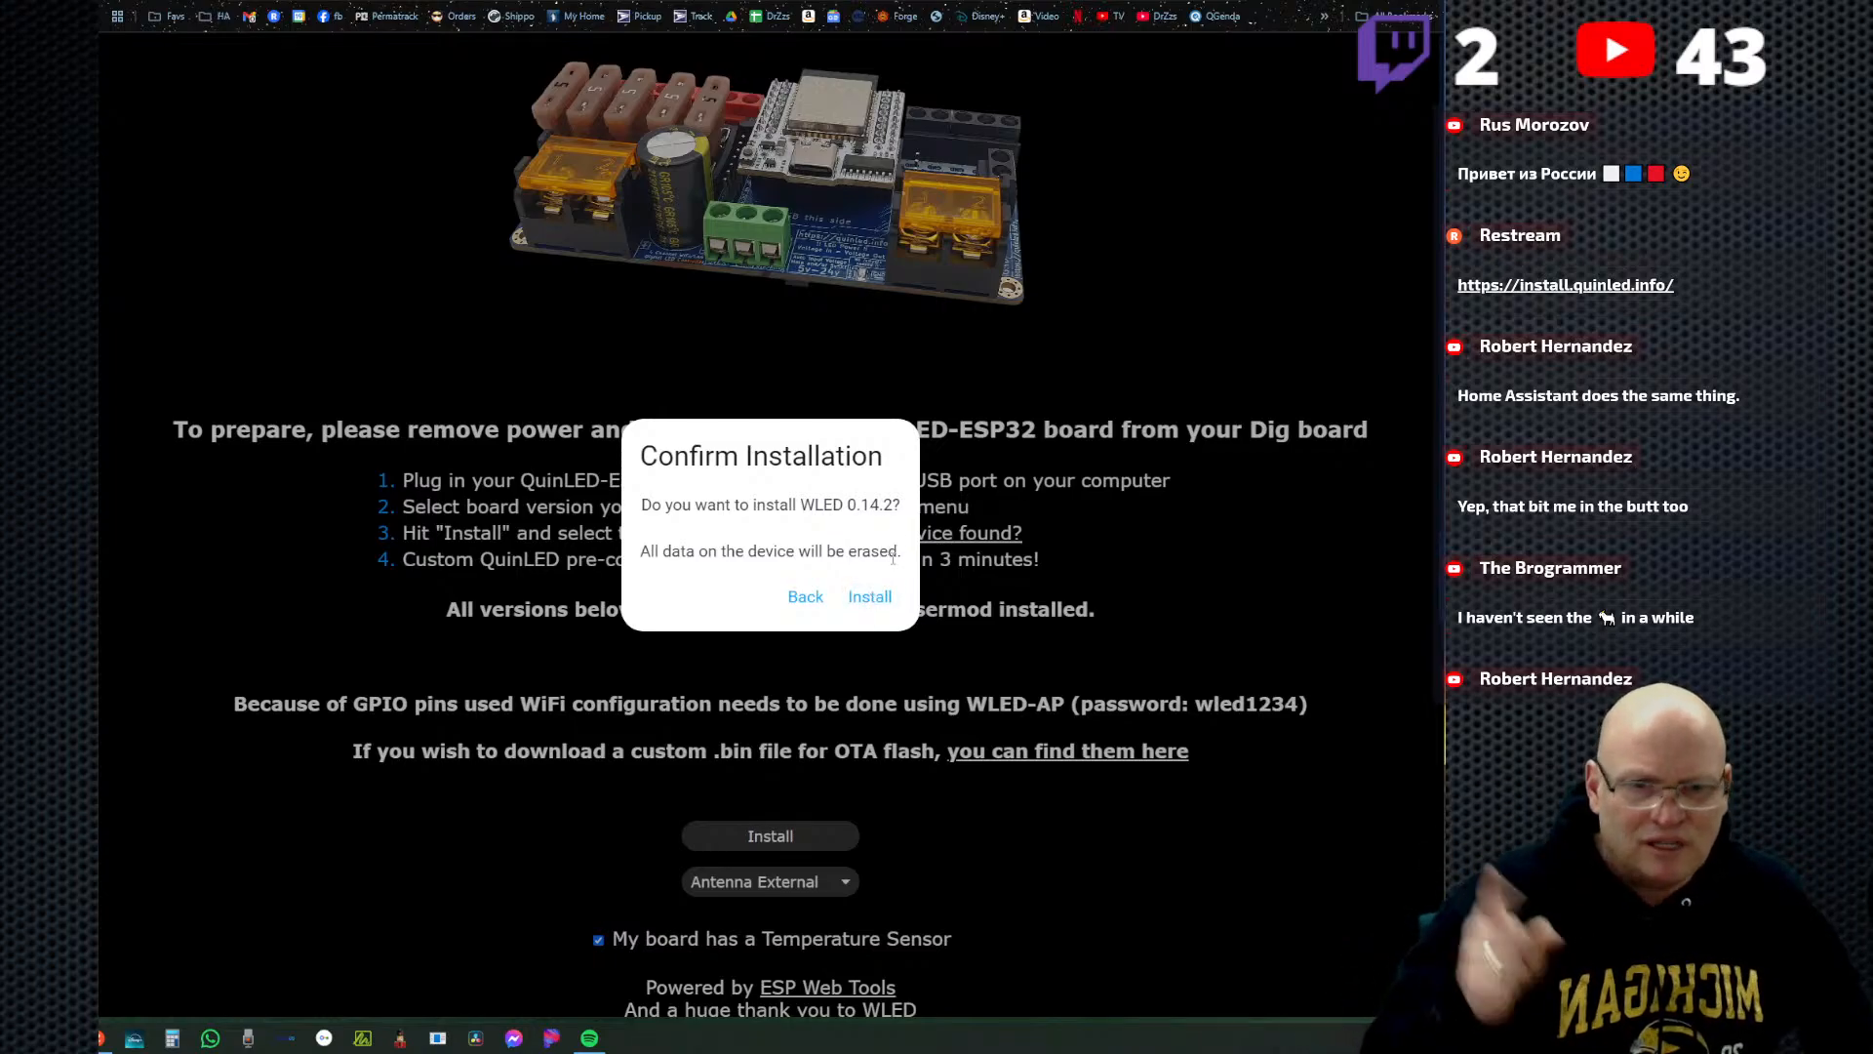
click(872, 604)
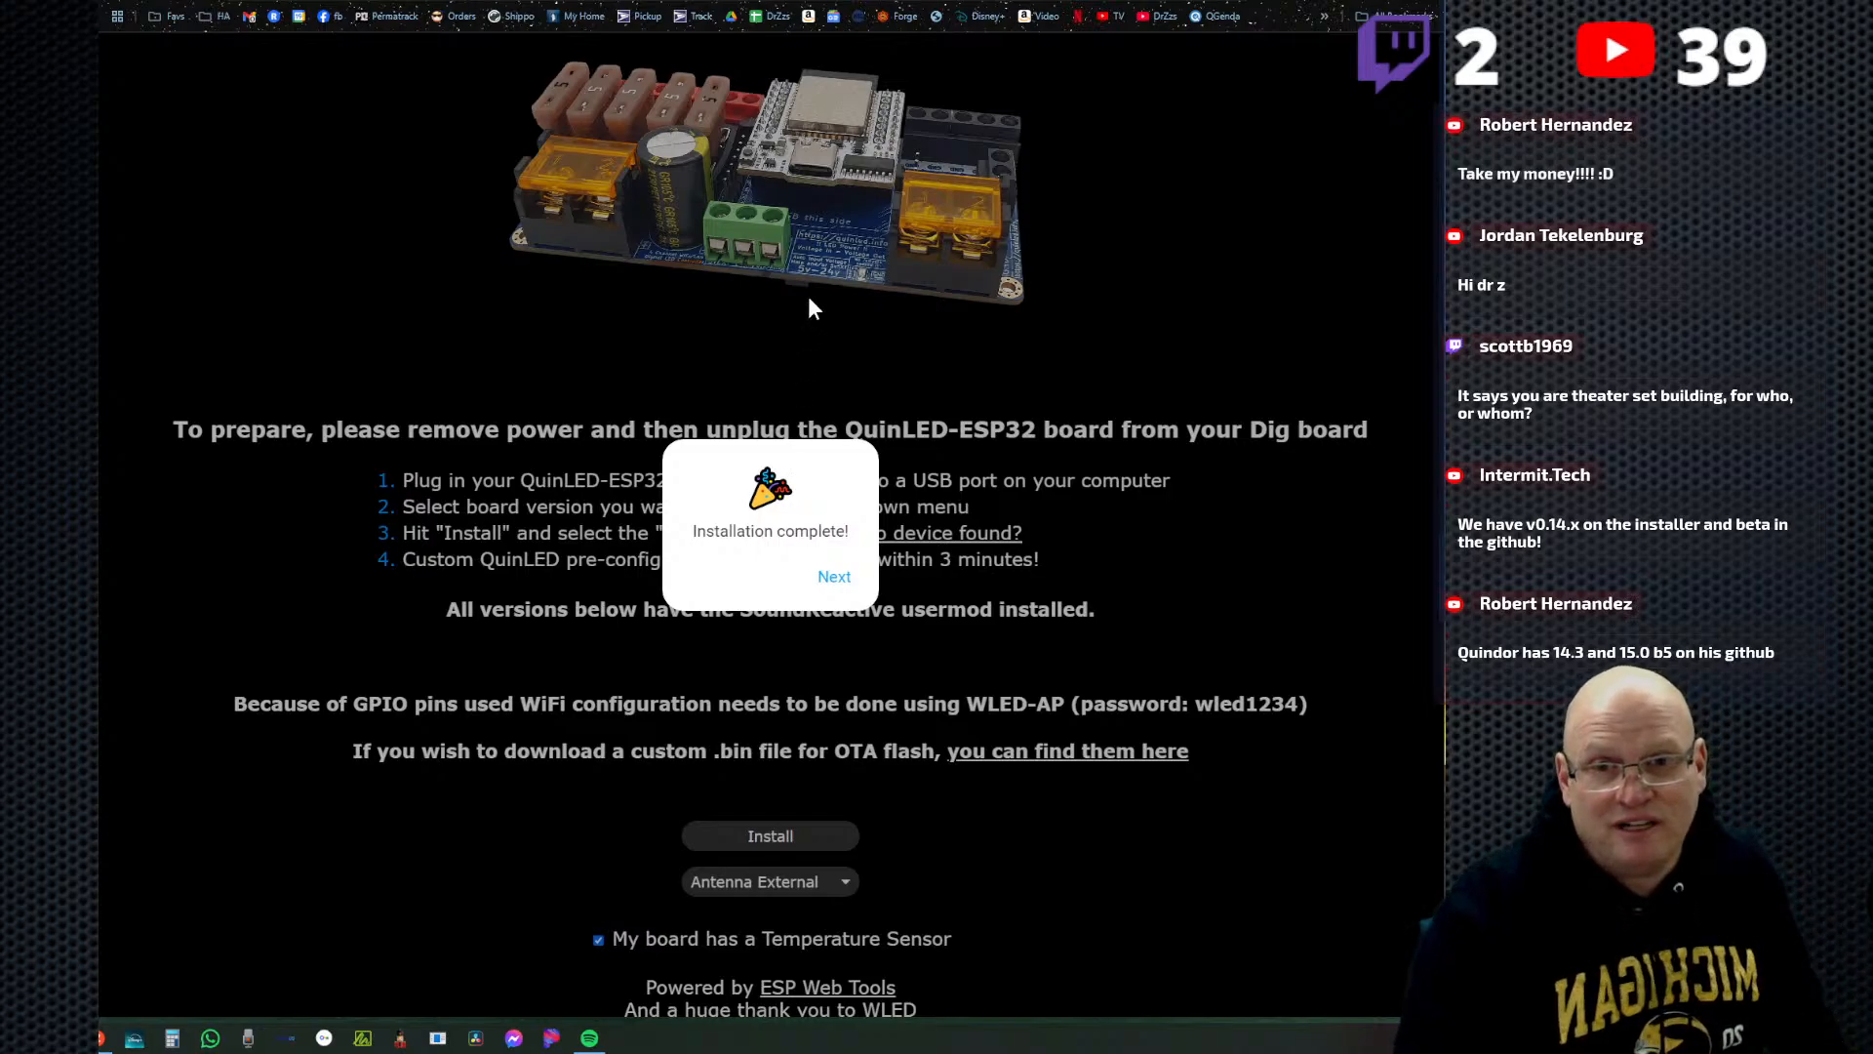
click(834, 577)
click(858, 464)
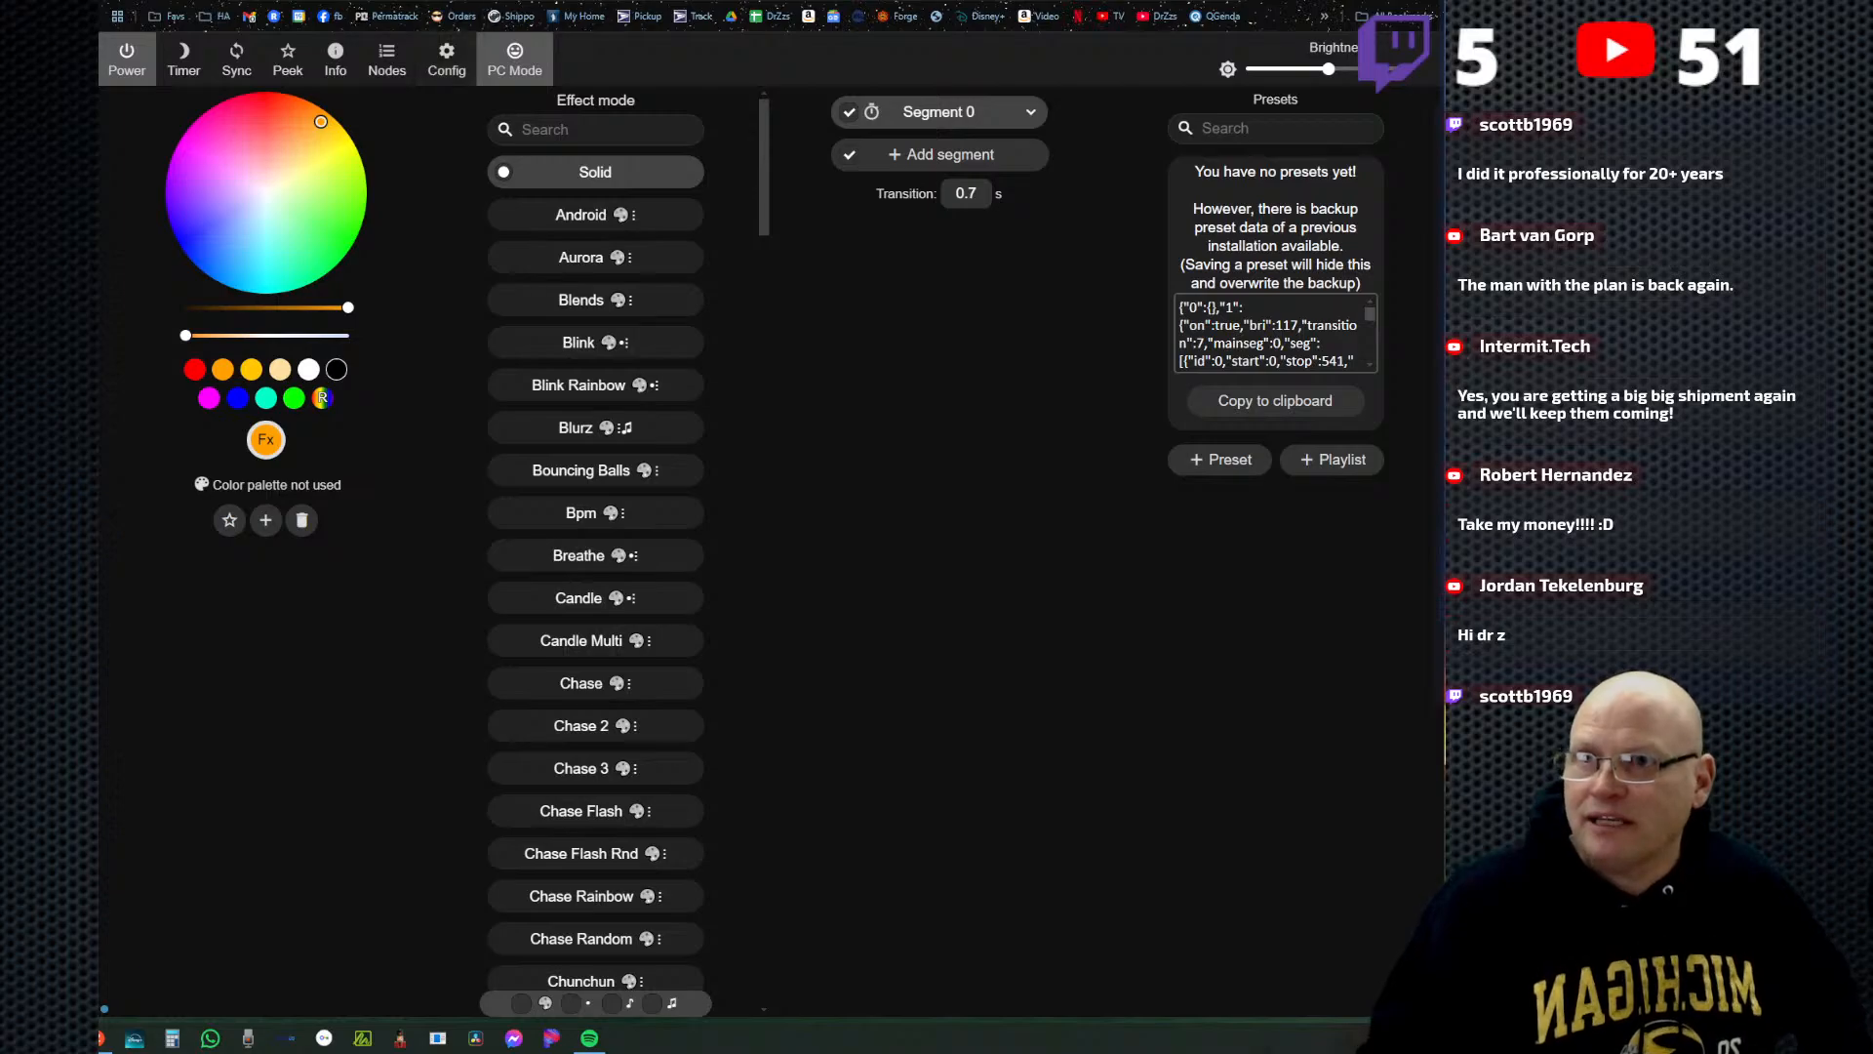
Return to the WLED recovery/reset document and highlight recovery step 1 about re-establishing the wifi connection.
key(ctrl+Tab)
key(ctrl+Tab)
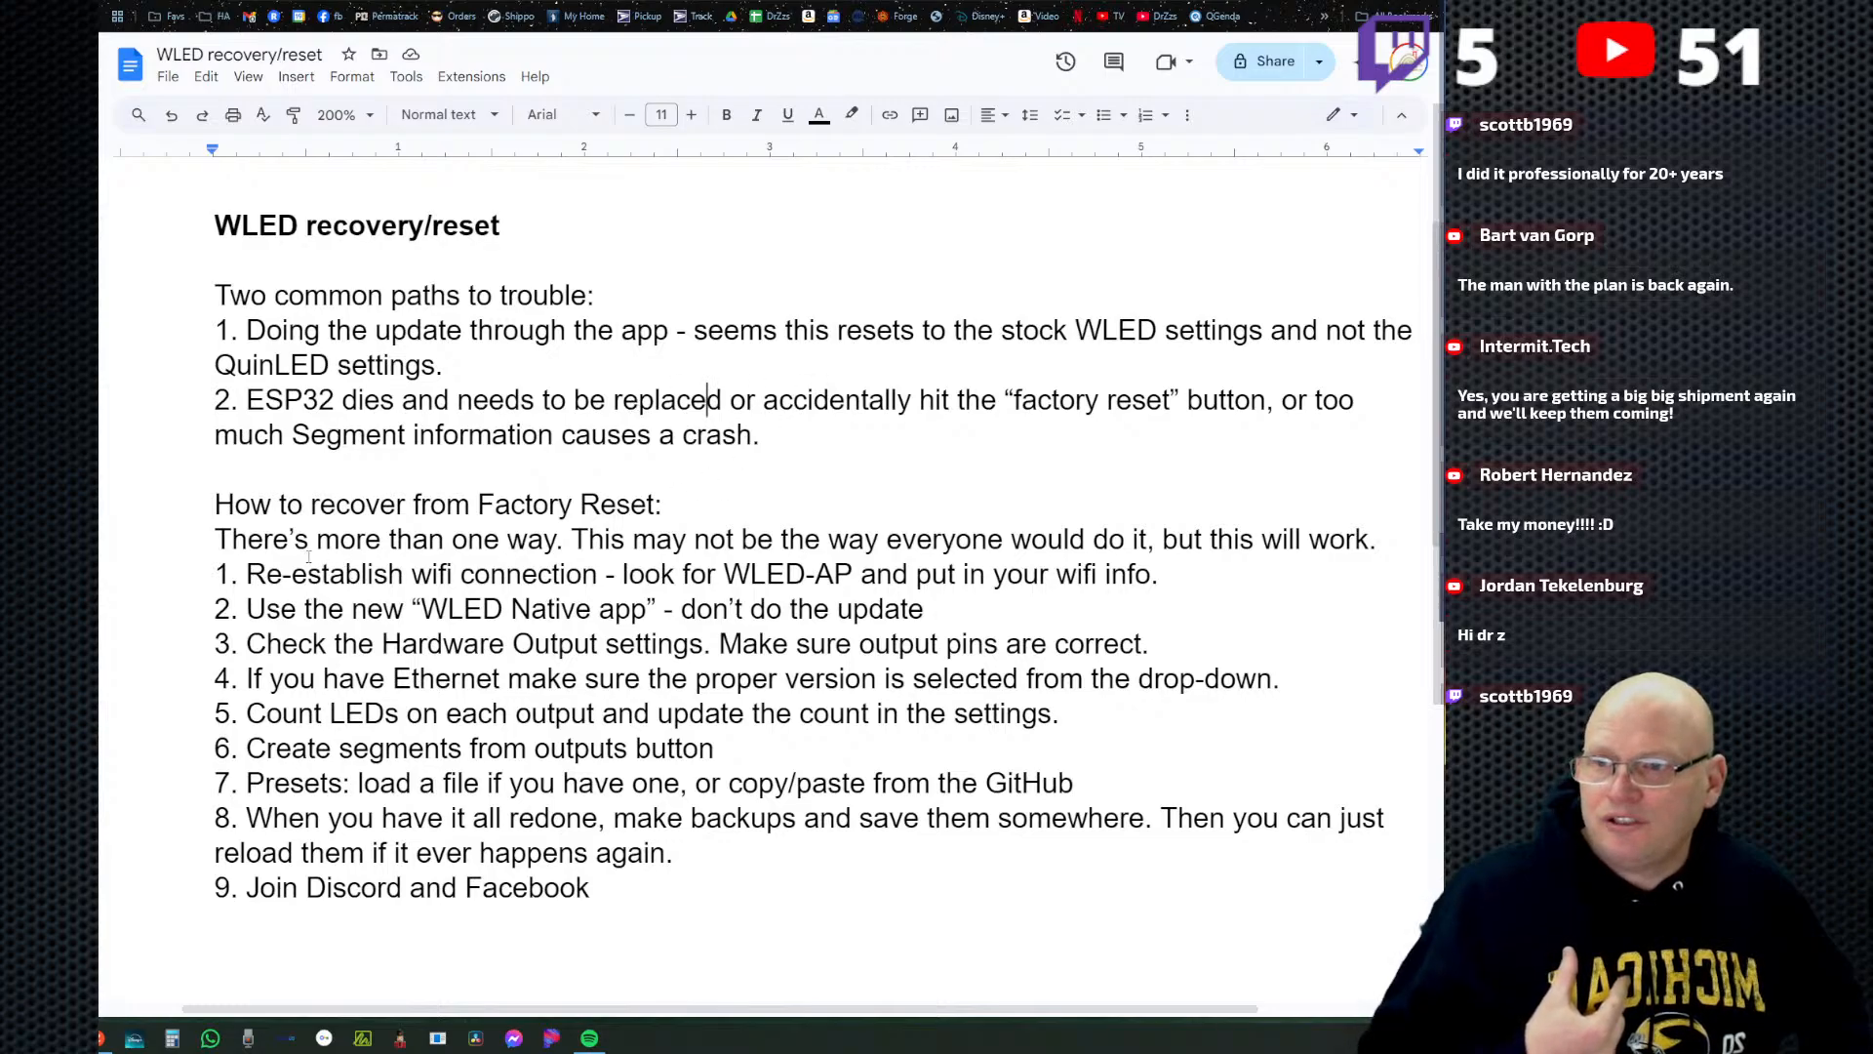
drag(245, 586, 1216, 587)
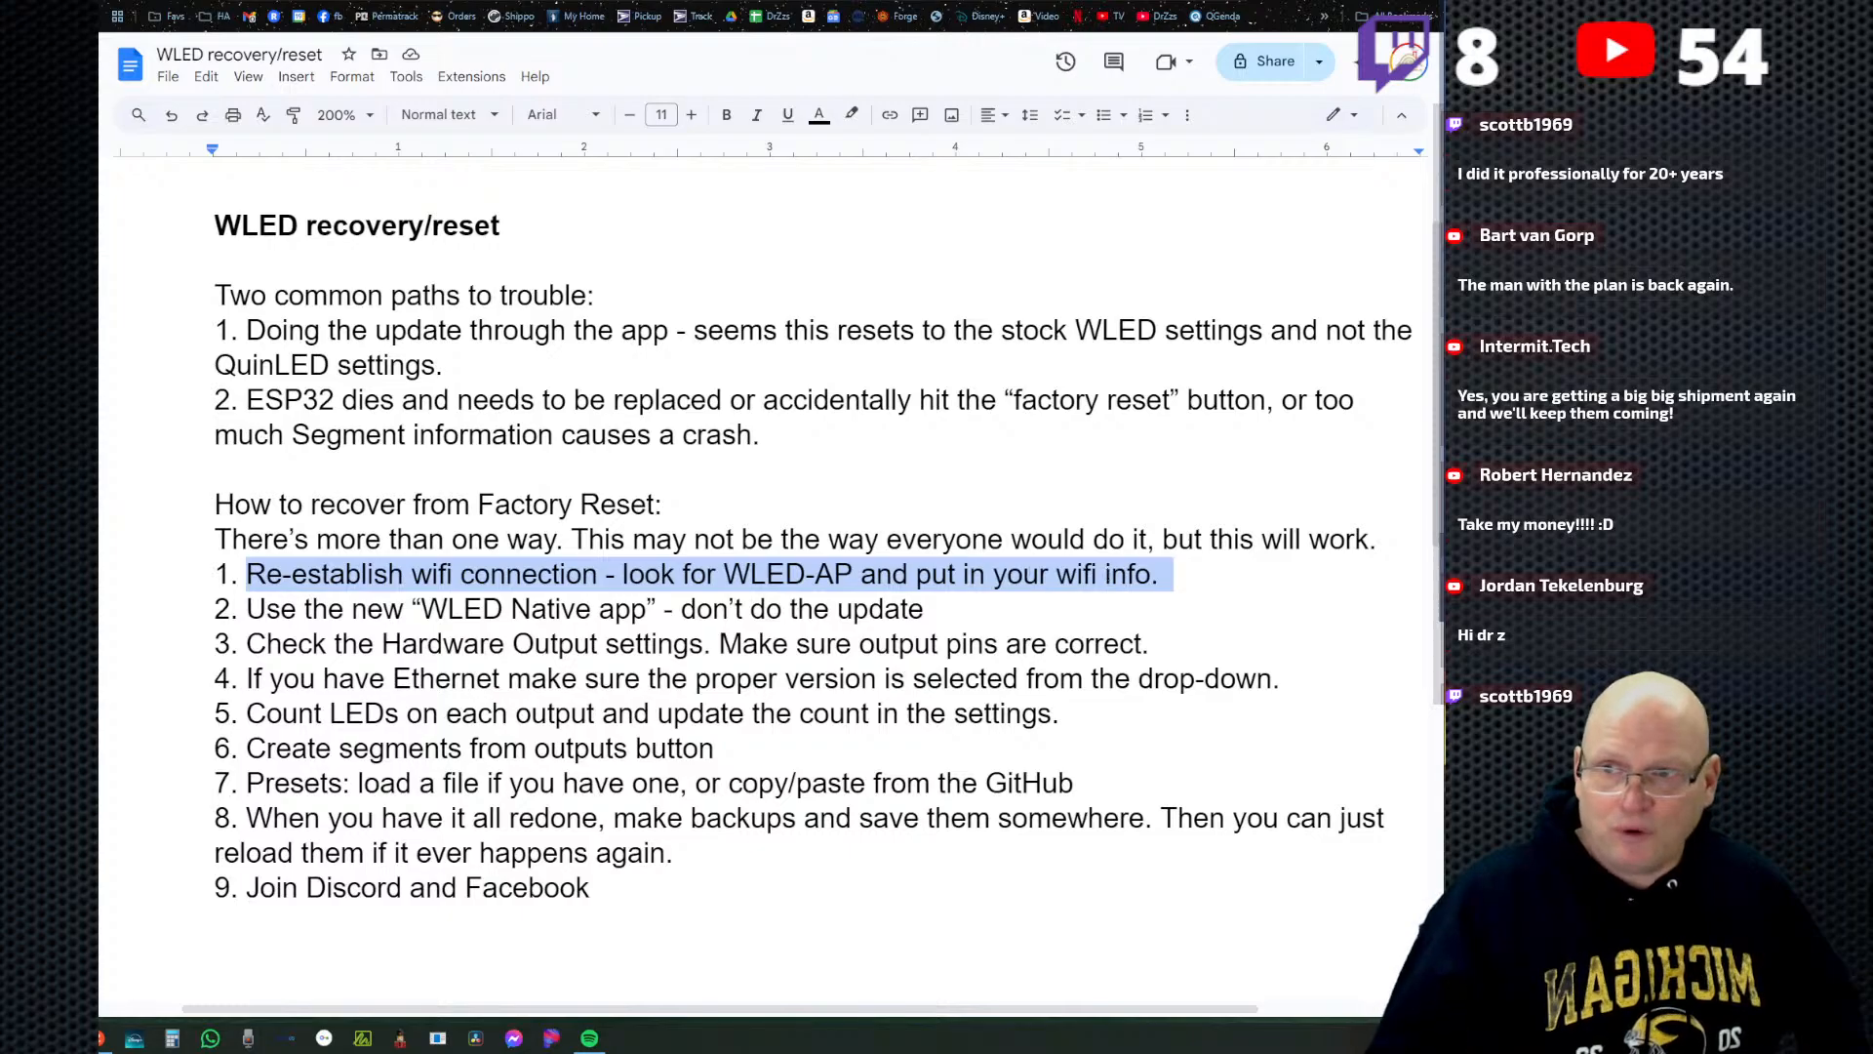
Correct the quotation marks in recovery step 2 so that it reads “WLED Native” app.
click(400, 612)
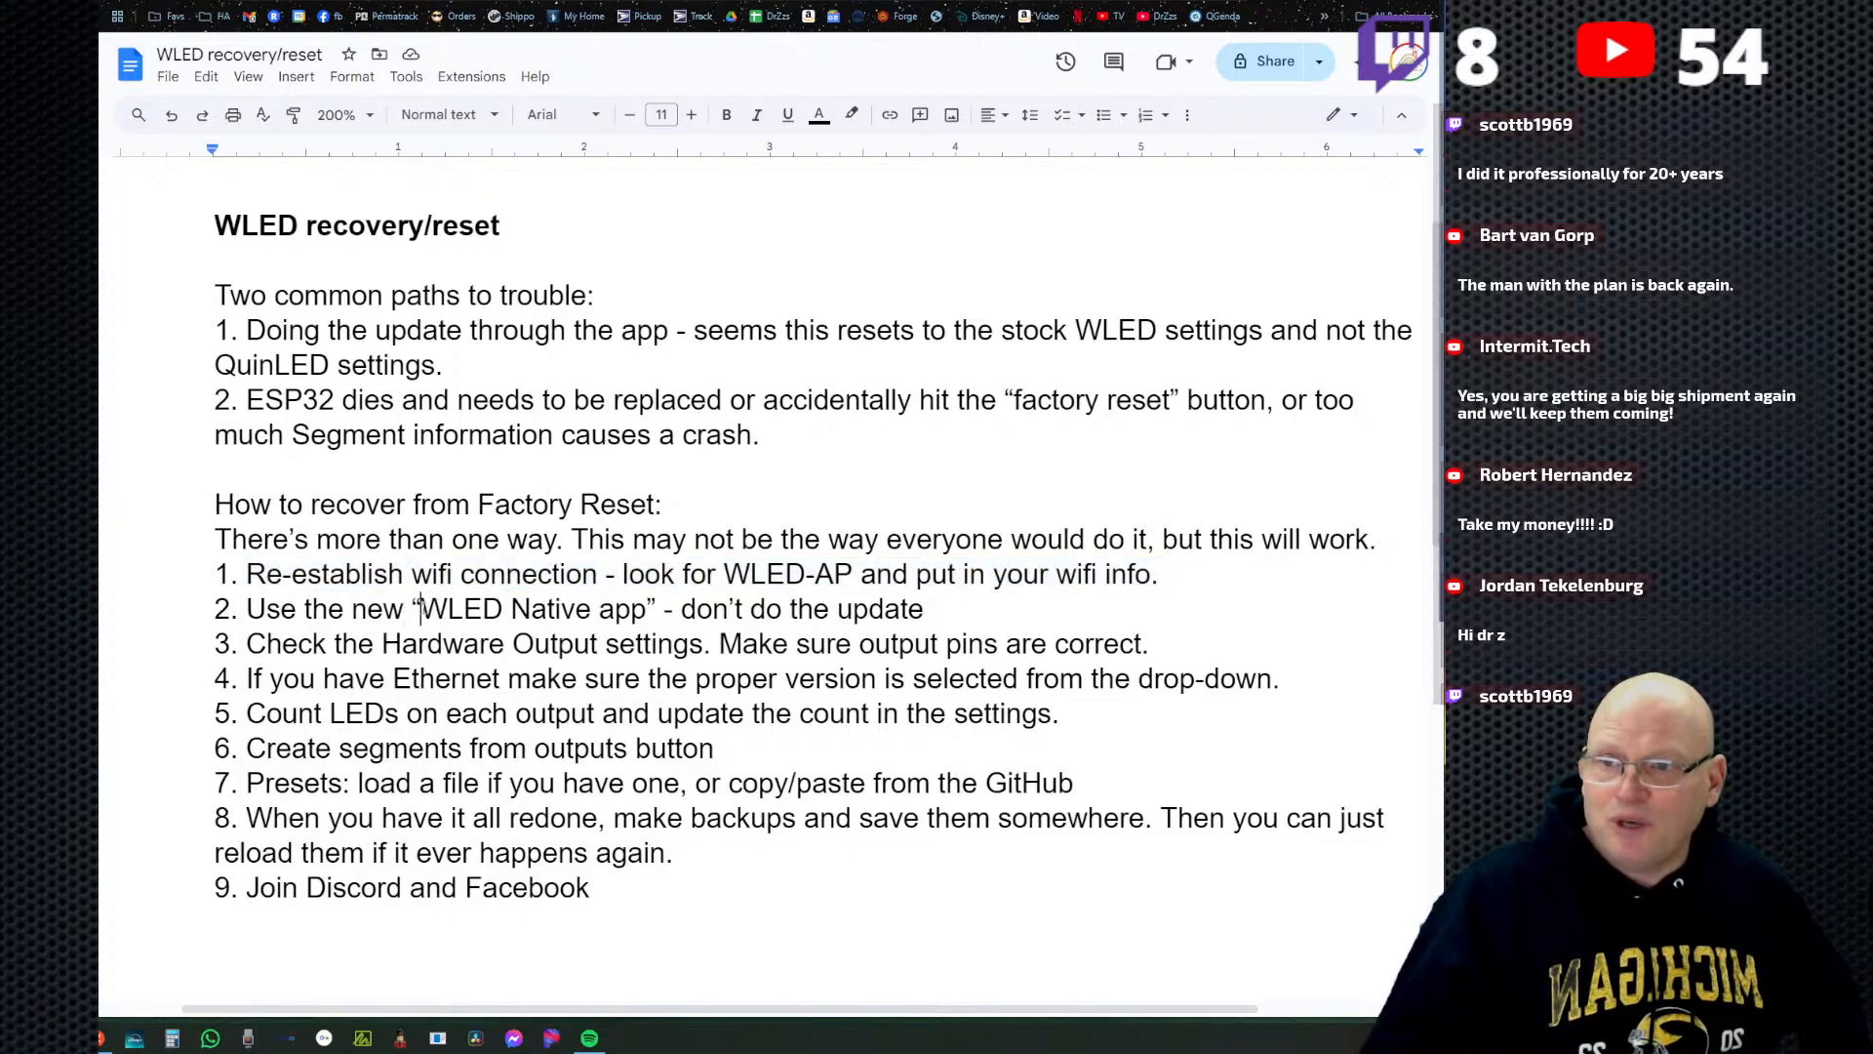
drag(421, 610, 650, 595)
click(632, 609)
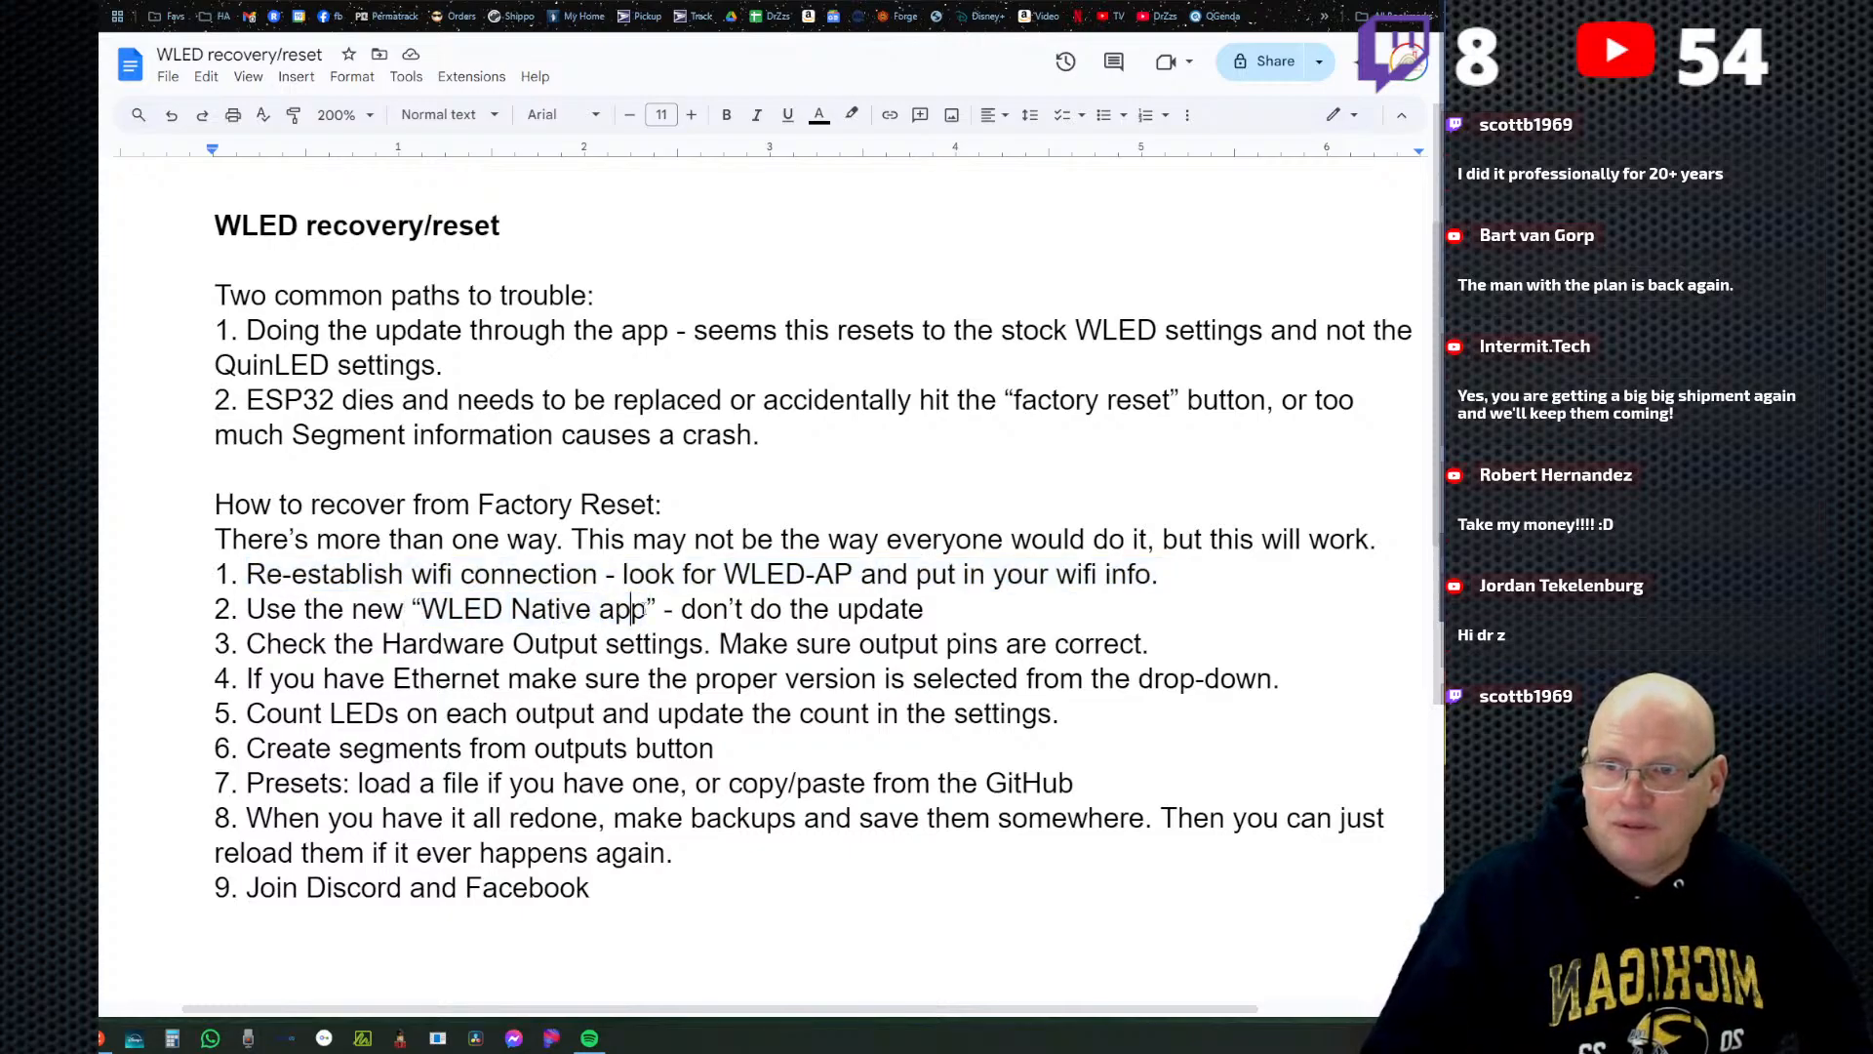
click(594, 612)
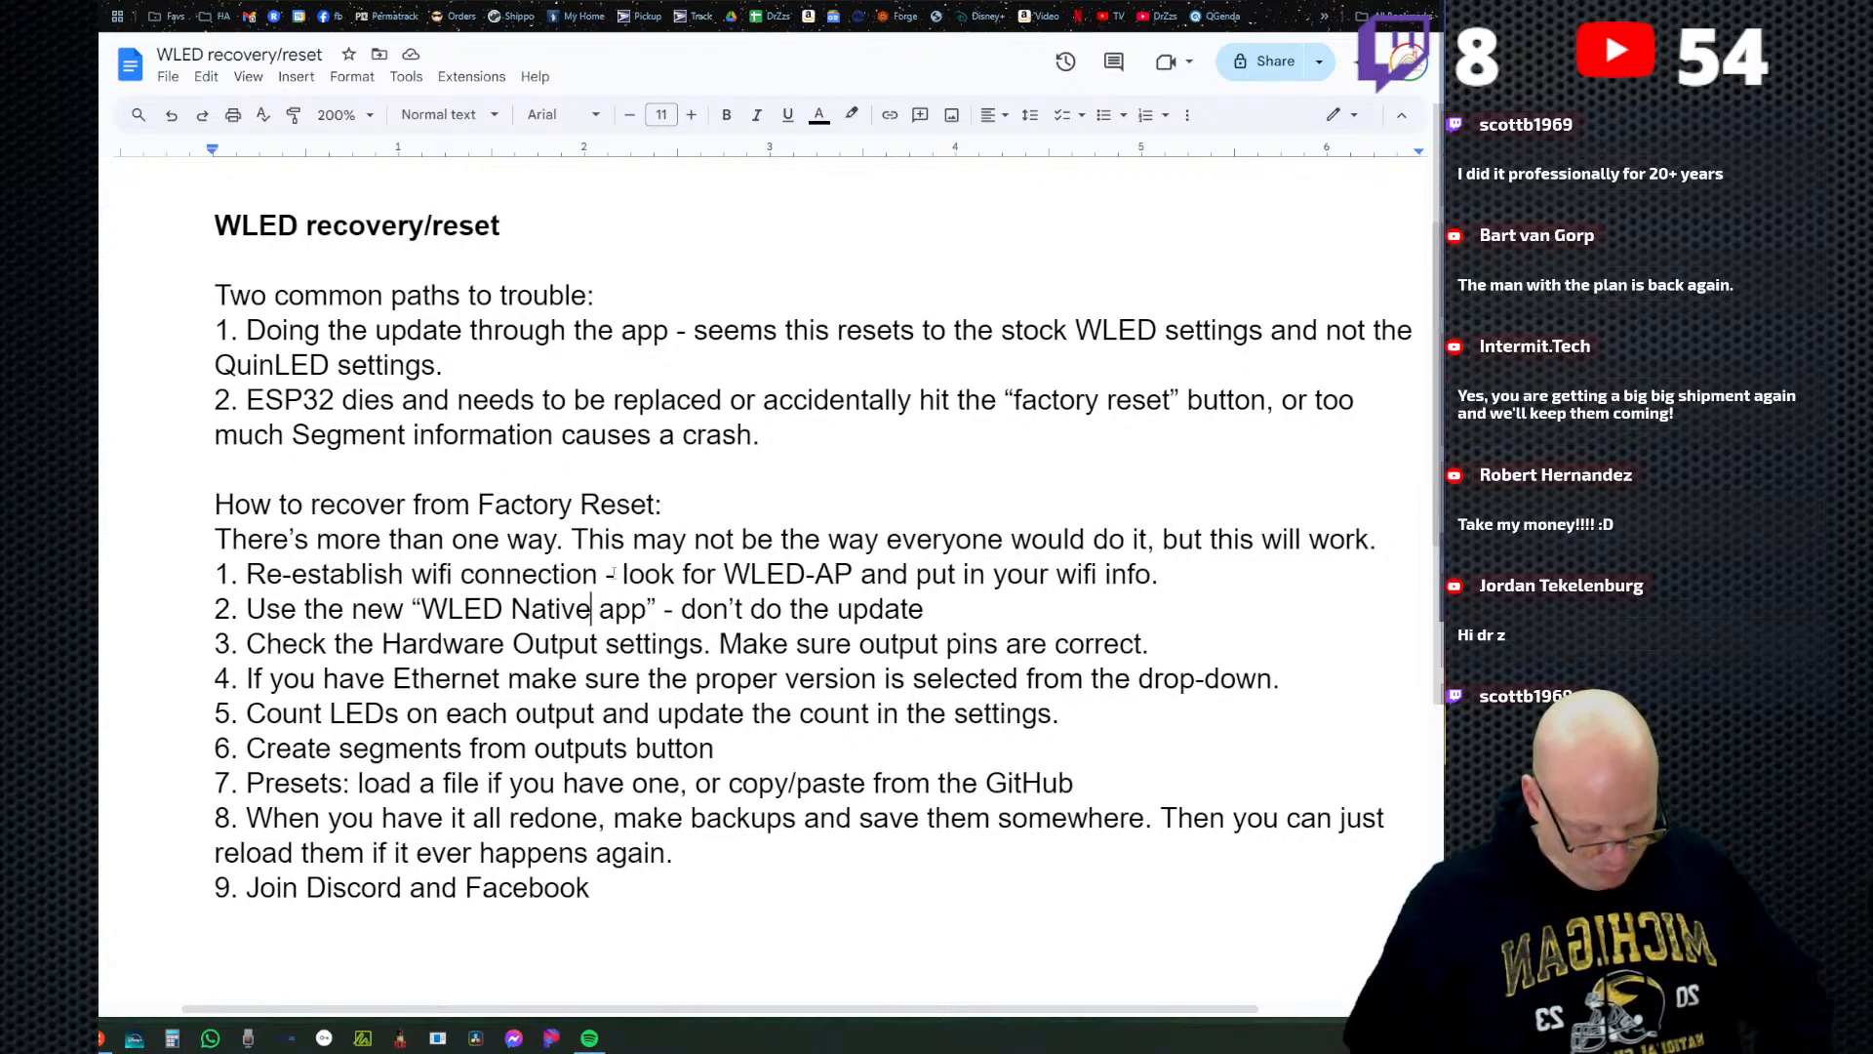
text(")
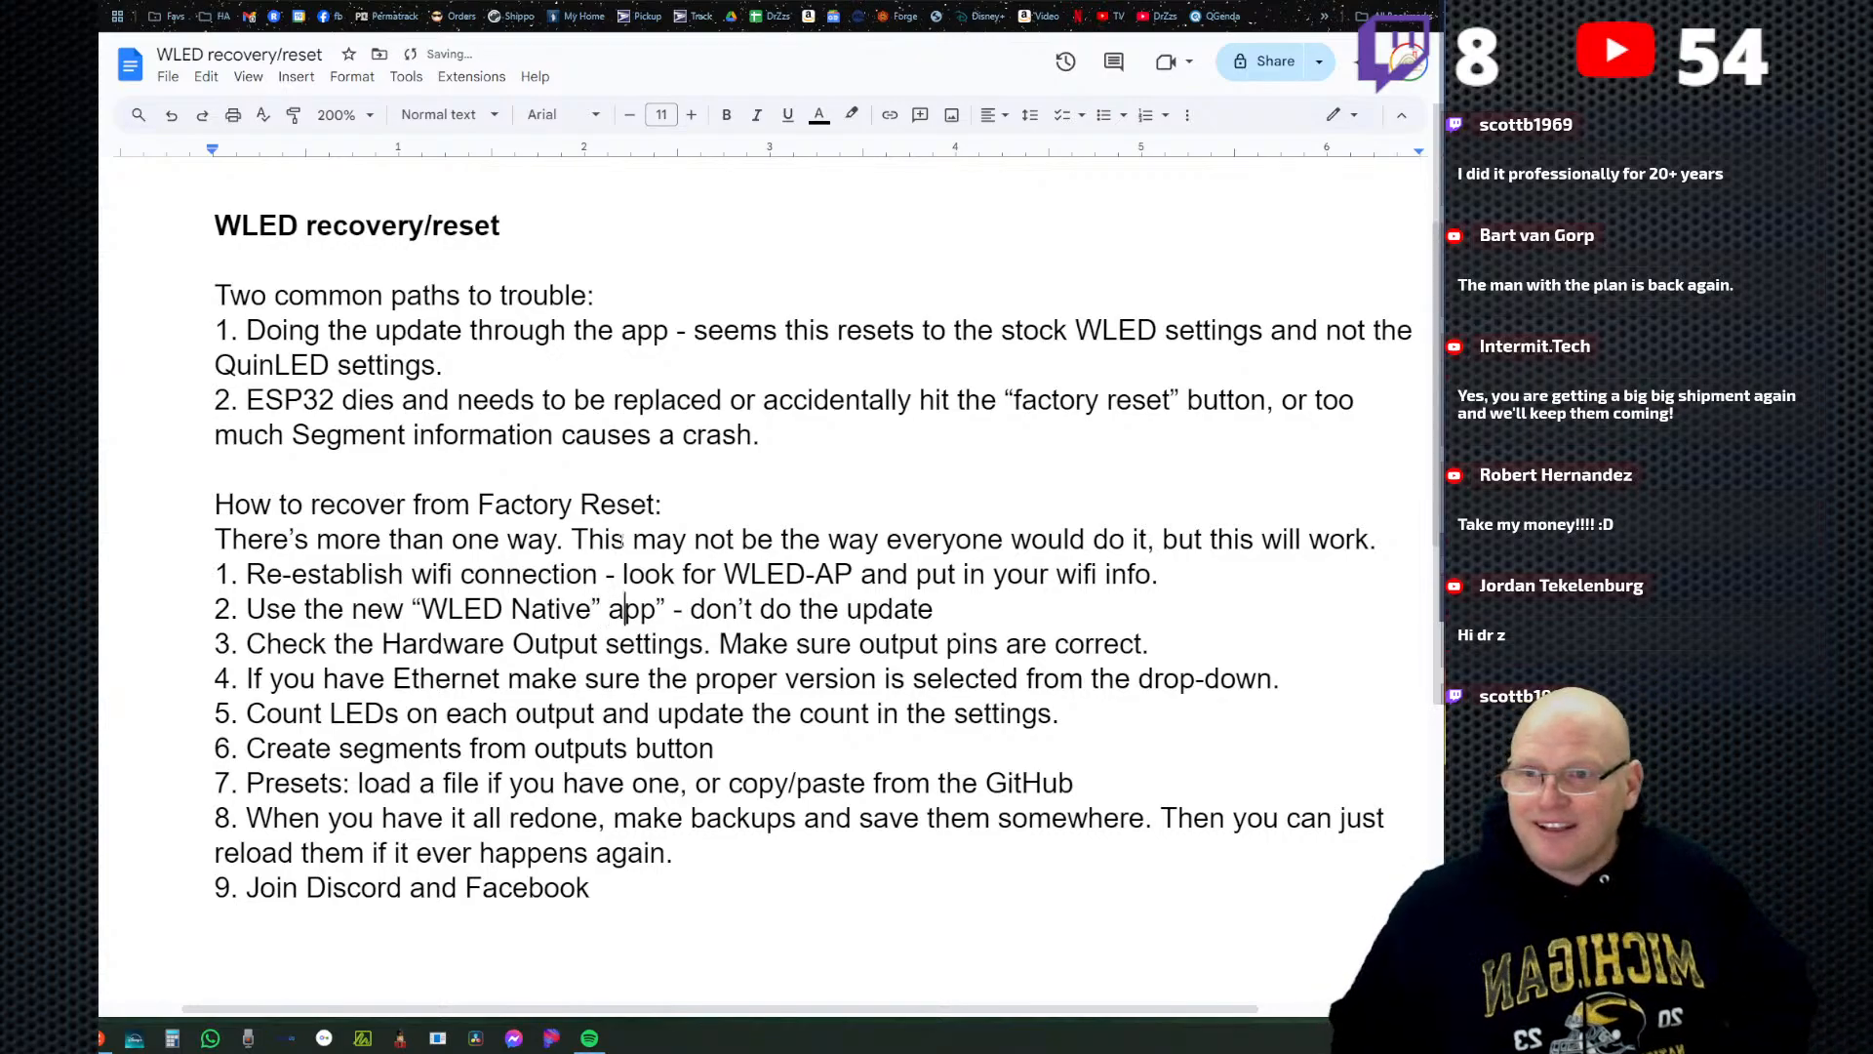
key(BackSpace)
key(BackSpace)
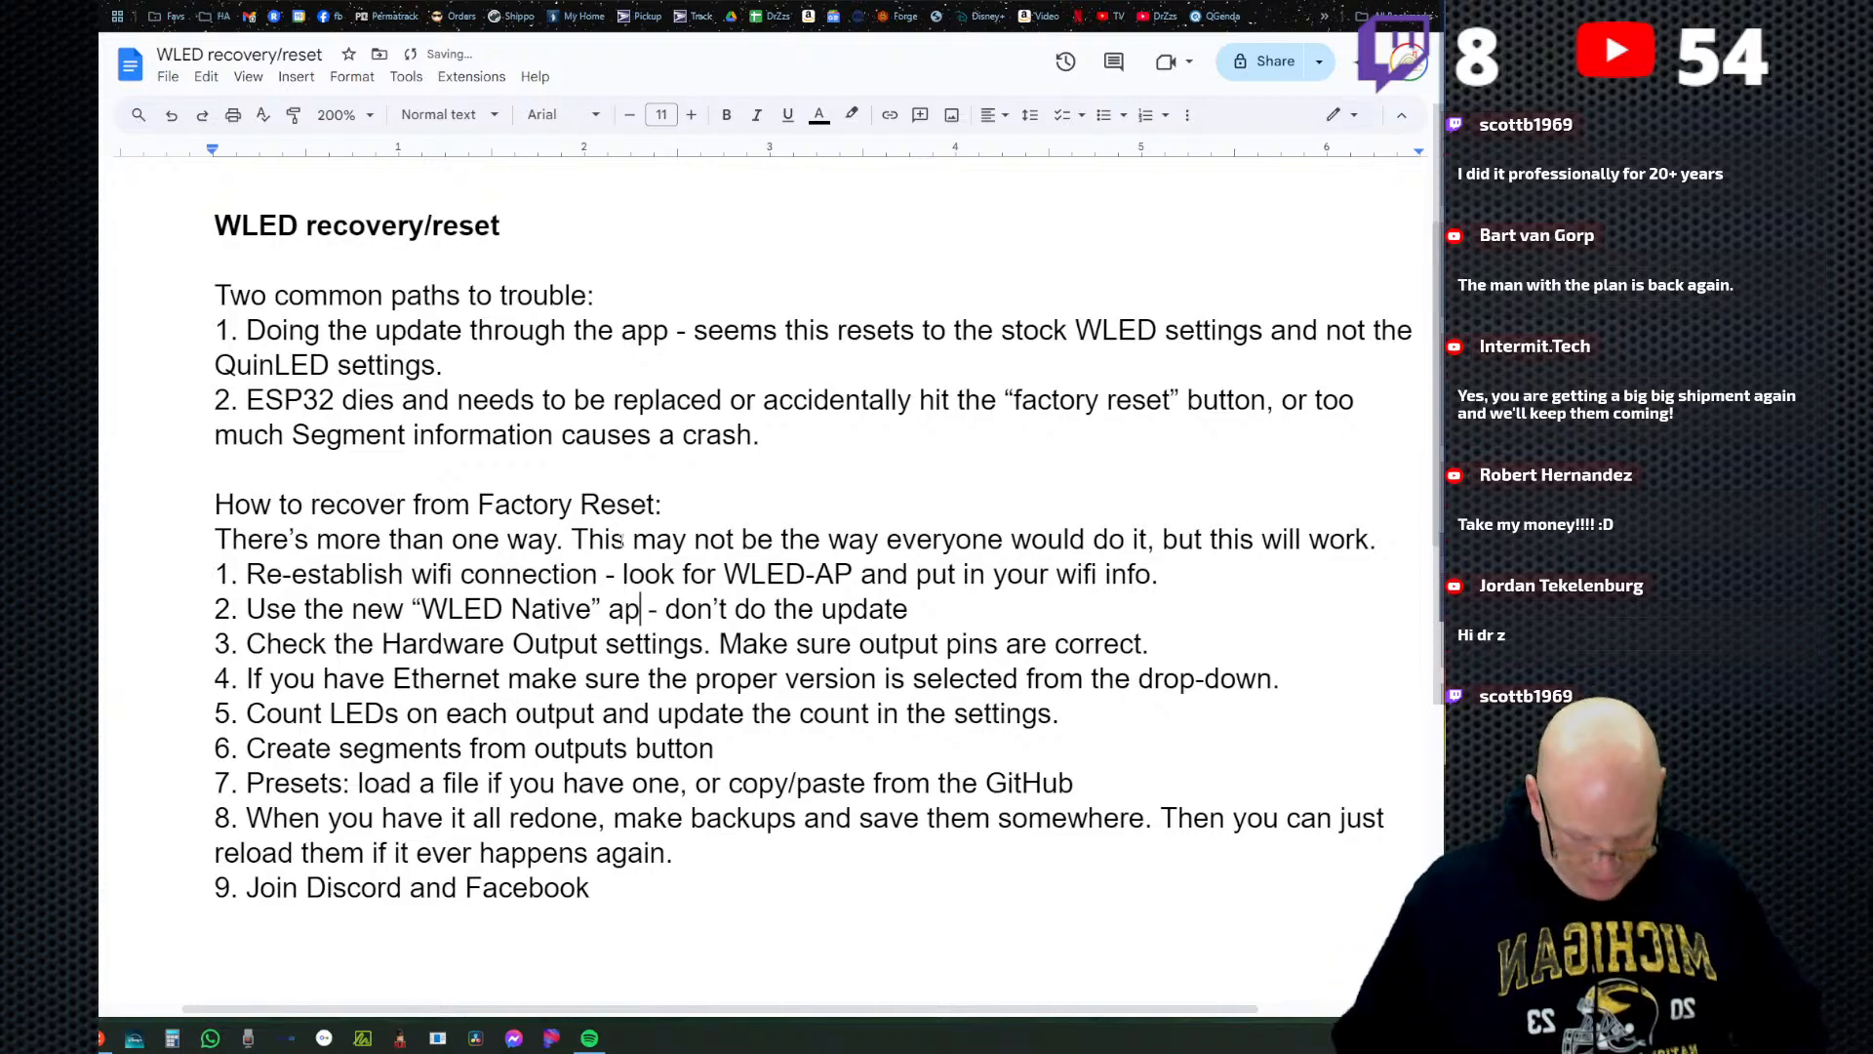
text(p[)
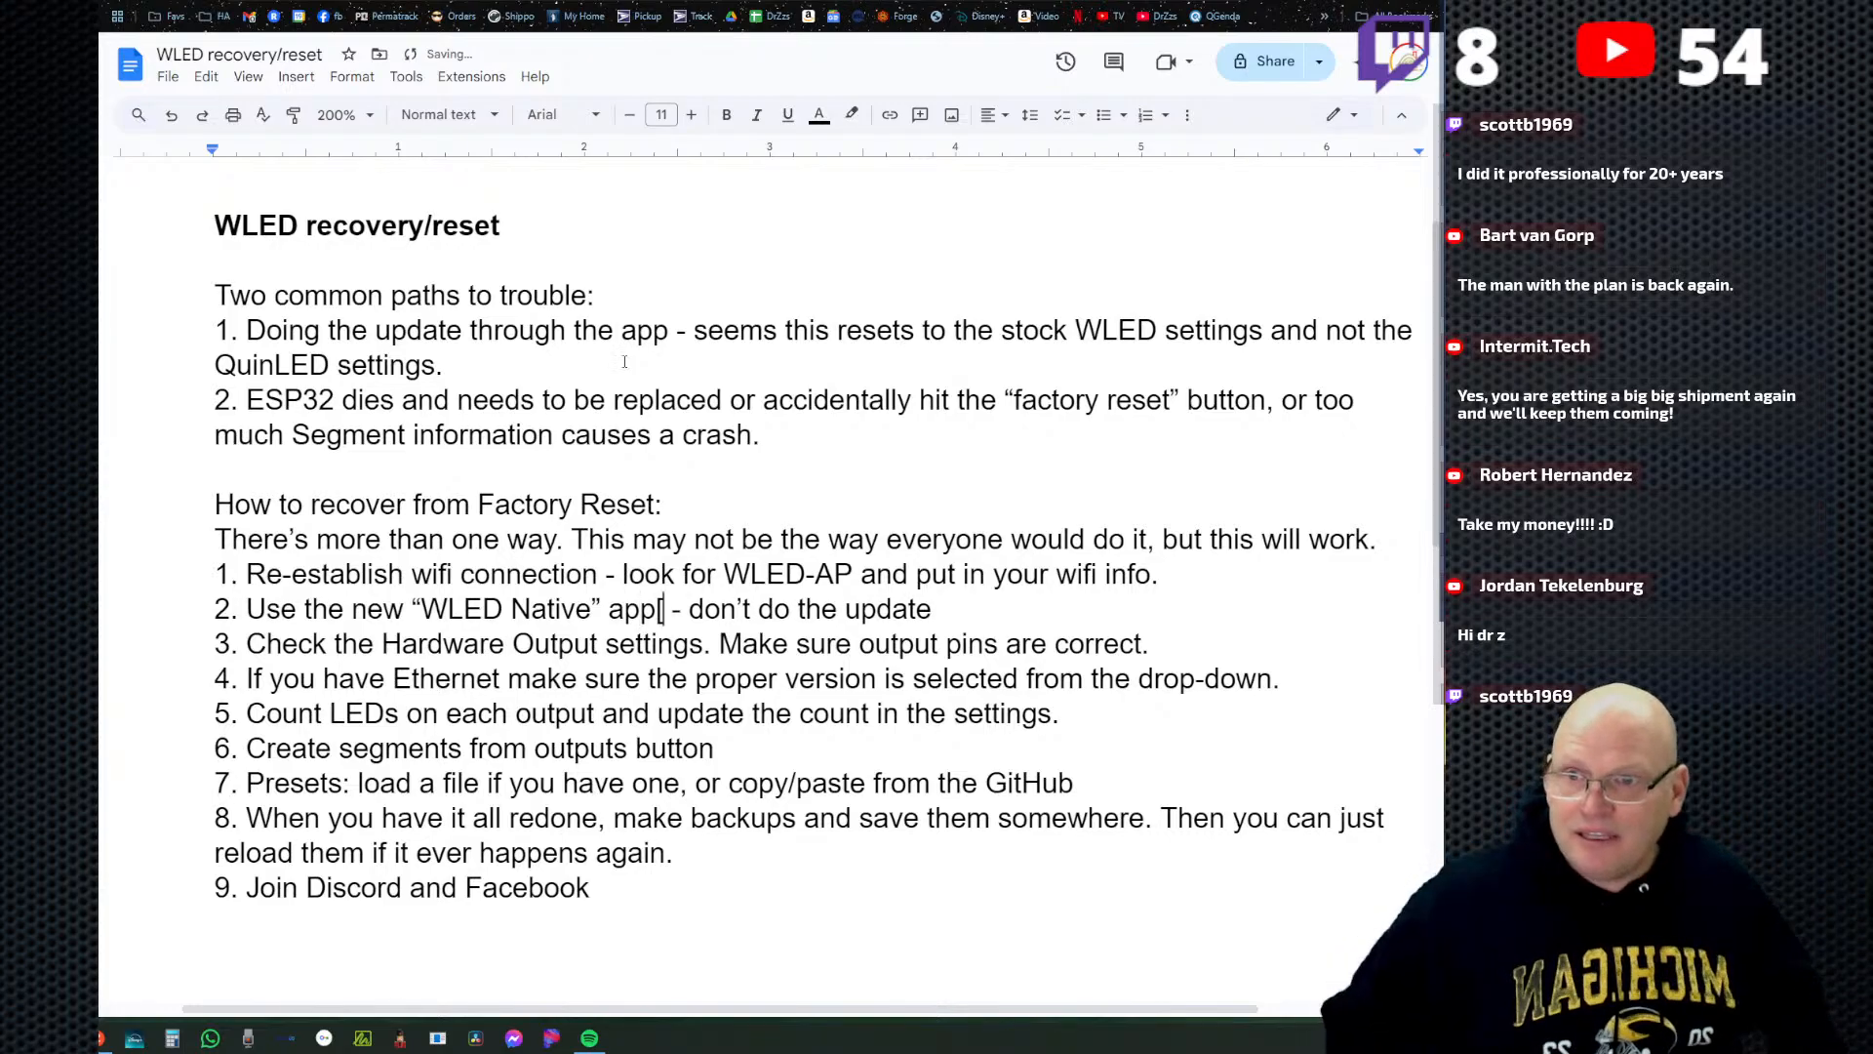
key(BackSpace)
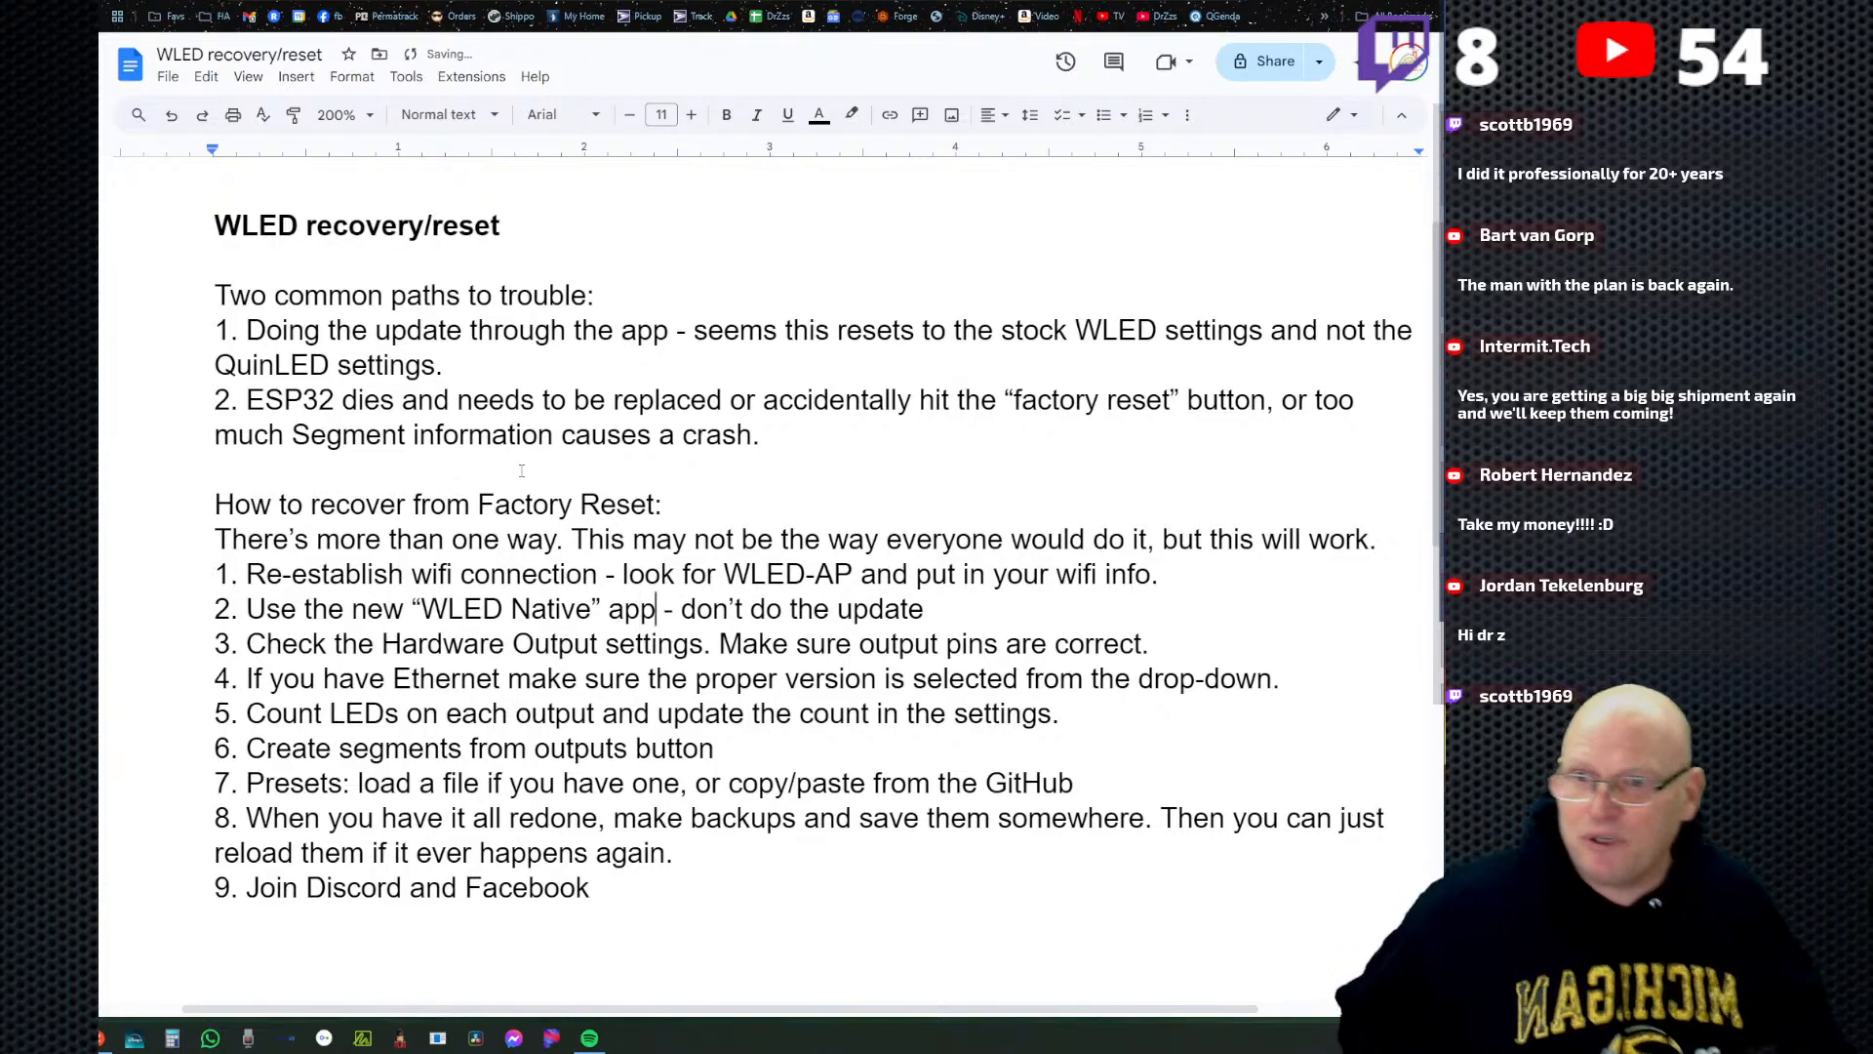
Highlight the sentence "Check the Hardware Output settings." in recovery step 3 of the document.
click(742, 747)
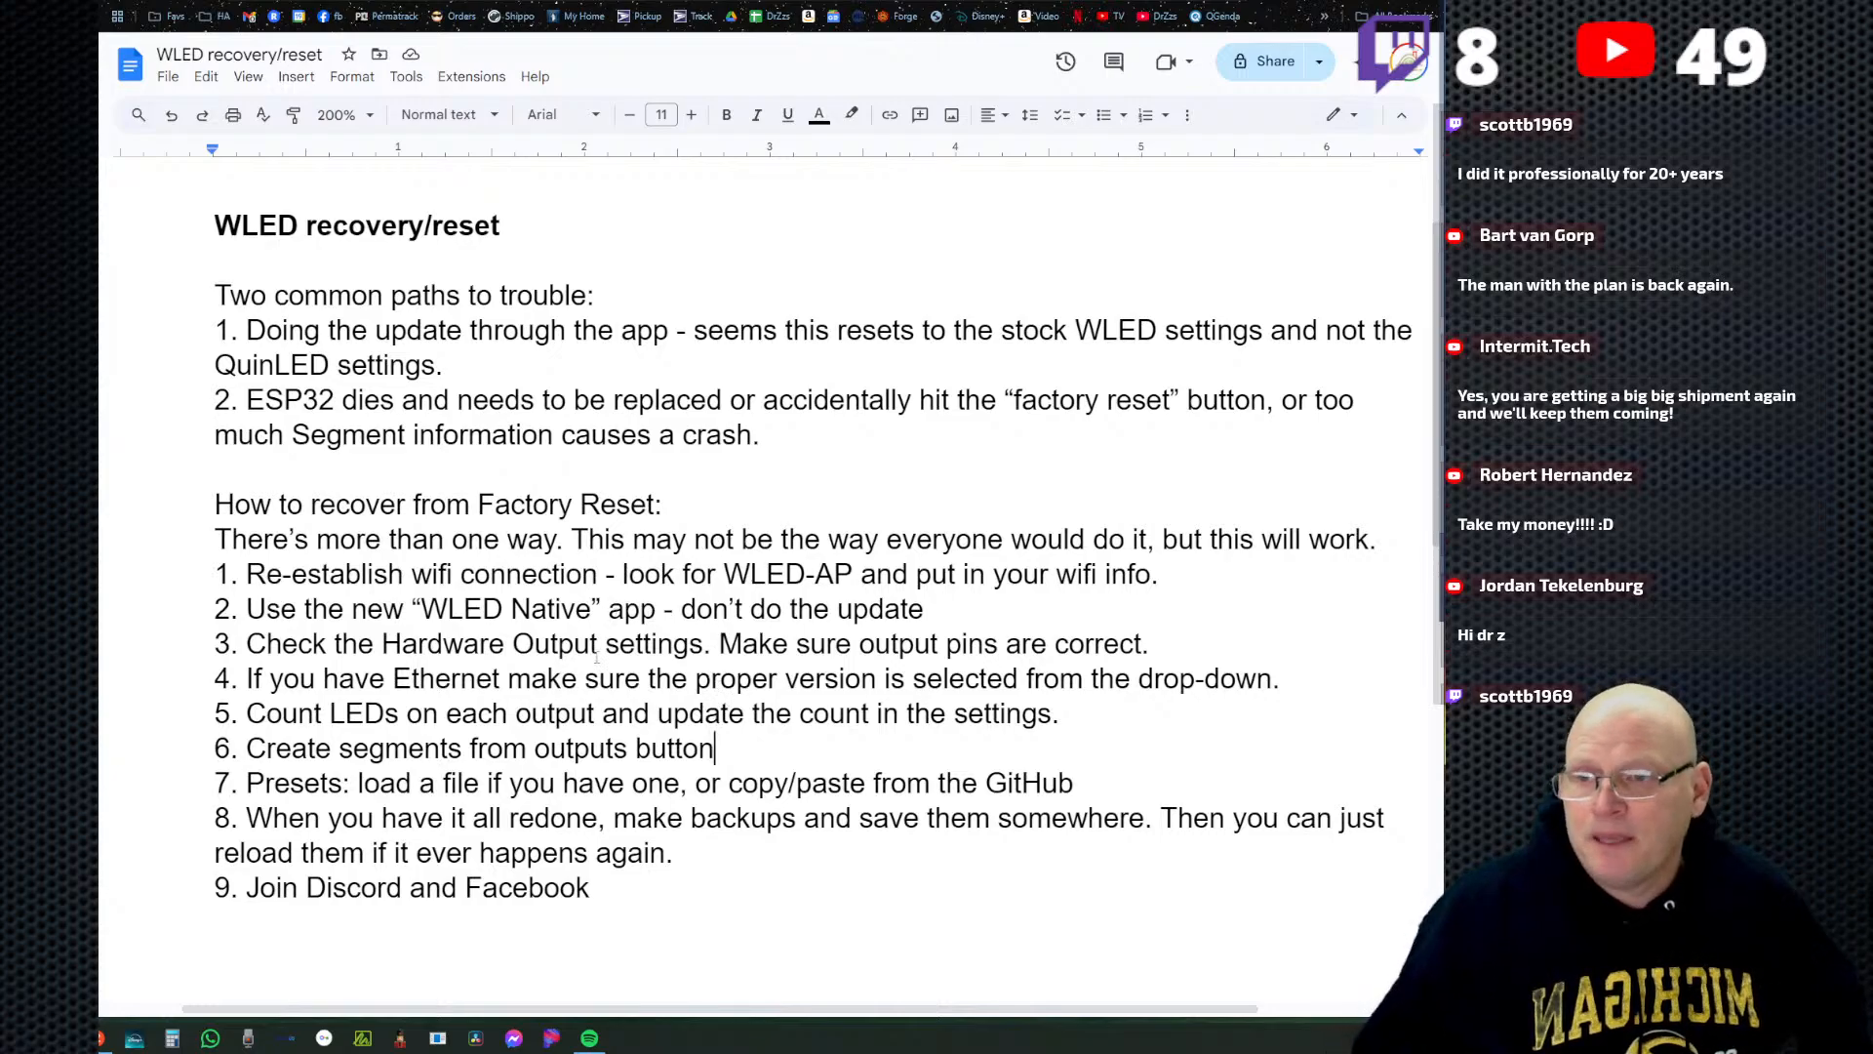
scroll(605, 654, down, 1)
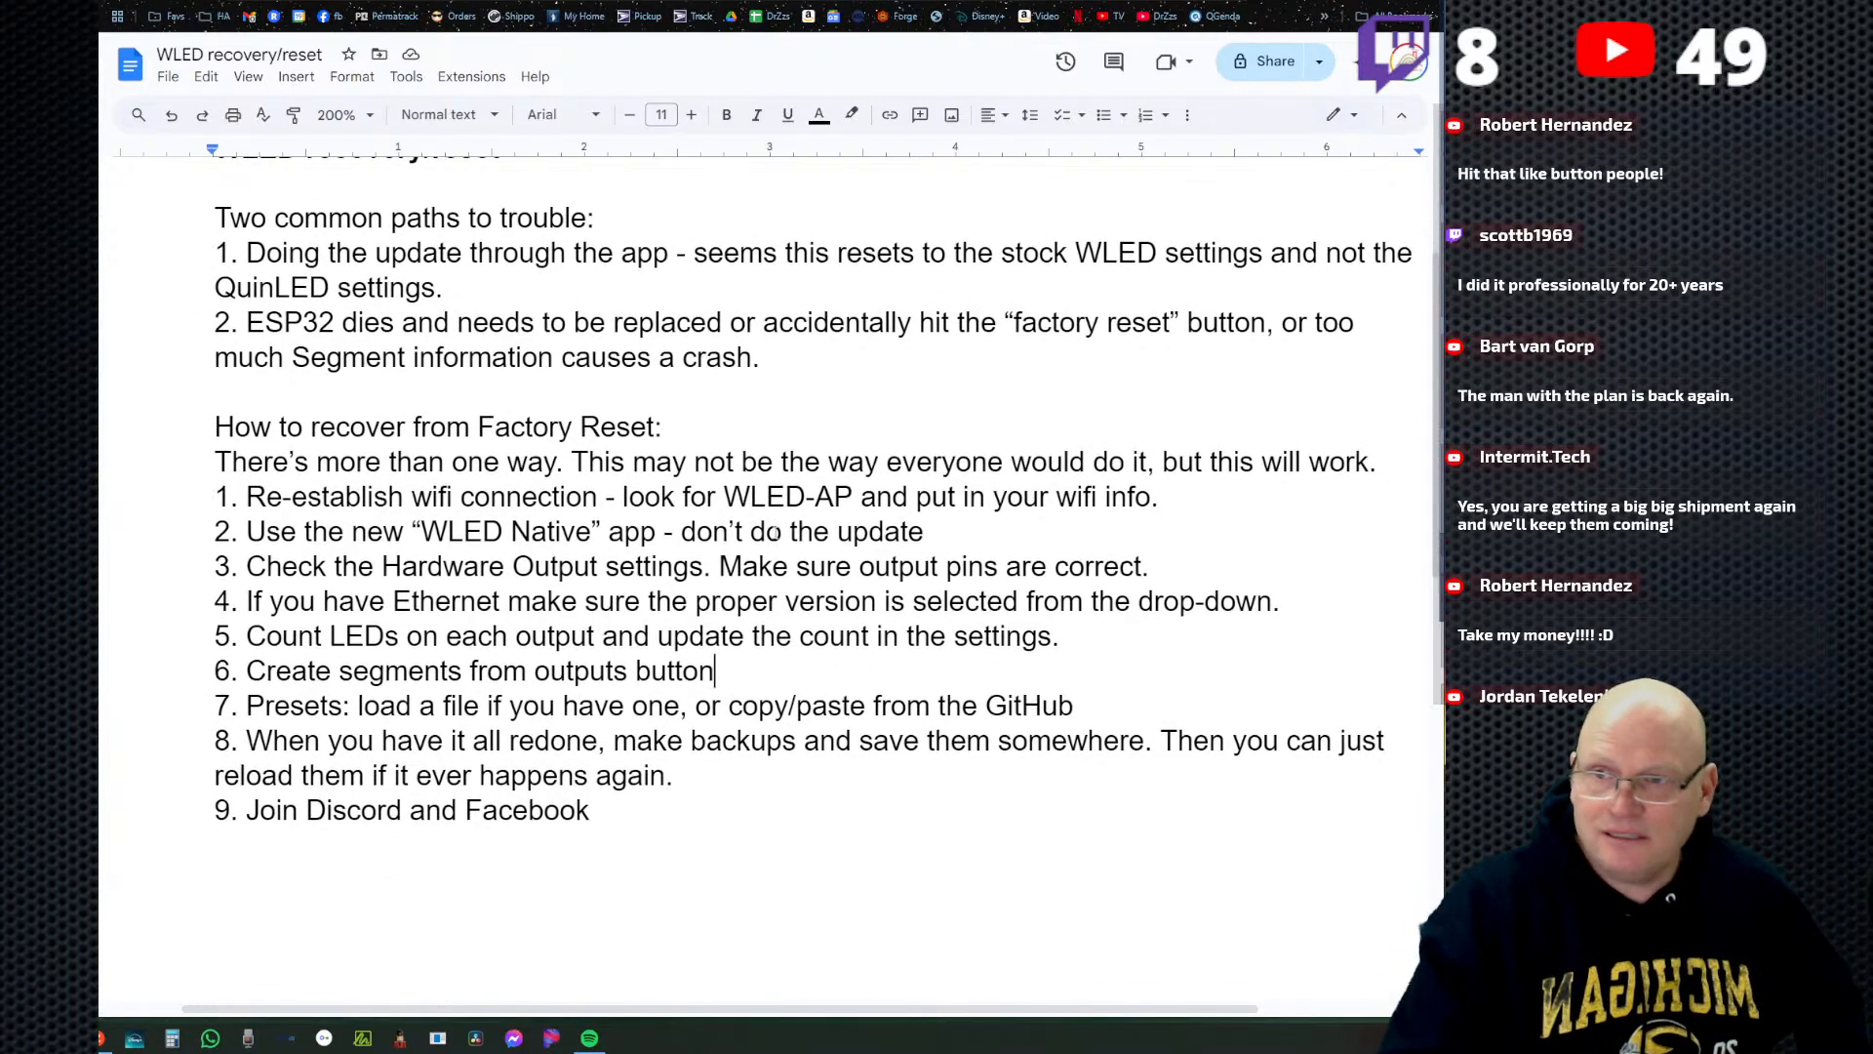
drag(248, 567, 715, 552)
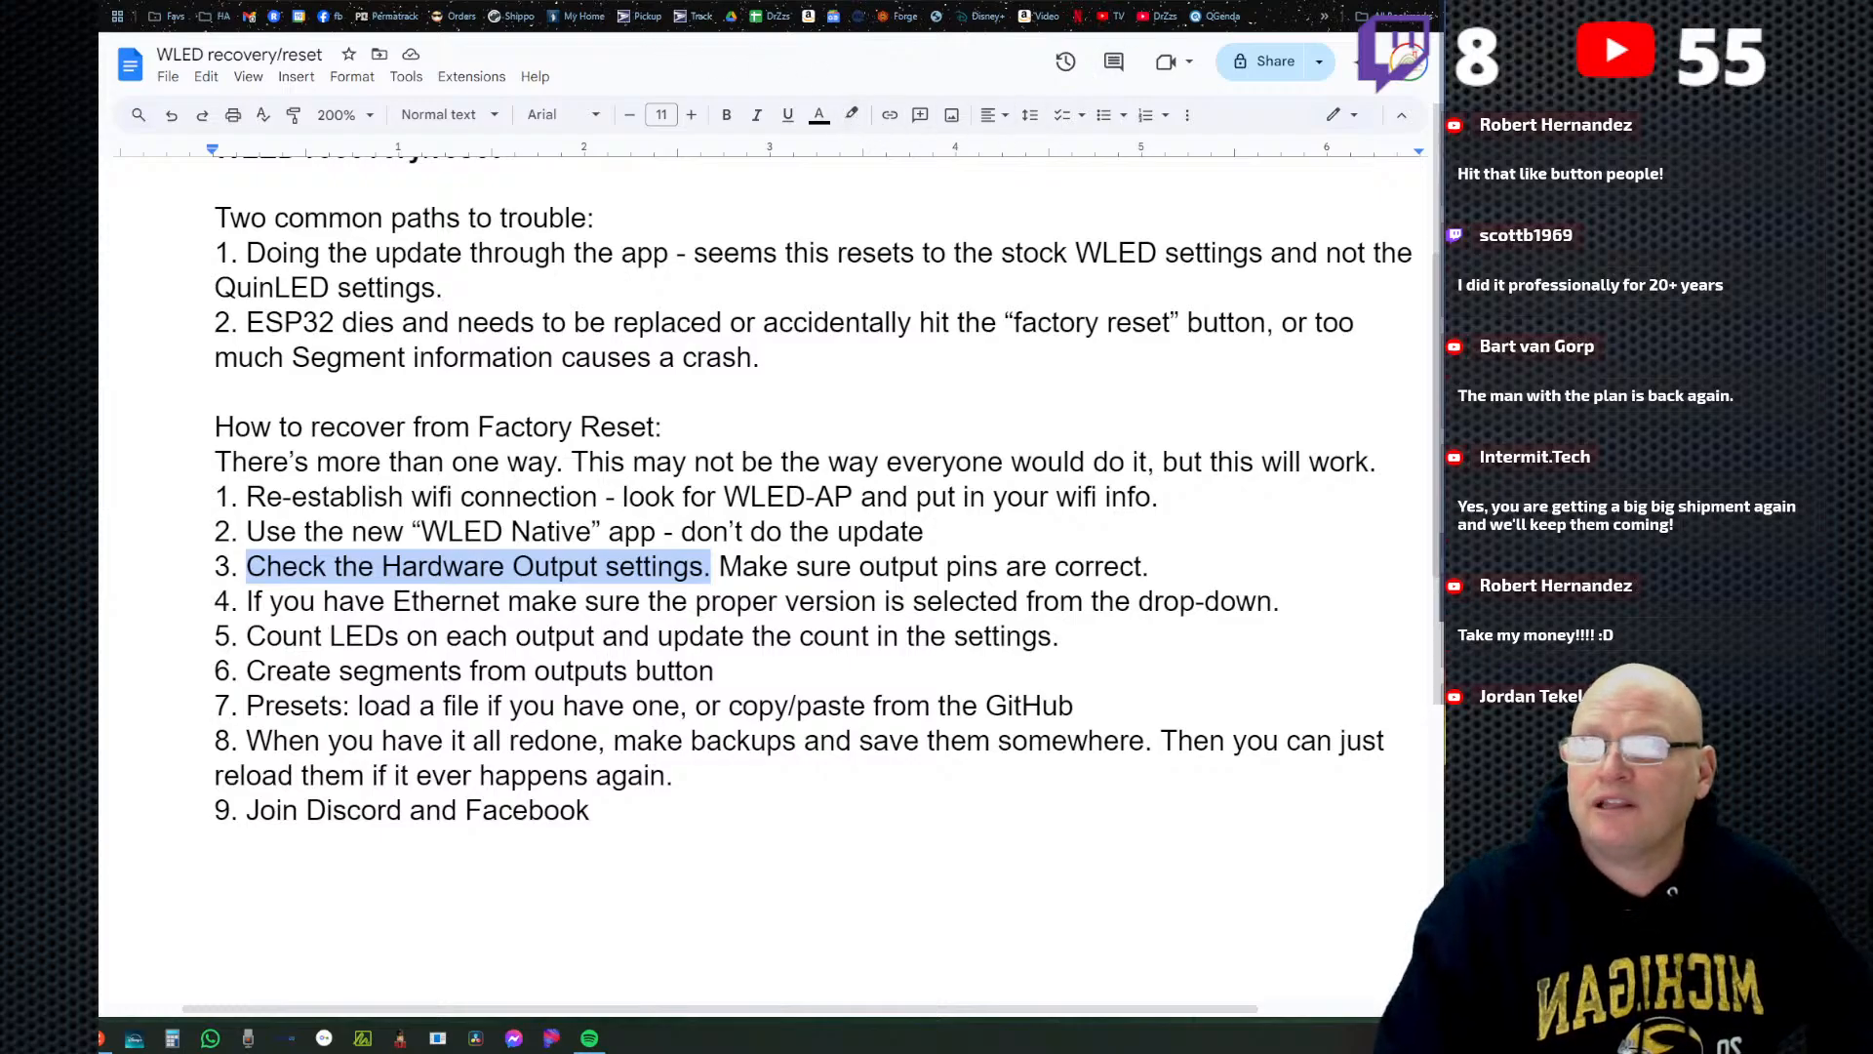
Open the LED Preferences in the WLED configuration and examine the type, length and GPIO pin of each LED output.
click(673, 2)
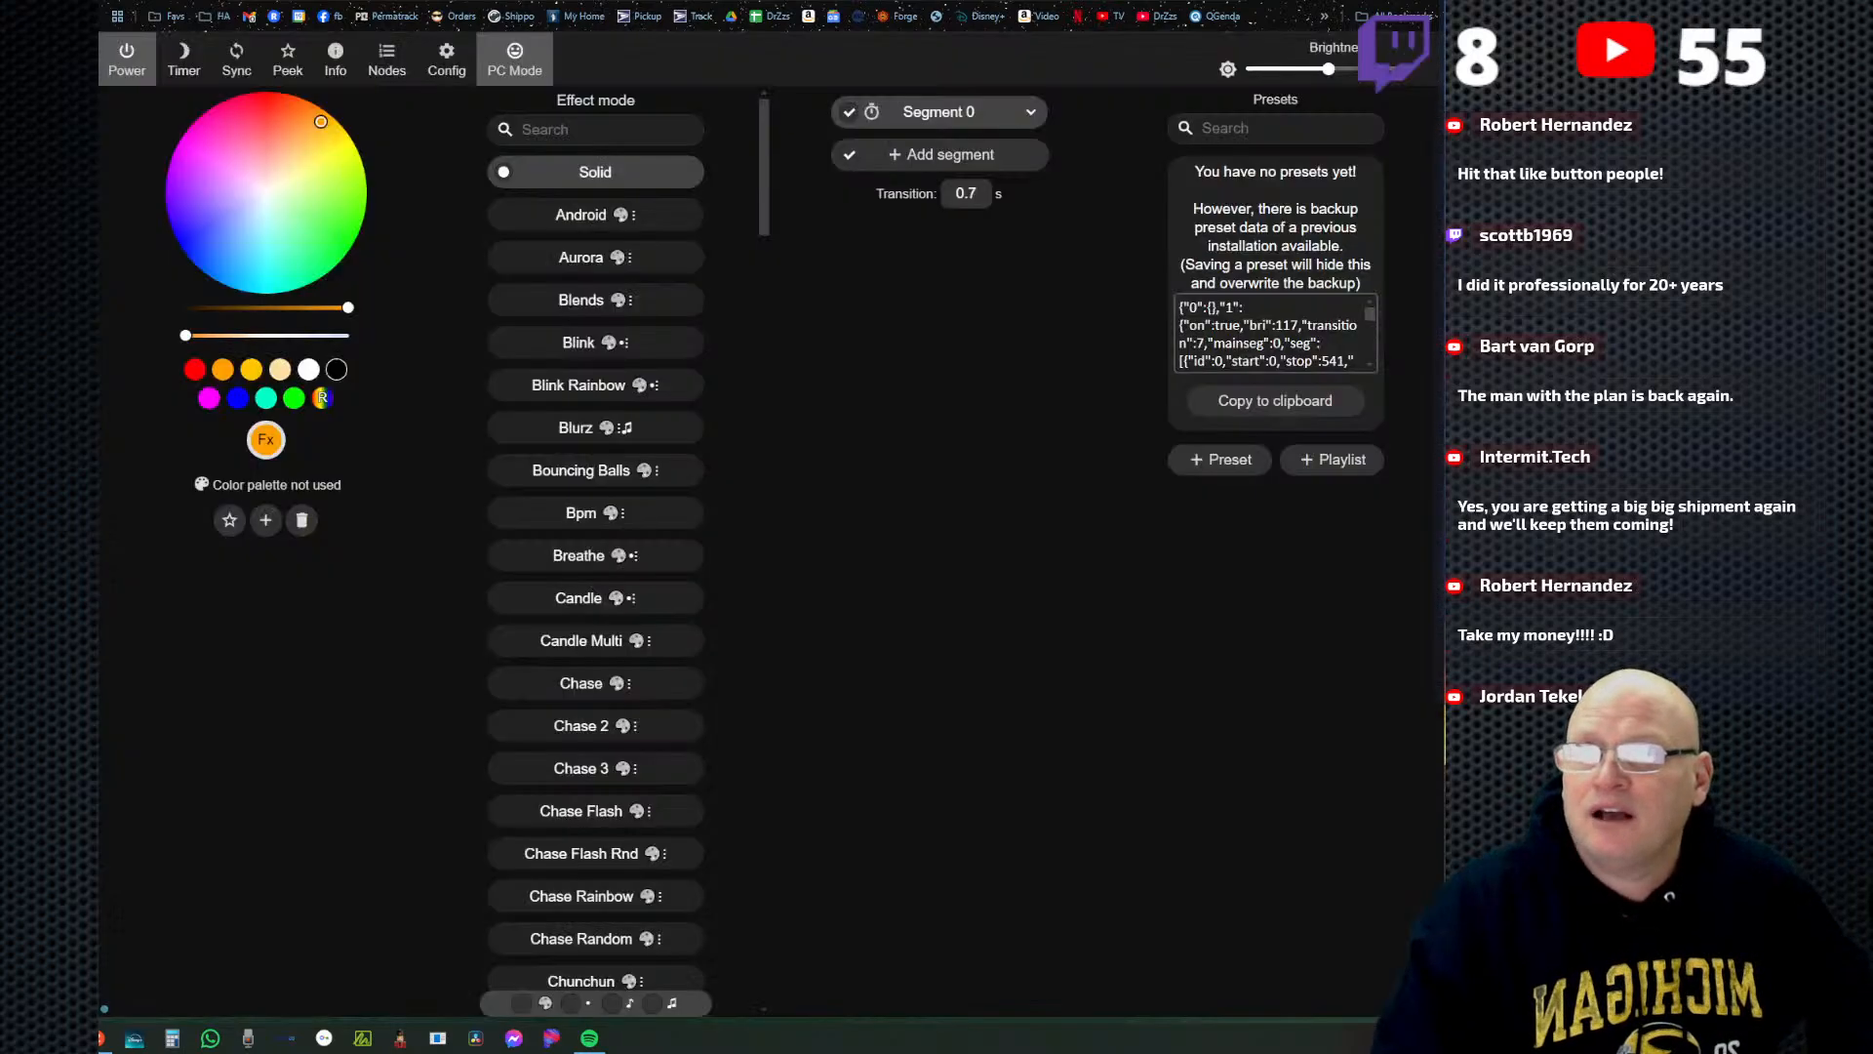
click(441, 60)
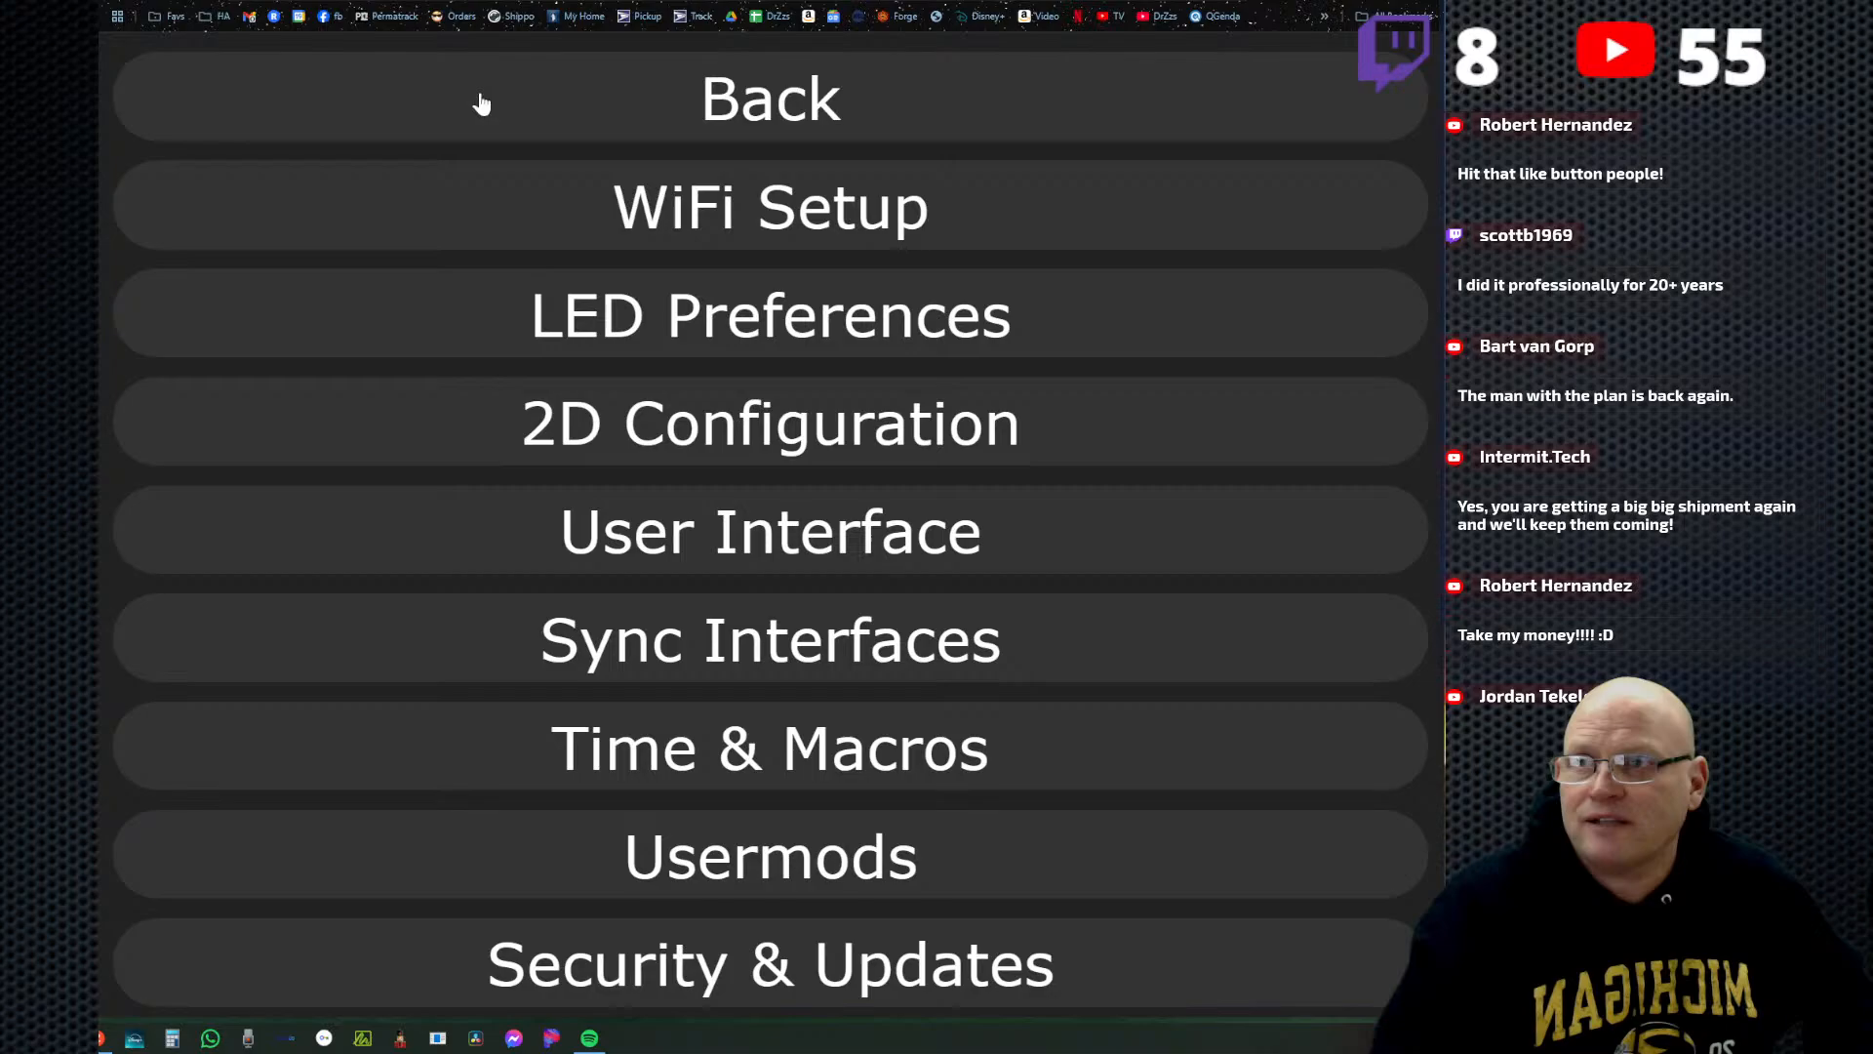
click(610, 101)
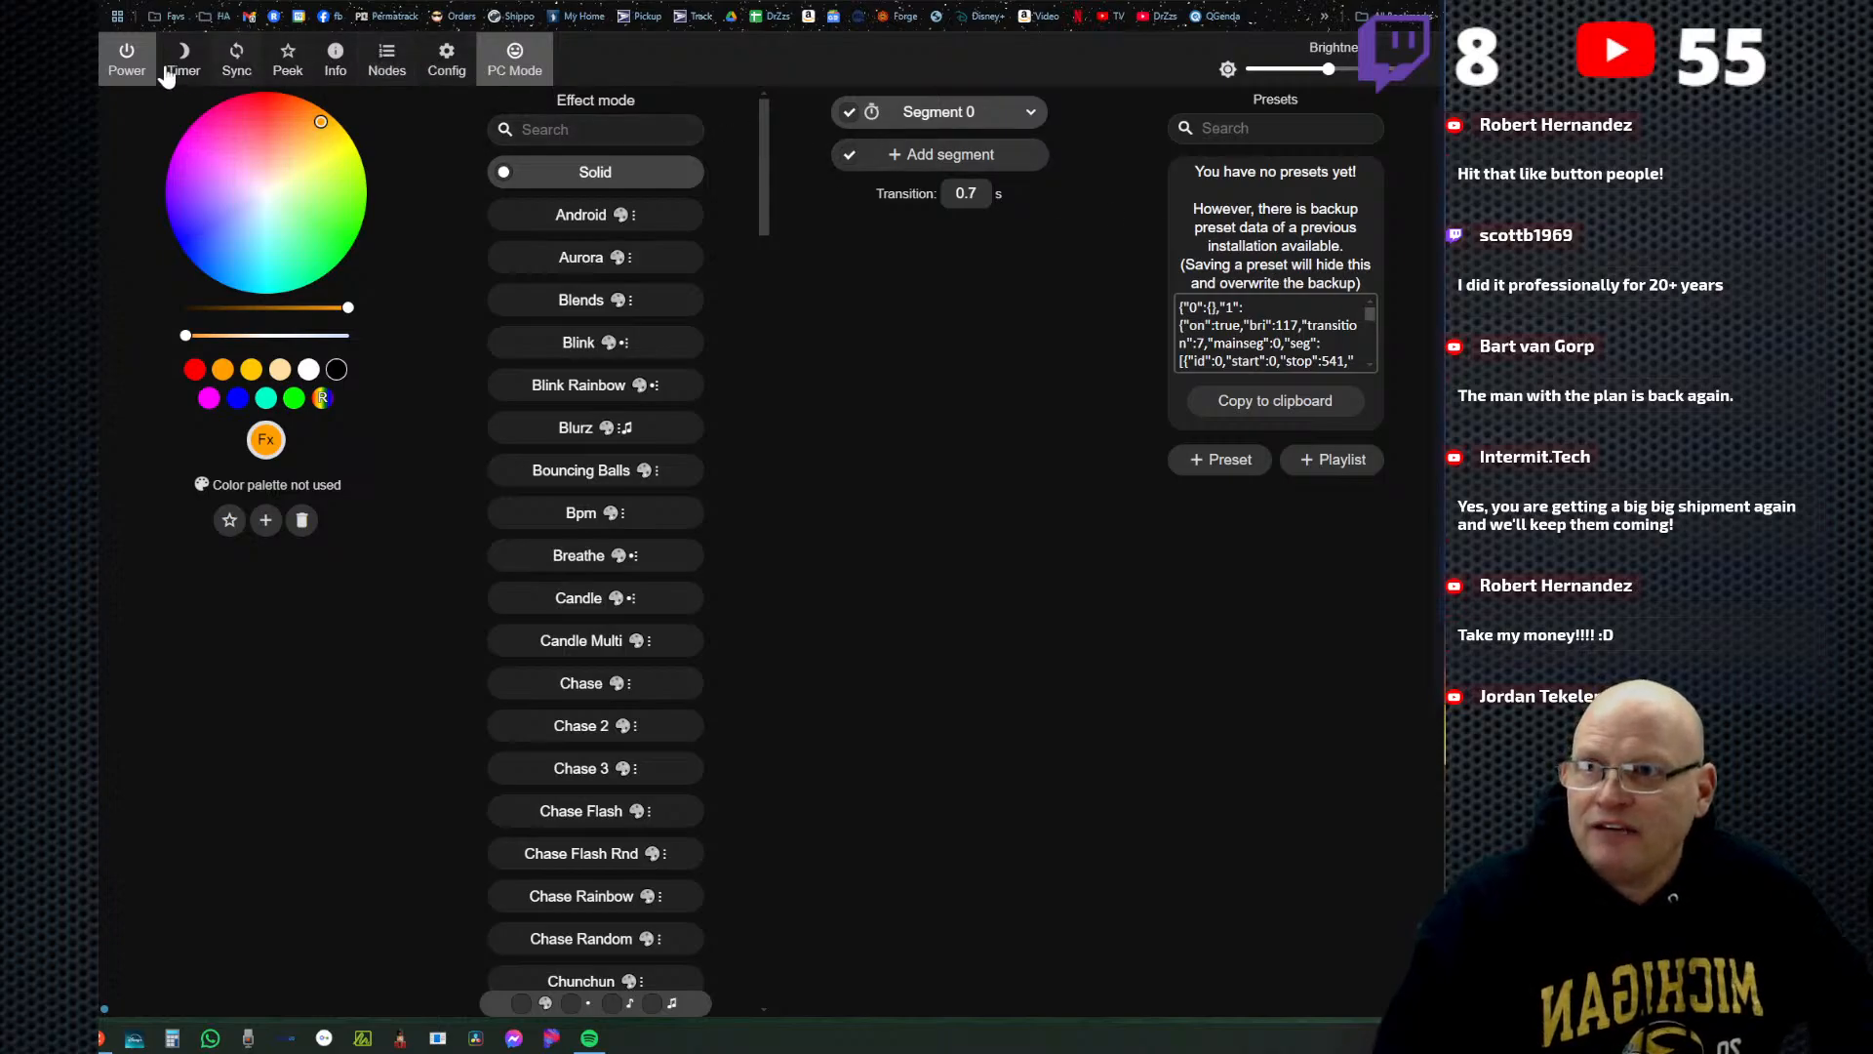
click(448, 64)
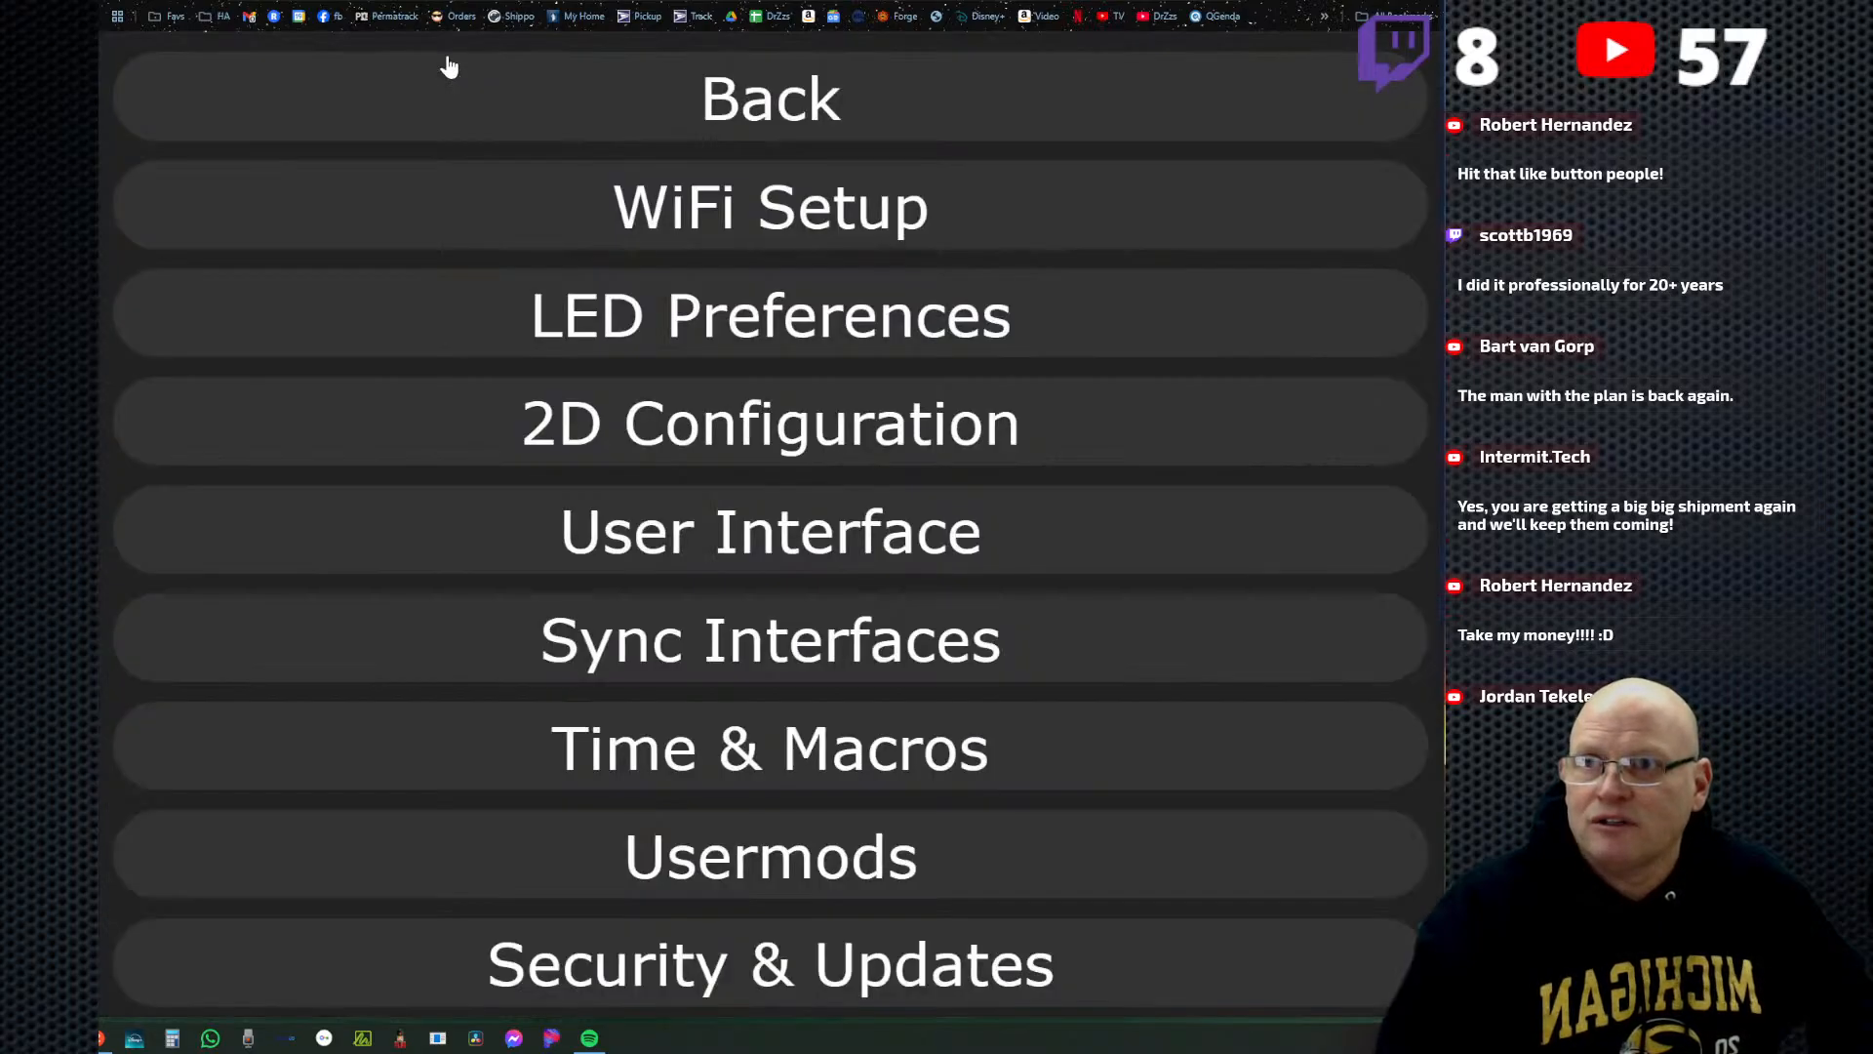
click(766, 322)
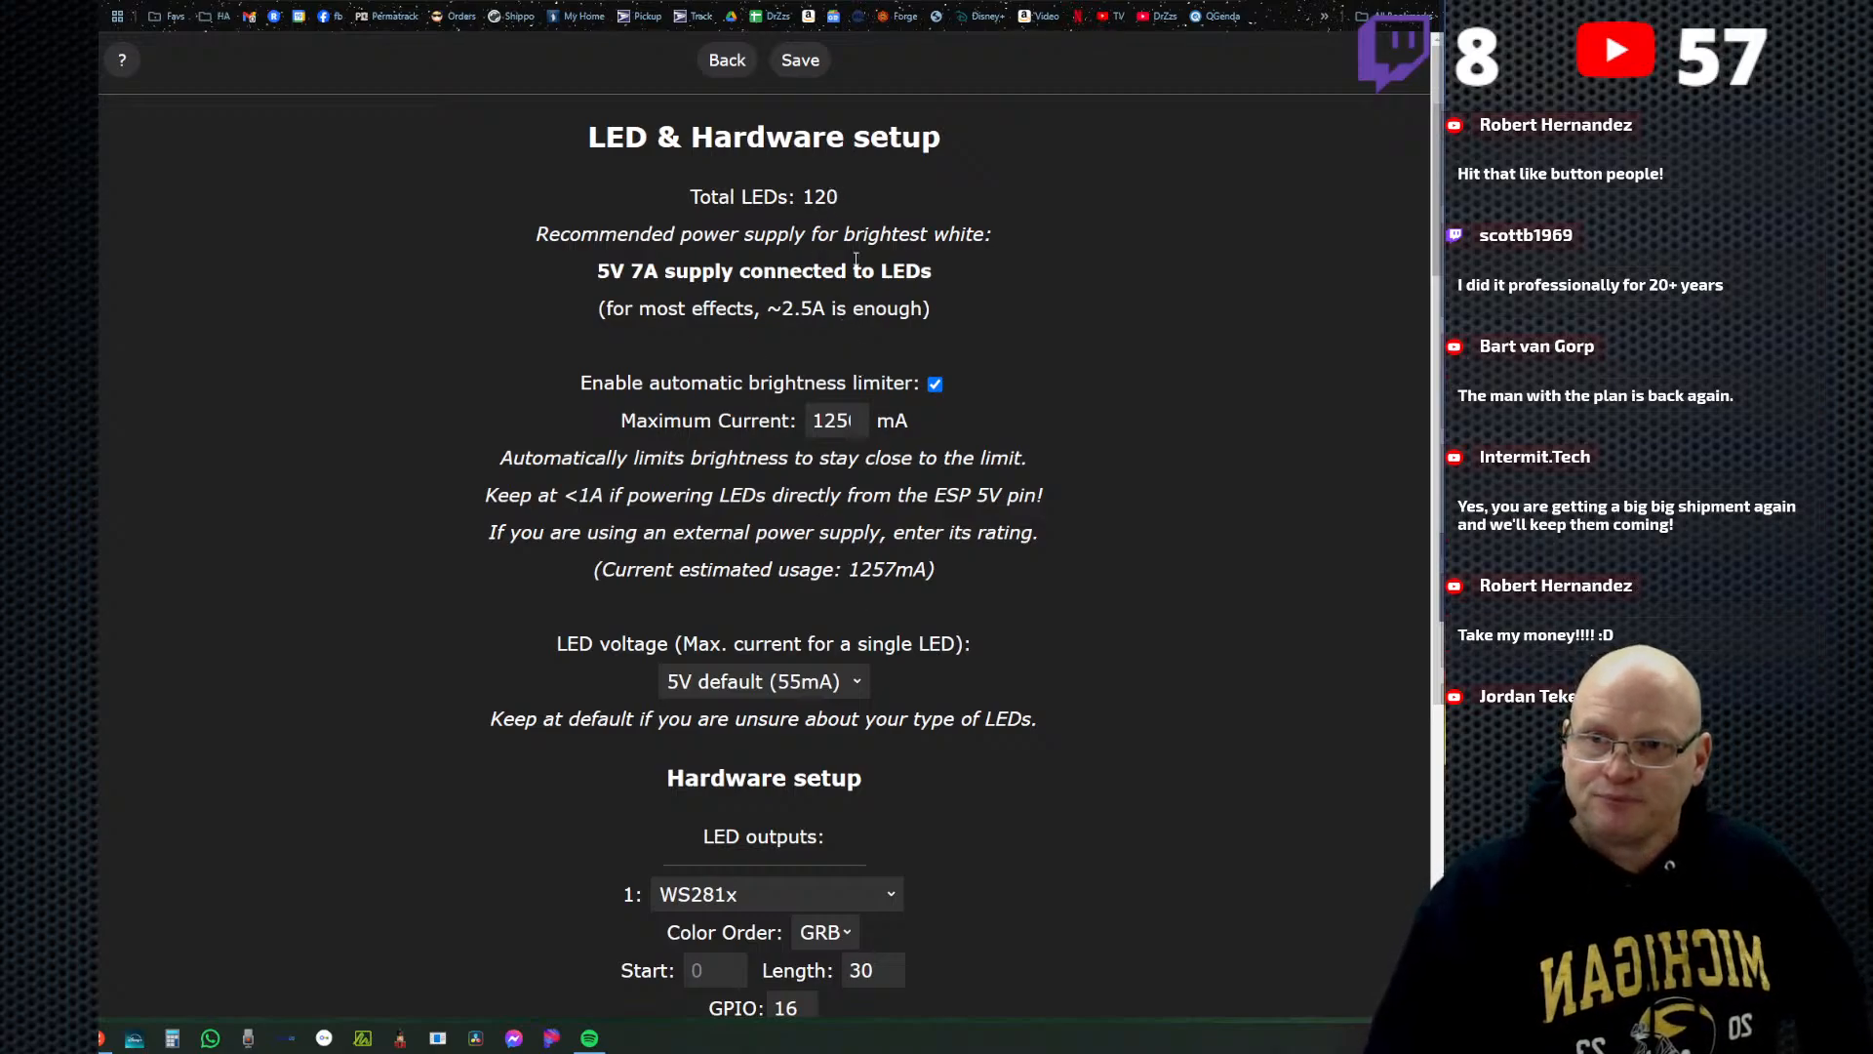
scroll(919, 490, down, 1)
scroll(919, 483, down, 5)
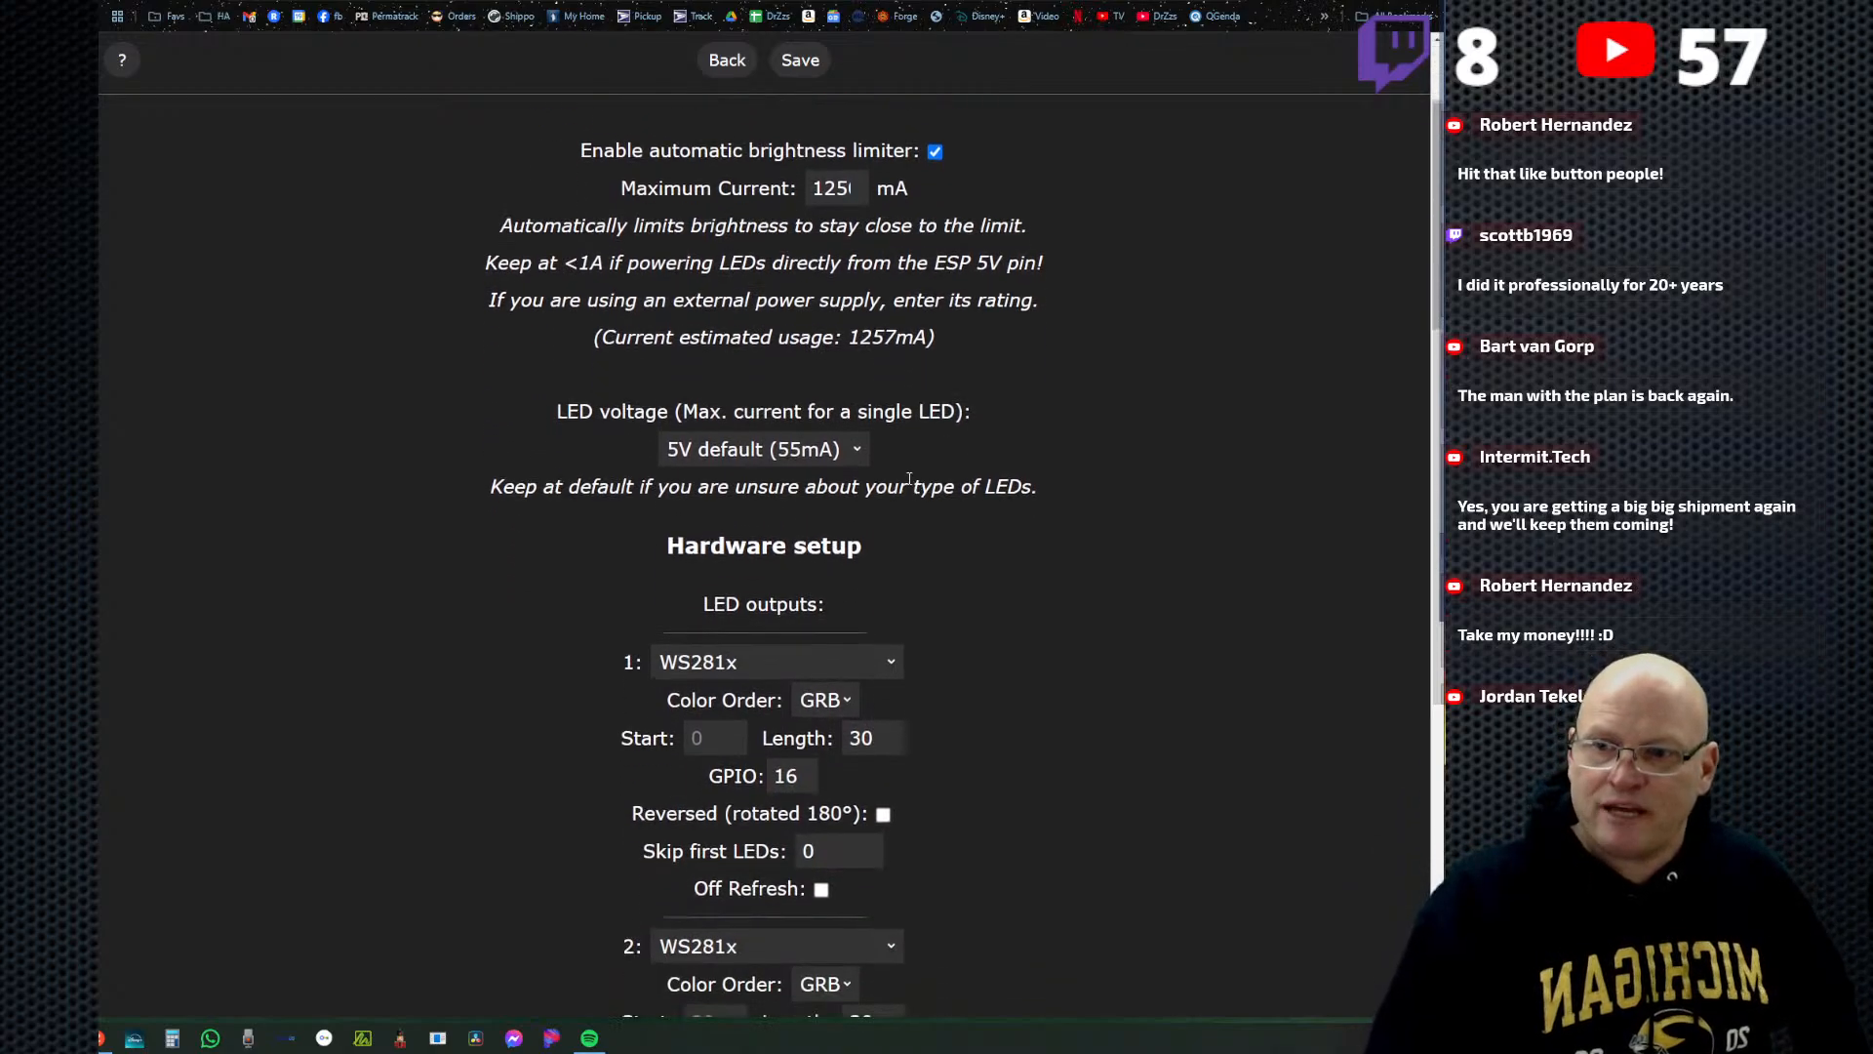
scroll(895, 498, down, 1)
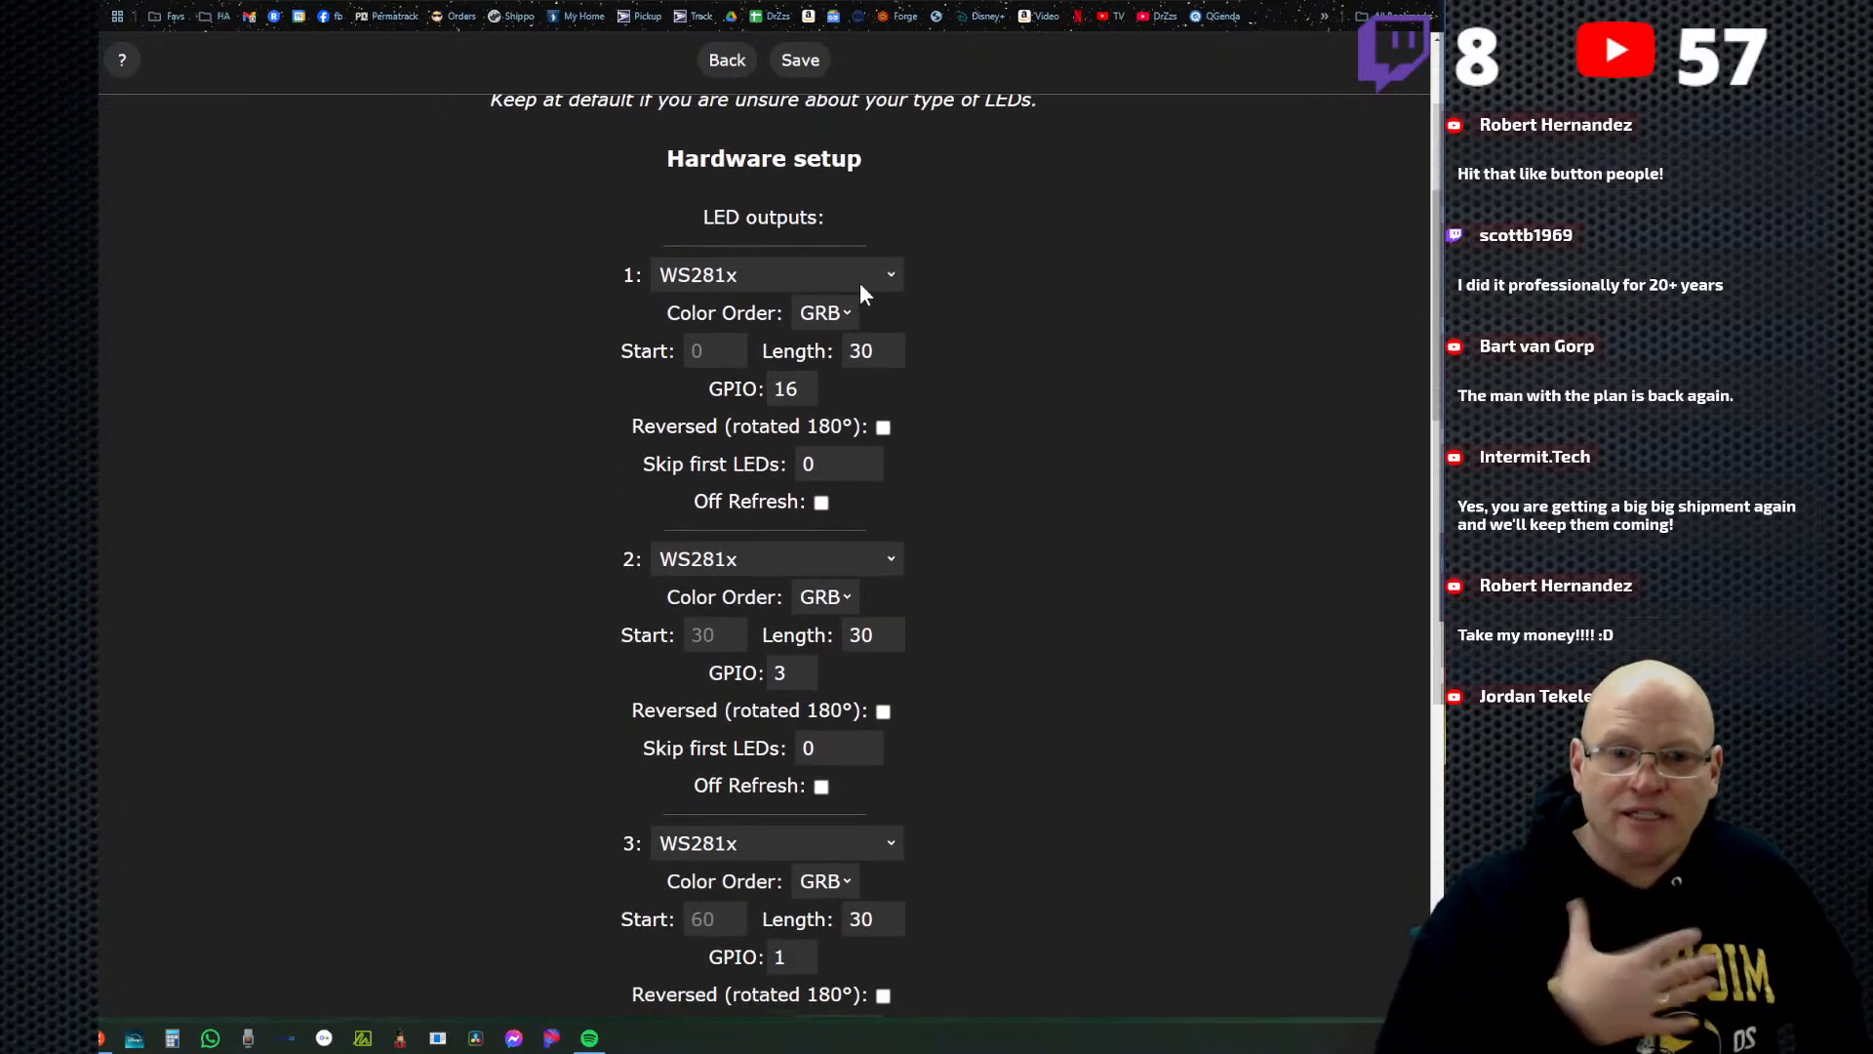
scroll(931, 508, down, 4)
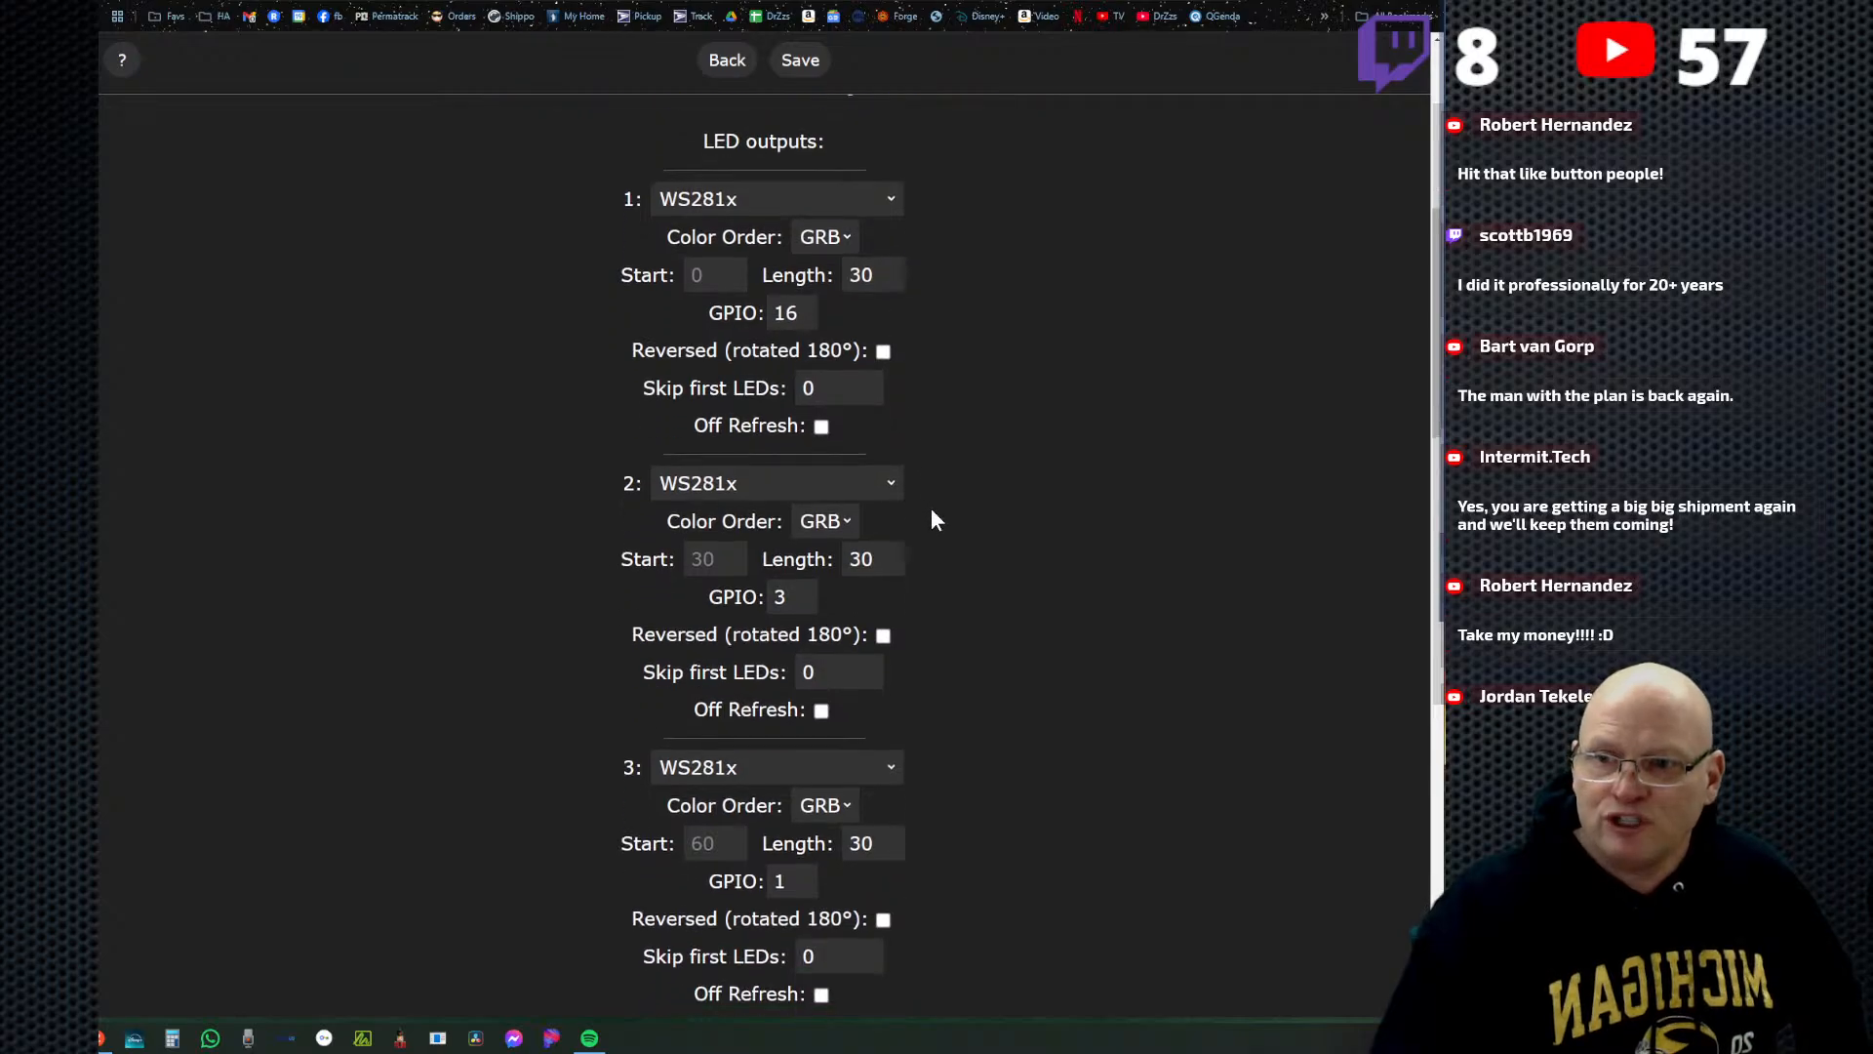
scroll(886, 558, up, 2)
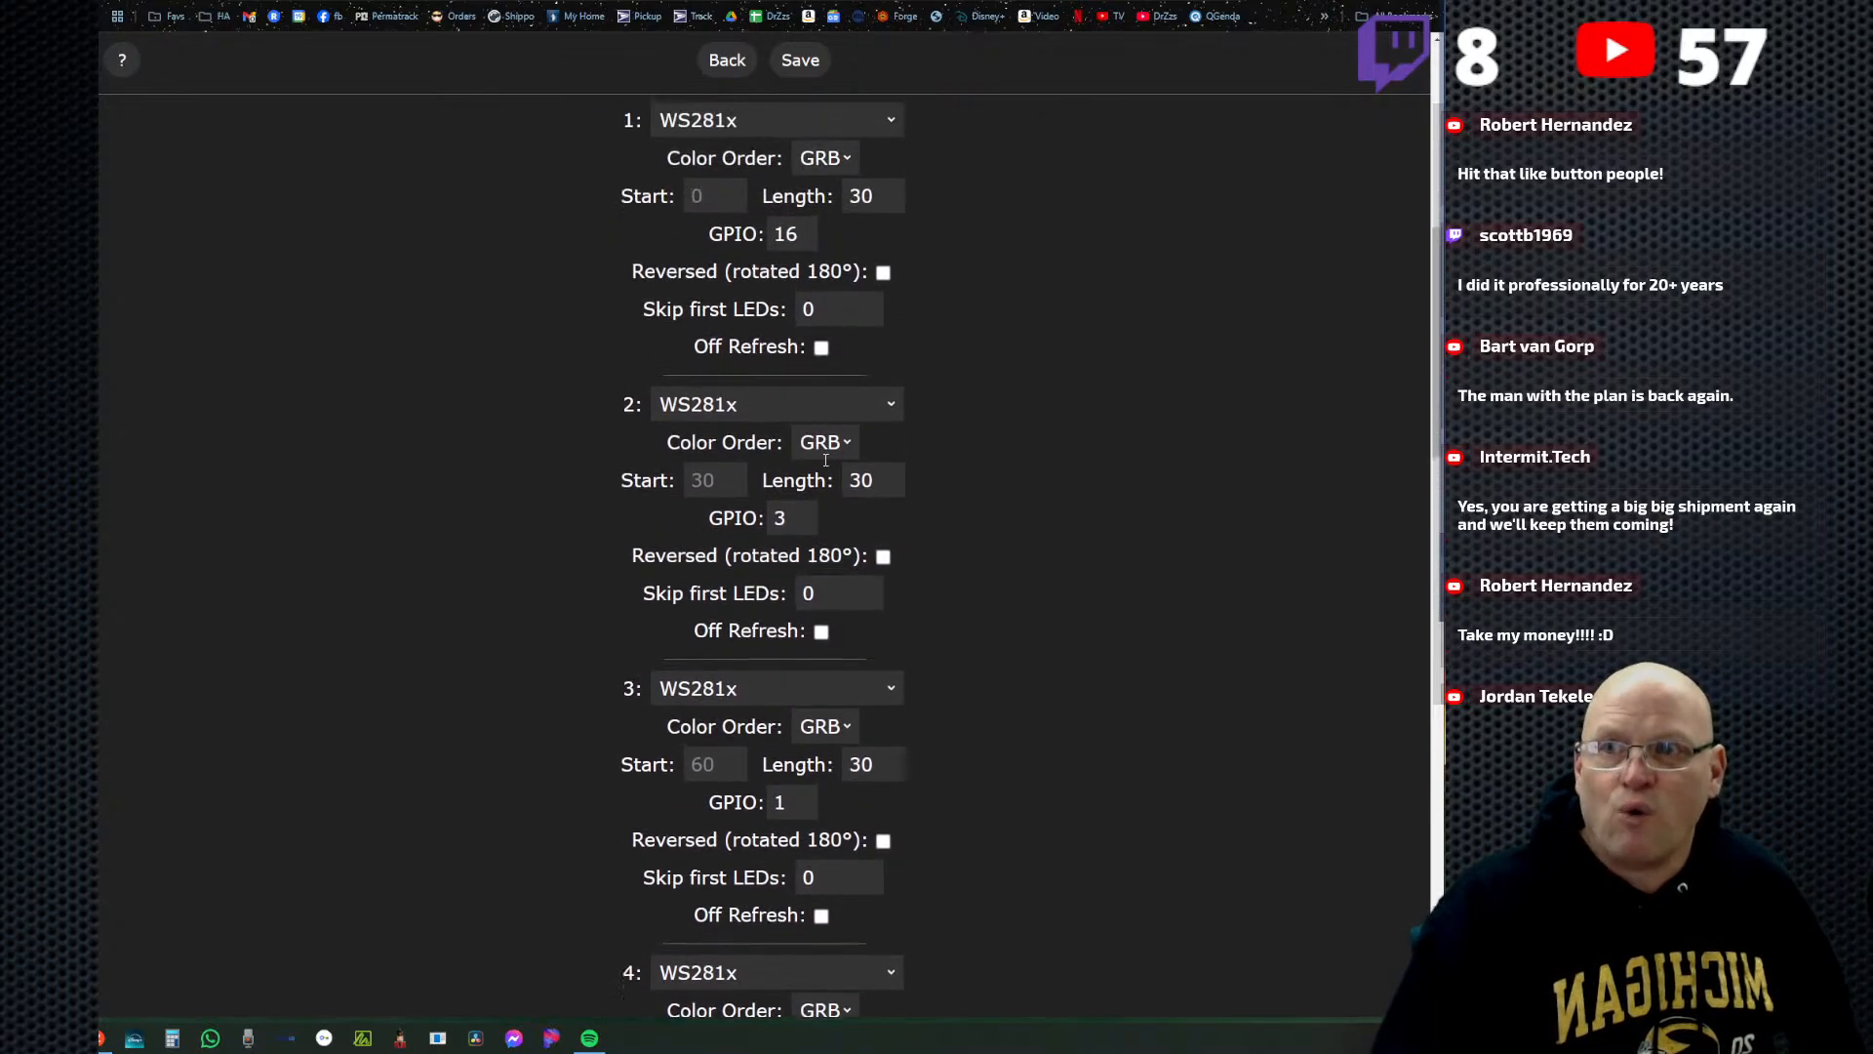
Highlight the numbers of the LED outputs in the hardware setup and look over all four outputs.
drag(612, 132, 639, 130)
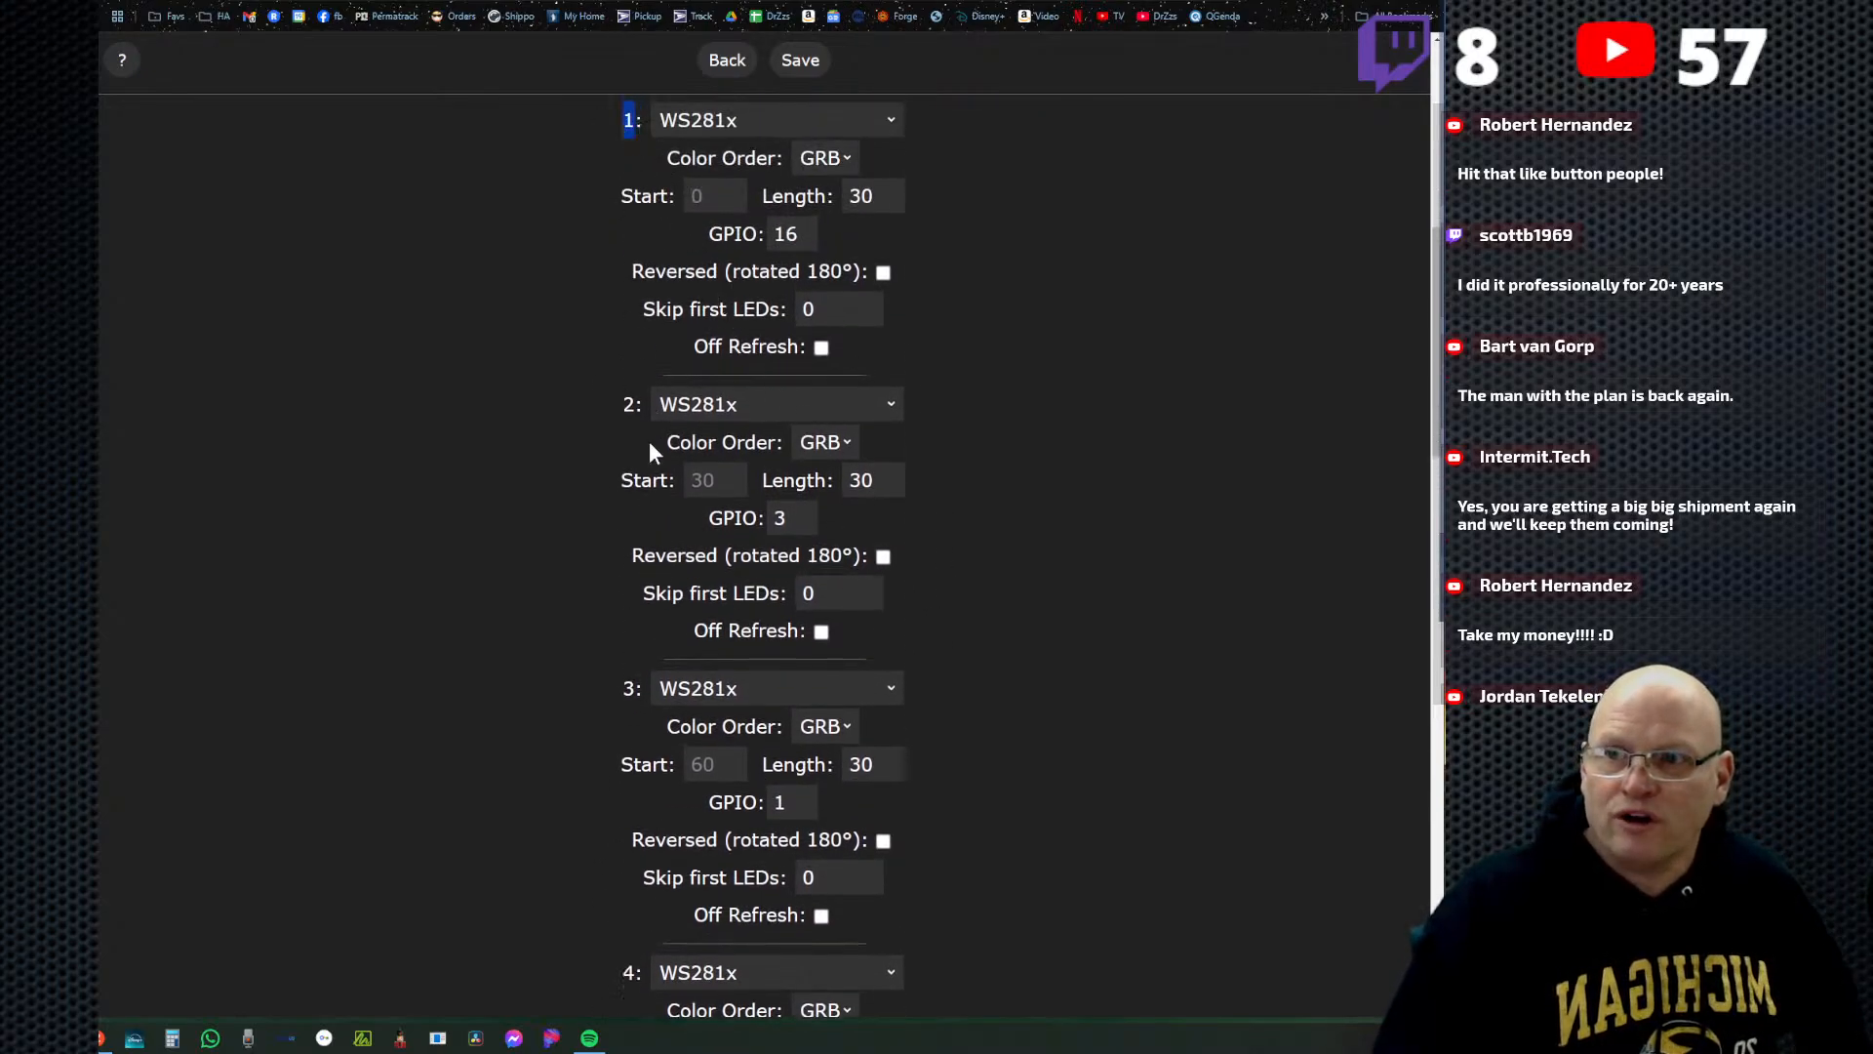
drag(611, 690, 642, 688)
drag(613, 988, 664, 981)
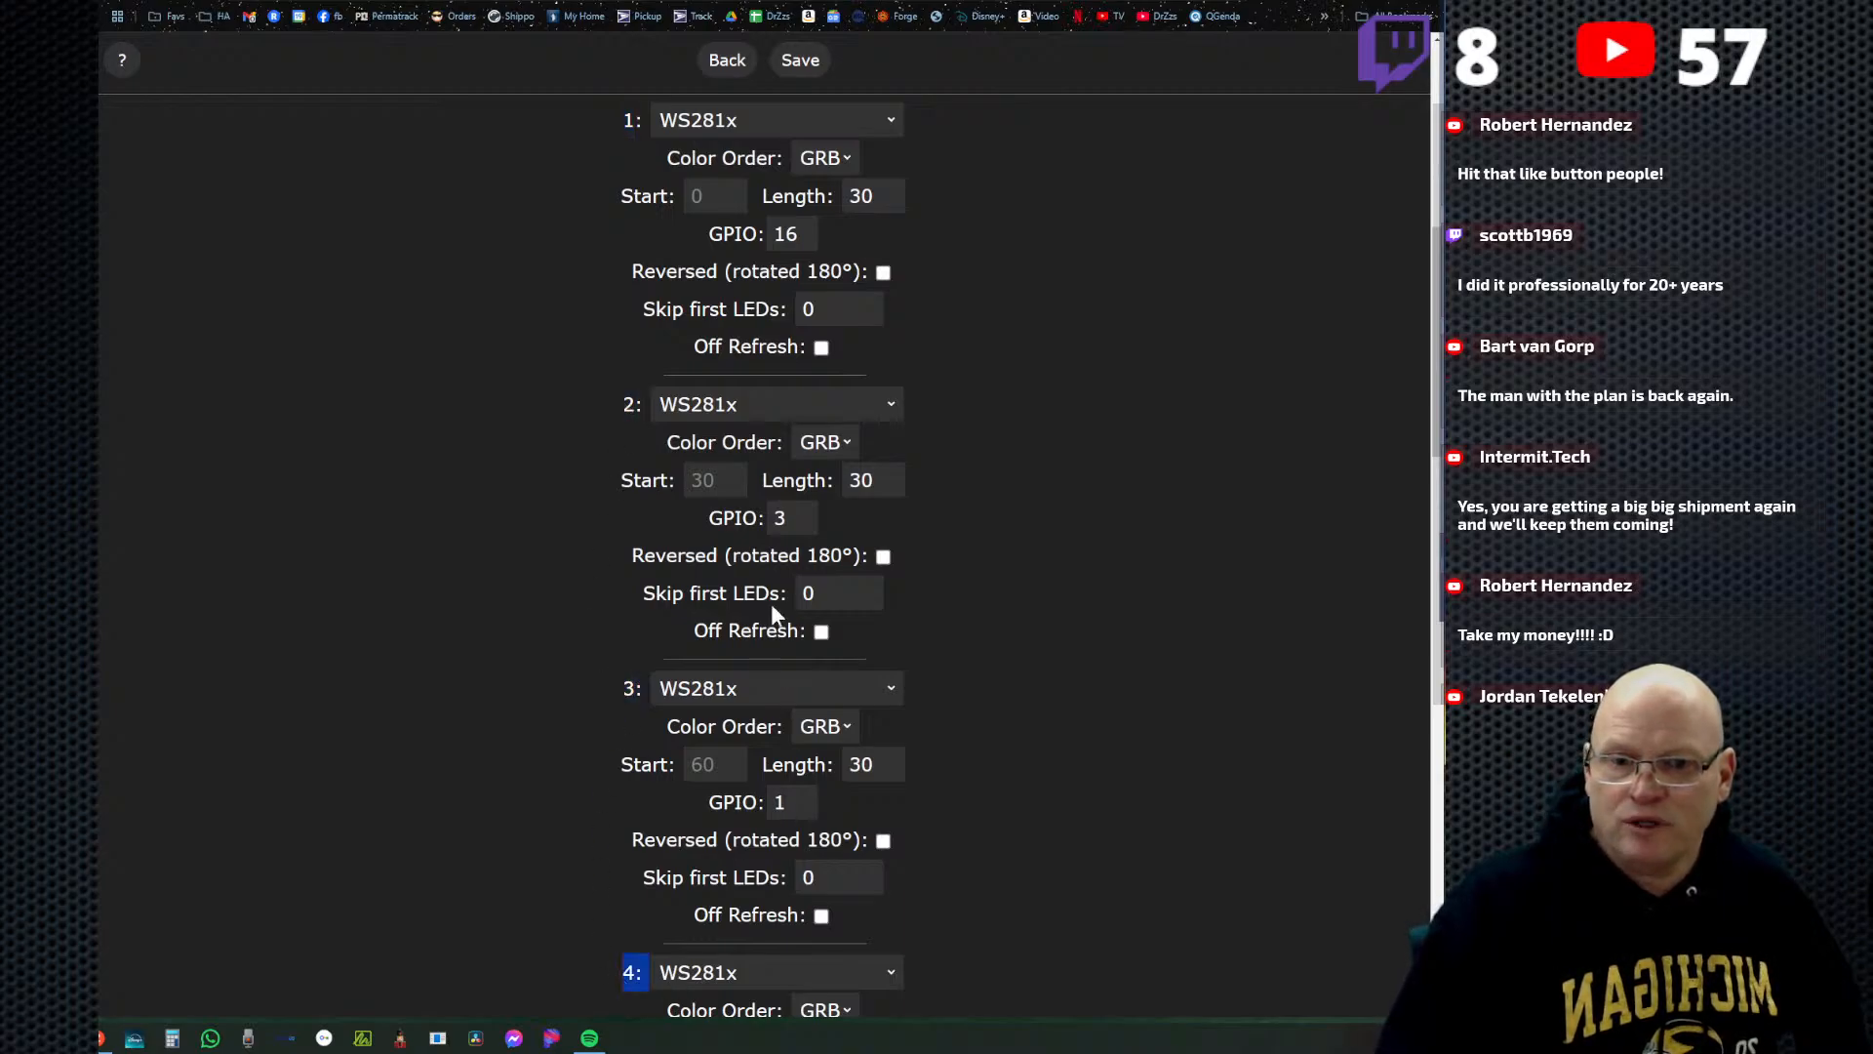
scroll(691, 563, down, 2)
click(457, 450)
scroll(461, 590, up, 3)
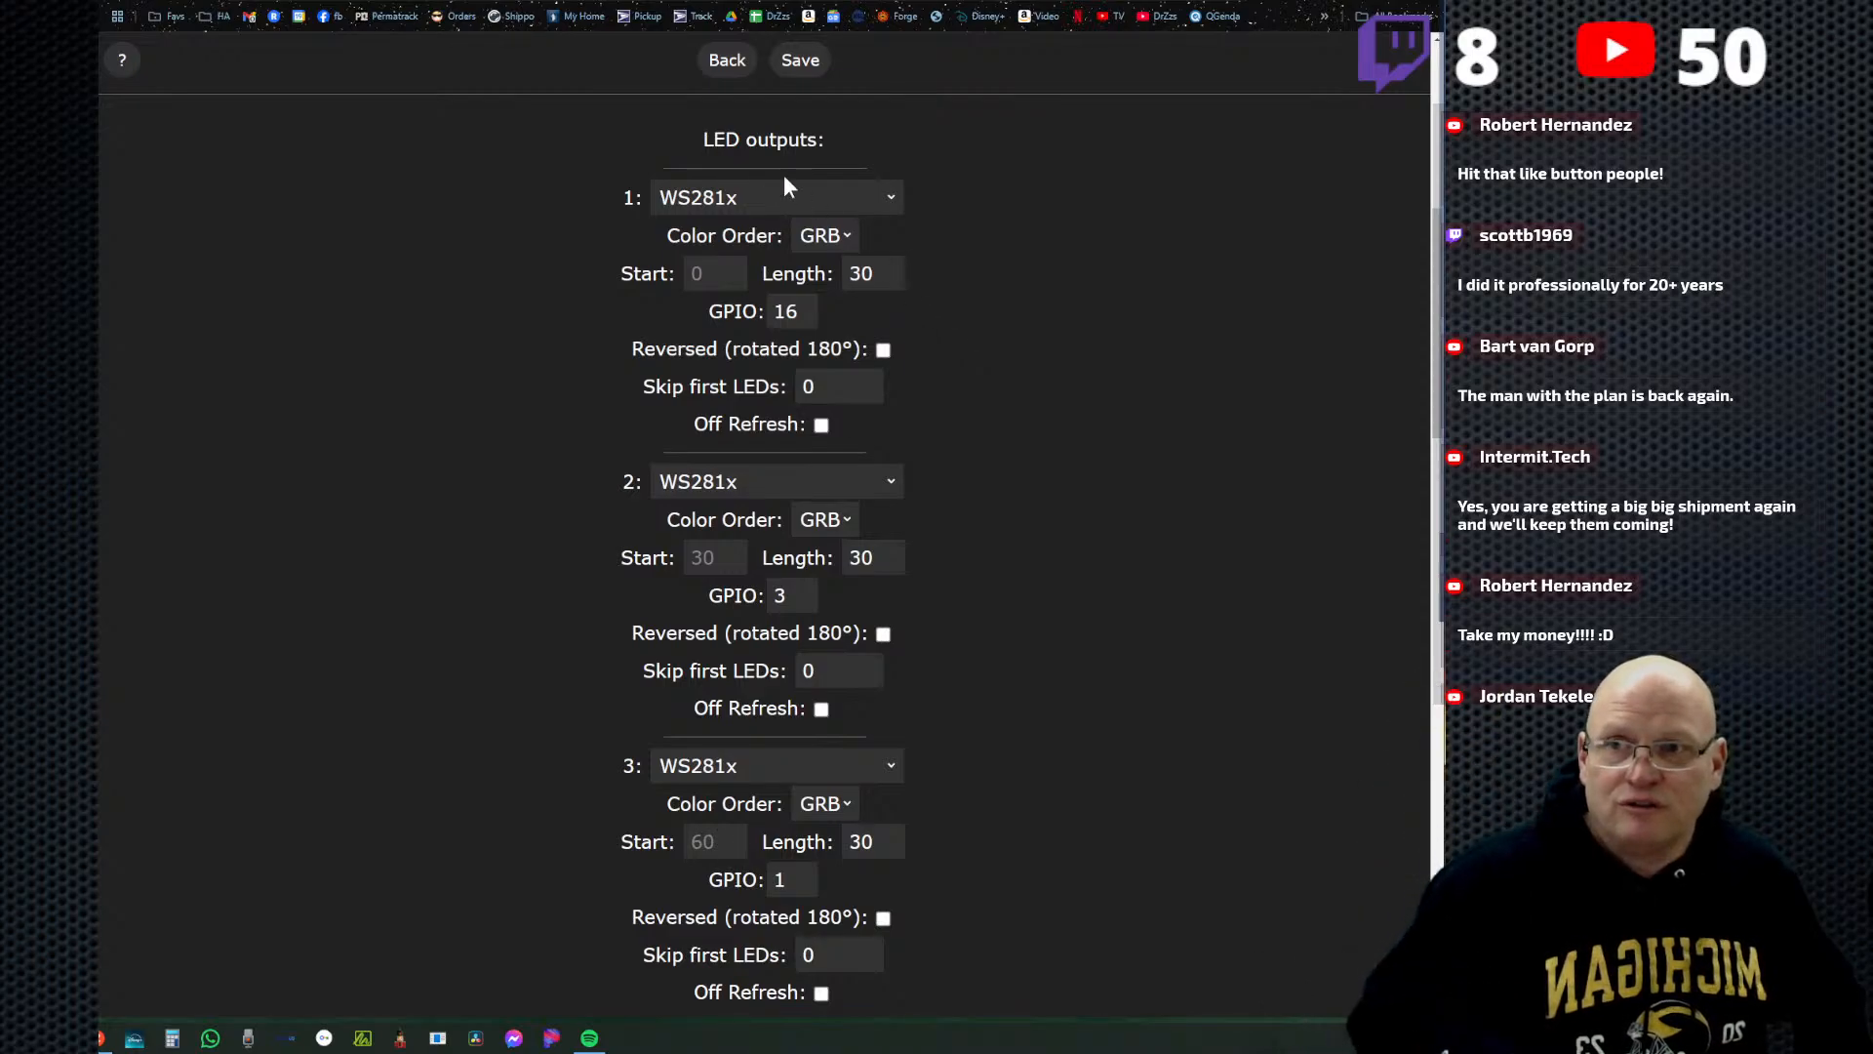
Highlight the "LED outputs:" heading under Hardware setup and check the GPIO pin of output 1.
drag(704, 140, 820, 140)
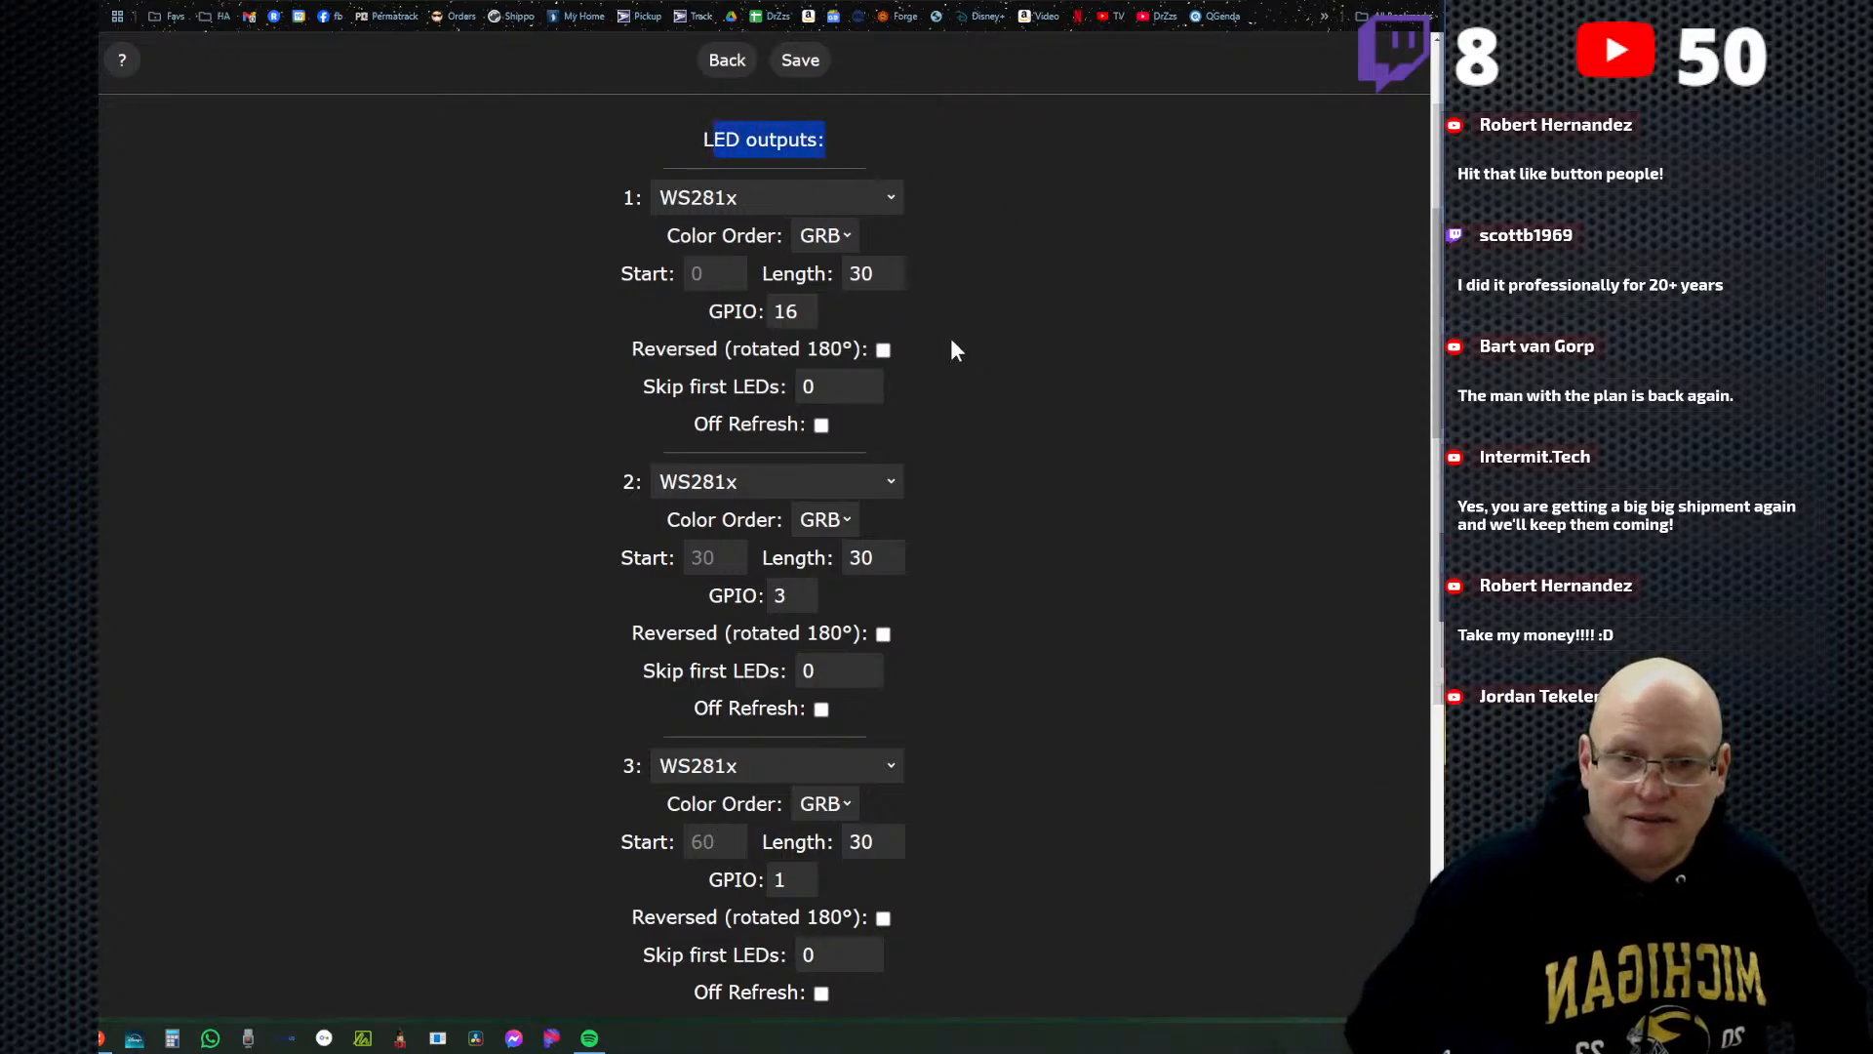
scroll(922, 414, up, 1)
scroll(957, 425, down, 1)
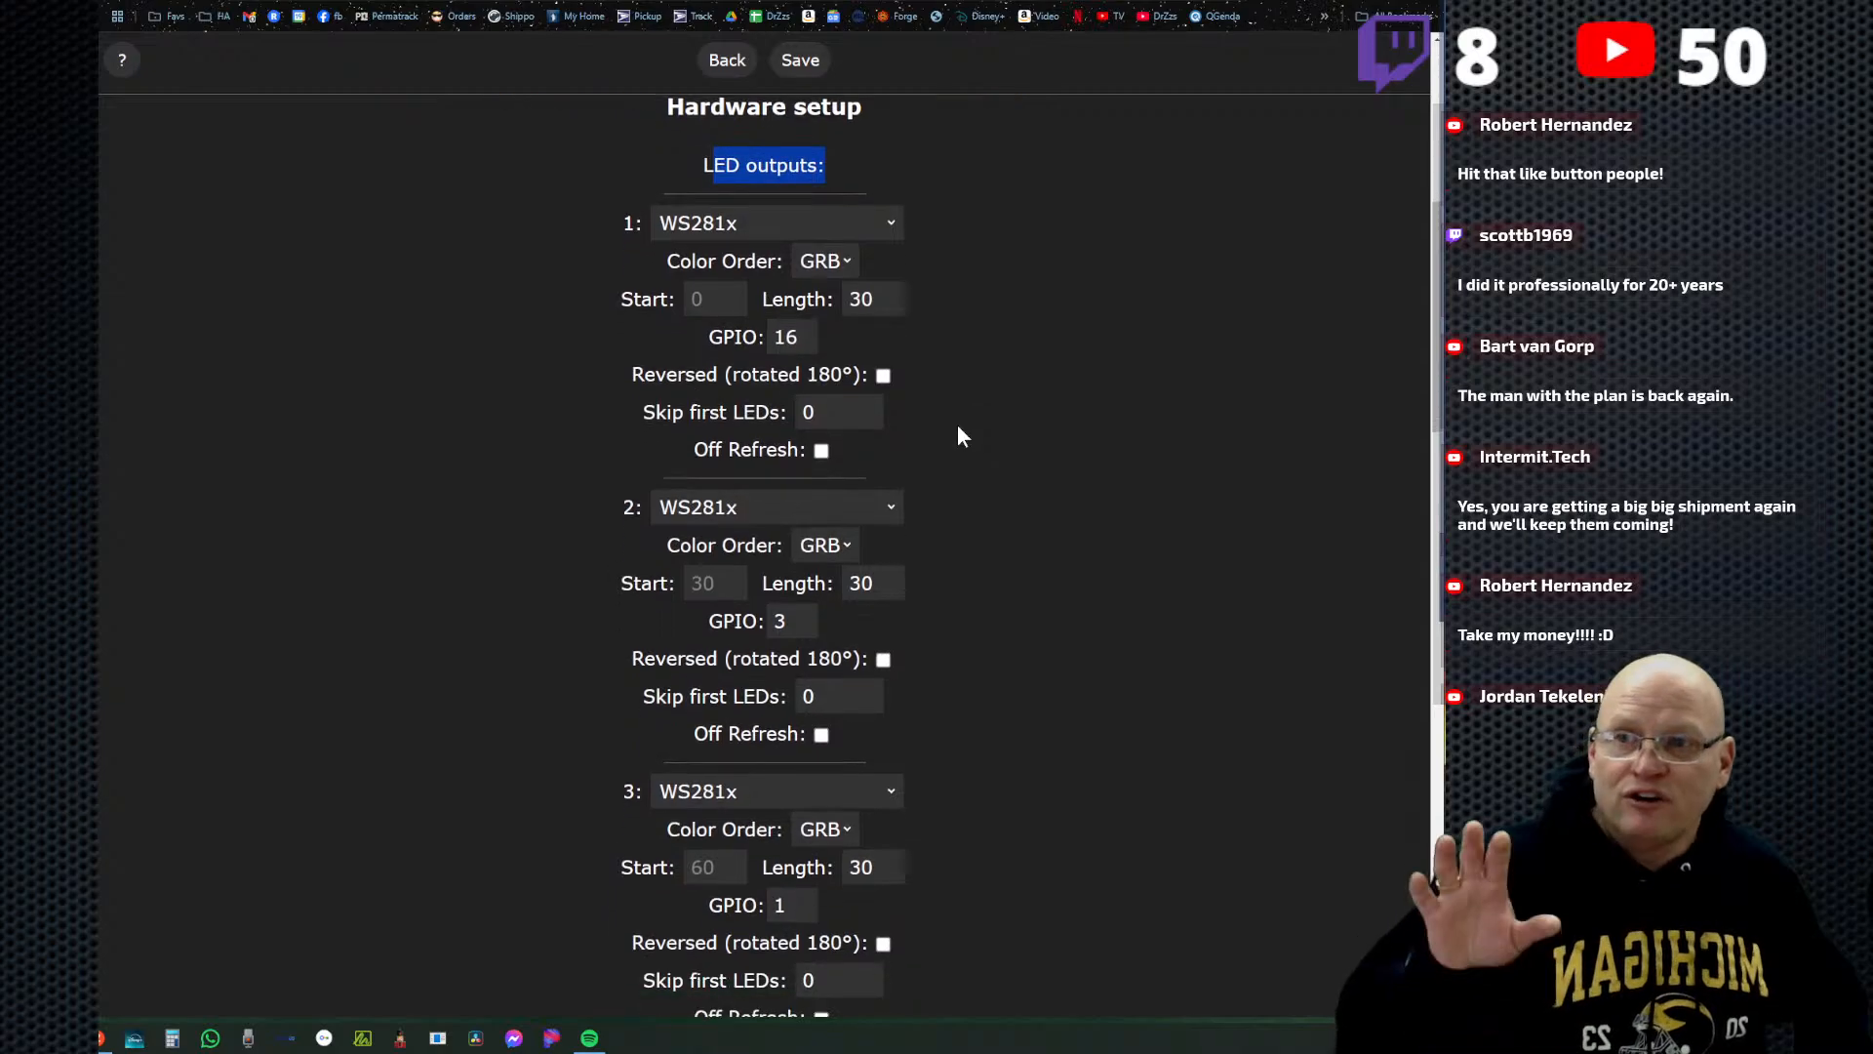
scroll(946, 410, up, 1)
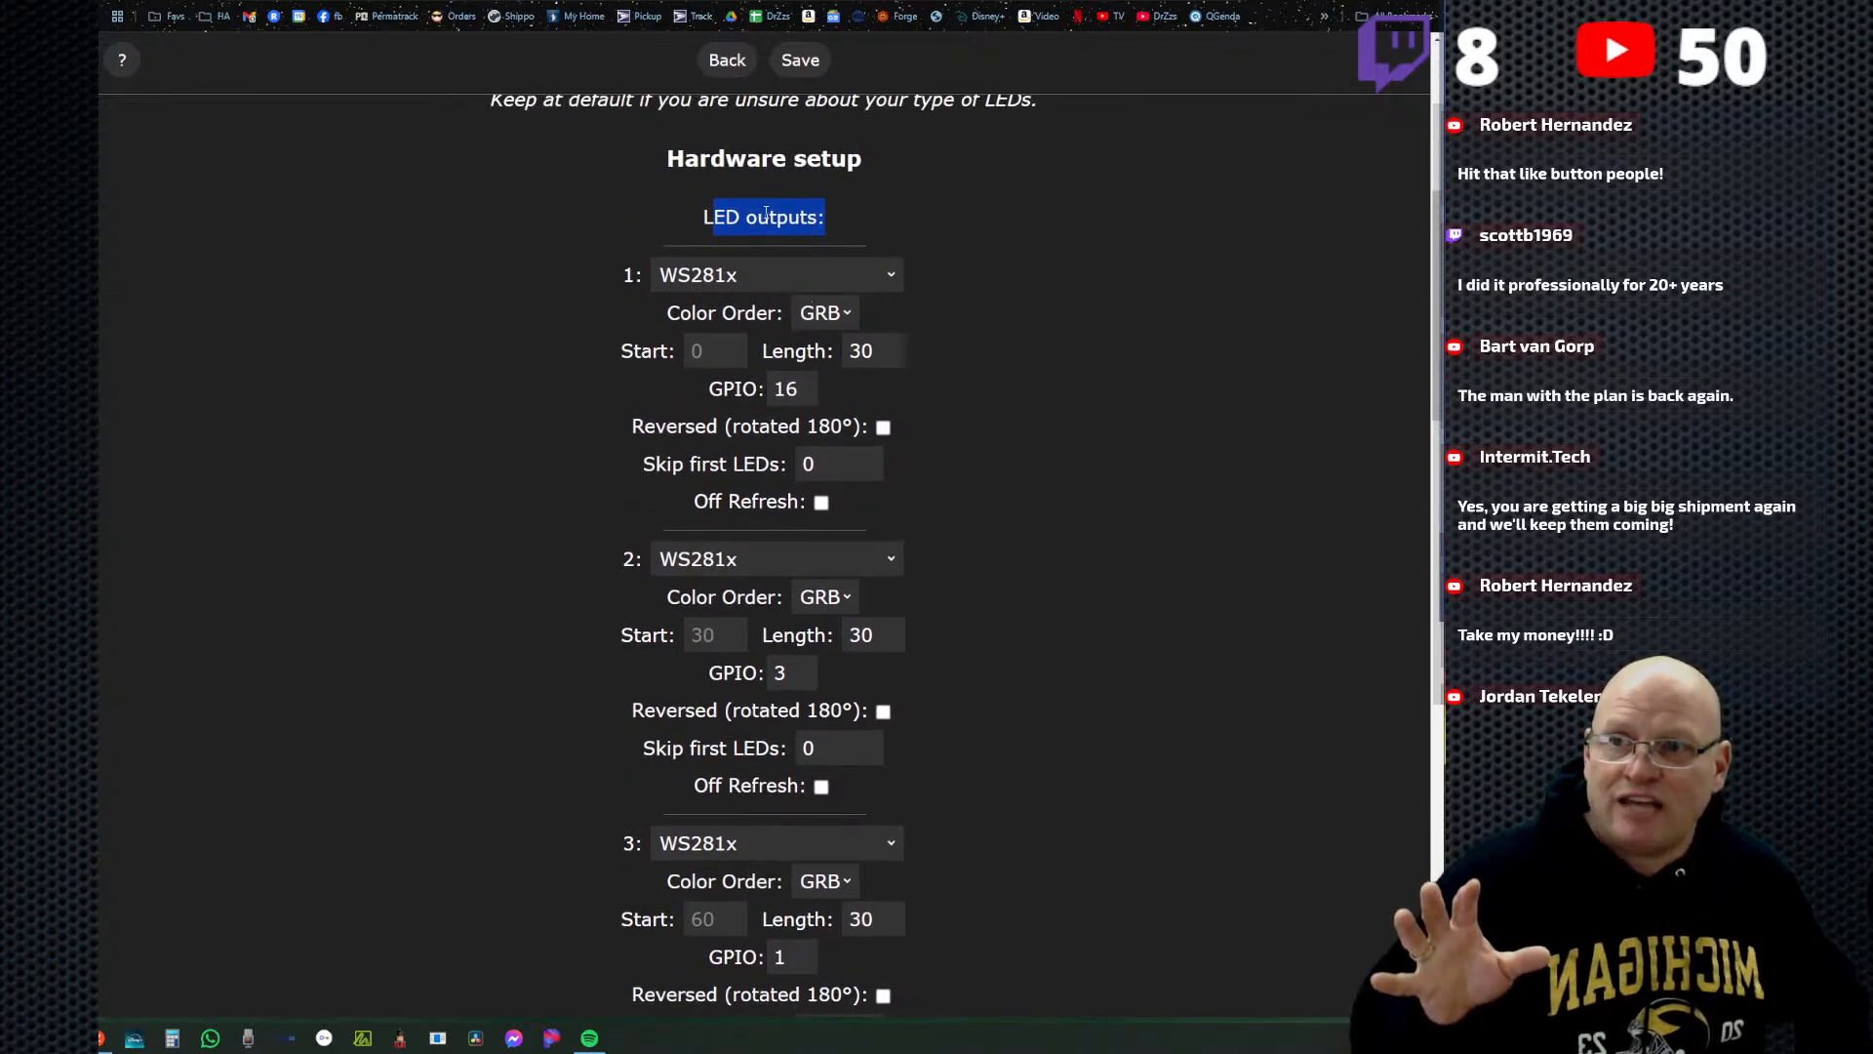
click(894, 218)
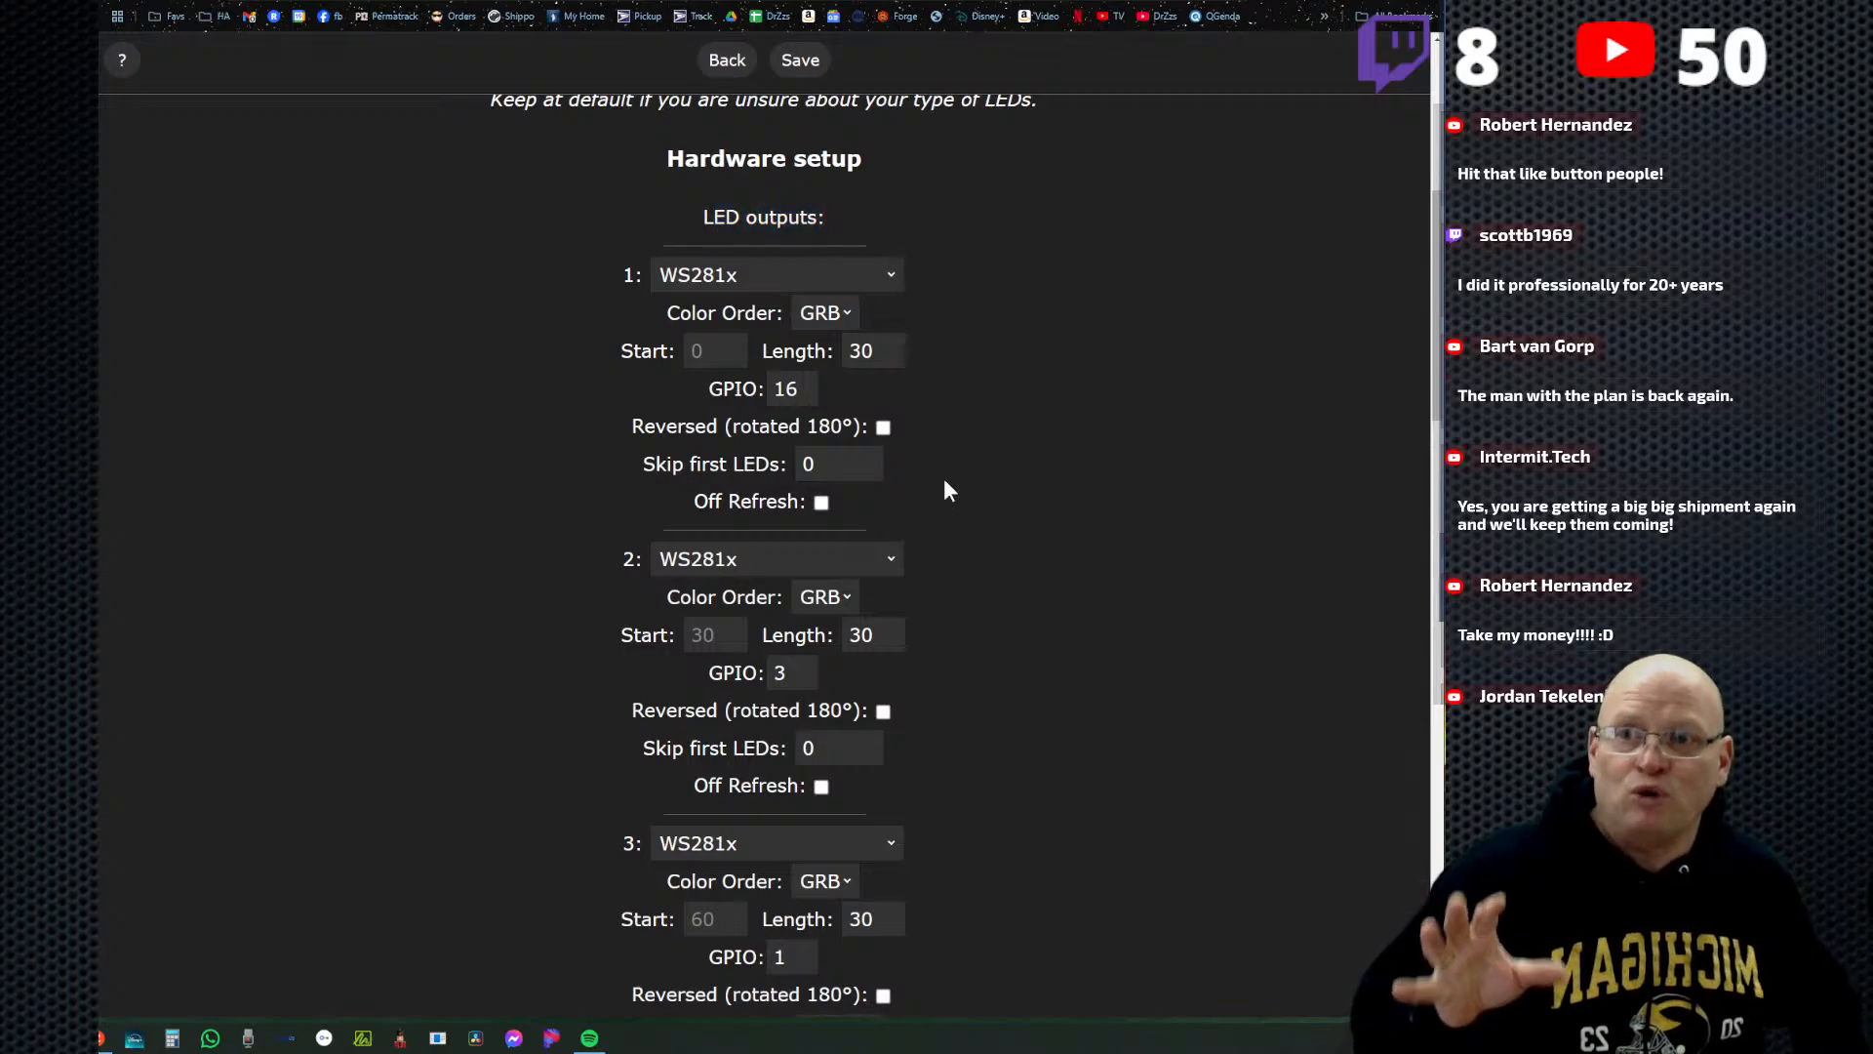
scroll(946, 488, down, 1)
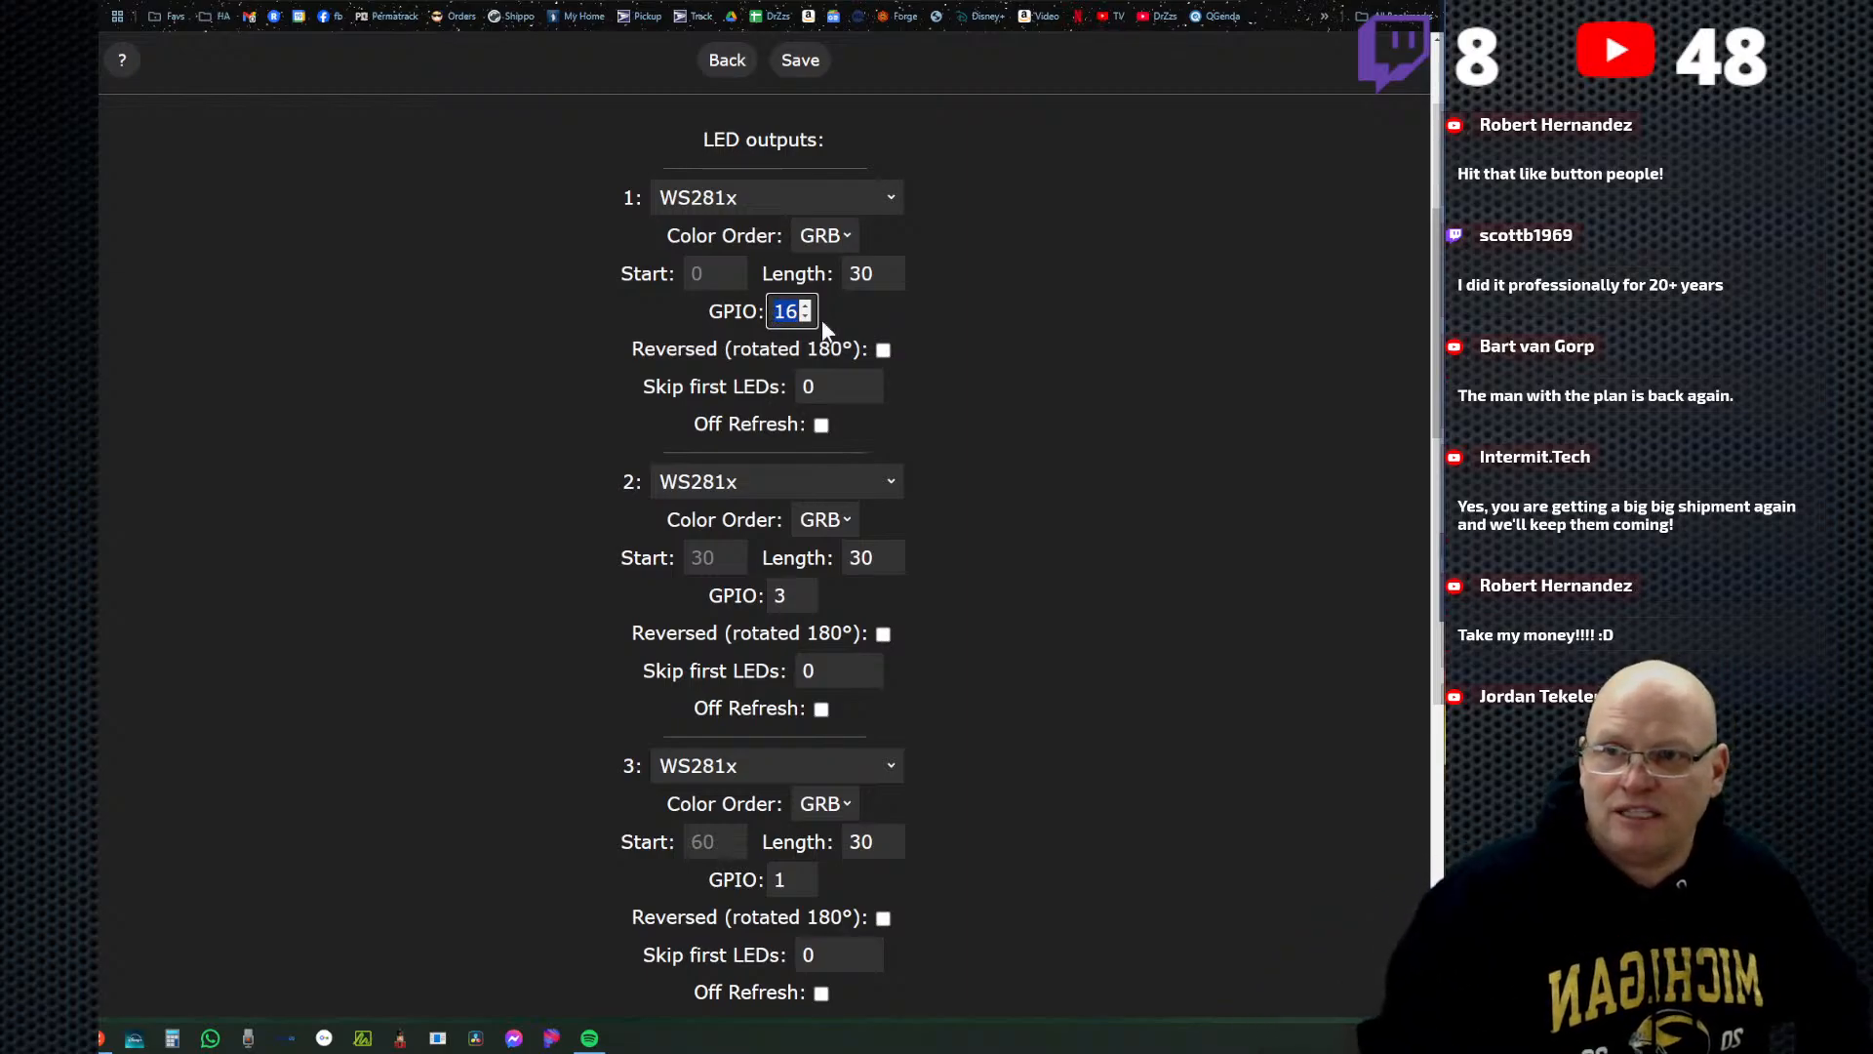
click(932, 314)
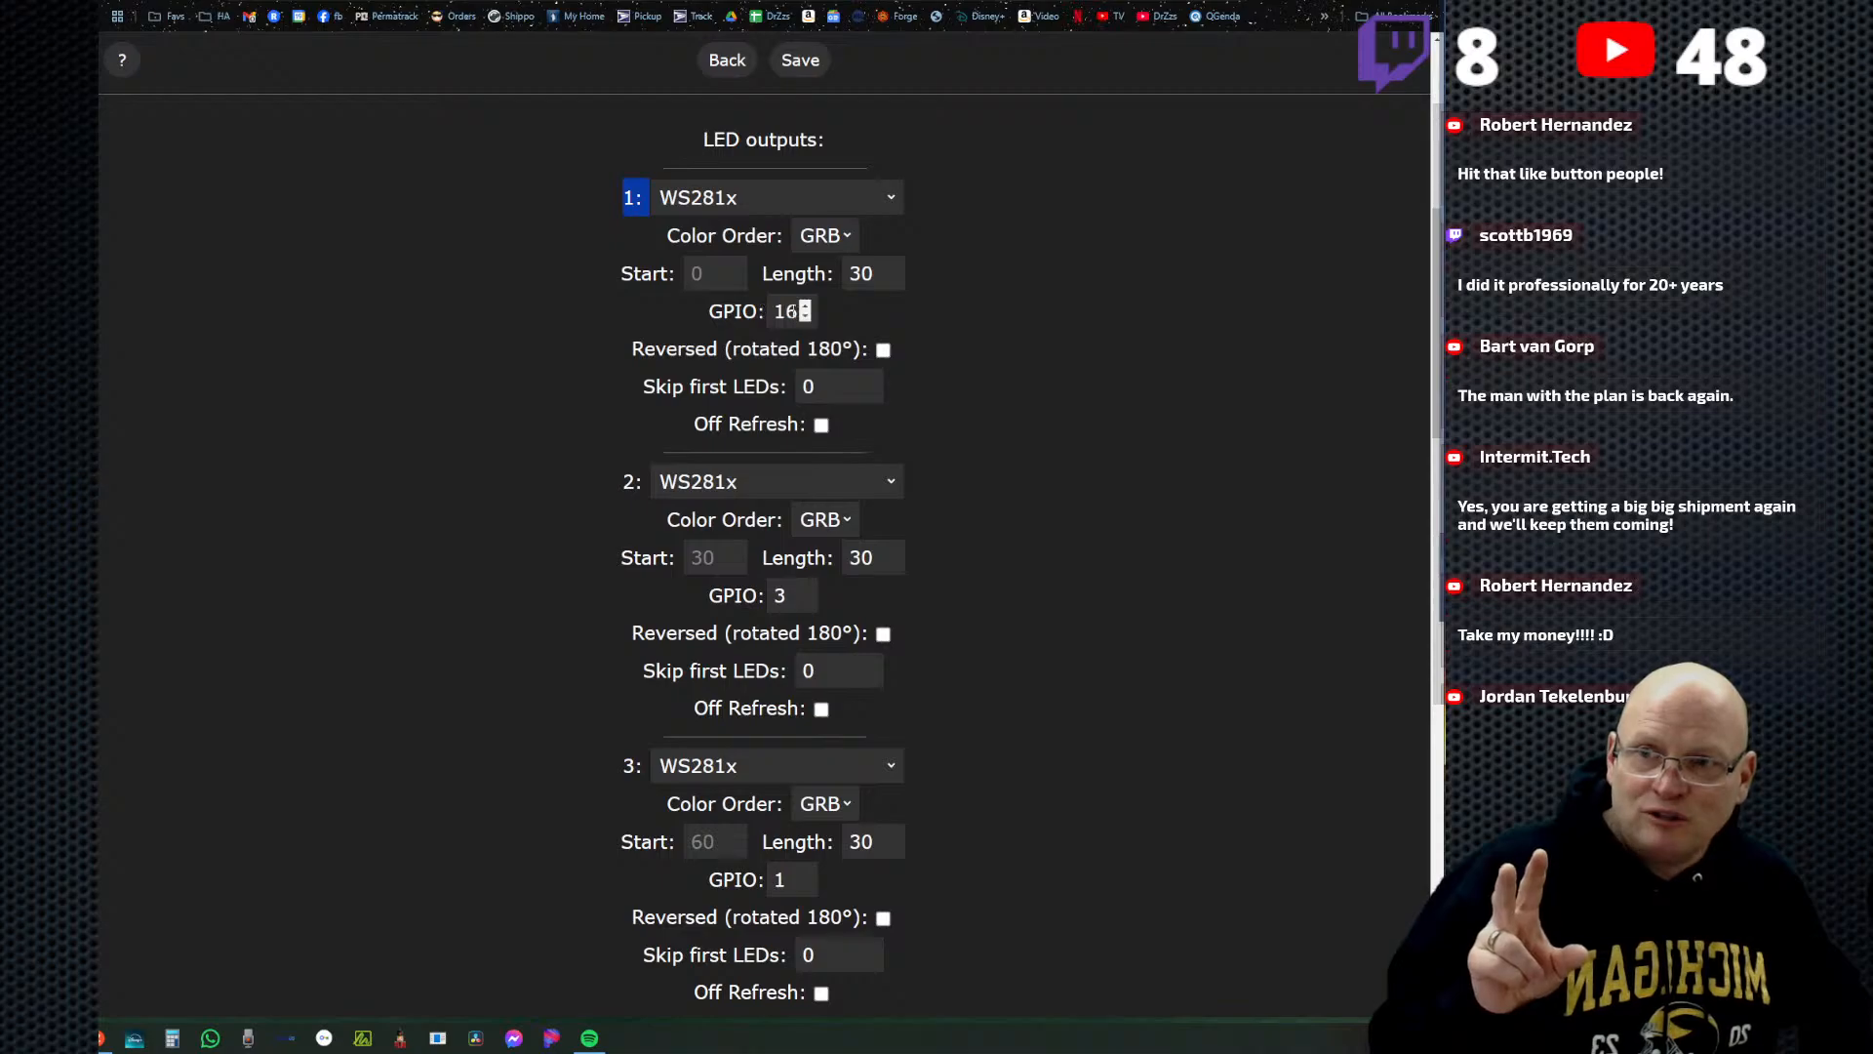
Check the GPIO pins assigned to LED outputs 2, 3 and 4.
drag(621, 480, 649, 478)
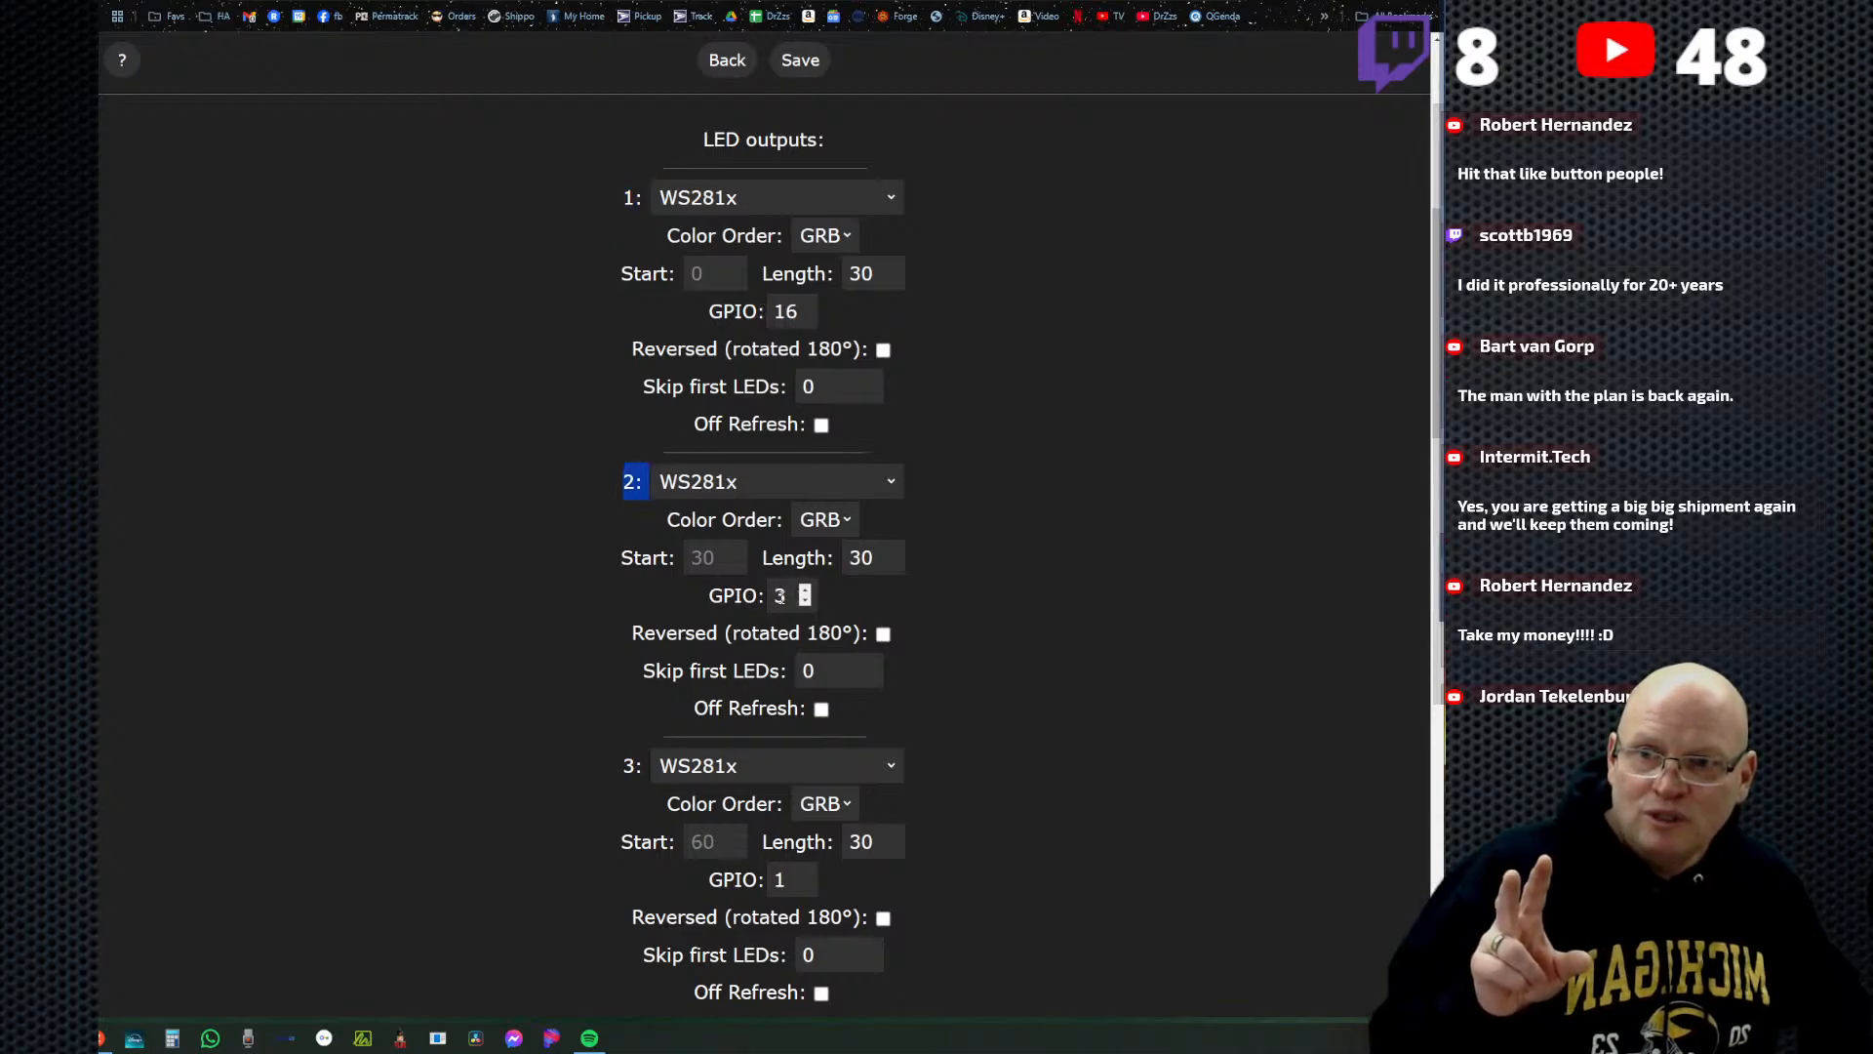
scroll(650, 659, down, 3)
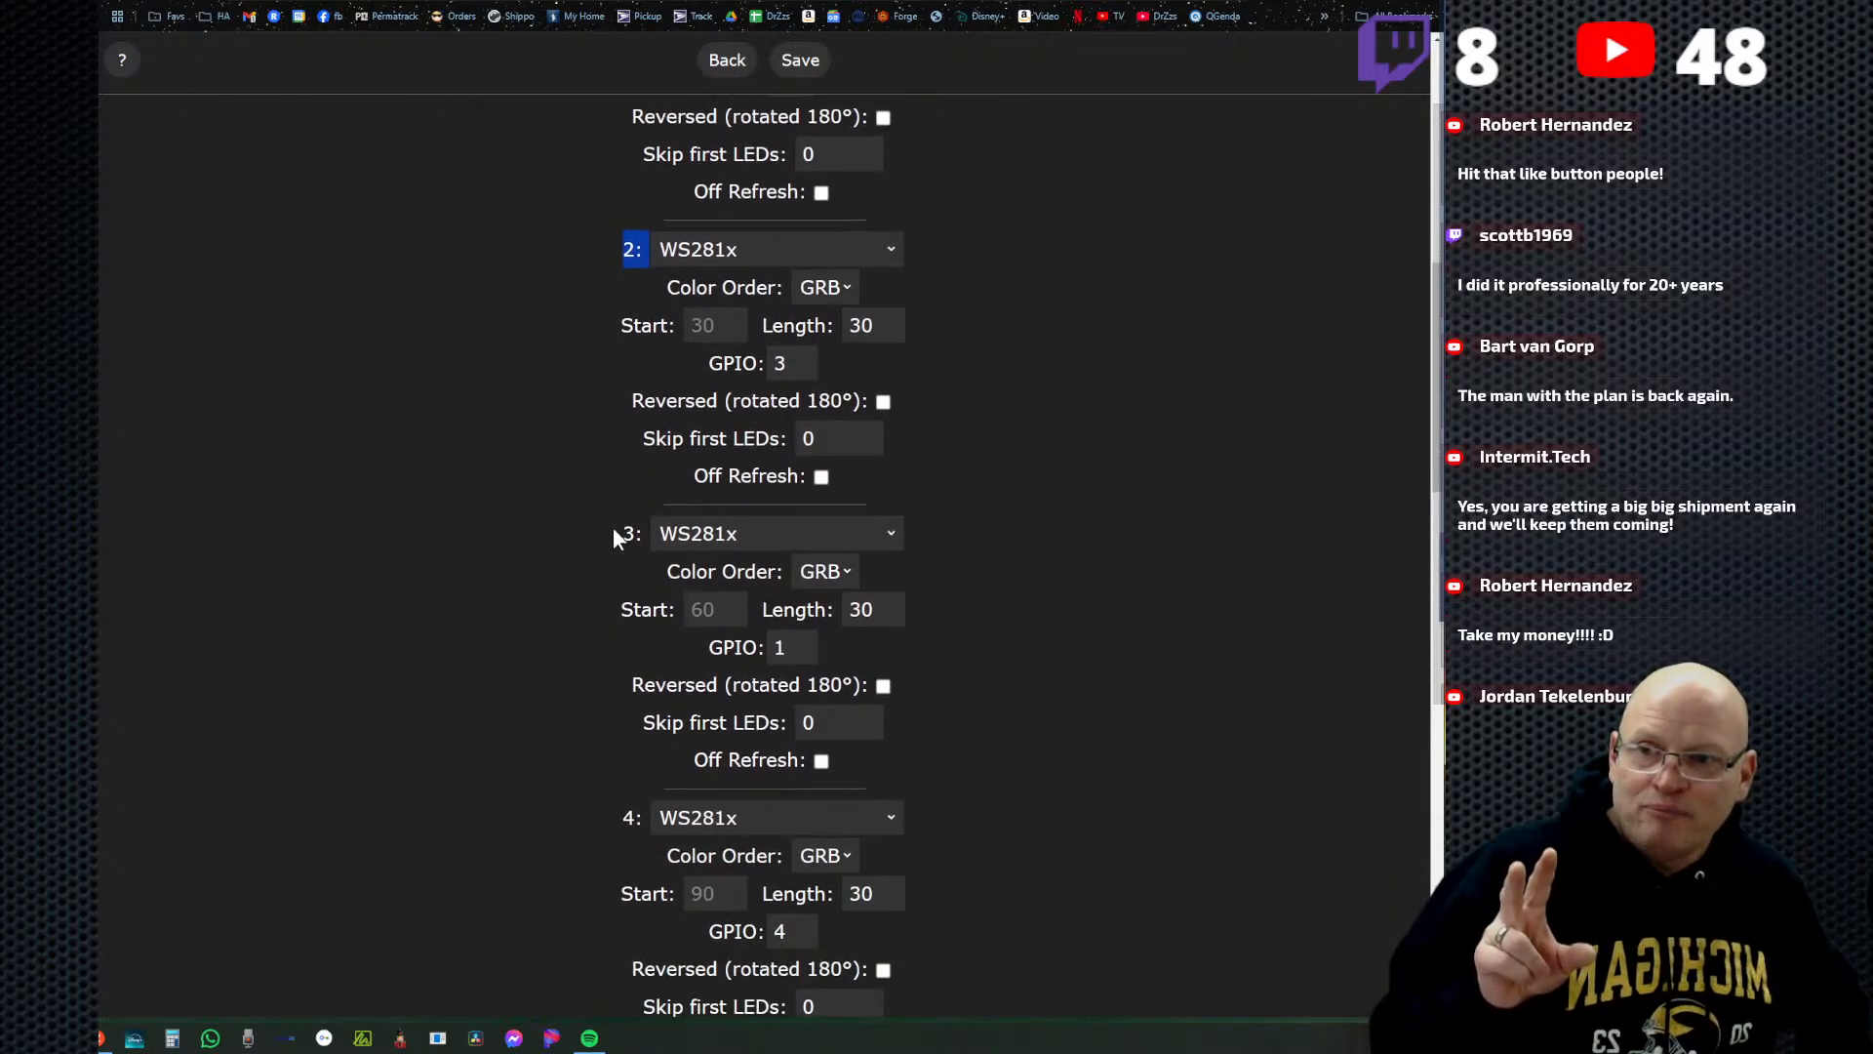
scroll(789, 651, down, 2)
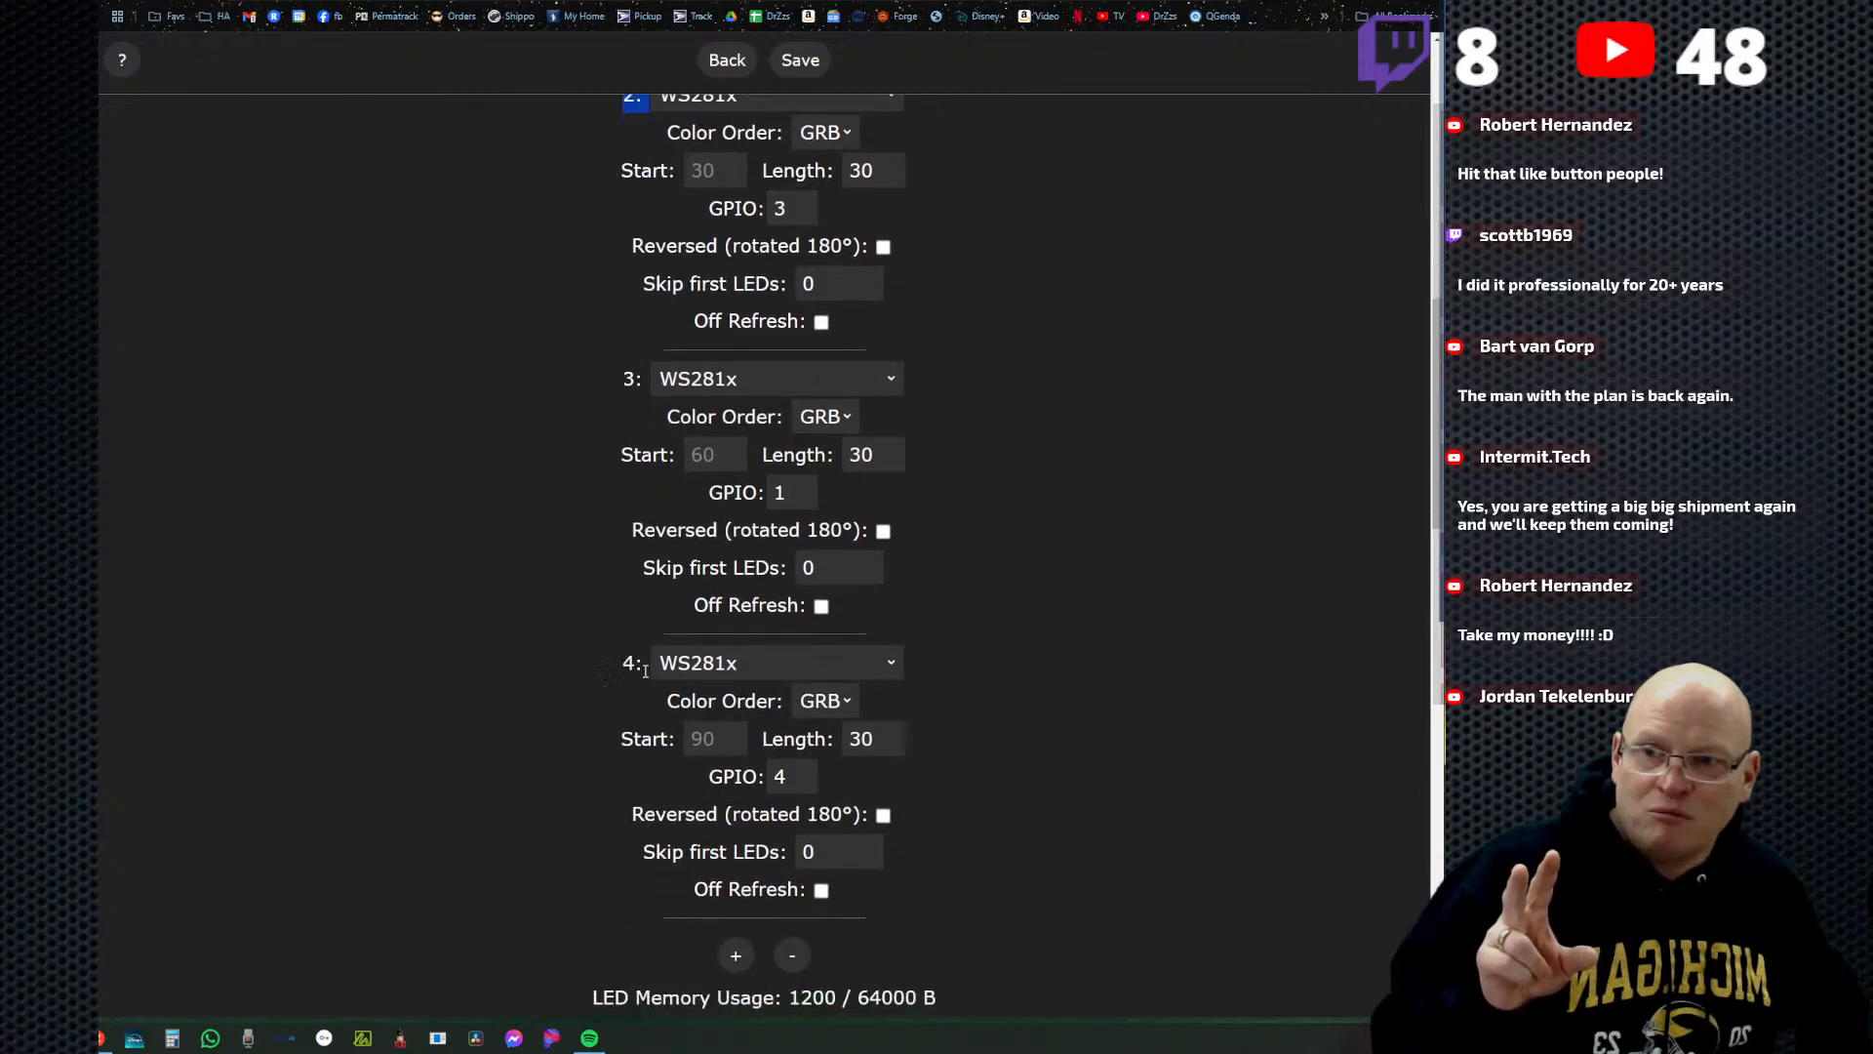
scroll(804, 792, down, 2)
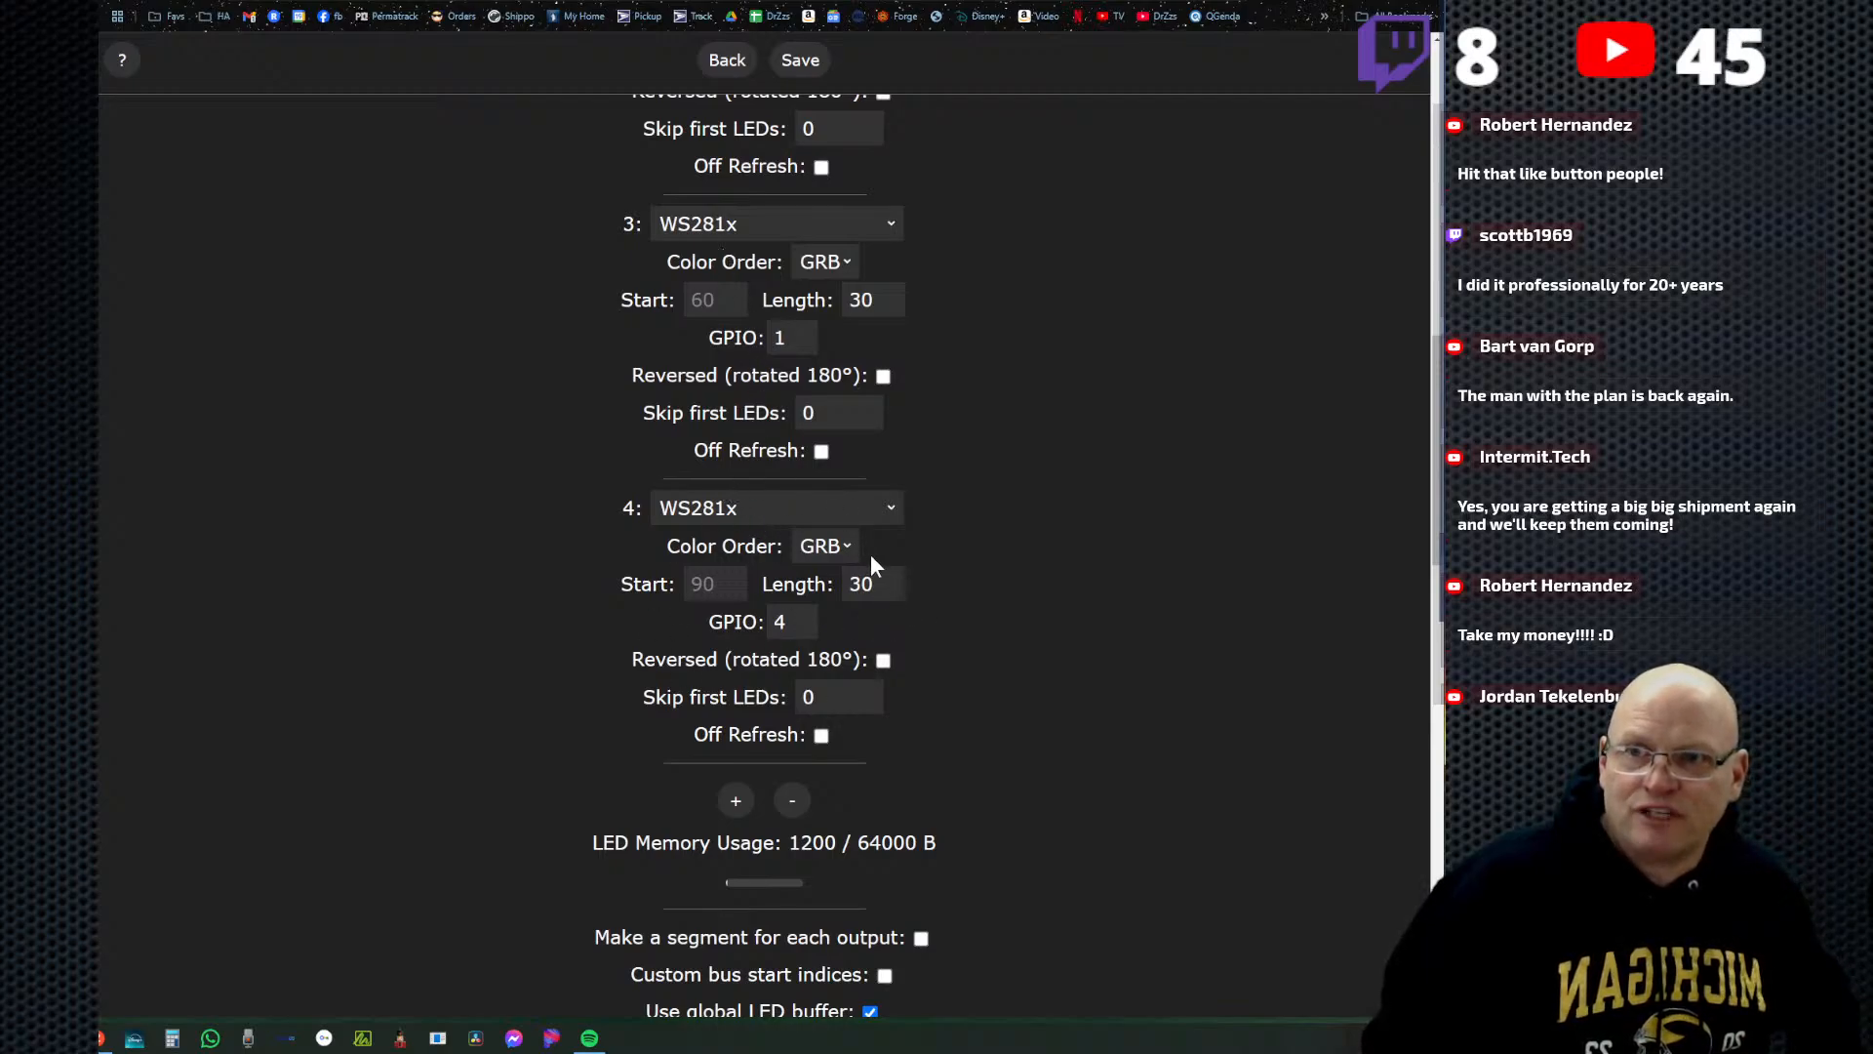
scroll(743, 597, up, 2)
scroll(839, 693, down, 2)
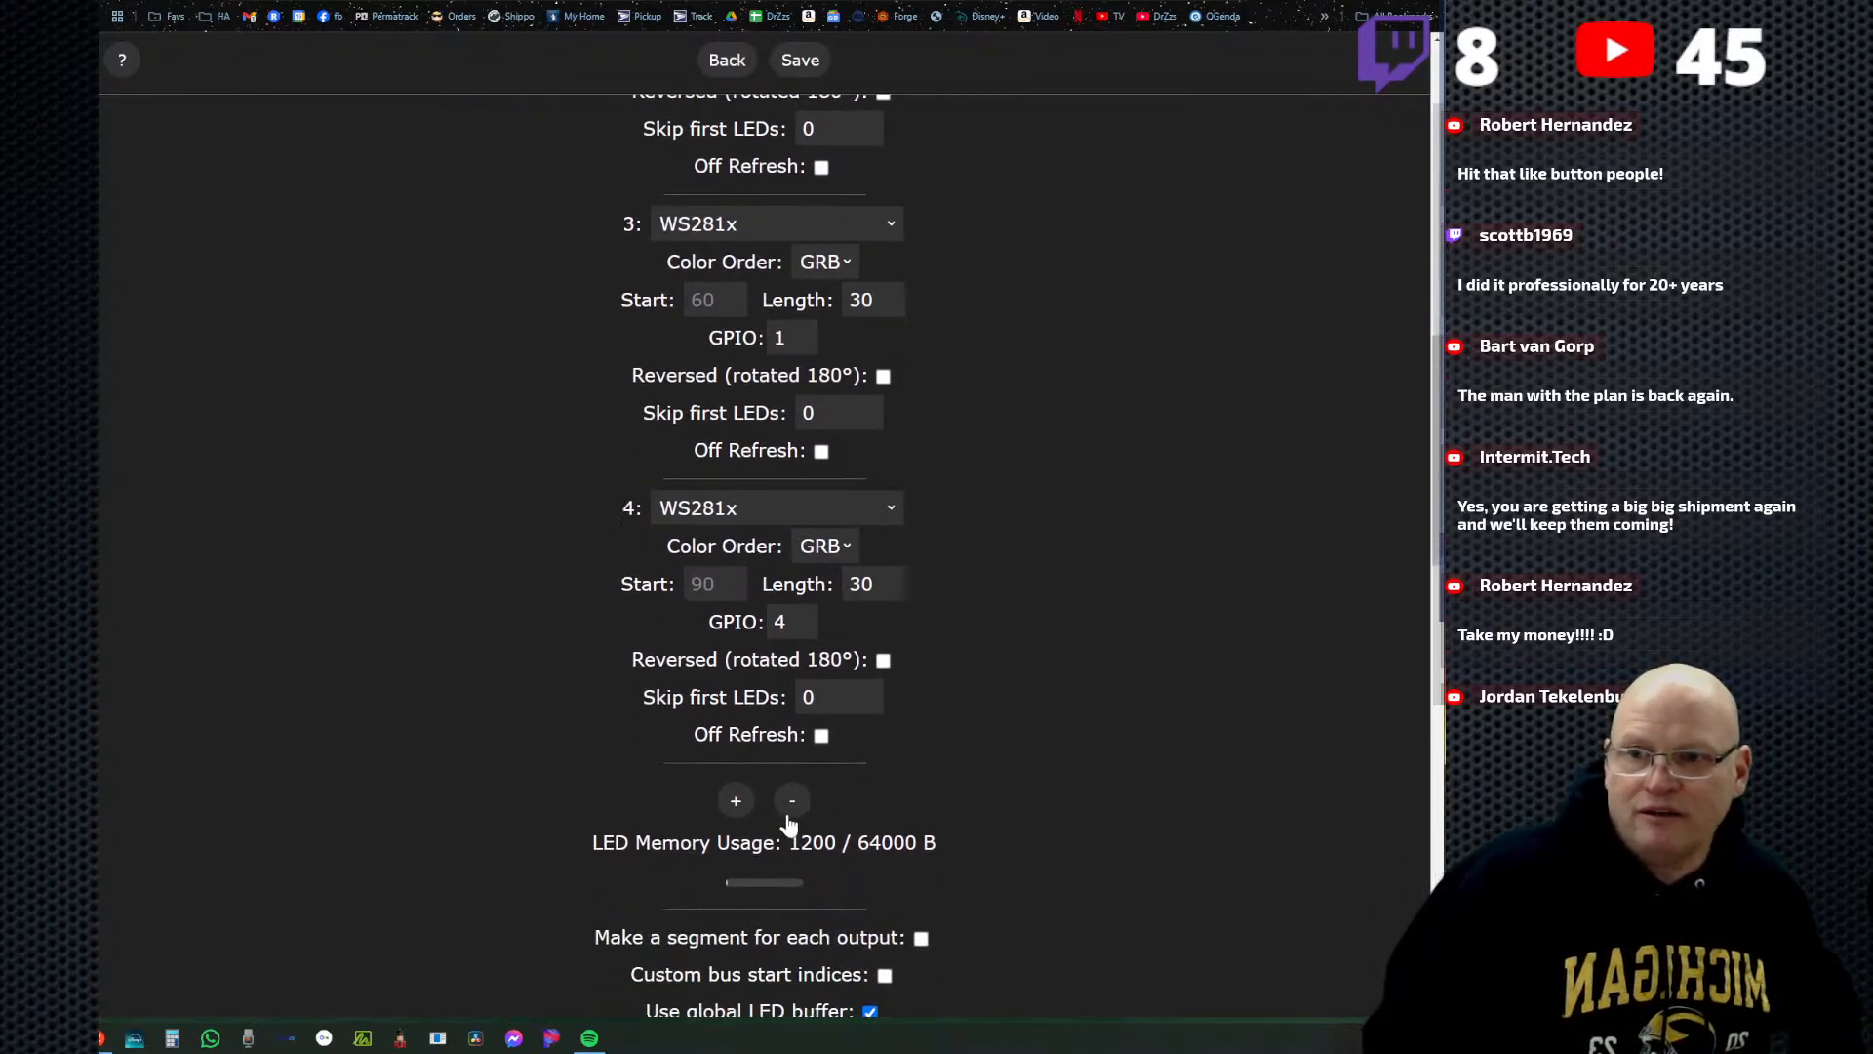
Remove the fourth LED output from the hardware setup and look over the remaining outputs.
click(792, 802)
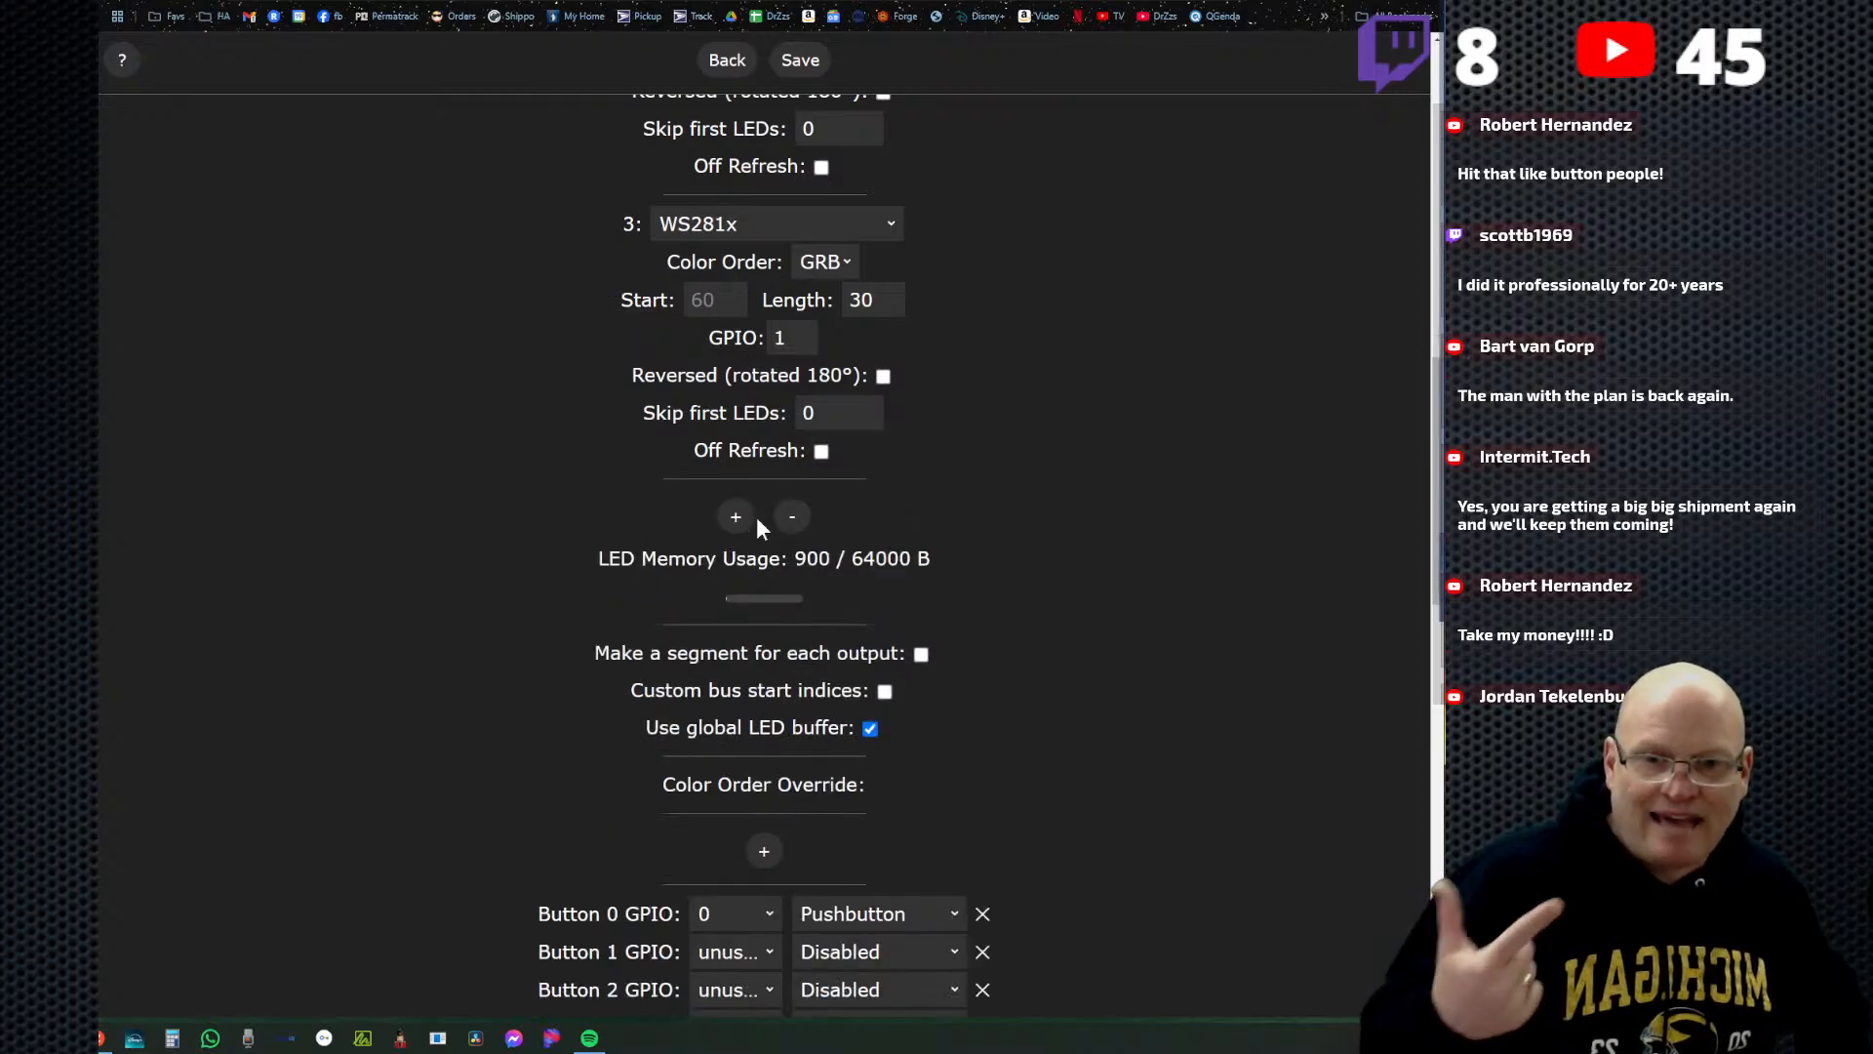
scroll(742, 365, up, 2)
scroll(734, 263, up, 2)
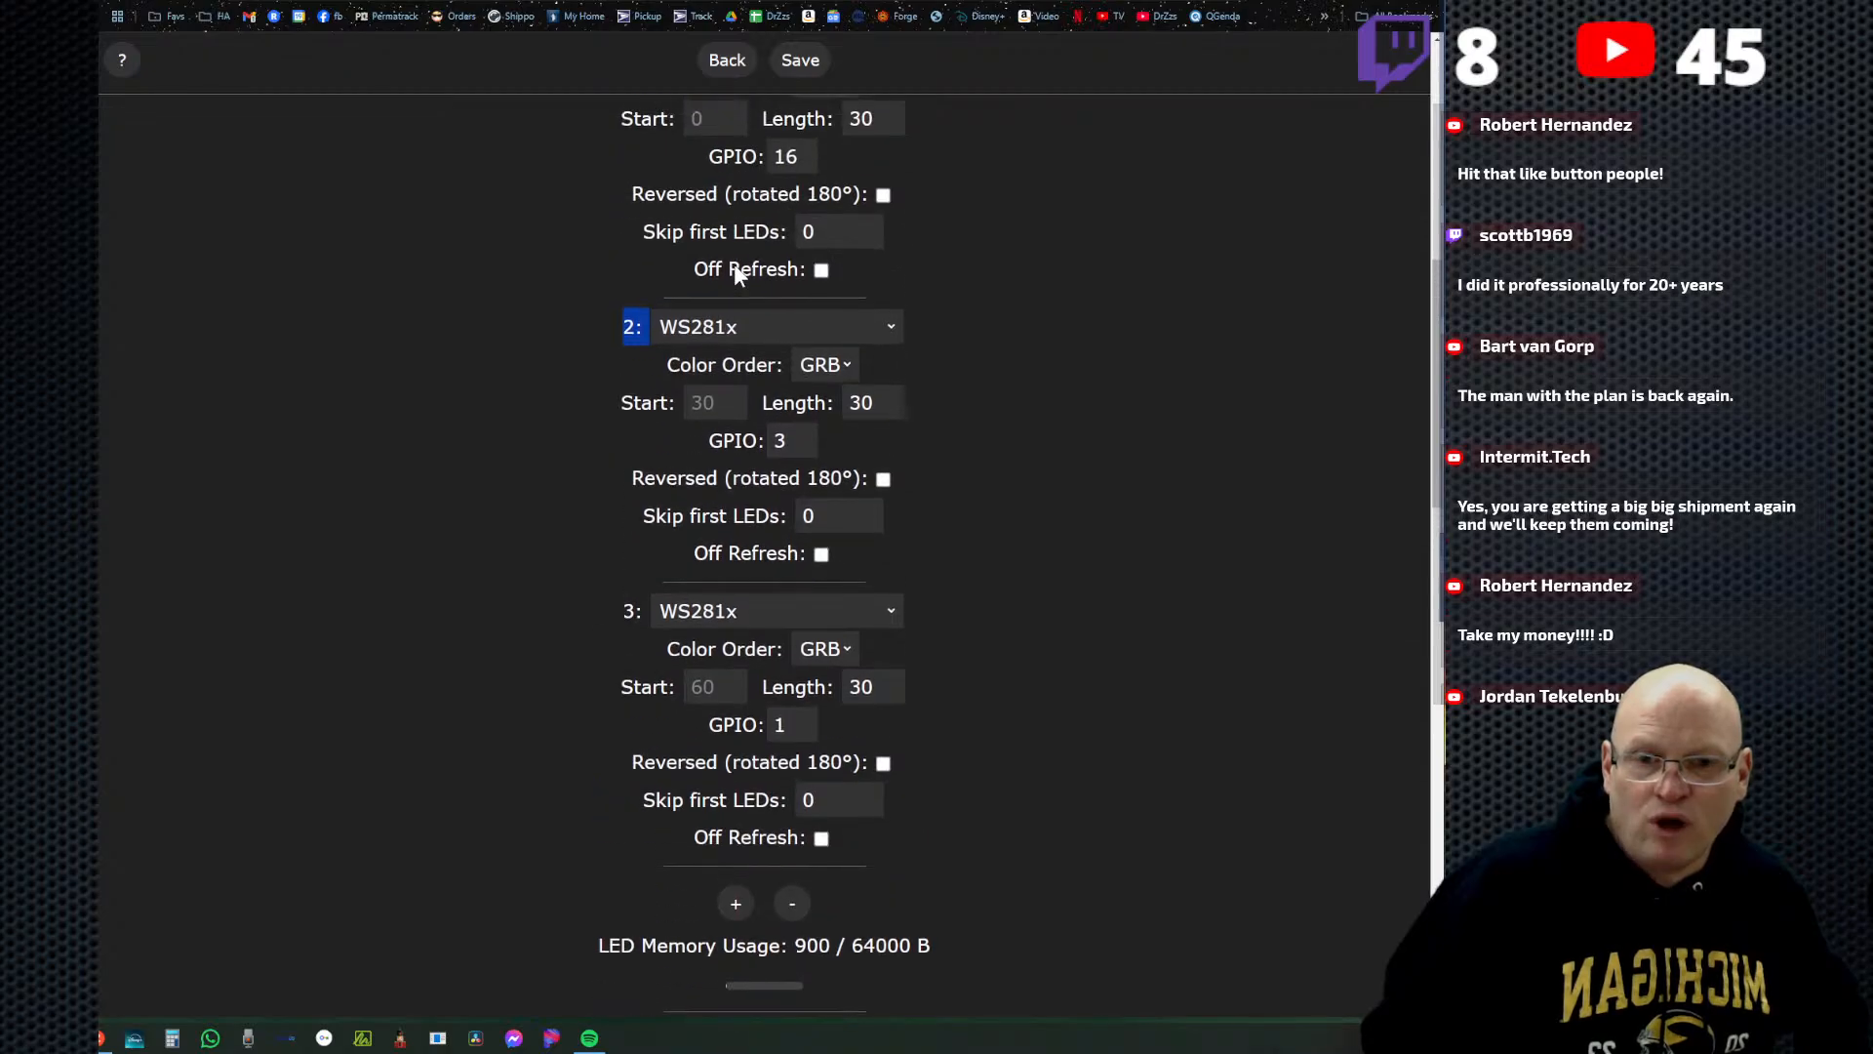
scroll(734, 524, down, 3)
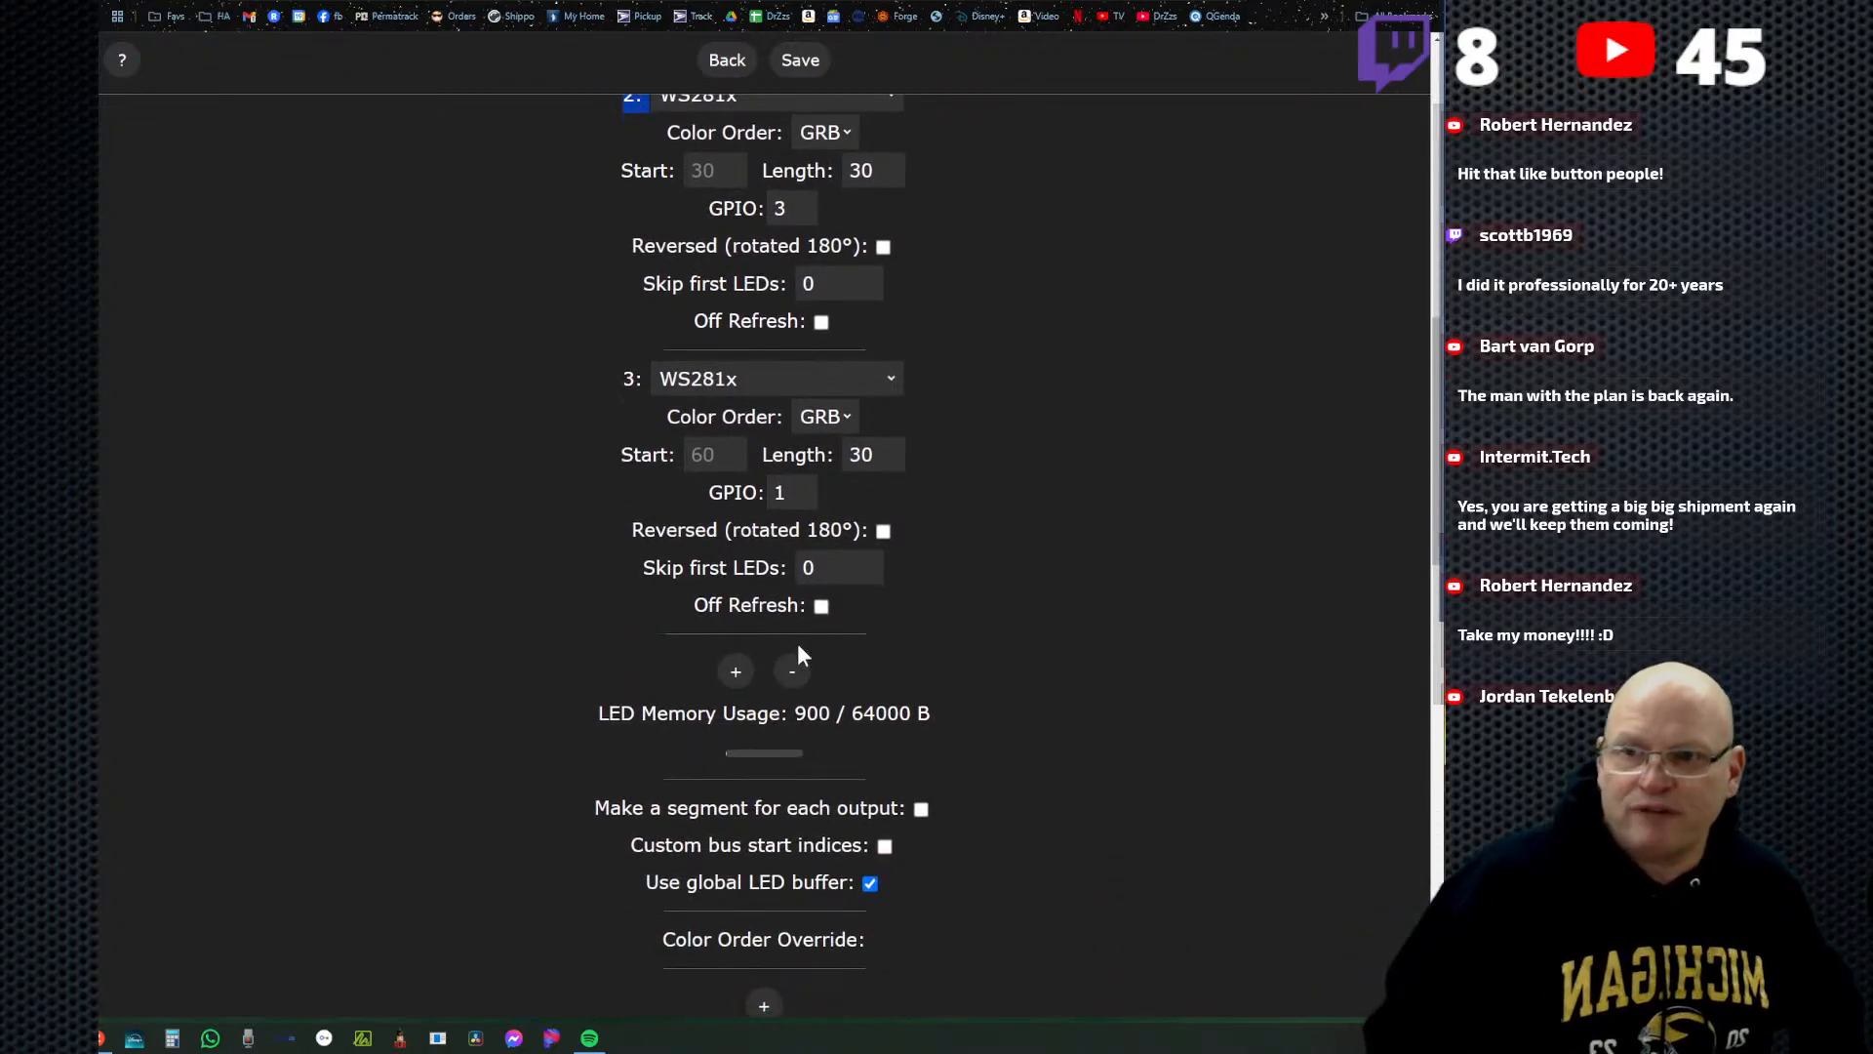
Add a fourth WS281x LED output and set its GPIO pin to 4.
click(735, 673)
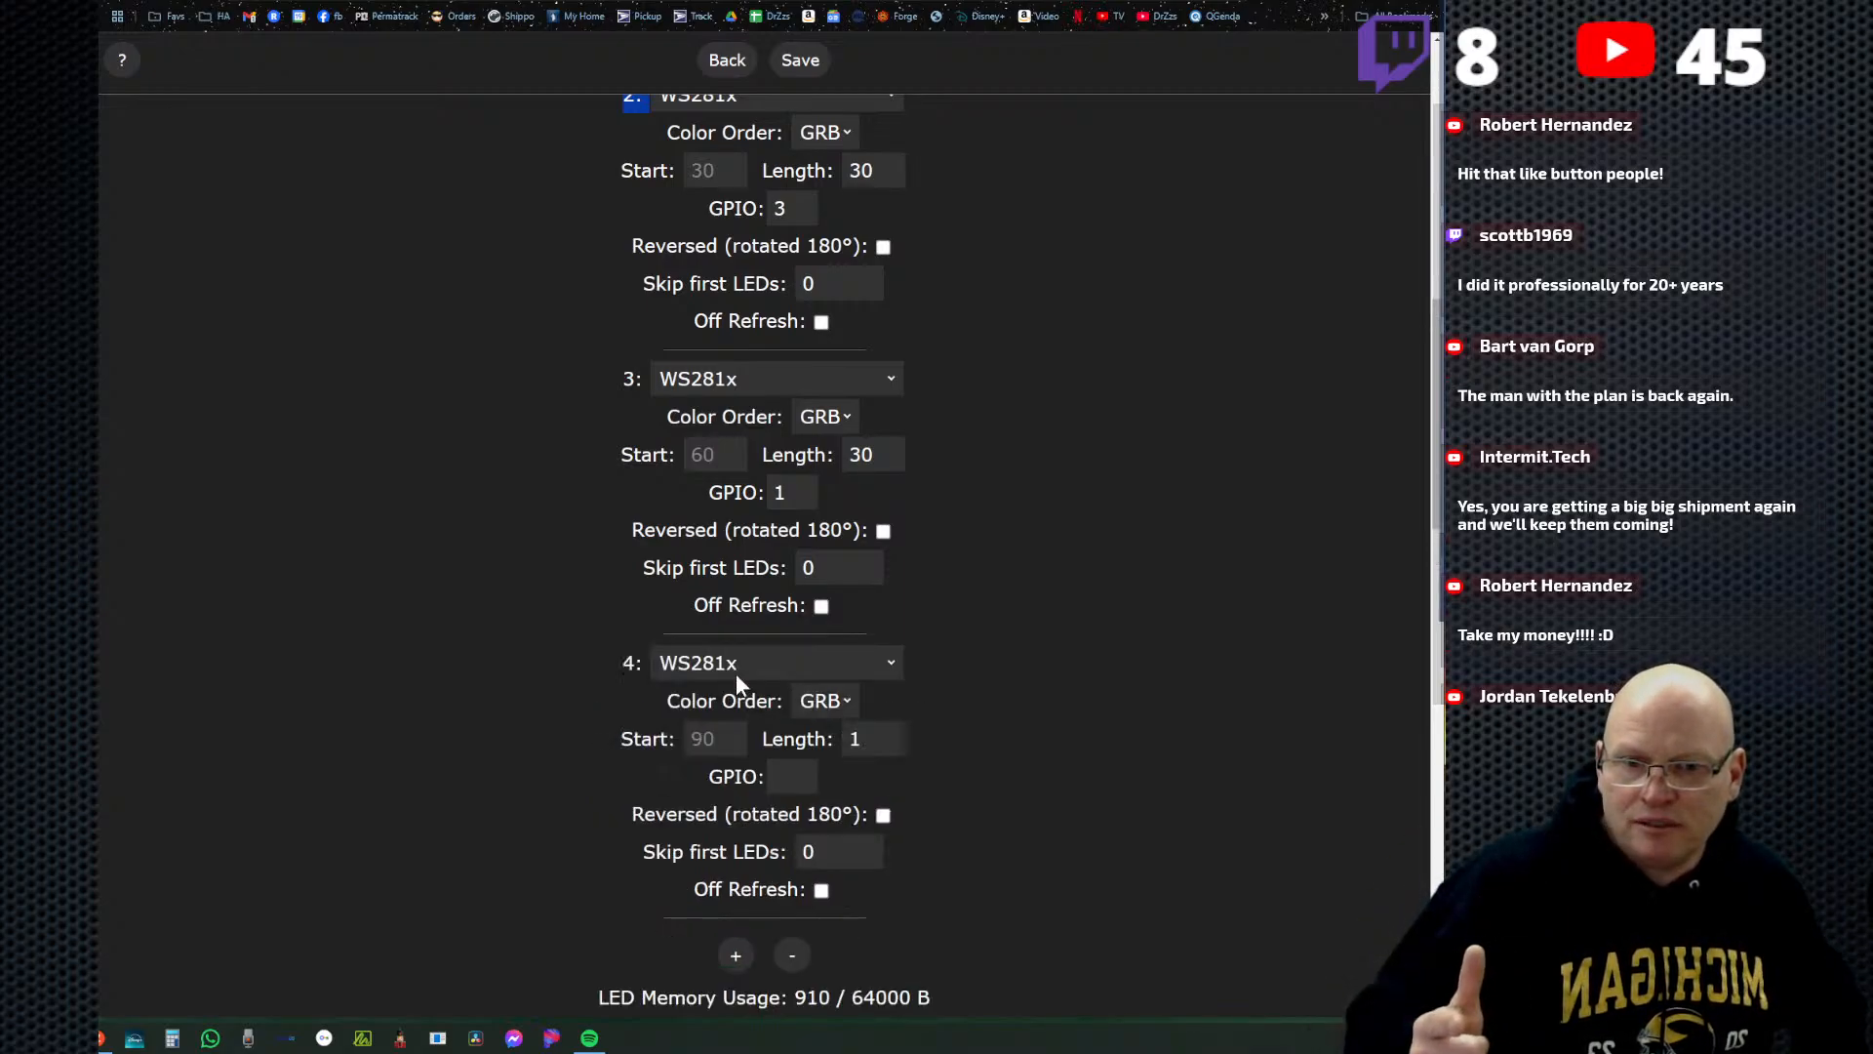
scroll(698, 666, down, 1)
click(802, 705)
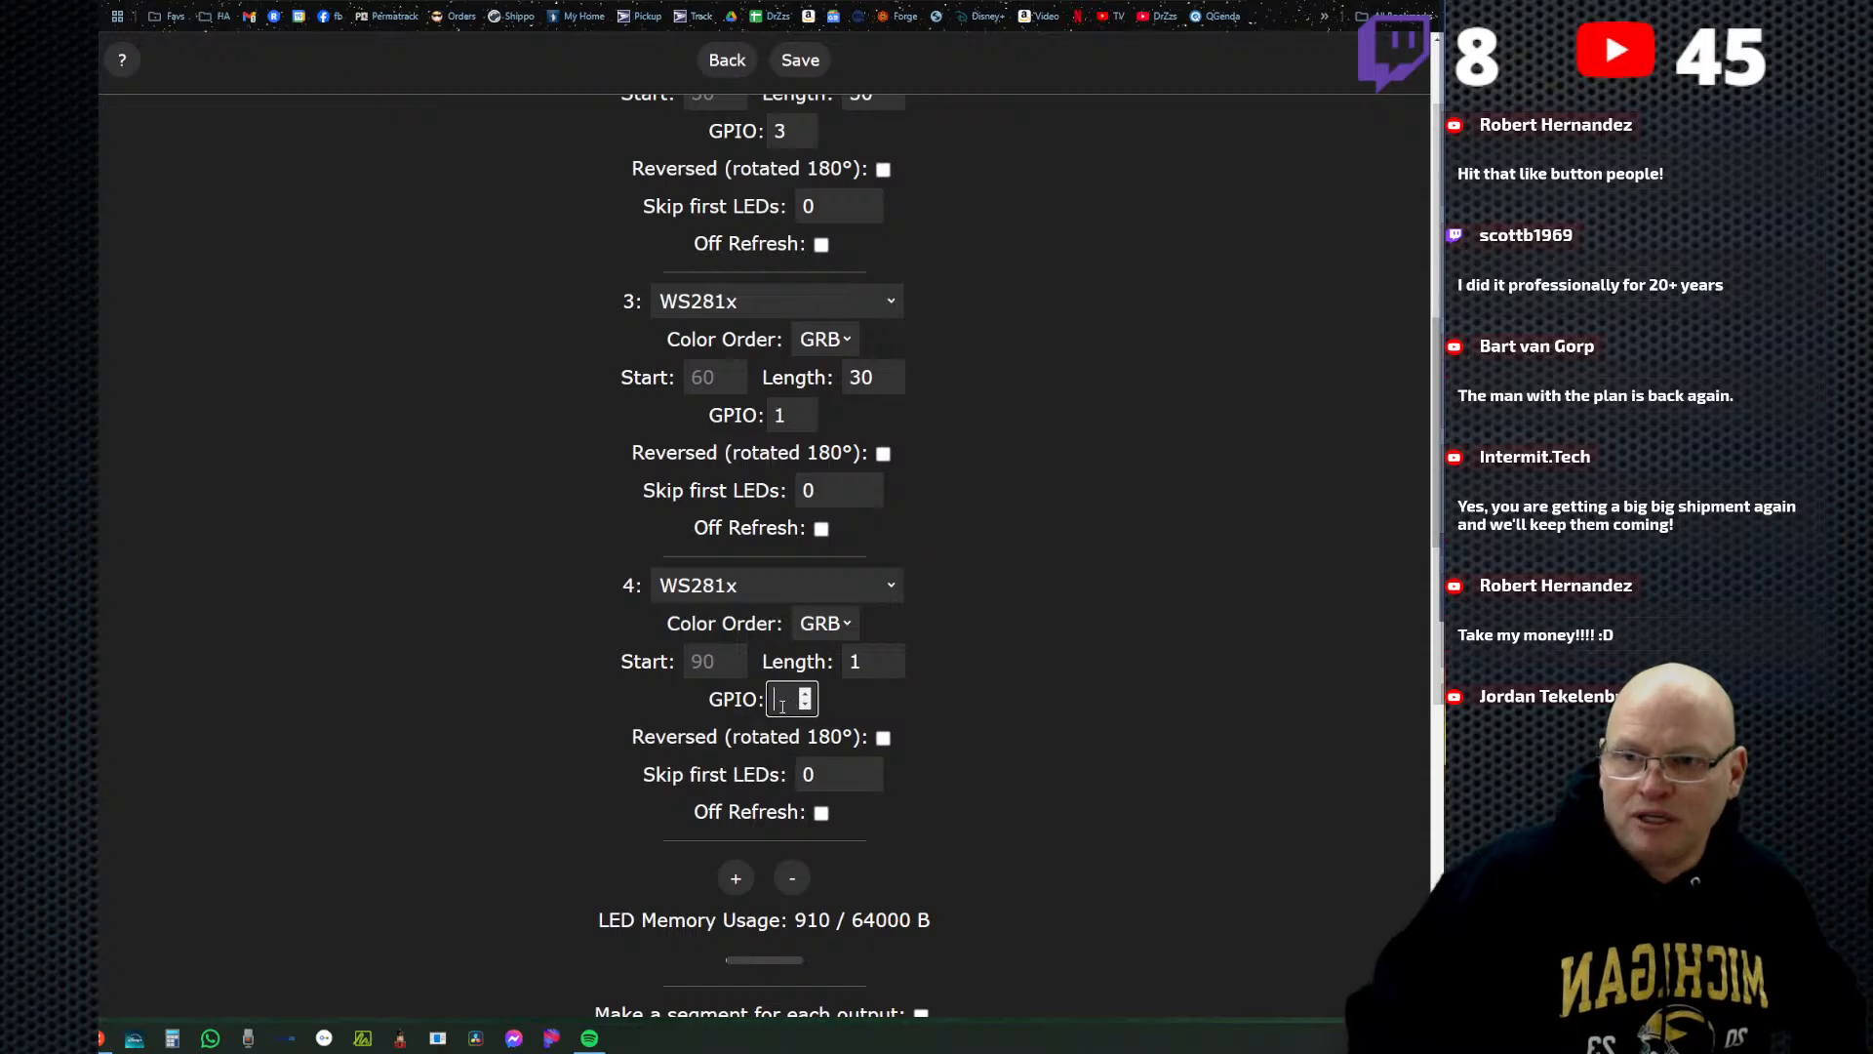
drag(609, 586, 650, 588)
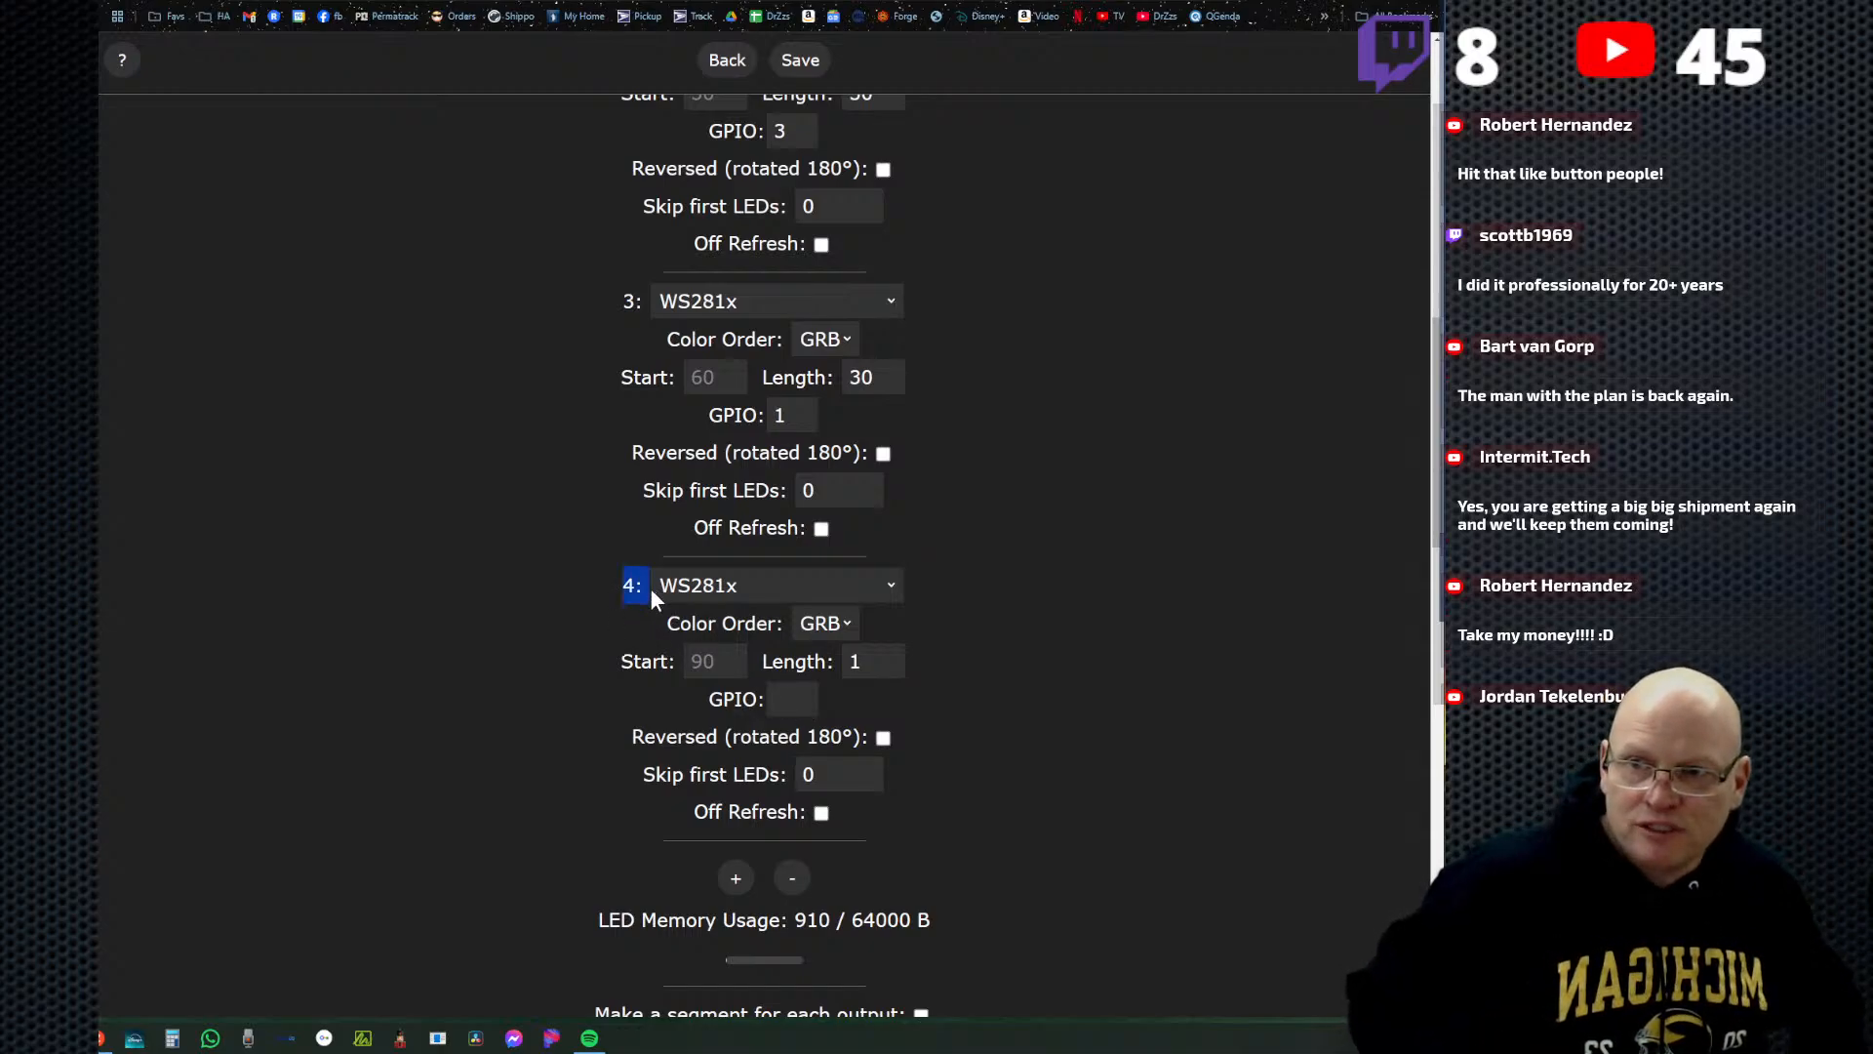
click(781, 705)
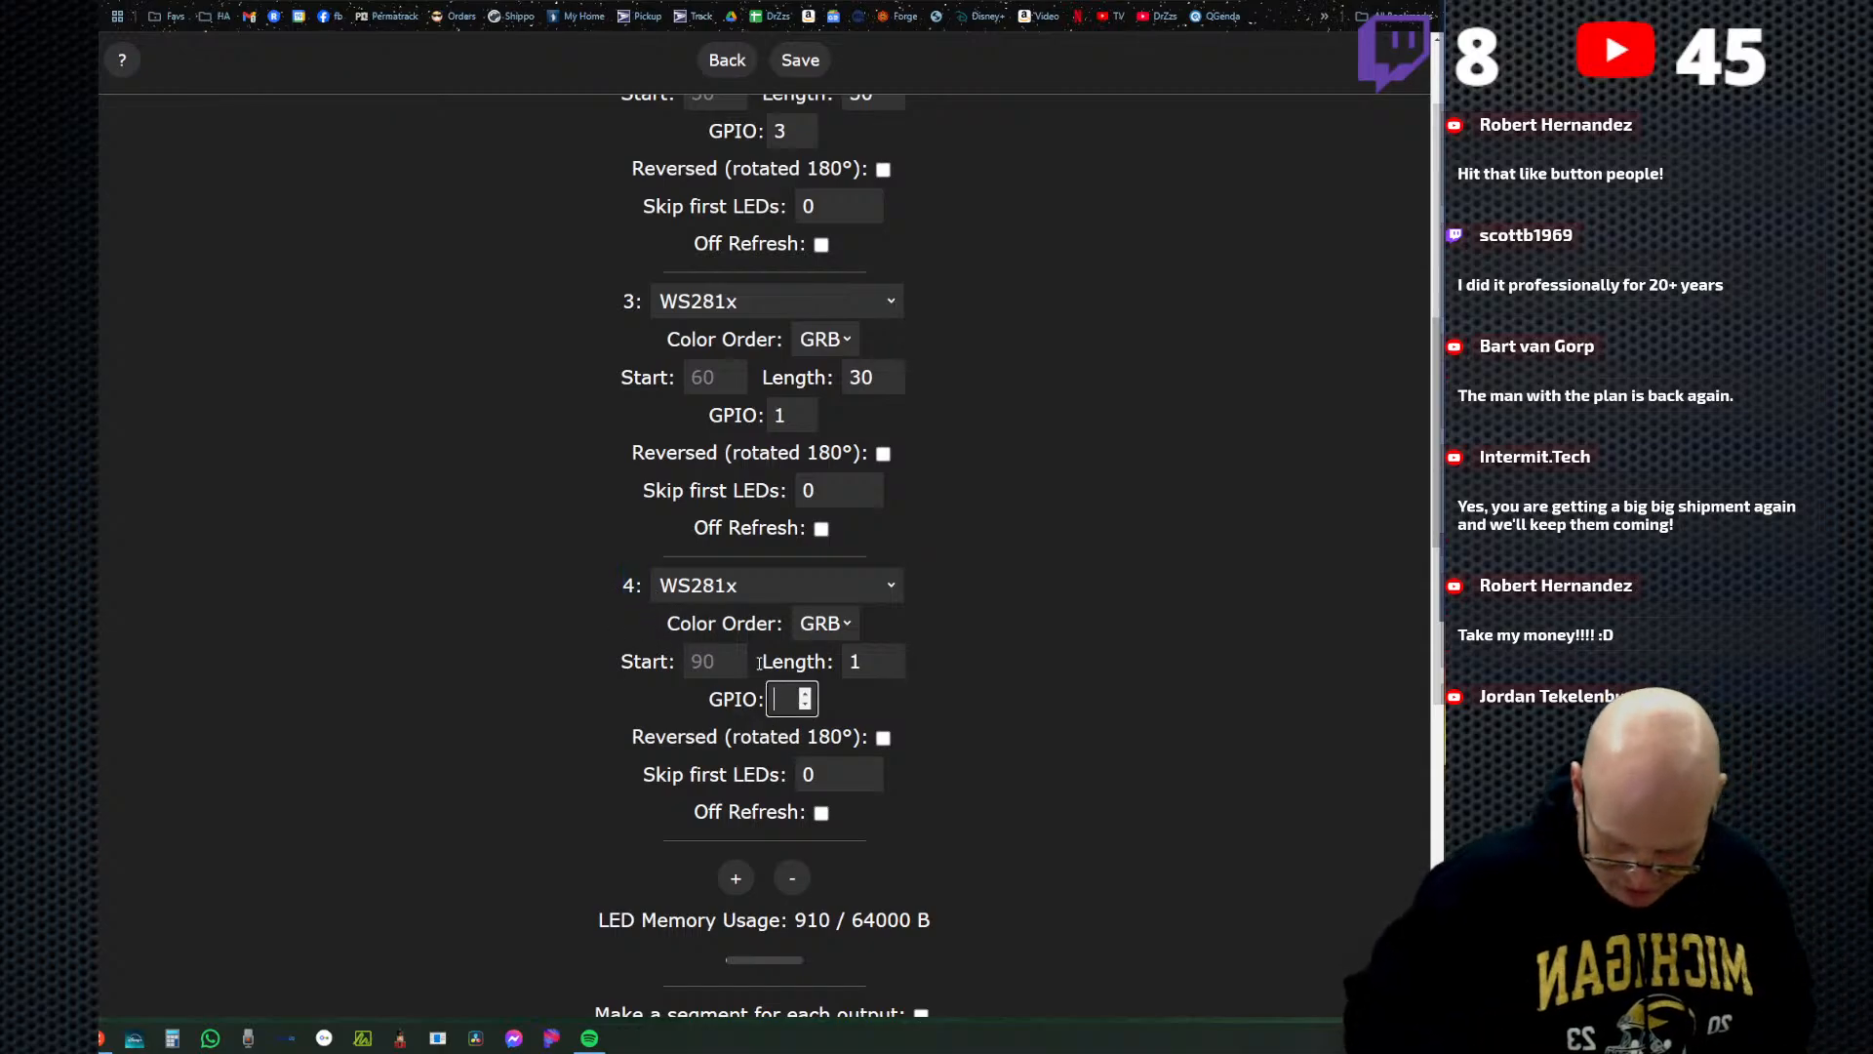
text(4)
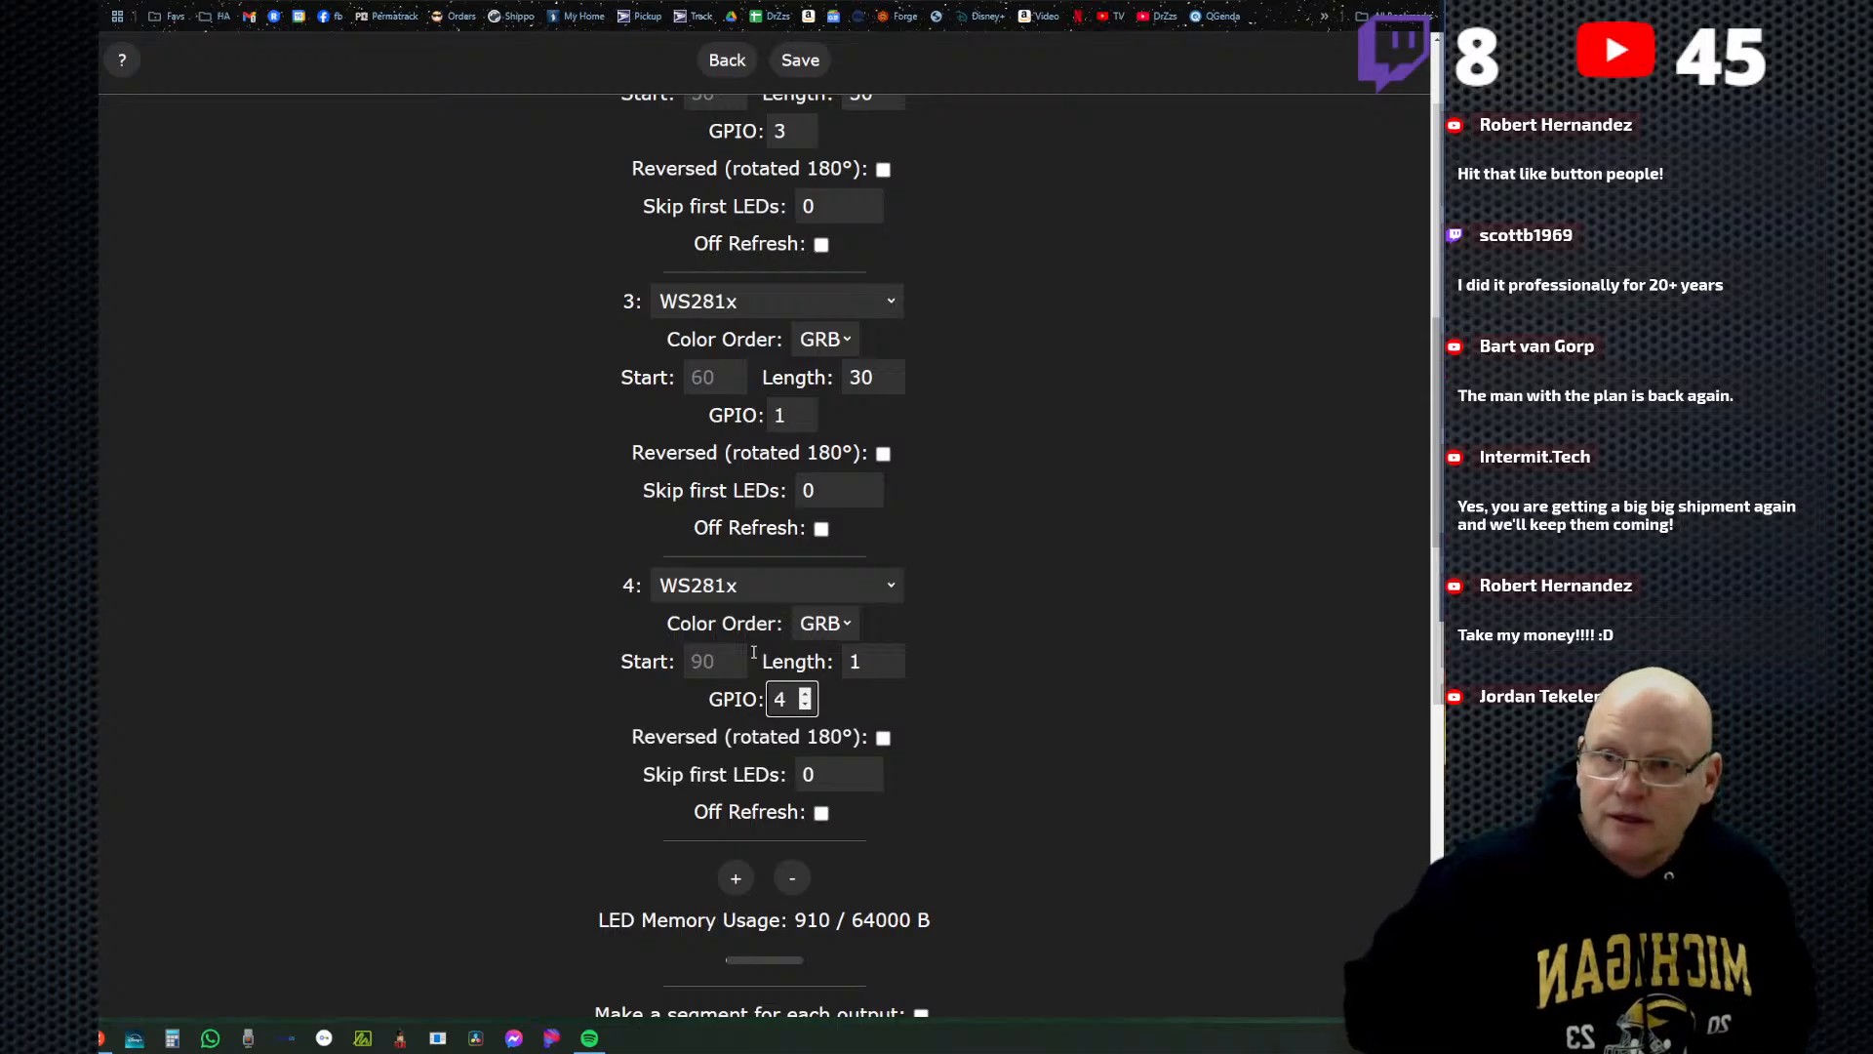
click(1073, 747)
Review the GPIO pins of all LED outputs and save the LED preferences.
scroll(912, 488, up, 3)
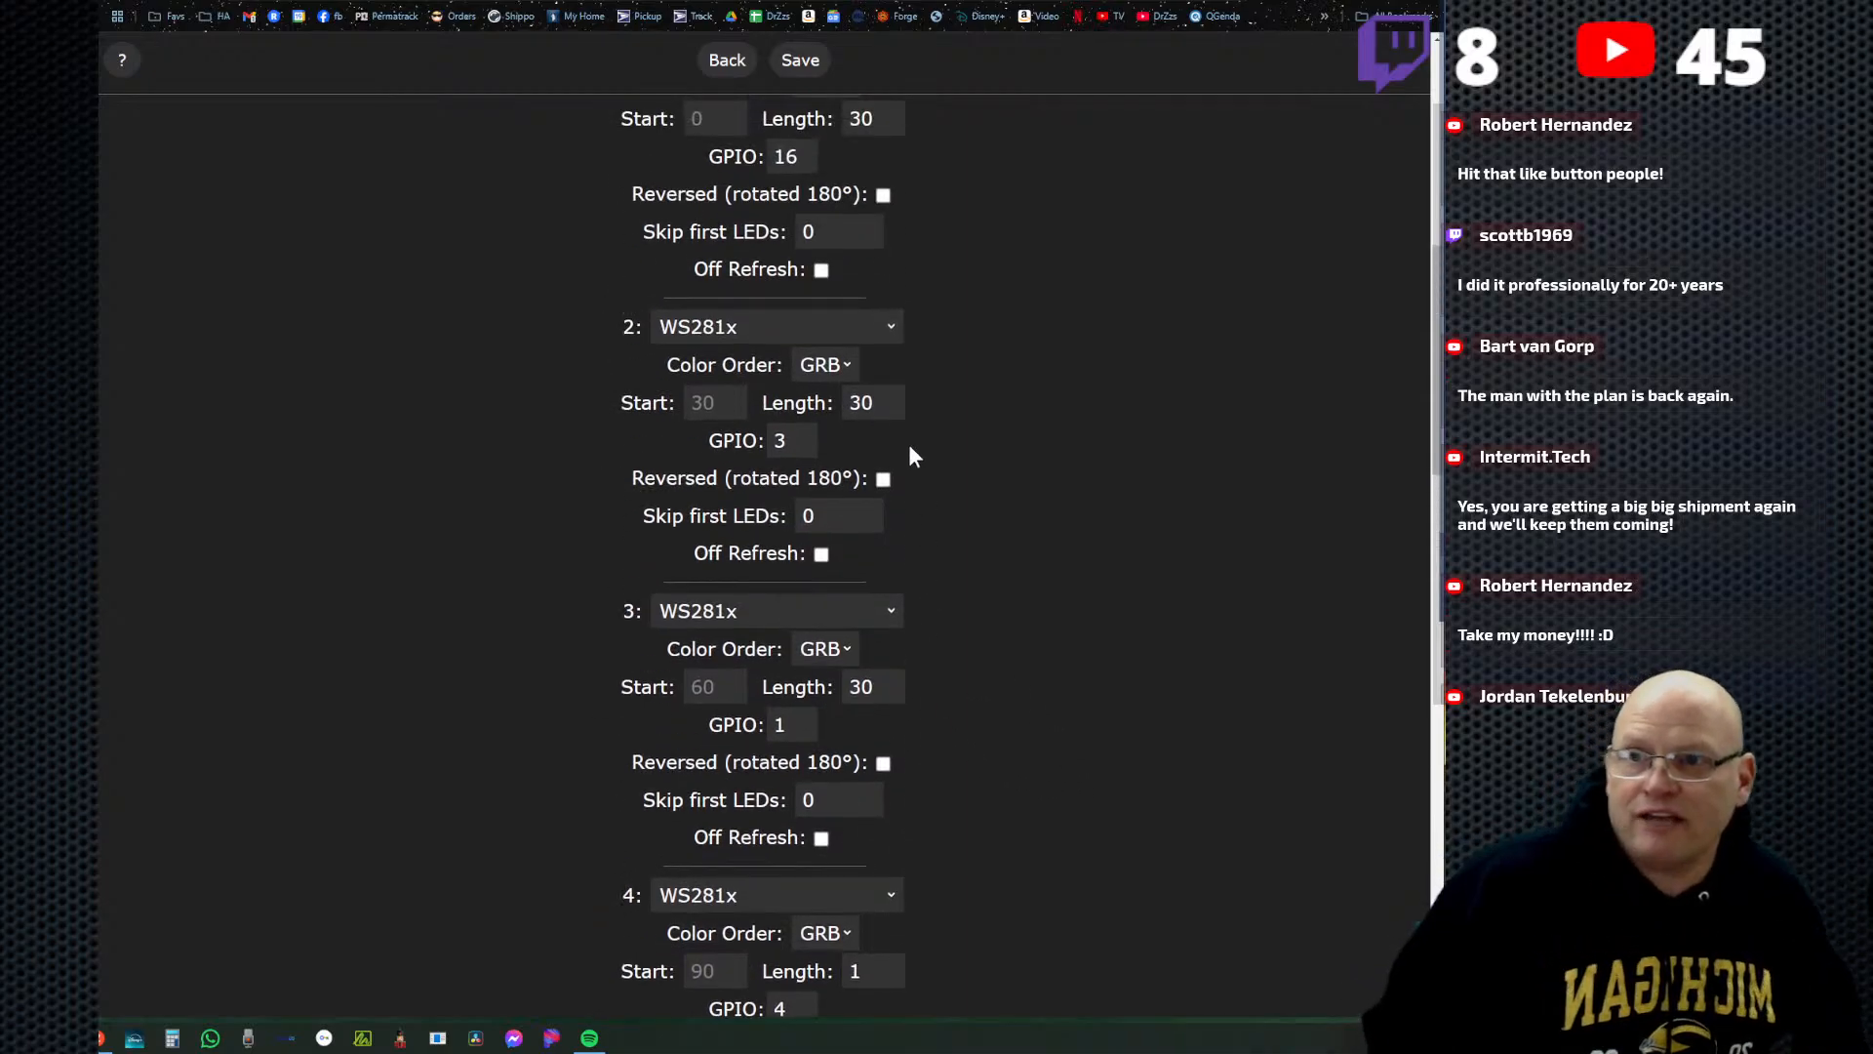
scroll(696, 96, up, 1)
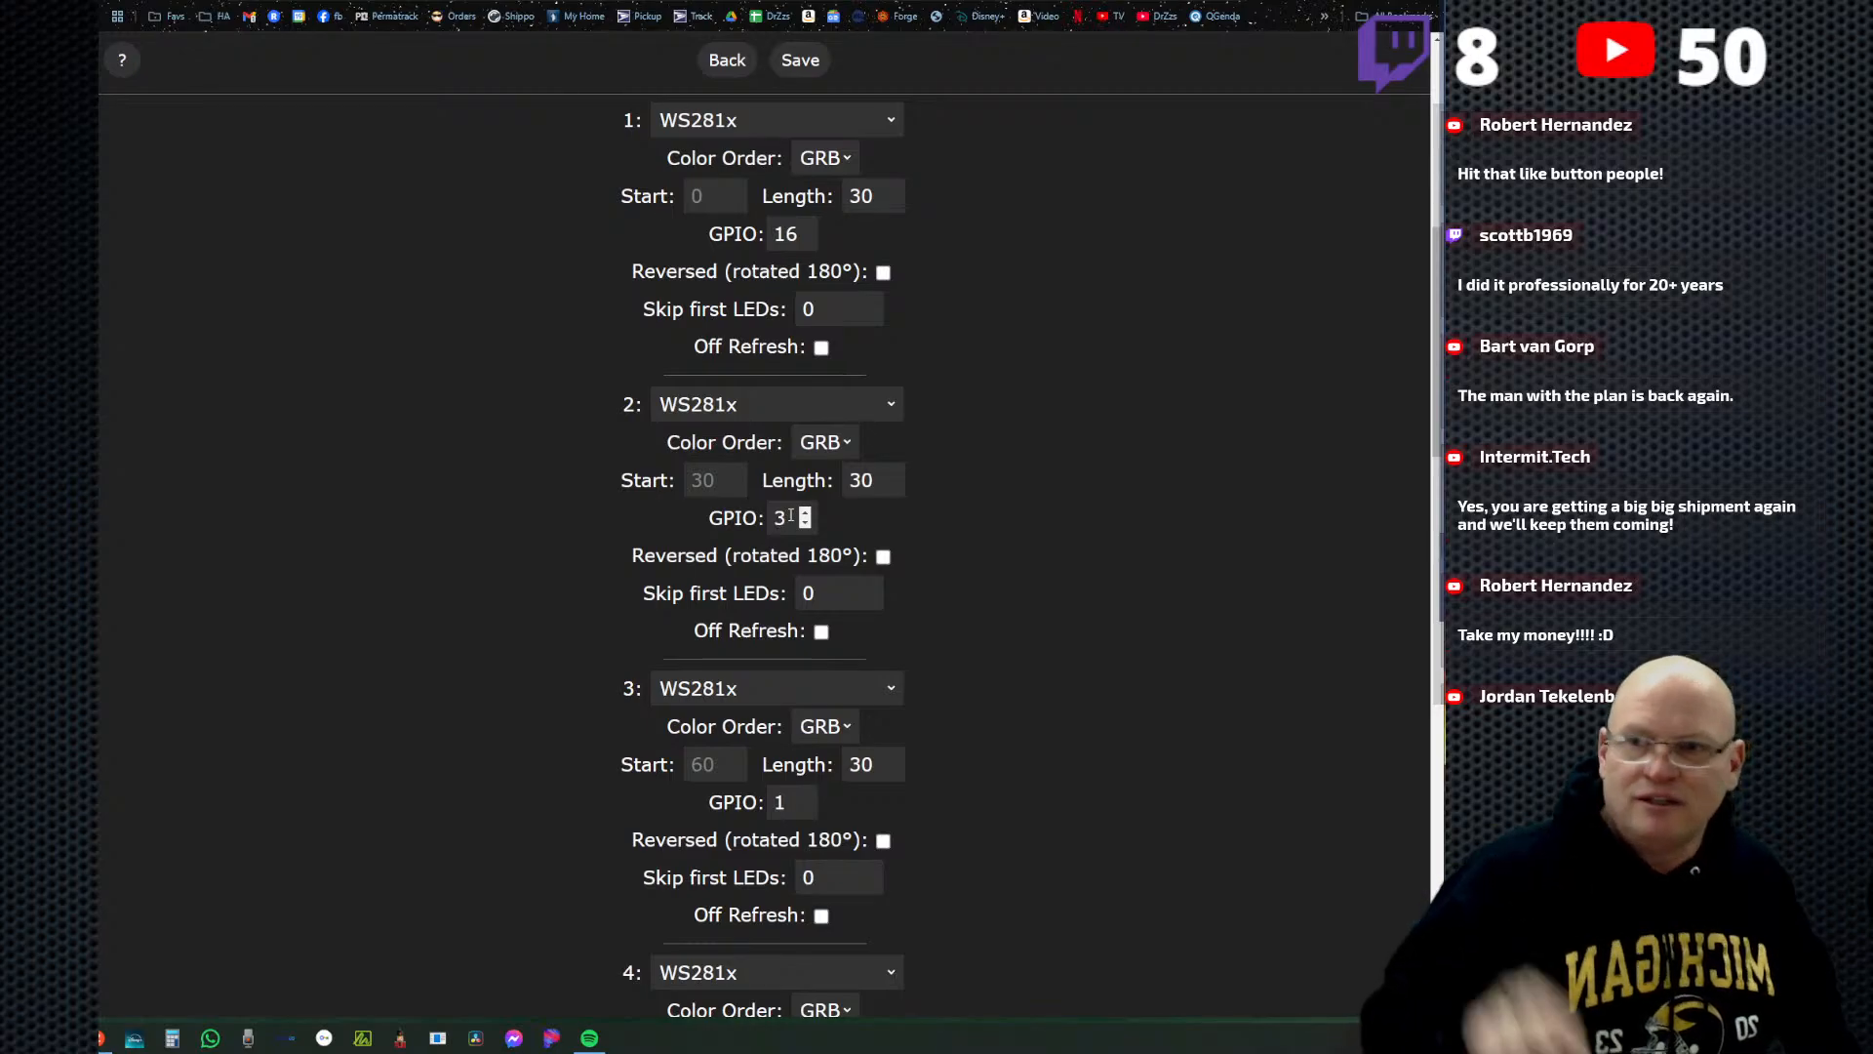
scroll(886, 634, down, 2)
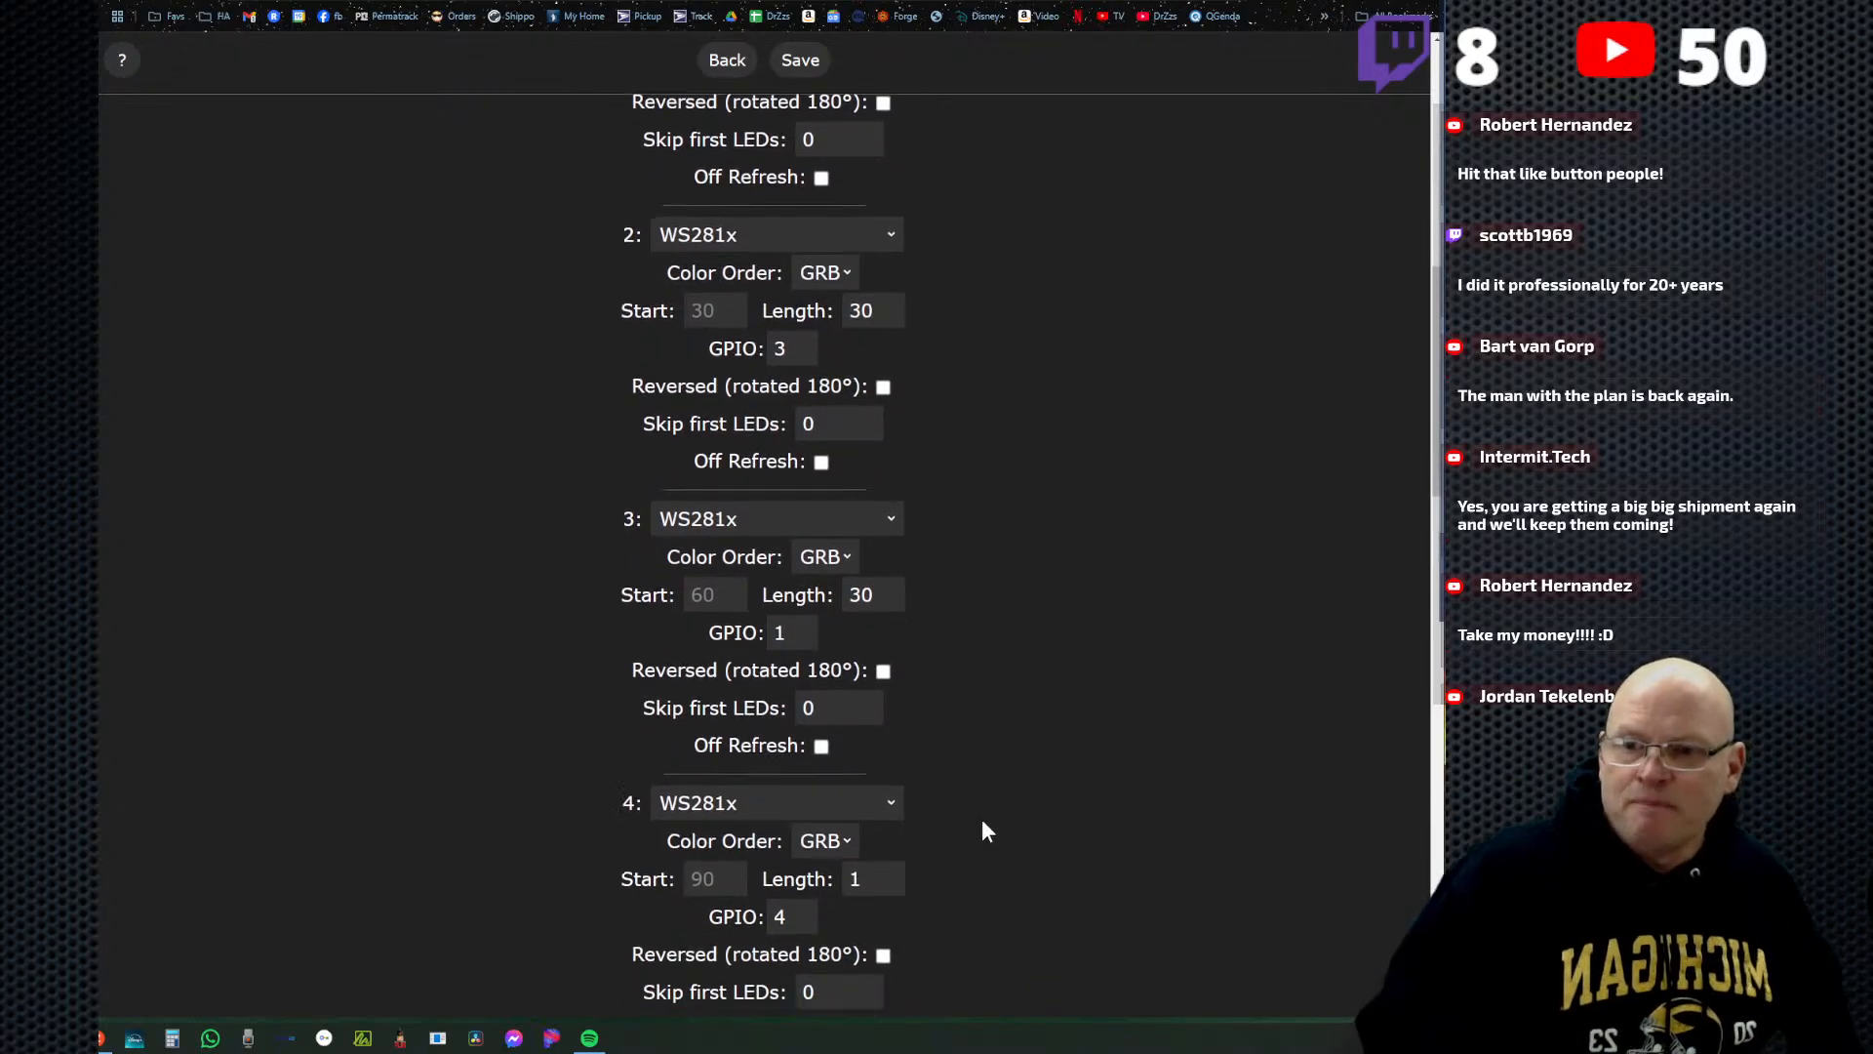
scroll(981, 824, down, 6)
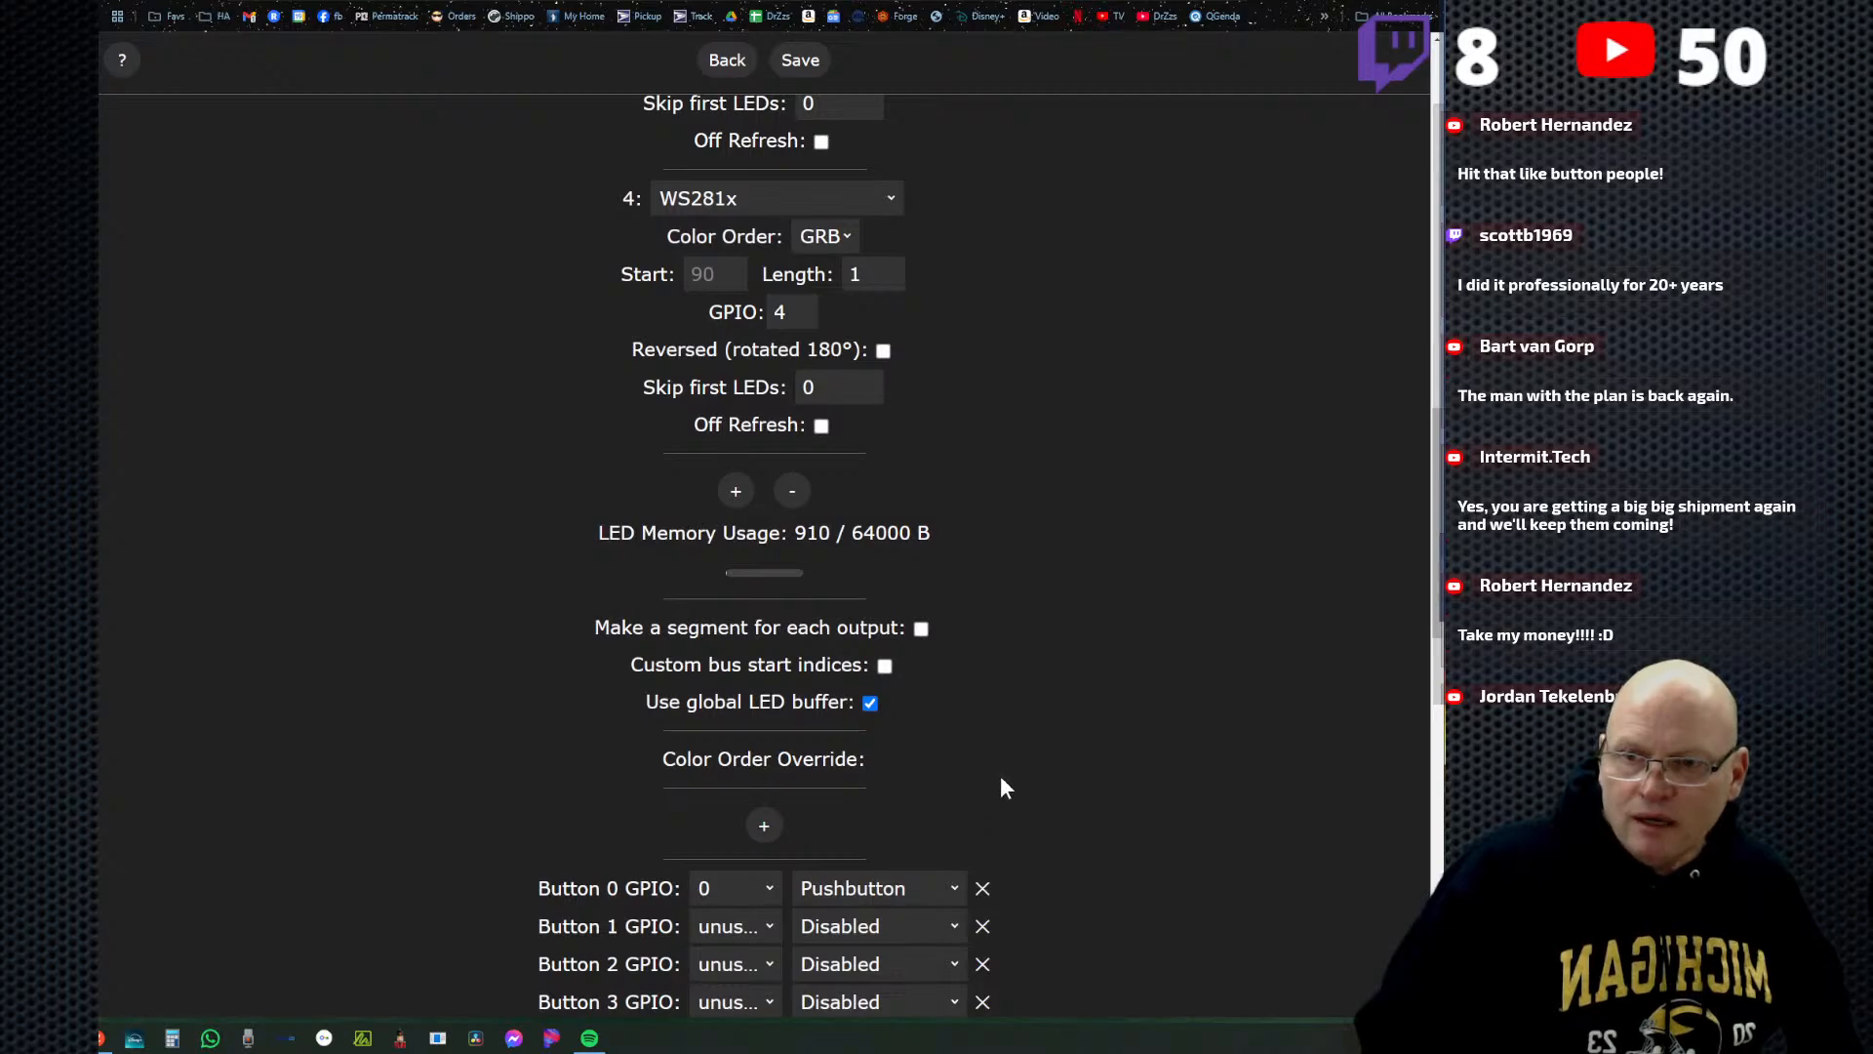
scroll(1004, 787, down, 6)
scroll(1015, 780, up, 10)
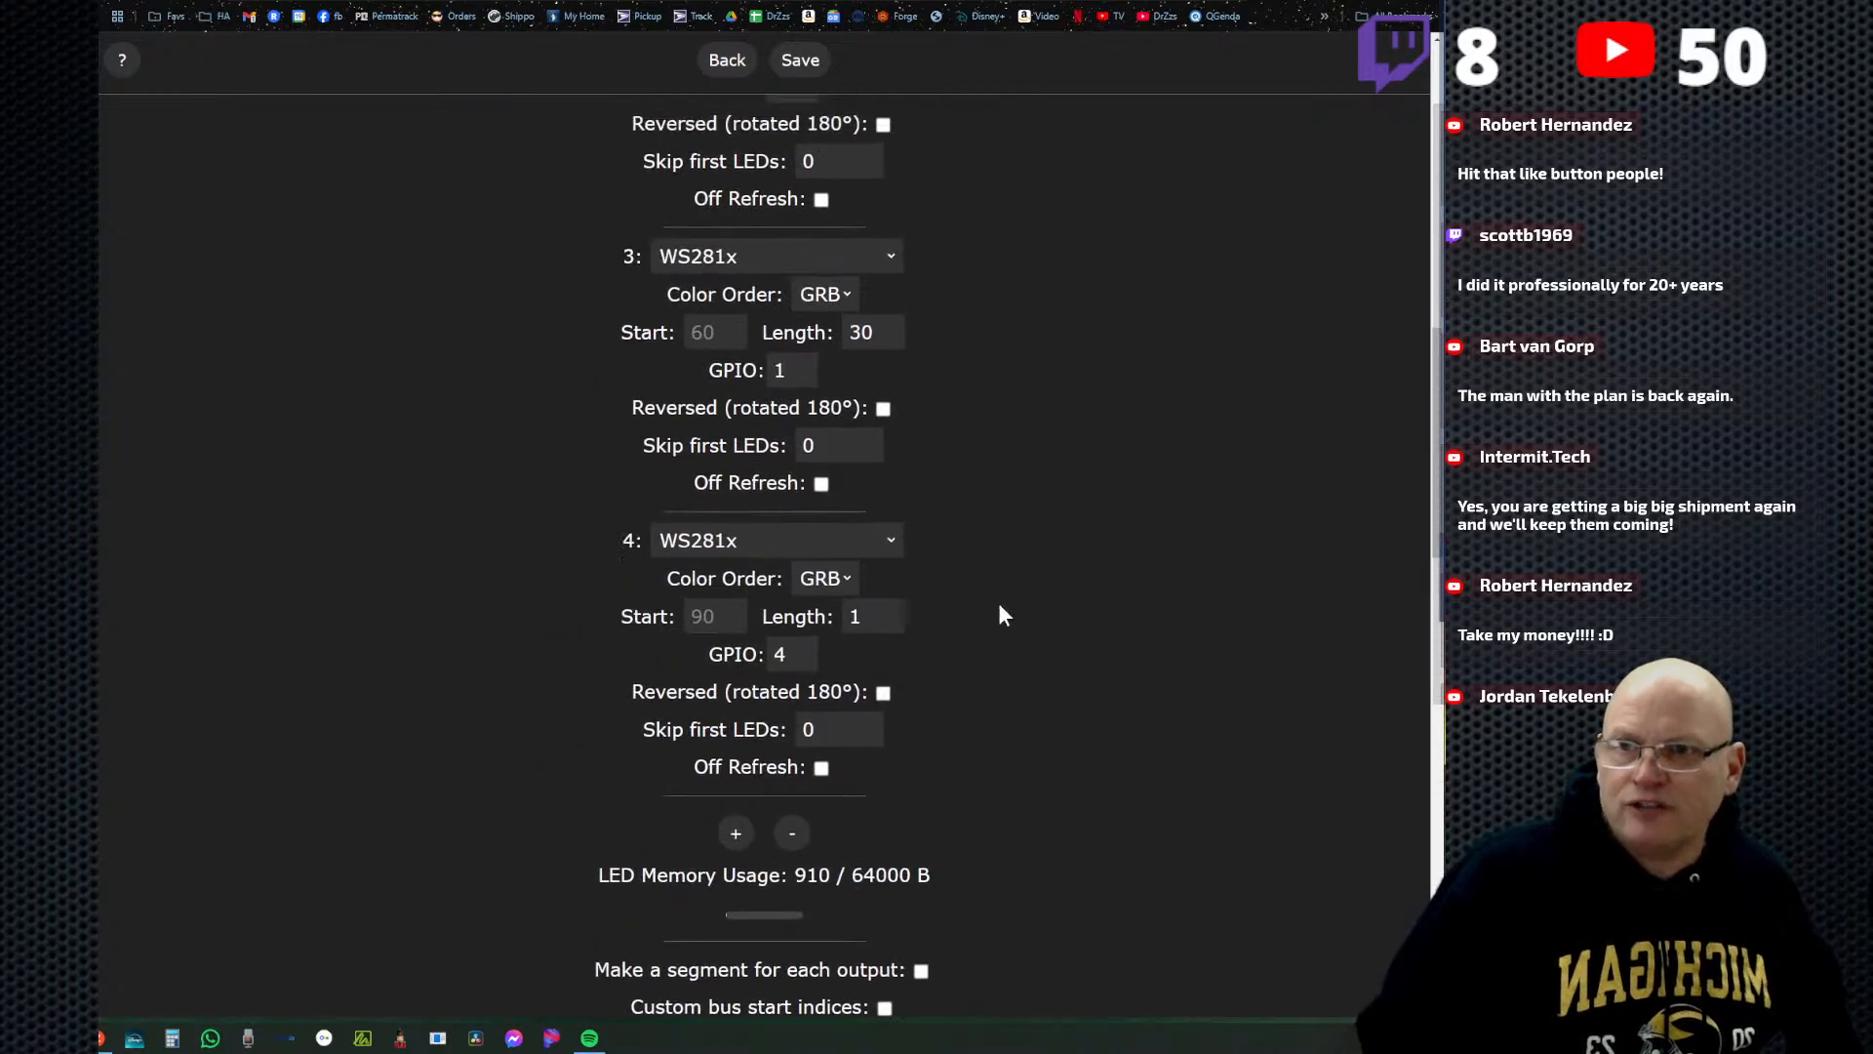
scroll(1000, 615, up, 11)
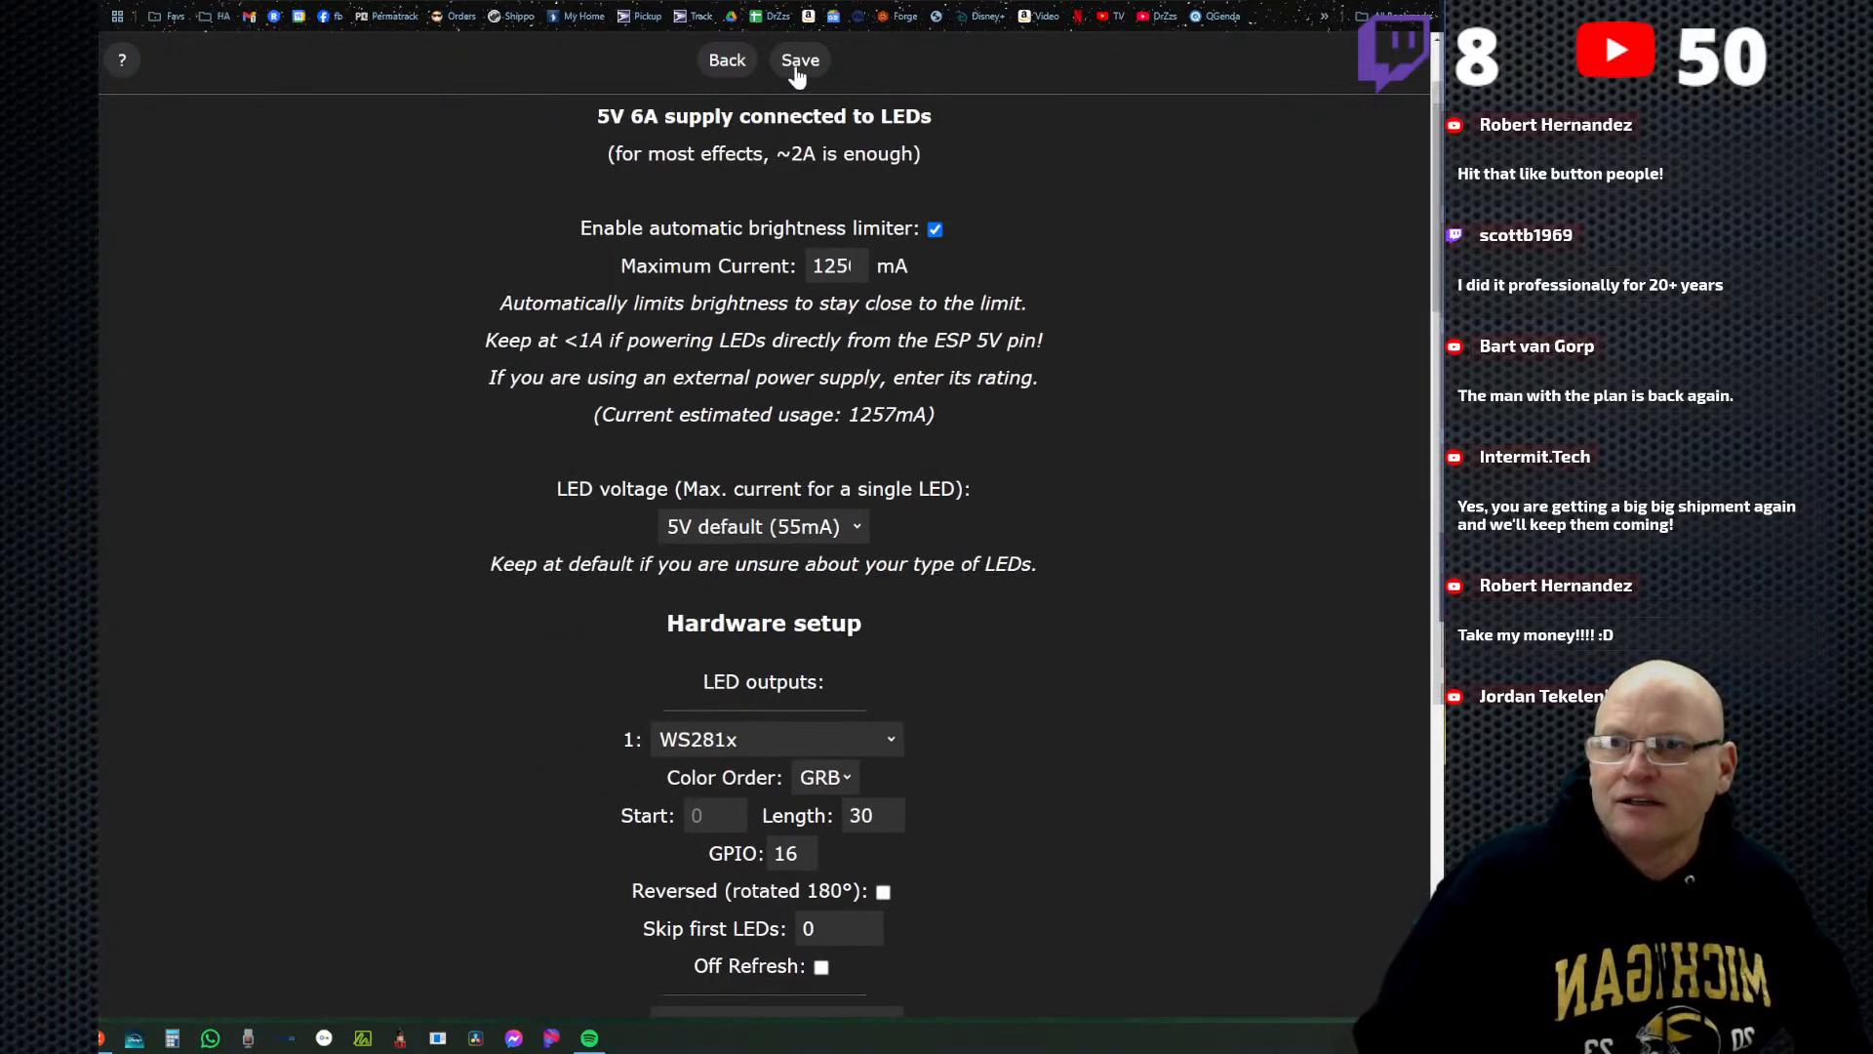
click(800, 62)
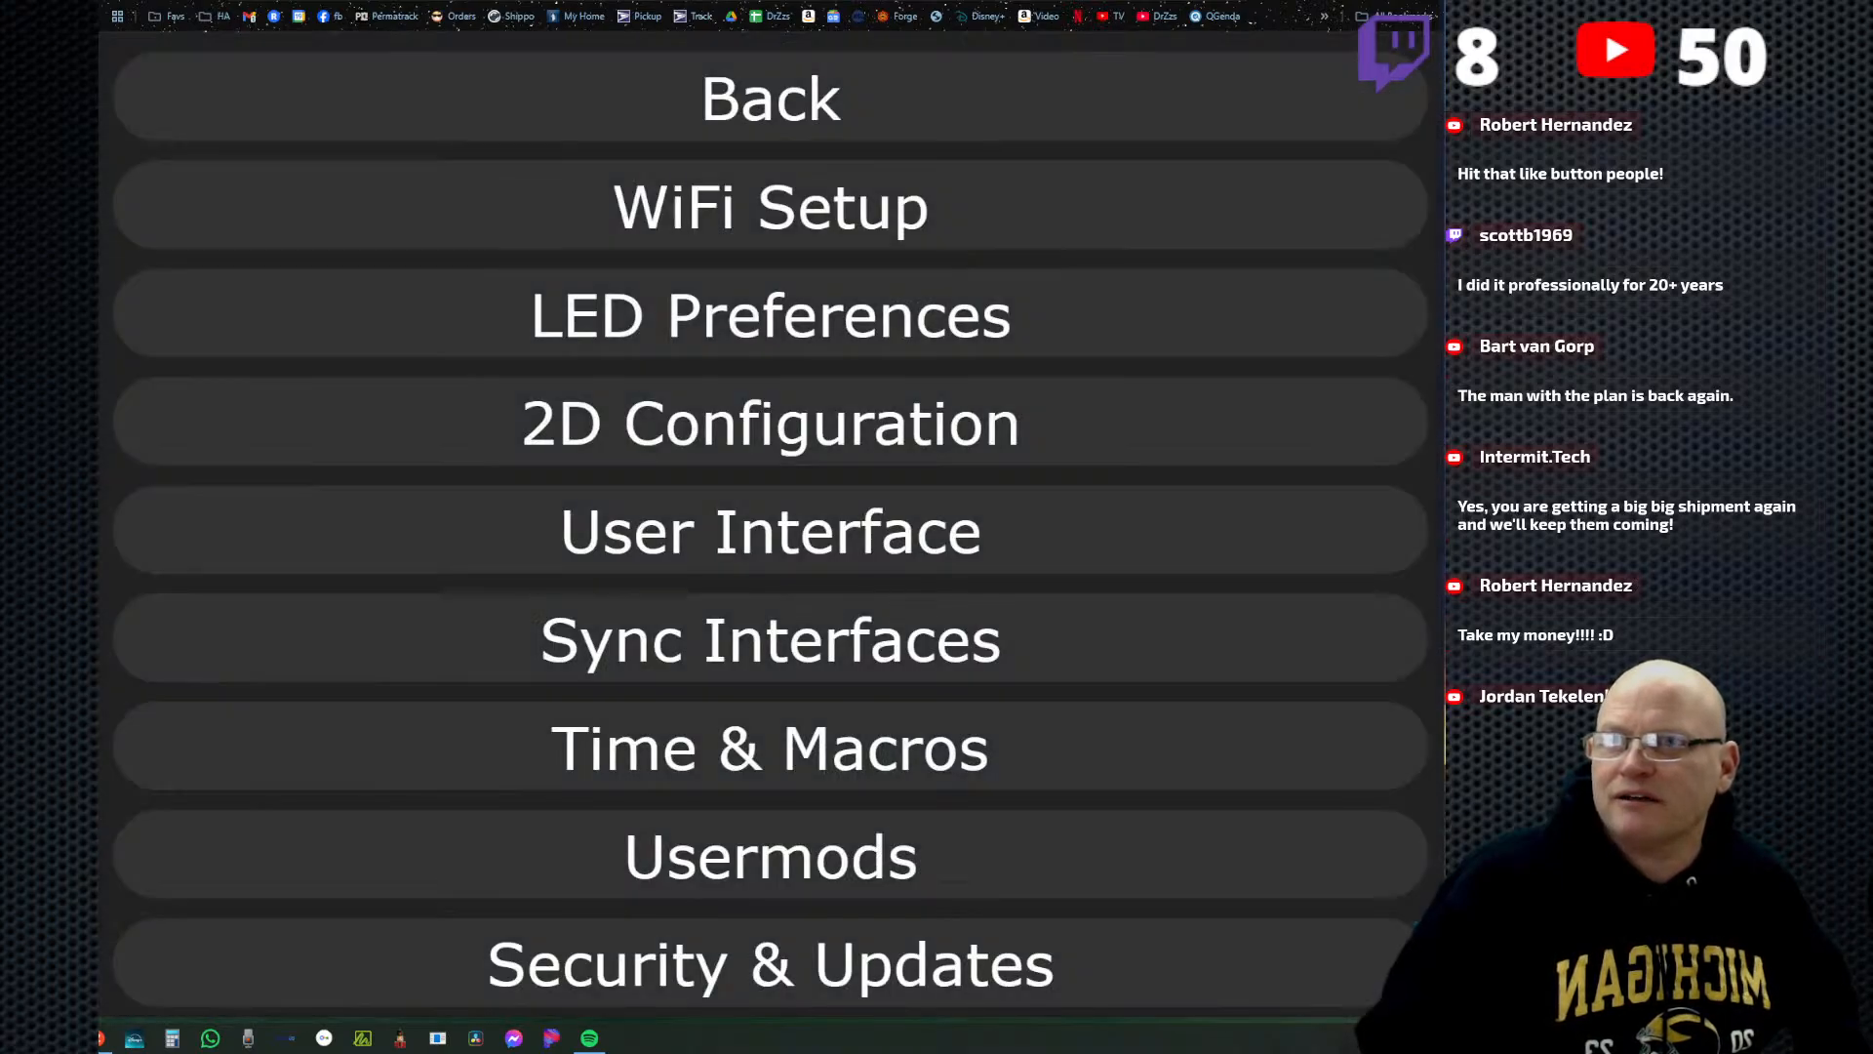
Return to the WLED recovery/reset document and highlight recovery step 3 about the Hardware Output settings and output pins.
key(ctrl+w)
key(ctrl+w)
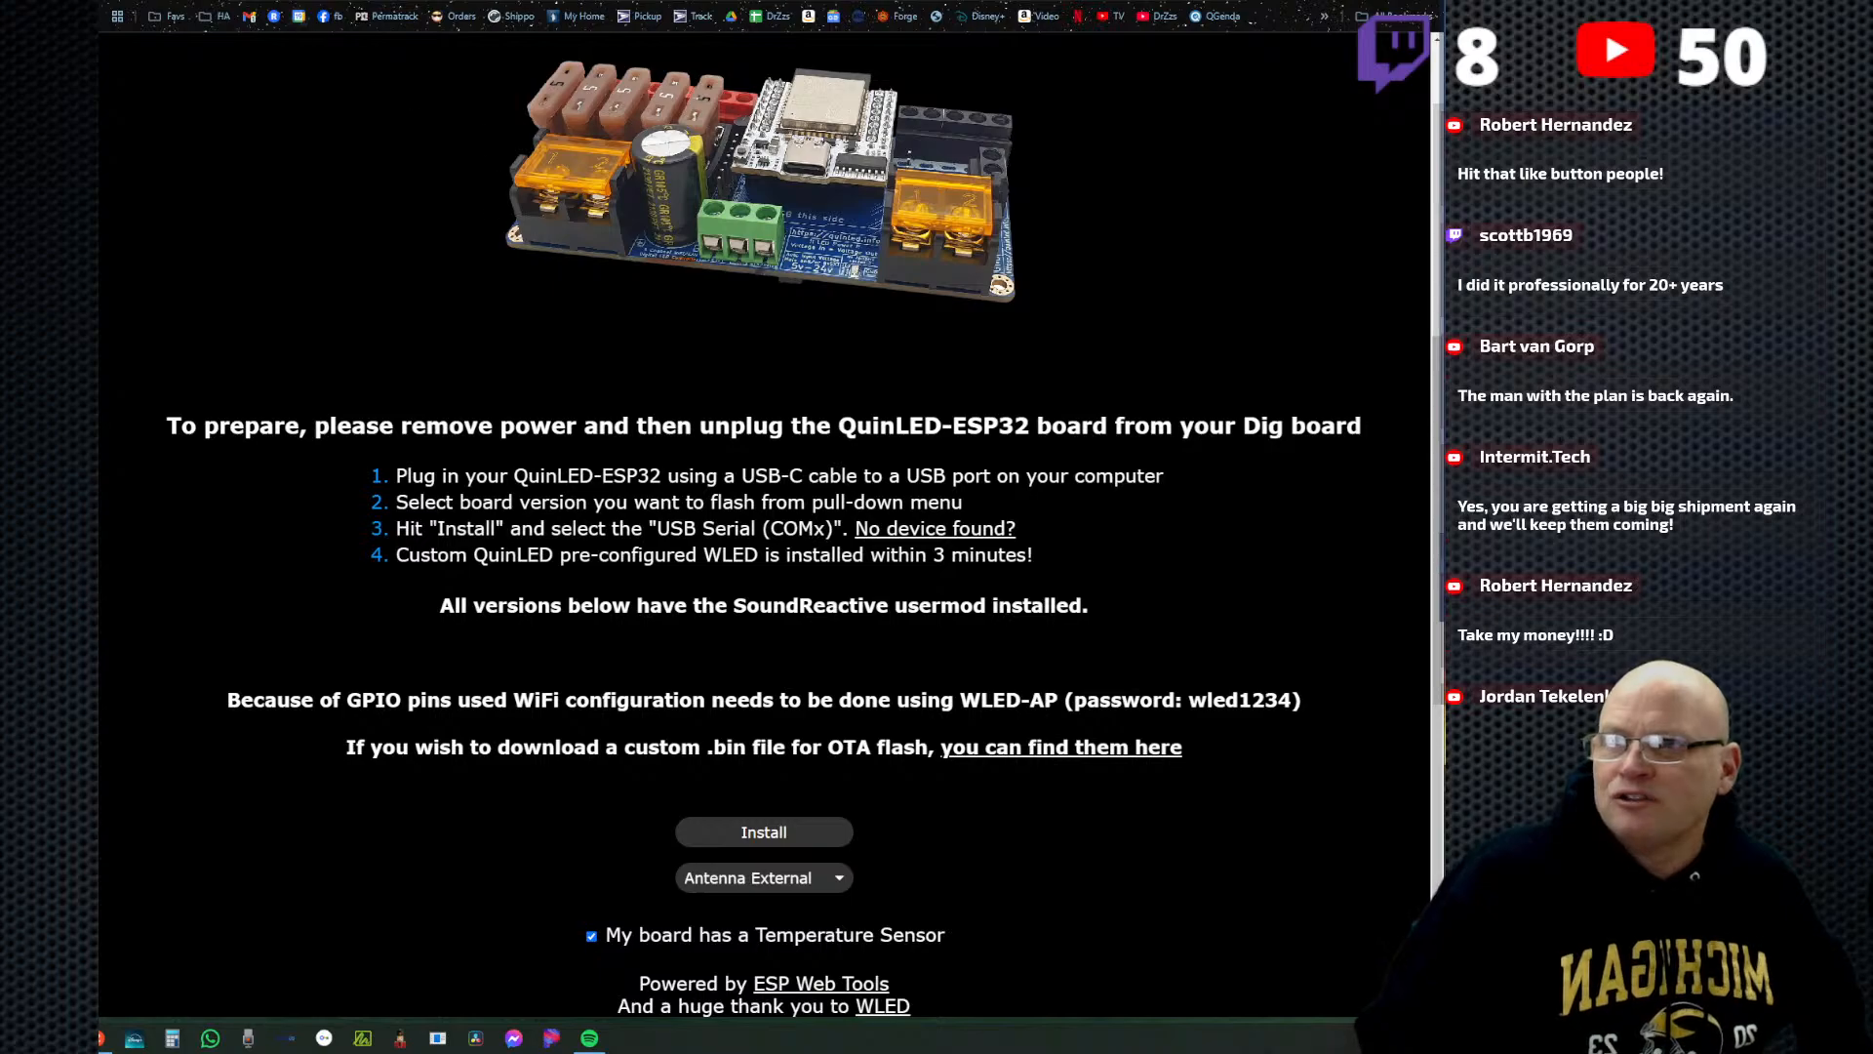
key(ctrl+w)
drag(355, 603, 368, 603)
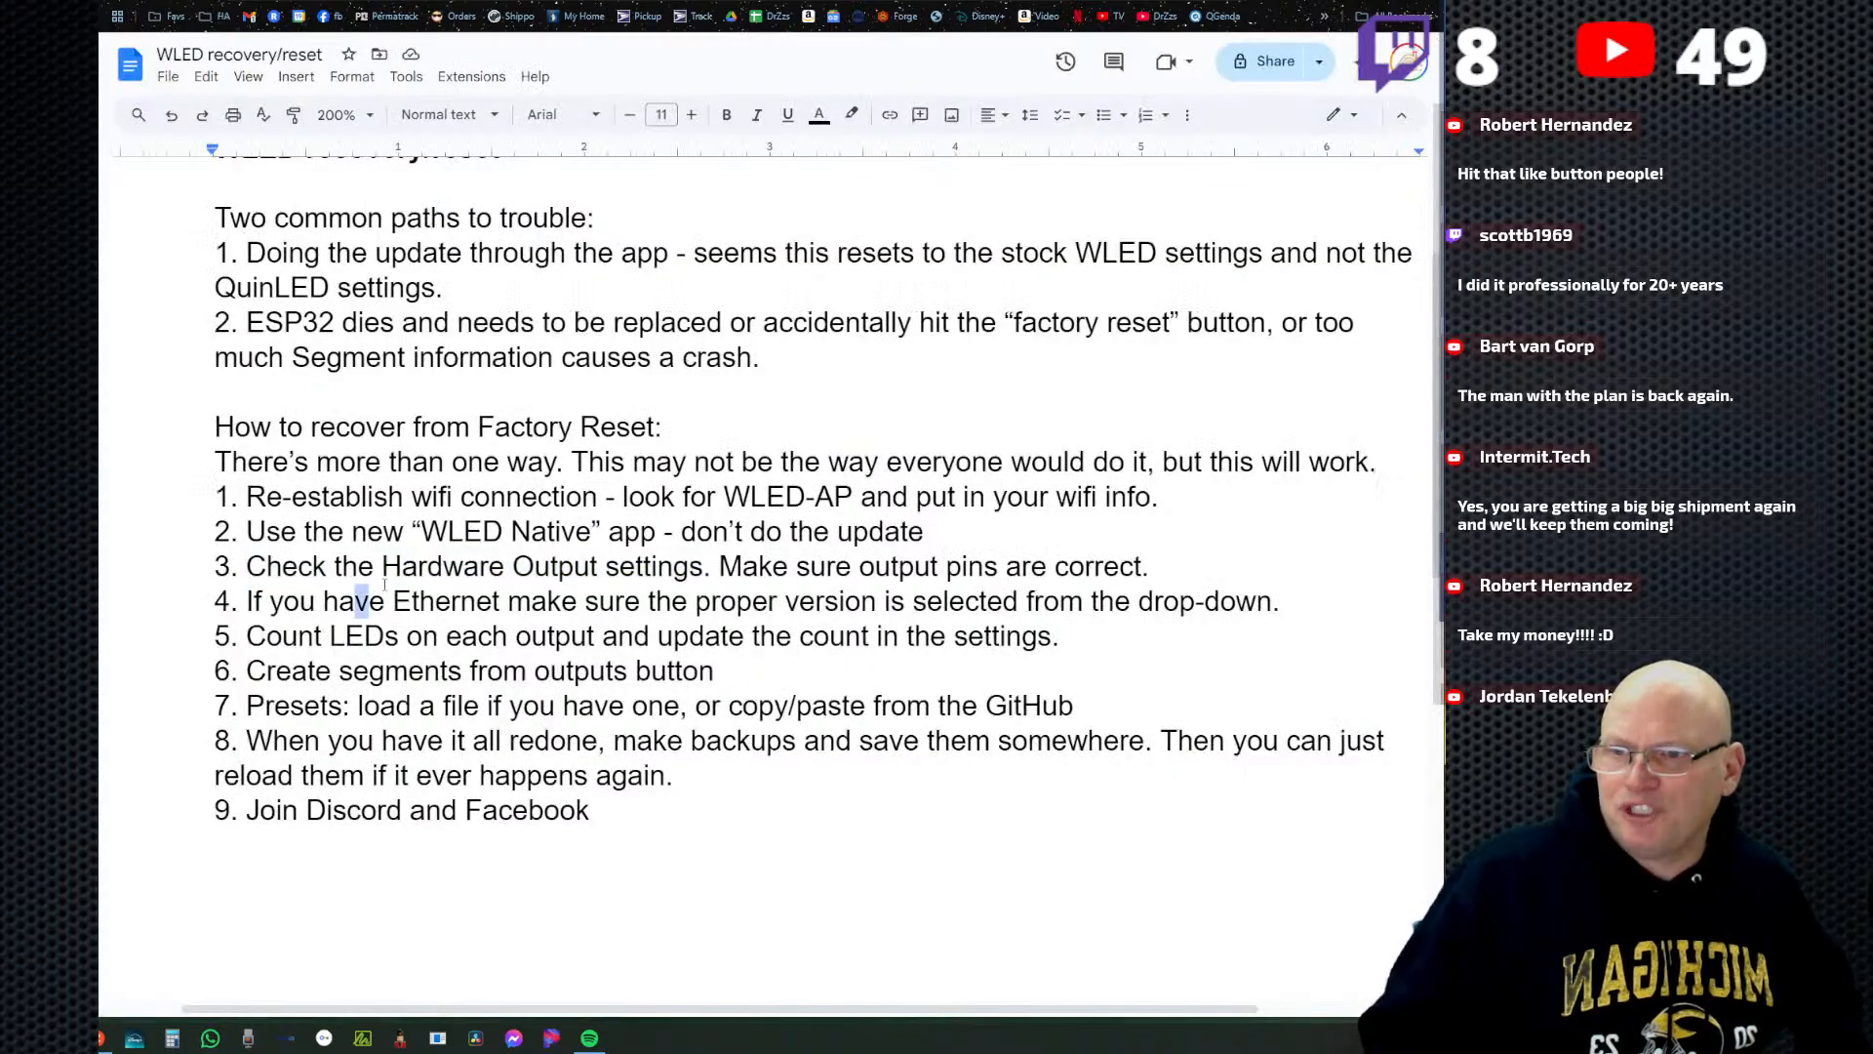
drag(1150, 568, 211, 573)
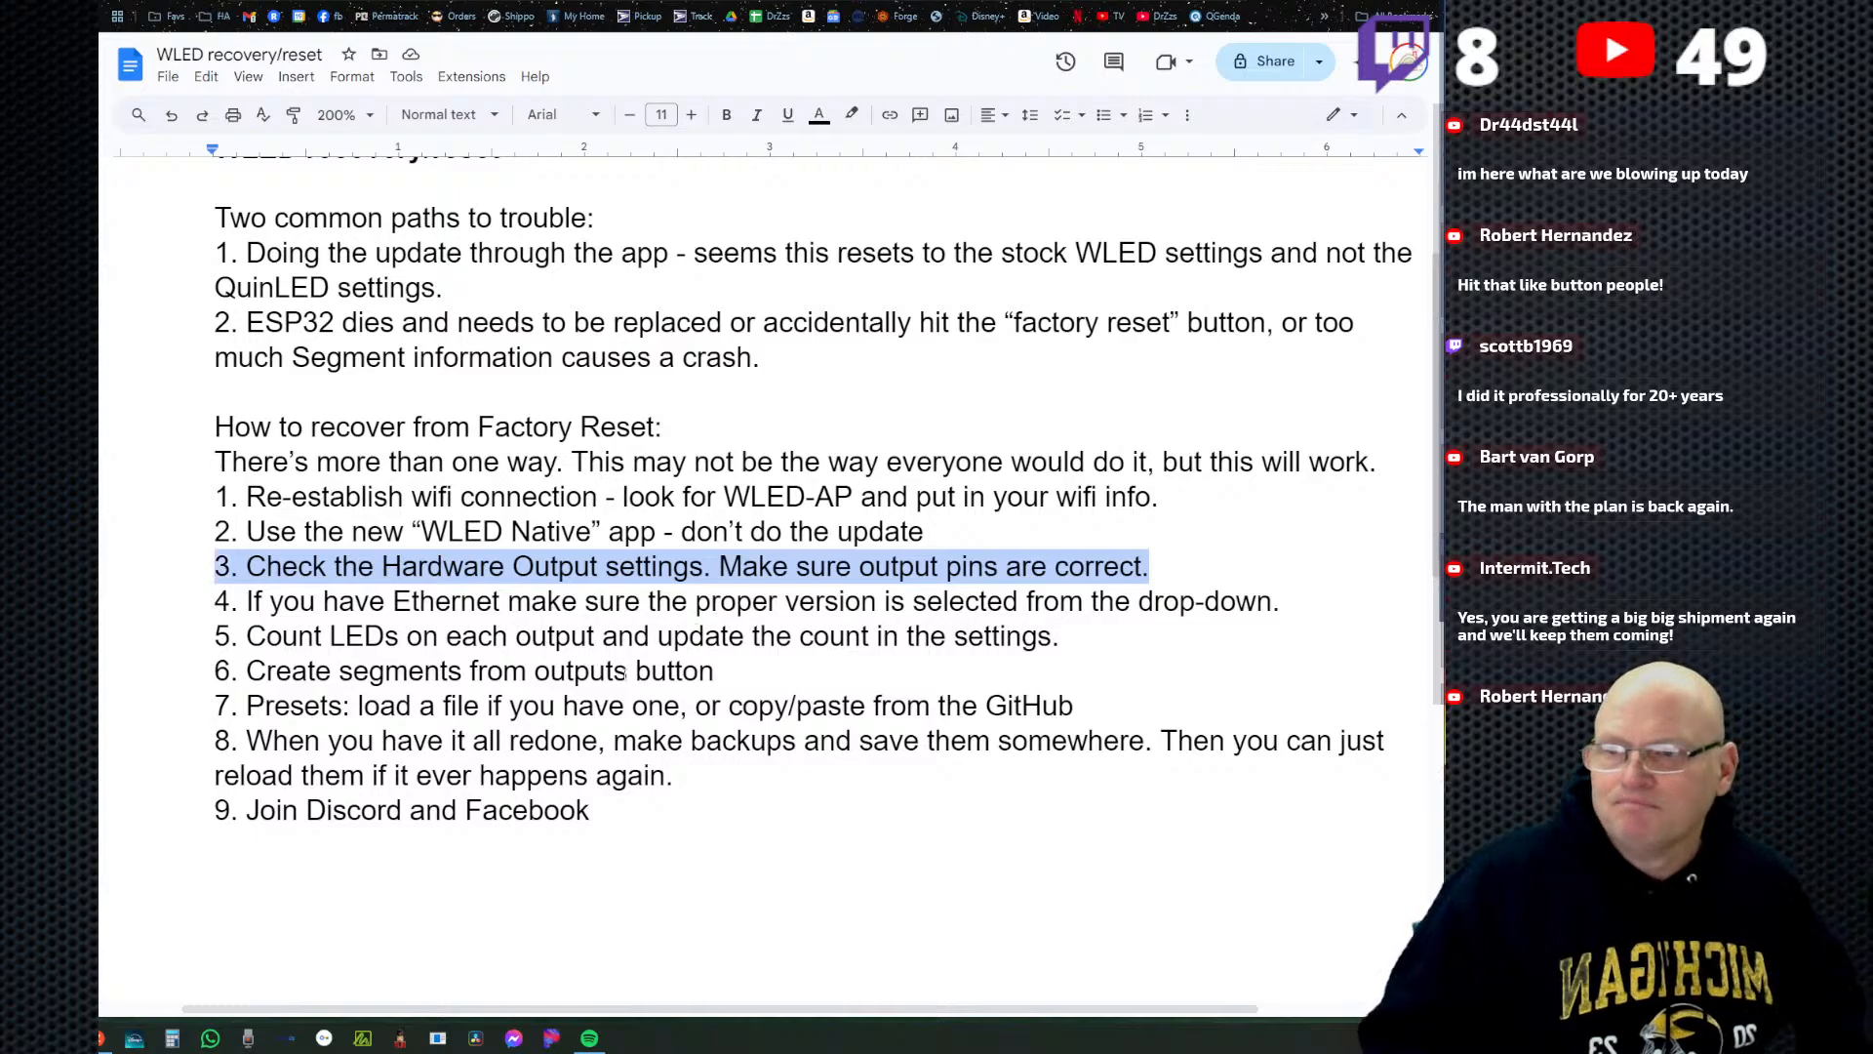
Highlight recovery step 4 about selecting the proper Ethernet version in the document and return to the WLED configuration menu.
click(307, 671)
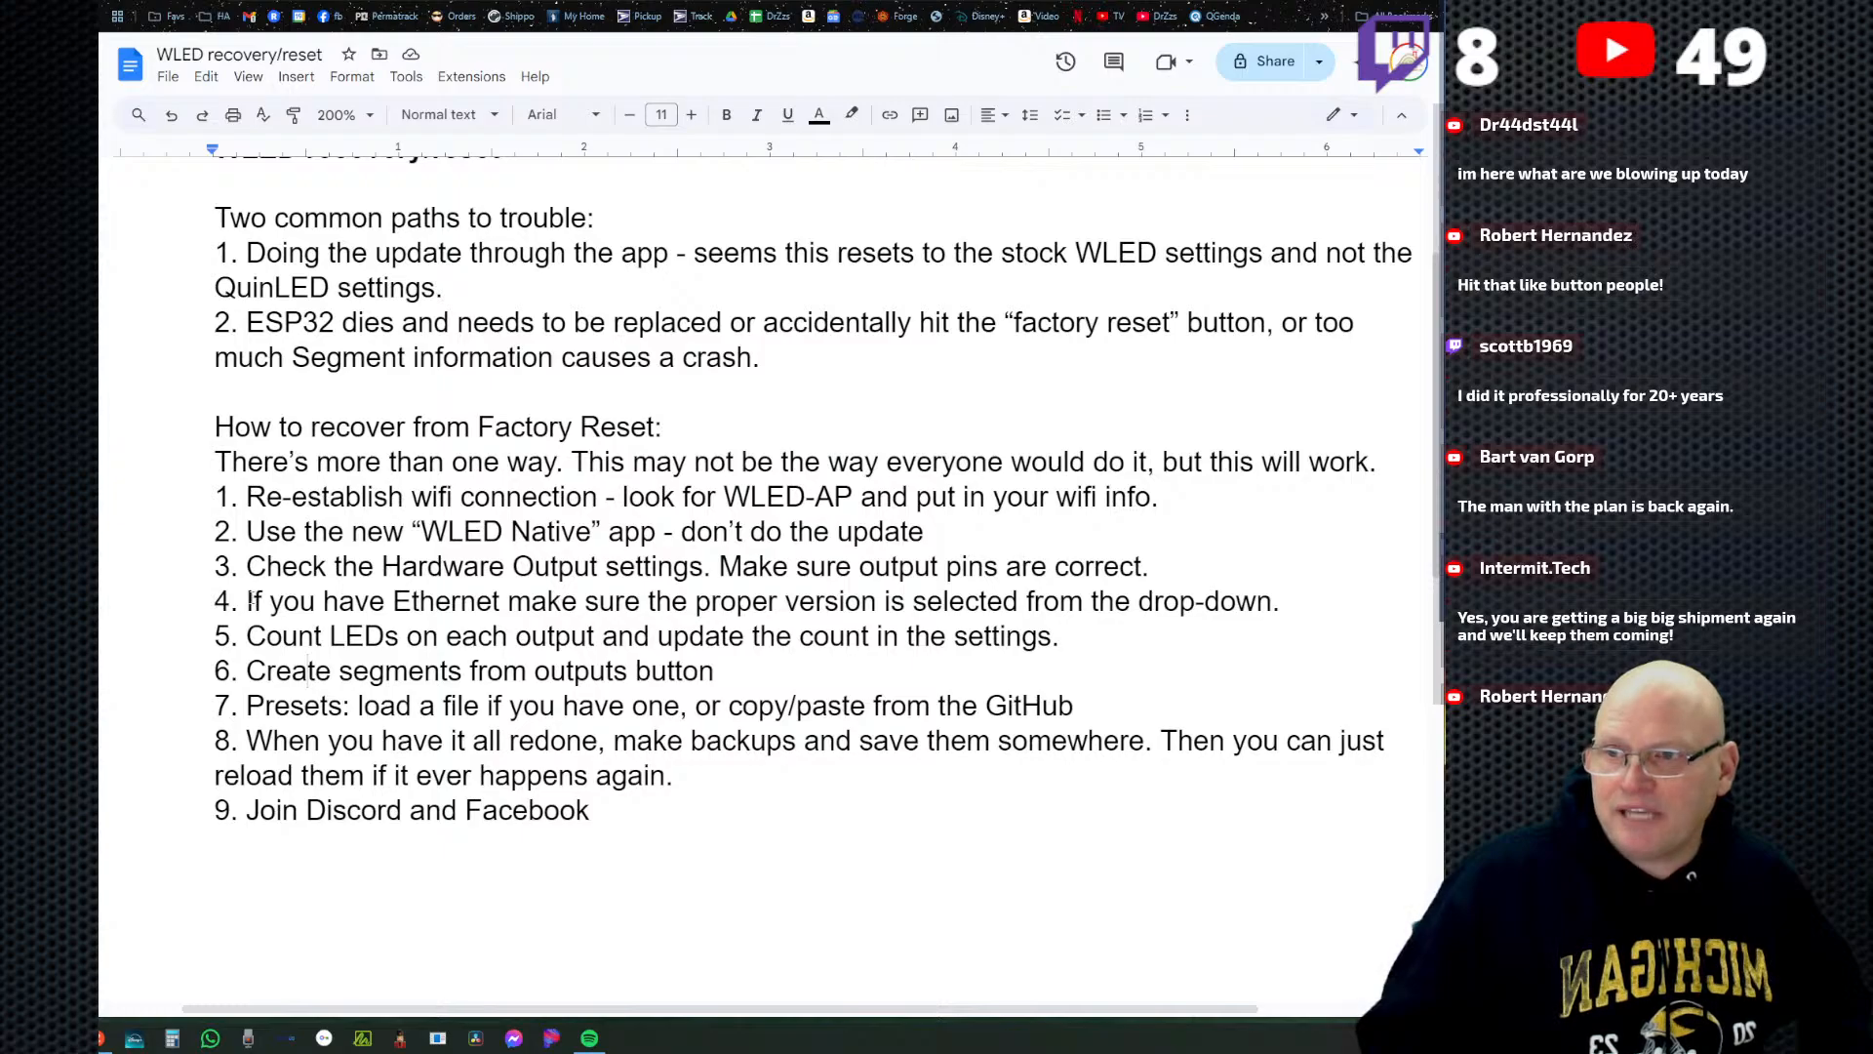
drag(251, 601, 1322, 595)
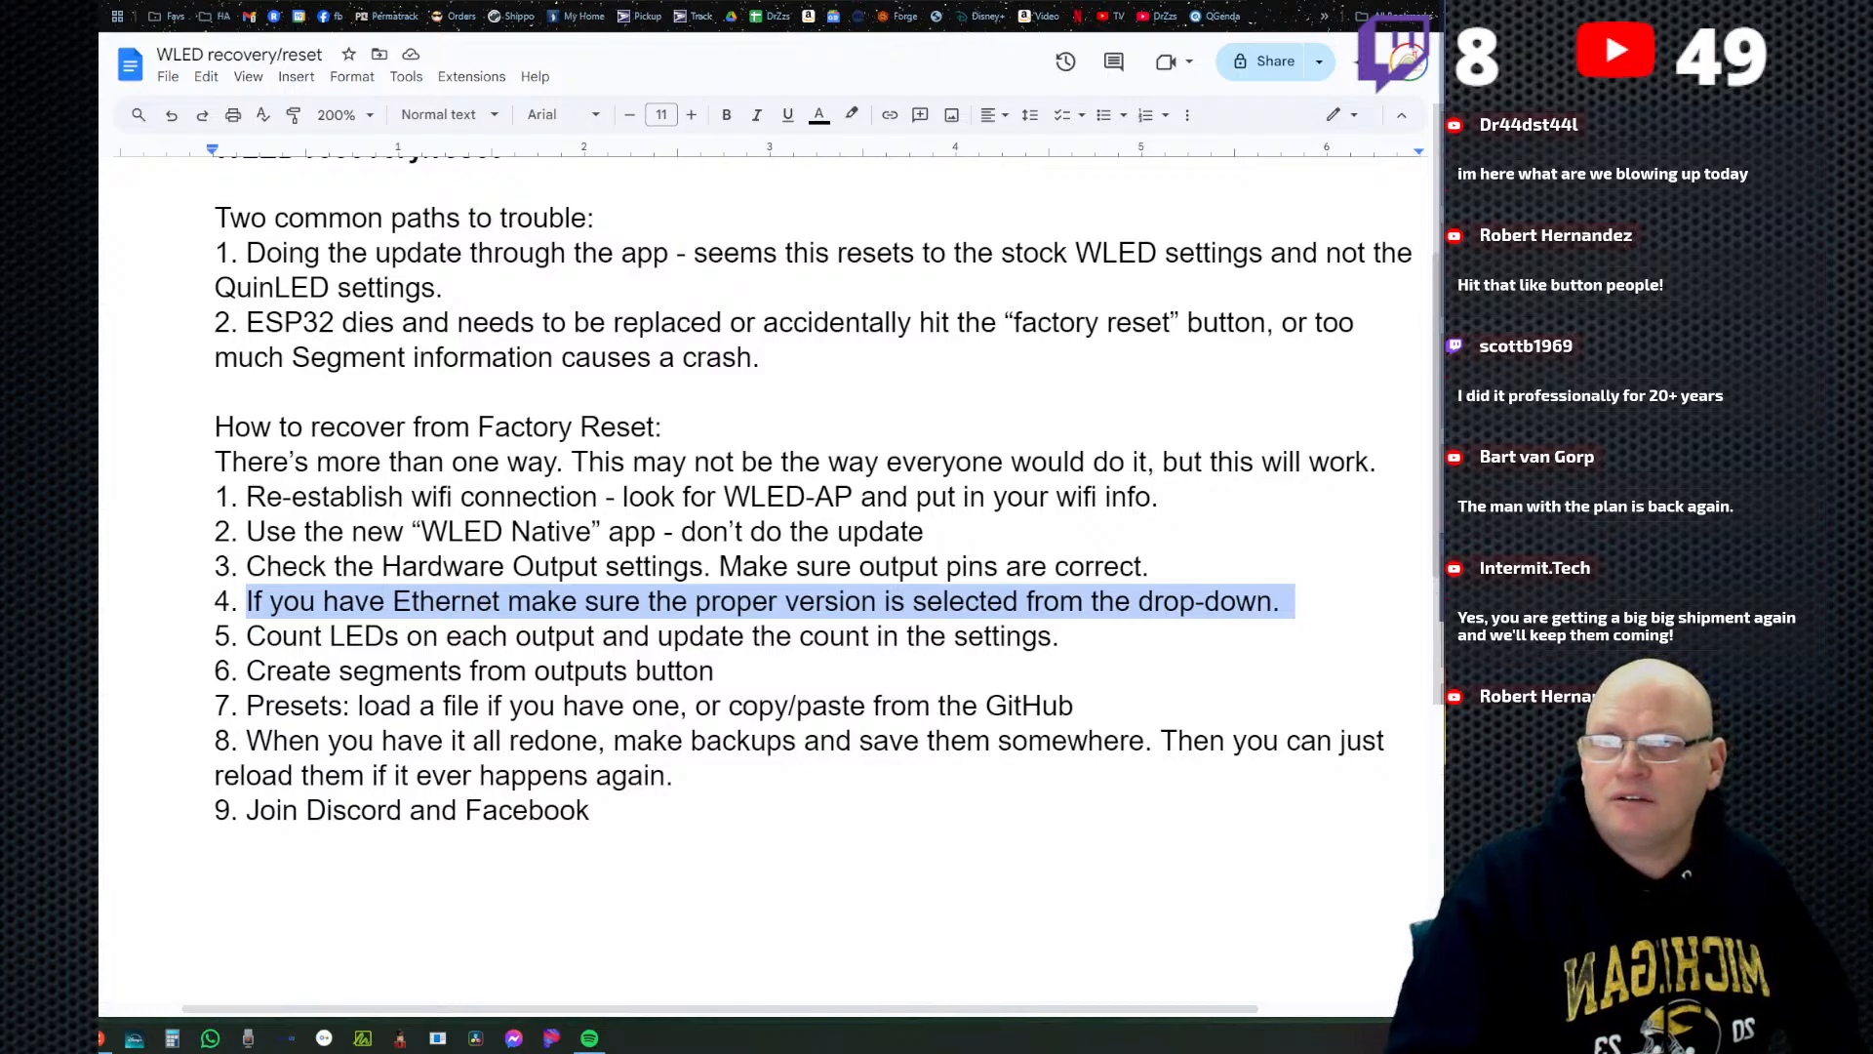
key(ctrl+Tab)
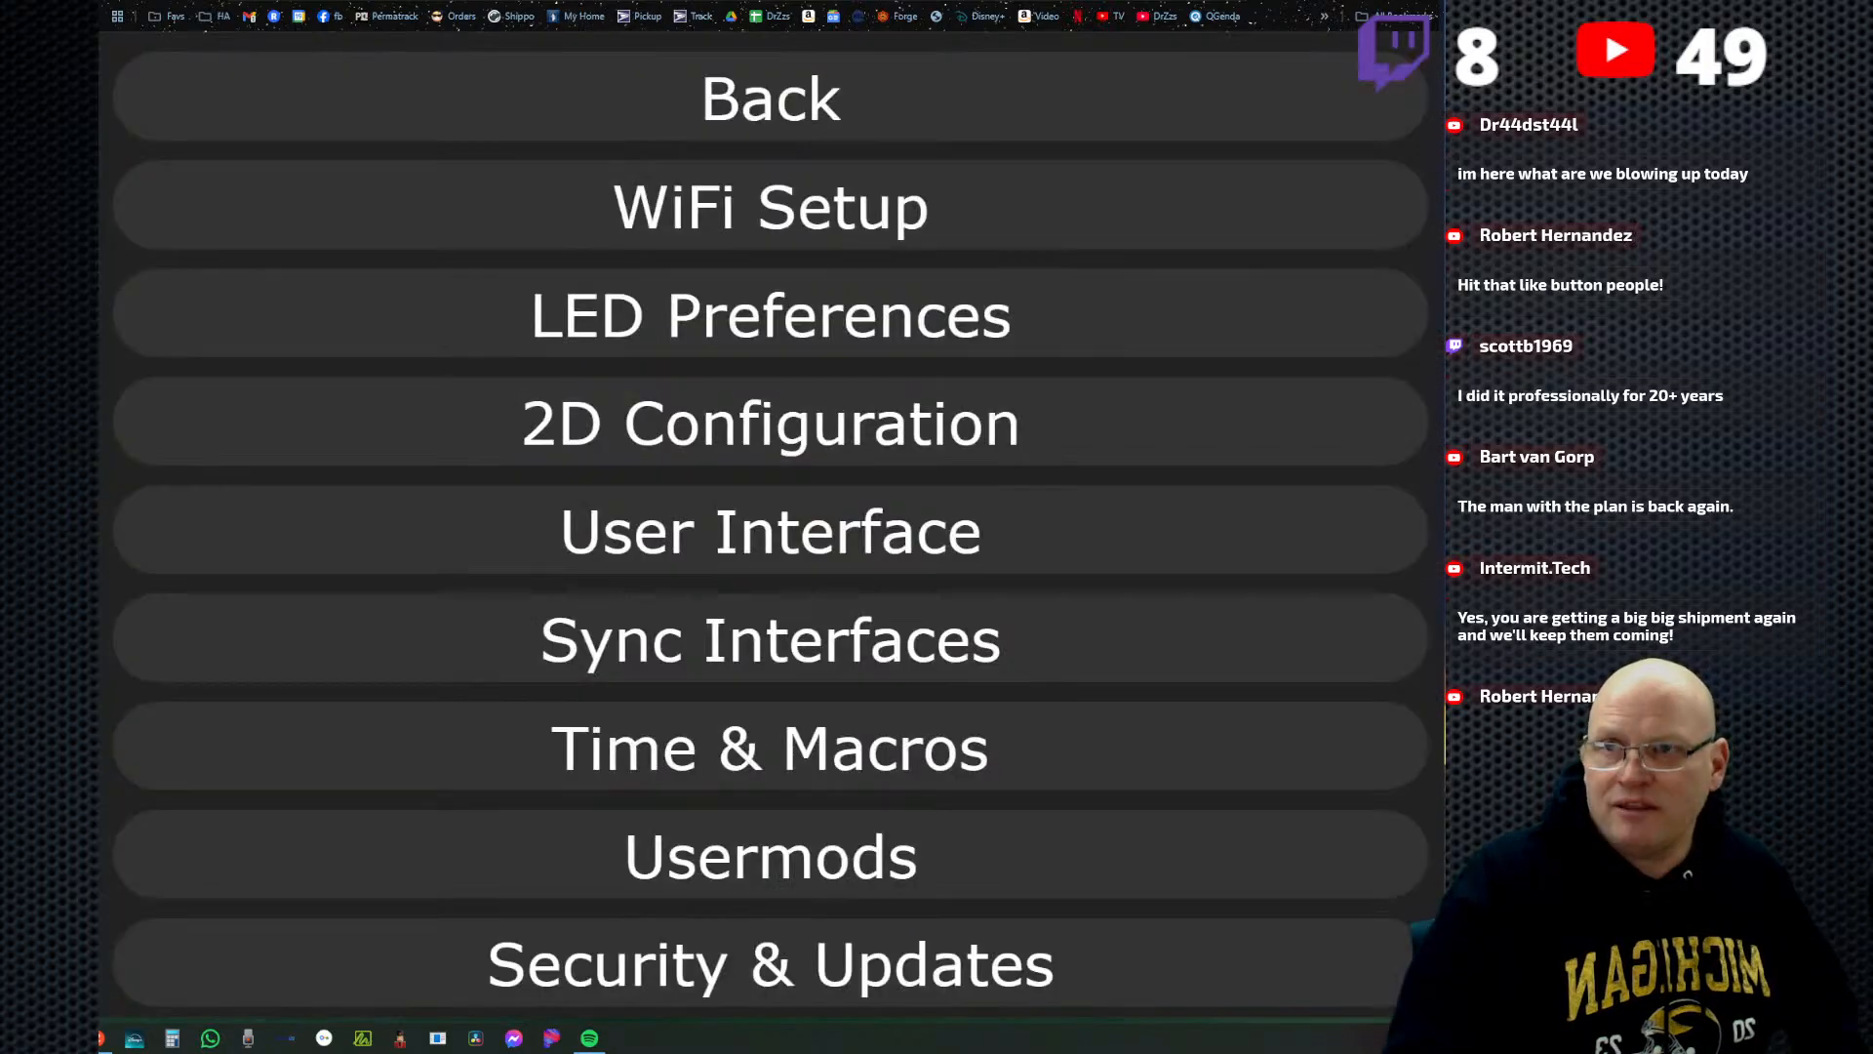
Open the WiFi setup and look through its network, access point, experimental and wireless remote sections for an Ethernet setting.
click(778, 214)
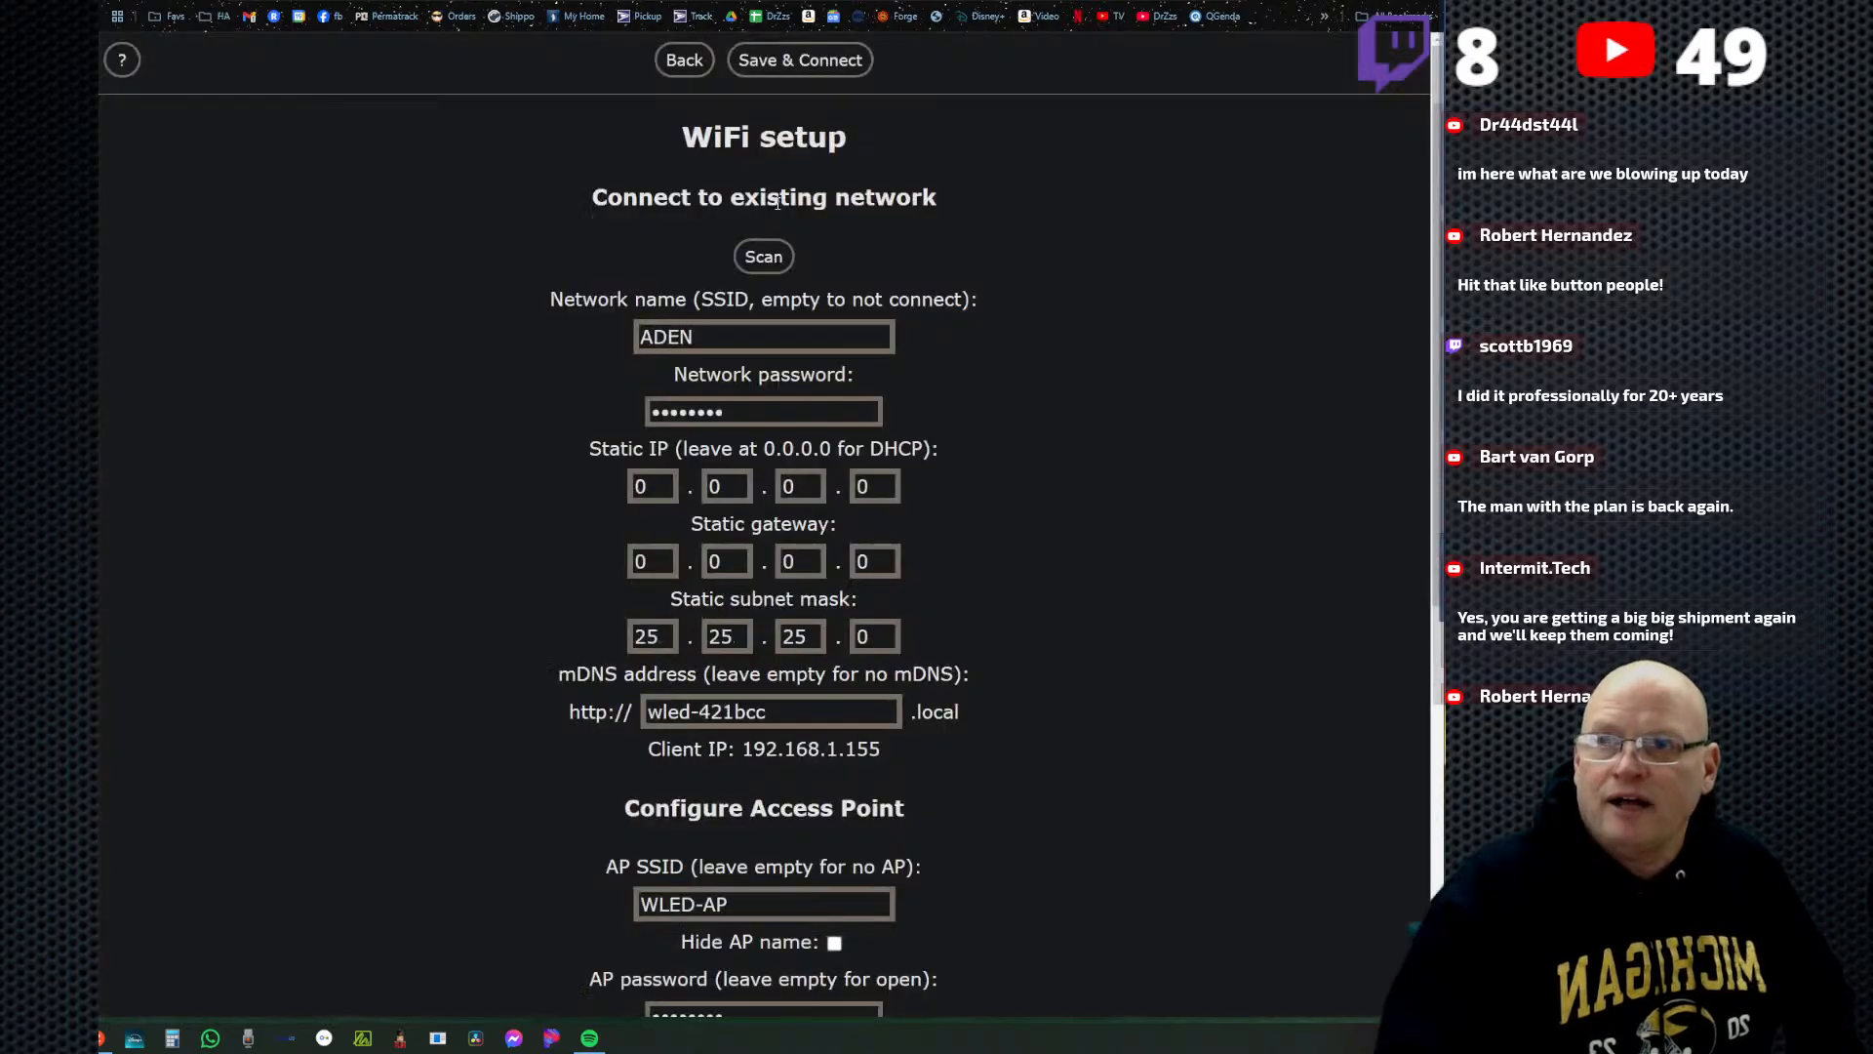
scroll(953, 628, down, 7)
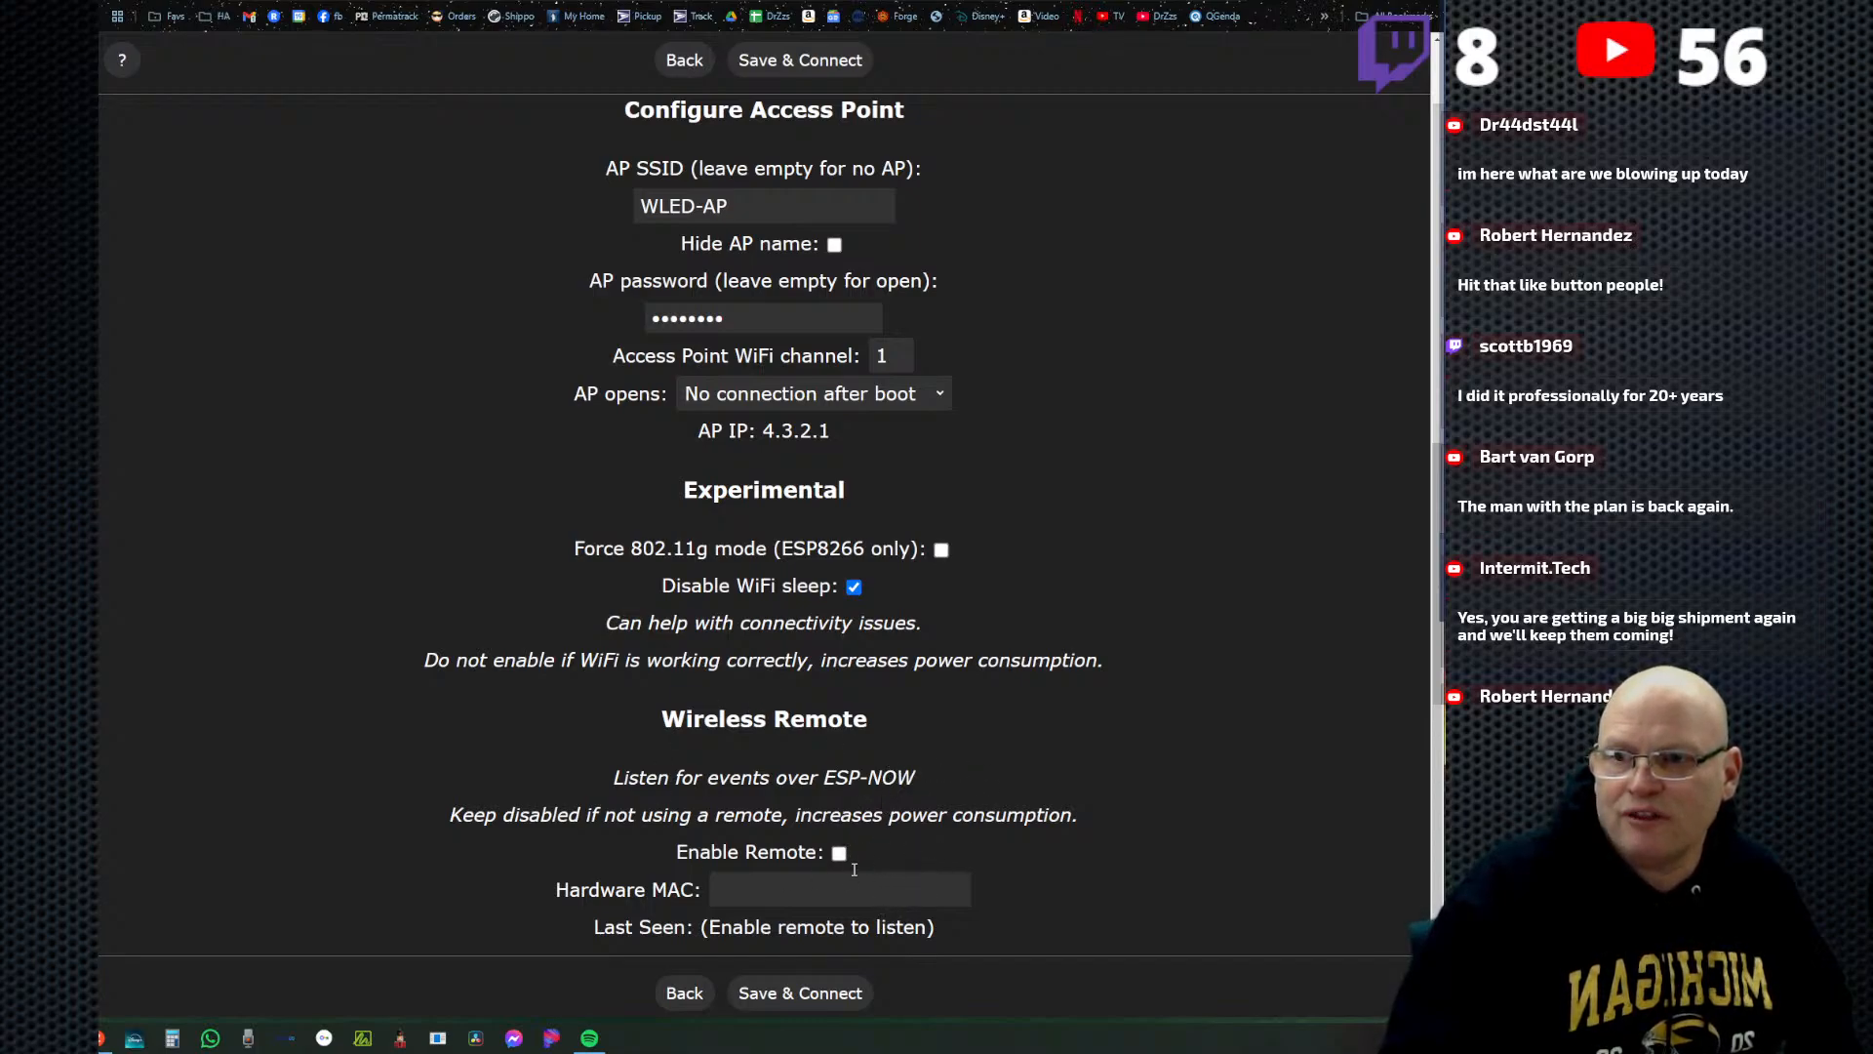
scroll(854, 868, up, 2)
scroll(854, 817, up, 2)
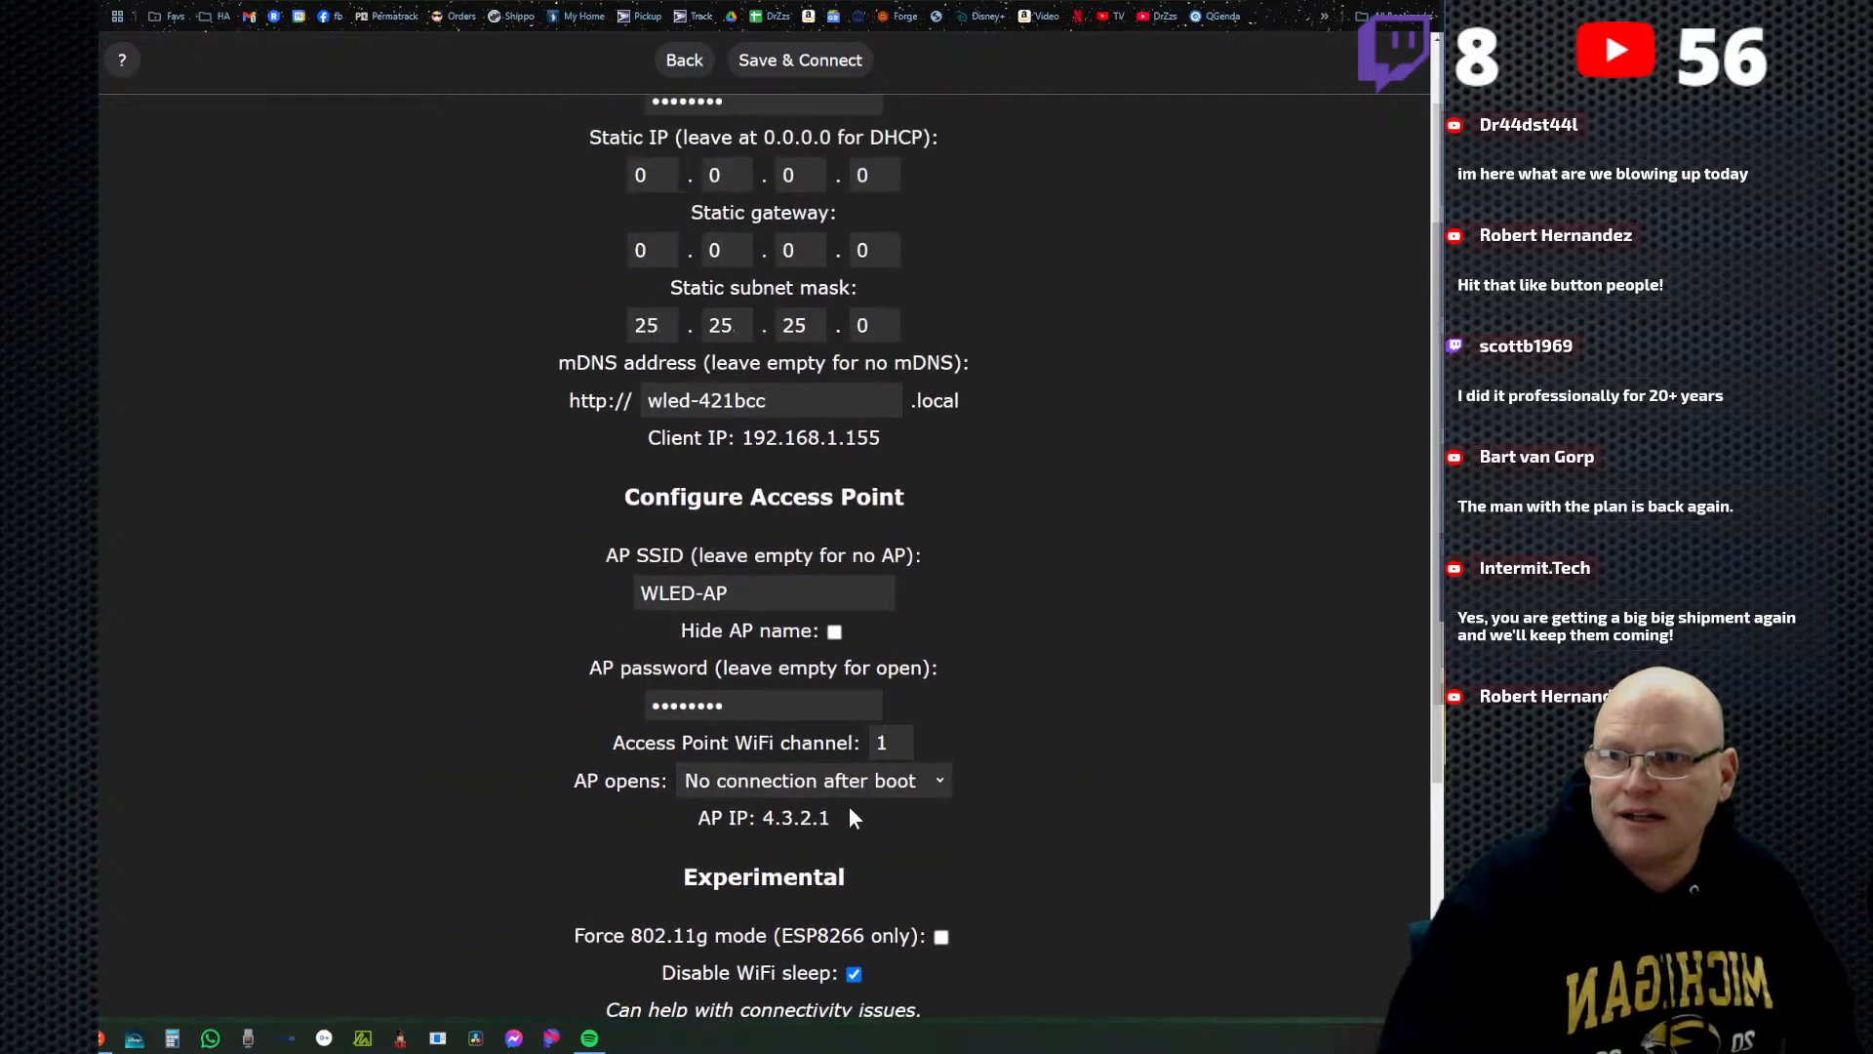
scroll(845, 815, down, 4)
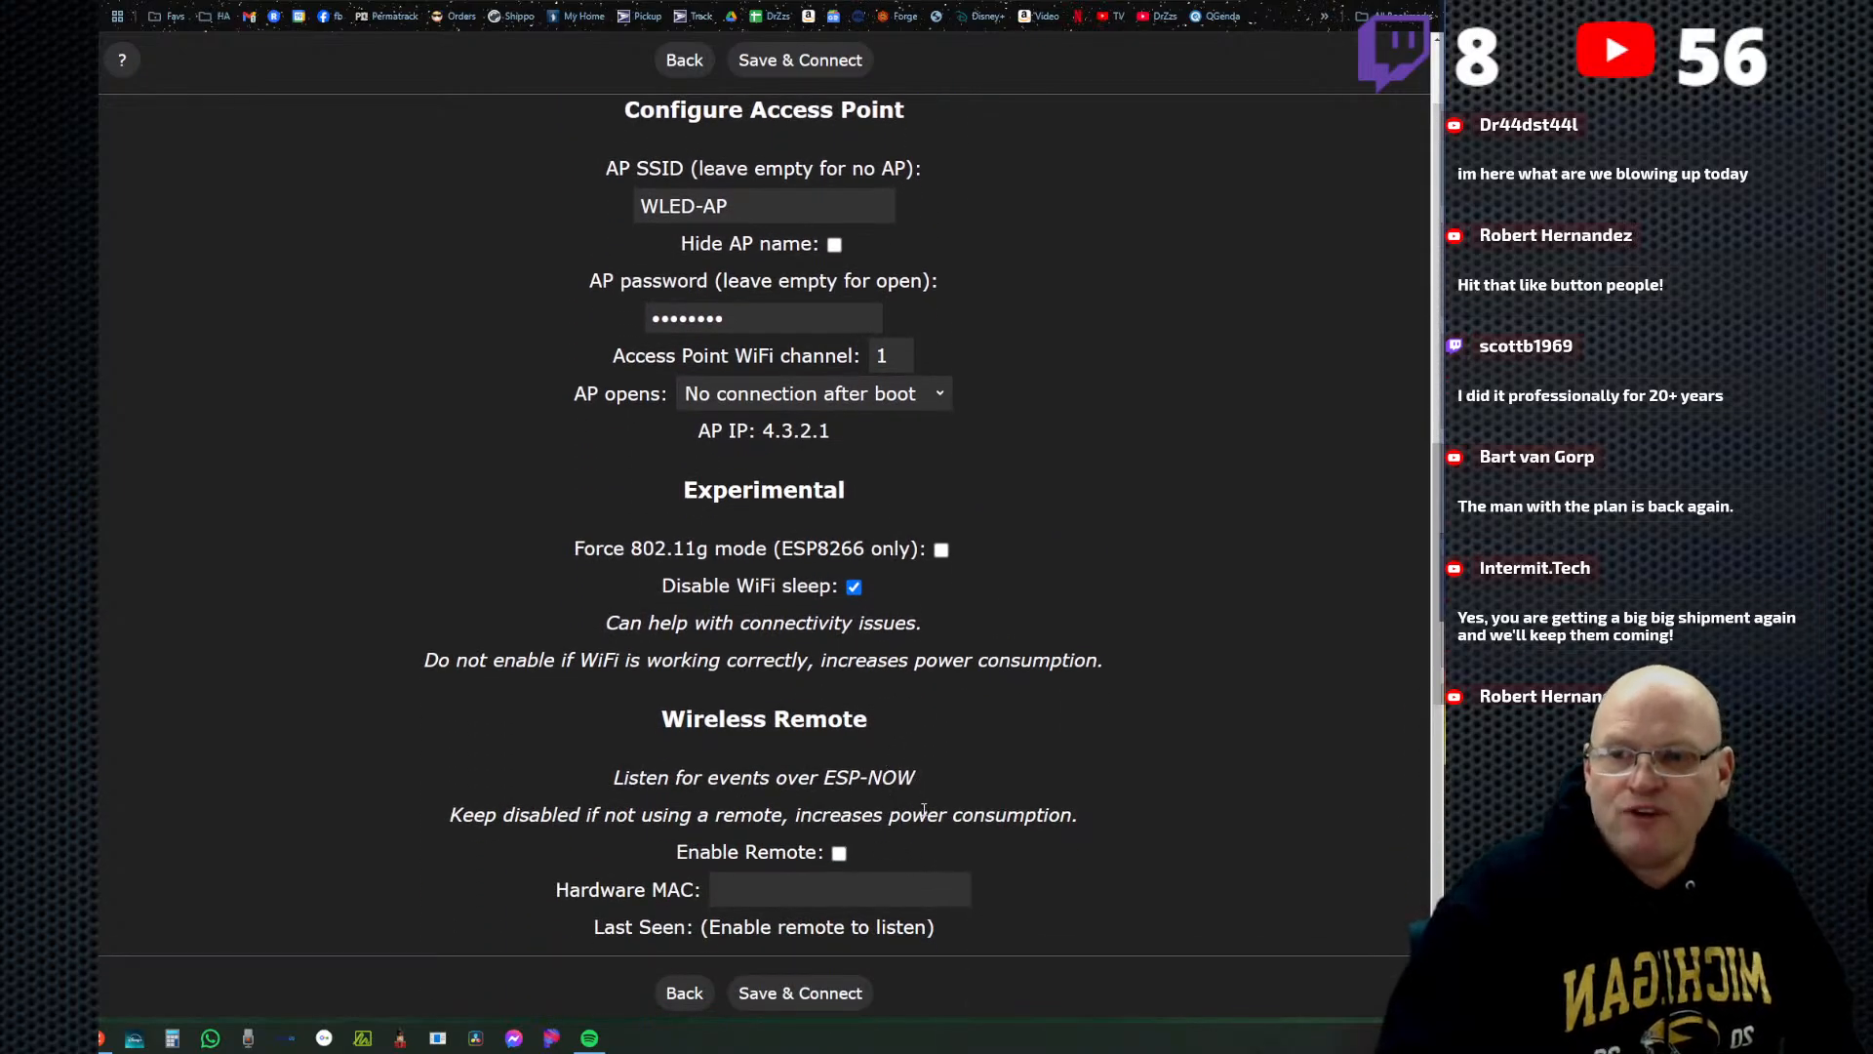
scroll(942, 782, up, 7)
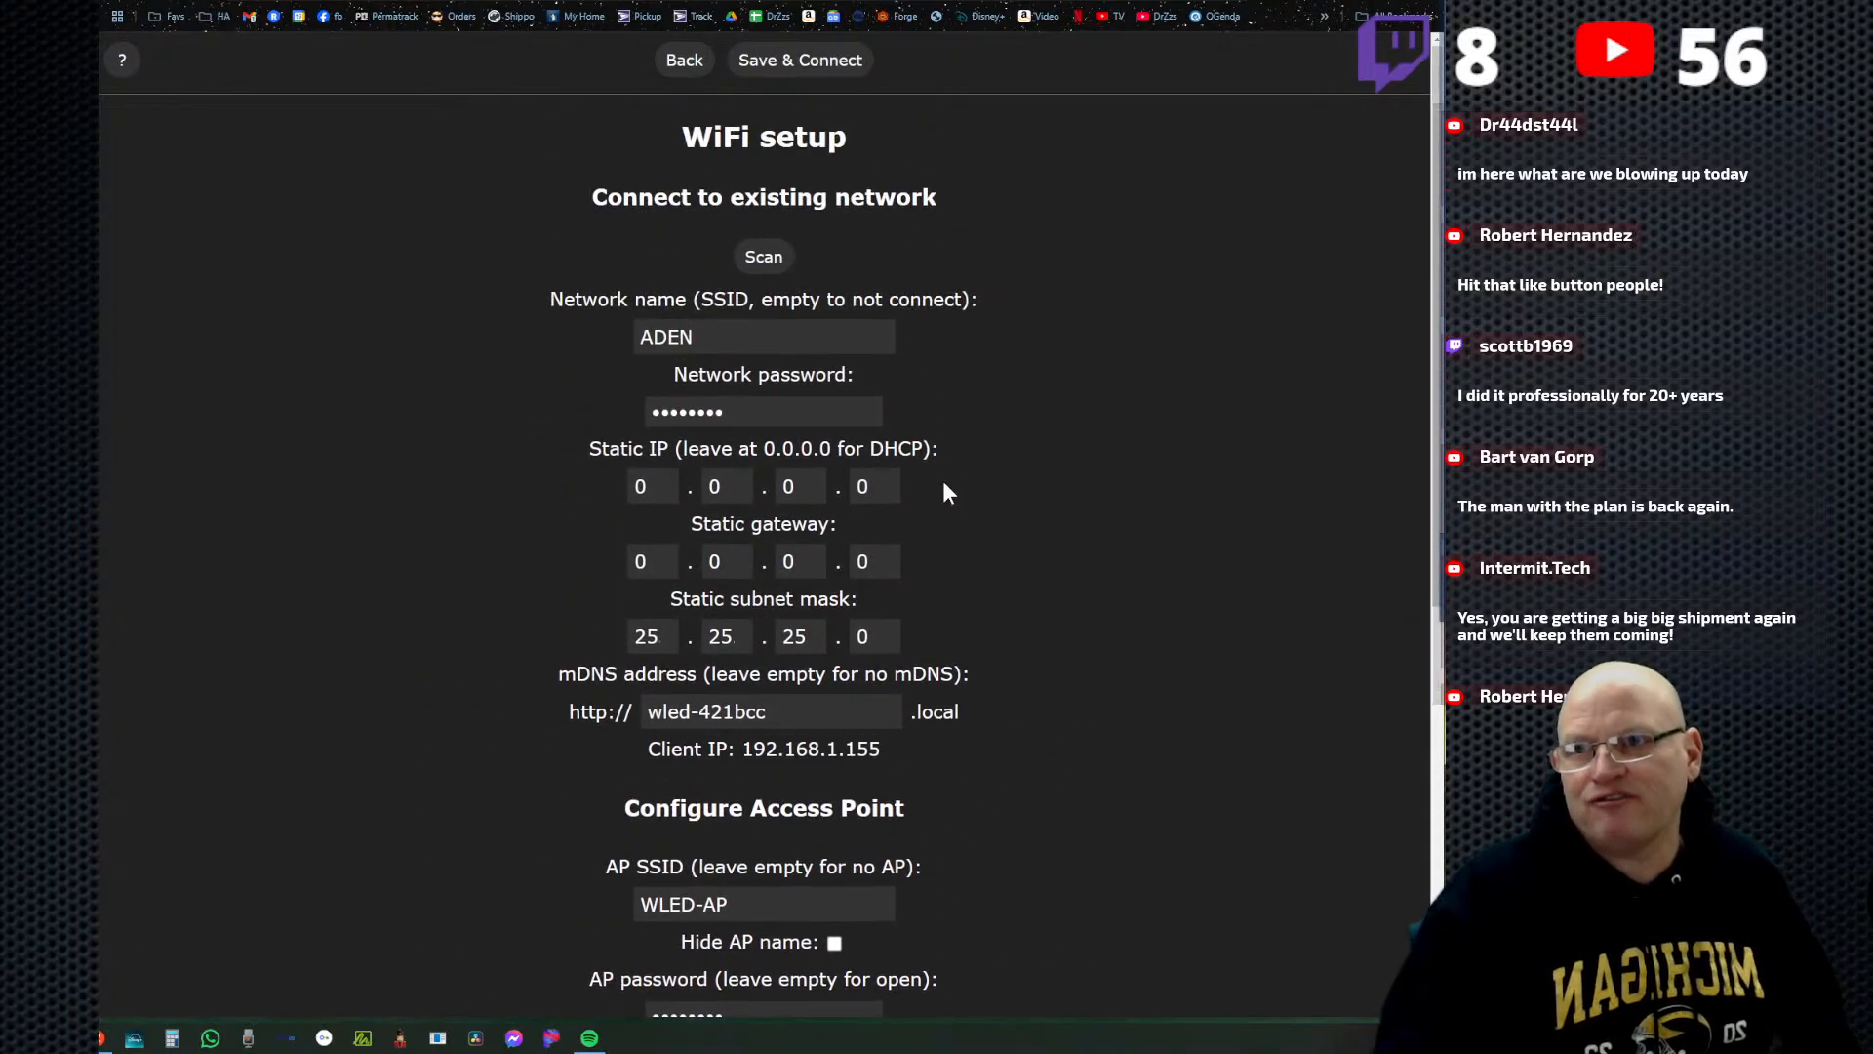
Set the board version on the QuinLED firmware install page to Ethernet and return to the WLED WiFi setup.
click(625, 2)
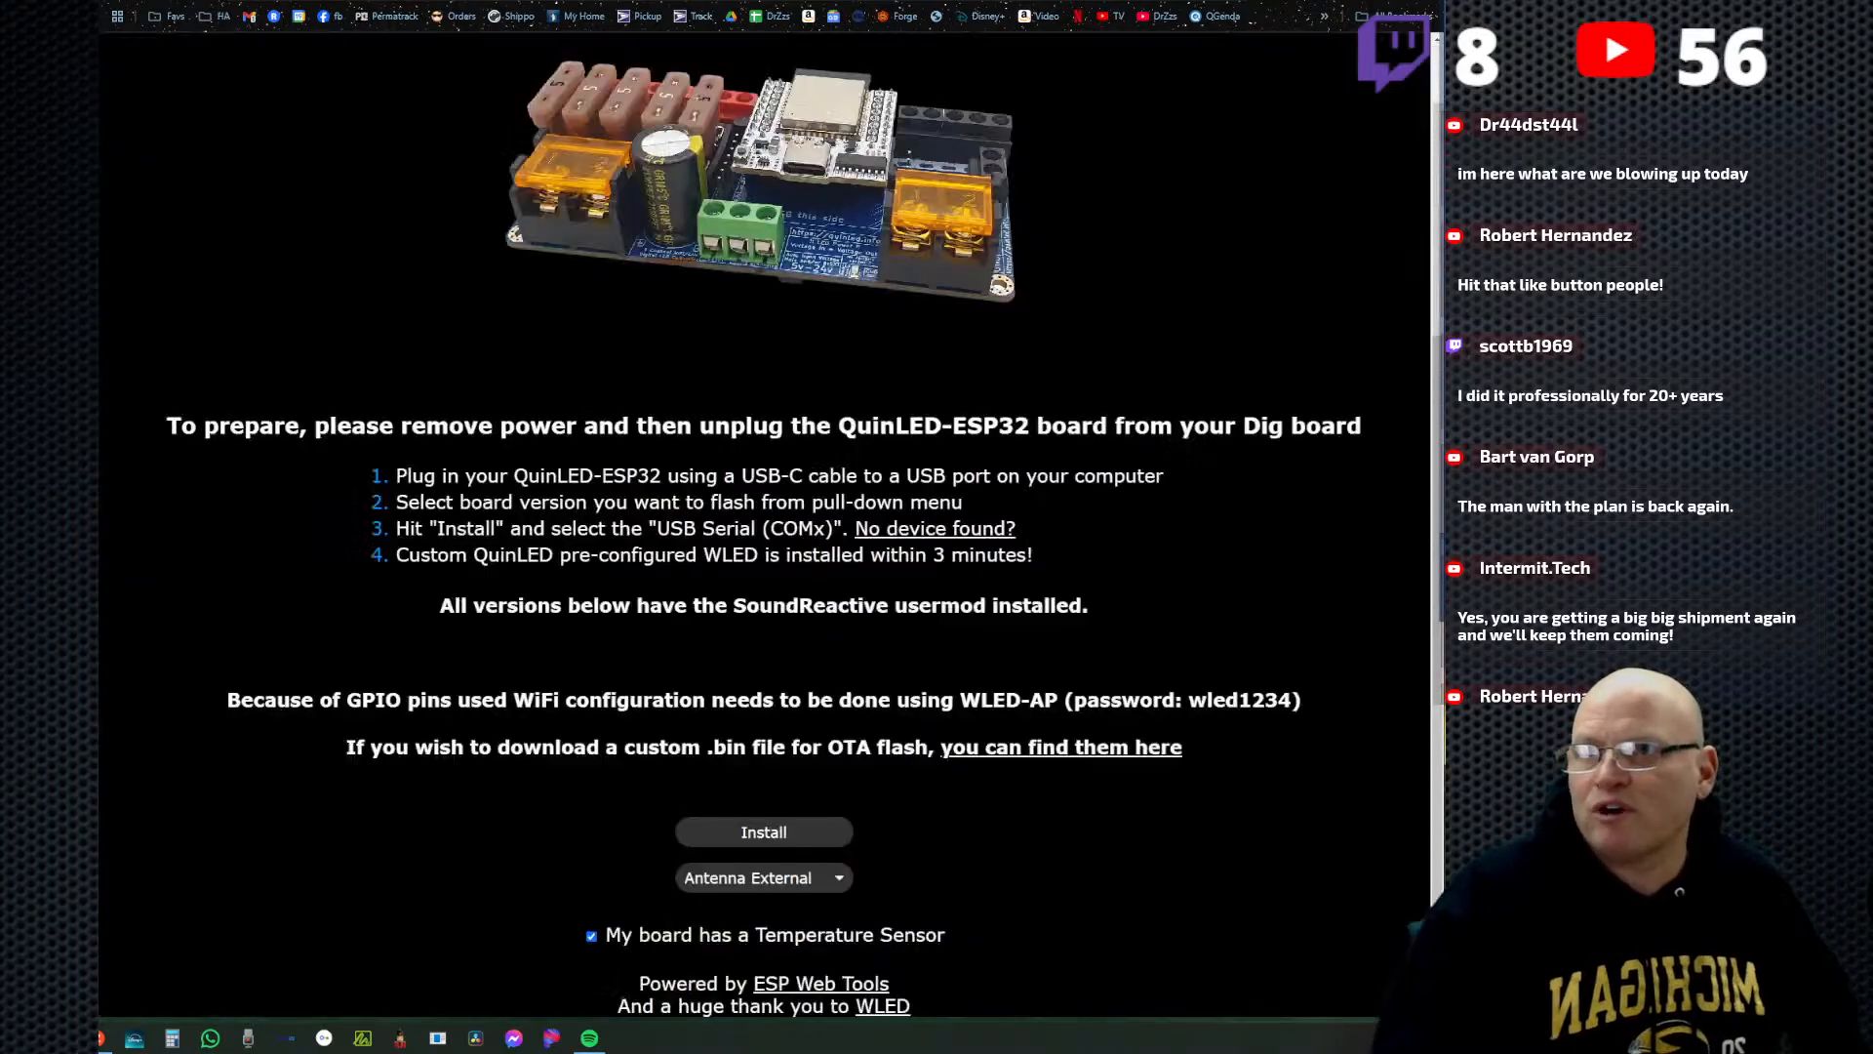
click(805, 879)
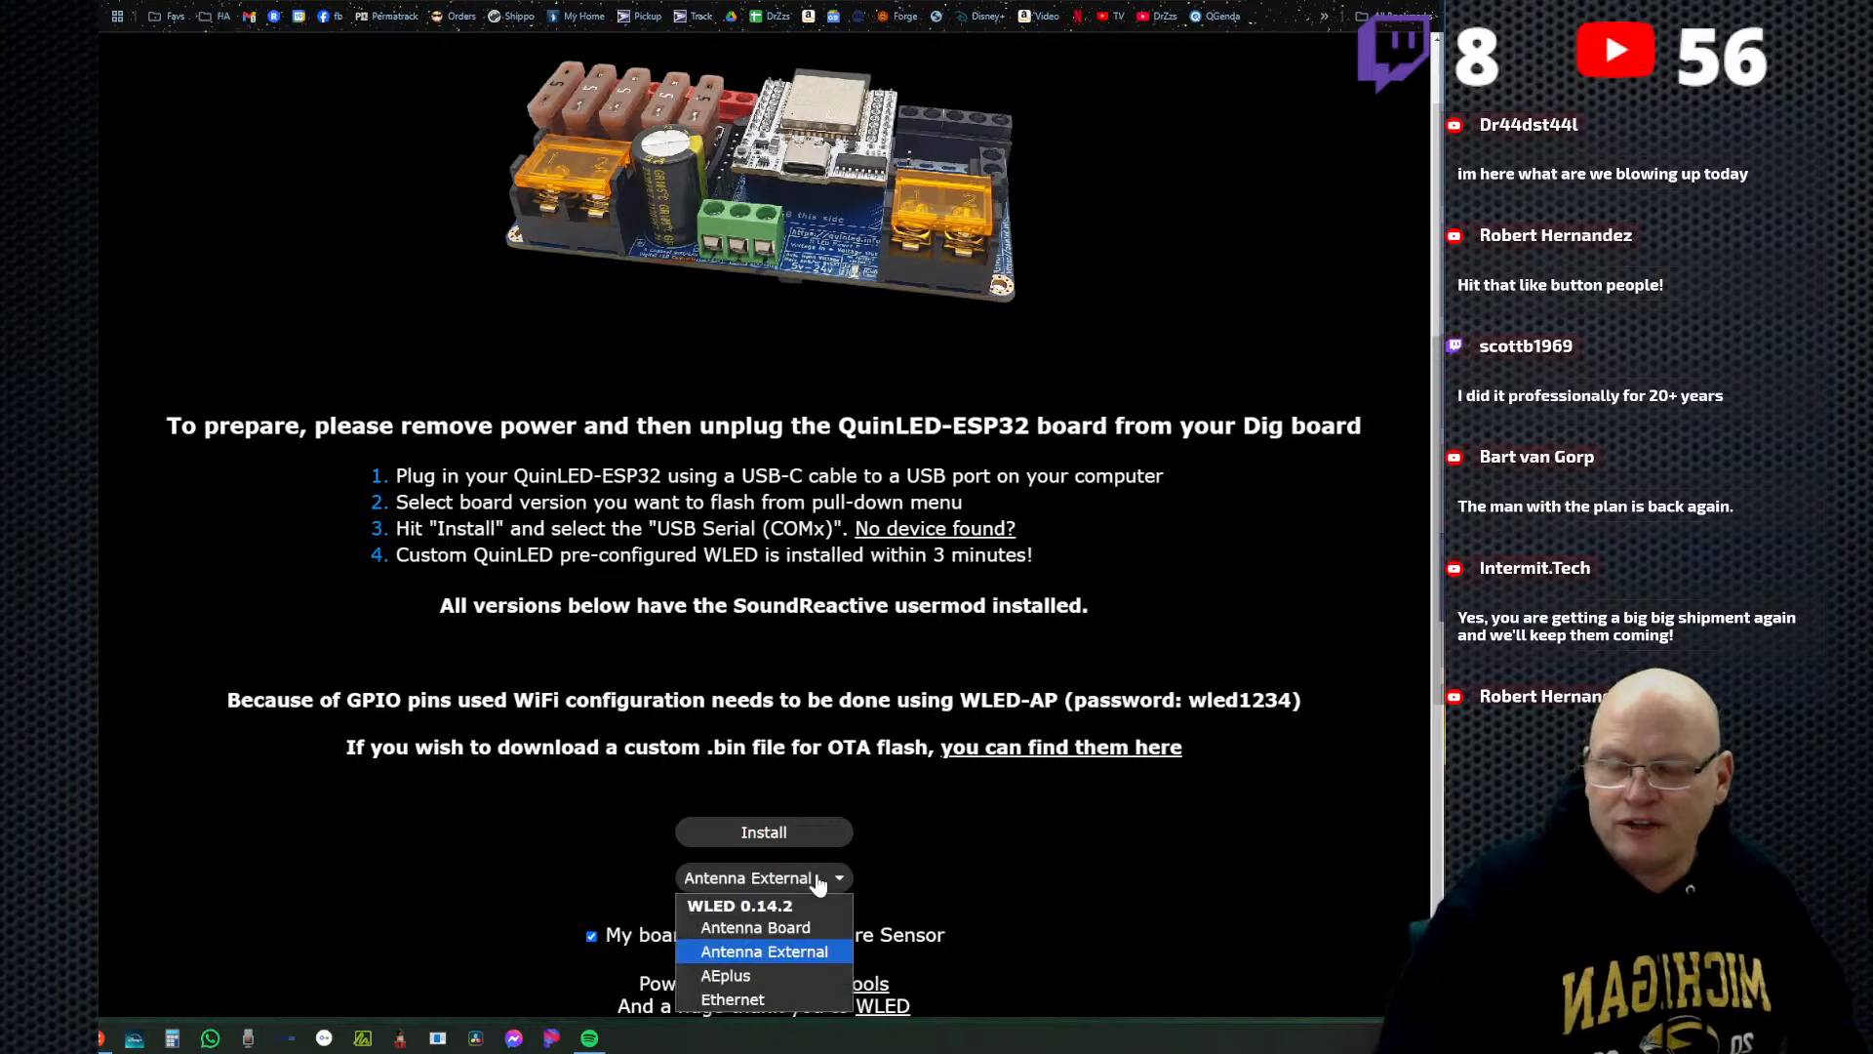
click(774, 998)
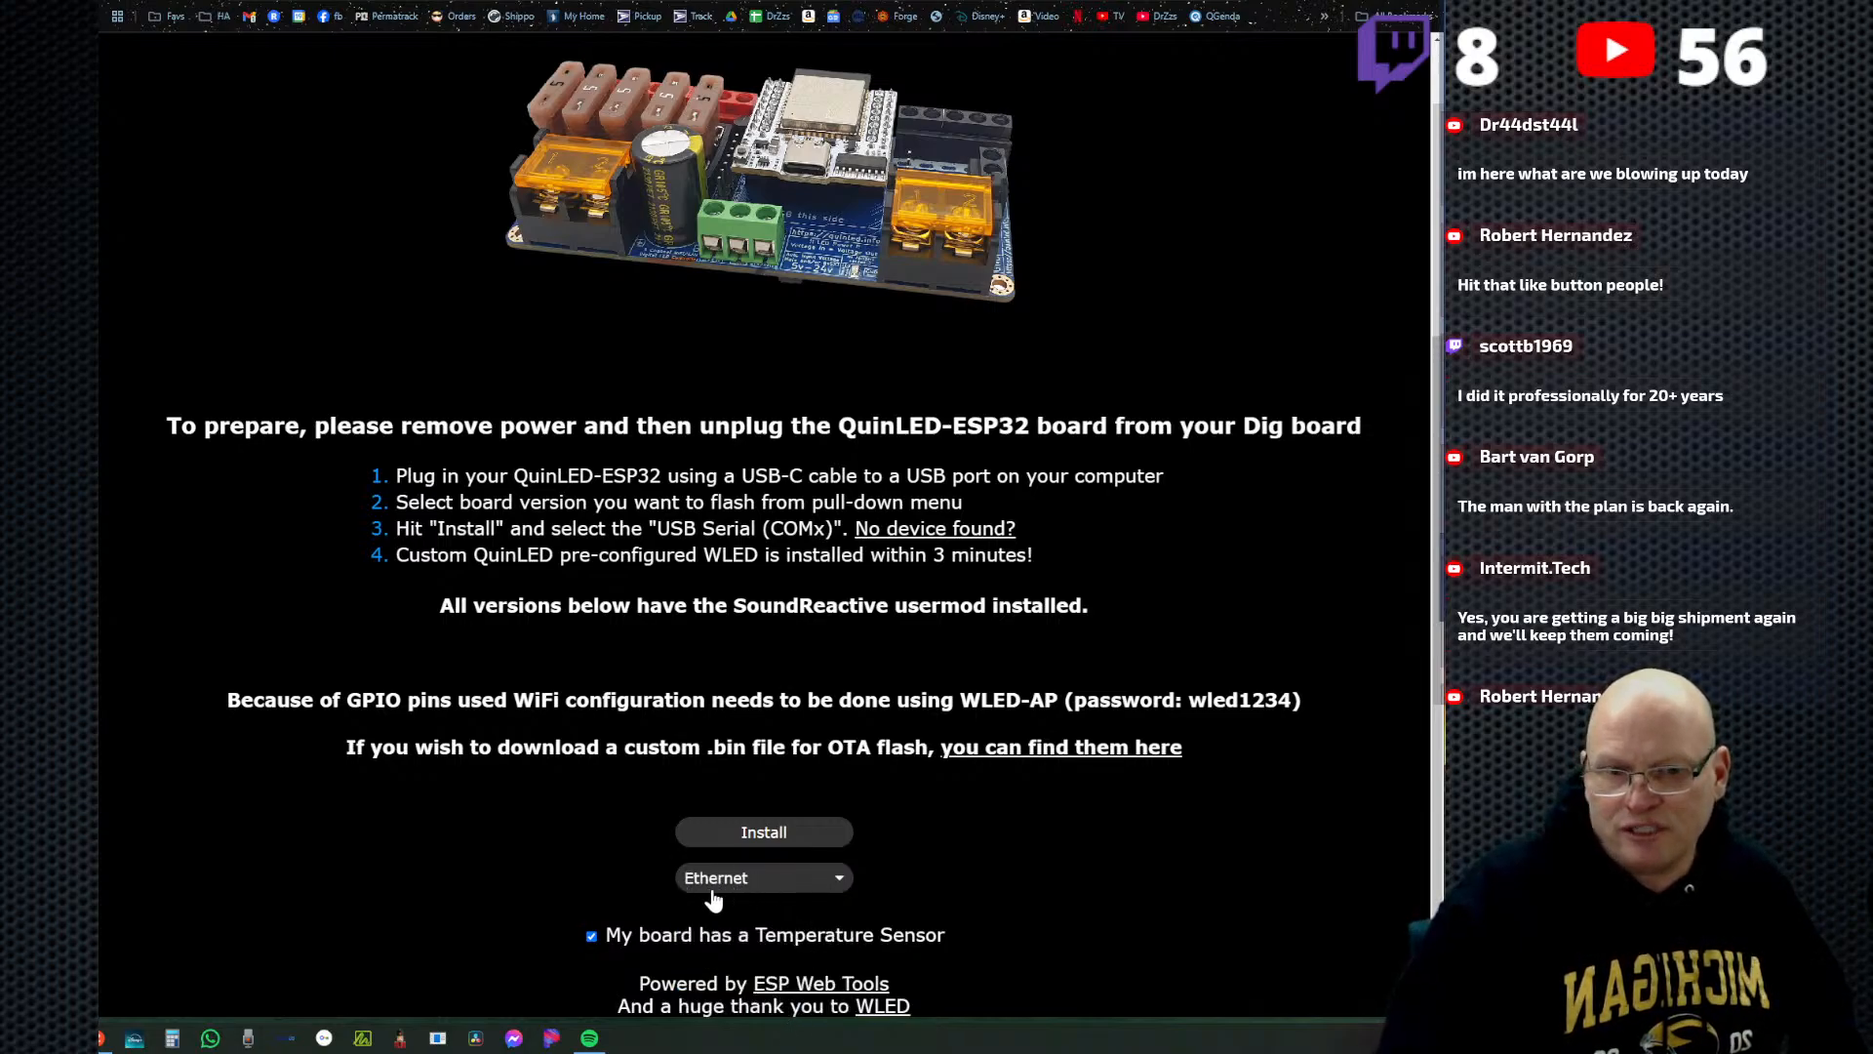
click(802, 12)
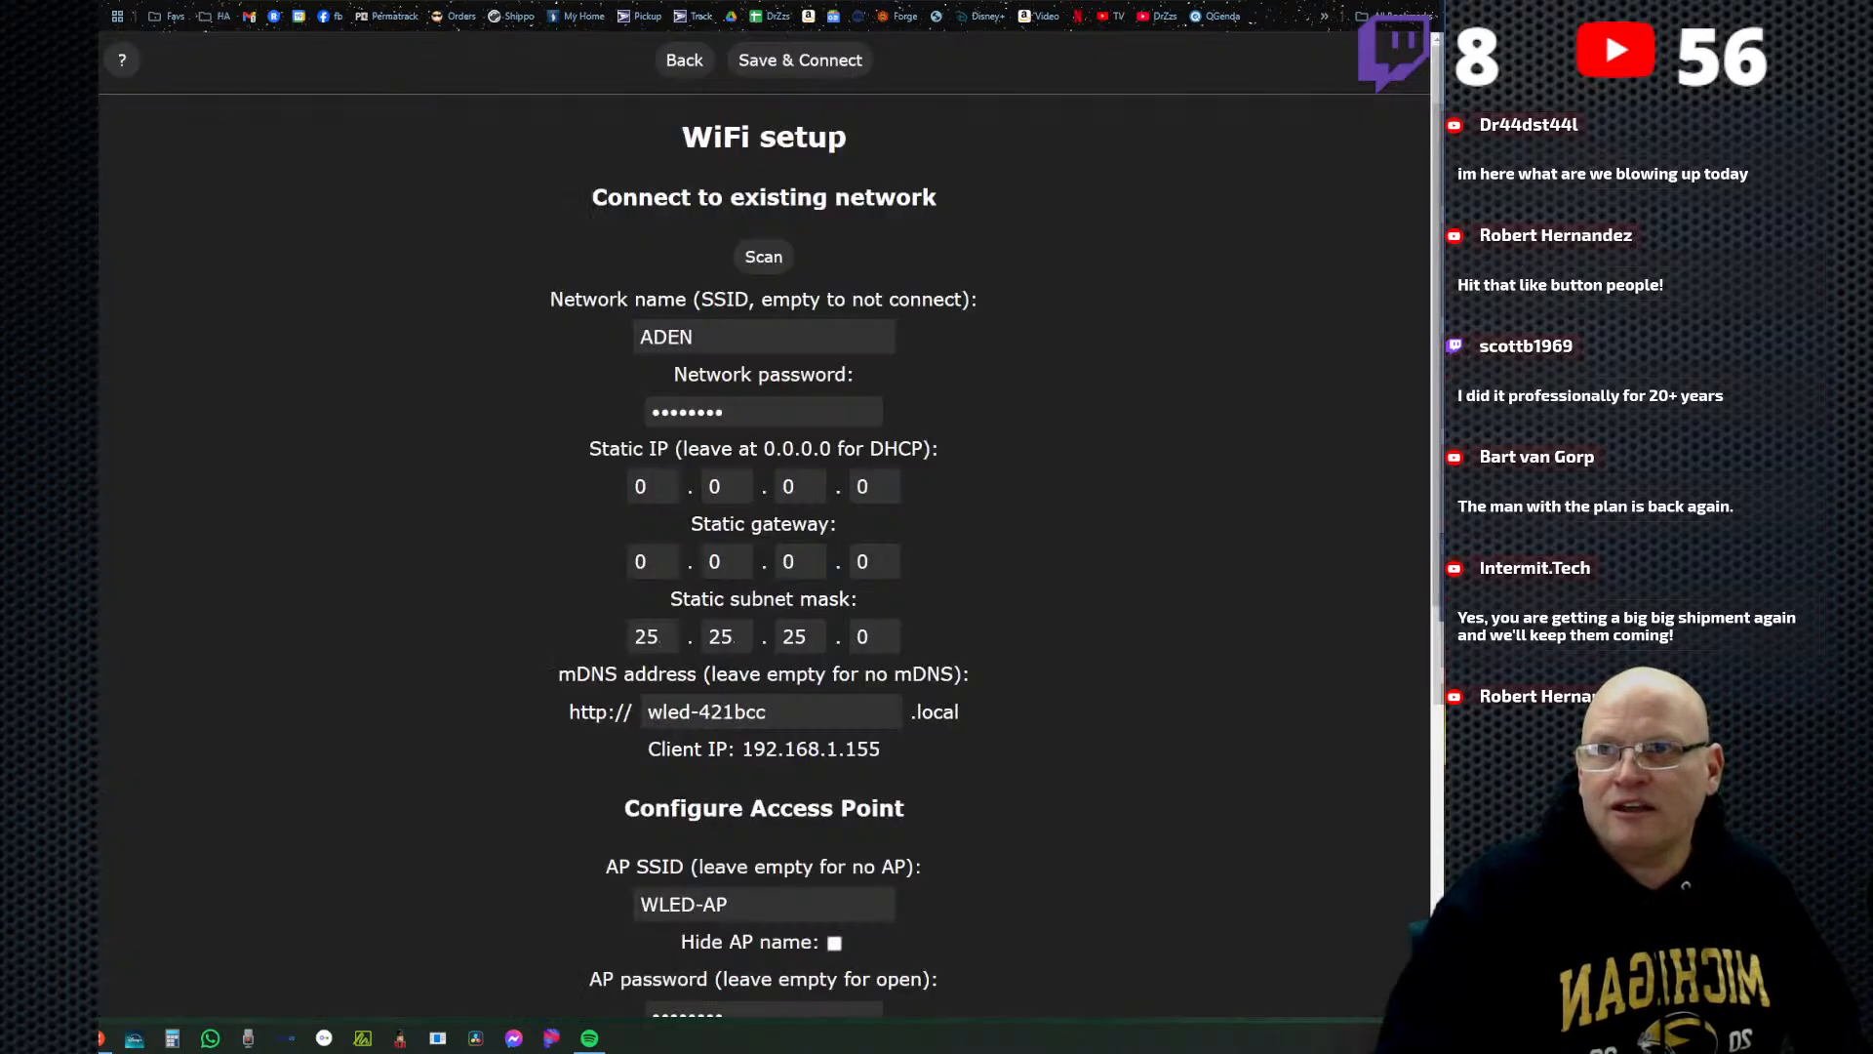
Highlight the word Ethernet in recovery step 4 of the WLED recovery/reset document and return to the WiFi setup.
scroll(939, 803, down, 7)
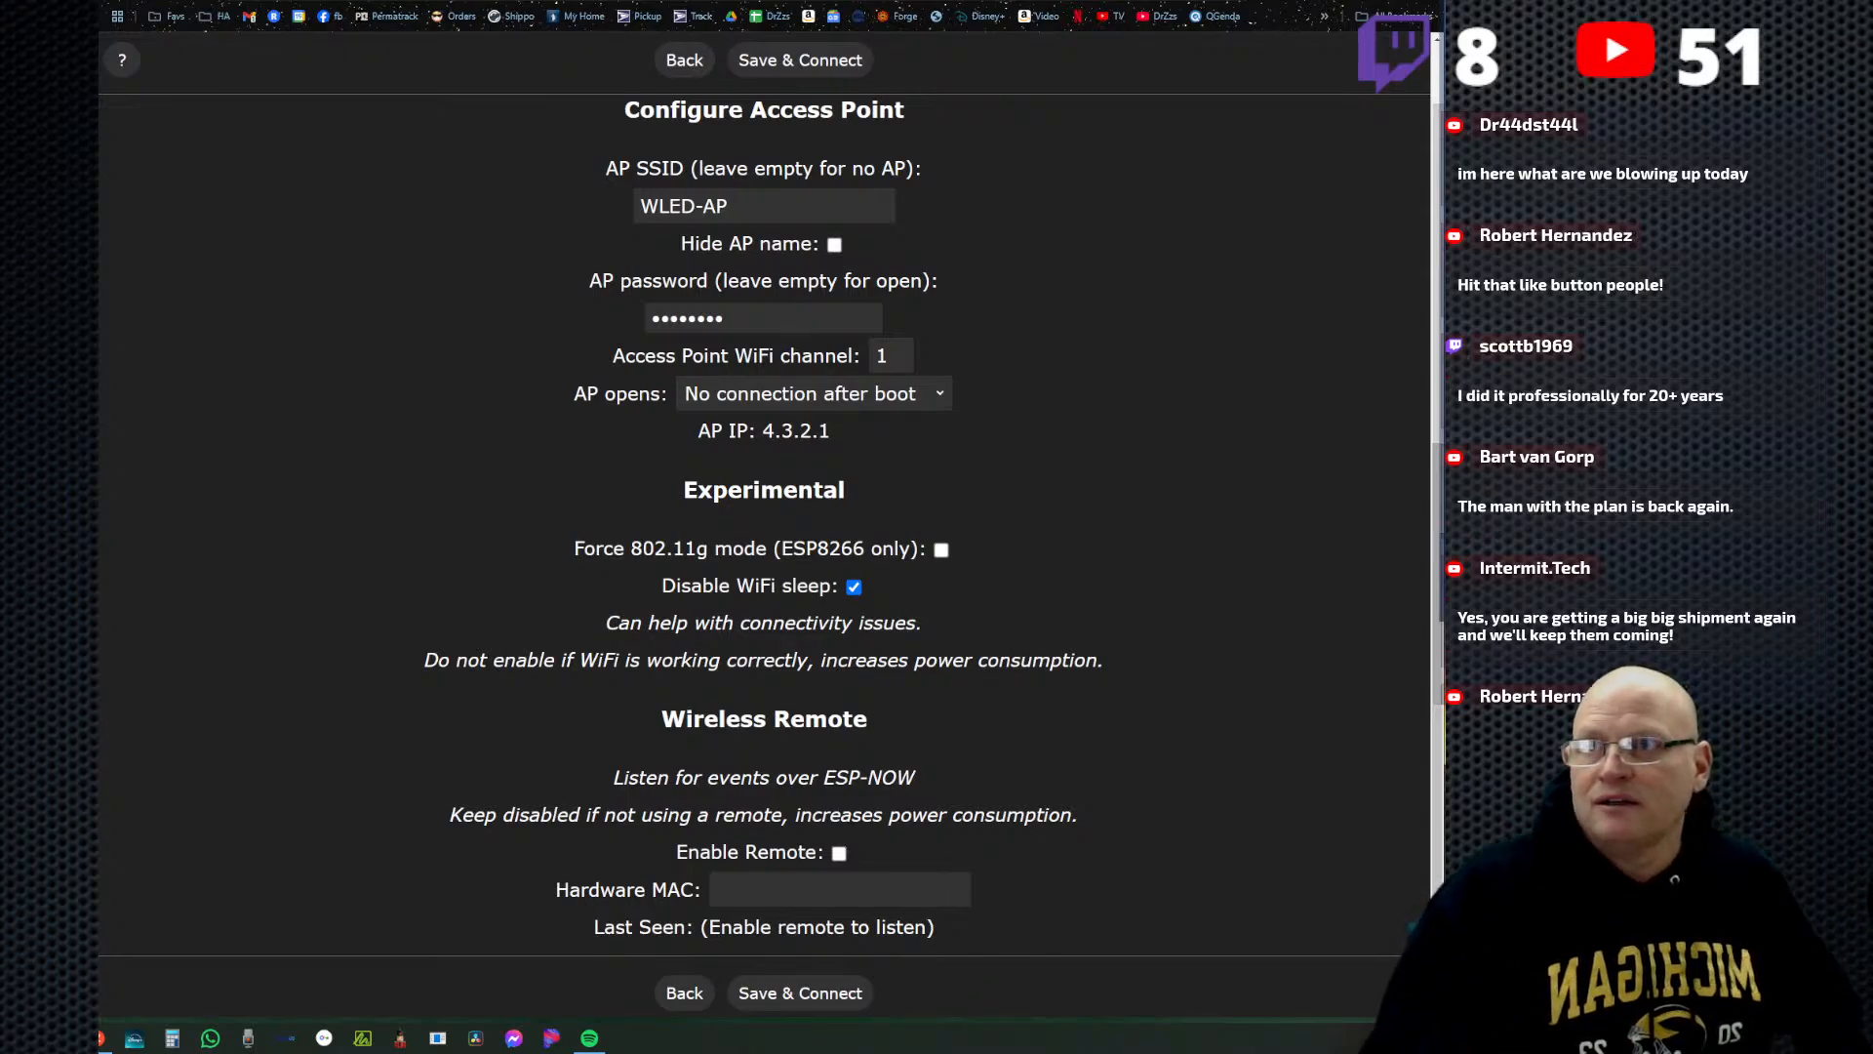
key(ctrl+Tab)
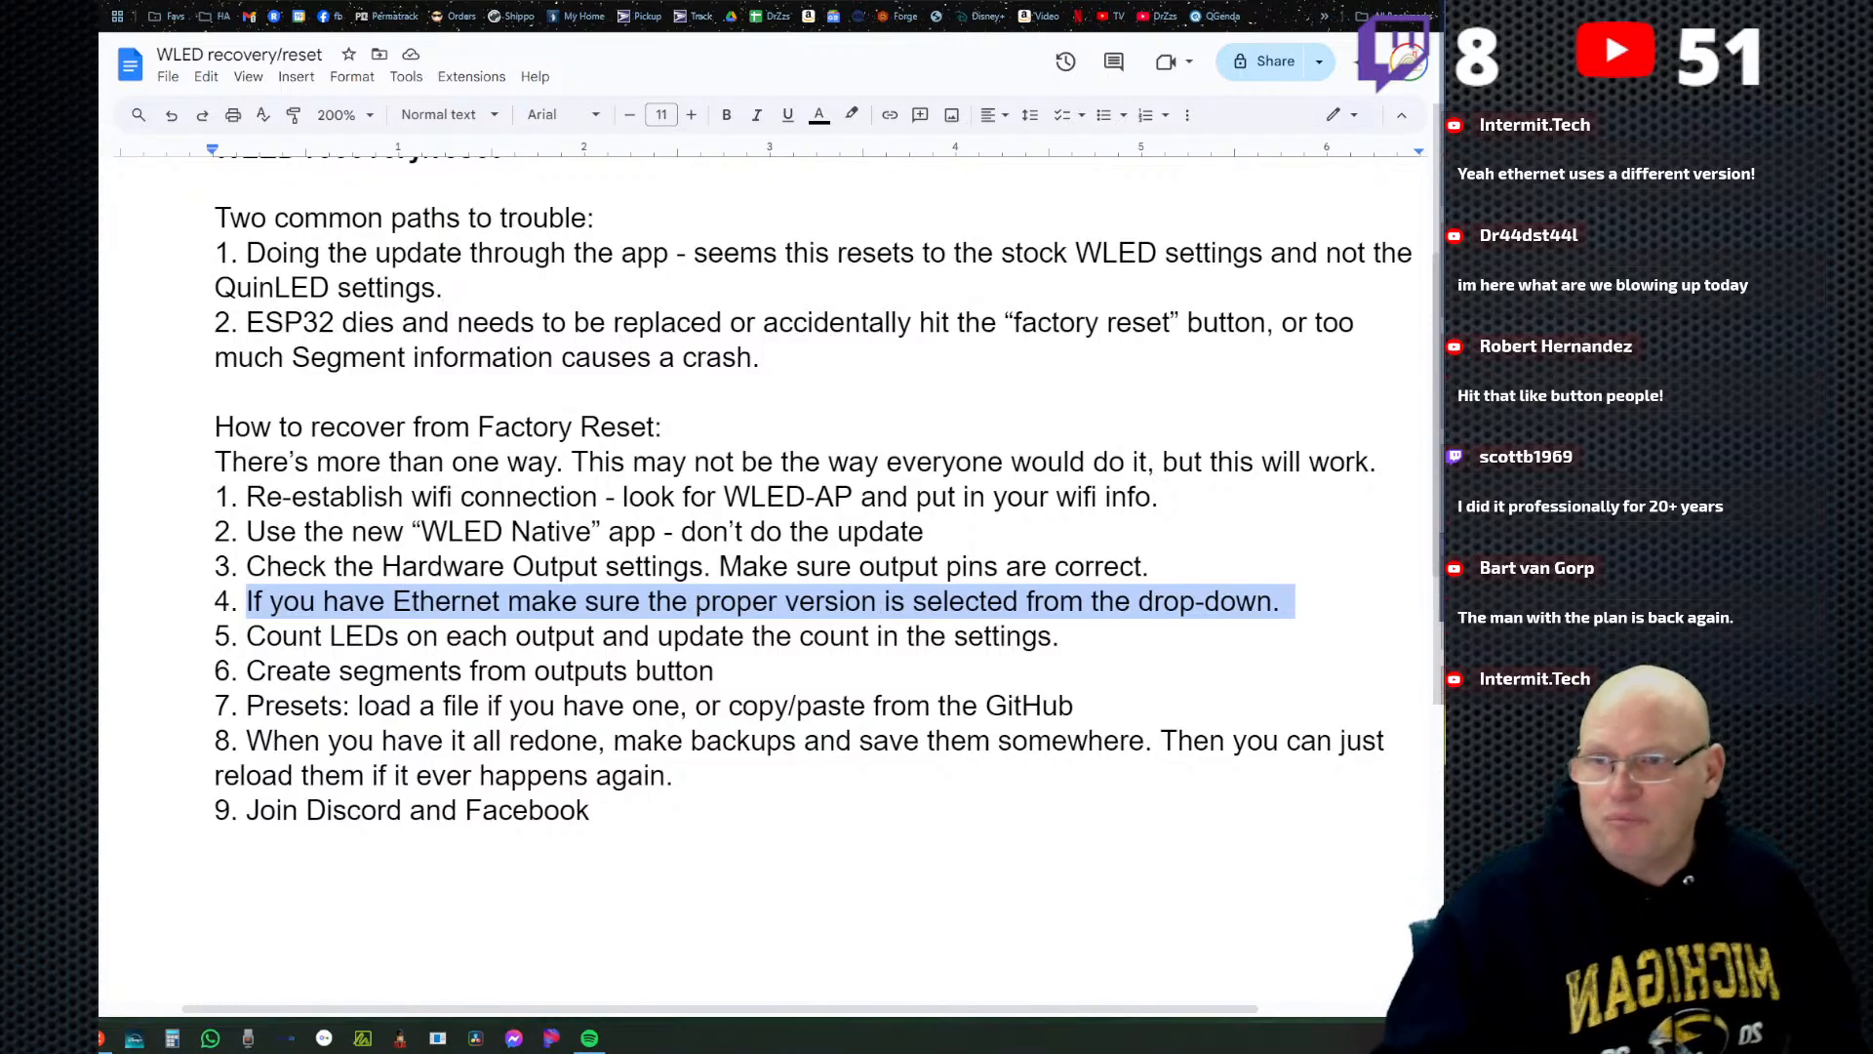
click(393, 601)
drag(393, 601, 581, 606)
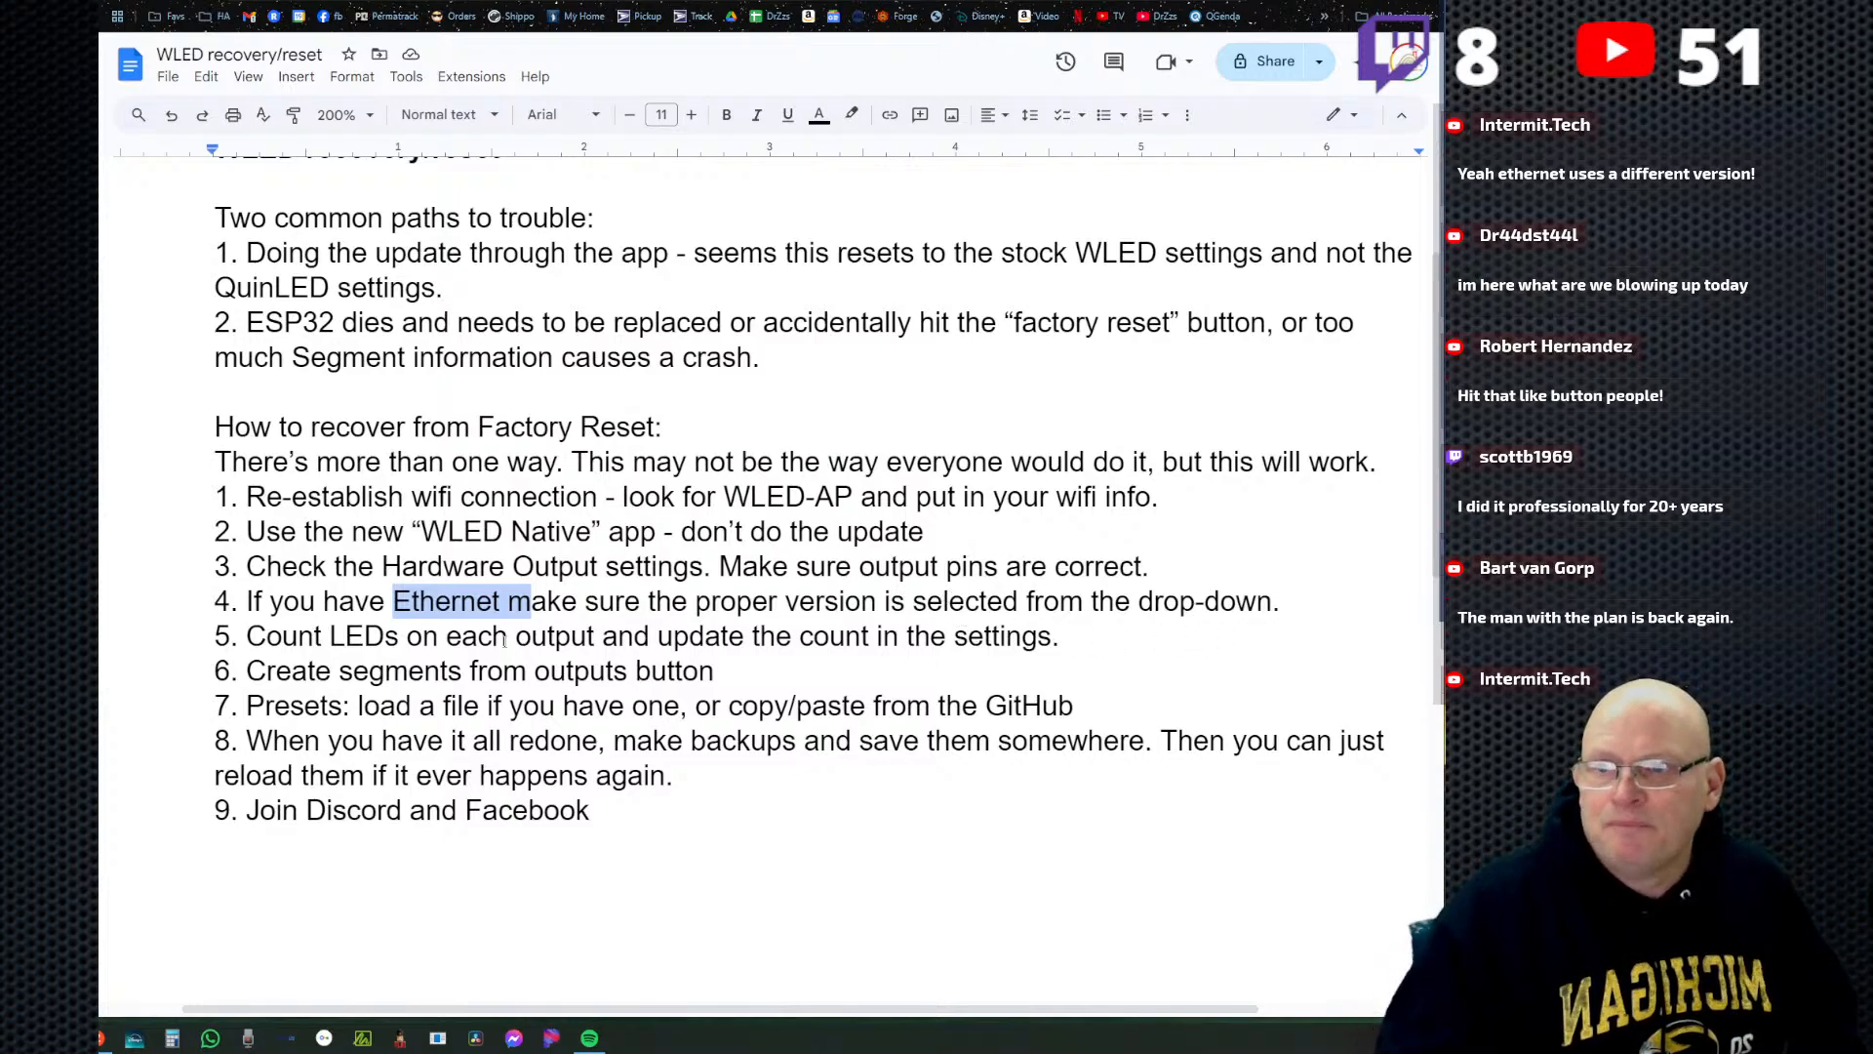
click(773, 2)
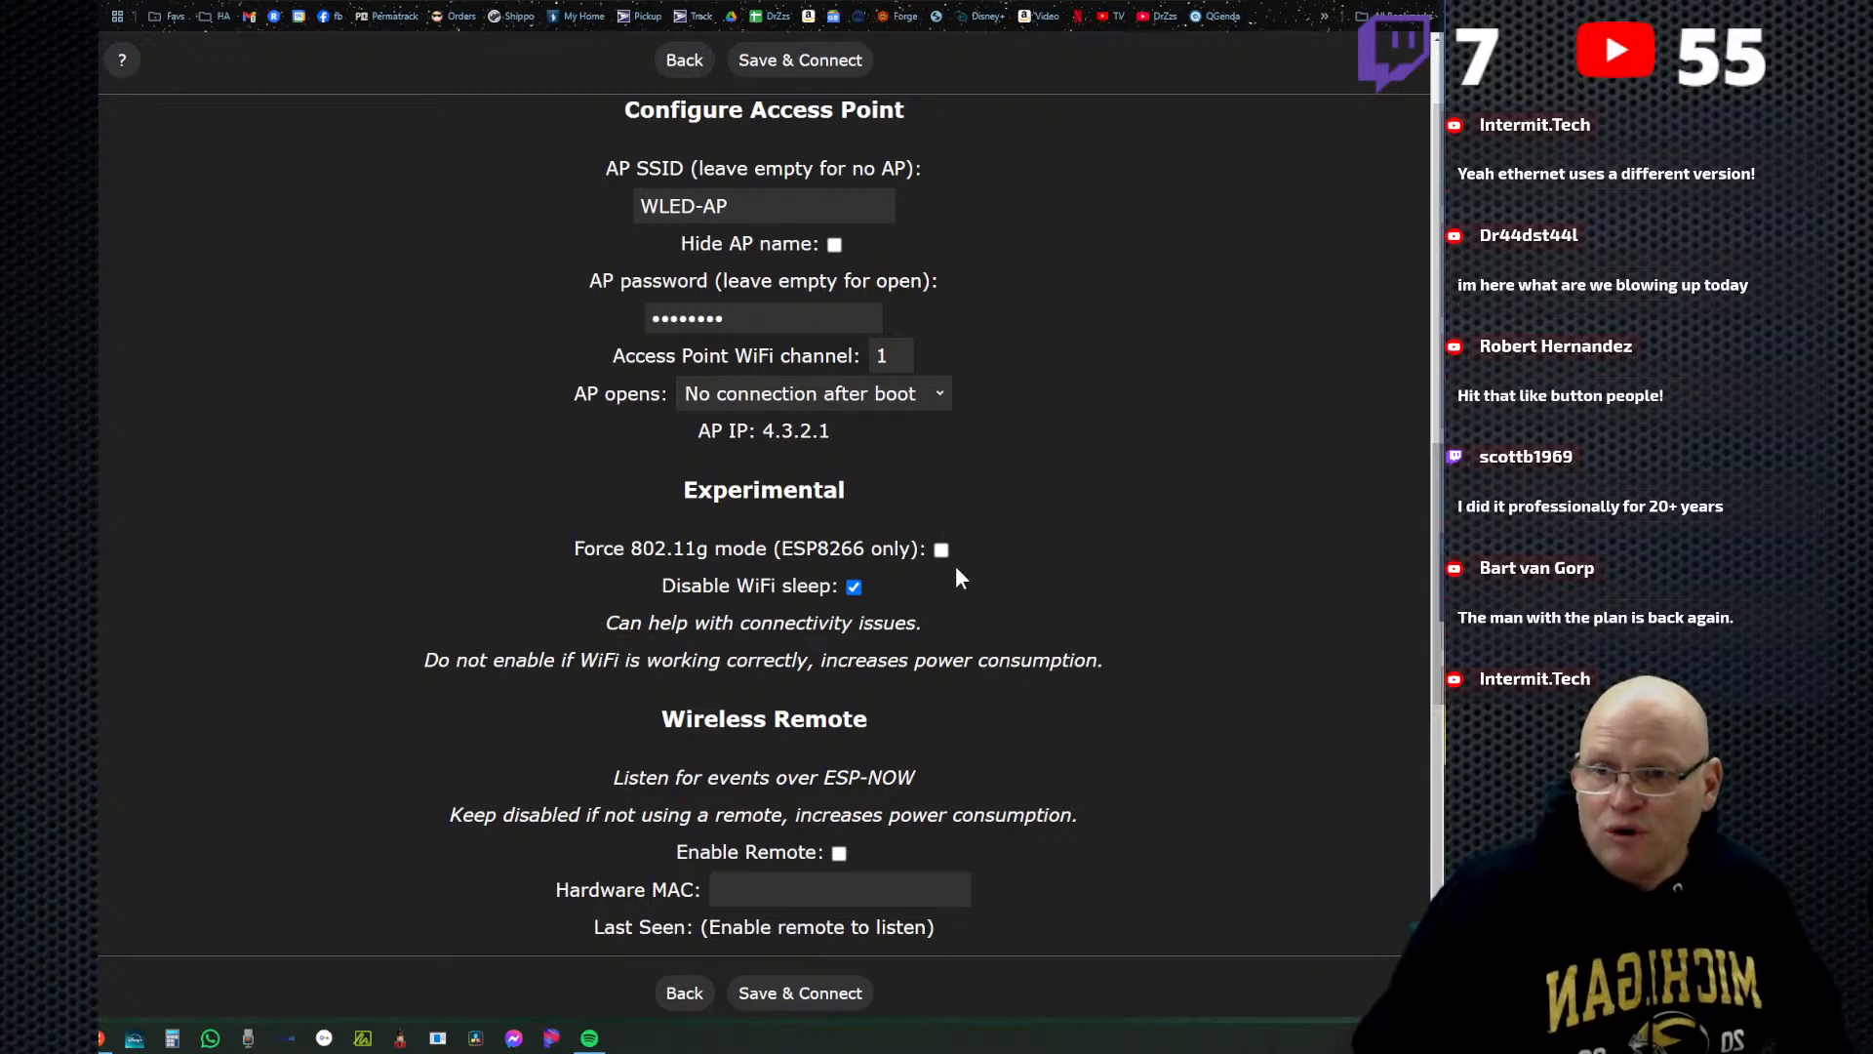
Compare the WiFi setup with the firmware install page's board version, and place the cursor in step 5 of the recovery document.
scroll(937, 487, up, 5)
scroll(936, 527, down, 5)
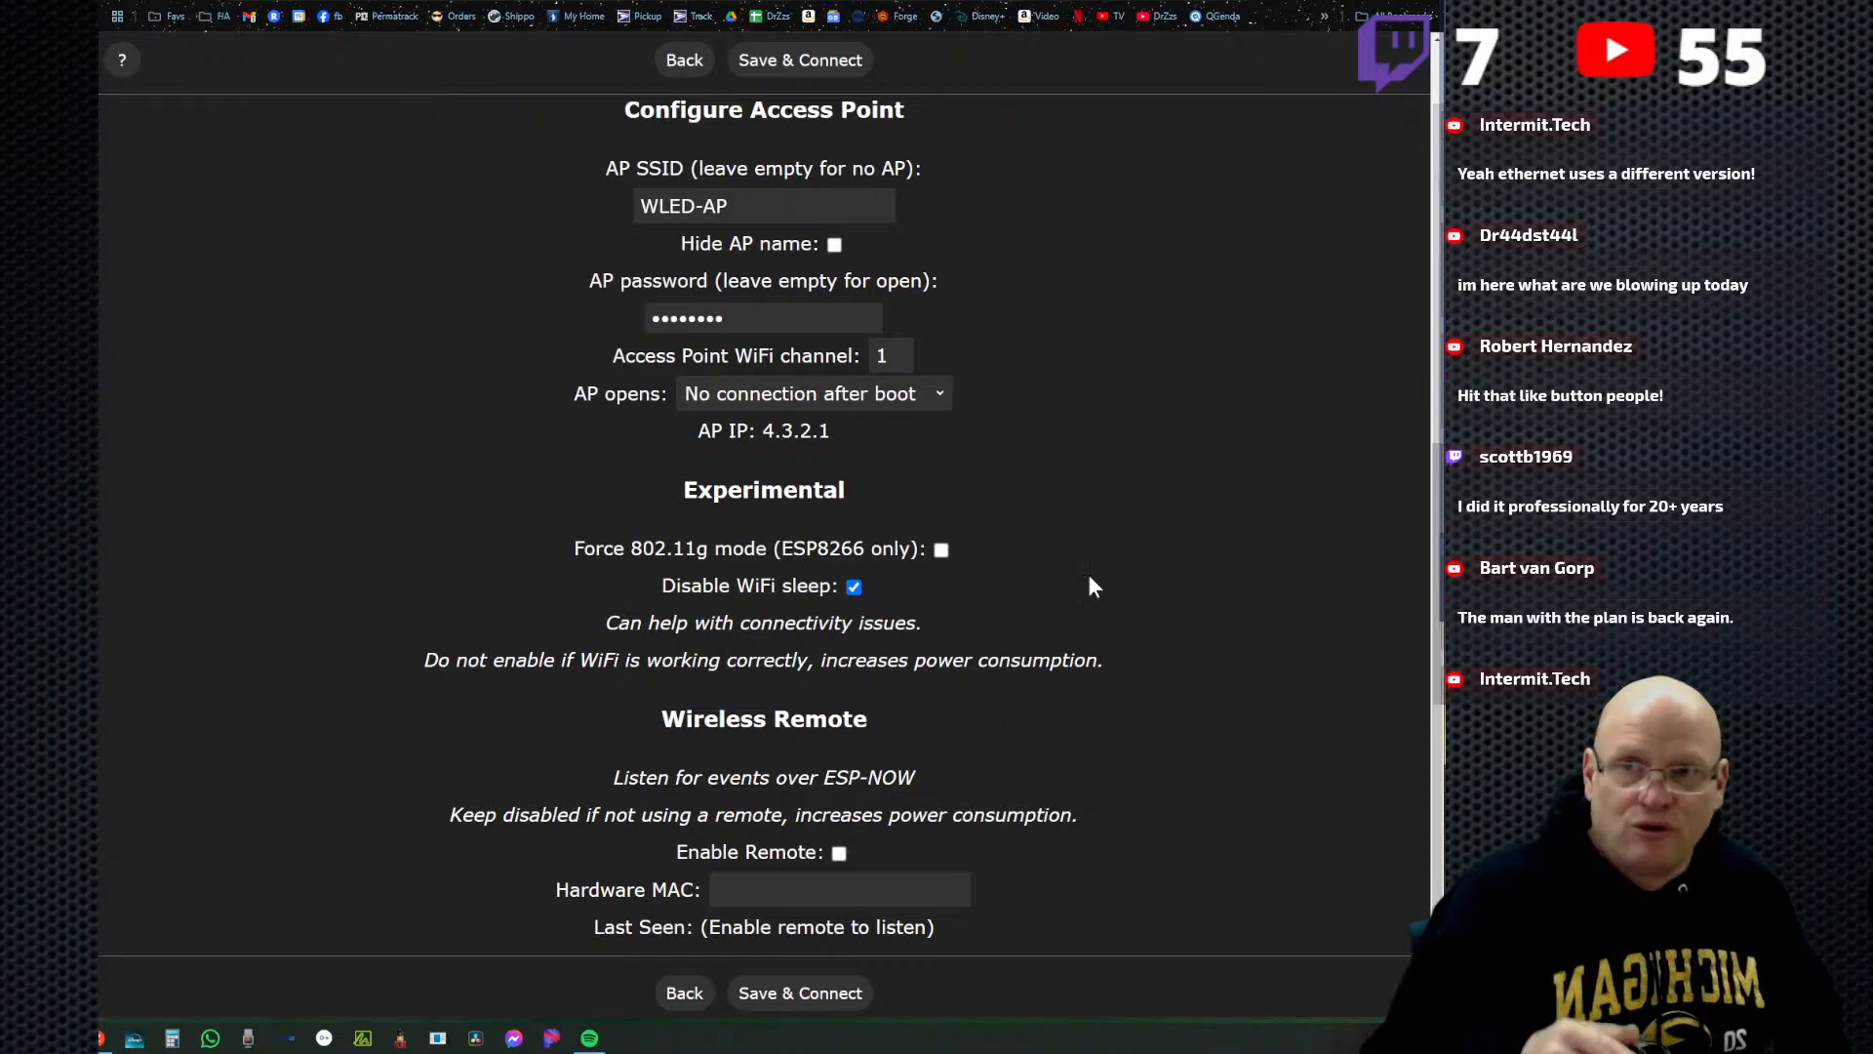
click(402, 1)
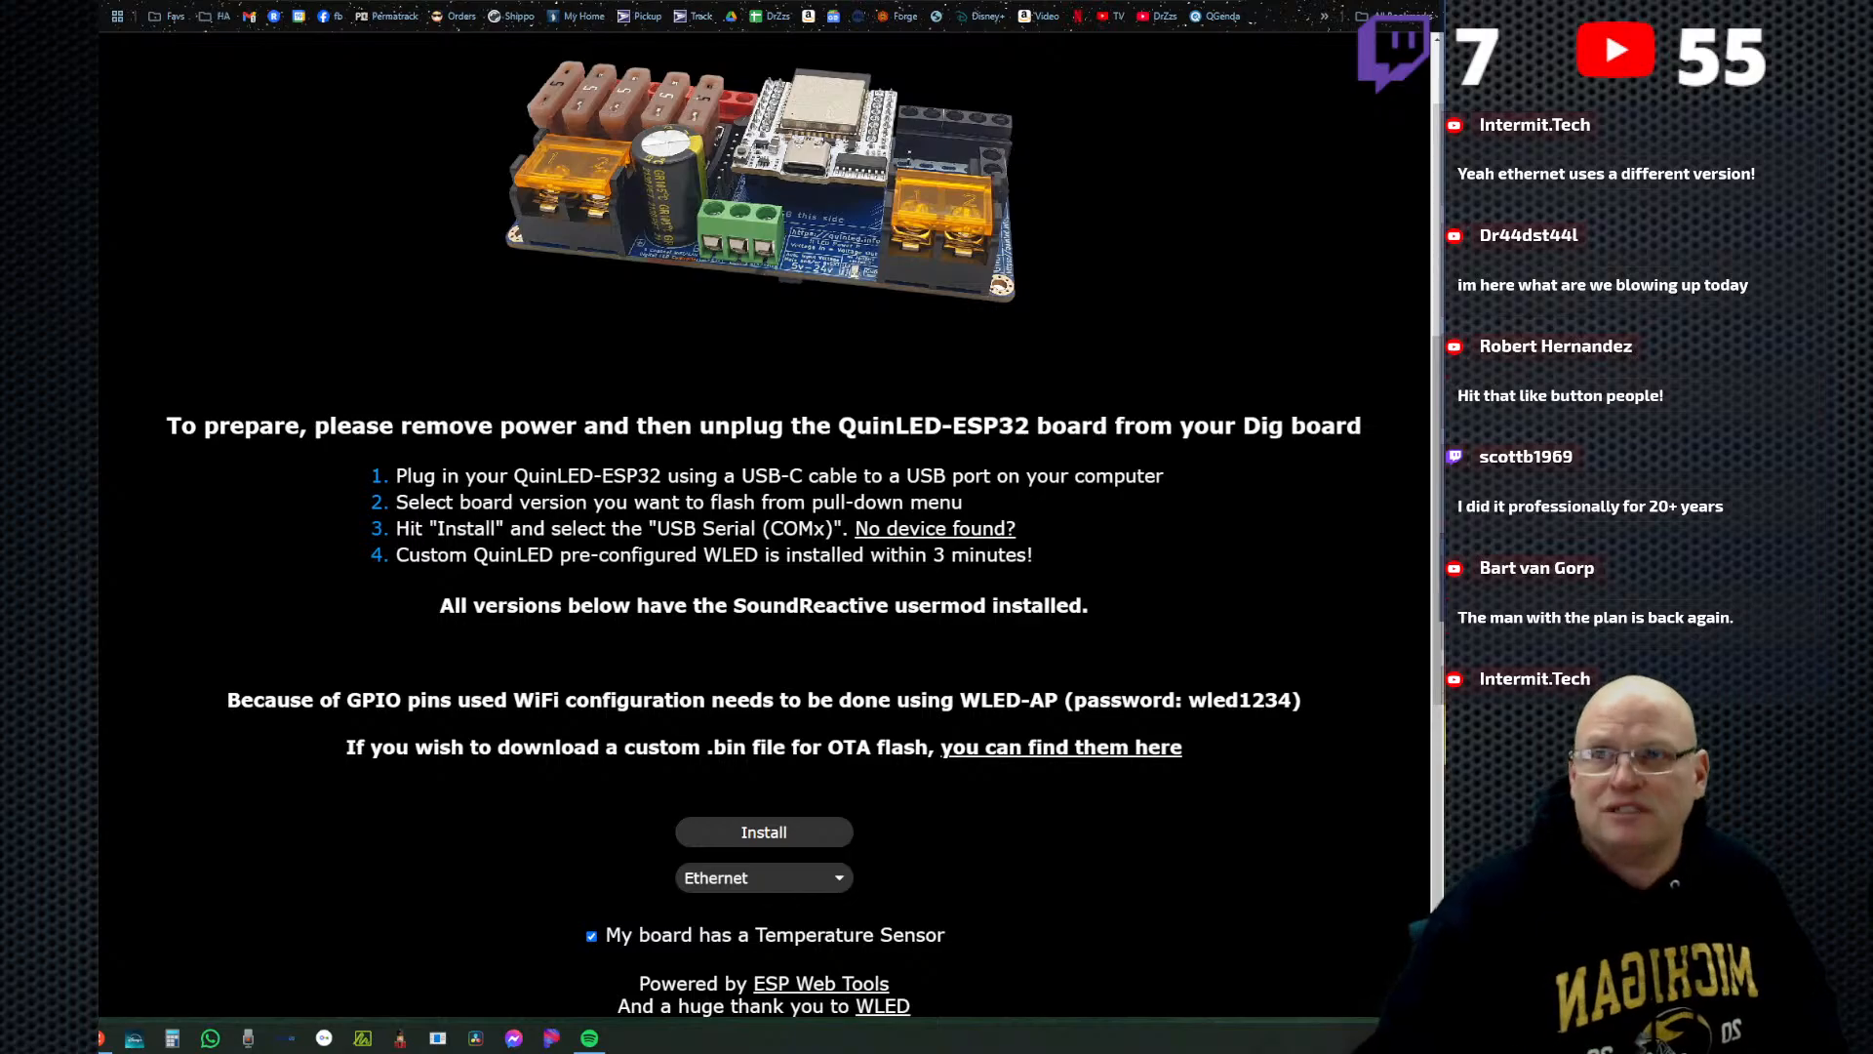
click(607, 1)
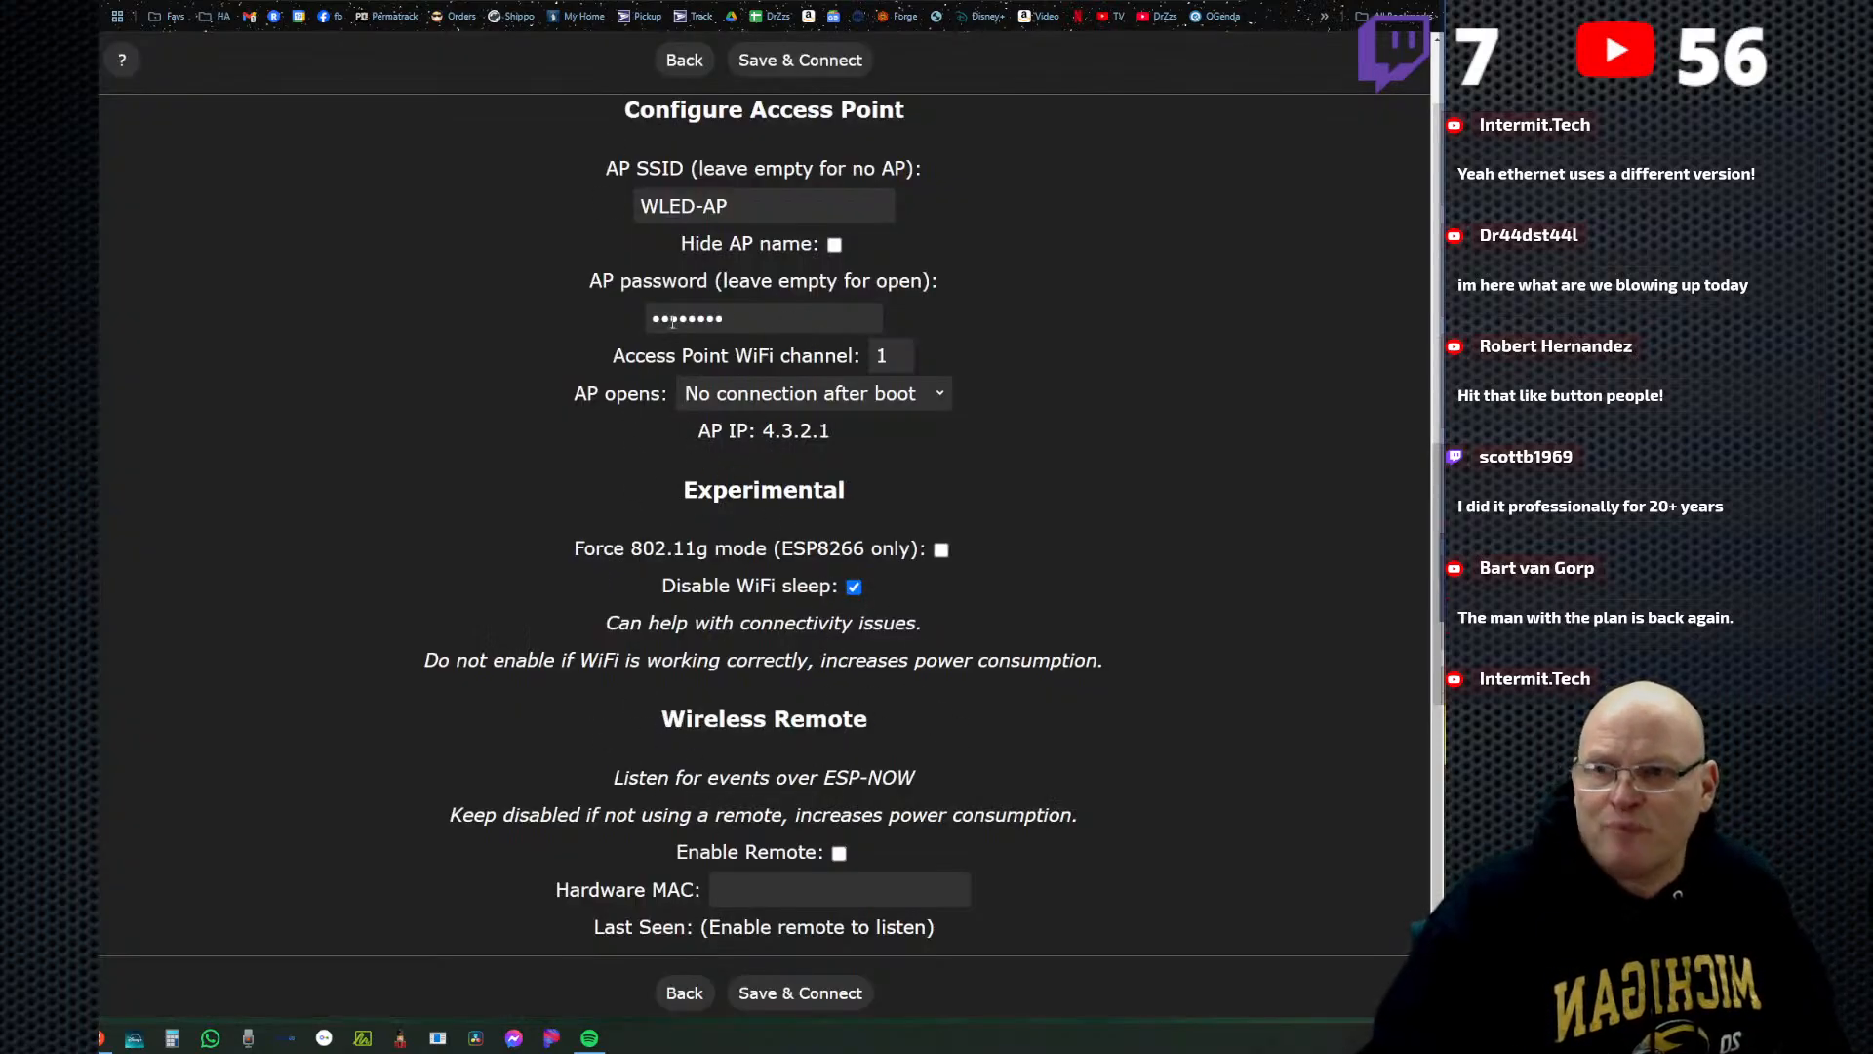
key(ctrl+shift+Tab)
key(ctrl+shift+Tab)
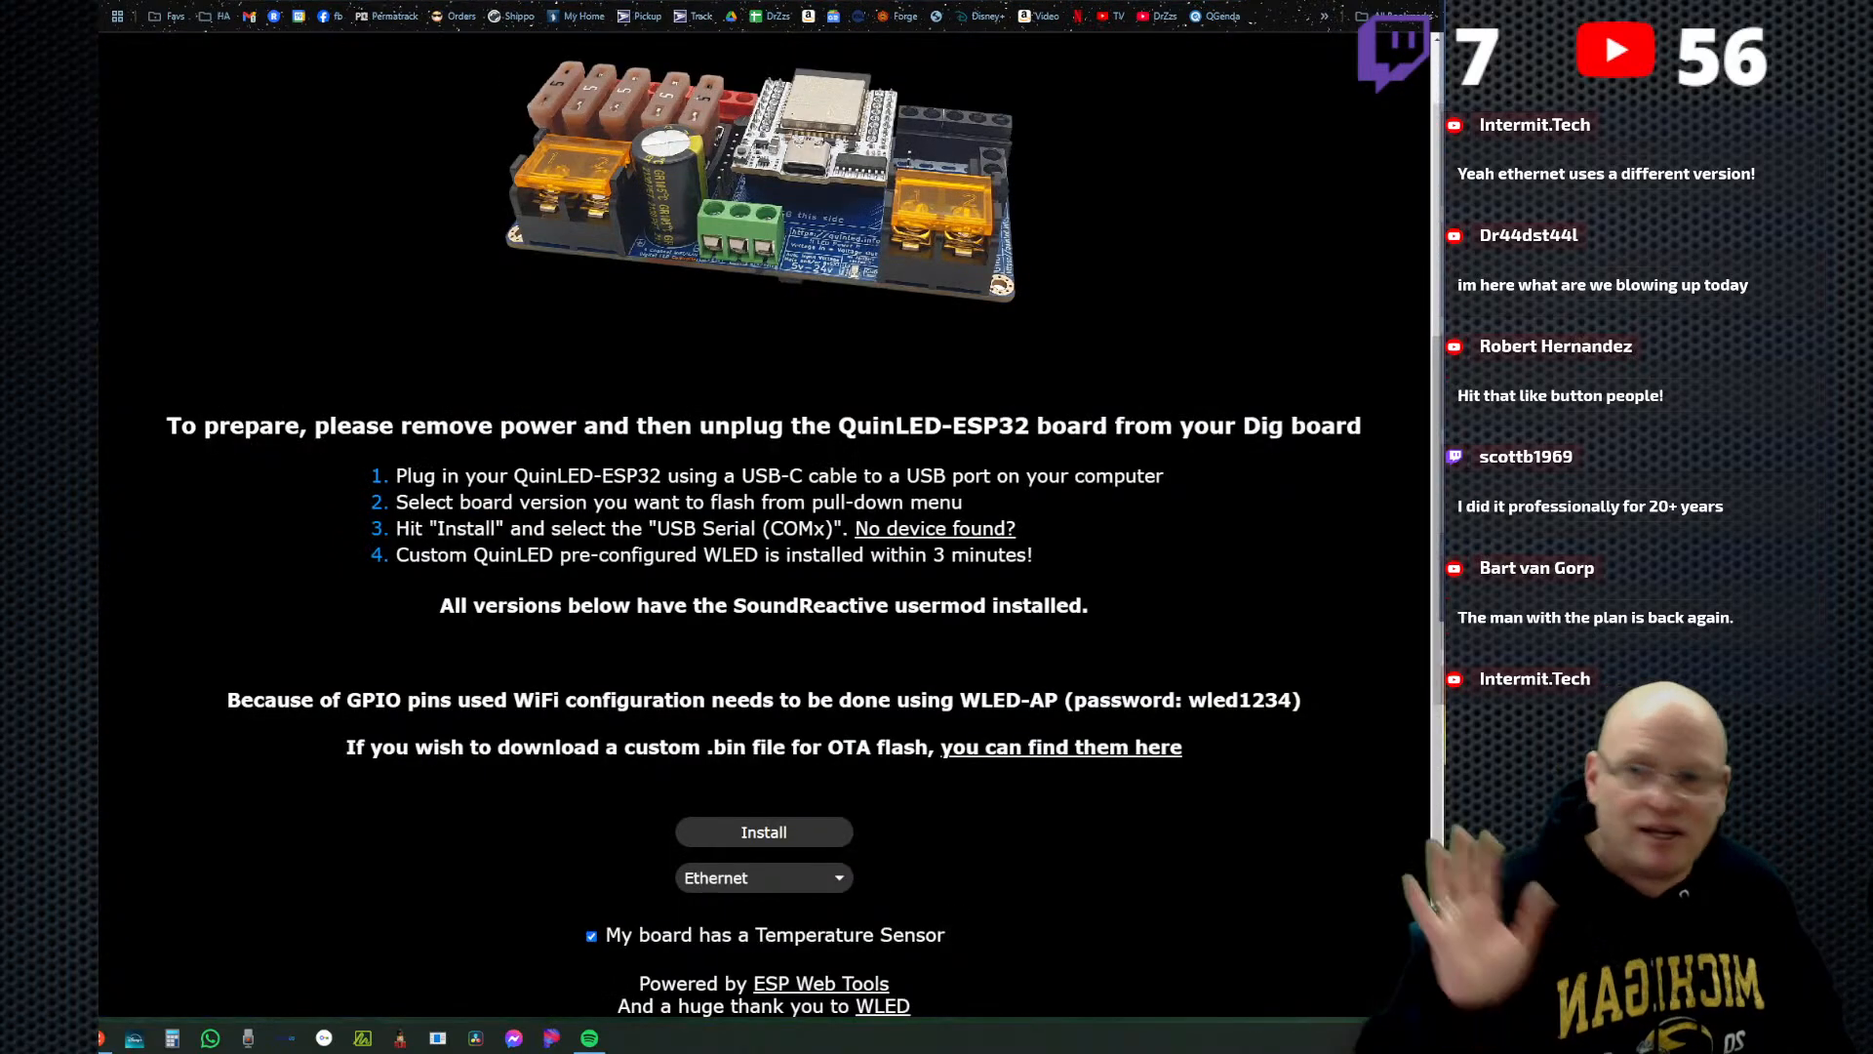
key(ctrl+shift+Tab)
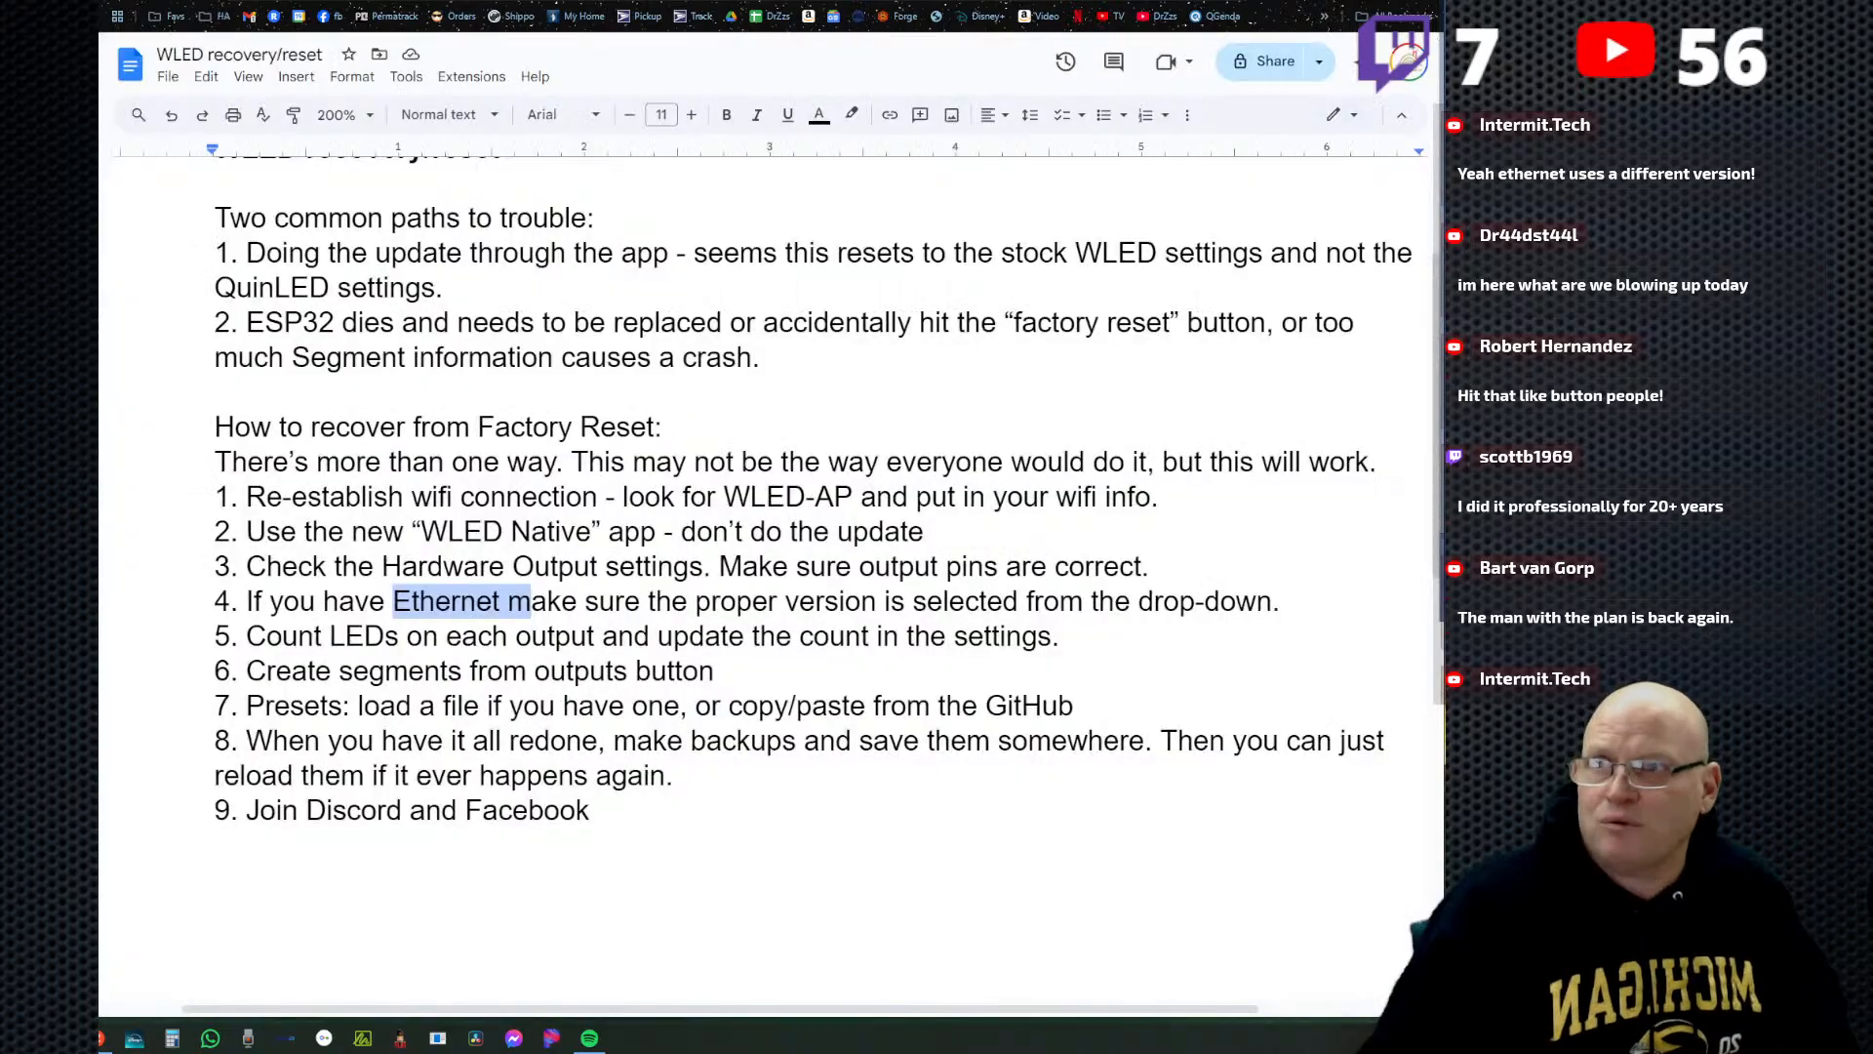
click(534, 624)
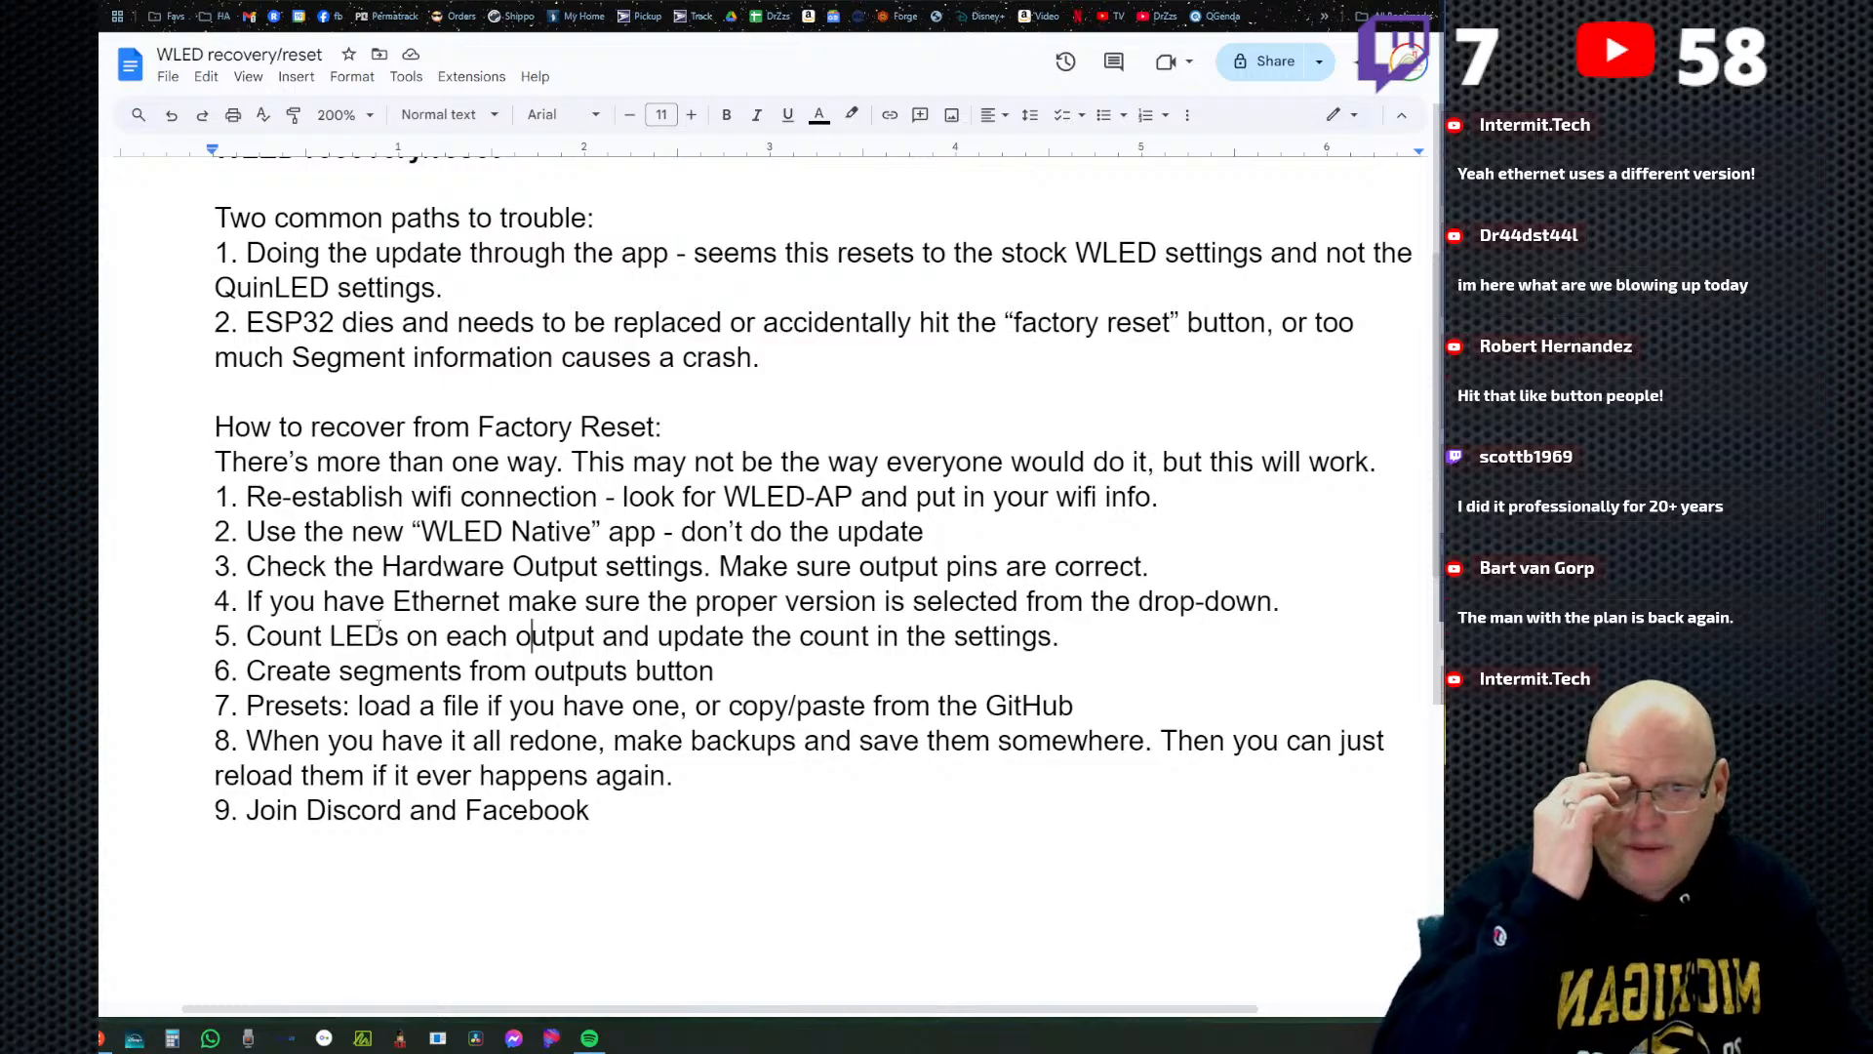
Recheck the WiFi setup sections alongside the recovery document and return to the WLED configuration menu.
click(811, 2)
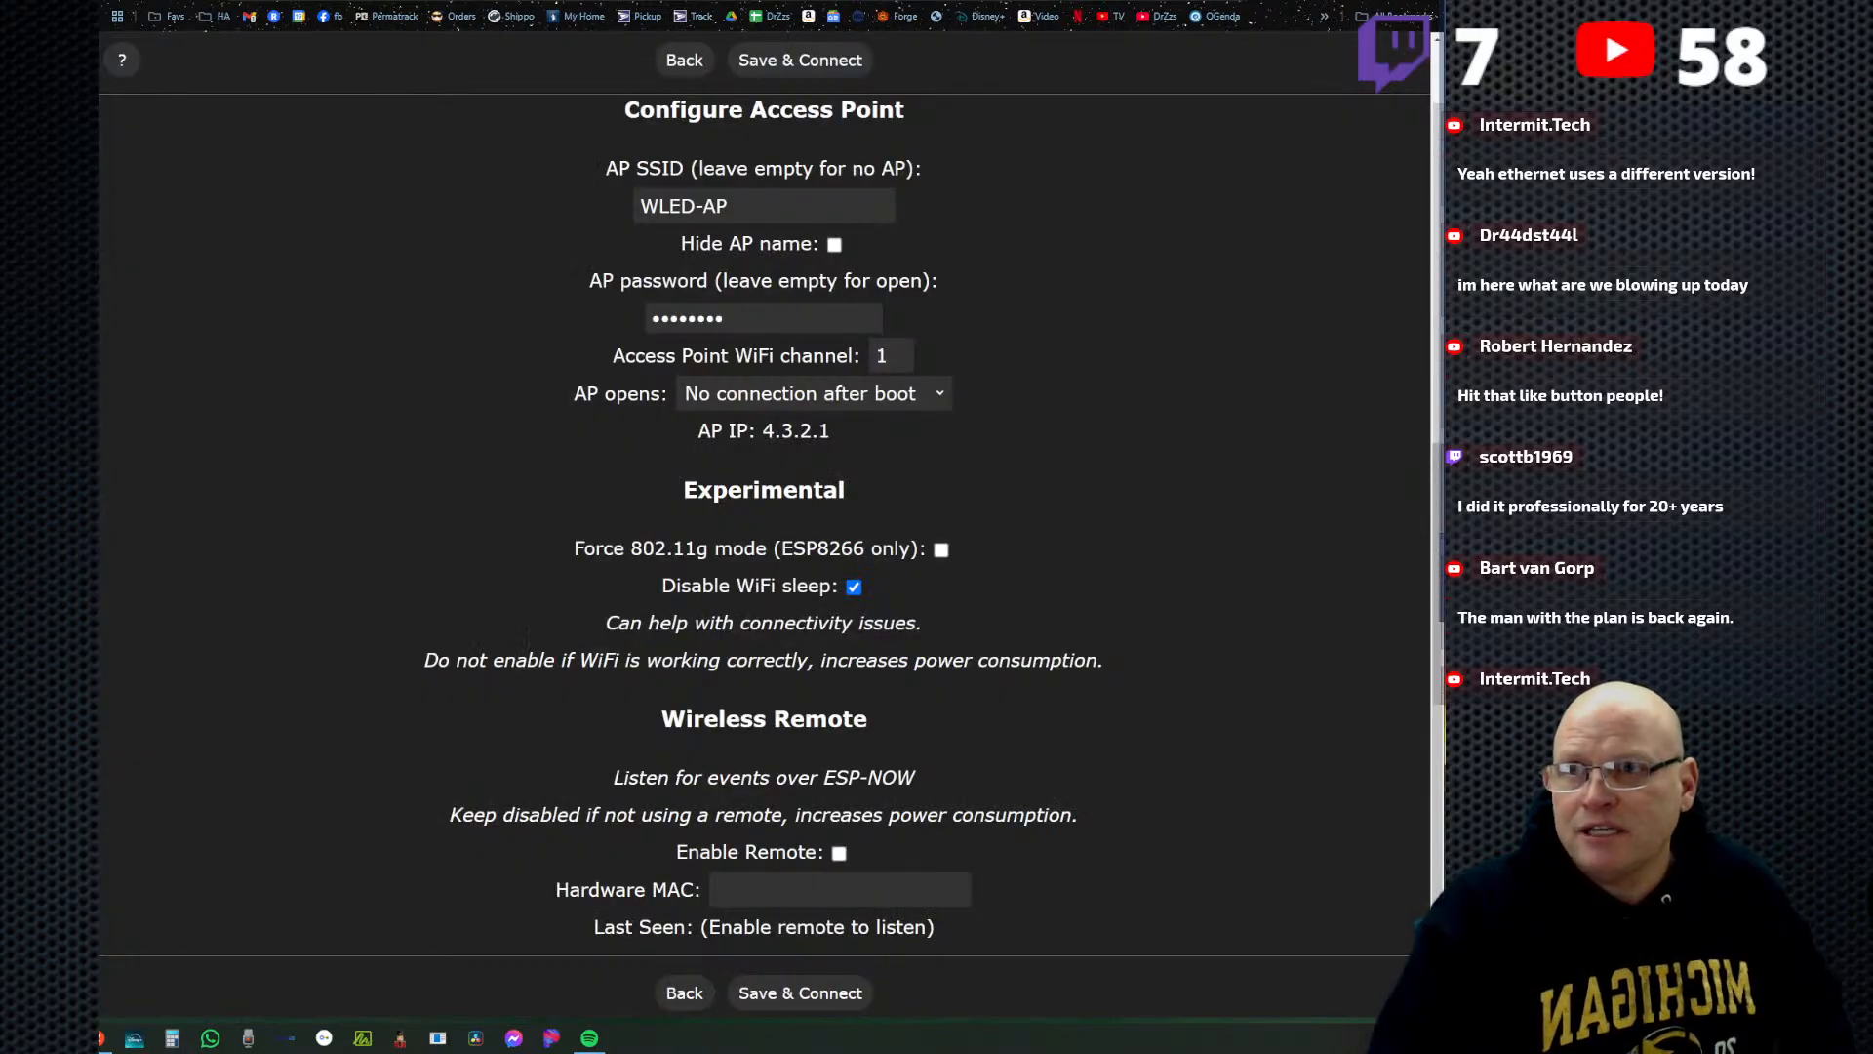
scroll(796, 710, up, 4)
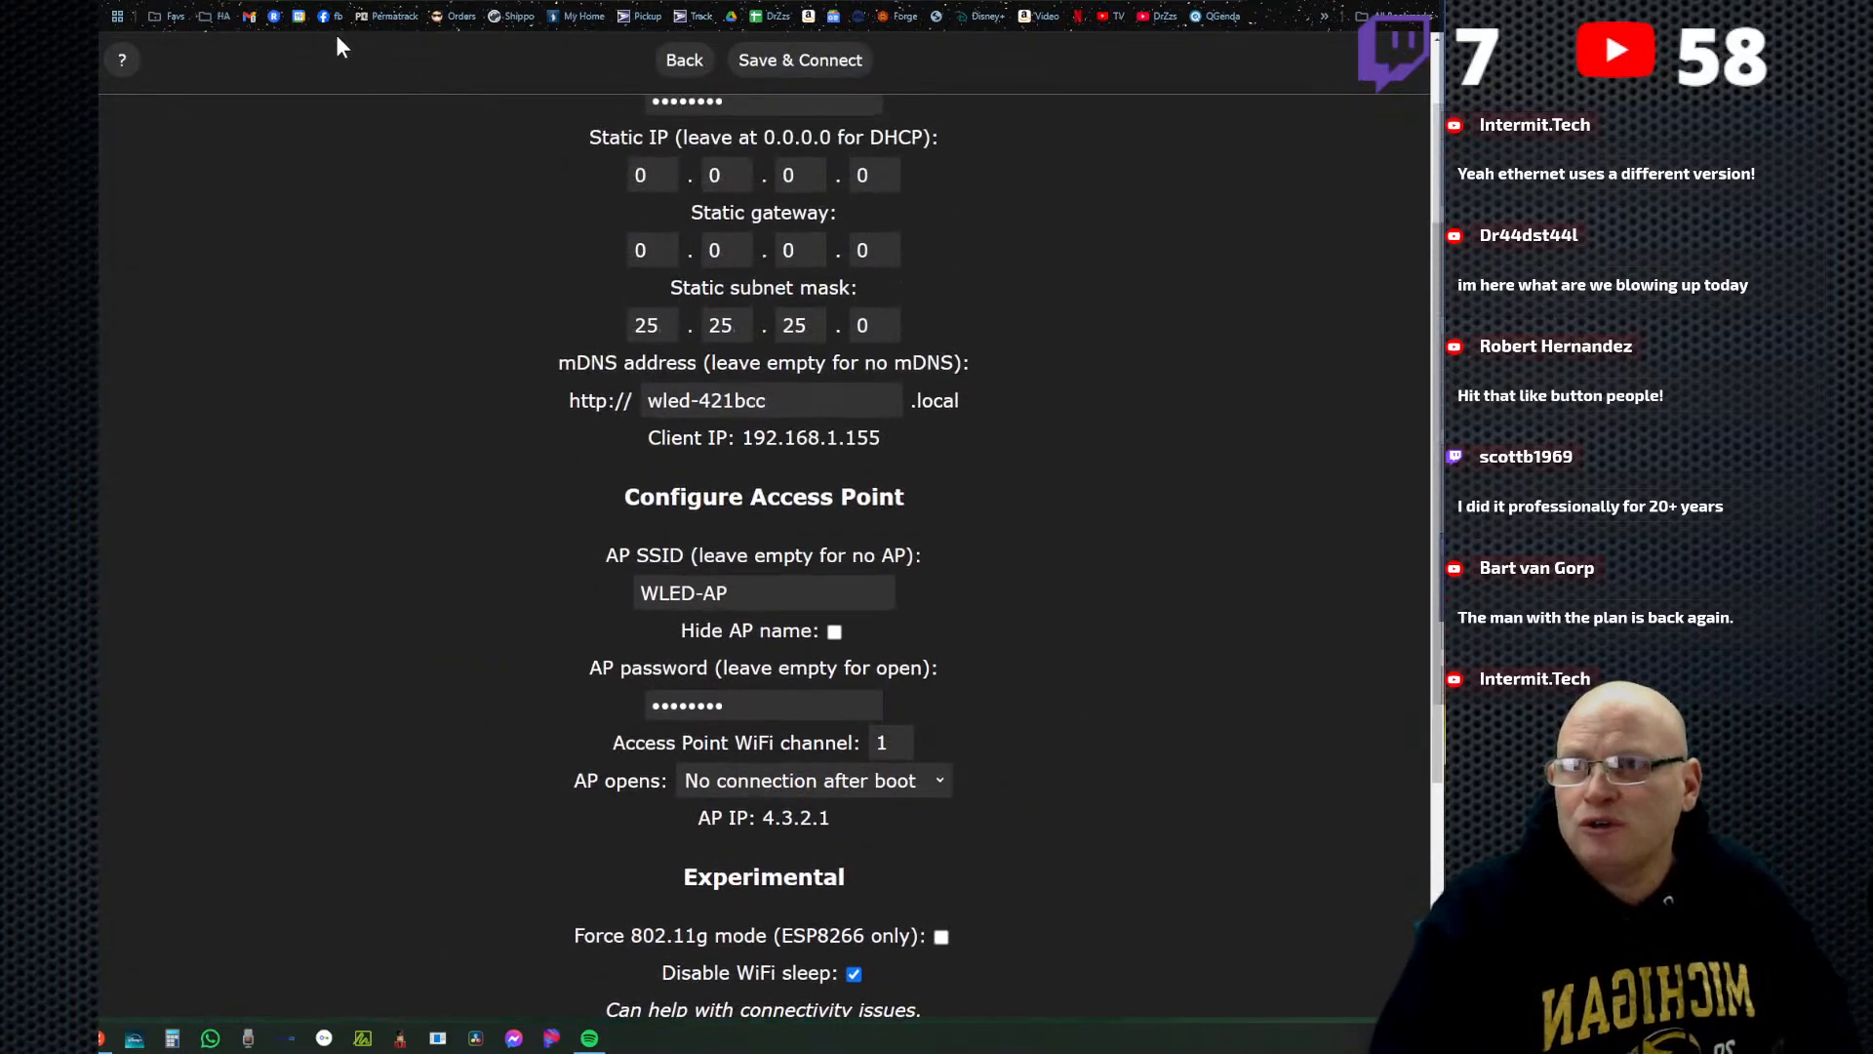
click(683, 2)
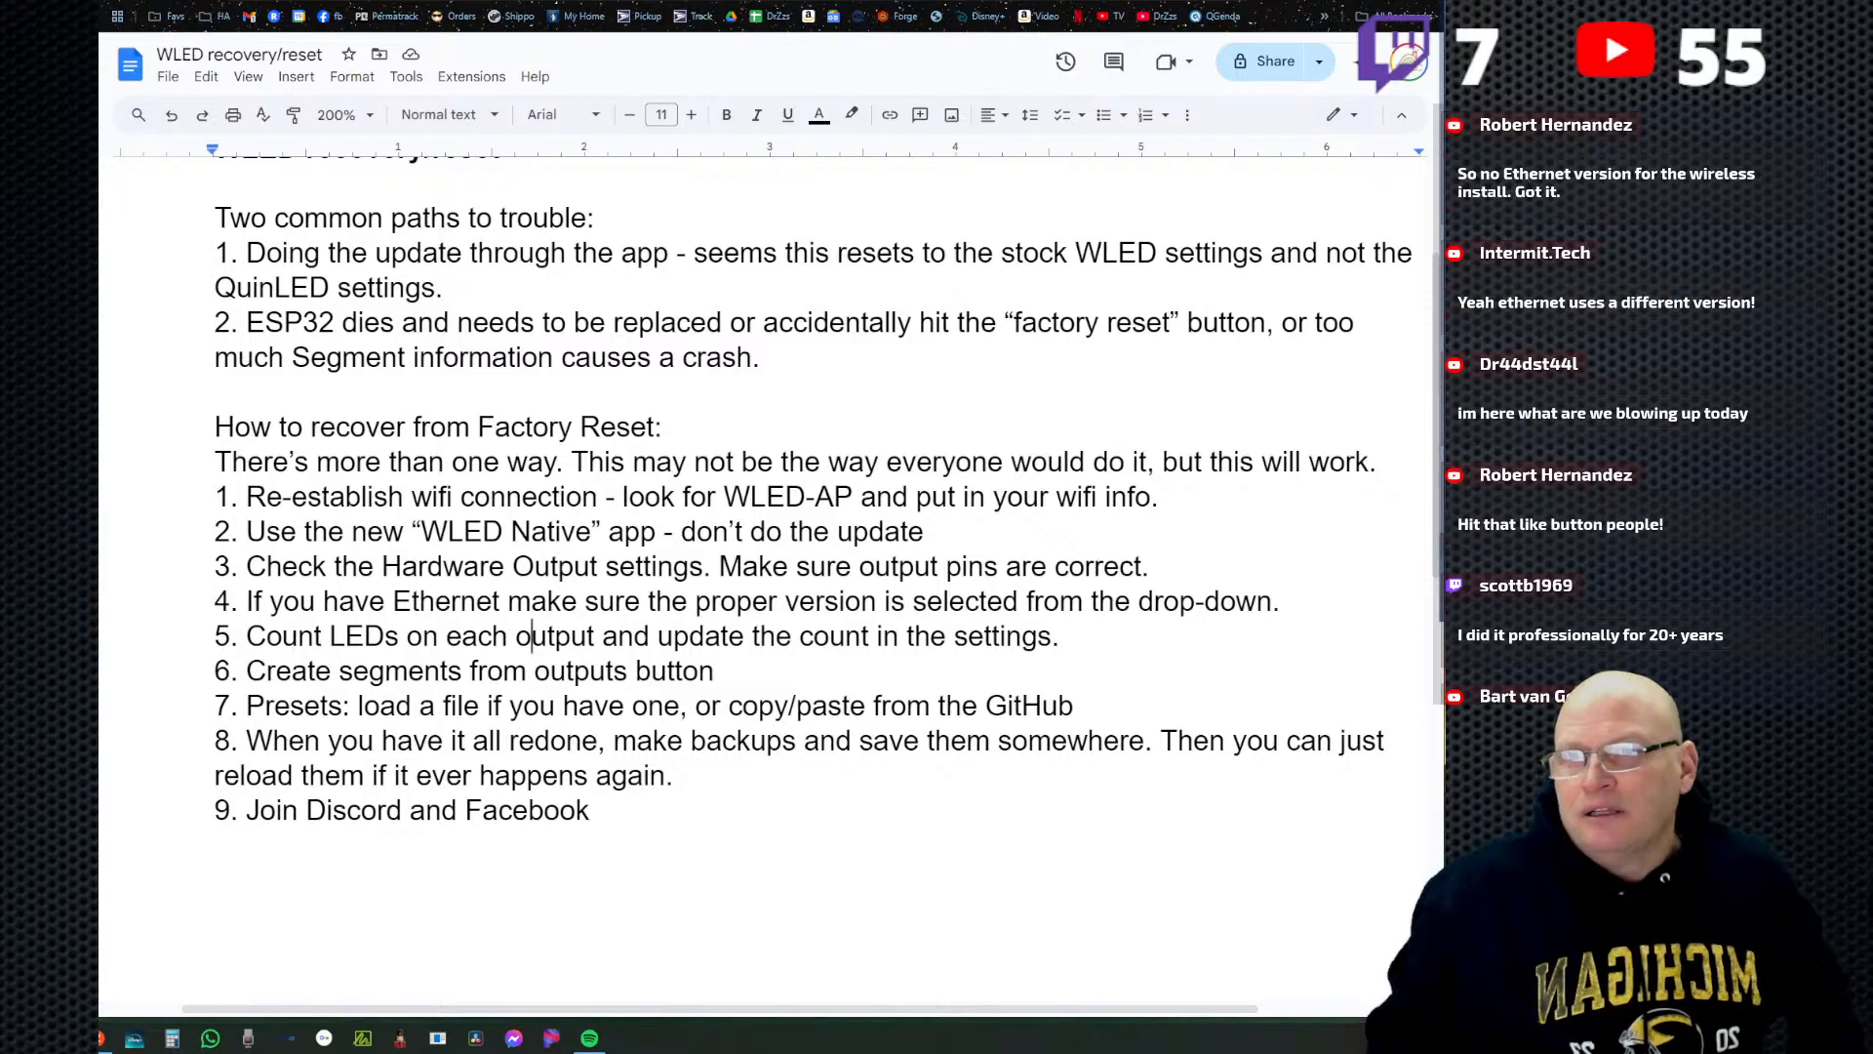
click(1009, 1)
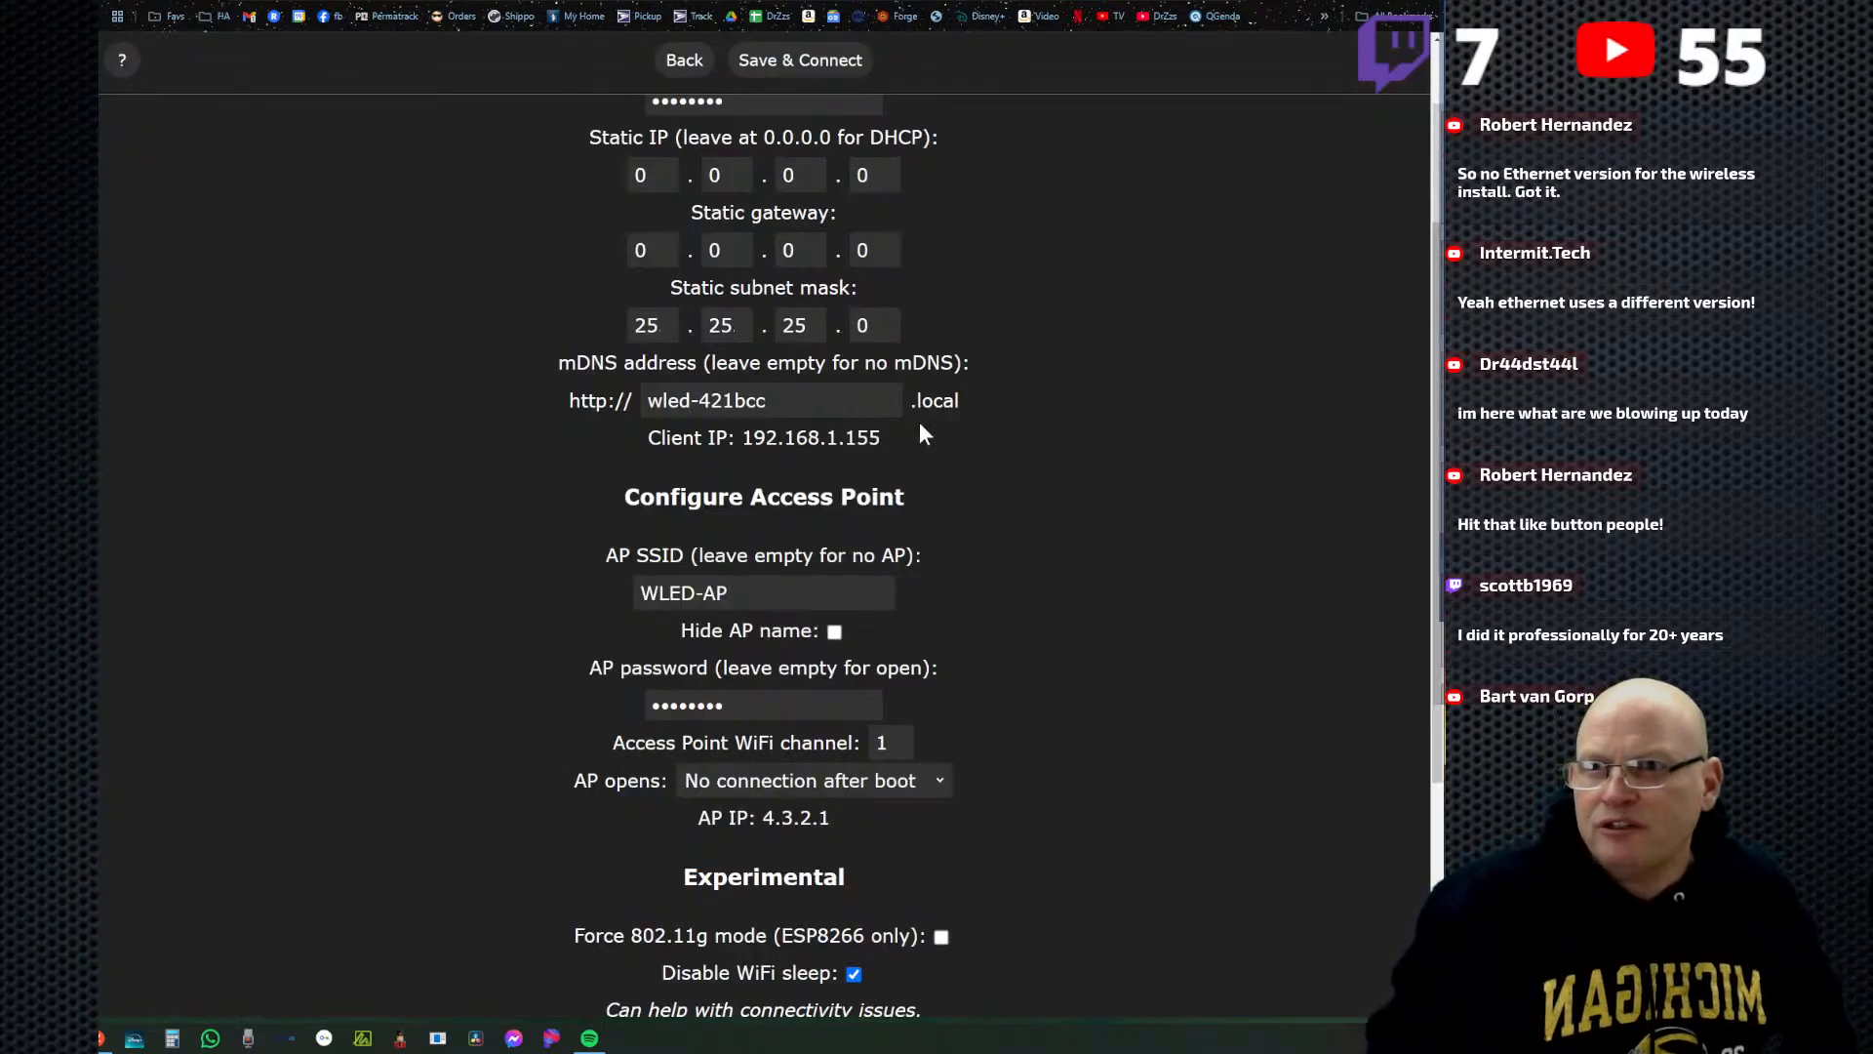
scroll(1015, 771, down, 1)
scroll(1010, 747, up, 1)
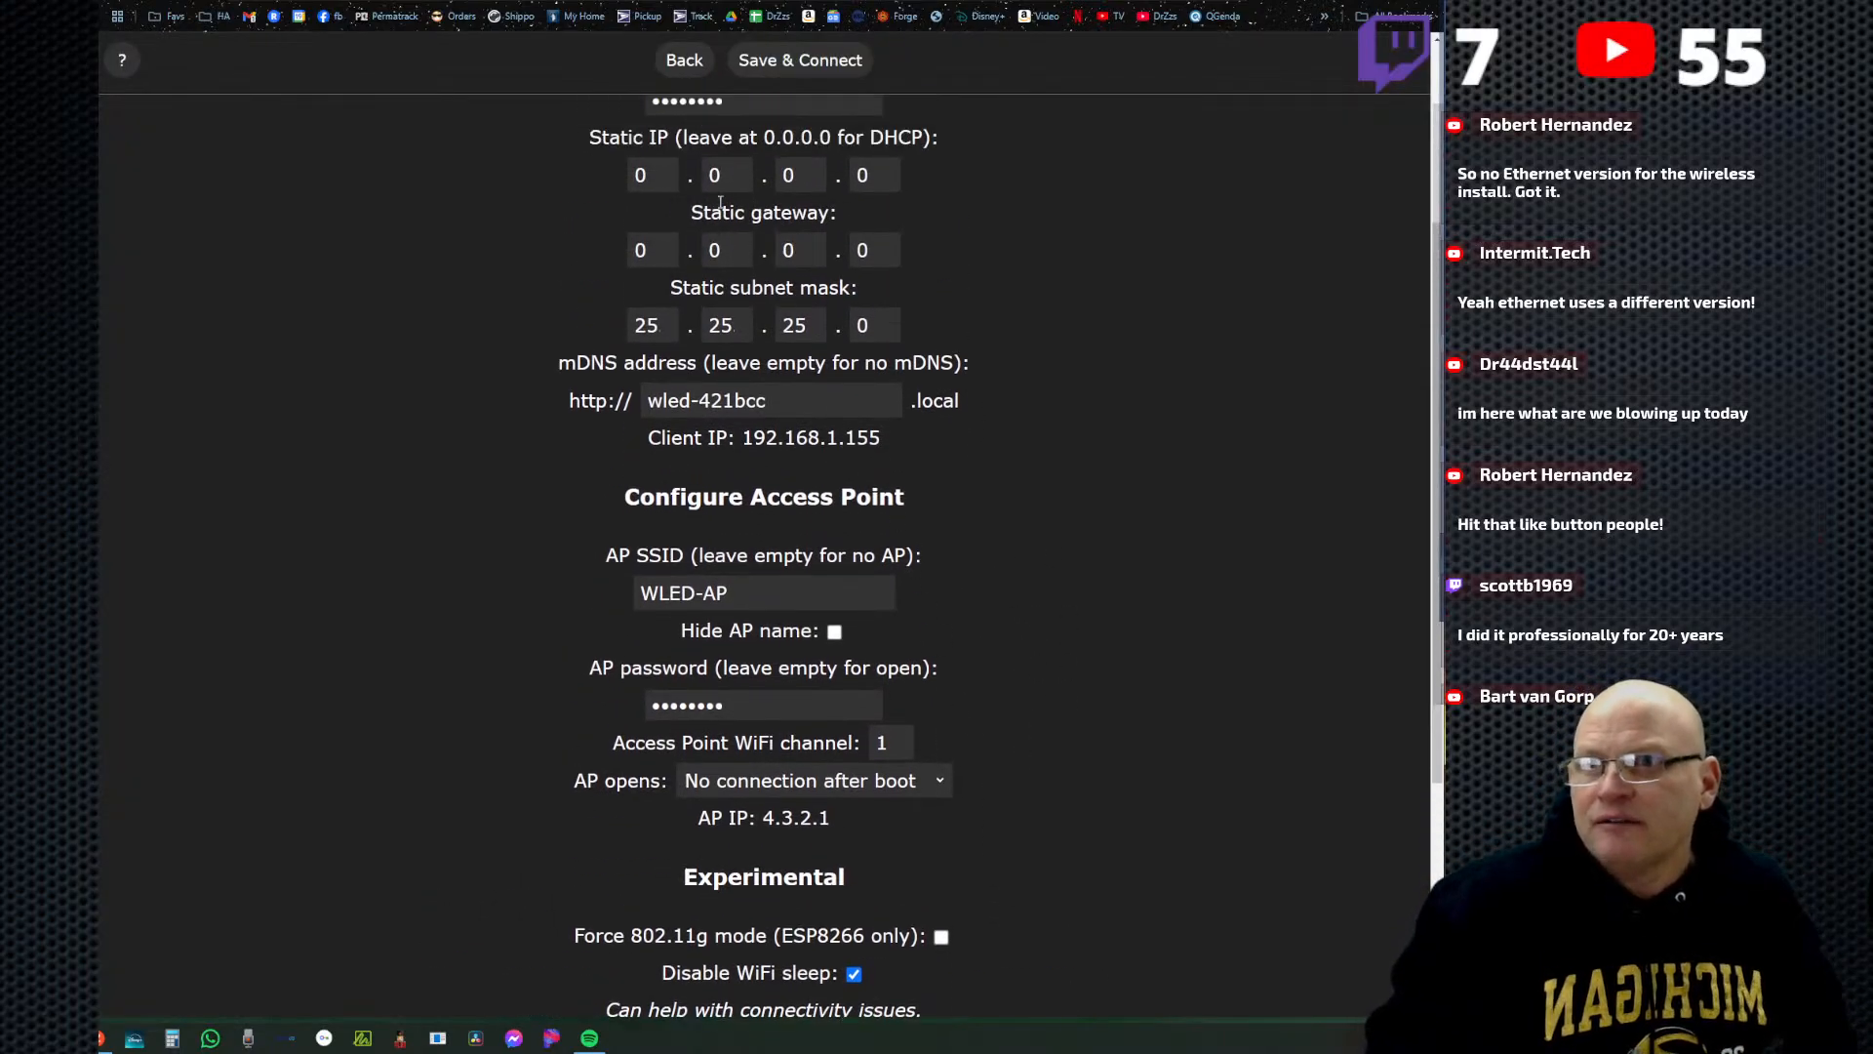
click(663, 76)
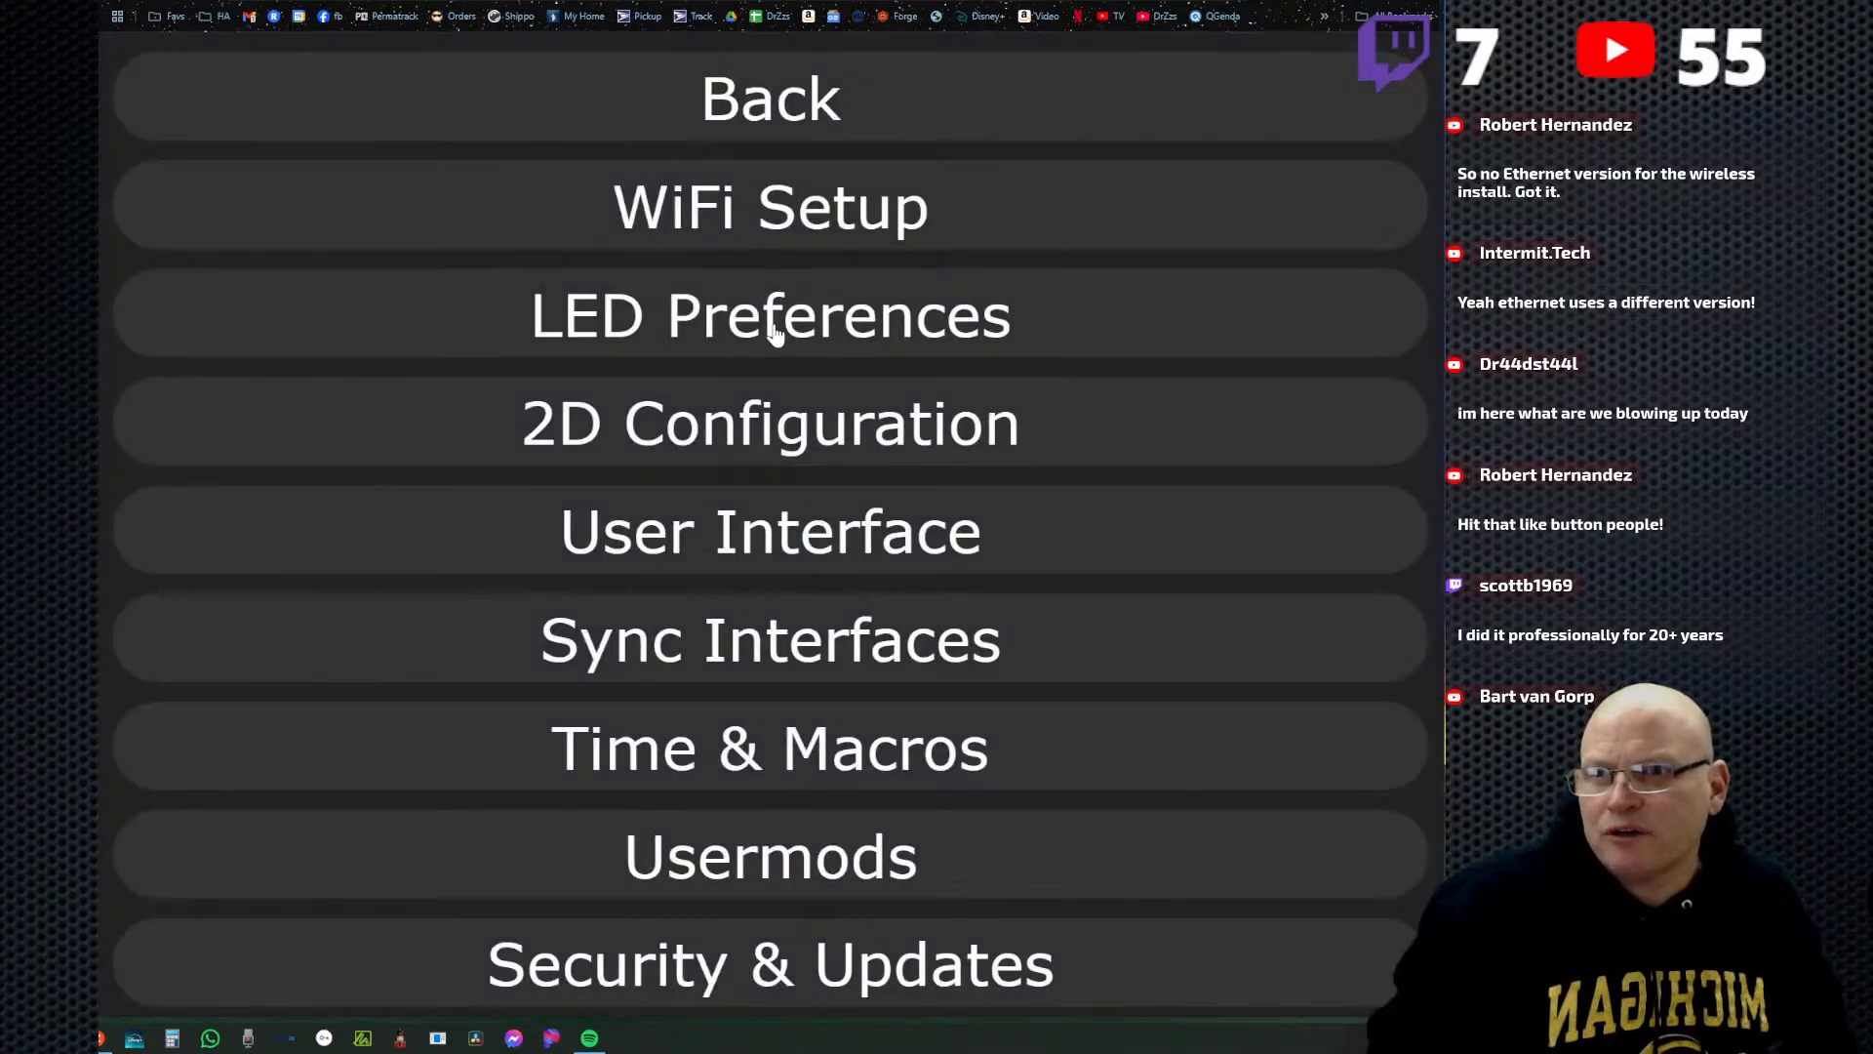
Try the option to make a segment for each output in the LED preferences and return to the main control page without saving.
click(776, 334)
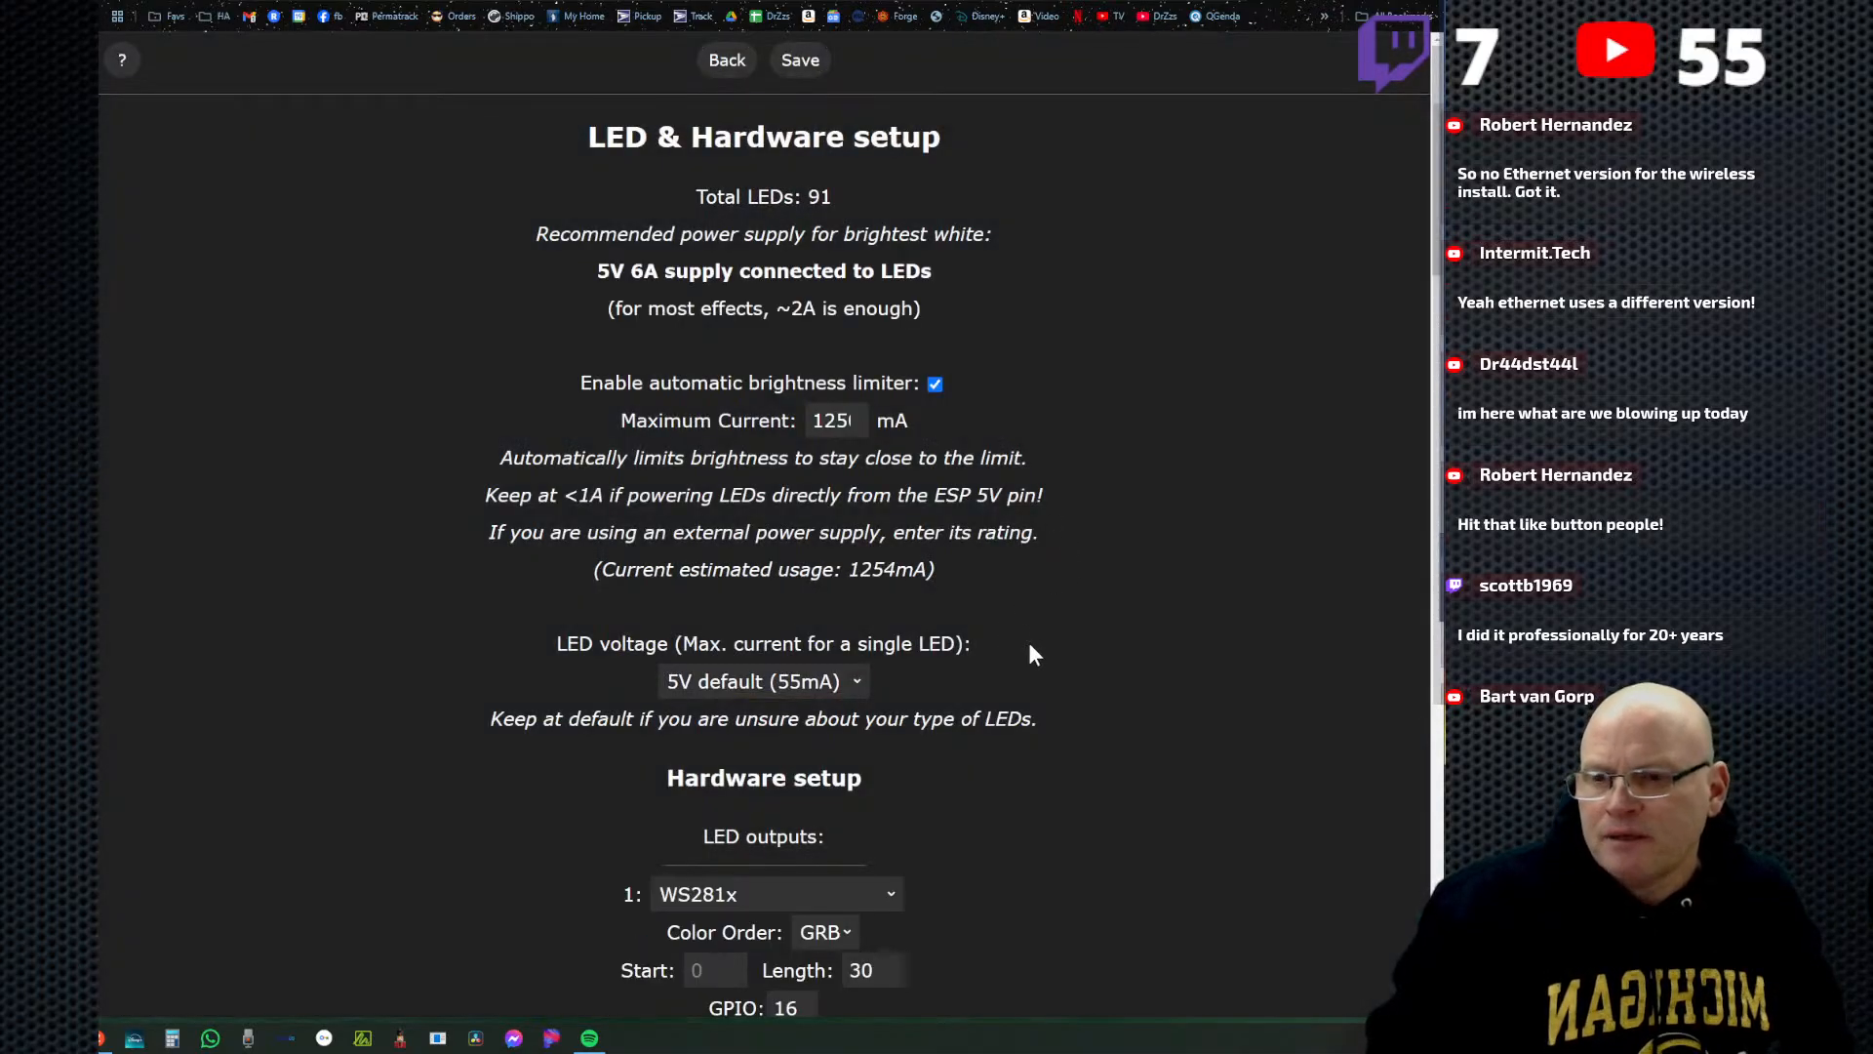
scroll(993, 776, down, 4)
scroll(995, 824, down, 4)
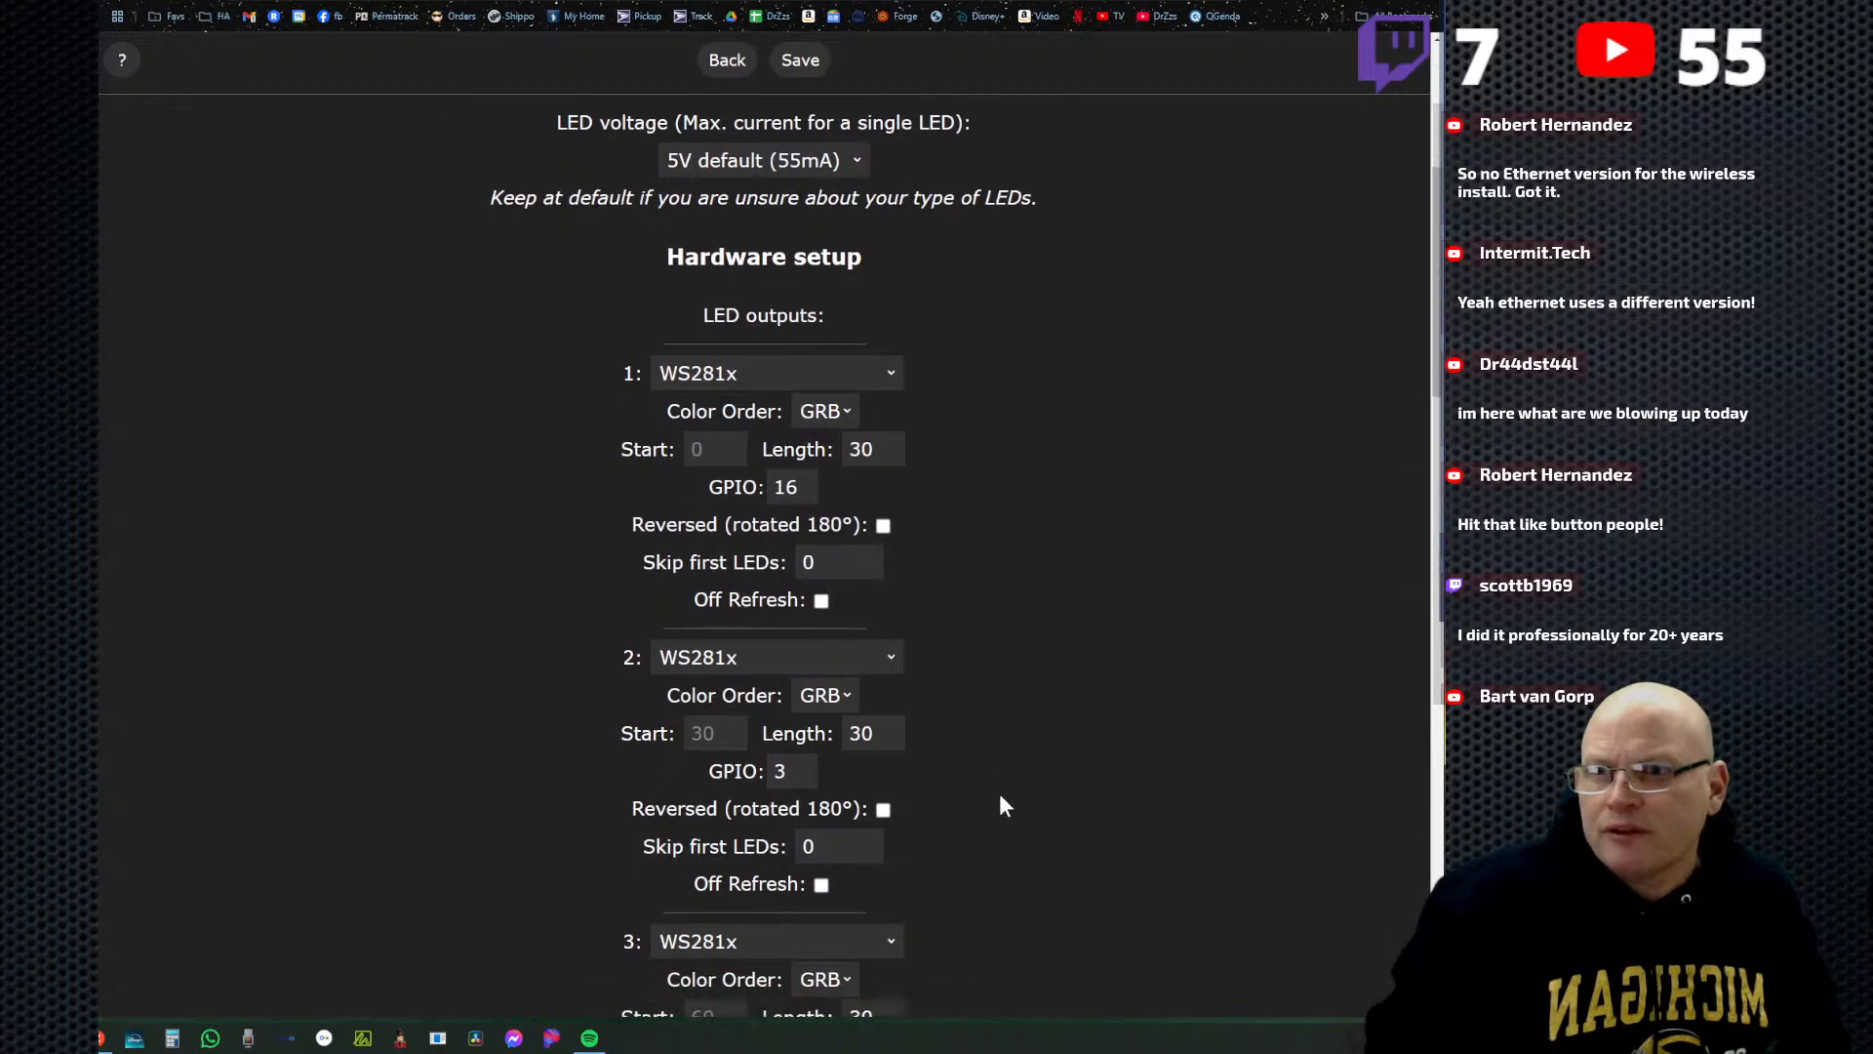
scroll(996, 857, down, 6)
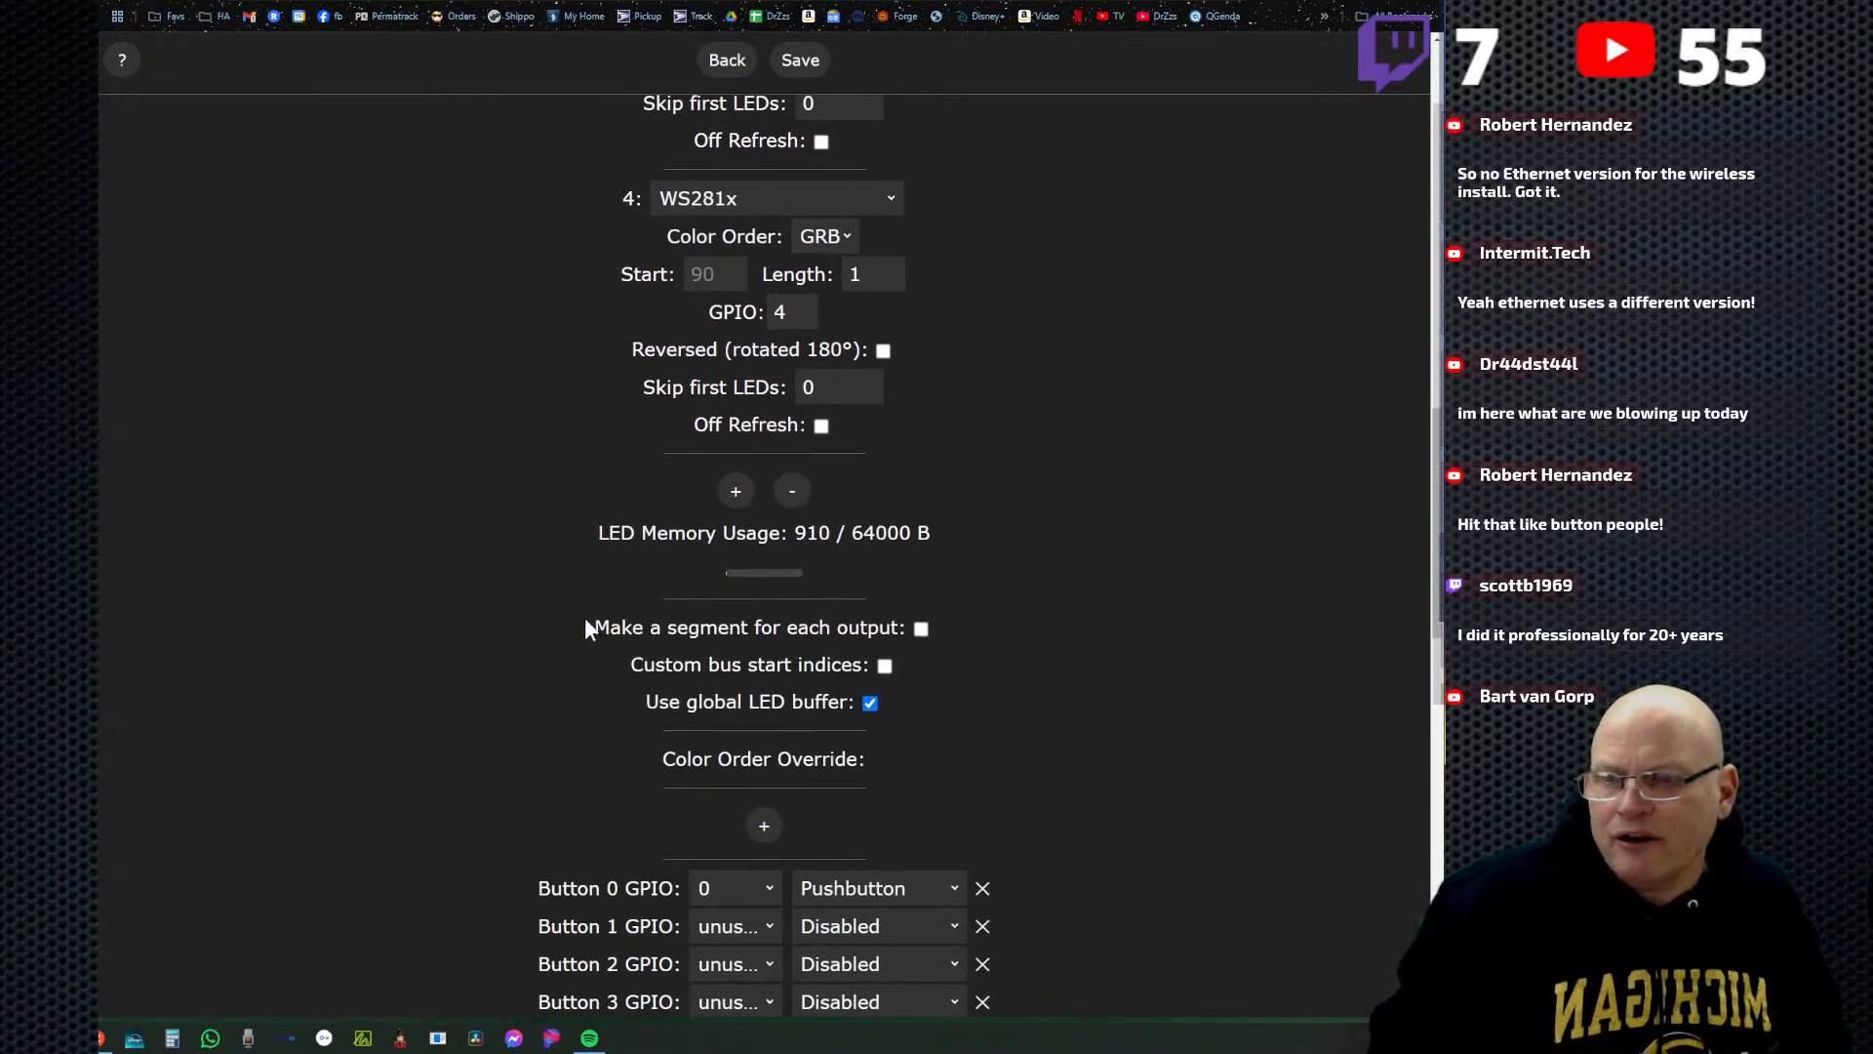
drag(589, 625, 907, 626)
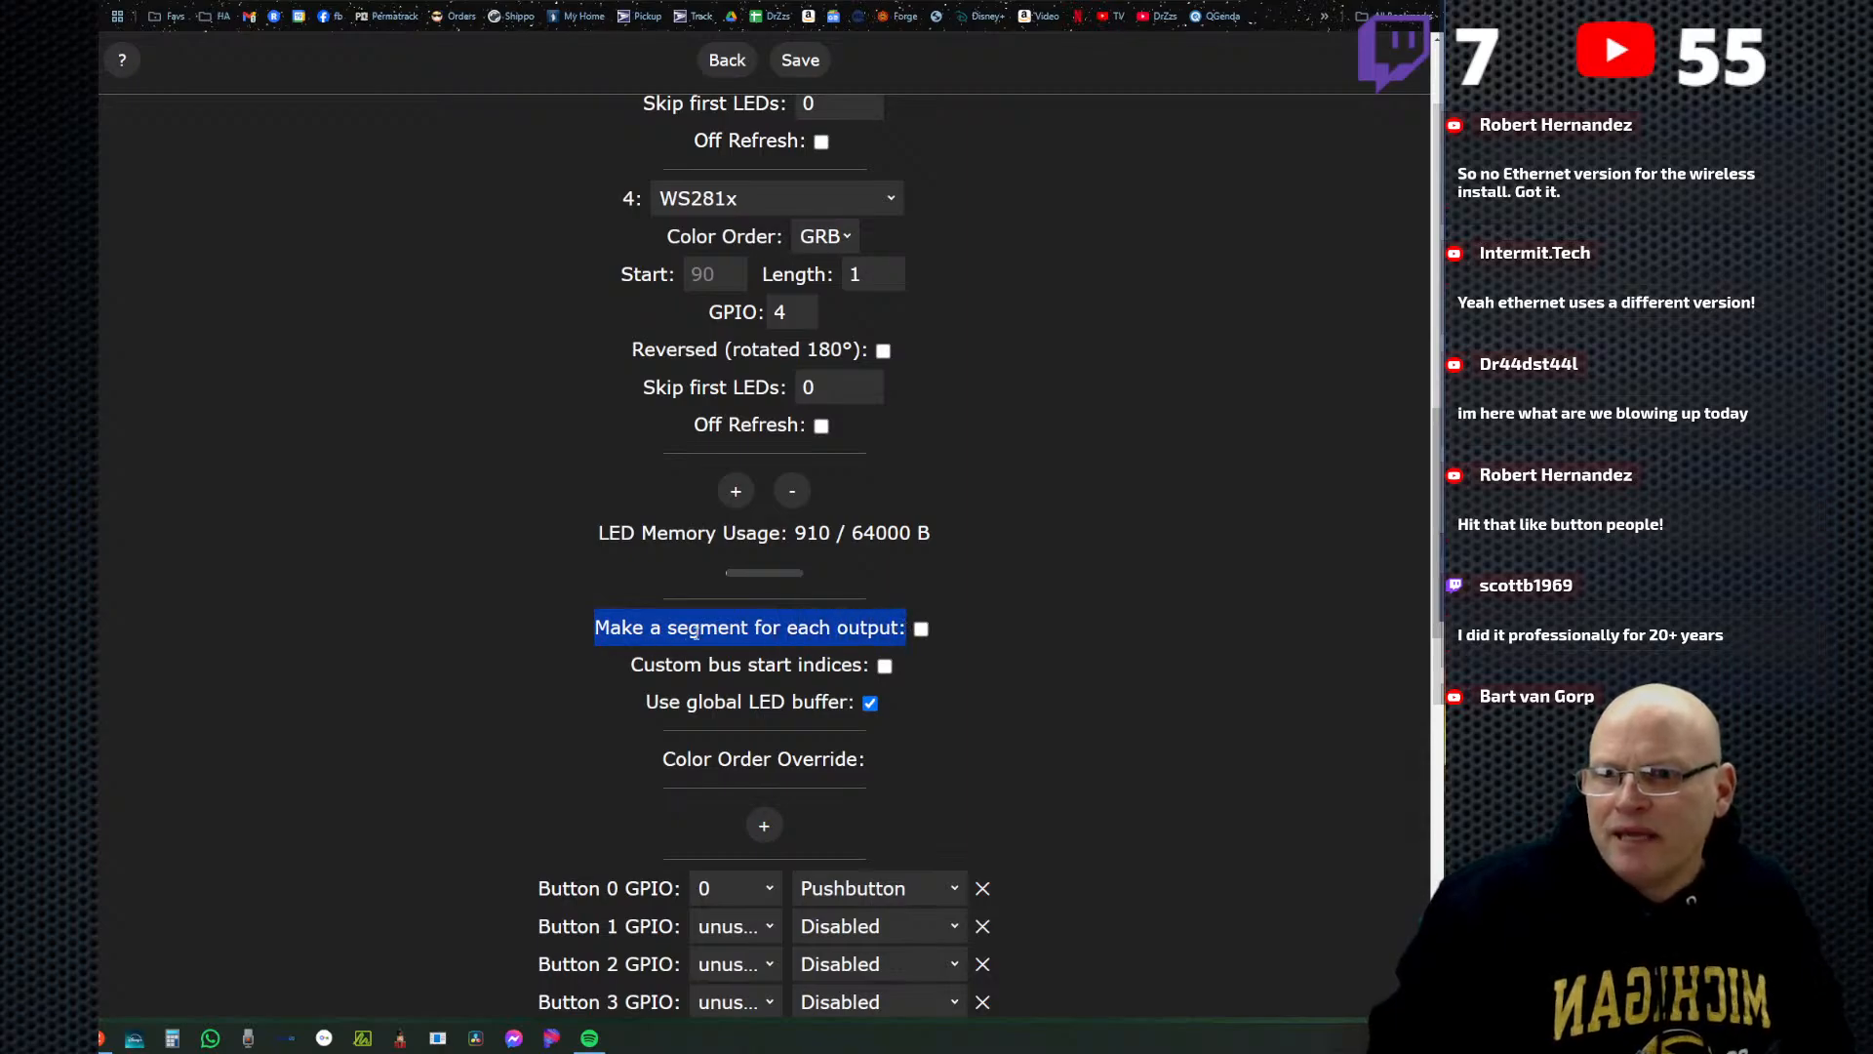
click(920, 630)
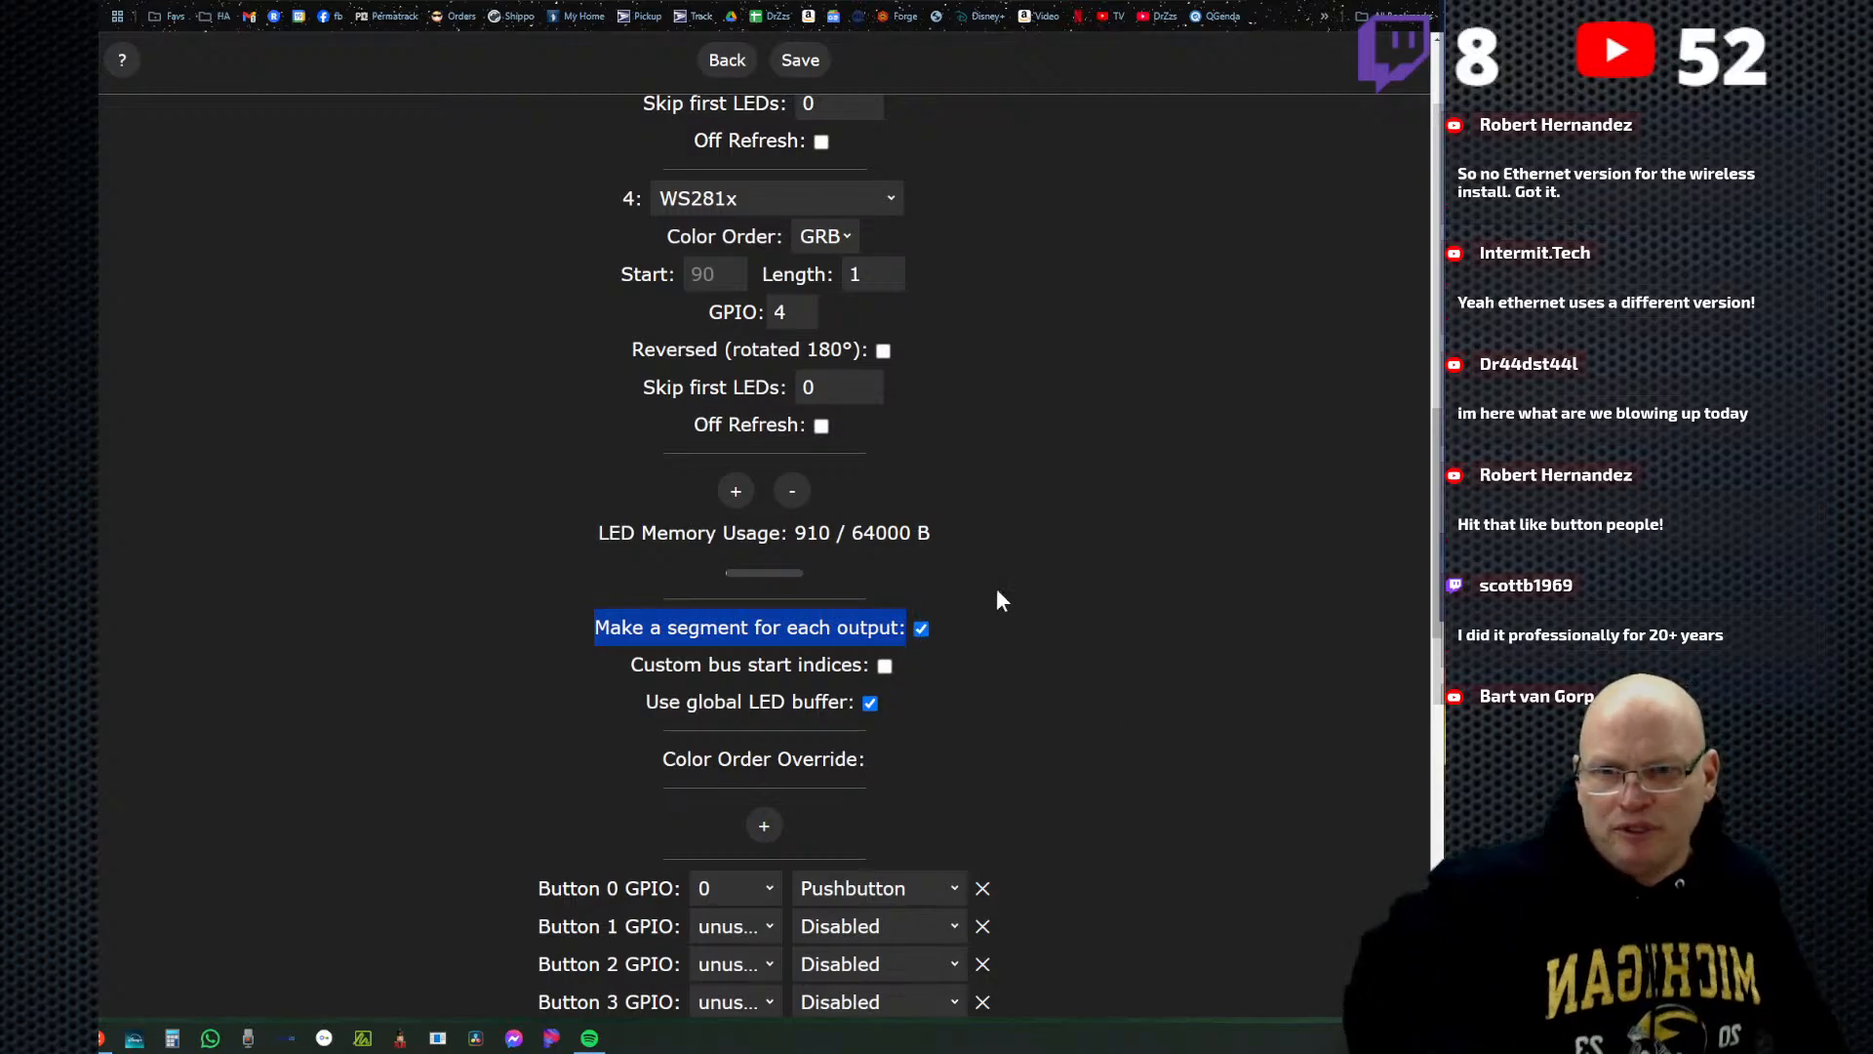
click(725, 64)
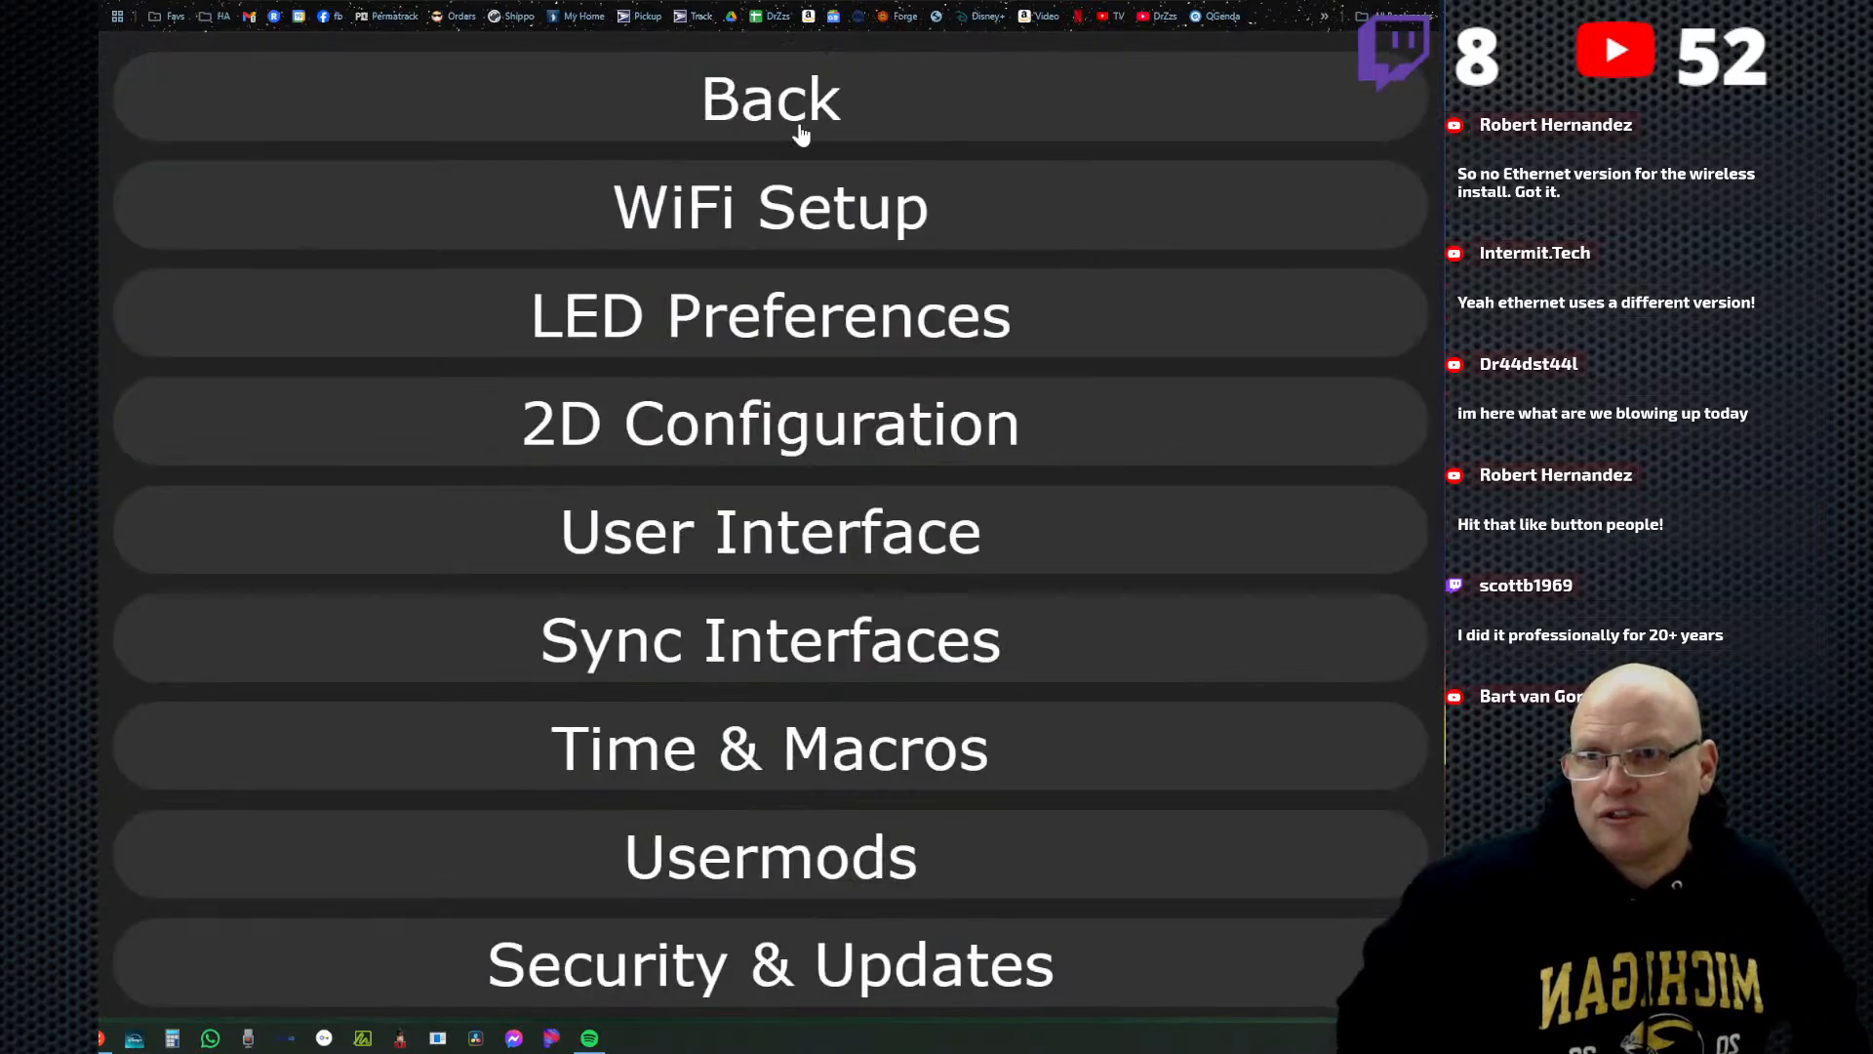
click(781, 115)
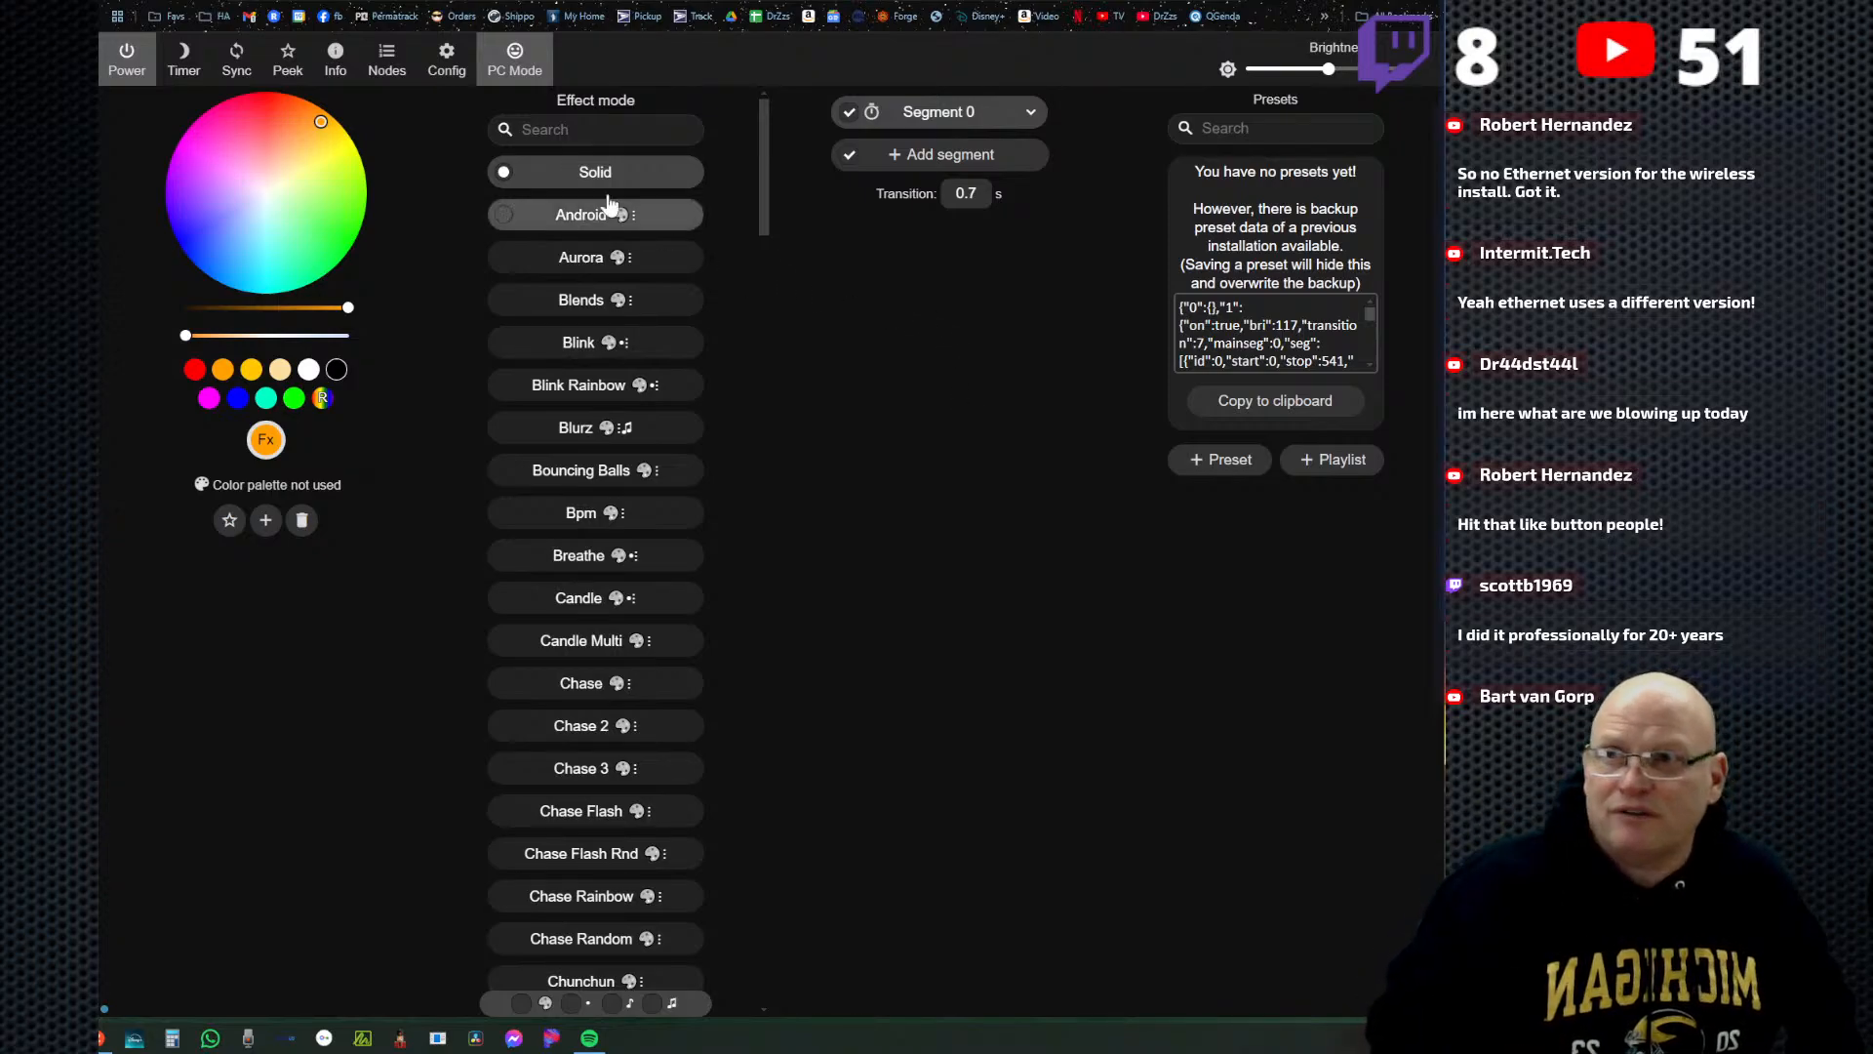
Enable making a segment for each output in the LED preferences, save, and return to the main control page.
click(447, 61)
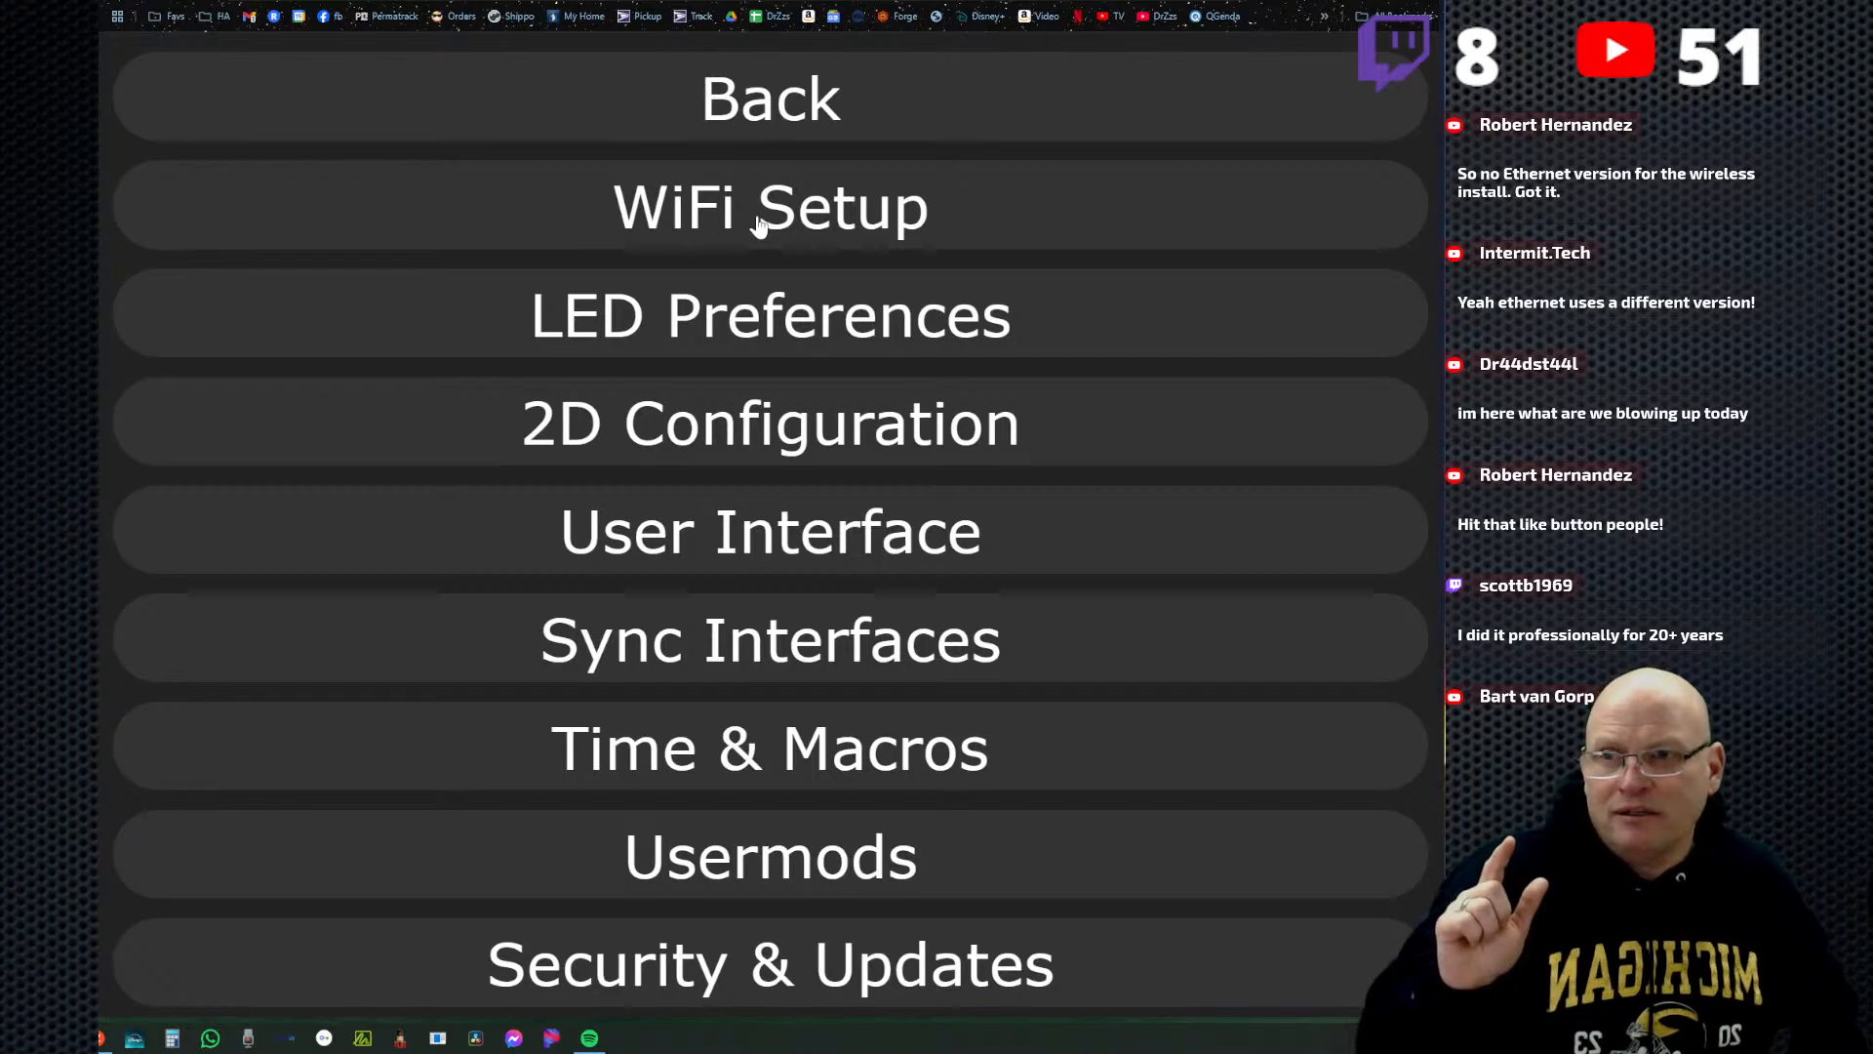
click(759, 336)
scroll(923, 694, down, 12)
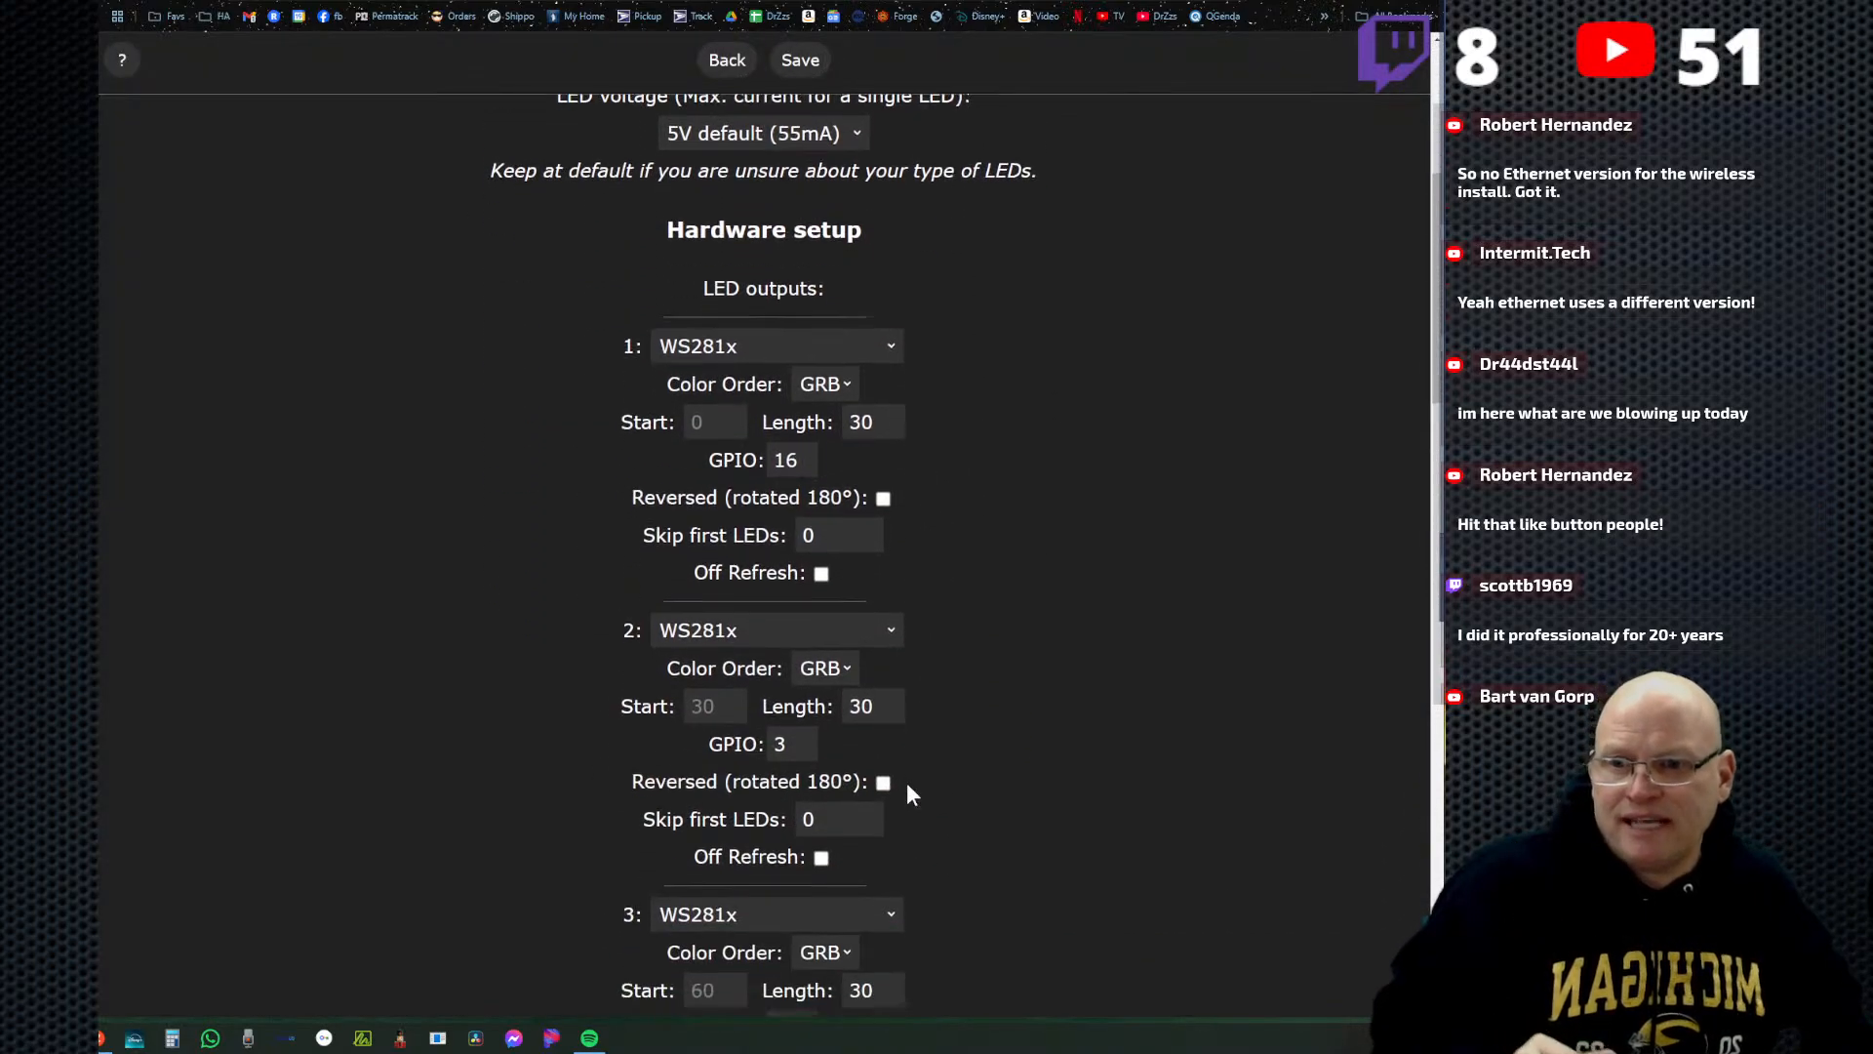
scroll(904, 839, down, 3)
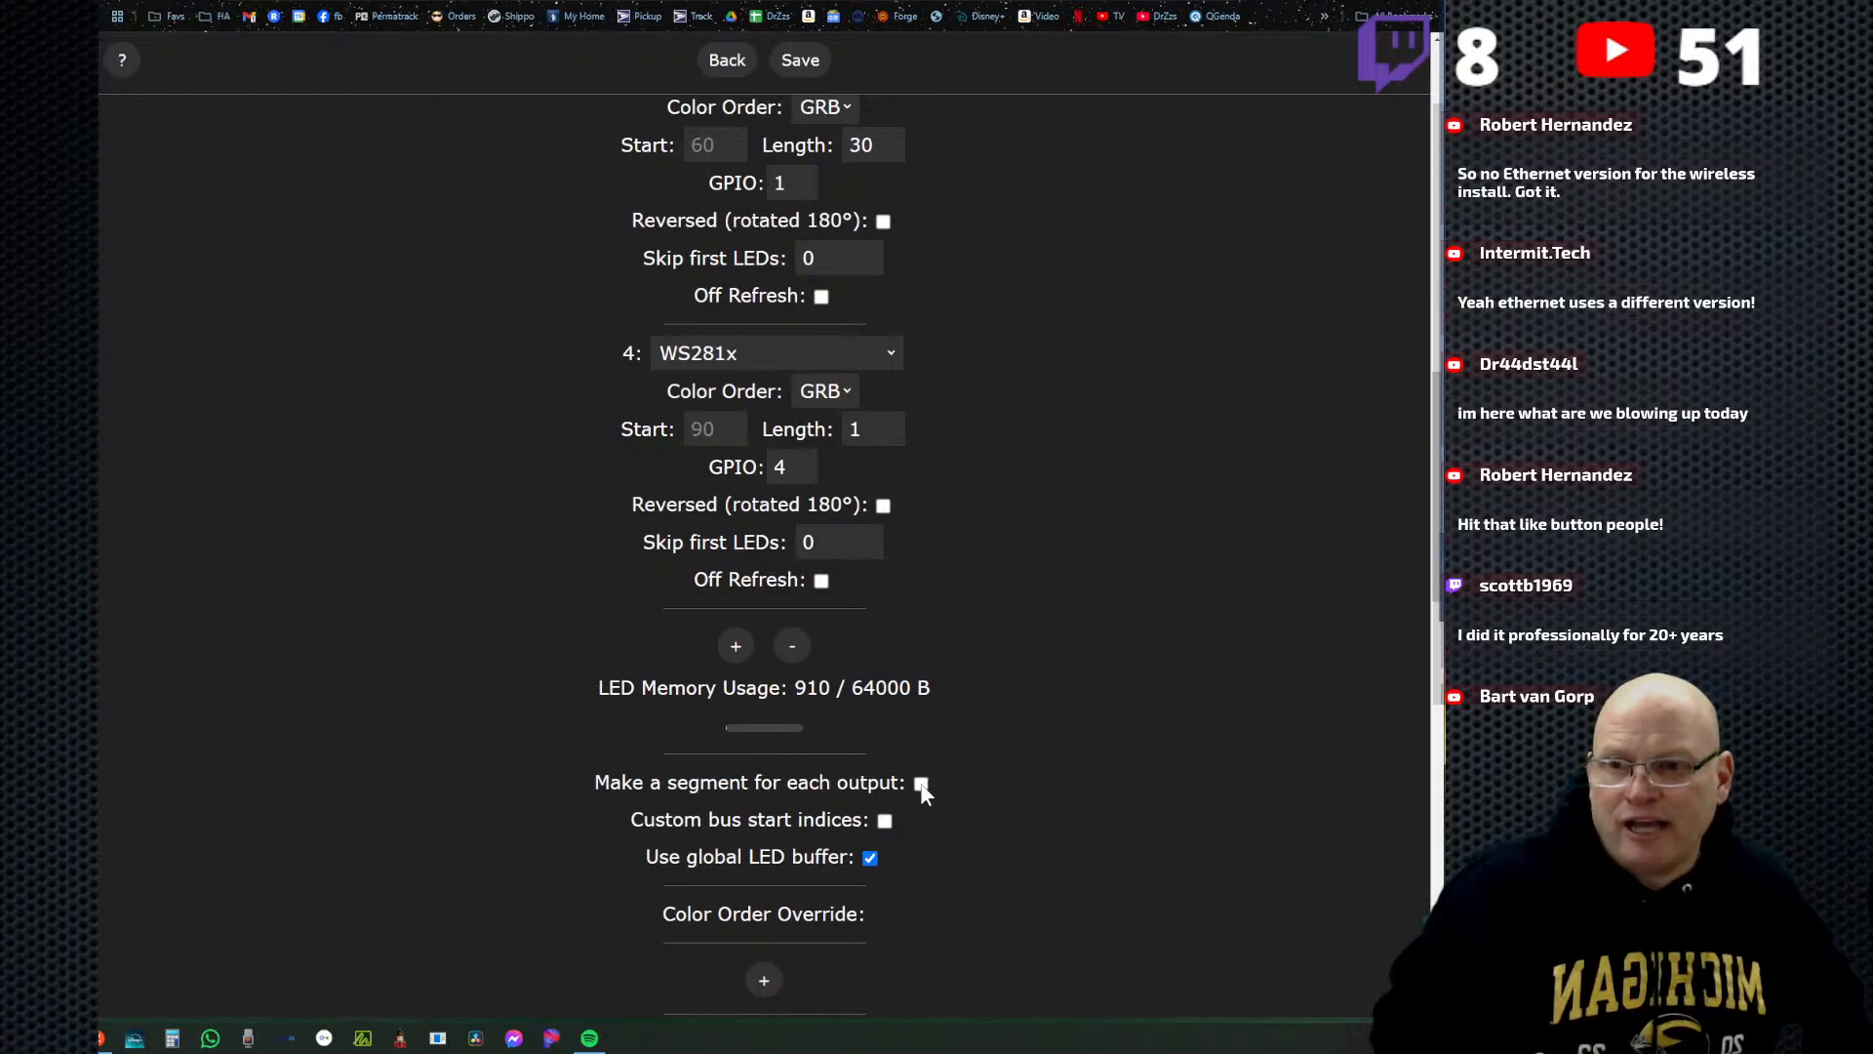
click(807, 69)
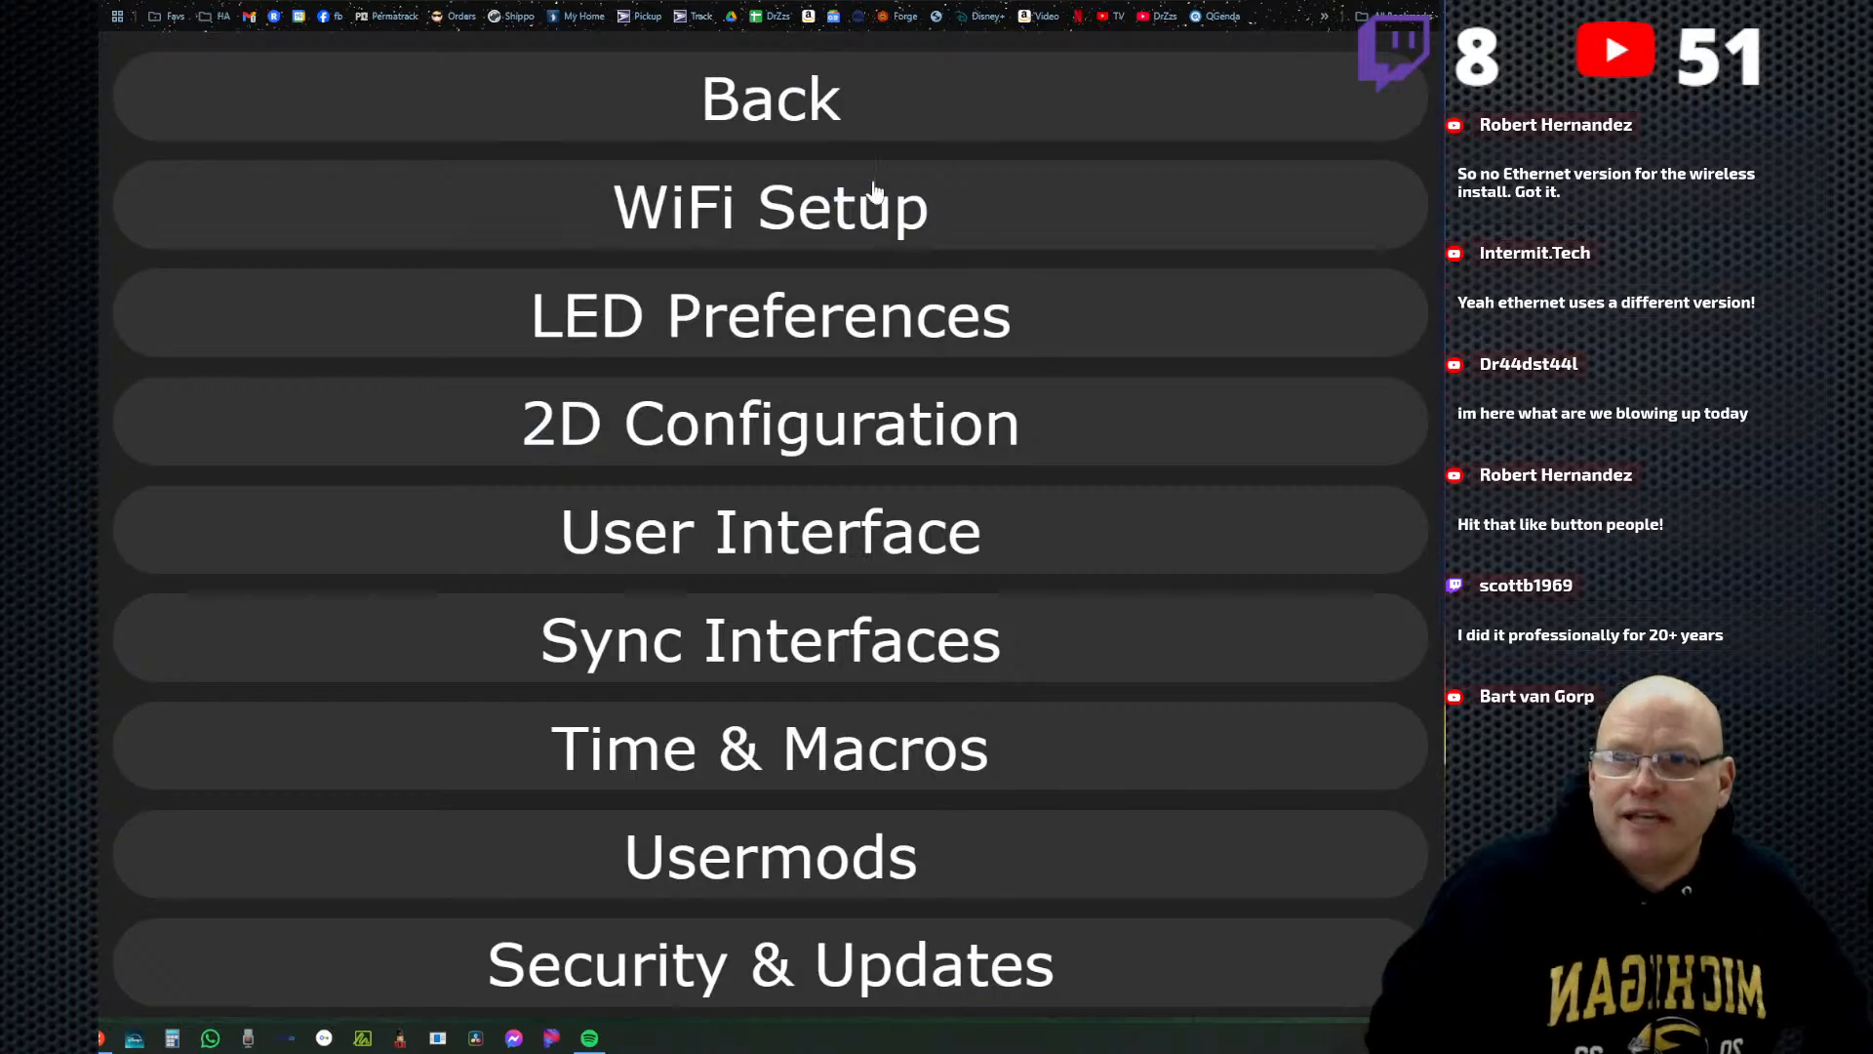
click(797, 114)
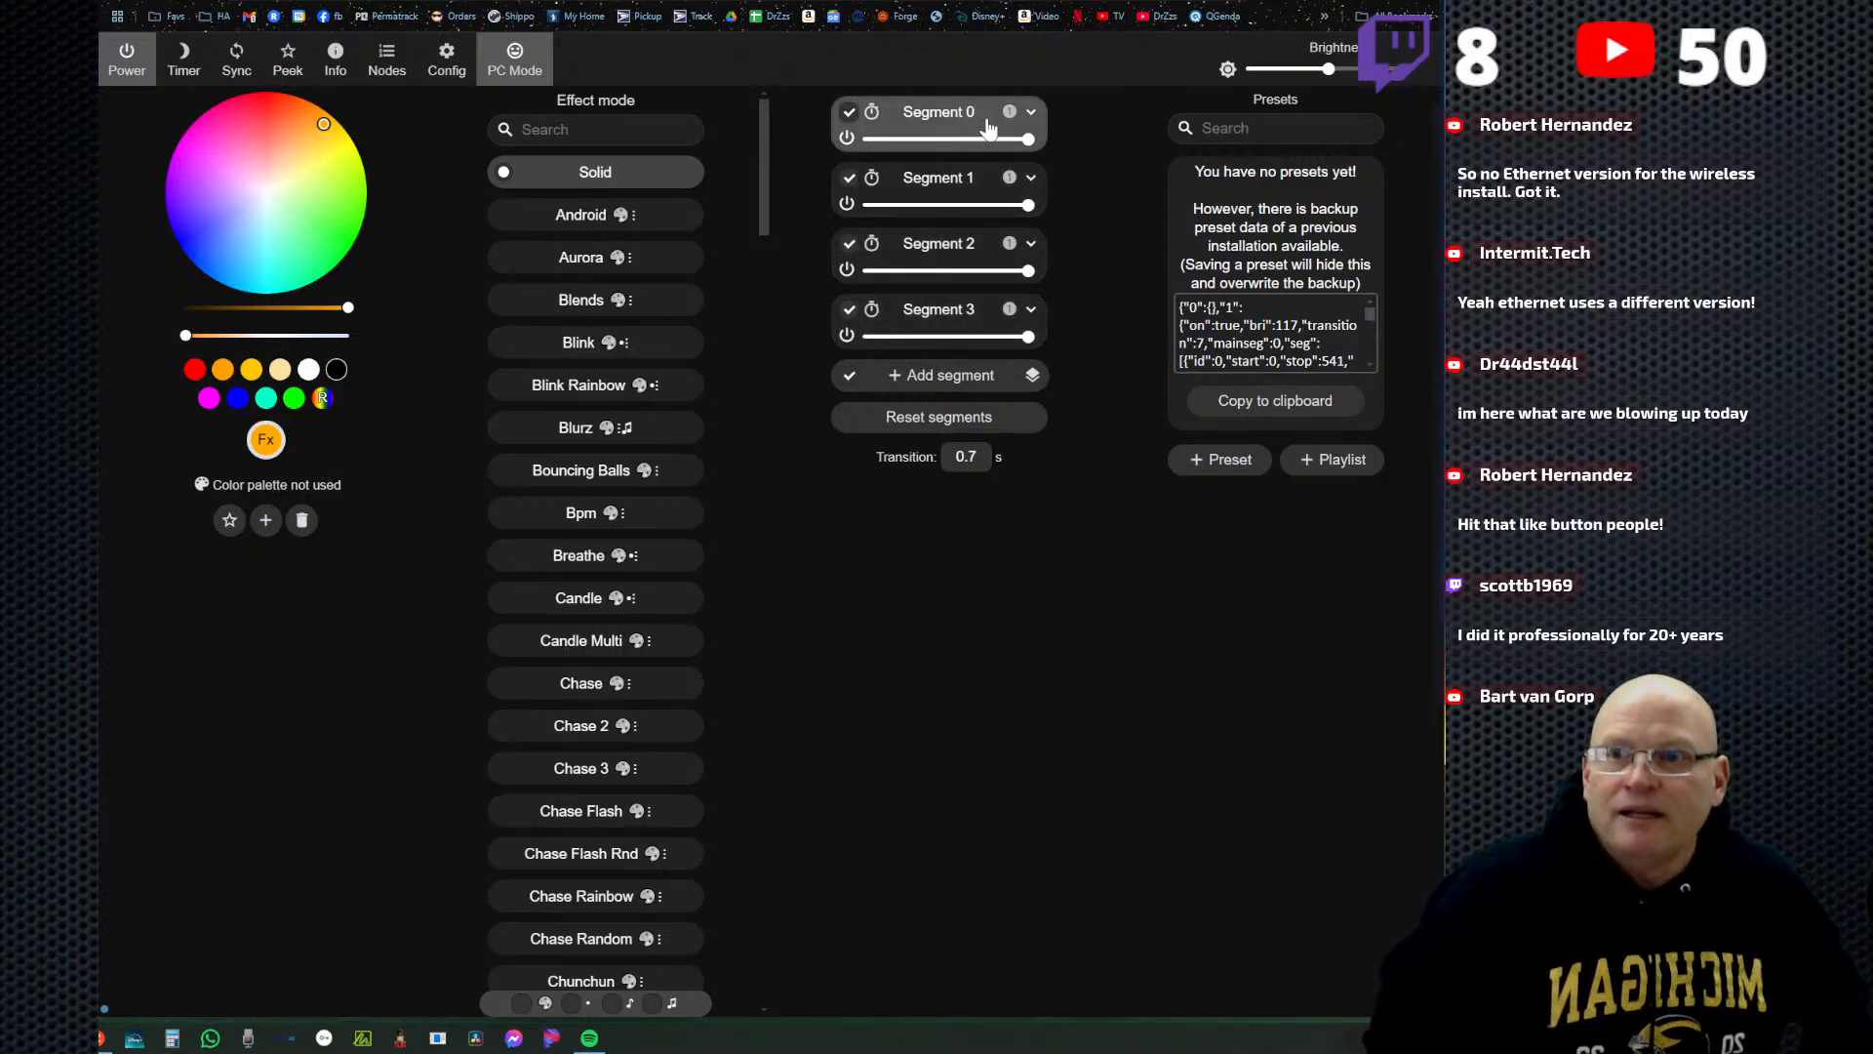
Expand Segments 0 through 3 and examine the start and stop LED of each one.
click(1032, 115)
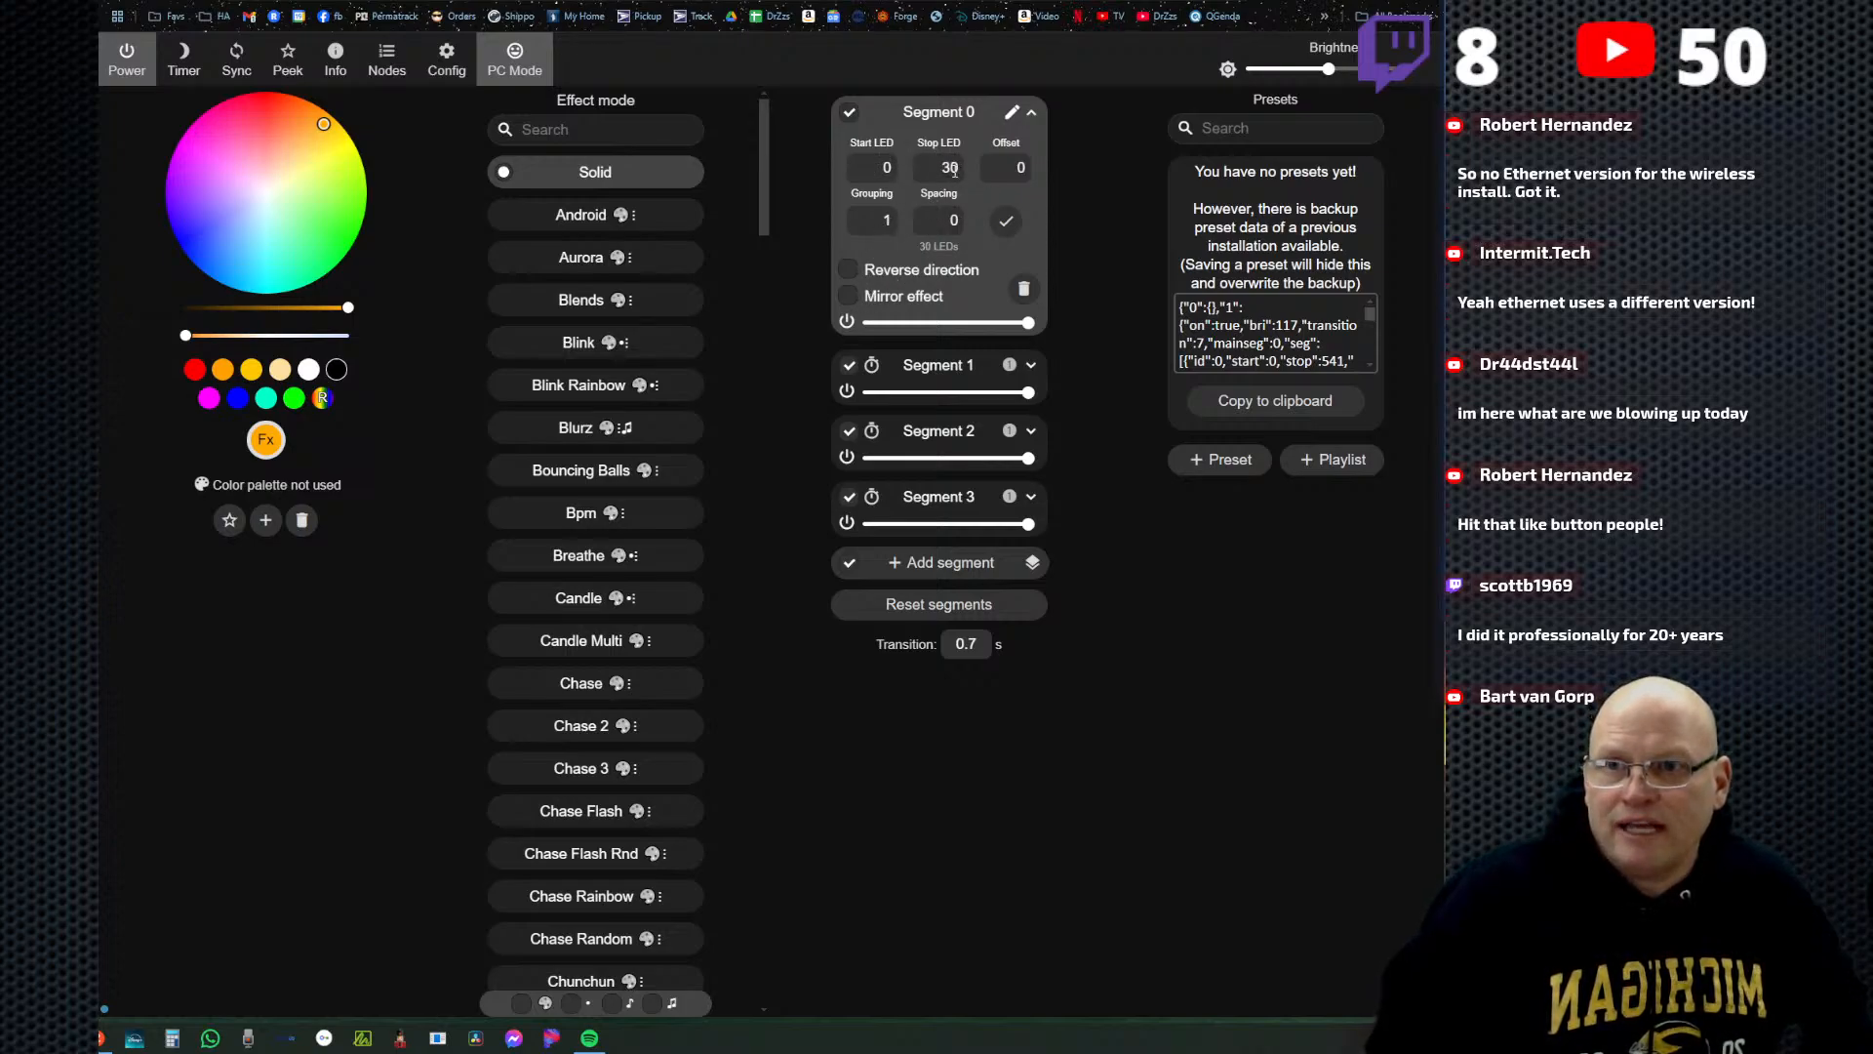
click(1030, 365)
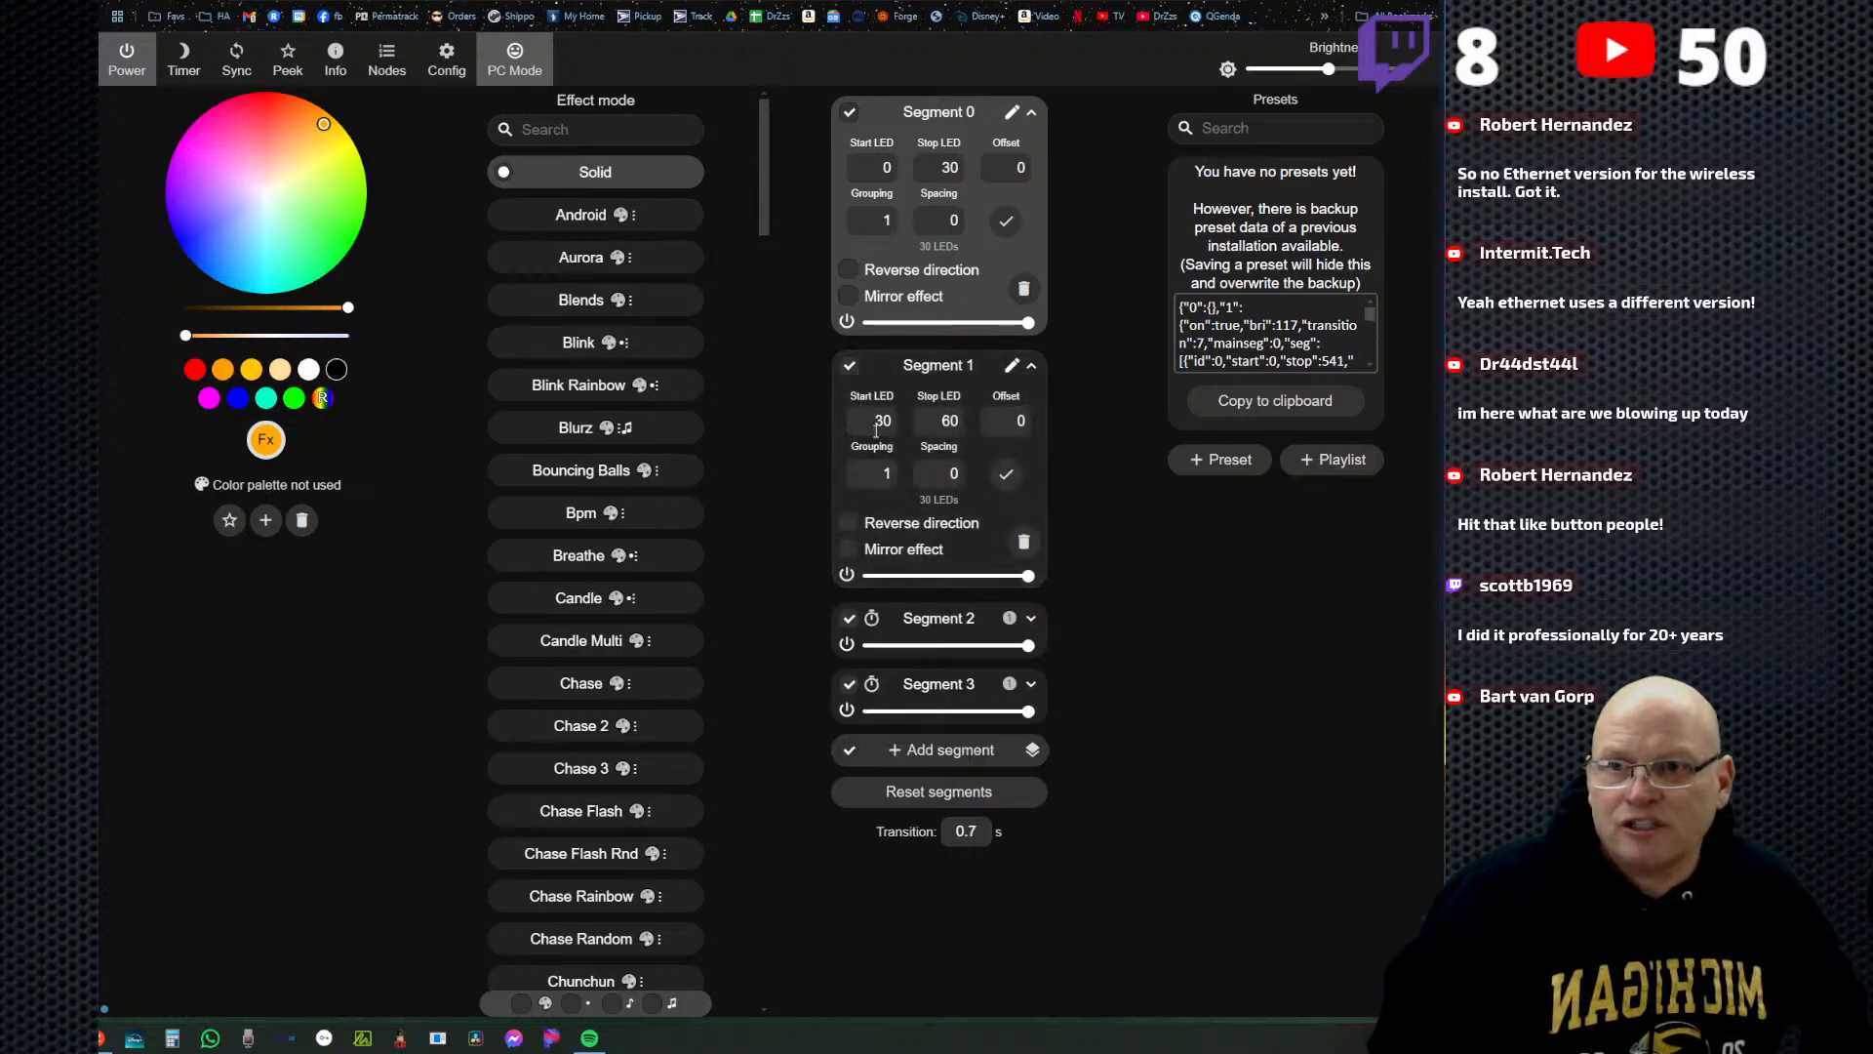
click(1033, 620)
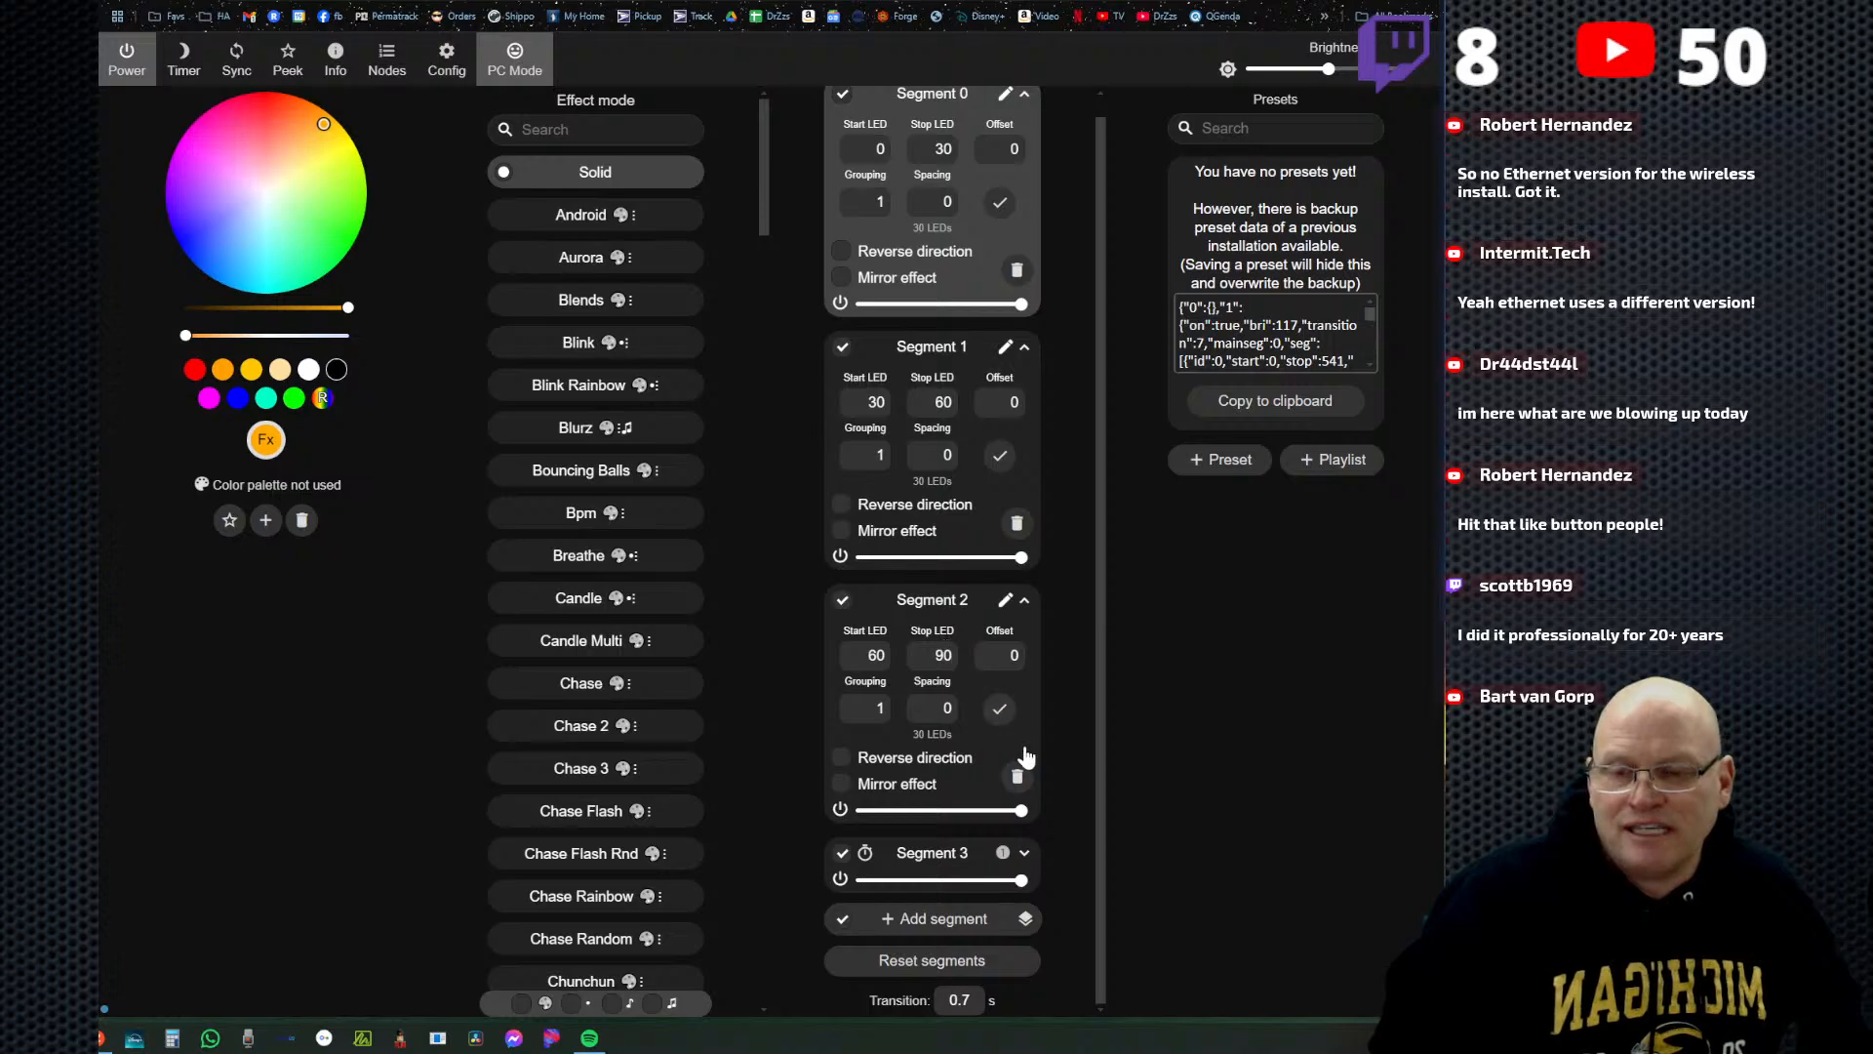
click(1024, 853)
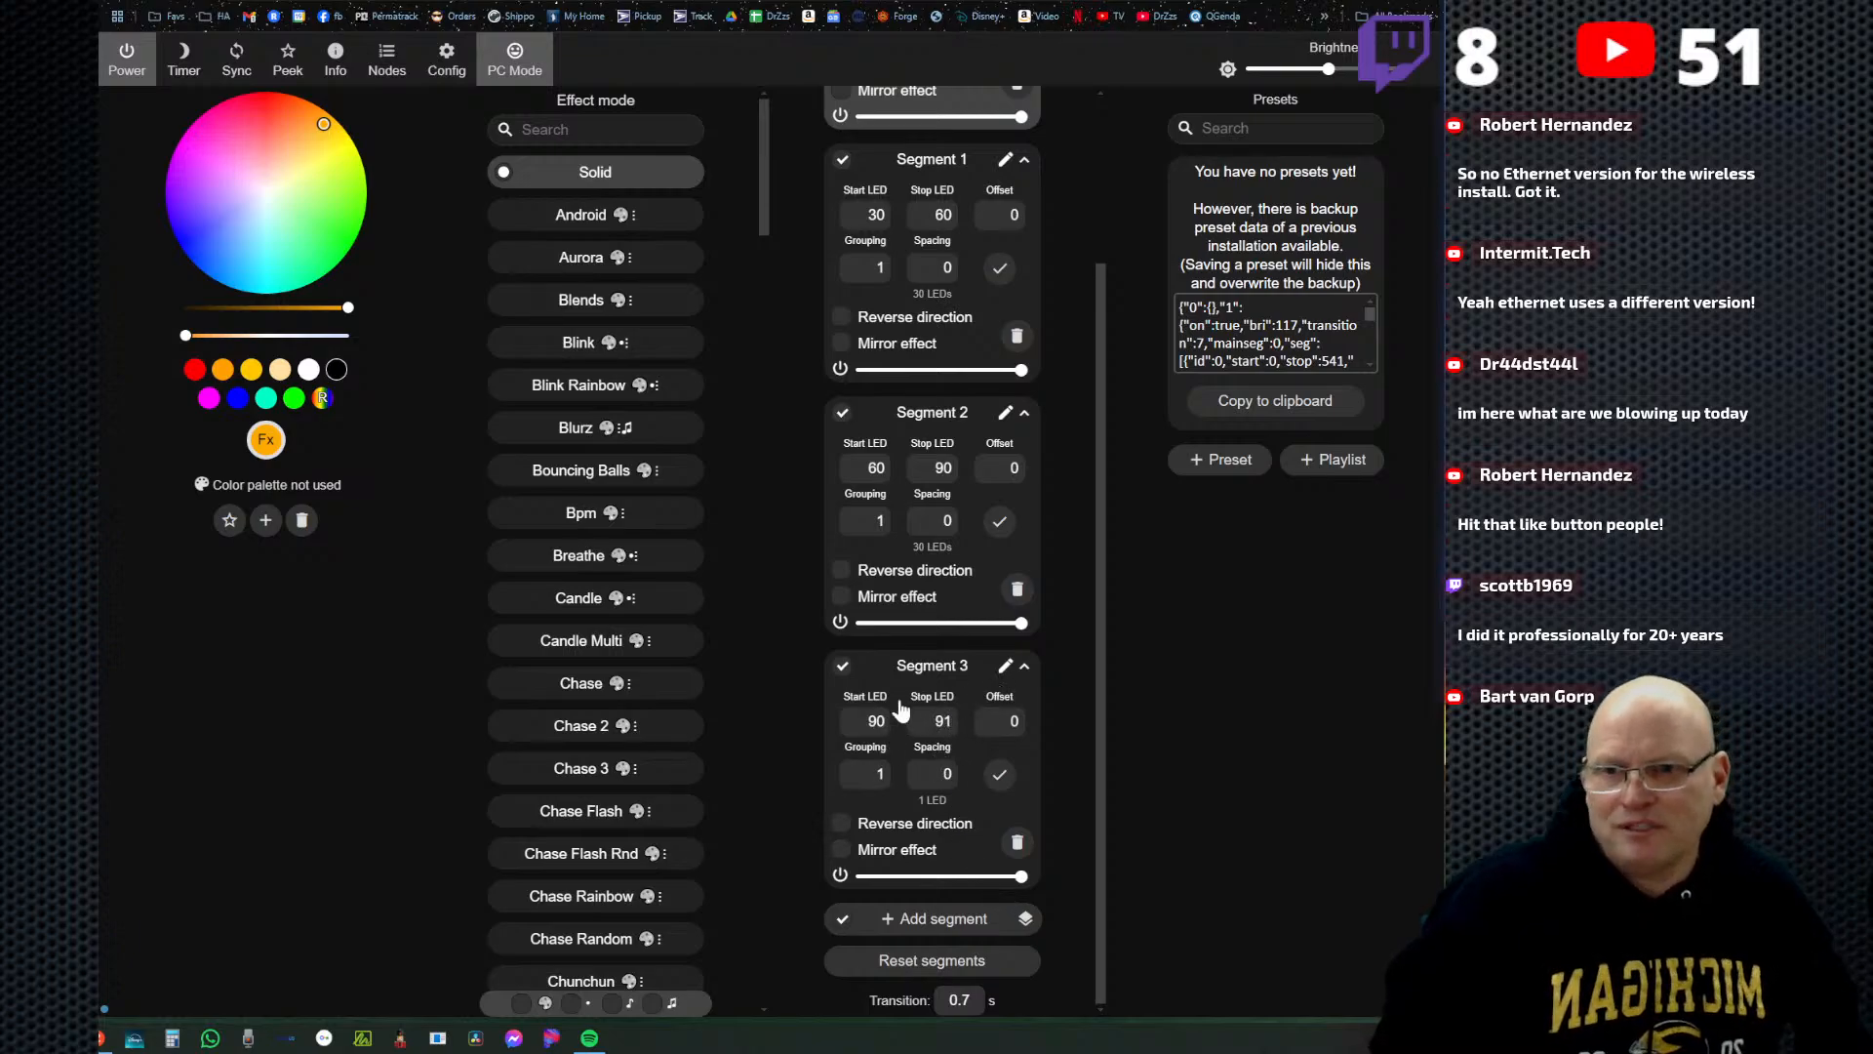
scroll(900, 710, up, 3)
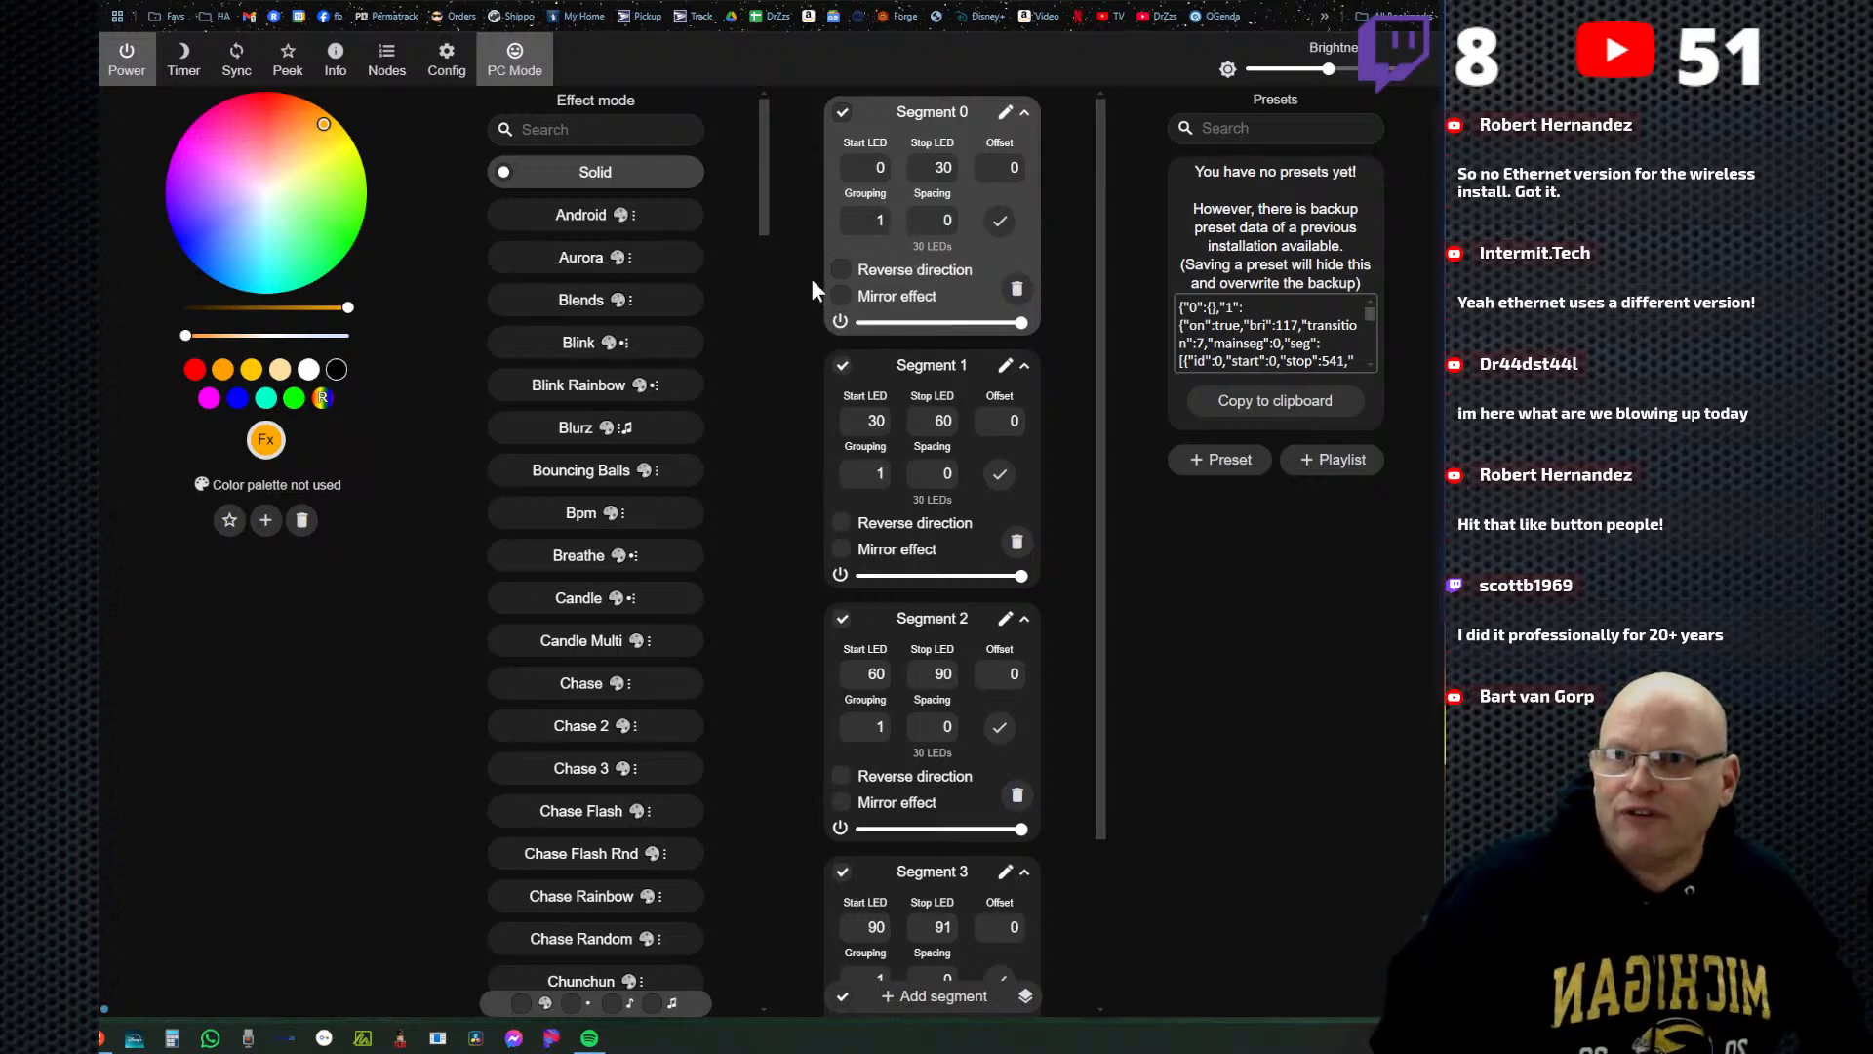
Show the live peek preview and try green, blue and pink, ending with the Solid effect in red.
click(285, 65)
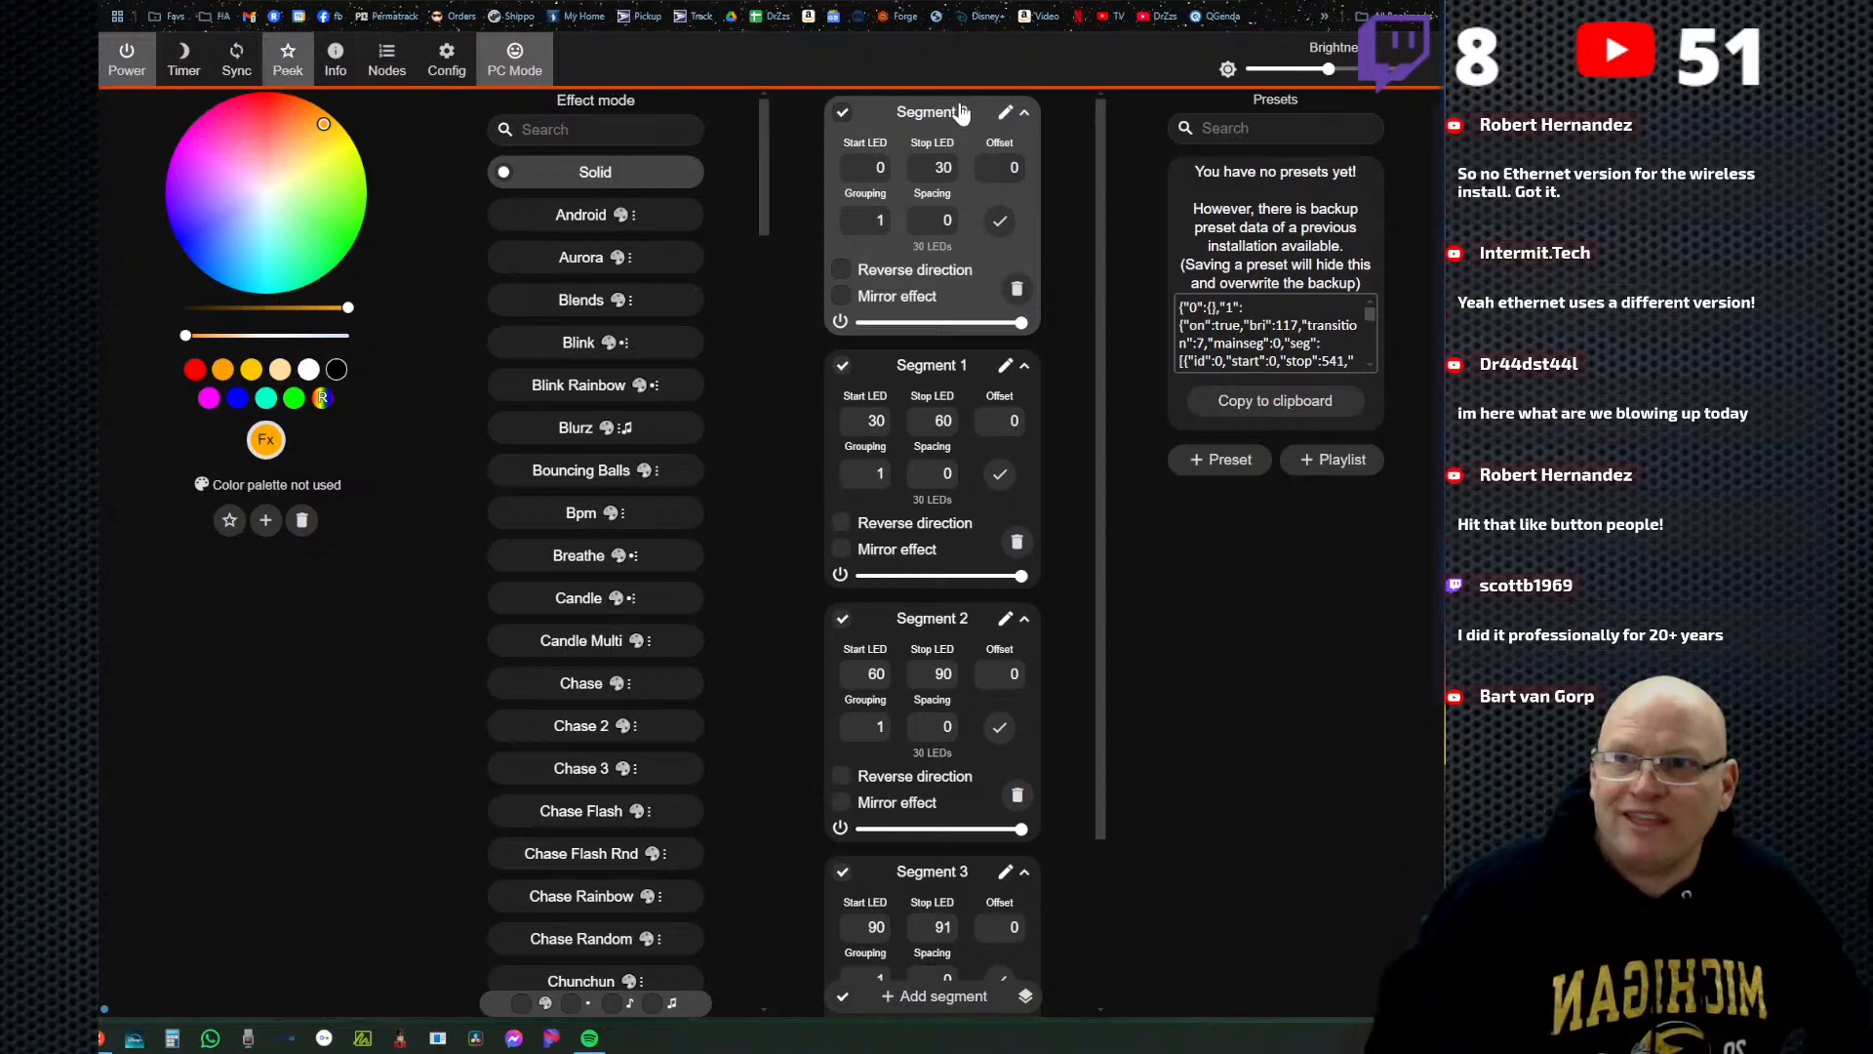
click(339, 254)
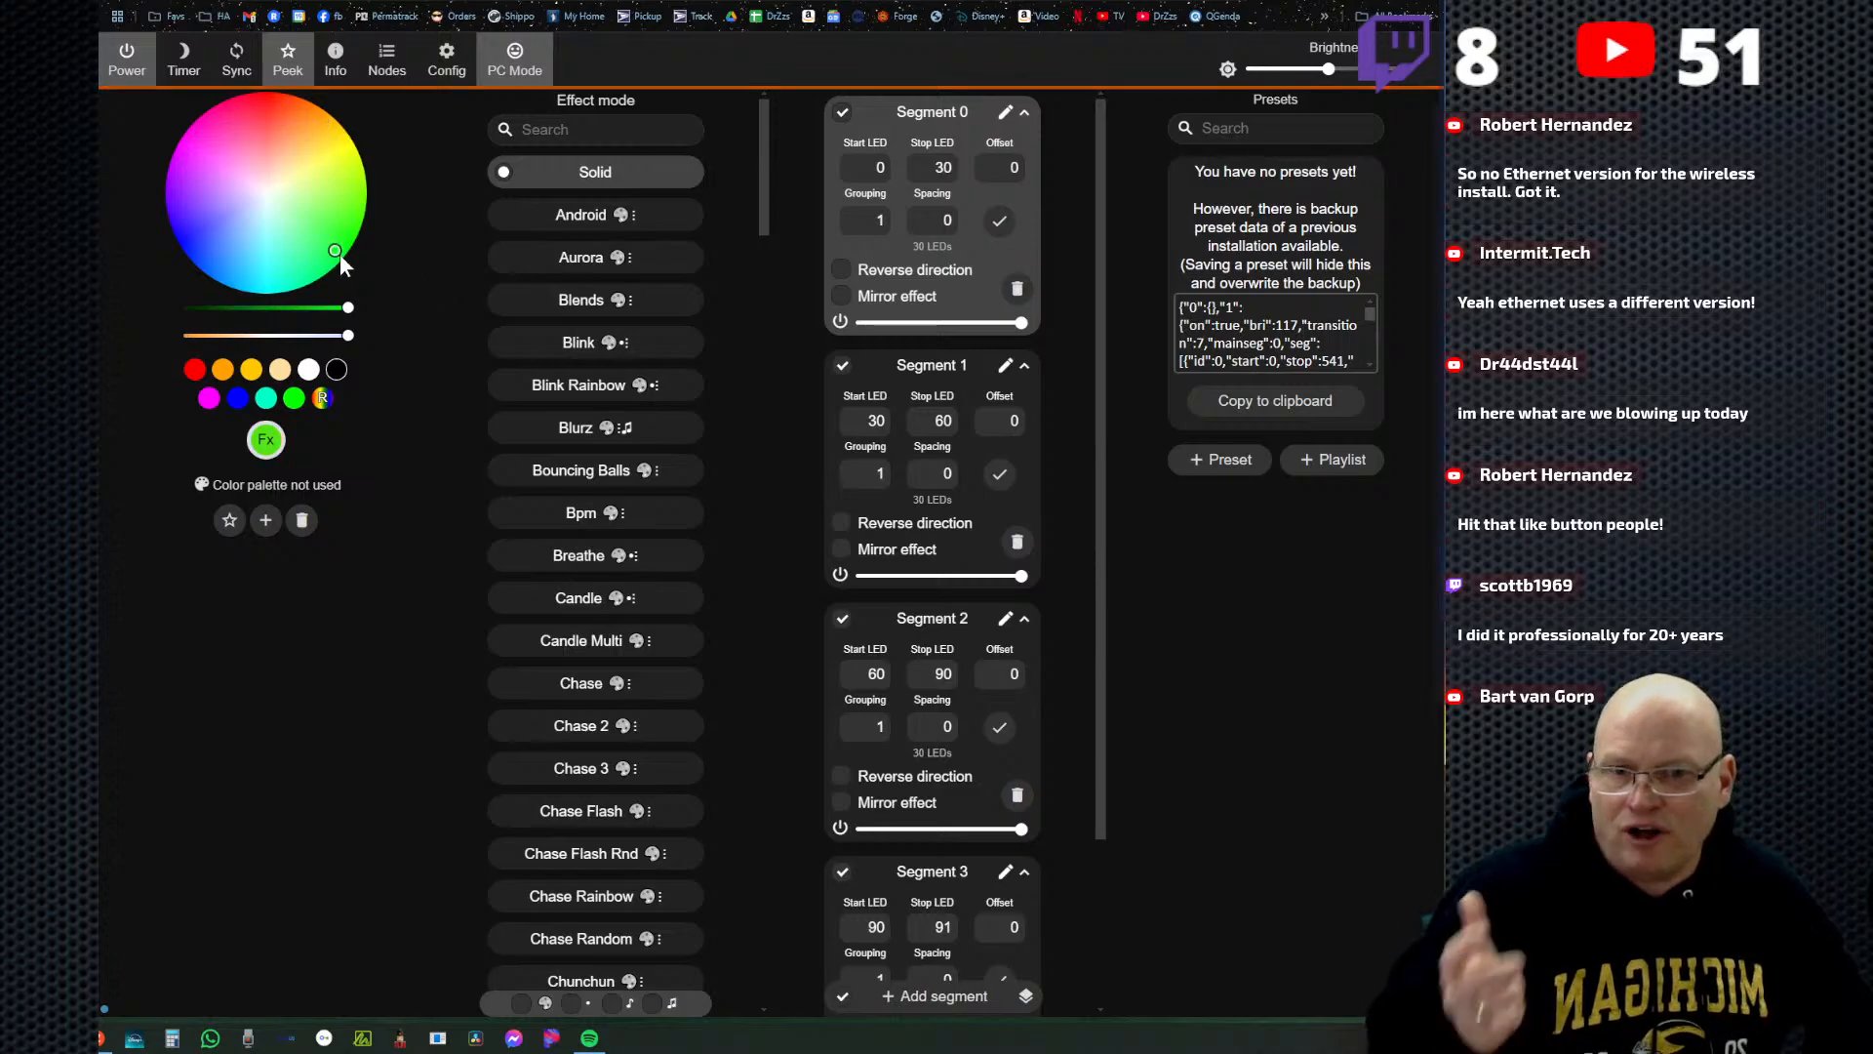
click(195, 243)
click(224, 115)
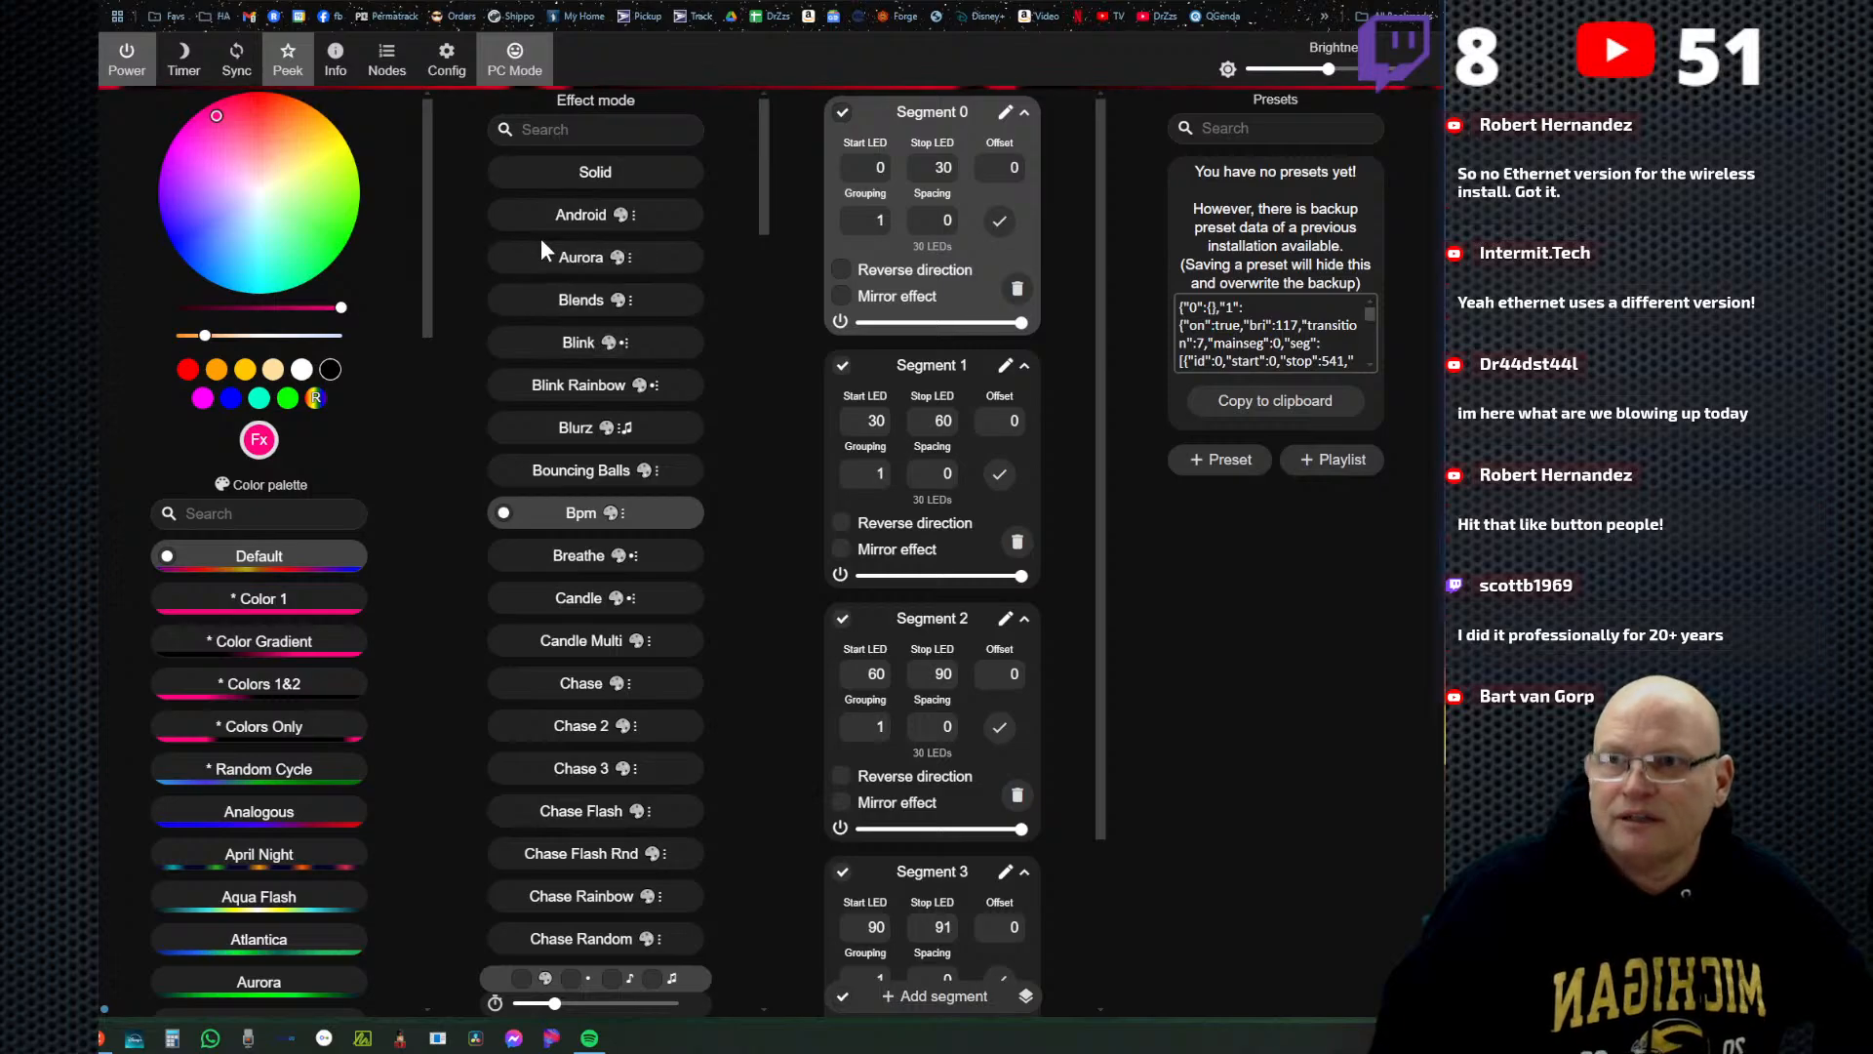
click(590, 171)
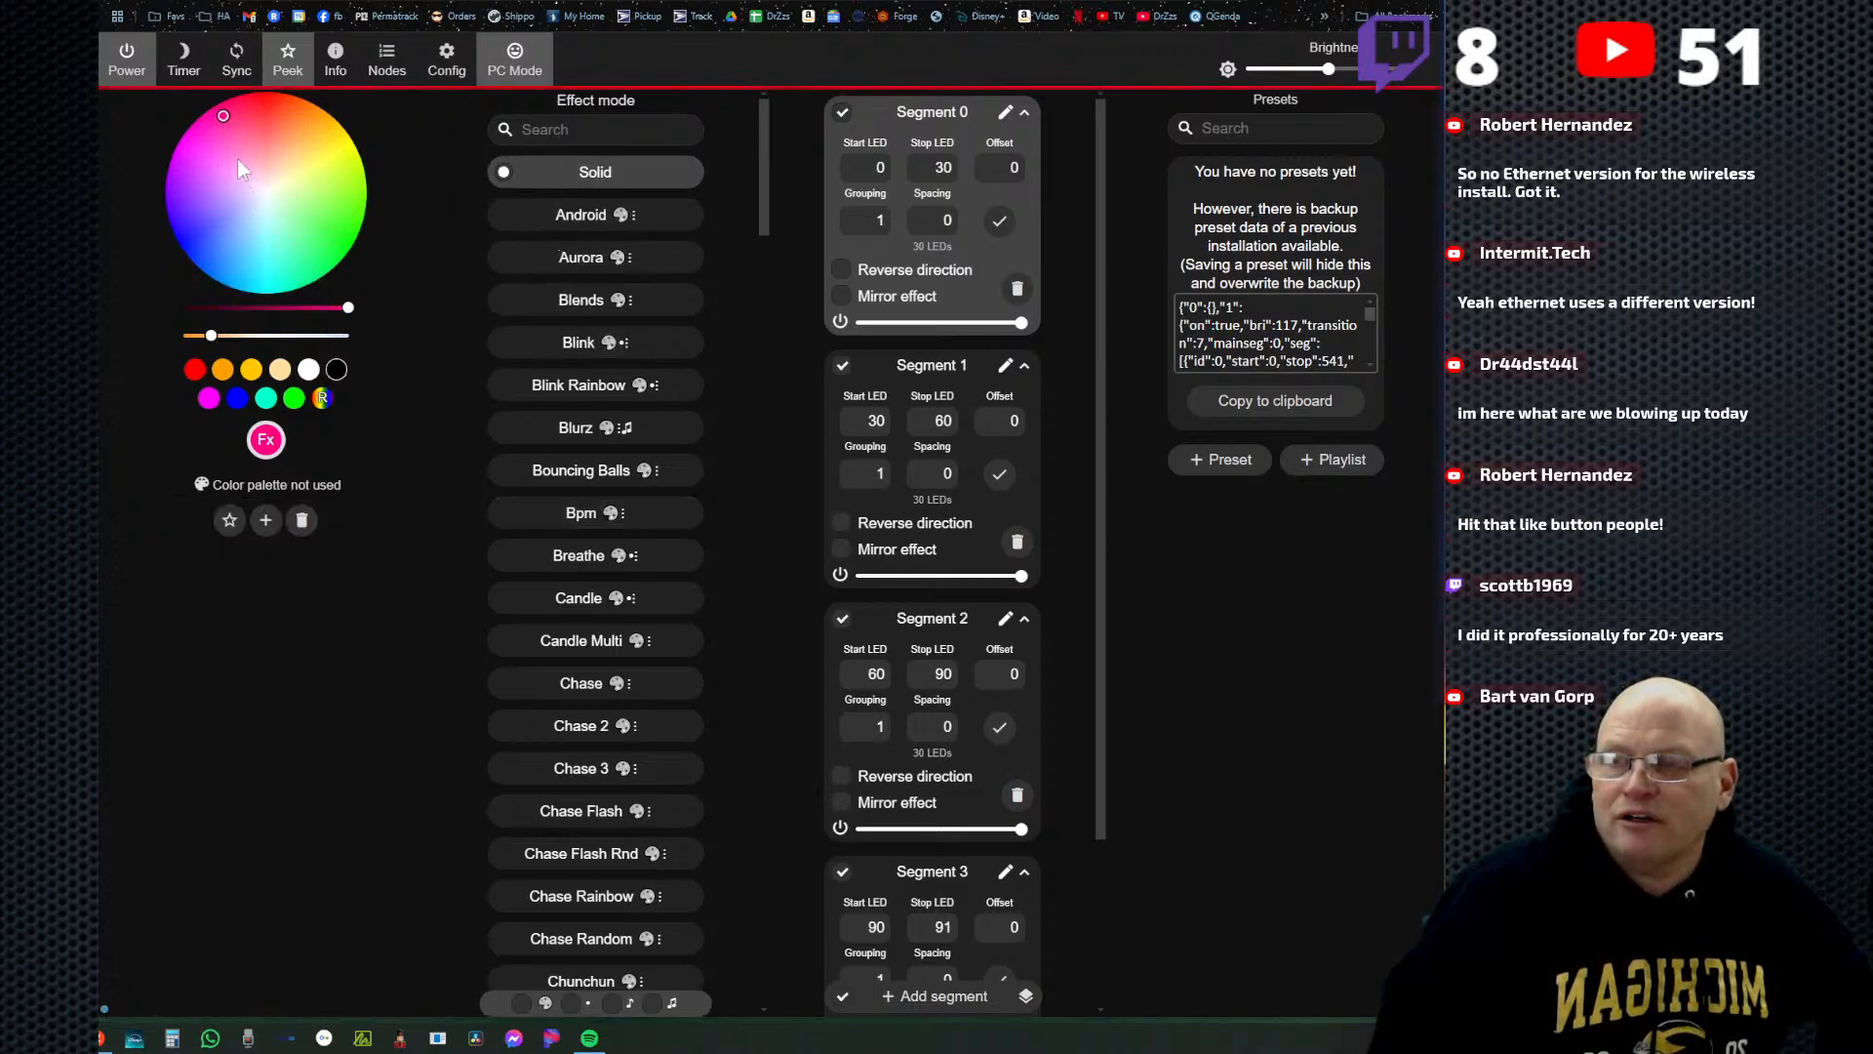
click(261, 103)
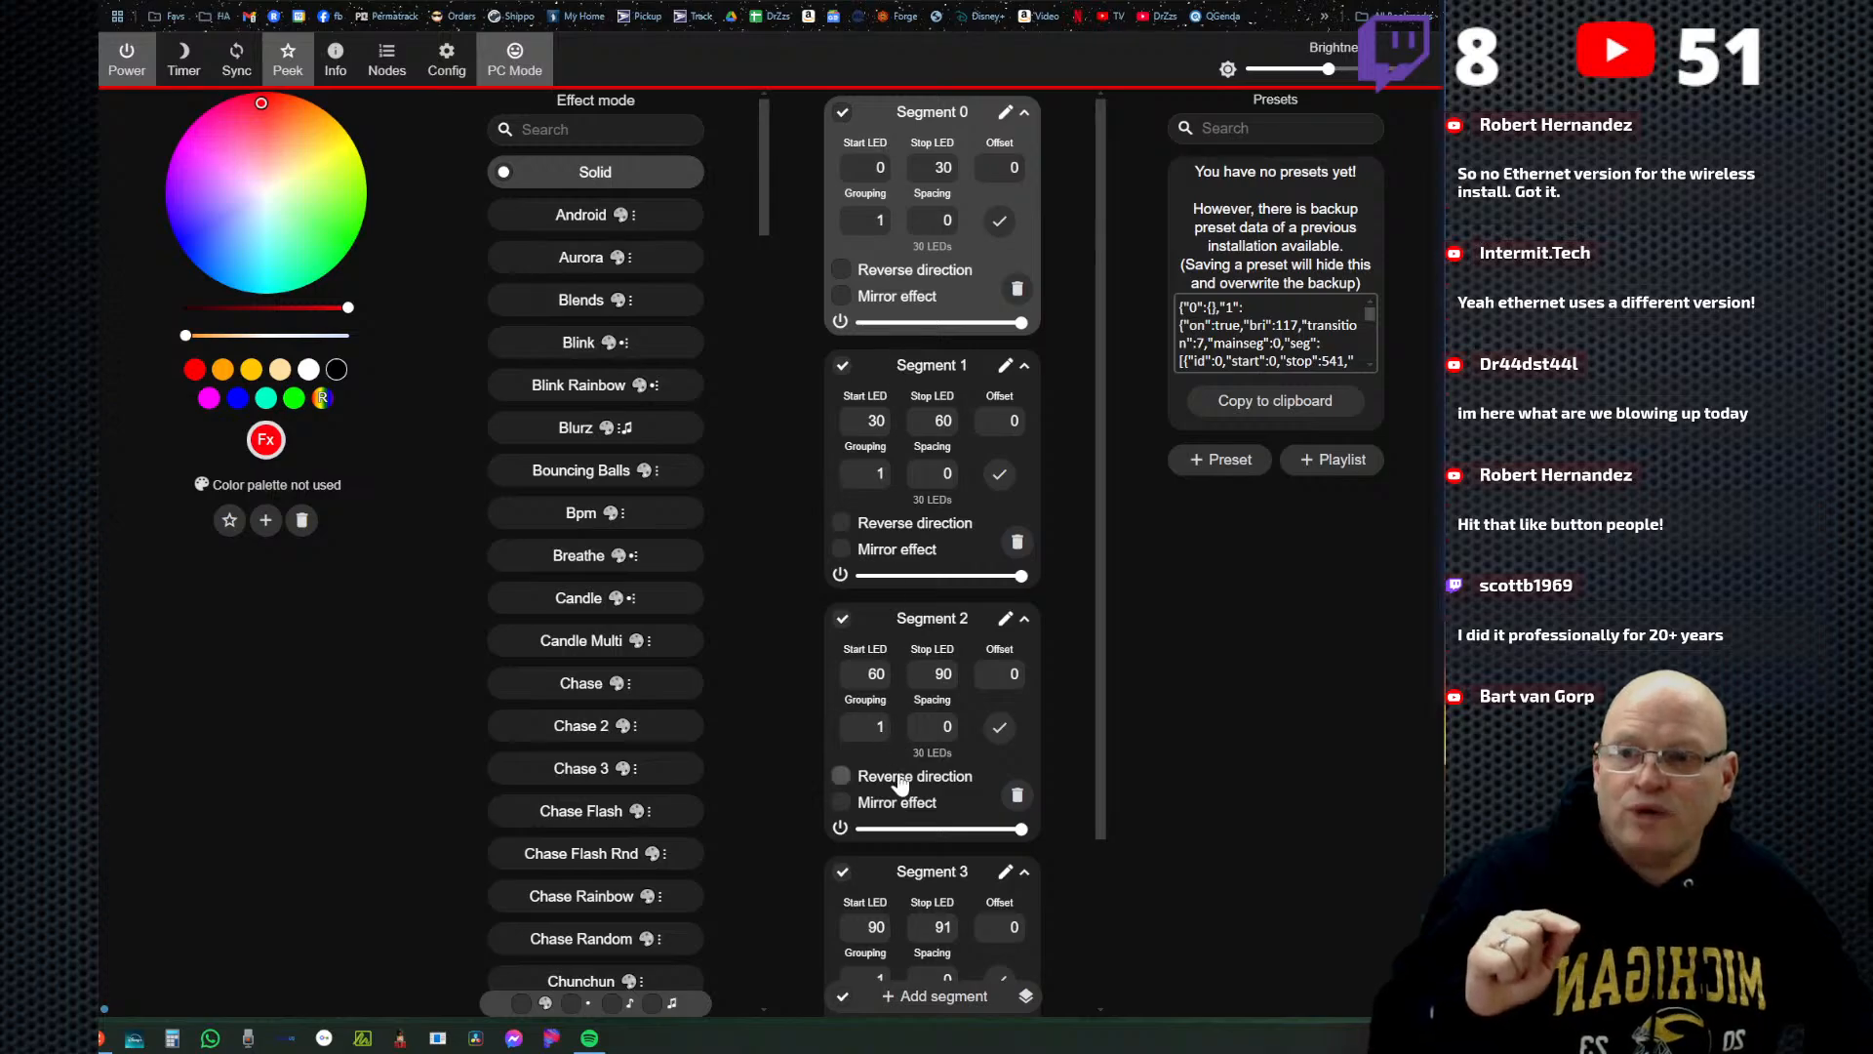
Toggle Segment 0's power and set its Stop LED to 75.
click(840, 323)
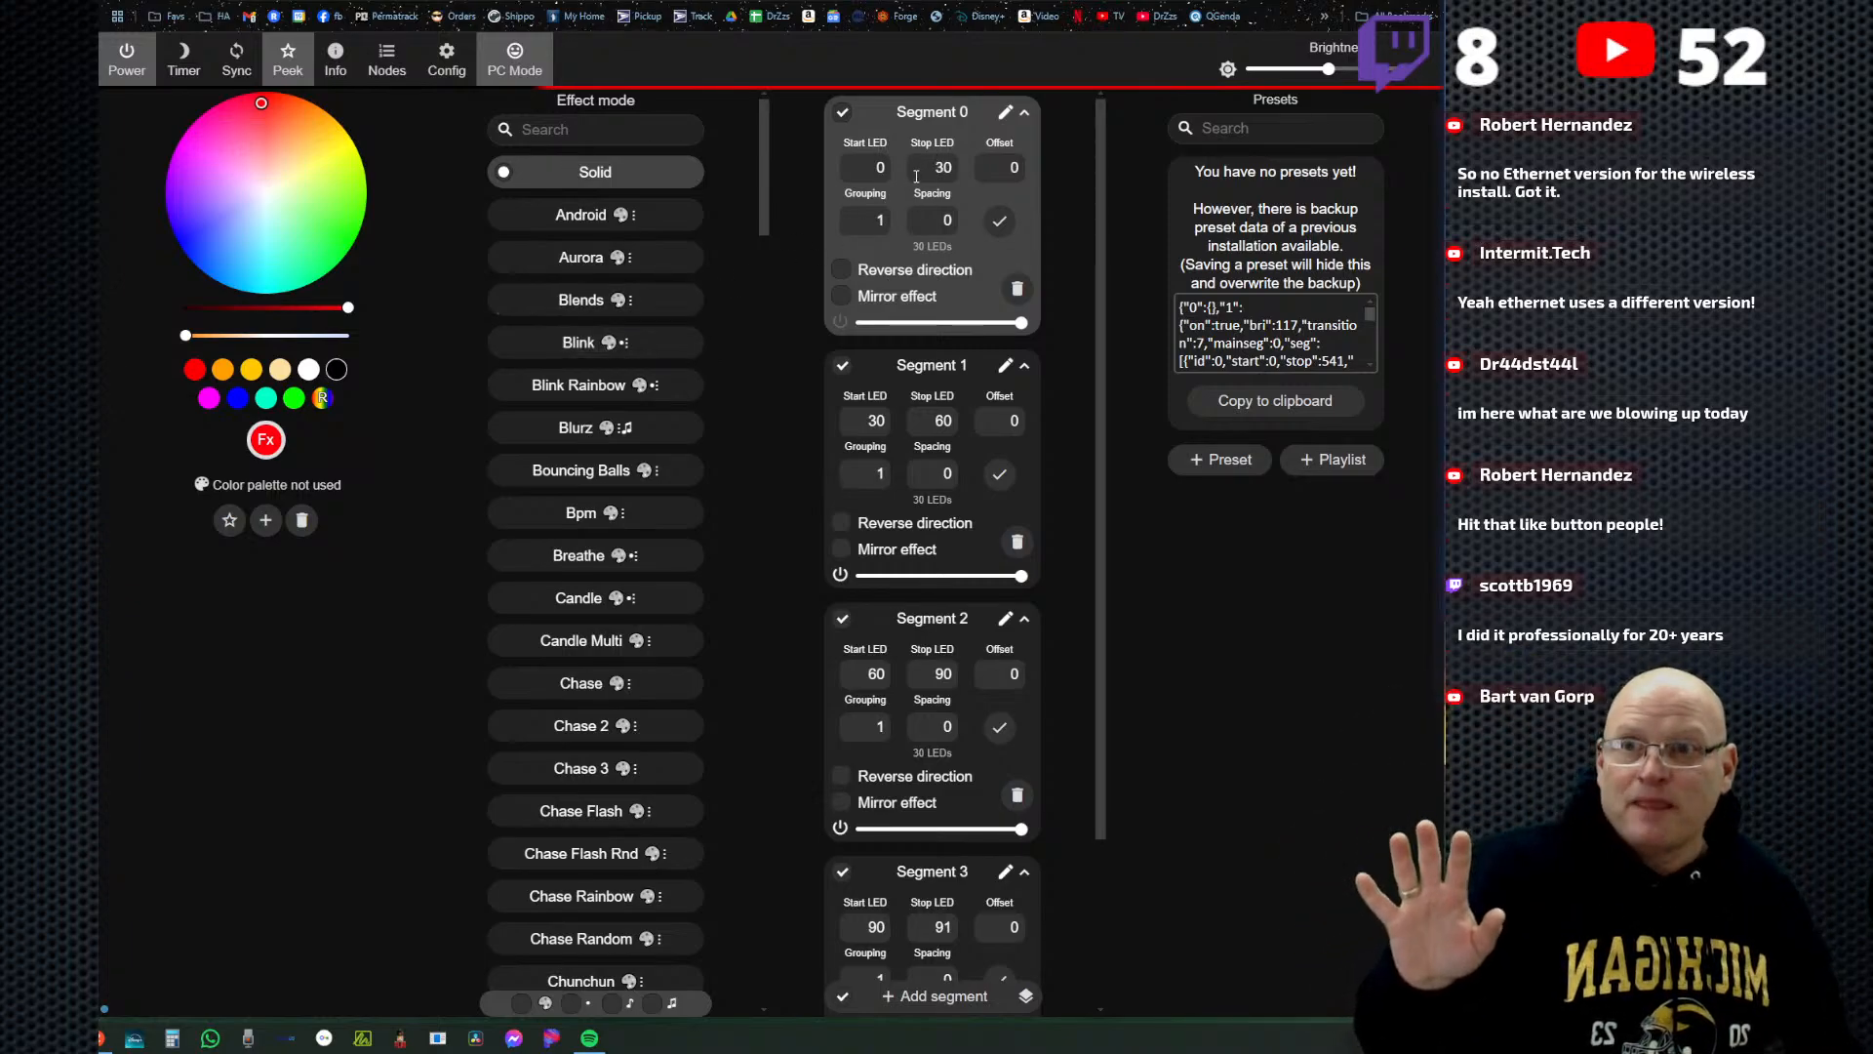
double_click(946, 168)
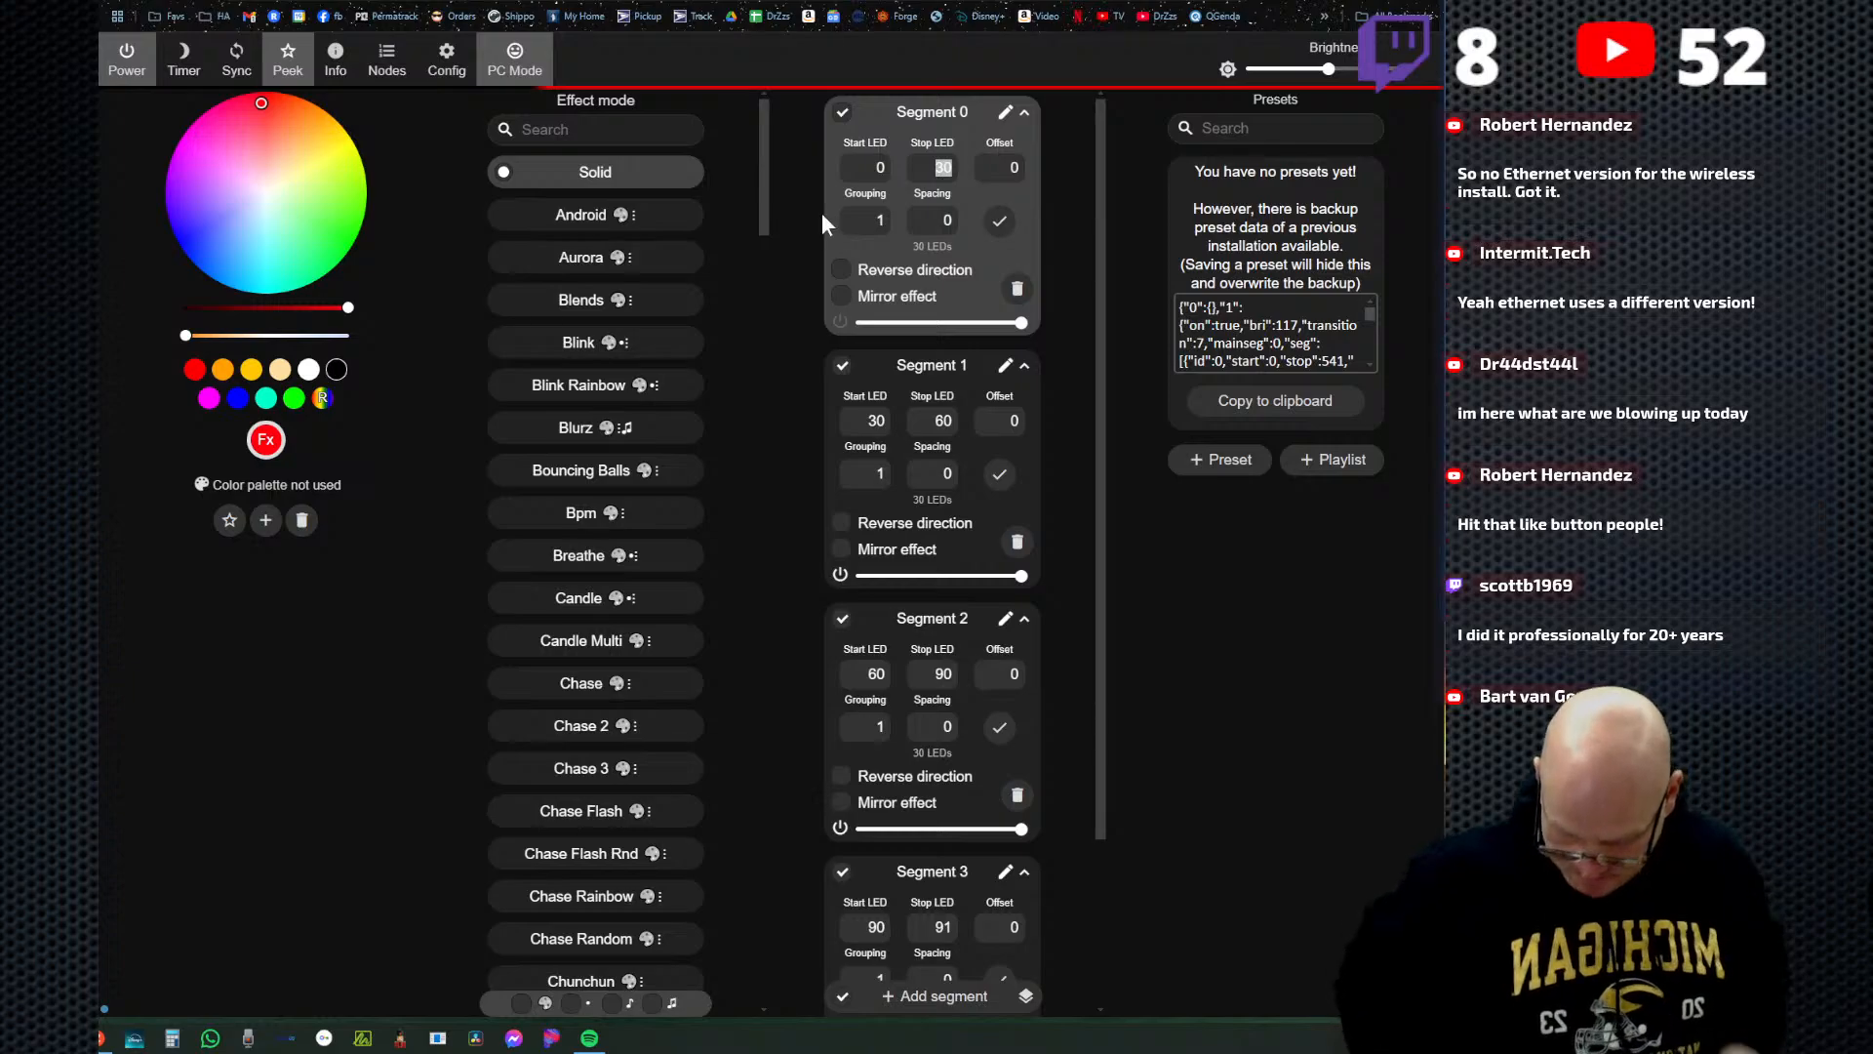
text(75)
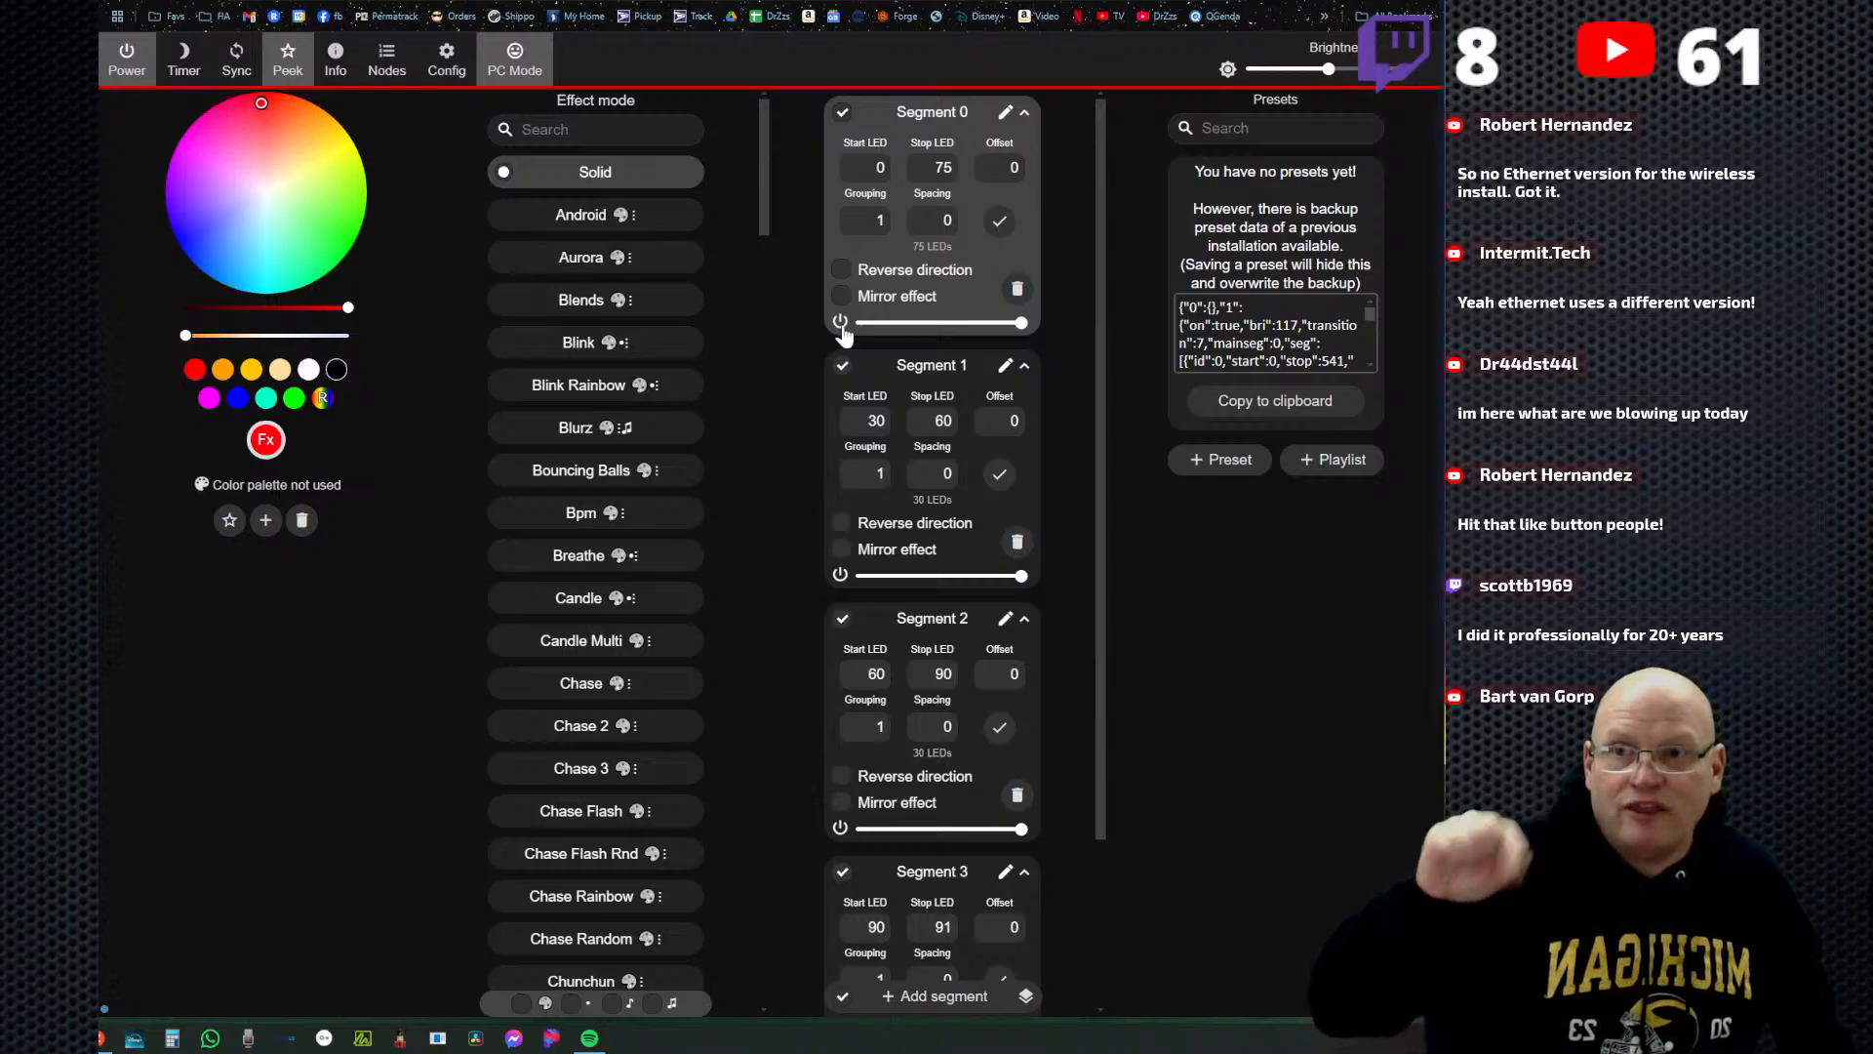
Set LED output 1's length to 75 in the LED preferences, save, and check Segment 0's range on the main page.
click(446, 63)
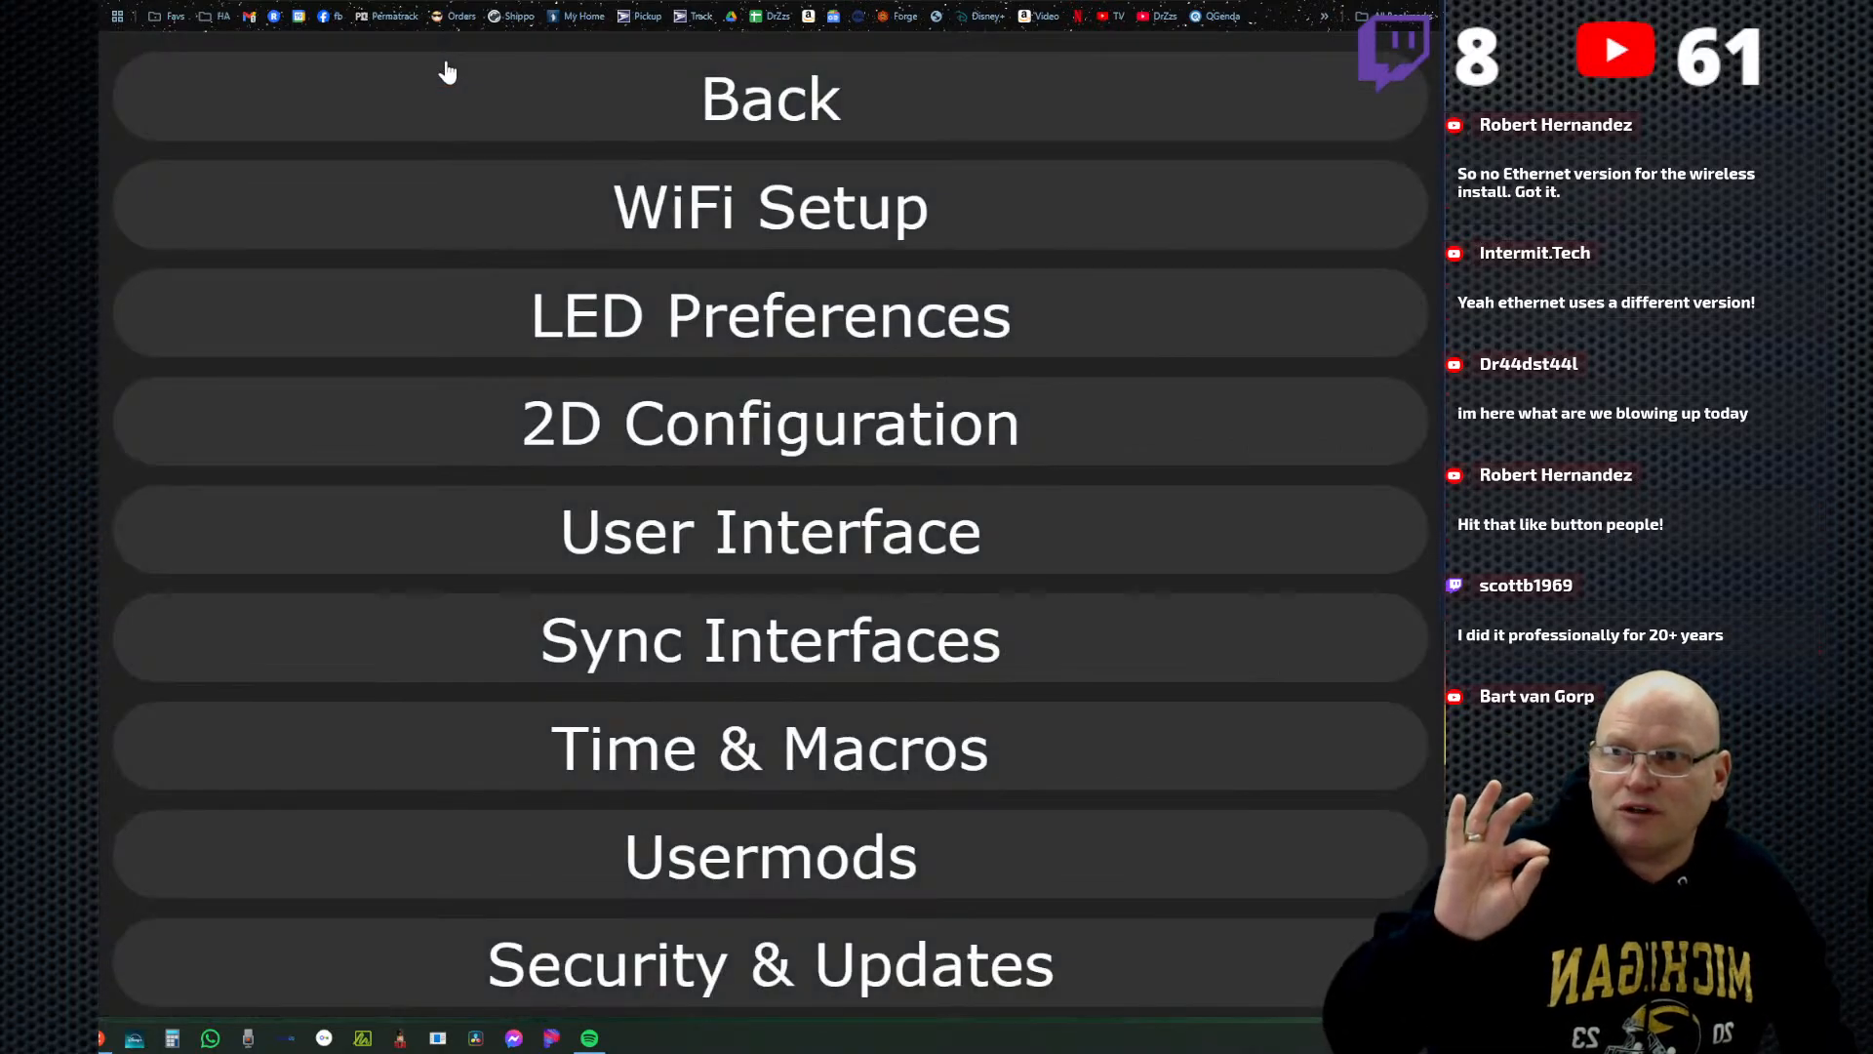
click(759, 322)
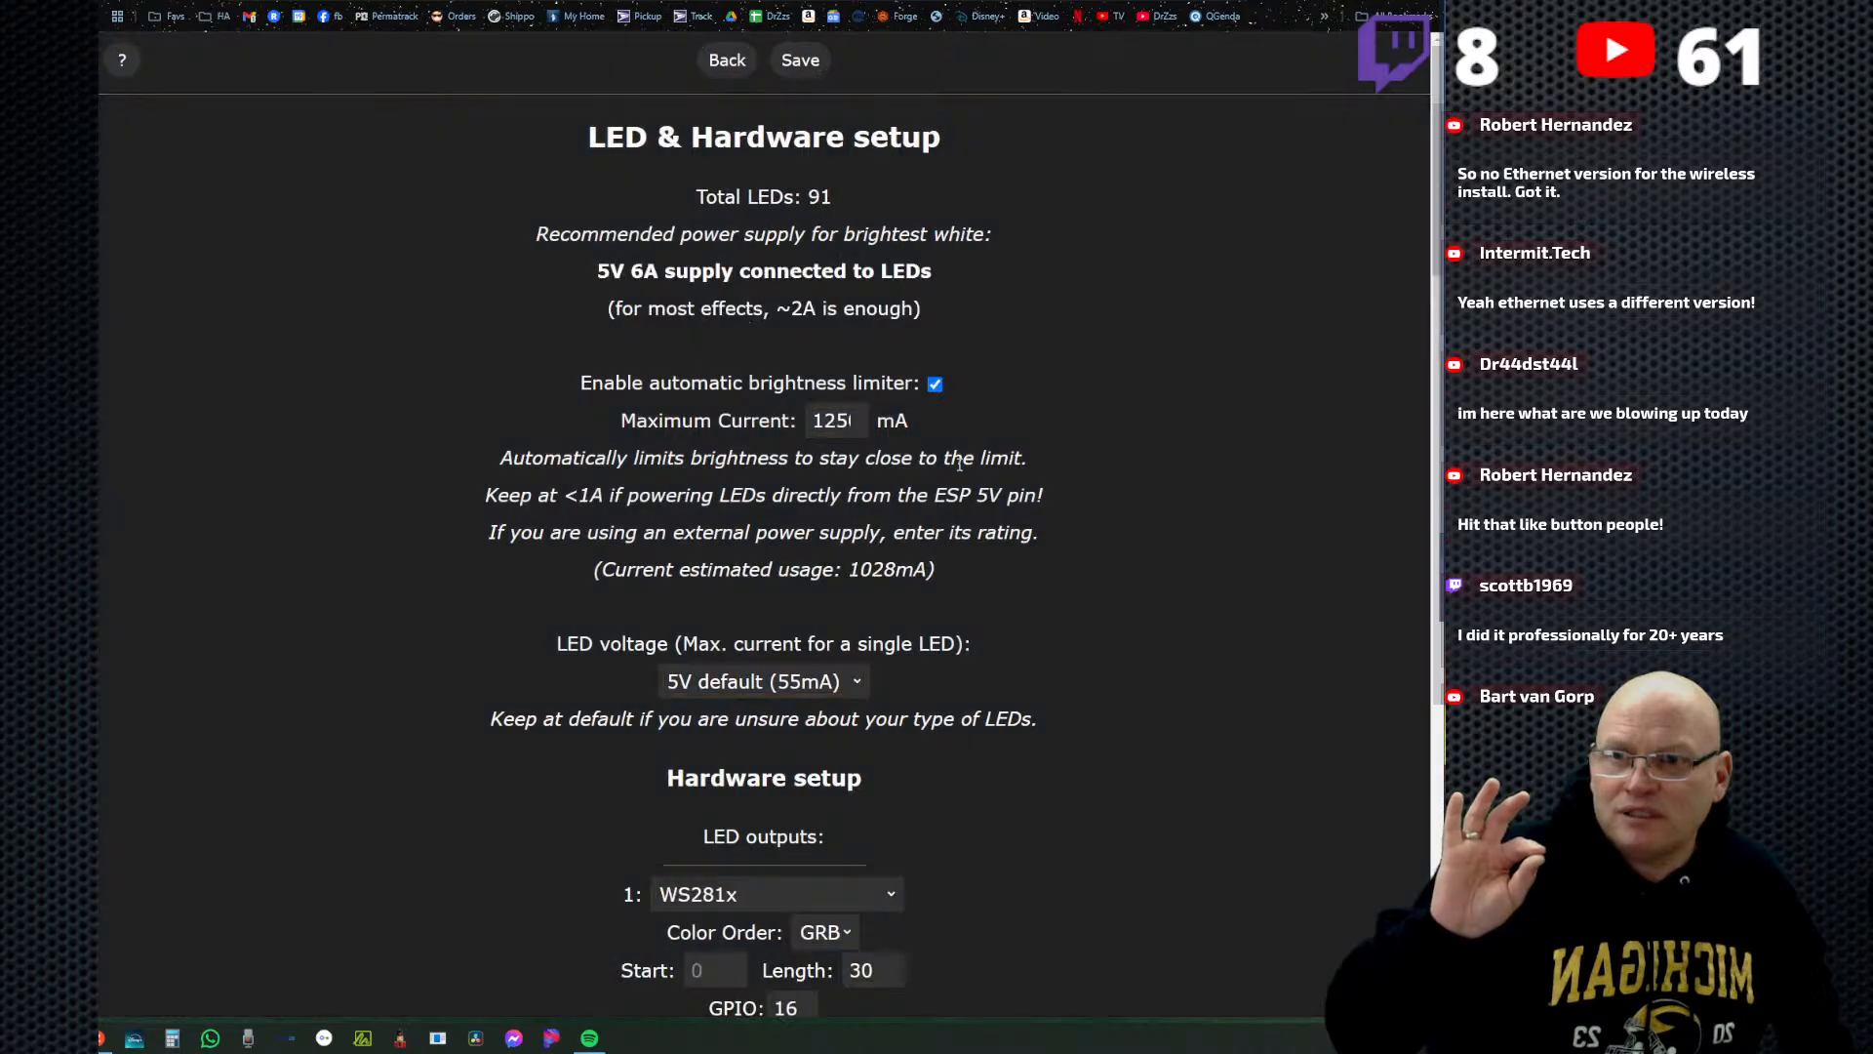
scroll(938, 616, down, 5)
scroll(939, 626, down, 1)
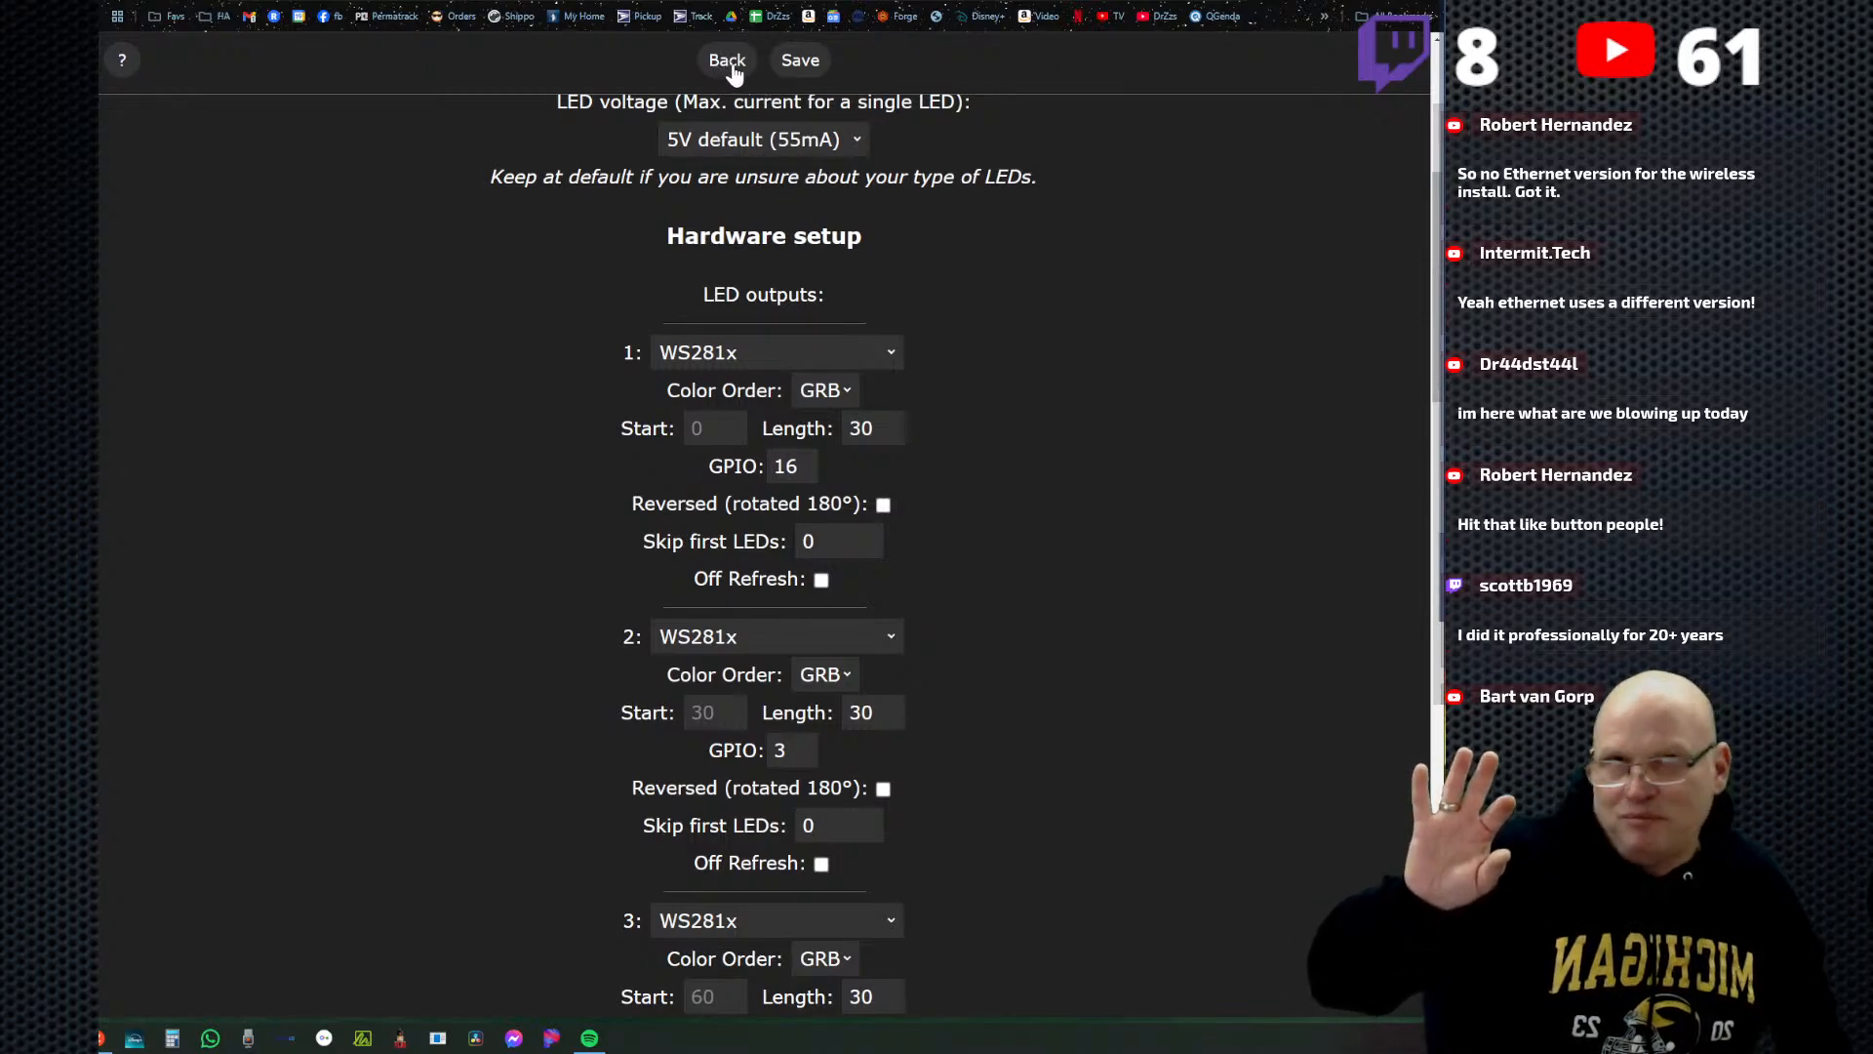
click(853, 428)
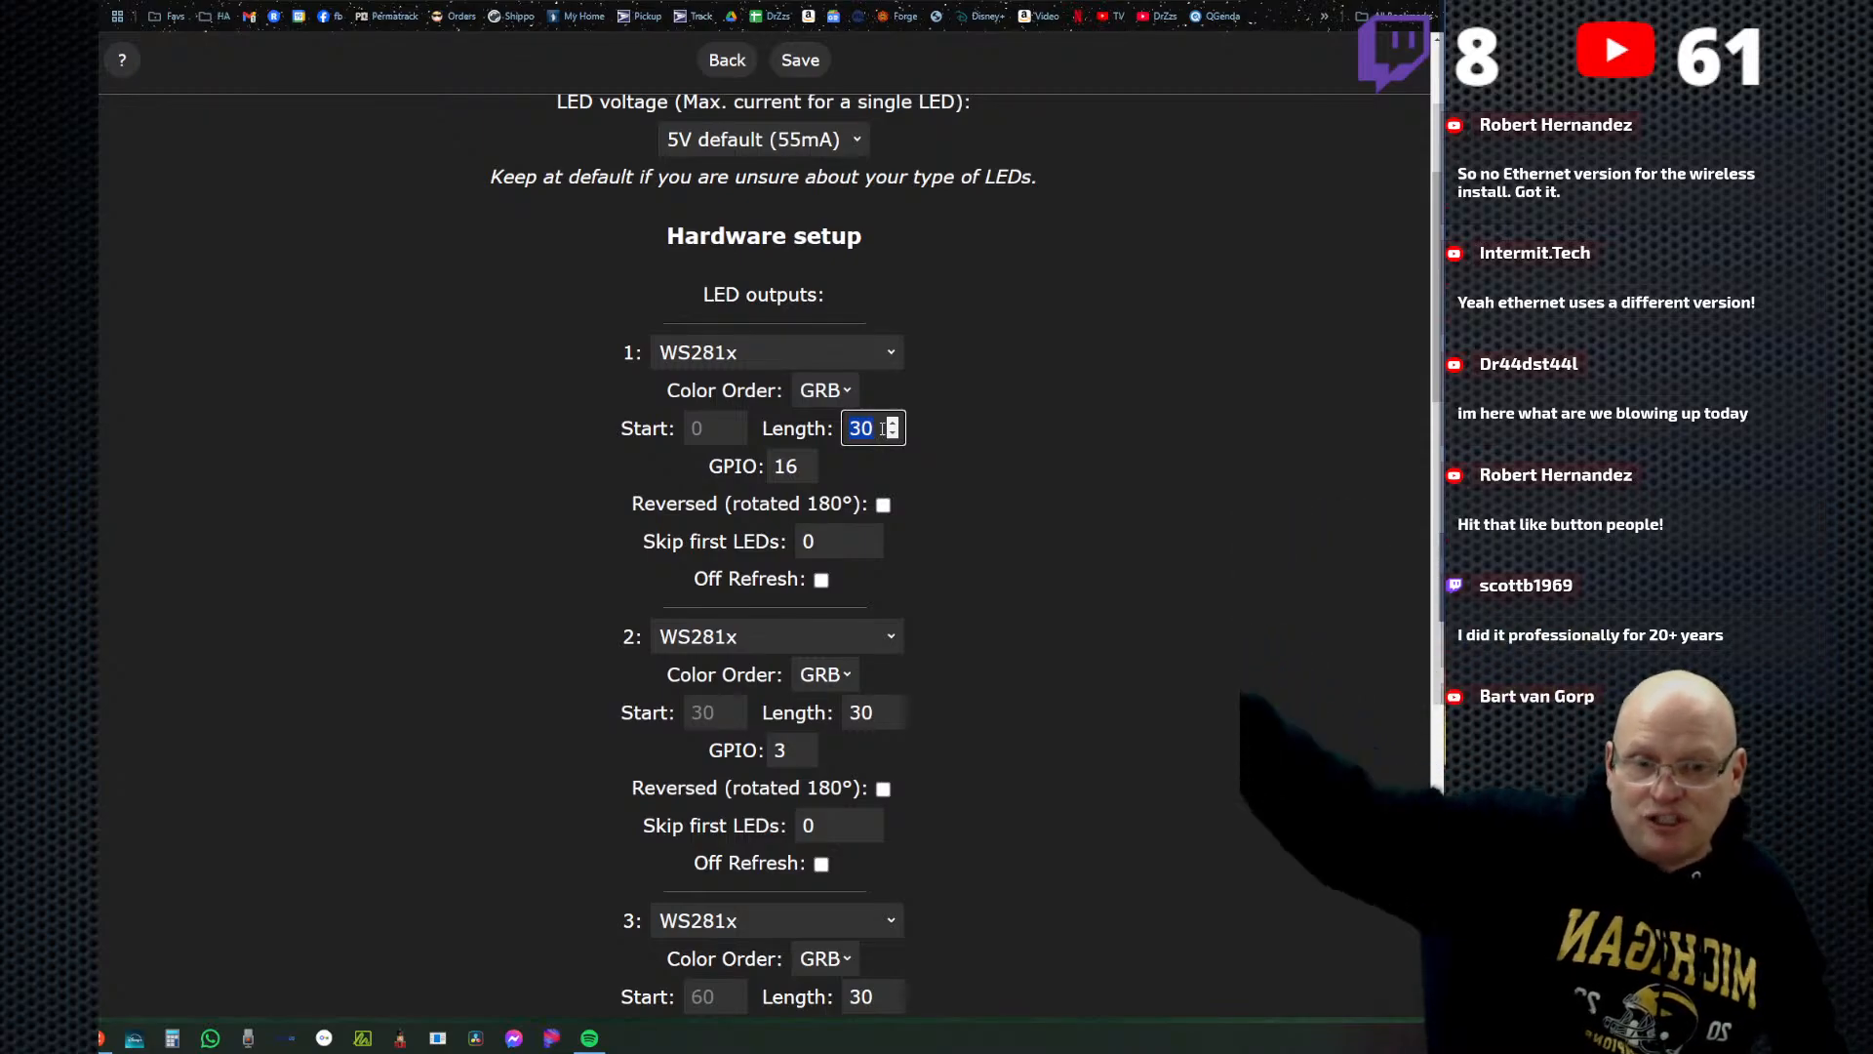
text(75)
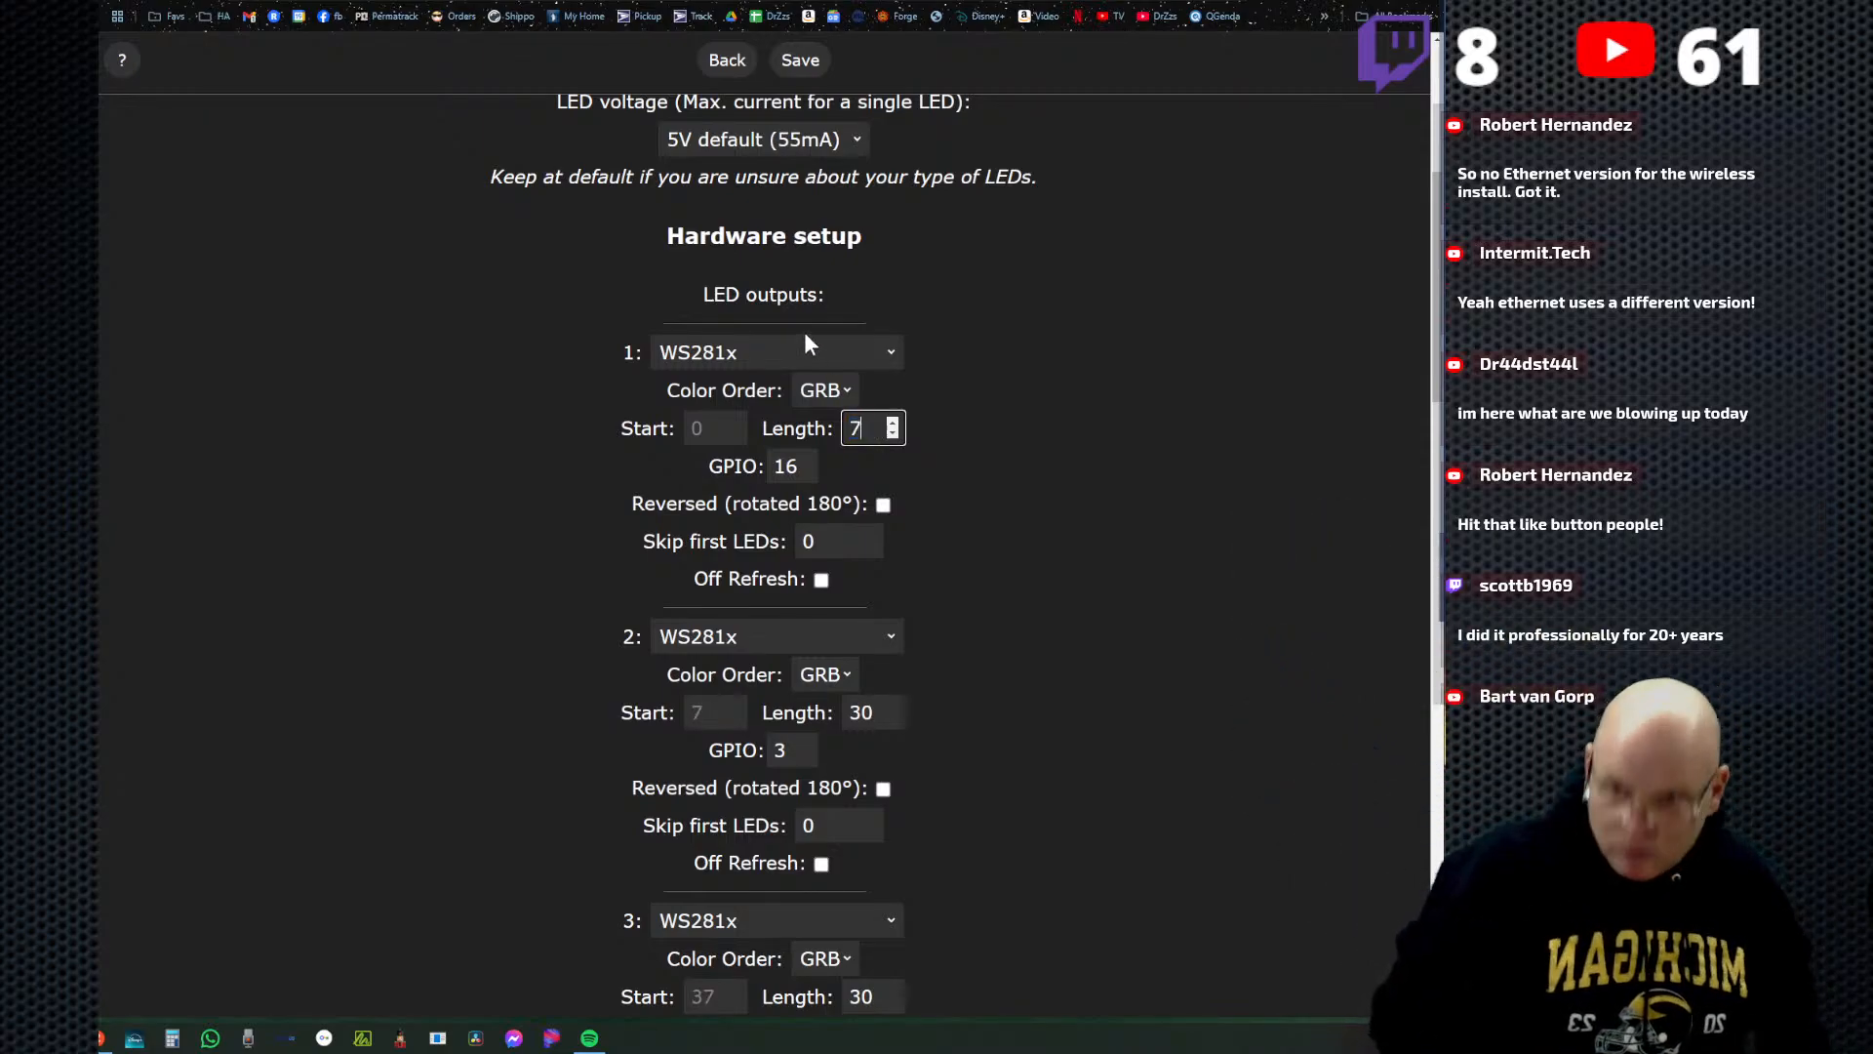
click(800, 62)
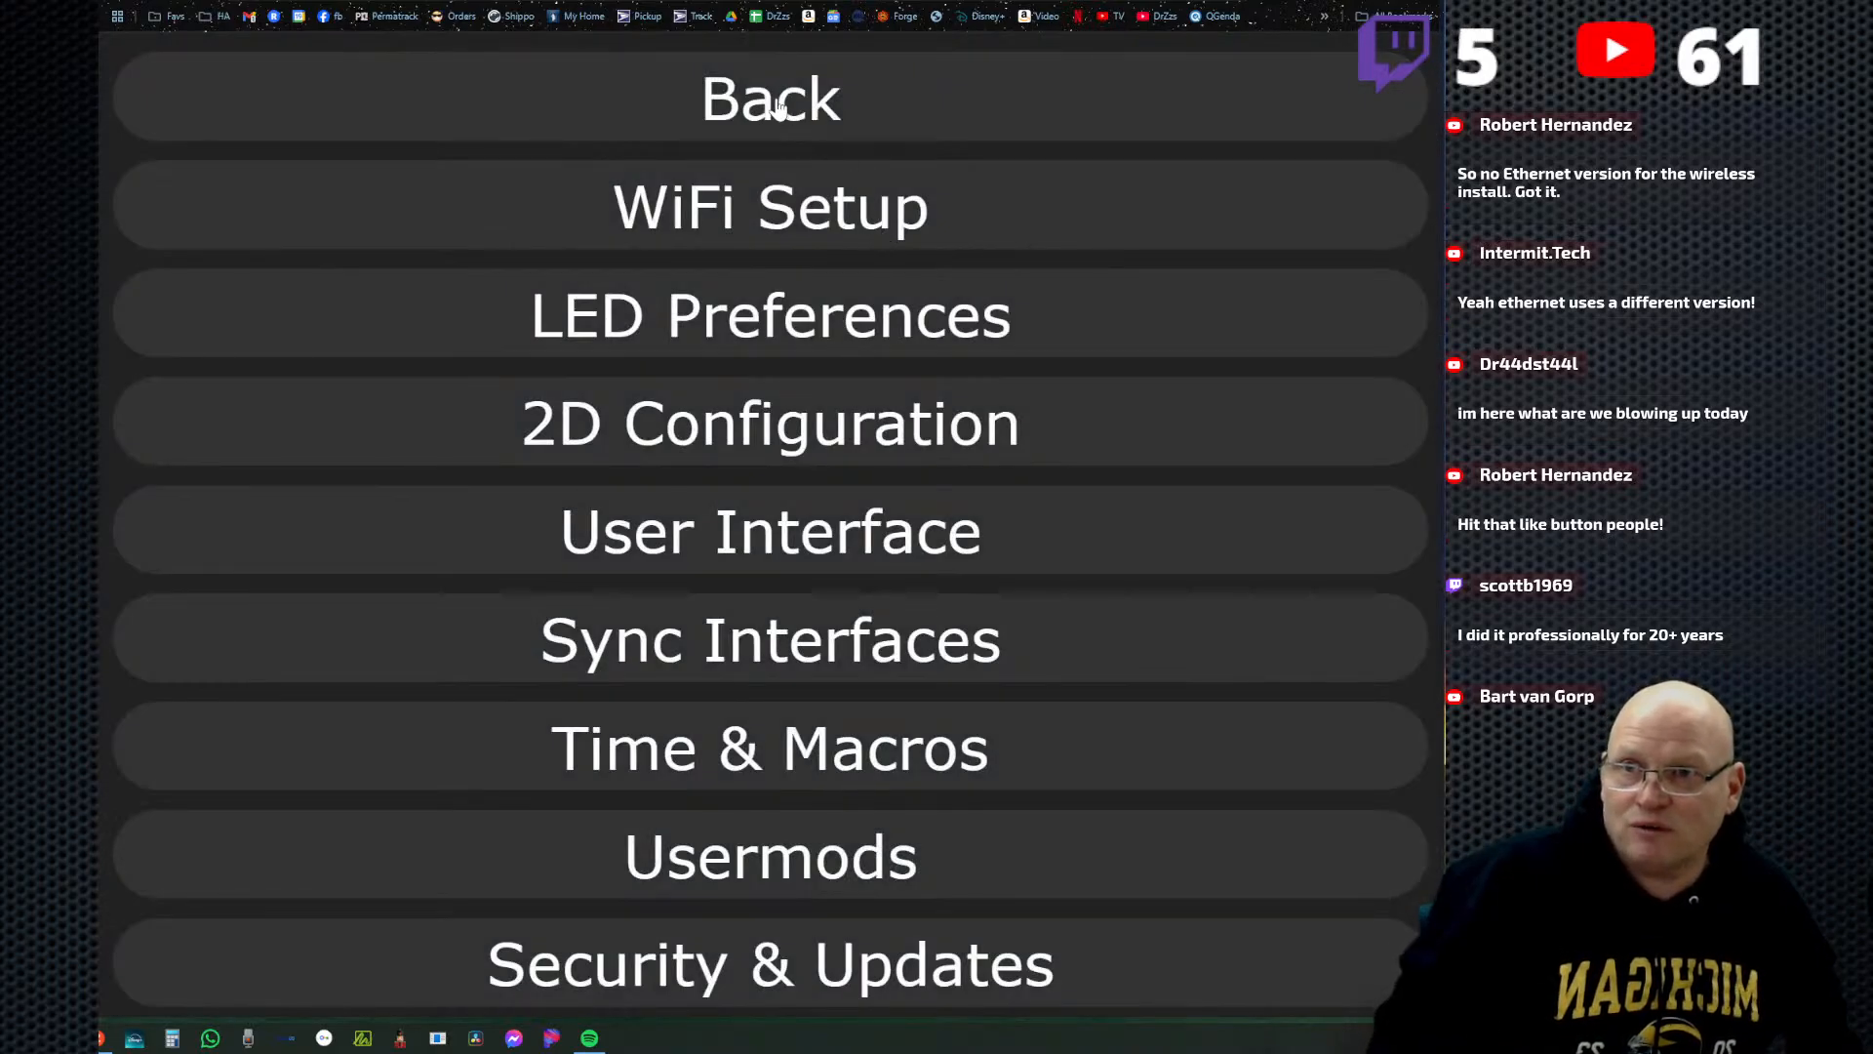
click(779, 106)
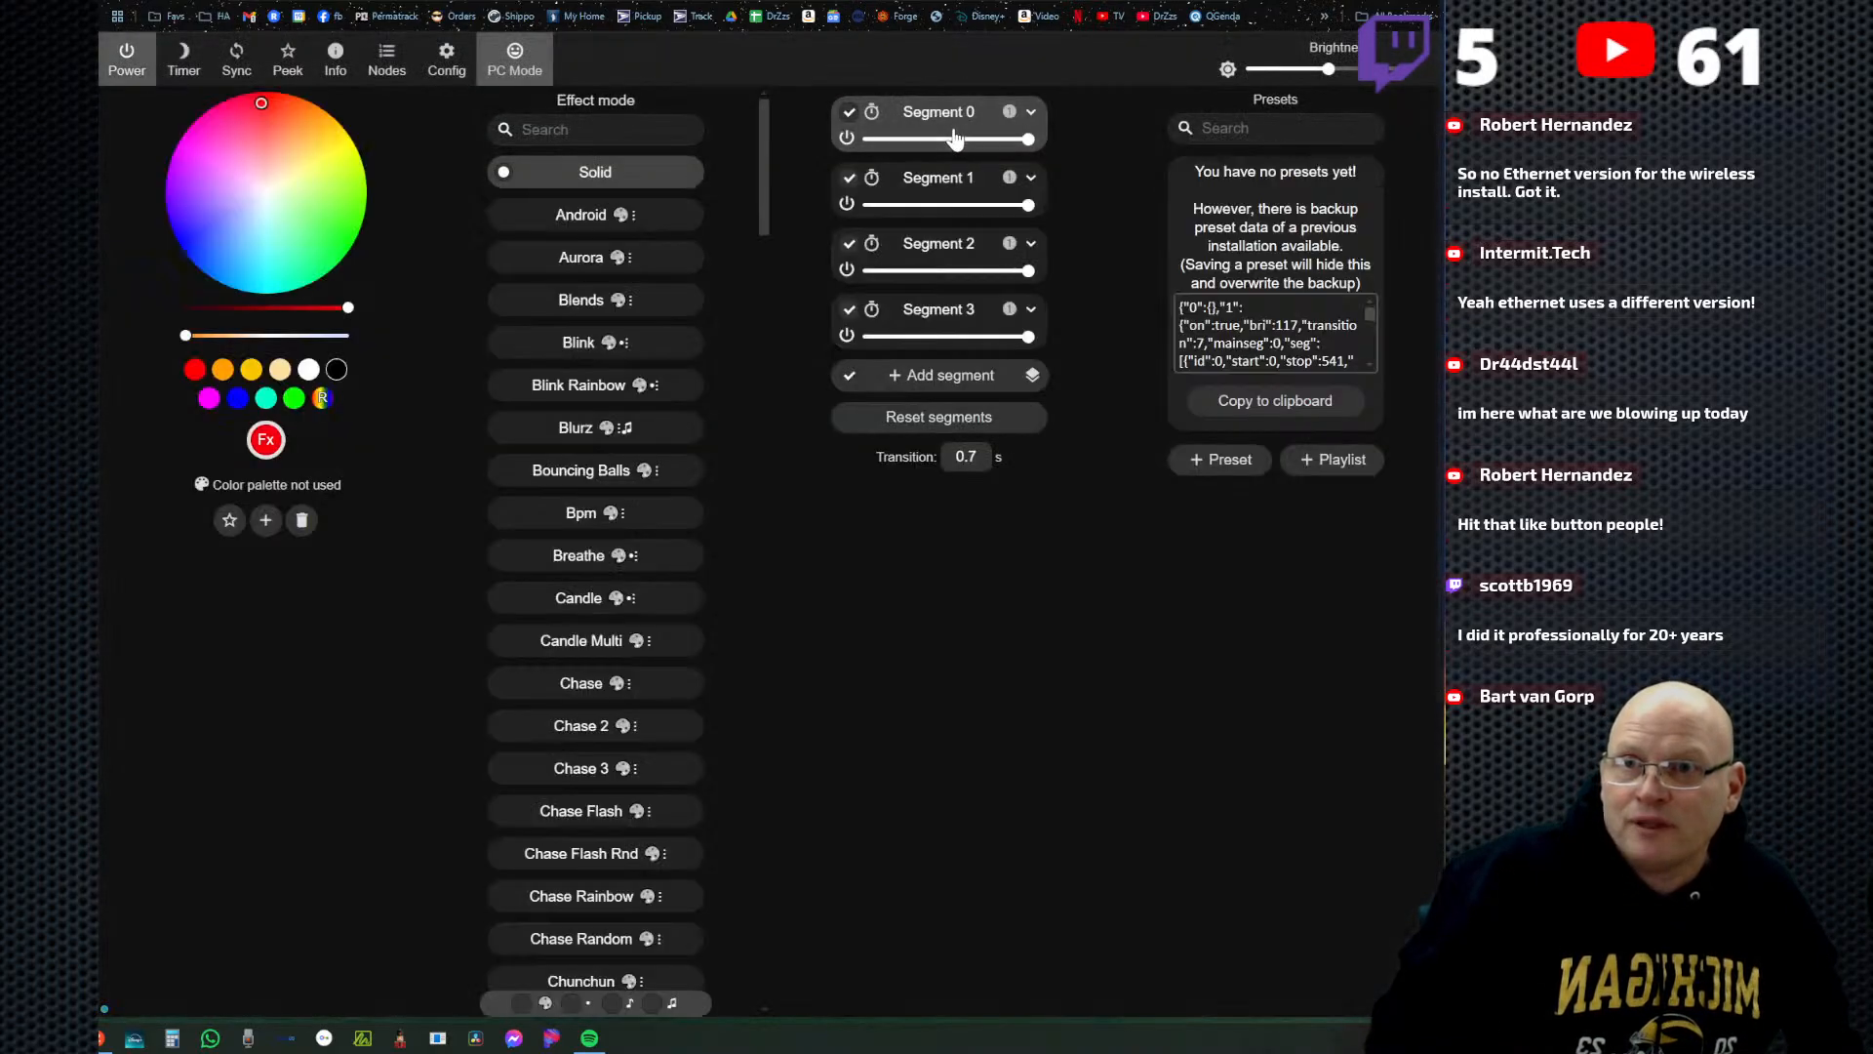
click(1031, 111)
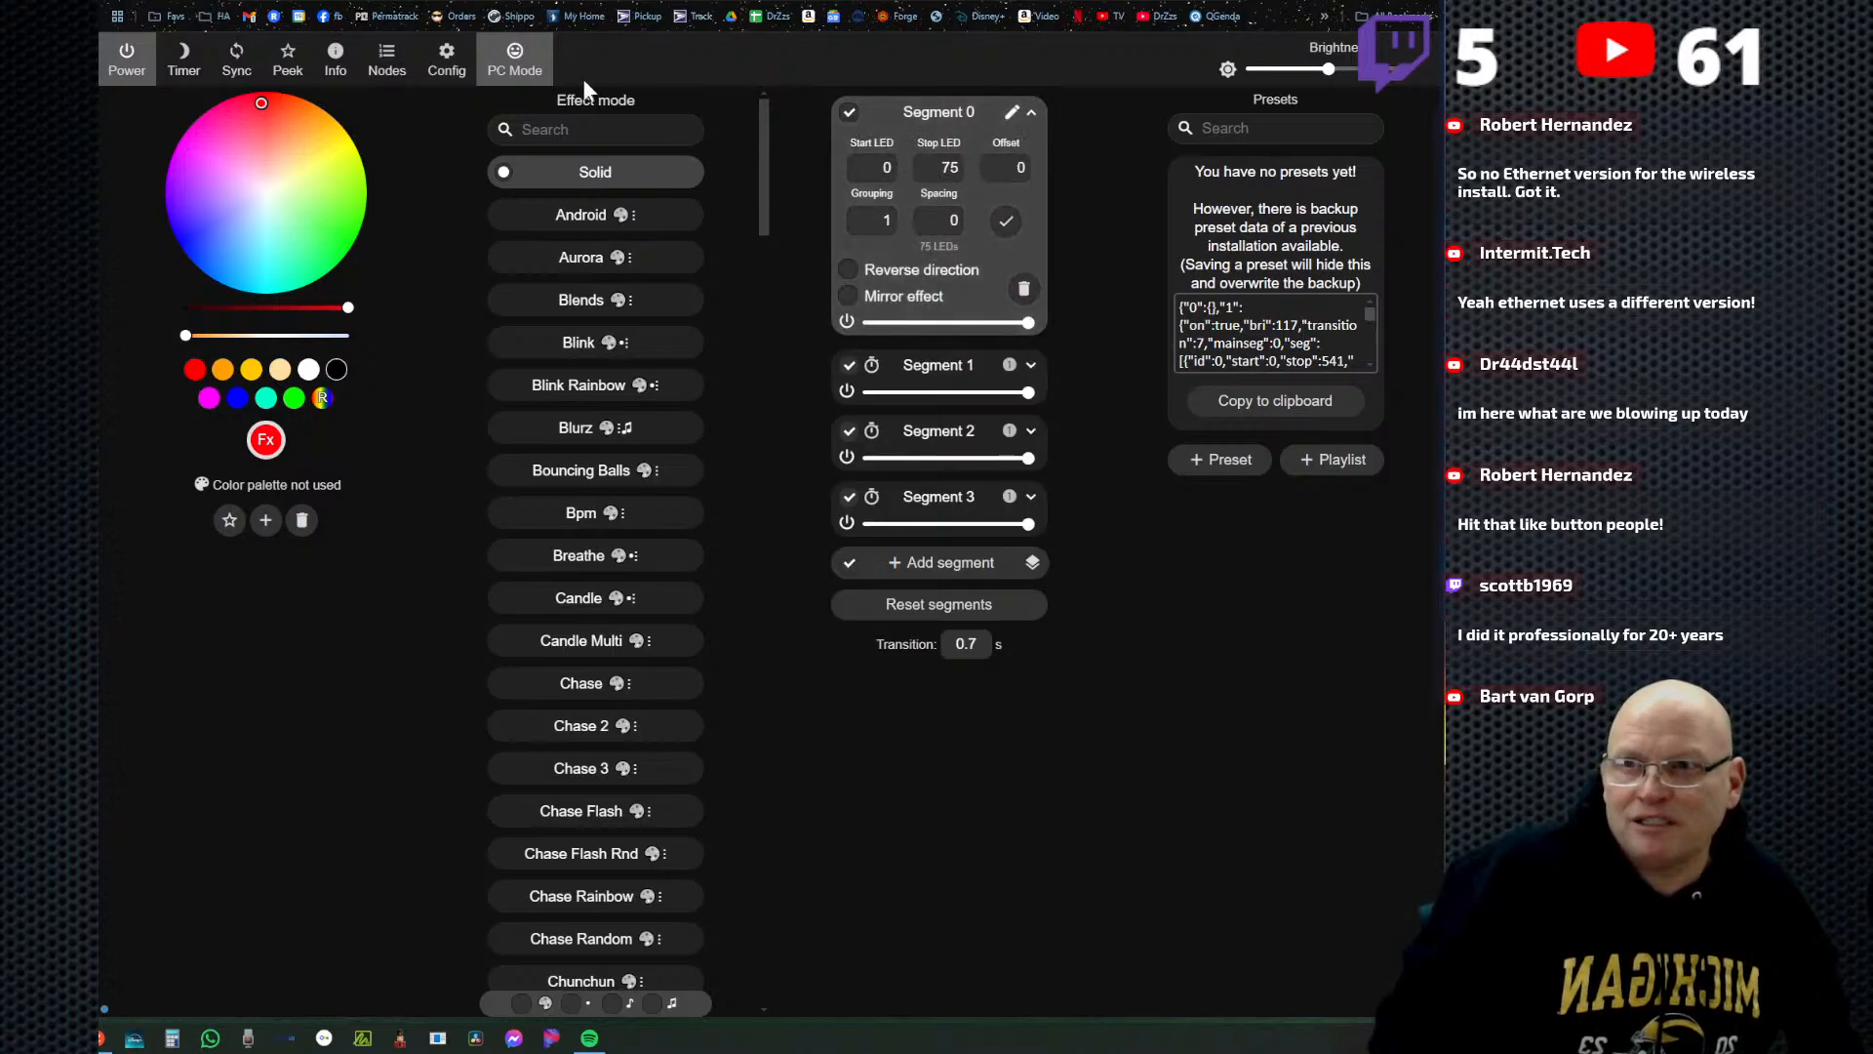
Review the start and length of each LED output in the LED preferences and return to the main page without saving.
click(447, 60)
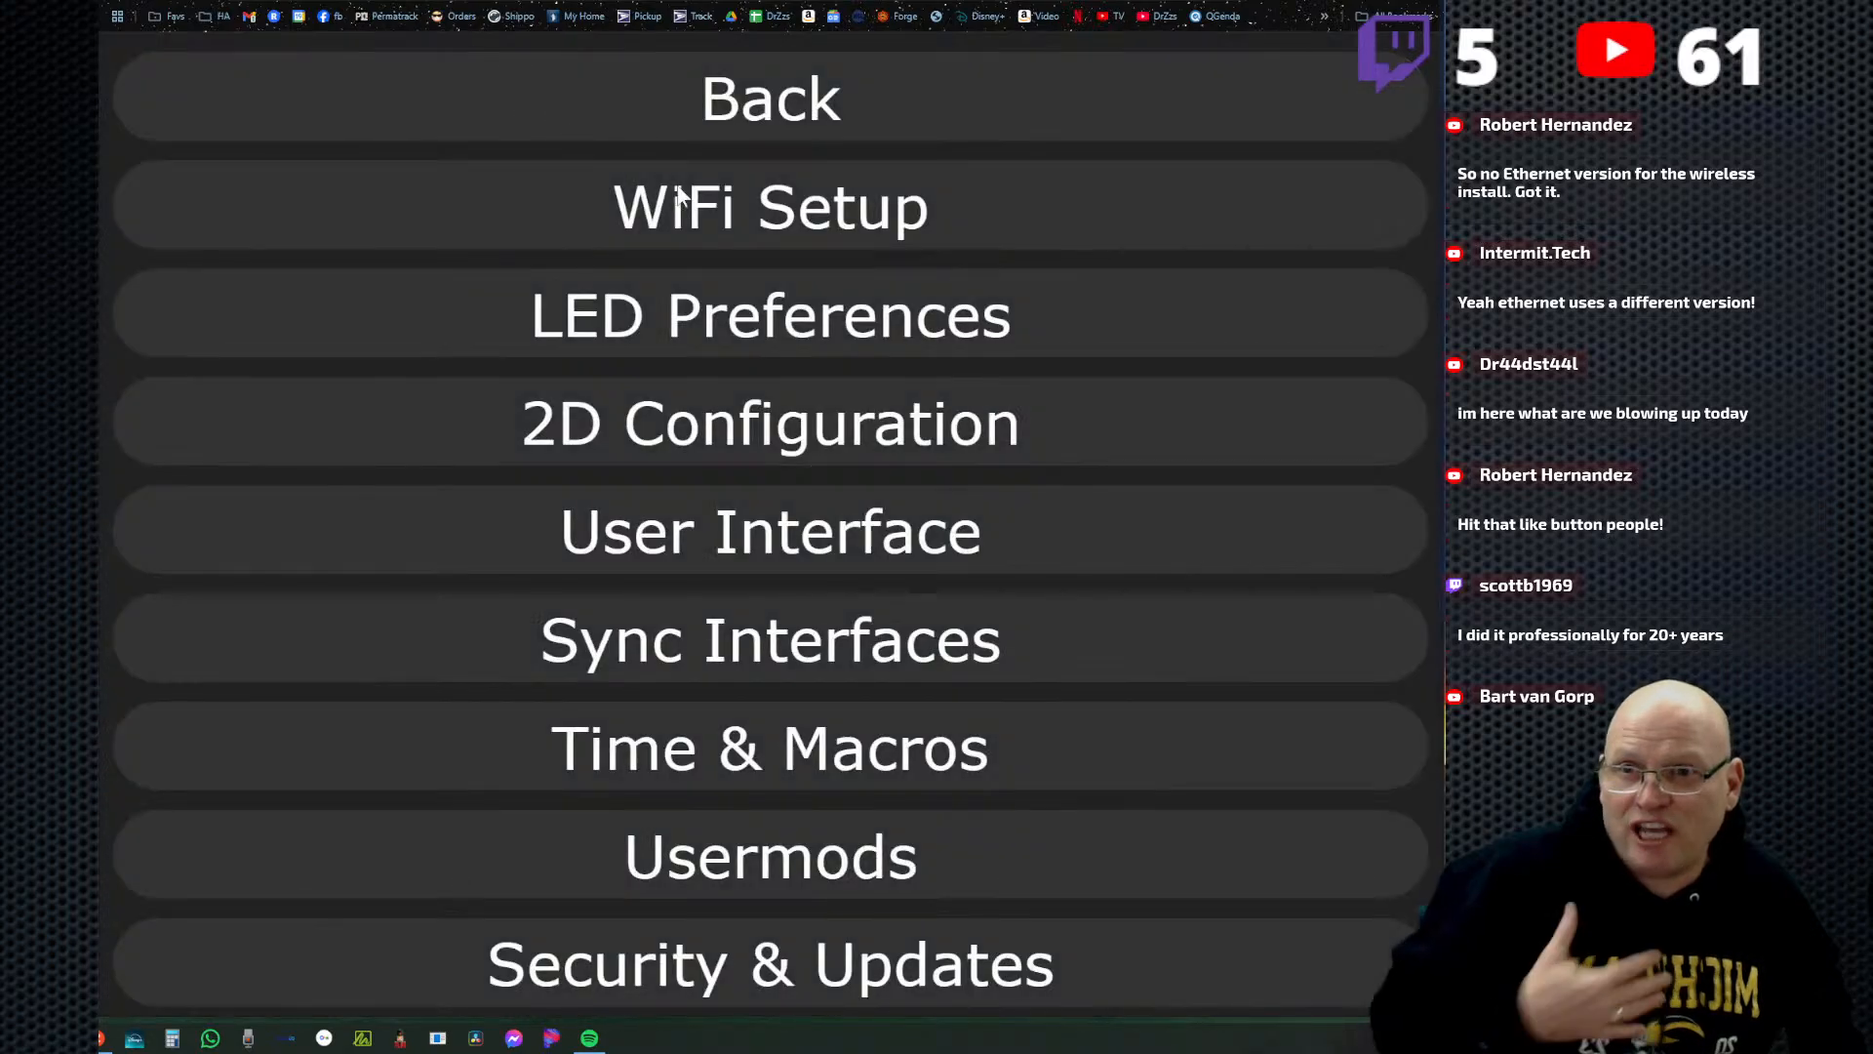
click(817, 326)
scroll(884, 786, down, 5)
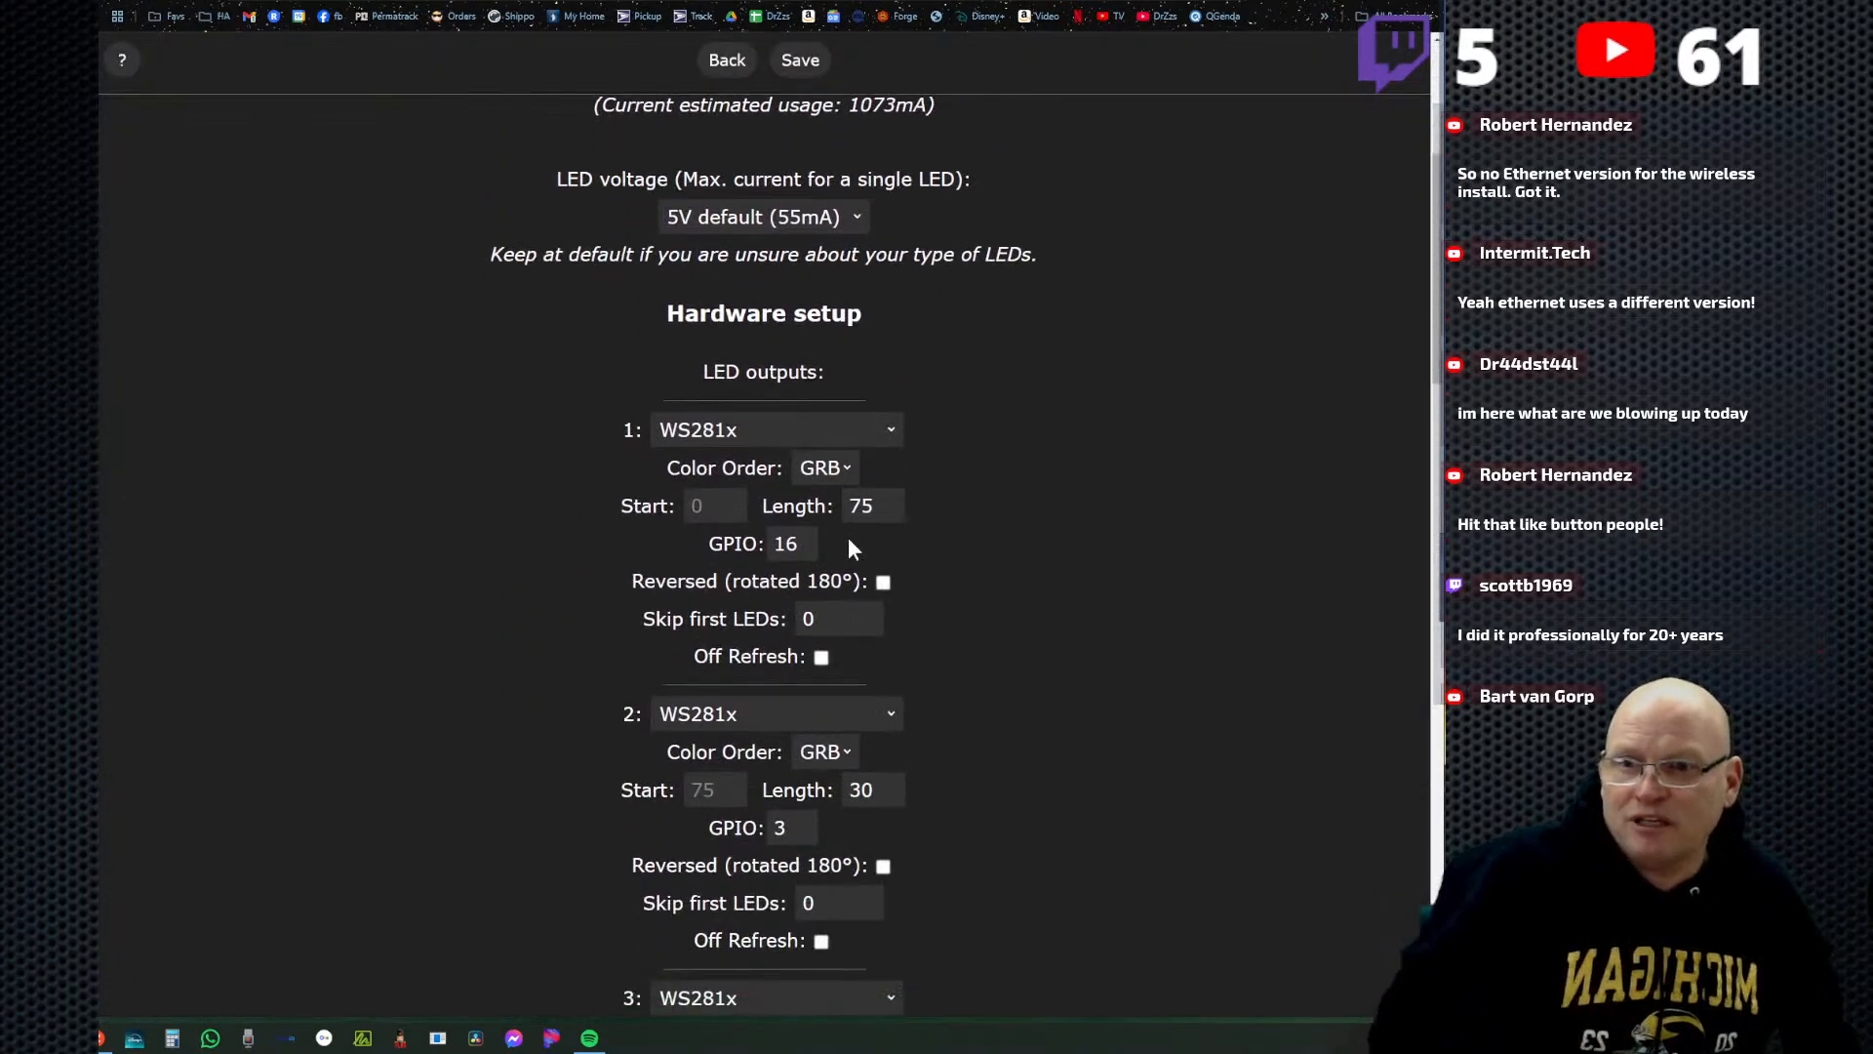
scroll(986, 722, down, 5)
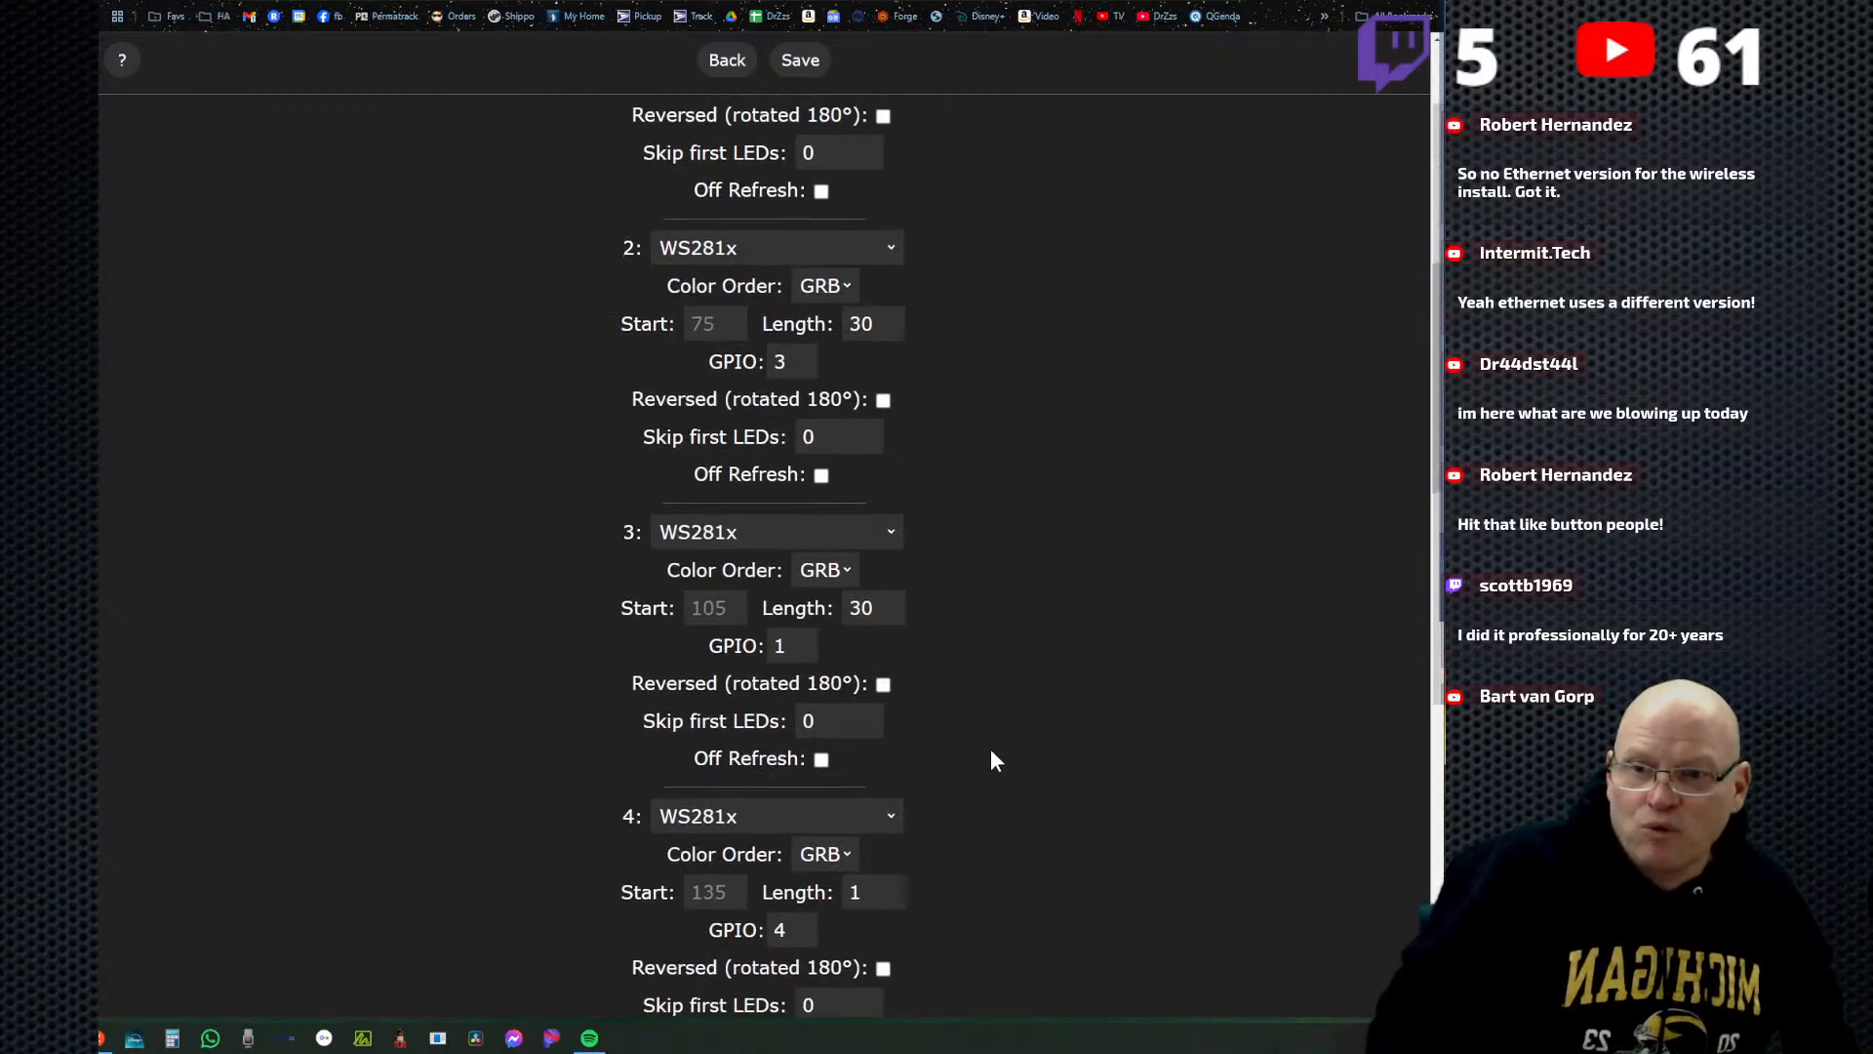
scroll(991, 747, down, 3)
scroll(973, 700, up, 6)
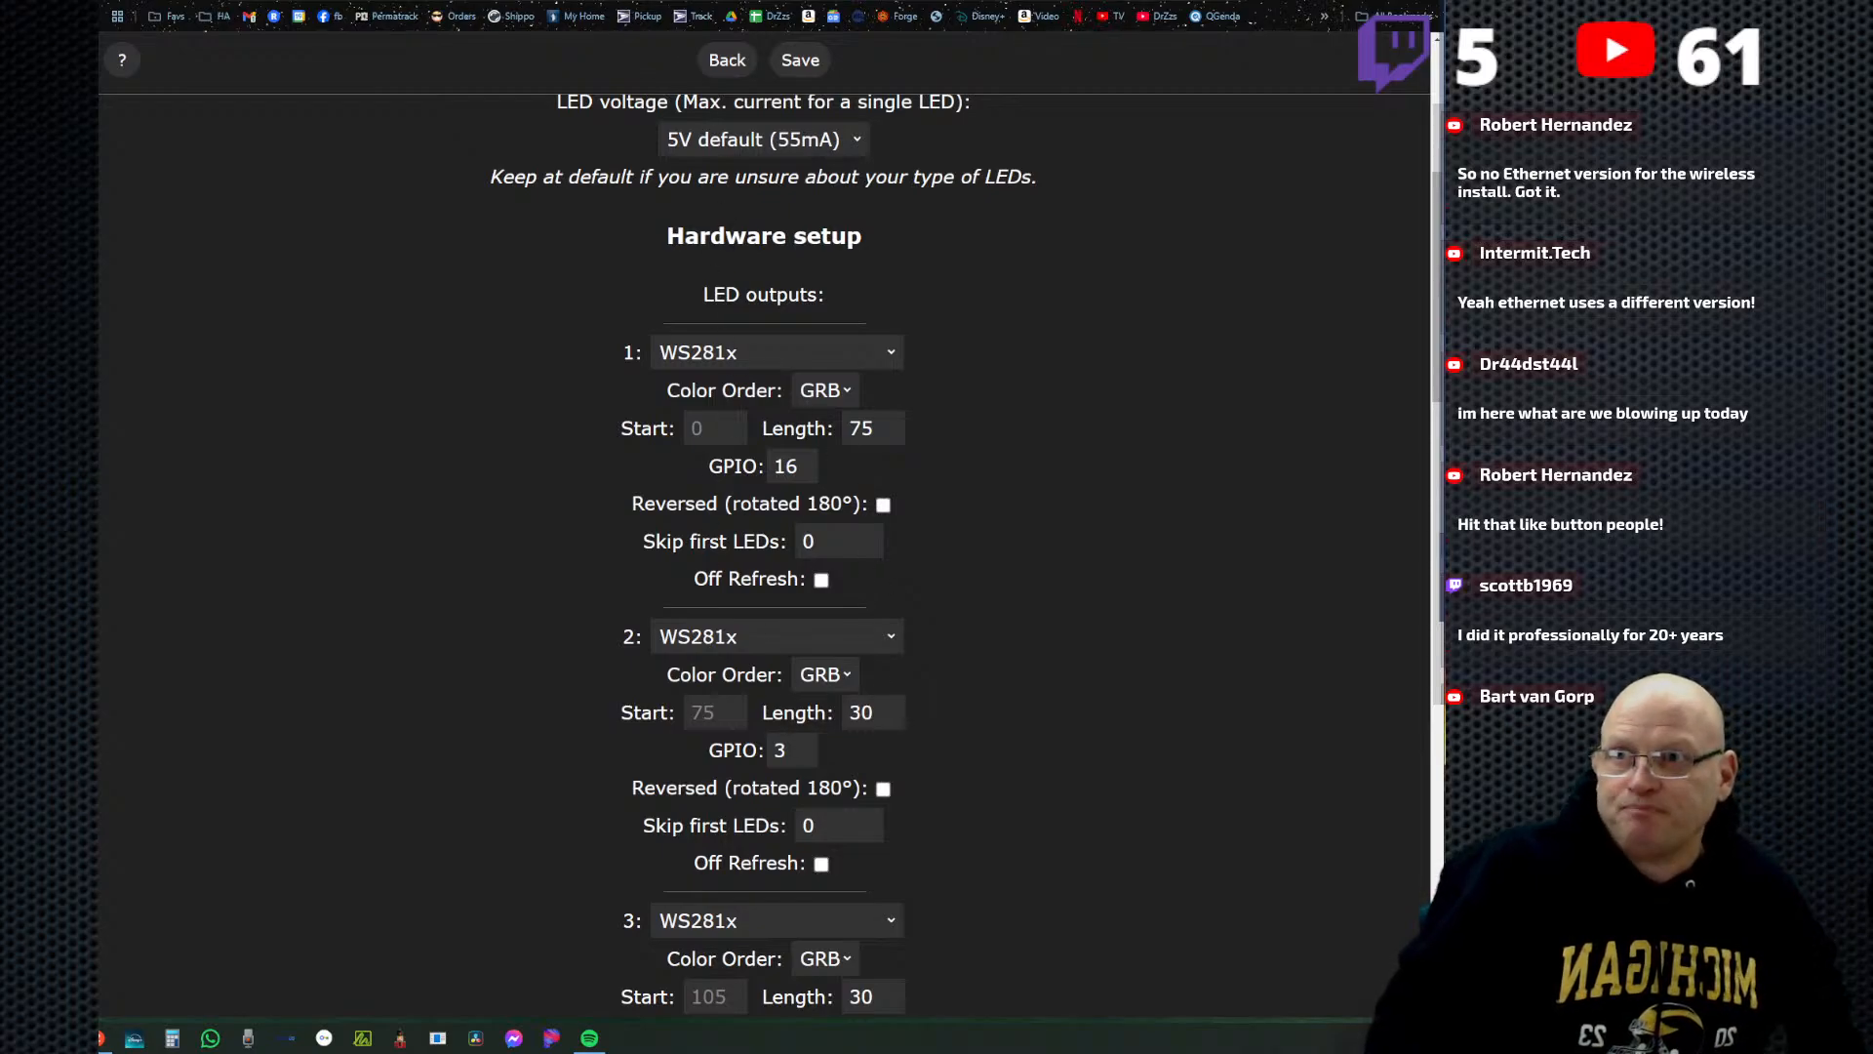
click(726, 63)
click(764, 98)
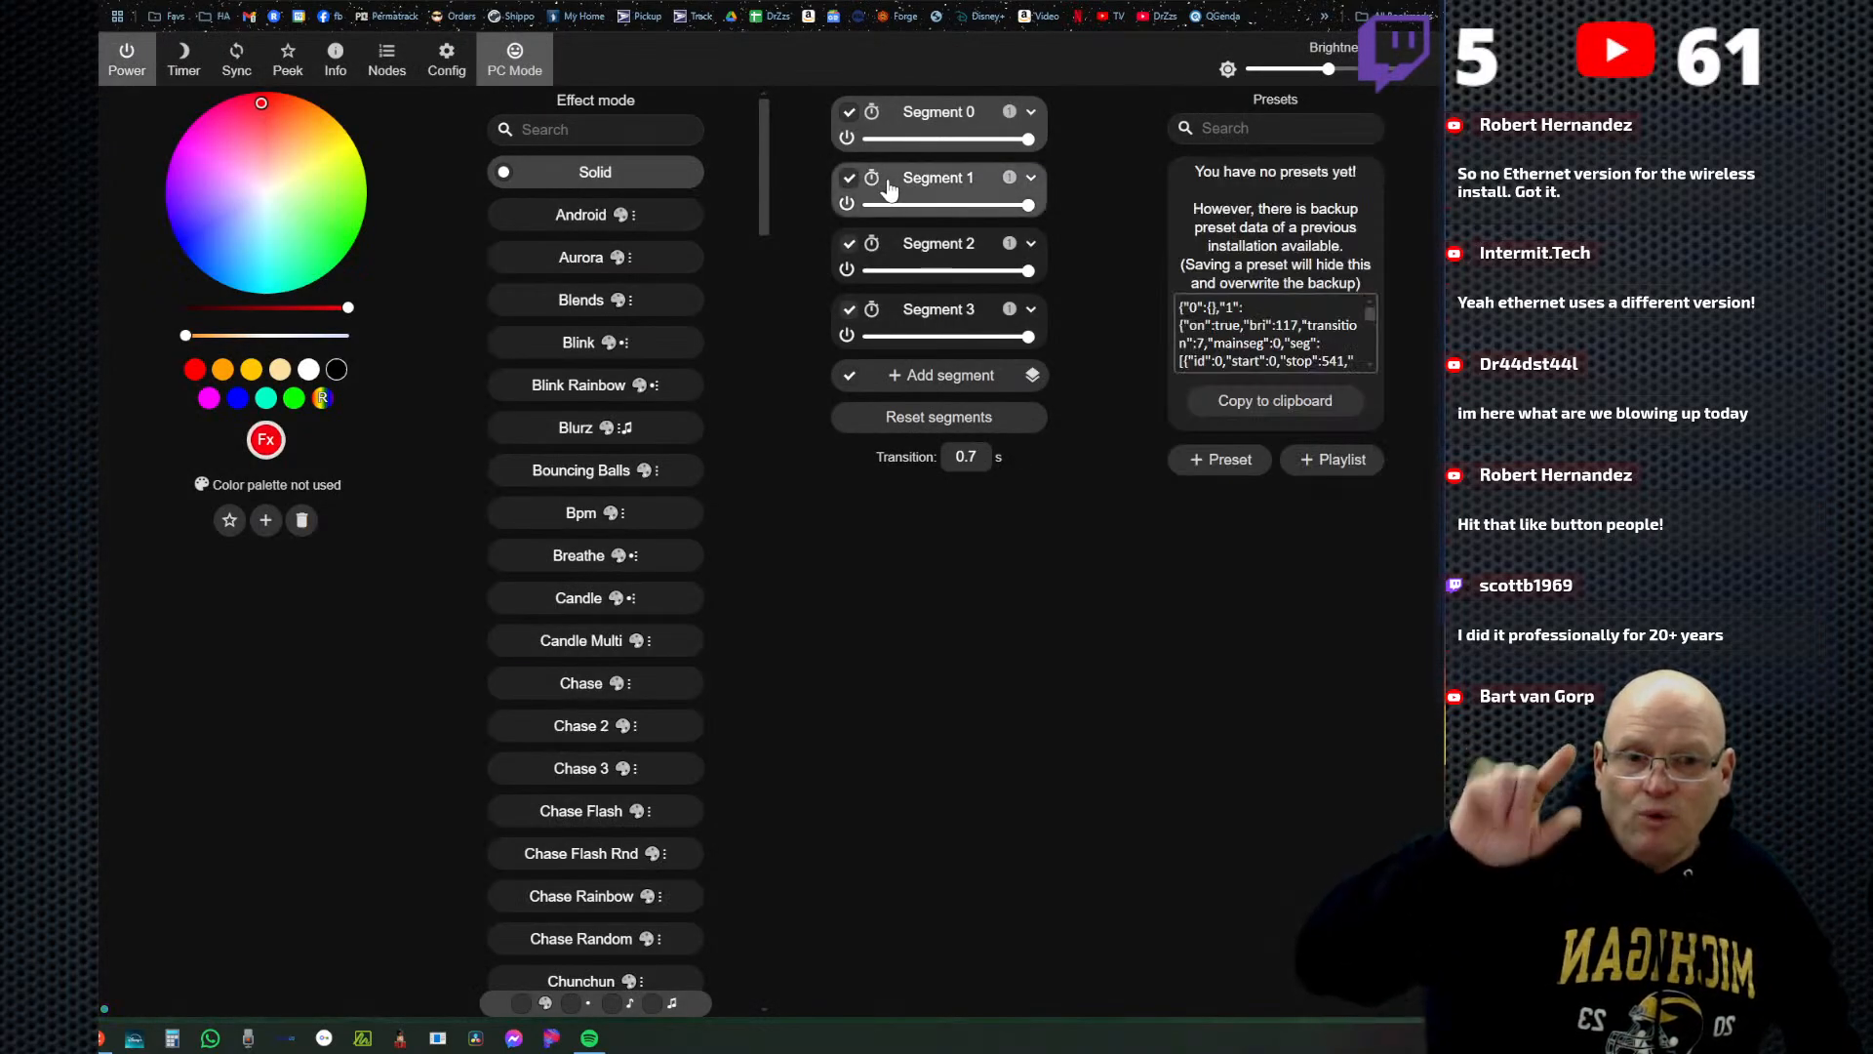
Review the length of LED output 1 in the LED preferences and return to the main page without saving.
click(445, 60)
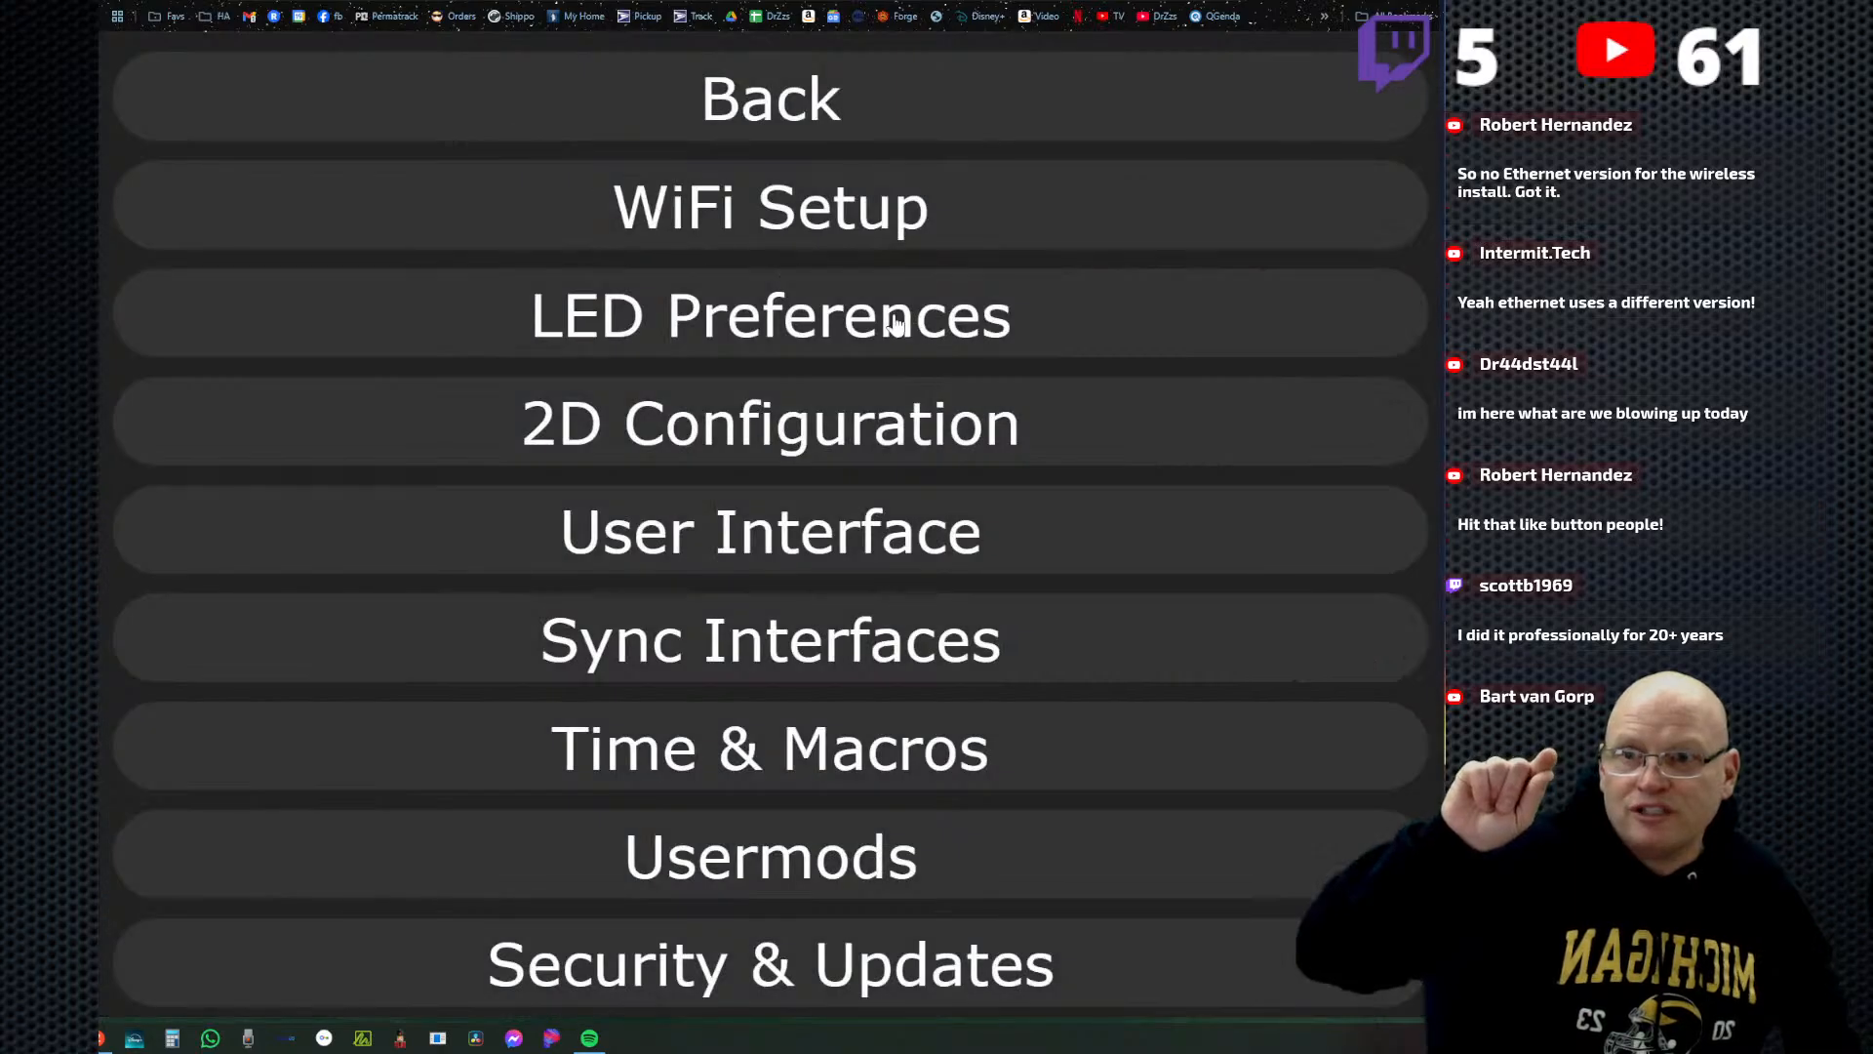
click(747, 316)
scroll(875, 601, down, 5)
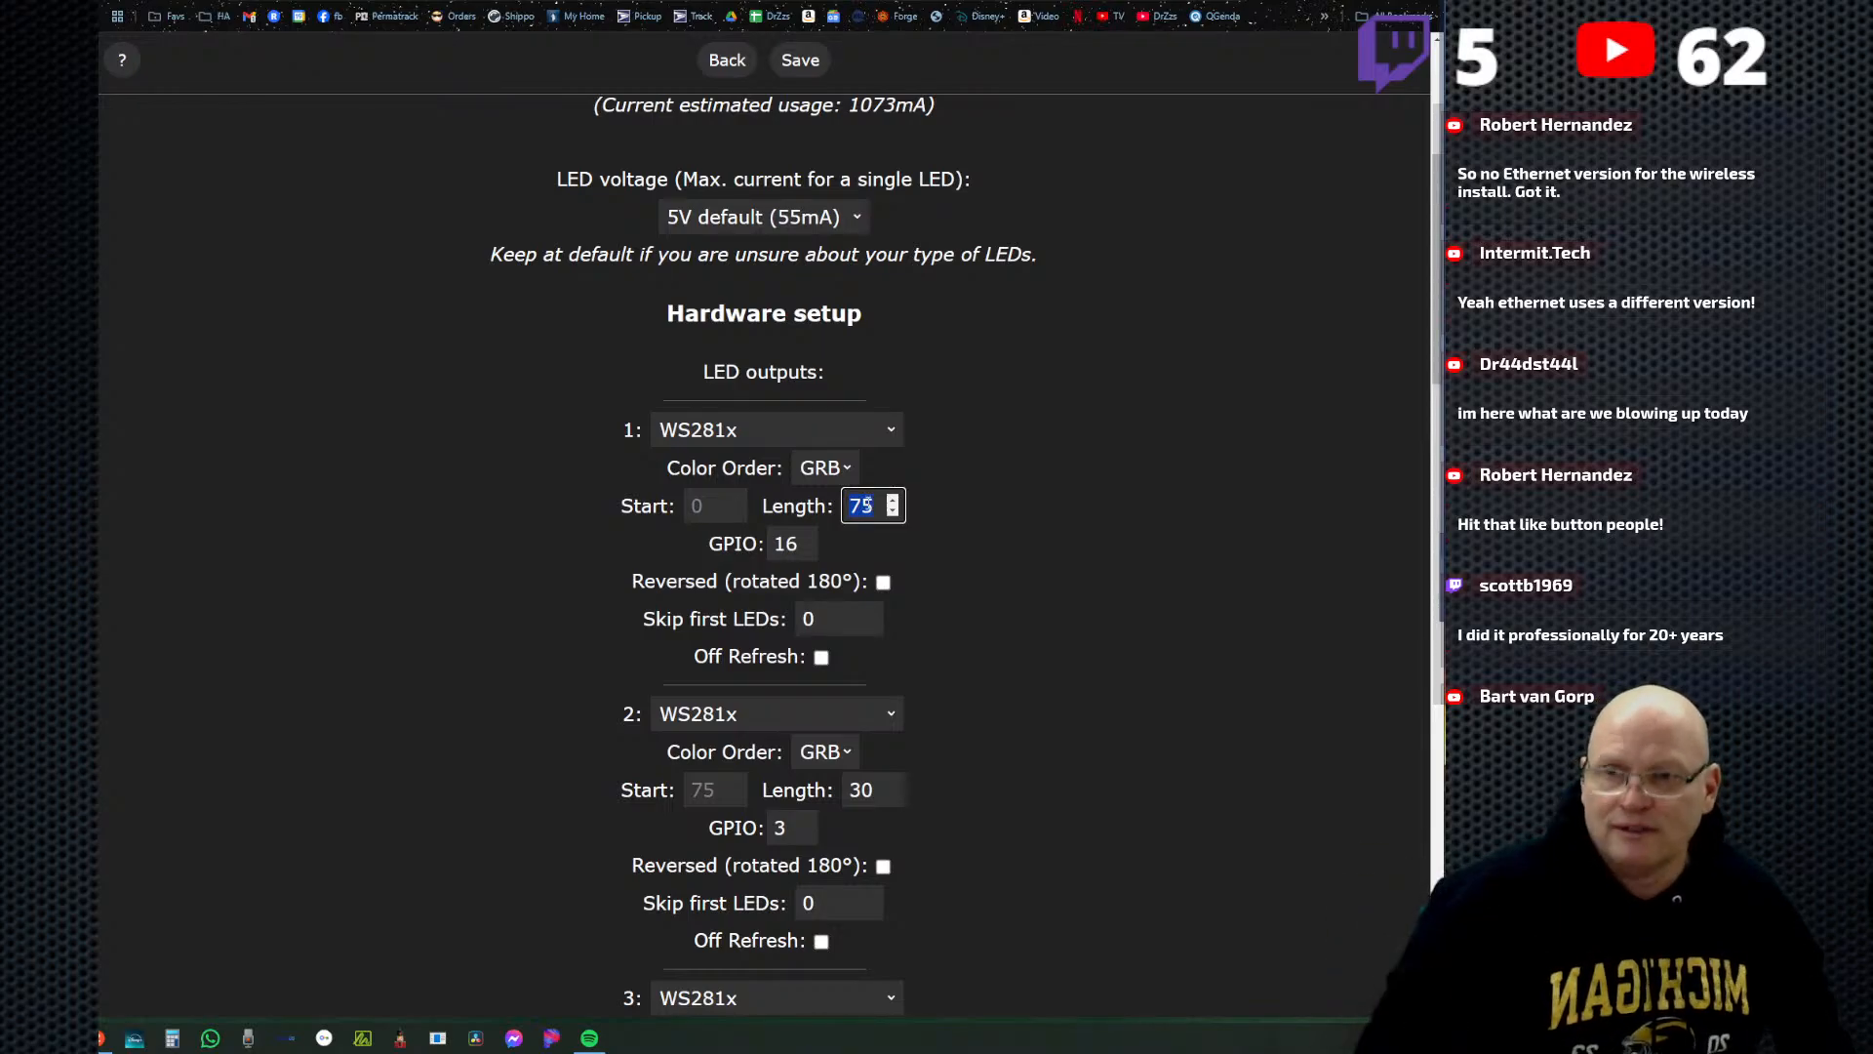
click(730, 63)
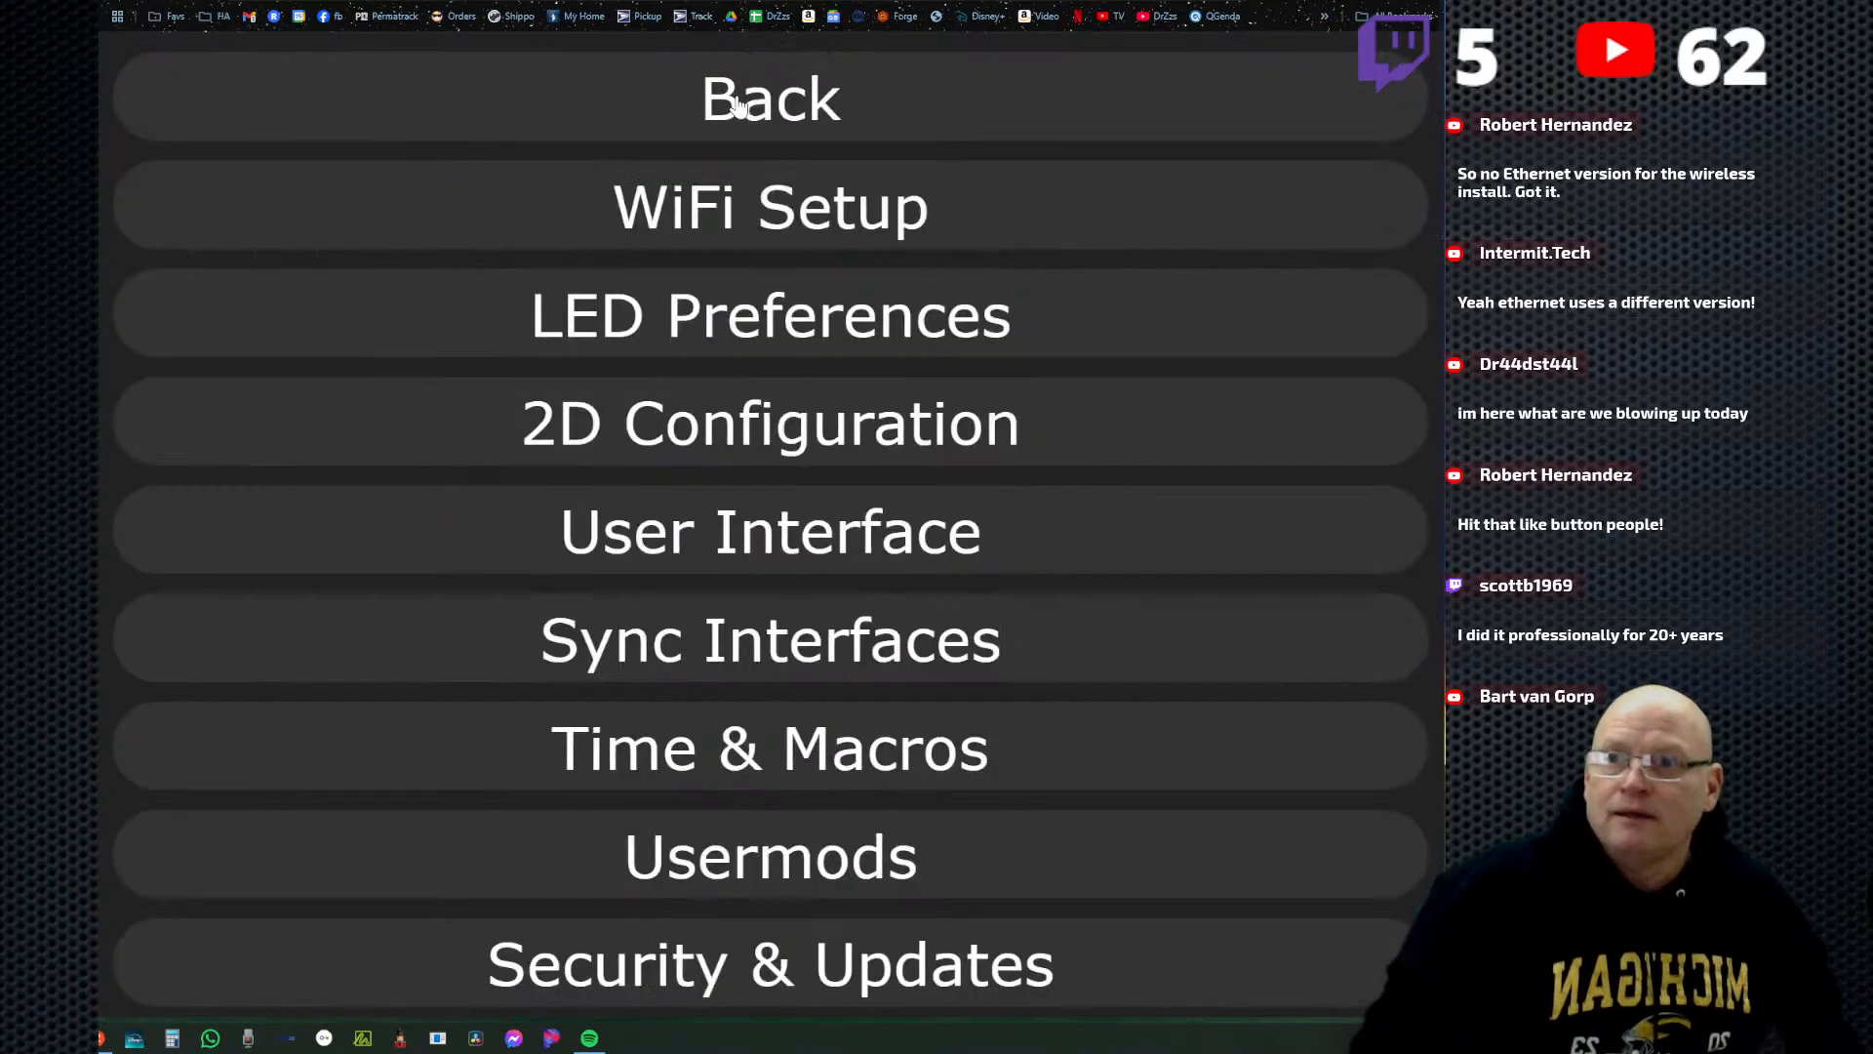
click(719, 318)
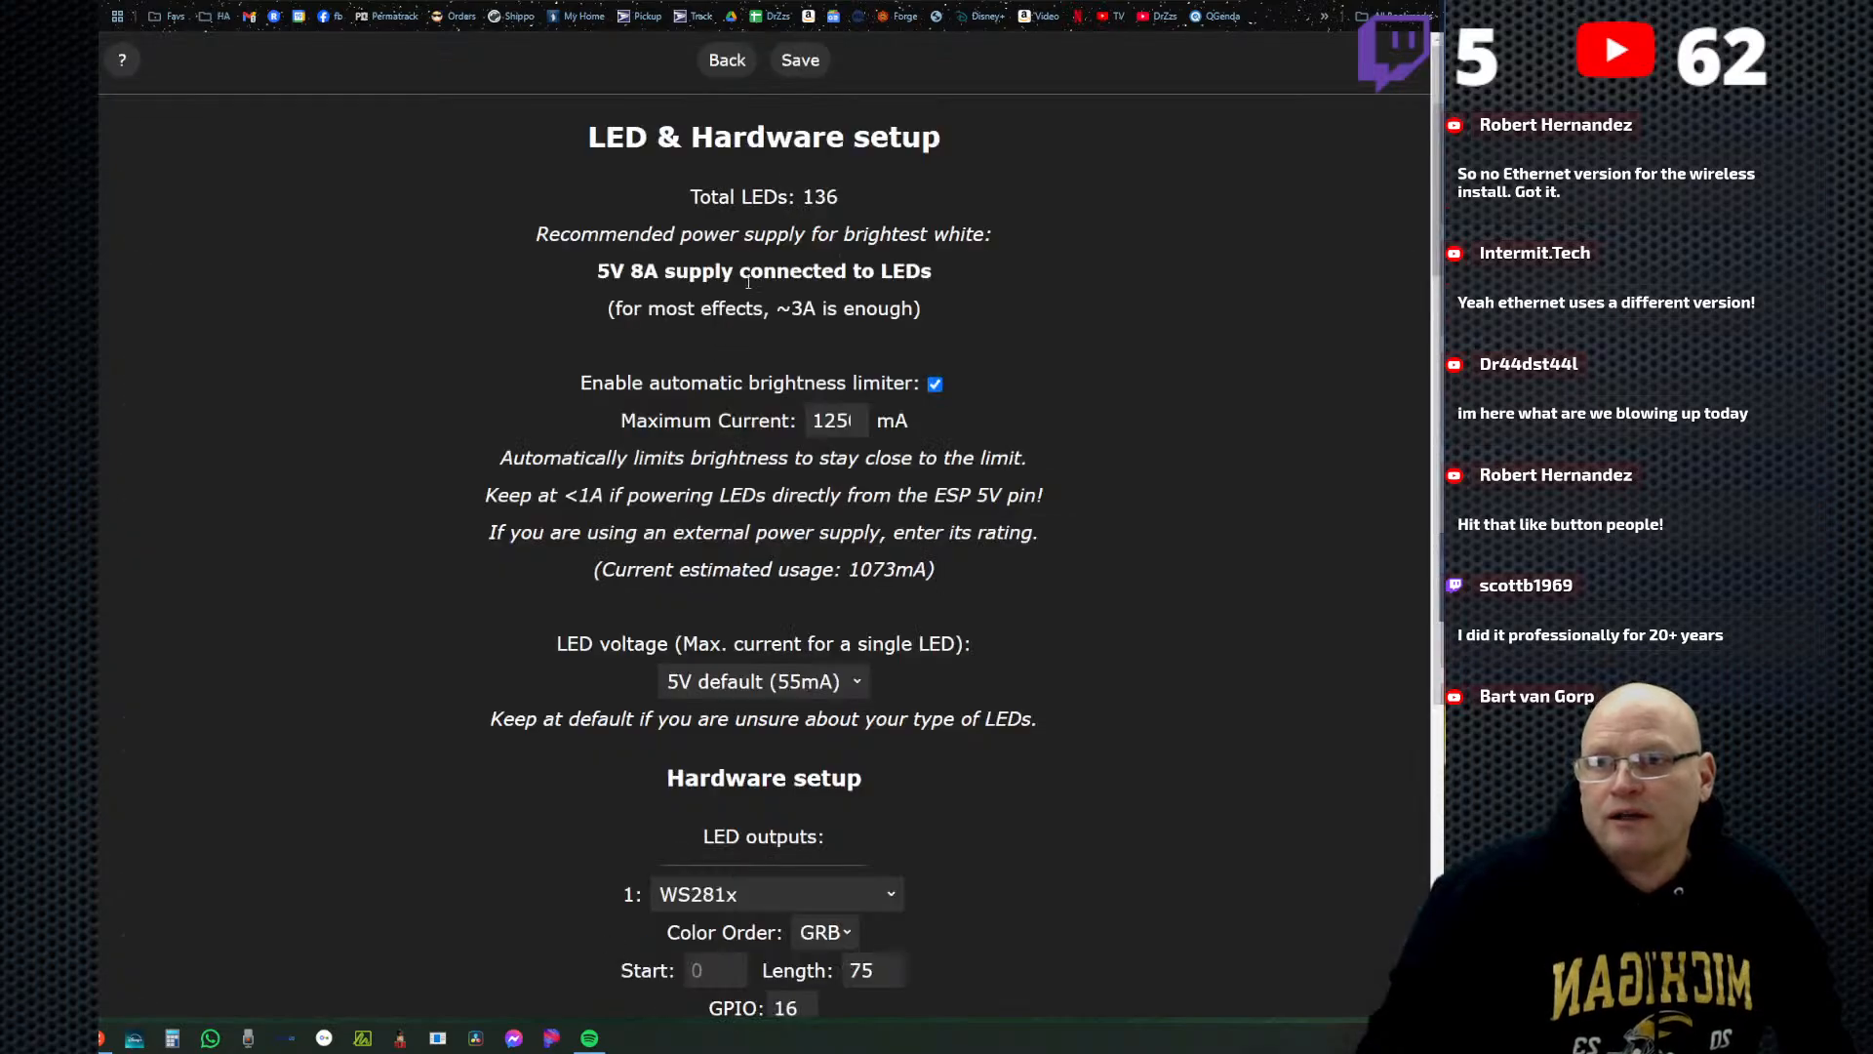
click(737, 61)
click(771, 94)
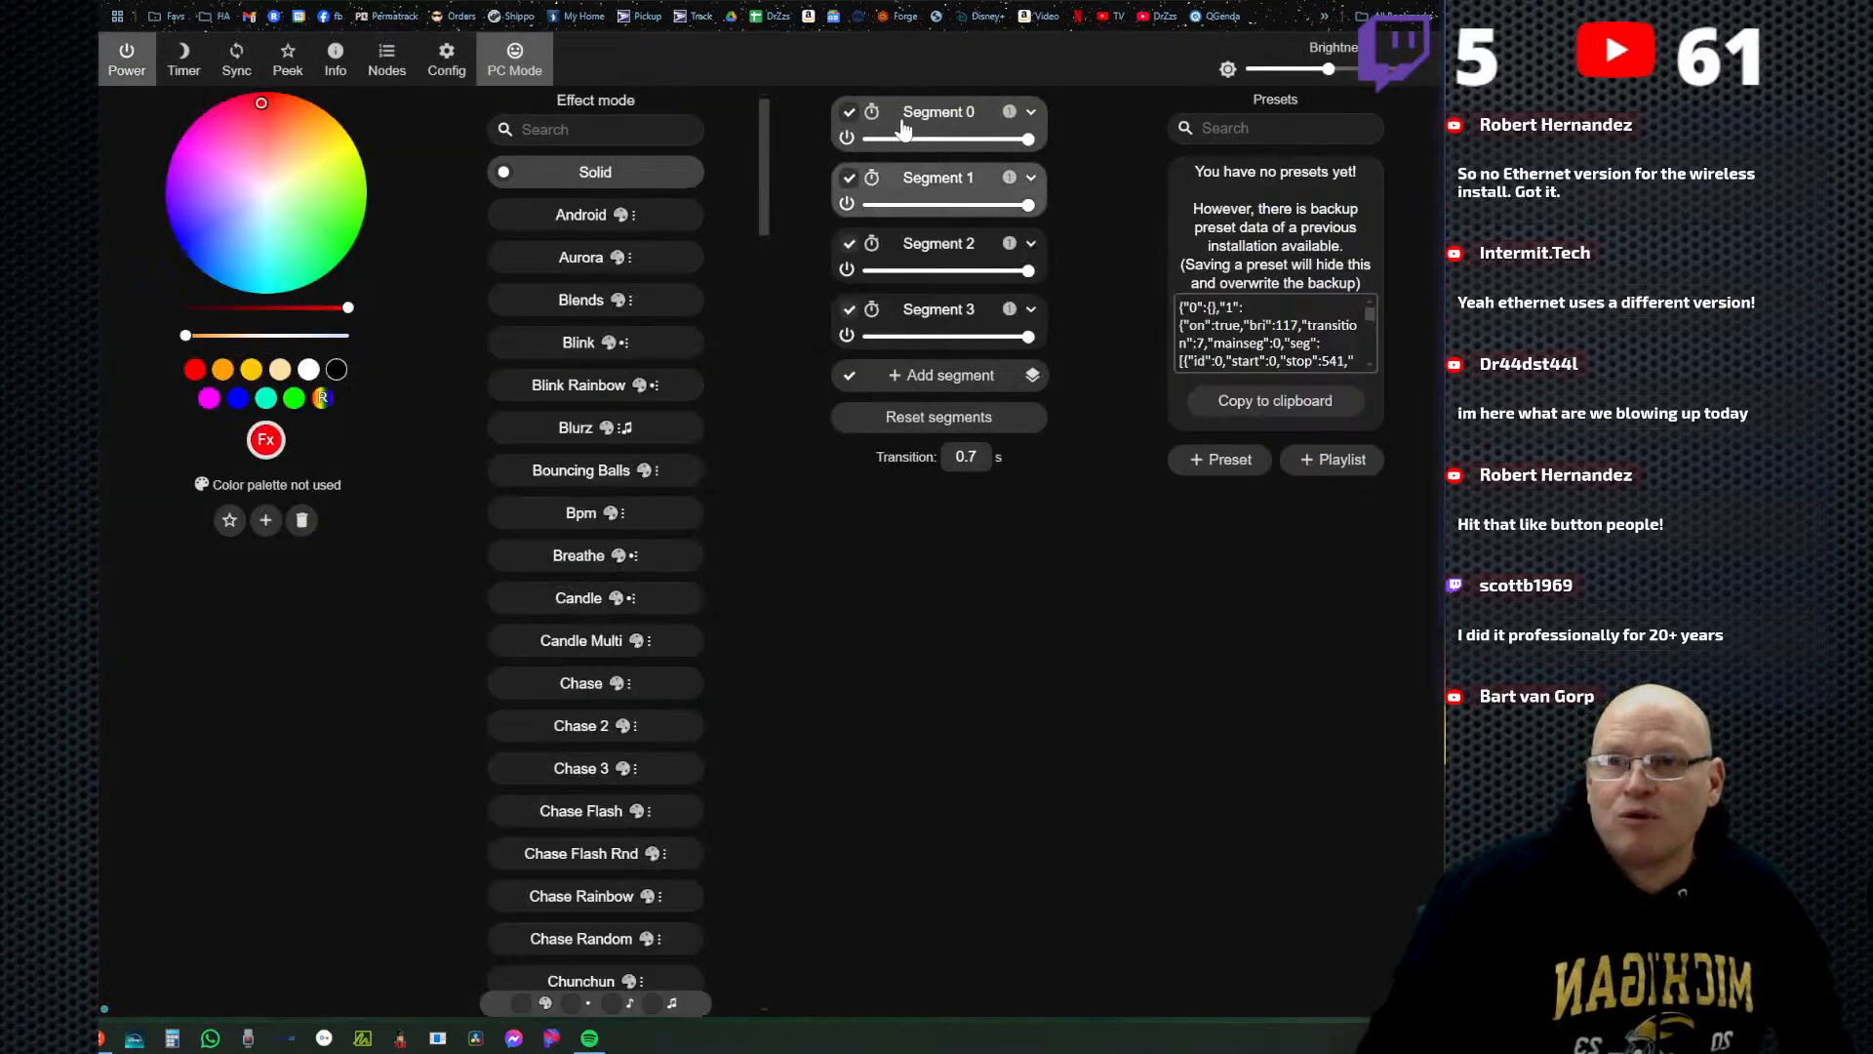
Select only Segment 0, reselect Segments 1, 2 and 3, and show the live peek preview.
click(904, 125)
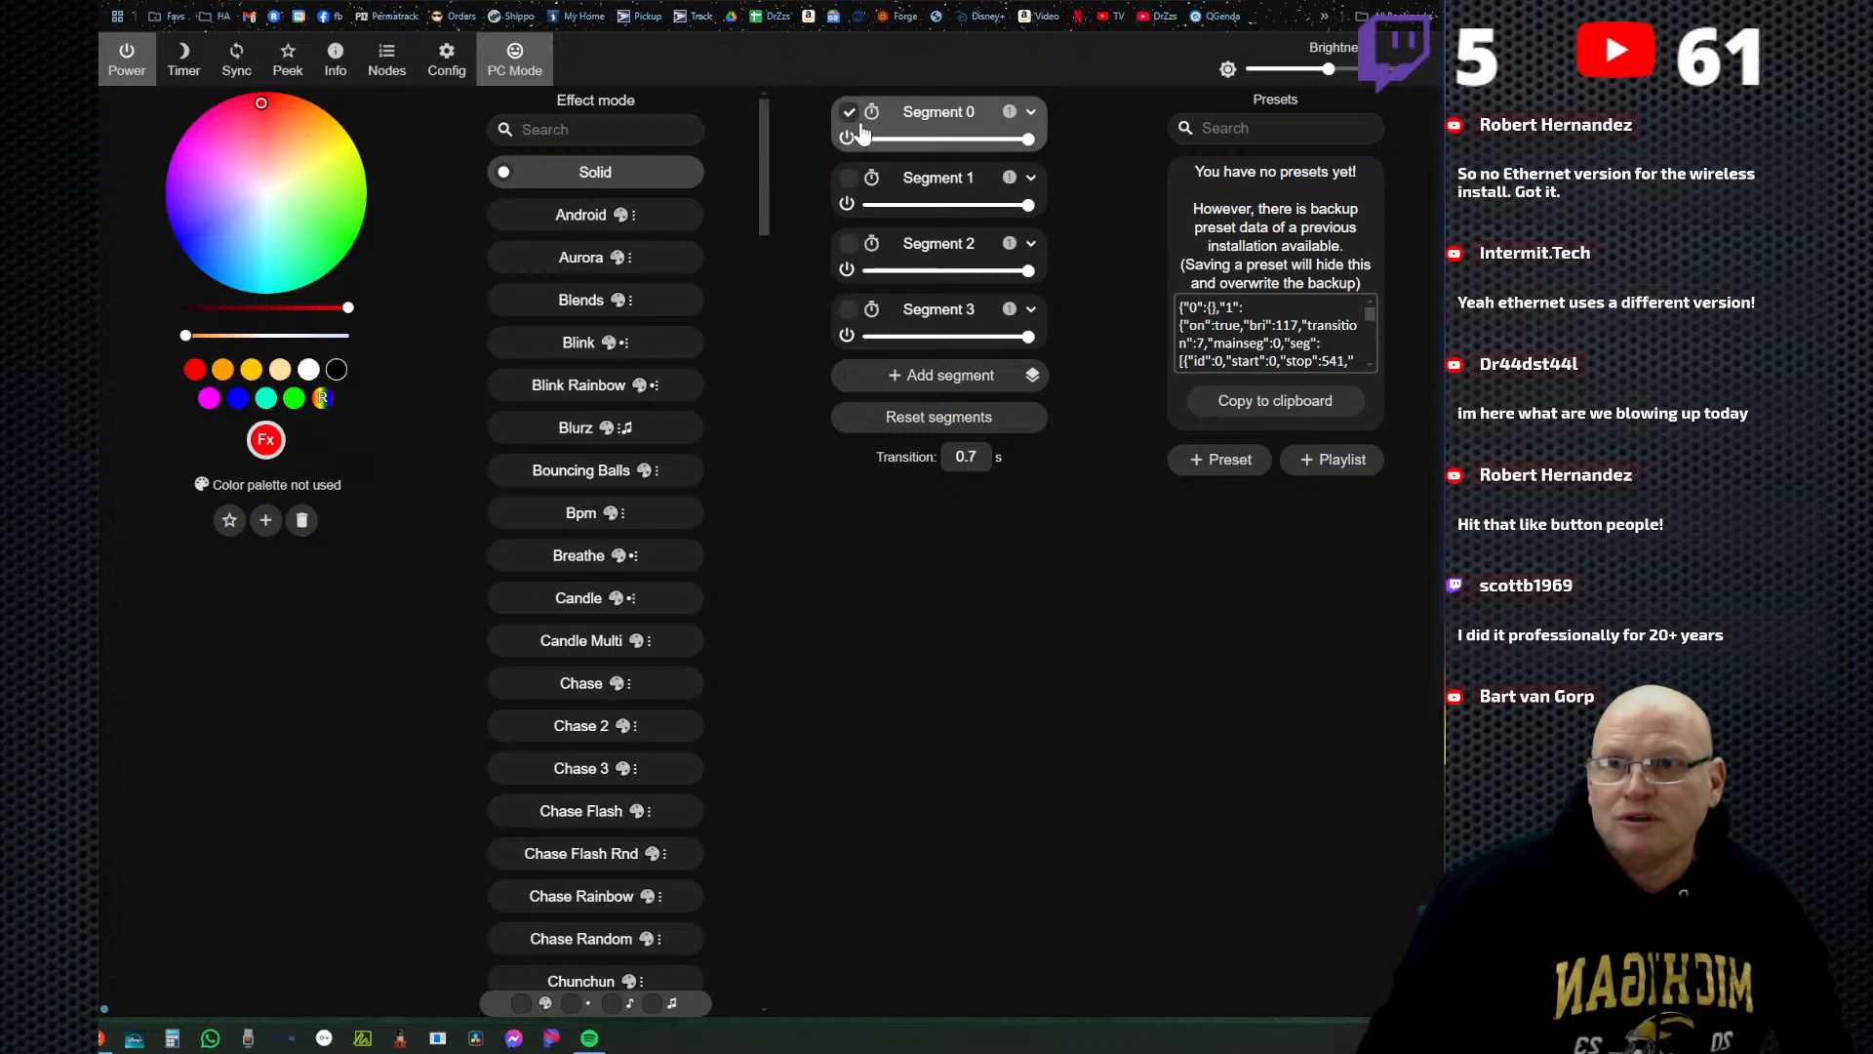
click(849, 178)
click(849, 243)
click(850, 312)
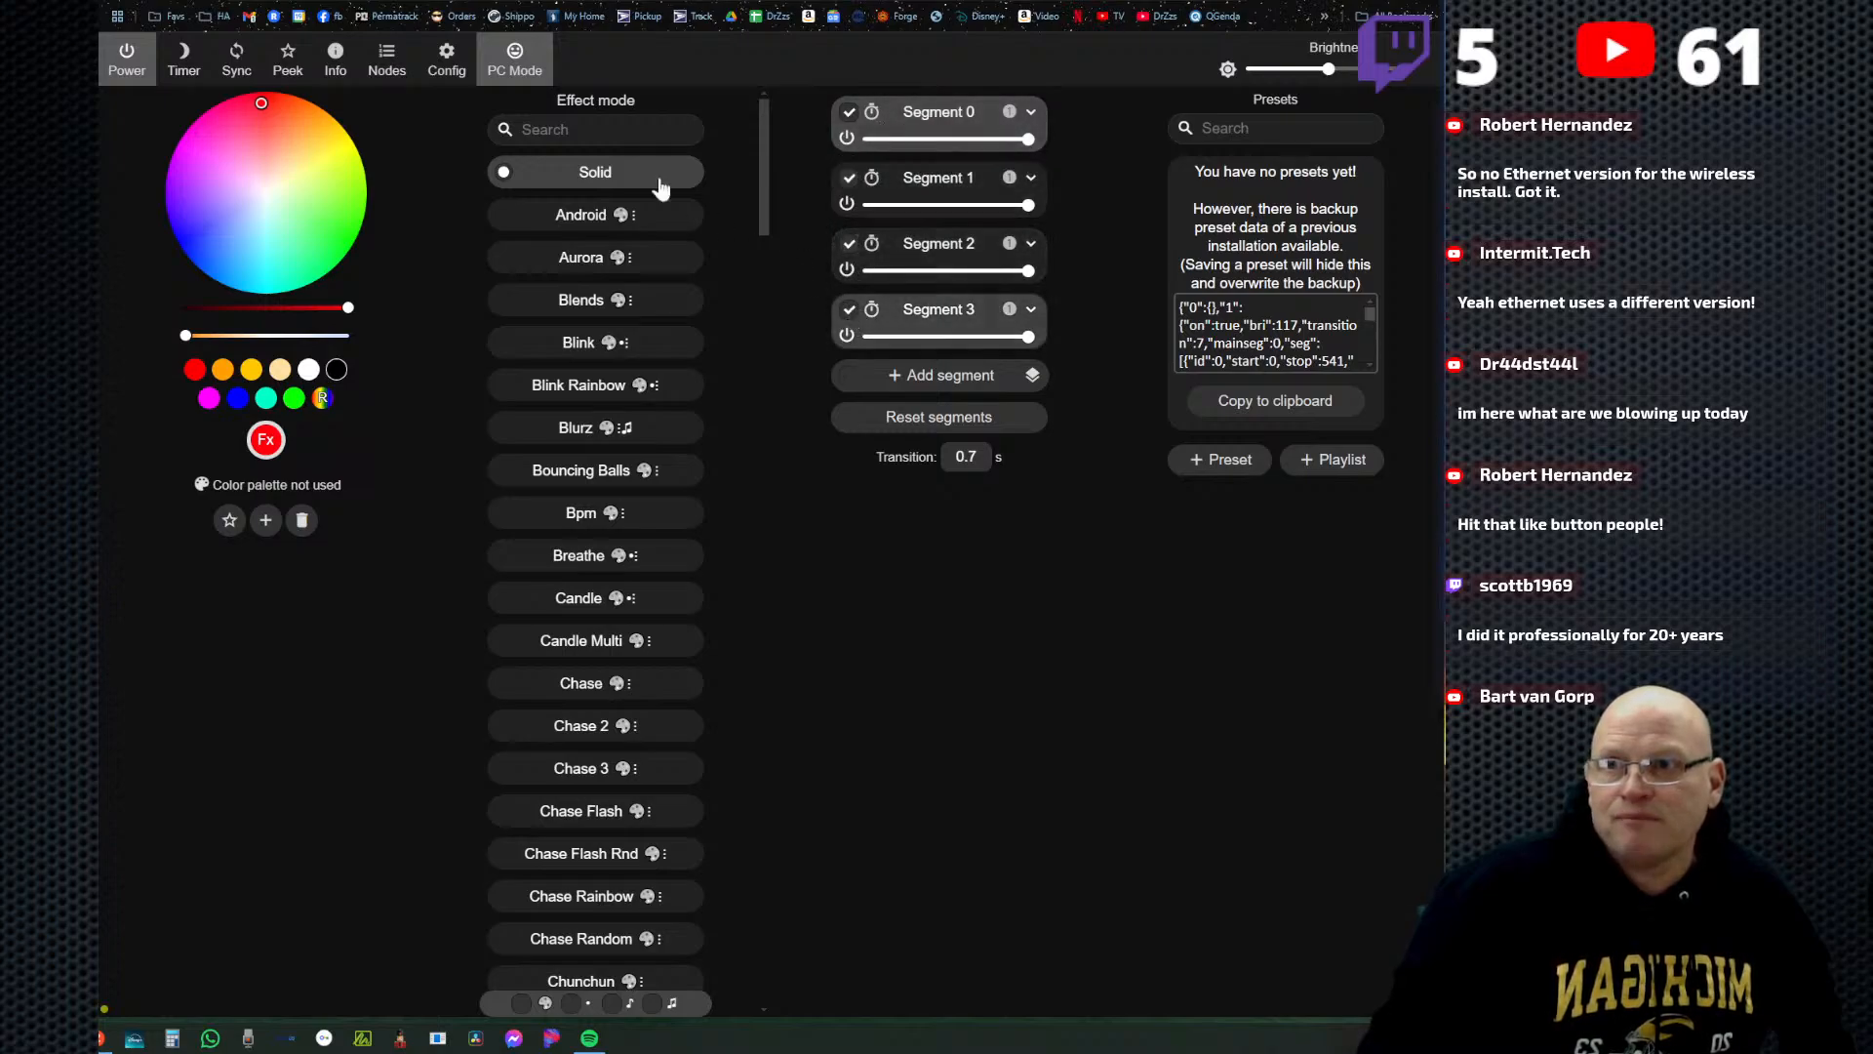
click(287, 61)
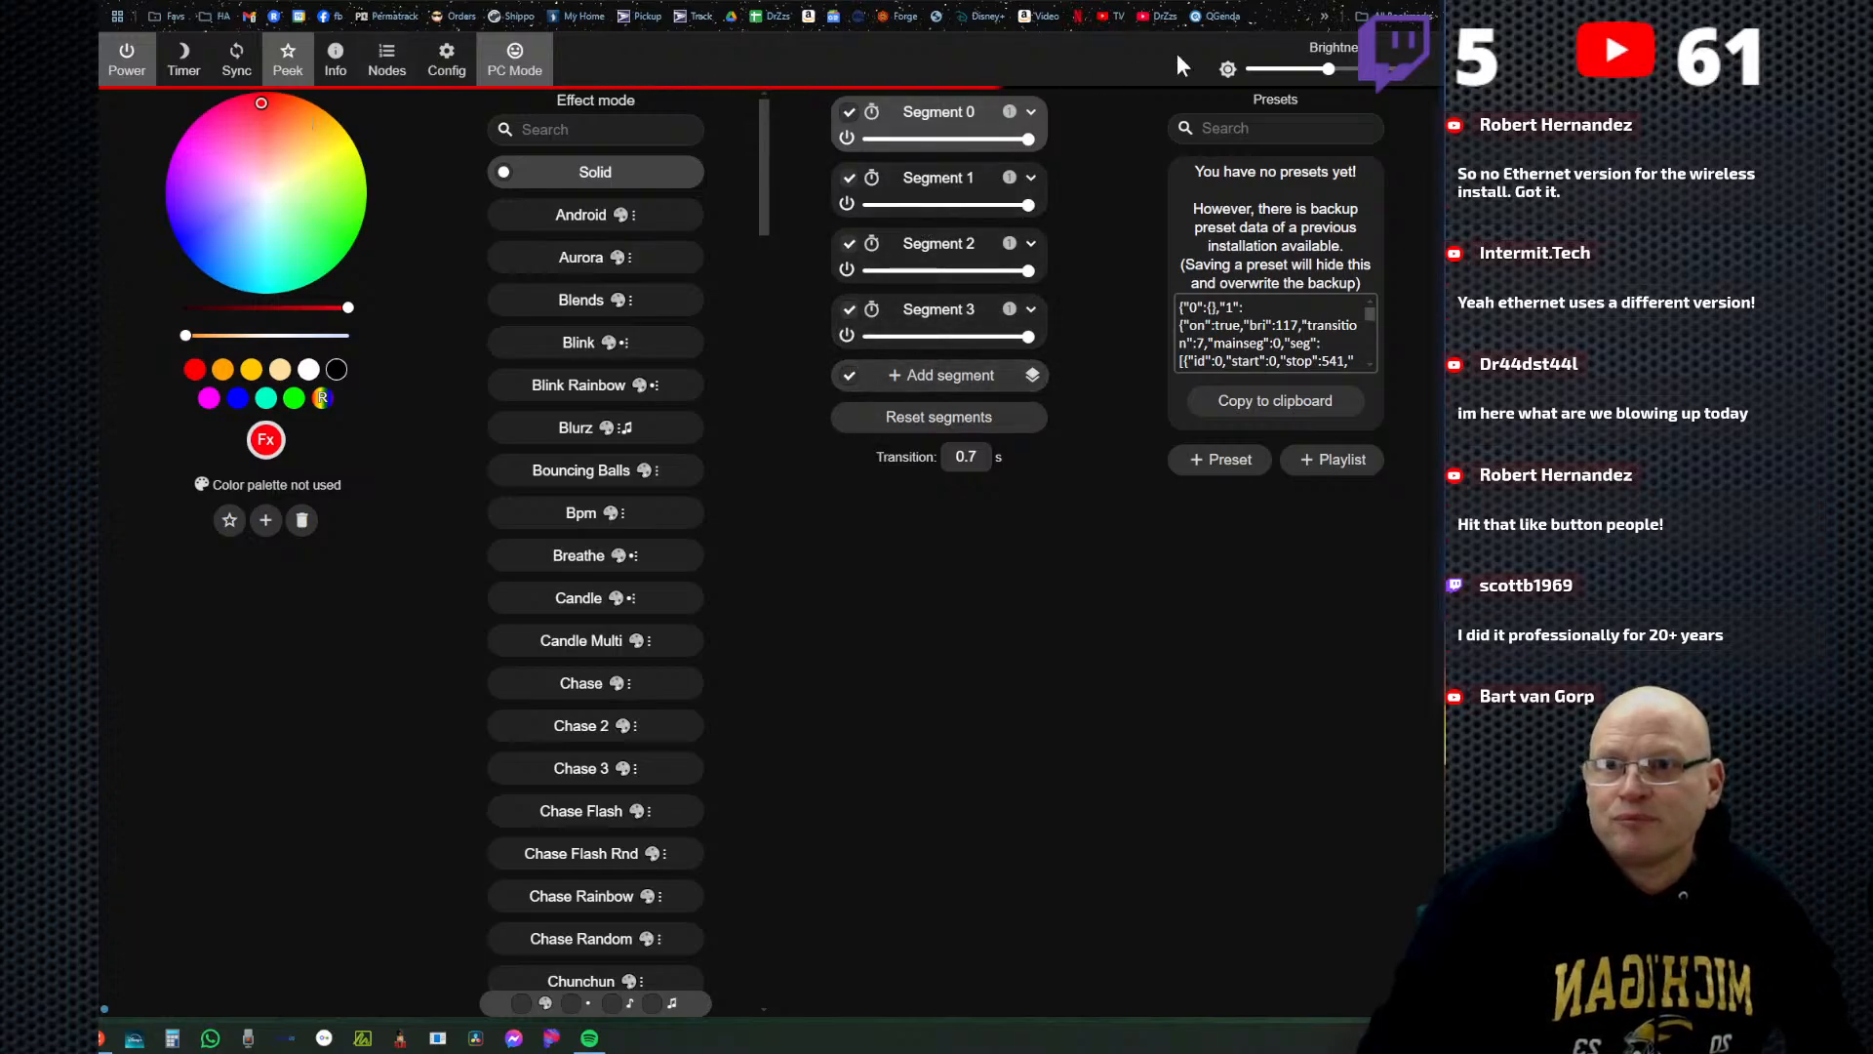
click(849, 310)
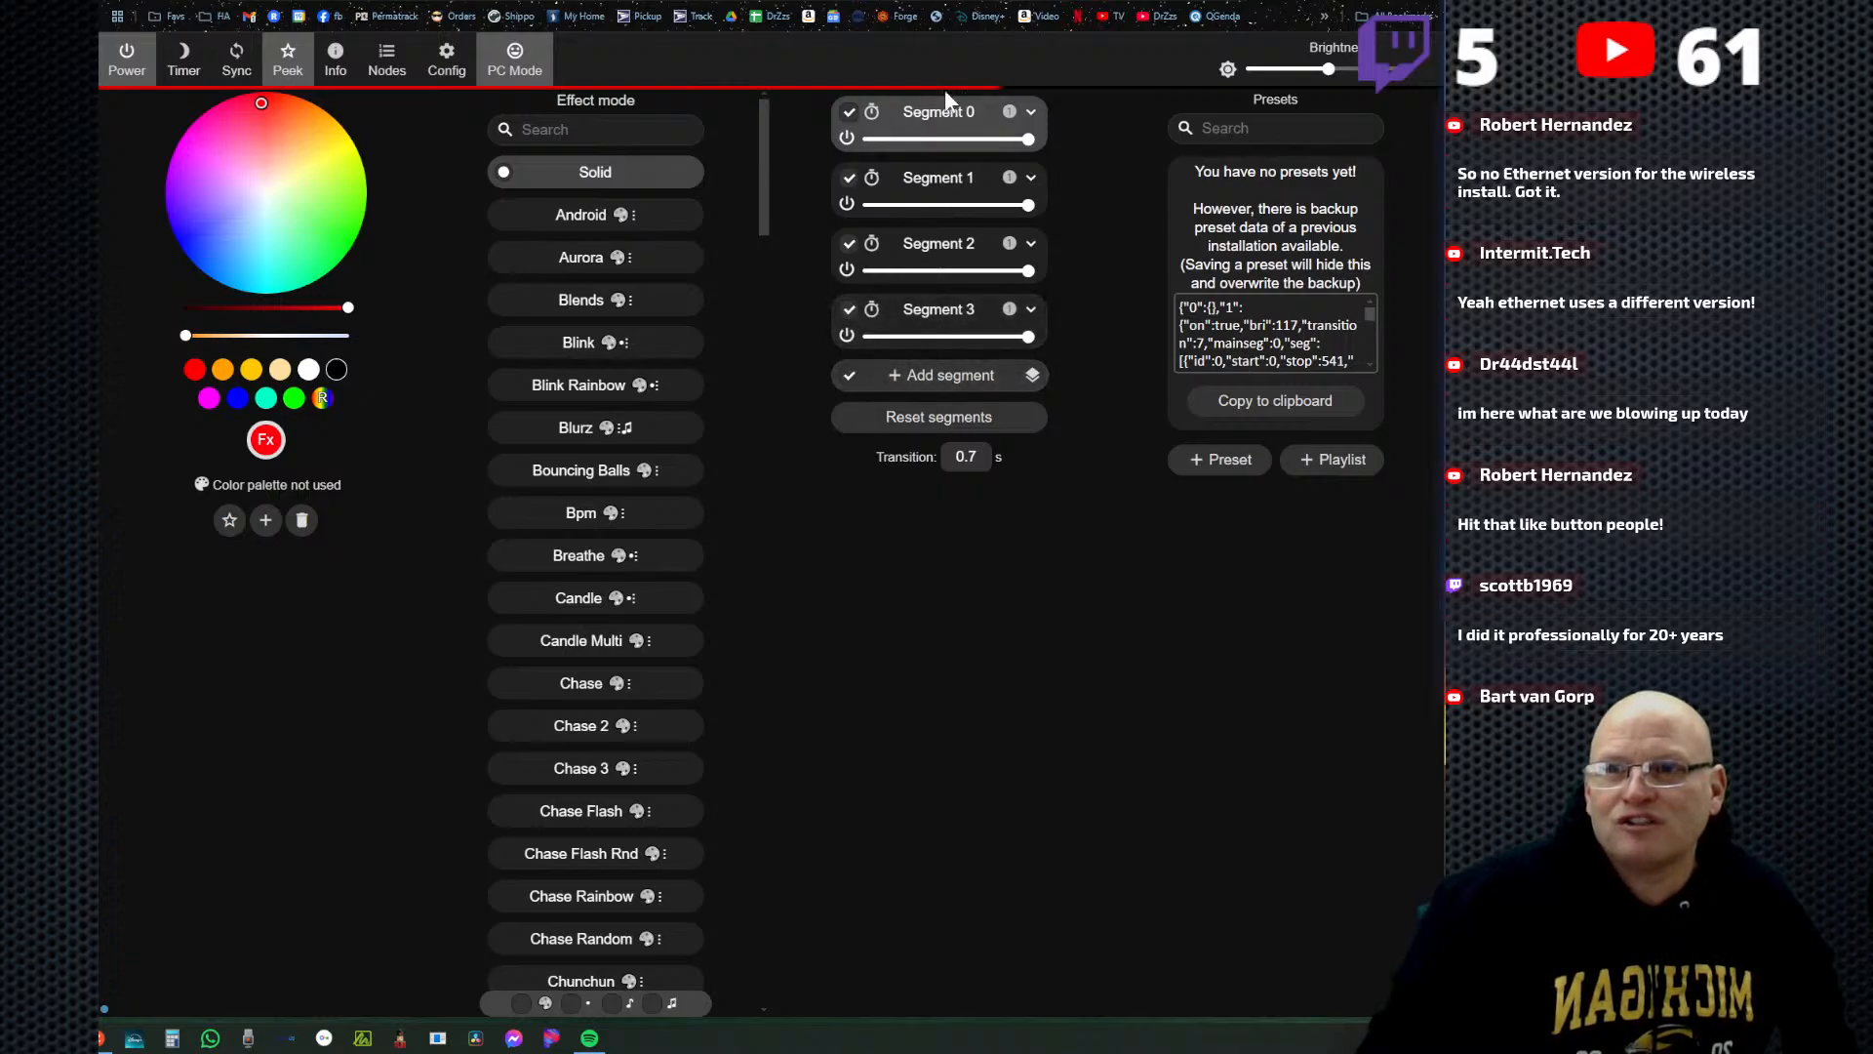
Set LED output 4's length to 30 in the LED preferences, save, and return to the main page.
click(445, 64)
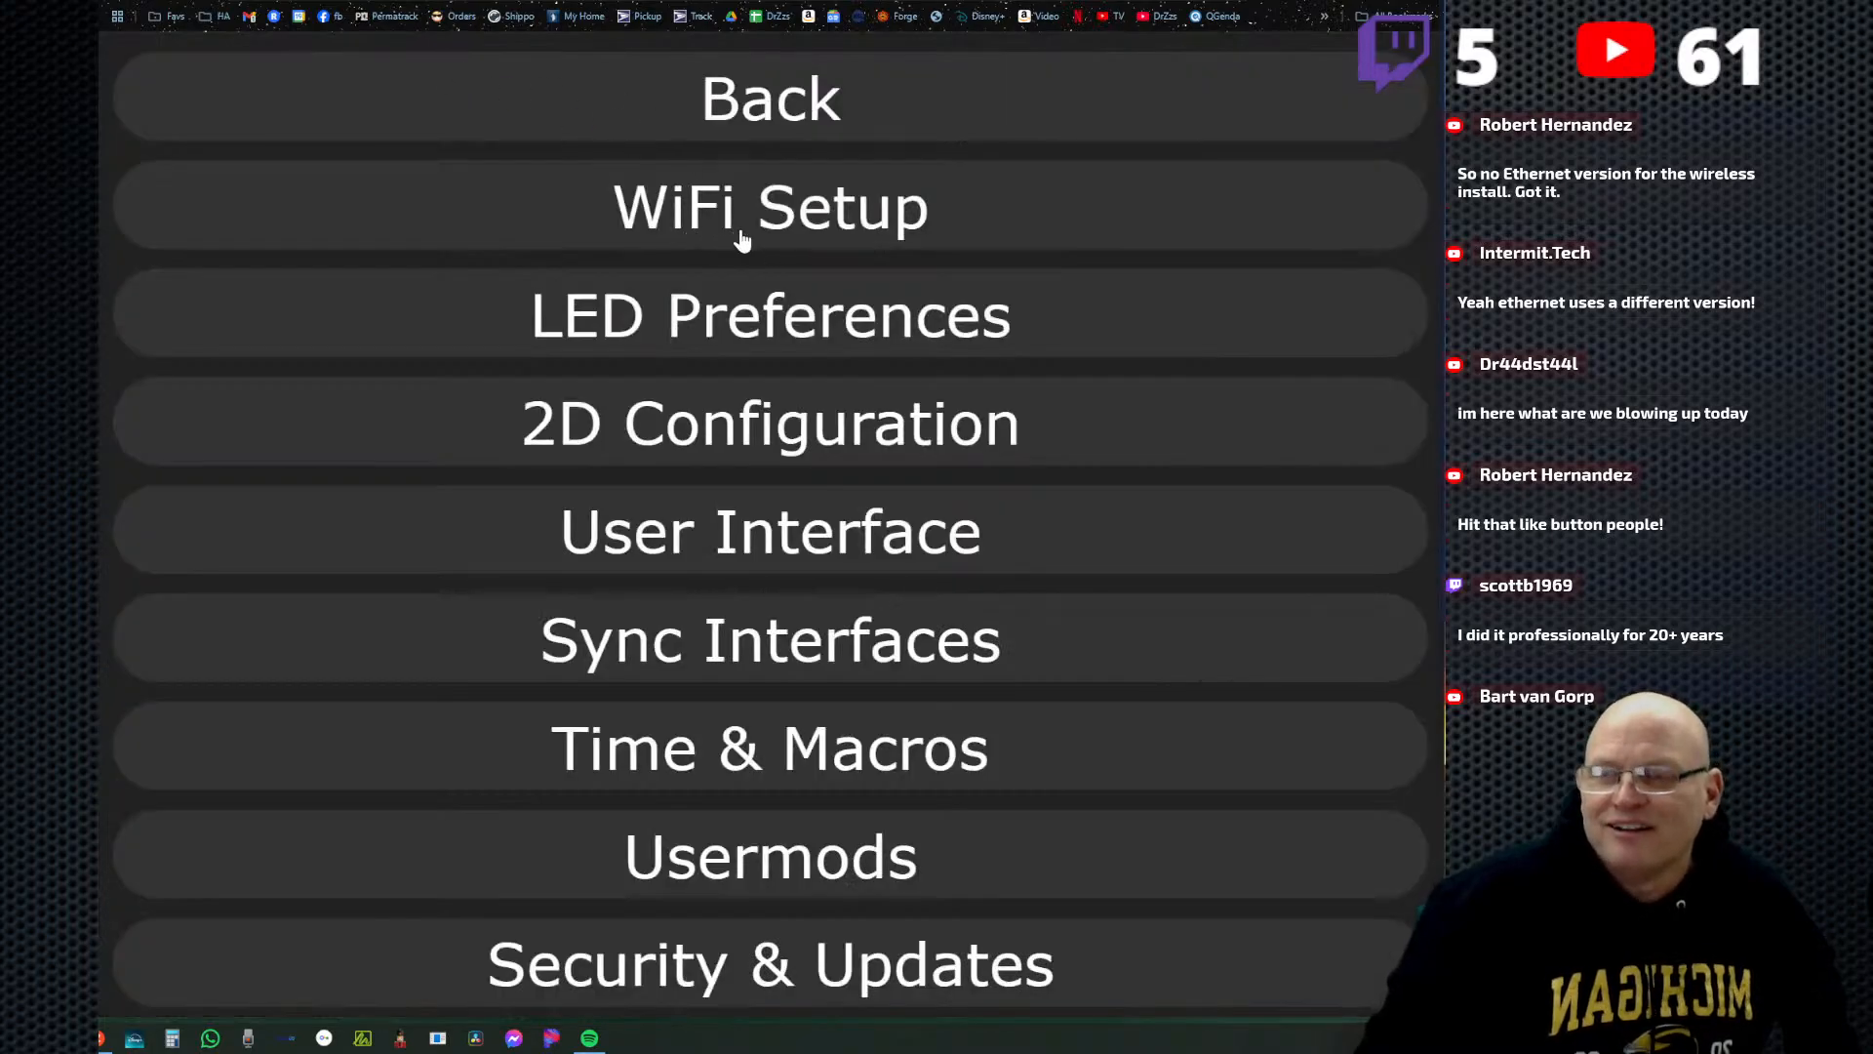
click(770, 106)
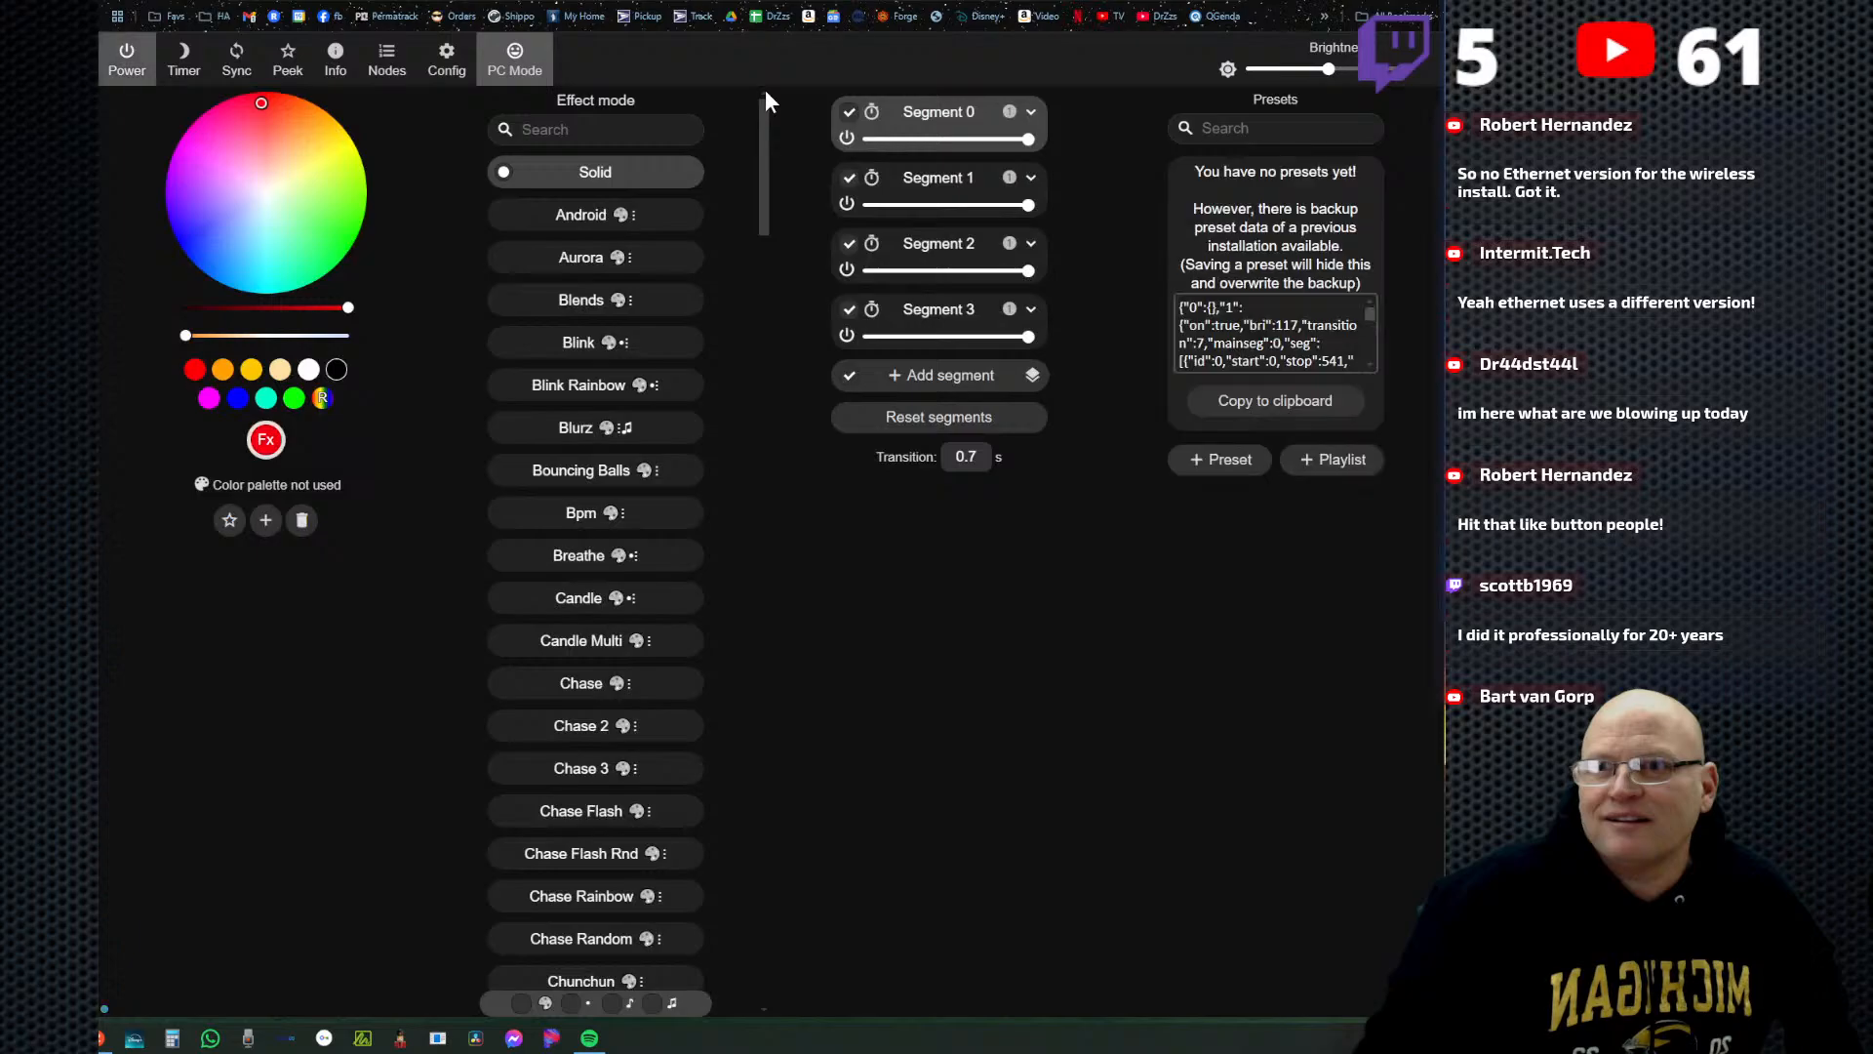
click(448, 65)
click(790, 333)
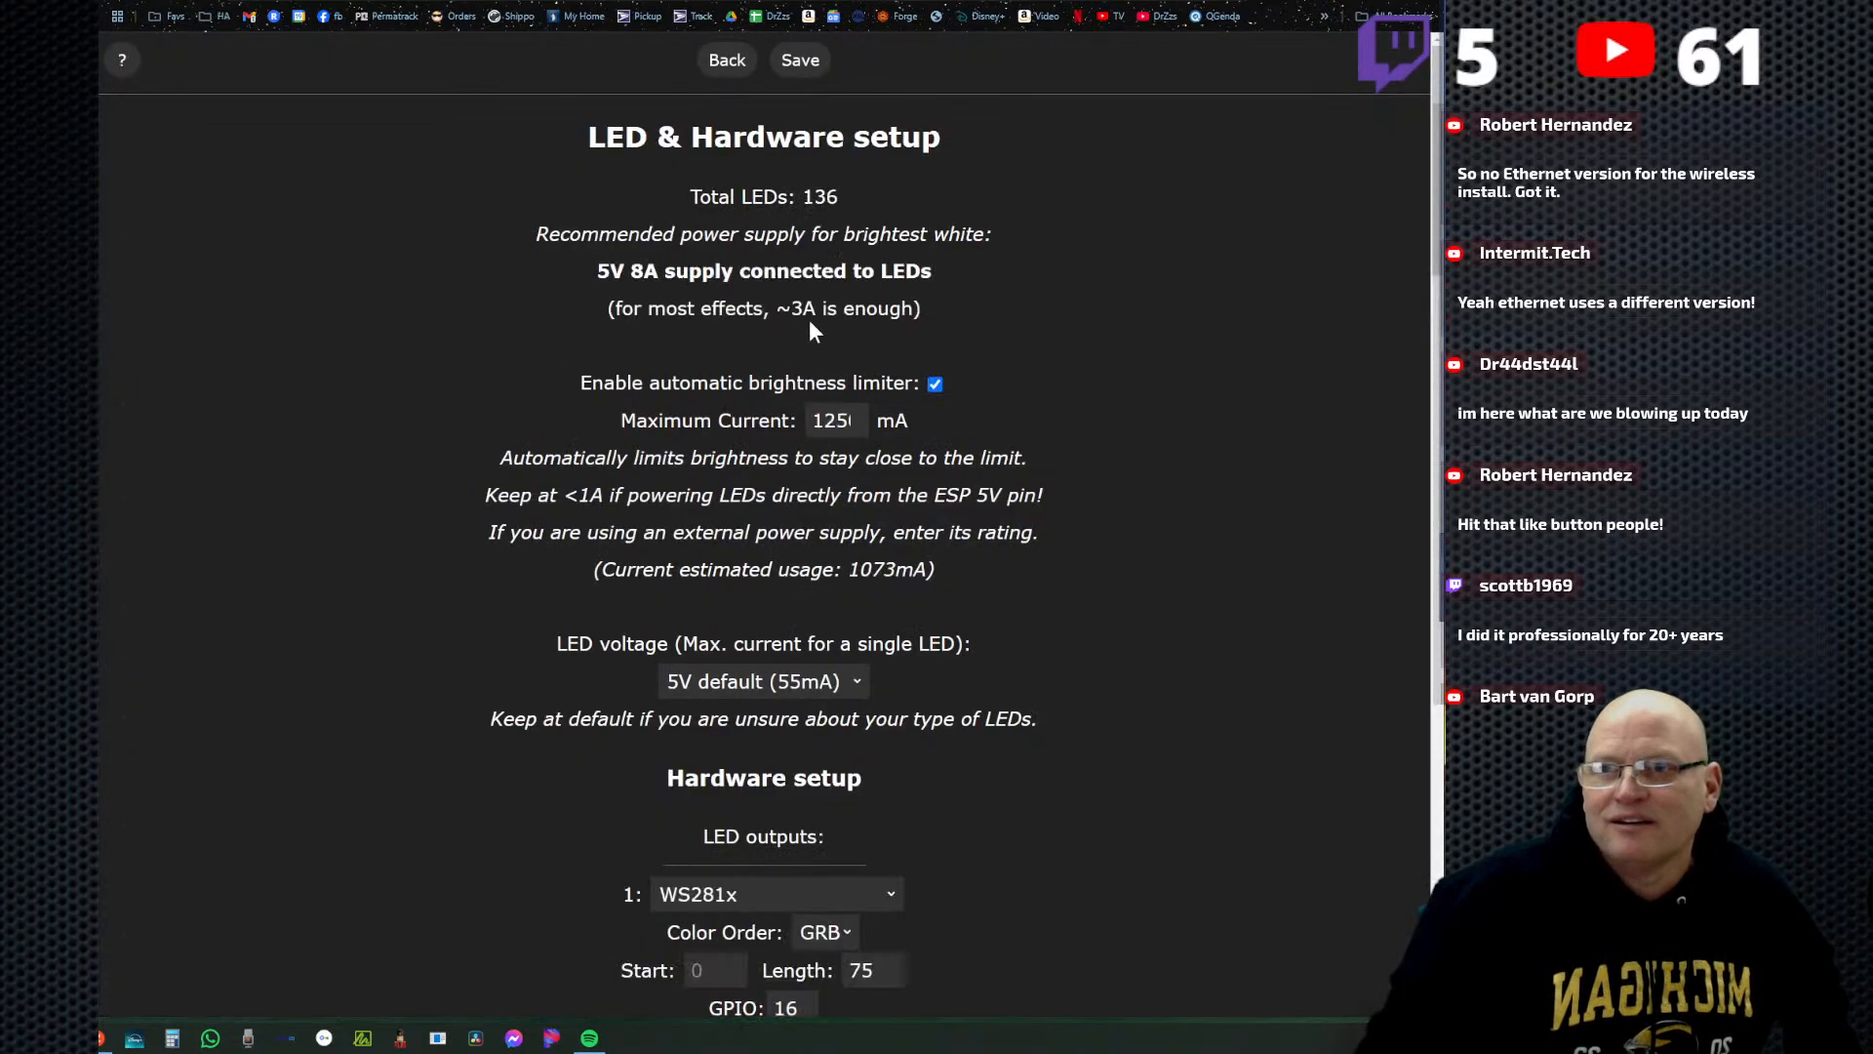
scroll(839, 538, down, 3)
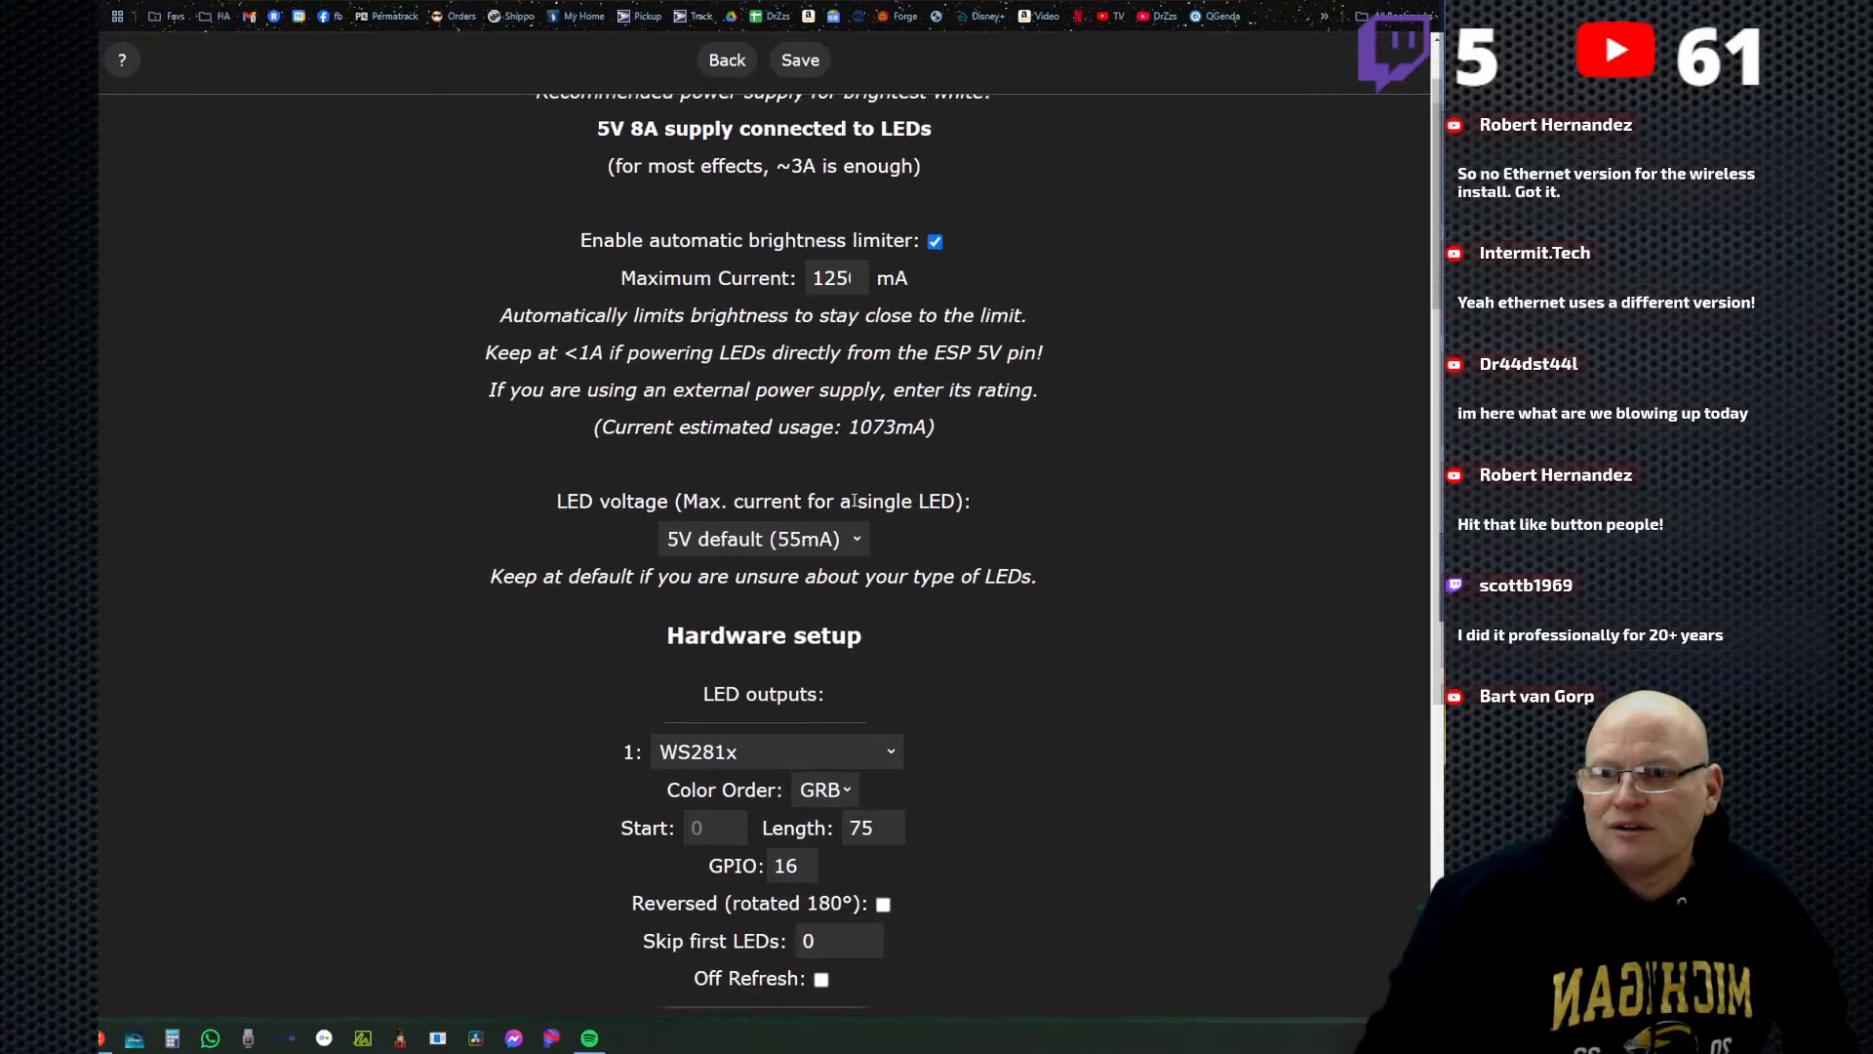
scroll(859, 459, down, 7)
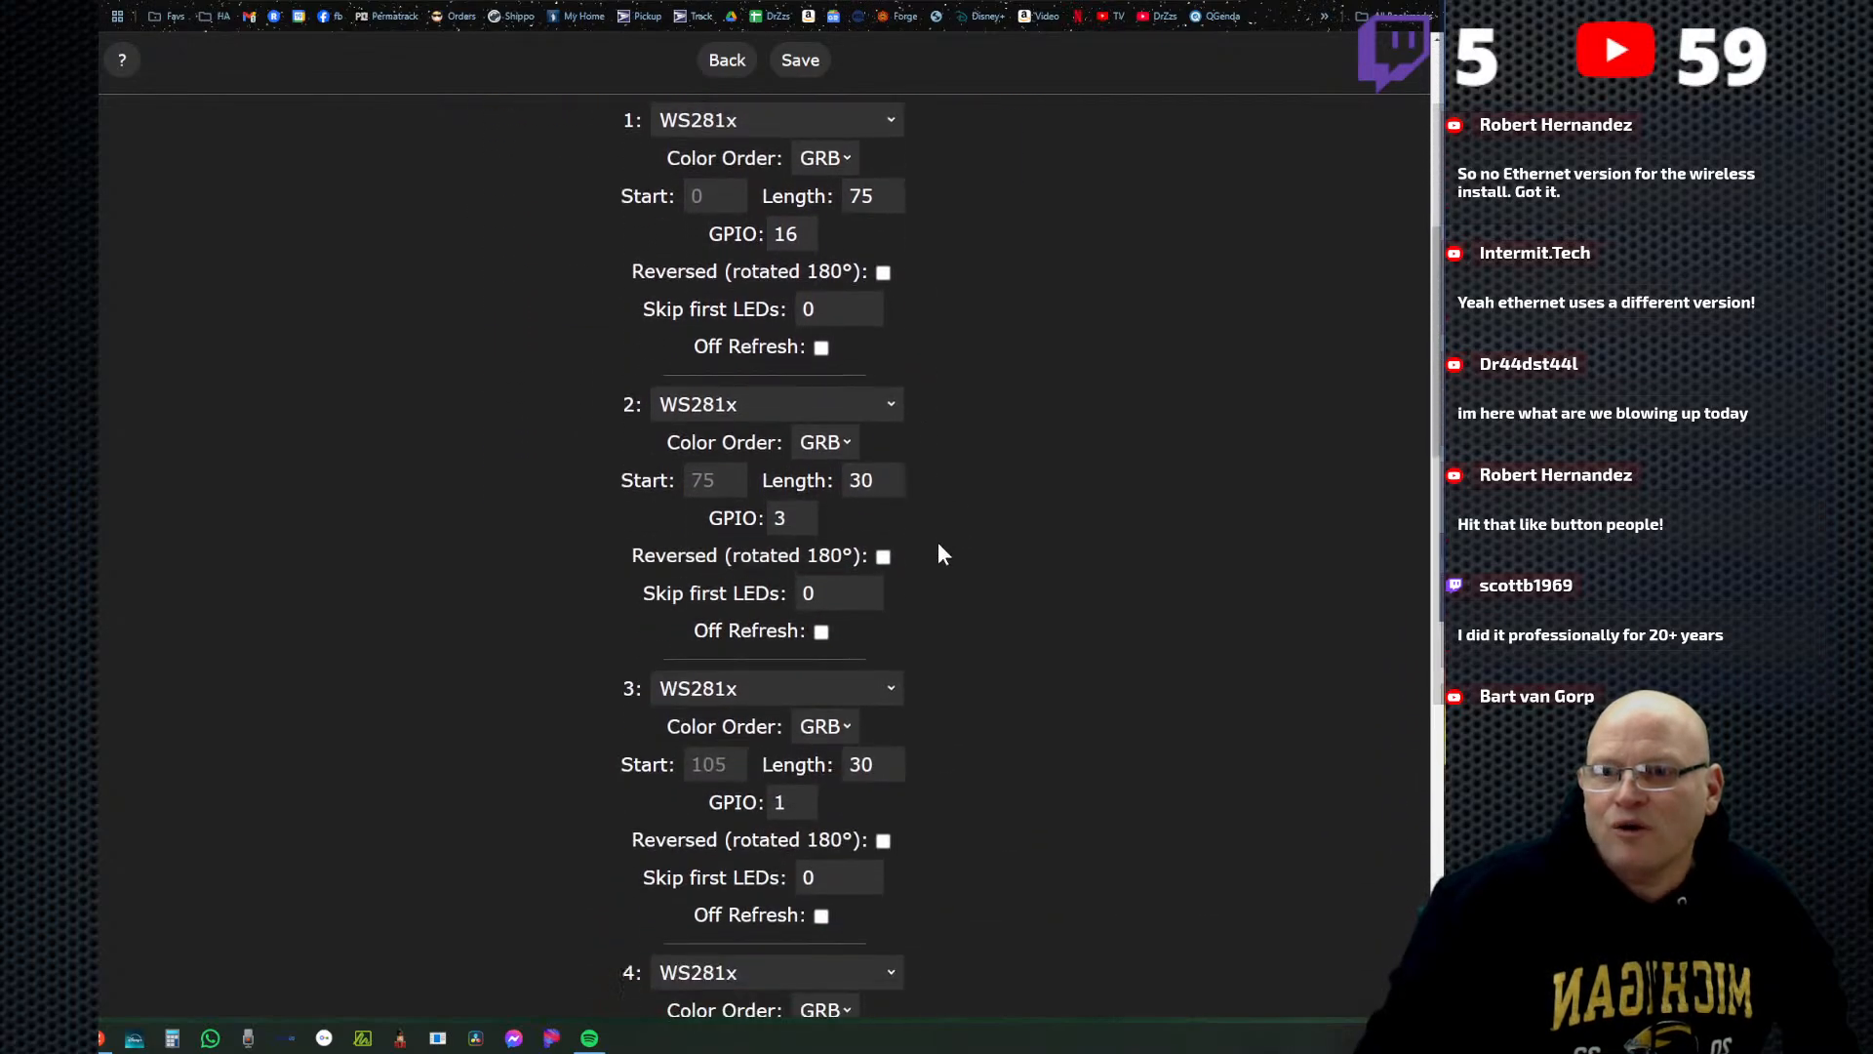
scroll(915, 577, down, 2)
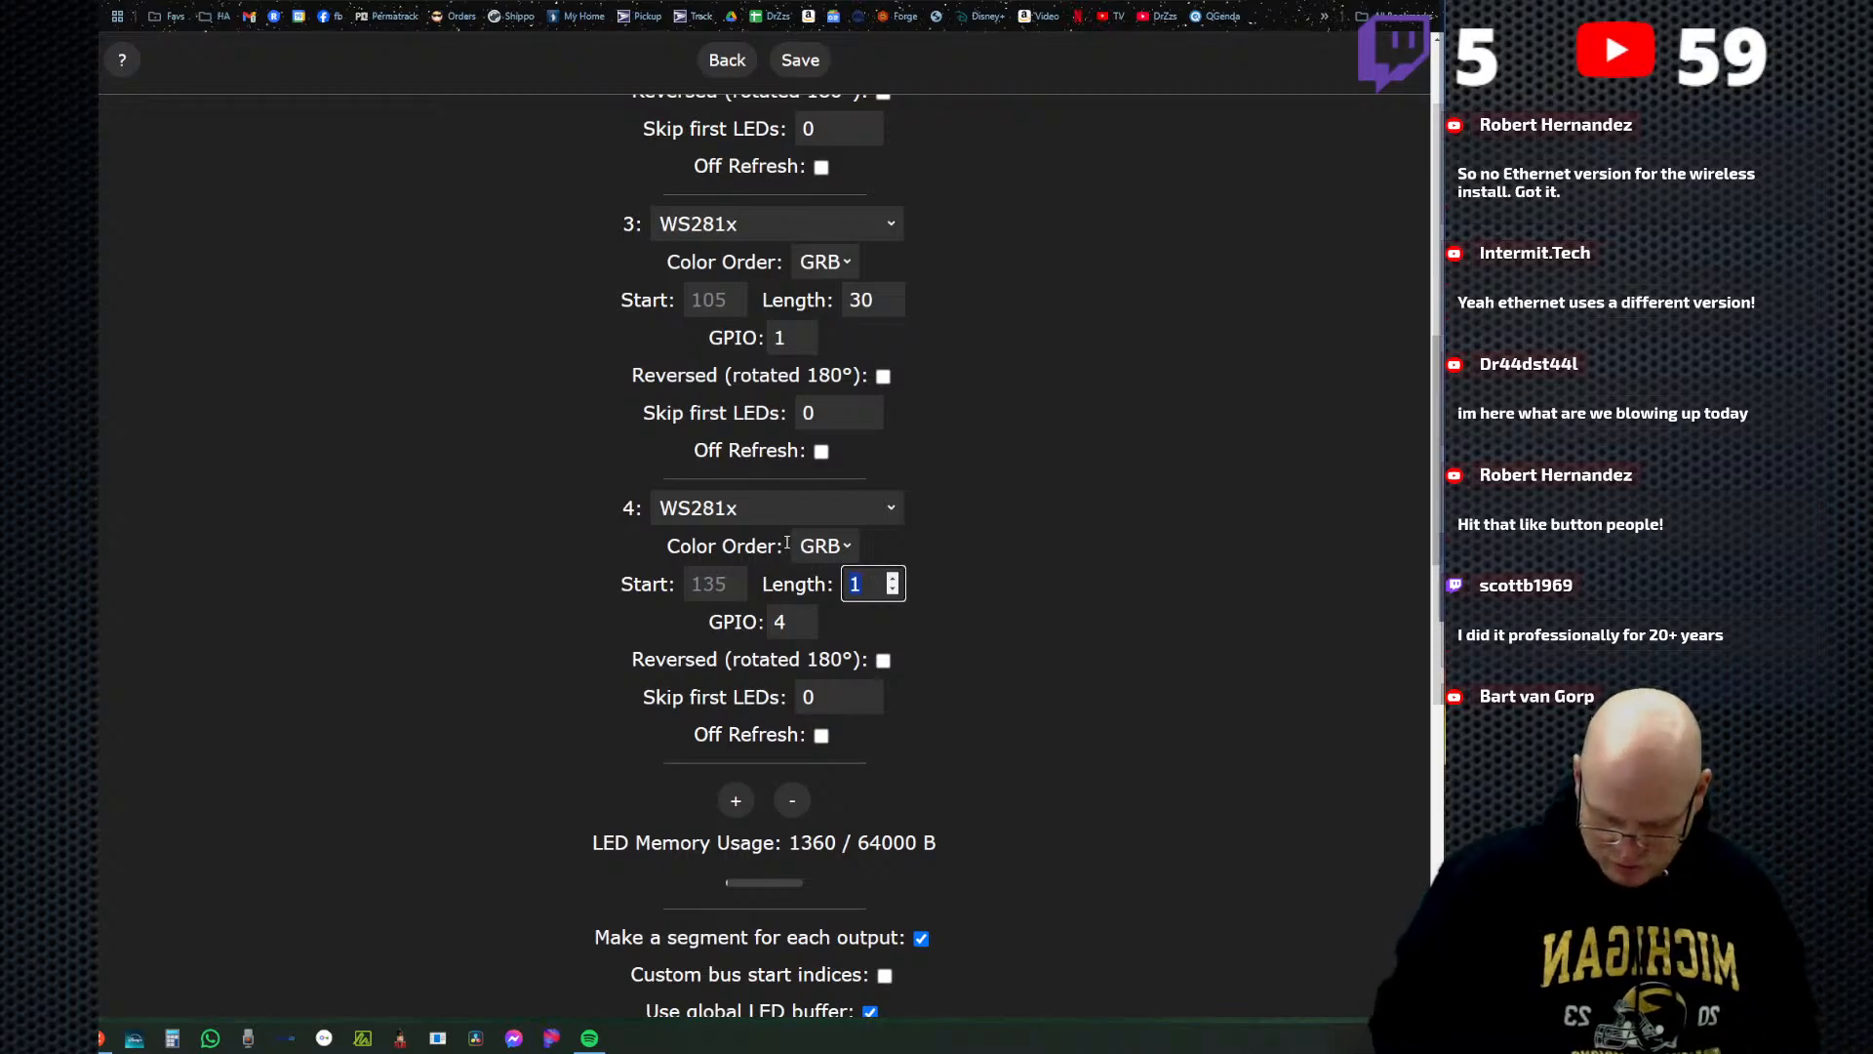
text(30)
click(800, 60)
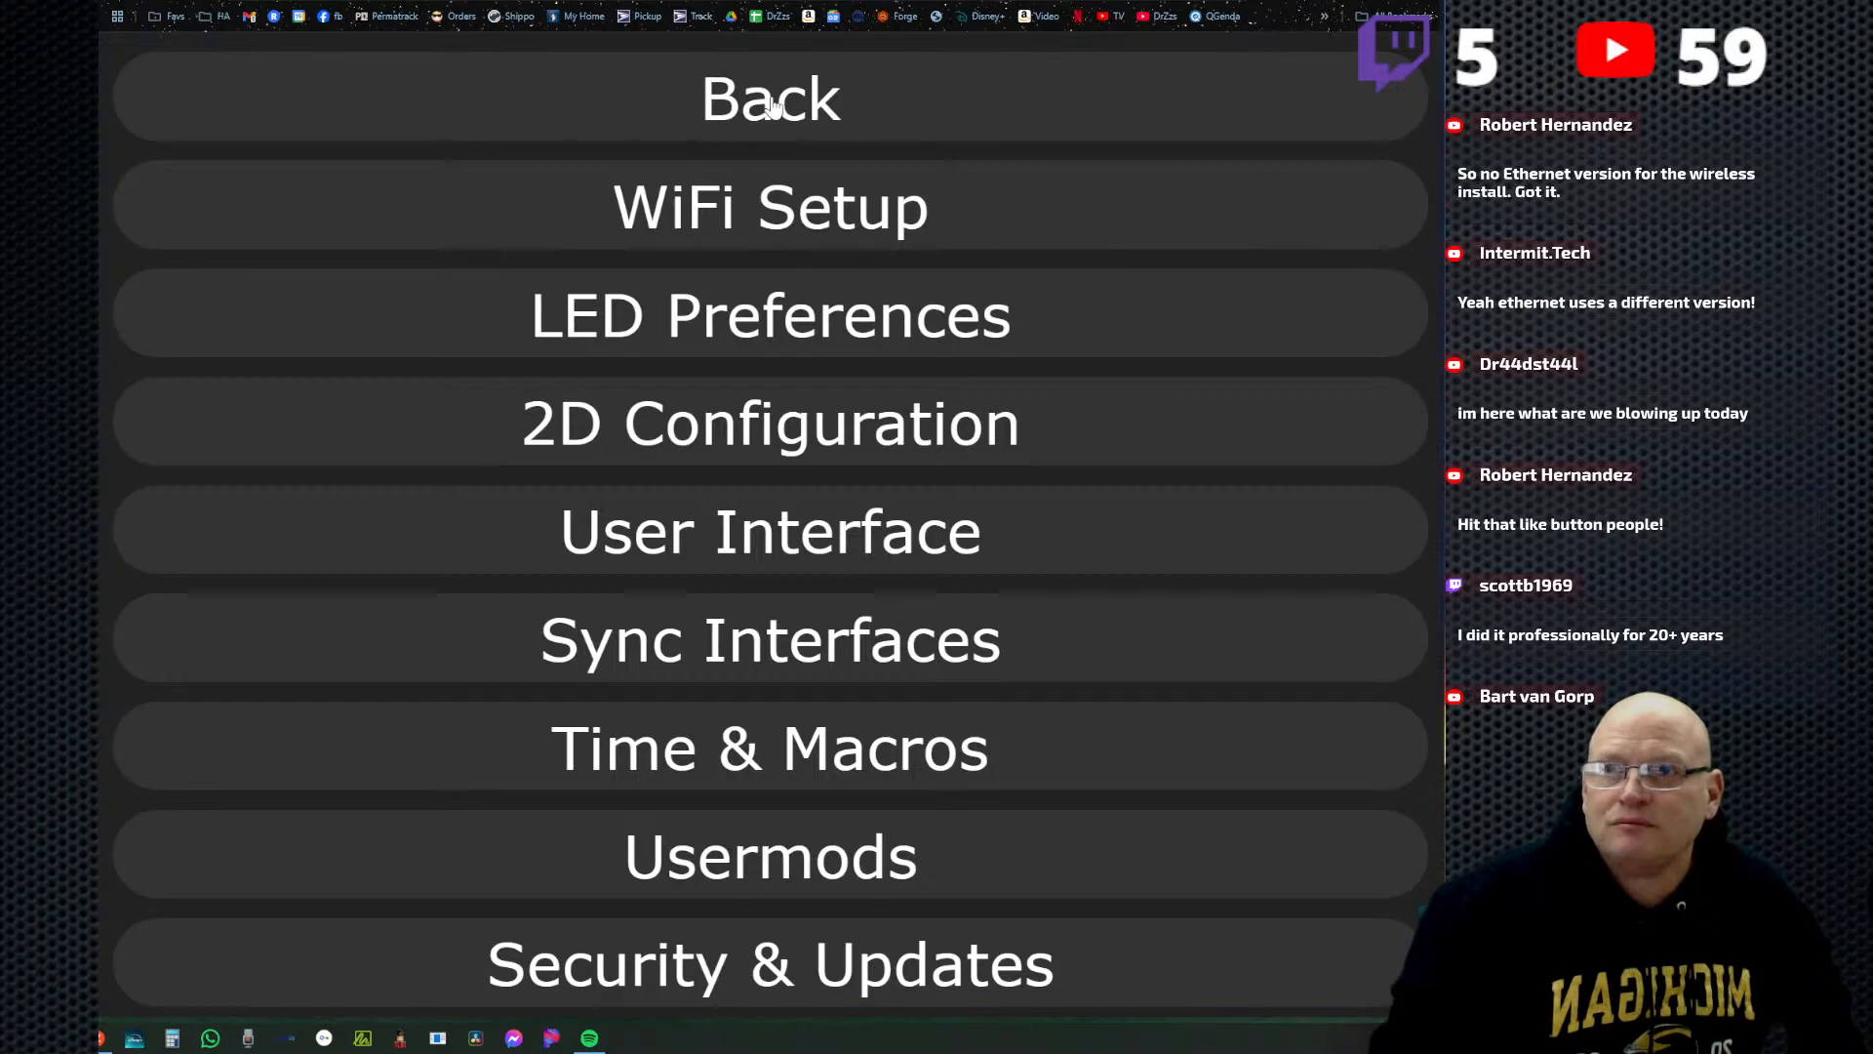
click(771, 99)
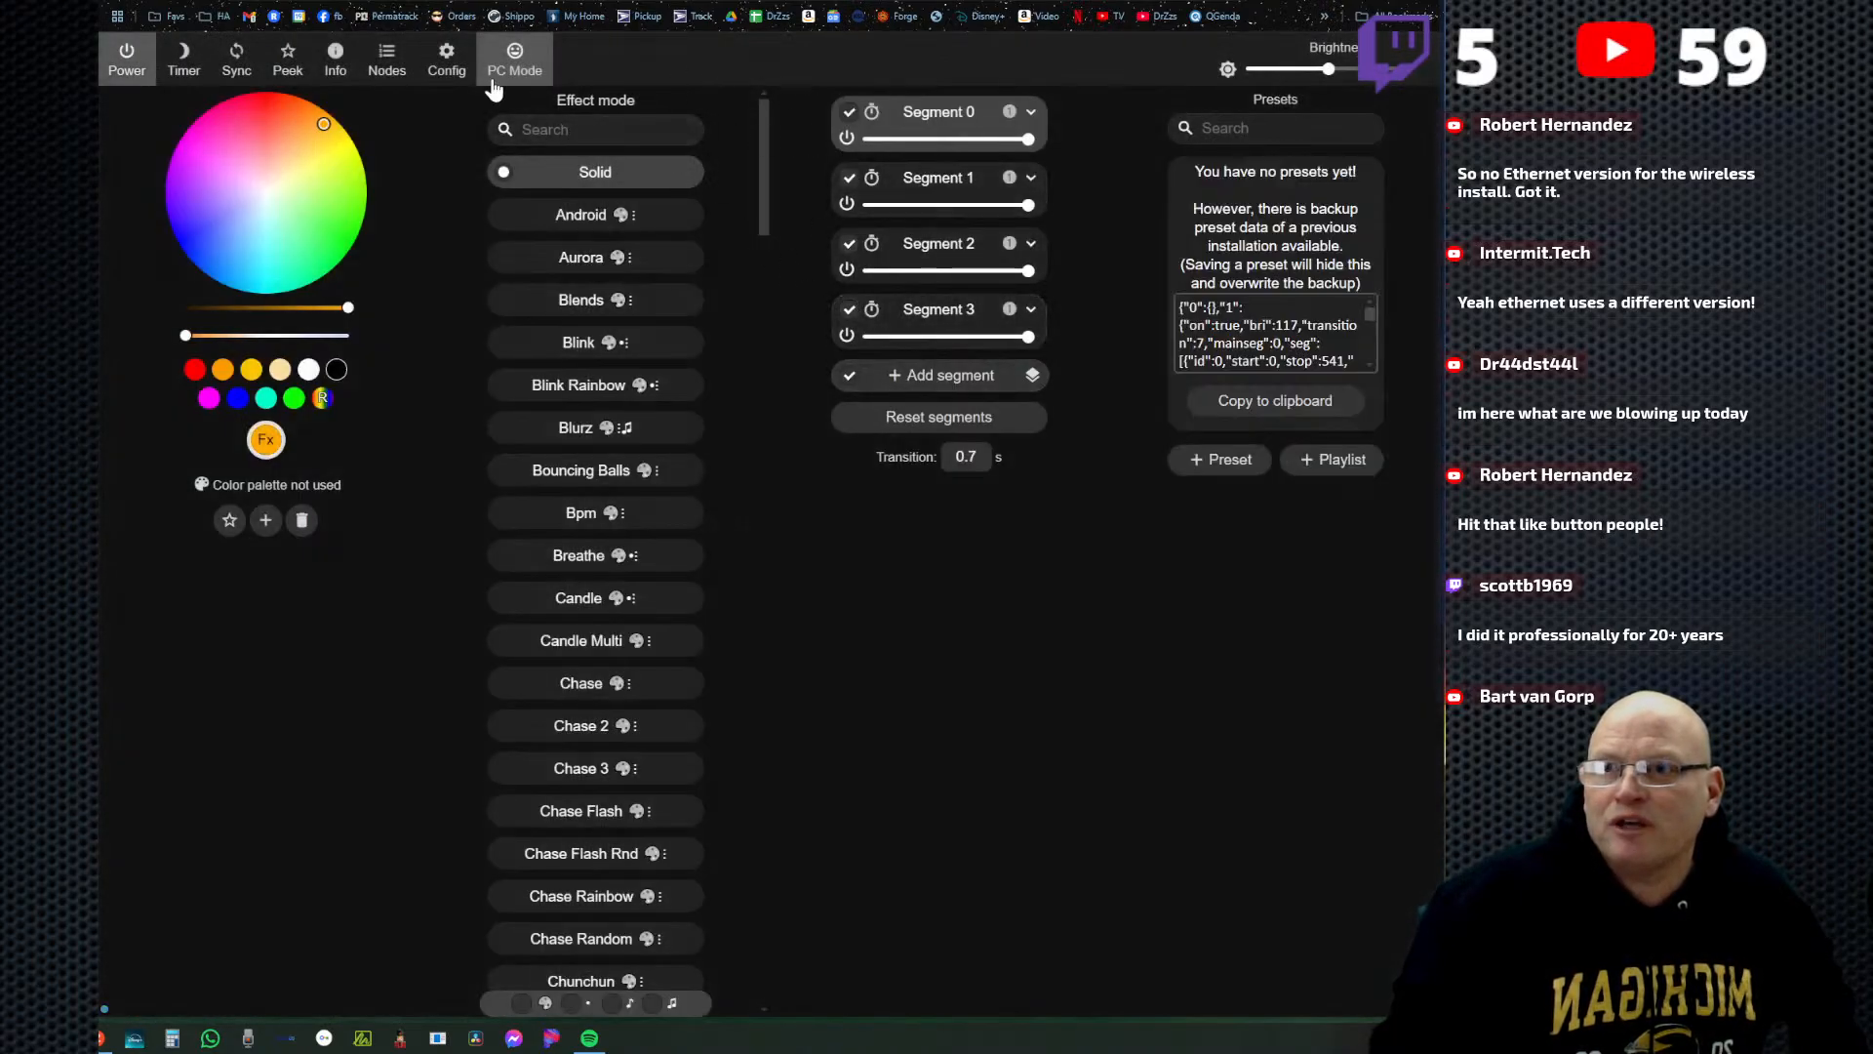
Show the live peek preview, isolate Segment 0 in the selection, and include the other three segments again.
click(285, 66)
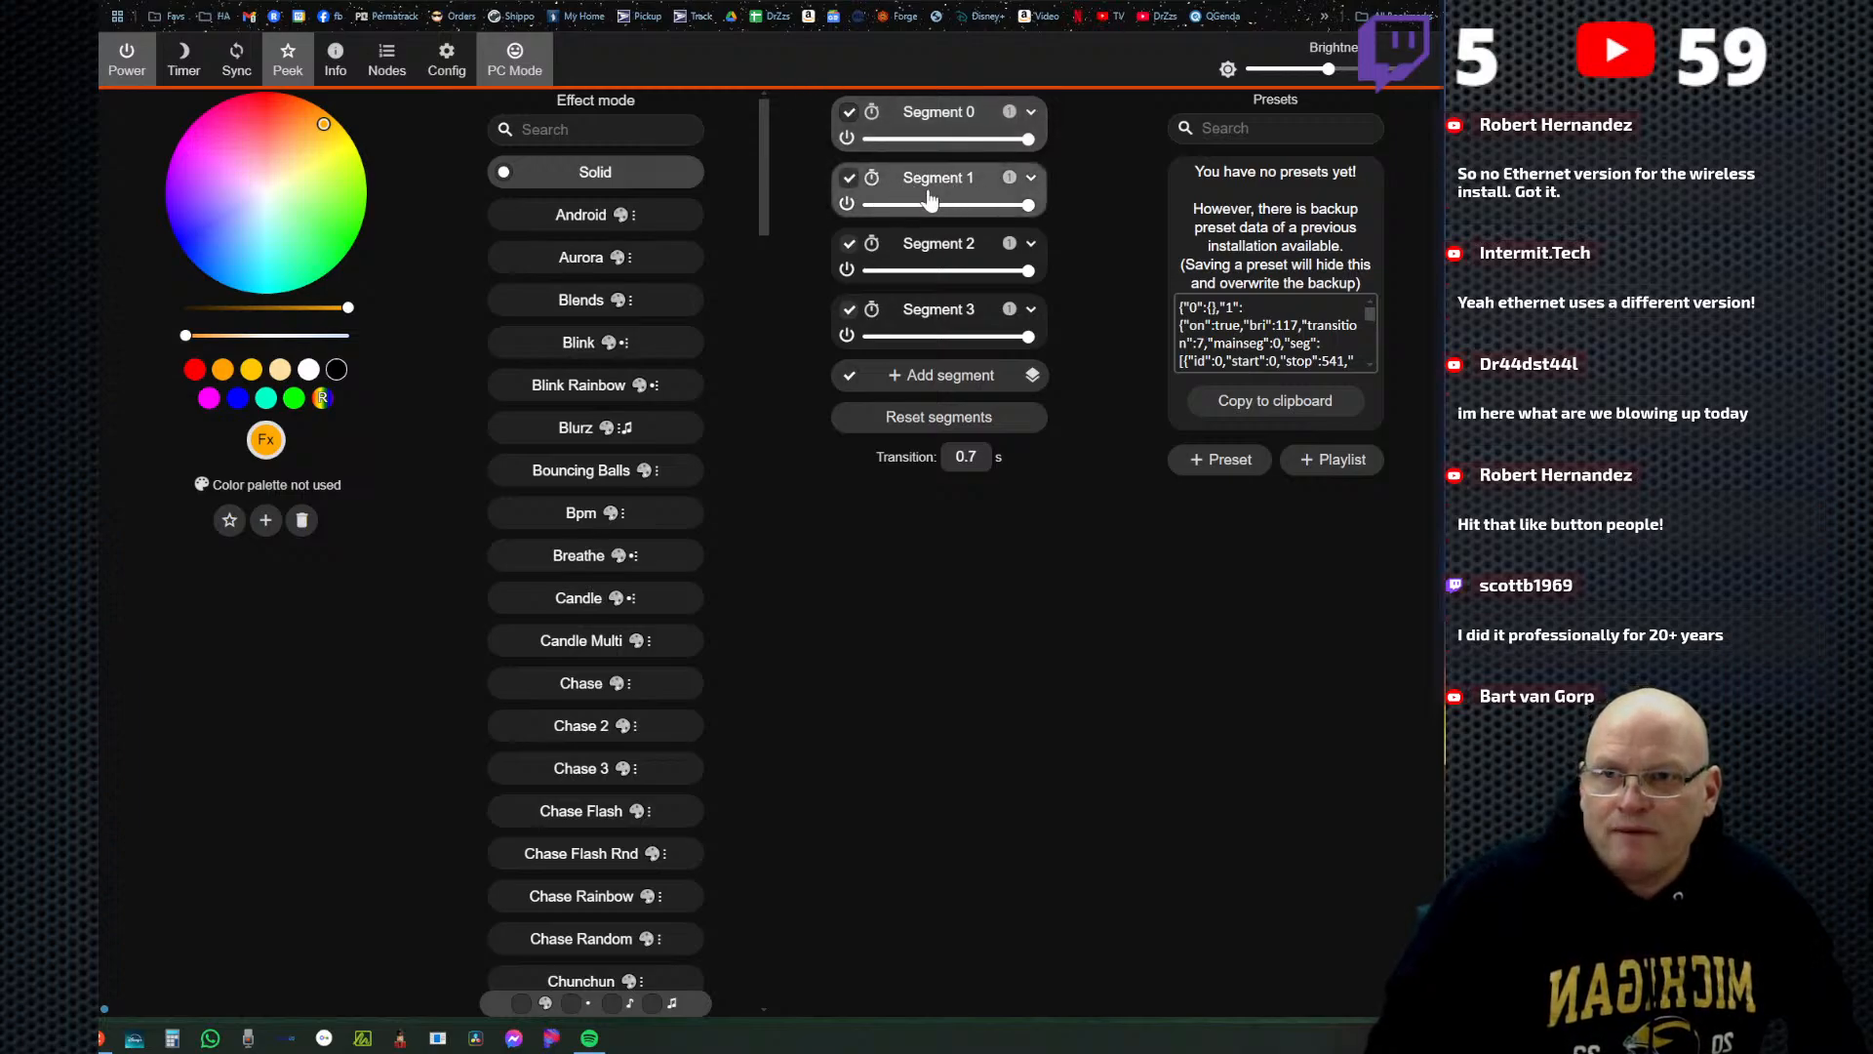
click(968, 120)
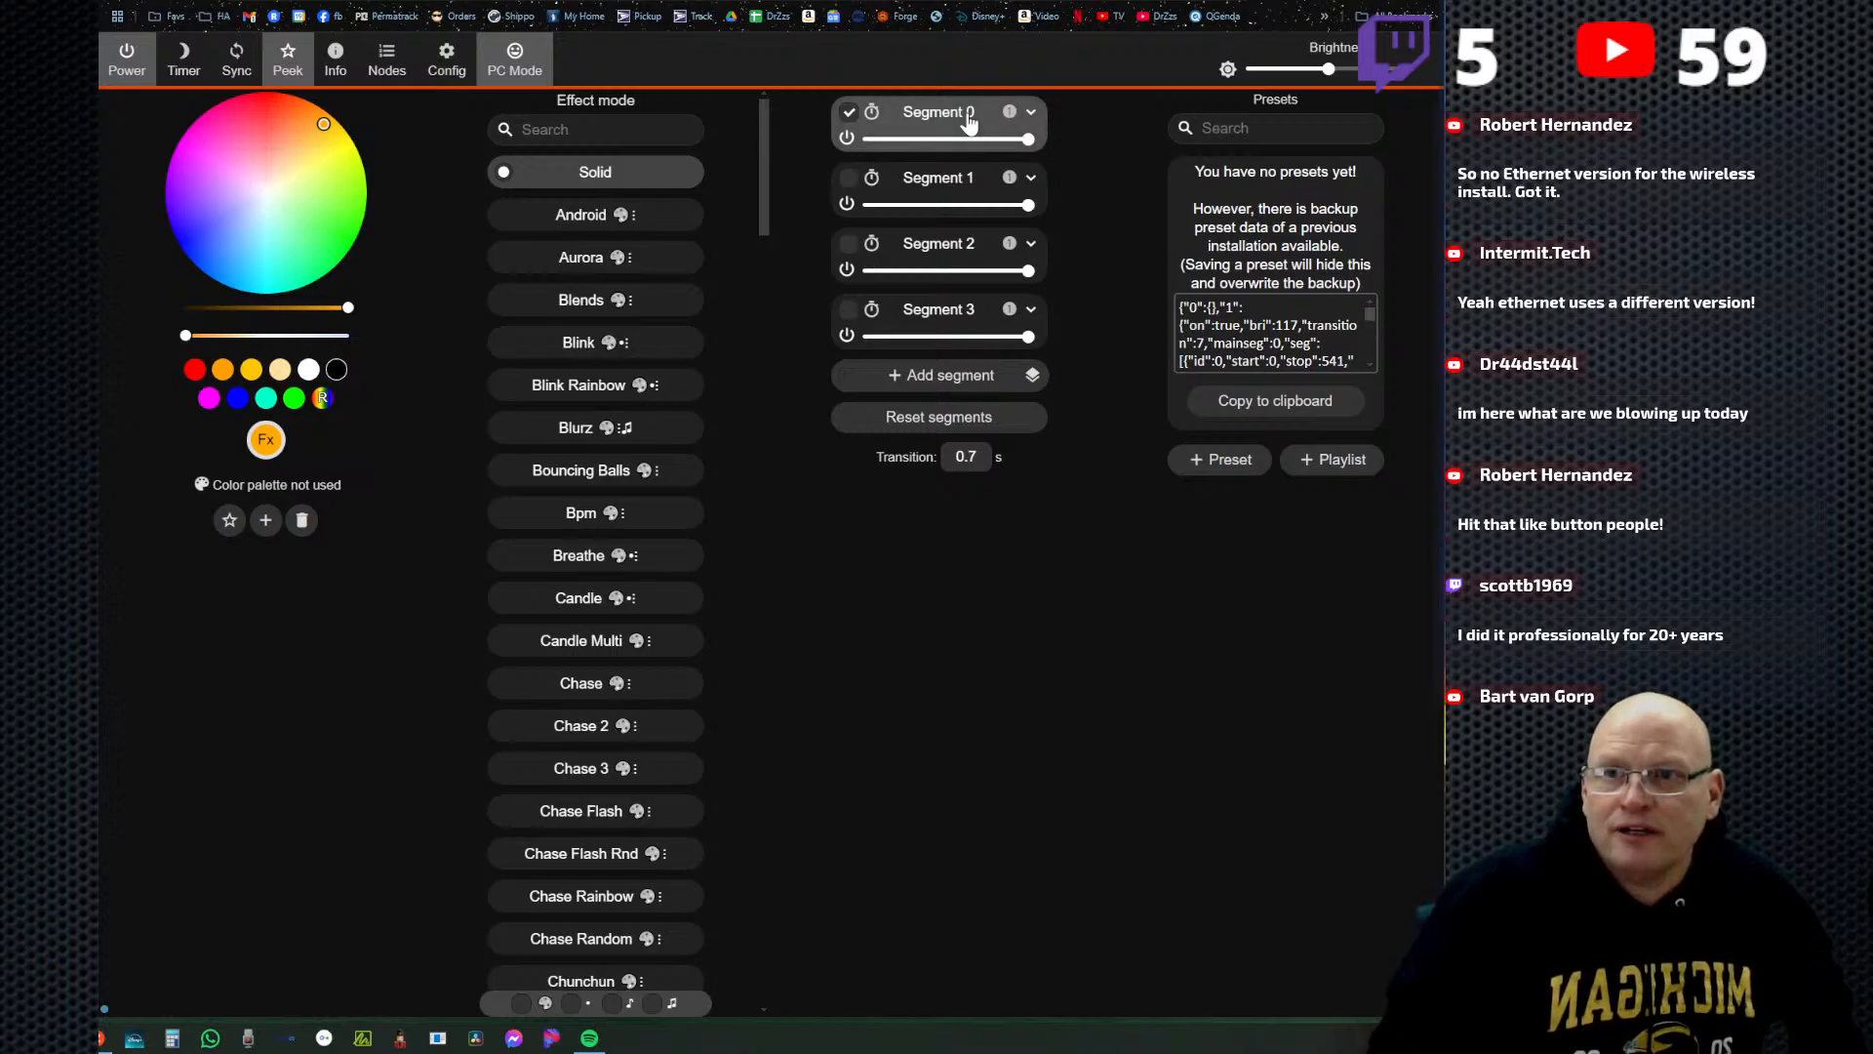
click(849, 178)
click(849, 243)
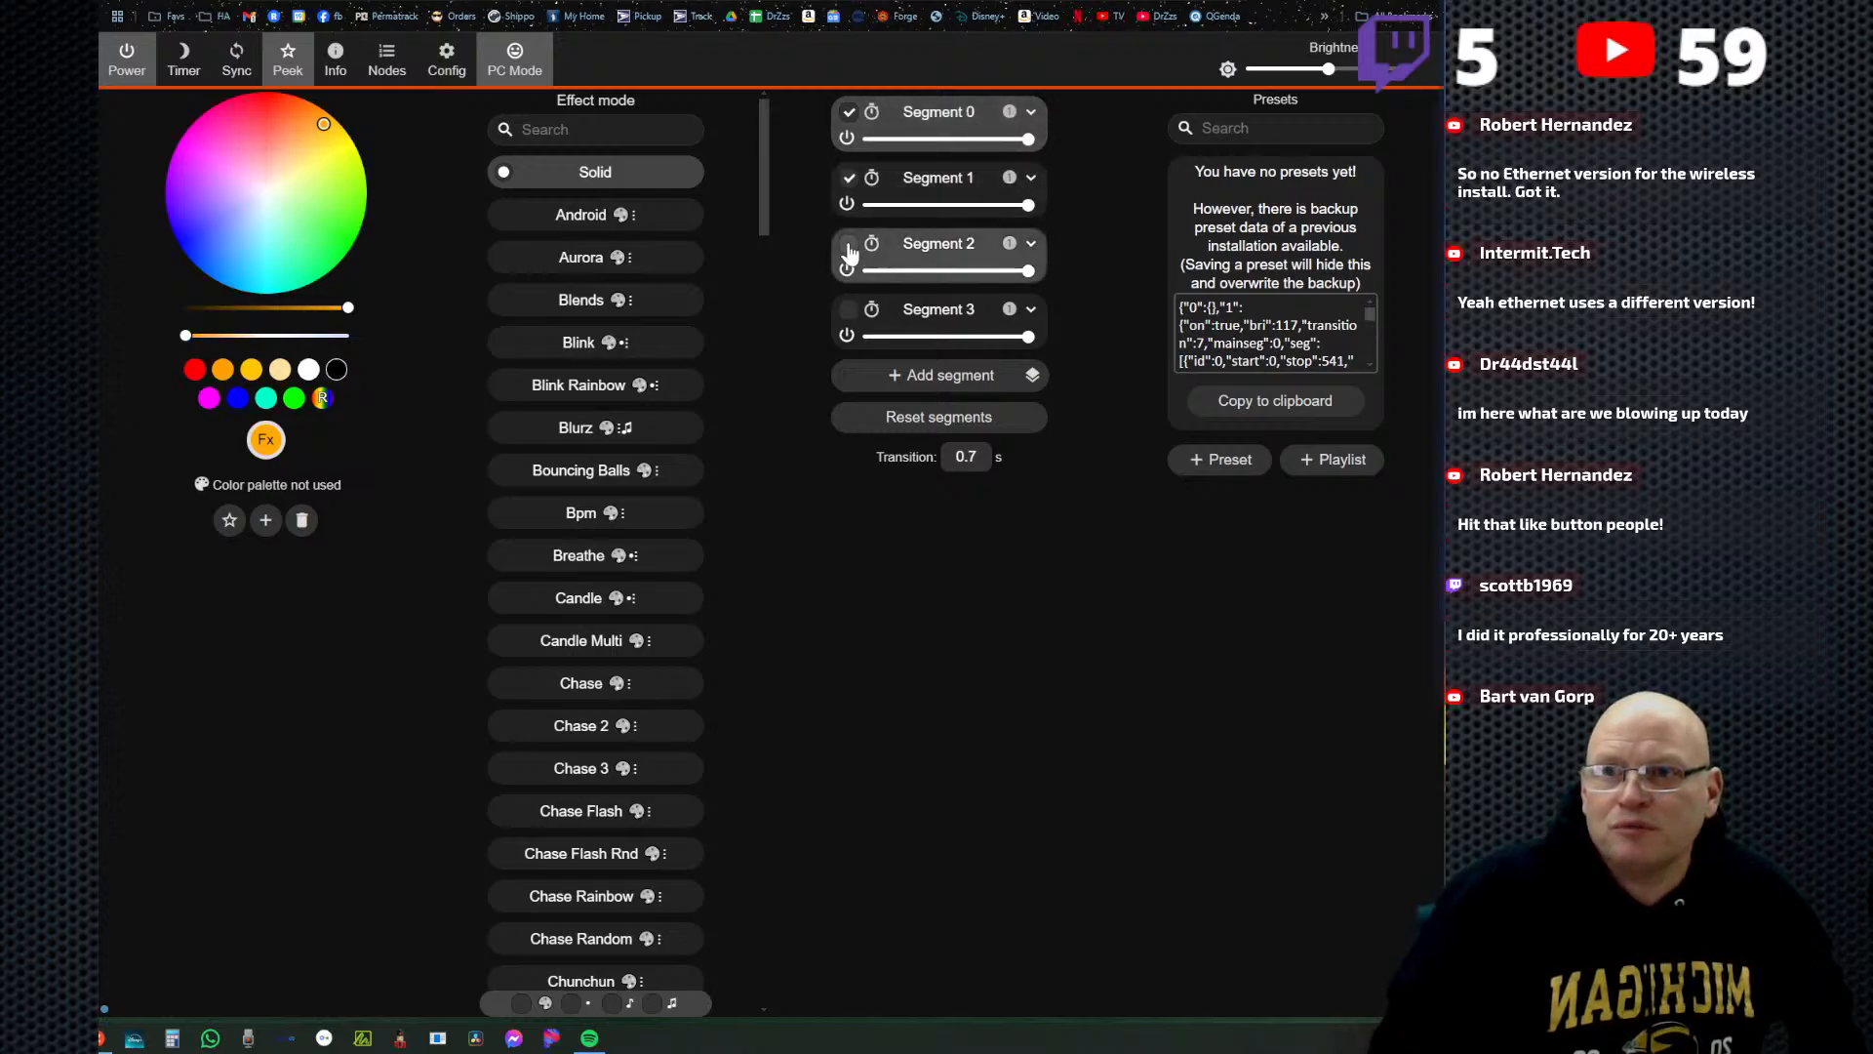
click(849, 310)
Rename Segment 0 as garage, collapse its settings, and turn off Segment 1's power.
click(1020, 113)
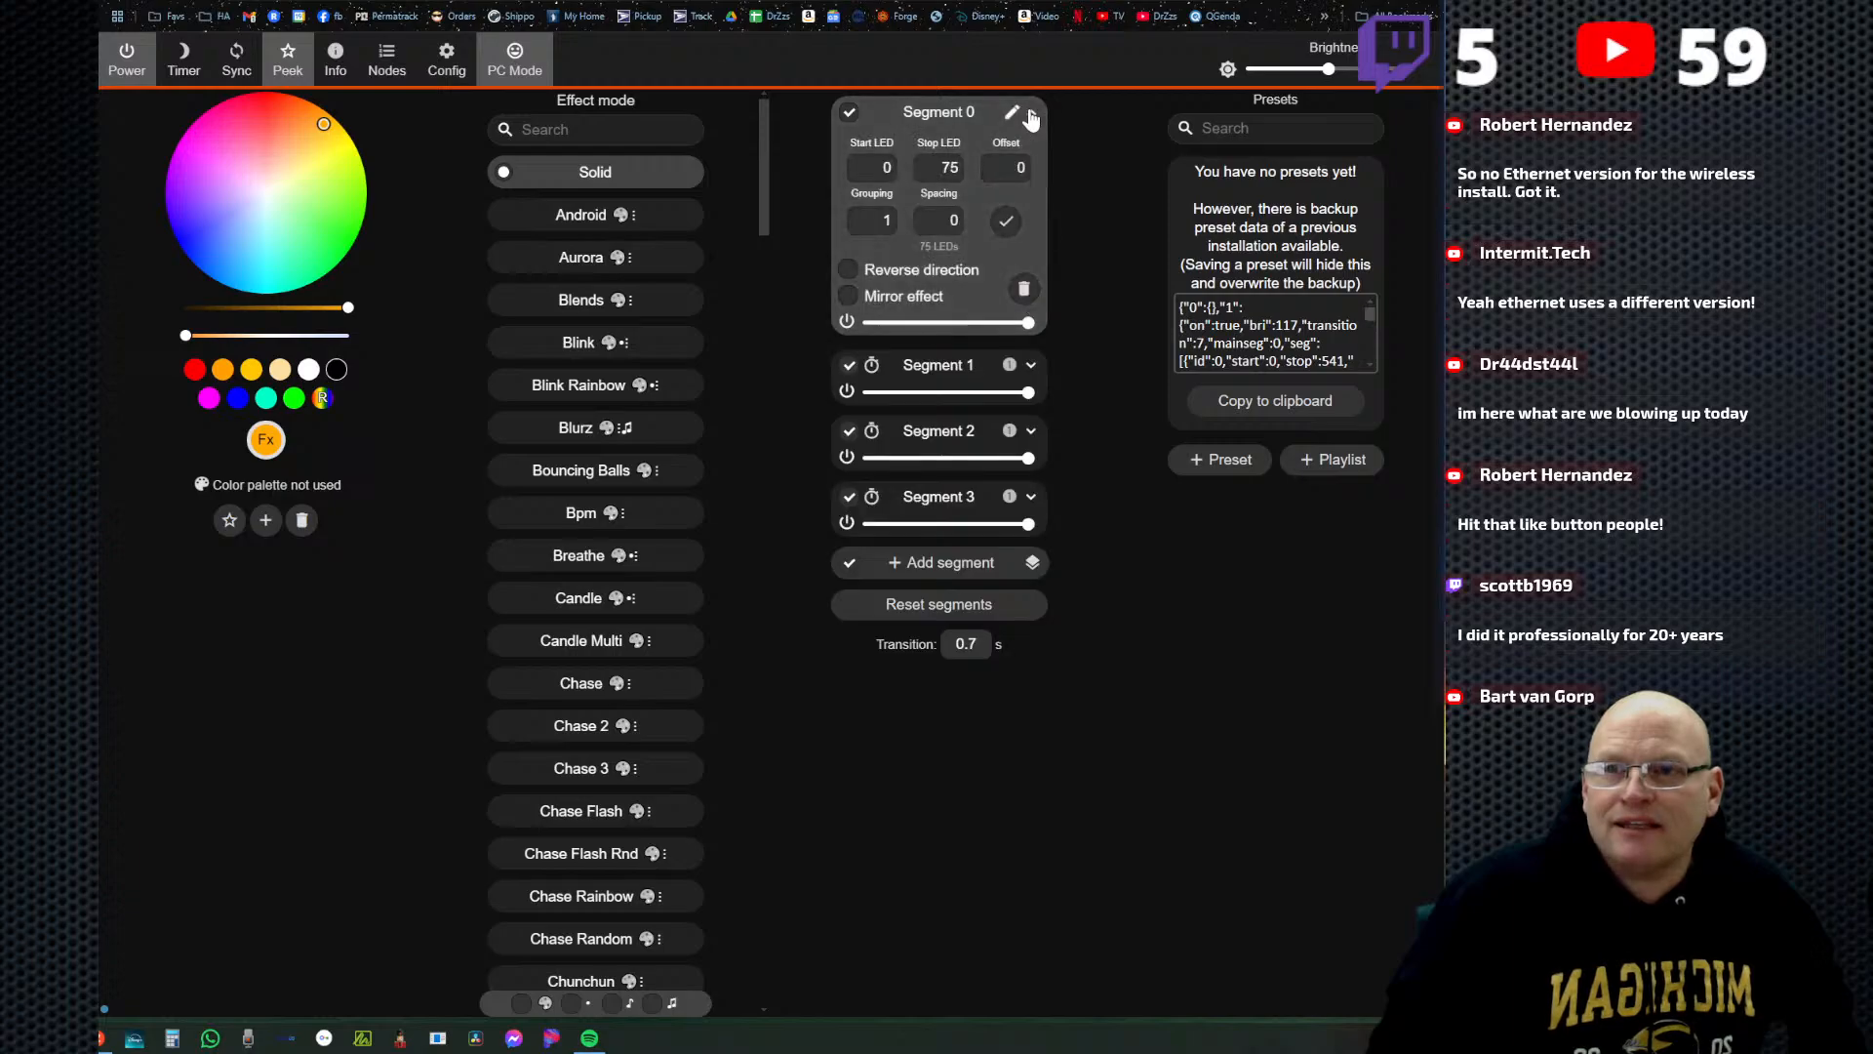
click(1010, 117)
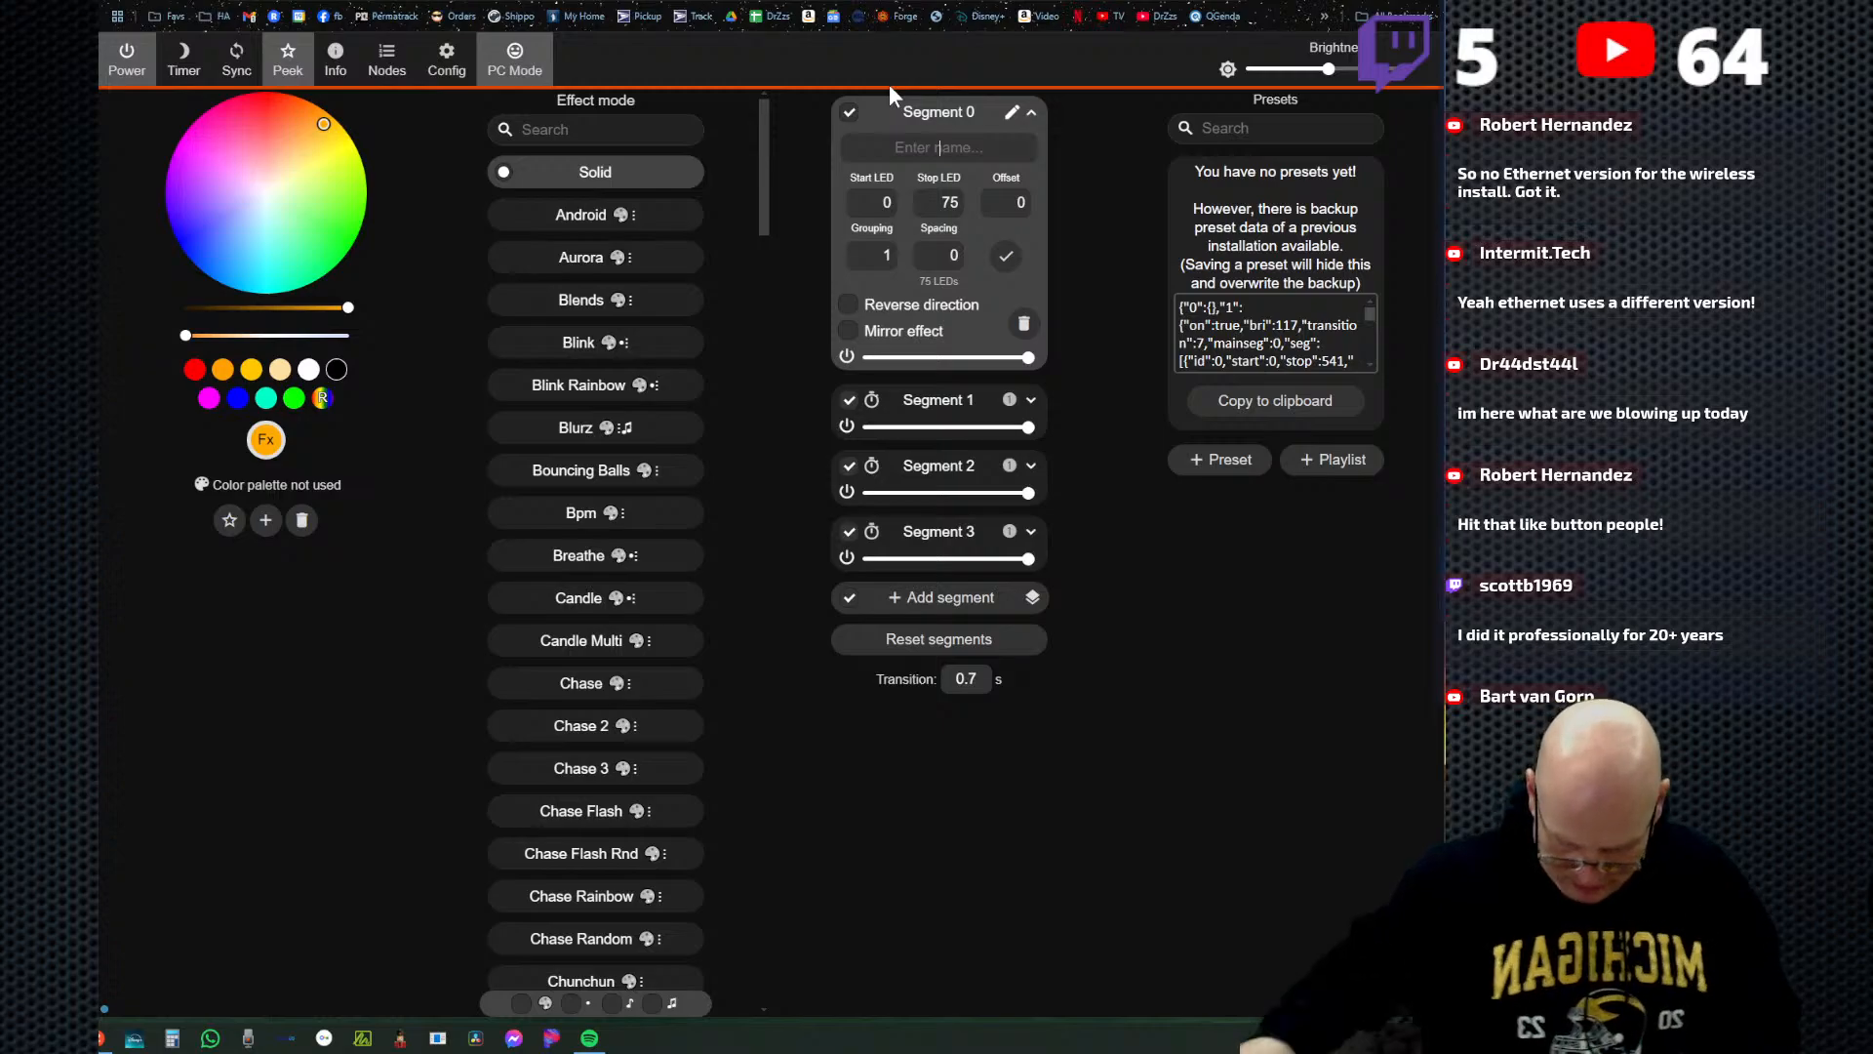
text(garage)
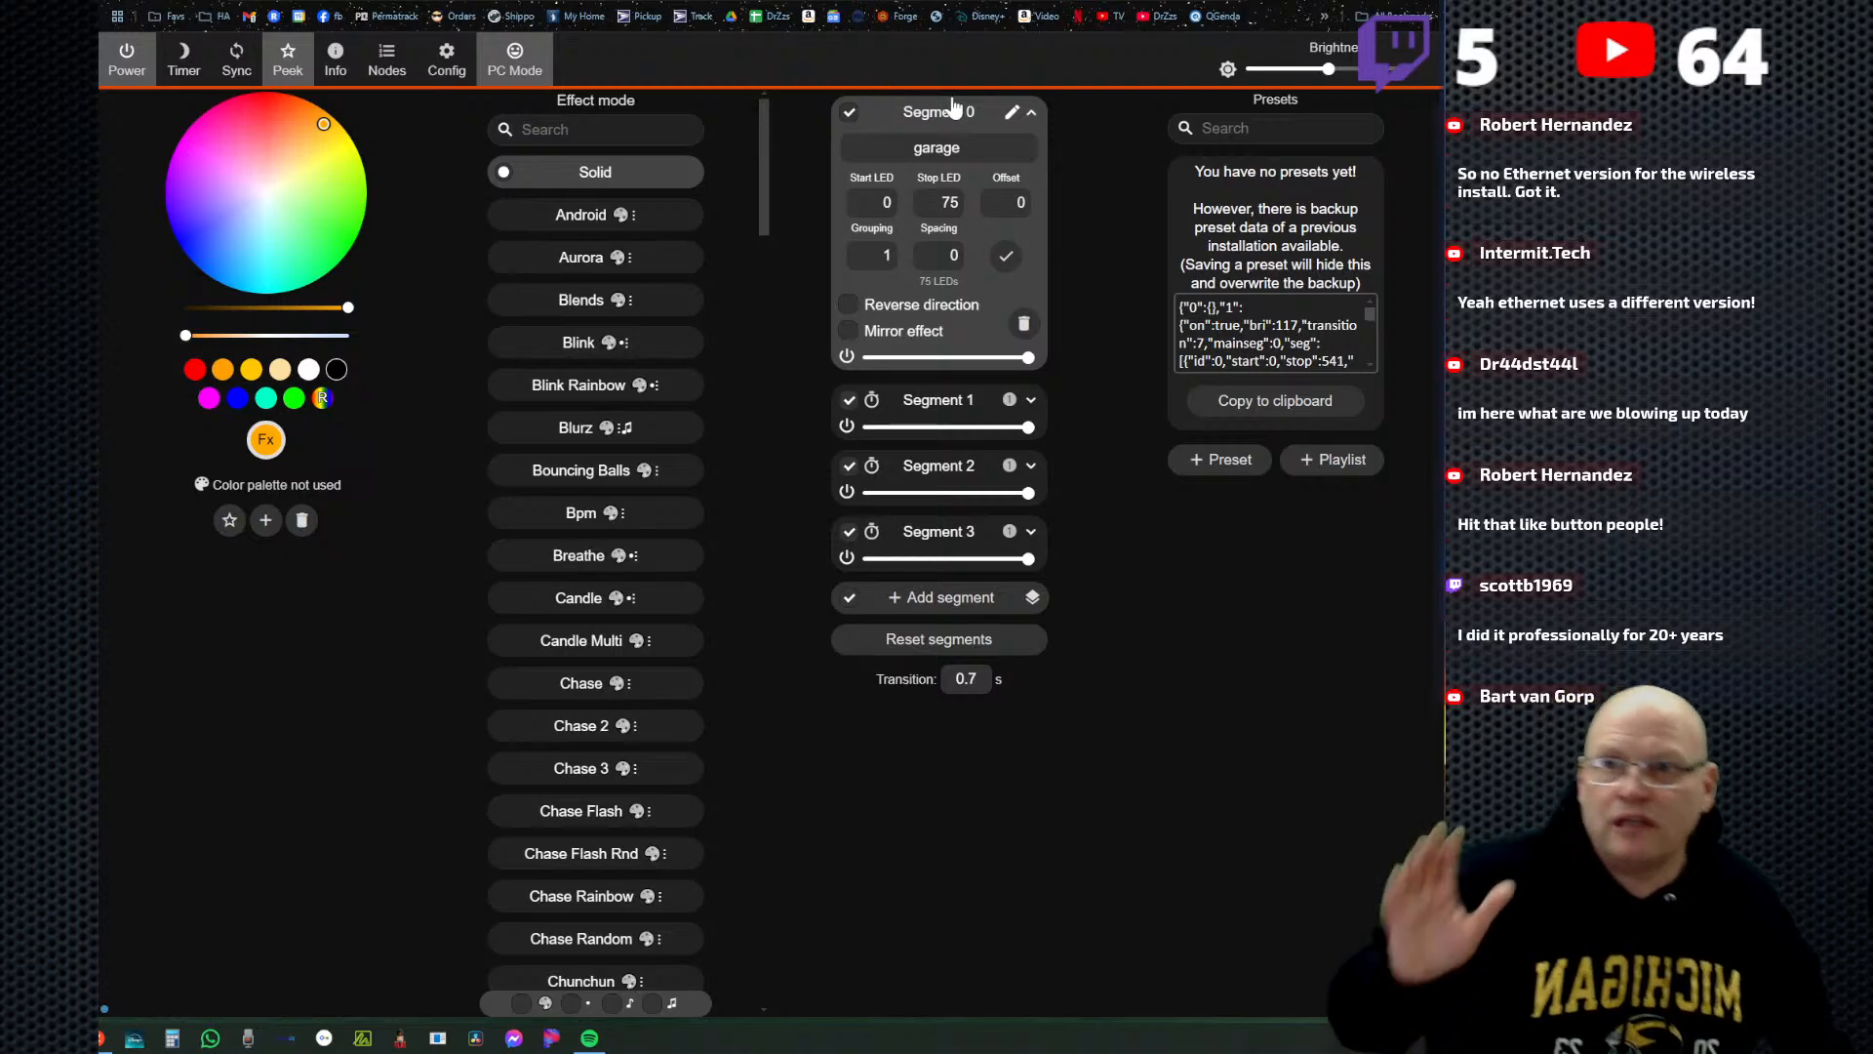
click(1005, 255)
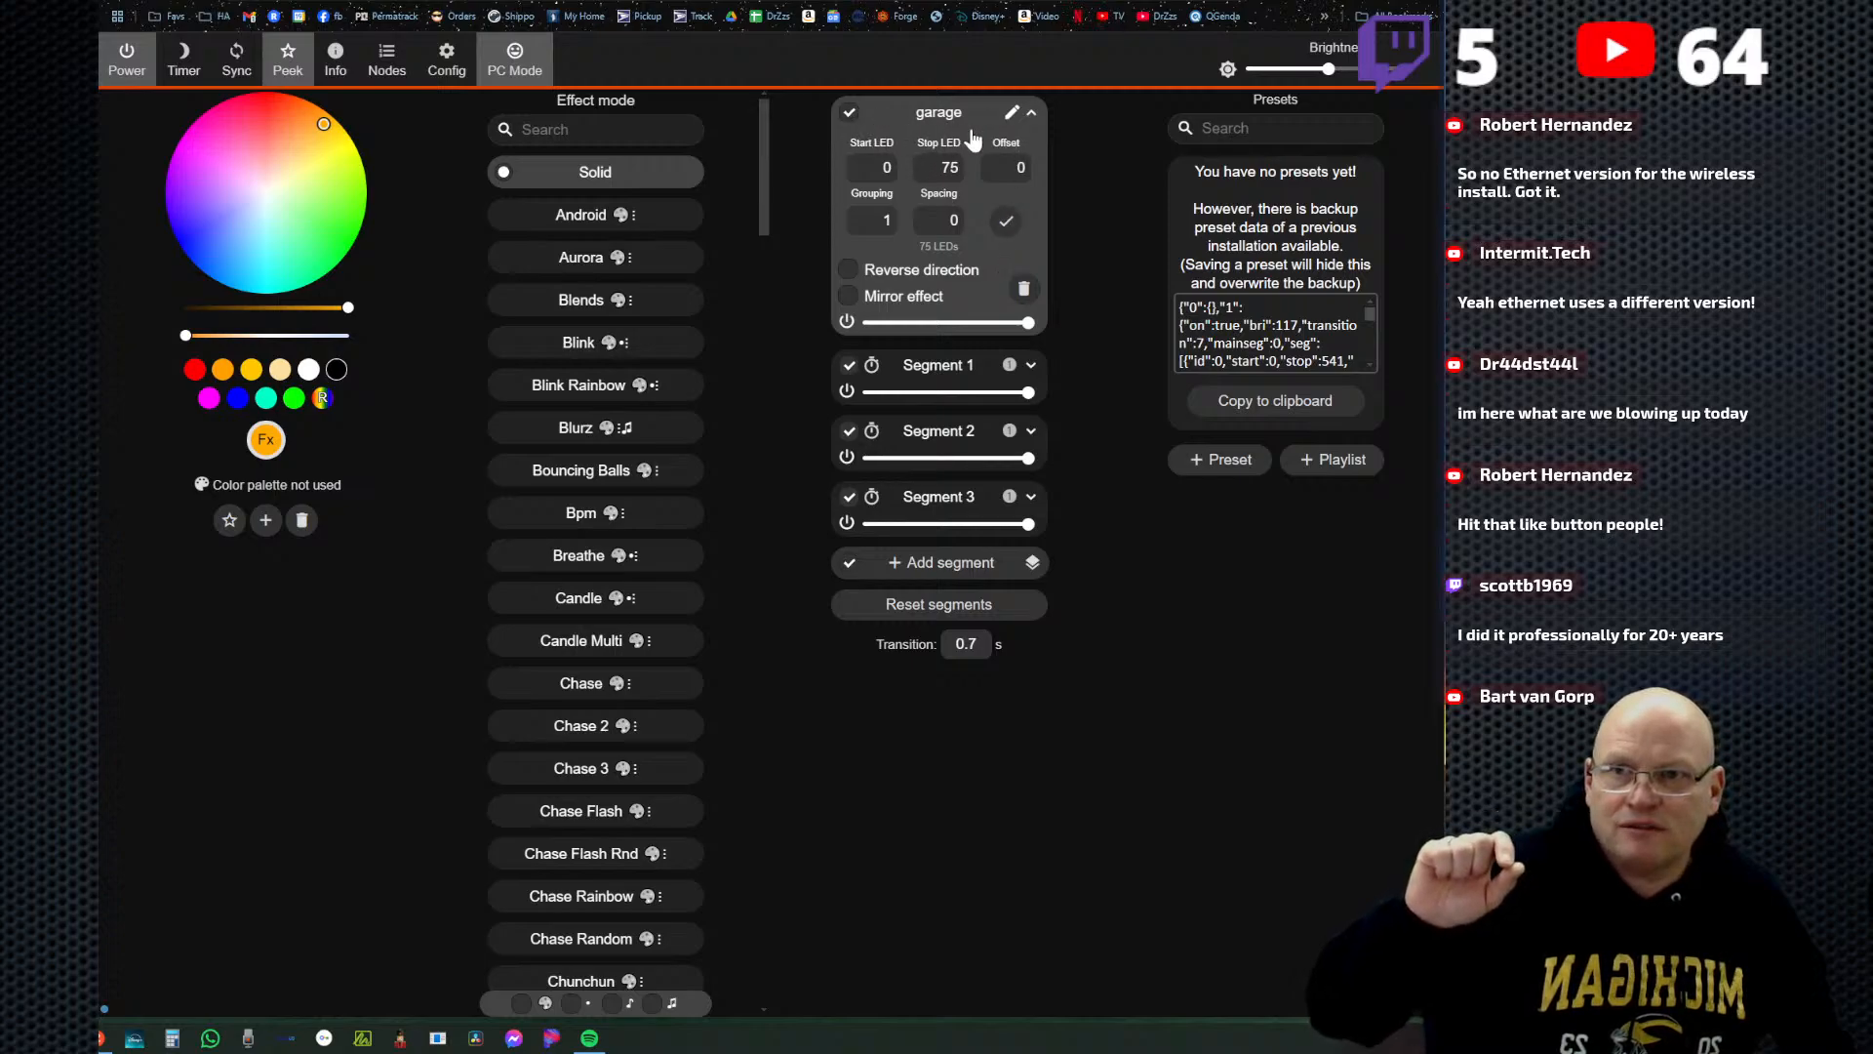
click(1031, 117)
click(1031, 118)
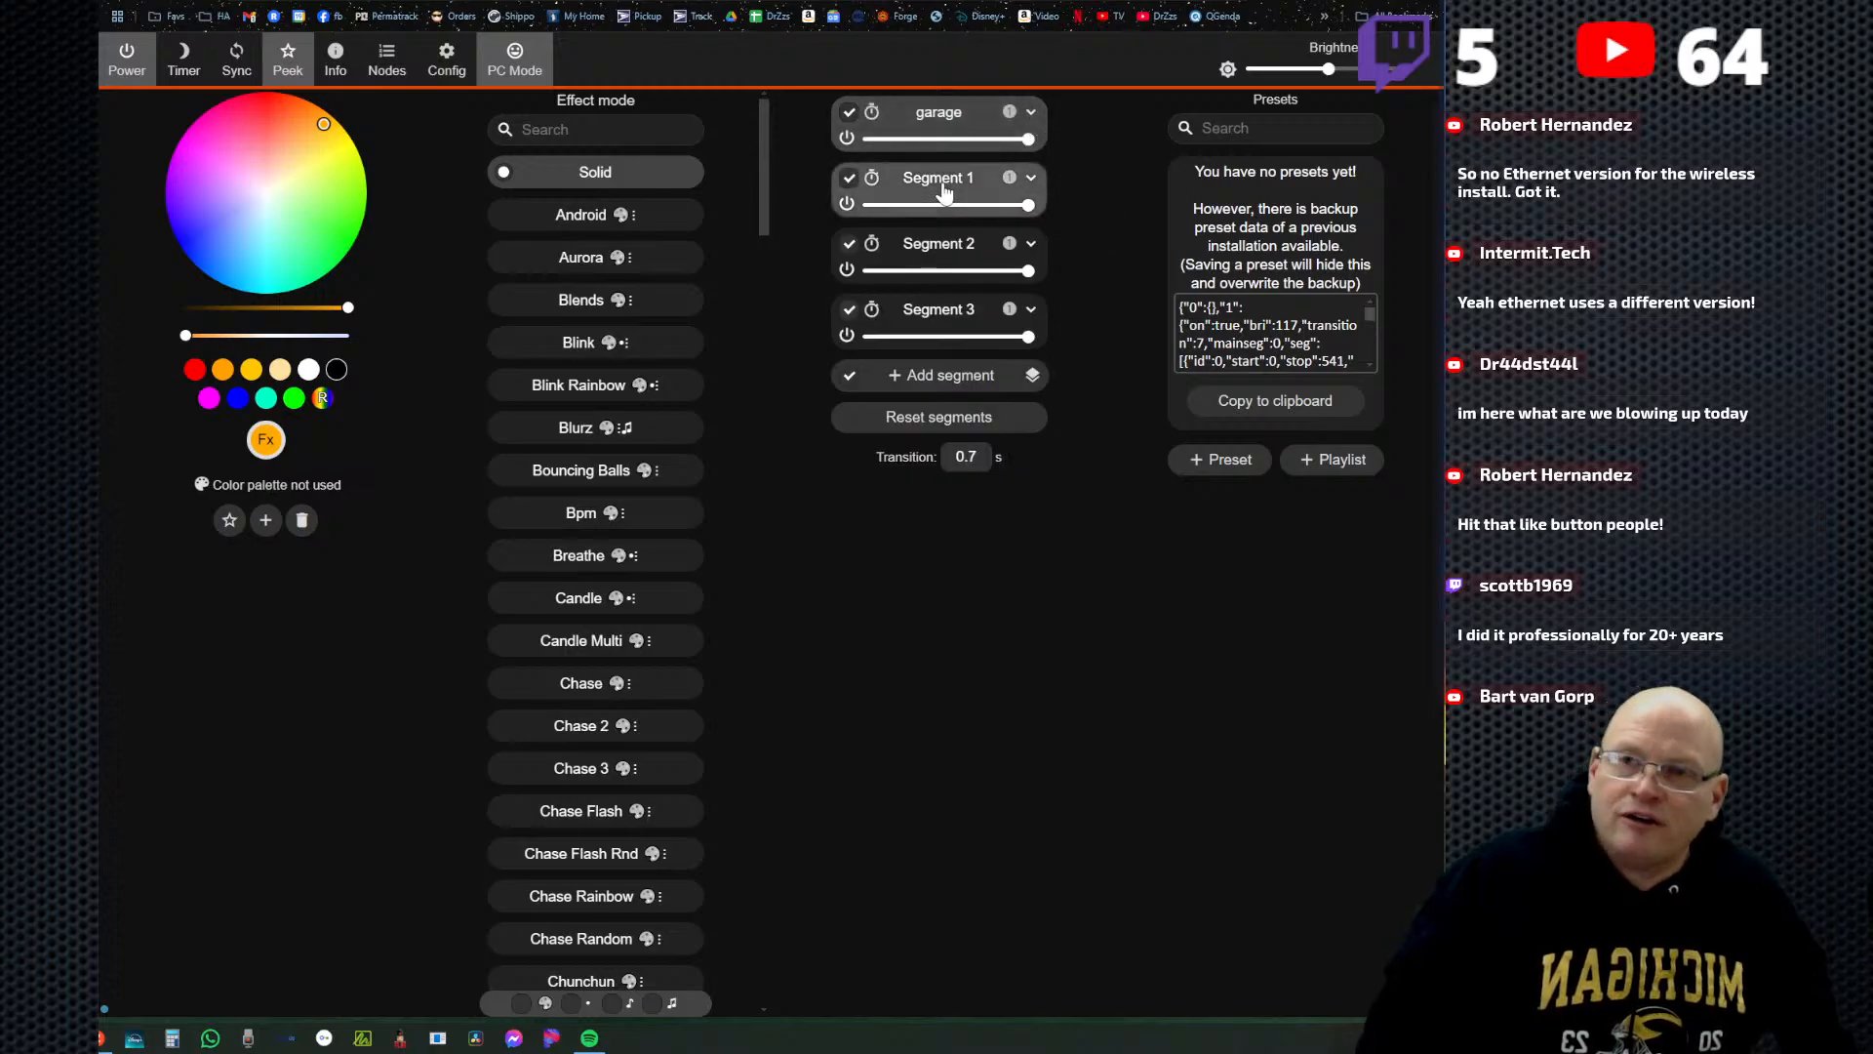
click(847, 205)
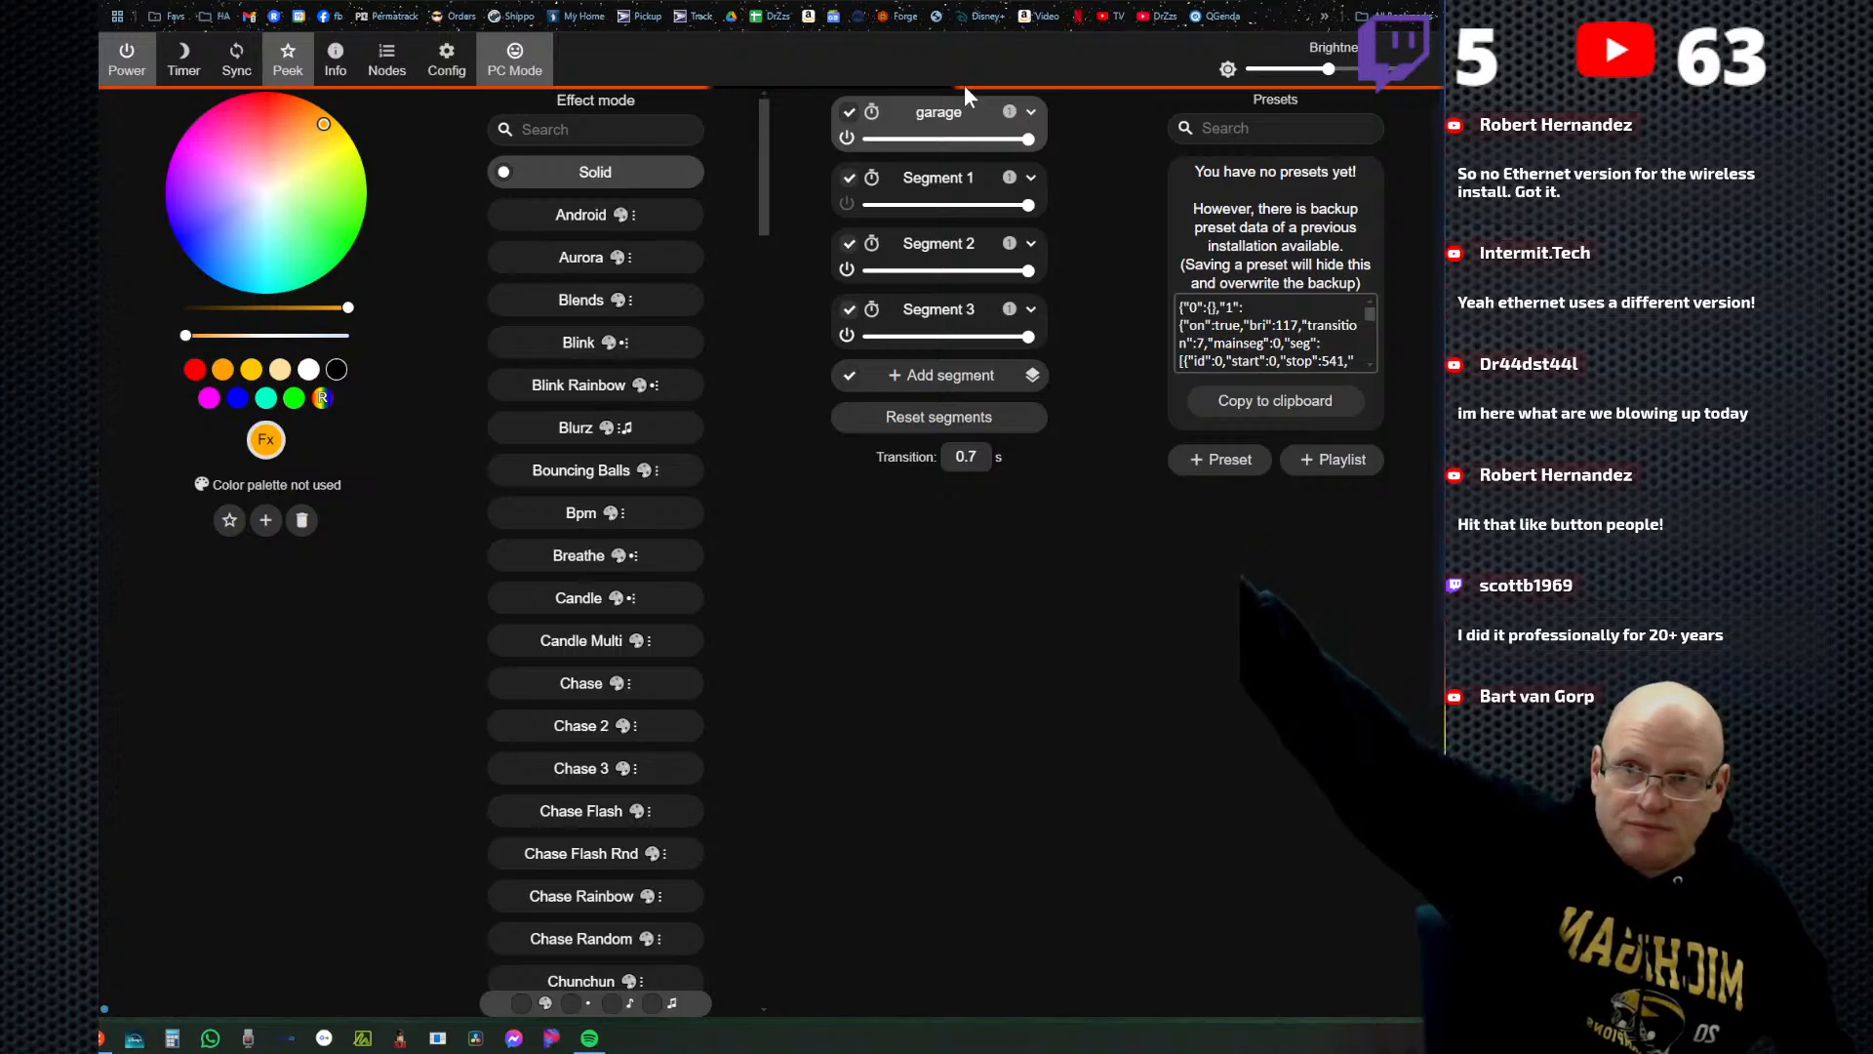
Set LED output 2's length to 145 in the LED preferences, save, and return to the main page.
click(453, 68)
click(747, 310)
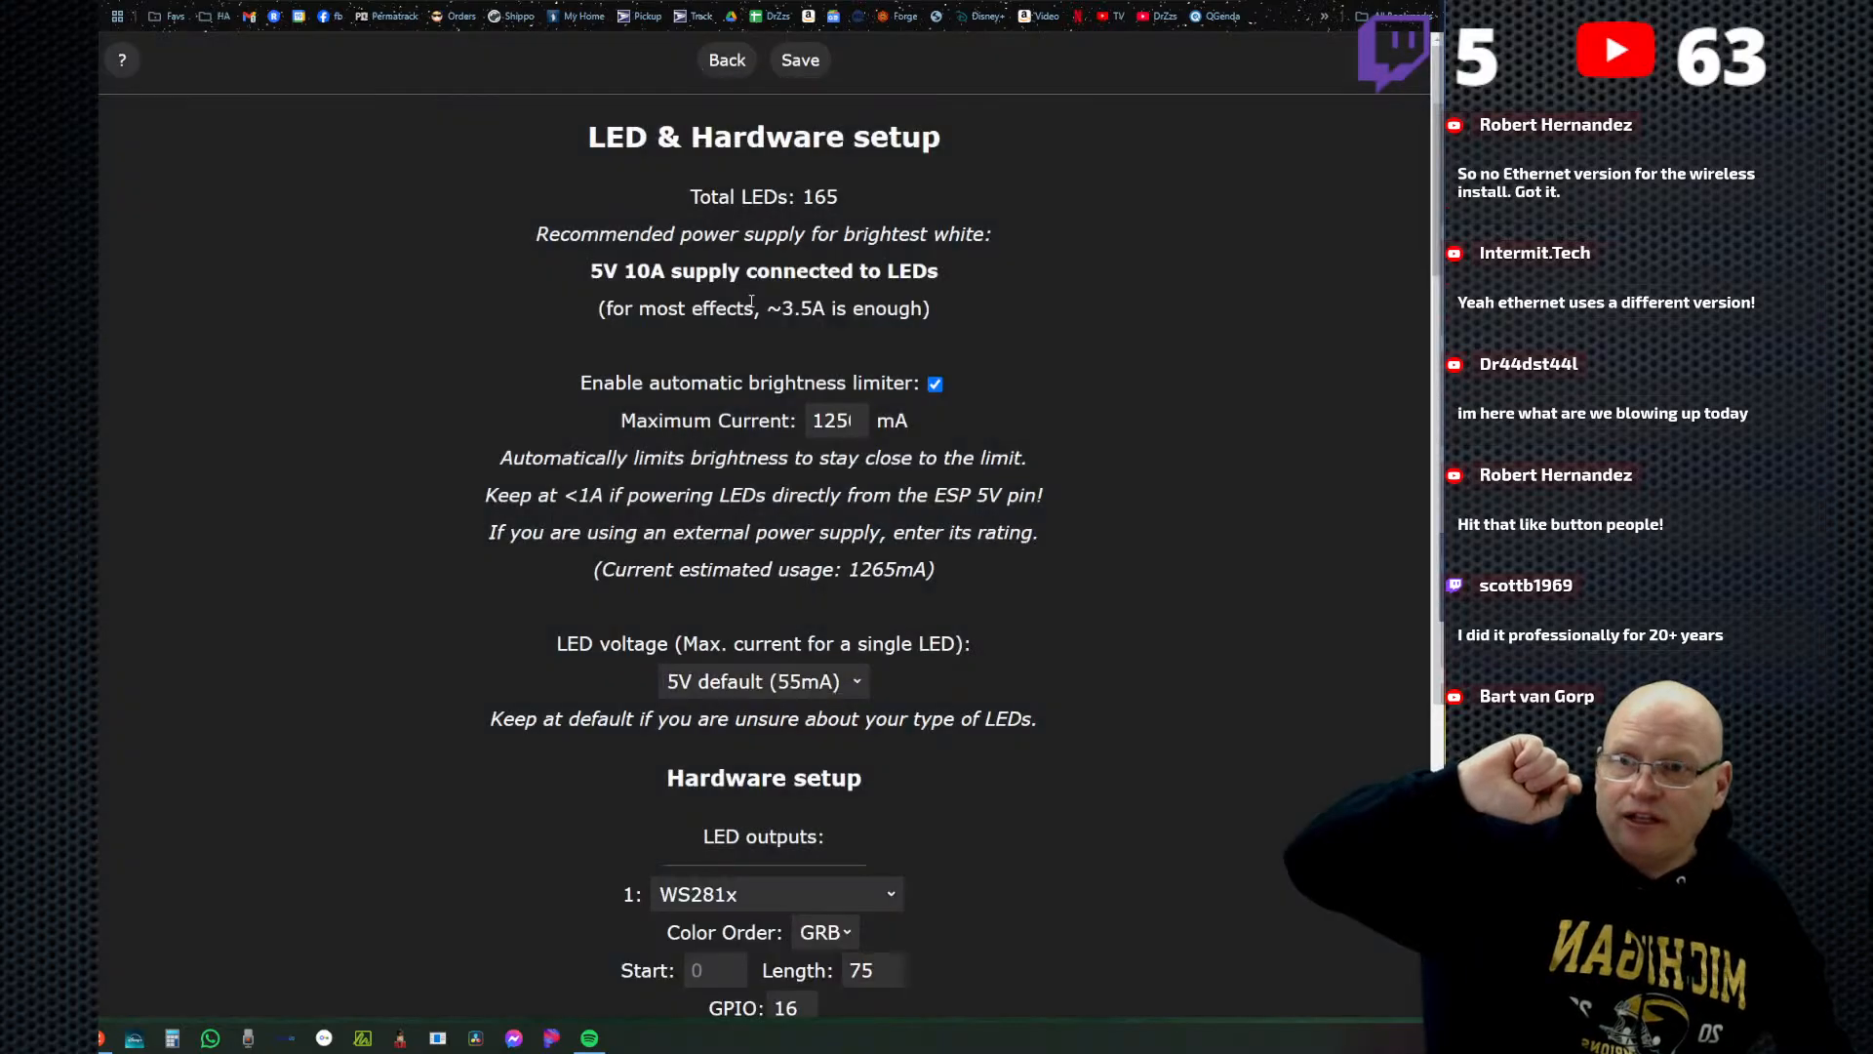
scroll(847, 616, down, 6)
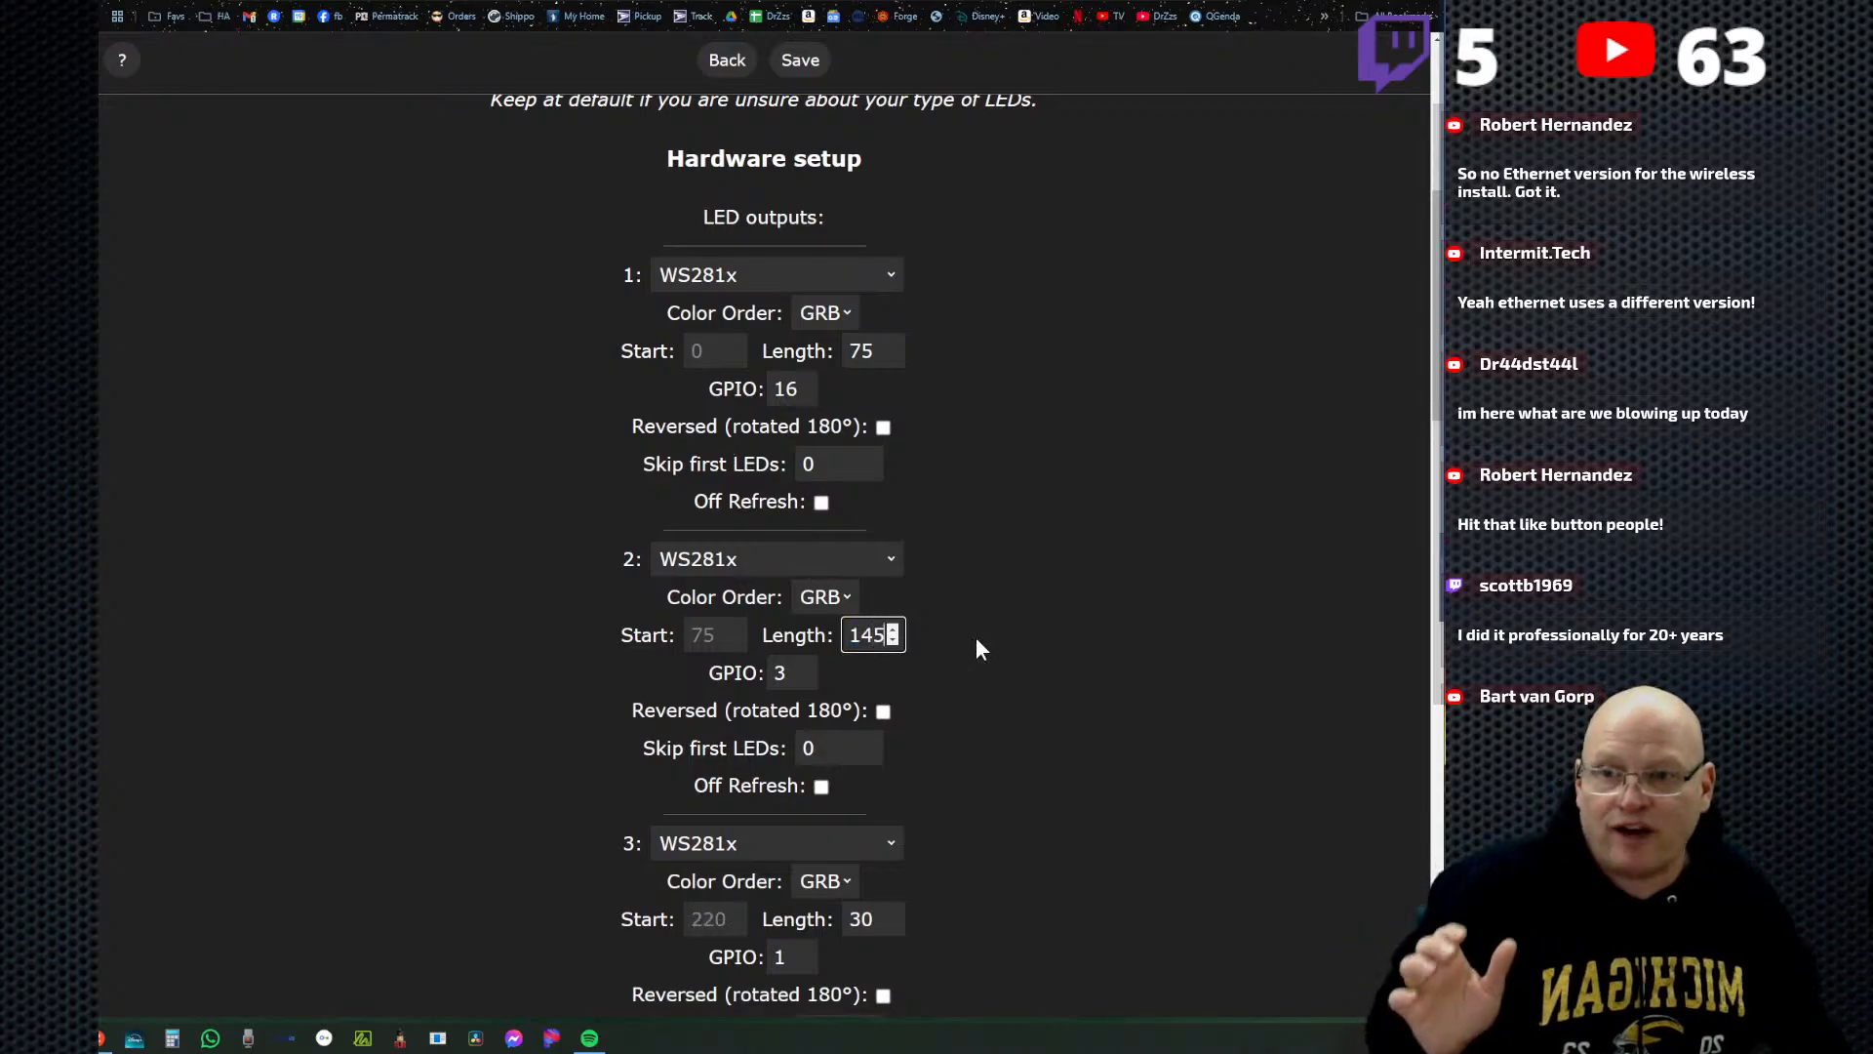
click(974, 698)
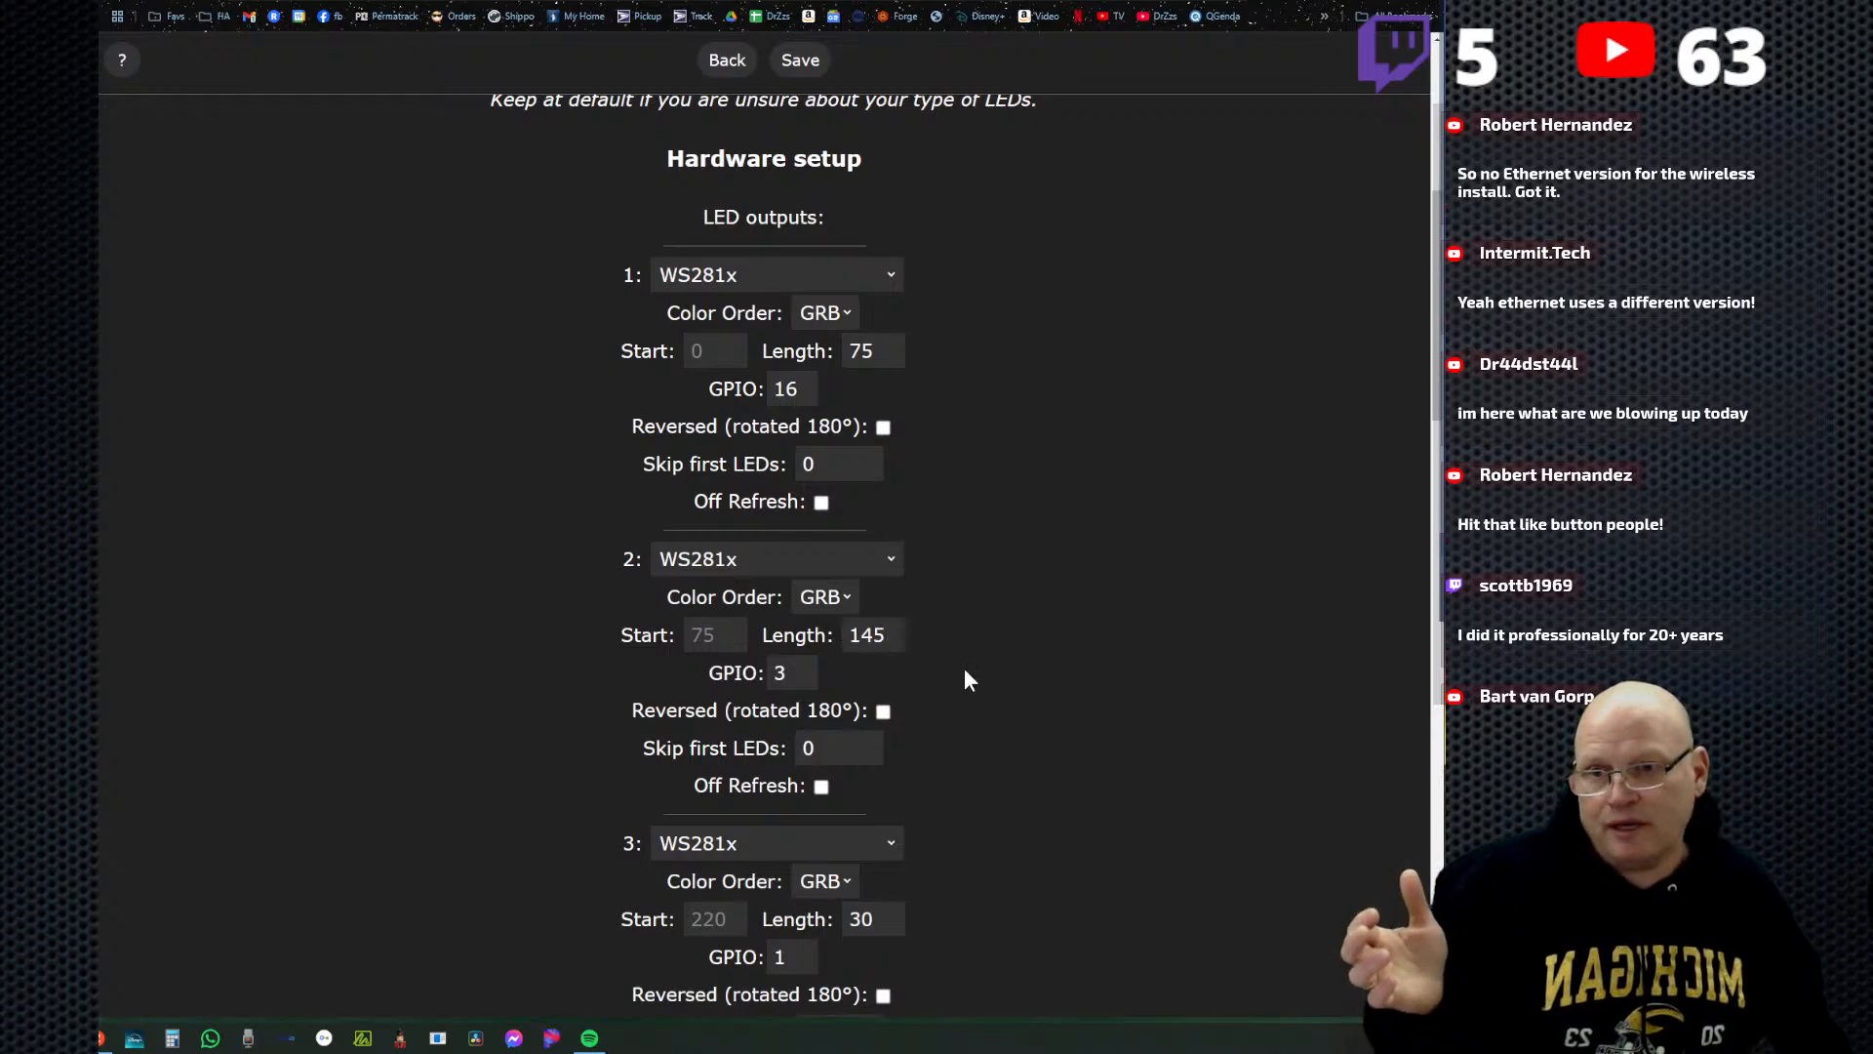
click(798, 64)
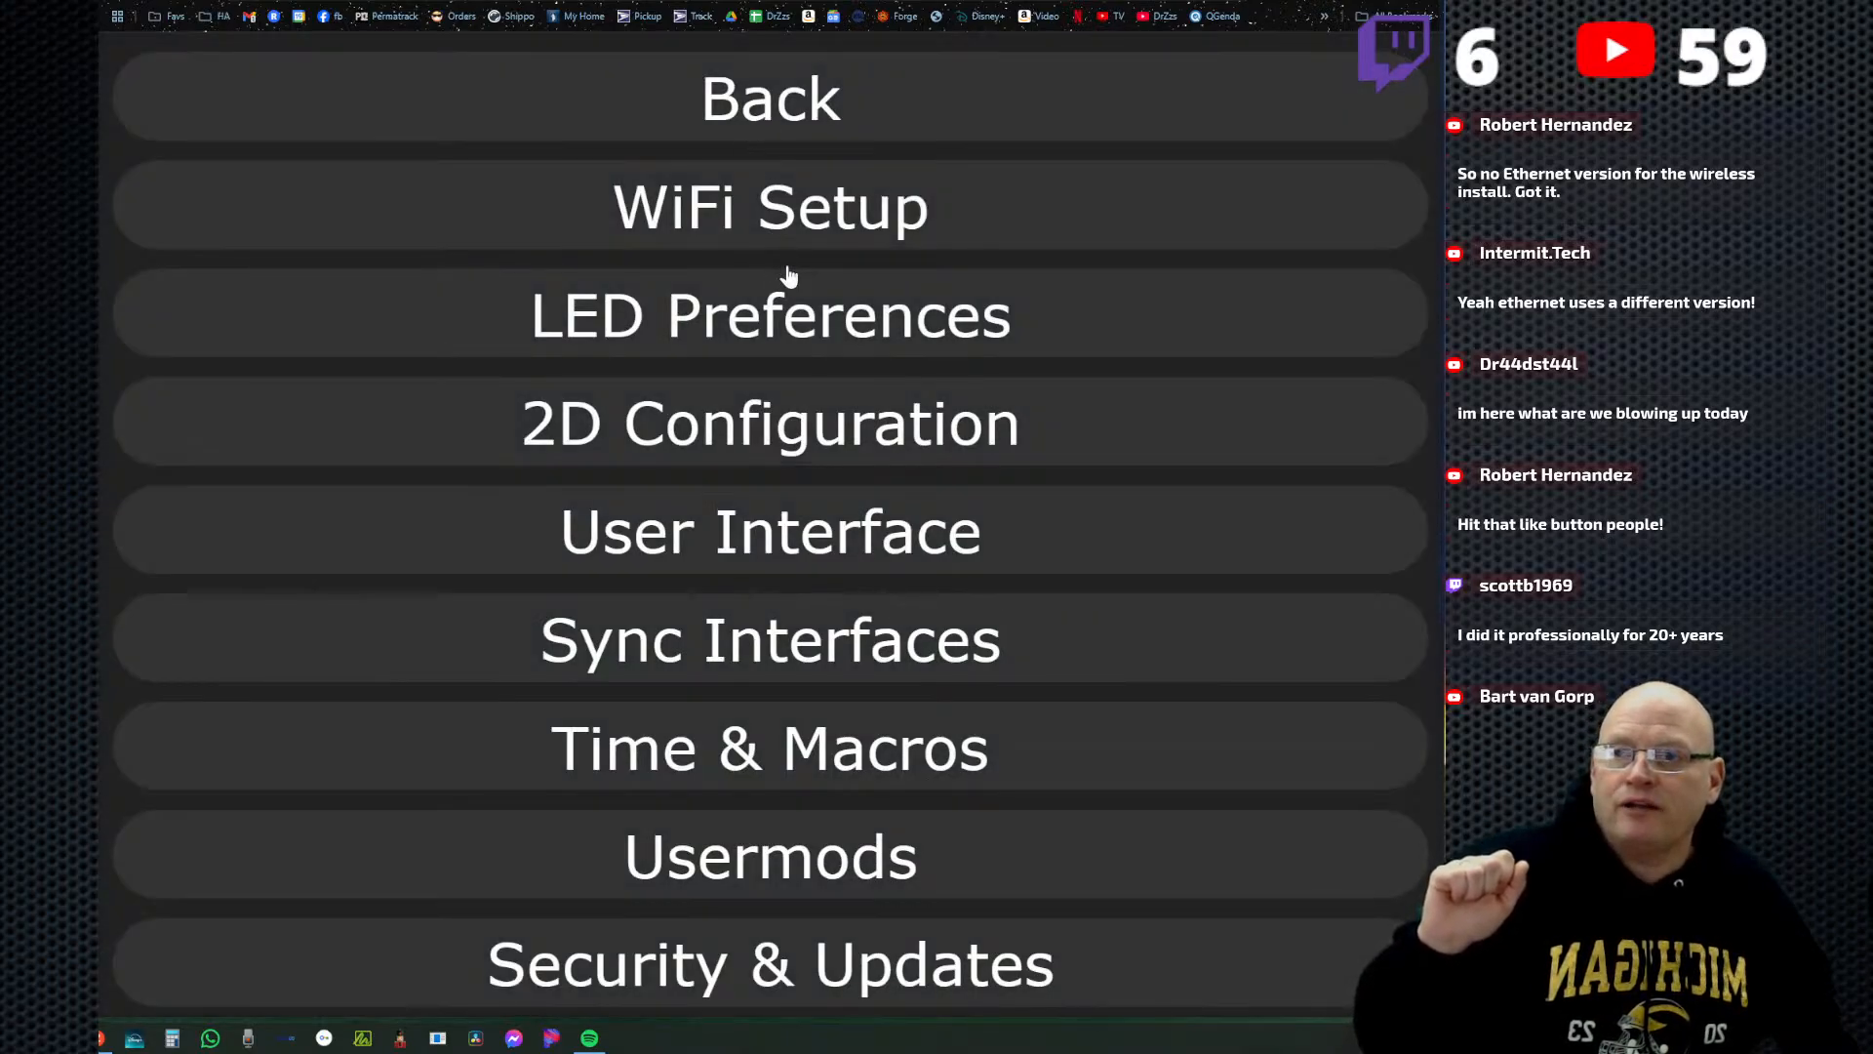
click(767, 103)
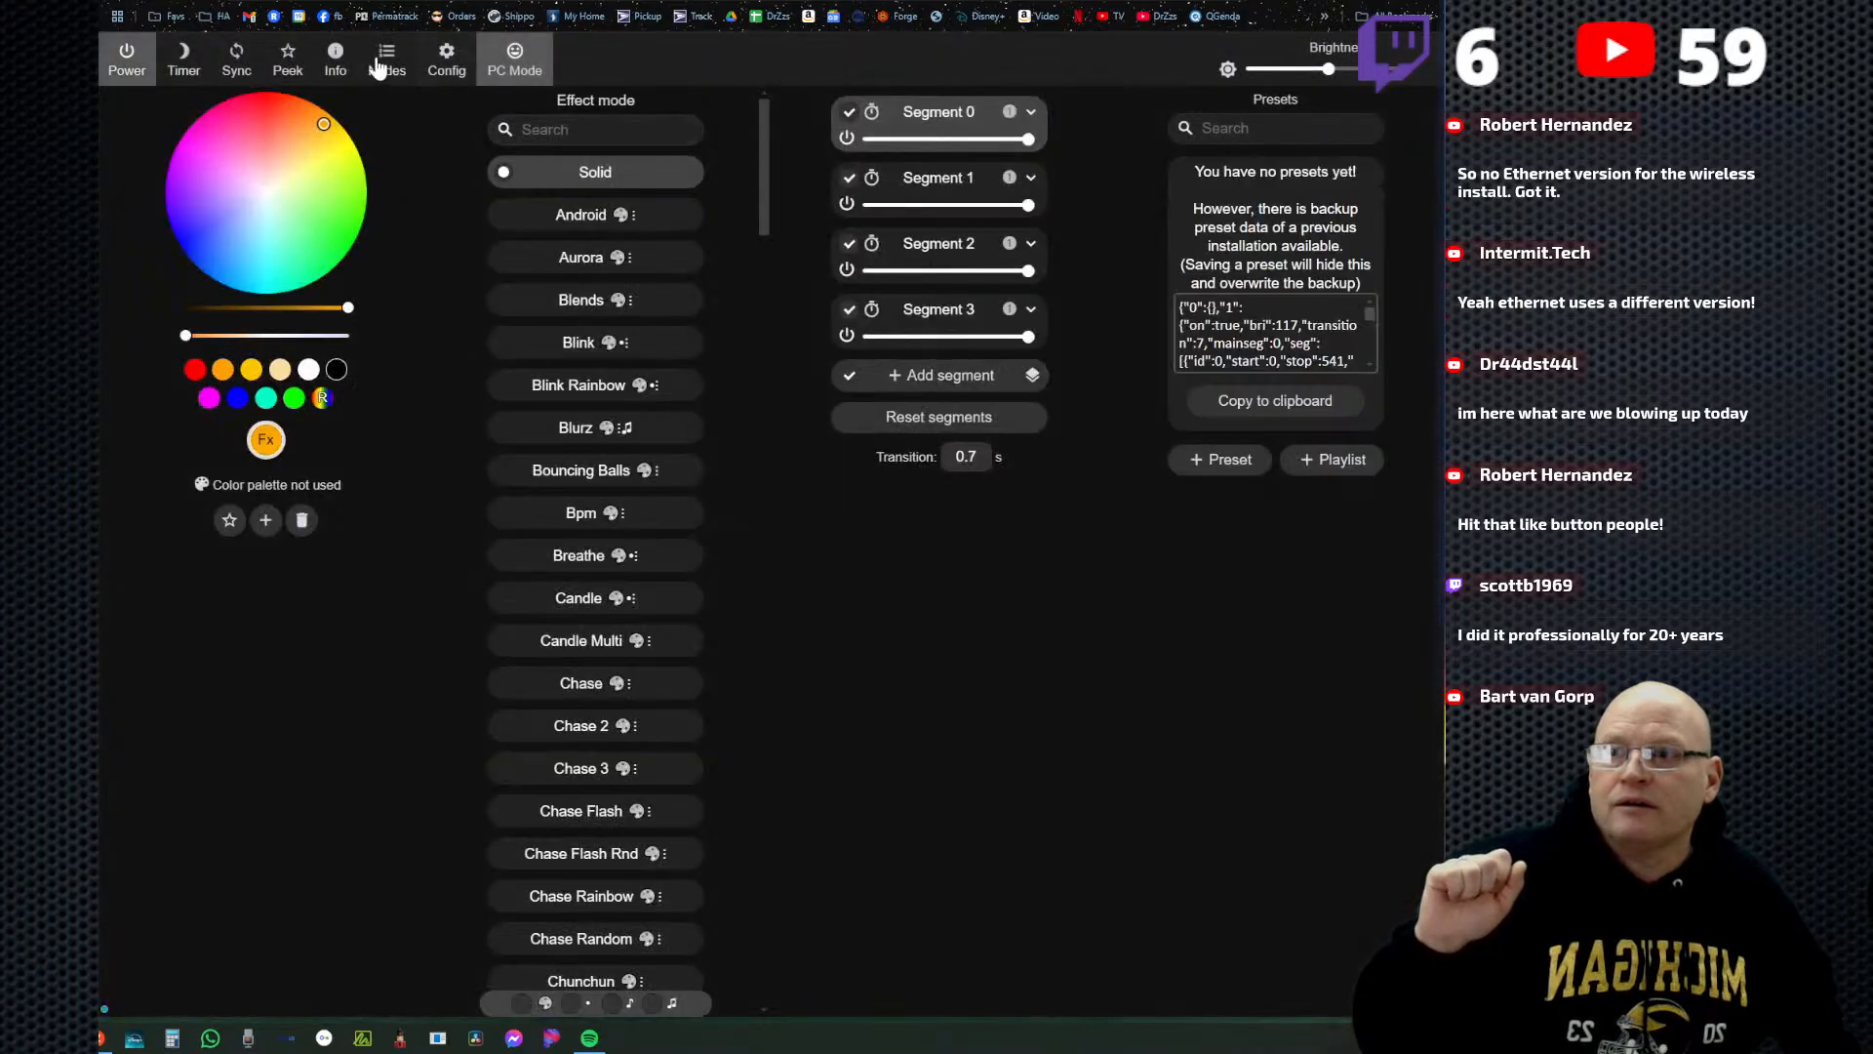
Show the live peek preview, switch Segment 1 off and on again, and turn off Segment 2.
click(287, 61)
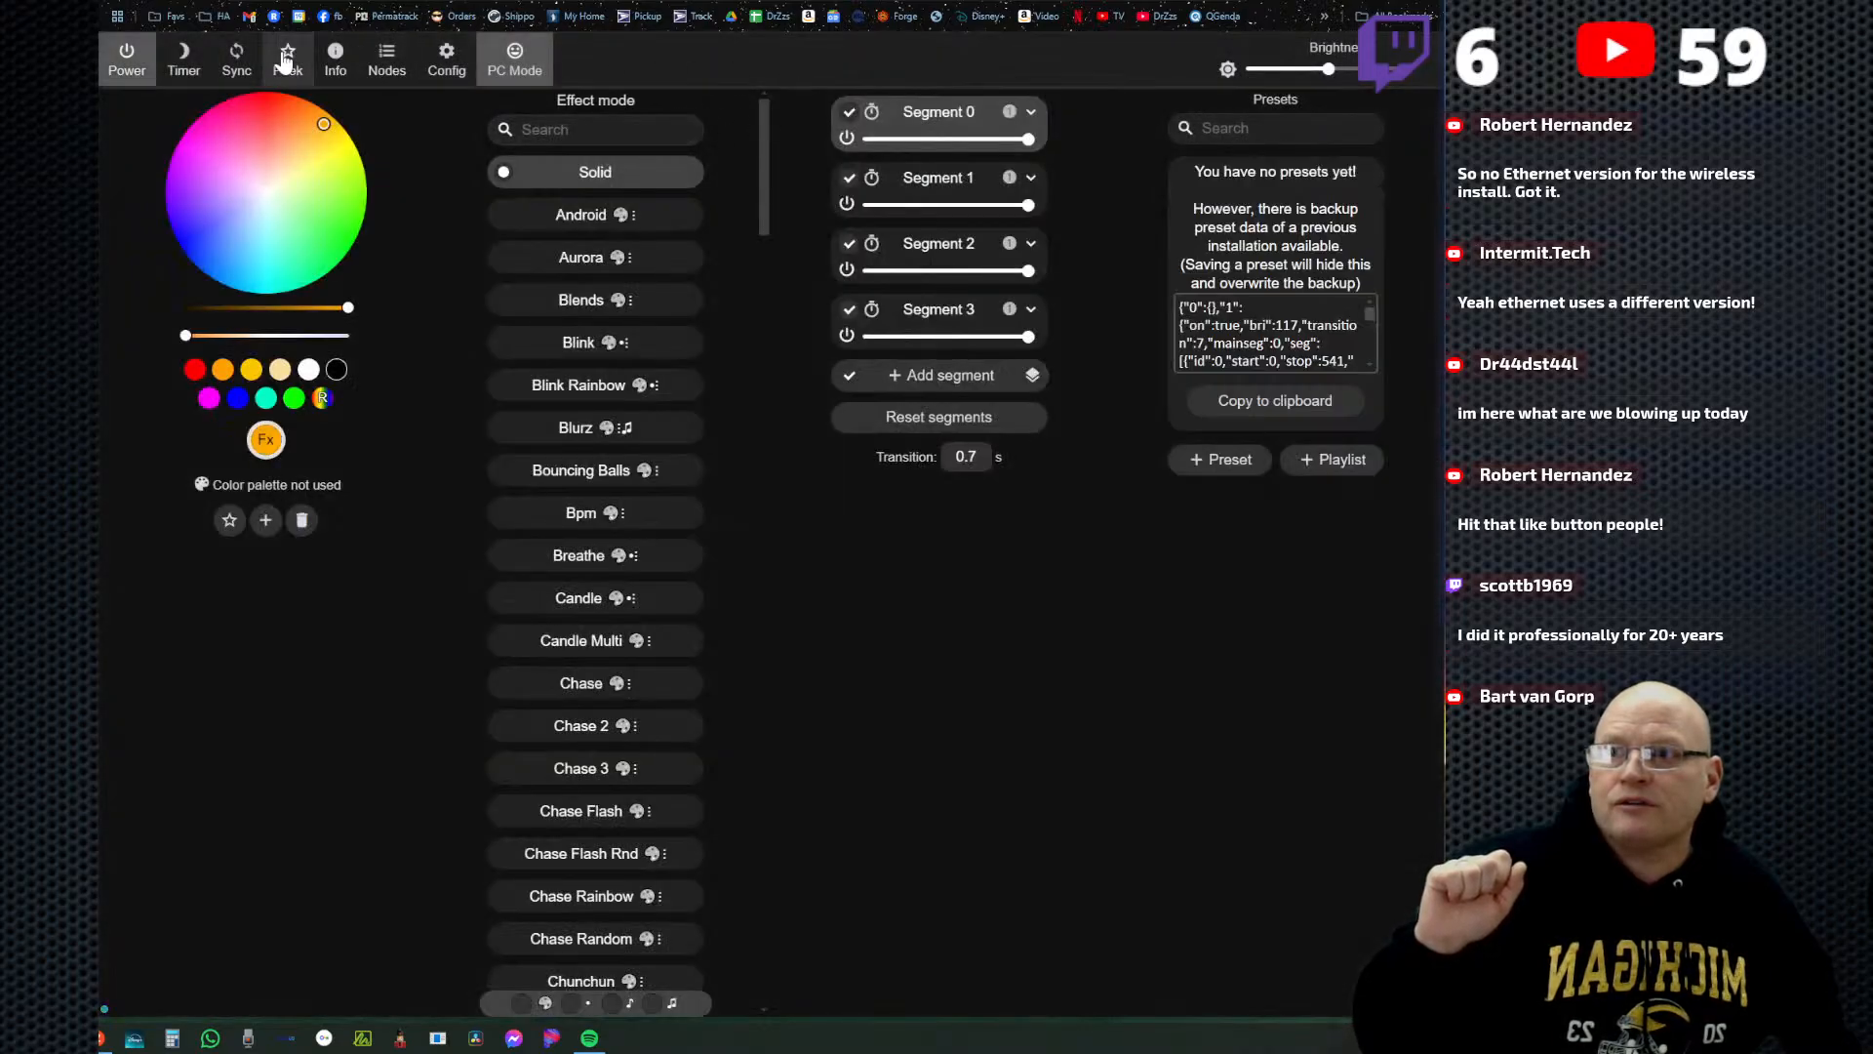
click(847, 204)
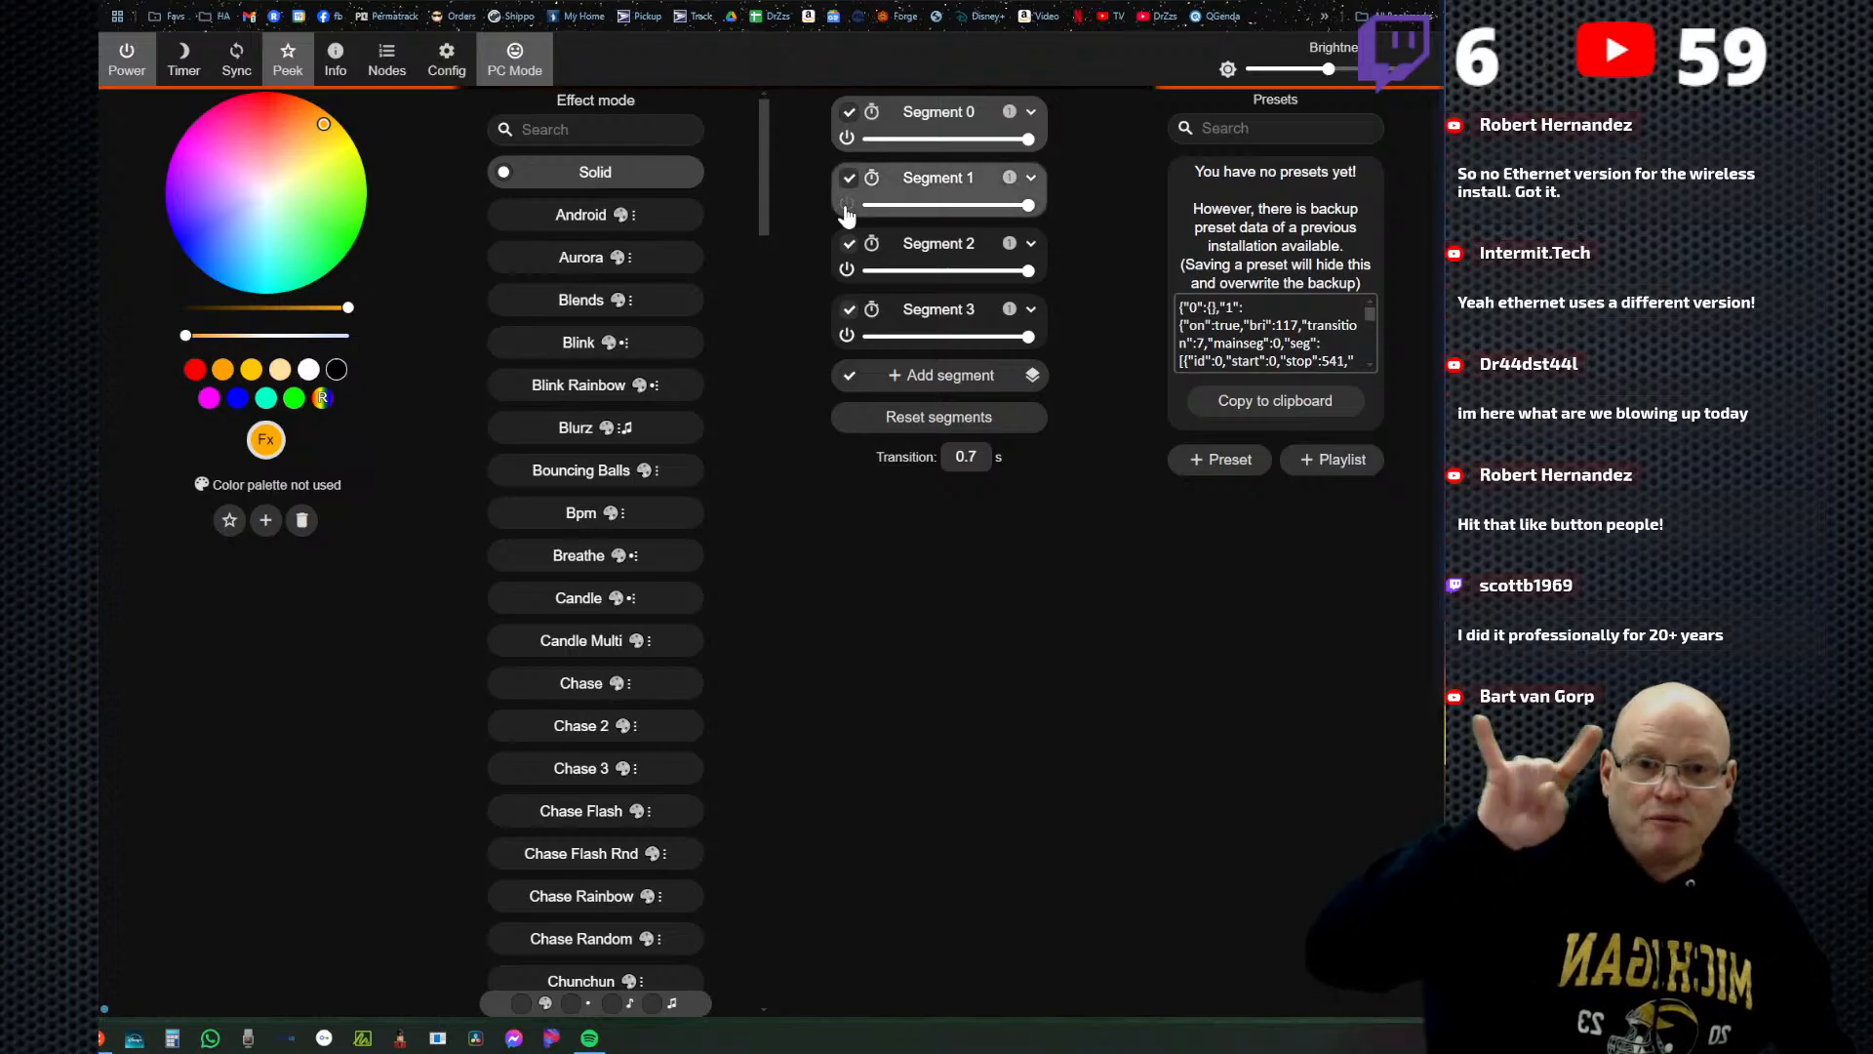
click(847, 206)
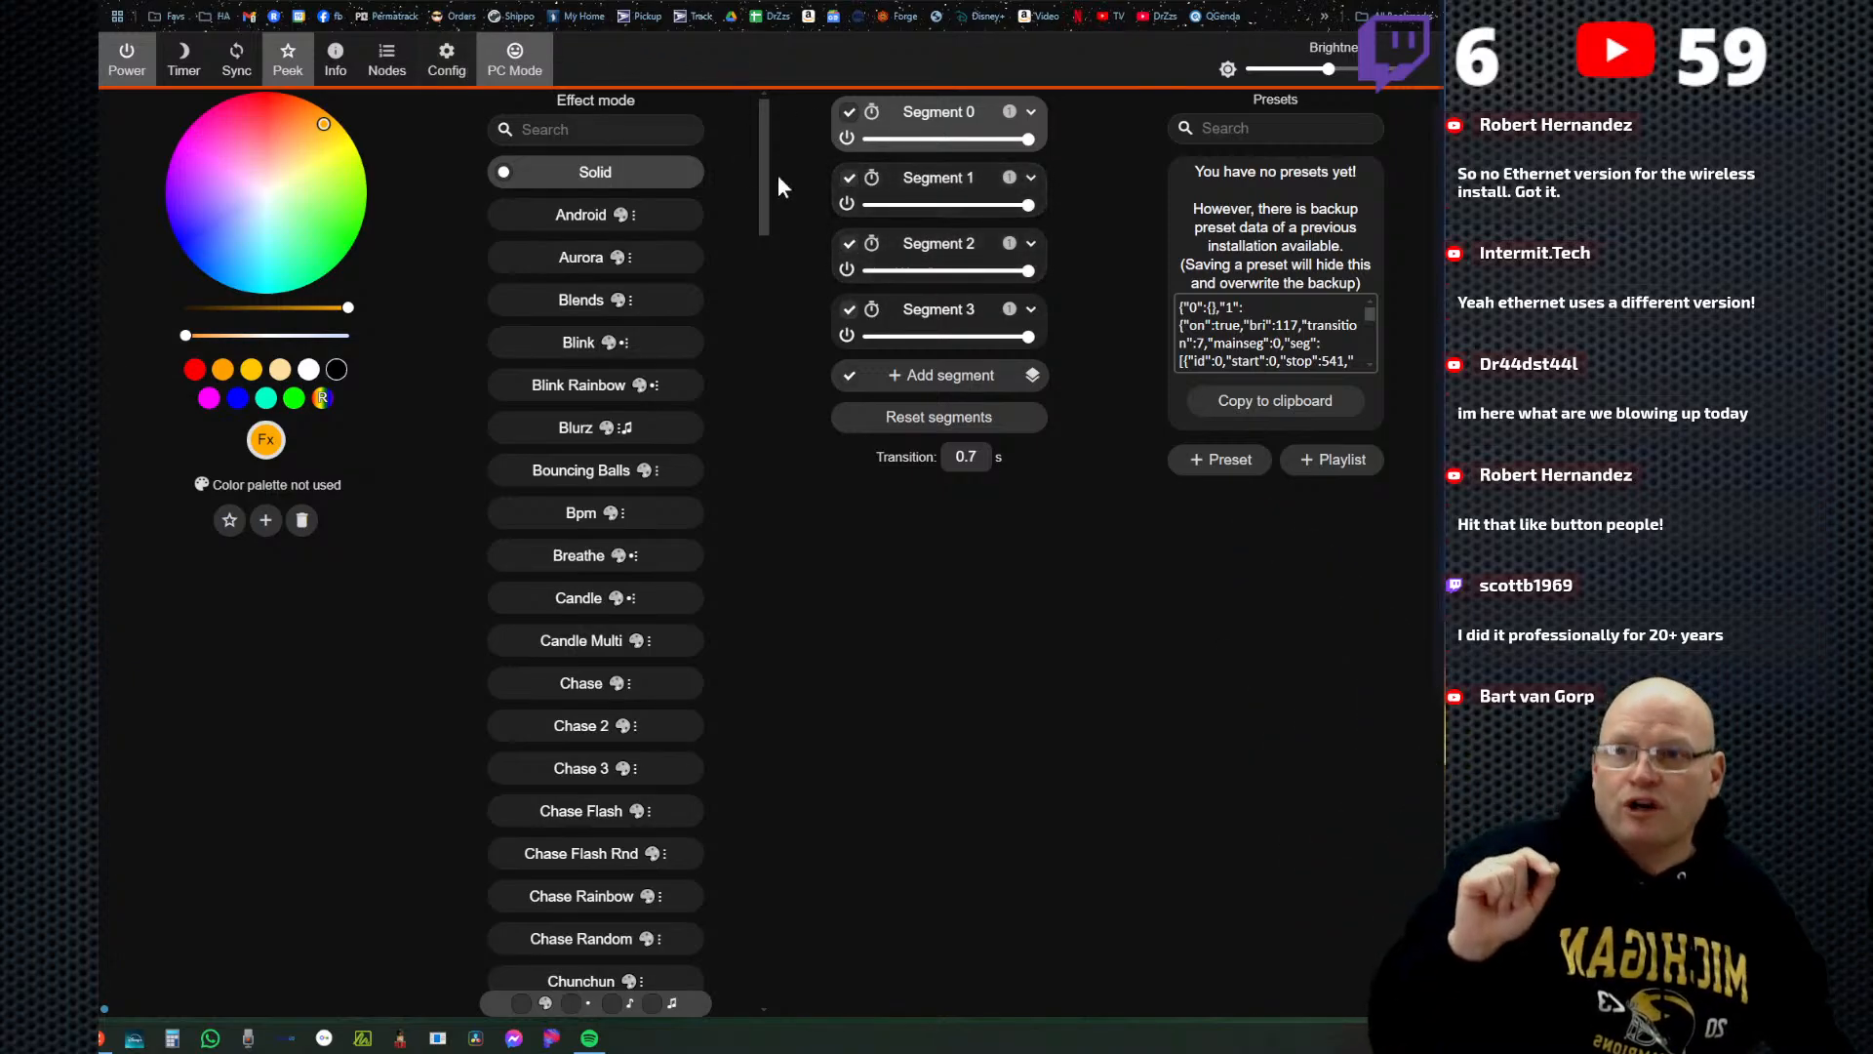
click(845, 271)
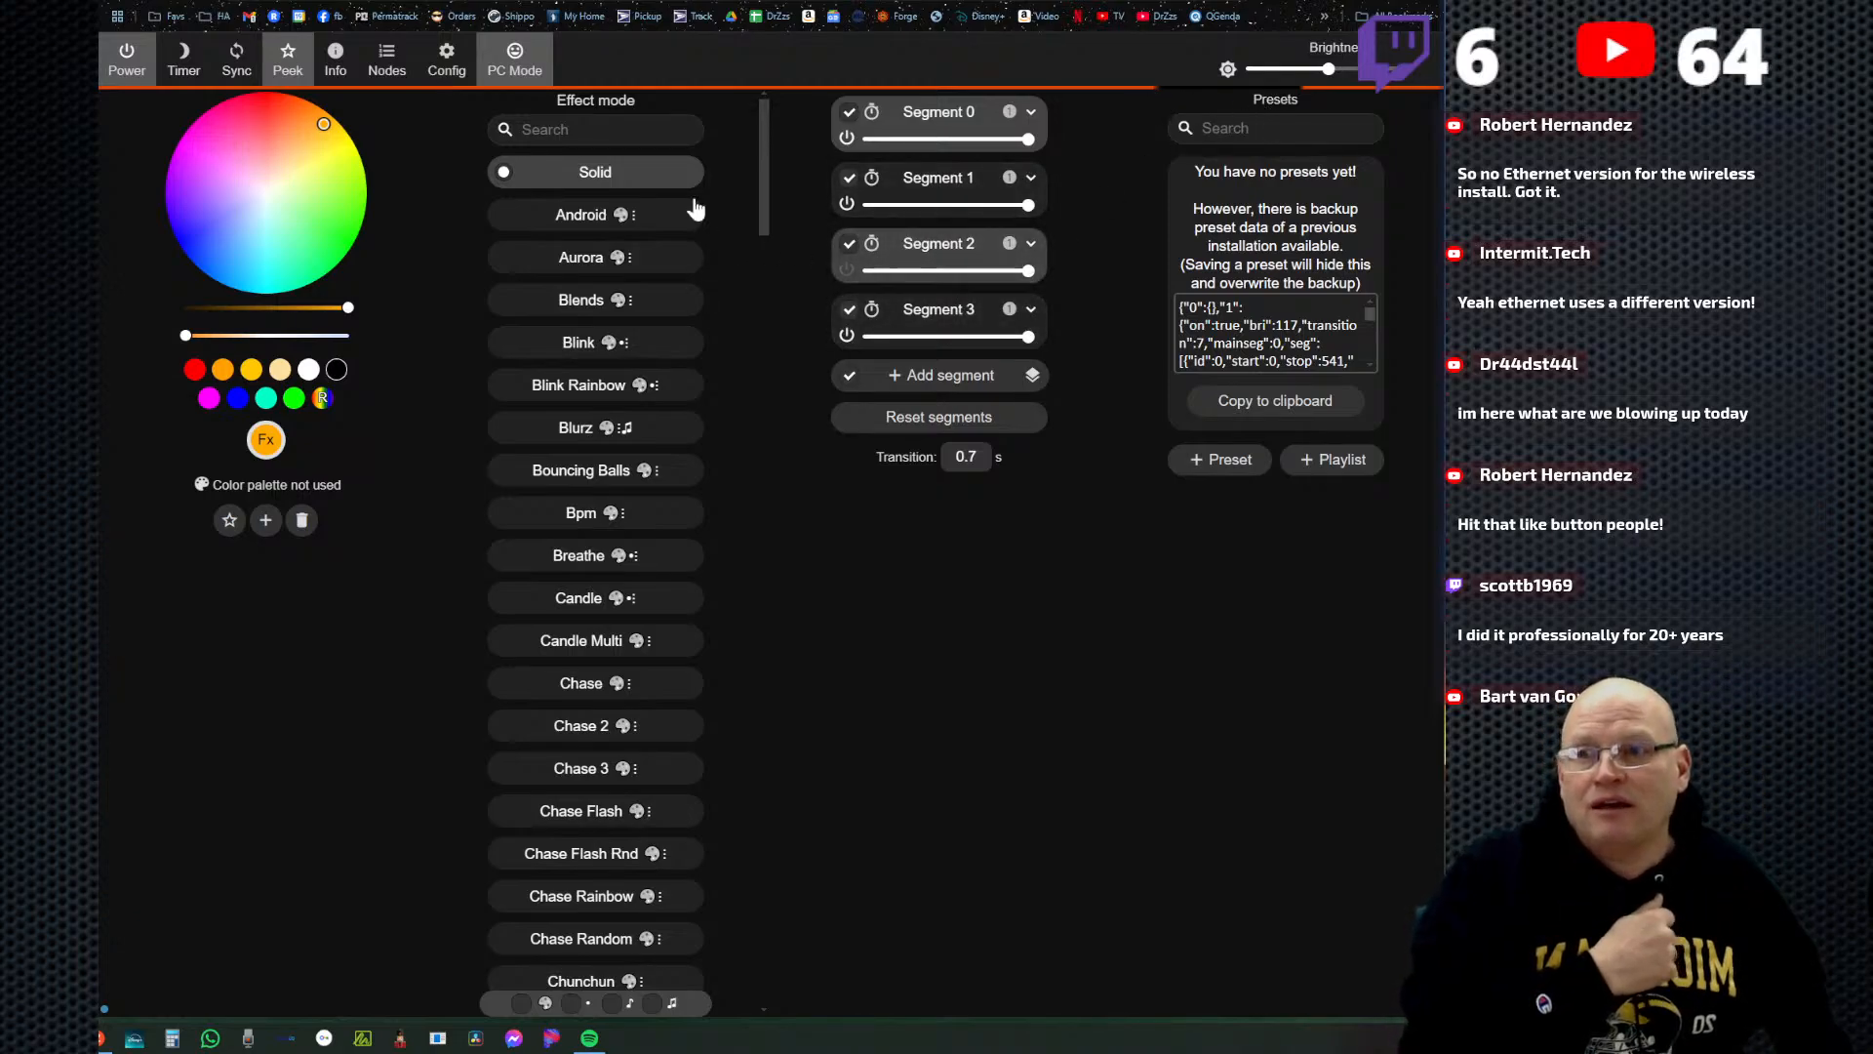
Set LED output 3's length to 263 in the LED preferences, save, and return to the main page.
click(446, 58)
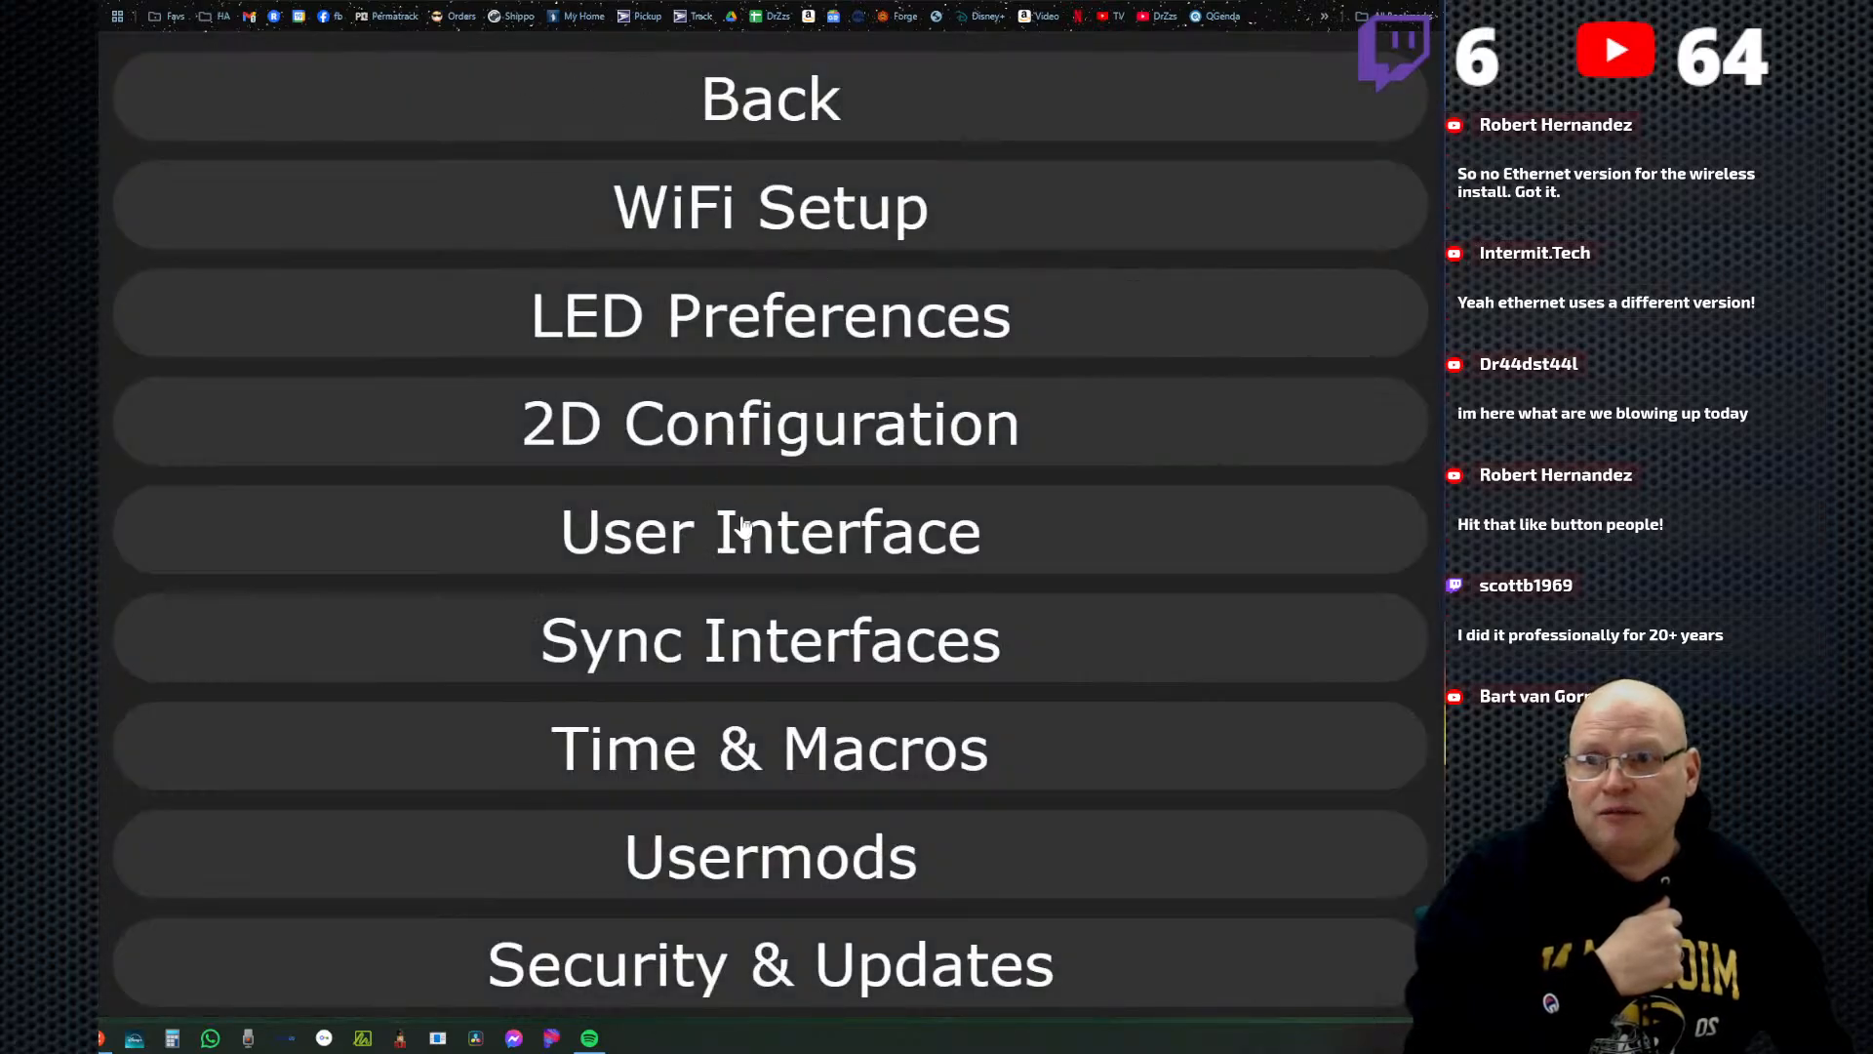
click(700, 324)
scroll(771, 673, down, 10)
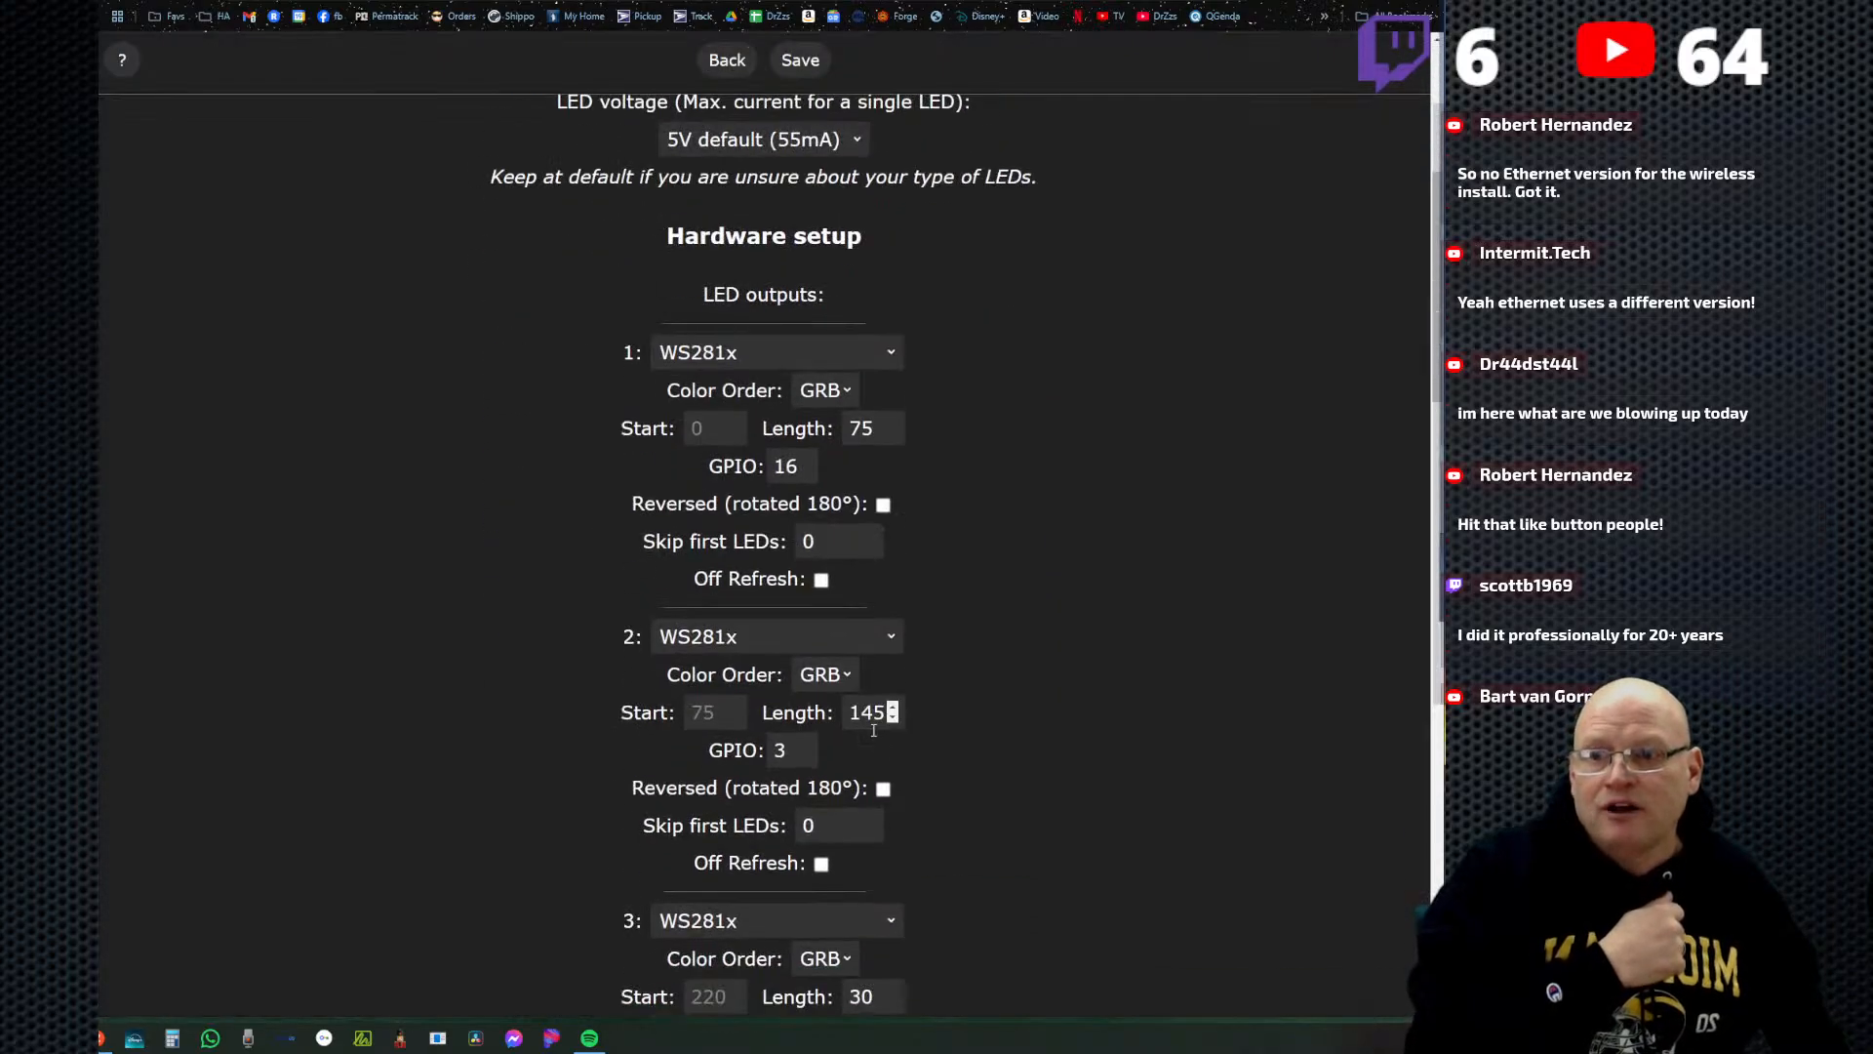
scroll(677, 629, down, 2)
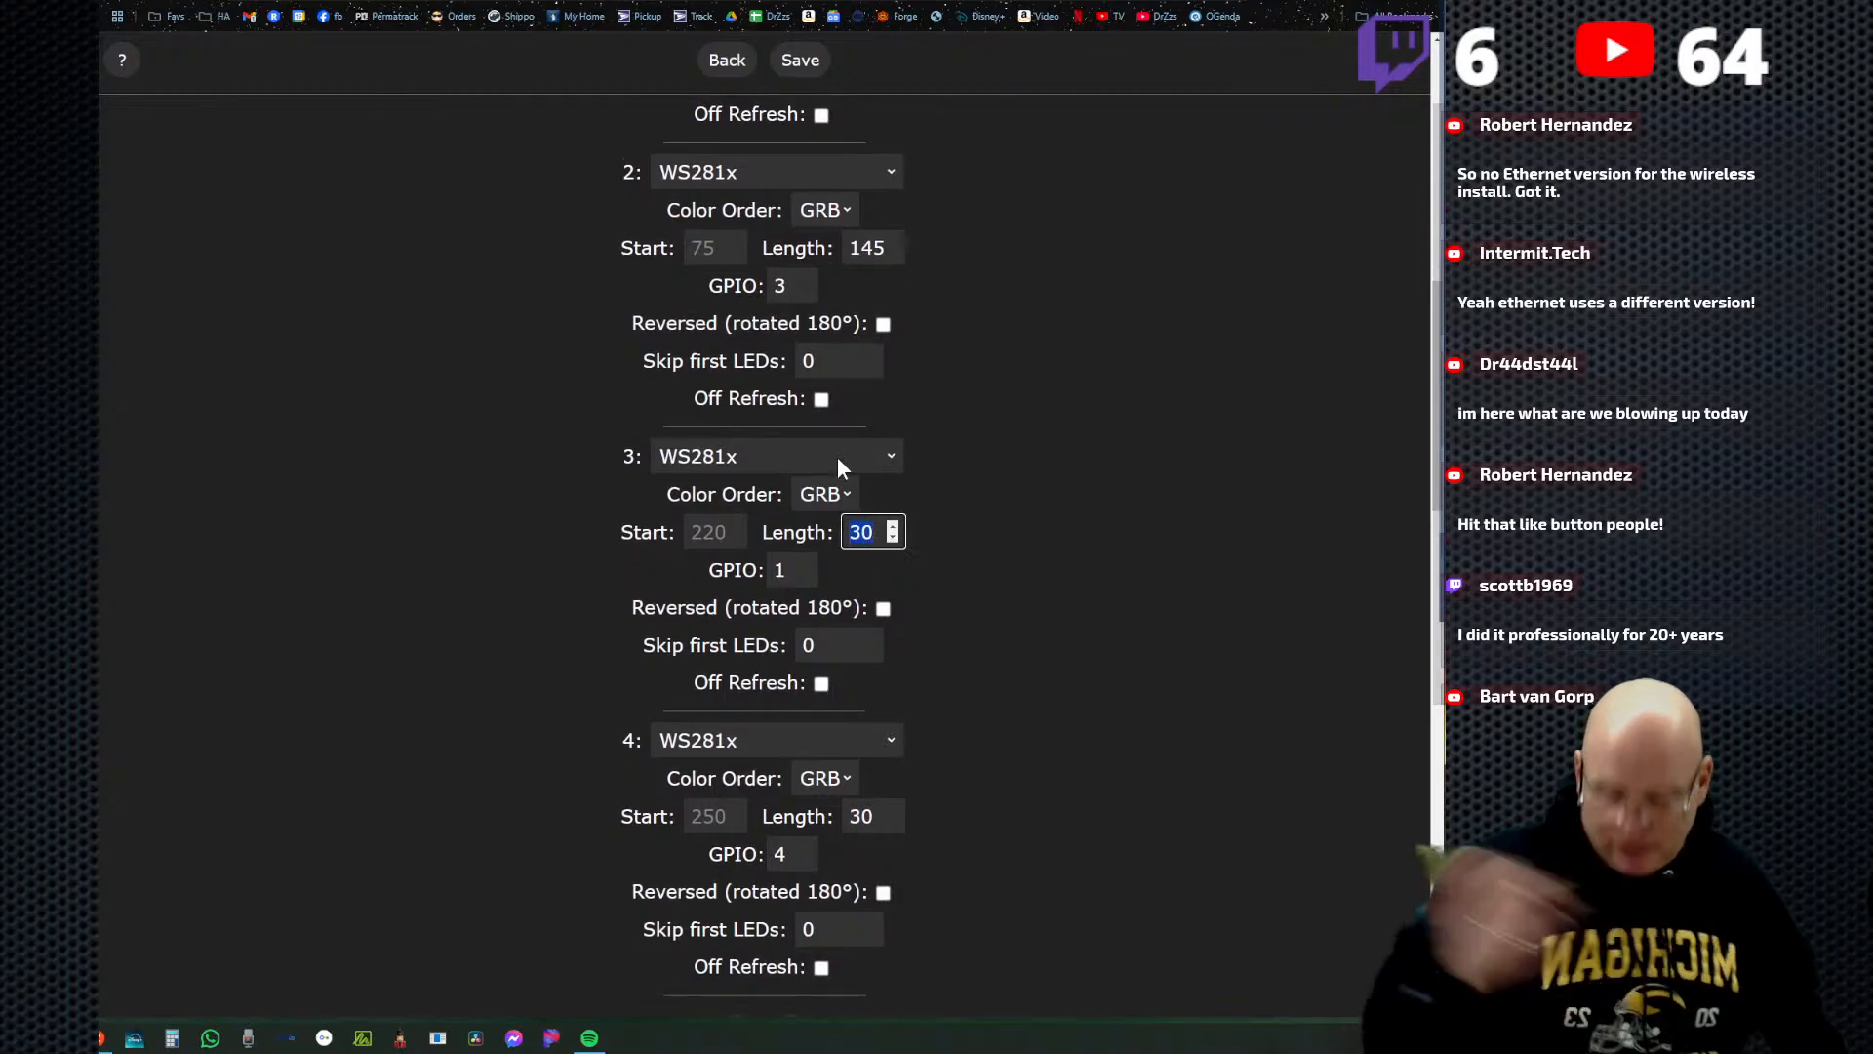
text(2)
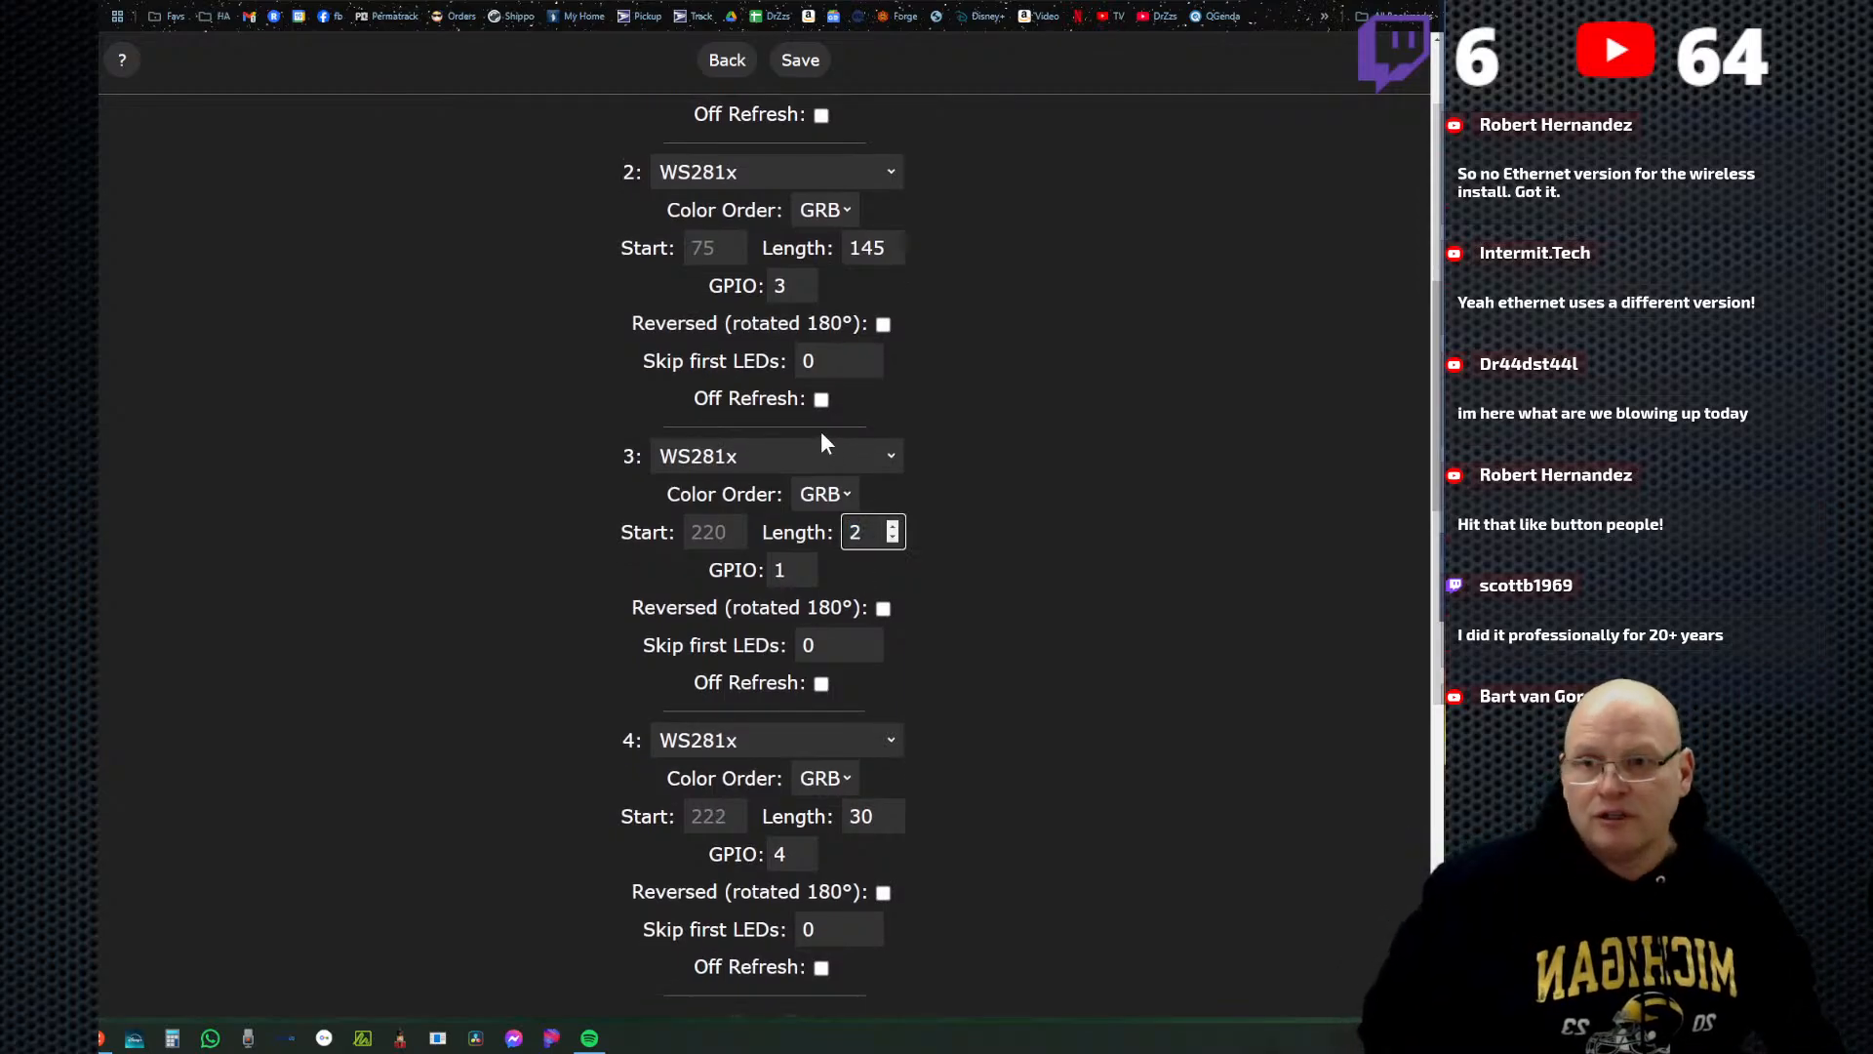
text(63)
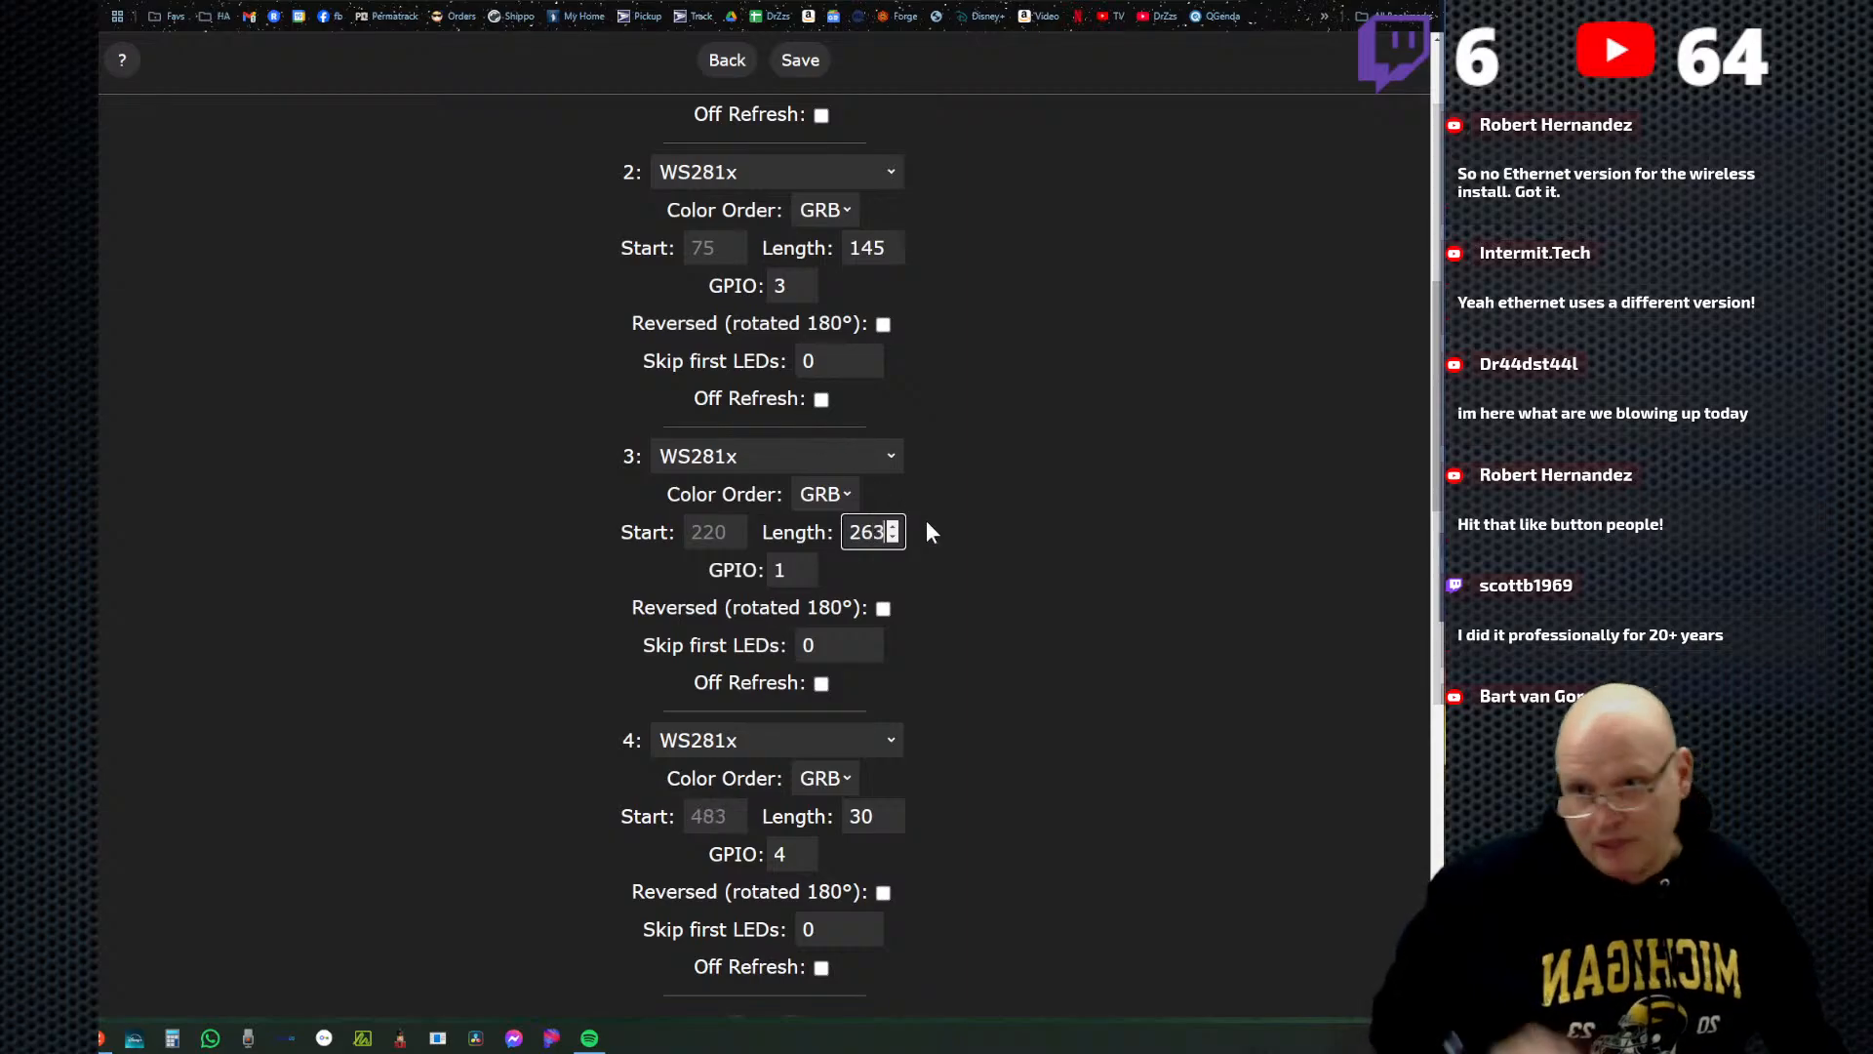
click(798, 61)
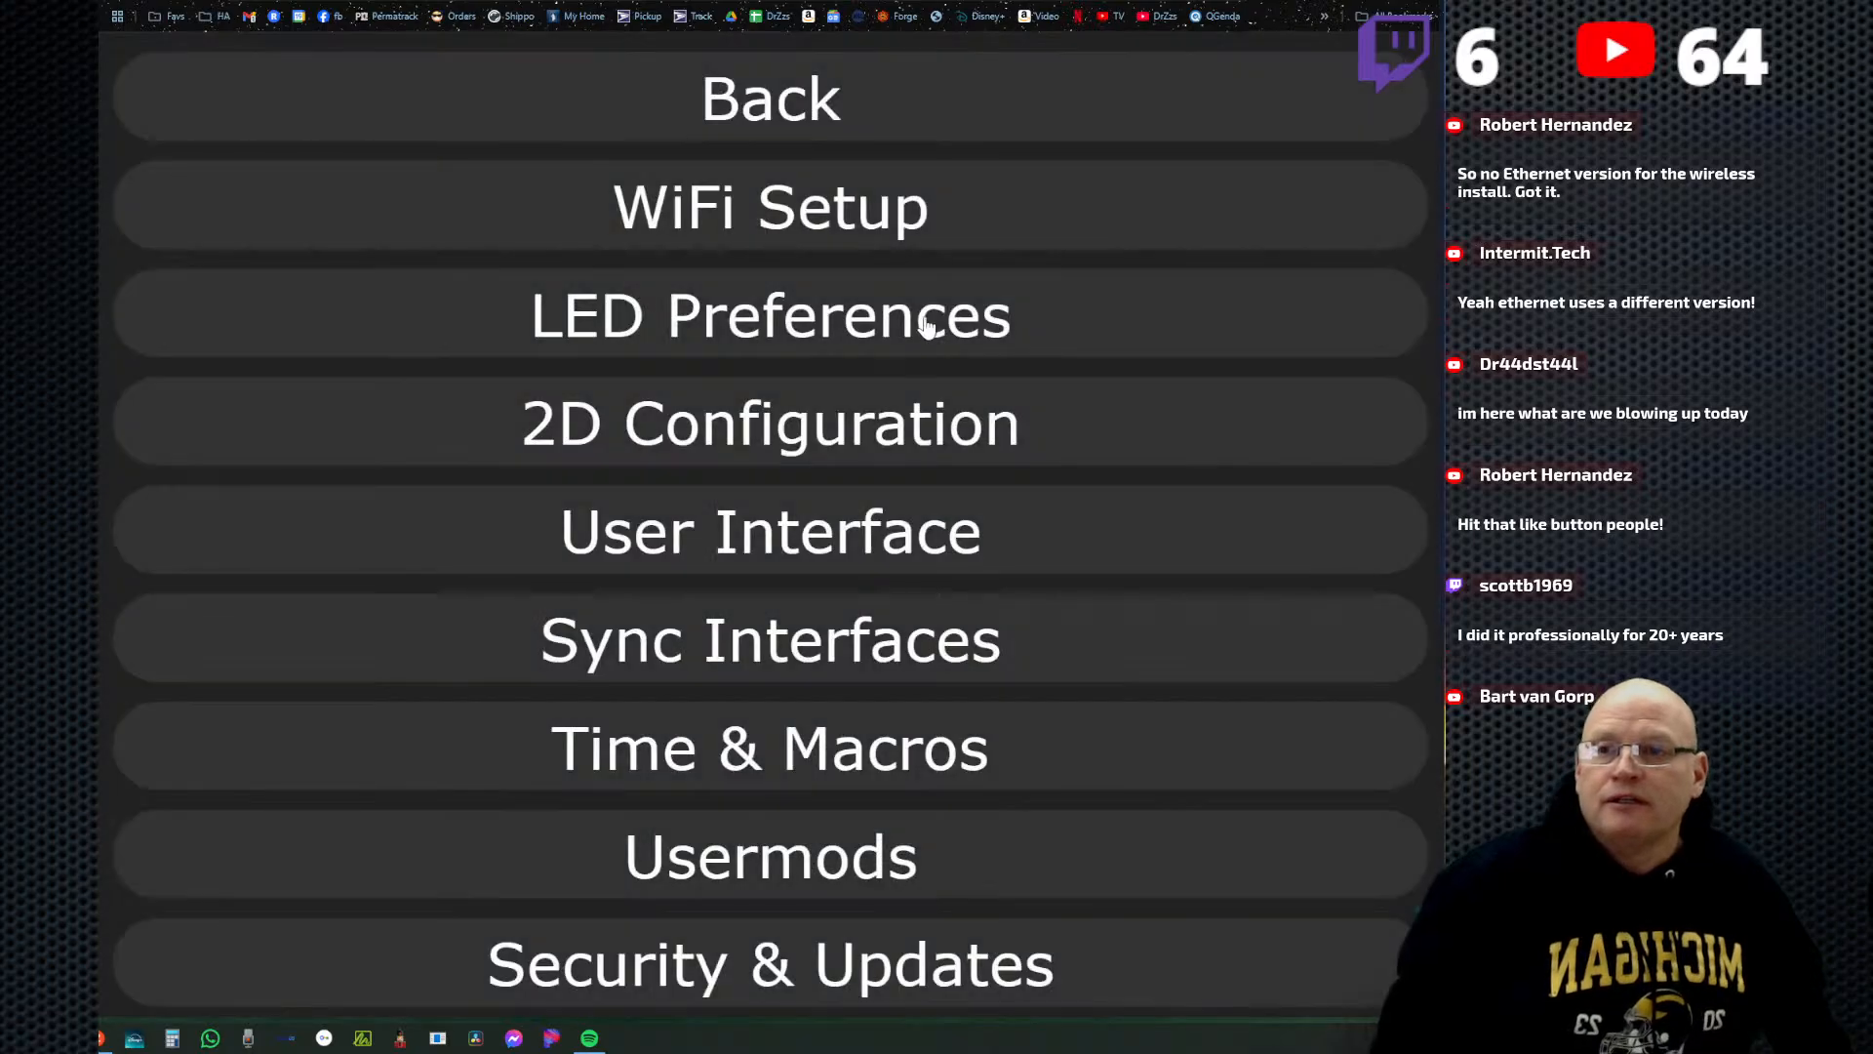
click(815, 120)
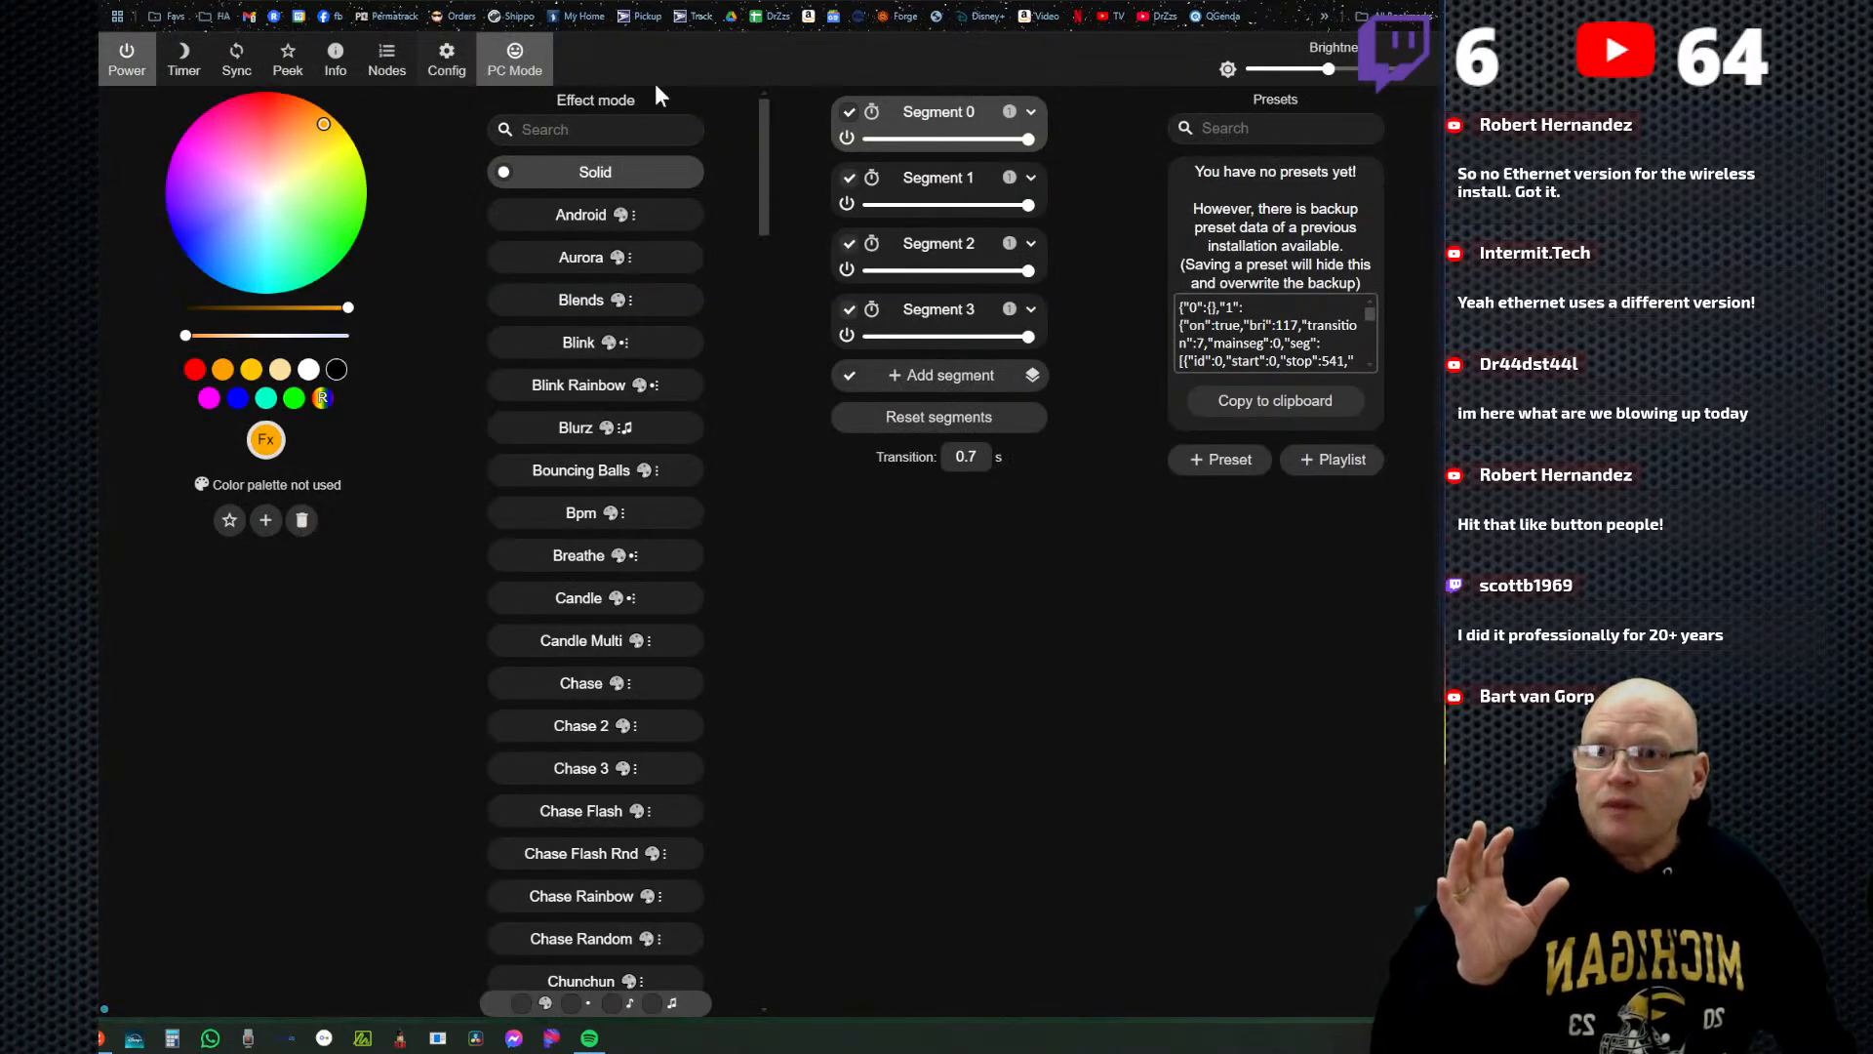
Show the live peek preview and switch Segment 2 off and on again to check its stretch of LEDs.
click(288, 59)
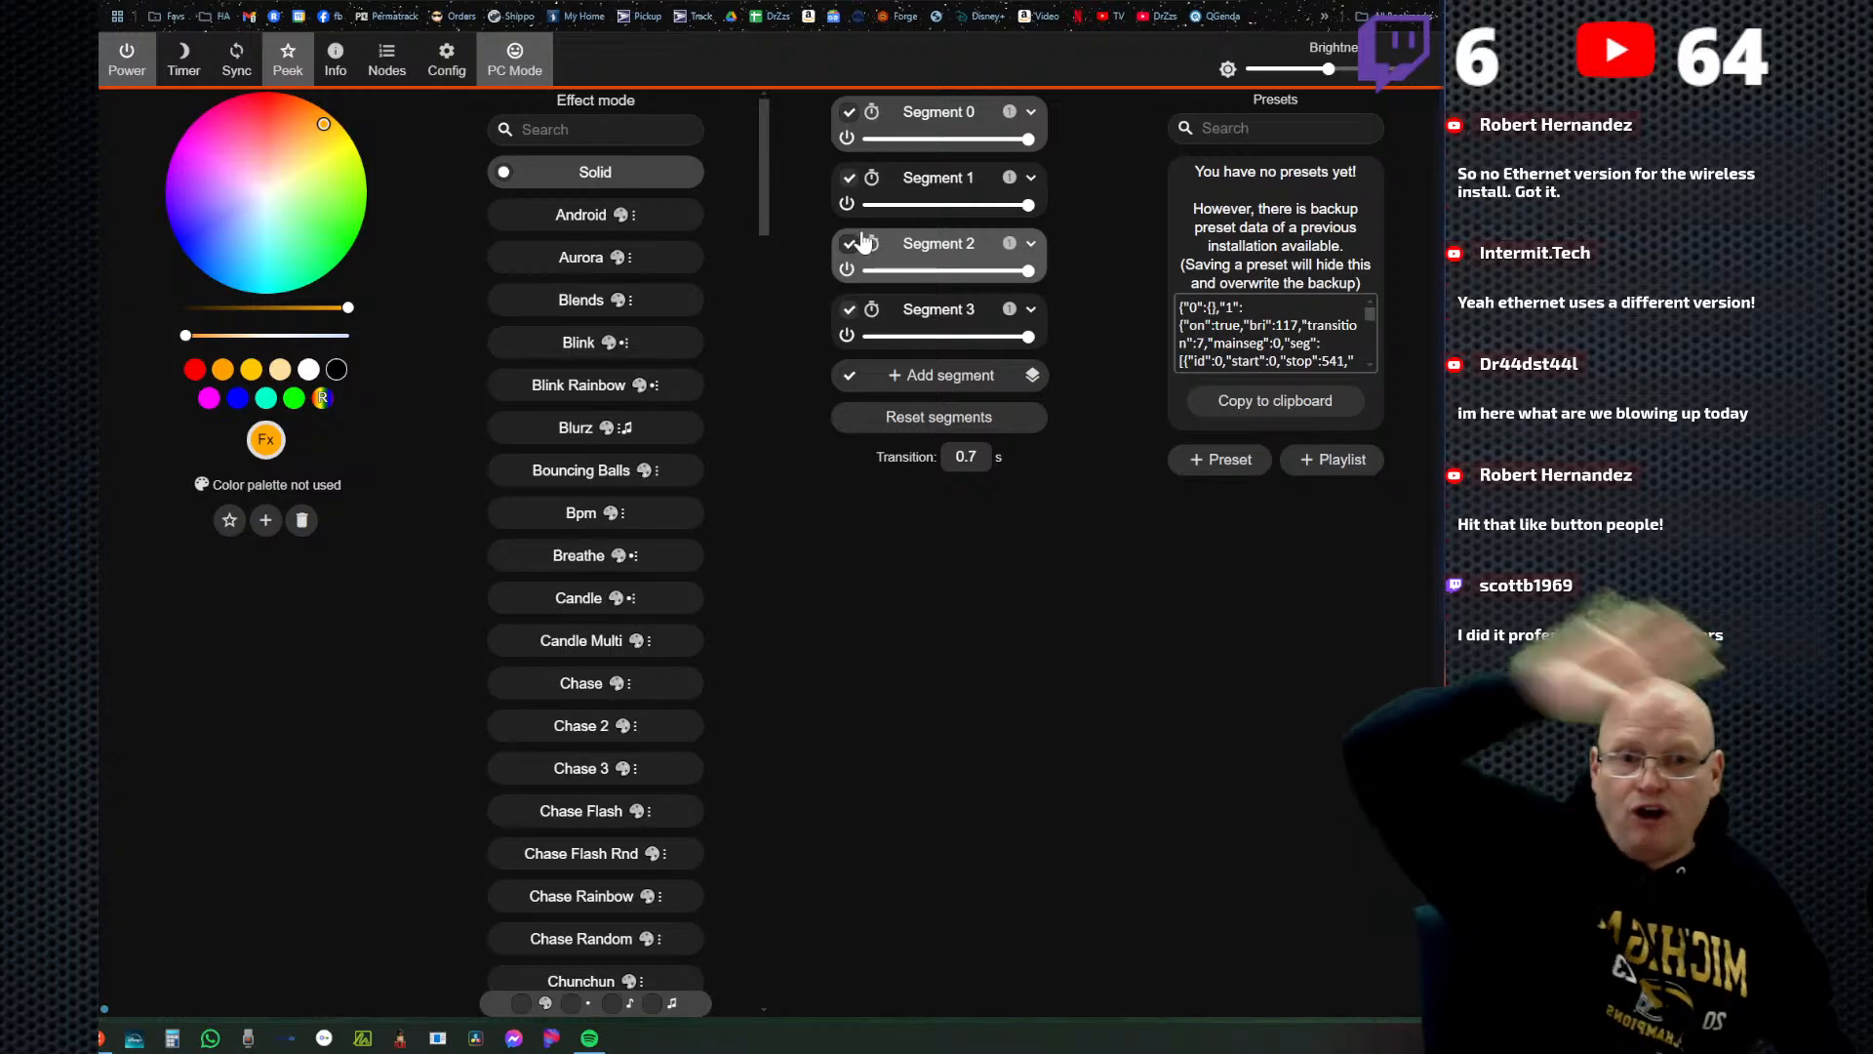
click(847, 279)
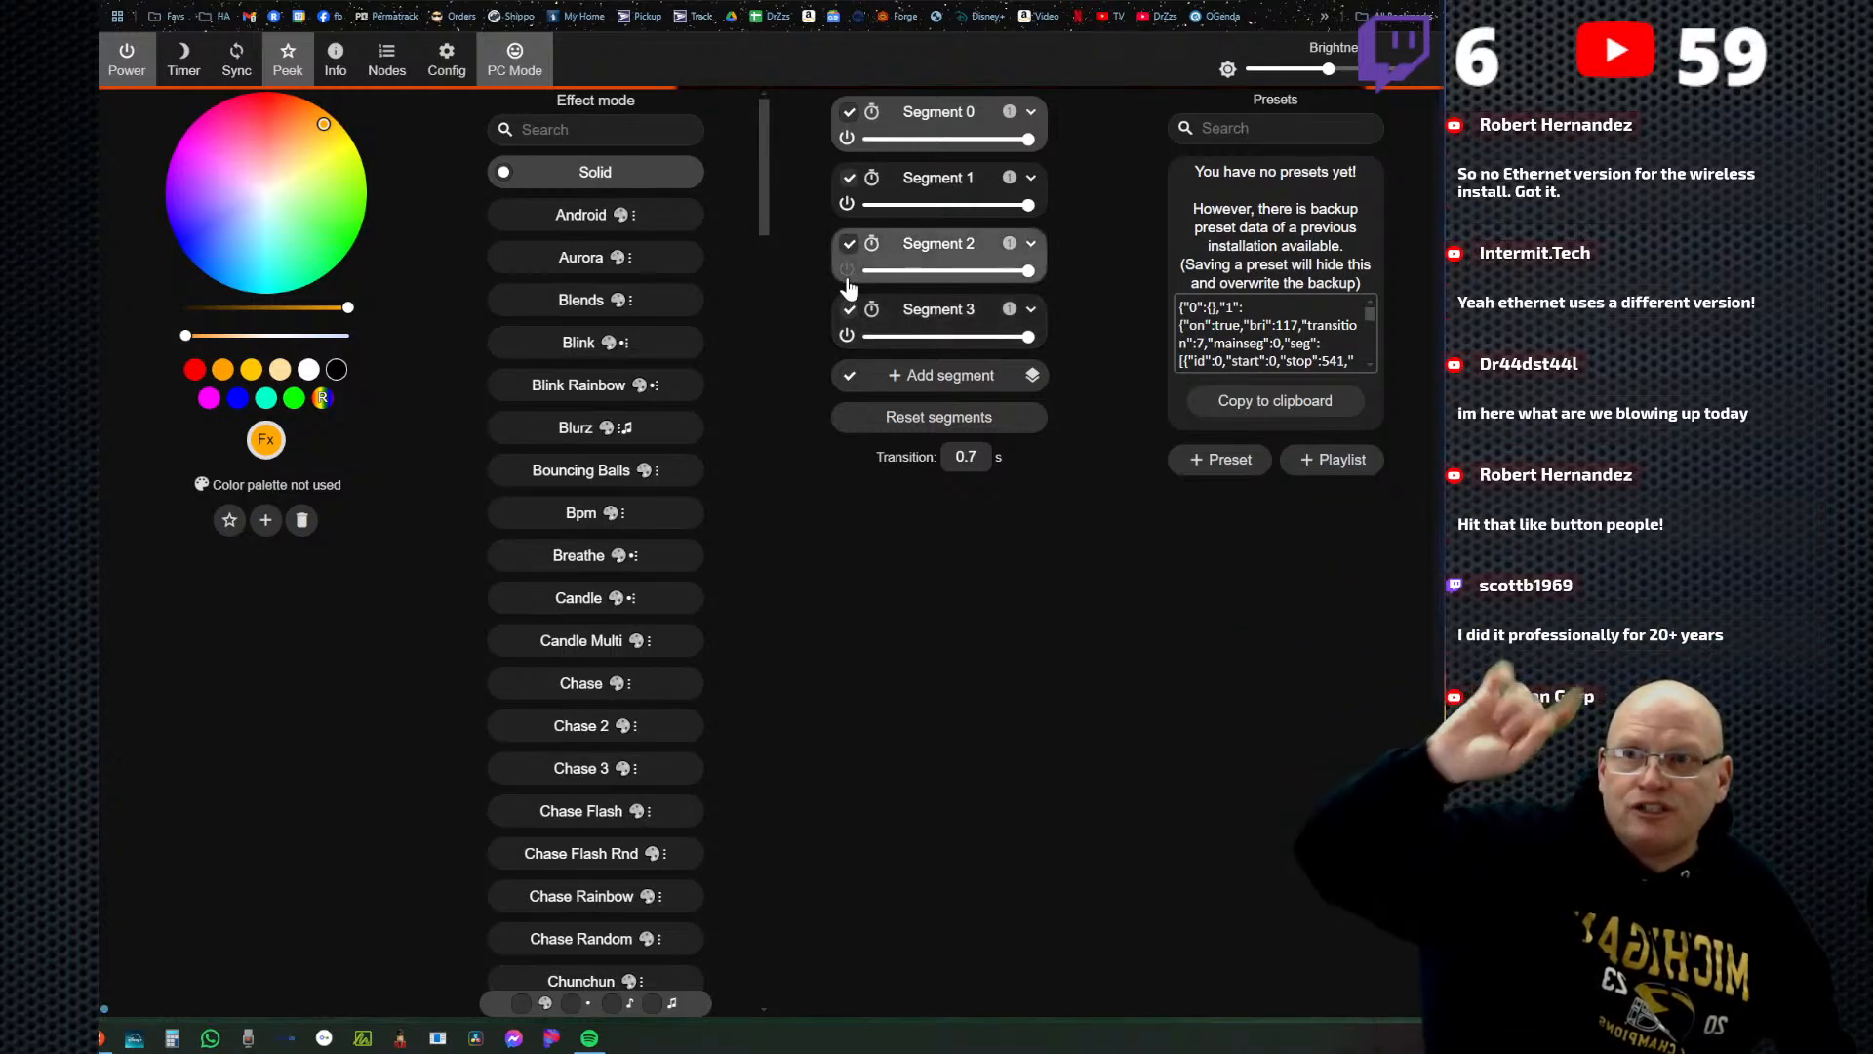
click(847, 280)
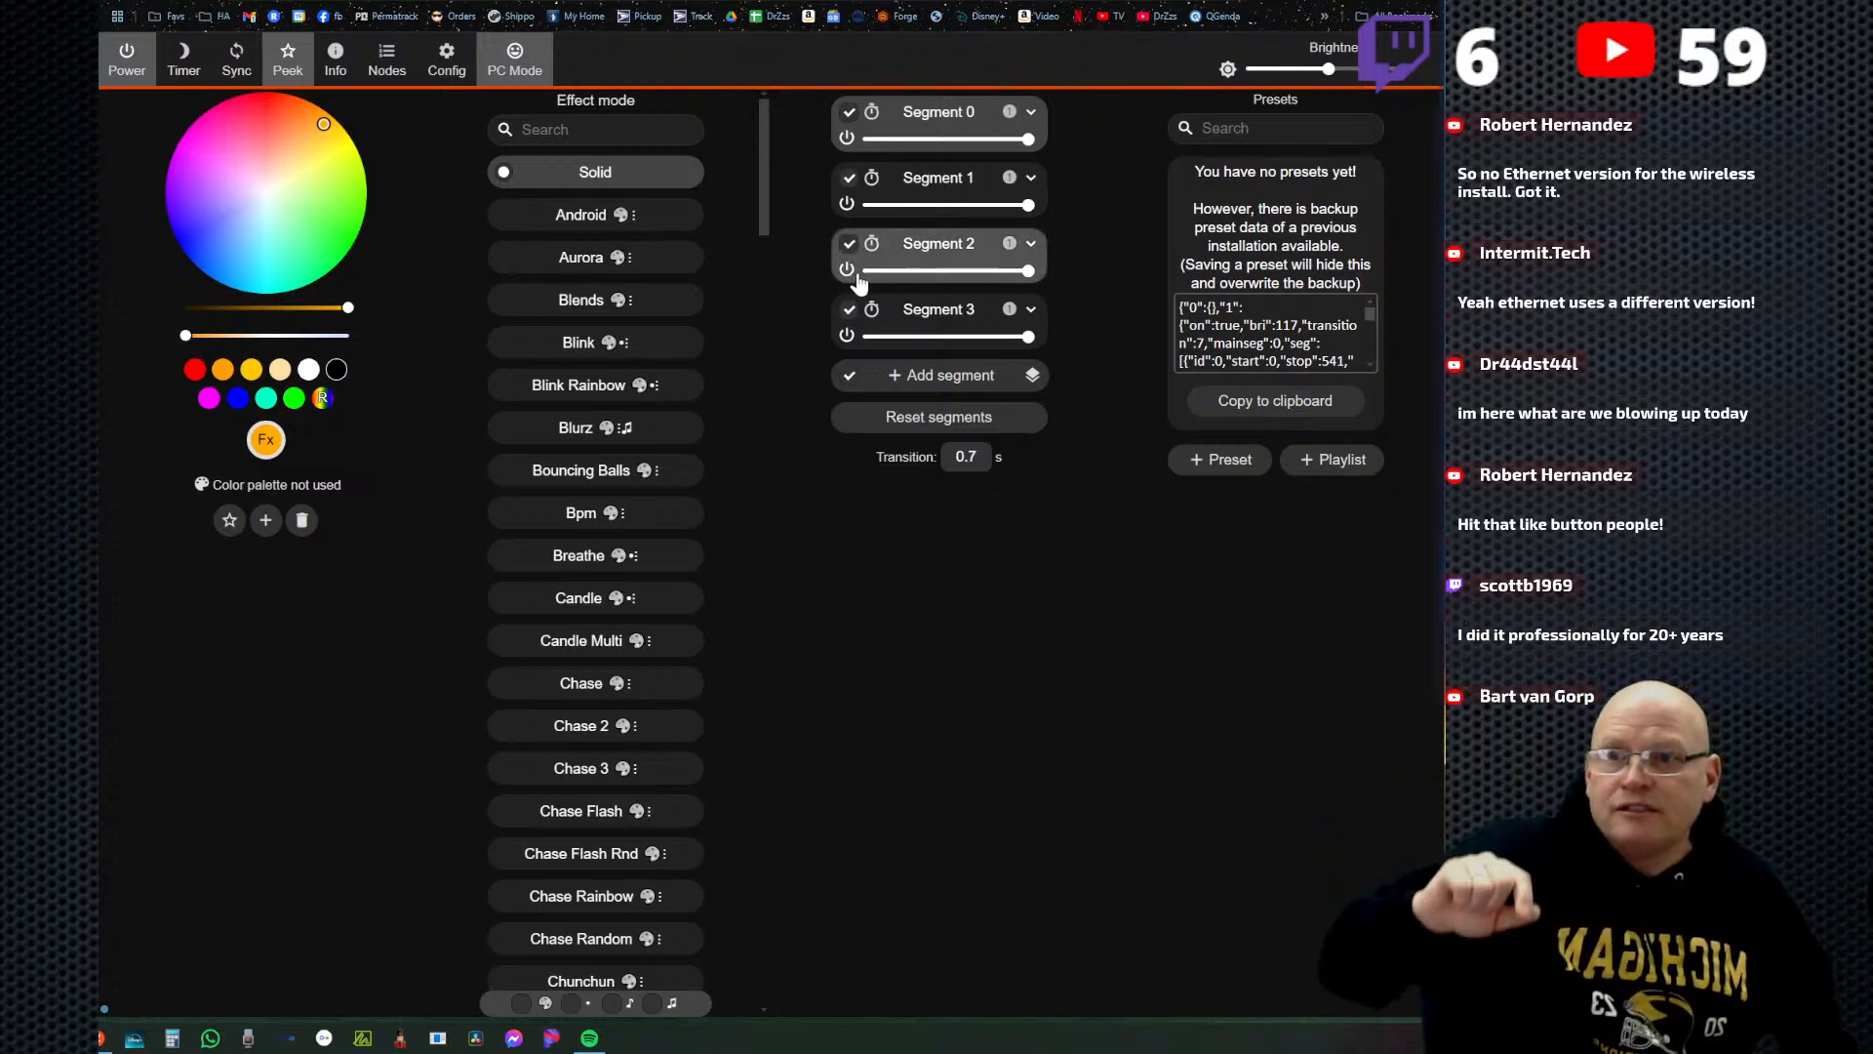
Leave only Segment 0 selected and try blue on it before setting its color to green.
click(848, 178)
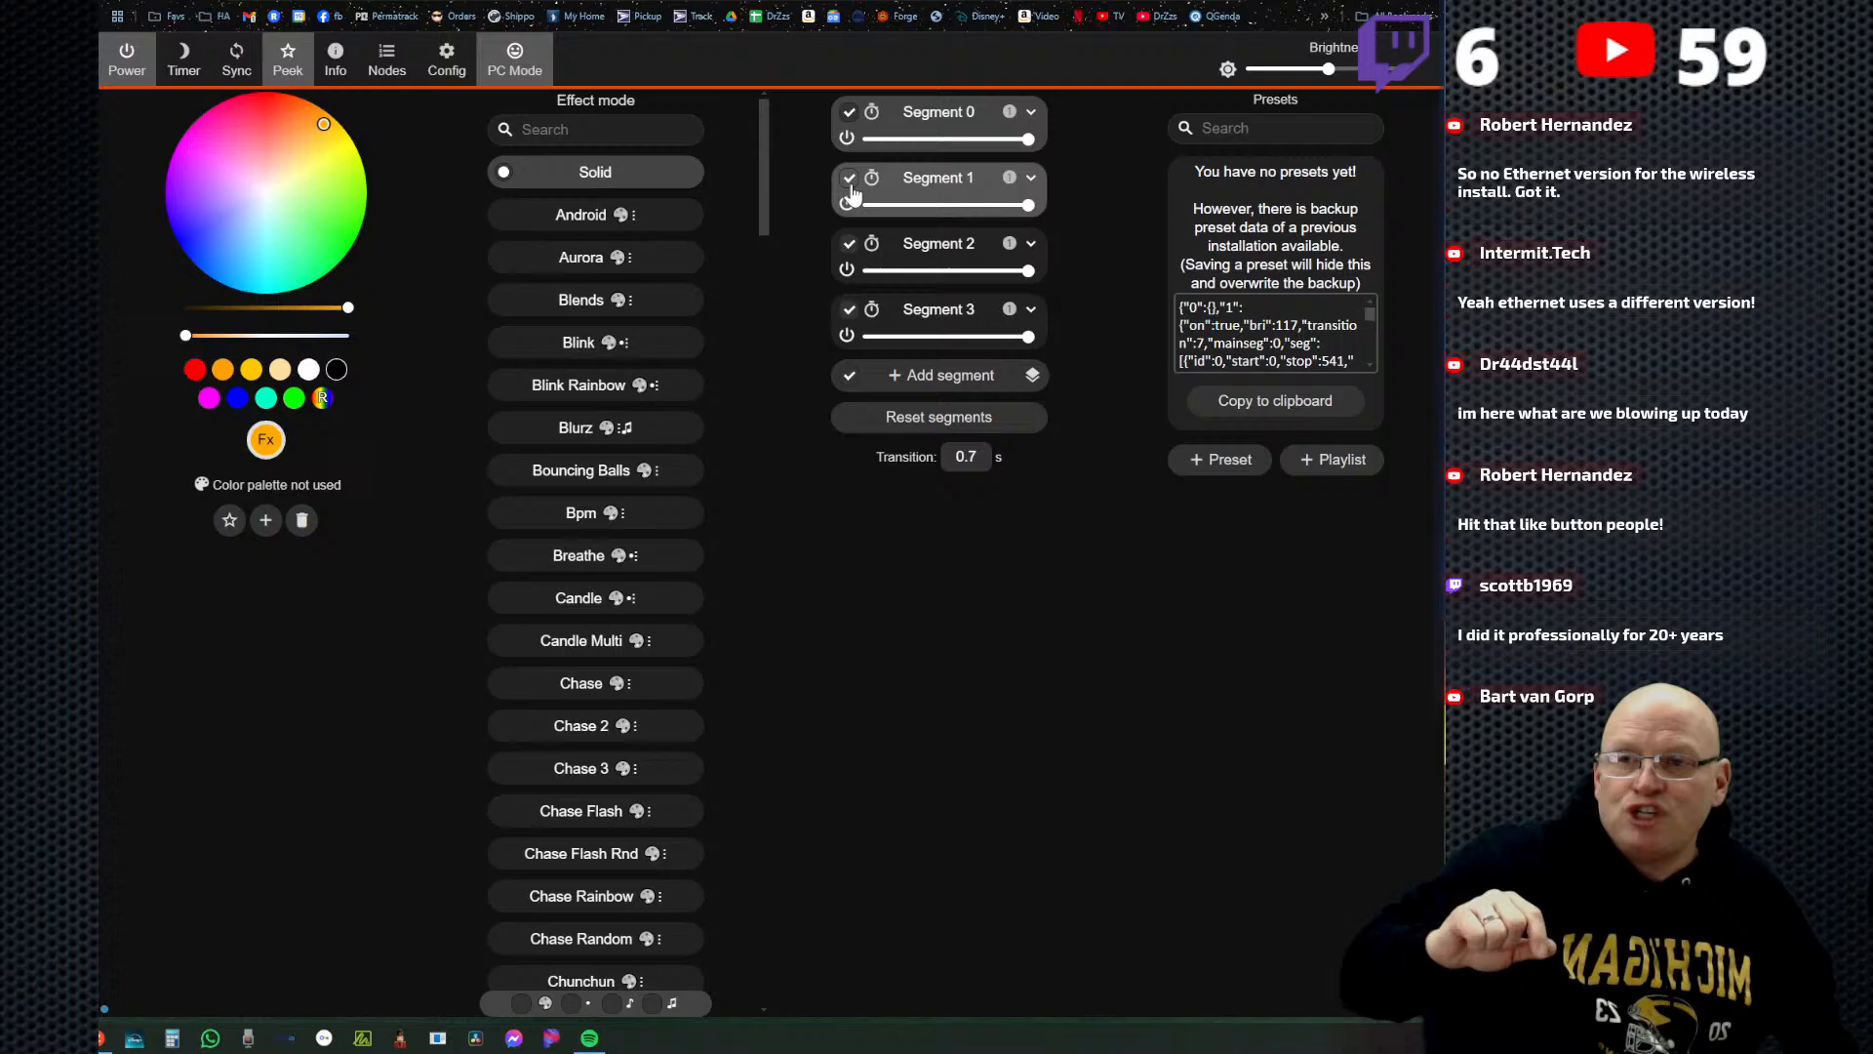
click(848, 243)
click(848, 313)
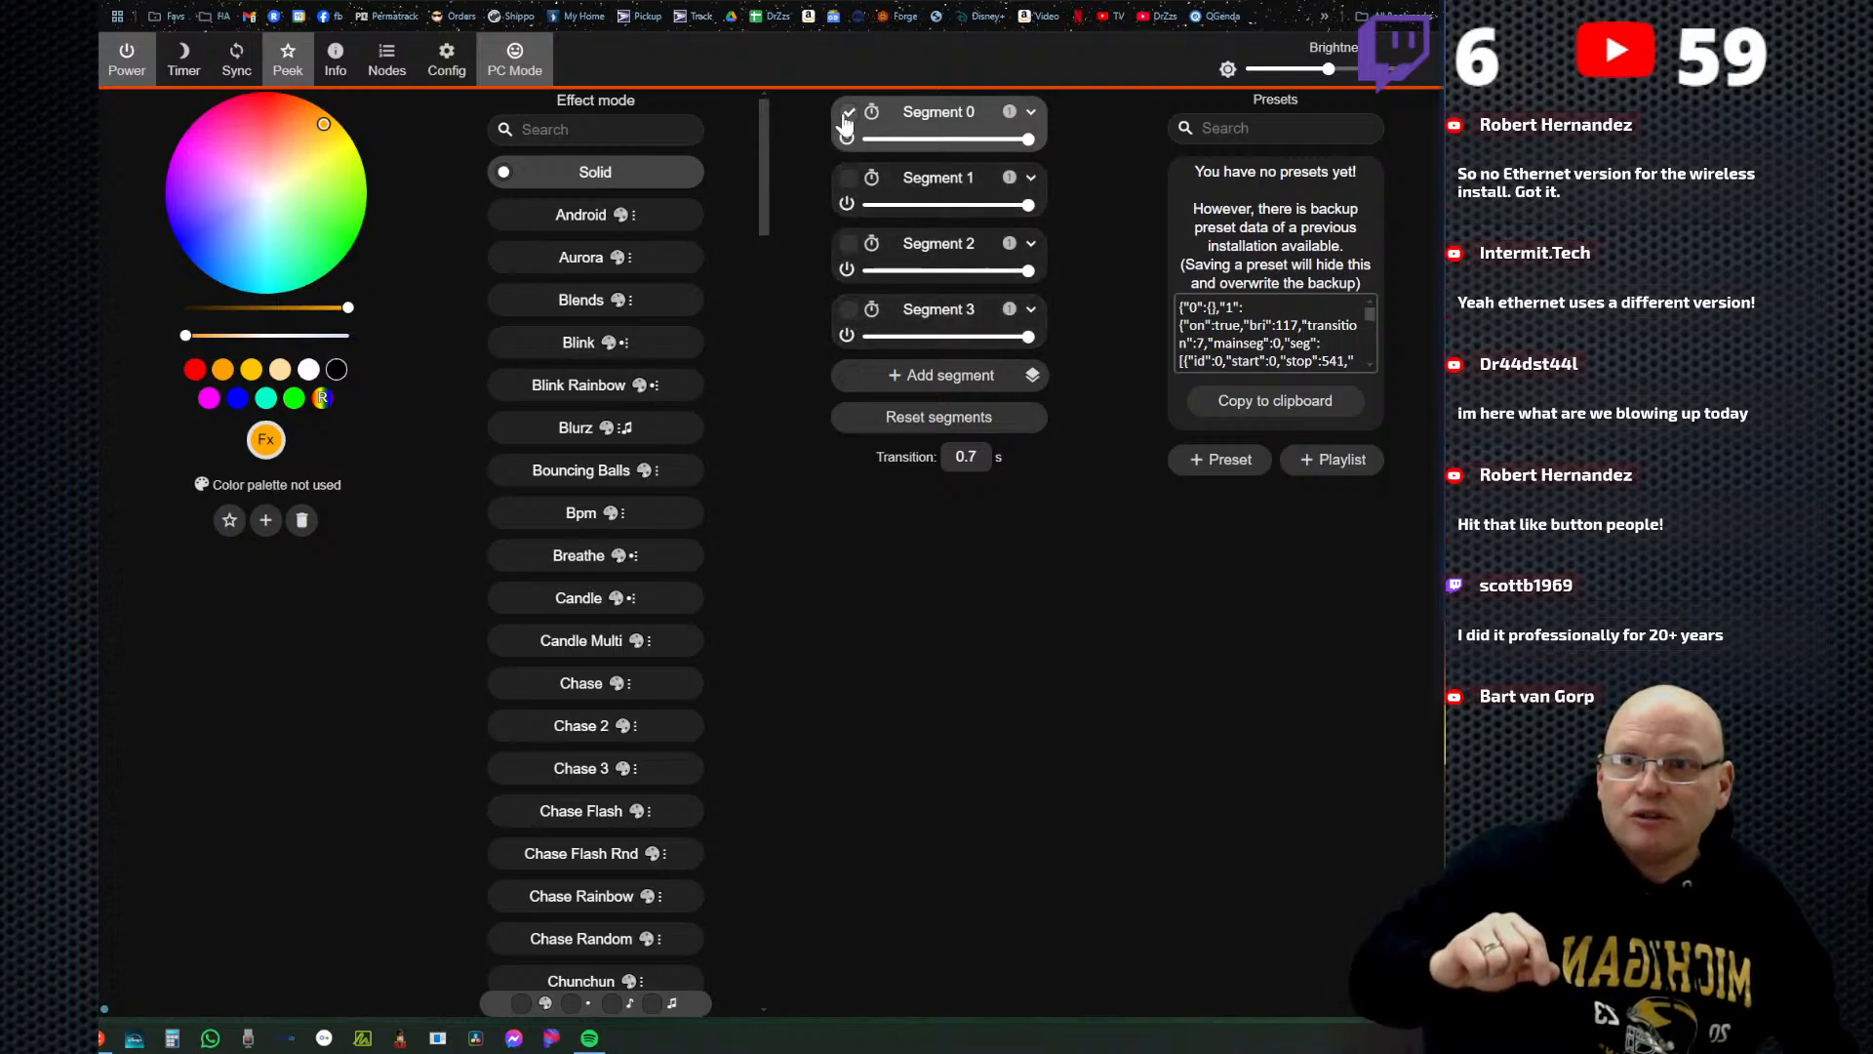
click(236, 397)
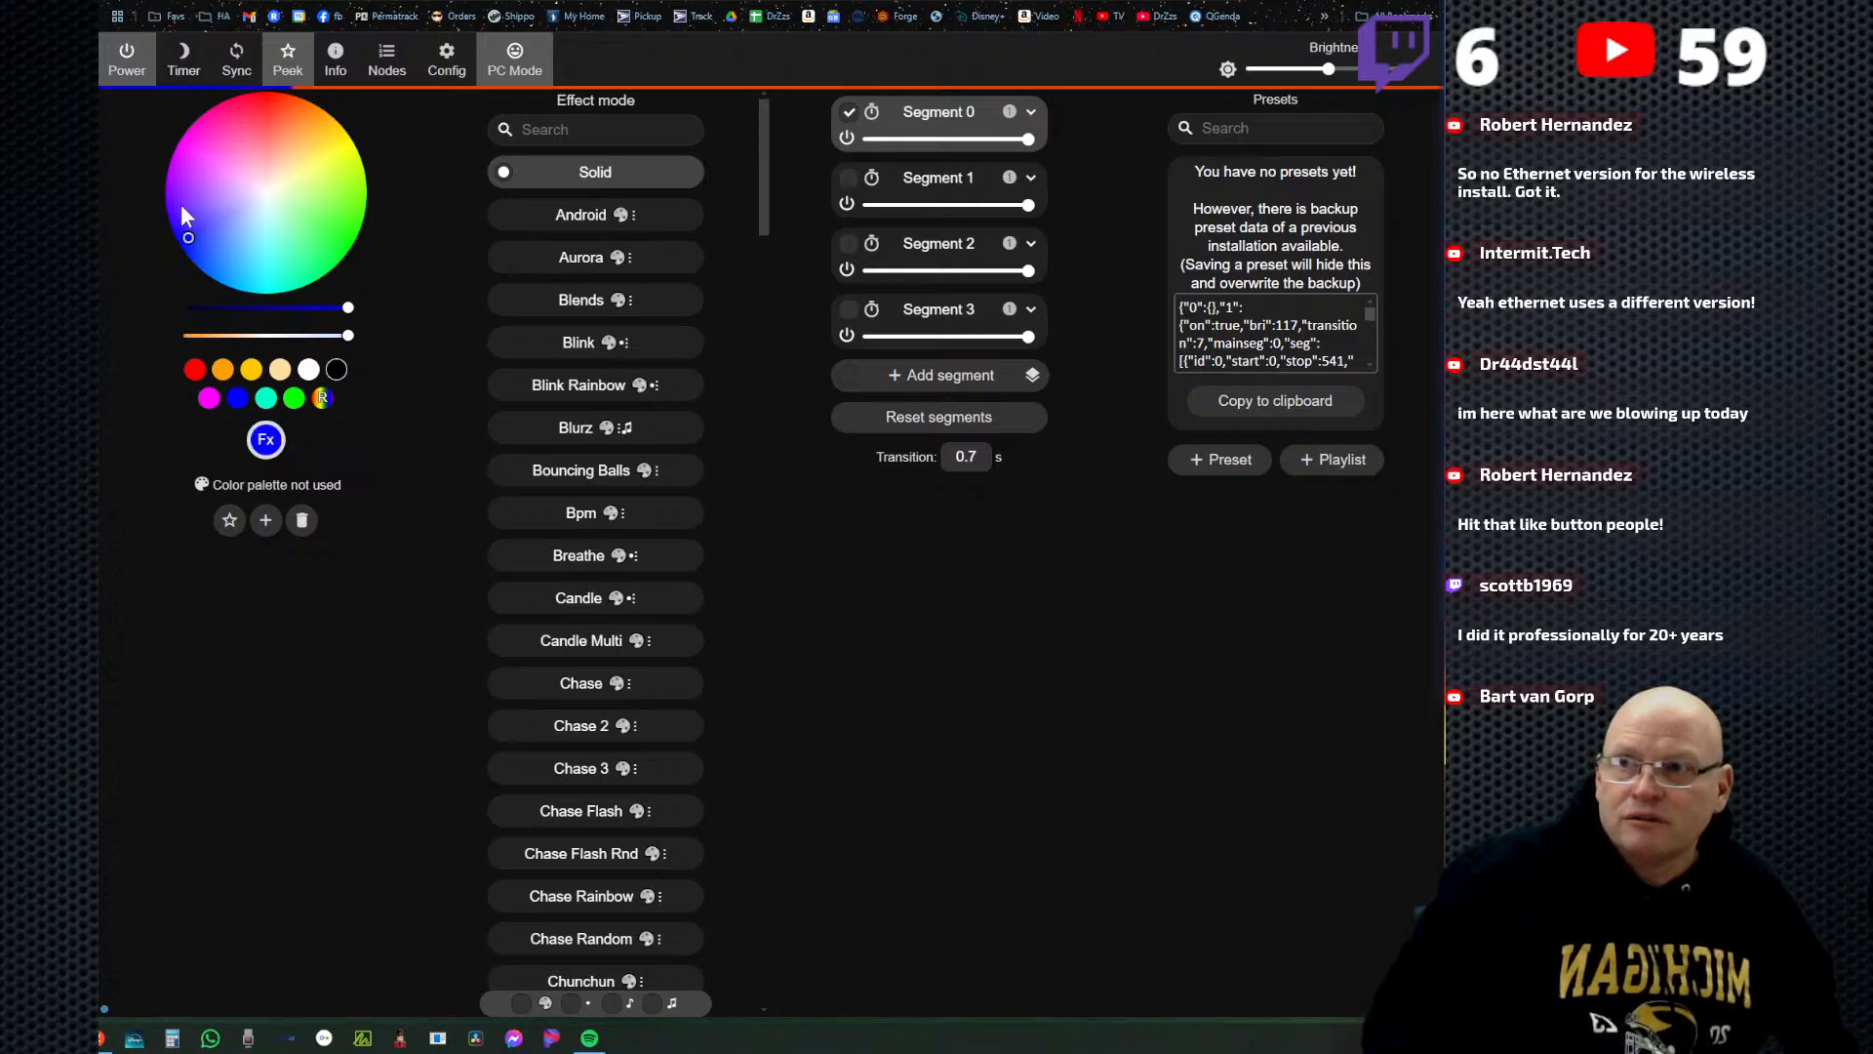
click(348, 240)
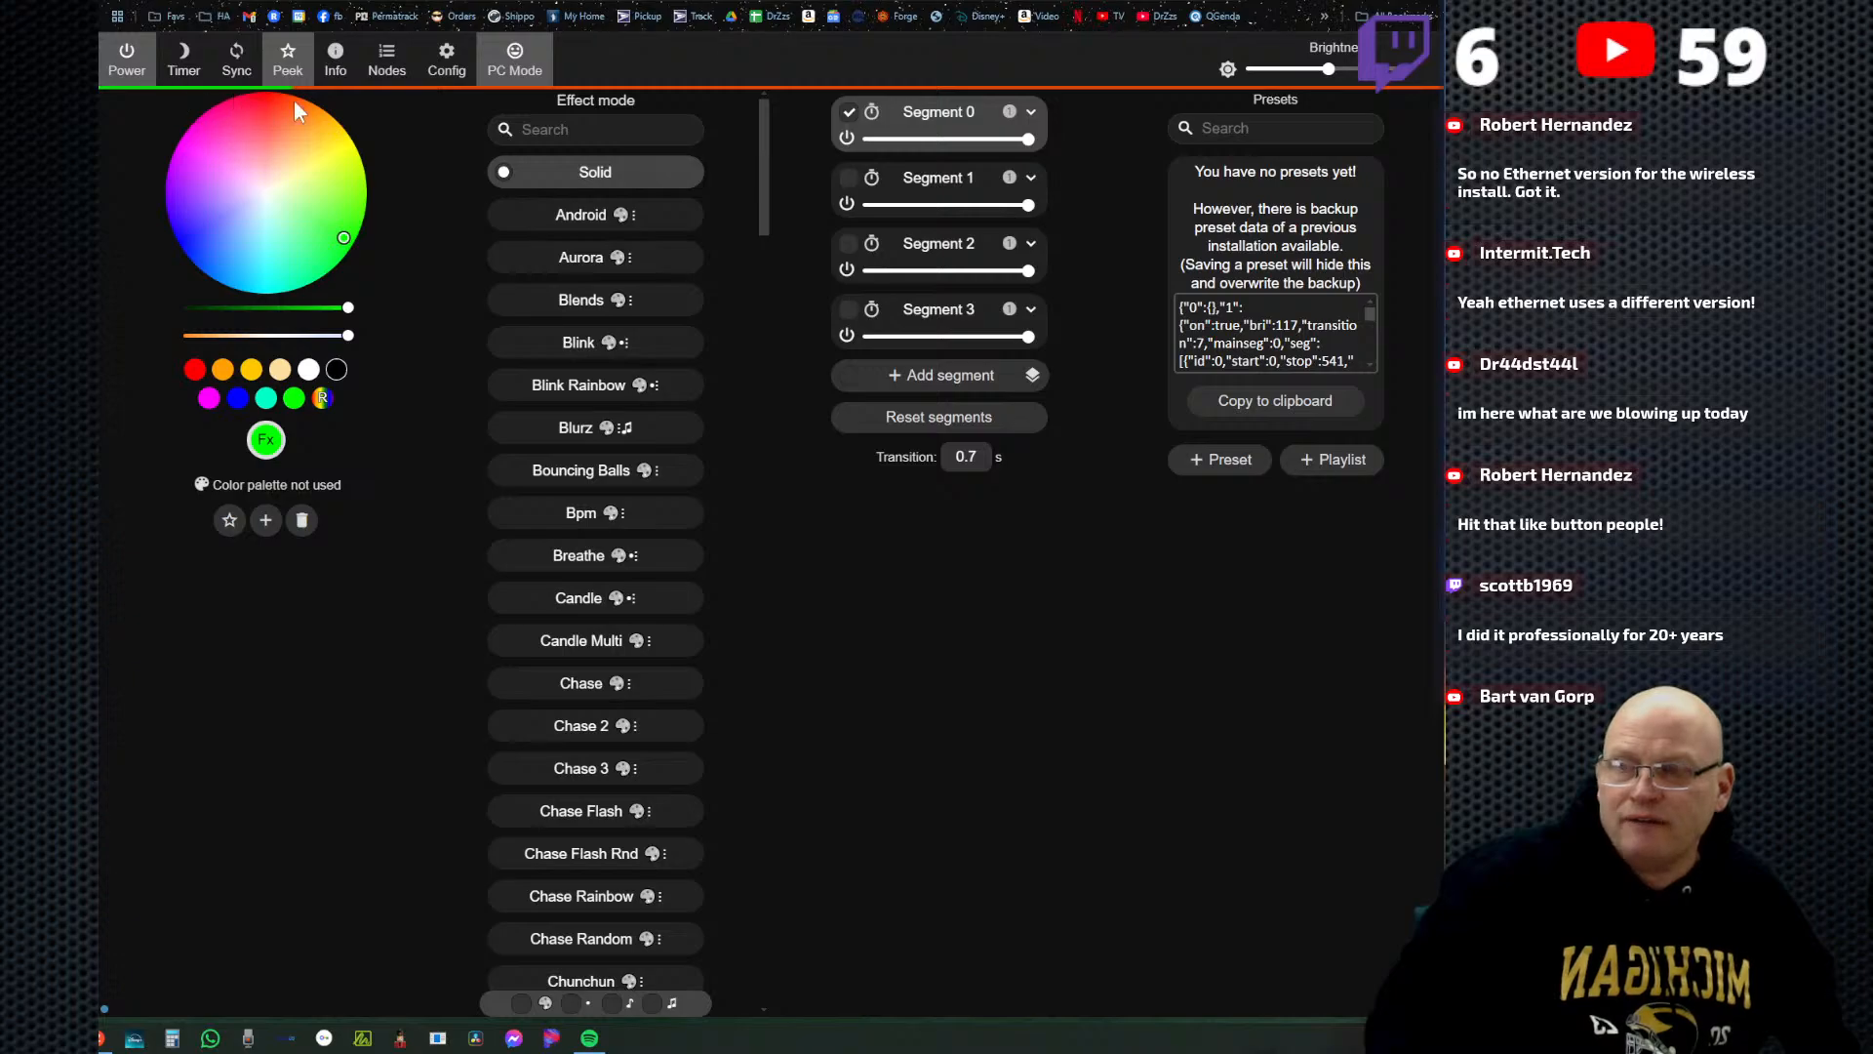
Switch the selection from Segment 0 to Segment 1 and set its color to blue after trying yellow.
click(848, 113)
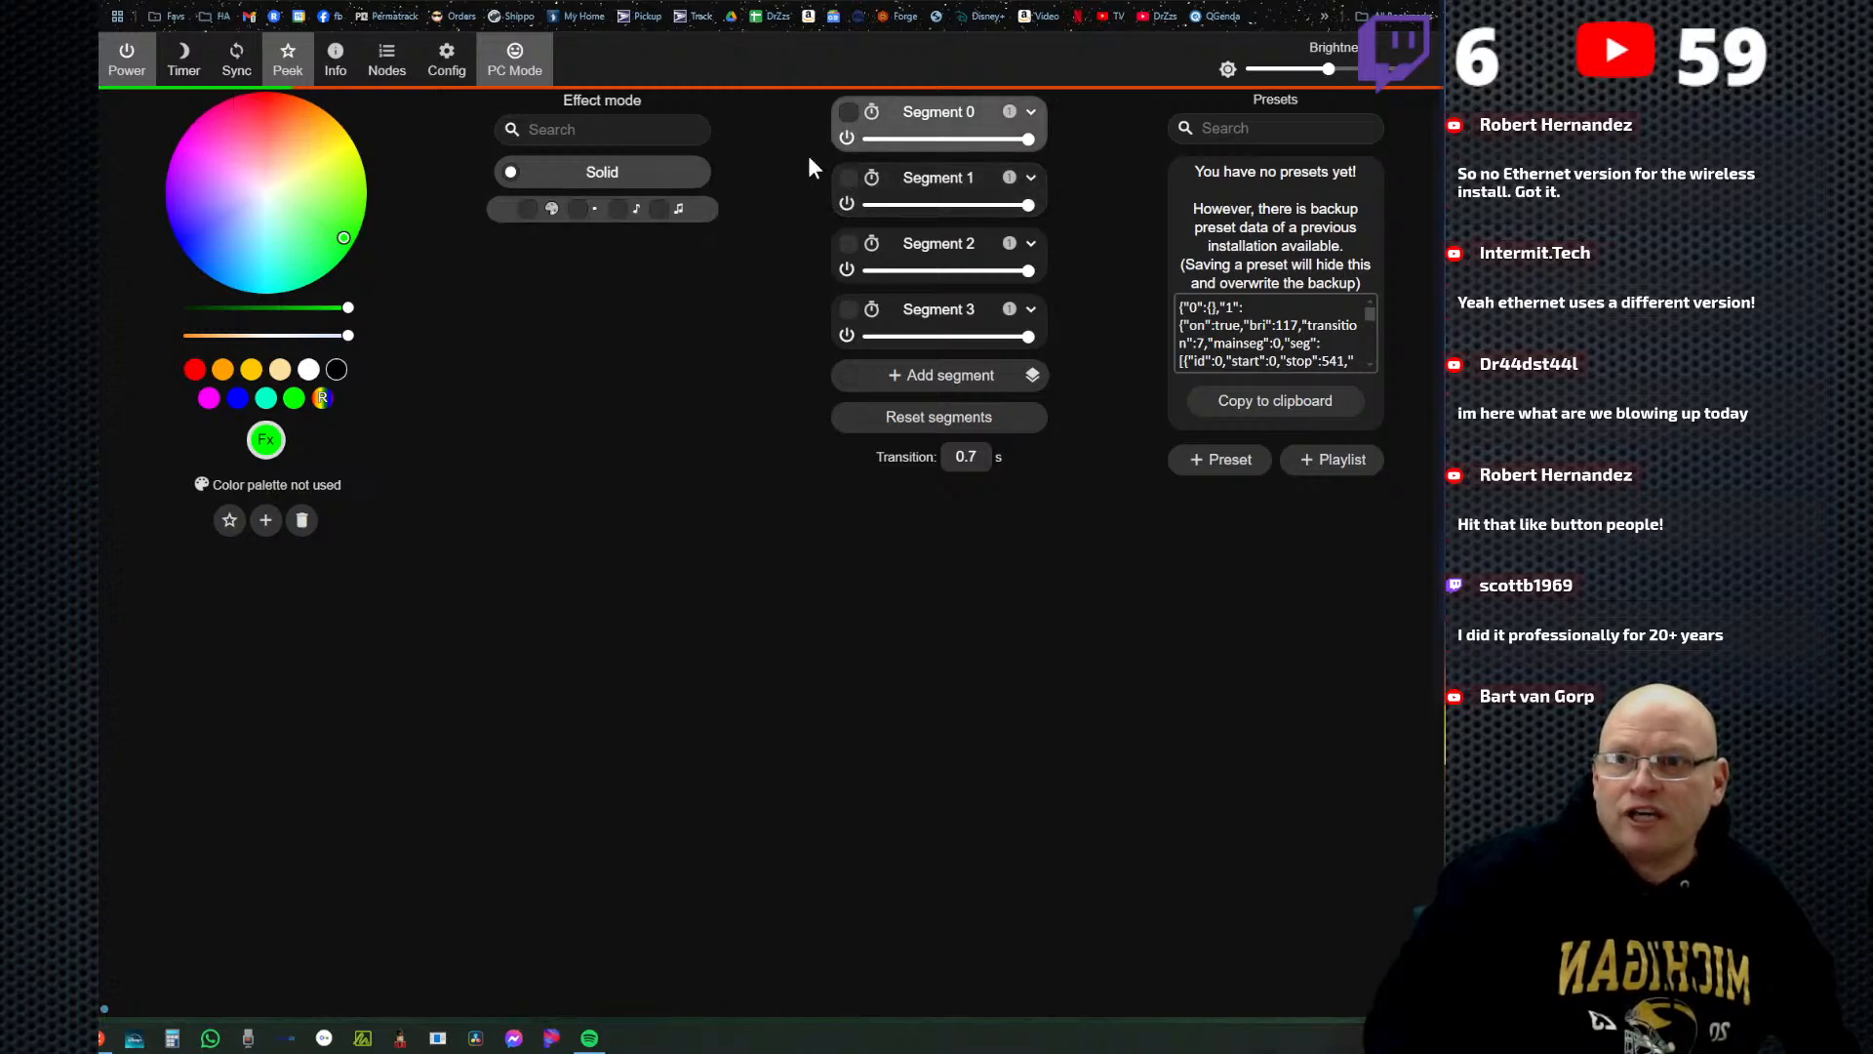
click(848, 188)
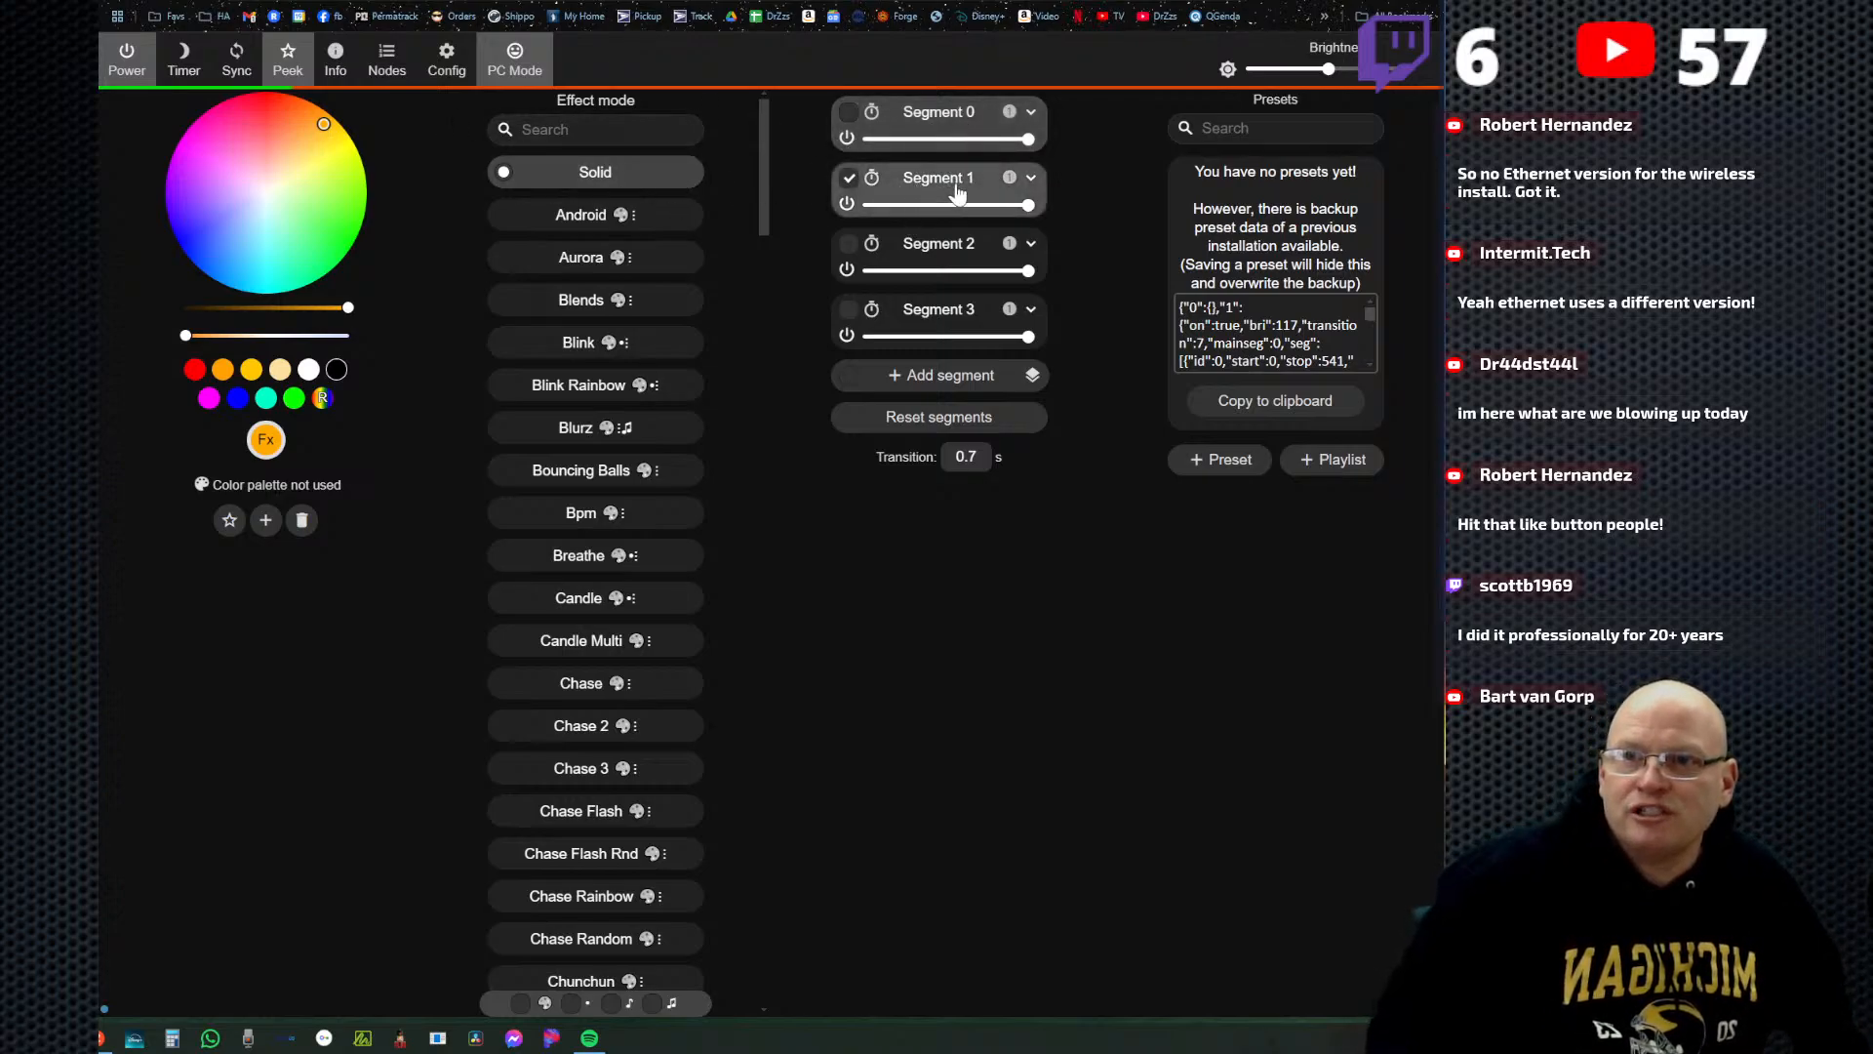
click(280, 368)
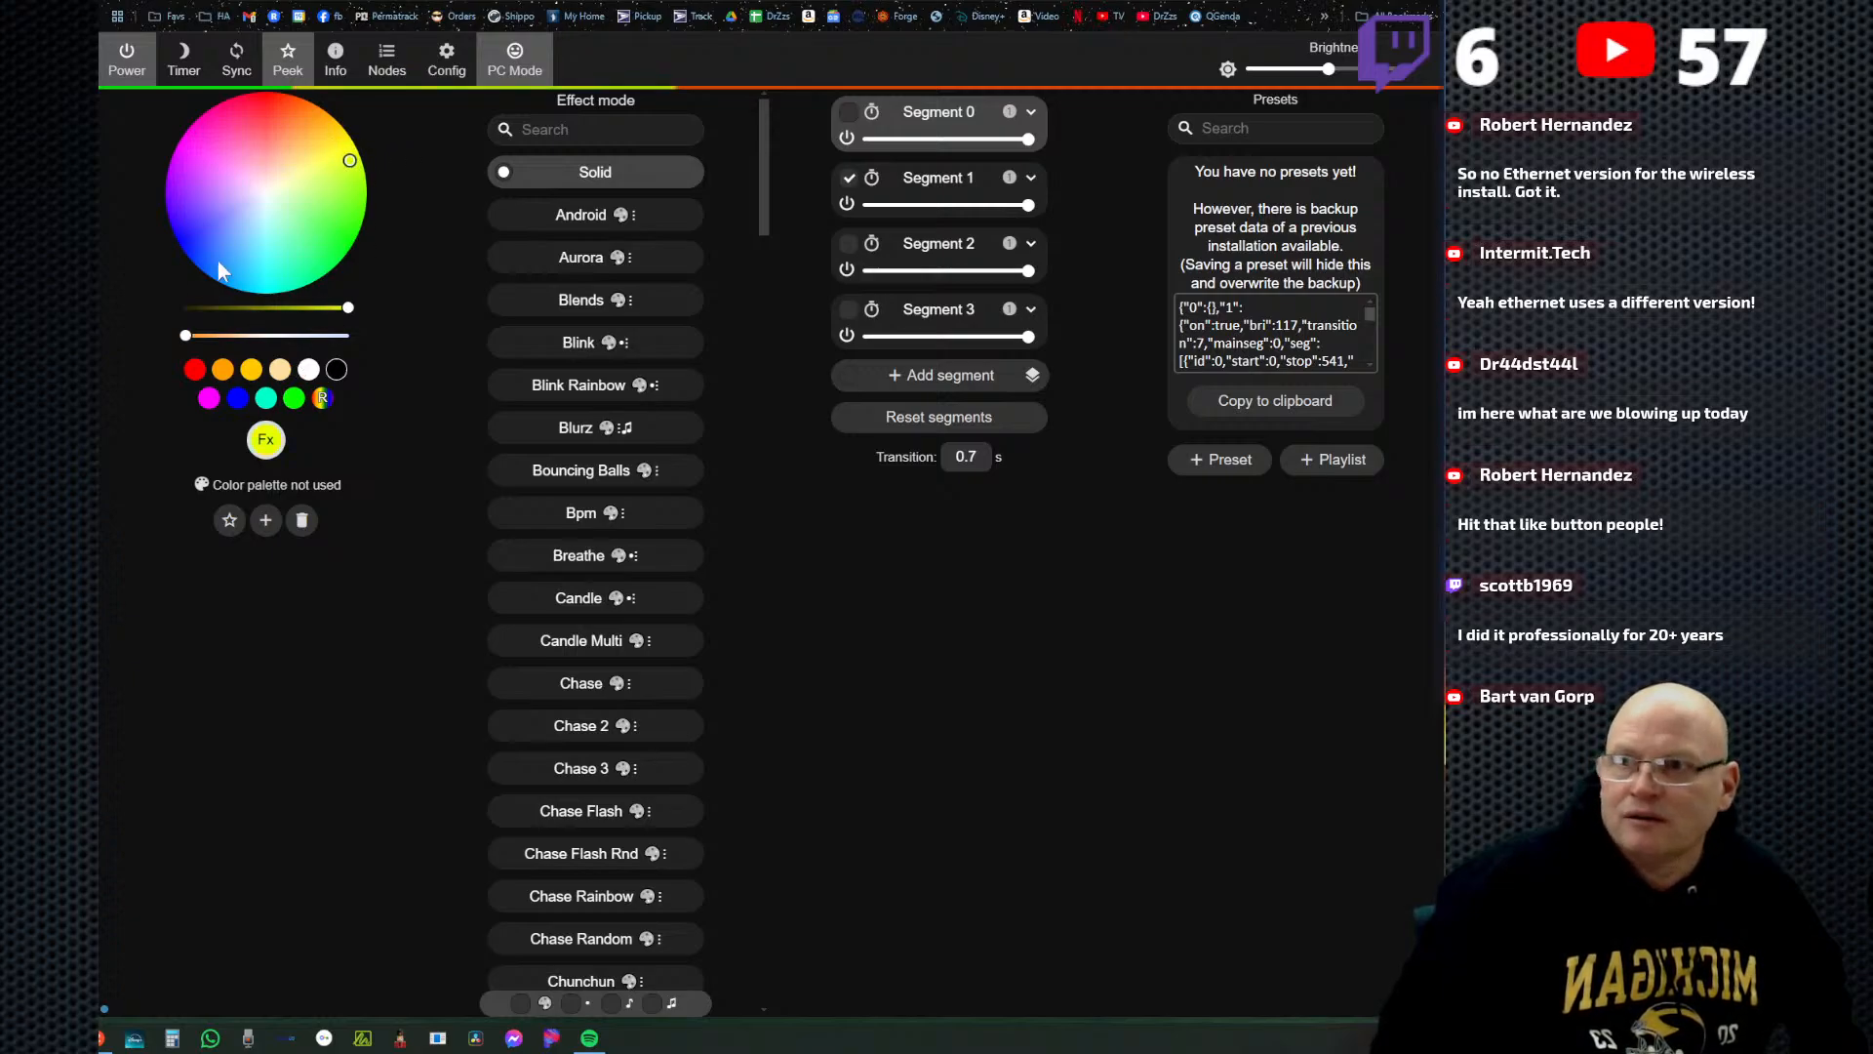
click(190, 243)
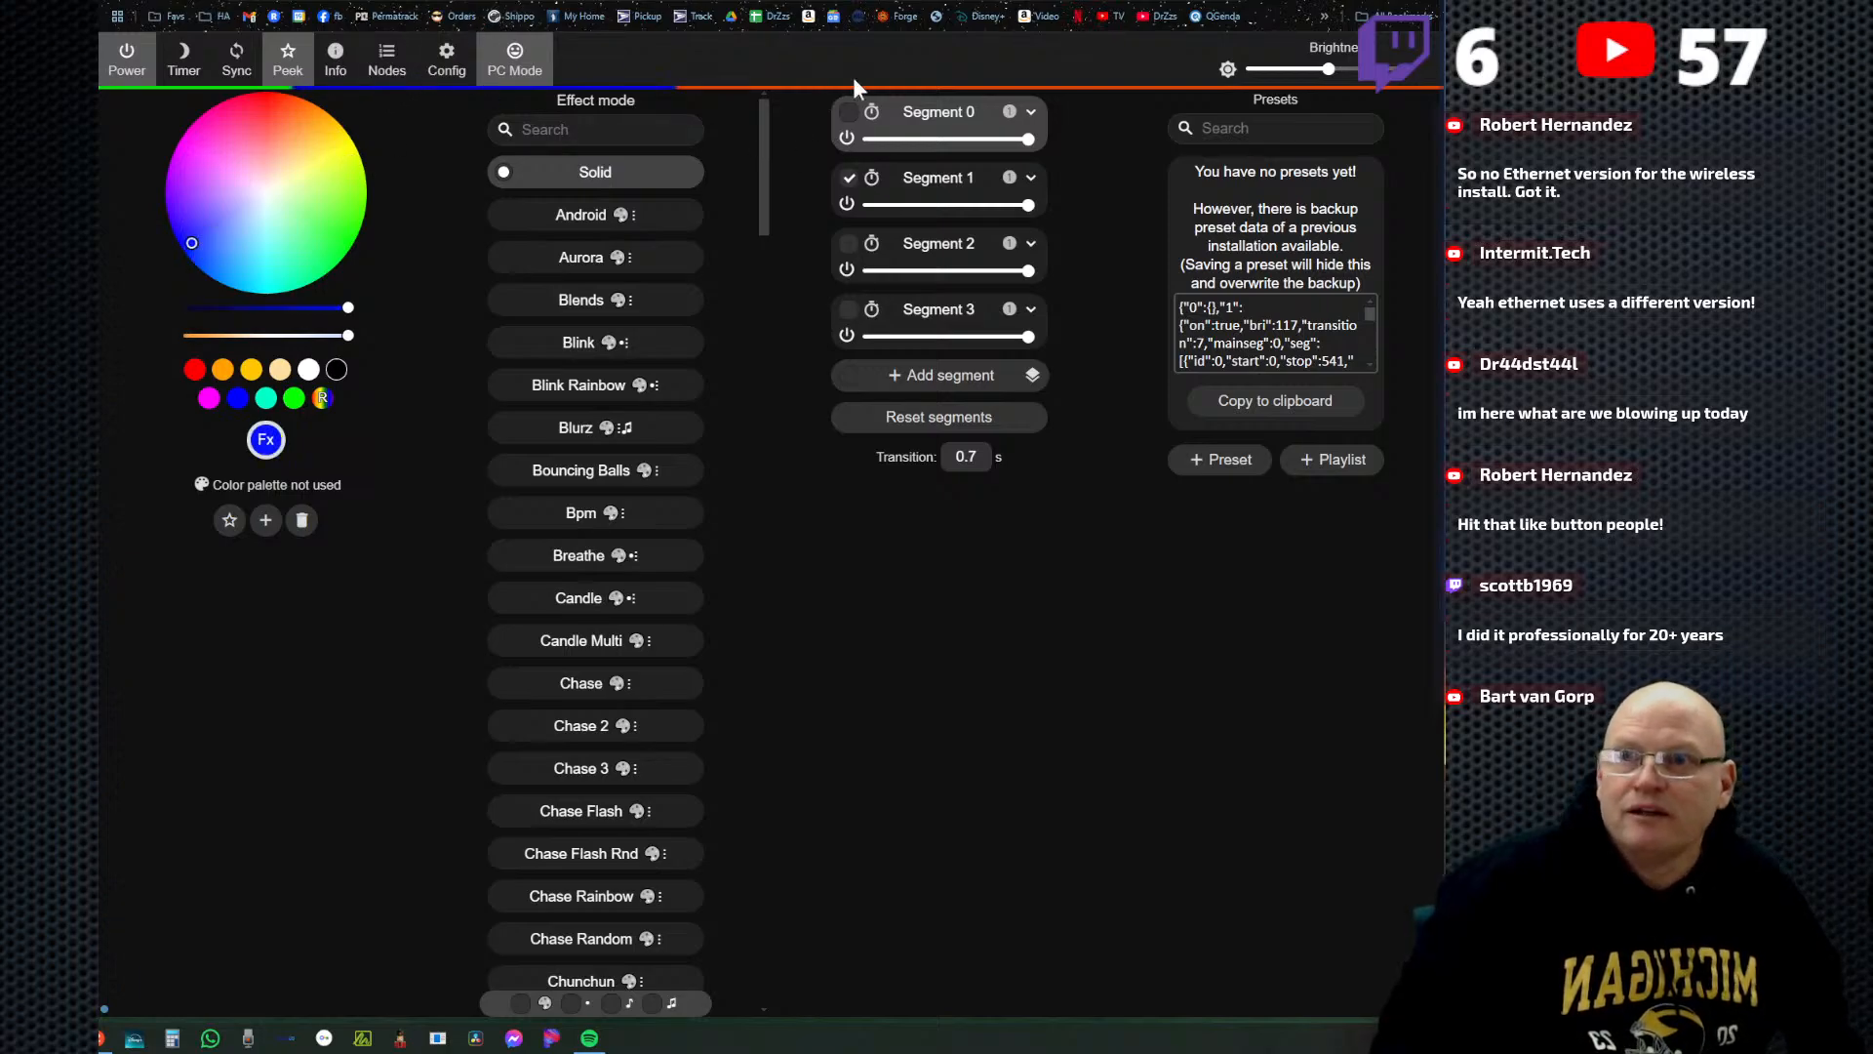
Switch the selection from Segment 1 to Segment 2 and apply the Colorful effect to it.
click(849, 177)
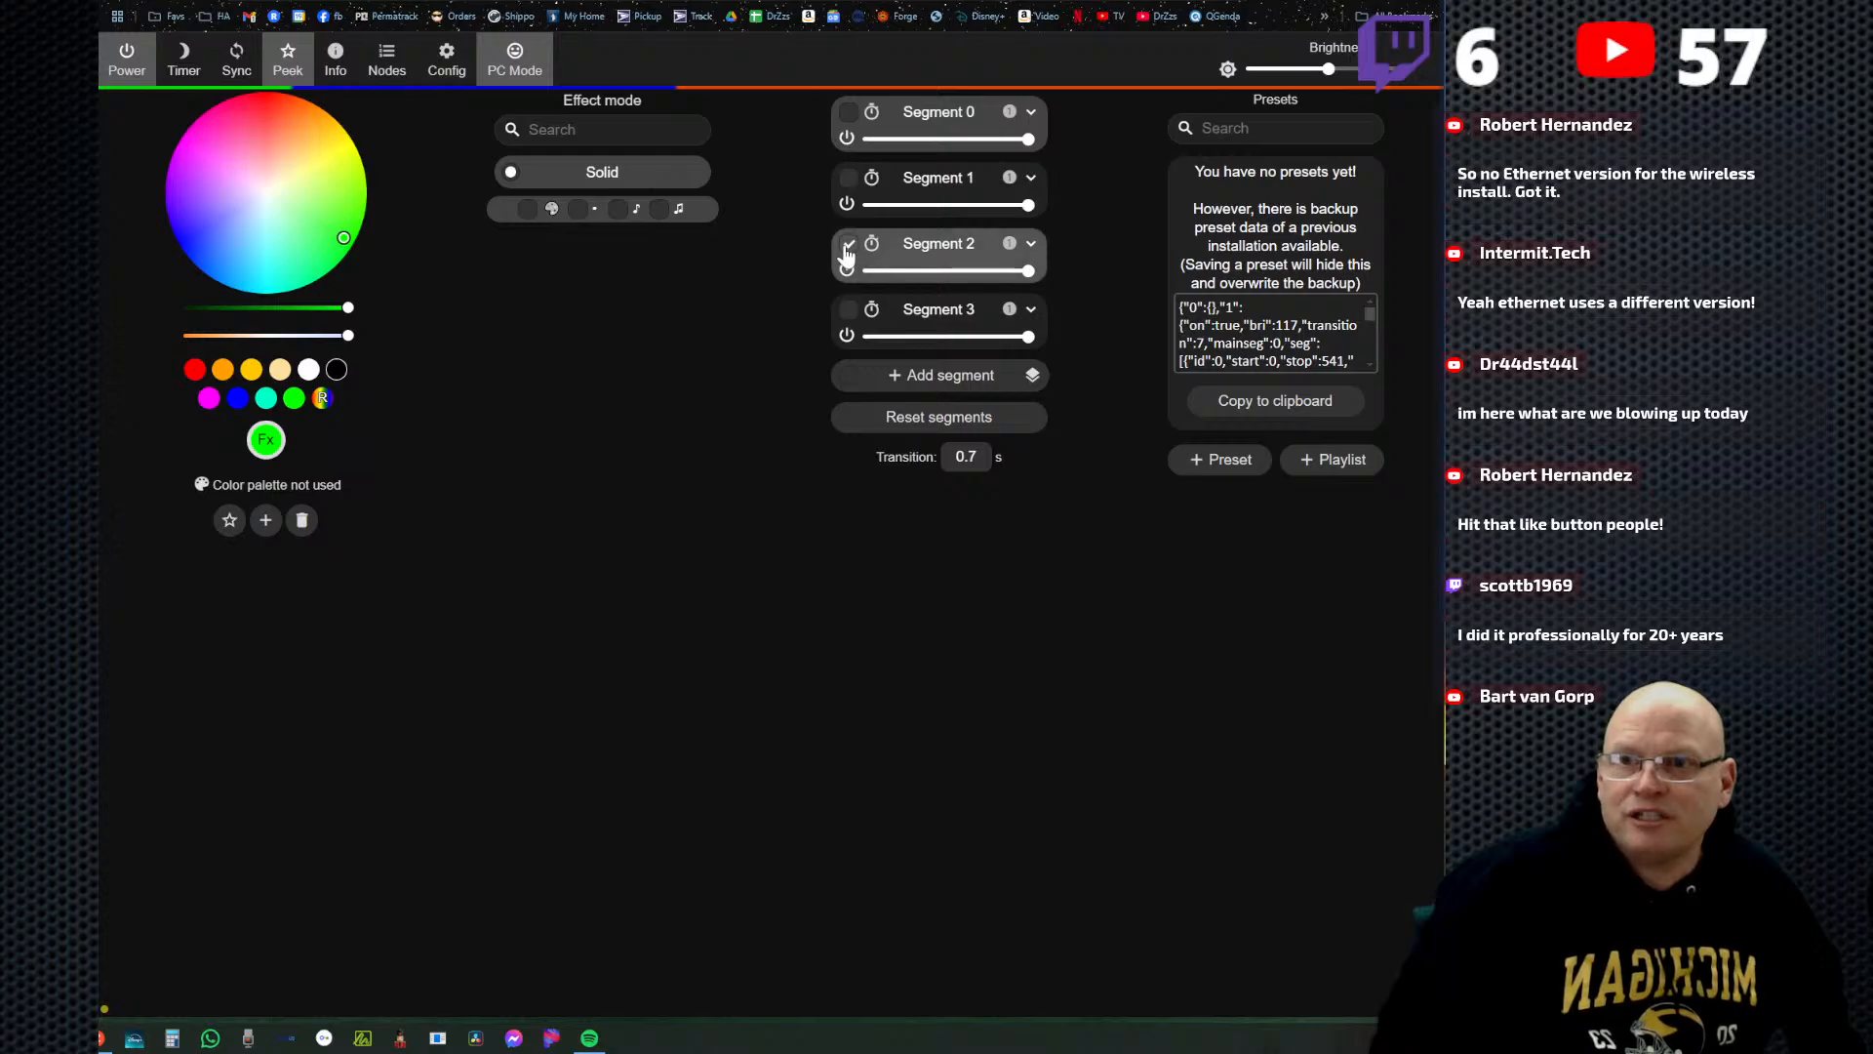
click(848, 245)
click(845, 249)
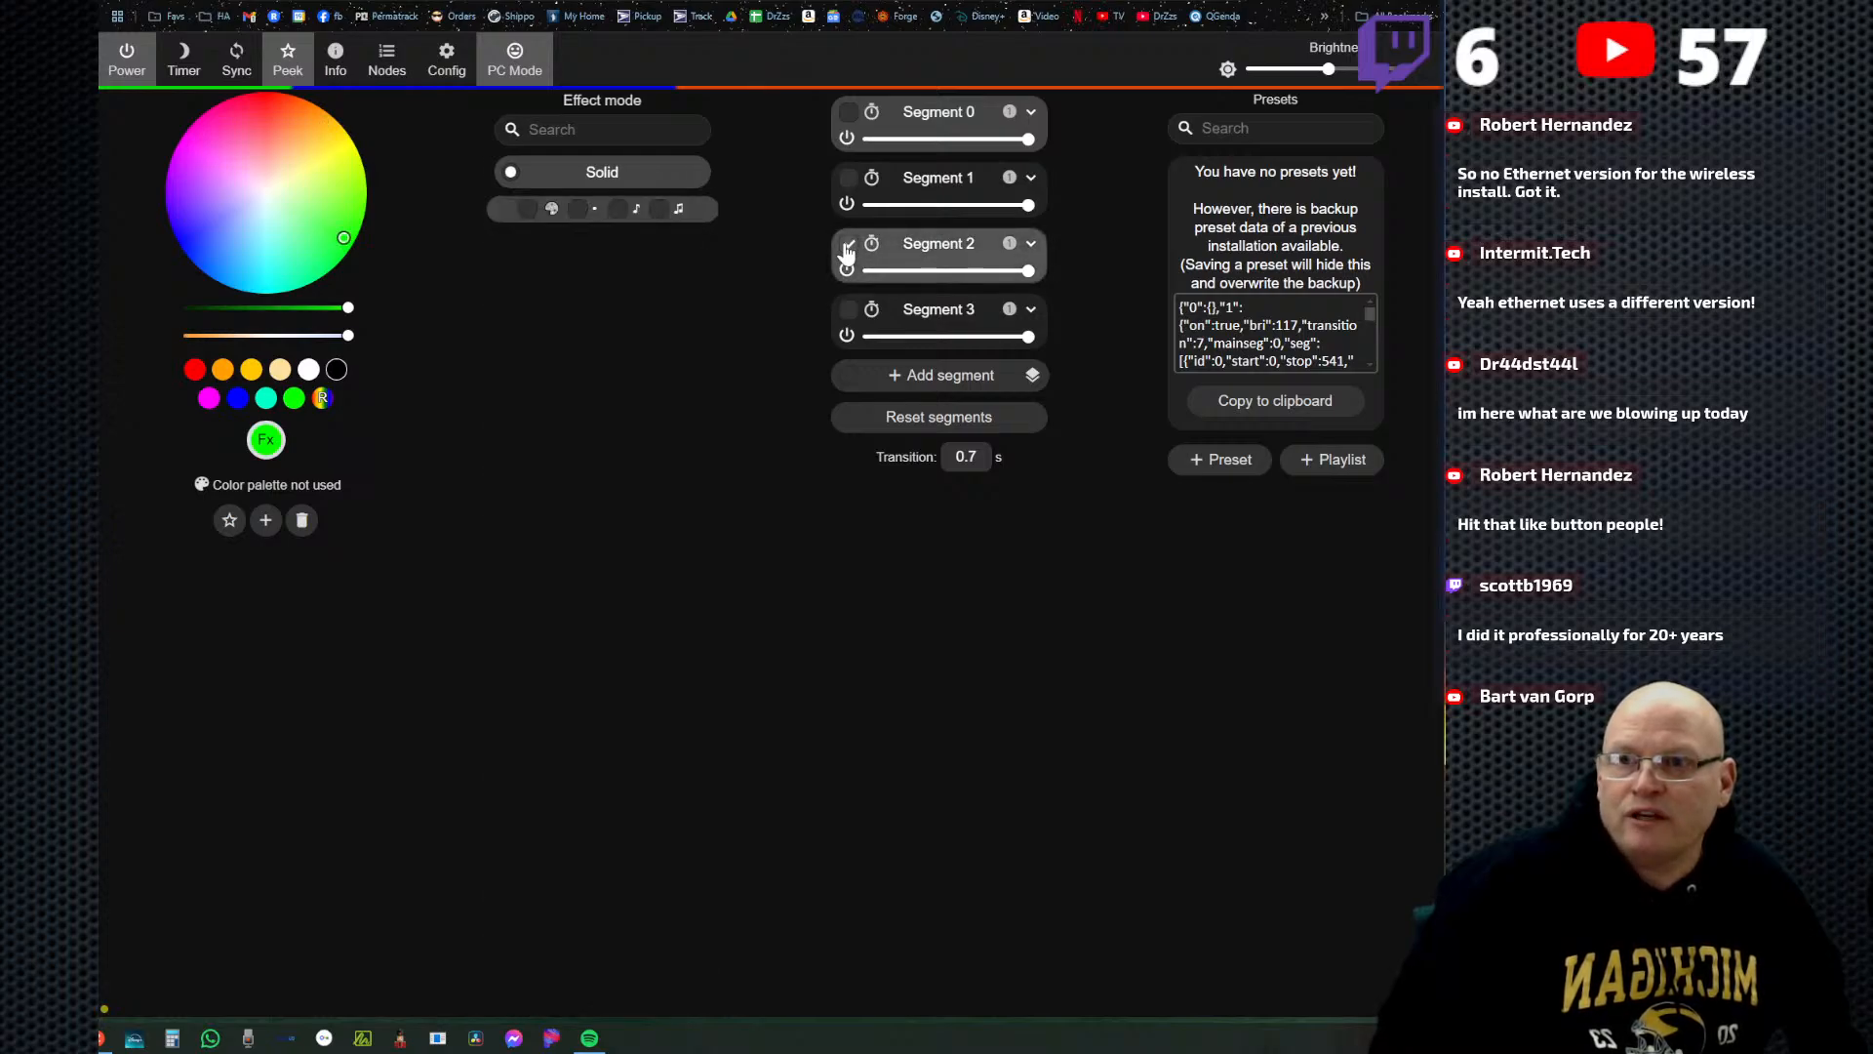
click(847, 248)
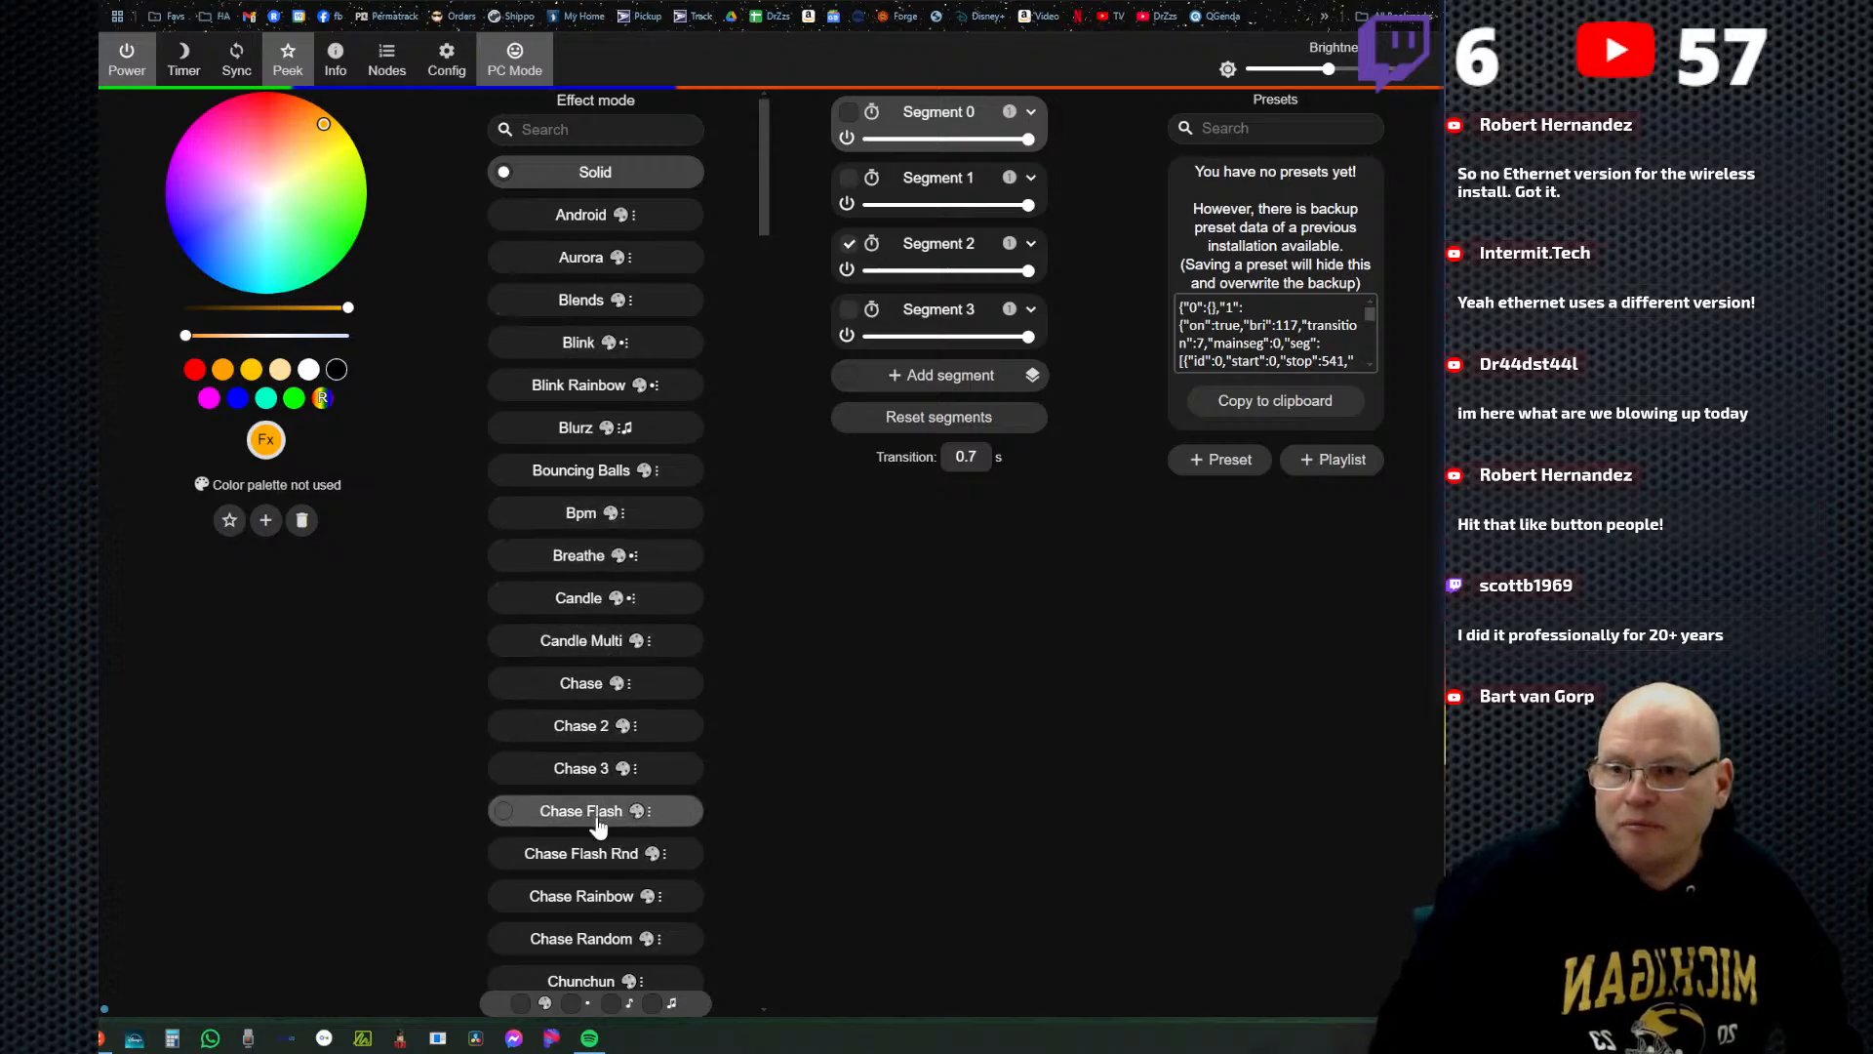
scroll(598, 824, down, 3)
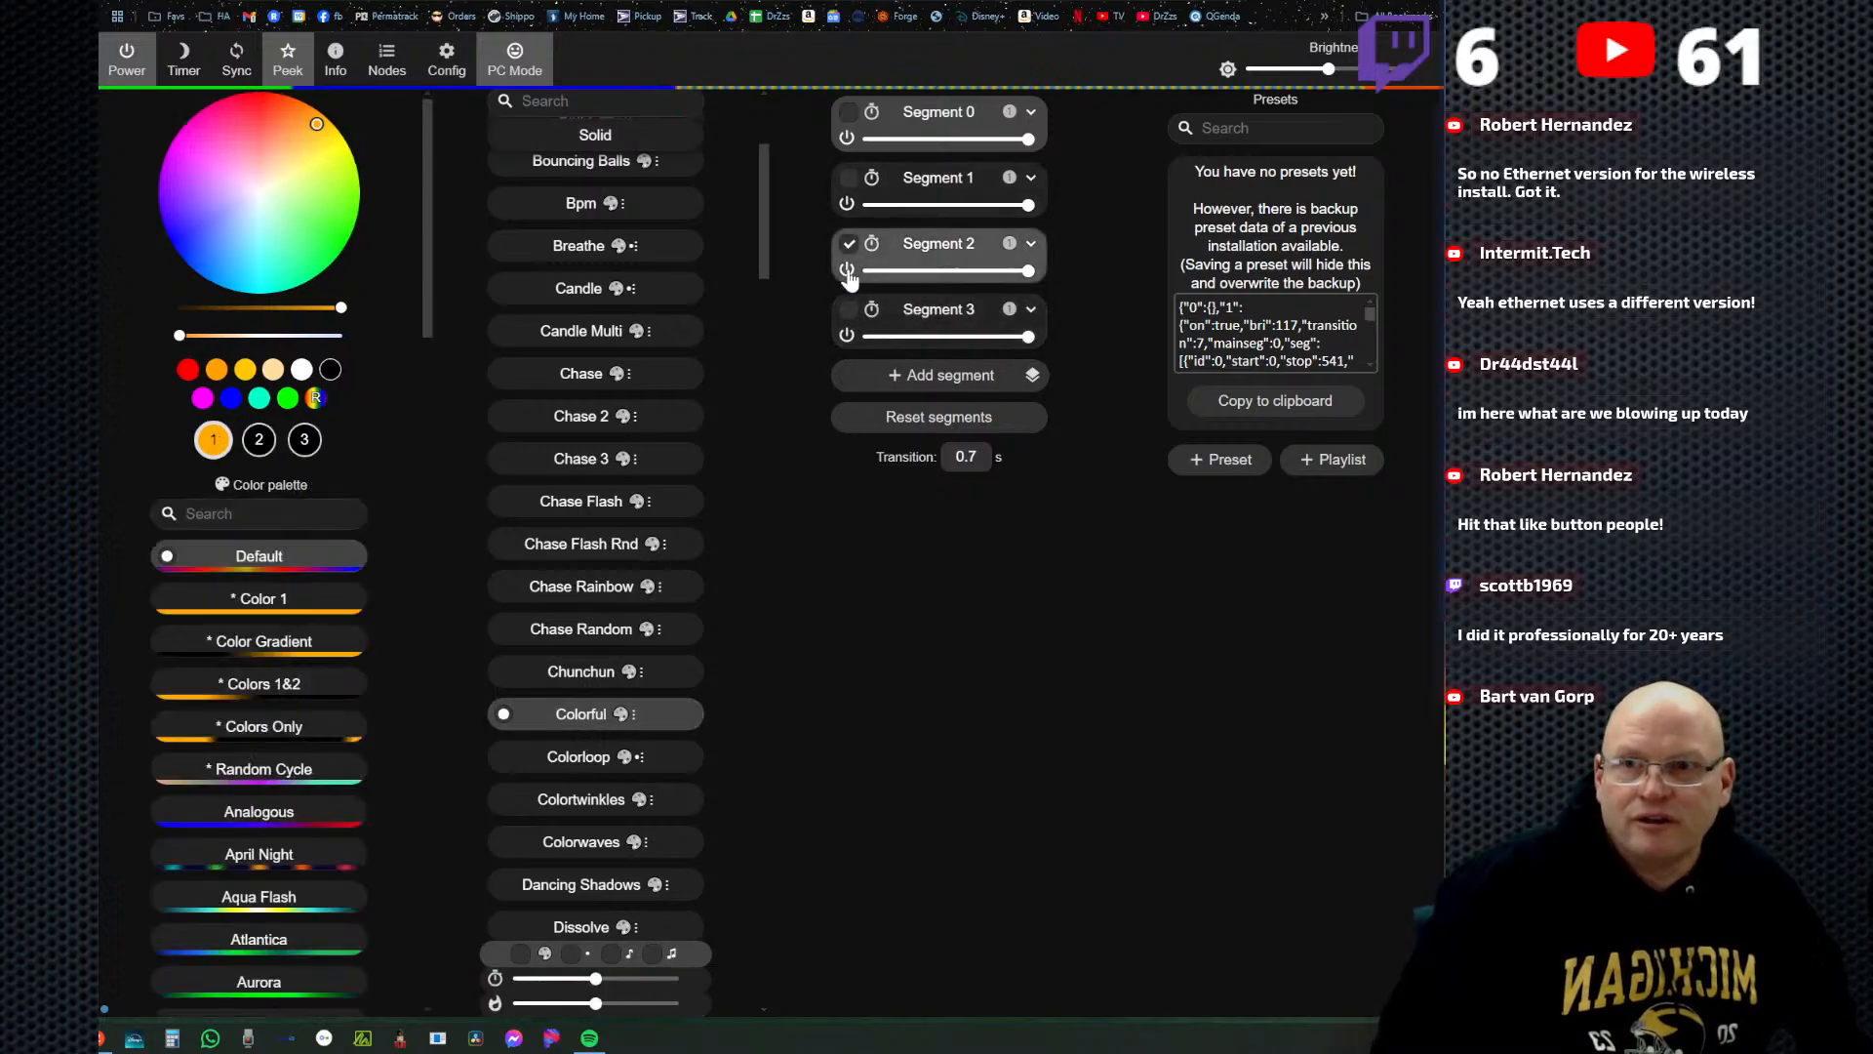
Switch the selection from Segment 2 to Segment 3, and include the other three segments again.
click(863, 313)
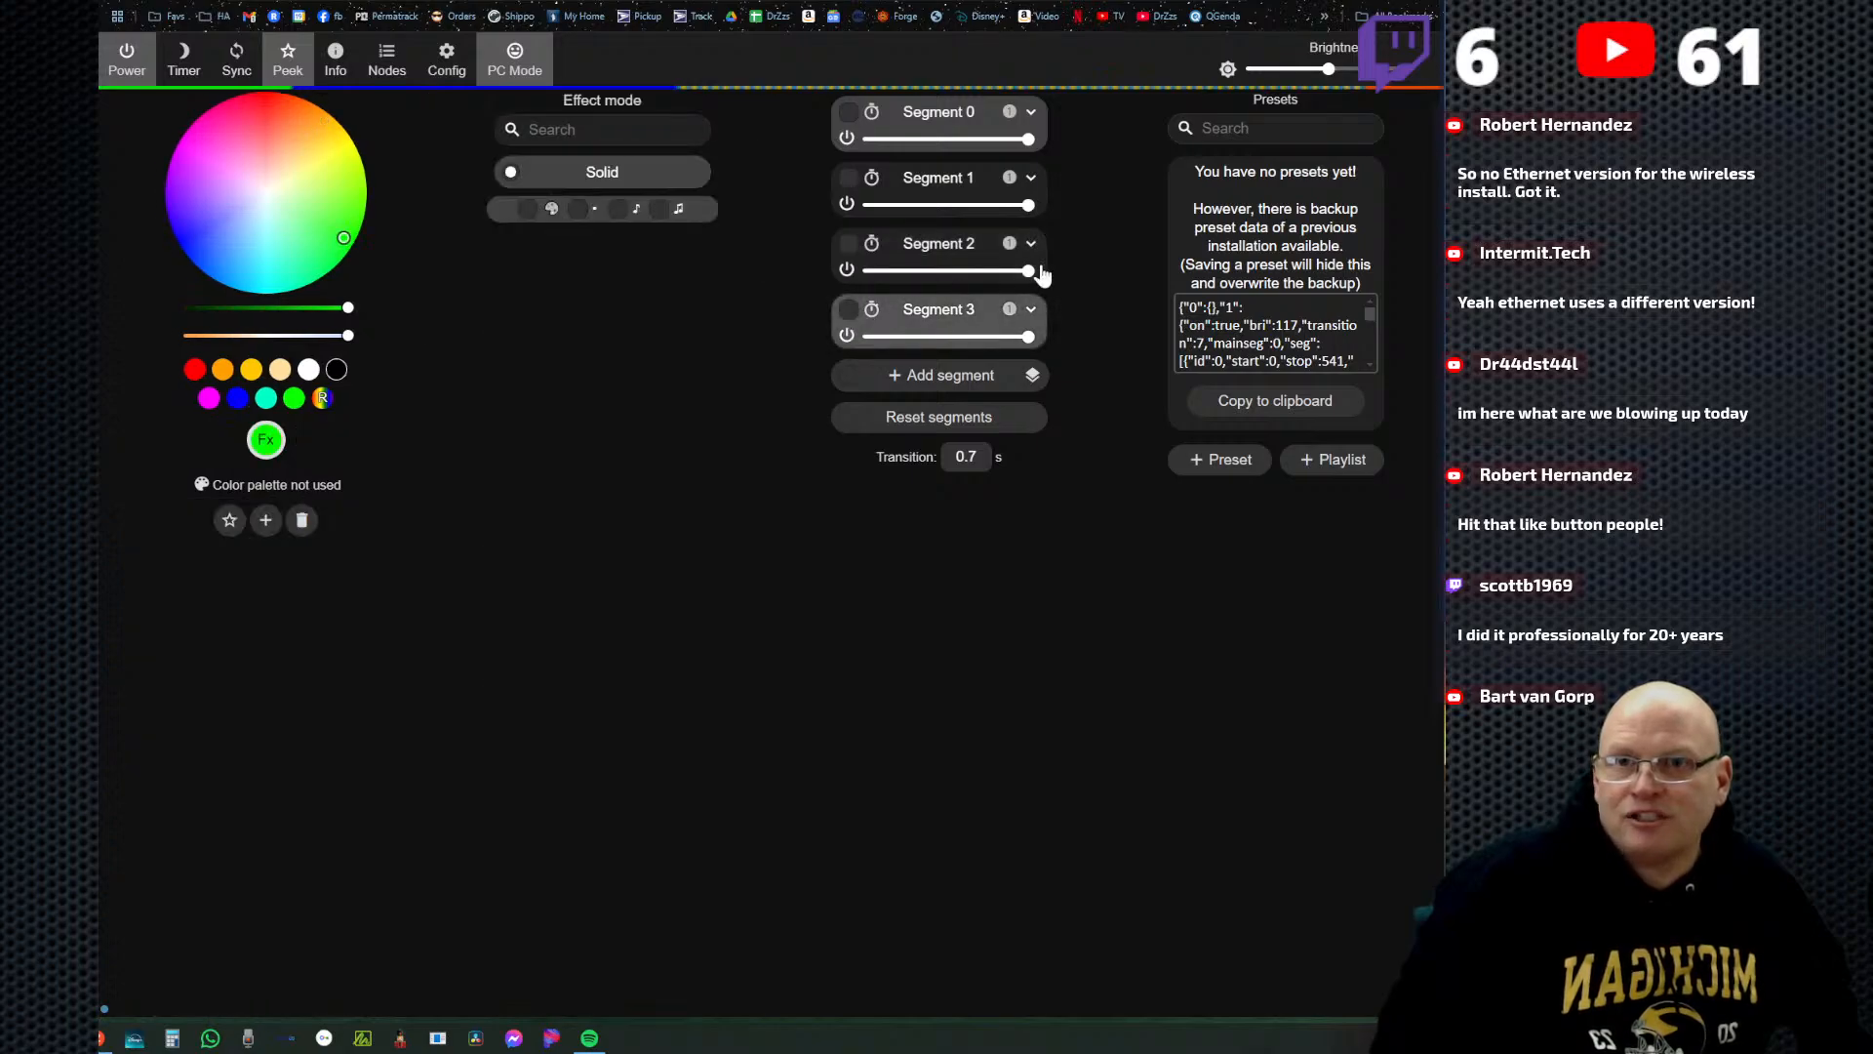
click(849, 309)
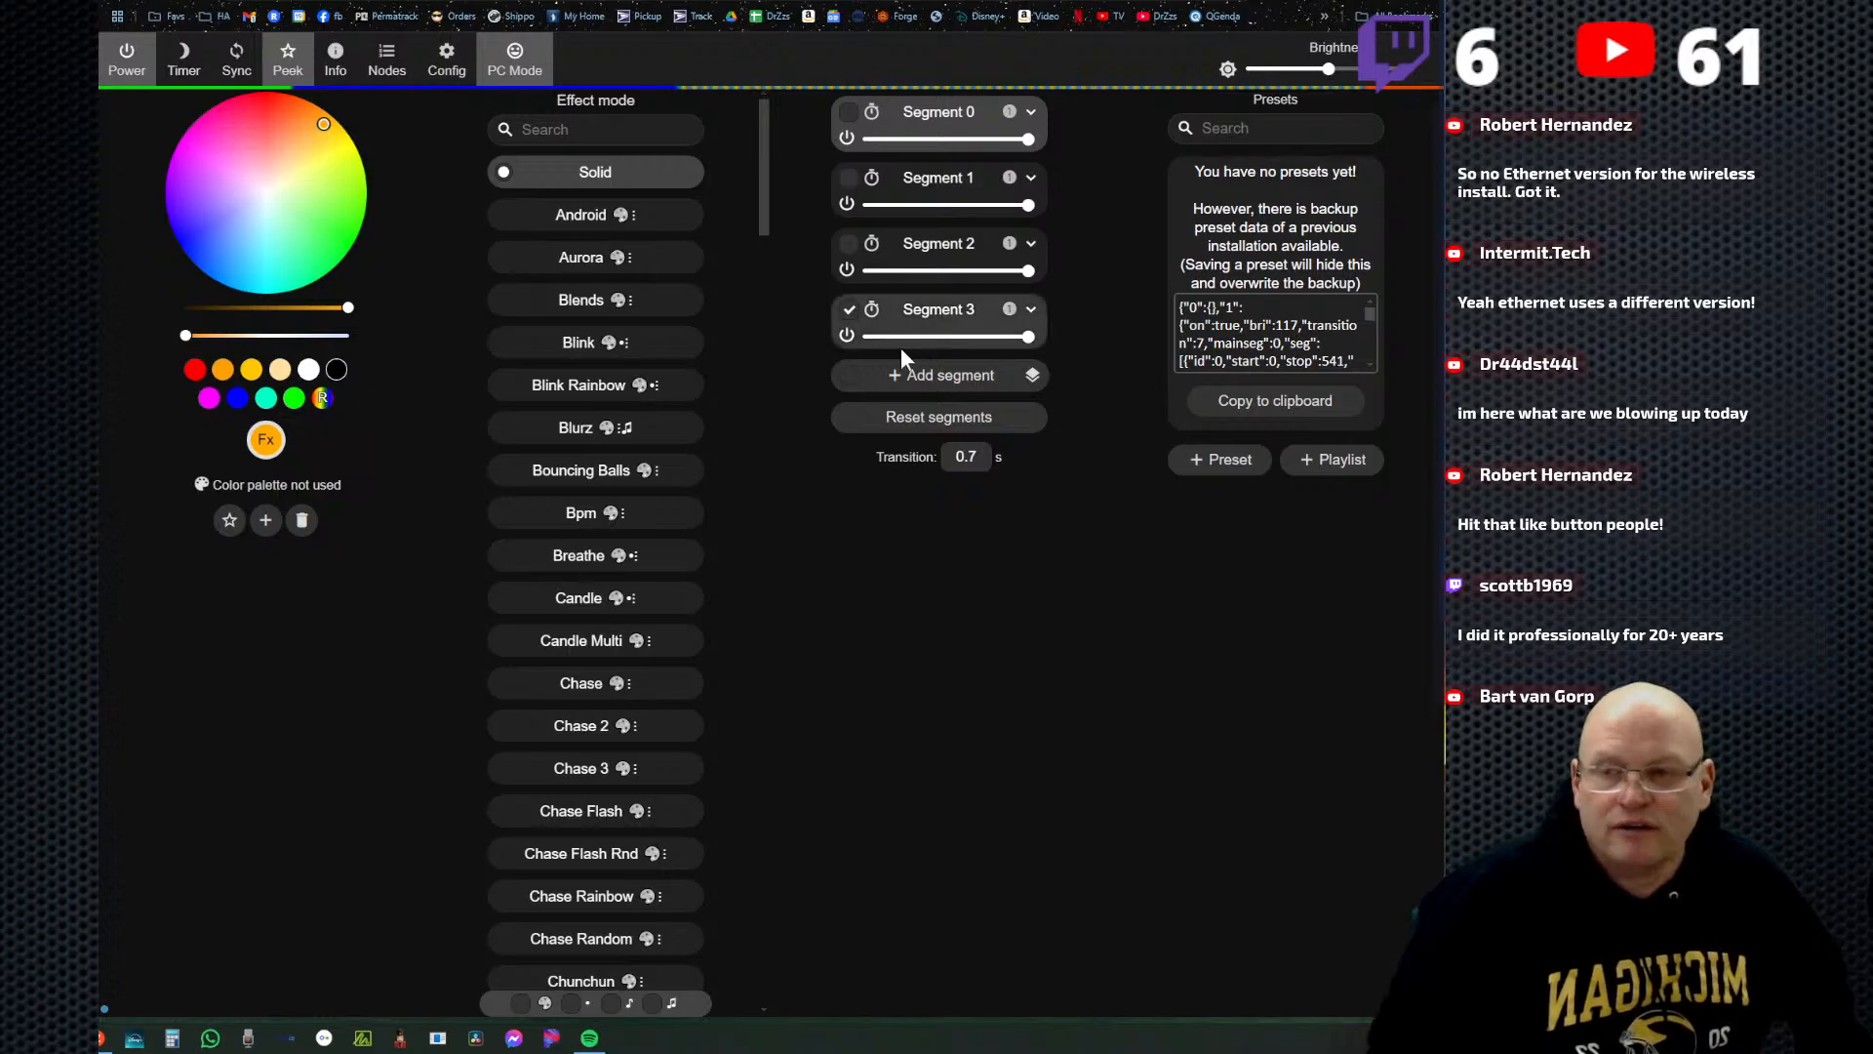
click(847, 310)
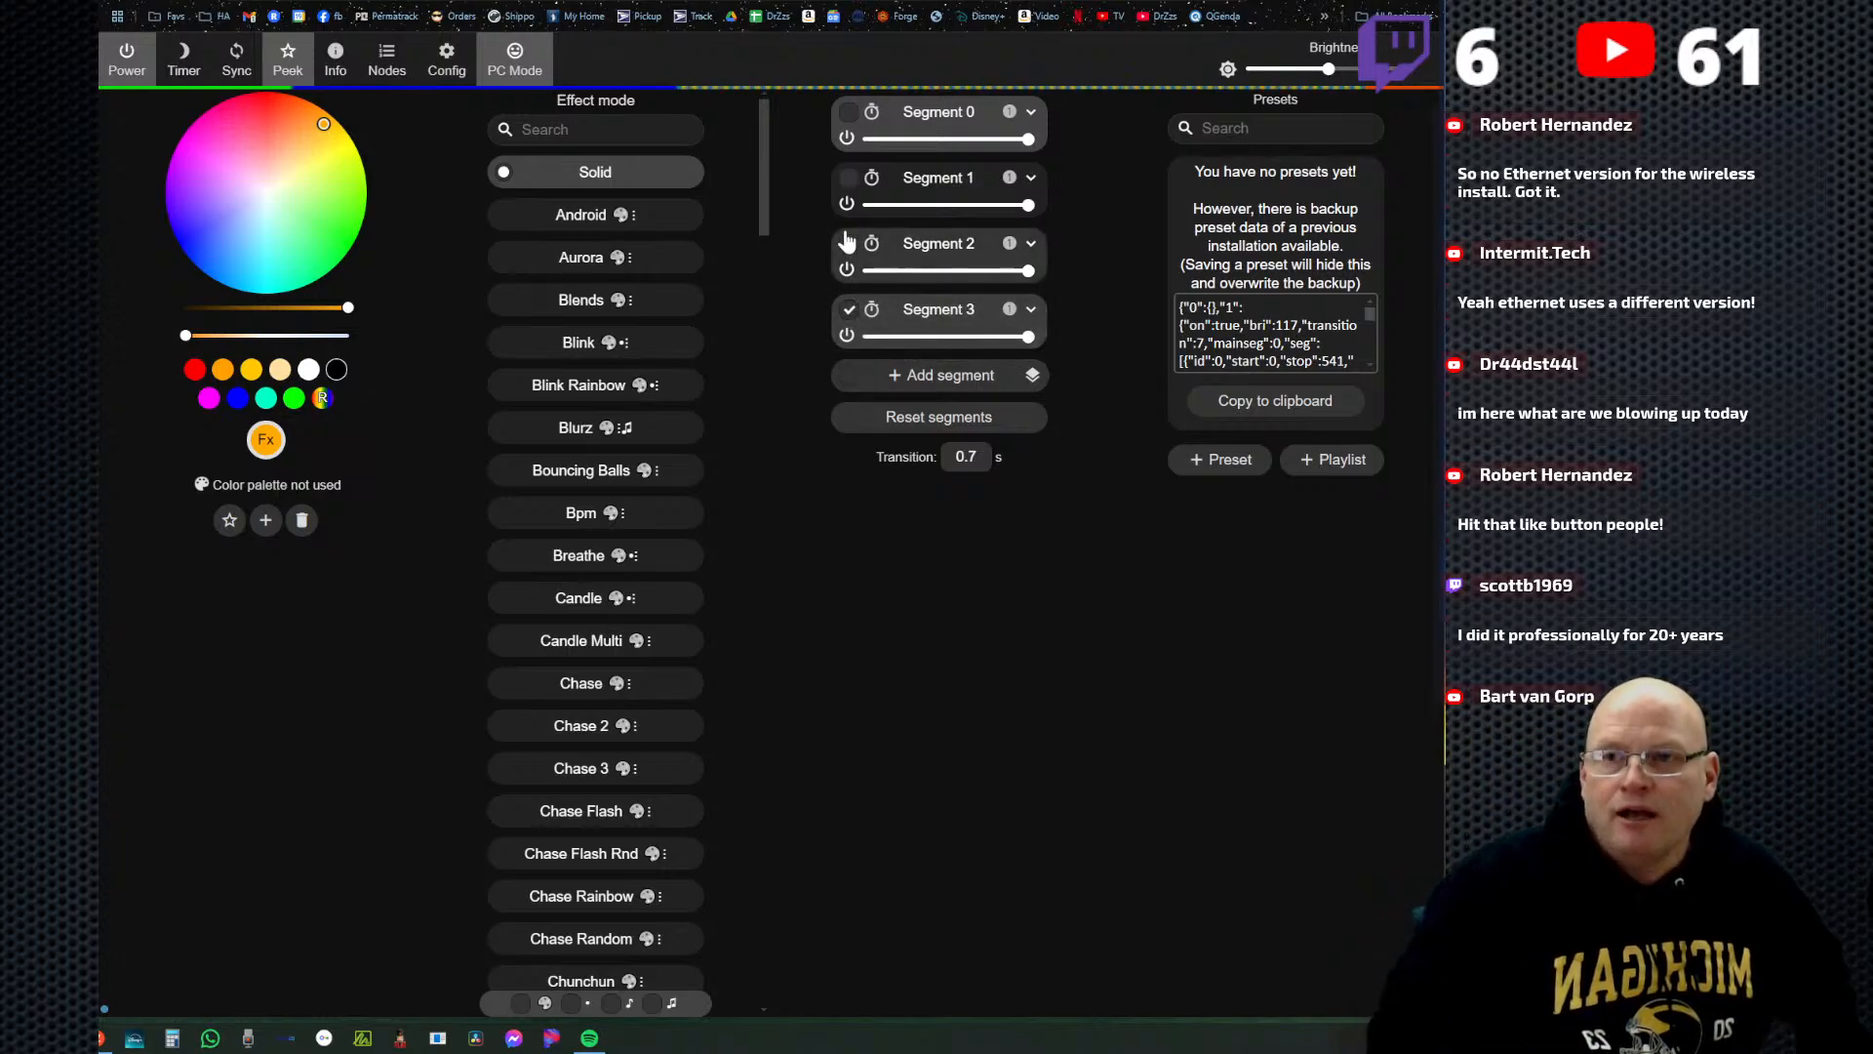
click(849, 246)
click(848, 178)
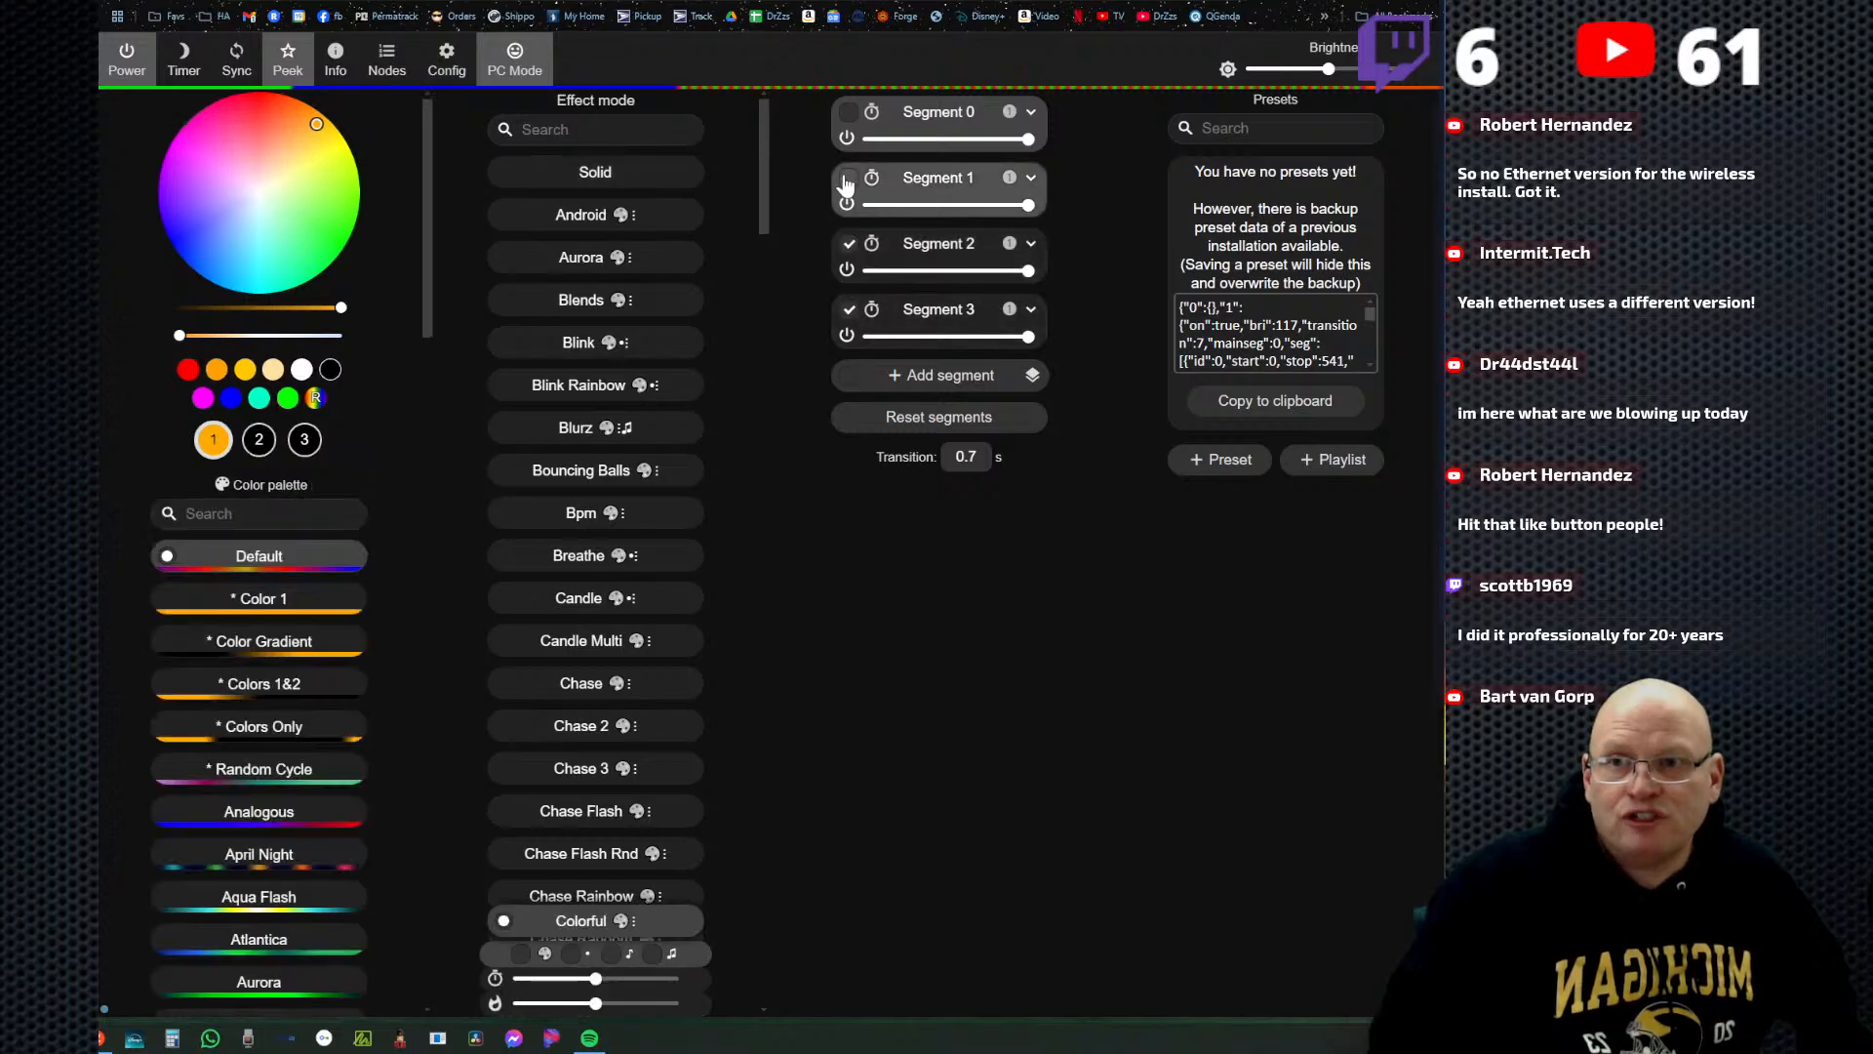
click(849, 112)
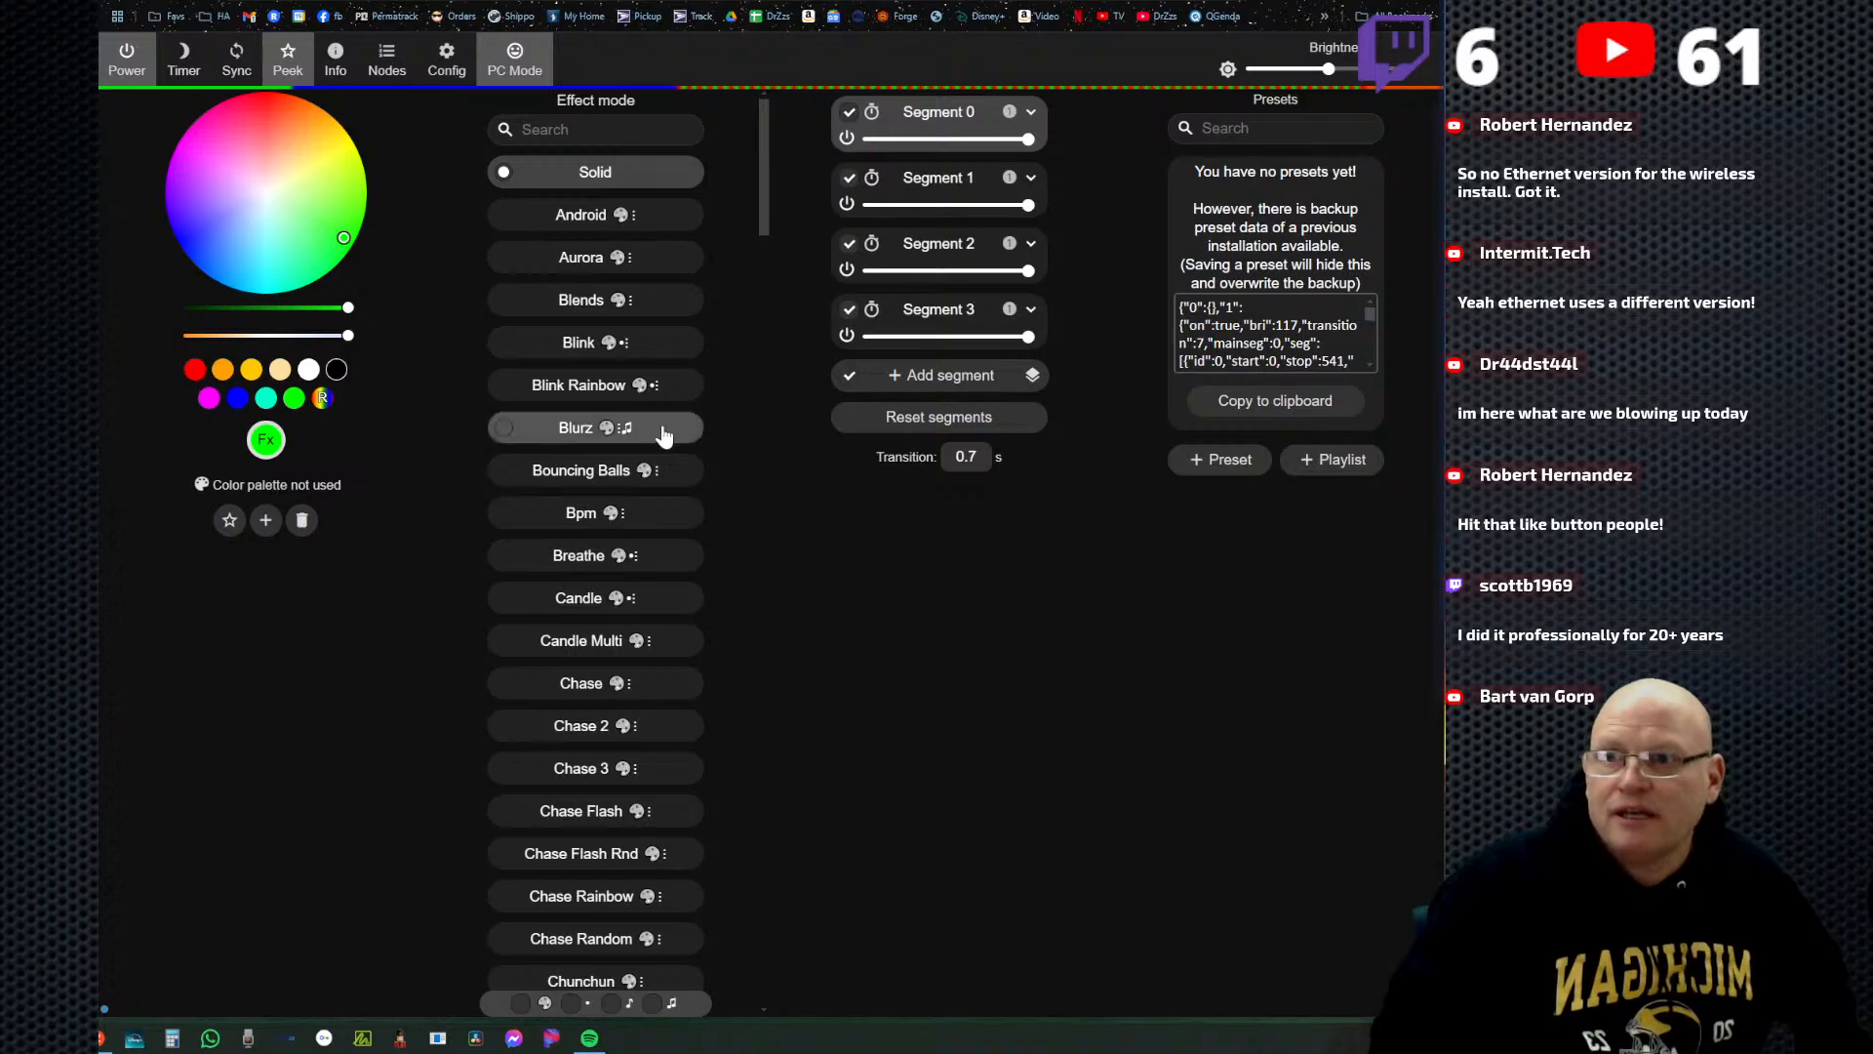
Try the Blurz, Android, Aurora and Breathe effects on all segments, and settle on Chase 2 with the Default palette.
click(574, 431)
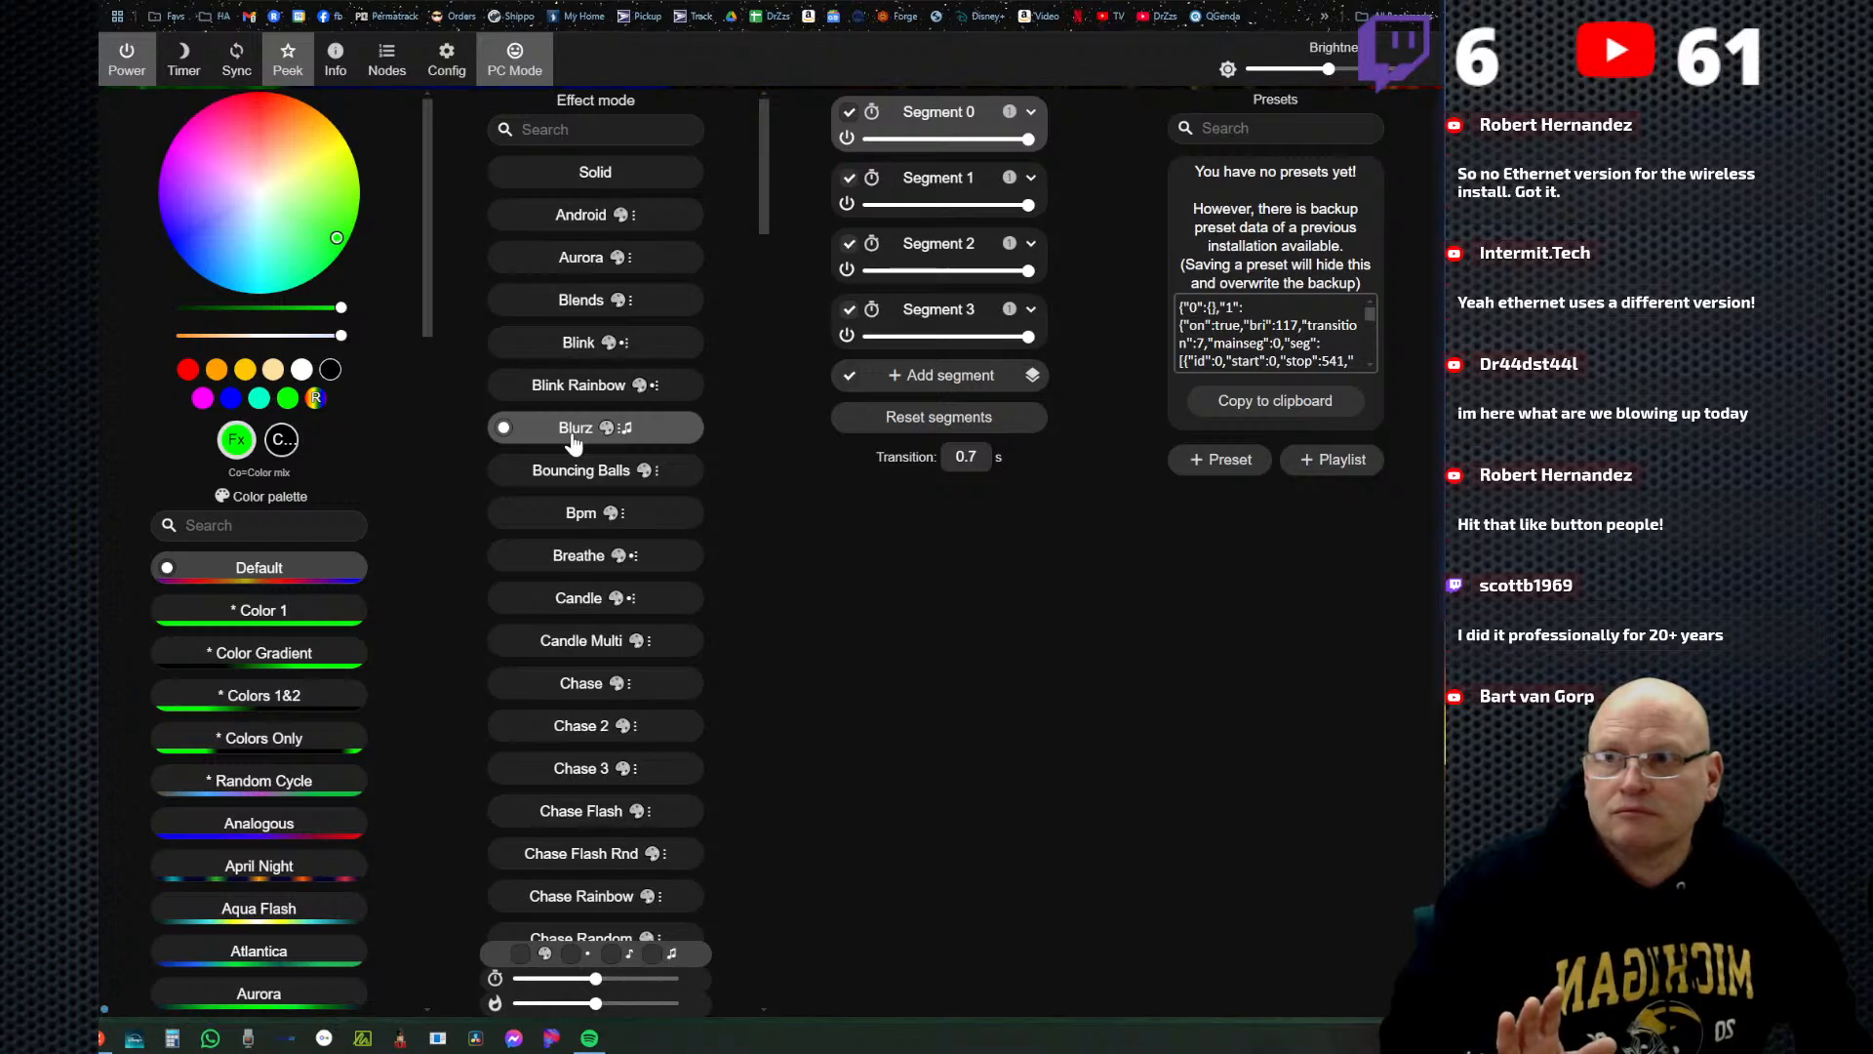
click(588, 232)
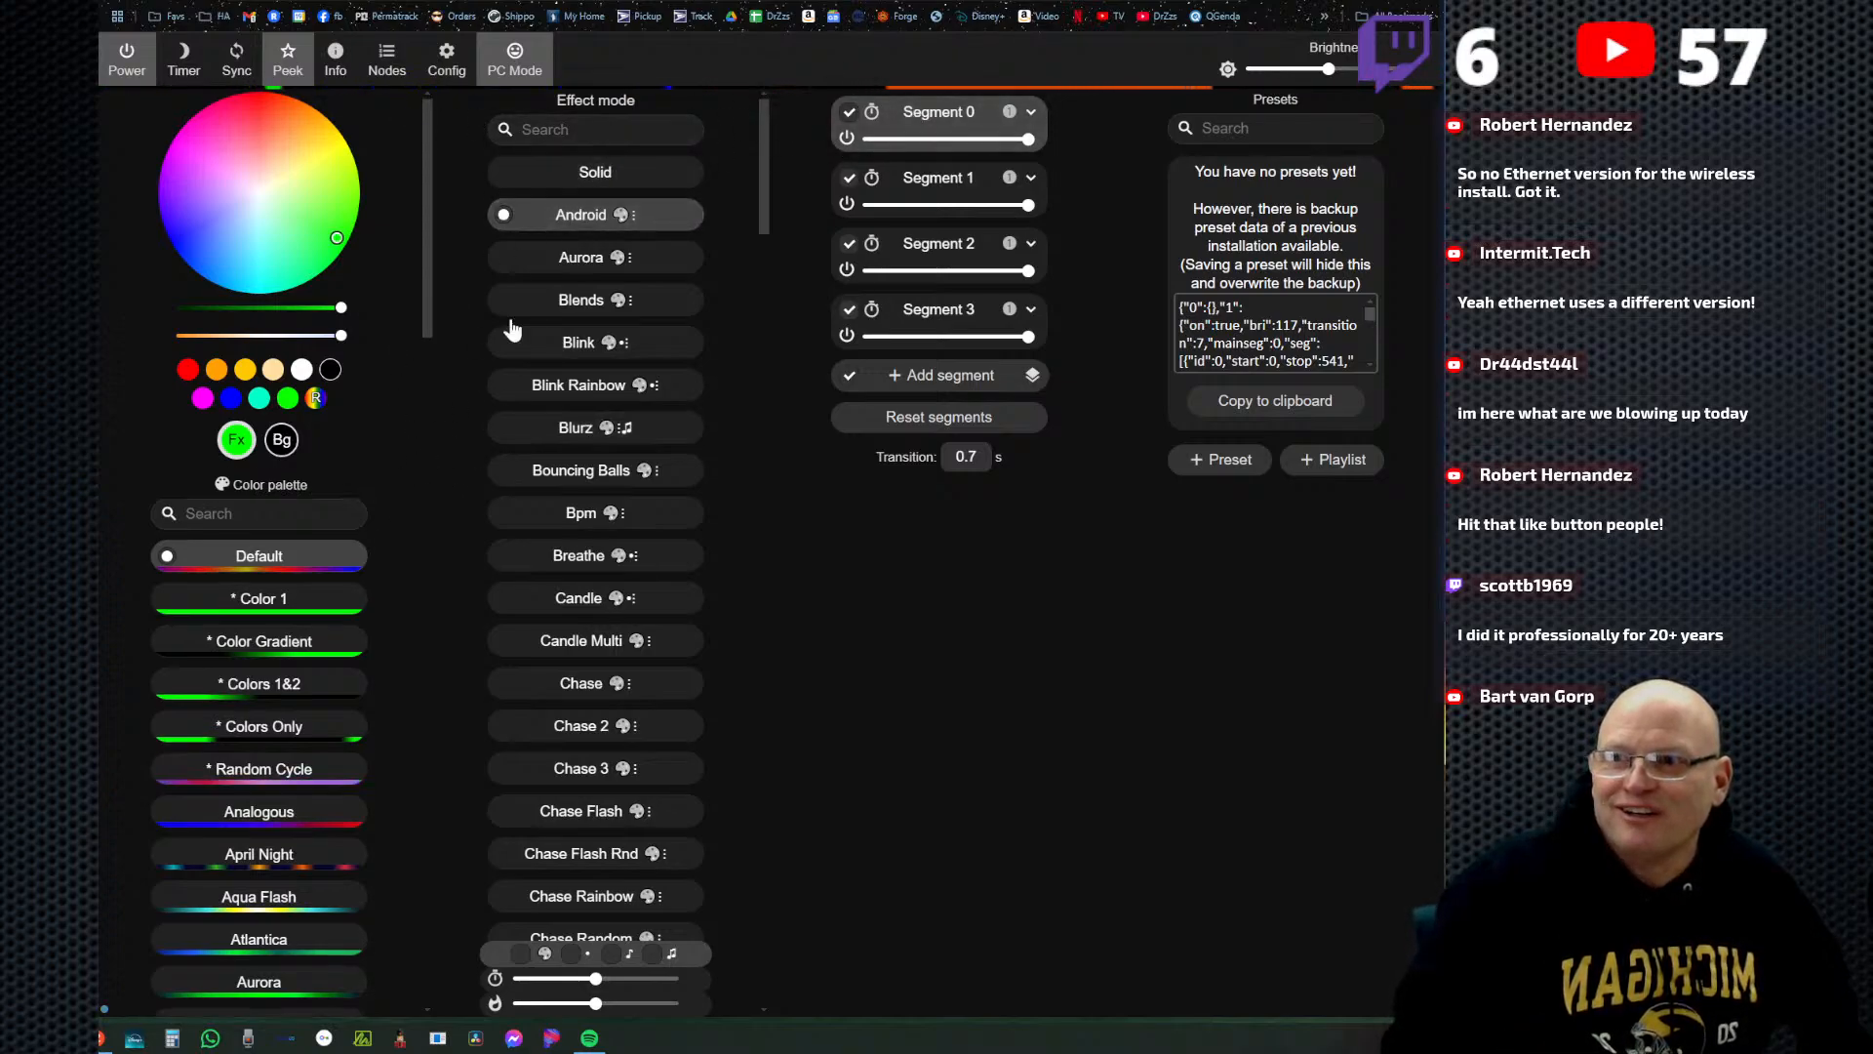
click(581, 263)
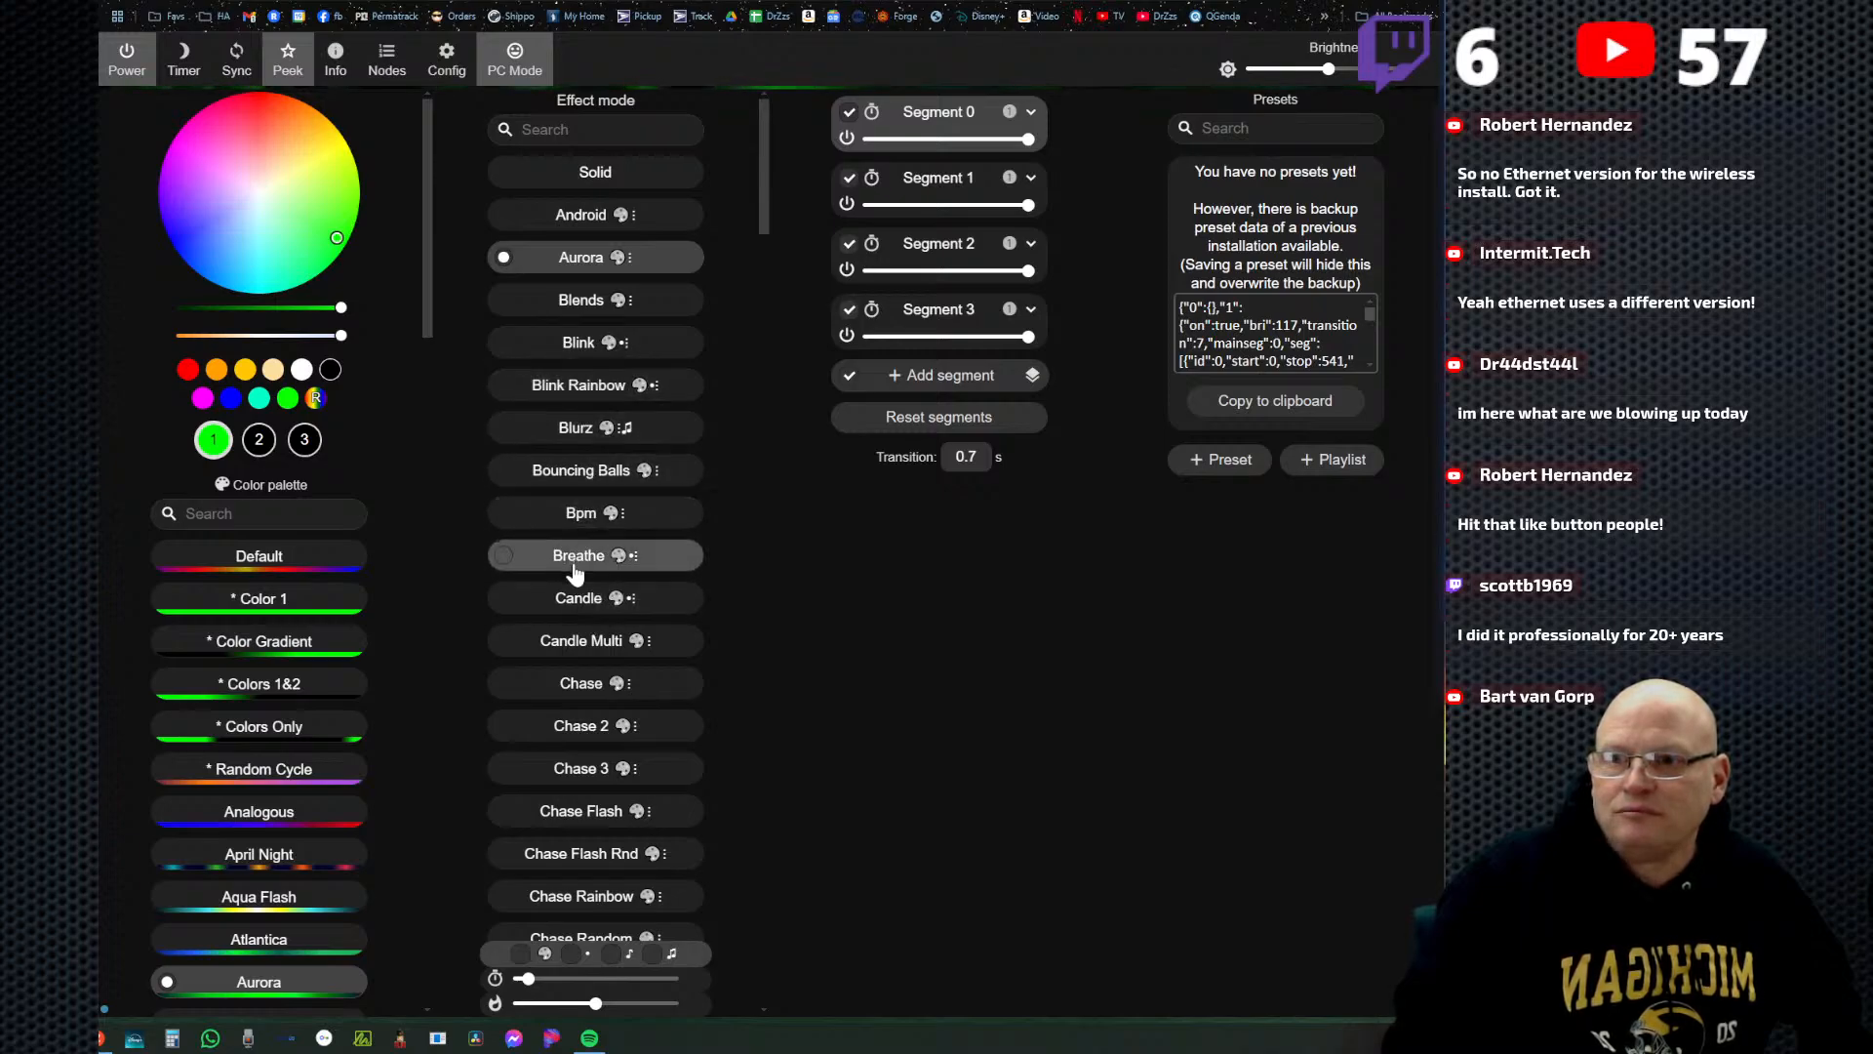
click(576, 568)
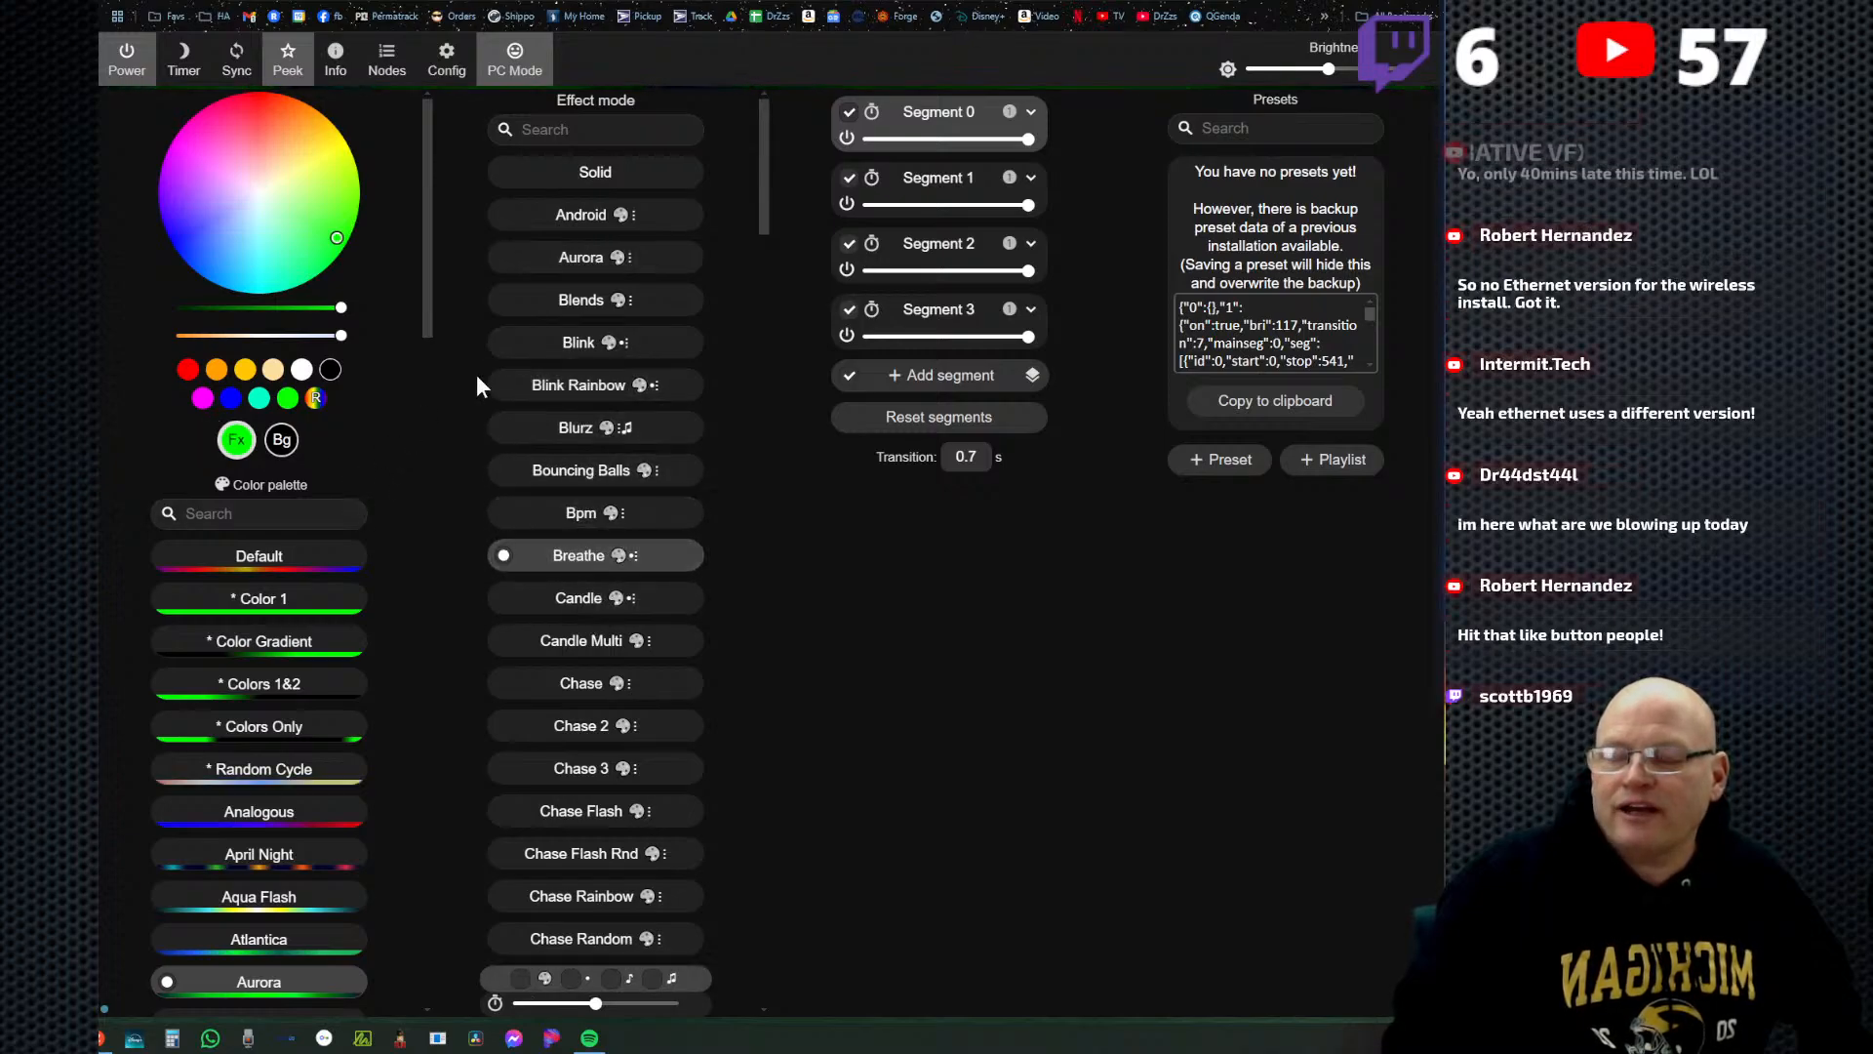
click(585, 730)
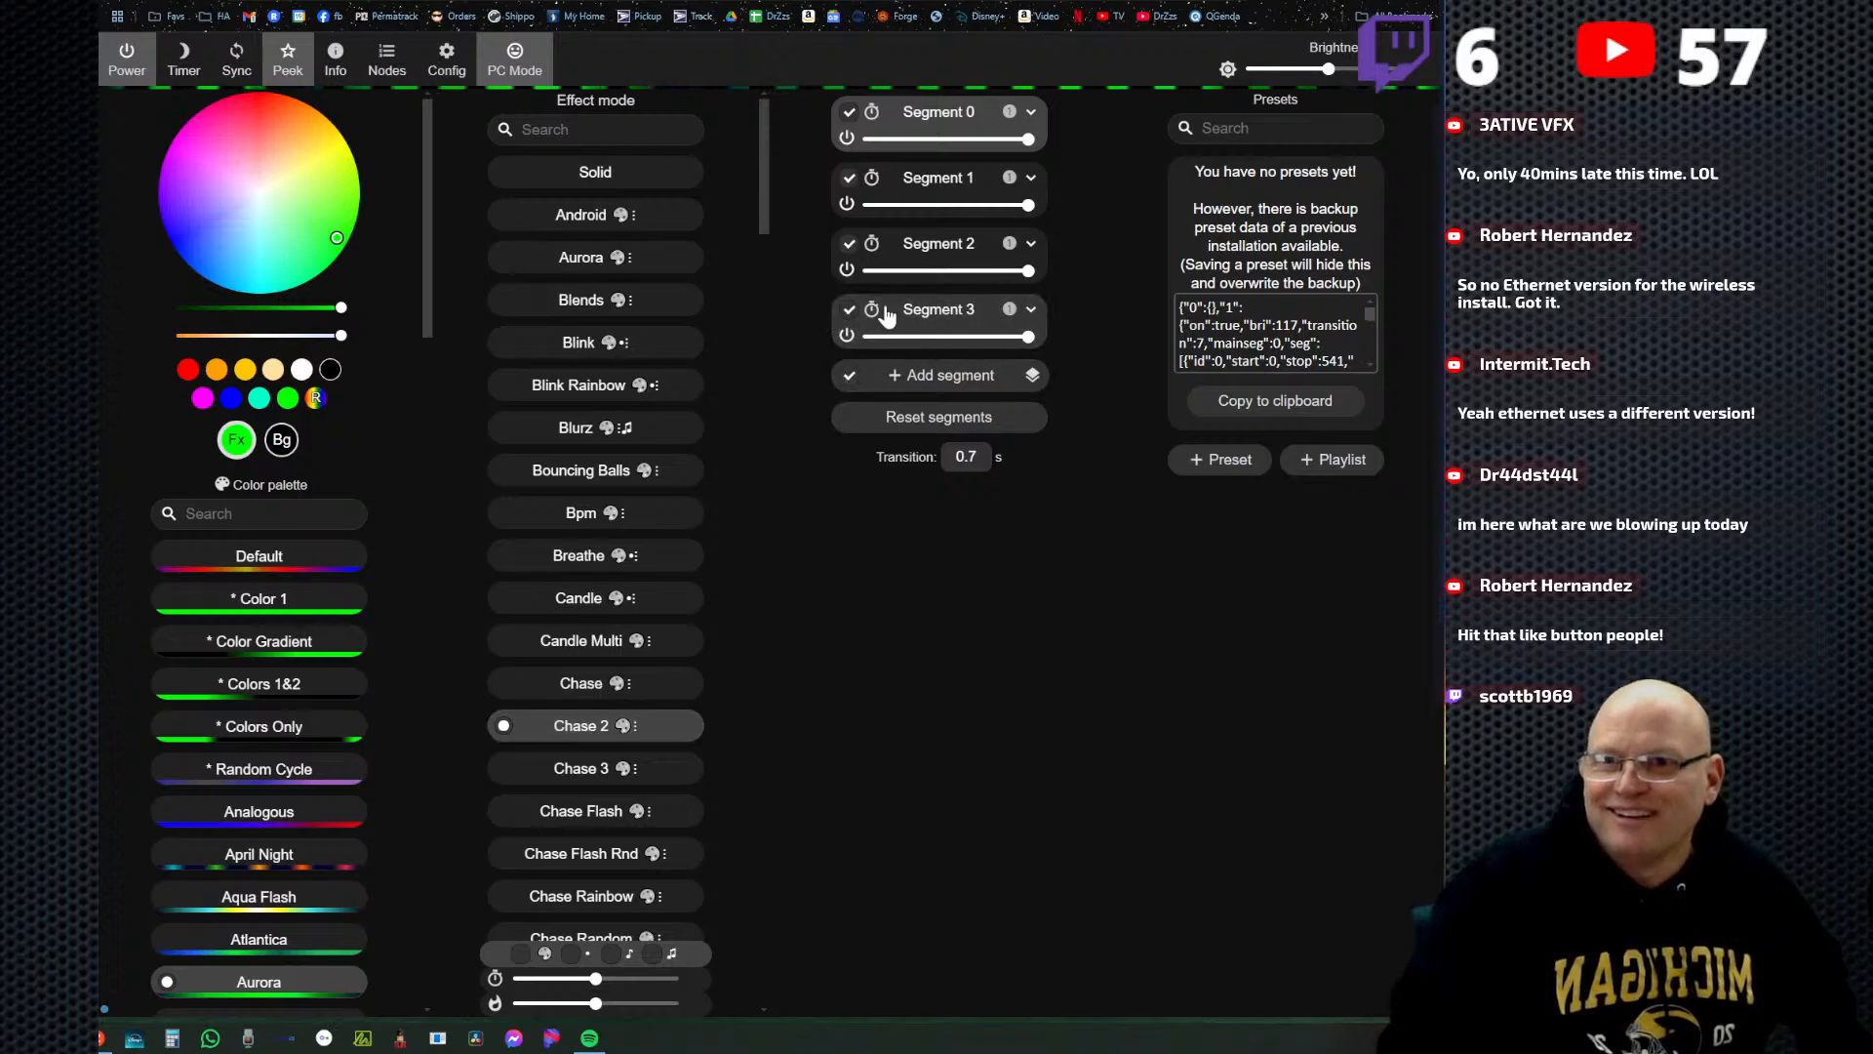
click(256, 562)
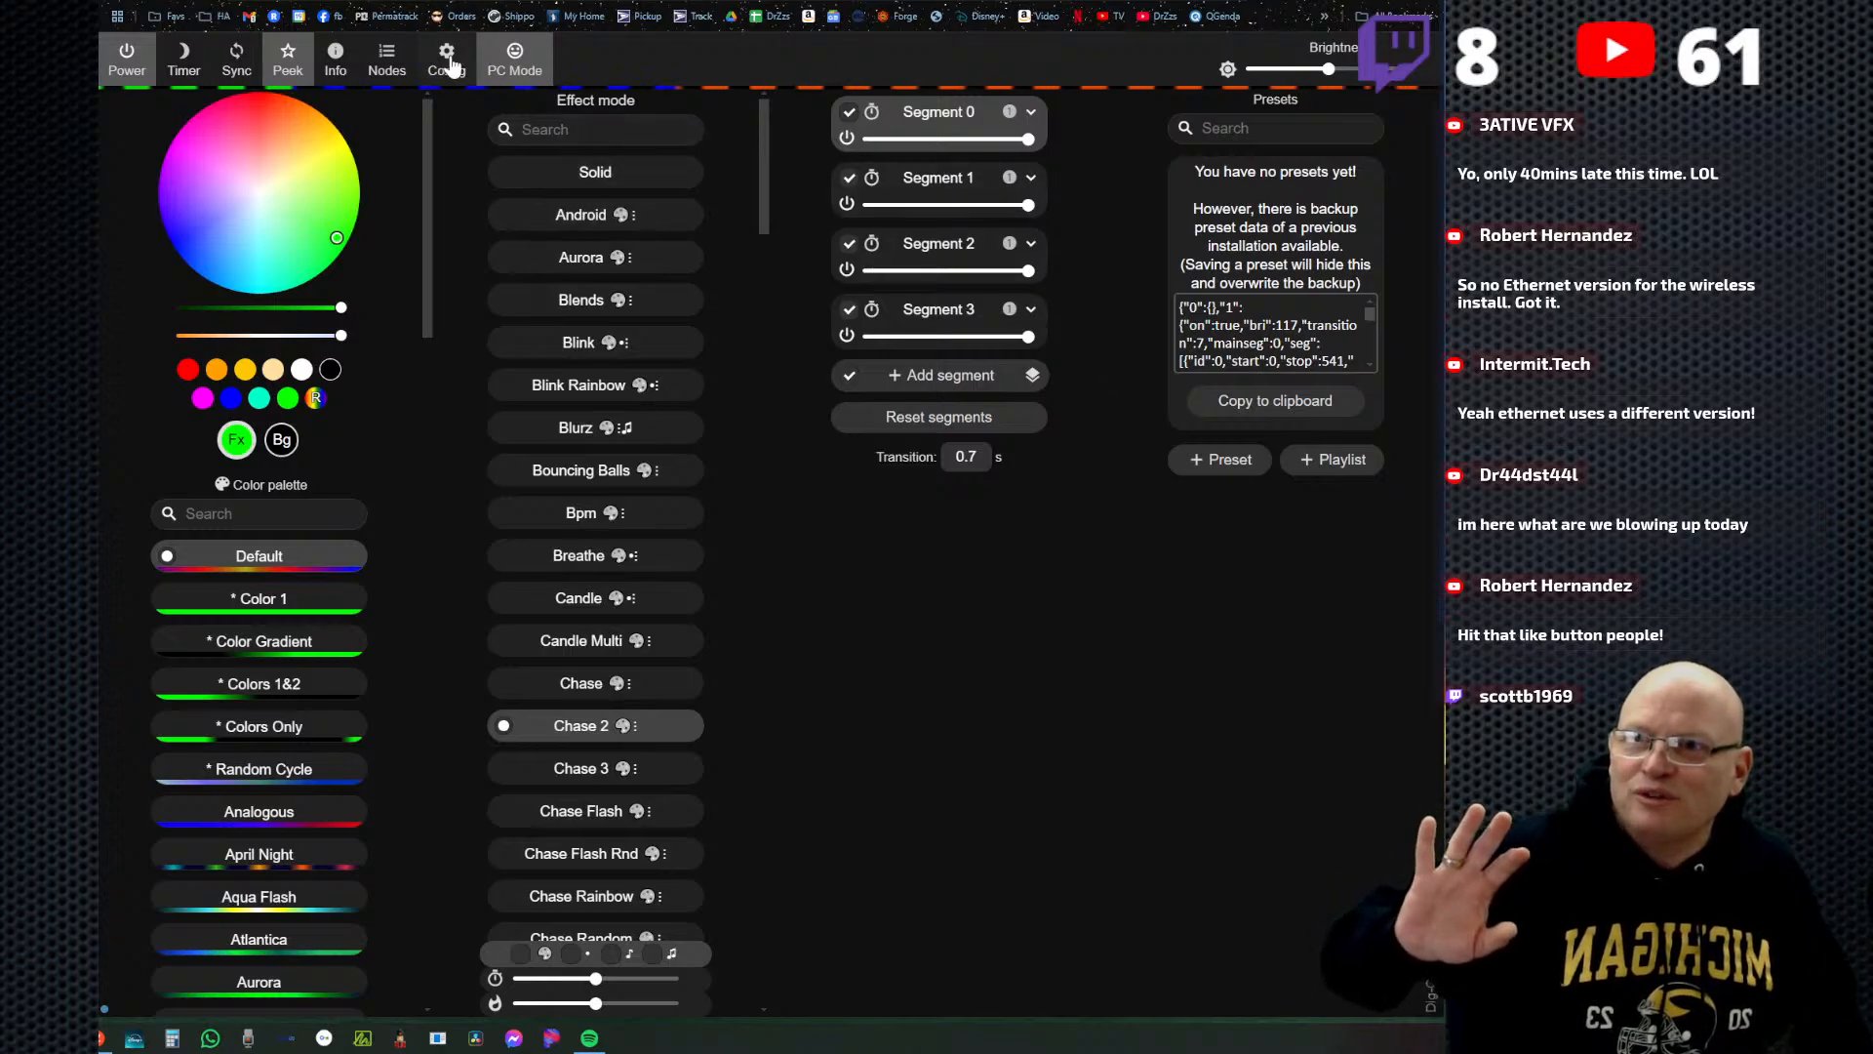
Review the lengths of the four LED outputs in the LED preferences, save, and return to the main page.
click(450, 64)
click(678, 314)
scroll(1008, 685, down, 2)
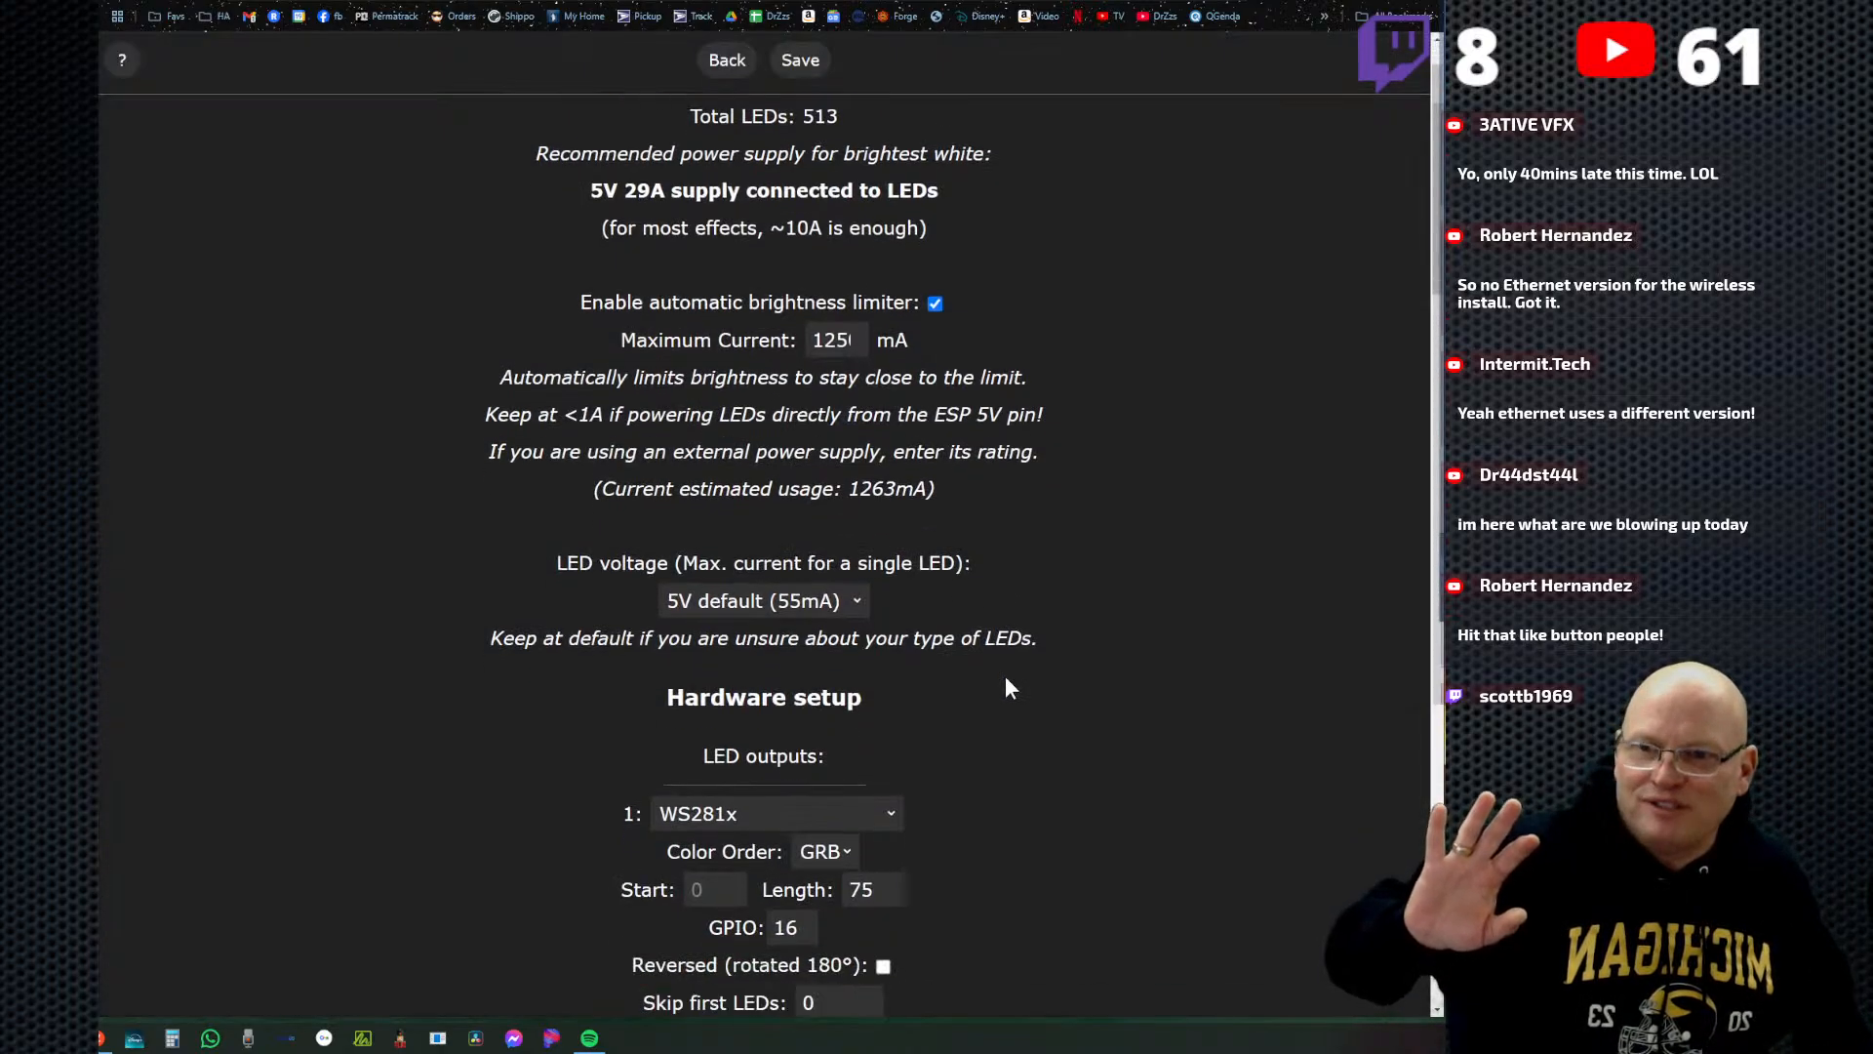
scroll(1008, 688, down, 5)
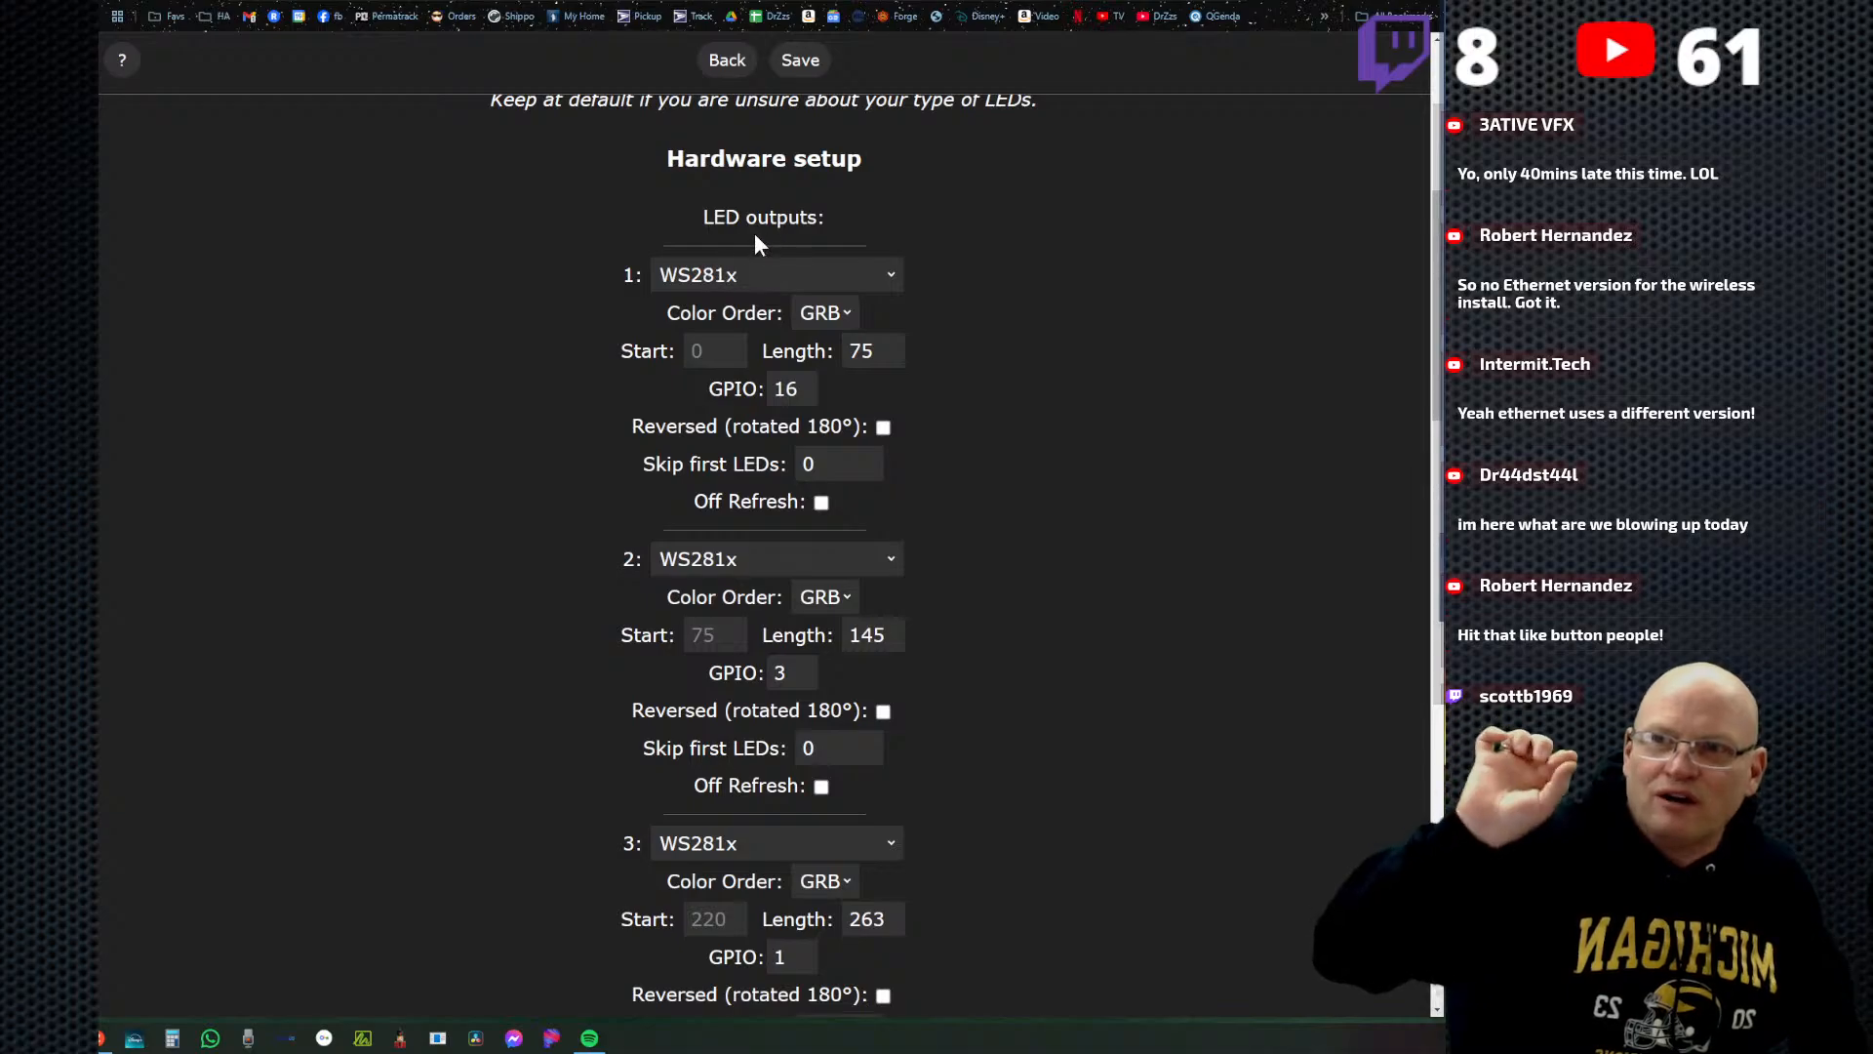
double_click(873, 350)
scroll(956, 463, down, 2)
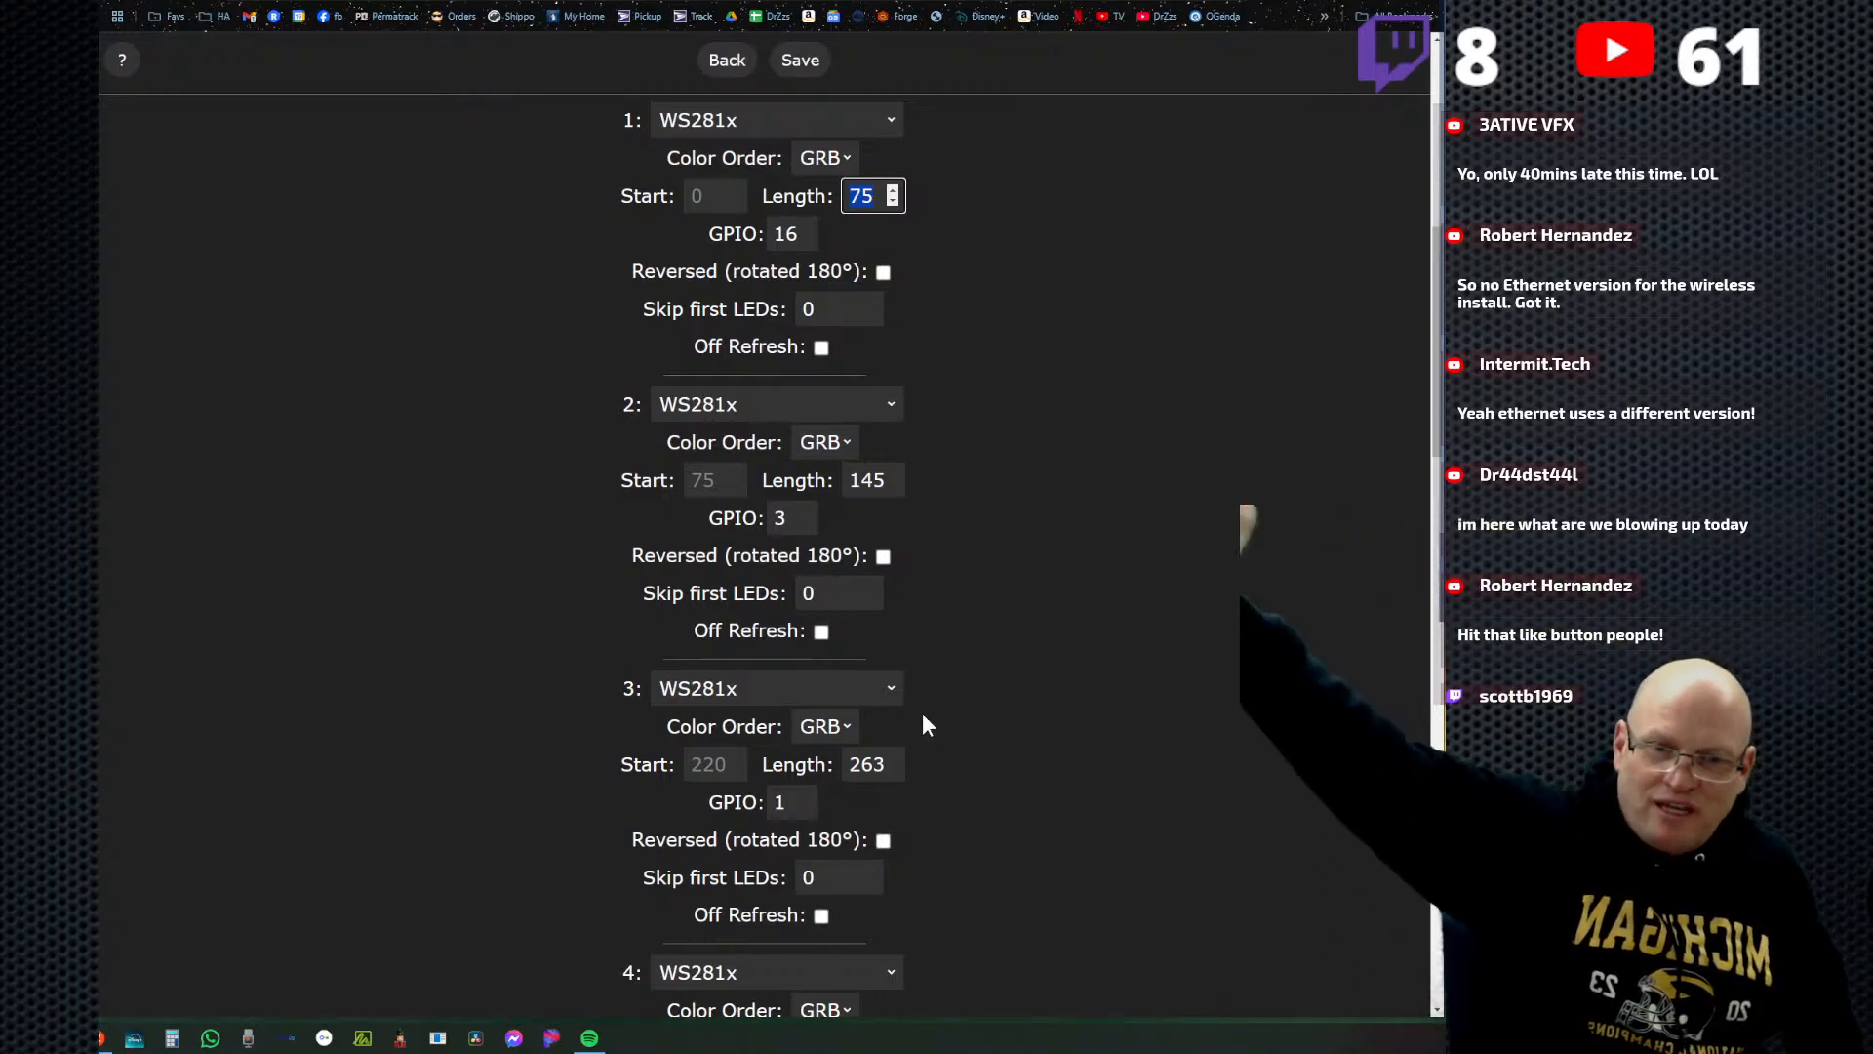
scroll(886, 759, down, 1)
scroll(907, 766, down, 3)
scroll(1003, 656, up, 10)
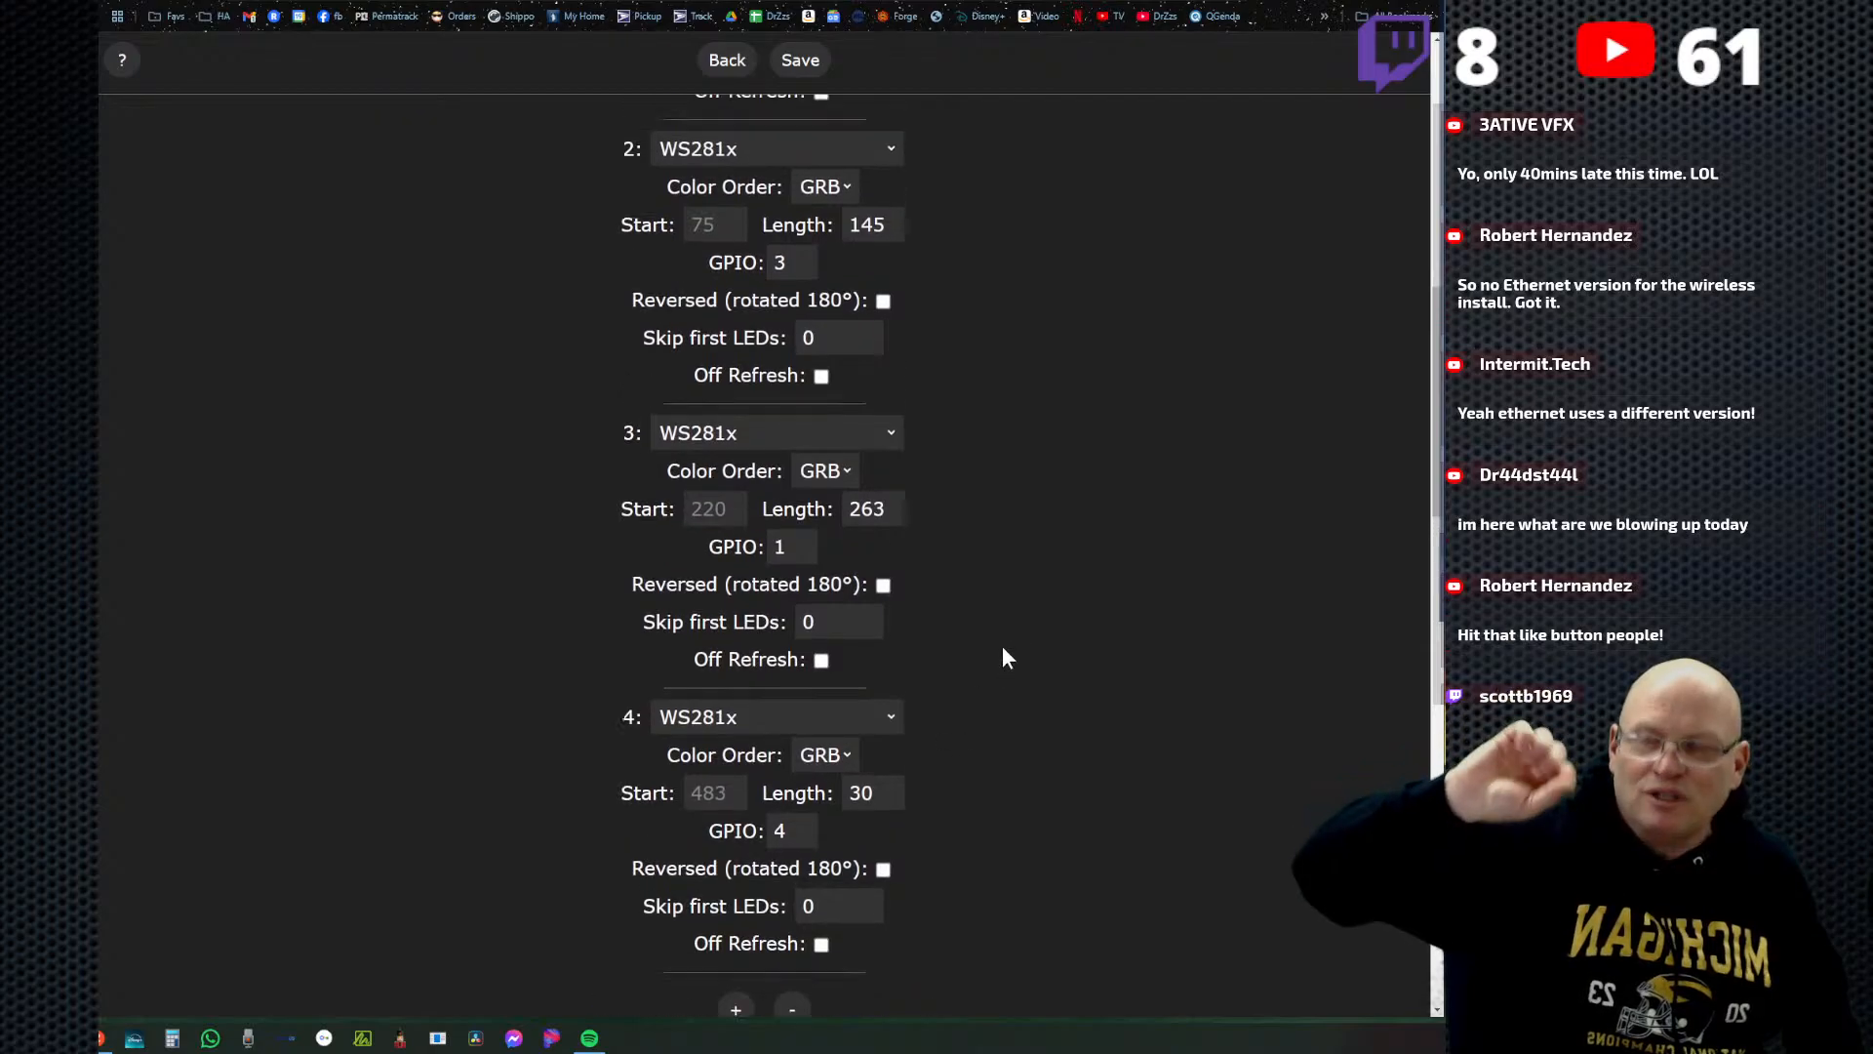
click(788, 69)
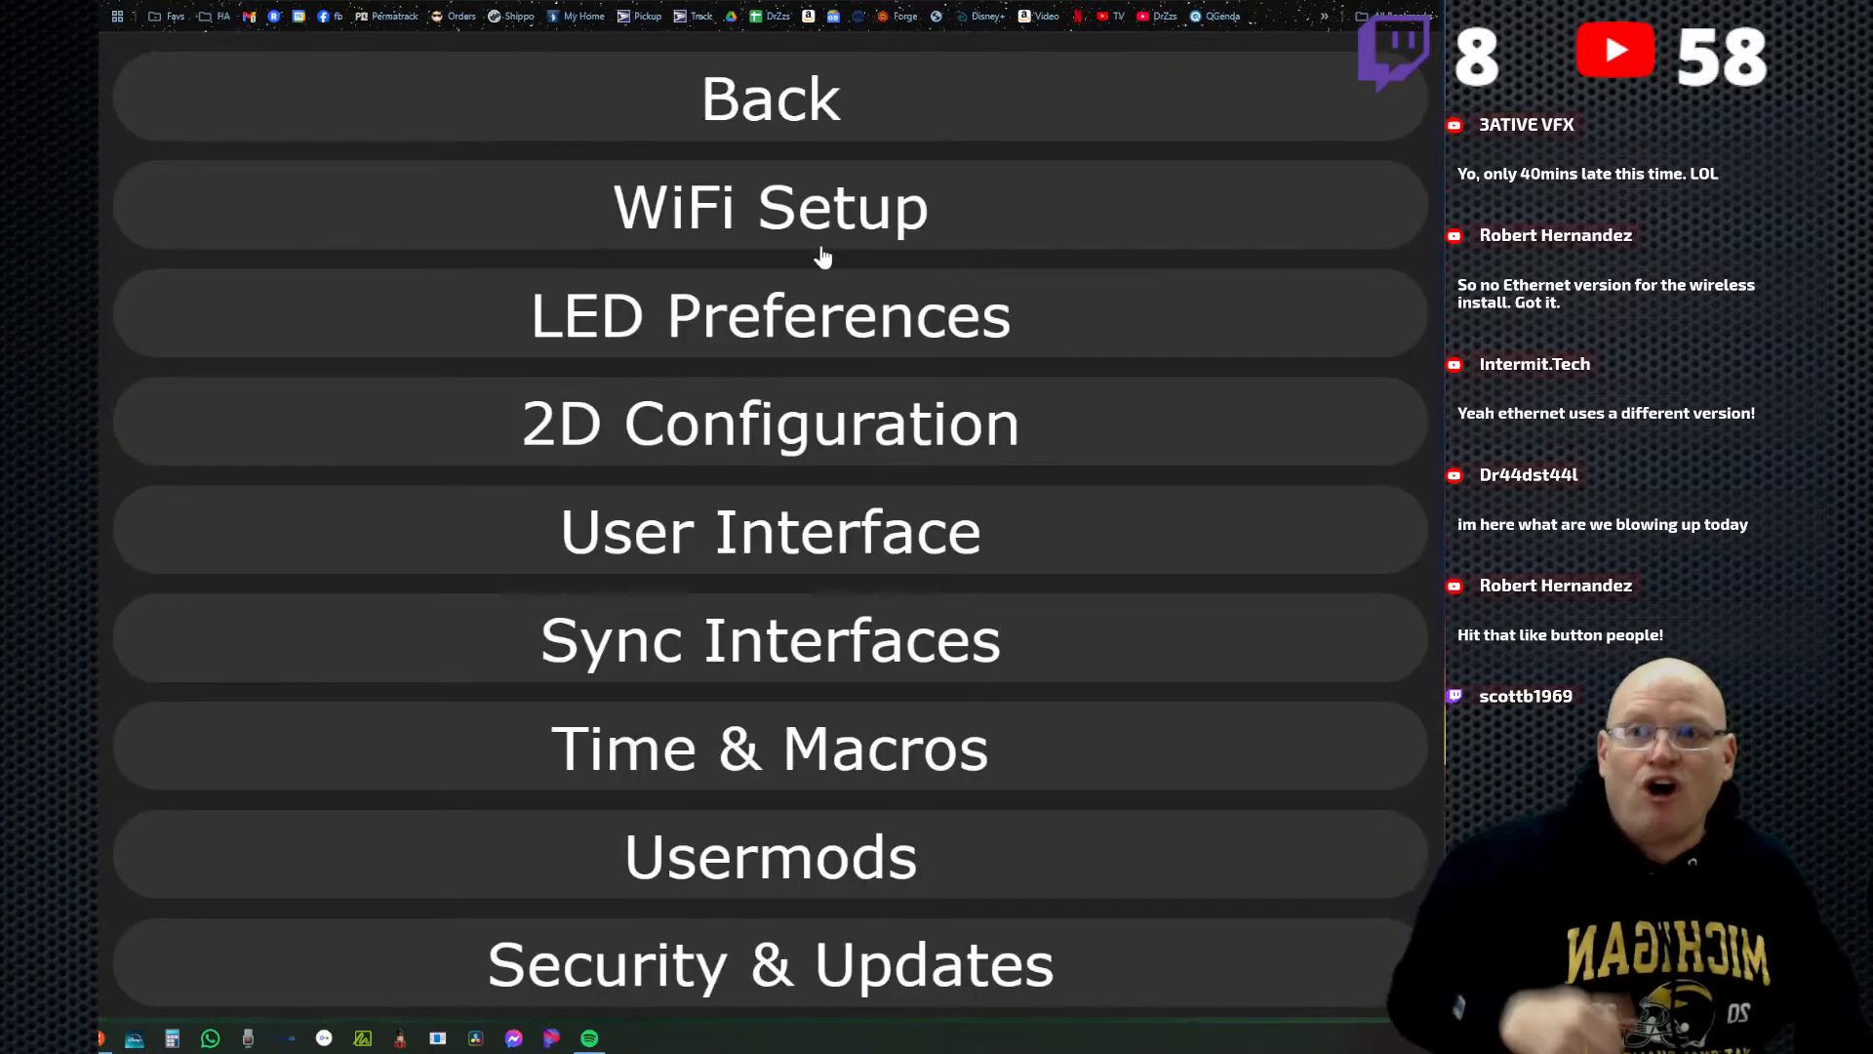
click(777, 121)
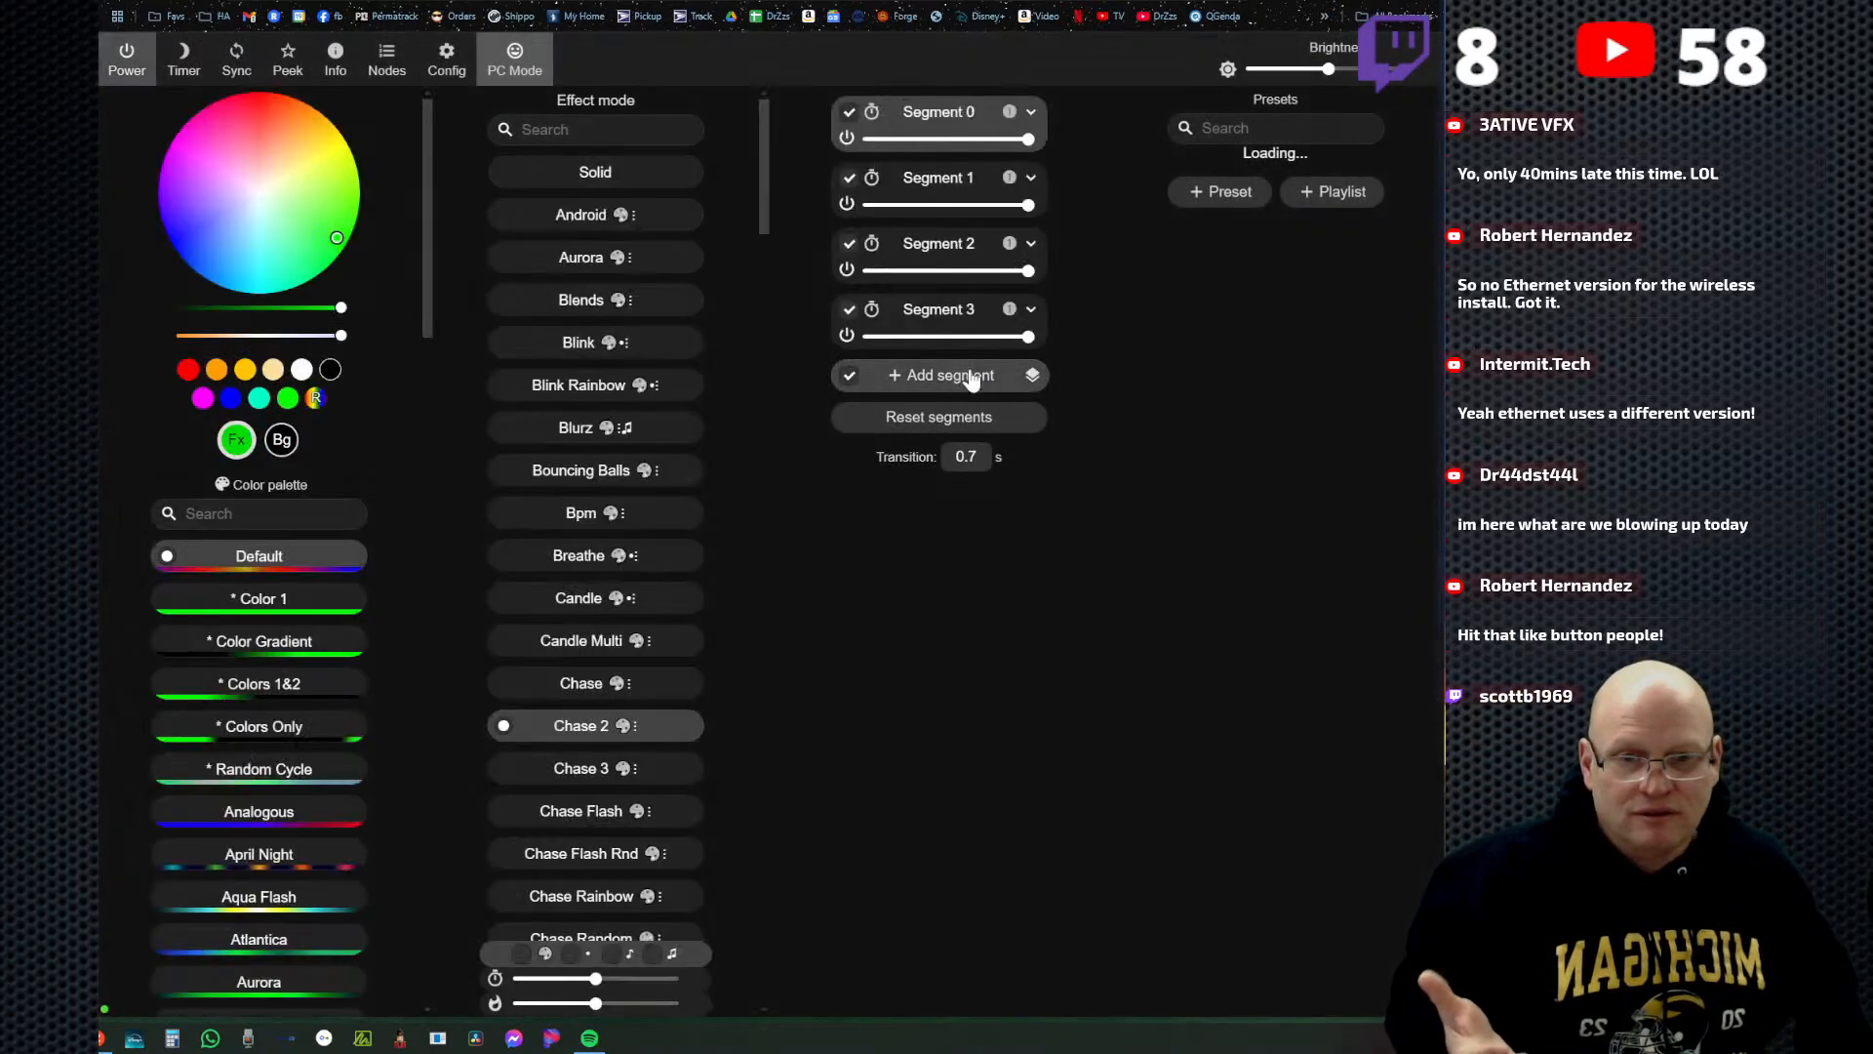
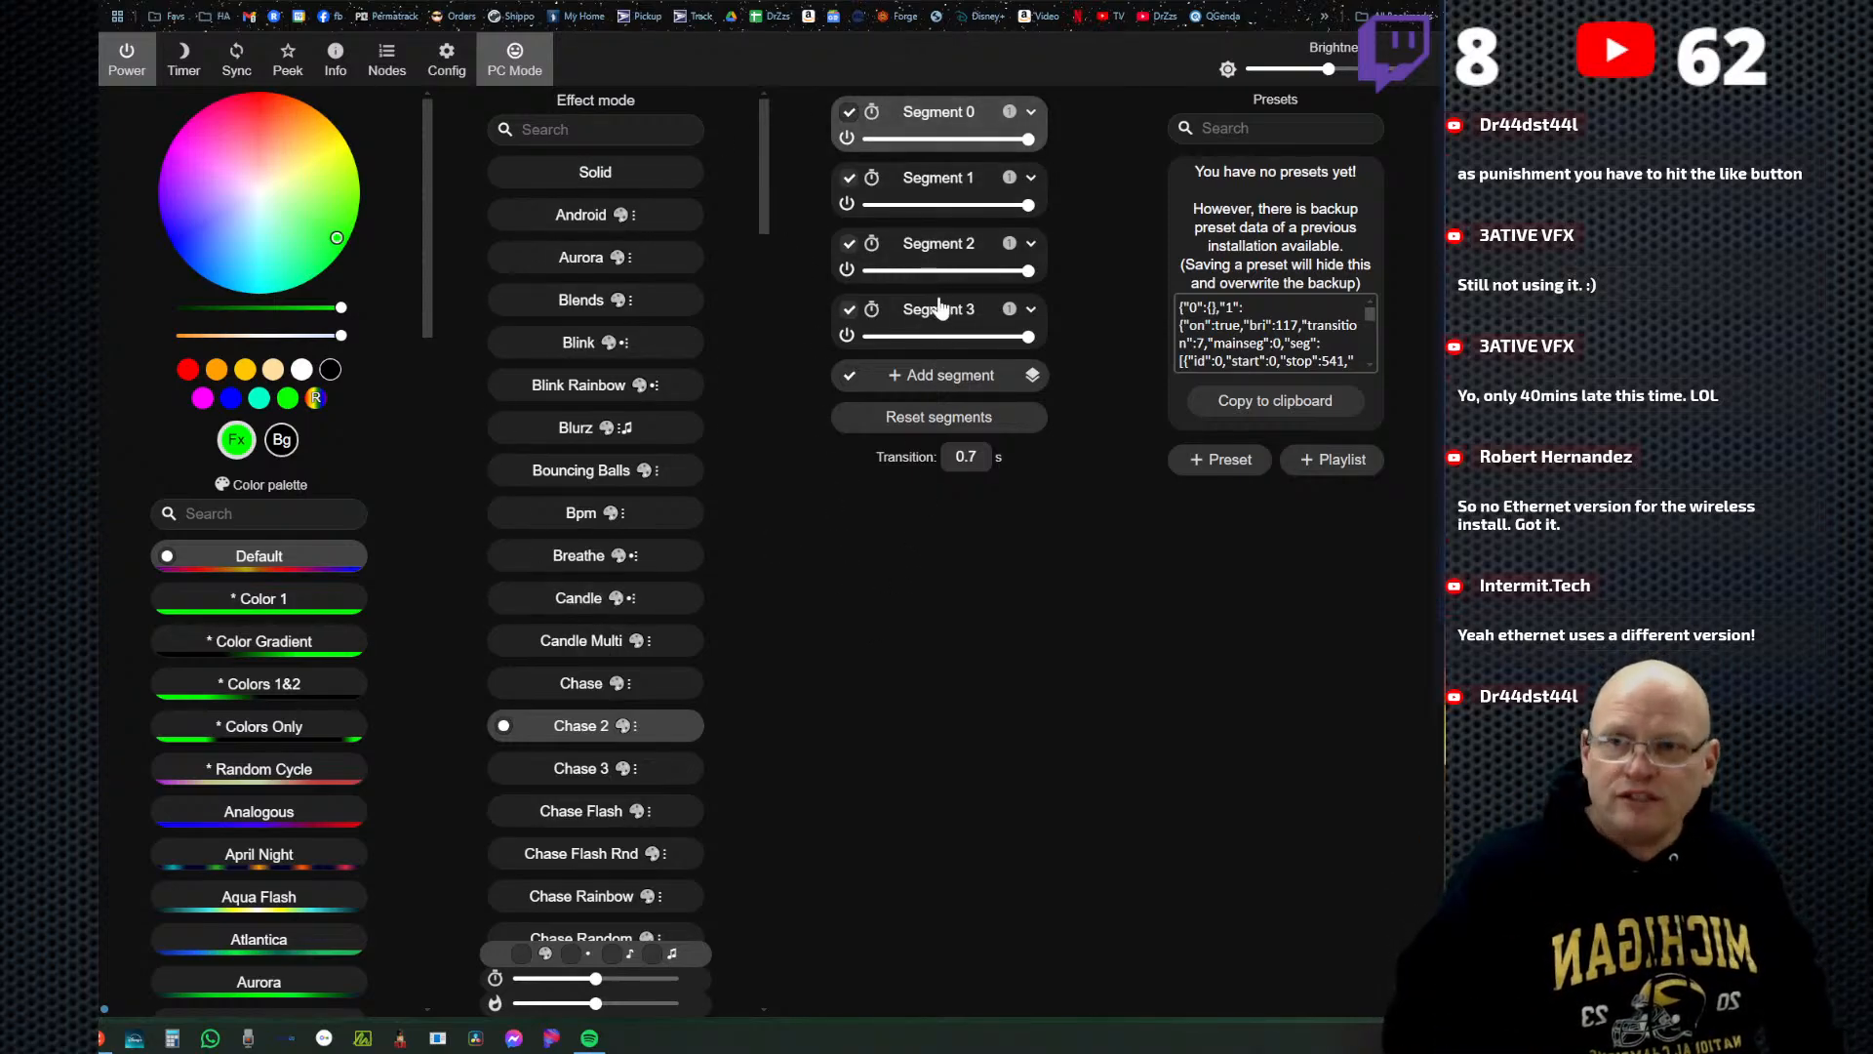
Check the GPIO pins and lengths of the LED outputs in the LED preferences and return to the settings overview without saving.
click(447, 59)
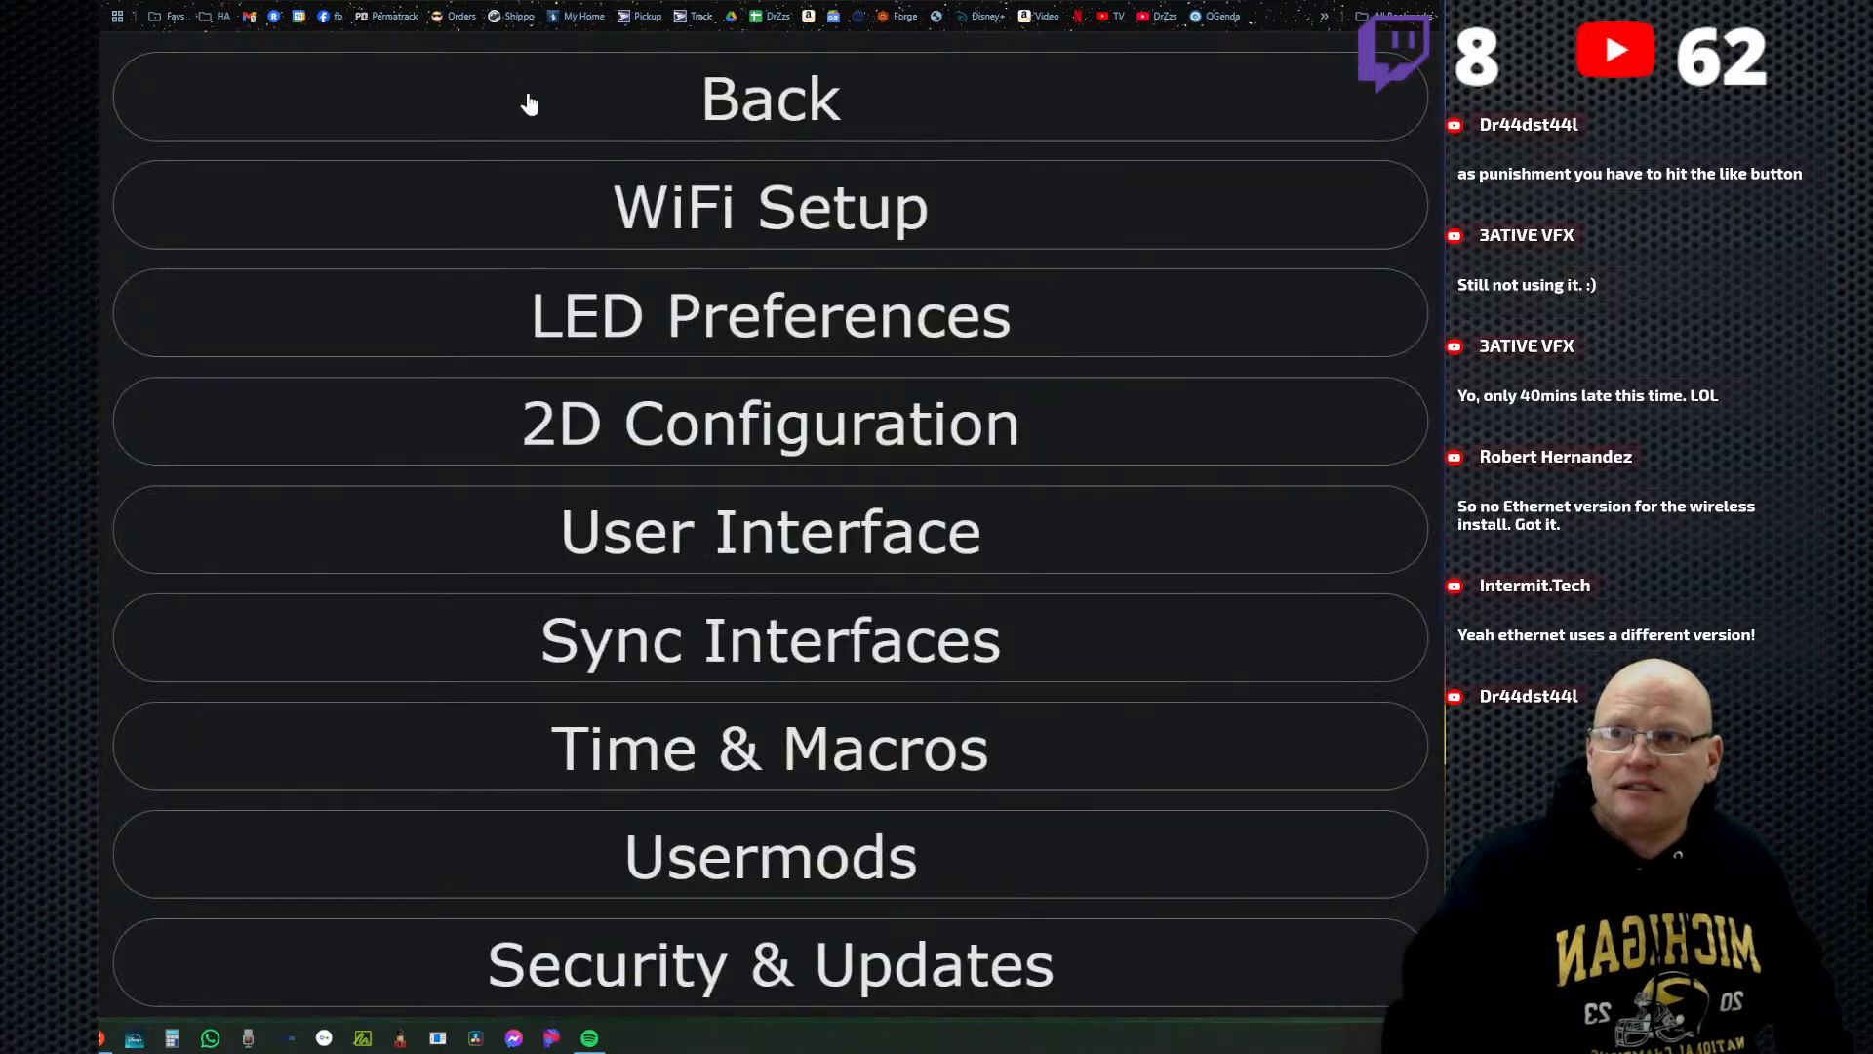
click(772, 322)
scroll(829, 683, down, 3)
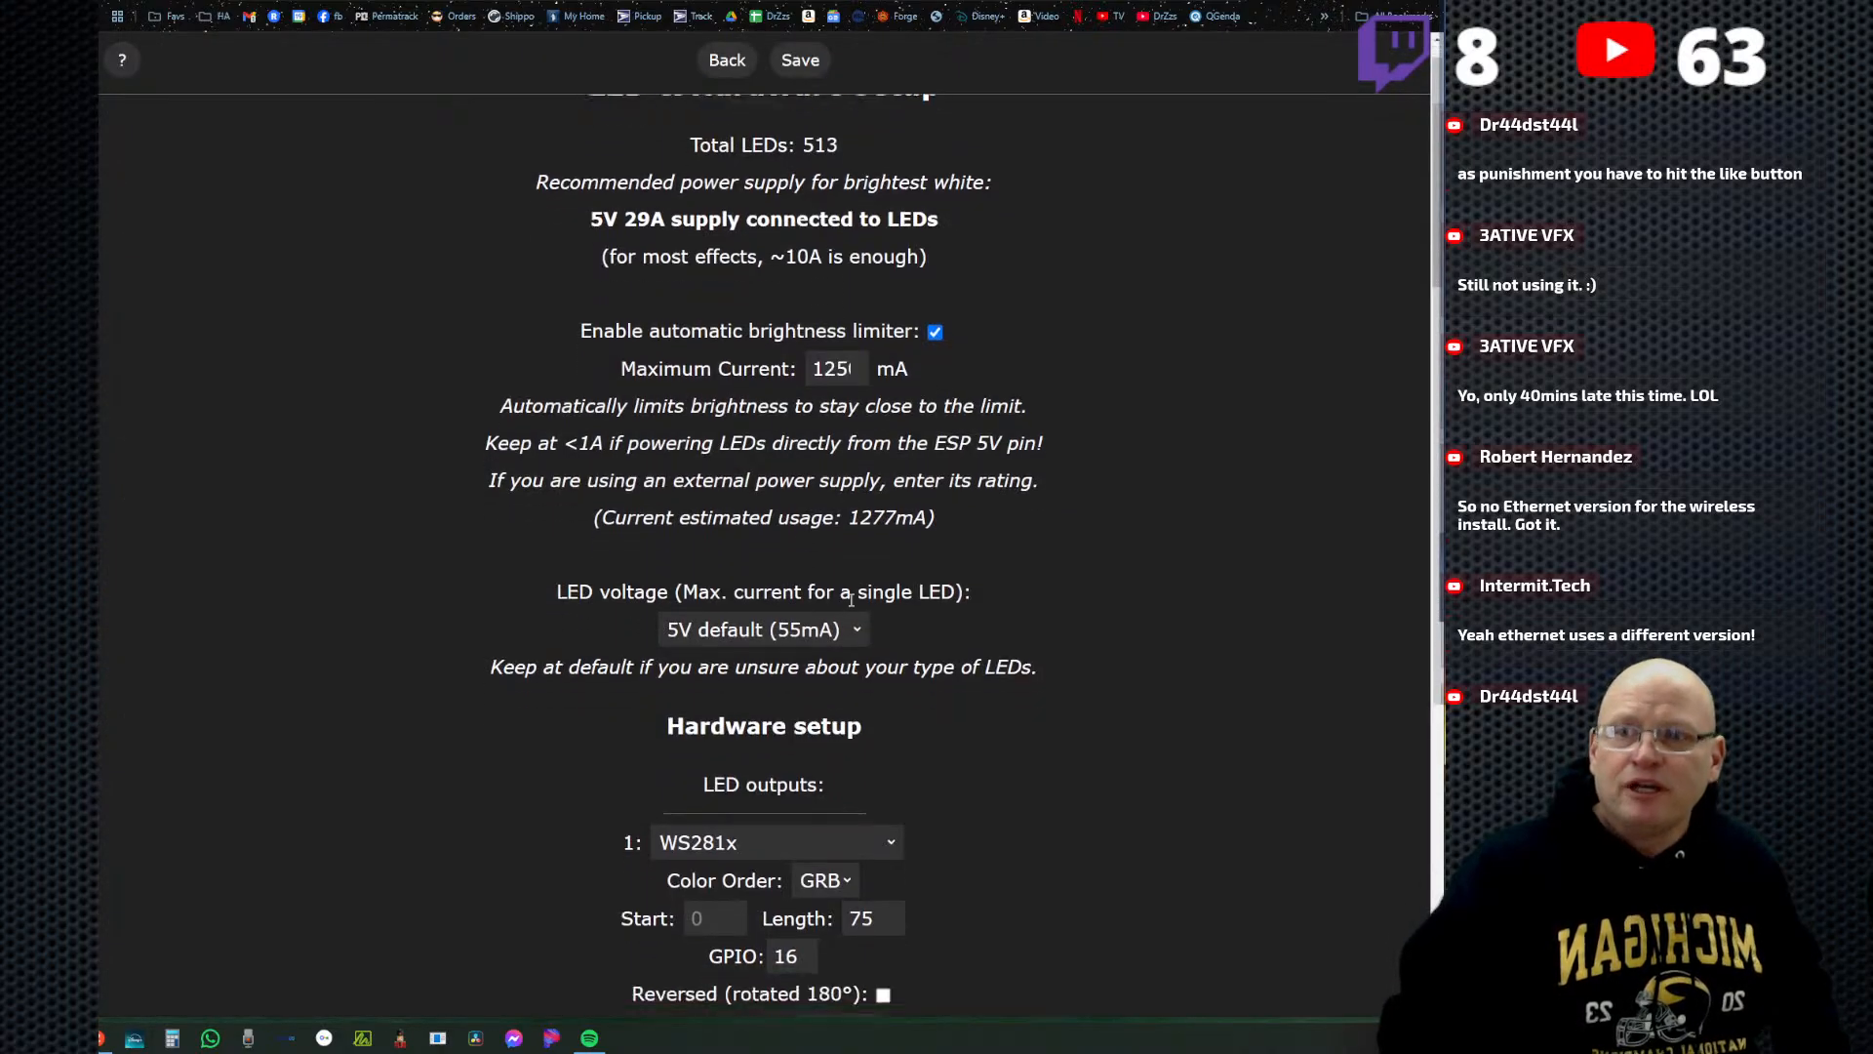
scroll(815, 695, down, 2)
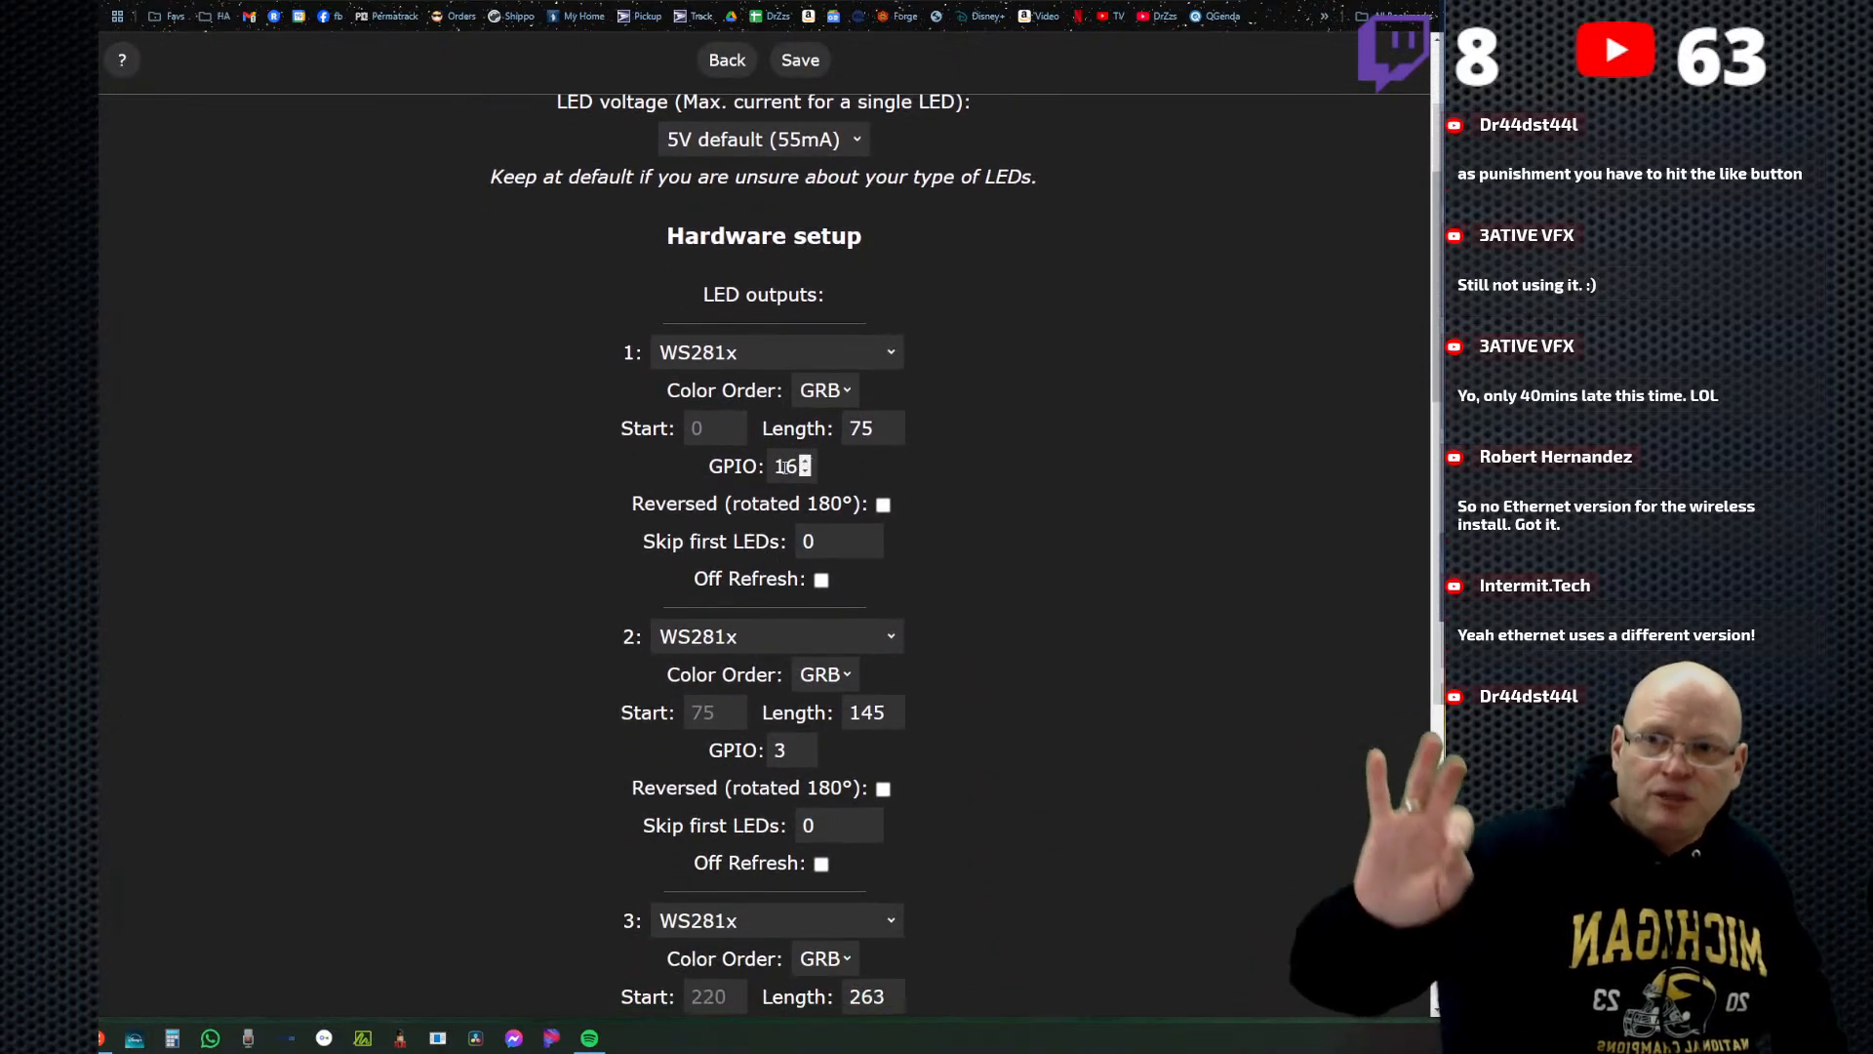
scroll(917, 654, down, 2)
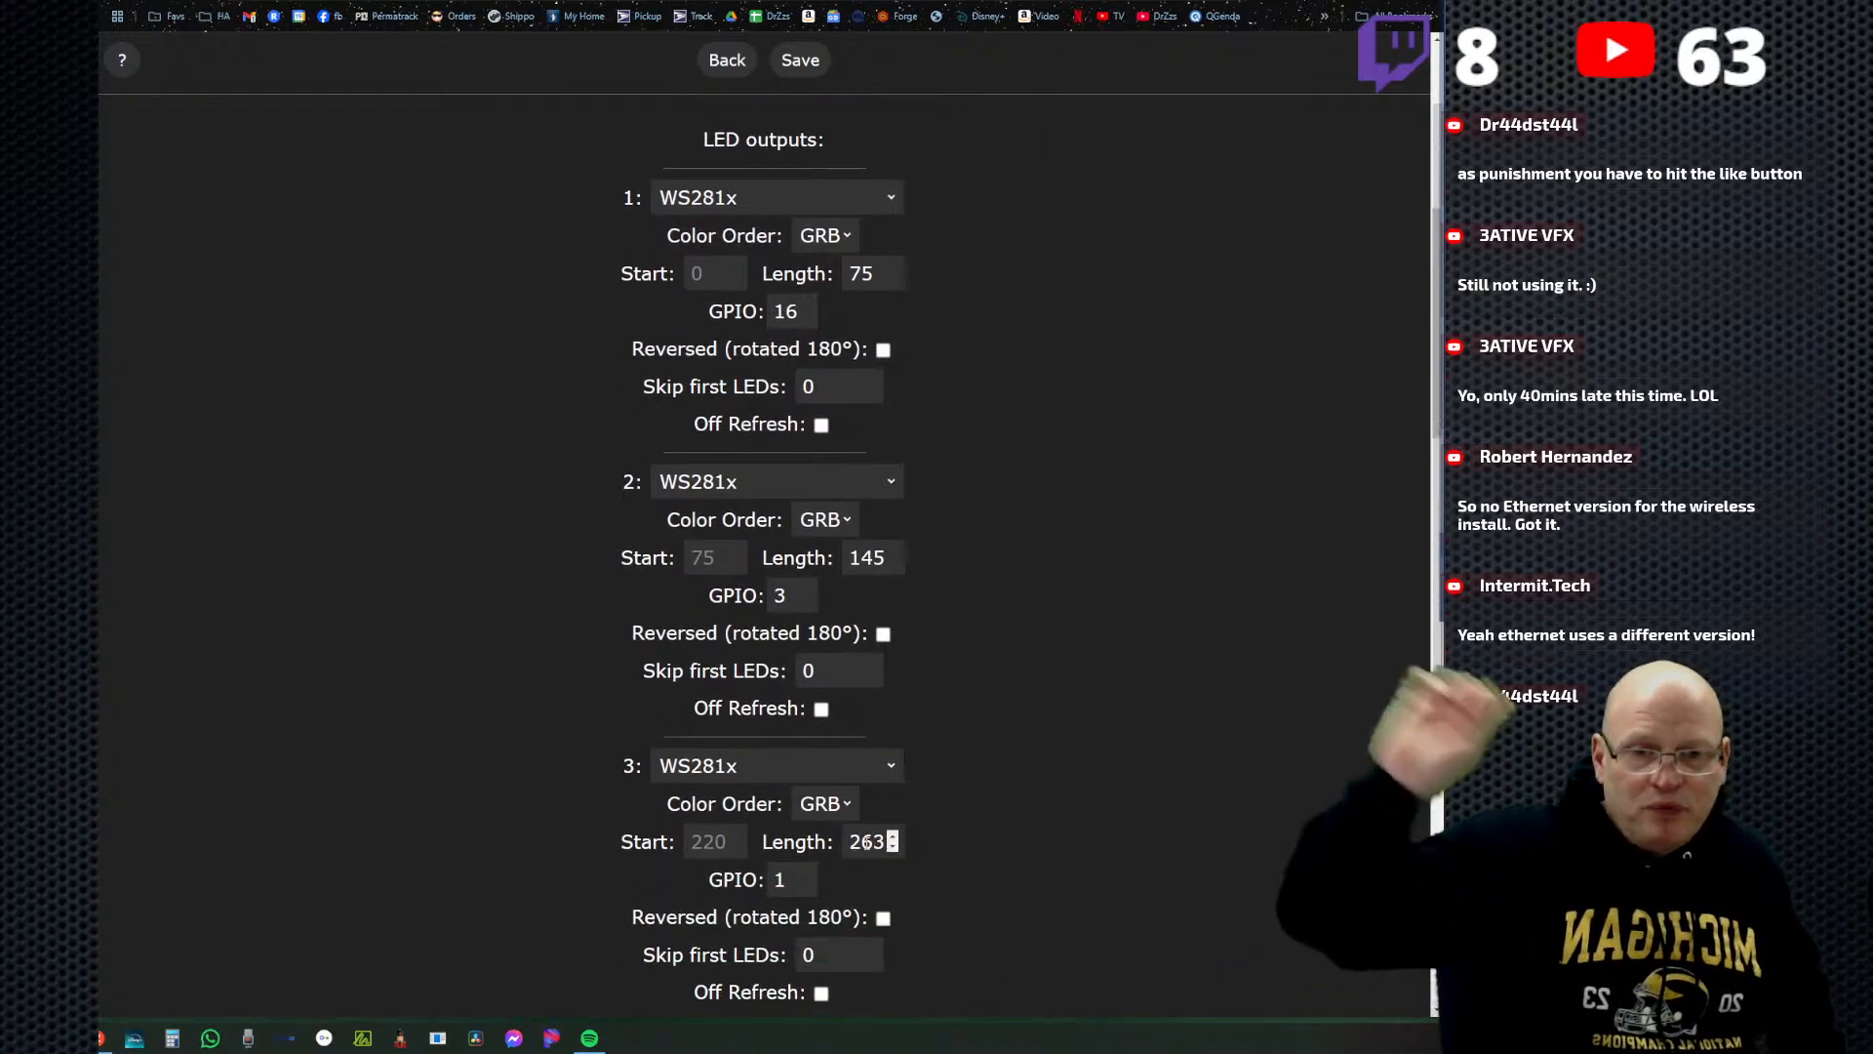
scroll(685, 144, up, 1)
scroll(686, 144, up, 2)
click(727, 61)
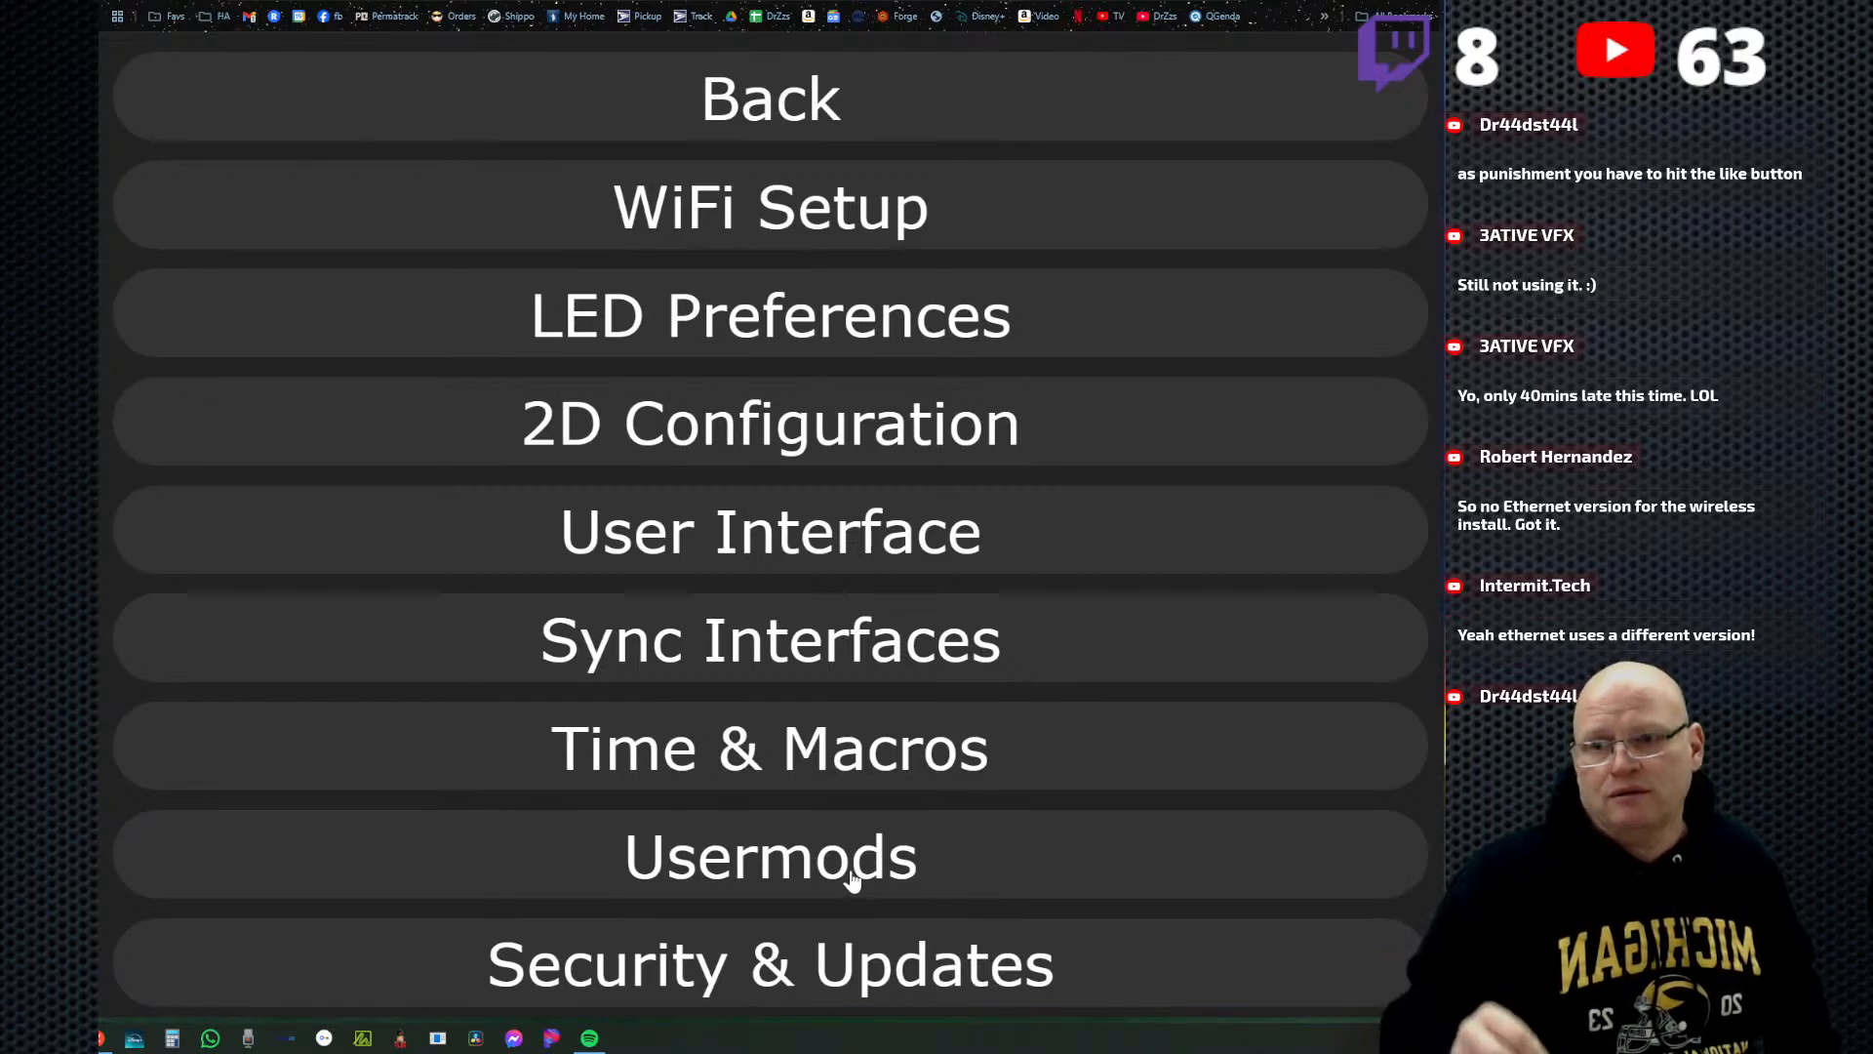
Back up the controller configuration from the security and update settings as wled_cfg_Dig-Quad-V3.json on the Desktop.
click(849, 963)
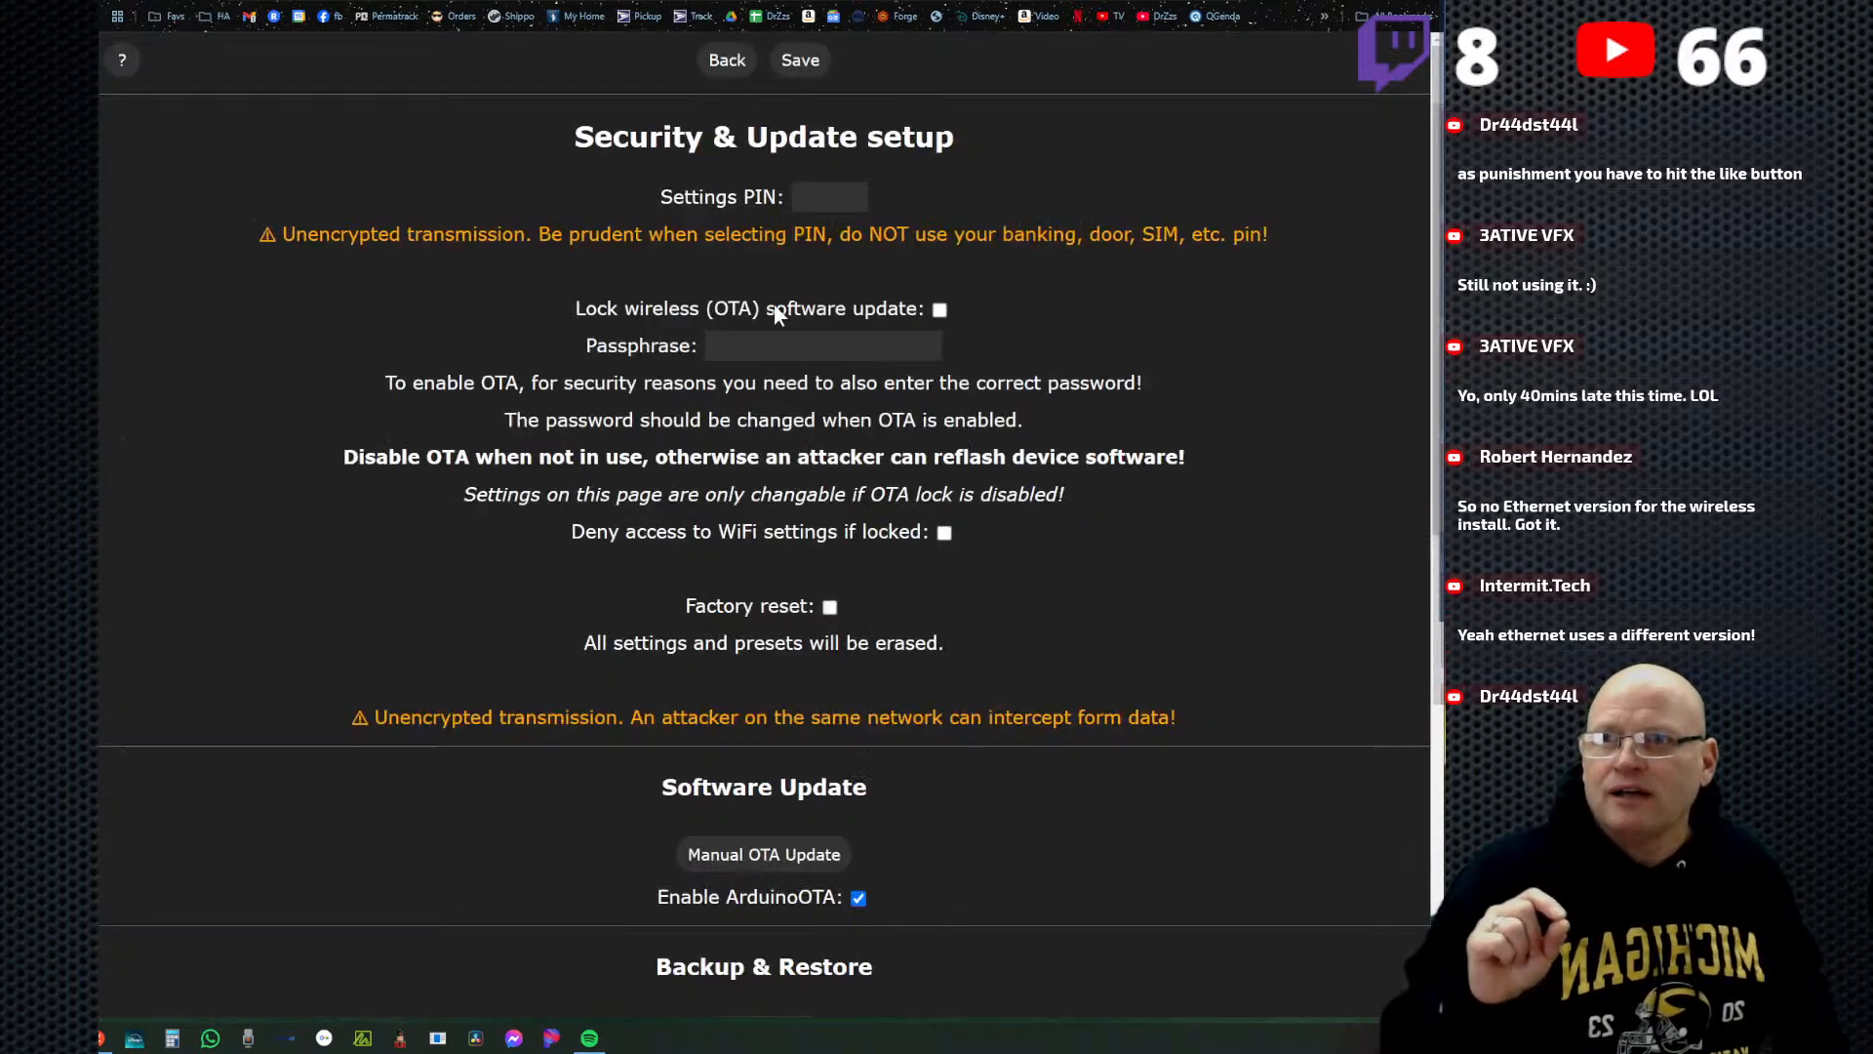
scroll(1015, 781, down, 5)
scroll(1007, 796, down, 4)
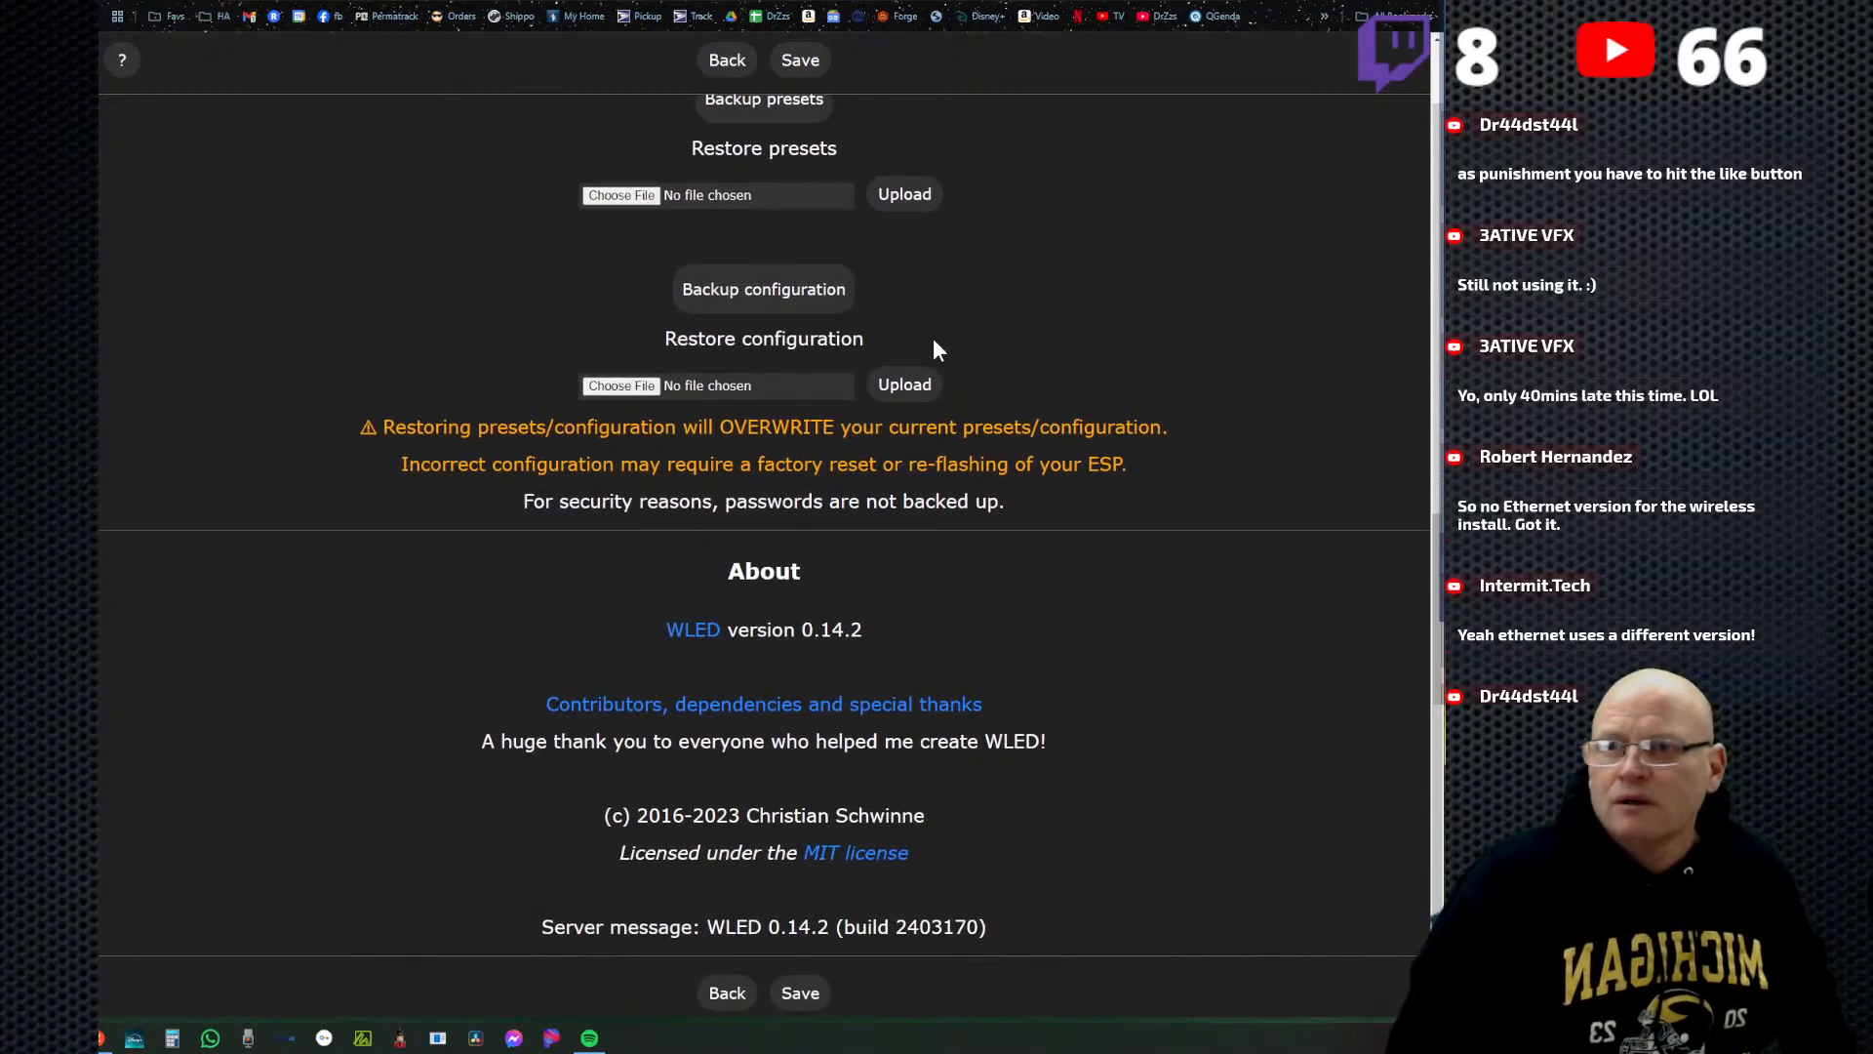
scroll(1020, 400, up, 2)
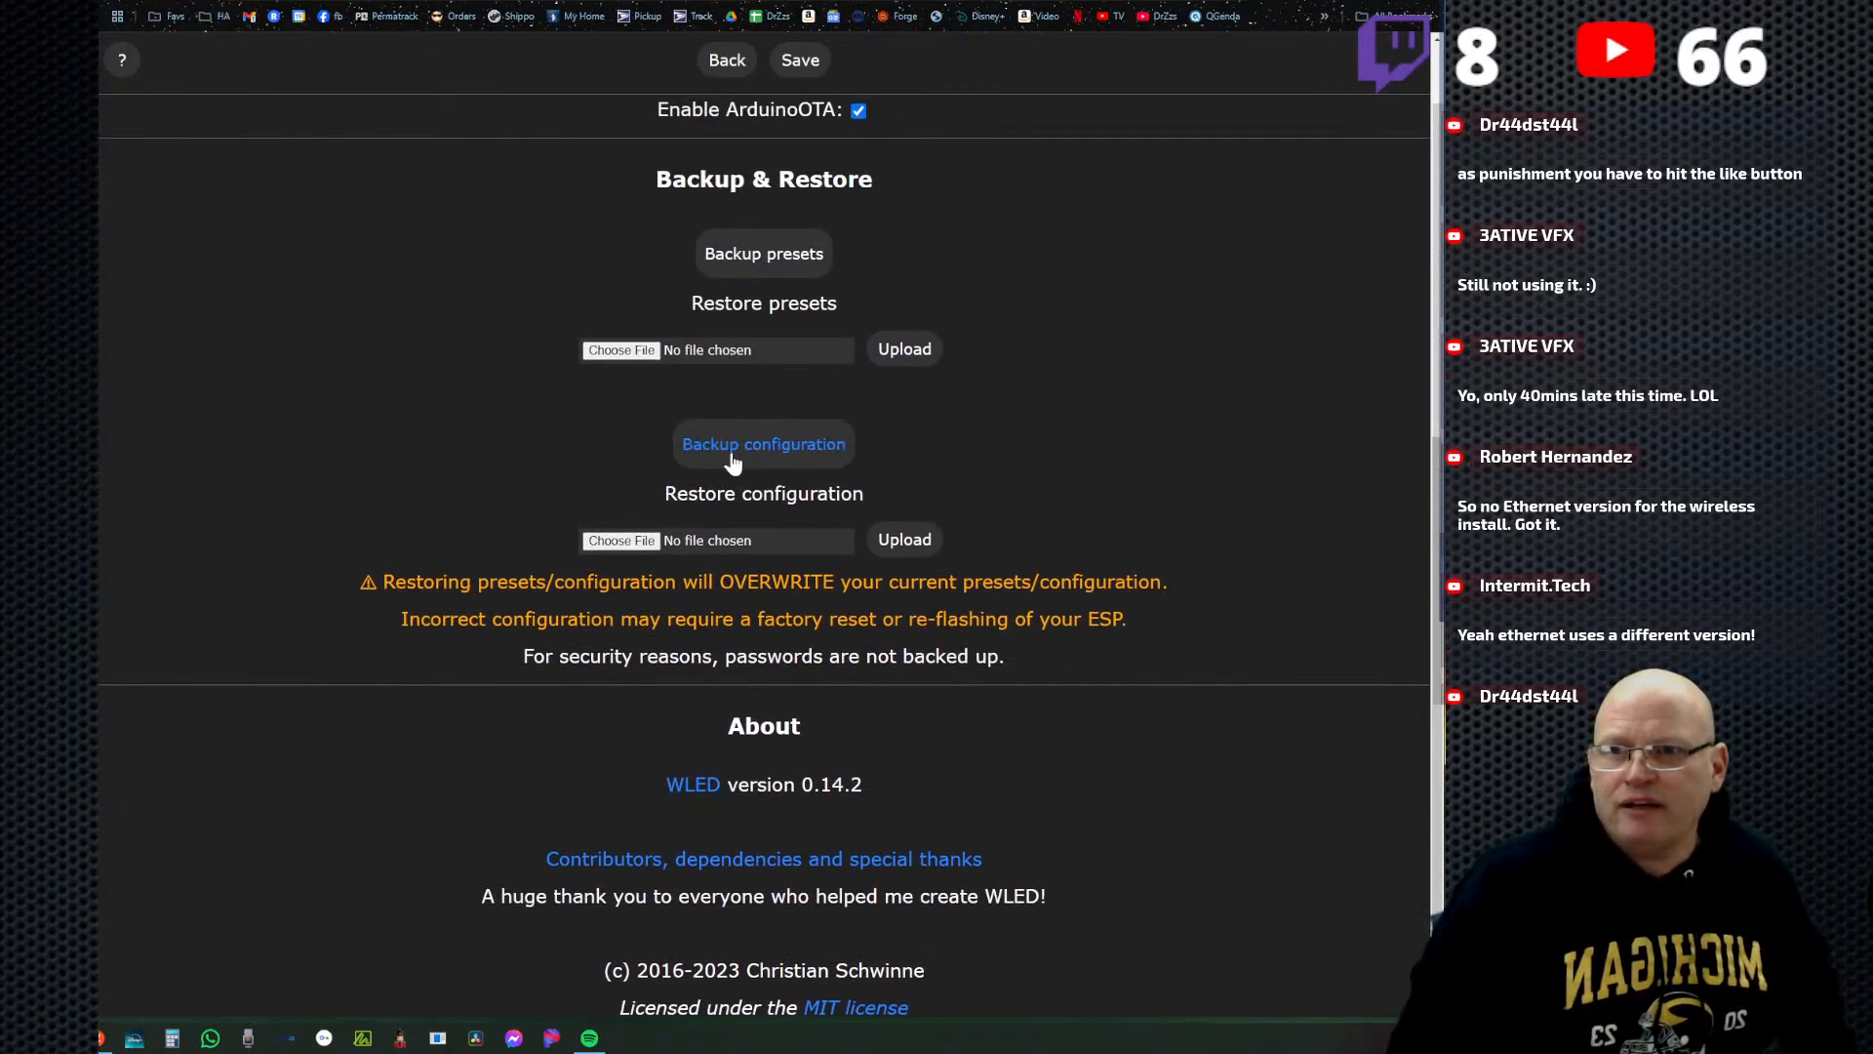
scroll(962, 536, up, 7)
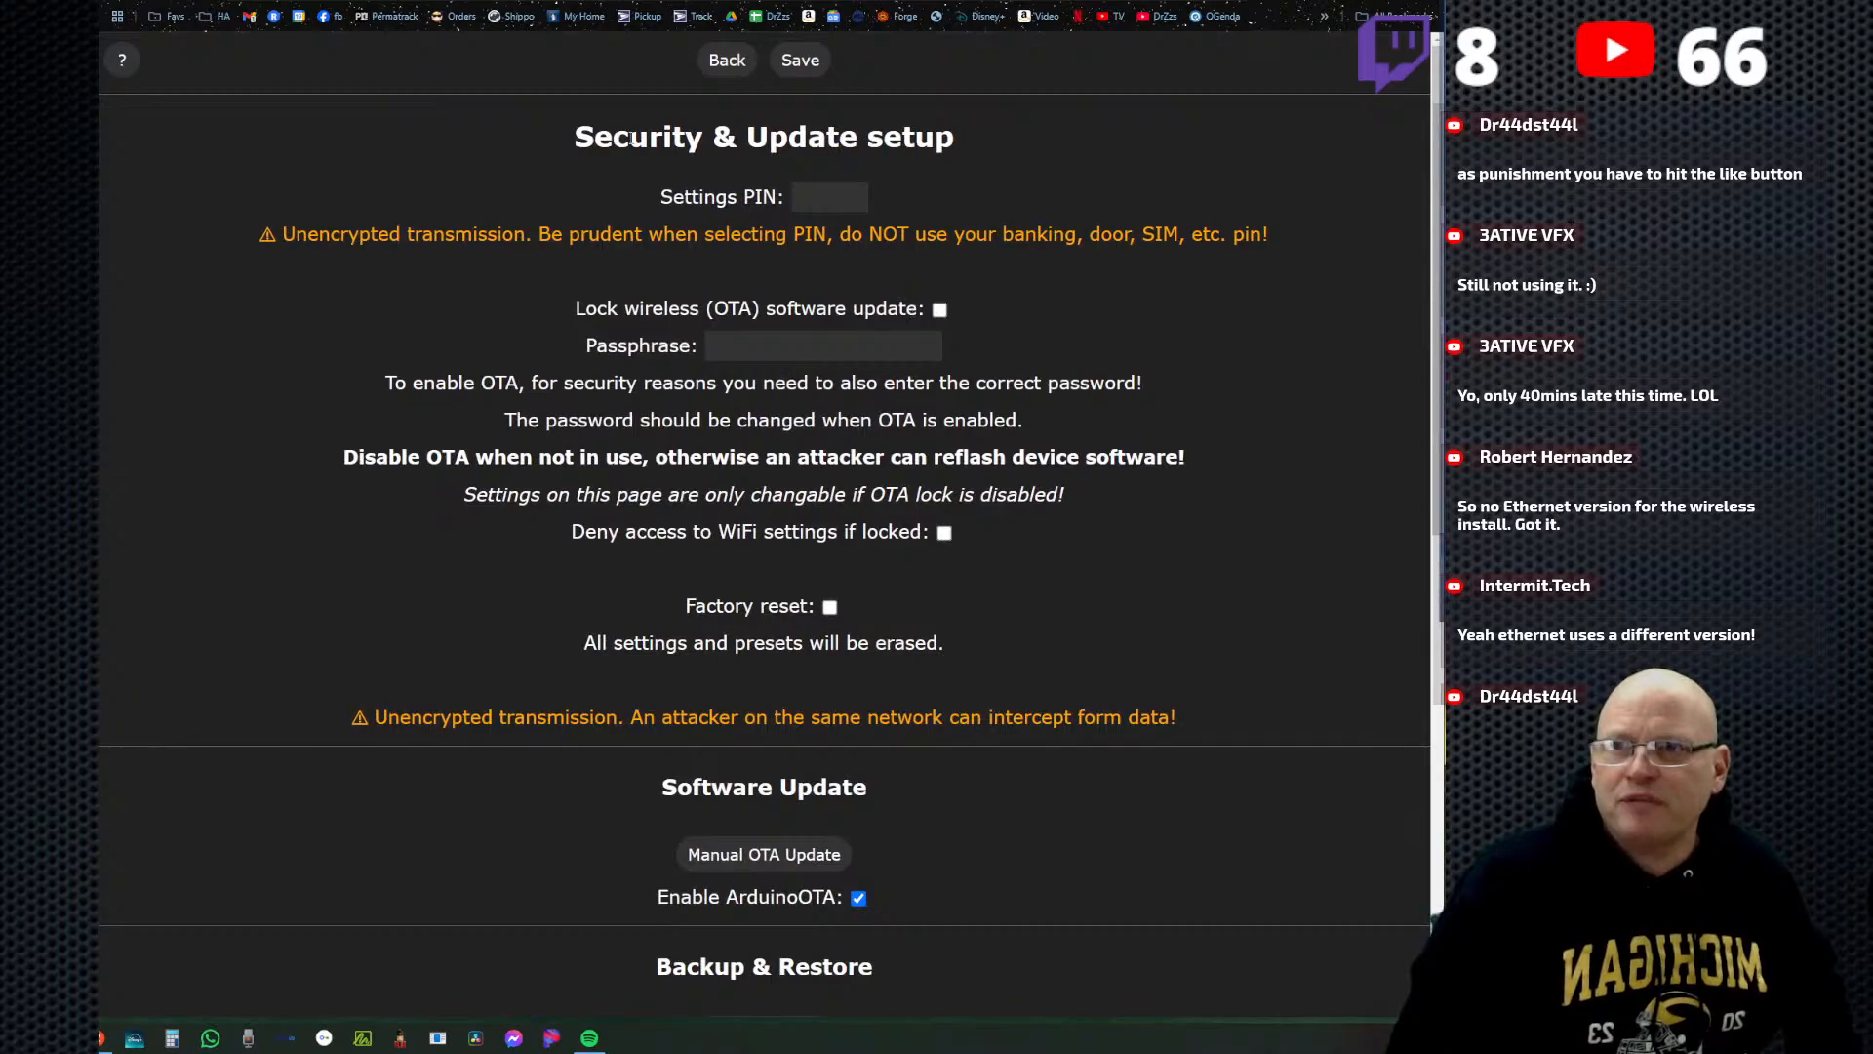
scroll(941, 586, down, 5)
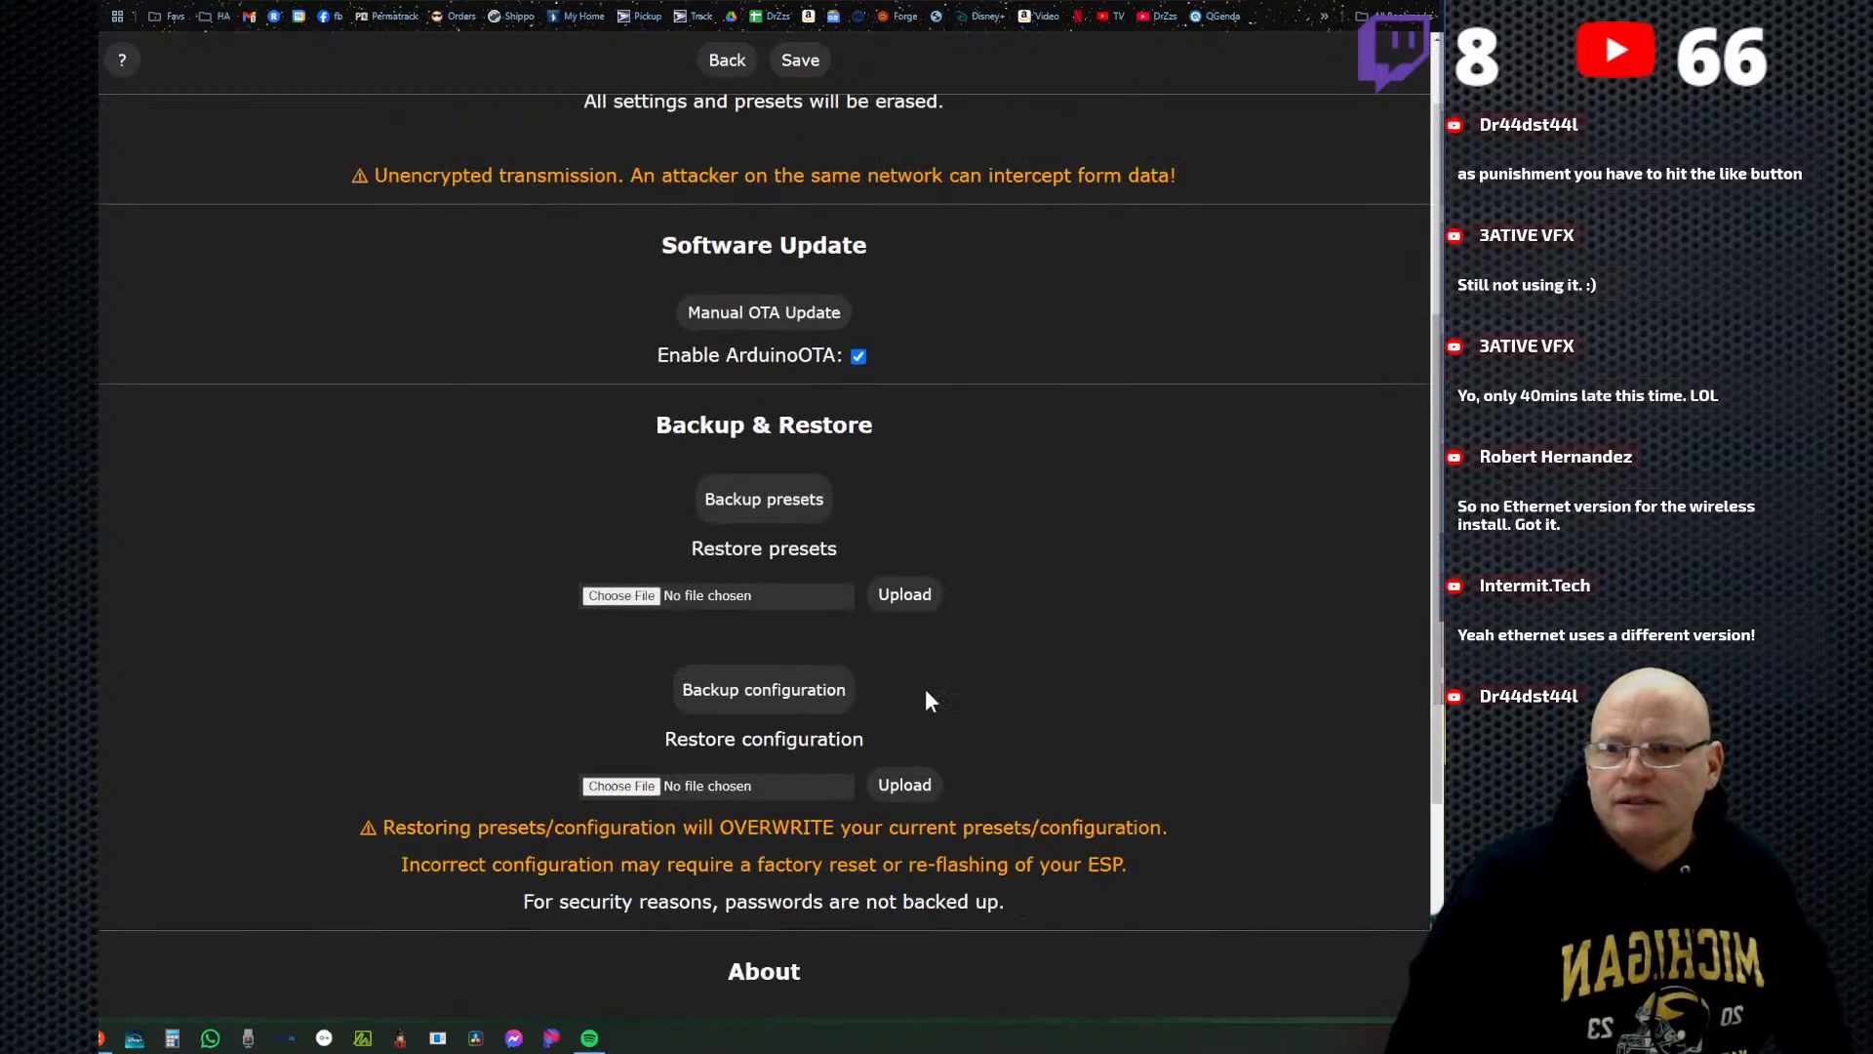
click(788, 685)
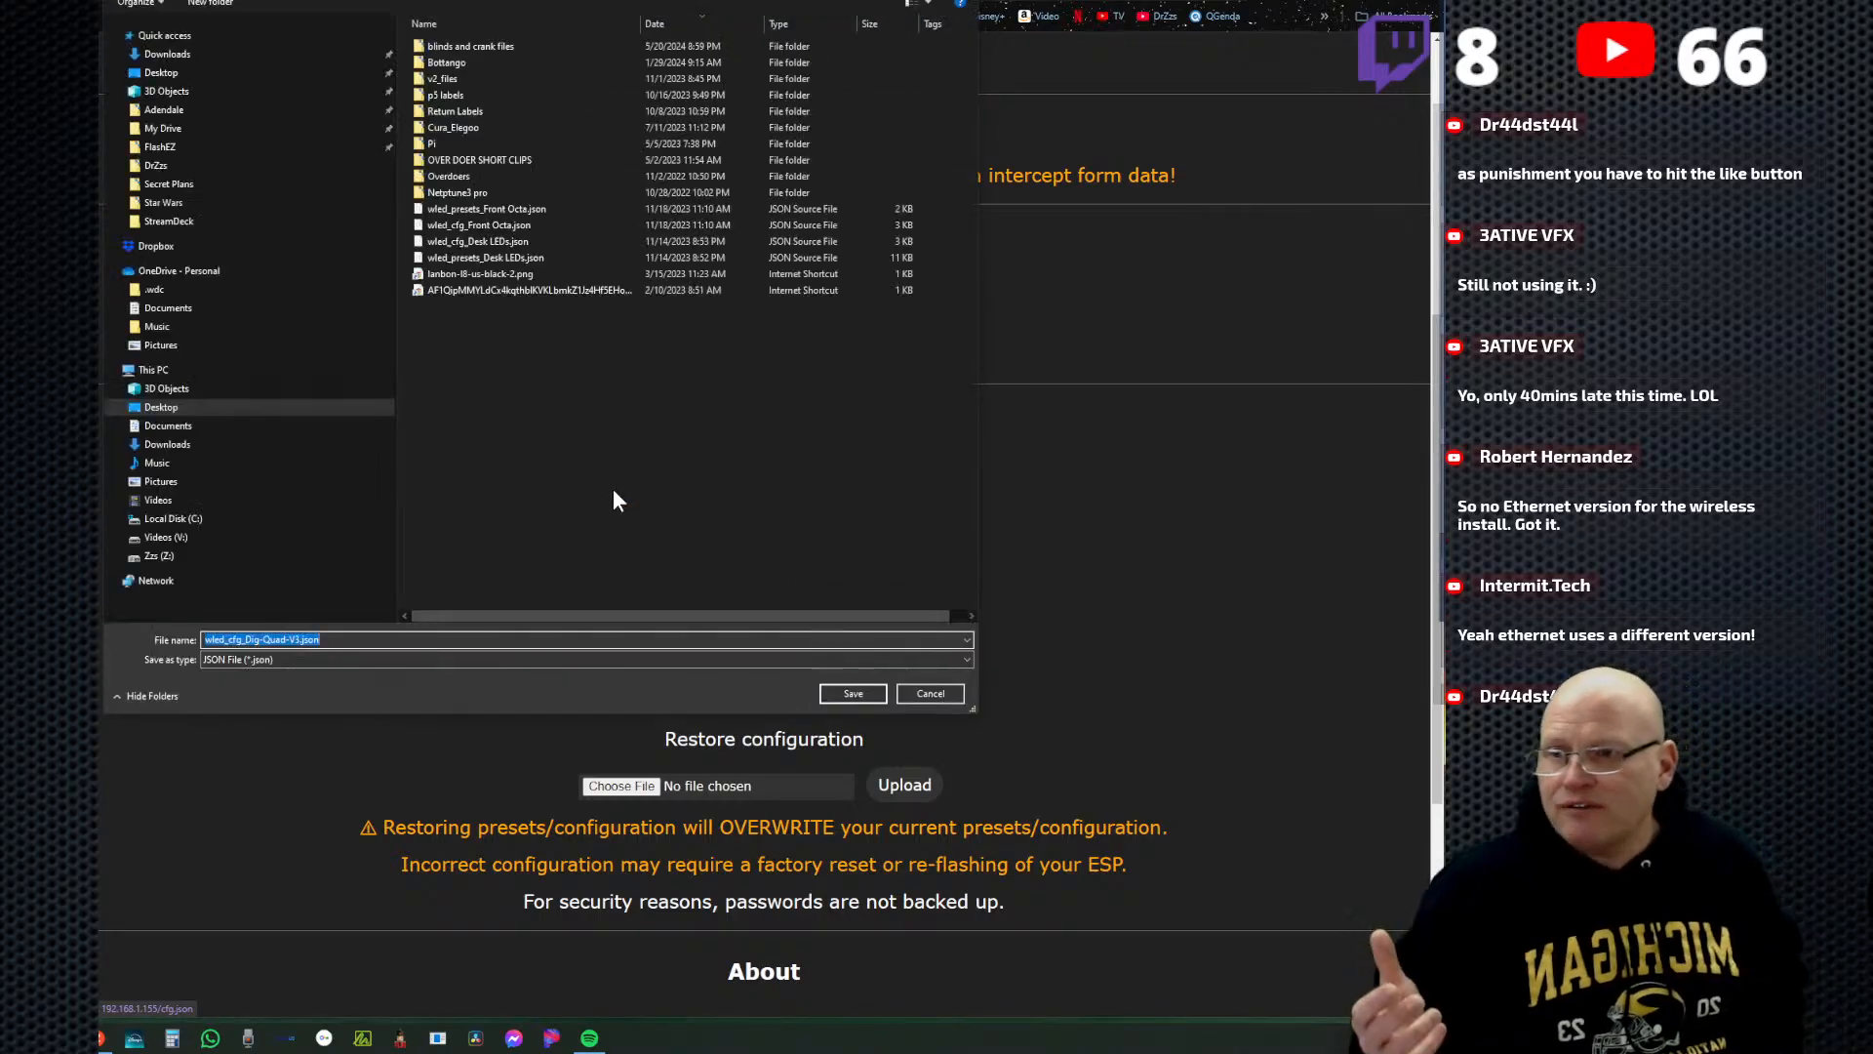
key(End)
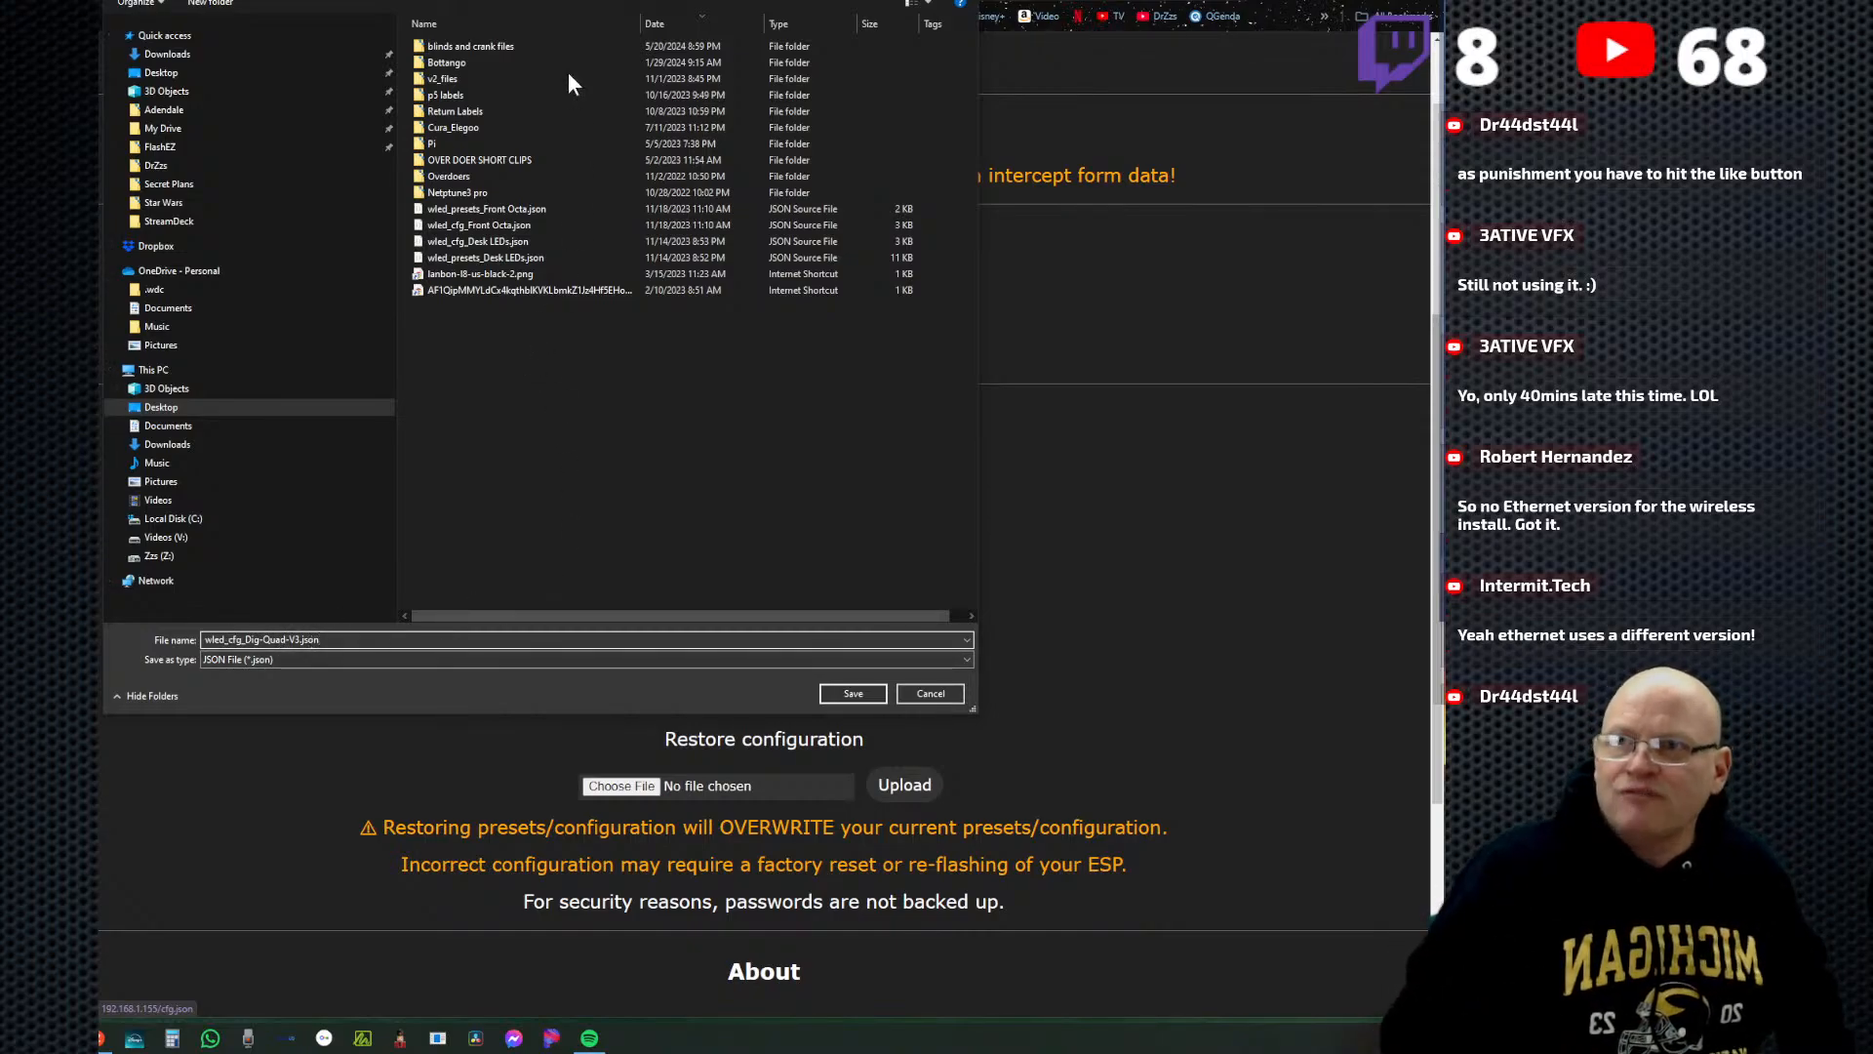
click(851, 693)
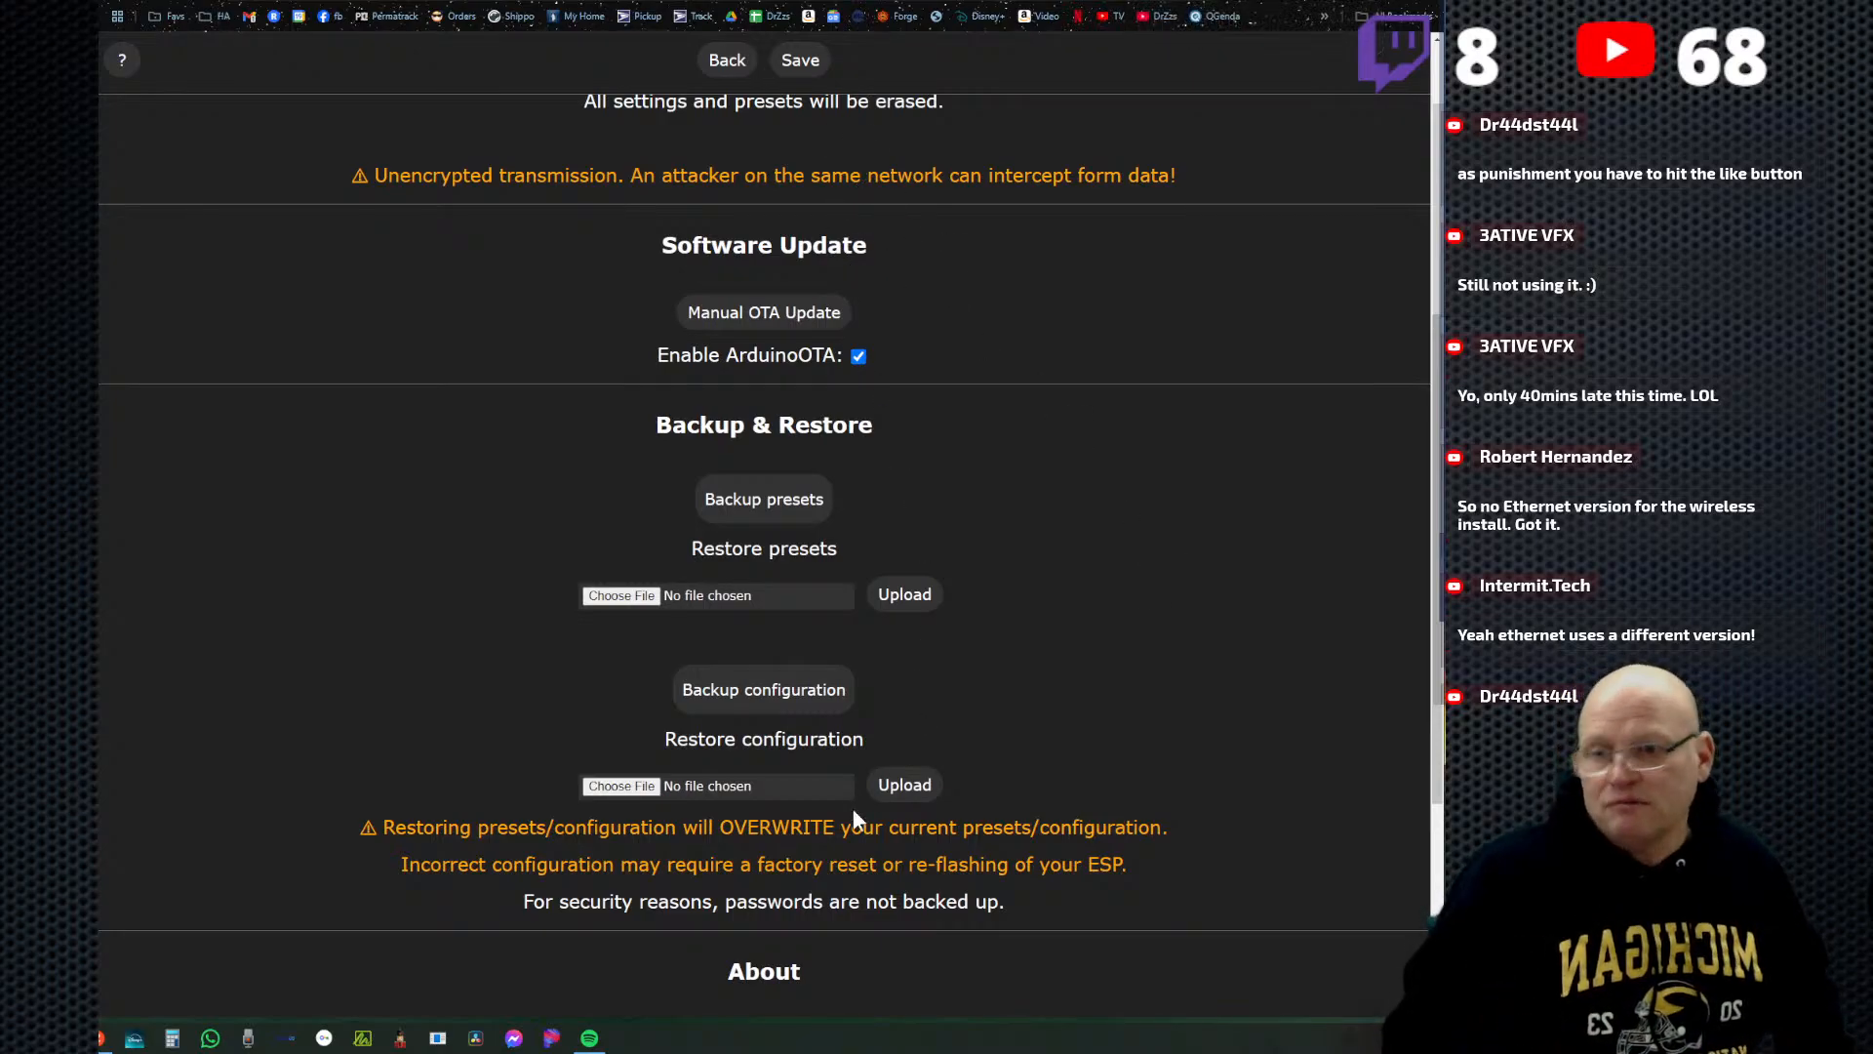
Enable the factory reset option in the security and update settings and save to erase all settings and presets.
scroll(863, 695, up, 5)
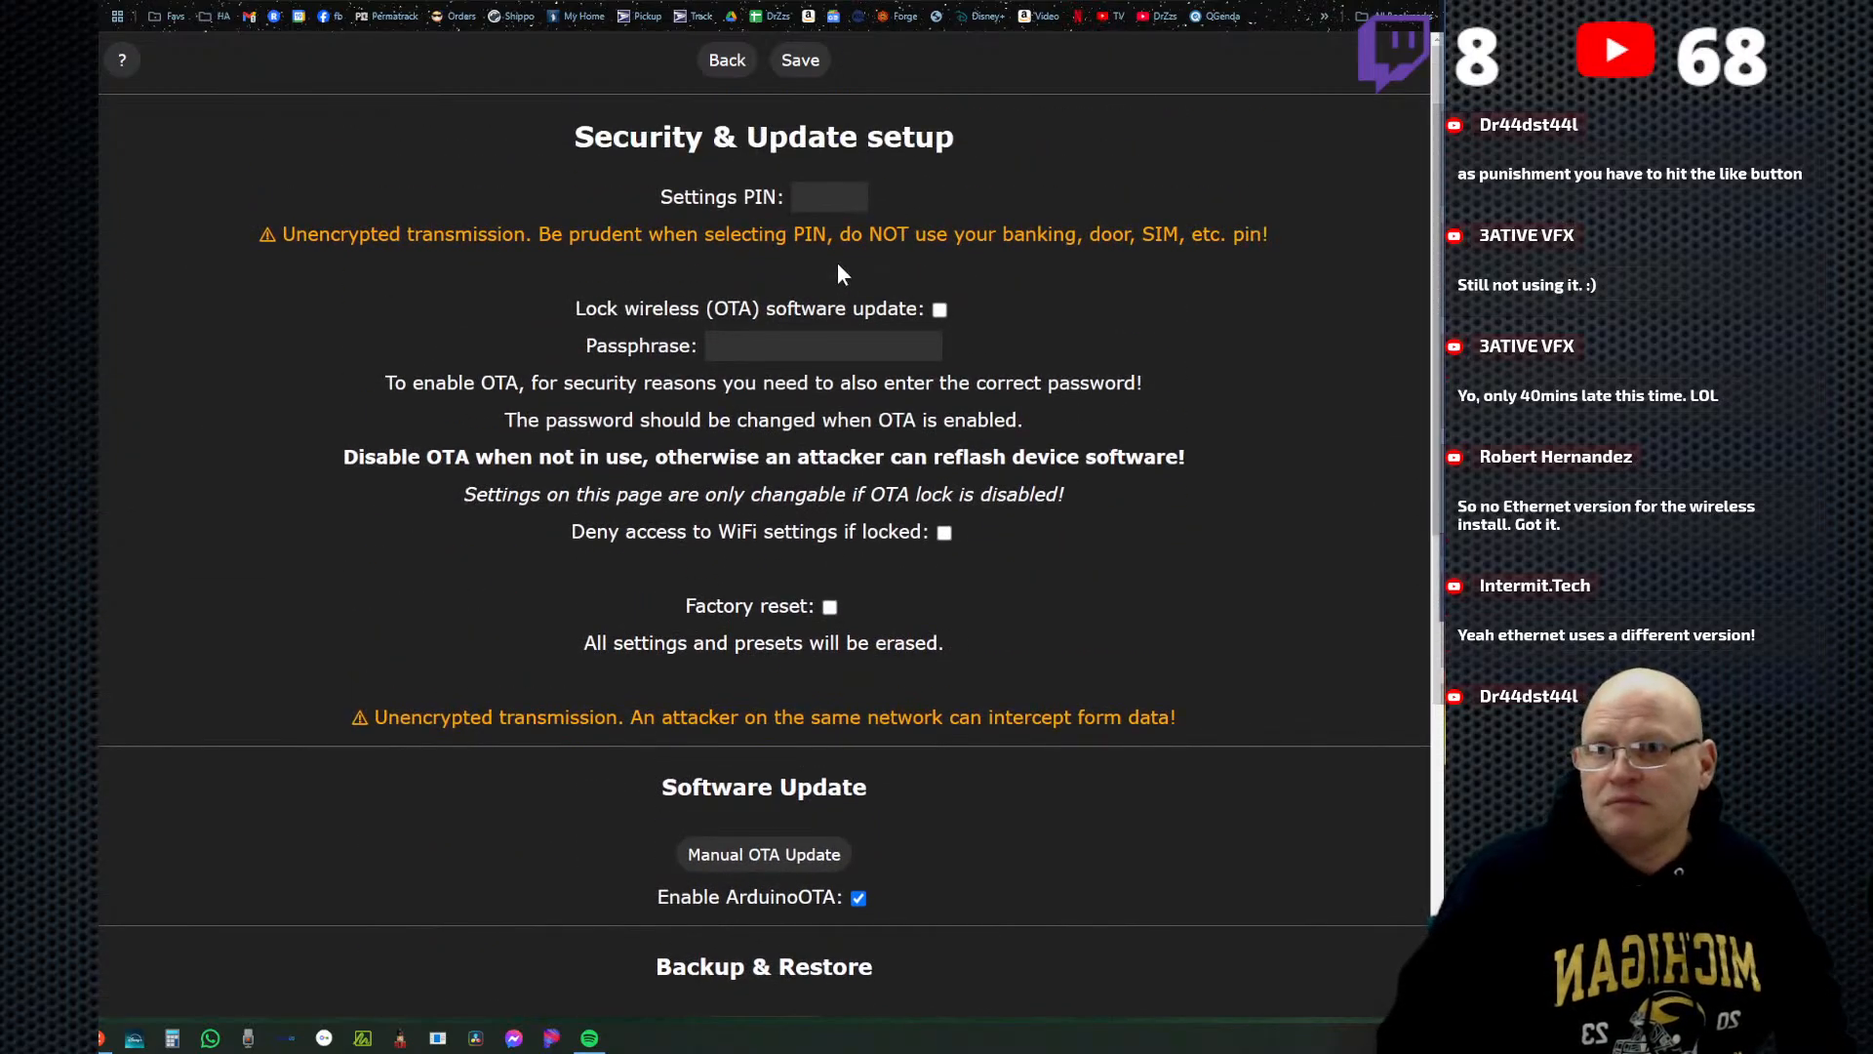
click(830, 607)
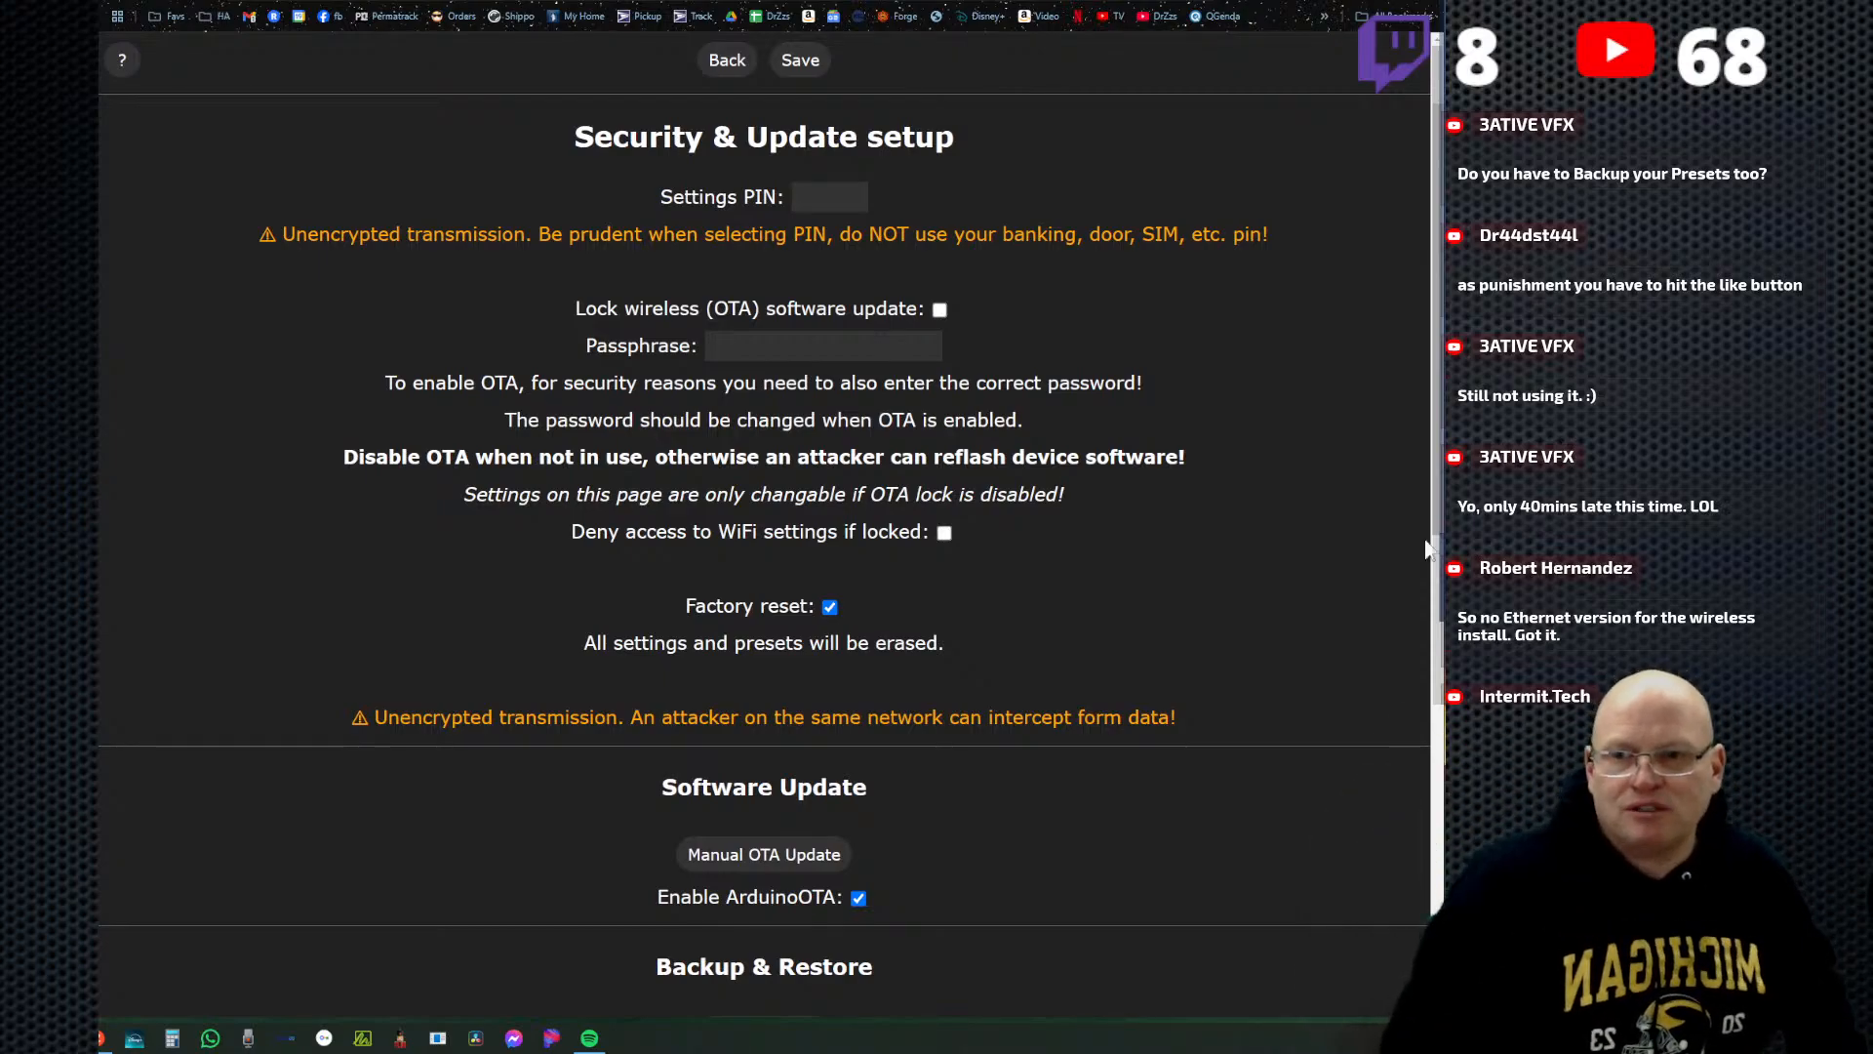
scroll(1262, 644, down, 1)
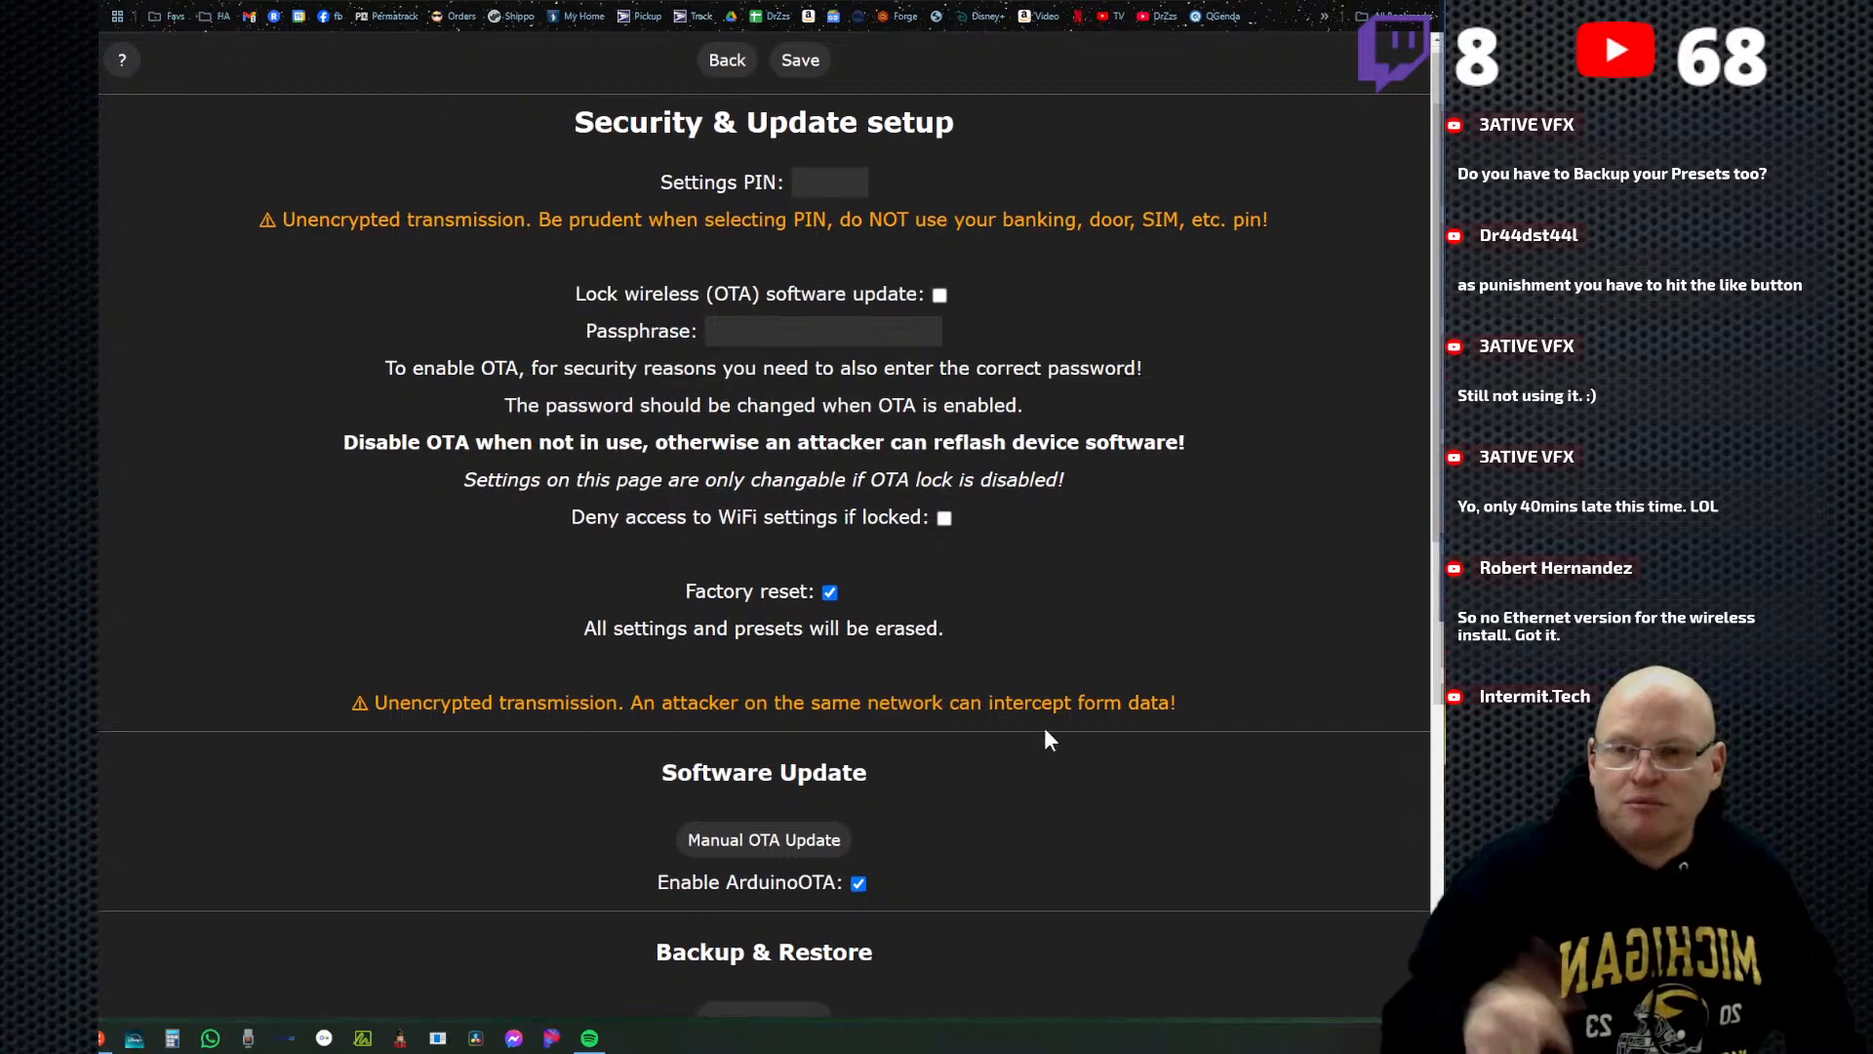
scroll(1161, 667, up, 1)
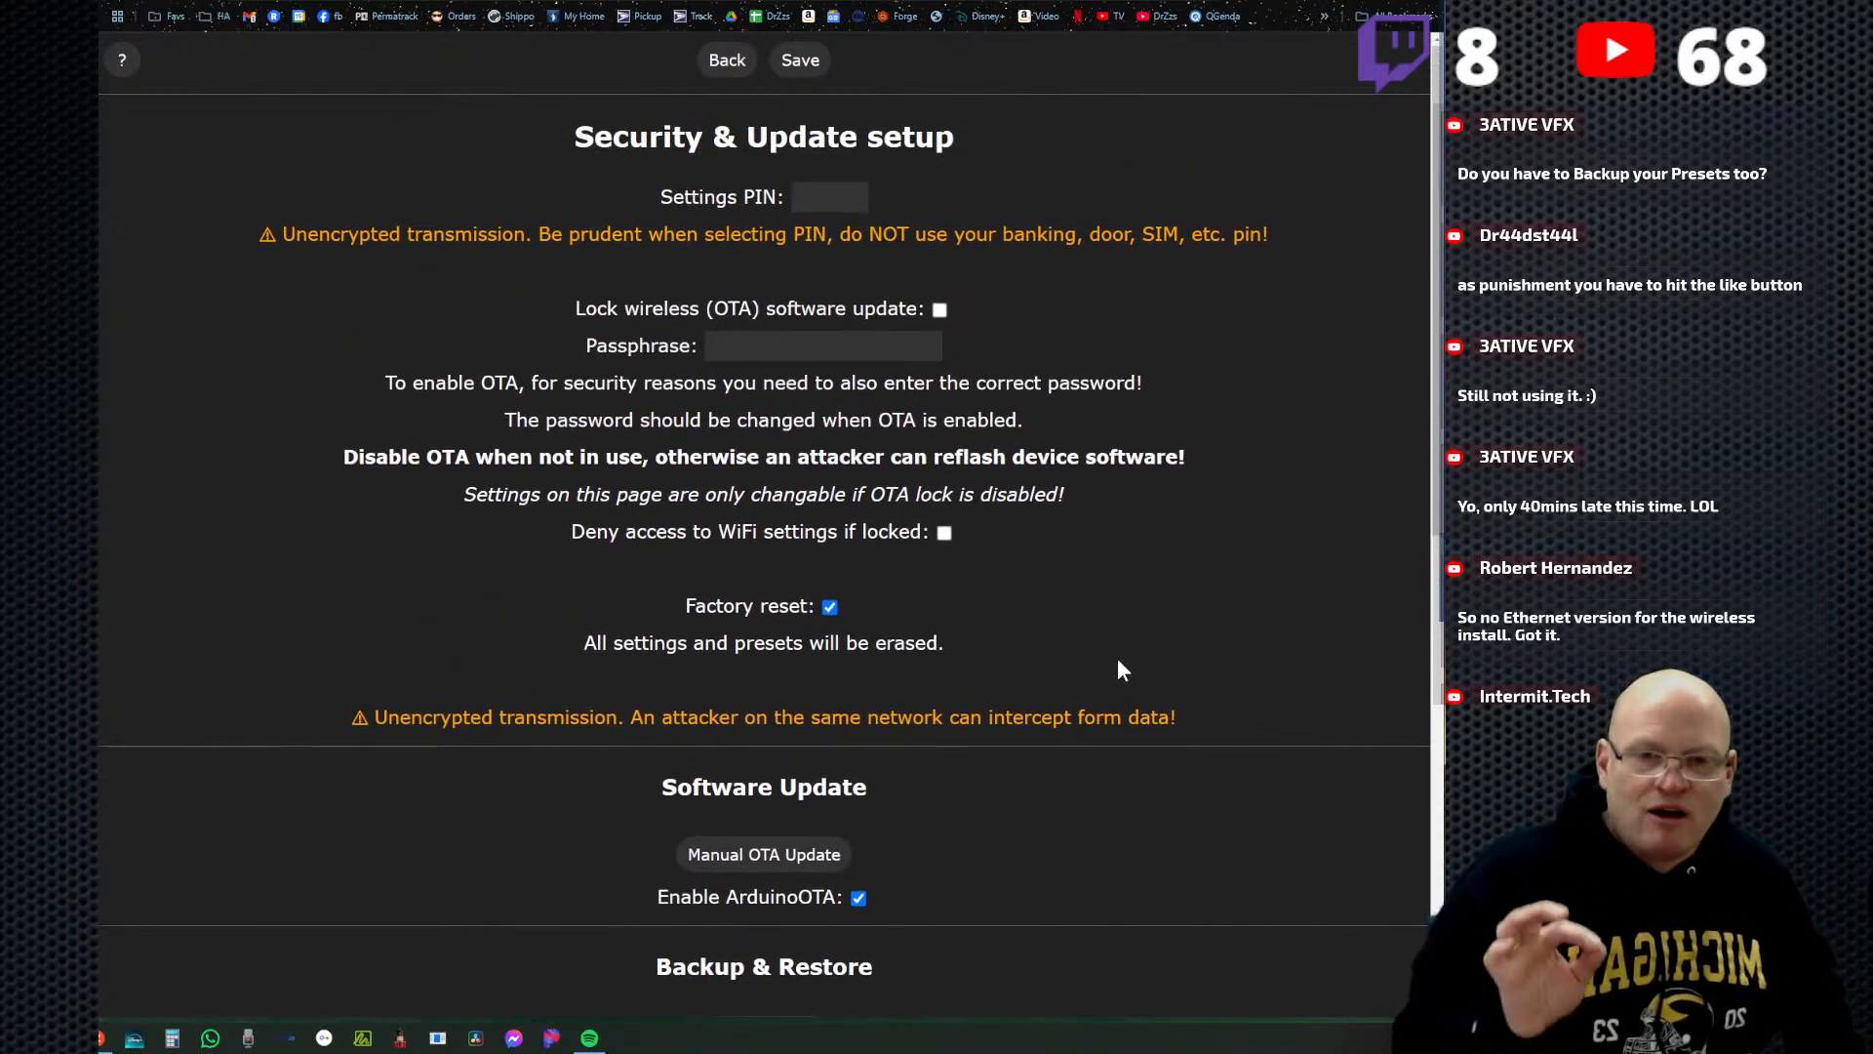
click(801, 61)
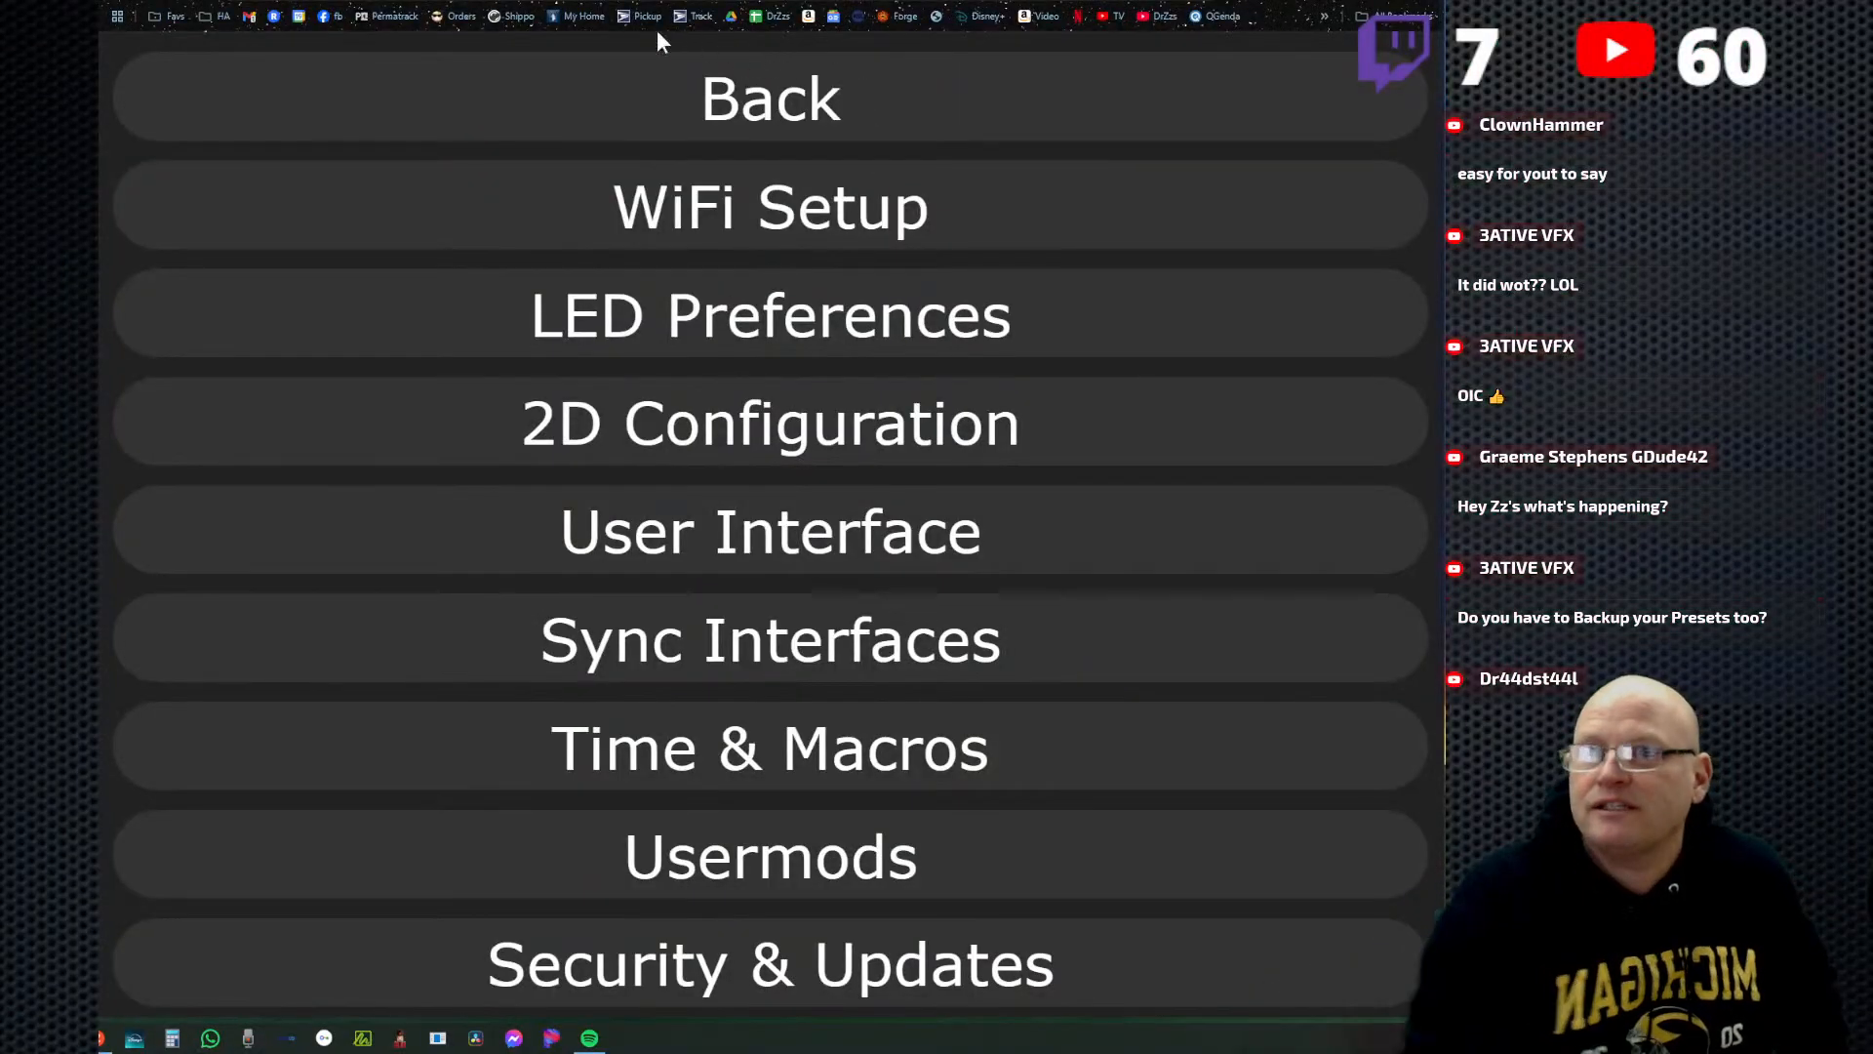
Check the main page after the factory reset, and examine the GPIO pins and lengths of all four outputs in the LED preferences.
click(765, 109)
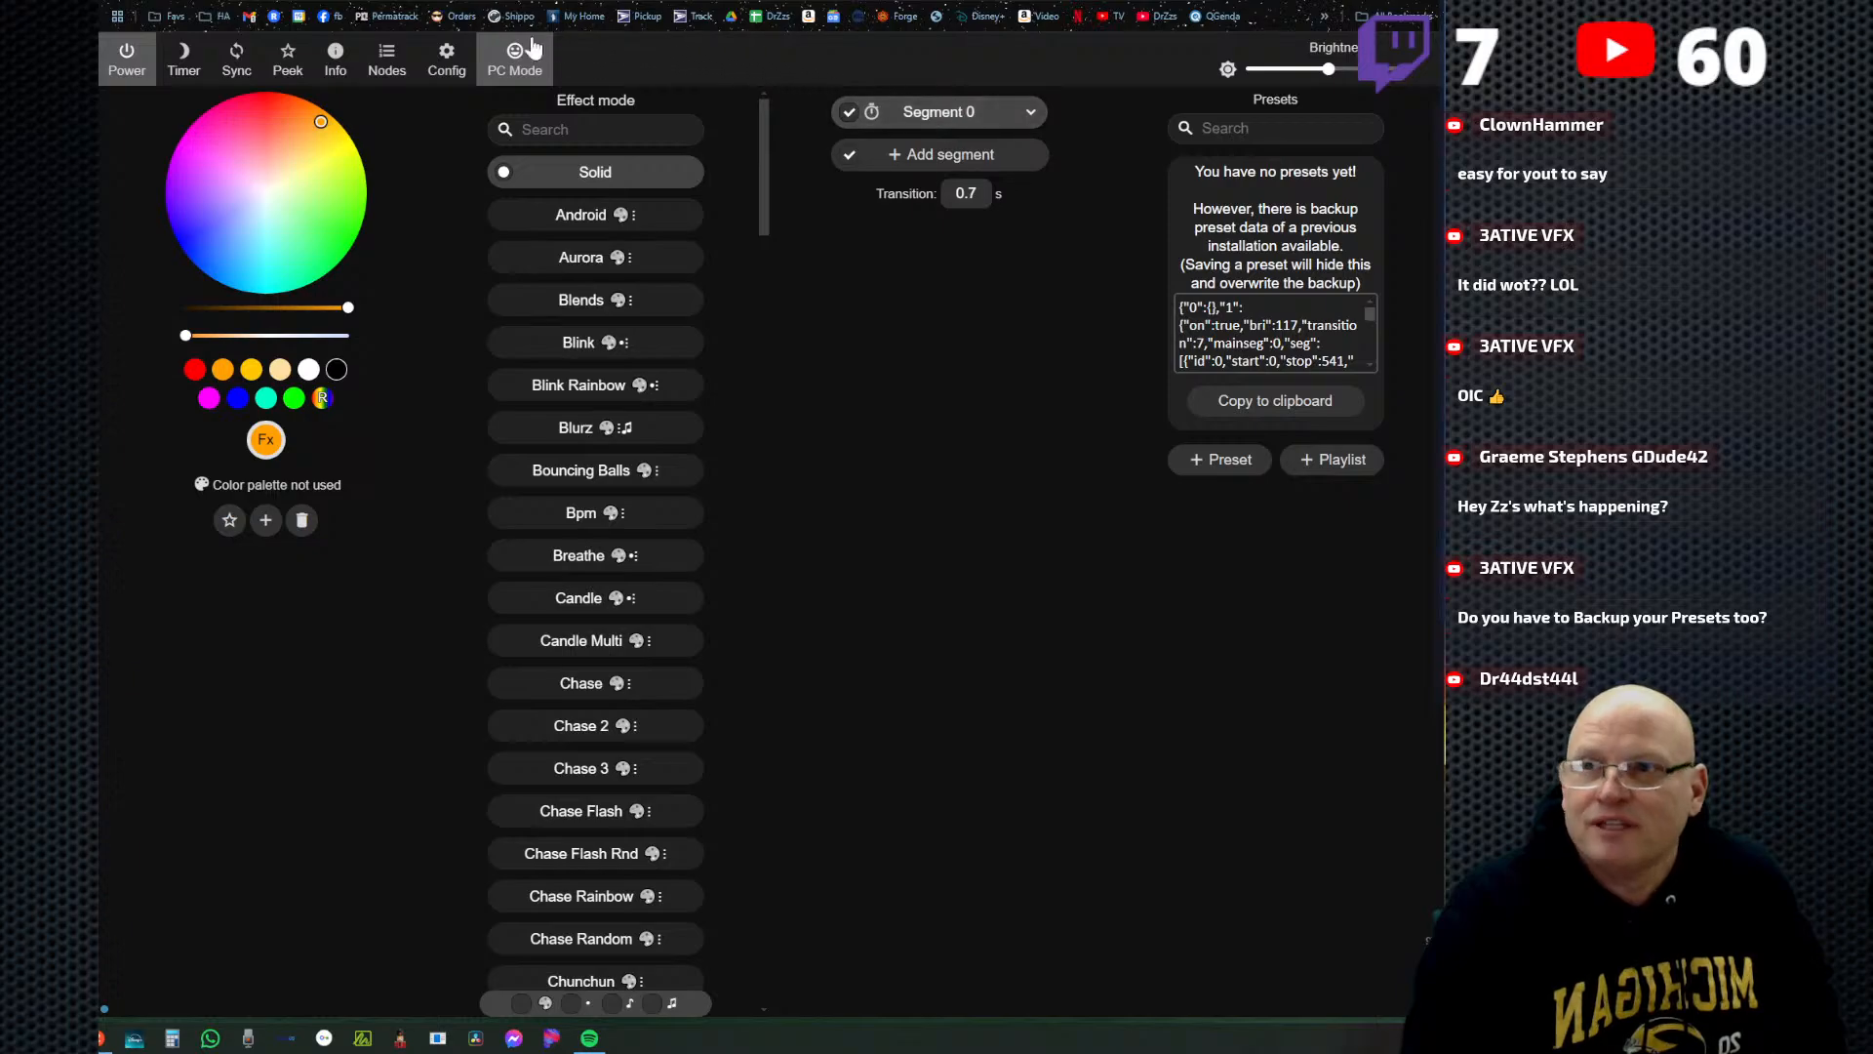
click(446, 60)
click(699, 322)
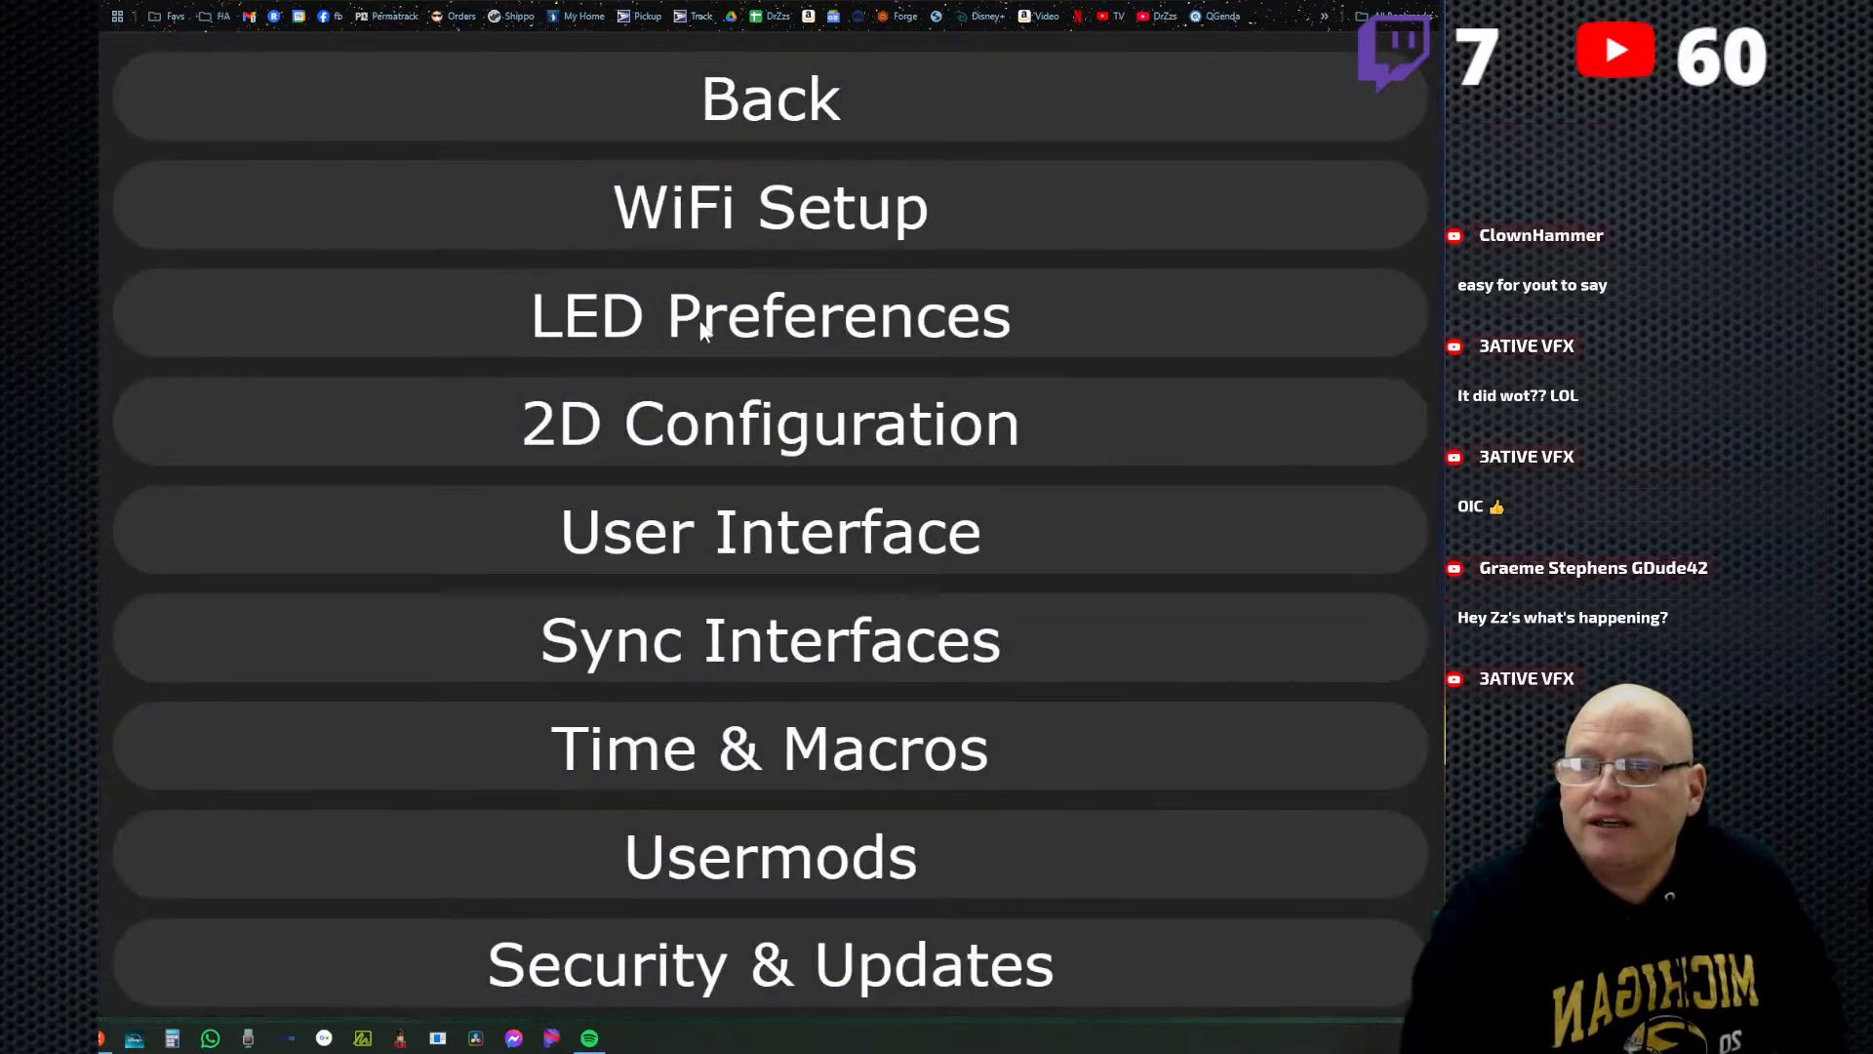
scroll(1034, 571, down, 5)
scroll(1015, 576, down, 10)
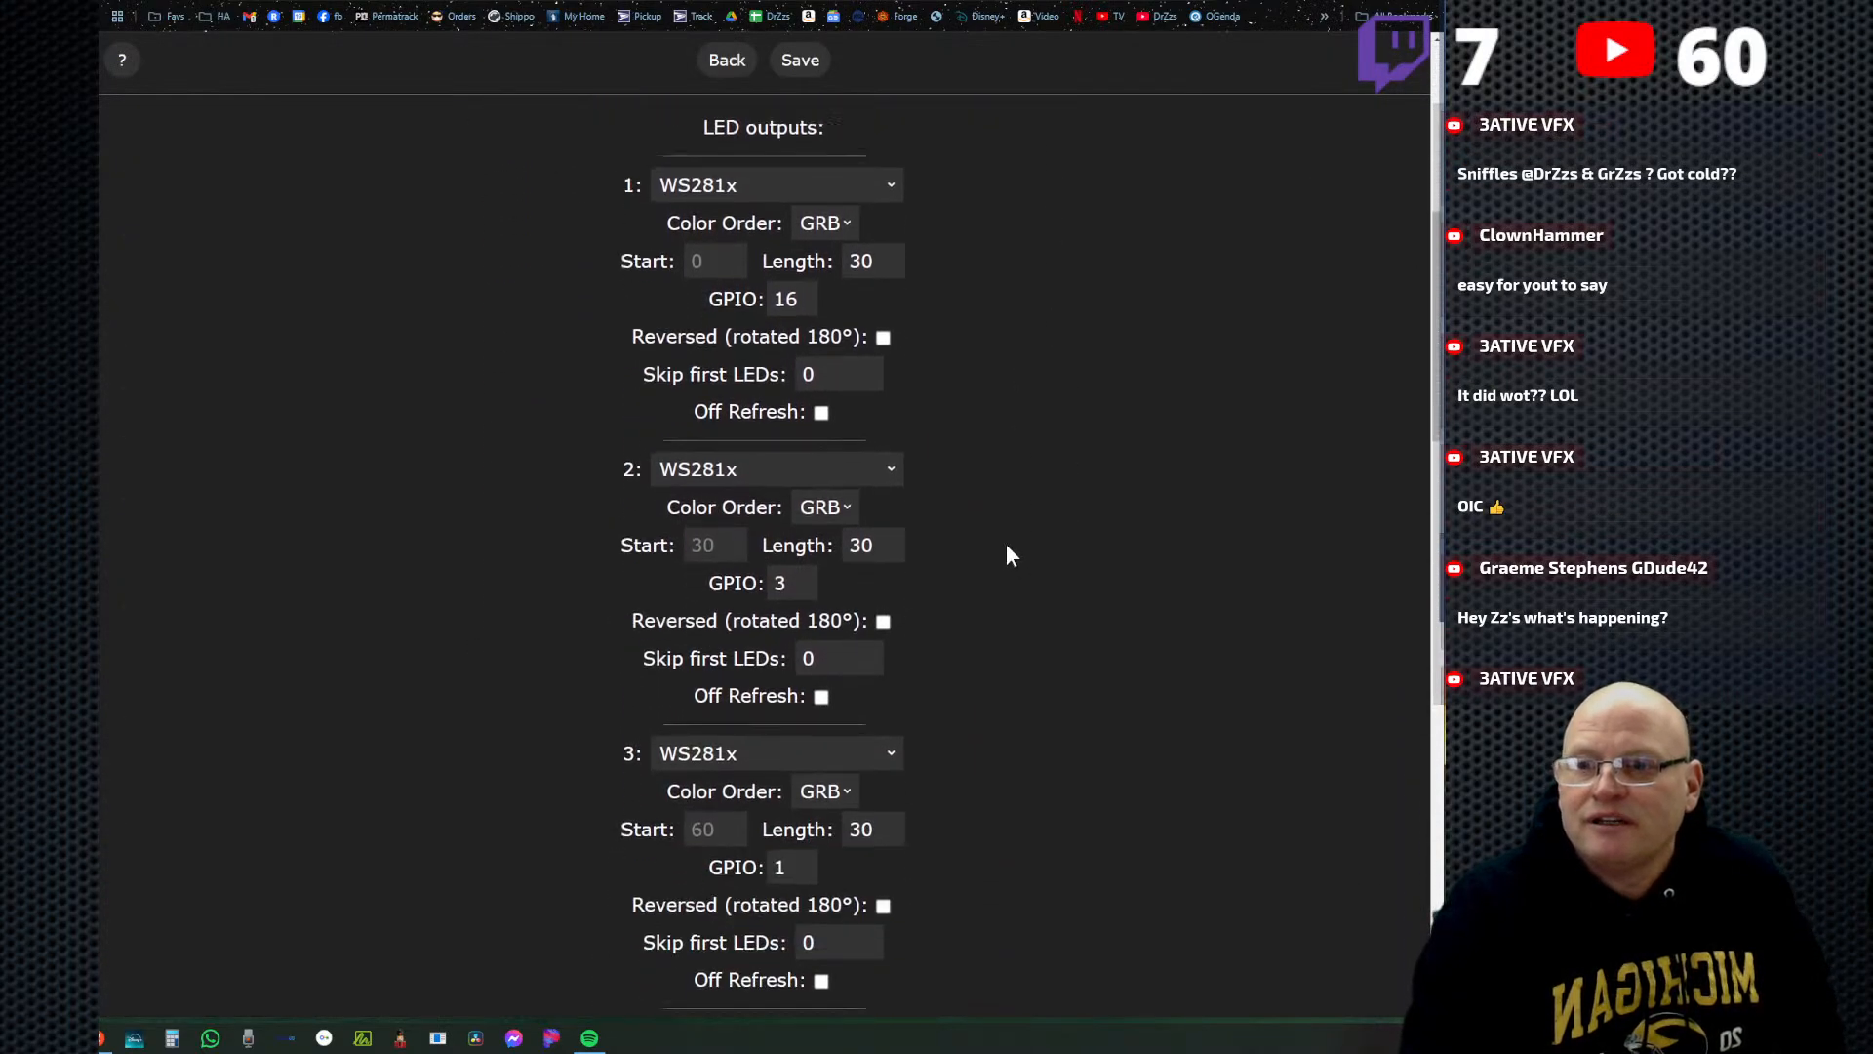
scroll(1014, 538, up, 8)
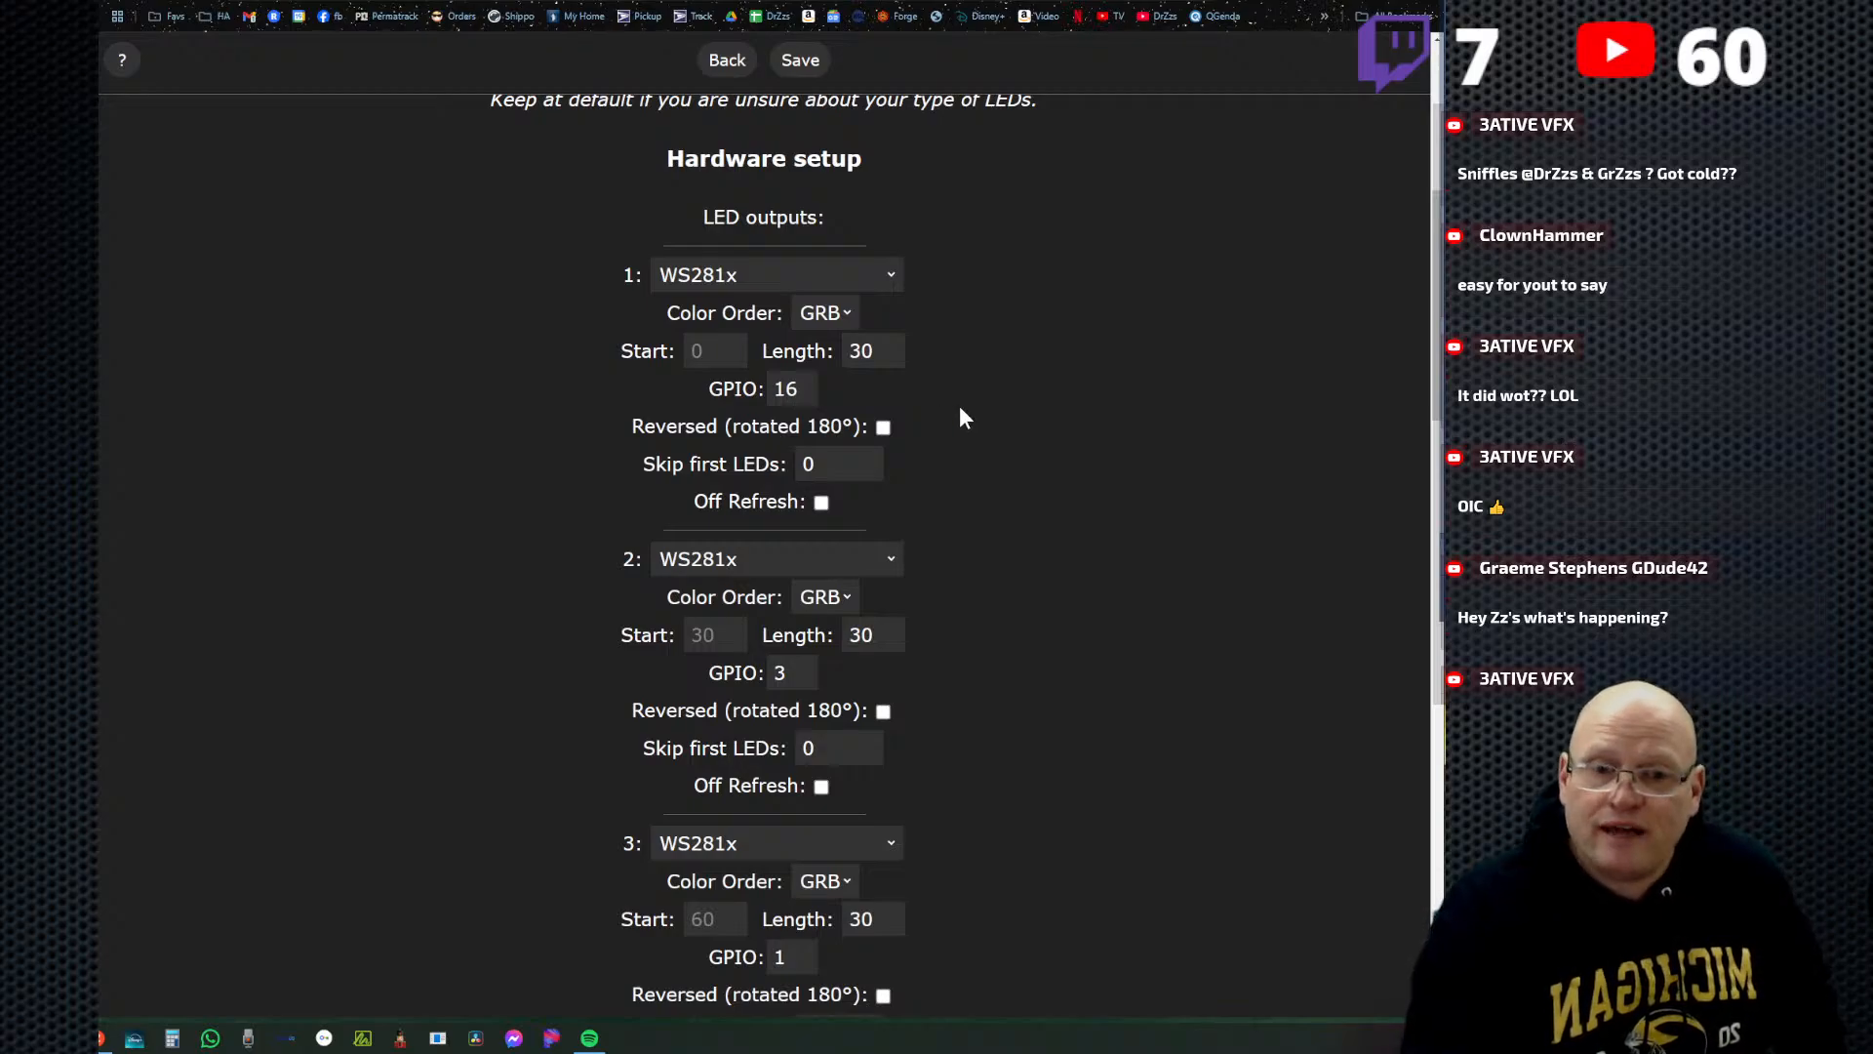
scroll(962, 408, down, 1)
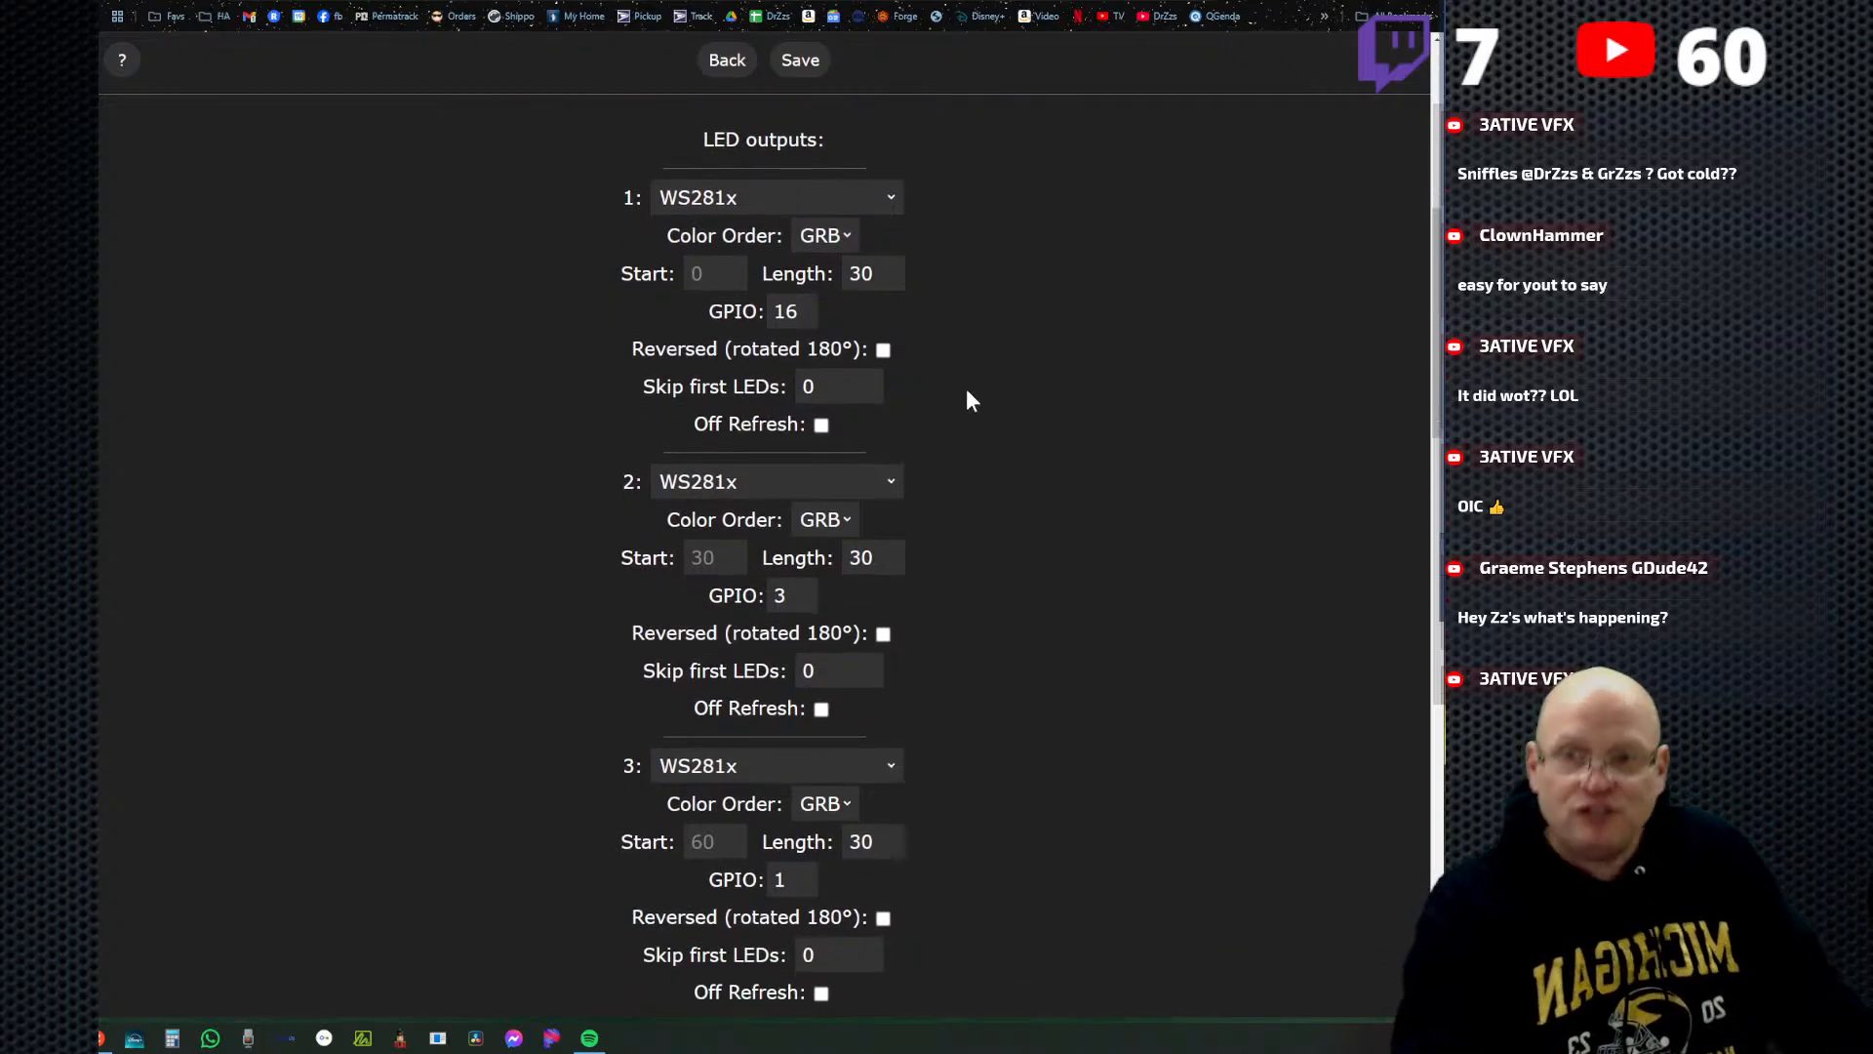
scroll(1029, 547, down, 3)
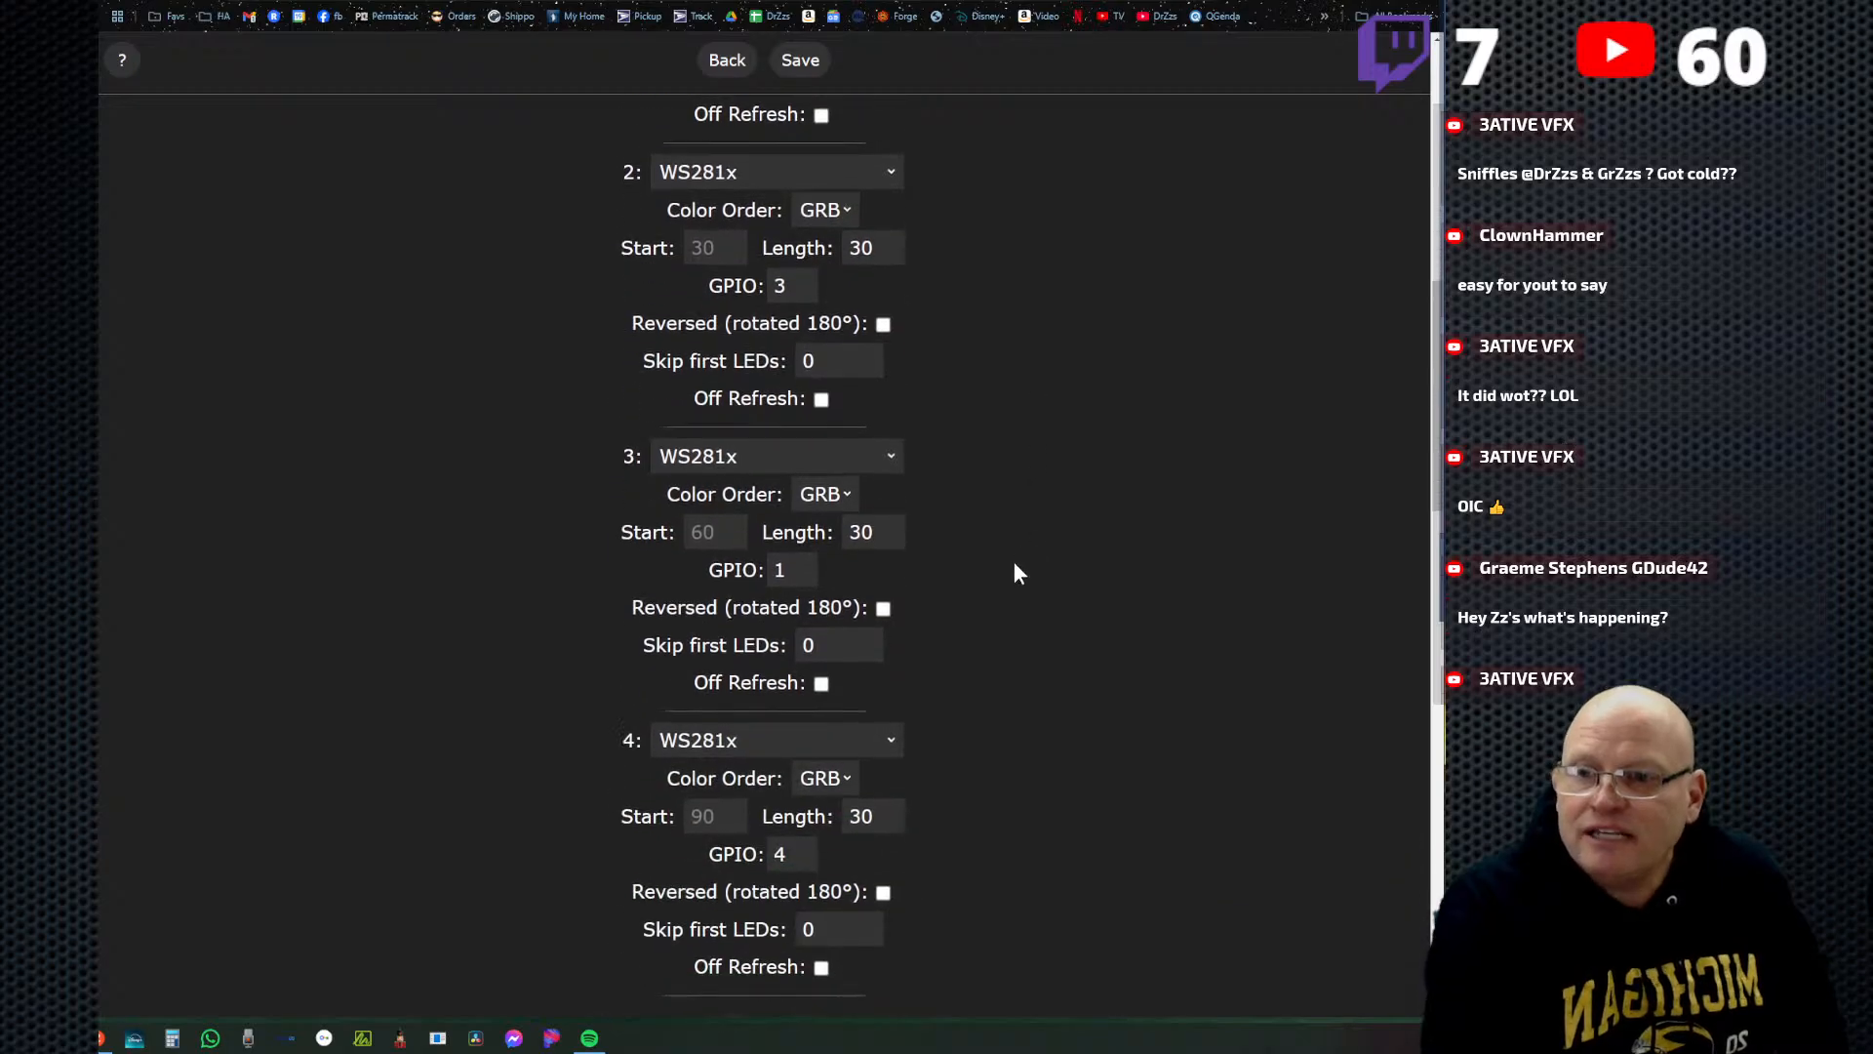
scroll(1014, 563, down, 2)
Inspect the length values of outputs 1 to 4 and the GPIO of output 4 without changing them.
scroll(905, 551, up, 5)
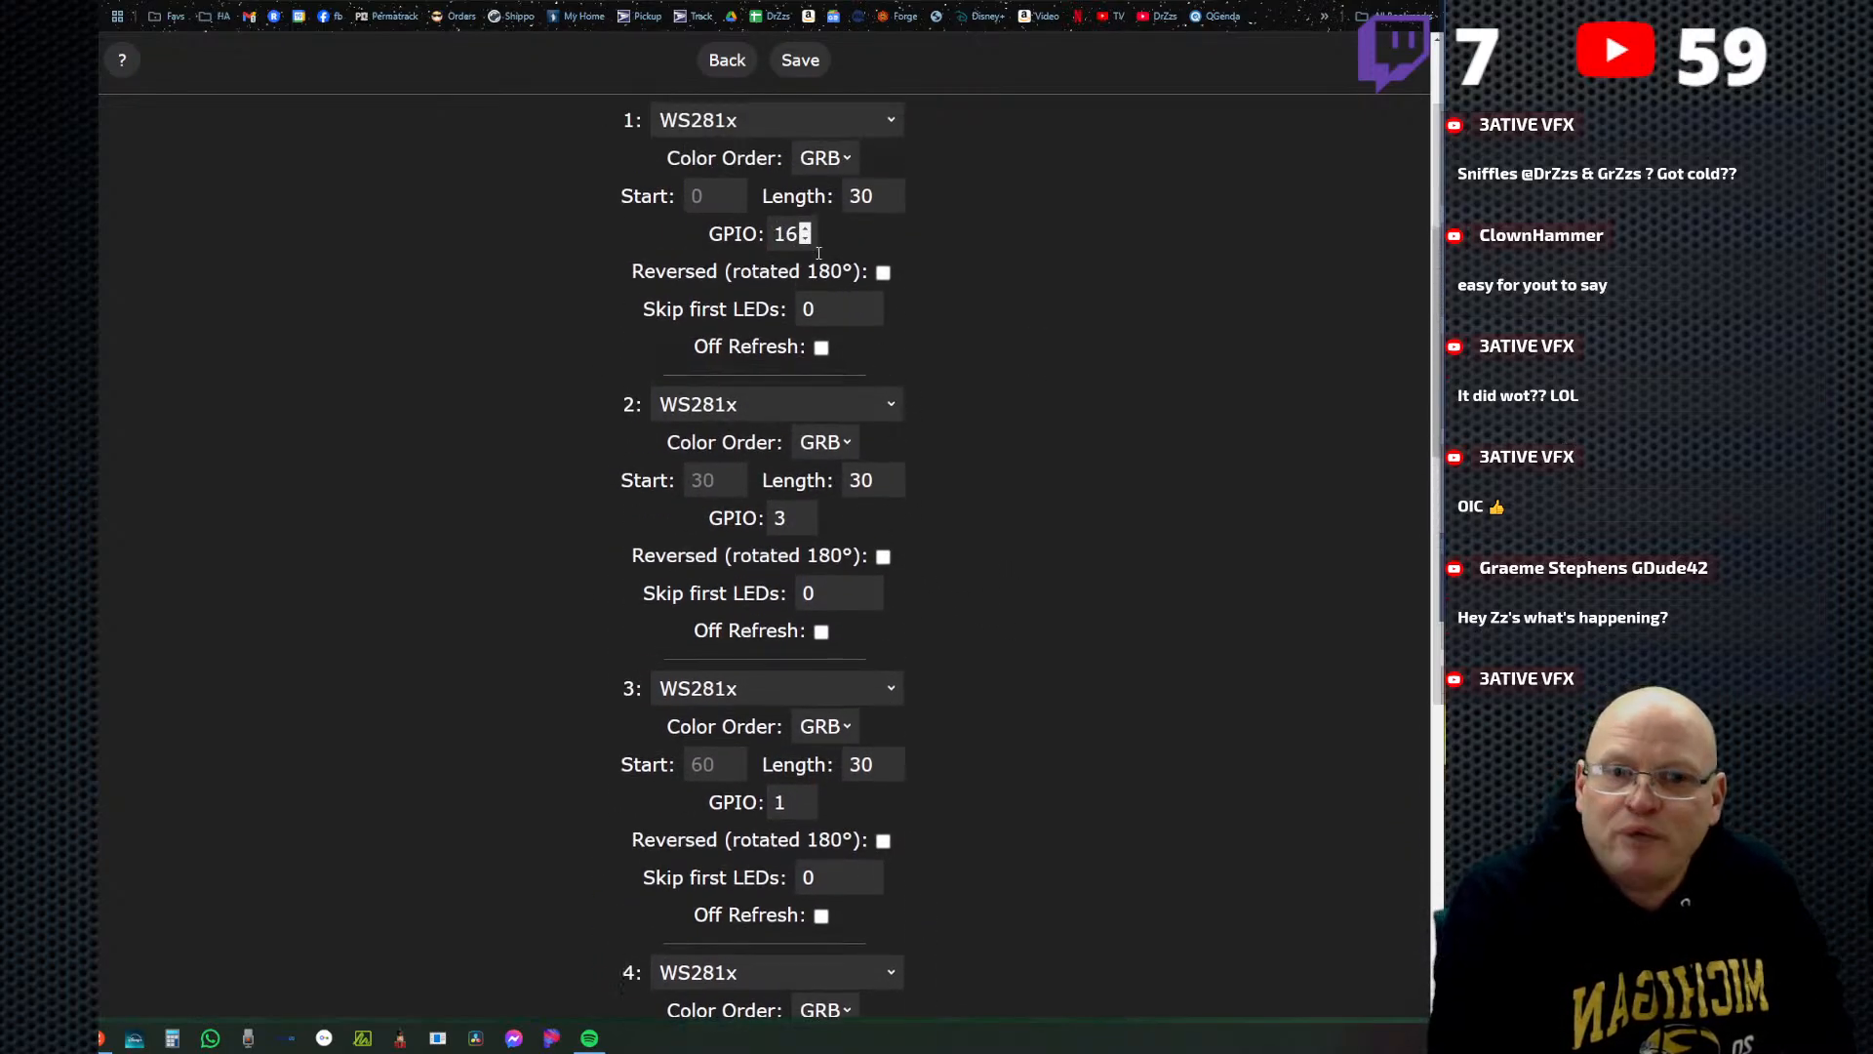
click(855, 482)
scroll(855, 586, down, 2)
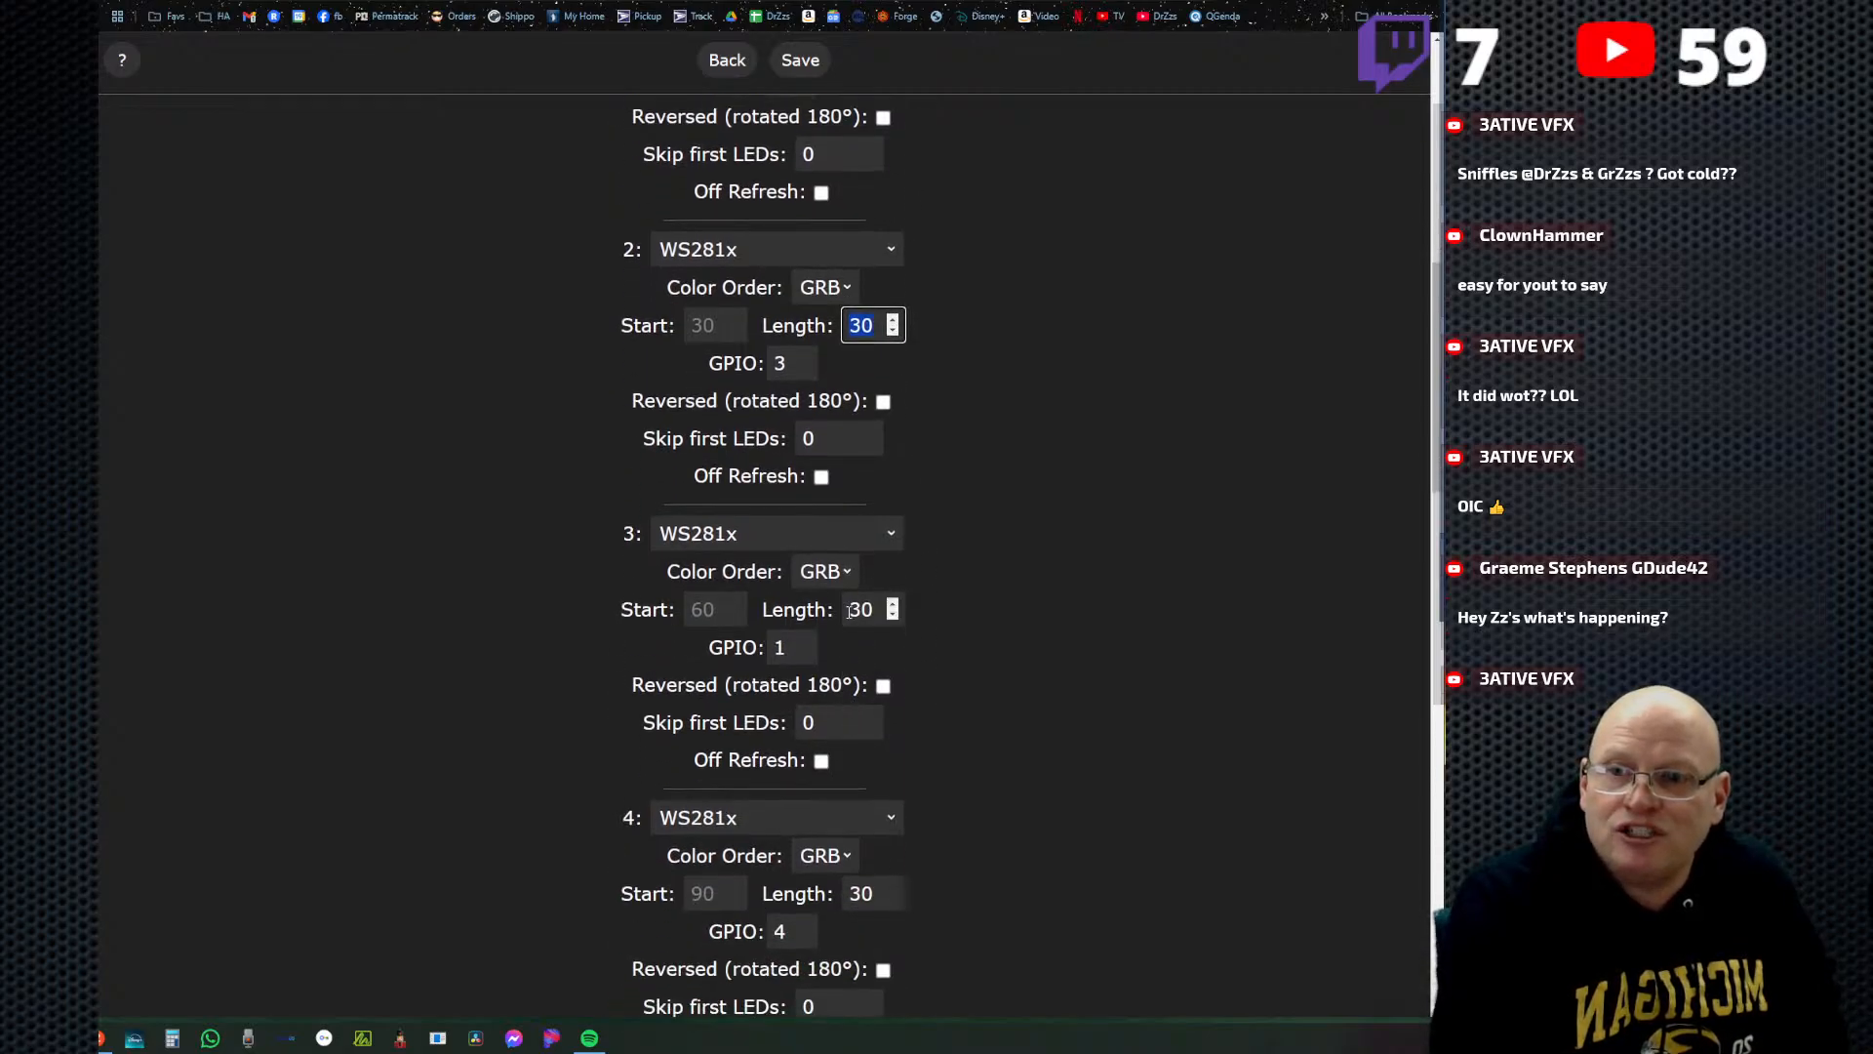
click(883, 611)
scroll(843, 778, down, 2)
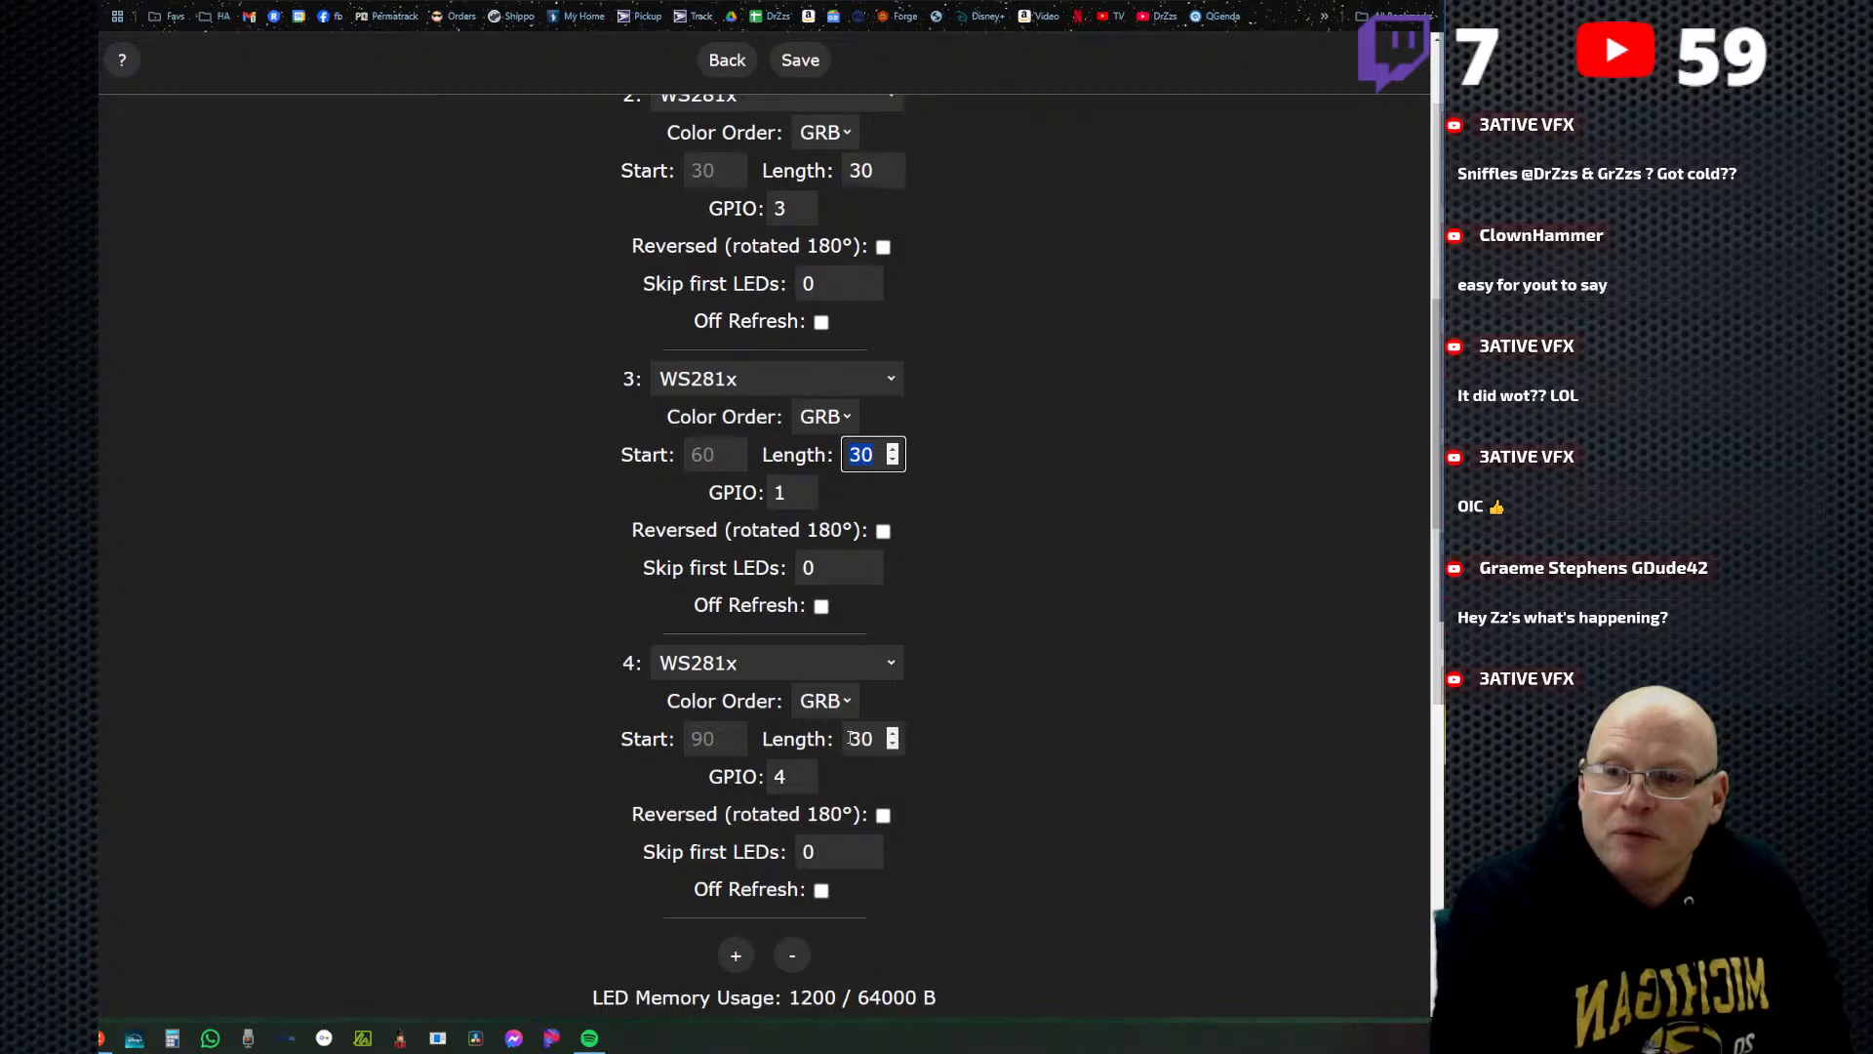
click(884, 738)
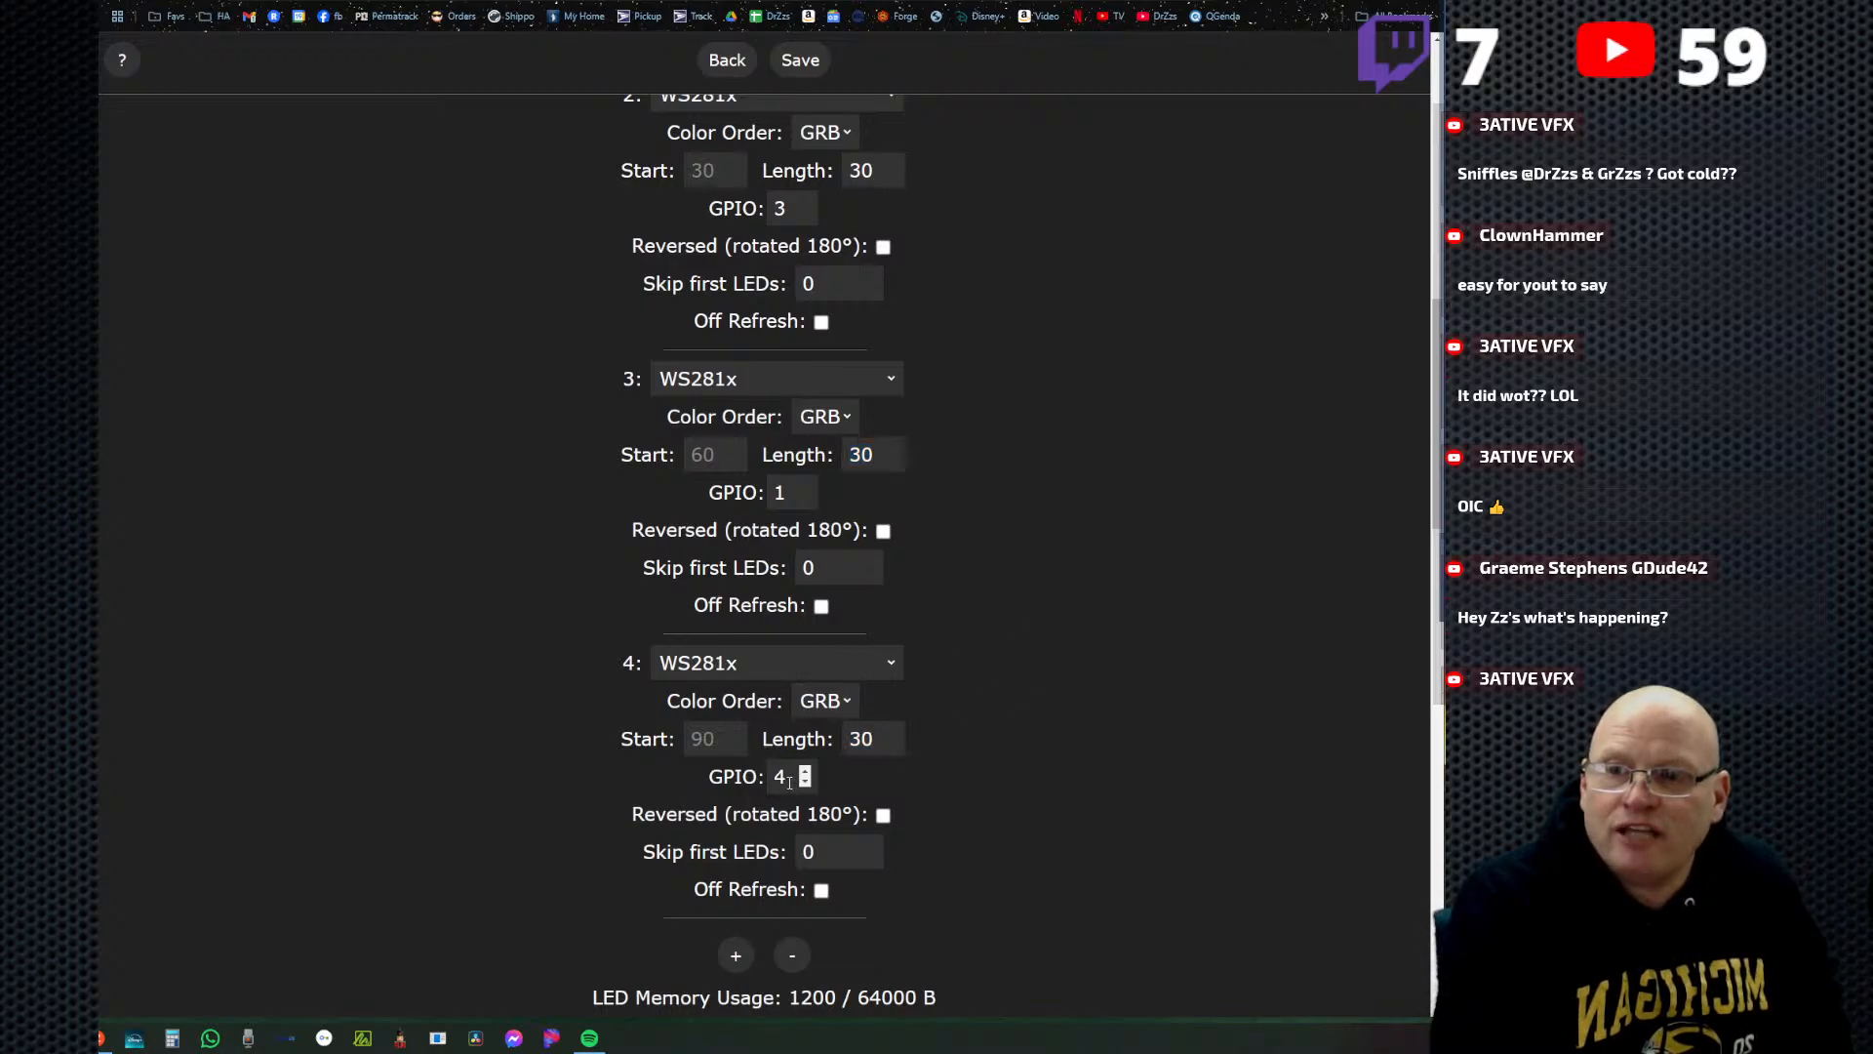
click(758, 777)
click(1031, 546)
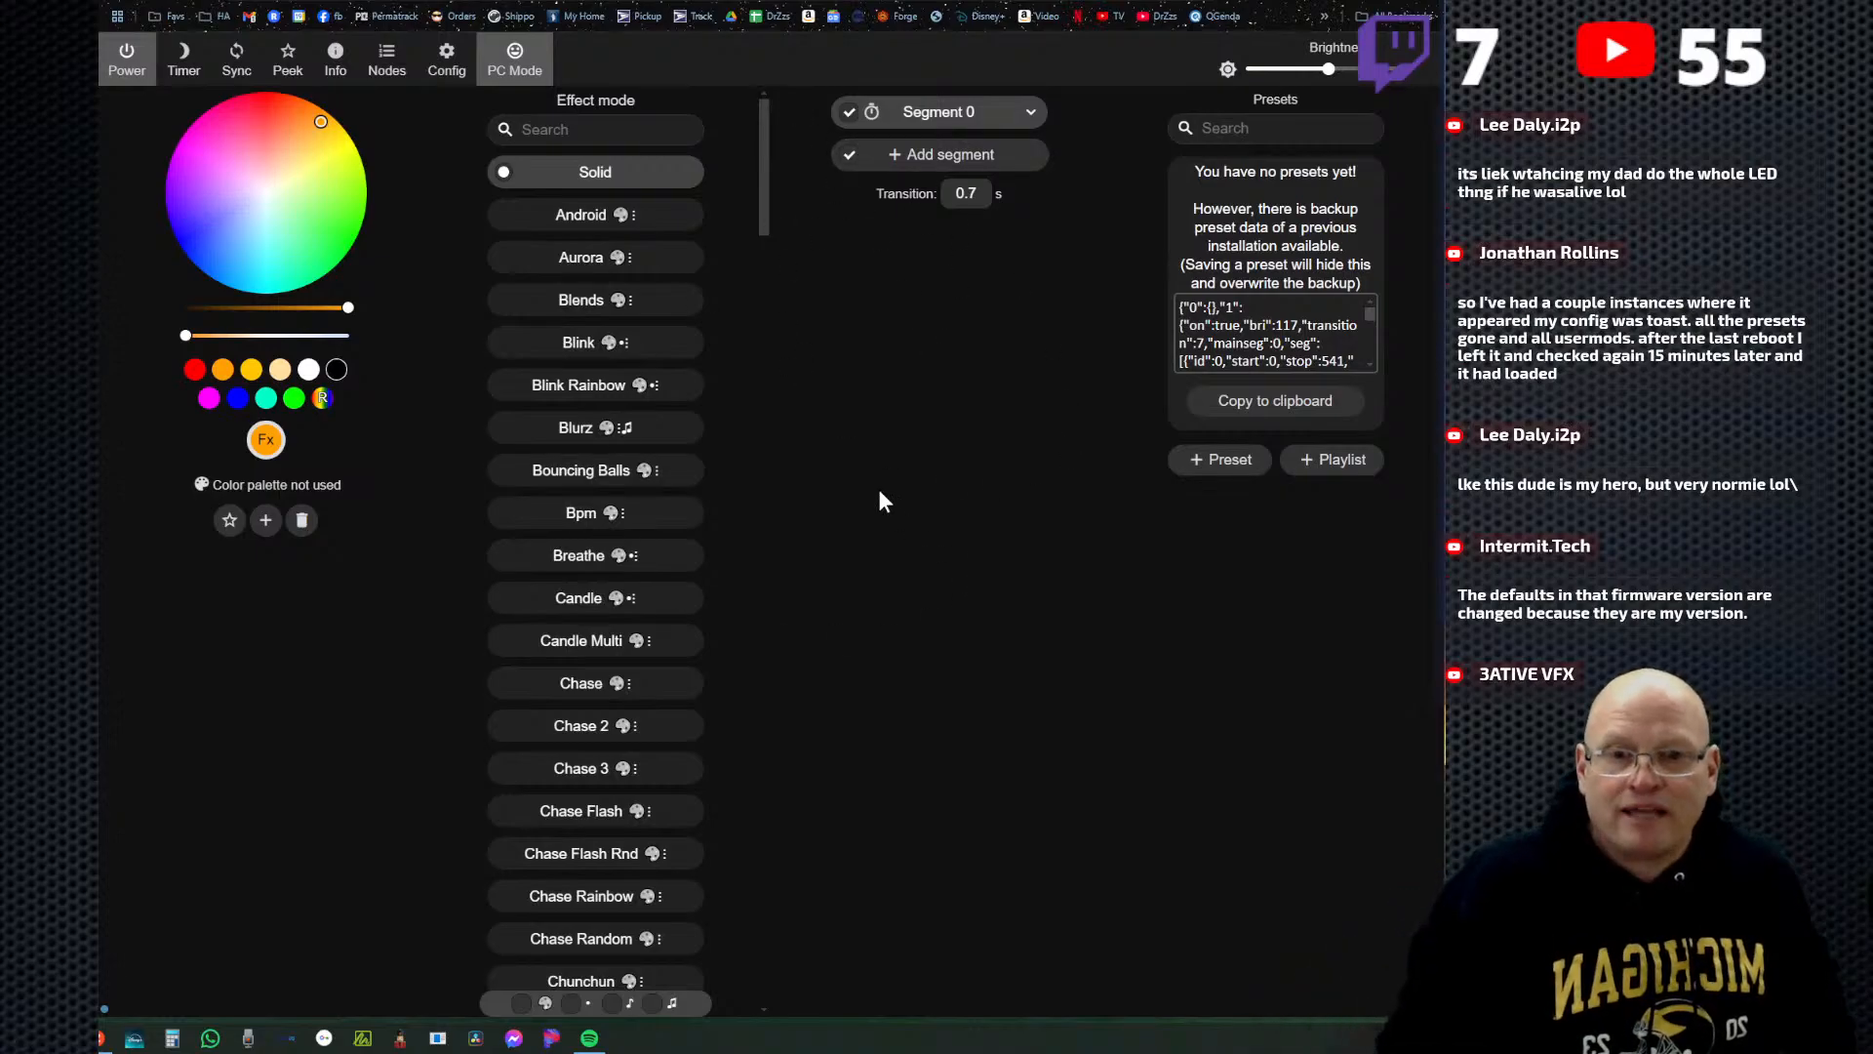
Reopen the LED preferences and examine the outputs, segment options, button and relay GPIOs, and the brightness limiter settings.
click(447, 59)
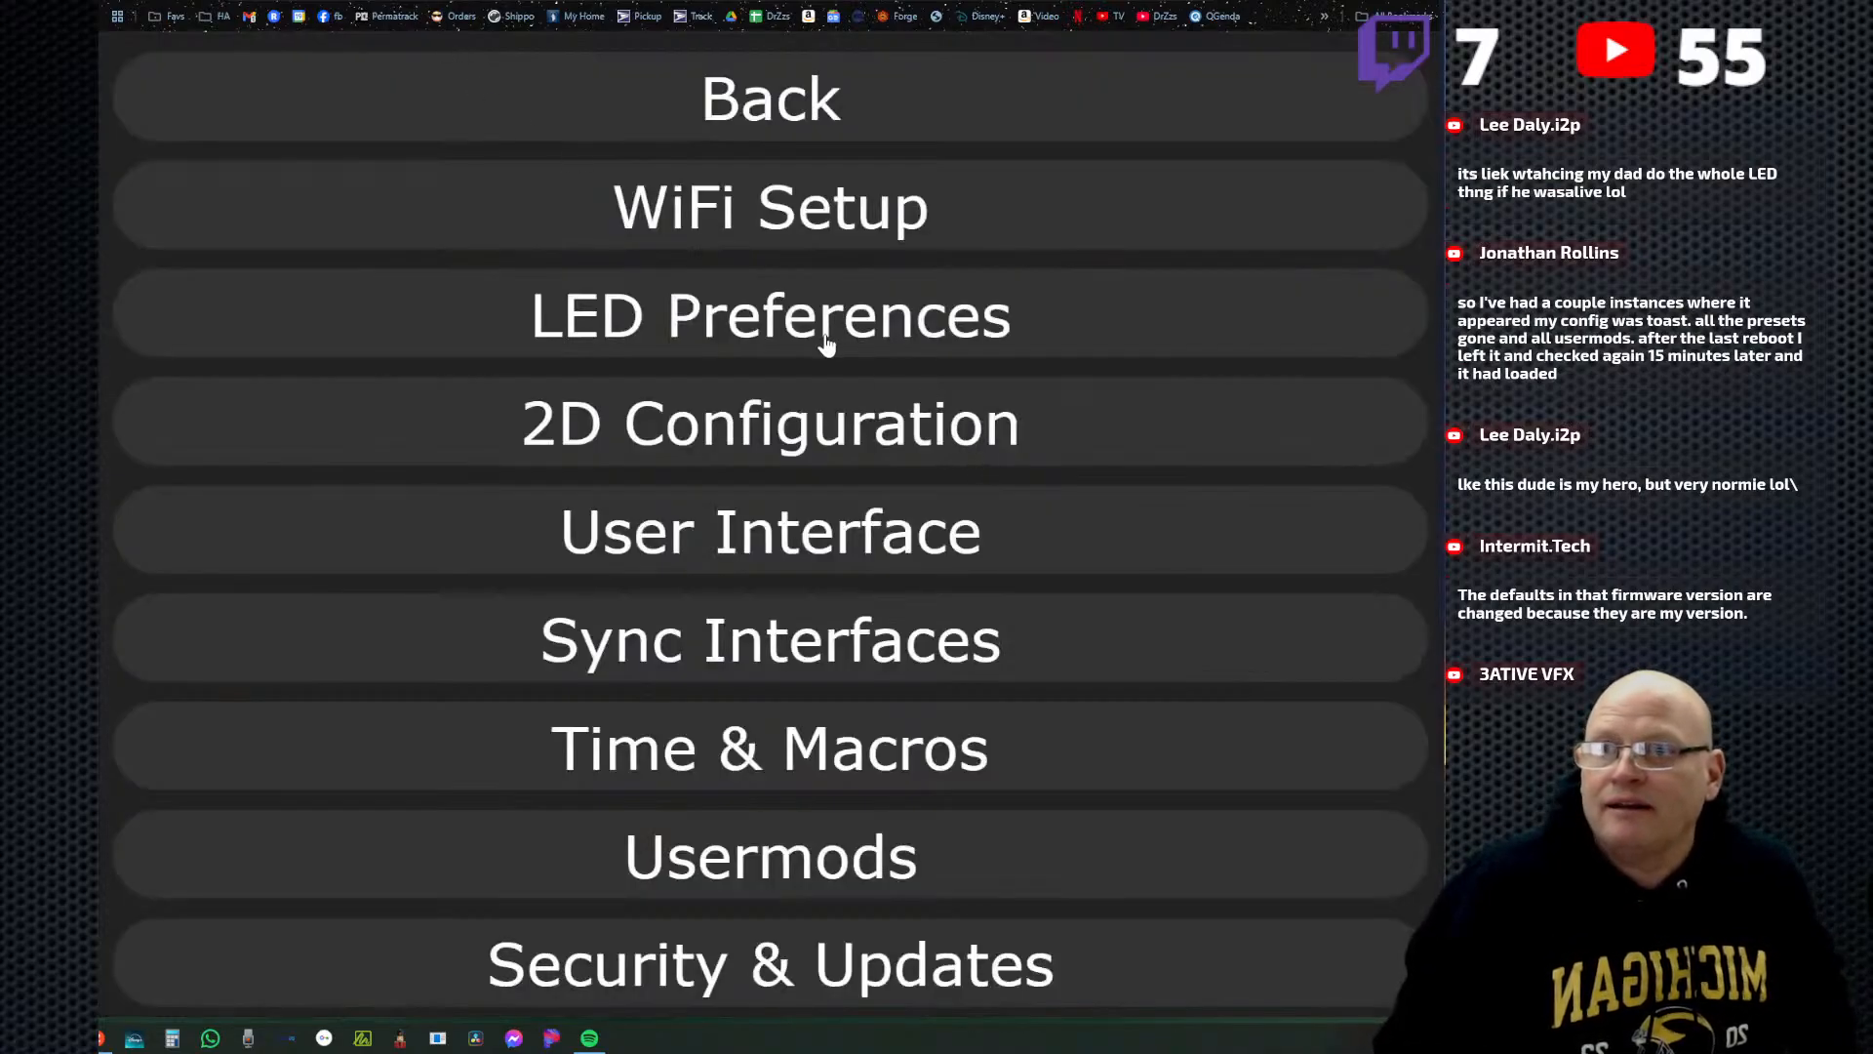
click(821, 340)
scroll(1083, 564, down, 9)
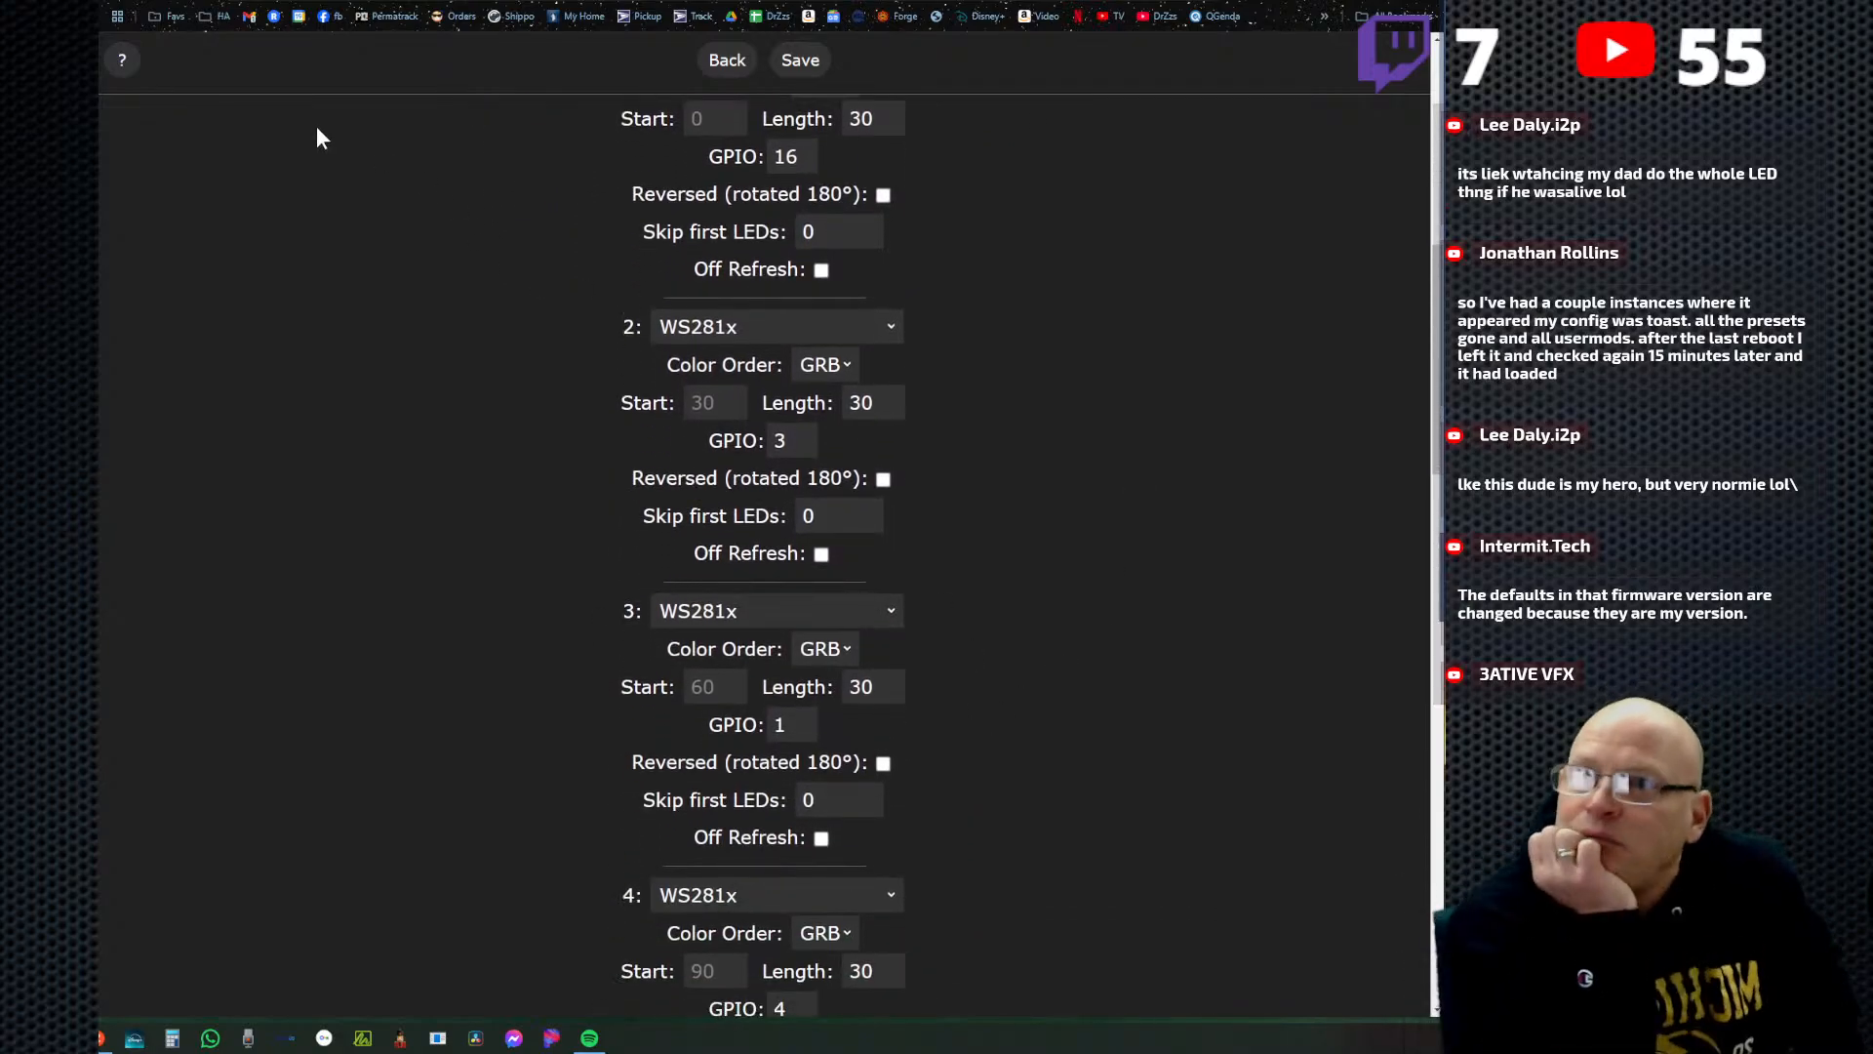
click(169, 0)
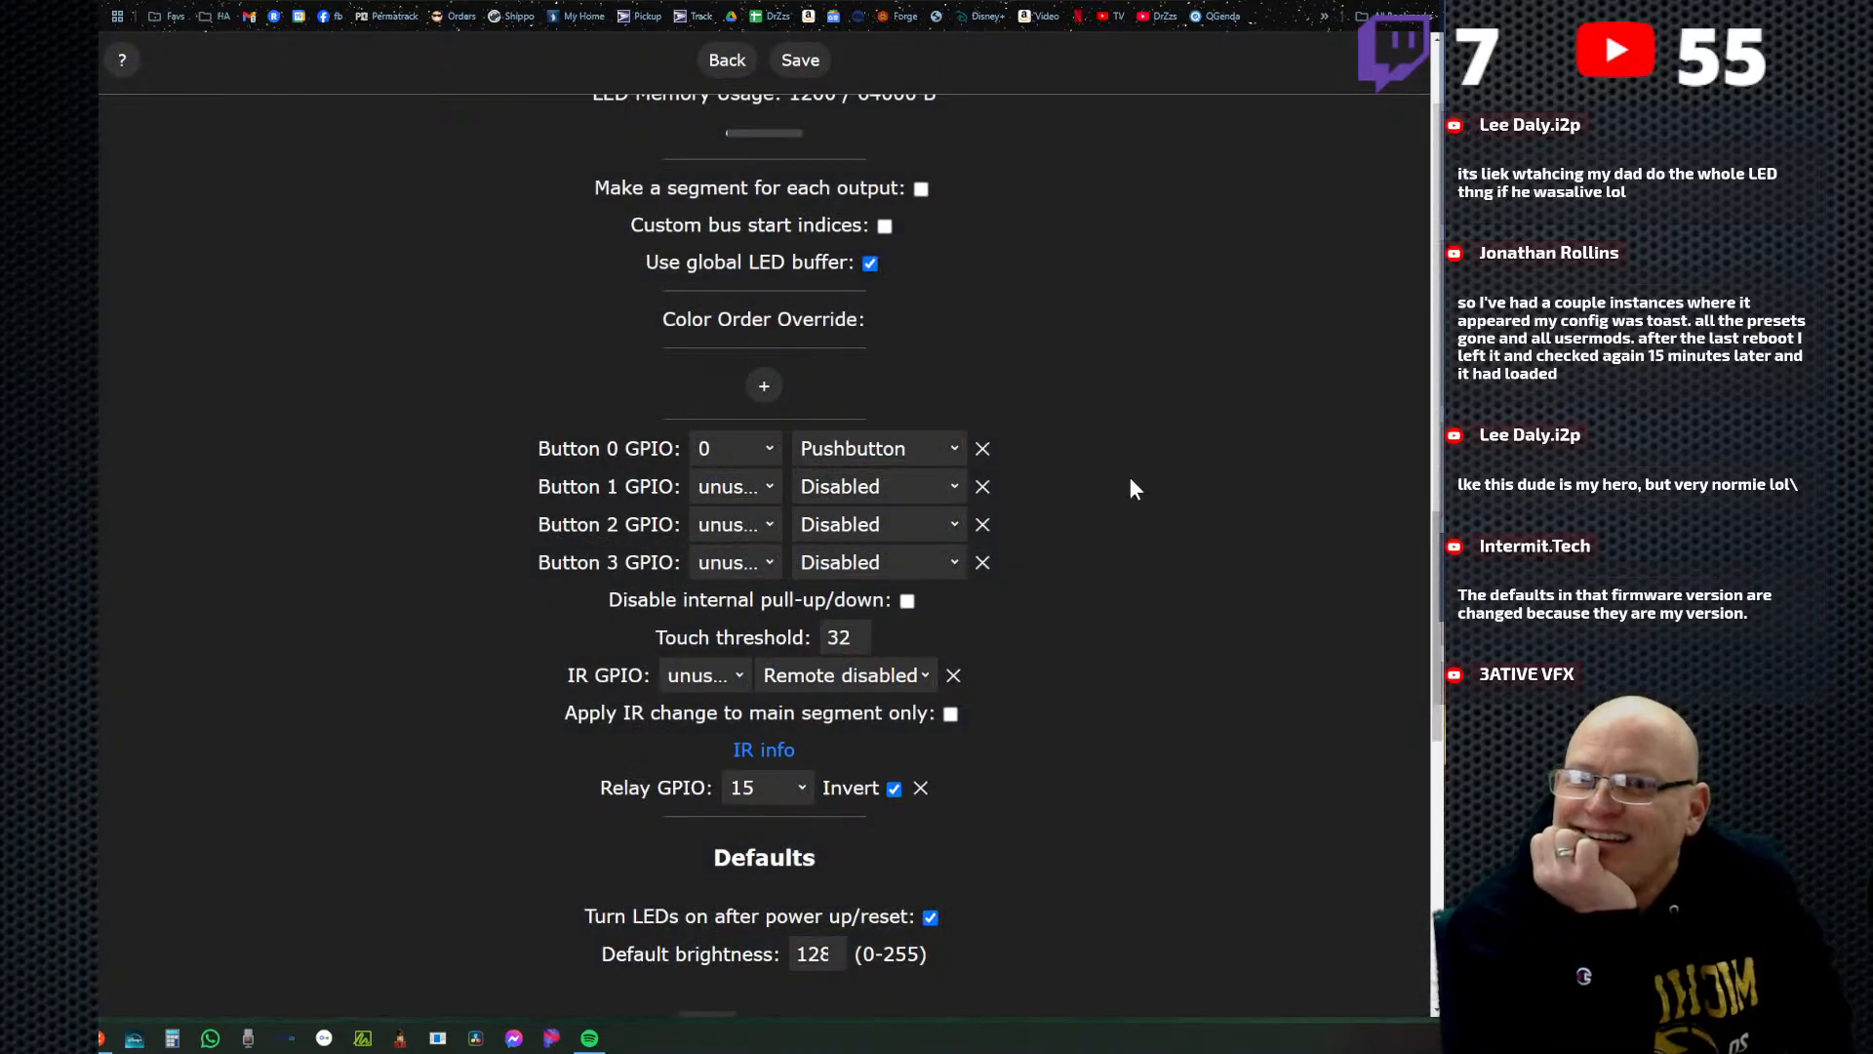
scroll(1112, 483, down, 1)
scroll(1137, 494, up, 9)
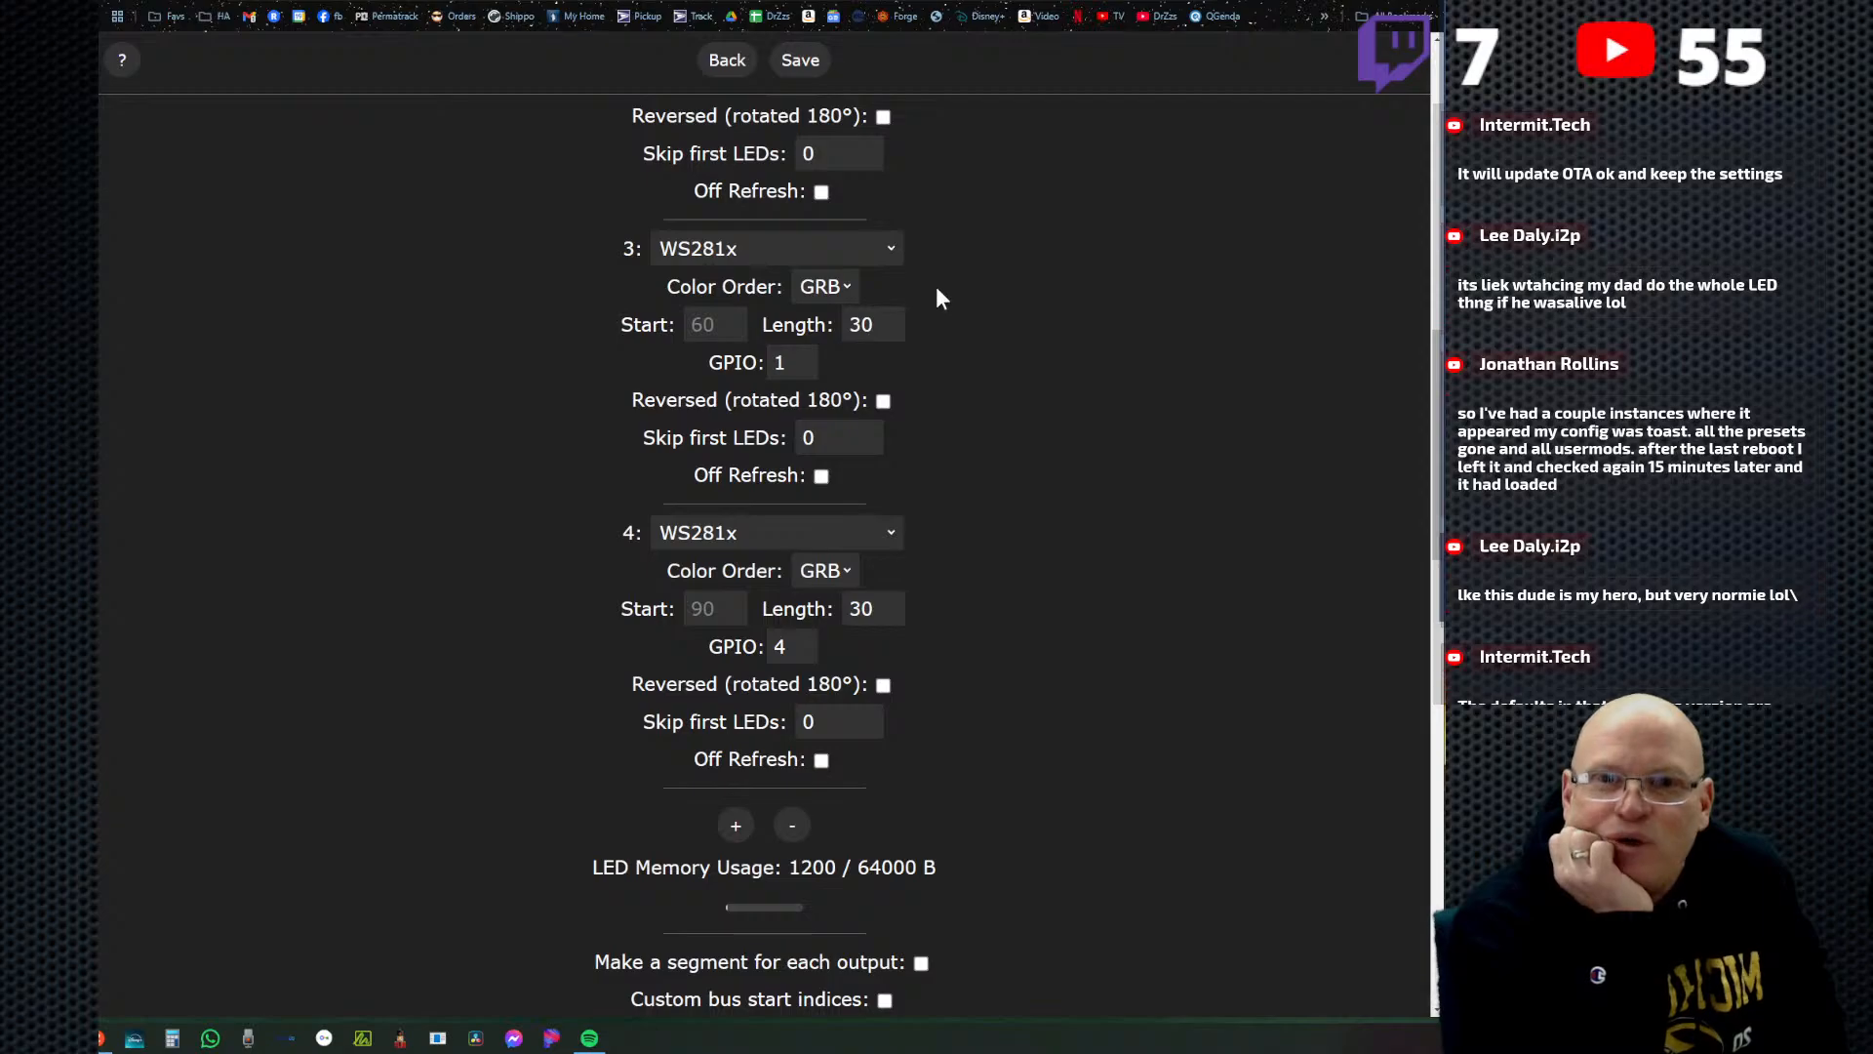
scroll(1018, 450, up, 7)
scroll(956, 356, up, 5)
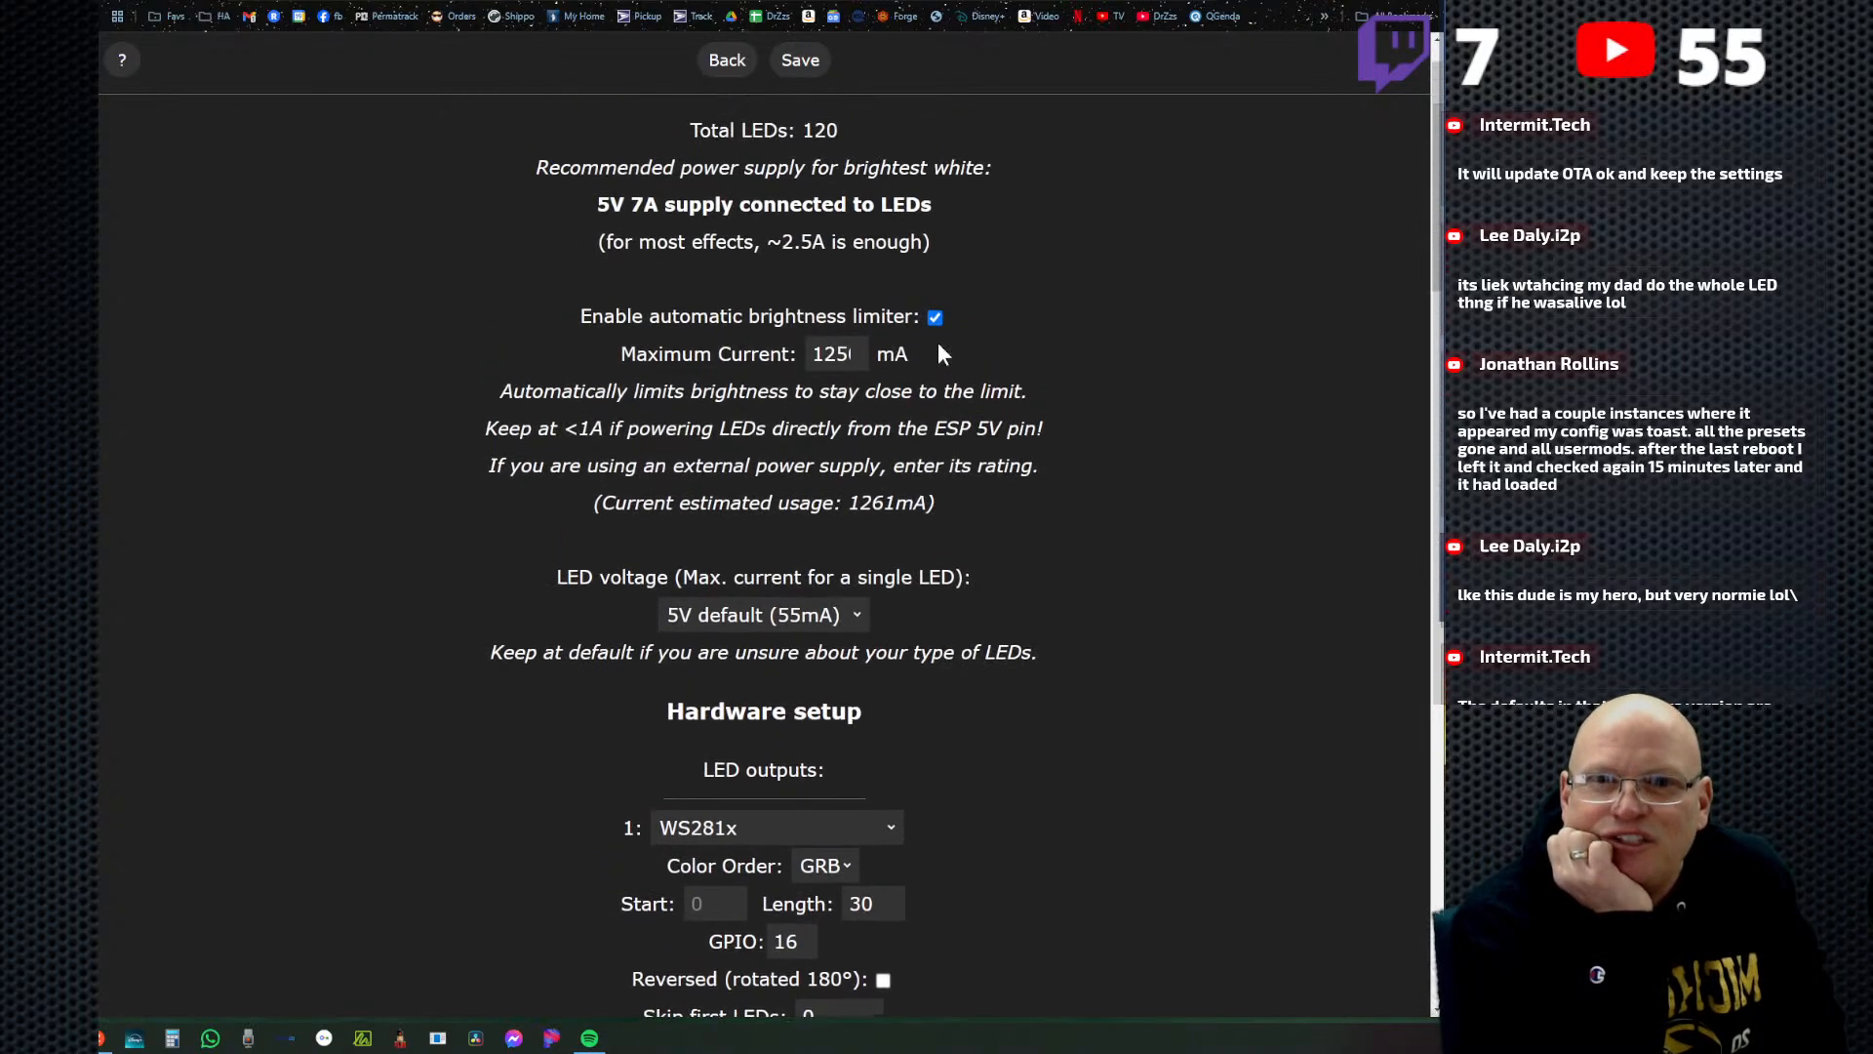
scroll(961, 468, down, 4)
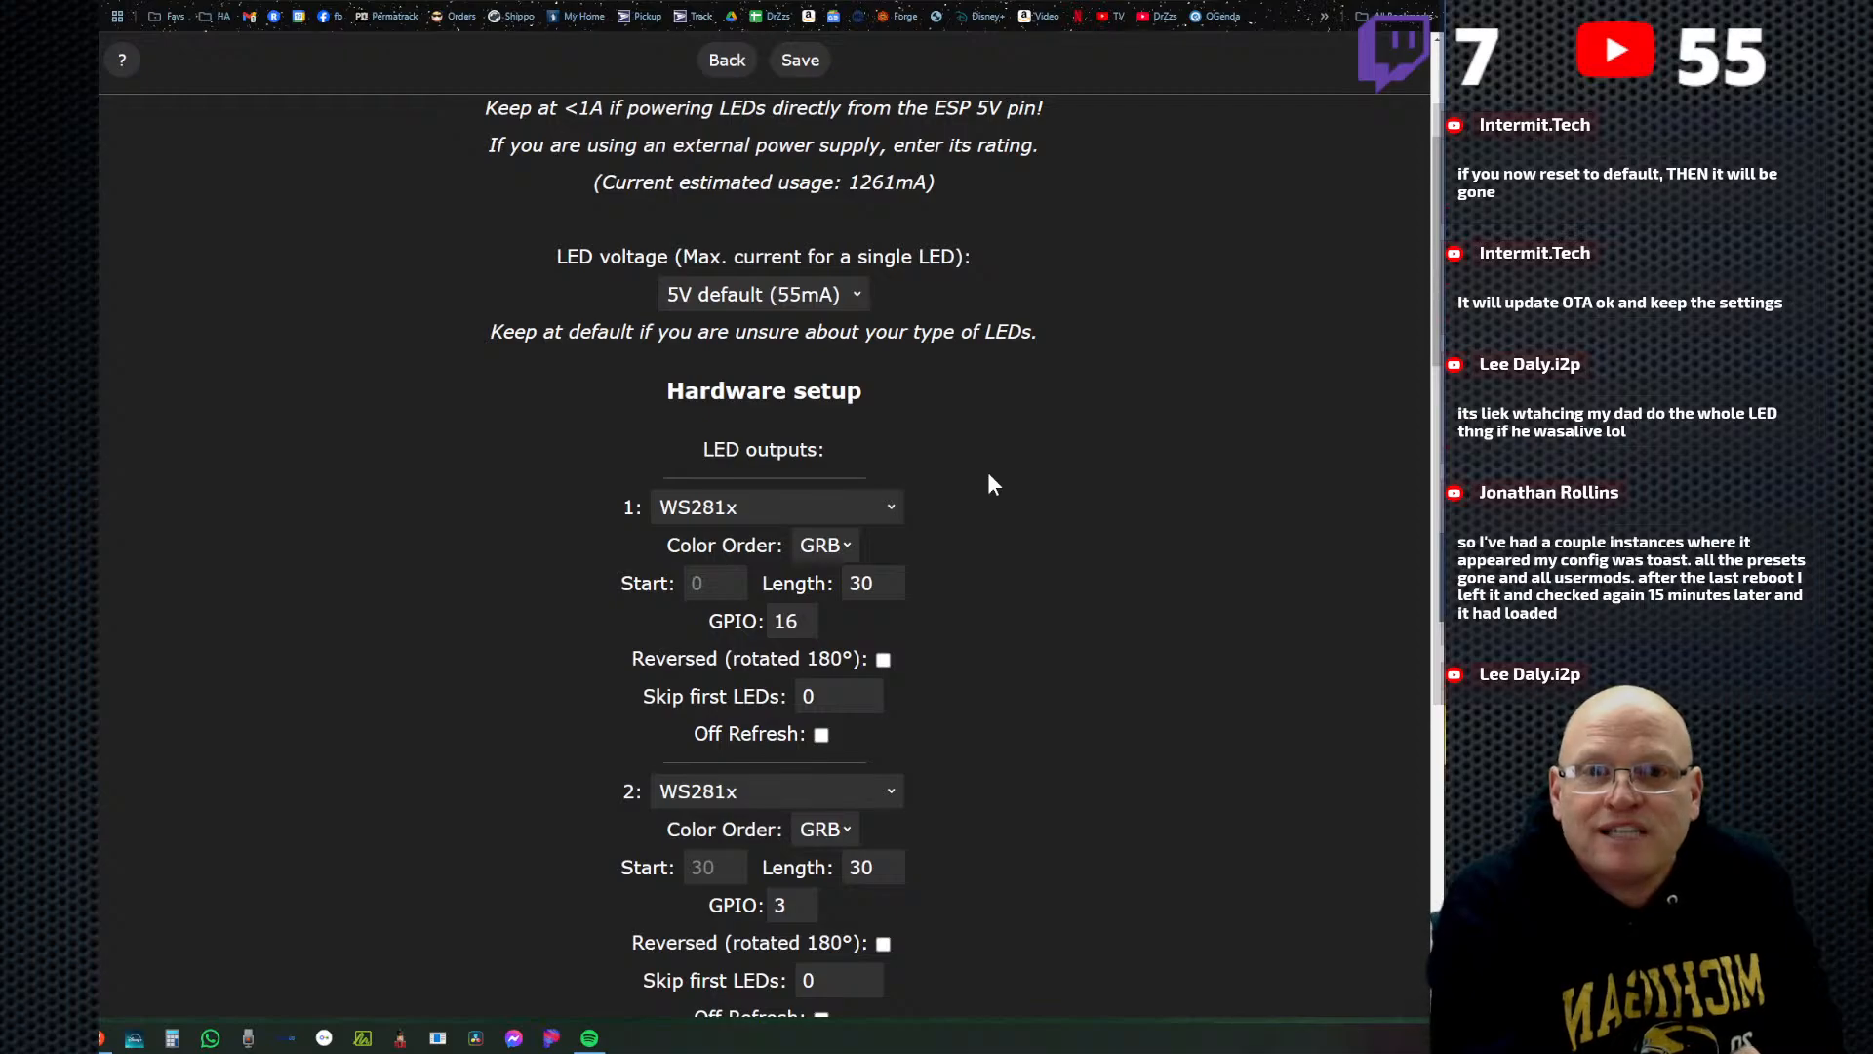
Save the LED preferences and factory reset the controller from the security and update settings.
click(788, 64)
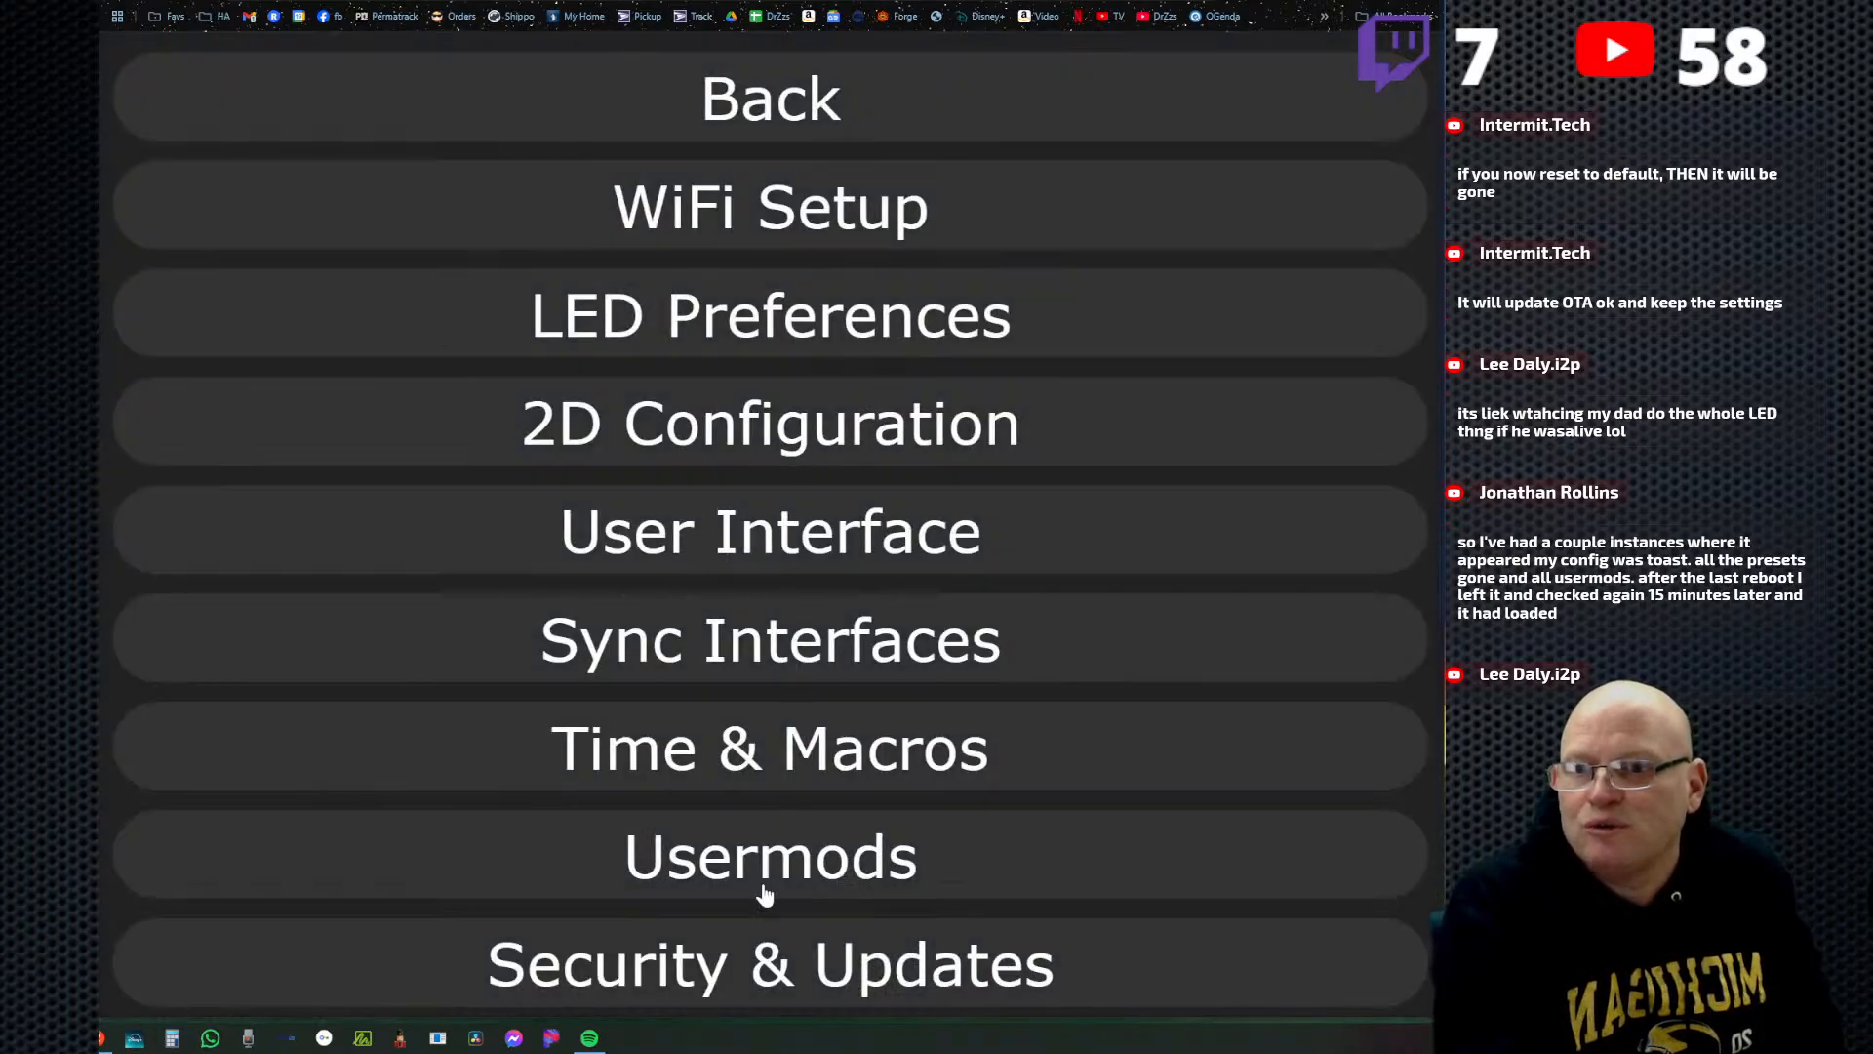
click(723, 966)
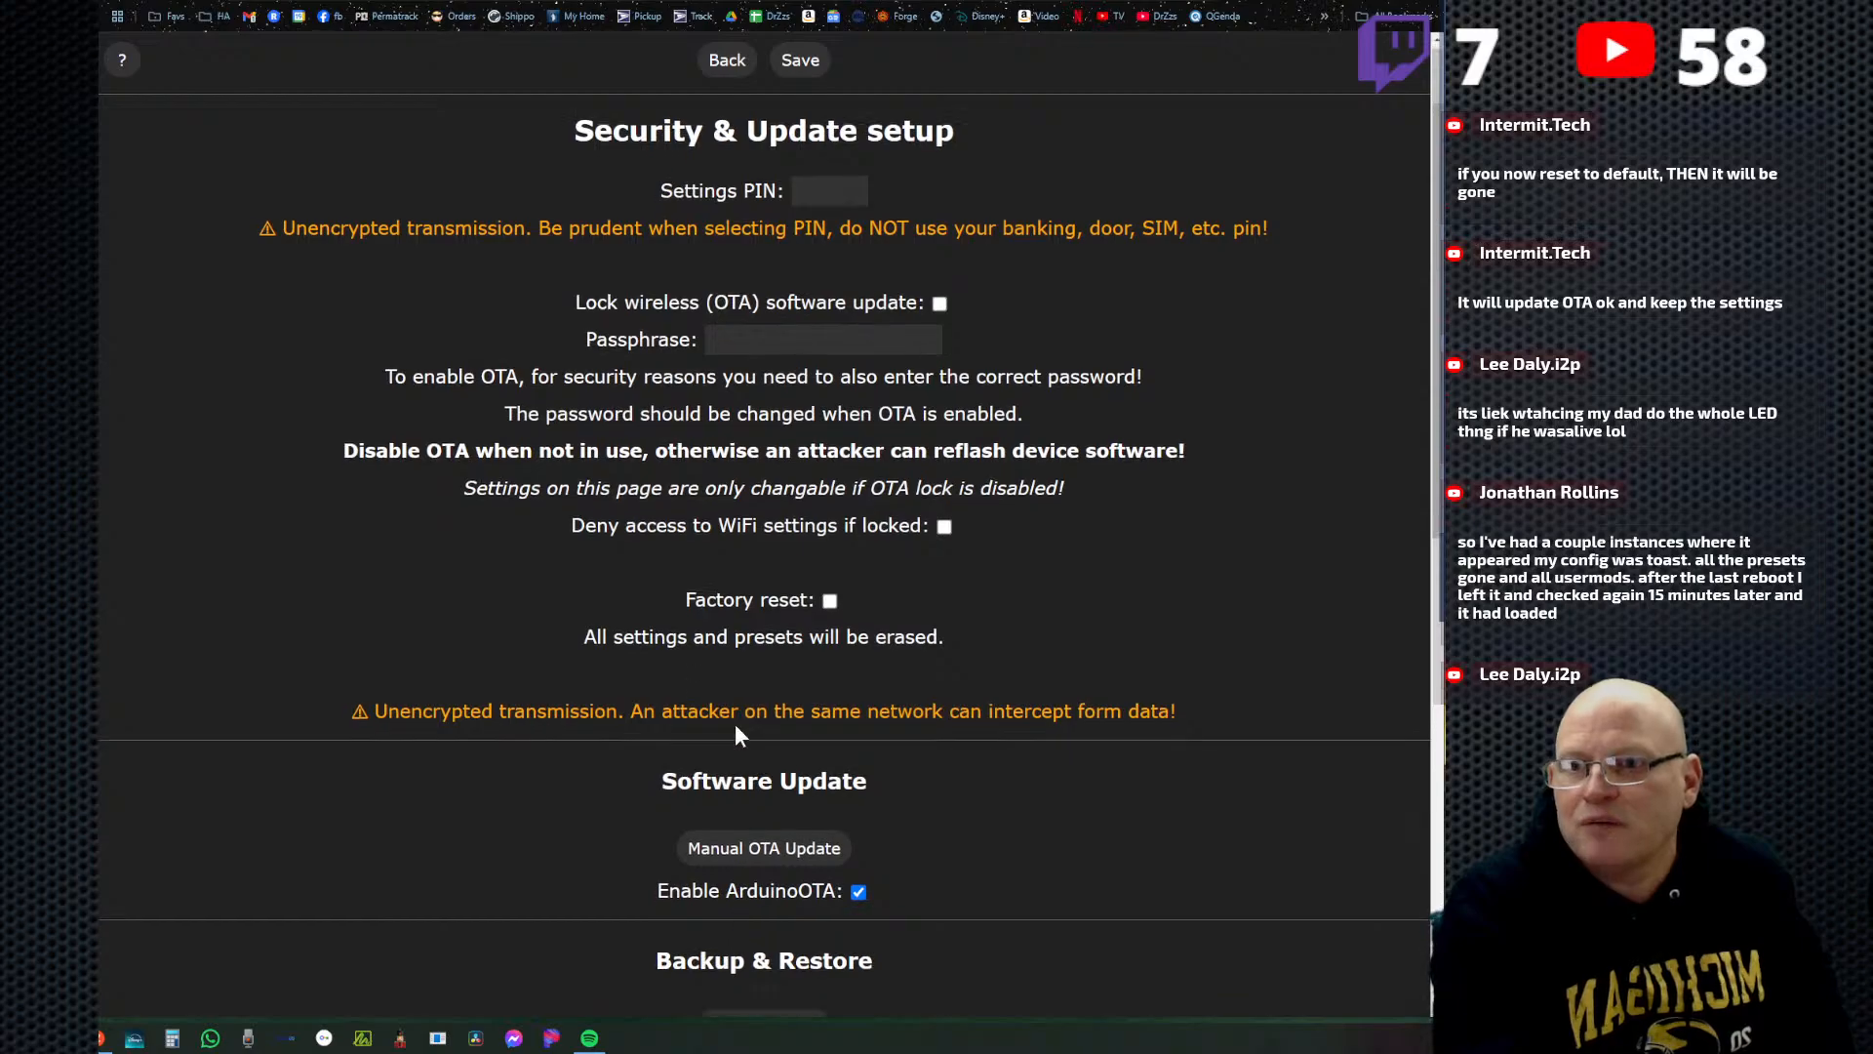
scroll(735, 723, down, 5)
scroll(722, 839, up, 2)
scroll(746, 624, up, 3)
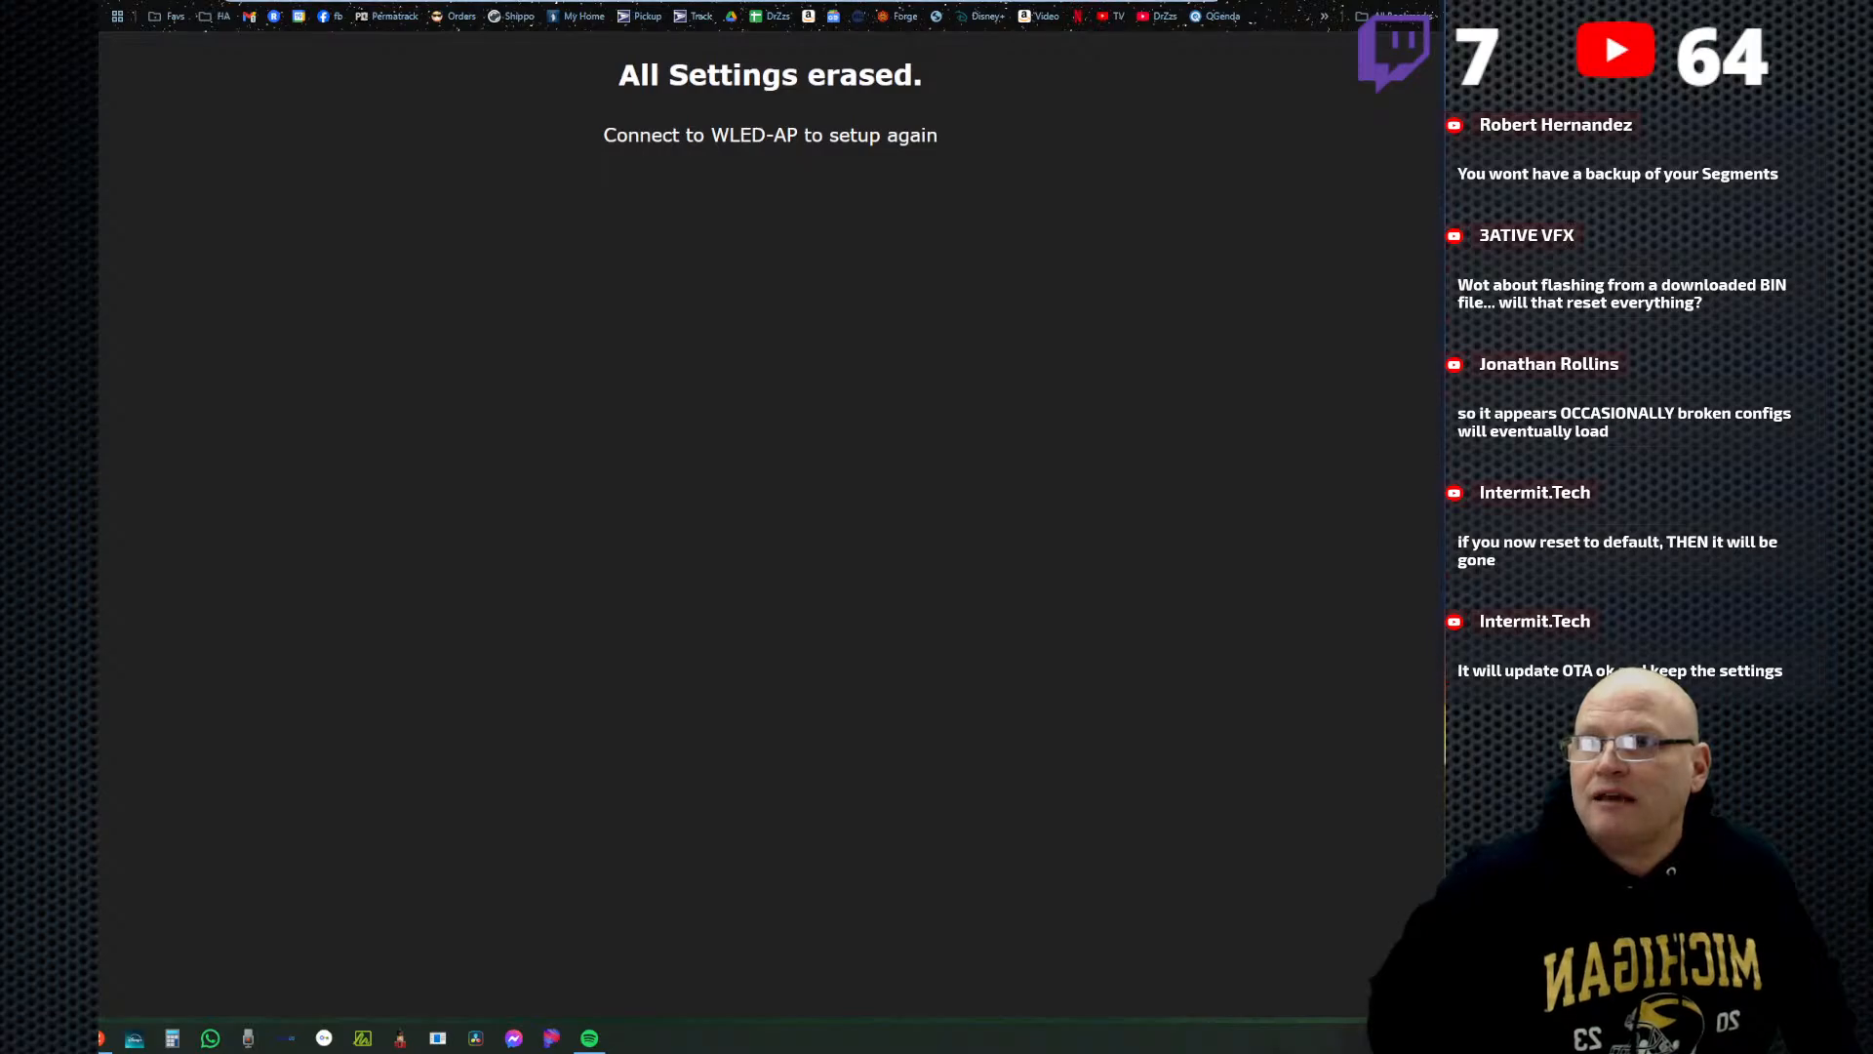
Reload the controller's main page and examine the LED outputs, segment options and button GPIOs in the LED preferences.
key(Return)
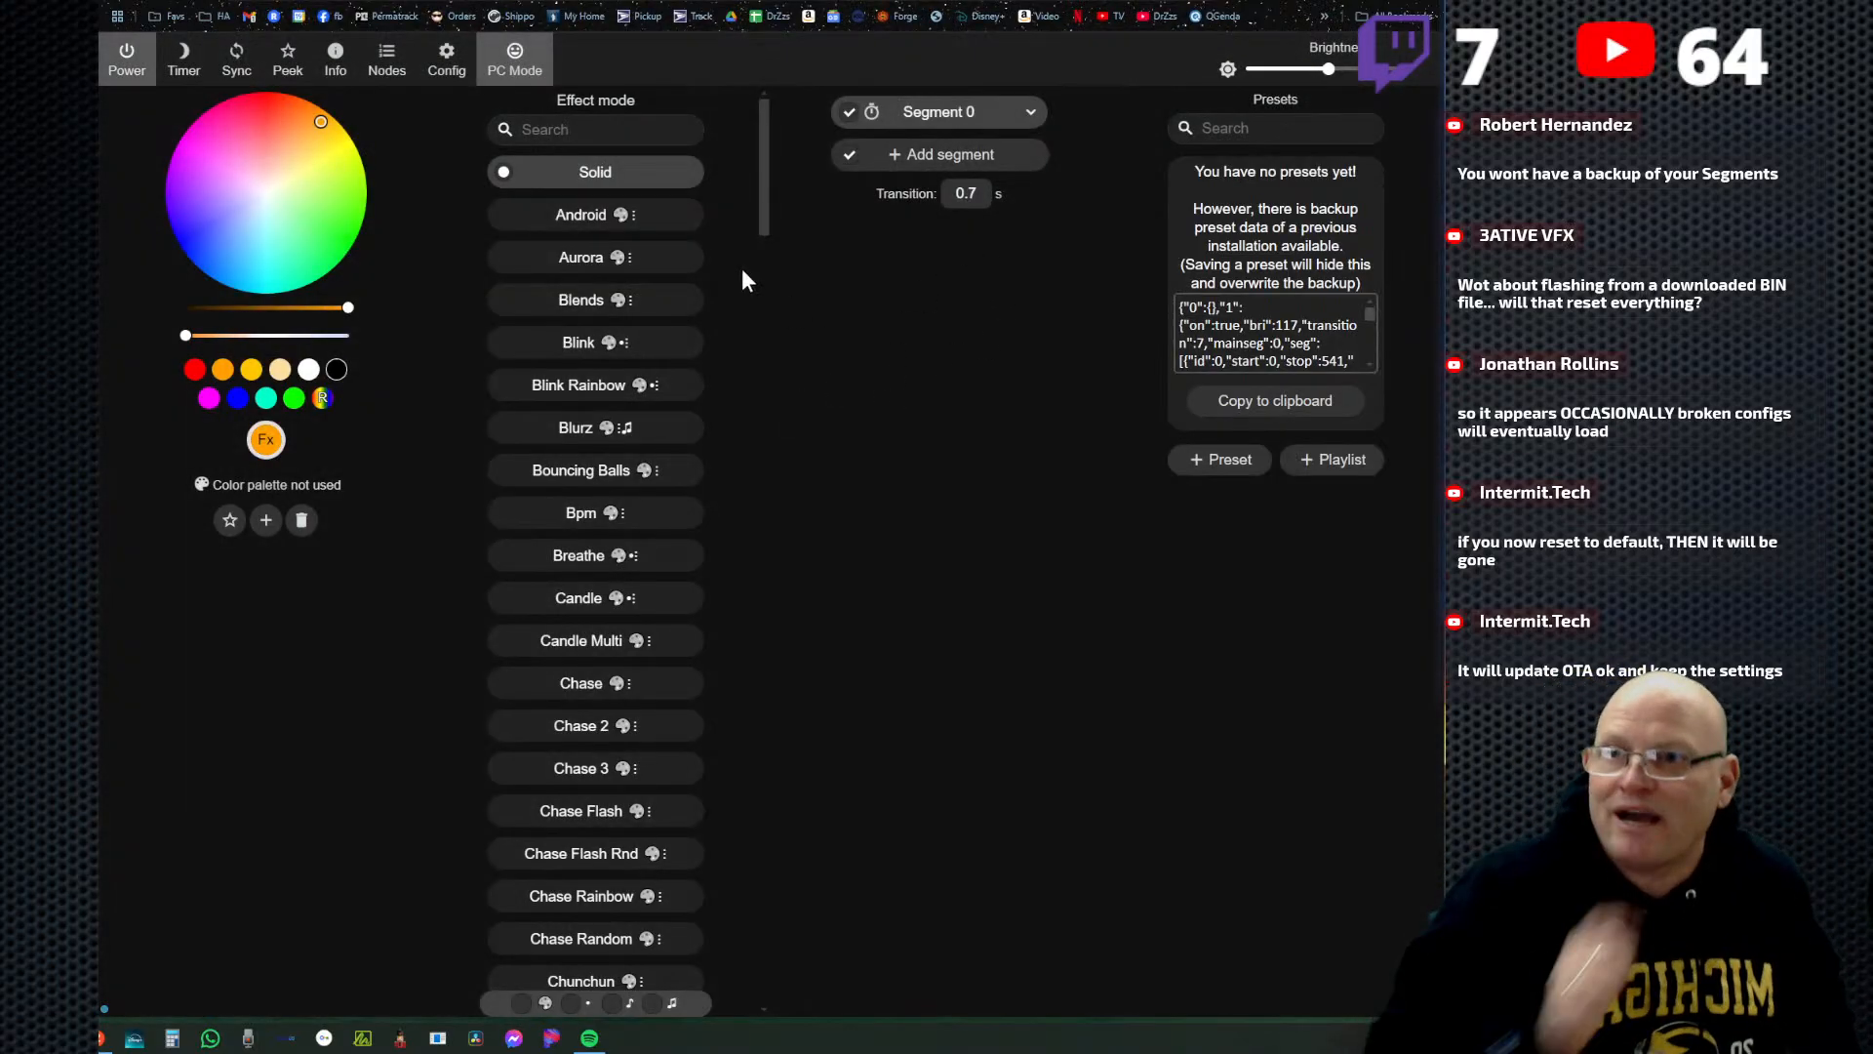
click(448, 62)
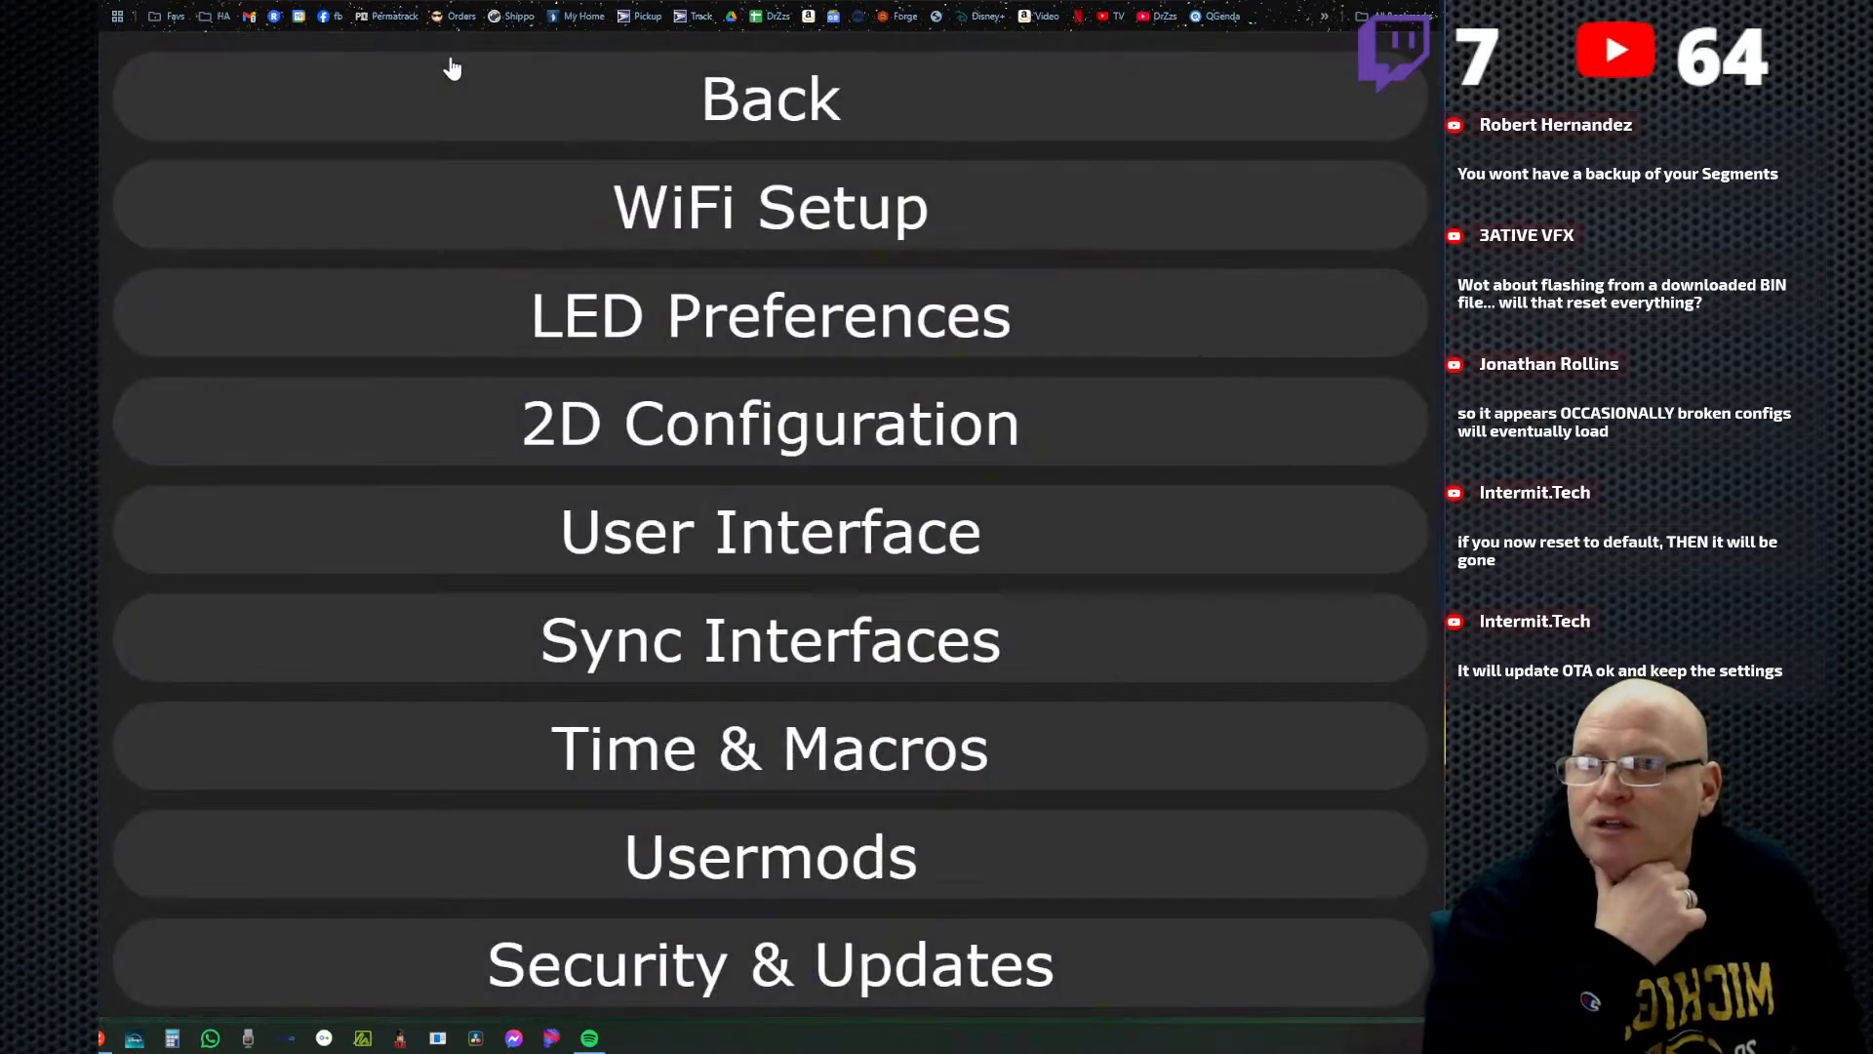
click(713, 320)
scroll(981, 695, down, 4)
scroll(976, 688, down, 2)
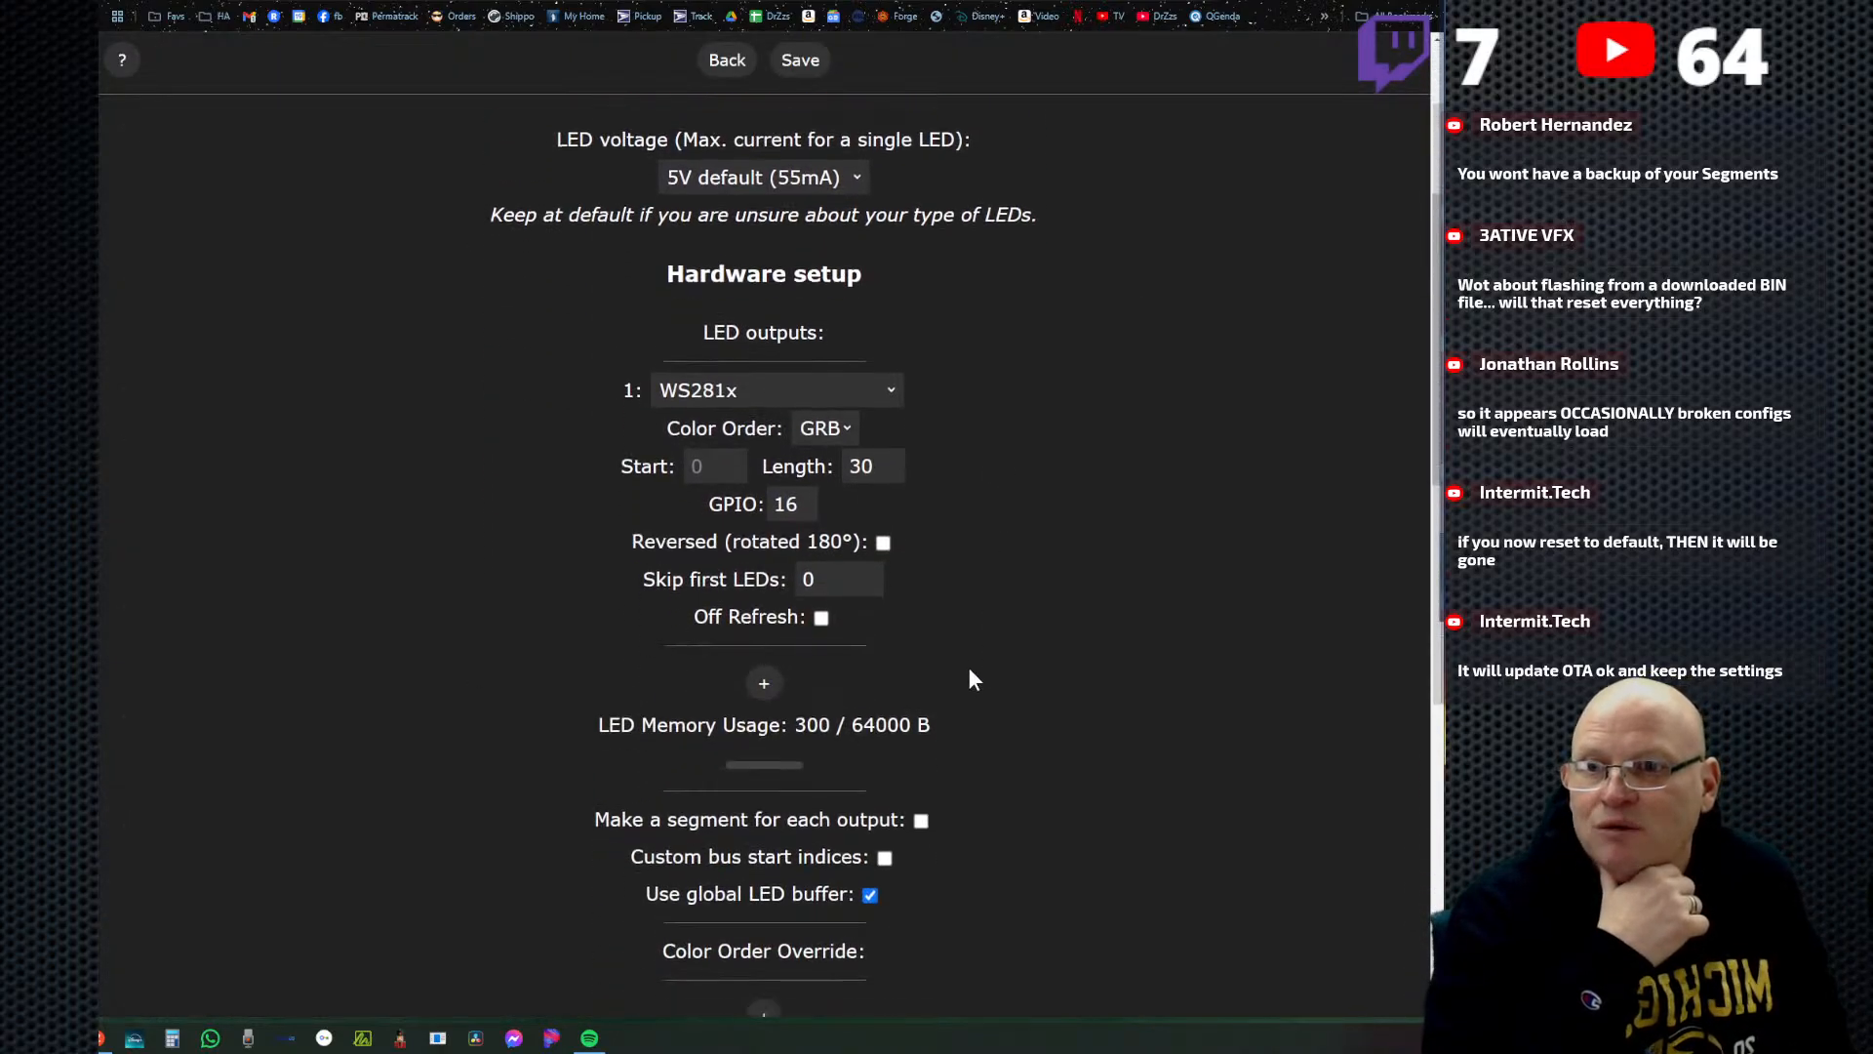
scroll(922, 702, down, 4)
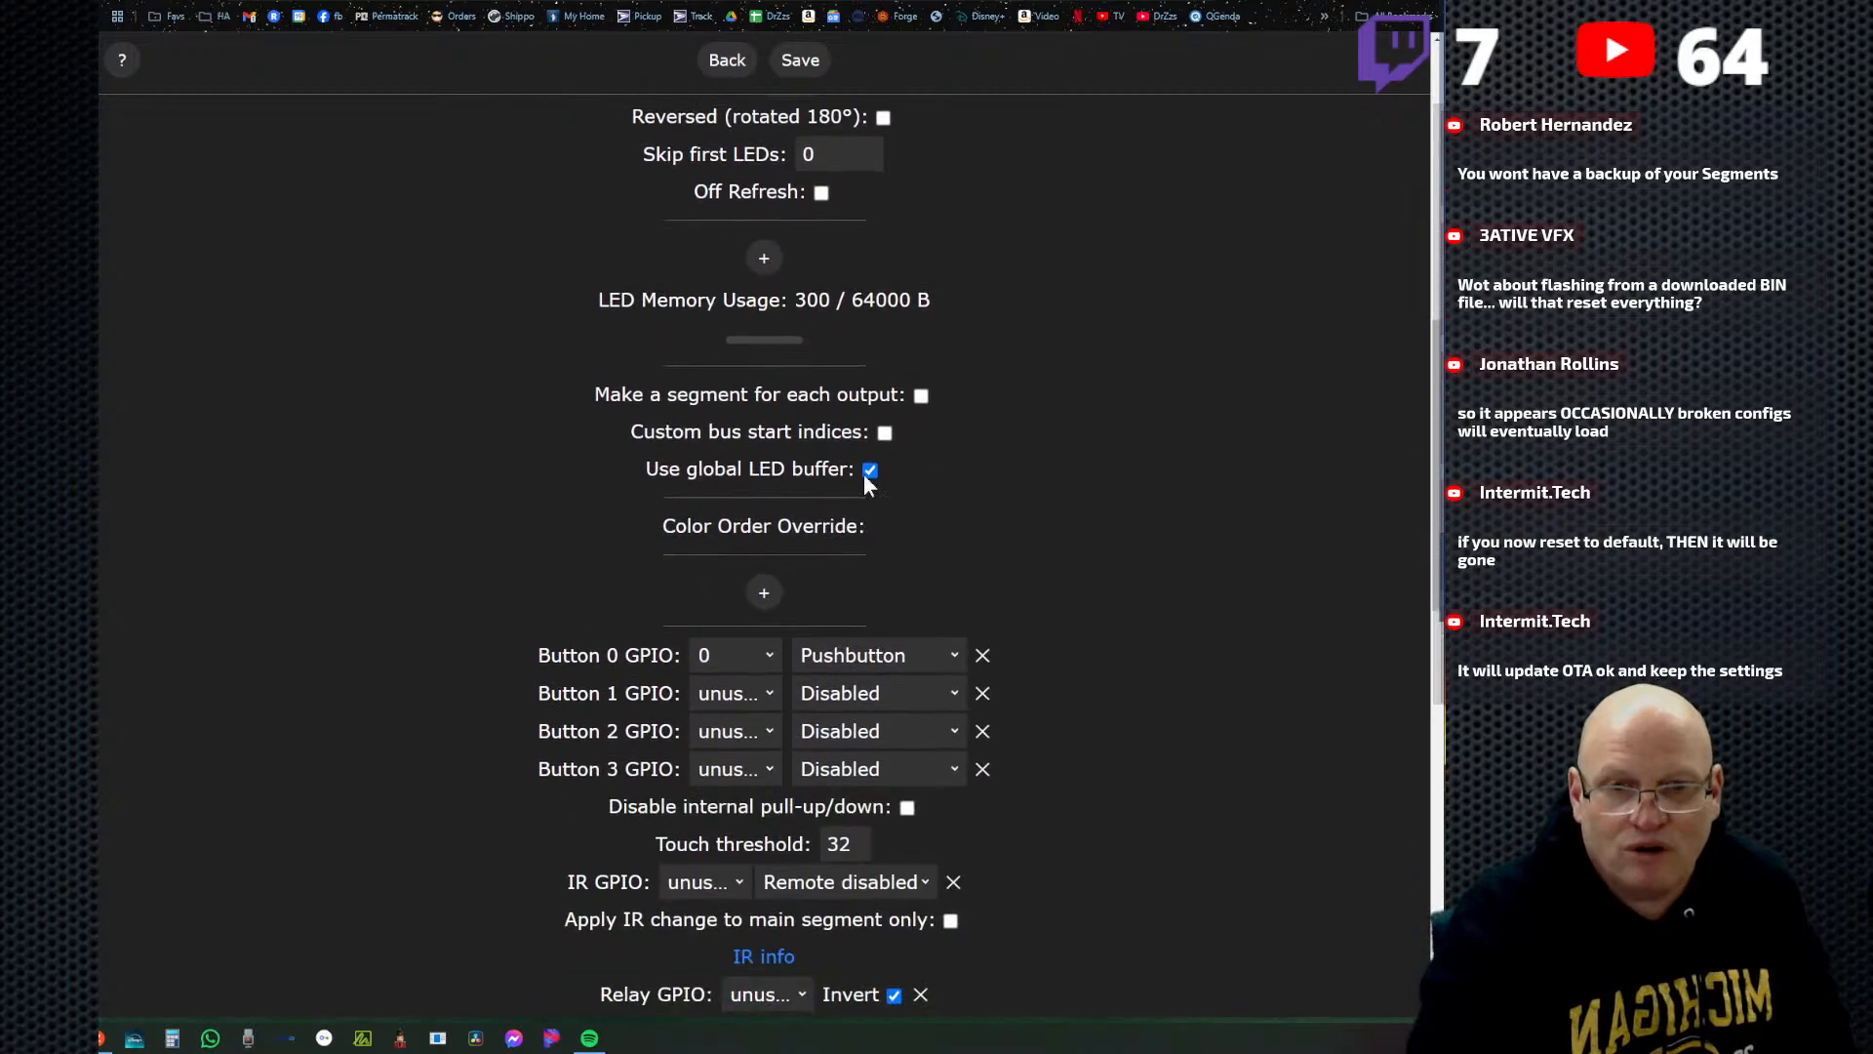
Examine the total LED count, brightness limiter and LED voltage settings, and return to the main page without saving.
scroll(874, 483, up, 6)
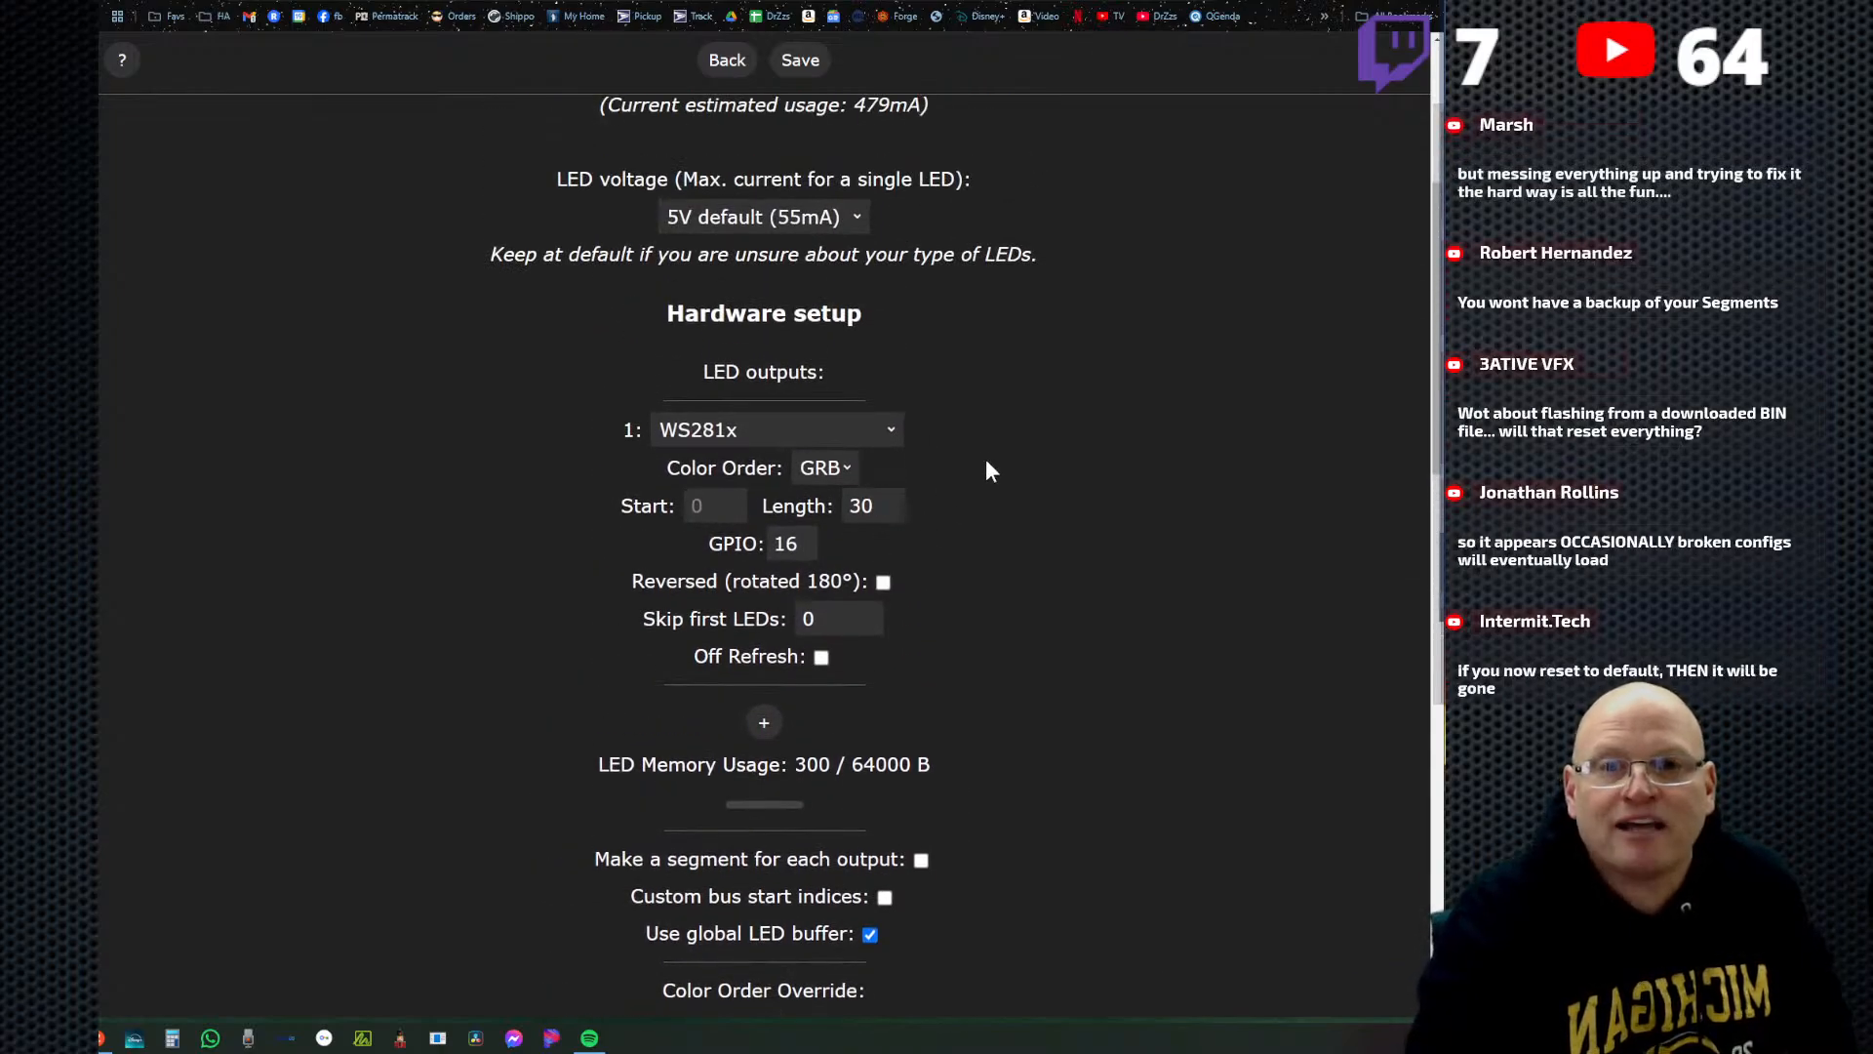
scroll(984, 456, up, 3)
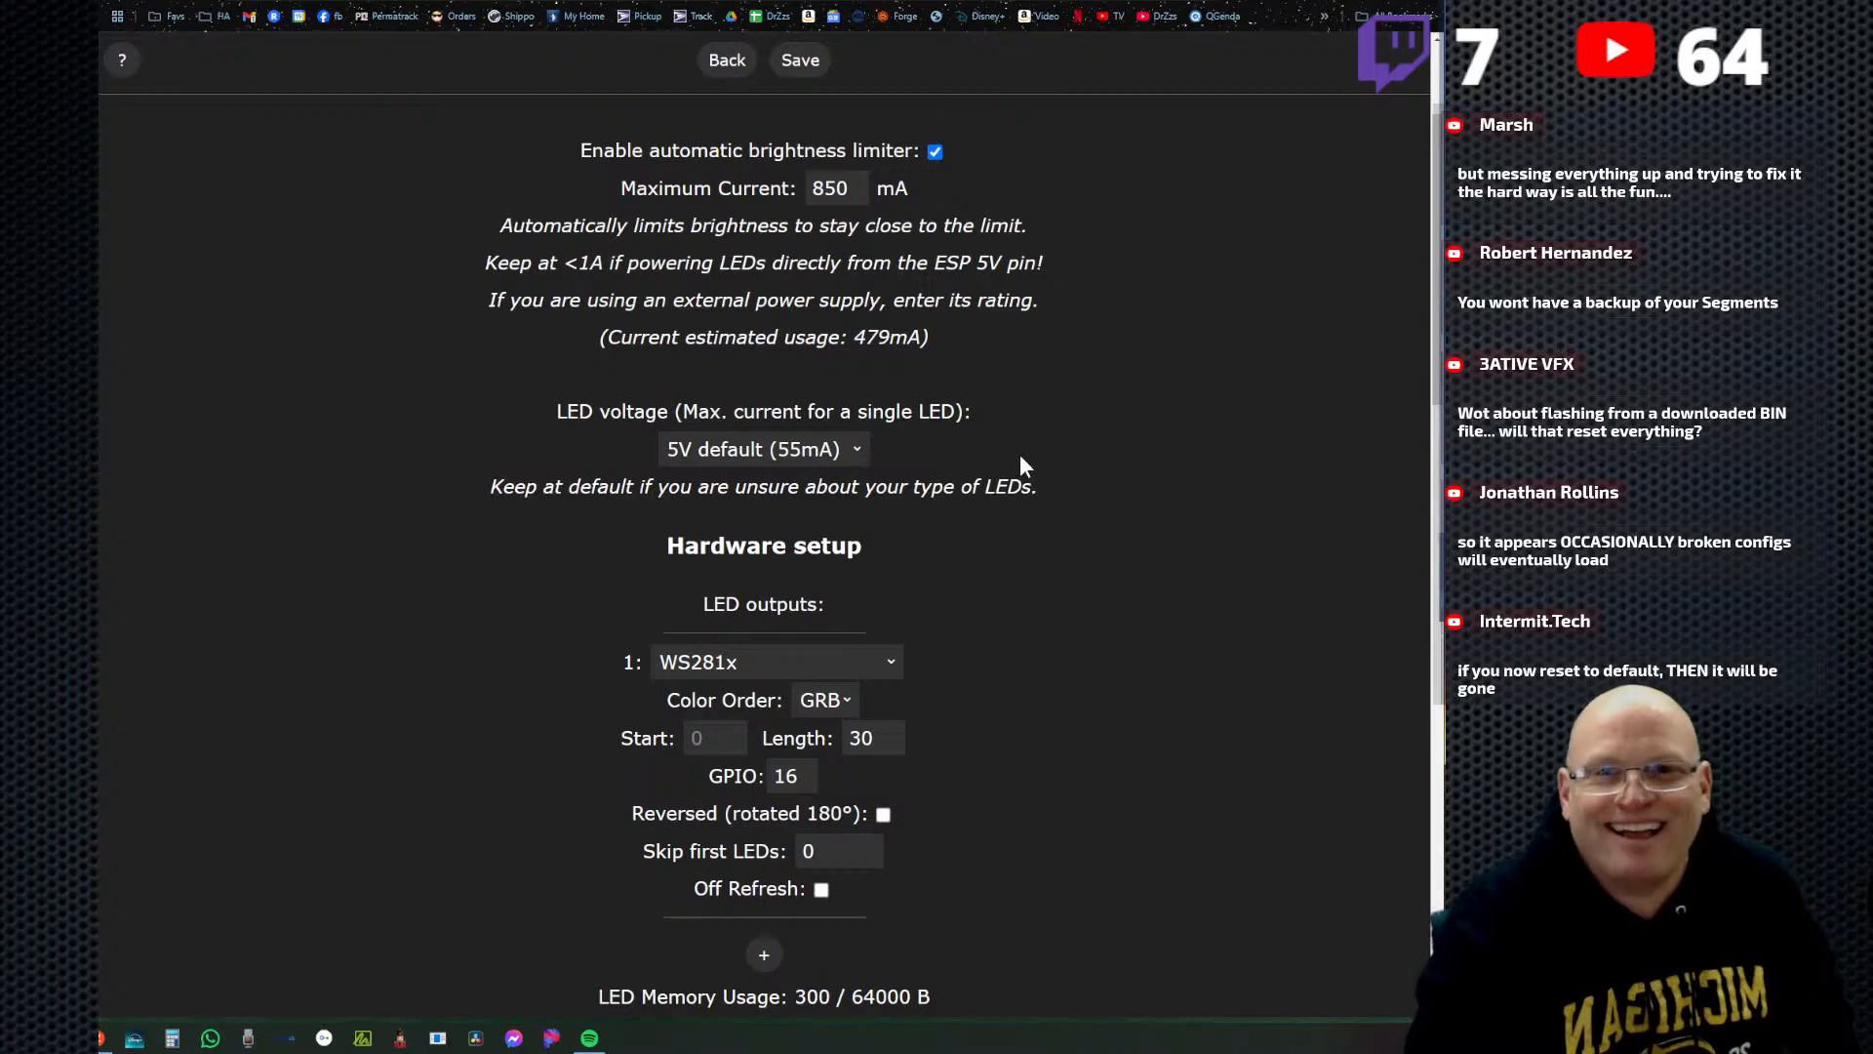
scroll(1020, 458, up, 1)
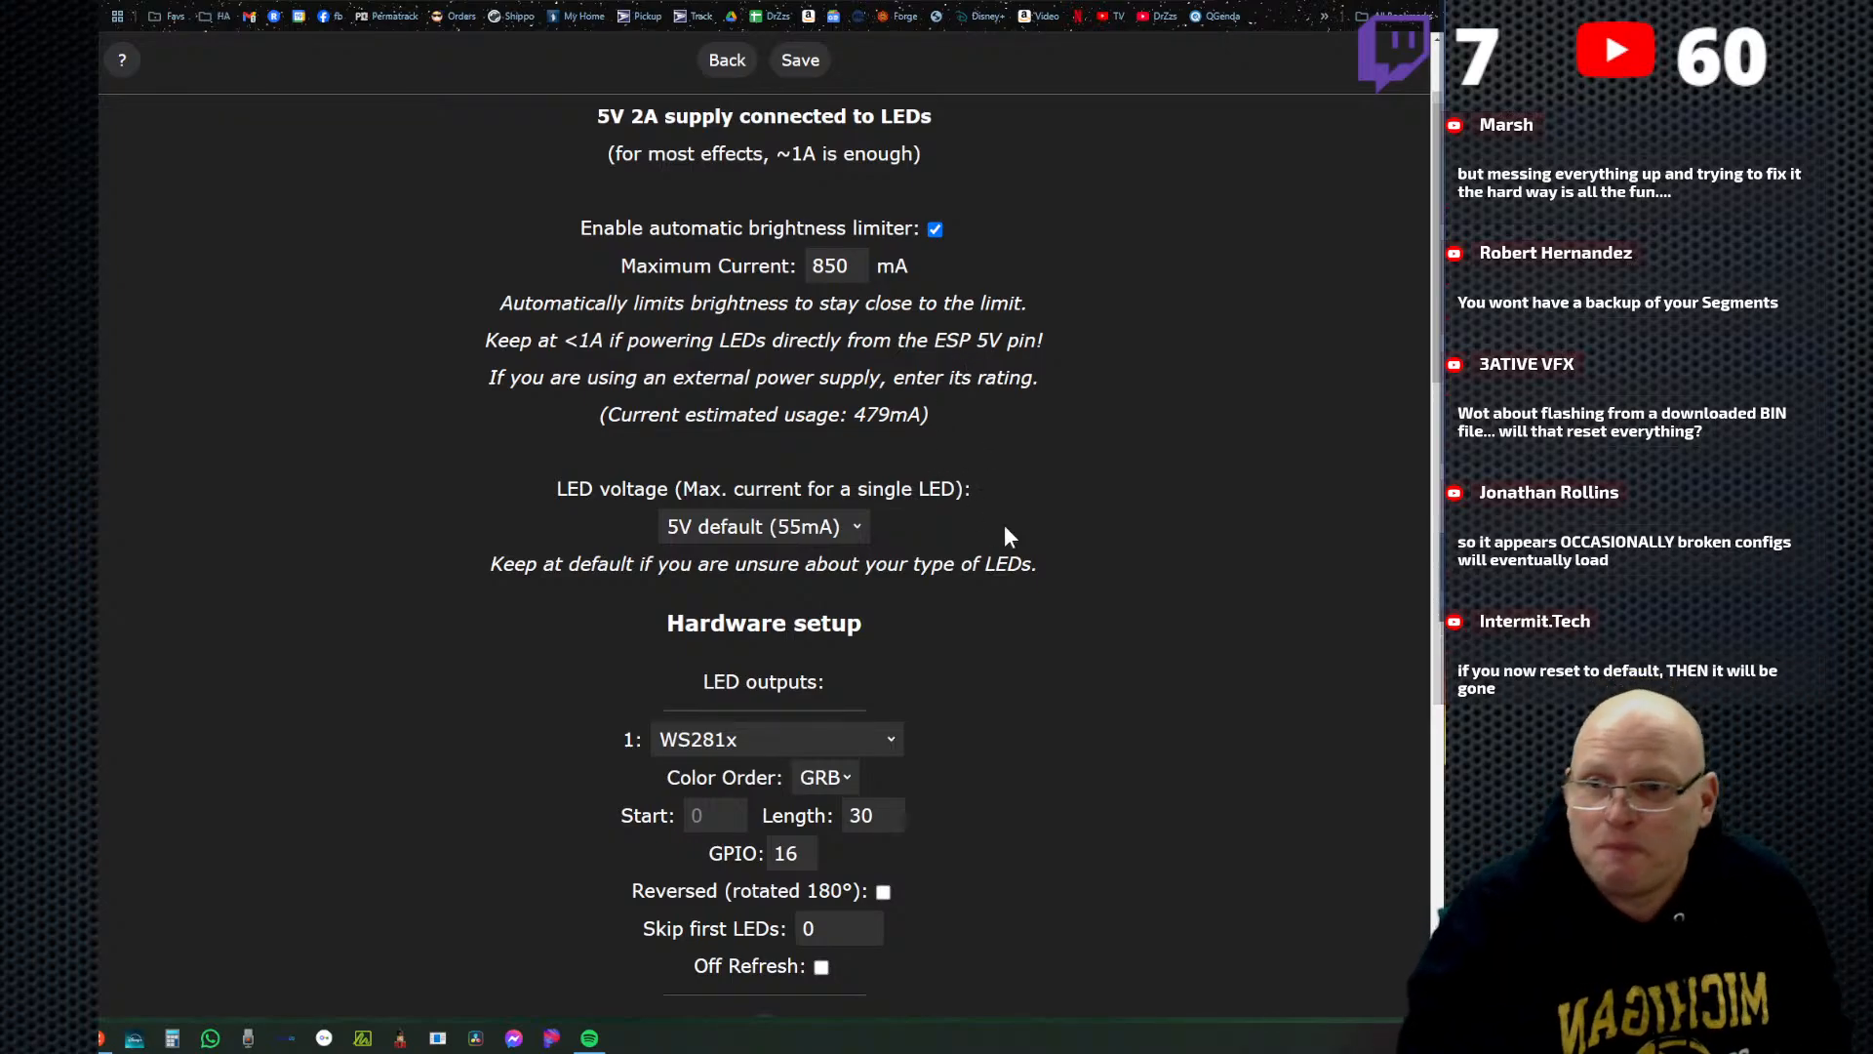
scroll(1083, 590, down, 2)
scroll(1091, 585, up, 3)
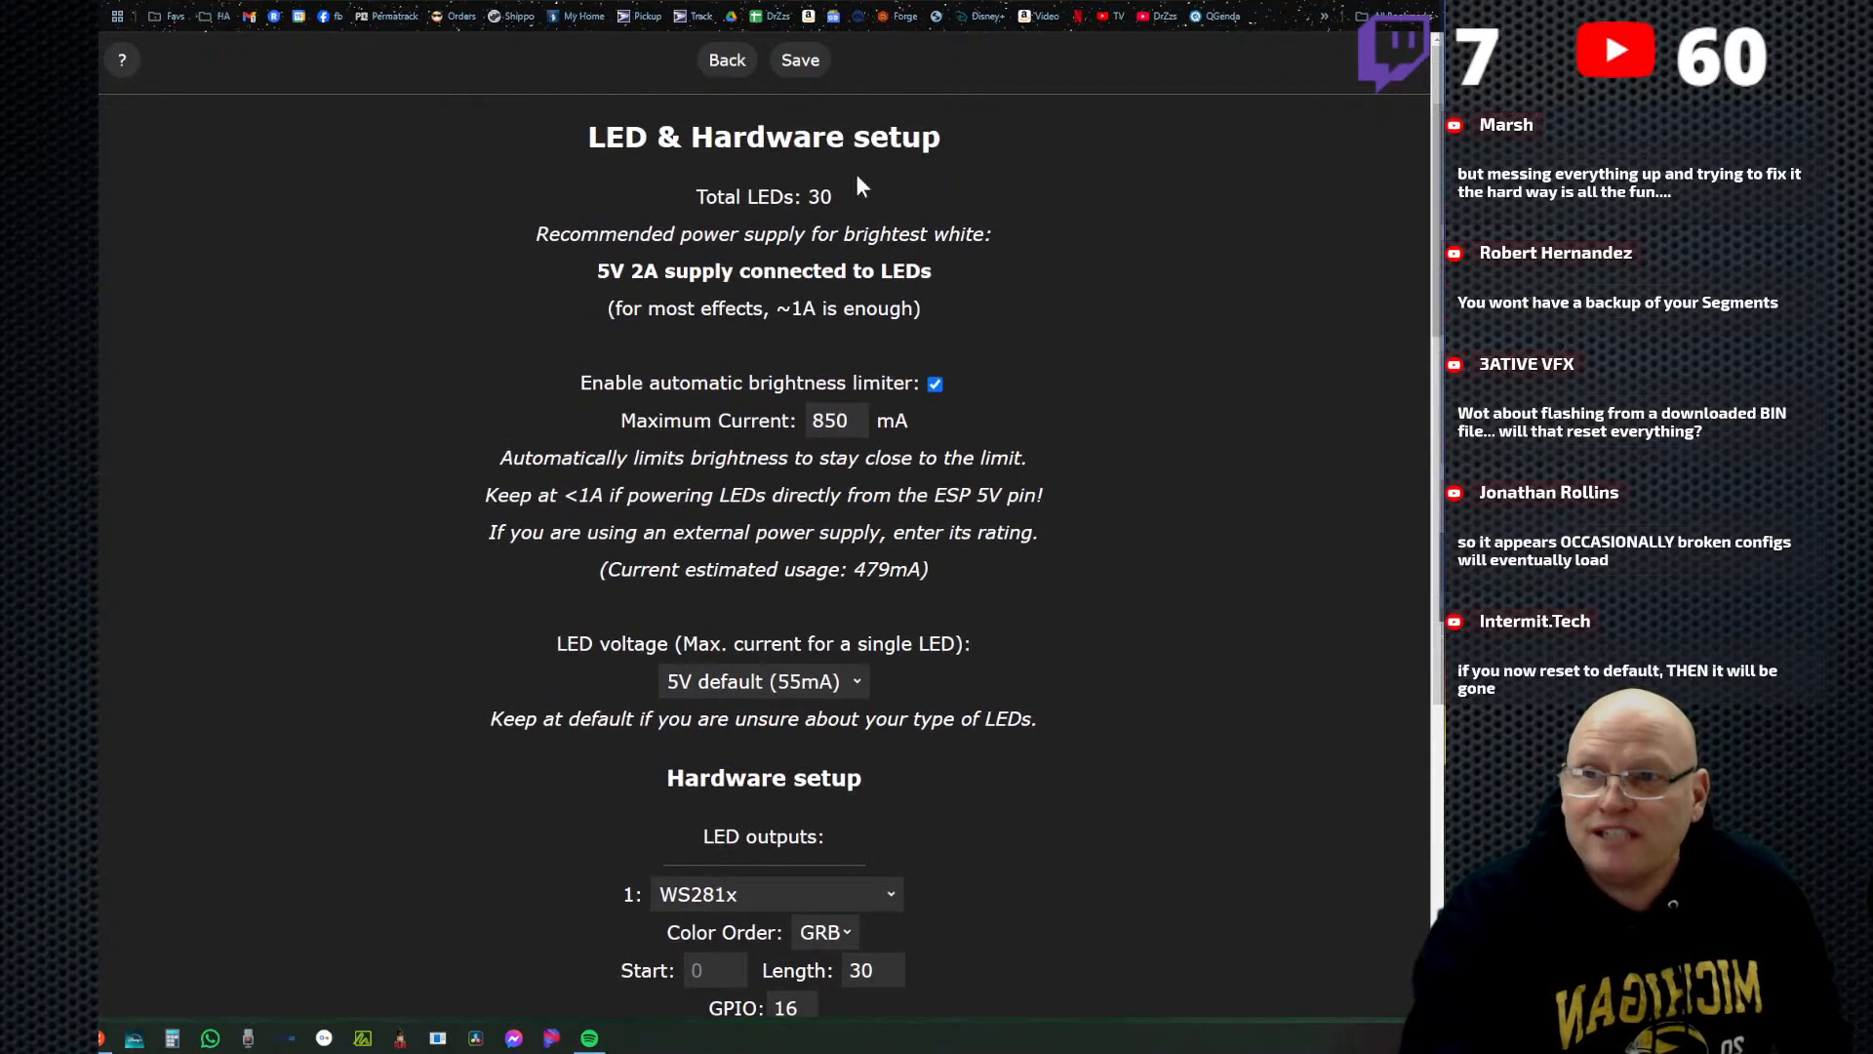
click(725, 62)
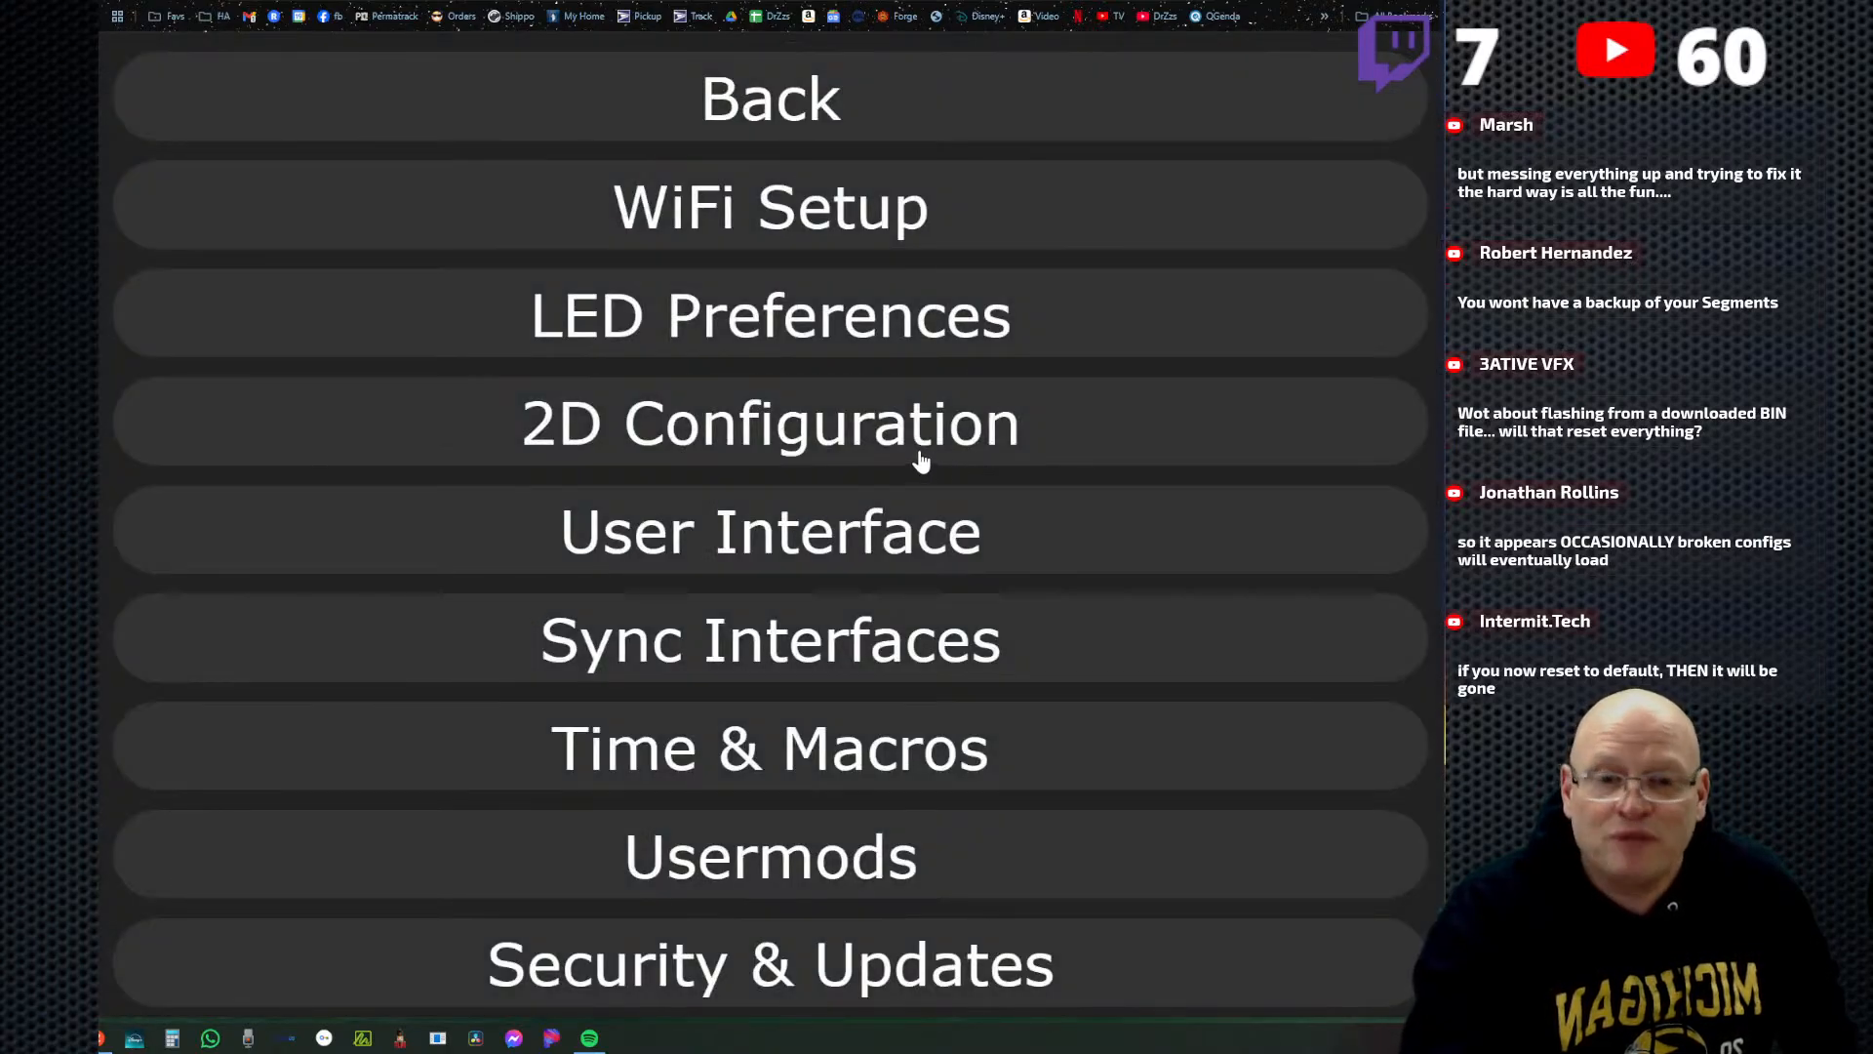
click(787, 101)
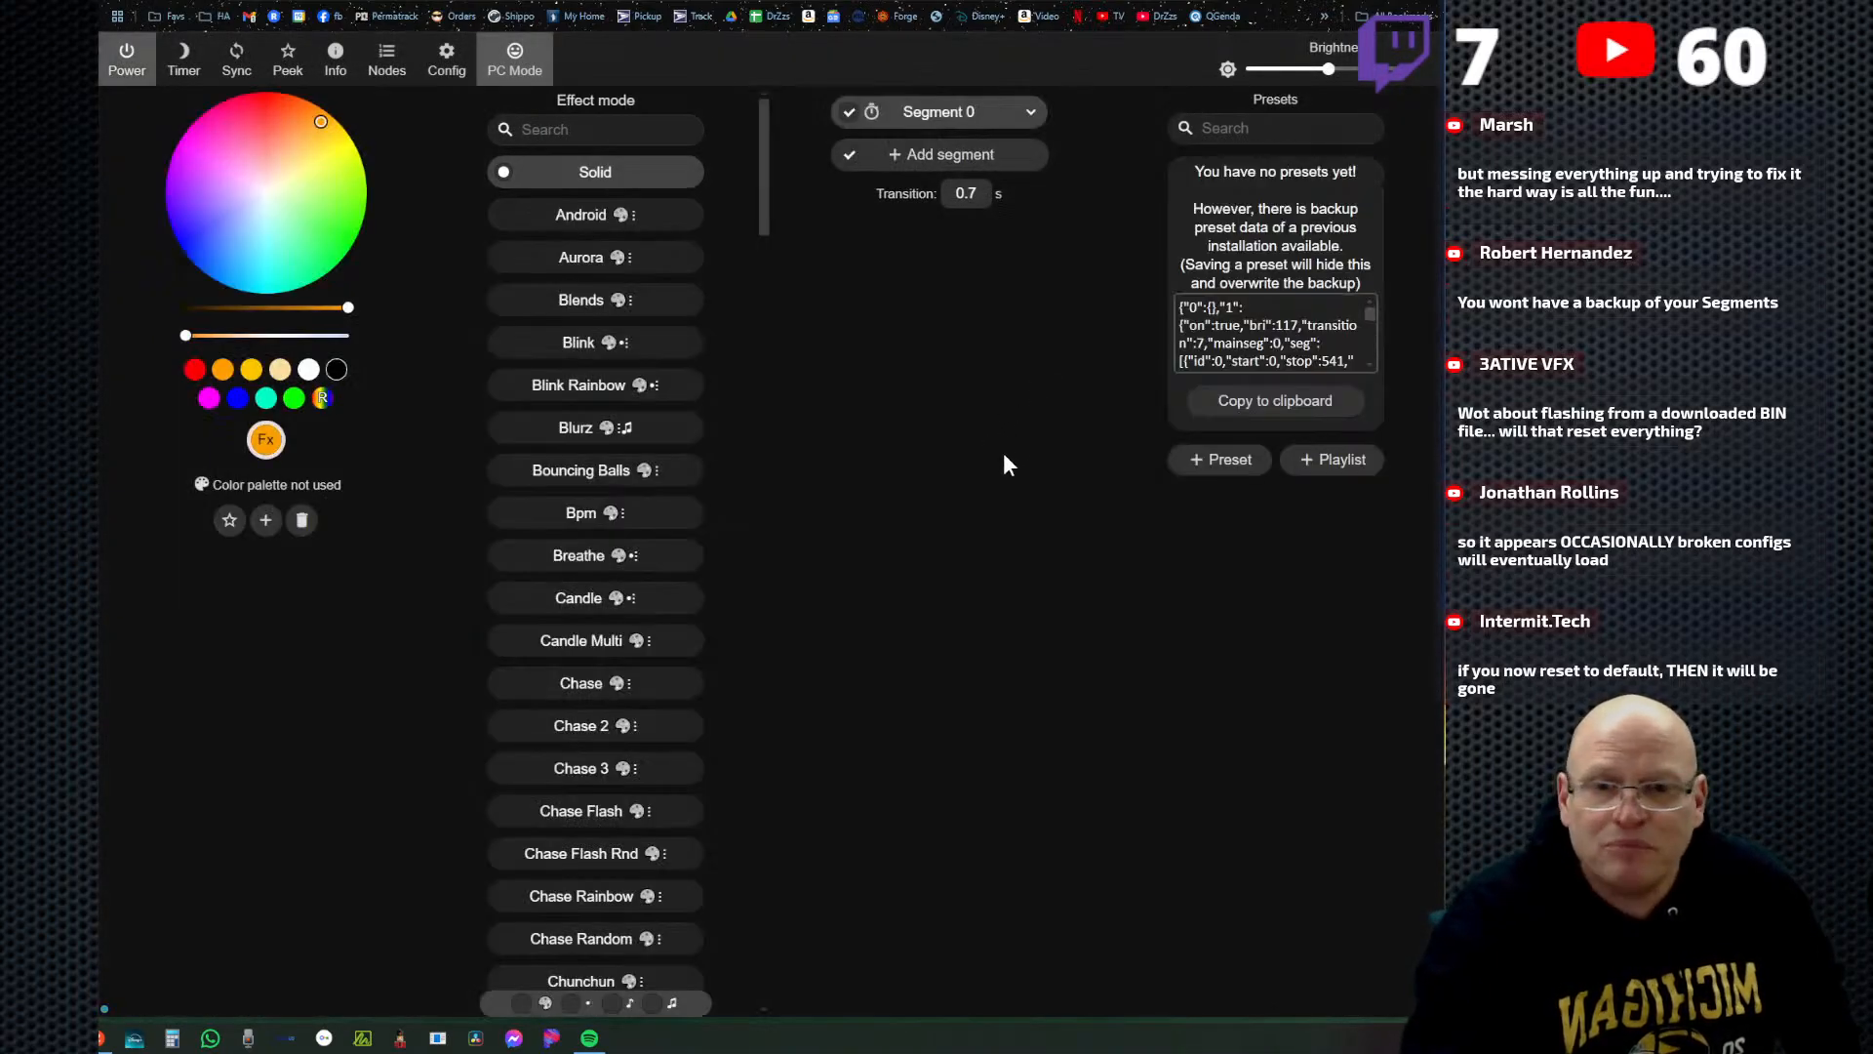
Restore the controller's configuration by uploading wled_cfg_Dig-Quad-V3.json from the DrZzs folder in the security and update settings.
click(446, 58)
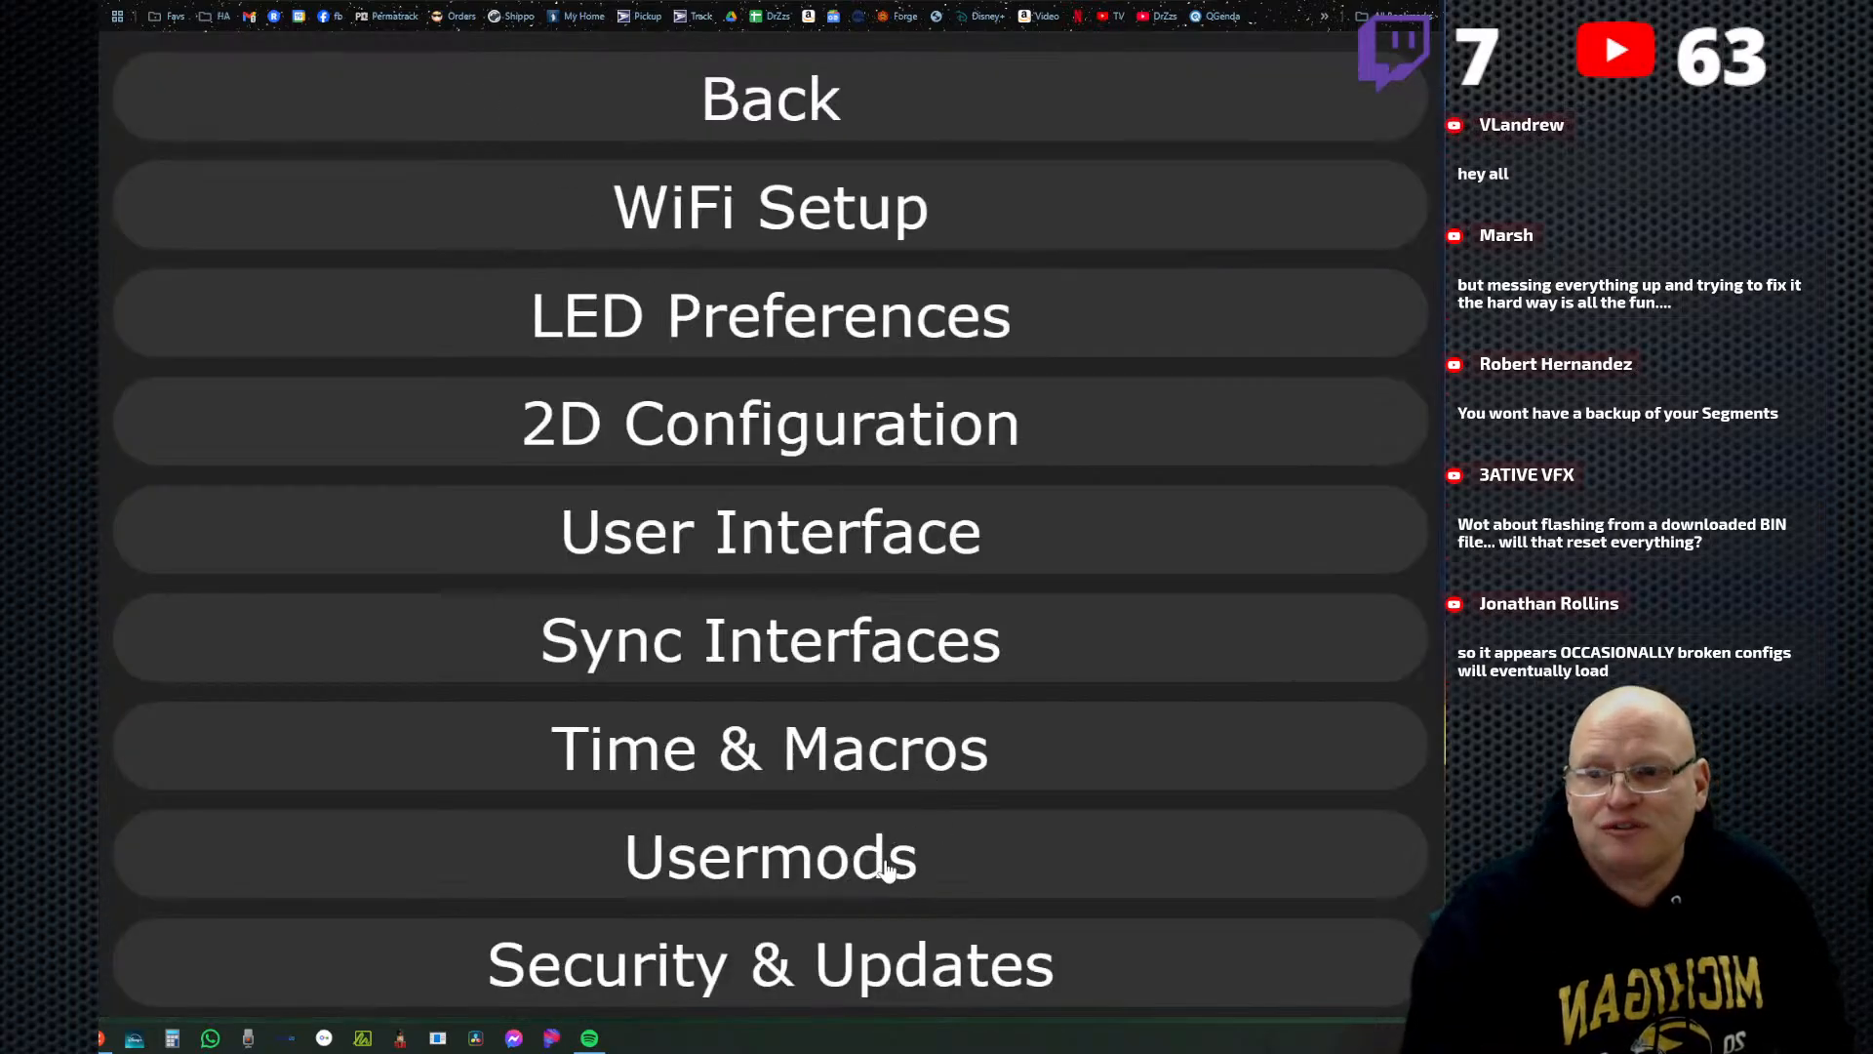
click(883, 966)
scroll(922, 776, down, 4)
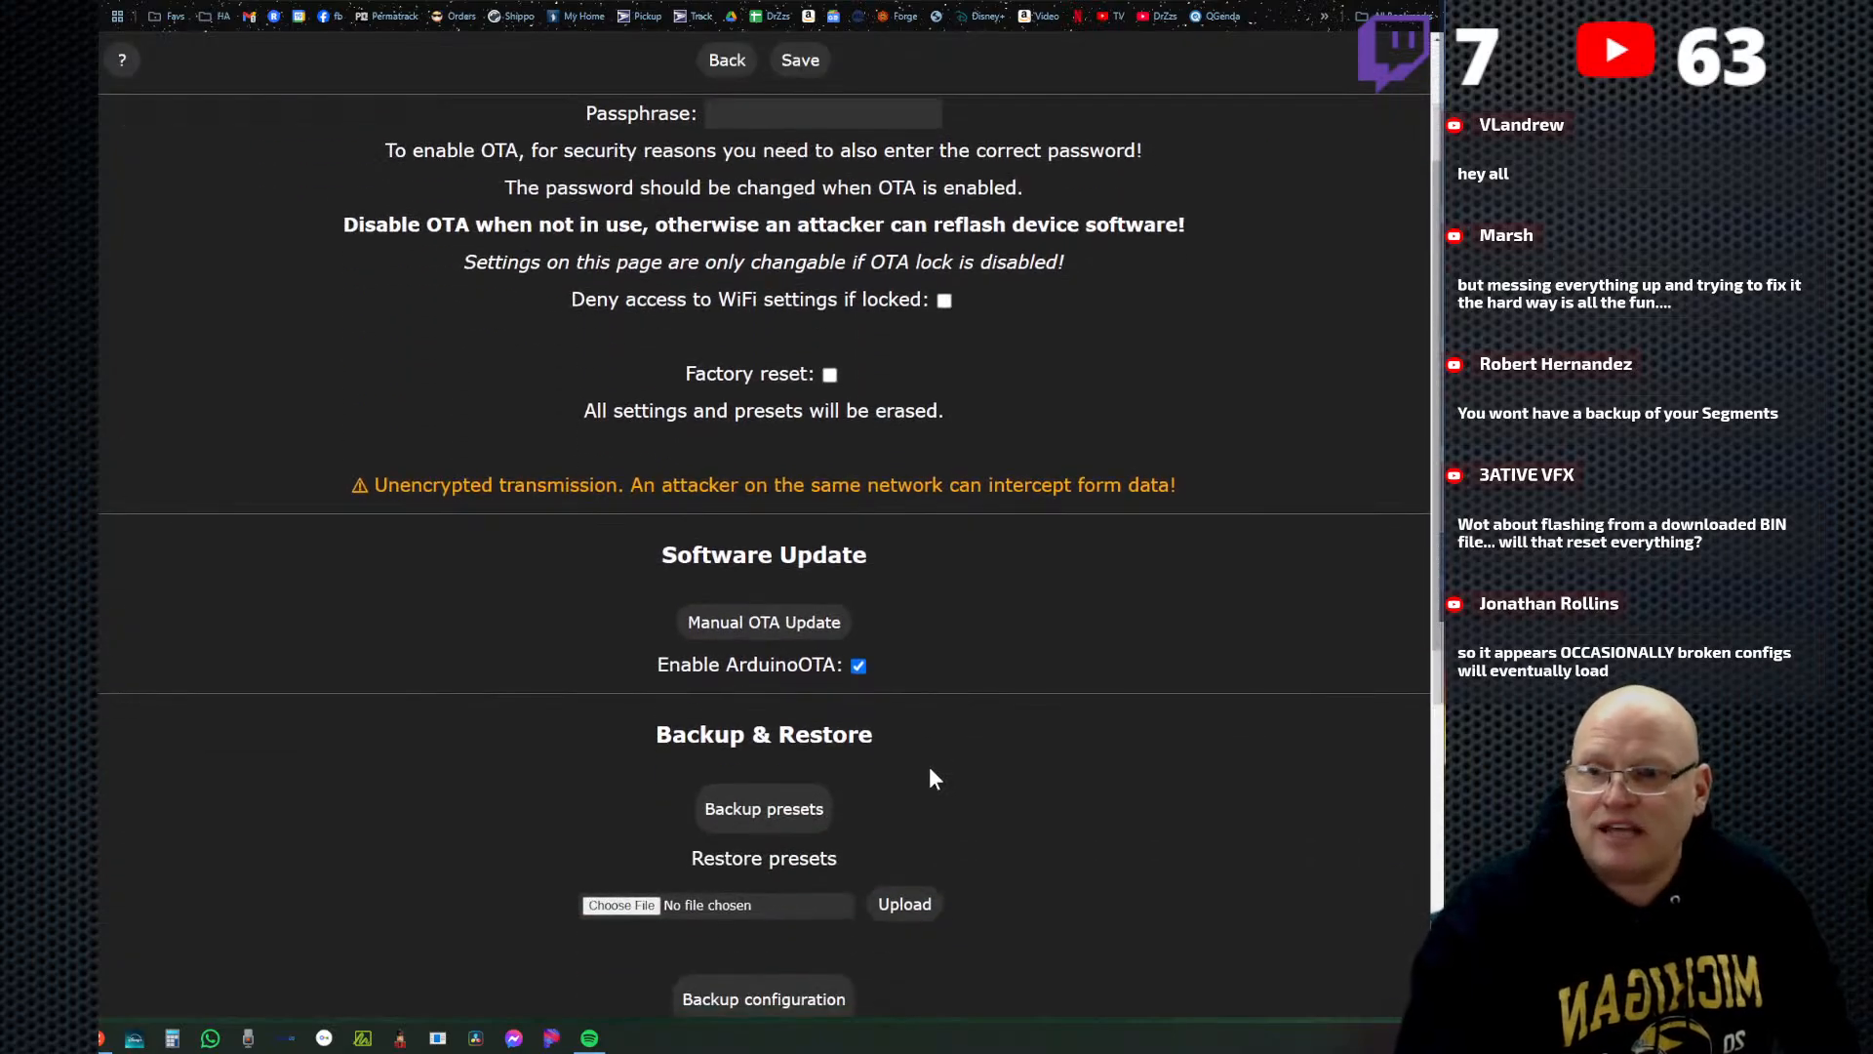
scroll(914, 688, down, 2)
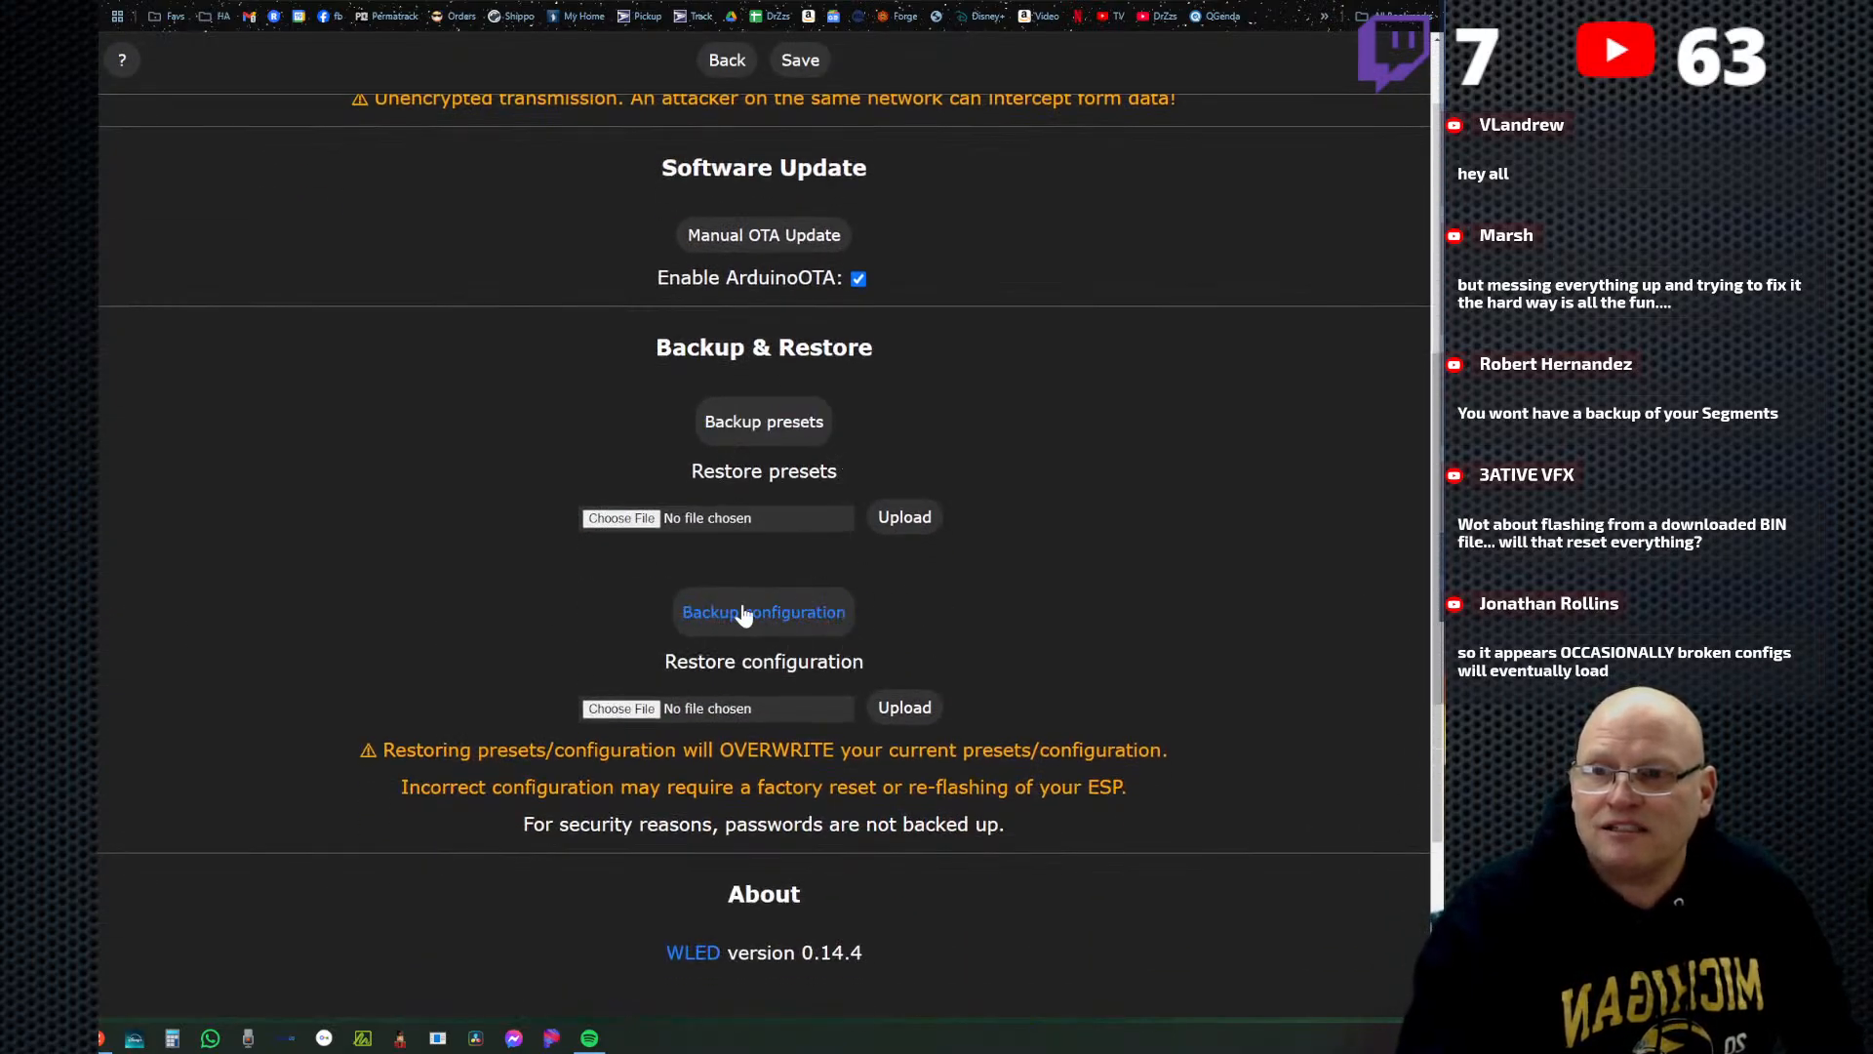
scroll(1033, 625, down, 2)
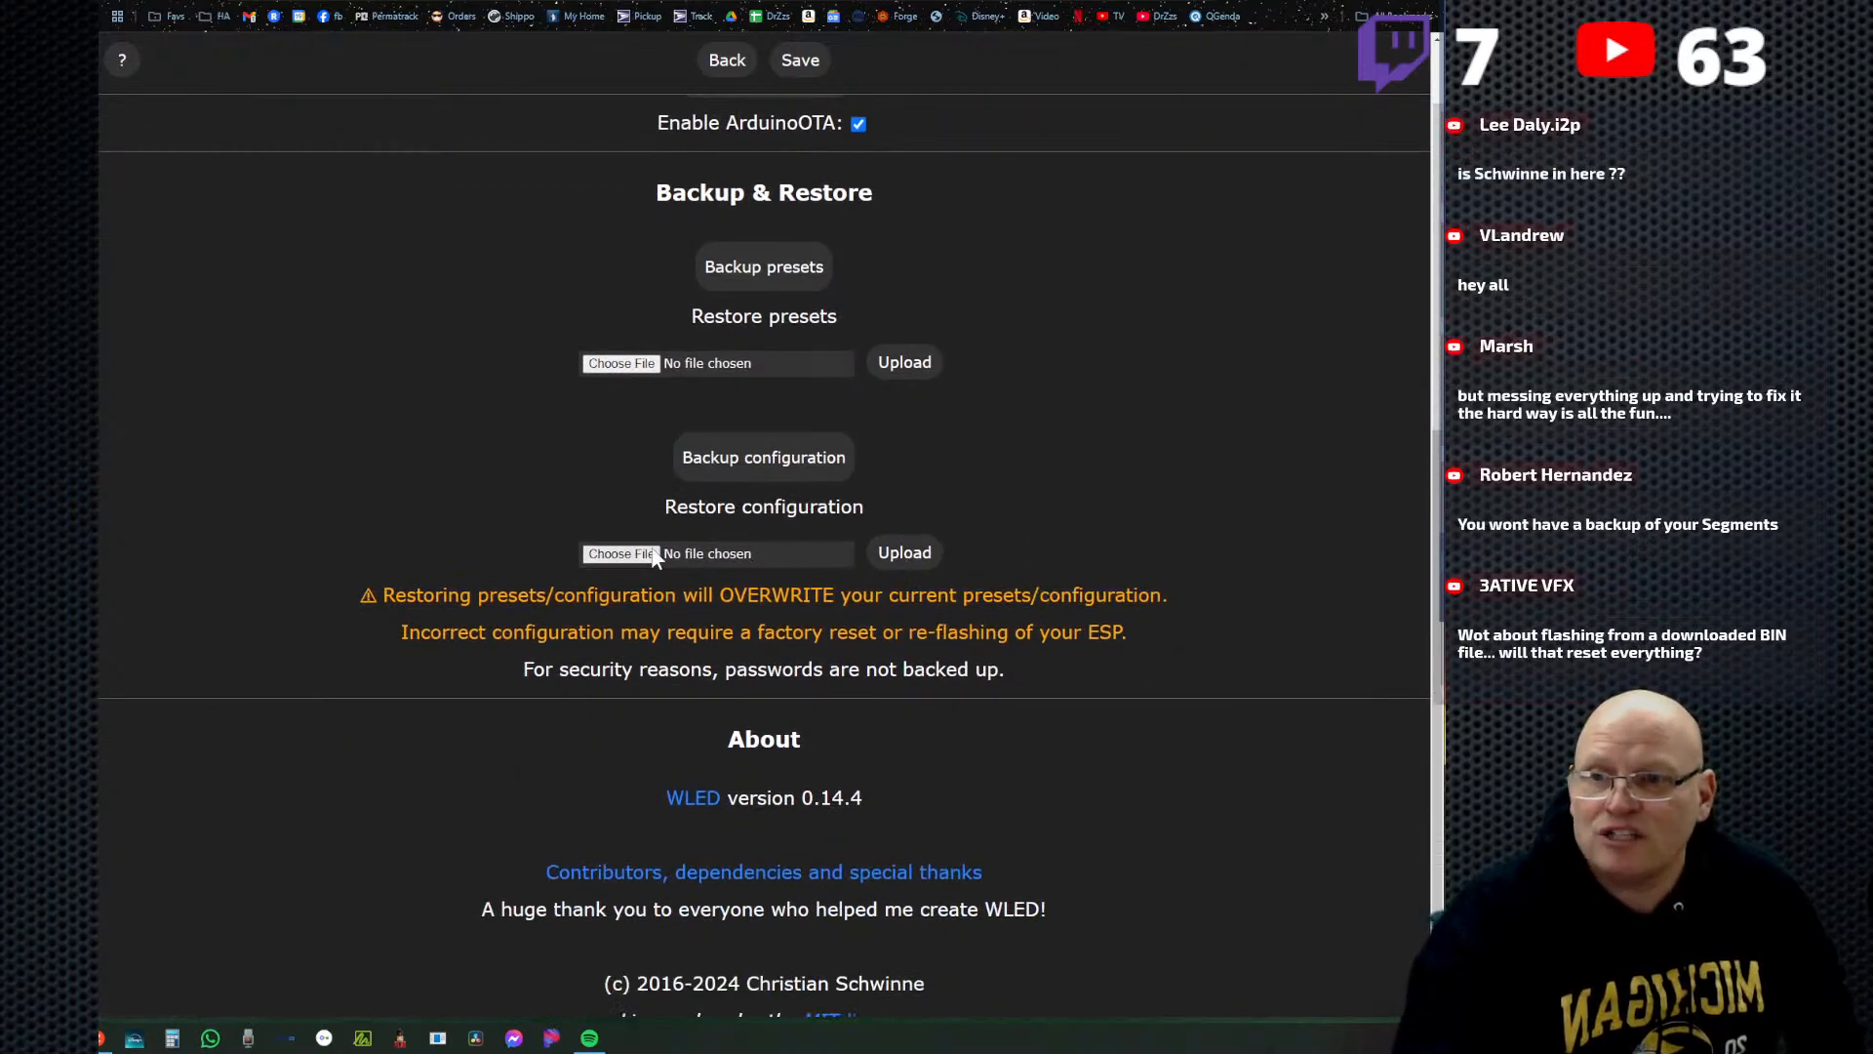
click(621, 554)
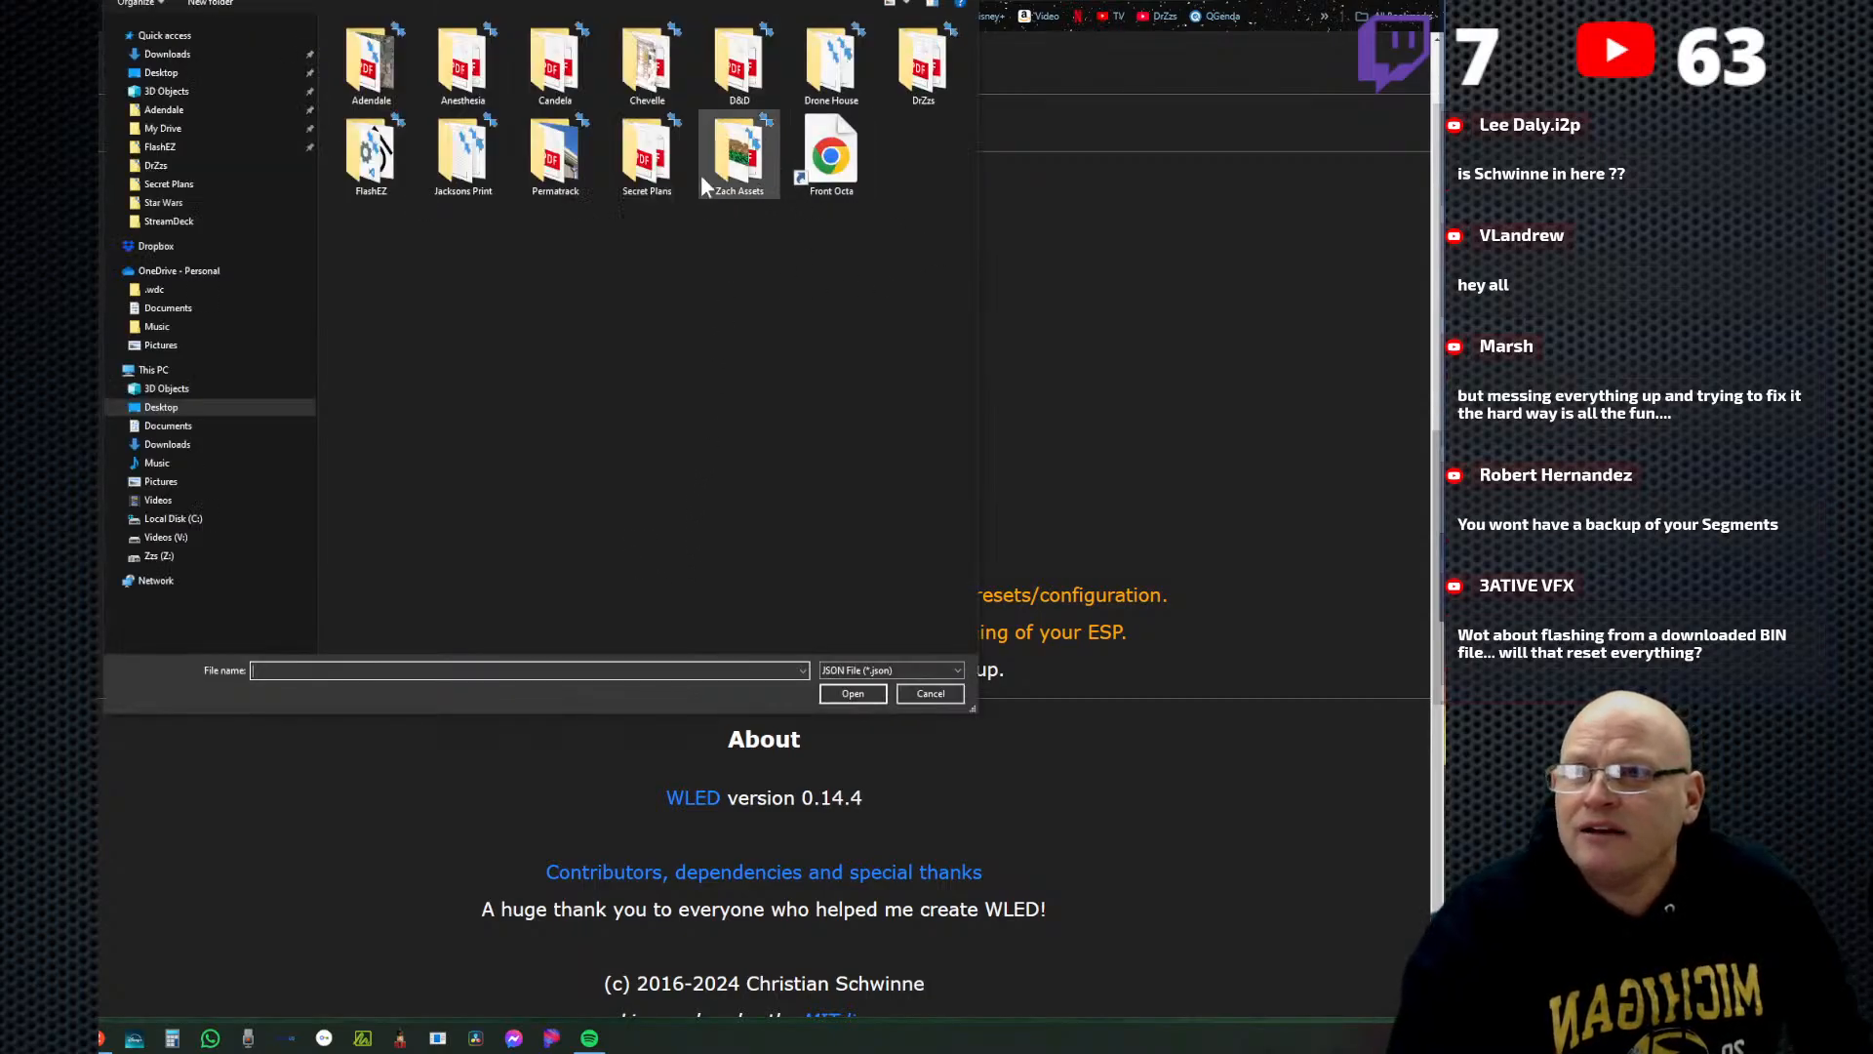
click(156, 165)
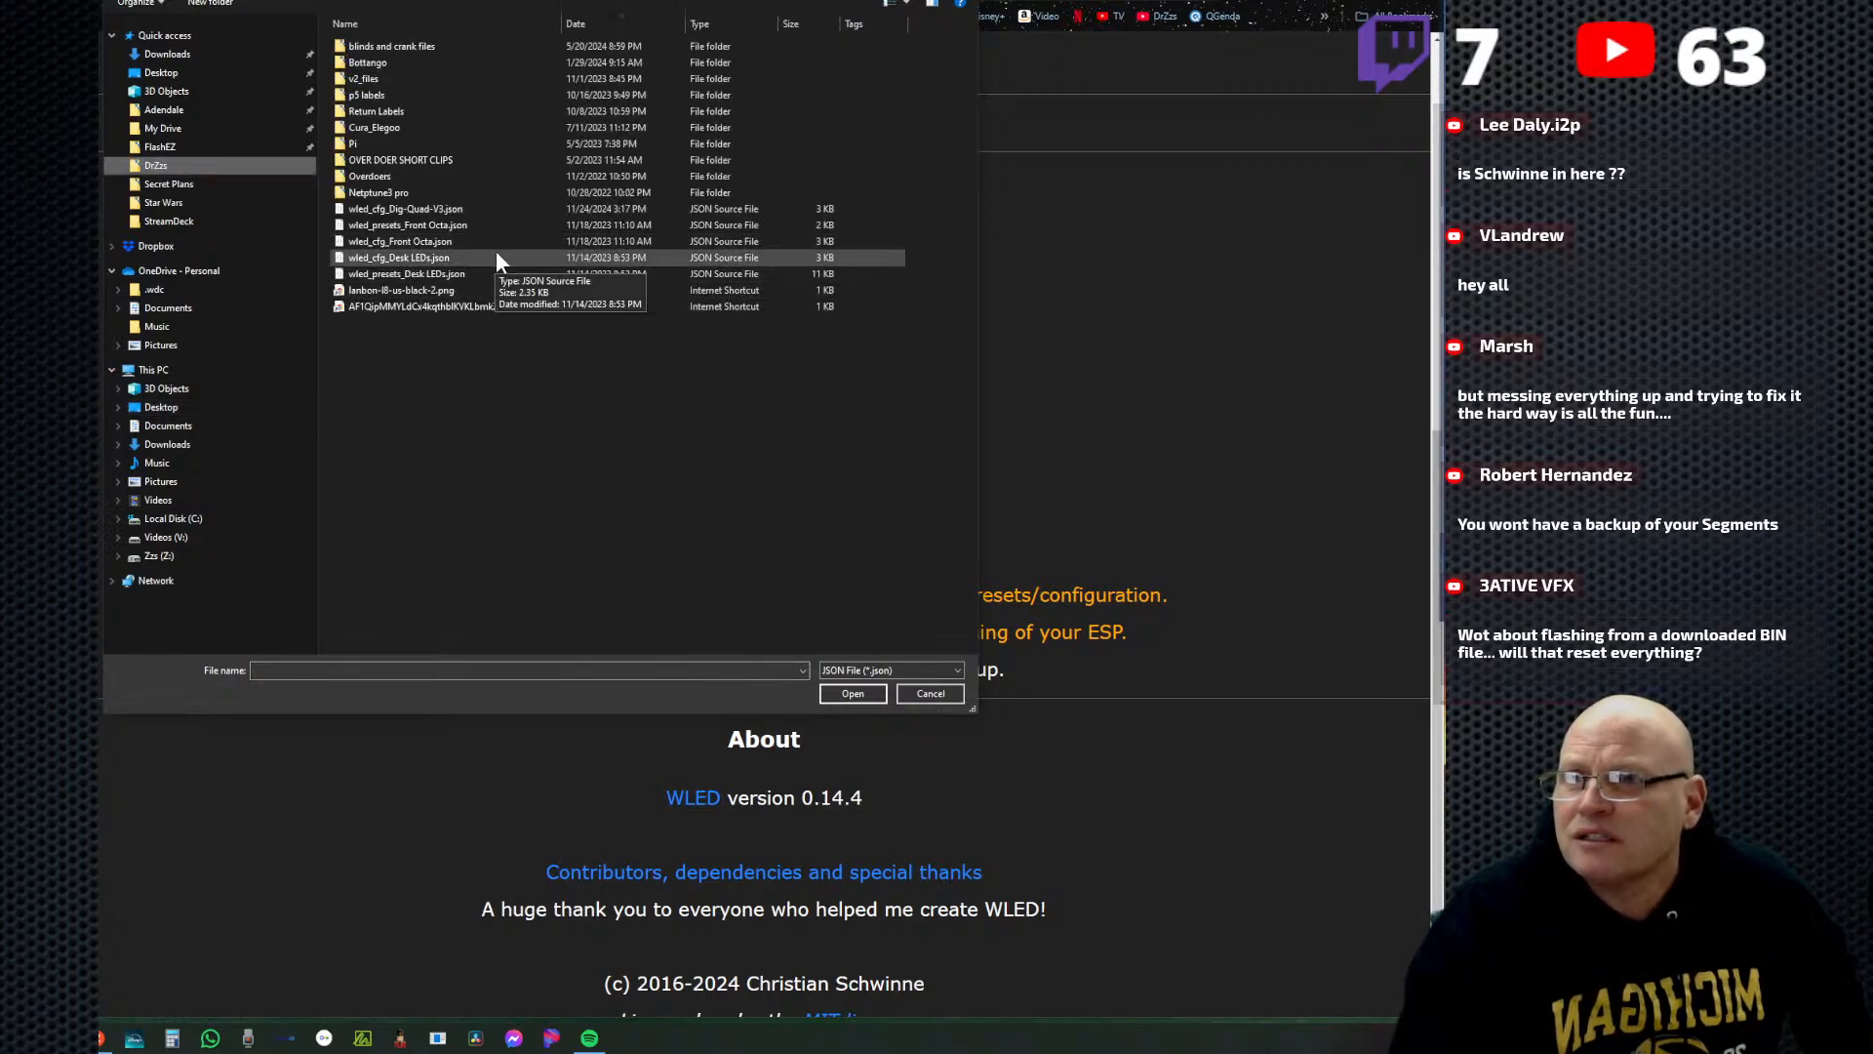
click(414, 212)
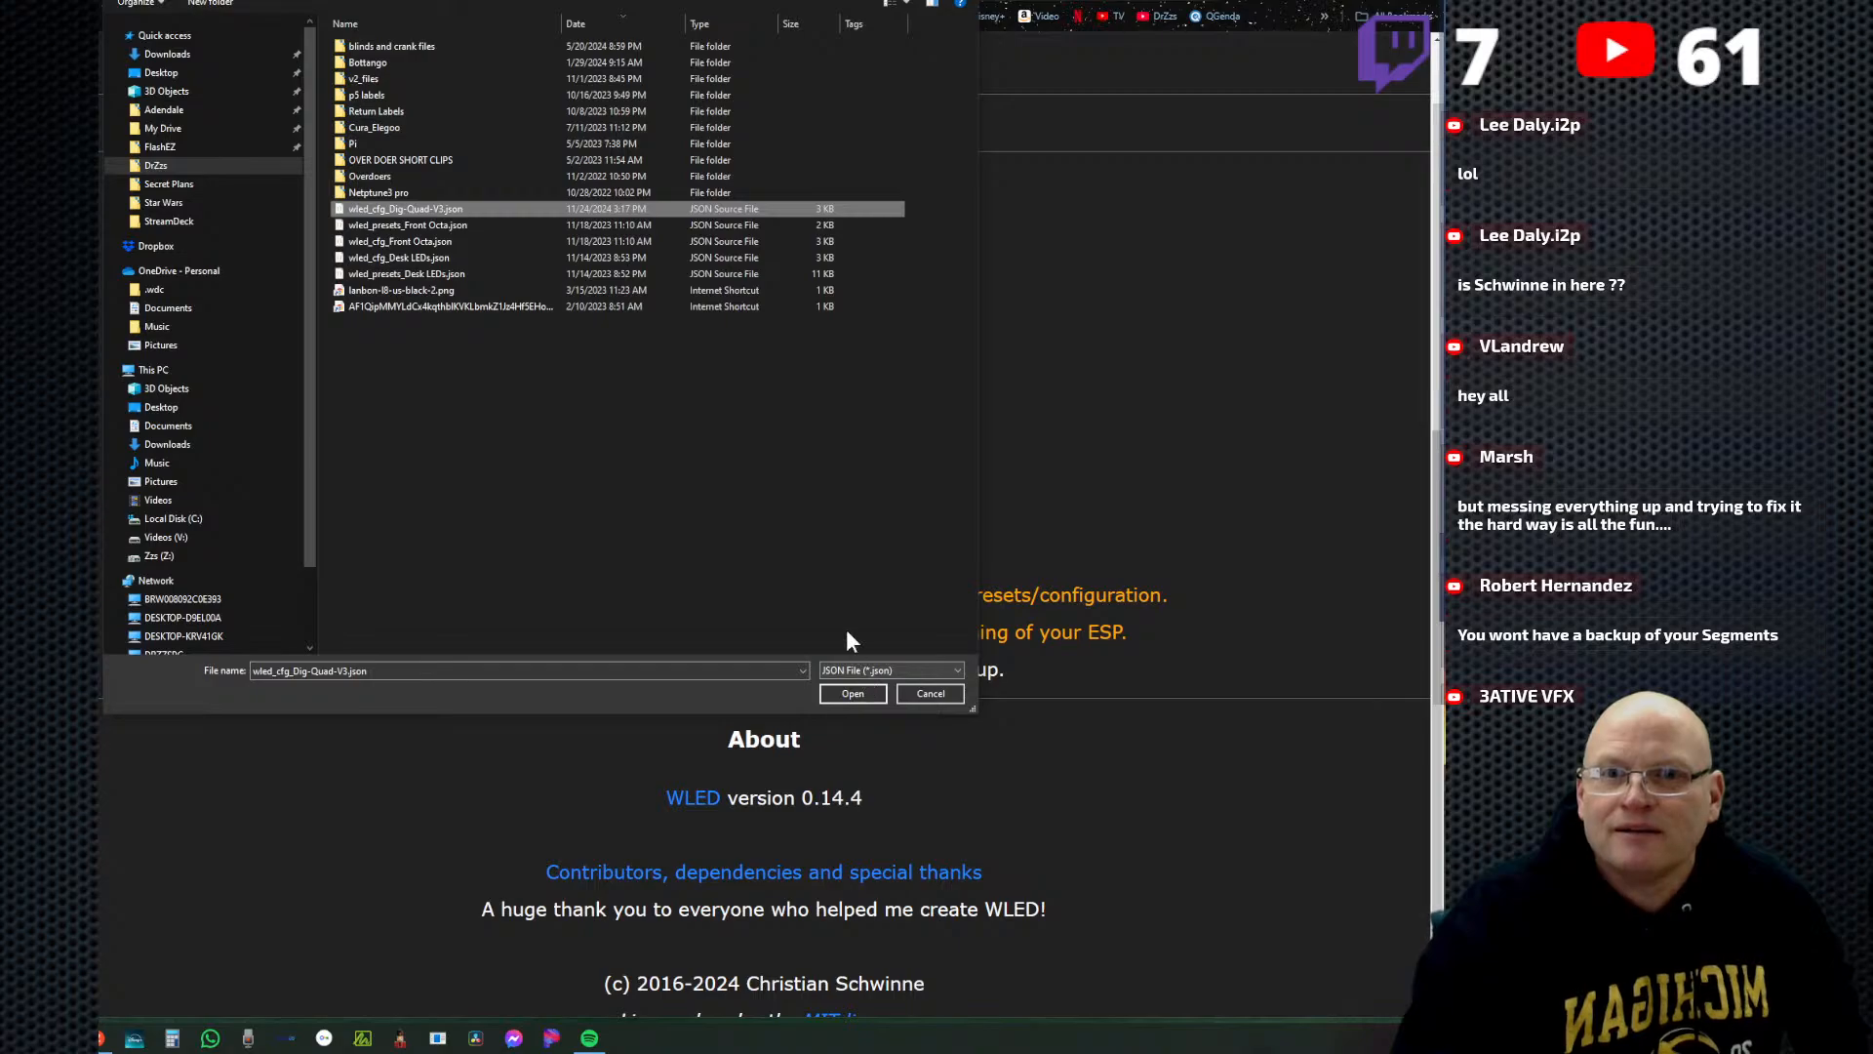
click(852, 693)
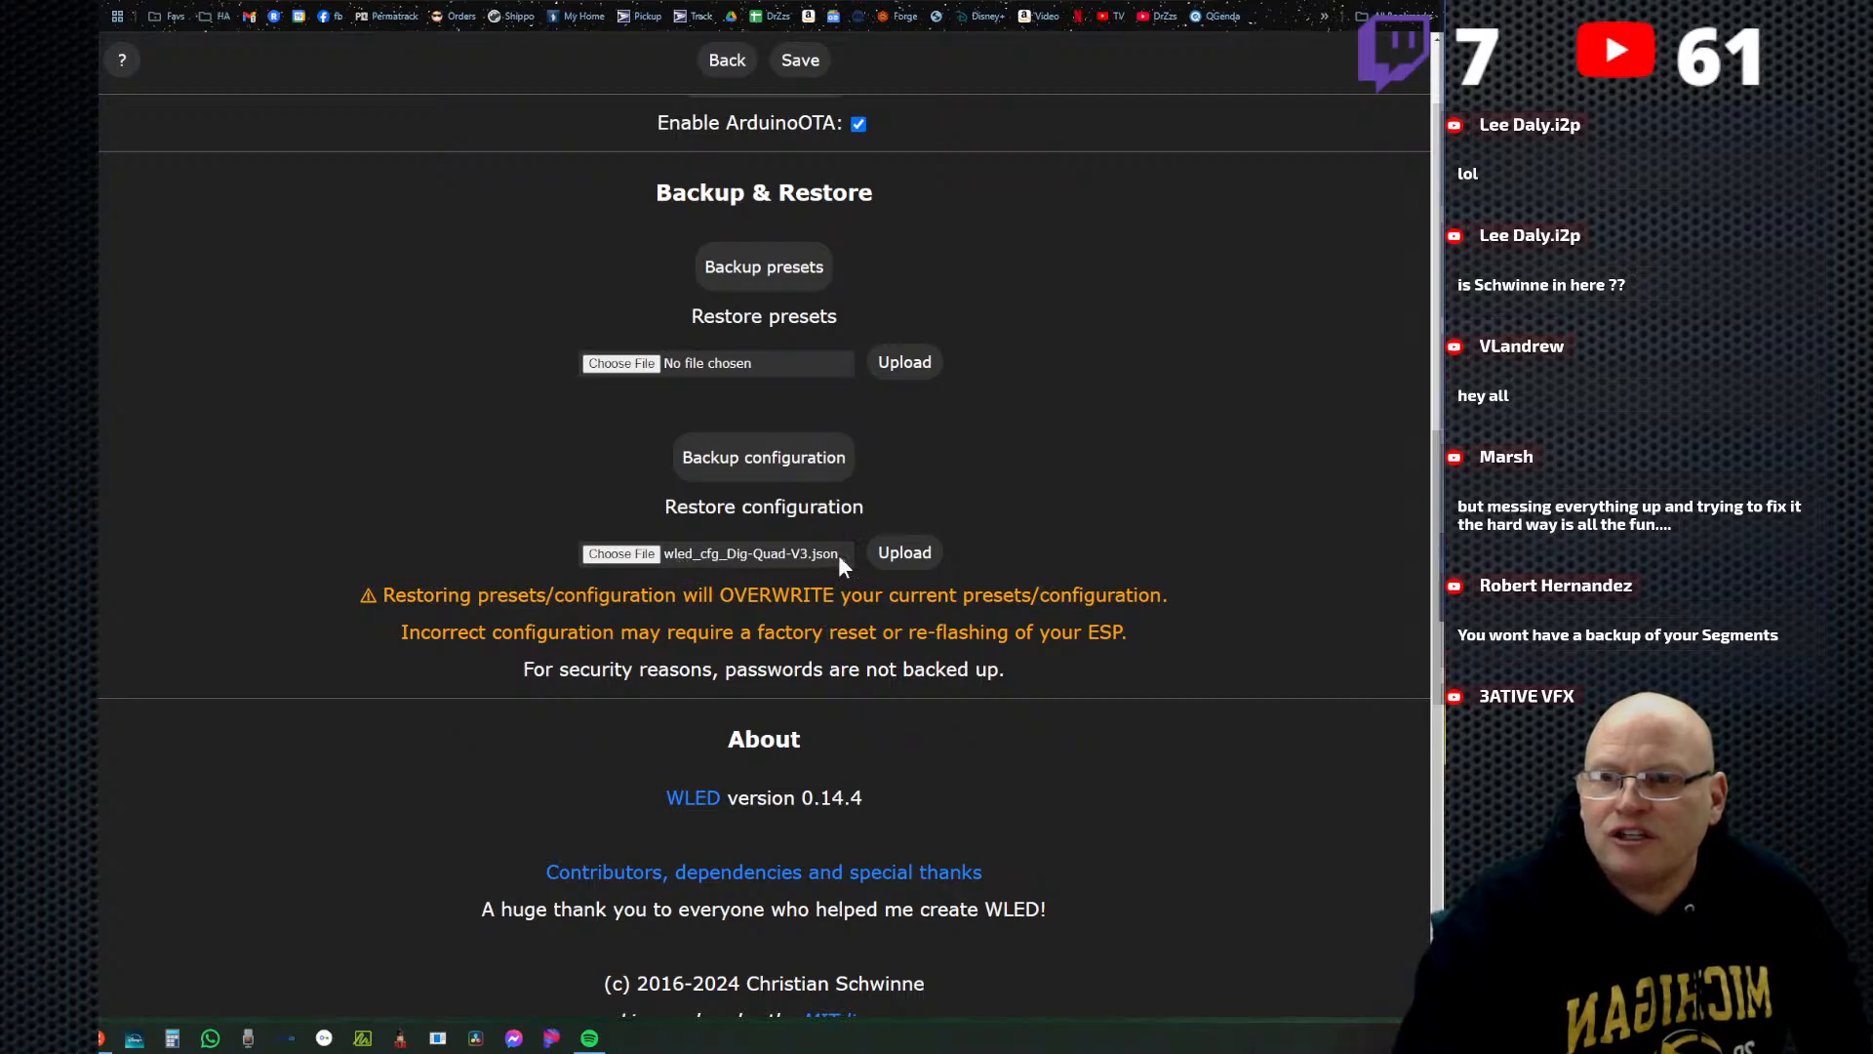
click(902, 557)
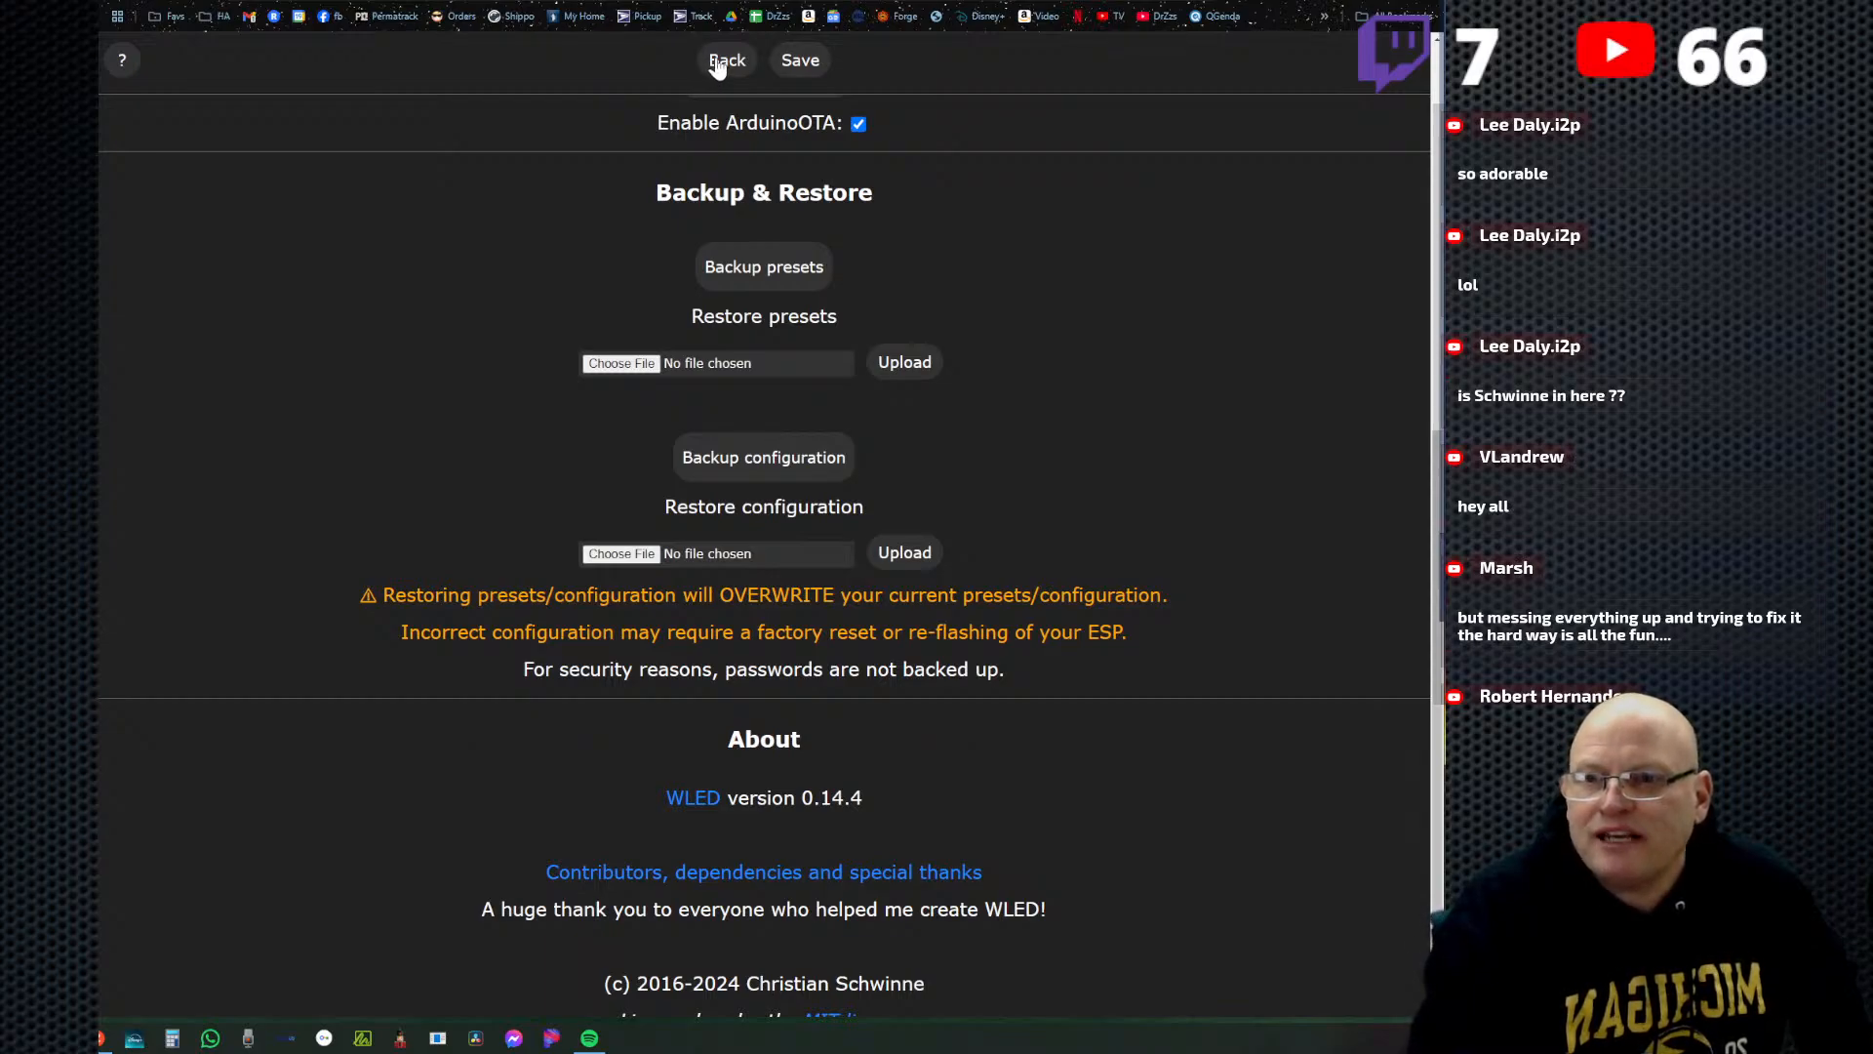
Check the segments on the main page and examine the lengths and GPIOs of the LED outputs after the restore.
click(717, 61)
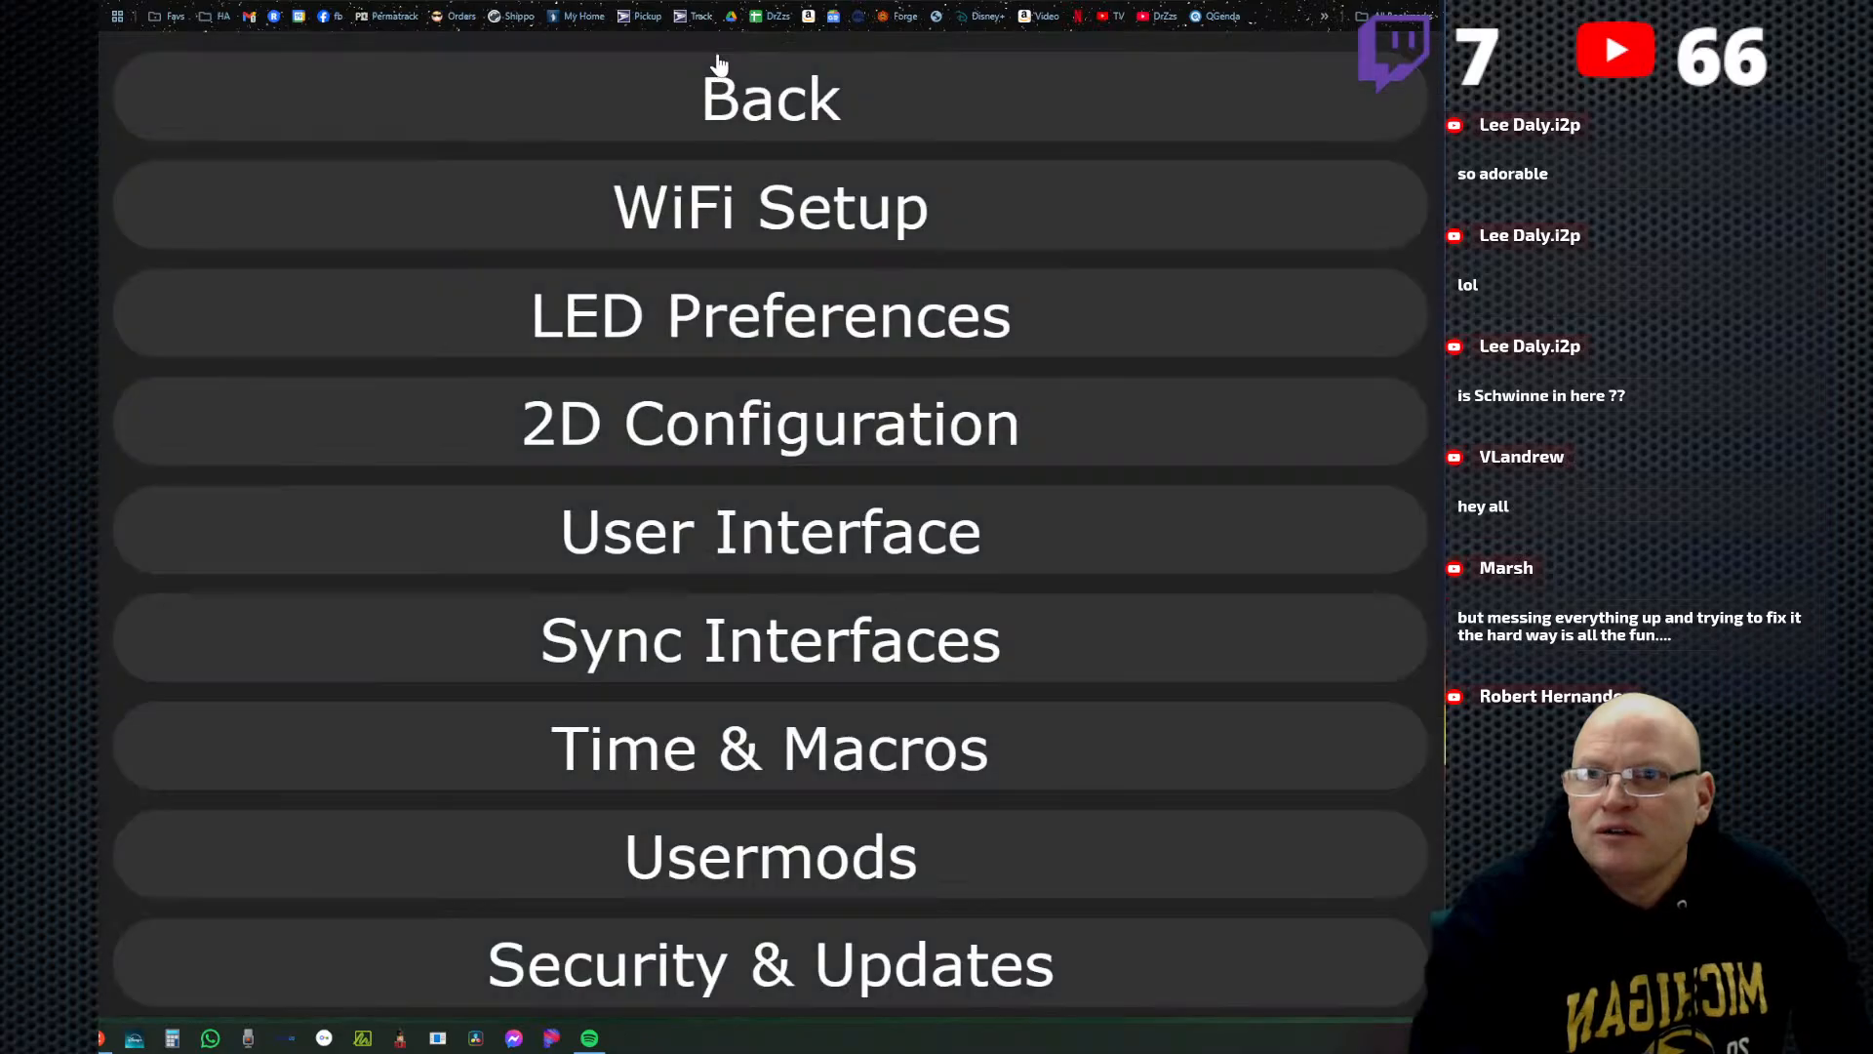
click(766, 109)
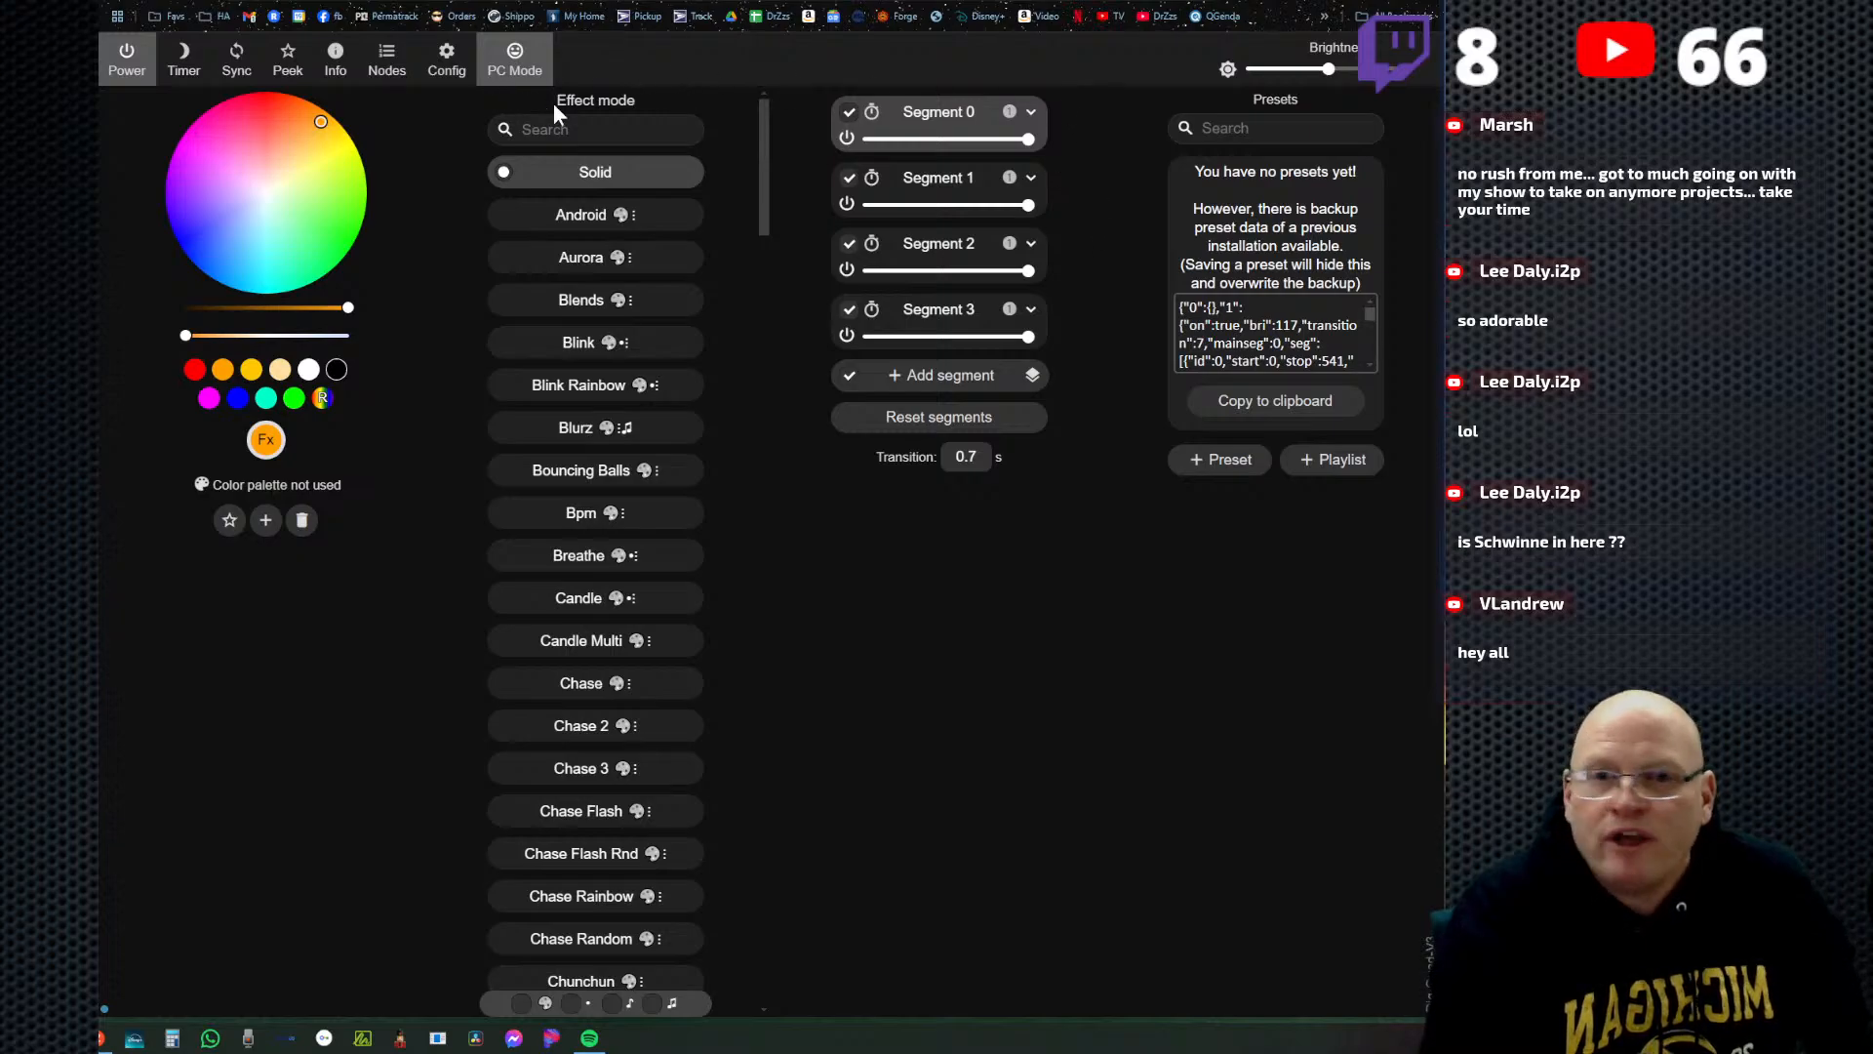
click(446, 65)
click(752, 316)
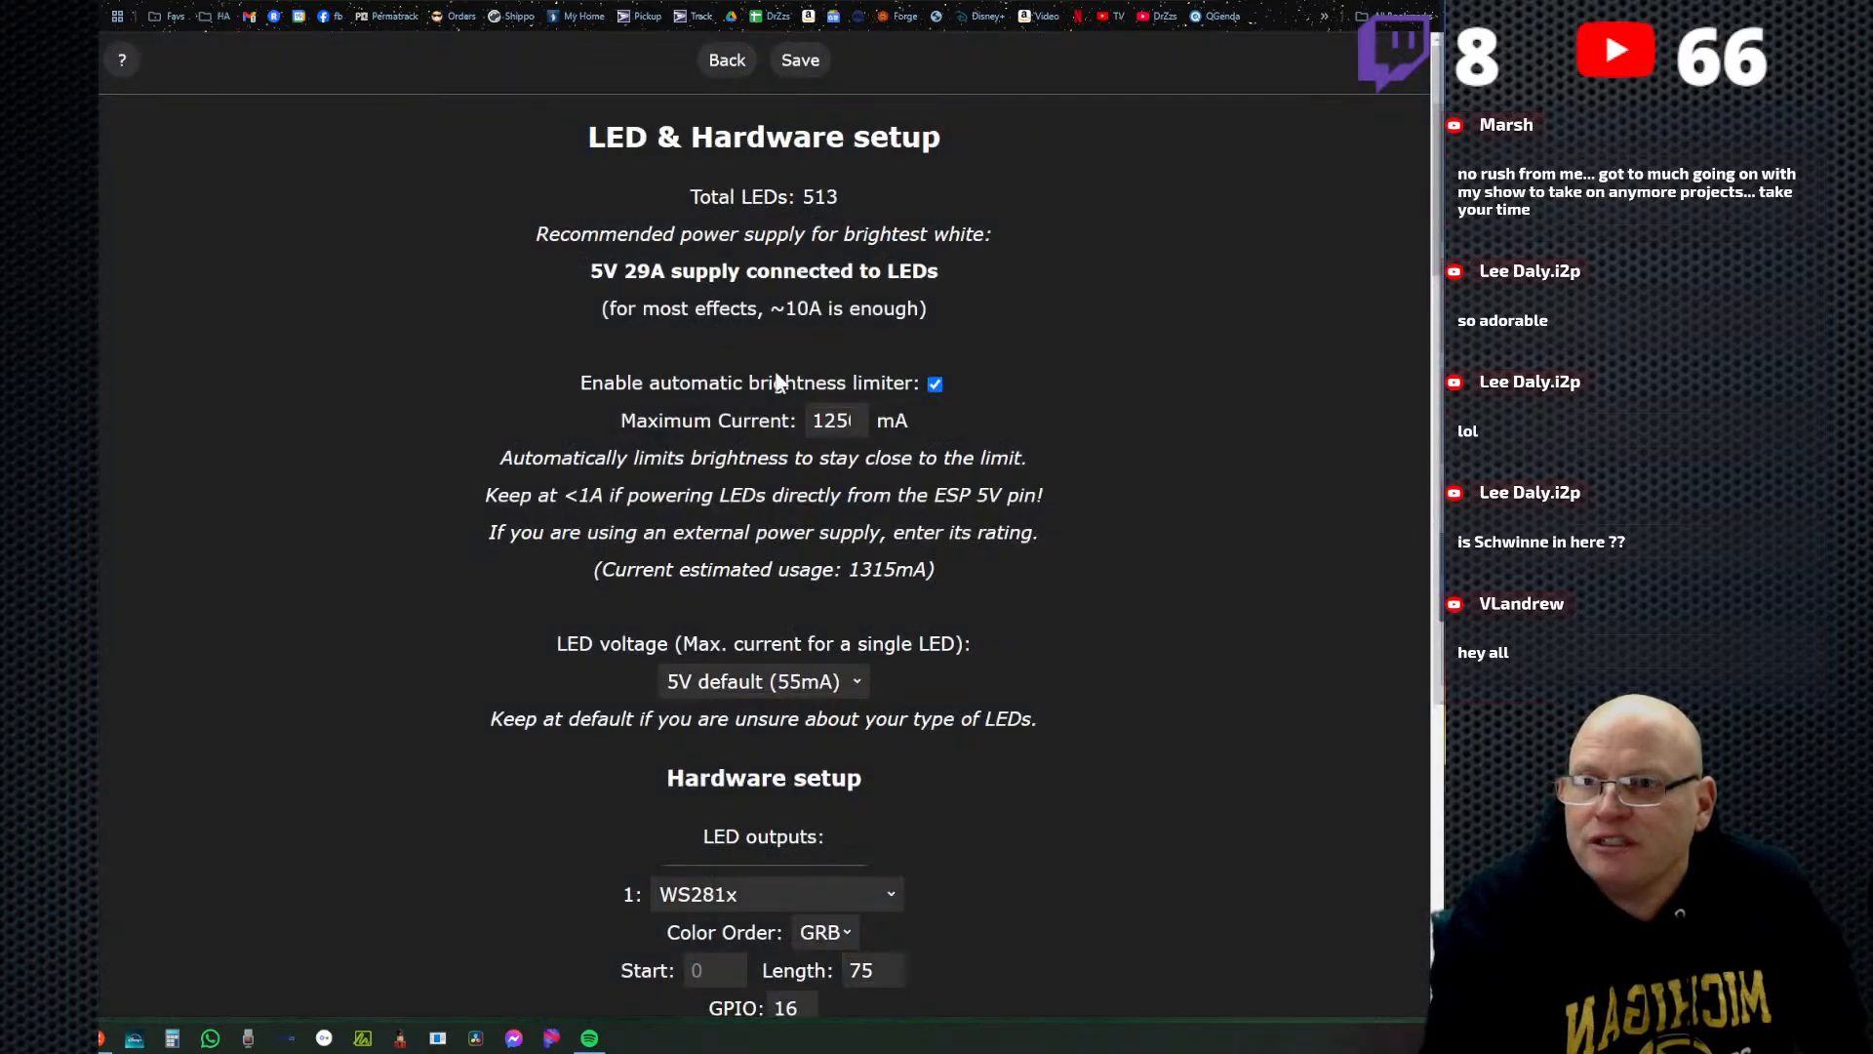
scroll(1080, 605, down, 5)
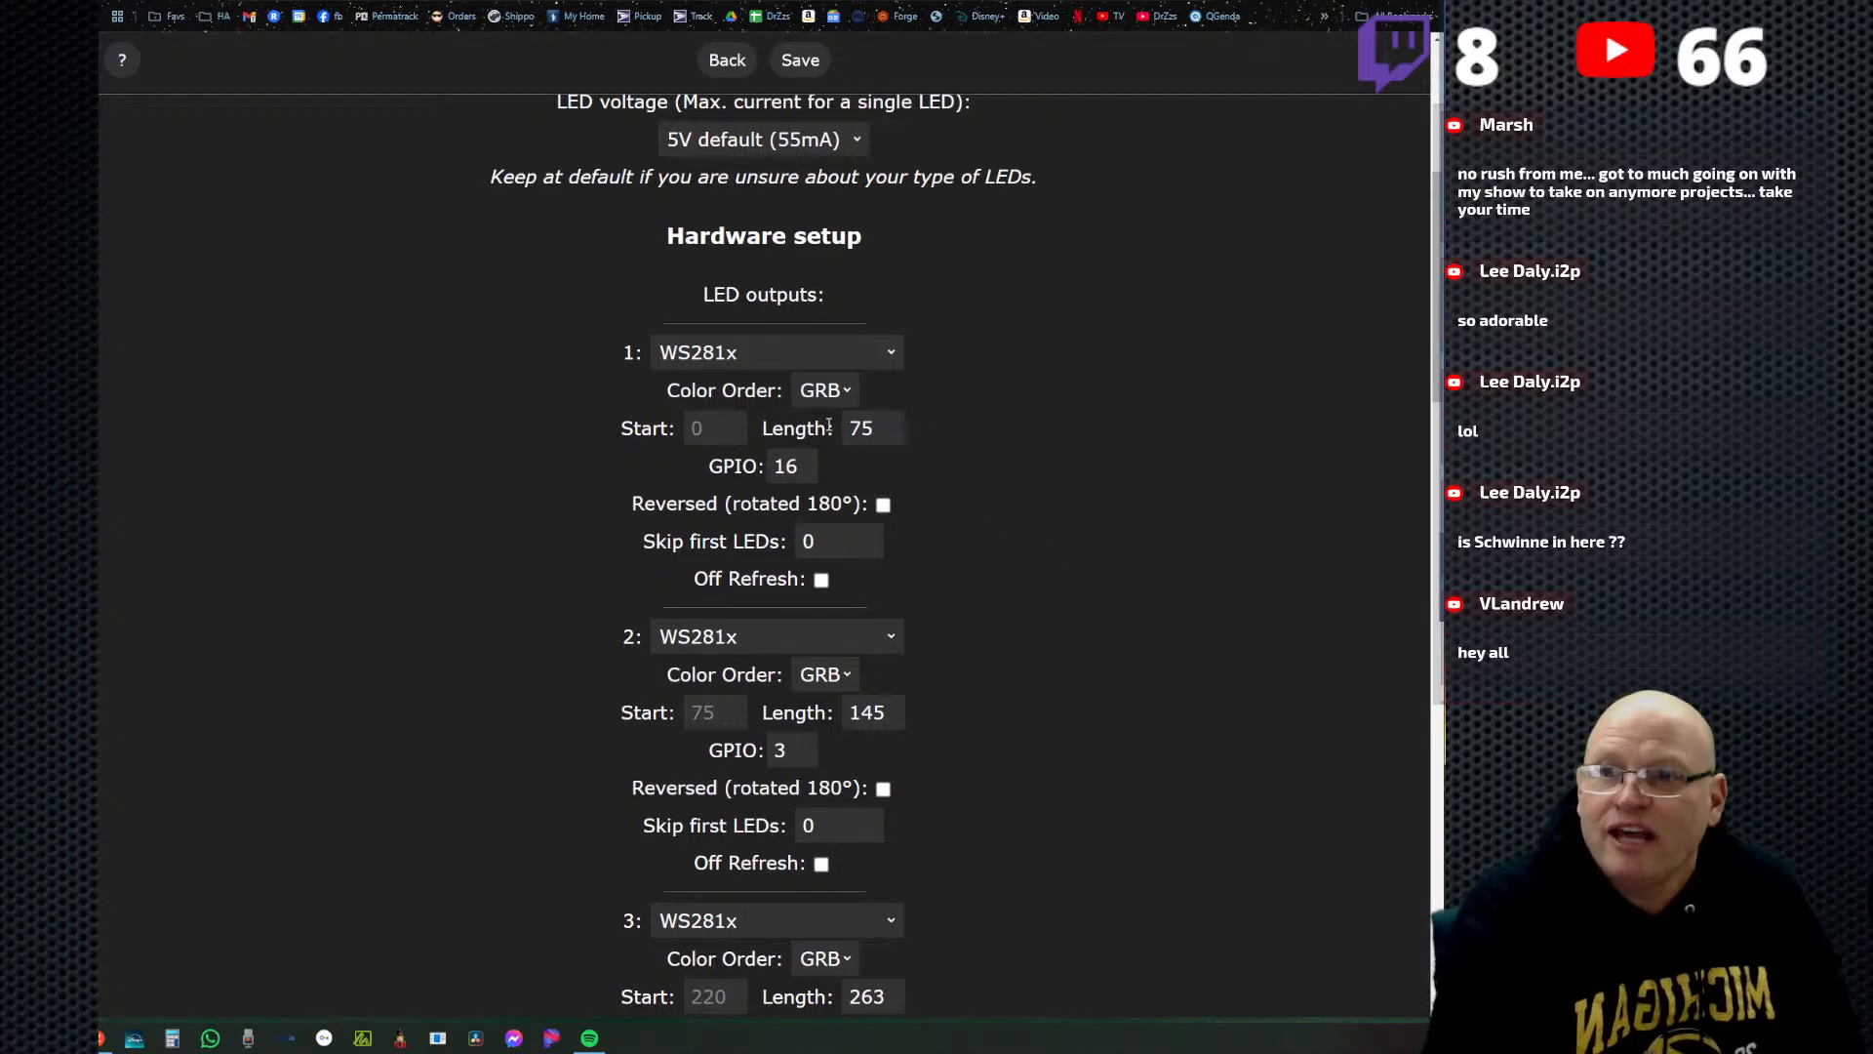
scroll(731, 459, down, 1)
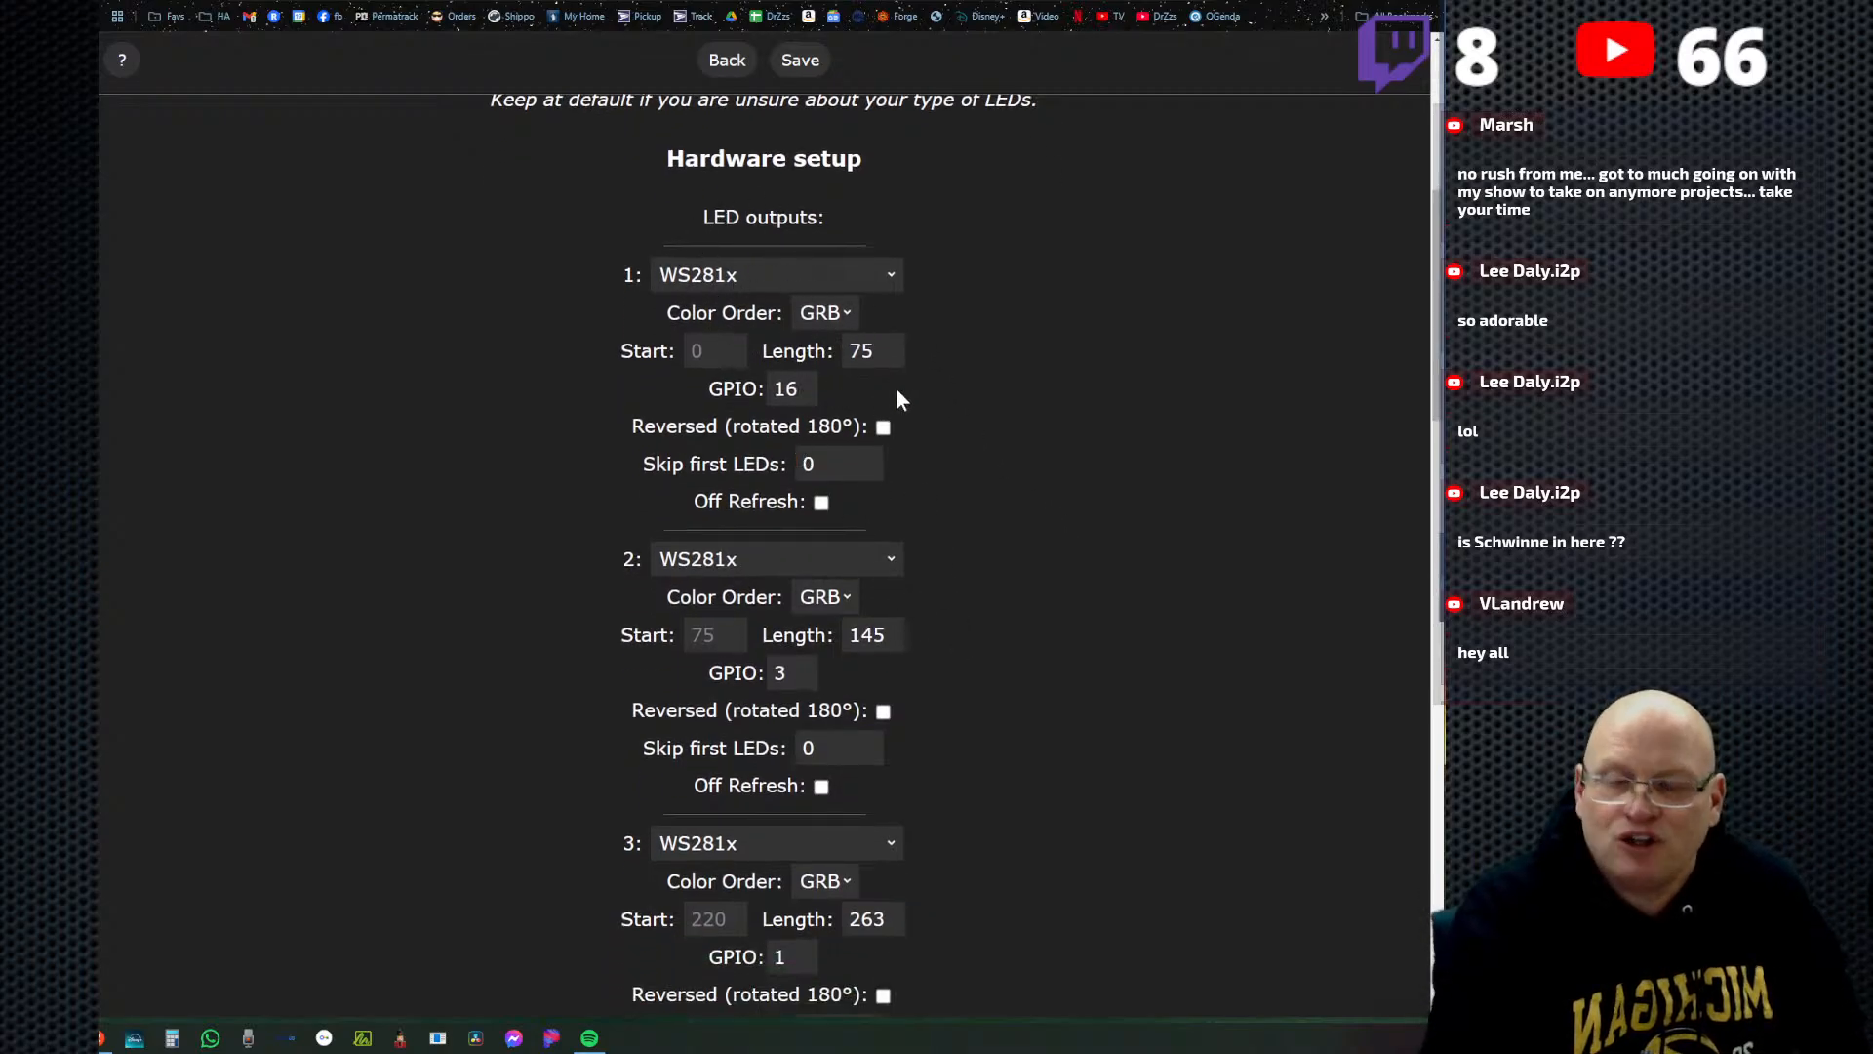
scroll(936, 472, down, 2)
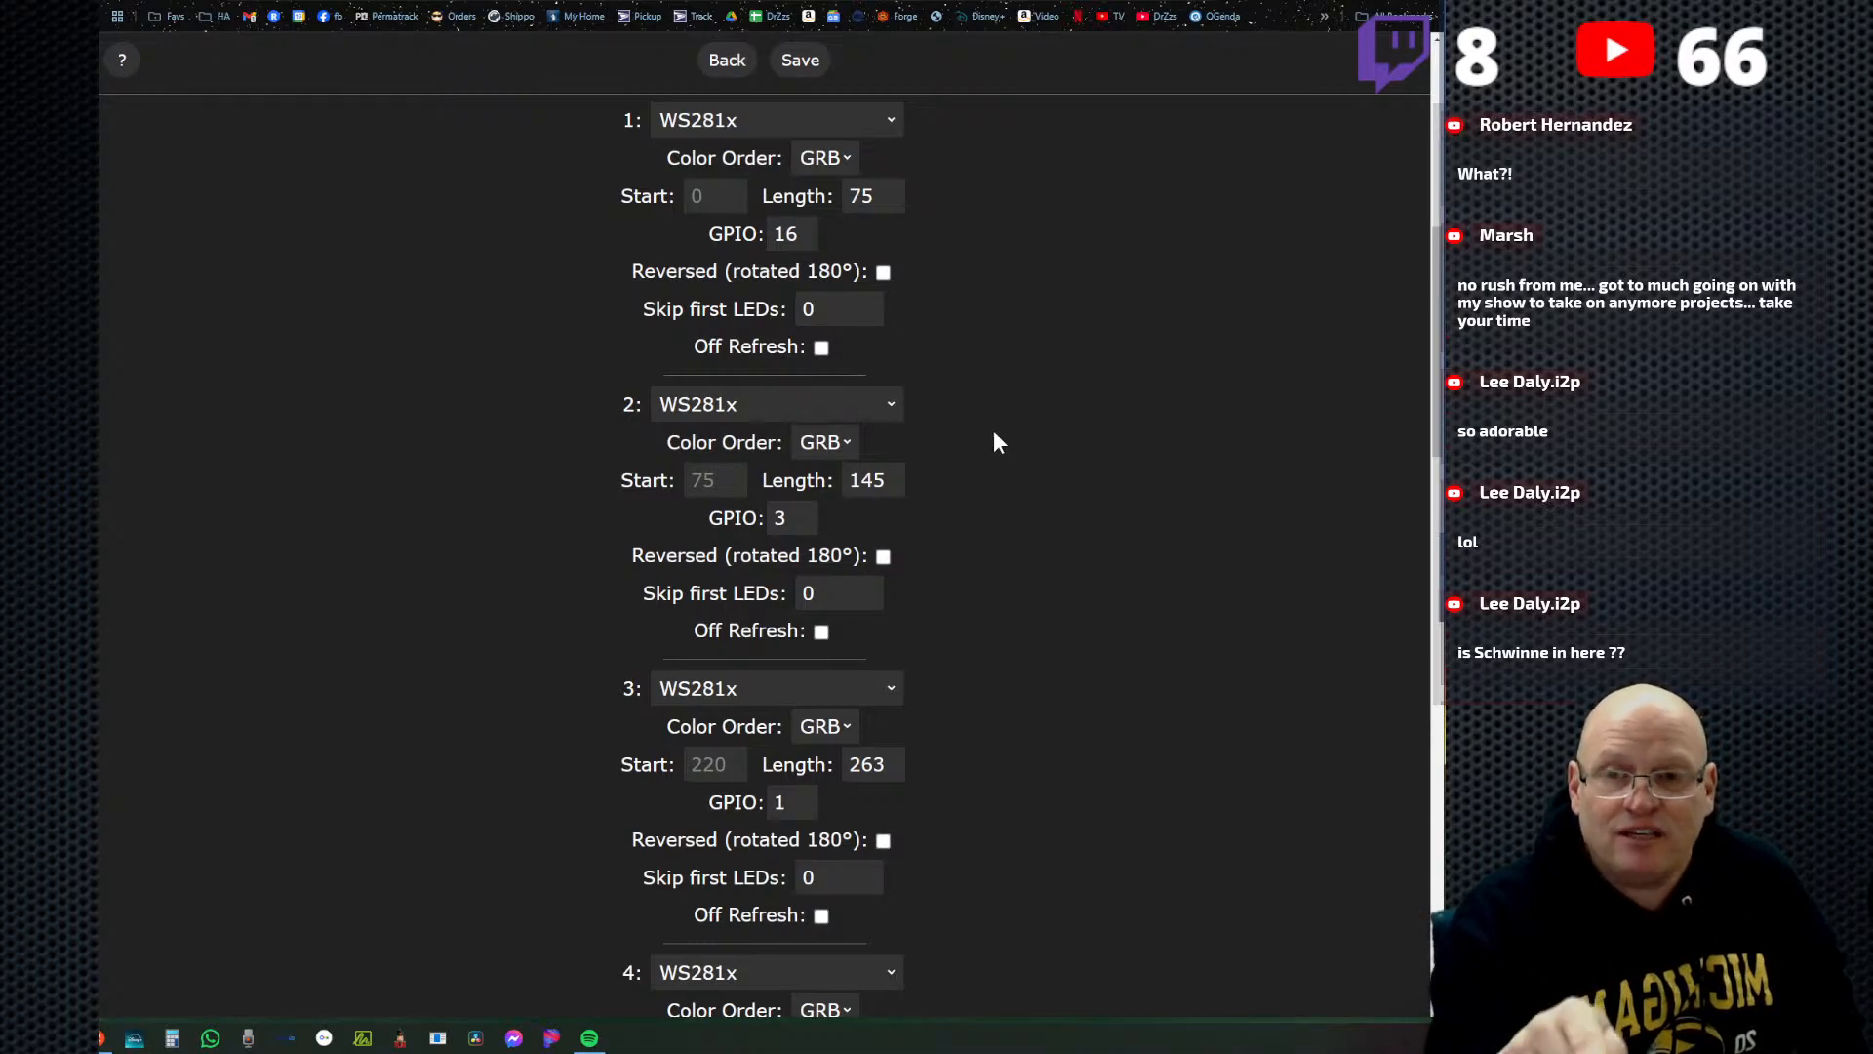
click(730, 59)
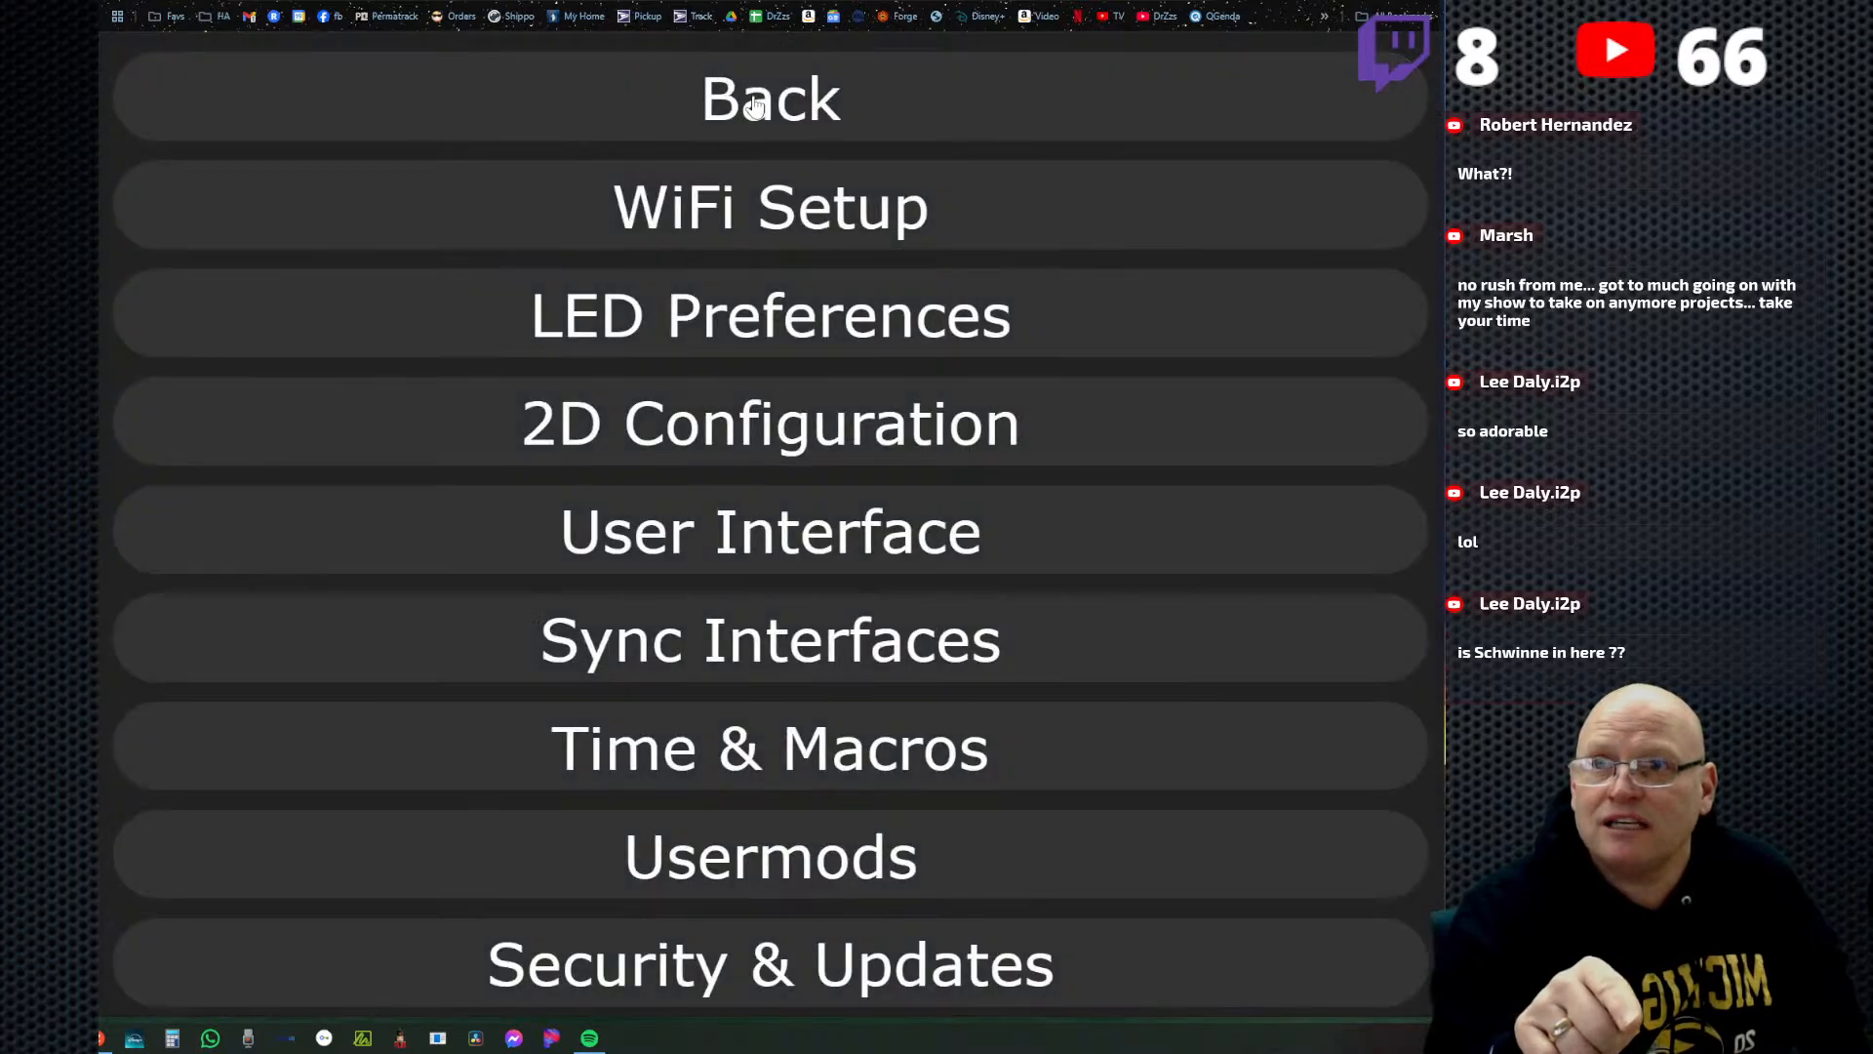
click(749, 94)
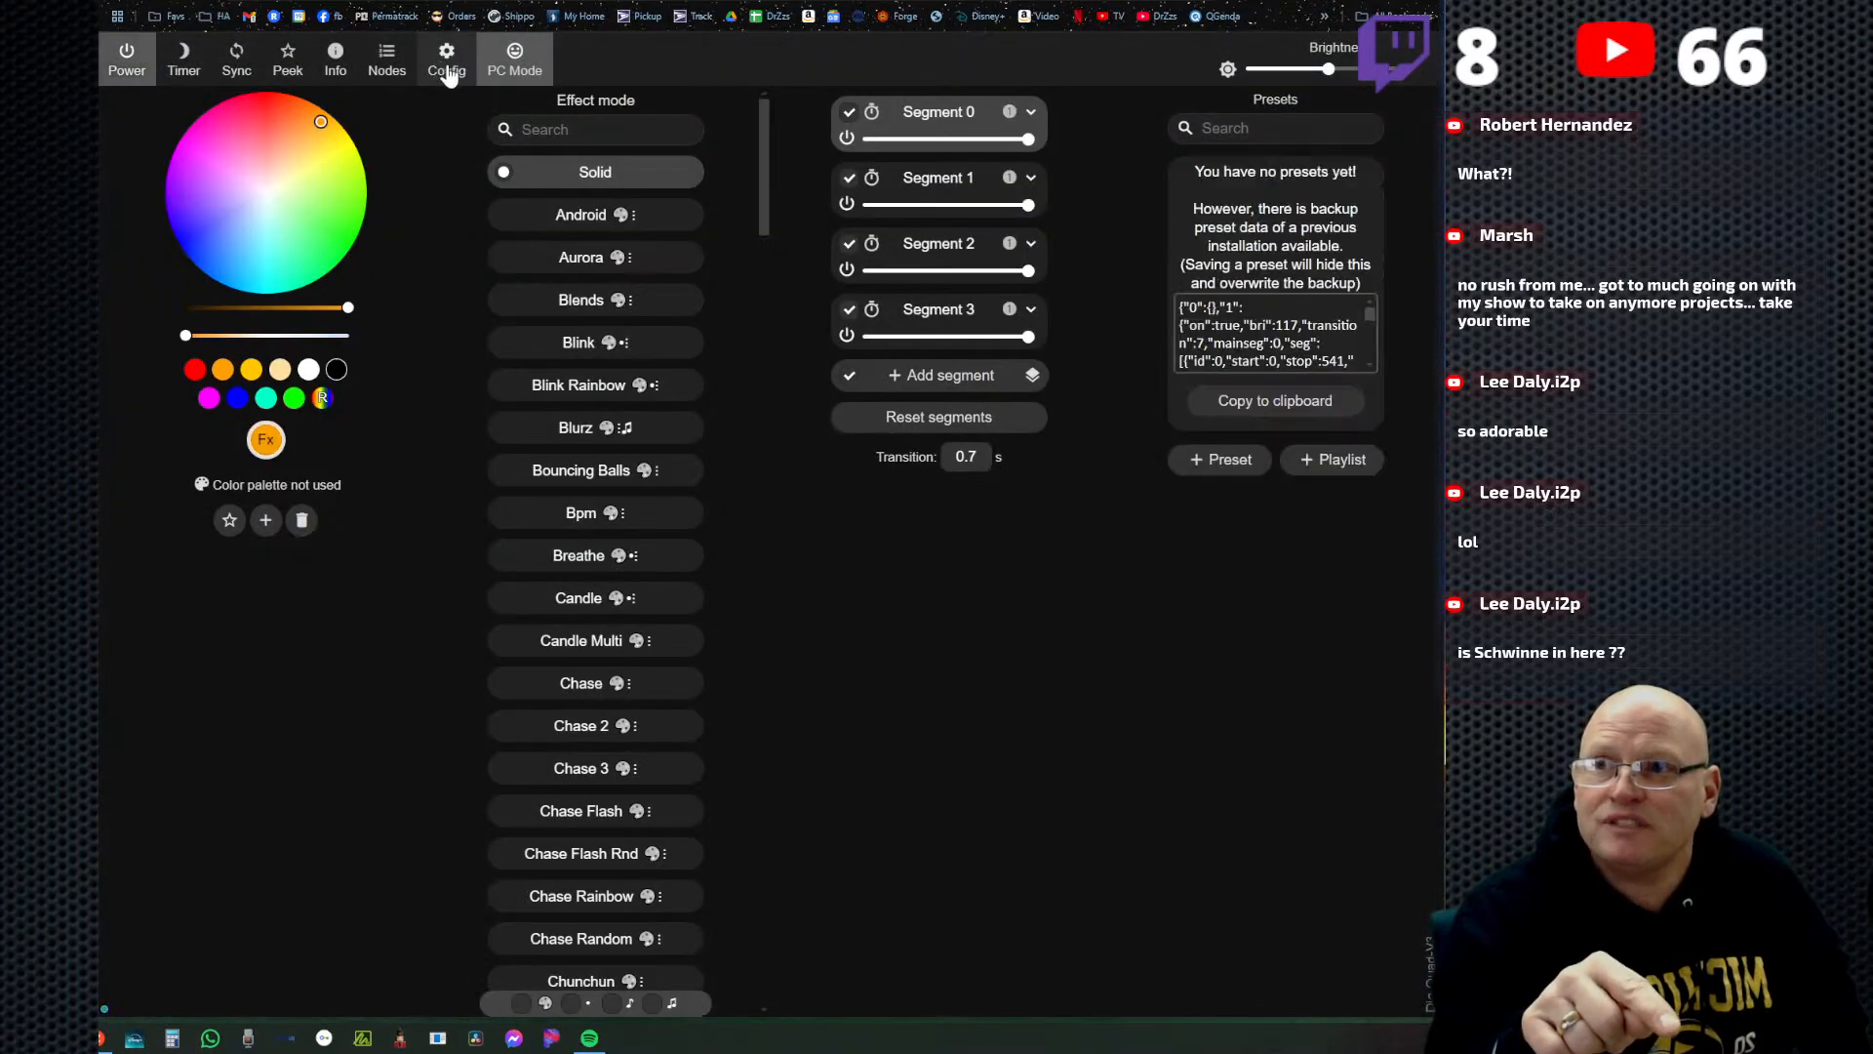
Review the backup and restore options in the security and update settings, and return to the main page.
click(447, 69)
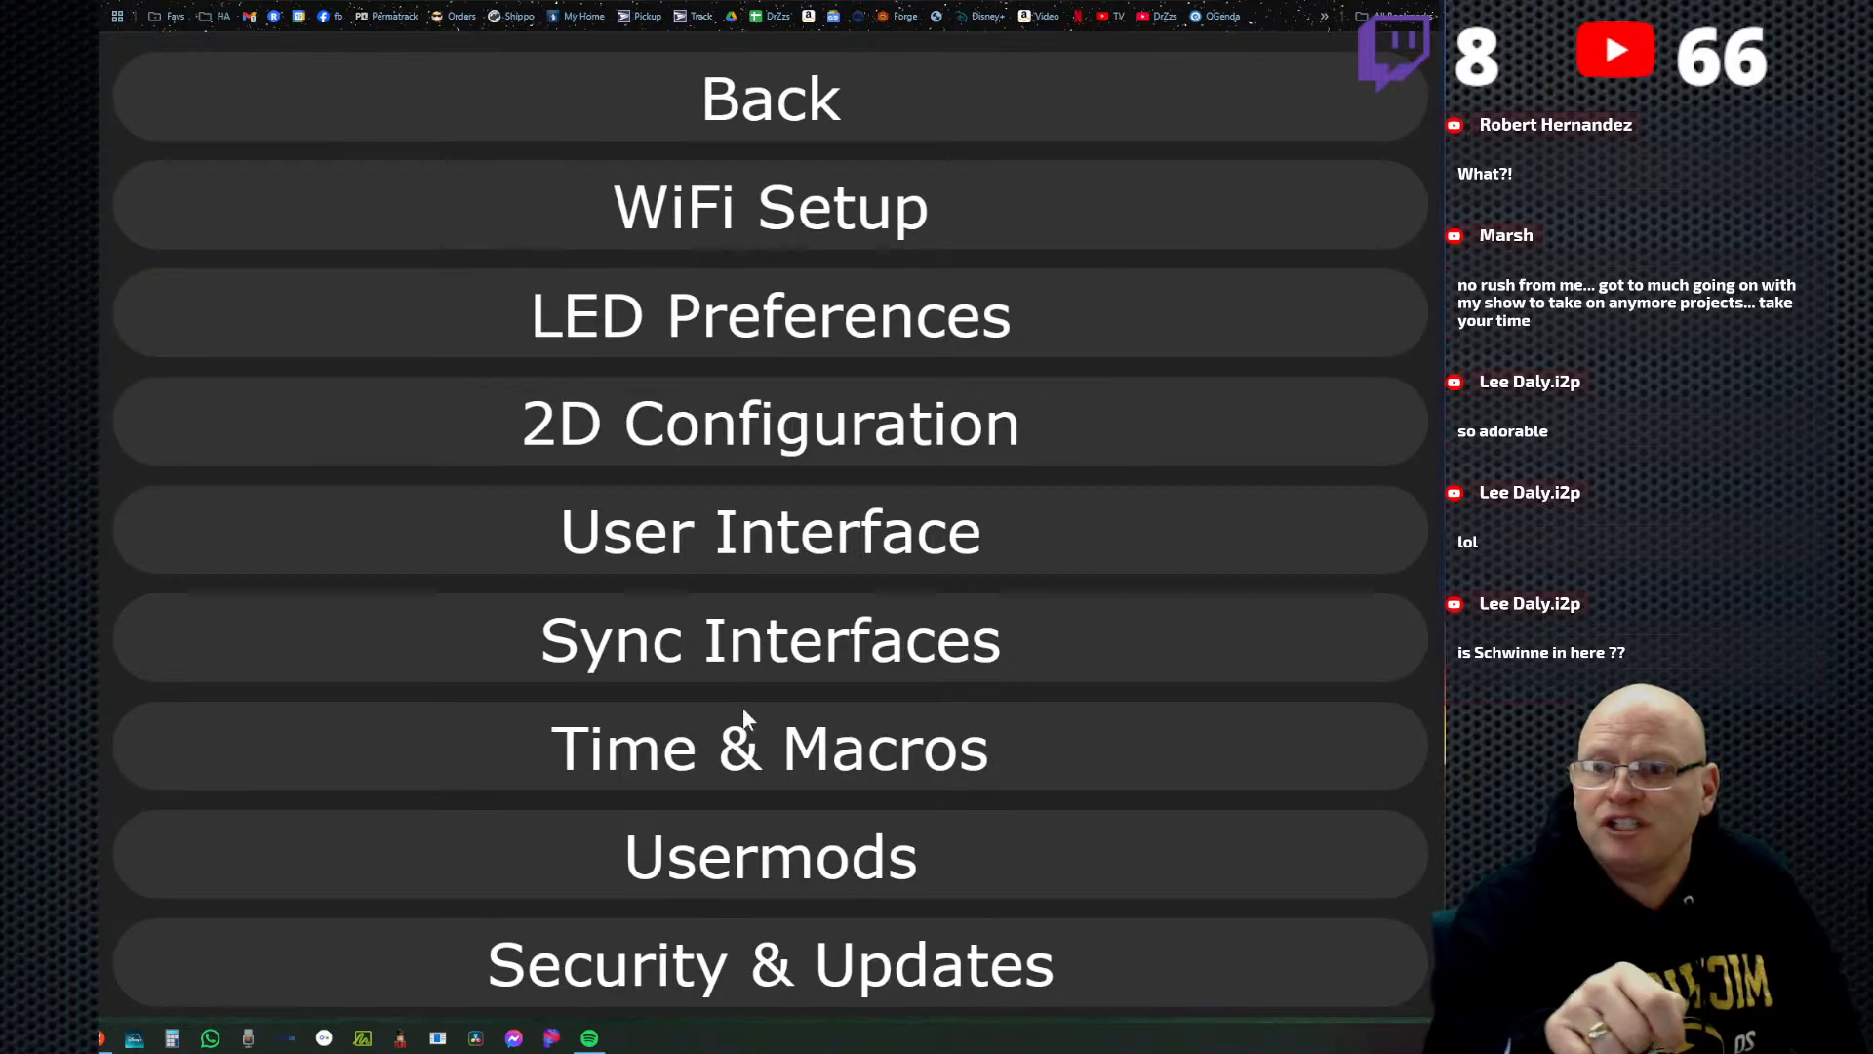
click(796, 966)
scroll(821, 699, down, 8)
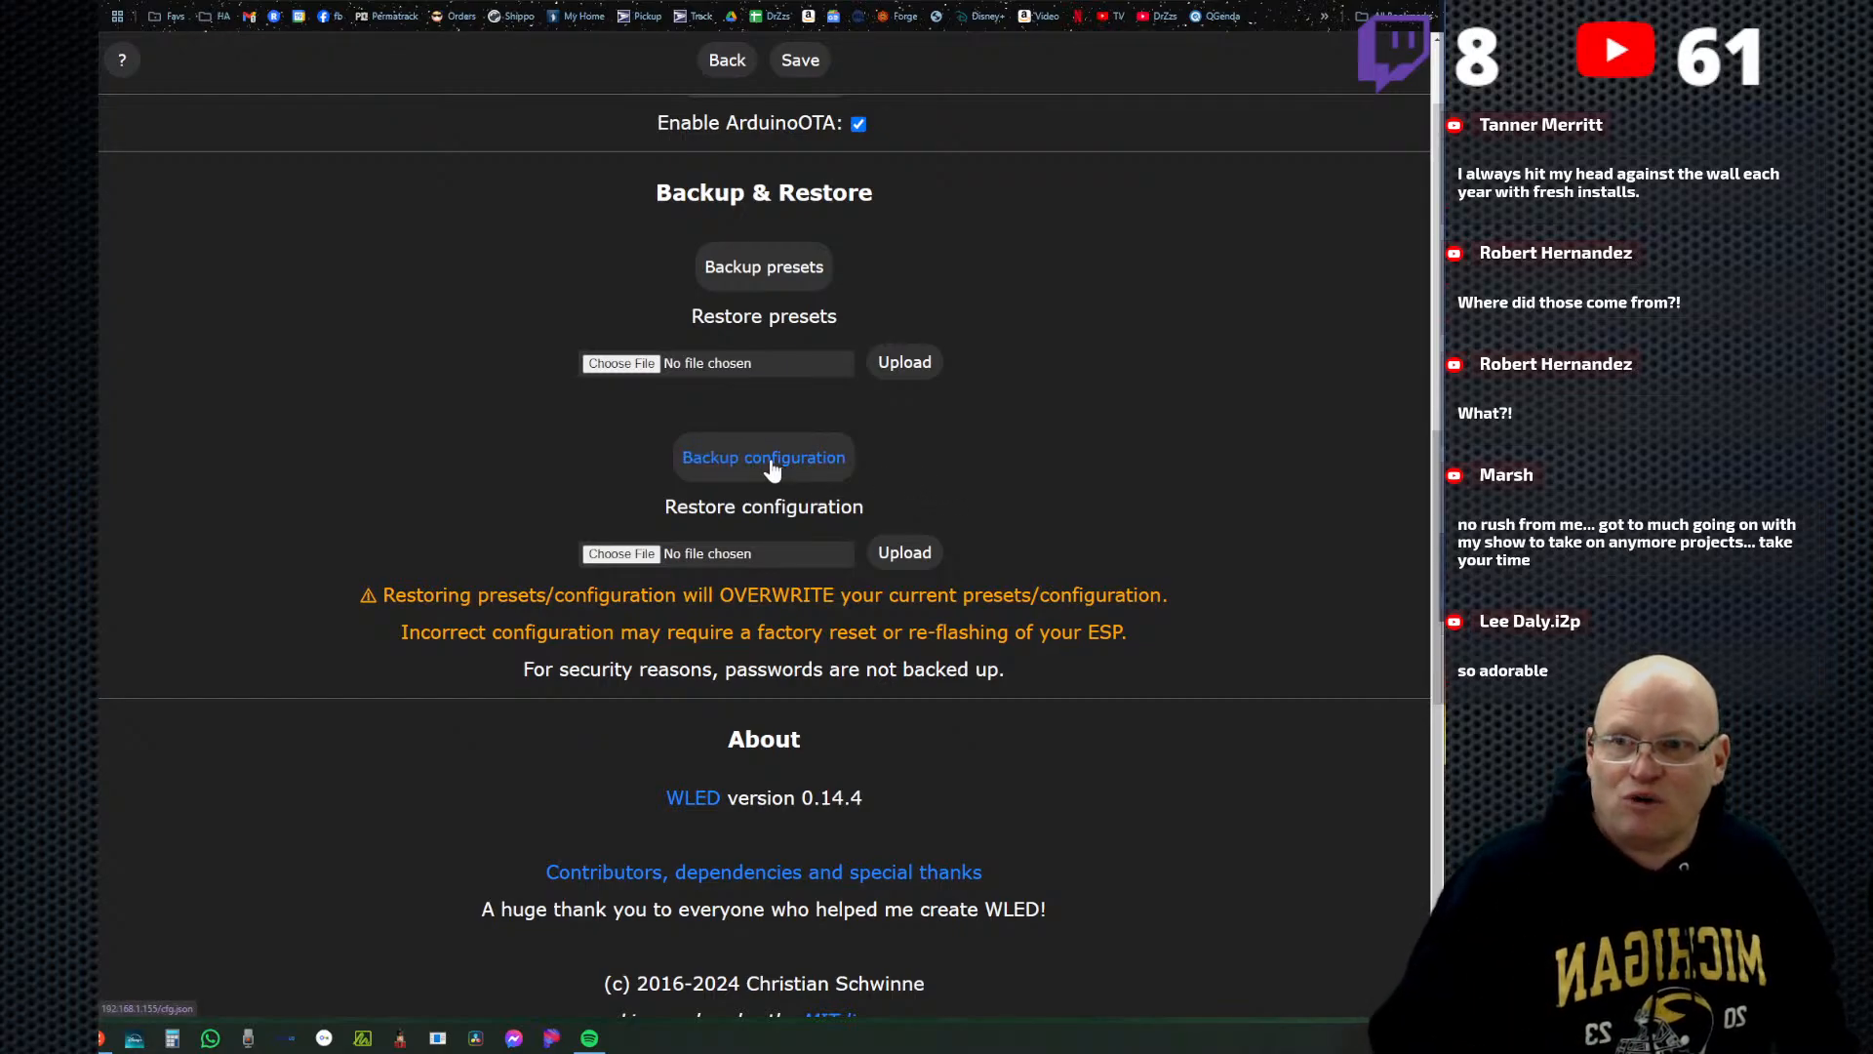
scroll(1029, 458, up, 1)
scroll(1025, 472, up, 6)
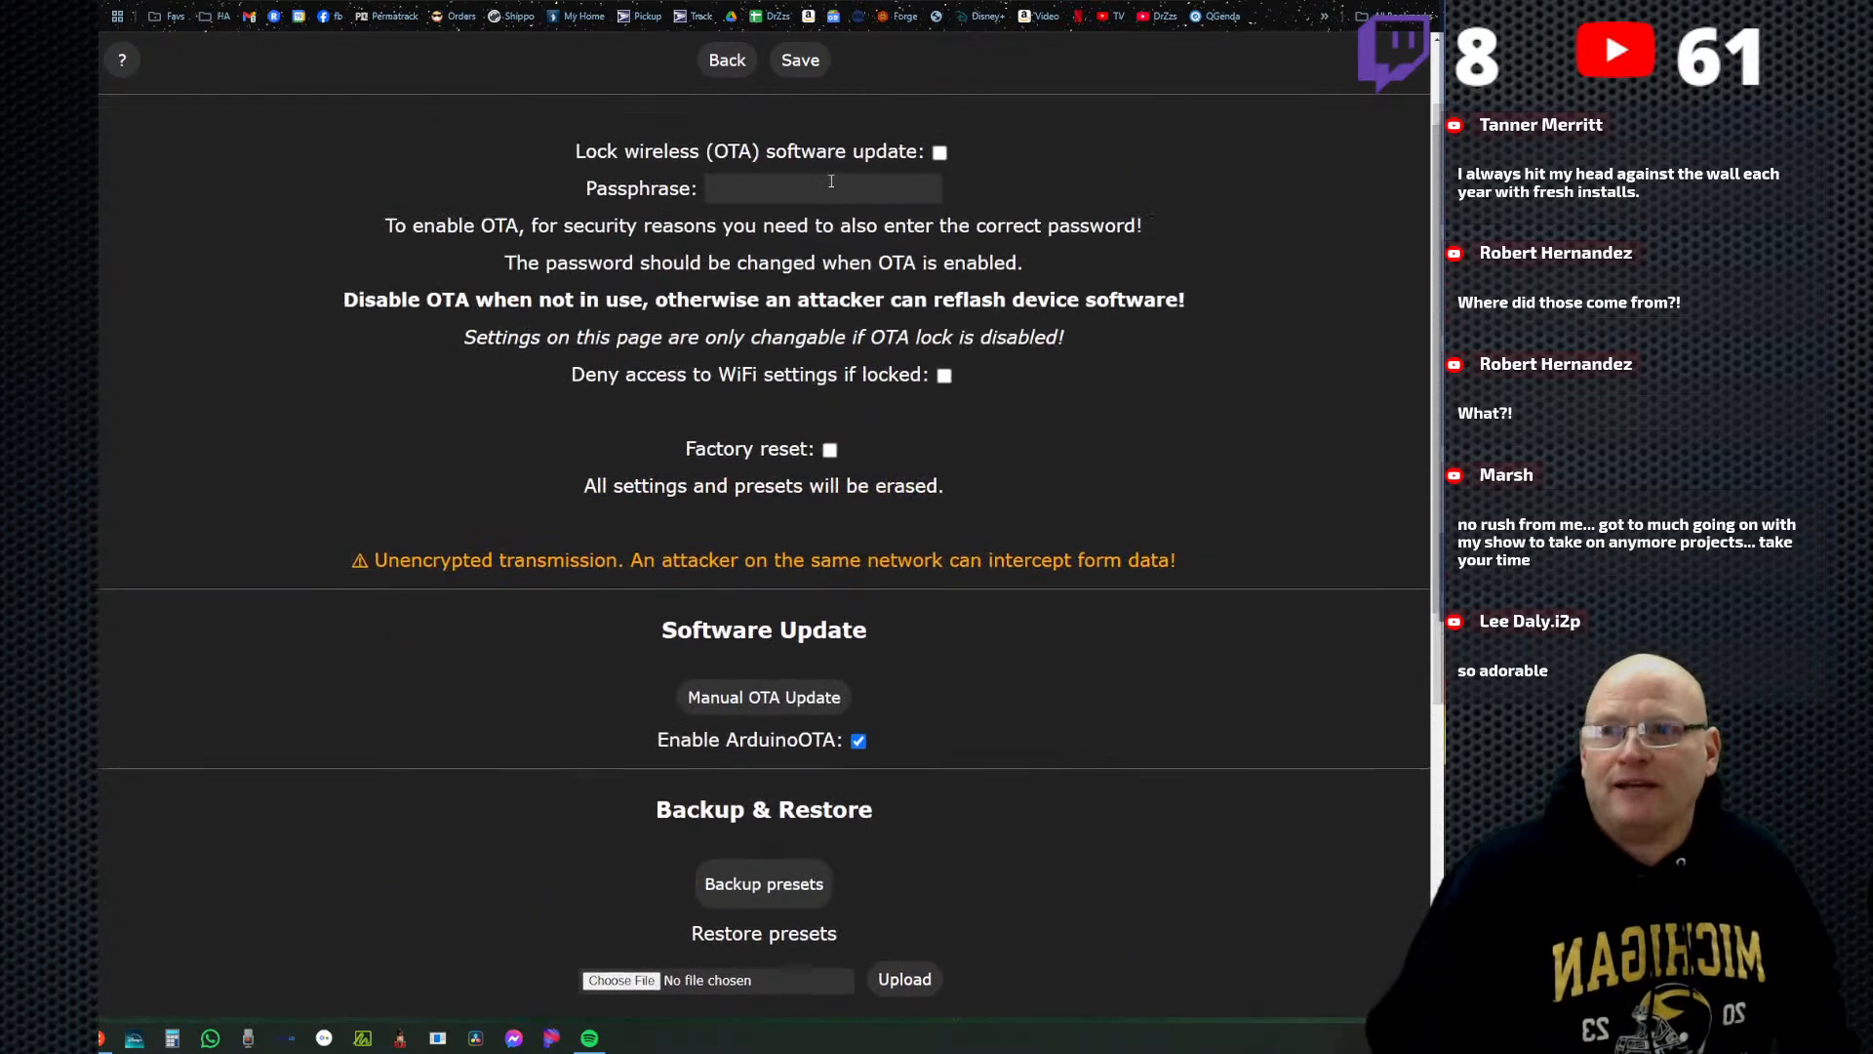
click(727, 59)
click(732, 116)
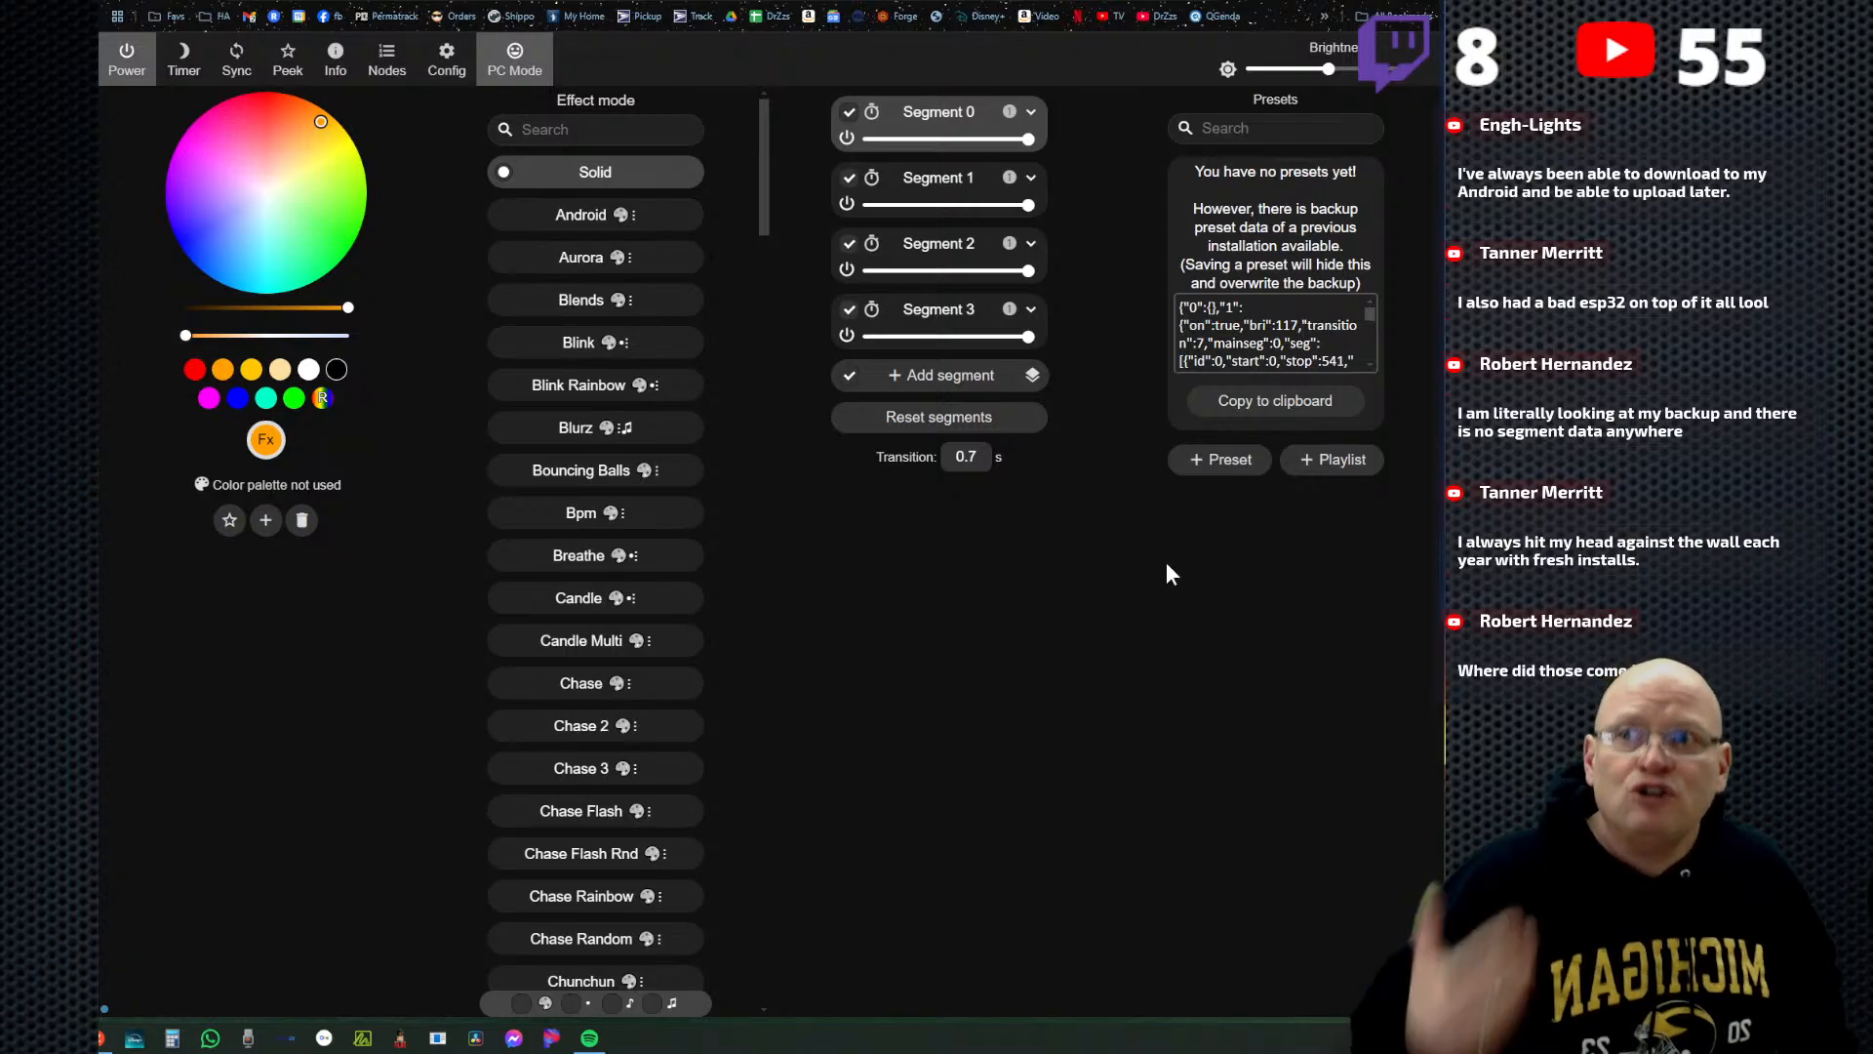
Open gist.github.com in a new browser tab and glance over the starred gists on the Discover page.
key(ctrl+t)
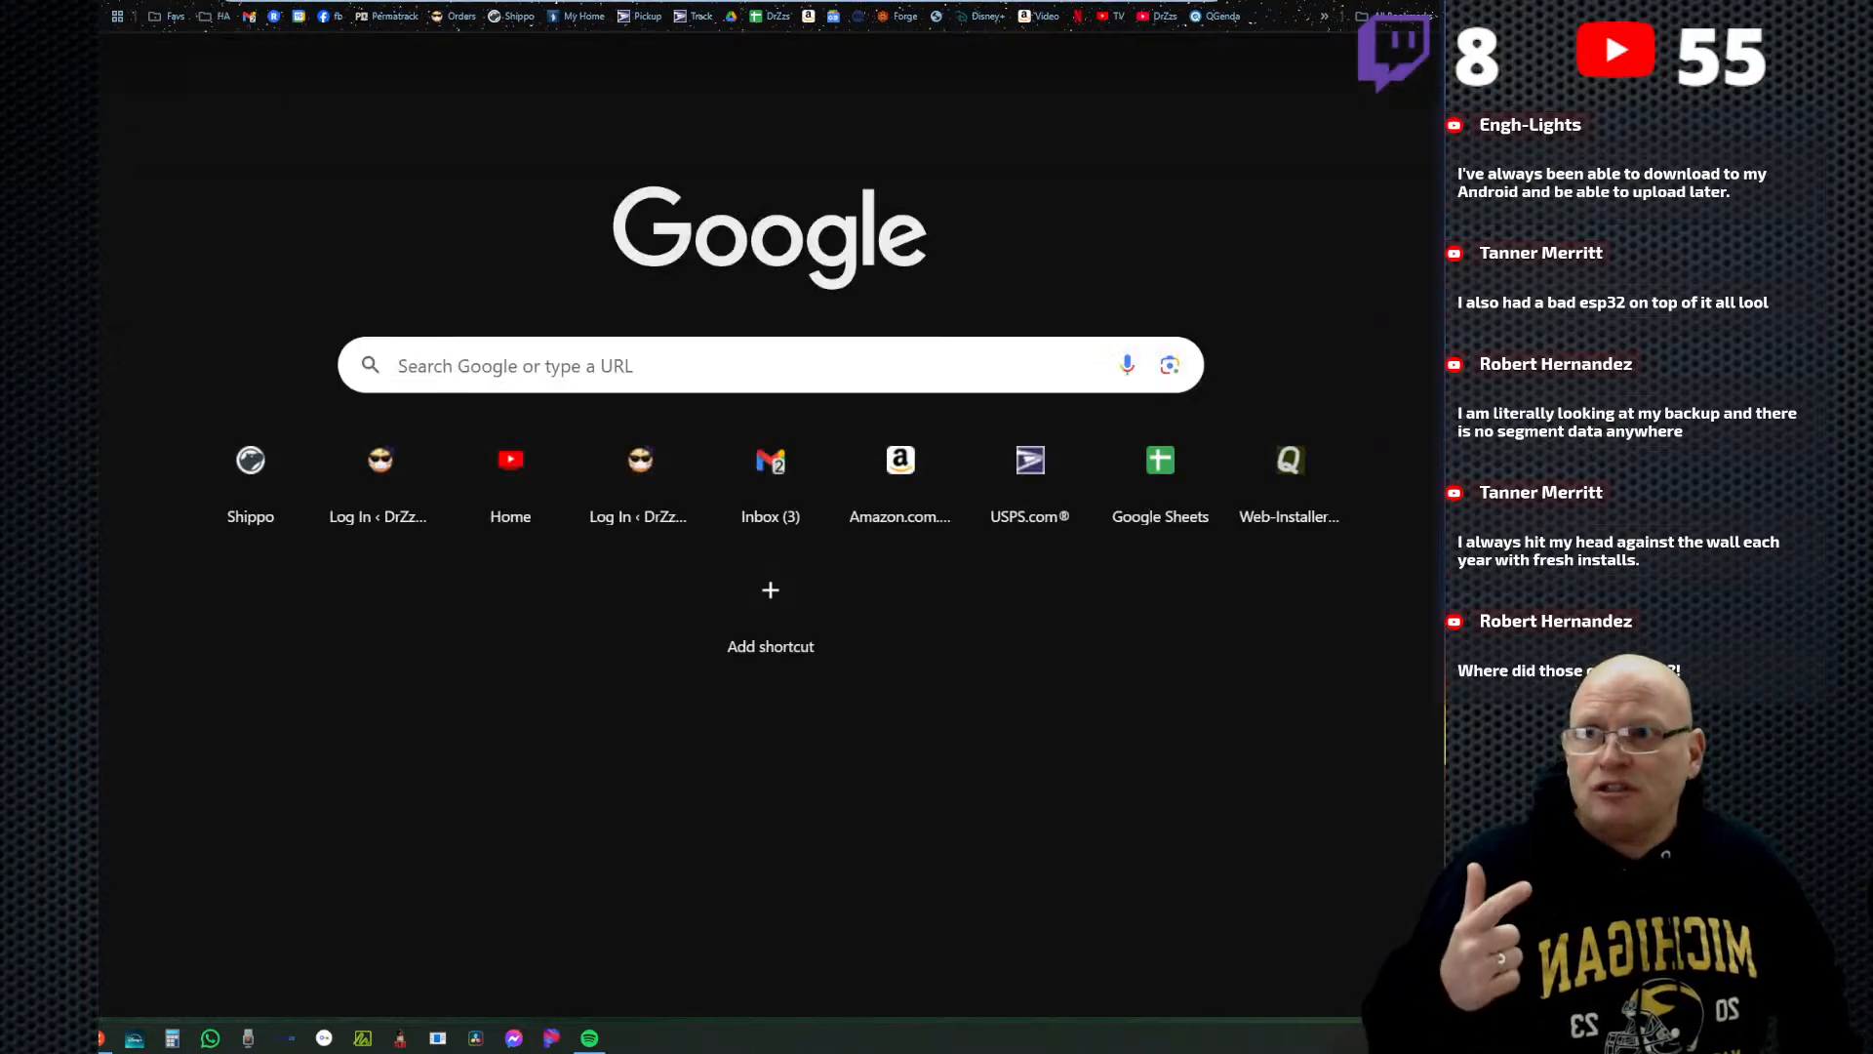
key(ctrl+w)
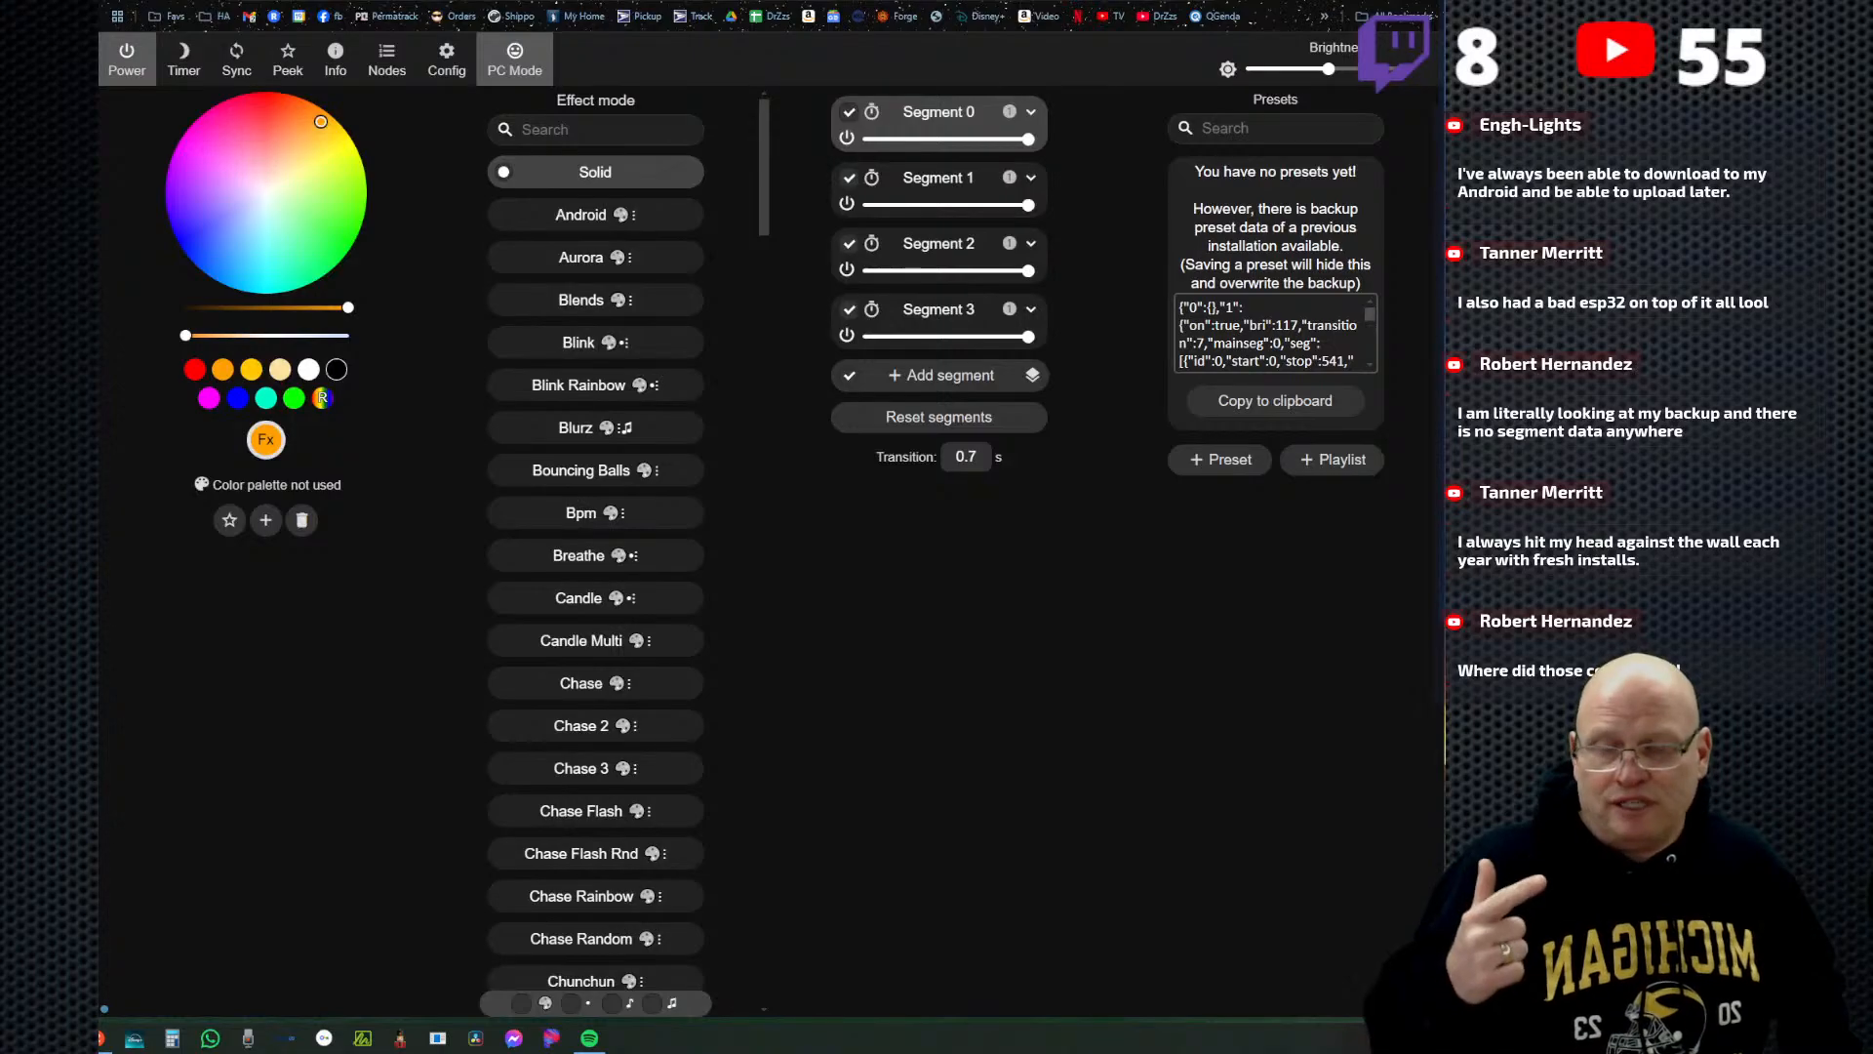
key(ctrl+t)
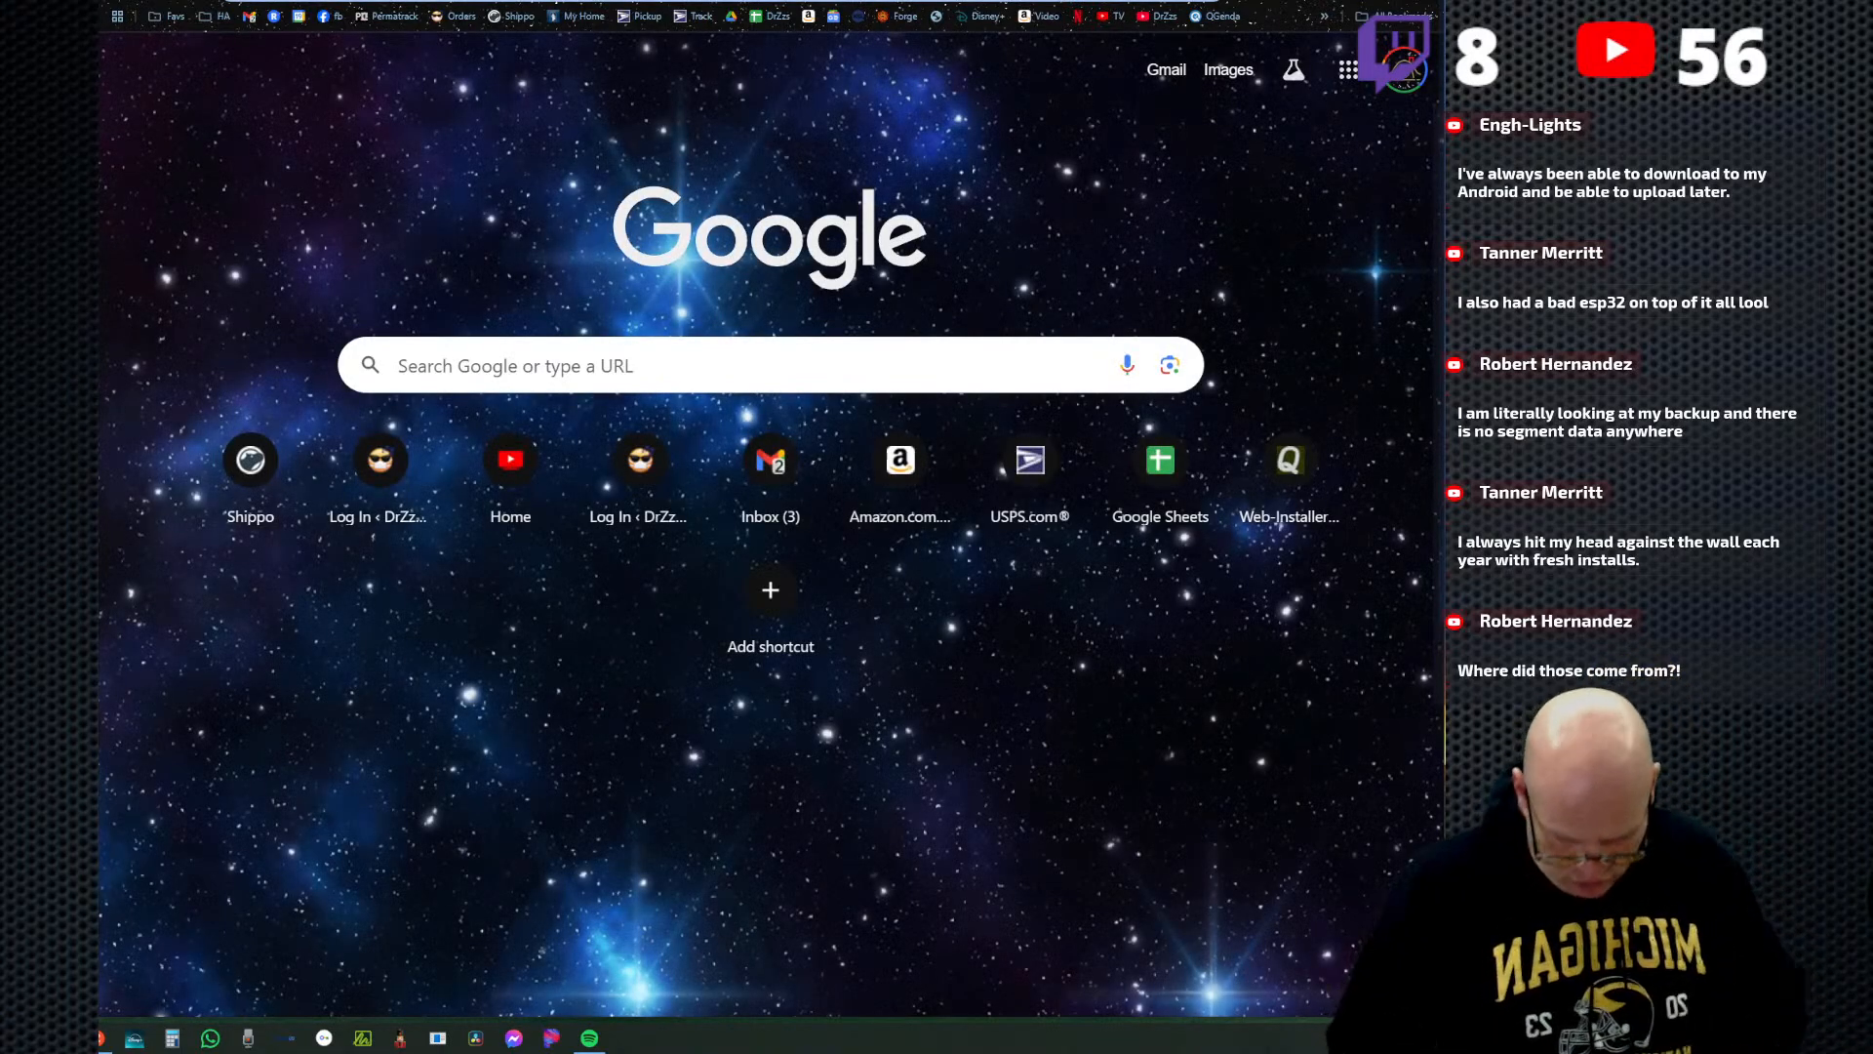
text(gis)
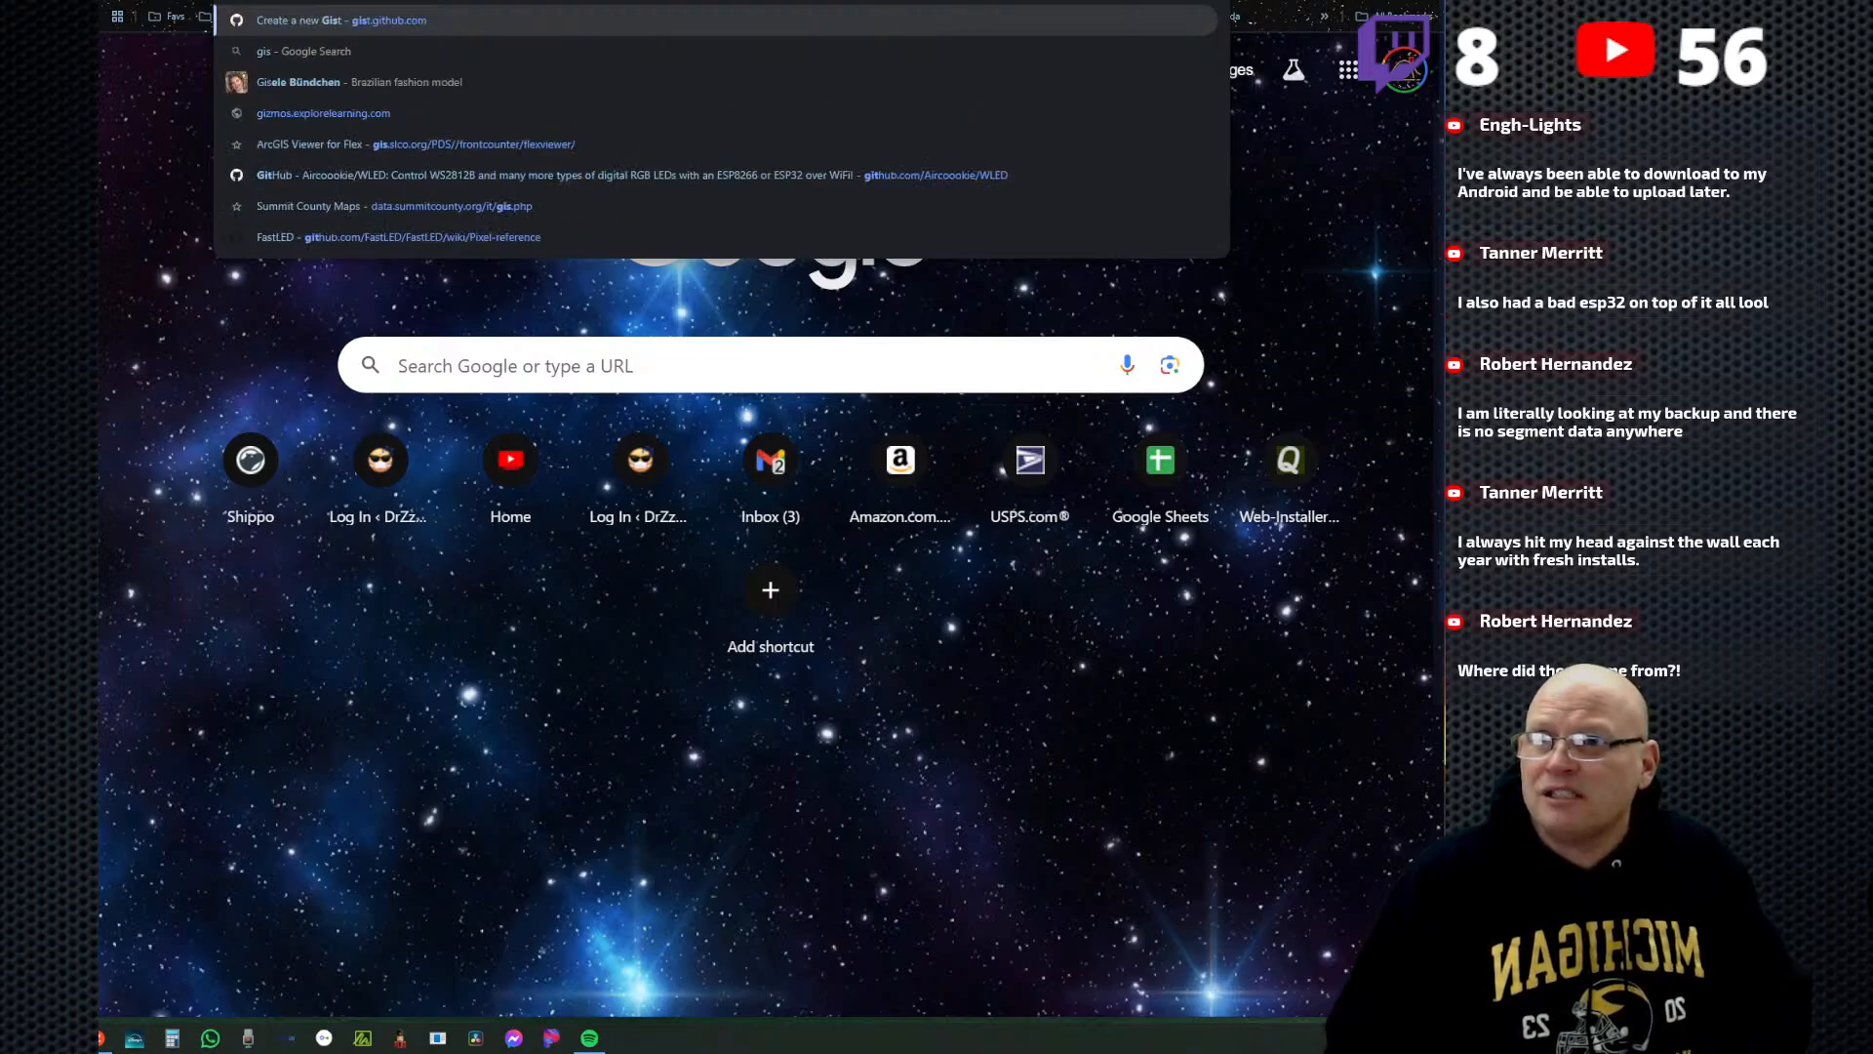
text(t)
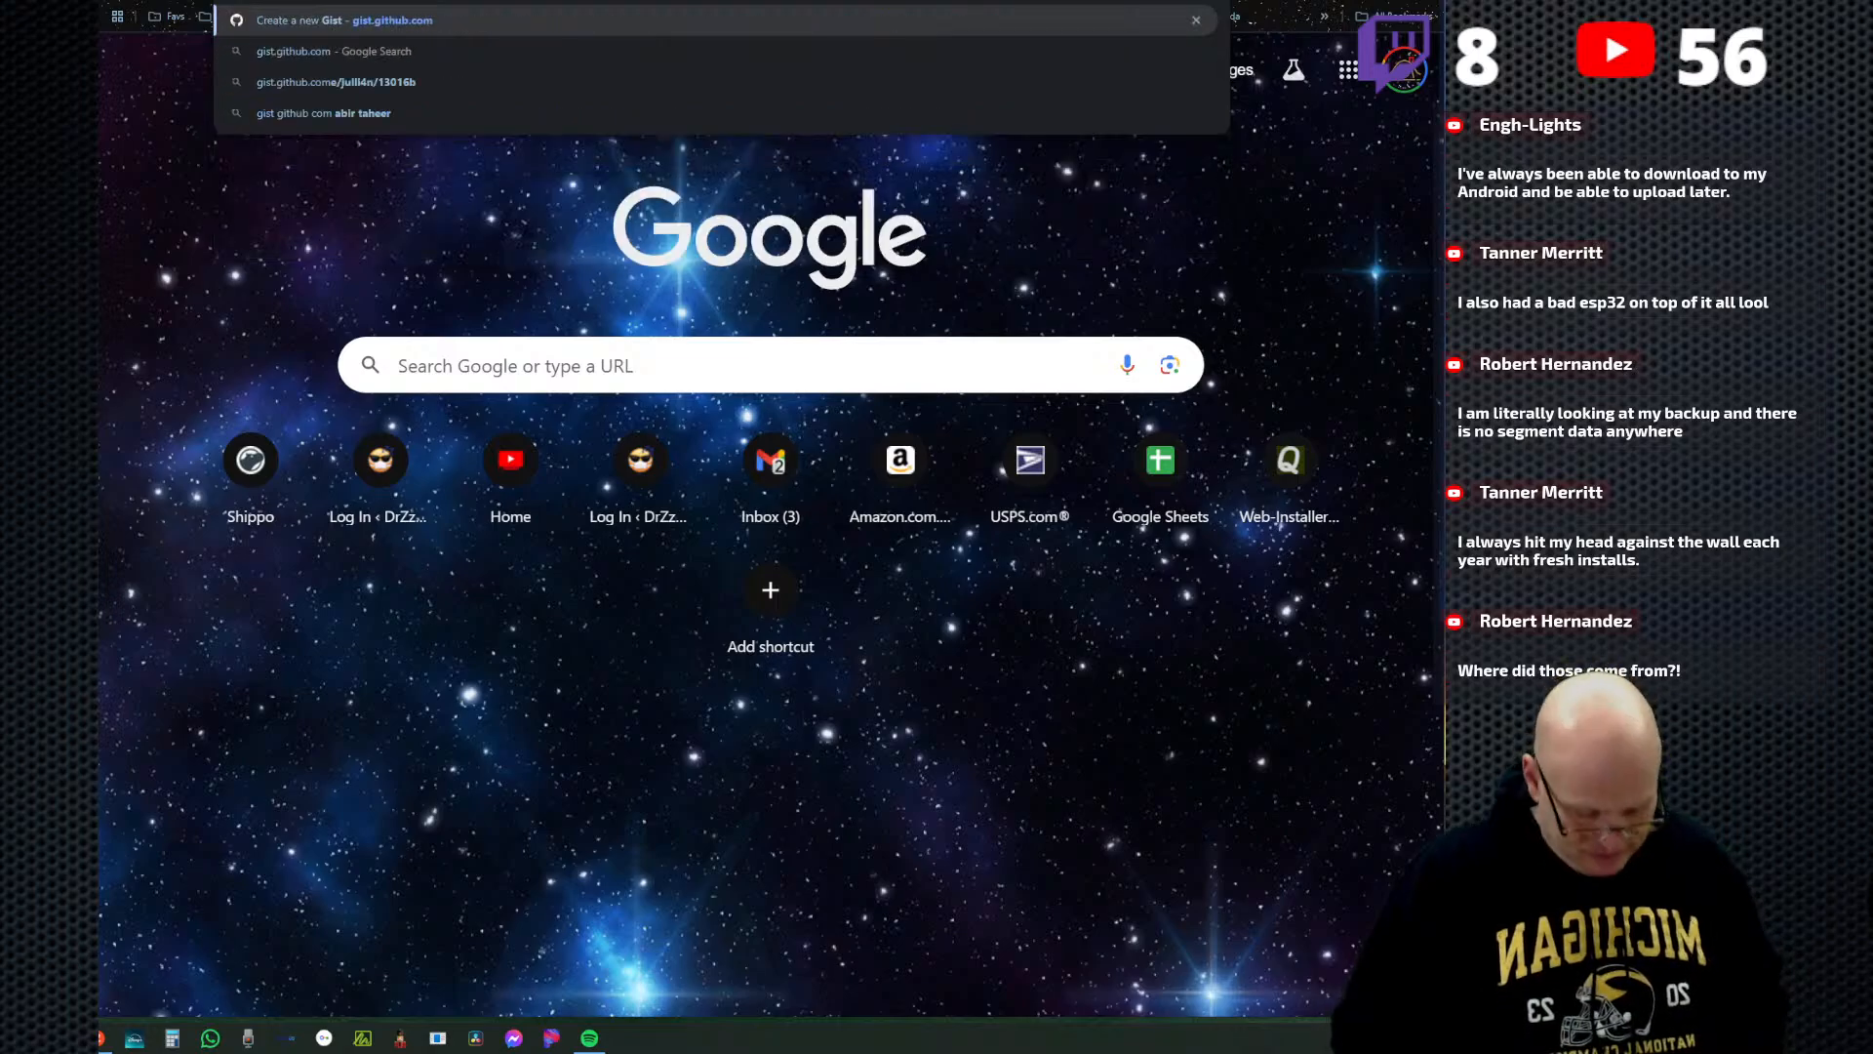
key(Return)
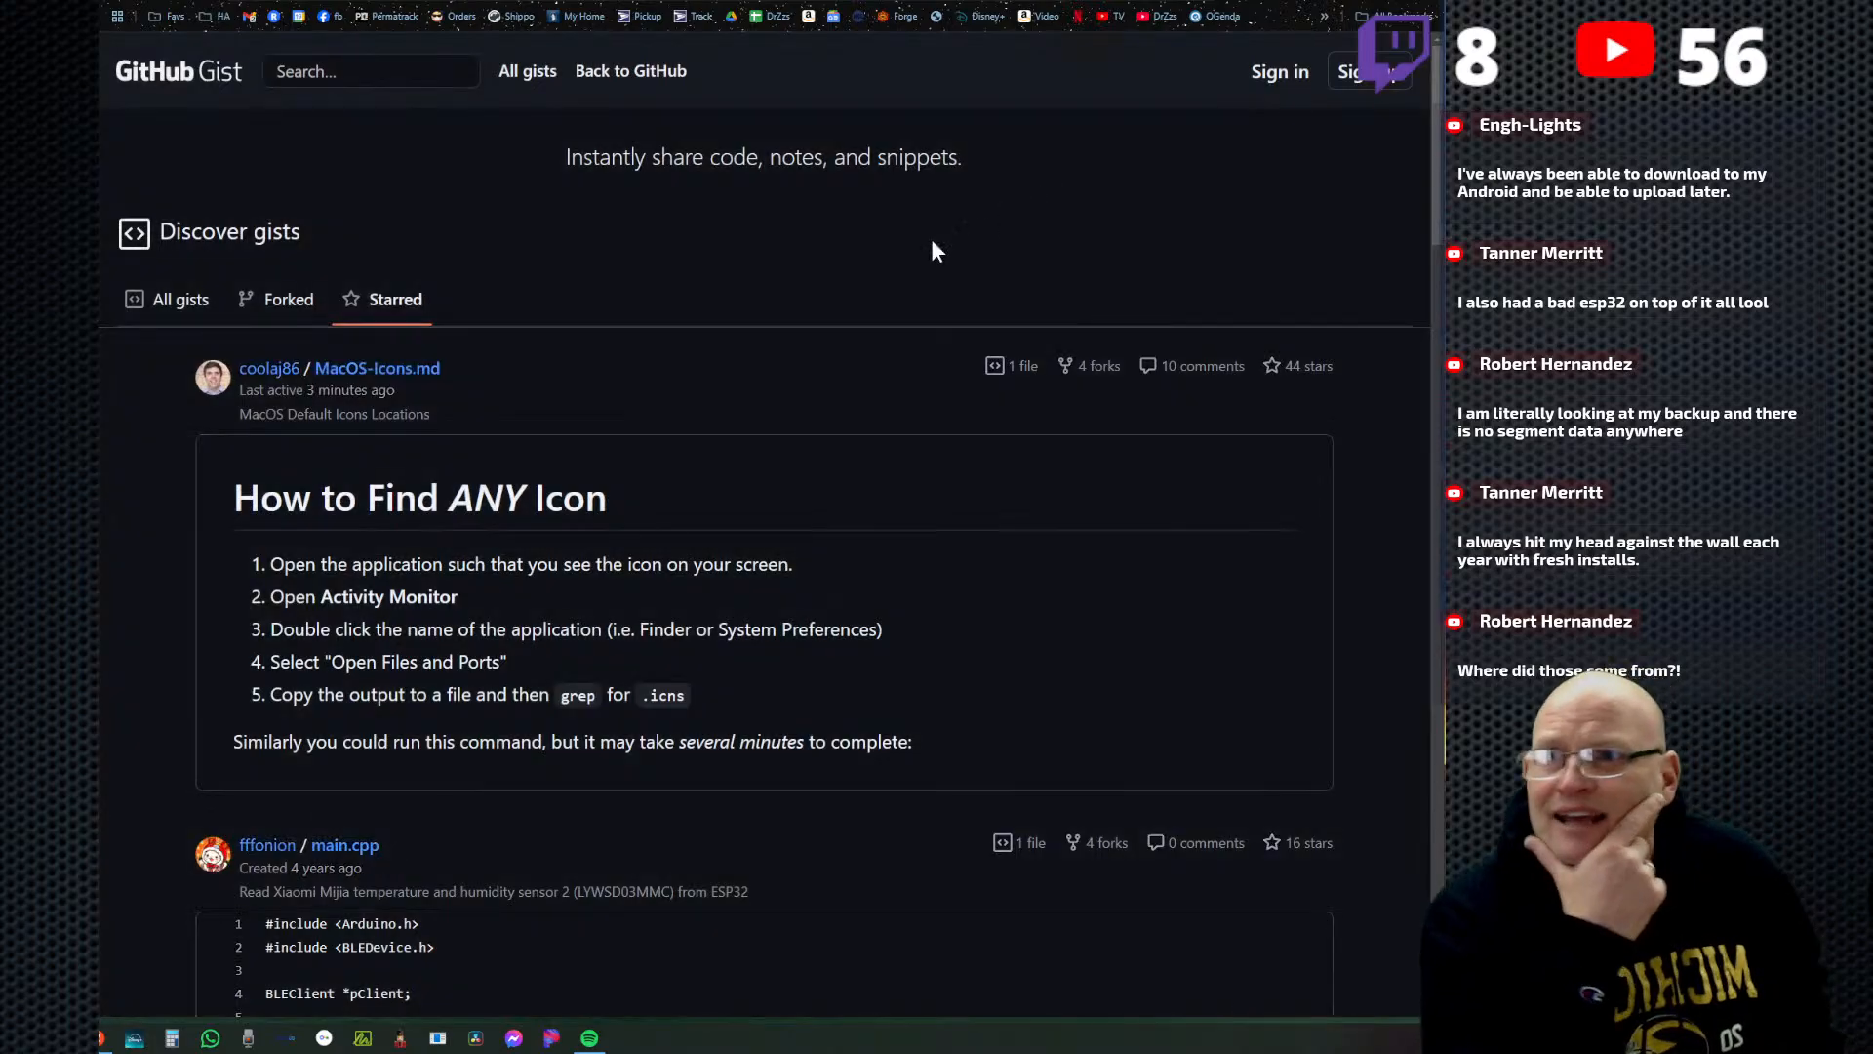
scroll(878, 263, down, 1)
scroll(1220, 195, up, 1)
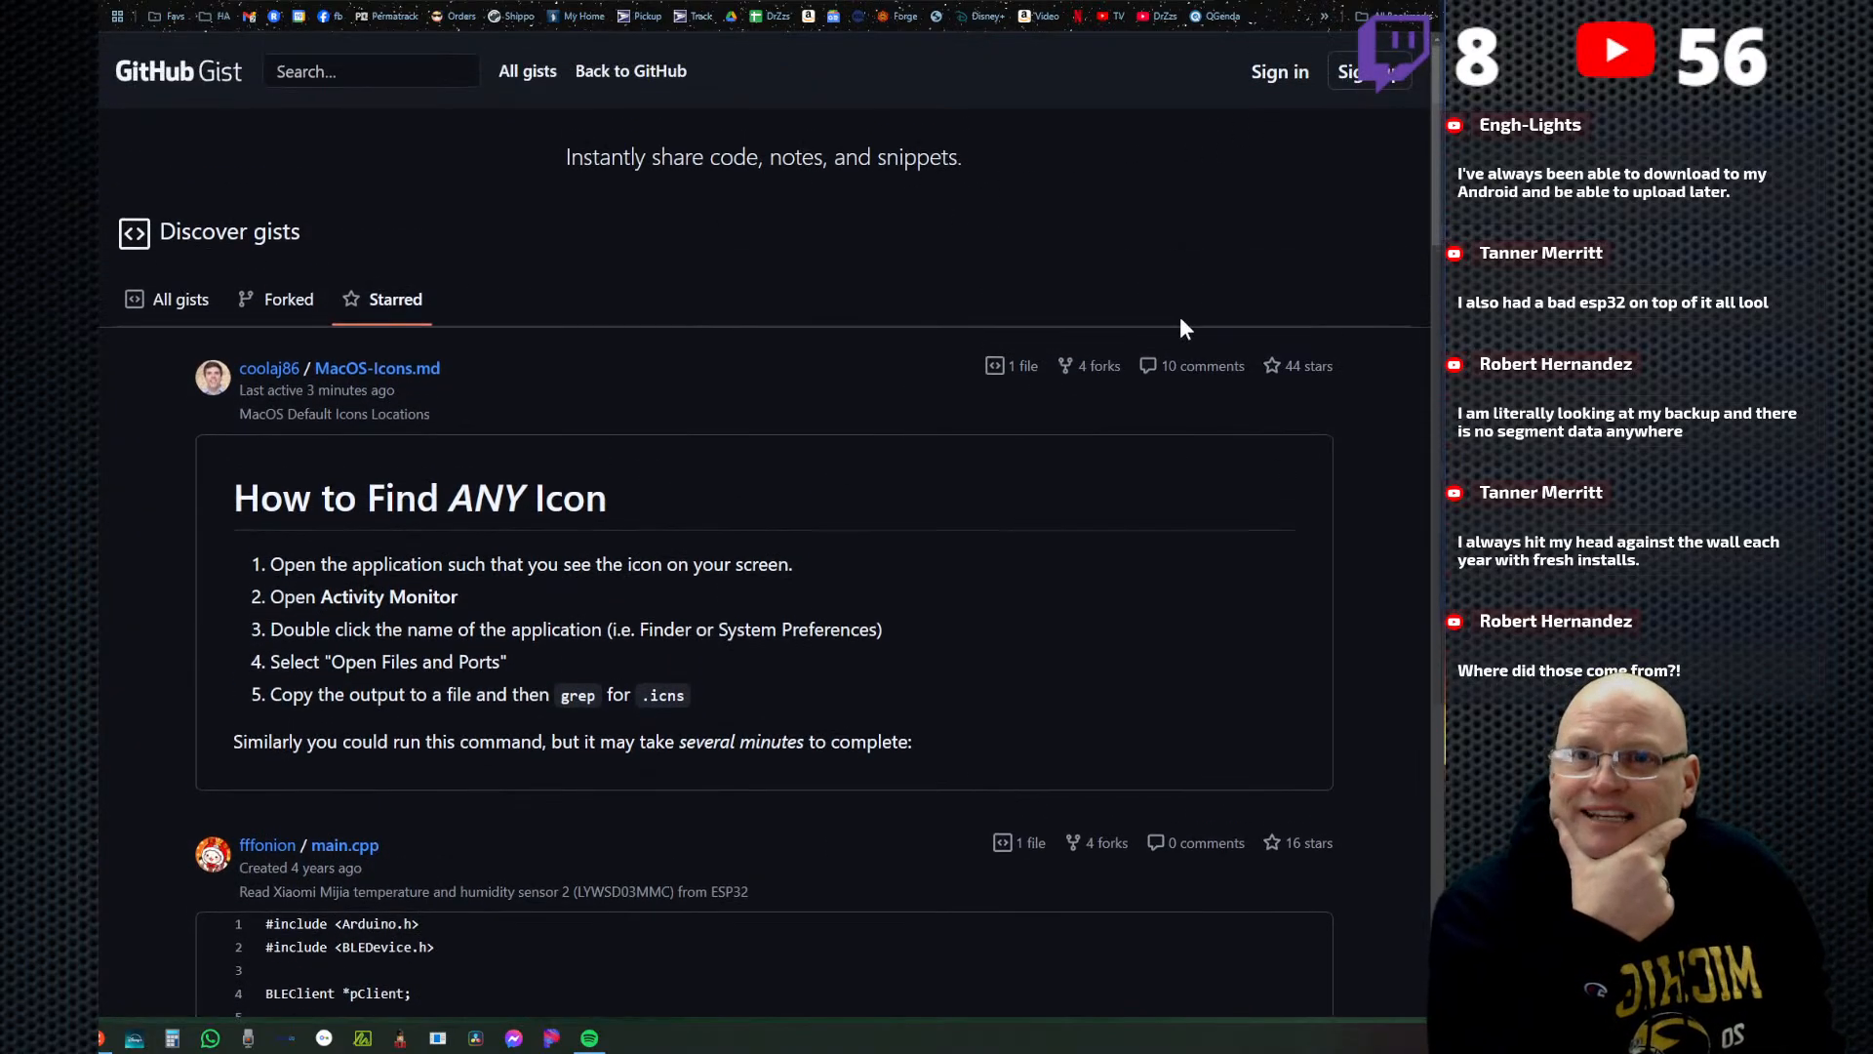
Sign in to GitHub with the account credentials and postpone the two-factor authentication setup until tomorrow.
click(1278, 73)
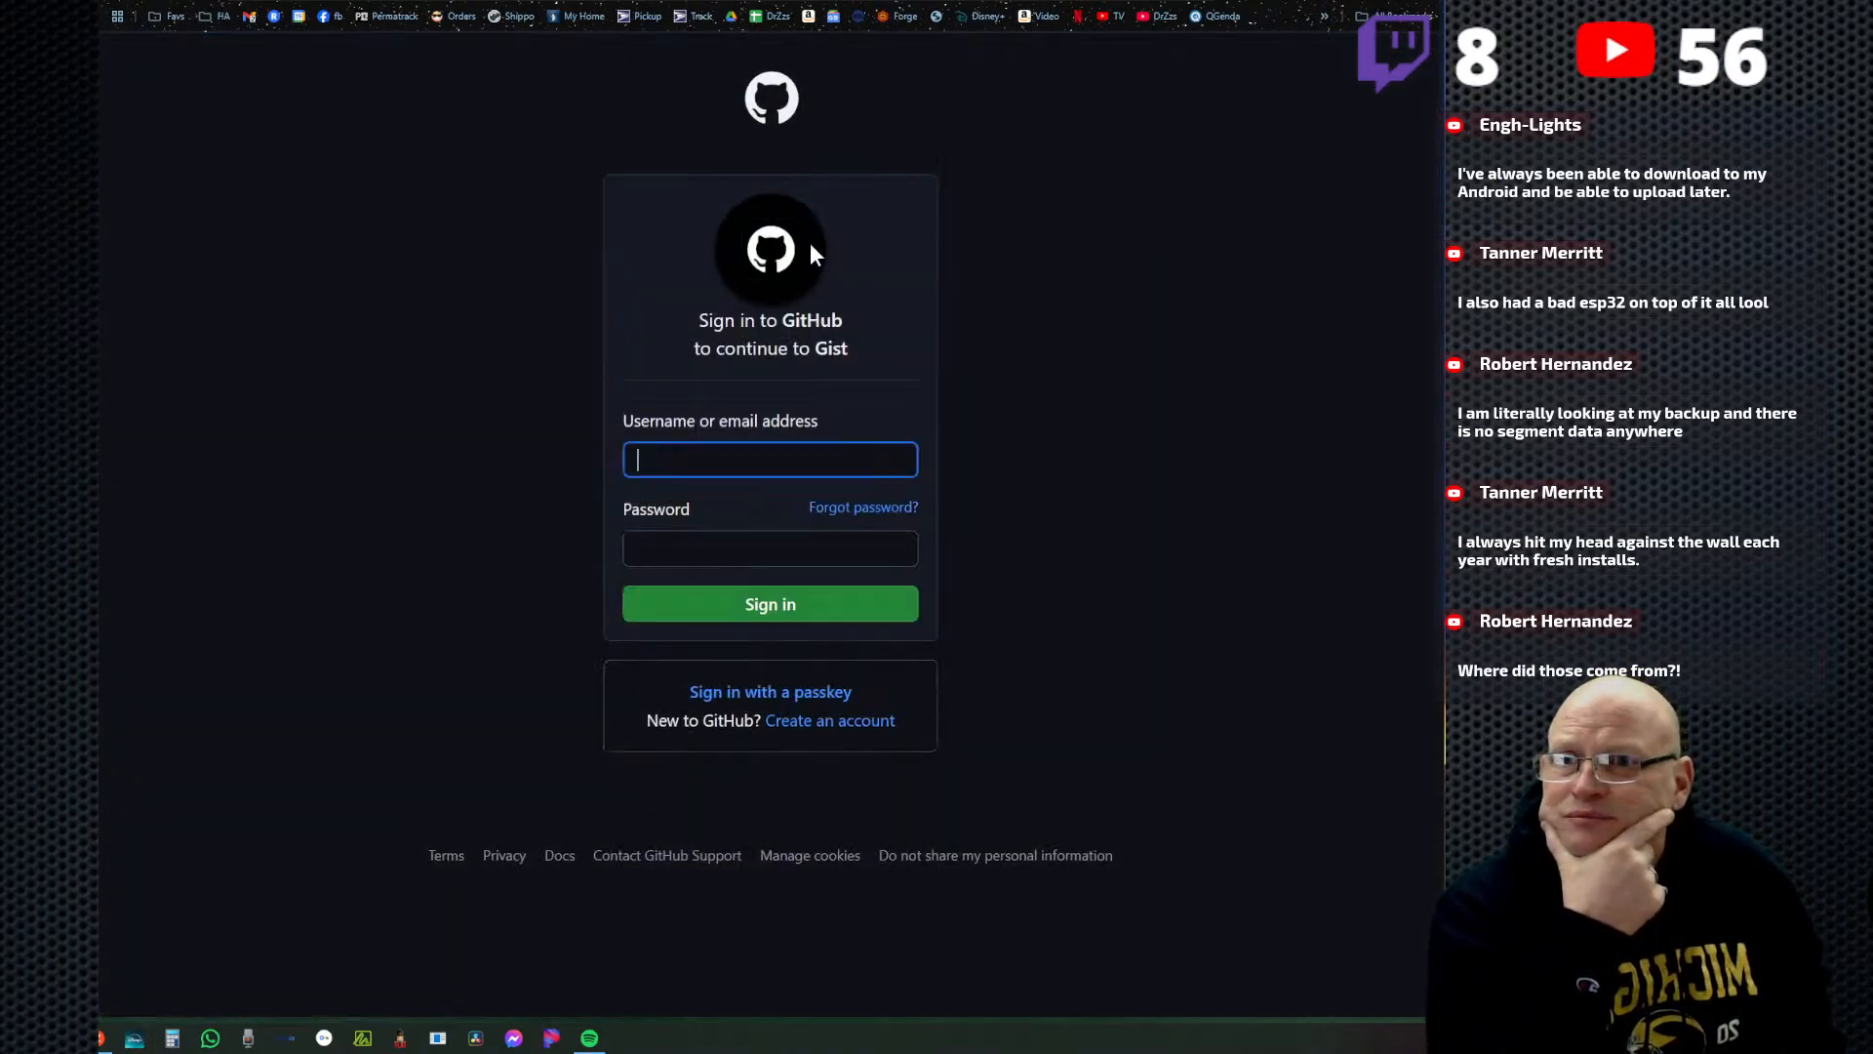
click(770, 597)
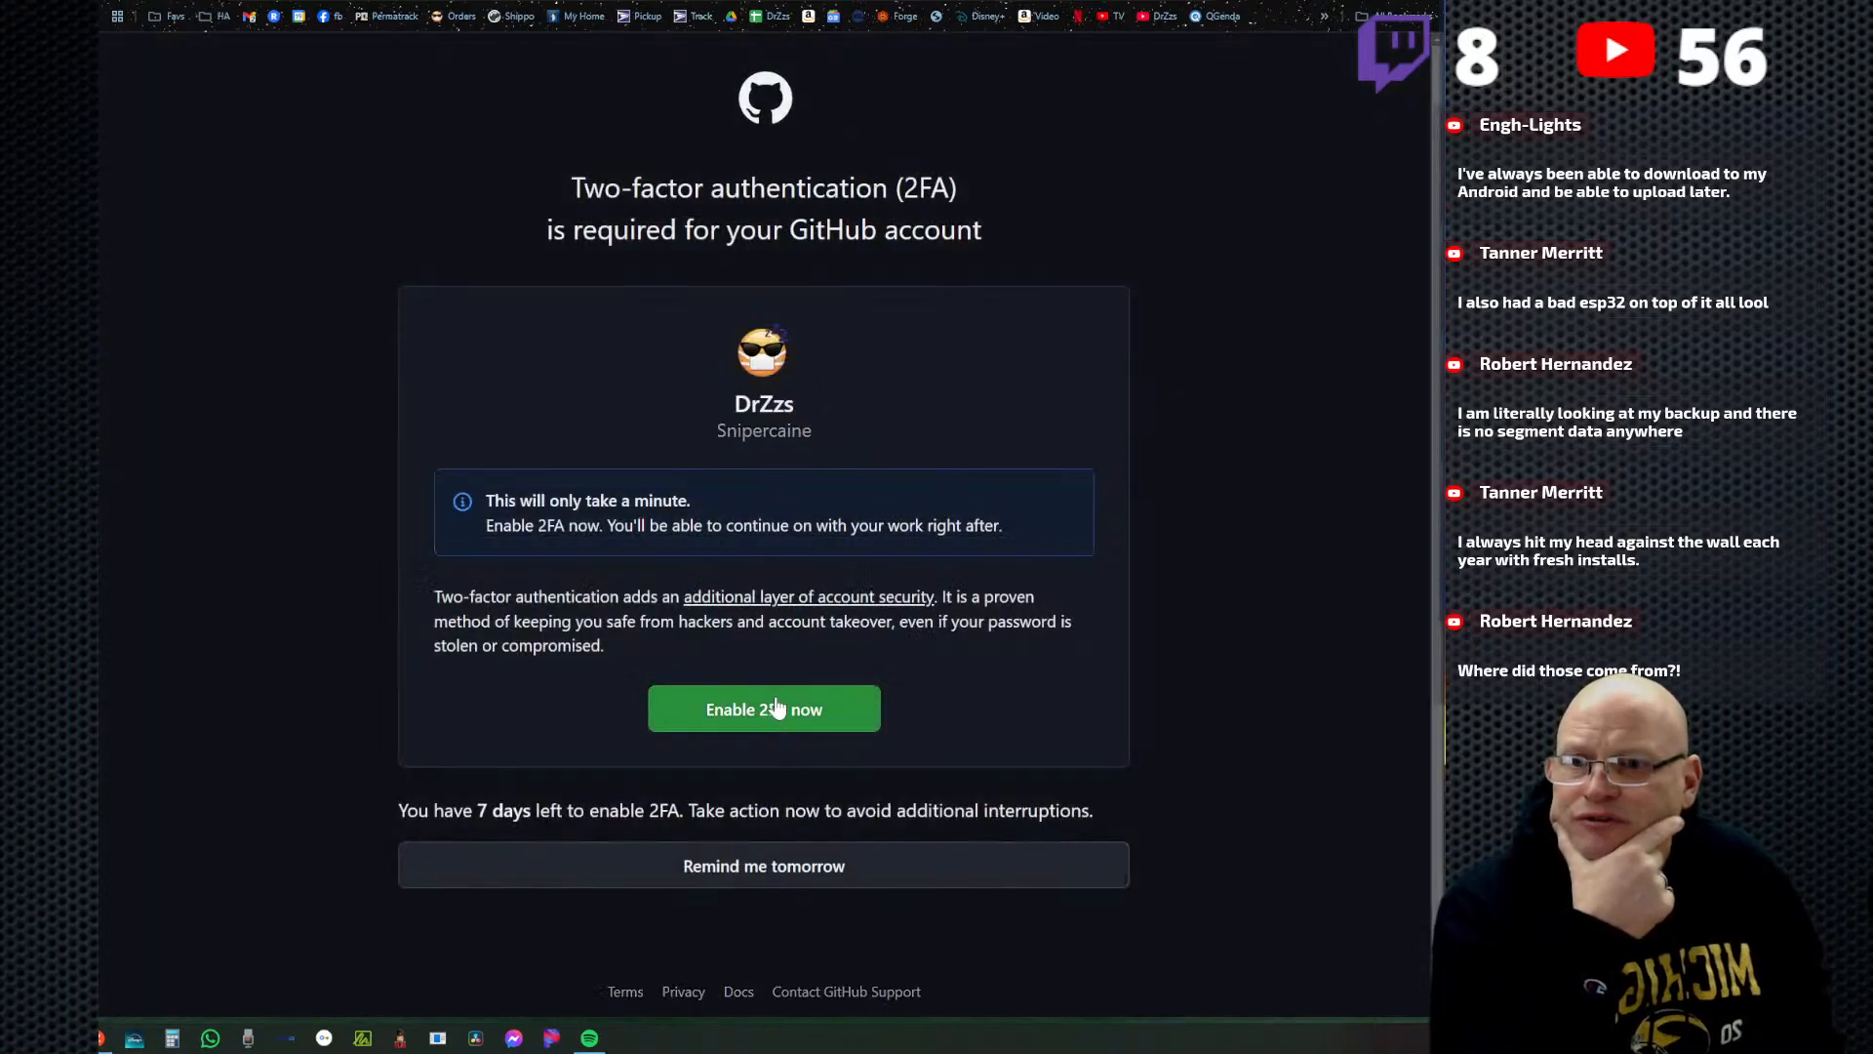
scroll(953, 848, down, 1)
click(757, 843)
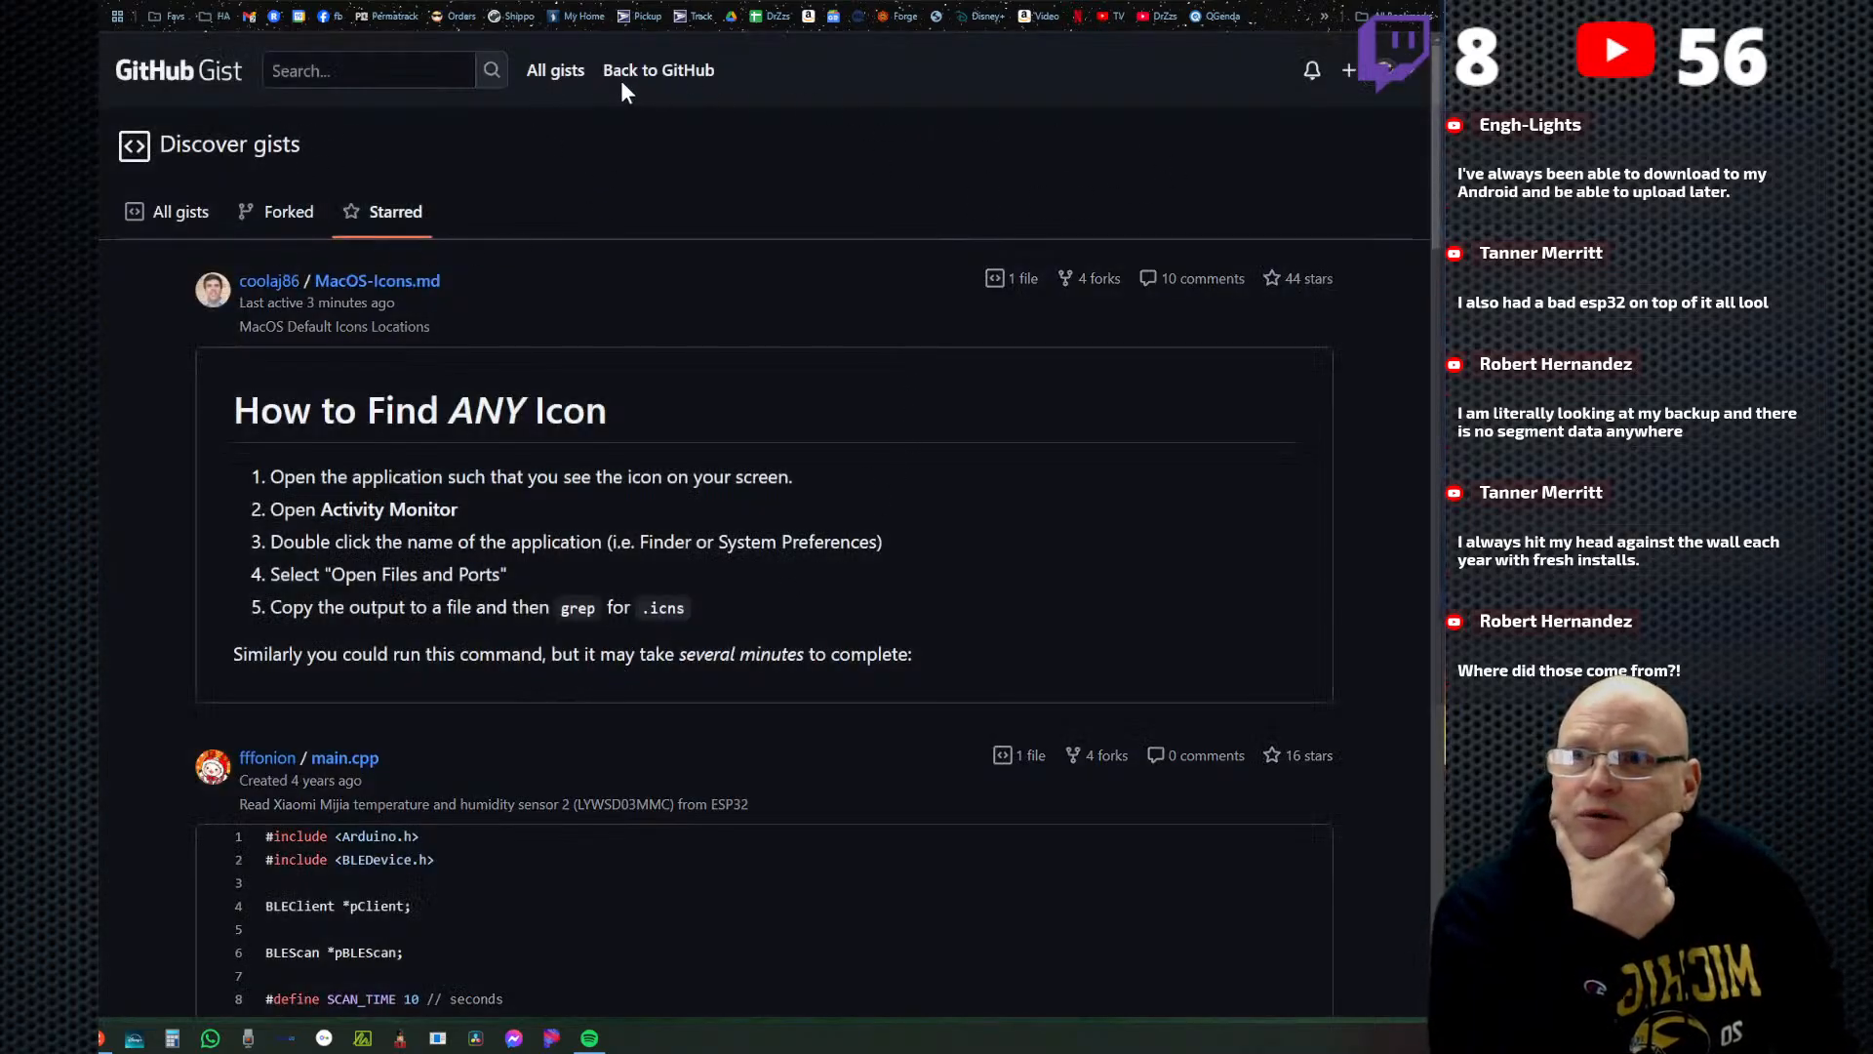
View all recently created public gists and open the signed-in account's own gist list.
click(543, 76)
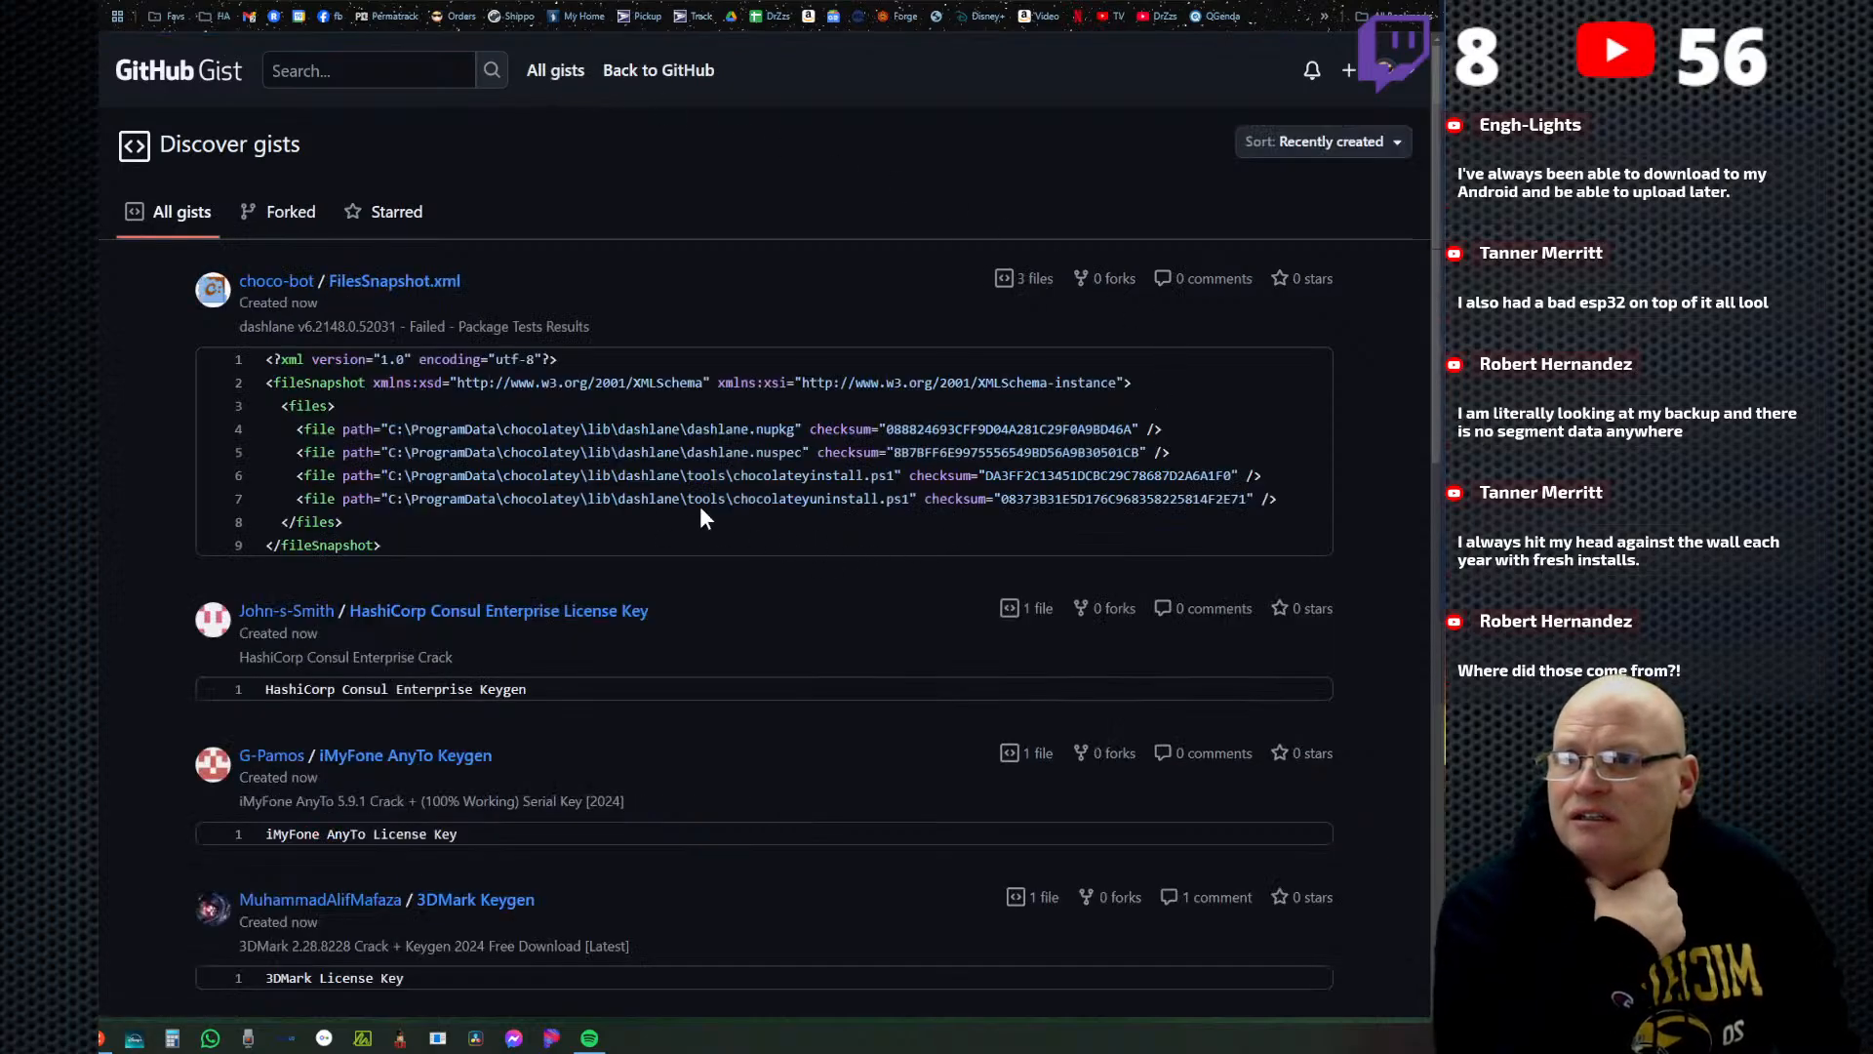
scroll(710, 588, down, 3)
scroll(716, 529, up, 3)
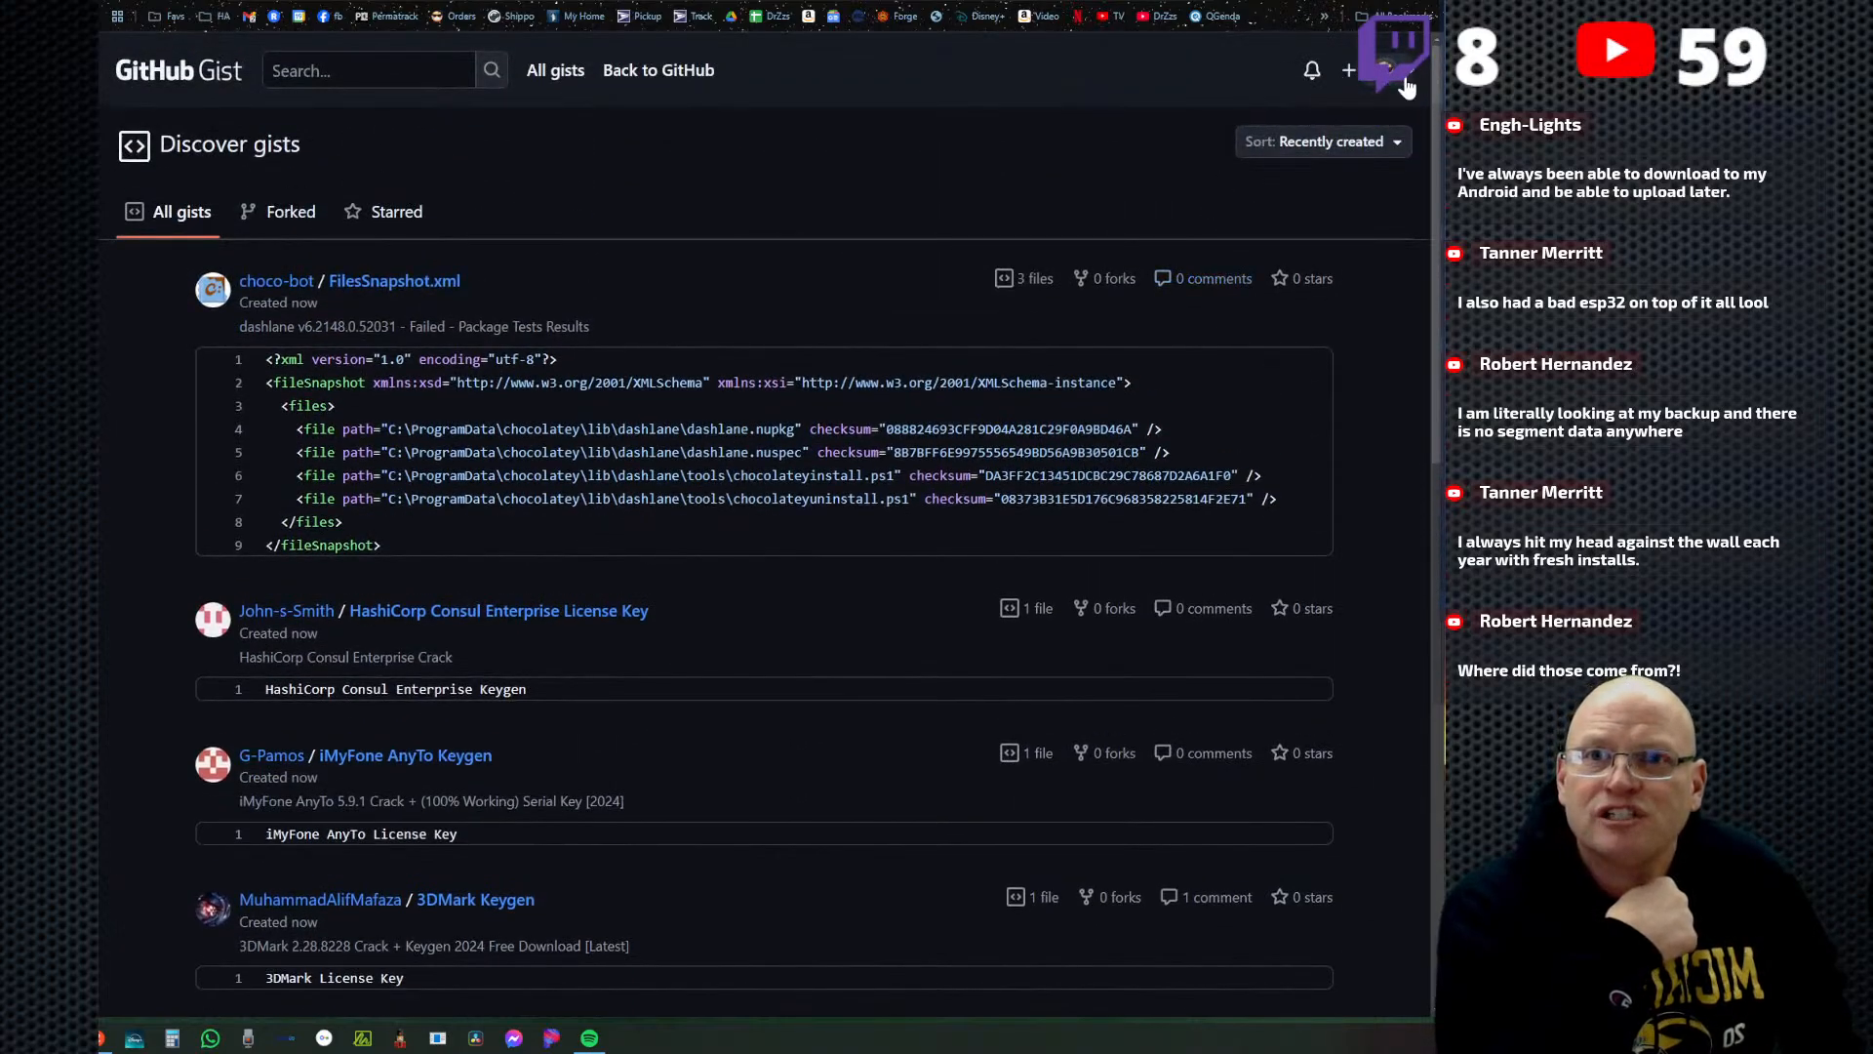
click(1406, 82)
click(1233, 174)
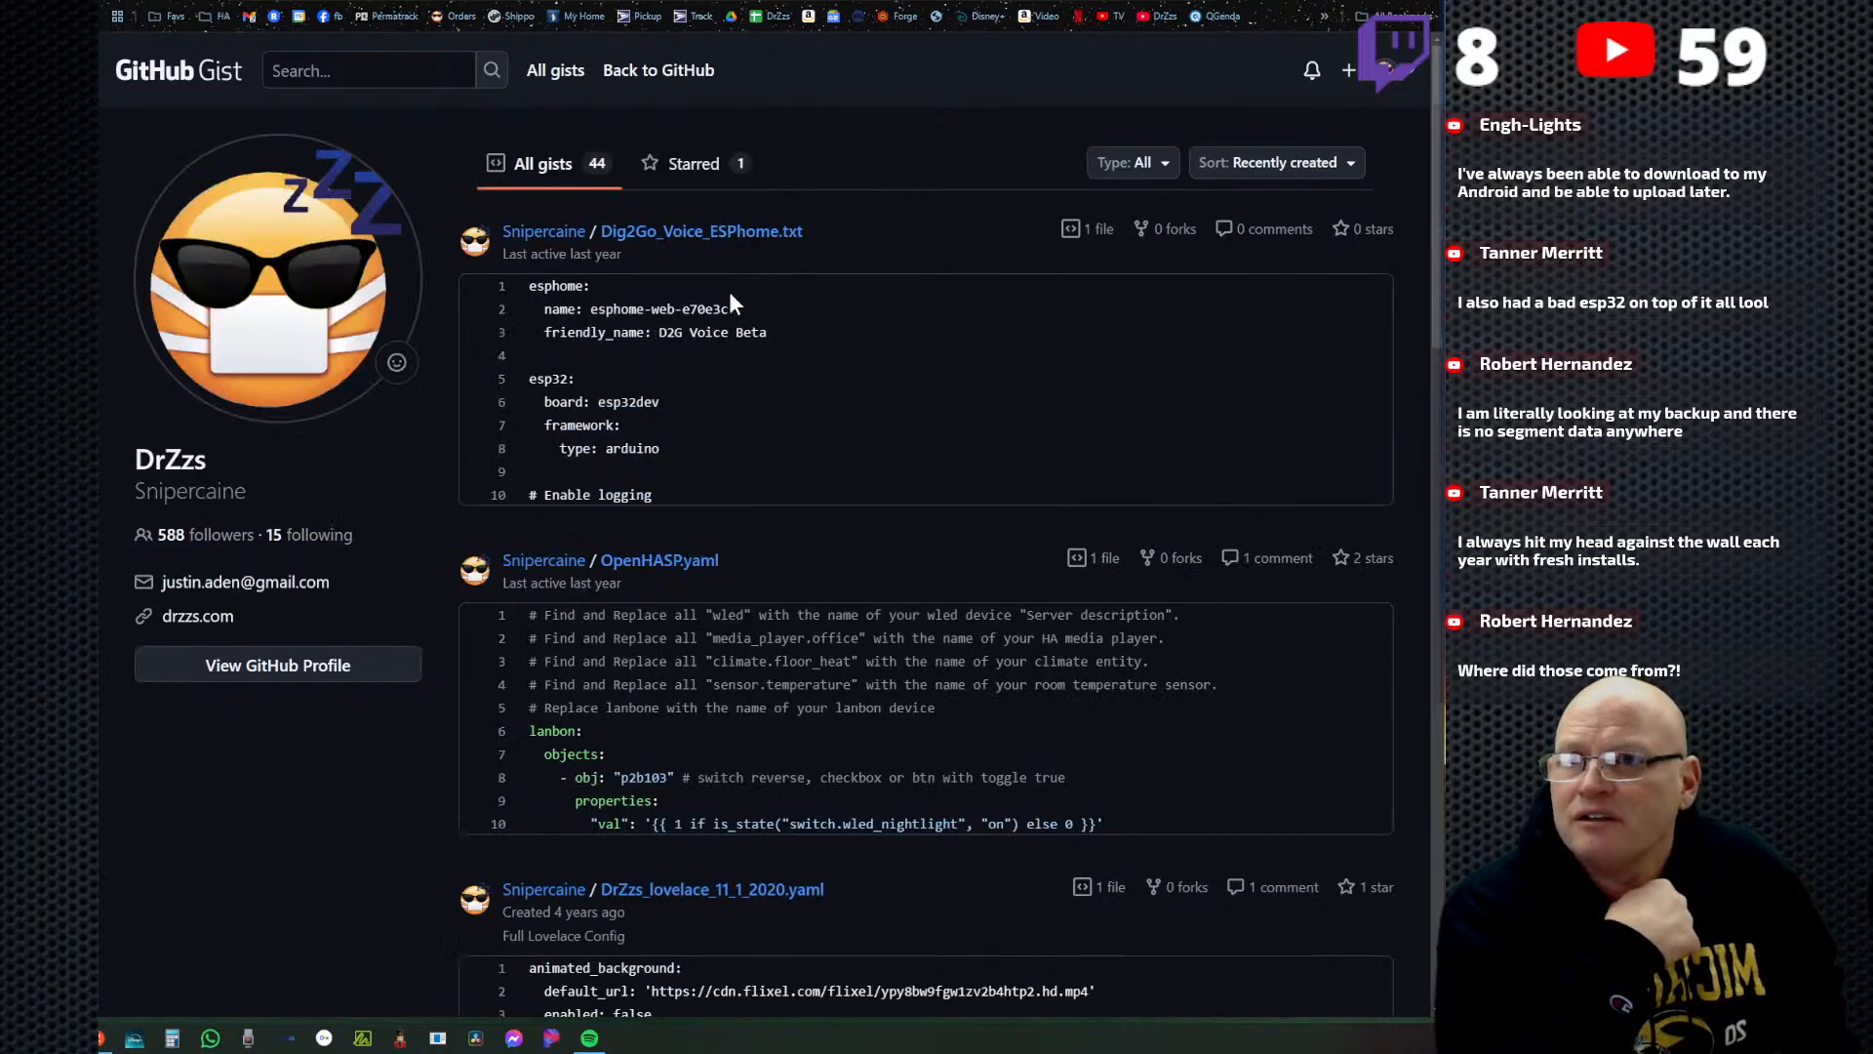
Look through the account's gists for the WLED presets file.
scroll(839, 439, down, 3)
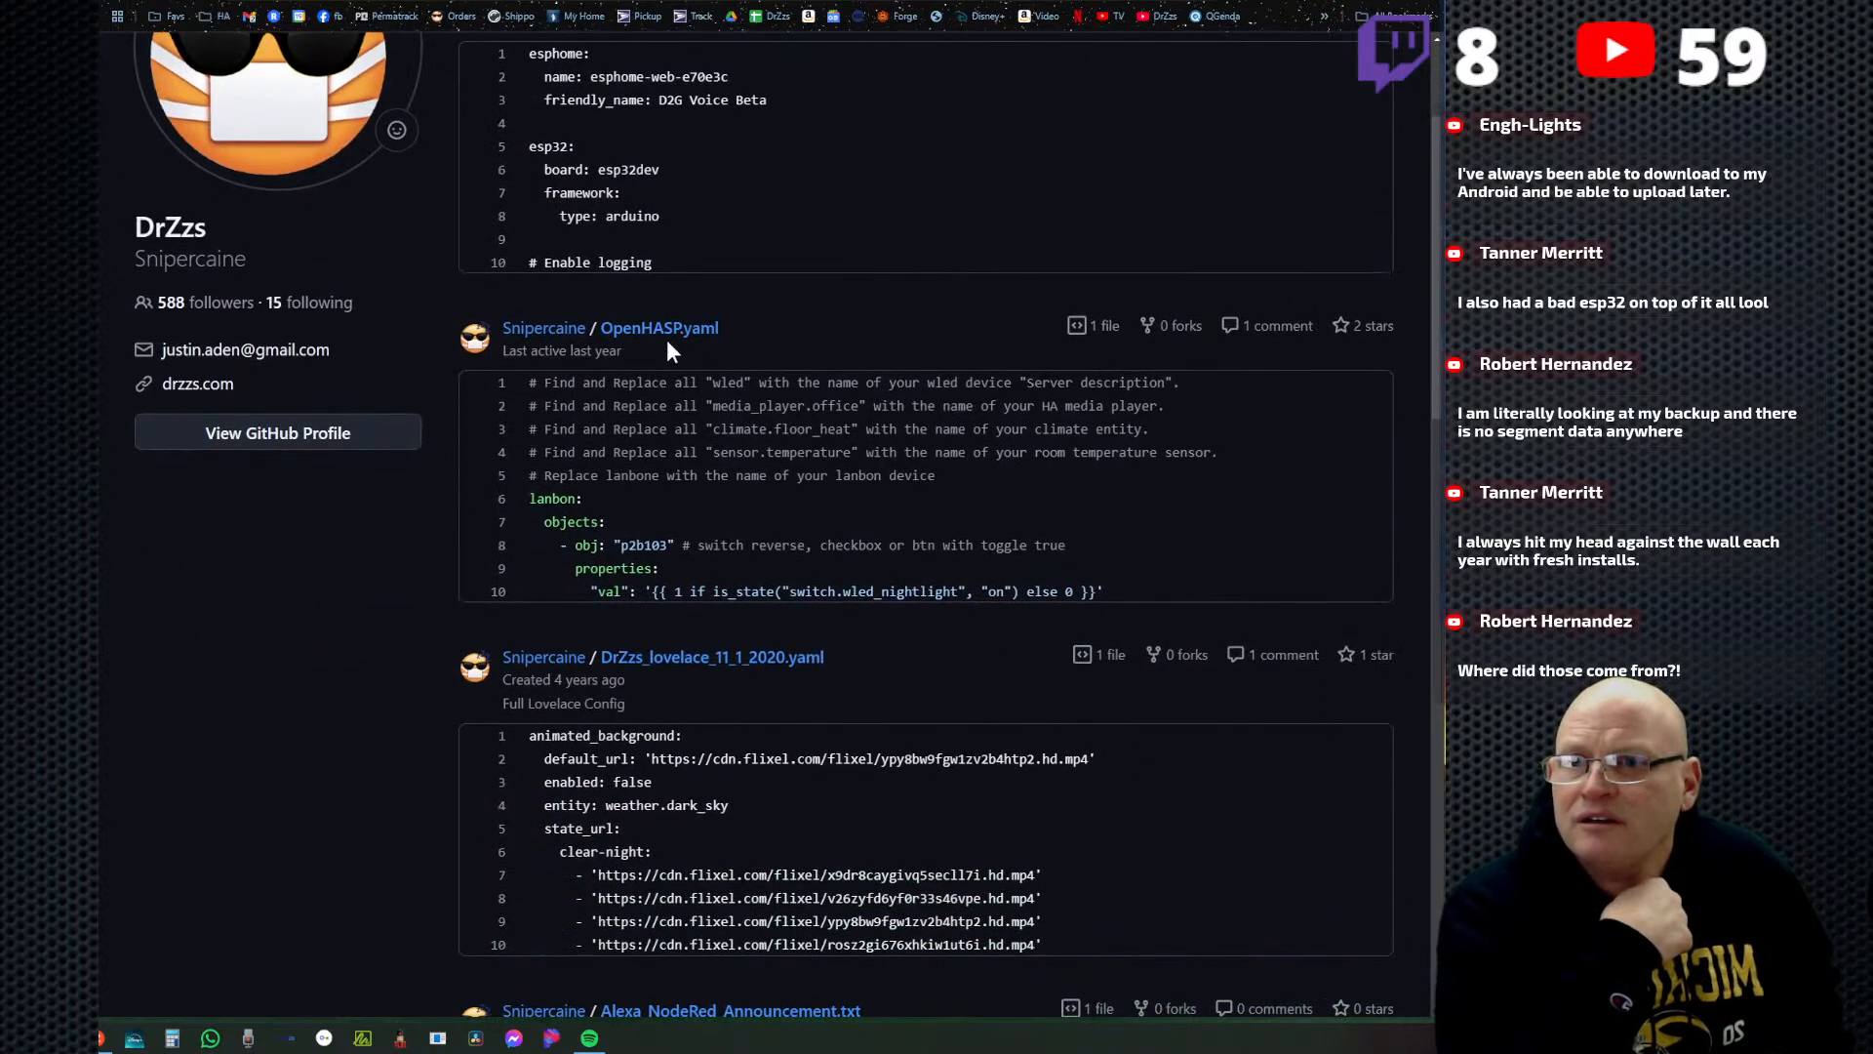
scroll(823, 480, down, 3)
scroll(761, 400, down, 3)
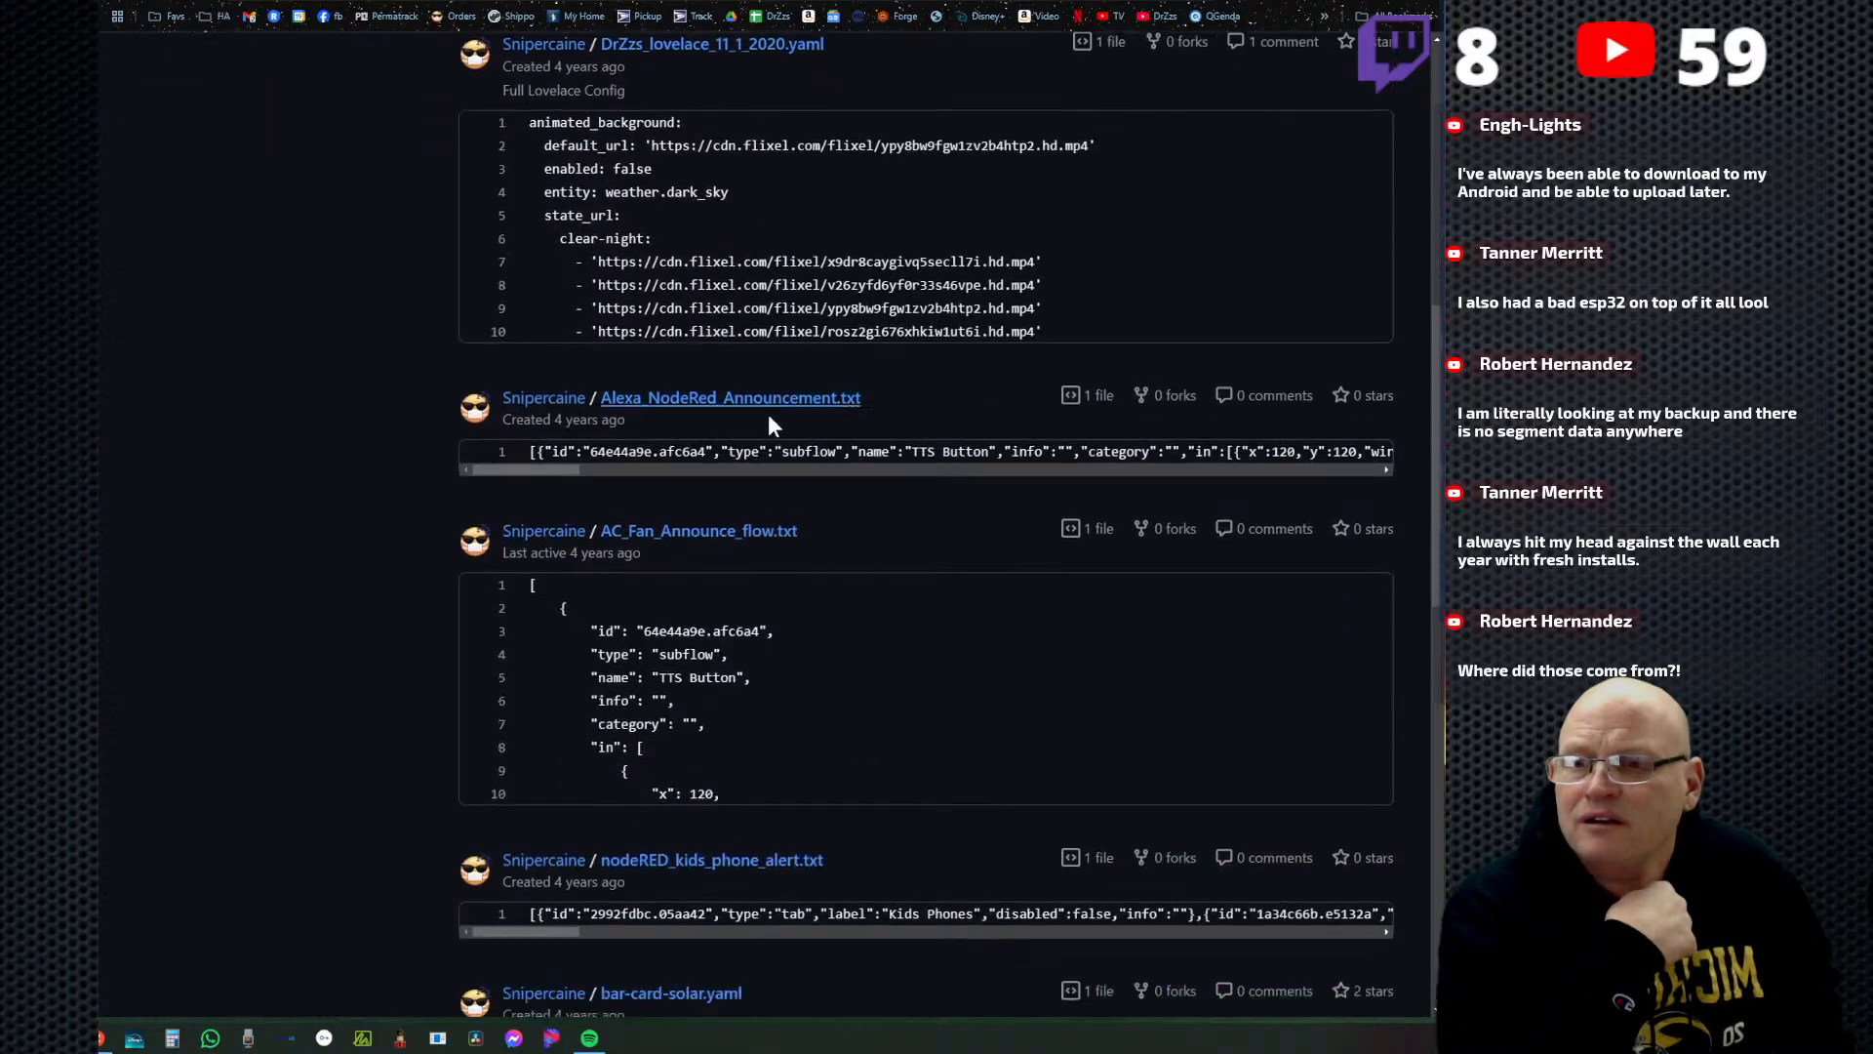
scroll(830, 546, down, 2)
scroll(837, 569, down, 7)
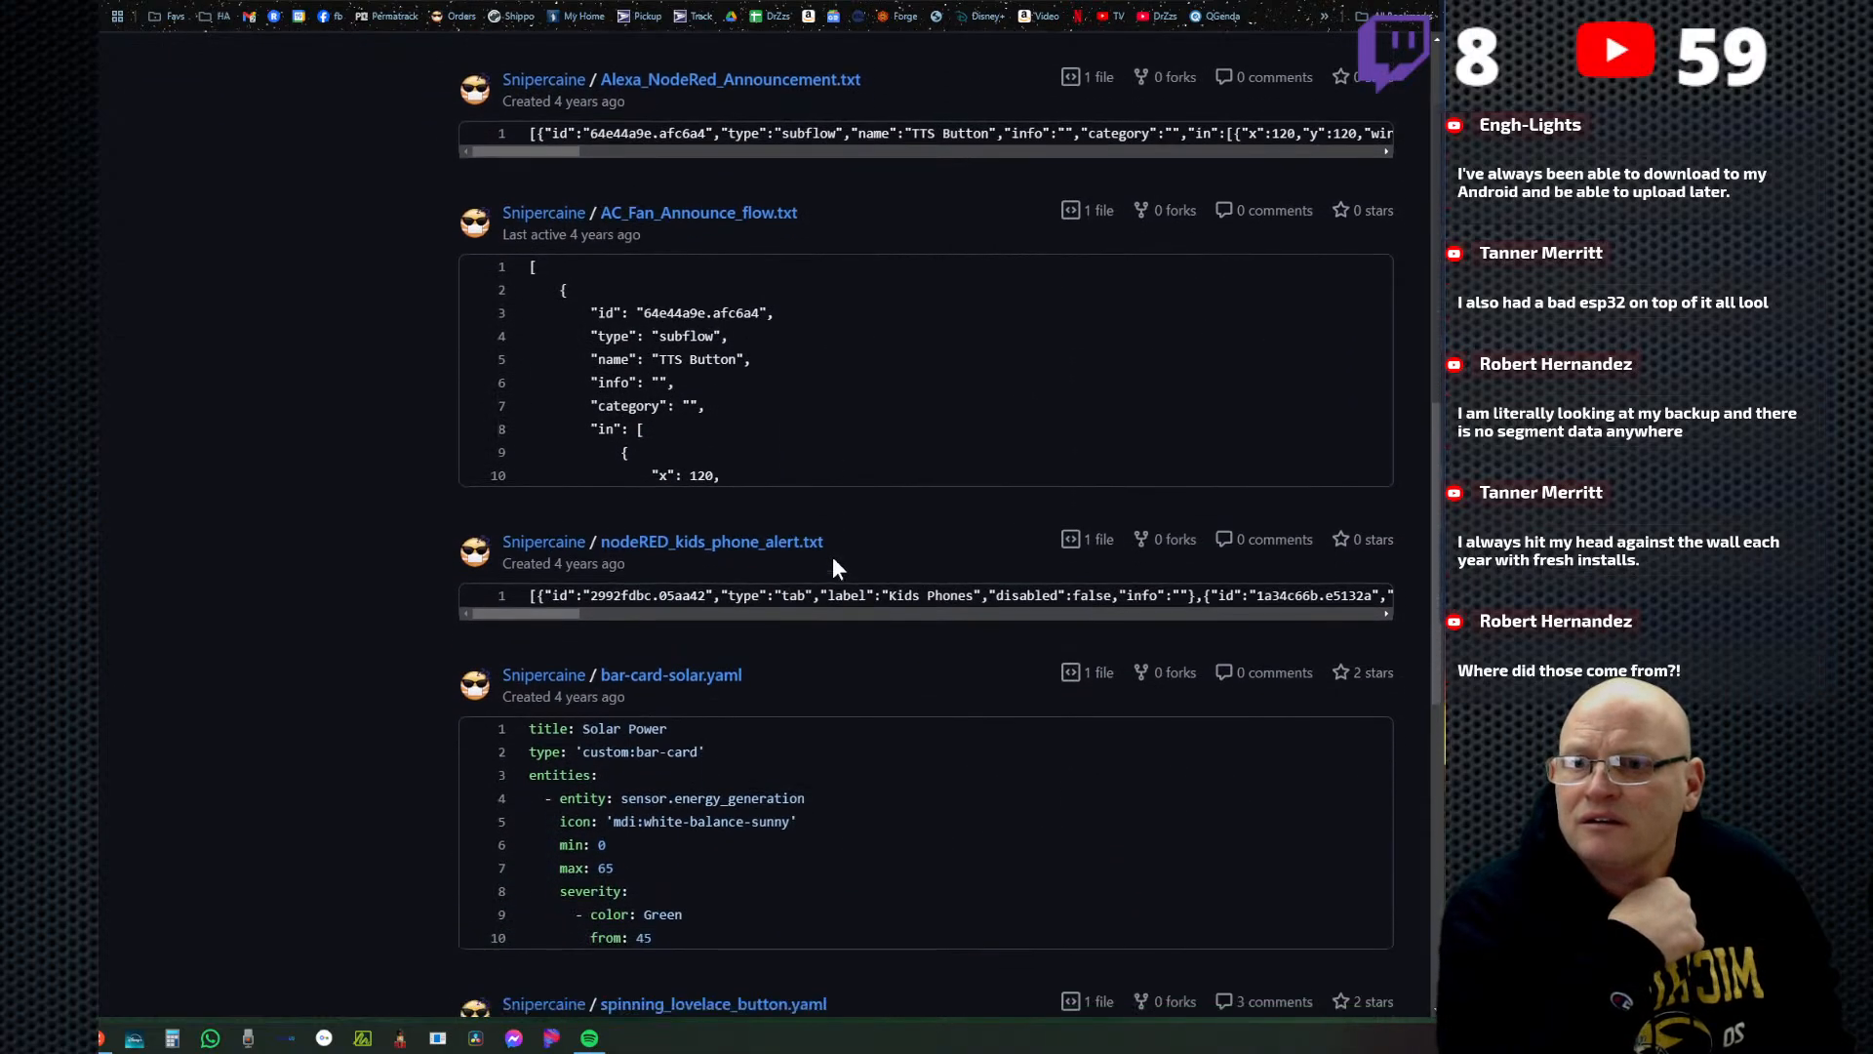
scroll(841, 629, down, 5)
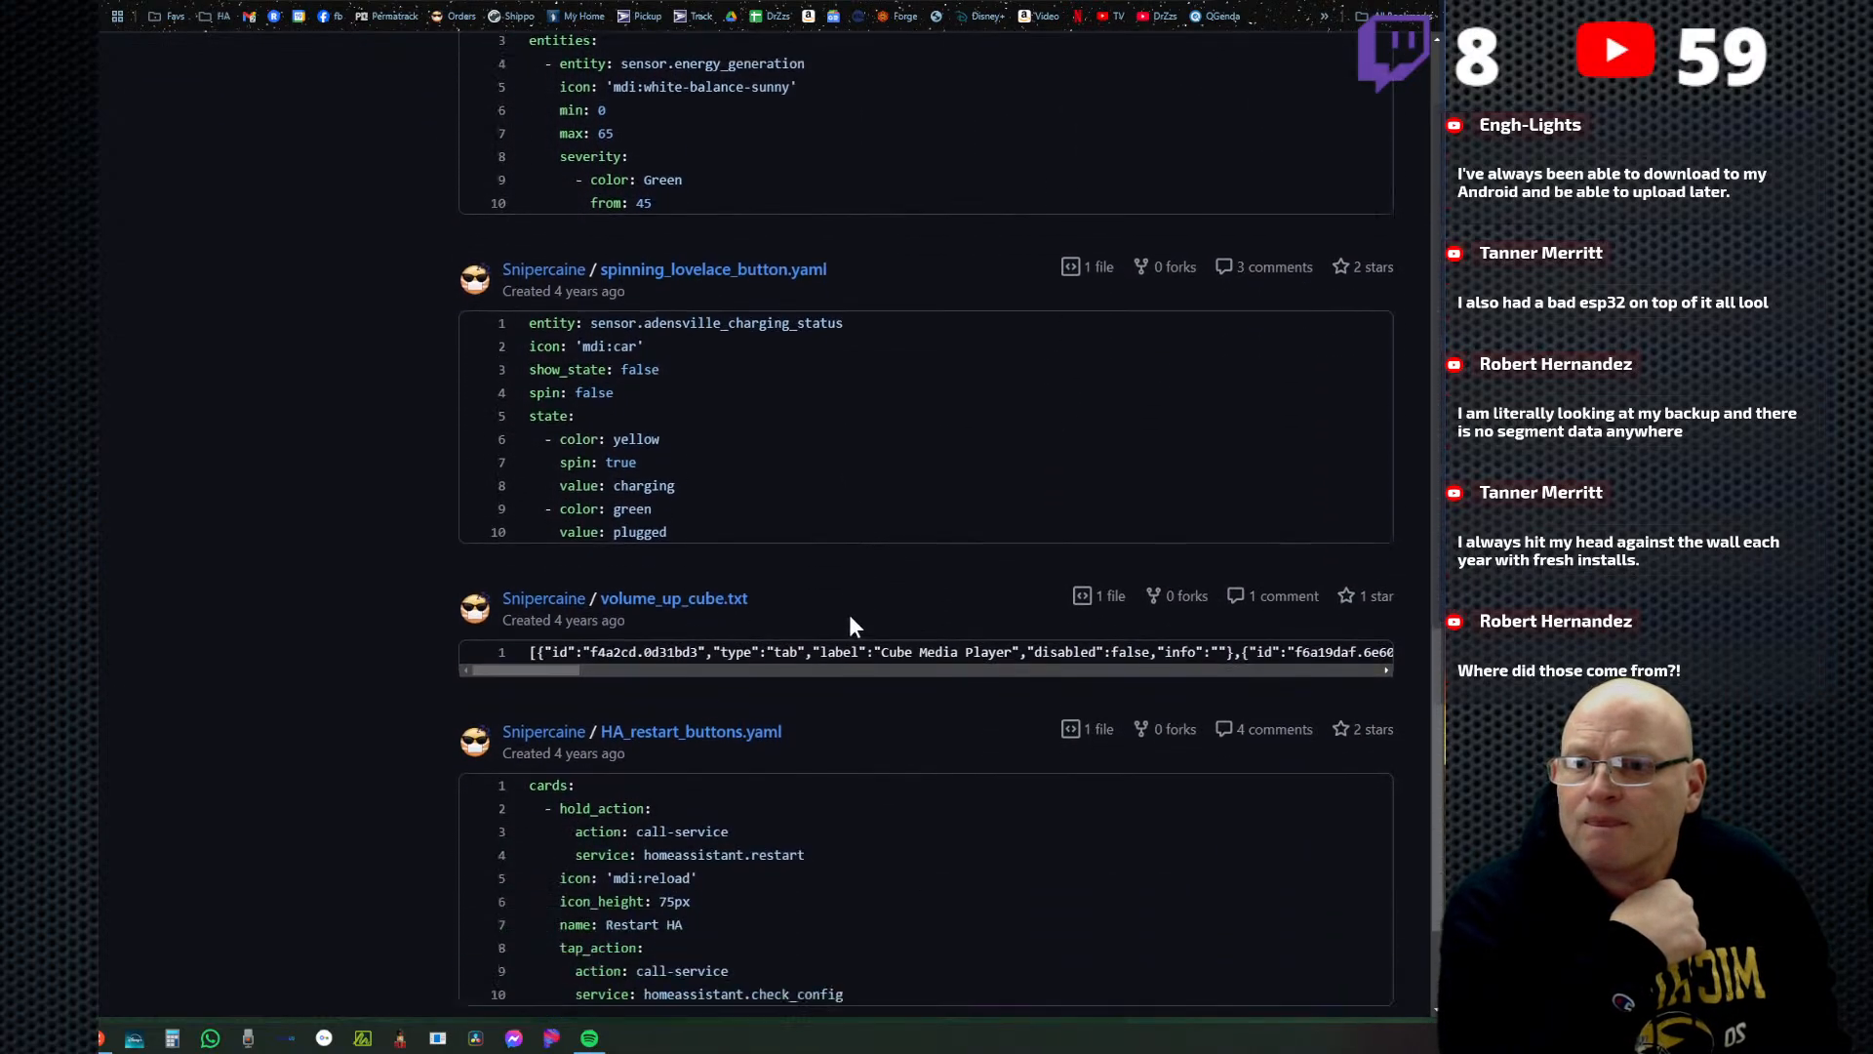
scroll(847, 547, up, 4)
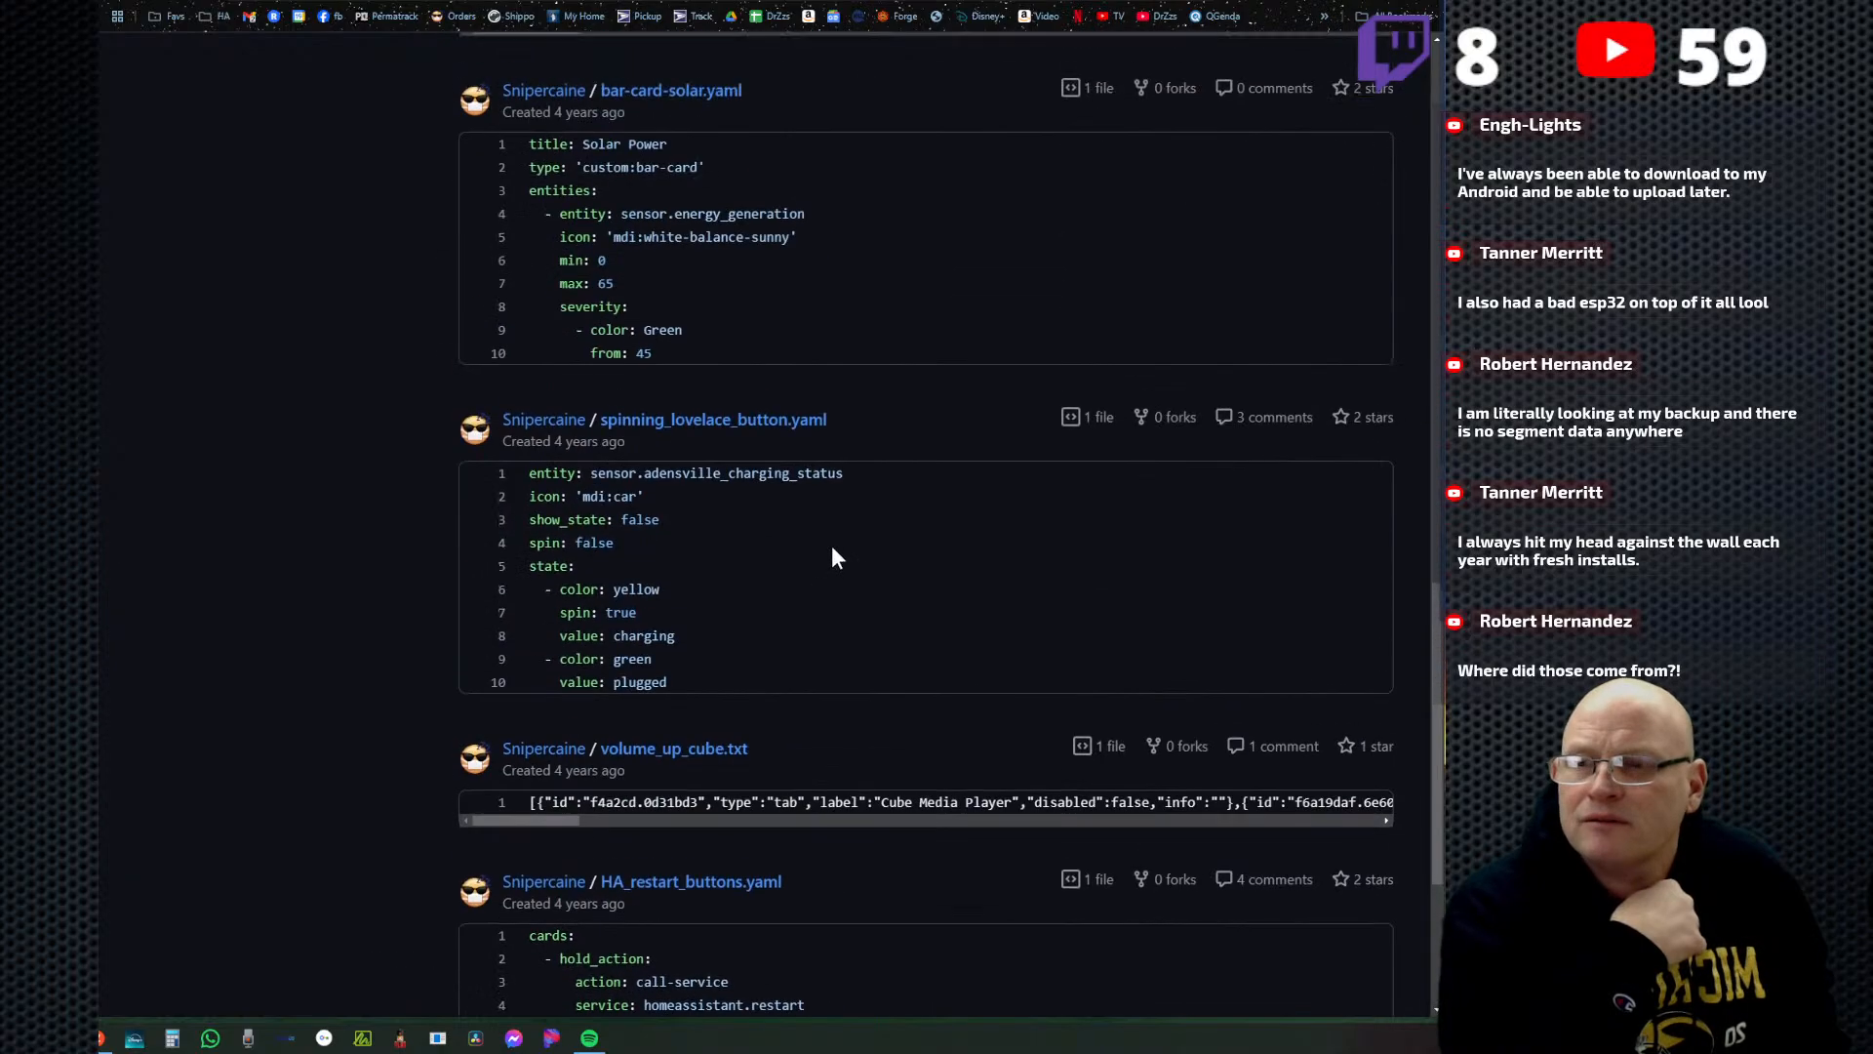
scroll(839, 605, down, 4)
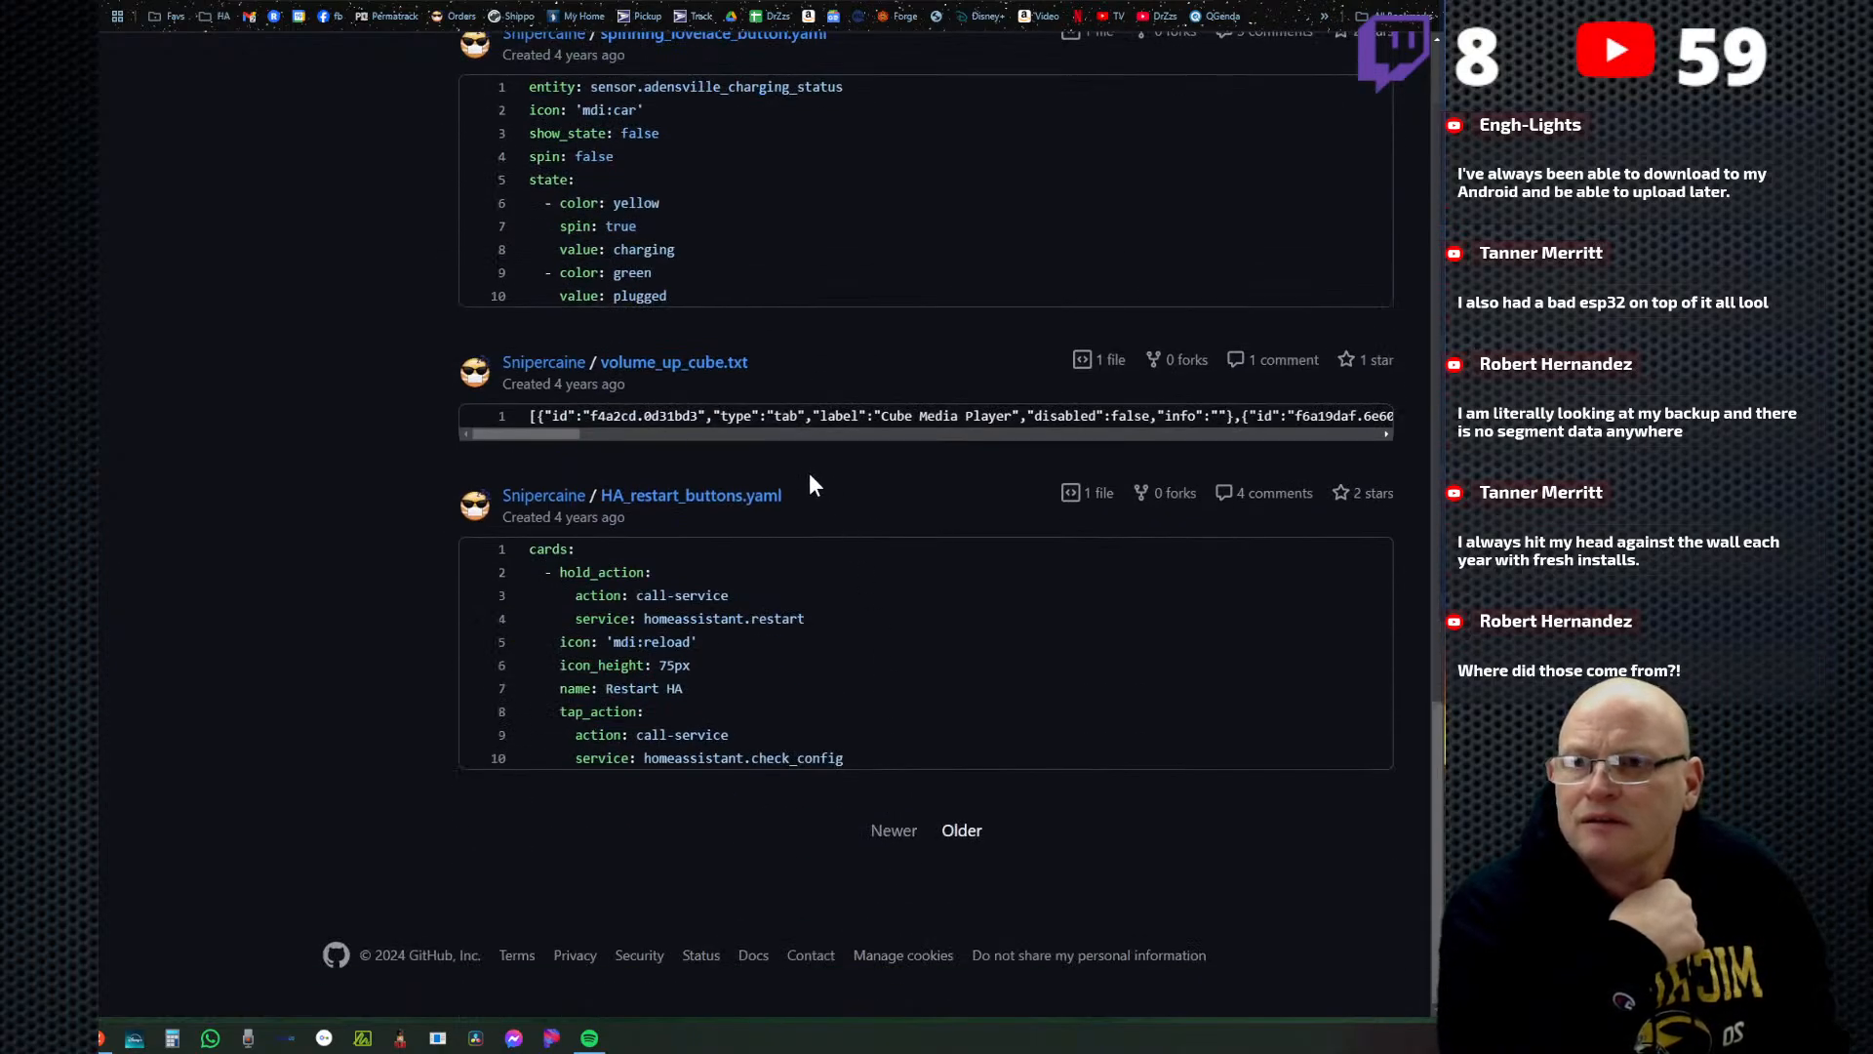
scroll(835, 486, up, 4)
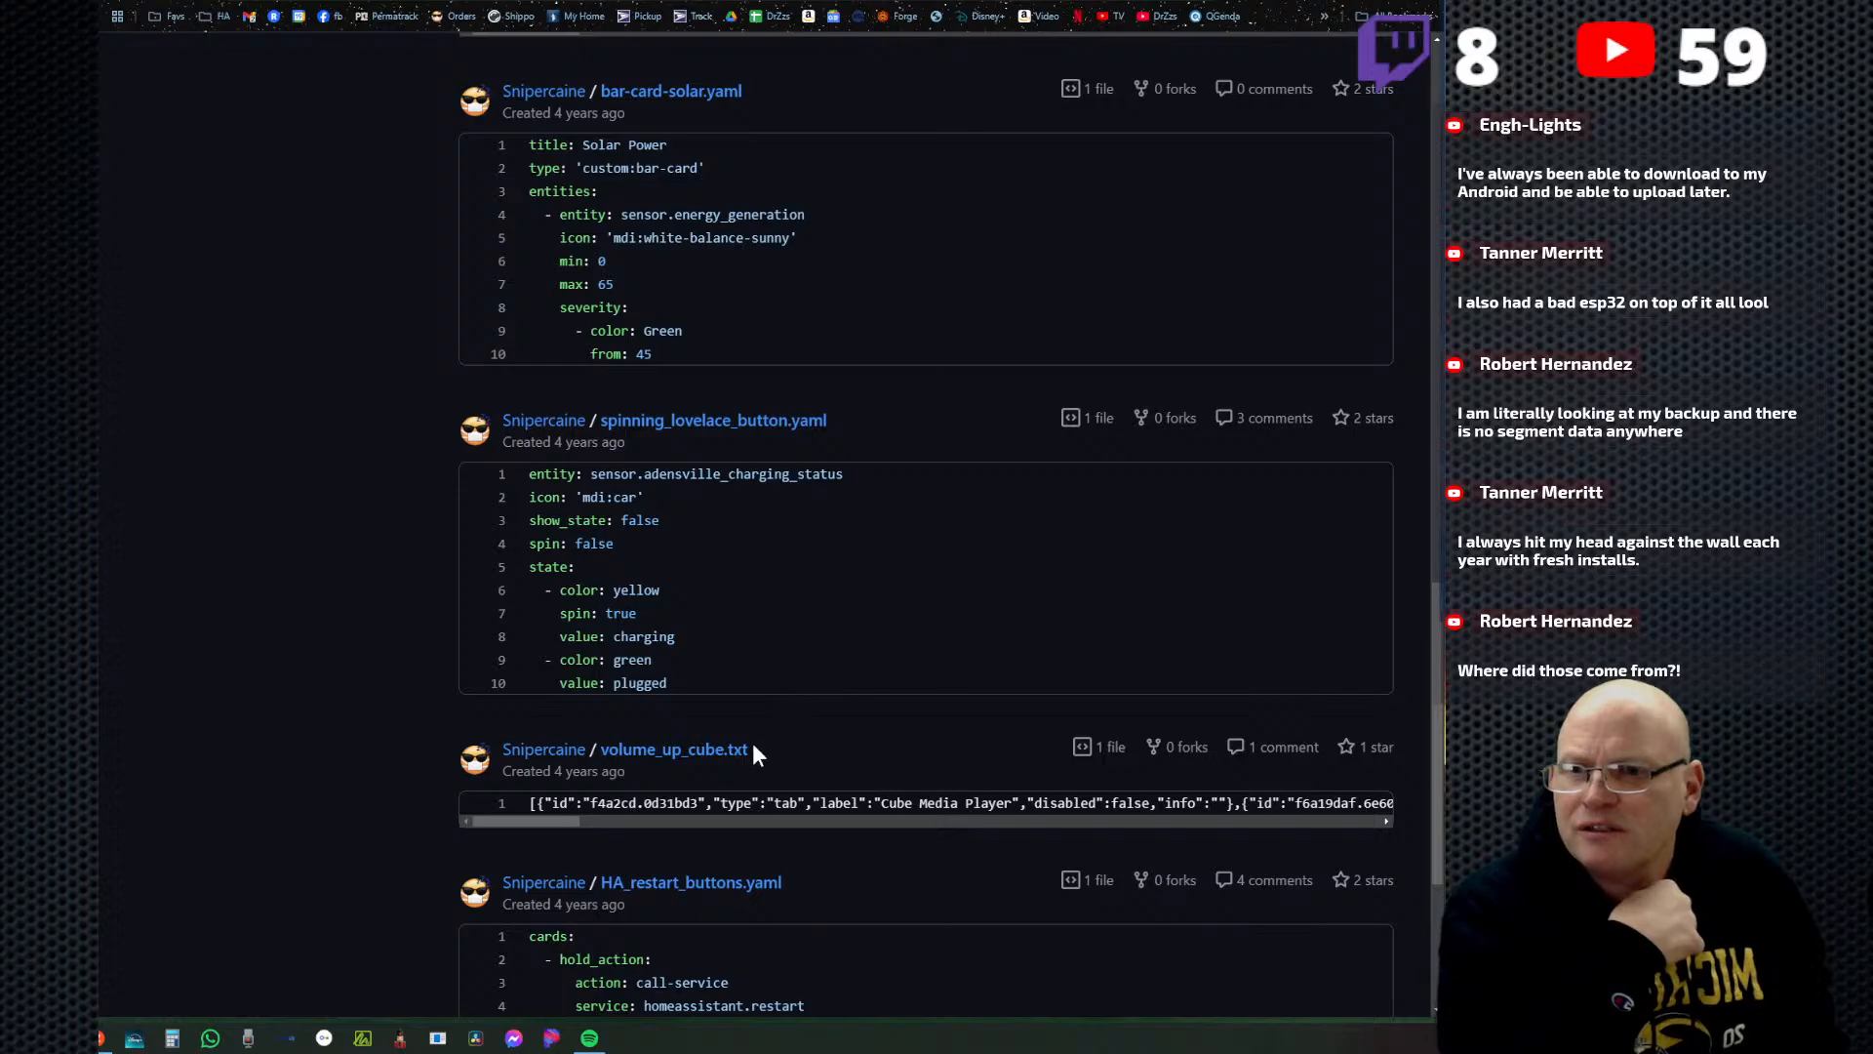
scroll(752, 749, up, 7)
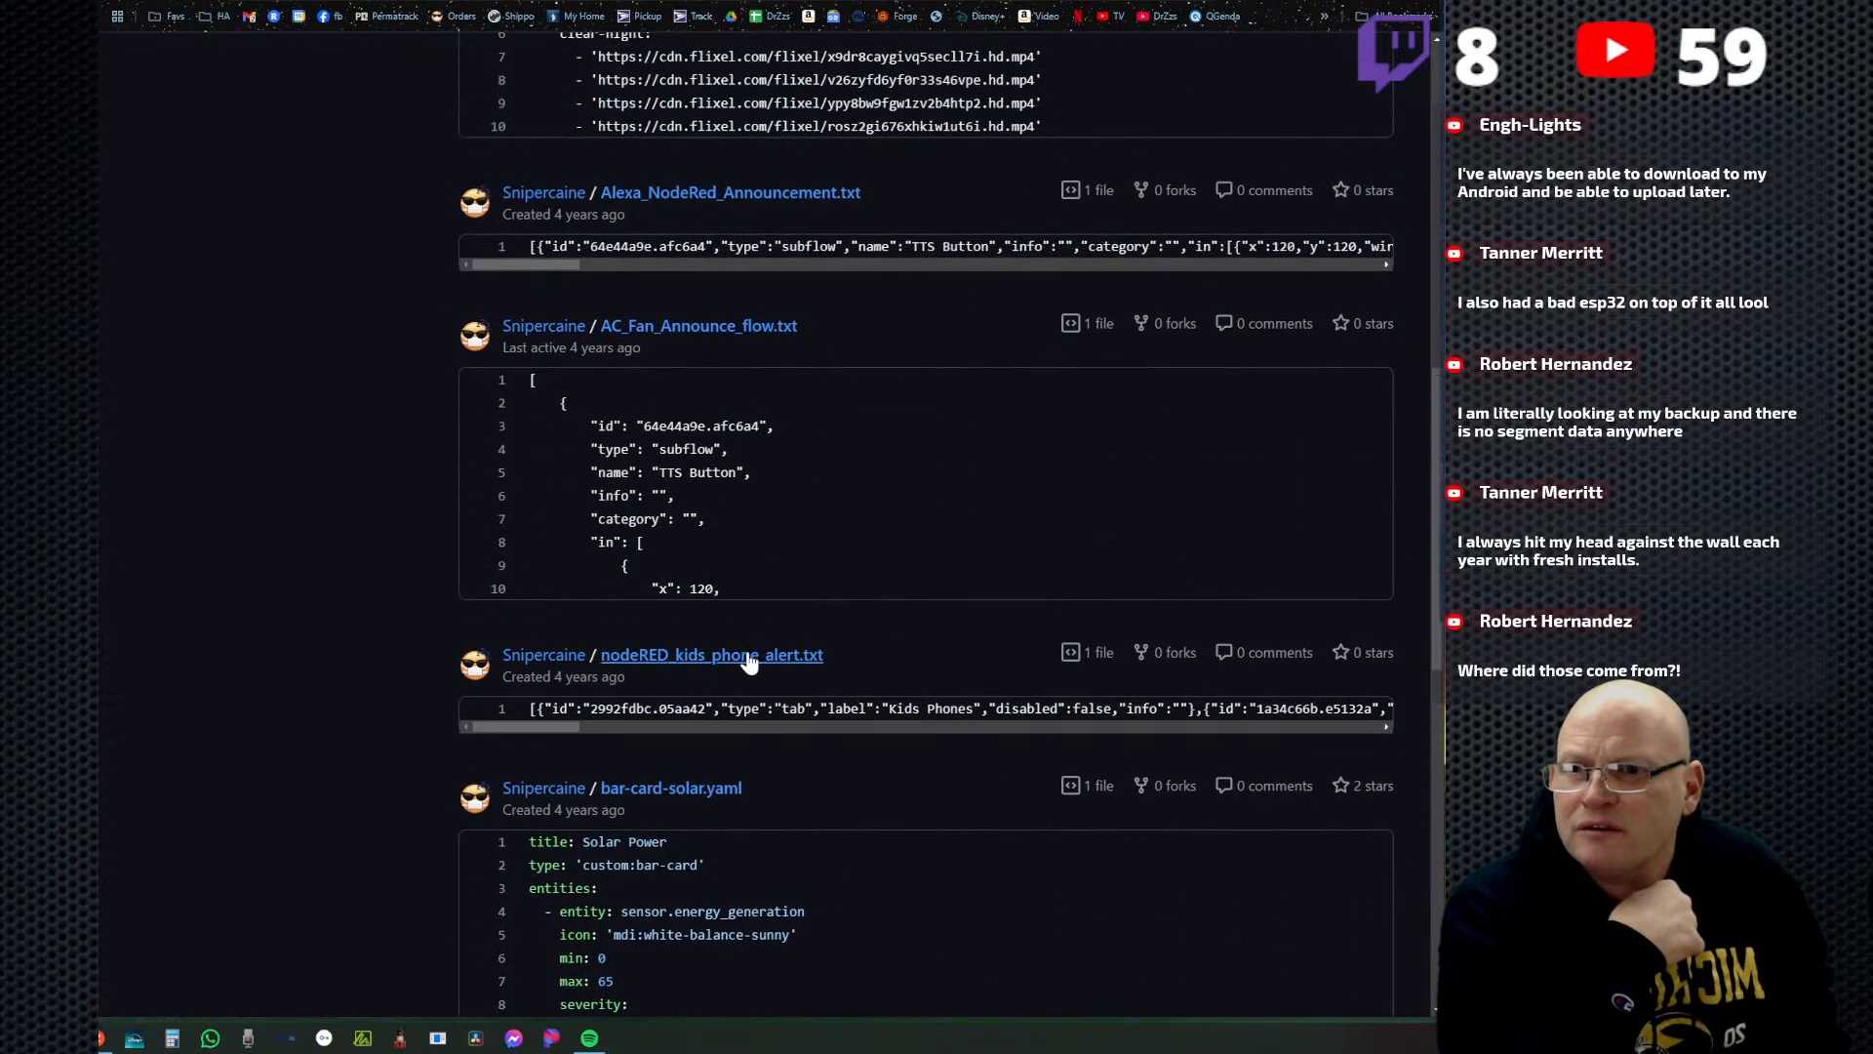
scroll(749, 660, up, 2)
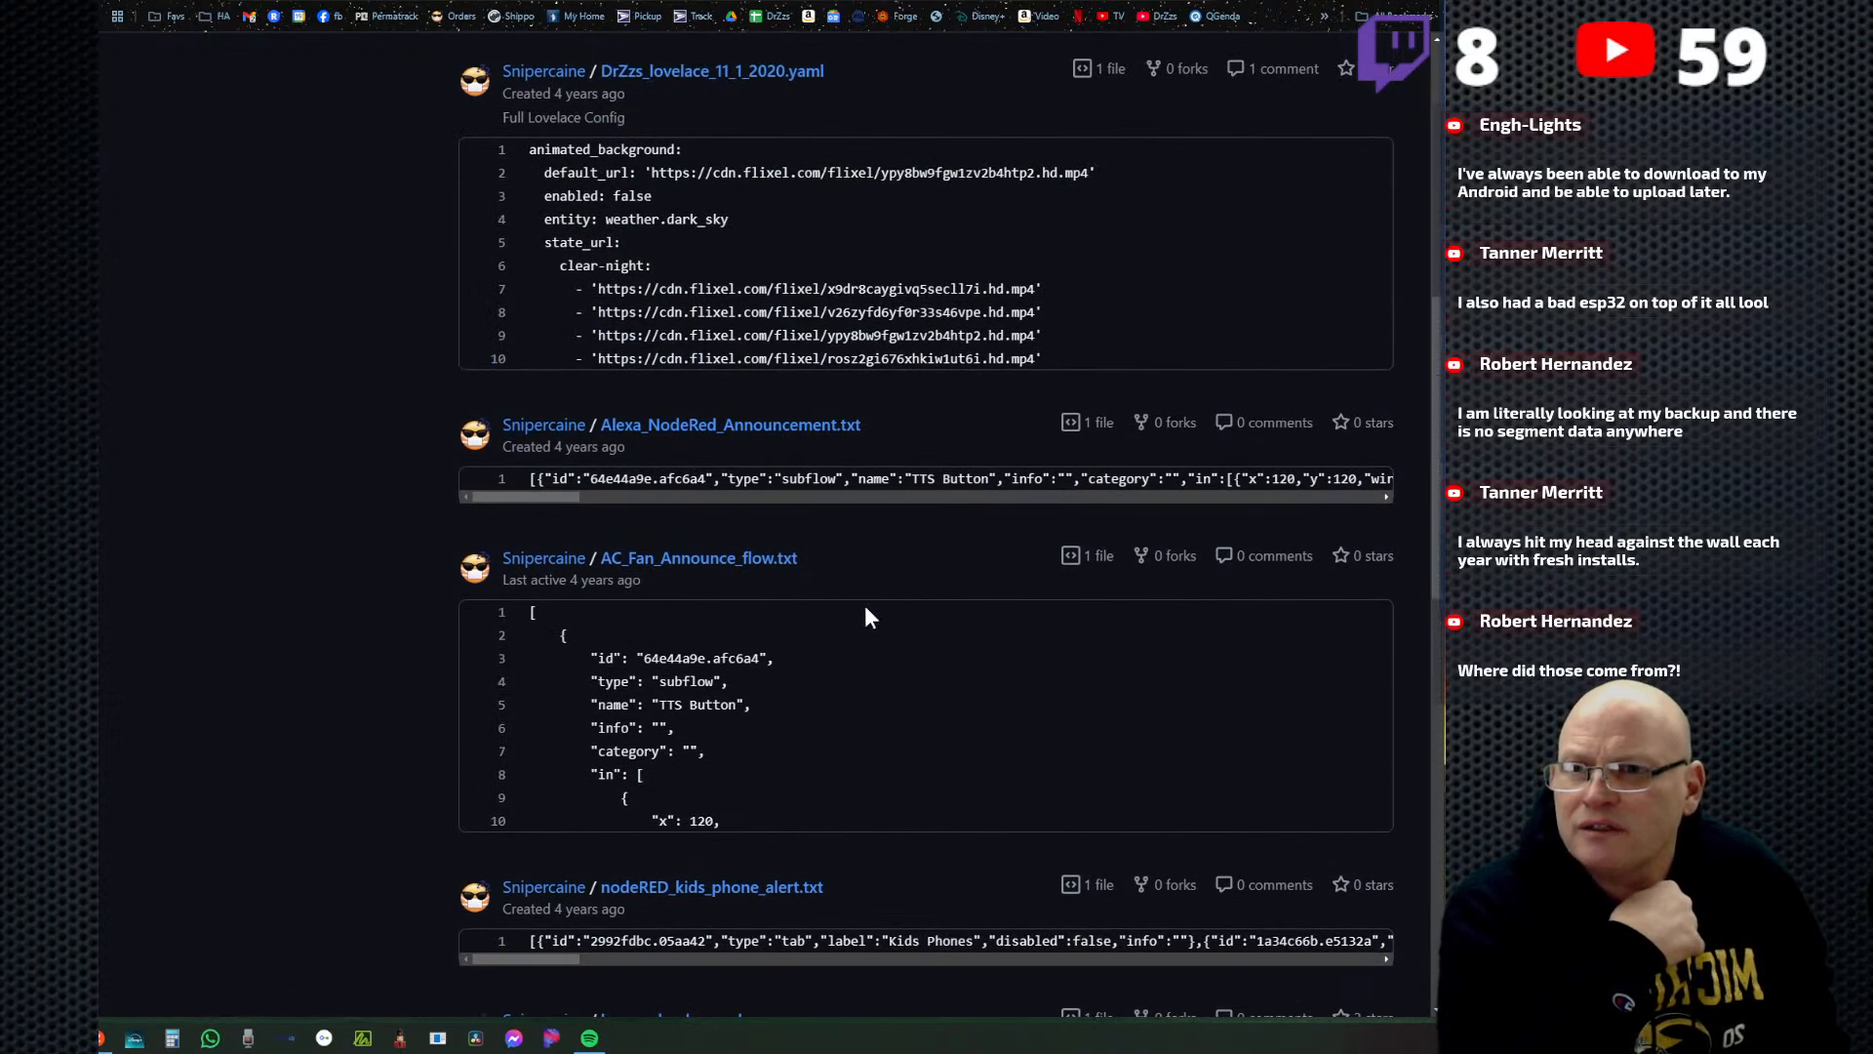
scroll(867, 605, up, 8)
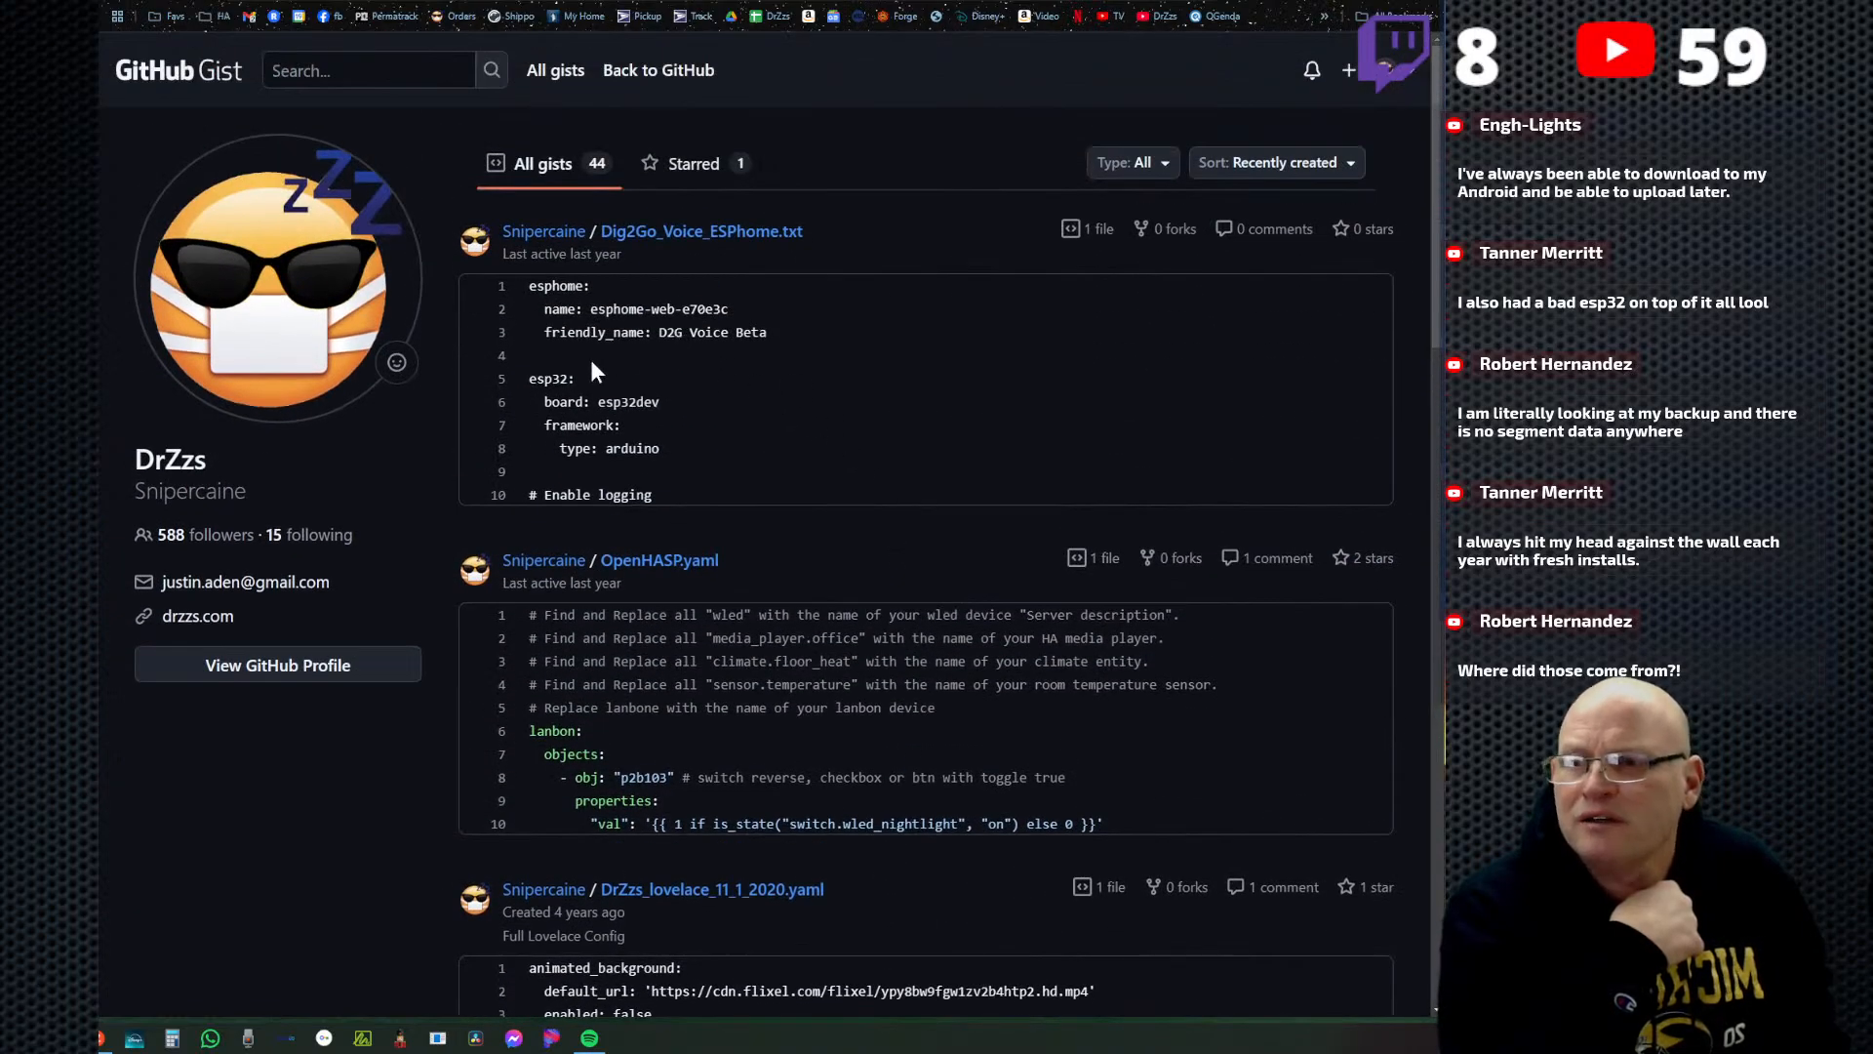
Return to the GitHub dashboard, open the WLED-Presets repository and copy its web address.
click(651, 72)
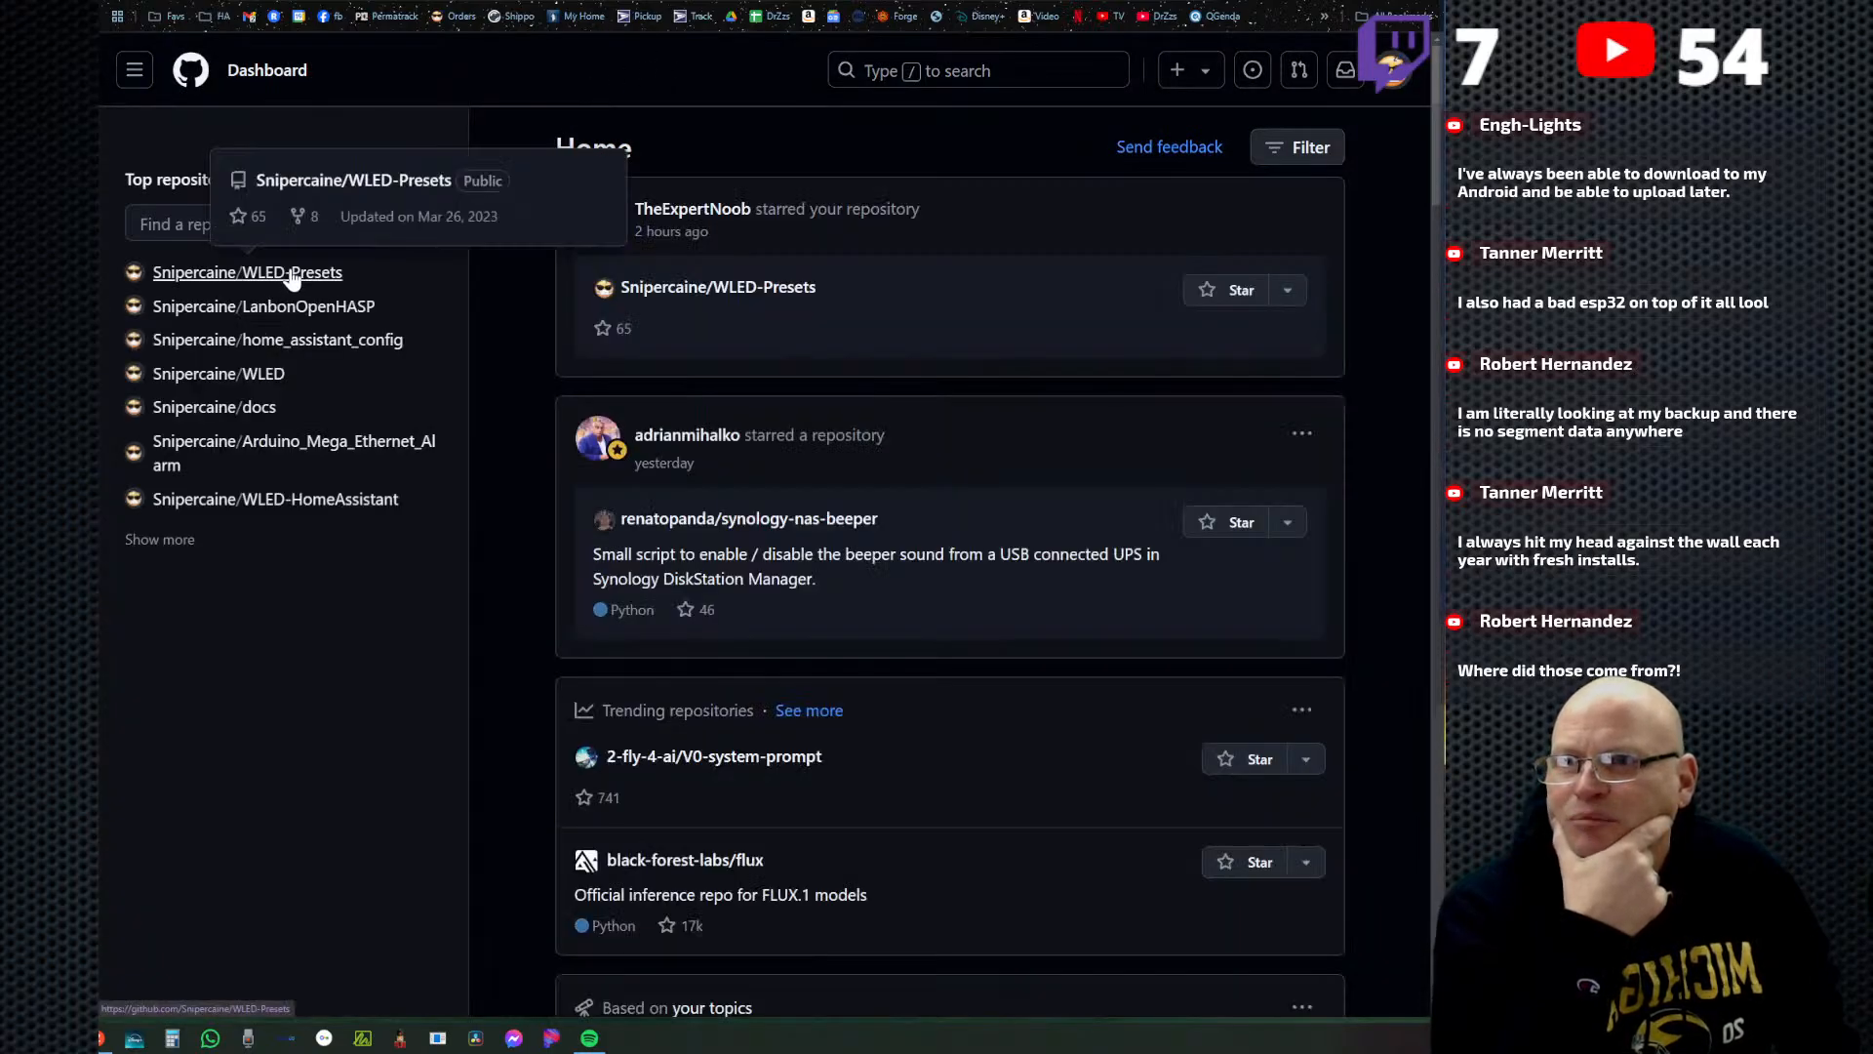
click(290, 274)
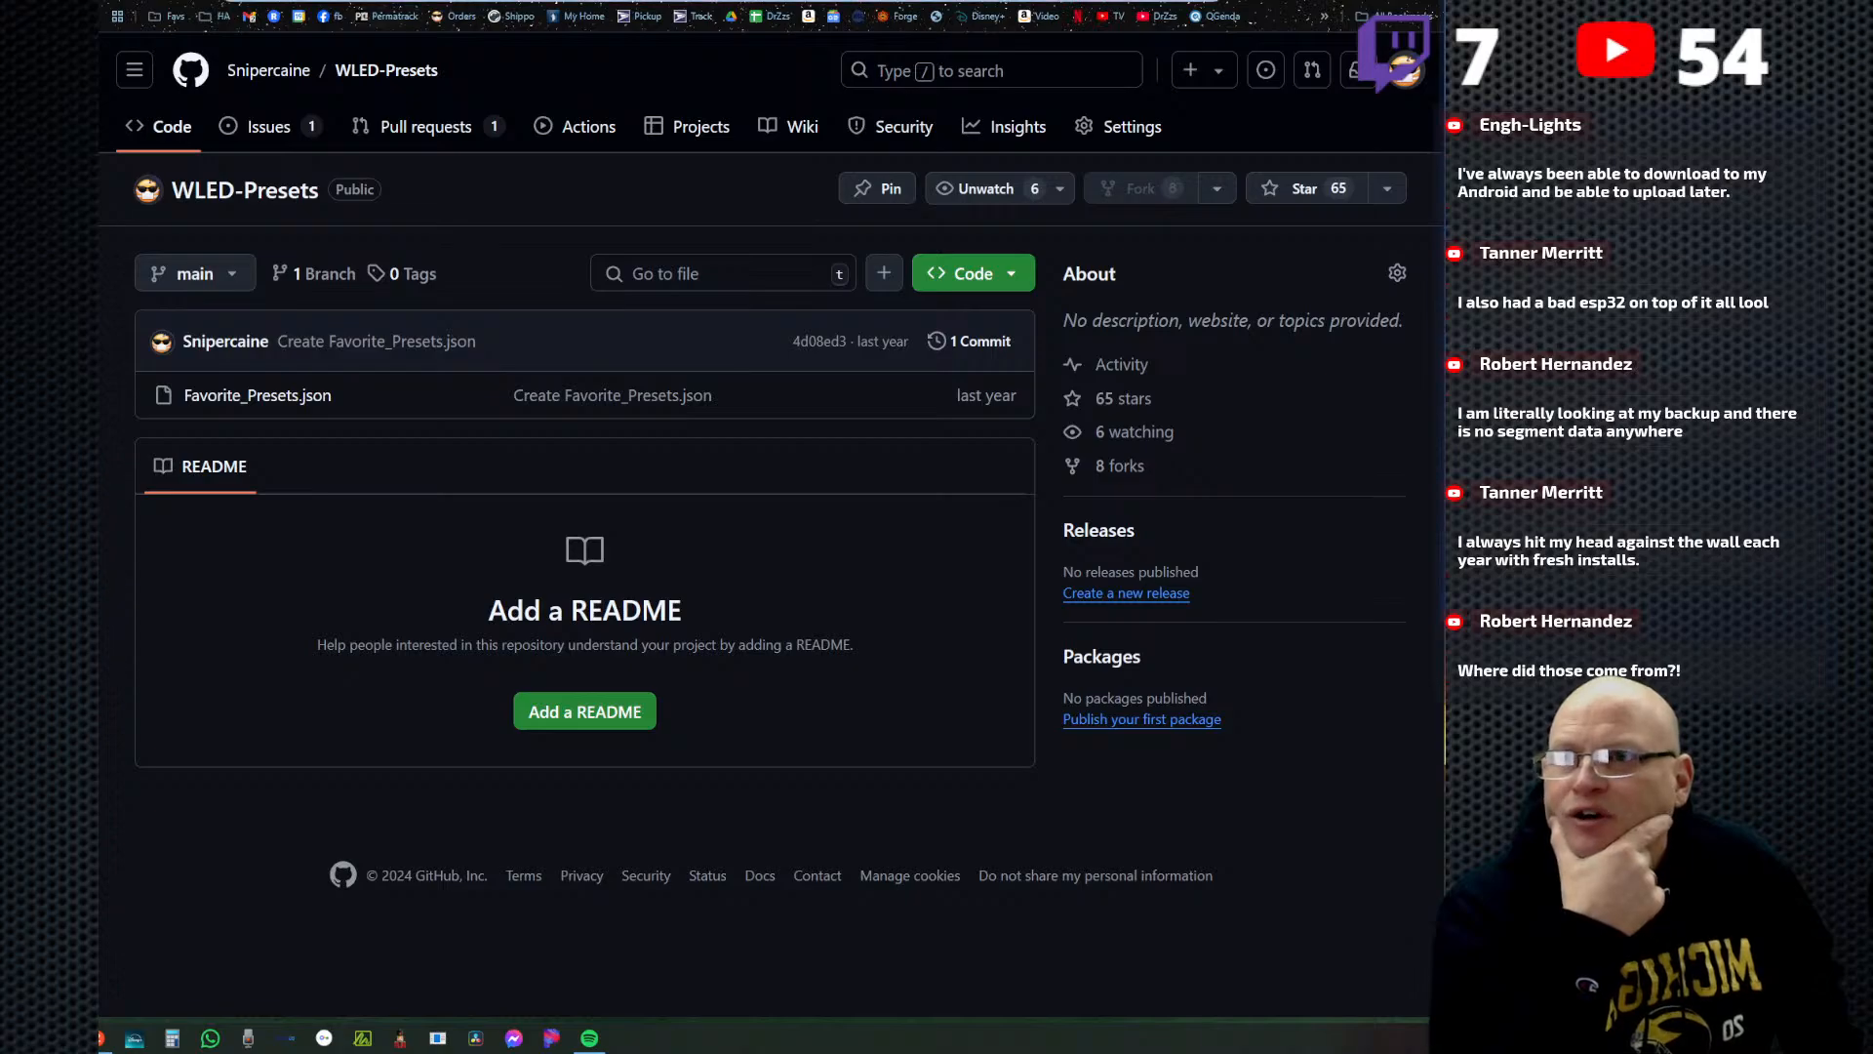
right_click(372, 2)
click(484, 143)
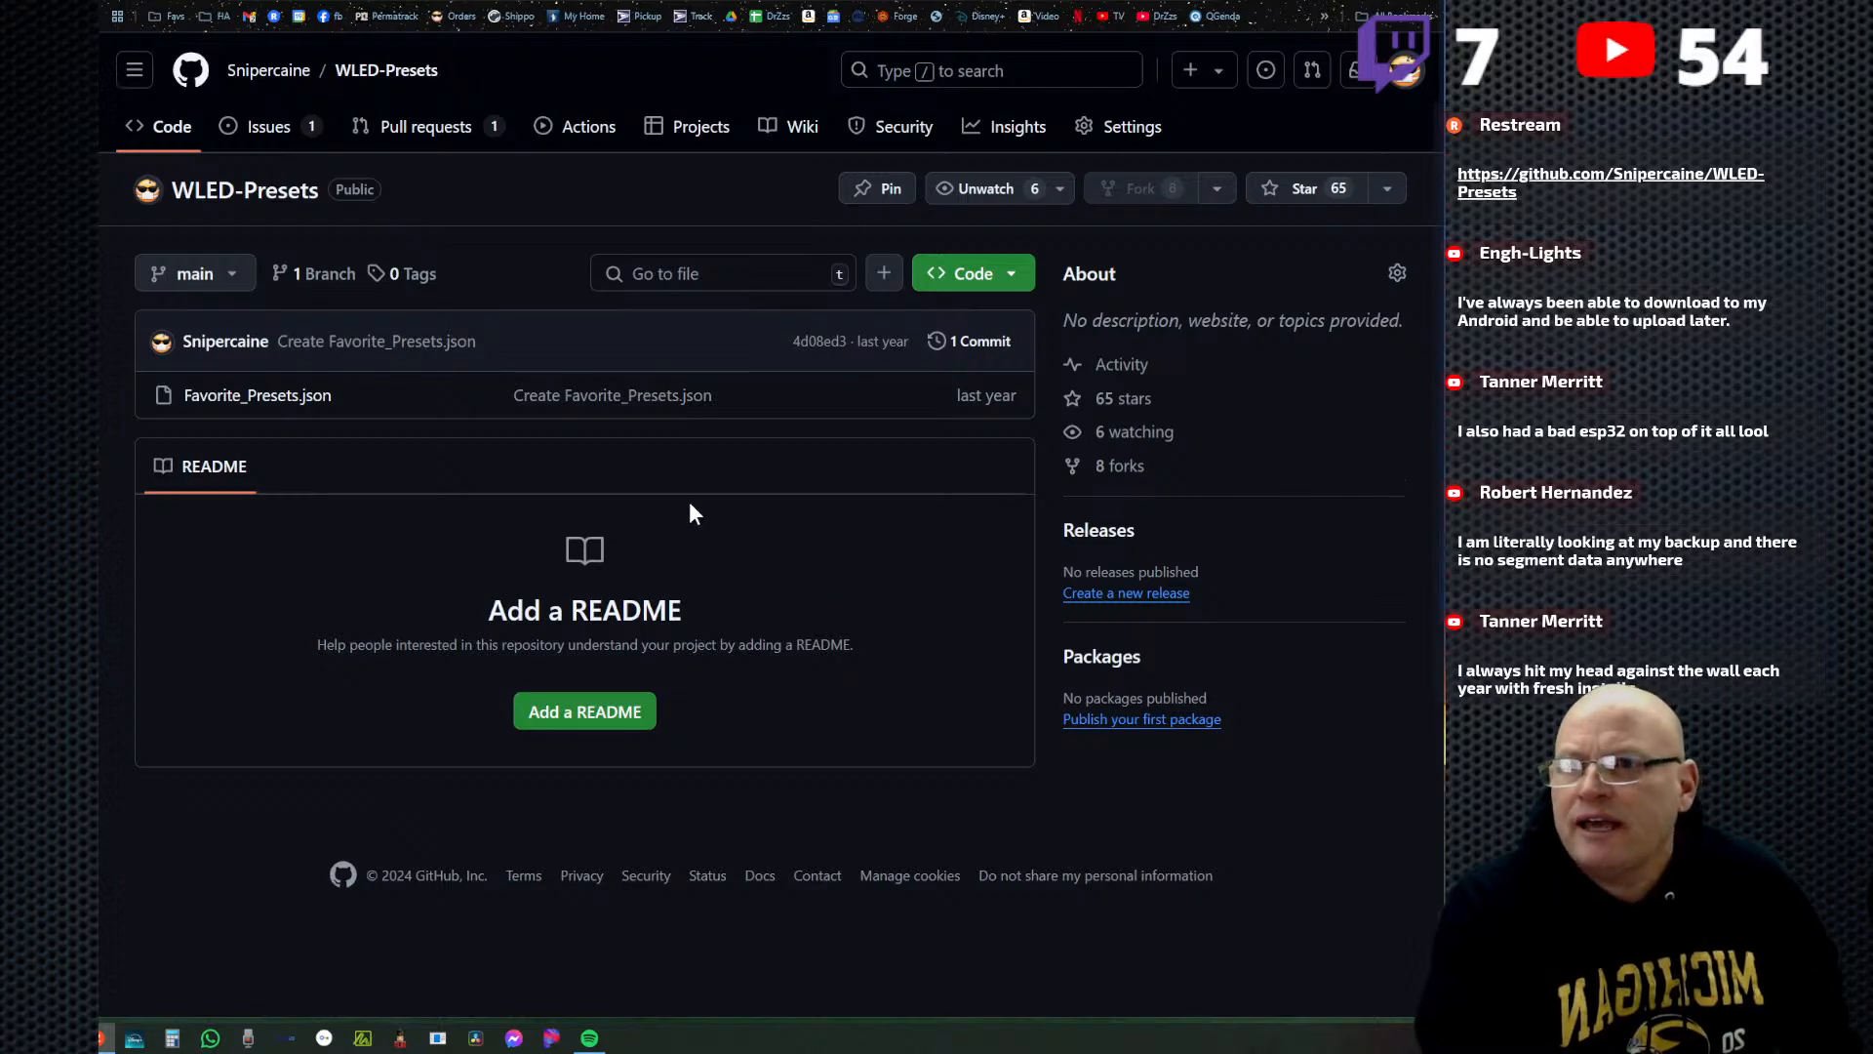
Open Favorite_Presets.json, look over the listed presets and copy the JSON line of the ColorWinkle preset.
click(256, 398)
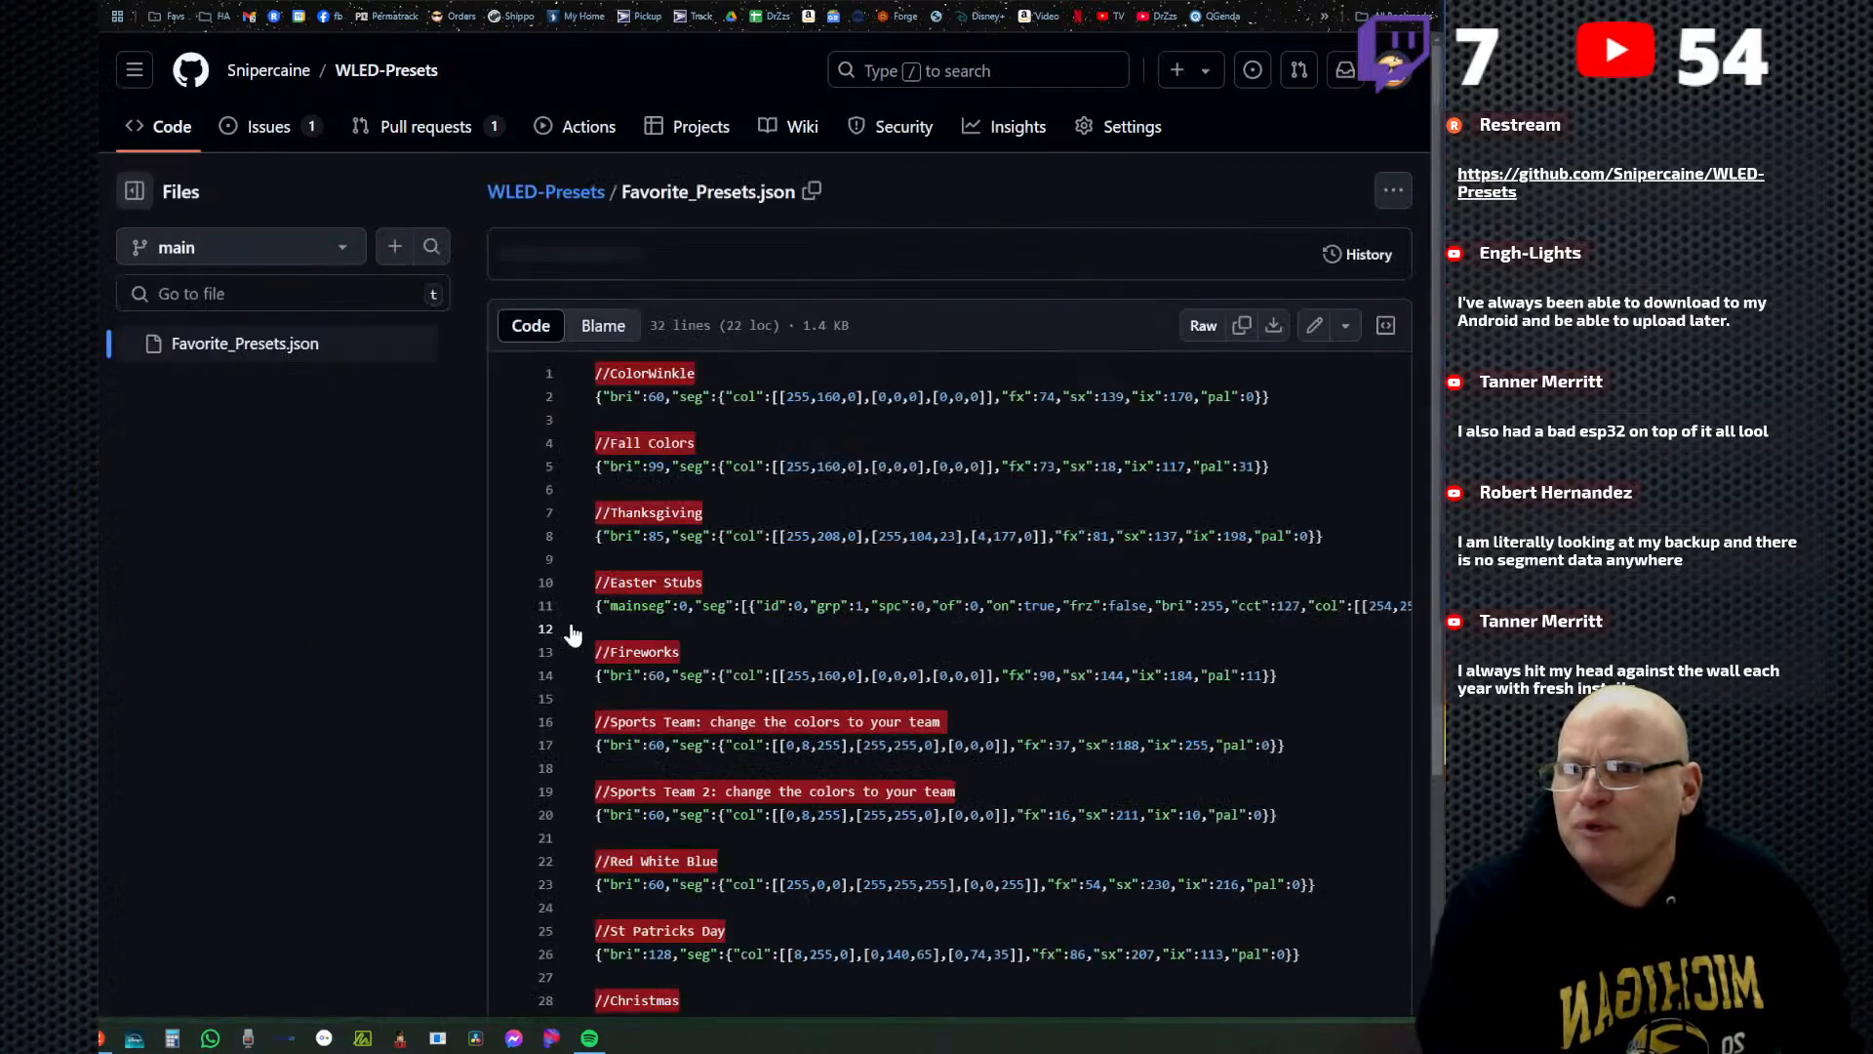
scroll(878, 629, down, 2)
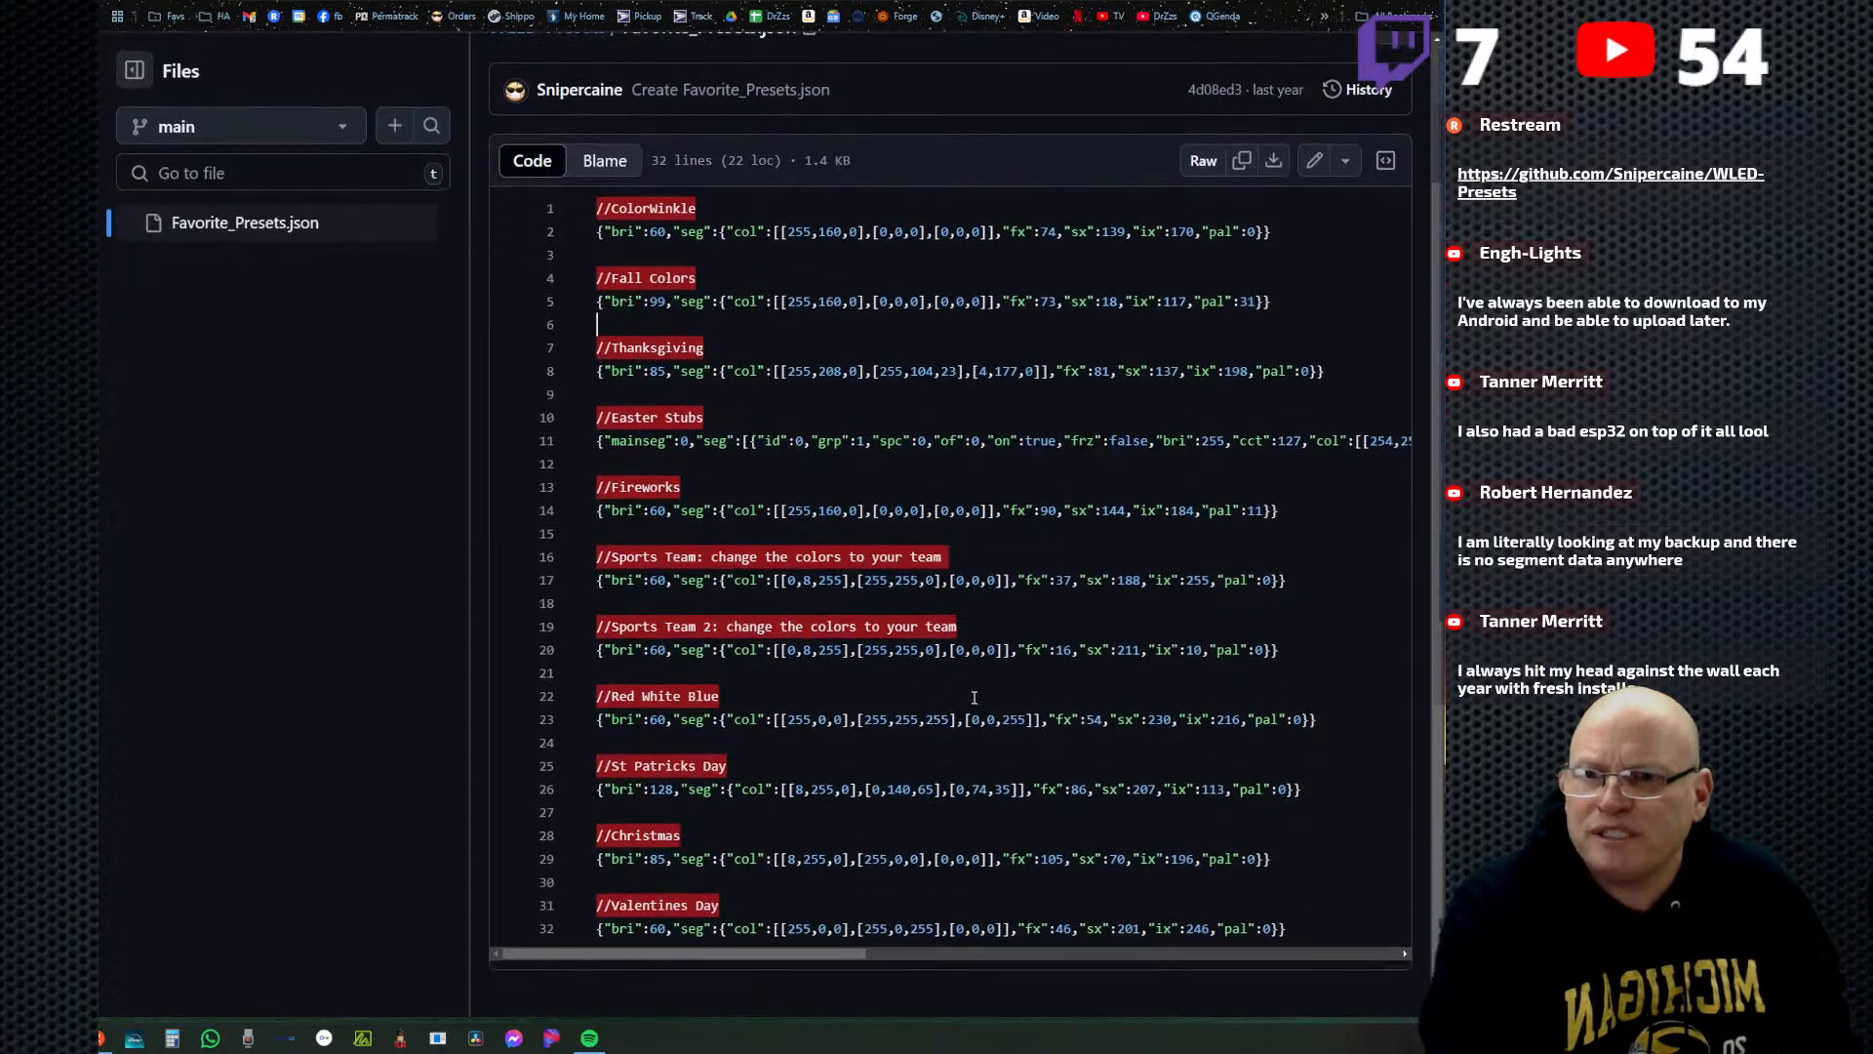
scroll(865, 627, up, 2)
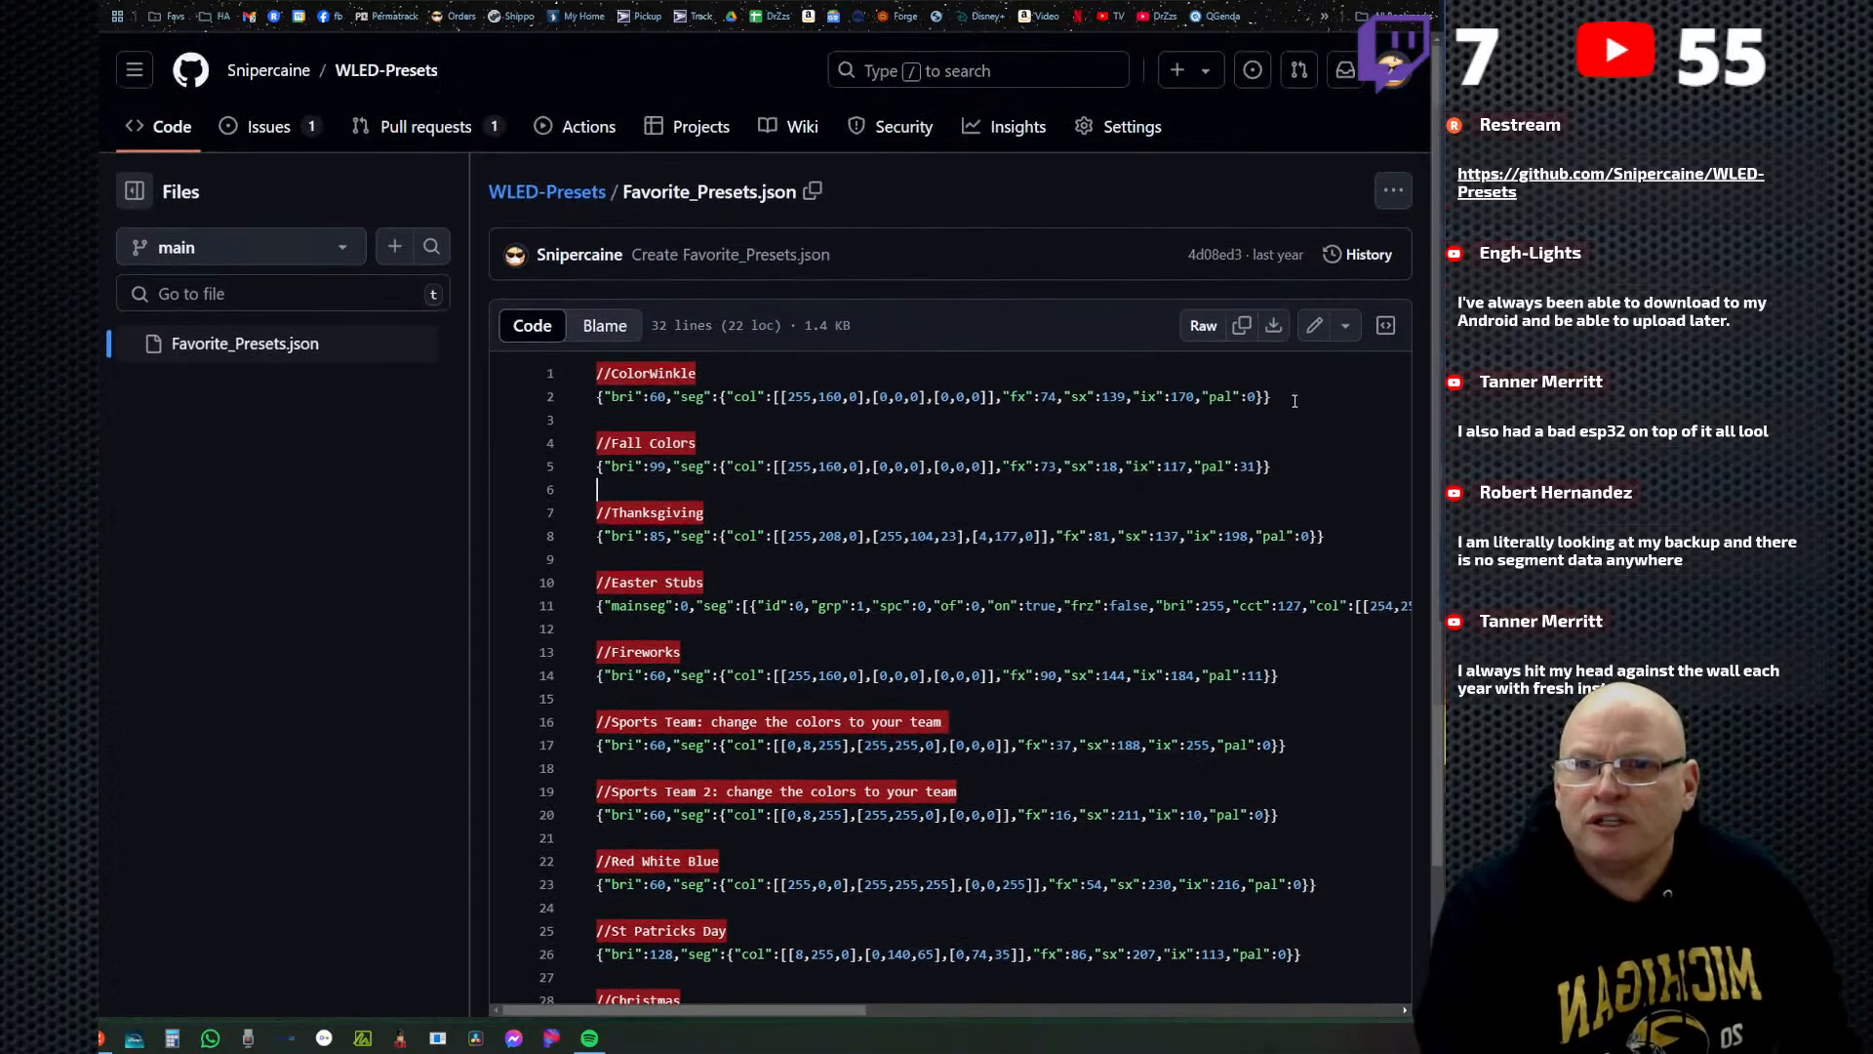
drag(1295, 400, 583, 402)
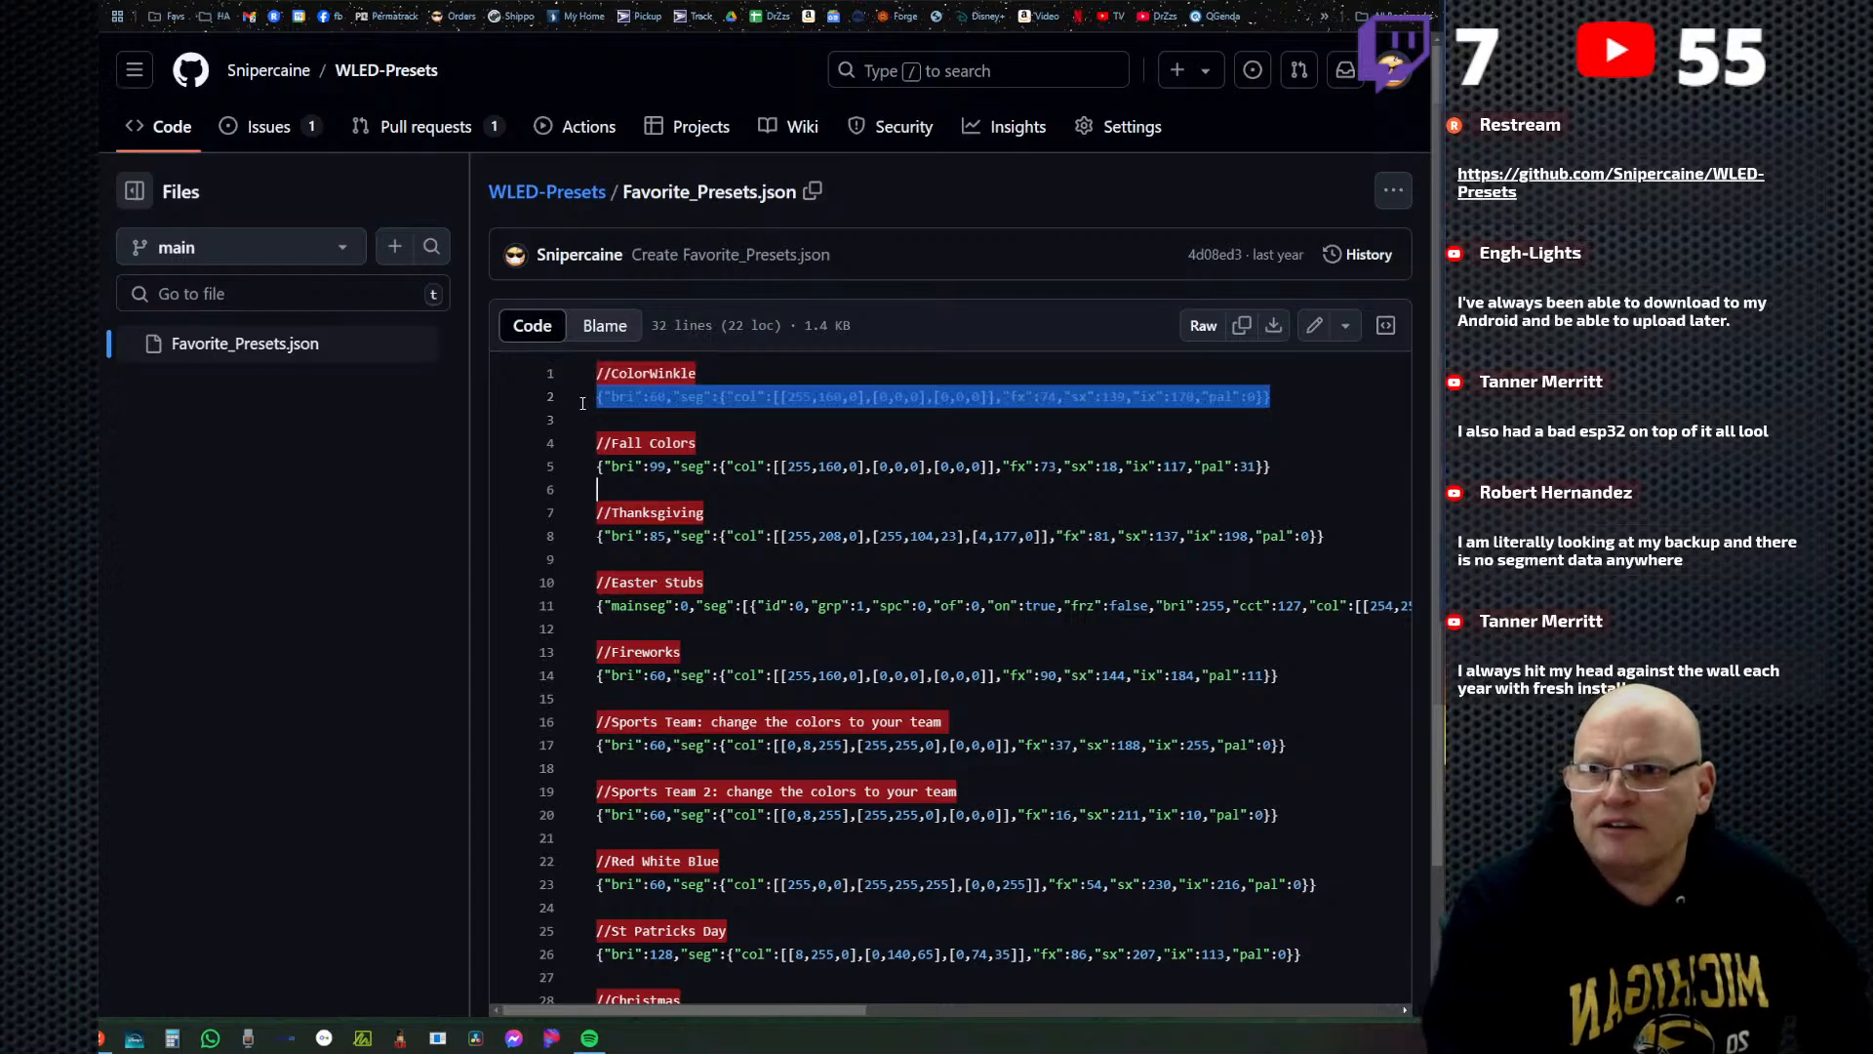
right_click(648, 396)
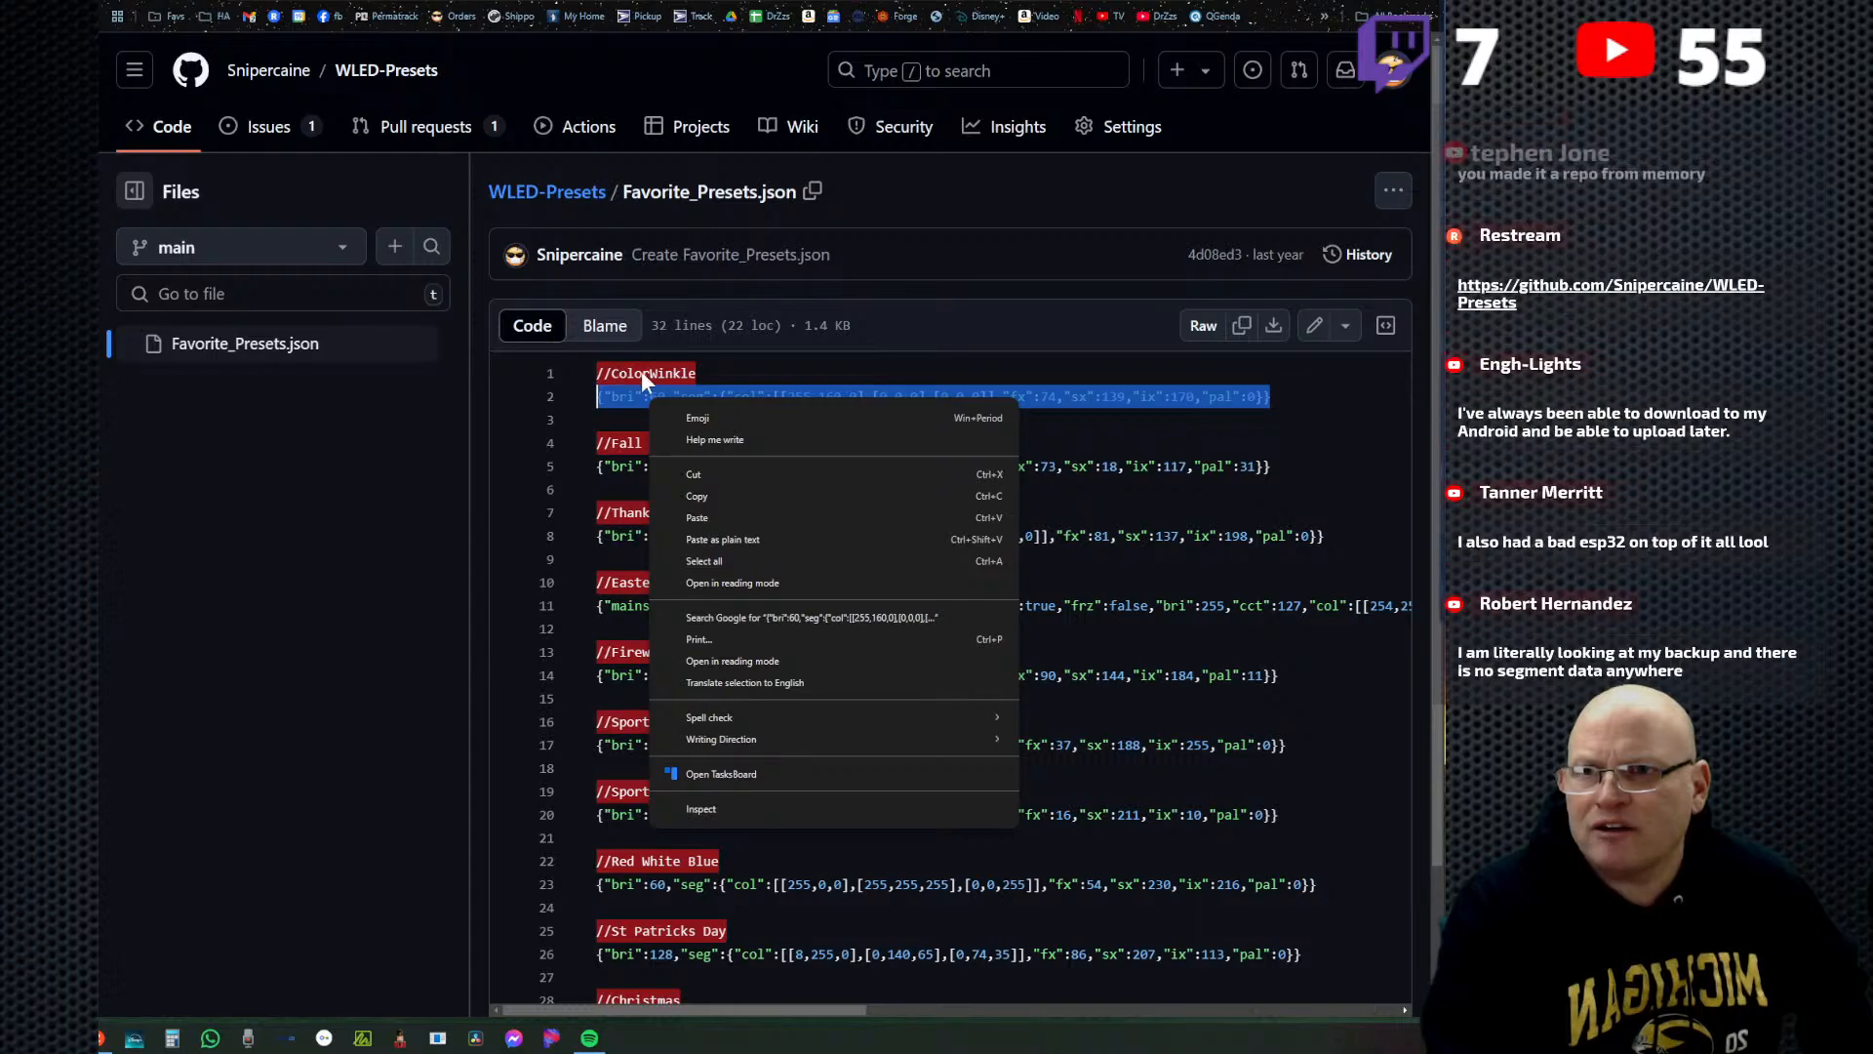
click(716, 496)
Switch back to the WLED page and replace the text in the backup preset data box with the copied ColorWinkle code.
key(ctrl+Tab)
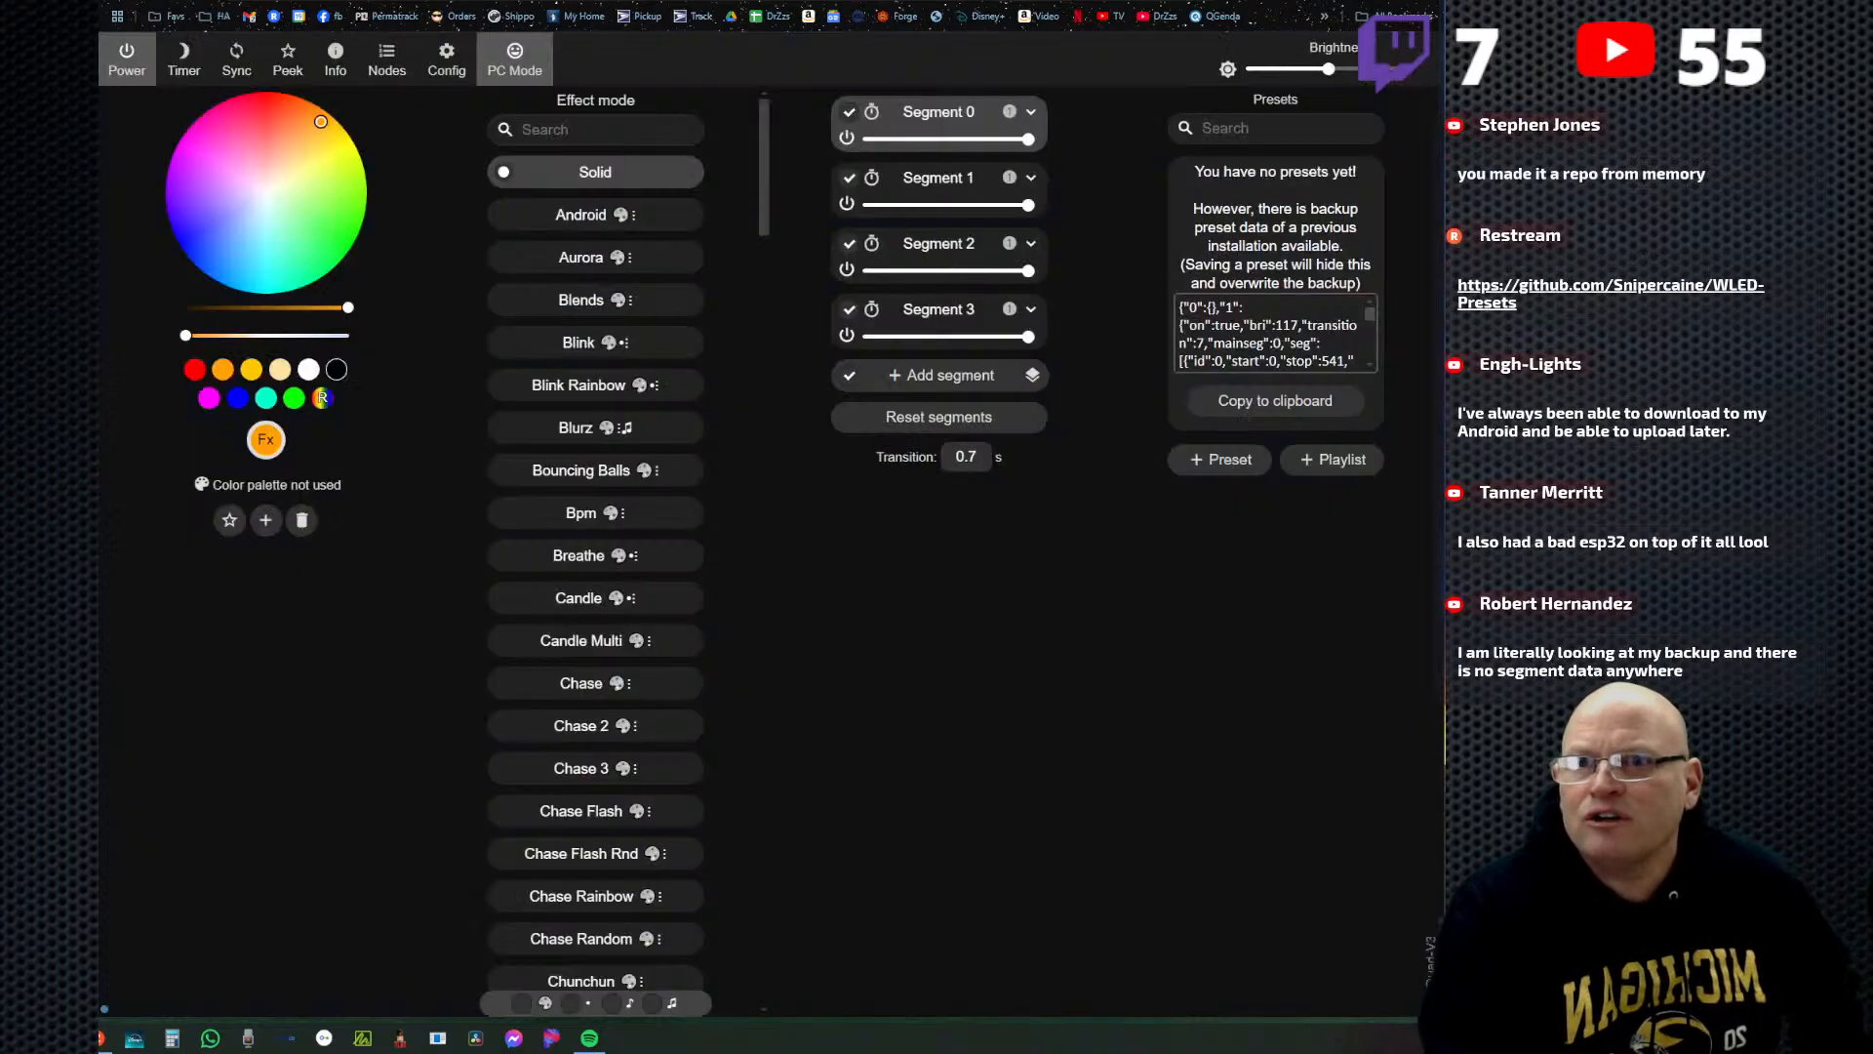
drag(1181, 308, 1436, 495)
right_click(1249, 334)
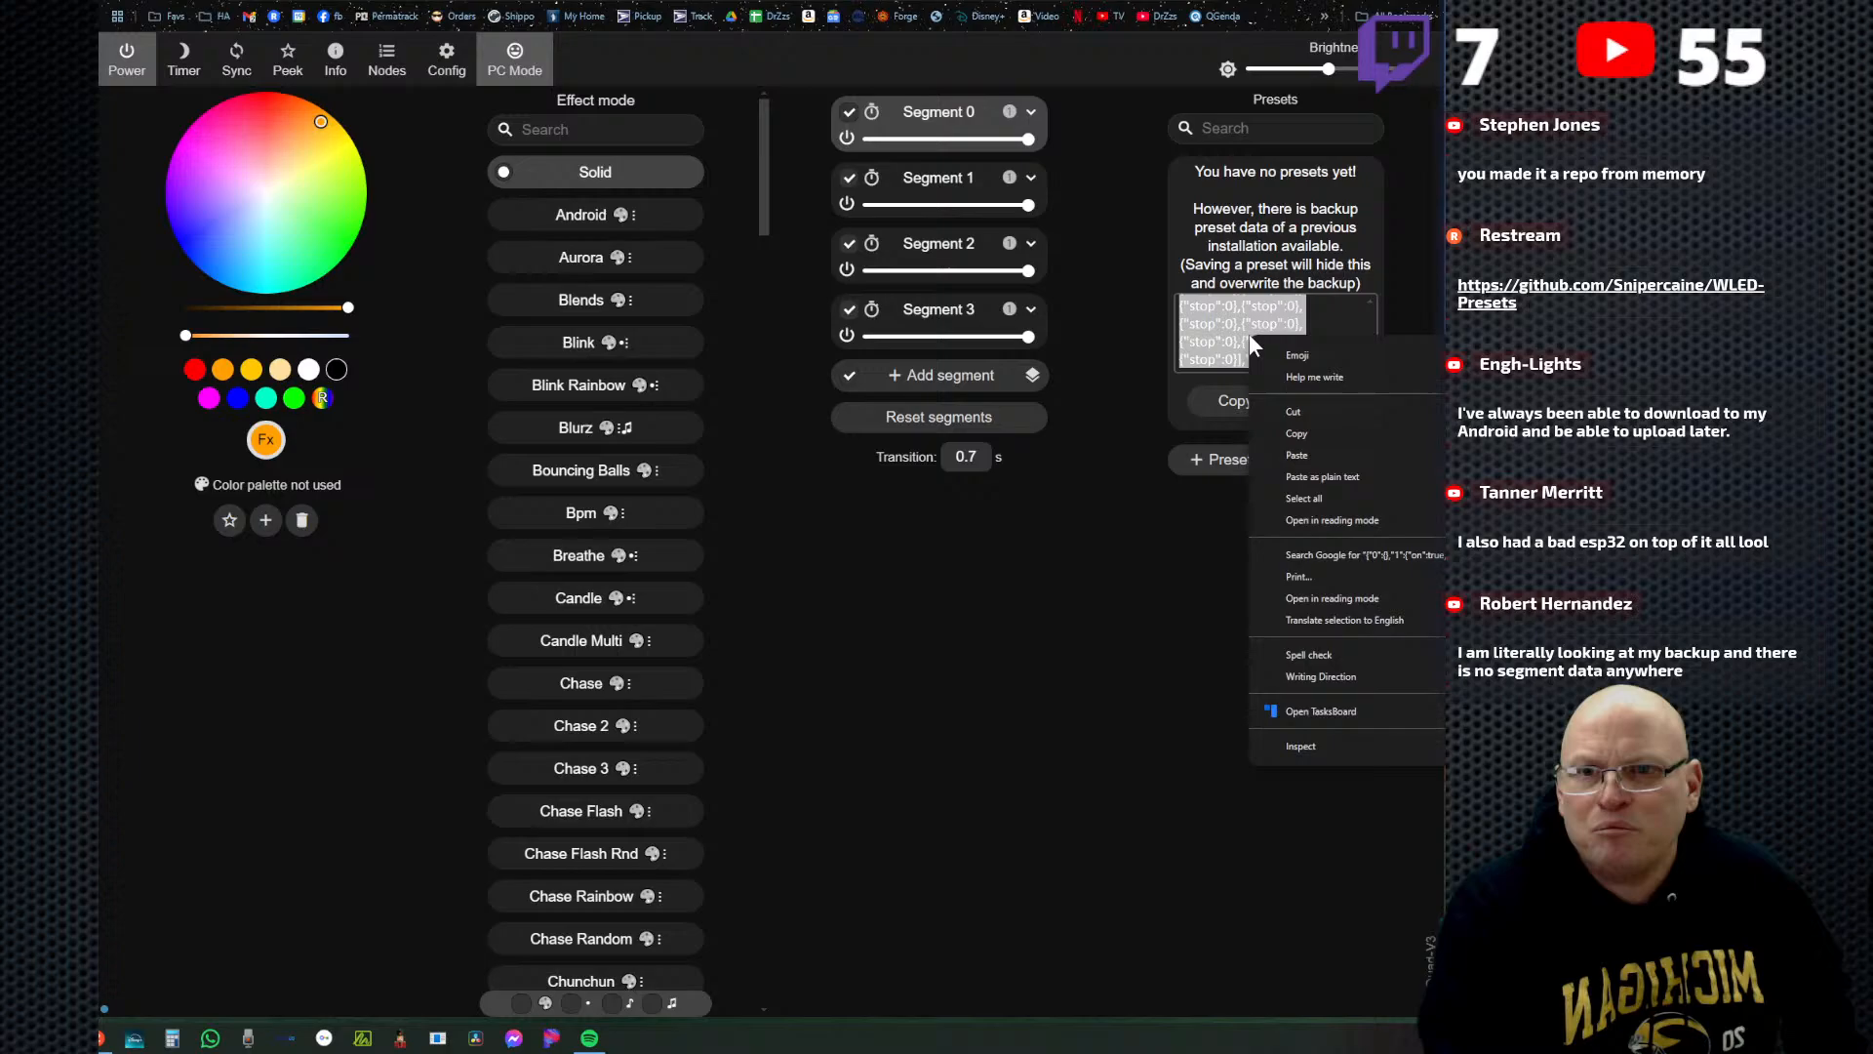
click(1316, 453)
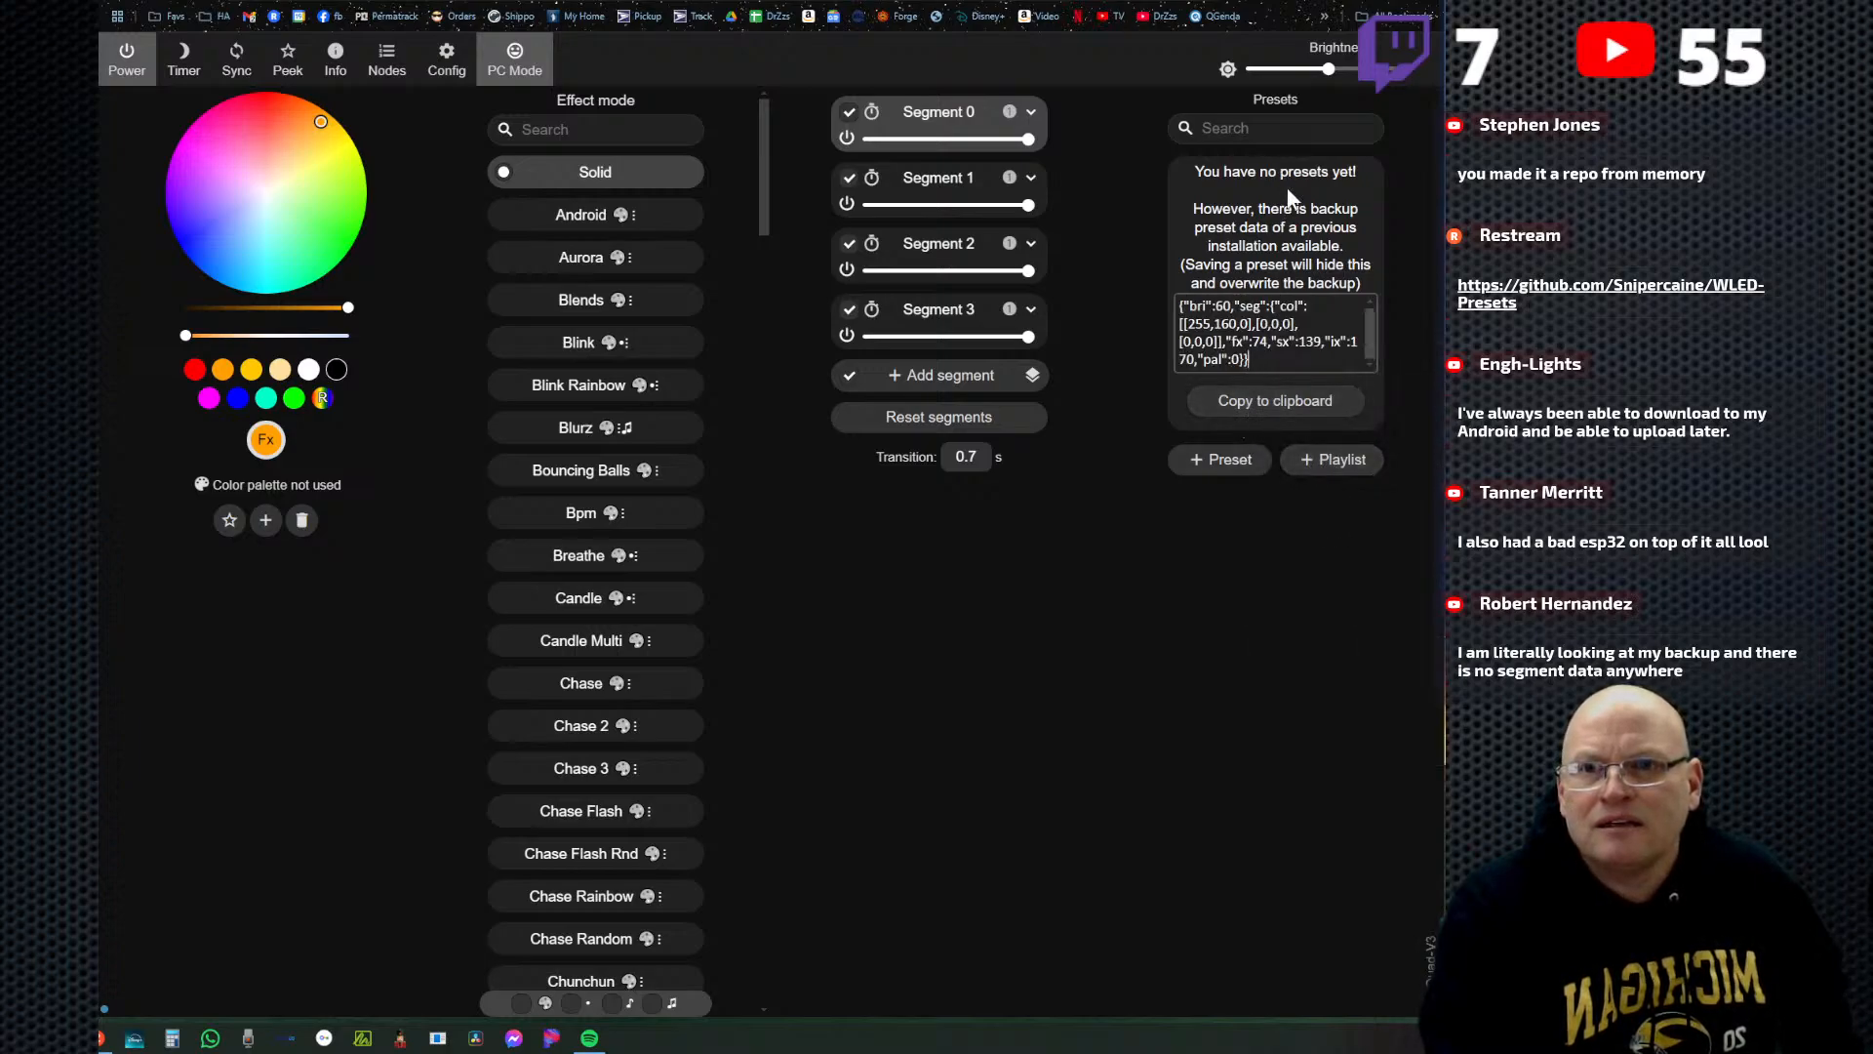
drag(1370, 326, 1368, 305)
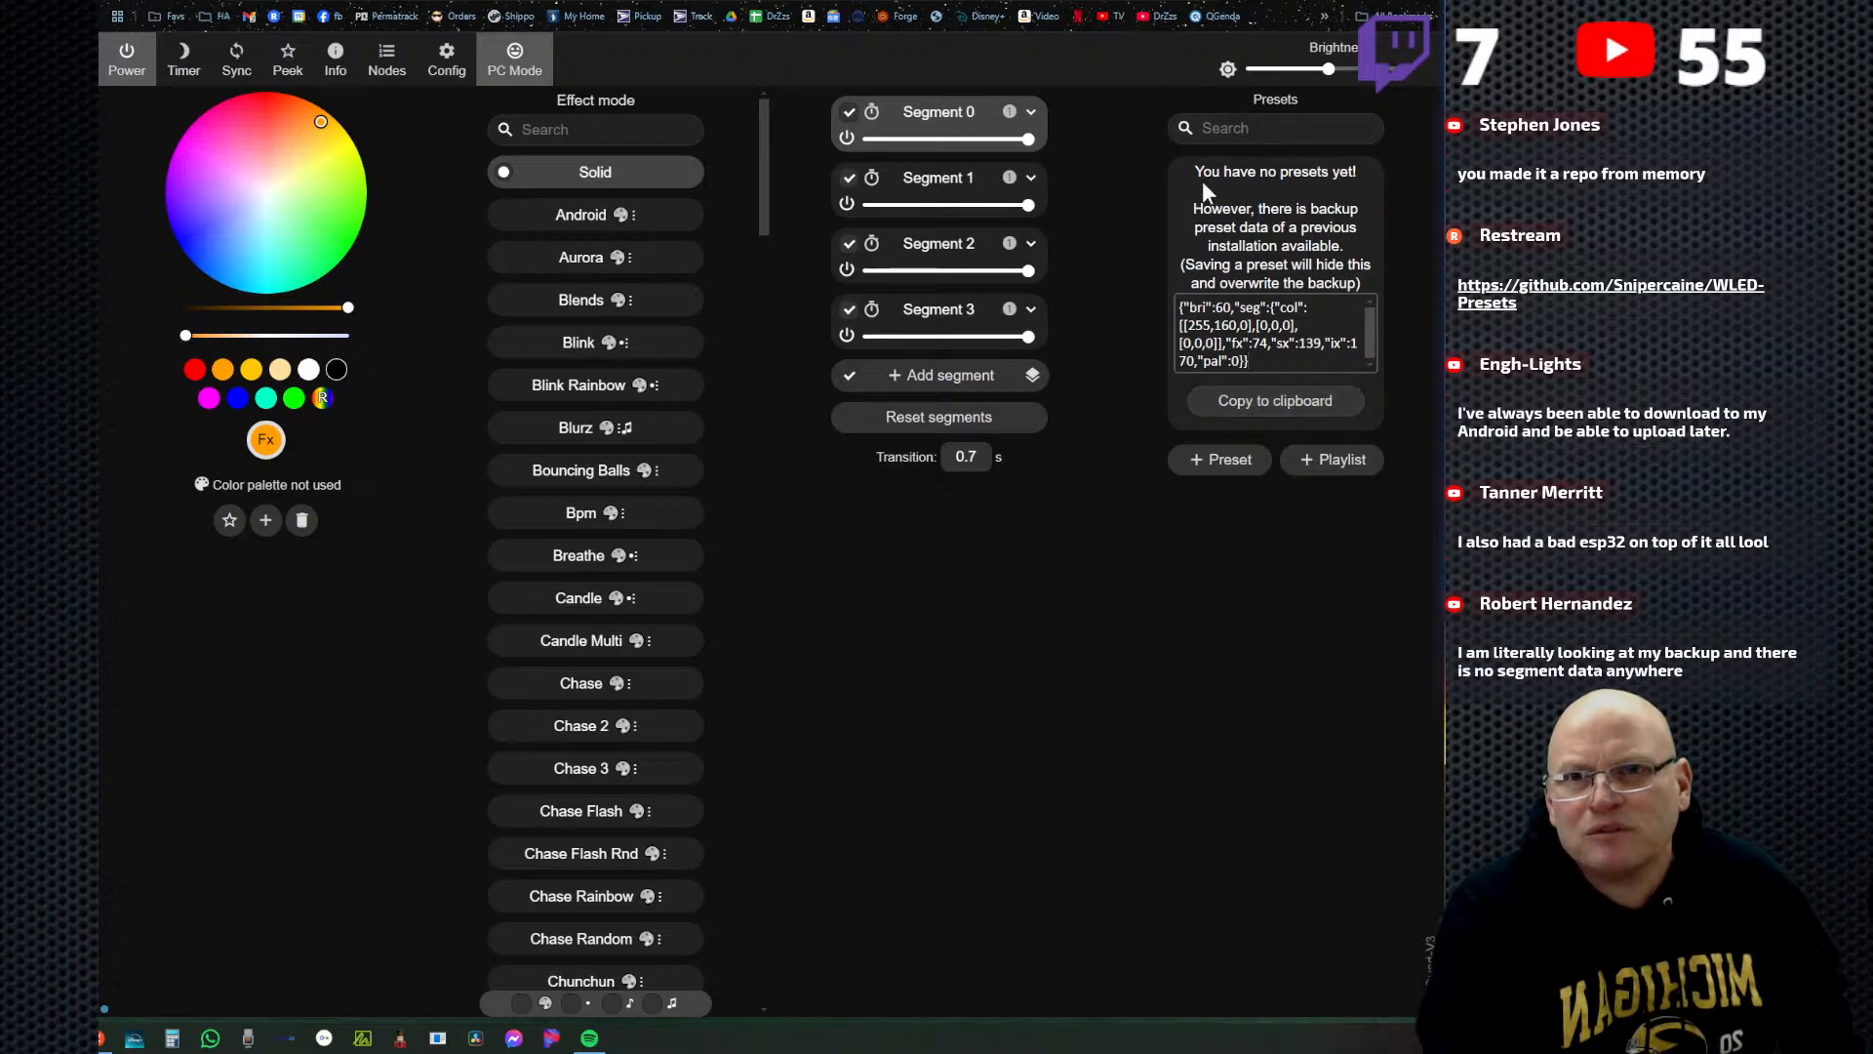
Start a new preset without the current state and paste the copied ColorWinkle code as its API command.
click(1224, 461)
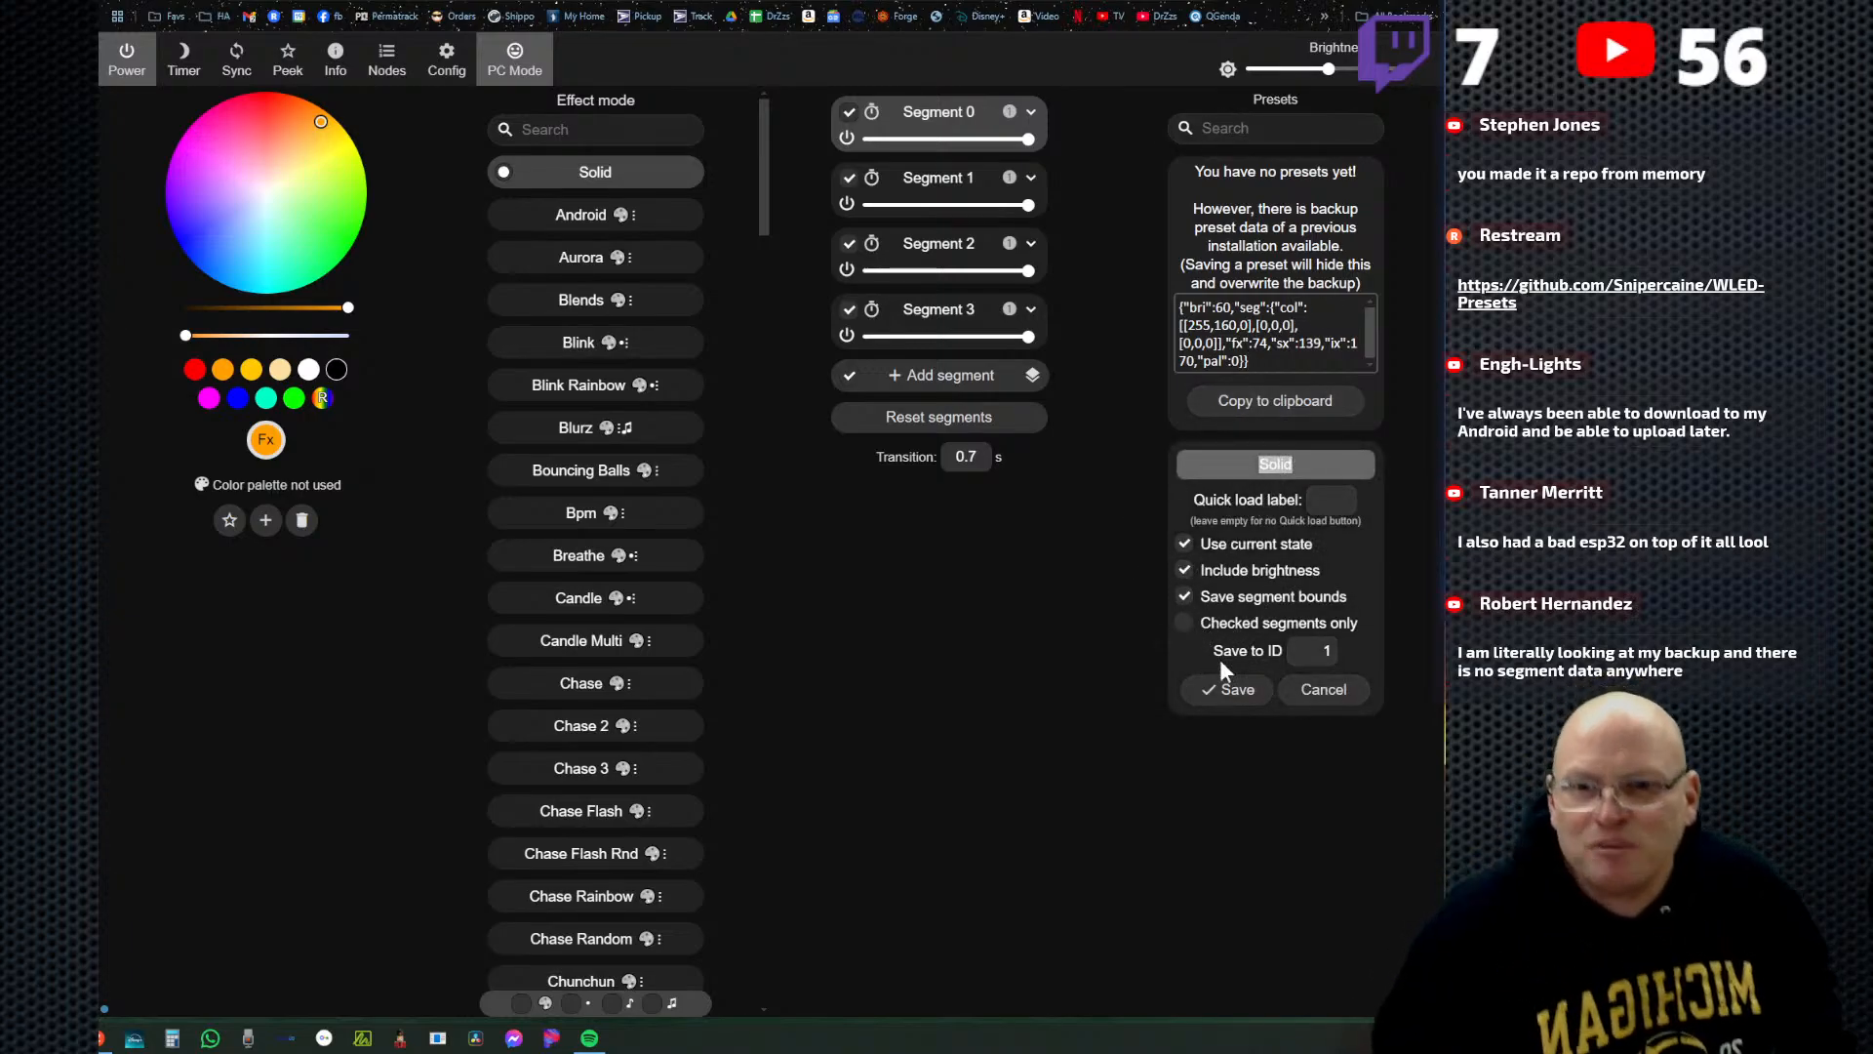
click(1183, 545)
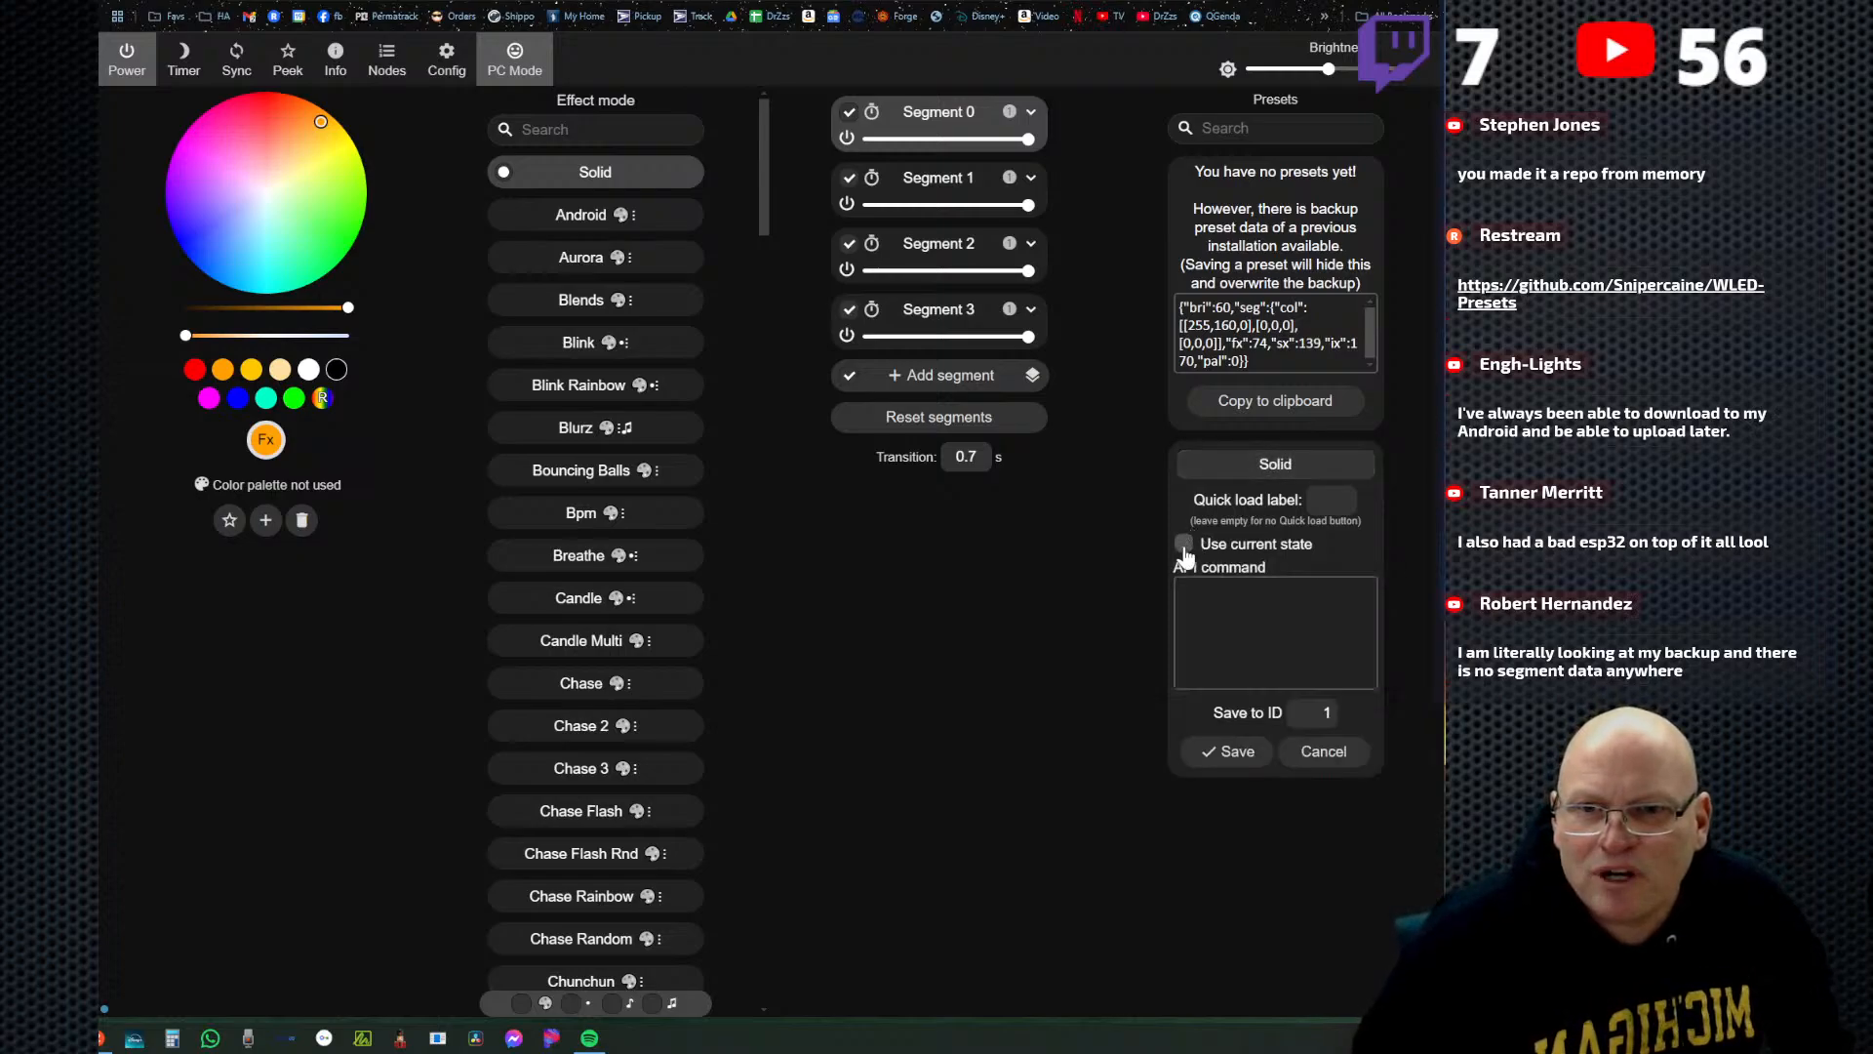
right_click(1204, 615)
click(1271, 797)
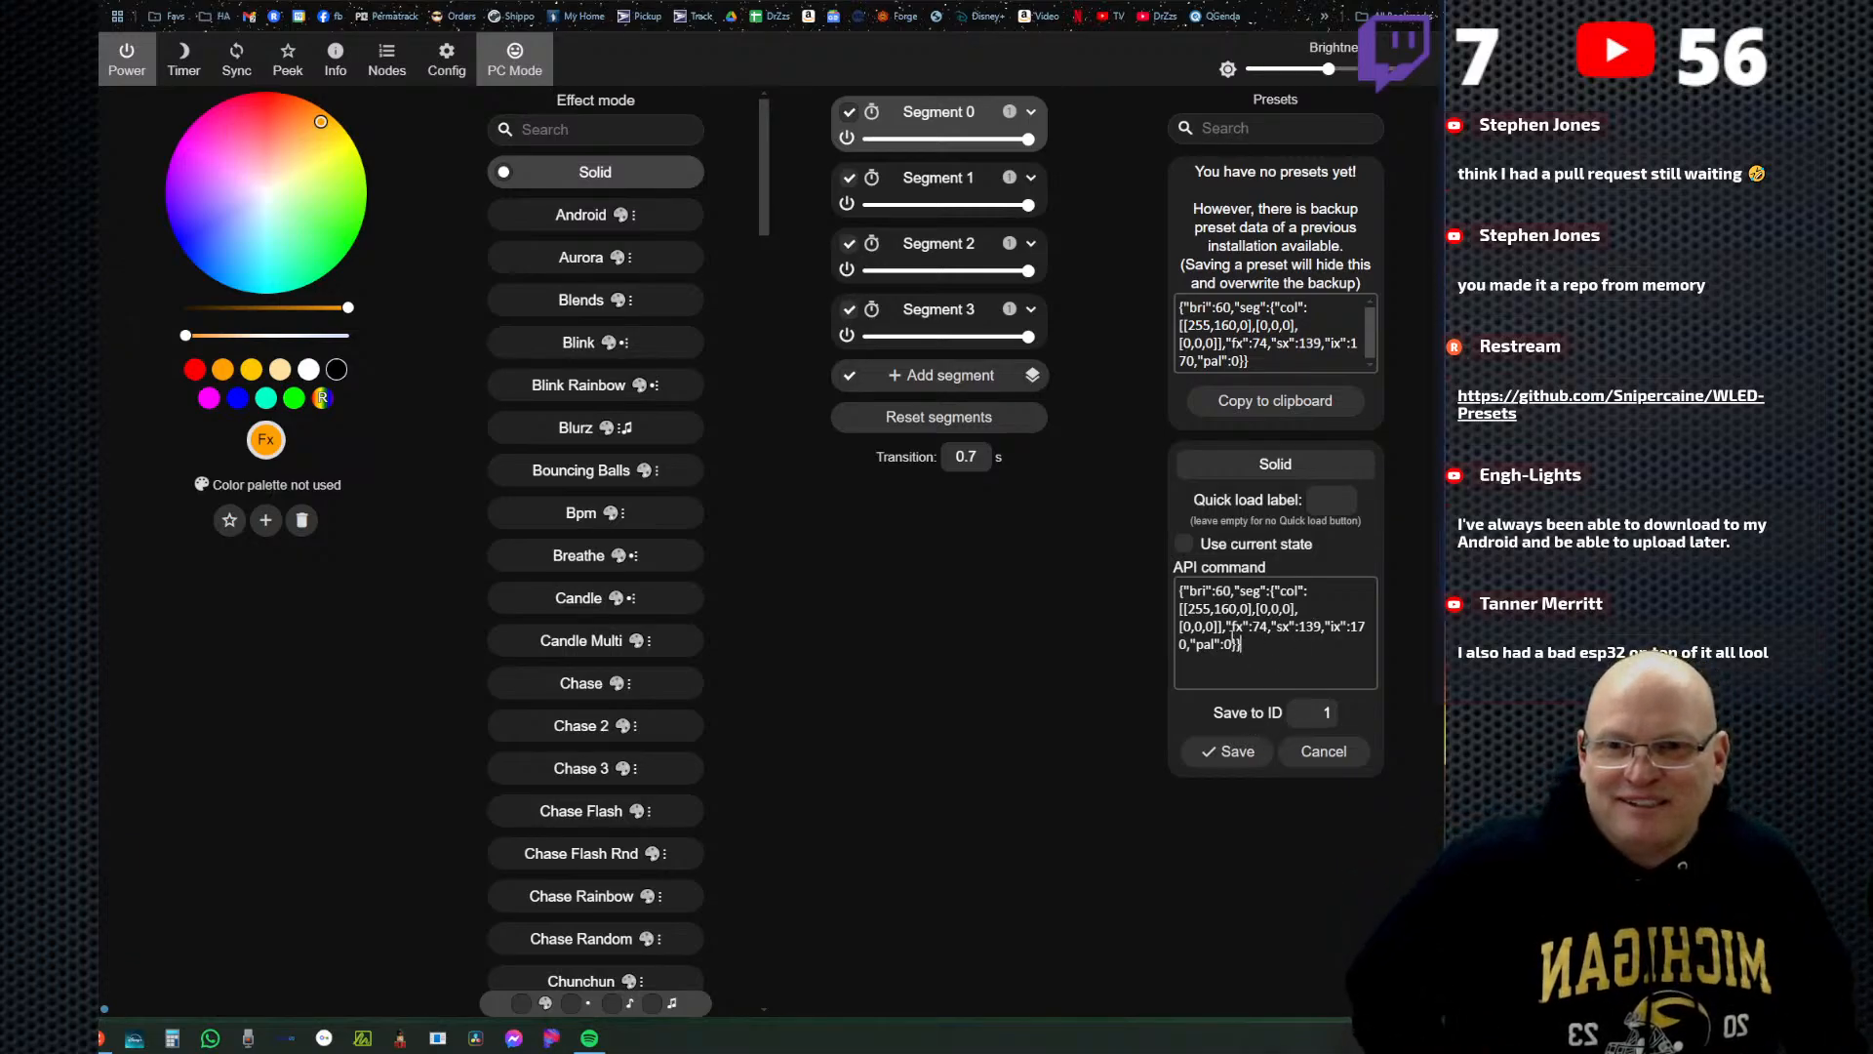
Name the new preset ColorWinkles and save it to ID 1.
double_click(1277, 463)
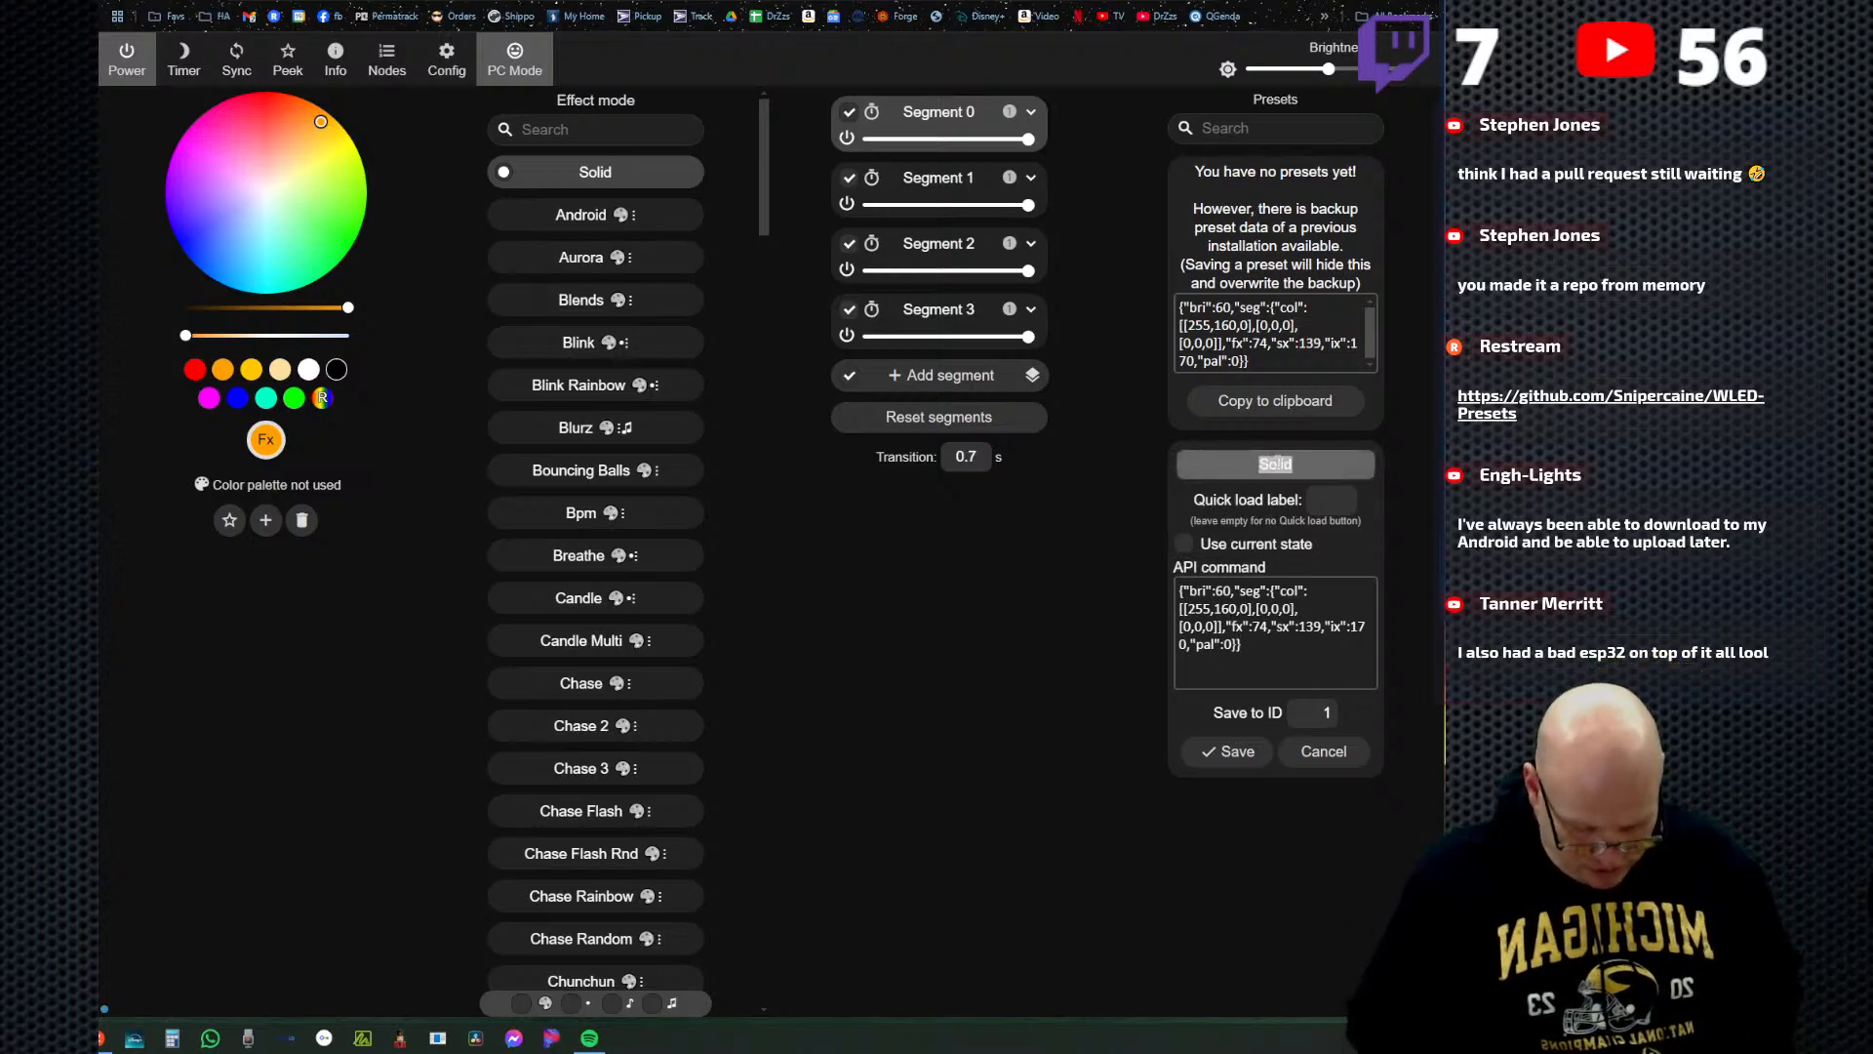
text(Color)
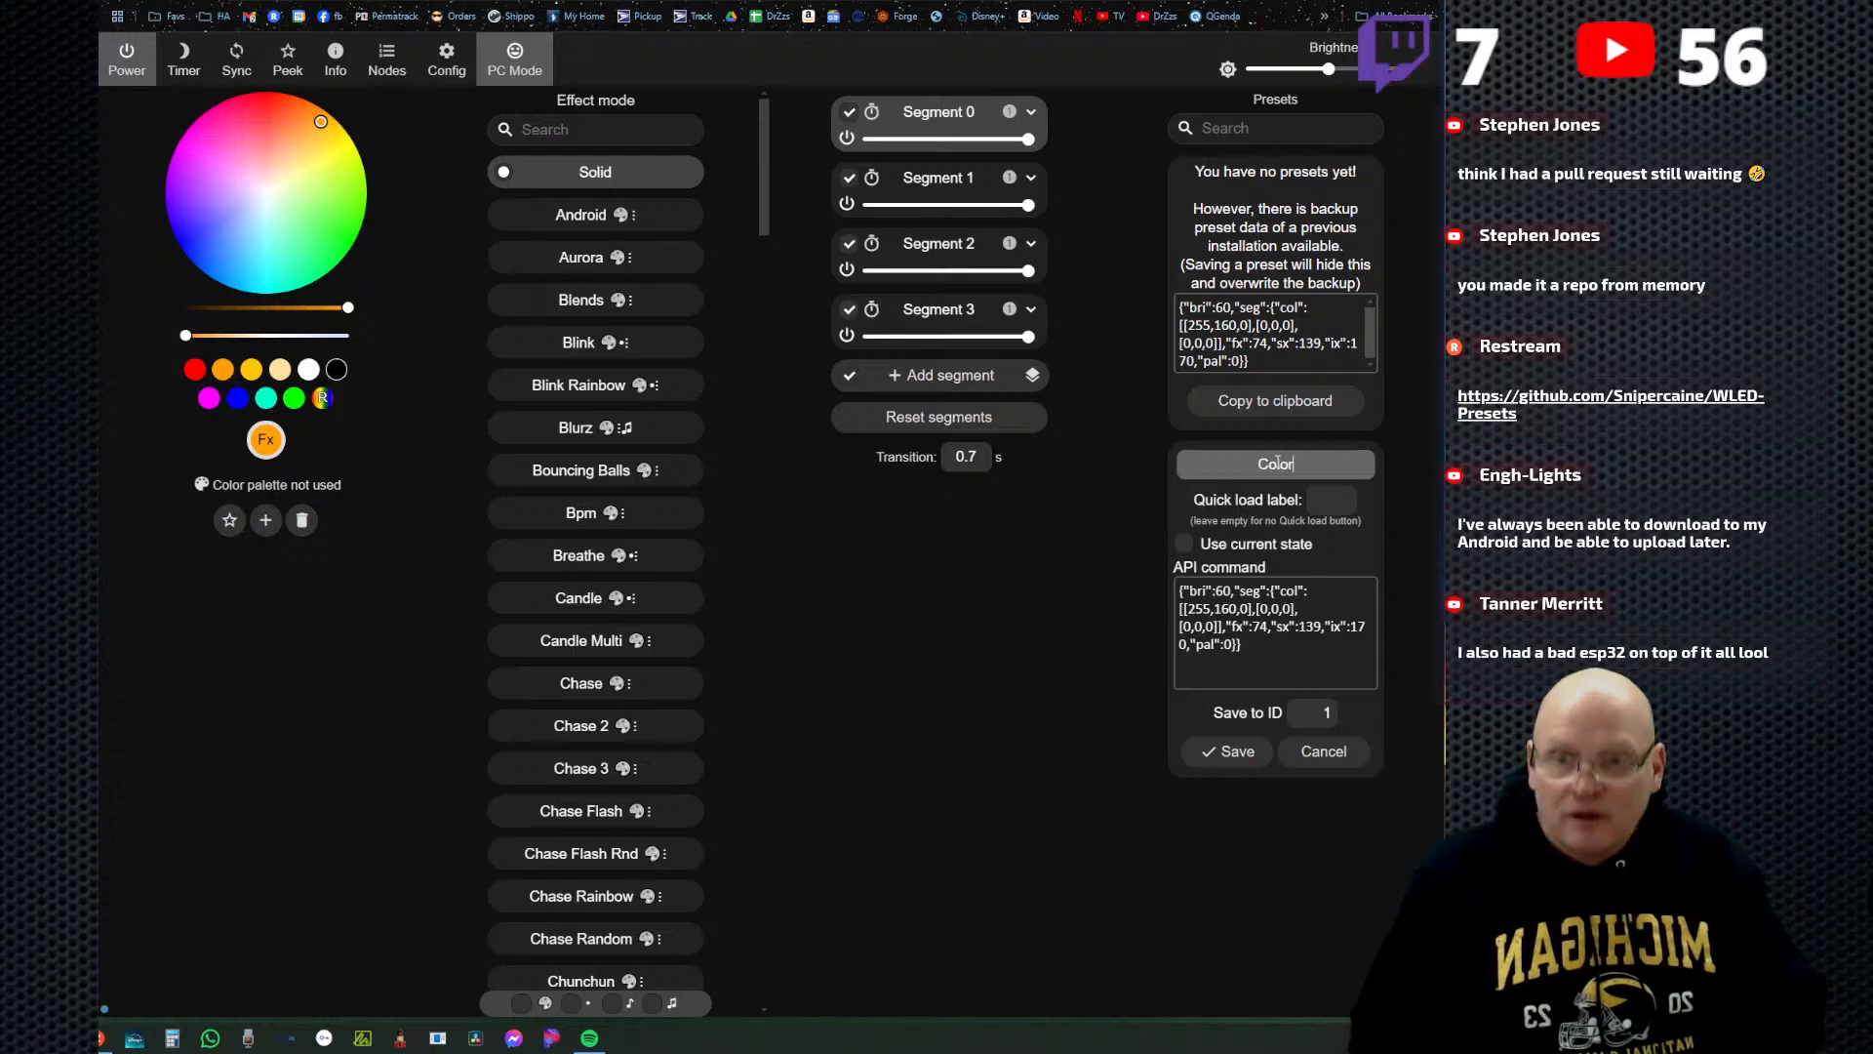
text(Tw)
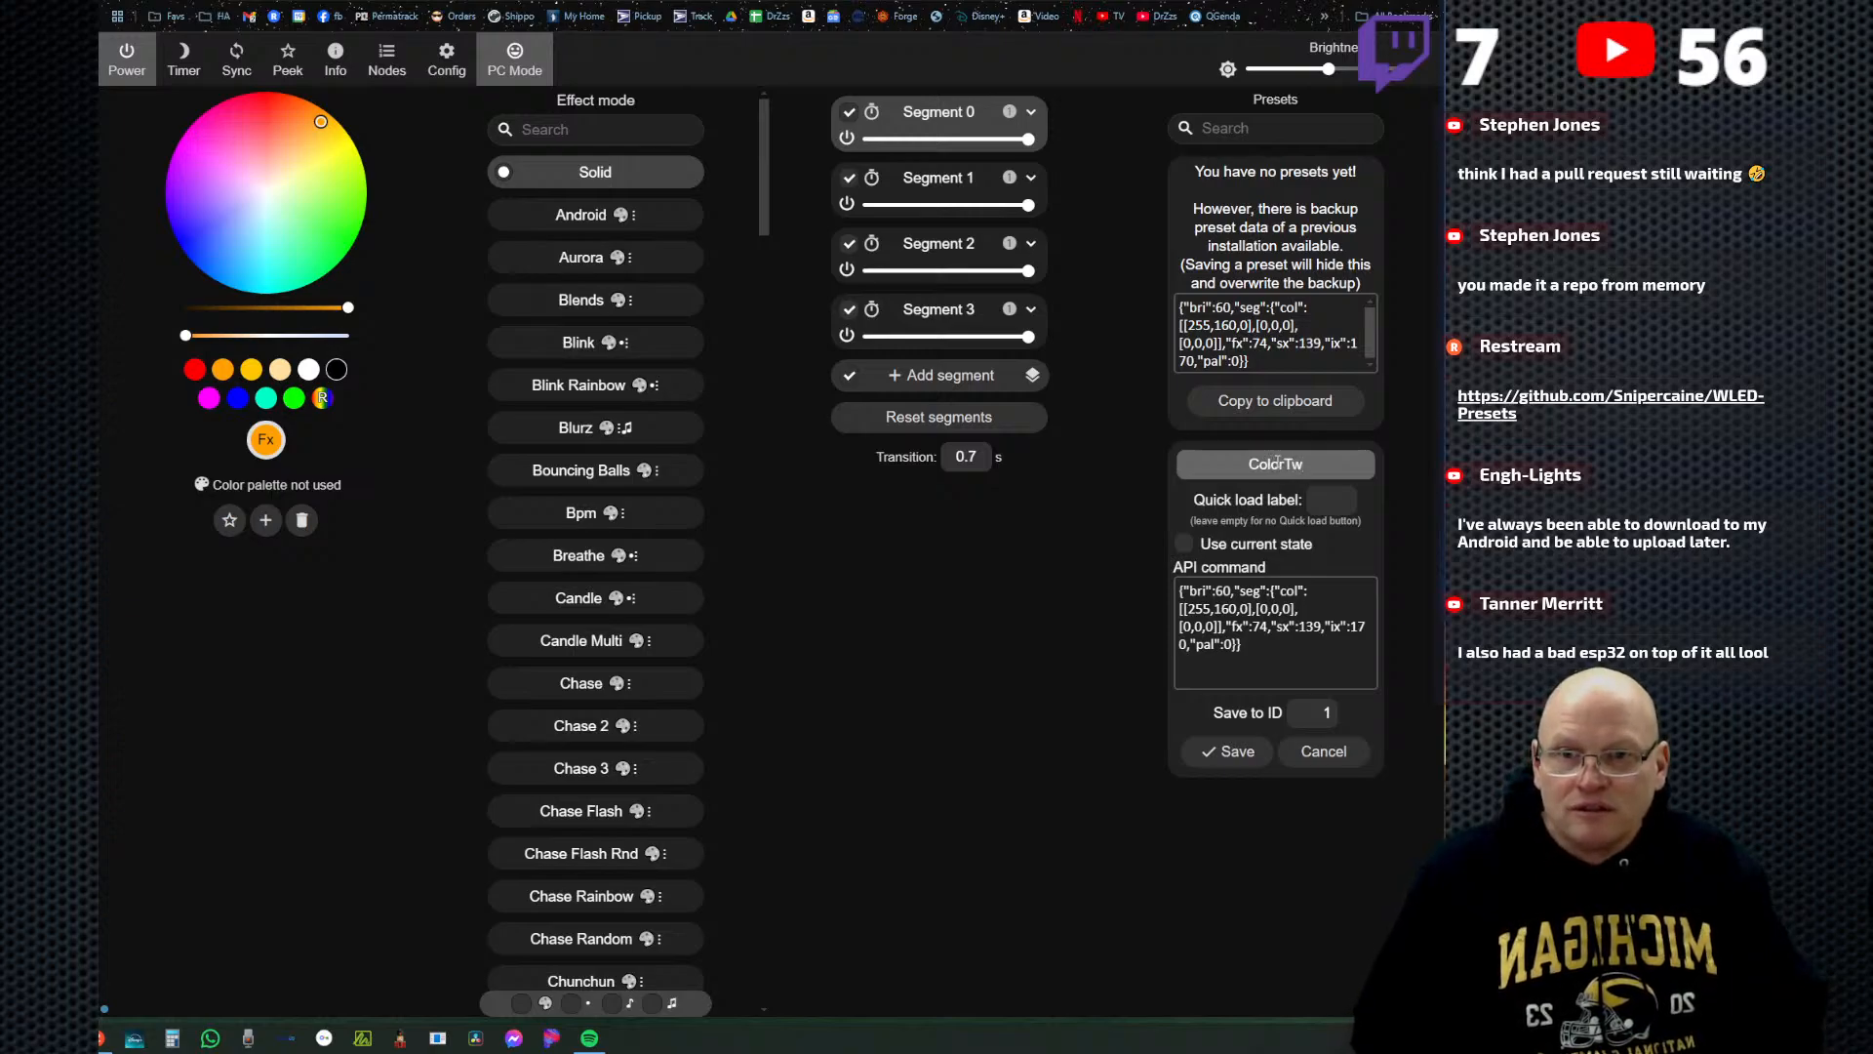
key(BackSpace)
key(BackSpace)
text(Wink)
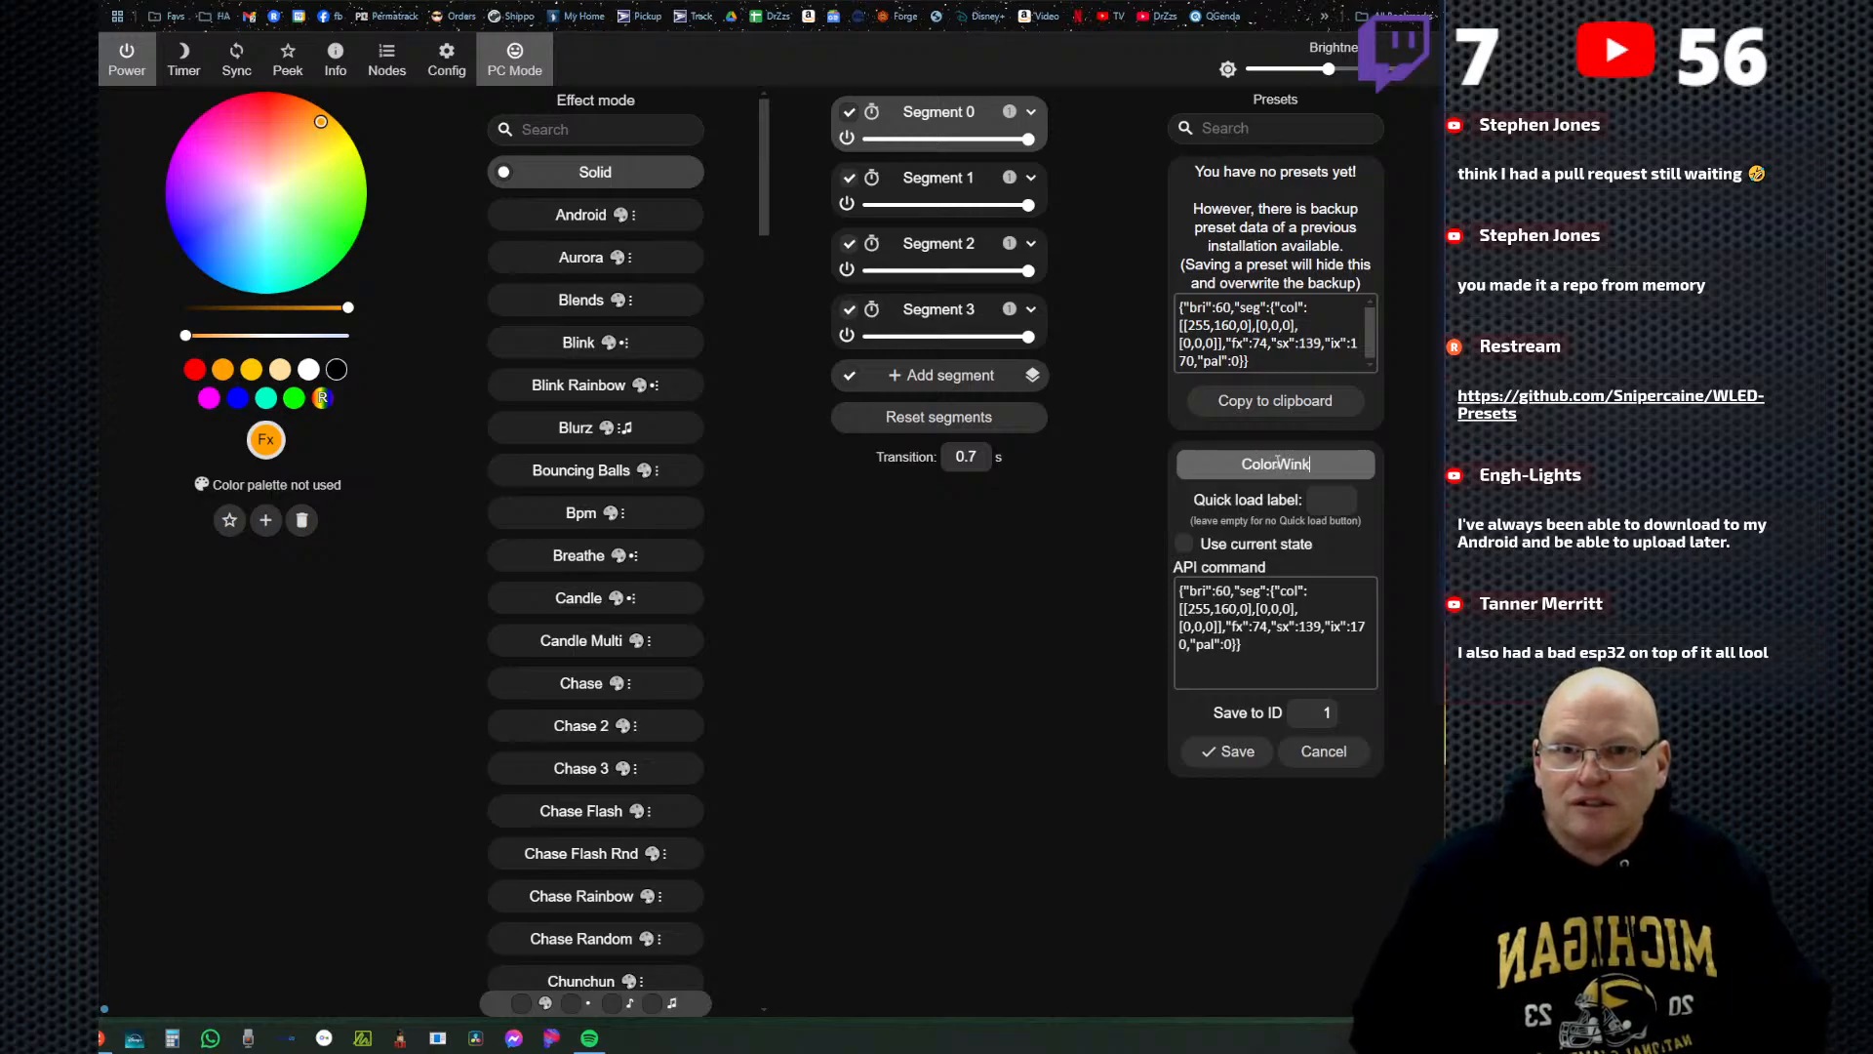
text(les)
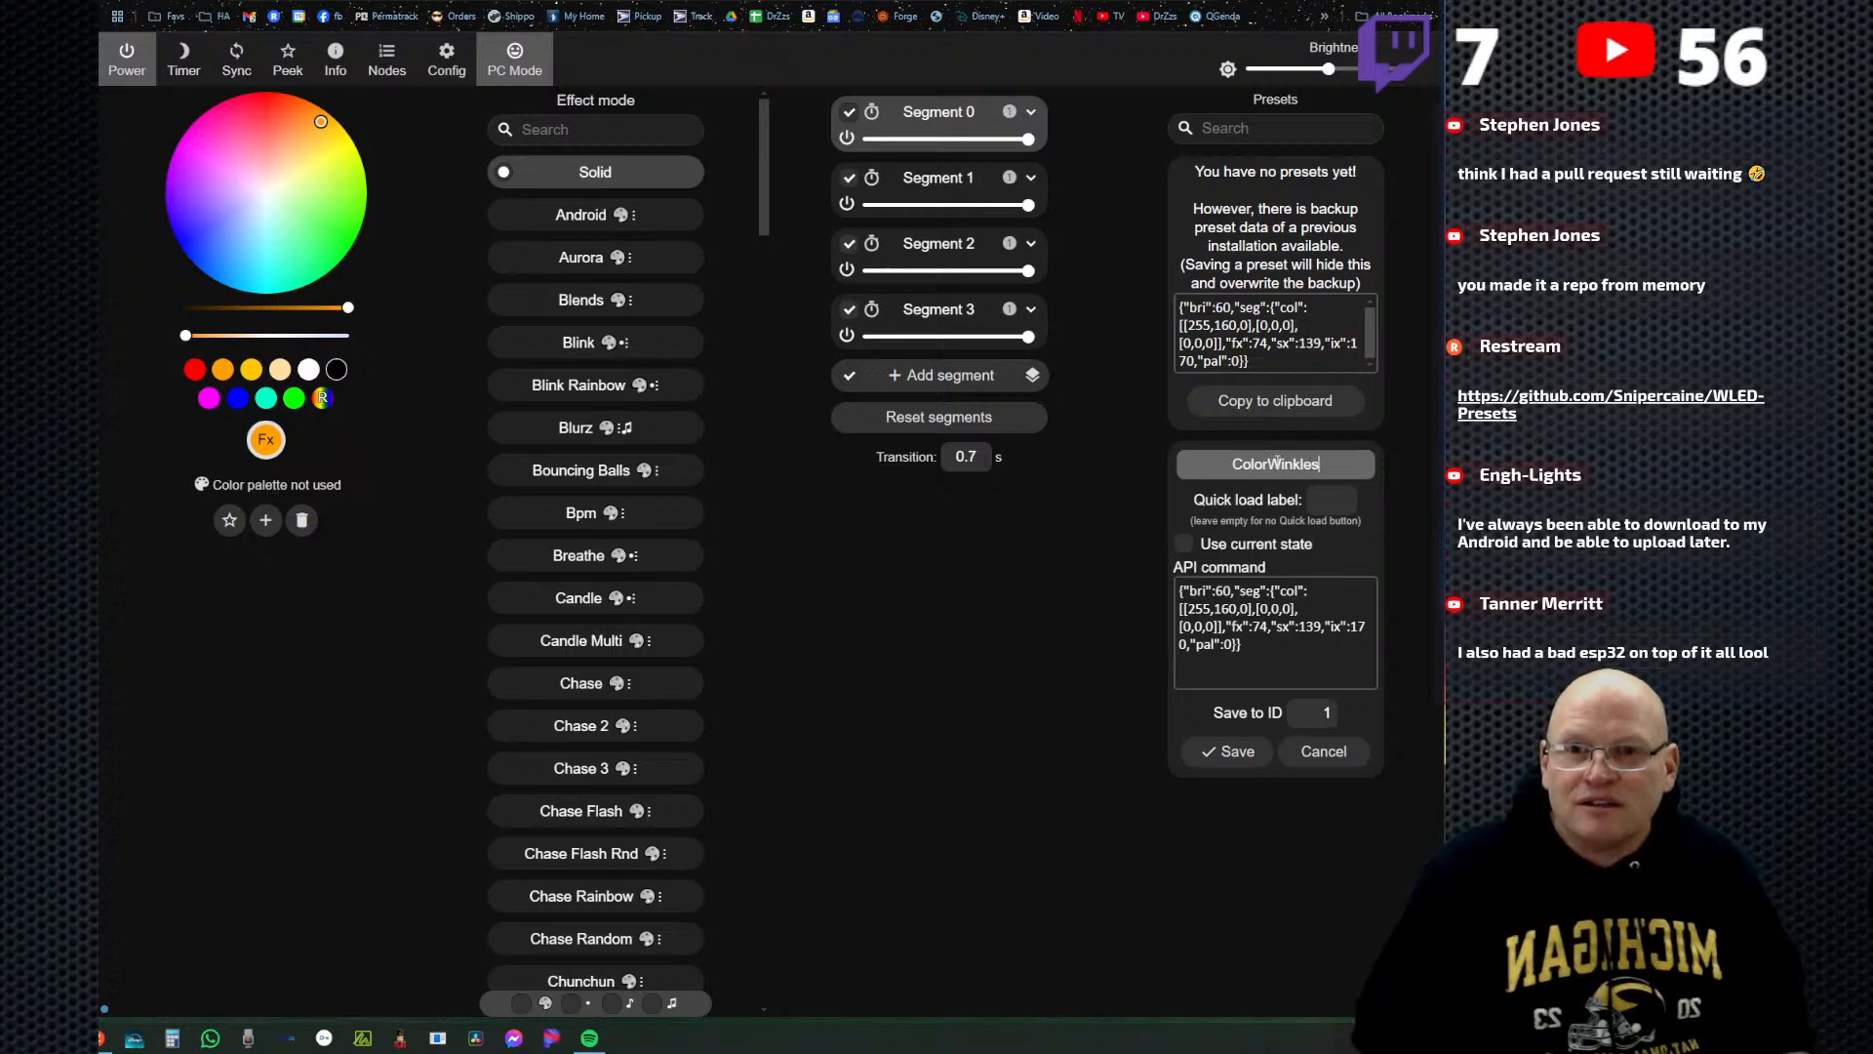
click(1229, 752)
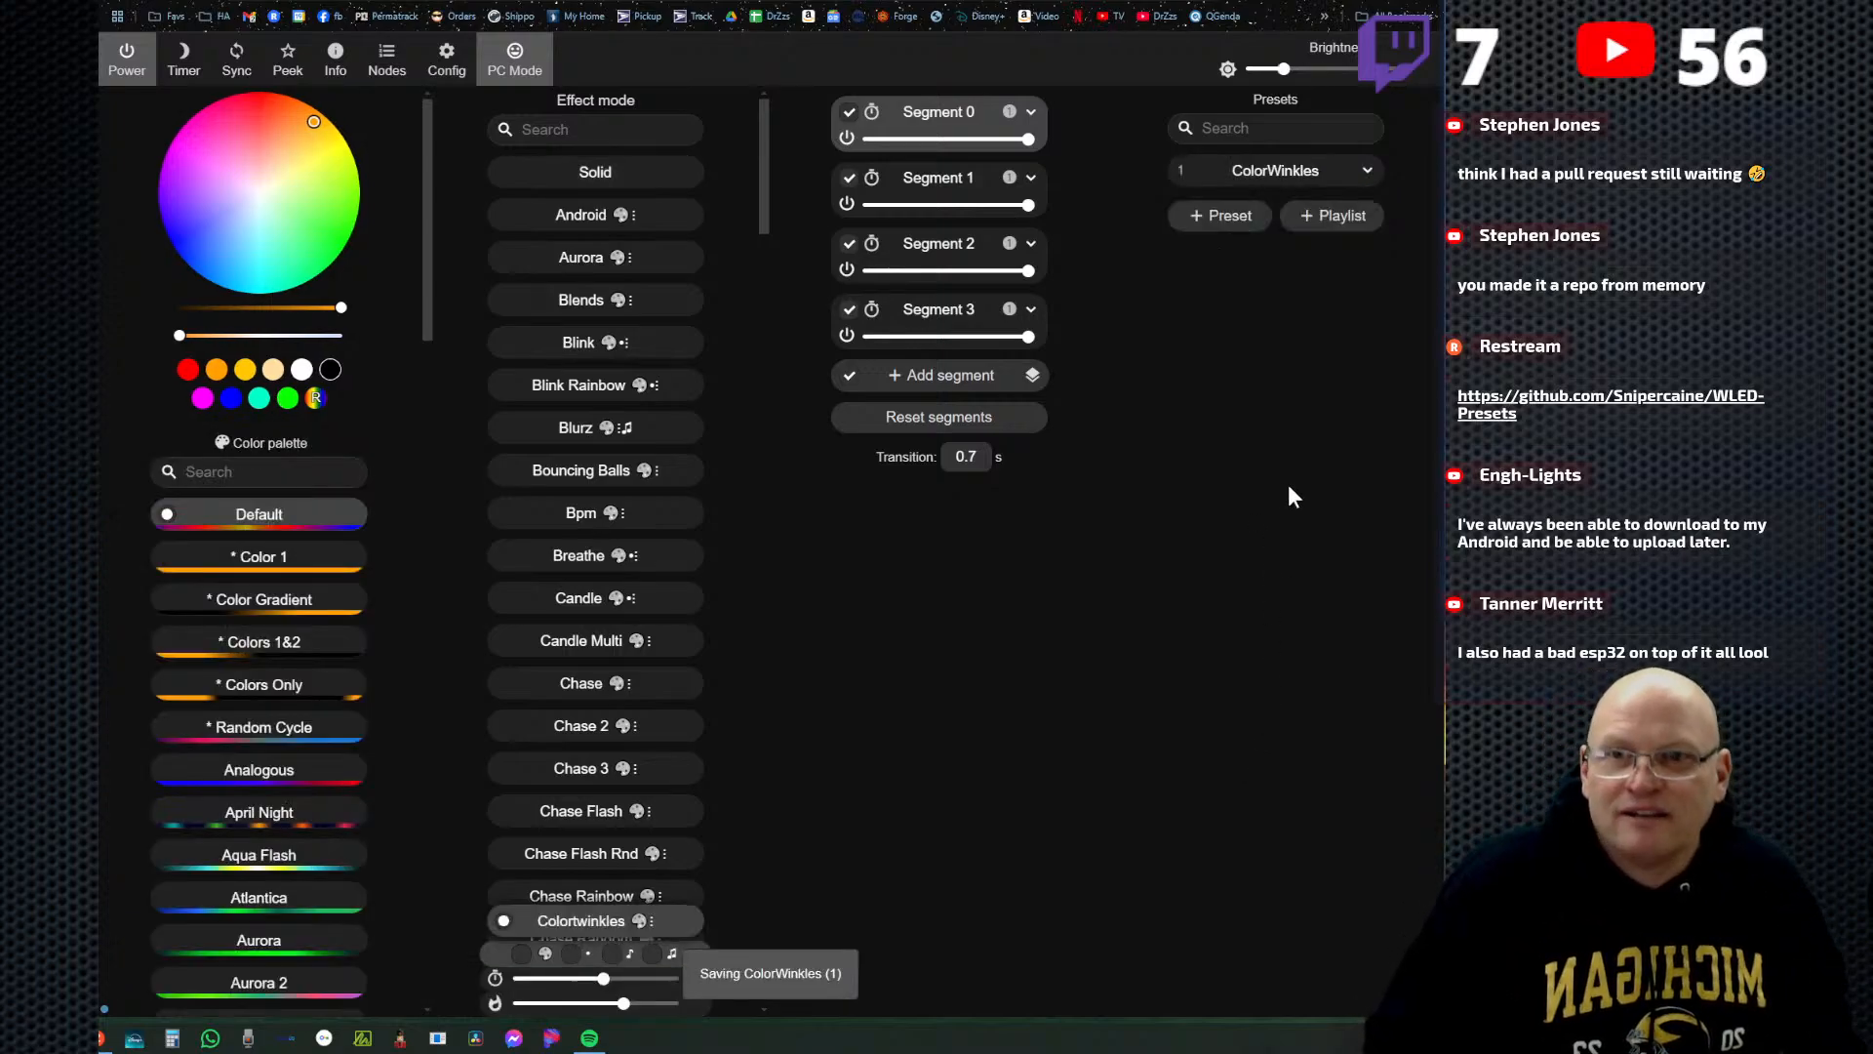
Turn on the Peek live preview of the LEDs and raise the master brightness, keeping all four segments selected.
click(289, 60)
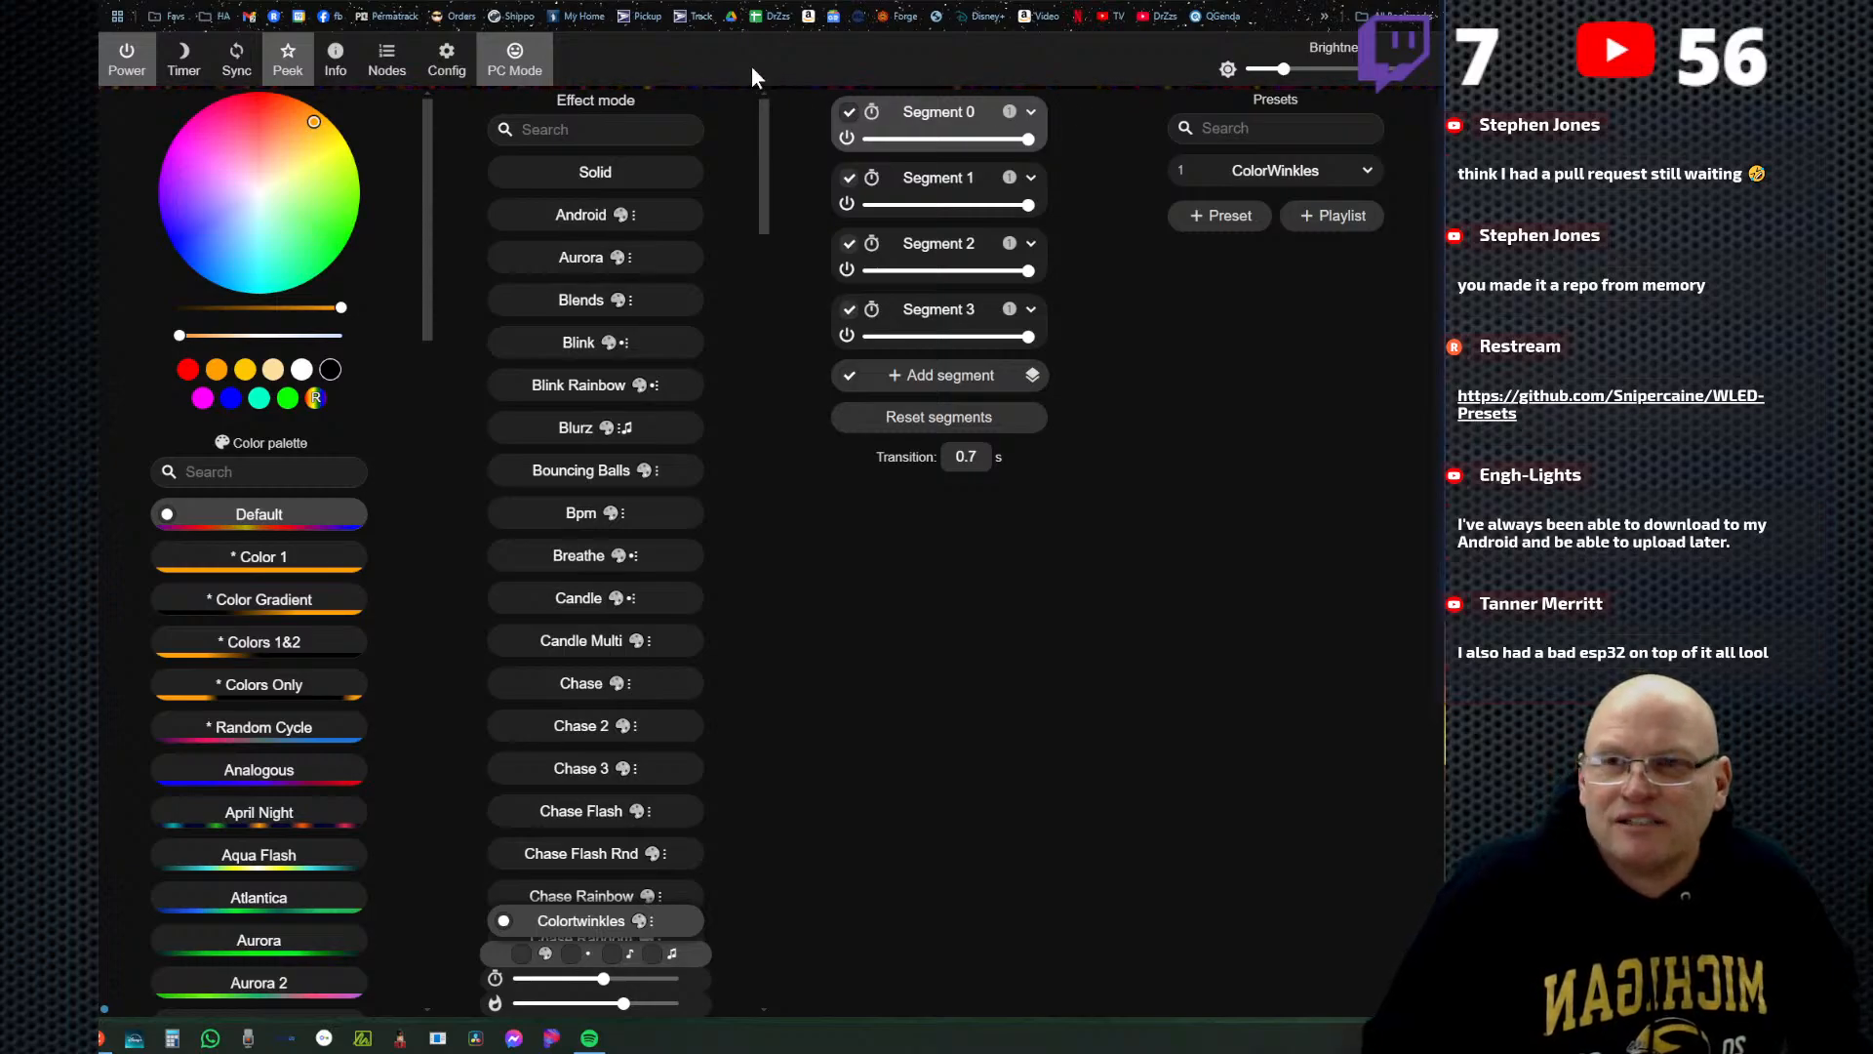
click(1364, 82)
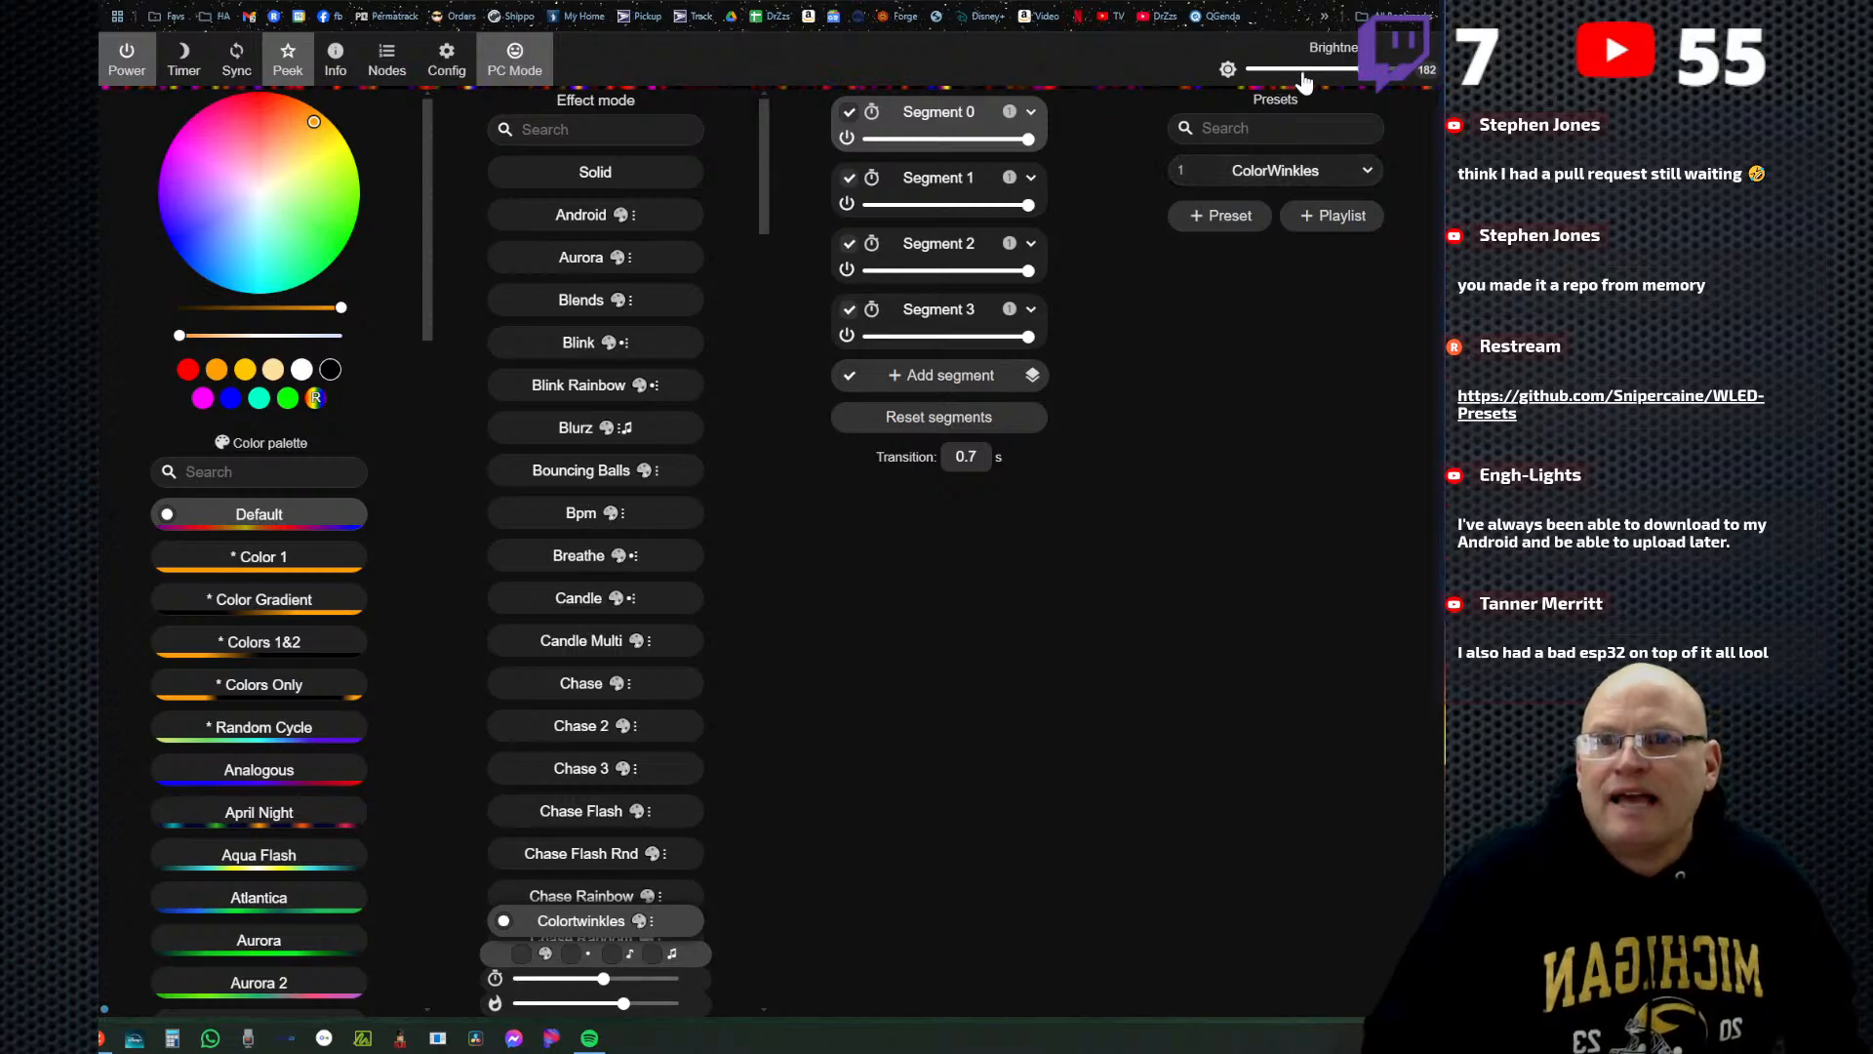
click(849, 181)
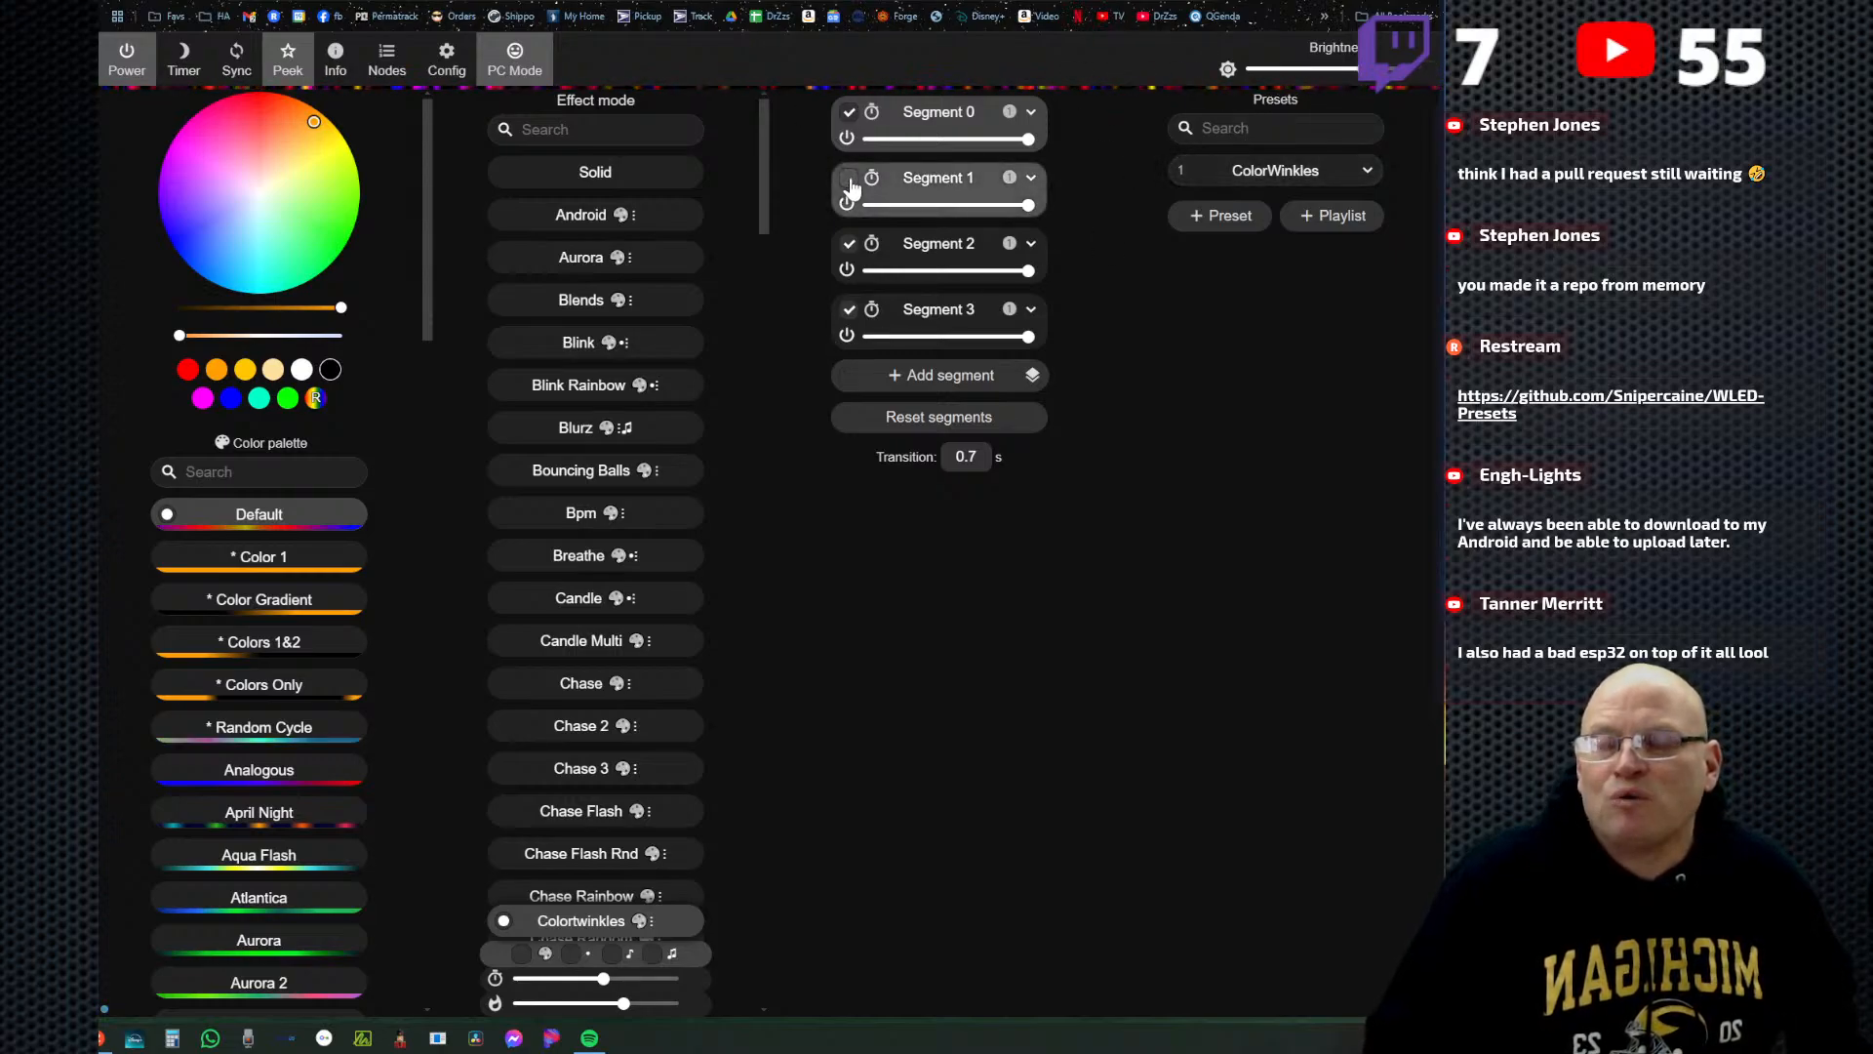
click(849, 181)
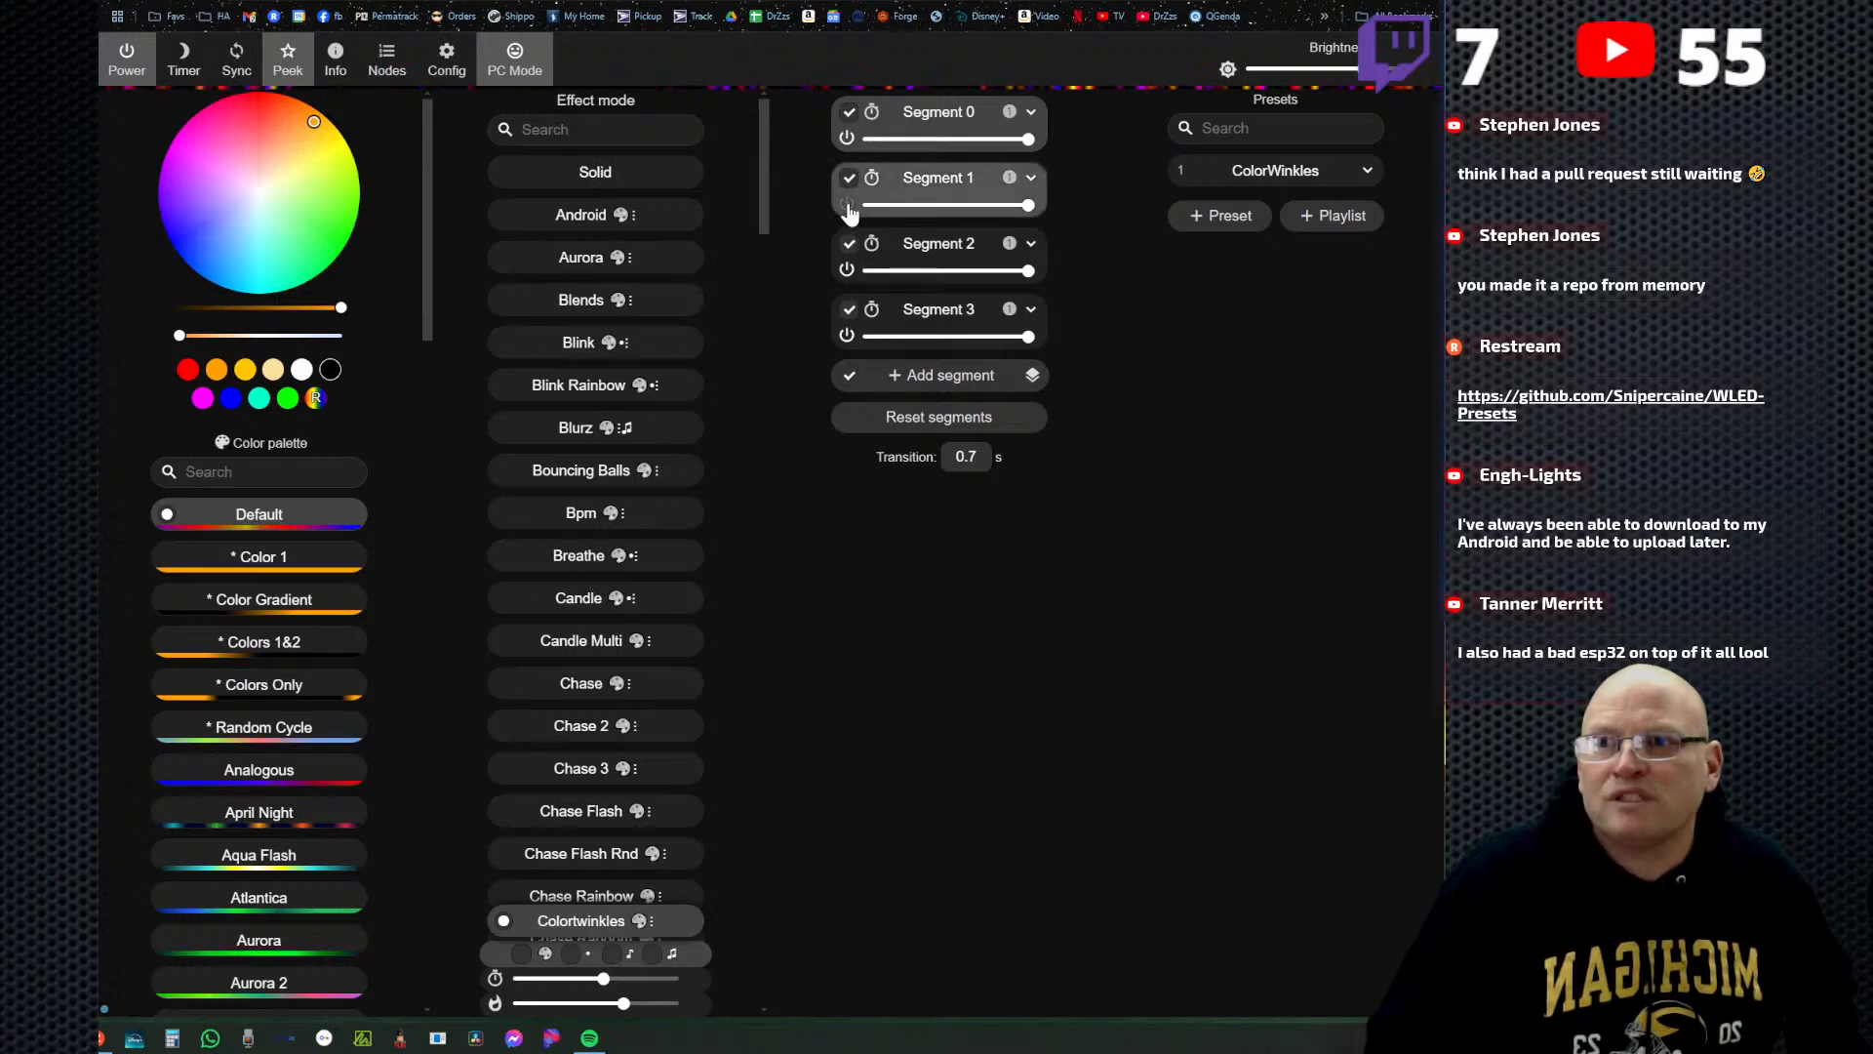
click(846, 270)
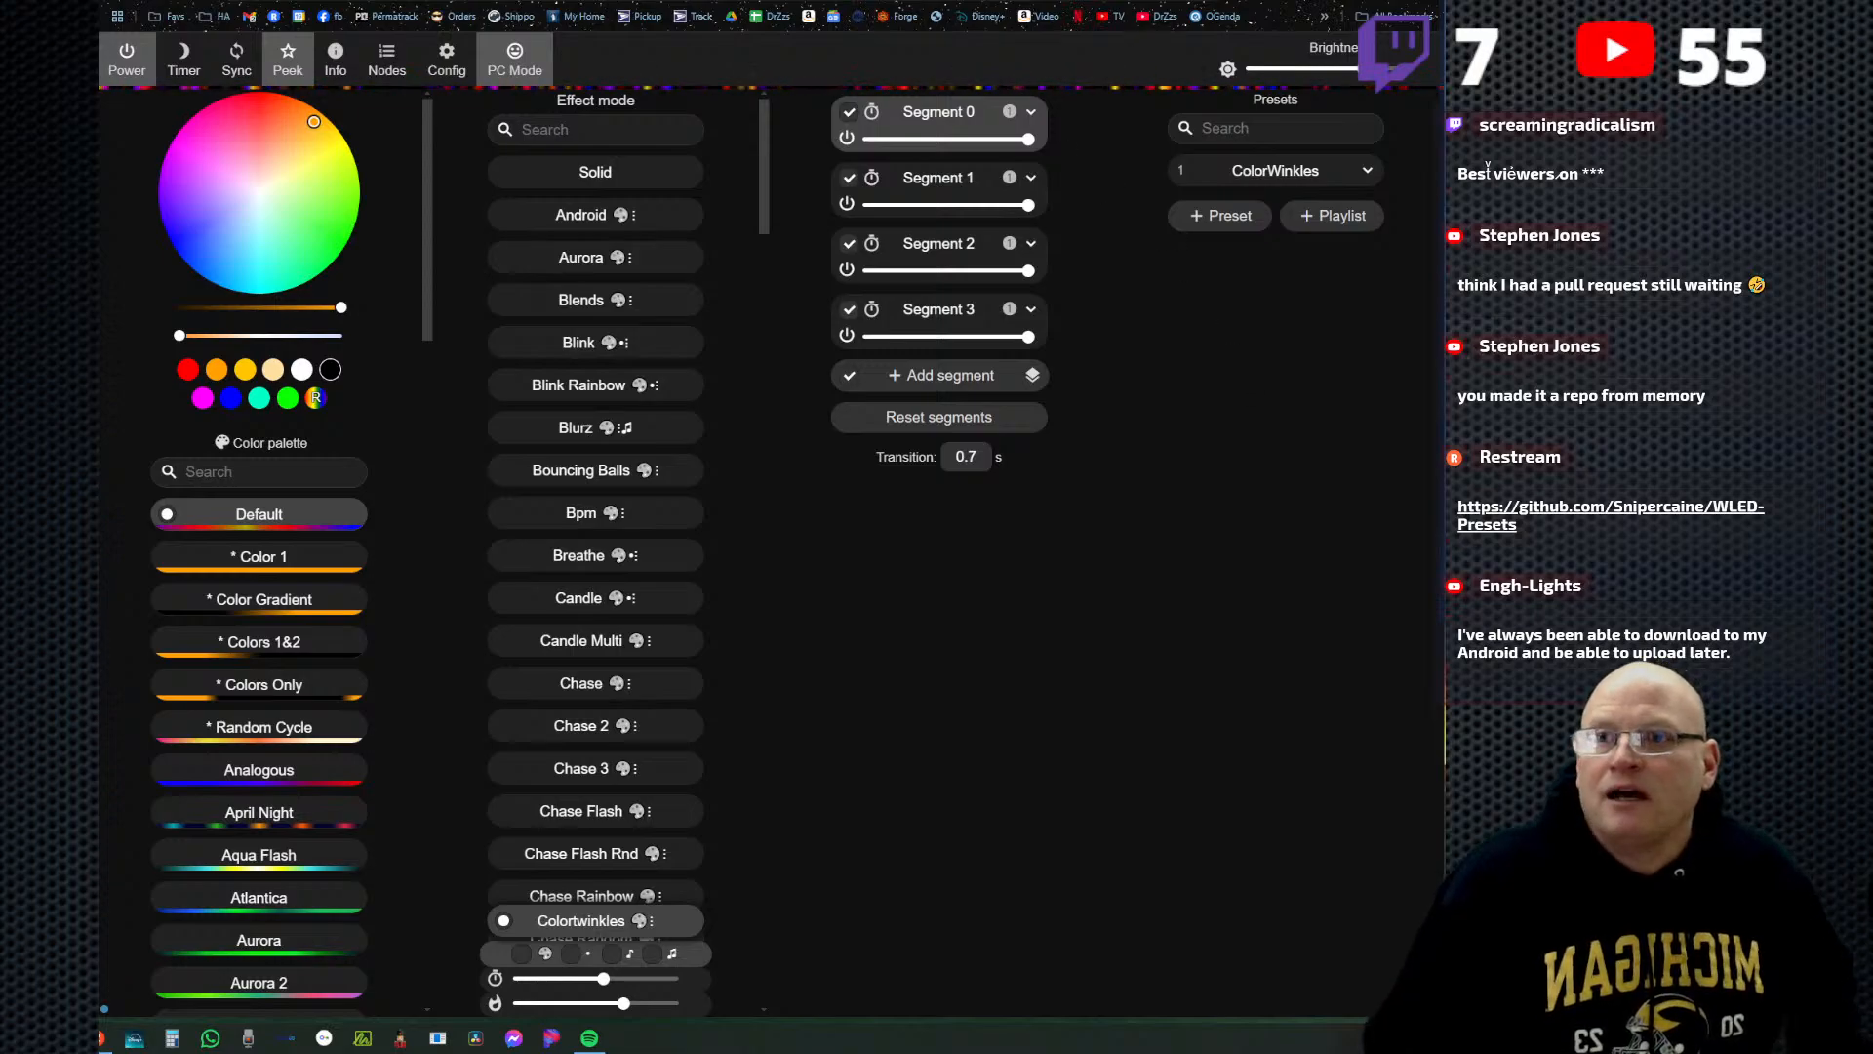
Switch to the Favorite_Presets.json page on GitHub and copy the JSON line of the Fall Colors preset.
key(ctrl+Tab)
click(731, 478)
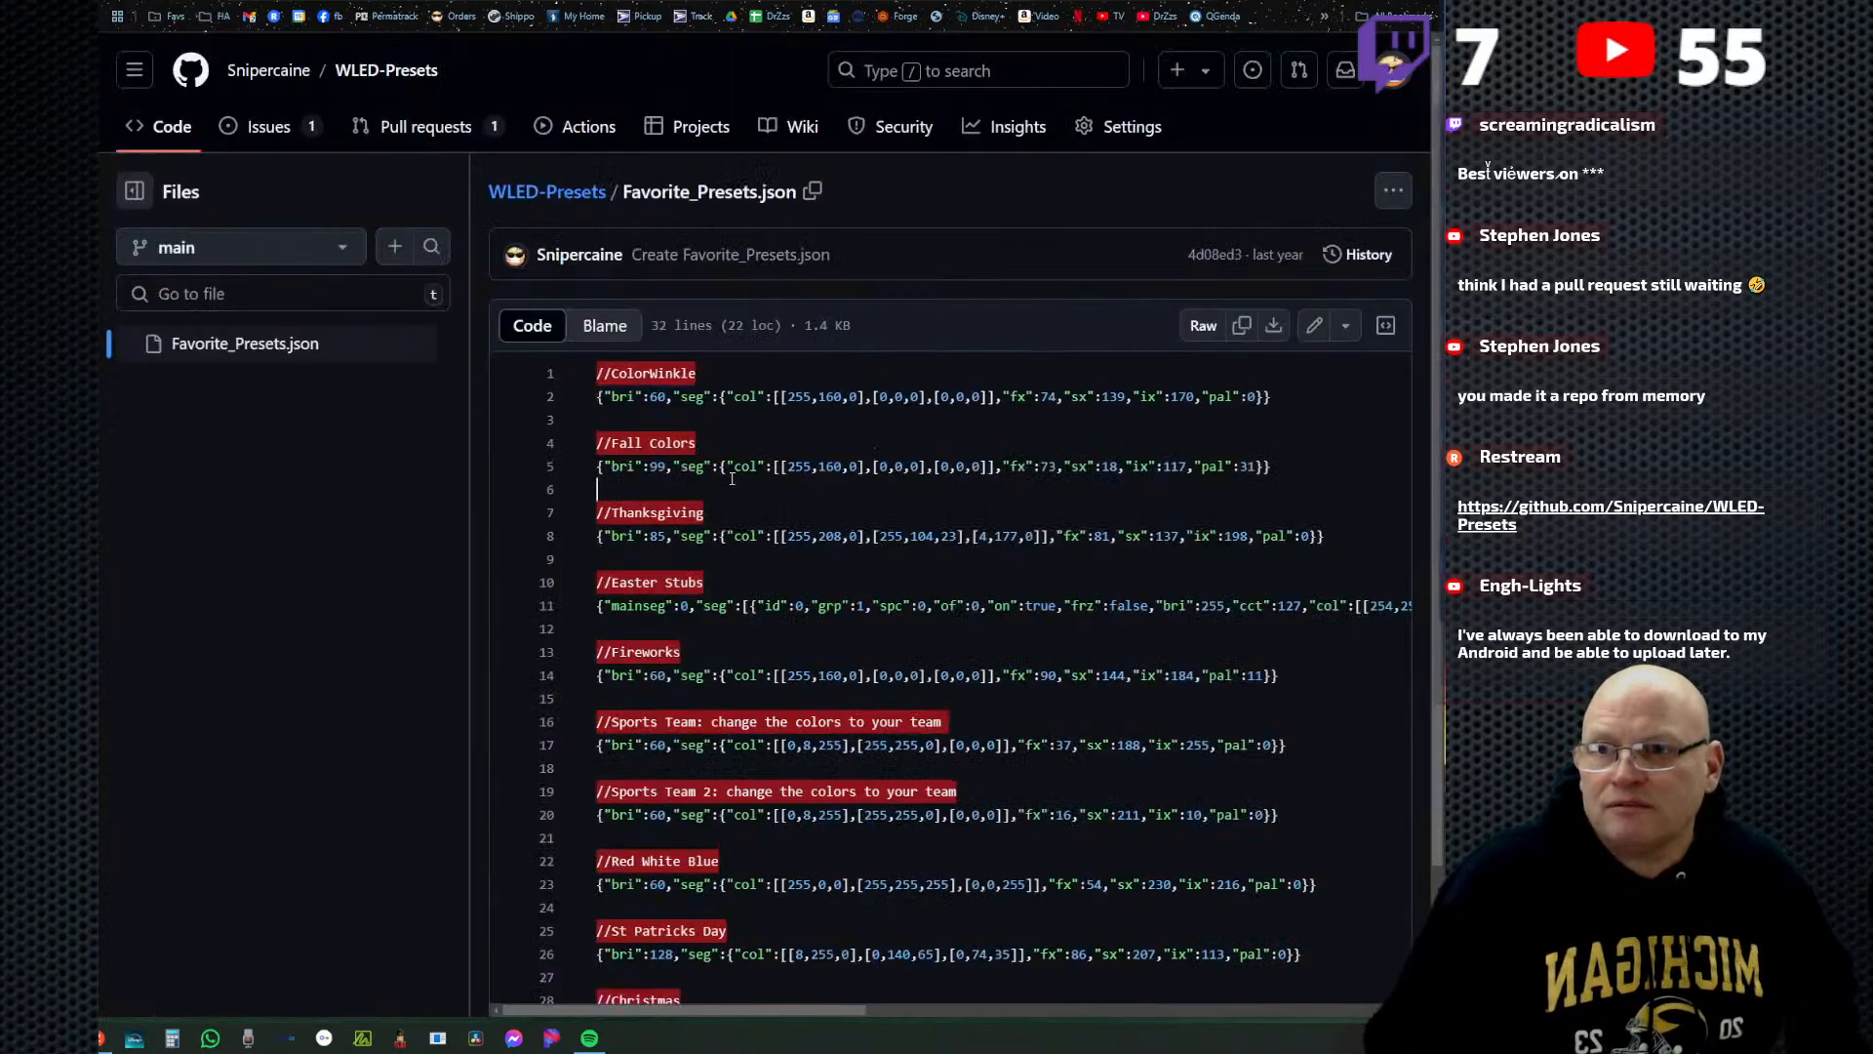
drag(597, 467, 1308, 471)
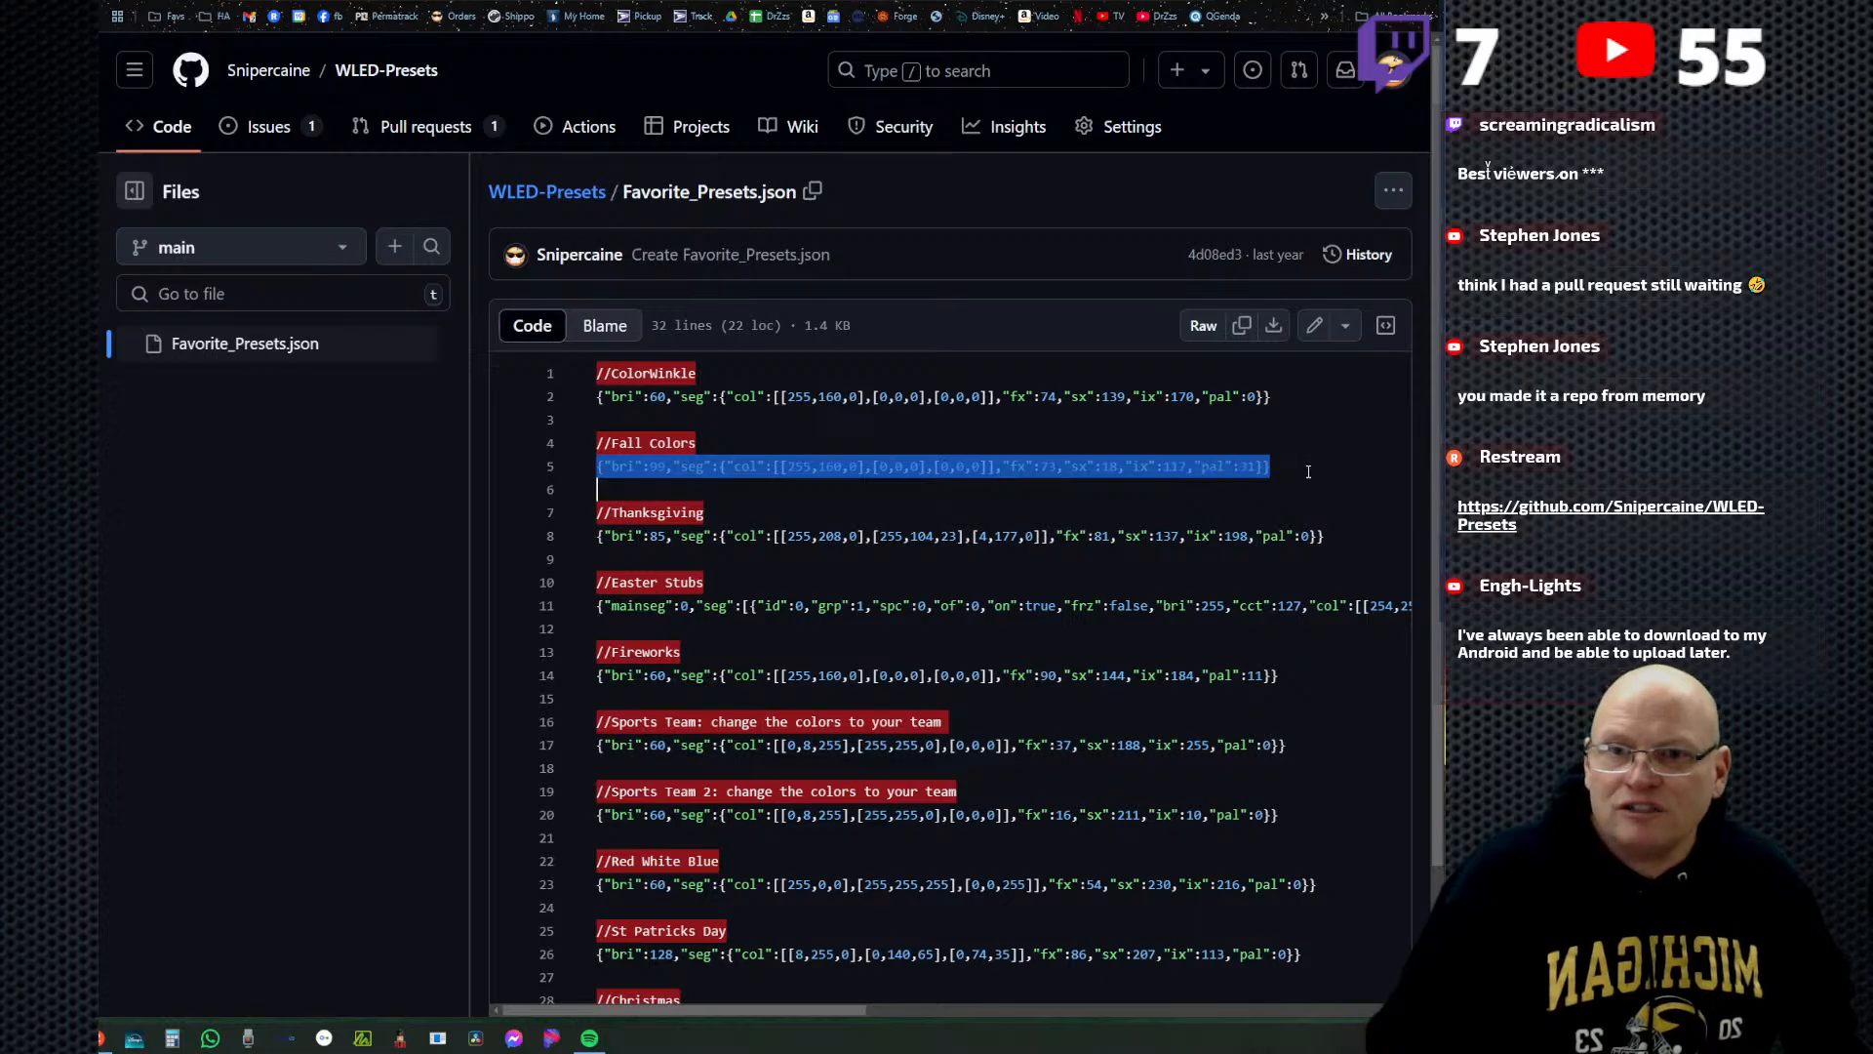
right_click(1183, 471)
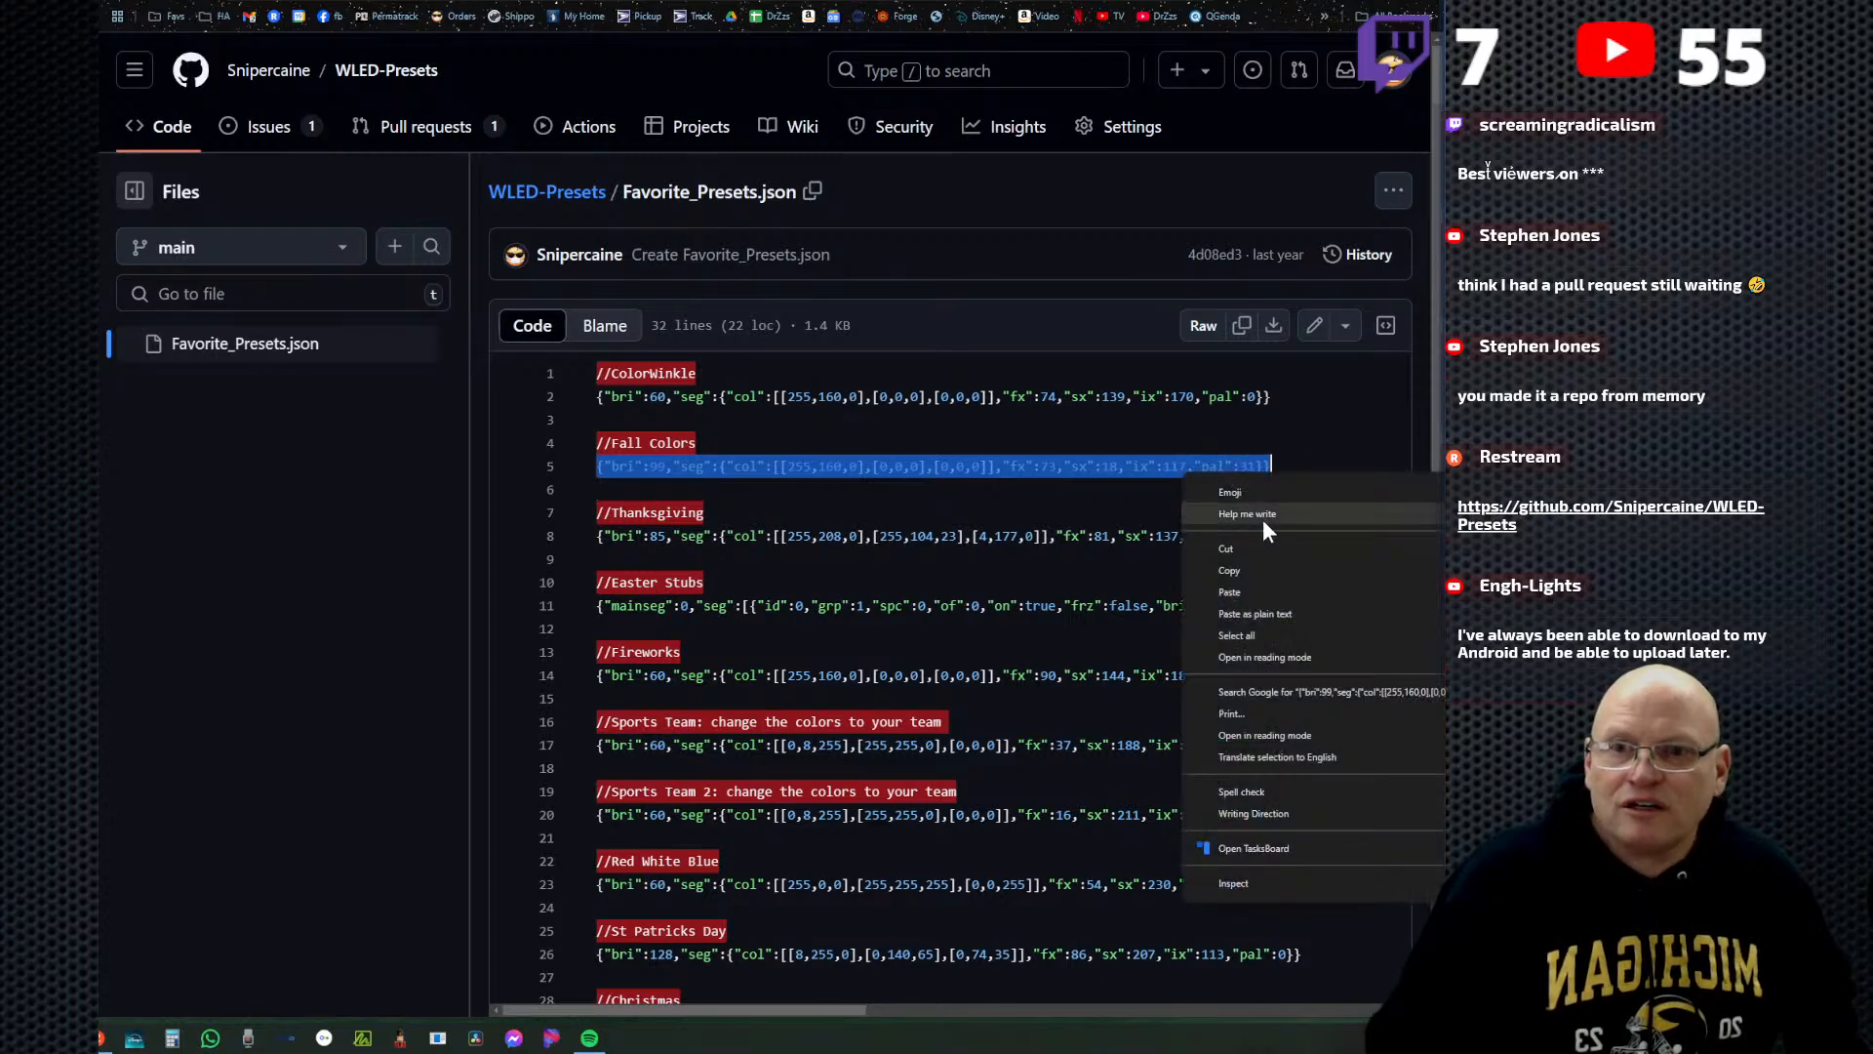
click(1256, 571)
Back on the WLED page, start another preset without the current state and paste the Fall Colors code as its API command.
click(1040, 2)
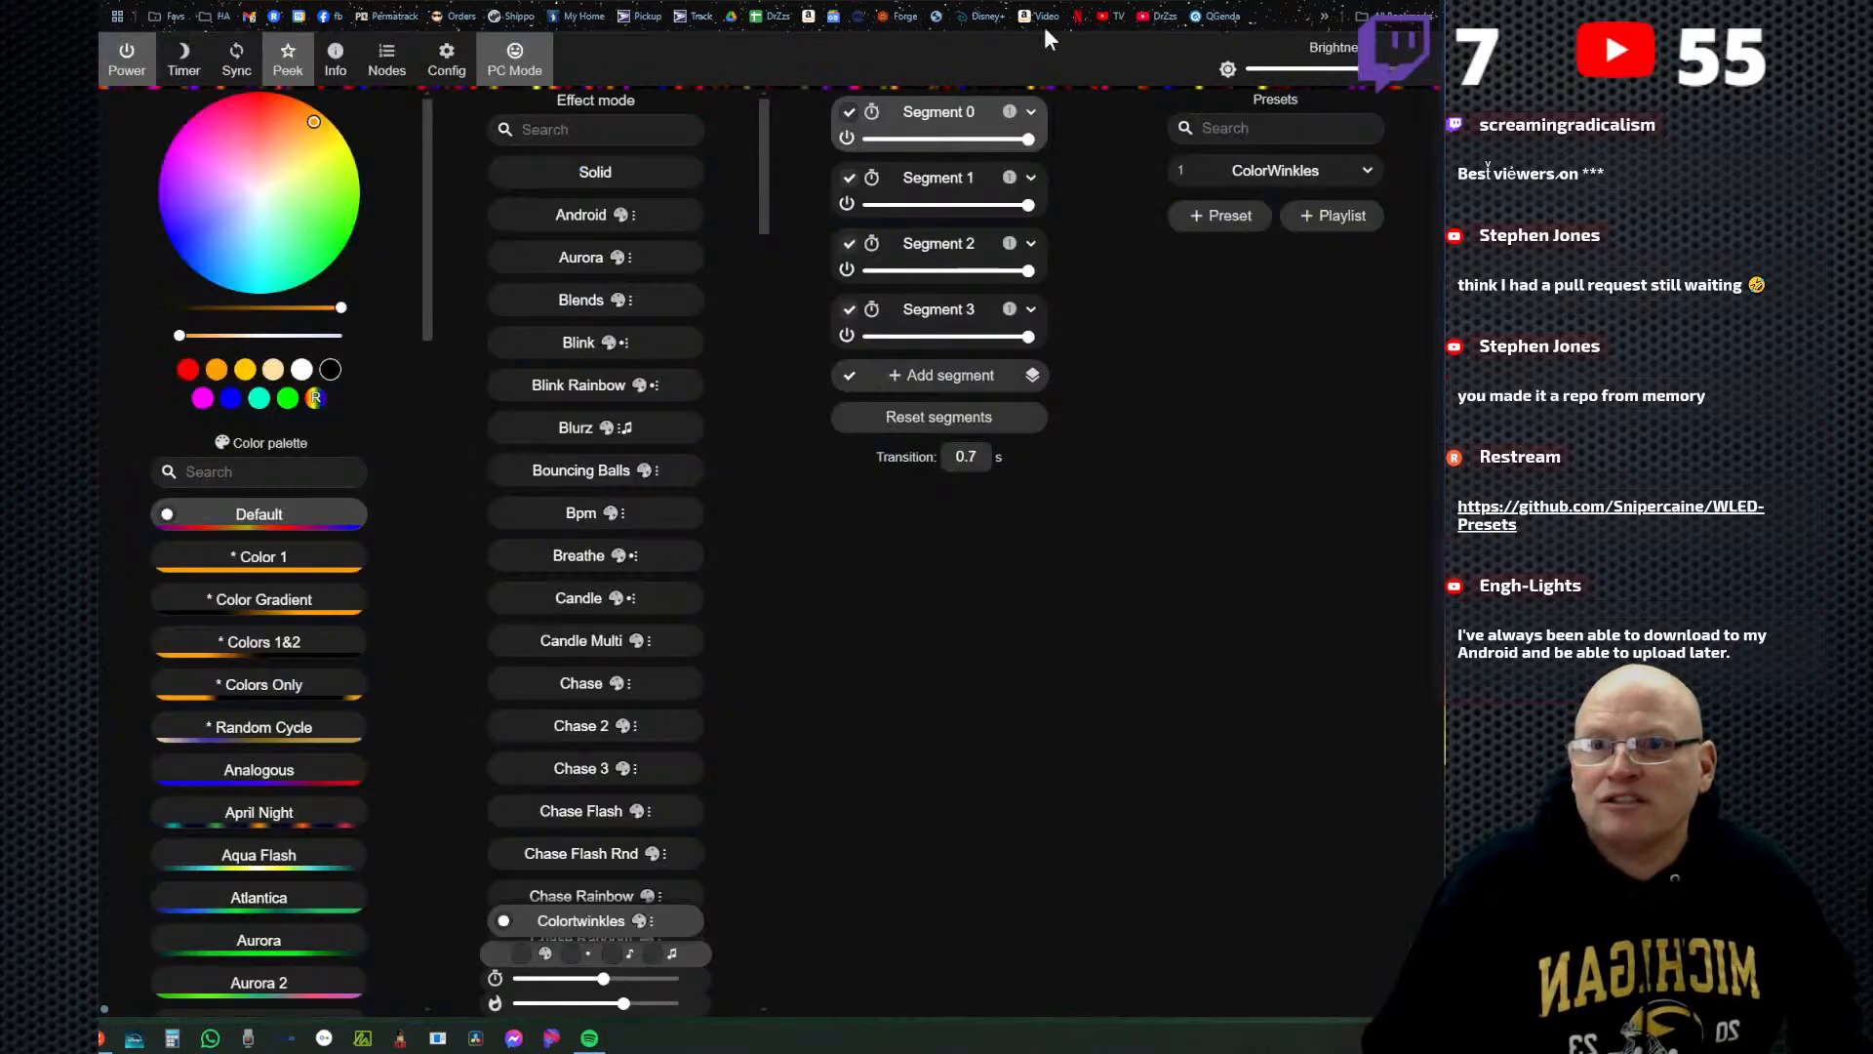
click(1227, 221)
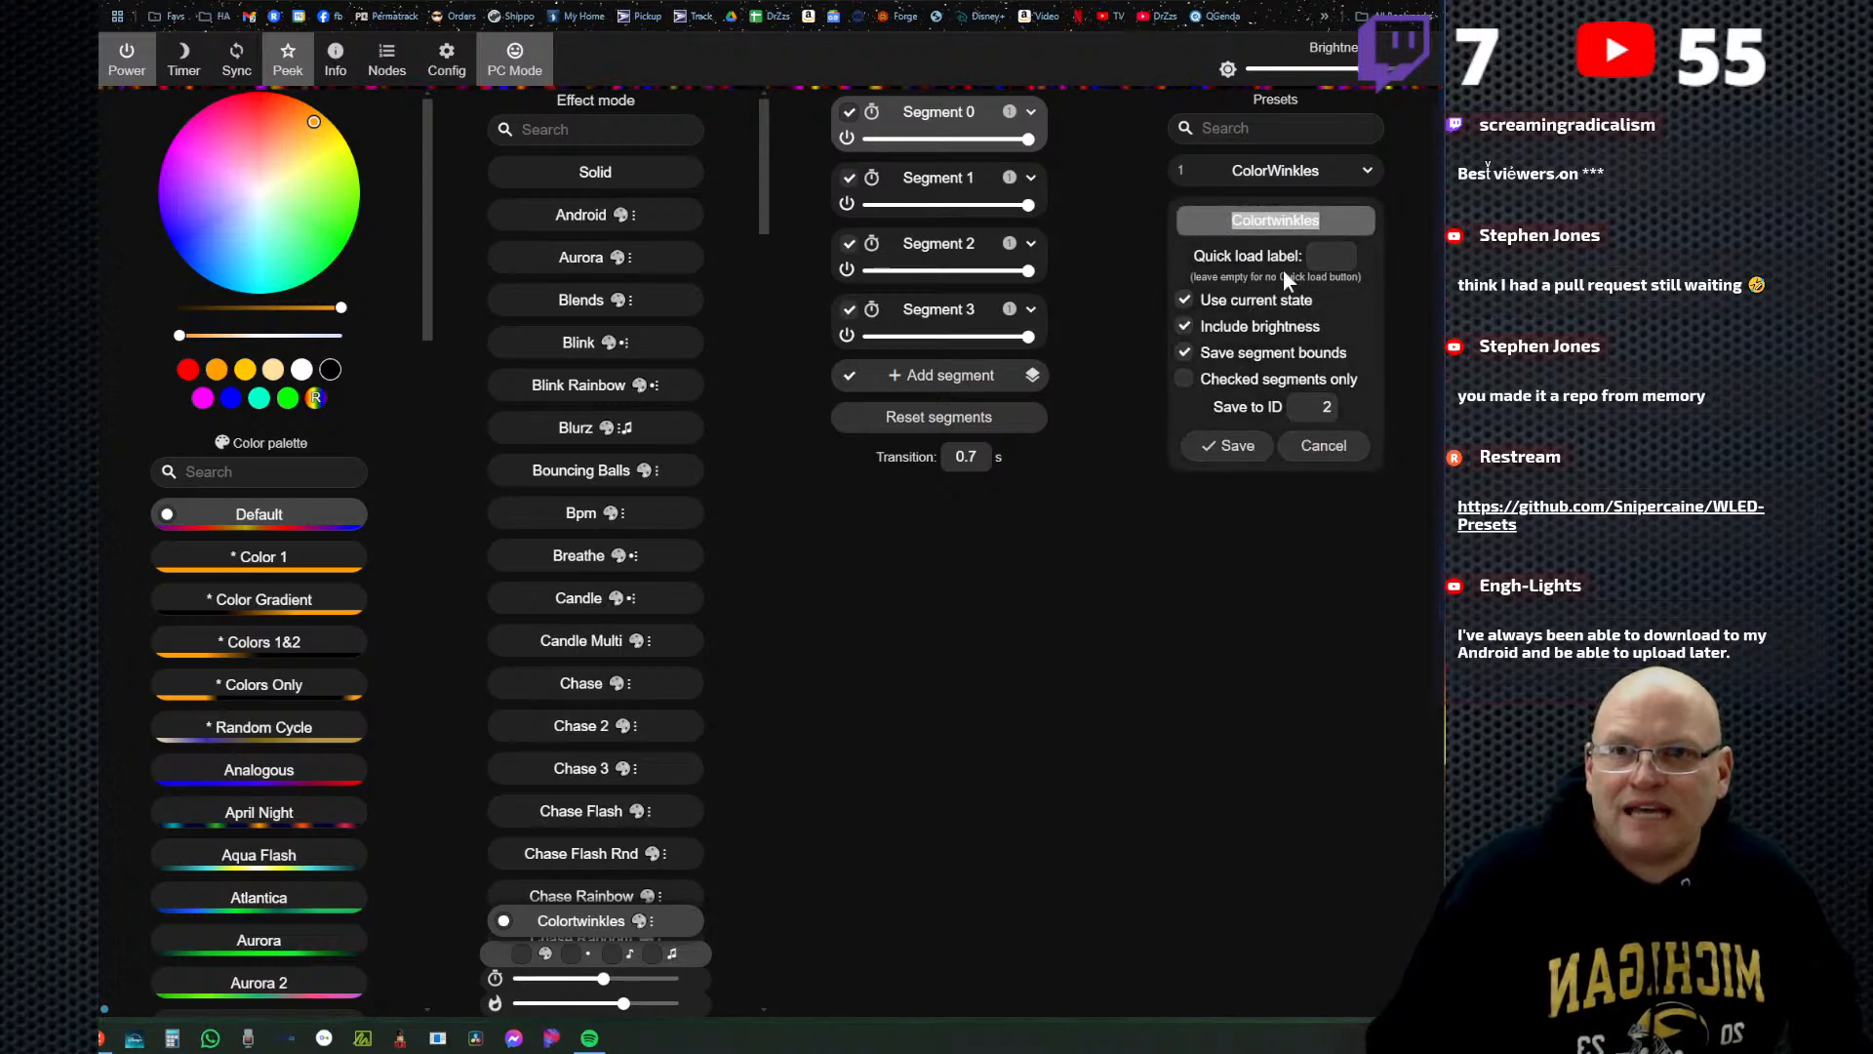
click(1185, 301)
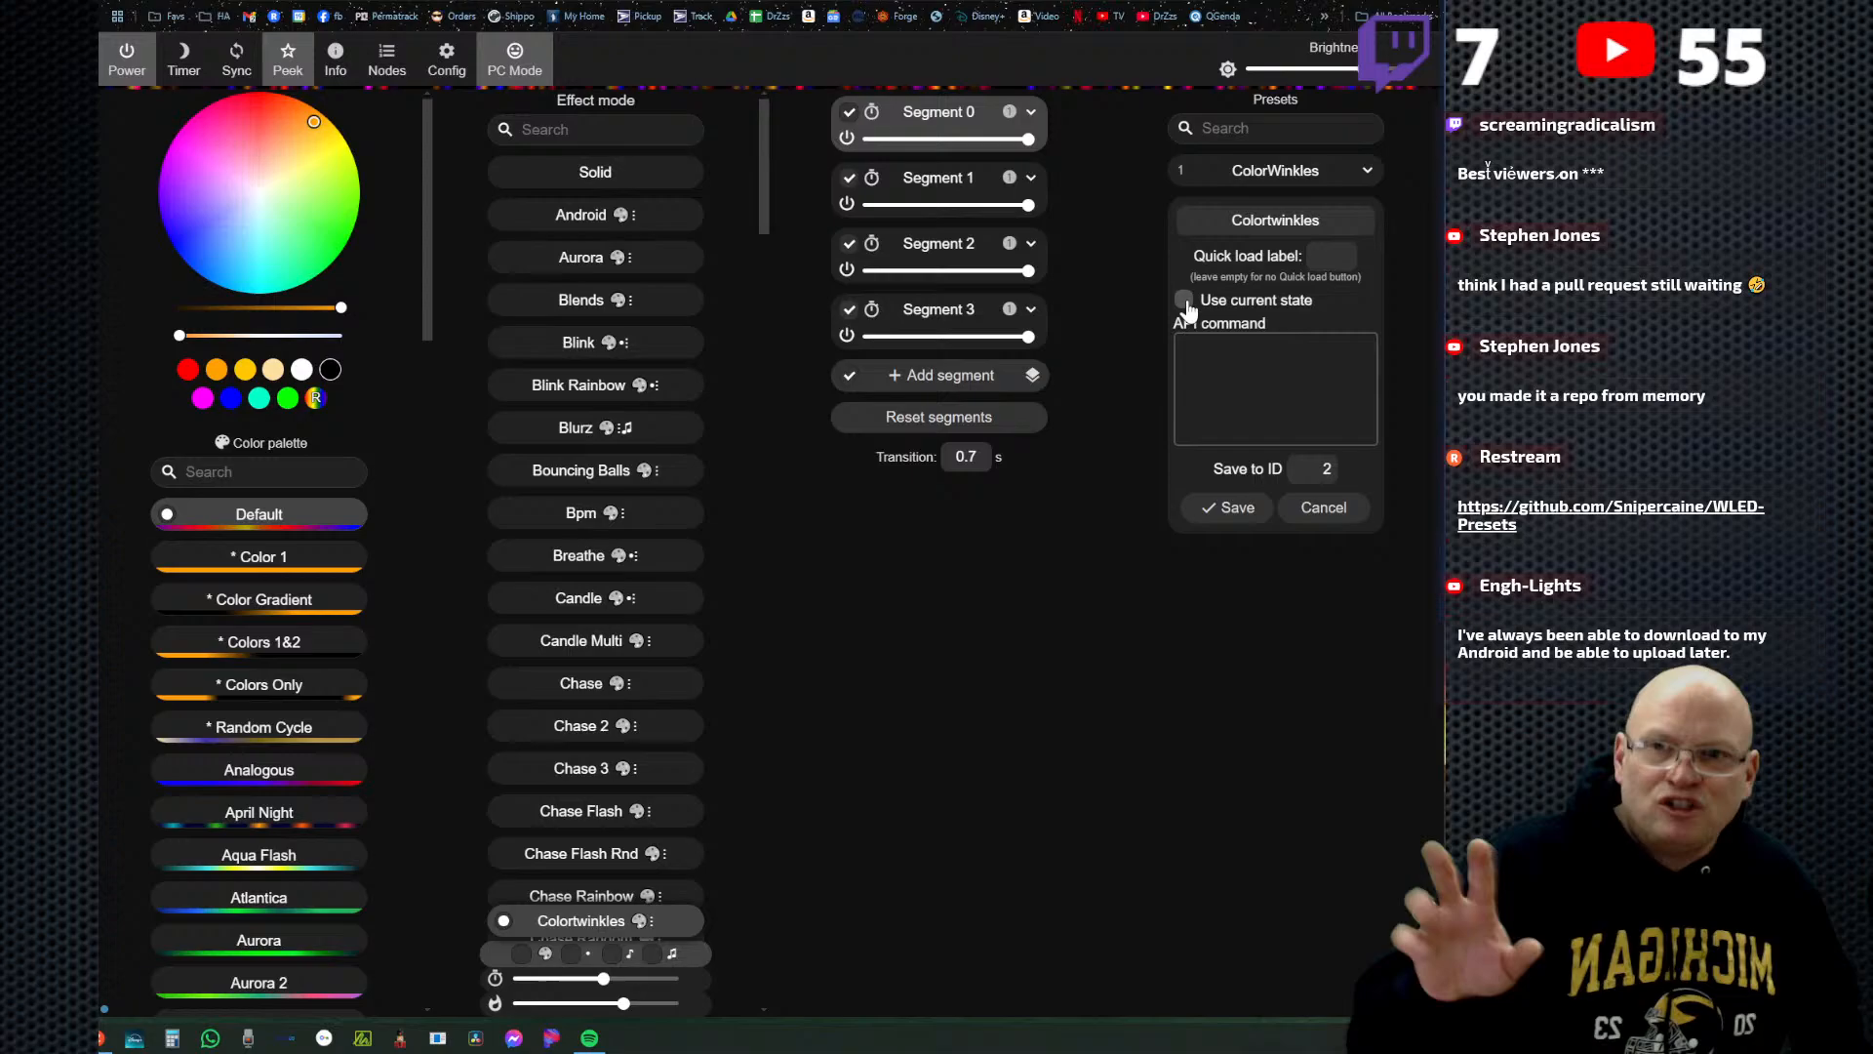
click(1227, 353)
right_click(1228, 353)
click(1298, 552)
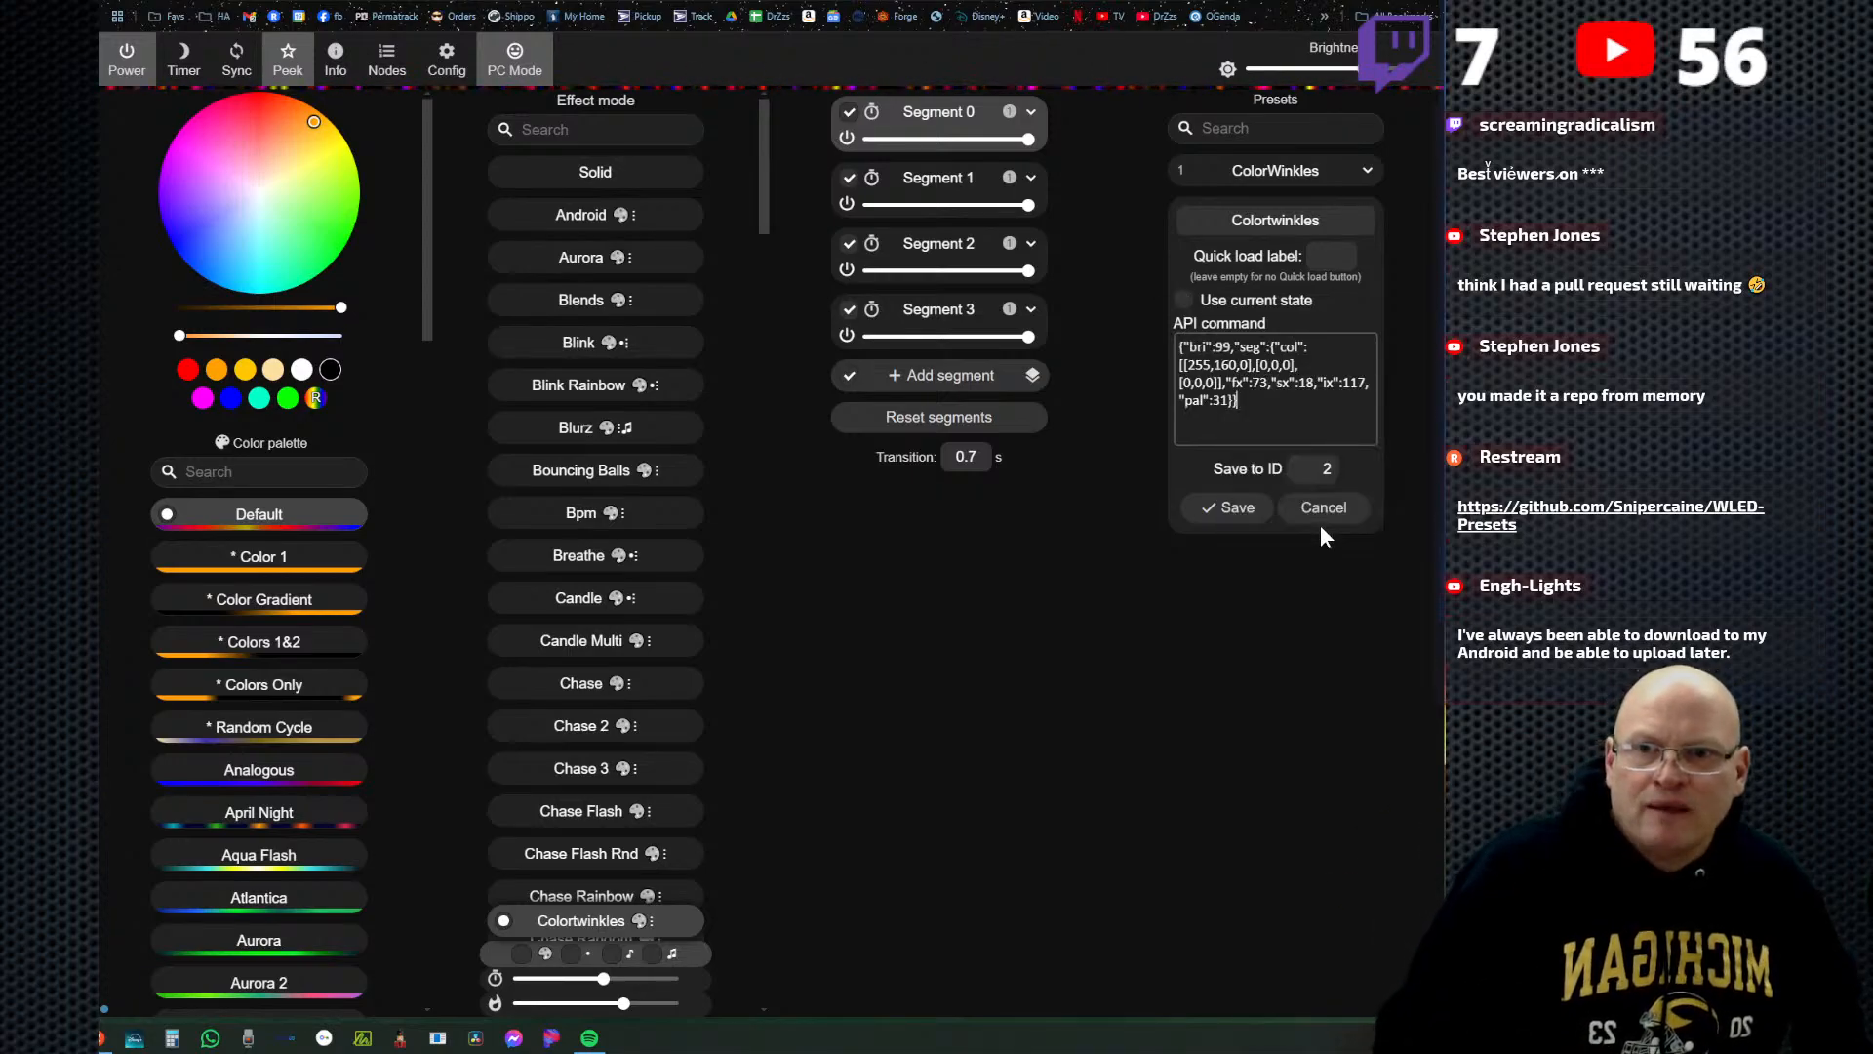
Name the second preset Fall Colors and save it to ID 2.
double_click(1268, 219)
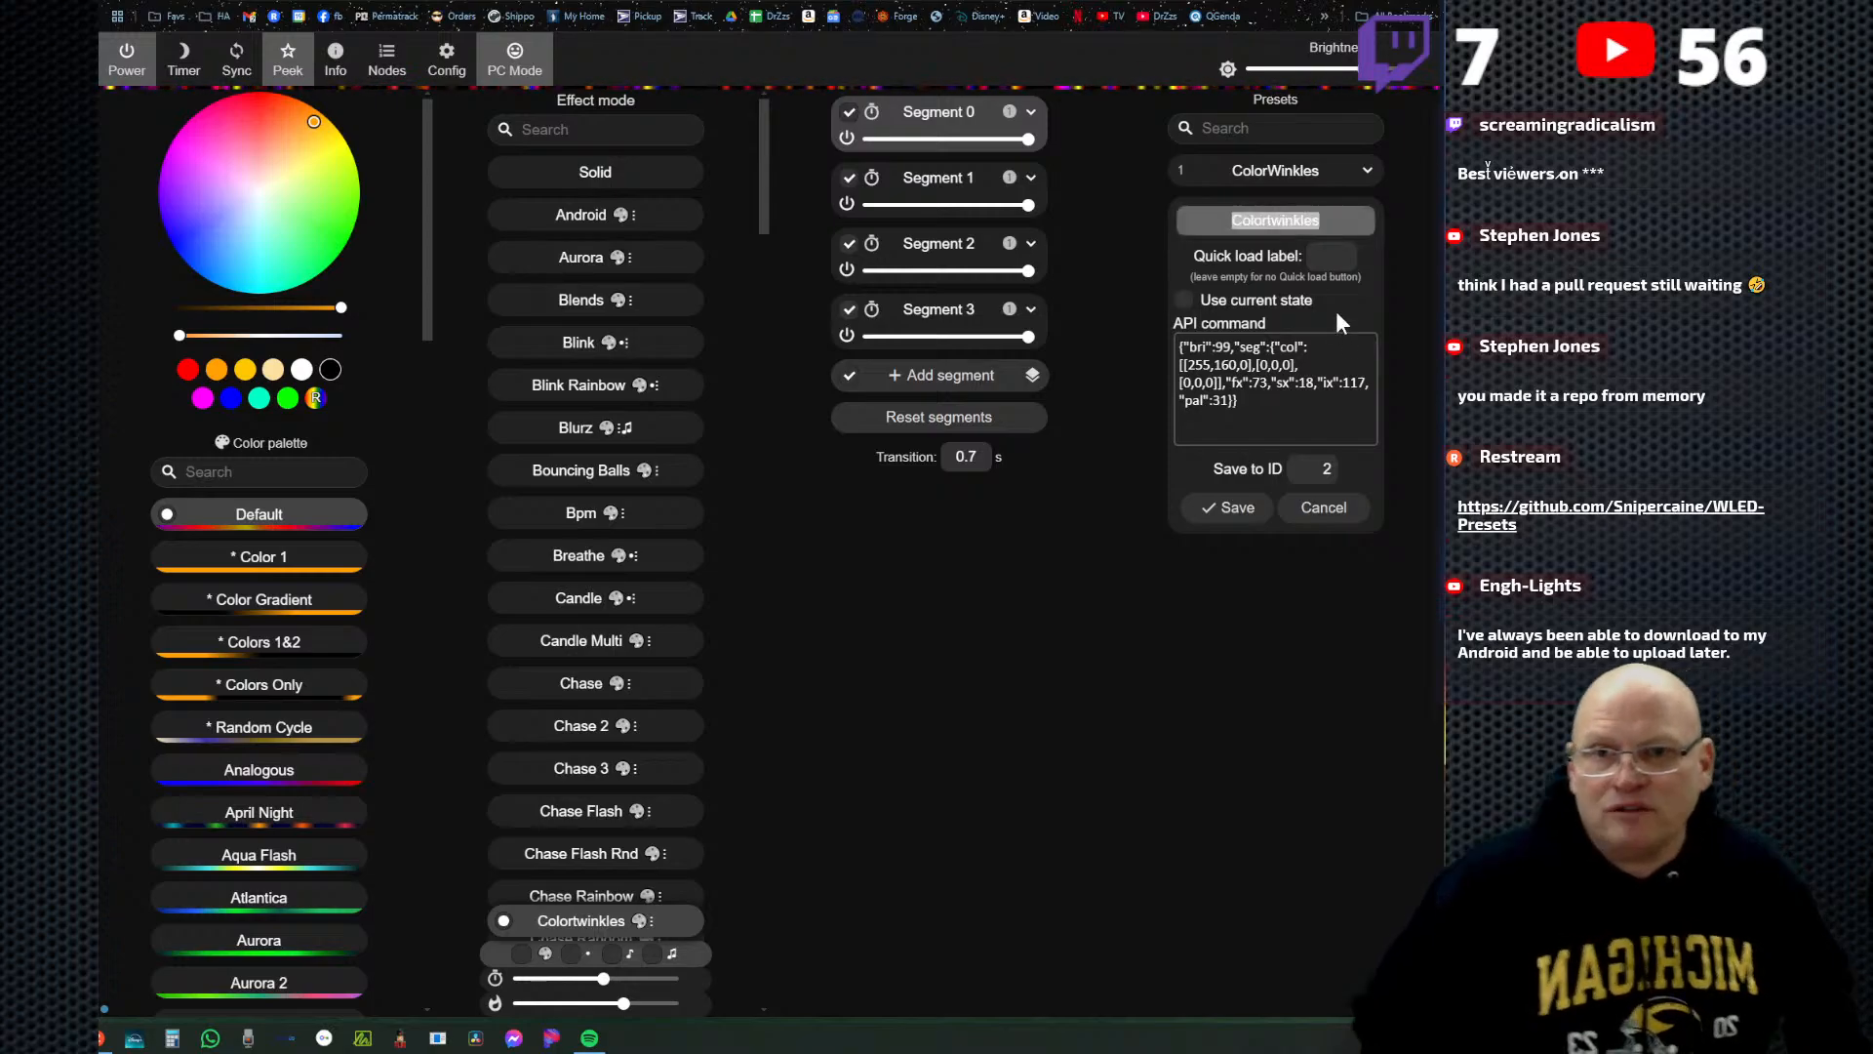
text(F)
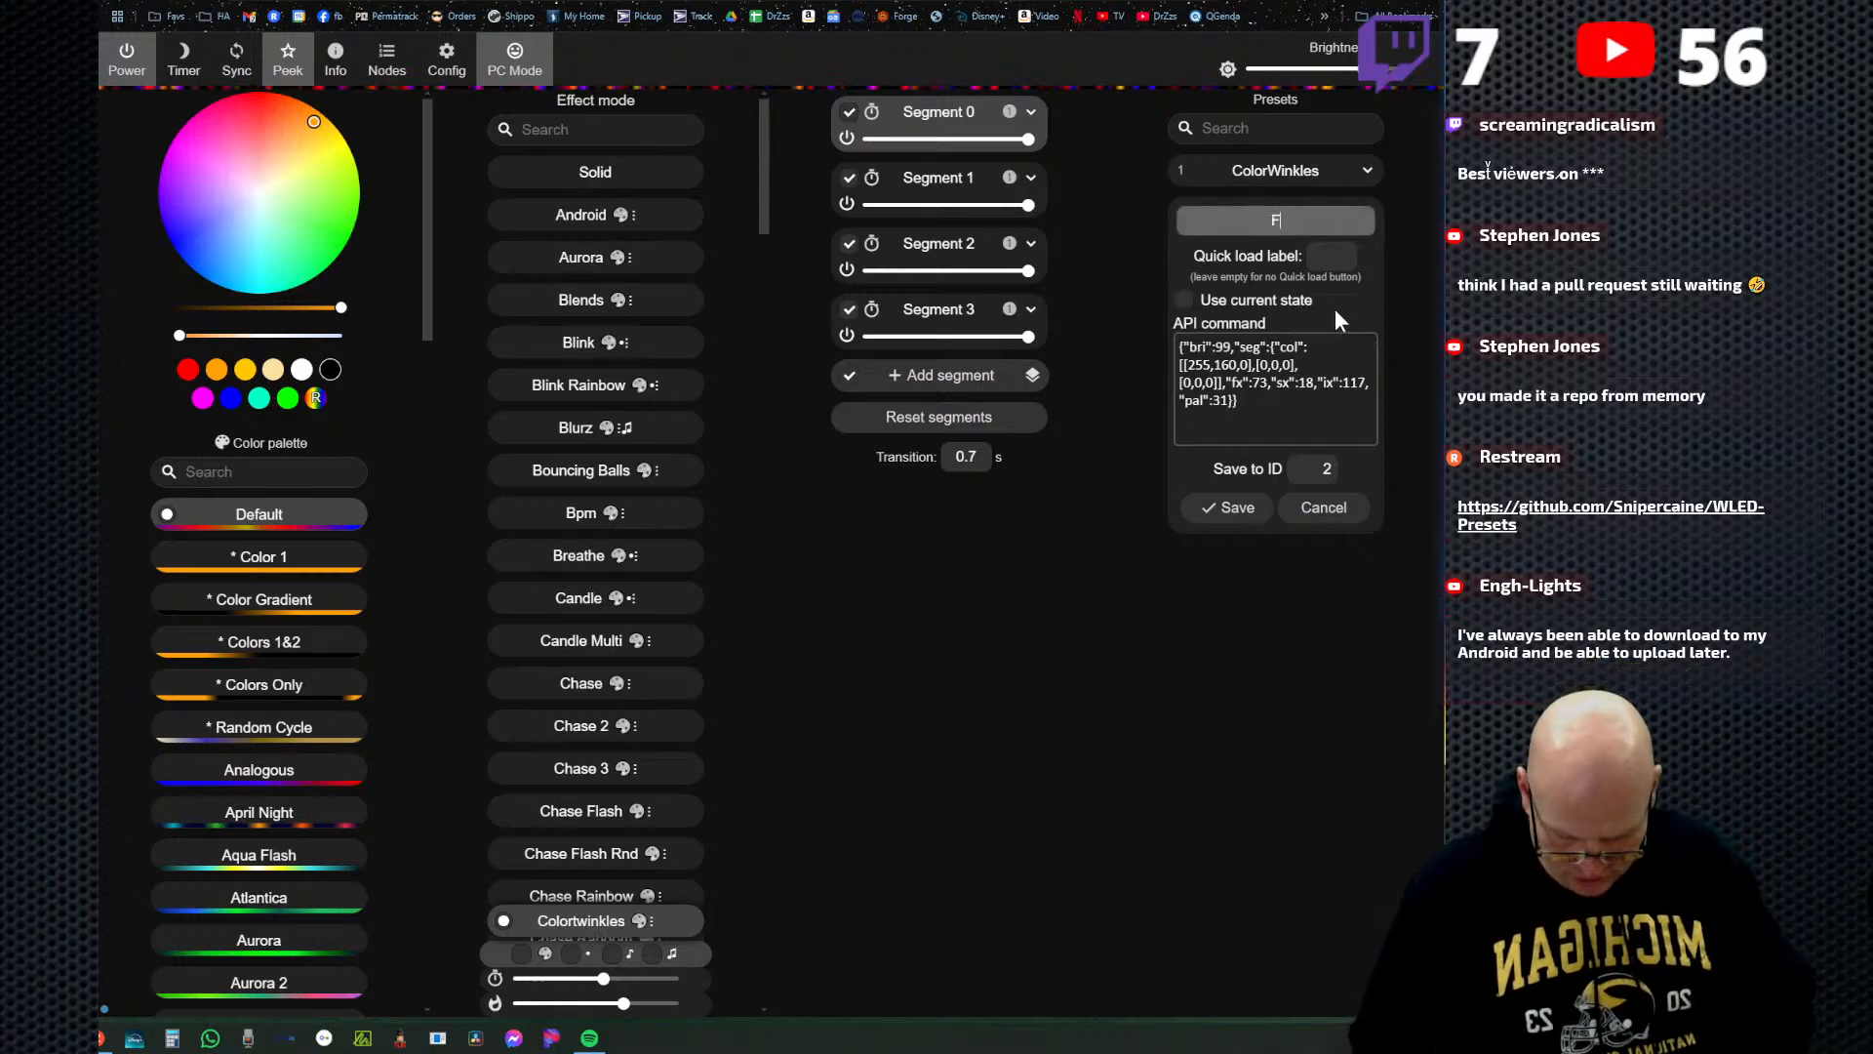
text(all Colors)
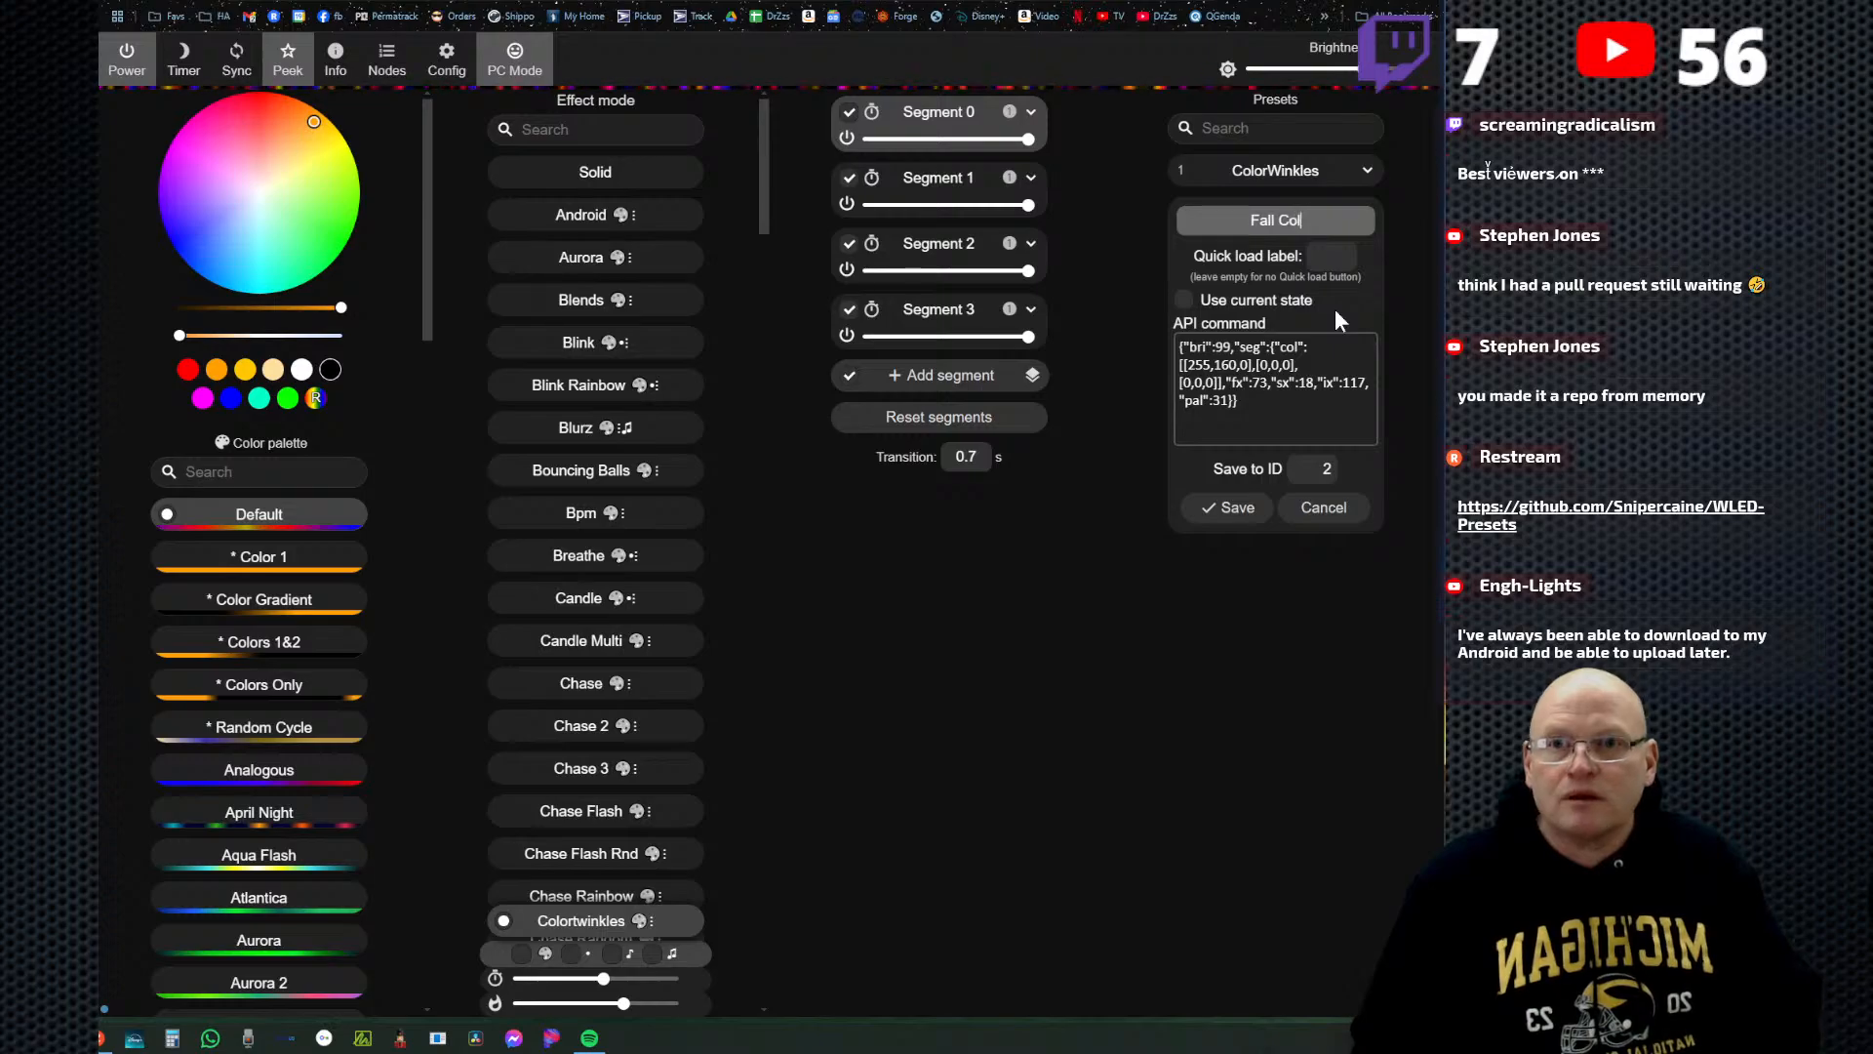
click(1235, 507)
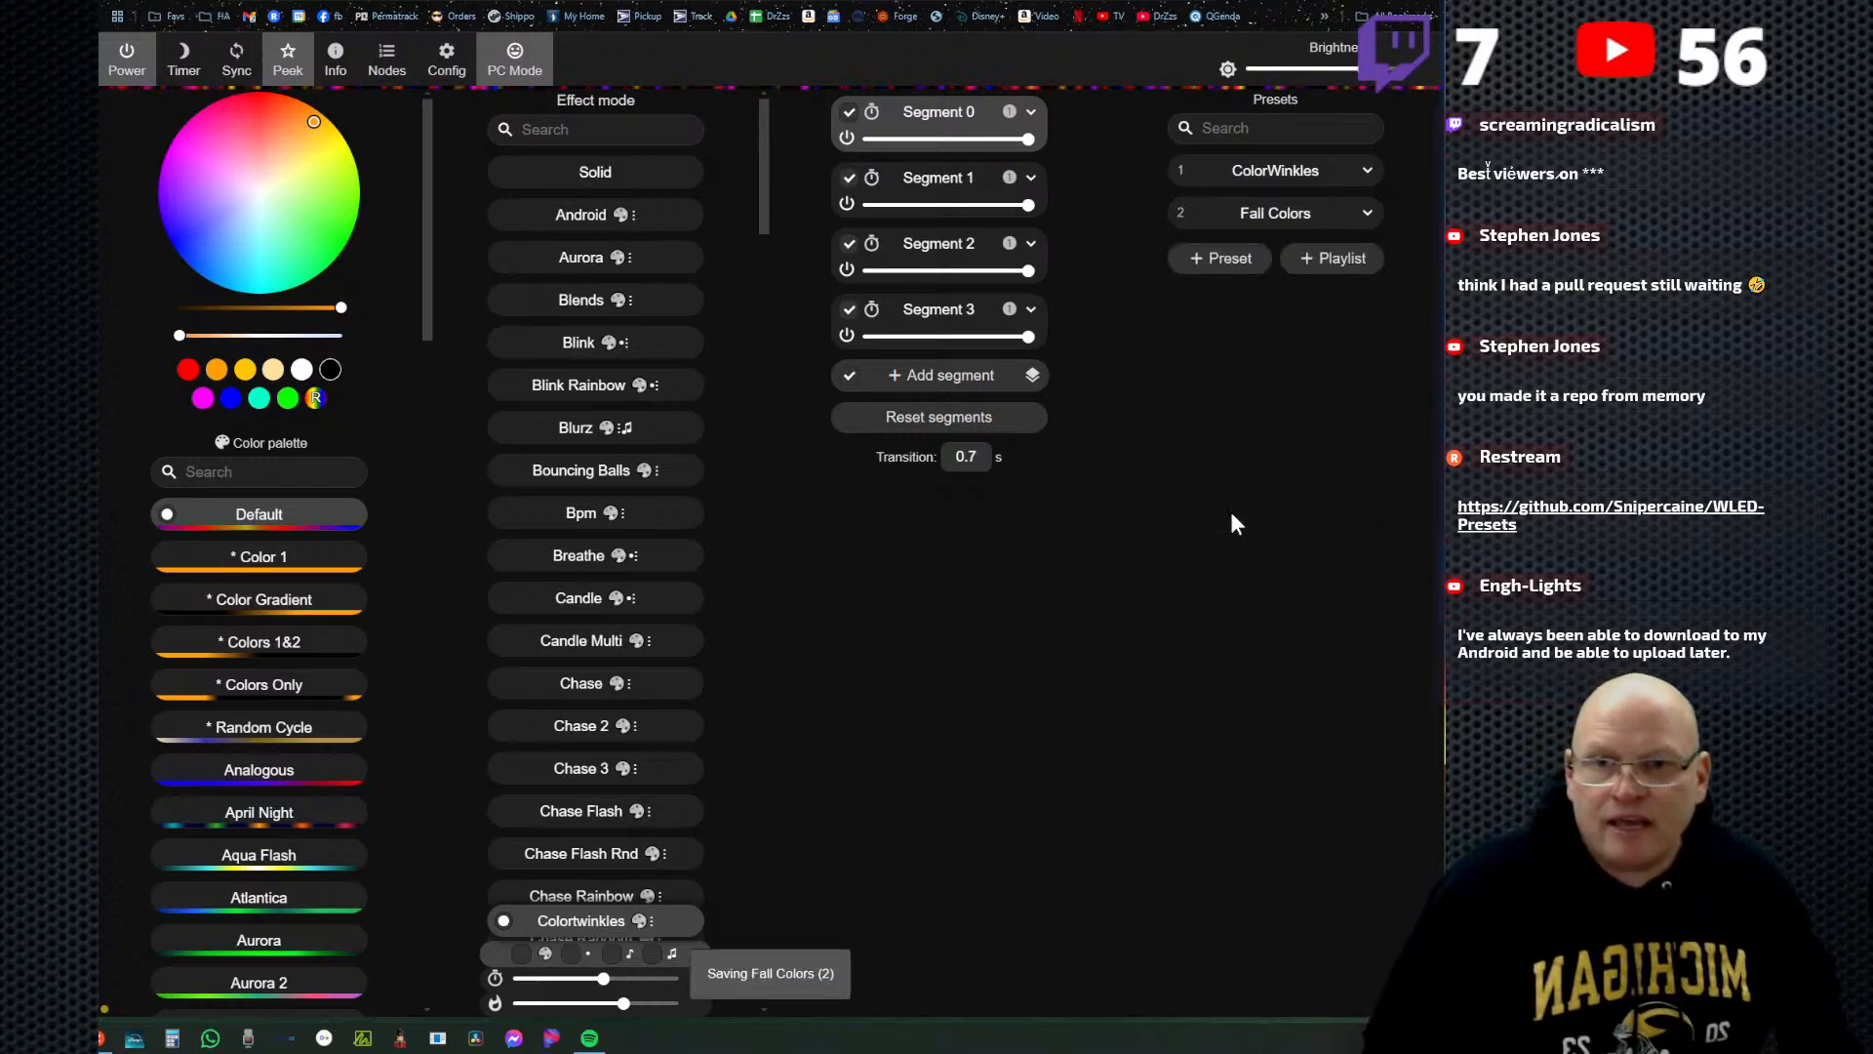
Test the saved presets by applying Fall Colors with a higher brightness, followed by ColorWinkles.
click(1261, 221)
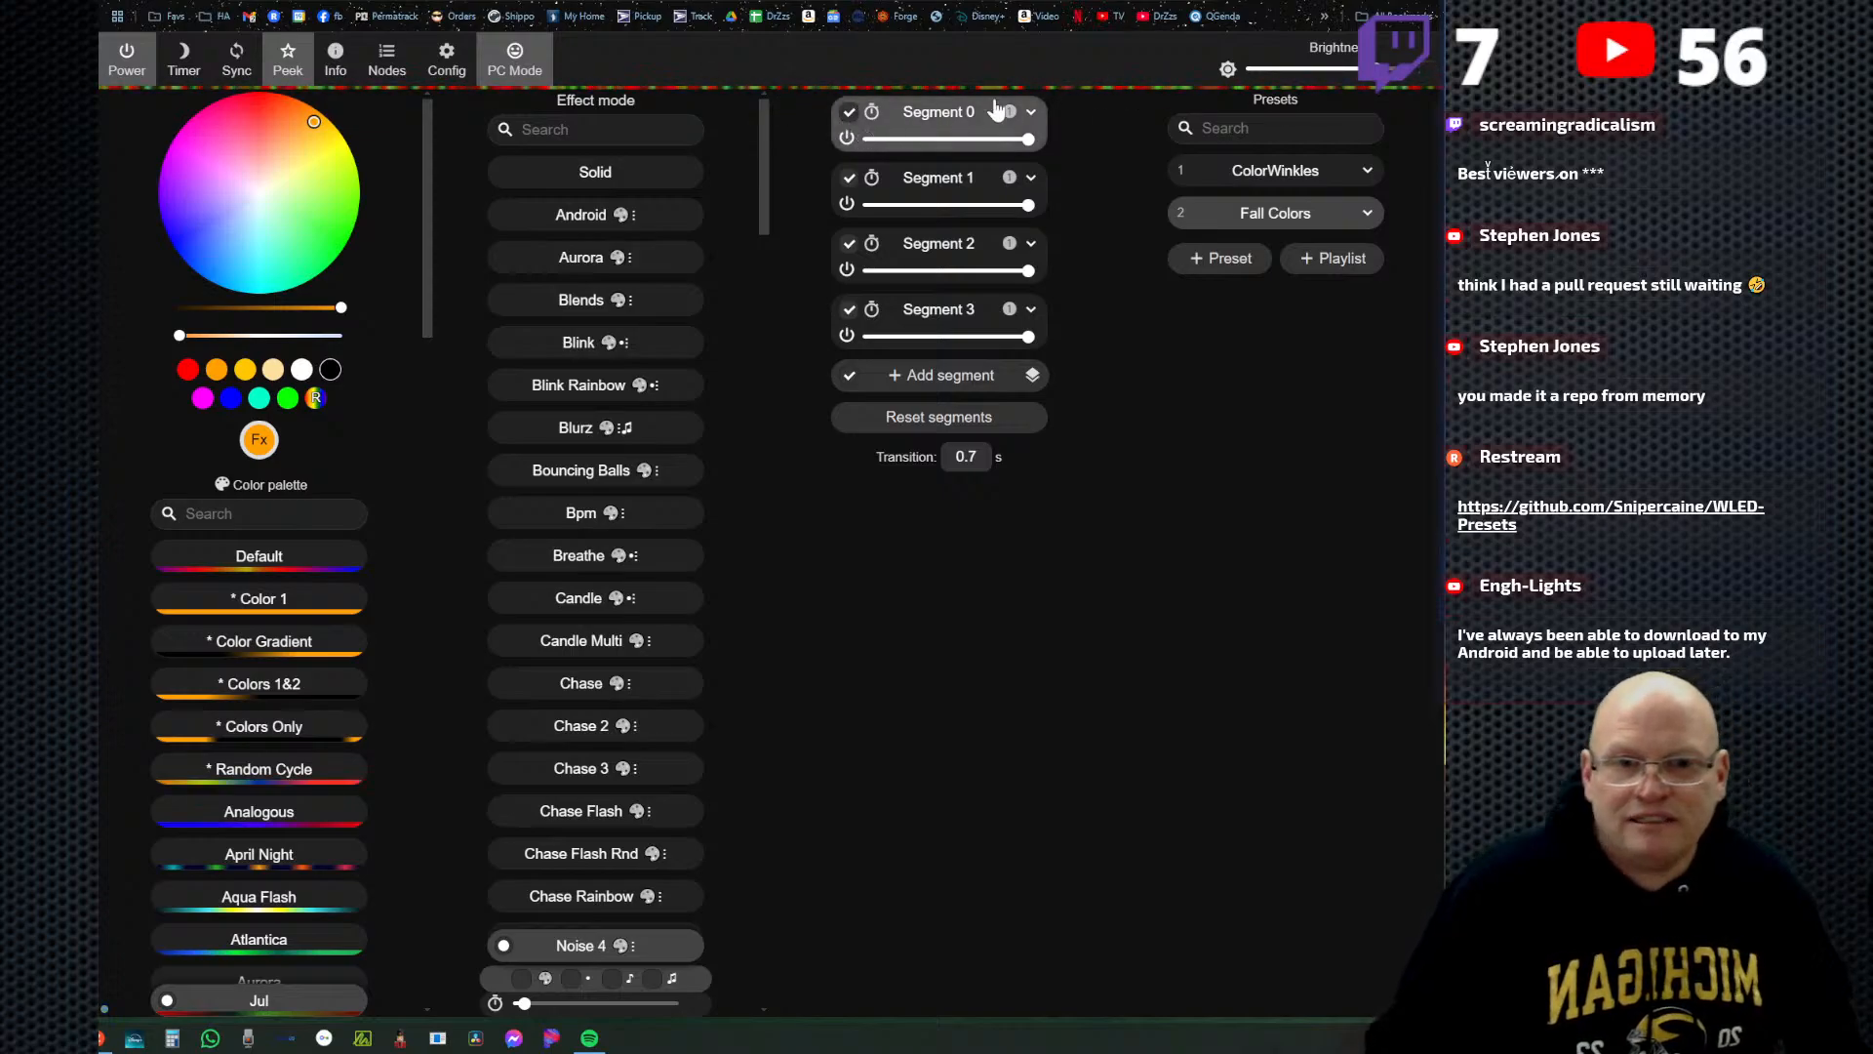
click(1330, 71)
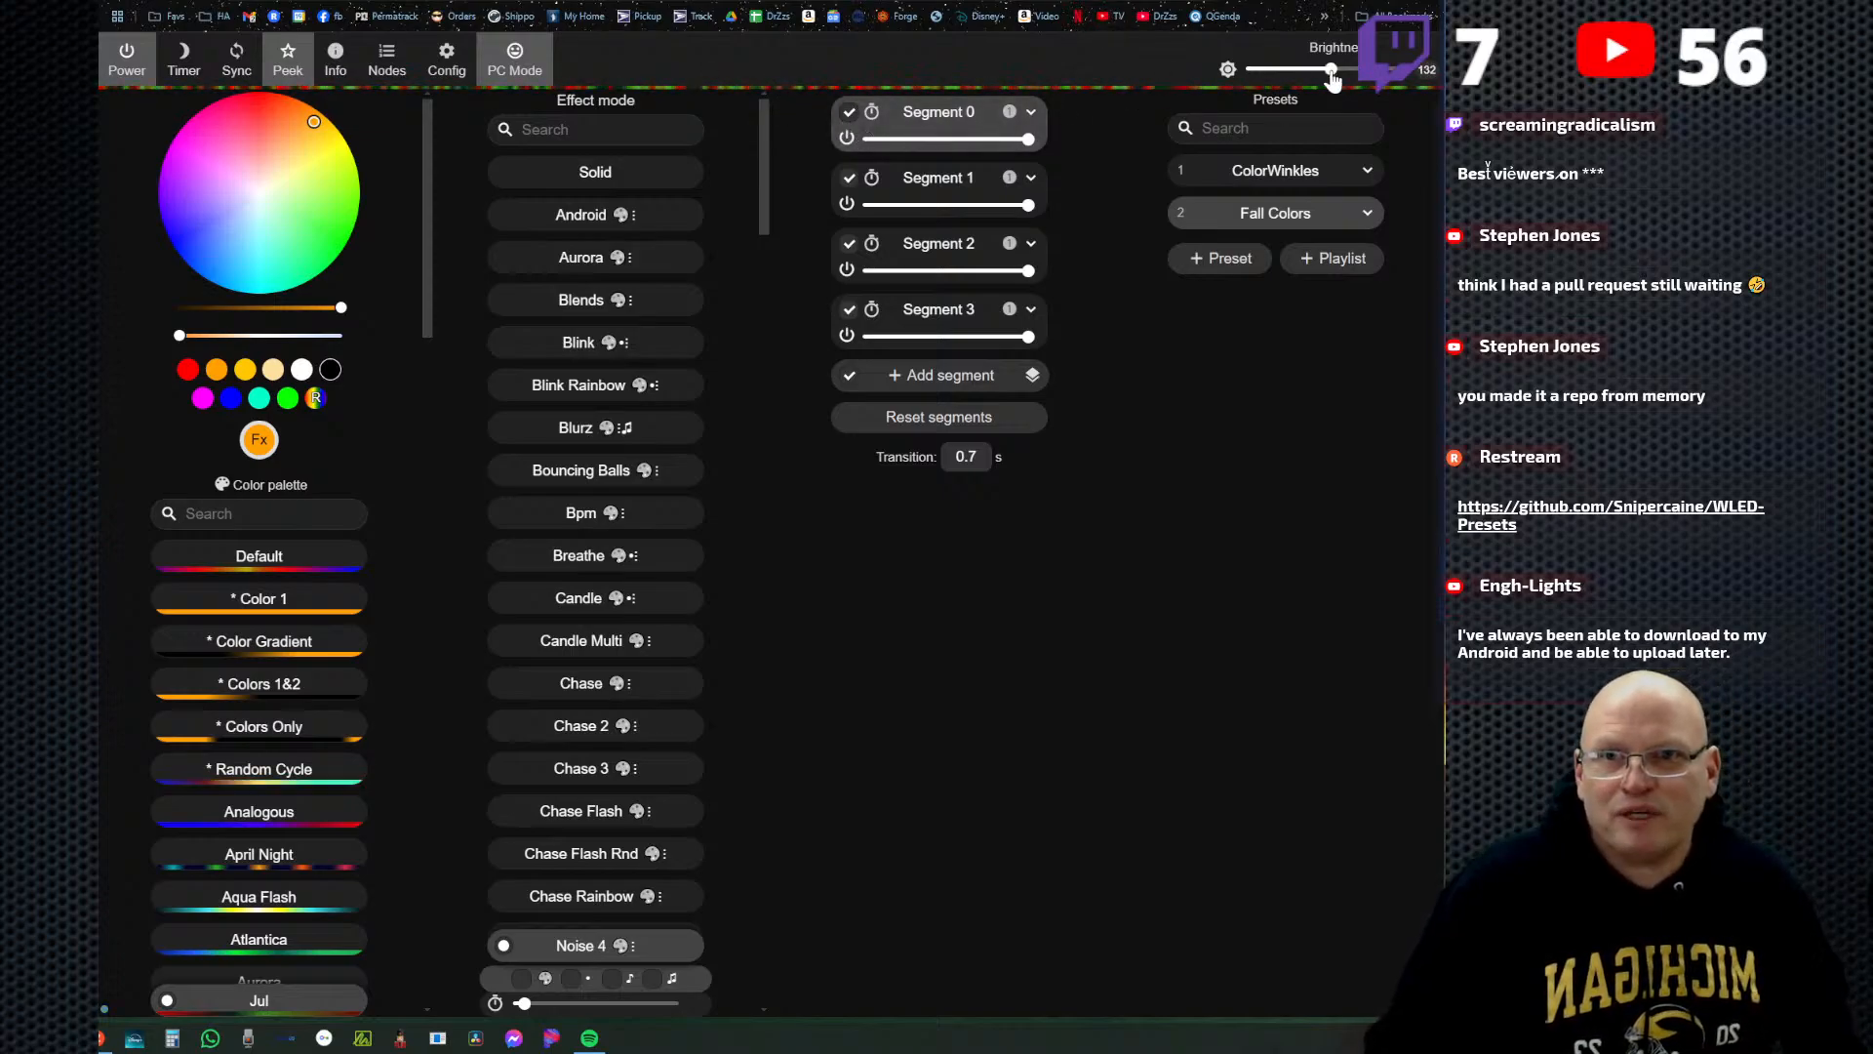
click(1268, 173)
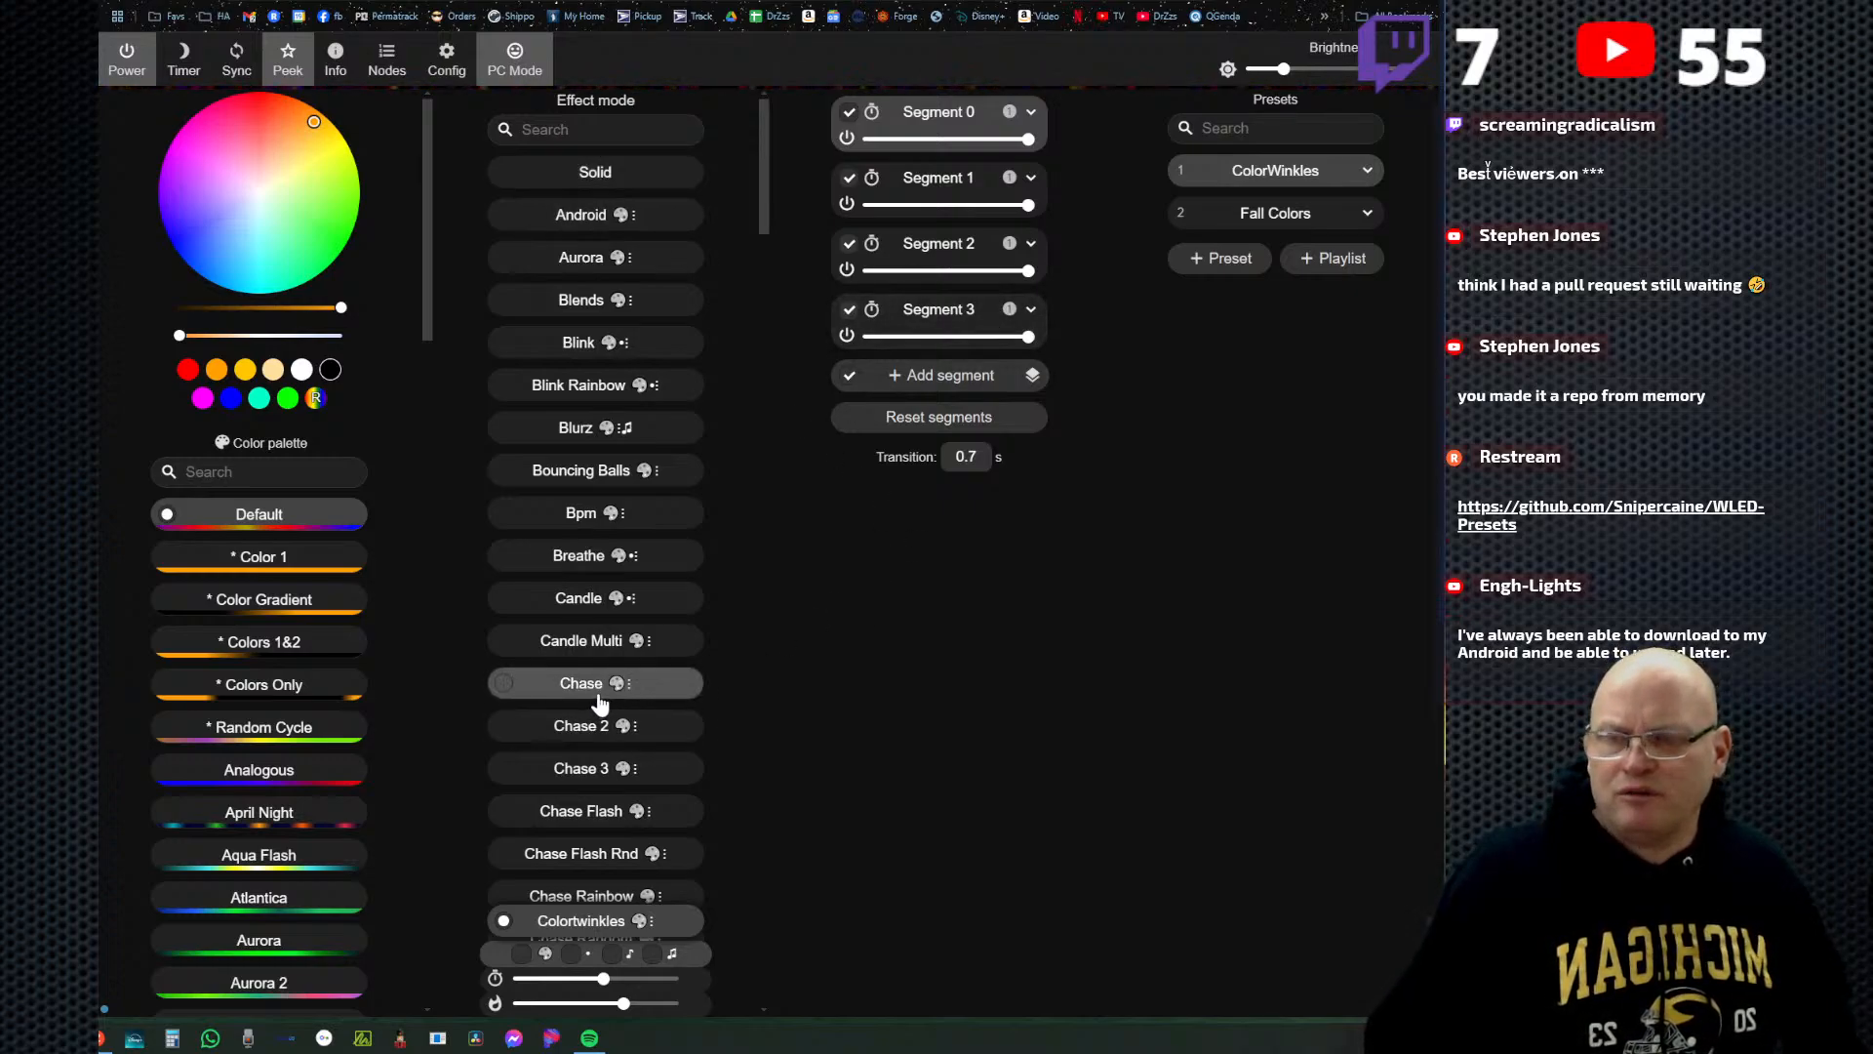
Browse the effect list, apply the Juggles effect and raise the master brightness.
scroll(600, 703, down, 5)
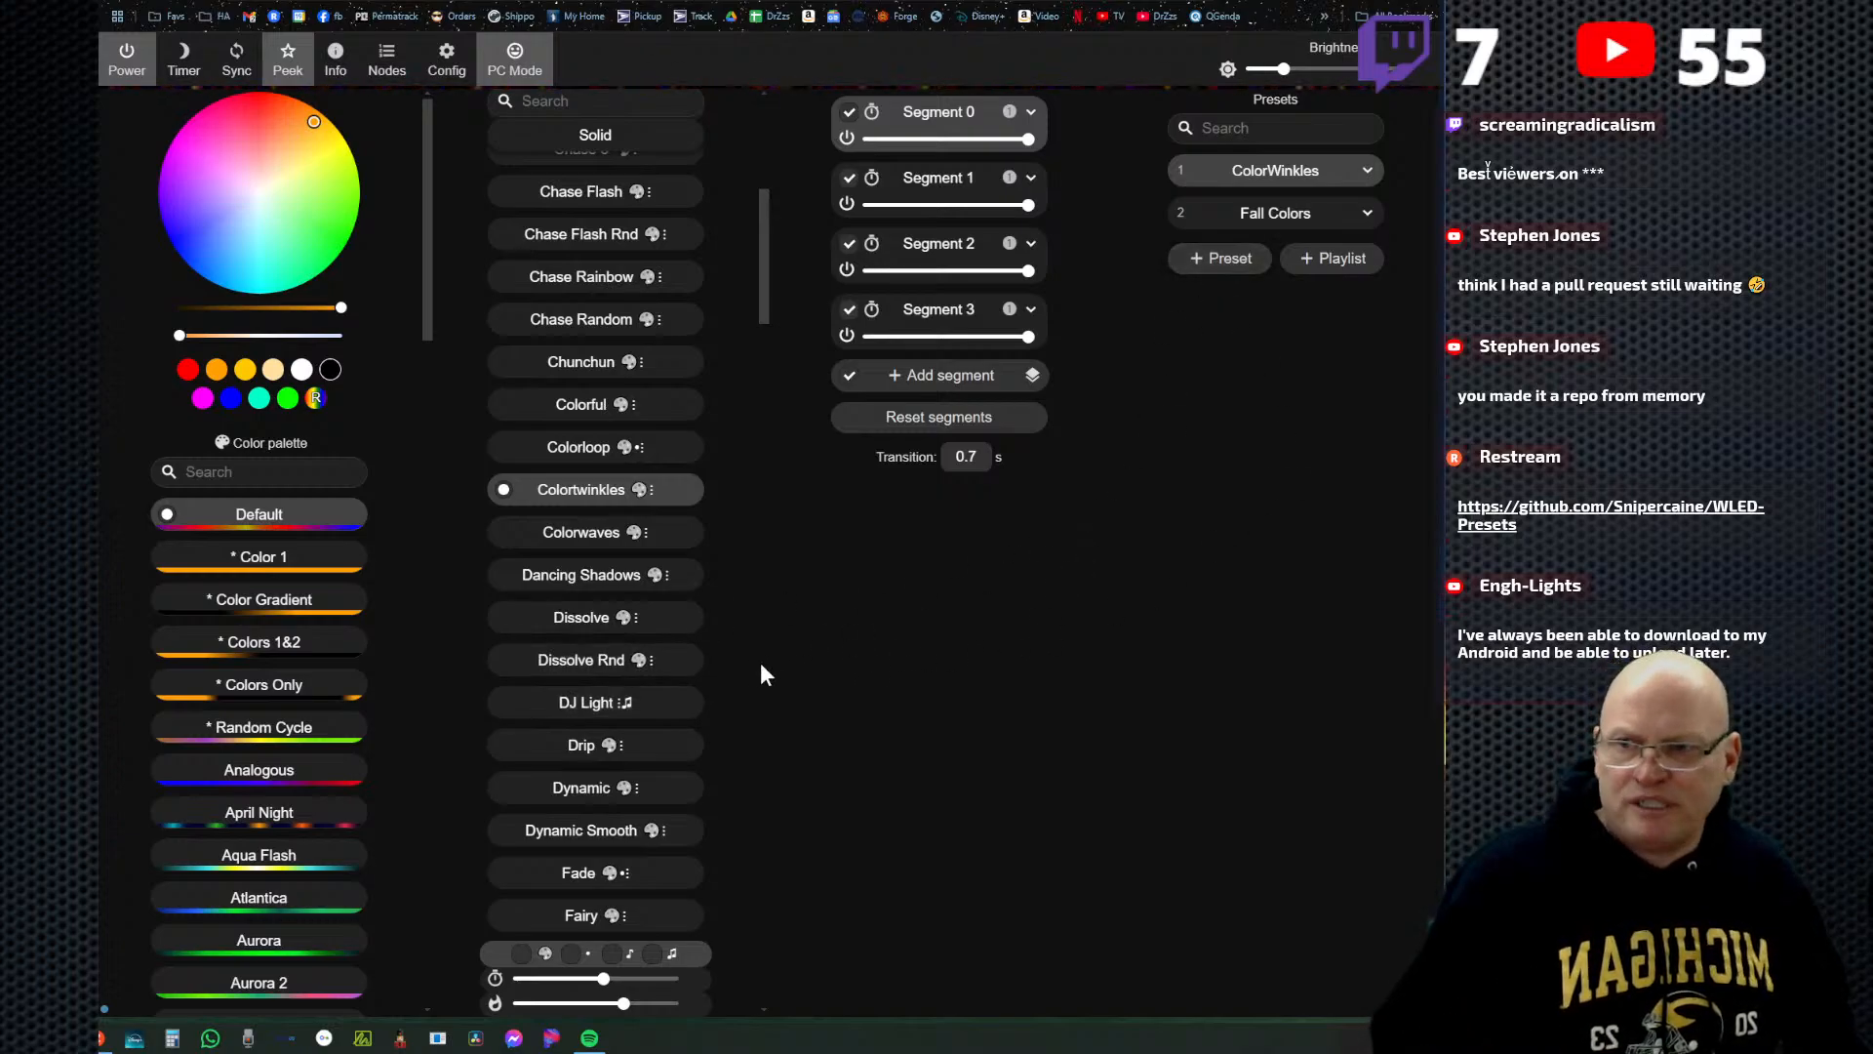
scroll(585, 751, down, 2)
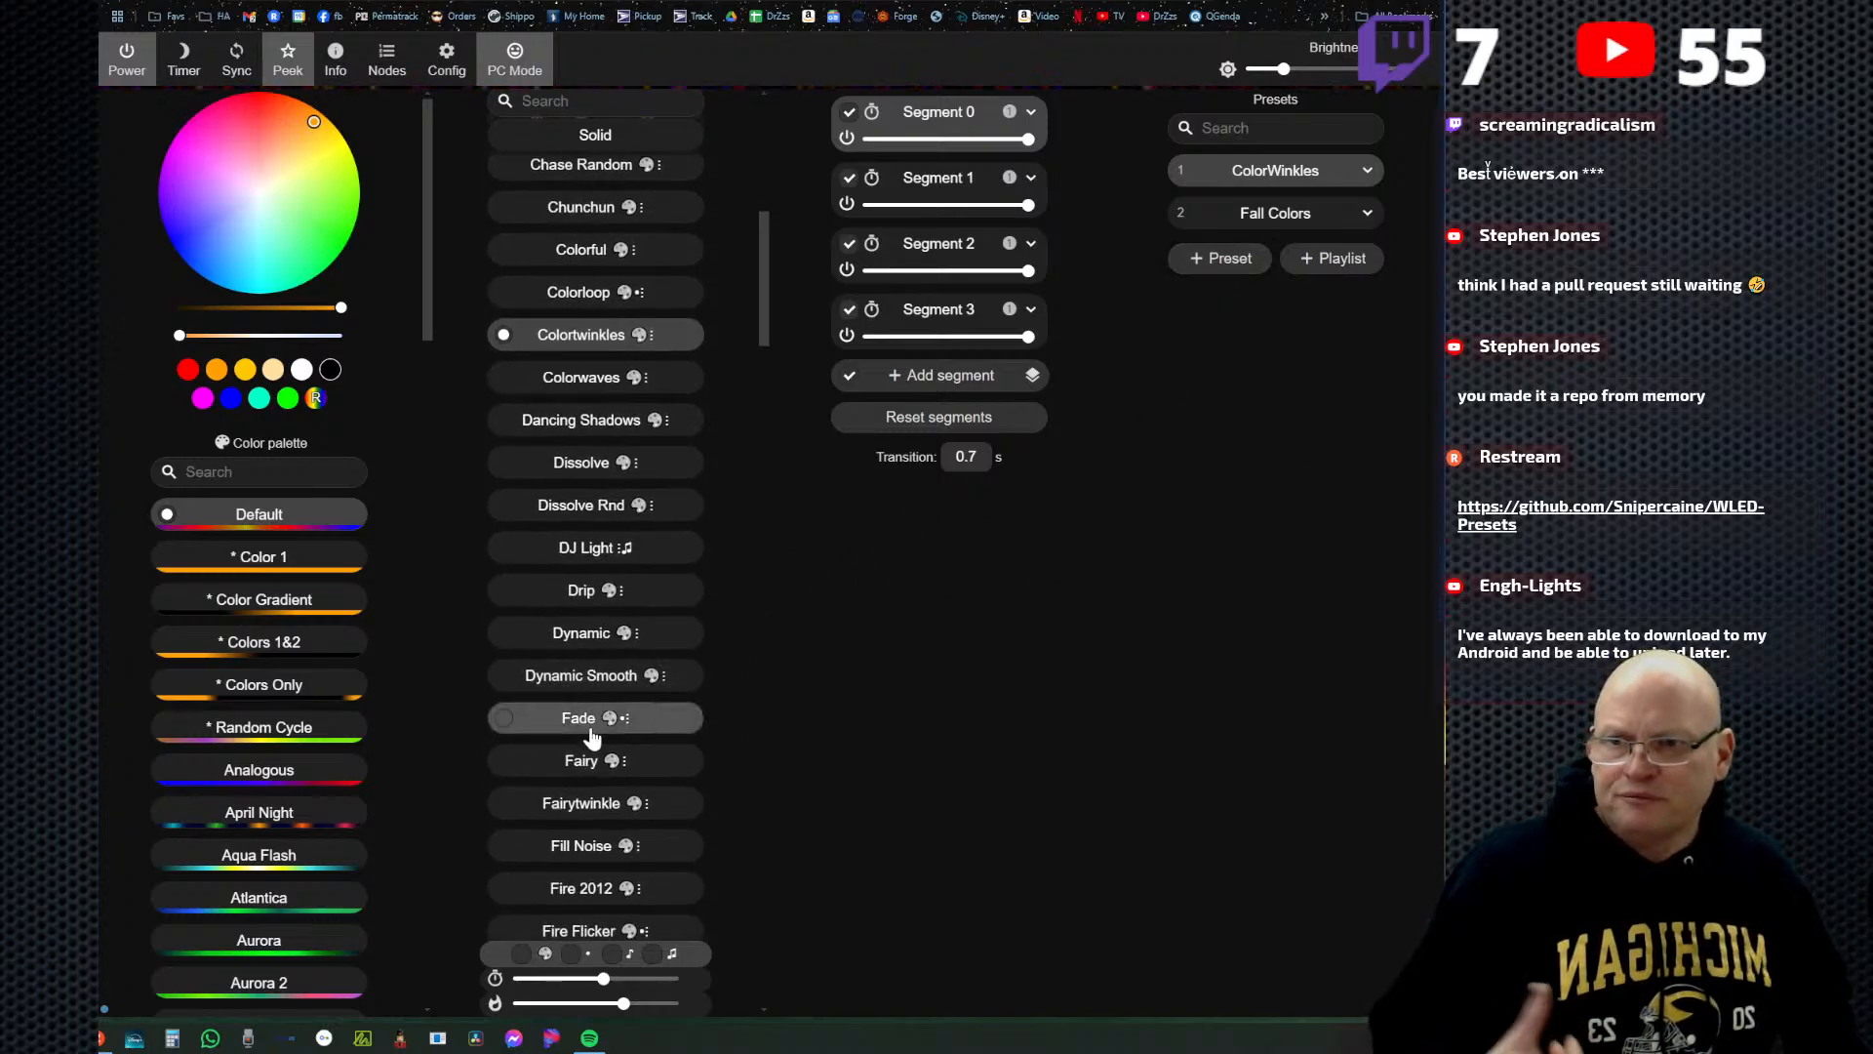
scroll(586, 696, down, 3)
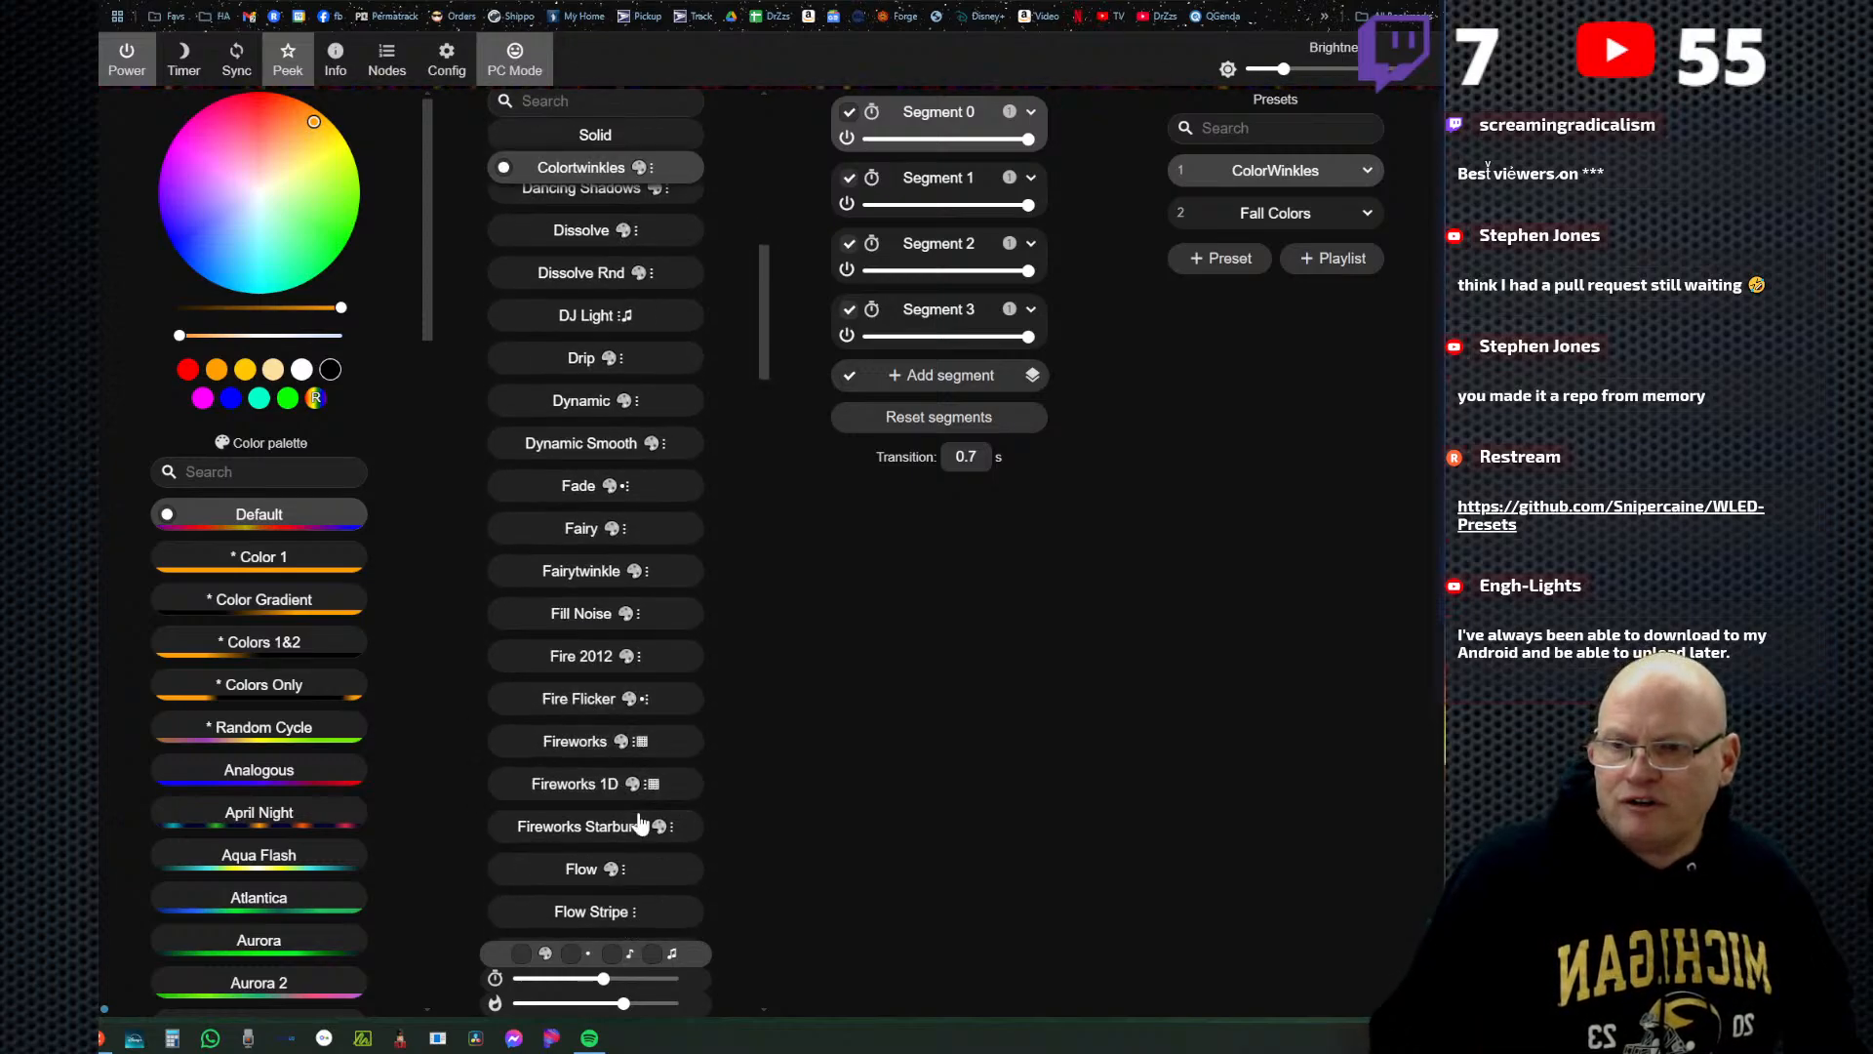
scroll(600, 878, down, 3)
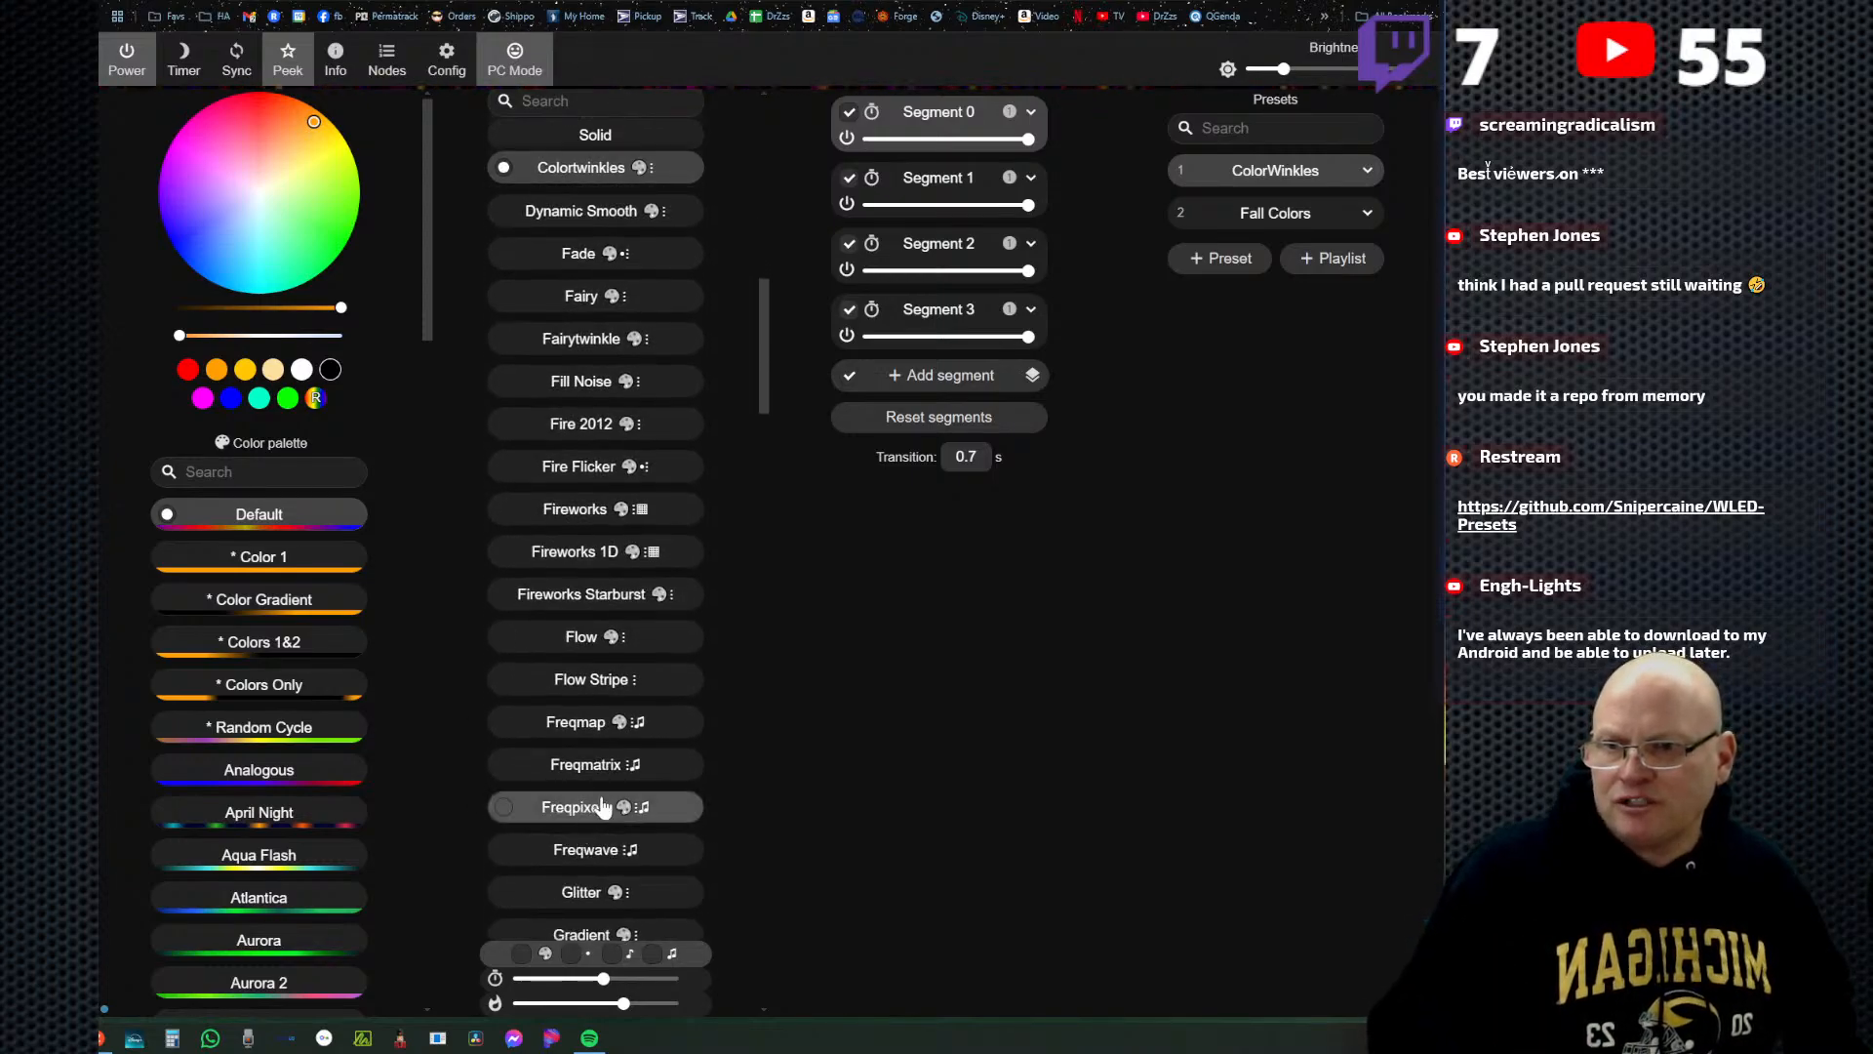
scroll(594, 784, down, 9)
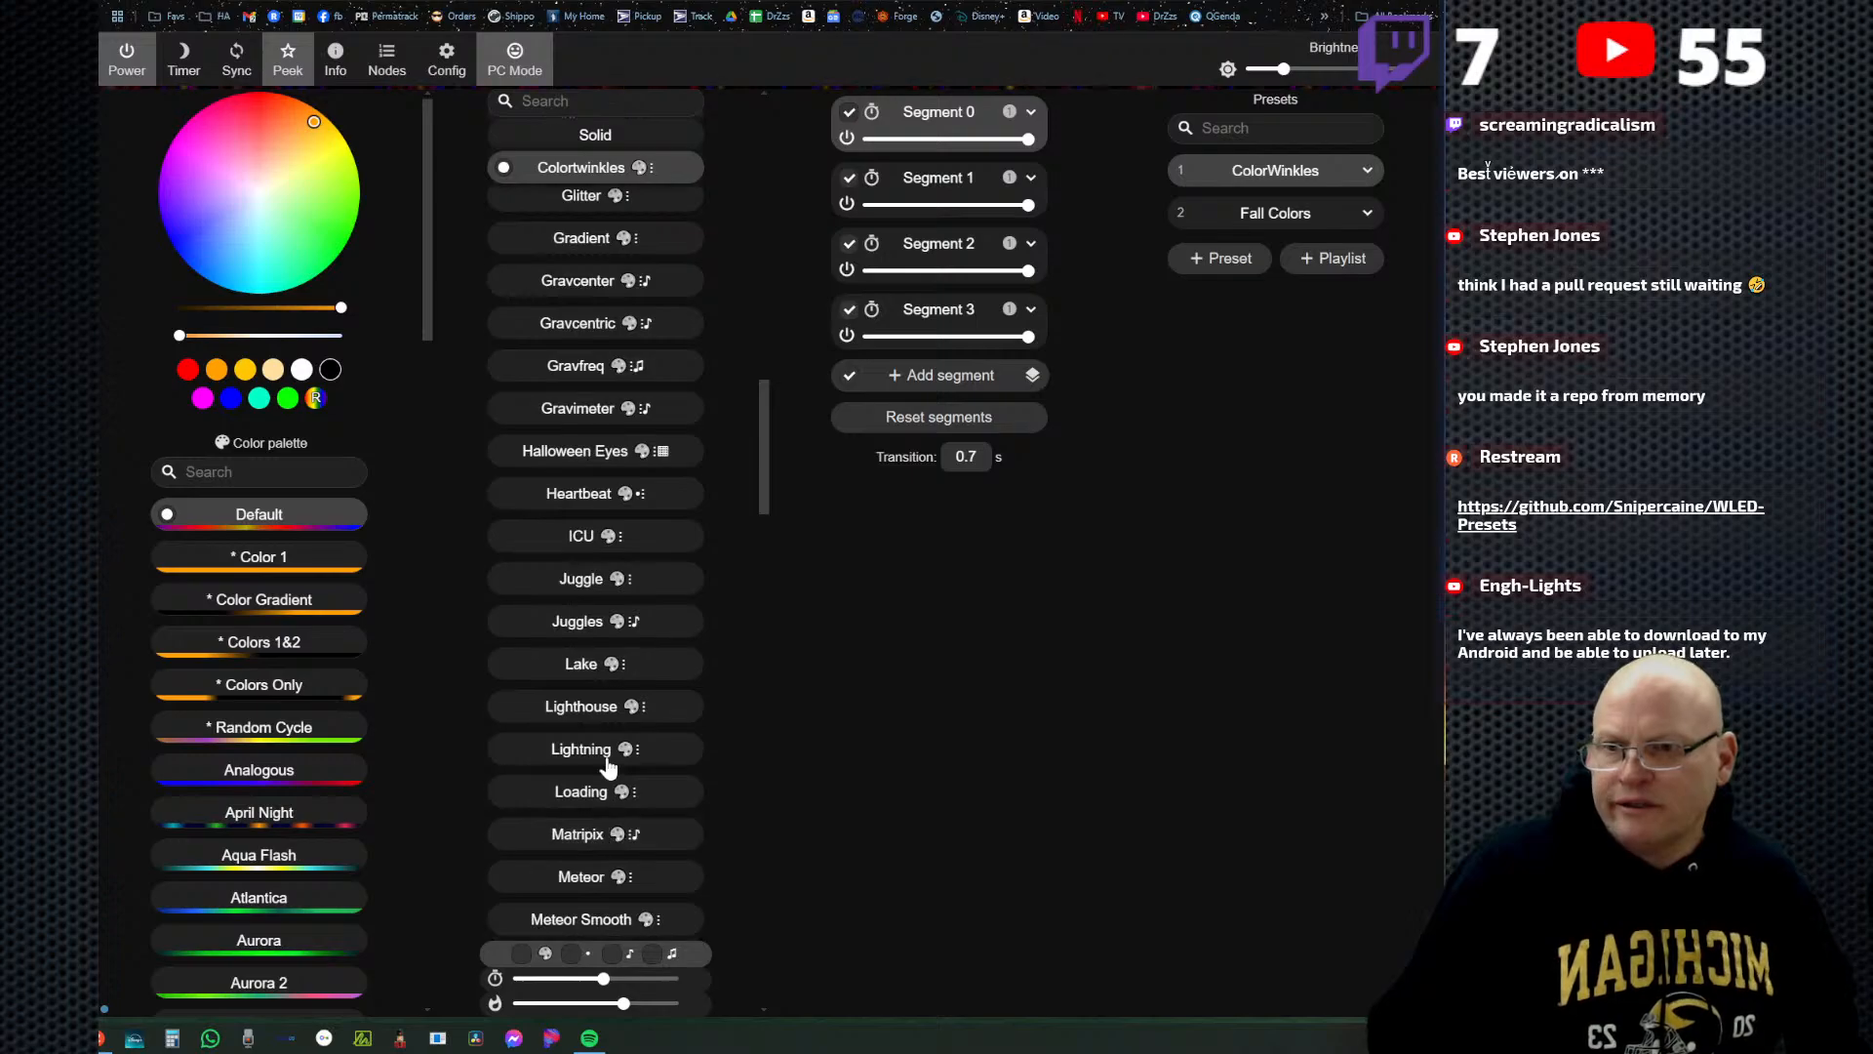
click(580, 632)
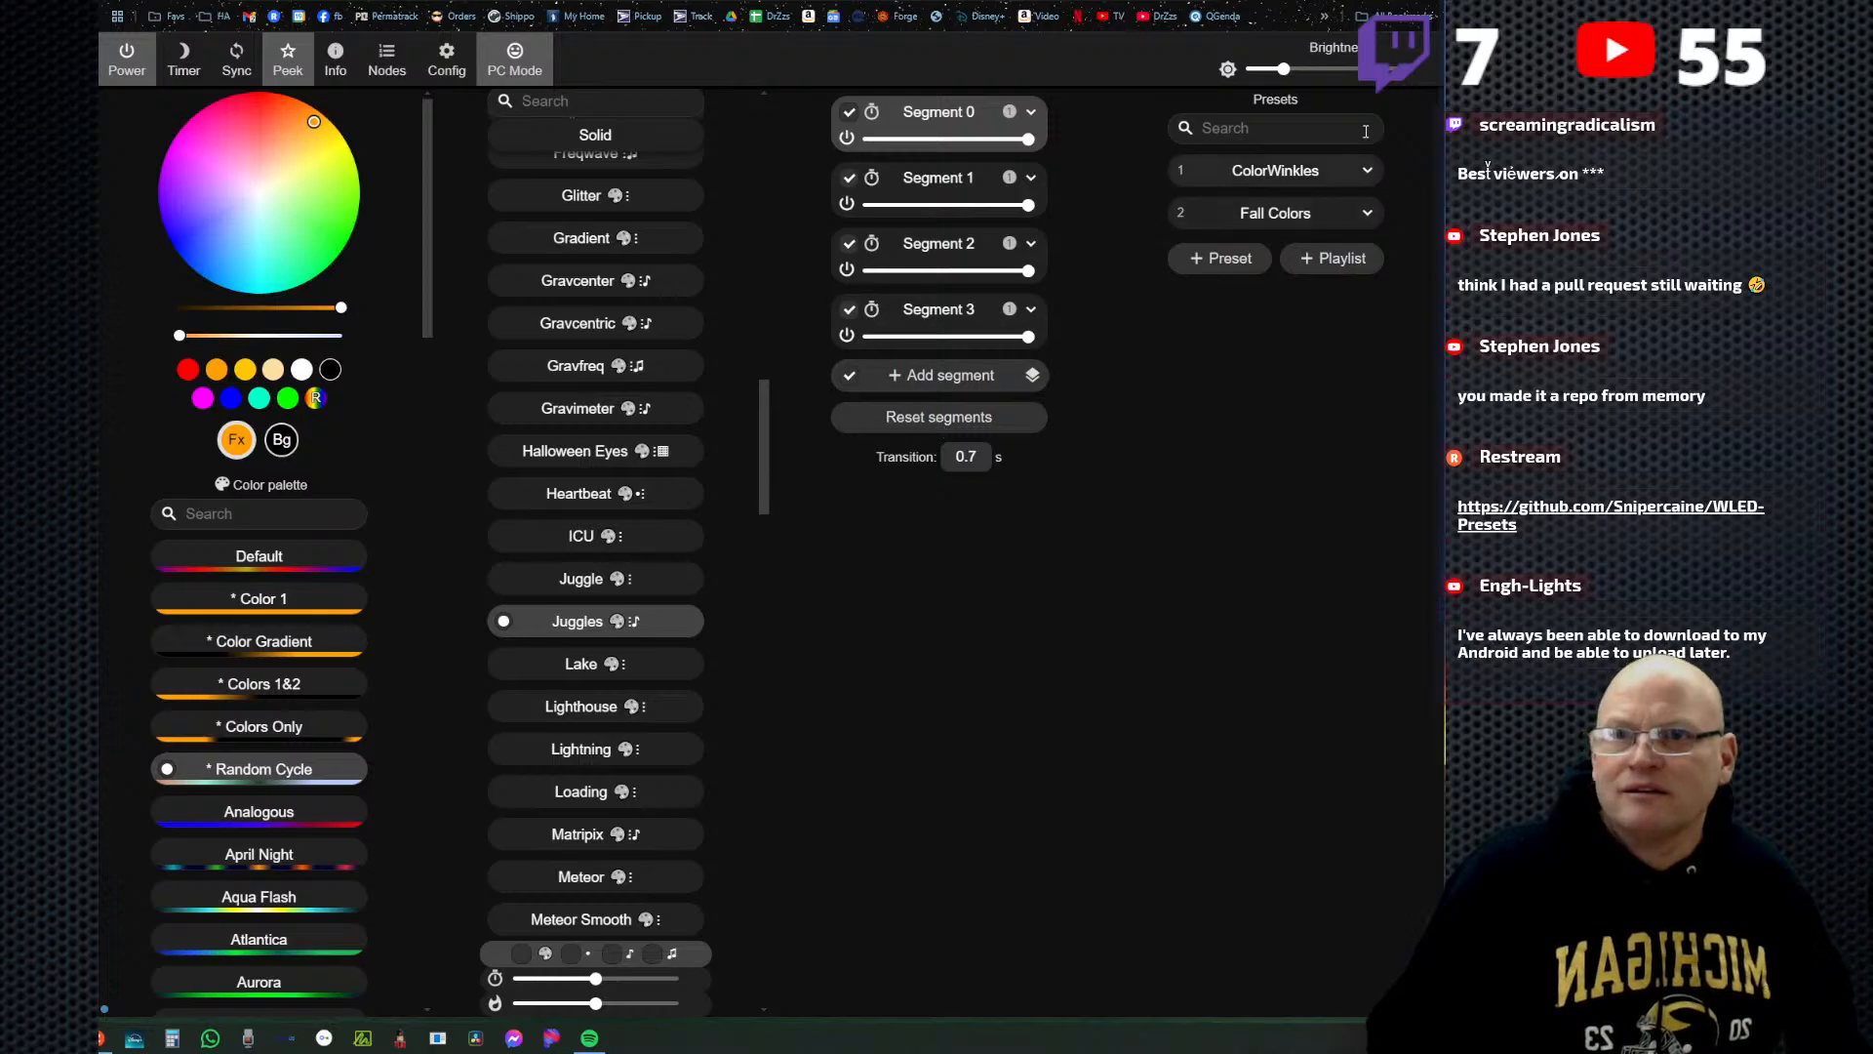
click(1349, 70)
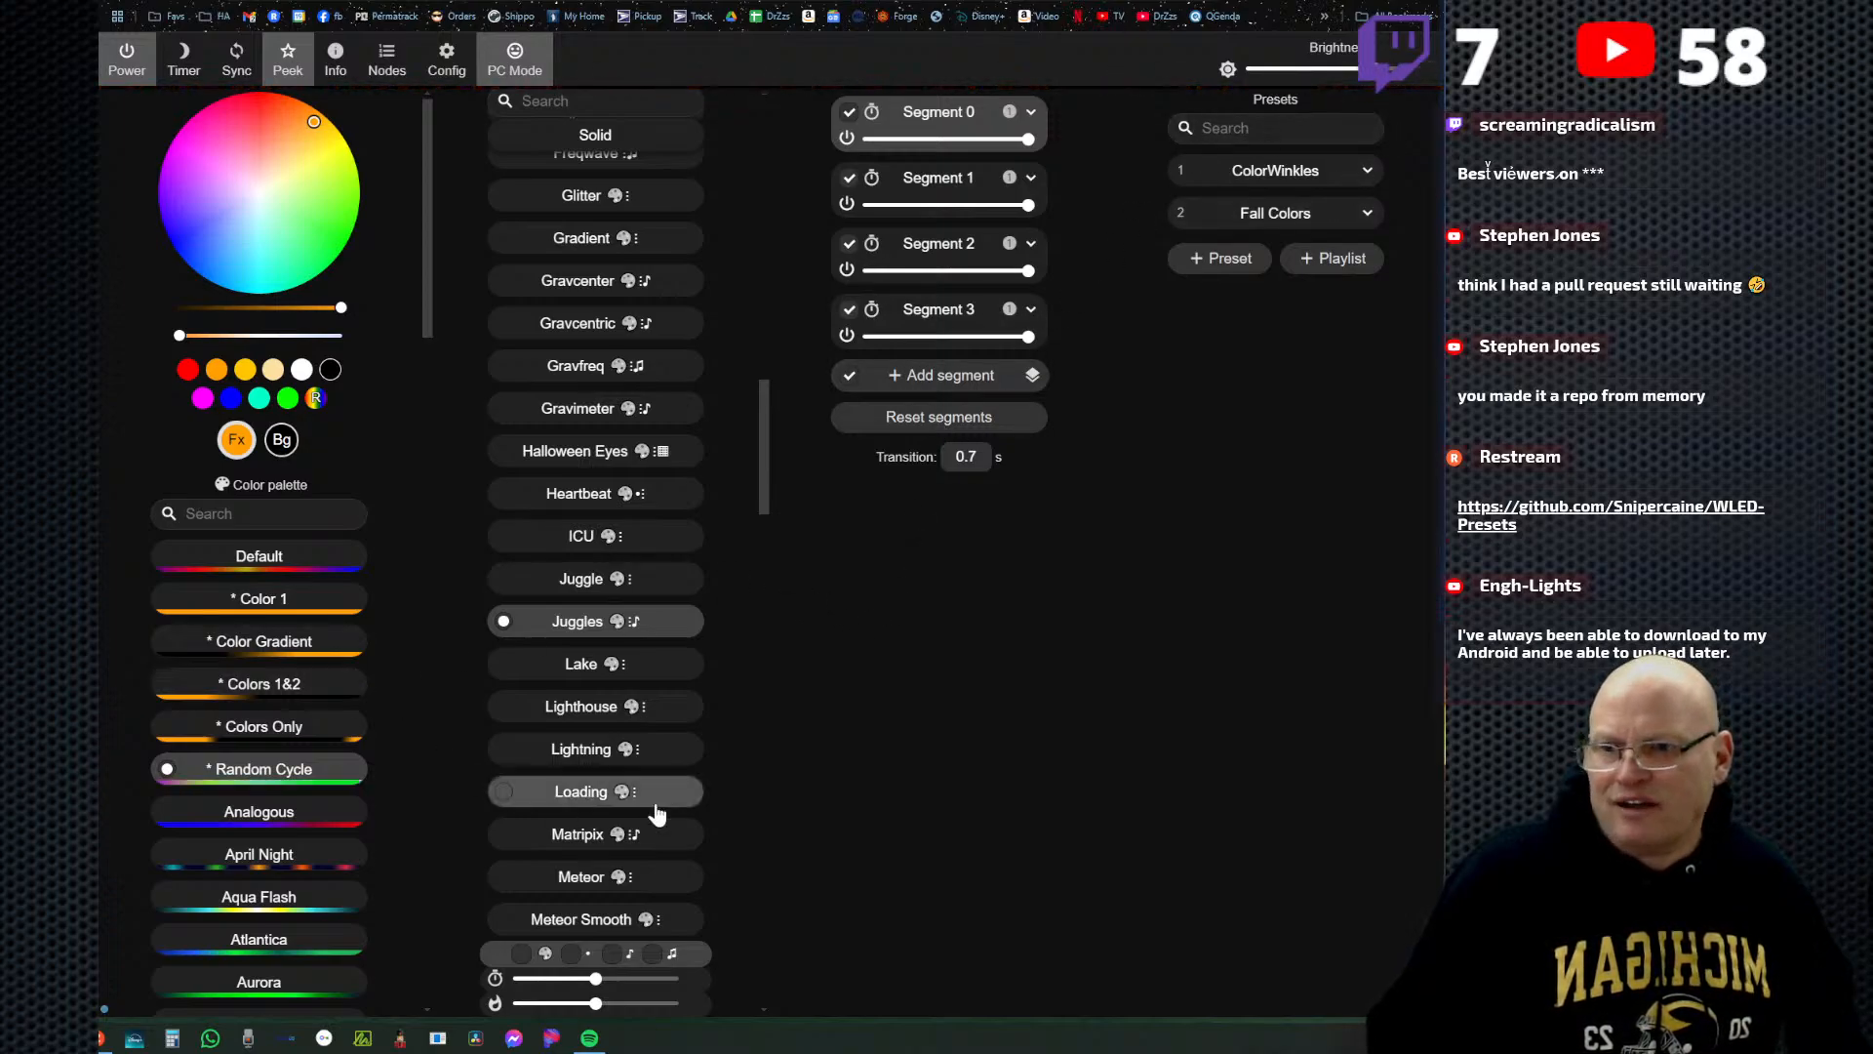
Apply the Pacifica effect and save the current state as a preset named Pacifica to ID 3.
scroll(605, 785, down, 5)
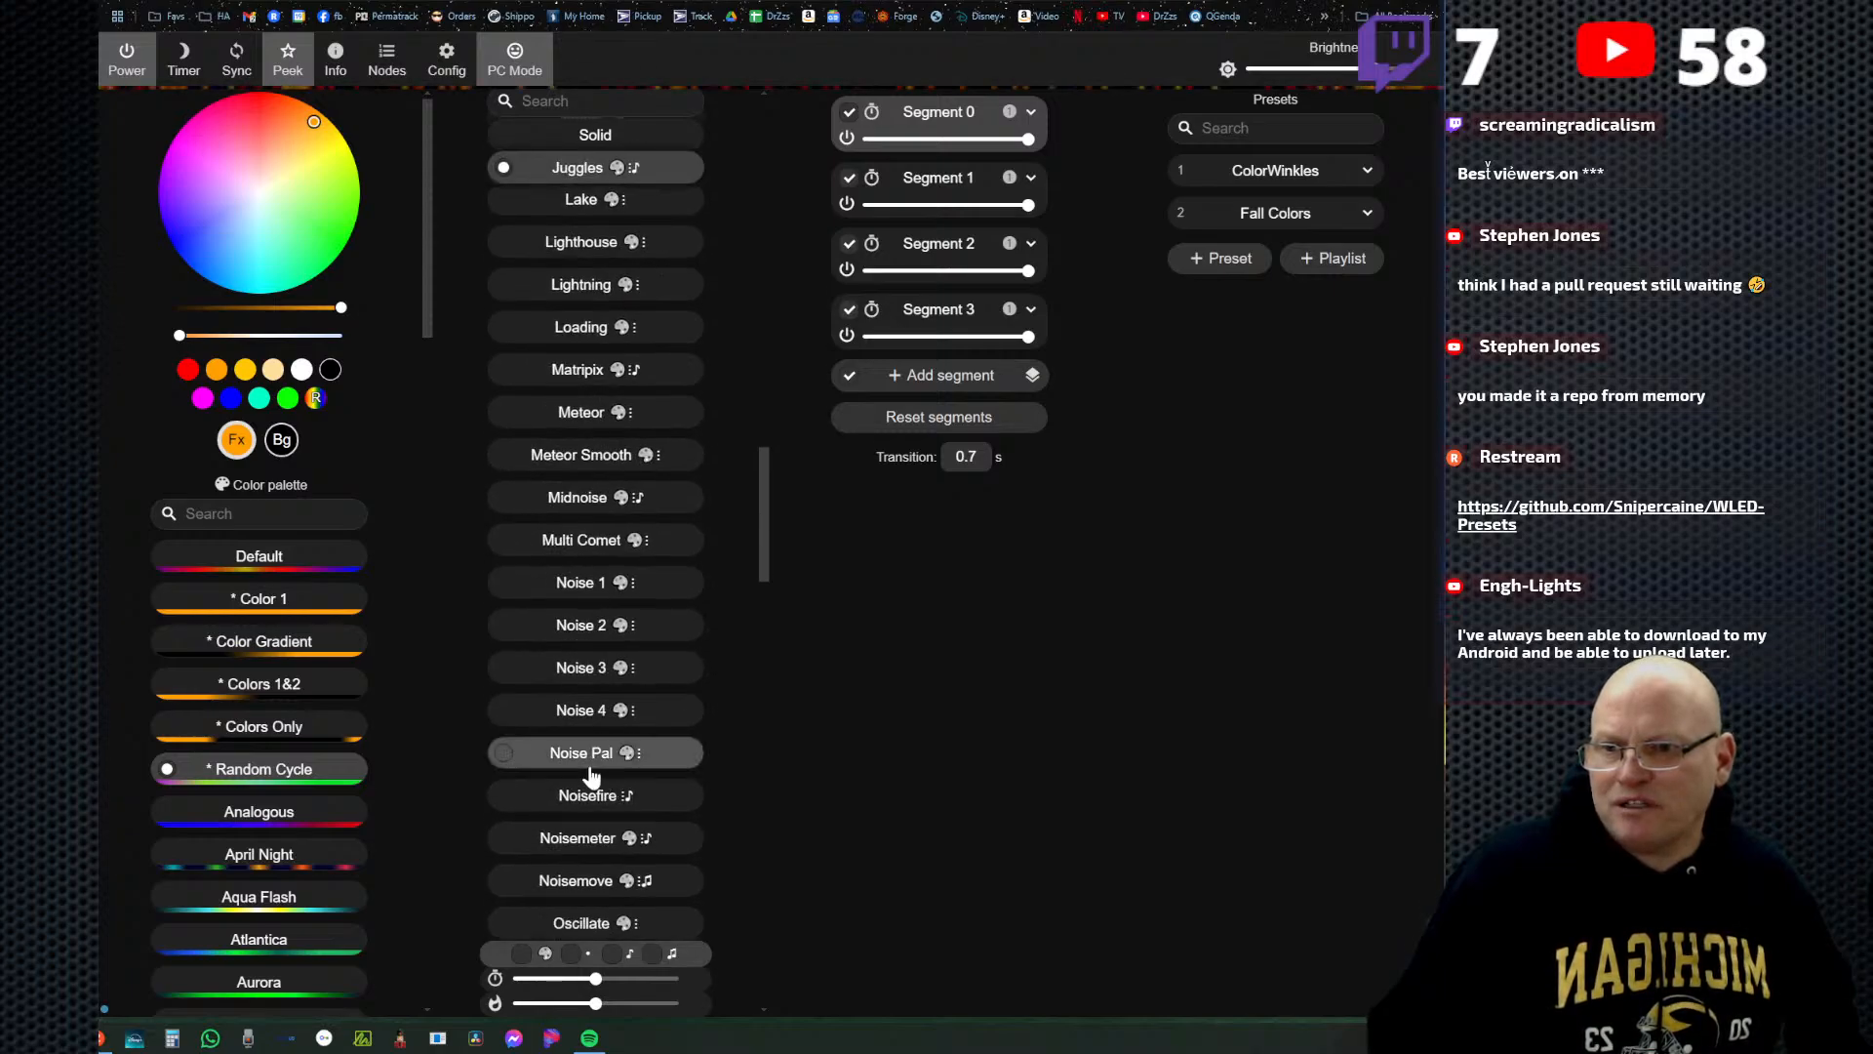
scroll(585, 810, down, 2)
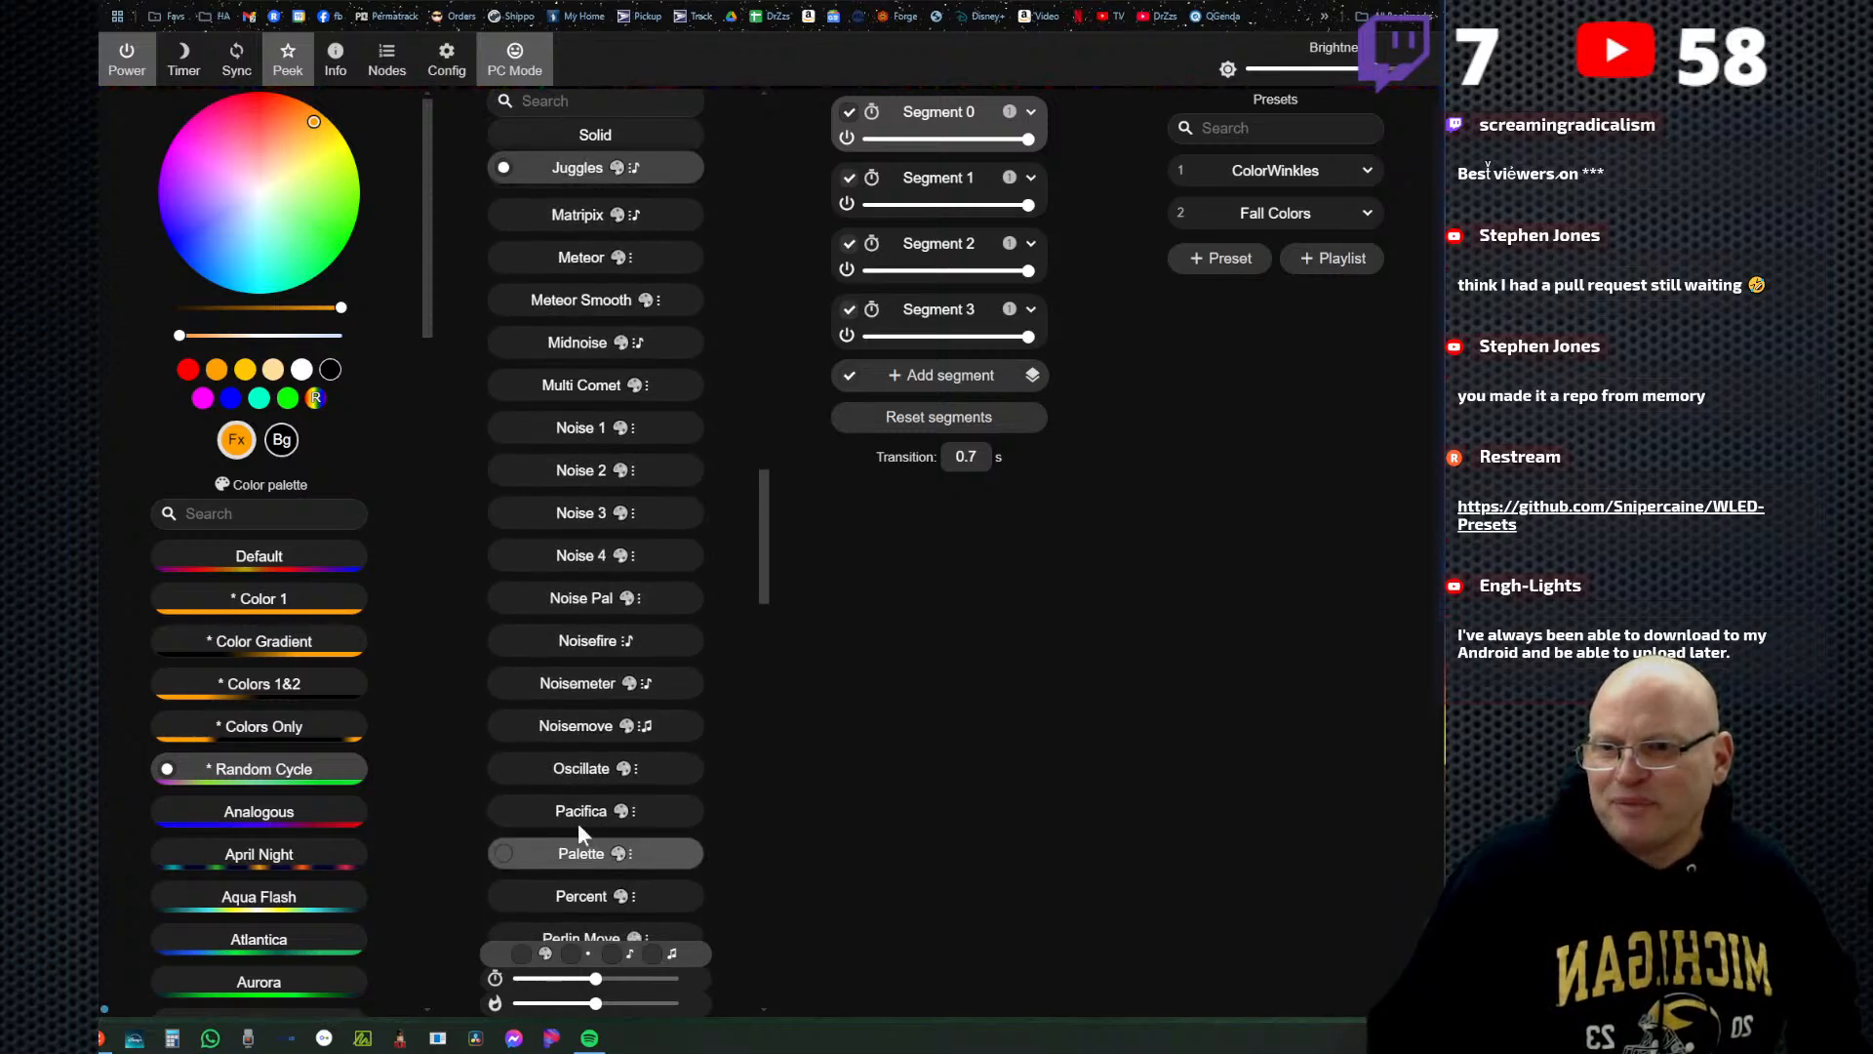
click(577, 822)
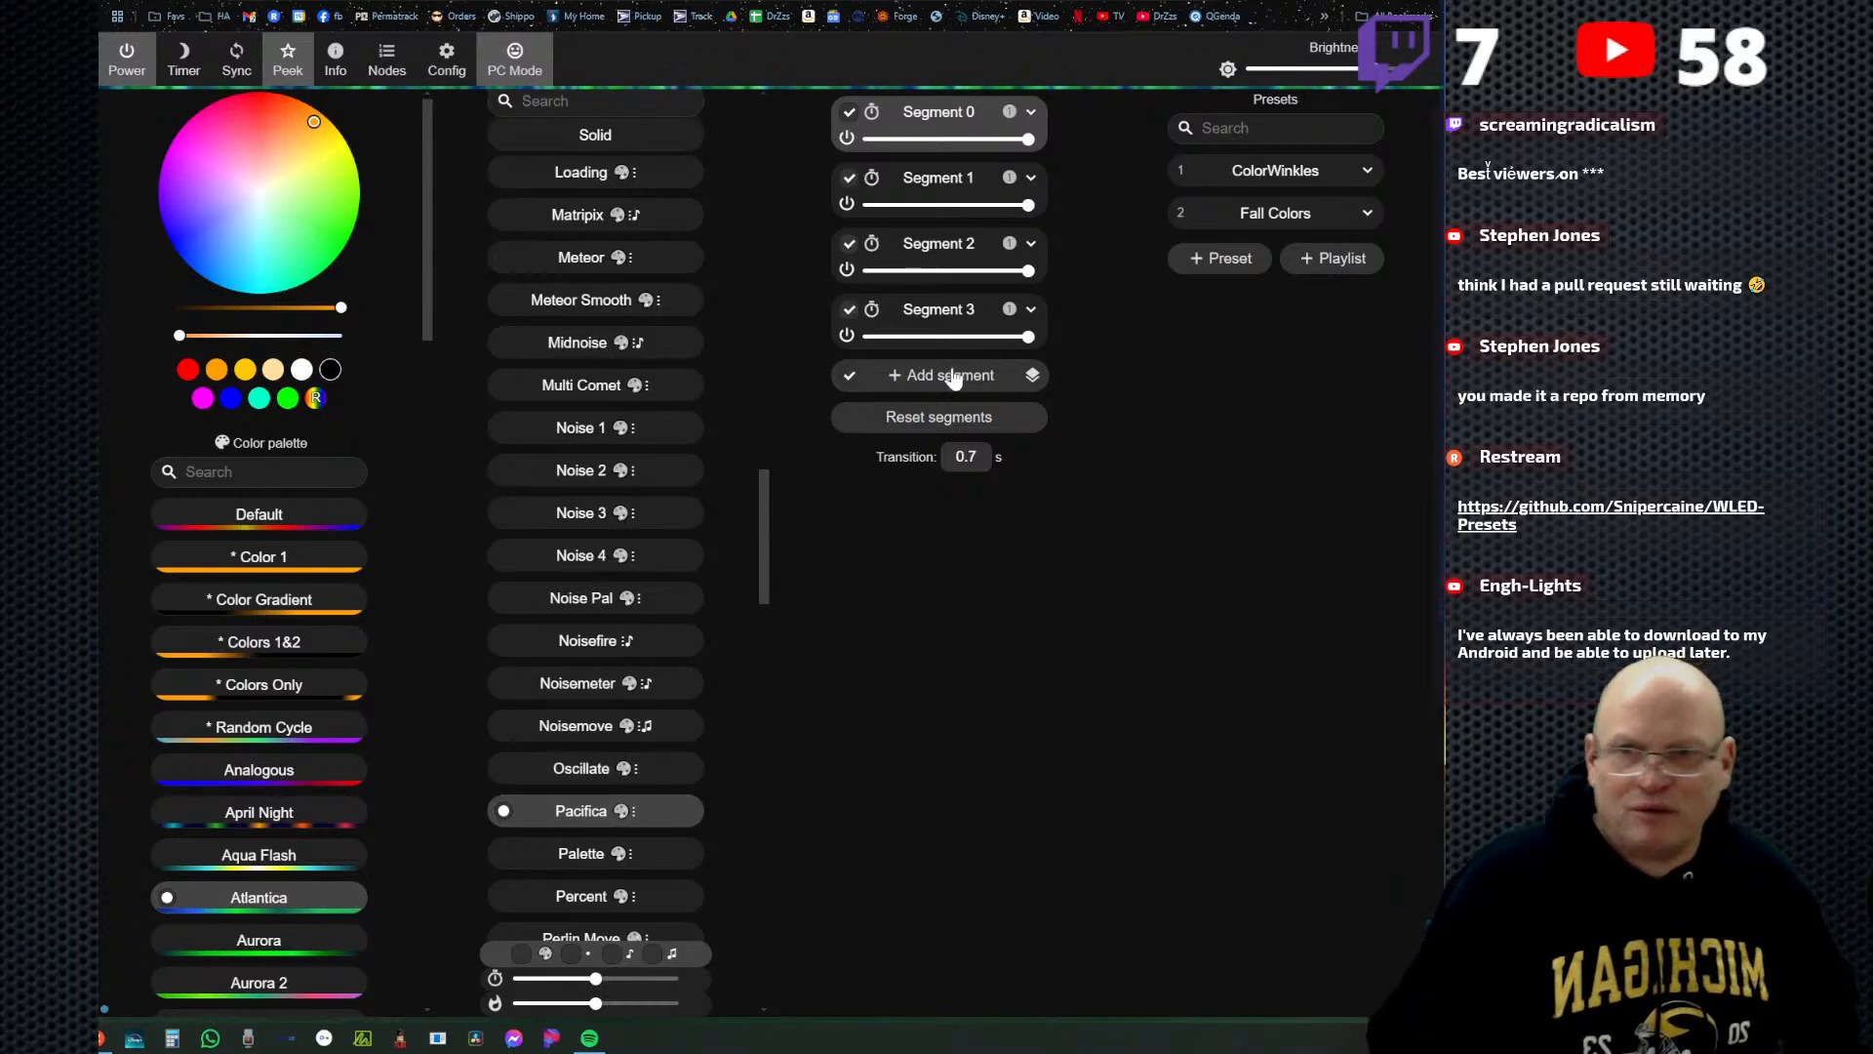
click(1217, 262)
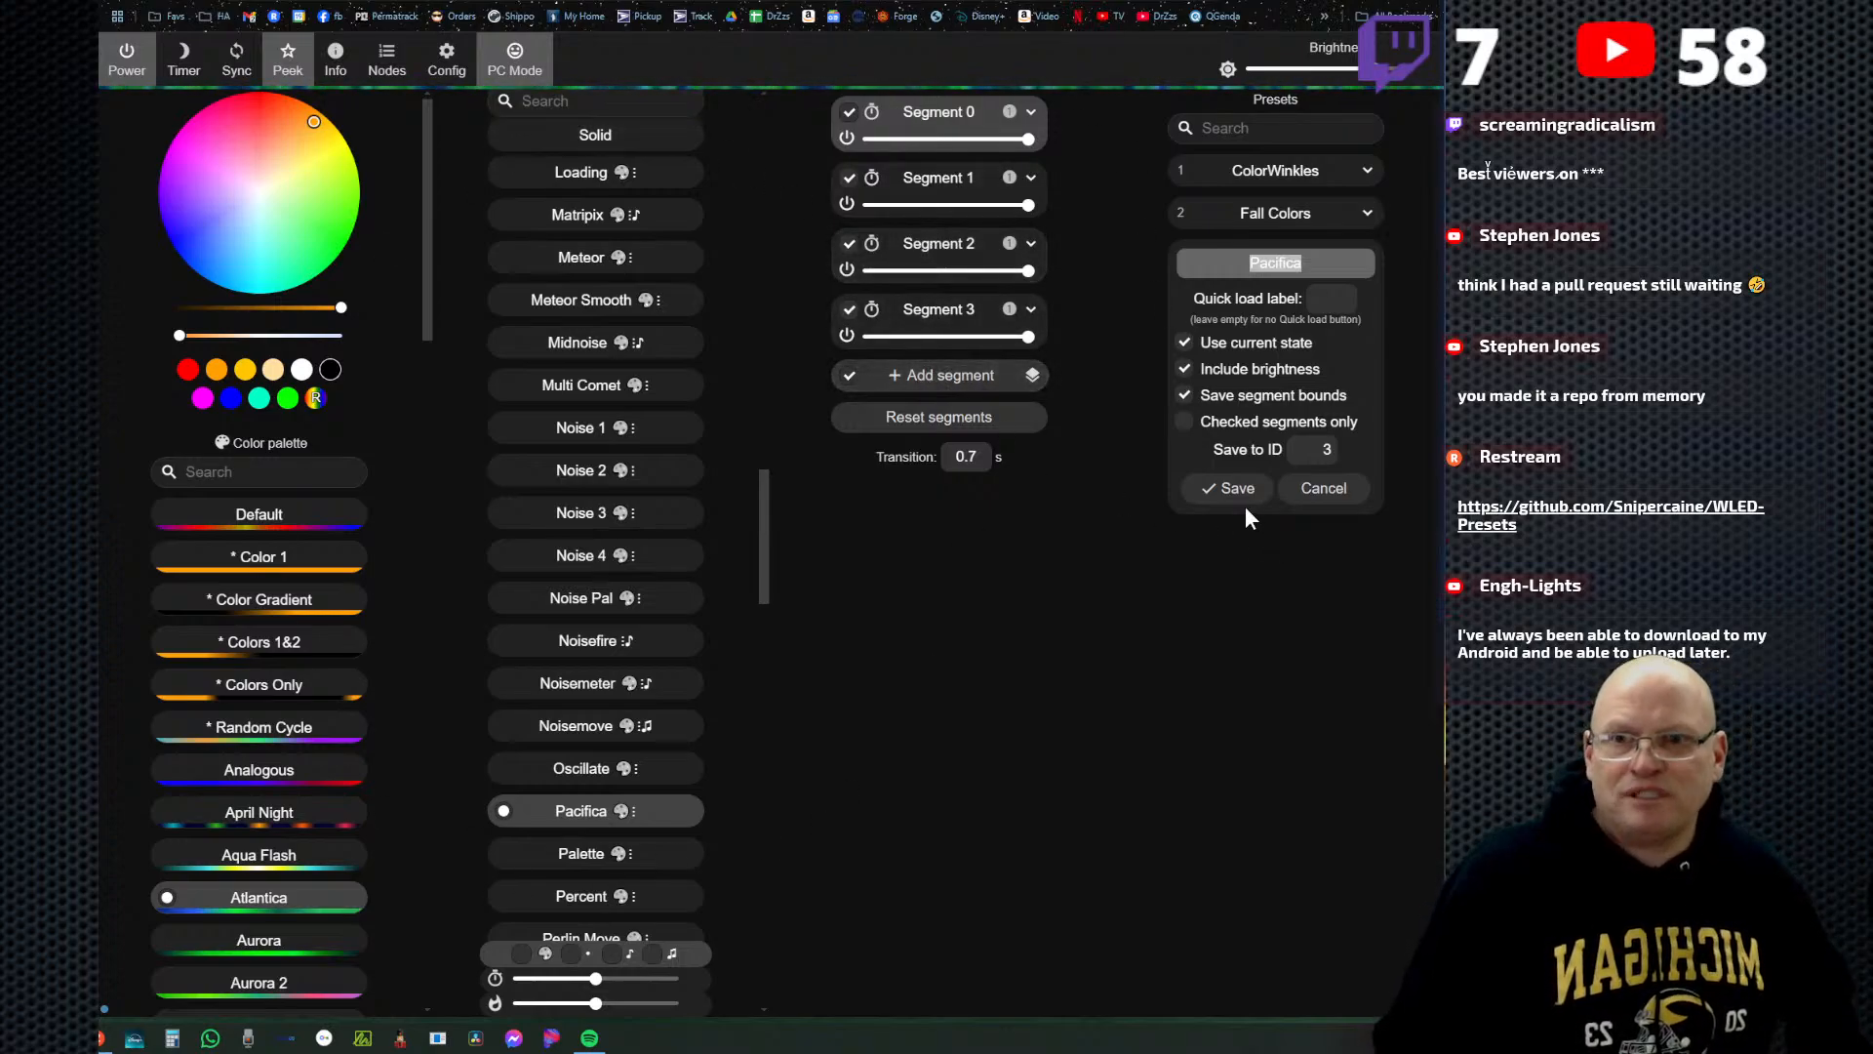
click(1317, 264)
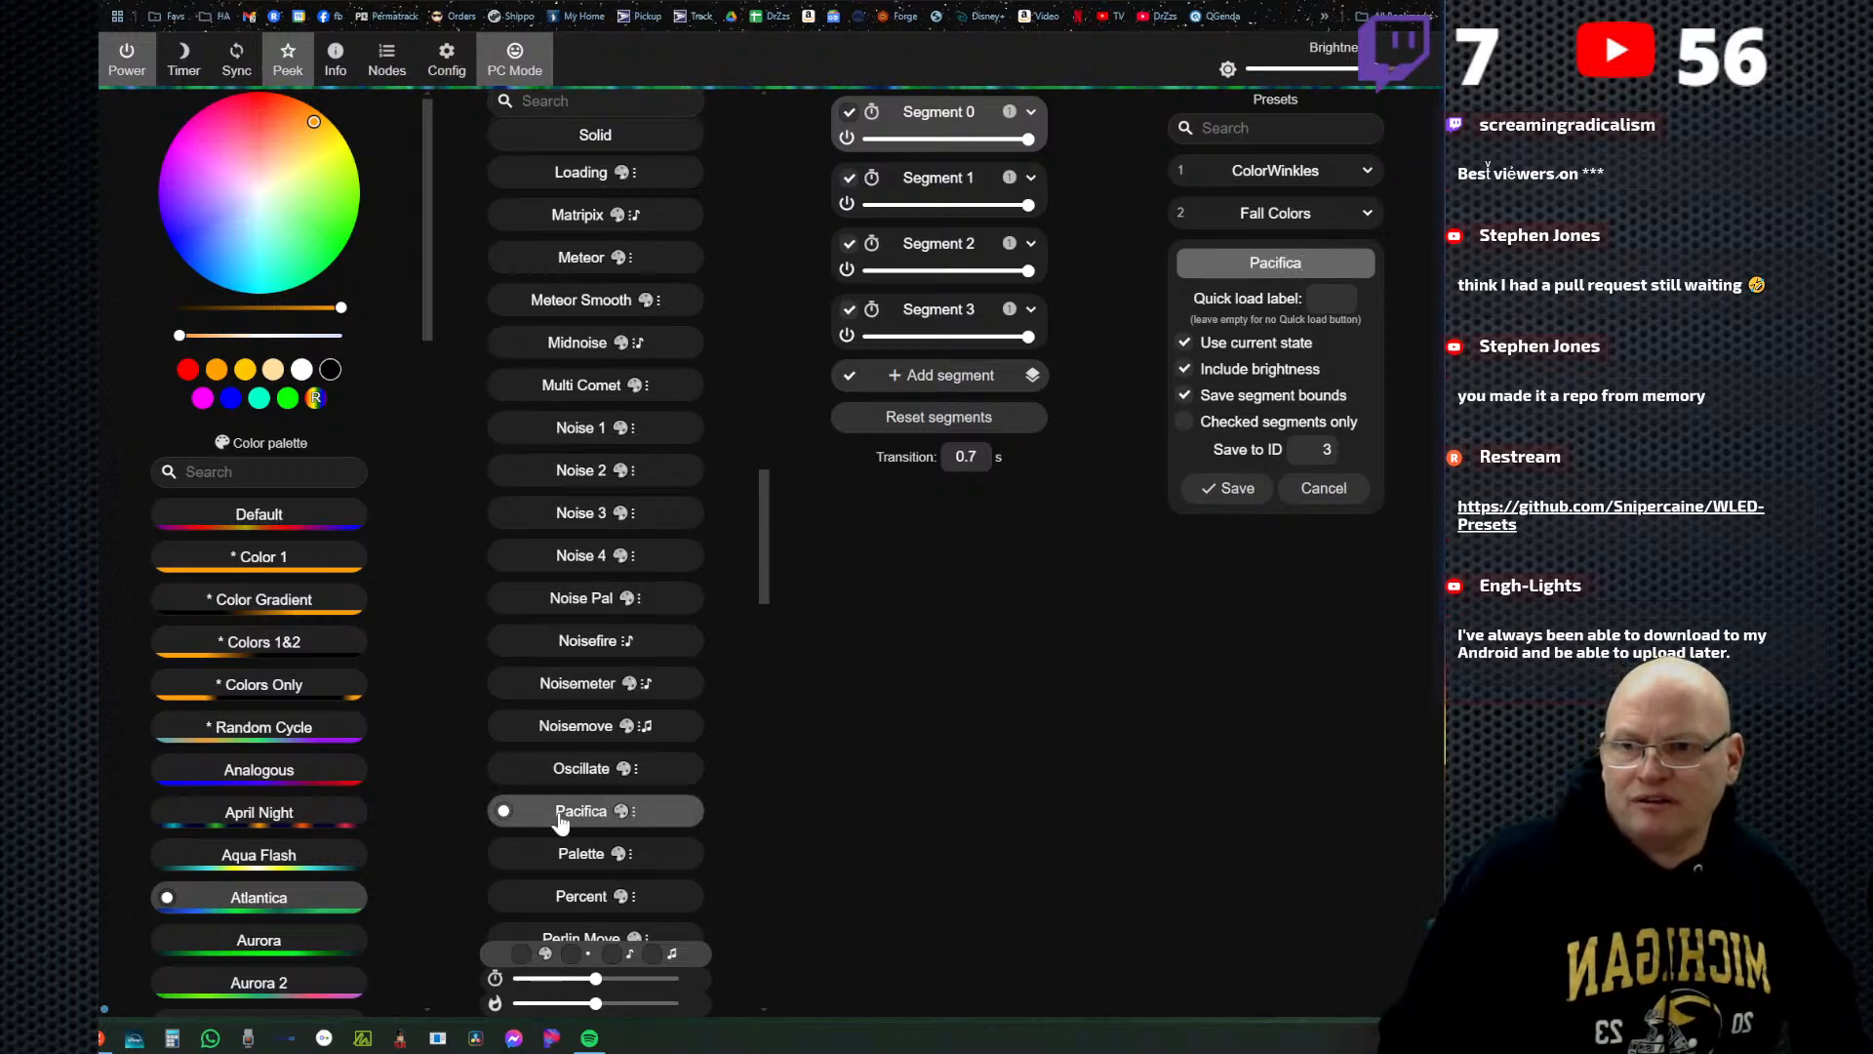
click(1210, 493)
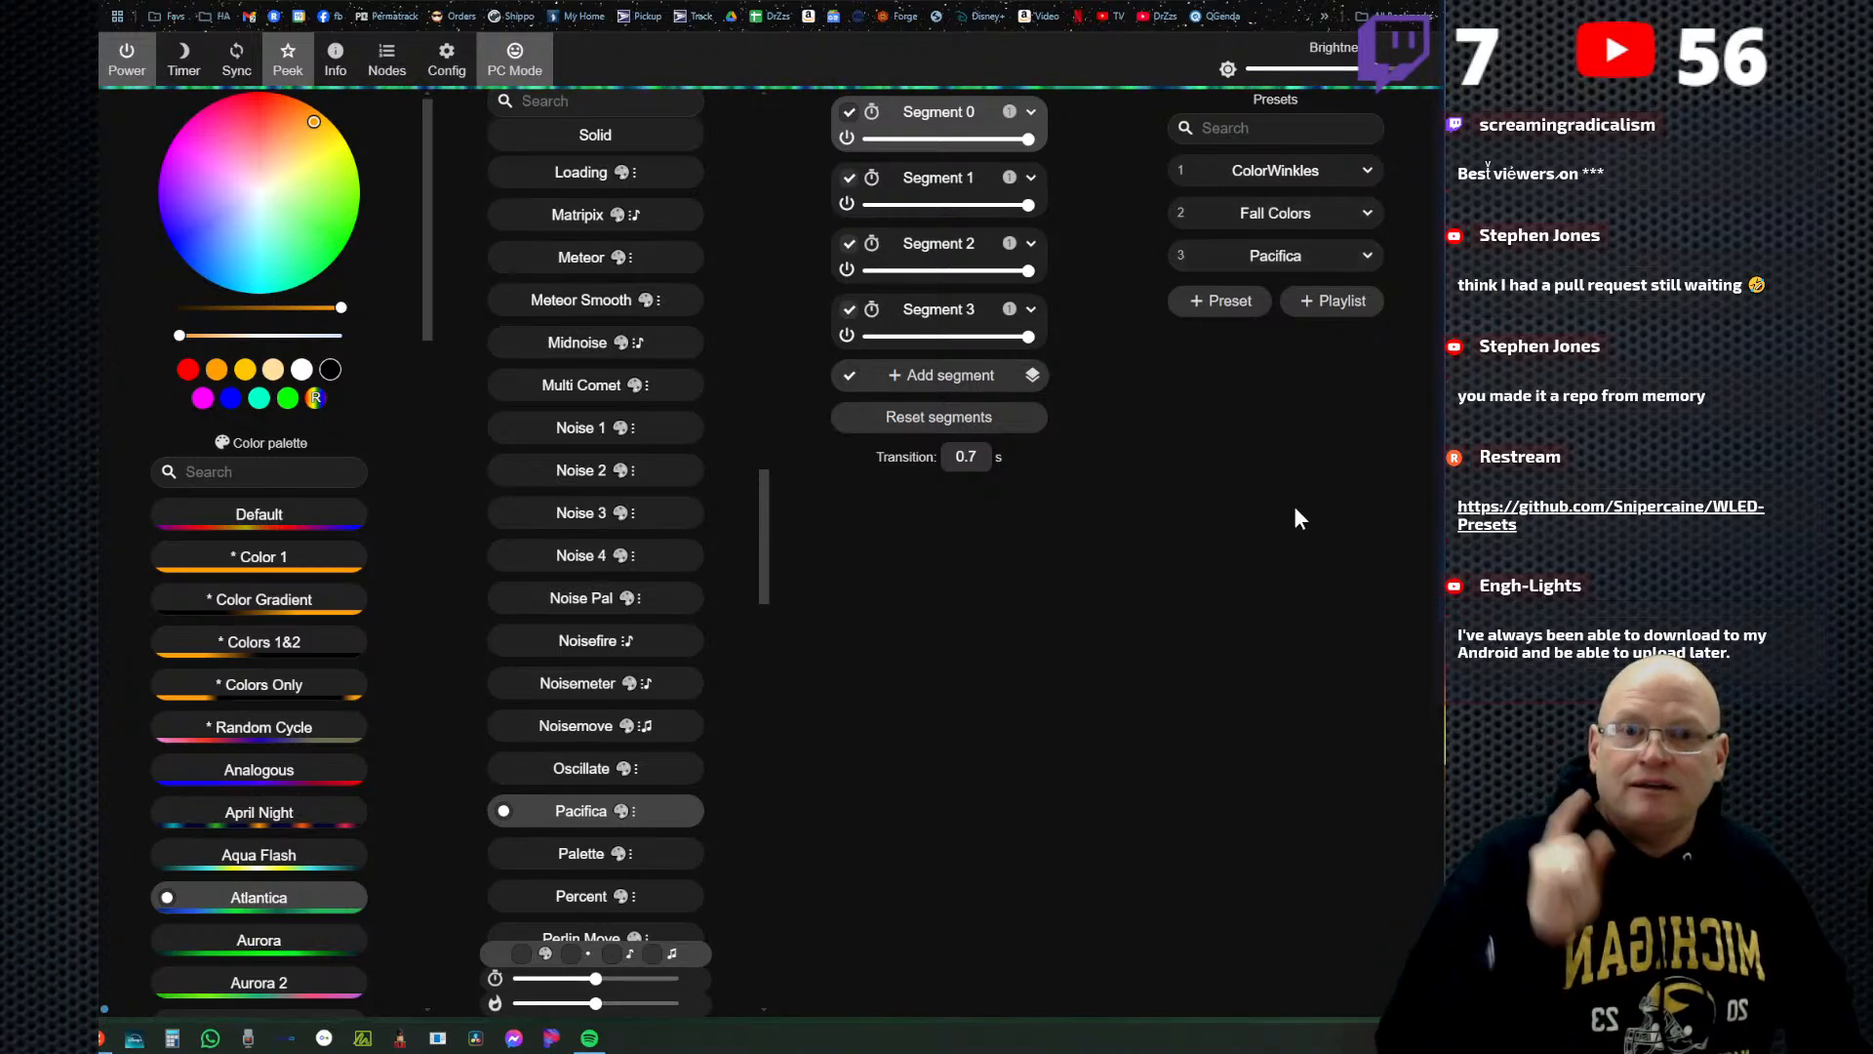
Switch to the WLED-Presets repository on GitHub and look through the preset codes in Favorite_Presets.json.
click(956, 2)
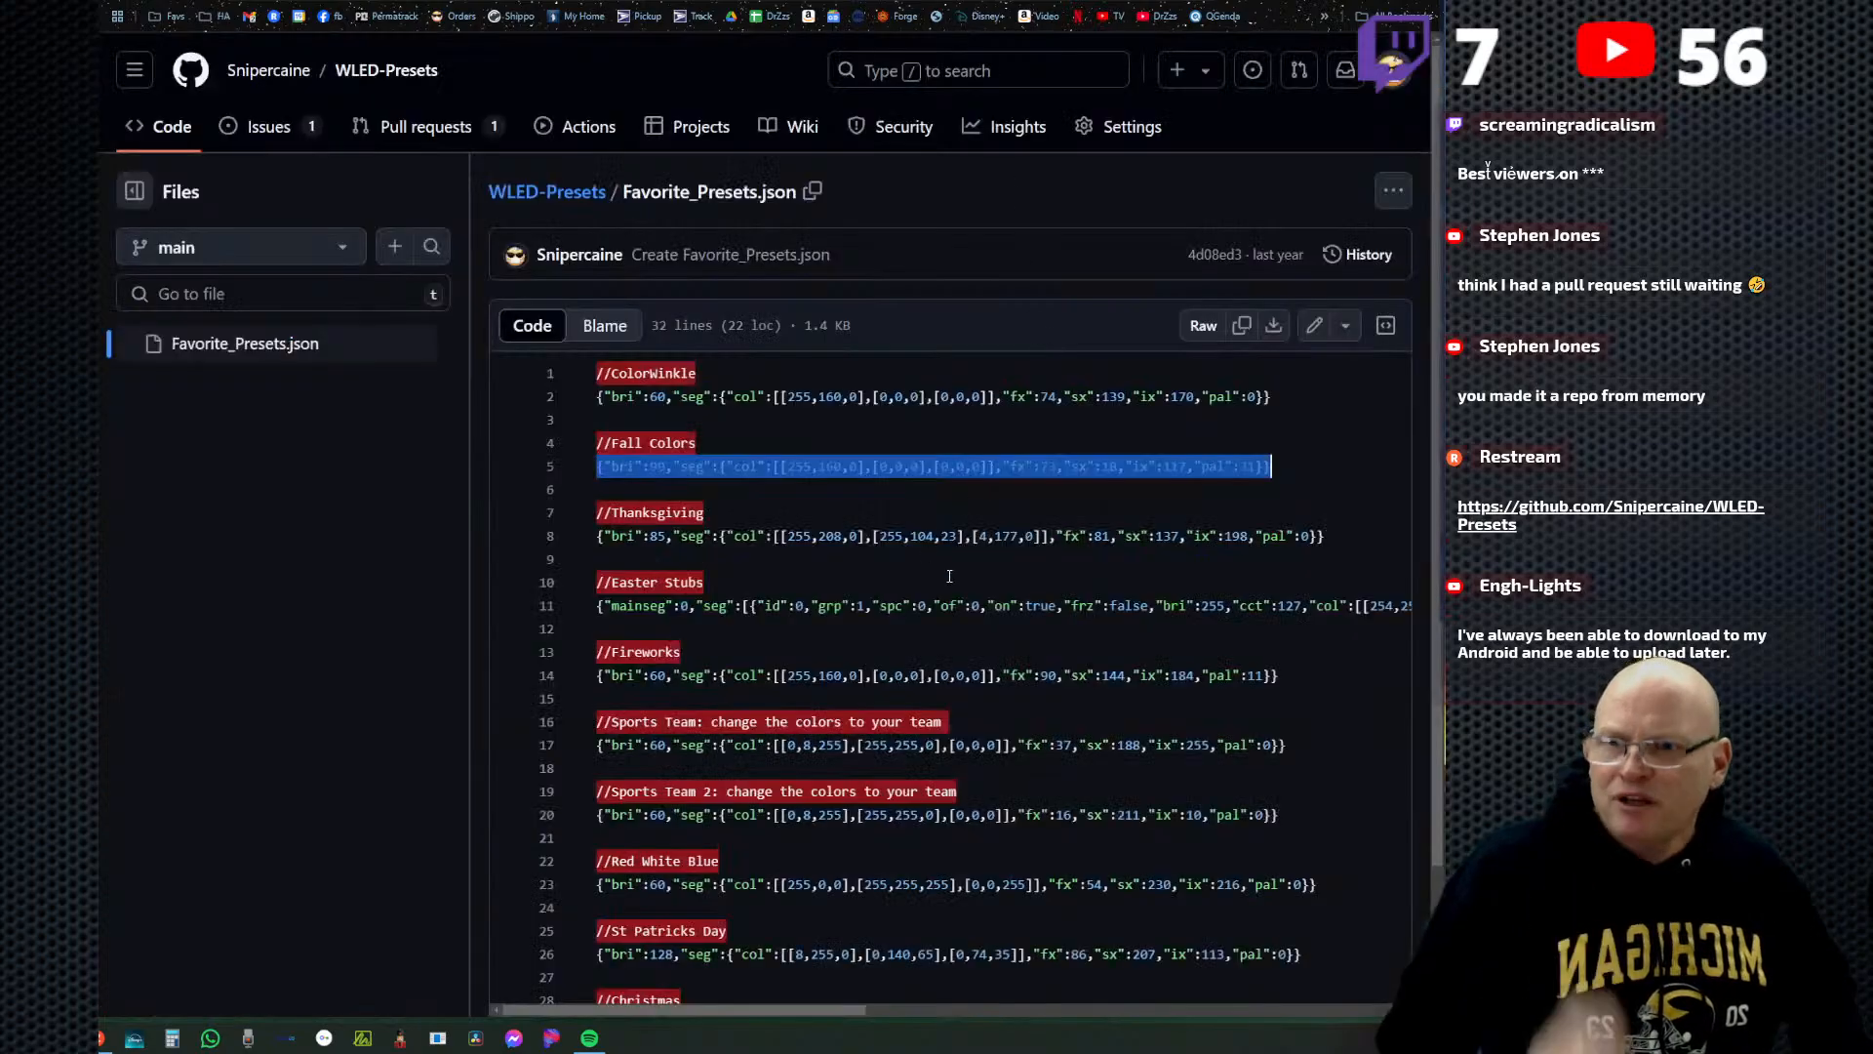
scroll(441, 573, down, 2)
scroll(811, 386, up, 2)
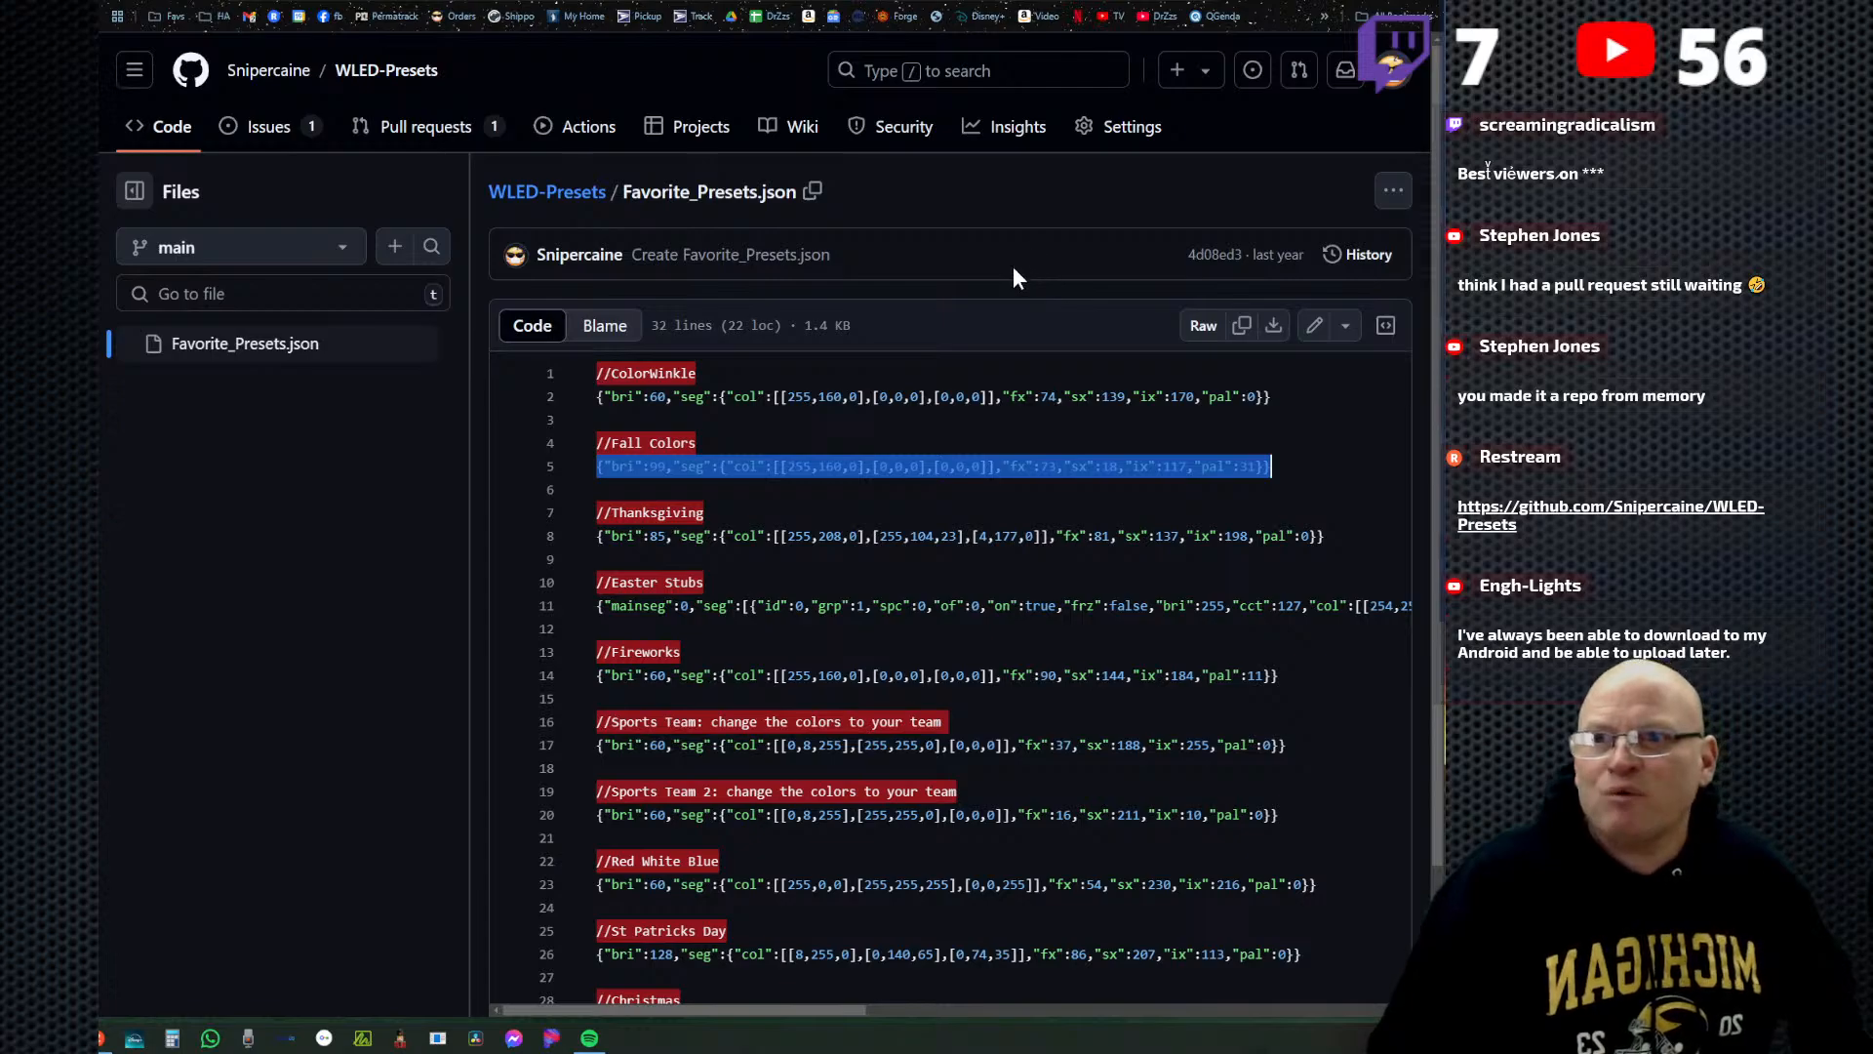
click(346, 252)
click(347, 255)
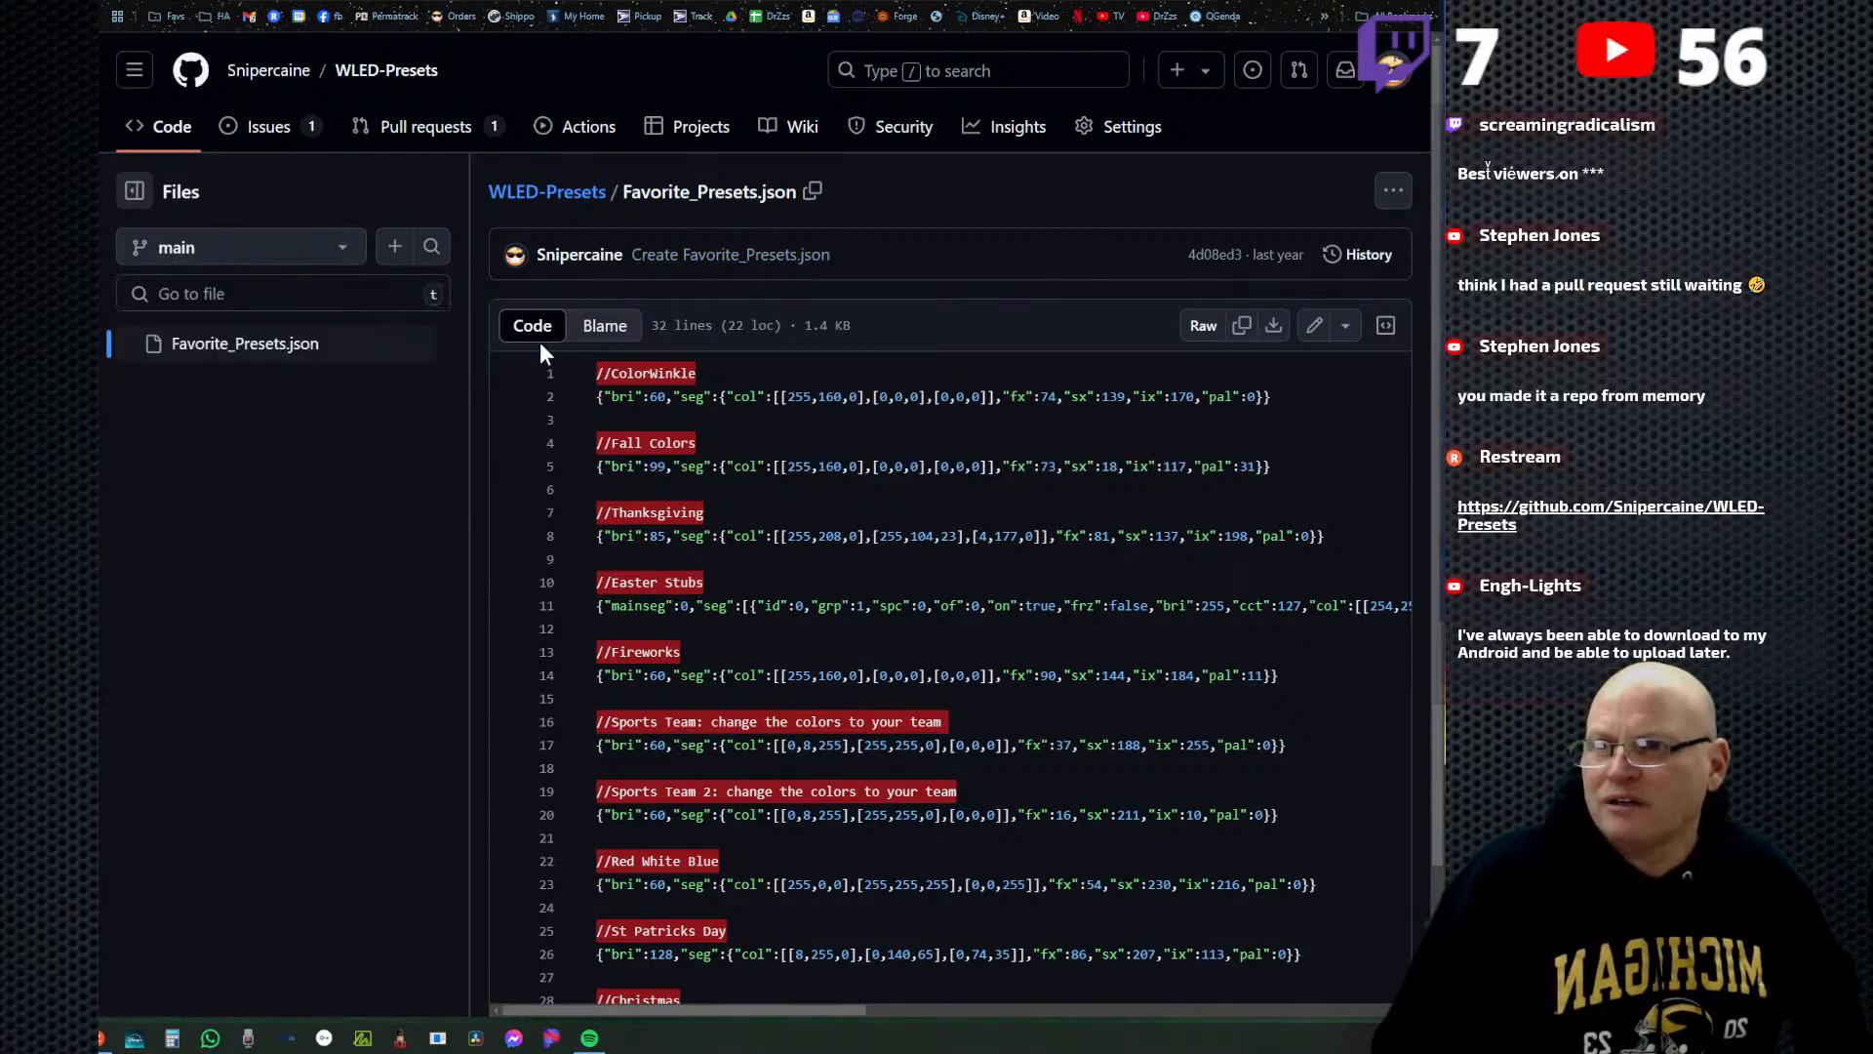
scroll(878, 487, down, 3)
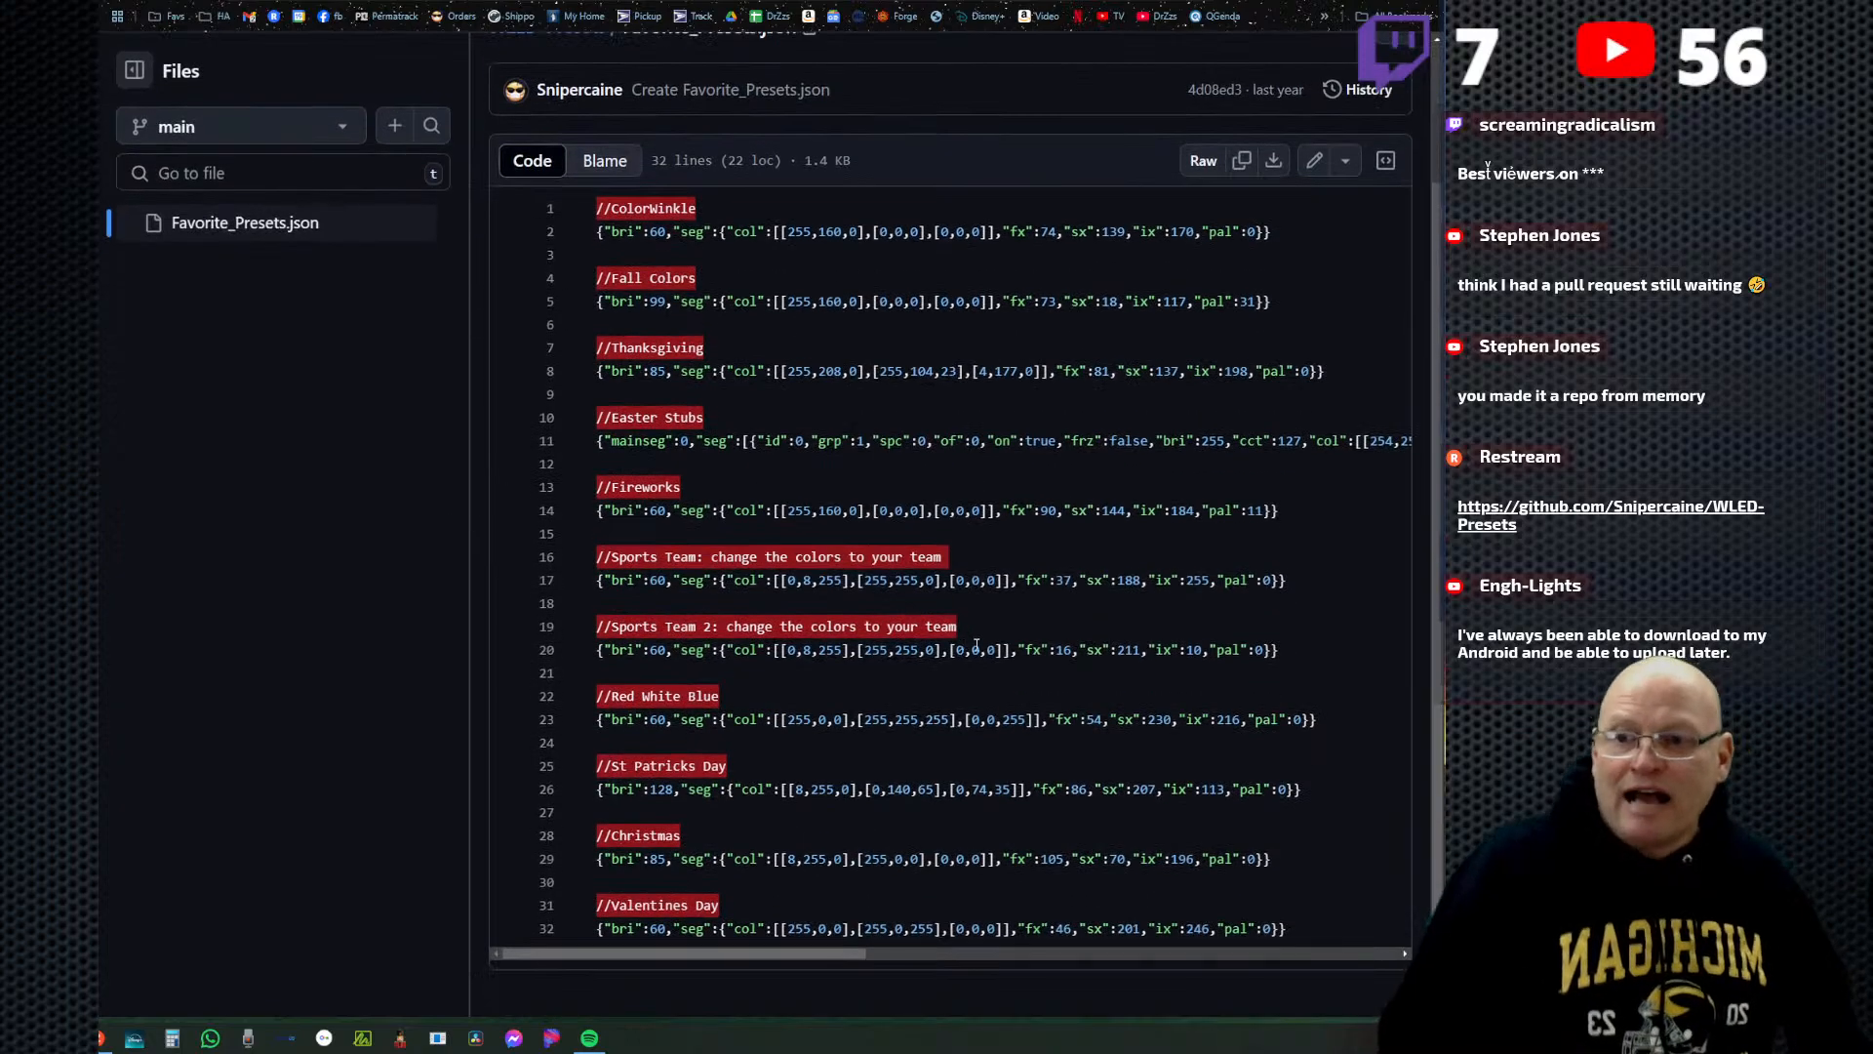
scroll(1002, 580, up, 3)
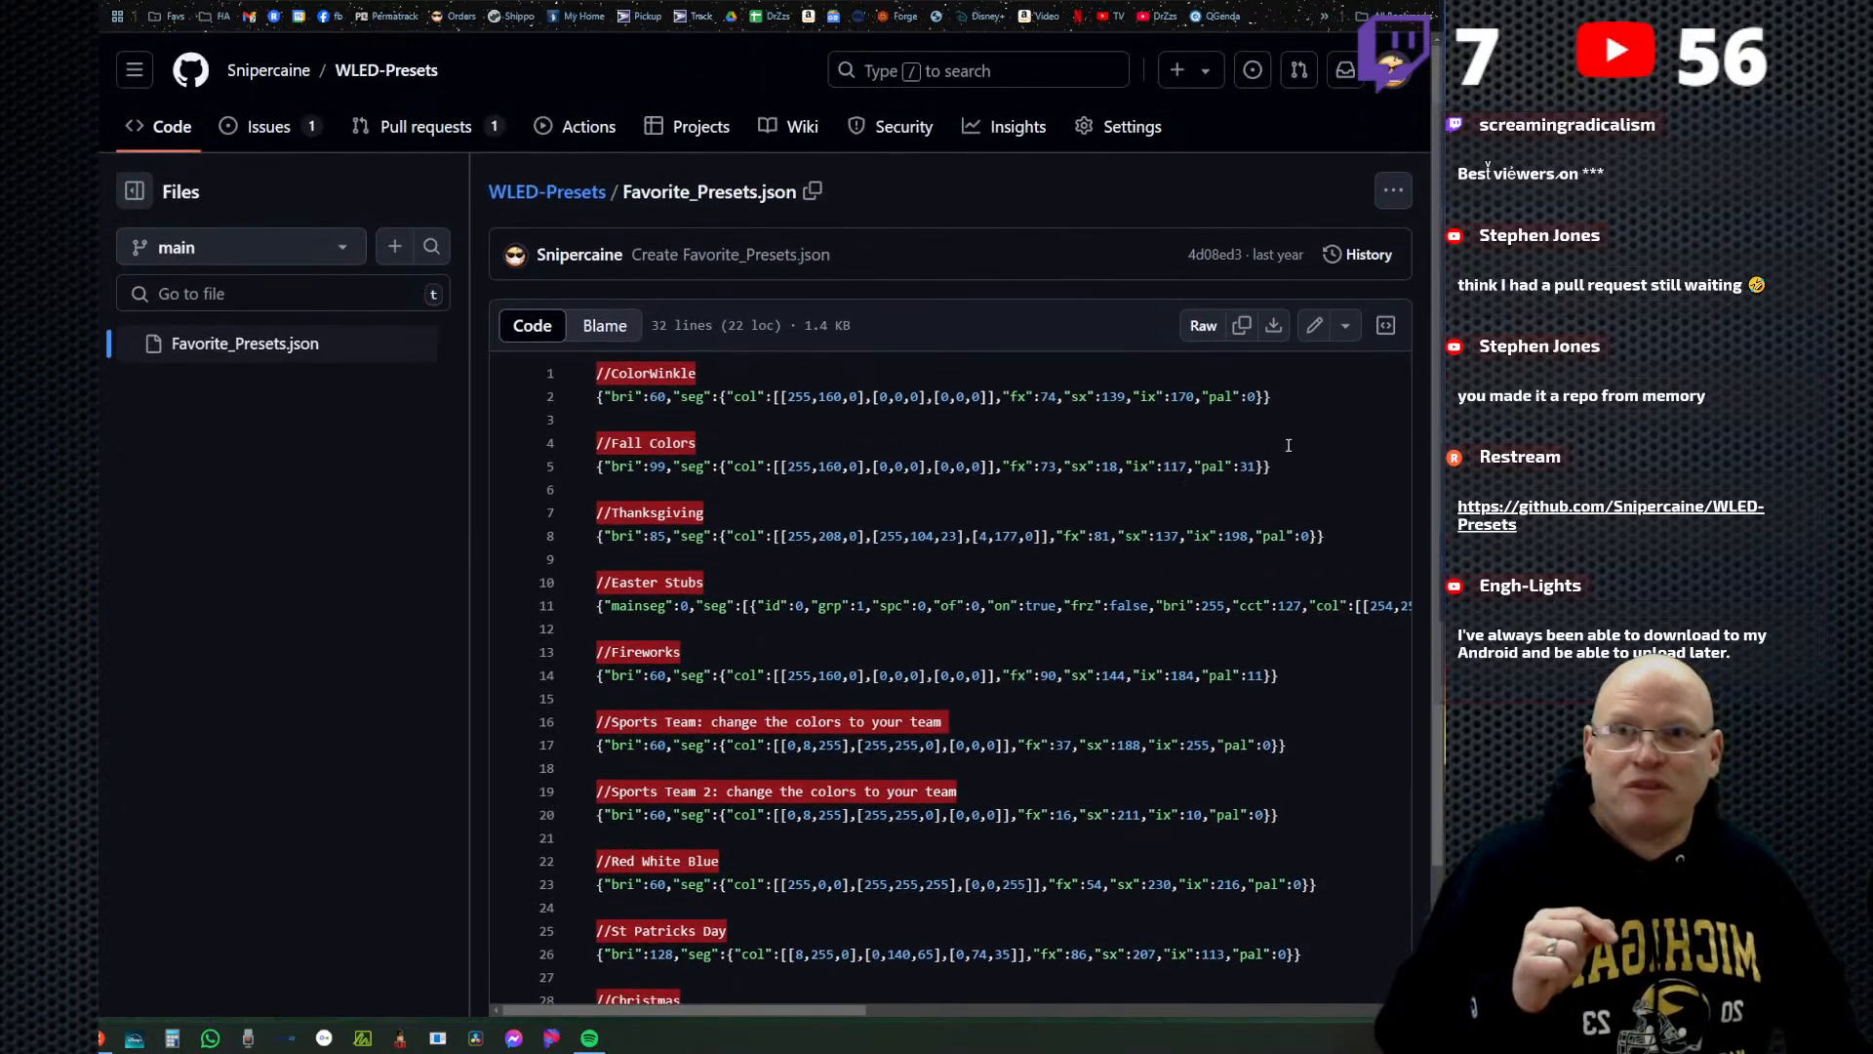
scroll(1357, 515, down, 3)
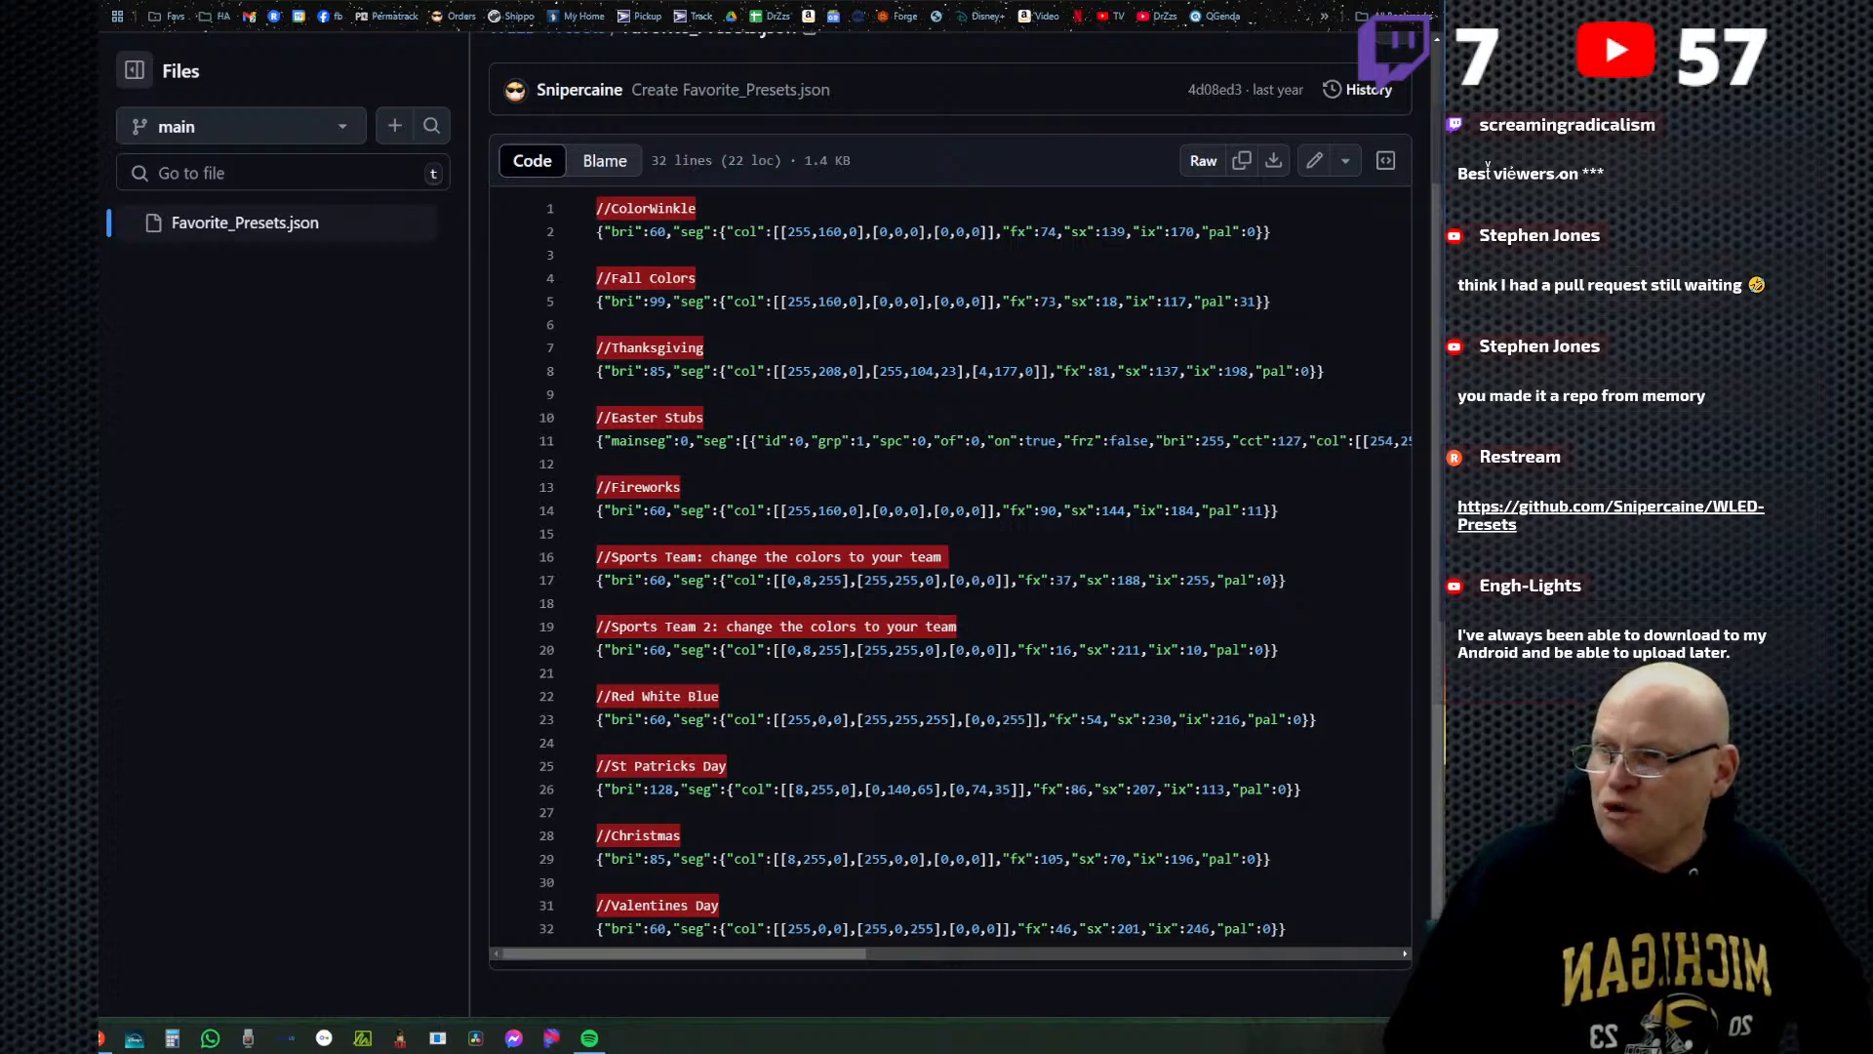
Switch to Discord, enlarge its window to review the preset codes posted in the thread, and move the window aside.
key(alt+Tab)
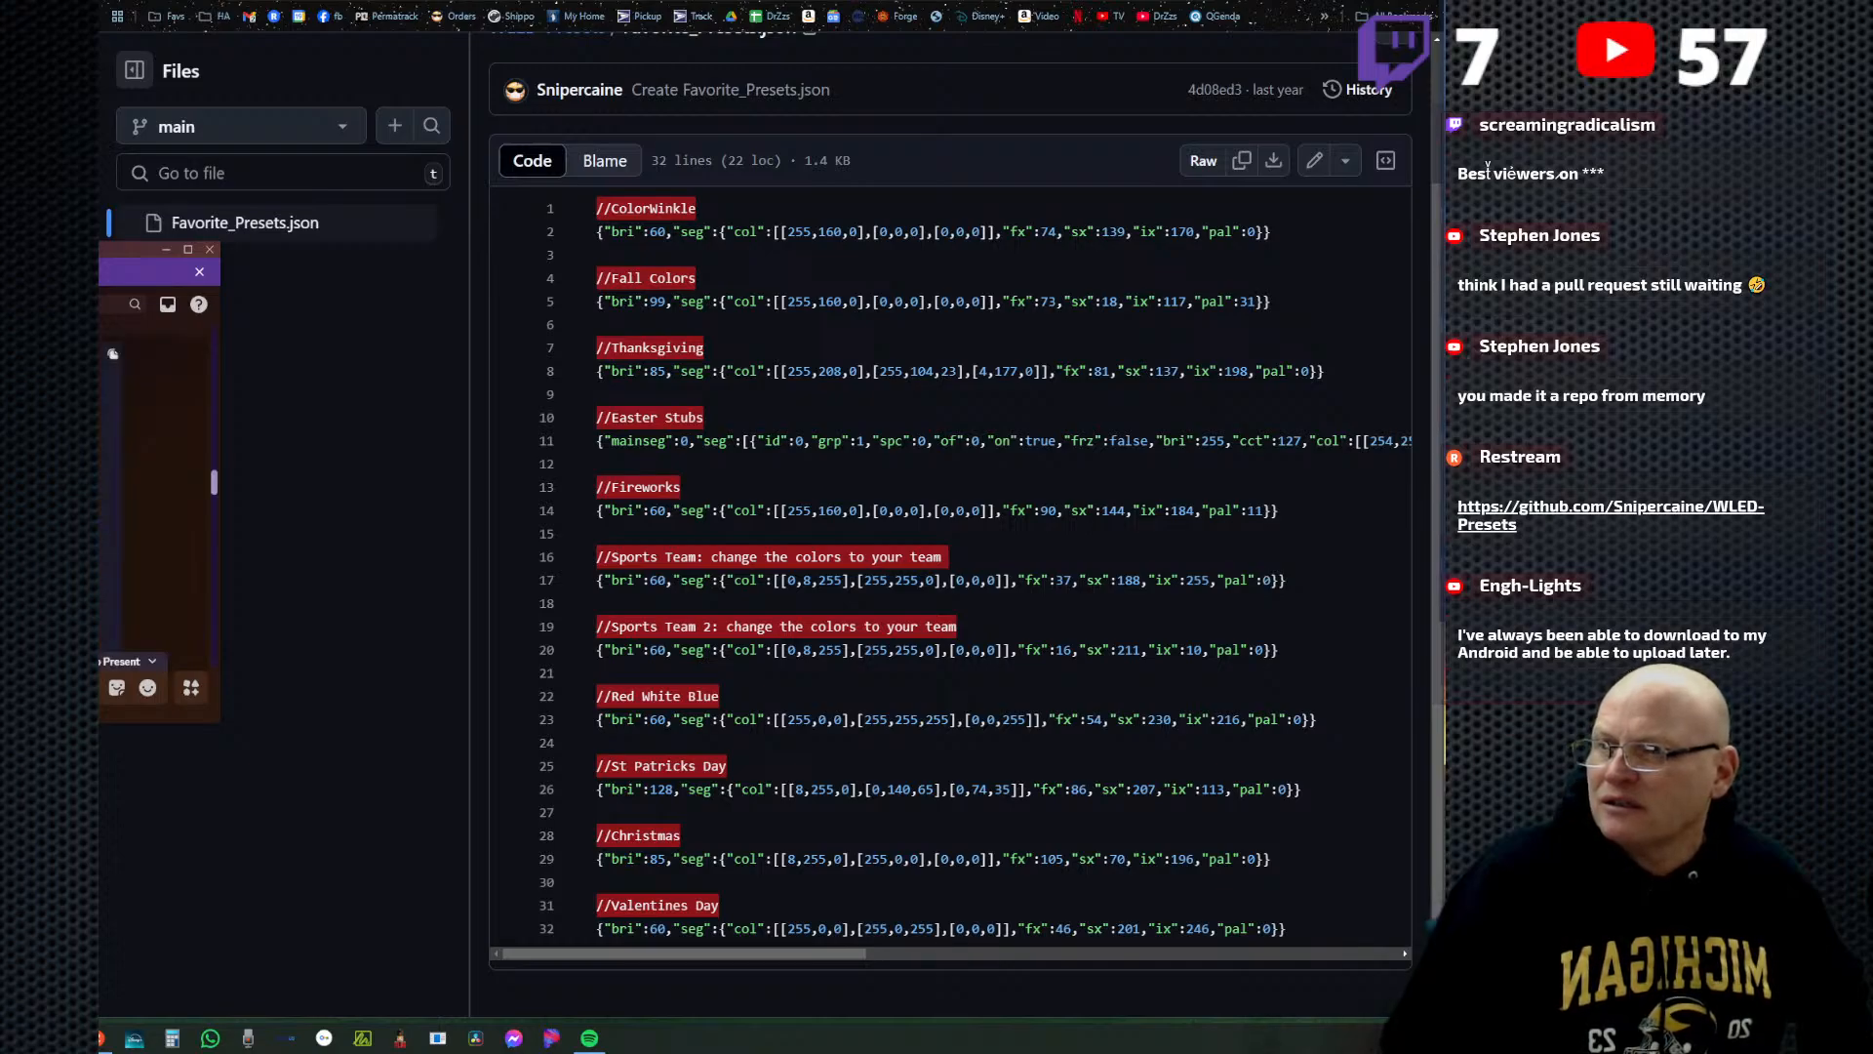
scroll(156, 498, up, 5)
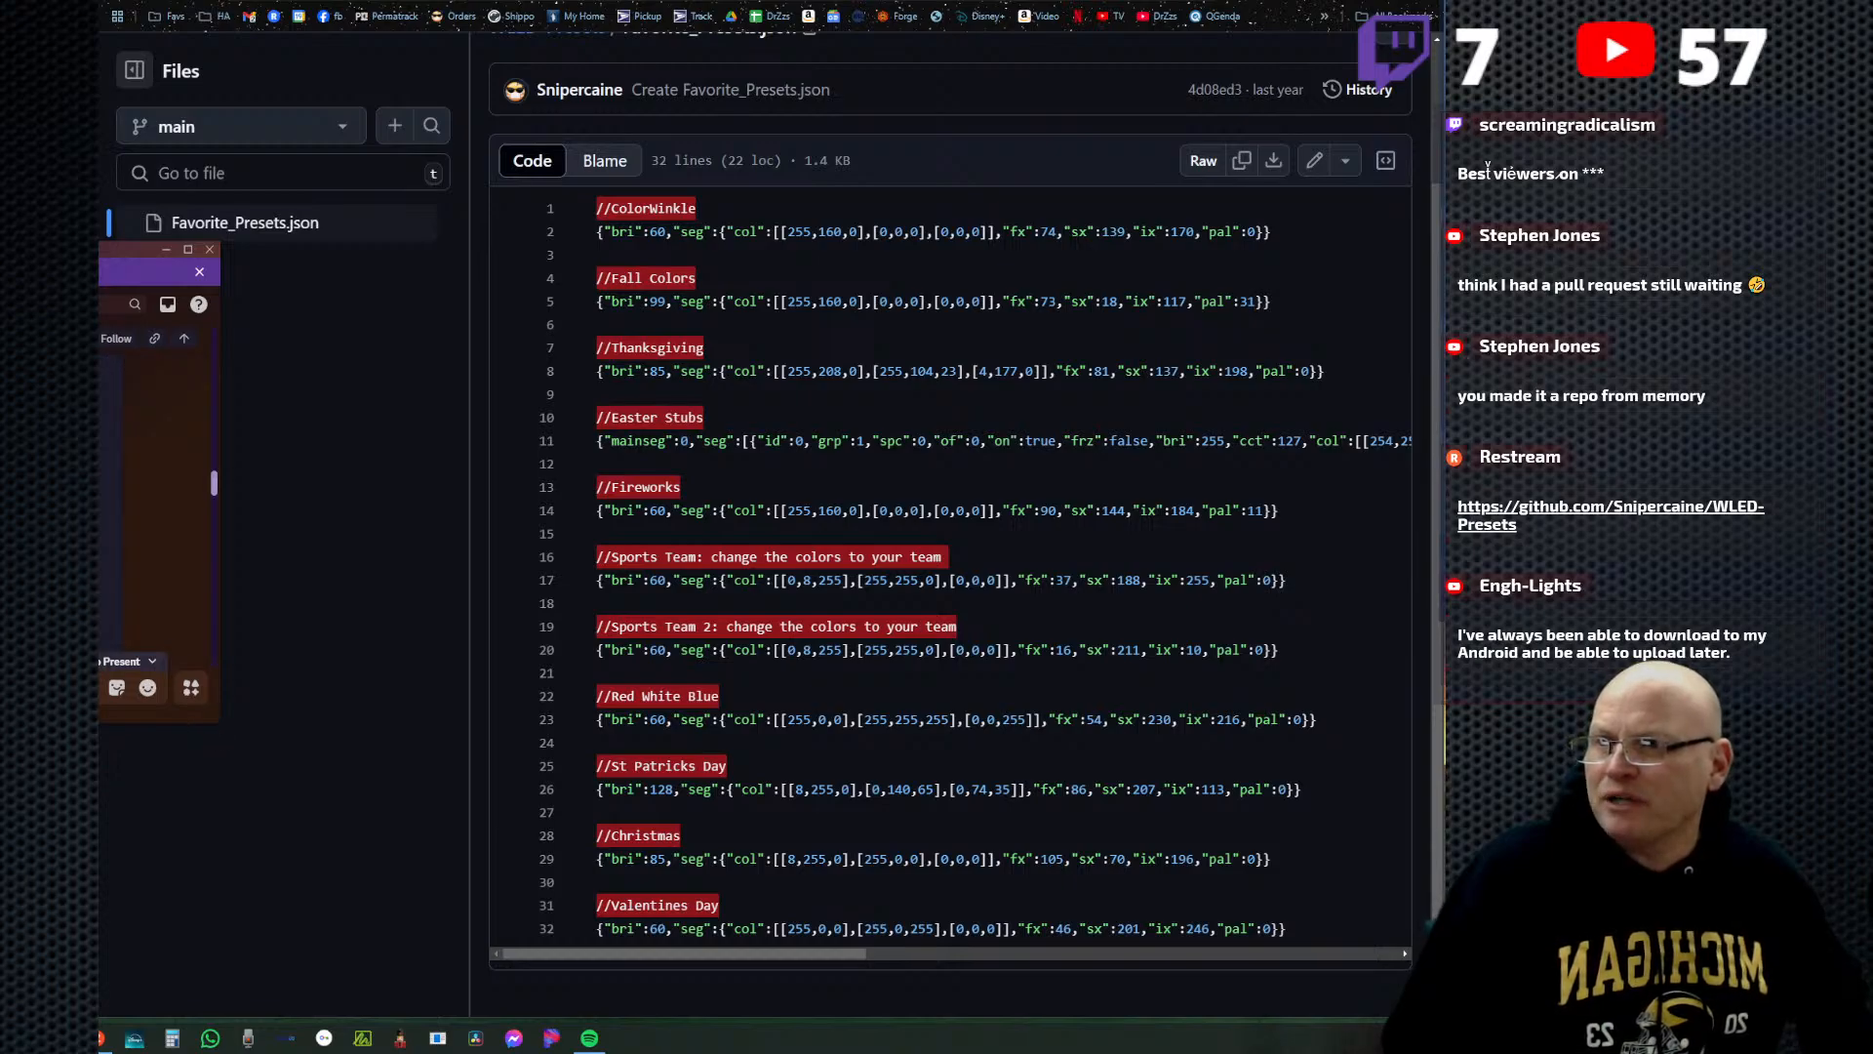
drag(102, 251, 561, 27)
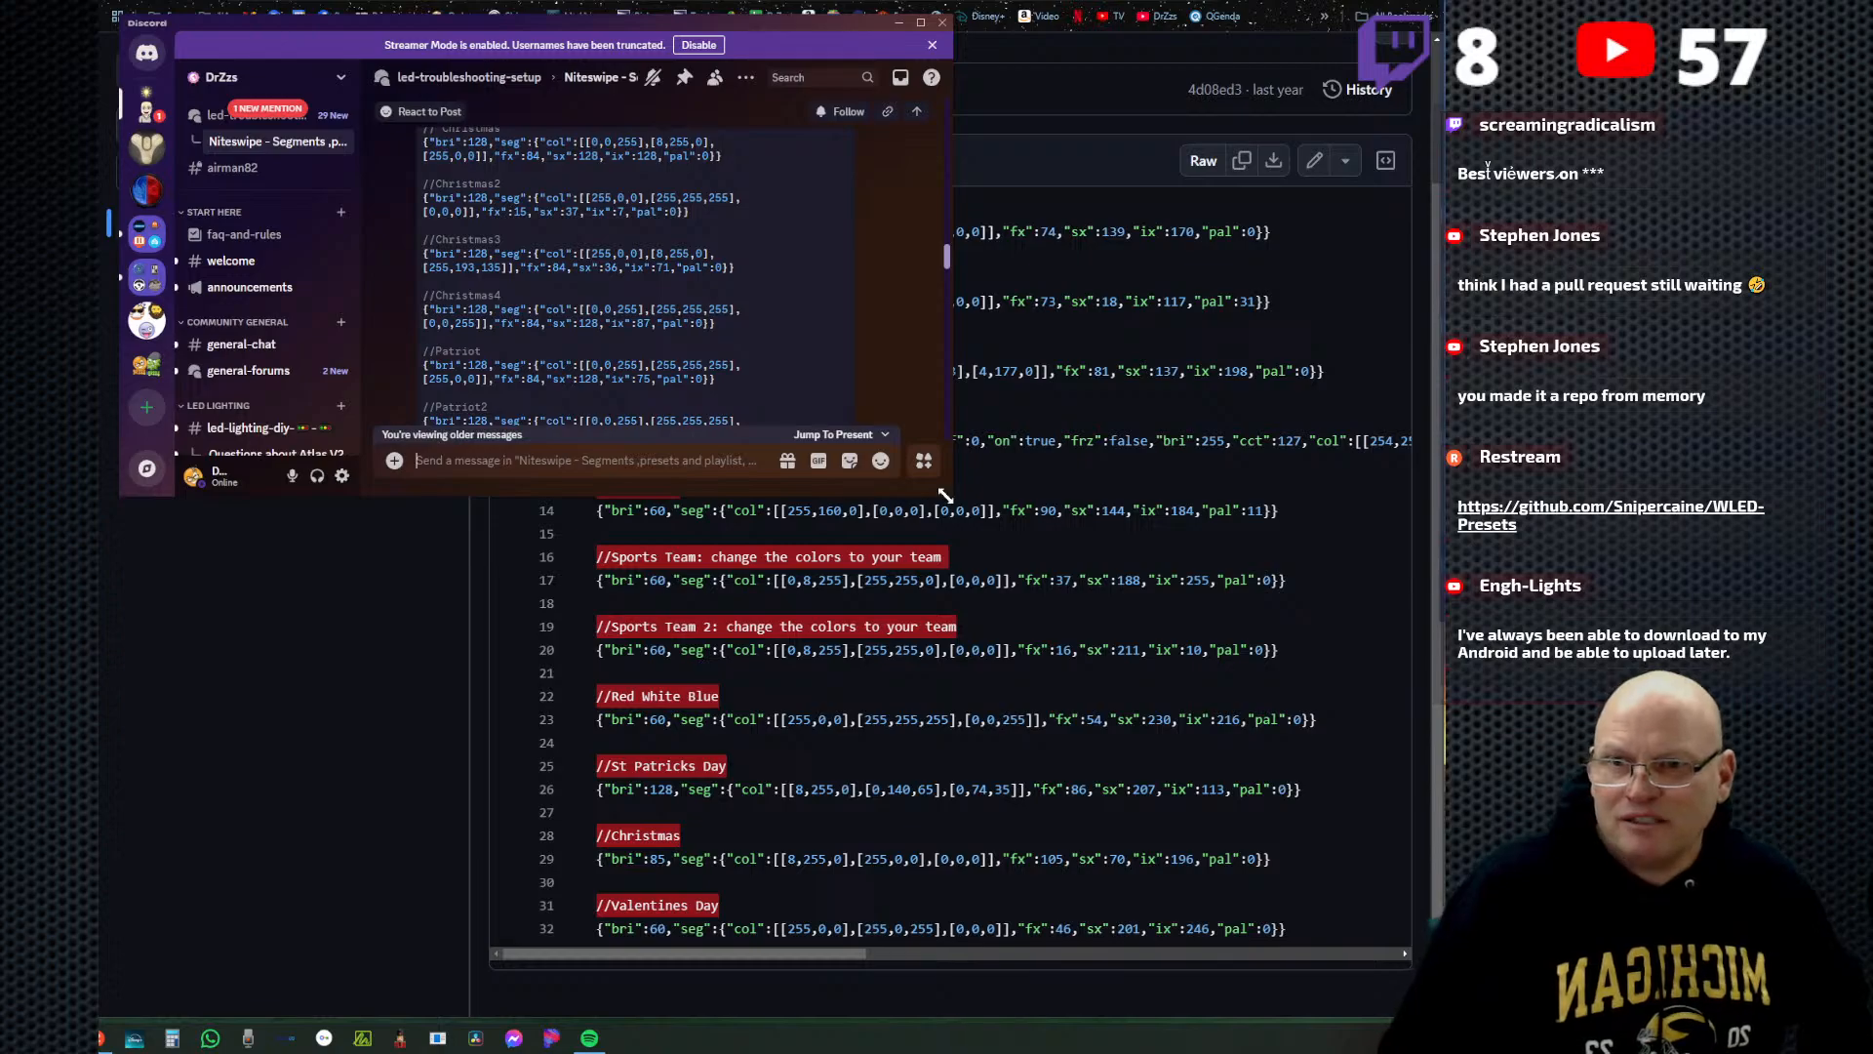
drag(953, 499, 1031, 922)
scroll(765, 601, down, 5)
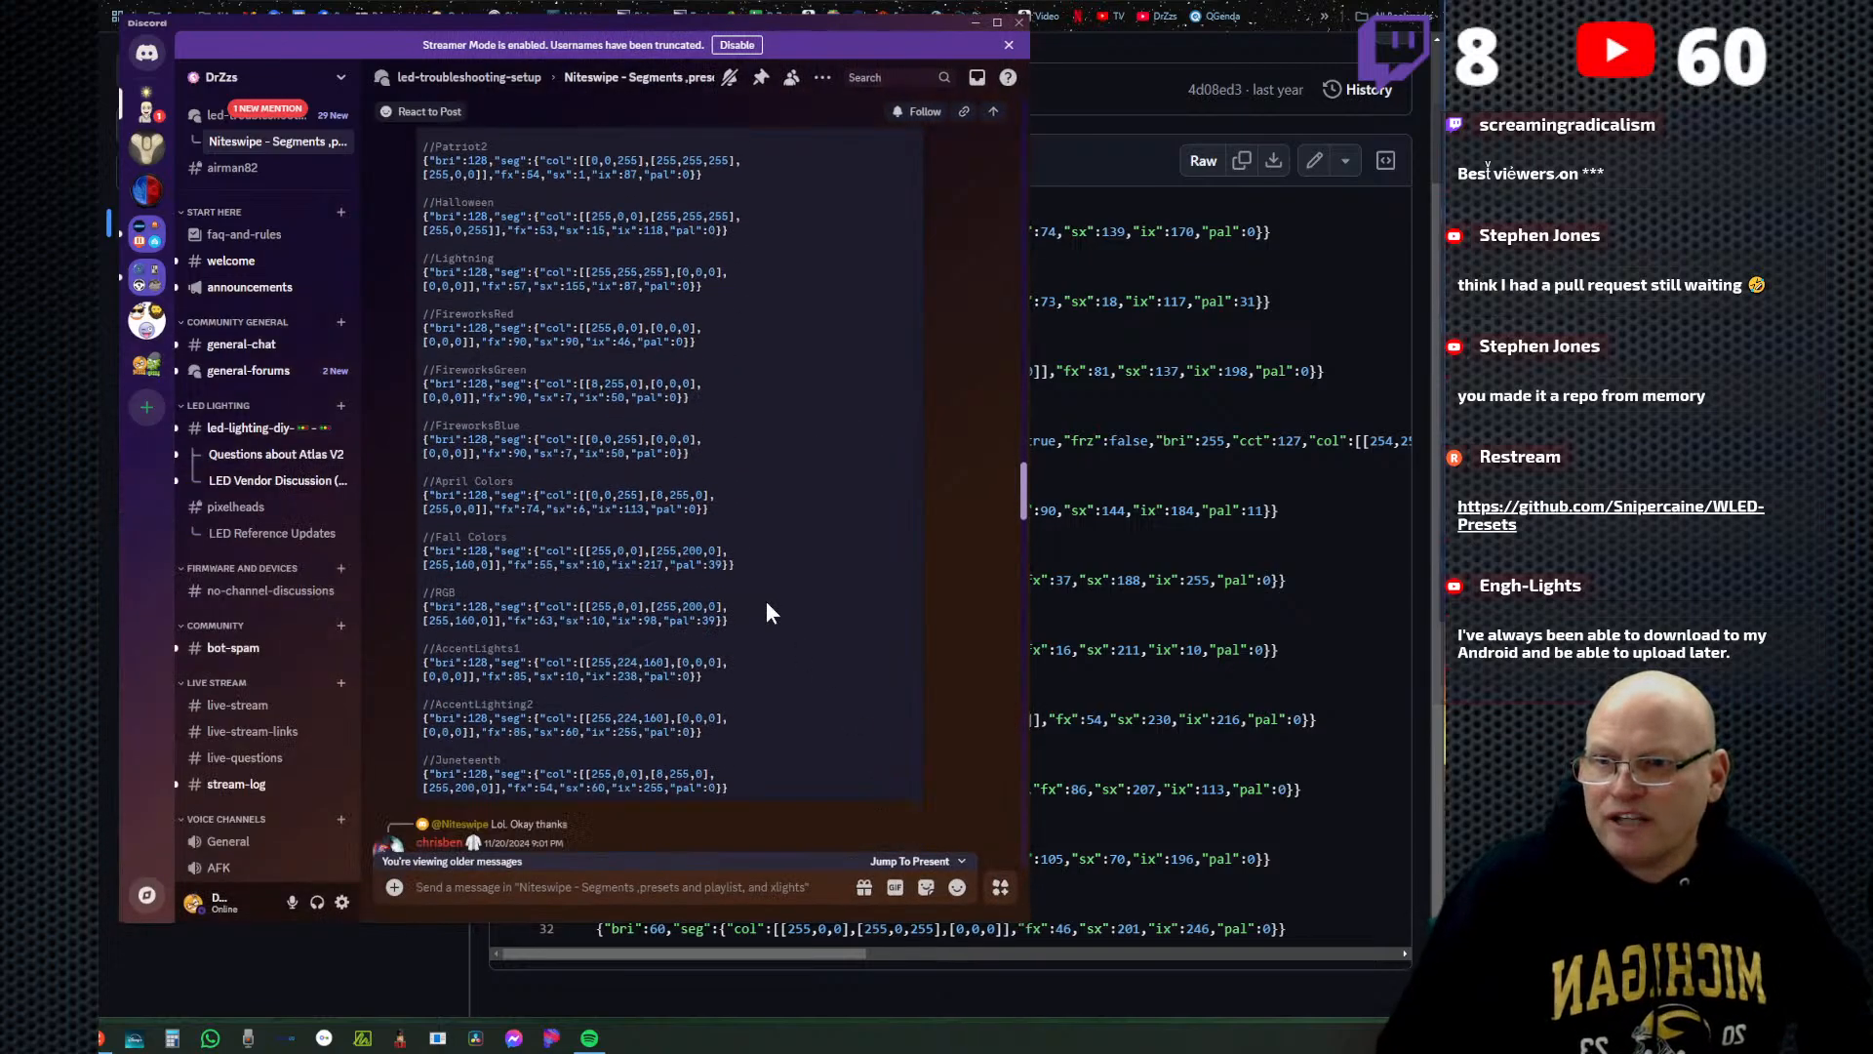
scroll(765, 601, up, 3)
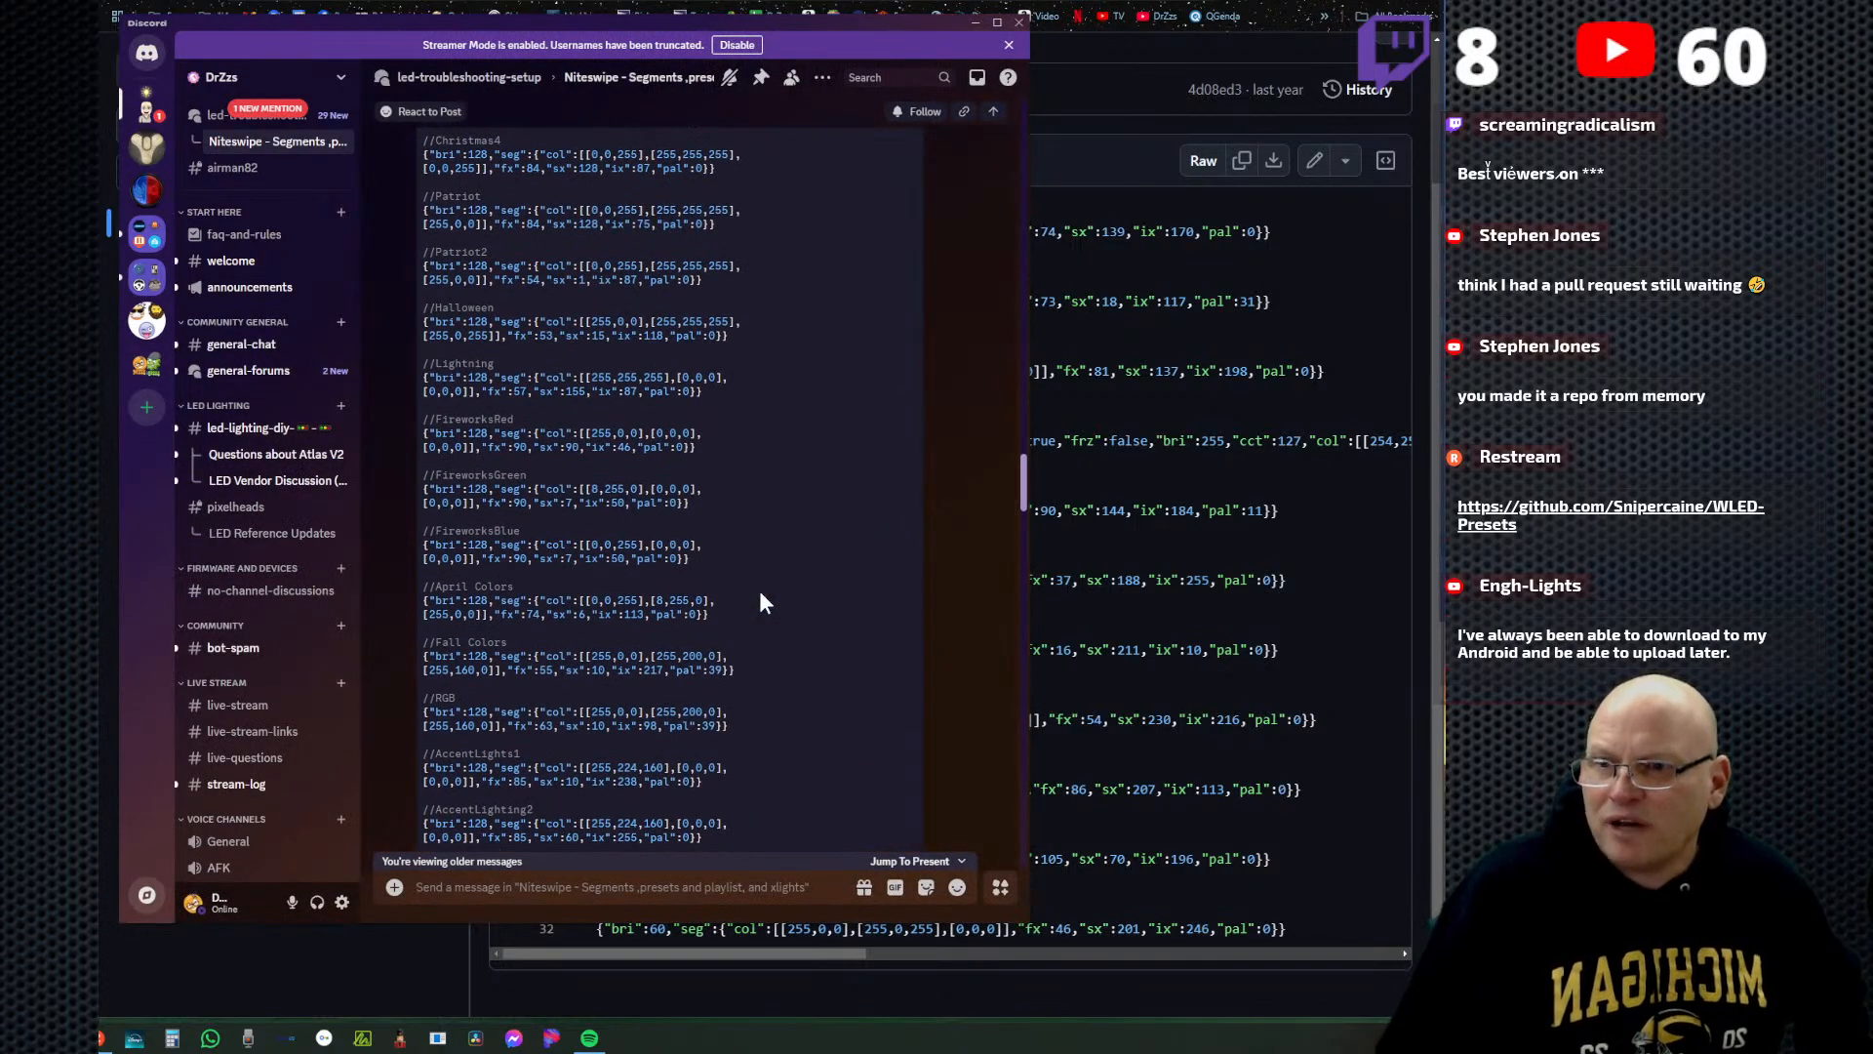
scroll(757, 586, up, 5)
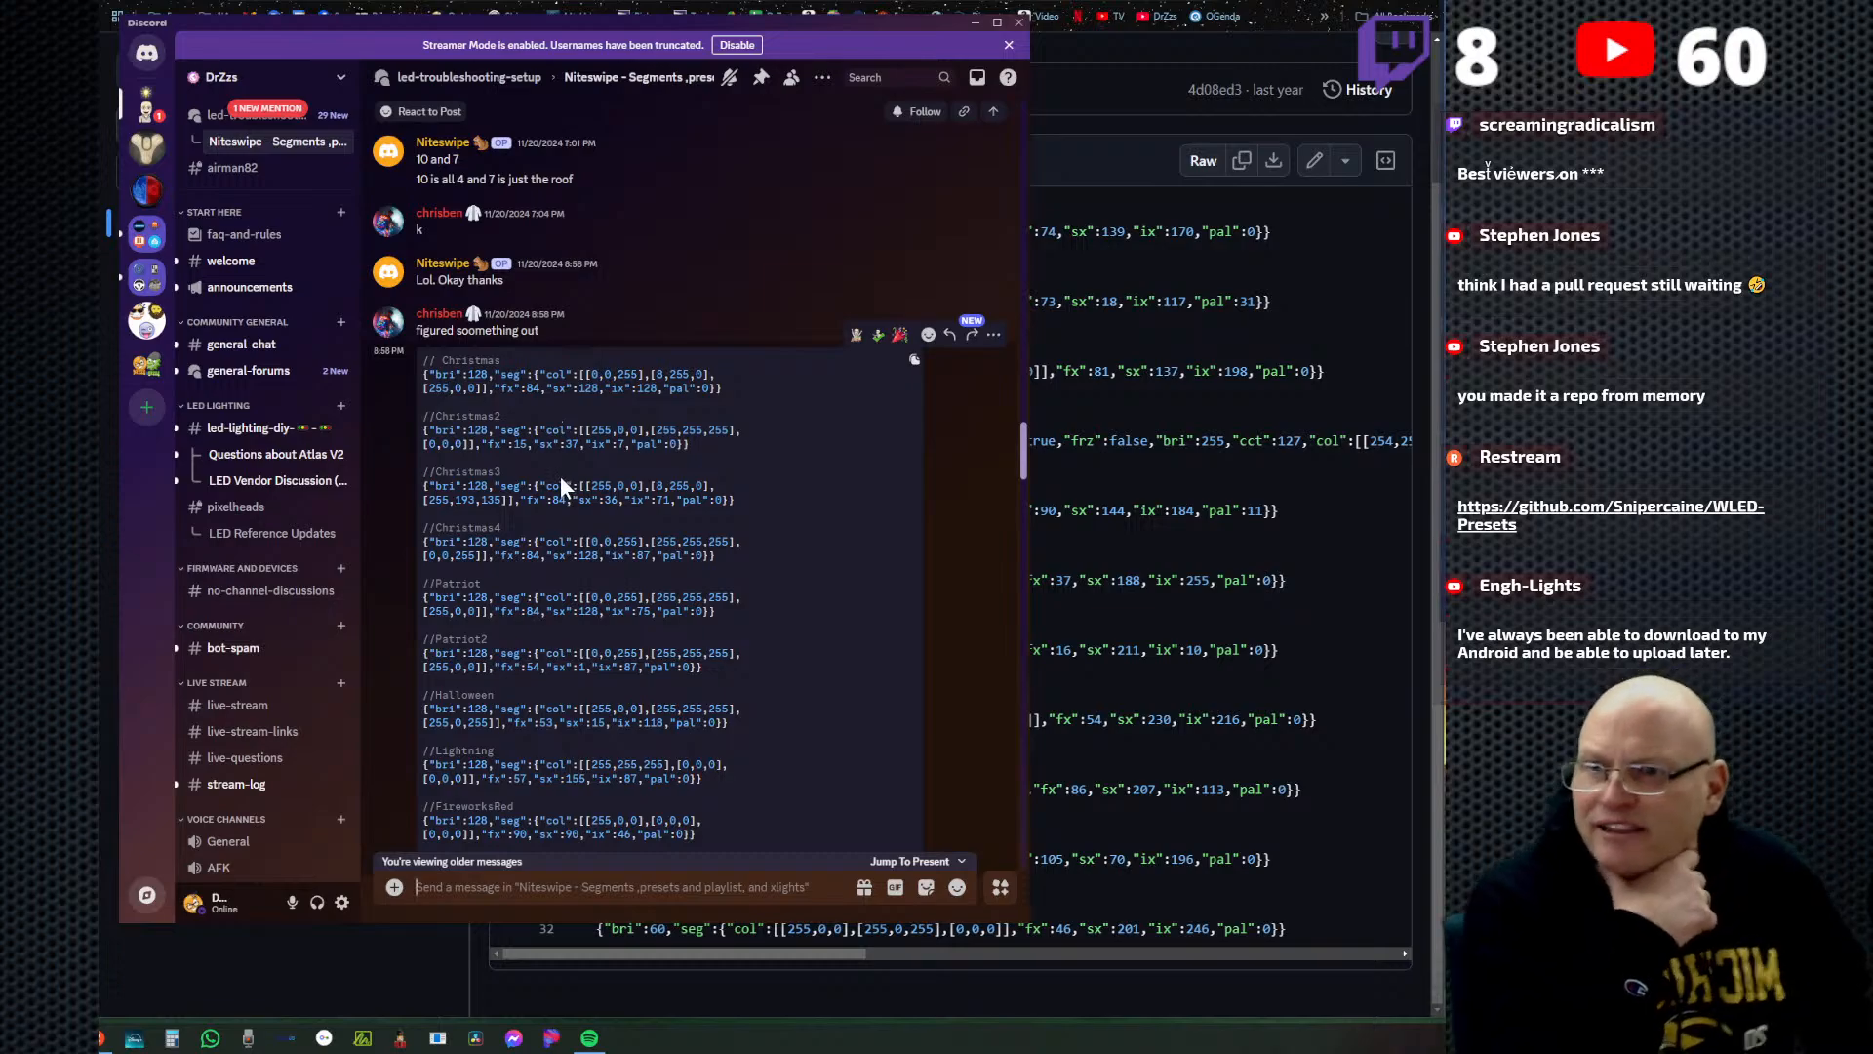
scroll(601, 566, down, 1)
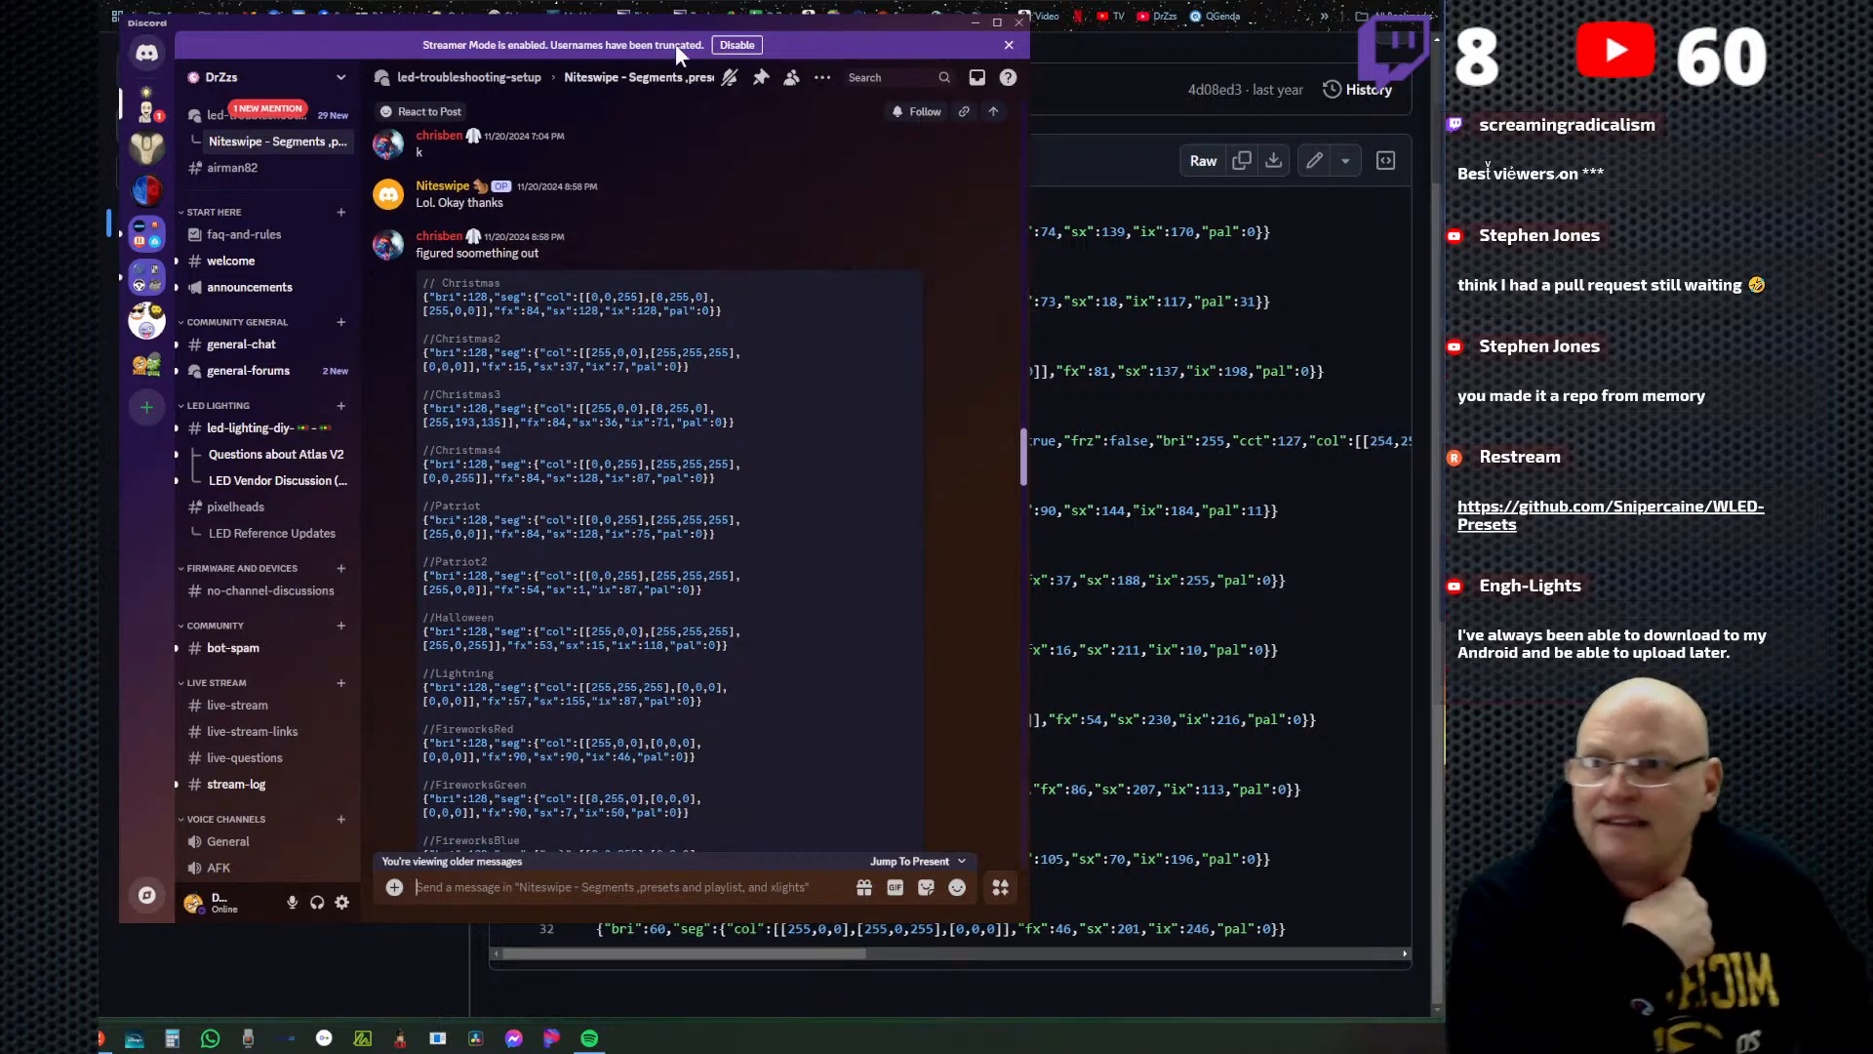
drag(664, 21, 183, 34)
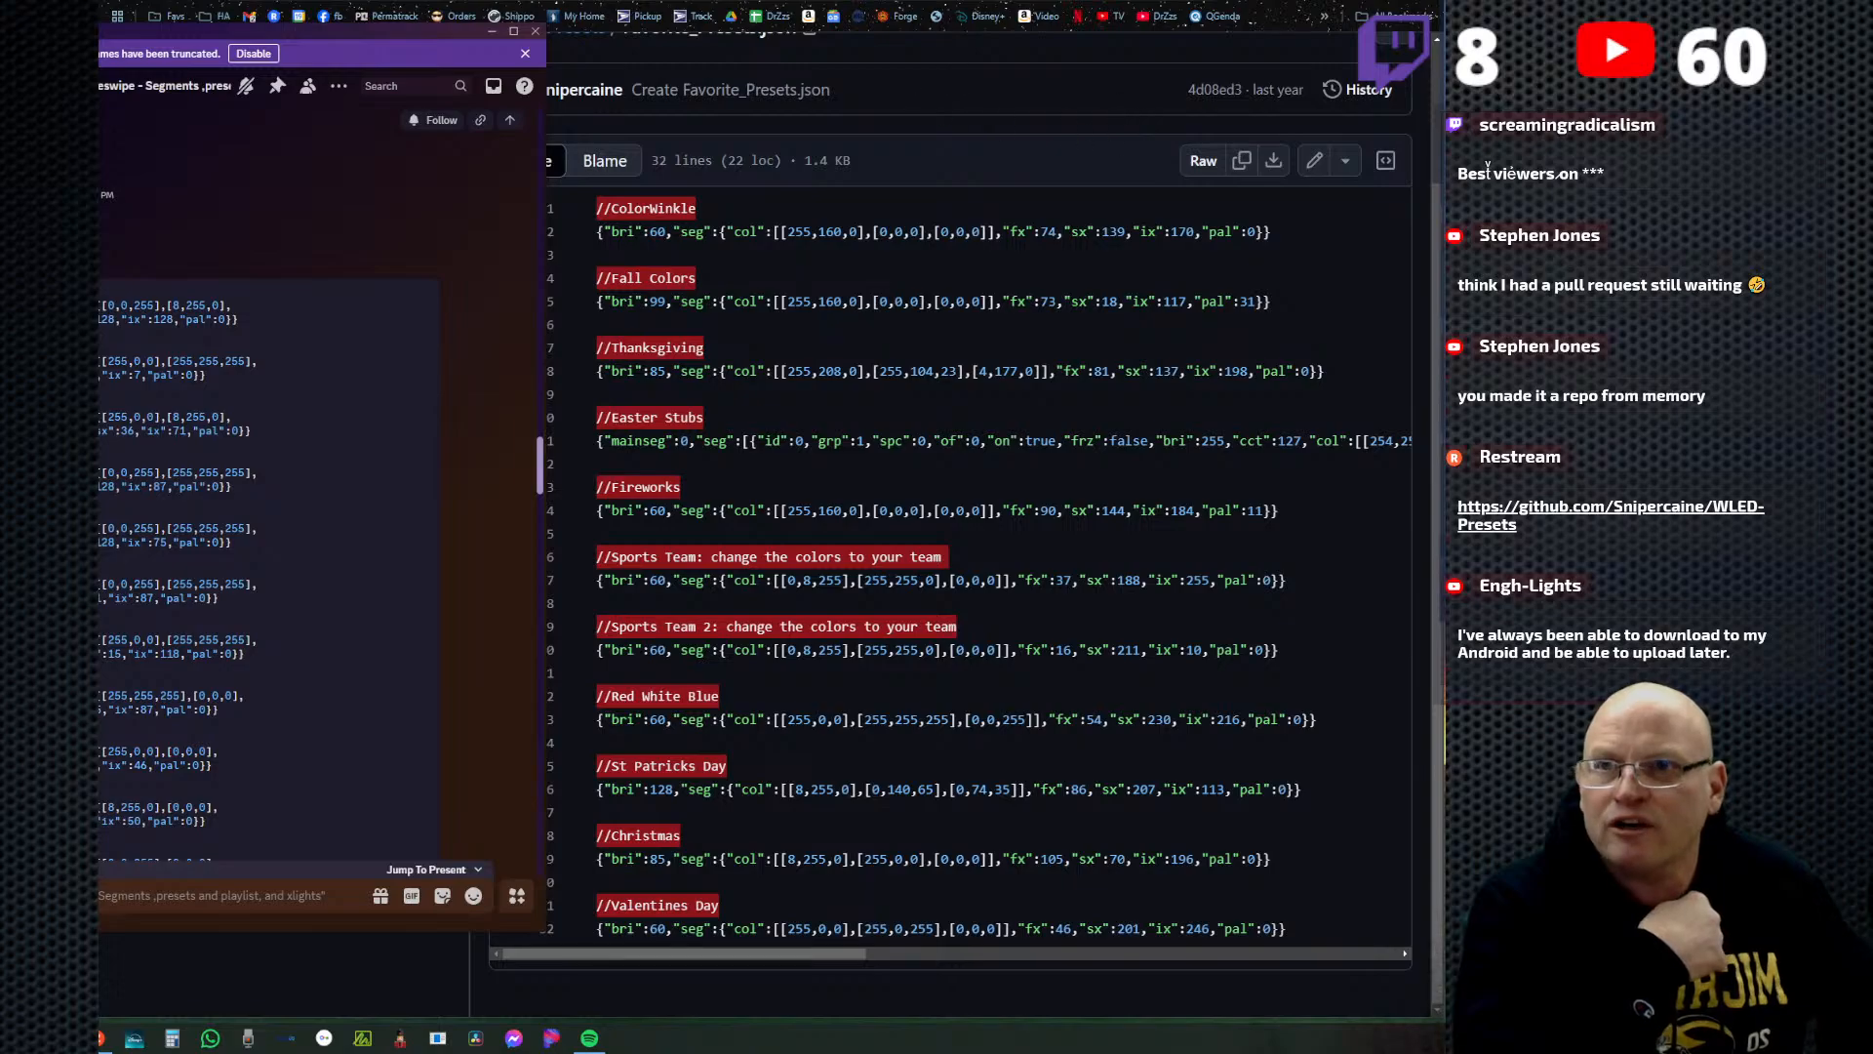
Open Favorite_Presets.json on GitHub for editing and look over its presets.
click(1297, 176)
click(1316, 167)
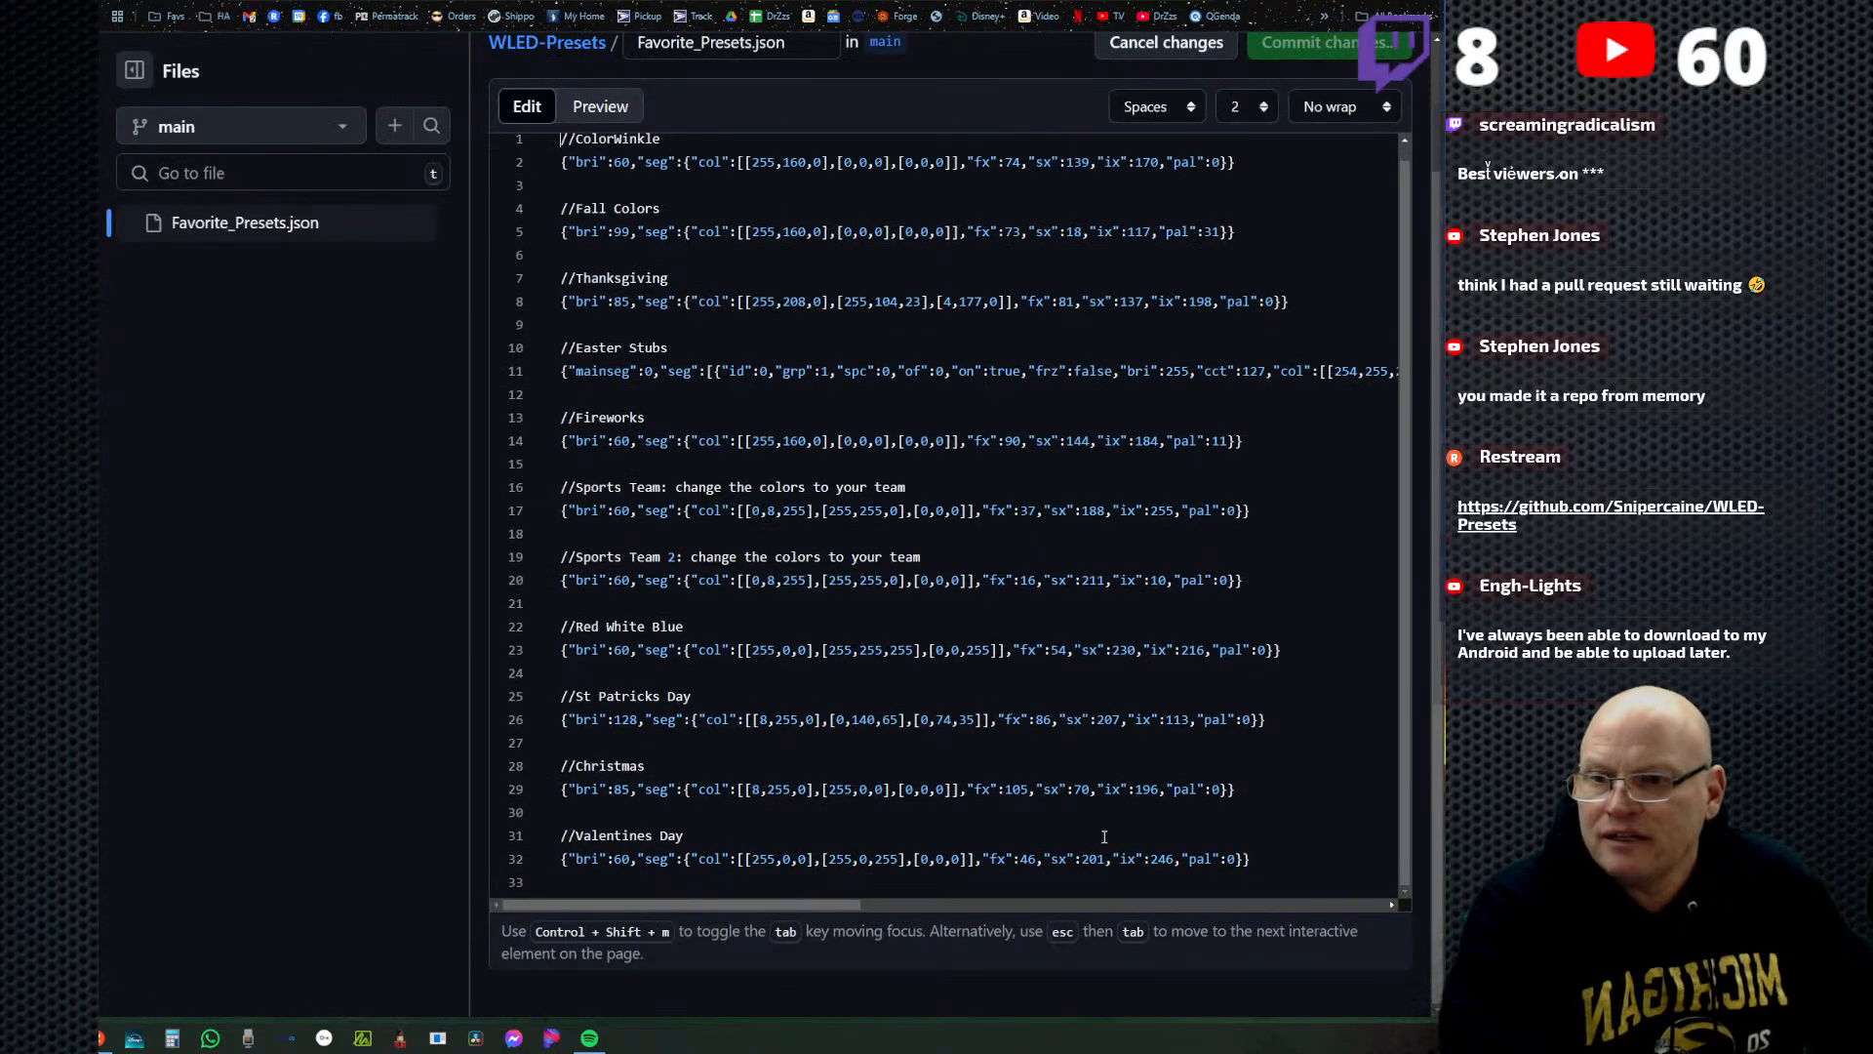
click(1294, 855)
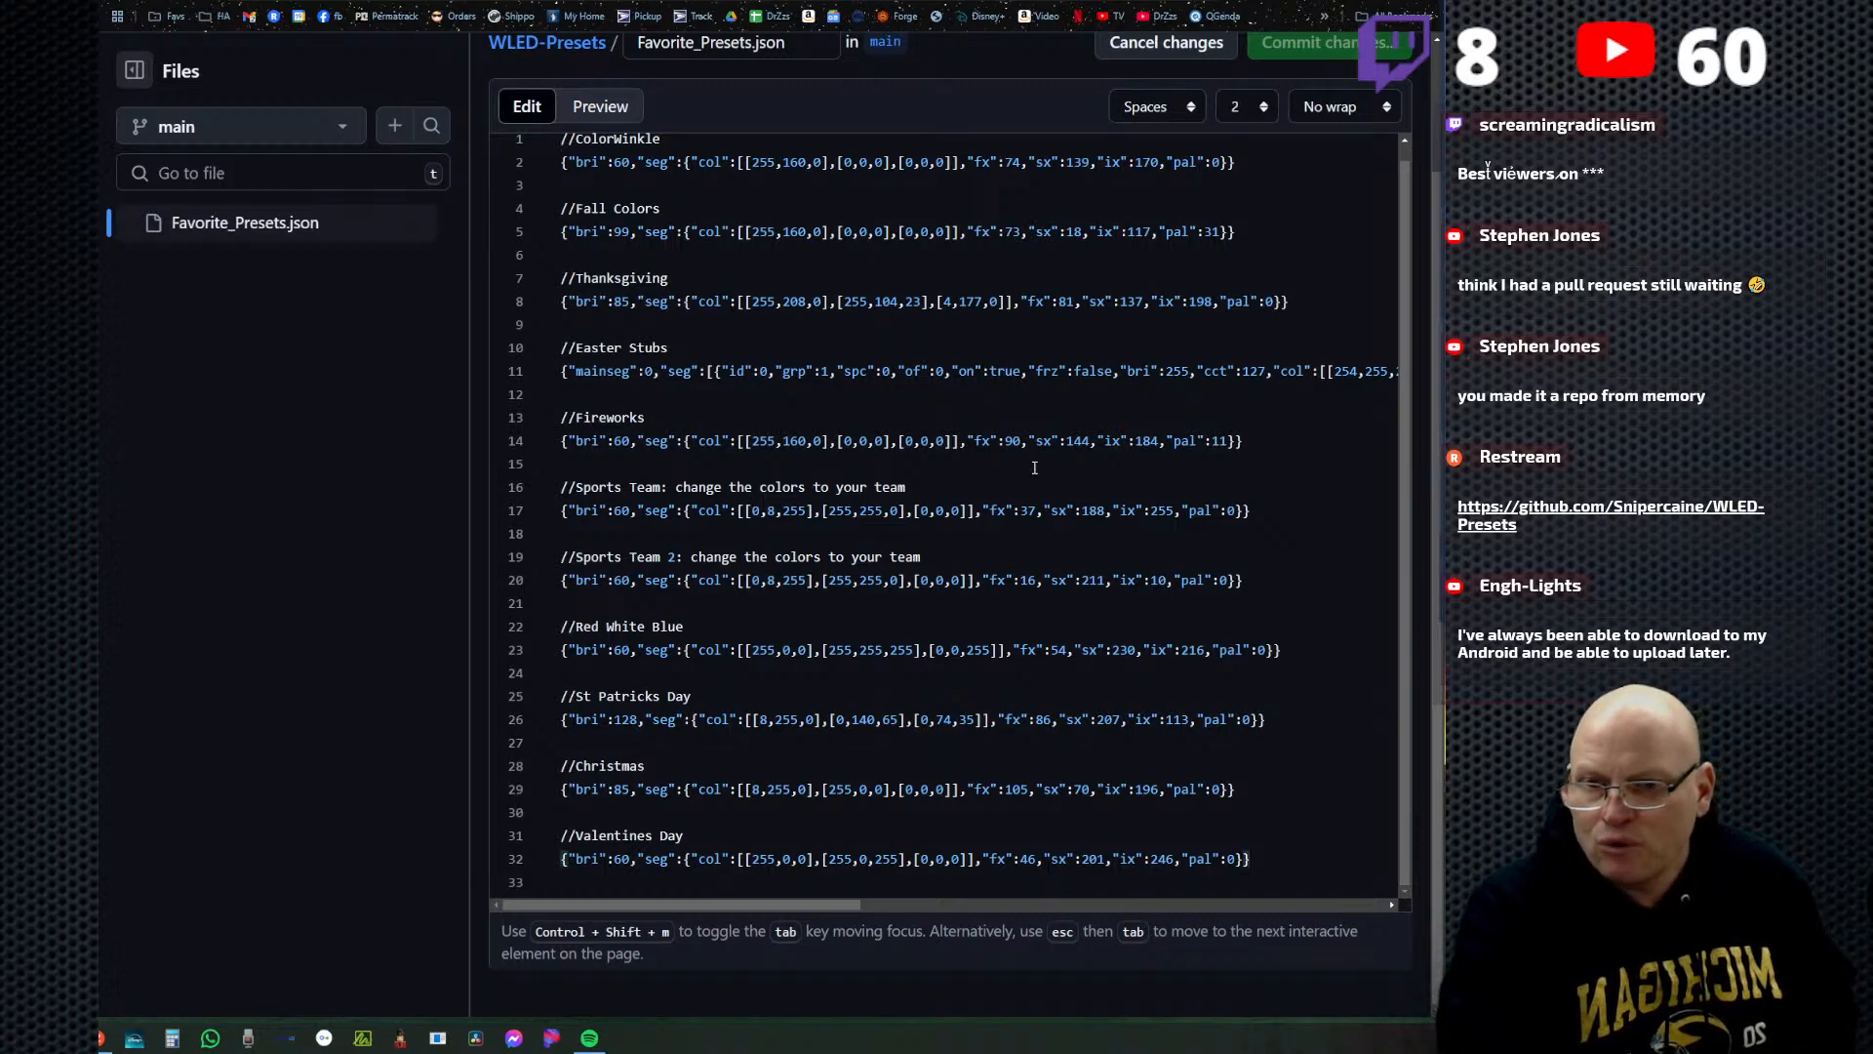
scroll(856, 224, up, 1)
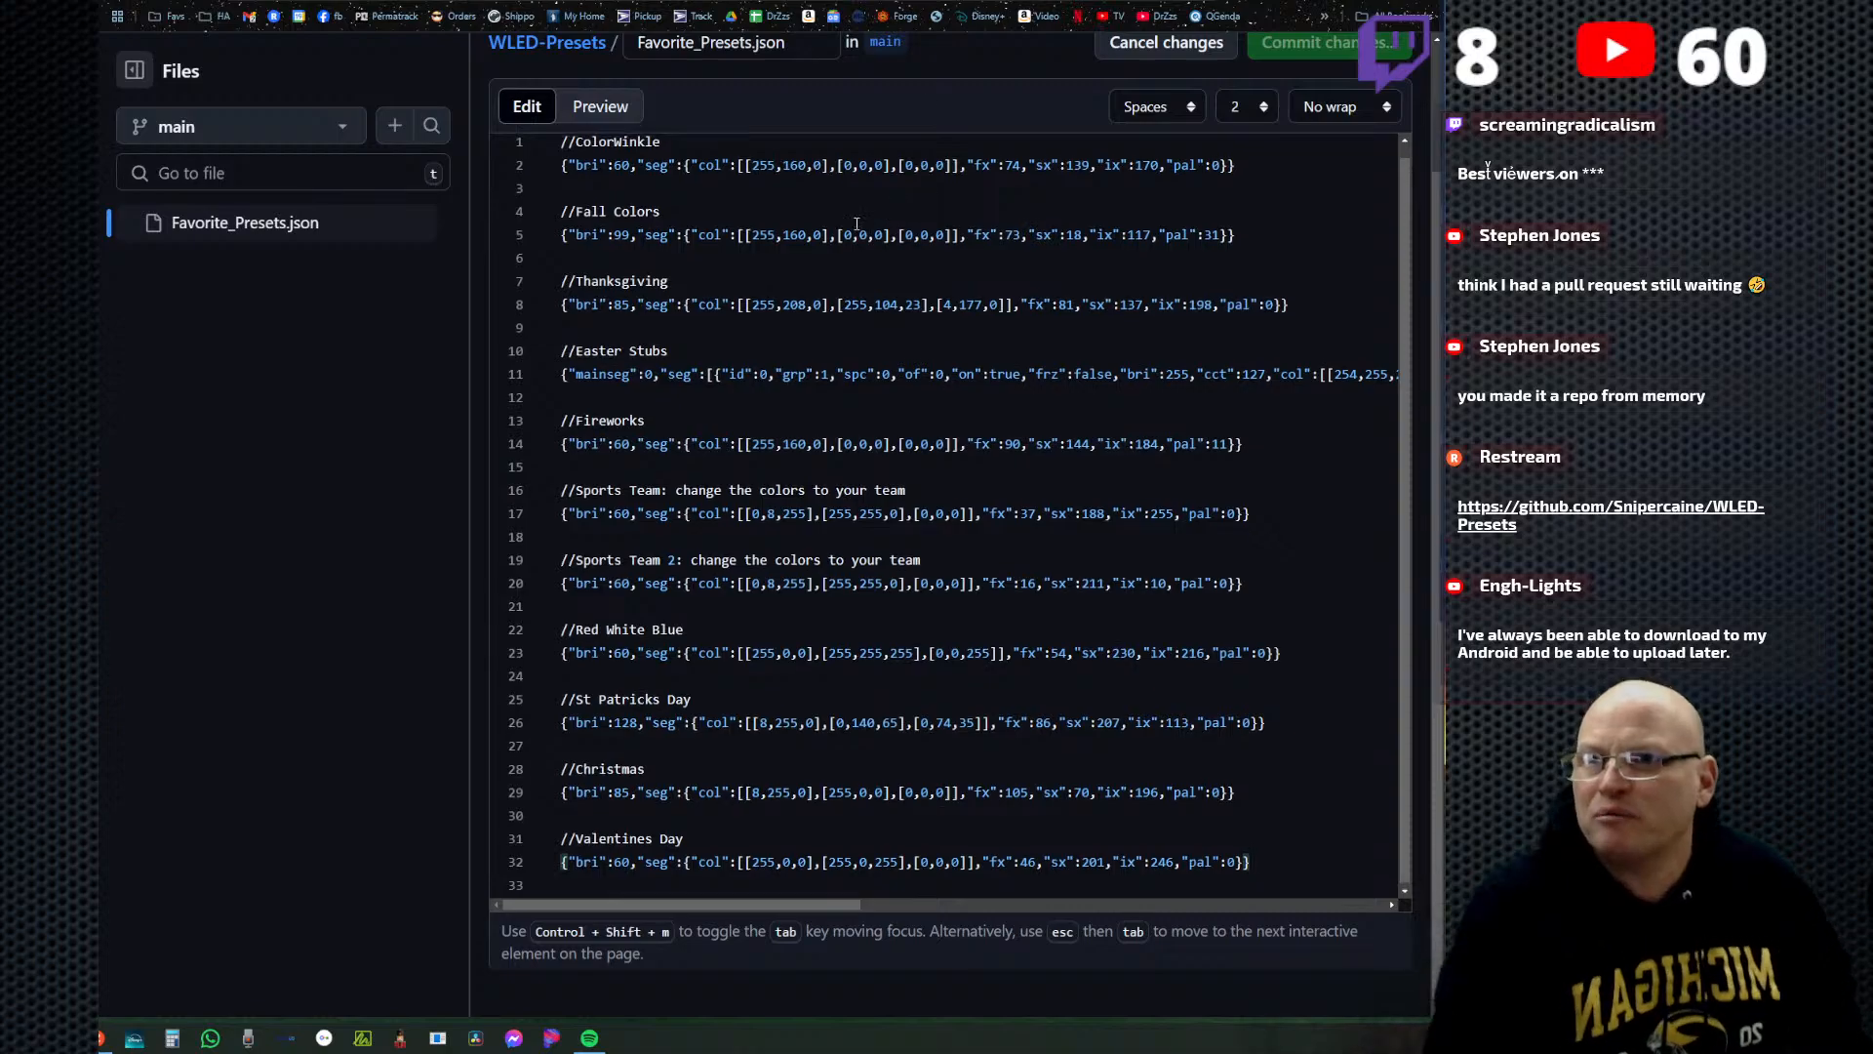
scroll(775, 303, up, 1)
scroll(737, 344, down, 1)
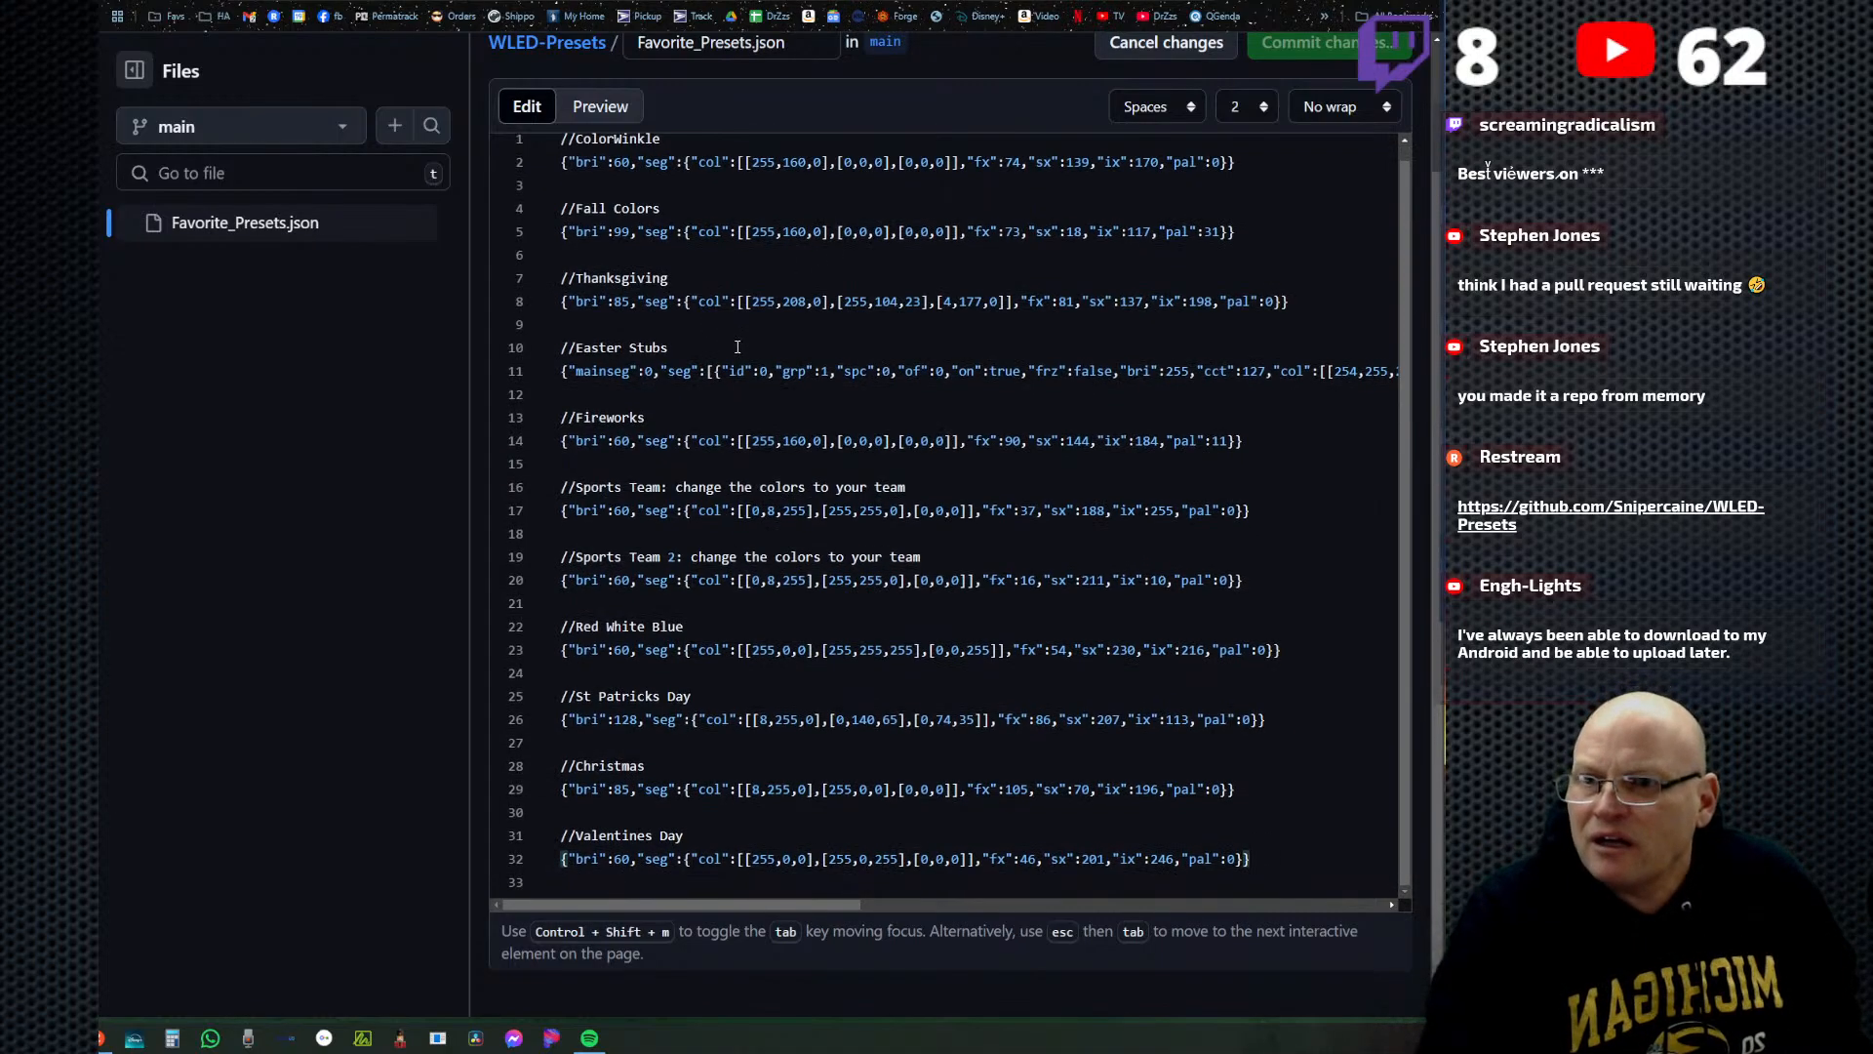
Insert two blank lines between the Christmas and Valentines Day presets and rename the Christmas comment to ChristmasZzs.
click(1174, 807)
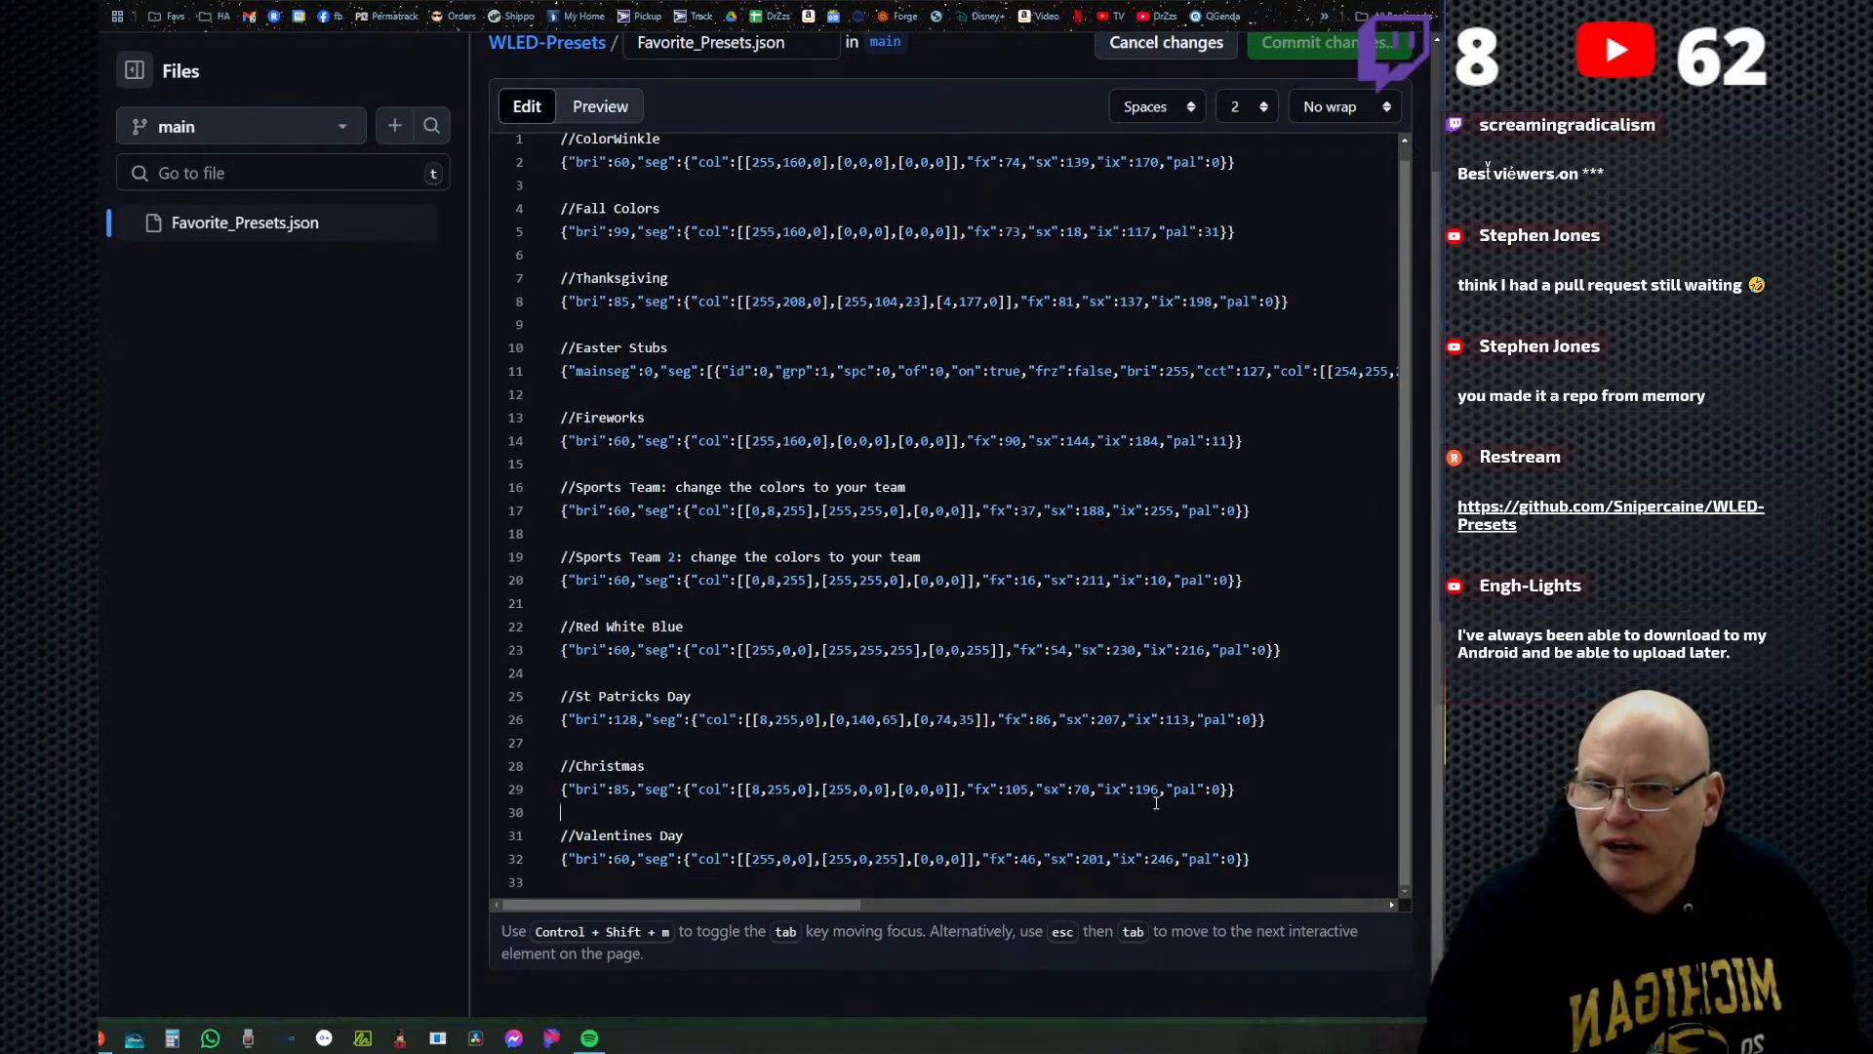
key(Return)
key(Return)
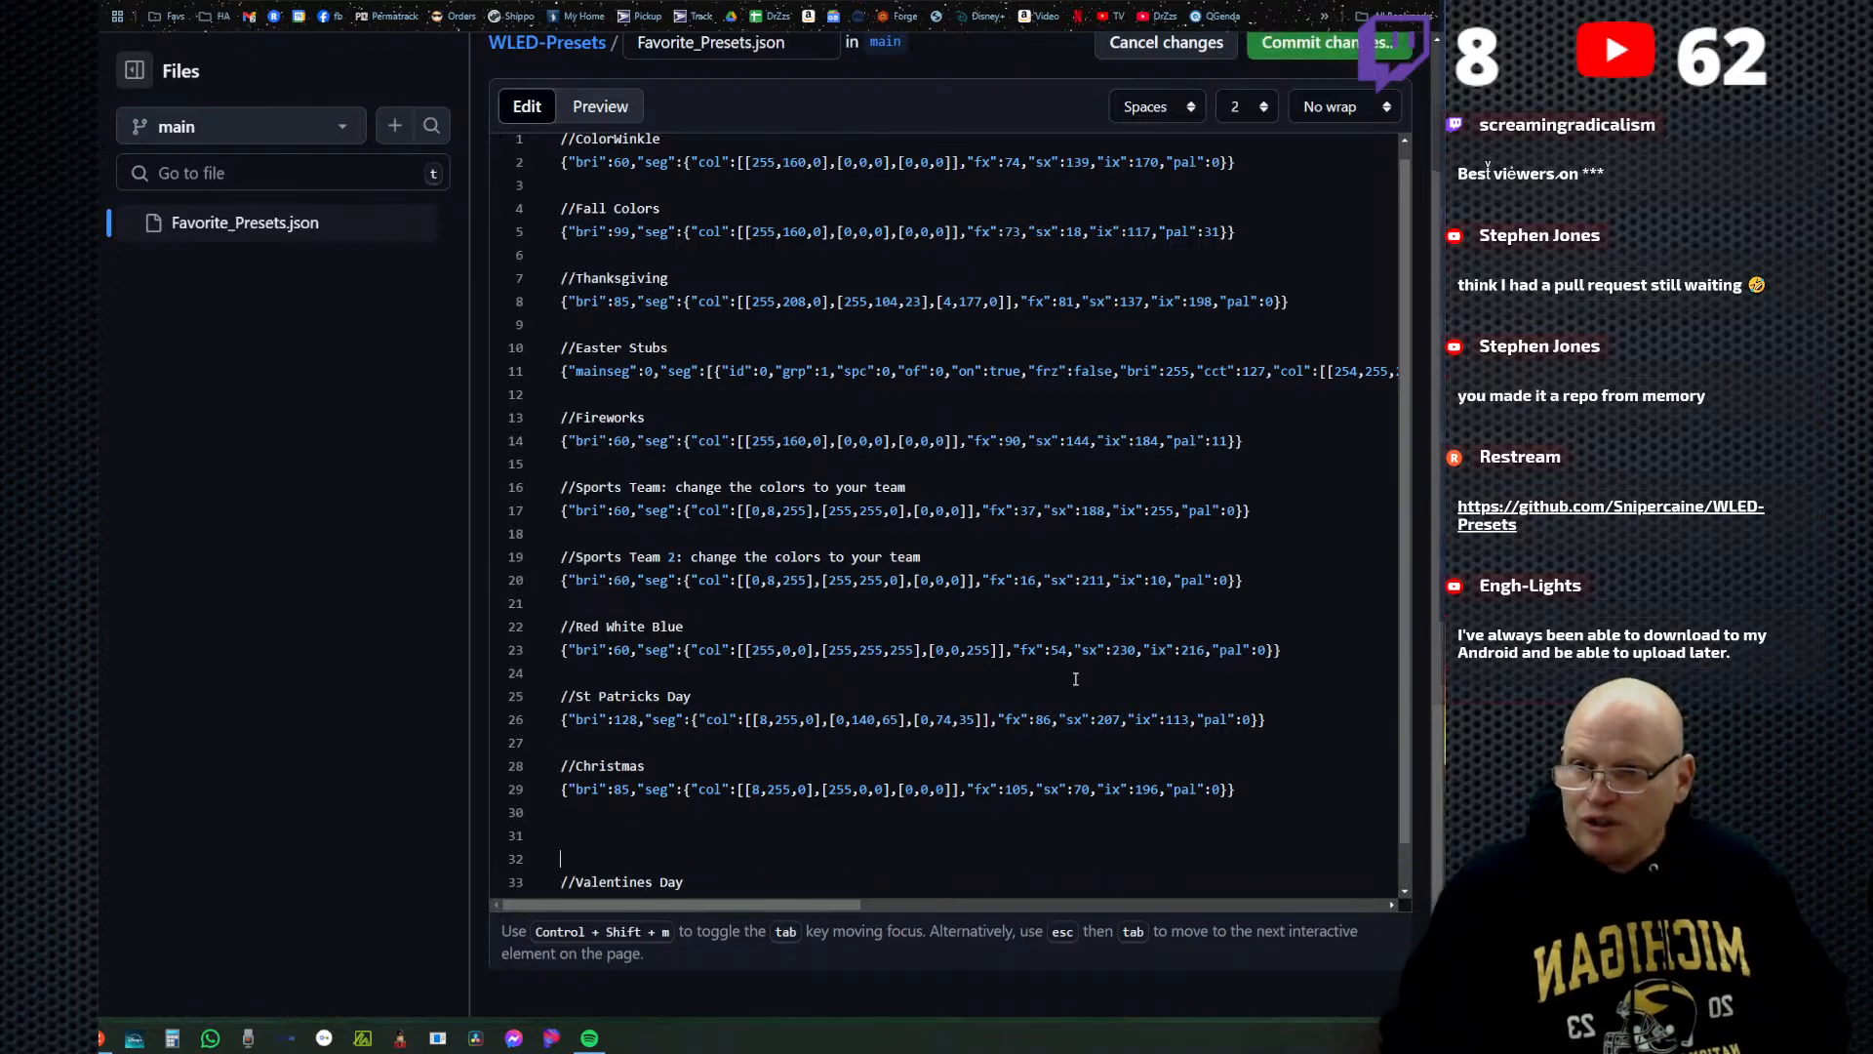
key(Up)
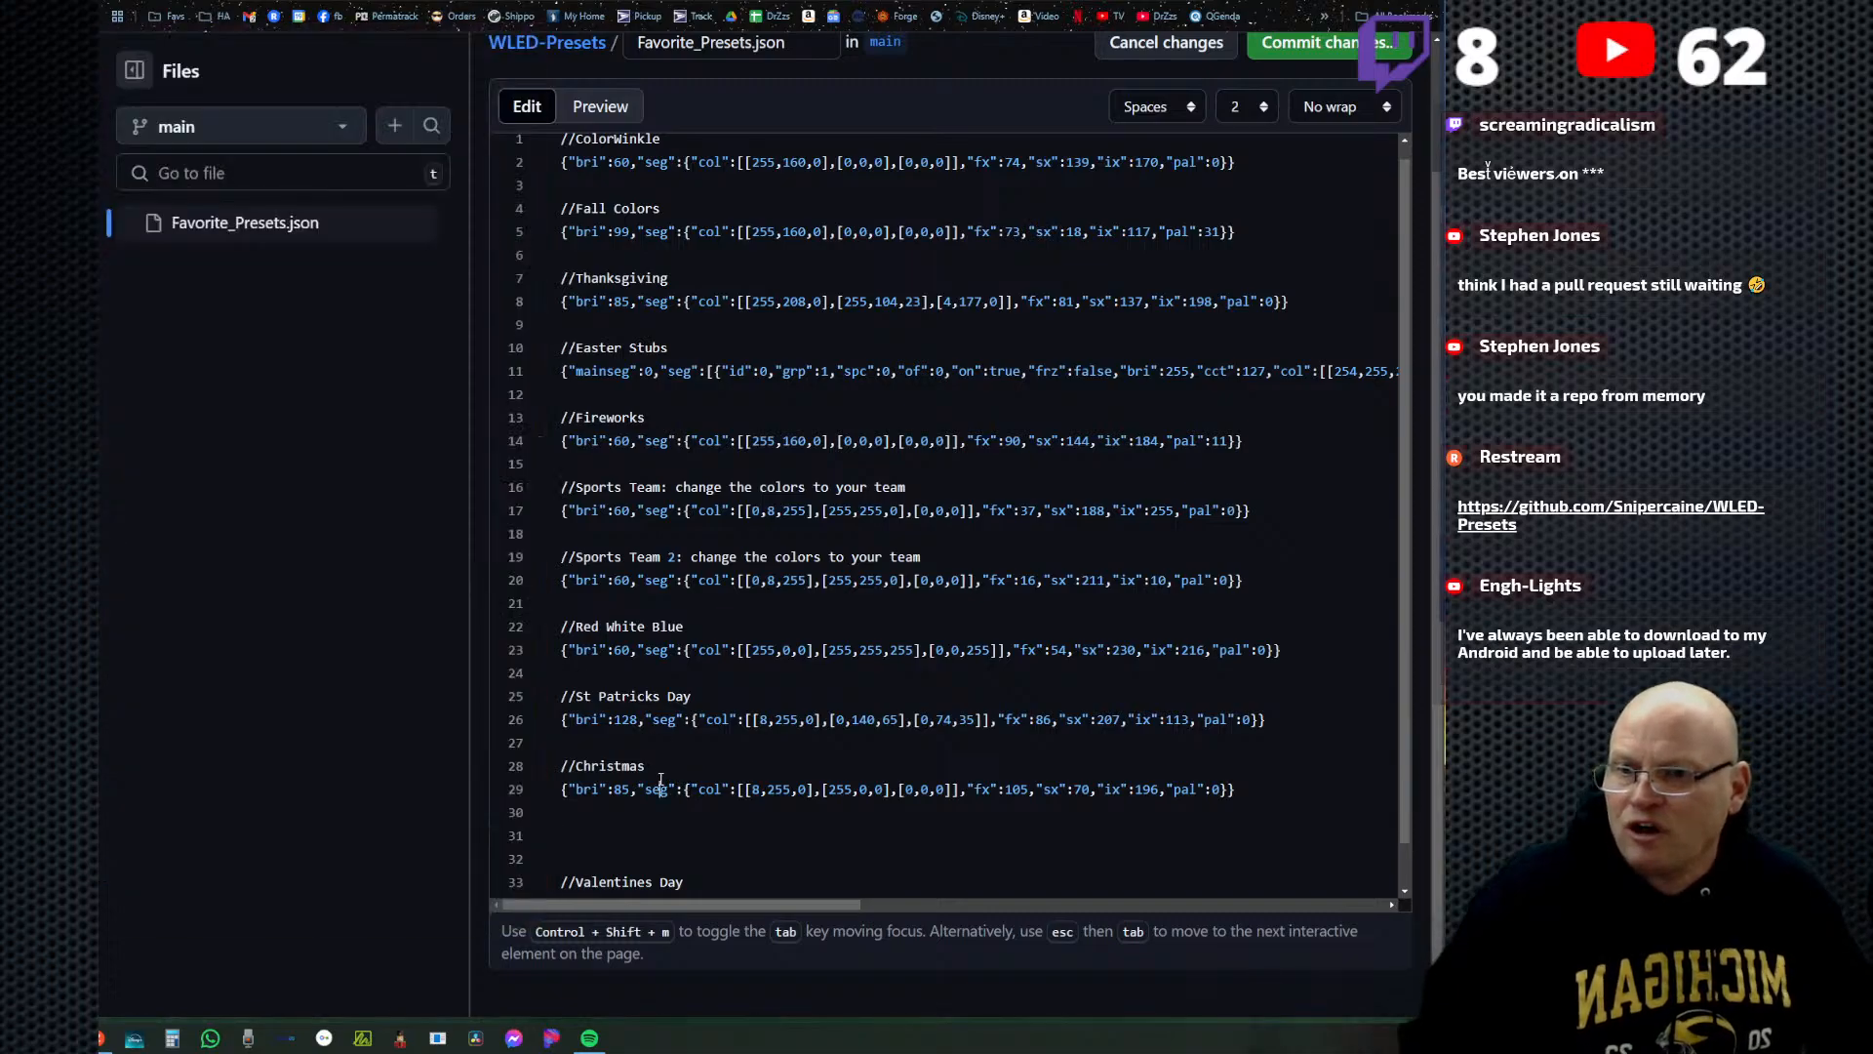
click(661, 771)
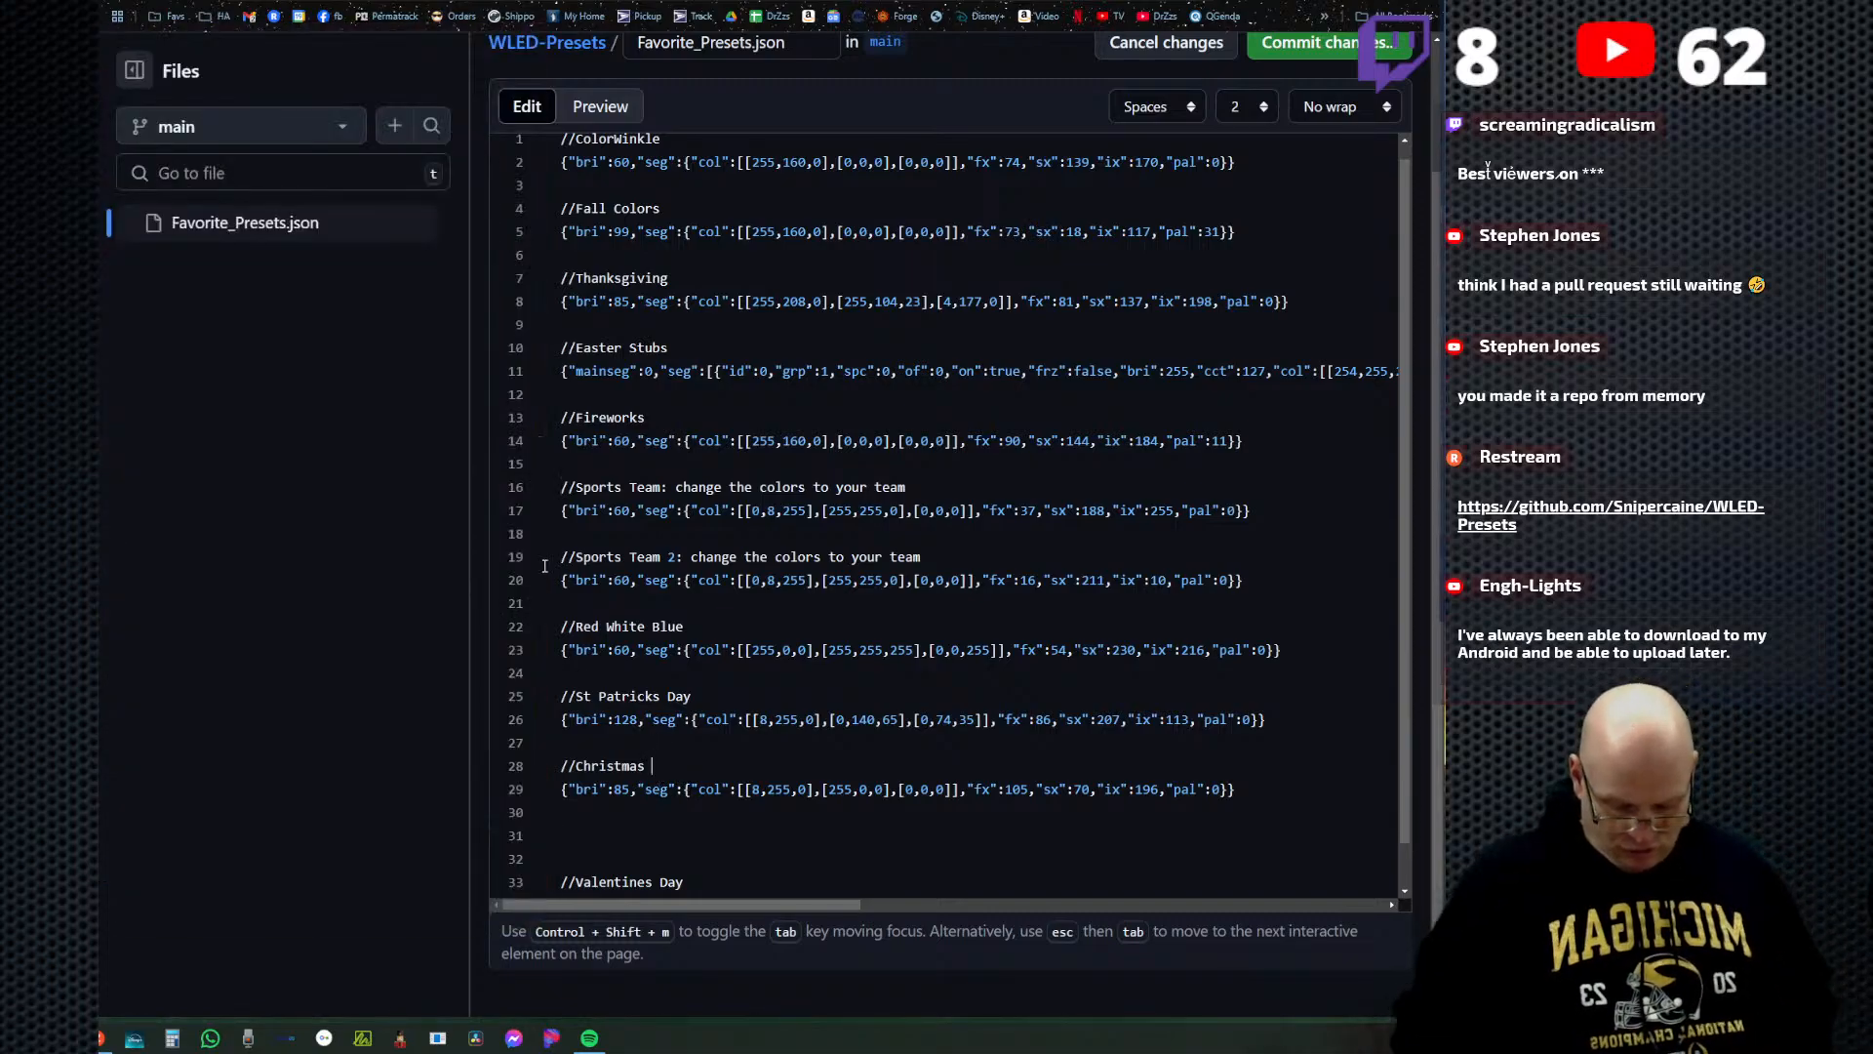
text(0)
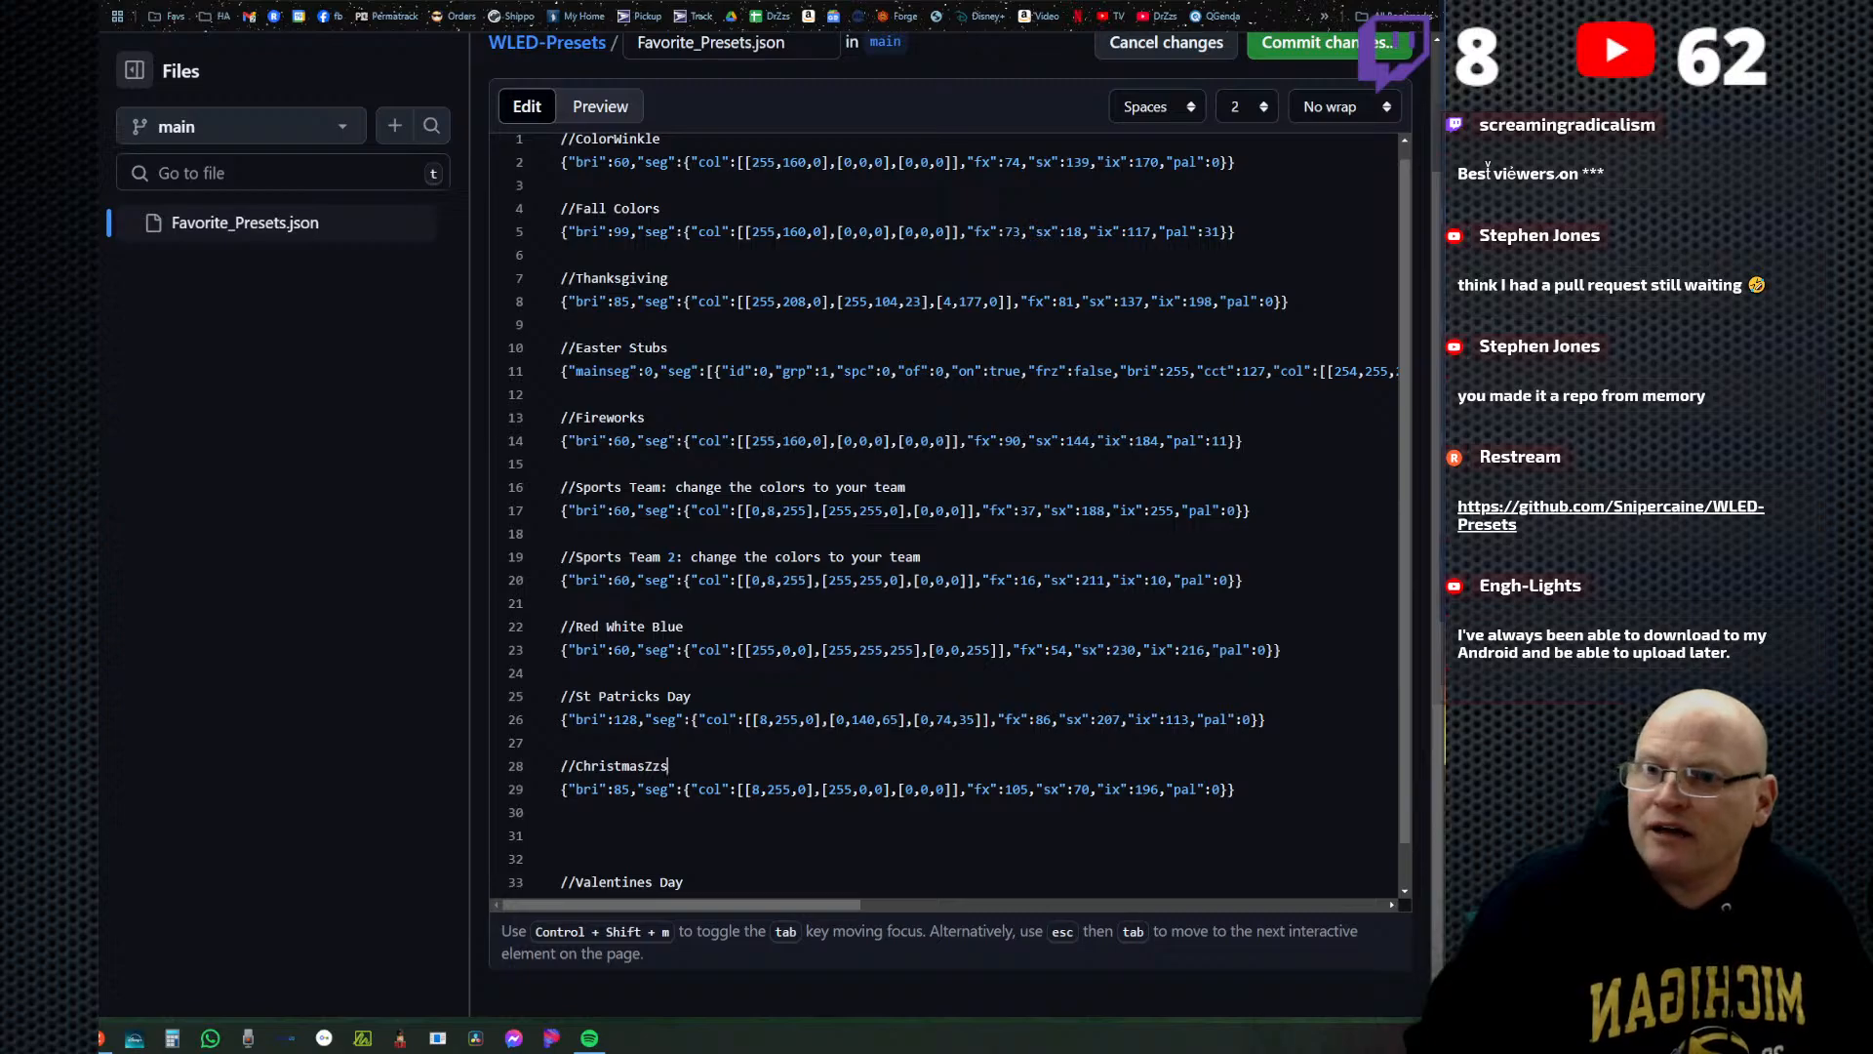
Switch to Discord and copy the four Christmas preset codes from the posted code block.
key(alt+Tab)
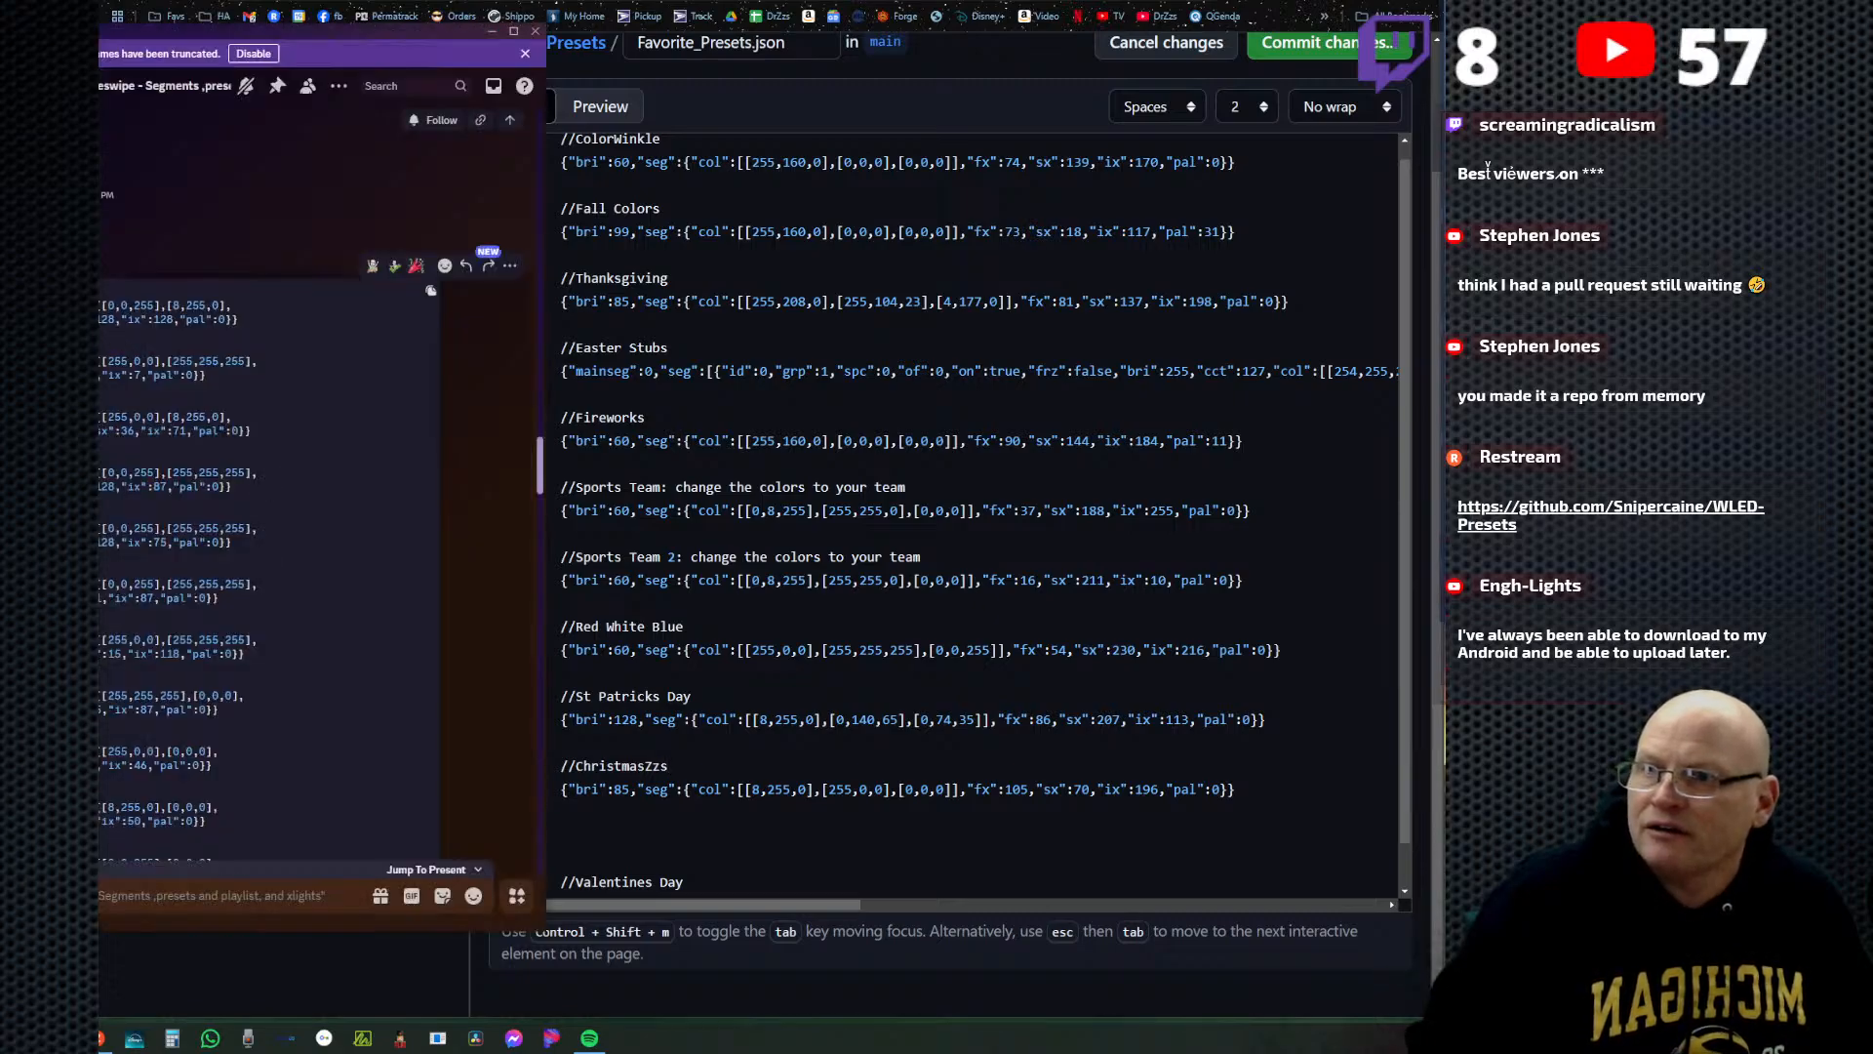
drag(99, 299, 274, 513)
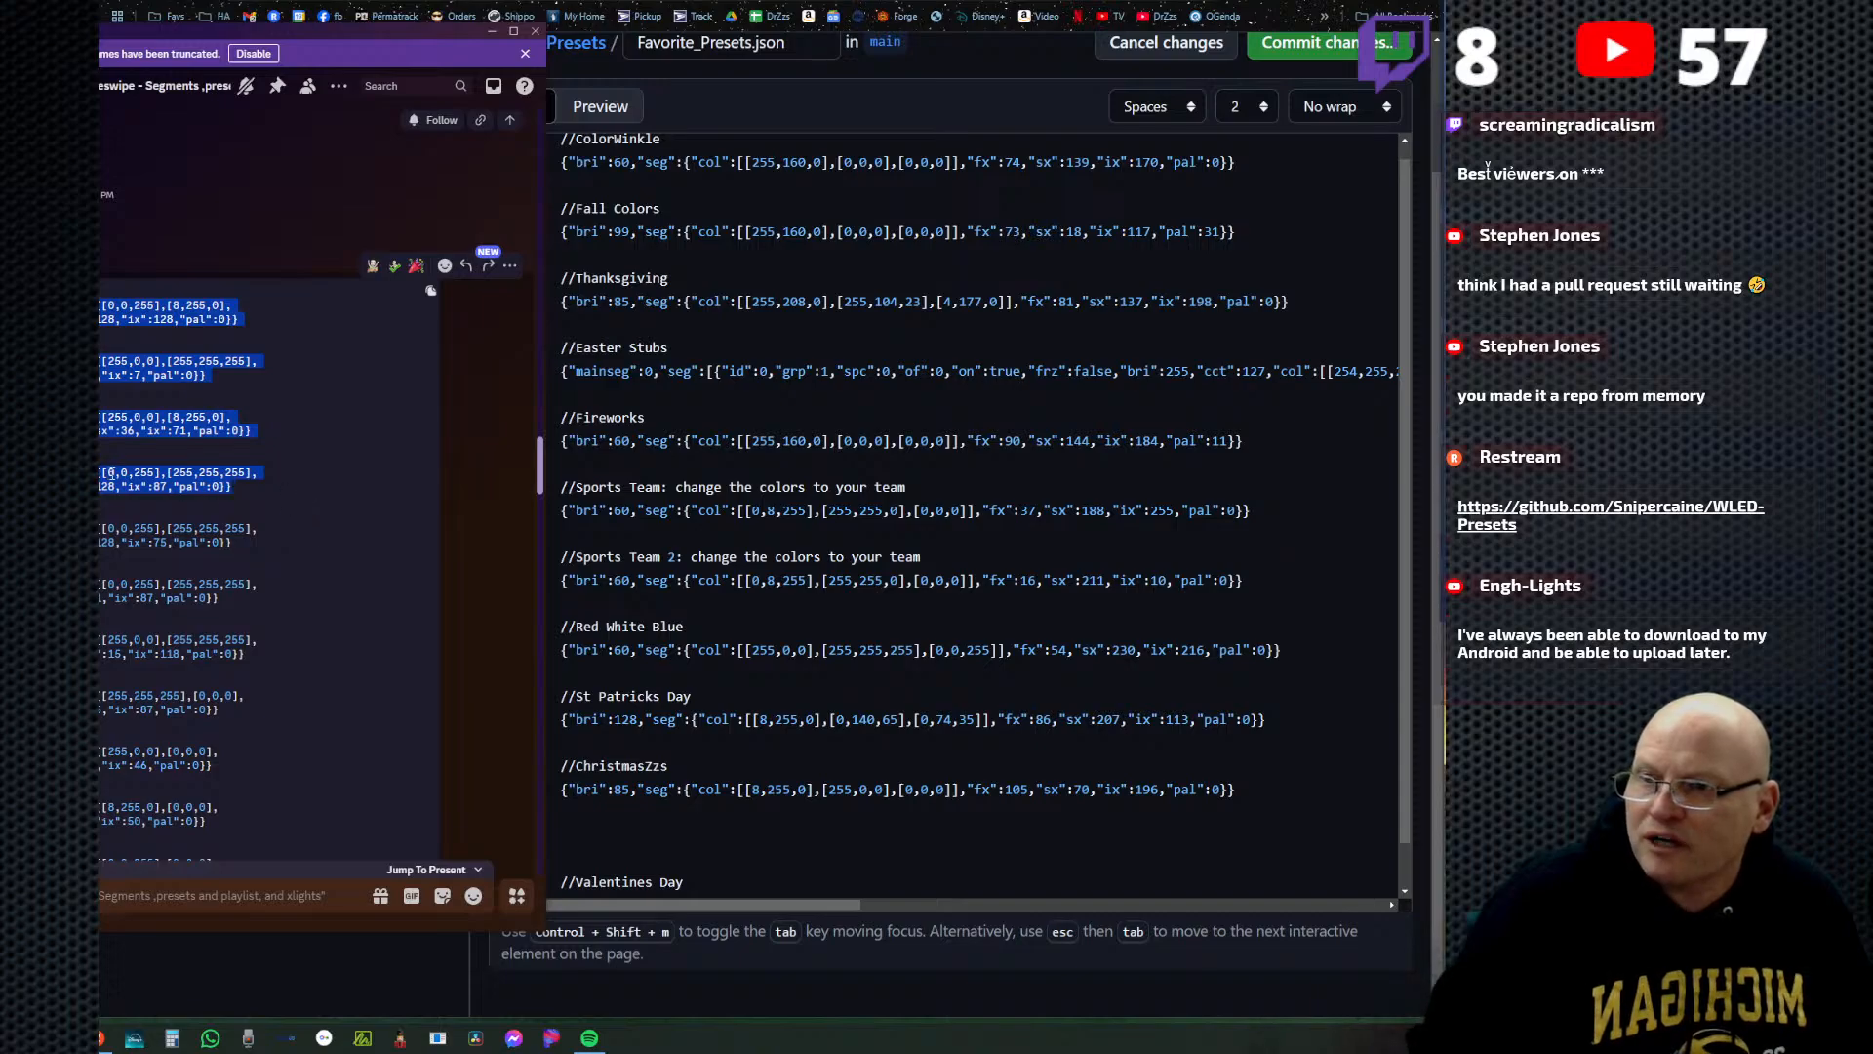
right_click(115, 475)
click(136, 493)
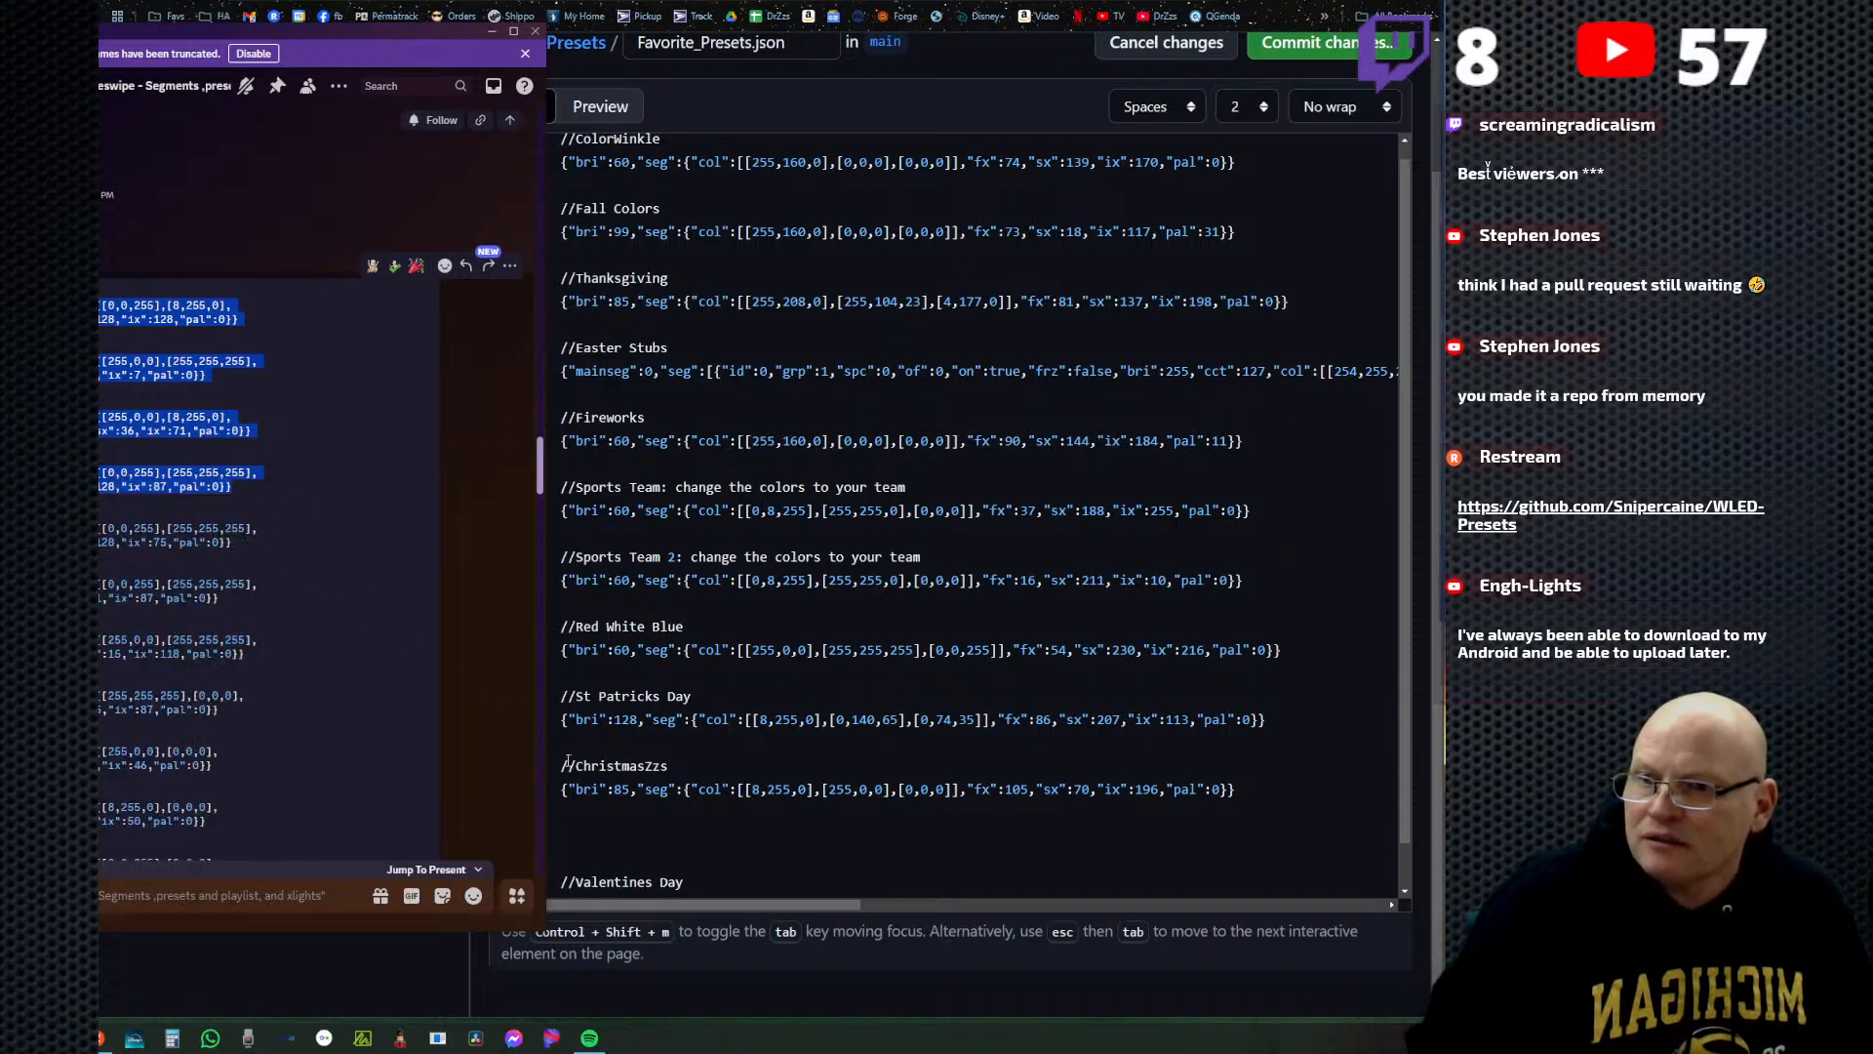
Back in Favorite_Presets.json, paste the copied Christmas to Christmas4 presets on line 31, beneath ChristmasZzs.
click(575, 826)
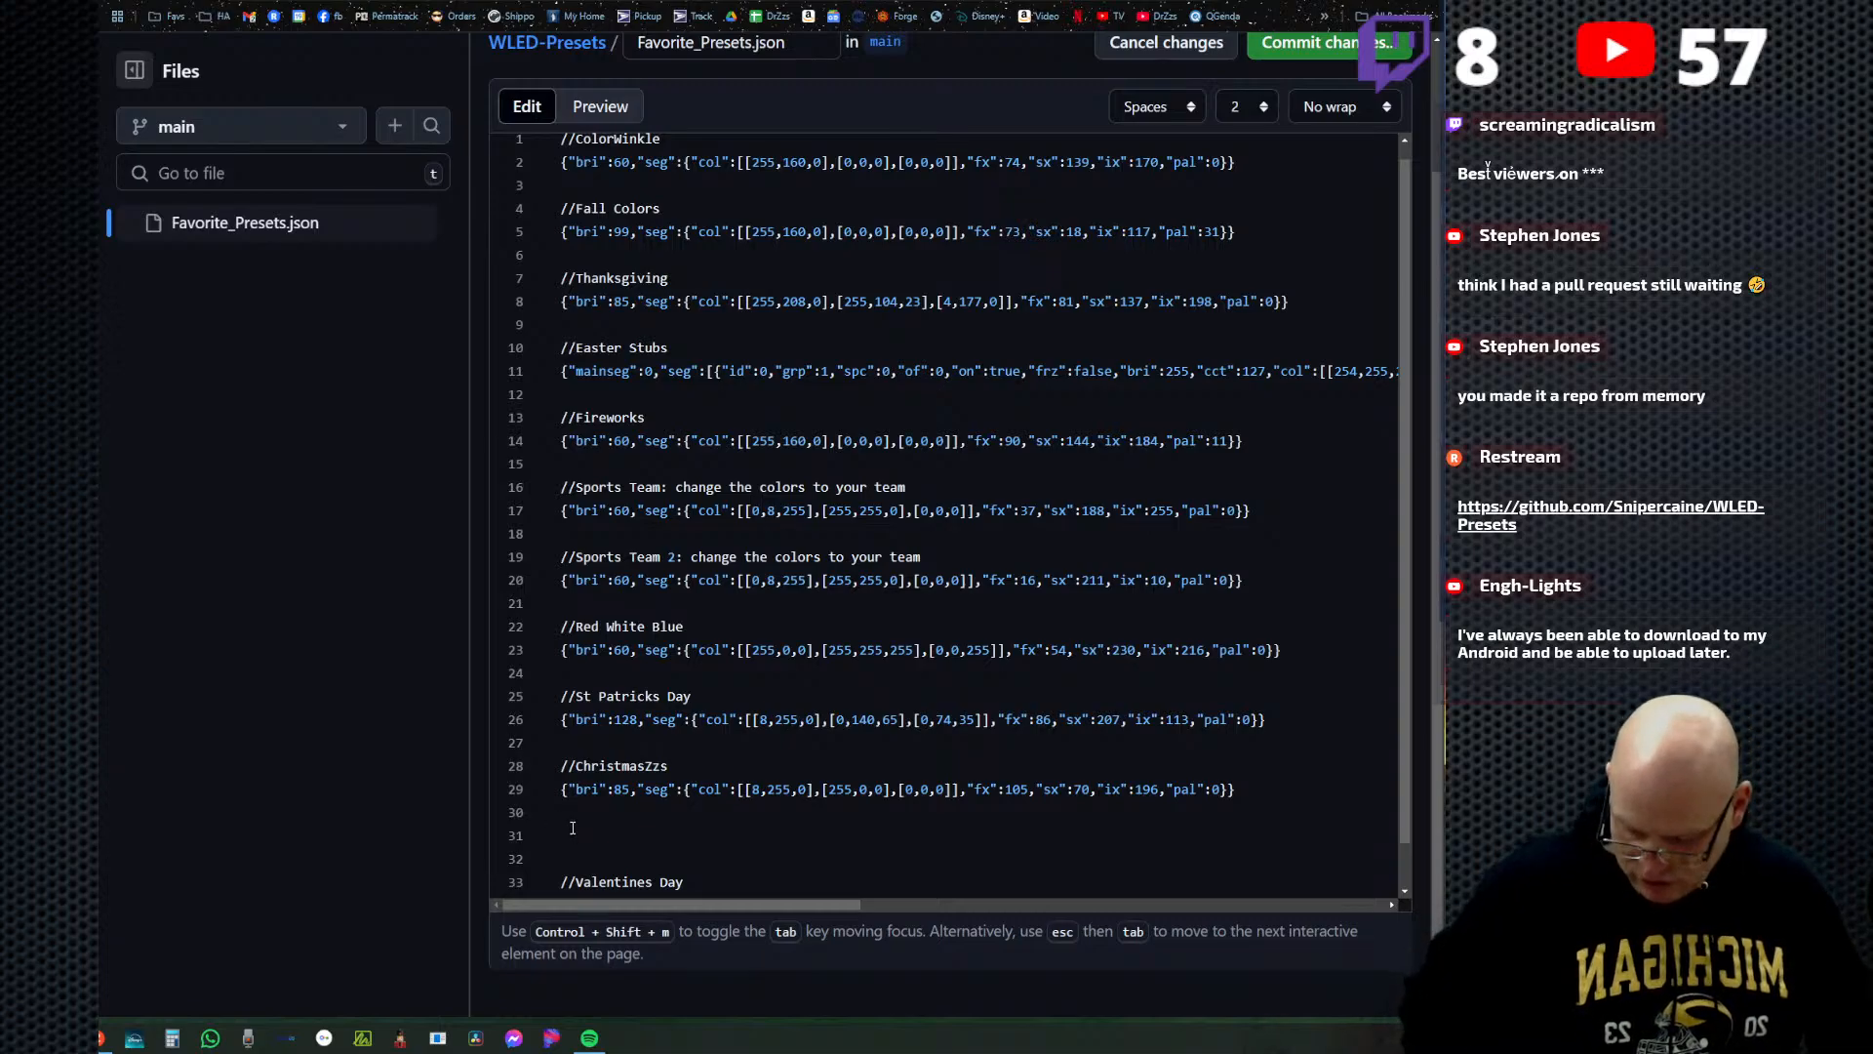
scroll(572, 815, down, 1)
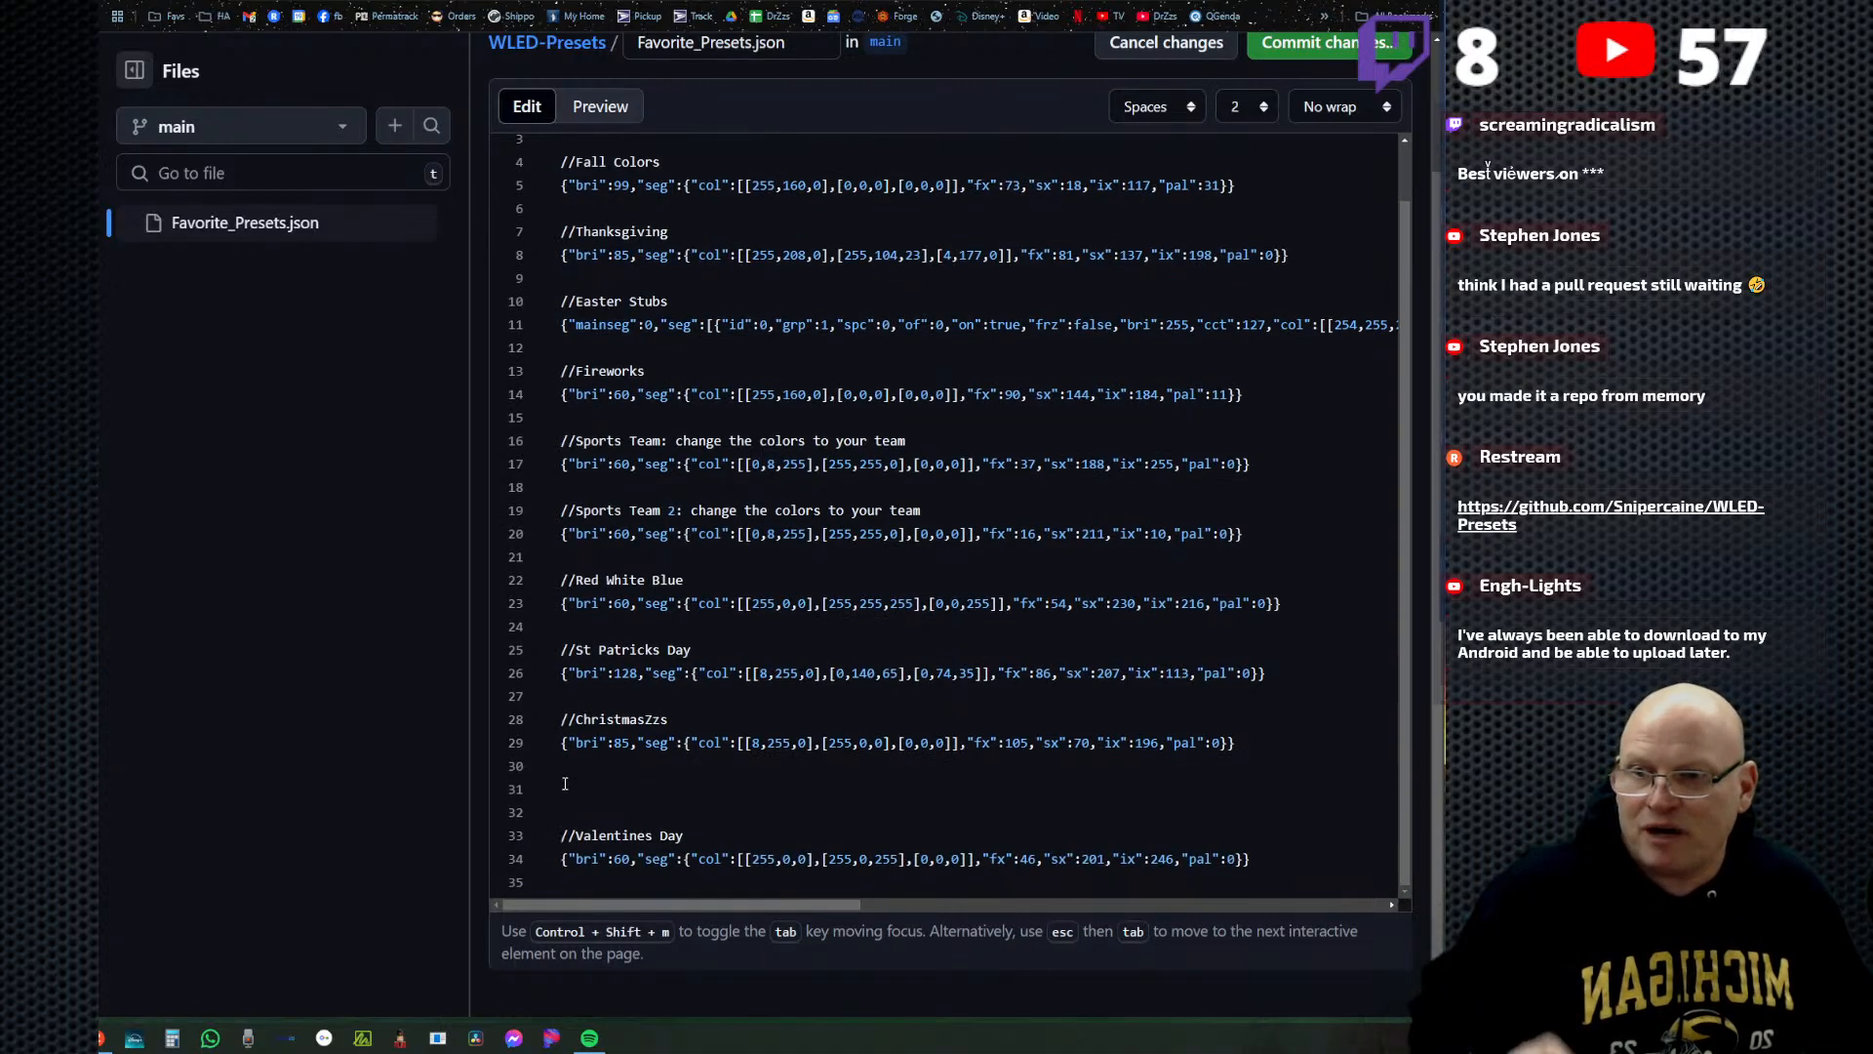
right_click(569, 792)
click(632, 579)
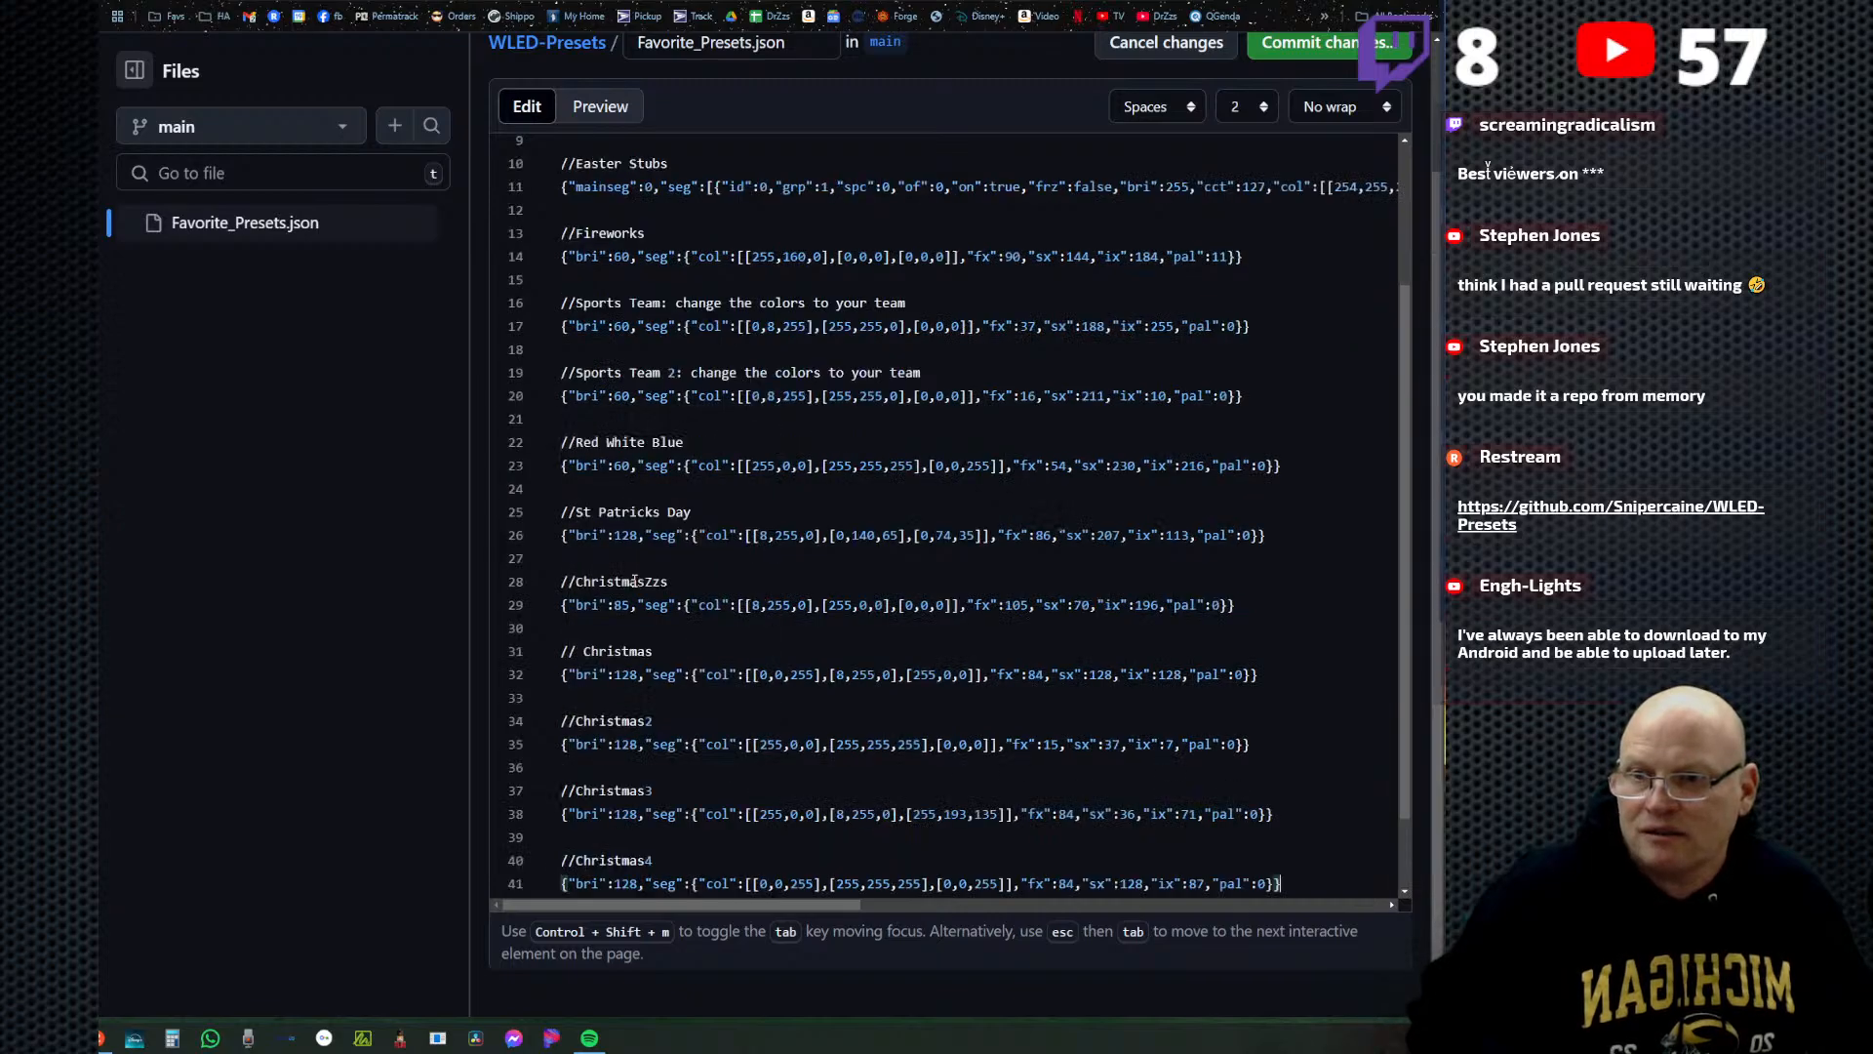
Insert two blank lines between the Red White Blue and St Patricks Day presets in Favorite_Presets.json.
scroll(703, 523, down, 2)
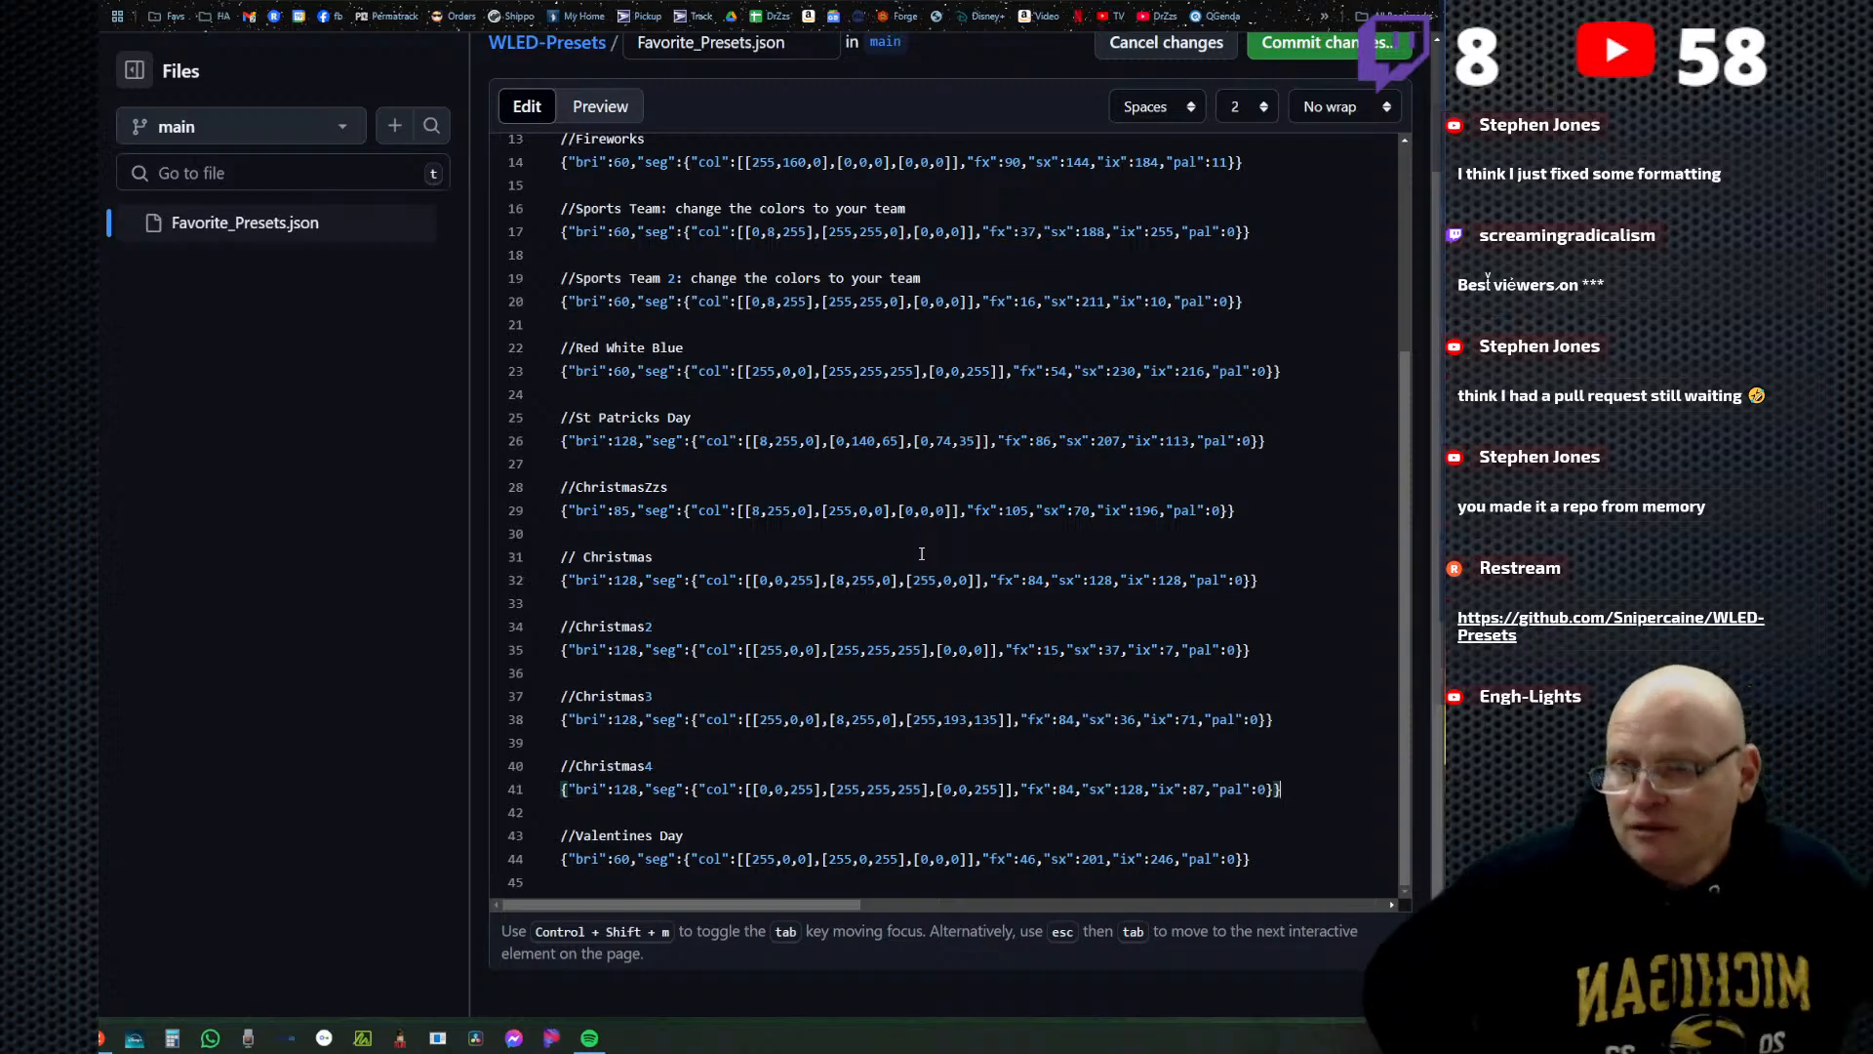
click(94, 558)
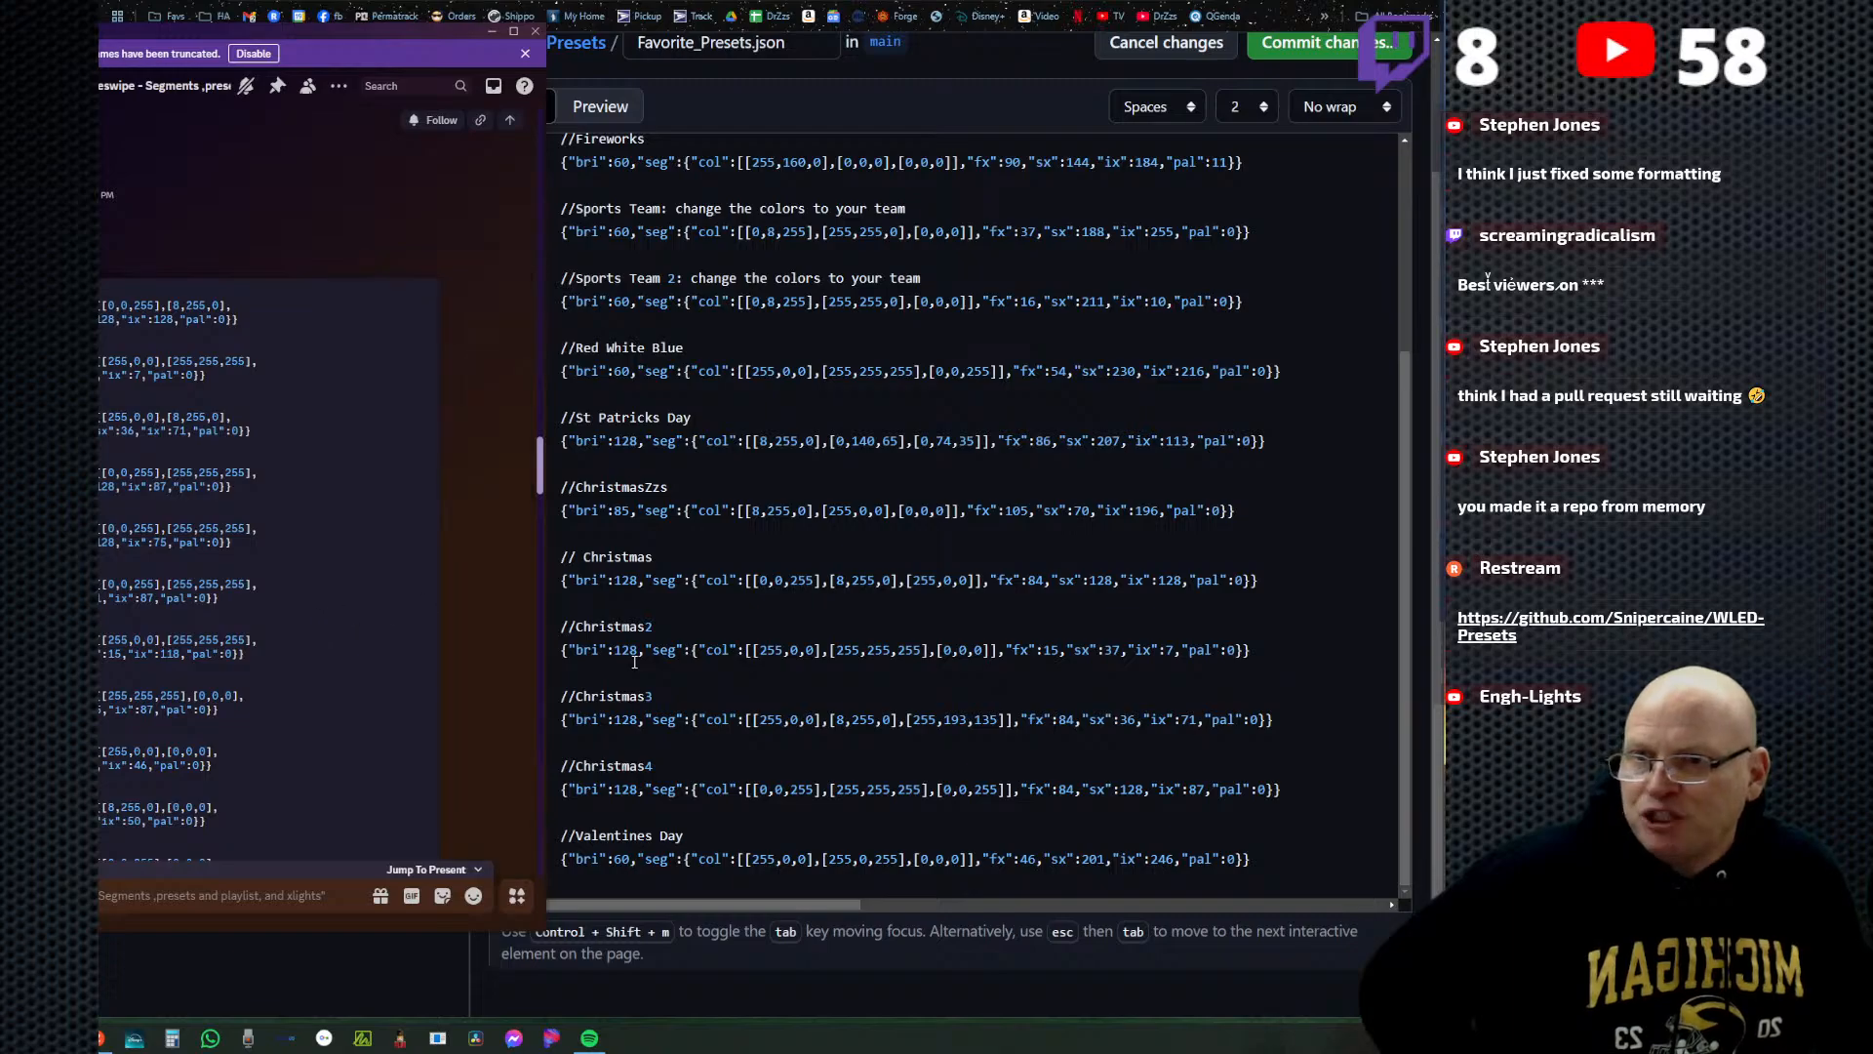
click(684, 390)
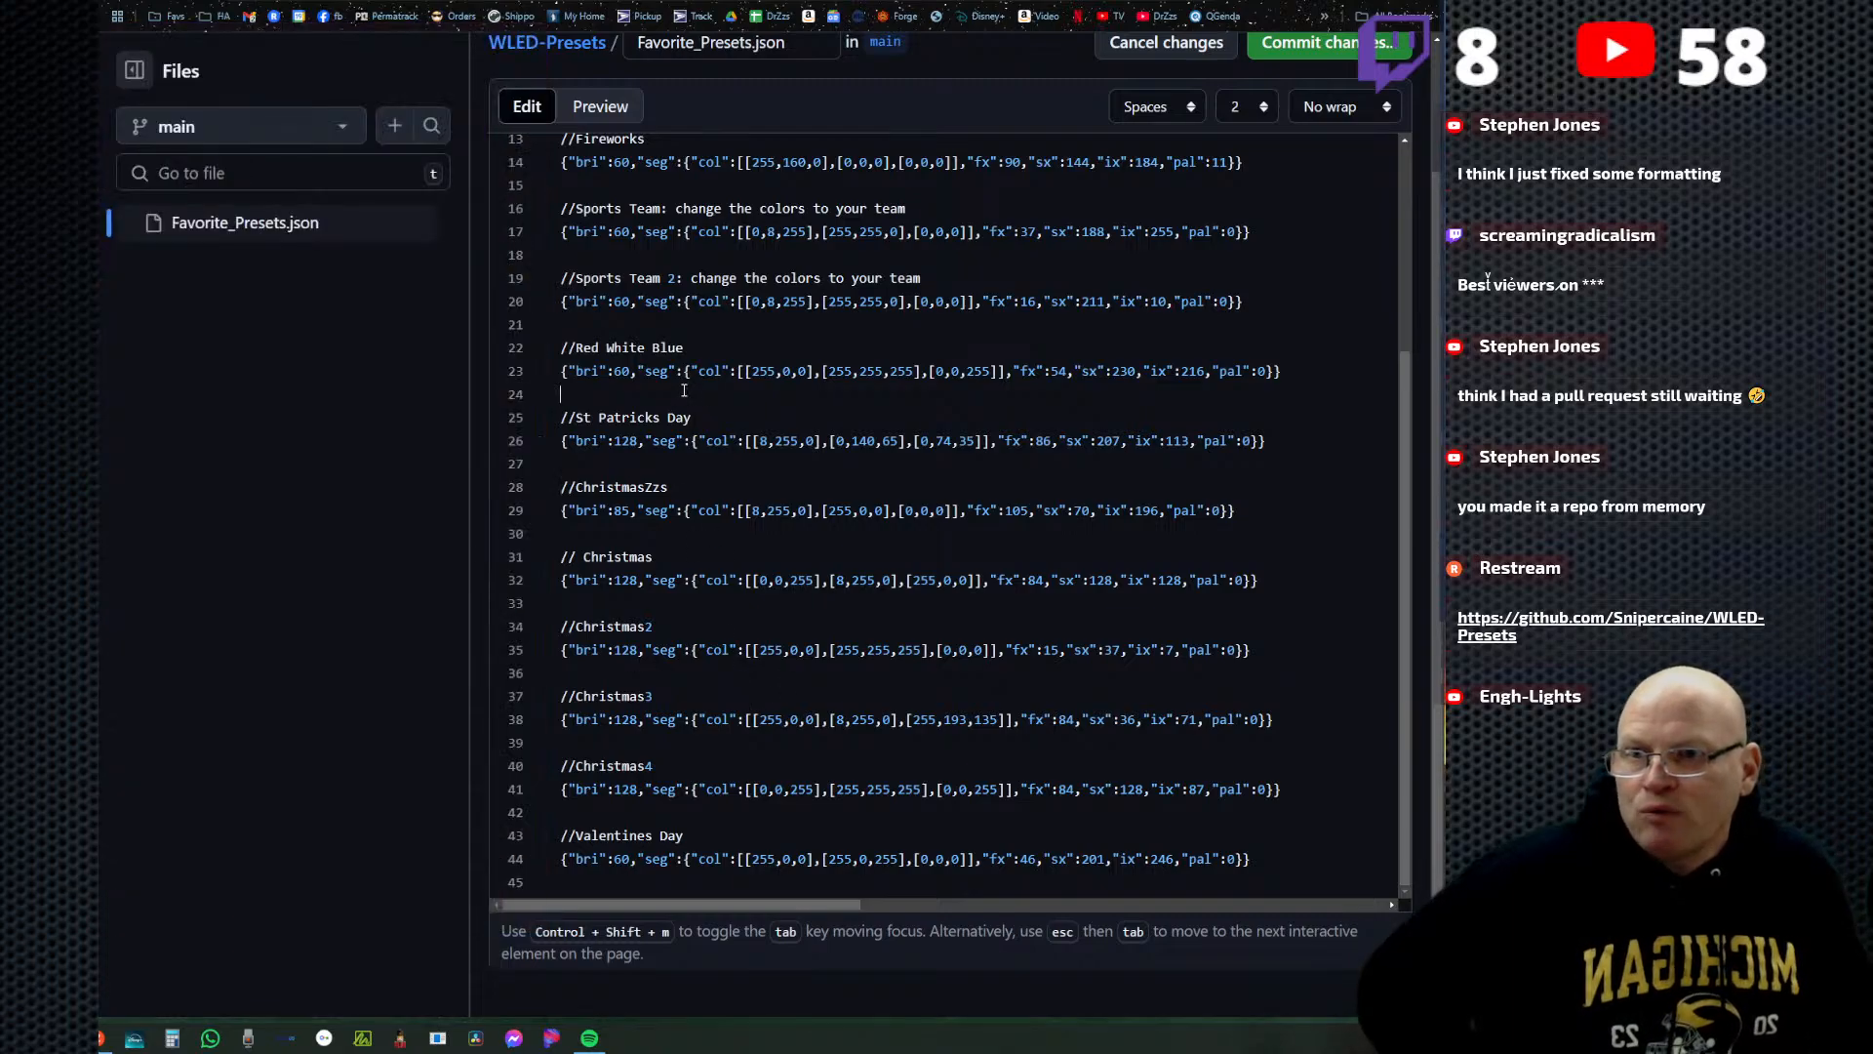
key(Return)
key(Return)
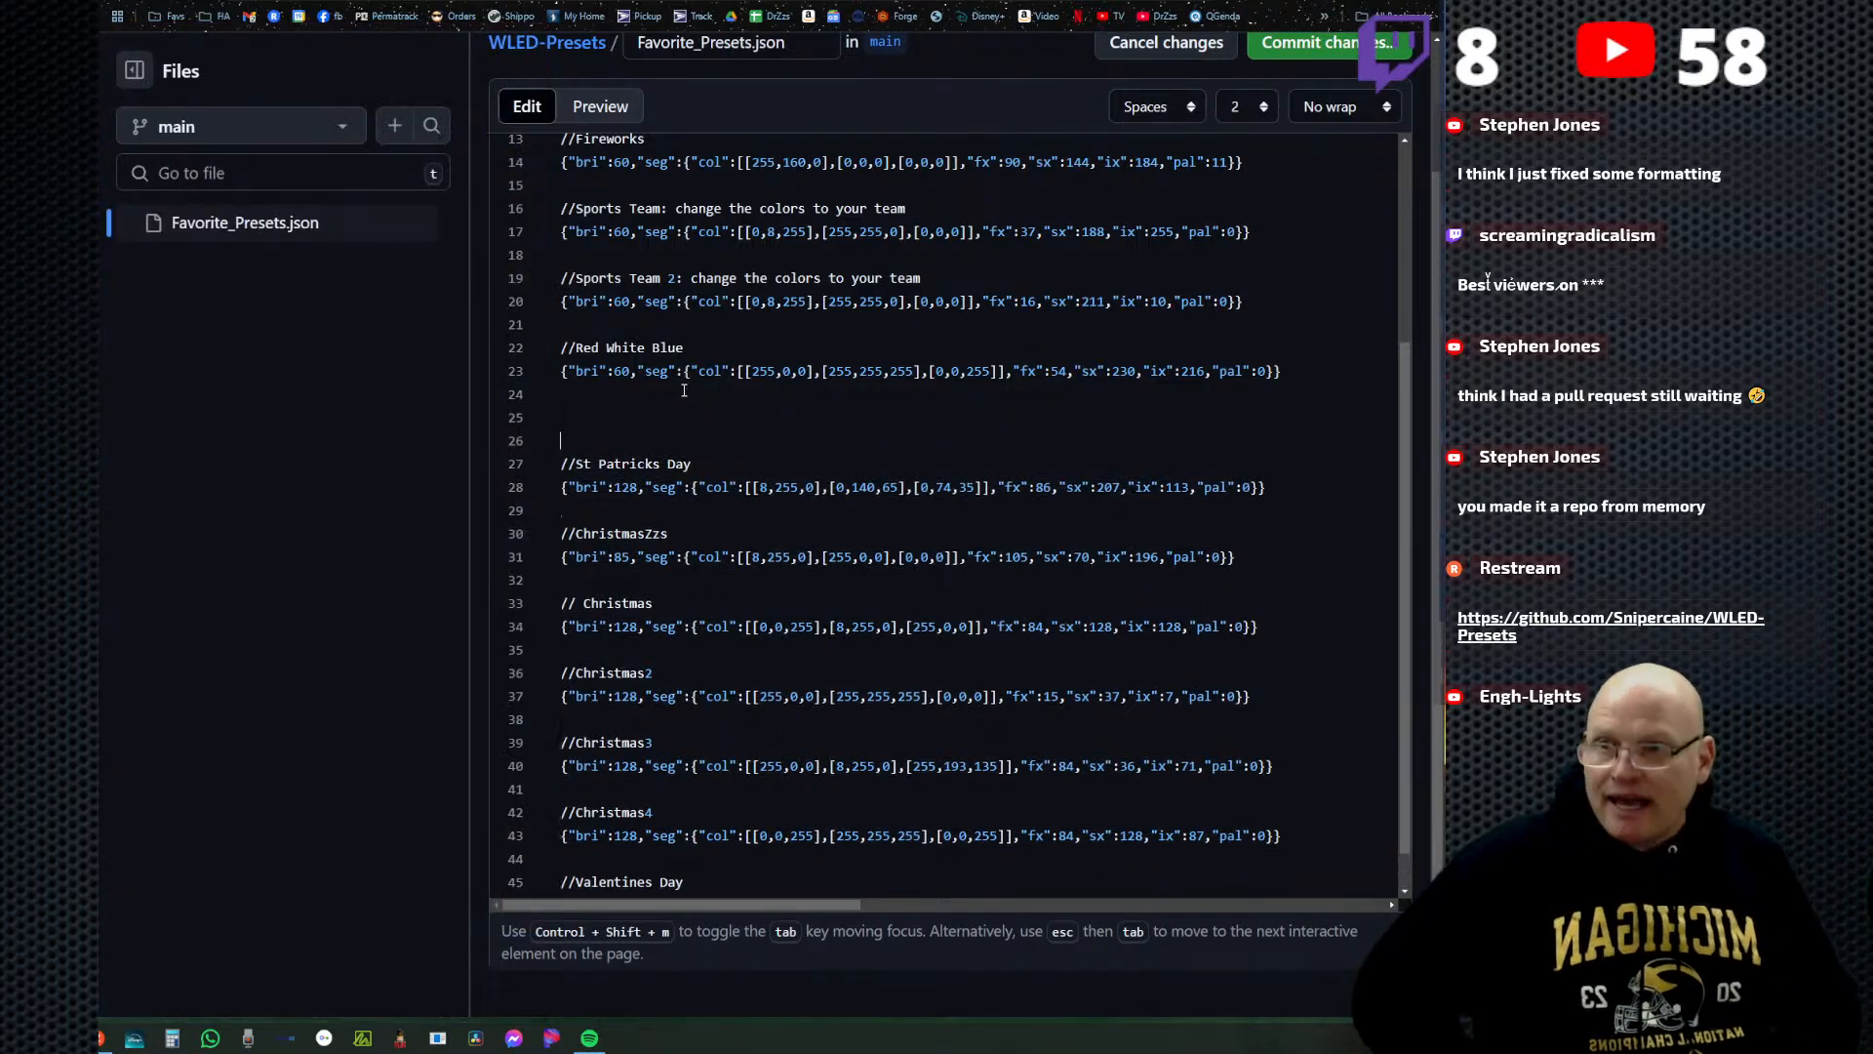
Switch to Discord and copy the Patriot and Patriot2 presets from the posted code block.
key(alt+Tab)
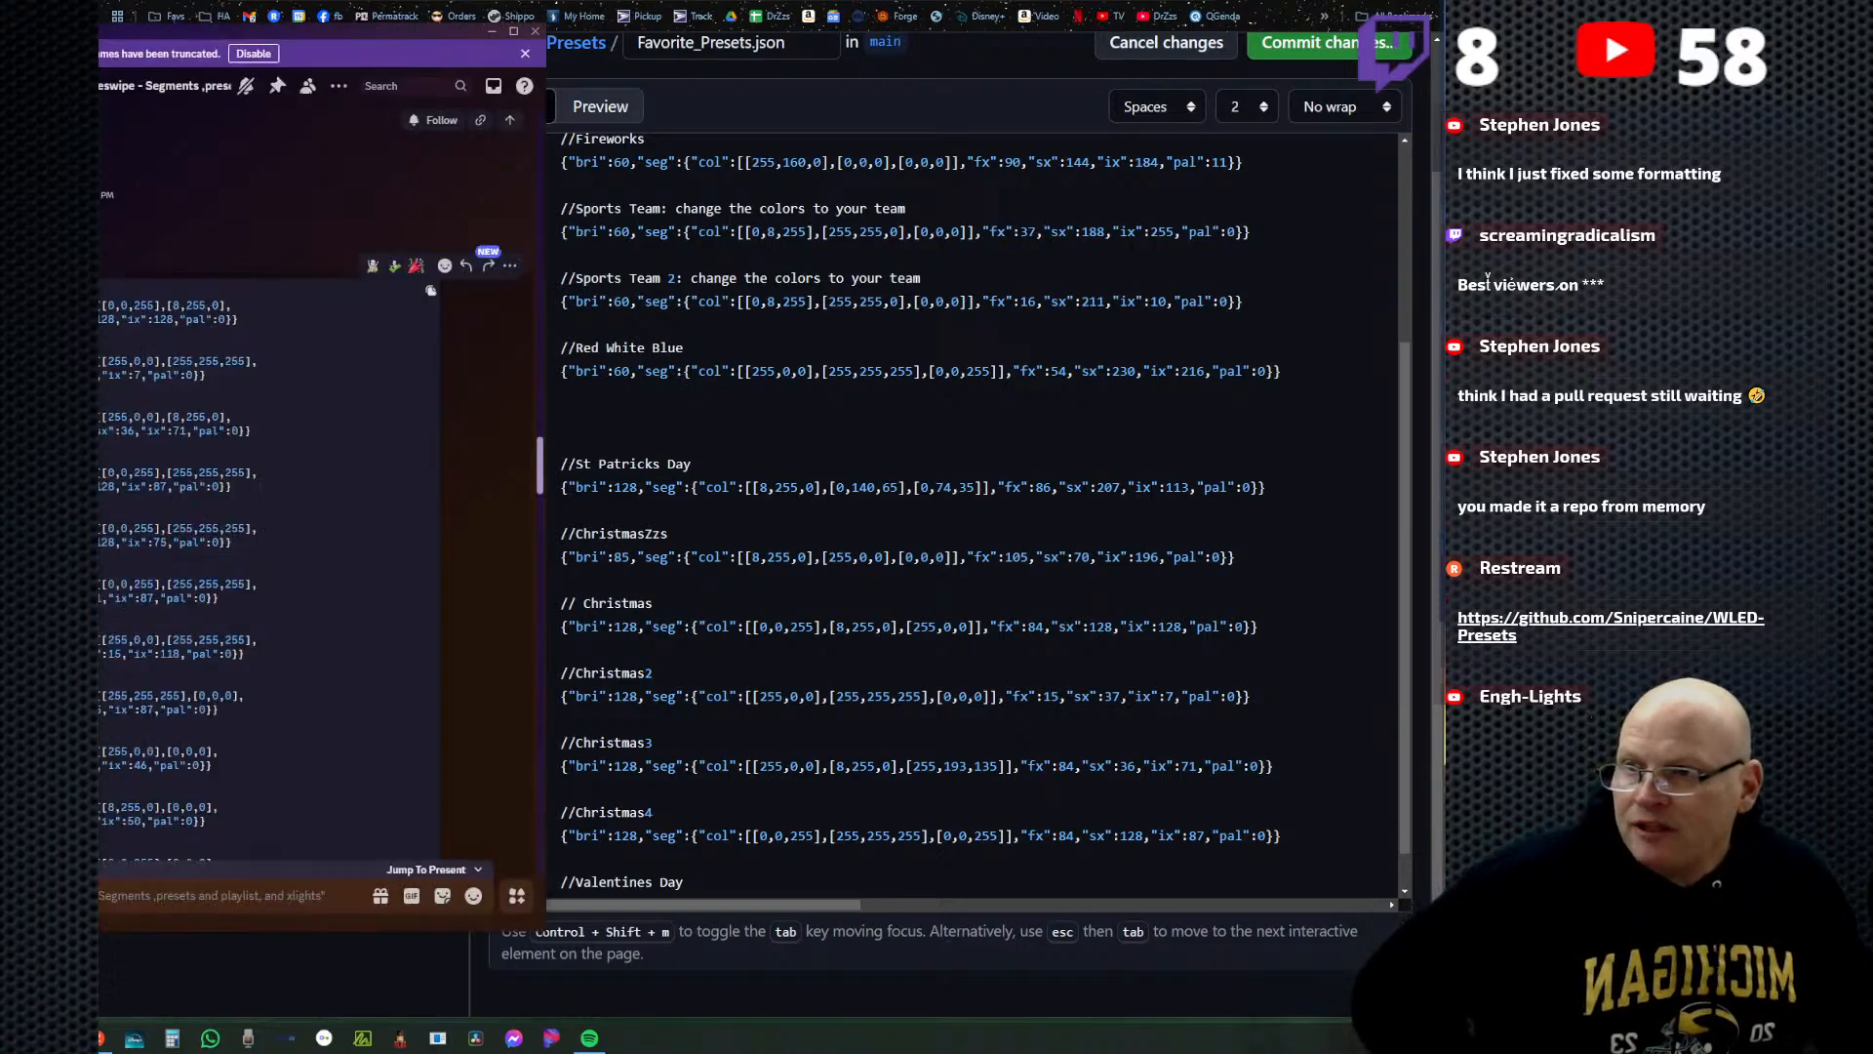
drag(58, 584, 183, 652)
click(58, 586)
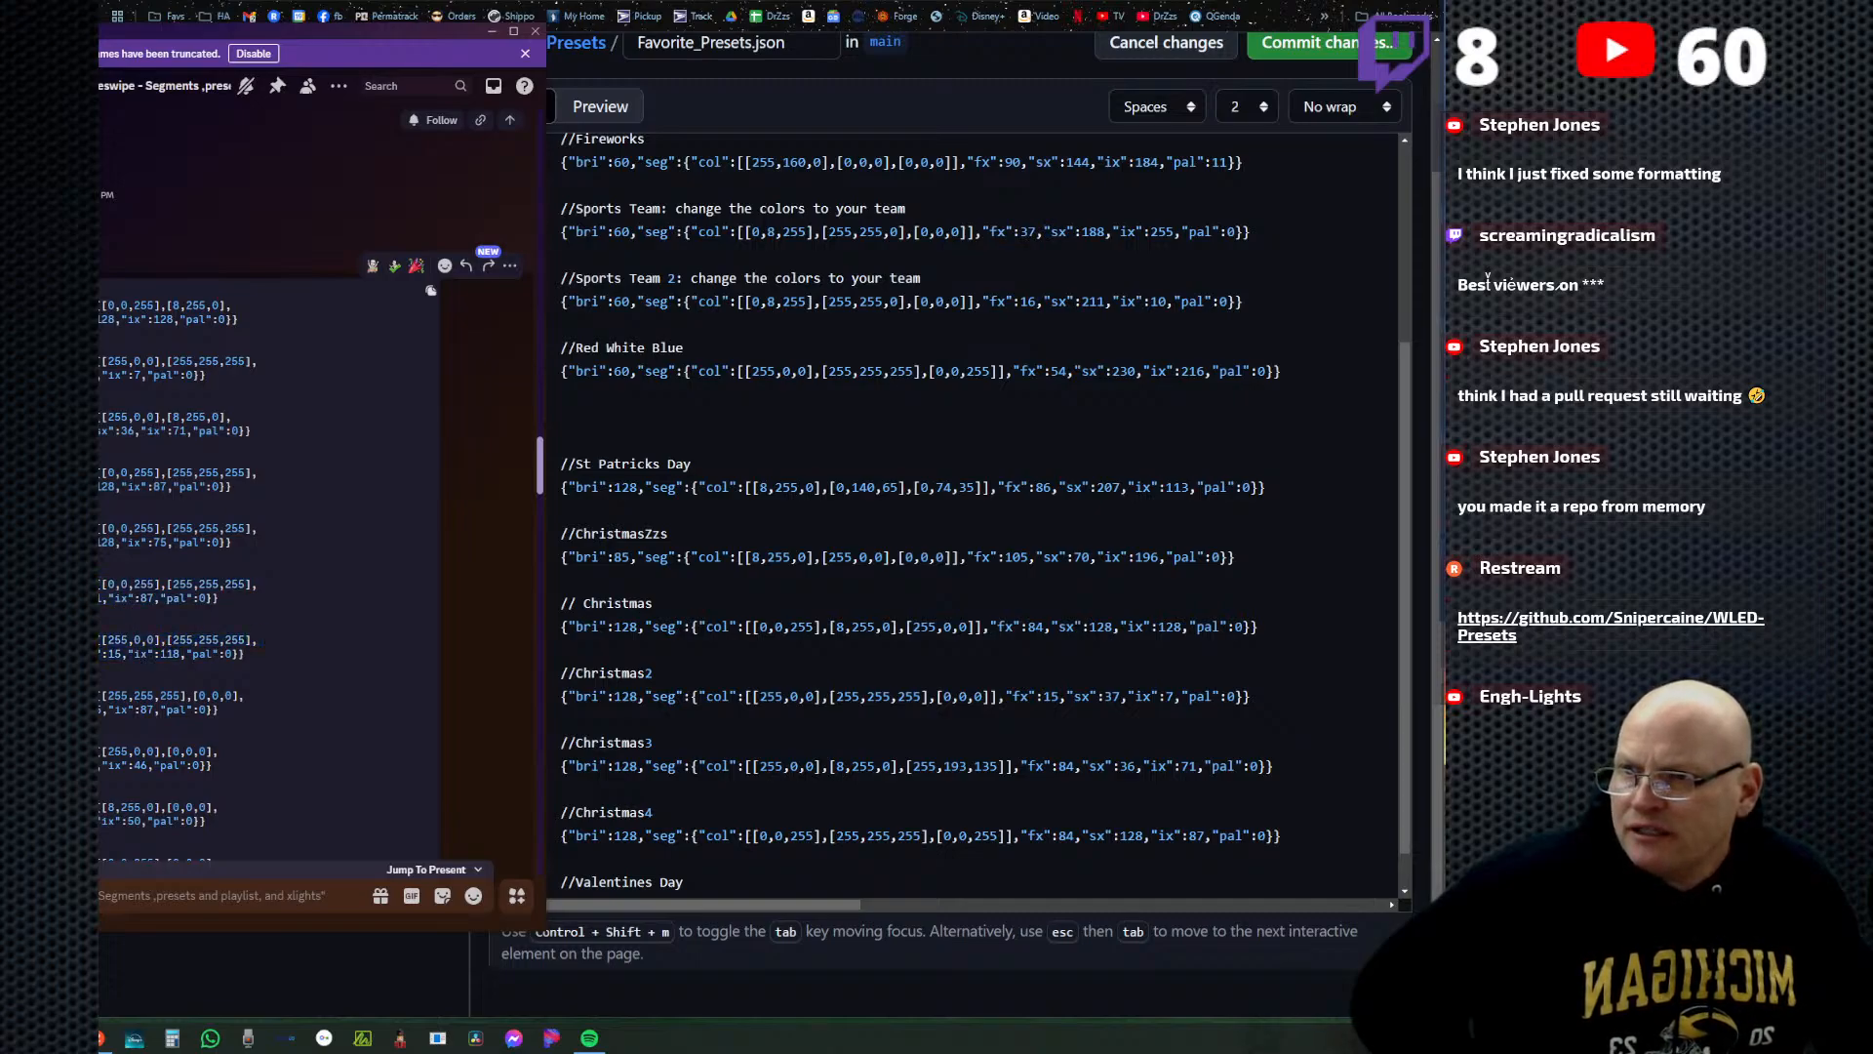
drag(58, 528, 271, 592)
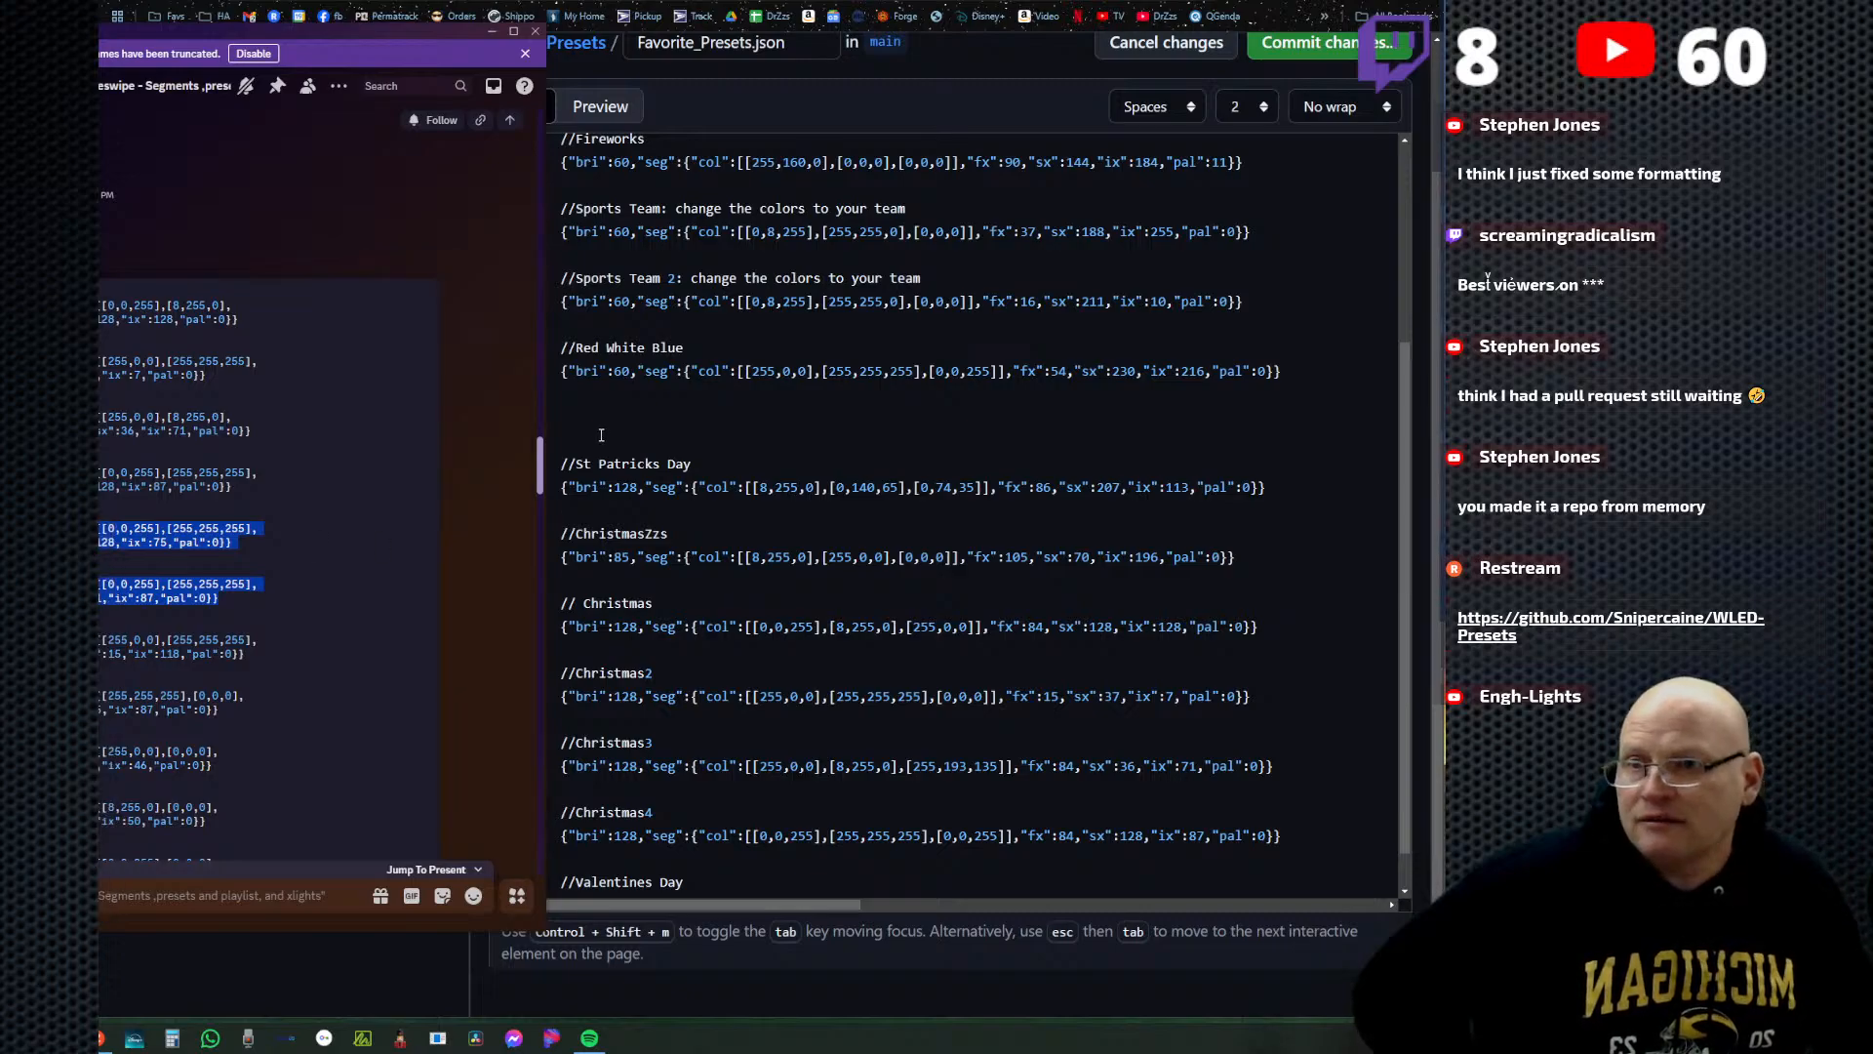
Back in Favorite_Presets.json, paste the copied Patriot and Patriot2 presets on line 25, beneath Red White Blue.
click(568, 415)
right_click(568, 415)
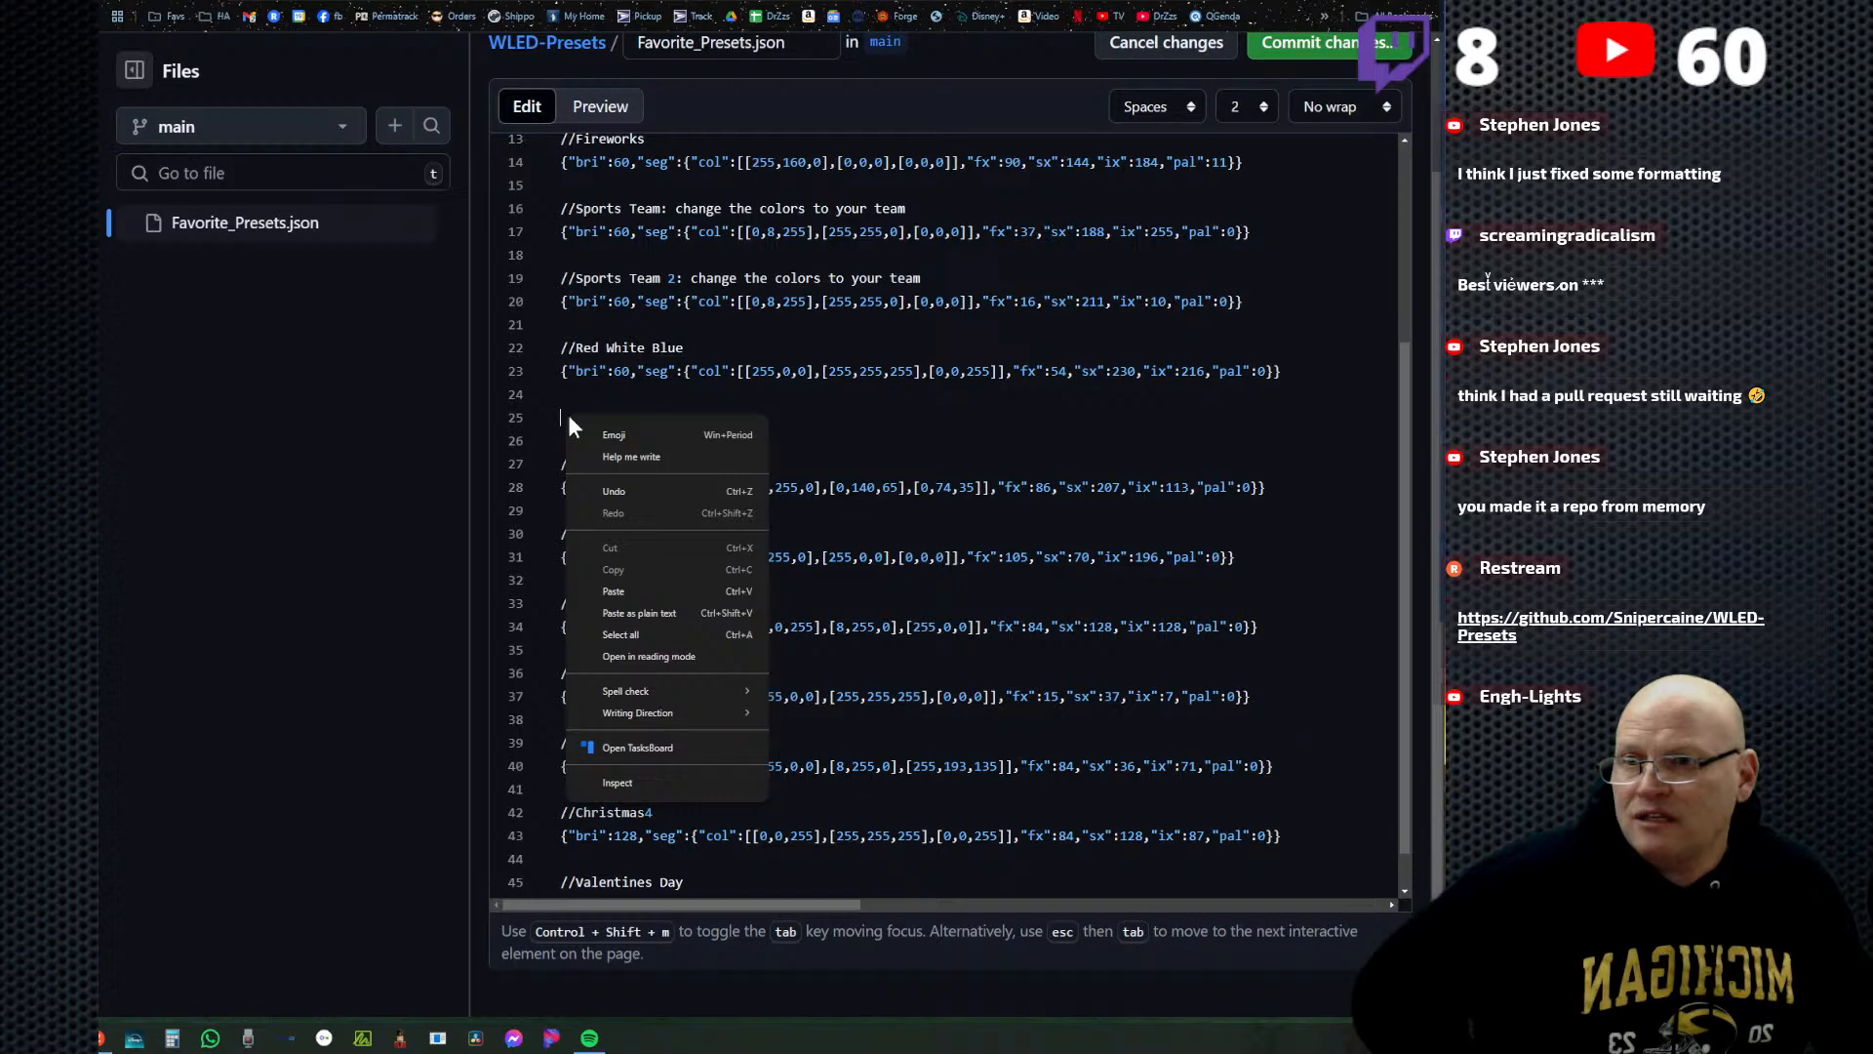
click(636, 588)
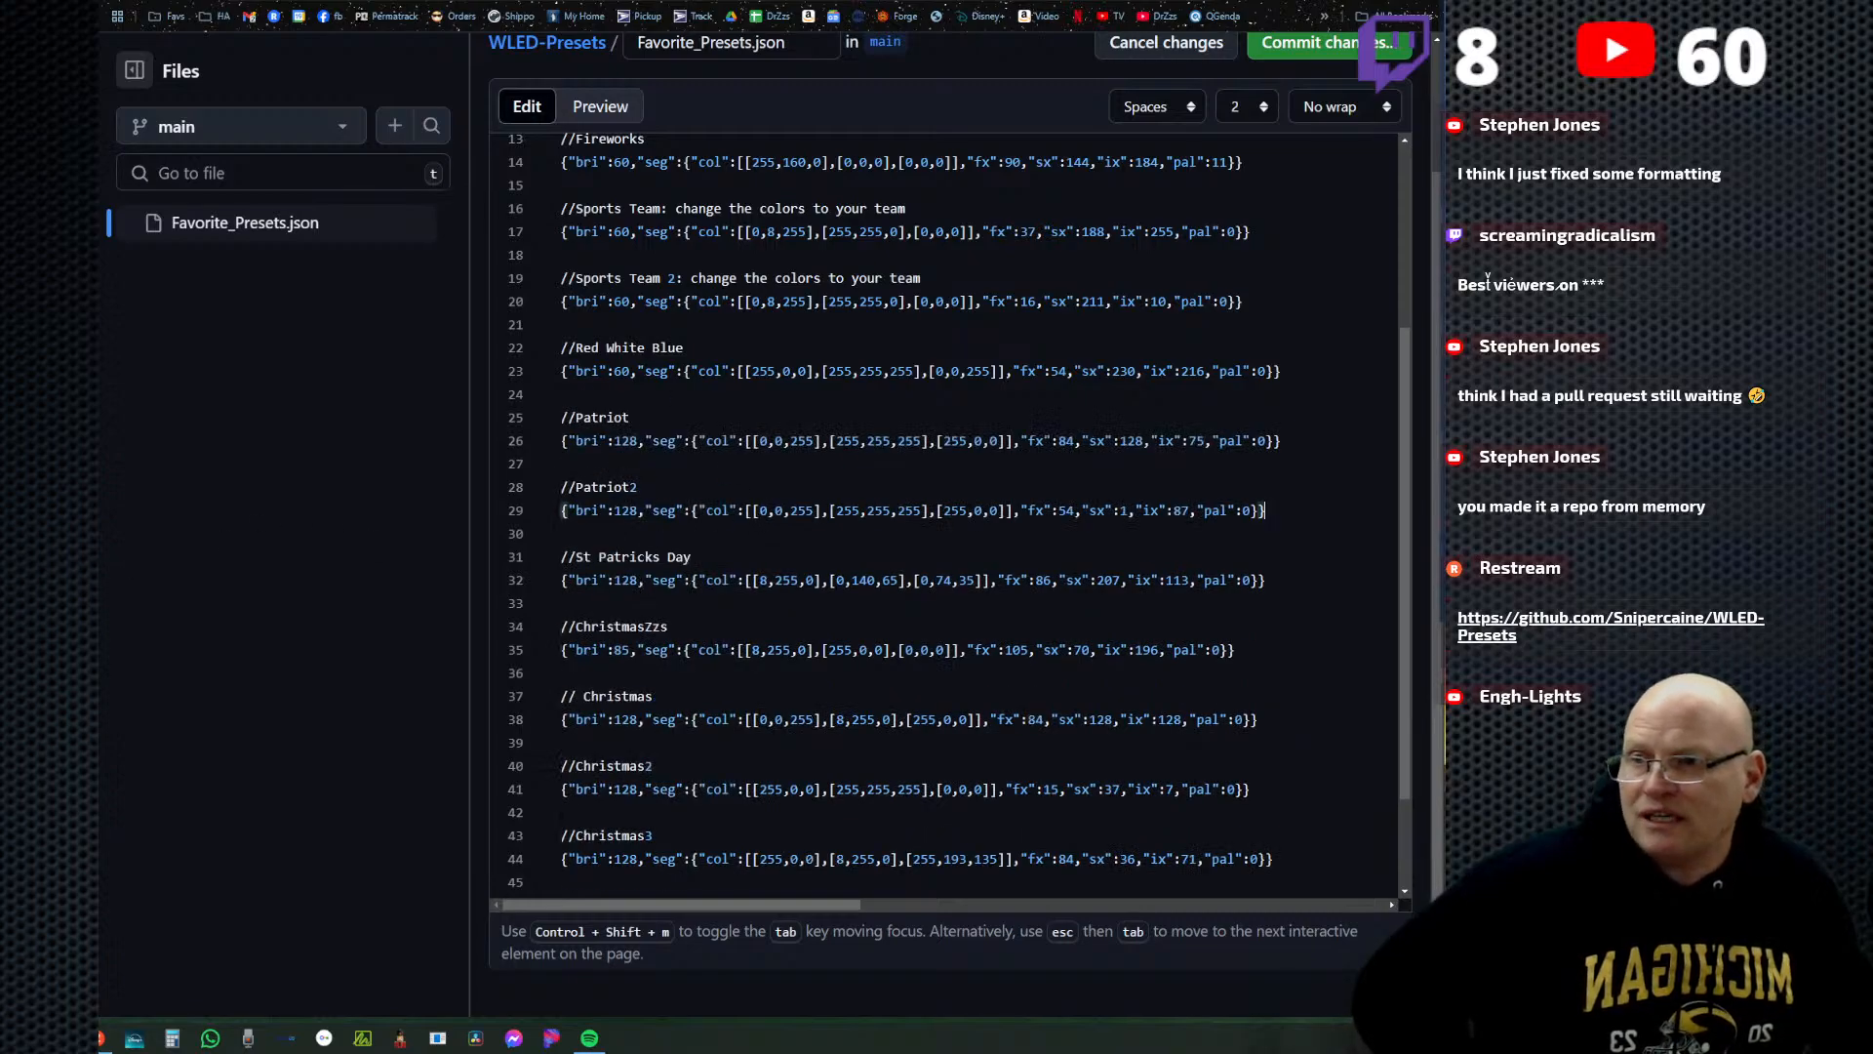
Look through the presets in Favorite_Presets.json alongside the Discord code block to decide which ones to add.
click(59, 580)
scroll(679, 644, down, 2)
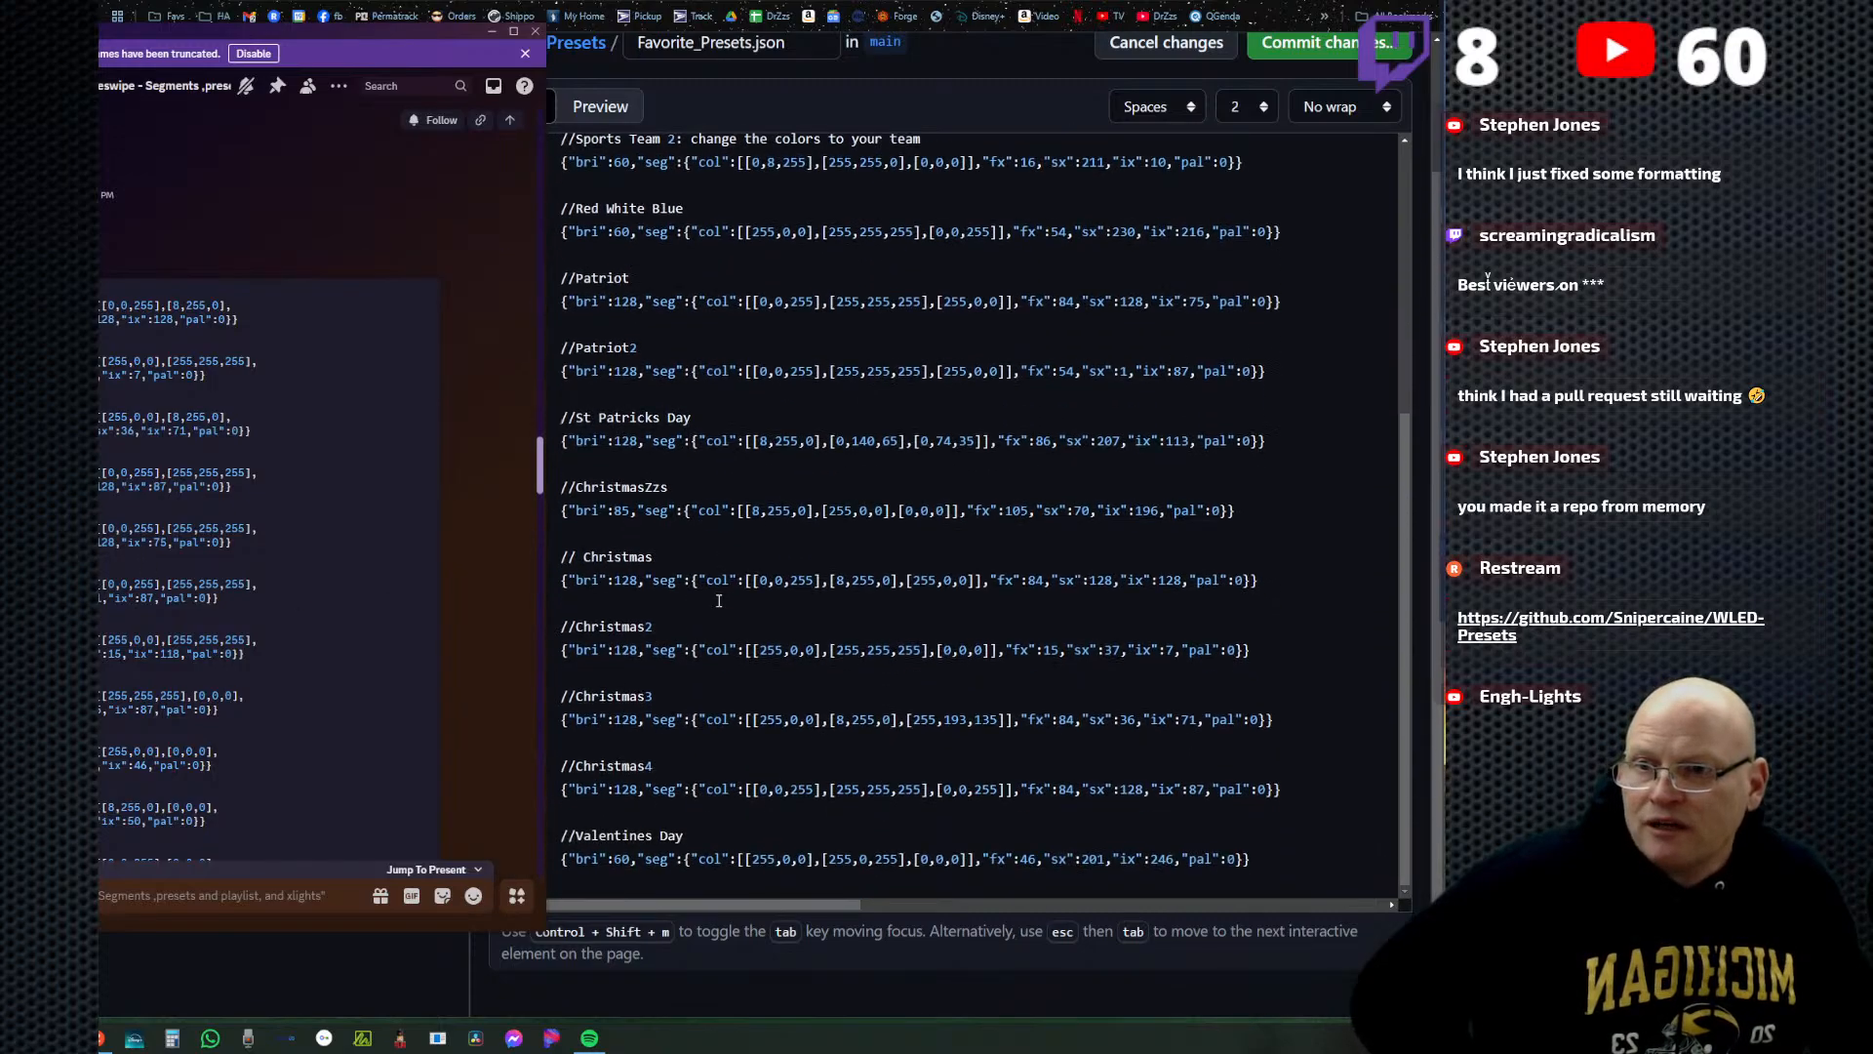
scroll(692, 622, up, 4)
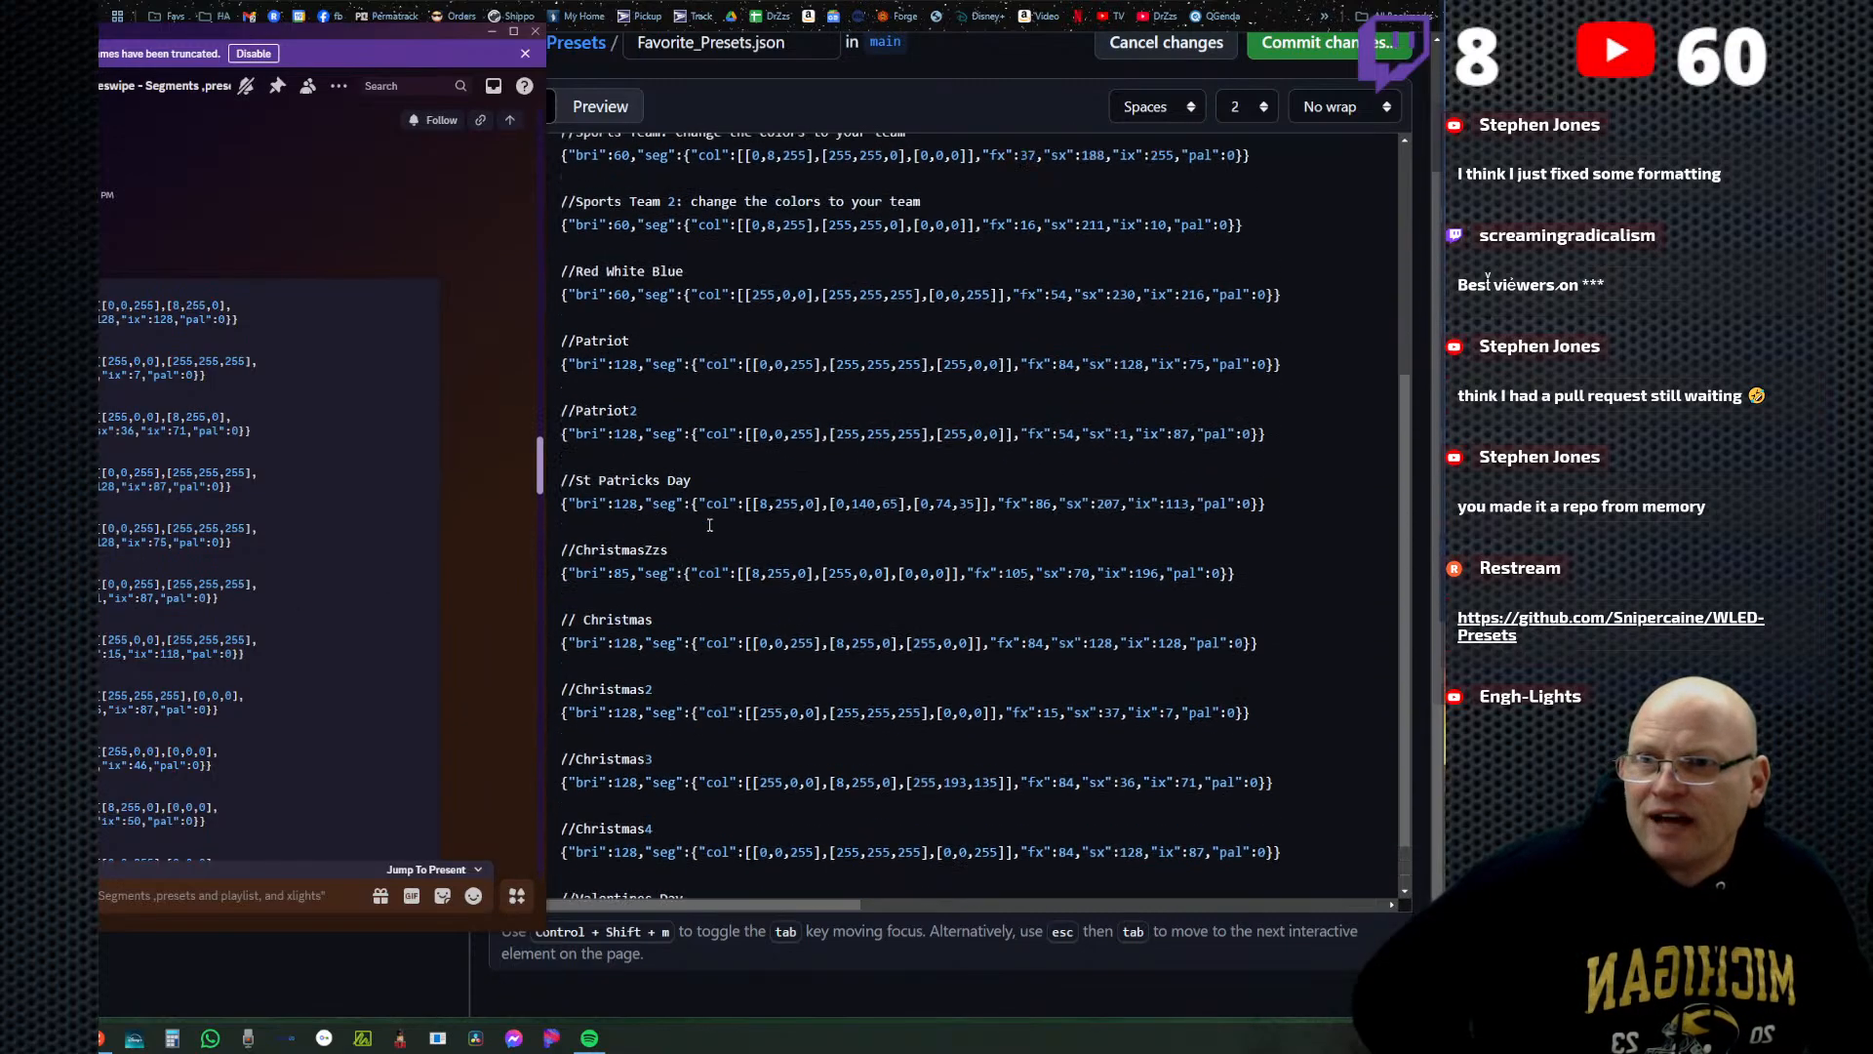
scroll(736, 680, down, 4)
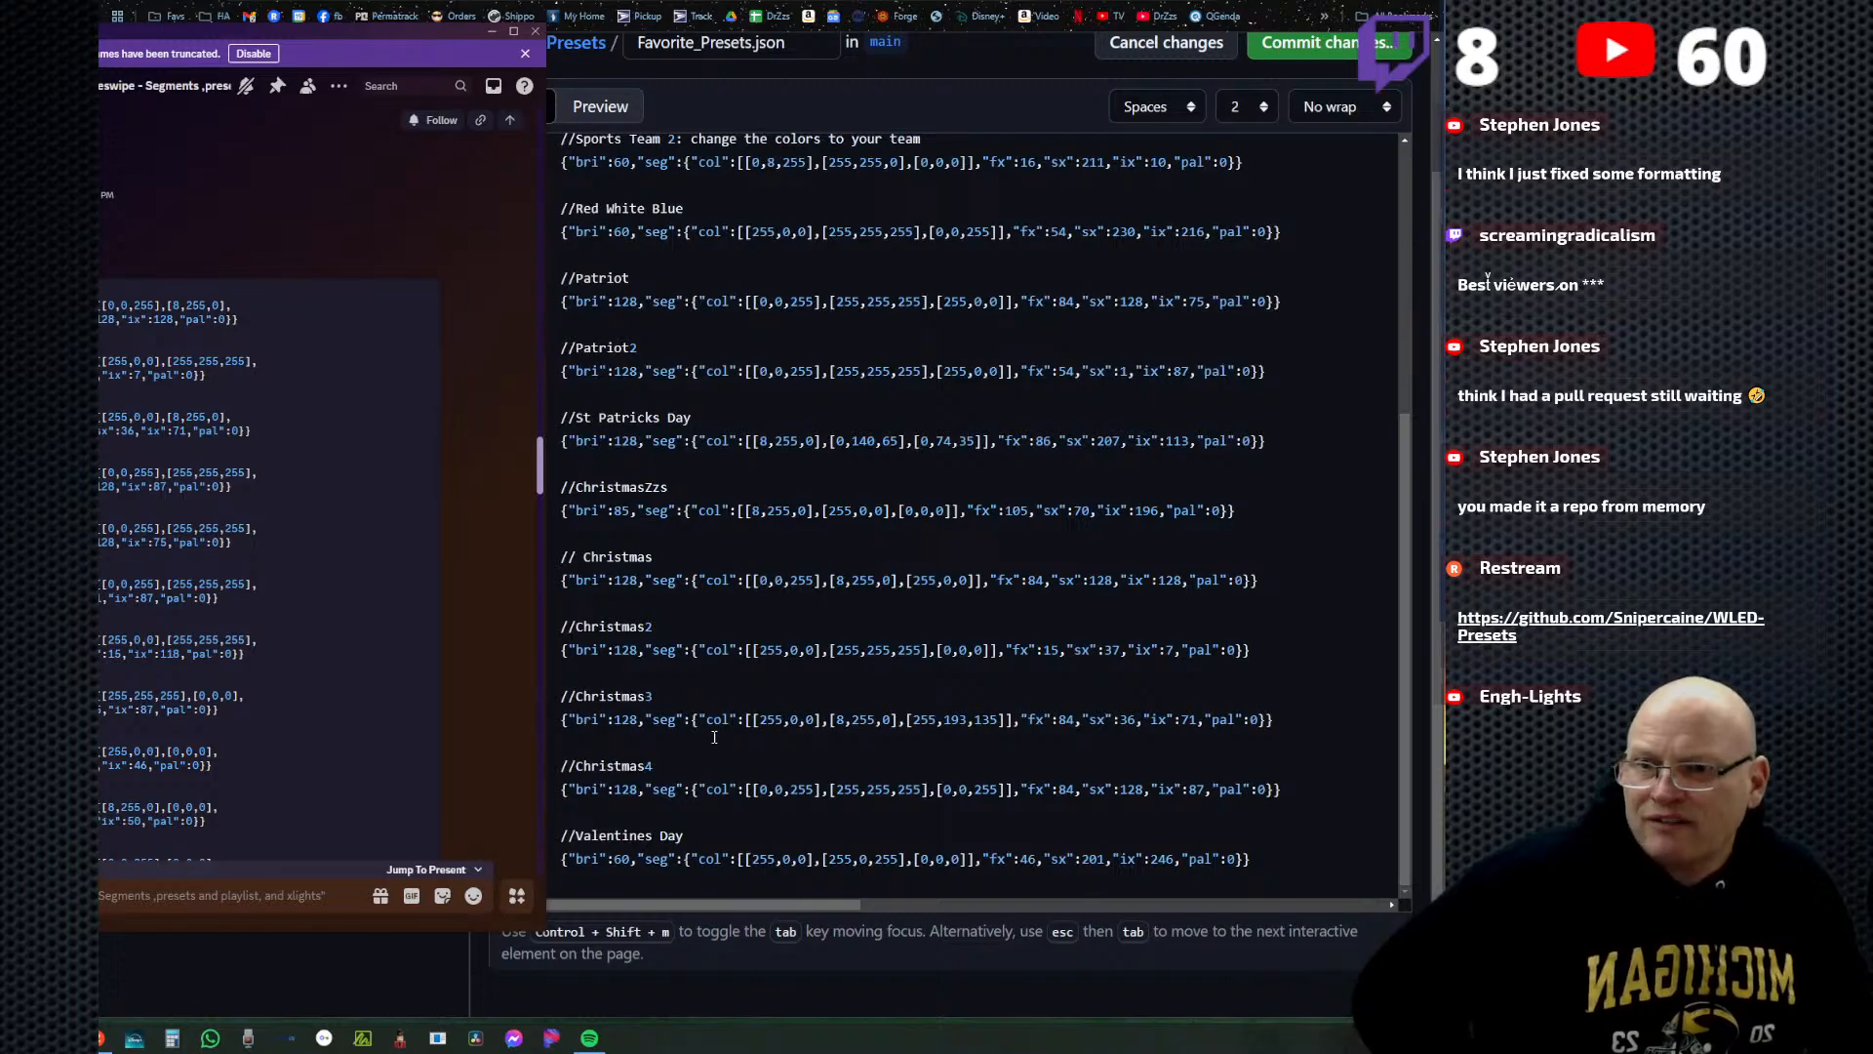
scroll(656, 638, up, 1)
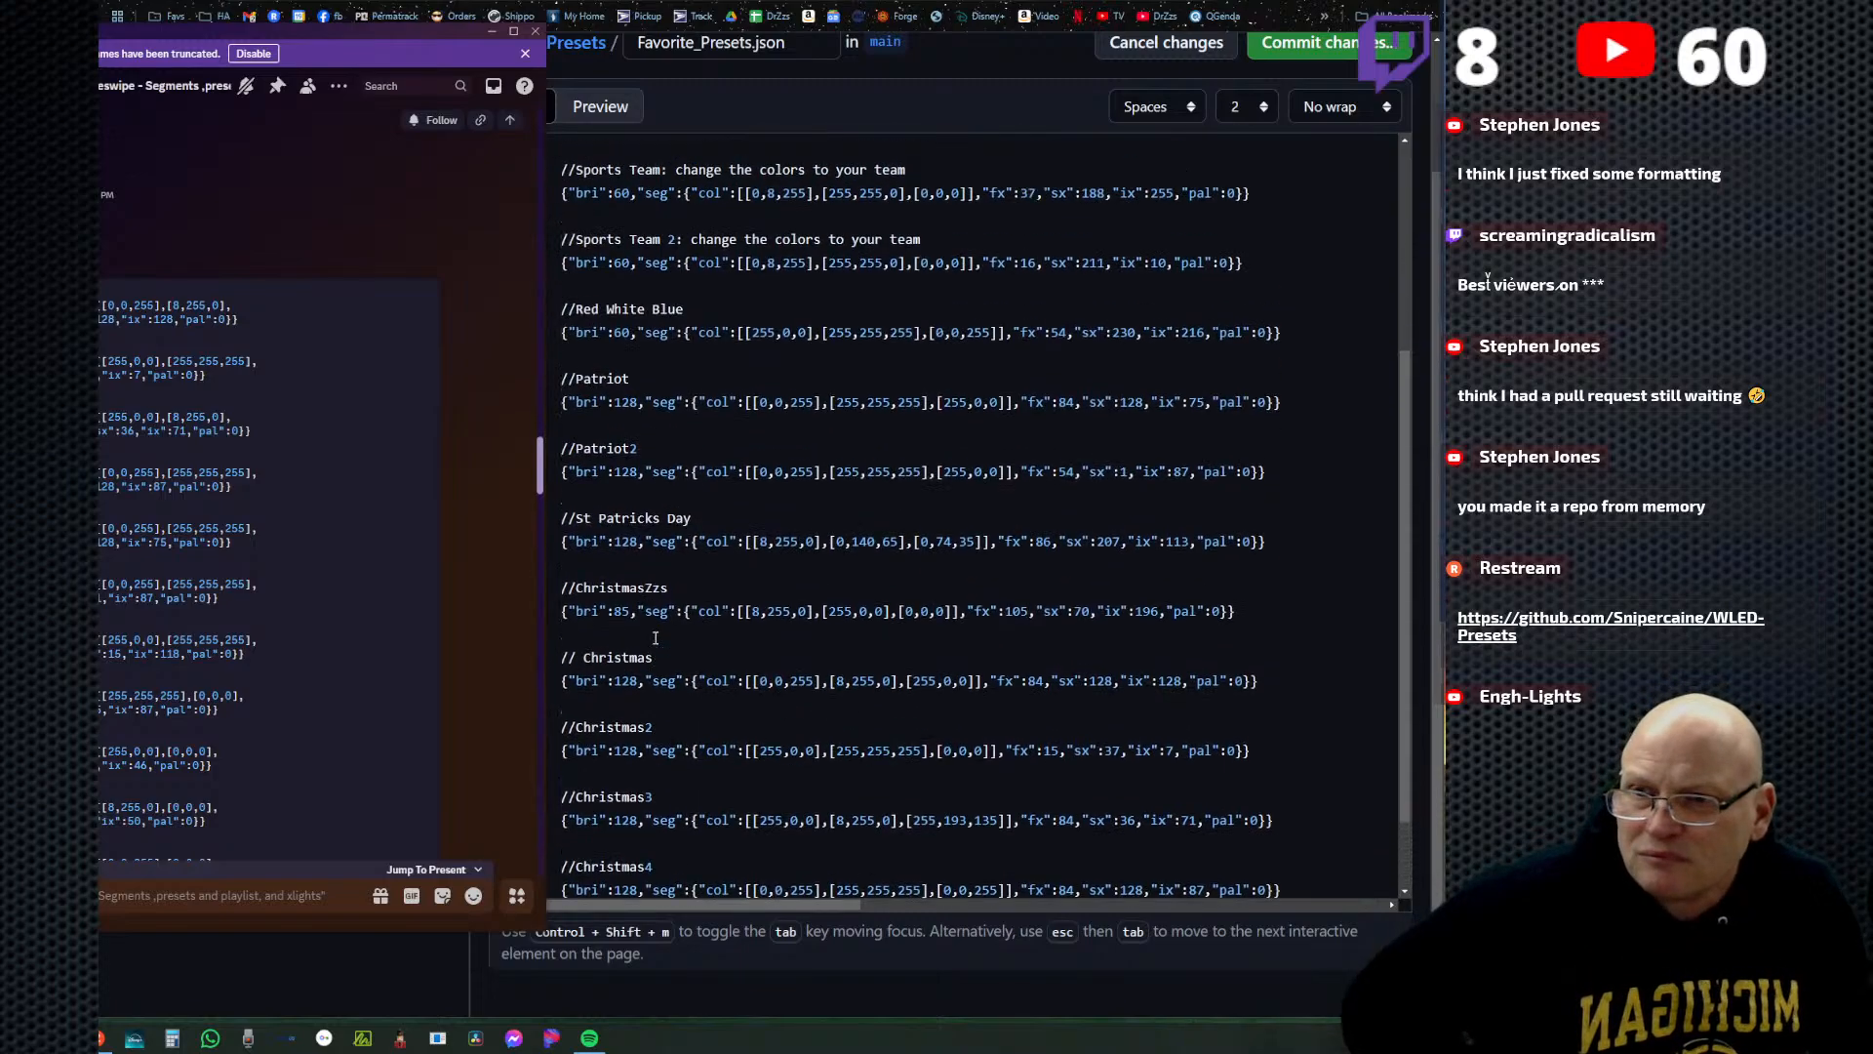
scroll(655, 638, up, 2)
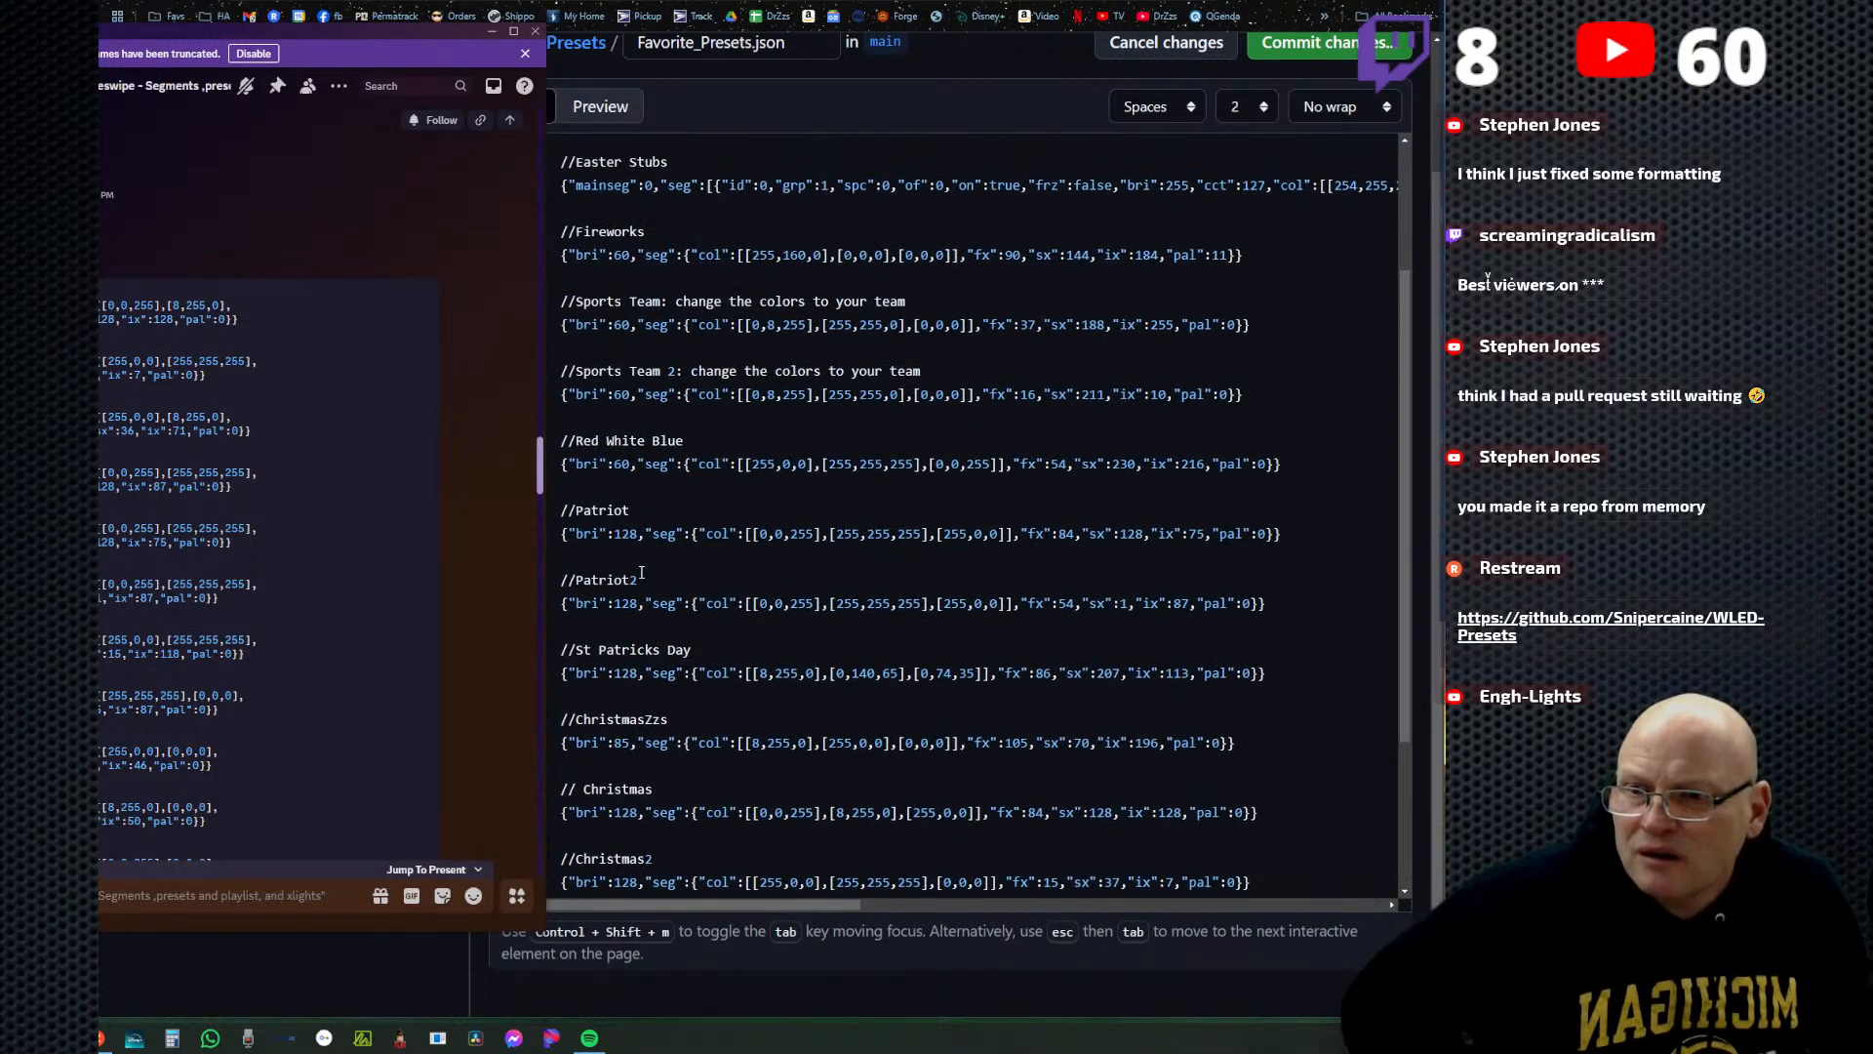
scroll(628, 441, up, 3)
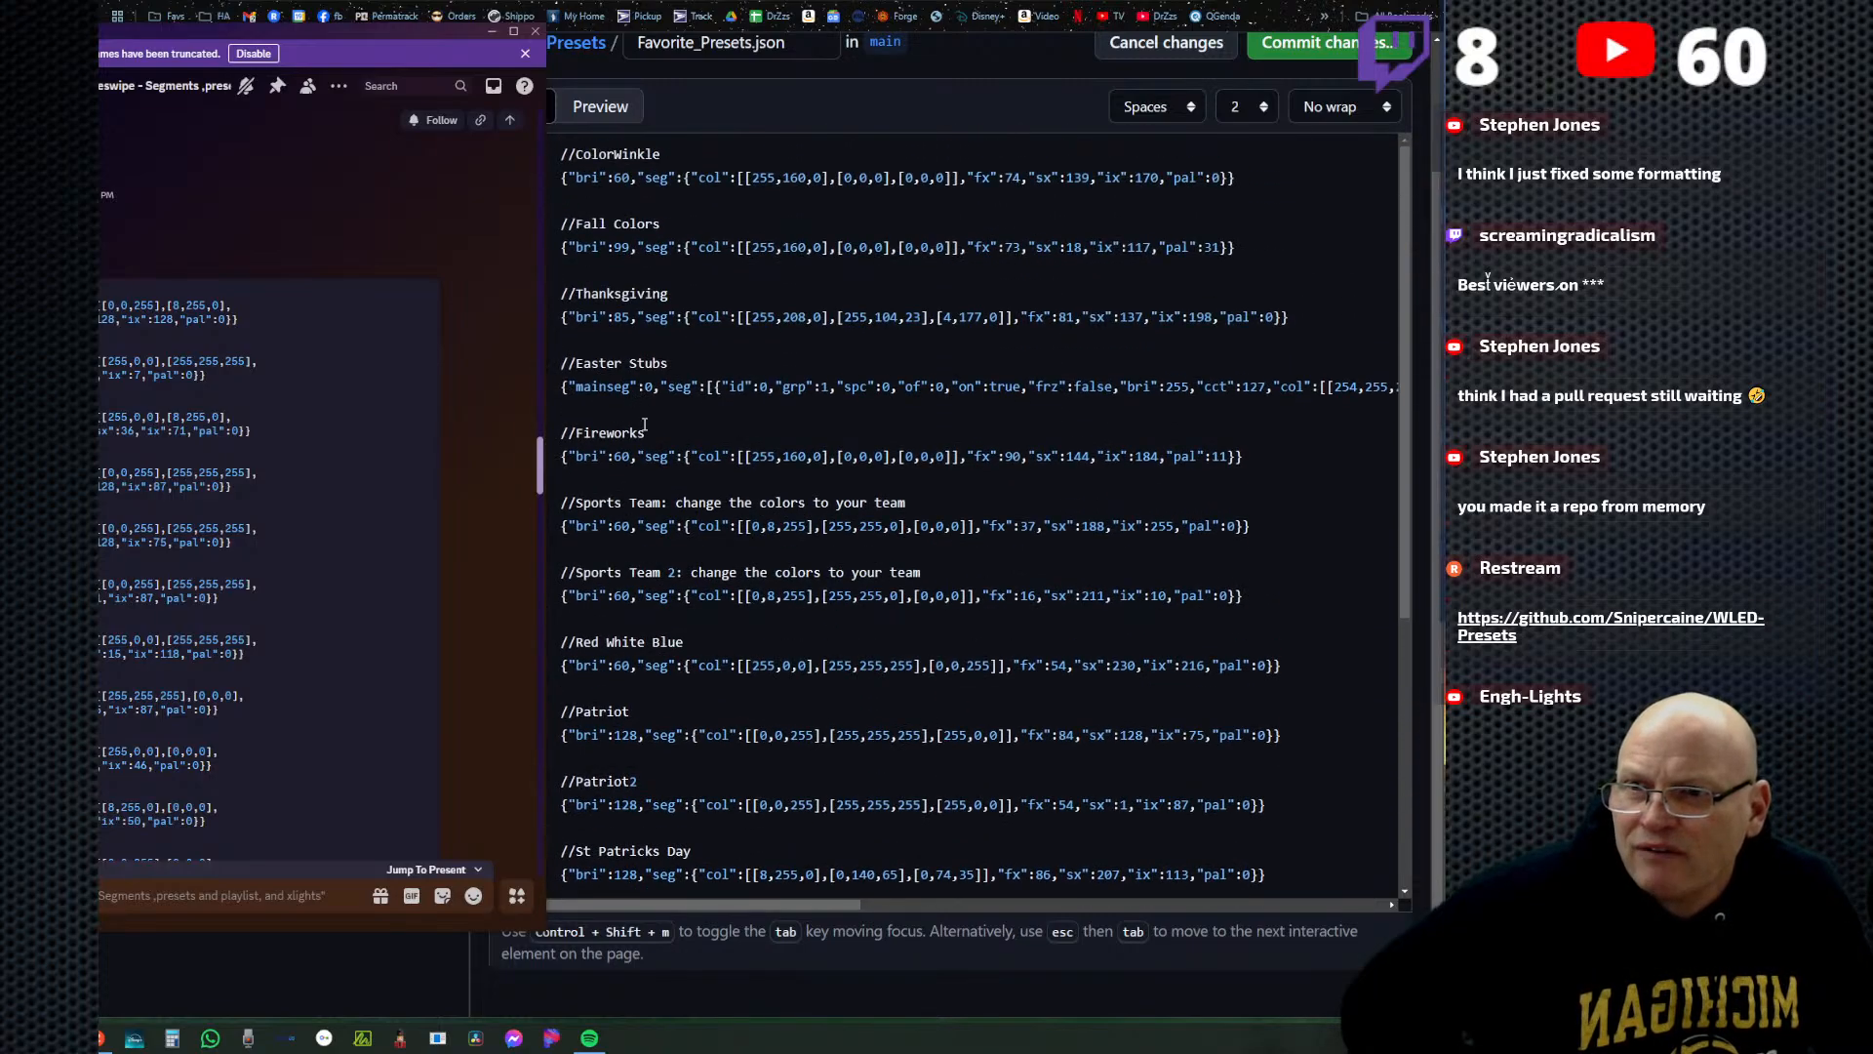
scroll(669, 430, up, 2)
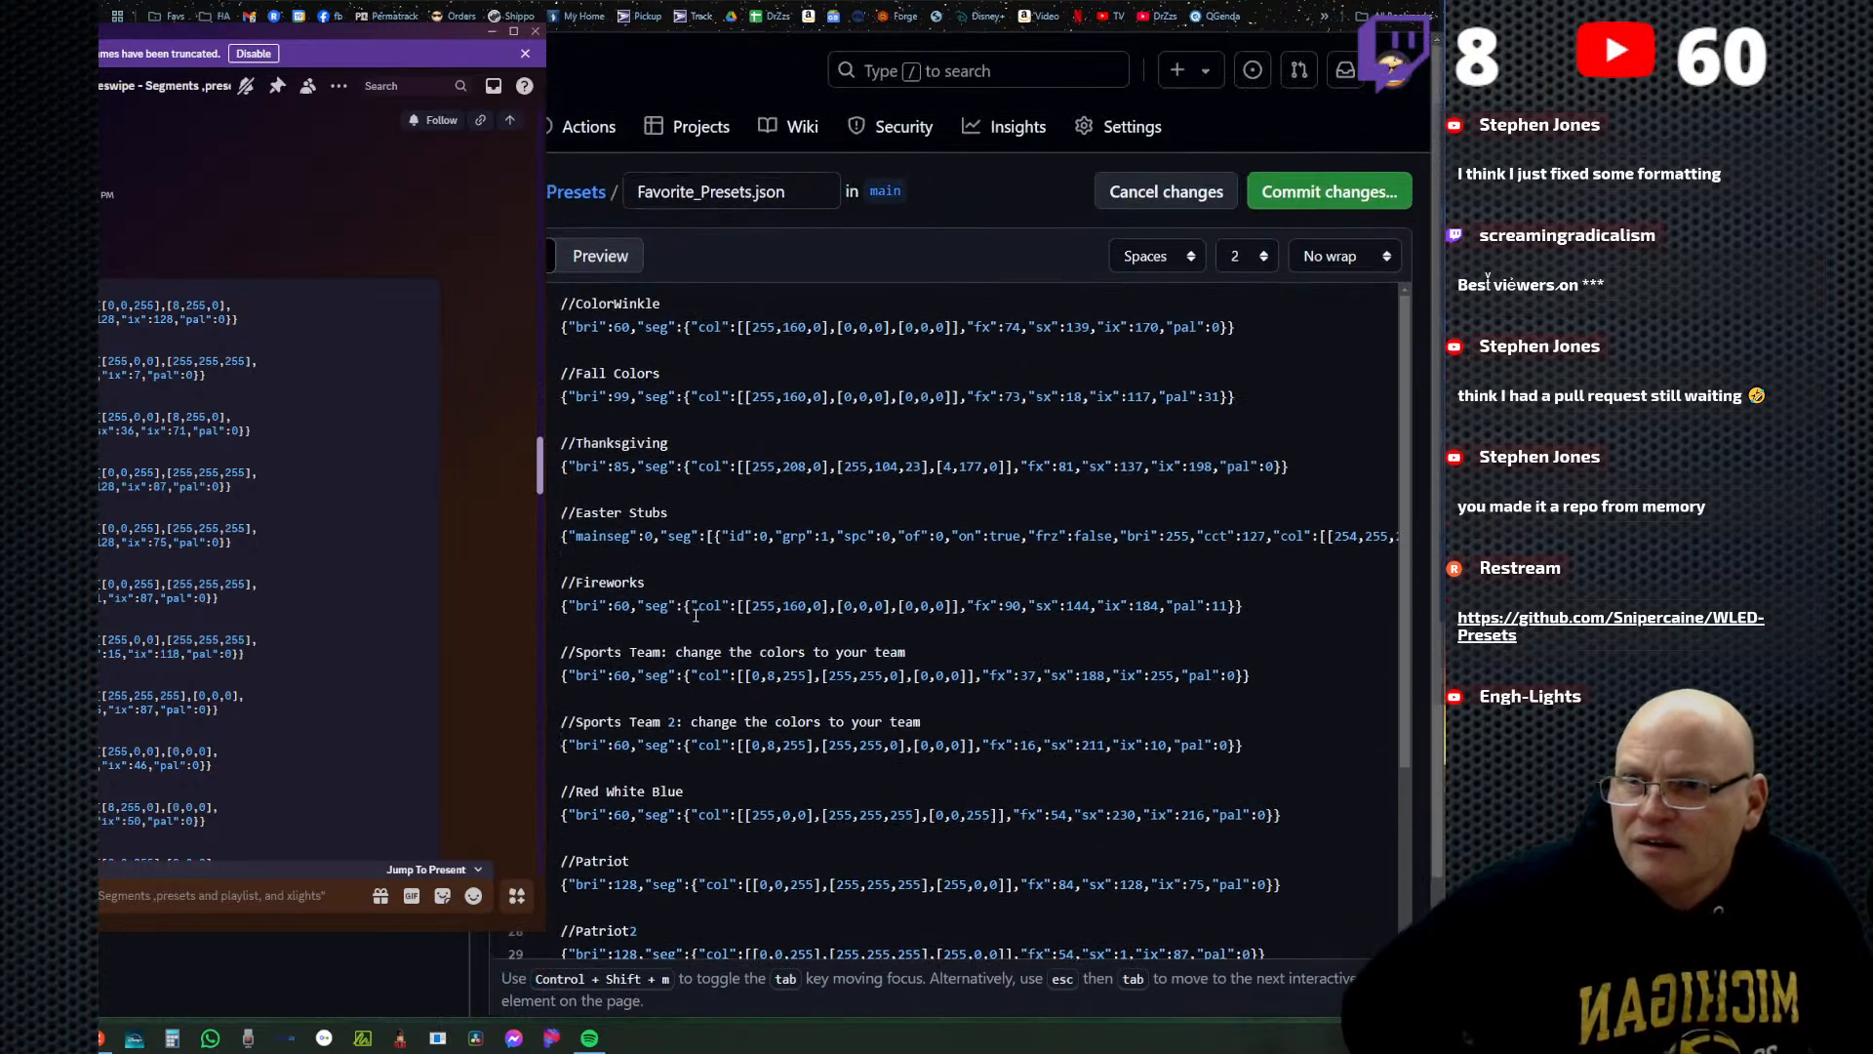
scroll(713, 634, down, 5)
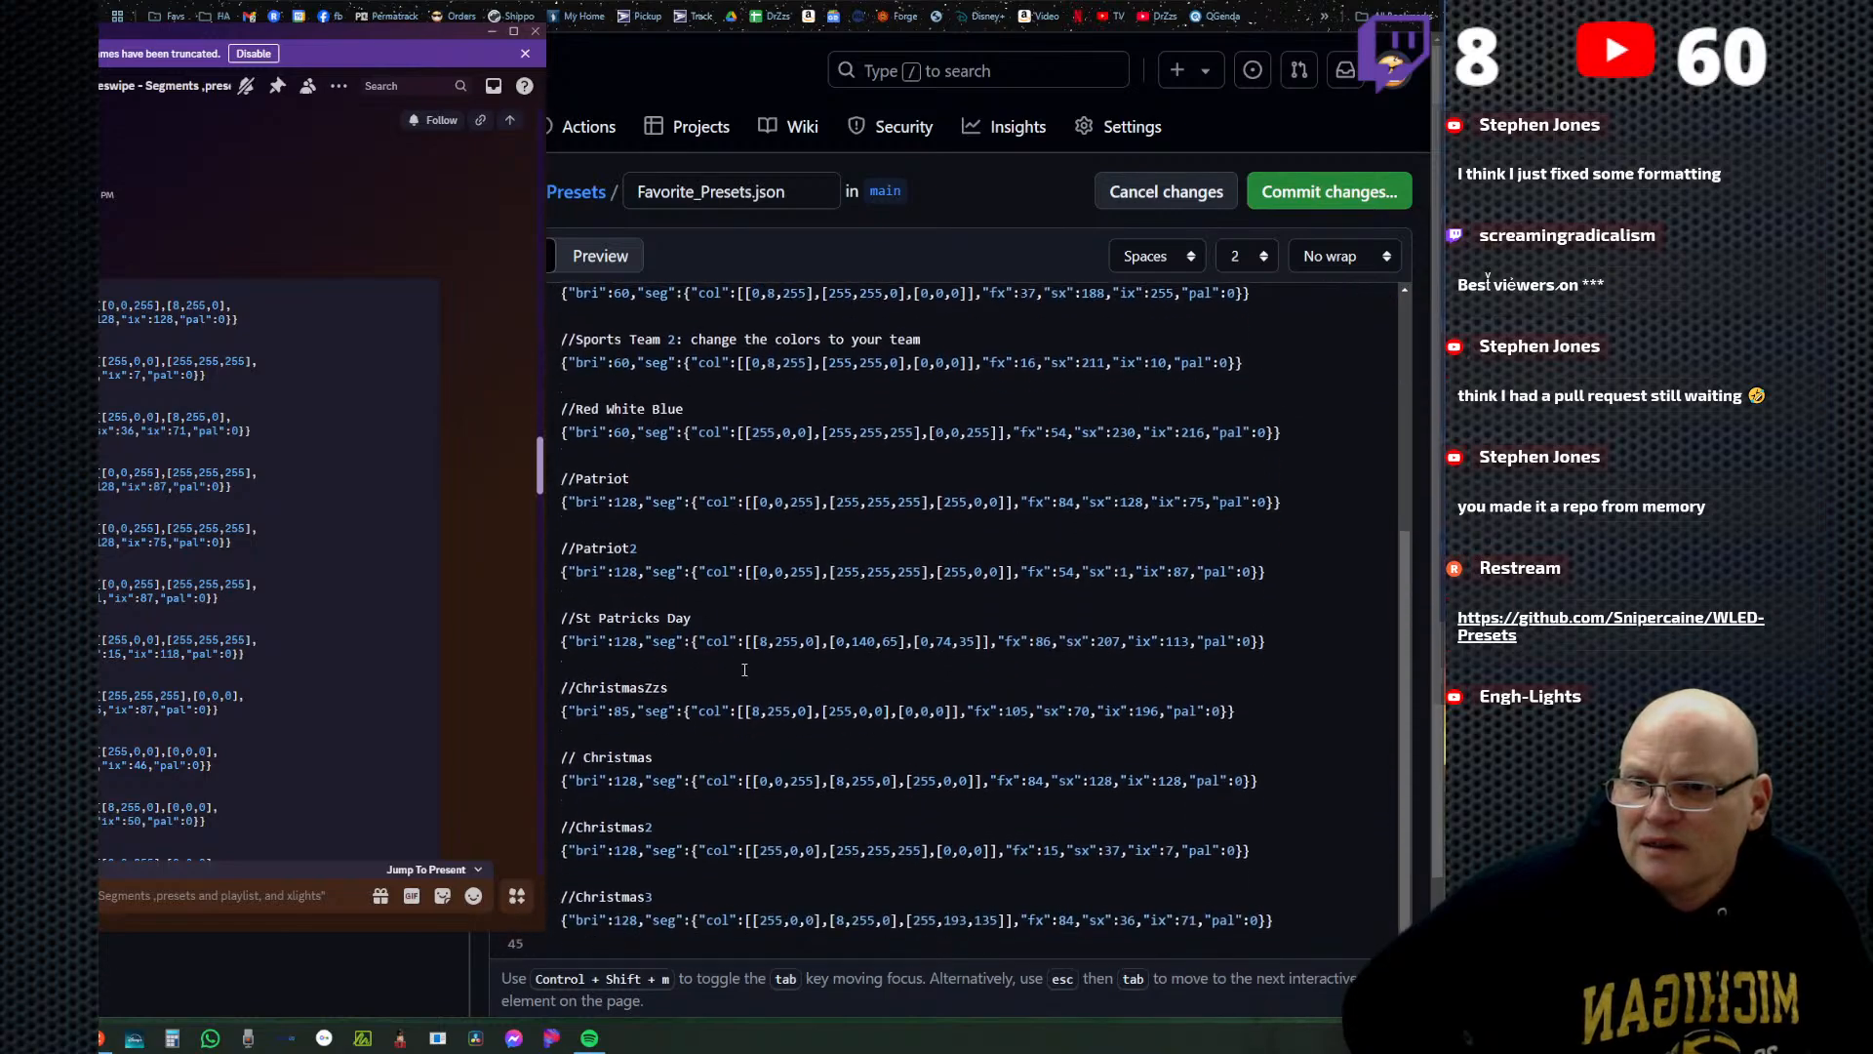
scroll(744, 669, down, 3)
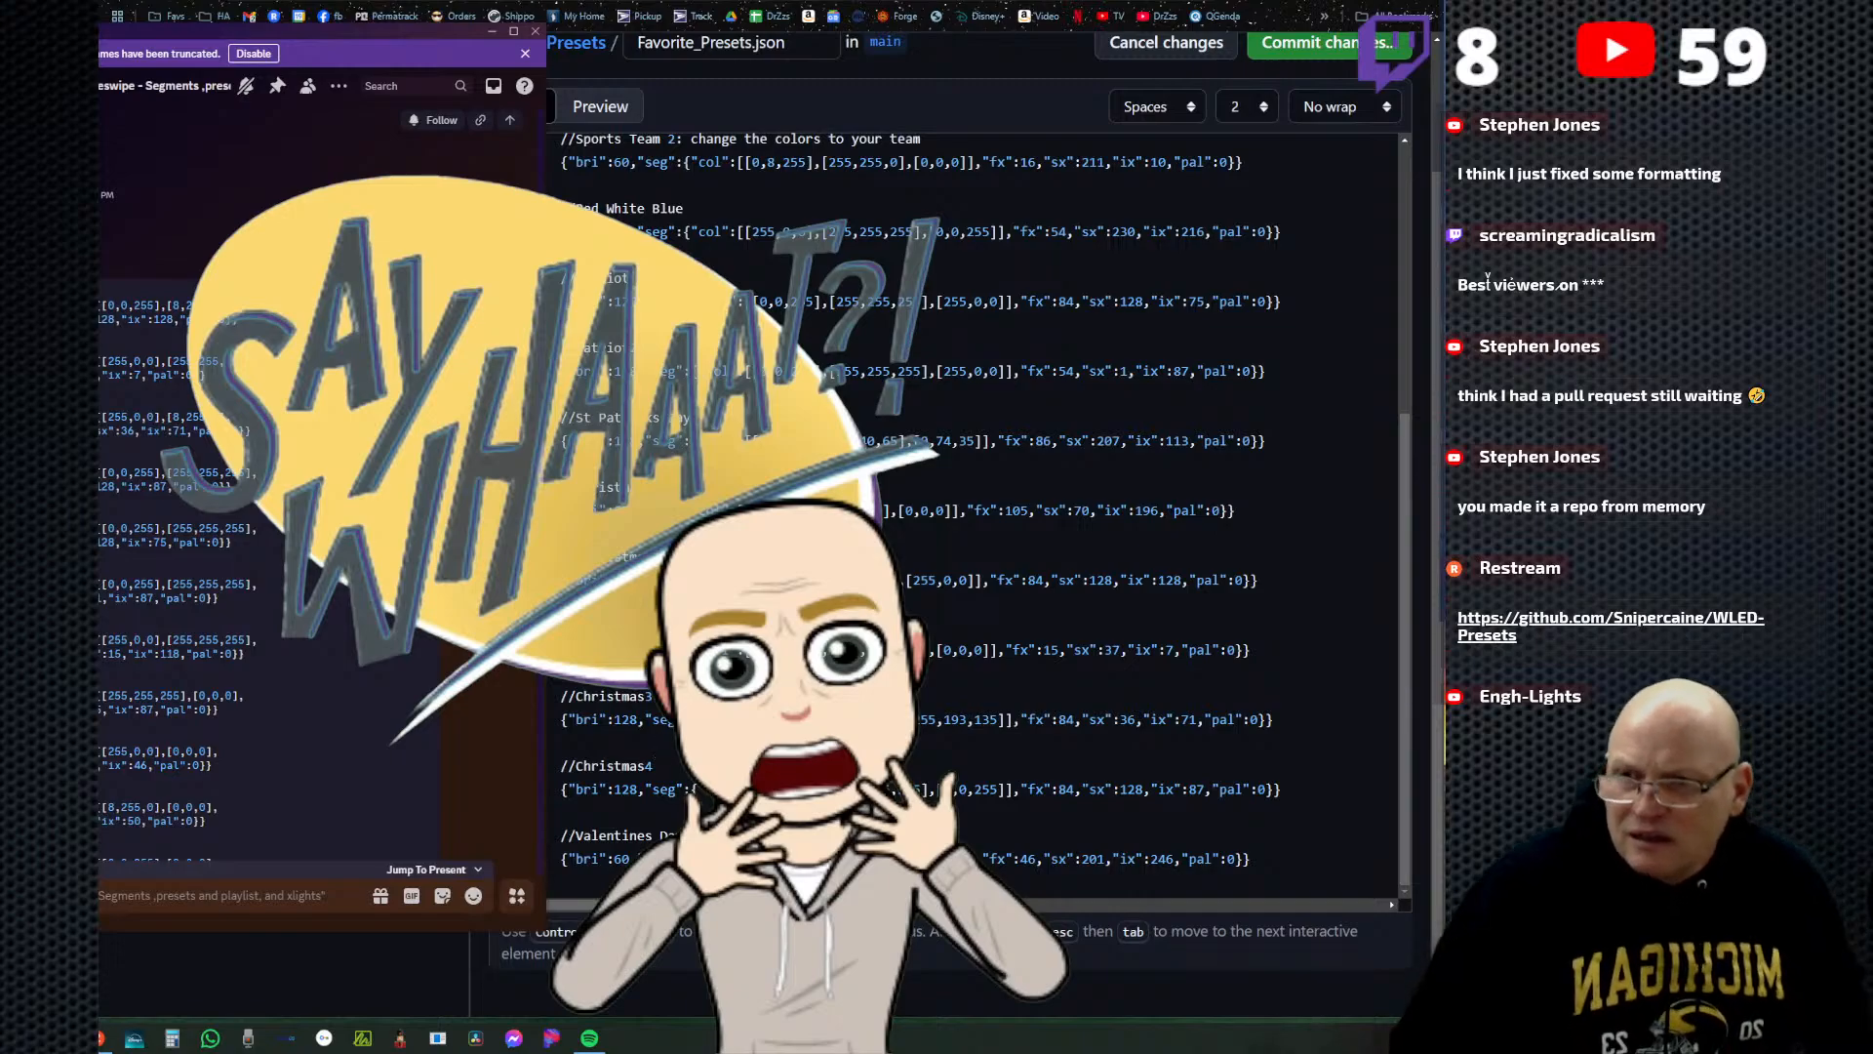
Add a new line at the end of Favorite_Presets.json, then copy the Halloween through April Colors presets from the Discord code block.
click(1161, 891)
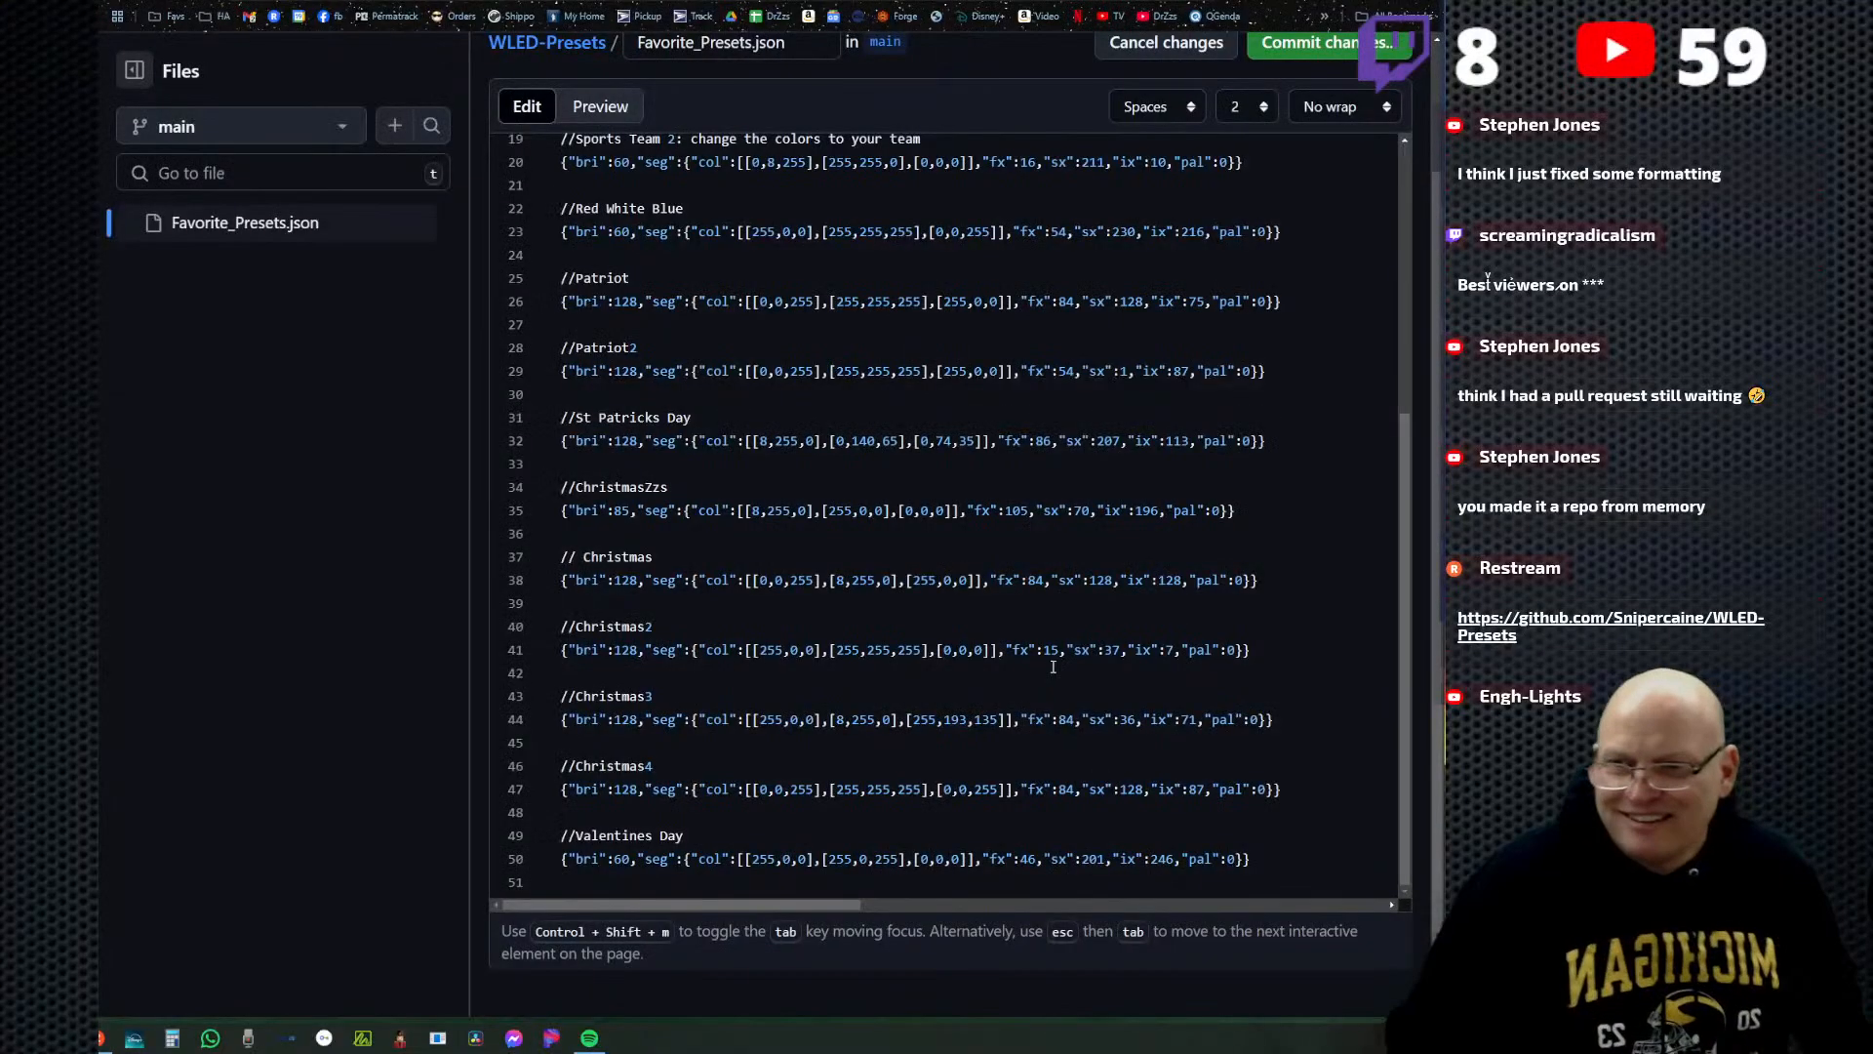
key(Return)
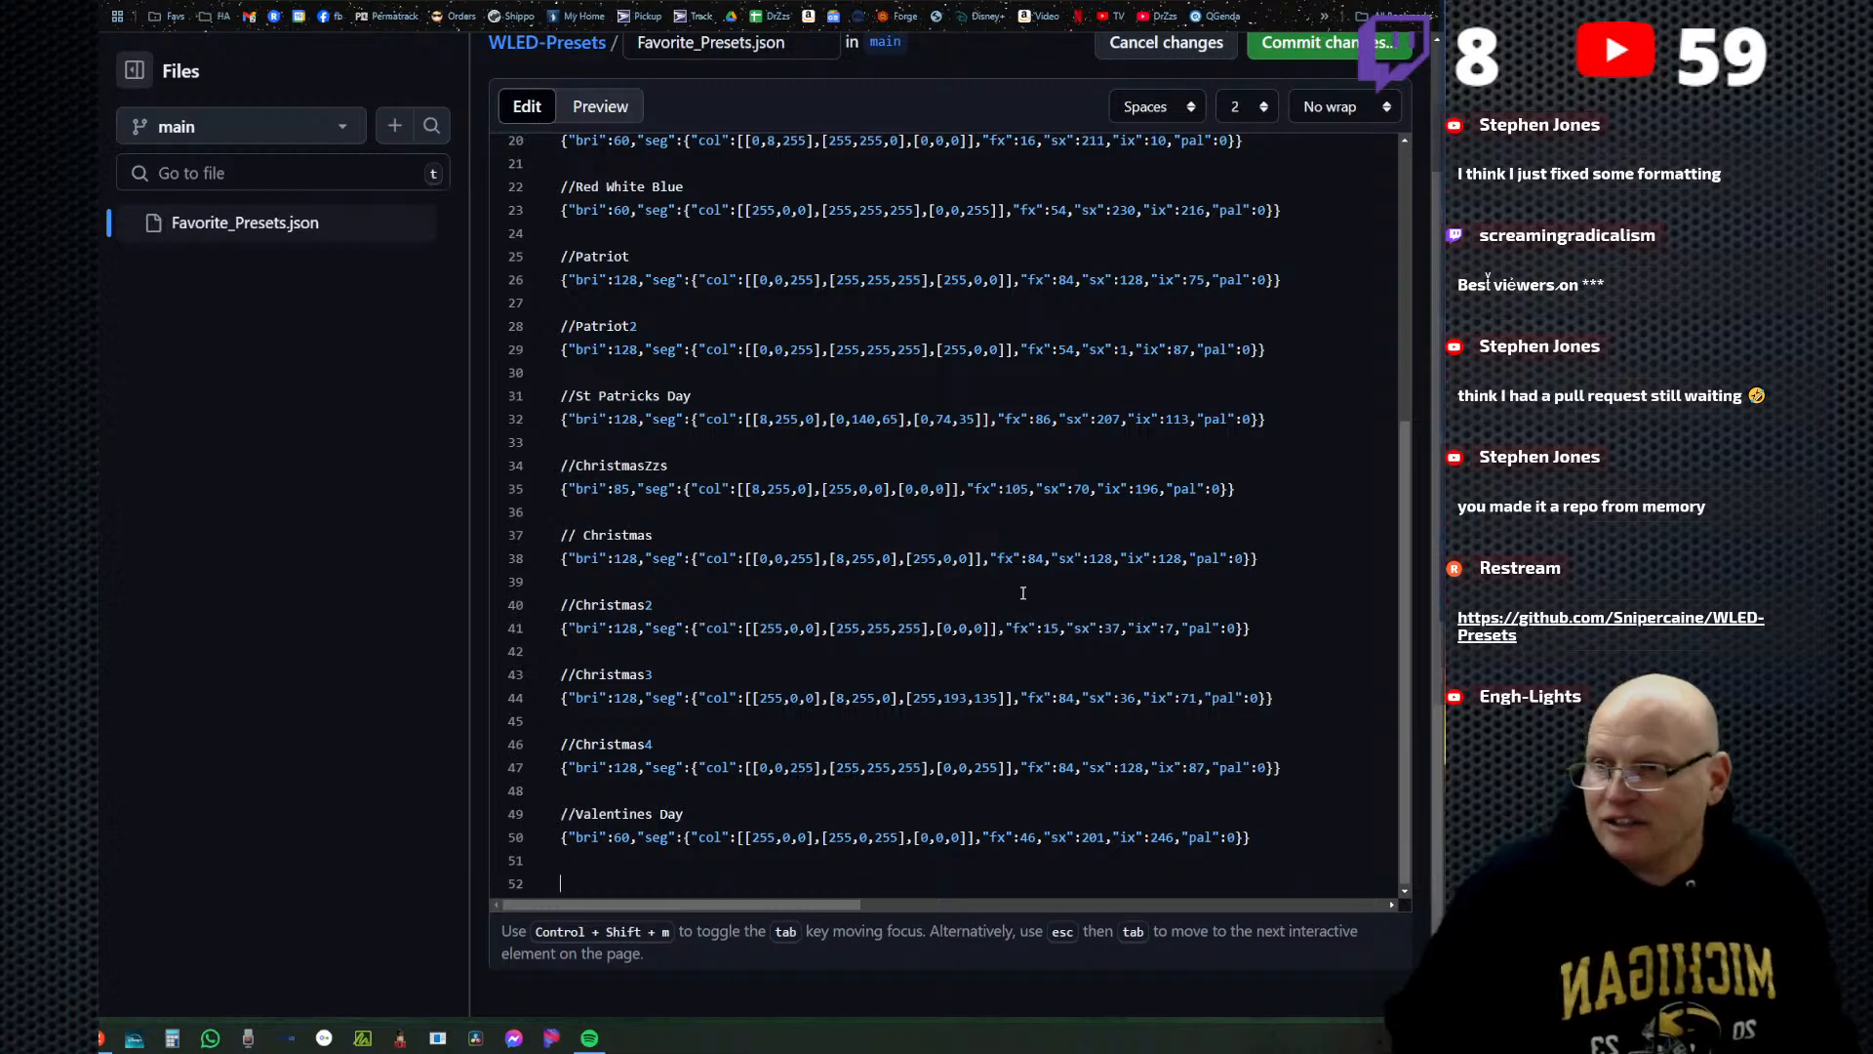
key(alt+Tab)
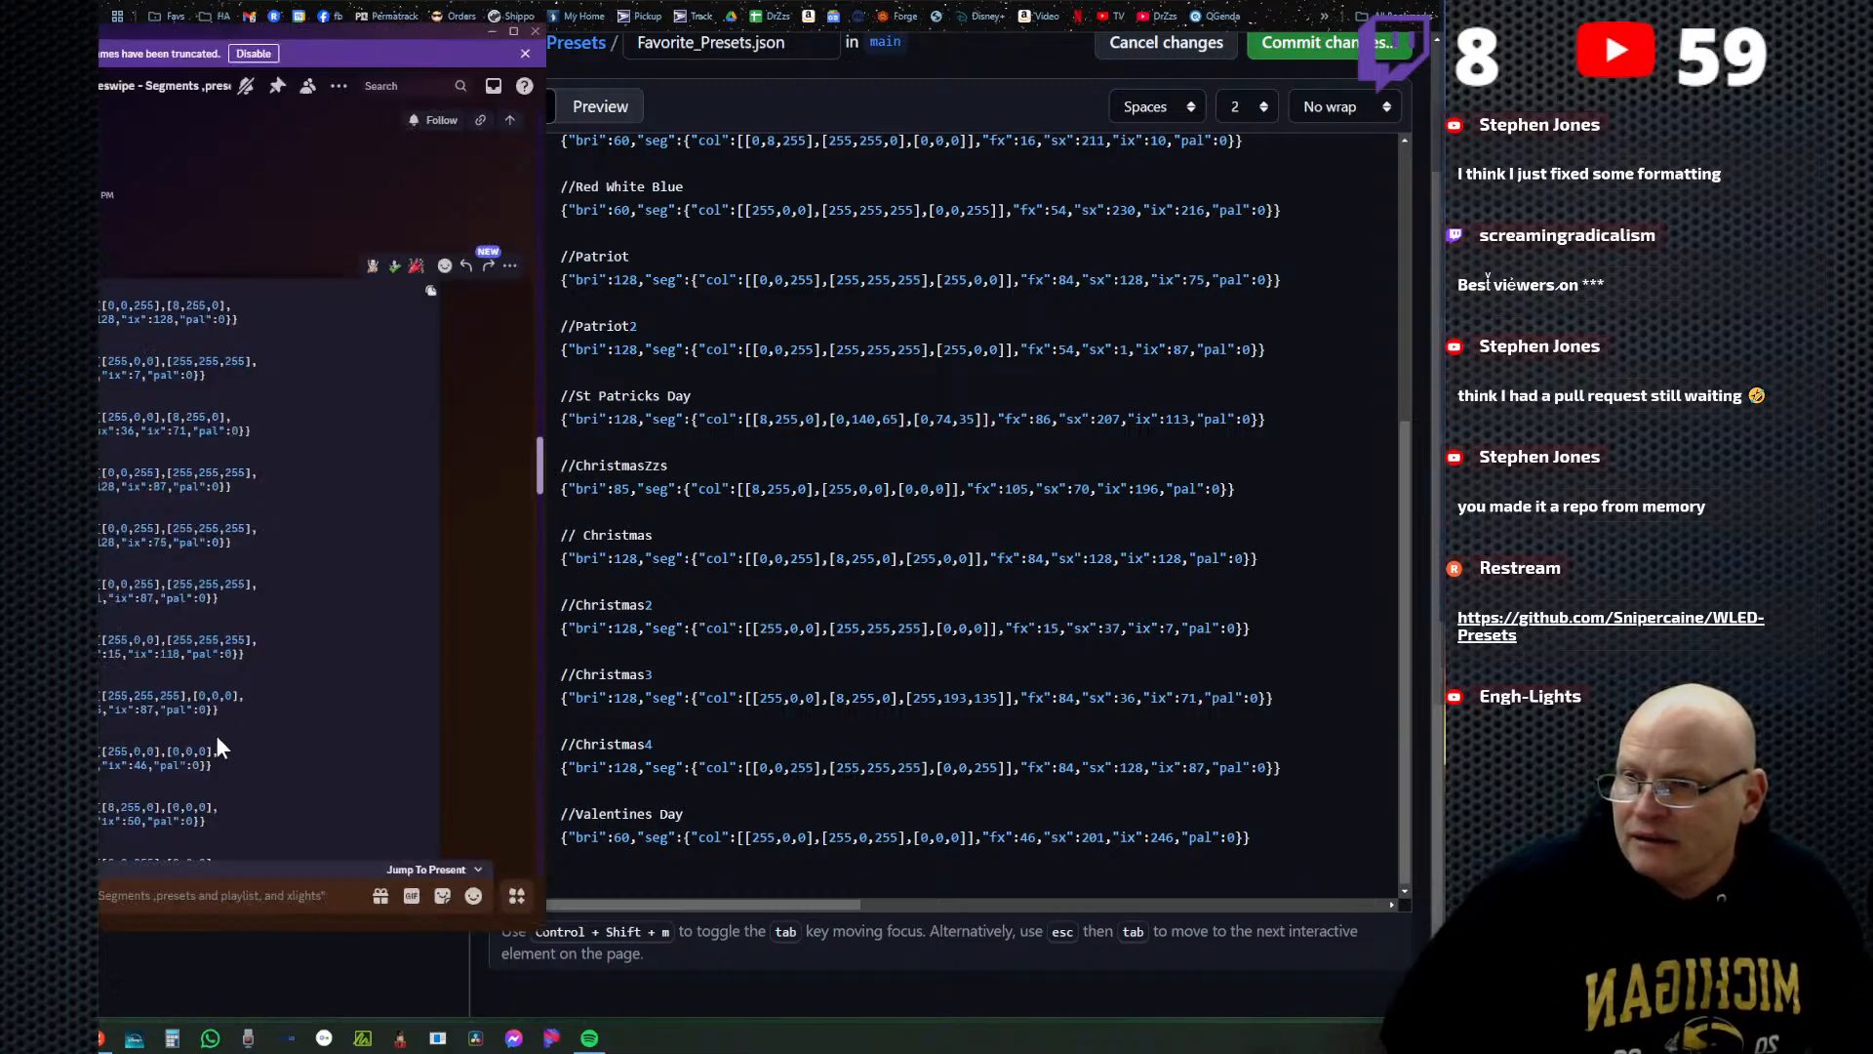
scroll(217, 738, down, 2)
scroll(217, 747, down, 2)
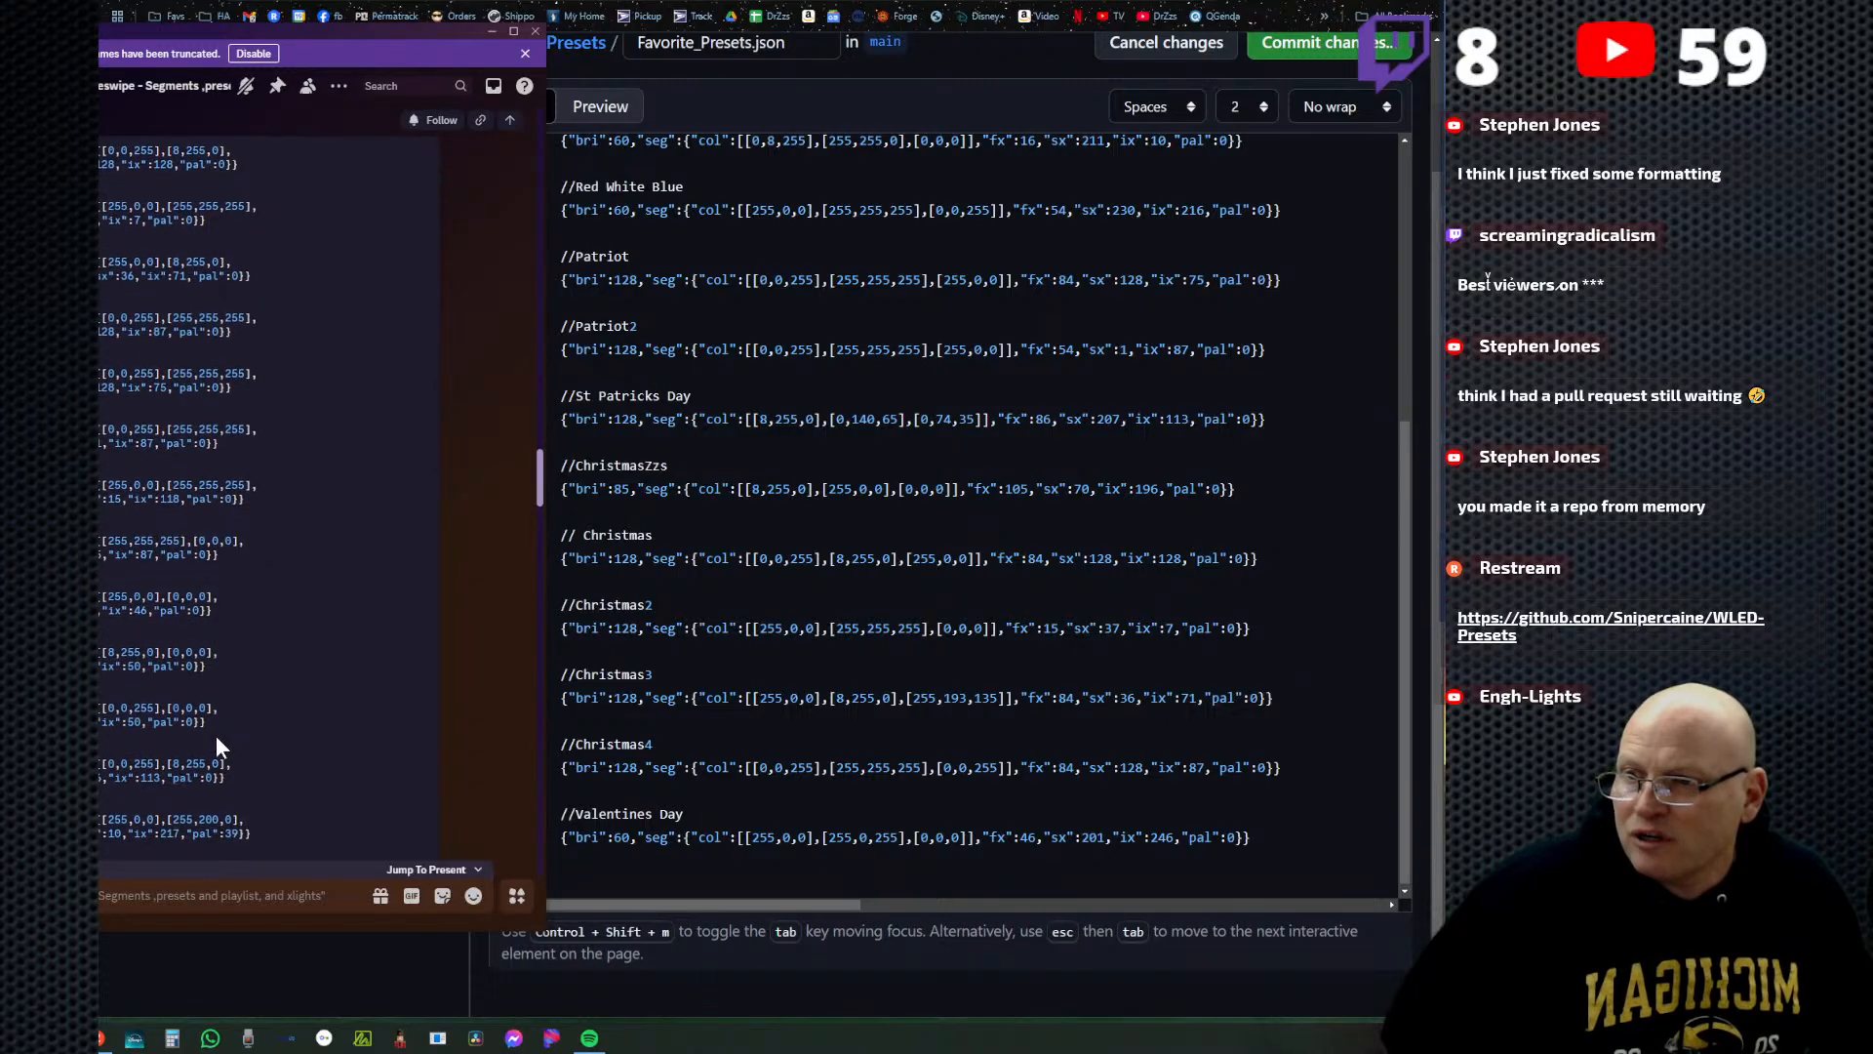
scroll(217, 746, down, 2)
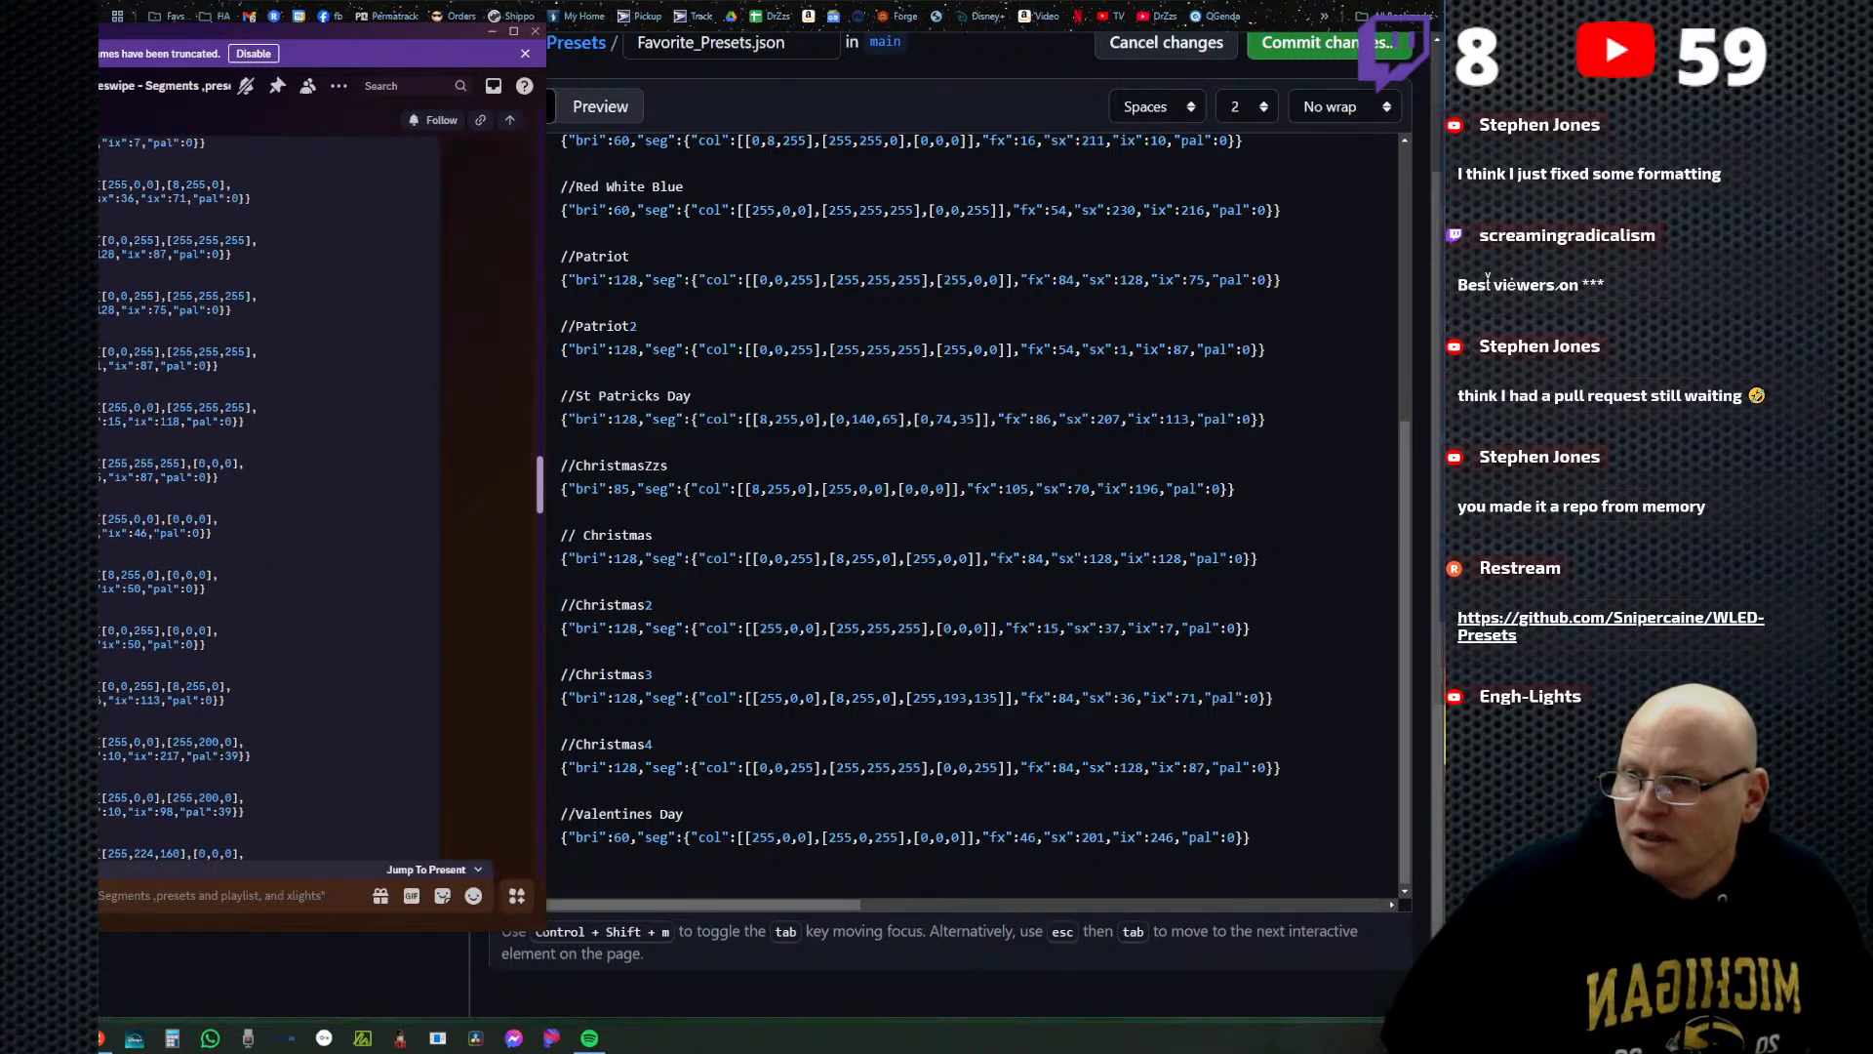
drag(230, 701, 100, 407)
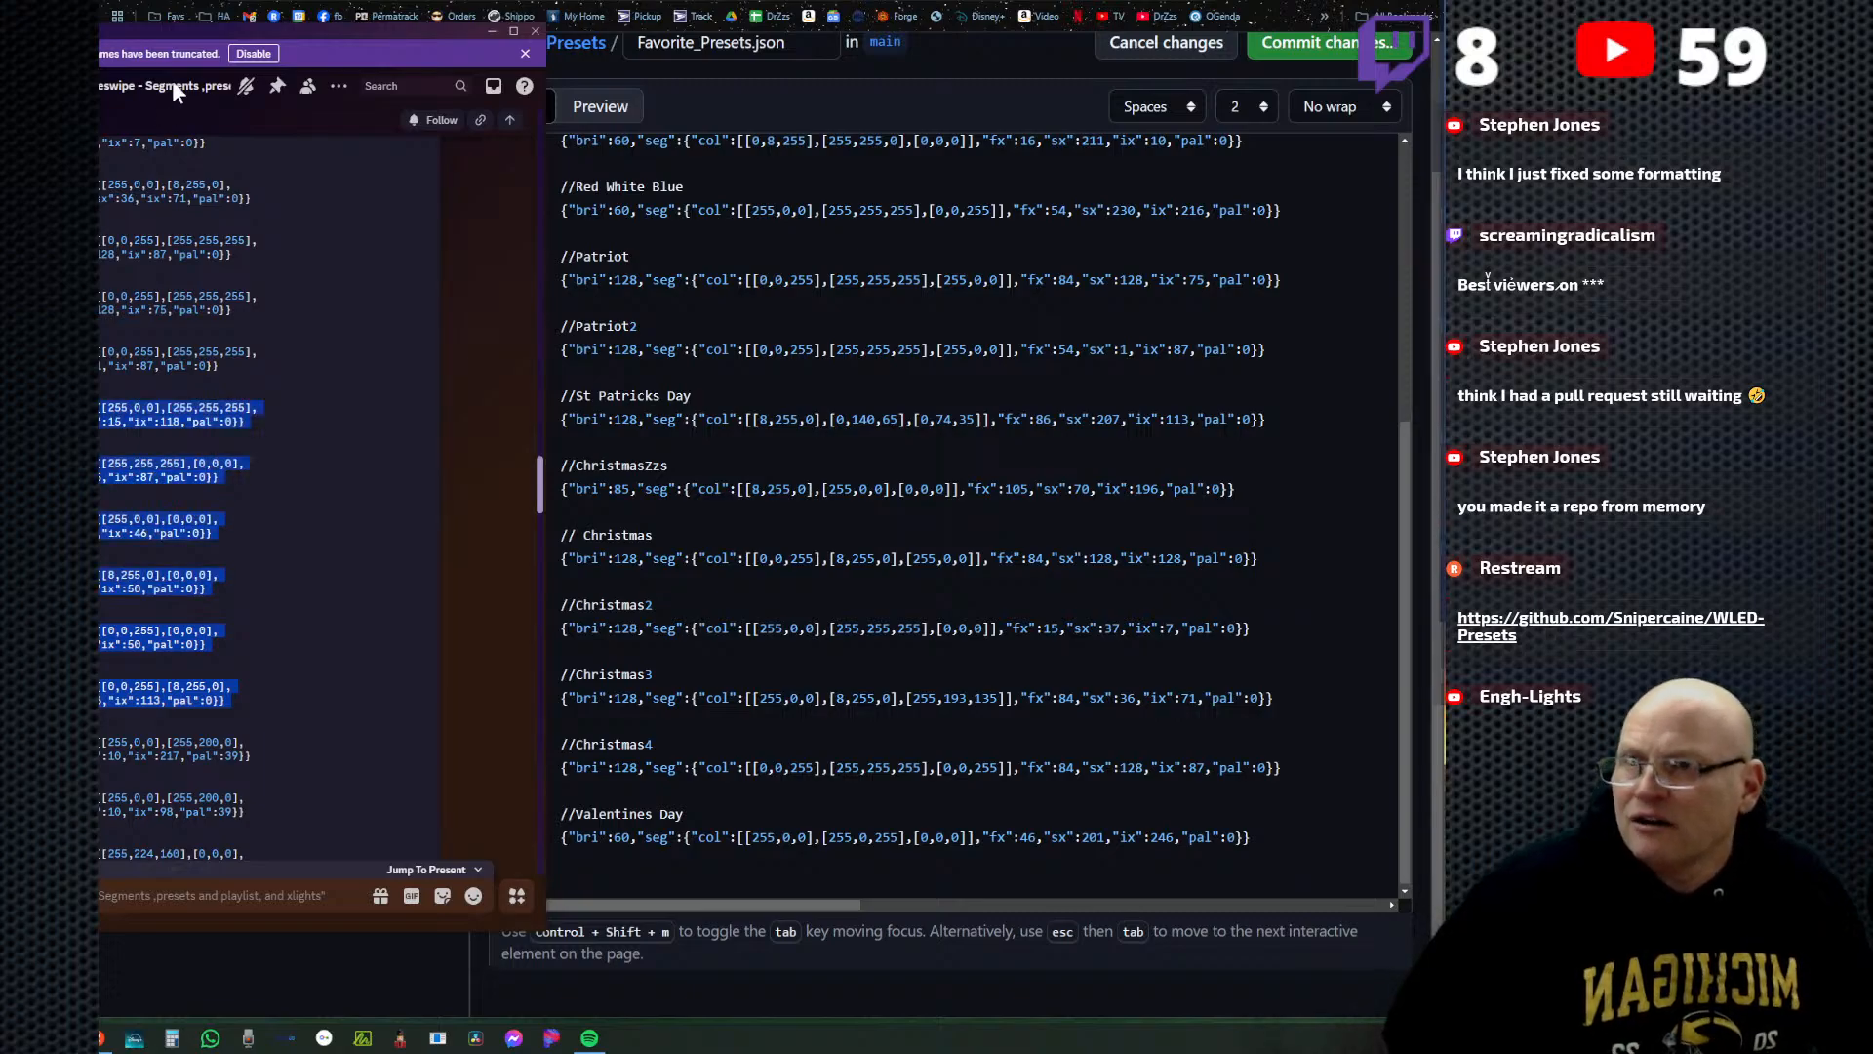
drag(157, 28, 566, 5)
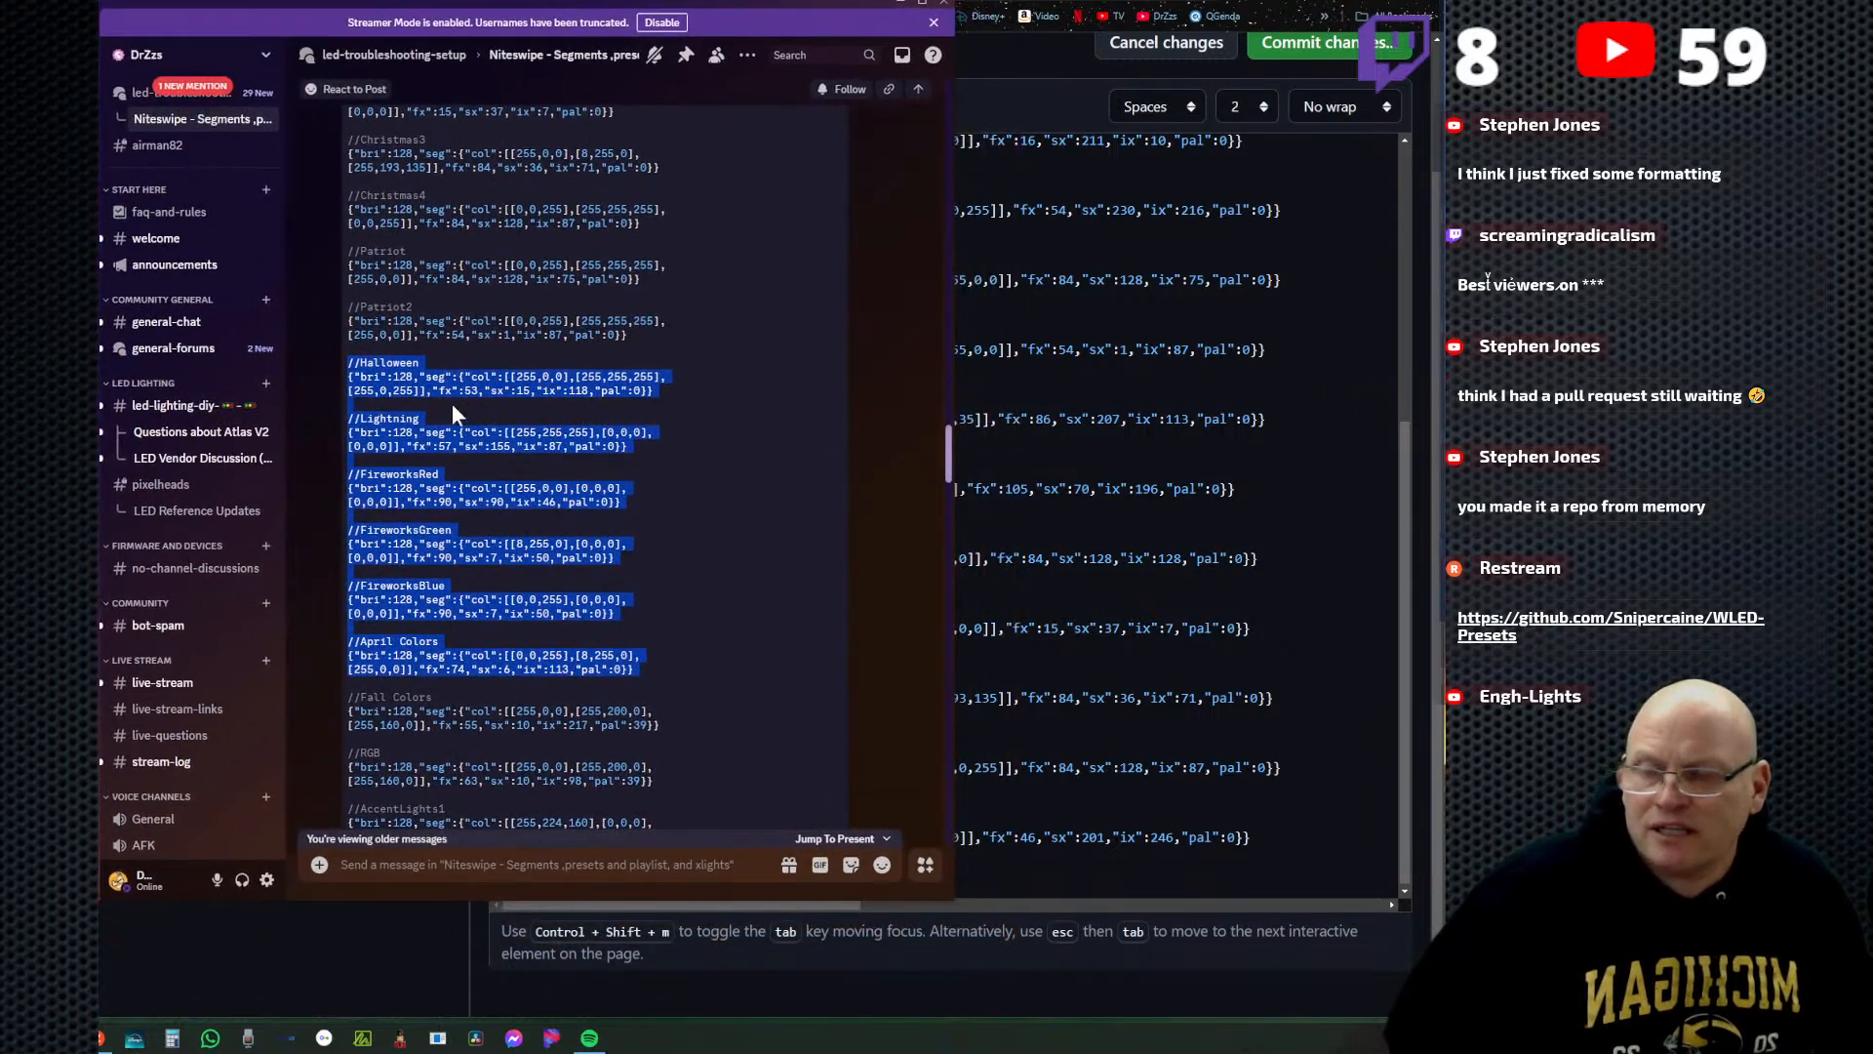
right_click(391, 370)
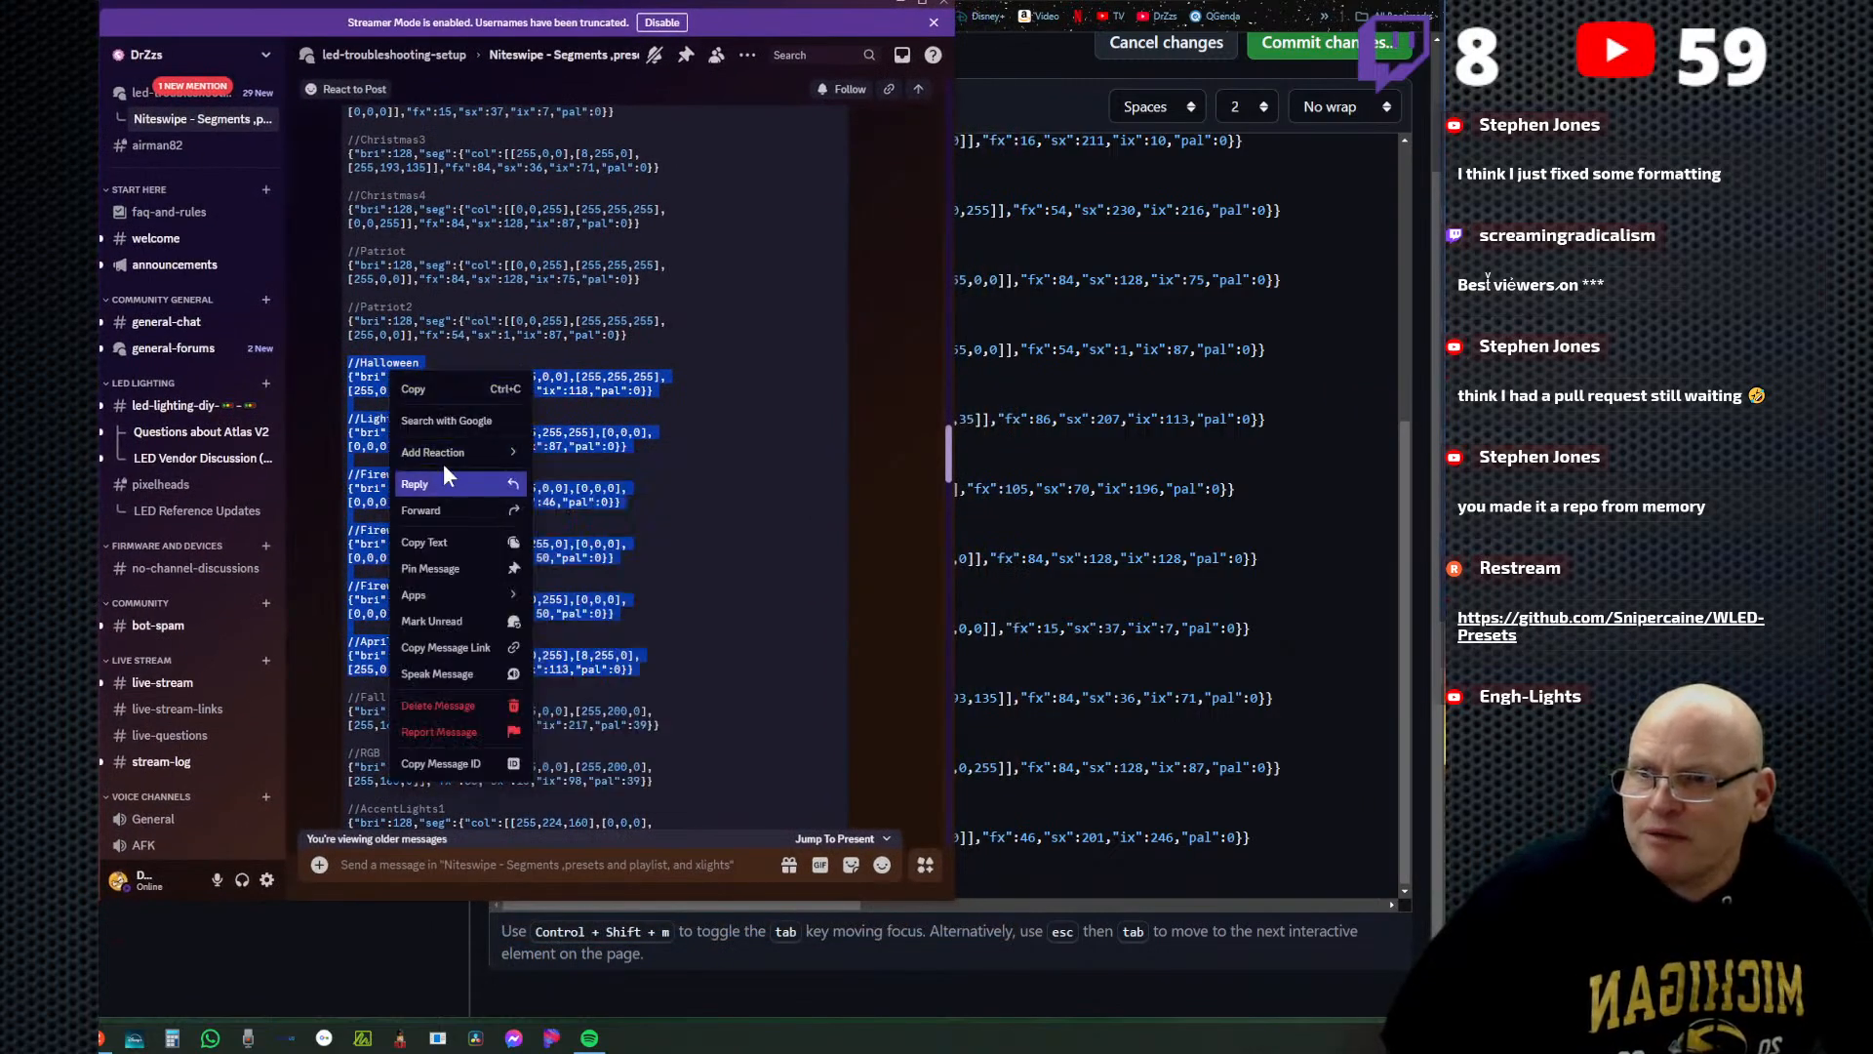
click(422, 390)
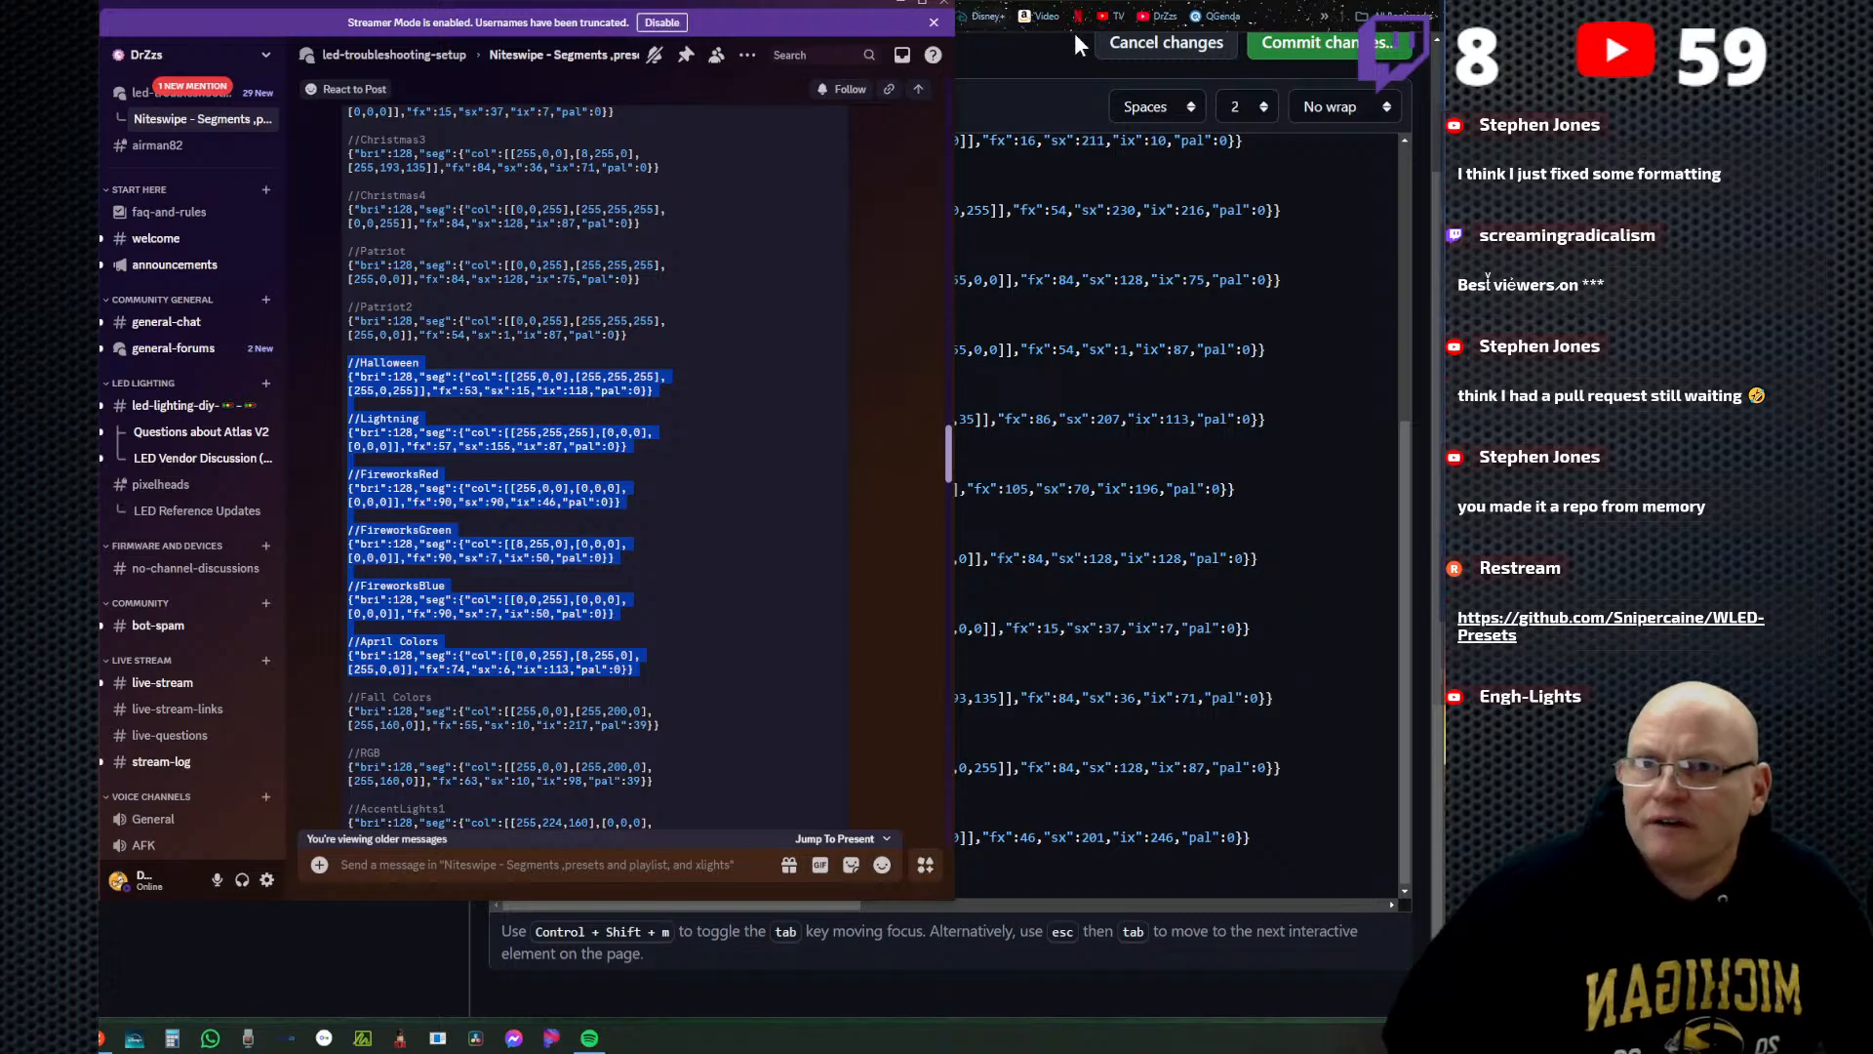
Move the Discord window aside and paste the Halloween through April Colors presets on line 52, beneath Valentines Day.
drag(768, 4, 309, 77)
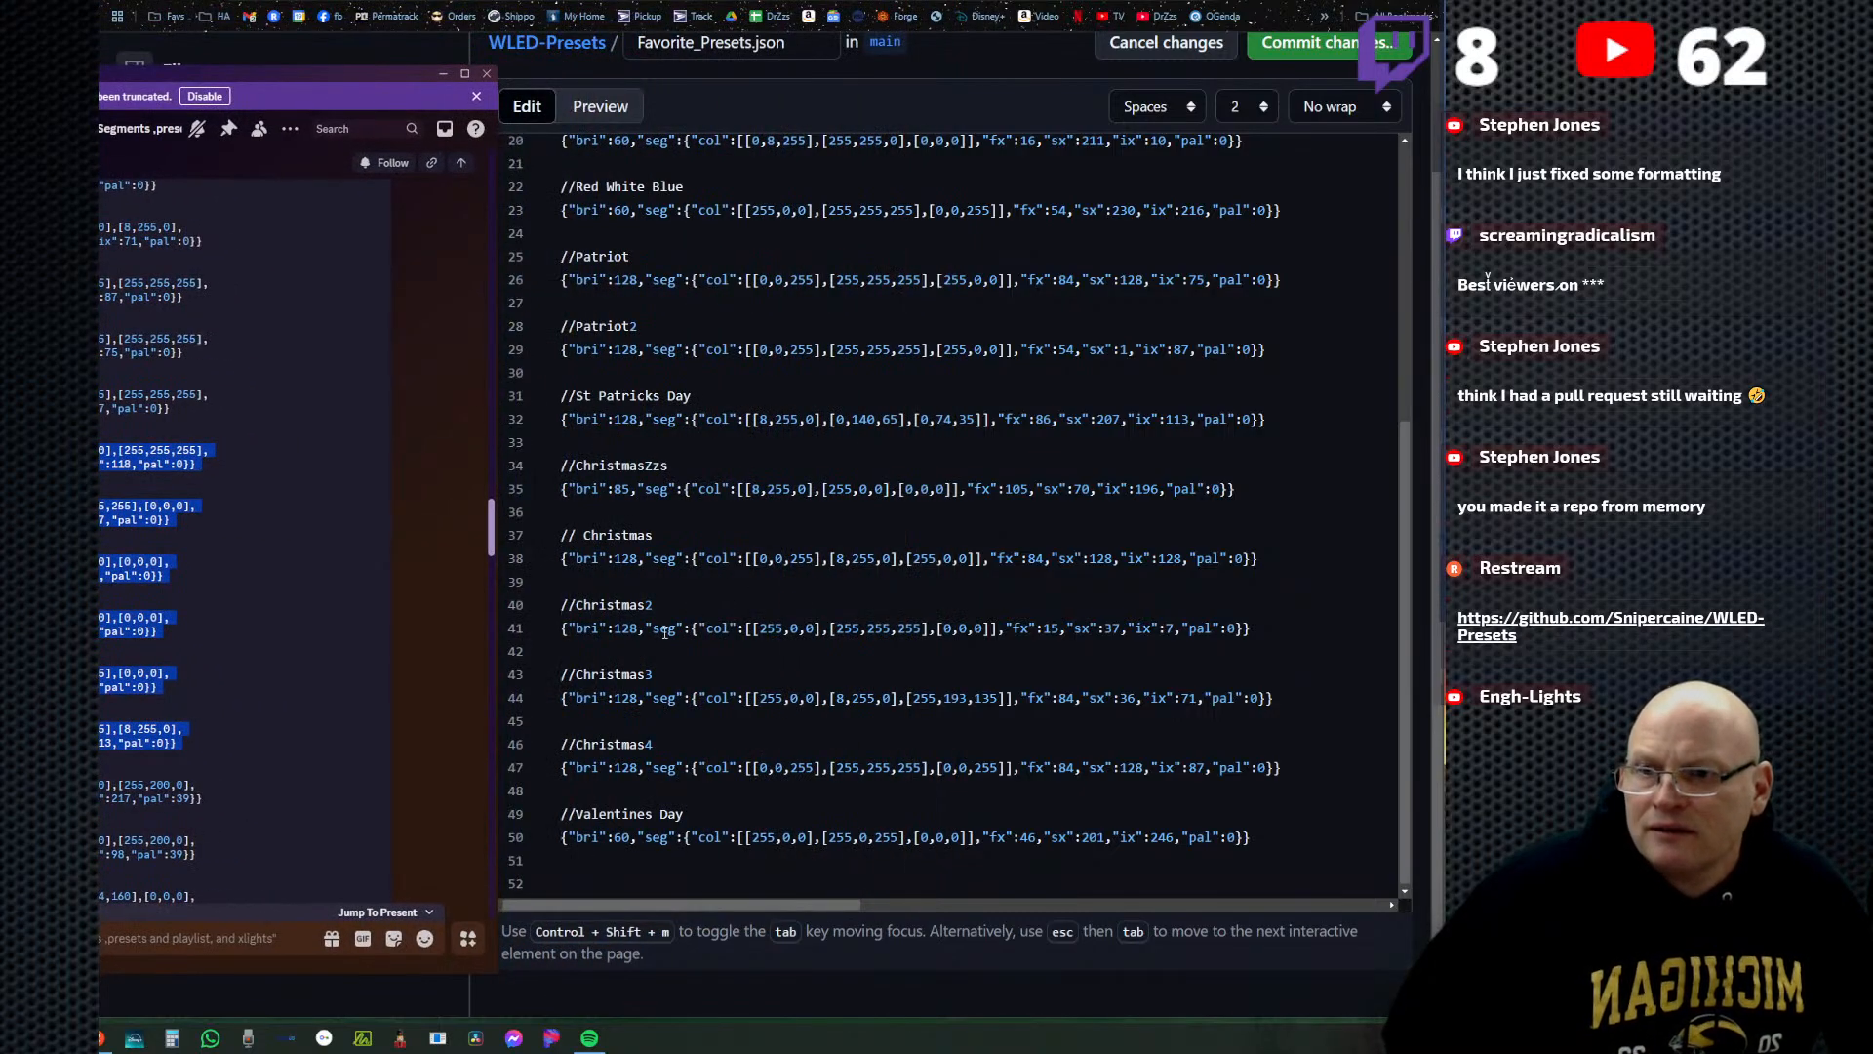
click(593, 876)
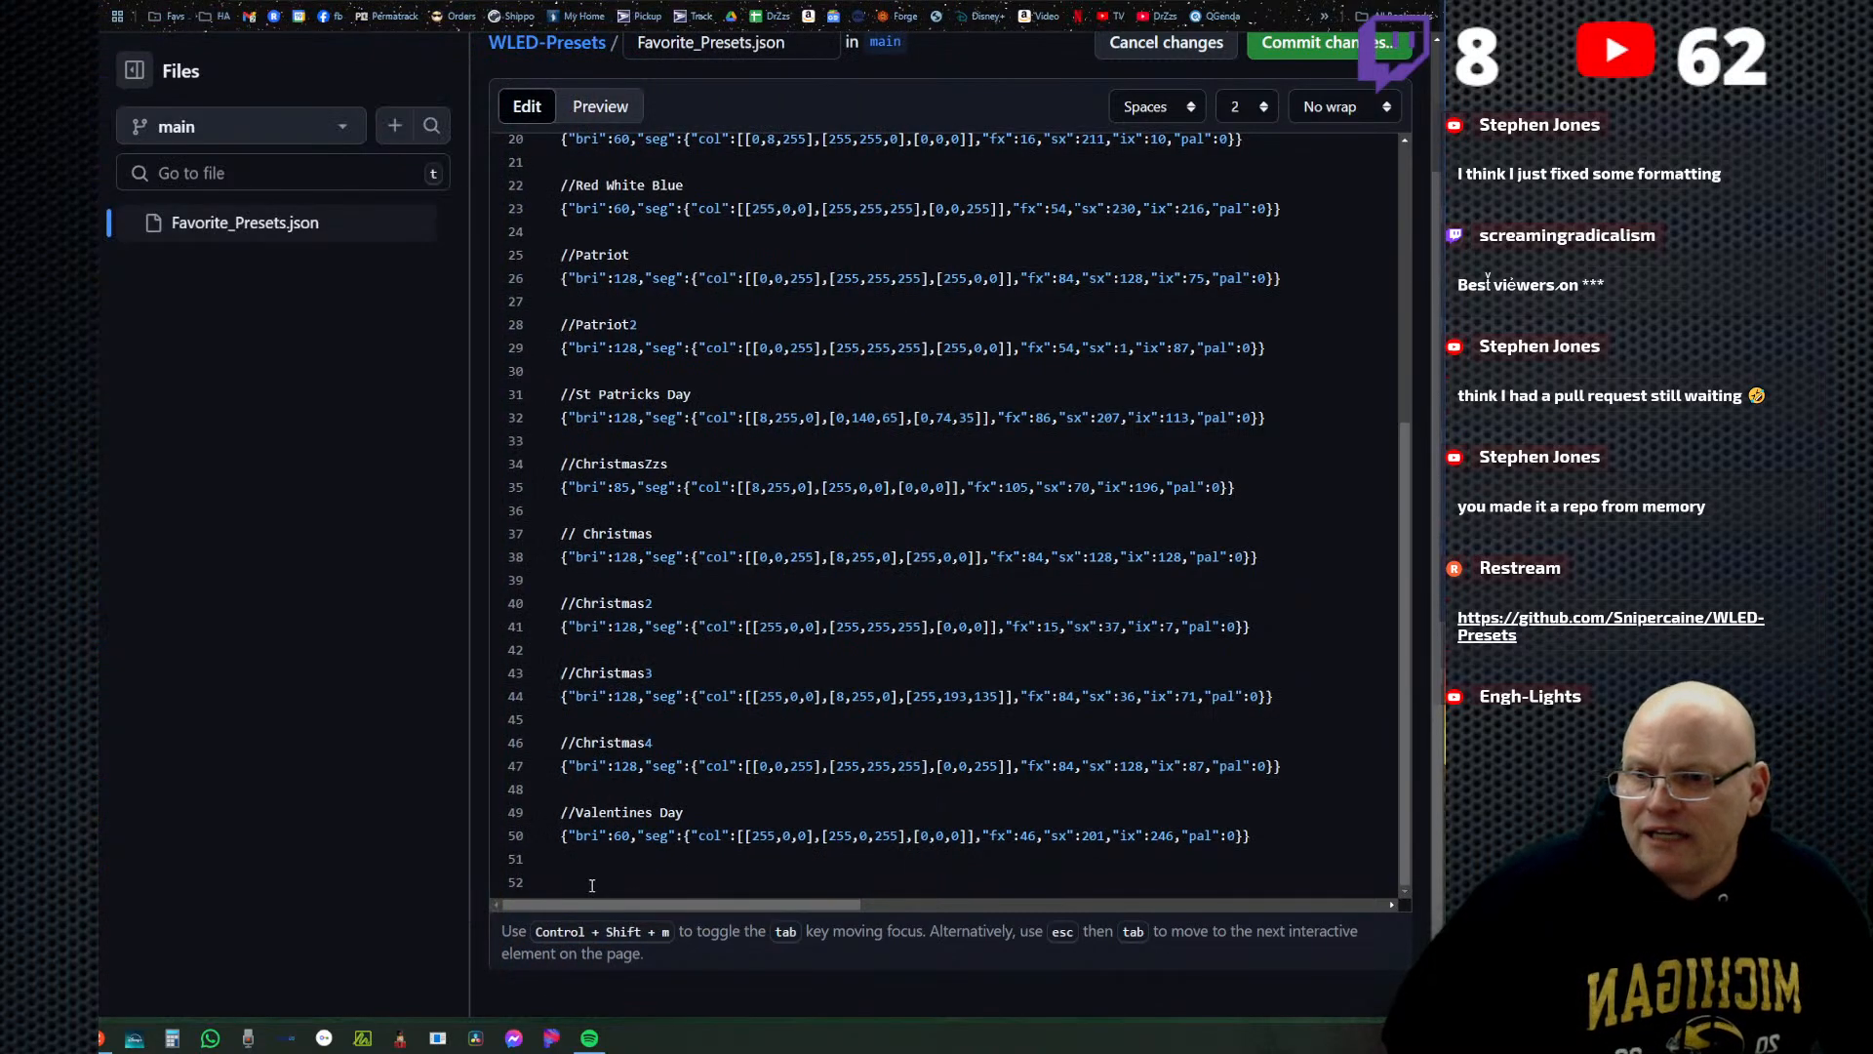
right_click(593, 876)
click(683, 675)
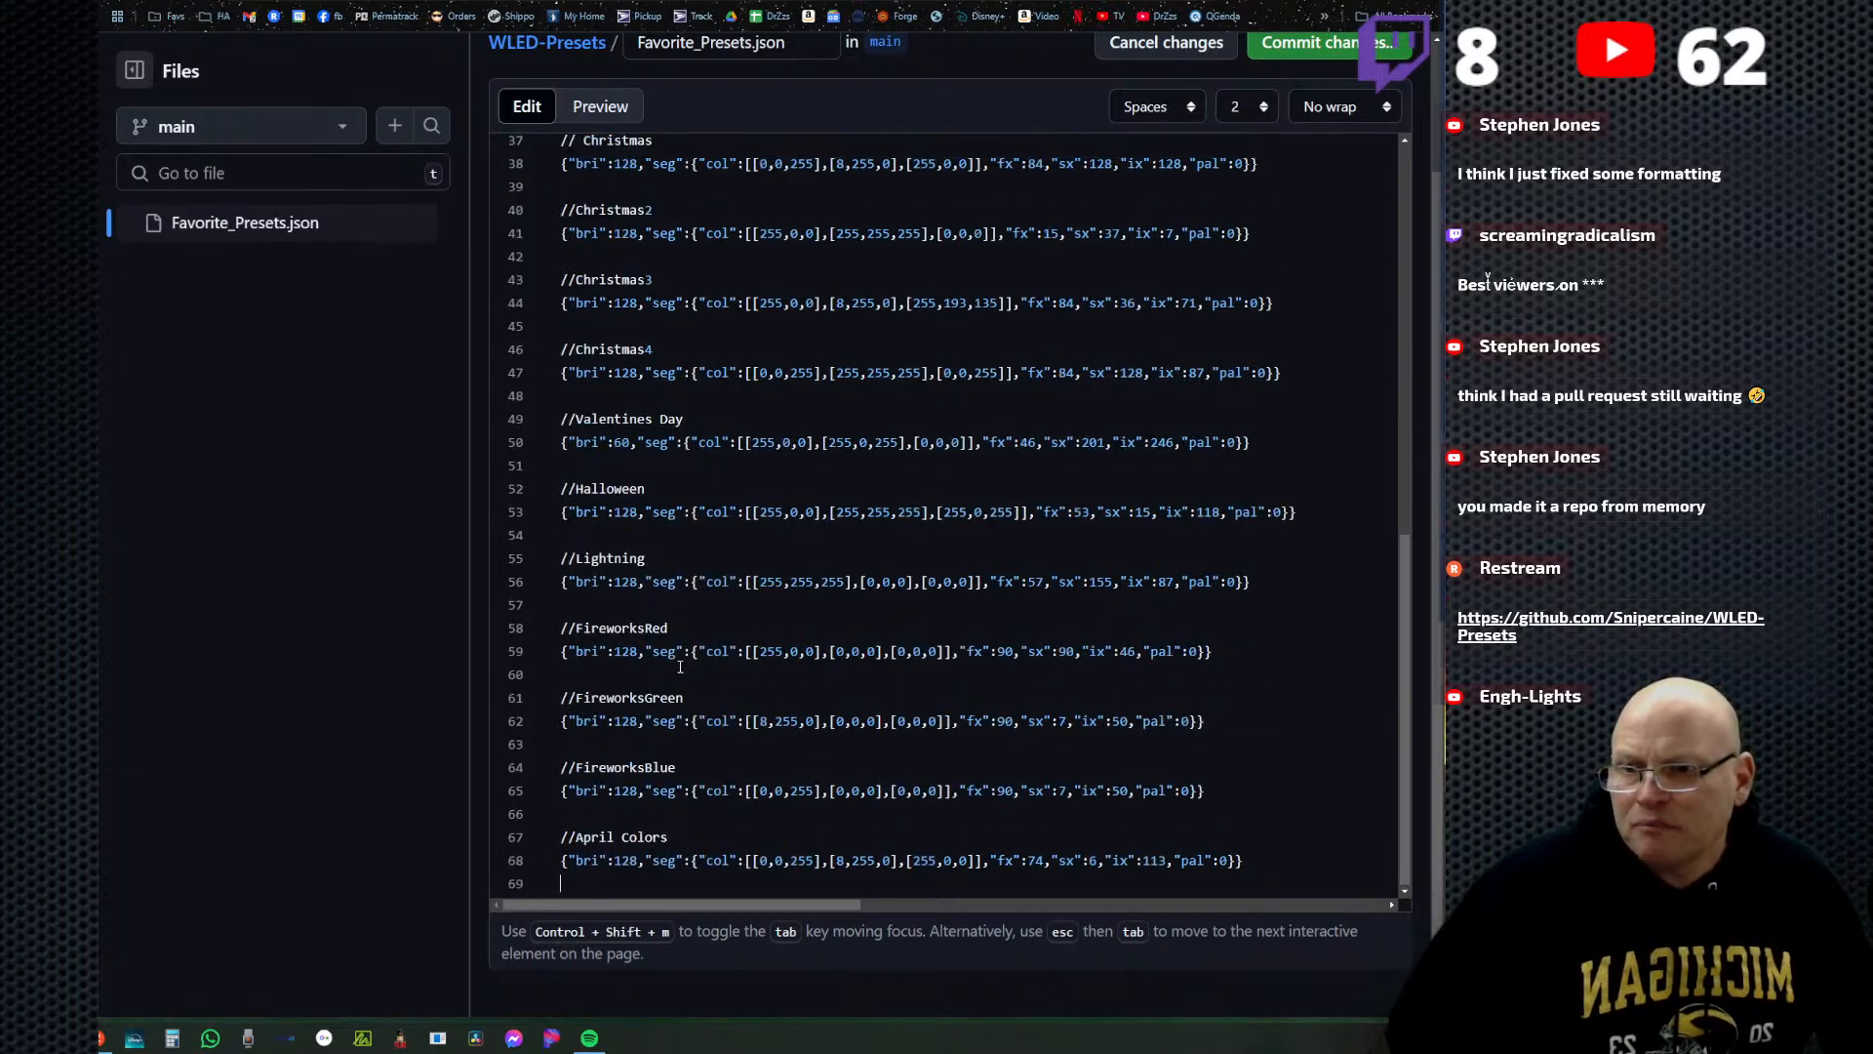
Bring the Discord window back over the editor and copy the Fall Colors through Juneteenth presets from the code block.
click(88, 430)
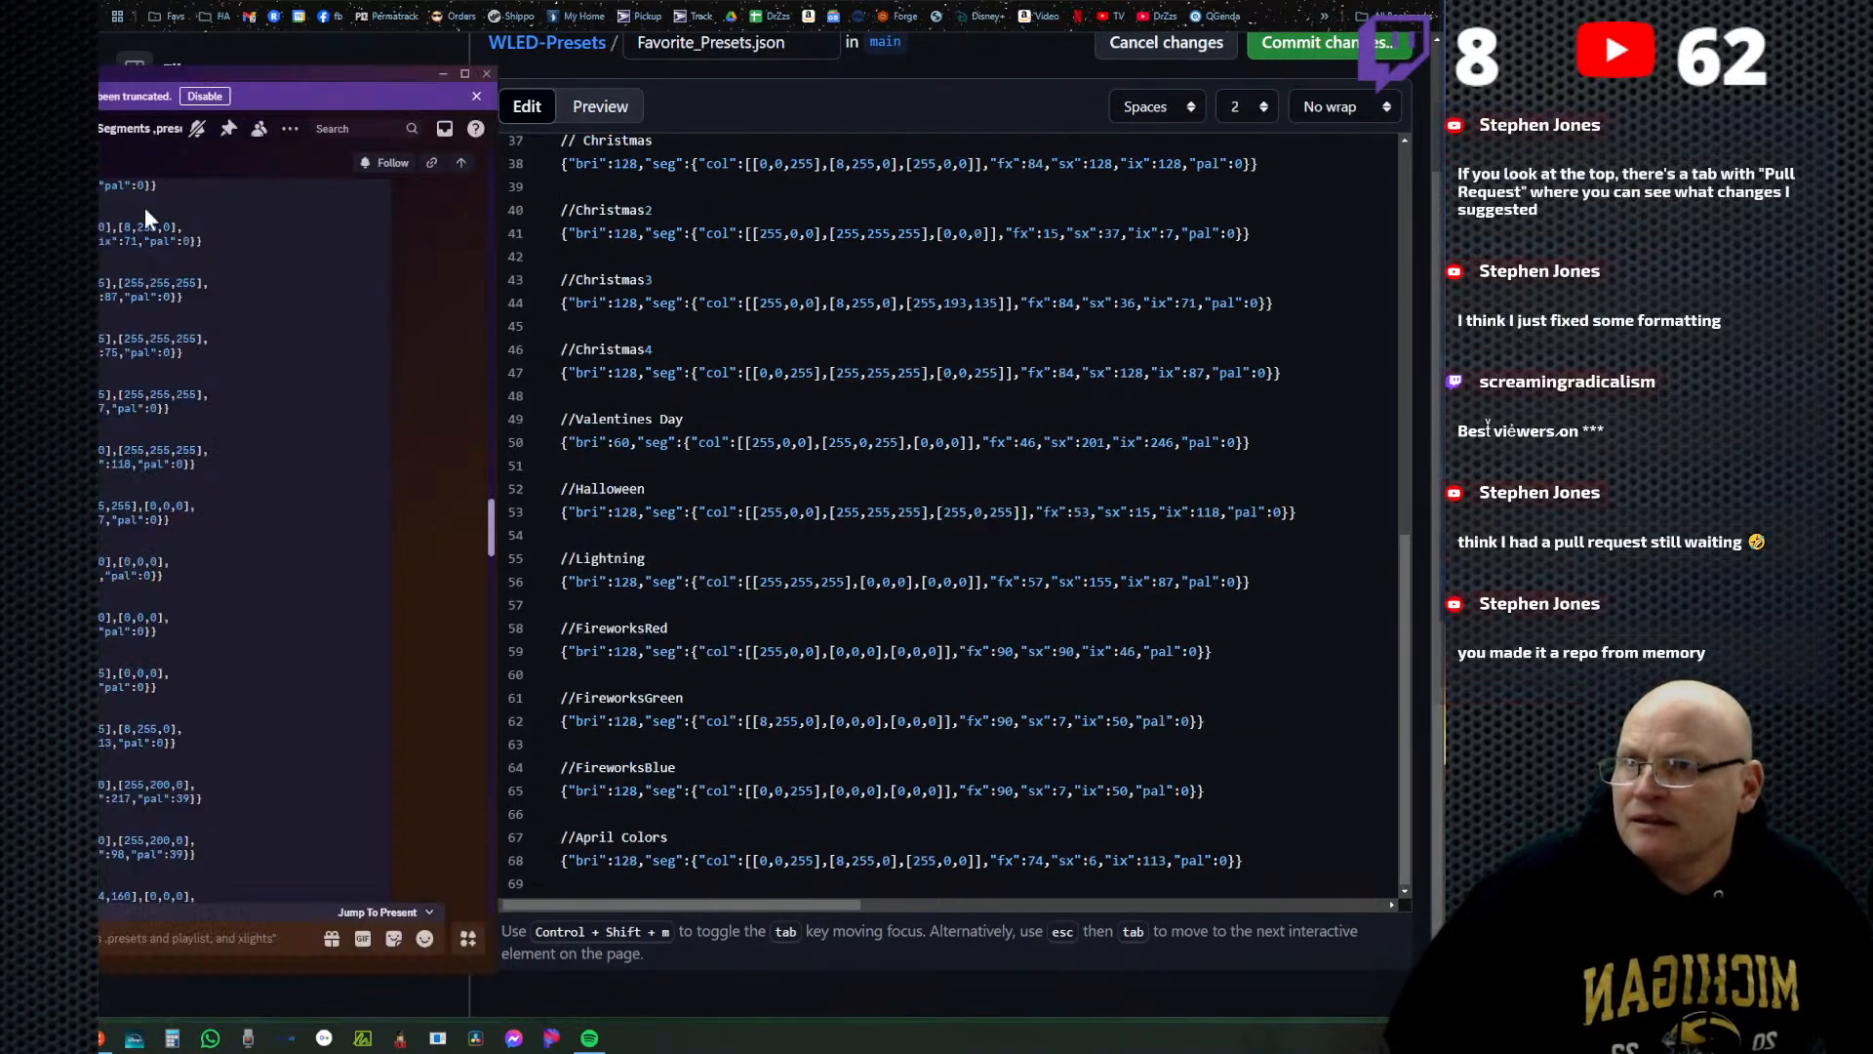
drag(264, 71, 670, 10)
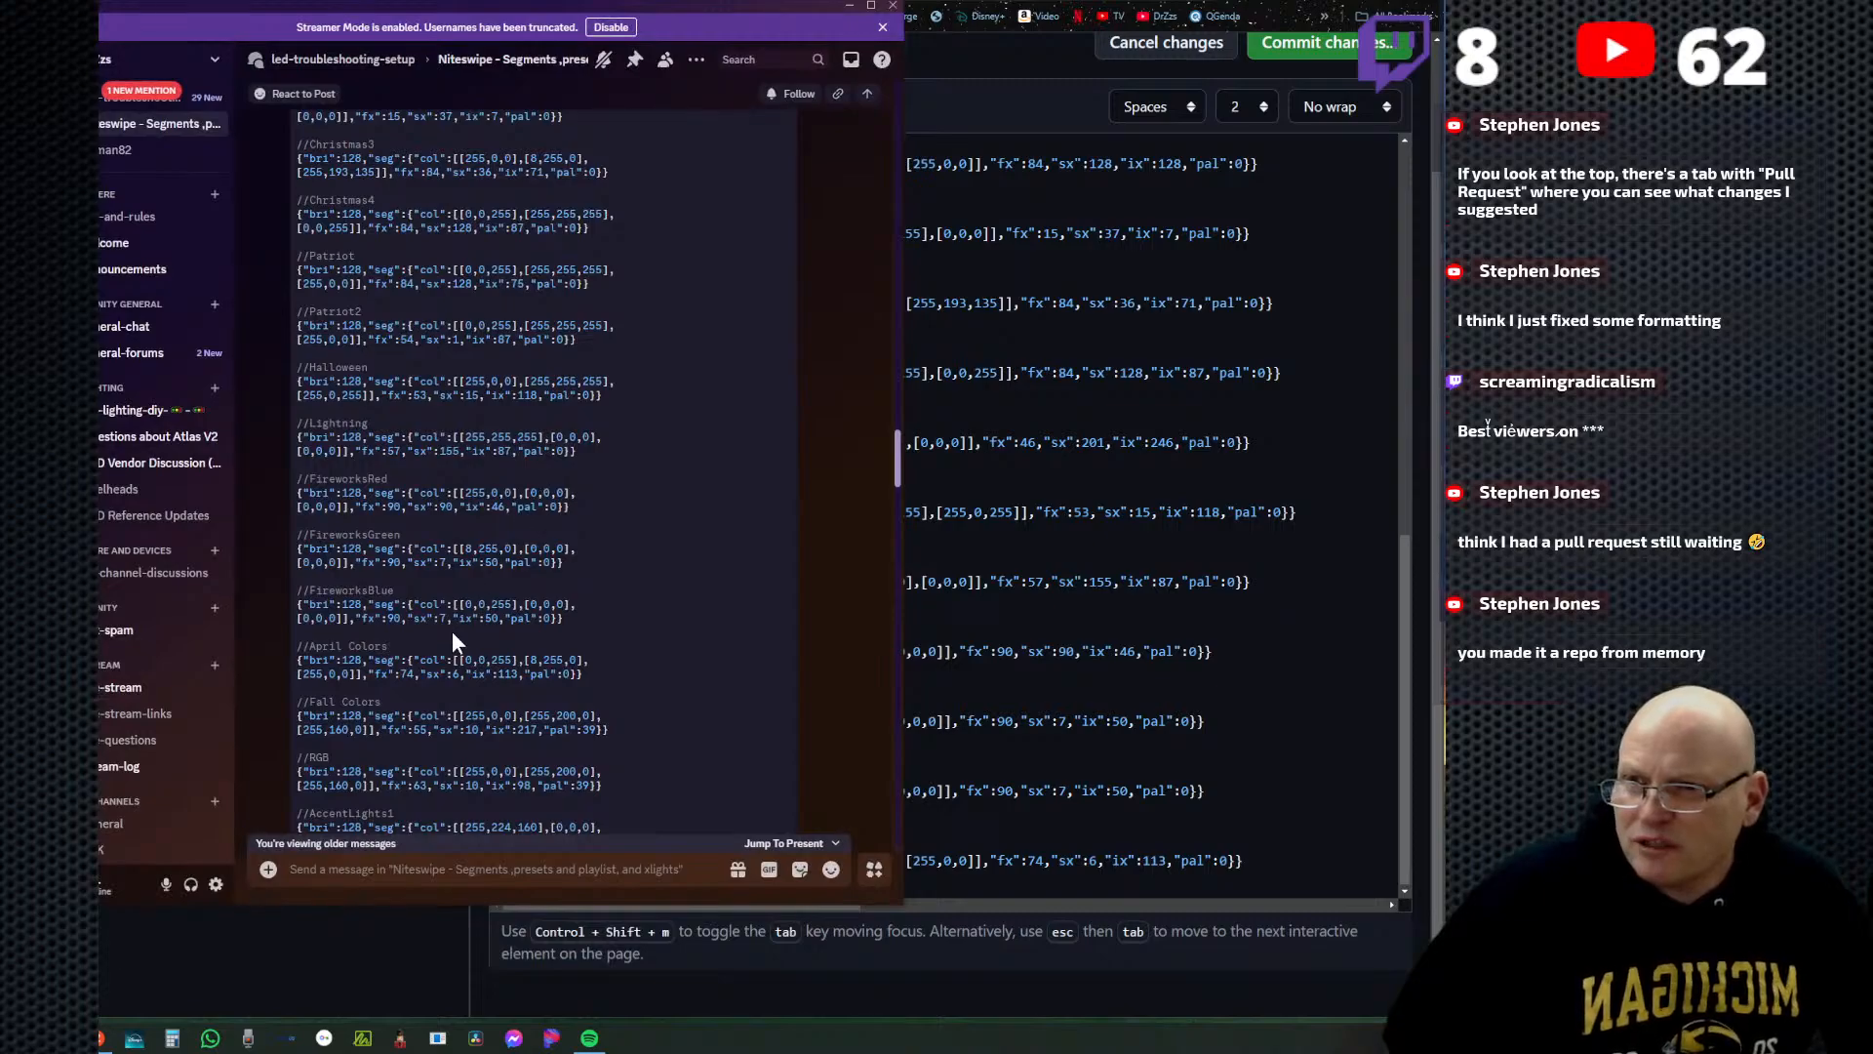
scroll(458, 637, down, 3)
scroll(564, 612, down, 3)
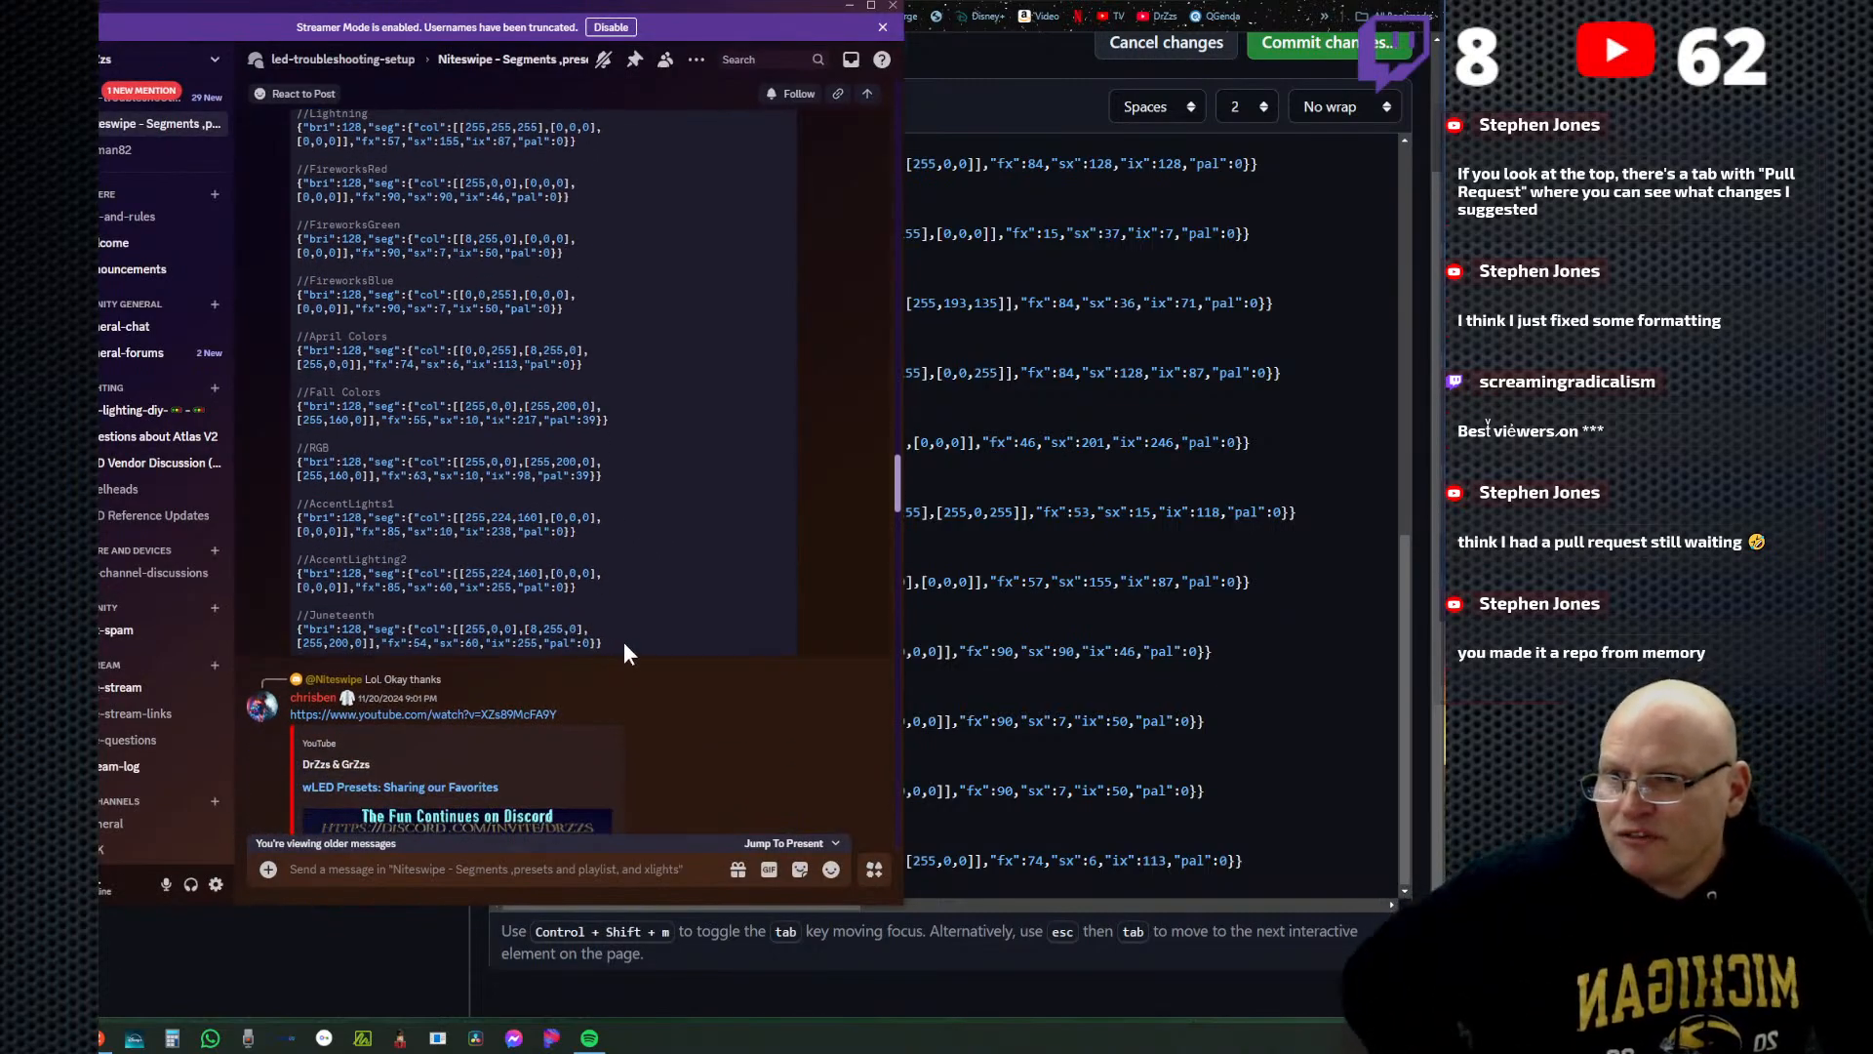
drag(623, 641, 272, 371)
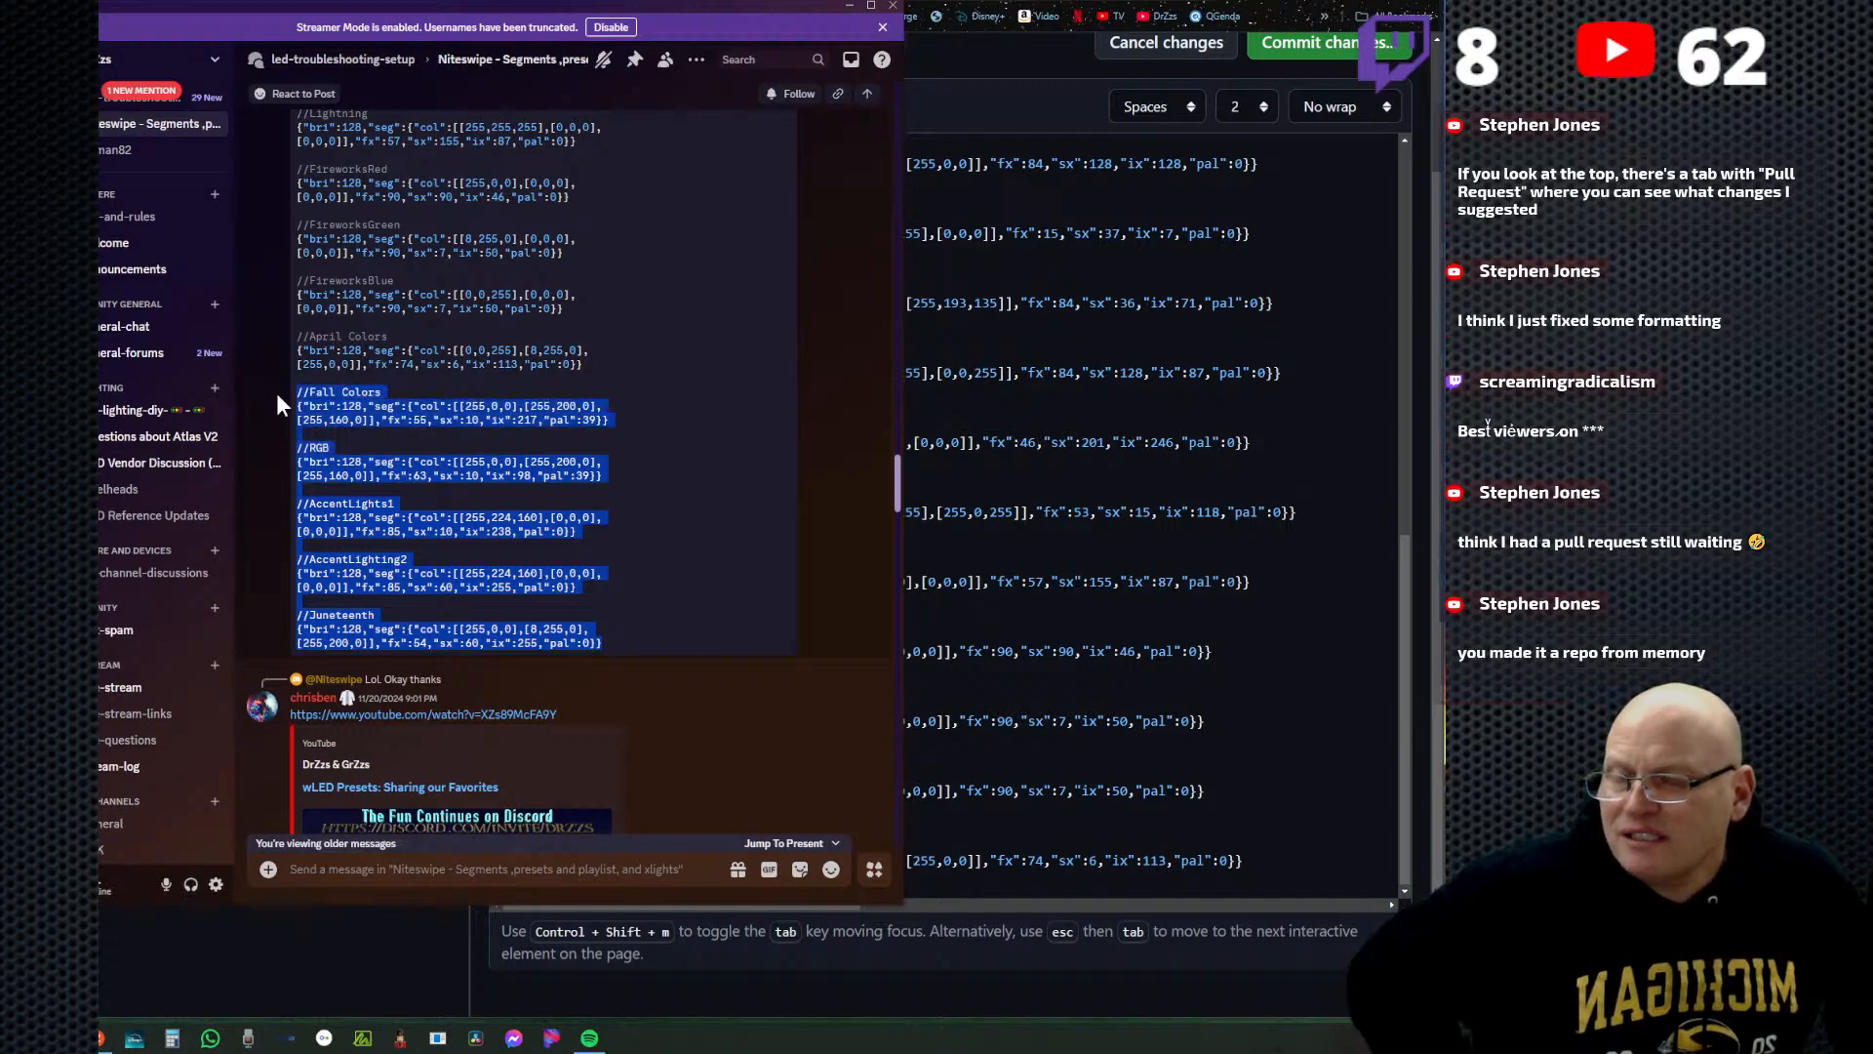
right_click(363, 410)
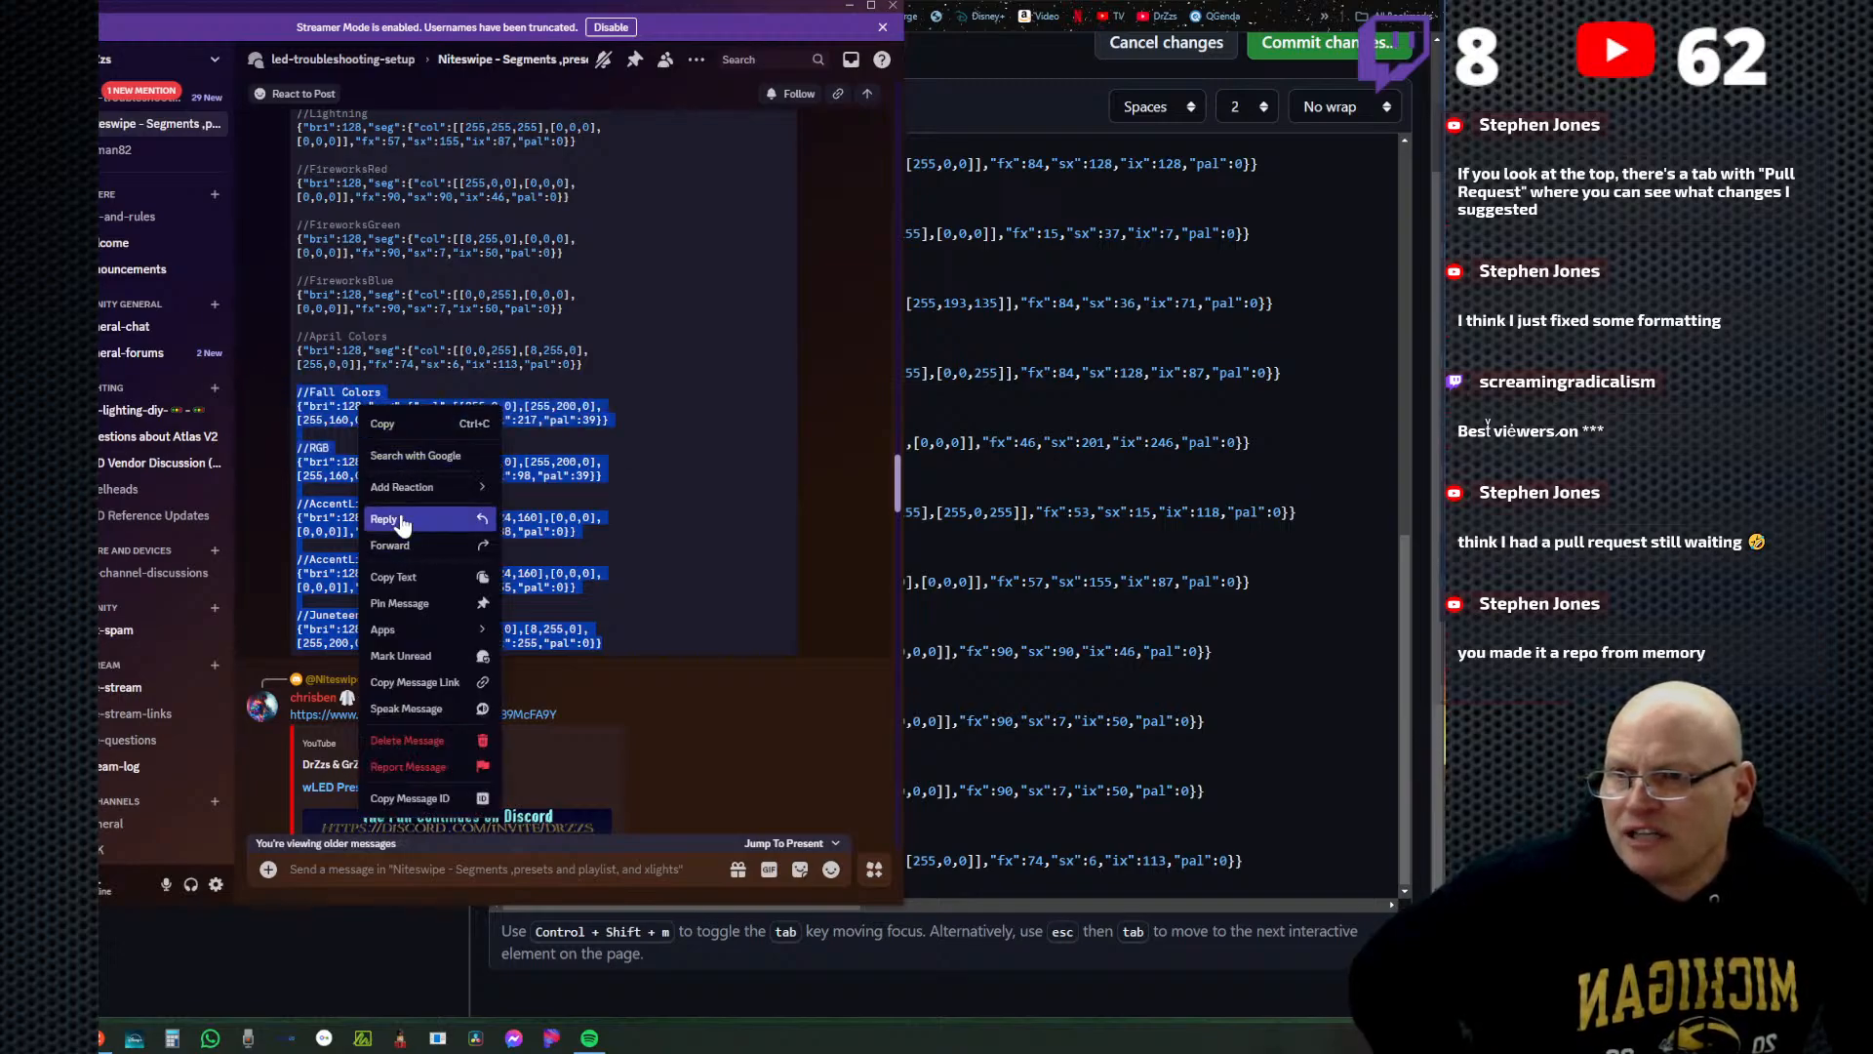
click(395, 433)
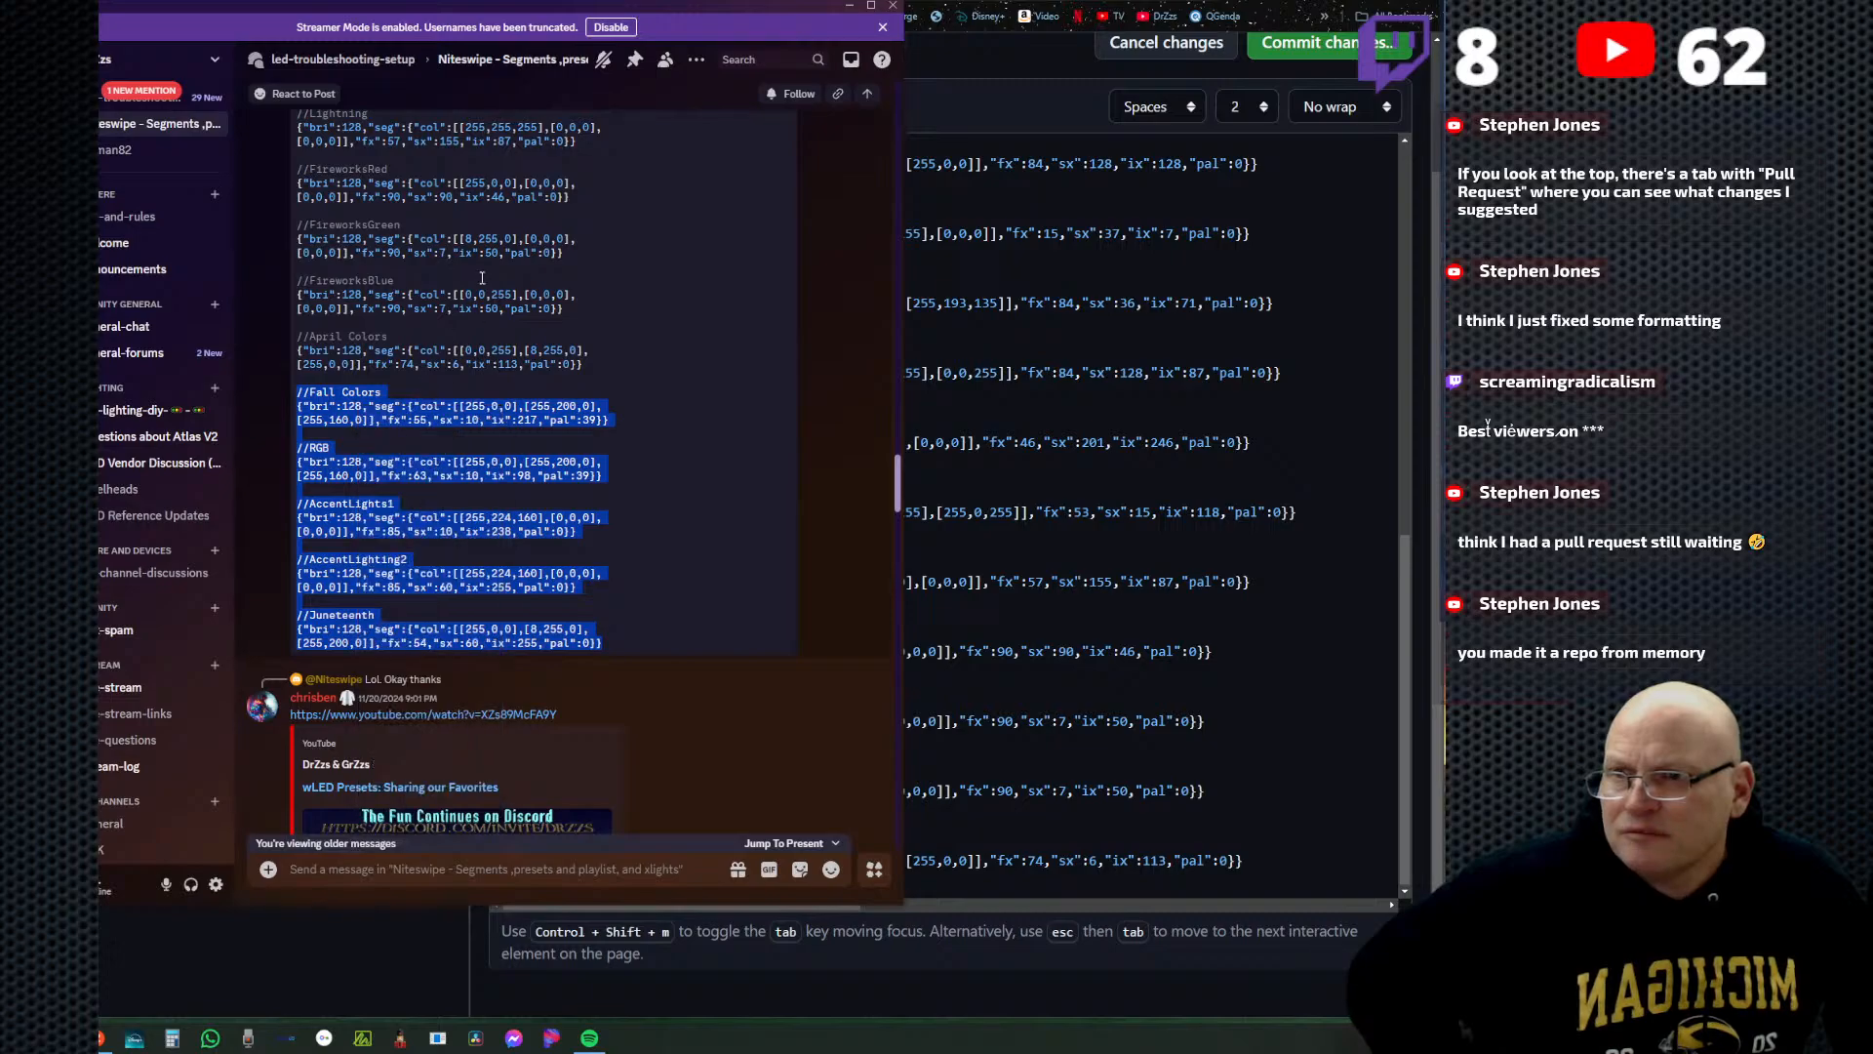
Move the Discord window aside and paste the Fall Colors through Juneteenth presets on line 69 of Favorite_Presets.json, beneath April Colors.
drag(592, 9, 40, 49)
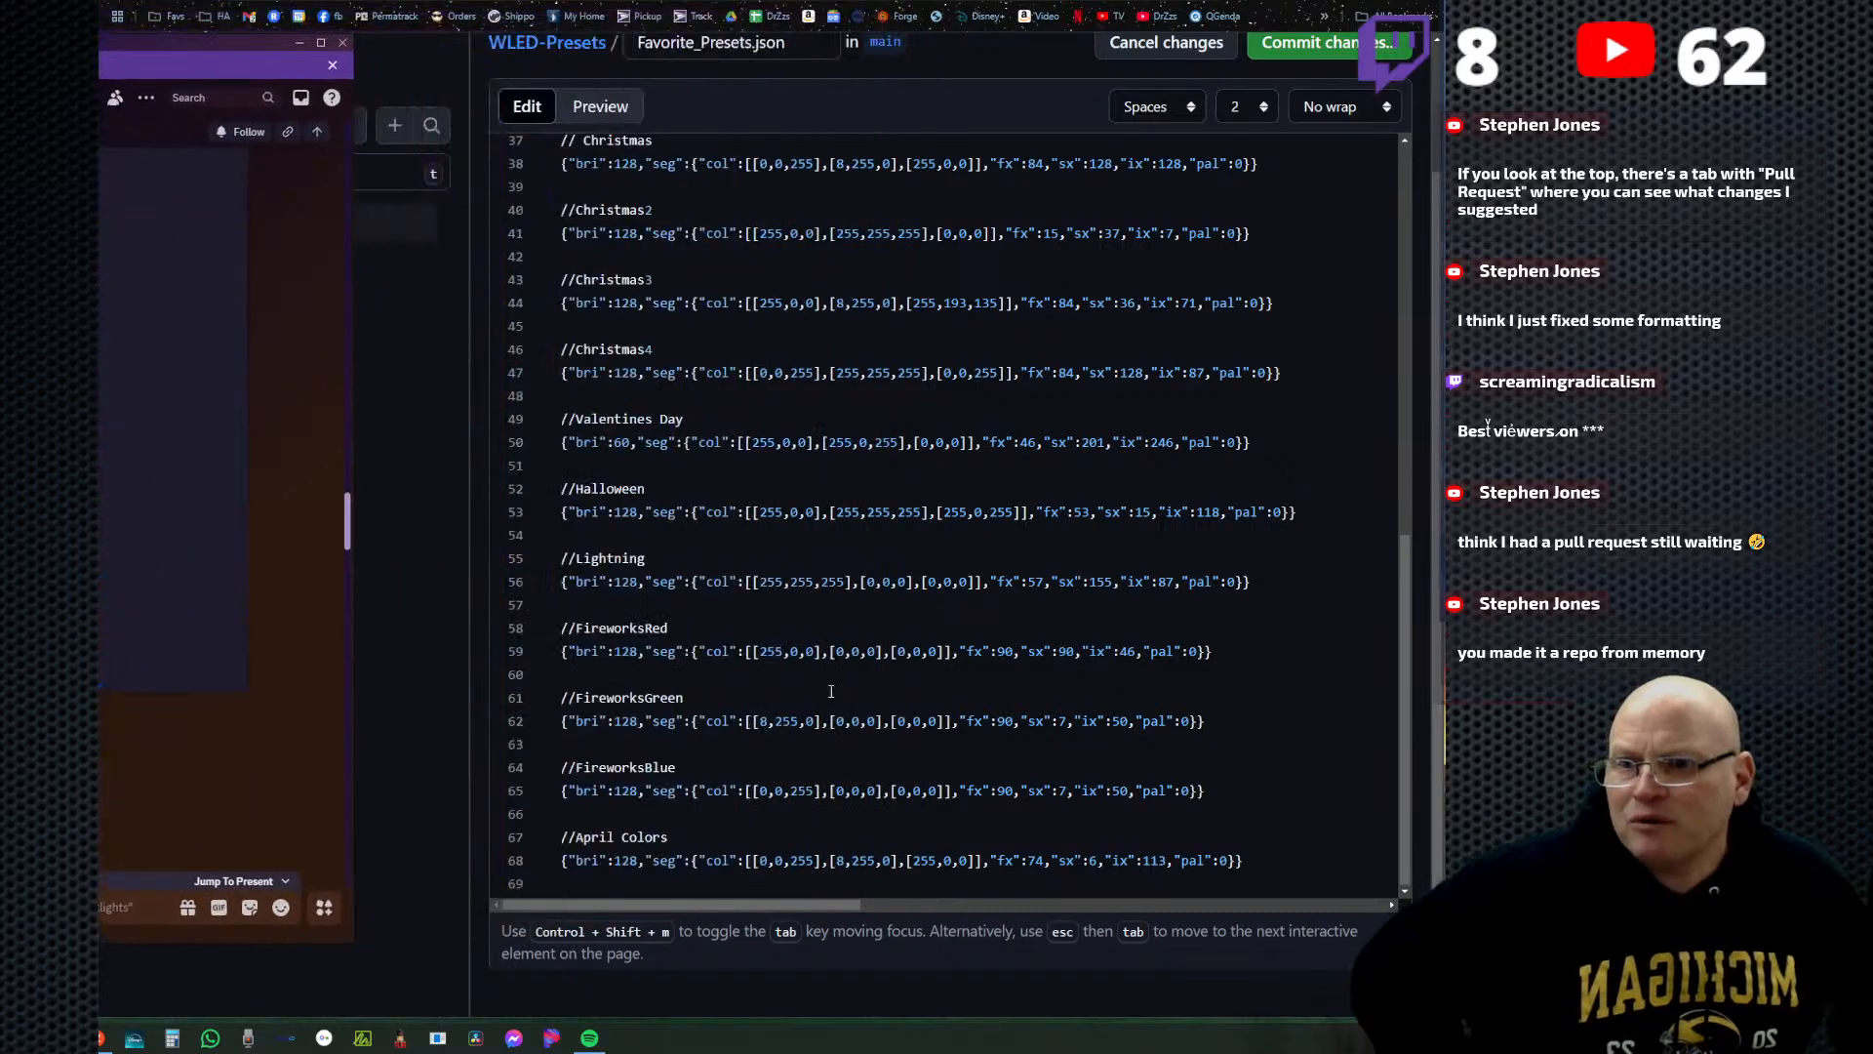
click(1093, 881)
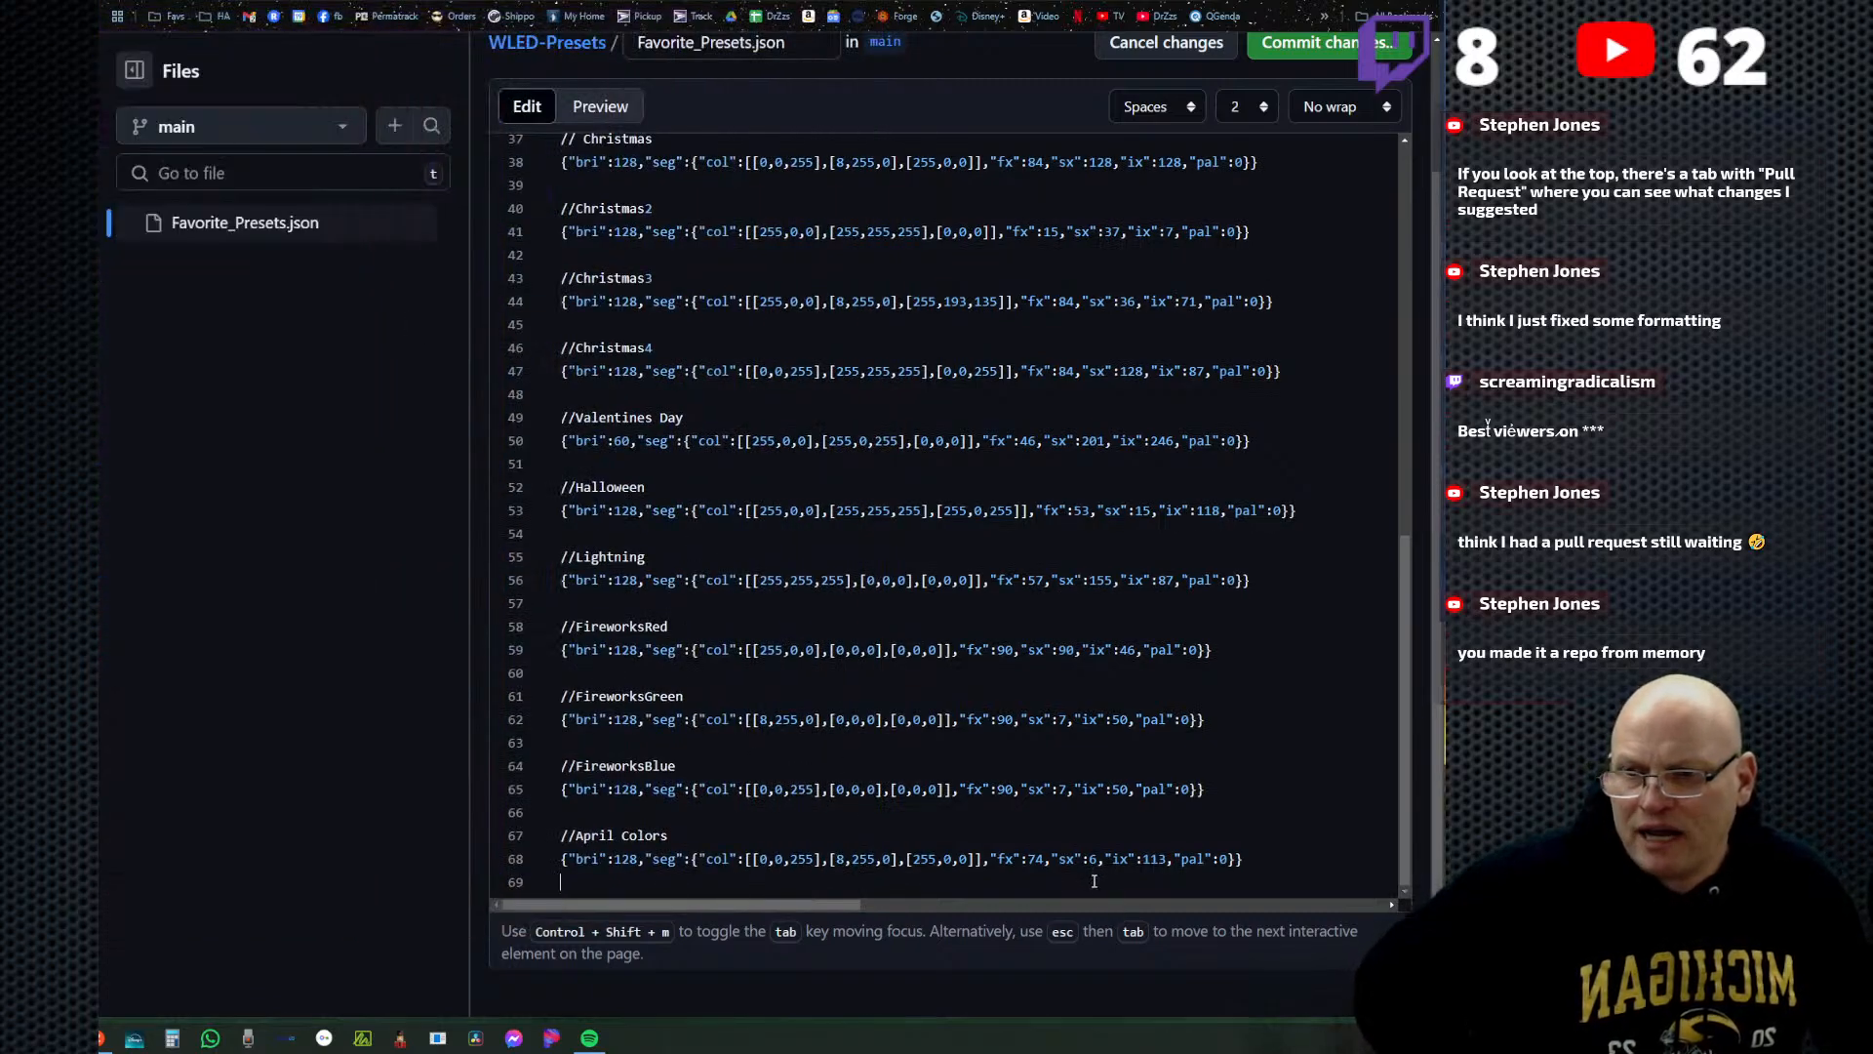
right_click(570, 884)
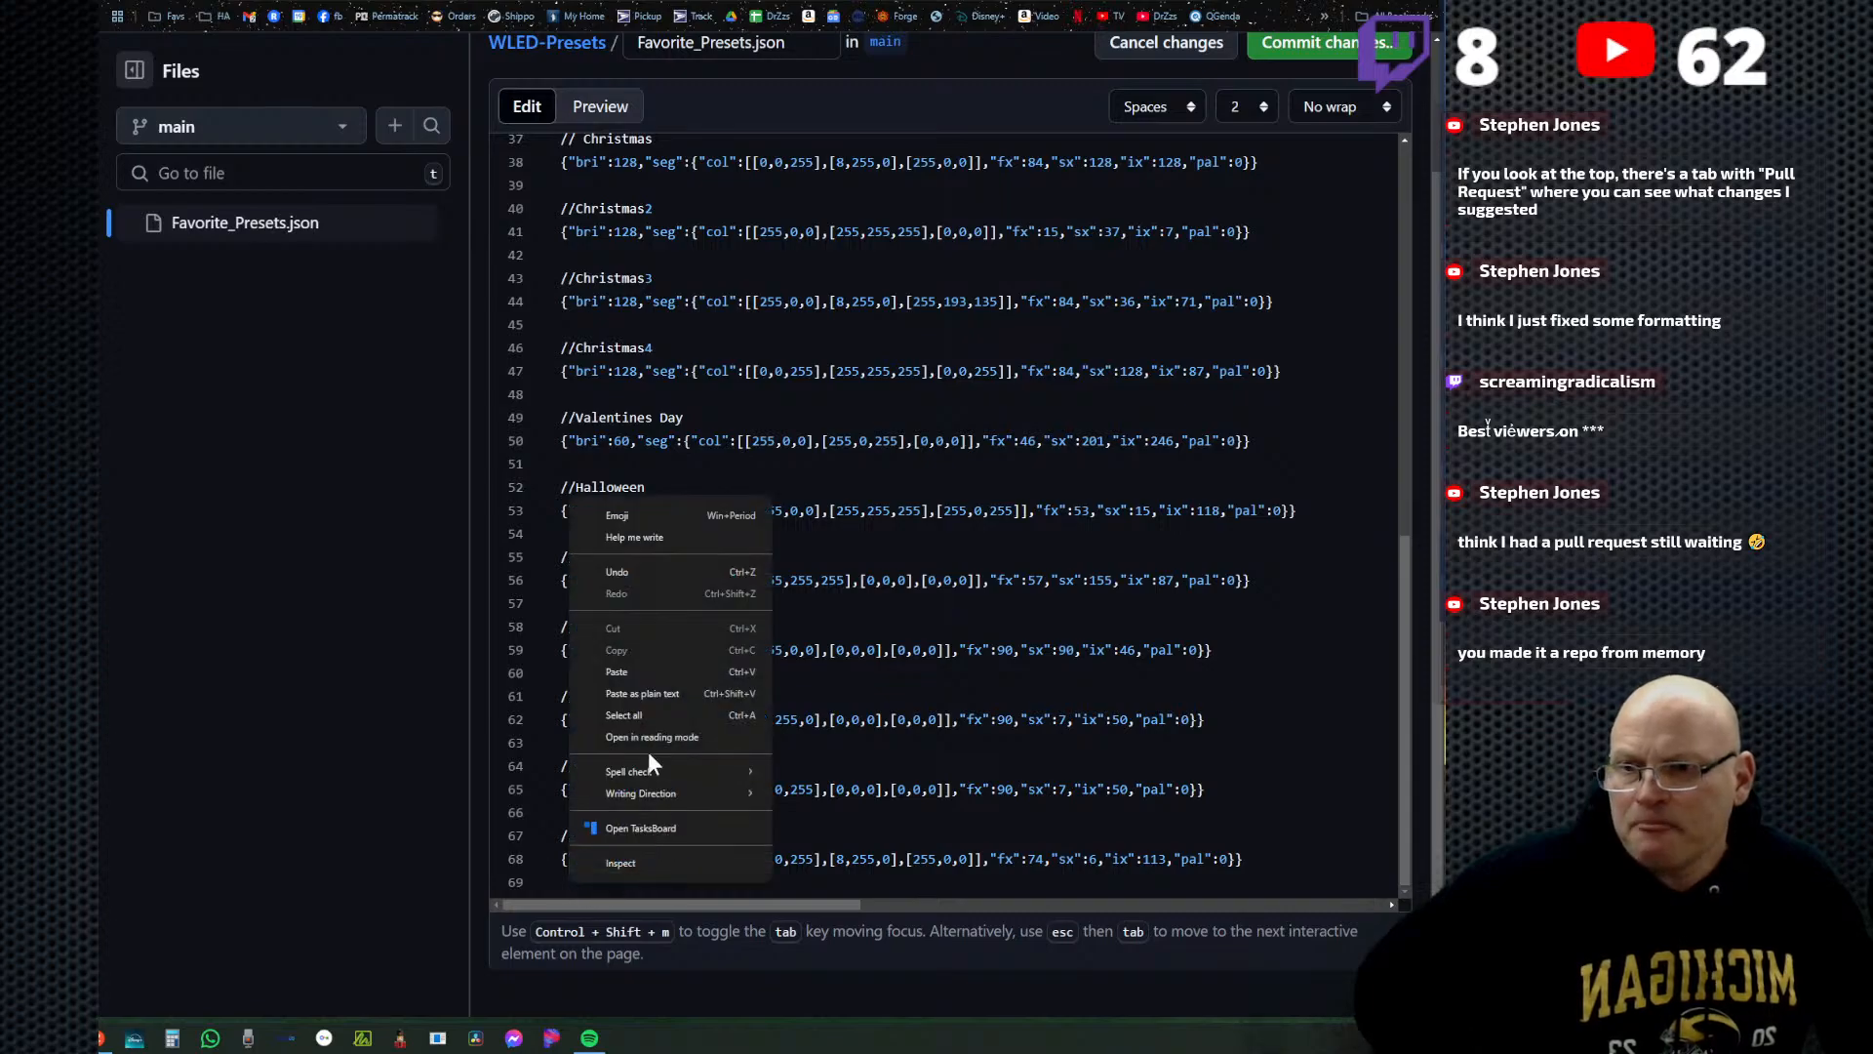
click(654, 665)
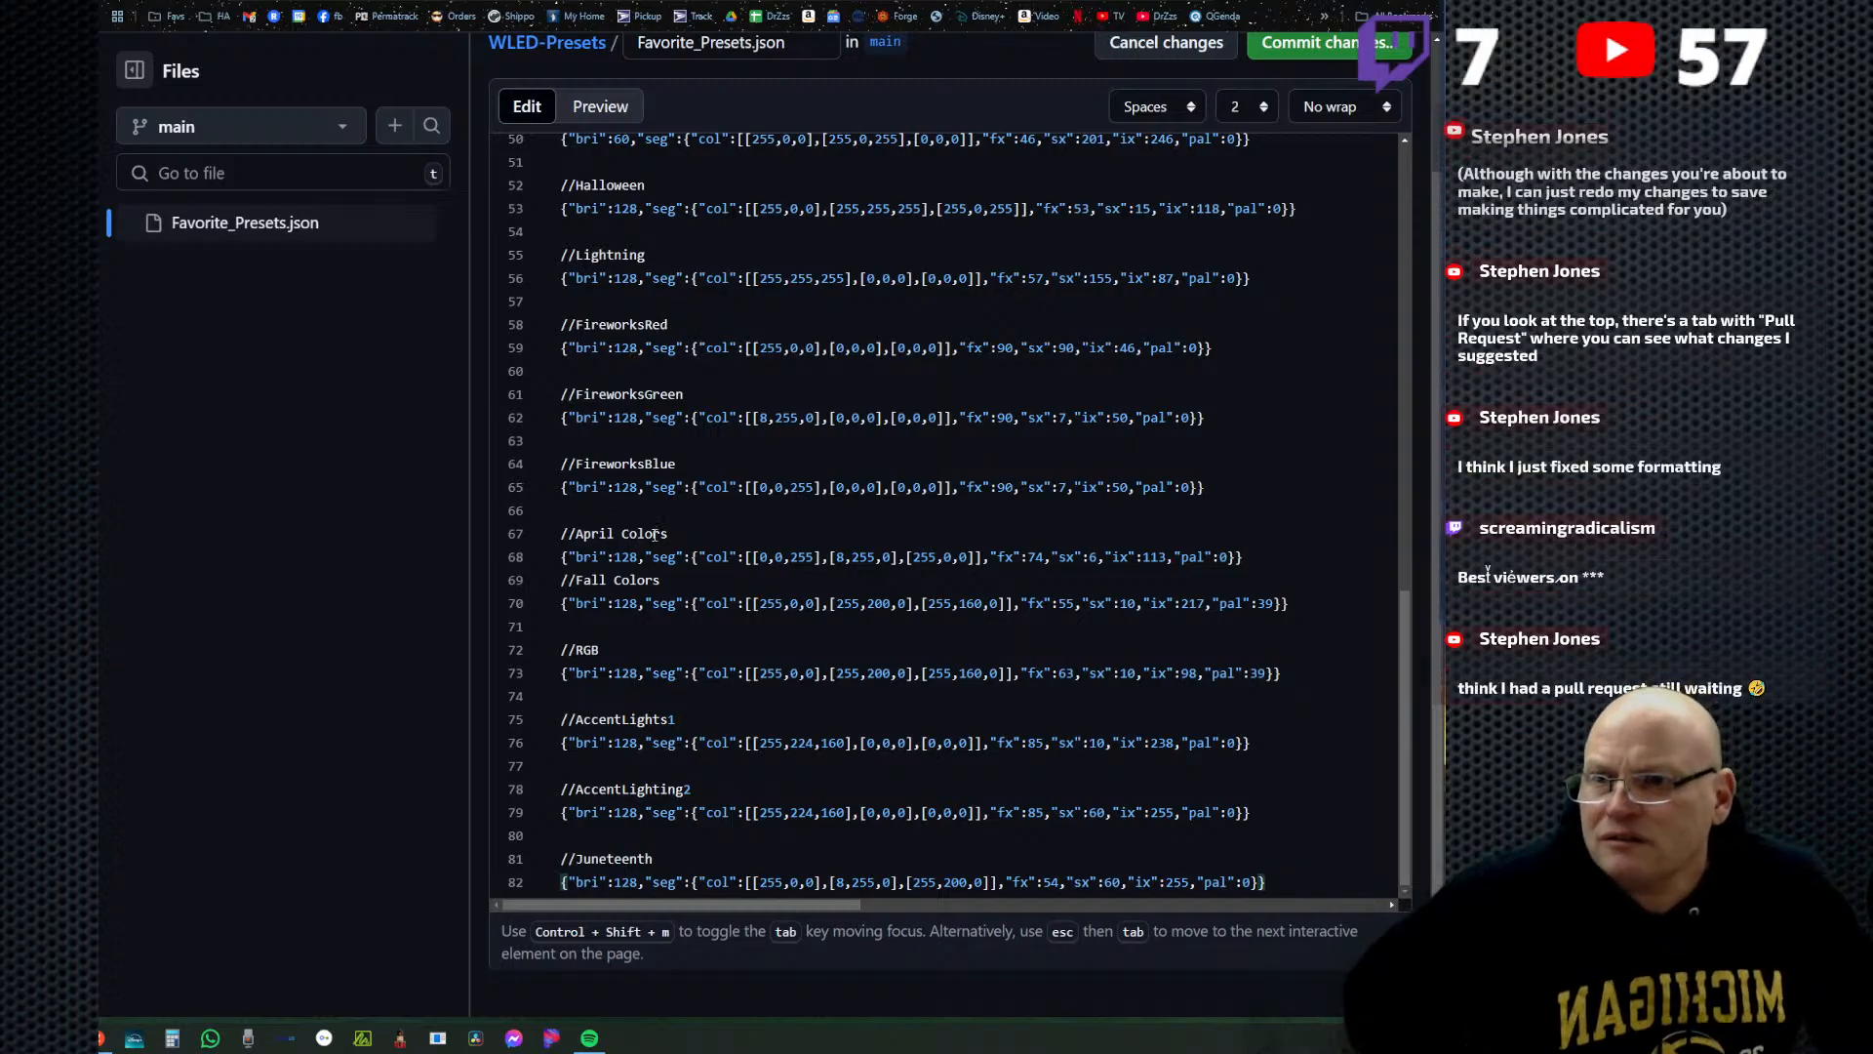
Insert a blank line between the April Colors preset and the pasted Fall Colors heading, and rename that heading to Fall Colors2.
click(561, 583)
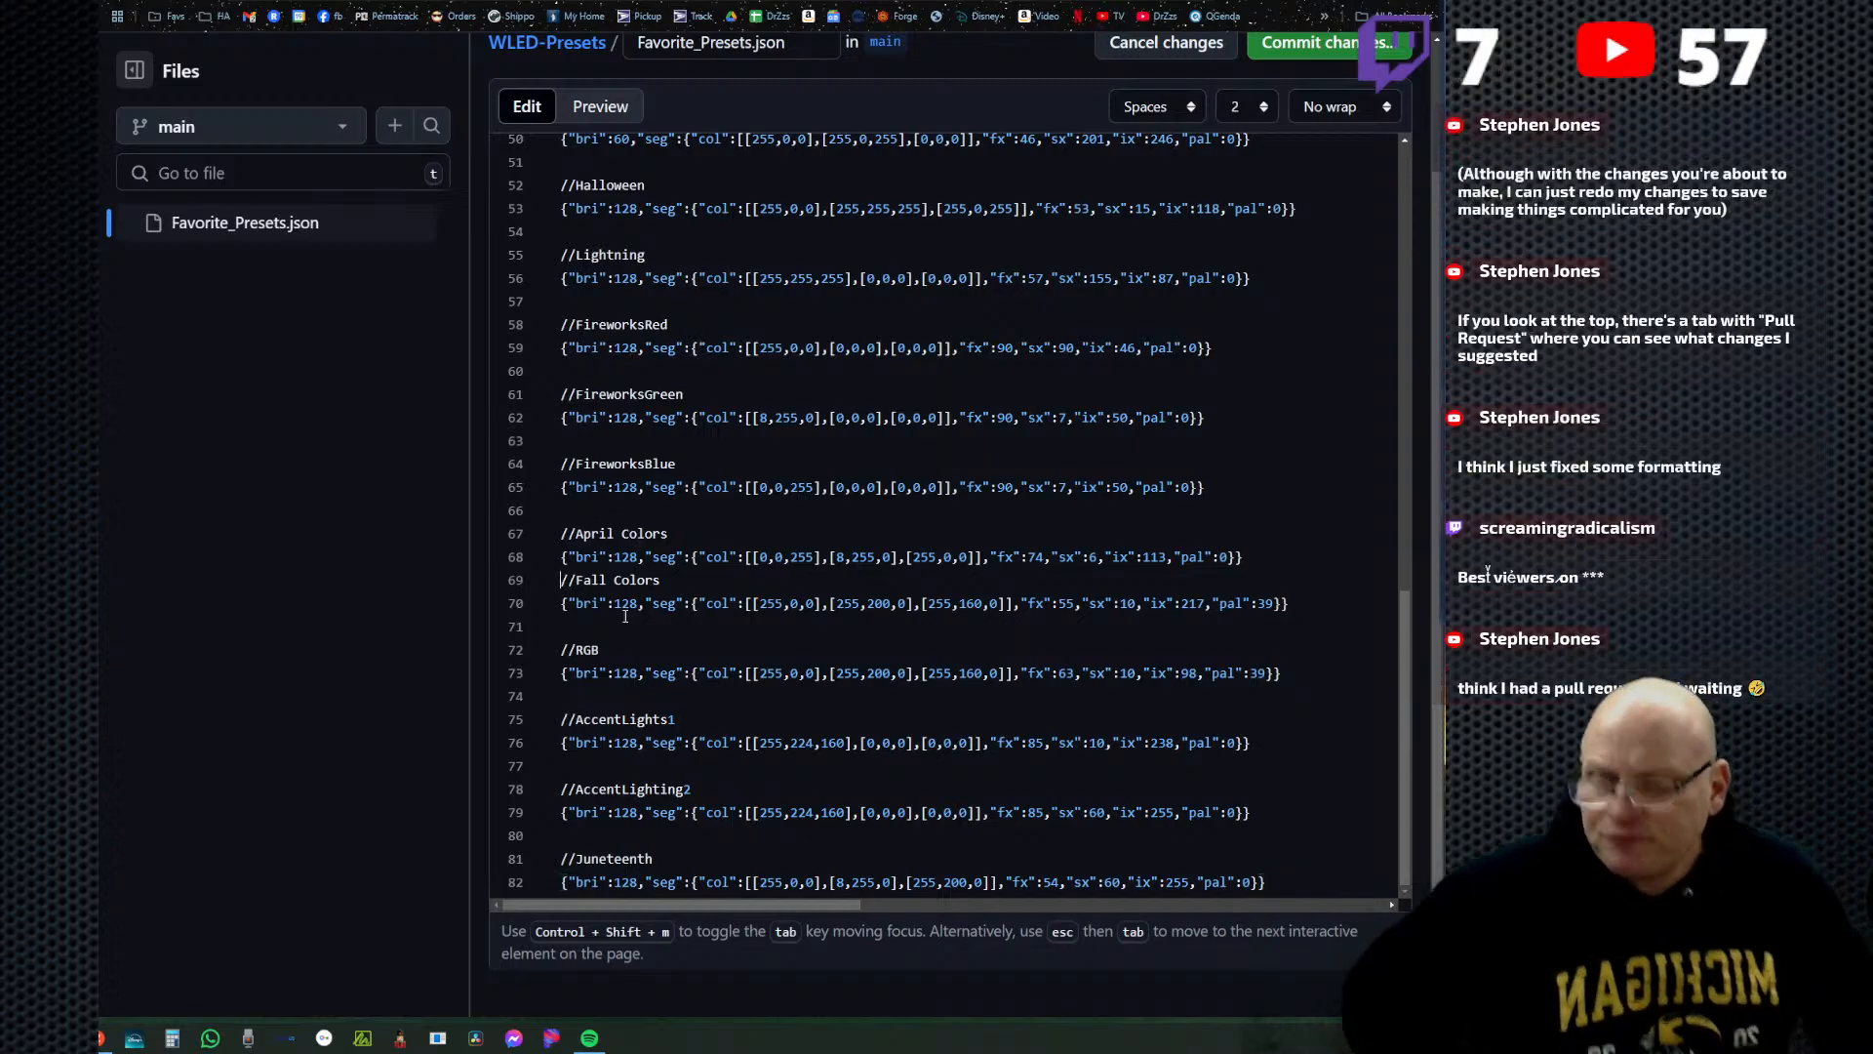
key(Return)
key(End)
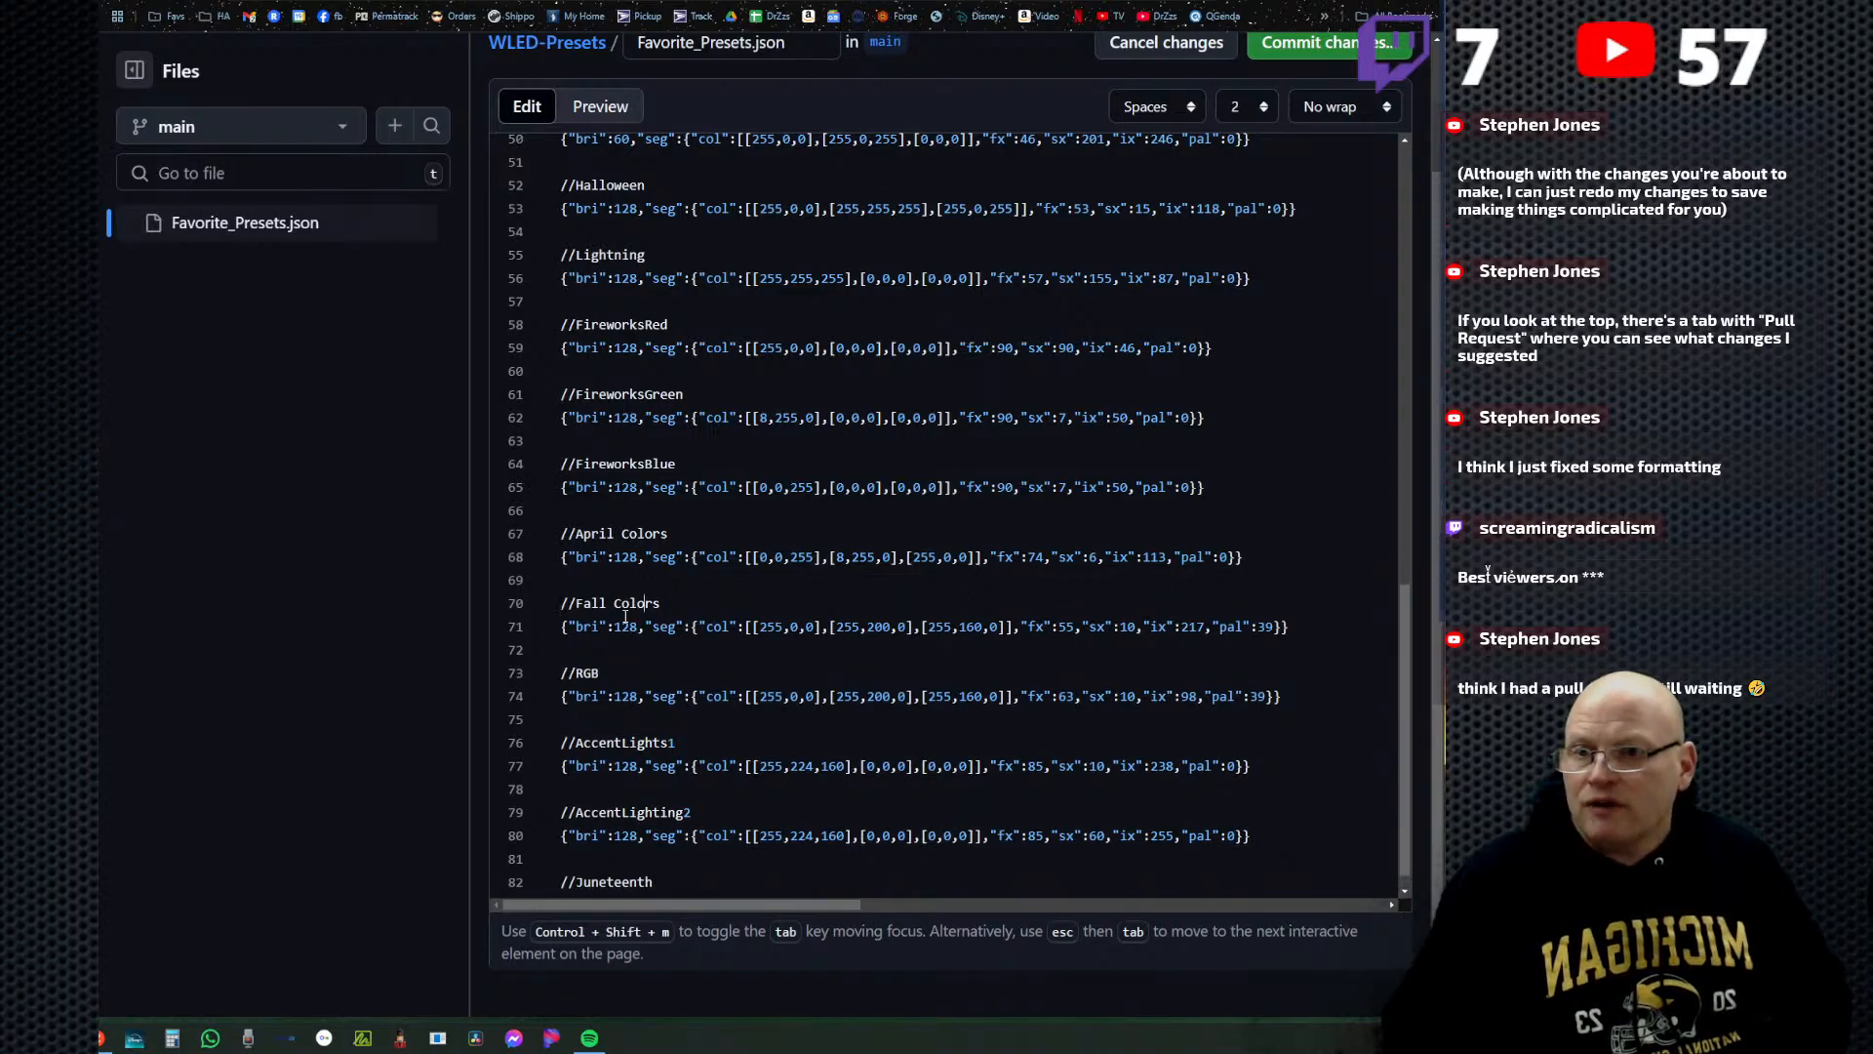
text(2)
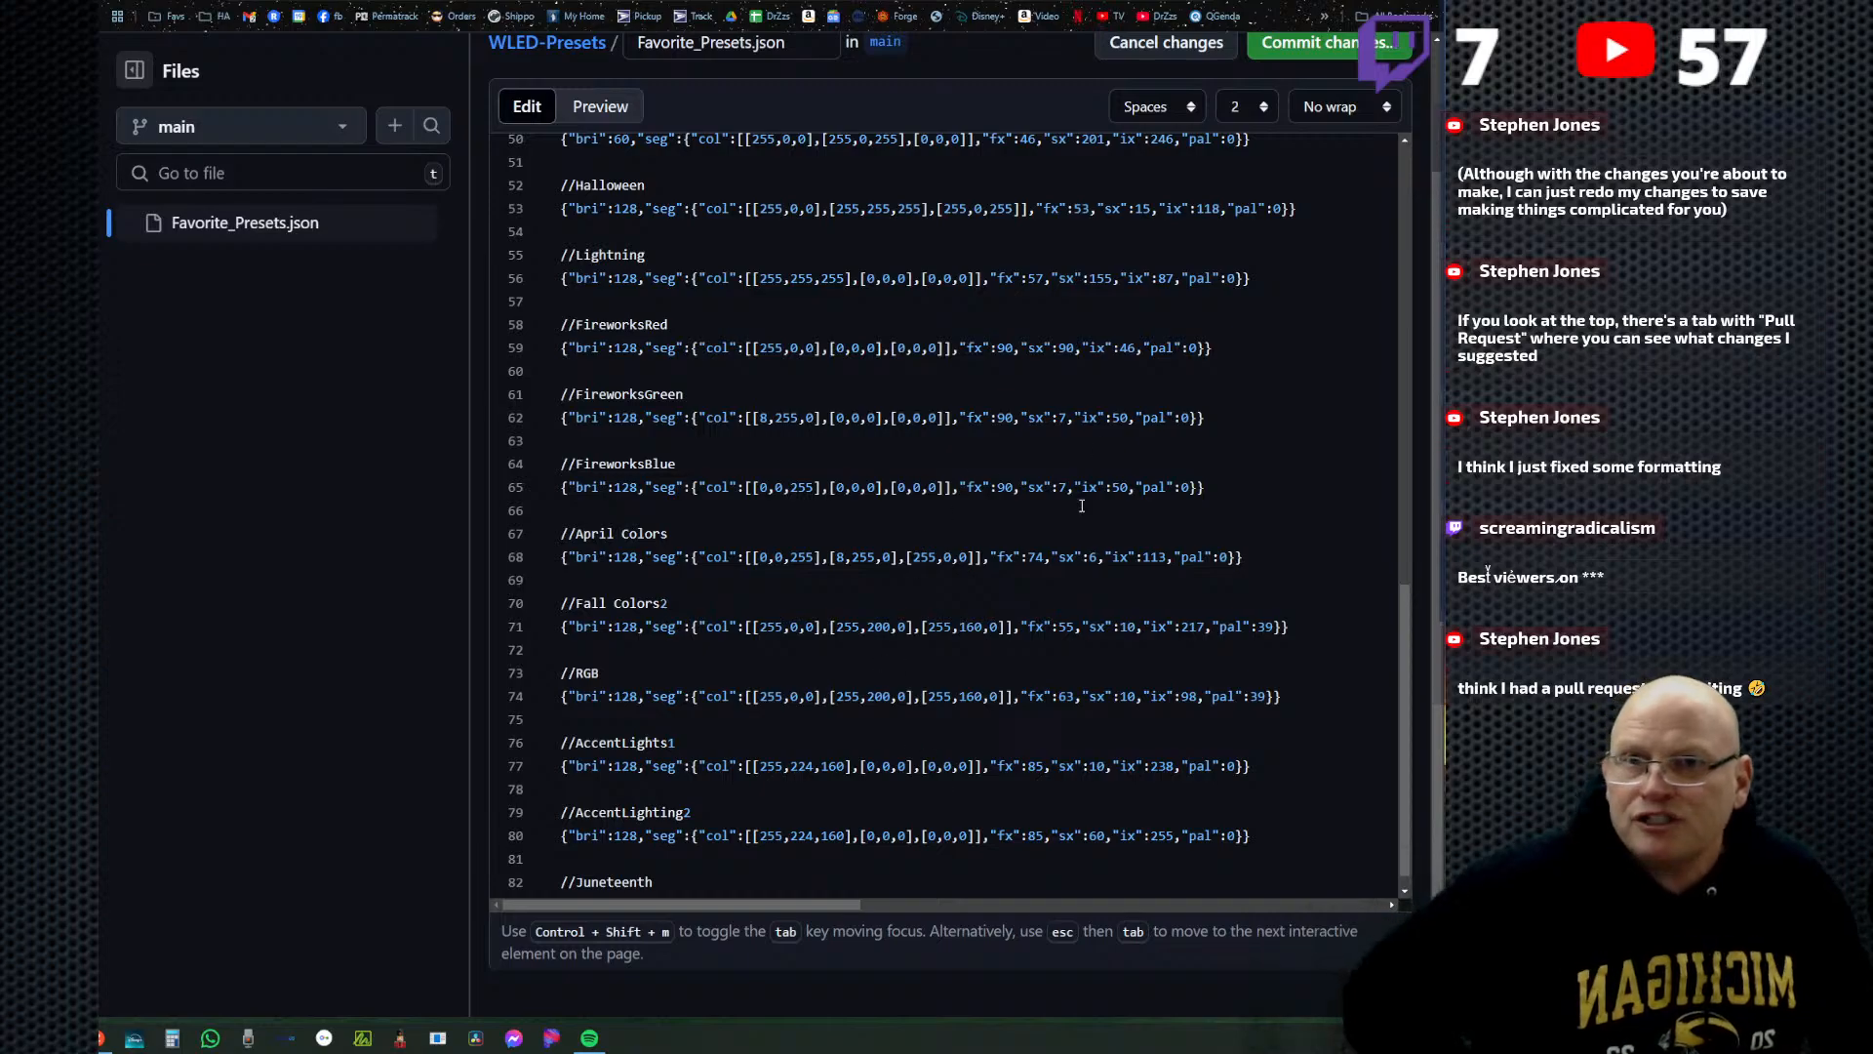
Check the Discord thread below the code block for further presets, then move the Discord window out of the way.
scroll(944, 783, up, 1)
key(alt+Tab)
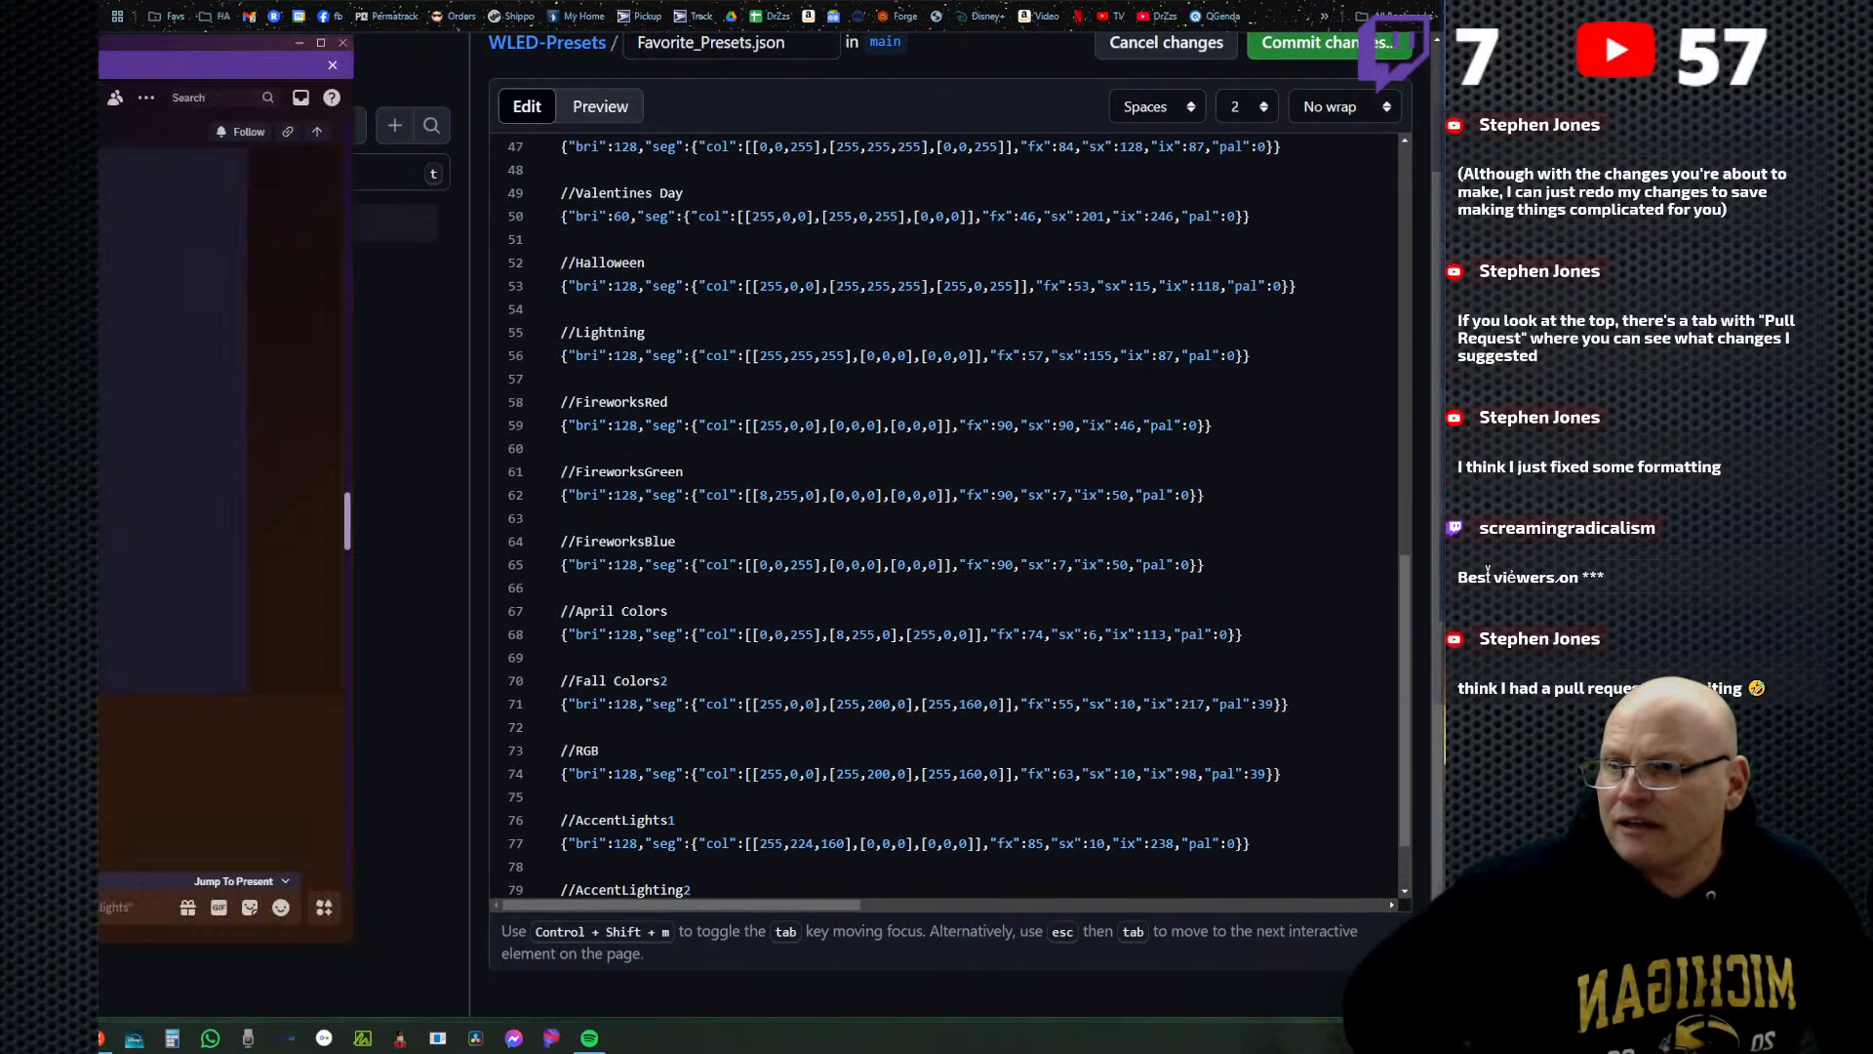
scroll(195, 507, down, 5)
scroll(195, 507, up, 4)
mouse_move(35, 43)
mouse_down()
mouse_move(870, 49)
mouse_move(869, 69)
mouse_move(0, 64)
mouse_move(72, 48)
mouse_up()
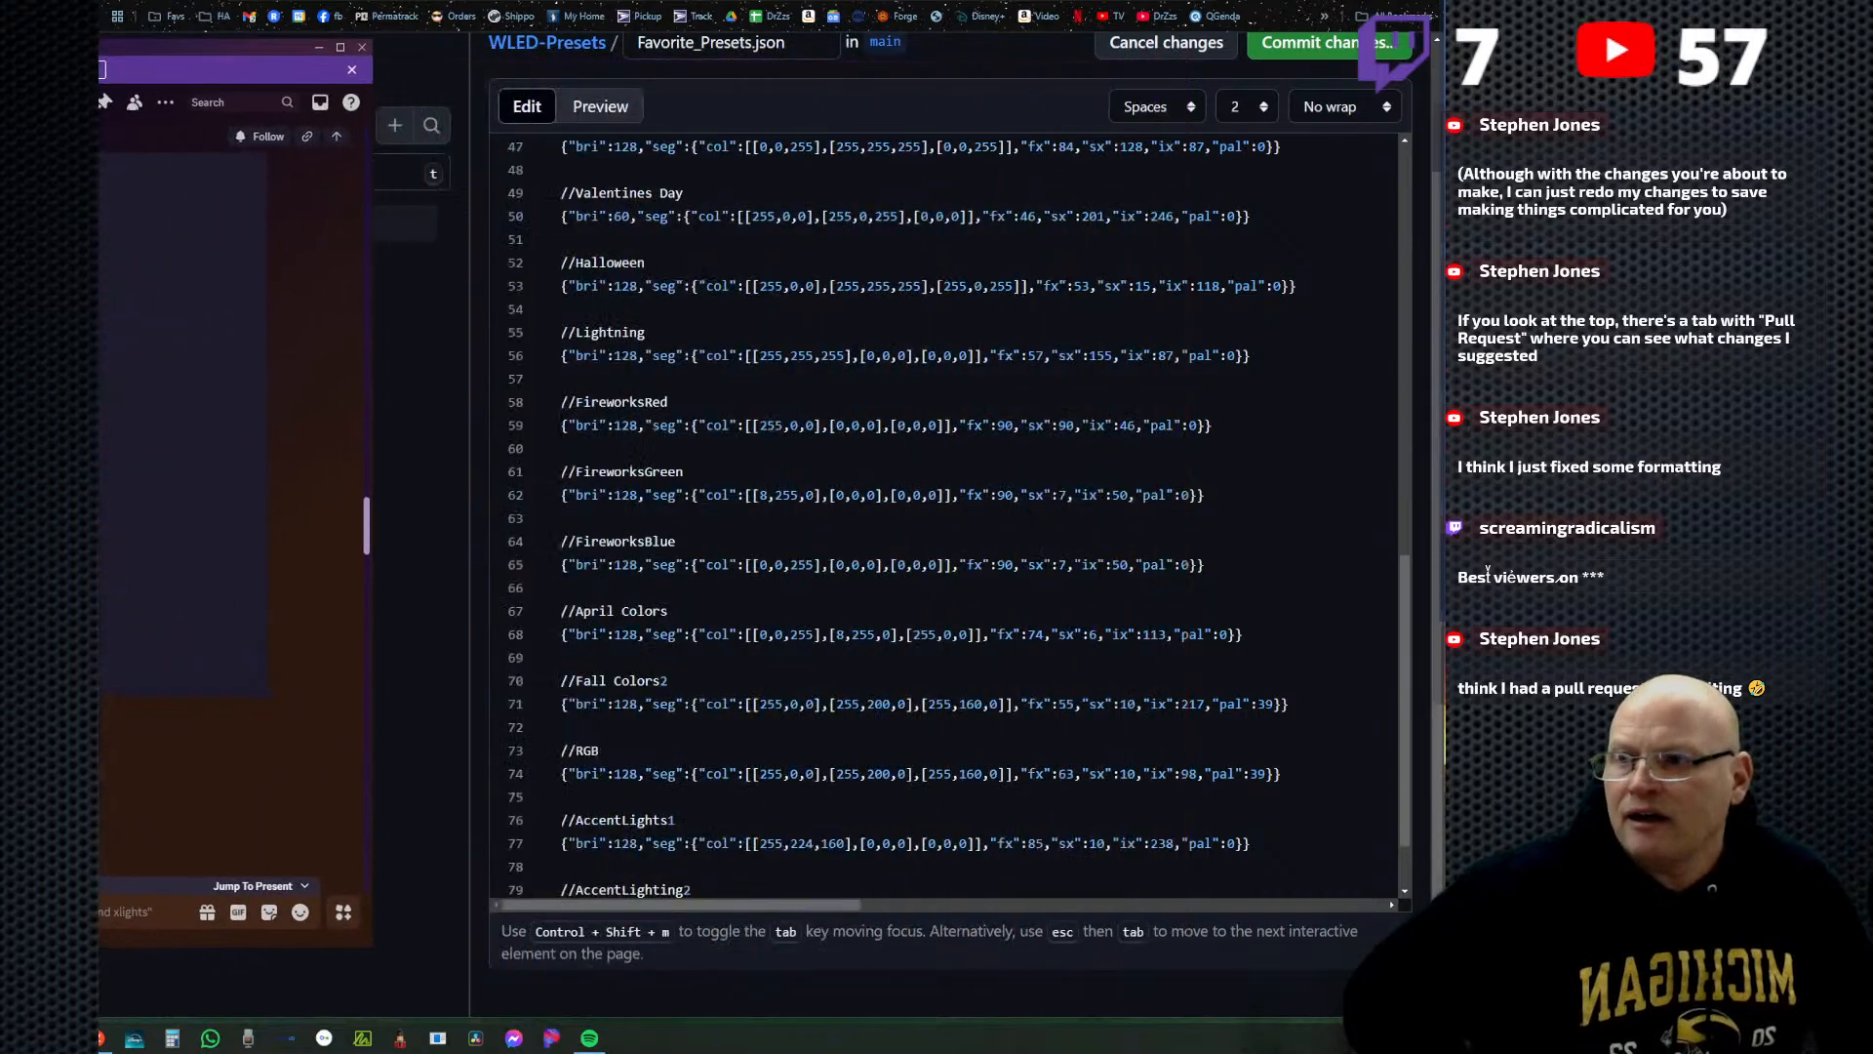
scroll(98, 488, down, 3)
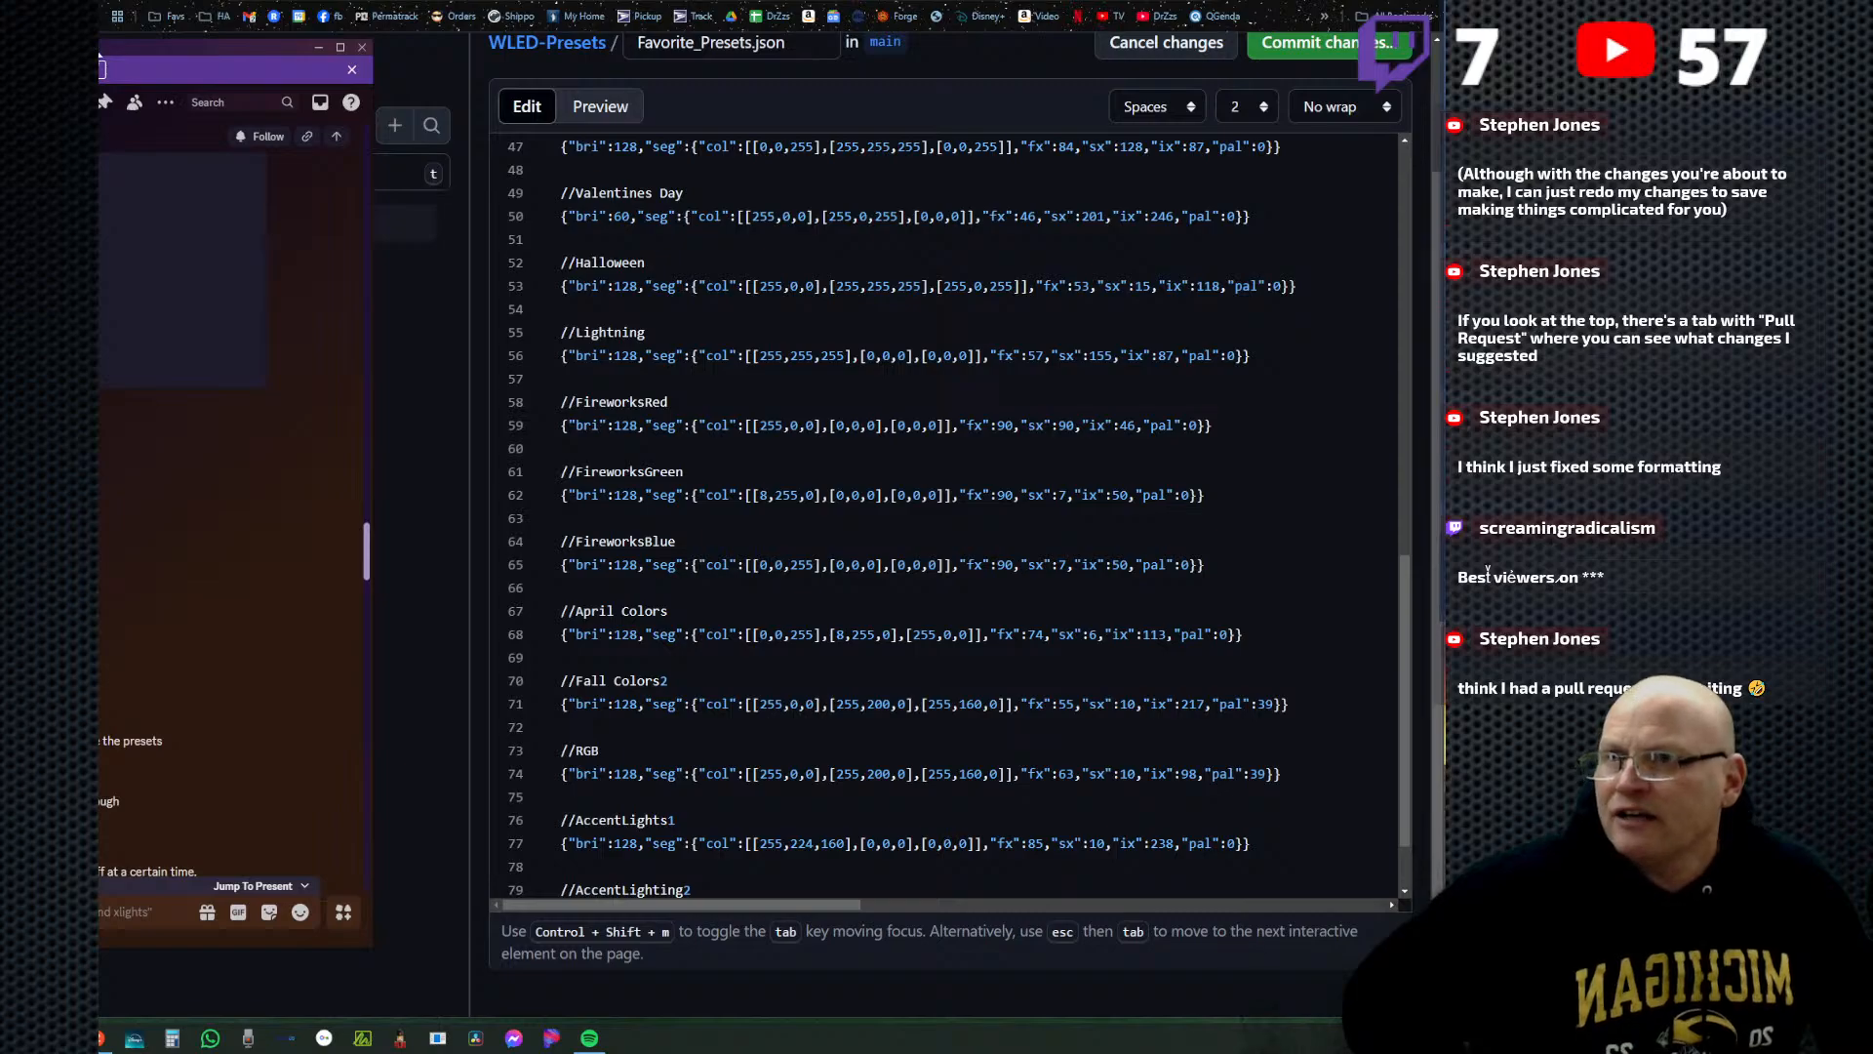
drag(98, 42, 962, 43)
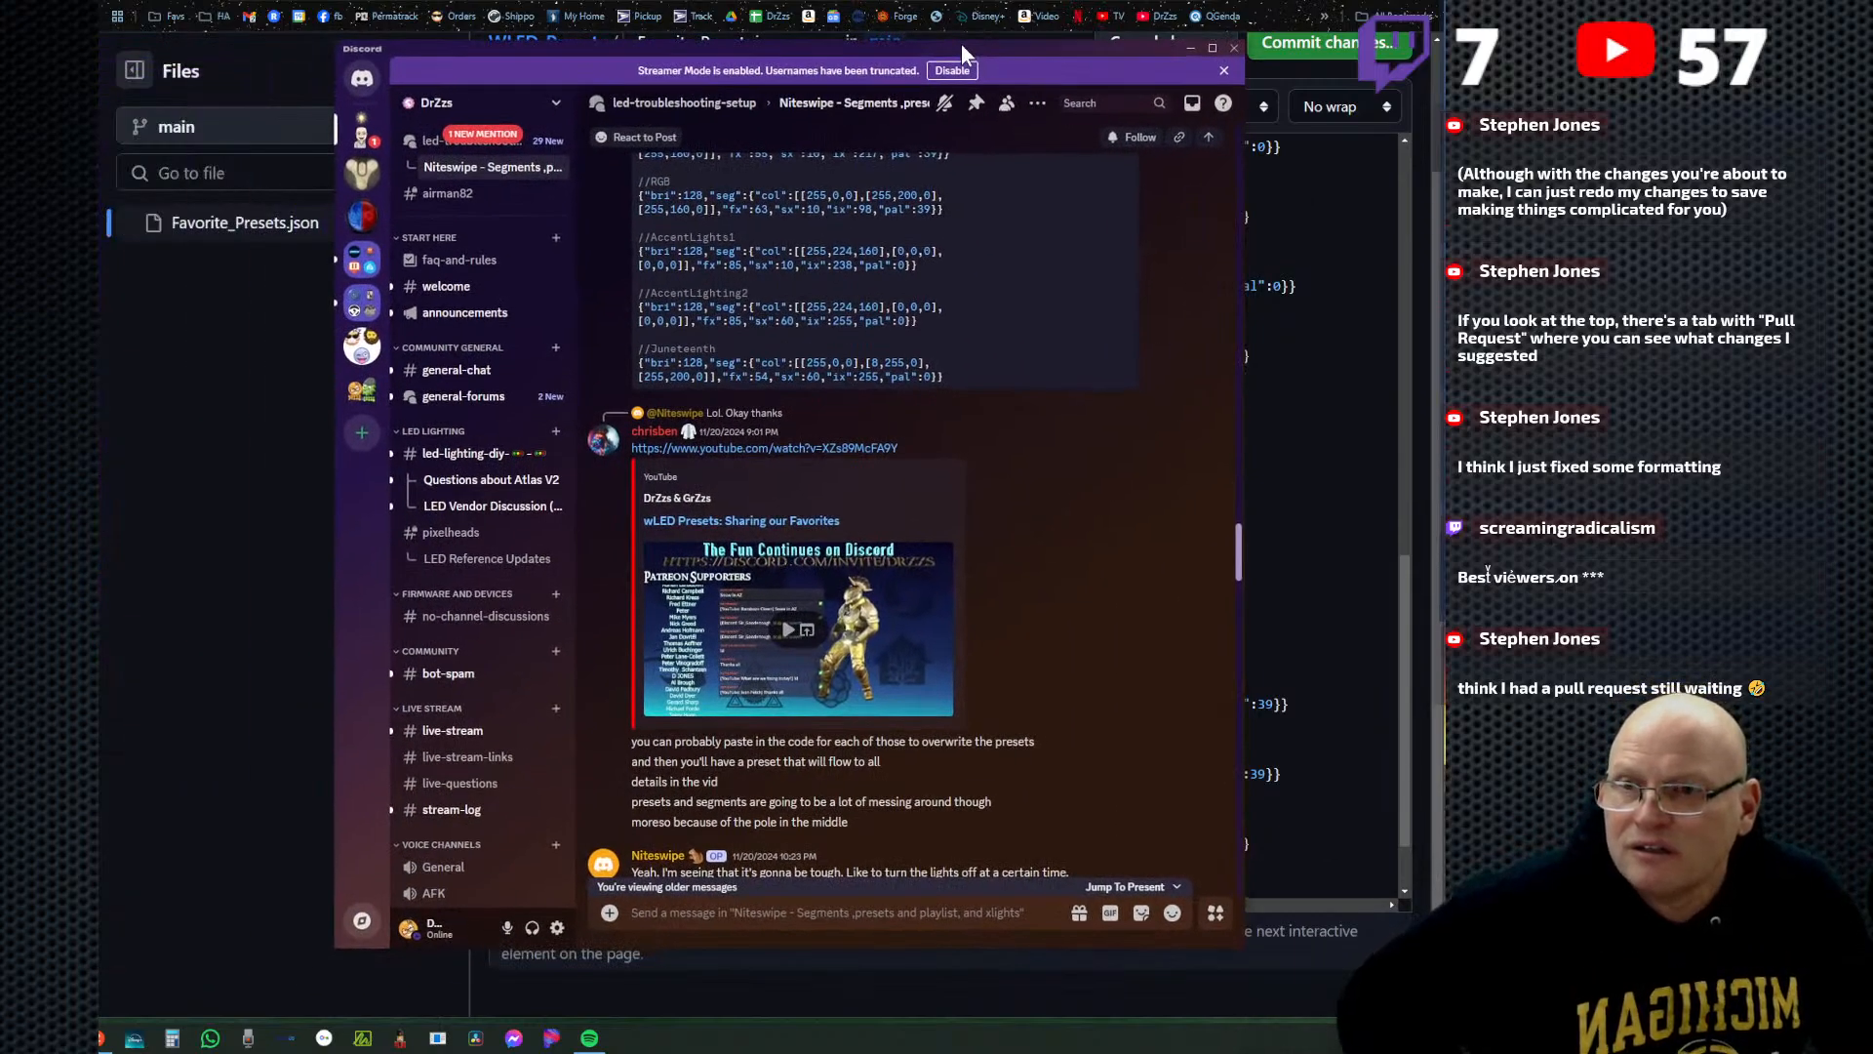
drag(962, 43, 0, 43)
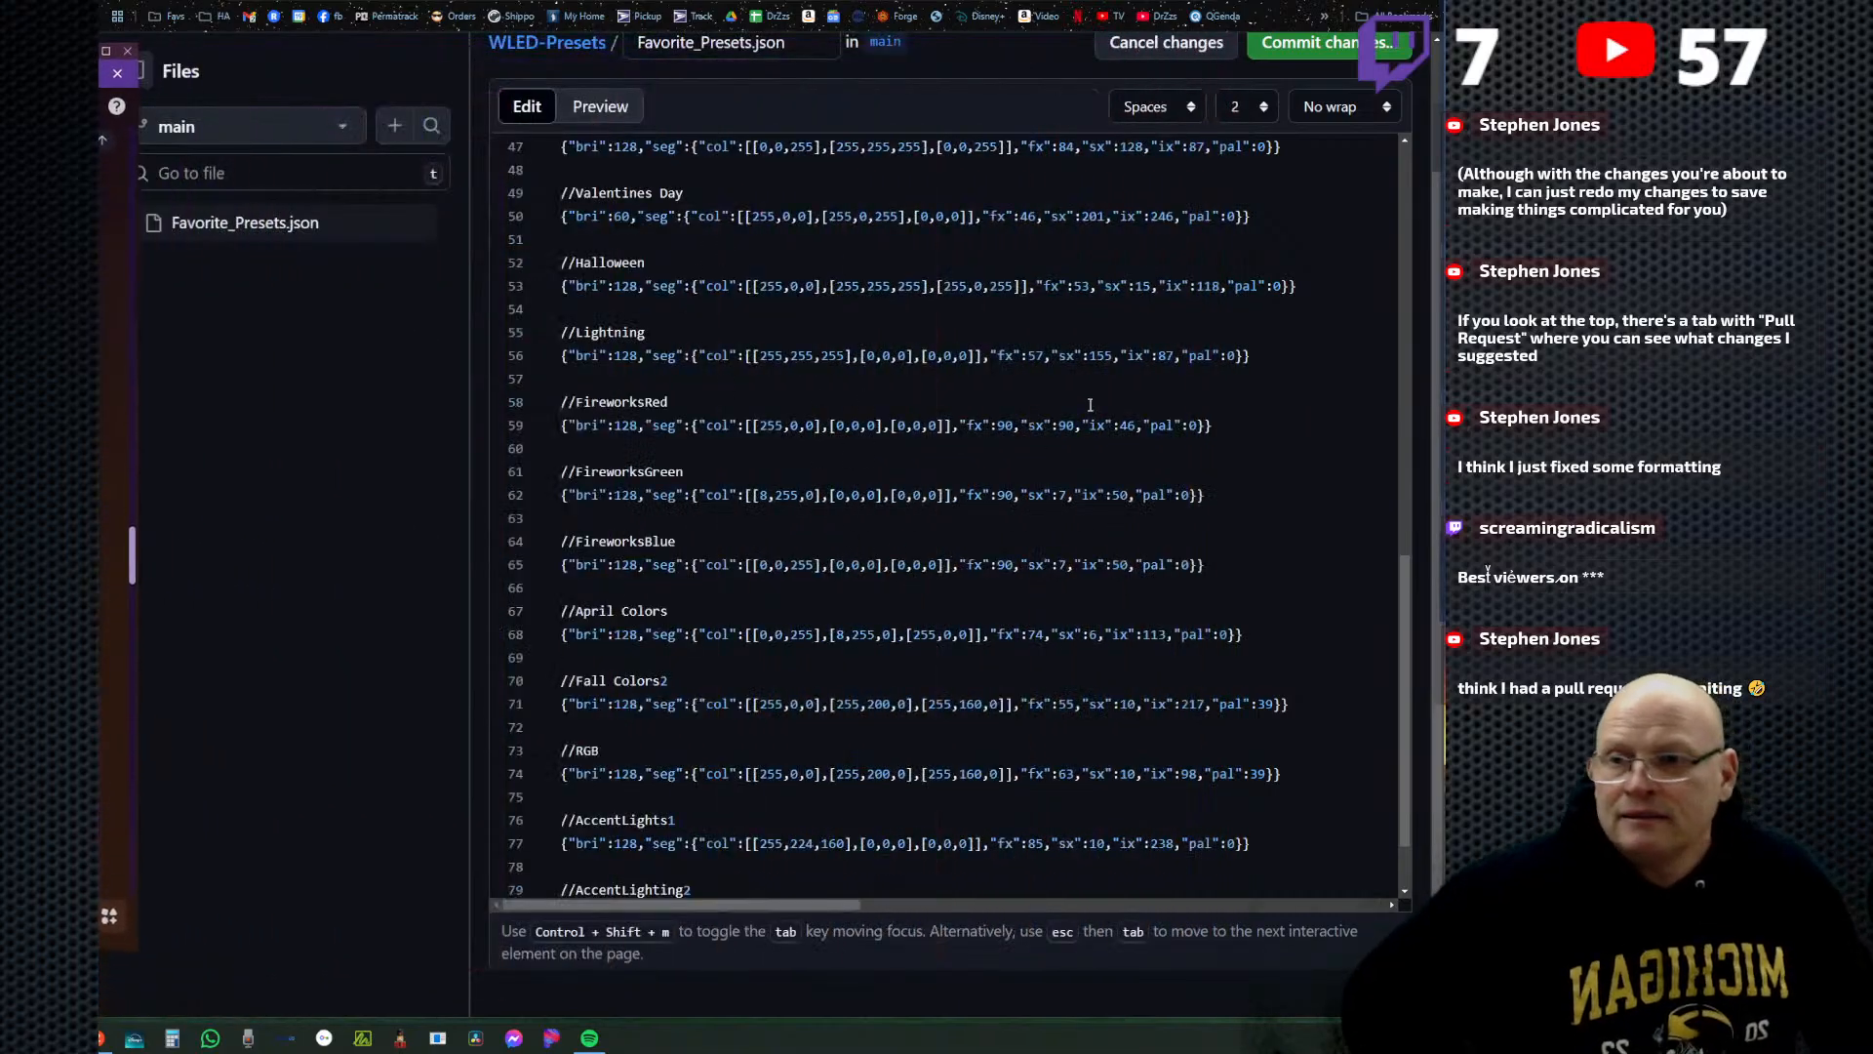
Commit the edited file directly to the main branch with the message "Update Favorite_Presets.json".
scroll(976, 390, up, 3)
scroll(1174, 186, down, 1)
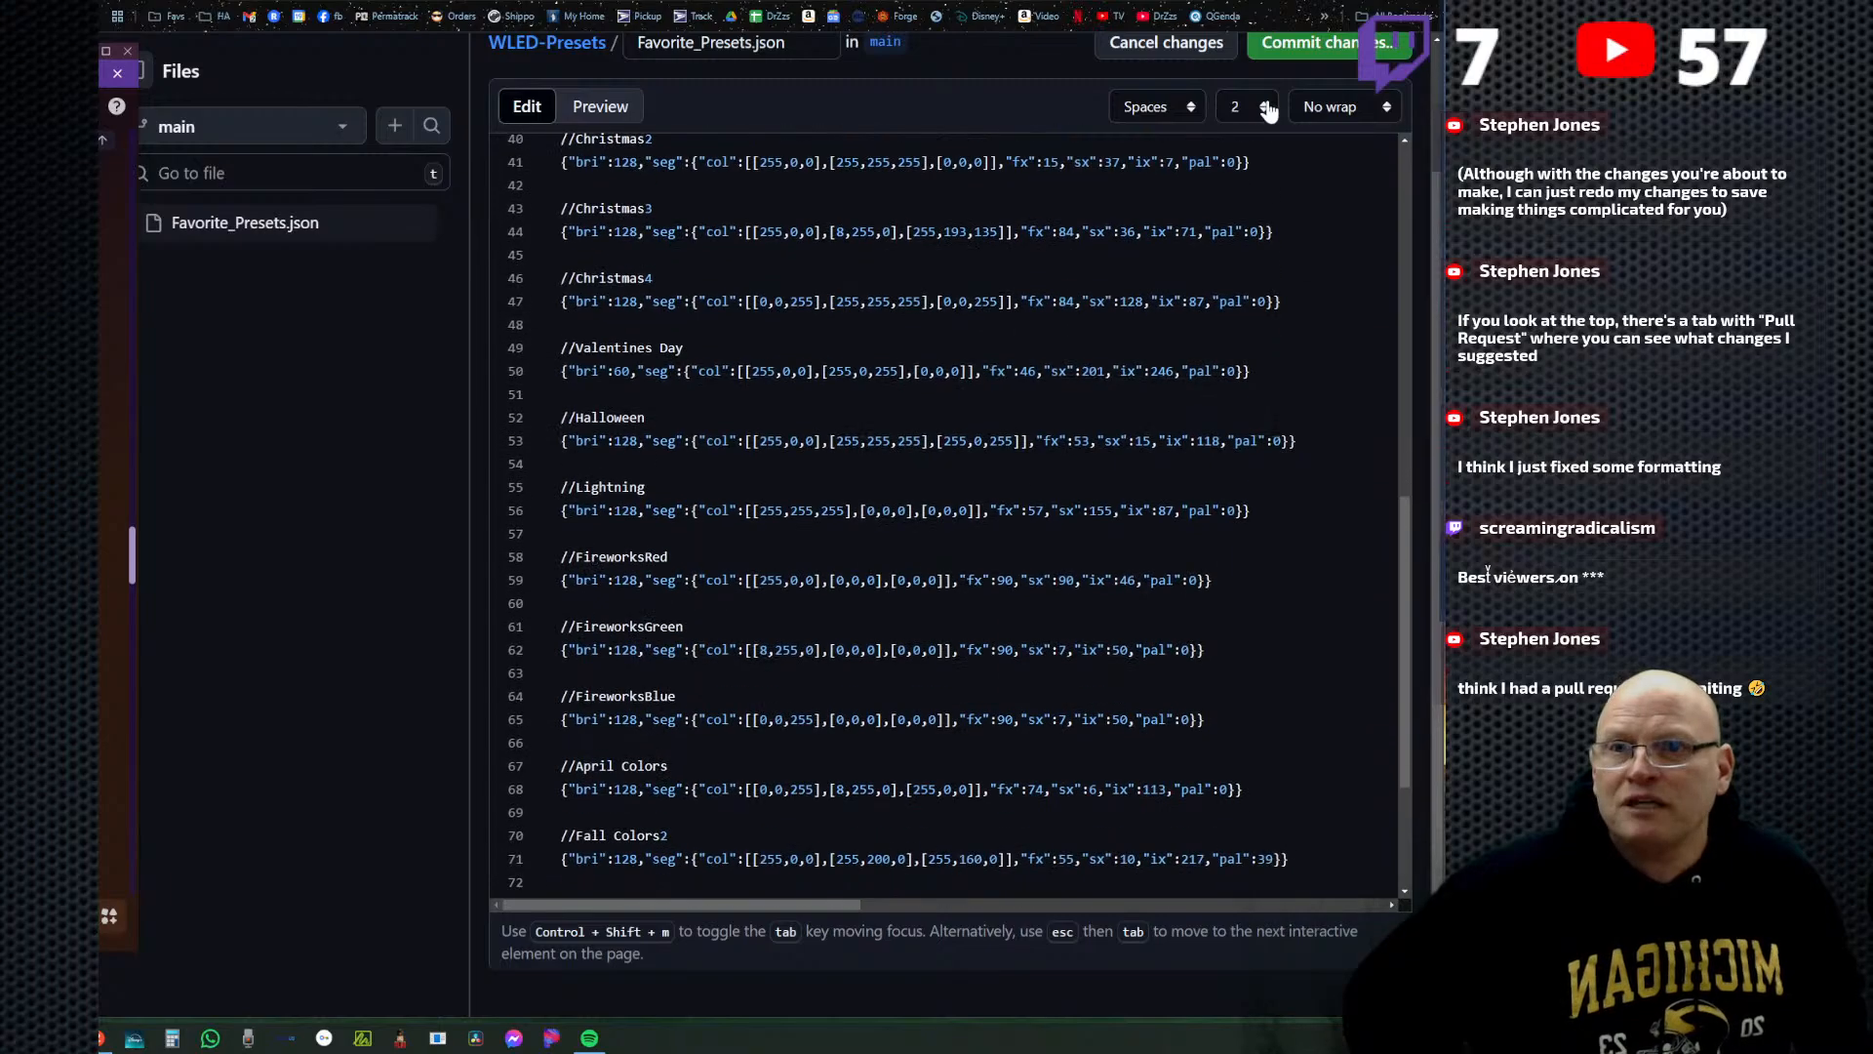
click(1326, 43)
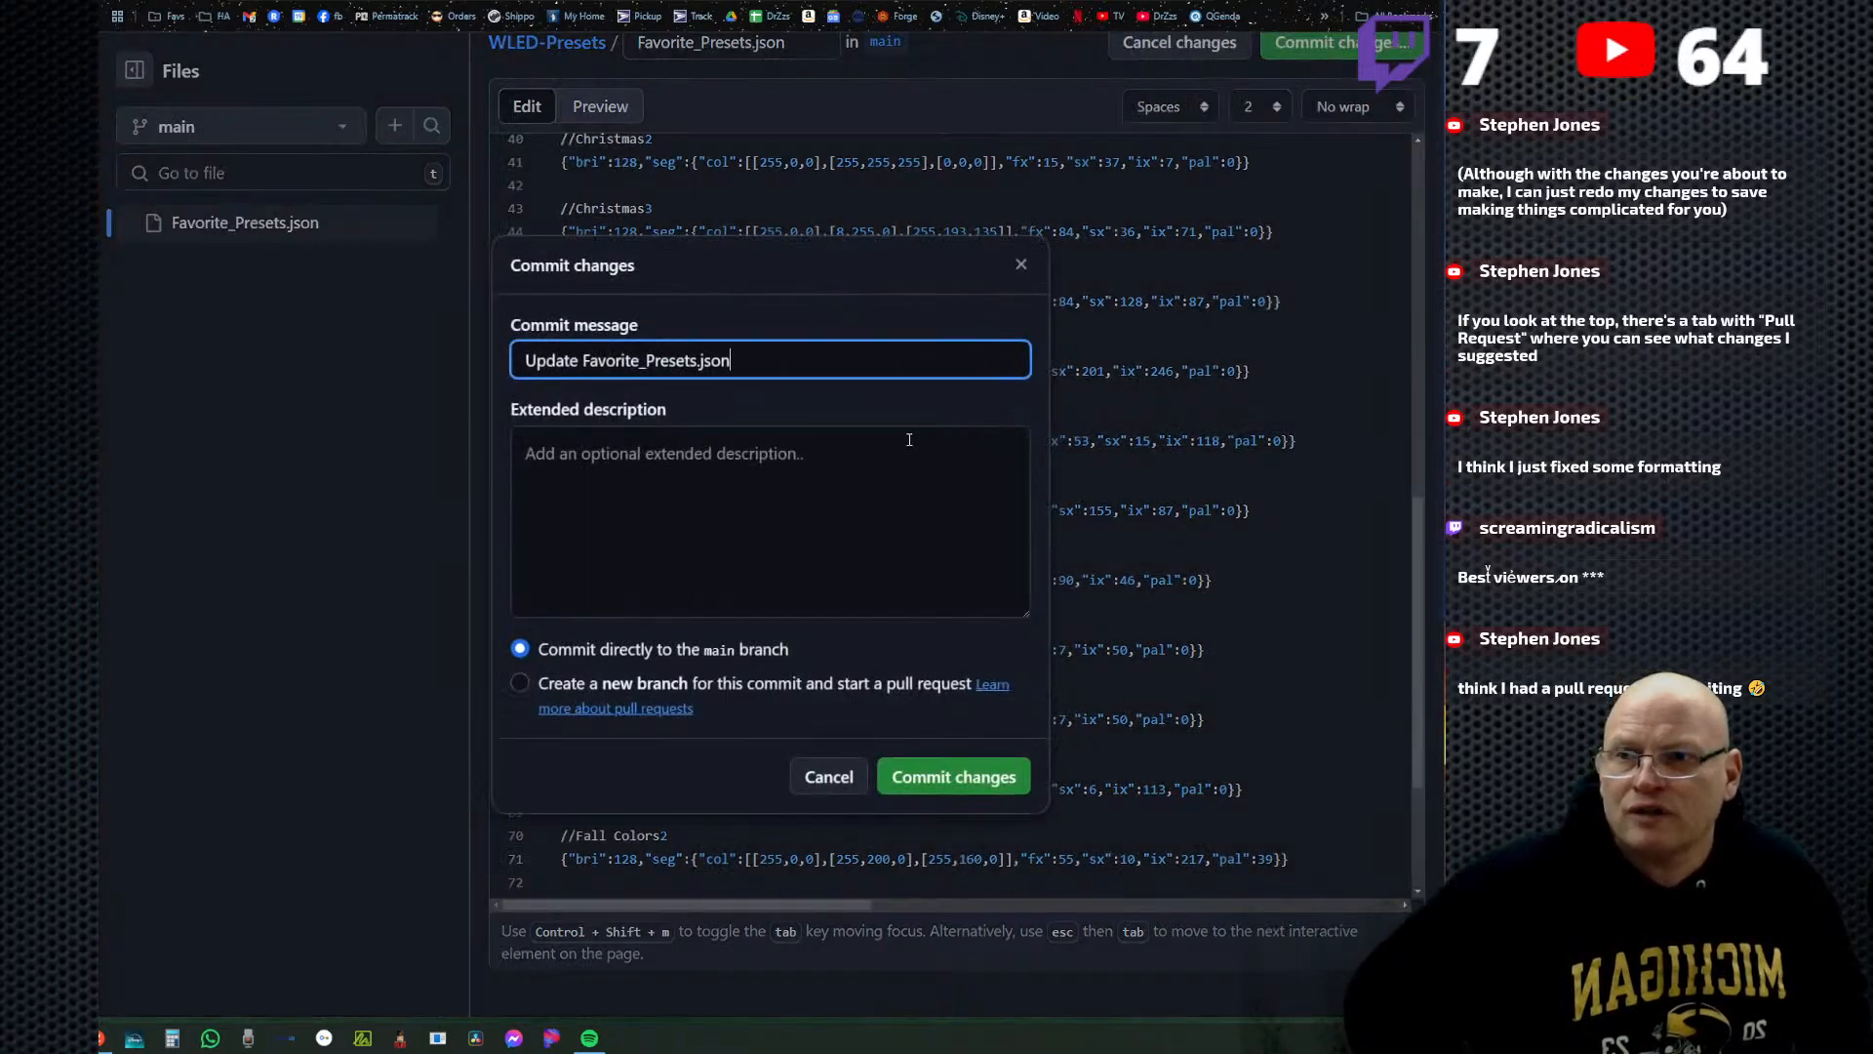
click(953, 776)
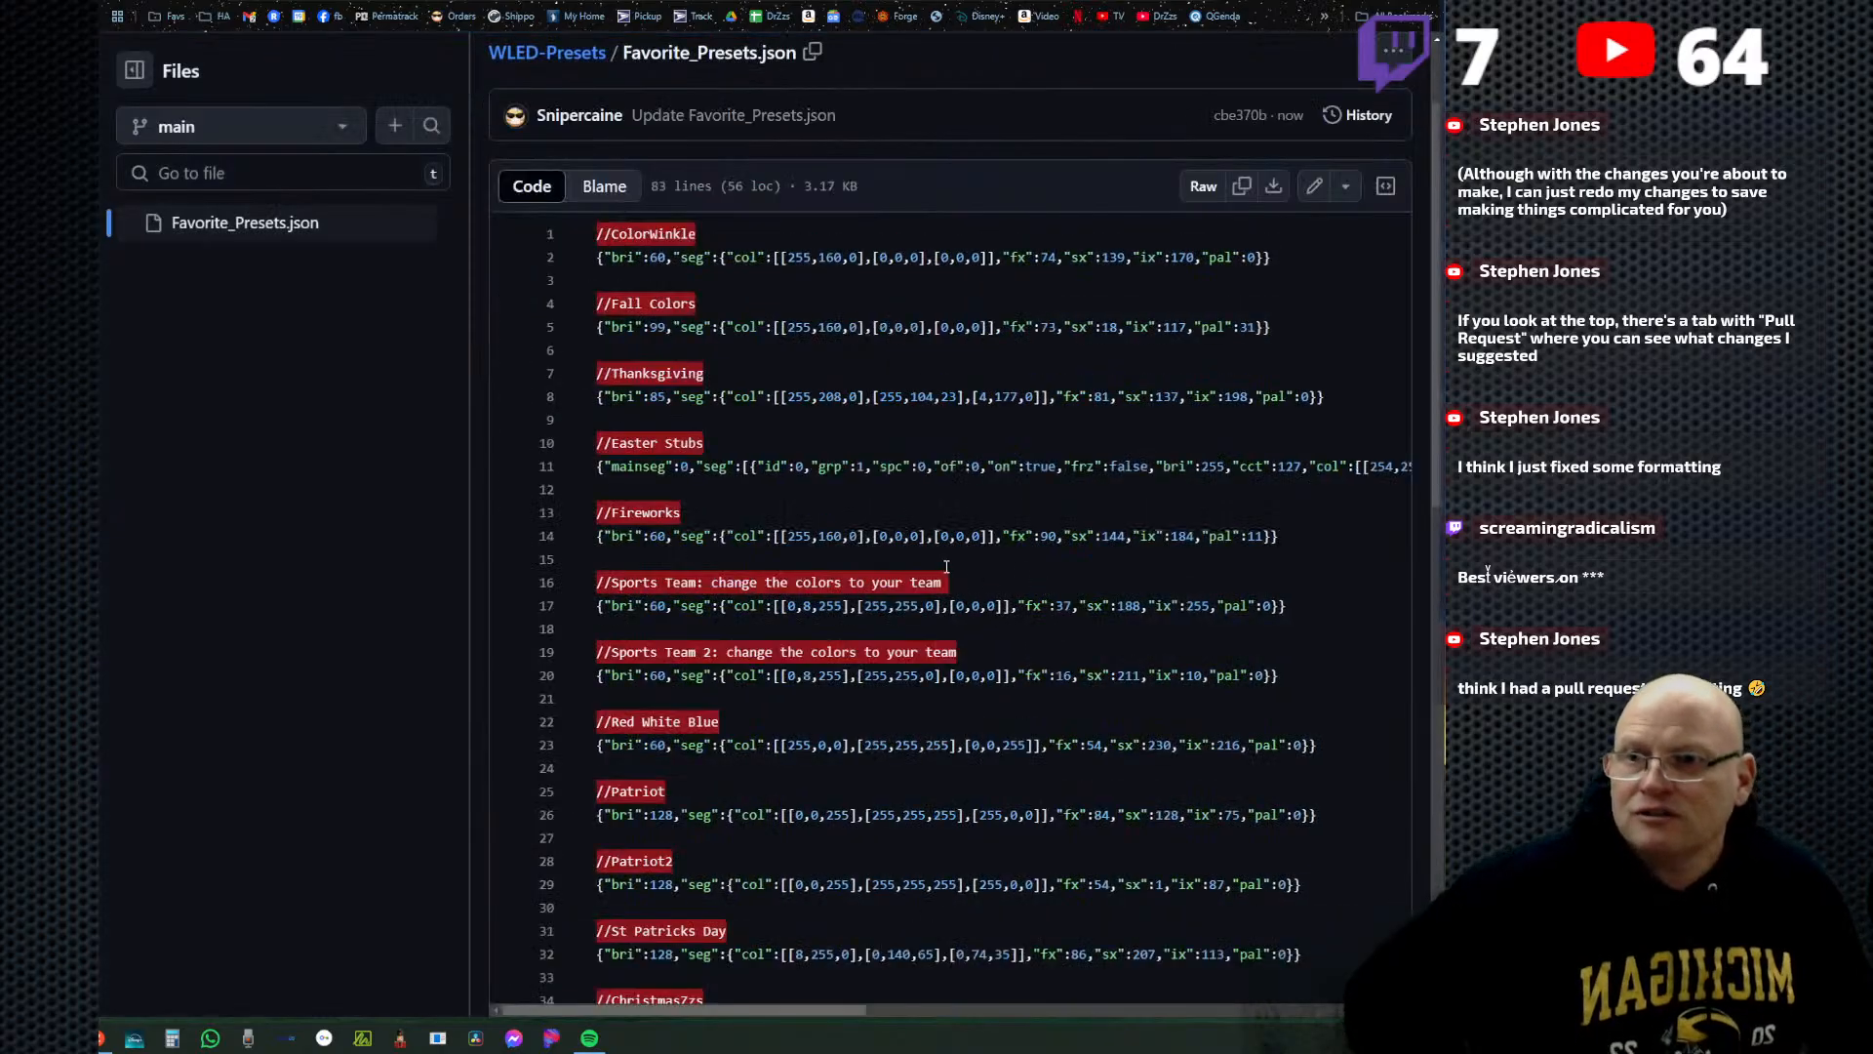
Review the committed Favorite_Presets.json from ColorWinkle to Juneteenth to check the full list of presets.
scroll(1019, 690, down, 12)
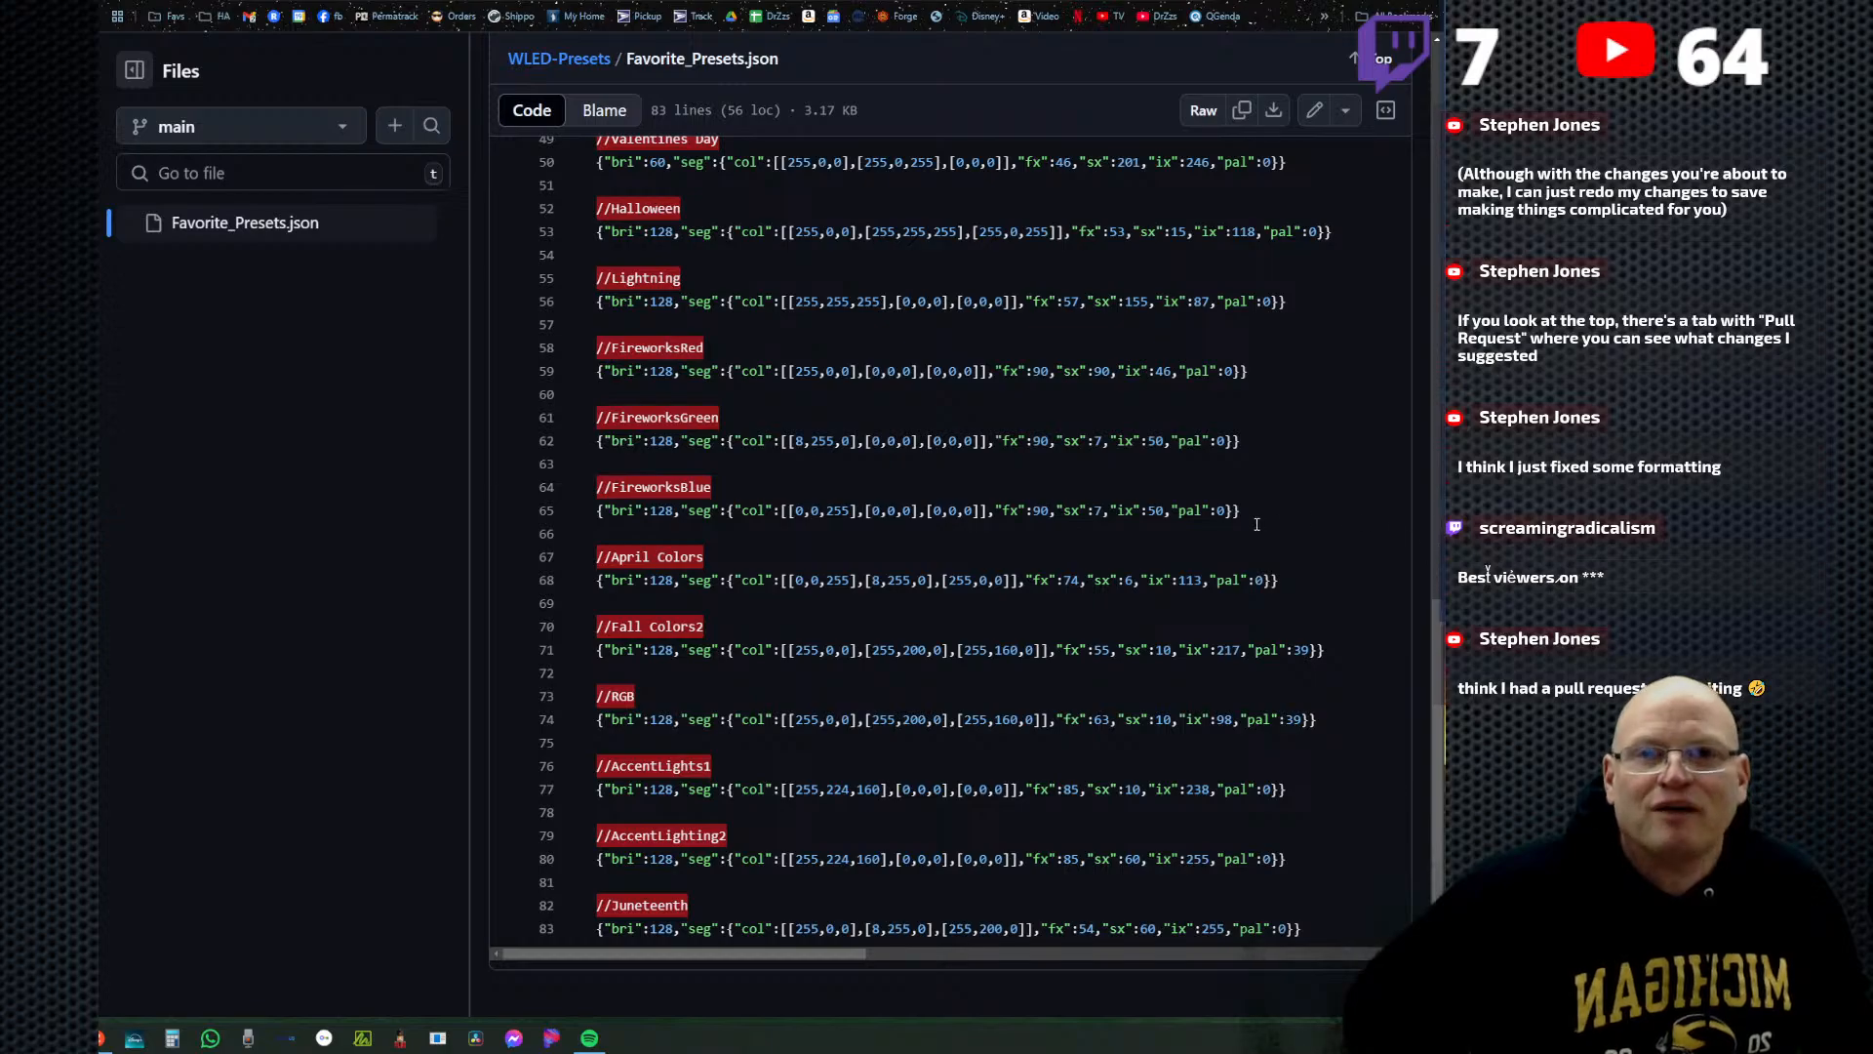
scroll(1010, 499, up, 15)
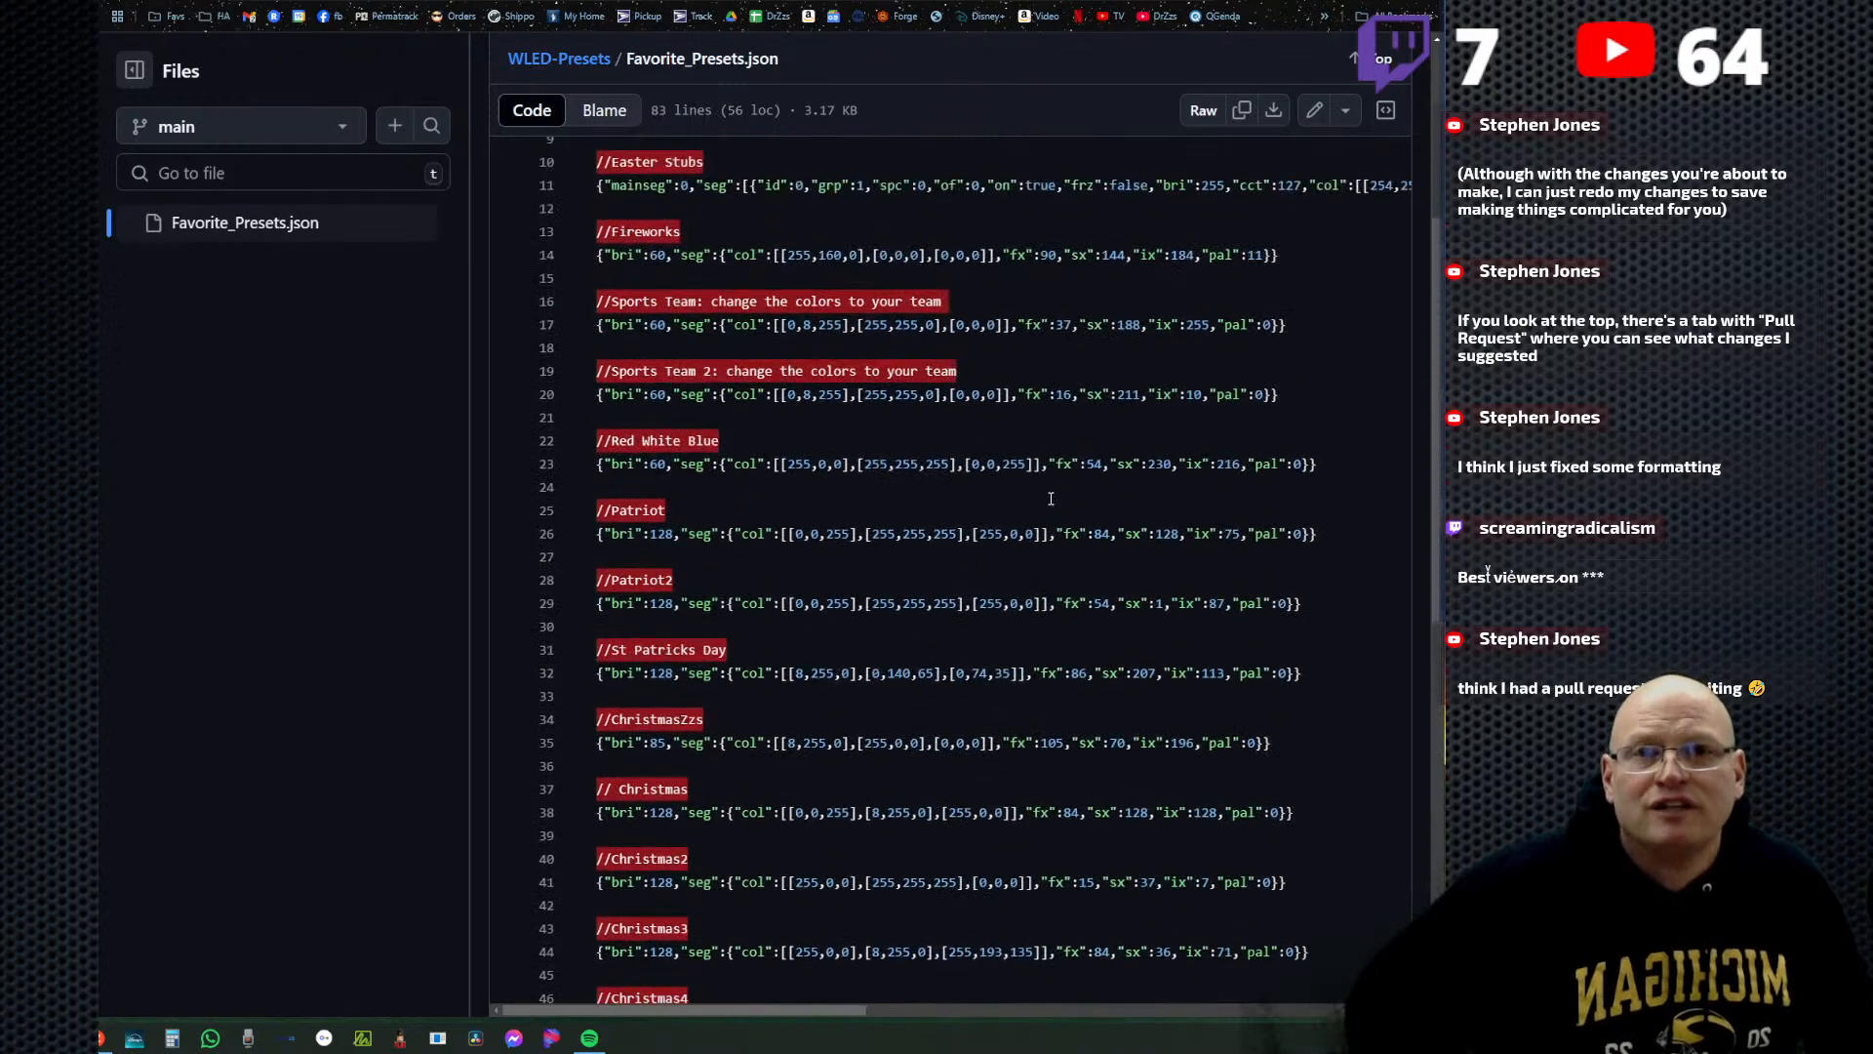
scroll(1052, 493, up, 1)
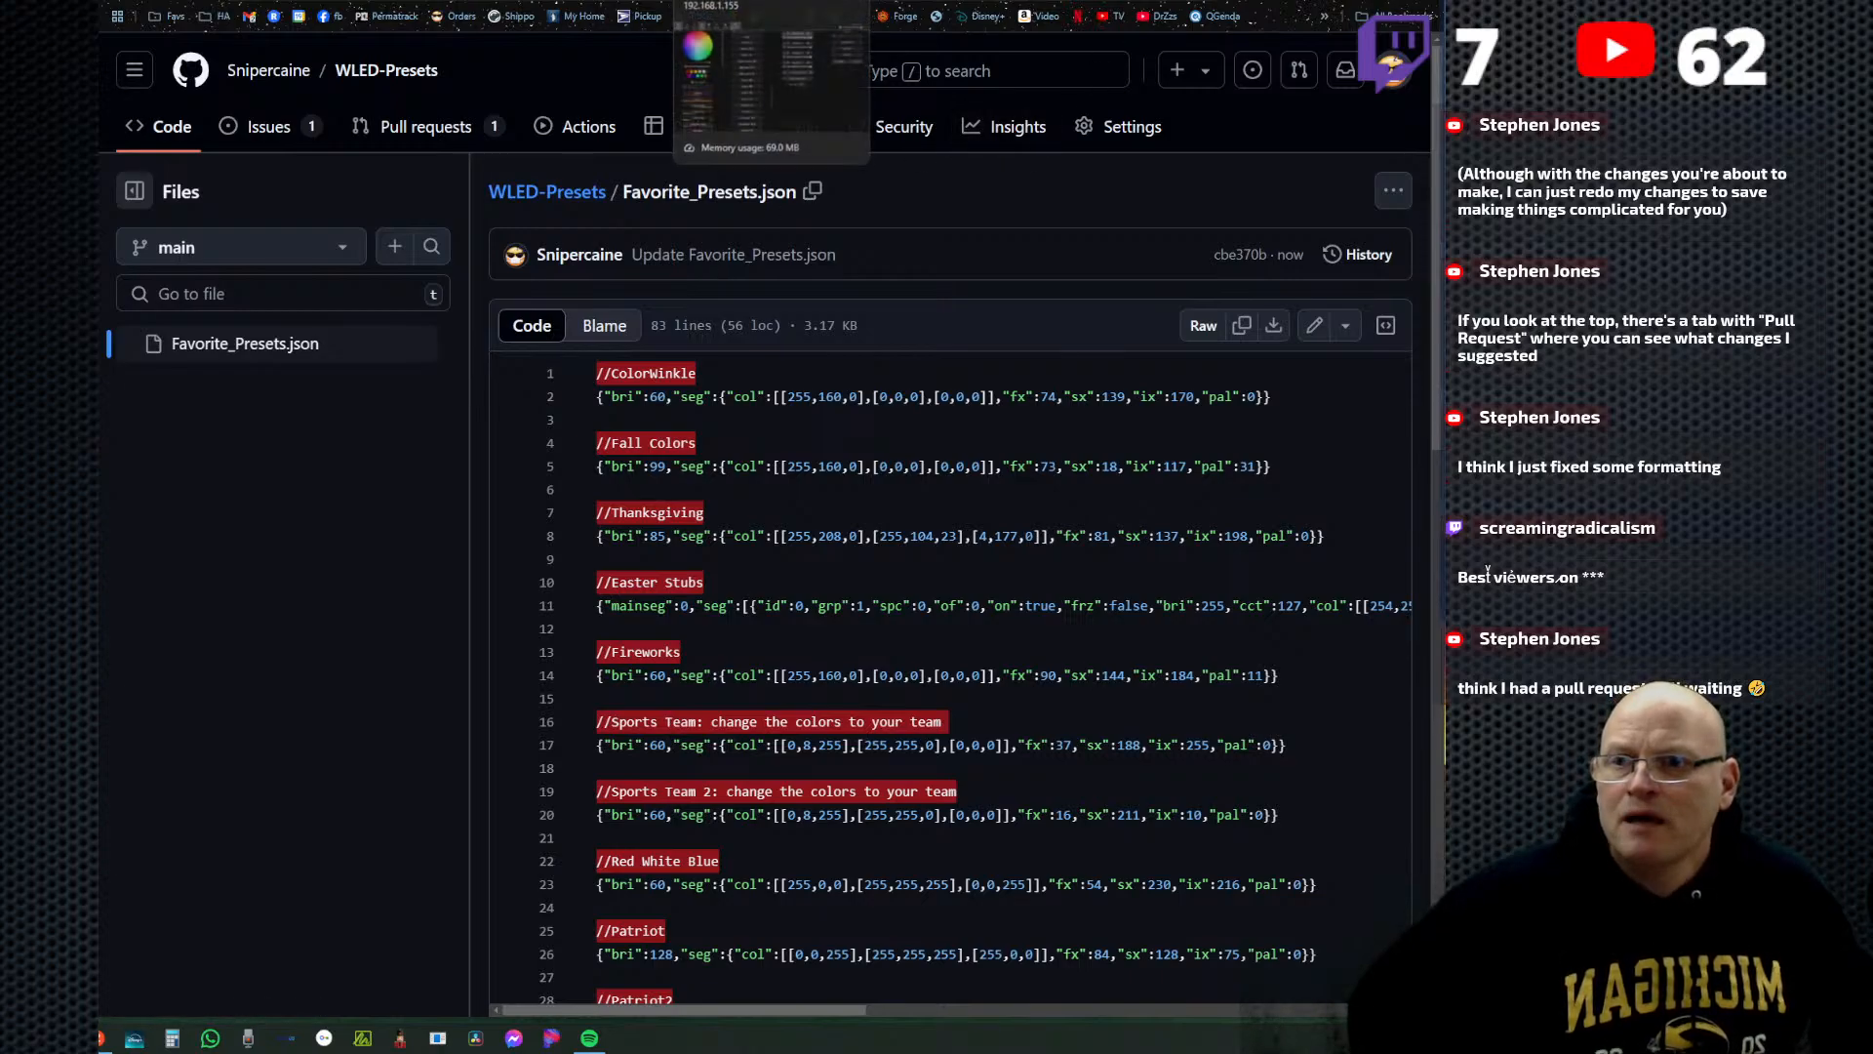
scroll(1000, 444, down, 5)
scroll(1054, 456, up, 2)
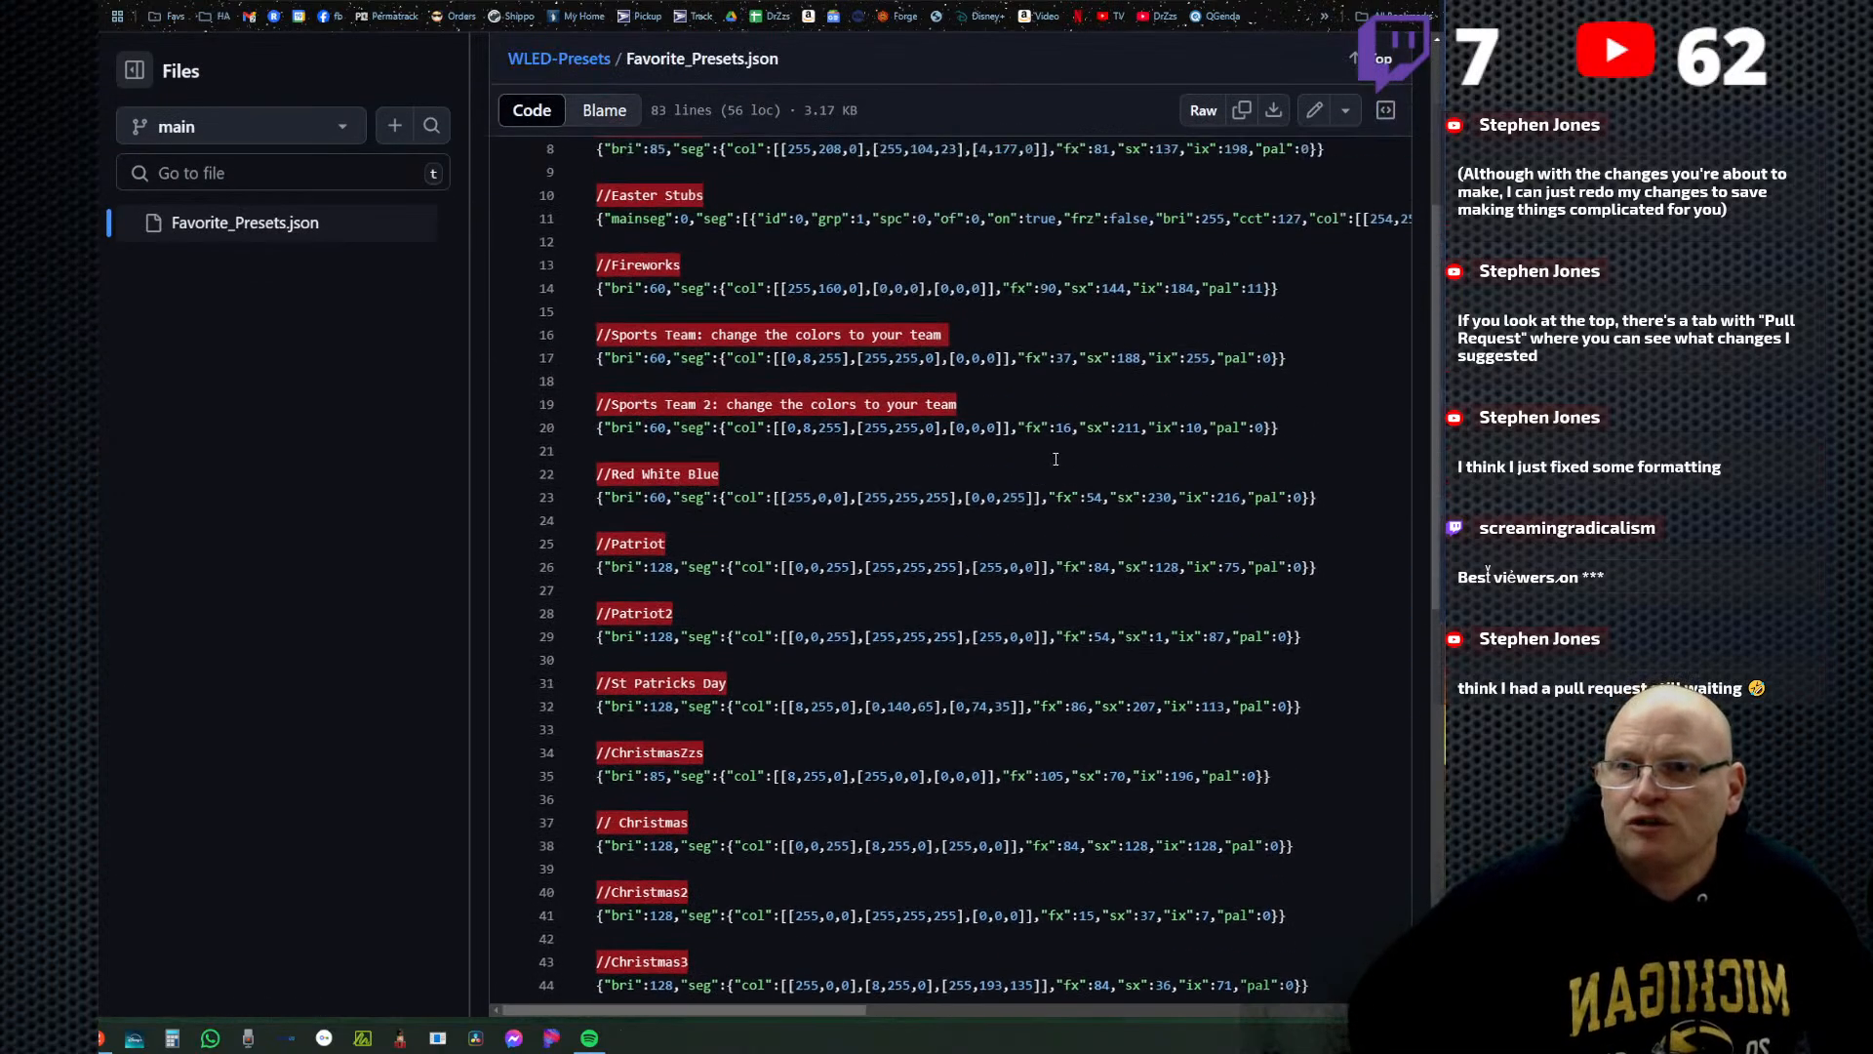
scroll(1055, 459, down, 4)
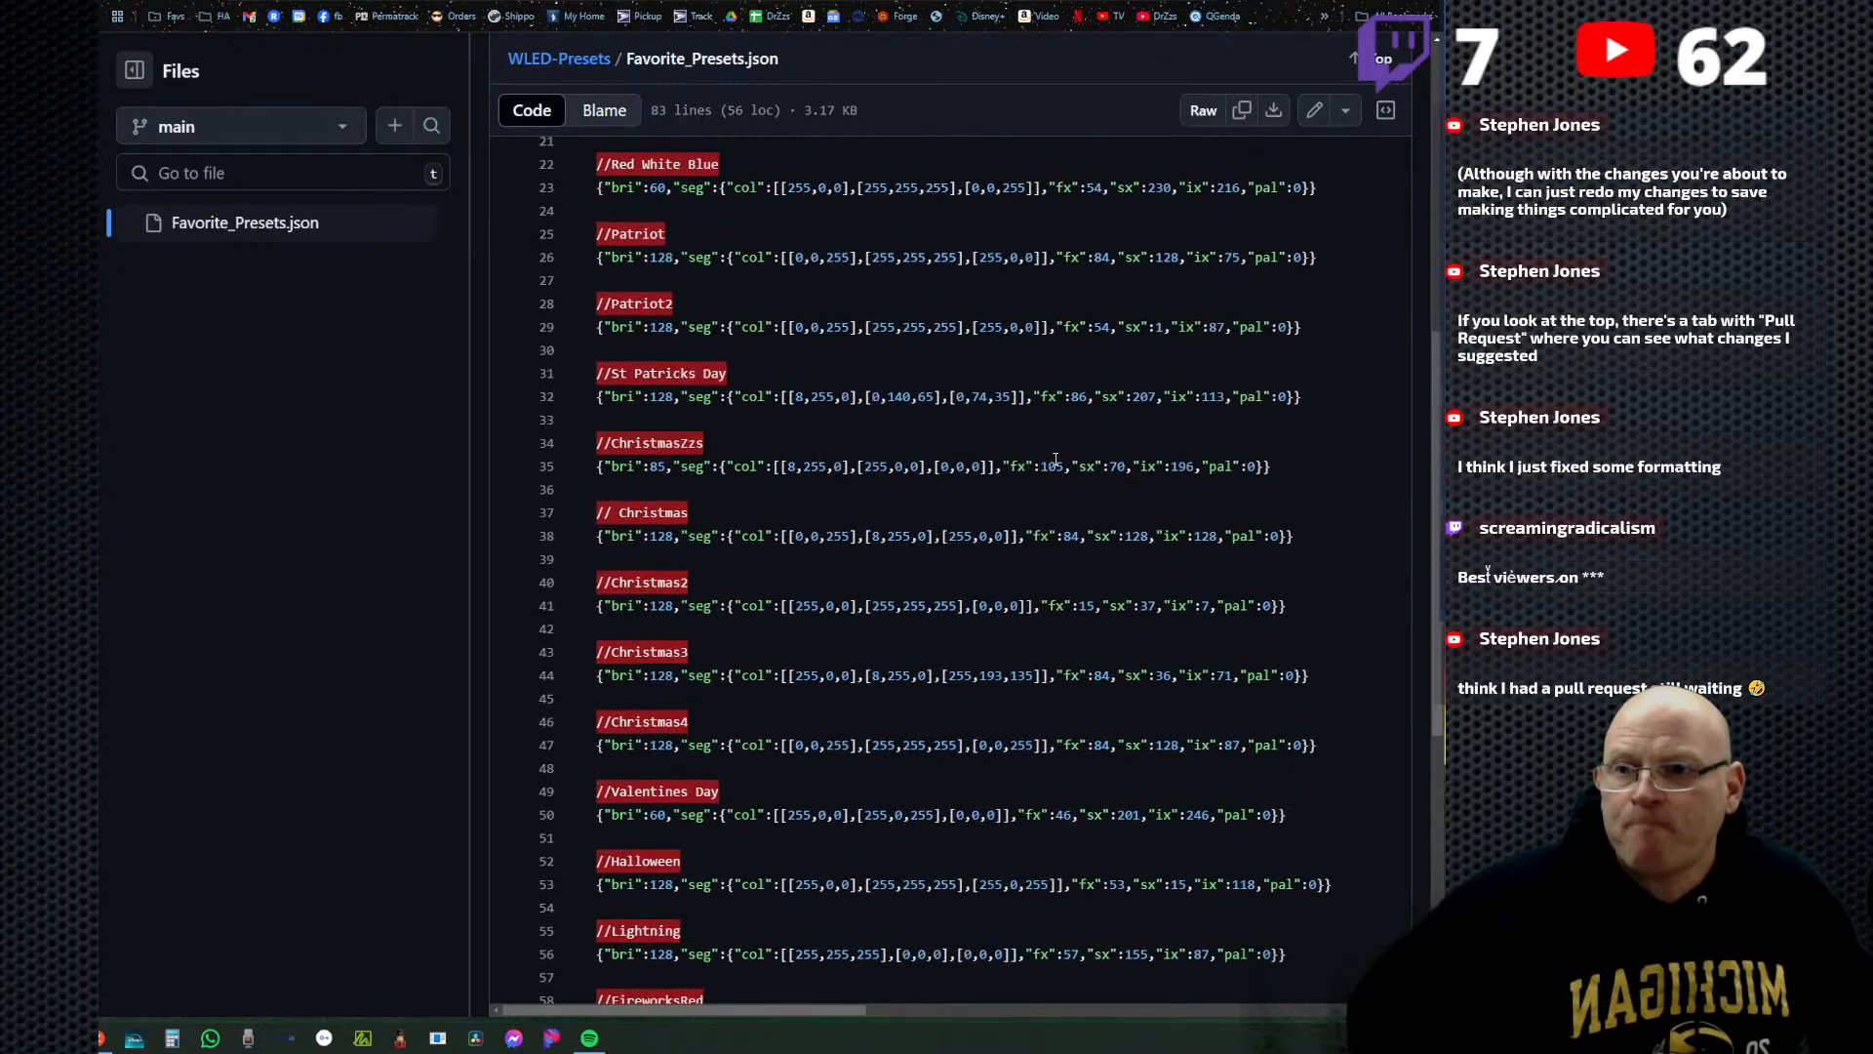
scroll(1056, 459, down, 6)
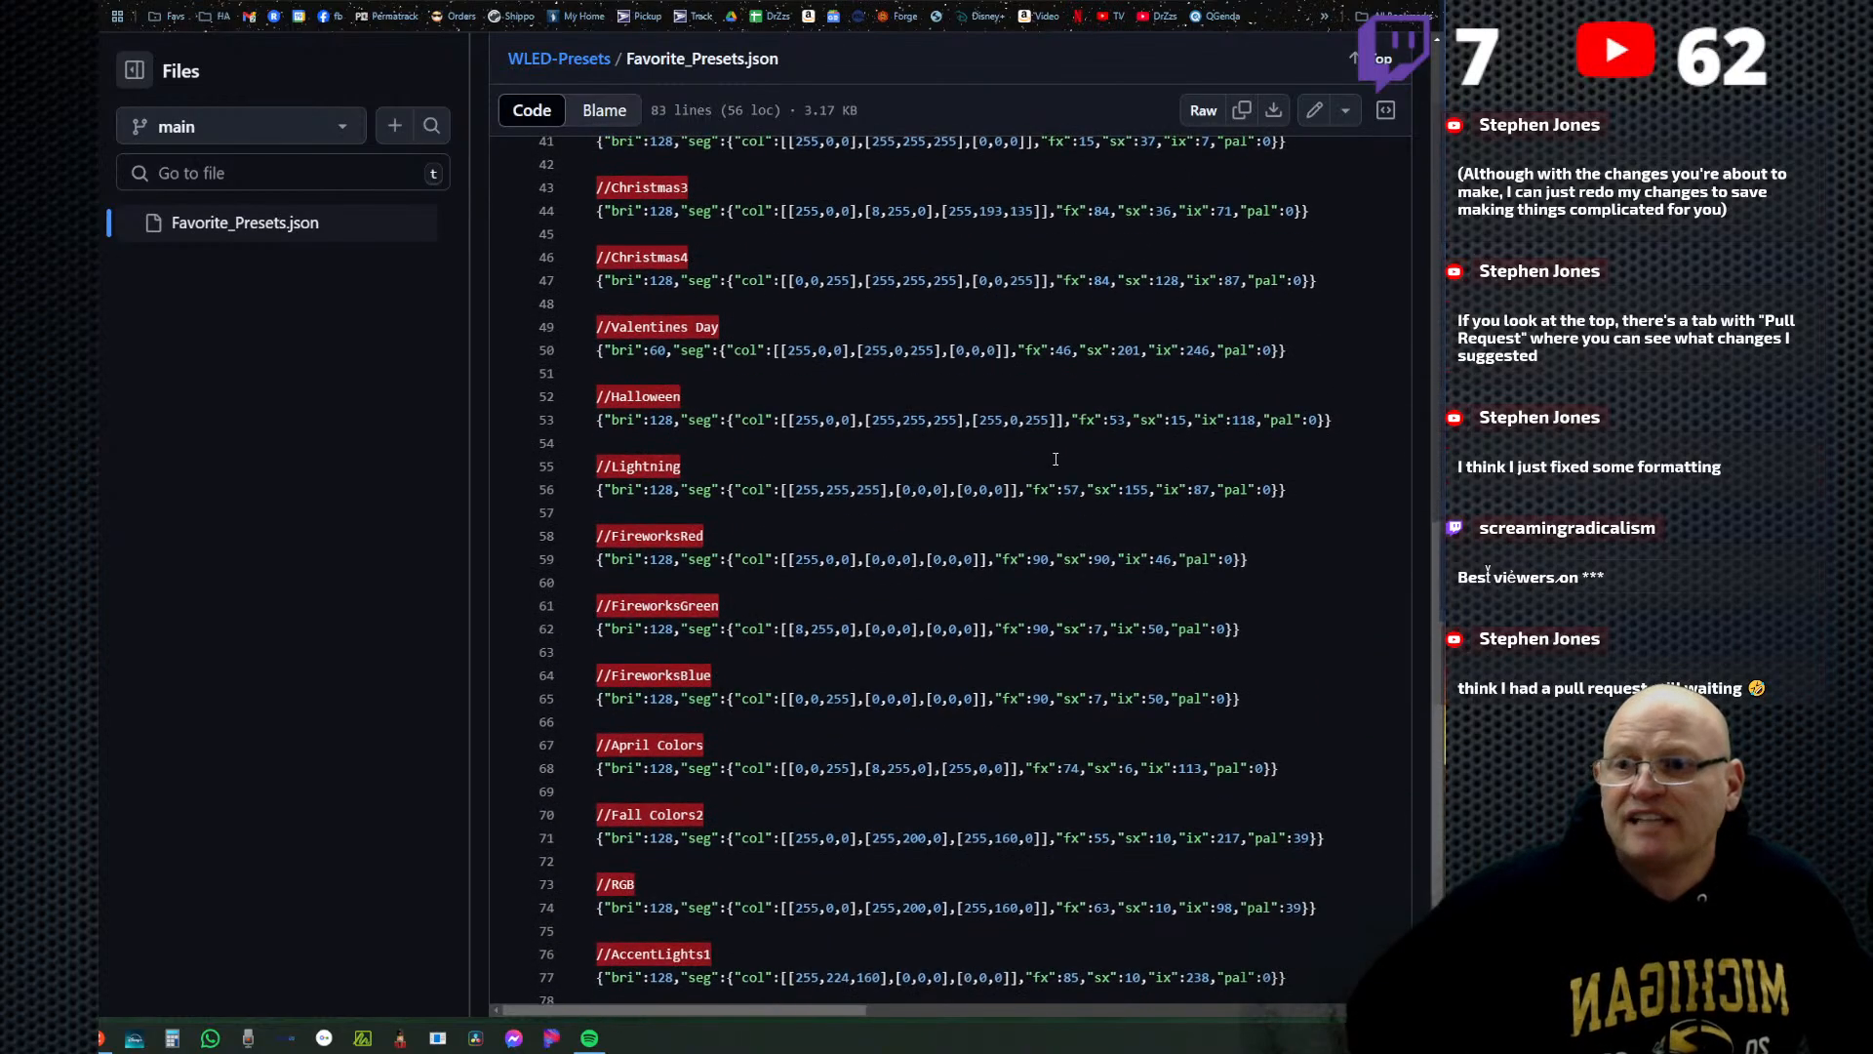
scroll(1055, 459, down, 1)
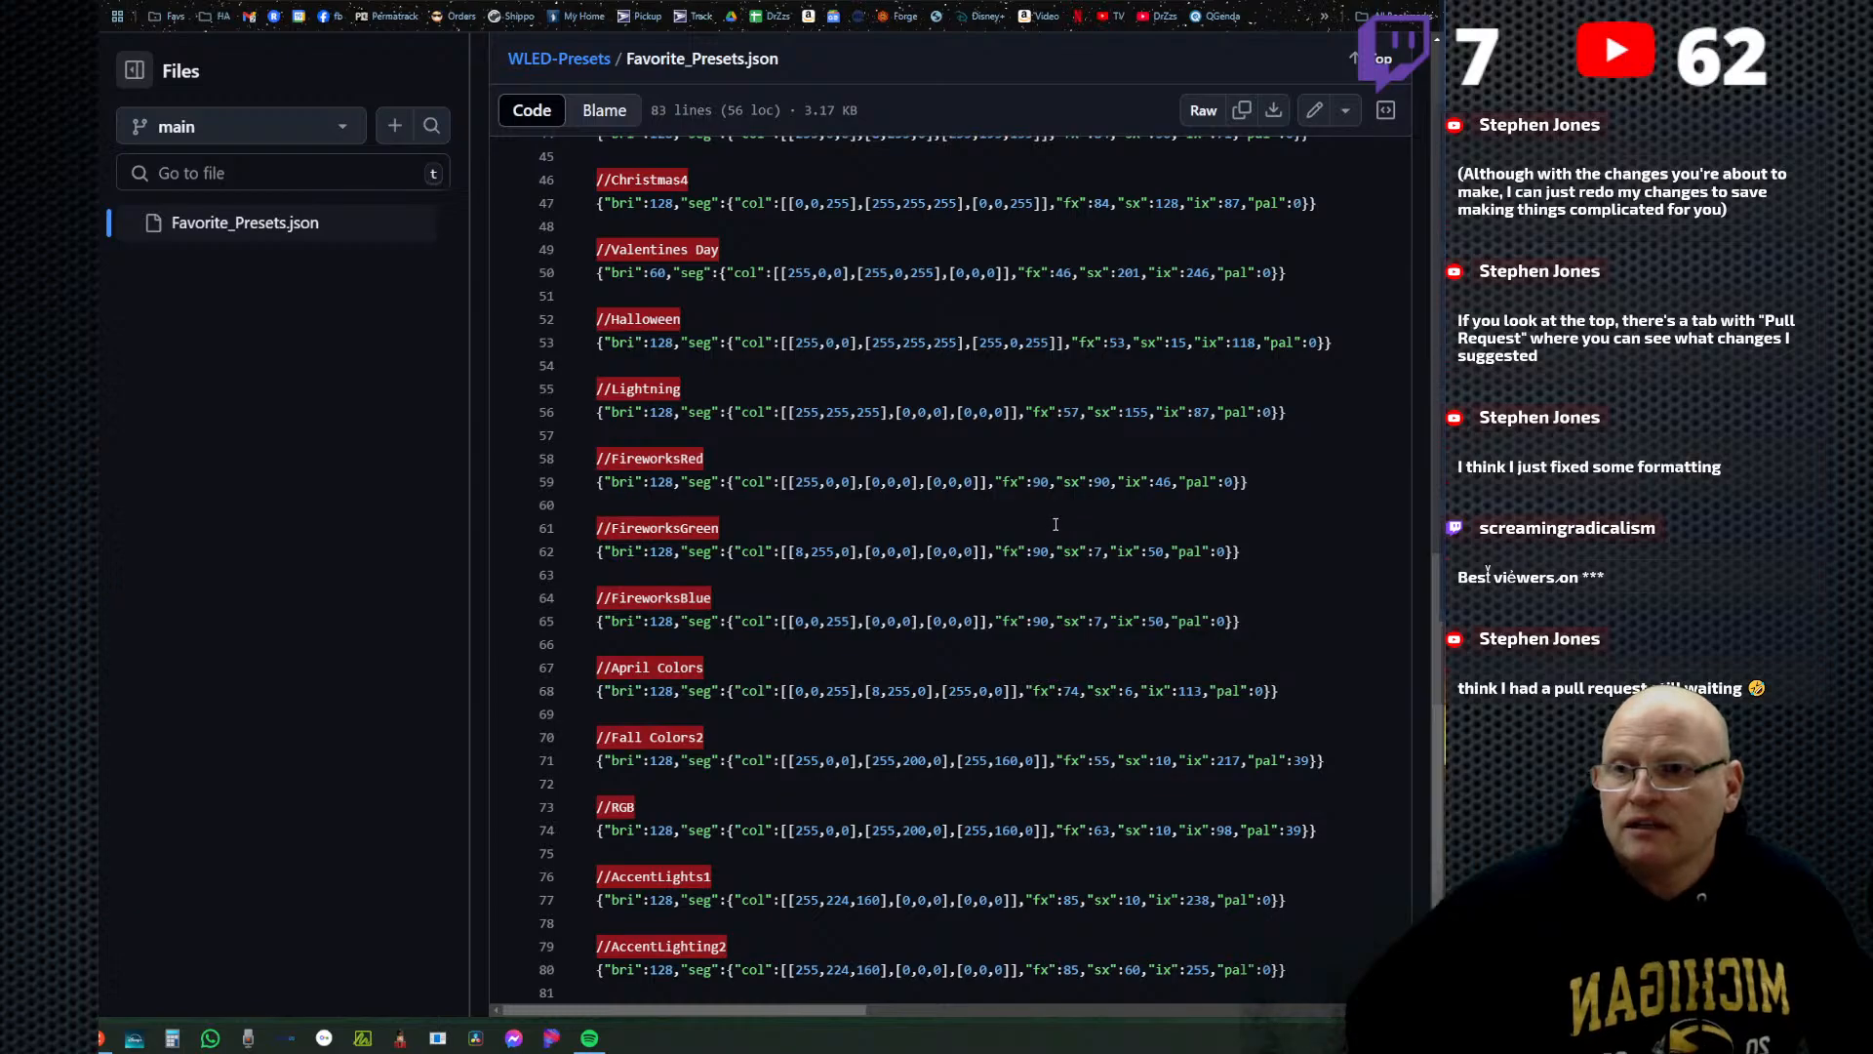
scroll(1064, 532, down, 2)
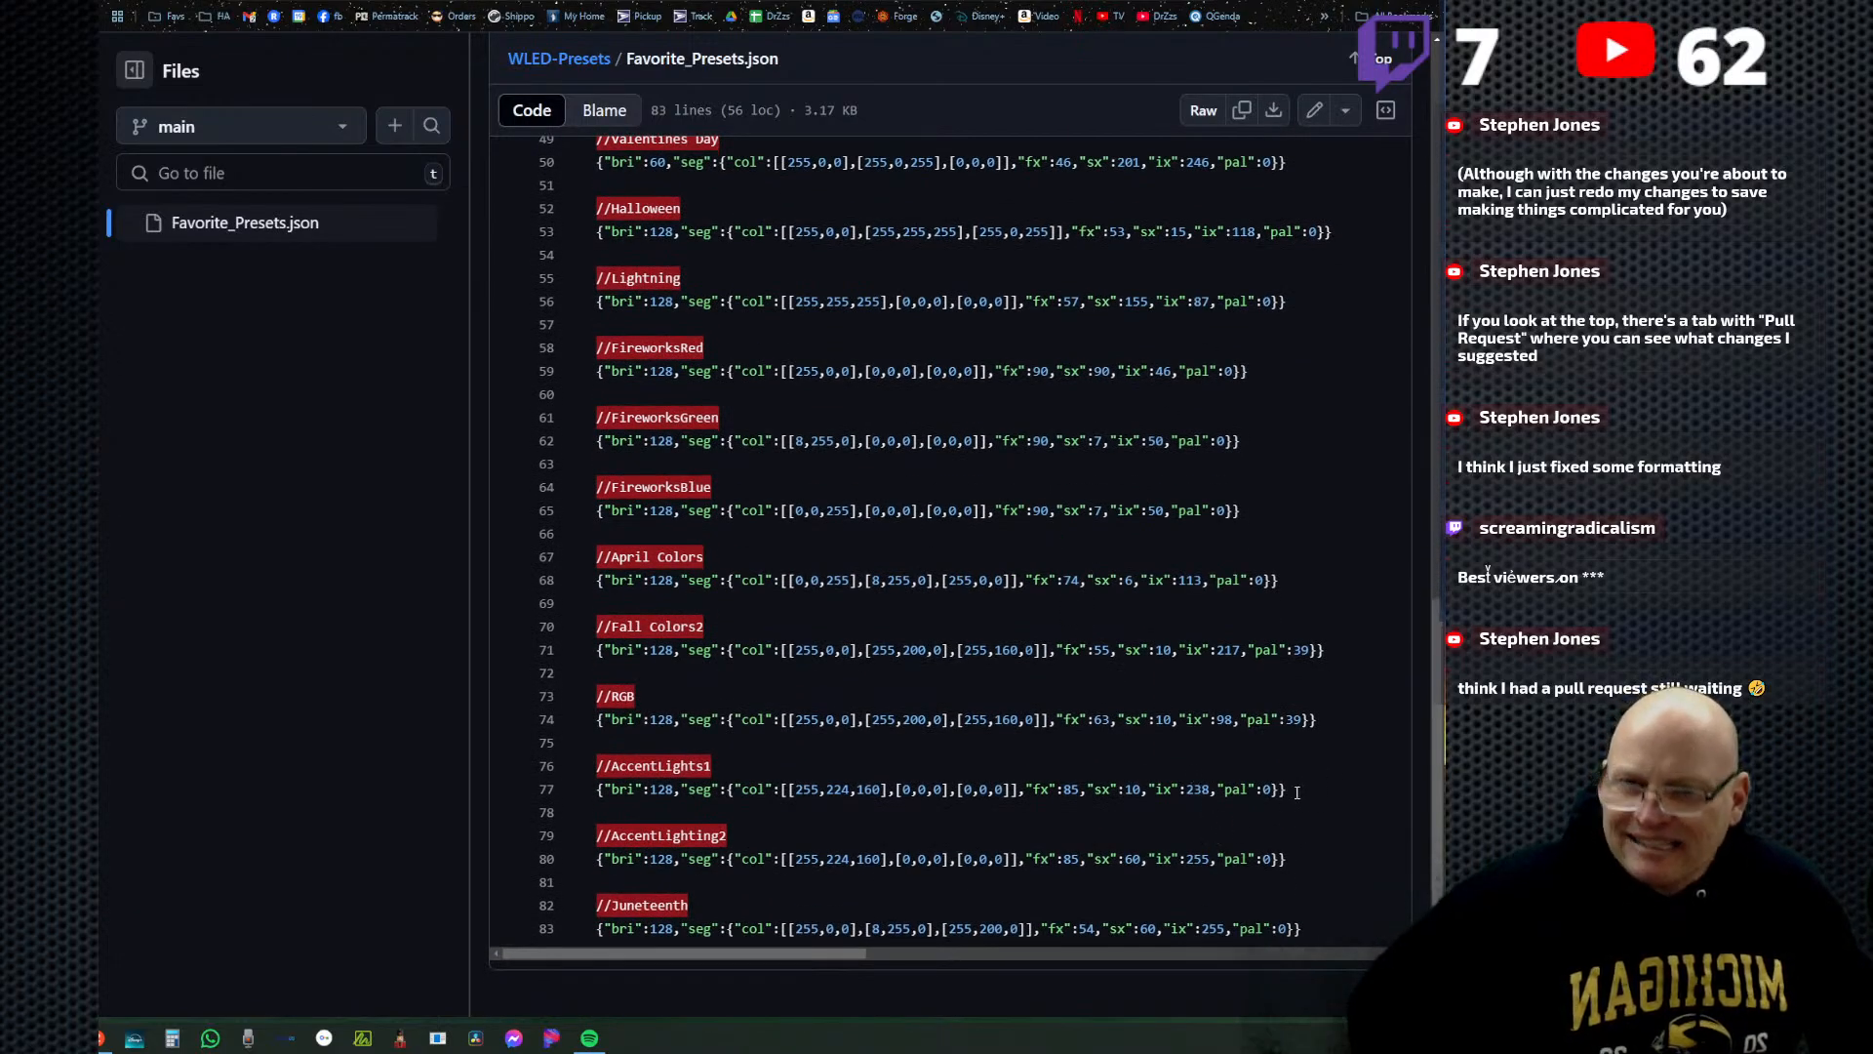
Copy the AccentLights1 preset's JSON on line 77 of Favorite_Presets.json.
drag(1296, 793, 578, 788)
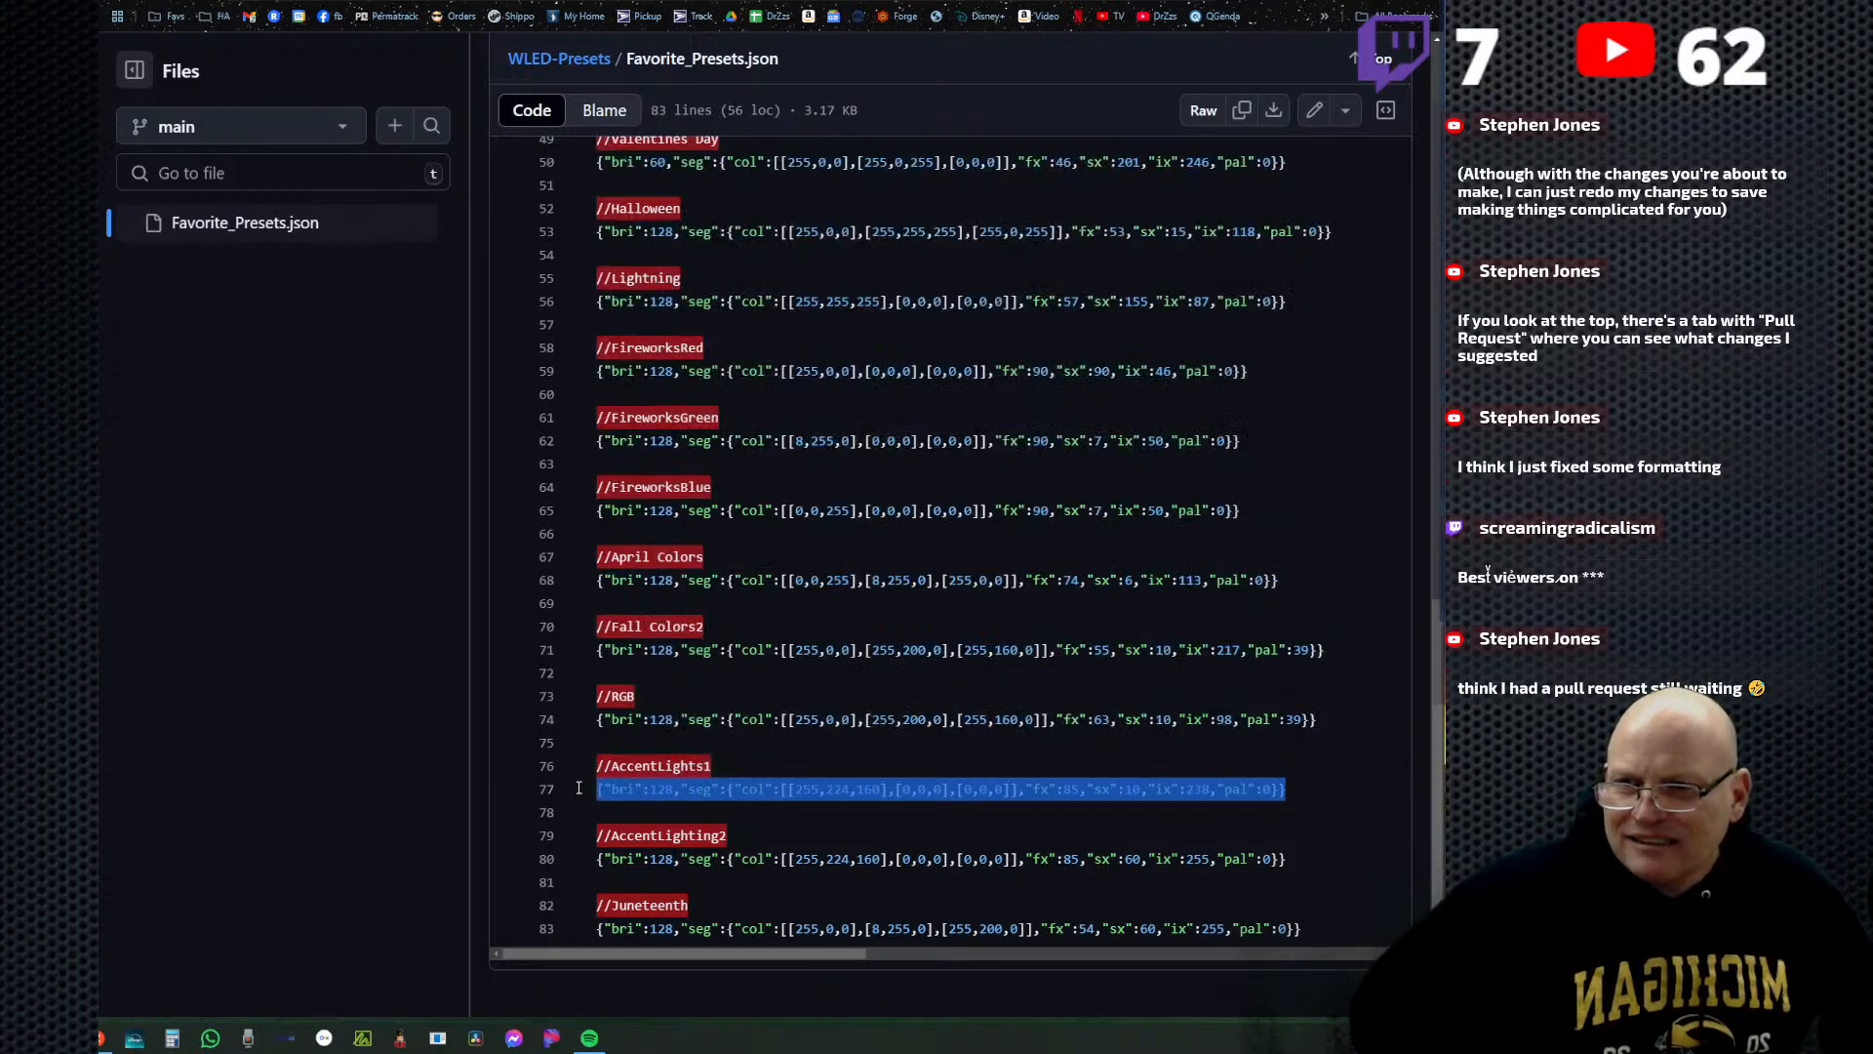
right_click(711, 788)
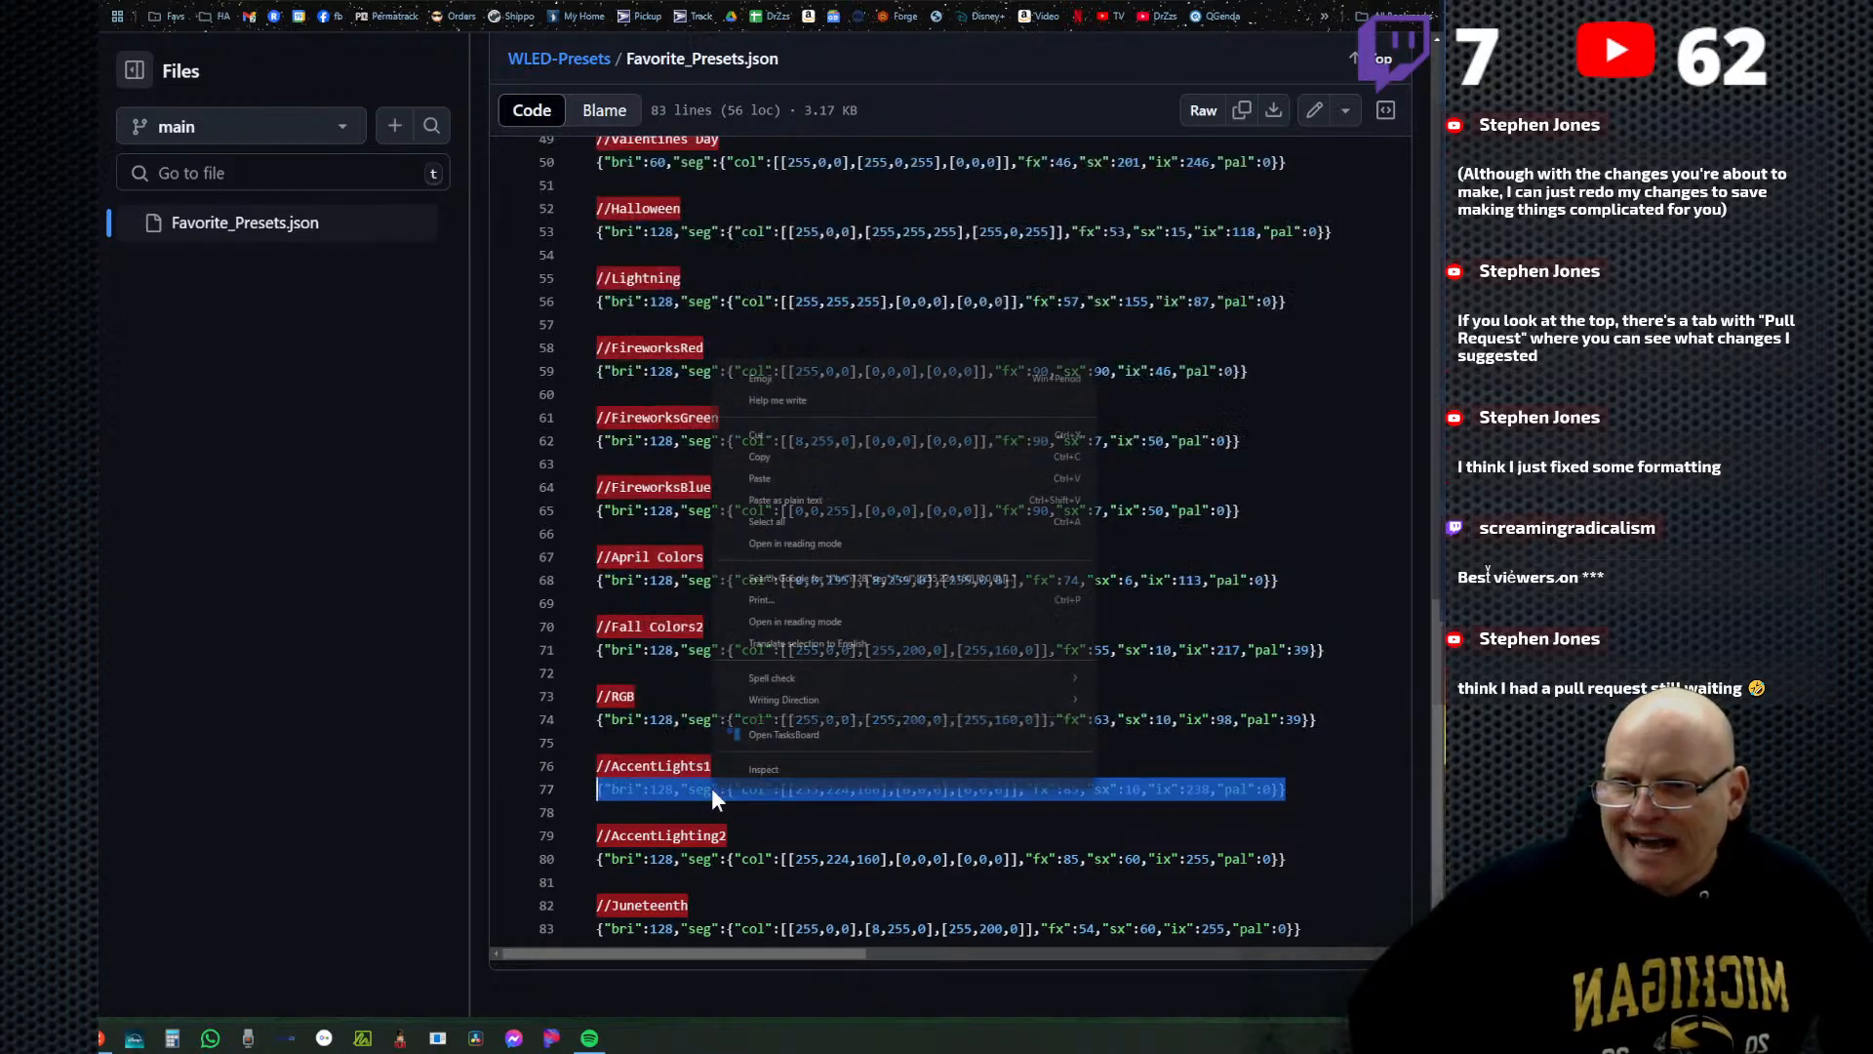
click(825, 459)
Switch to WLED, start a new preset without the current state, and paste the copied AccentLights1 JSON as its API command.
click(780, 2)
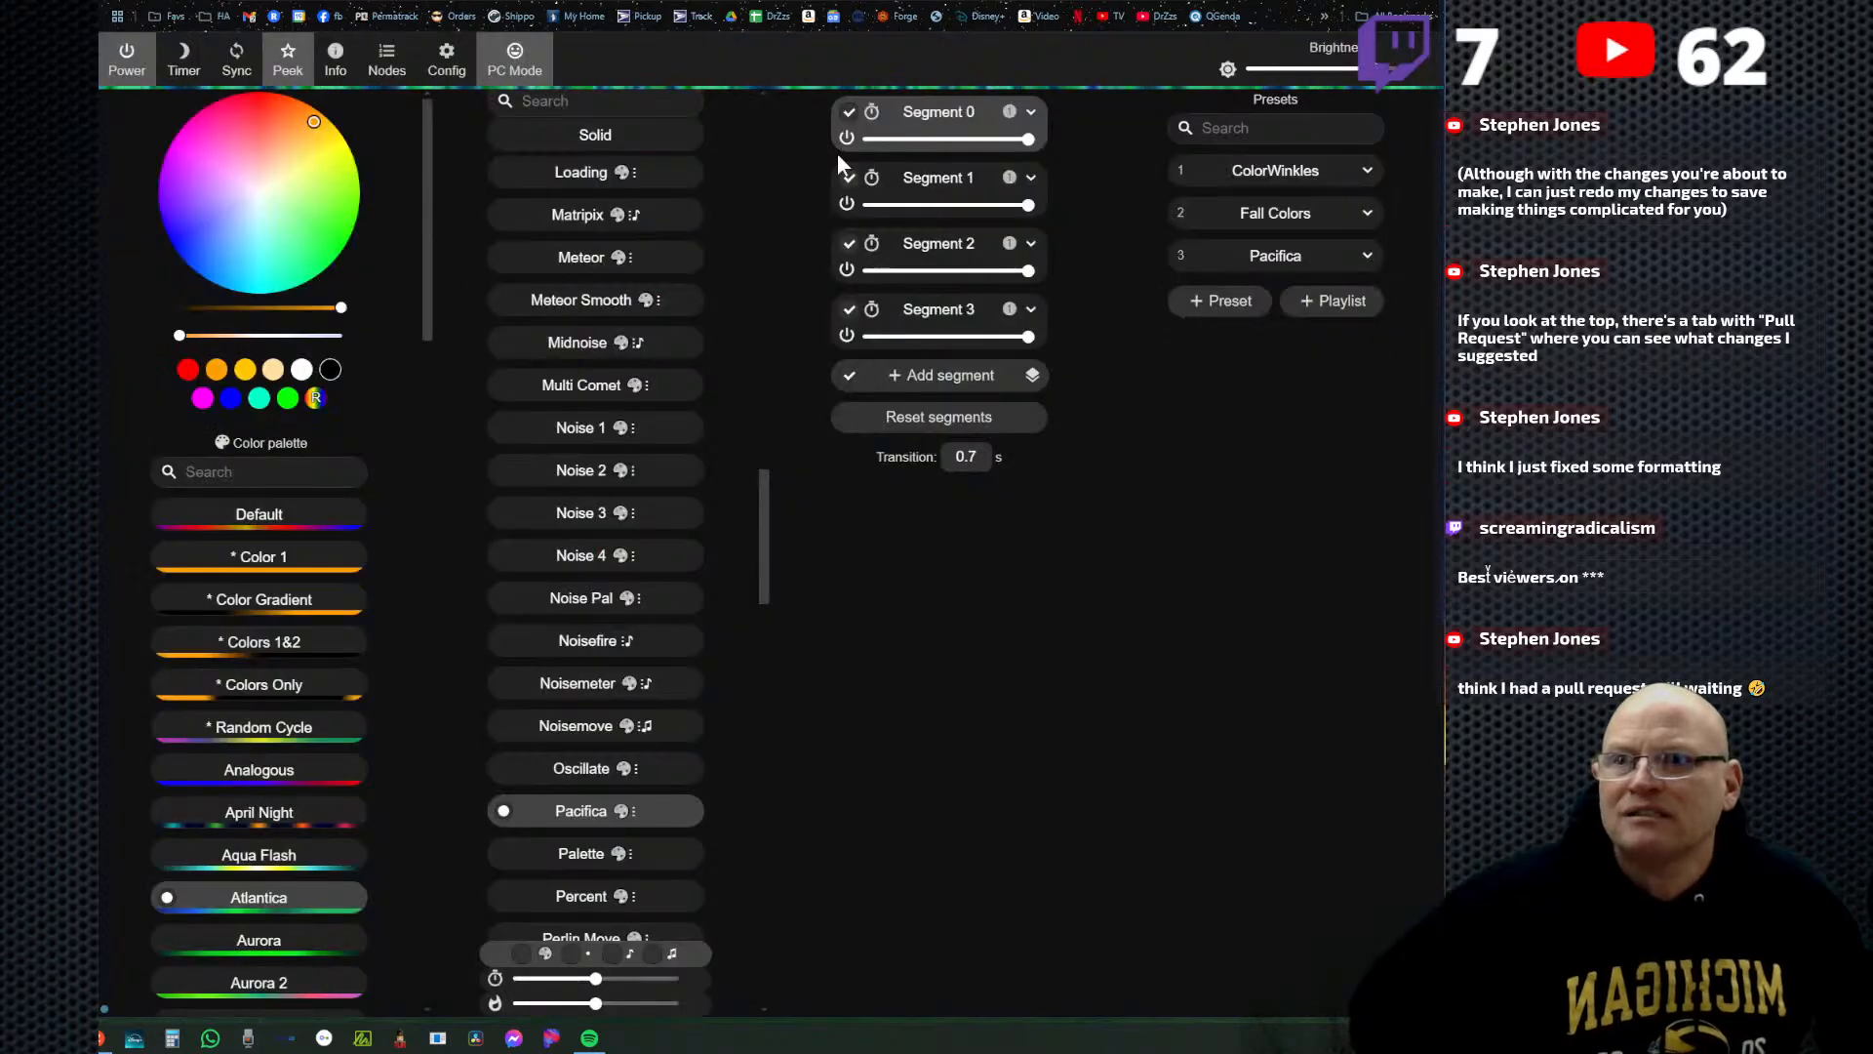
click(1220, 302)
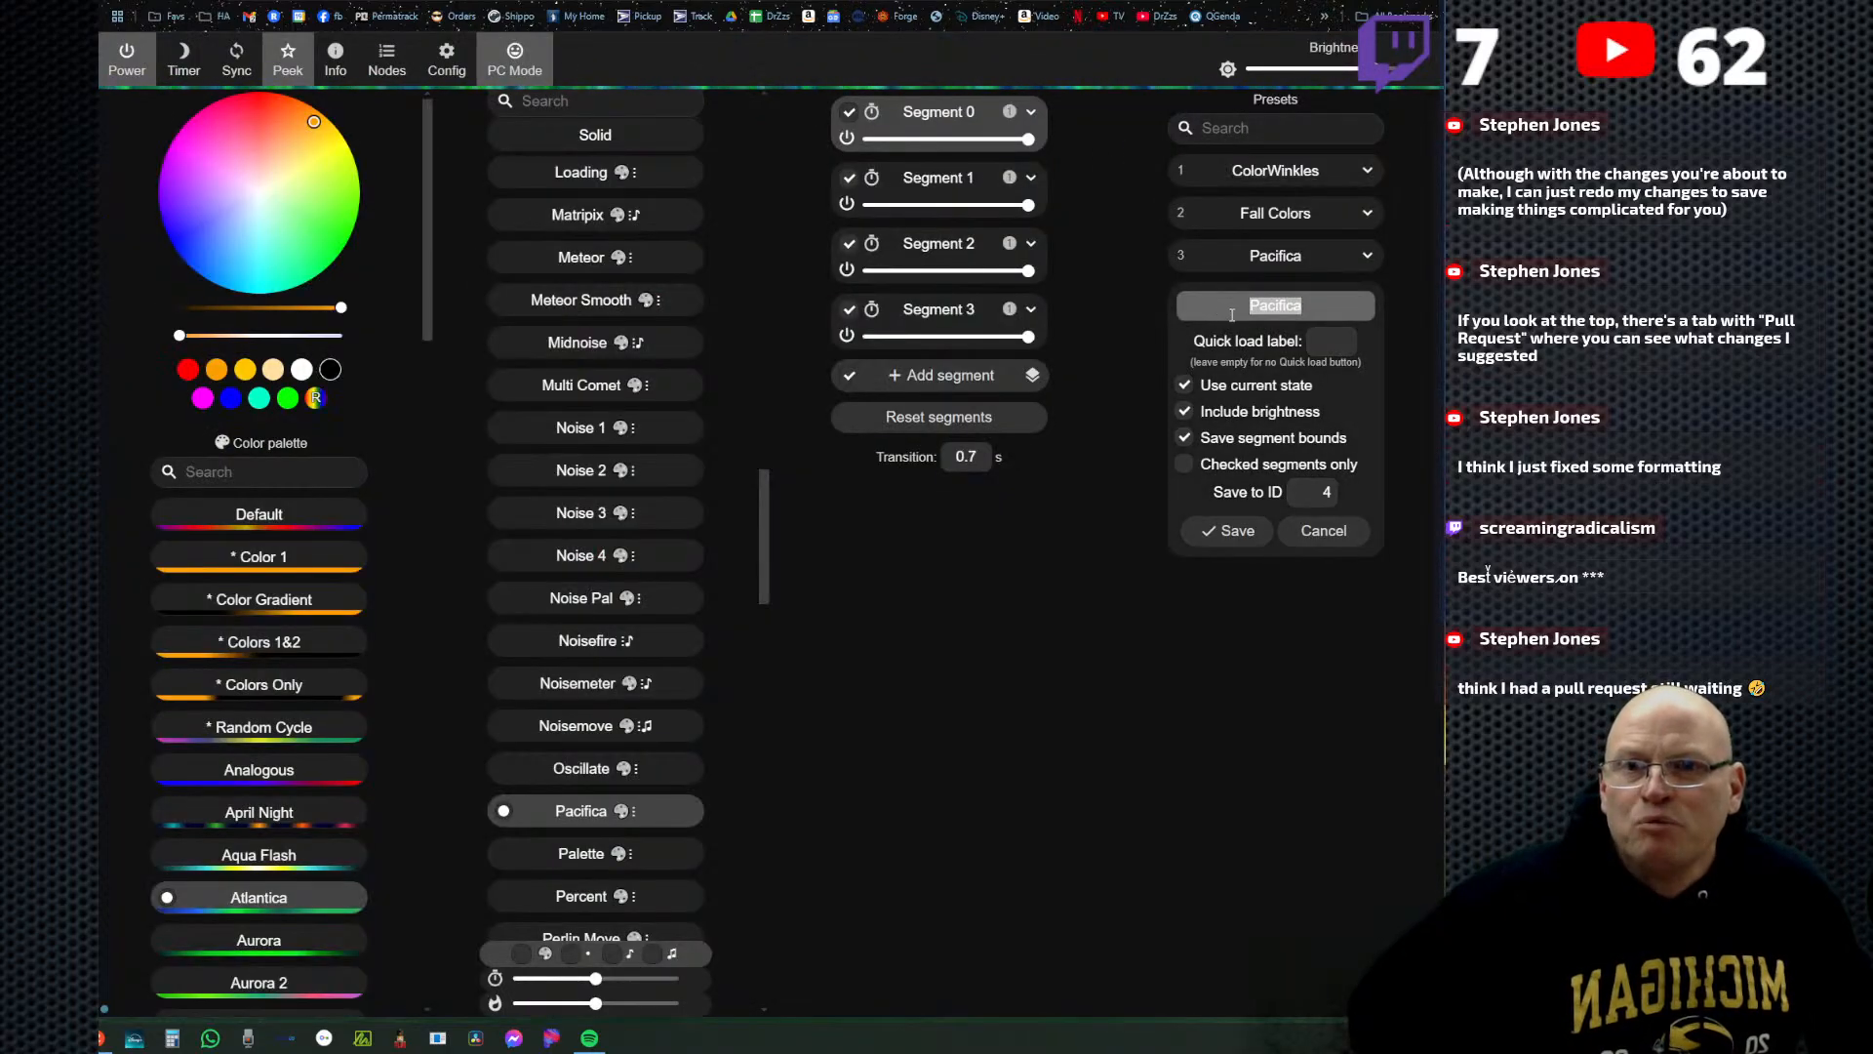
click(1185, 386)
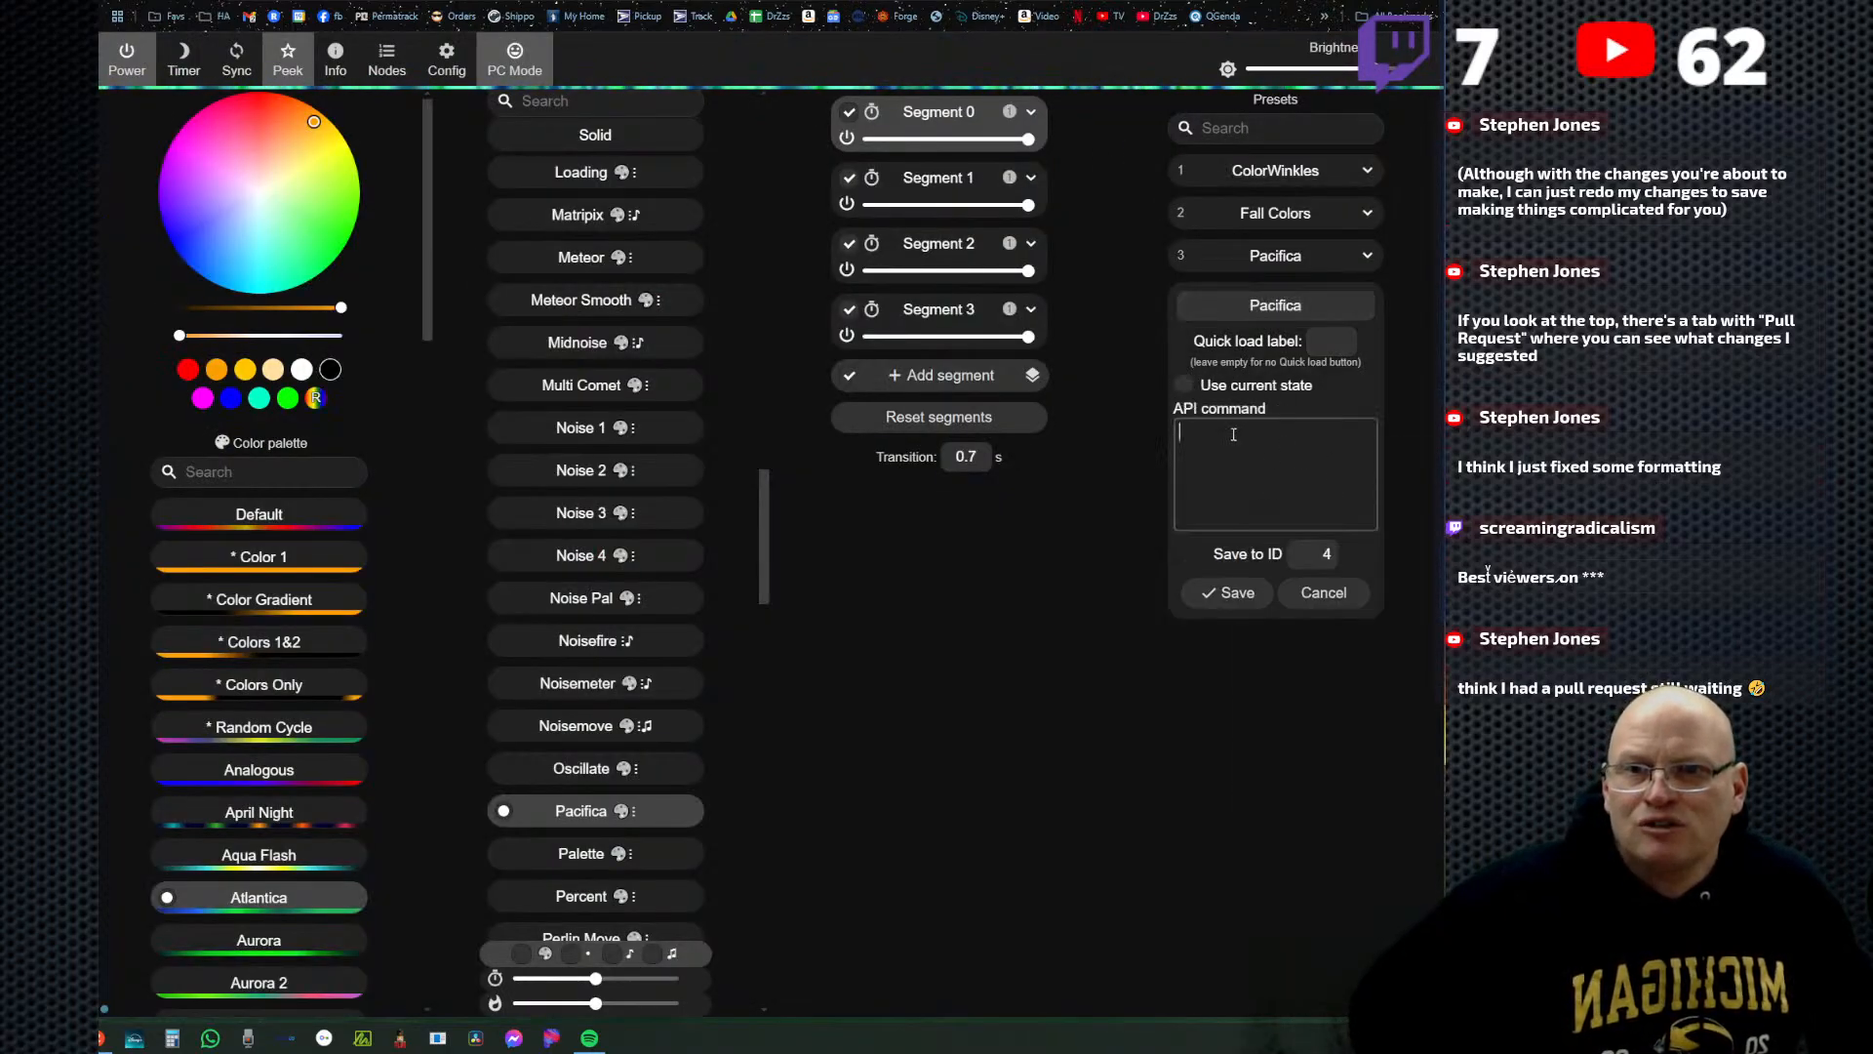
right_click(1320, 451)
click(1284, 611)
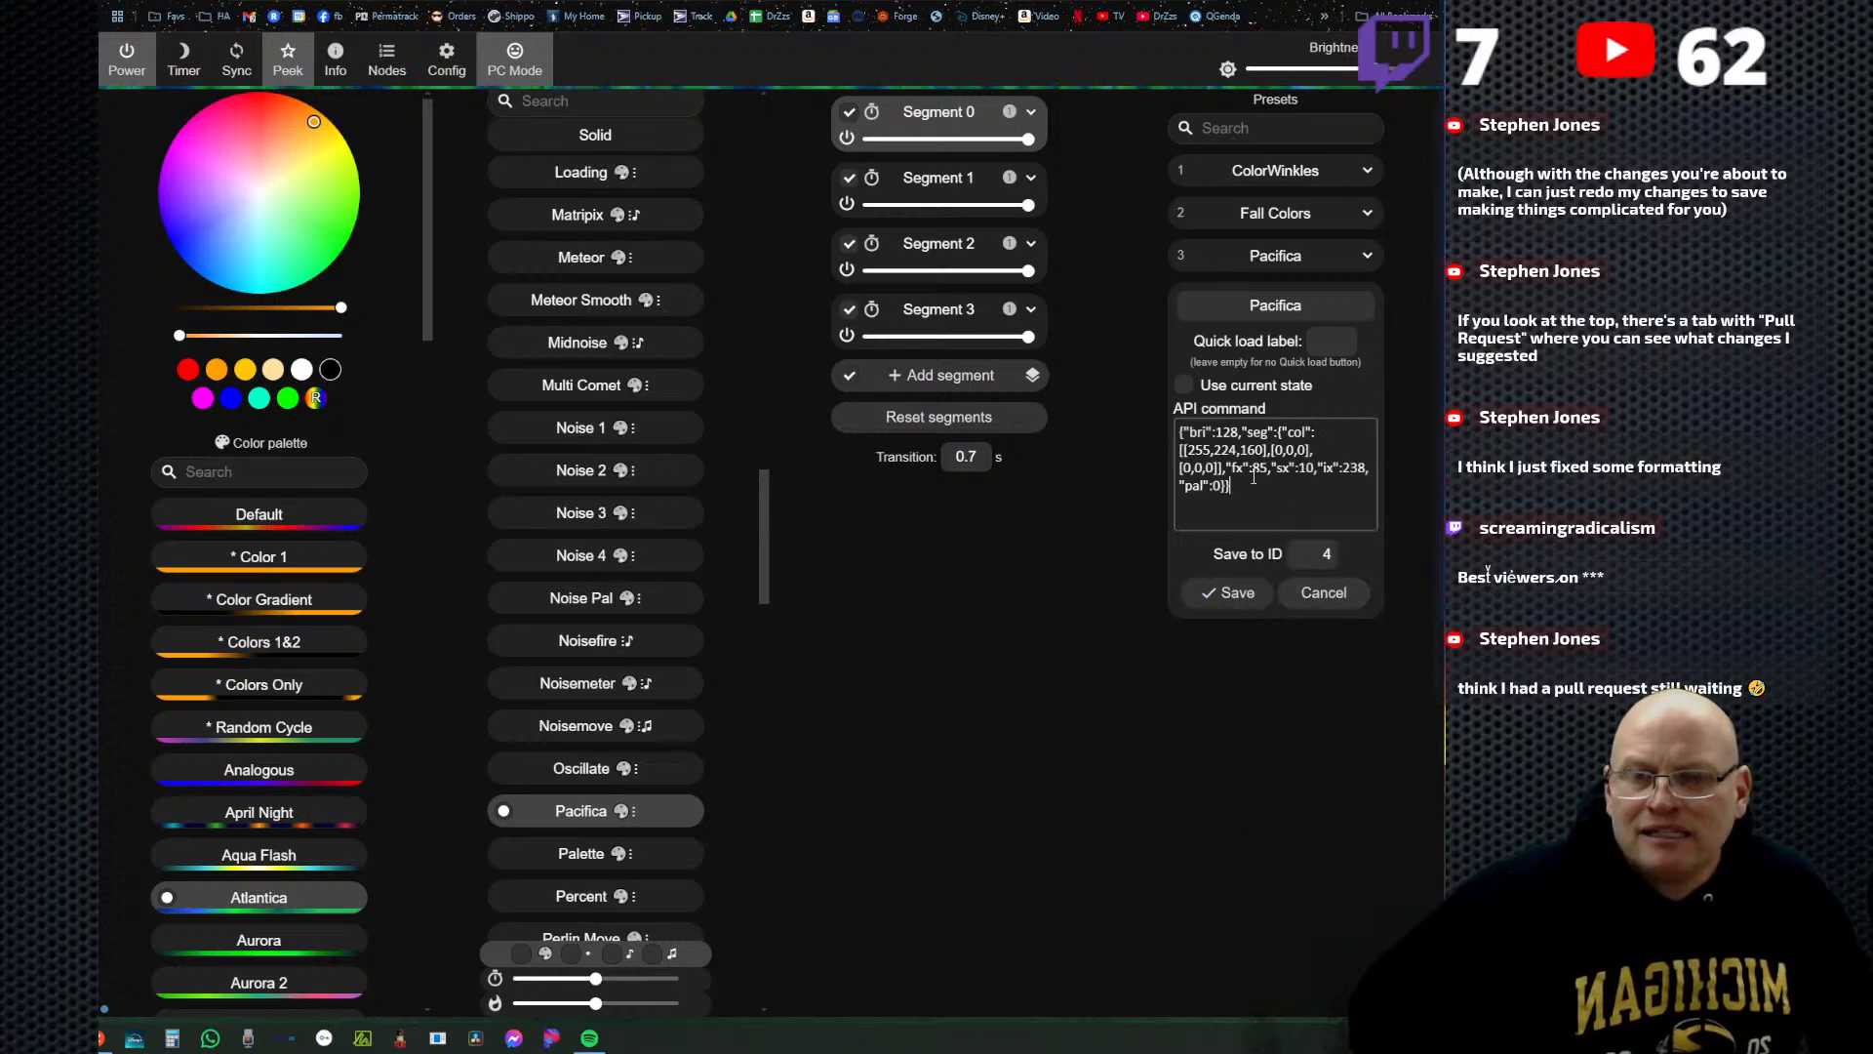
Name the new preset Accent and save it to ID 4.
double_click(1275, 306)
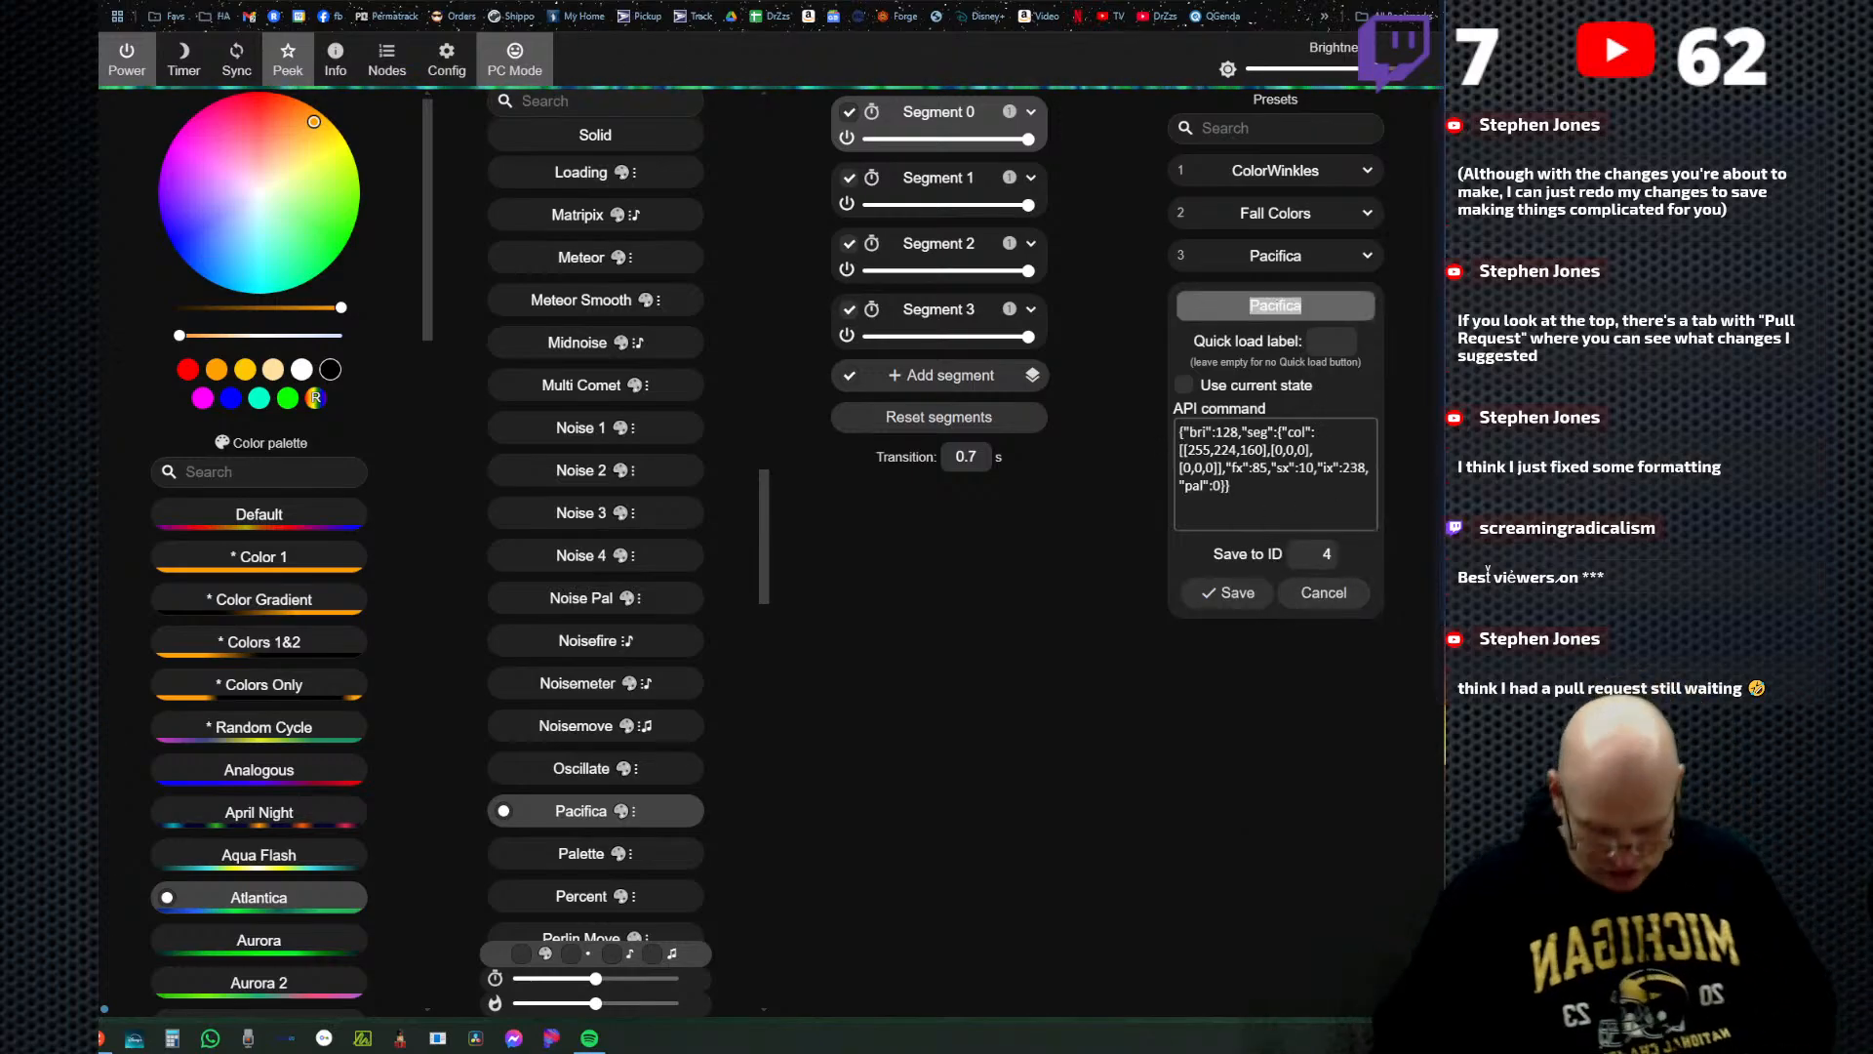
text(A)
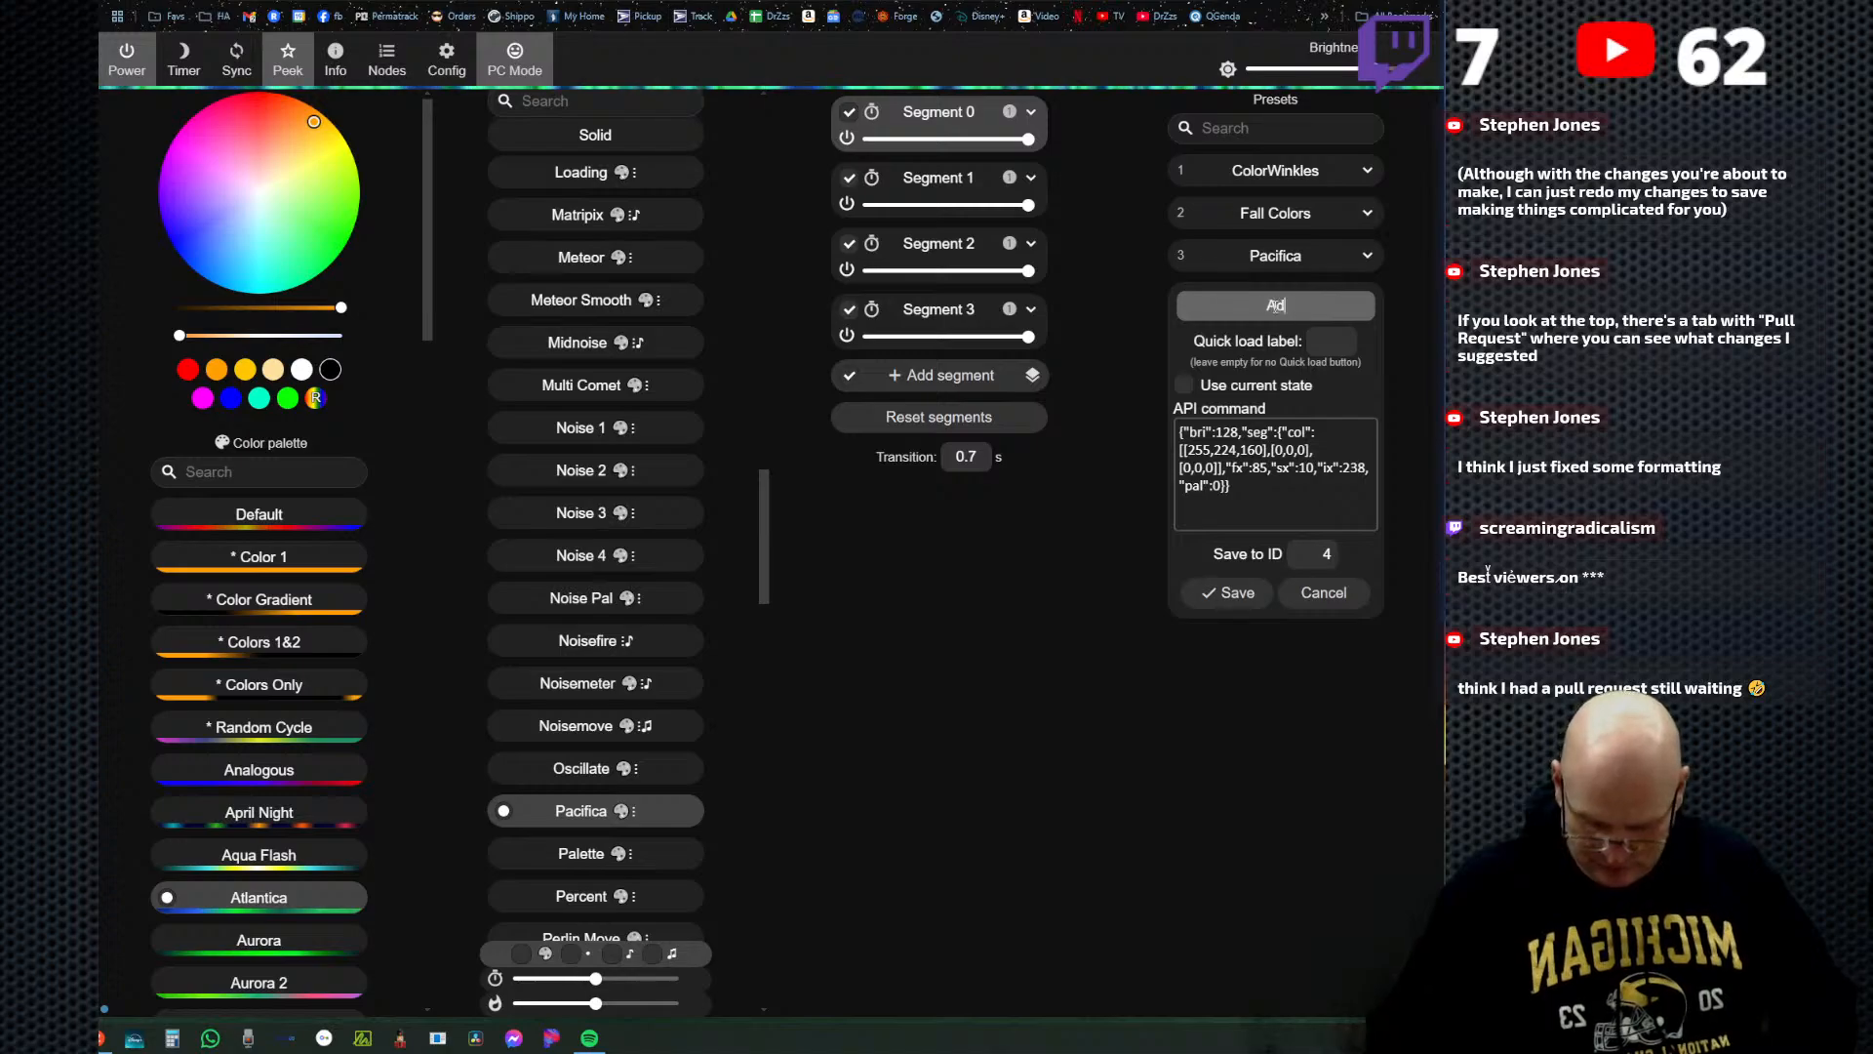
text(PI)
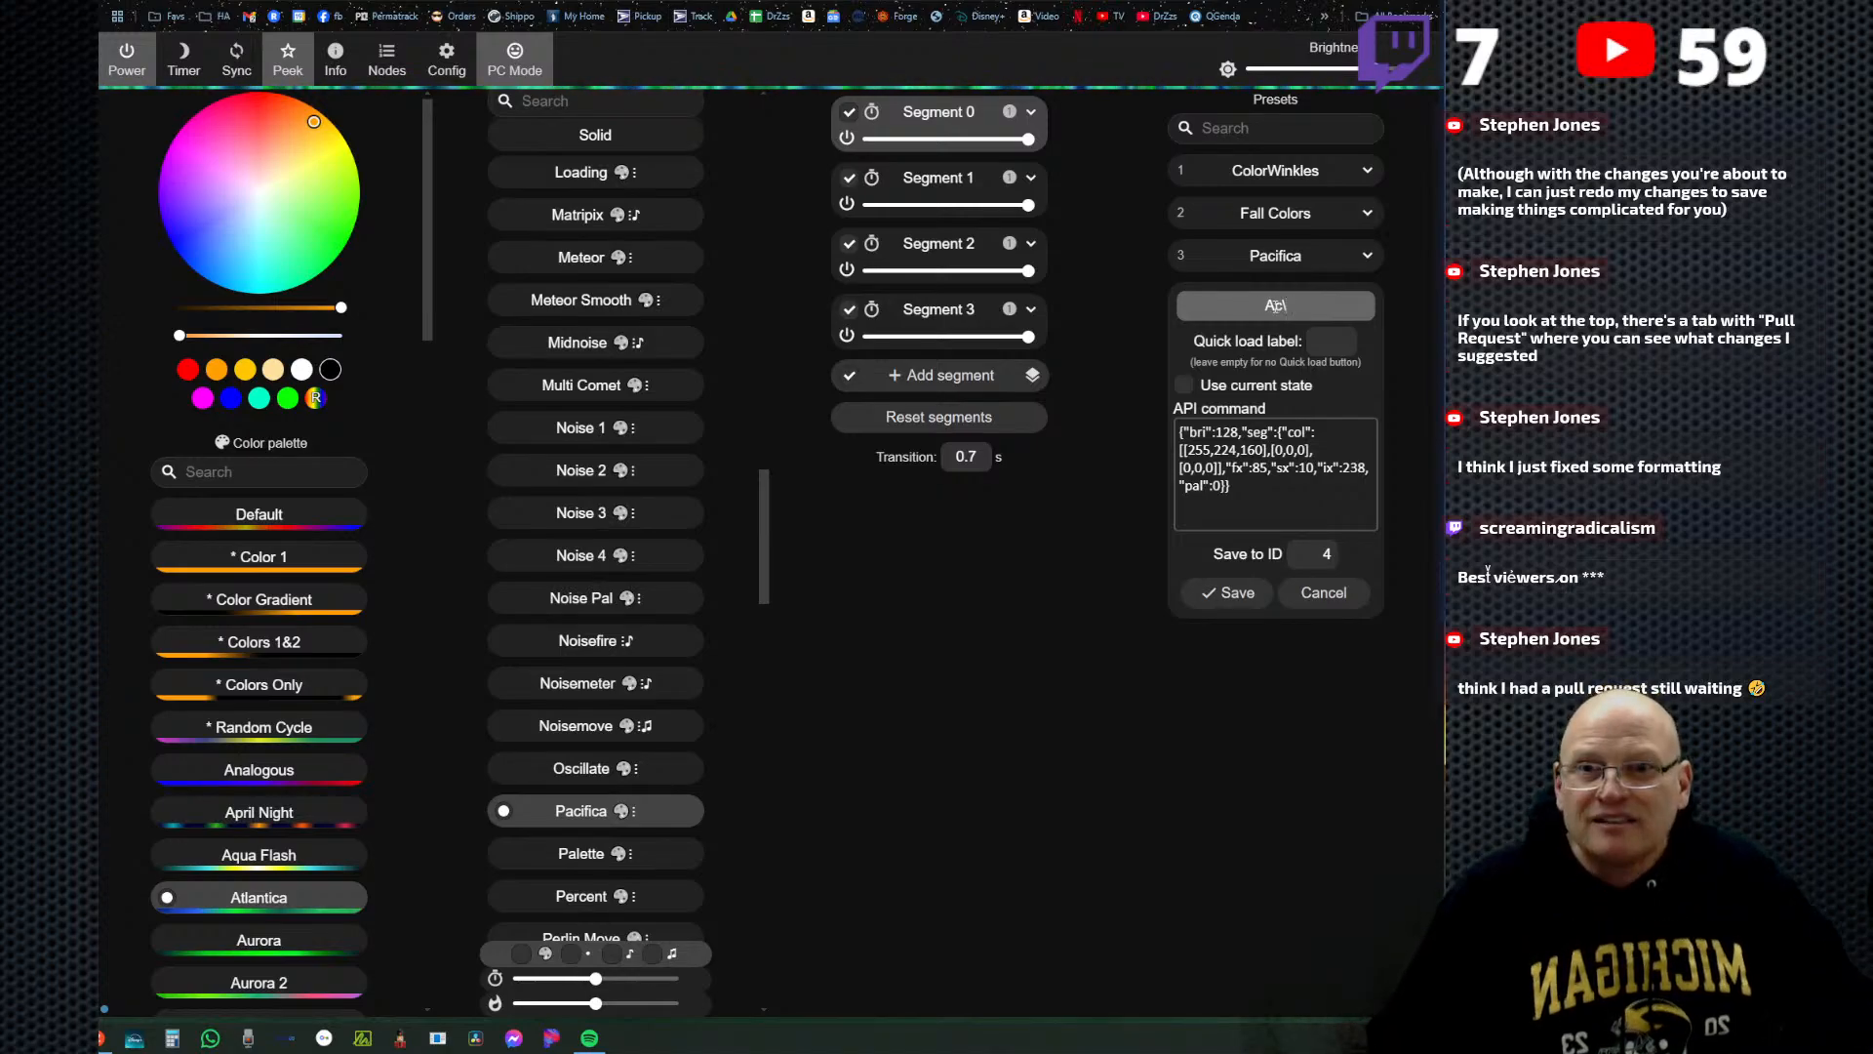
key(BackSpace)
key(BackSpace)
text(ccent)
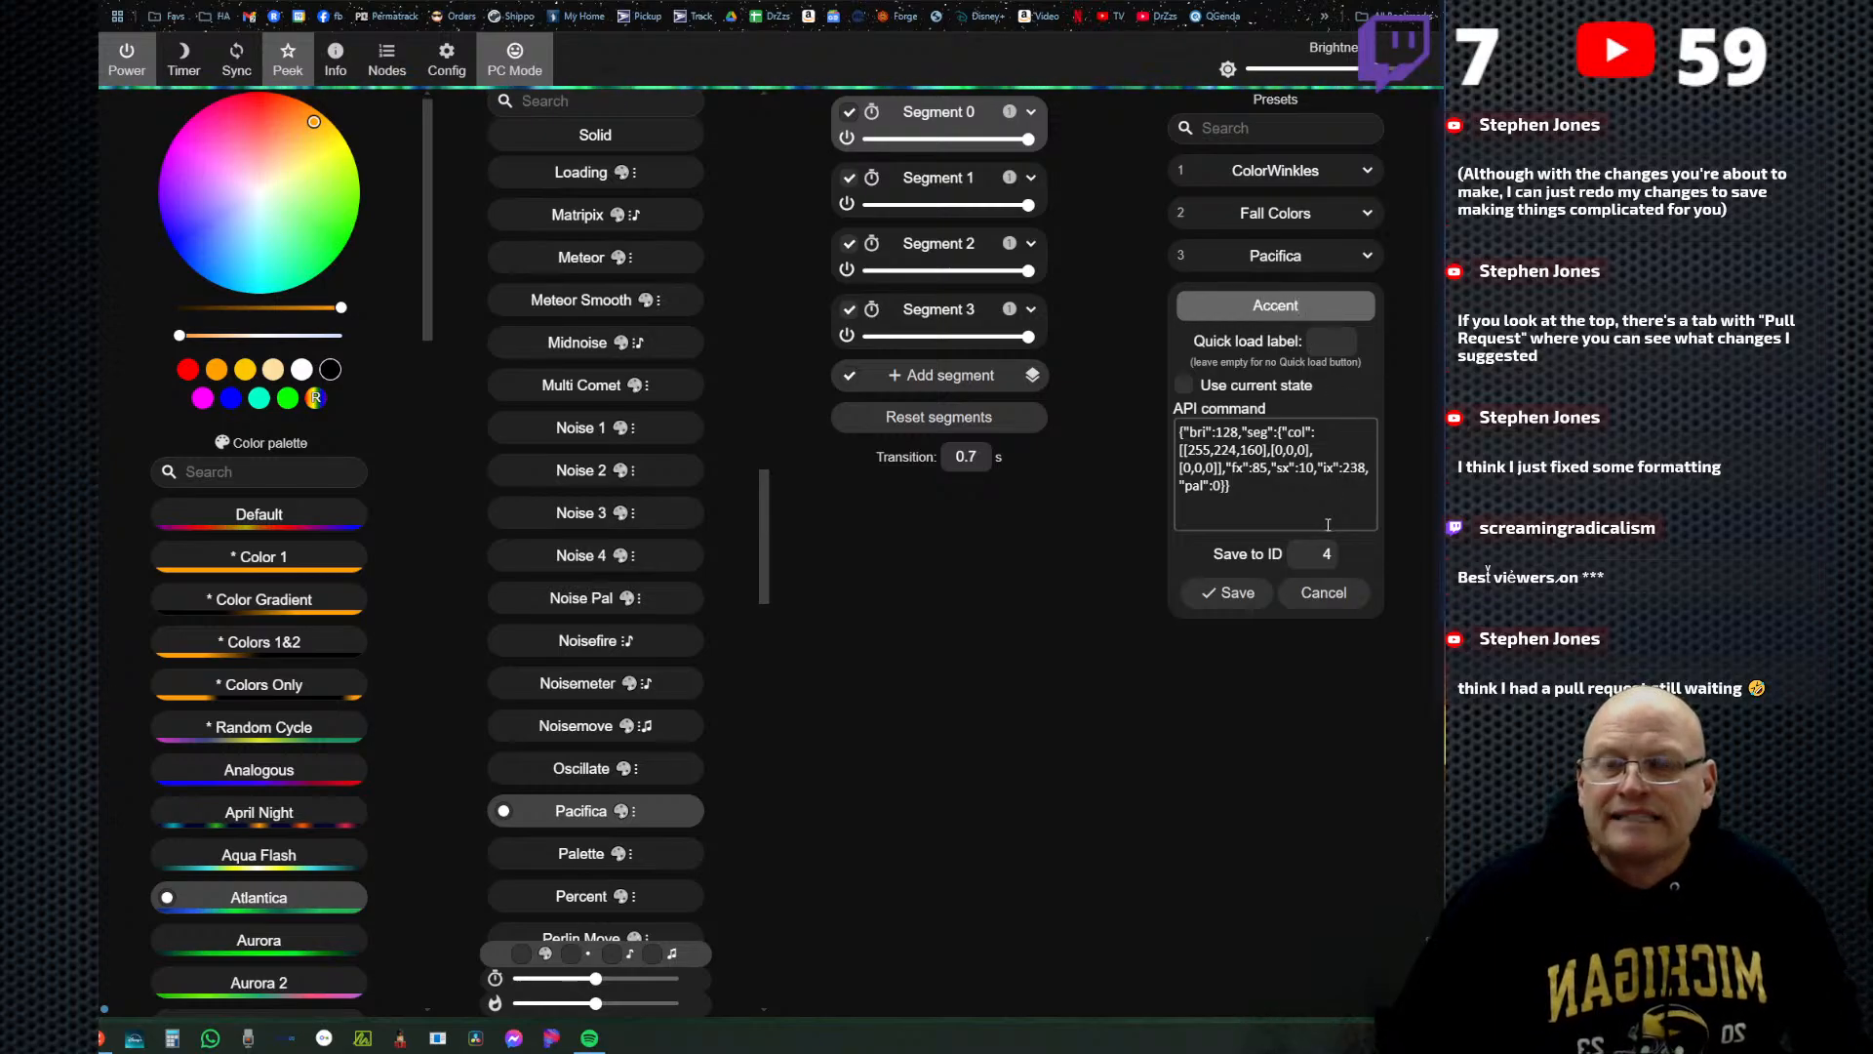
click(1235, 597)
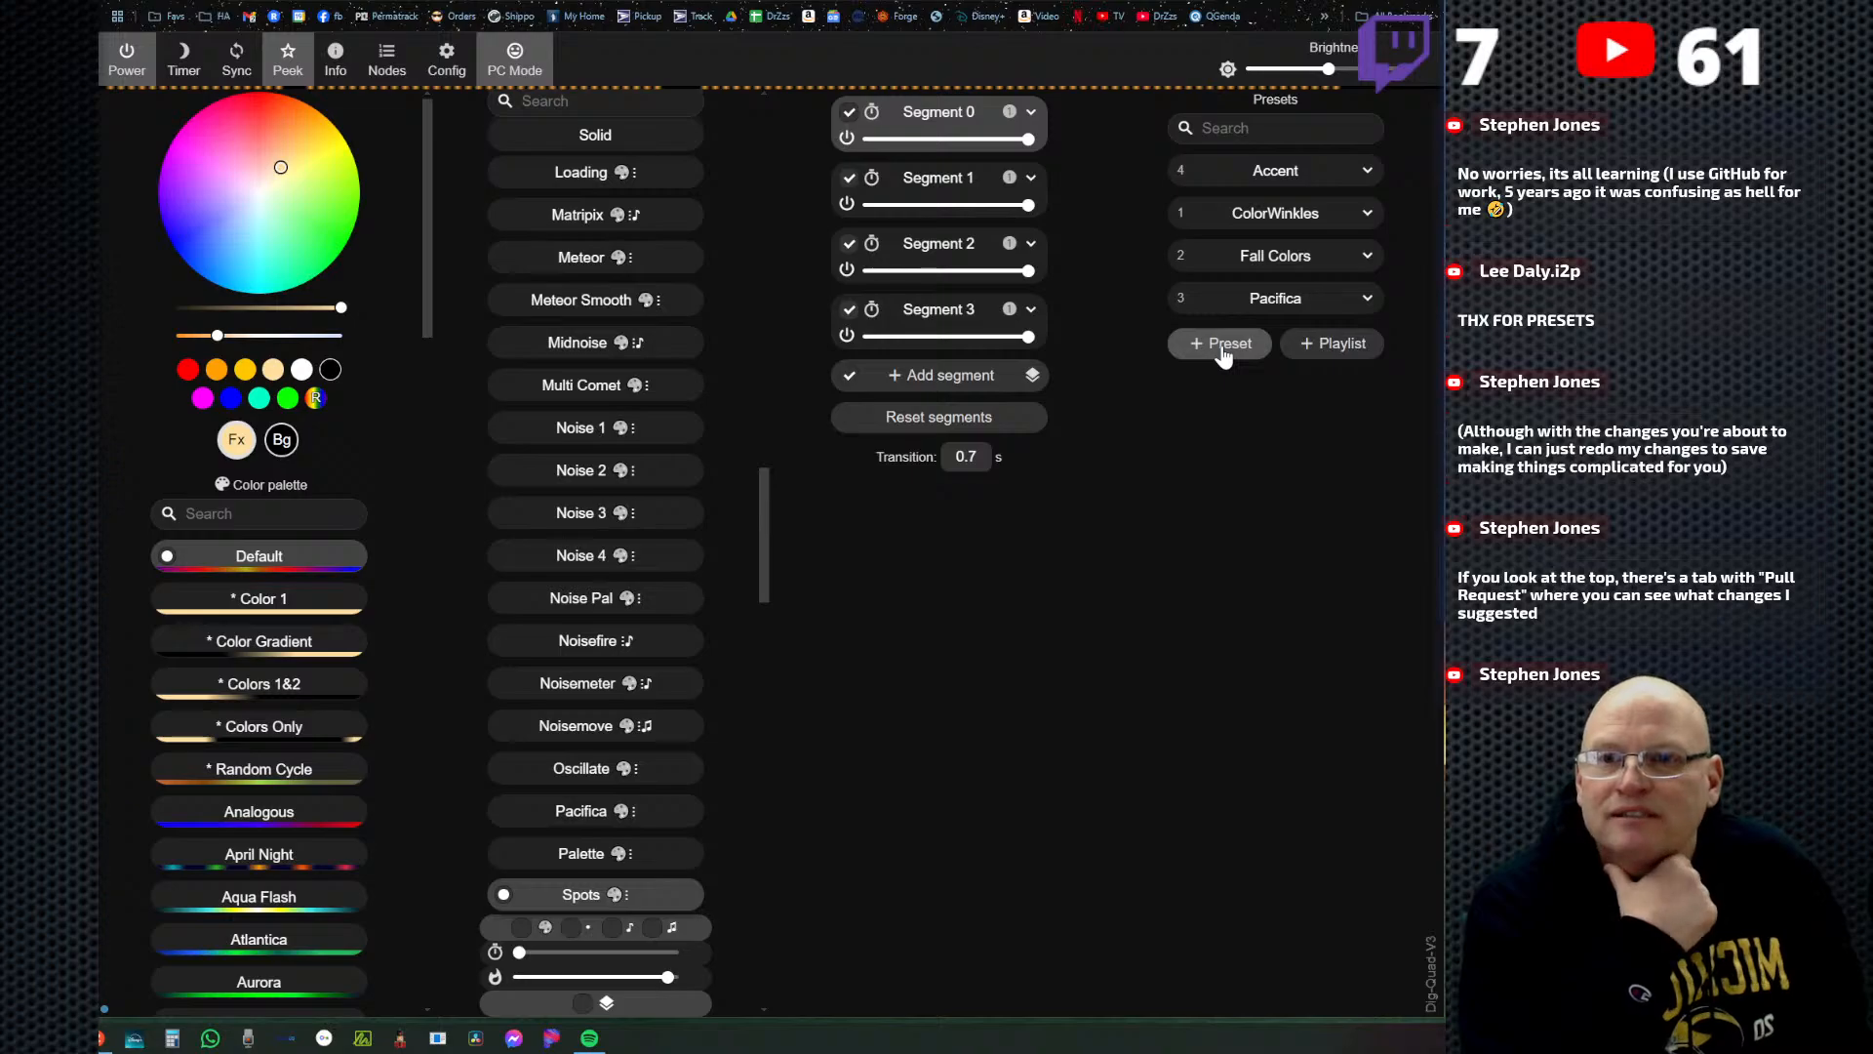
Switch to GitHub and copy the April Colors preset's JSON on line 68 of Favorite_Presets.json.
click(923, 2)
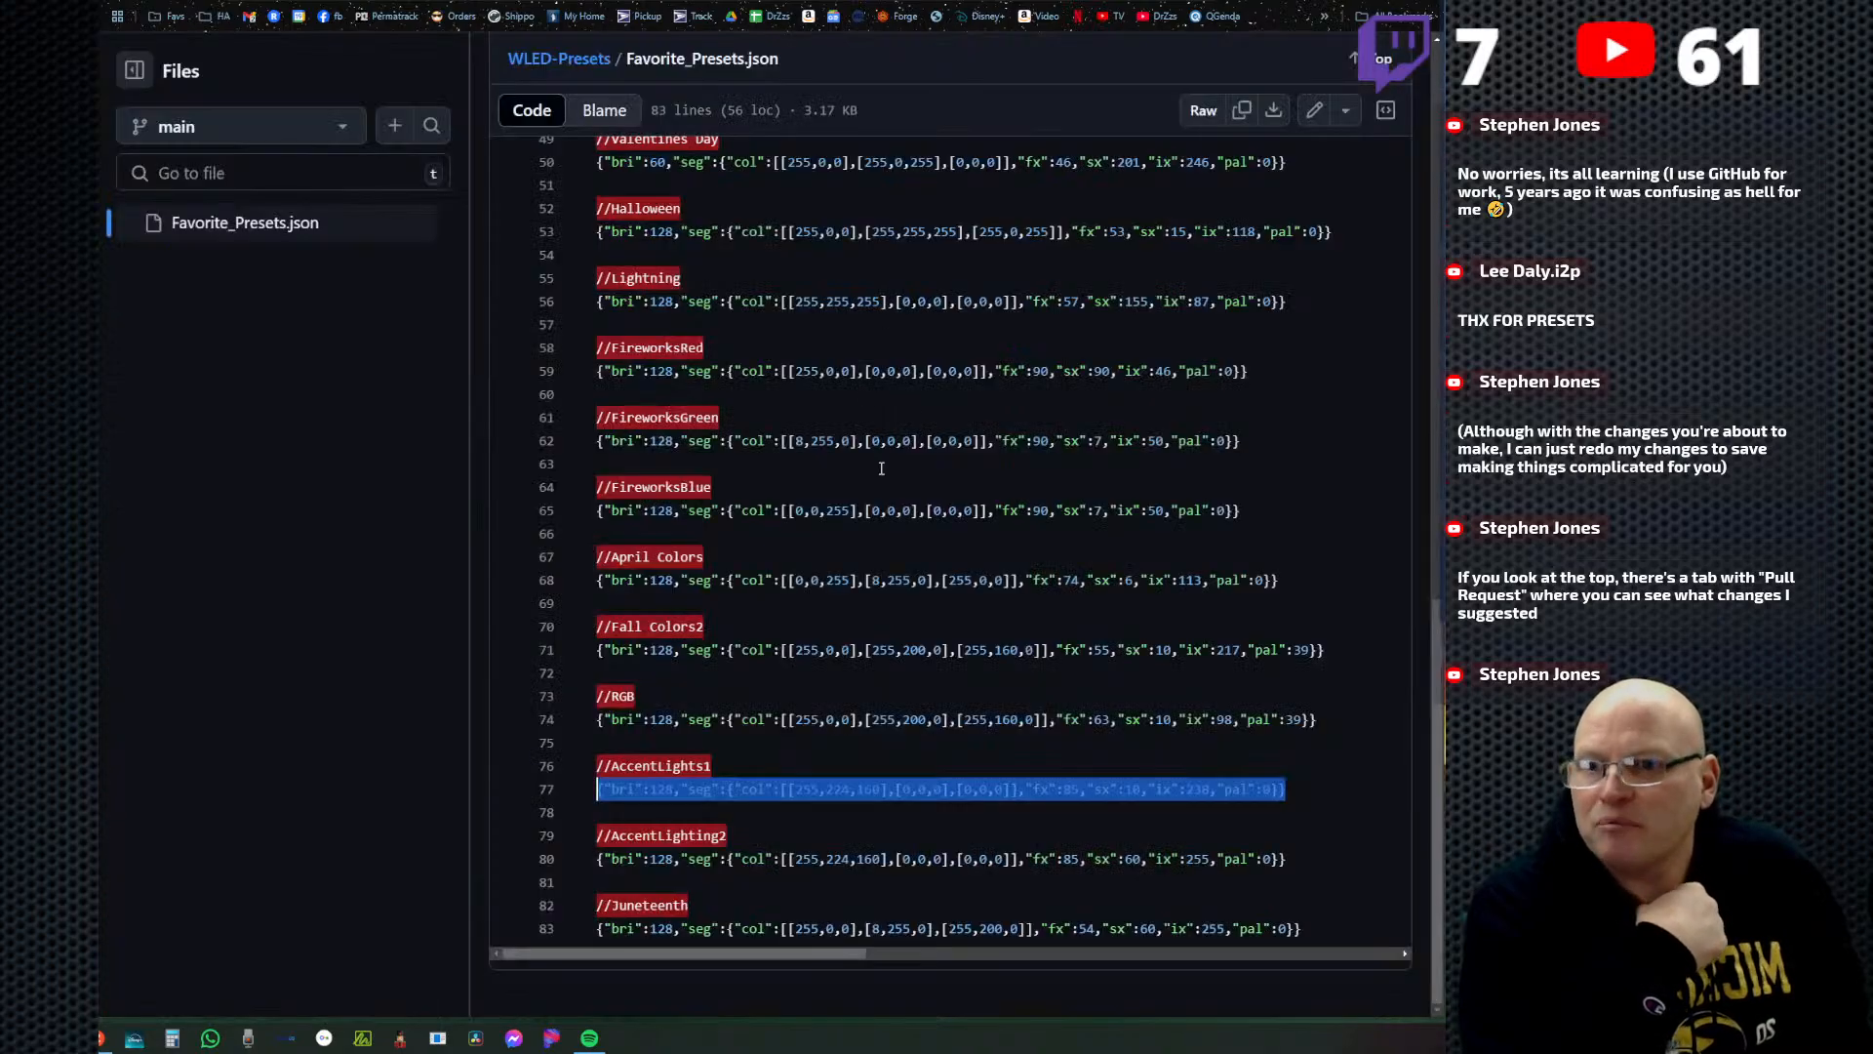
drag(1280, 579, 581, 587)
right_click(777, 587)
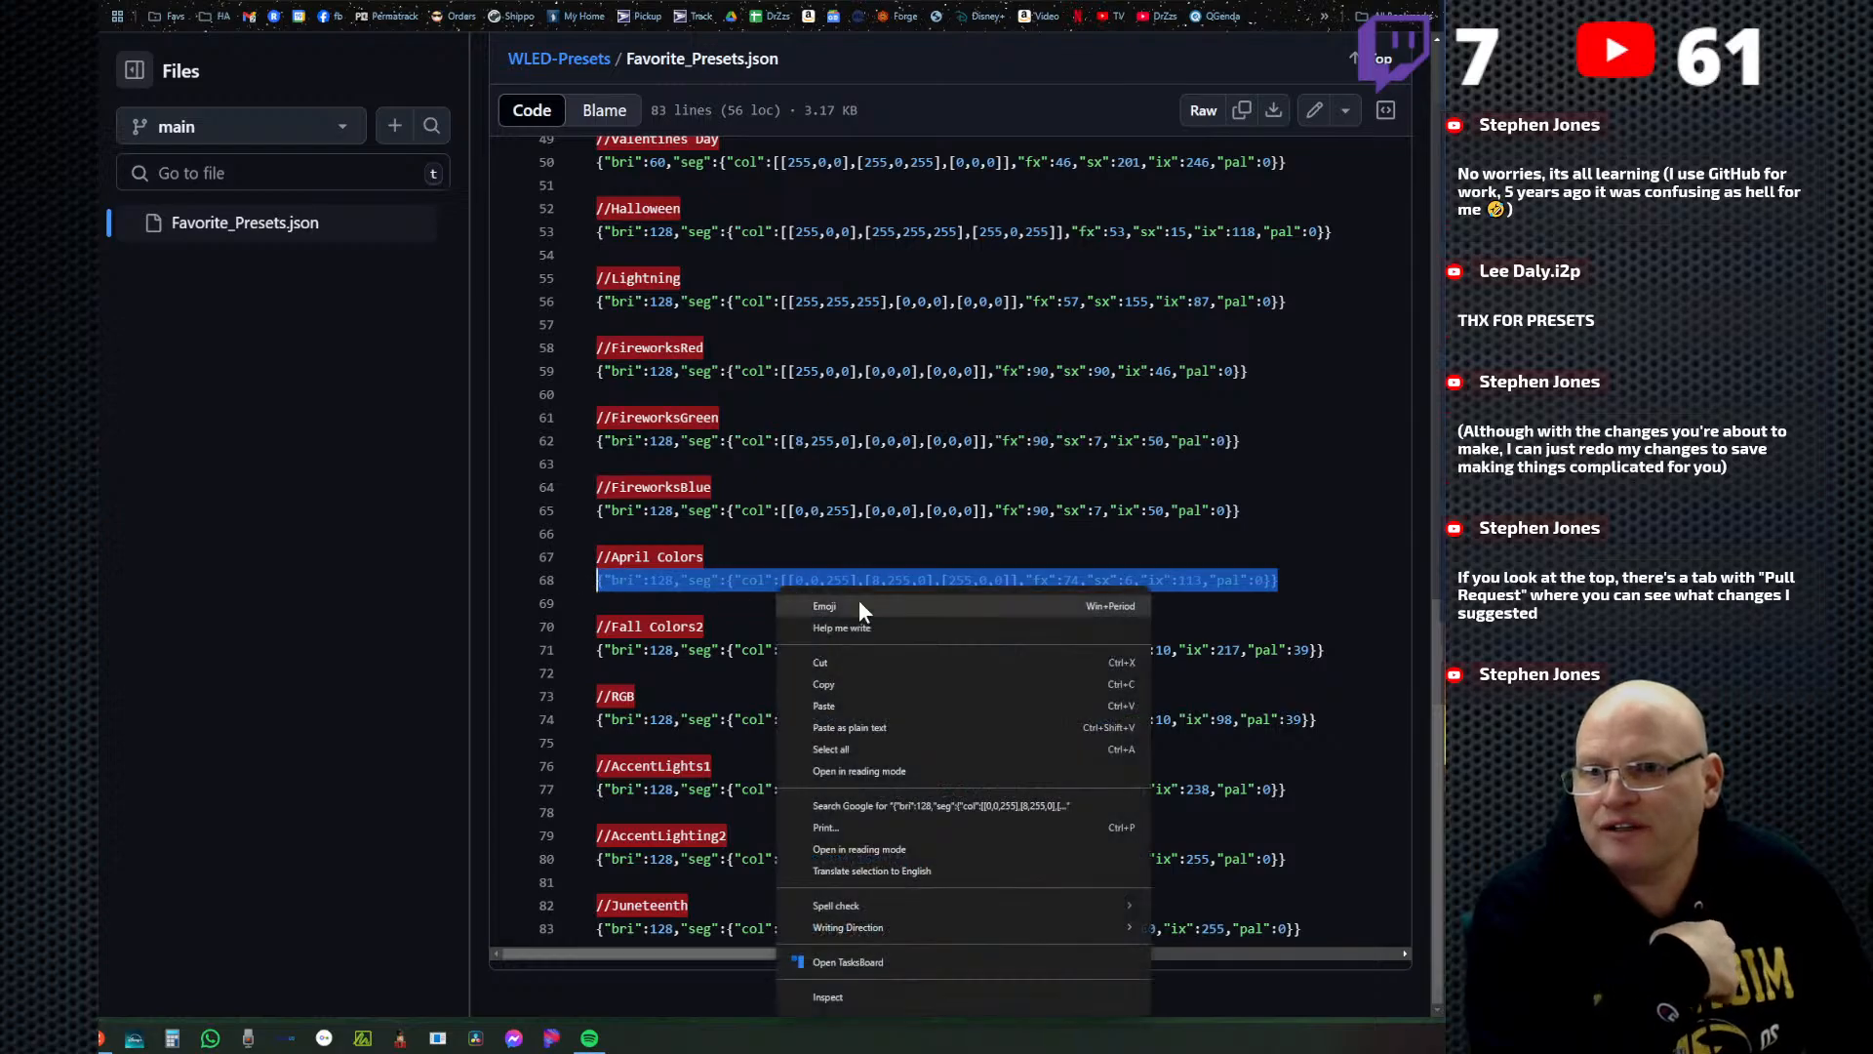
click(871, 683)
Create a WLED preset named April with the copied April Colors JSON as its API command and save it to ID 5.
key(ctrl+Tab)
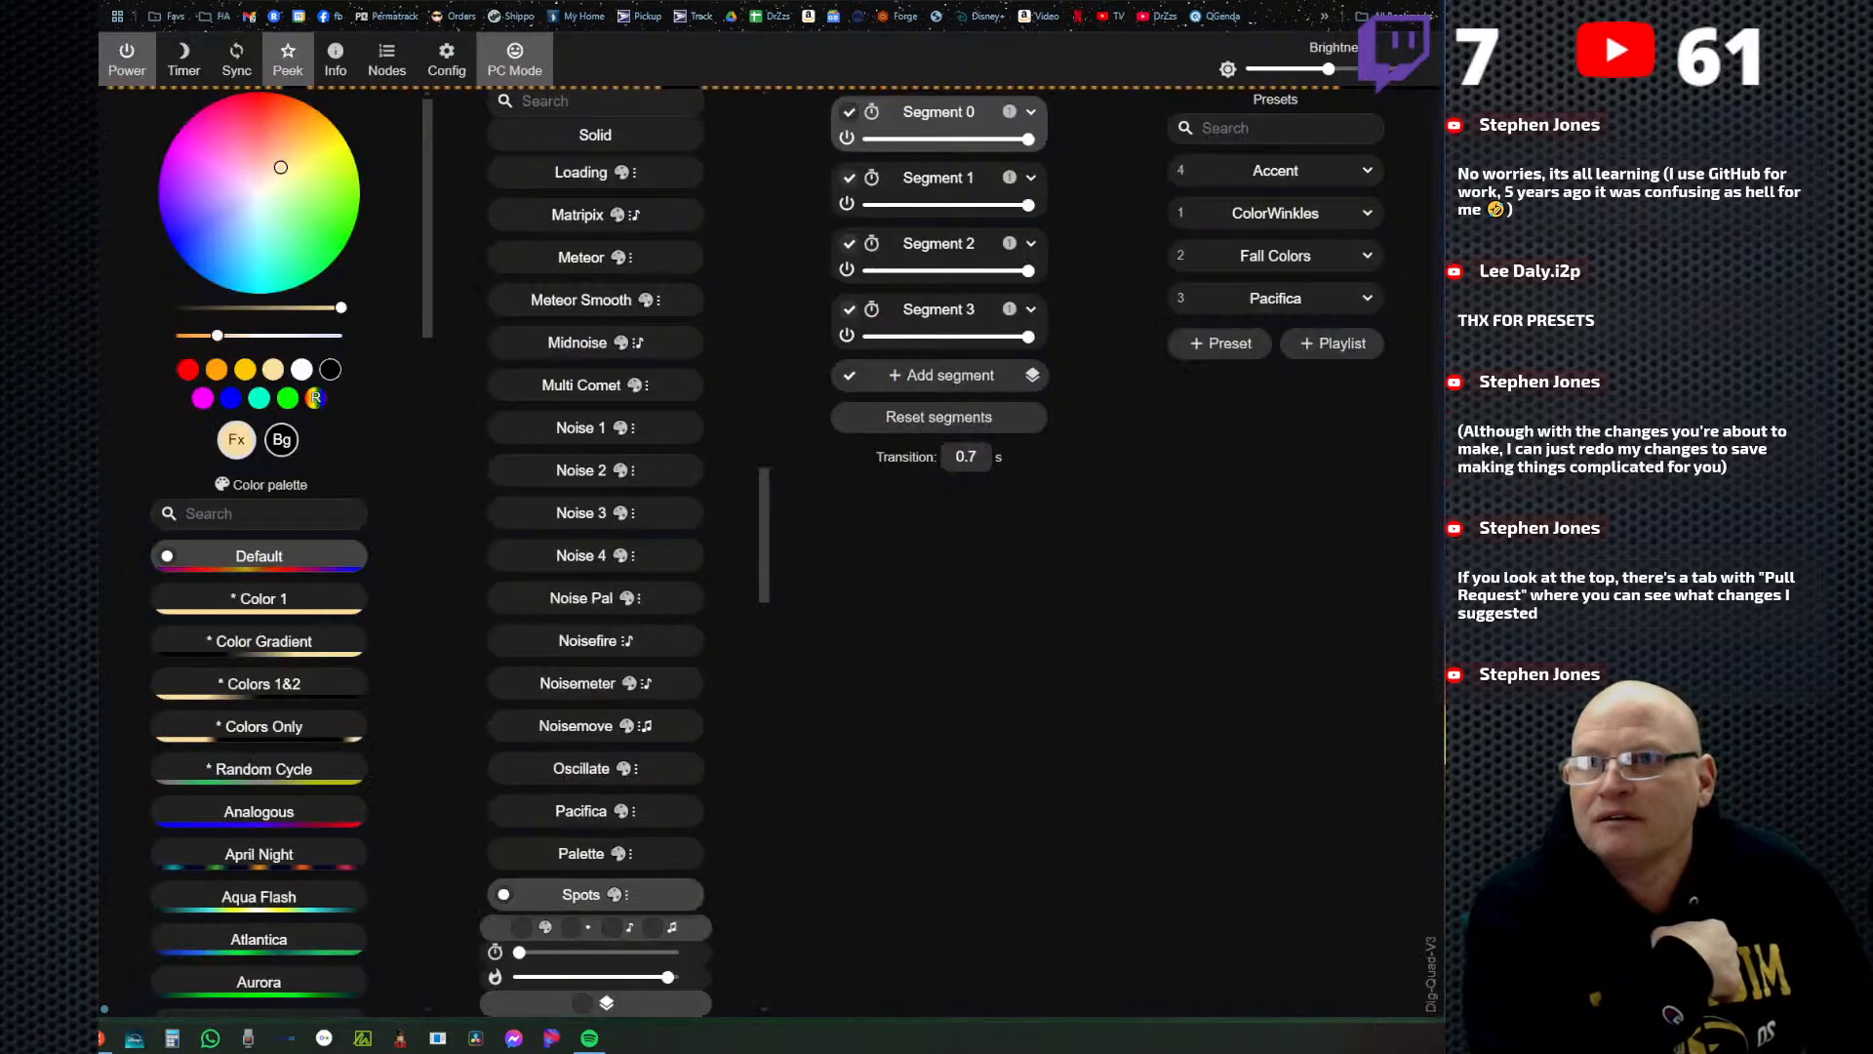
click(1219, 343)
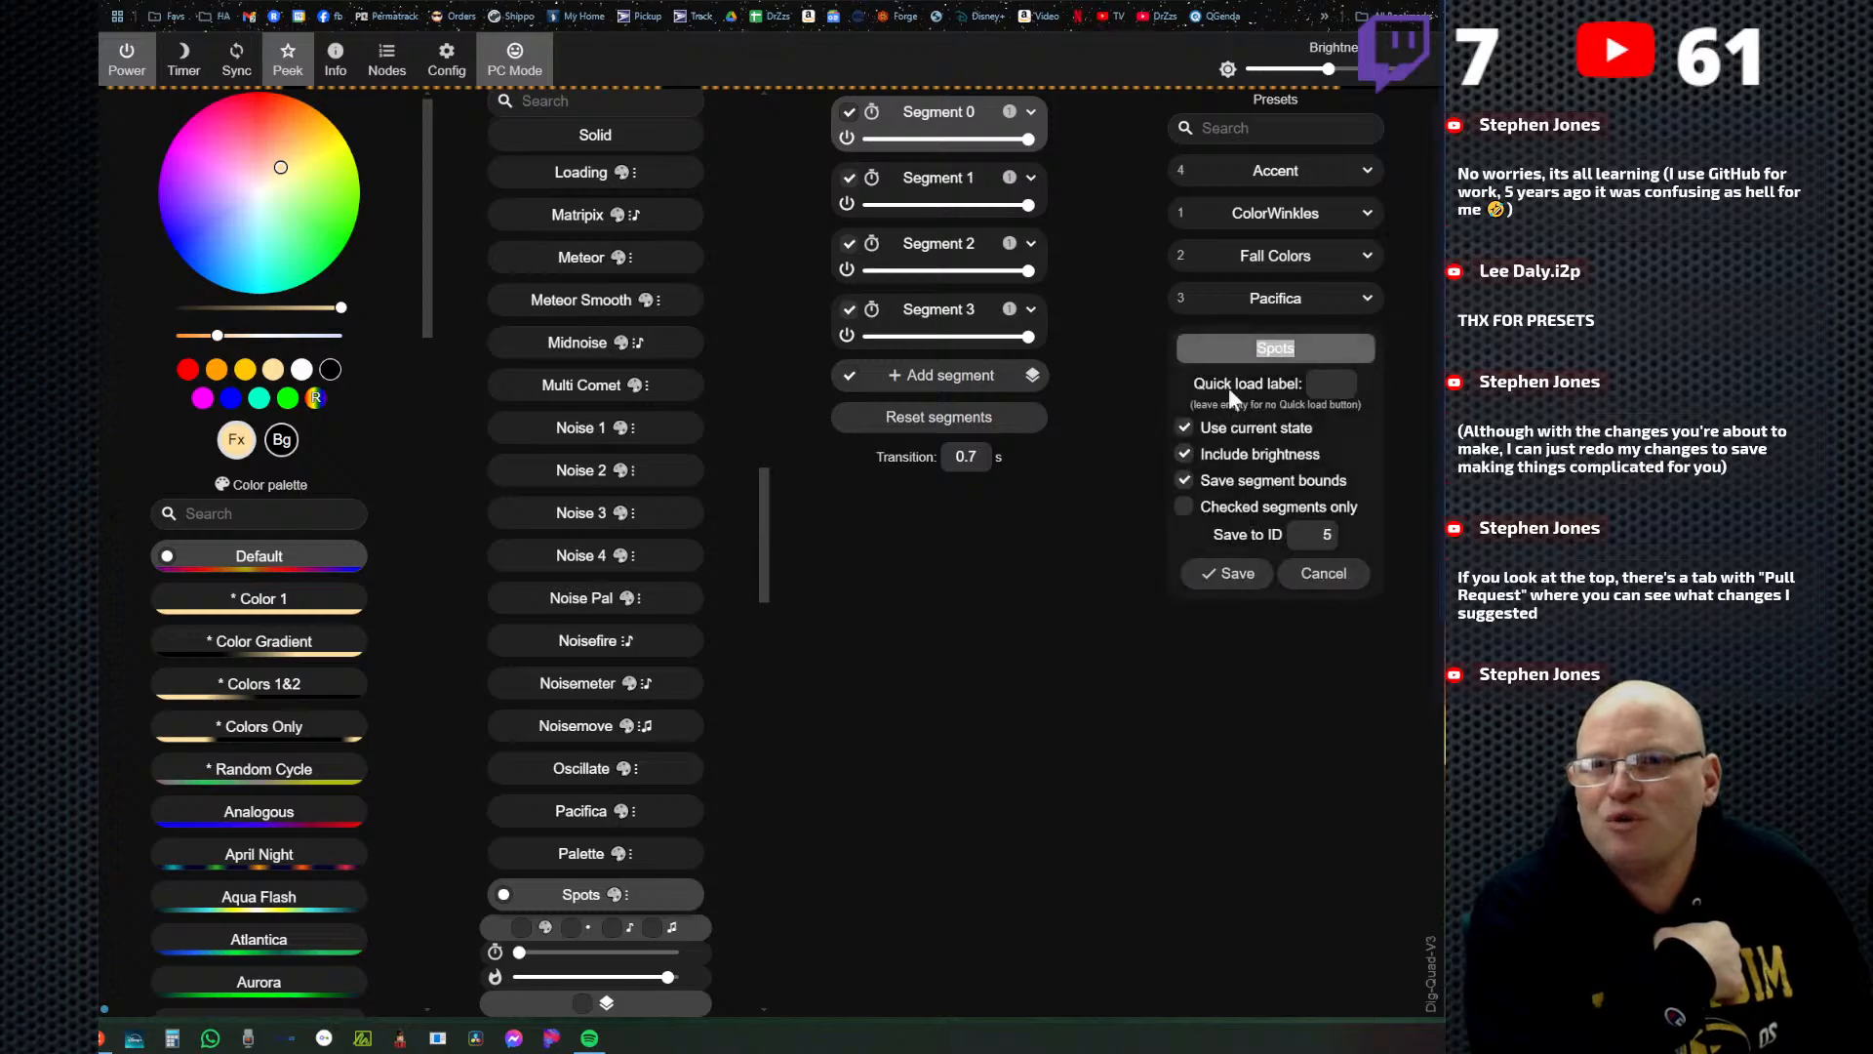
click(1184, 428)
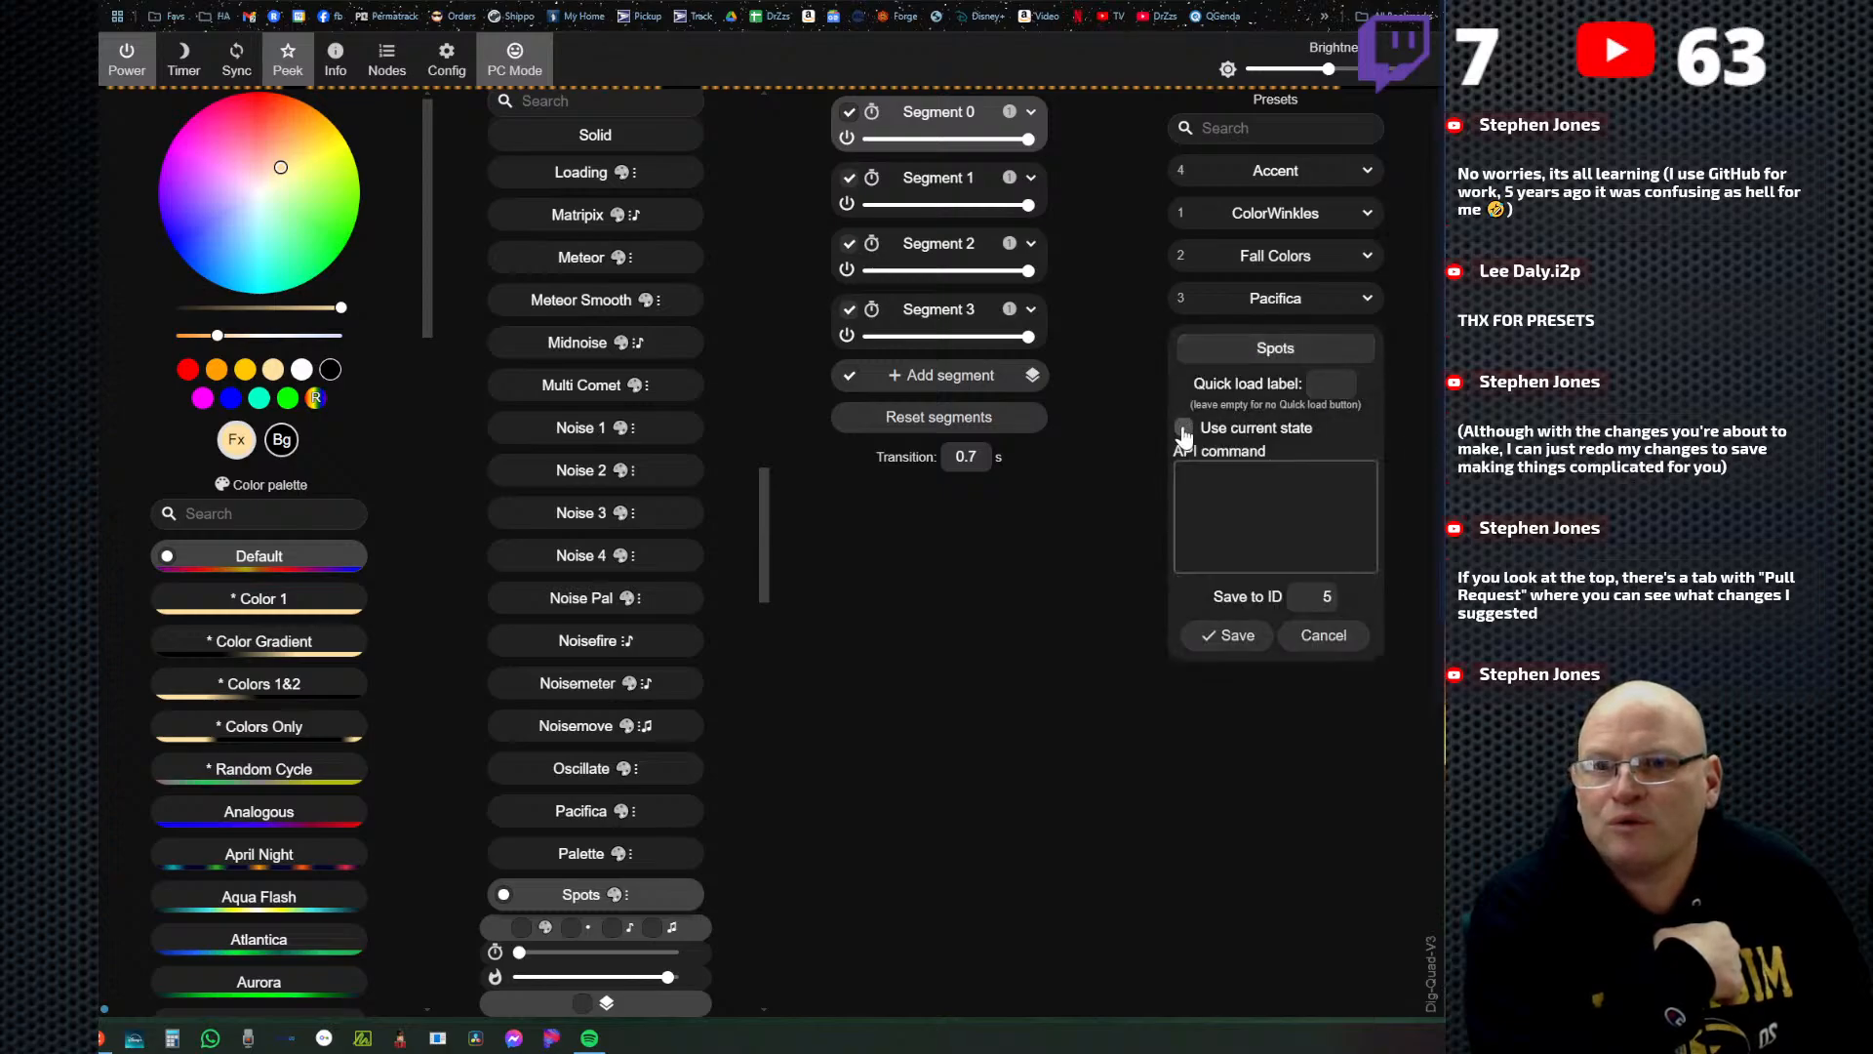
right_click(1224, 495)
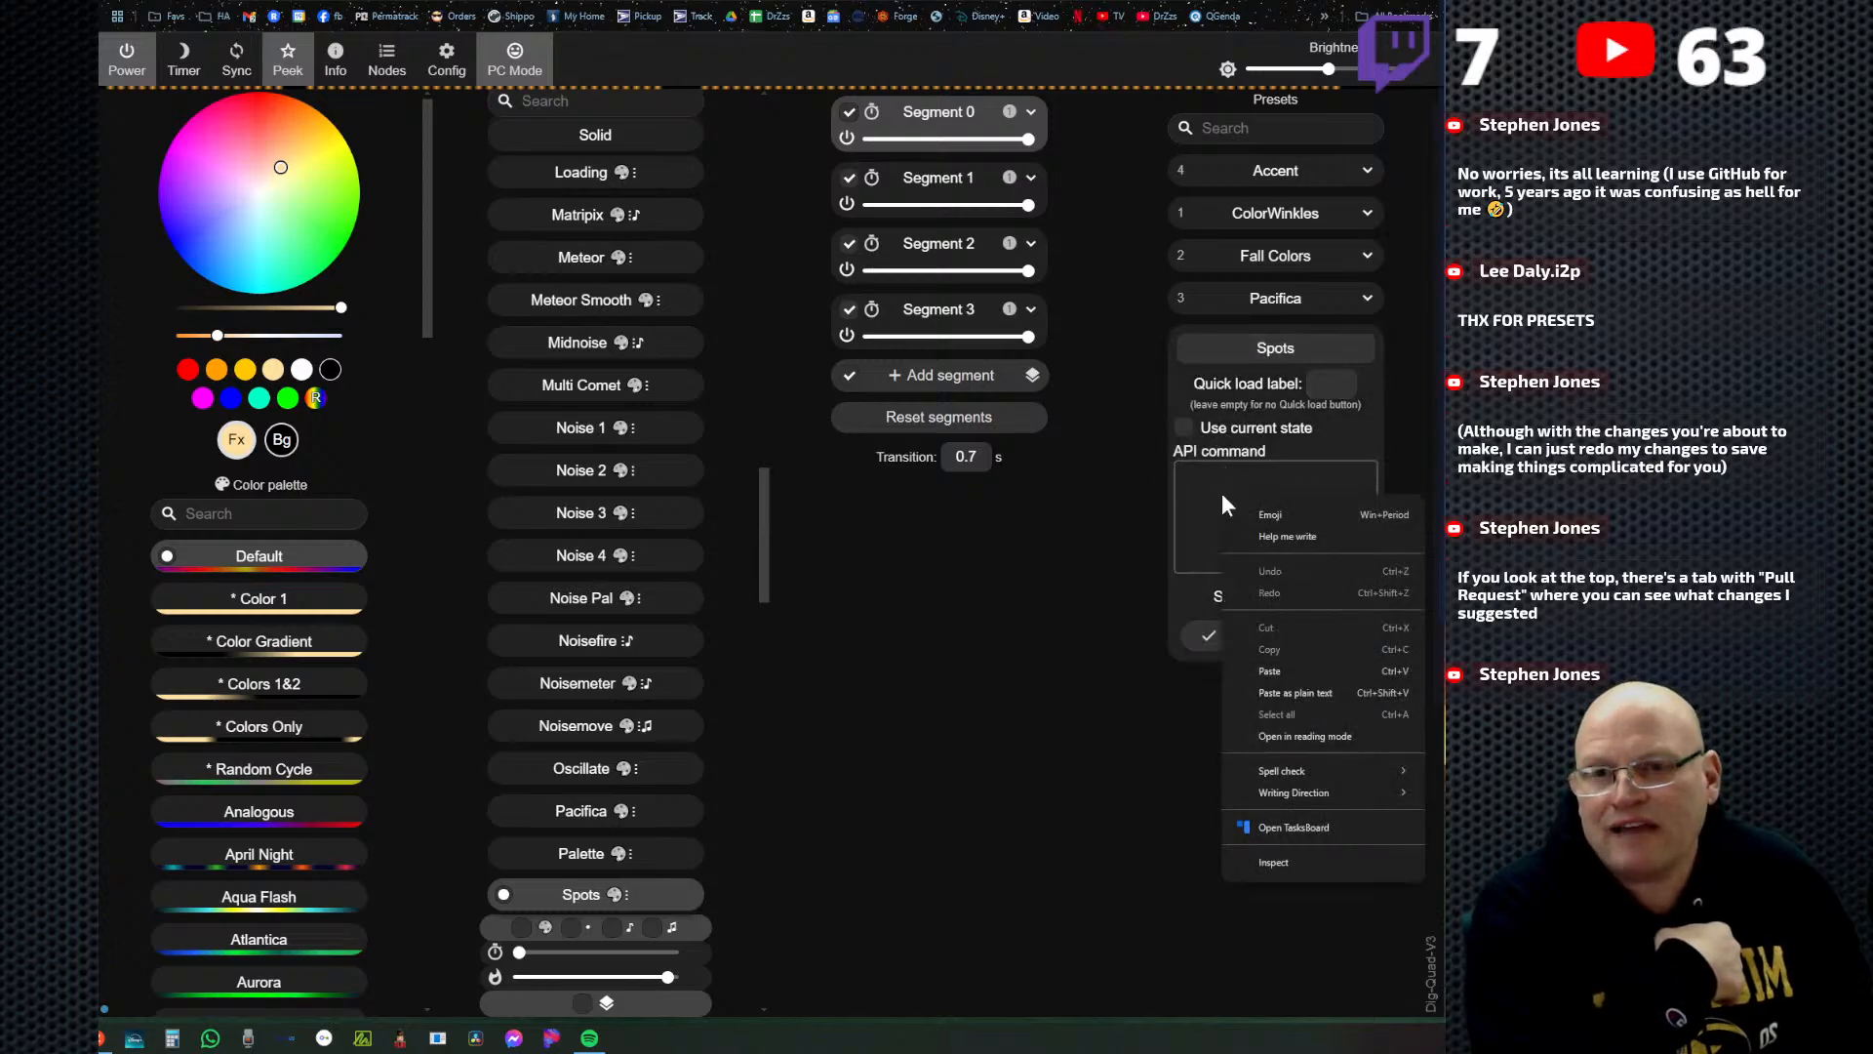
click(1268, 669)
double_click(1276, 348)
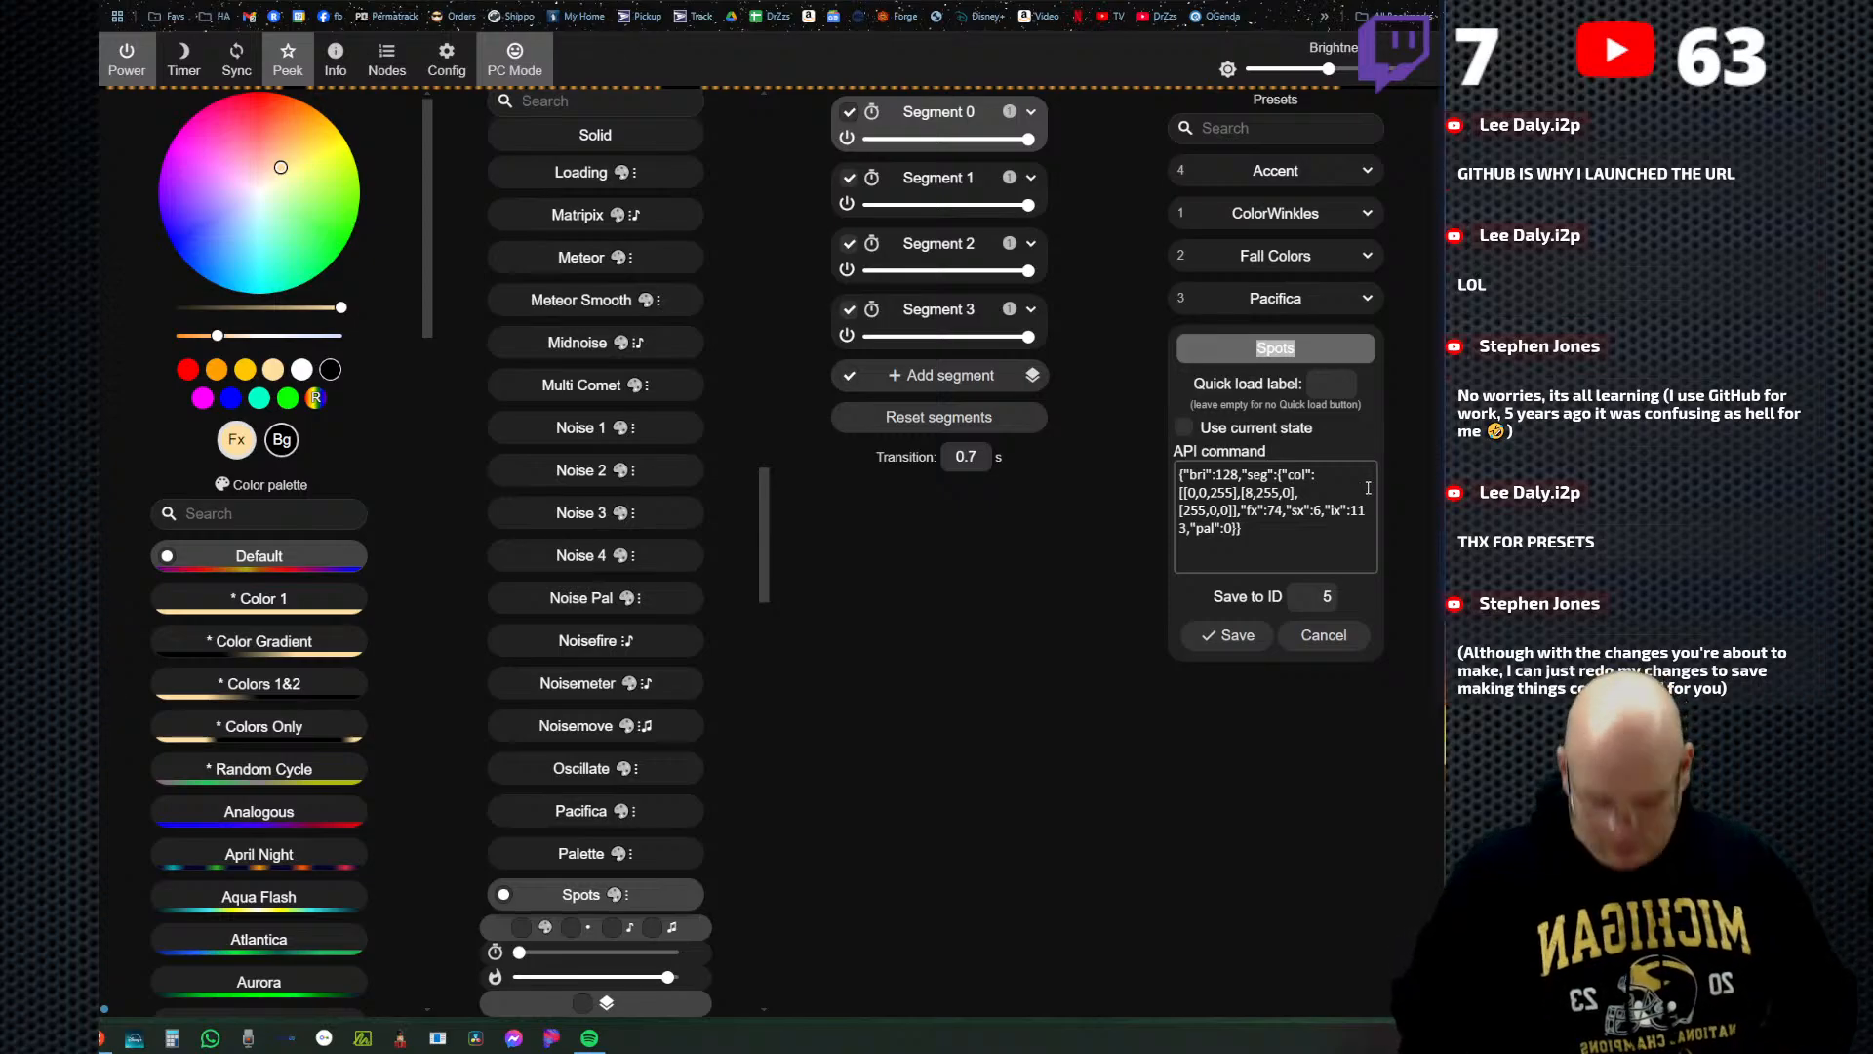
text(April)
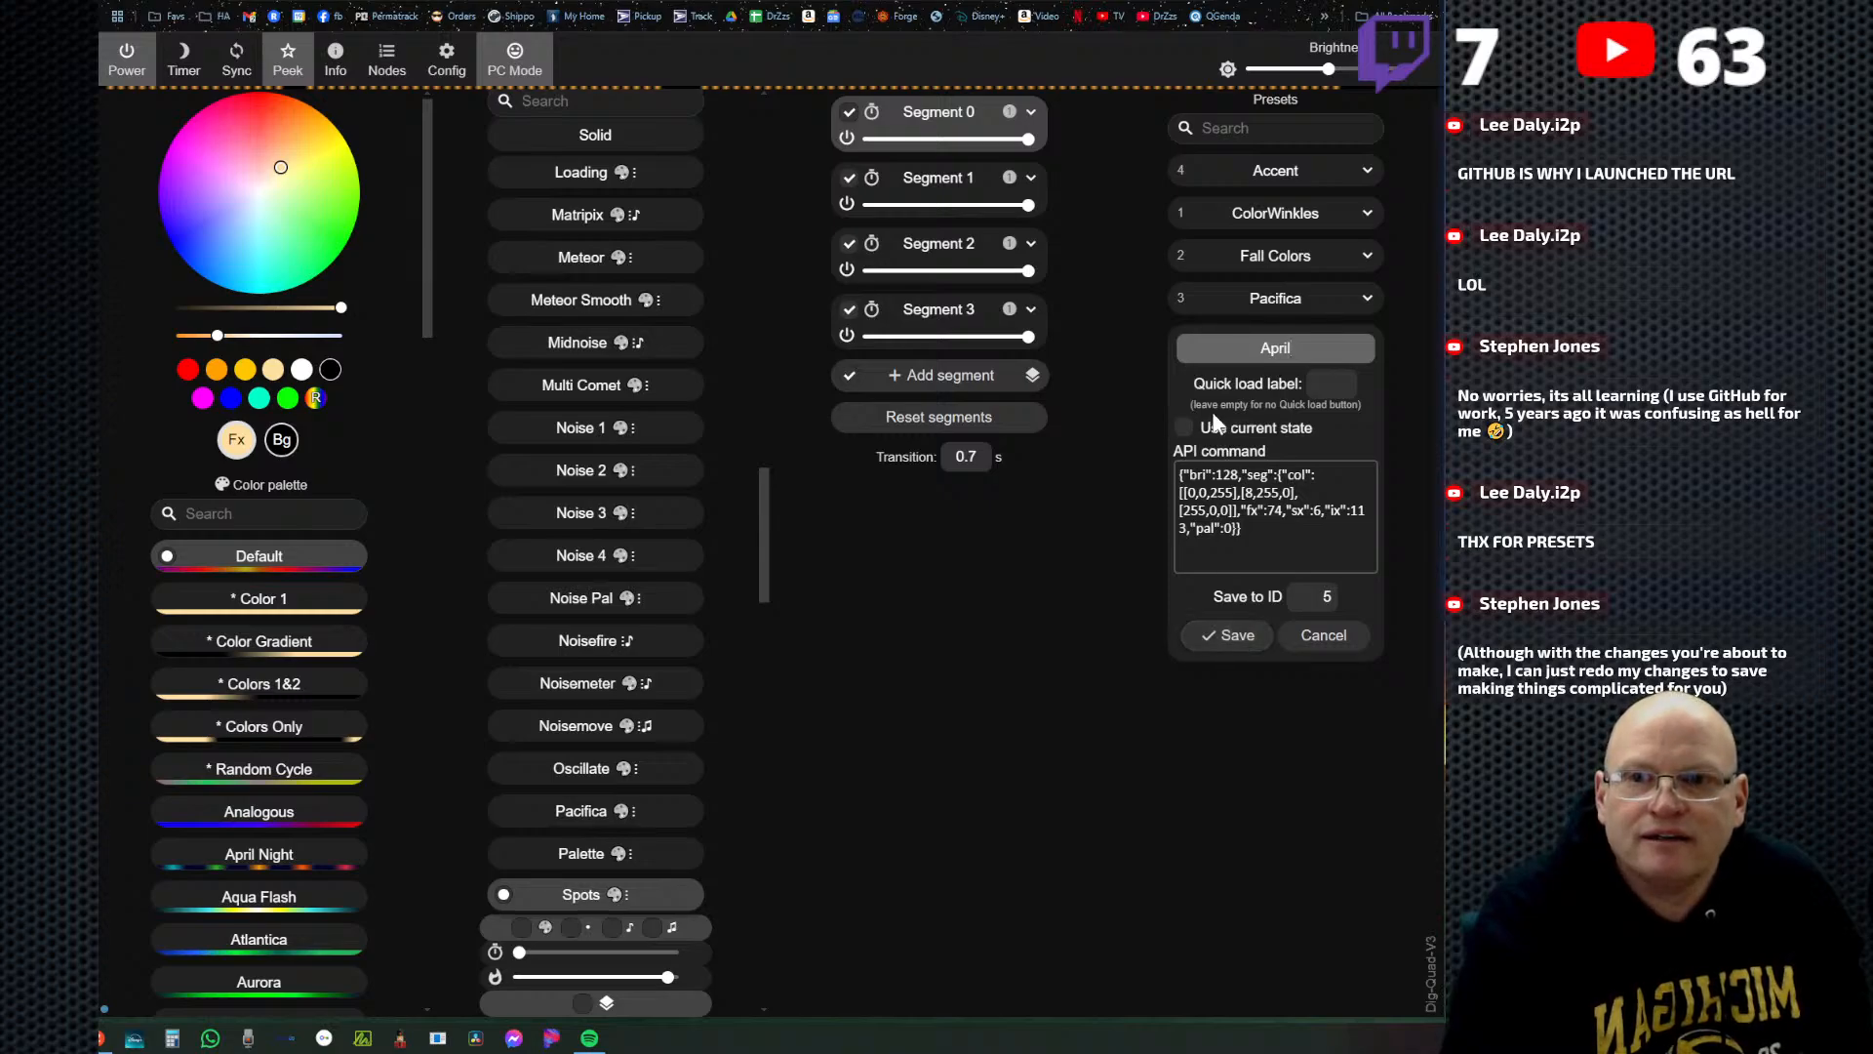
click(1234, 639)
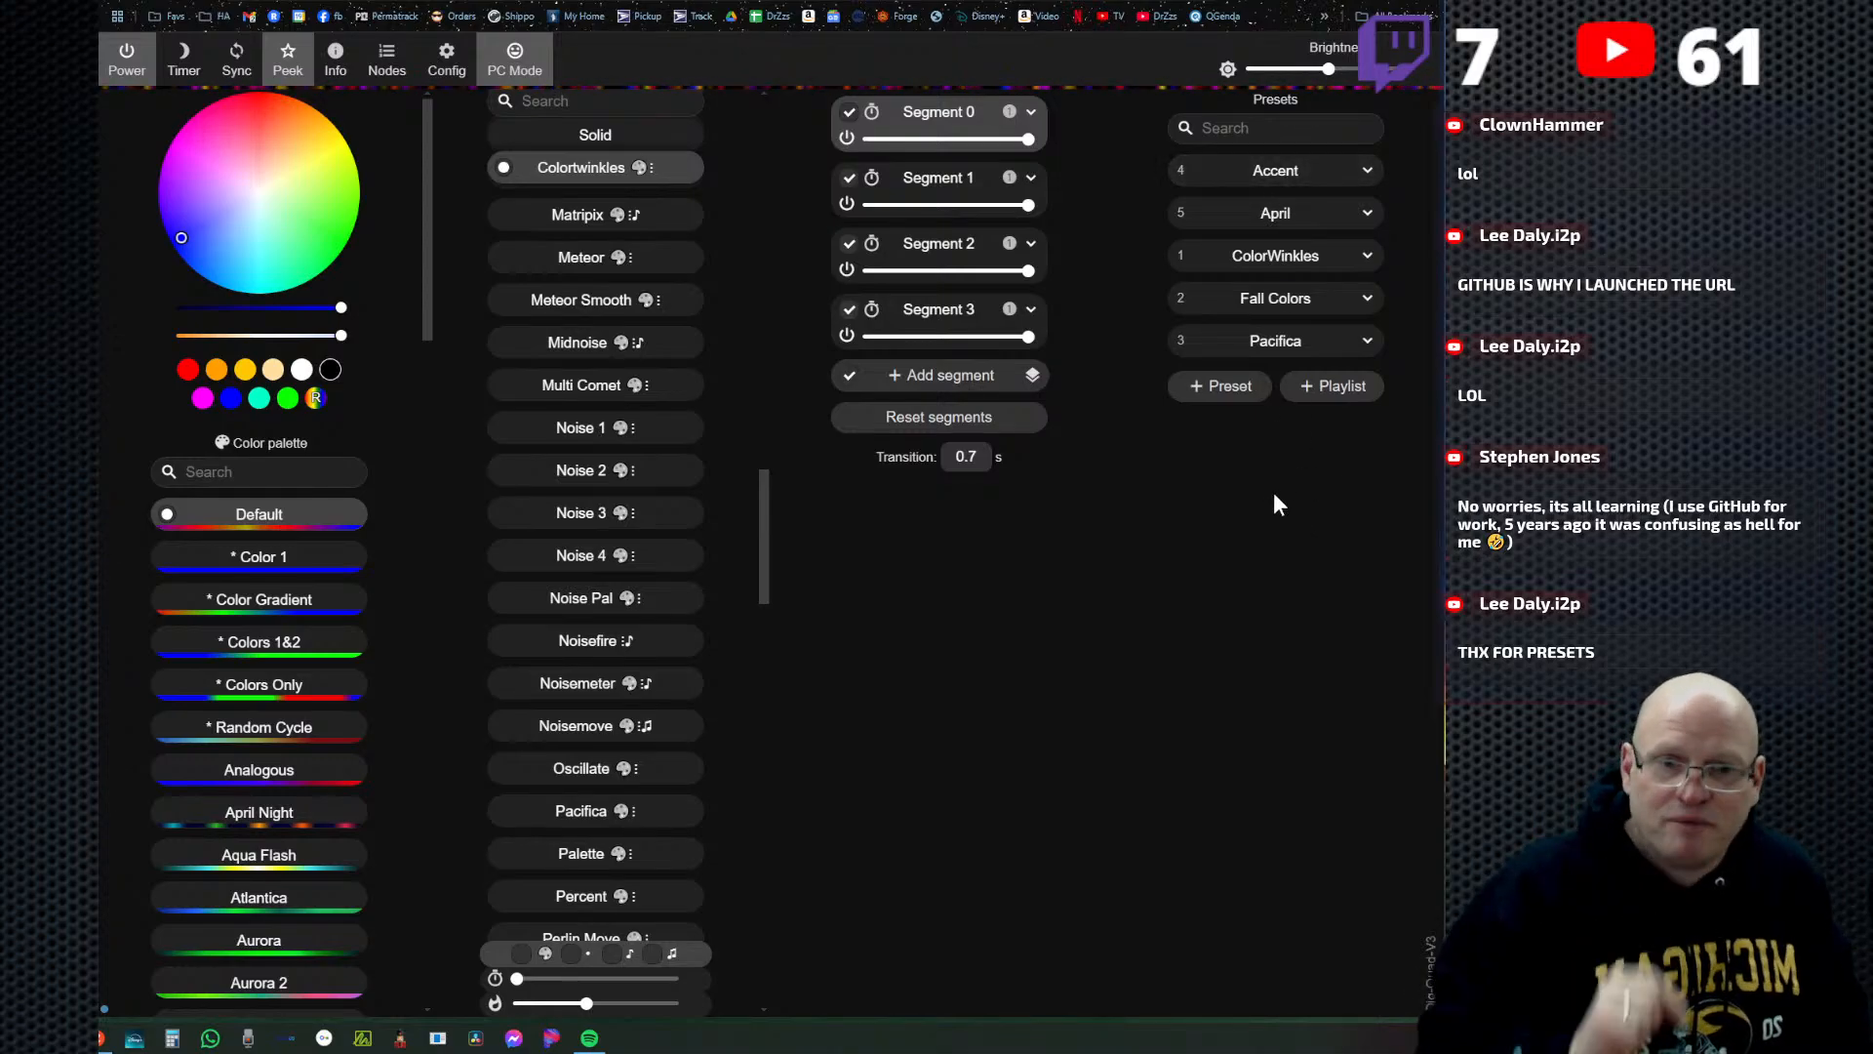
Back up the controller's presets to the Desktop as wled_presets_Dig-Quad-V3.json, then return to the main WLED controls.
click(465, 67)
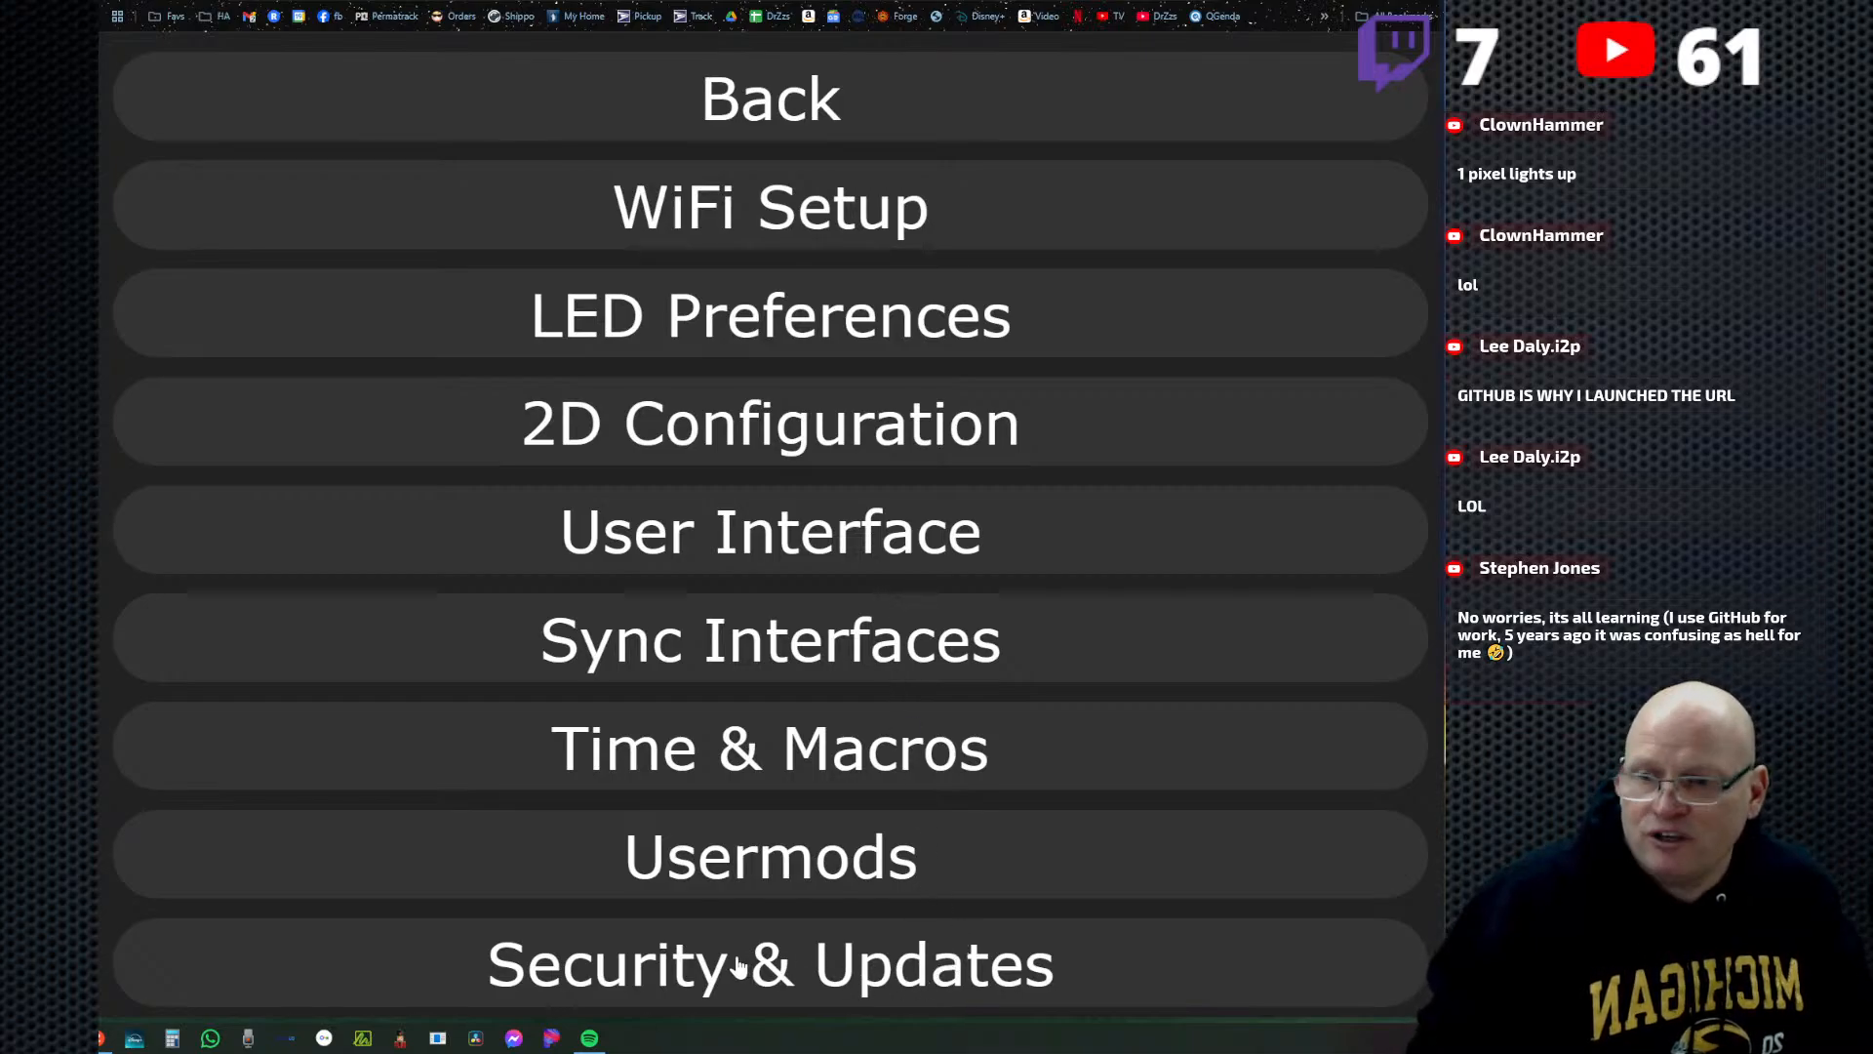
click(912, 964)
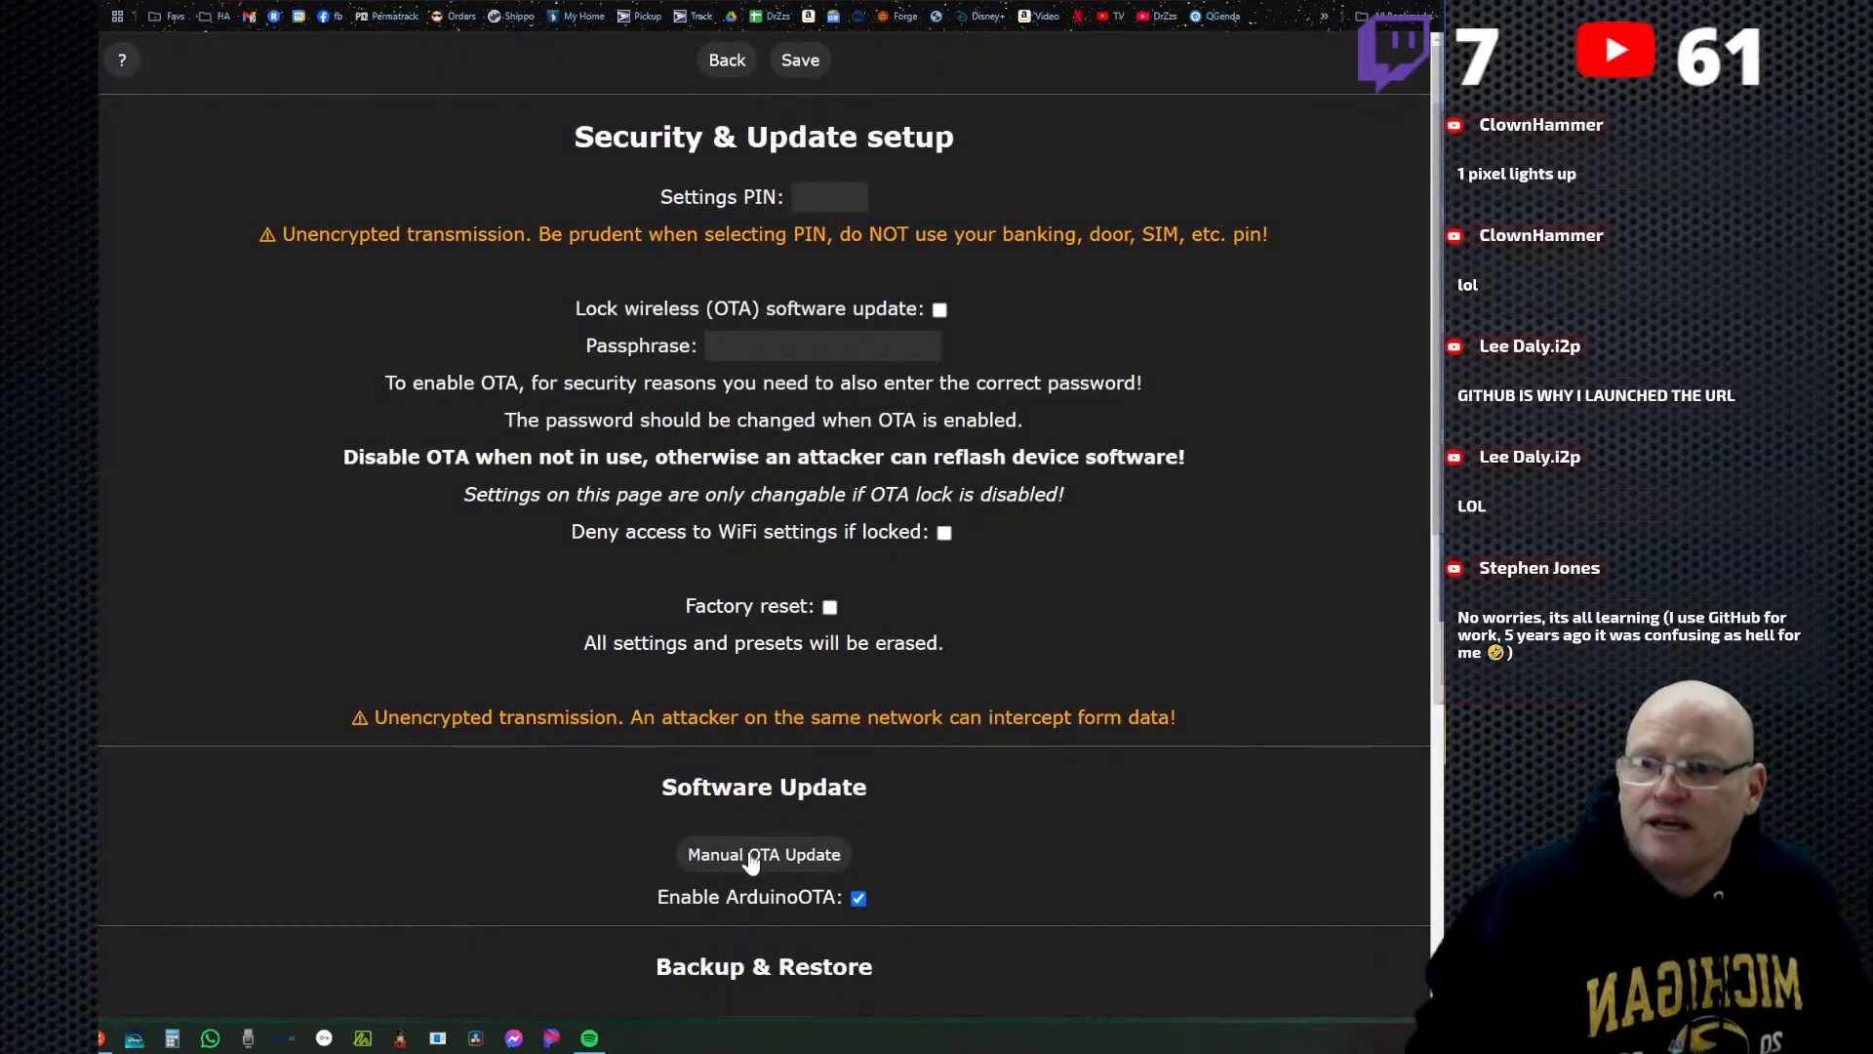
scroll(891, 711, down, 9)
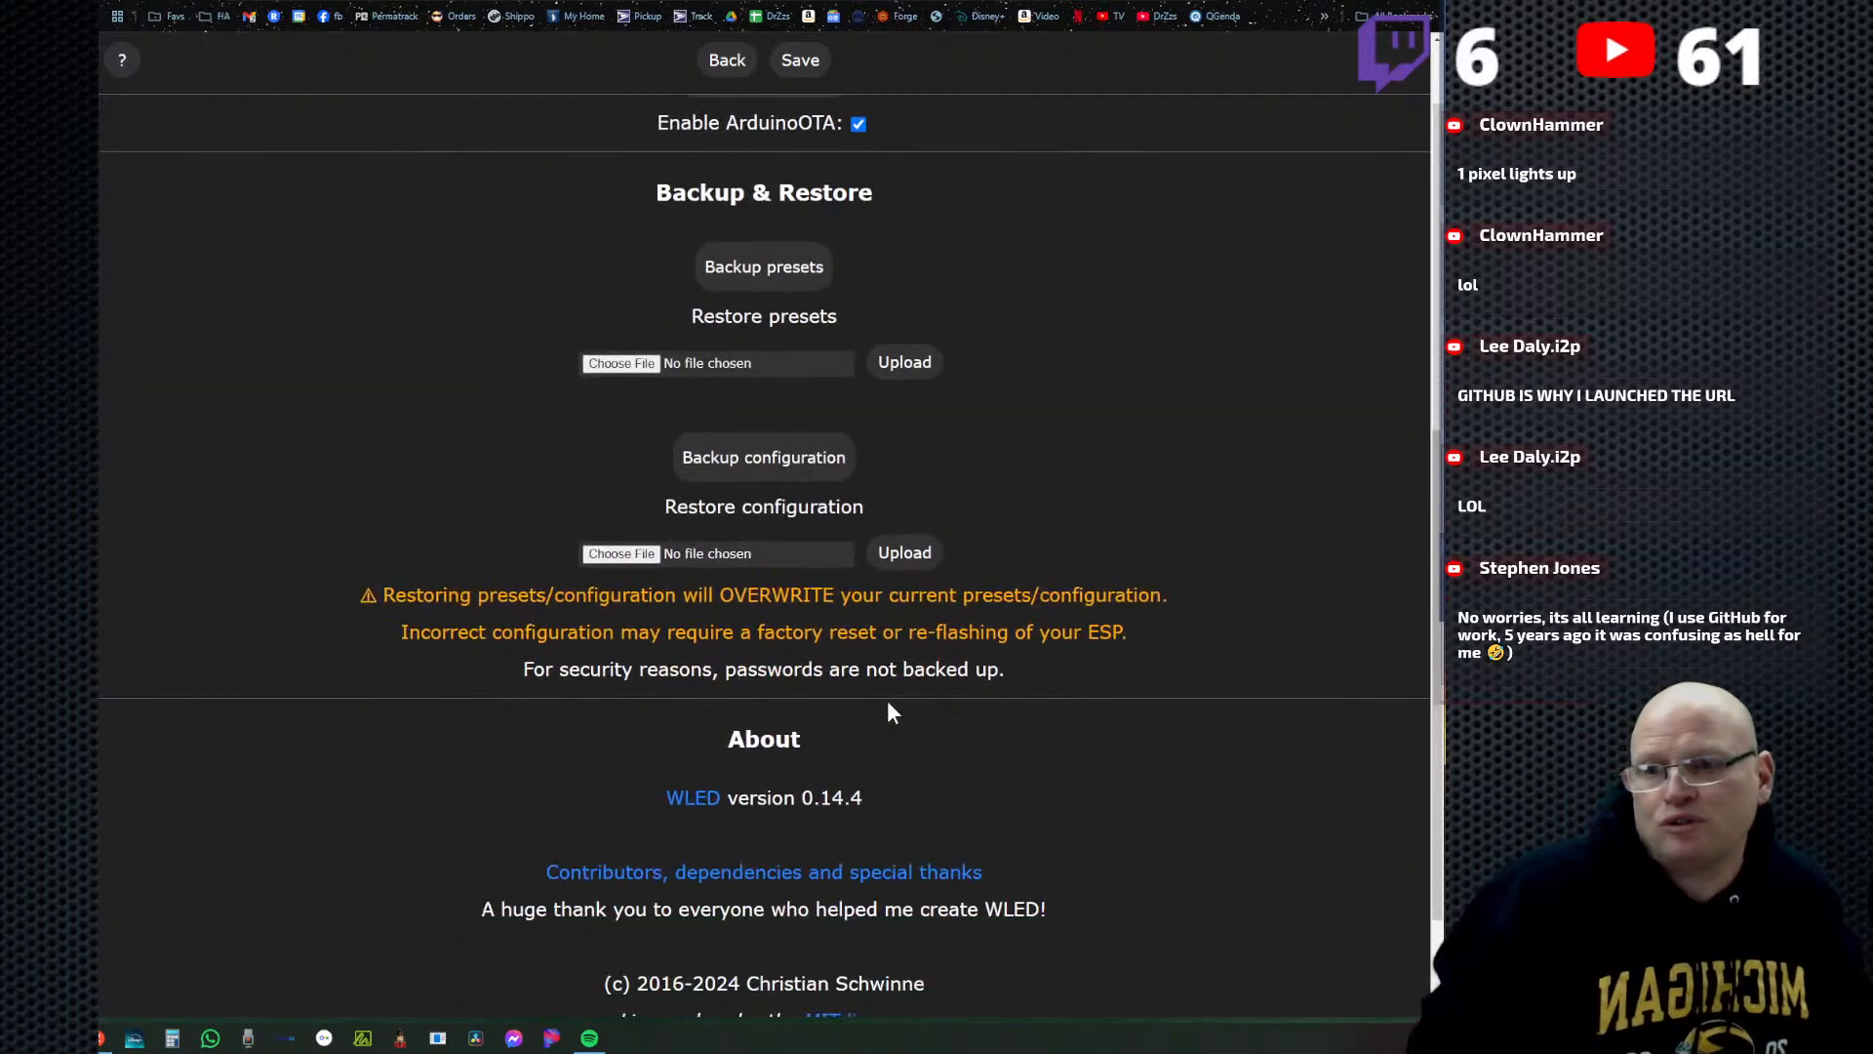
scroll(886, 680, up, 4)
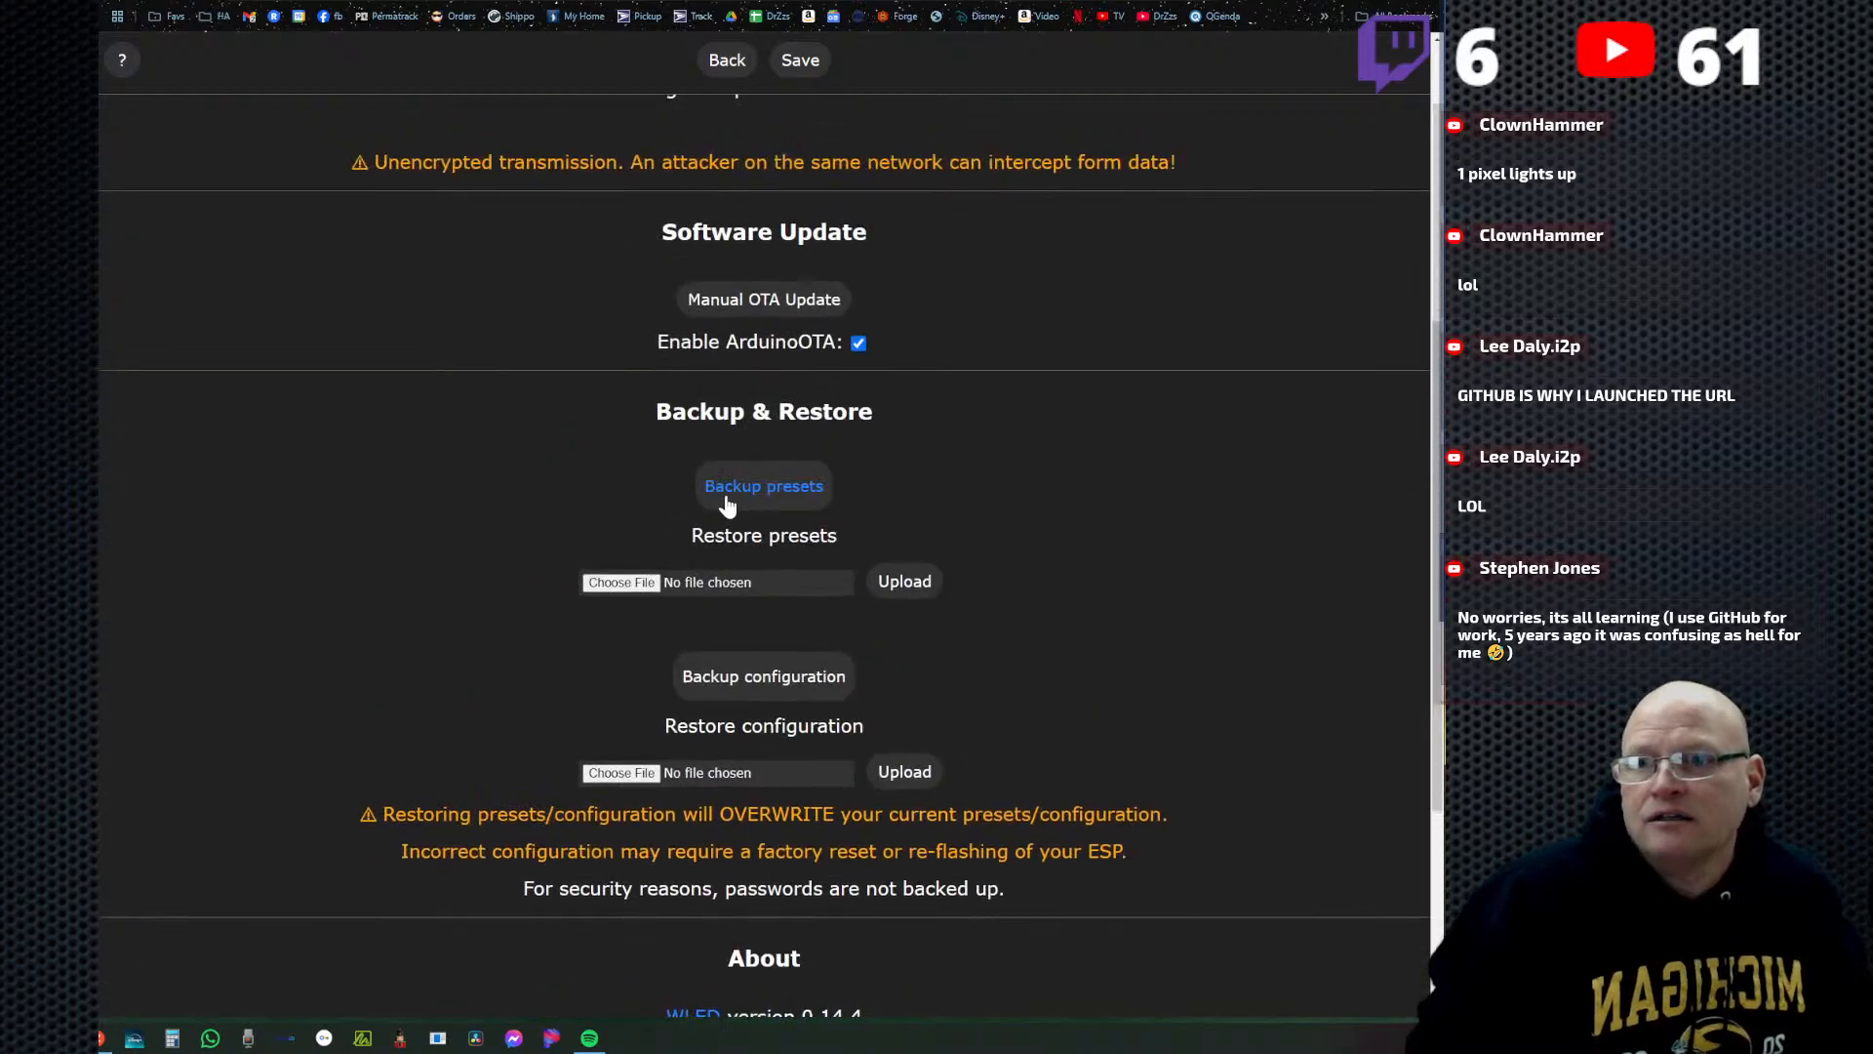
click(780, 502)
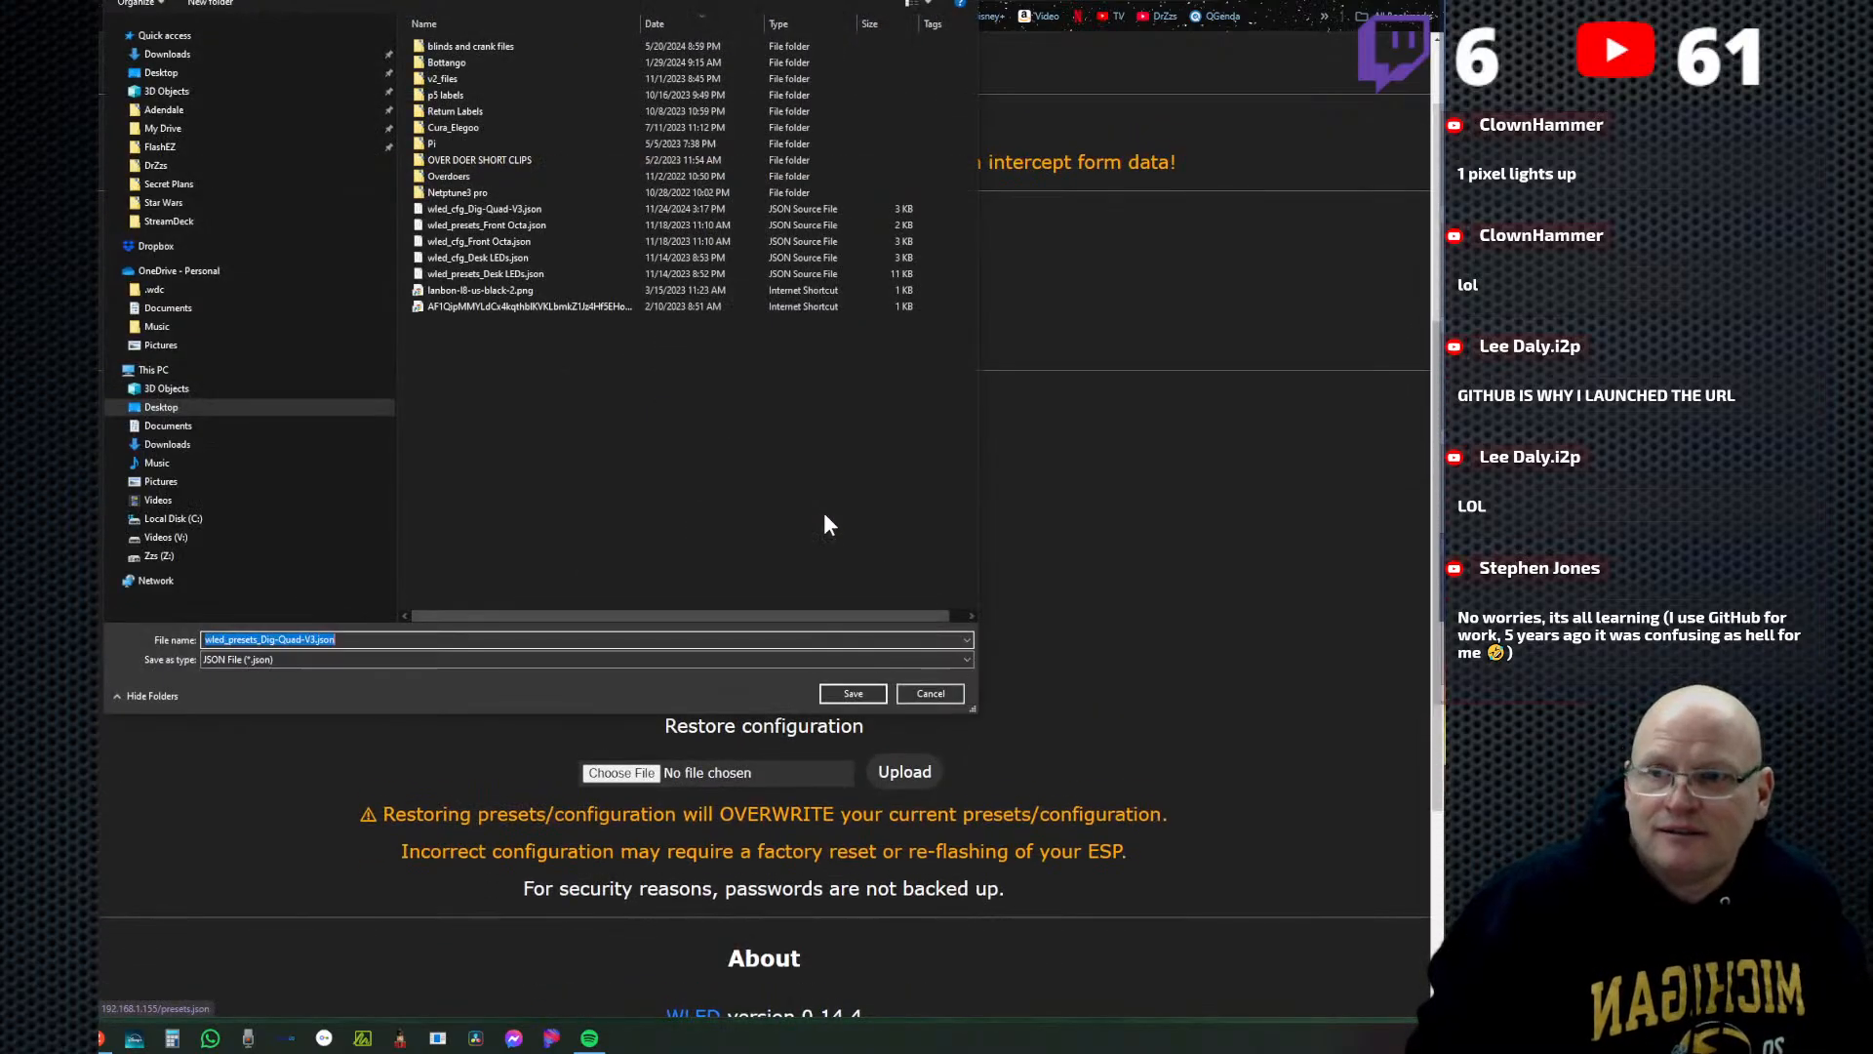
click(216, 640)
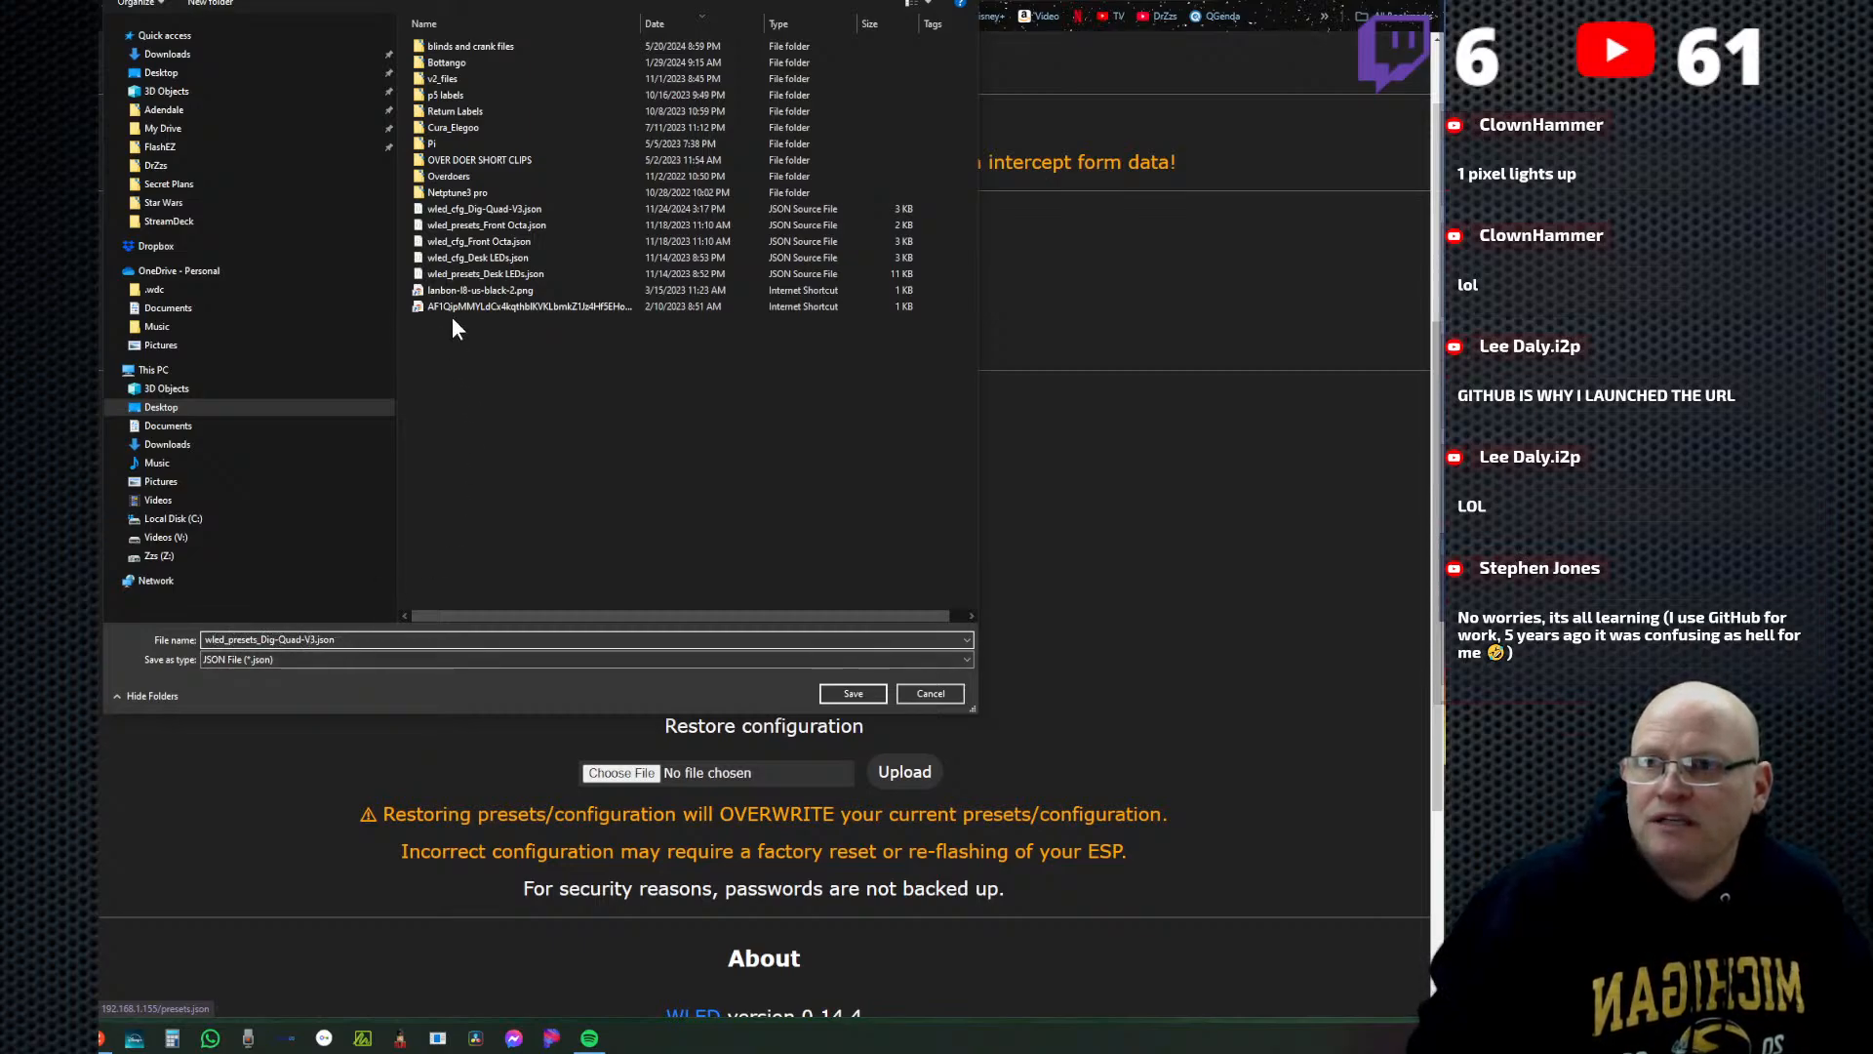
click(857, 694)
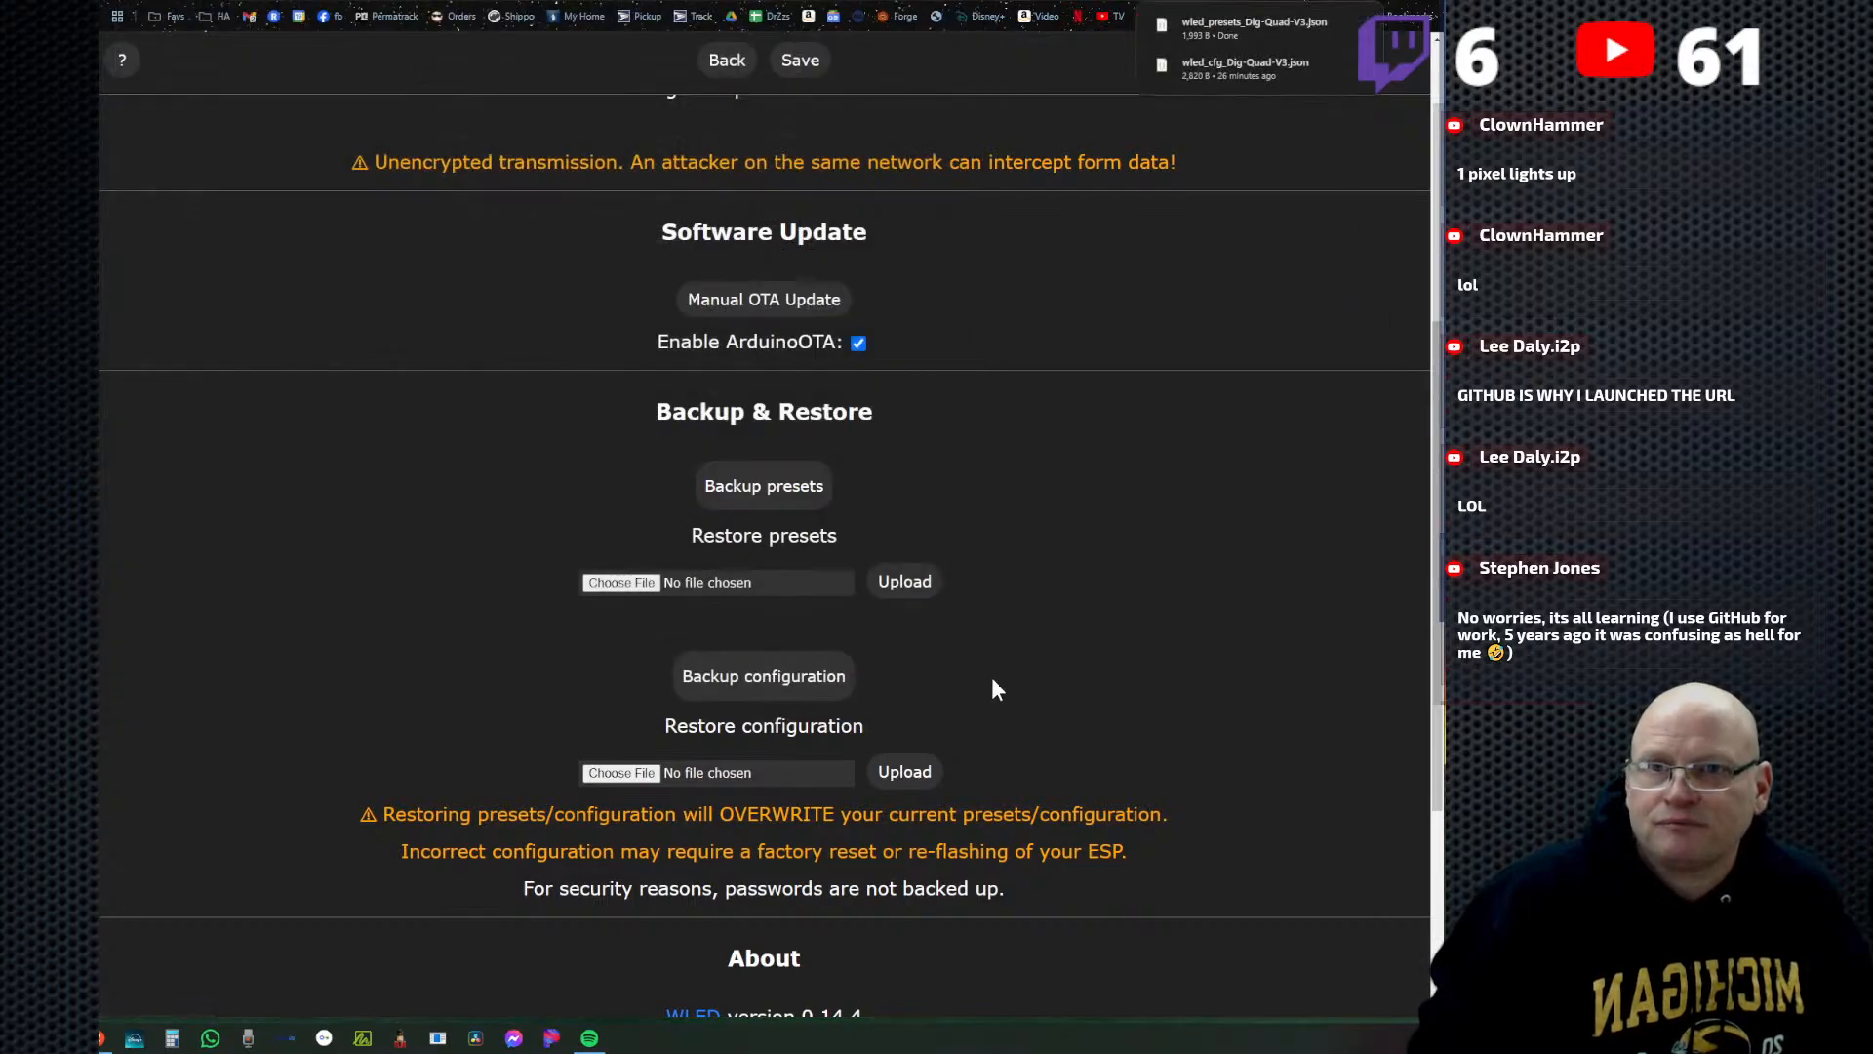
click(730, 76)
click(820, 114)
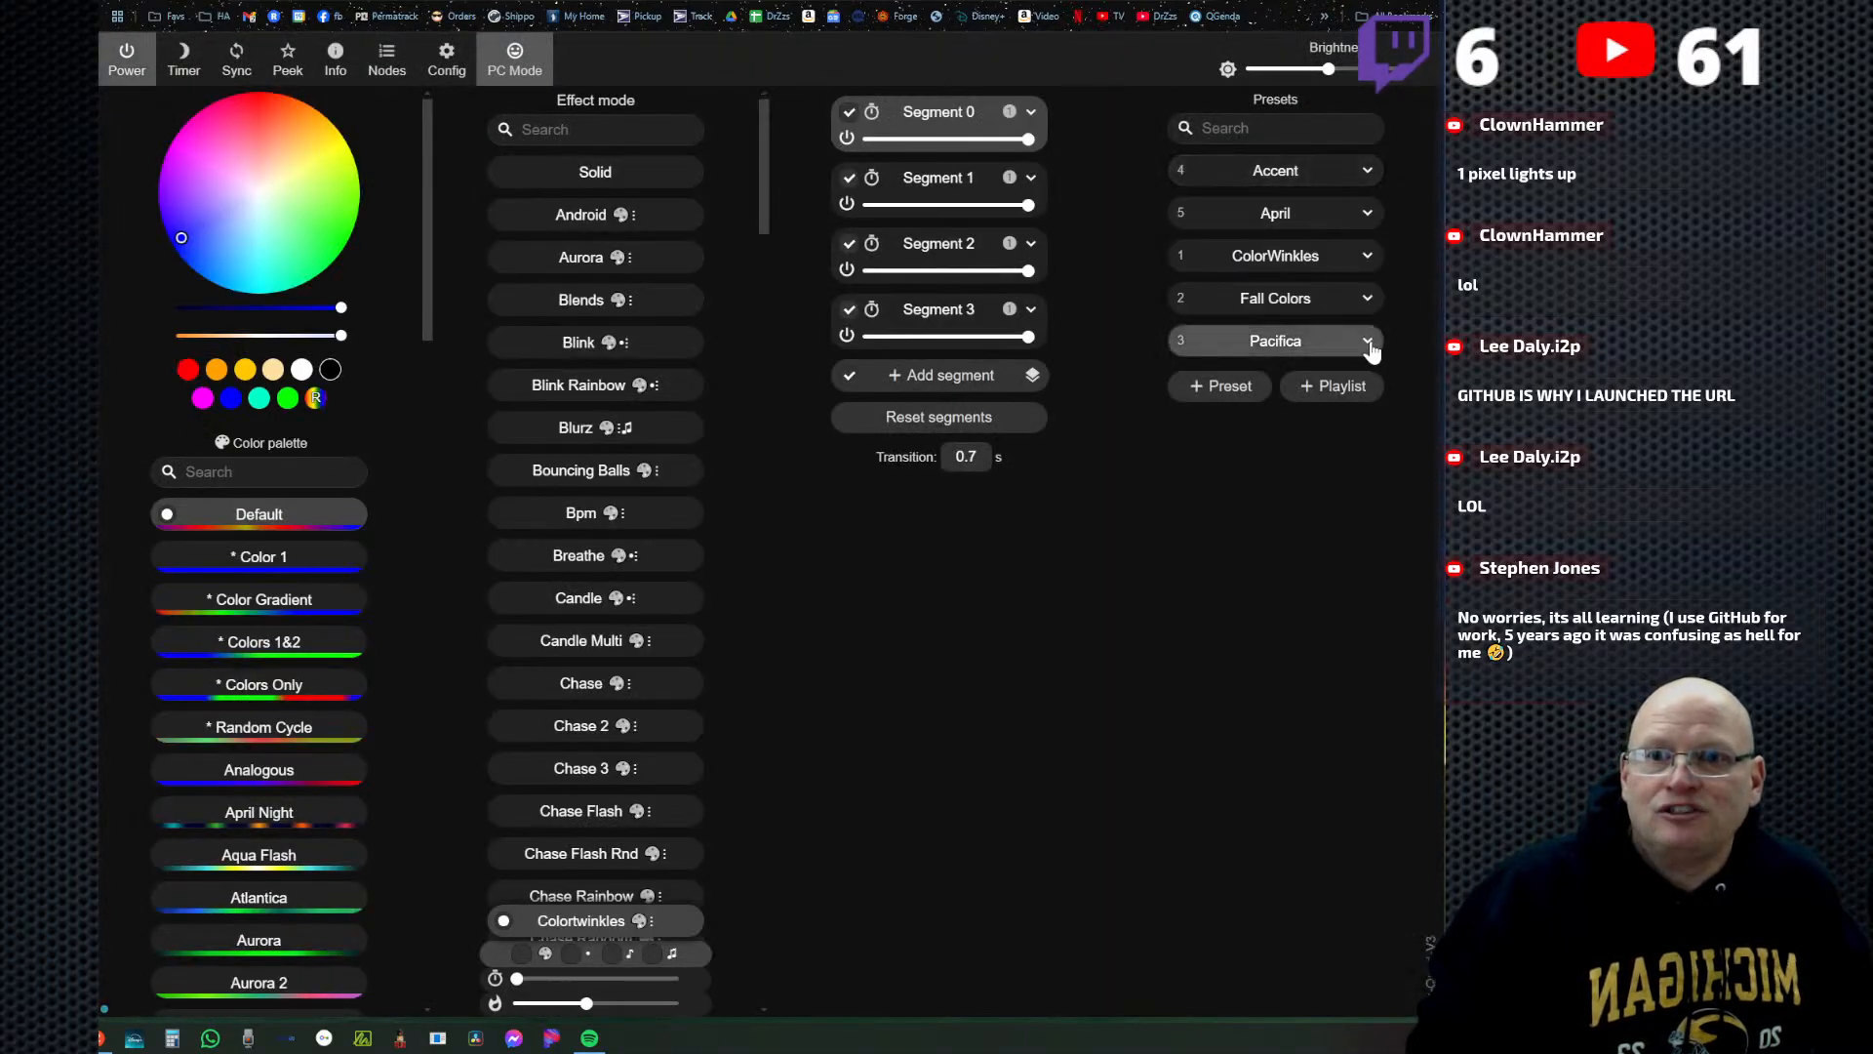
Delete the Pacifica, Fall Colors and ColorWinkles presets.
click(1368, 343)
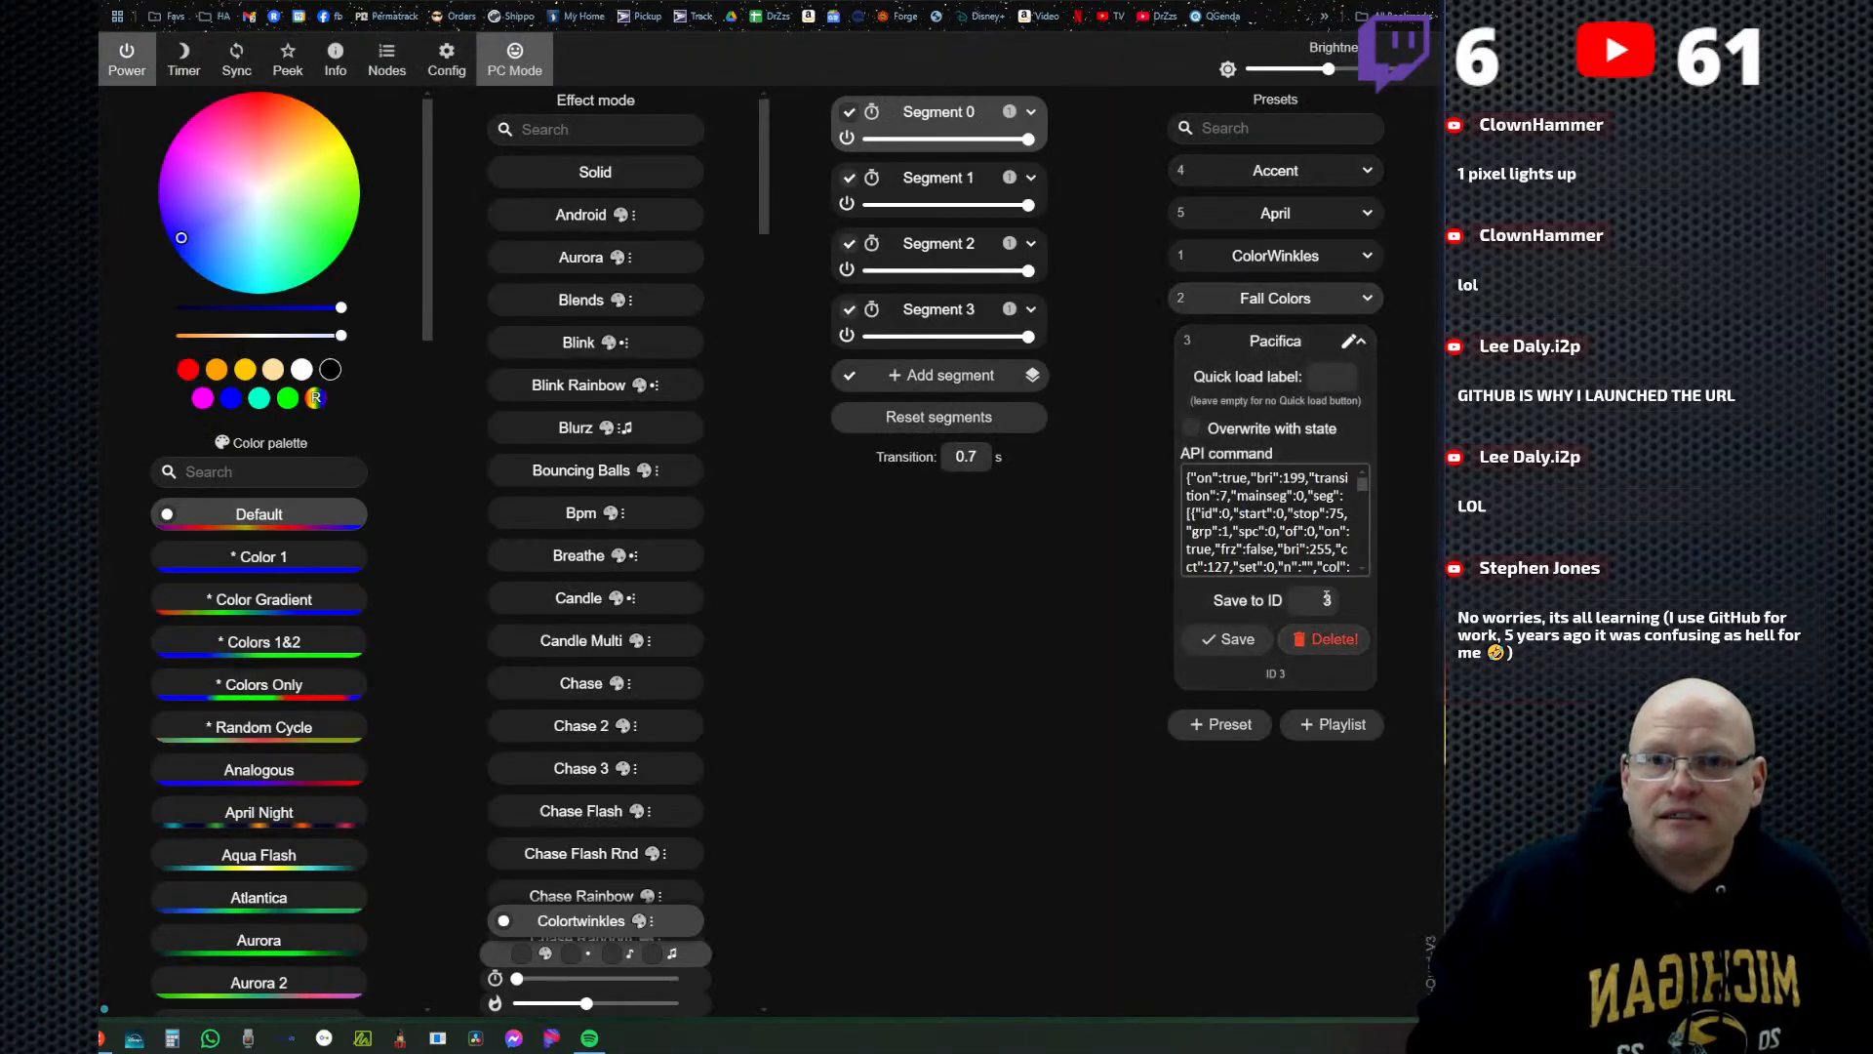
click(1325, 639)
click(1308, 298)
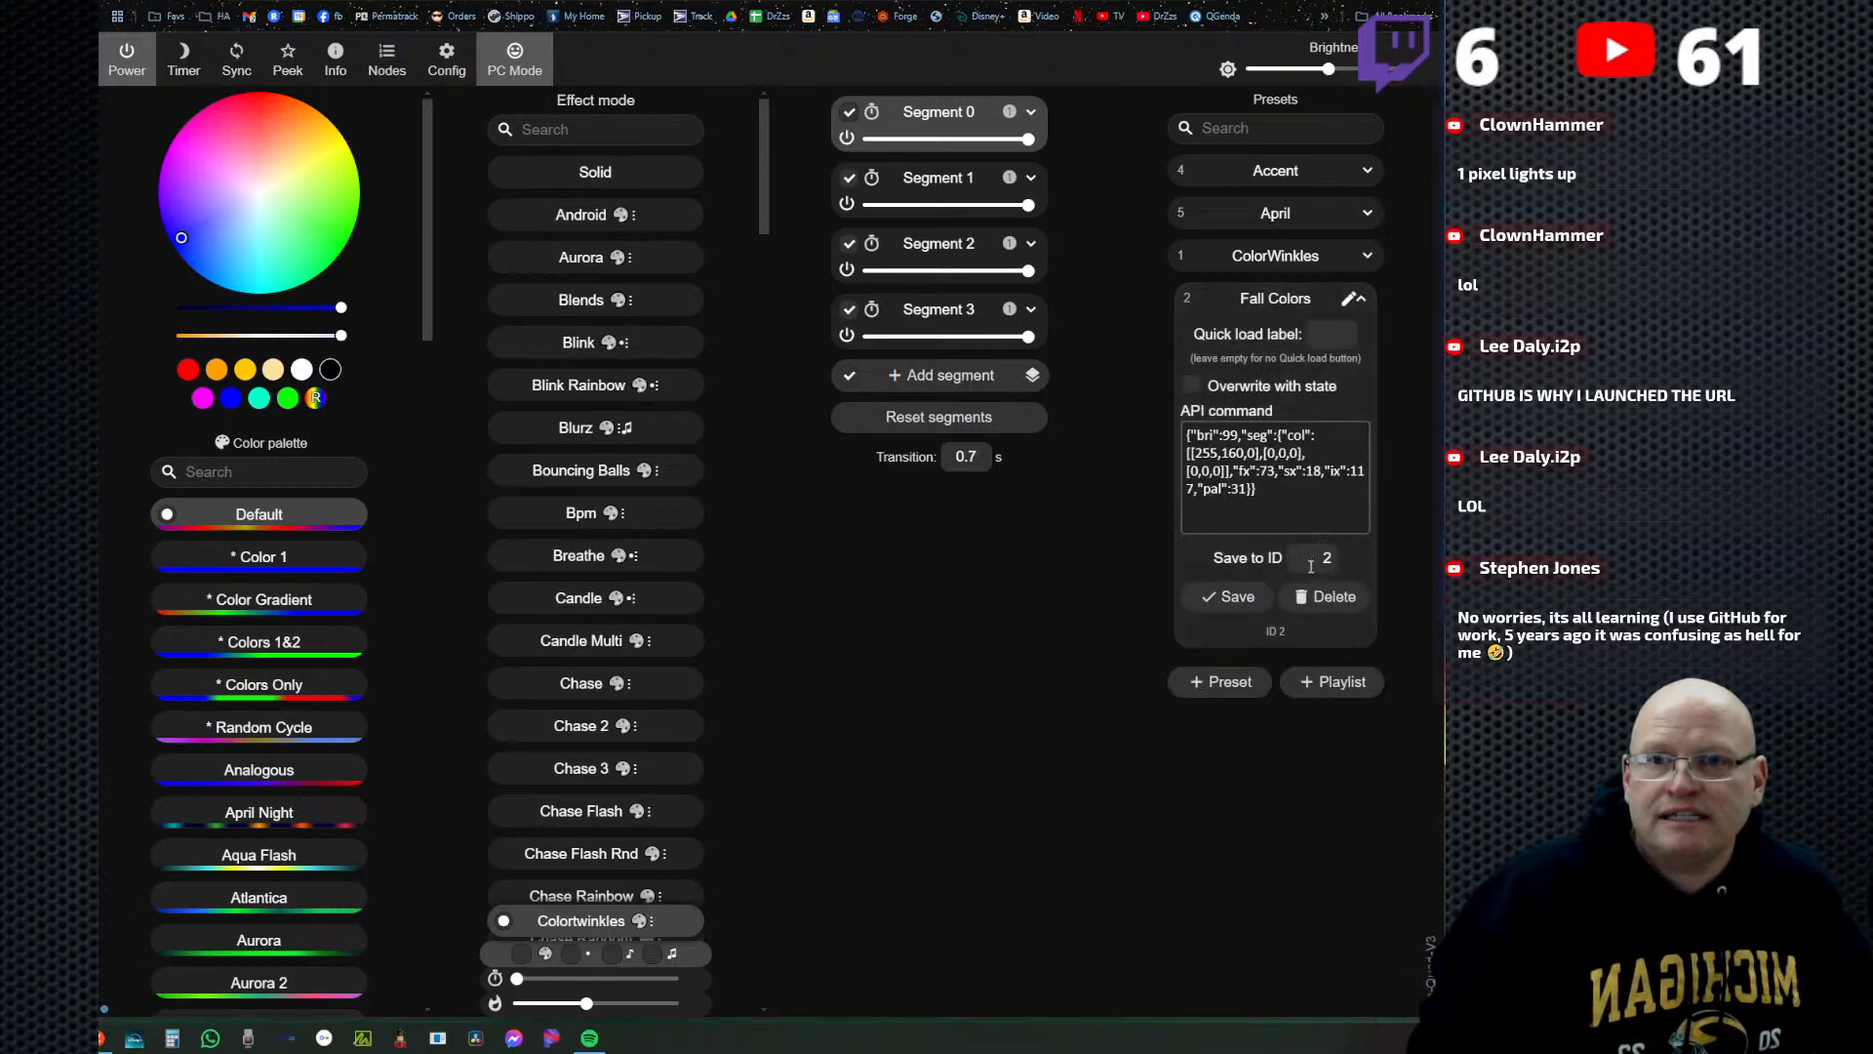
click(1332, 596)
click(1329, 596)
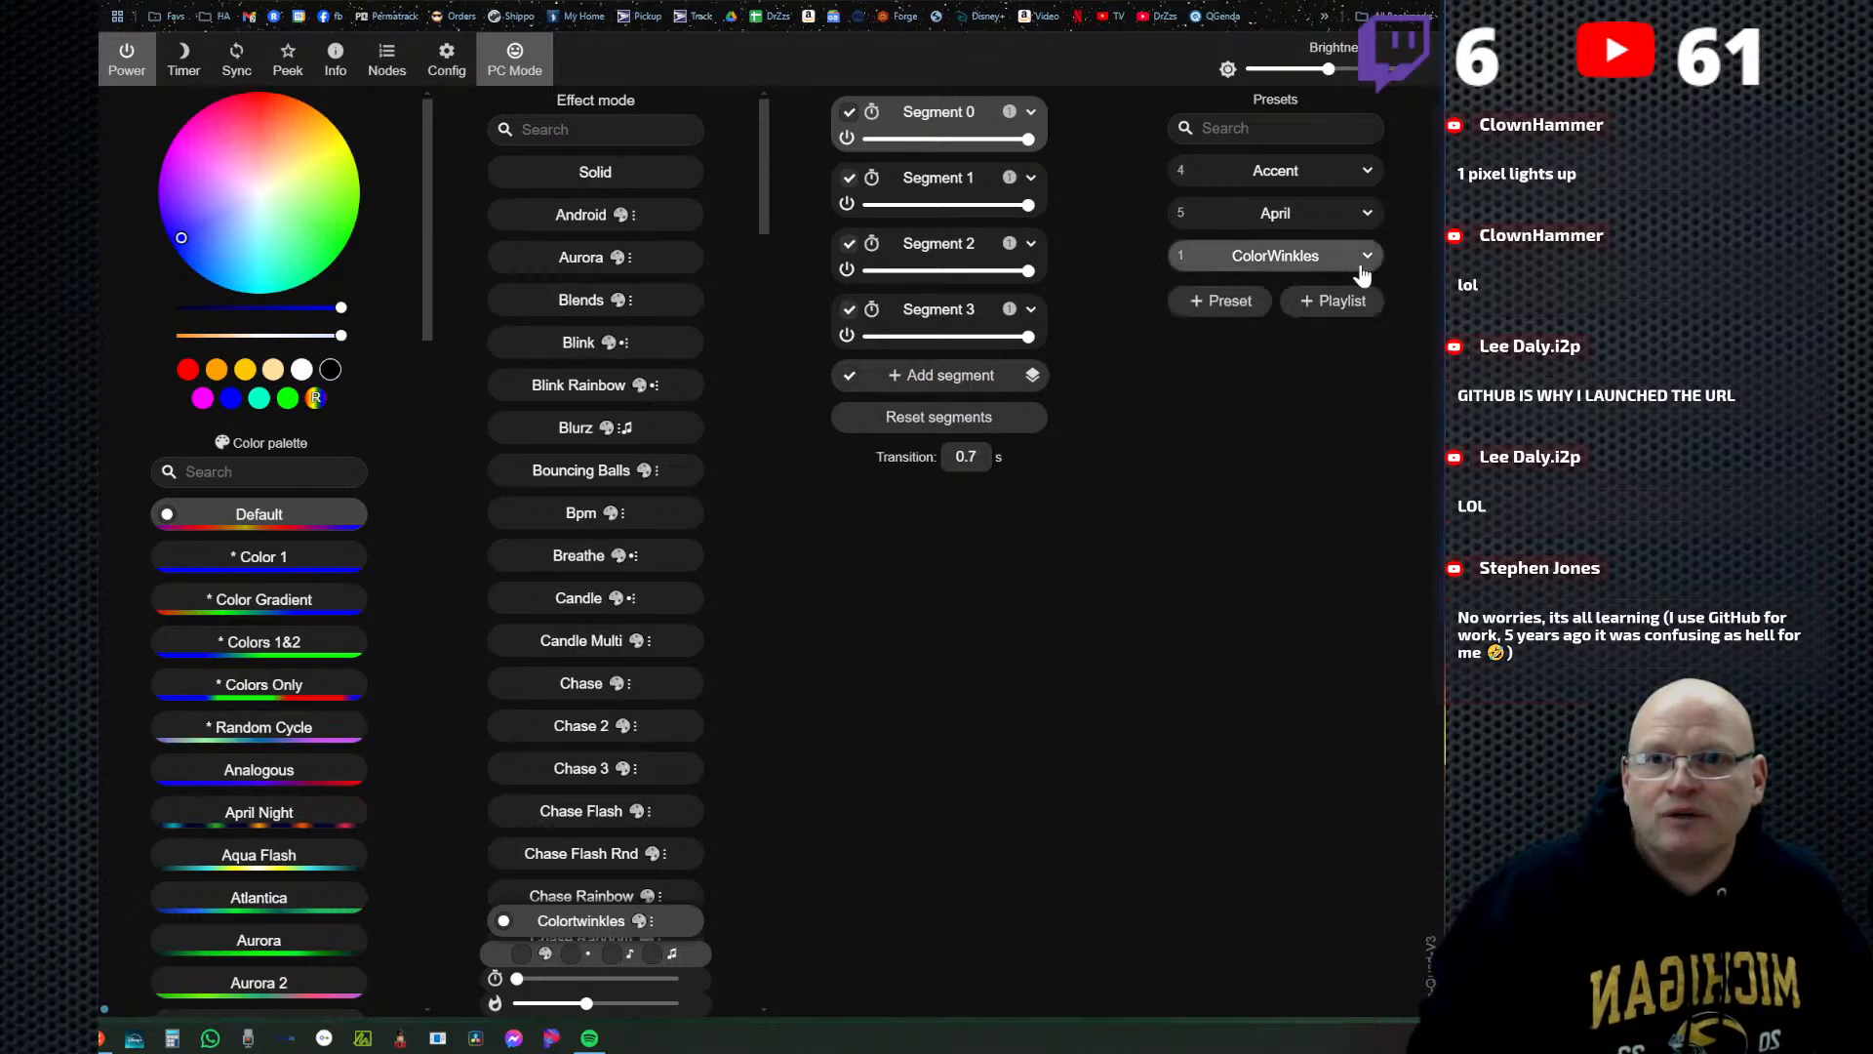
click(1363, 259)
click(1329, 554)
click(1330, 553)
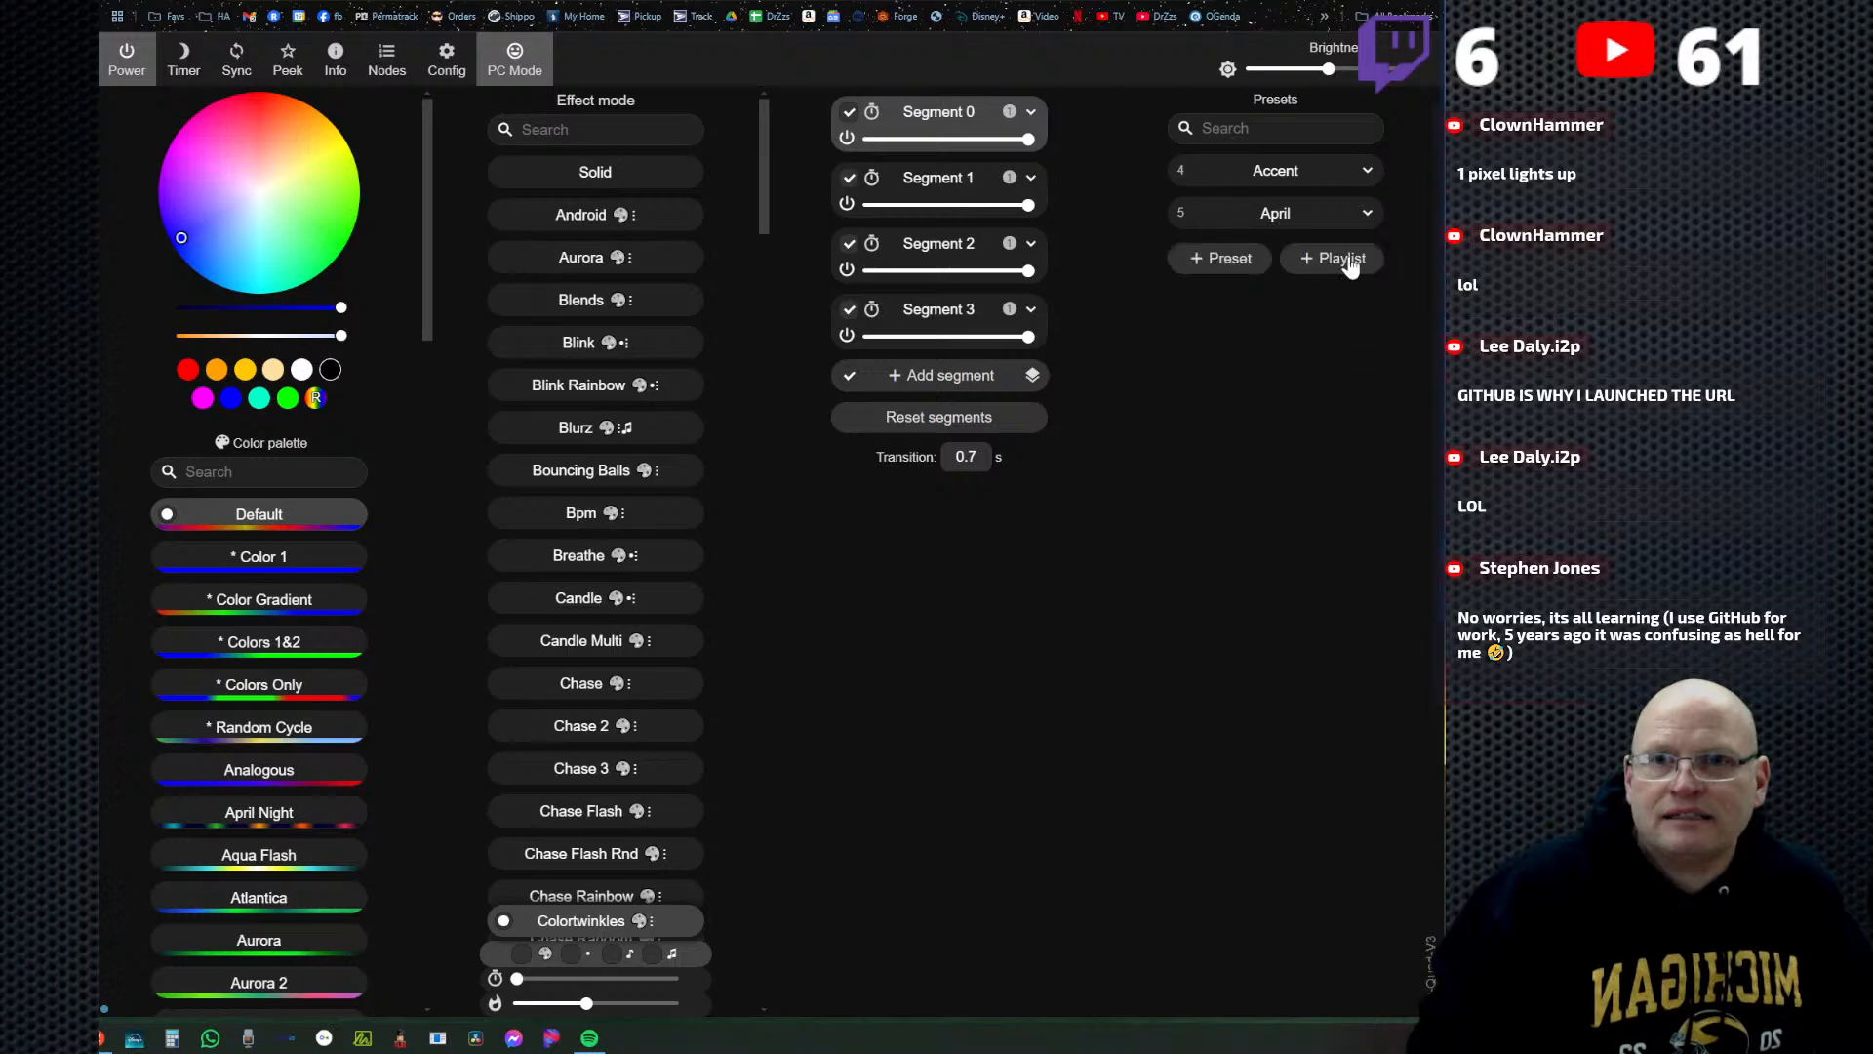
Delete the April and Accent presets and discard the open new-preset form.
click(1354, 213)
click(1325, 511)
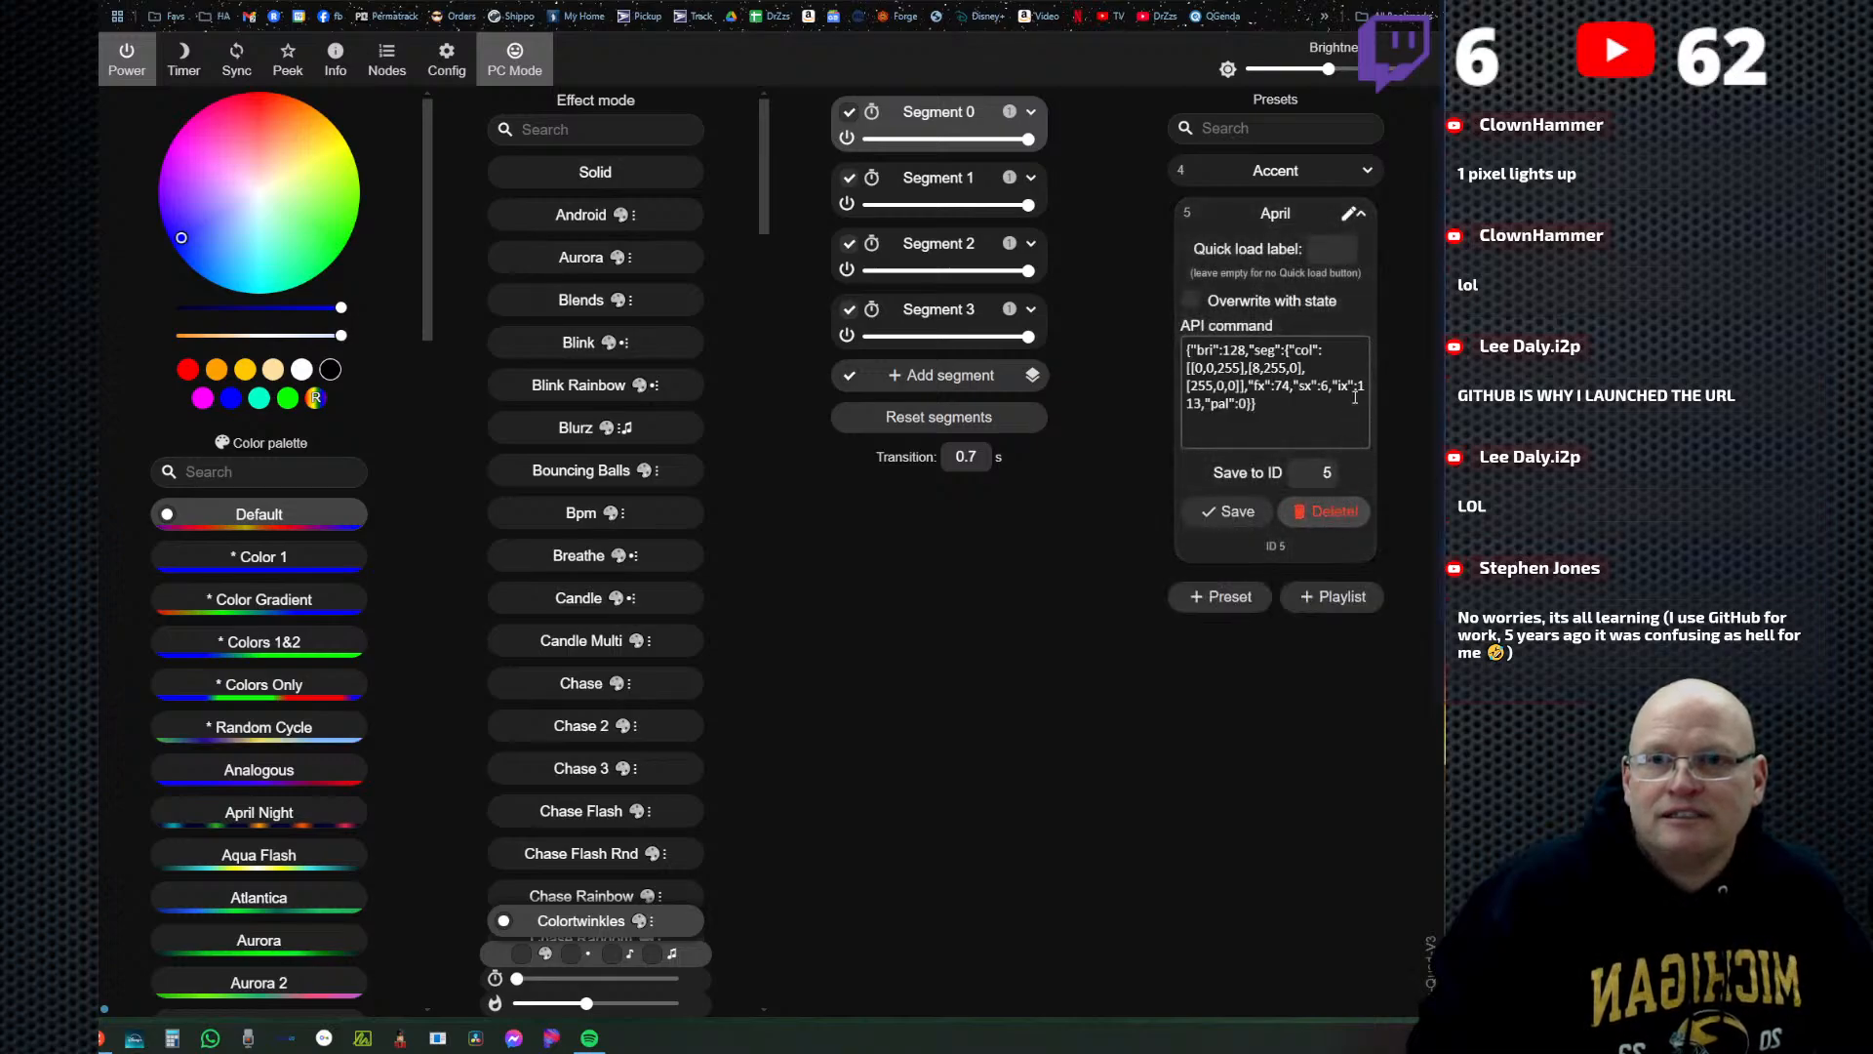
click(1329, 511)
click(1367, 171)
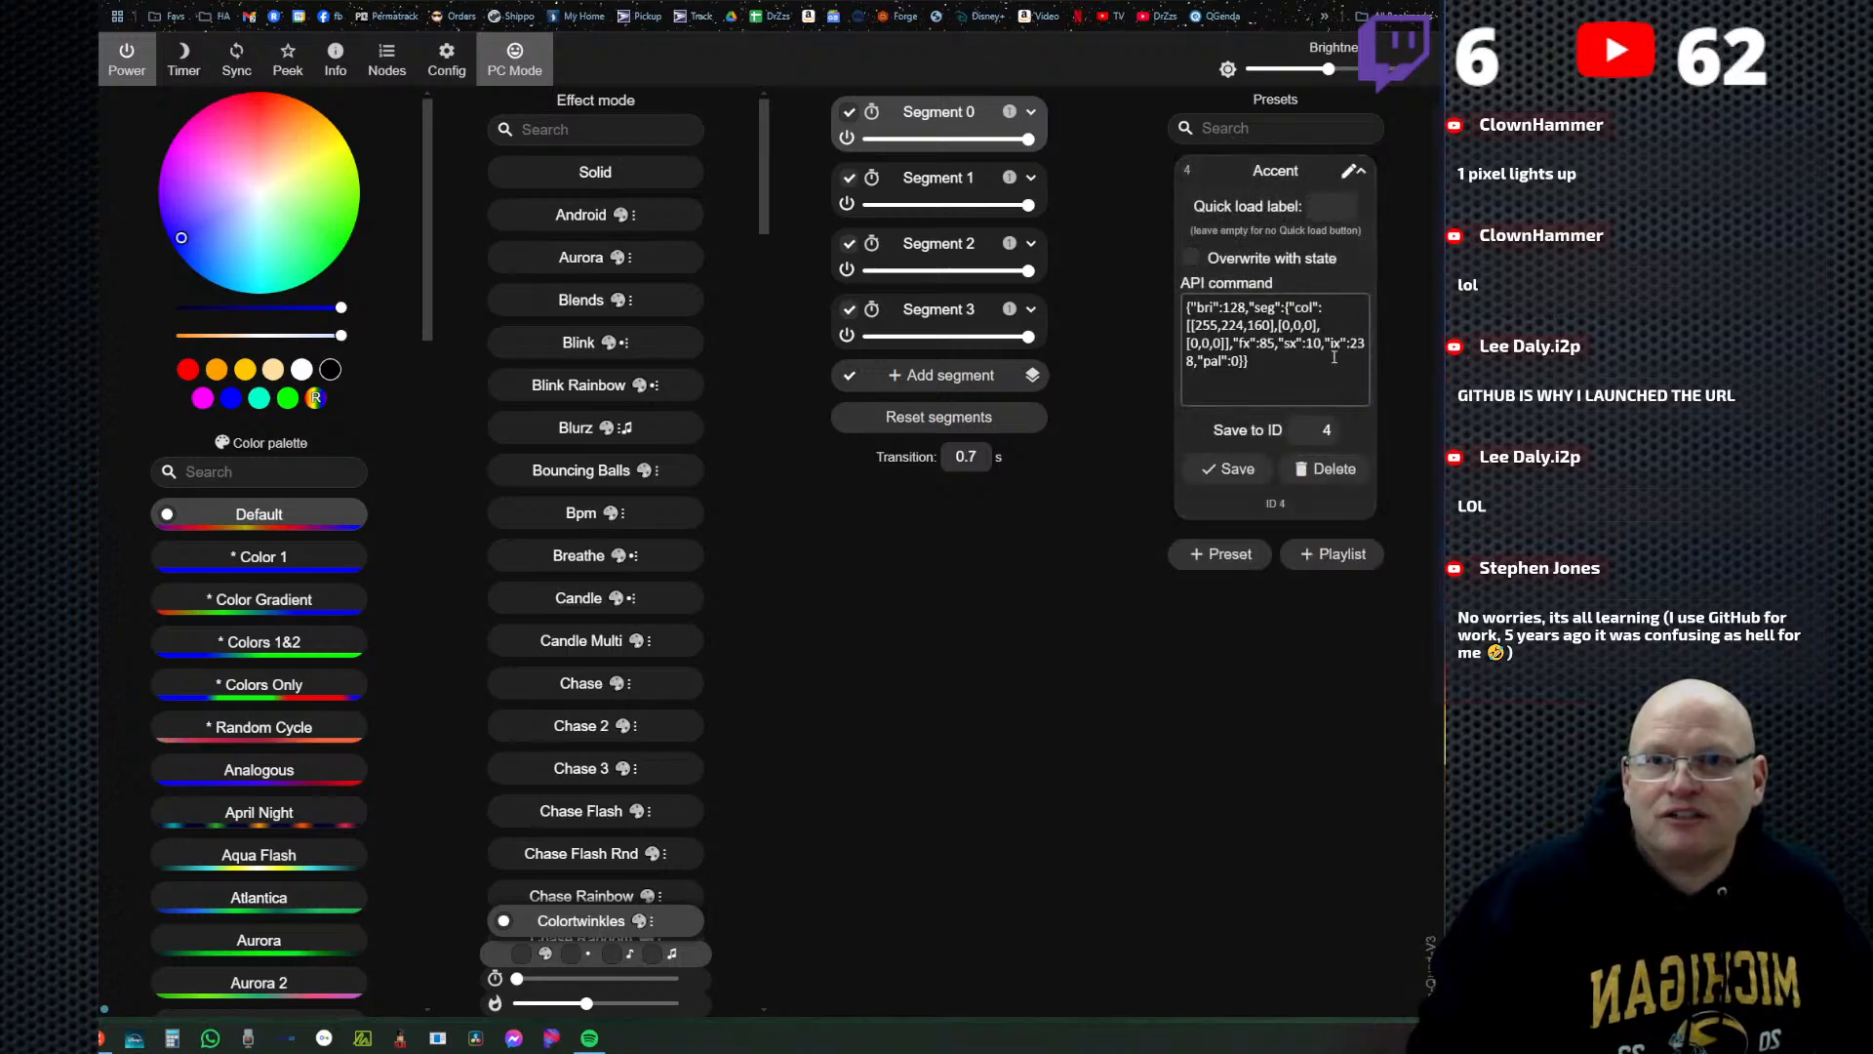
click(1326, 470)
click(1331, 469)
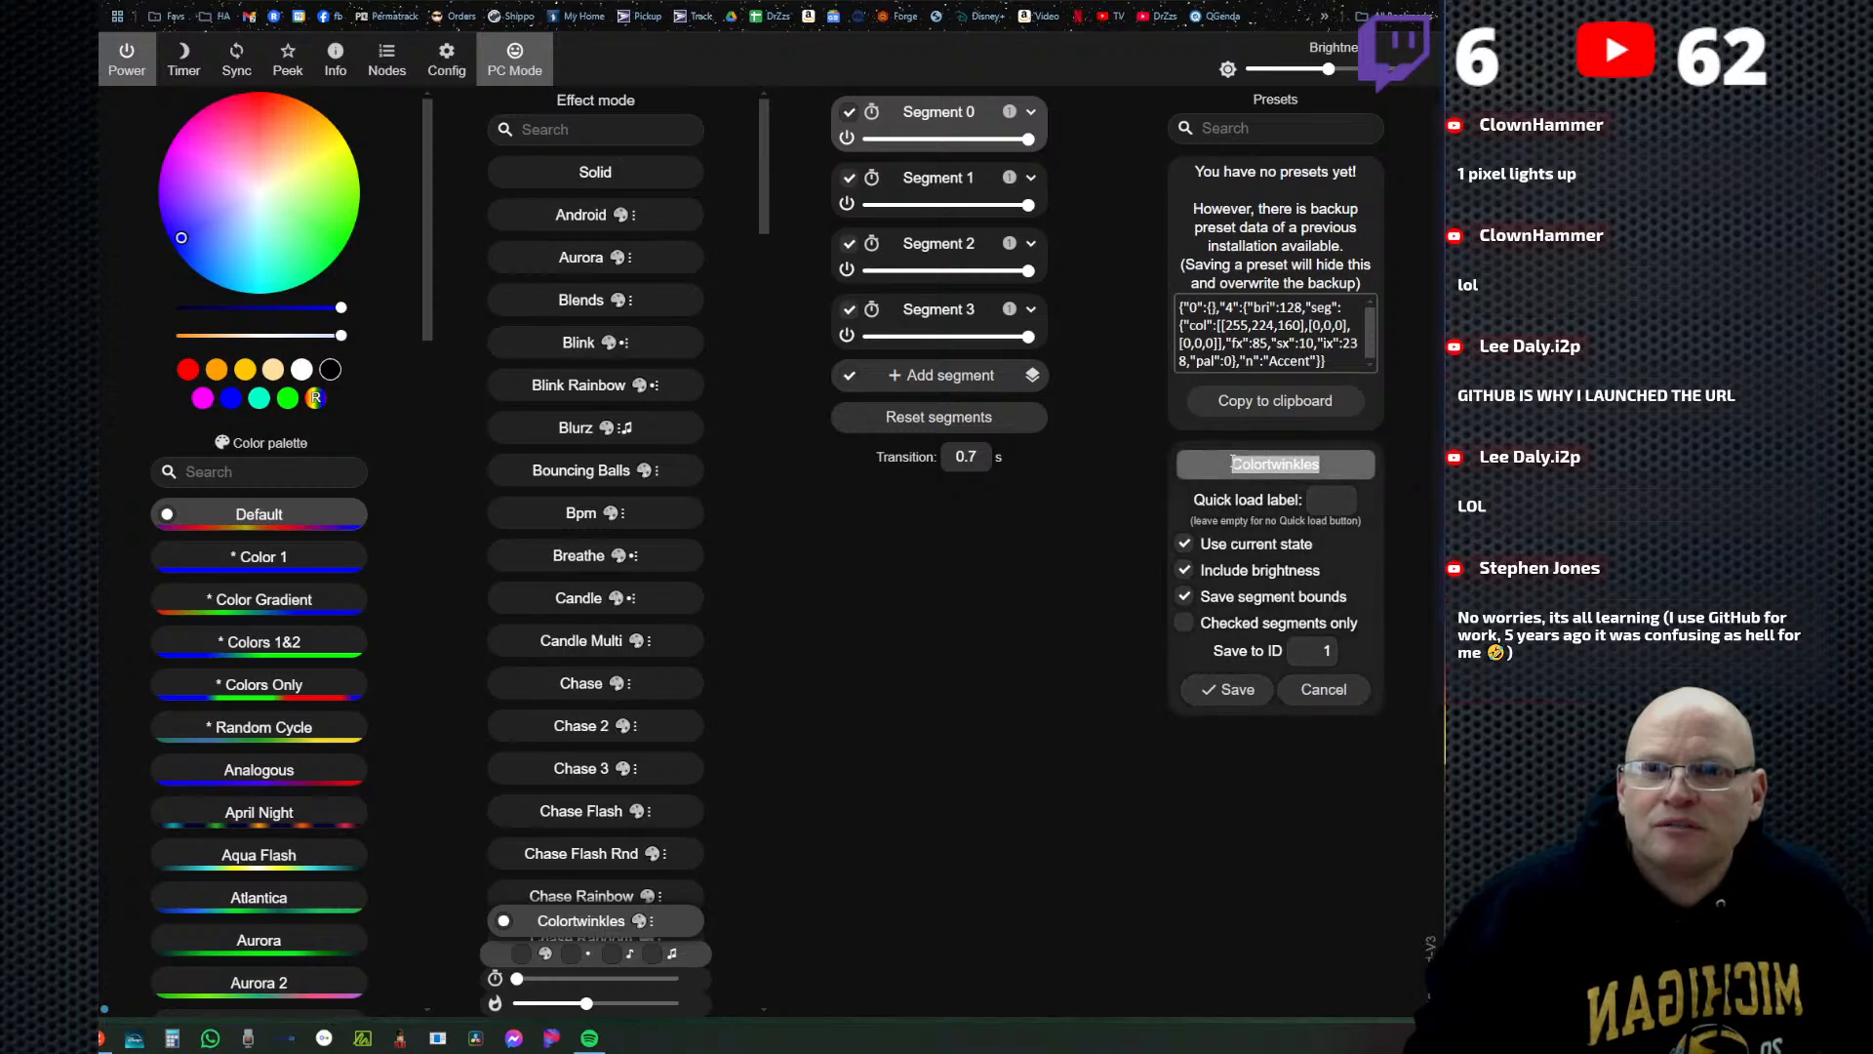
click(1323, 689)
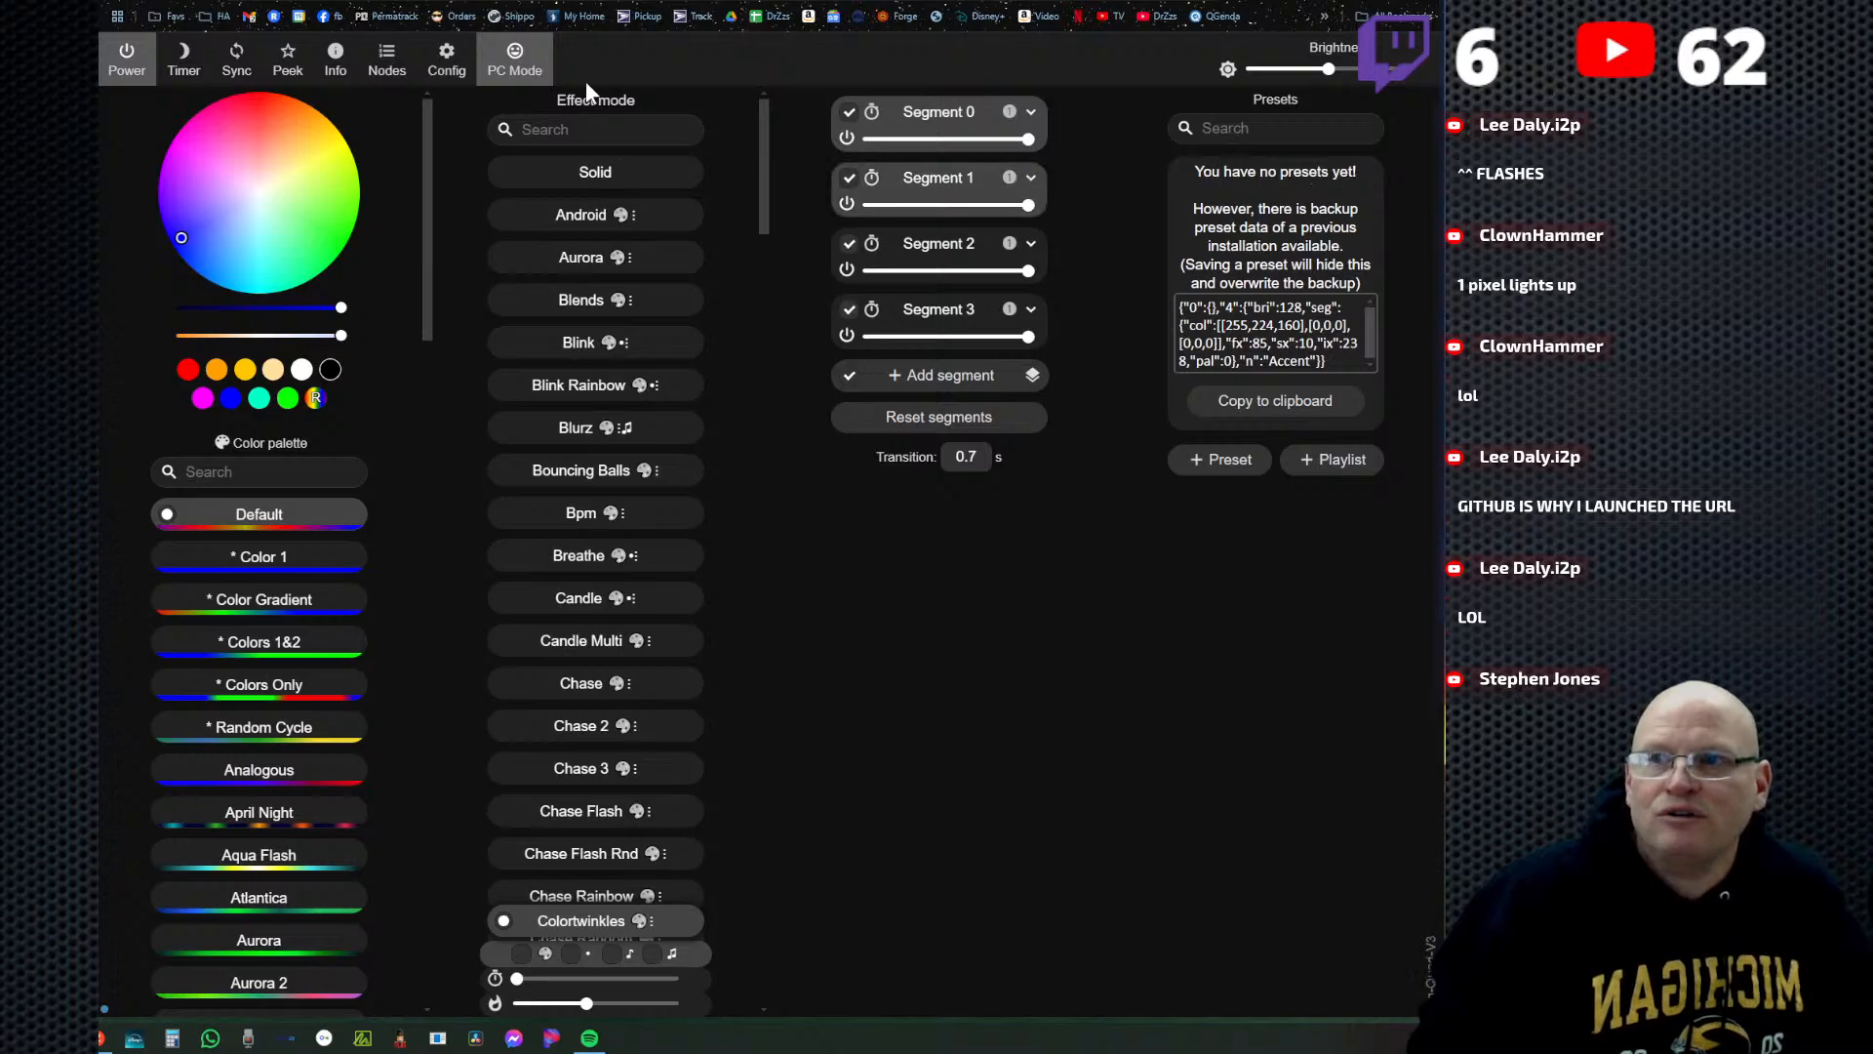
Restore the controller's presets from the Desktop backup wled_presets_Dig-Quad-V3.json and return to the main WLED controls.
click(455, 62)
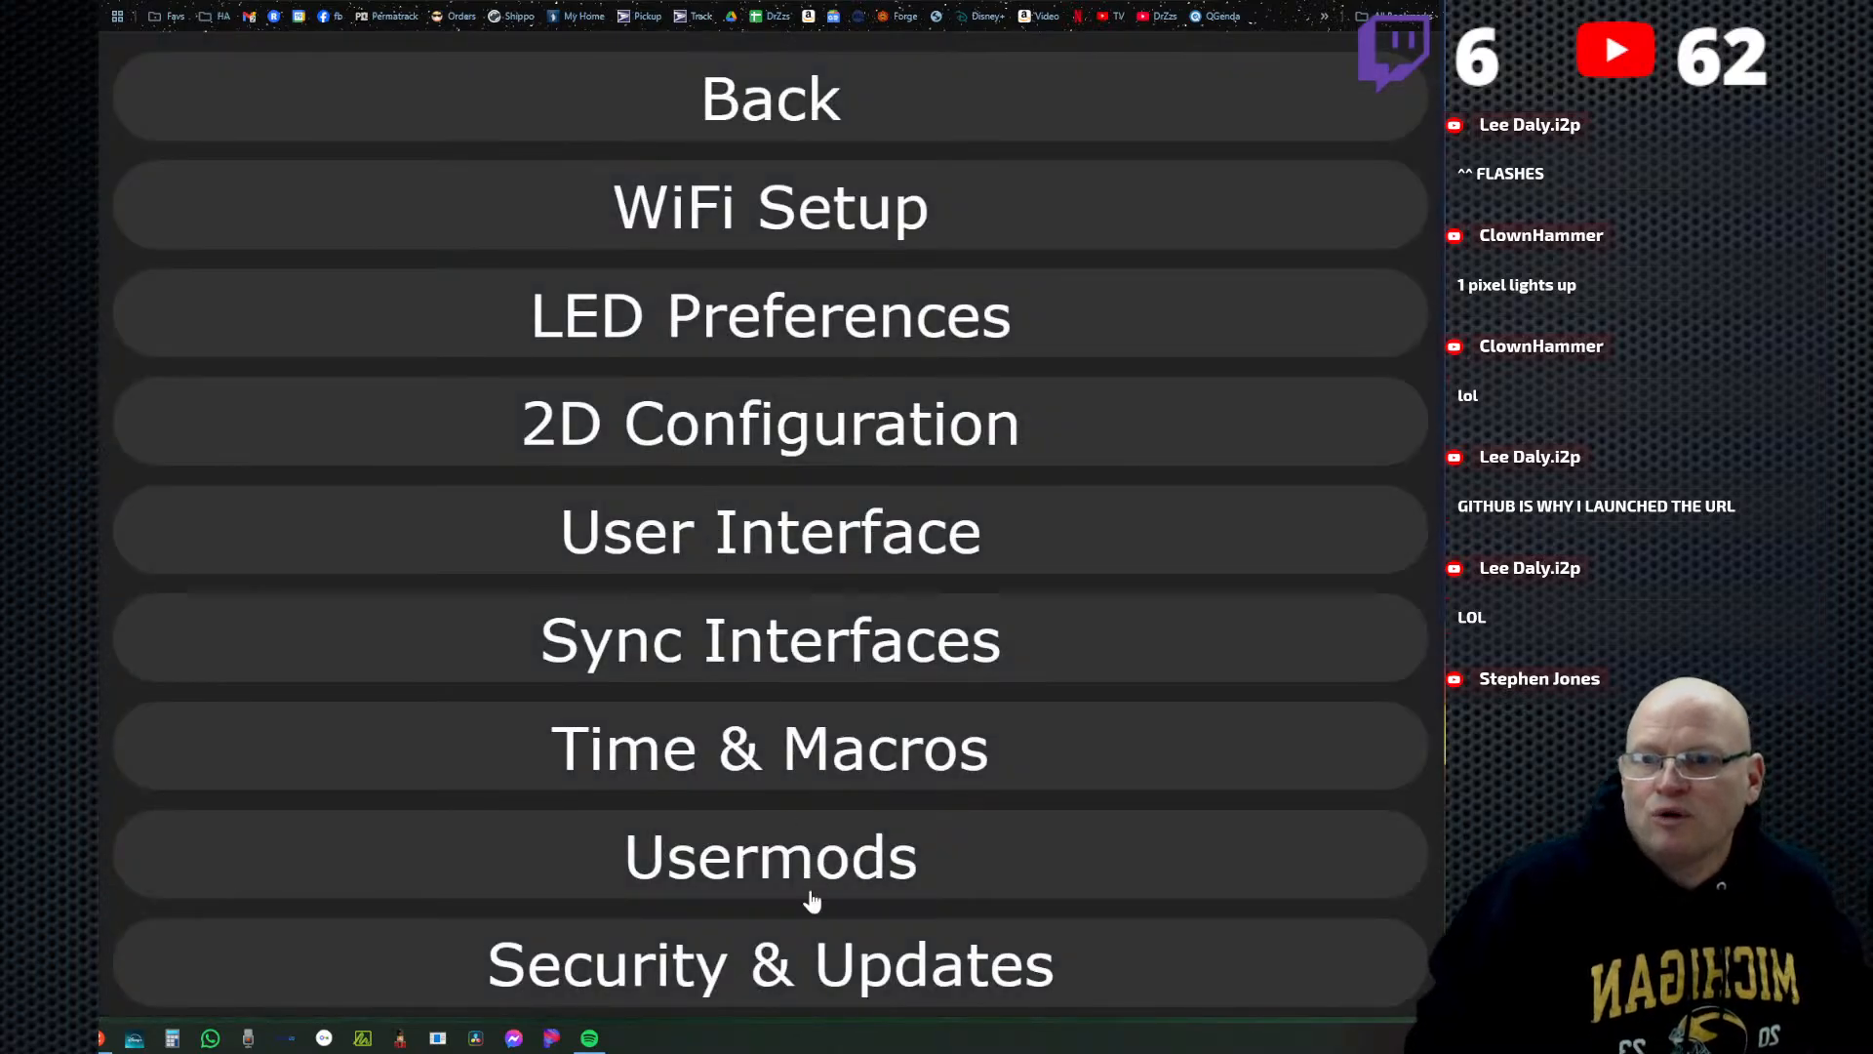
click(788, 971)
scroll(824, 673, down, 2)
scroll(822, 673, down, 5)
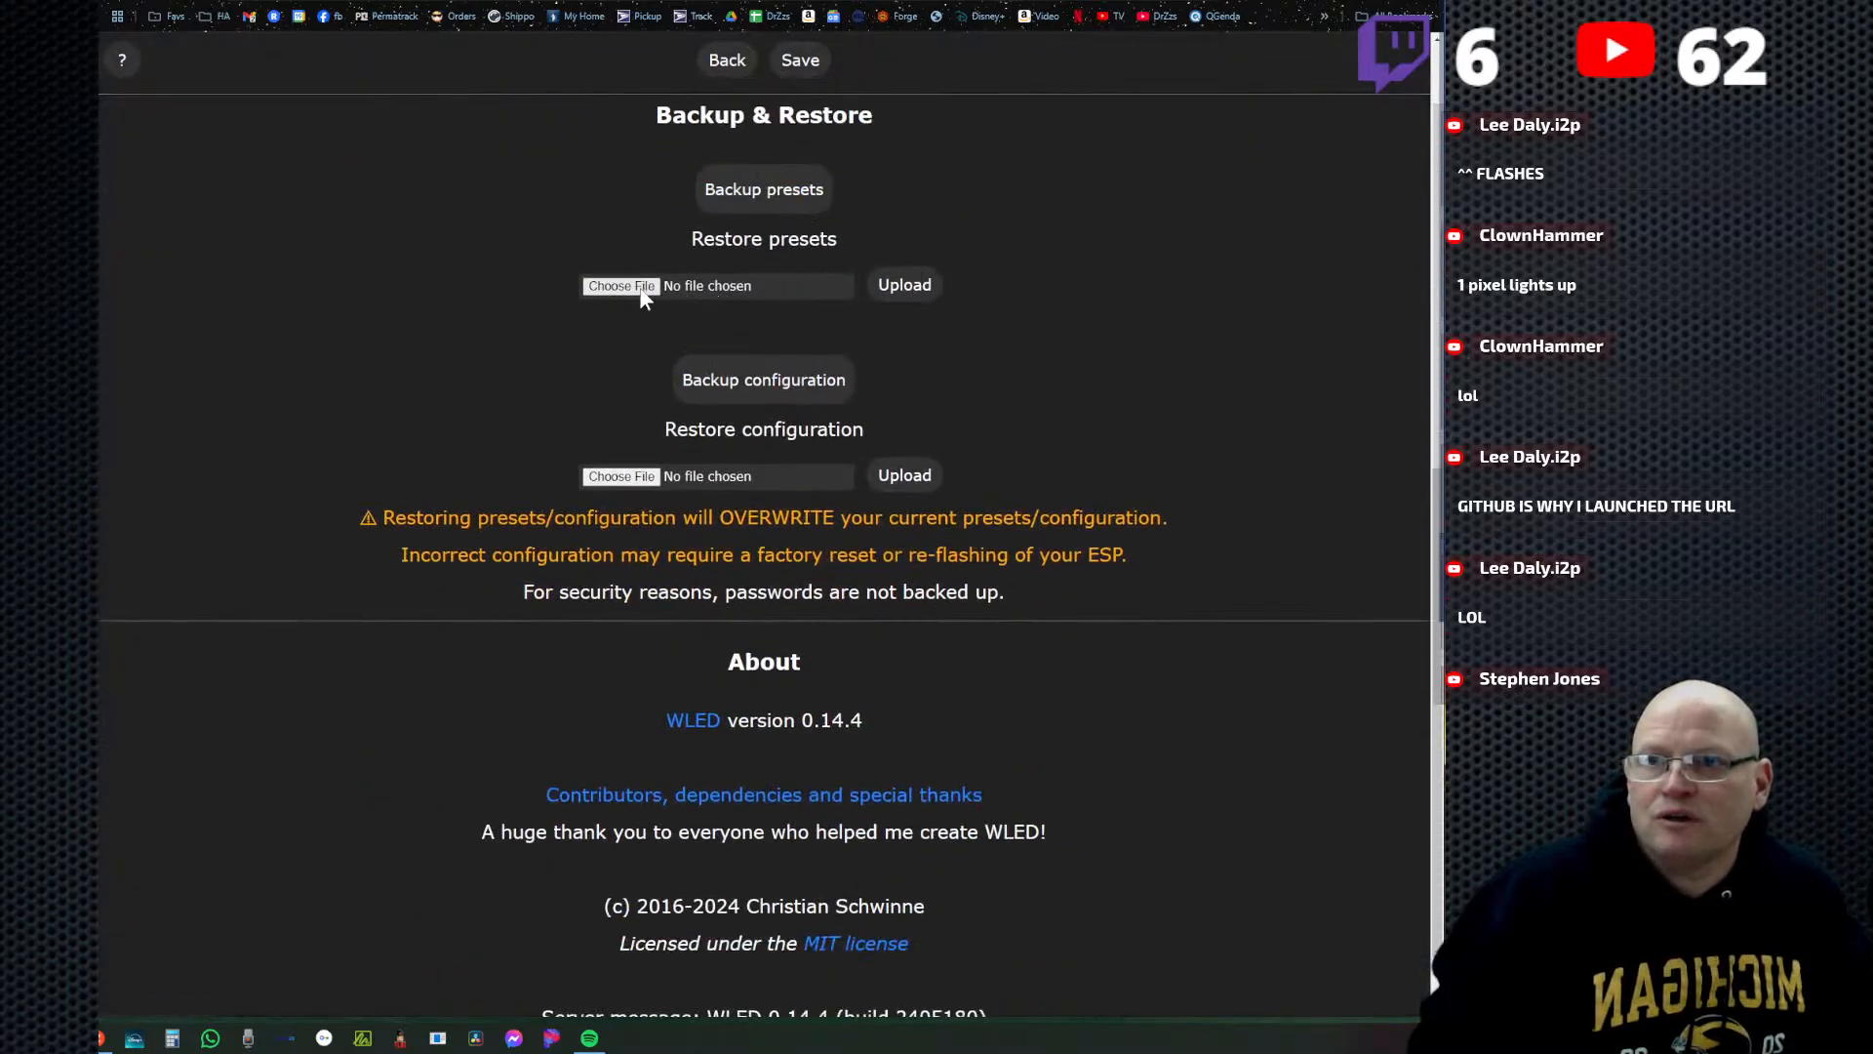
click(629, 285)
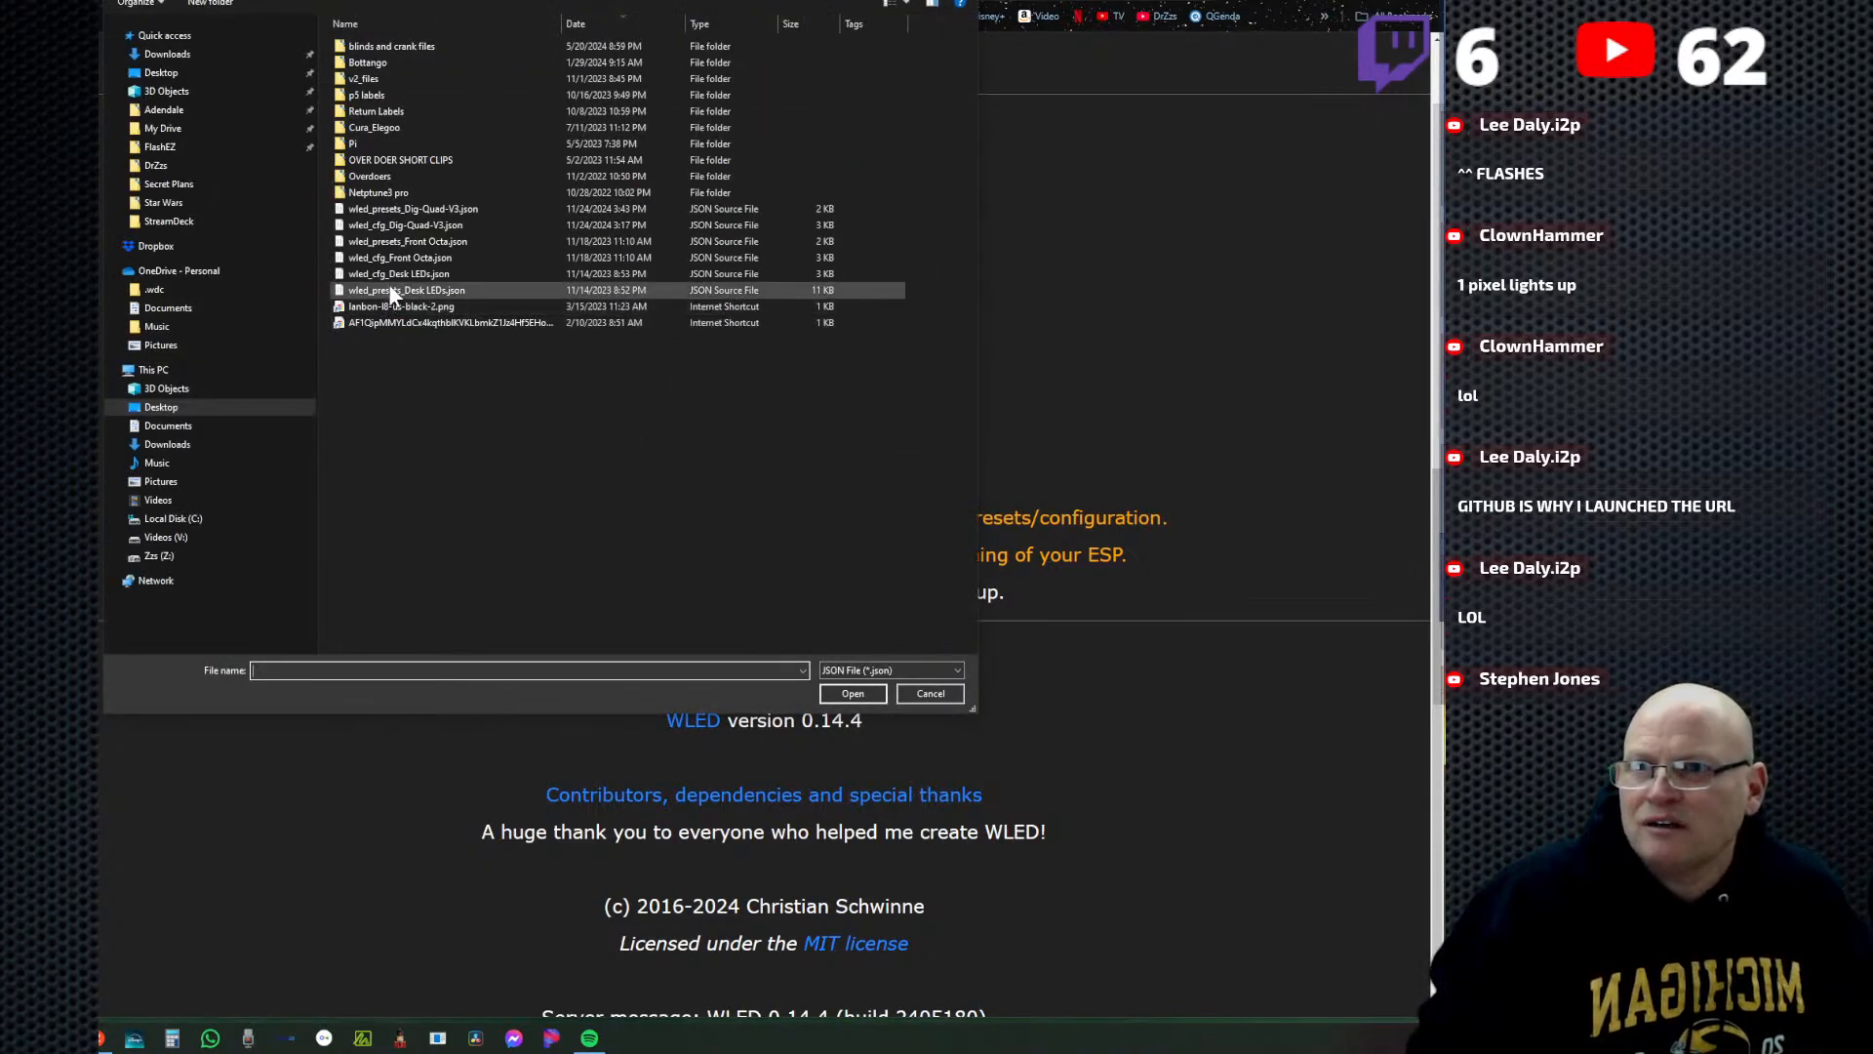
click(451, 208)
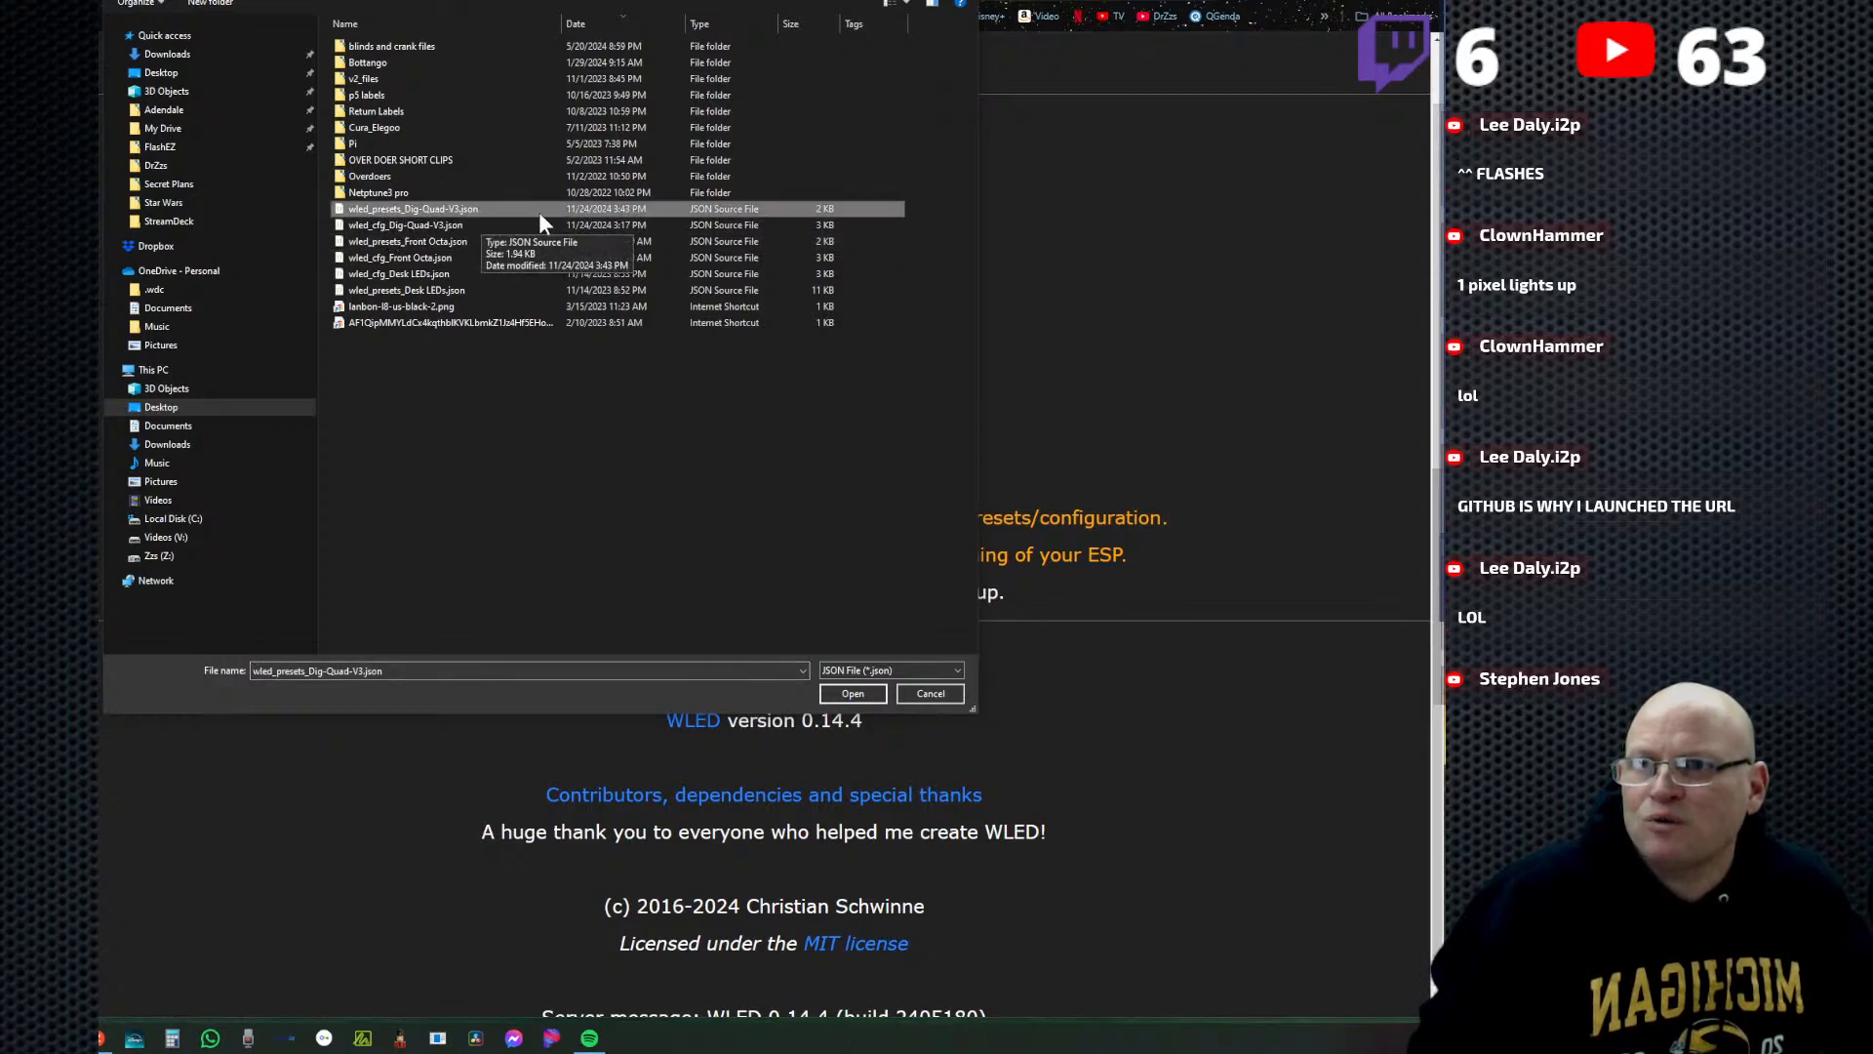
click(851, 694)
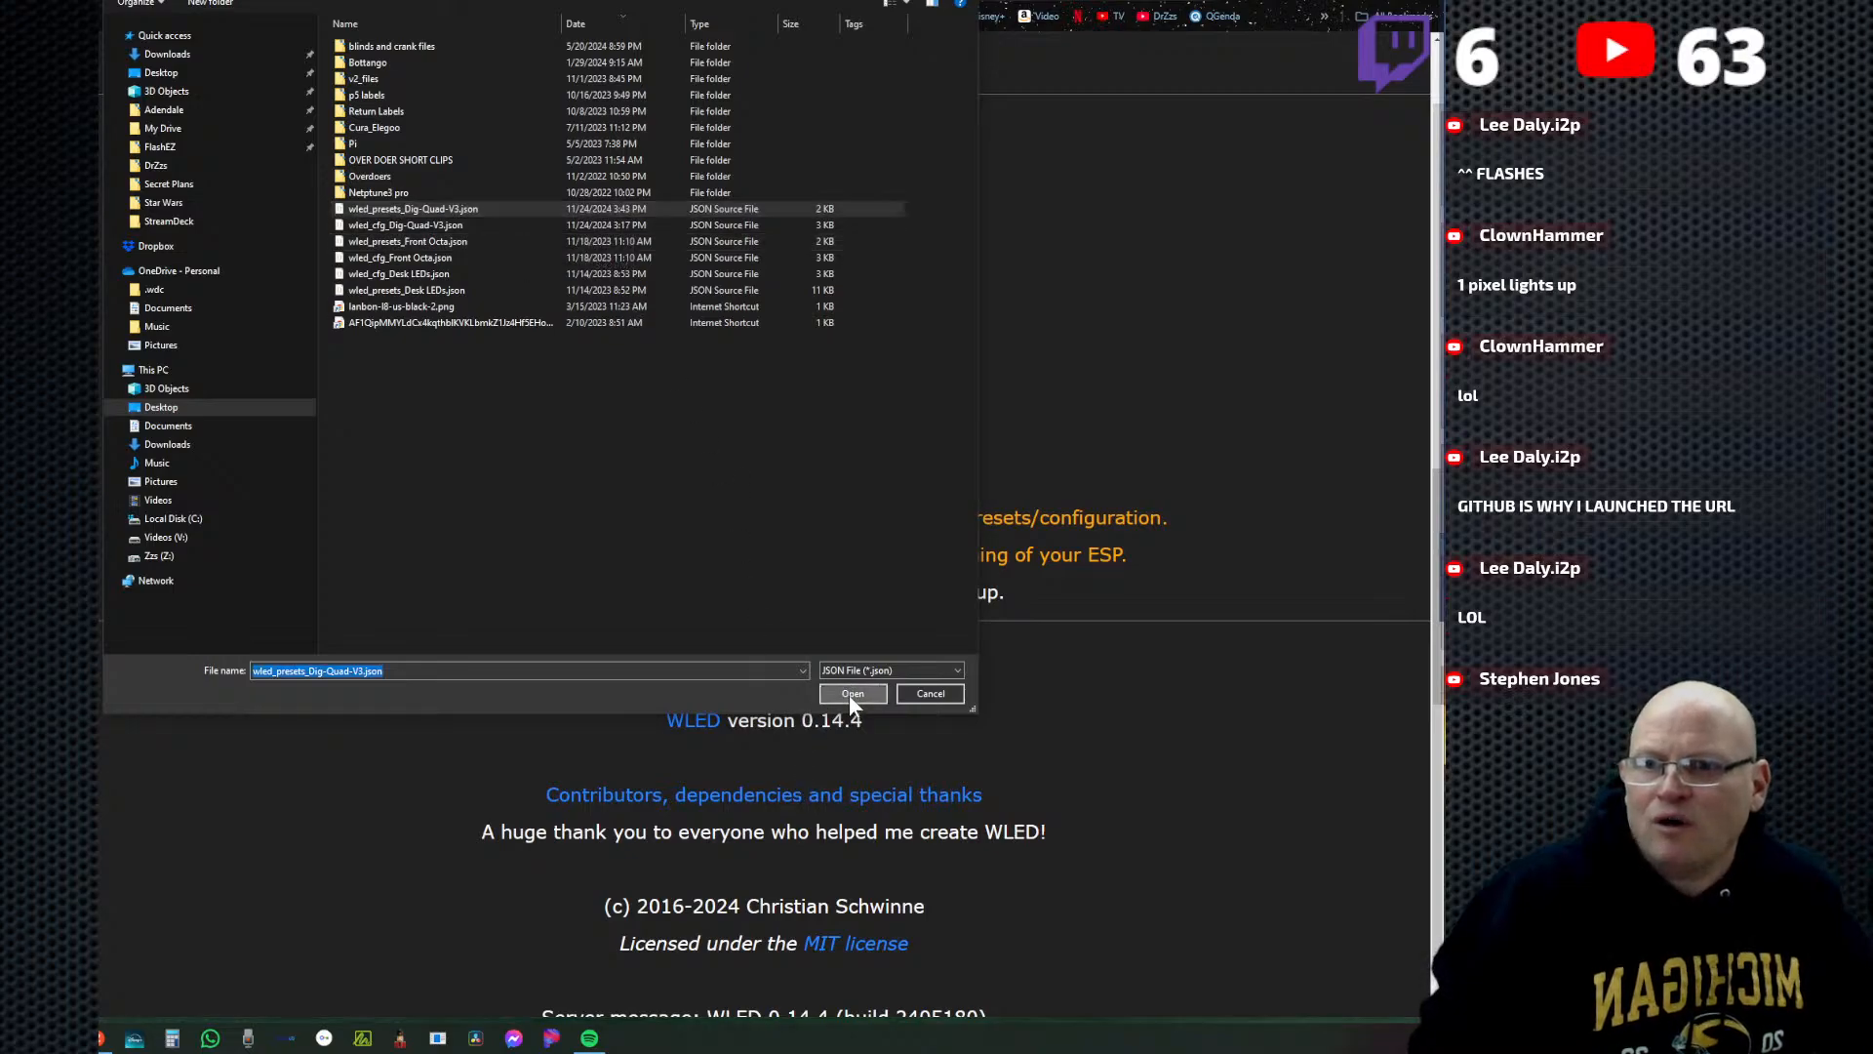
click(905, 293)
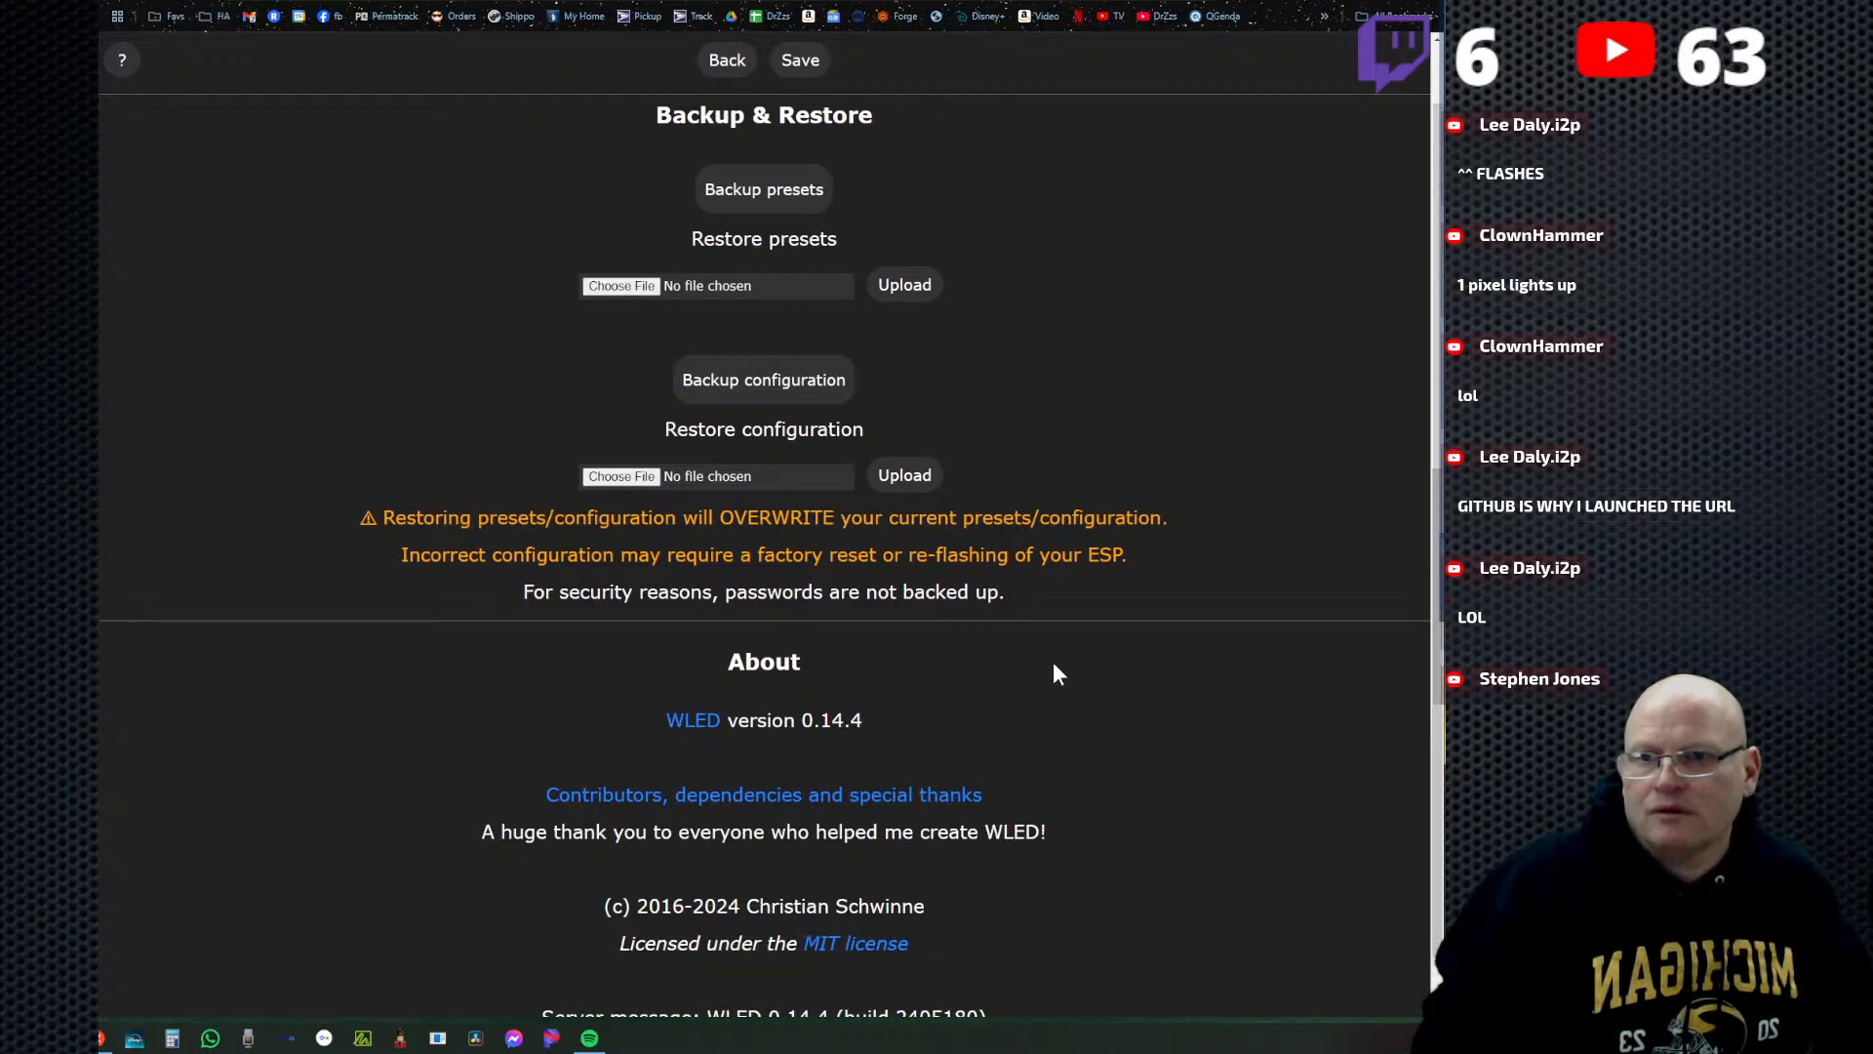
click(725, 66)
click(752, 104)
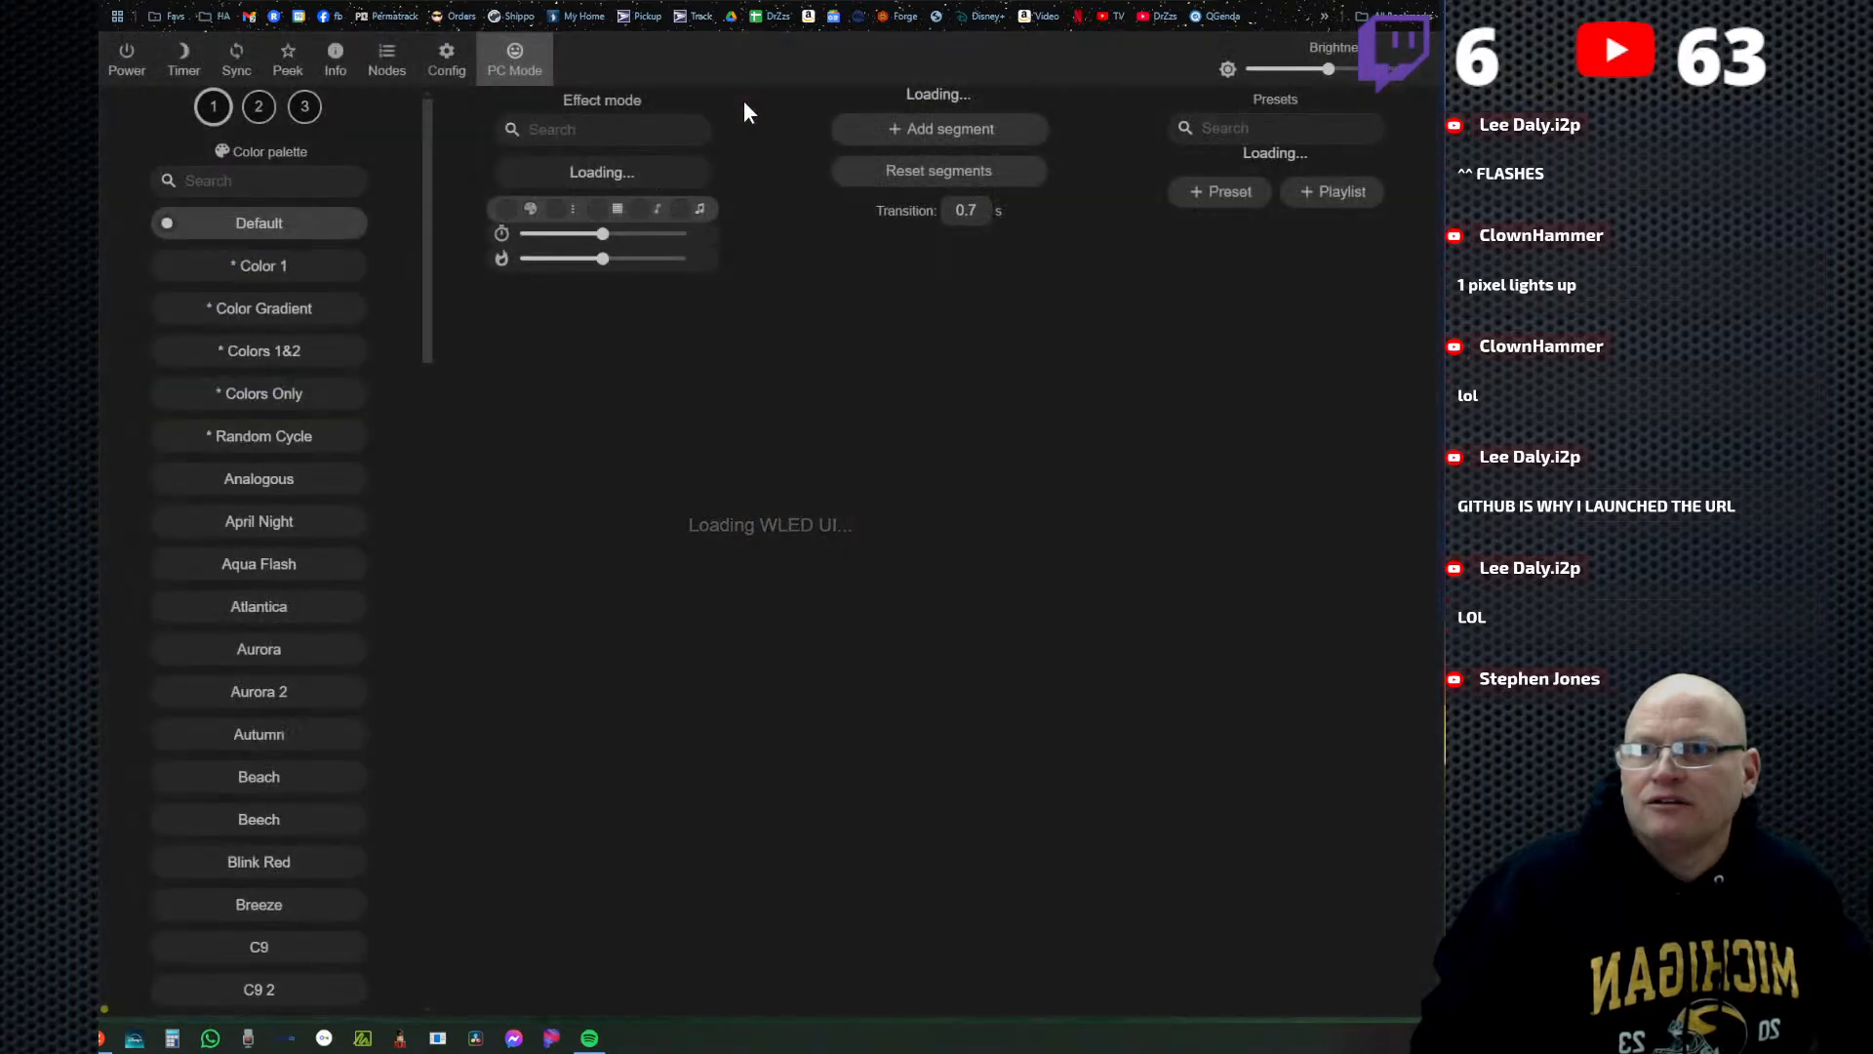
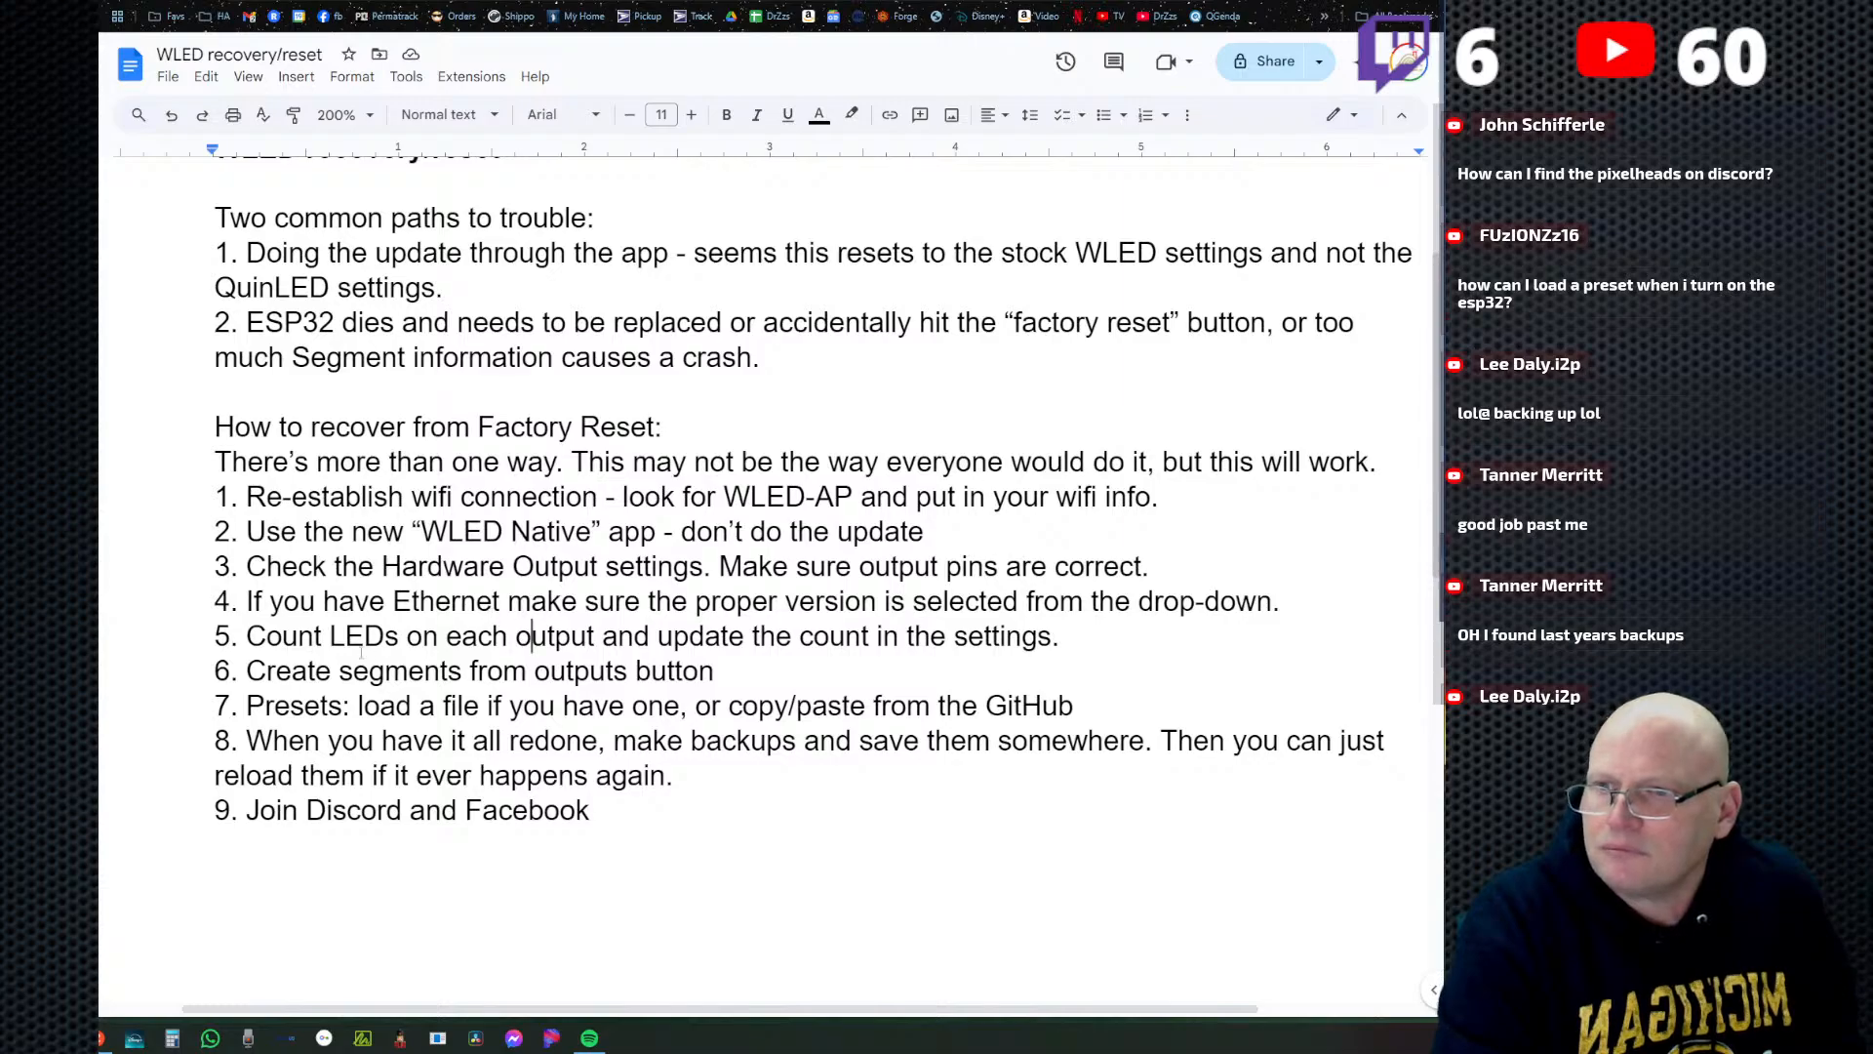
Review items 5 to 9 of the factory-reset recovery checklist, highlighting each one from counting LEDs to joining Discord and Facebook.
drag(230, 639, 595, 639)
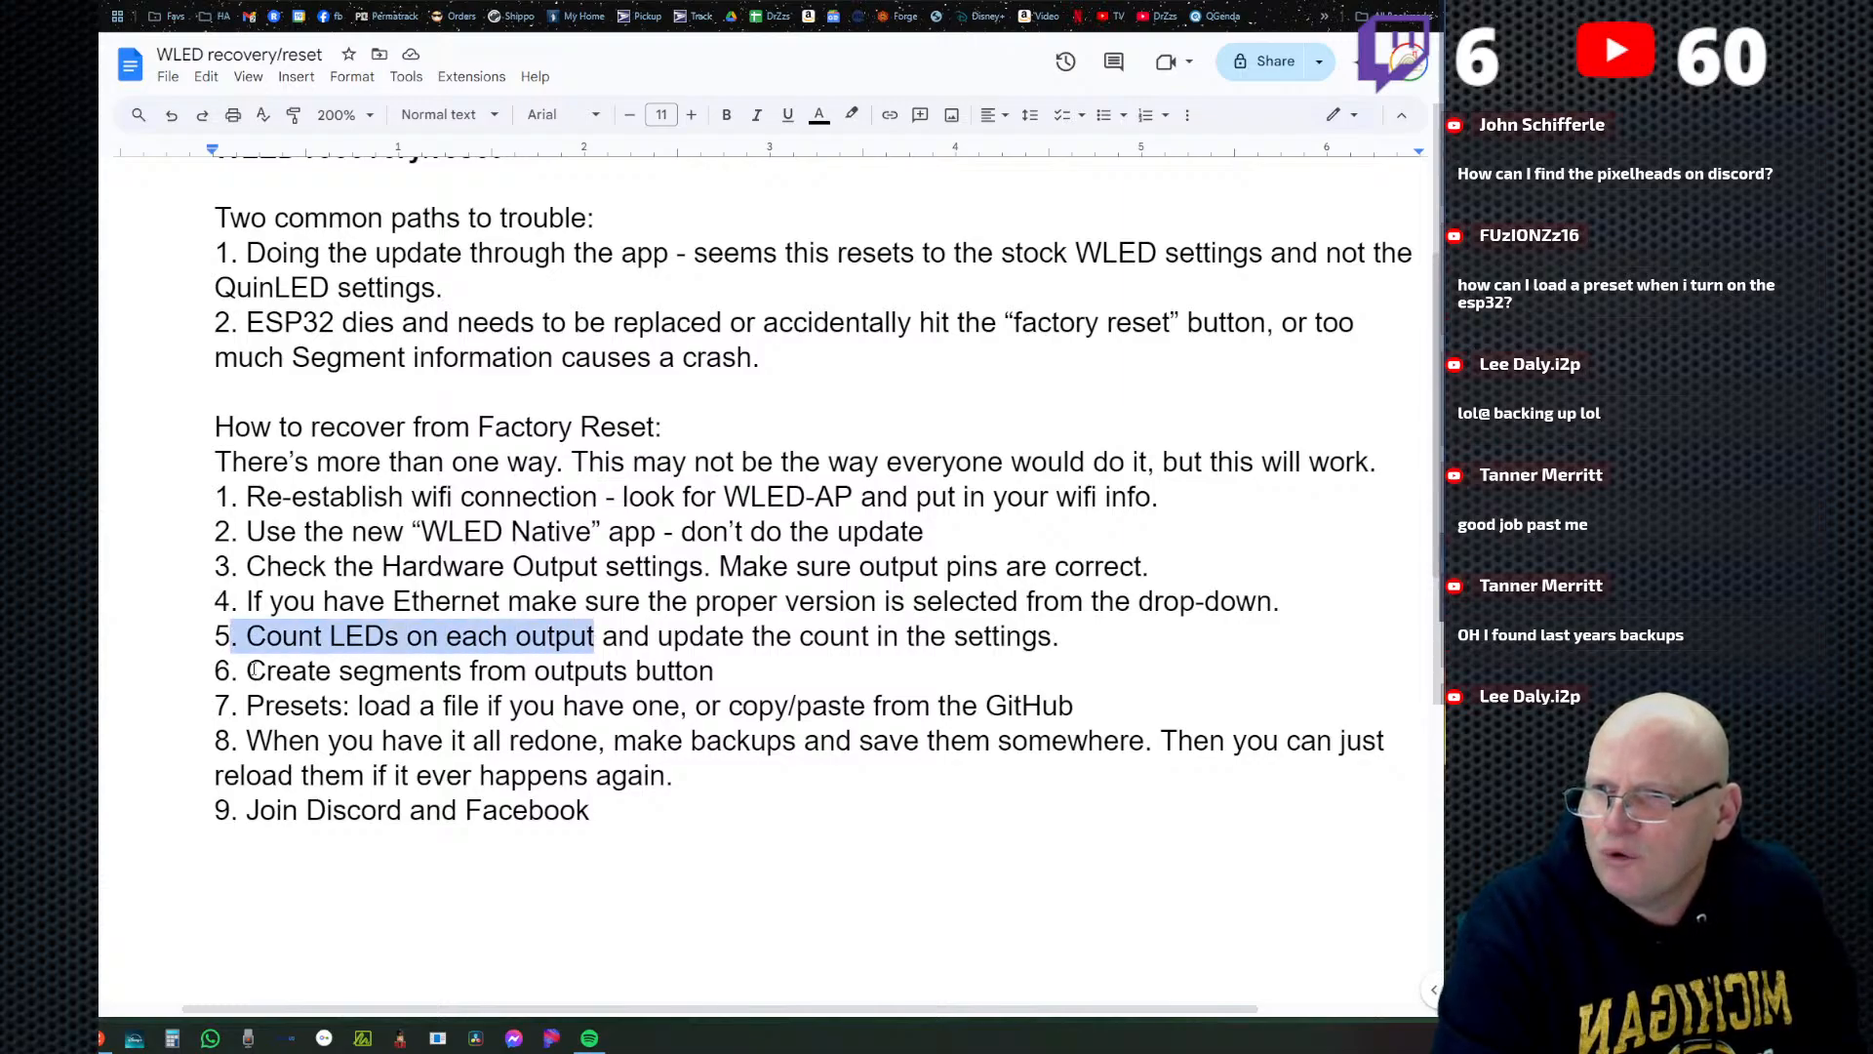
drag(250, 670, 775, 671)
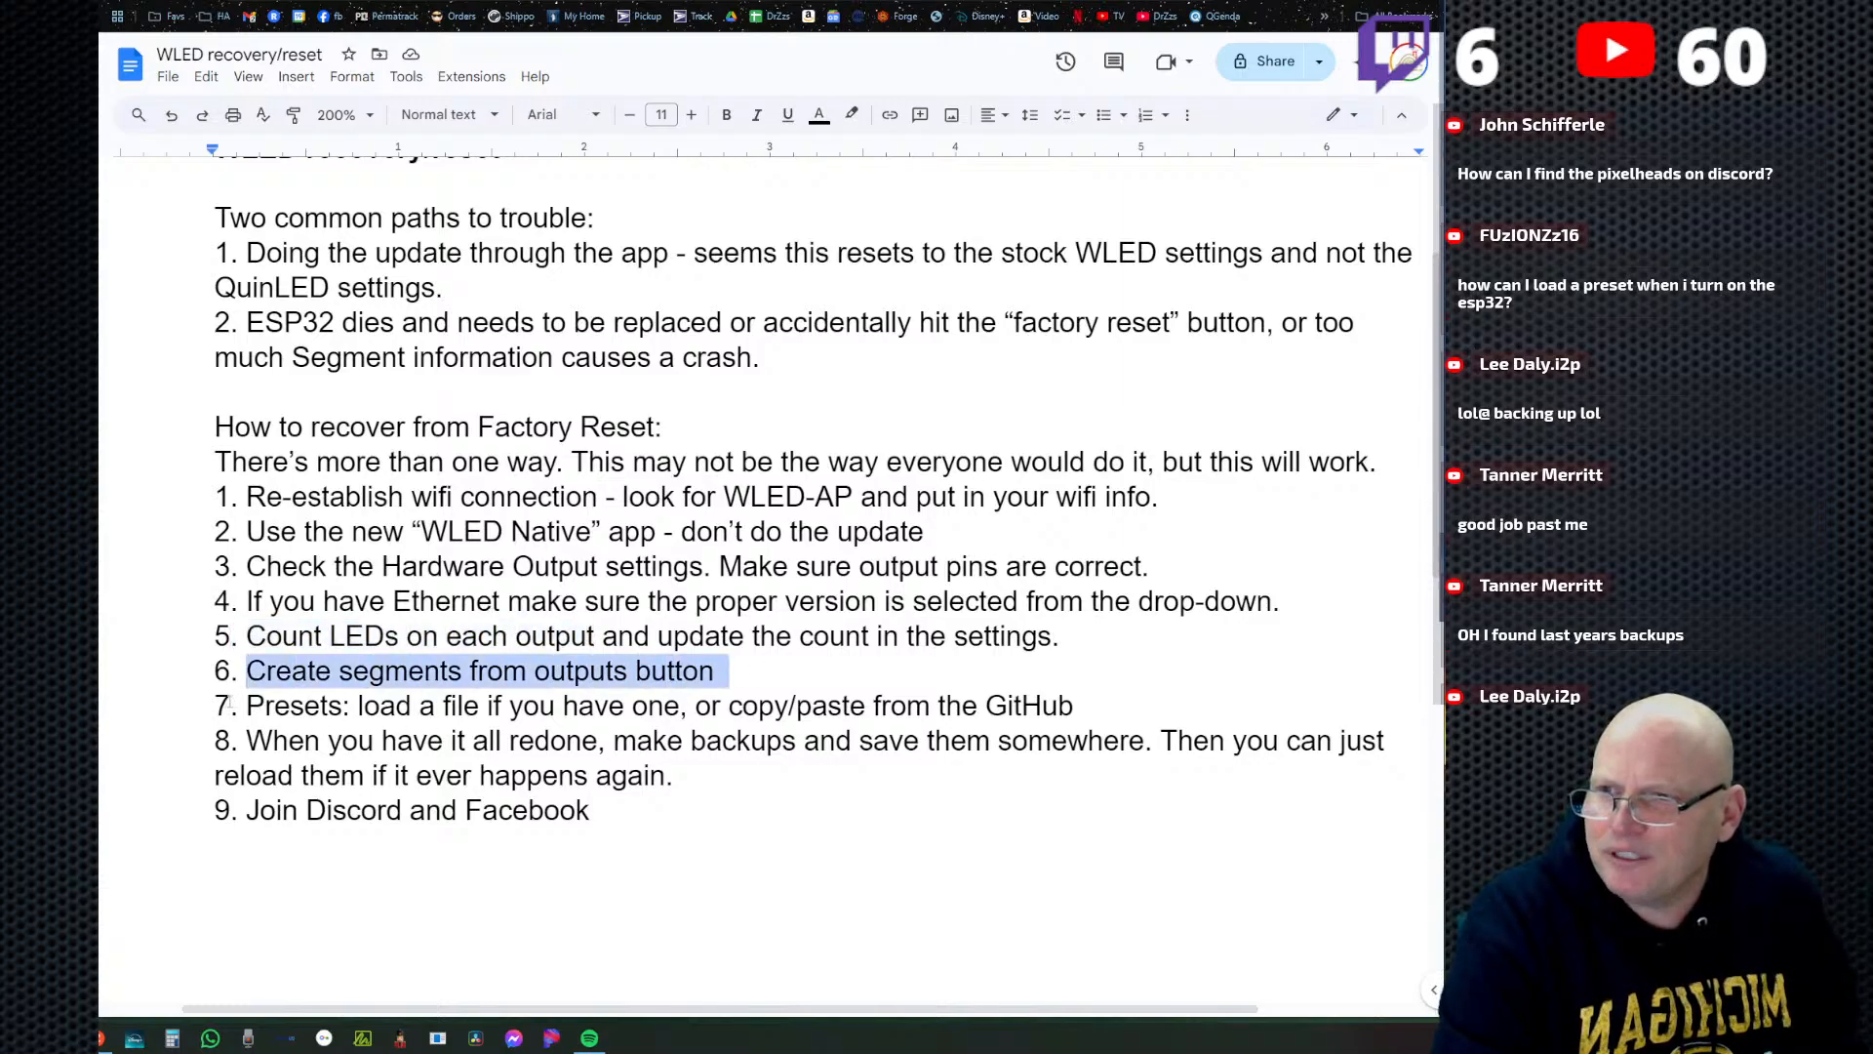
drag(244, 706, 1126, 703)
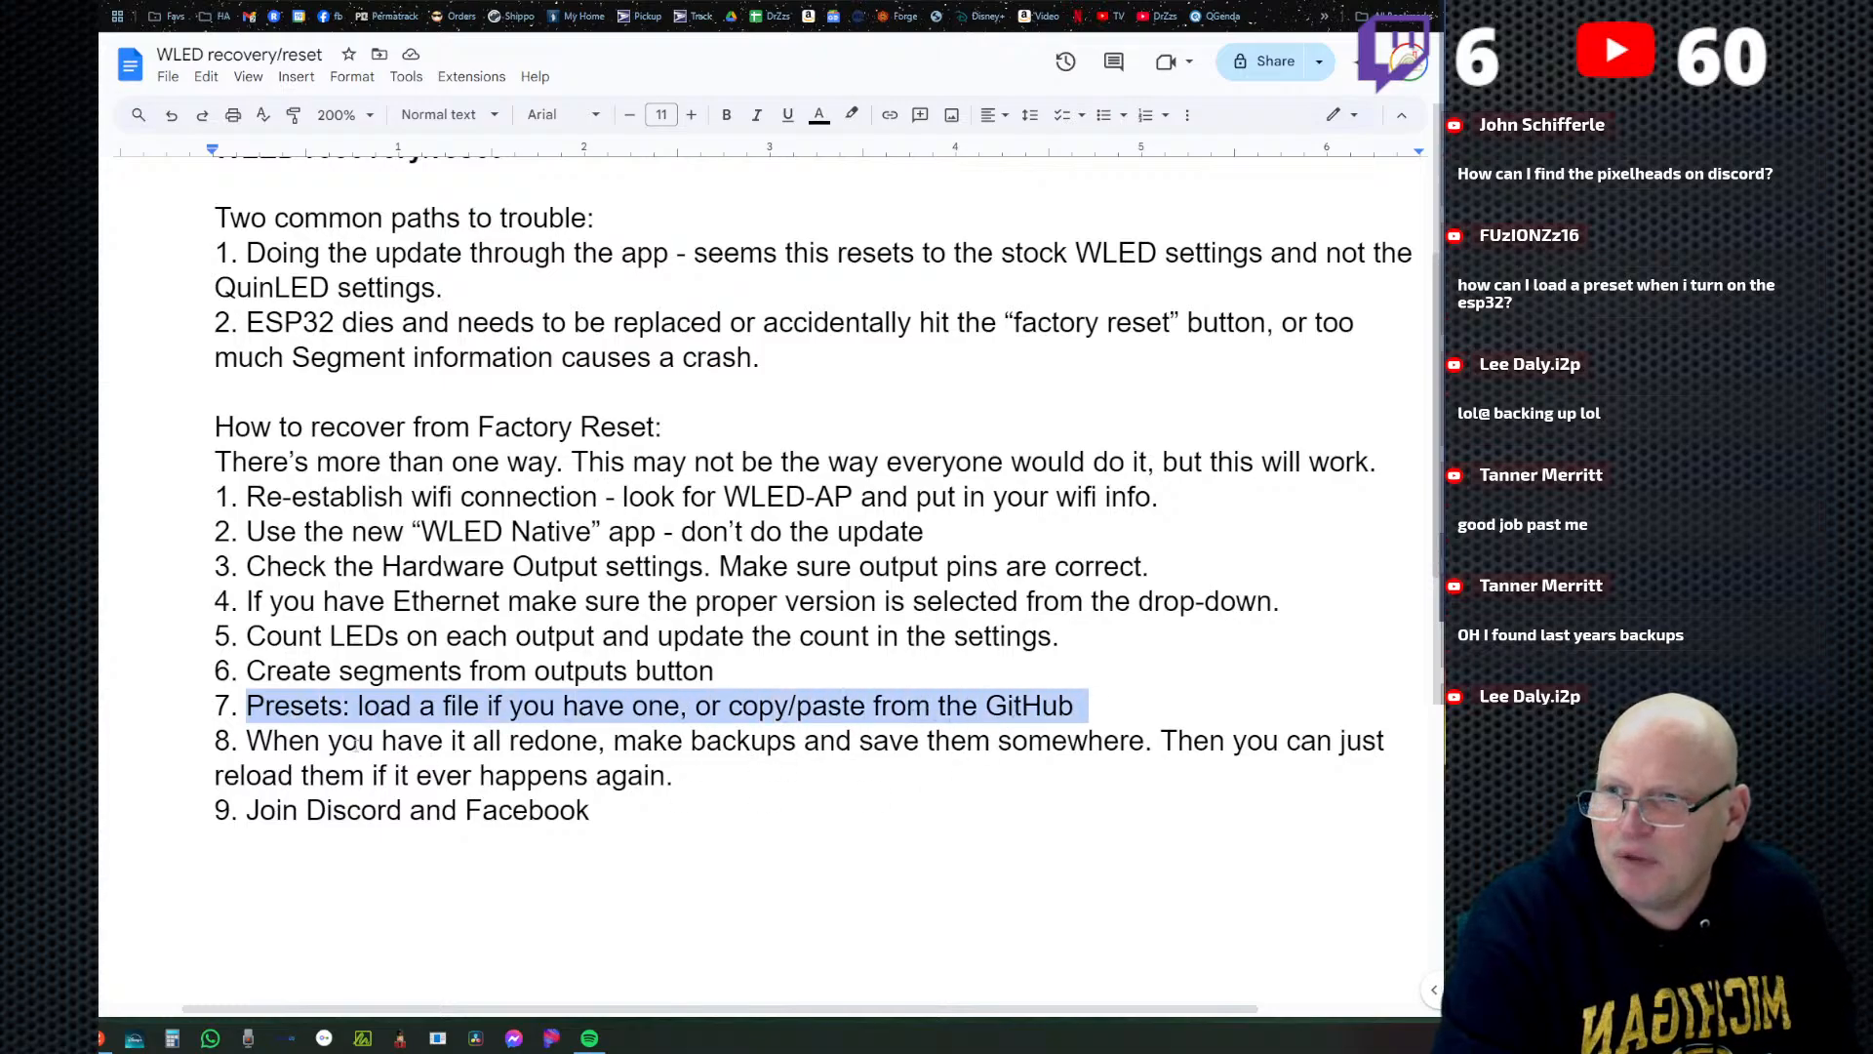
drag(244, 742, 725, 783)
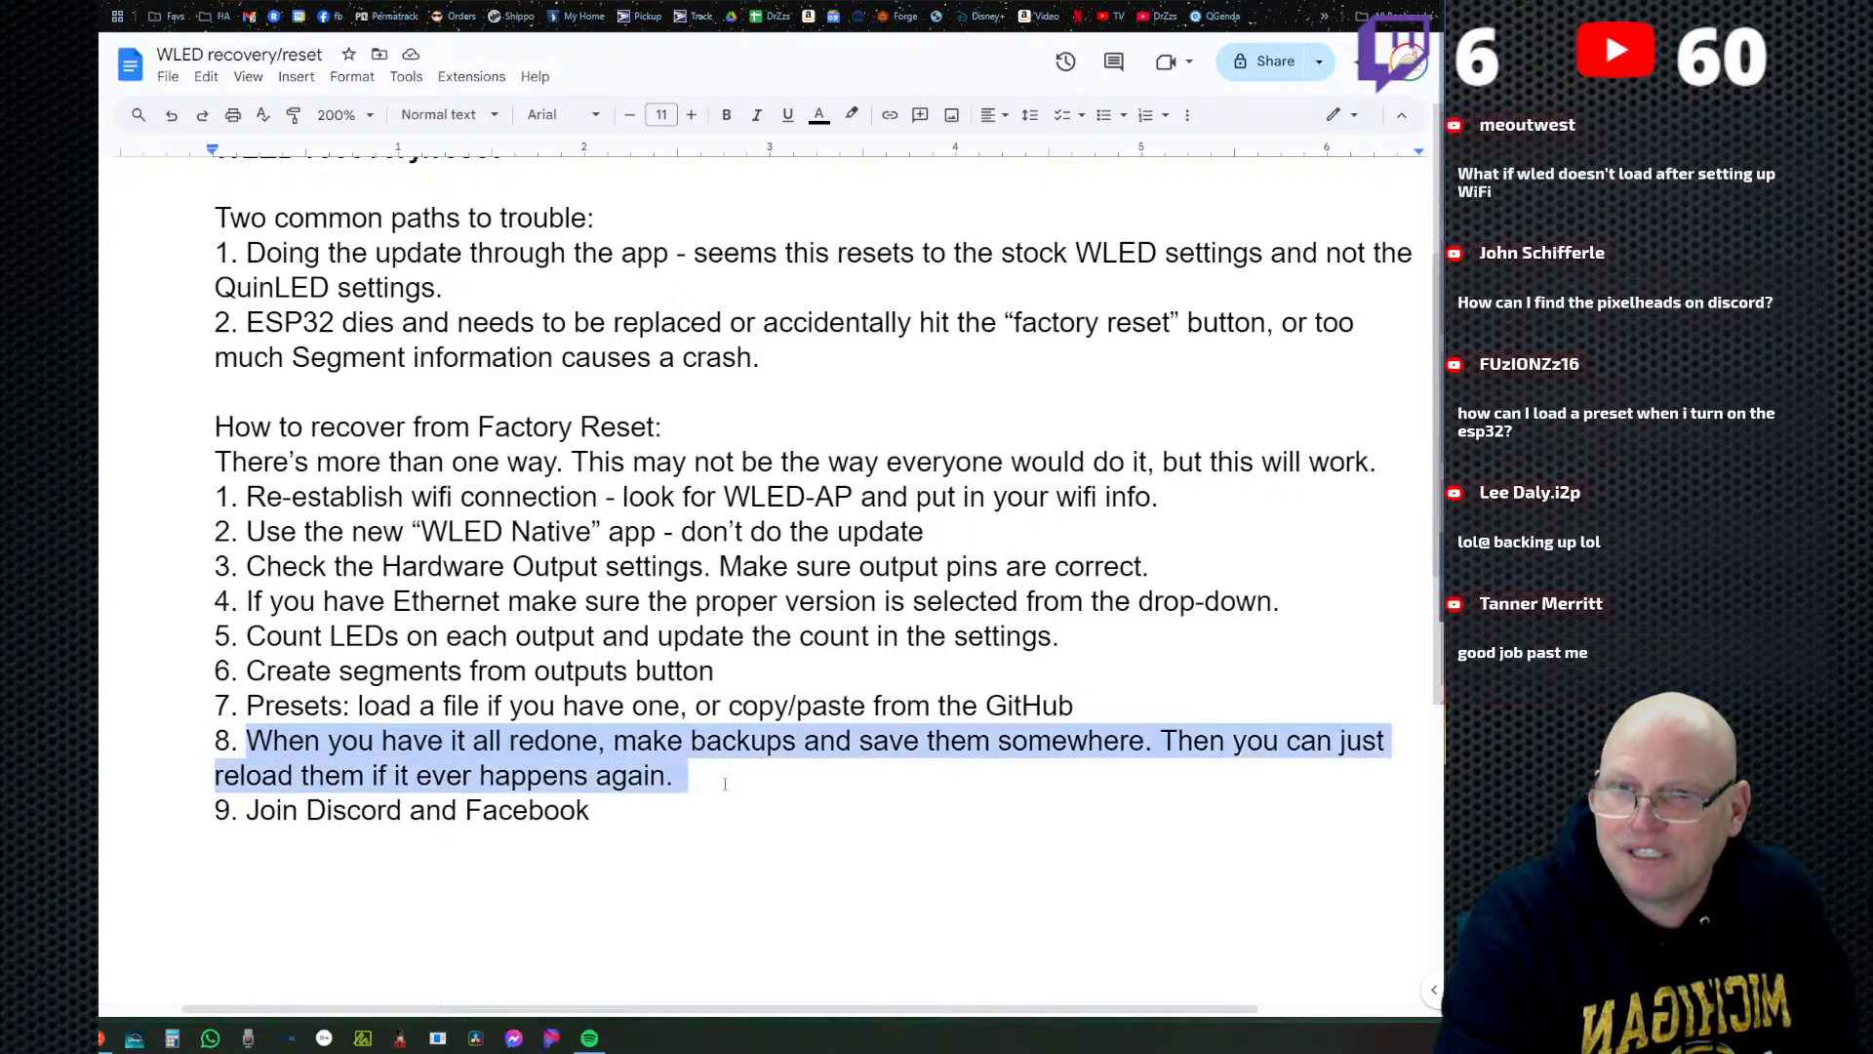
drag(634, 810, 258, 829)
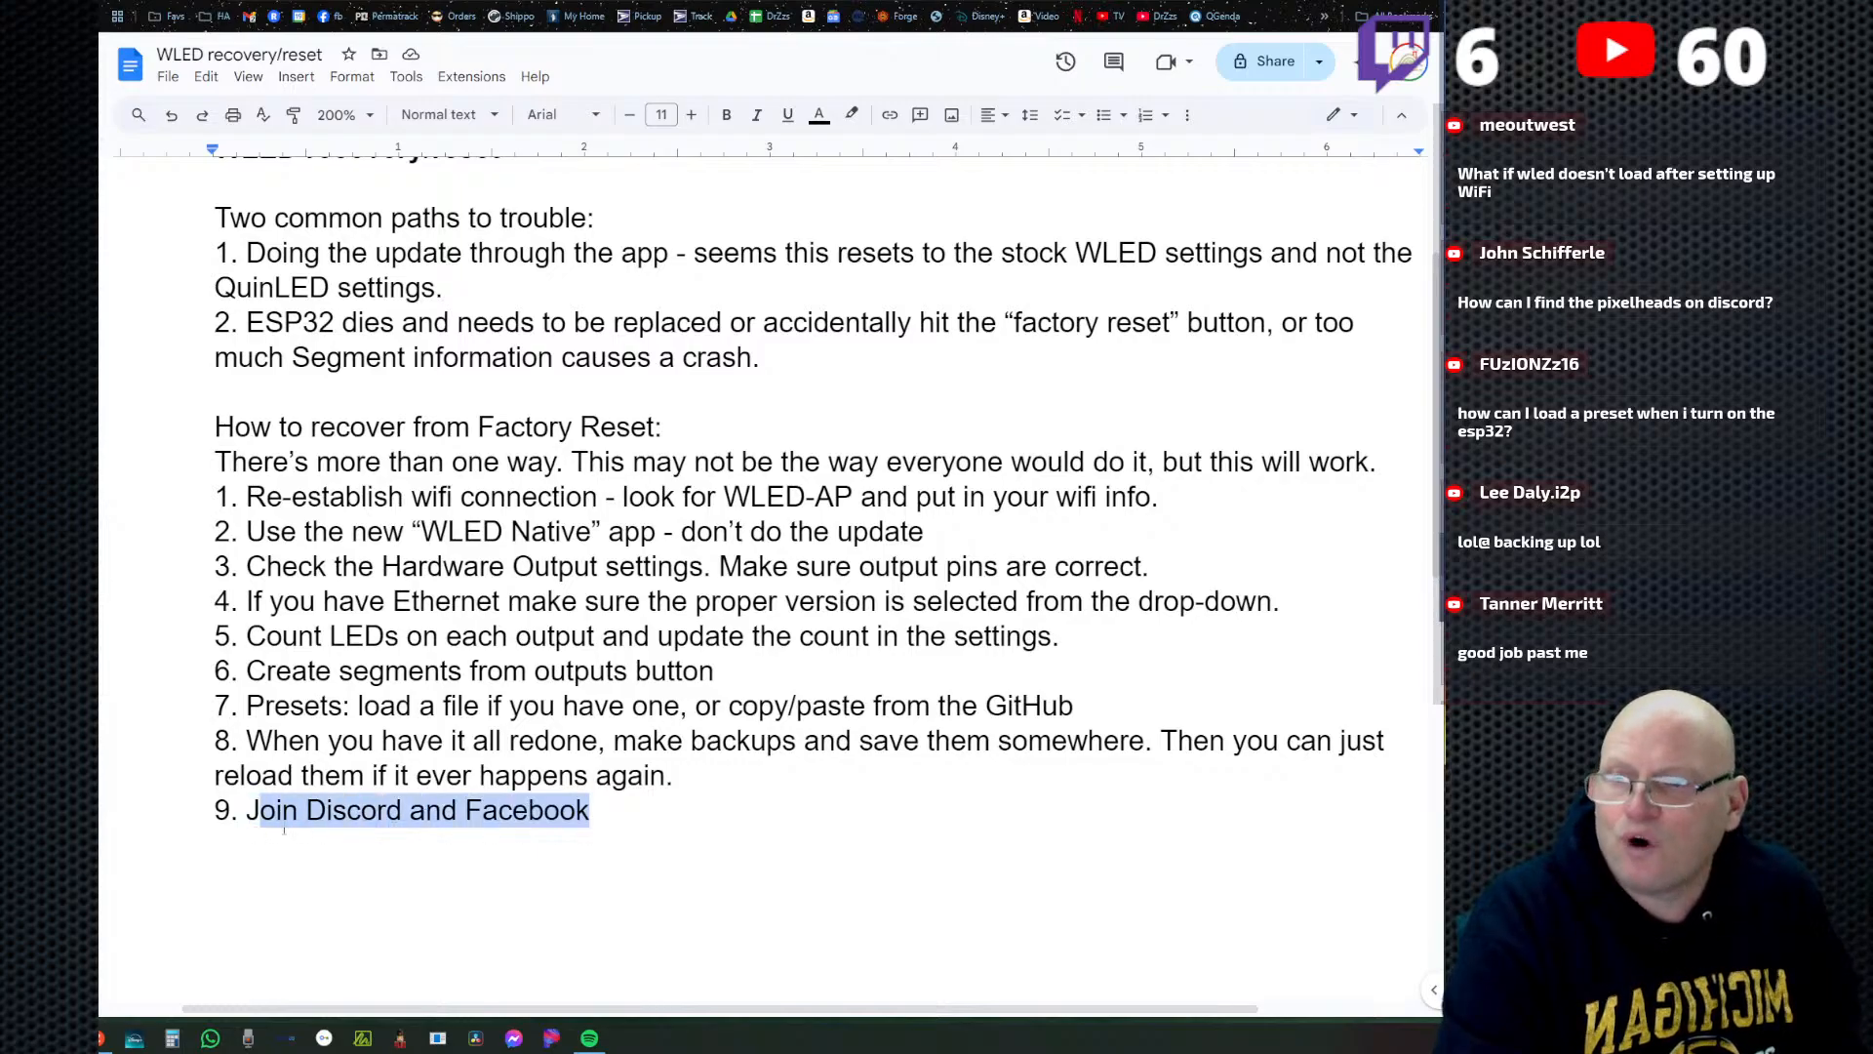
drag(257, 824, 605, 825)
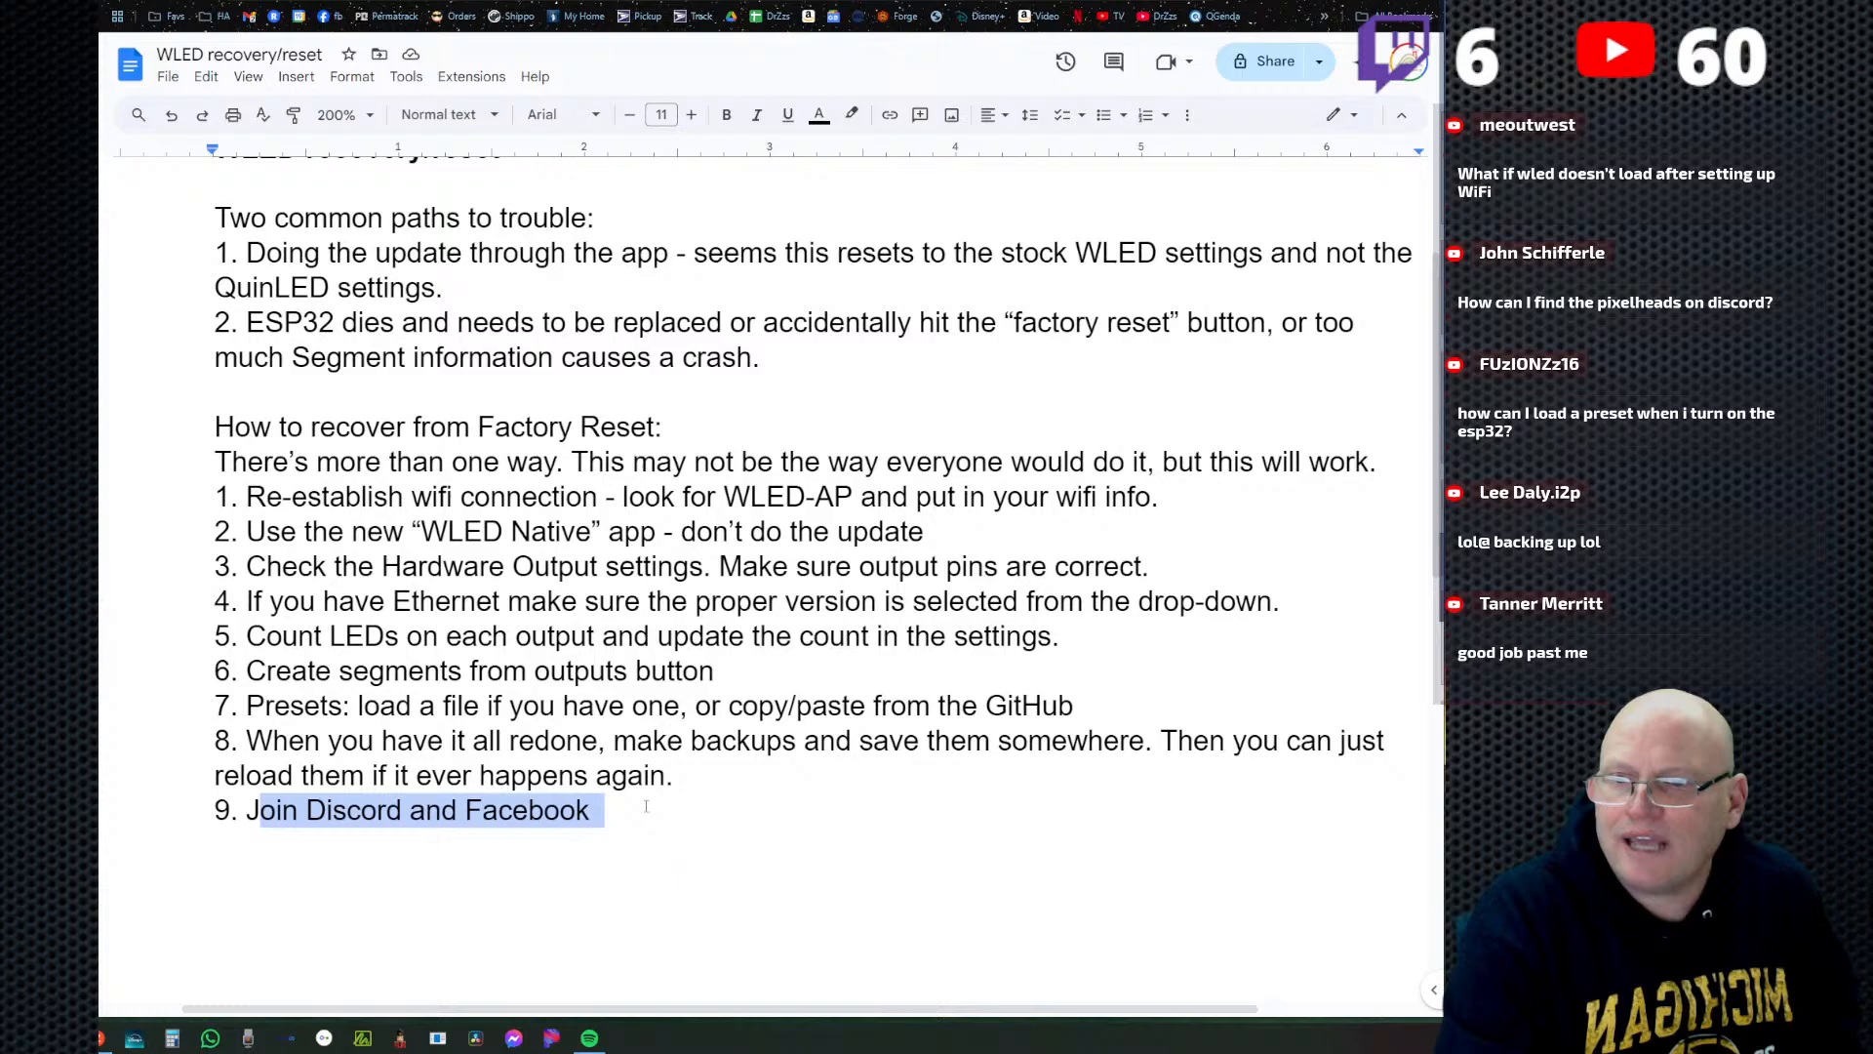
click(573, 824)
drag(260, 824, 636, 801)
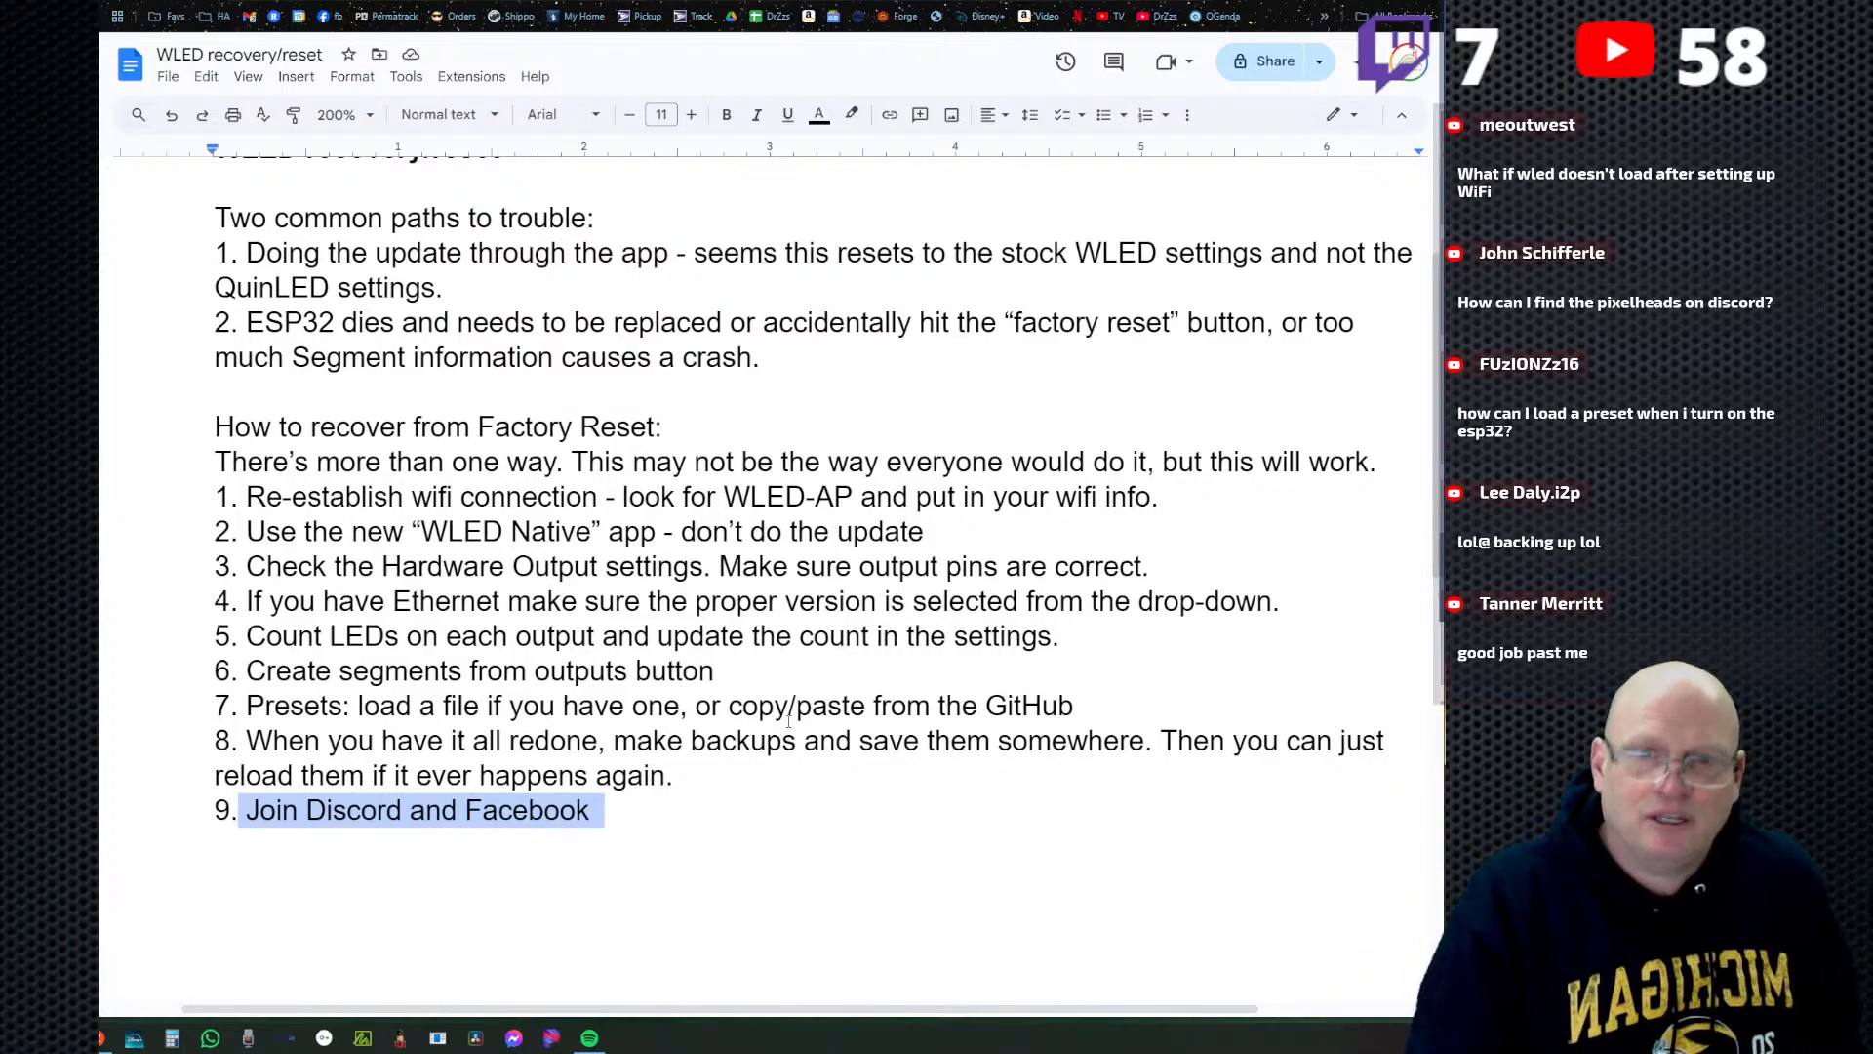
click(694, 812)
click(687, 778)
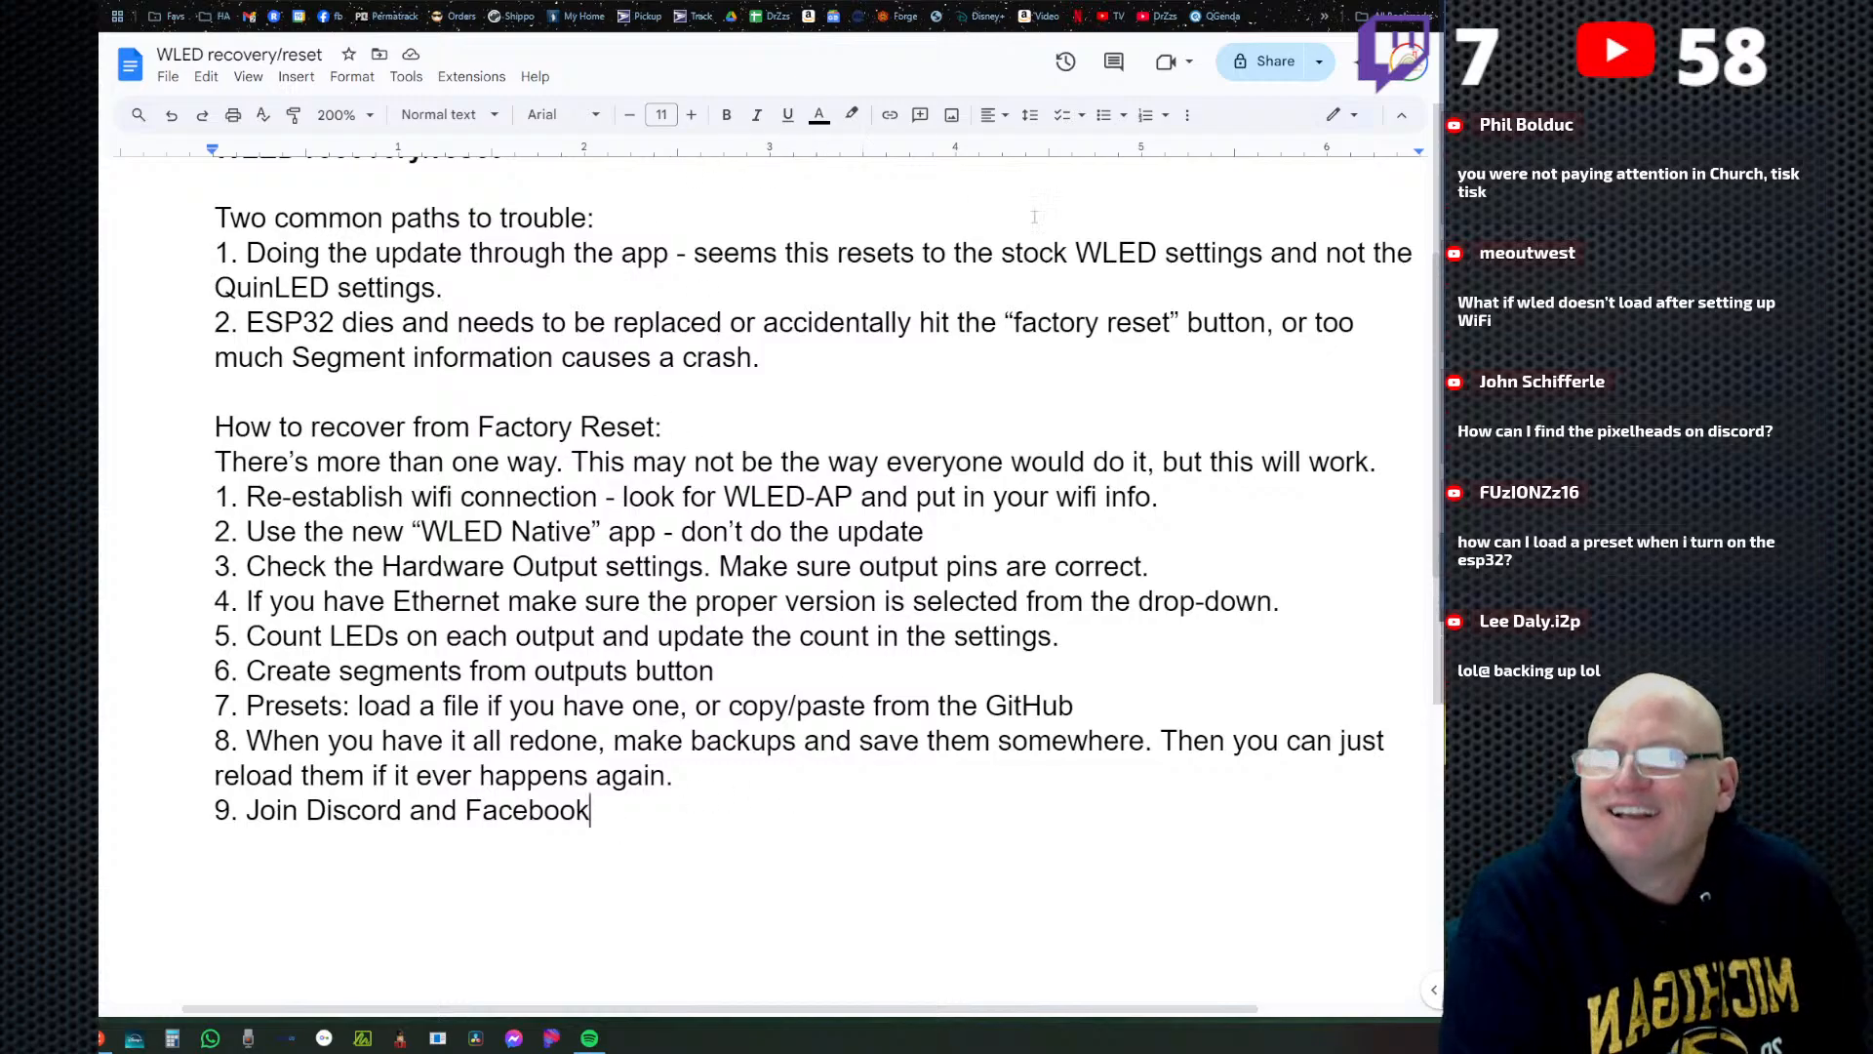
Switch to the WLED controls, reload them, turn on the live LED preview and shift the solid color slightly towards yellow.
key(ctrl+Tab)
key(ctrl+Tab)
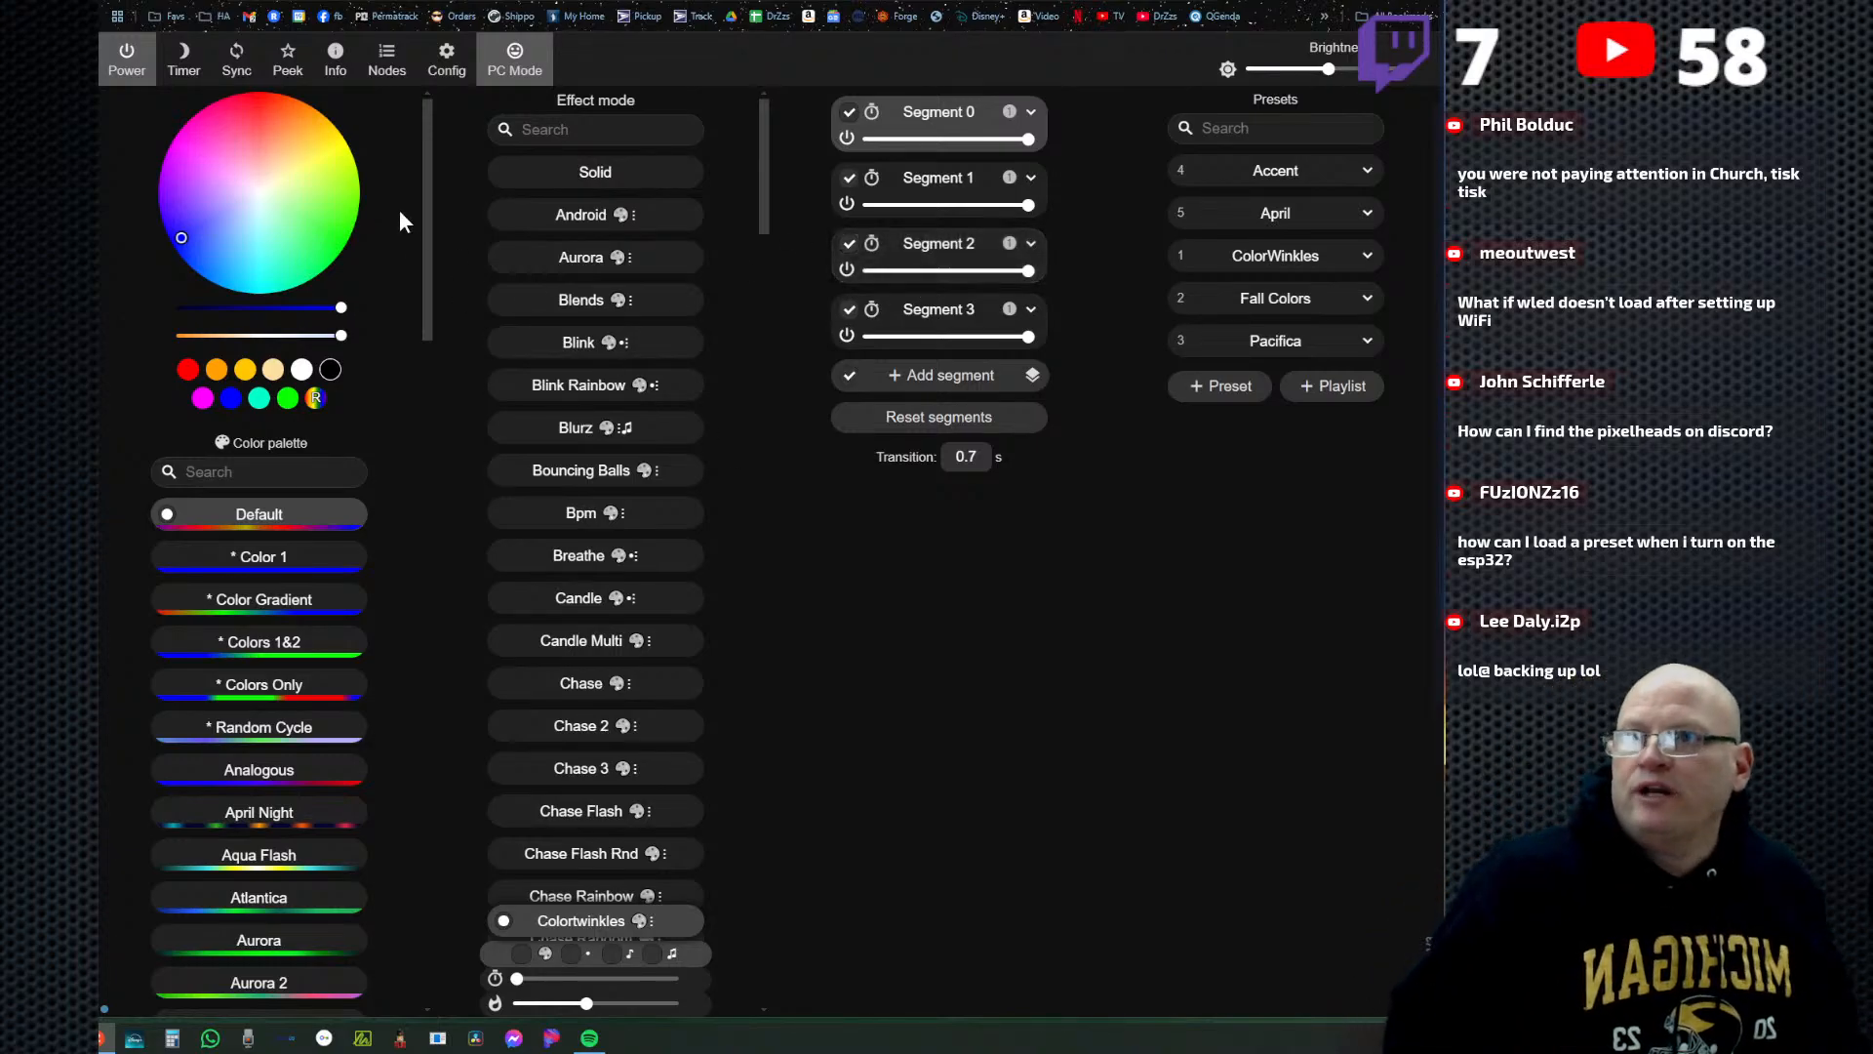
click(176, 1)
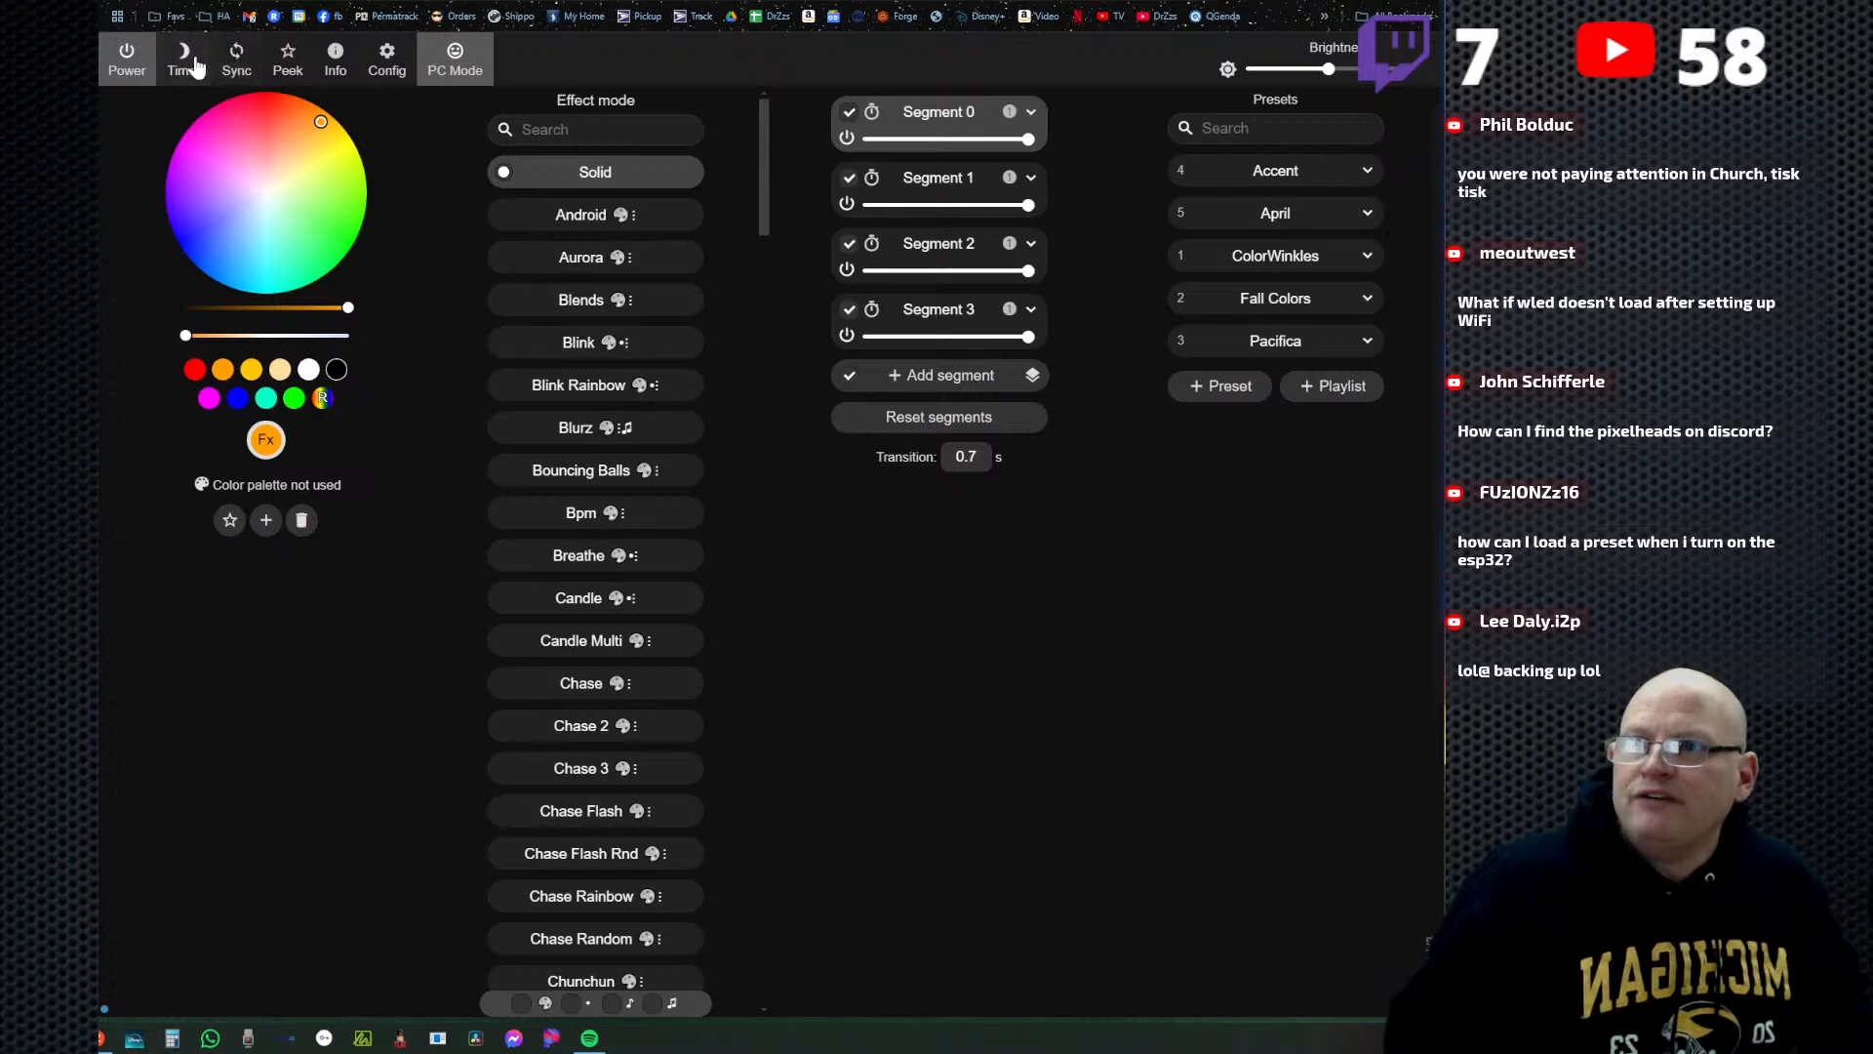
click(286, 62)
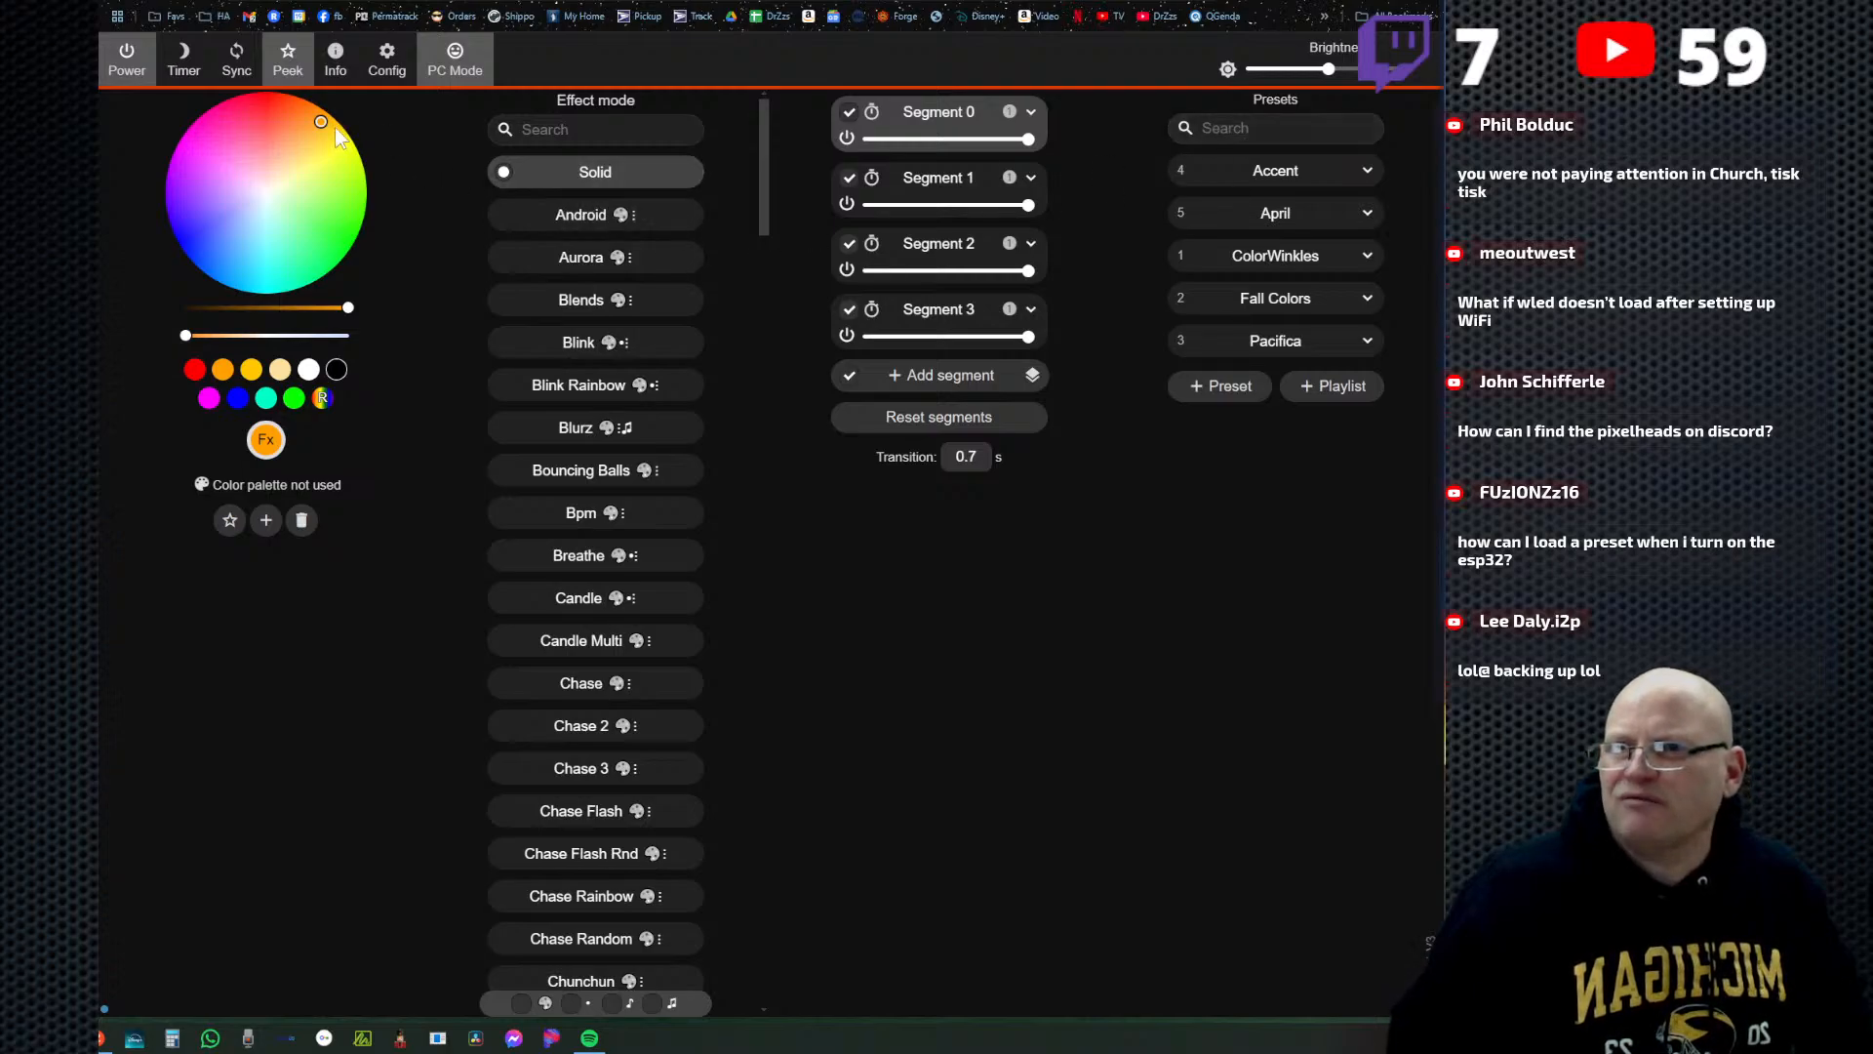
drag(323, 124, 361, 121)
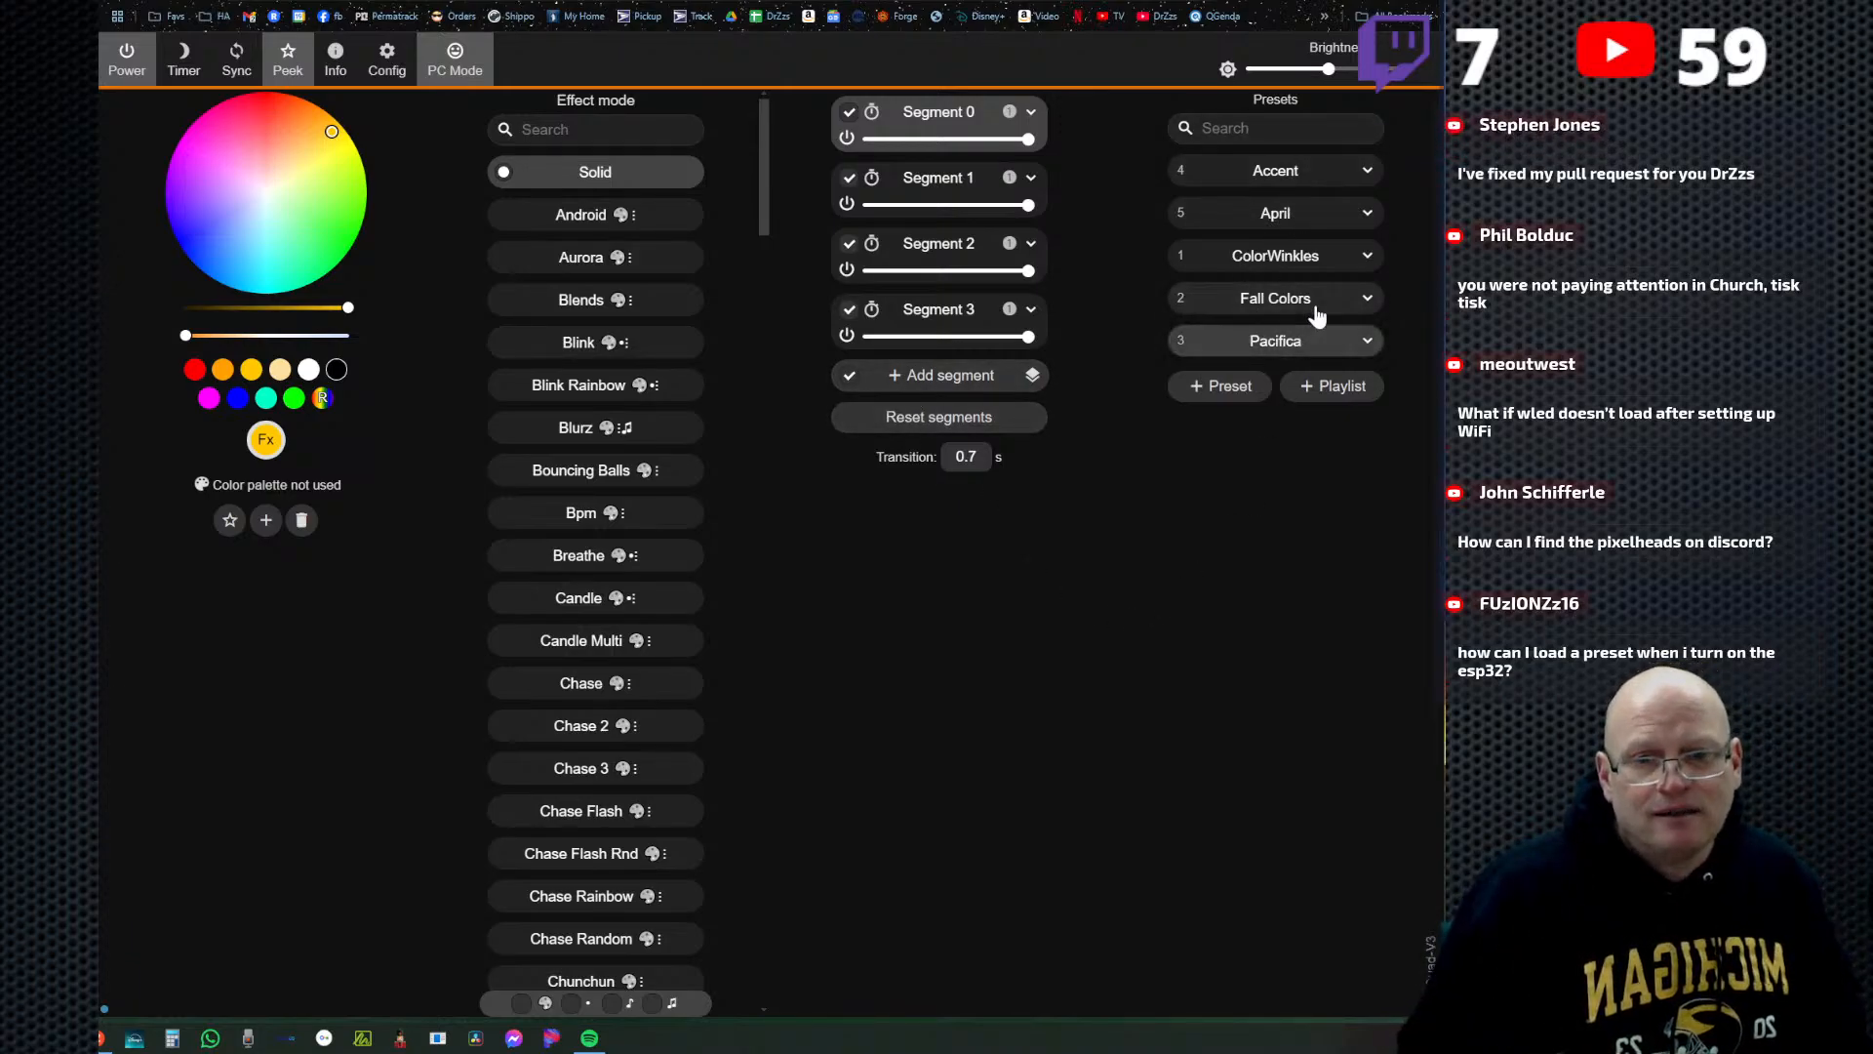
Check the Time & Macros settings for an option that loads a preset at power-on, and return to the settings list.
click(387, 72)
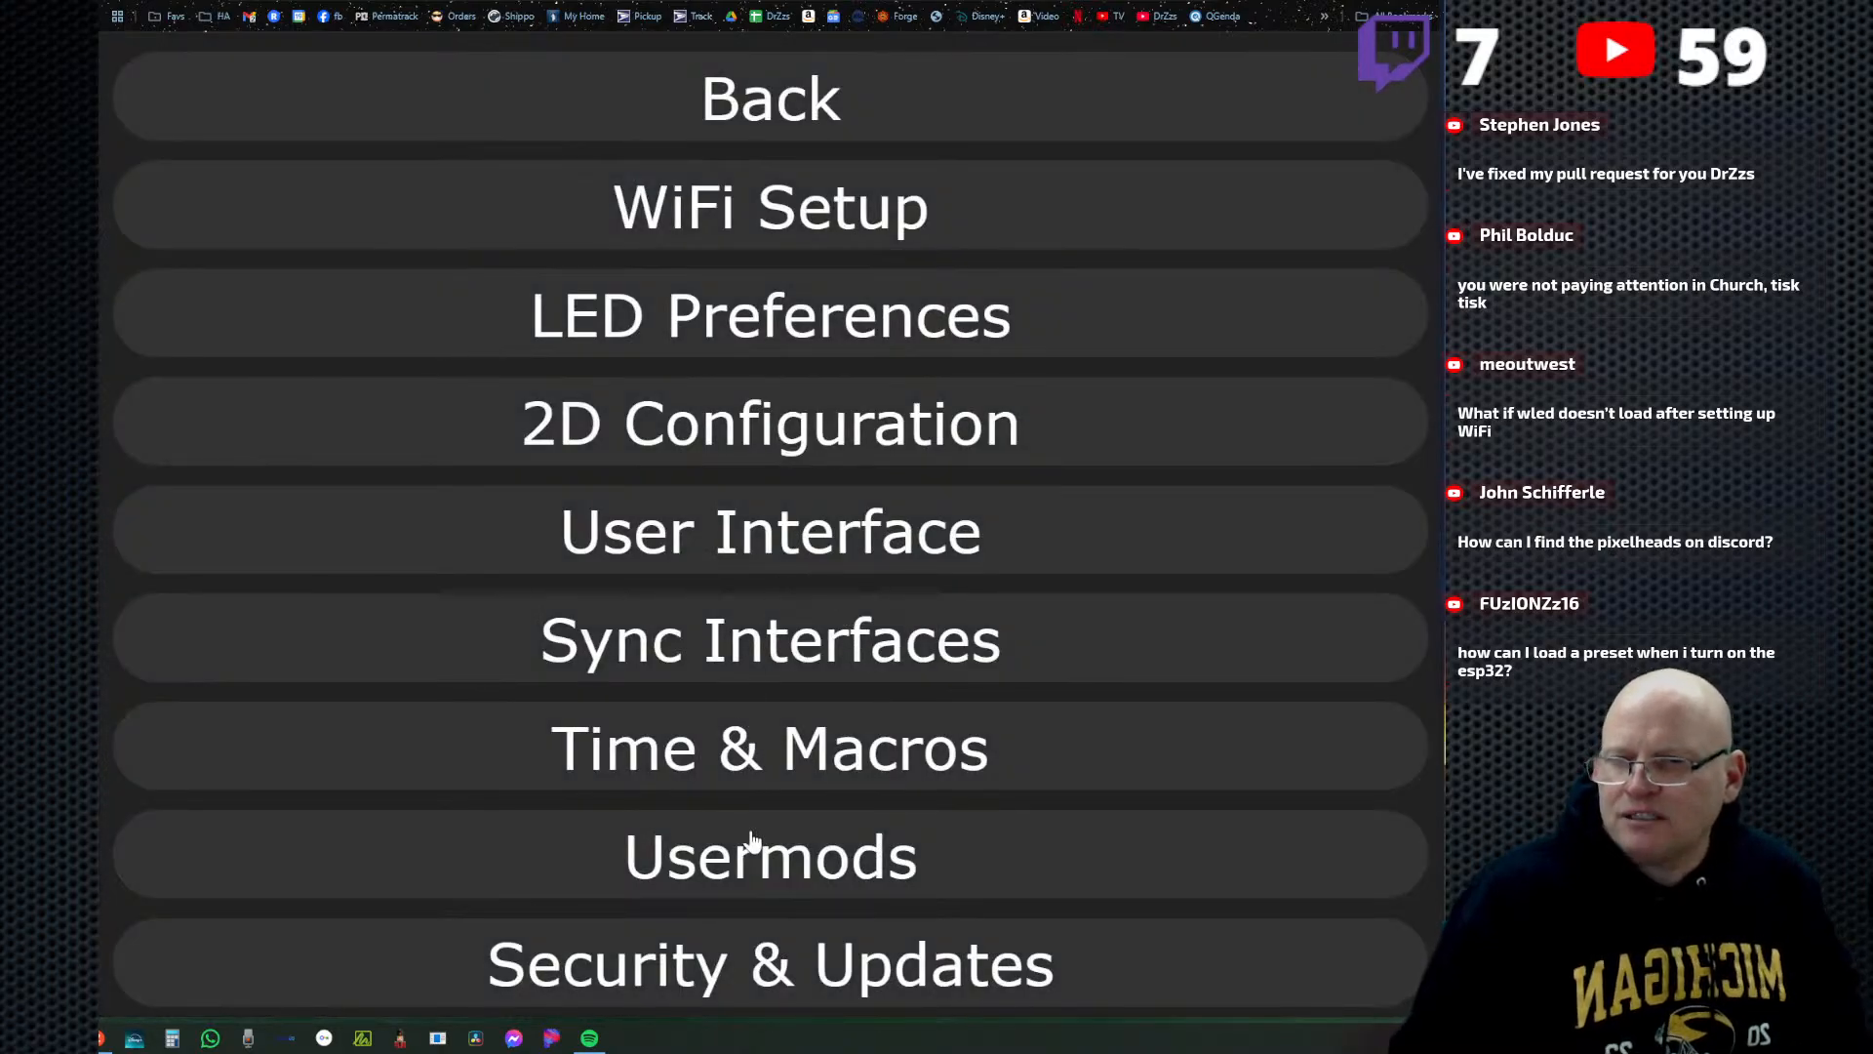
click(878, 773)
scroll(970, 783, down, 2)
scroll(965, 790, down, 5)
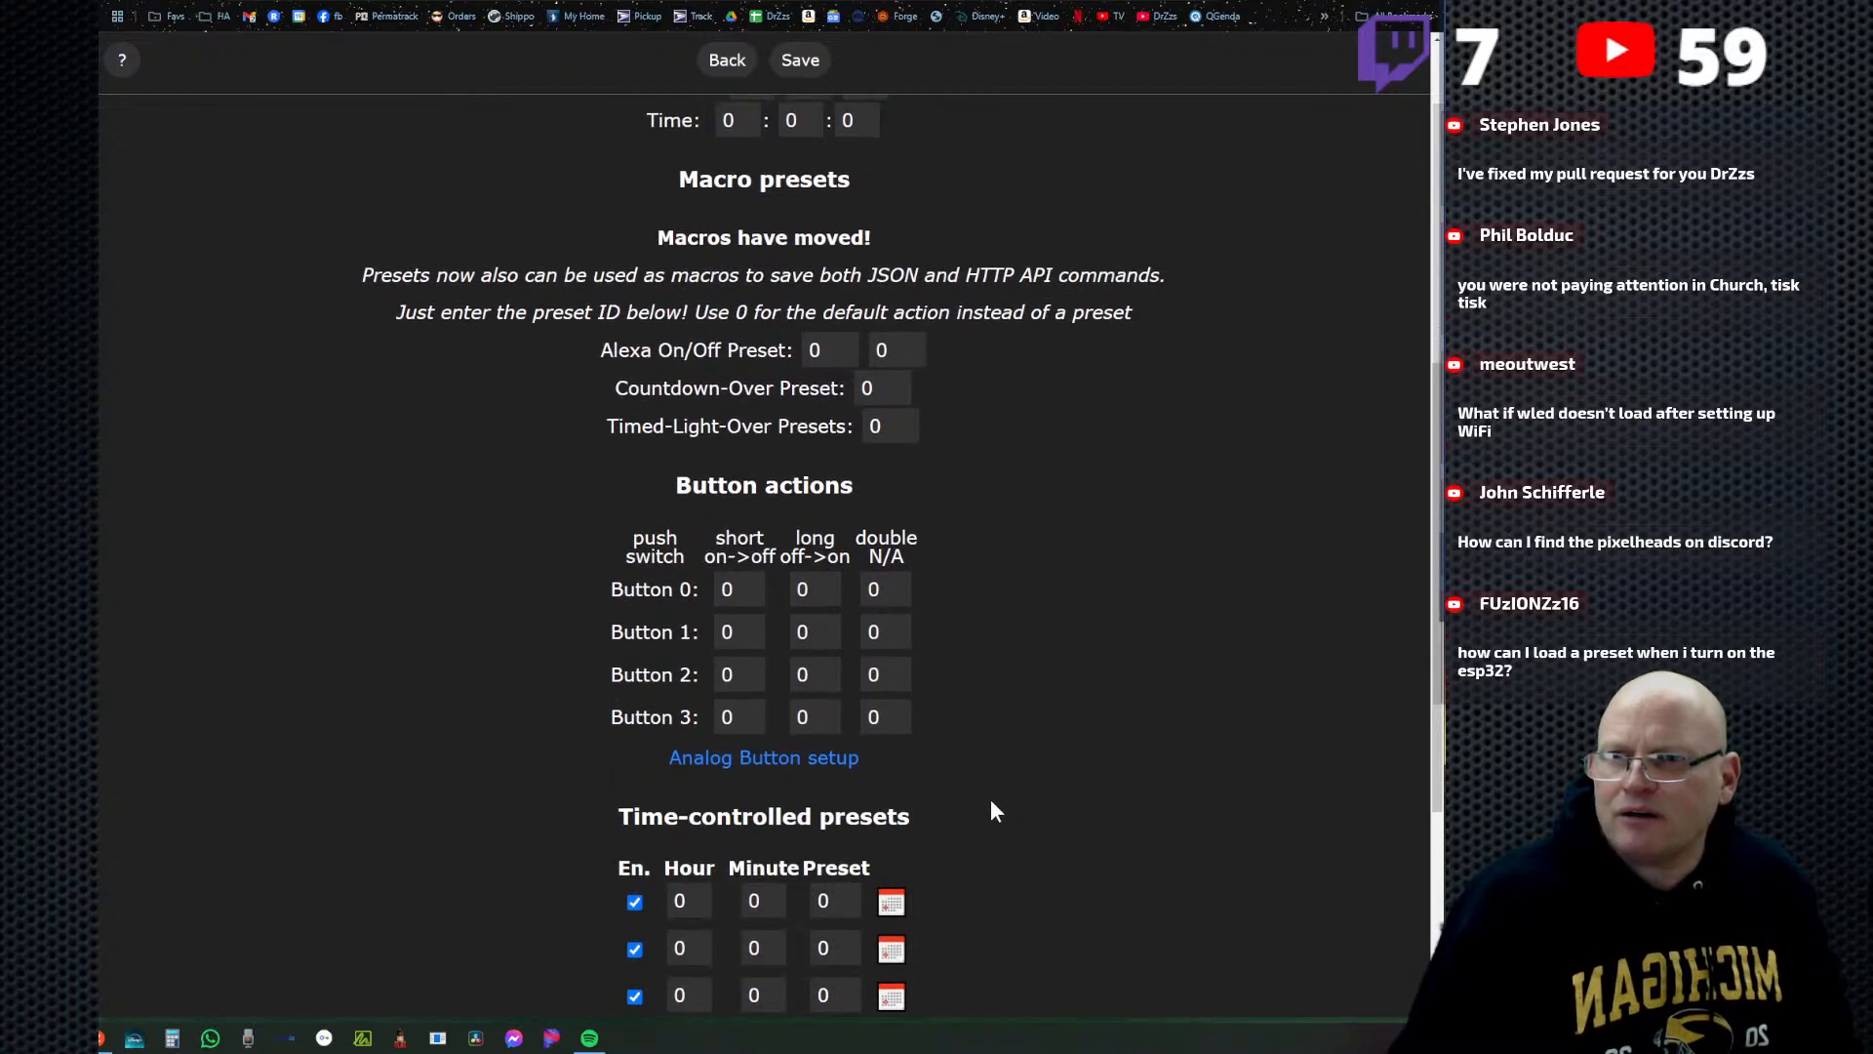
scroll(993, 812, down, 4)
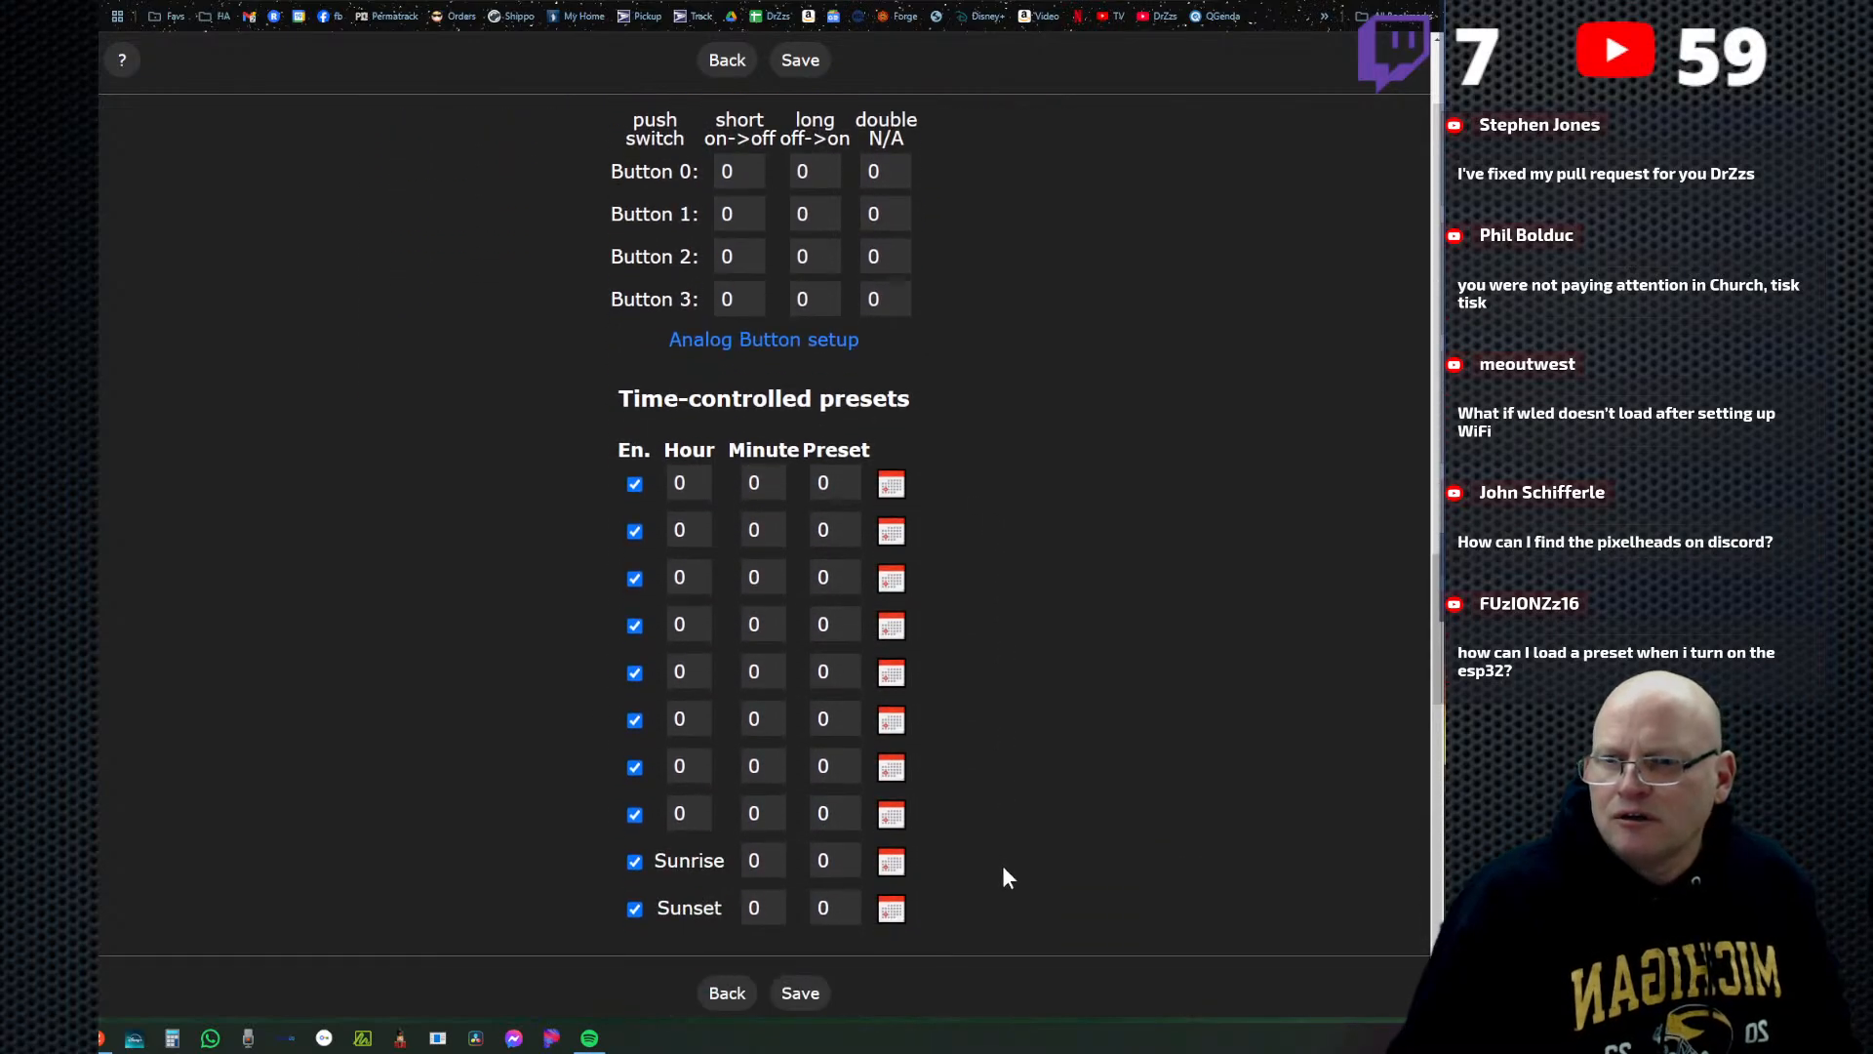
scroll(987, 800, up, 5)
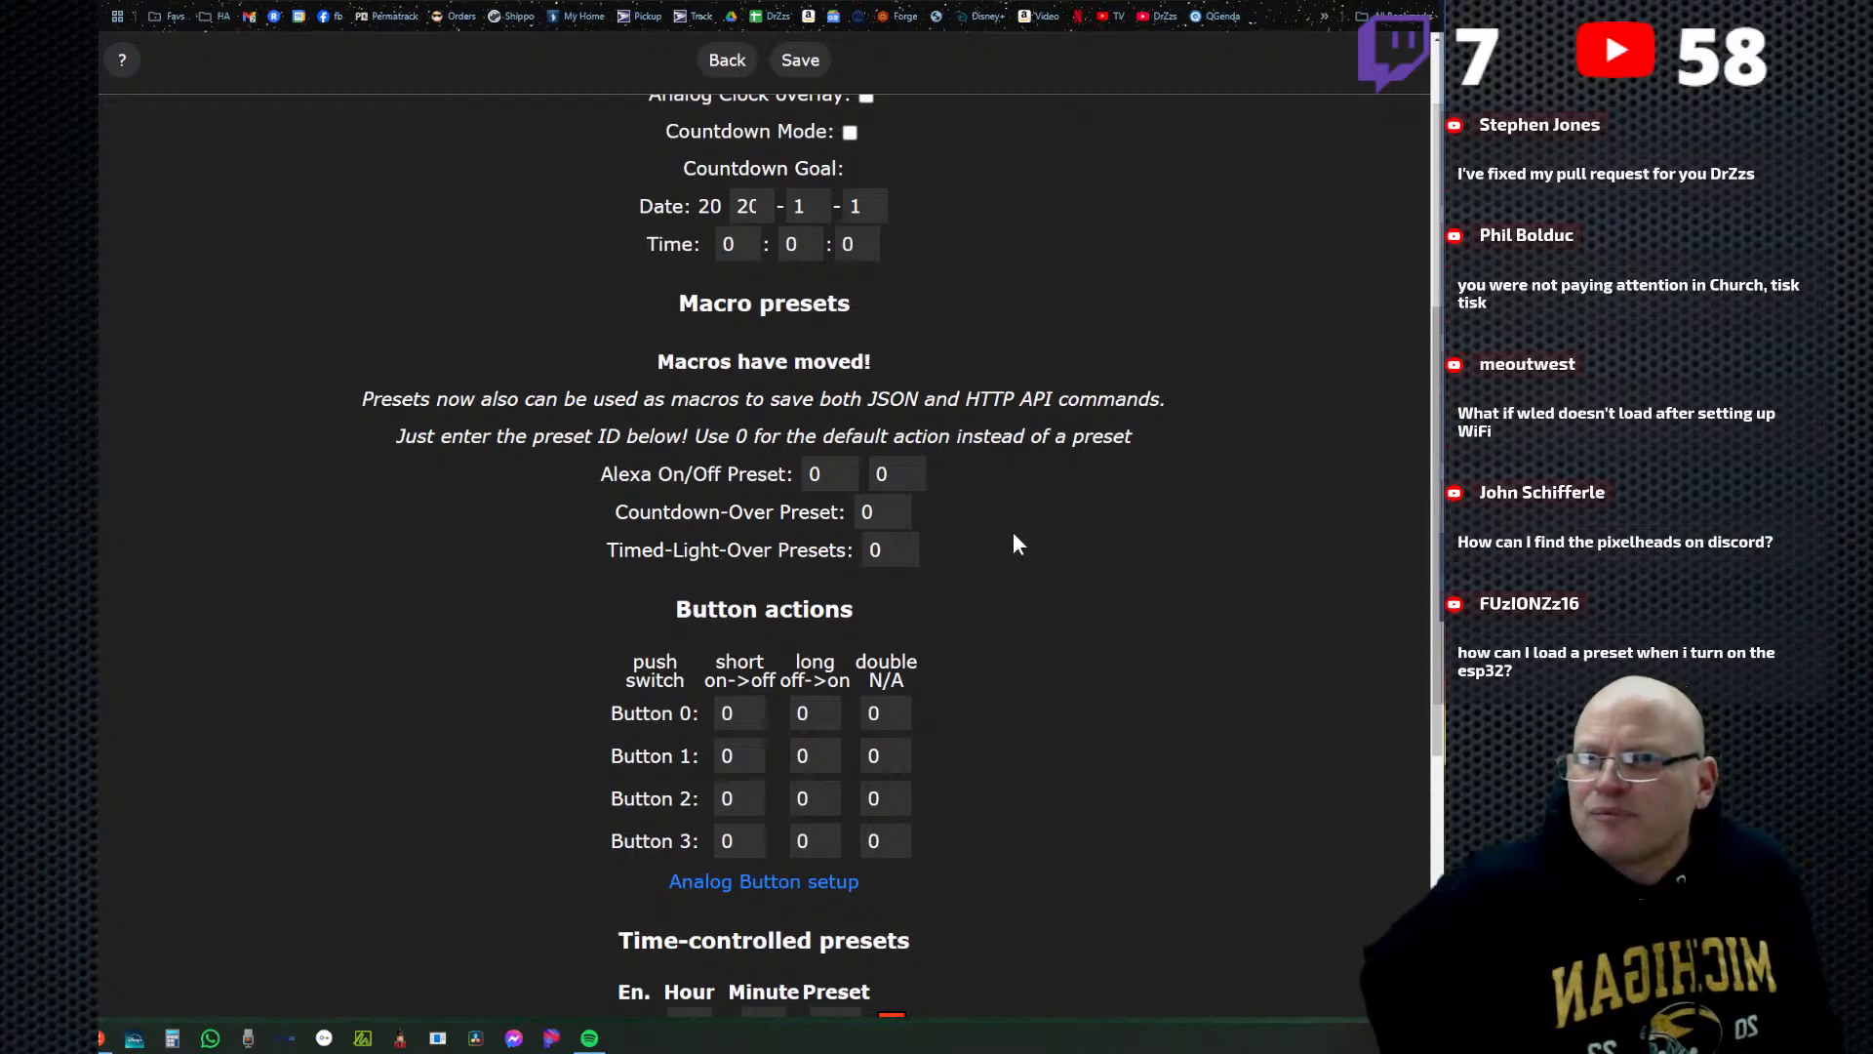
scroll(1013, 537, up, 4)
scroll(937, 536, up, 2)
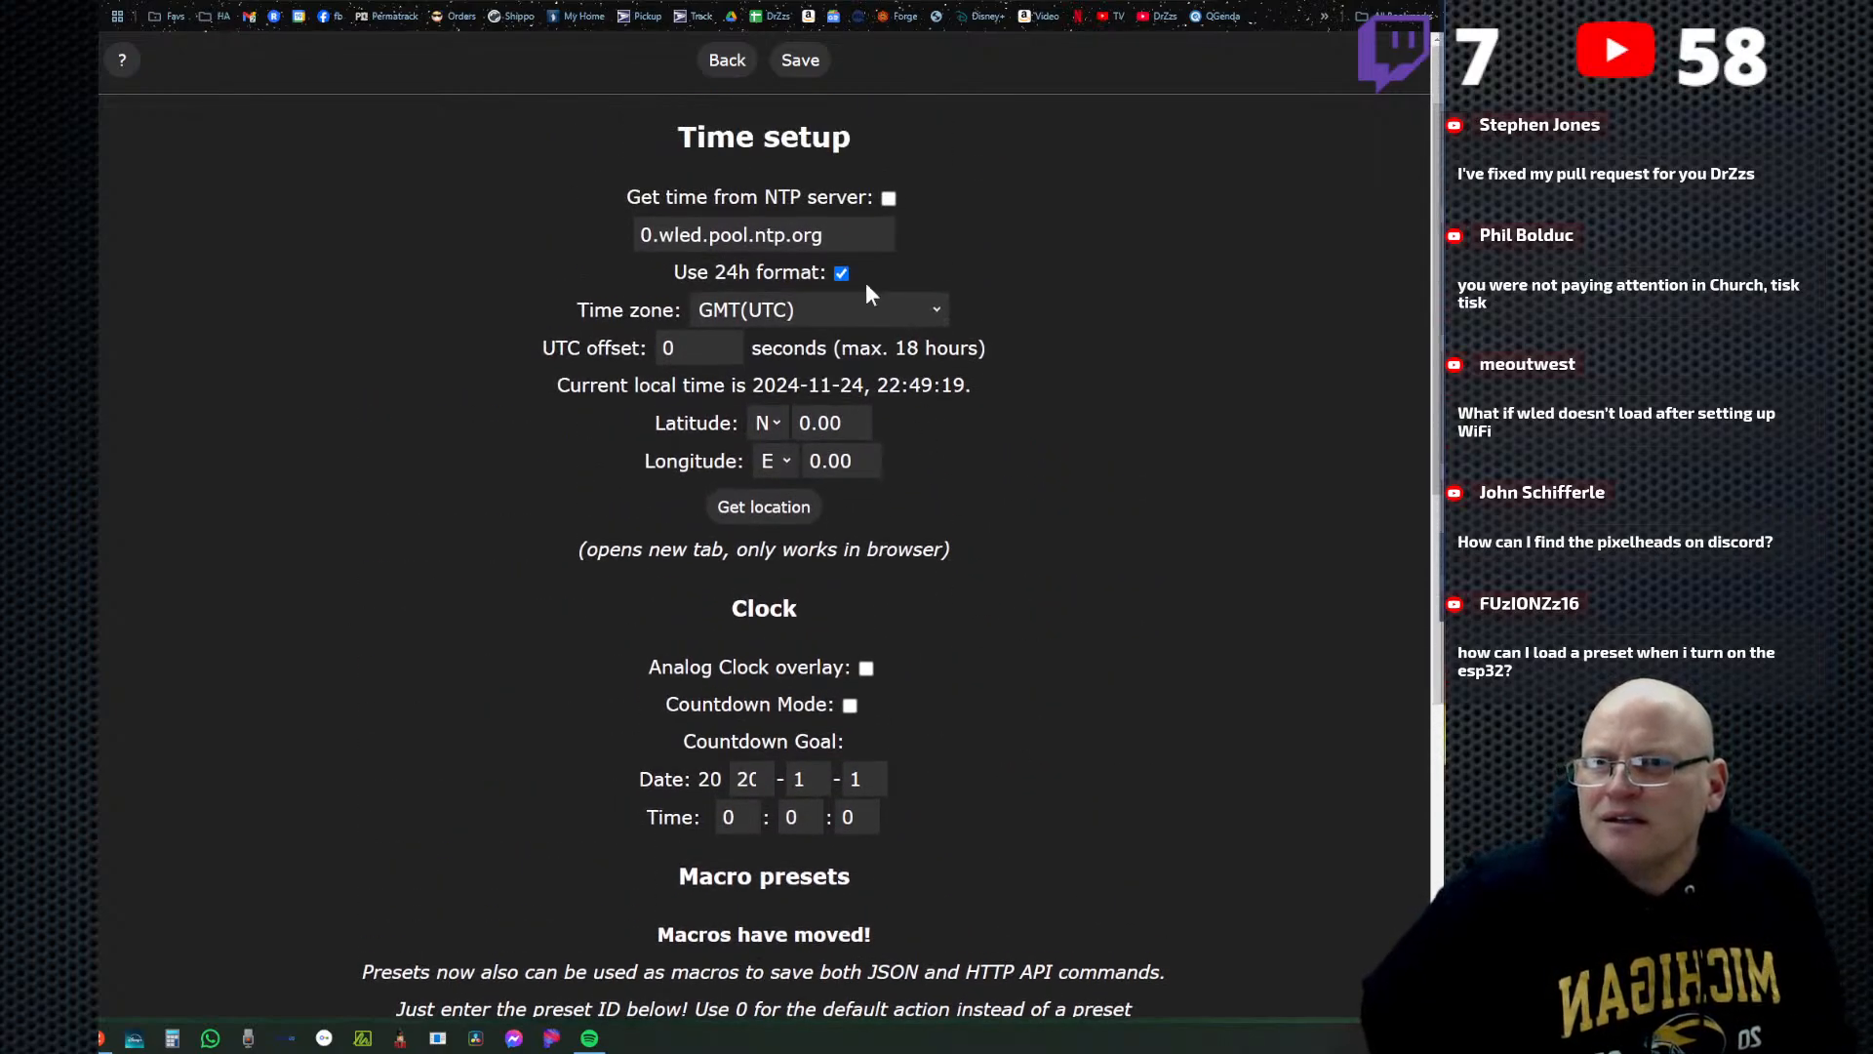
click(725, 61)
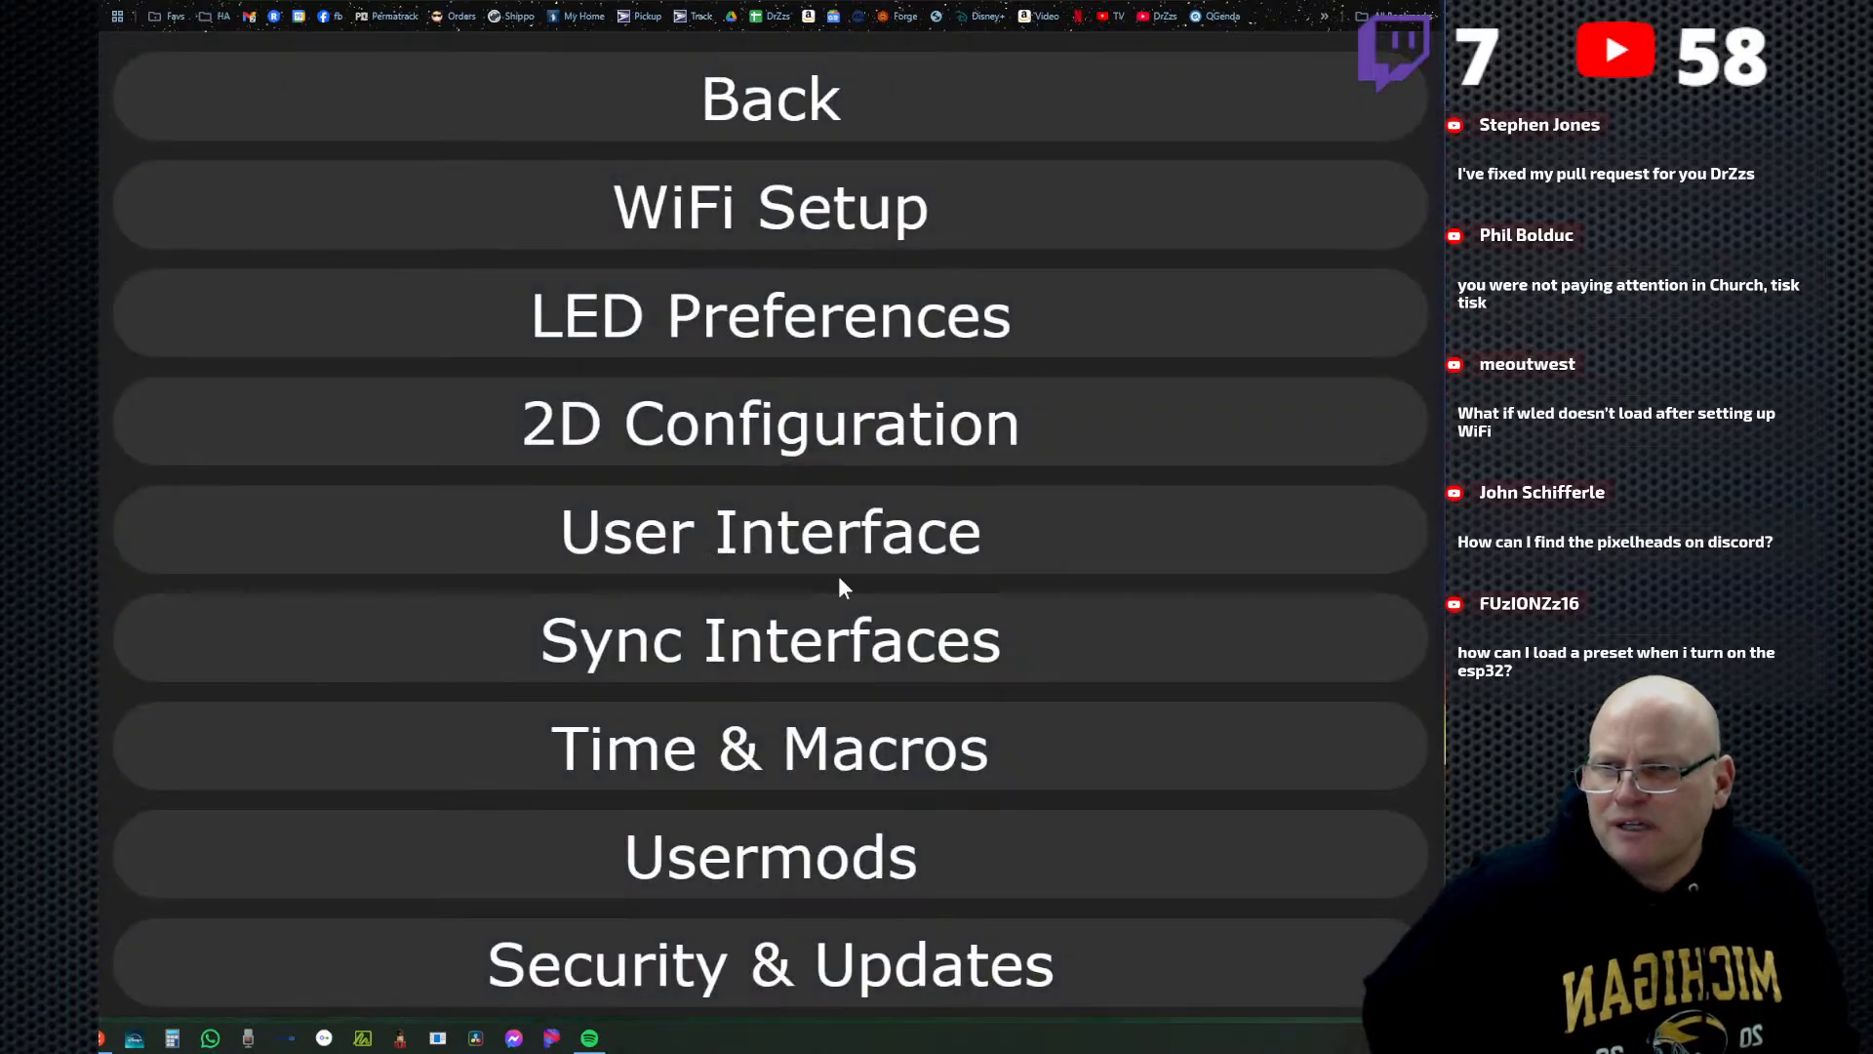
Check the Security & Updates settings for a startup preset option, and return to the settings list.
click(831, 976)
scroll(972, 771, down, 4)
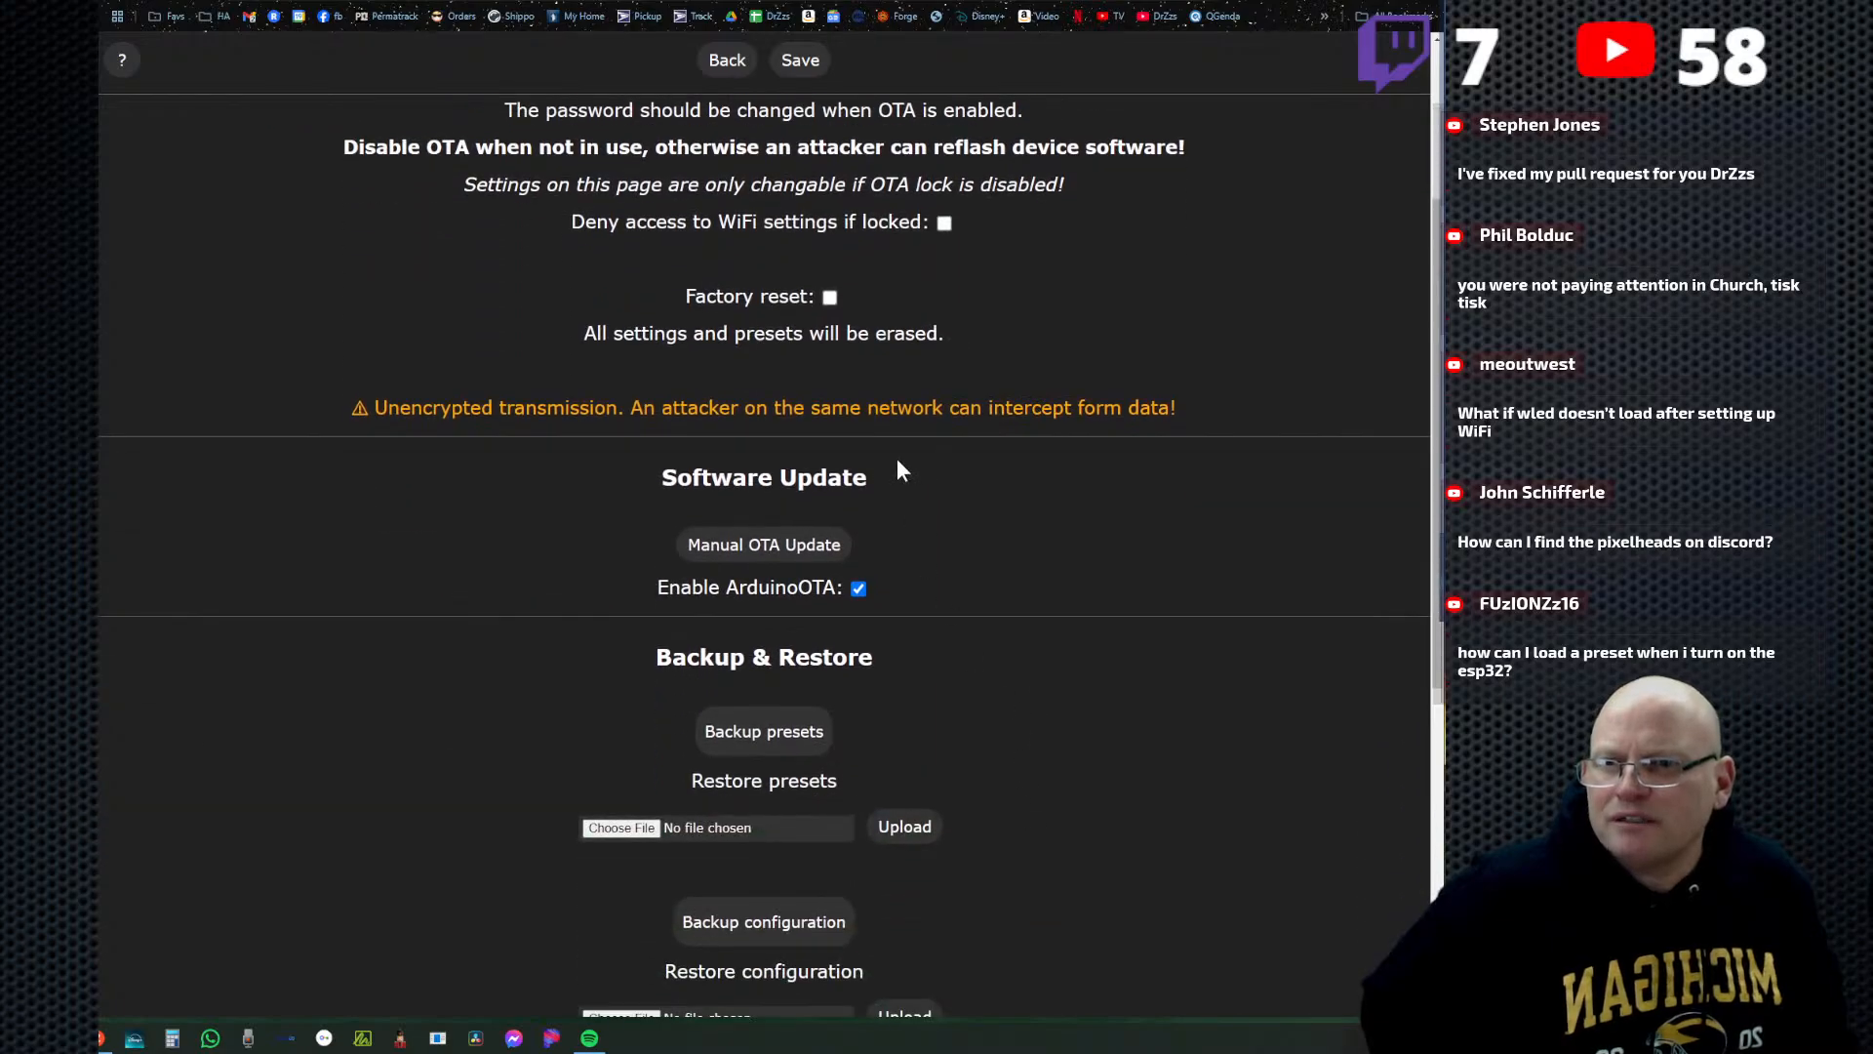
click(725, 60)
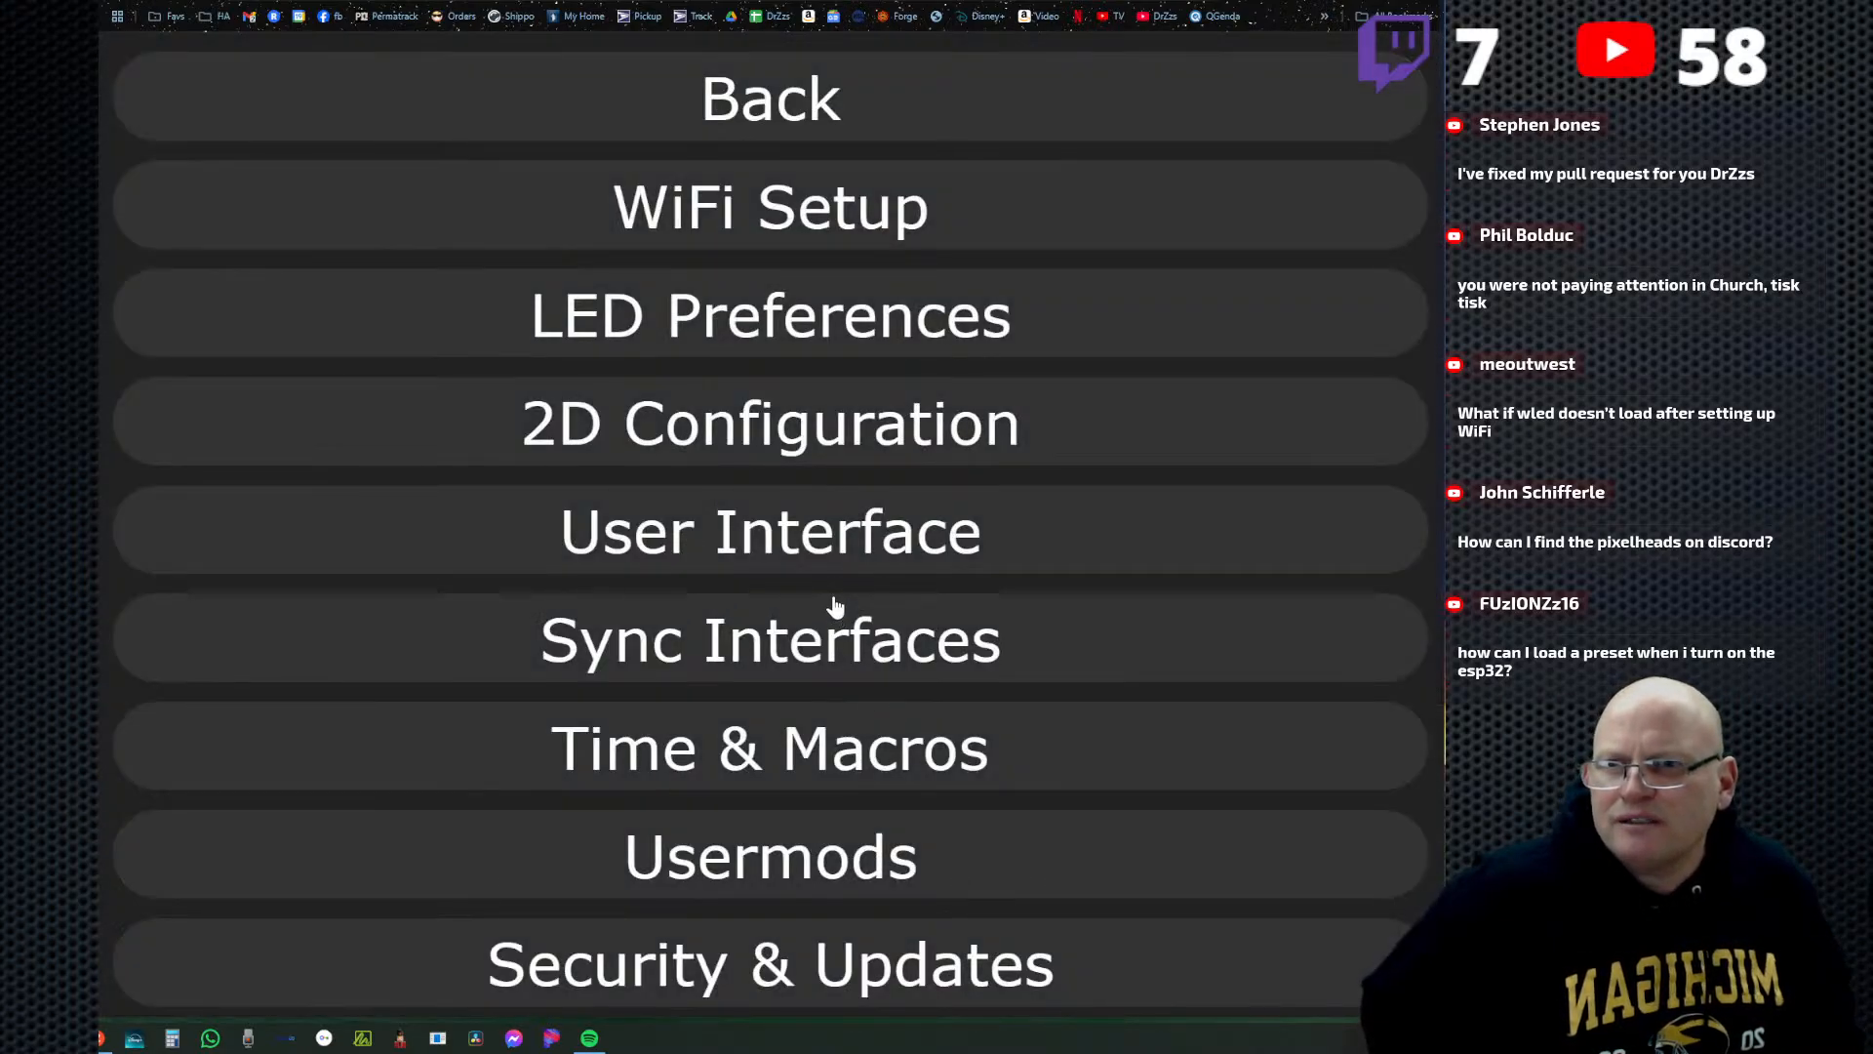
Look through the User Interface settings, including UI Appearance, for a startup preset option, and return to the settings list.
click(817, 537)
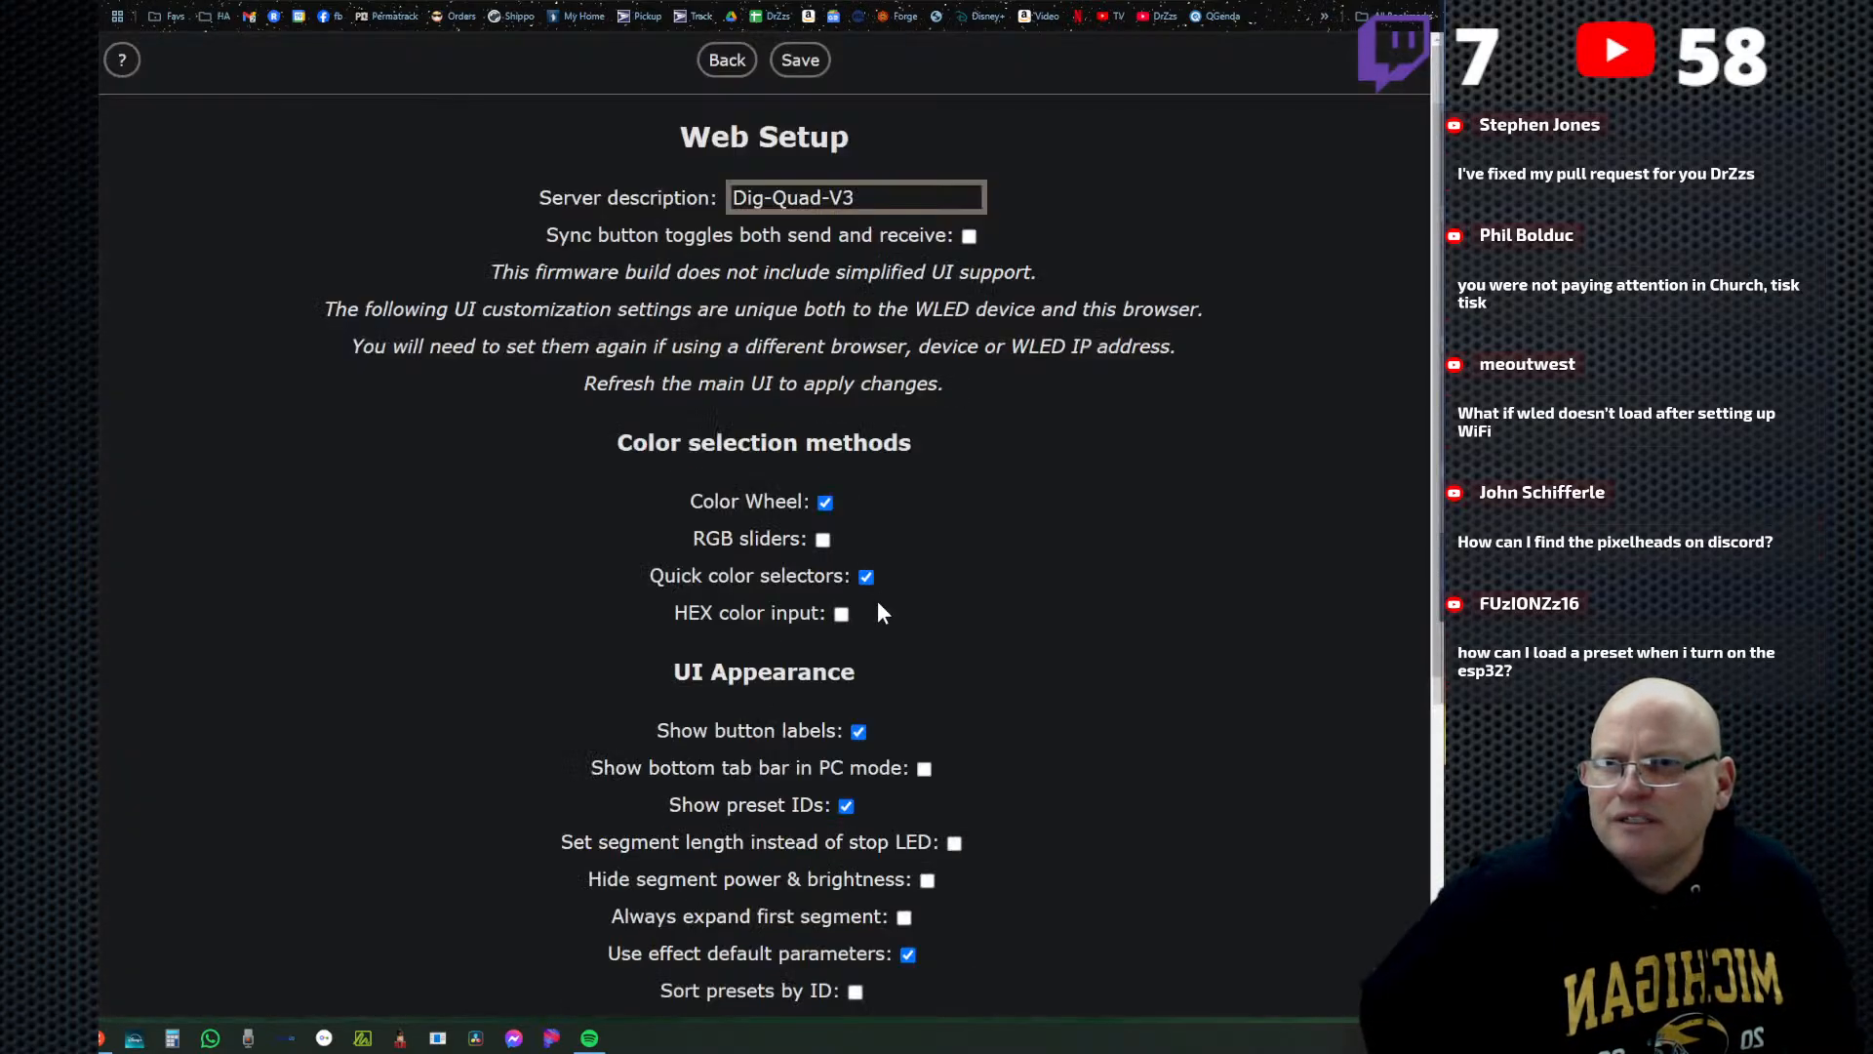
scroll(1023, 634, down, 5)
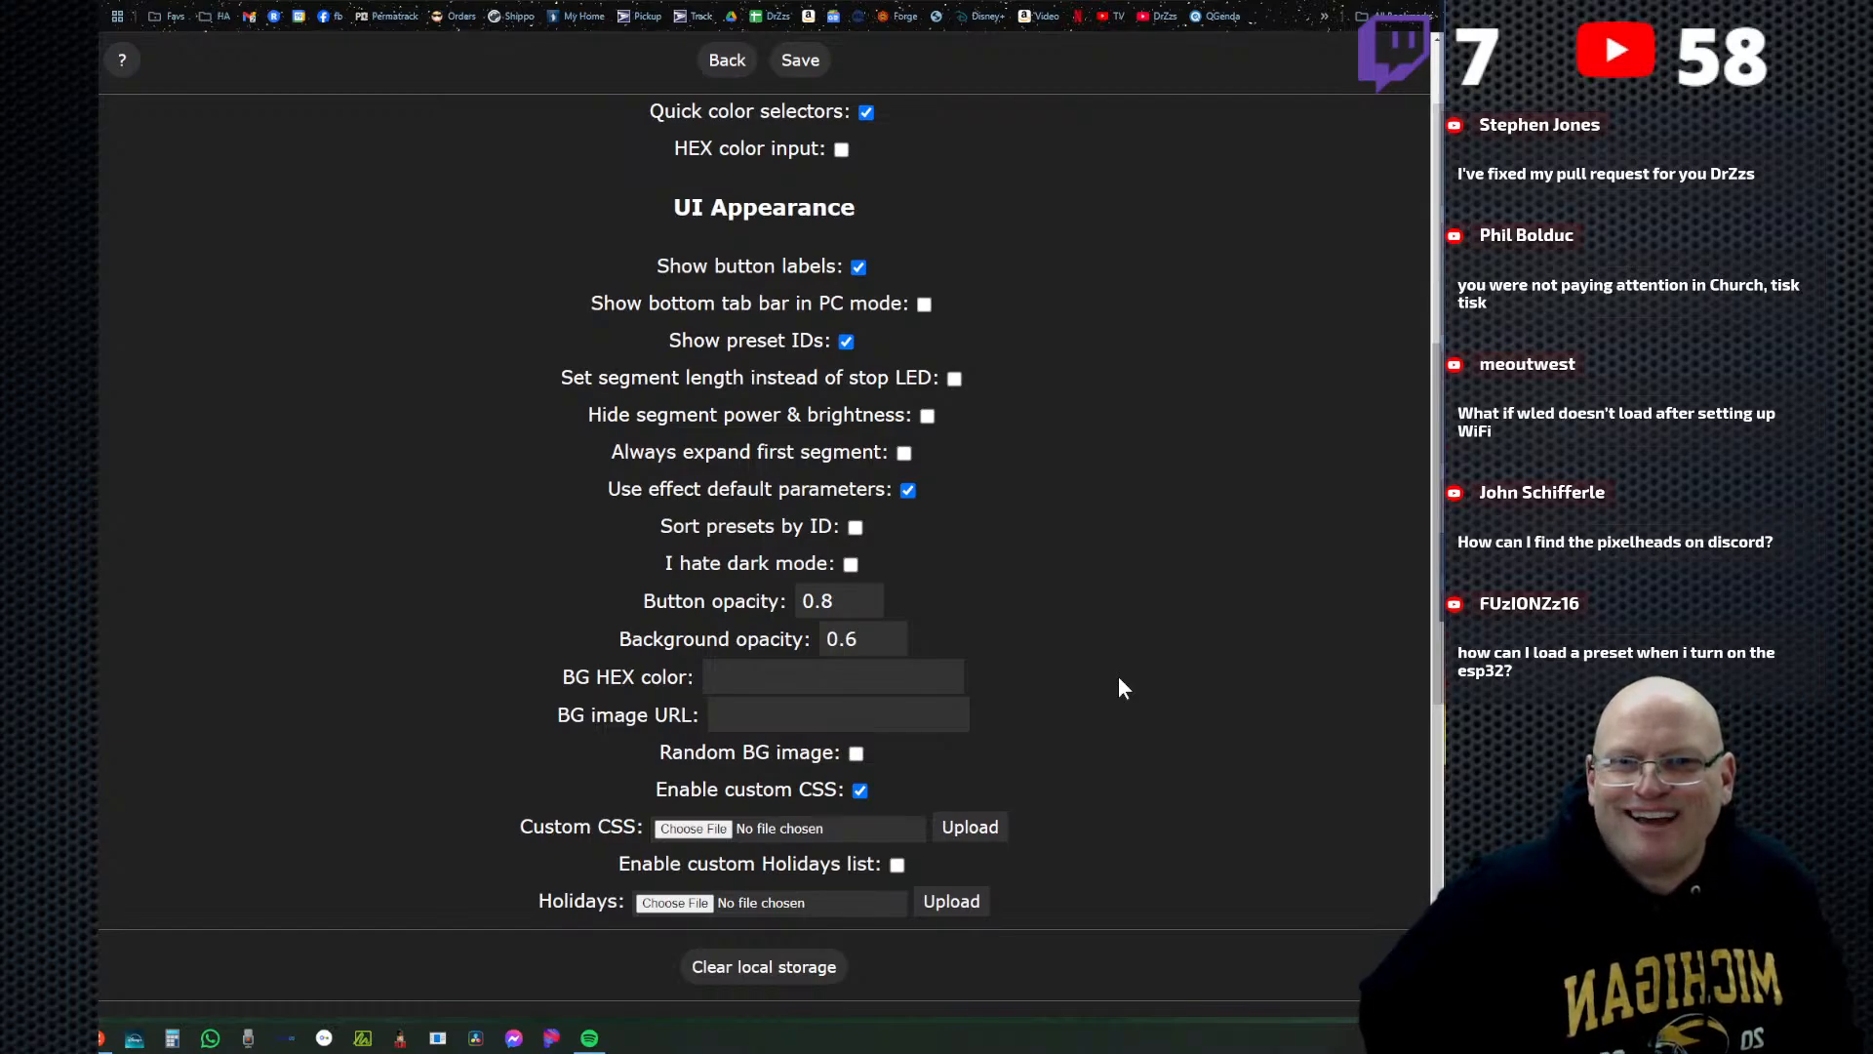
scroll(1127, 680, down, 1)
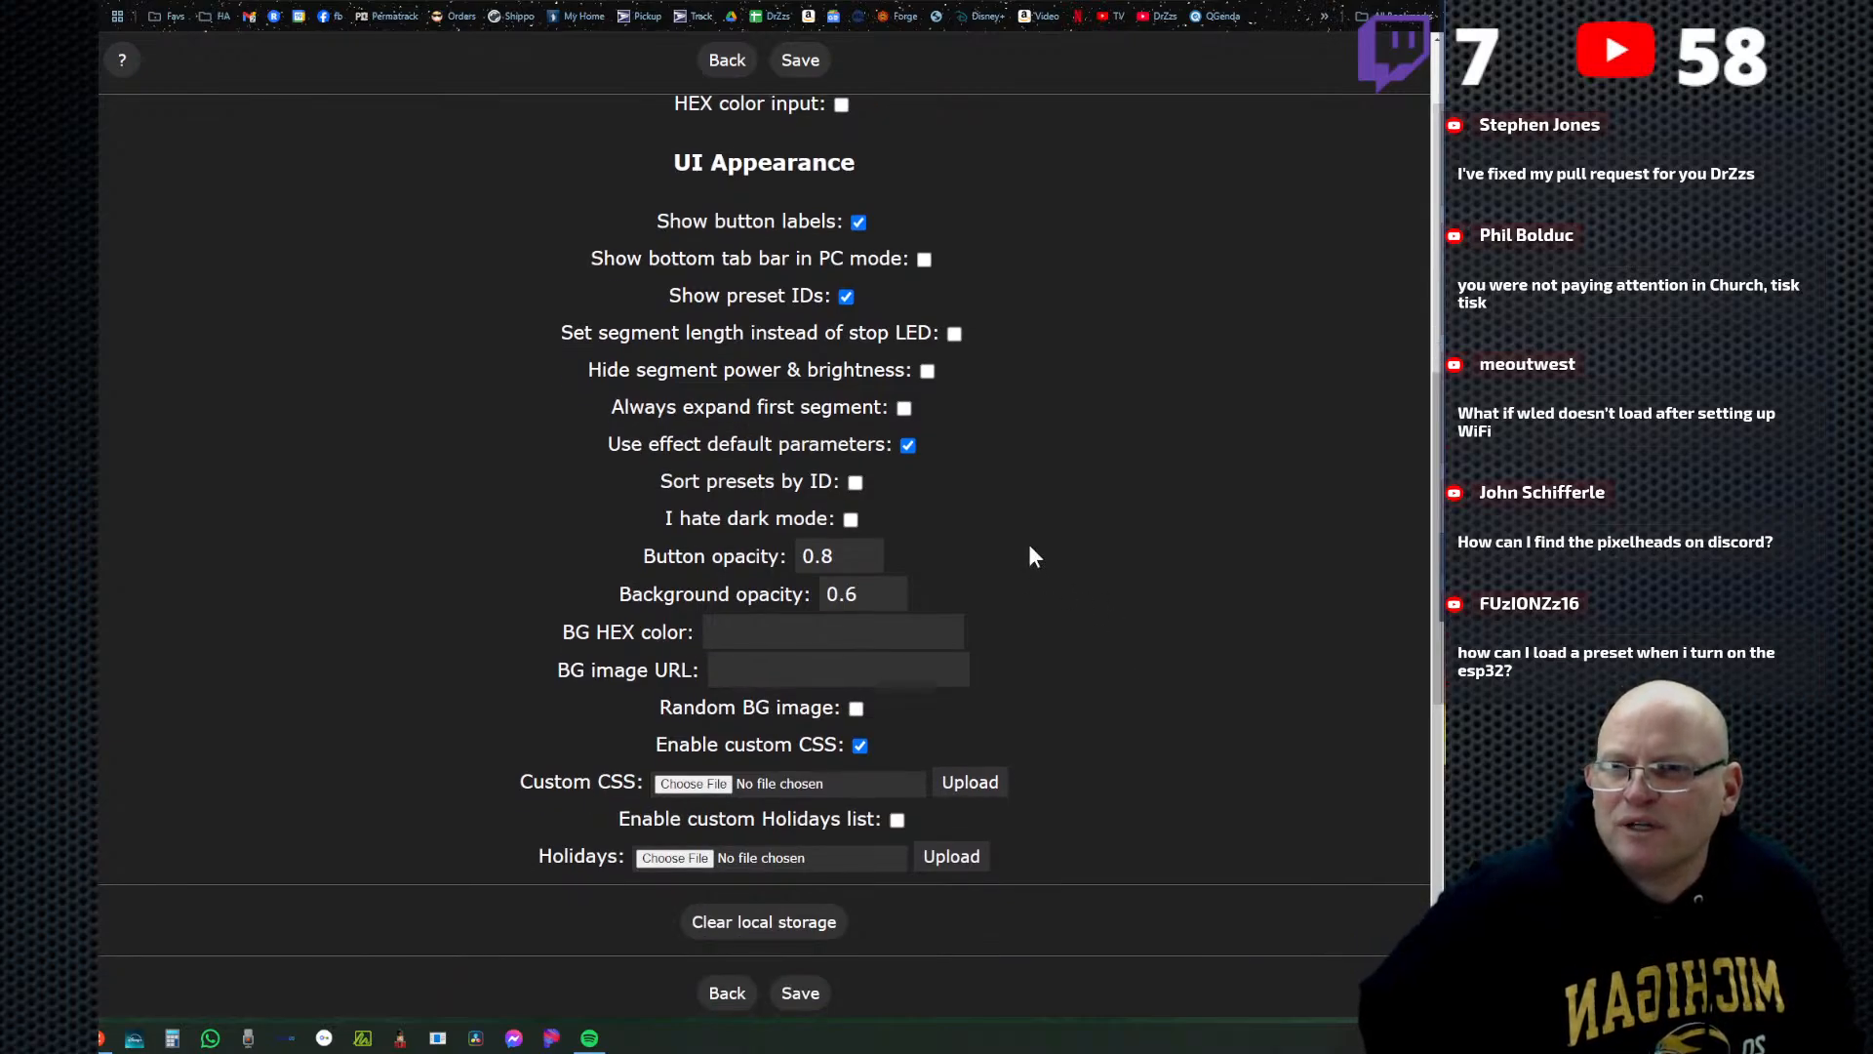
scroll(923, 497, up, 3)
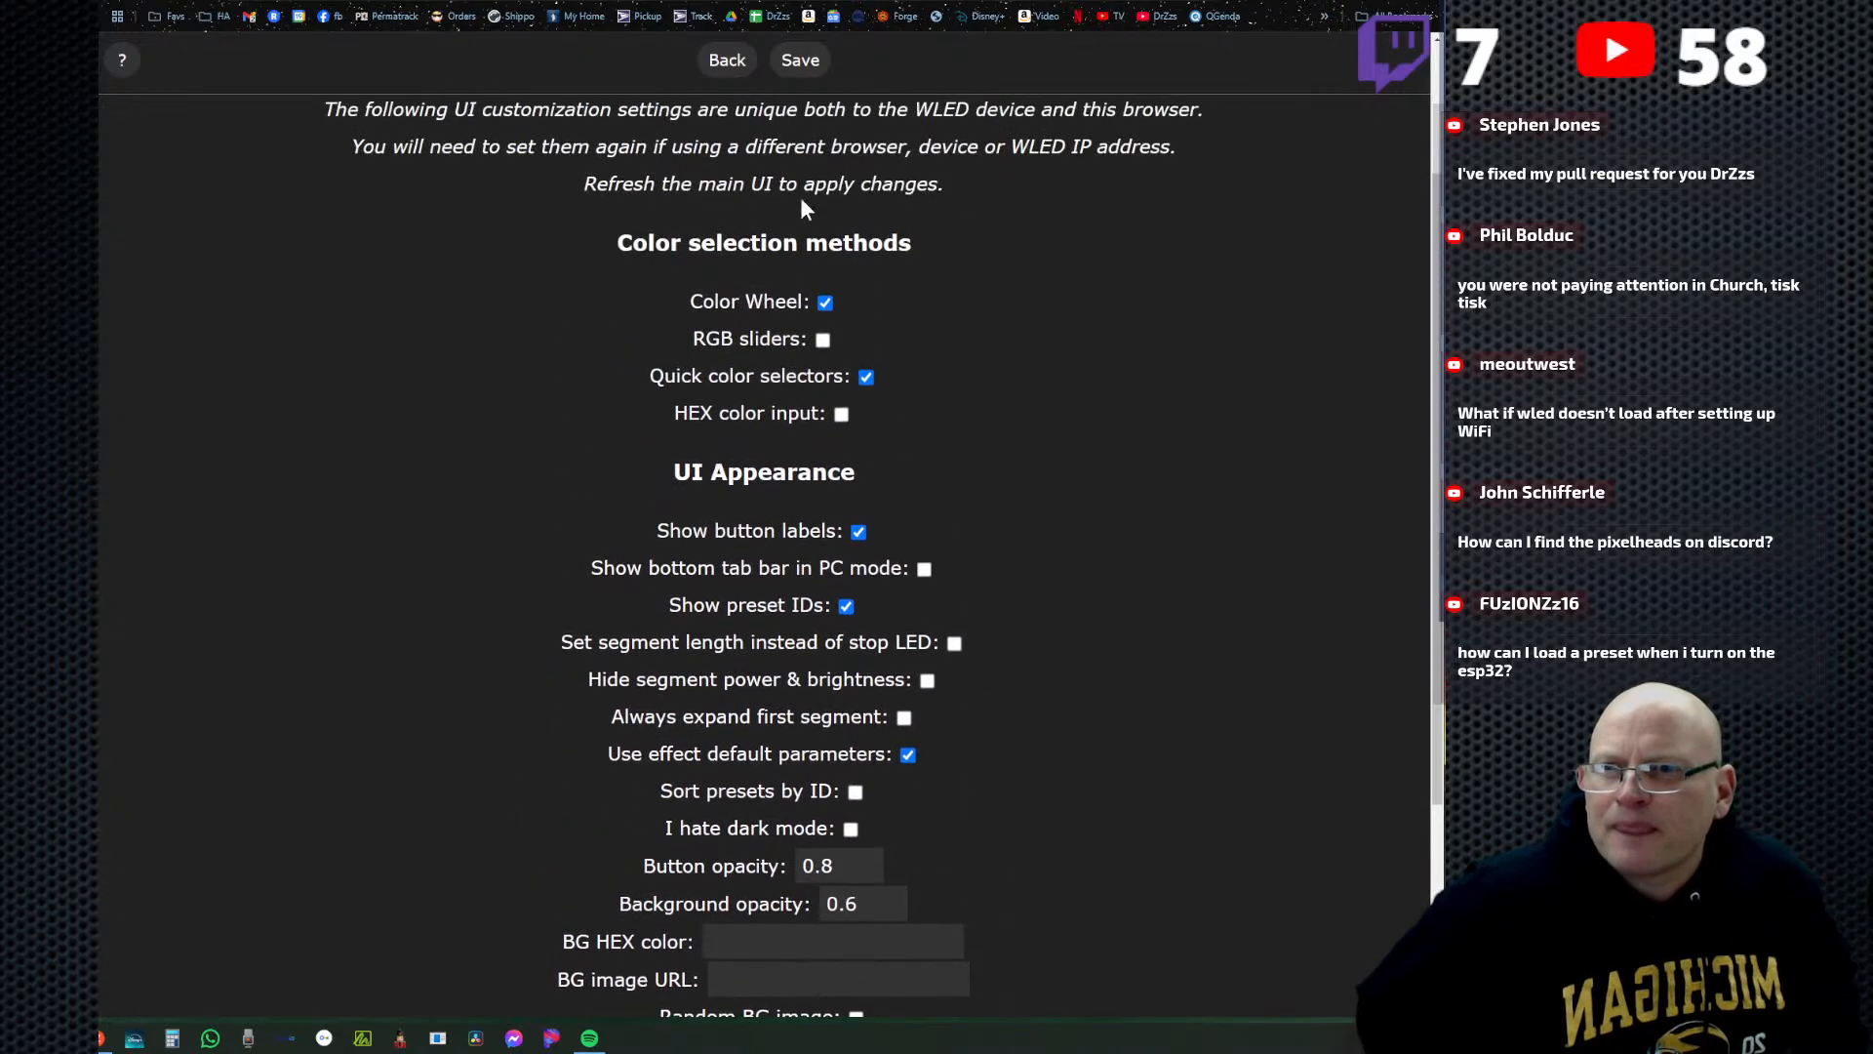
click(727, 60)
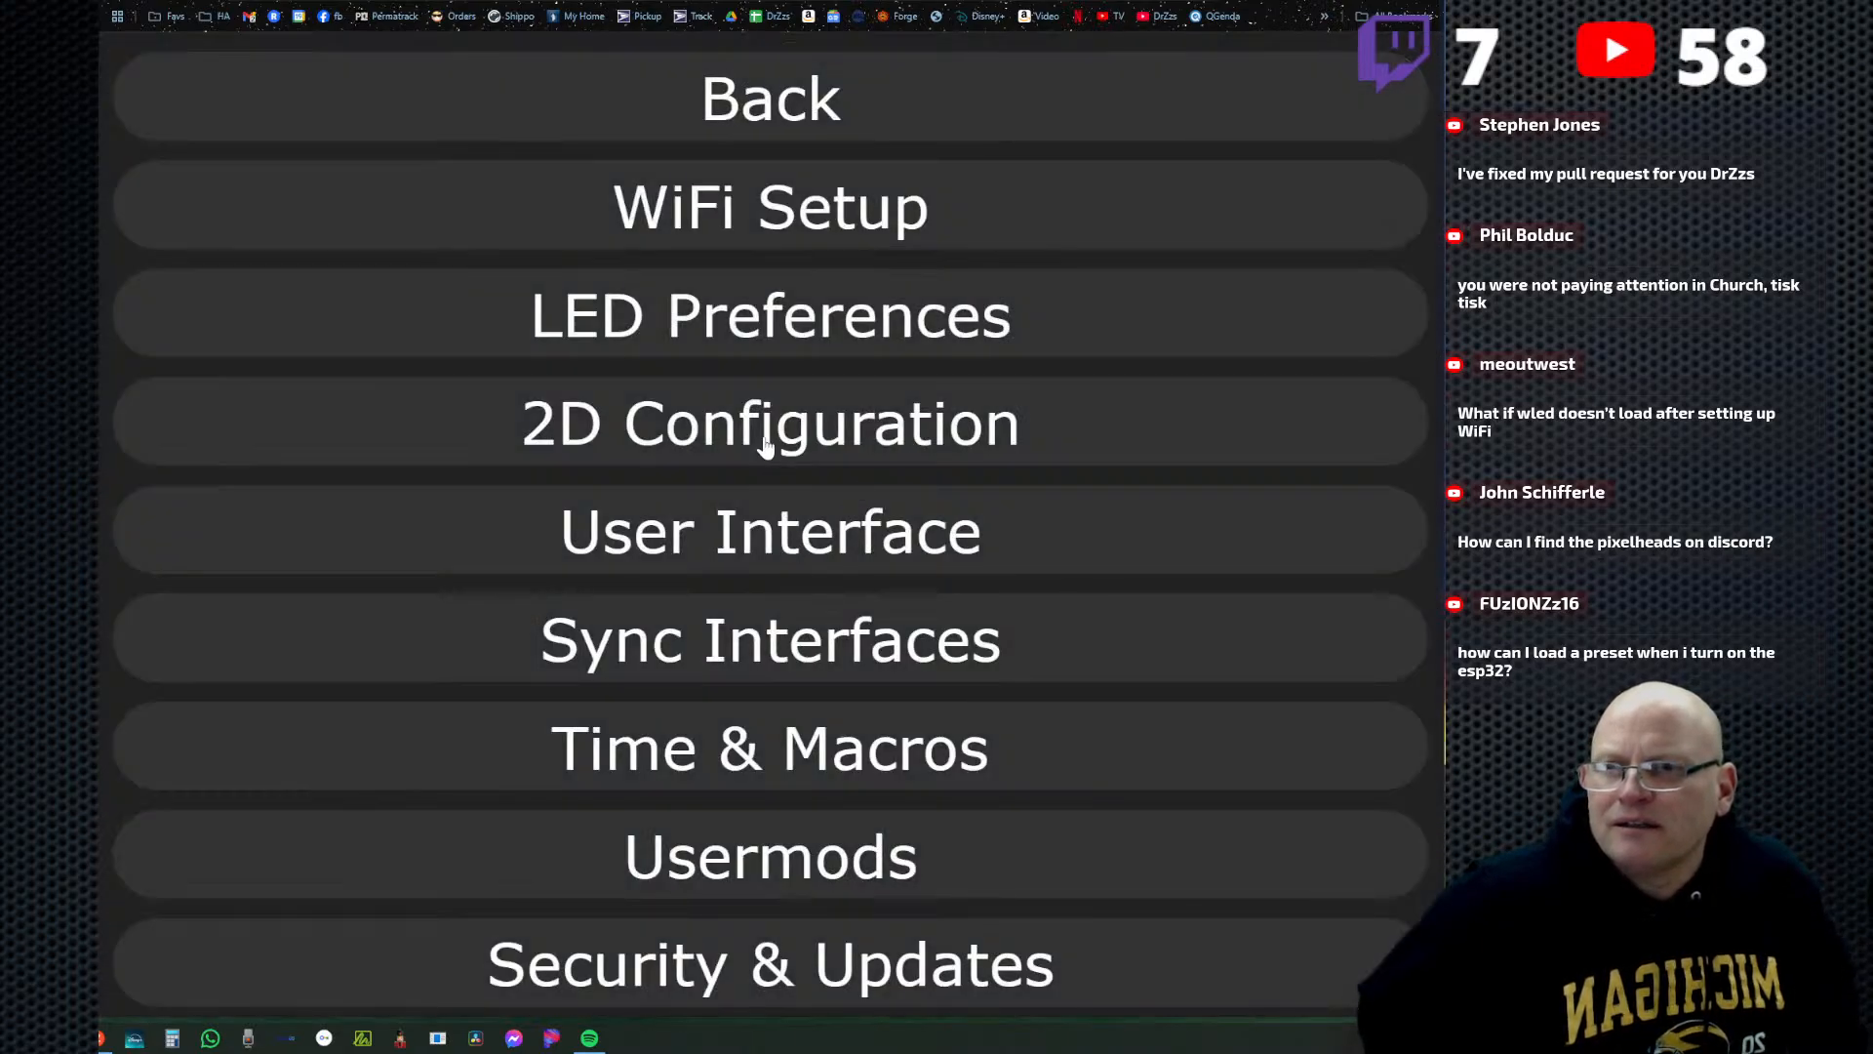
Find and highlight the Apply preset at boot setting under Defaults in LED Preferences, and return to the main WLED controls.
click(766, 349)
scroll(1162, 751, down, 10)
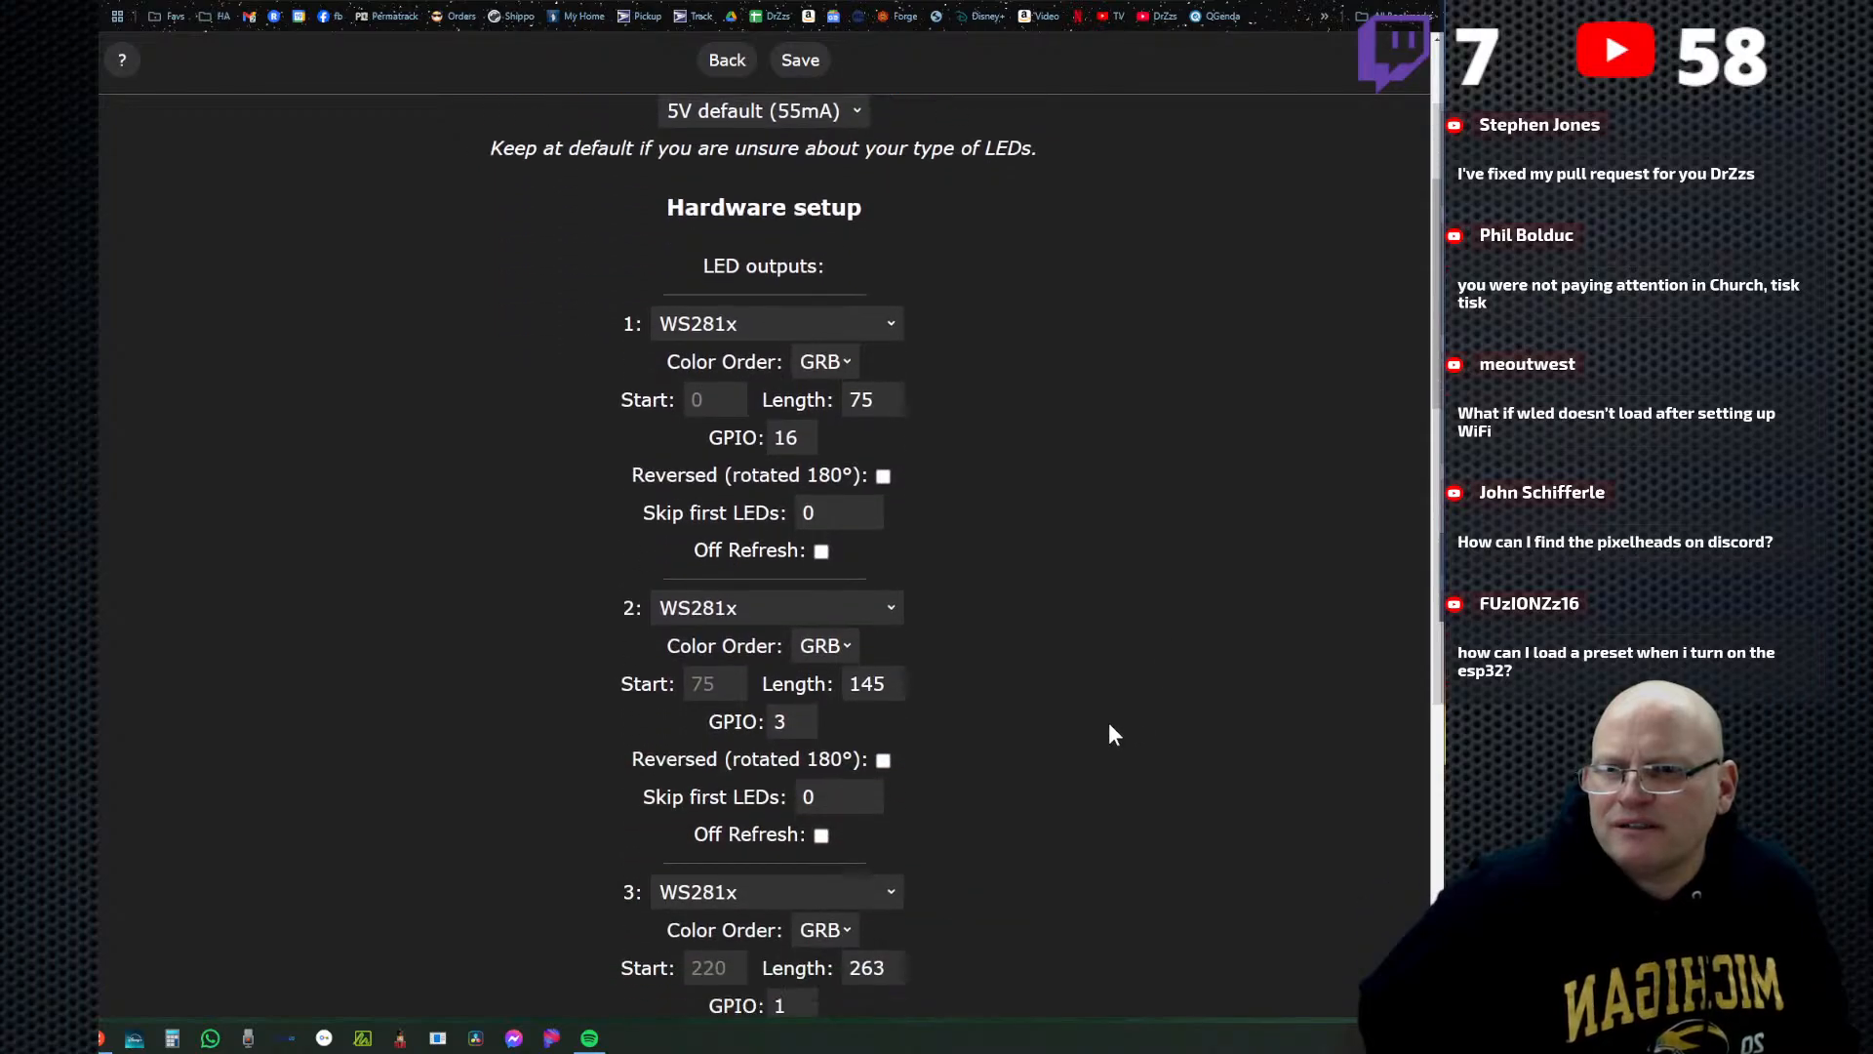
scroll(1063, 687, down, 8)
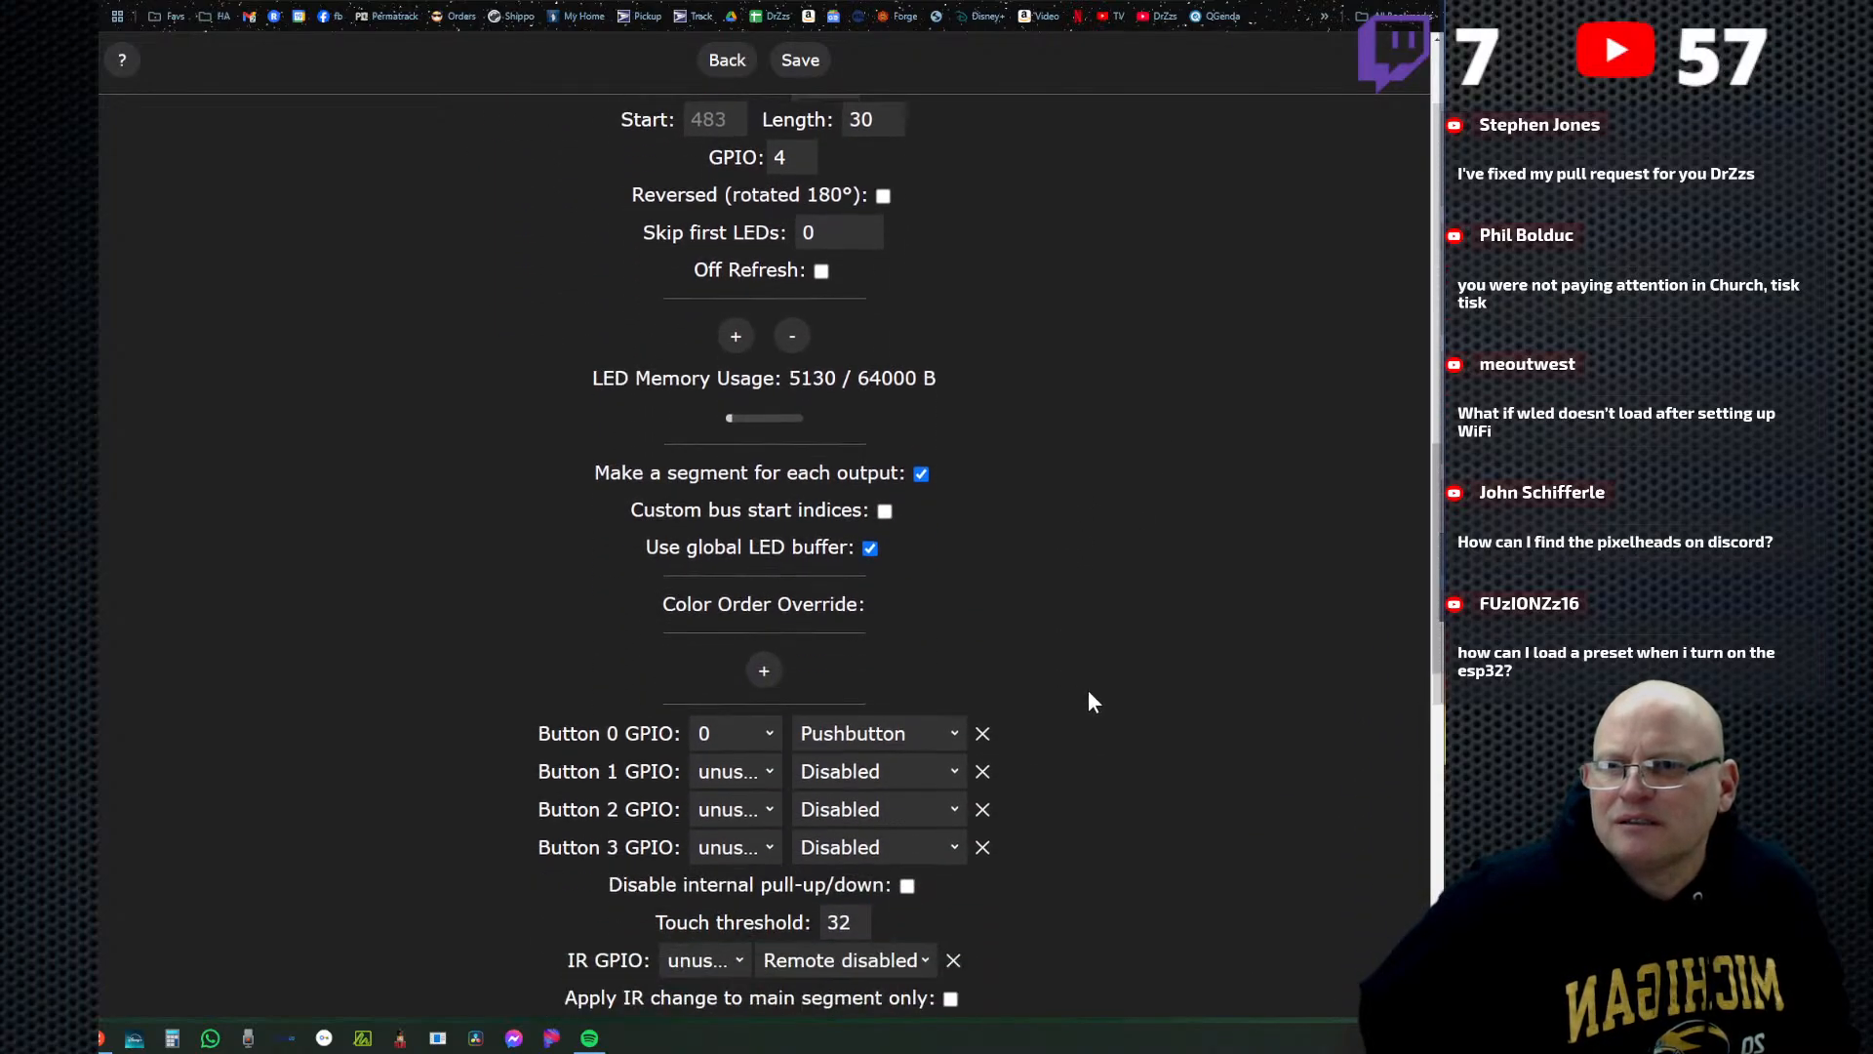
scroll(1132, 690, down, 4)
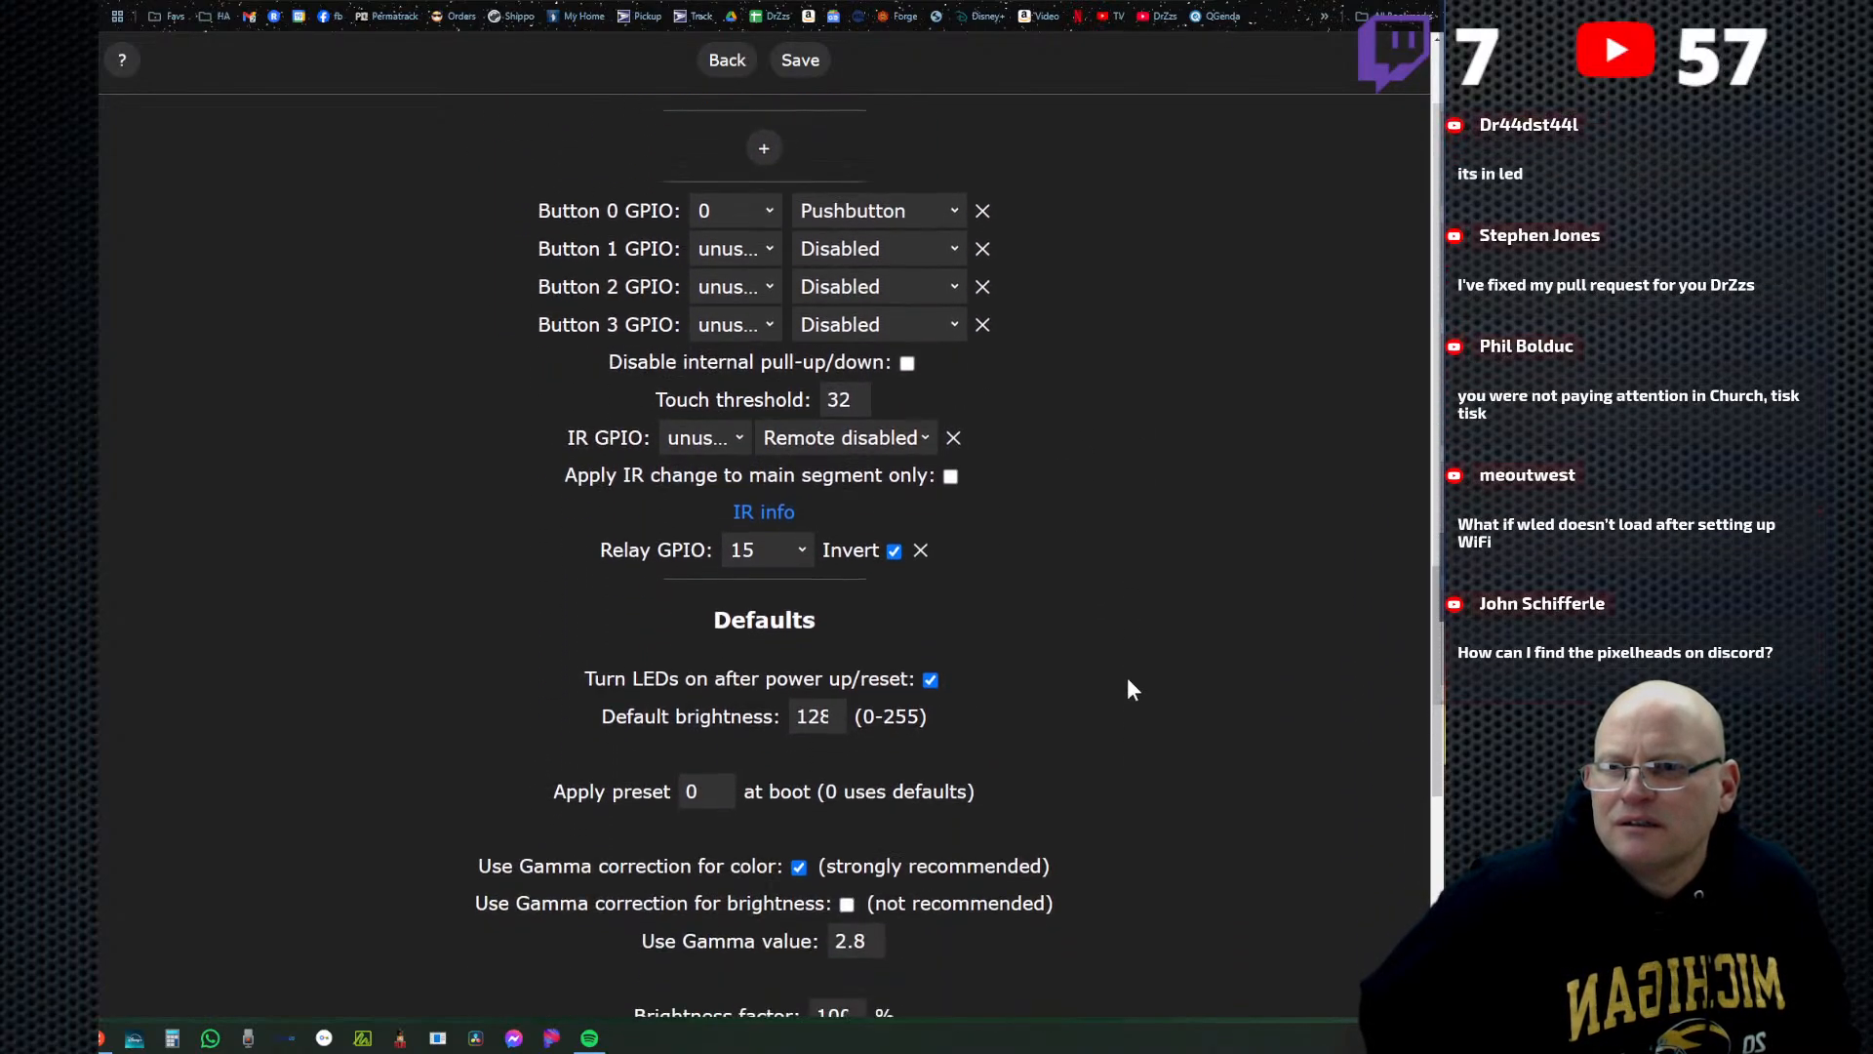
scroll(1128, 679, down, 2)
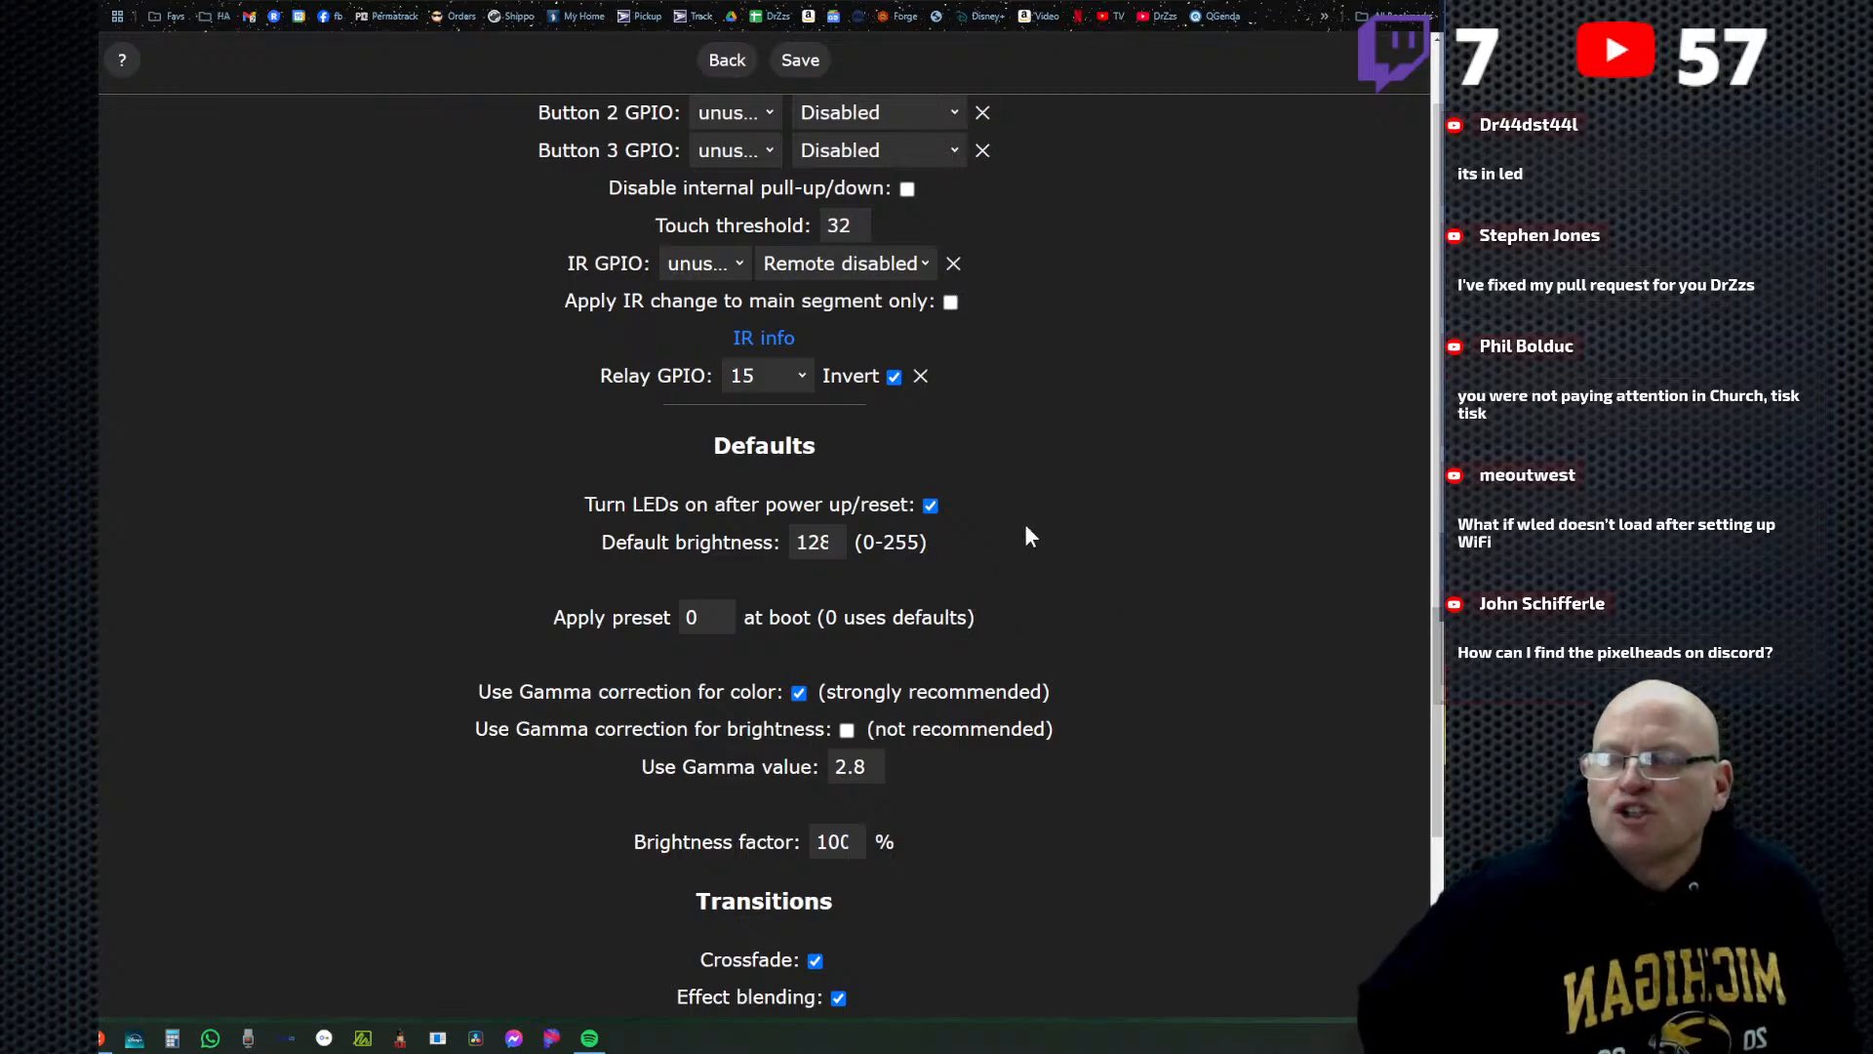
scroll(1026, 526, down, 1)
drag(535, 531, 1012, 544)
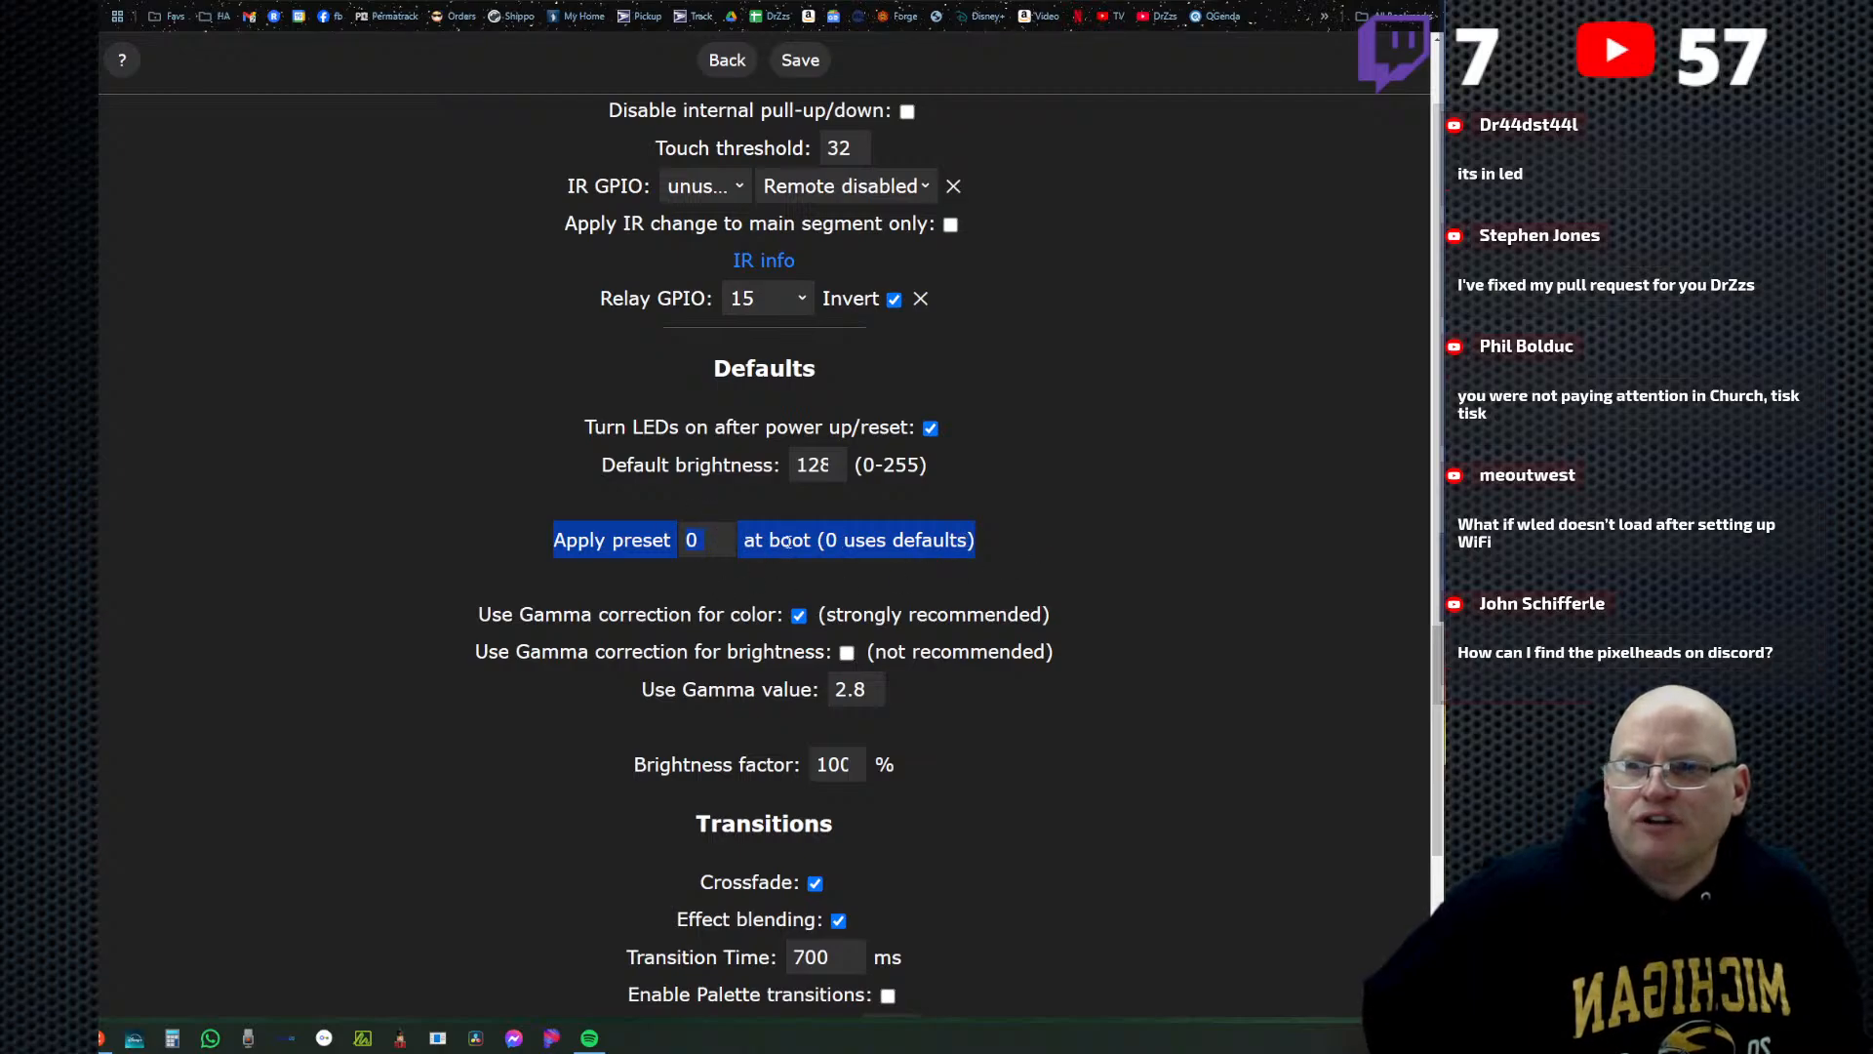
click(727, 61)
click(765, 101)
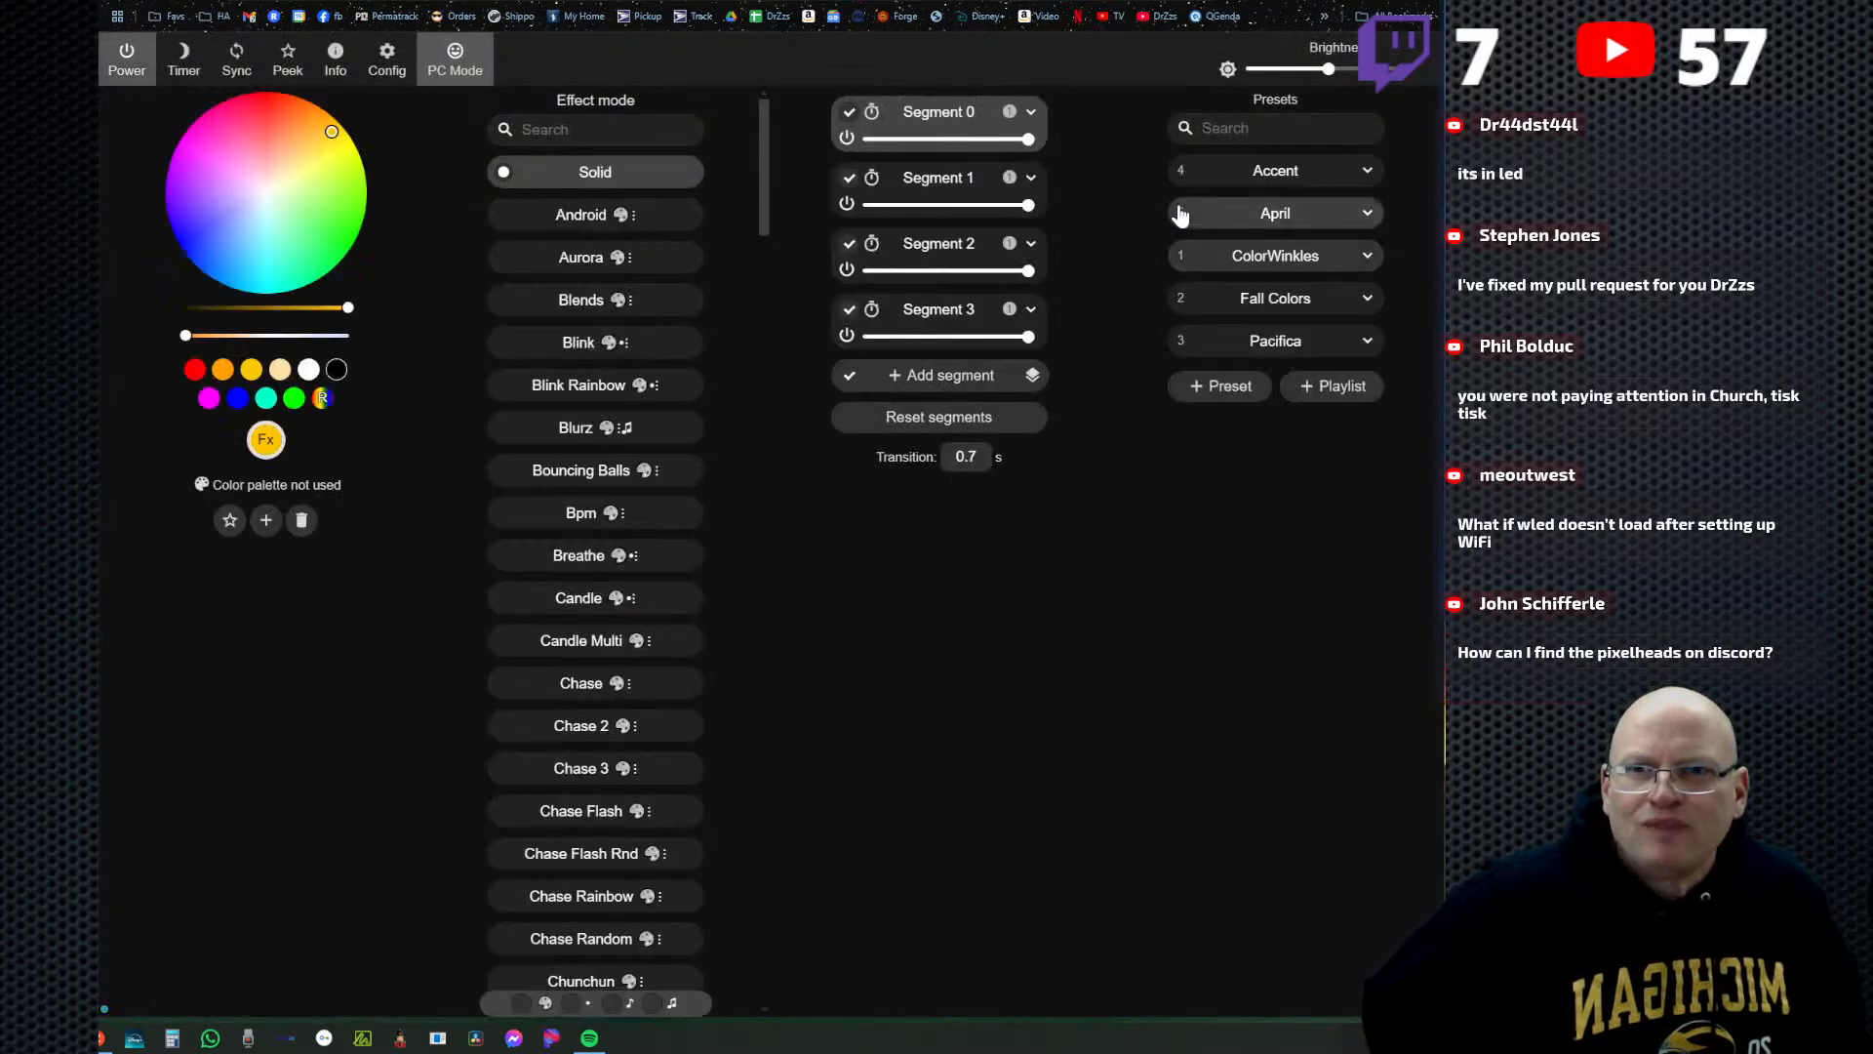
click(1298, 353)
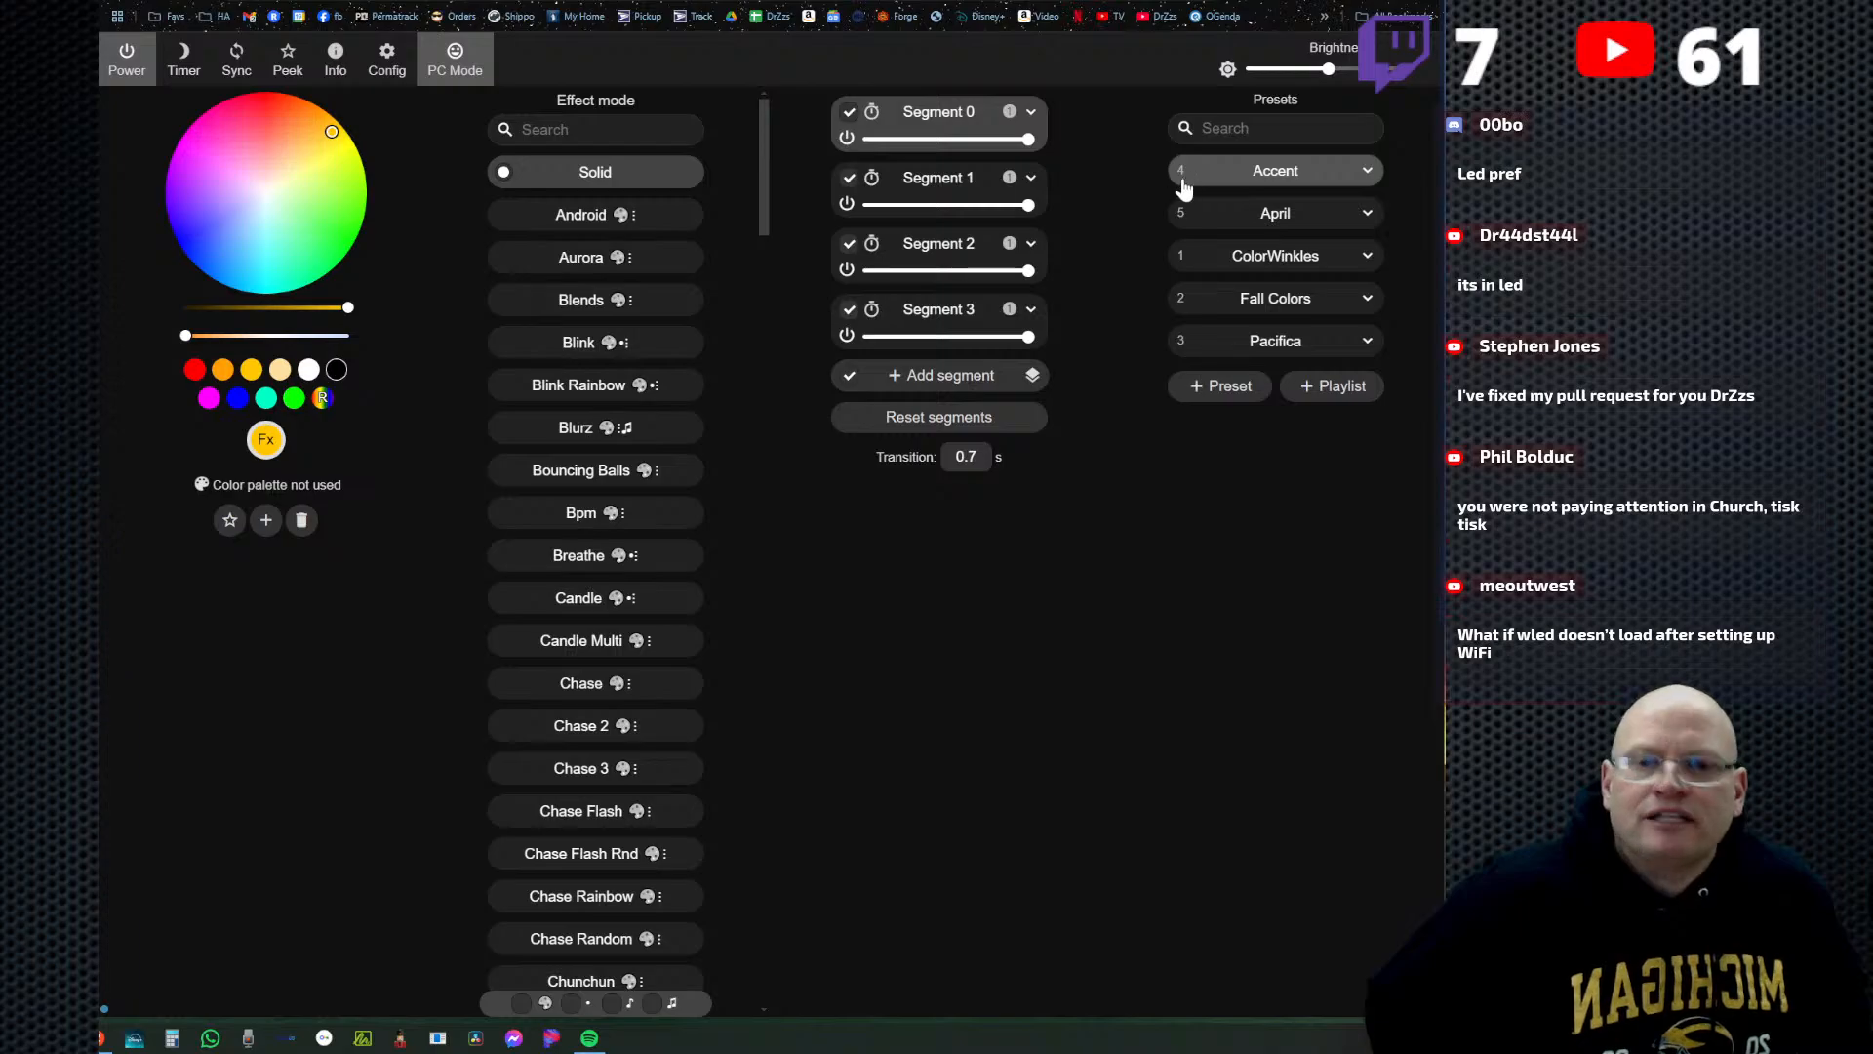
Reopen LED Preferences and bring the Apply preset at boot setting in the Defaults section into view.
click(386, 61)
click(707, 334)
scroll(870, 595, down, 12)
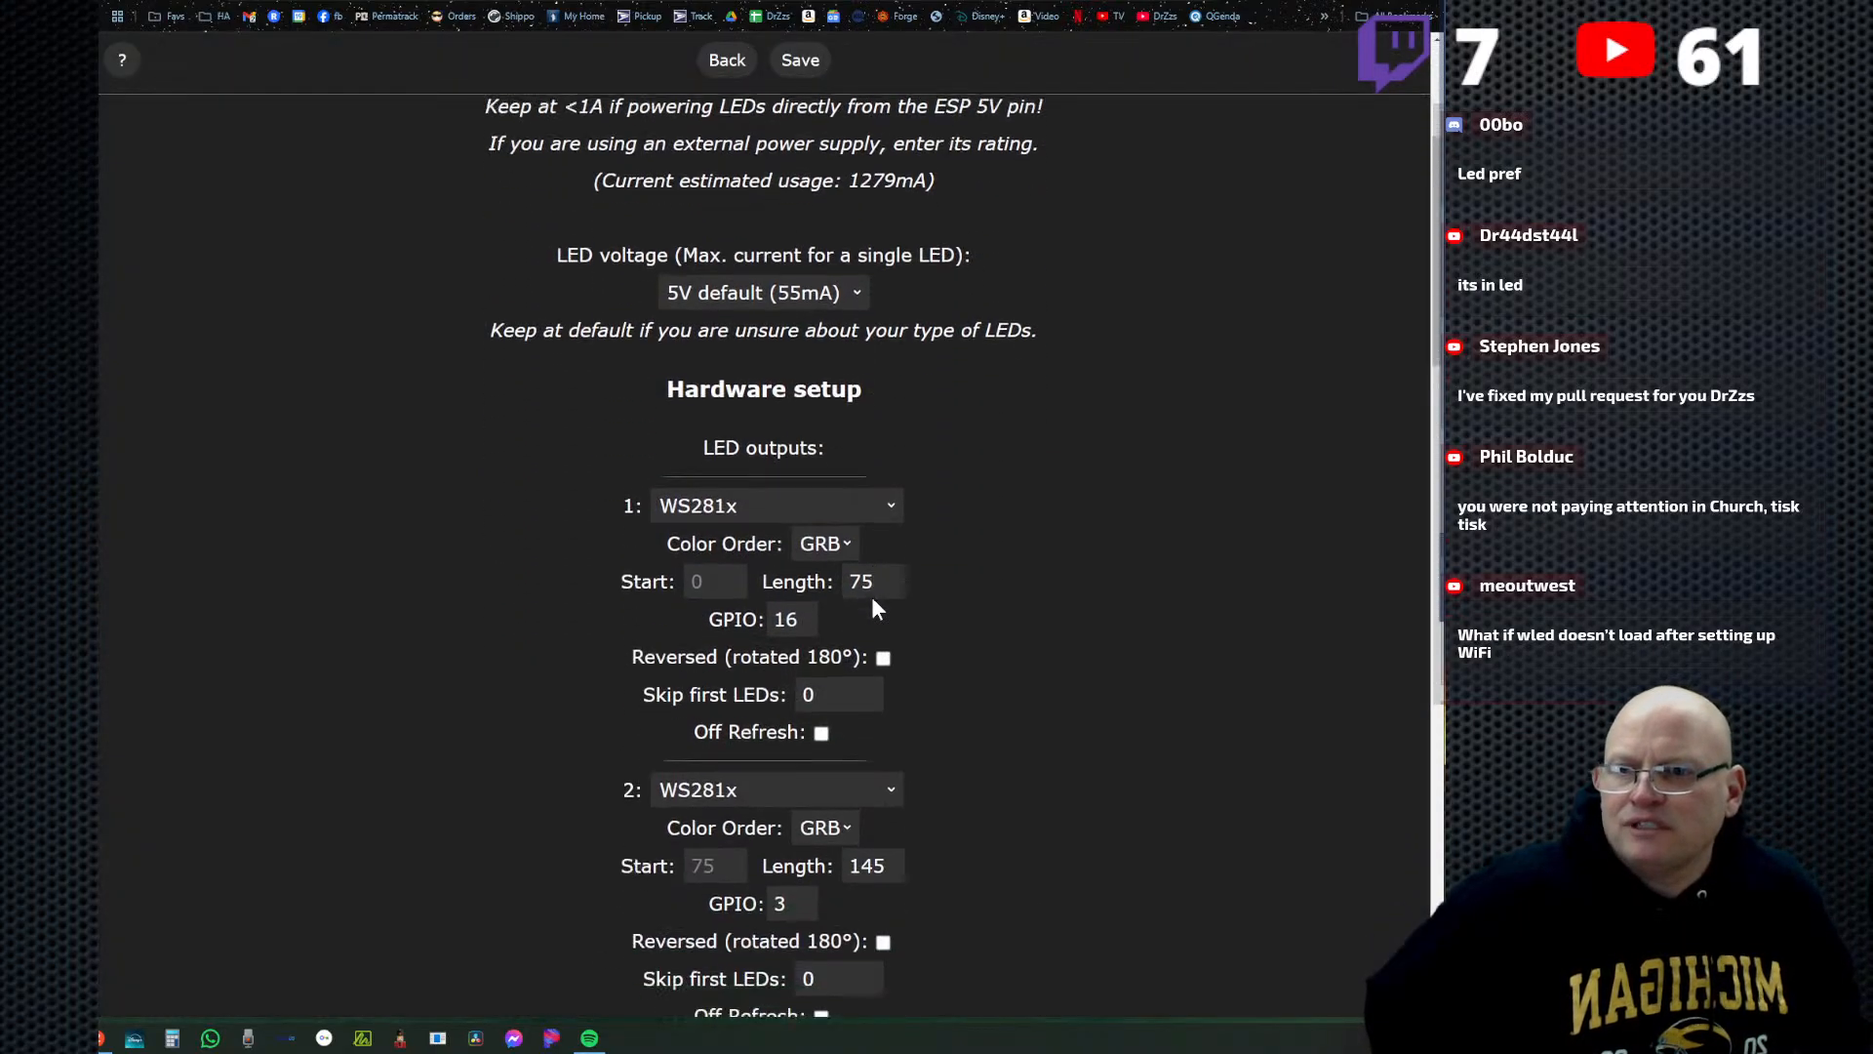
scroll(884, 423, down, 13)
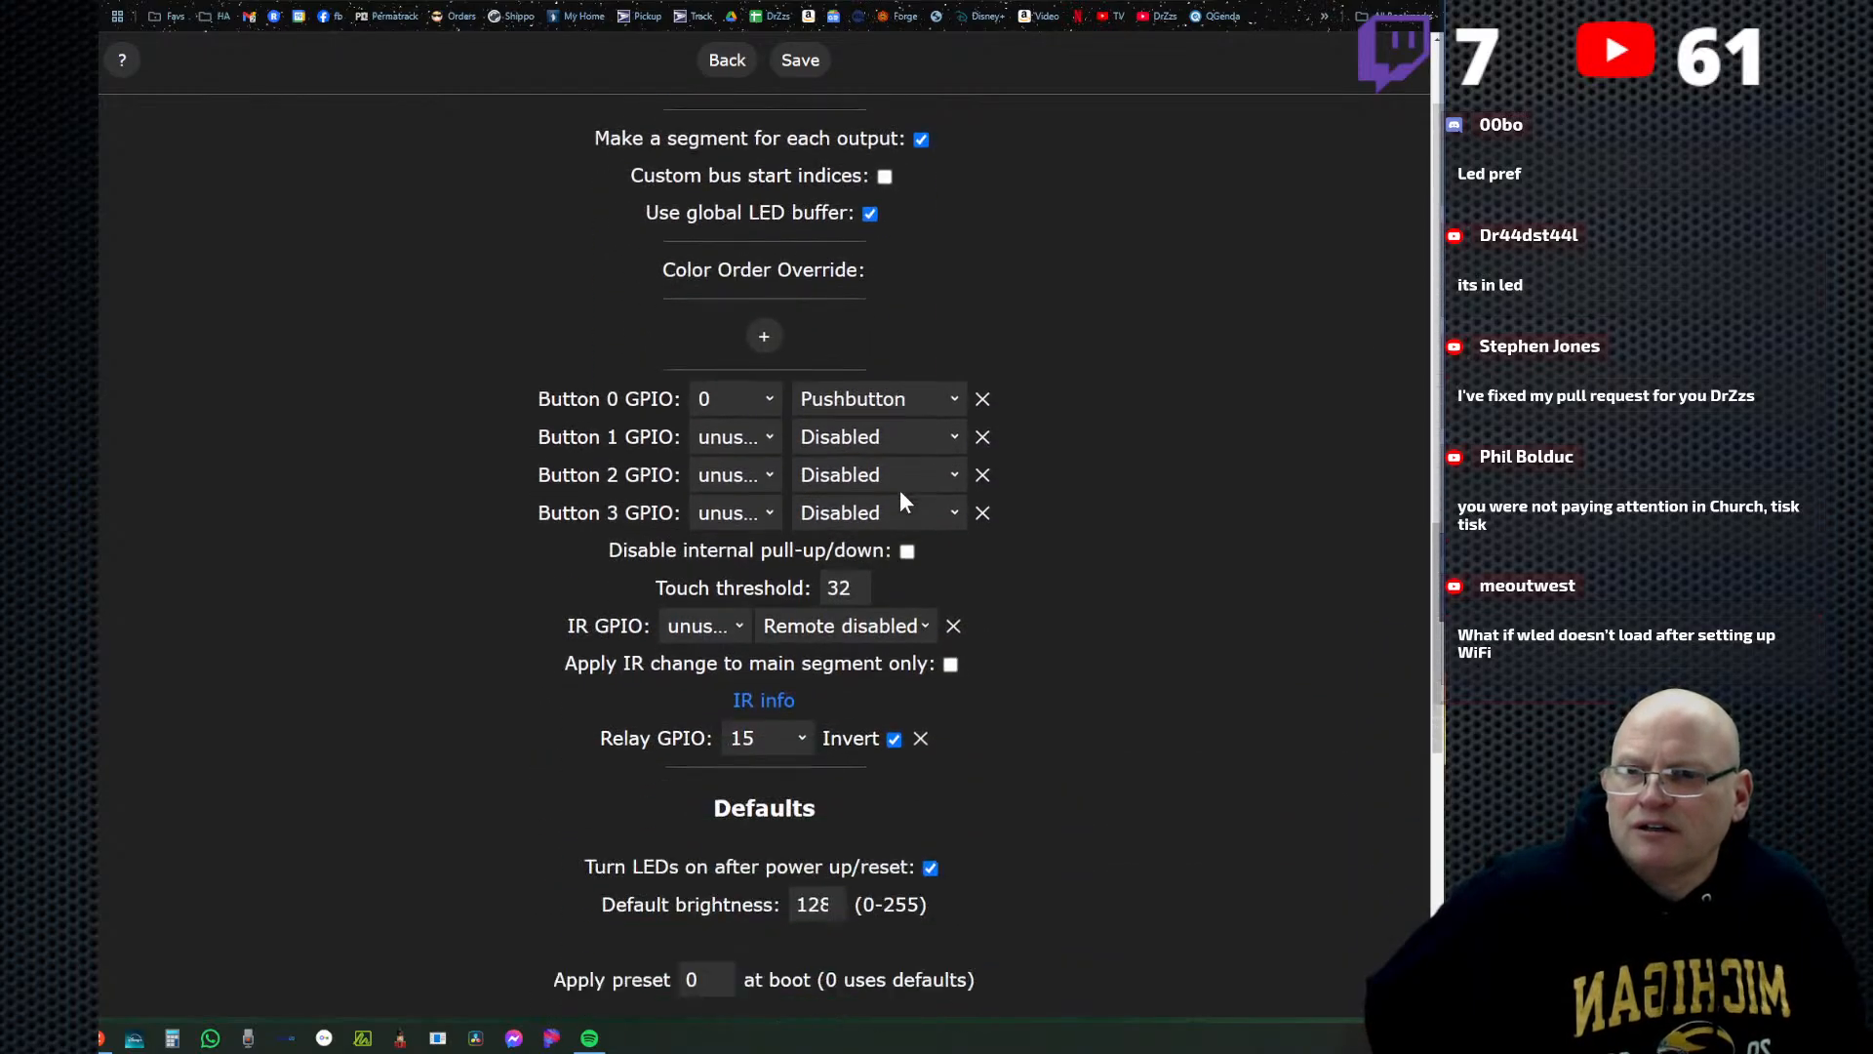
scroll(902, 493, down, 2)
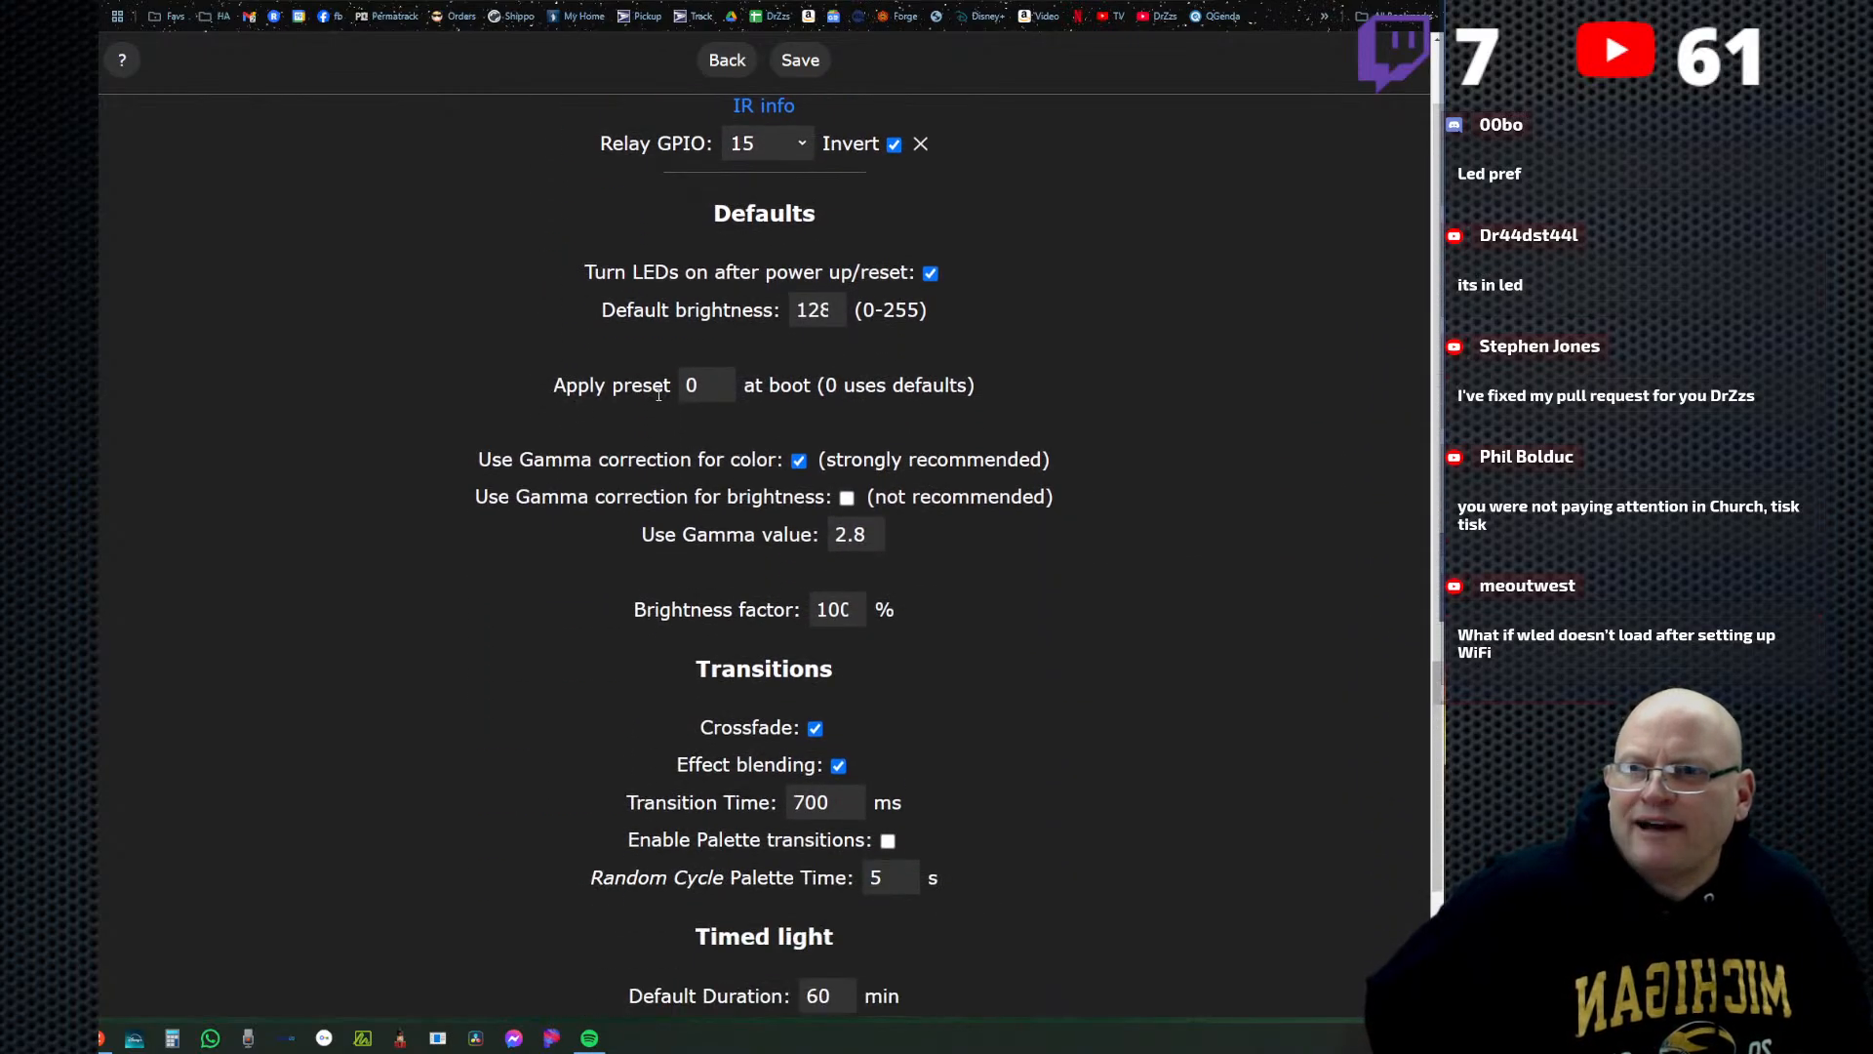
Set the preset applied at boot to 4, save the LED Preferences, and return to the main controls.
click(699, 389)
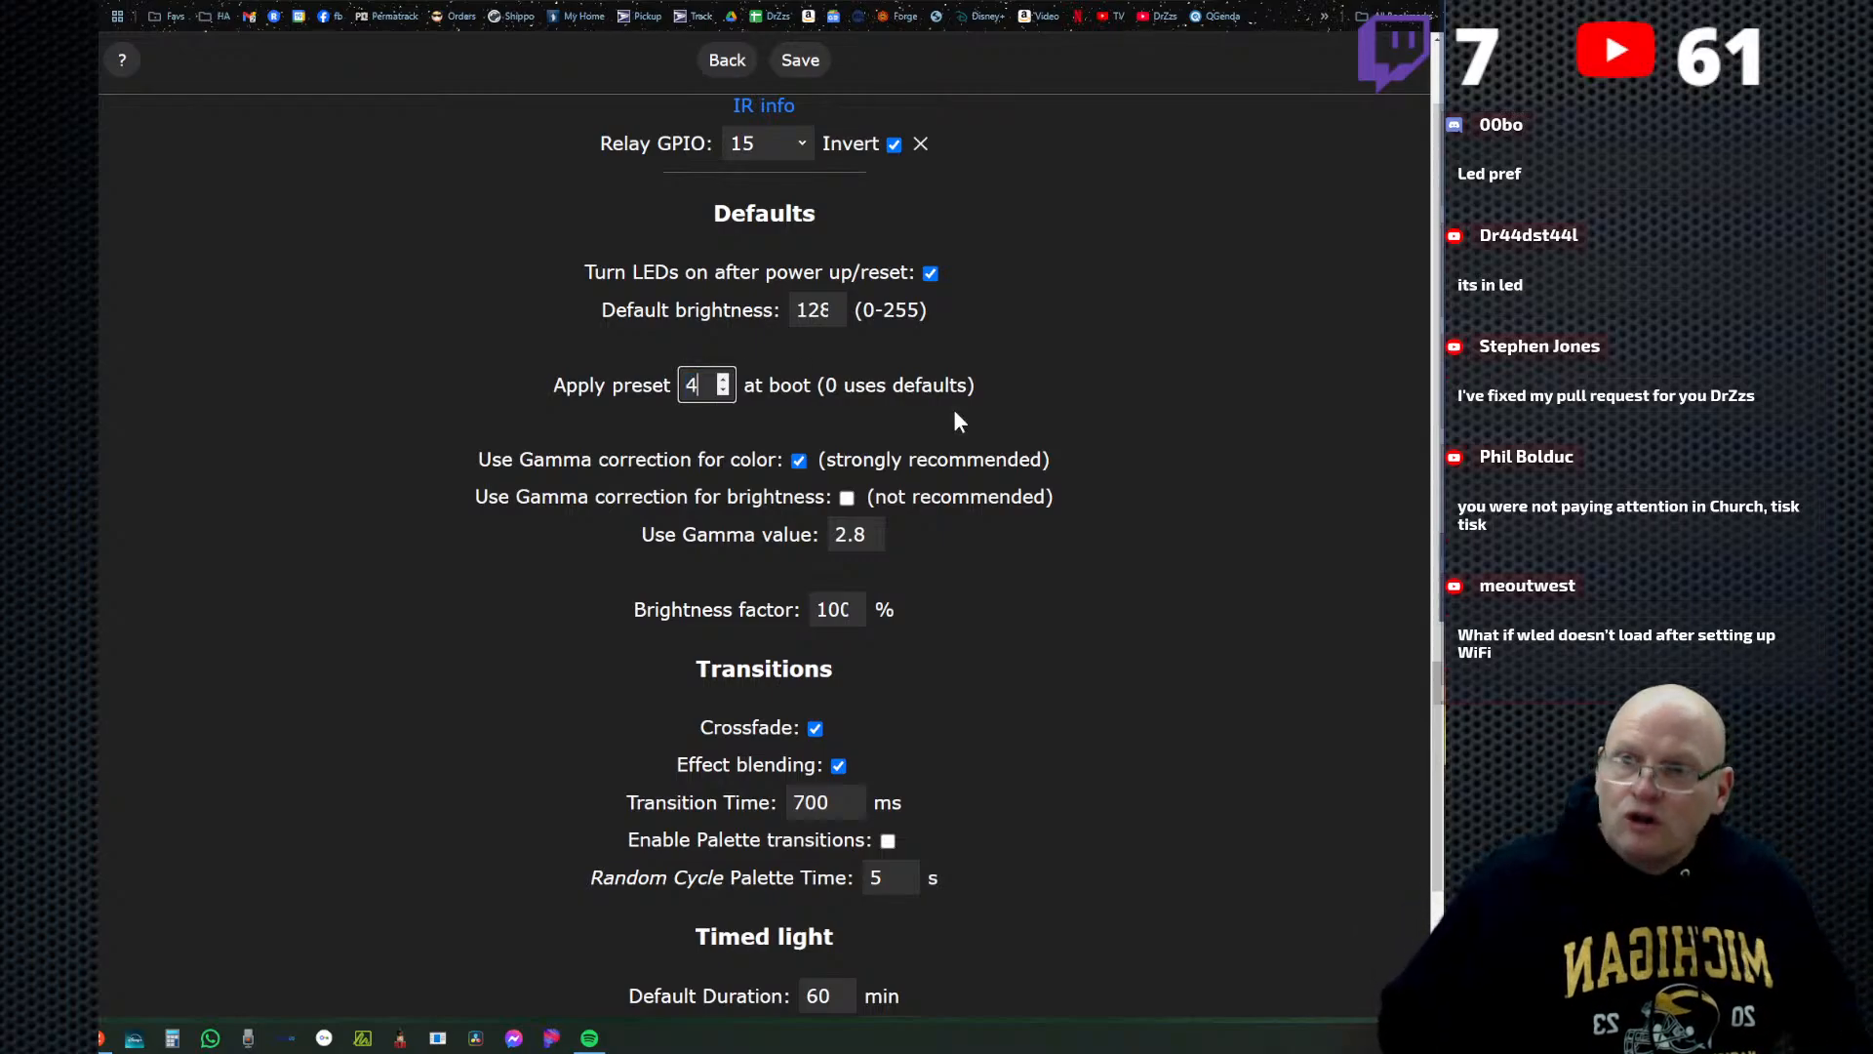
click(989, 389)
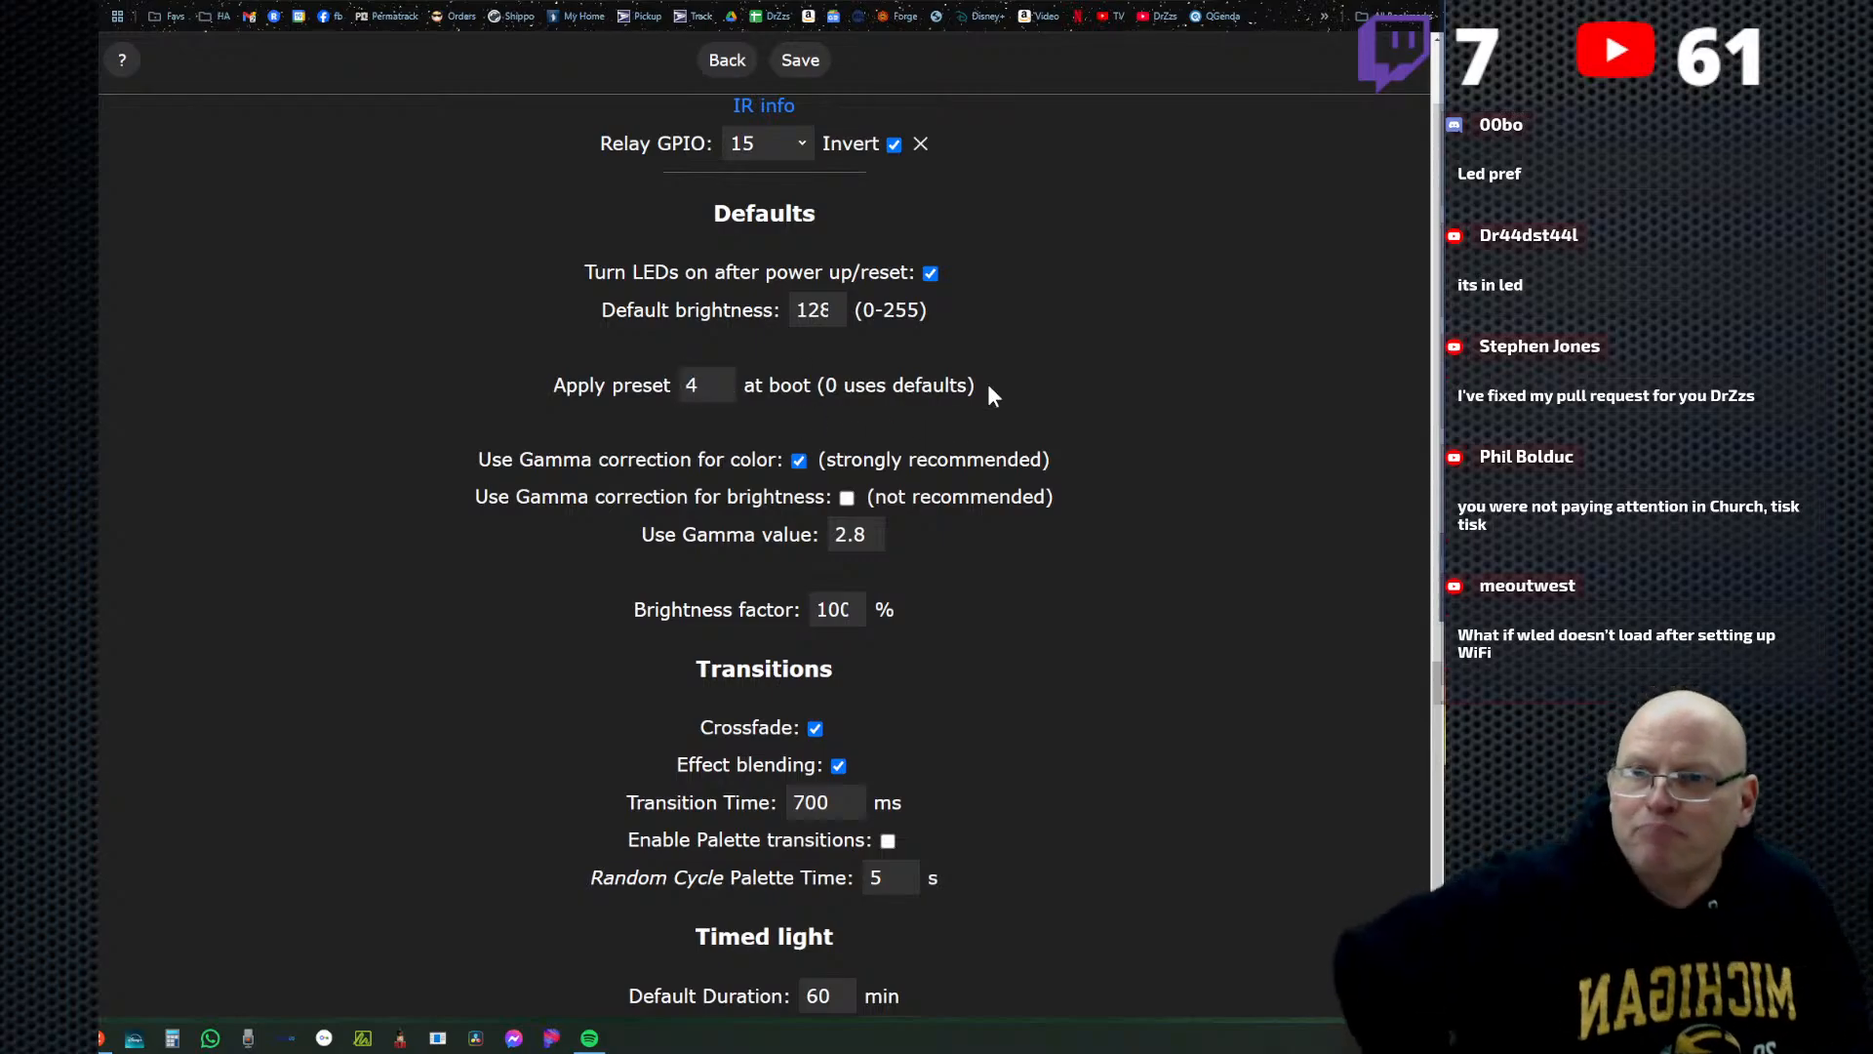
click(800, 60)
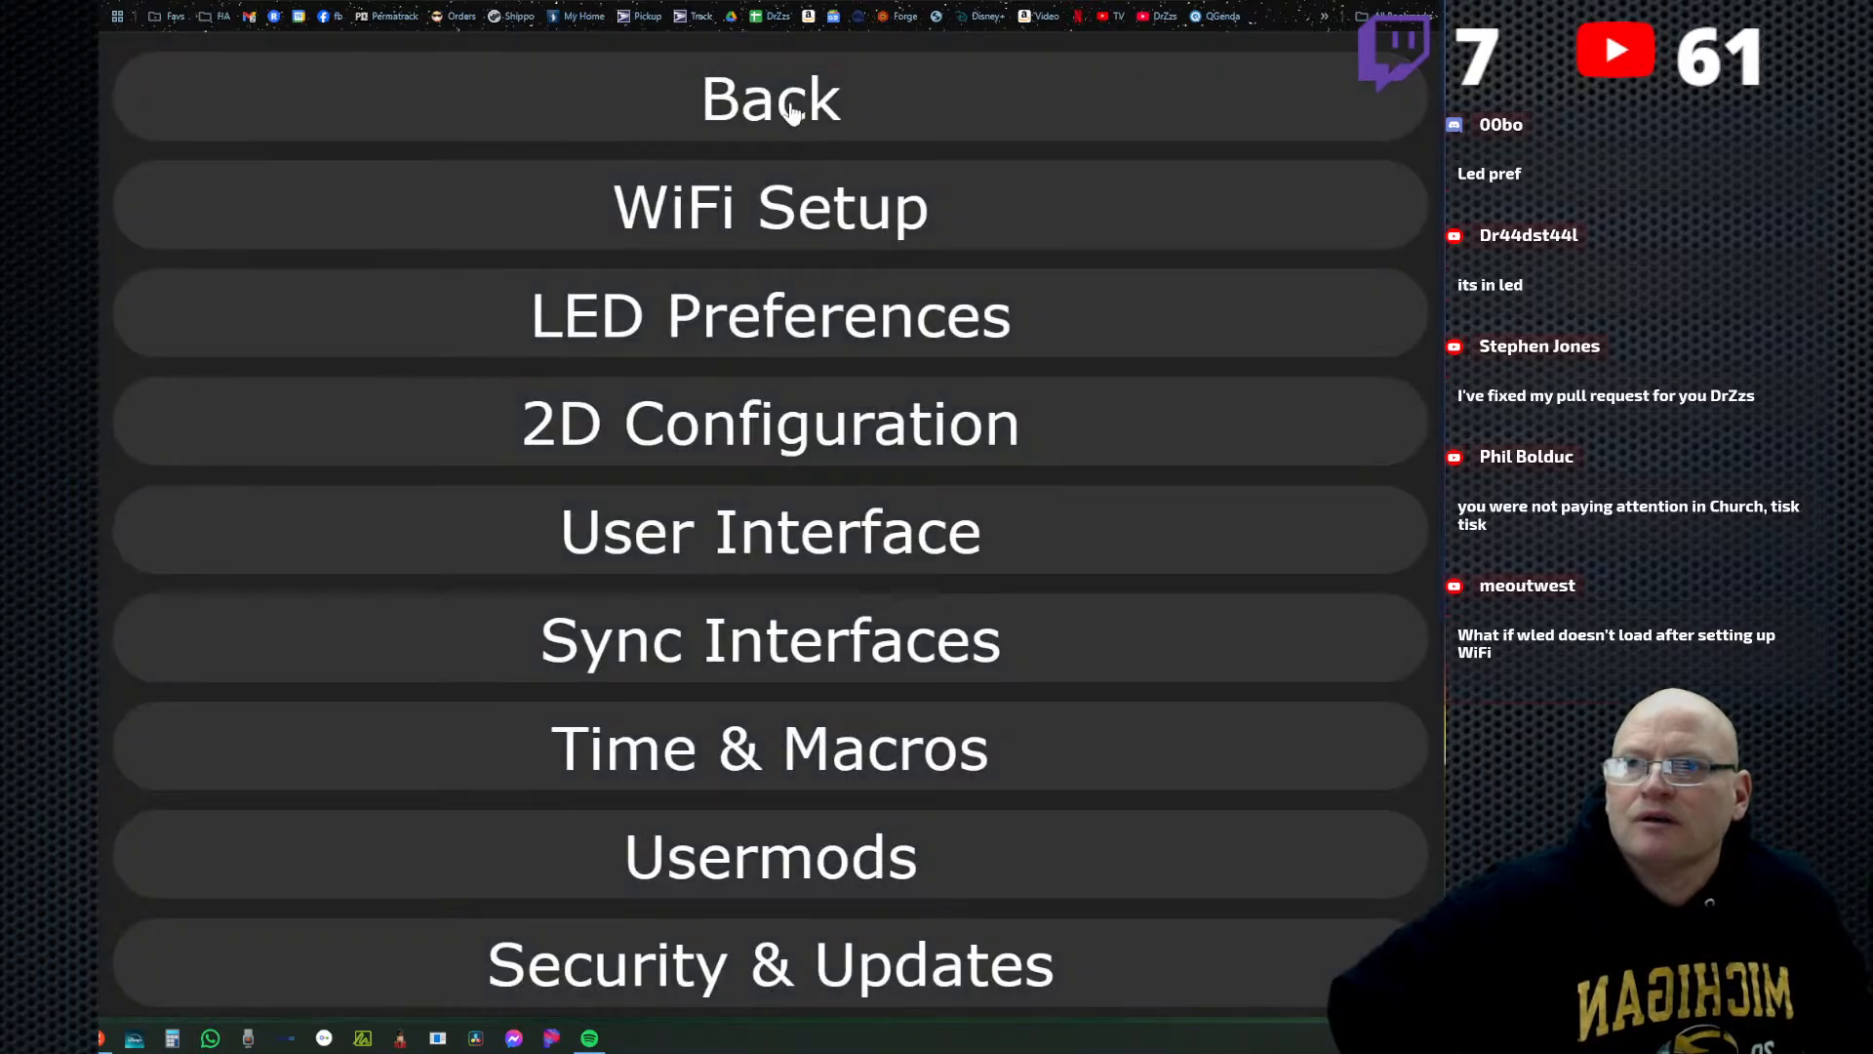
click(792, 109)
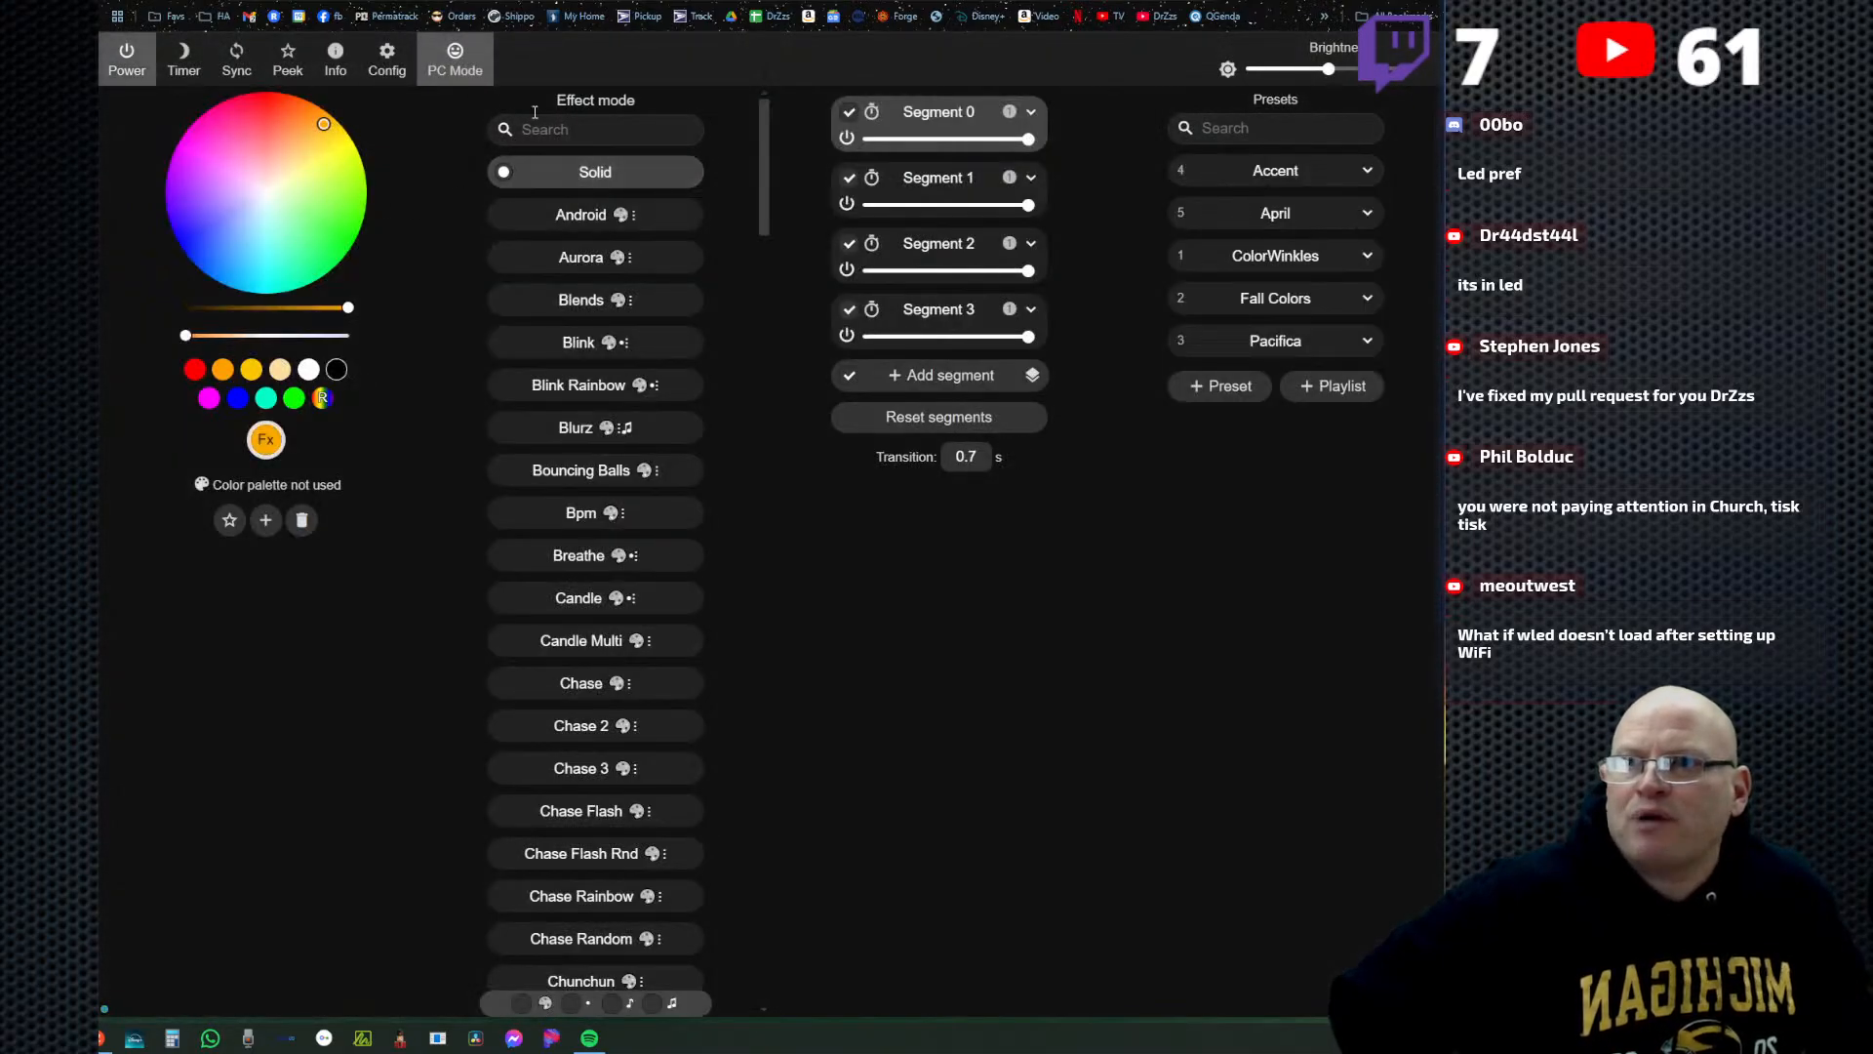
Show the live LED preview, reload the WLED page, and show the preview again to check the boot preset.
click(286, 58)
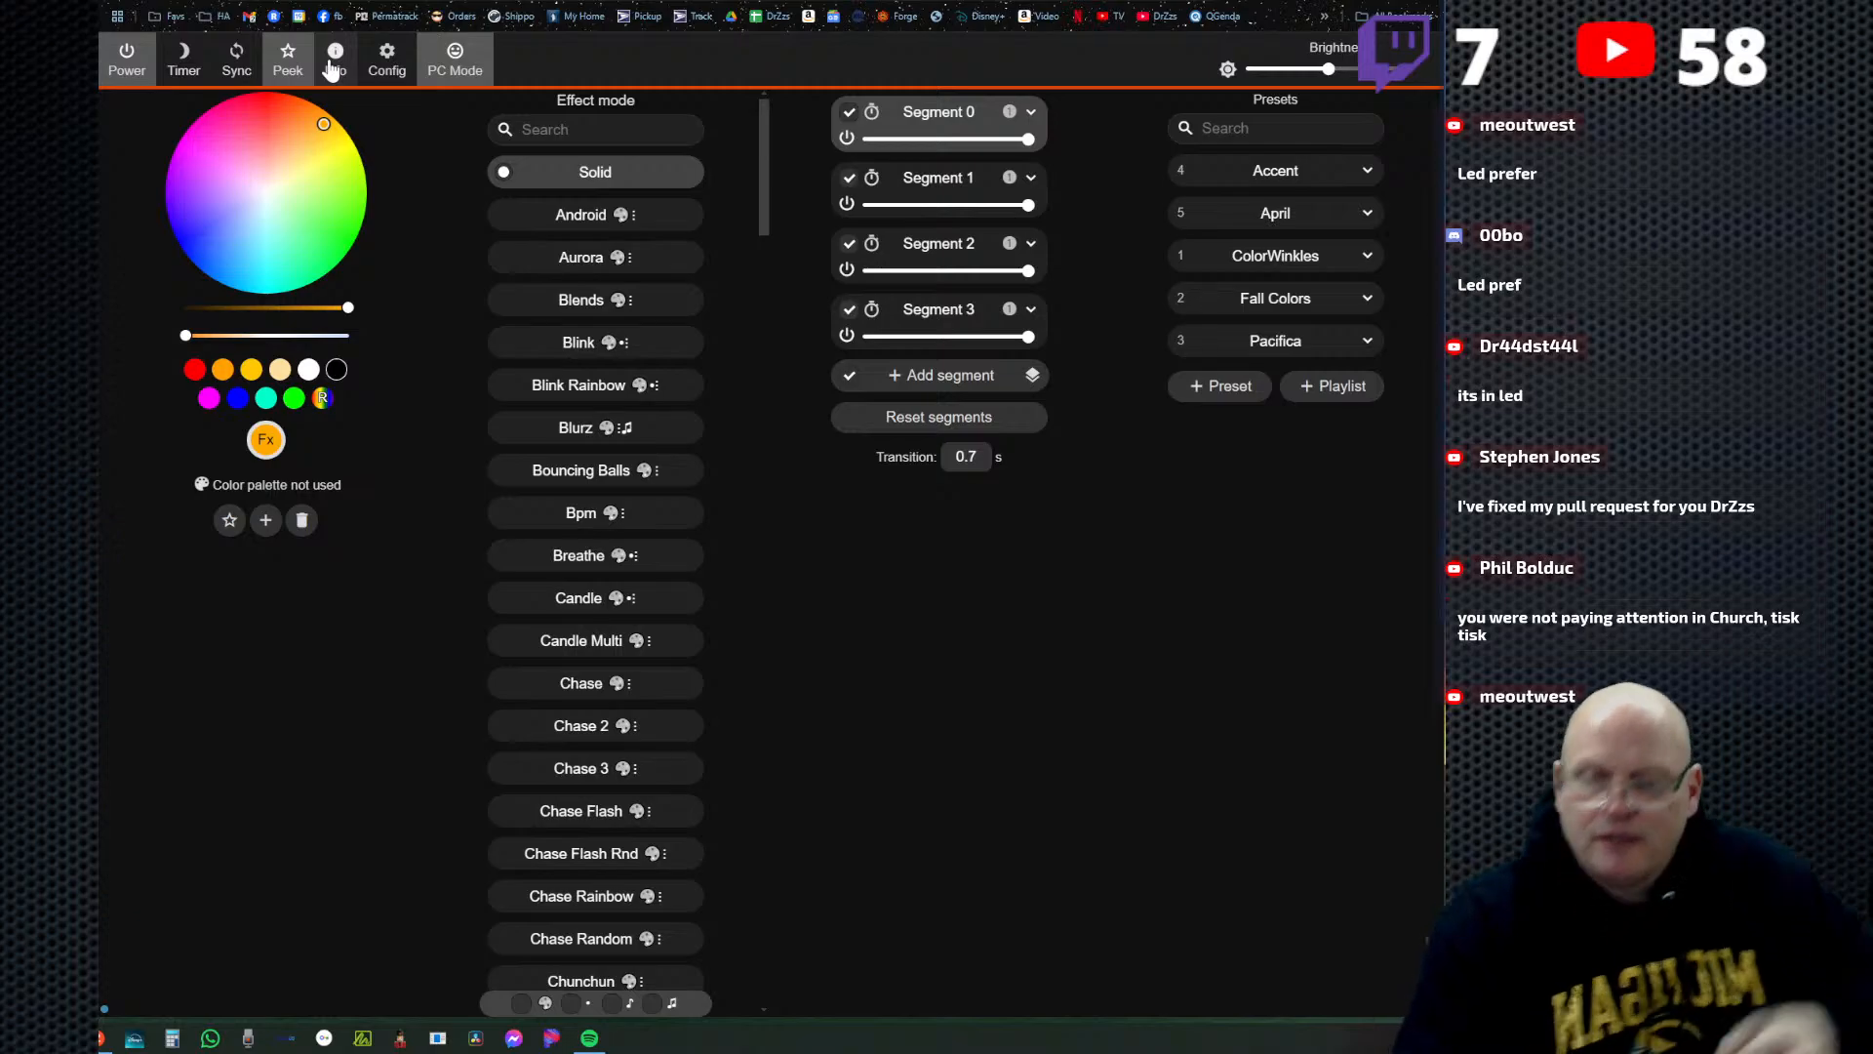
click(178, 2)
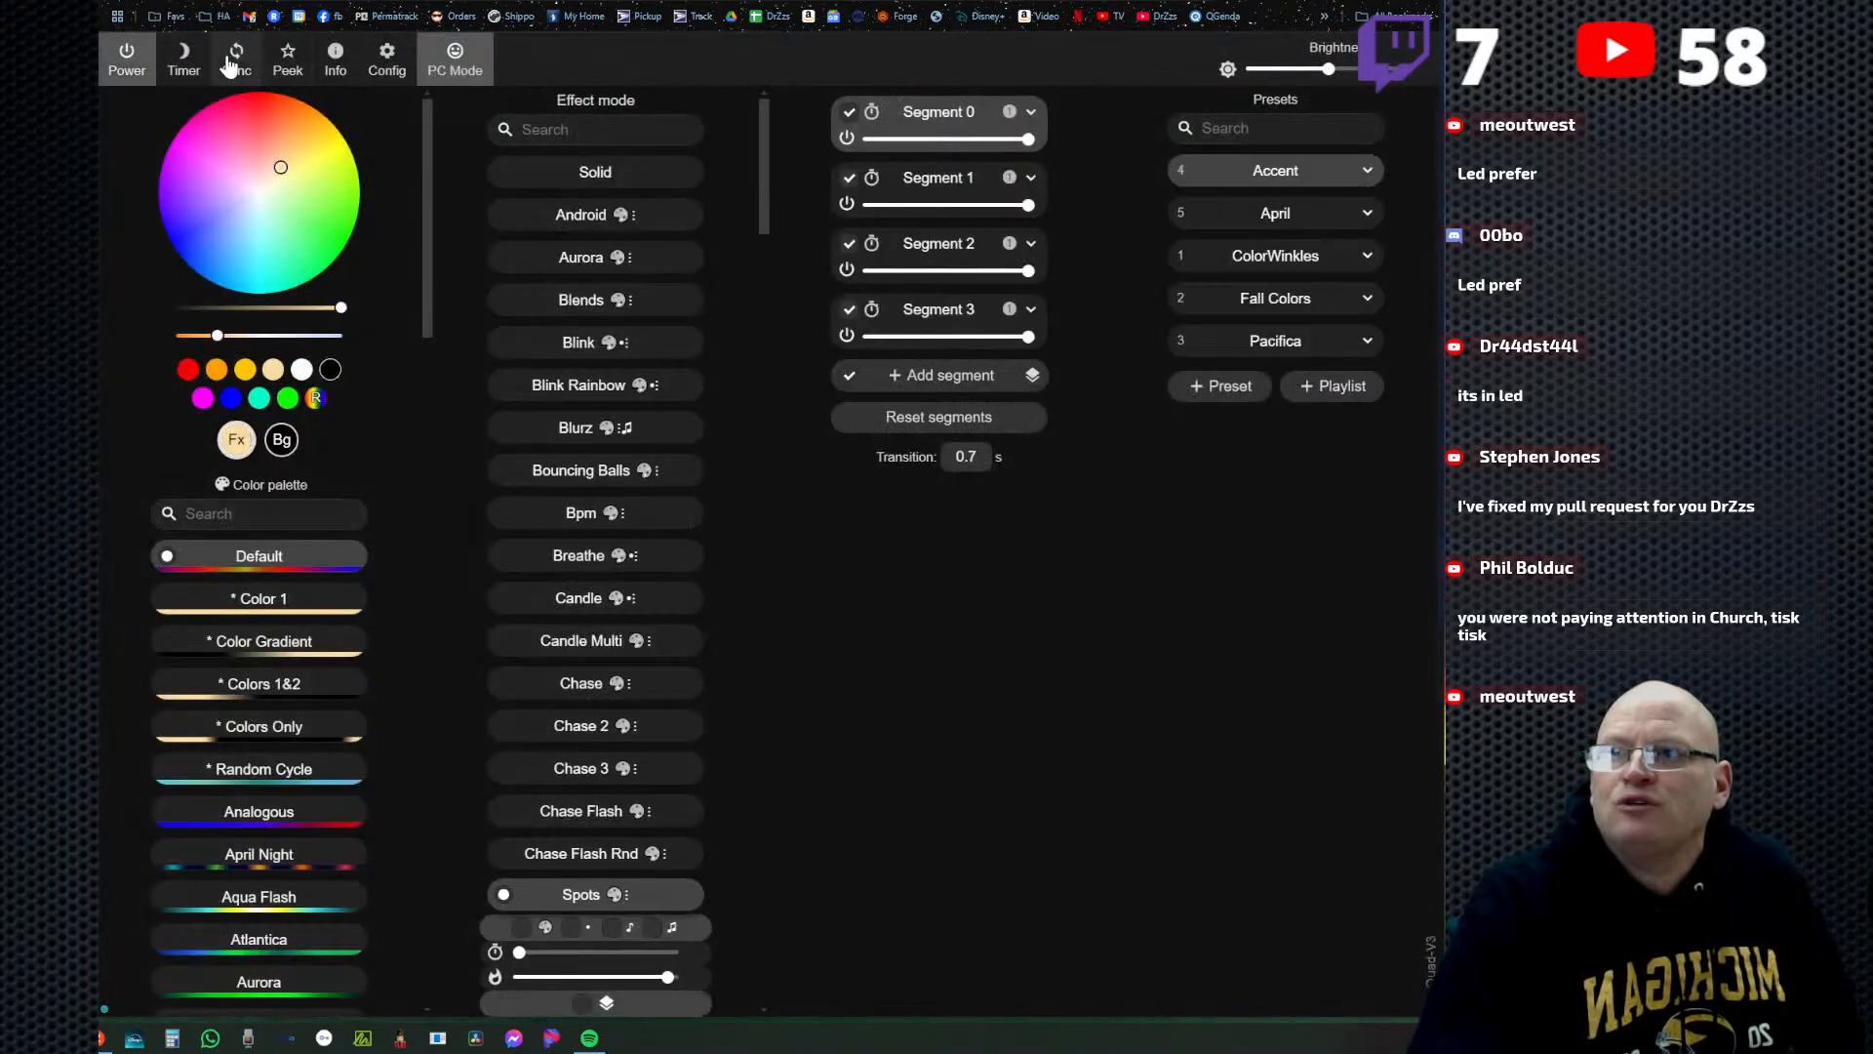
click(299, 63)
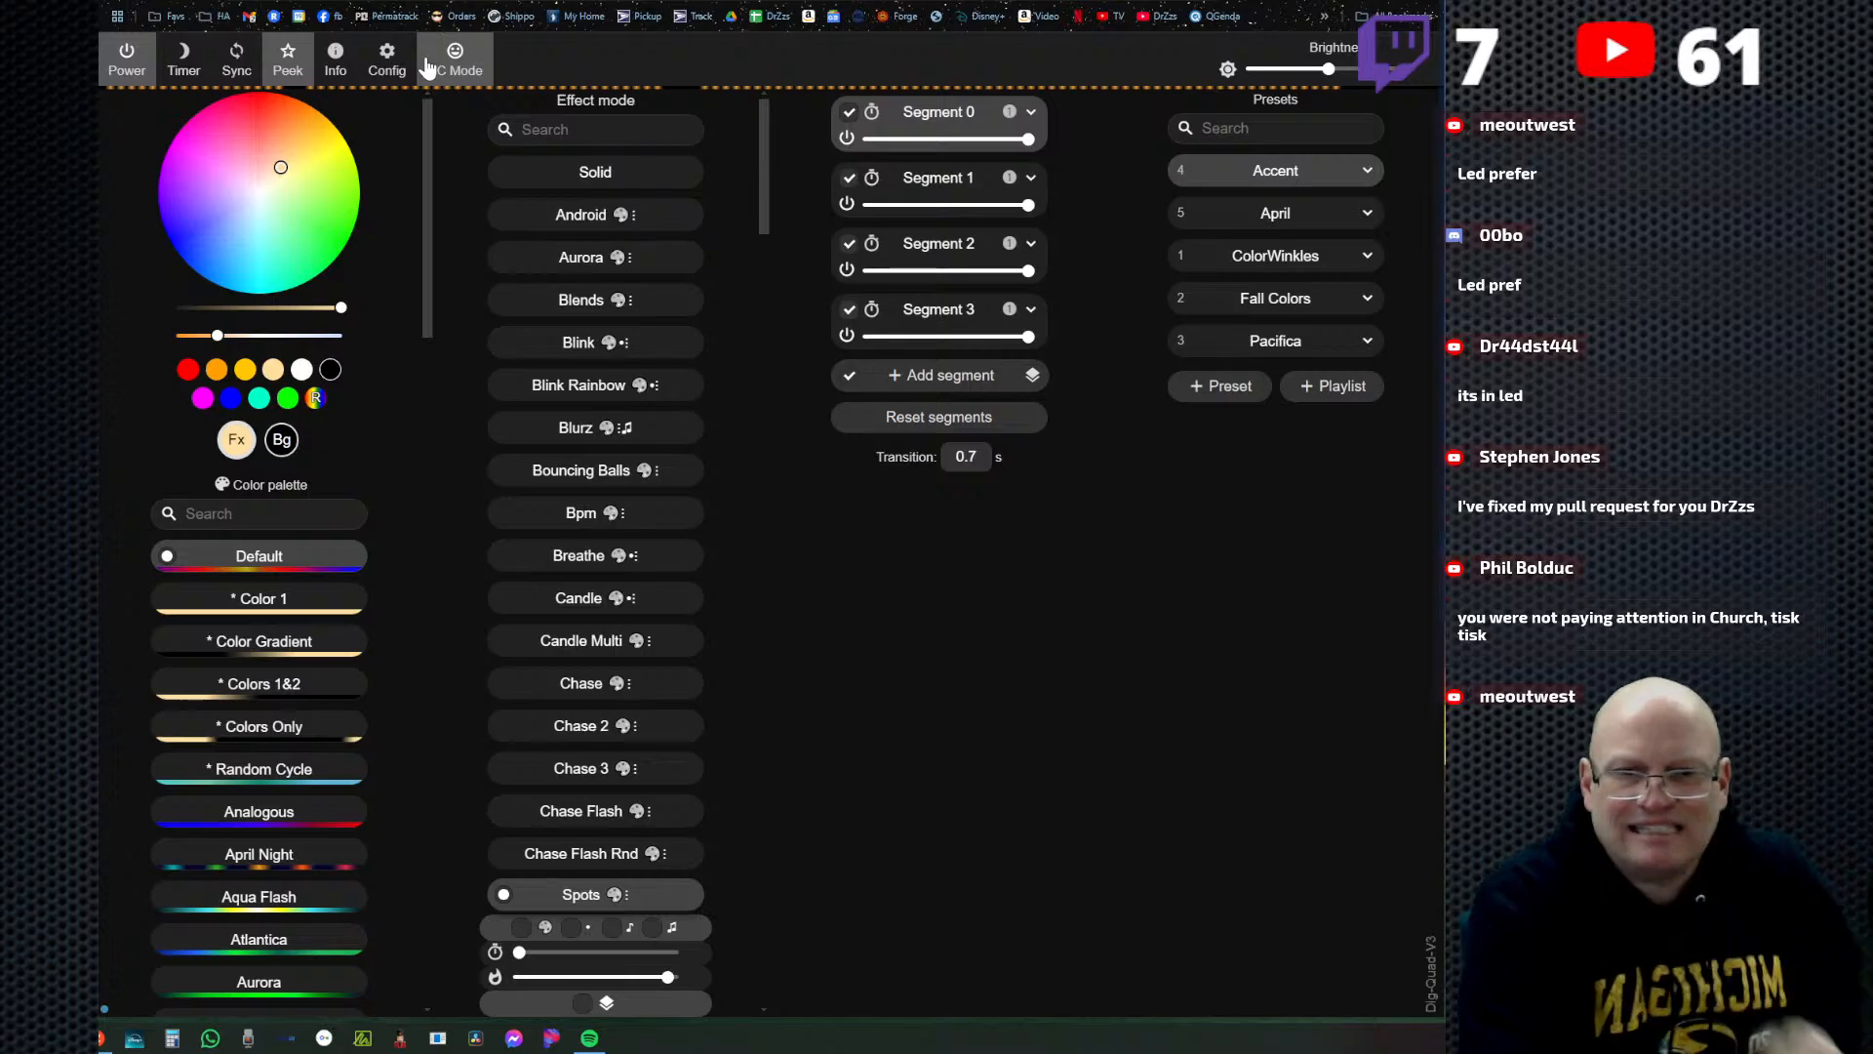
Enable Get time from NTP server in the Time & Macros settings, save, and return to the main controls.
click(387, 61)
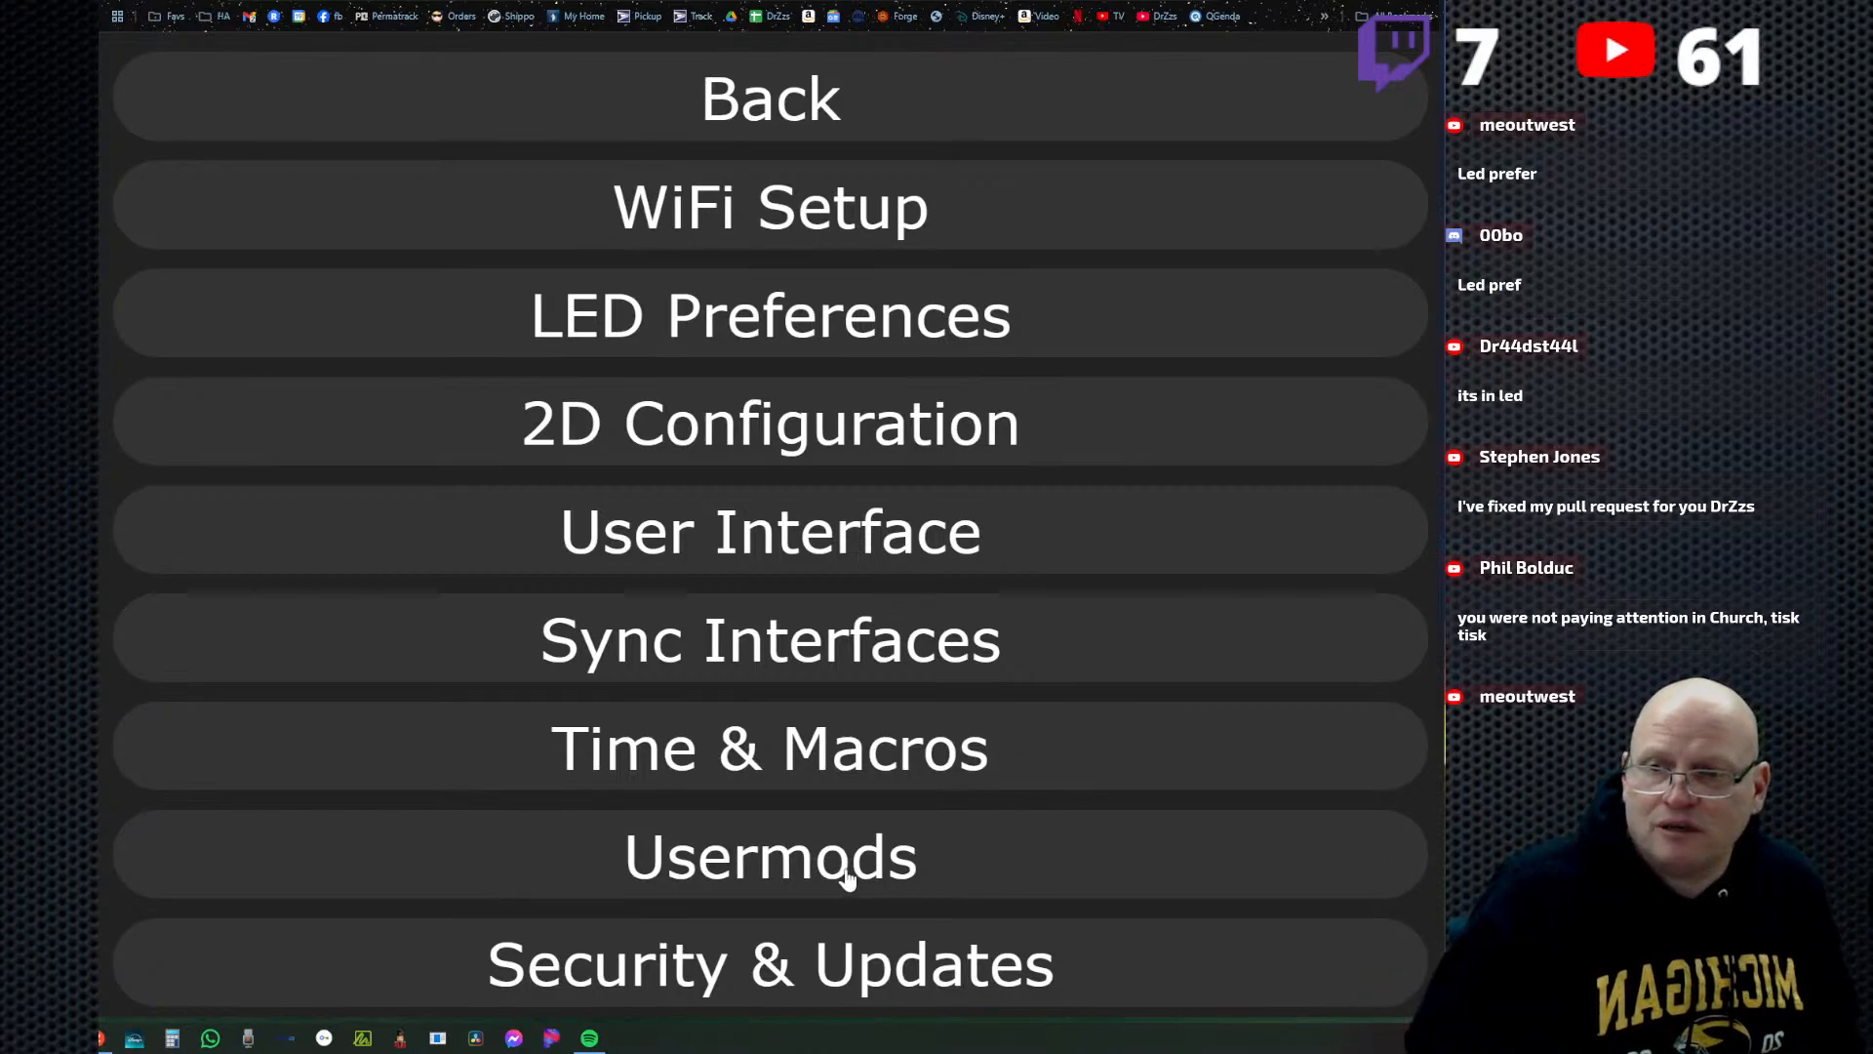
click(844, 745)
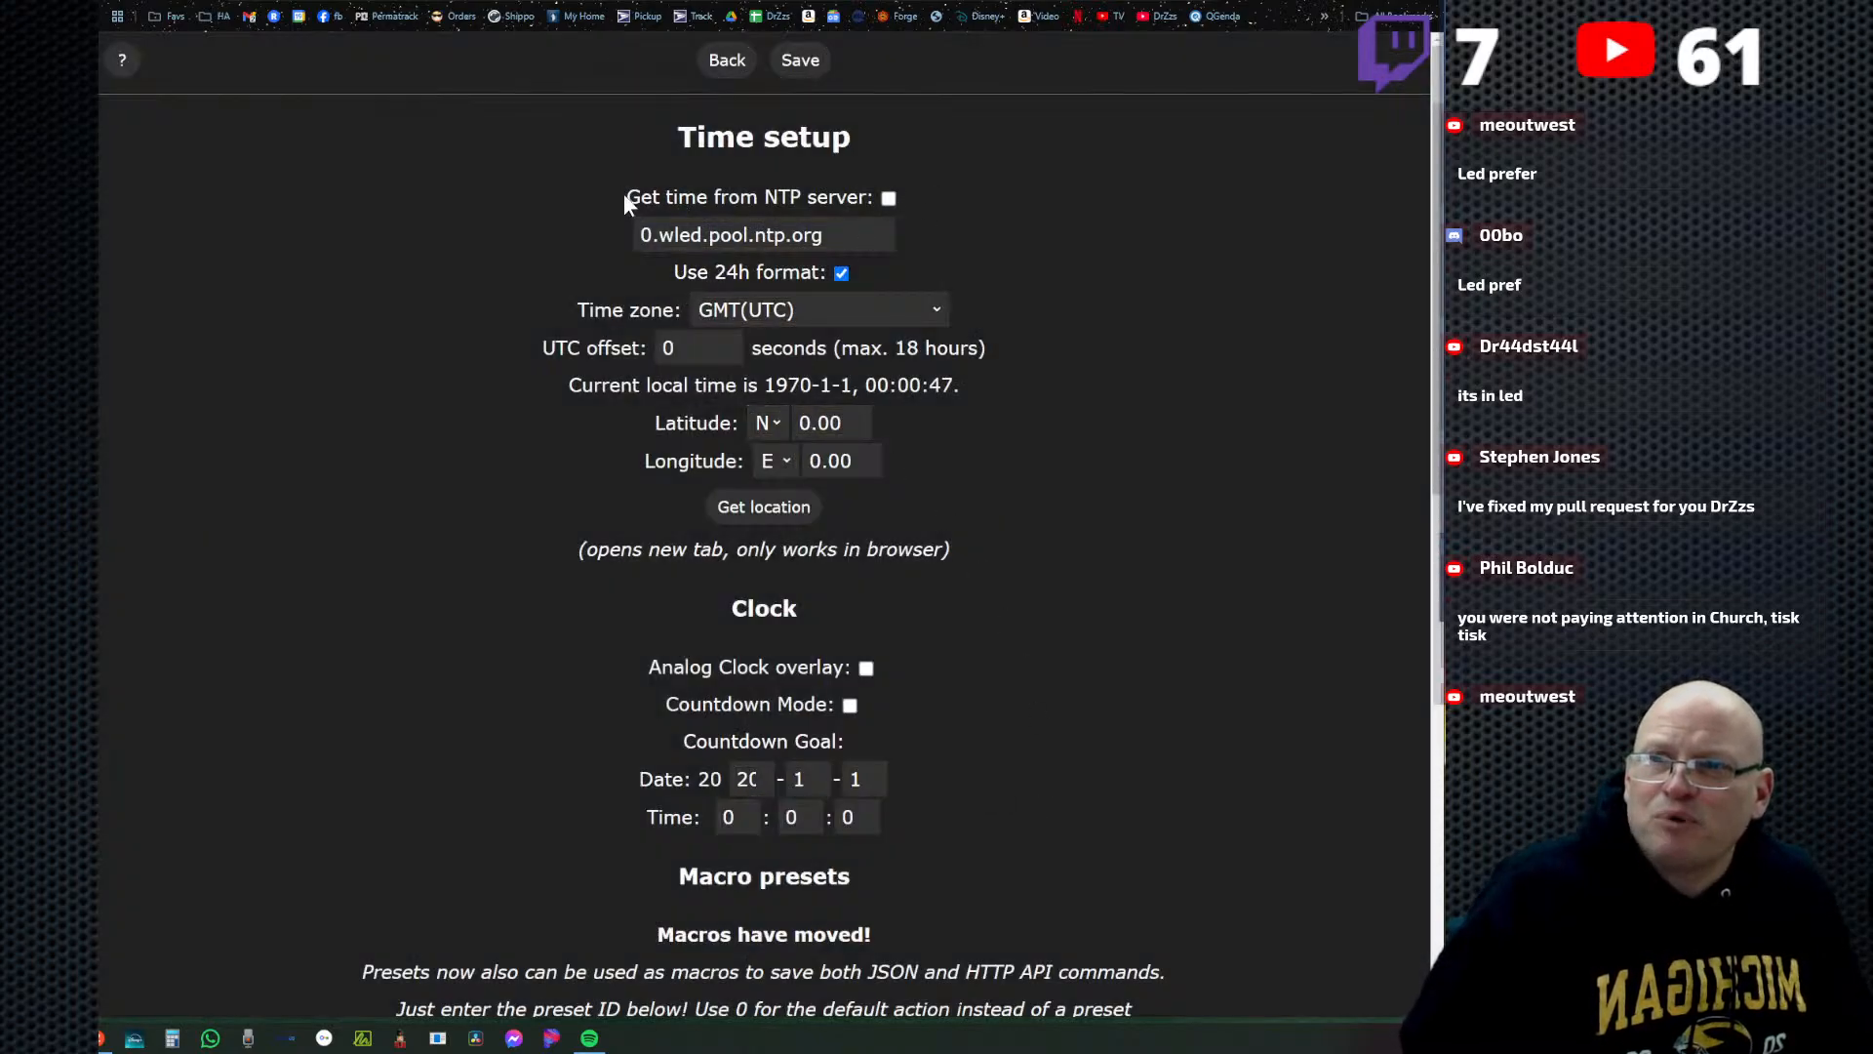
drag(626, 196, 918, 195)
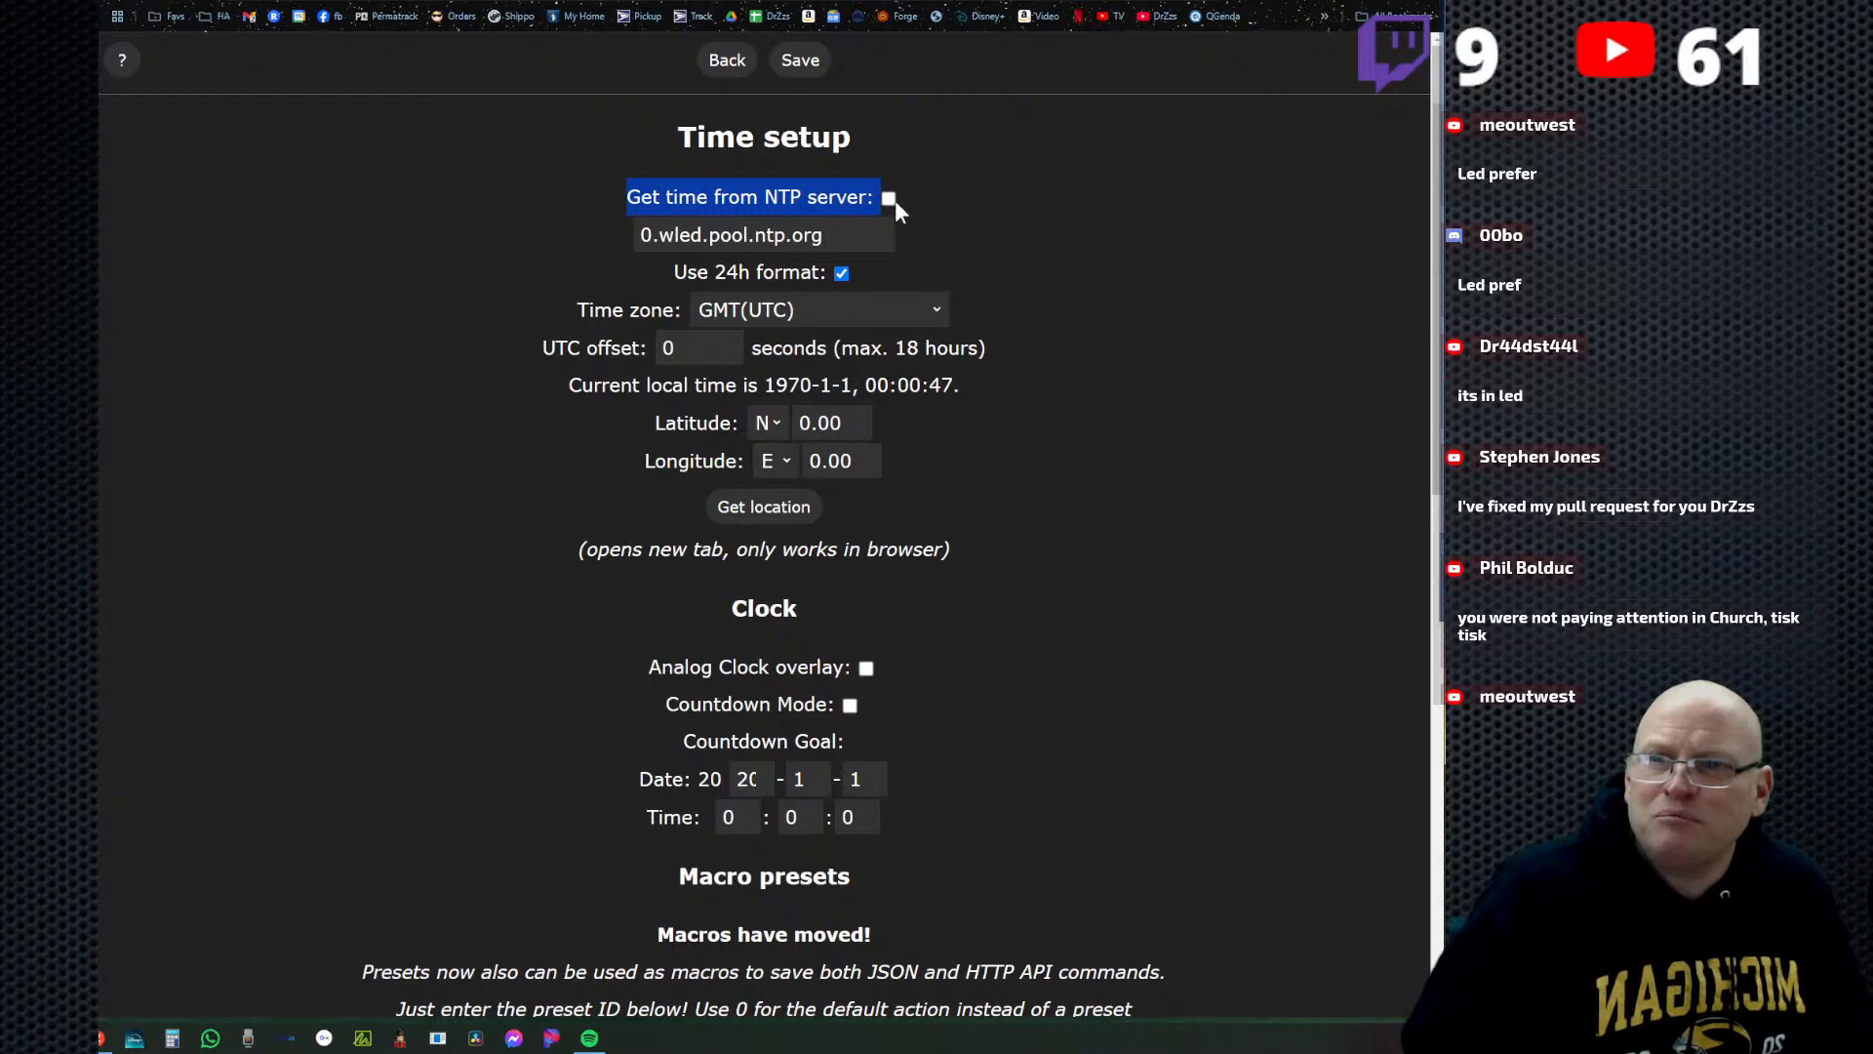
click(1093, 355)
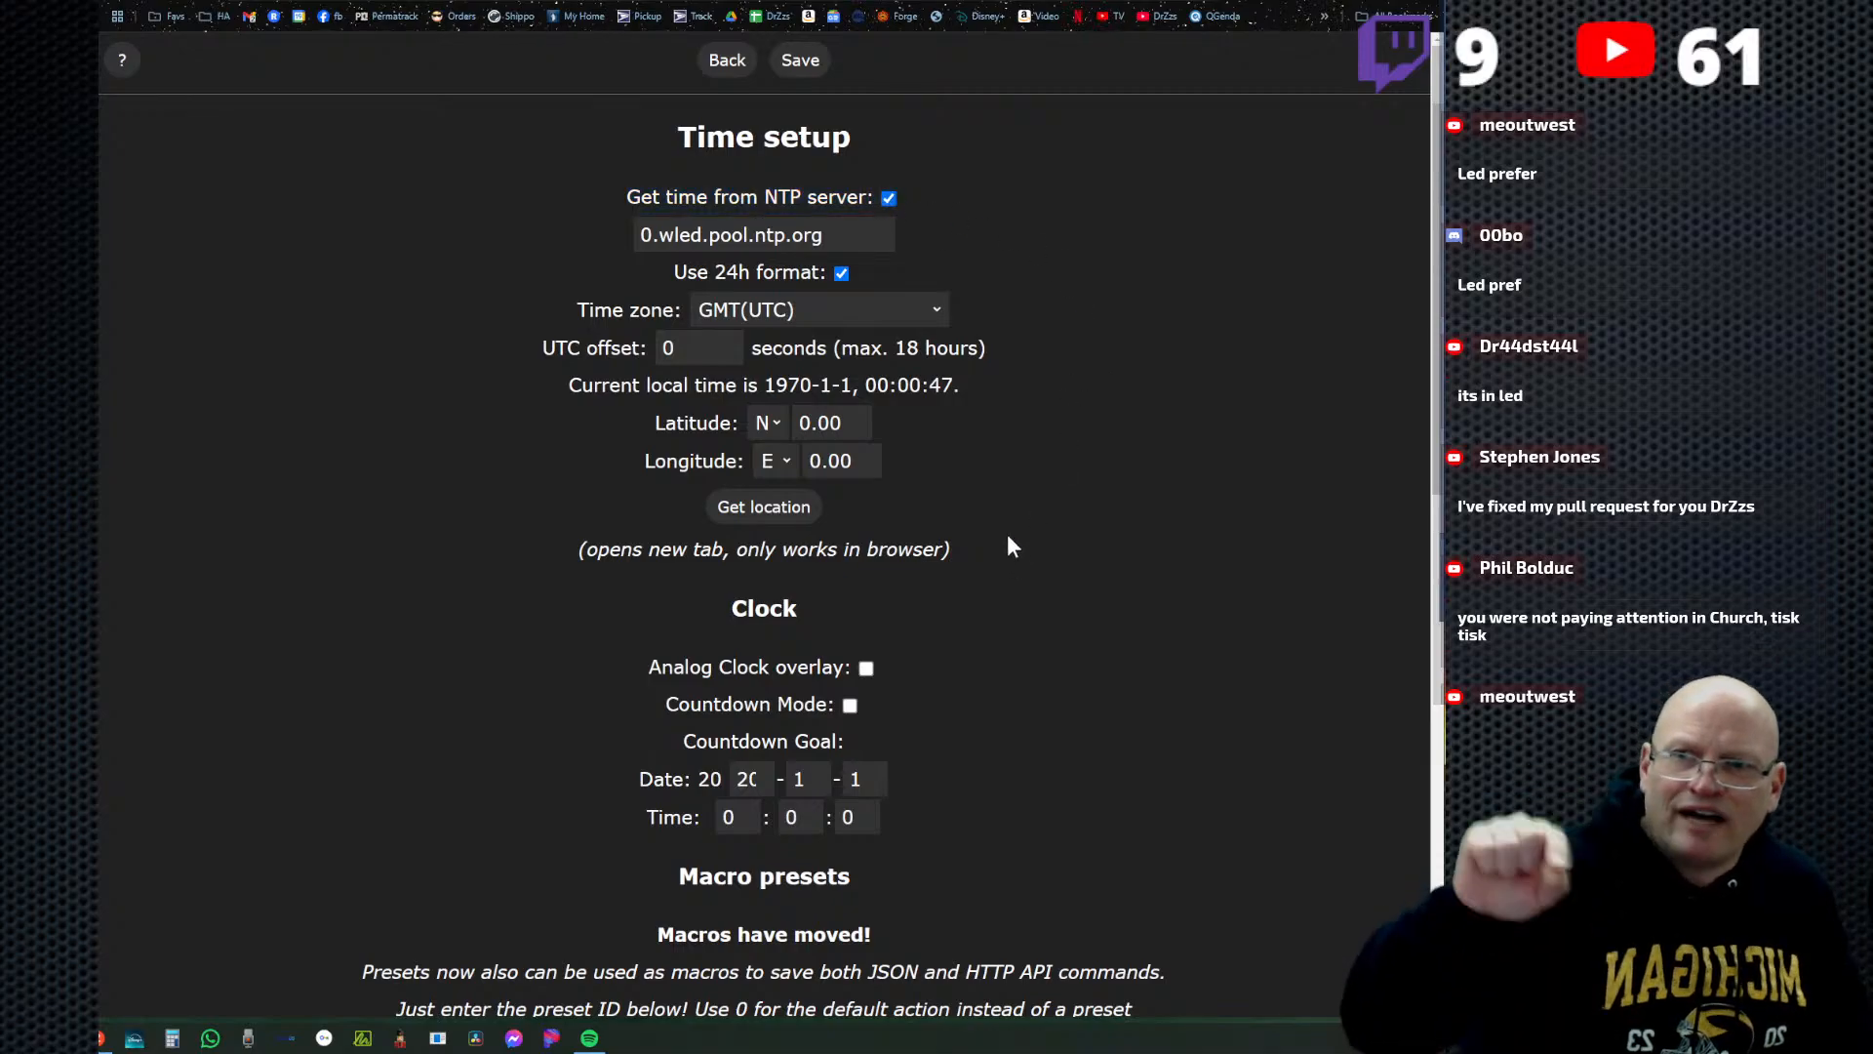
drag(766, 385, 1023, 400)
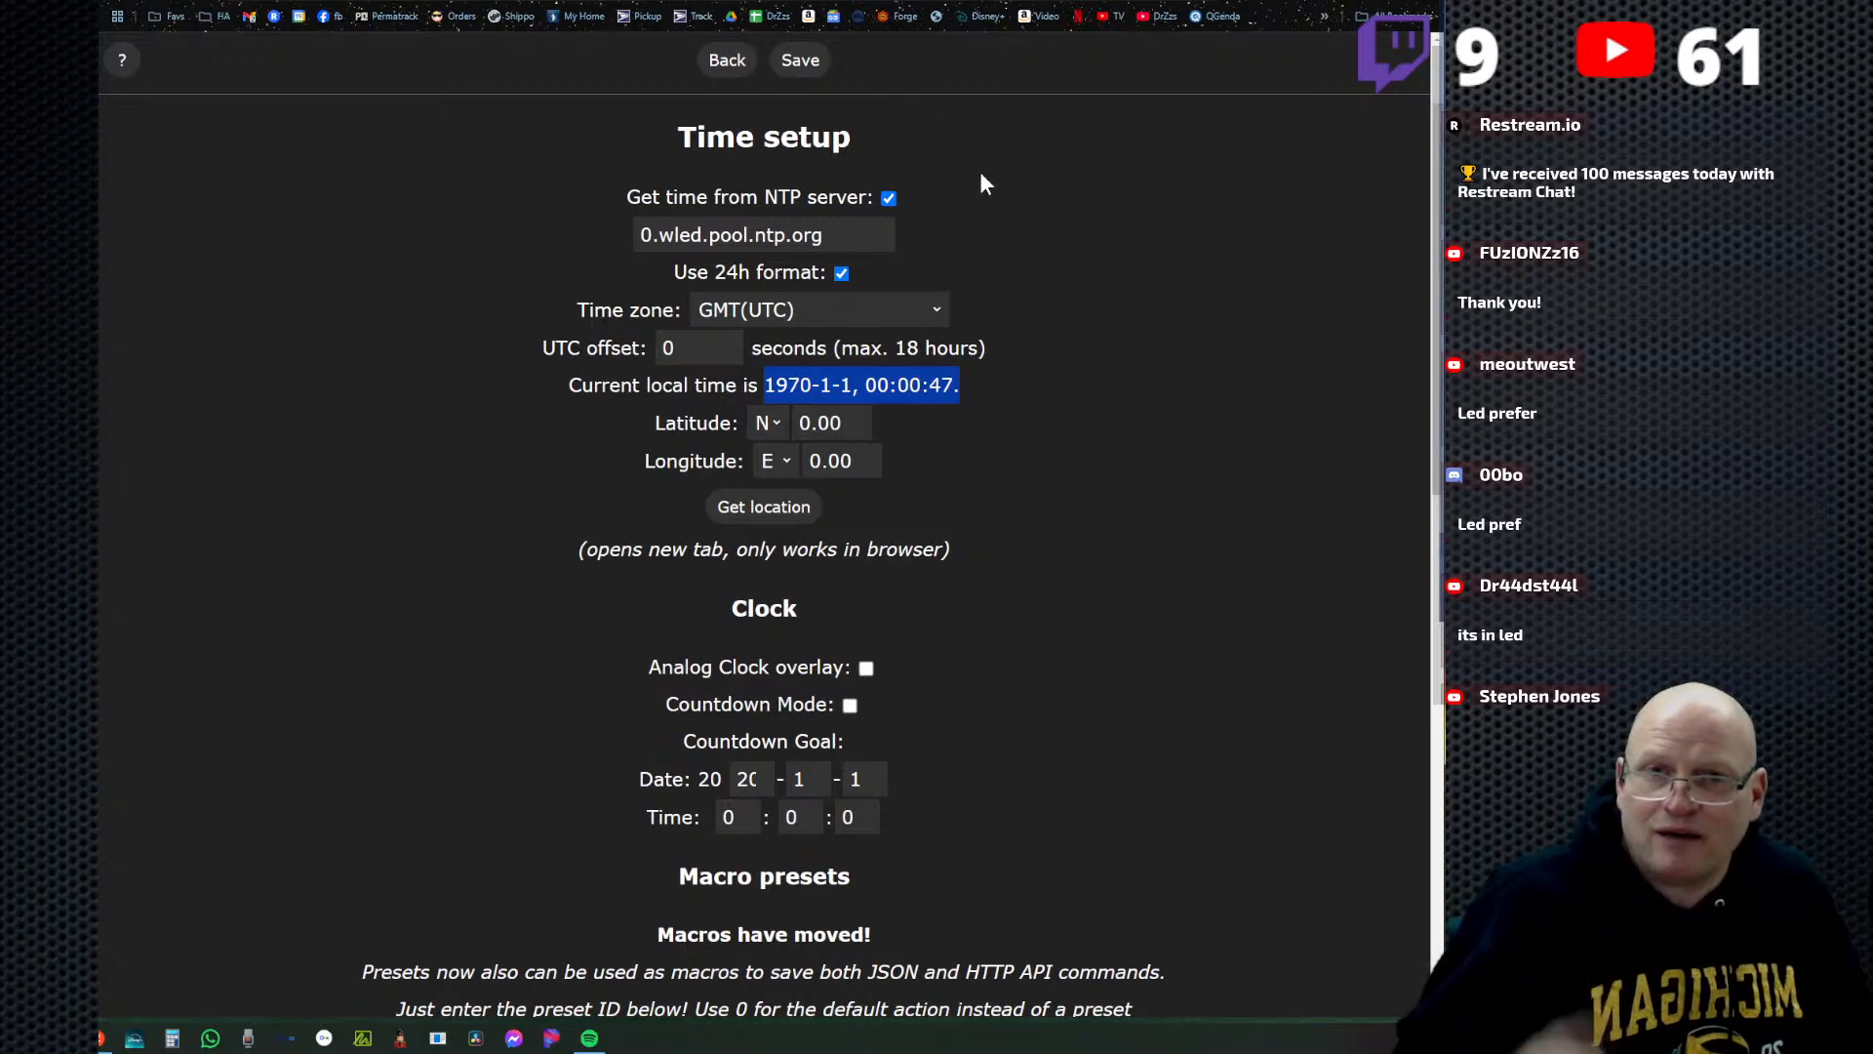
click(989, 473)
click(804, 63)
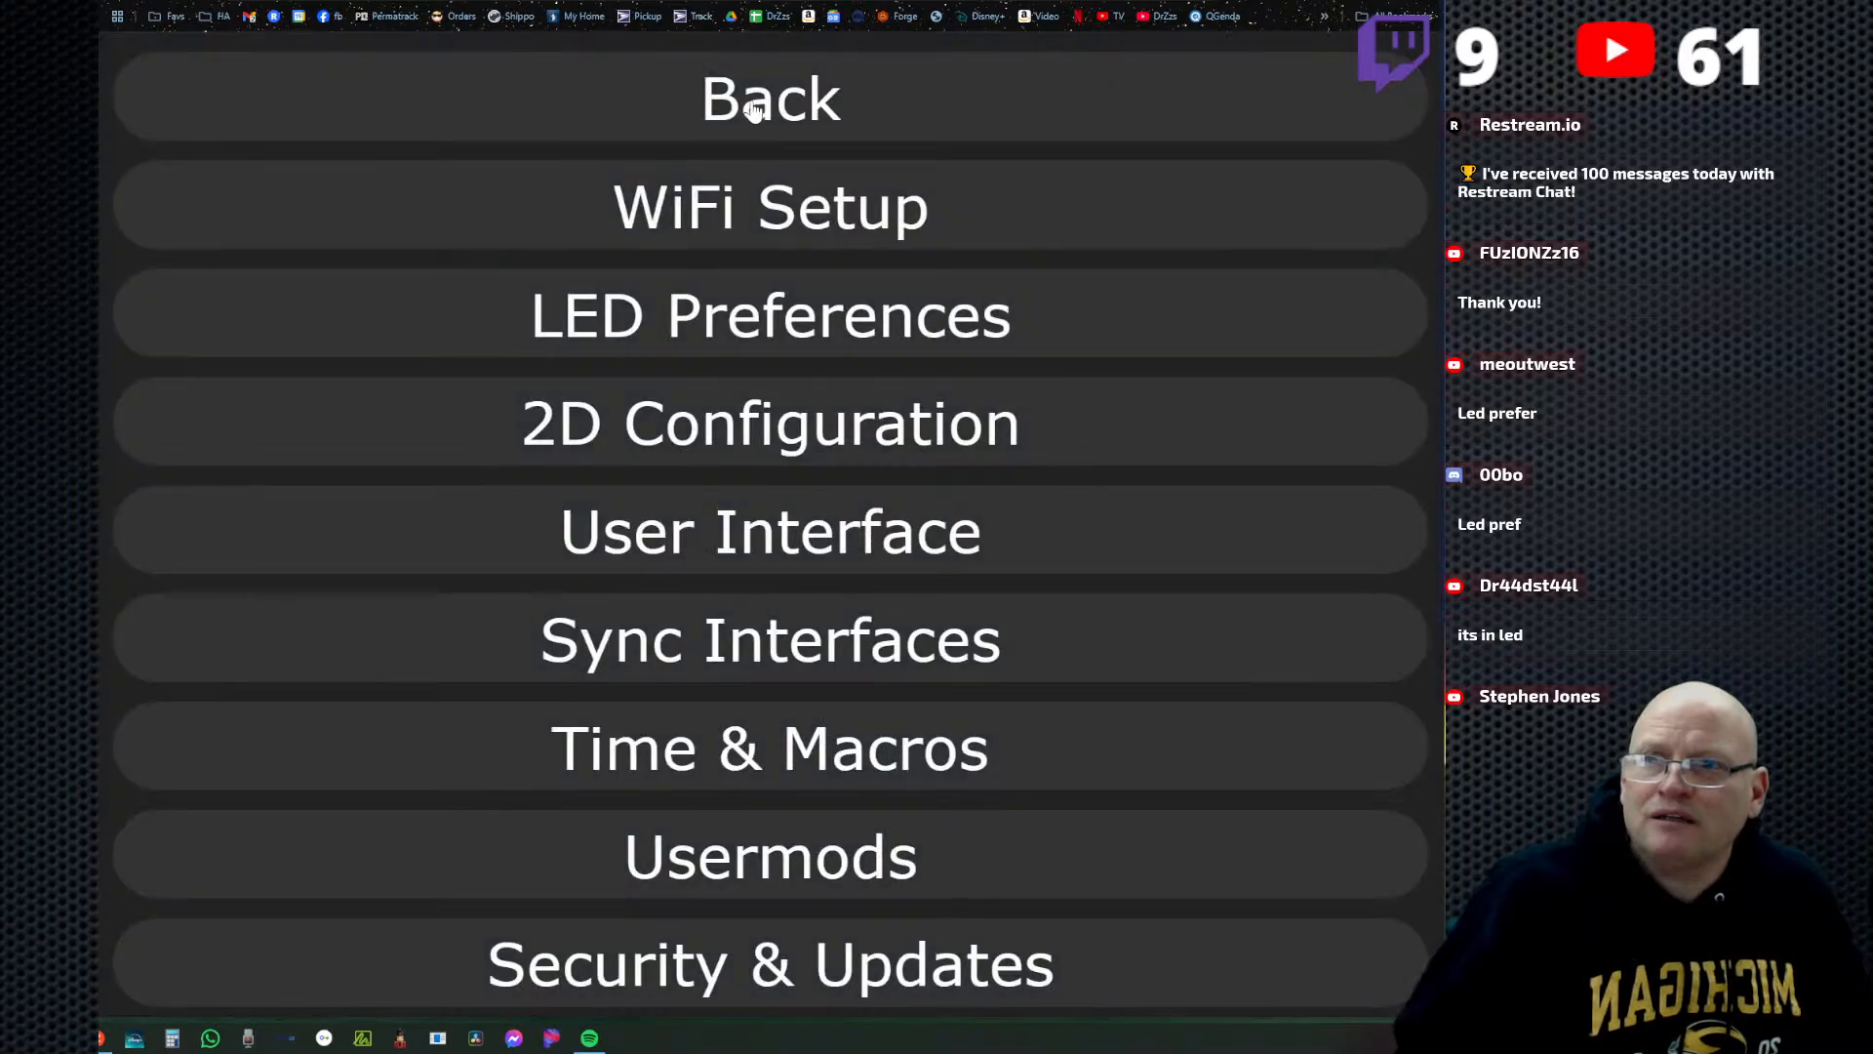
click(756, 107)
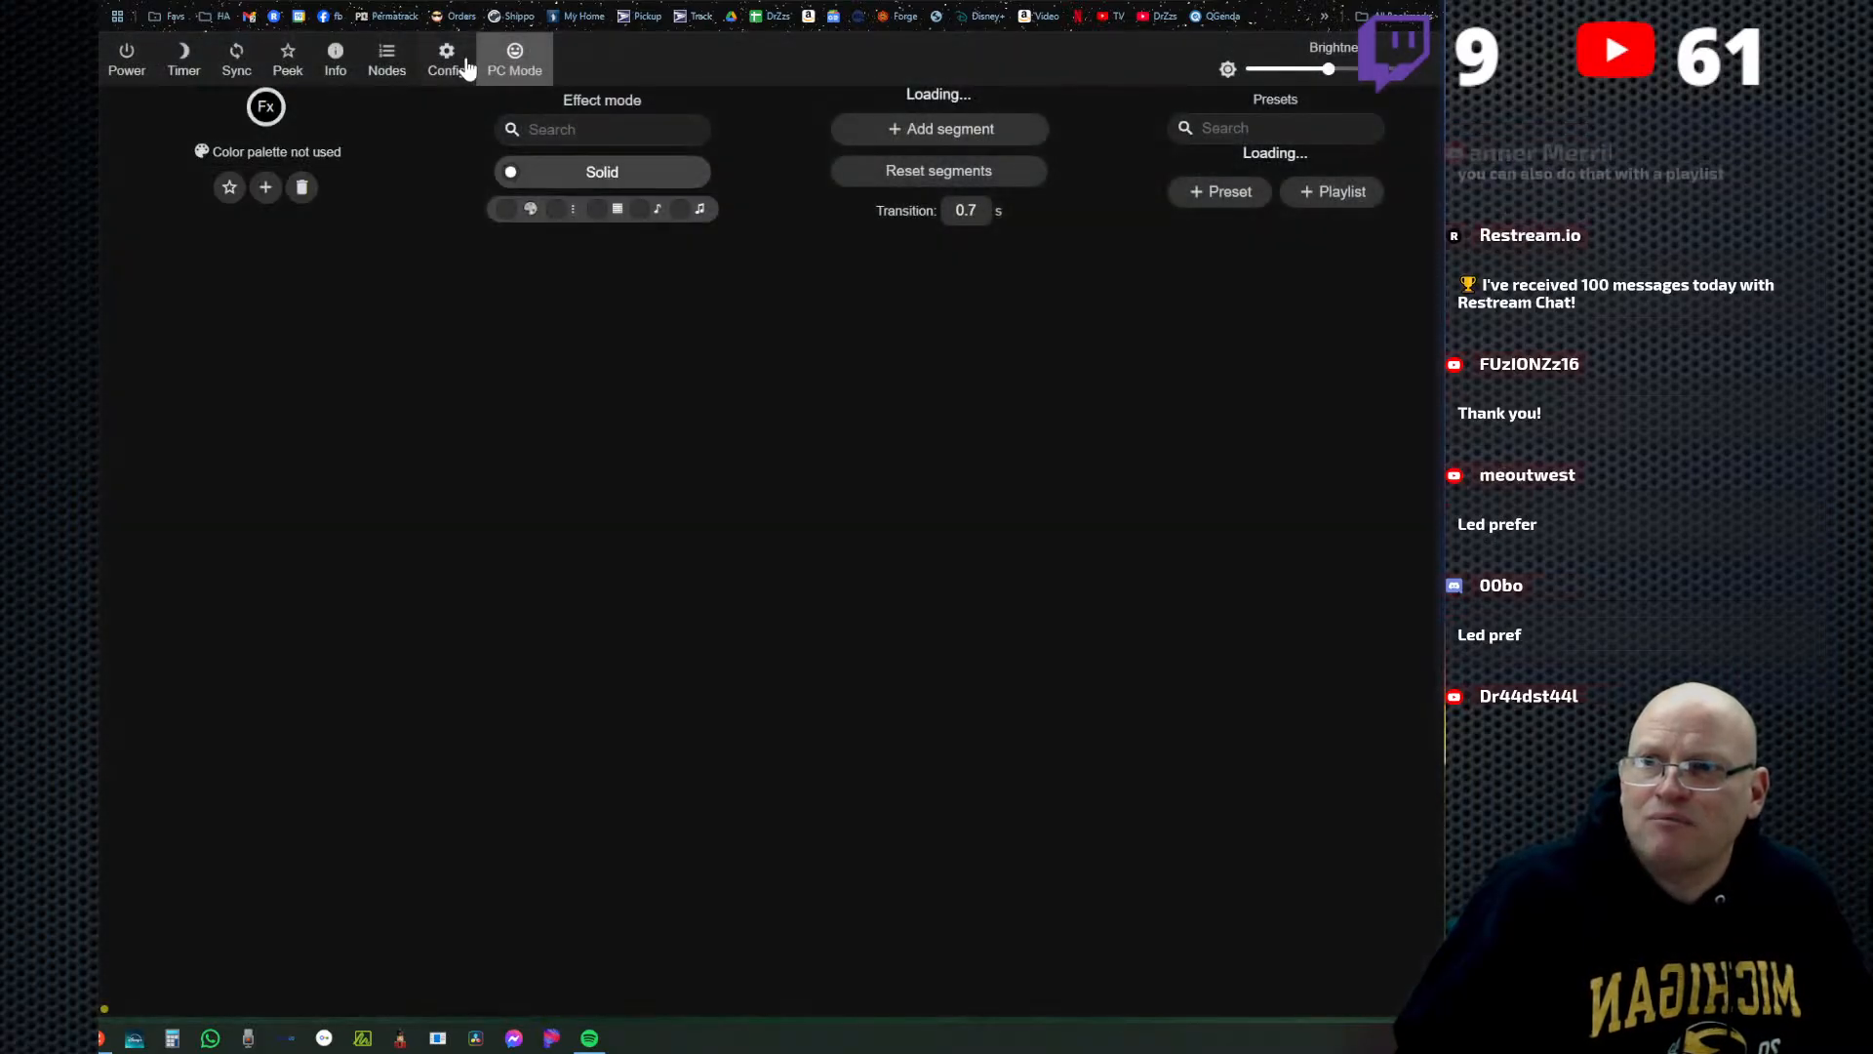
Reopen Time & Macros, check the current local time, set the time zone to US-MST/MDT, and save.
click(457, 70)
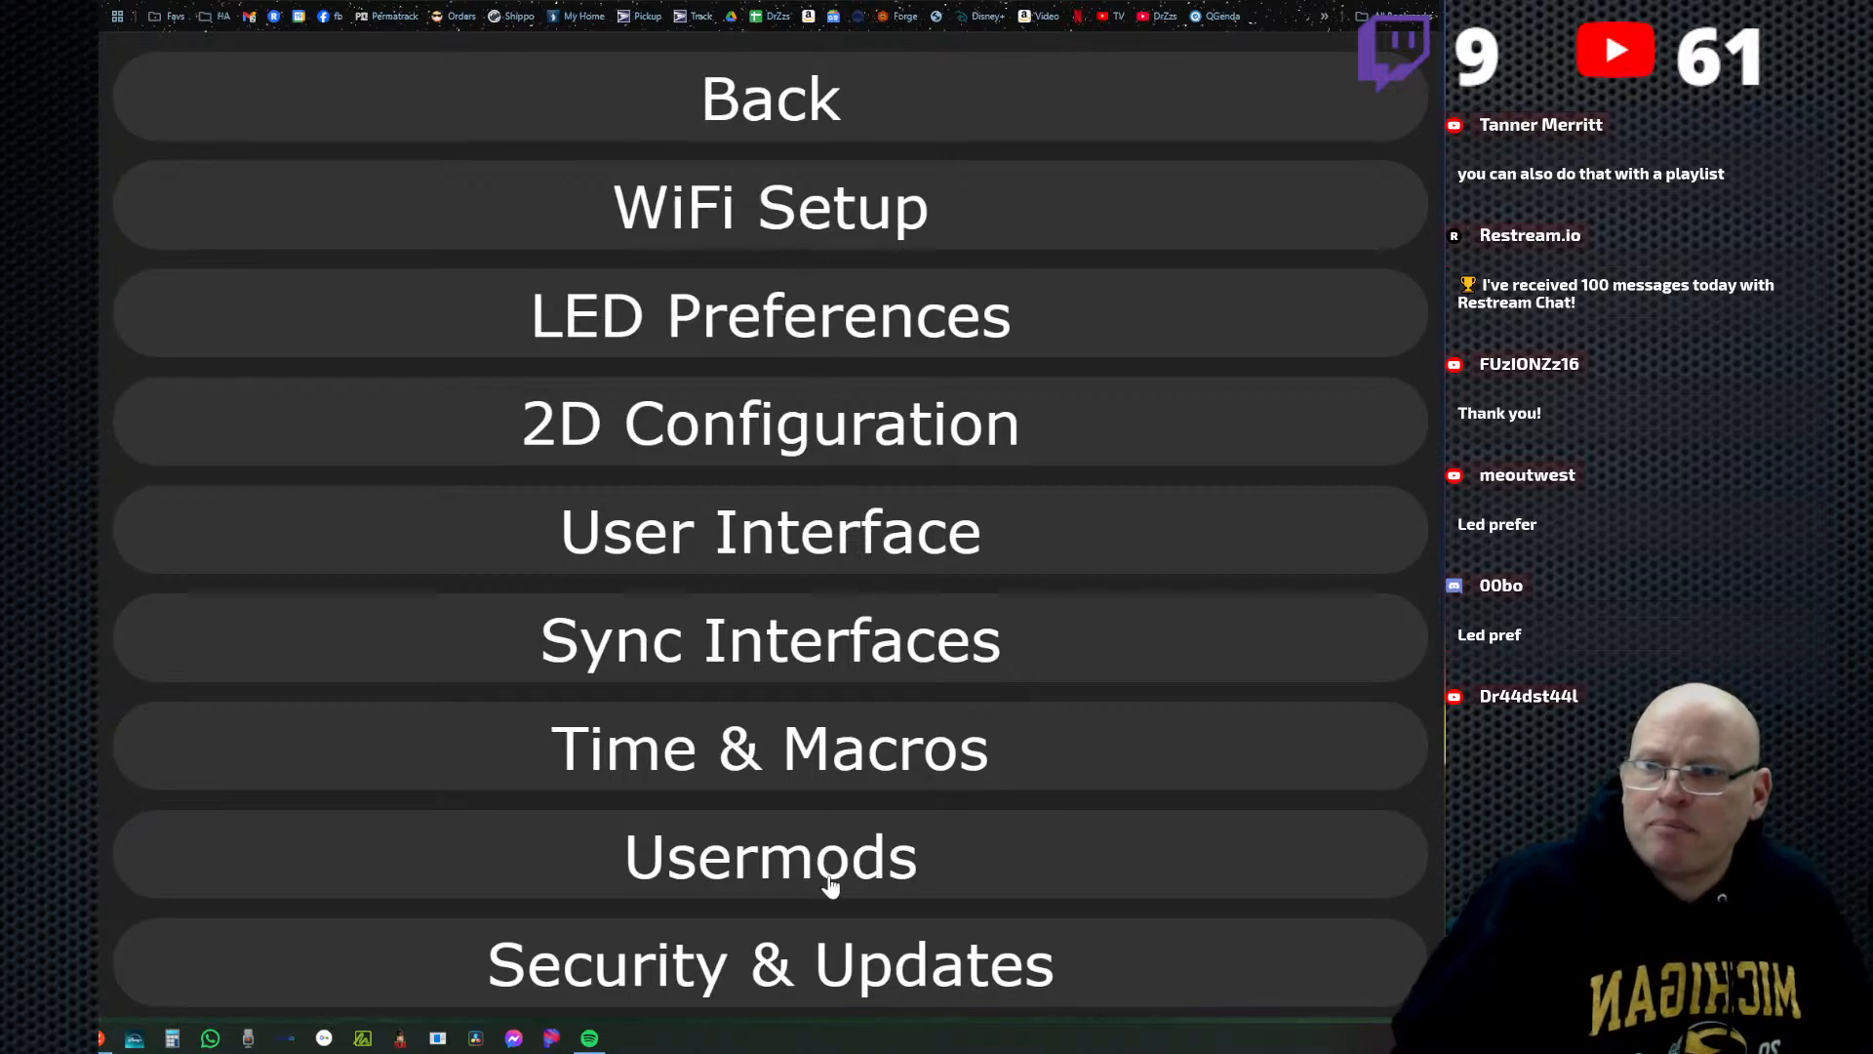
click(804, 777)
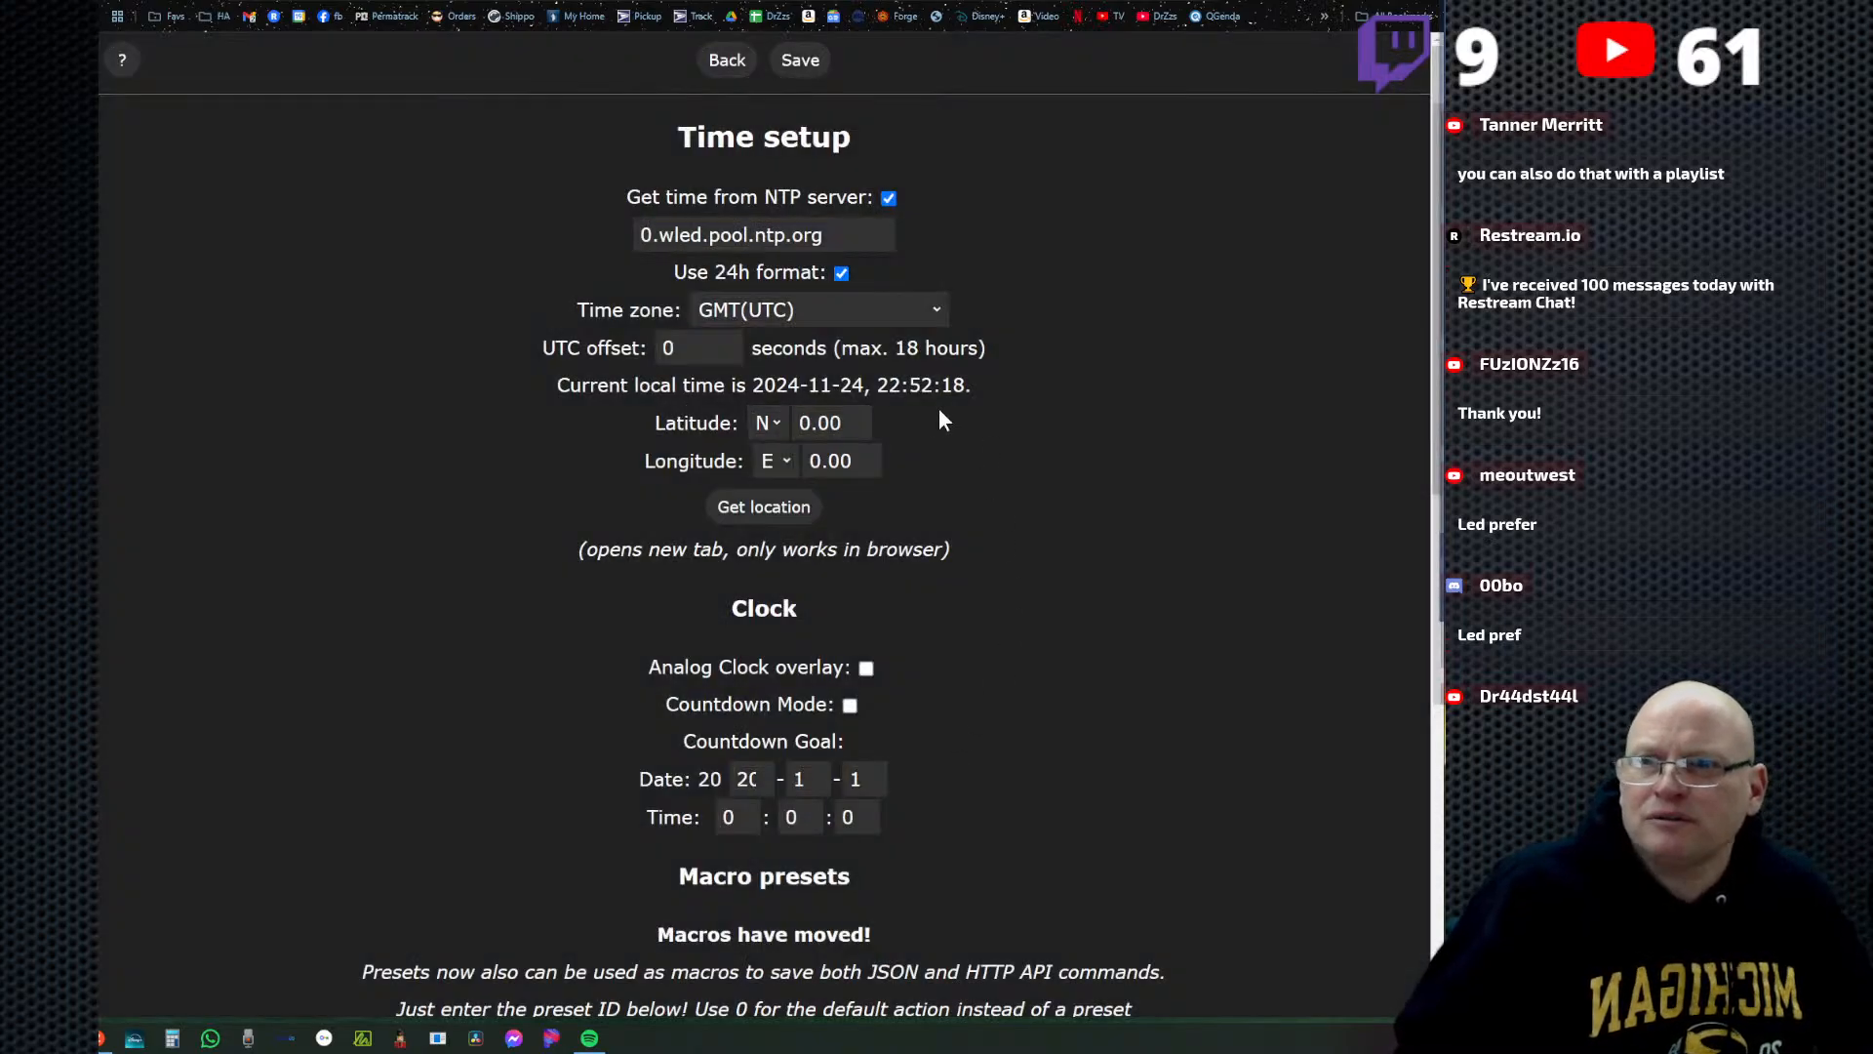
drag(758, 385, 1024, 400)
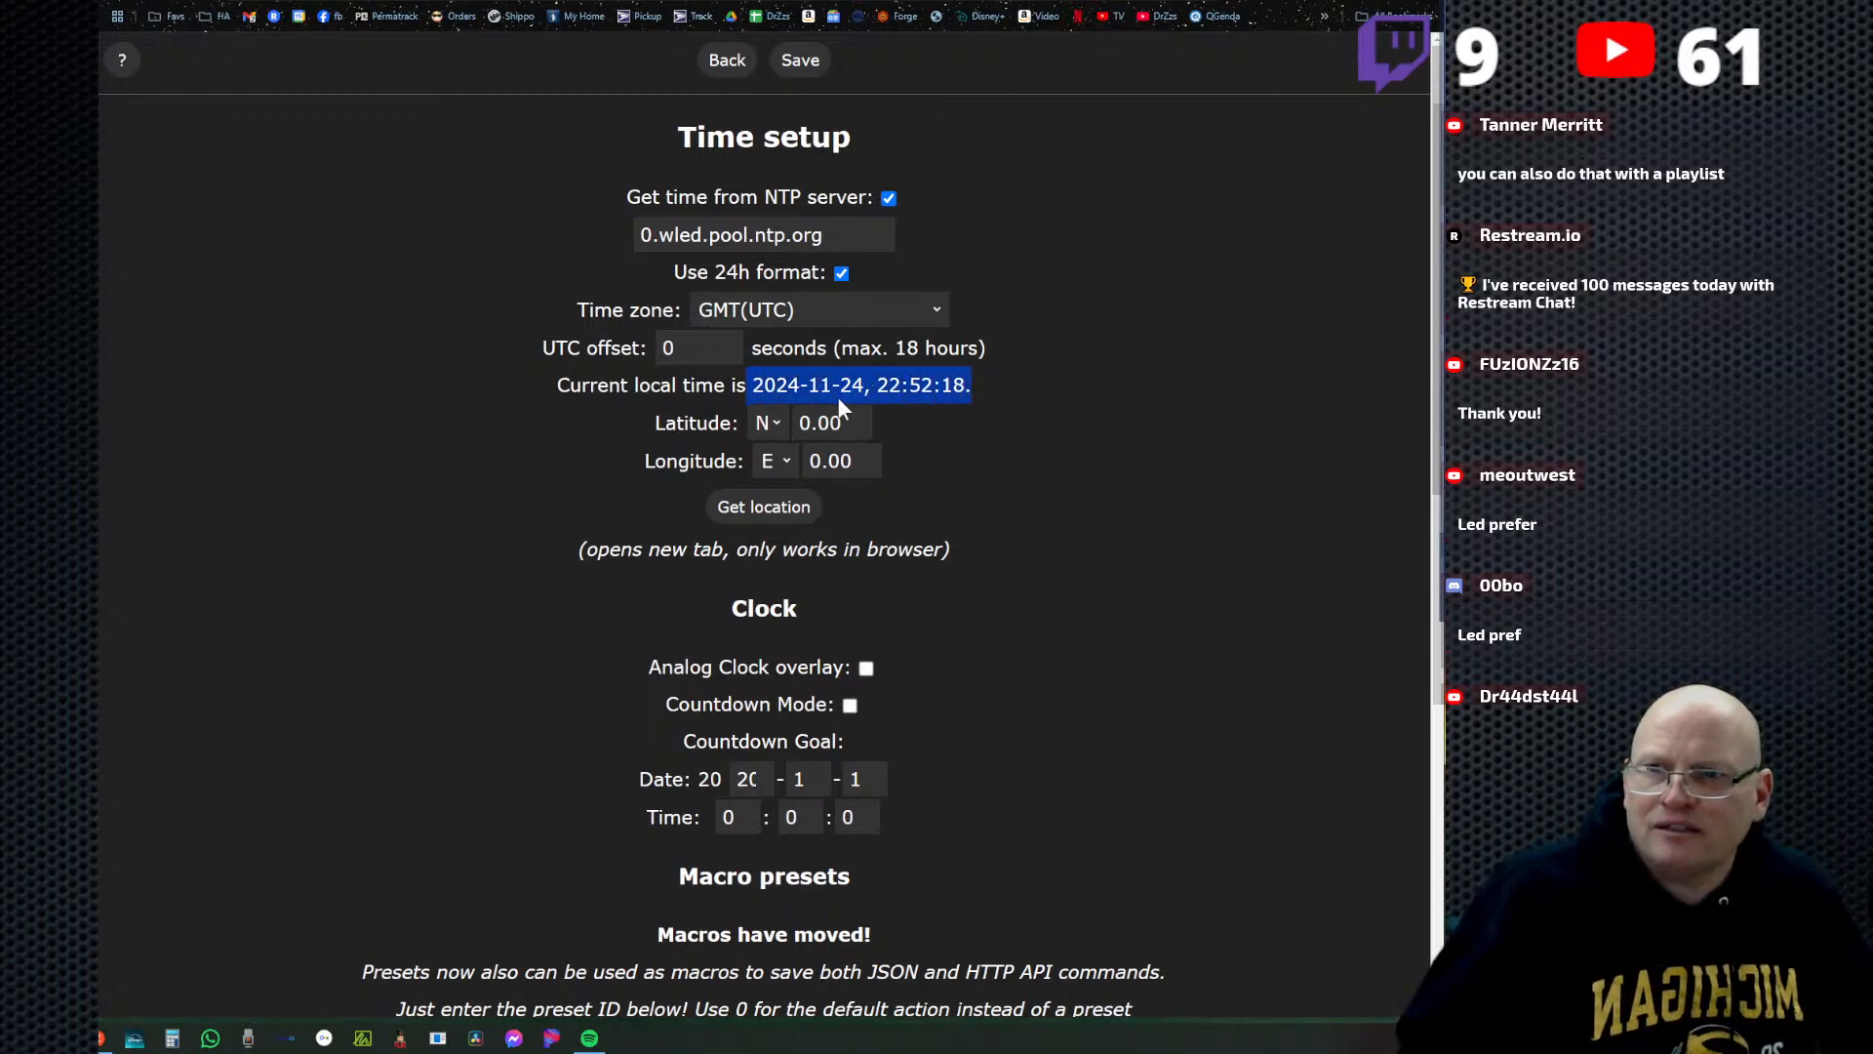
click(940, 309)
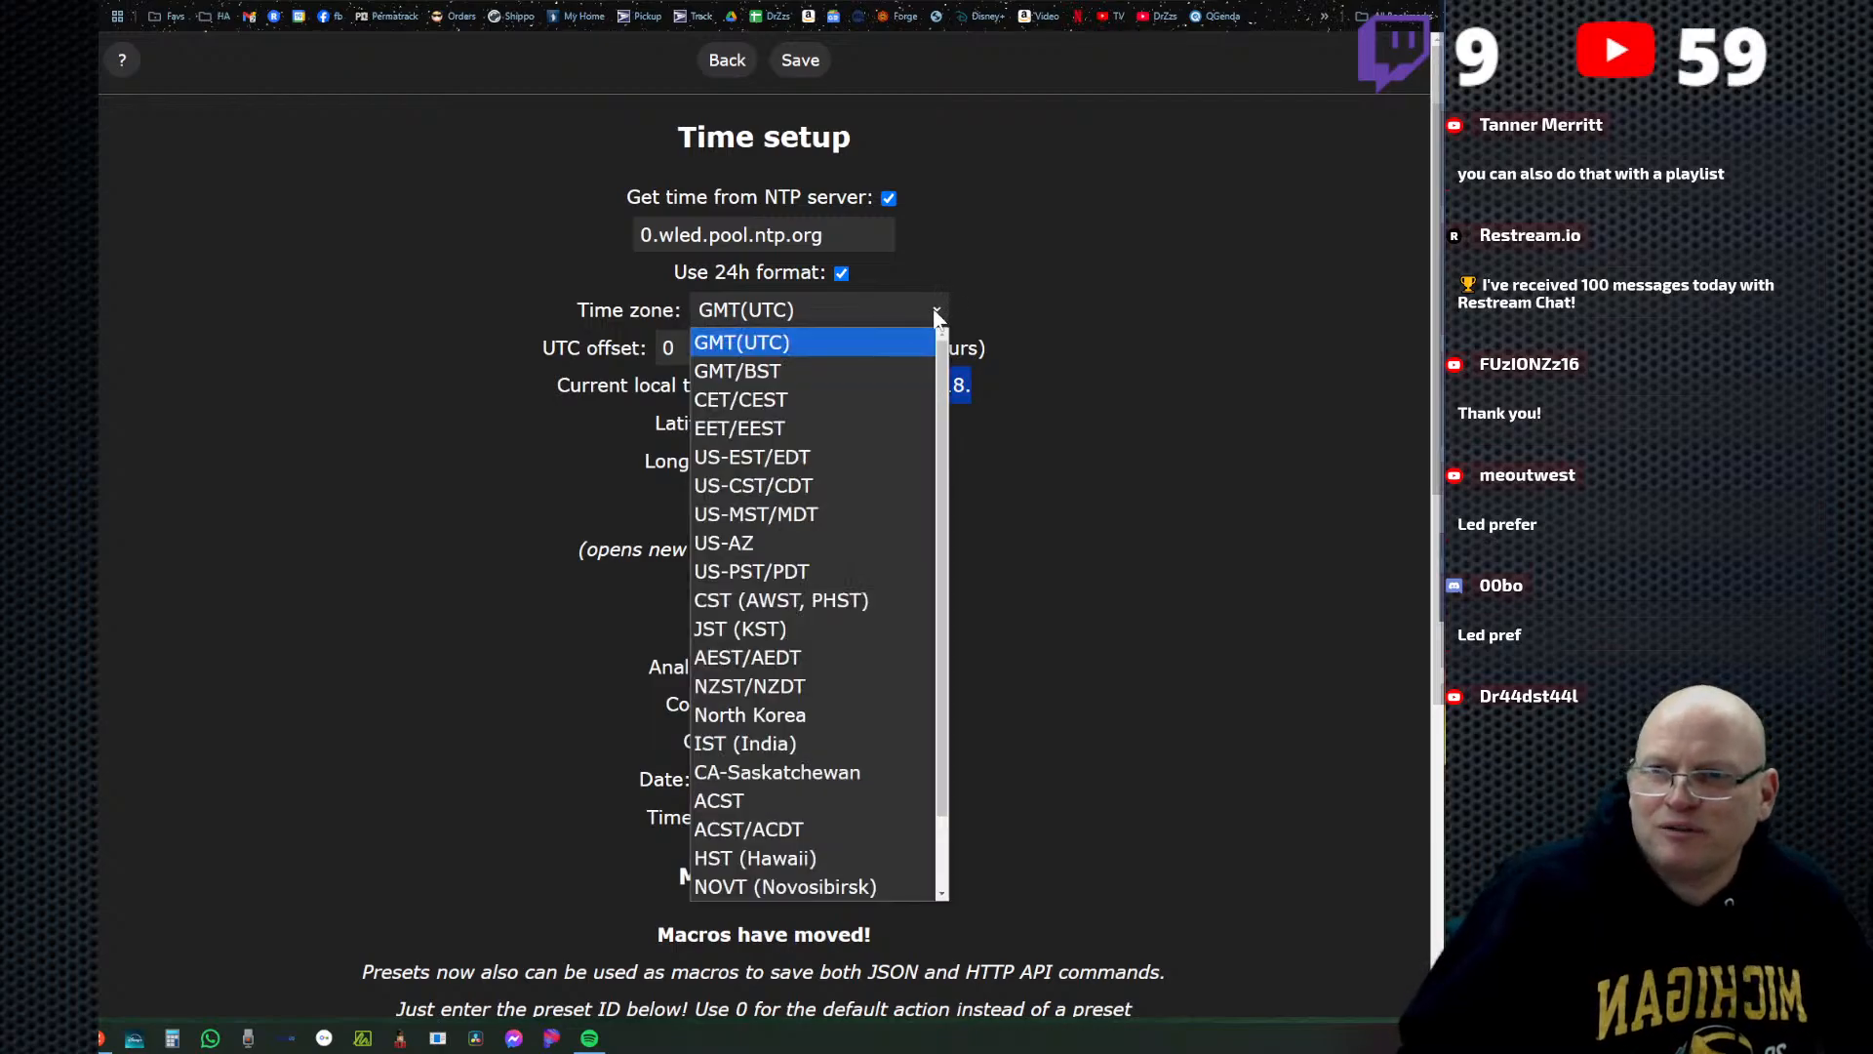
click(822, 512)
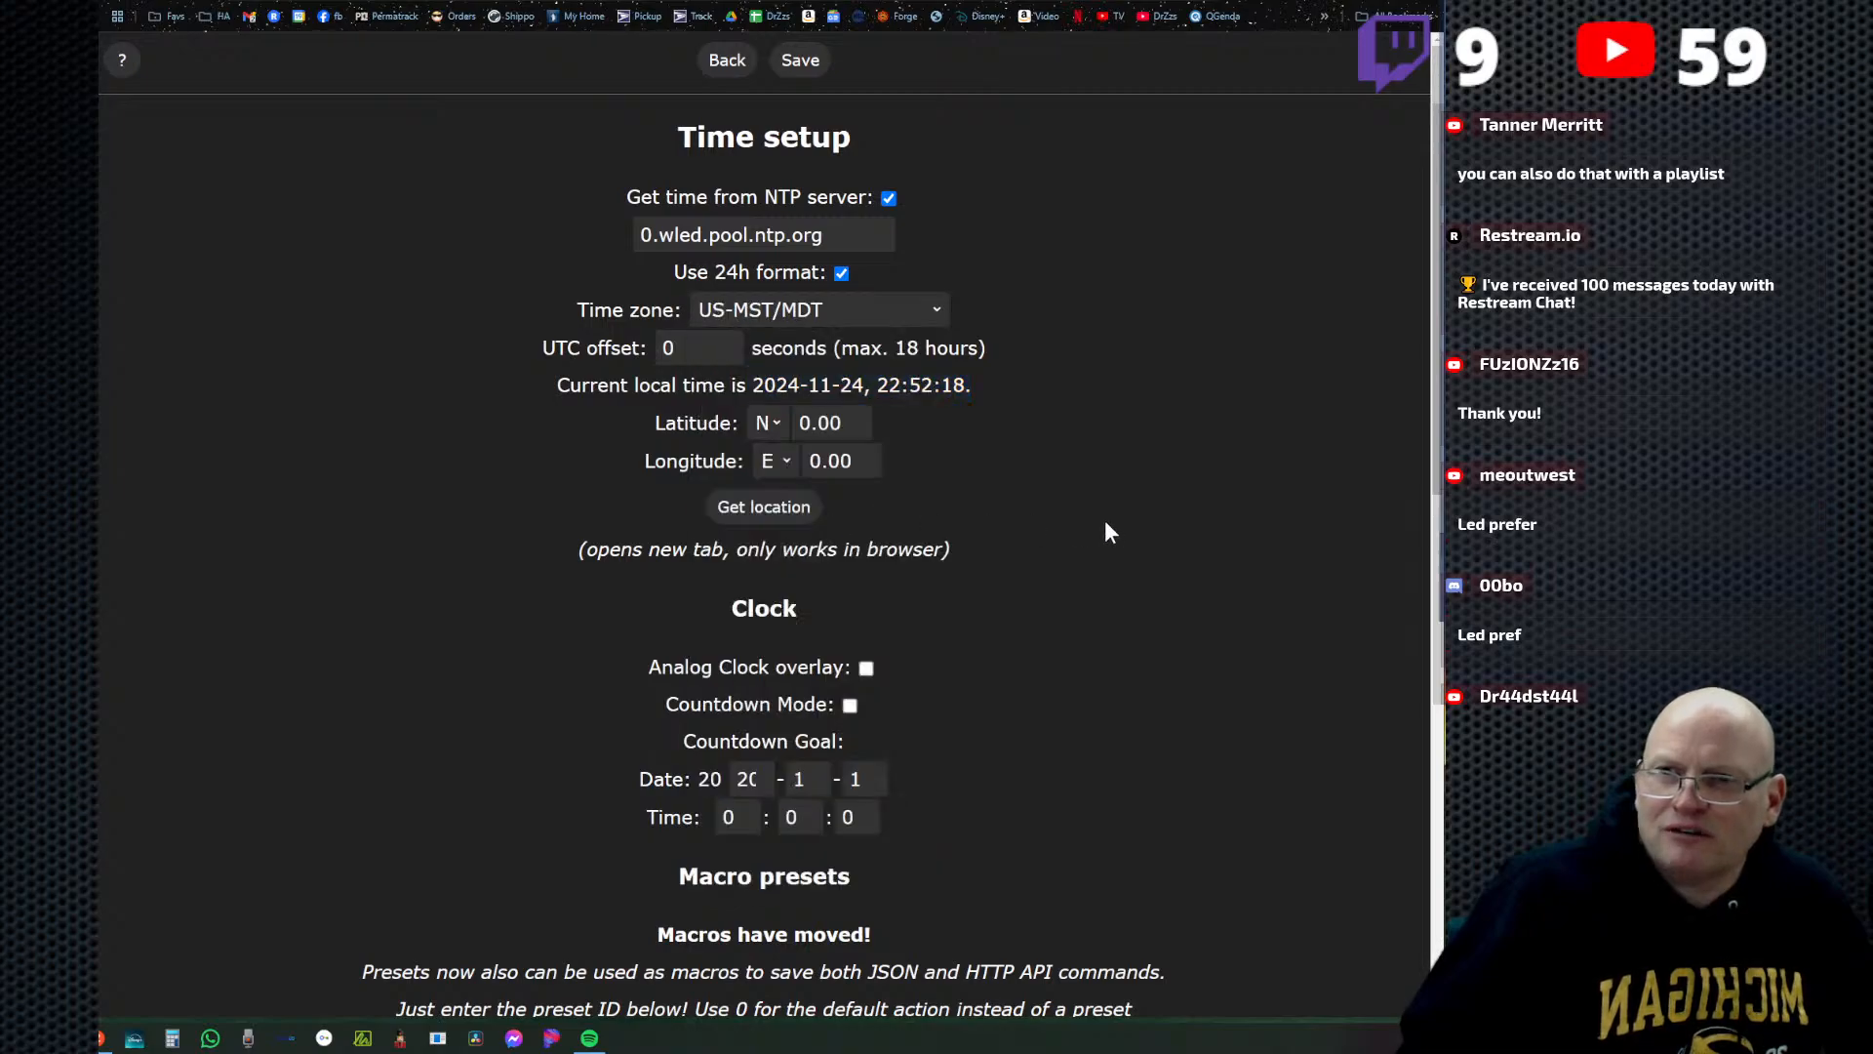
click(801, 64)
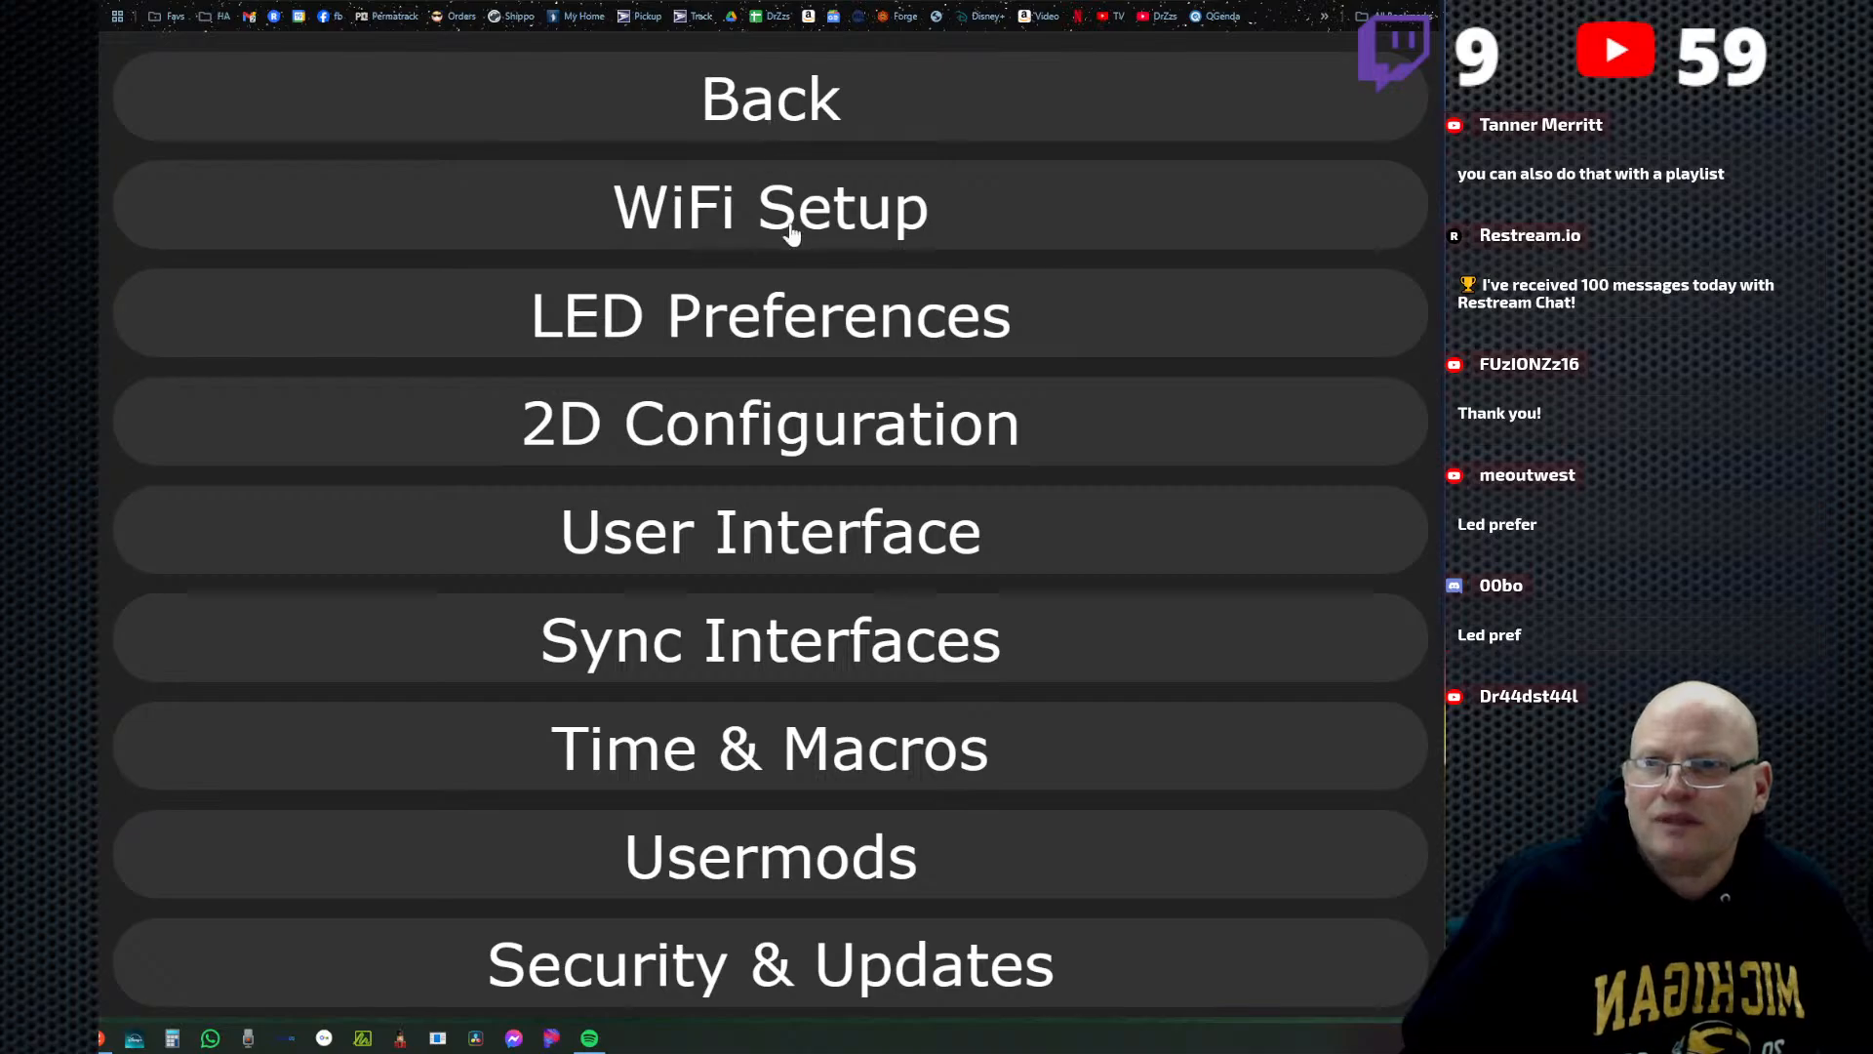
Fill in the controller's latitude and longitude in Time & Macros with the WLED location setting tool, and save.
click(827, 756)
scroll(1041, 644, down, 1)
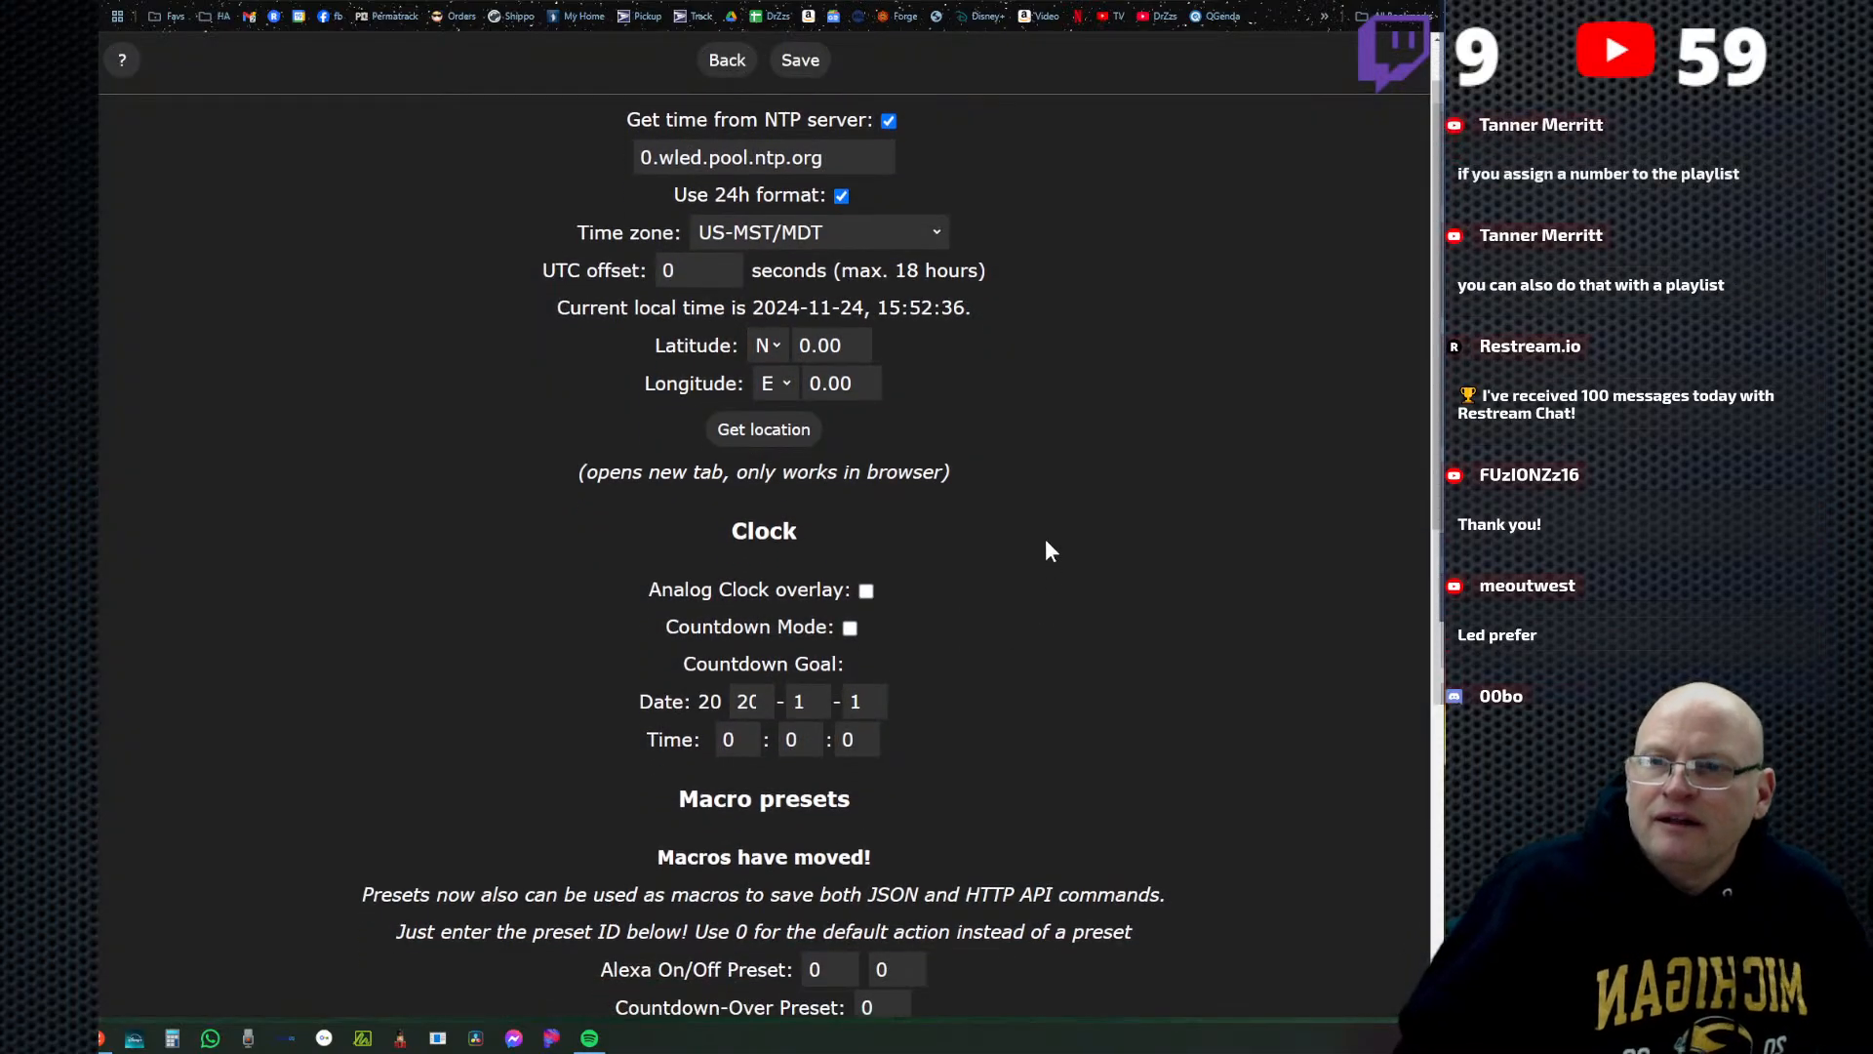
scroll(922, 432, up, 1)
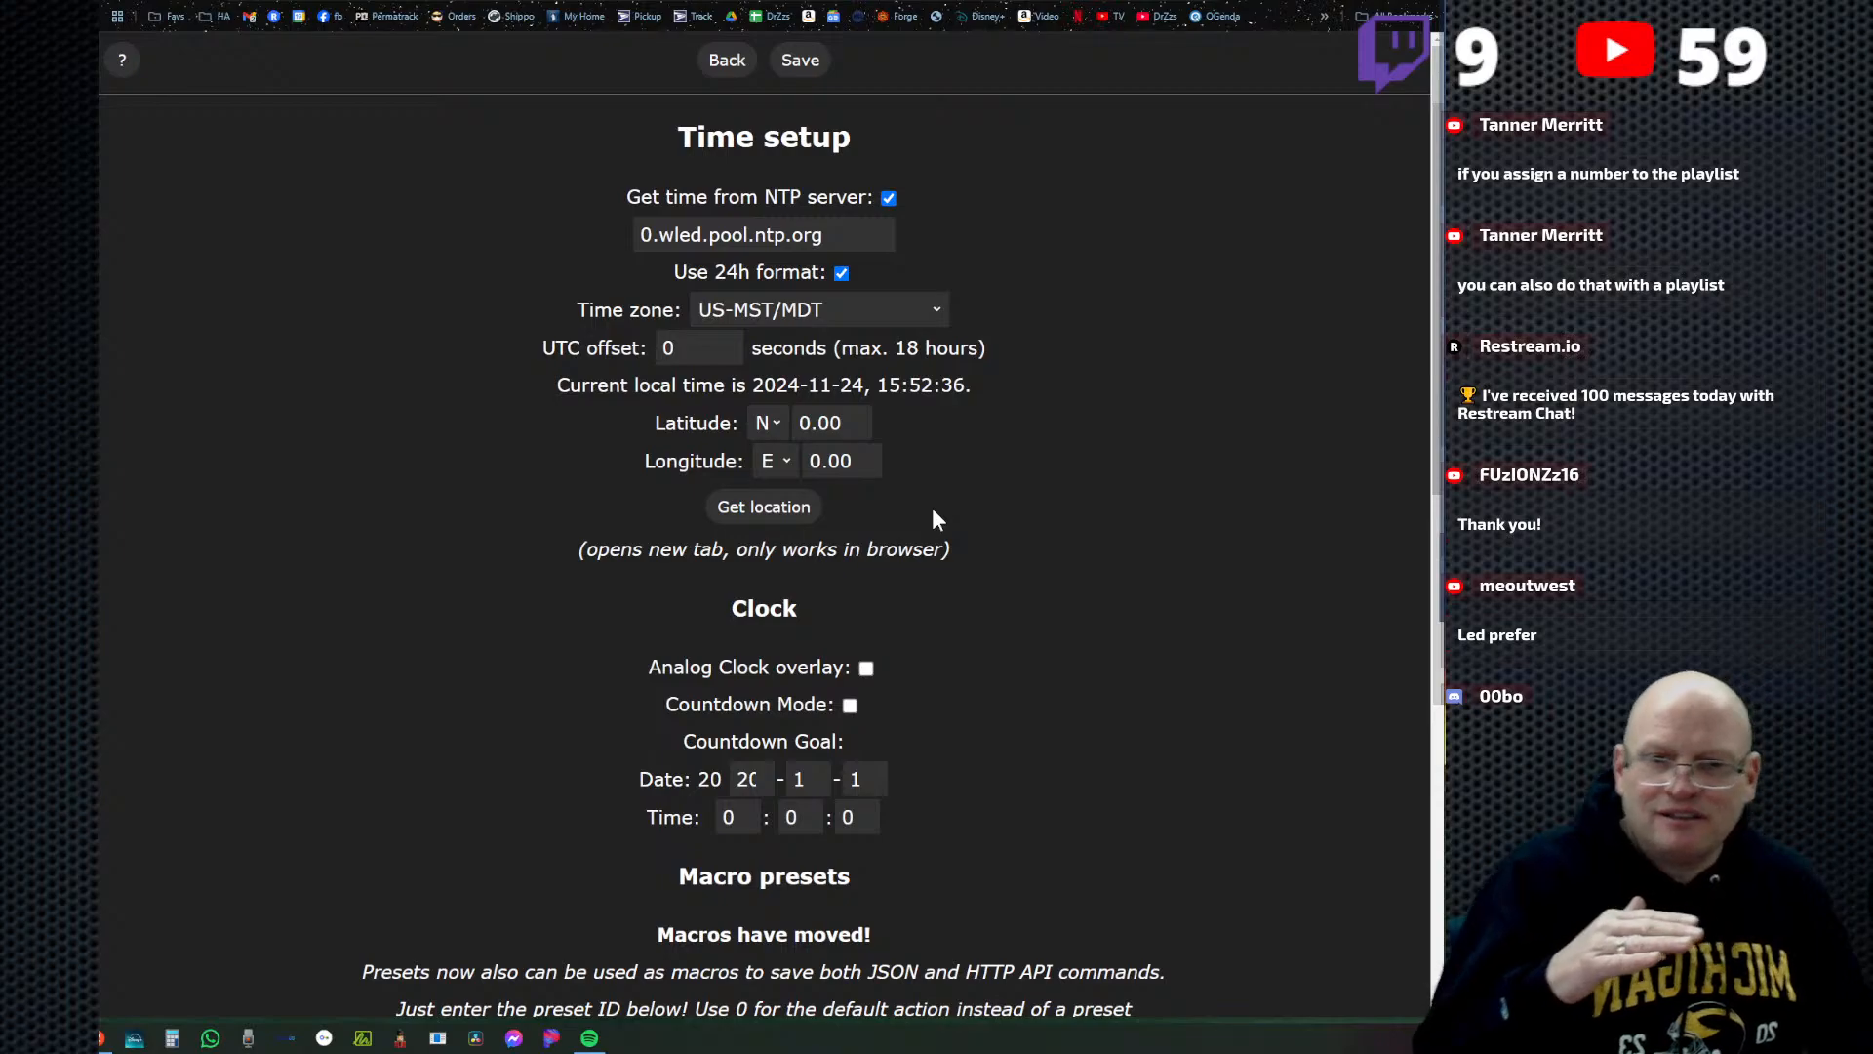
click(754, 511)
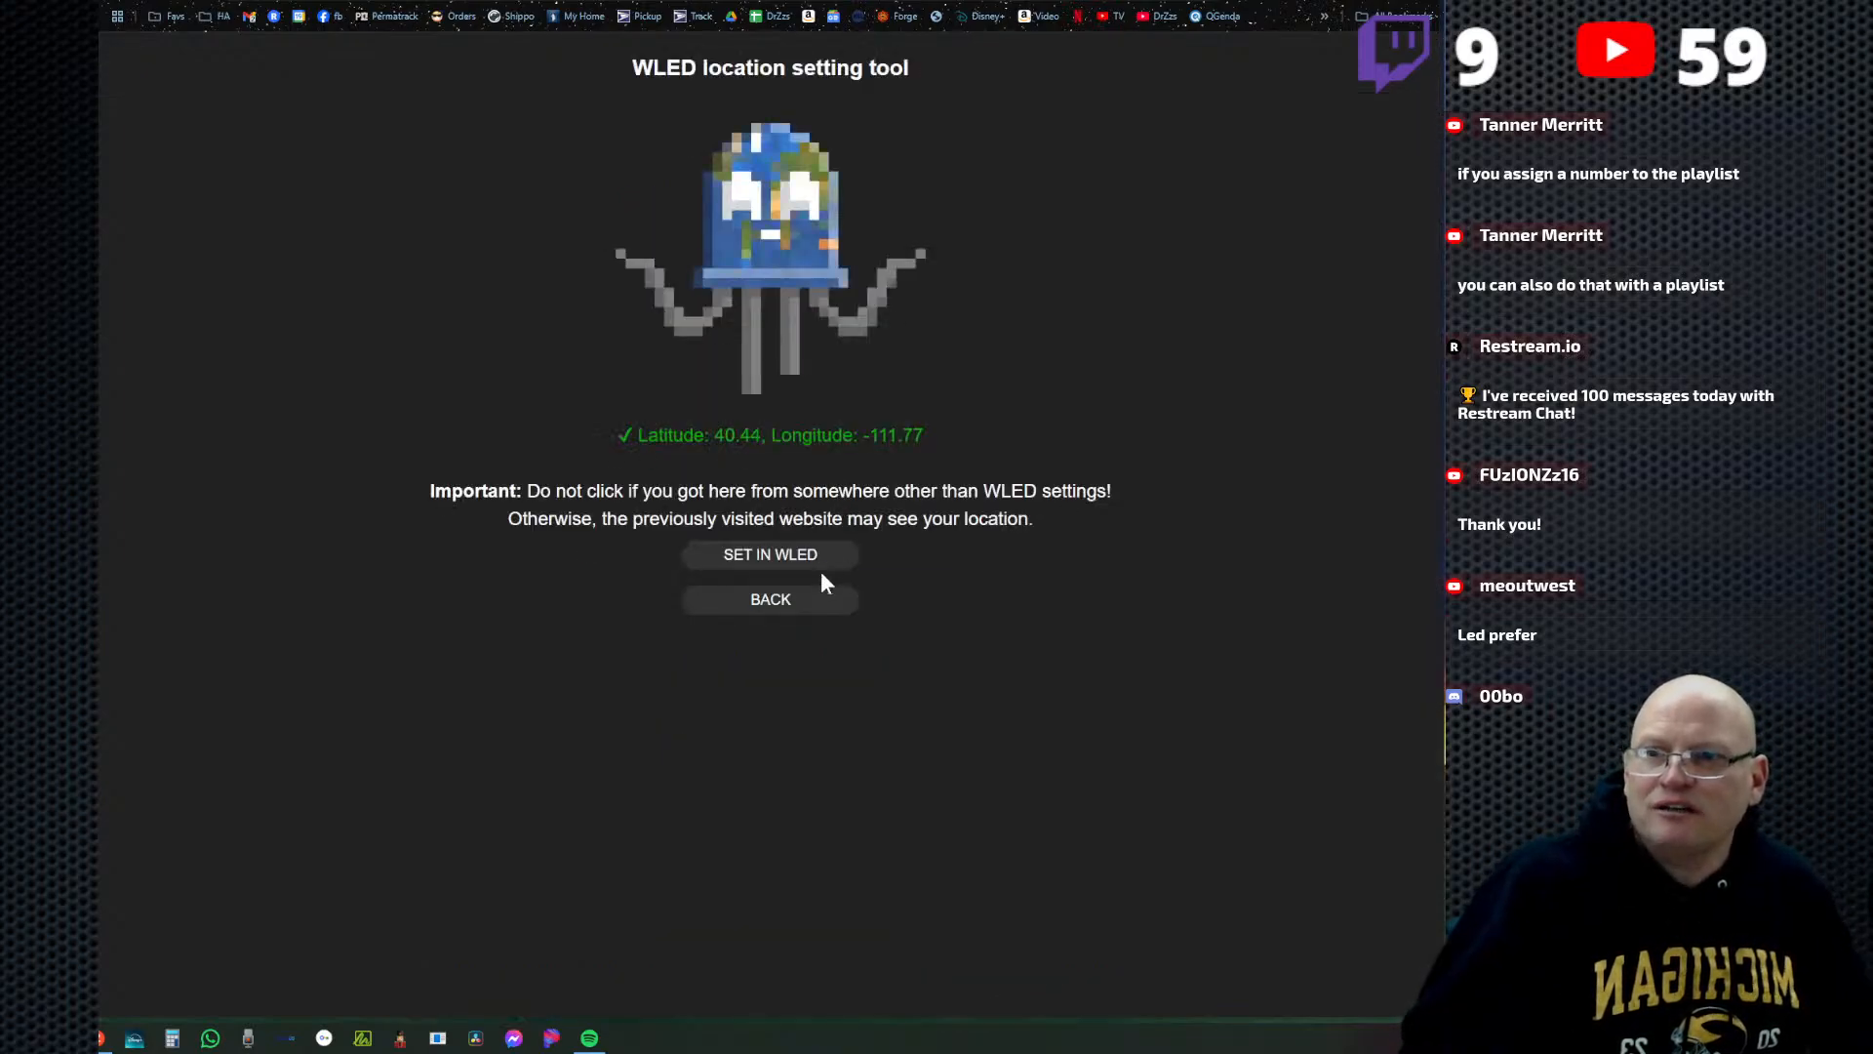
click(772, 558)
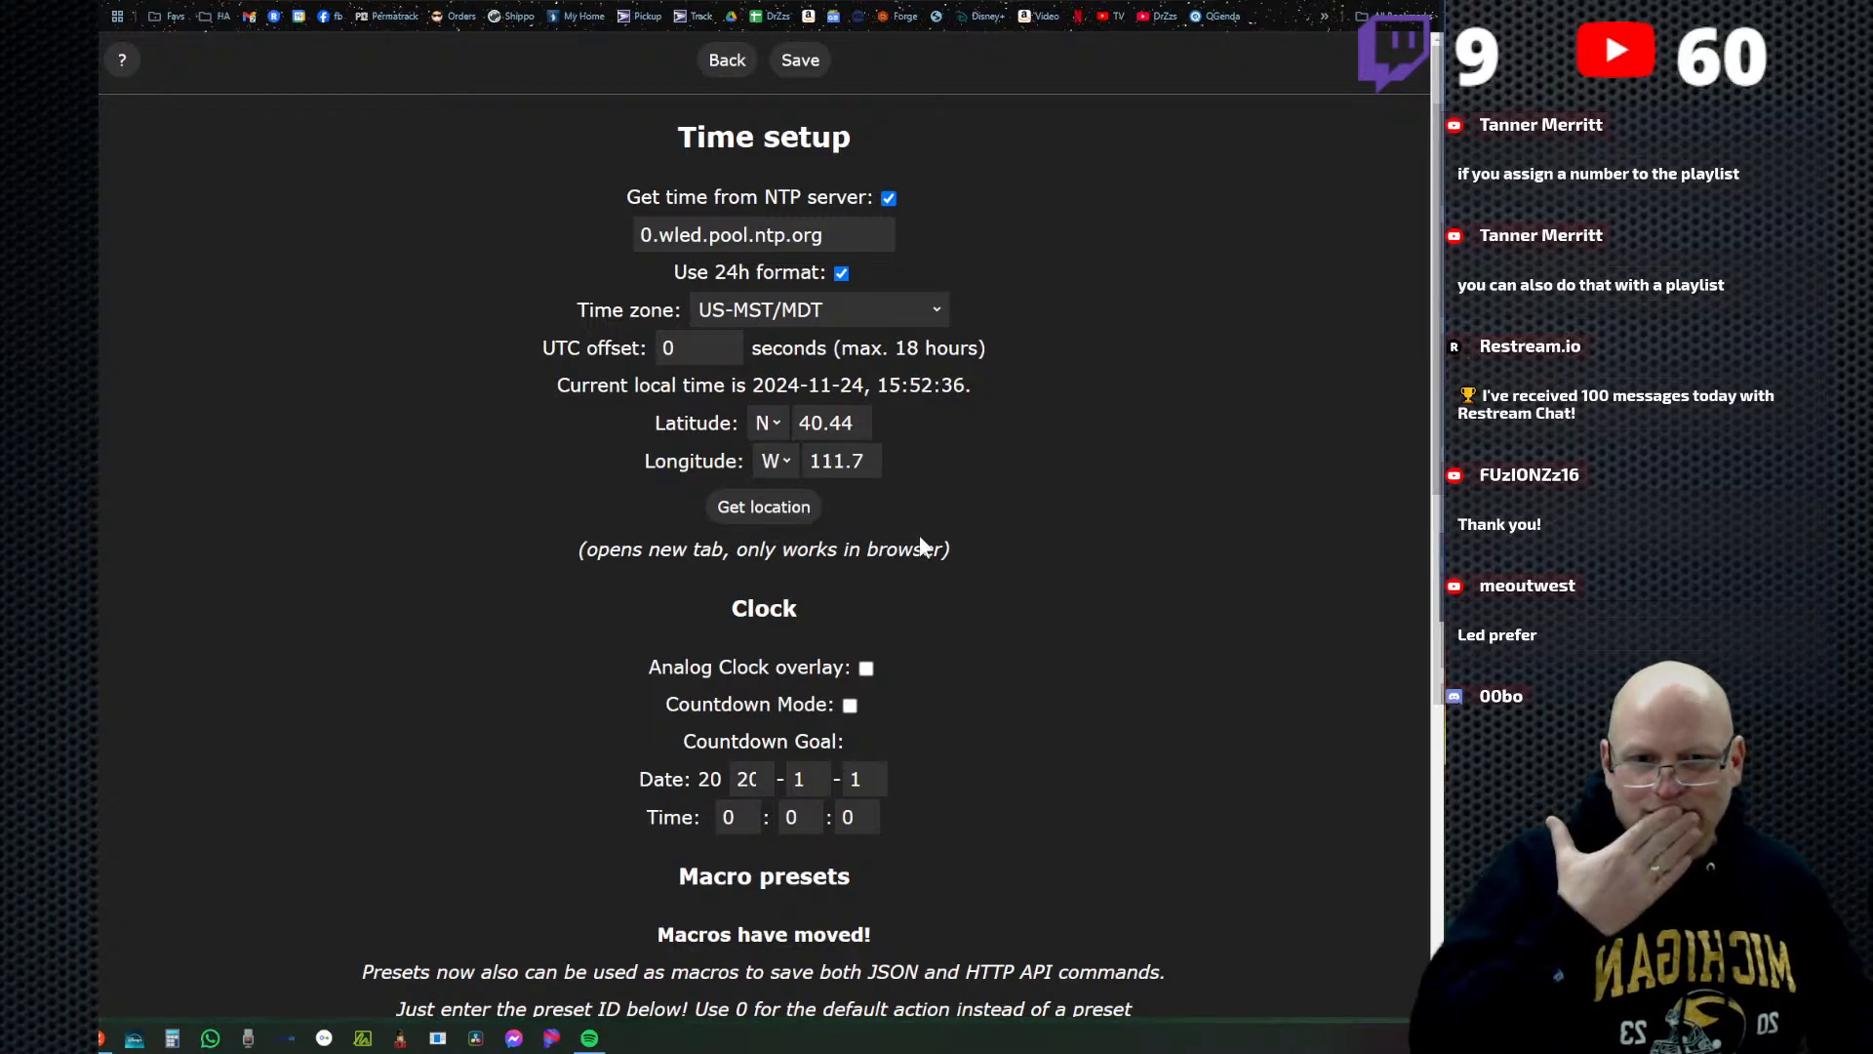
click(802, 61)
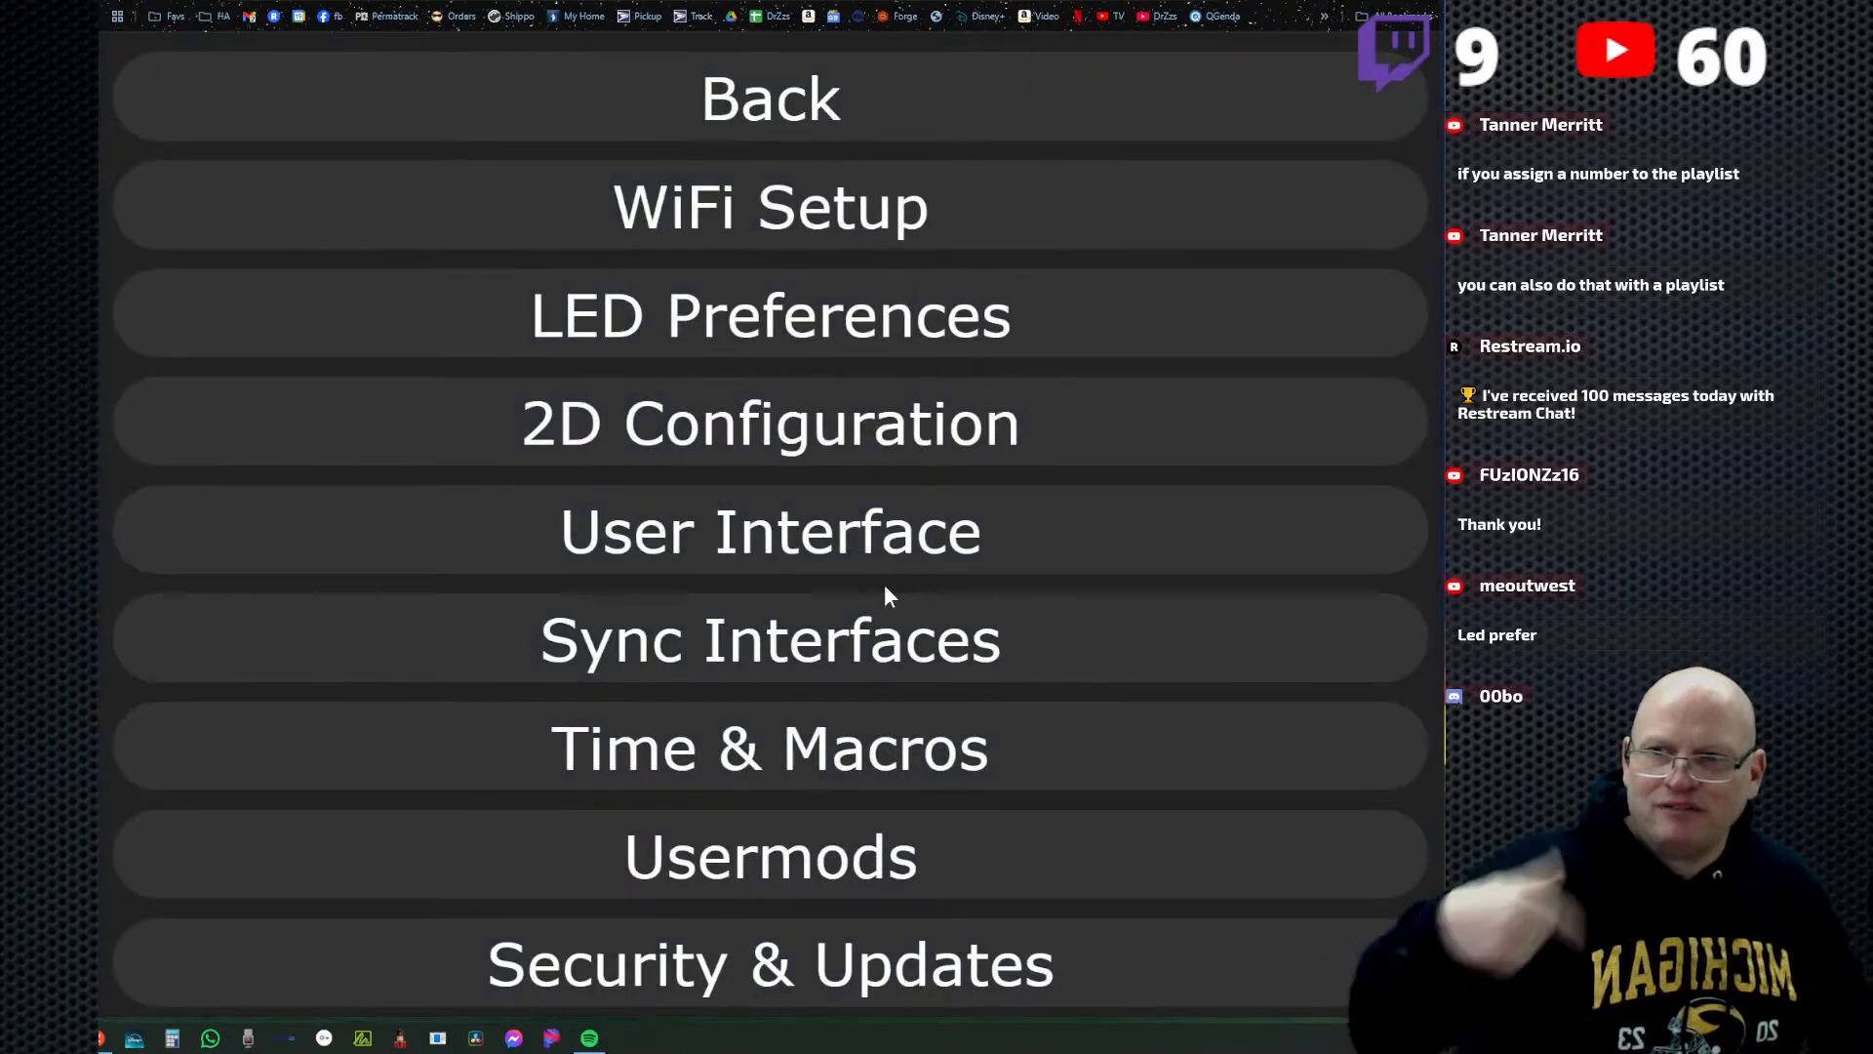
Reopen Time & Macros and highlight the Analog Clock overlay option in the Clock section.
click(1034, 746)
scroll(1044, 669, down, 3)
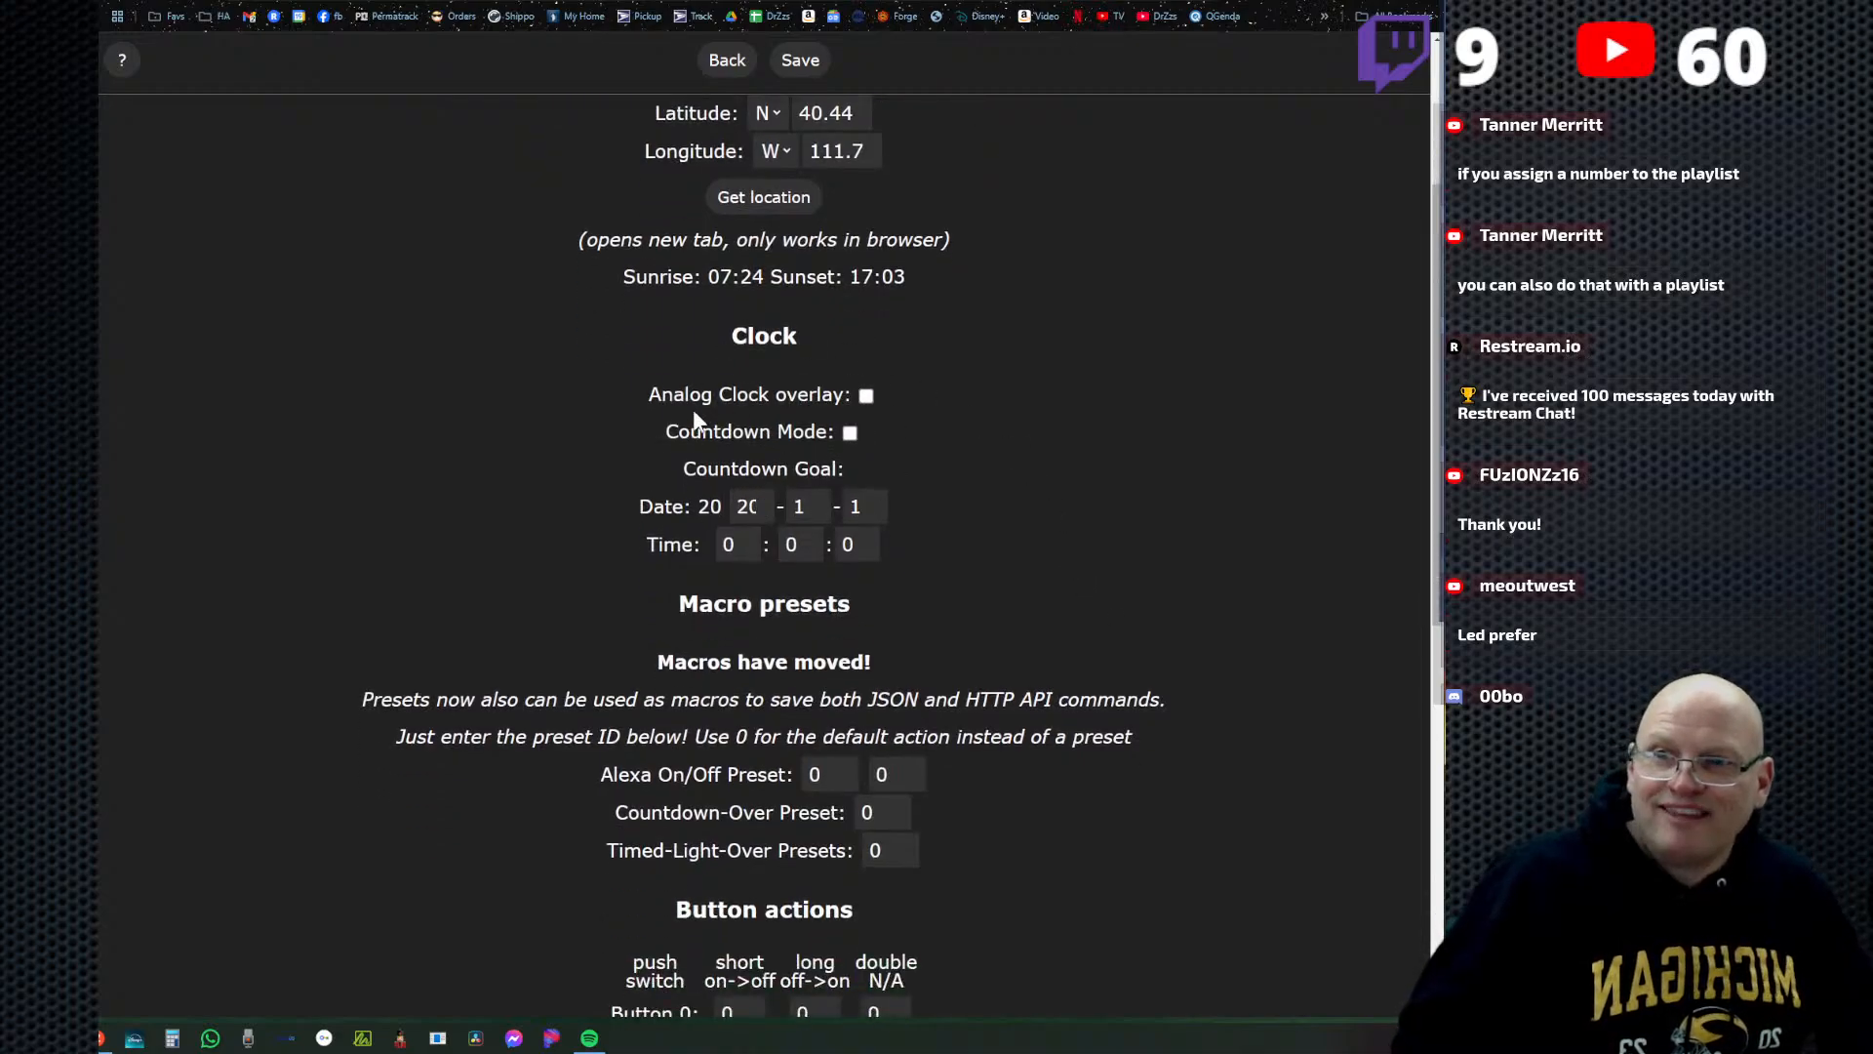
drag(857, 394, 599, 395)
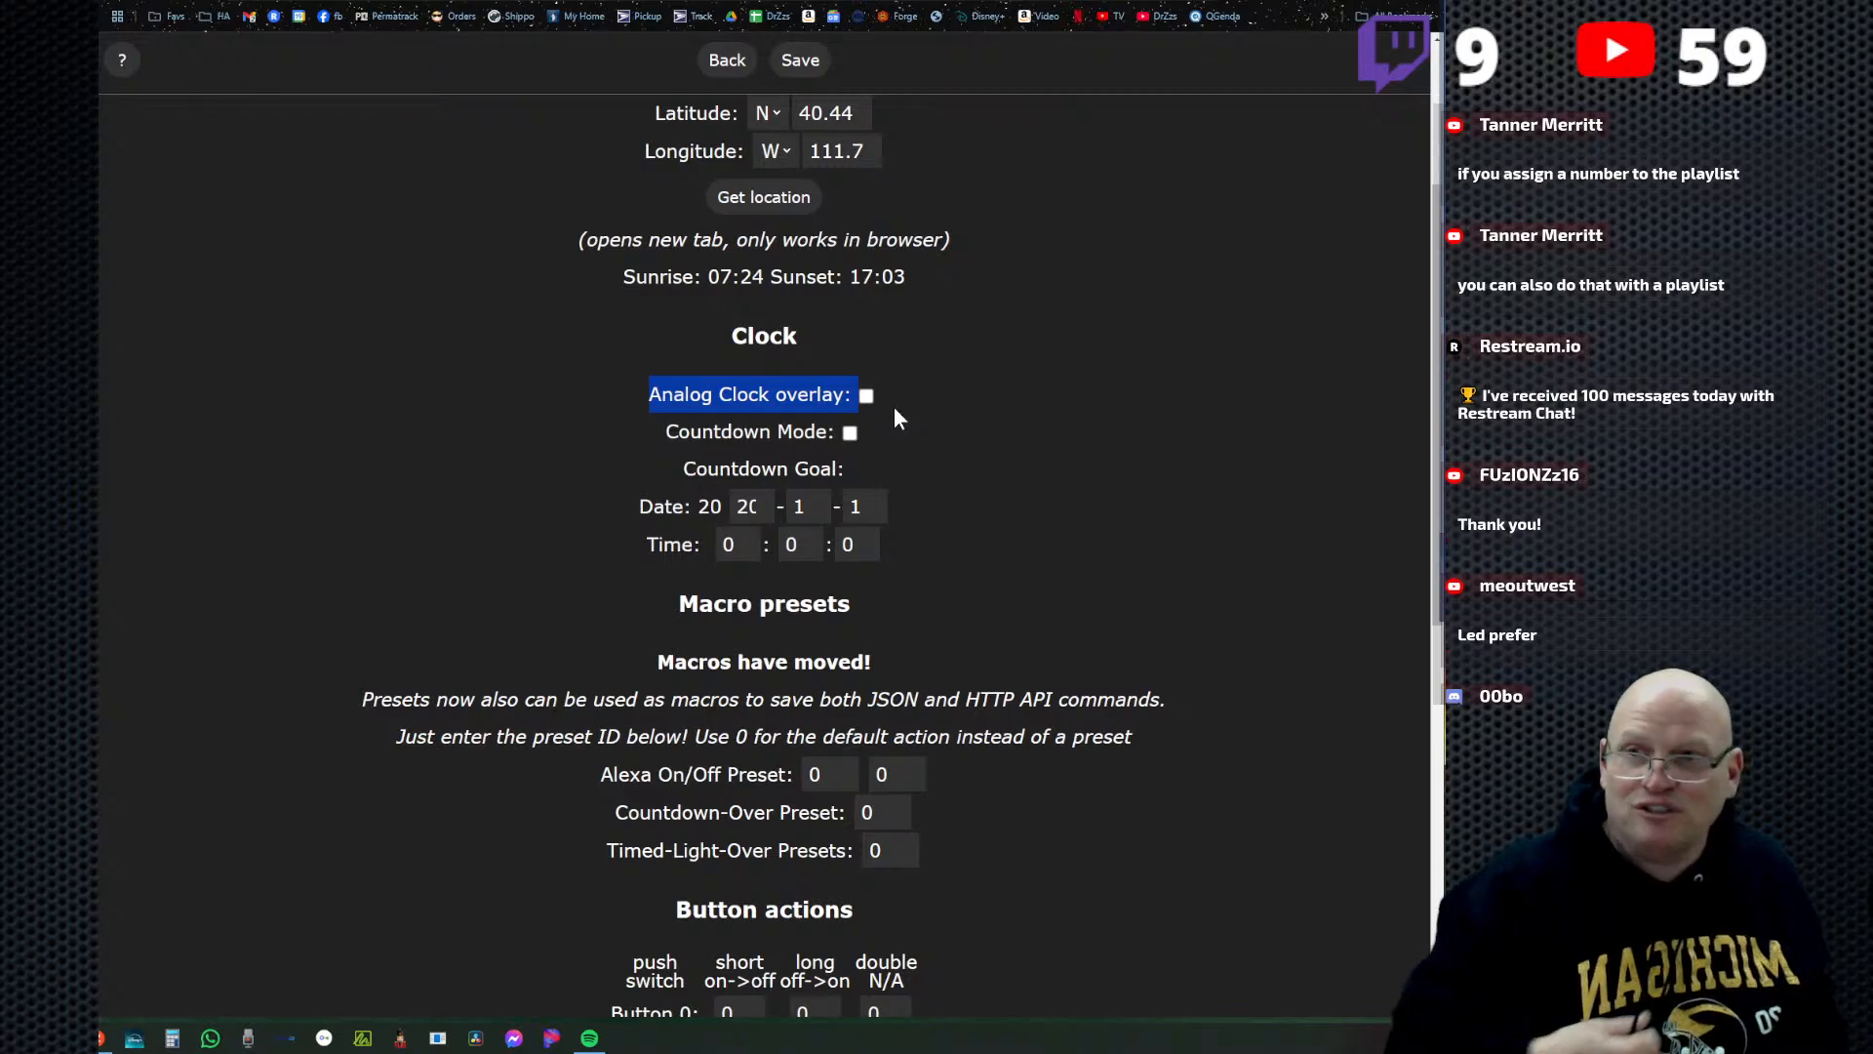
click(953, 425)
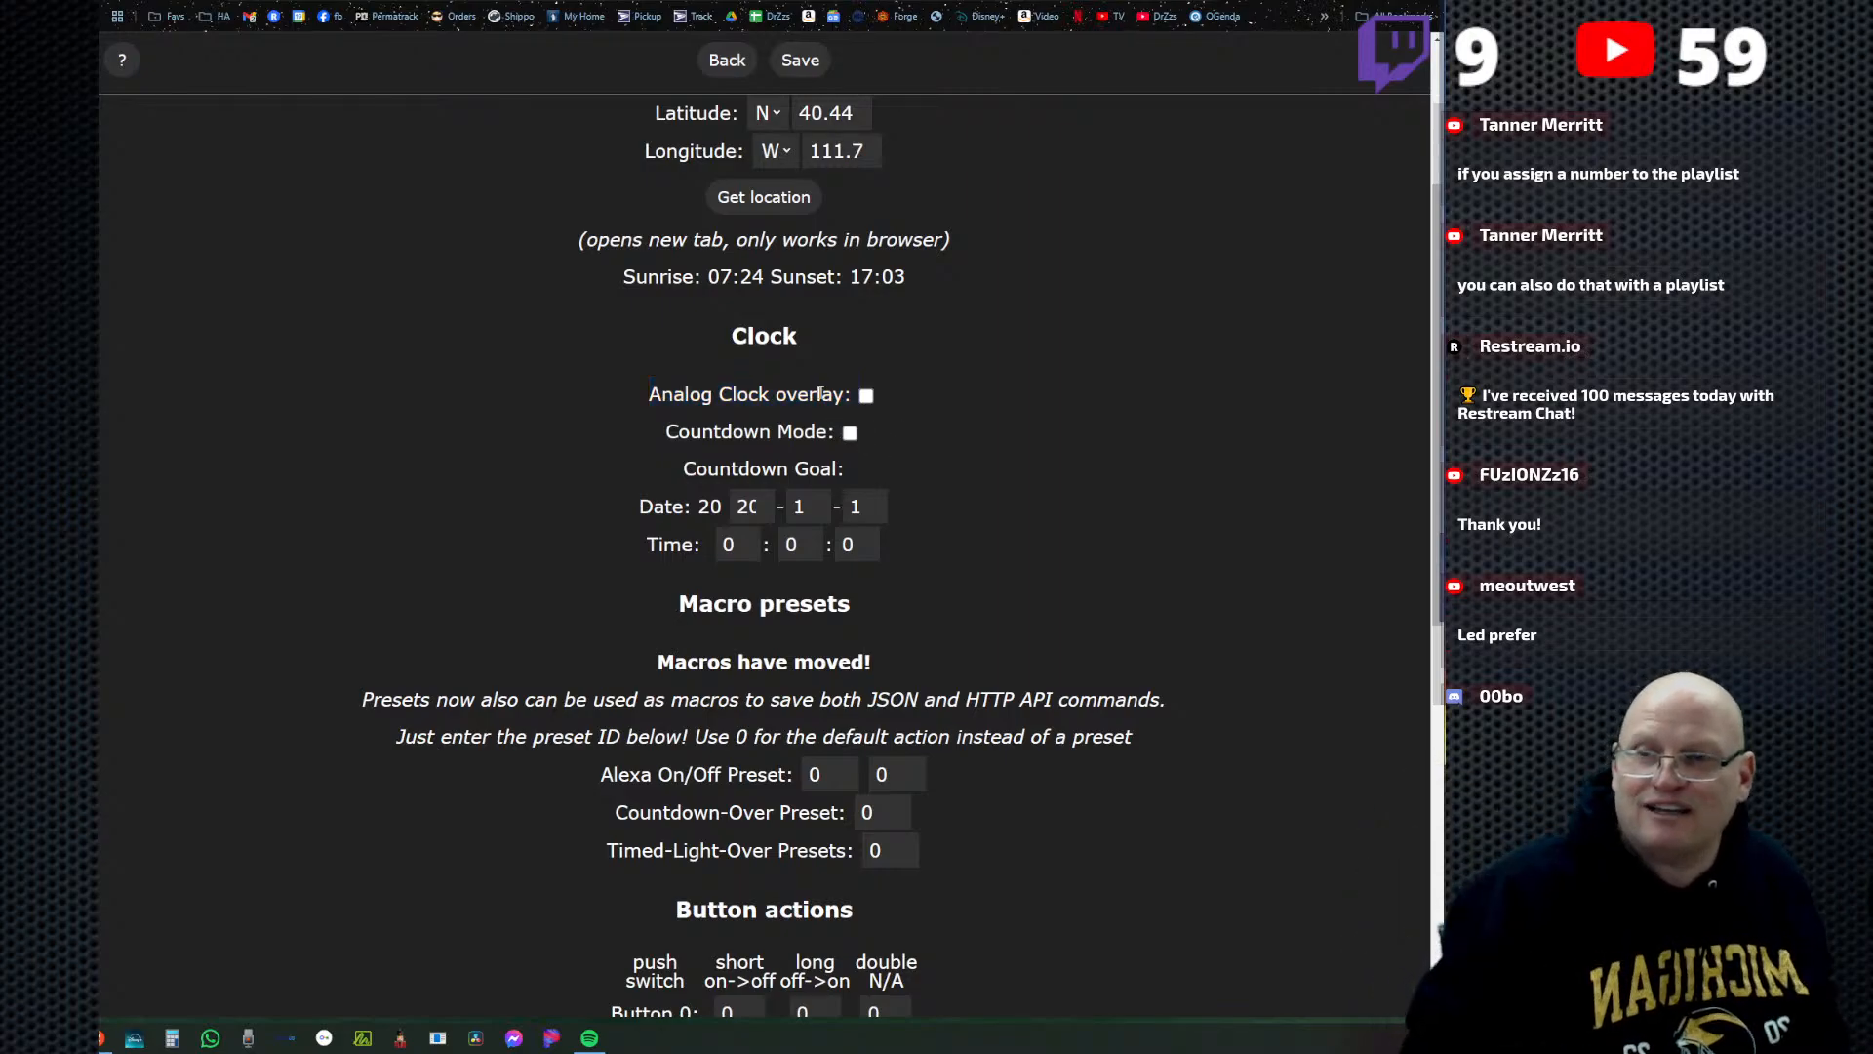
Expand the date schedule of the first time-controlled preset entry and set its preset to 1.
scroll(1021, 484, down, 1)
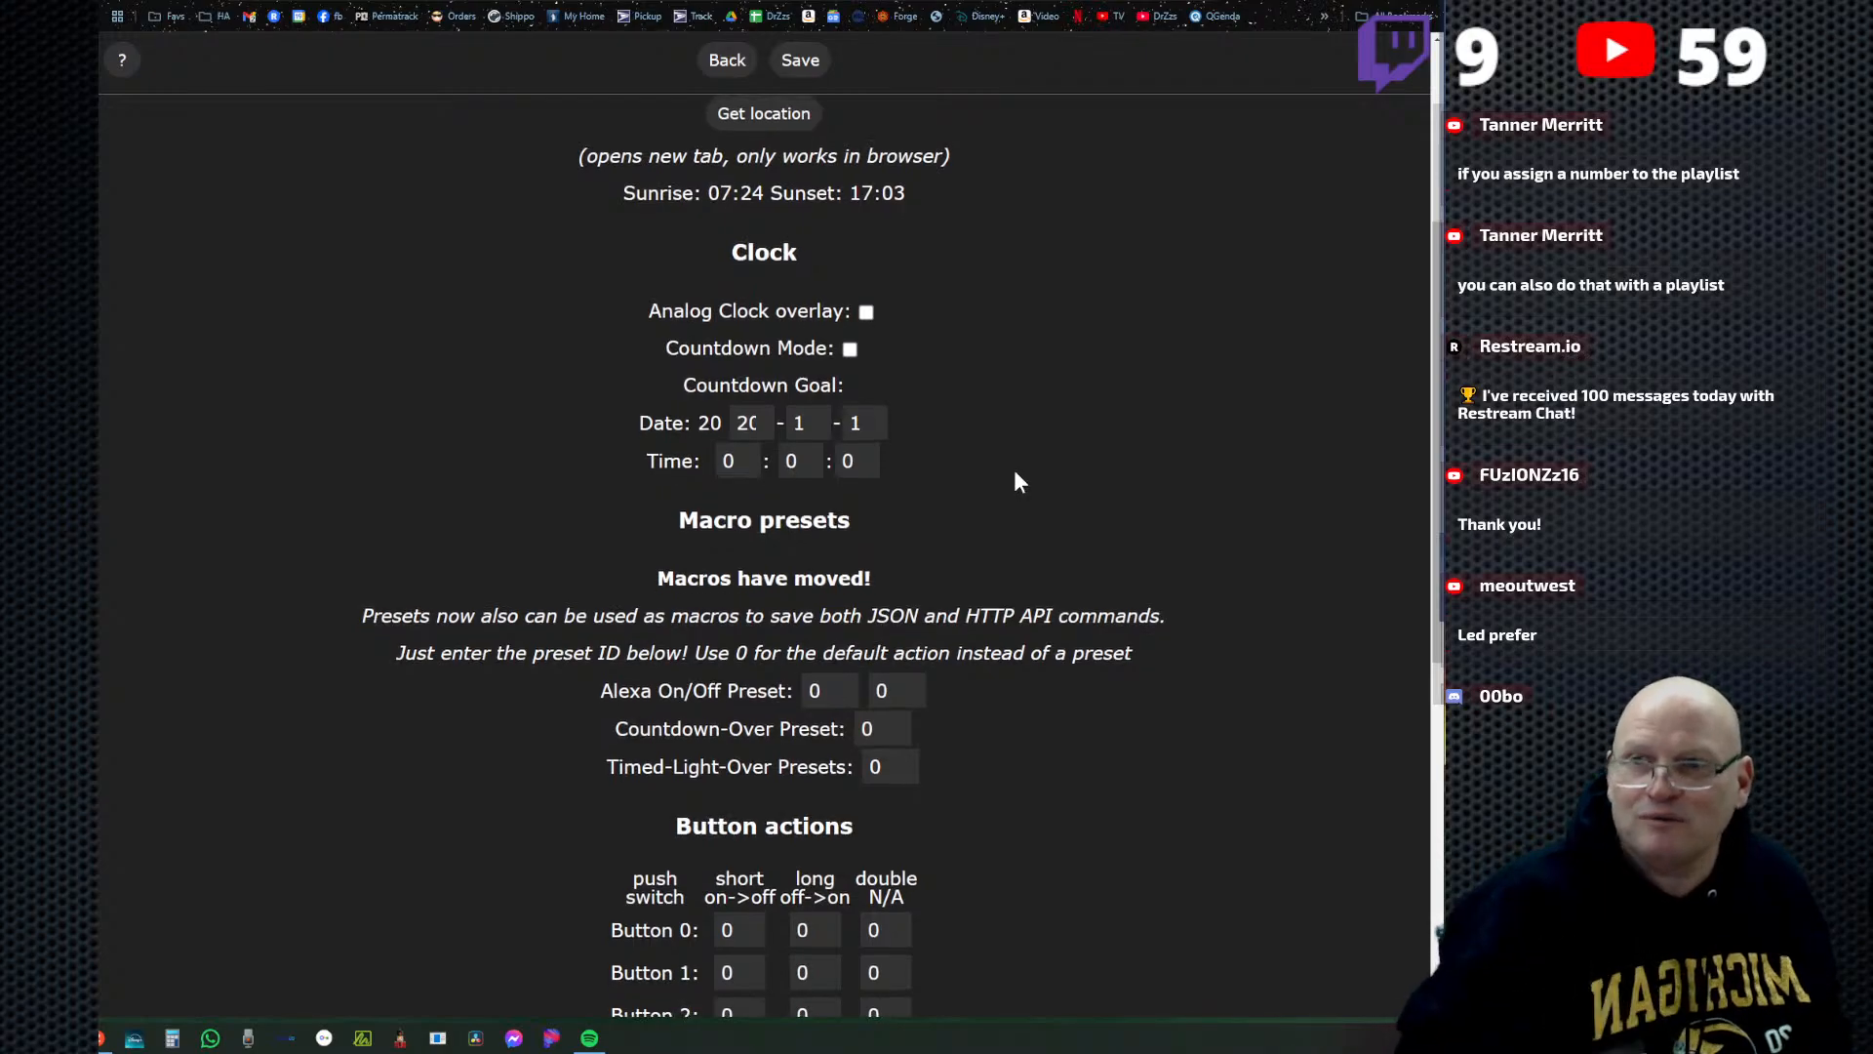
scroll(1014, 470, down, 2)
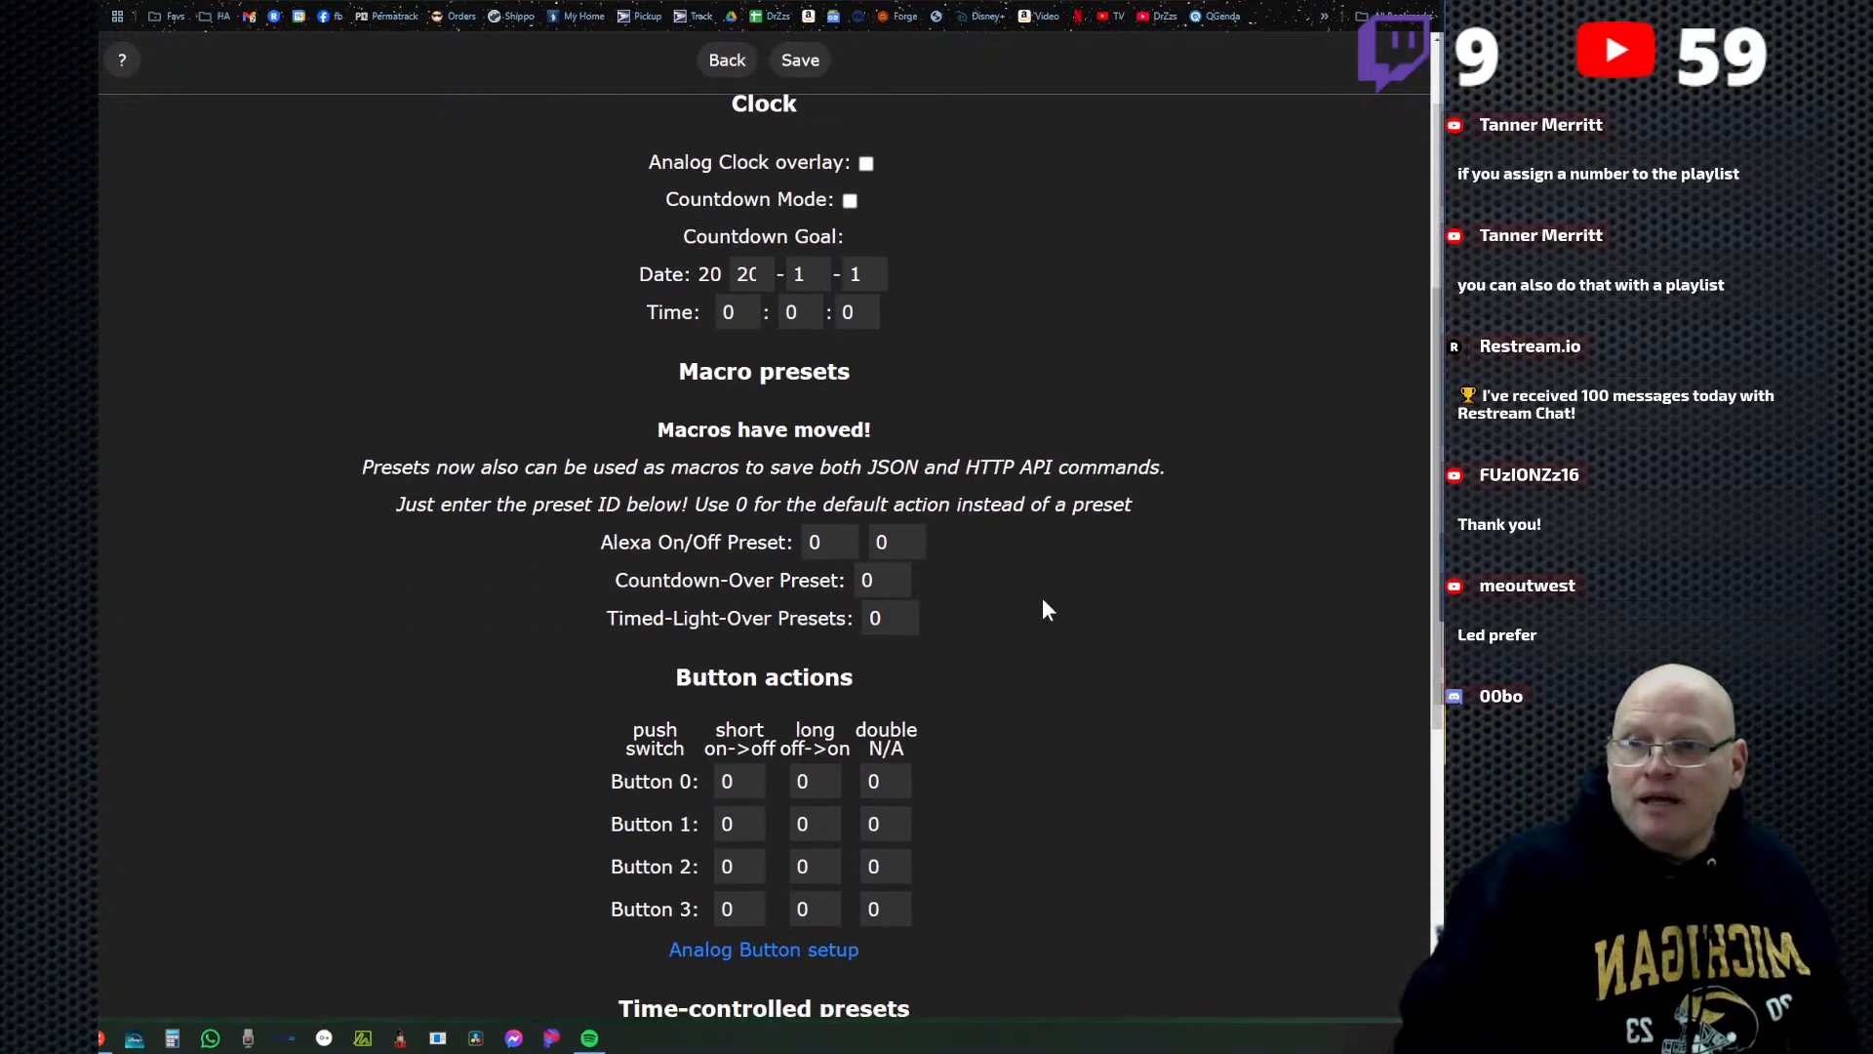
scroll(1042, 599, down, 3)
scroll(1046, 597, down, 1)
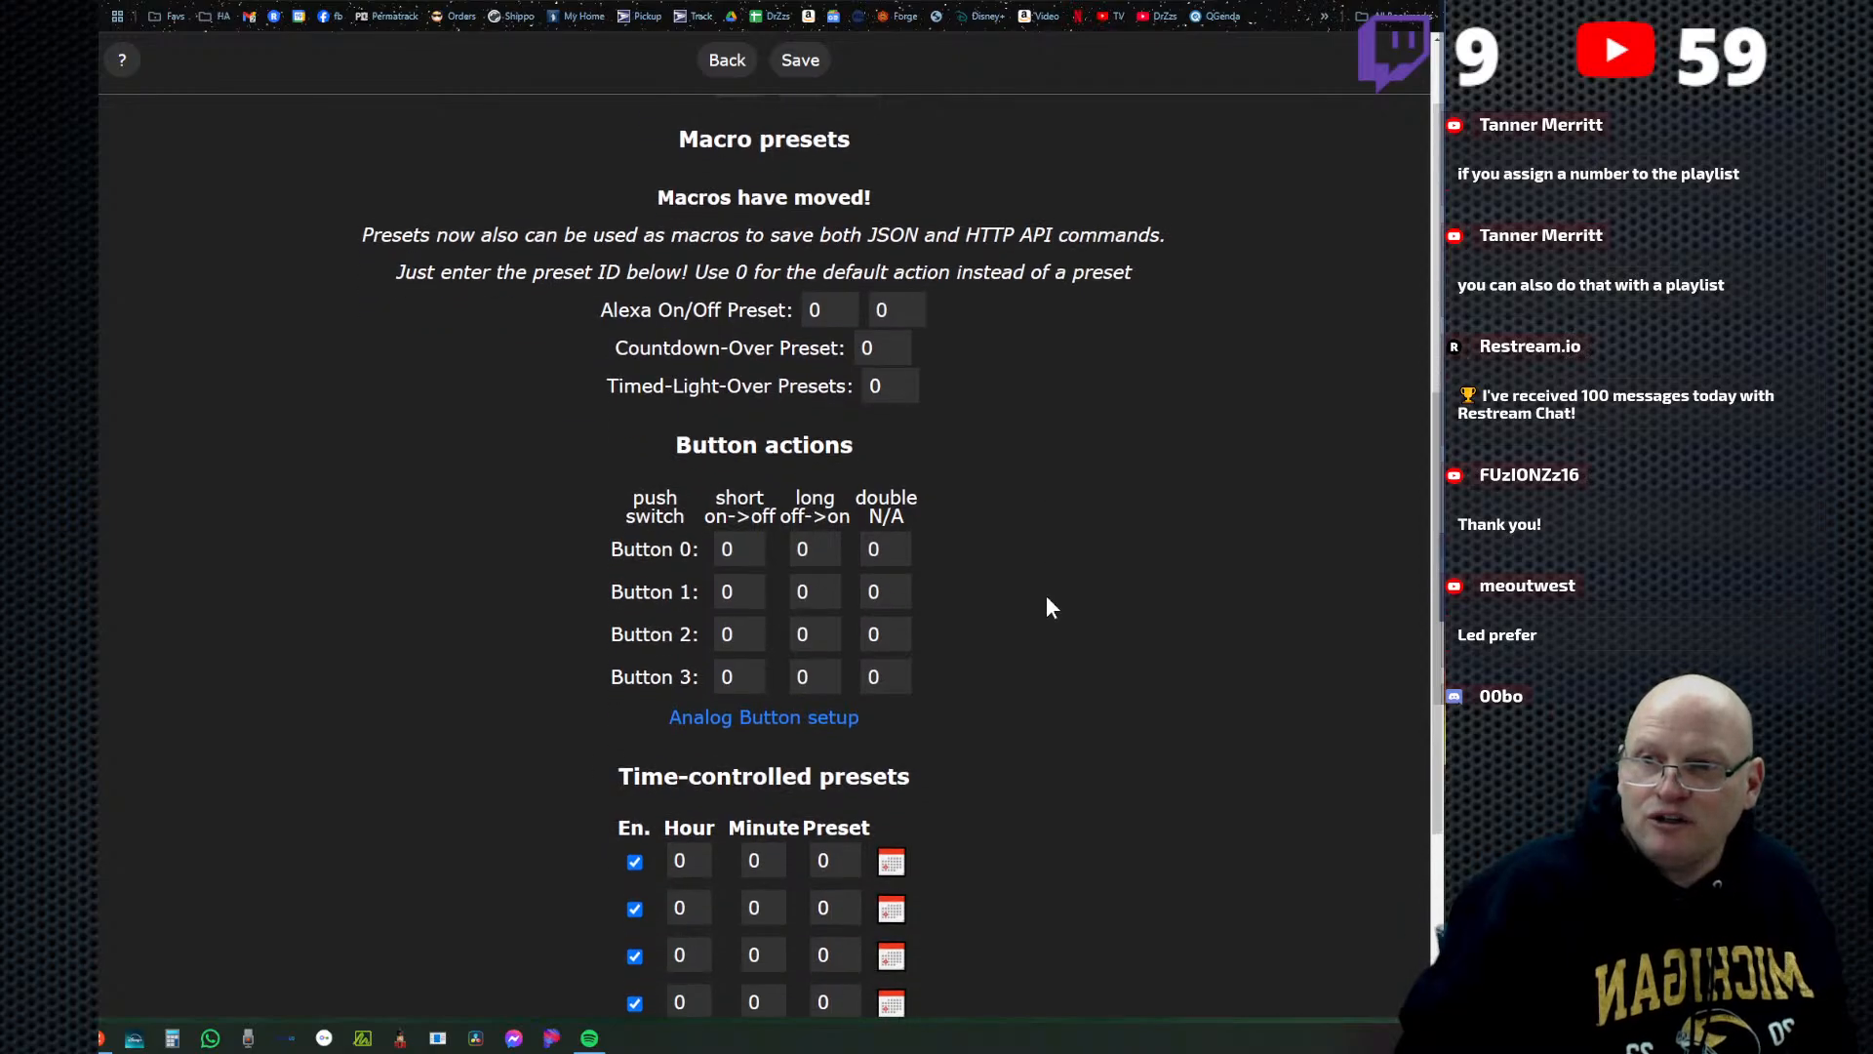
scroll(1047, 598, down, 4)
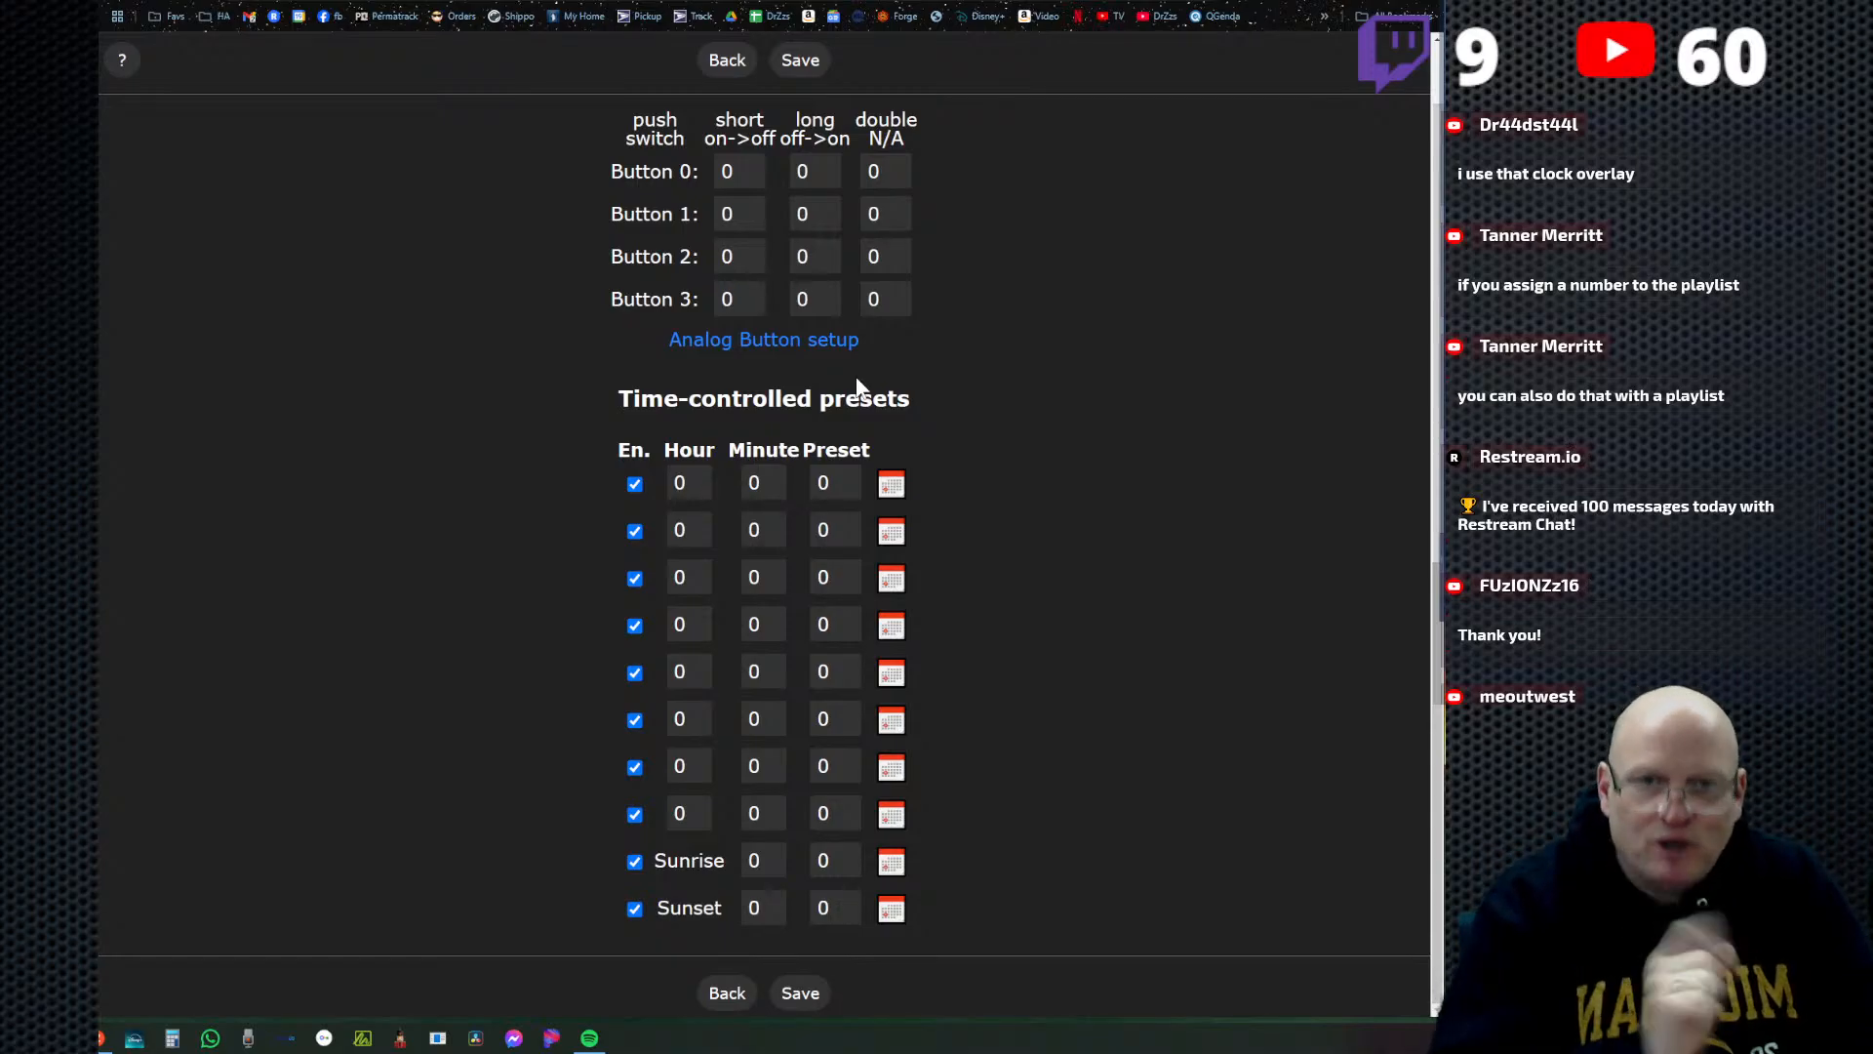
click(892, 486)
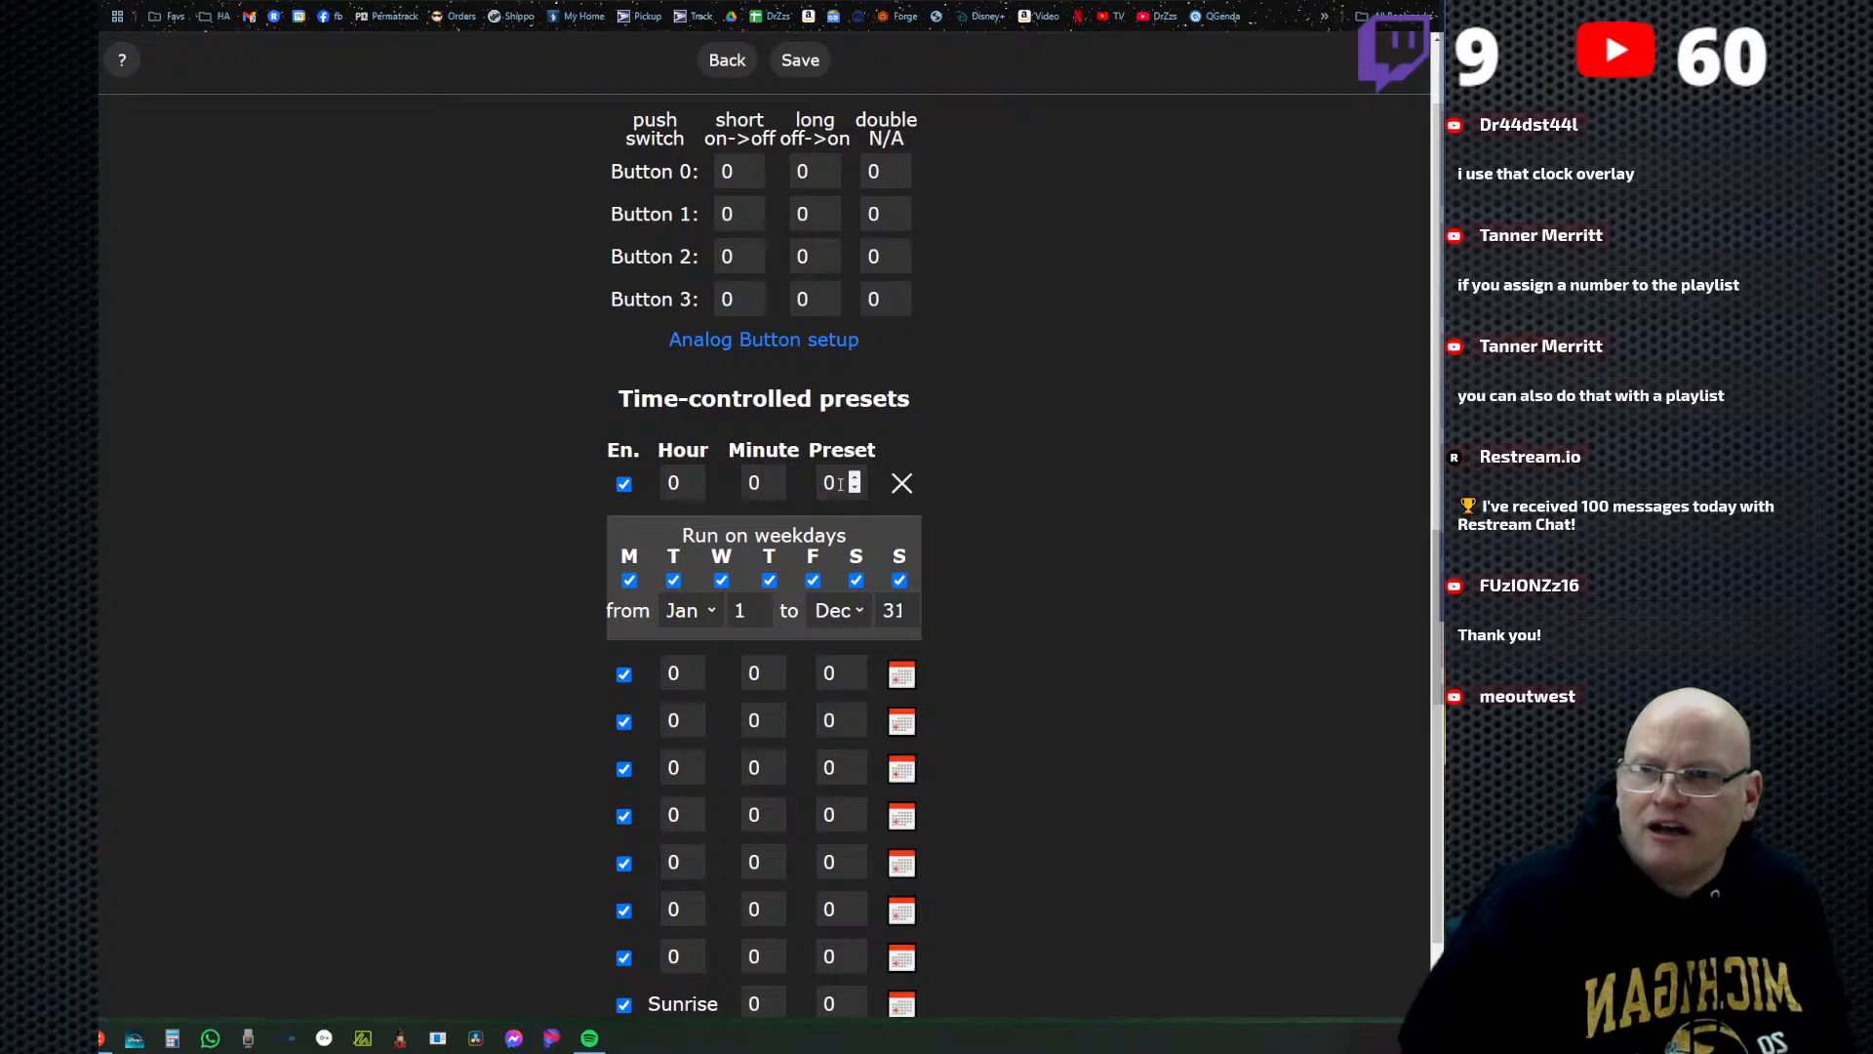
drag(841, 484, 800, 485)
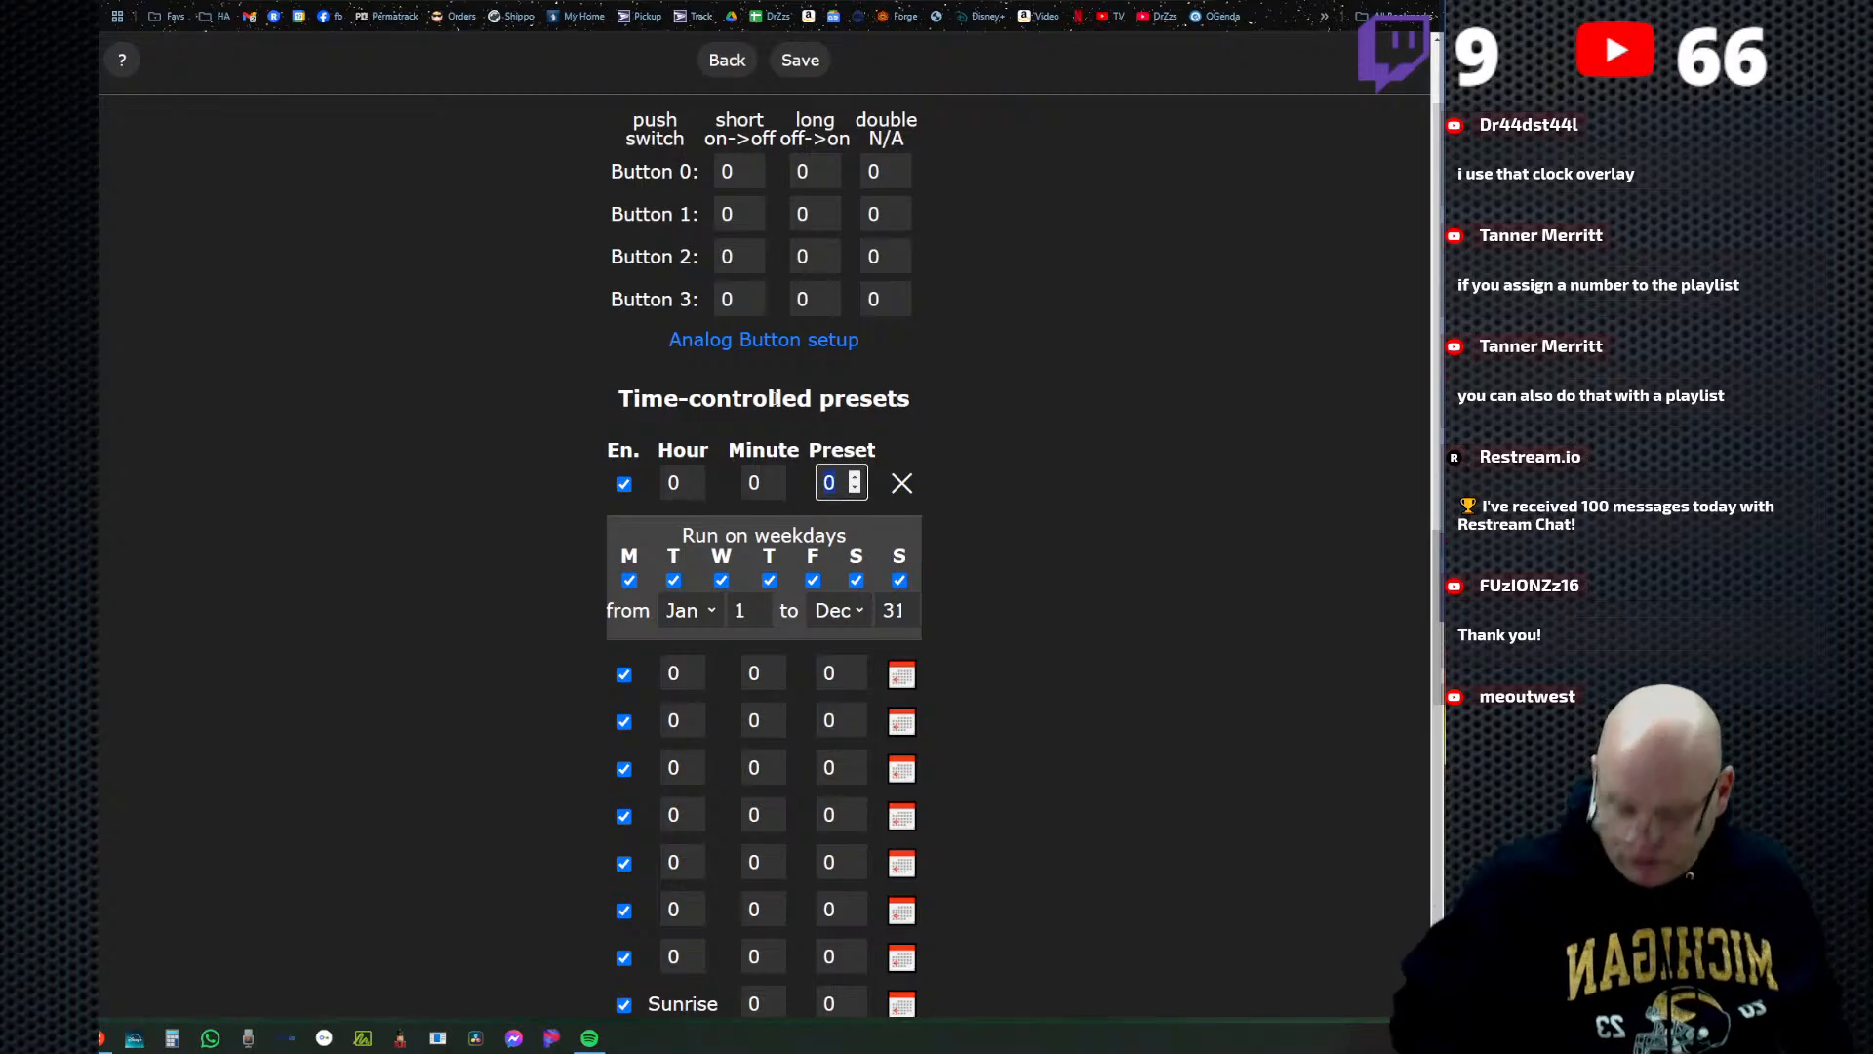
text(1)
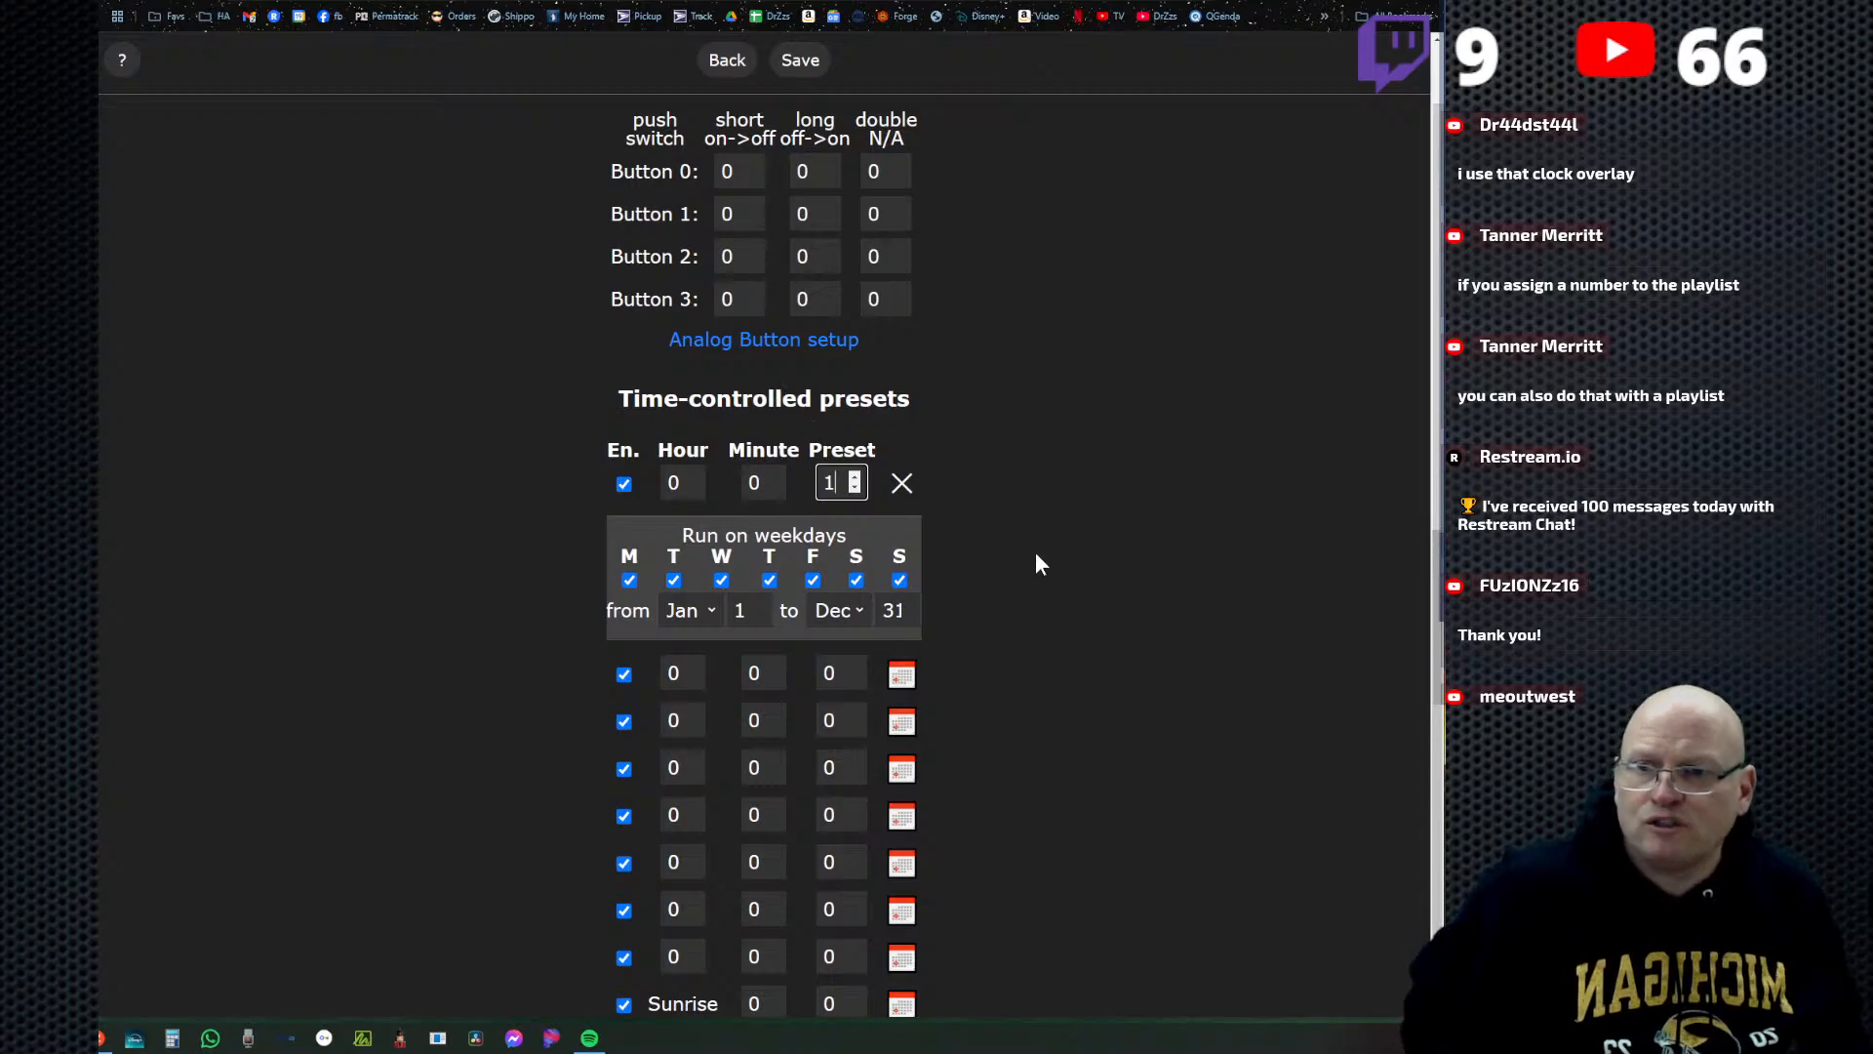
Limit the first time-controlled preset entry to the date range Nov 1 to Nov 30.
click(997, 589)
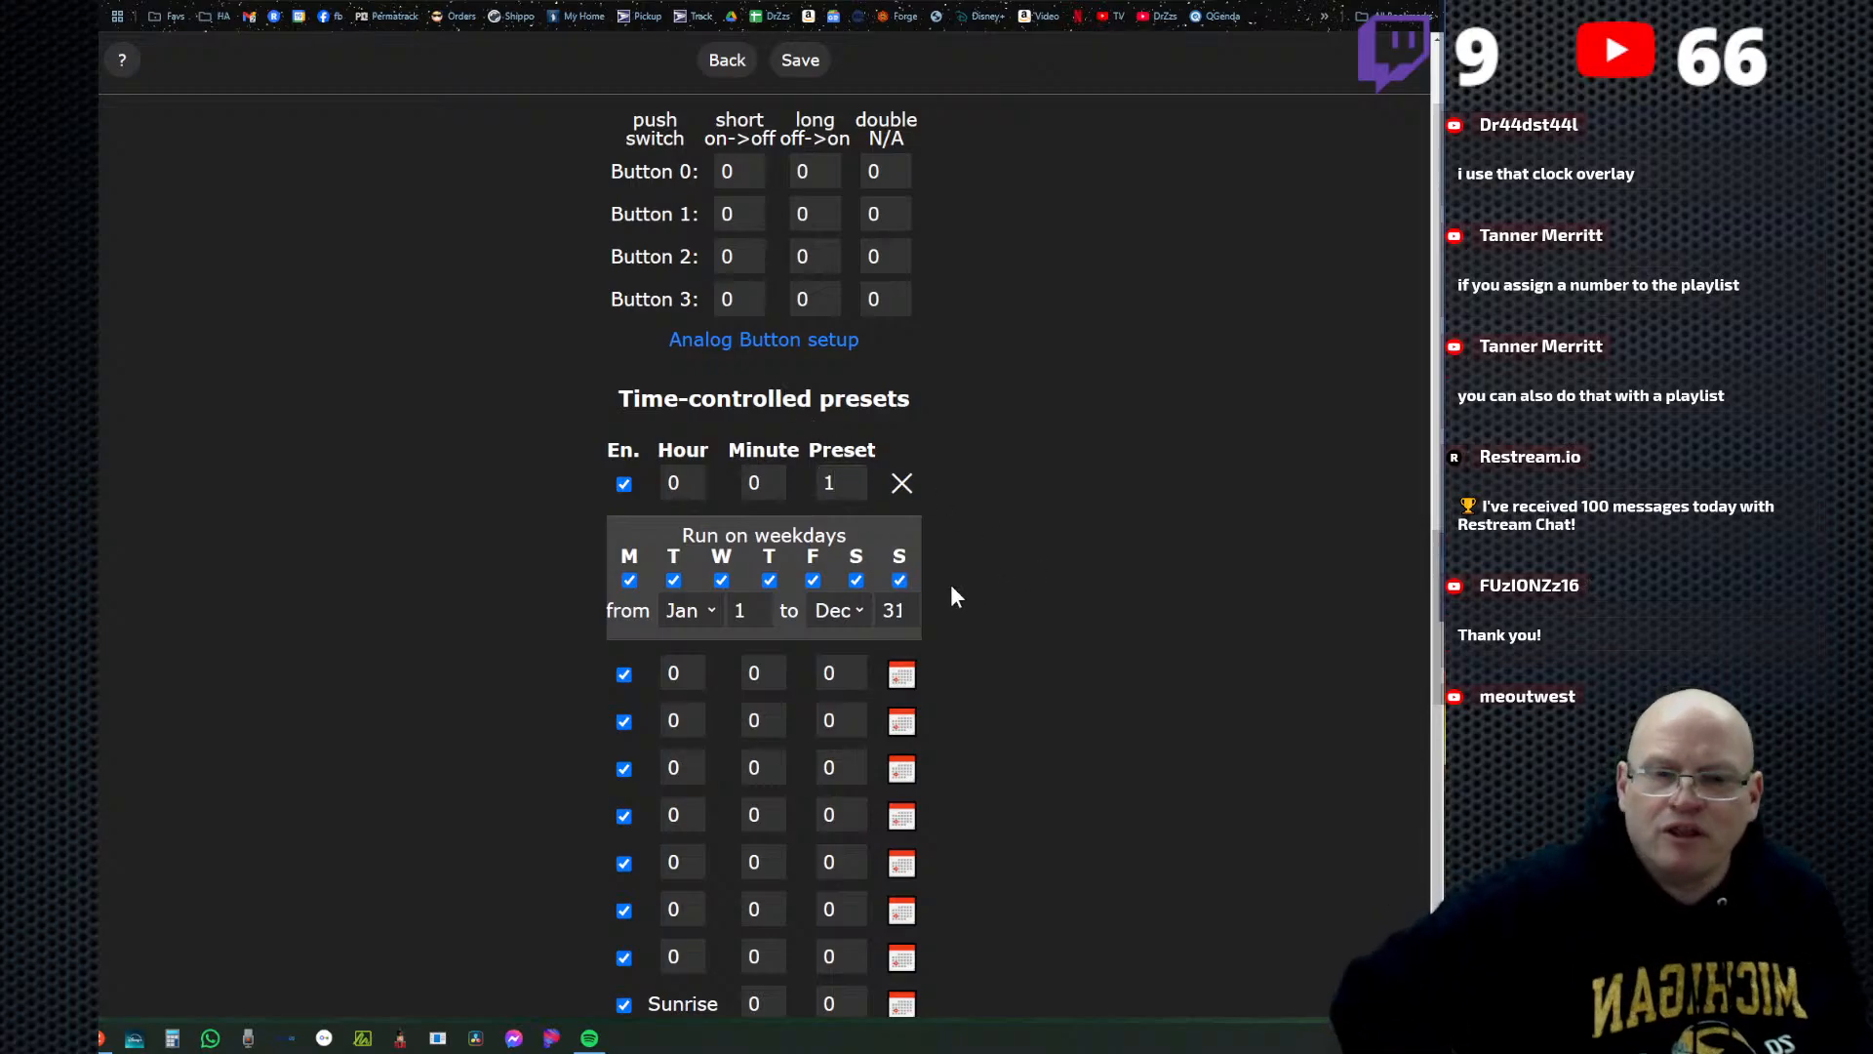
click(711, 606)
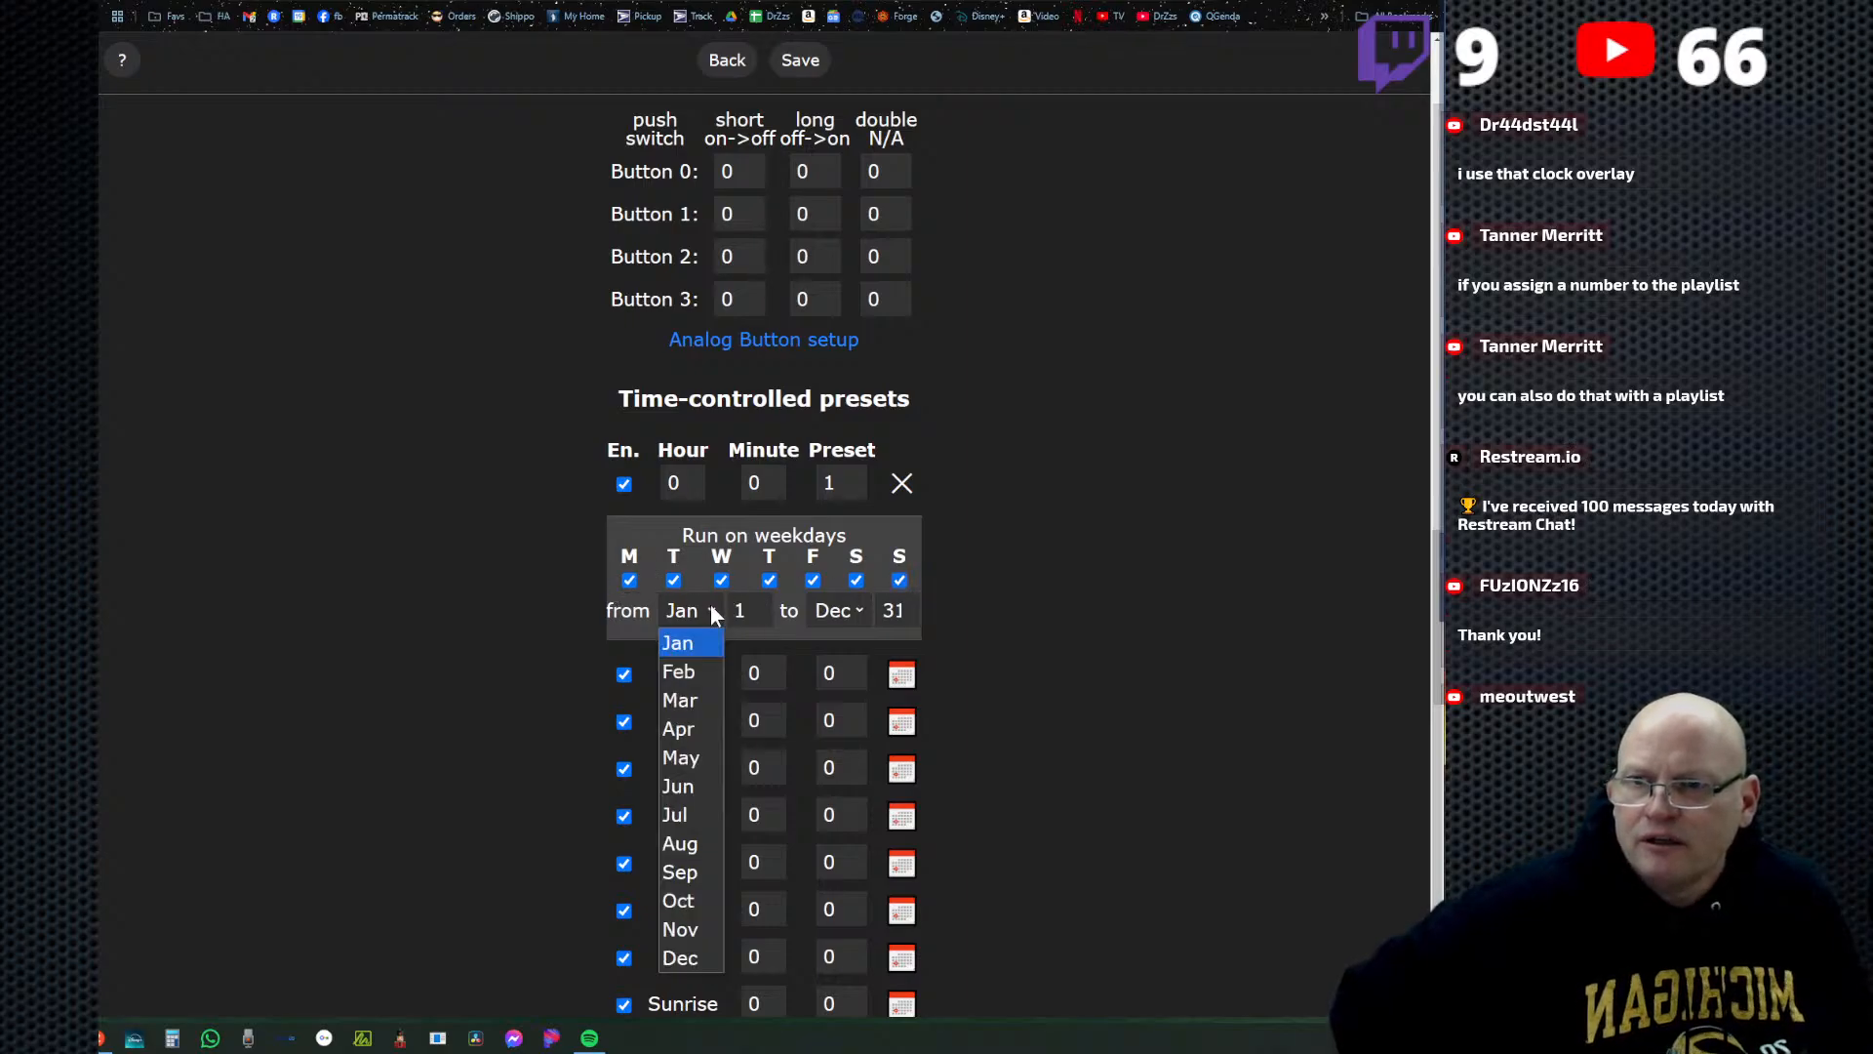
click(693, 939)
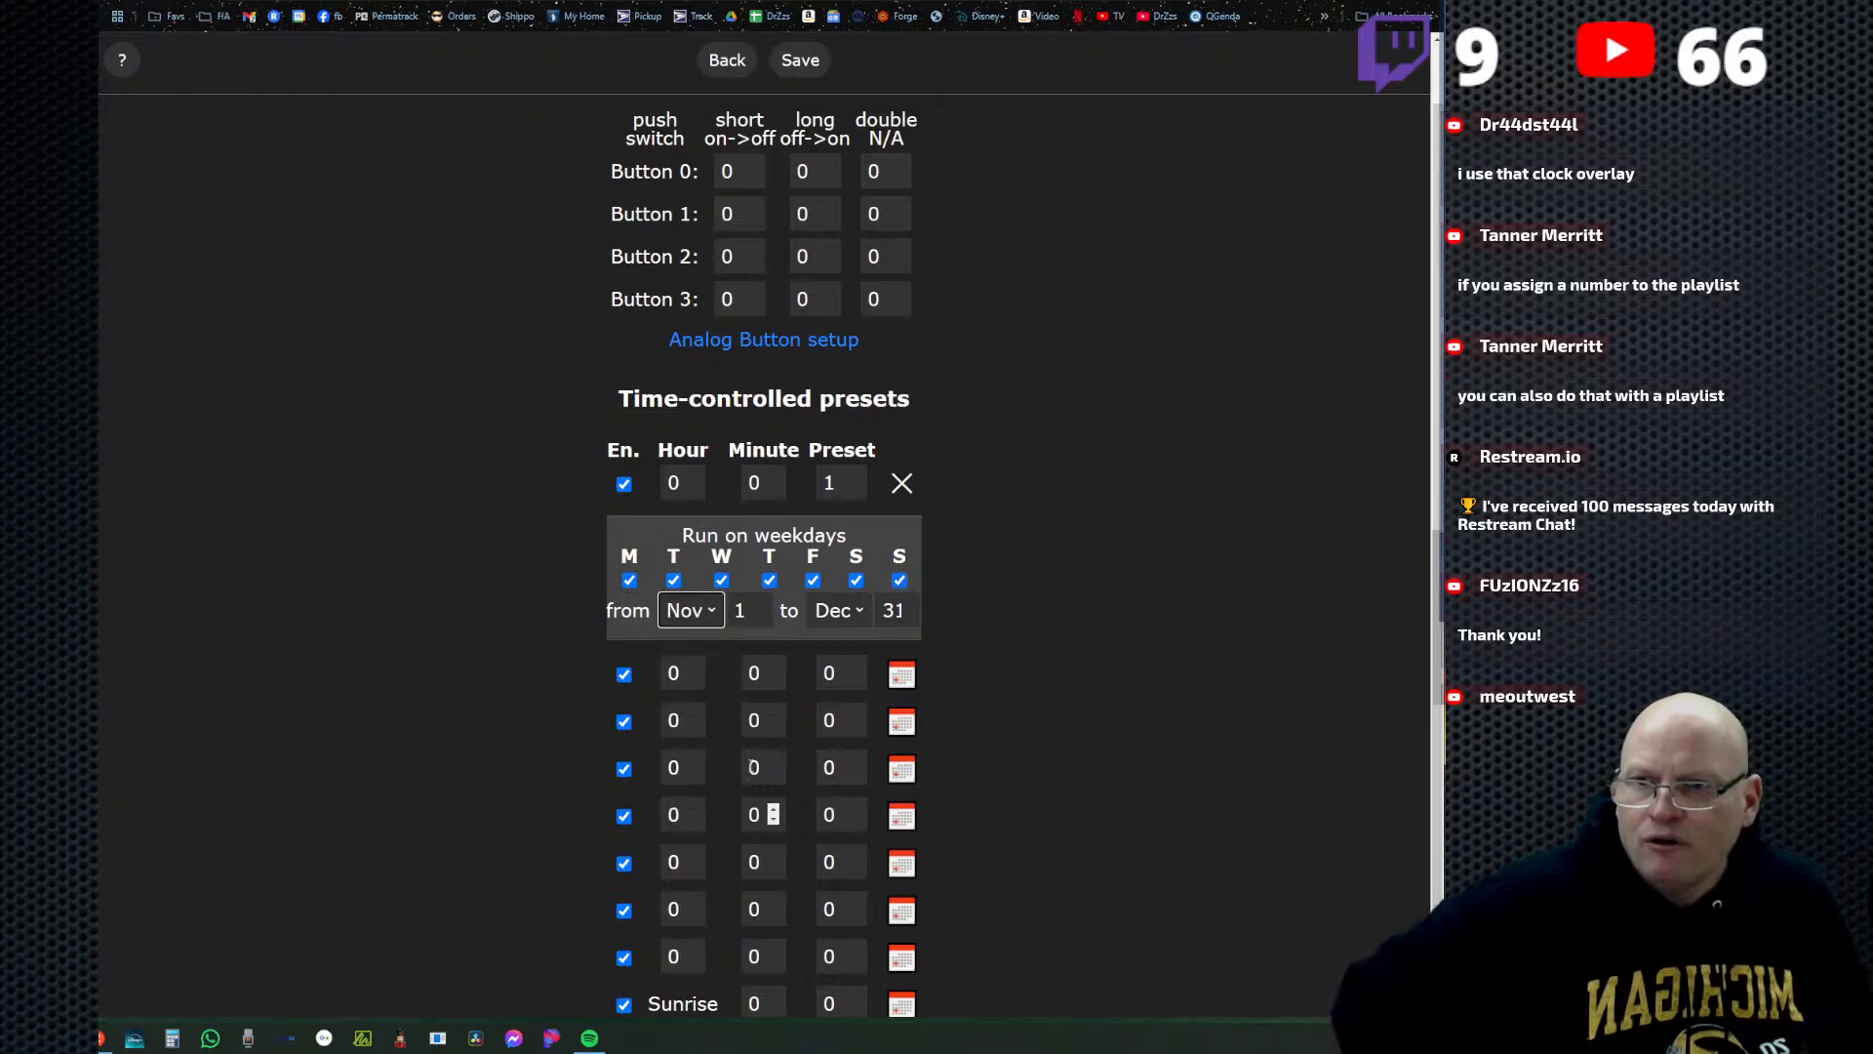
click(853, 607)
click(853, 938)
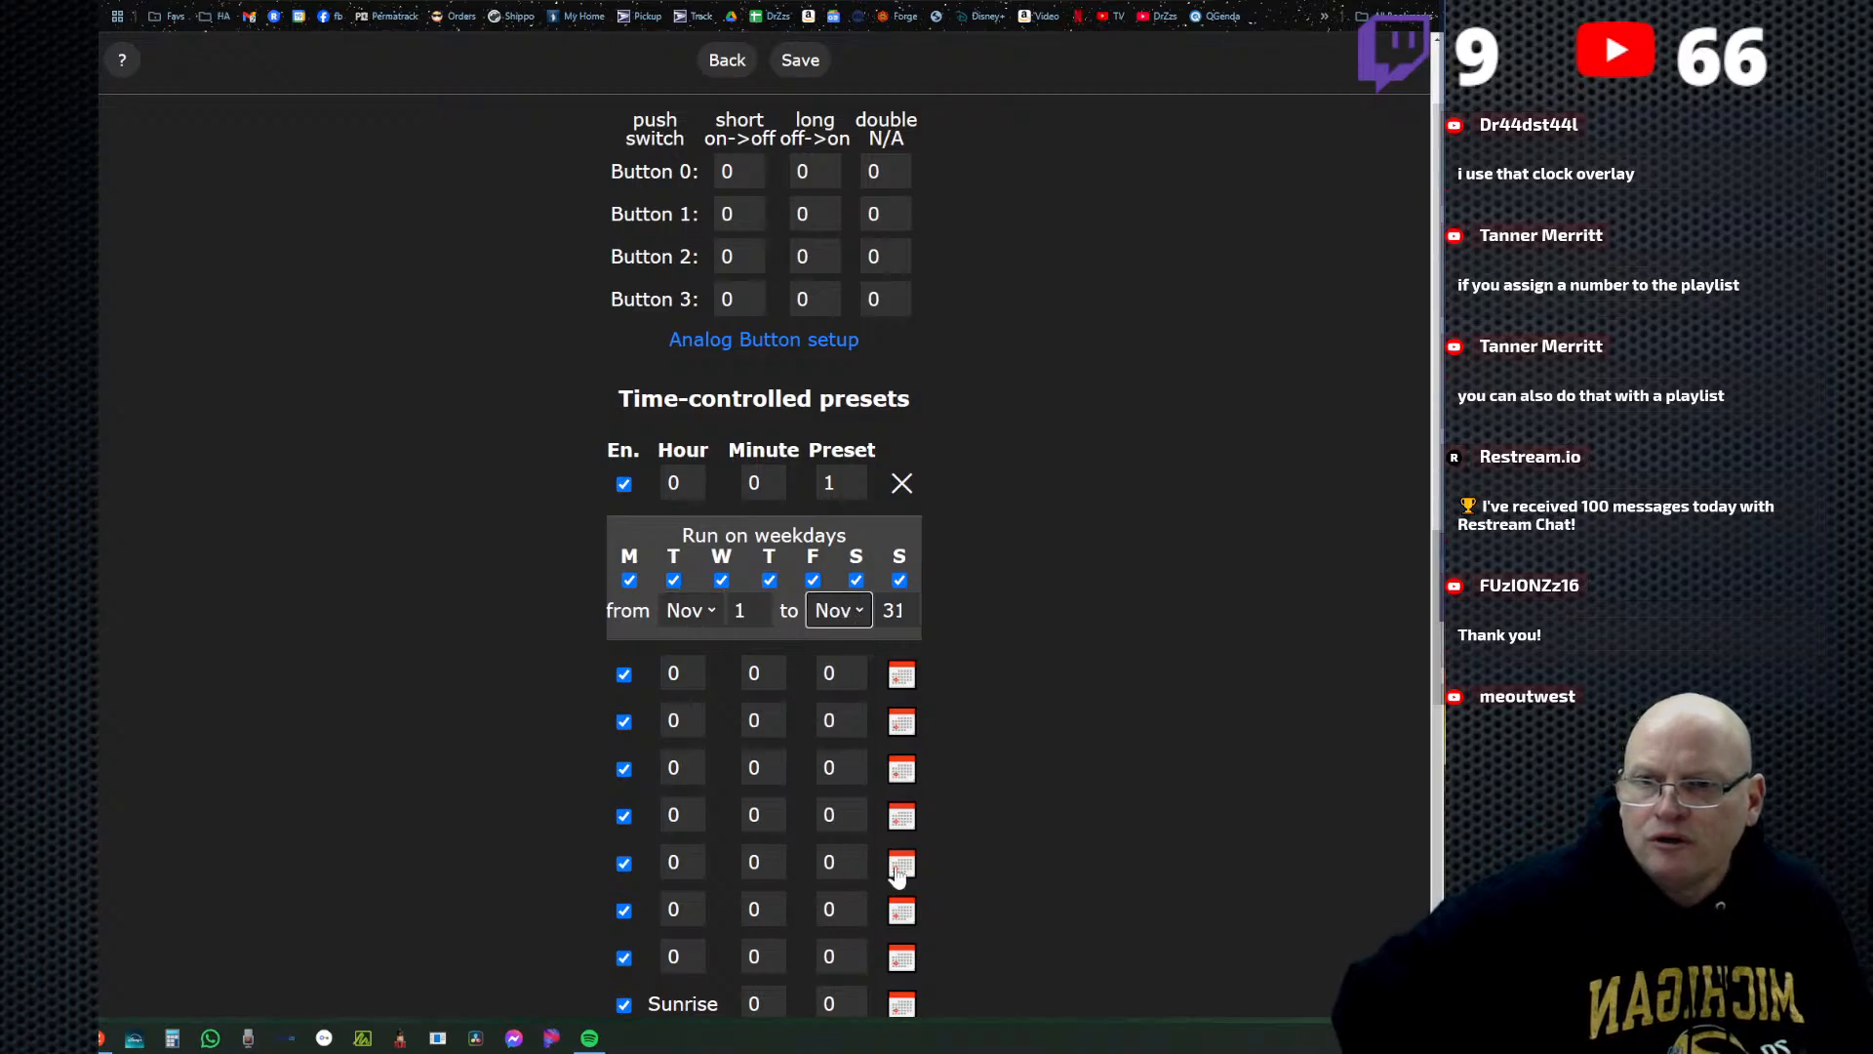
click(891, 610)
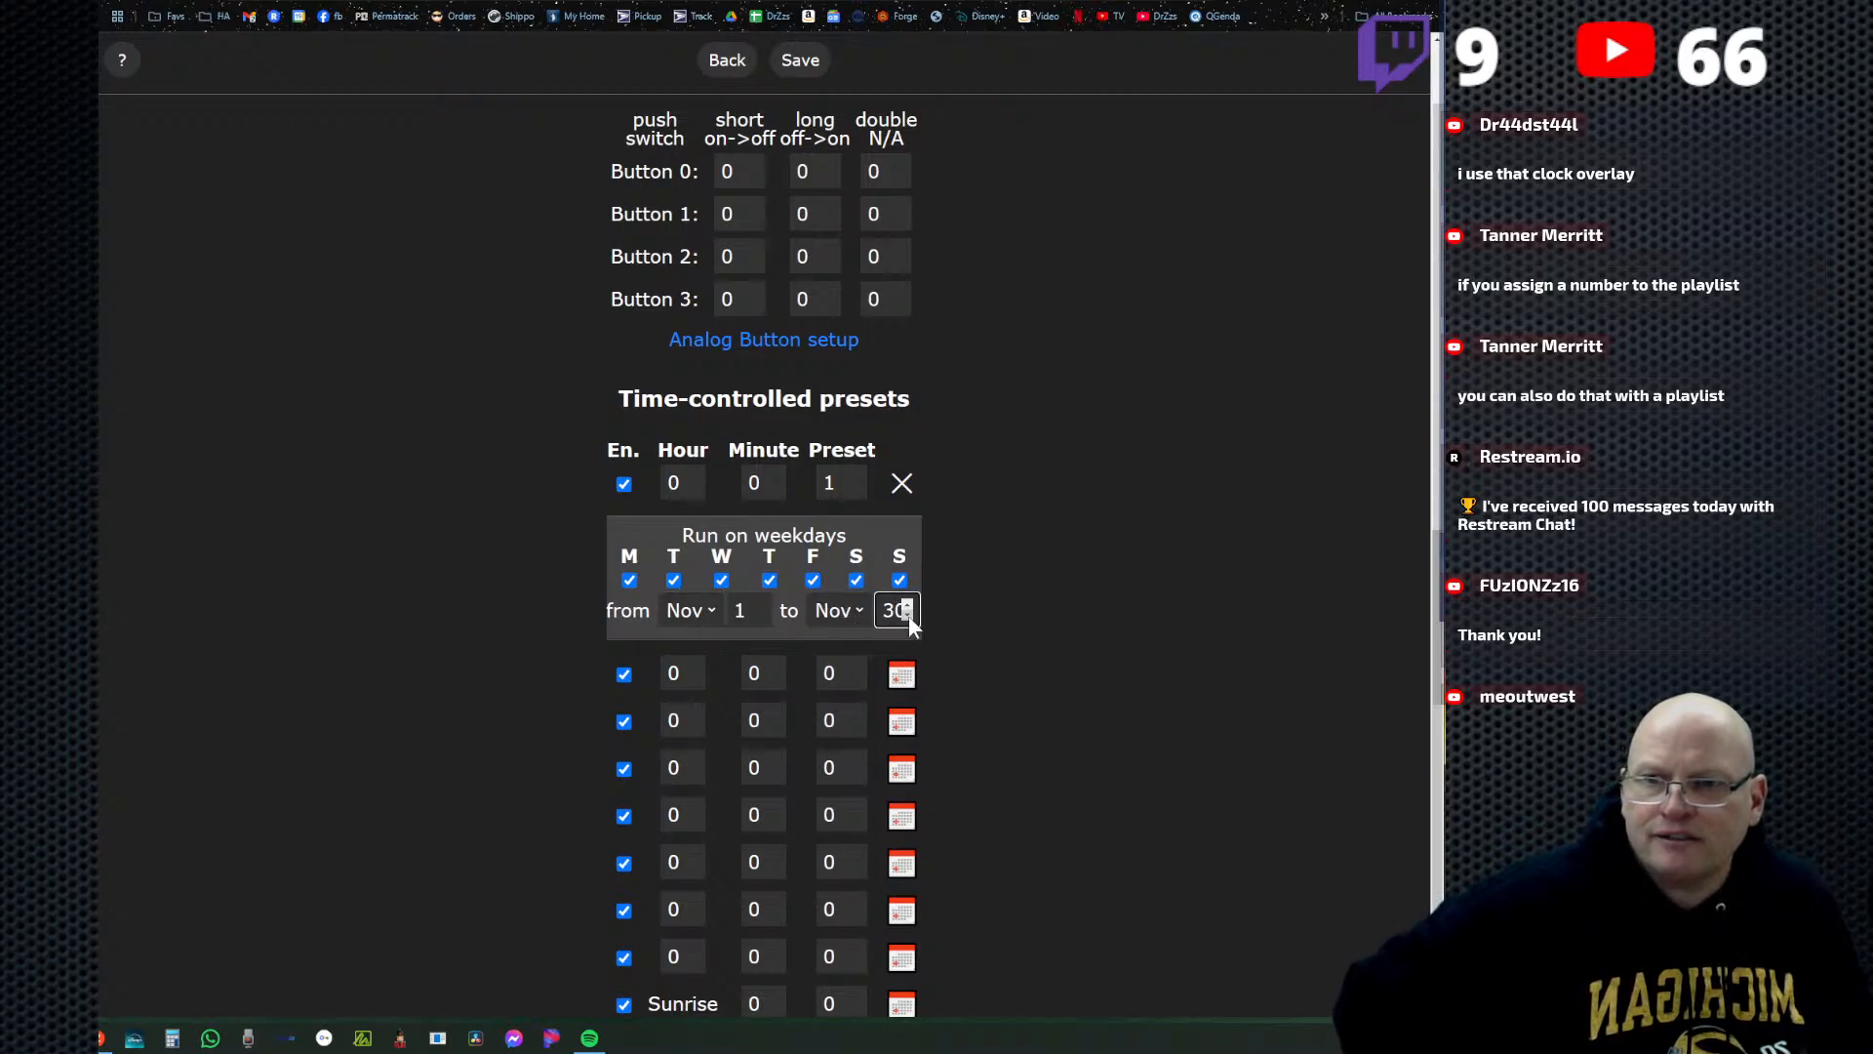
click(907, 605)
click(969, 615)
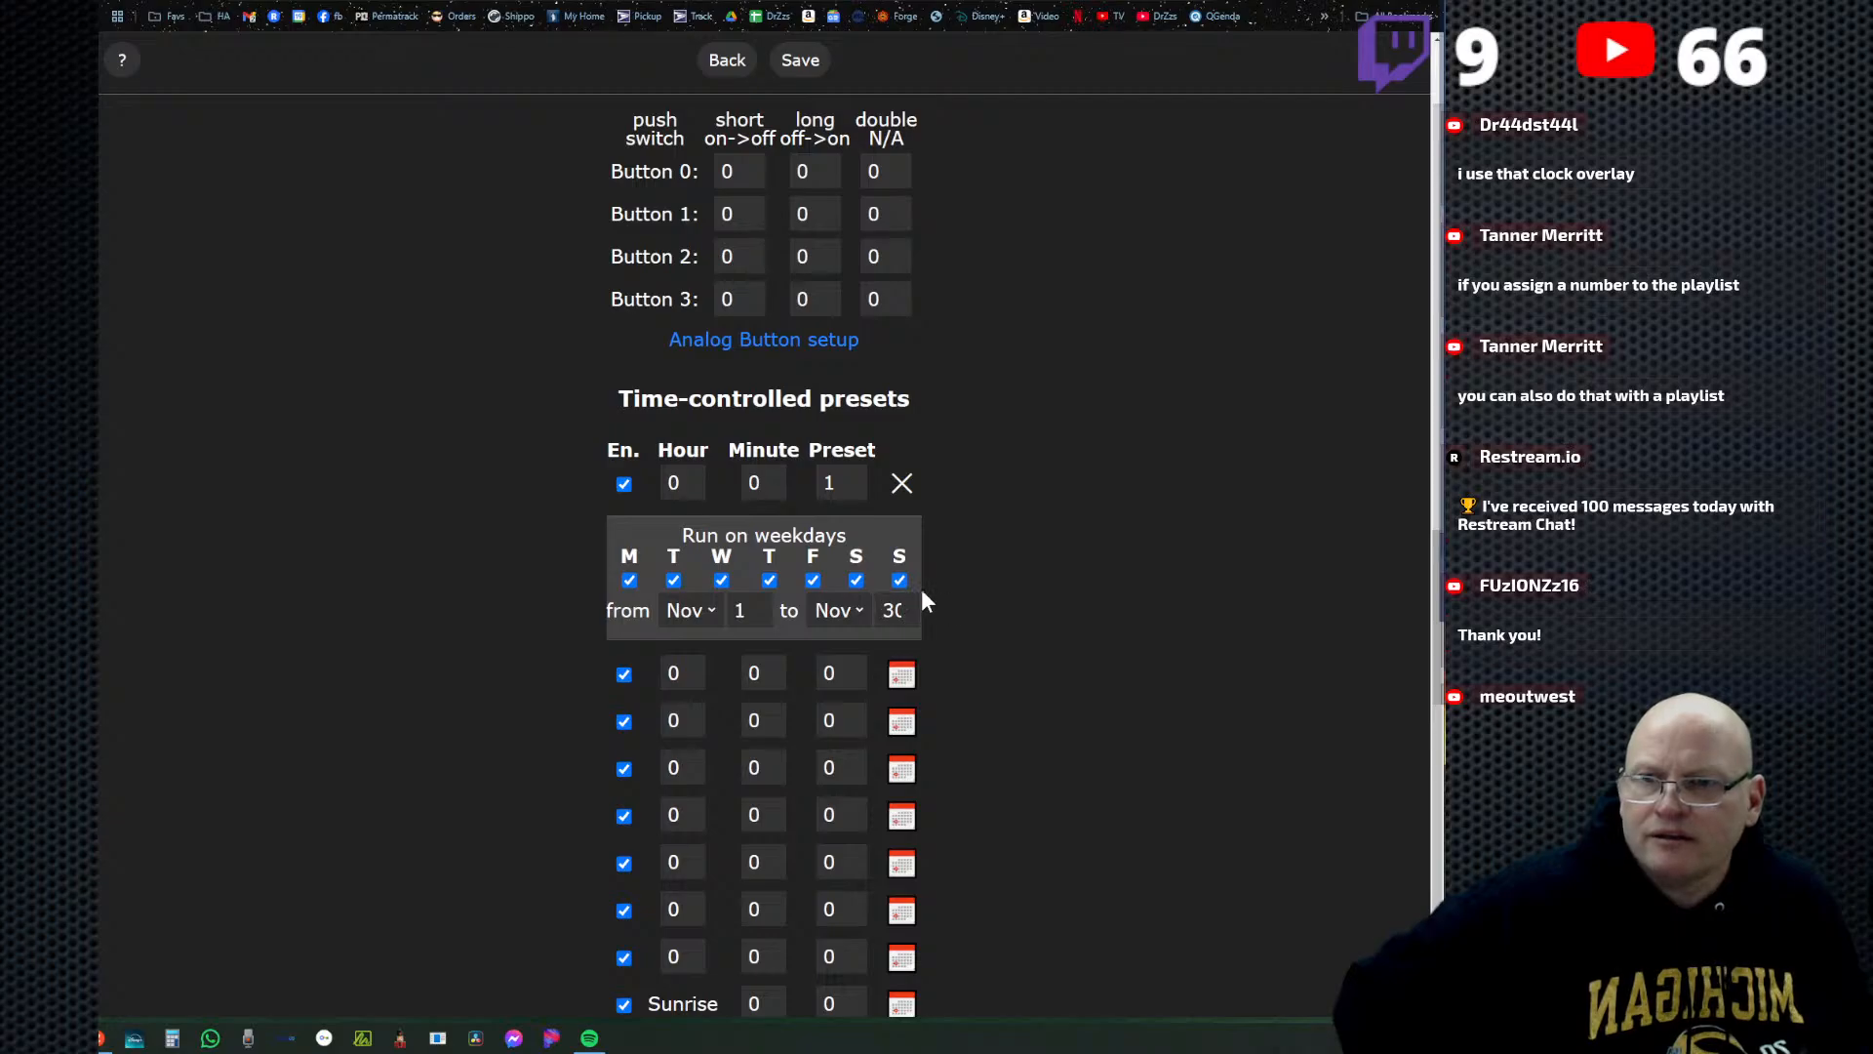
Set the first time-controlled preset entry to hour 17 and minute 30, and save the time settings.
double_click(675, 482)
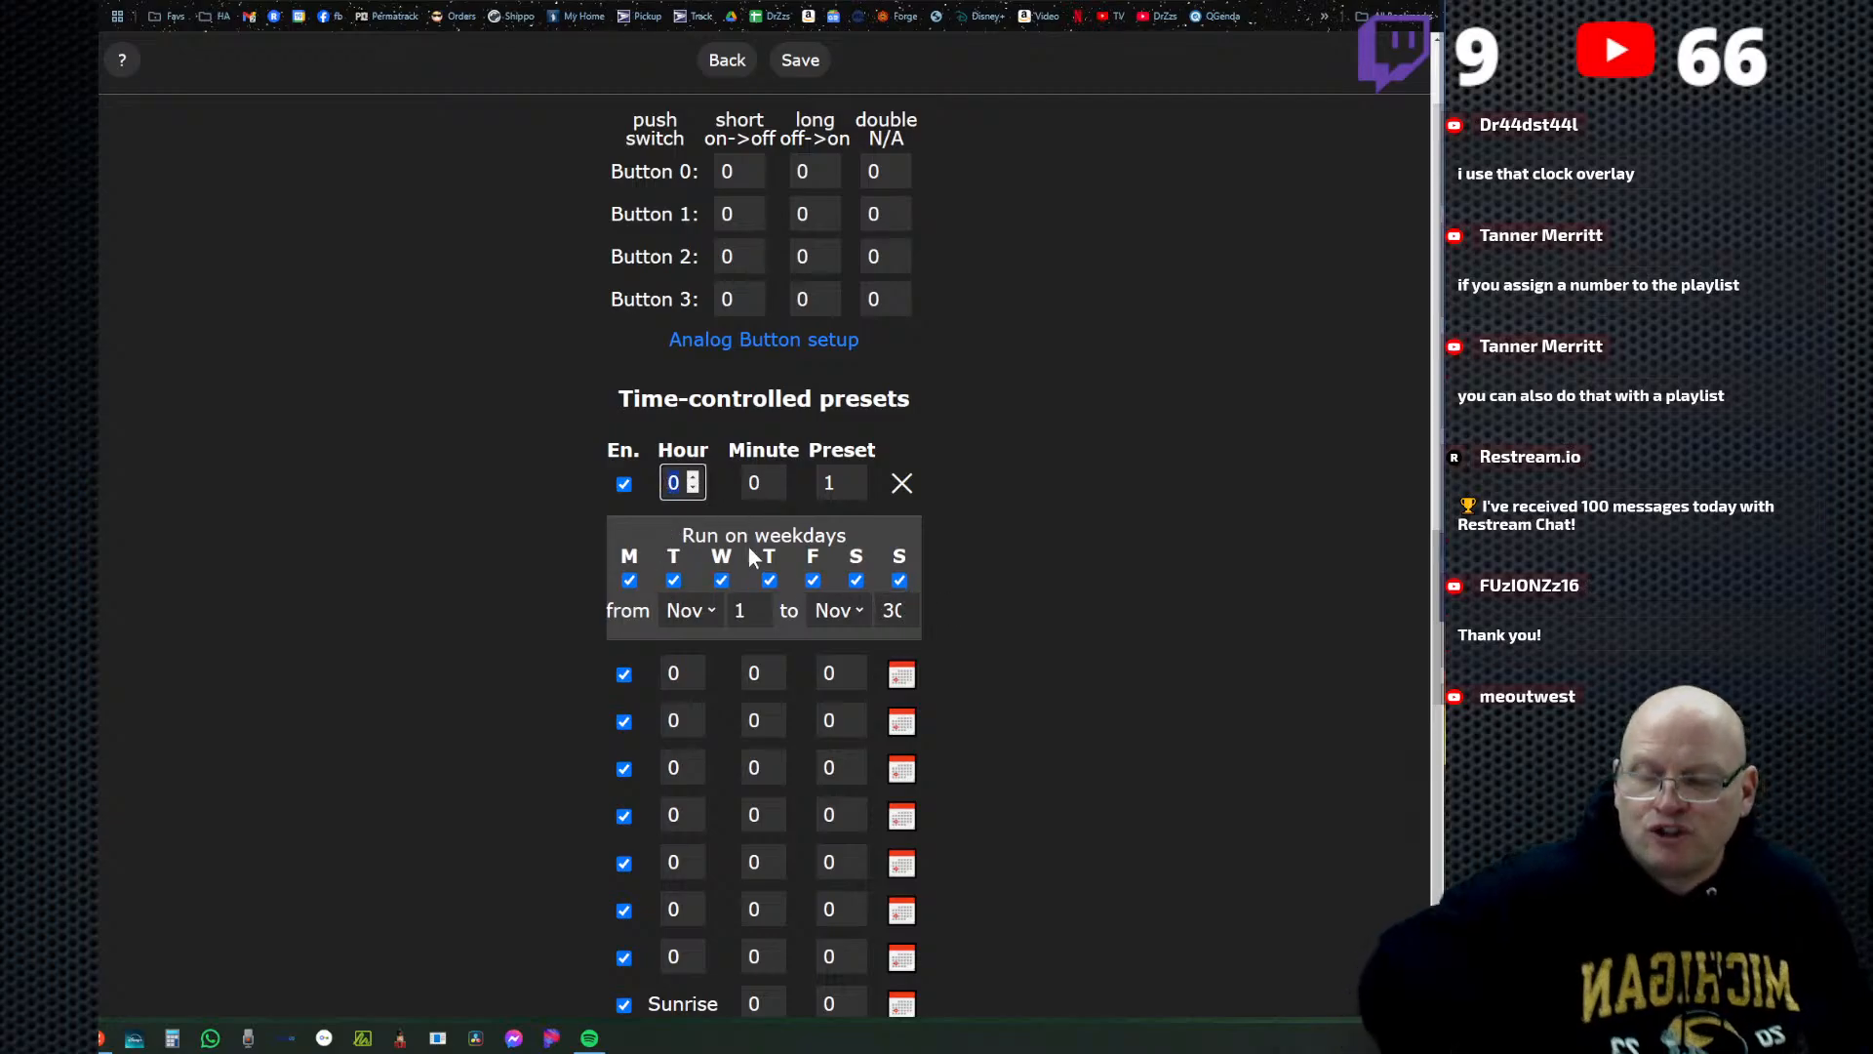
text(17)
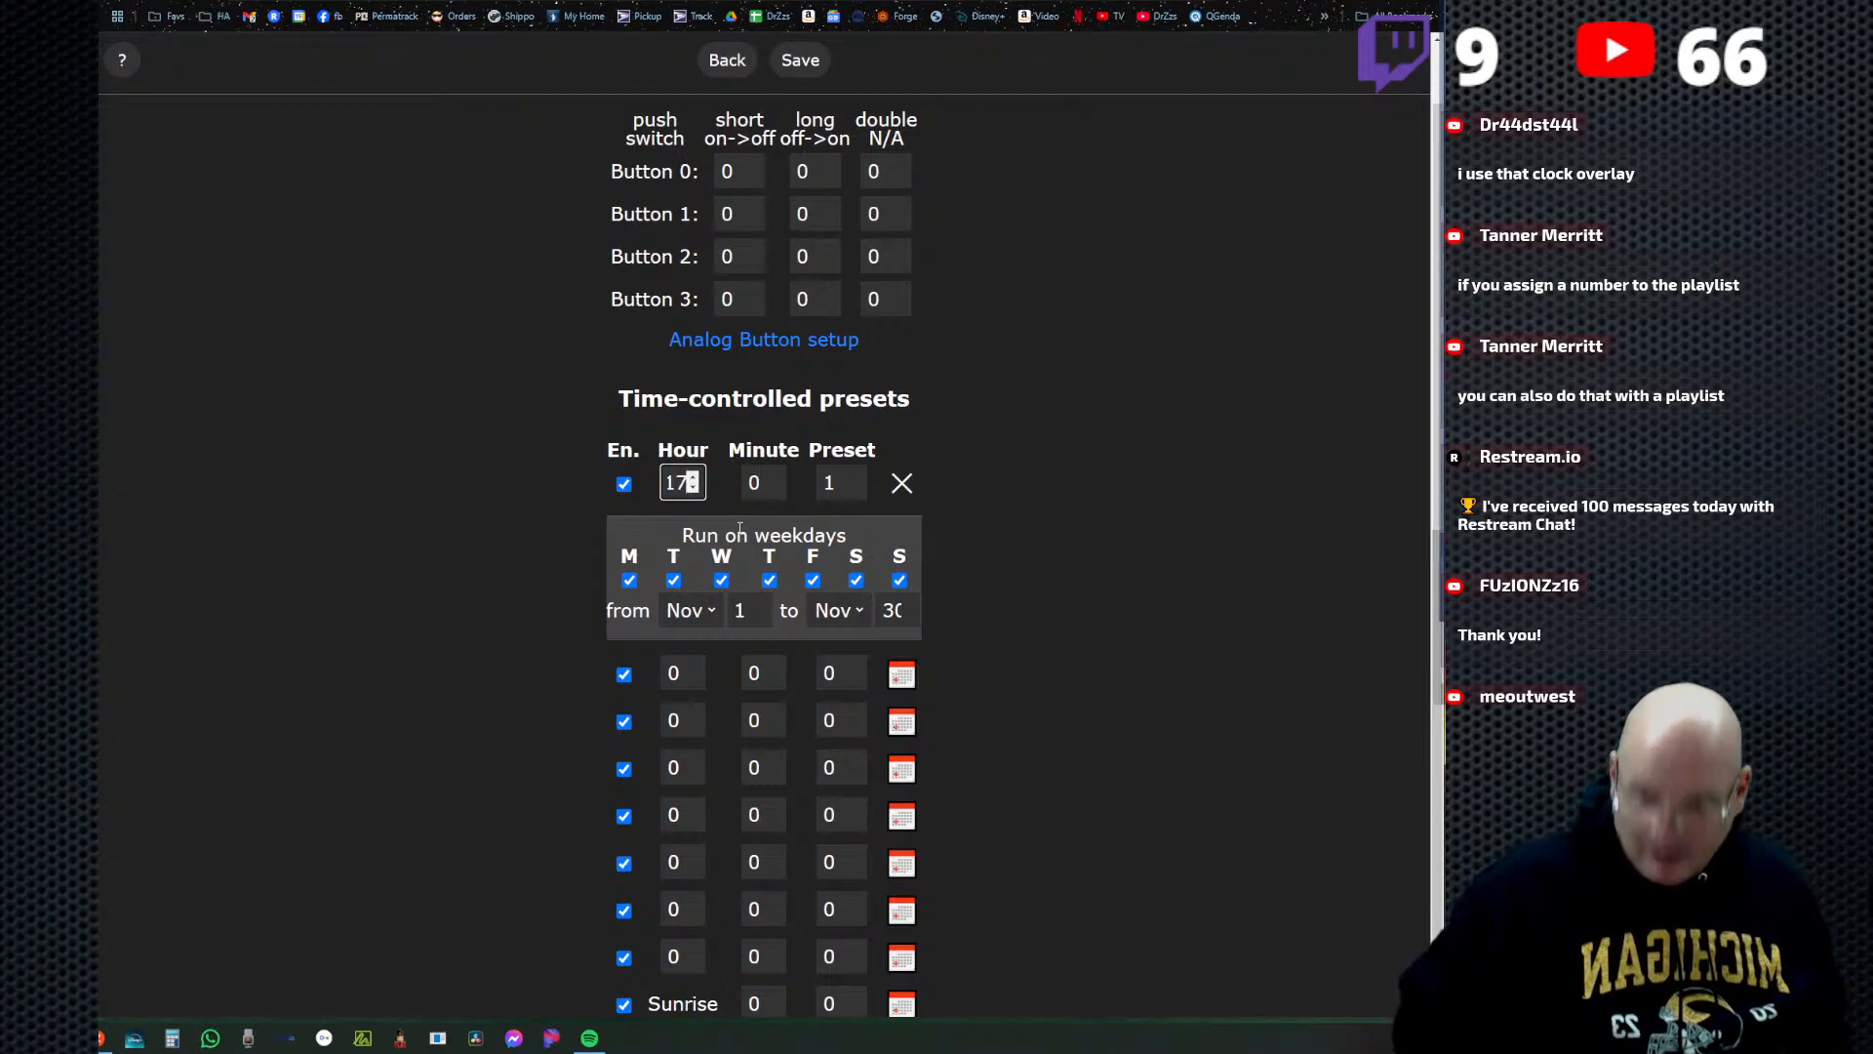
click(777, 493)
click(808, 495)
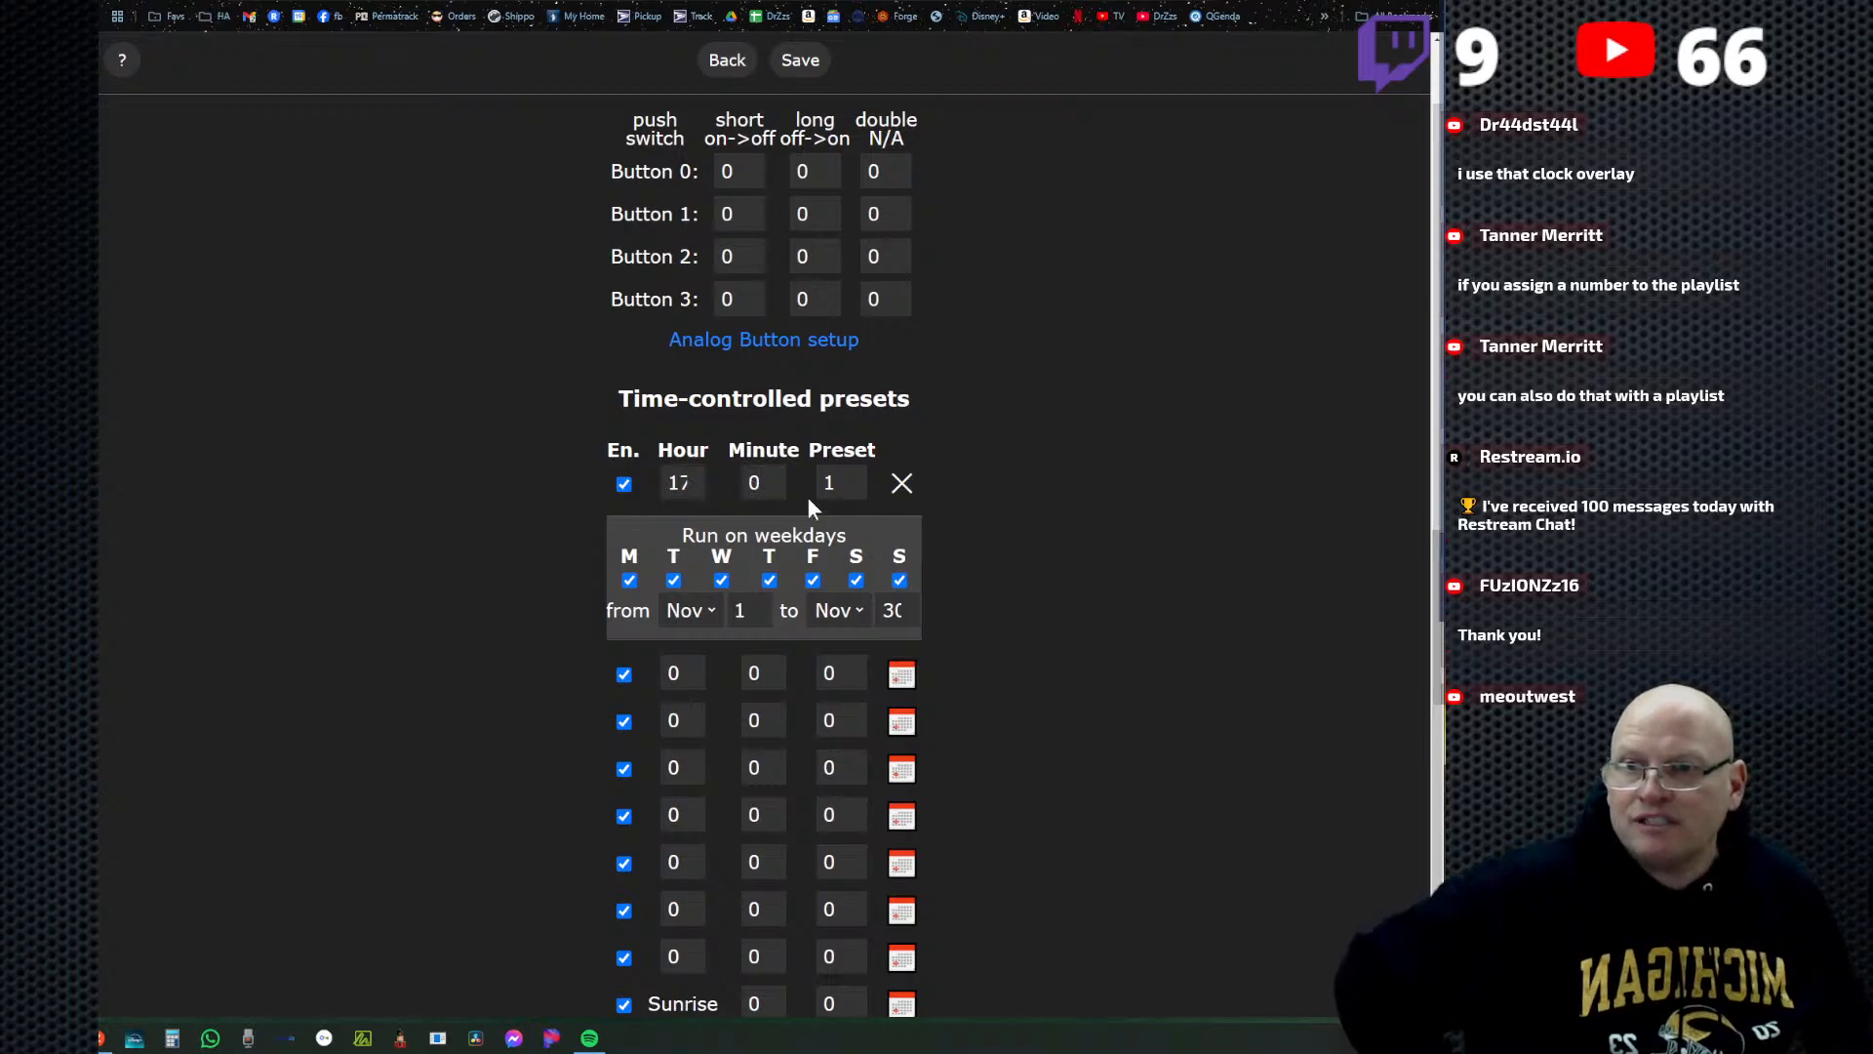
double_click(754, 483)
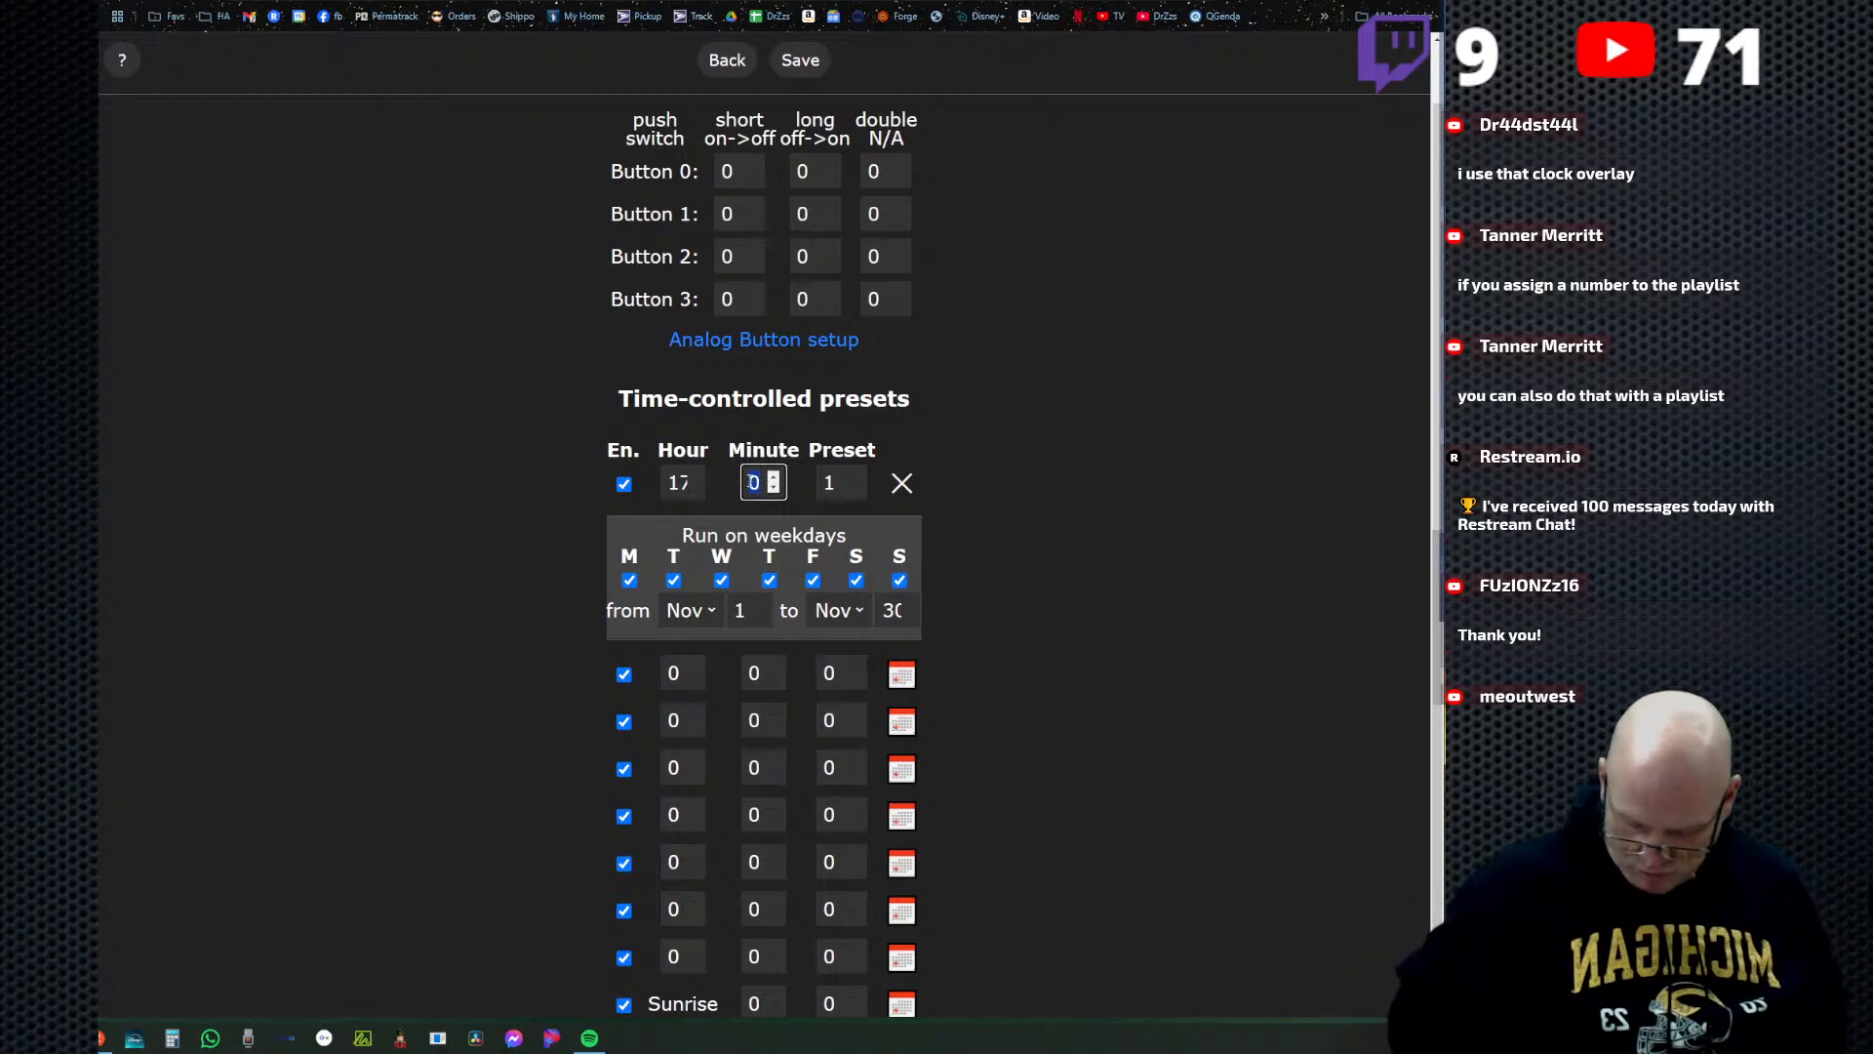
text(30)
click(889, 570)
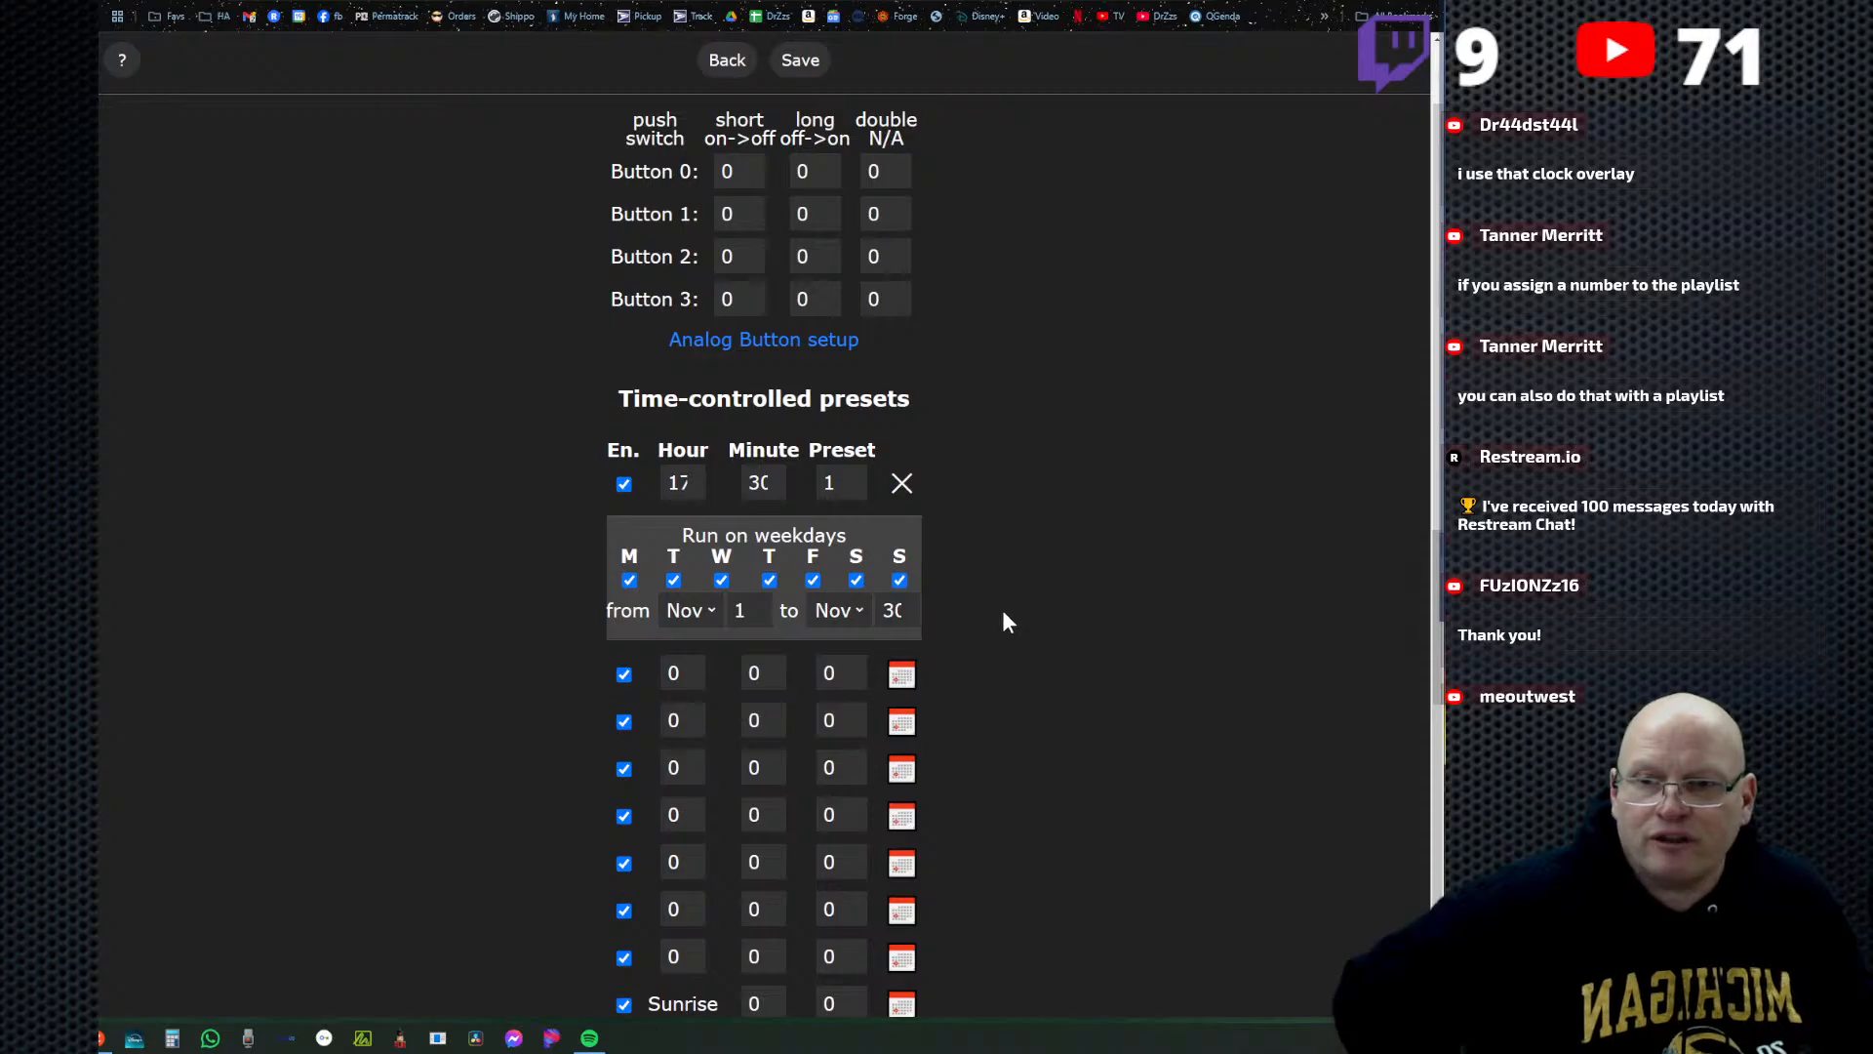
scroll(1004, 625, down, 2)
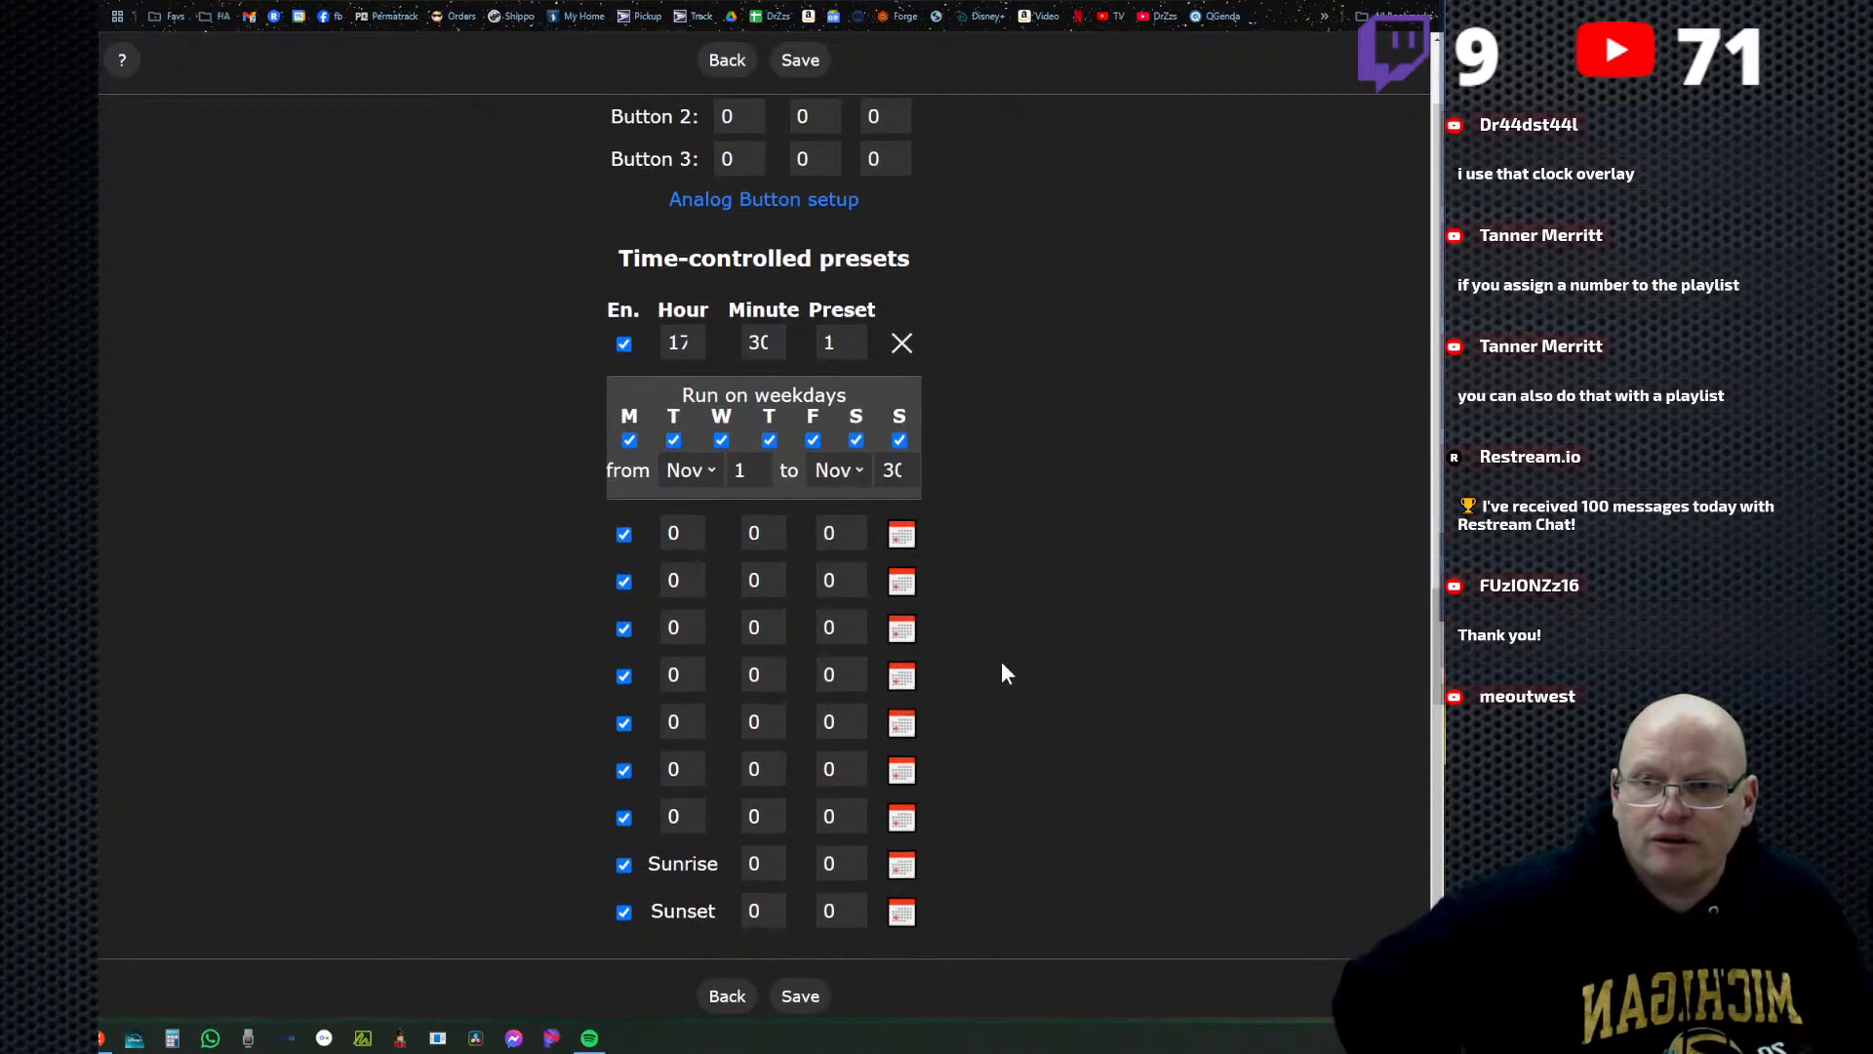
click(798, 997)
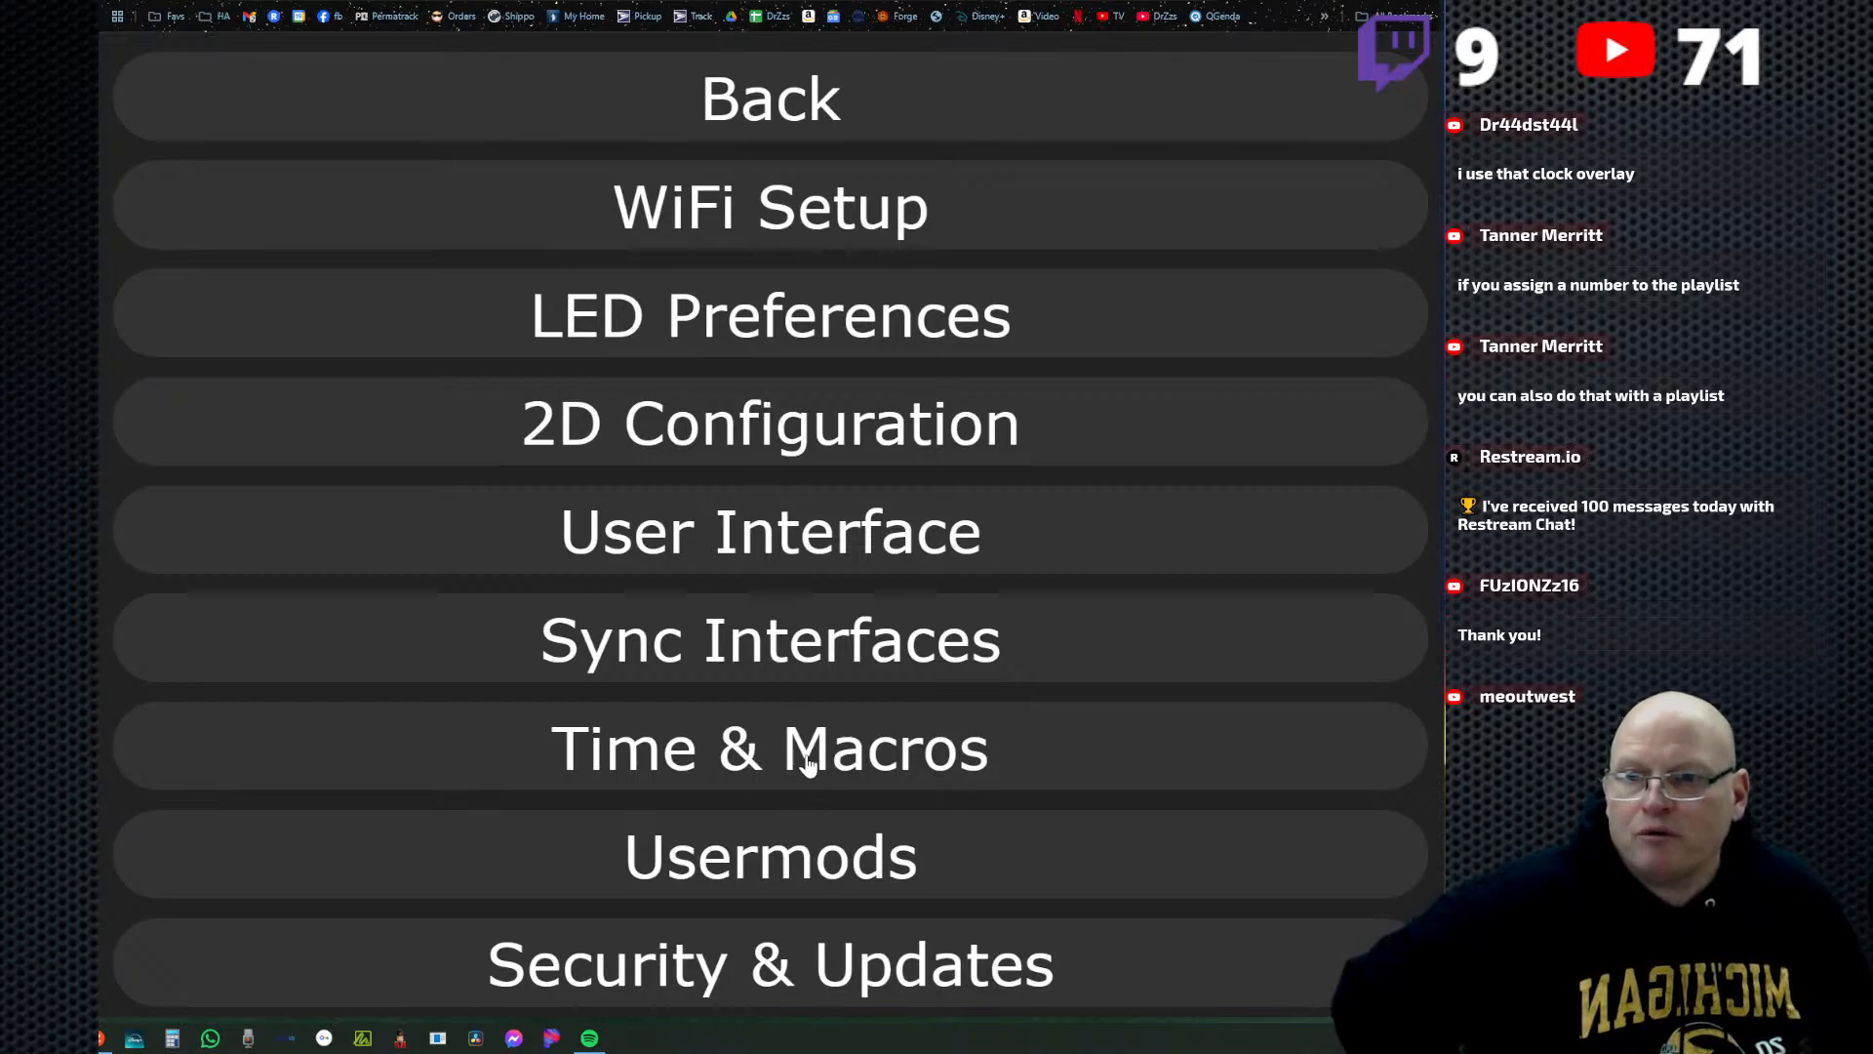
Reopen Time & Macros to review the saved time-controlled preset entry, and return to the settings overview.
click(808, 766)
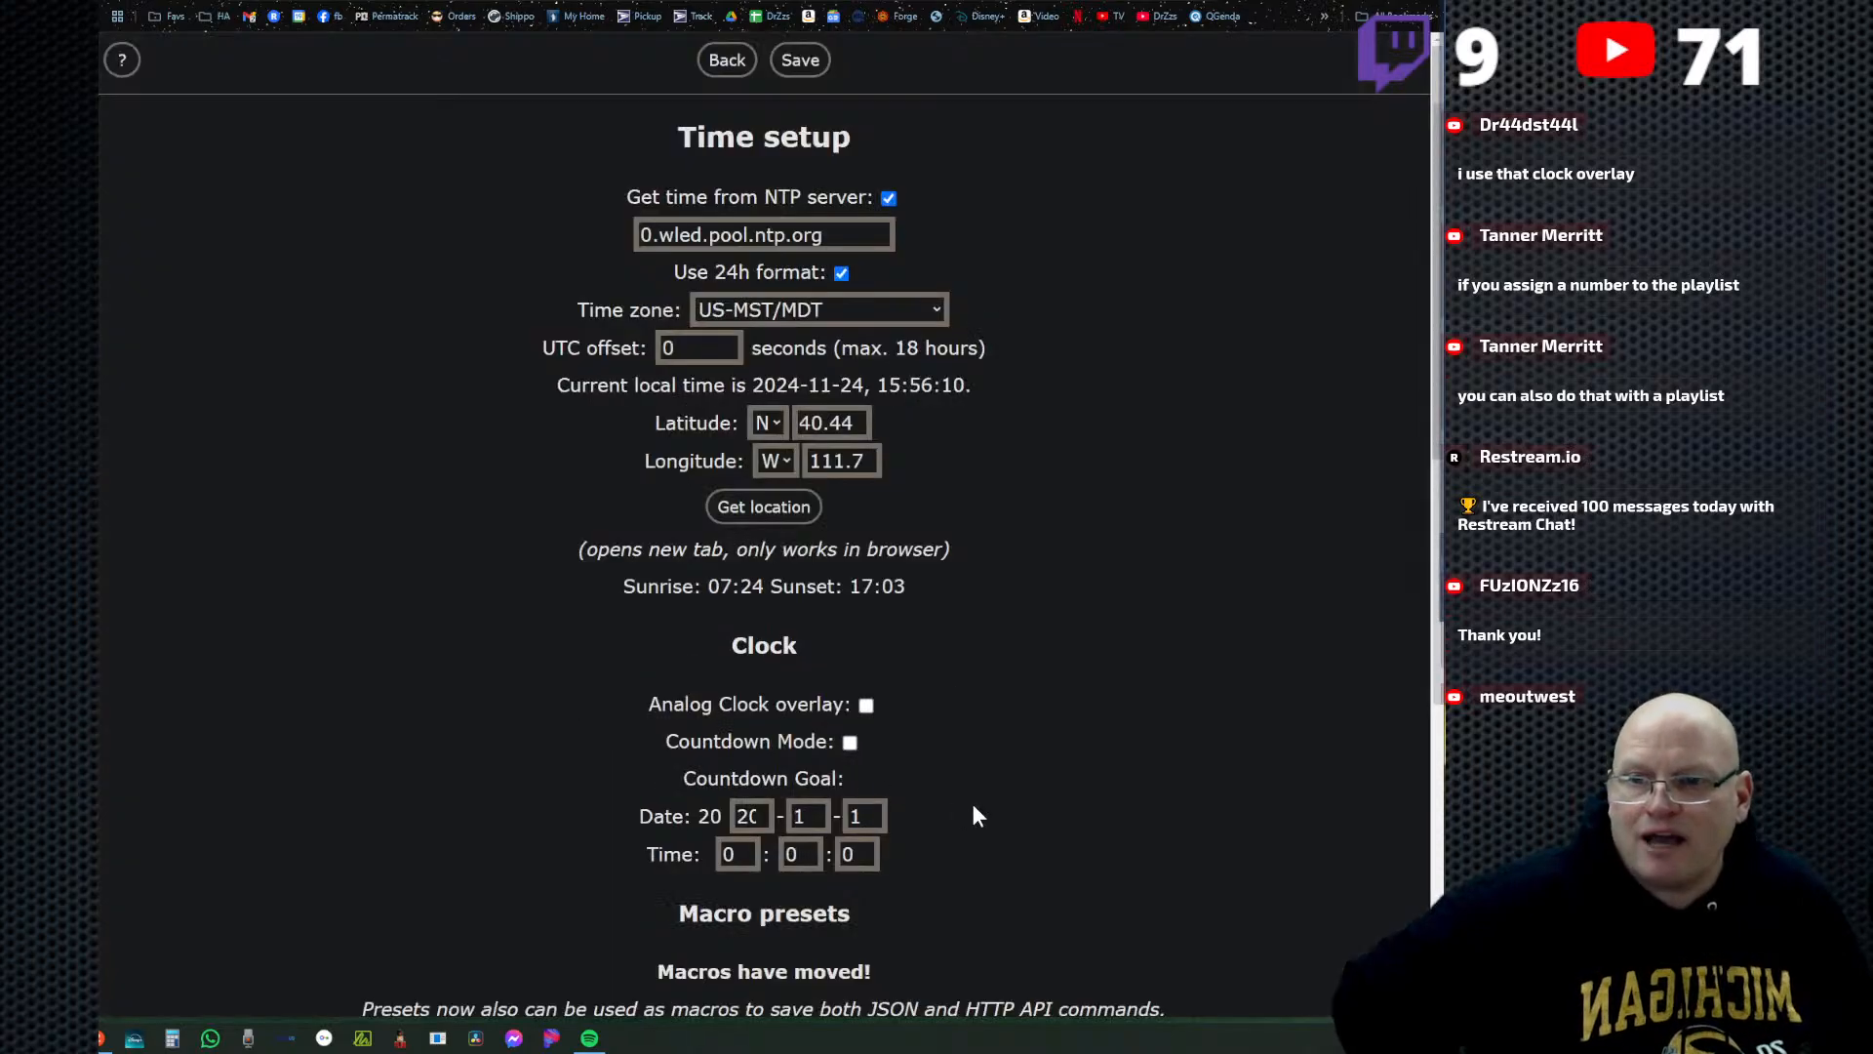
scroll(989, 770, down, 10)
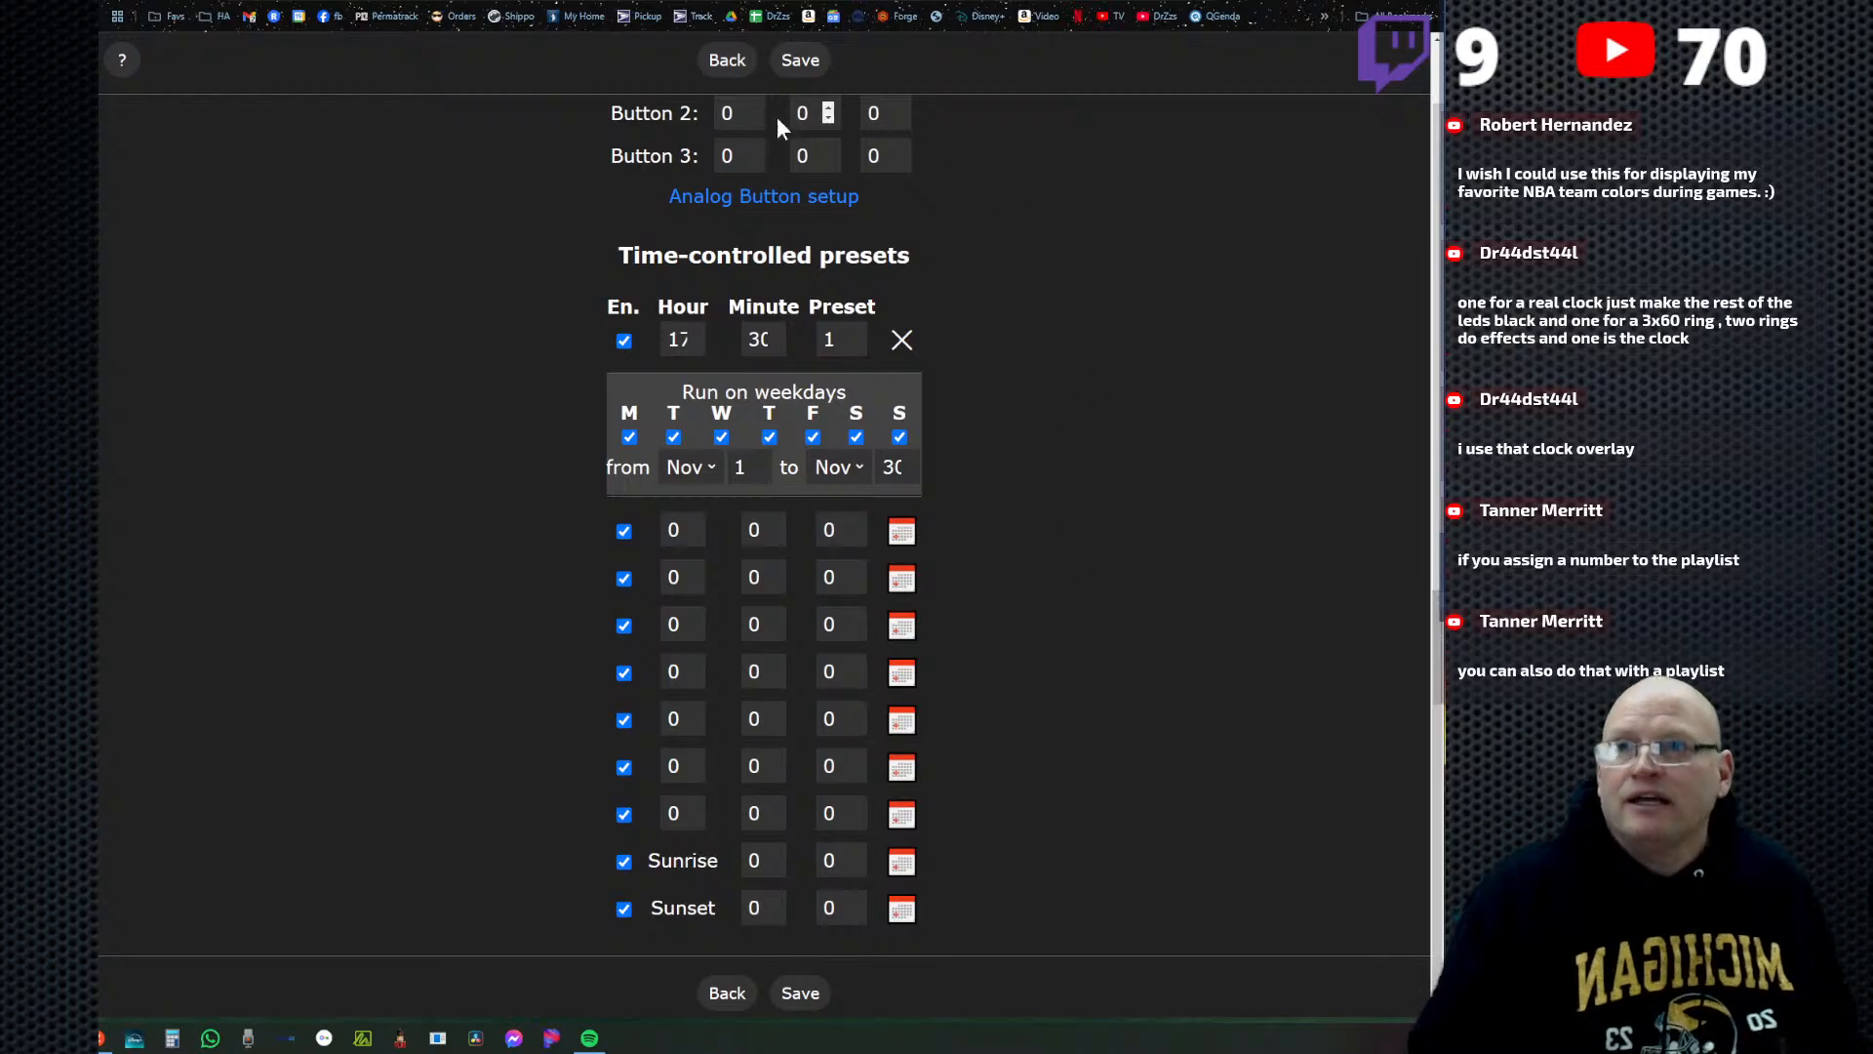
click(732, 70)
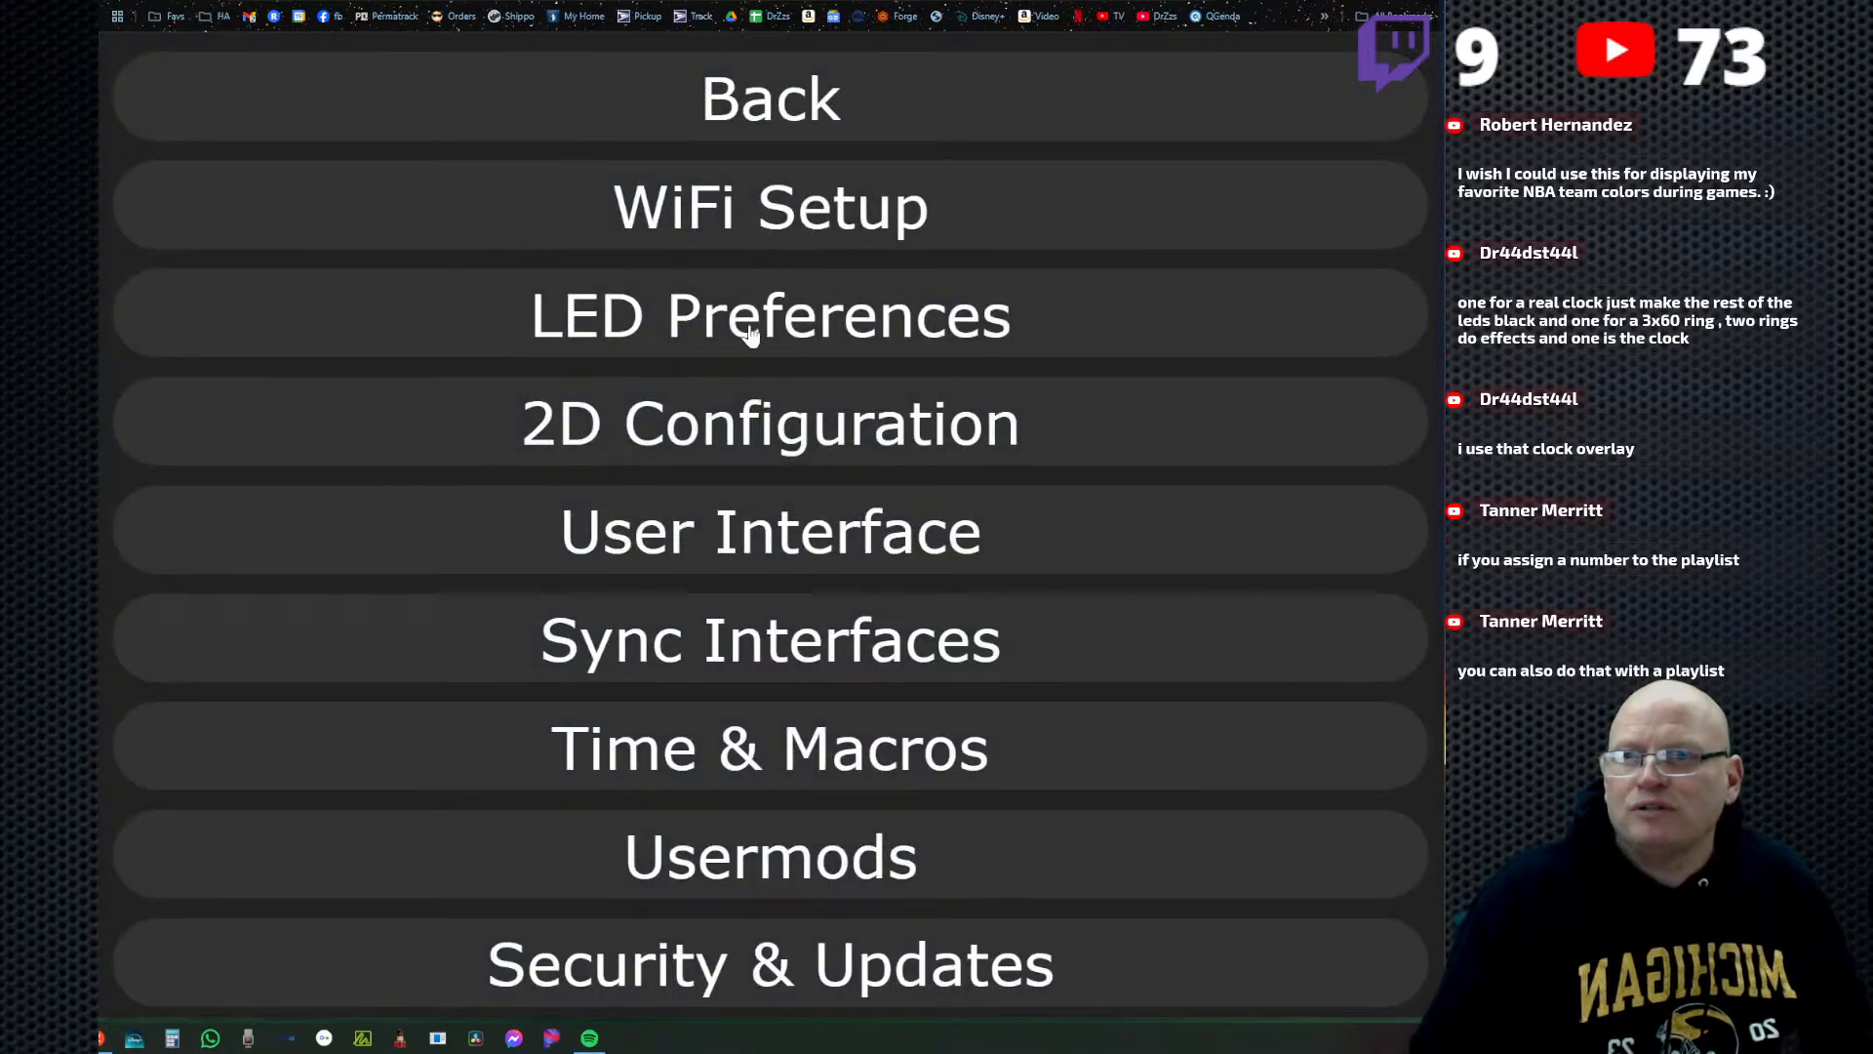
Back up the controller configuration from Security & Updates to the Desktop as wled_cfg_Dig-Quad-V3 (1).json.
click(813, 969)
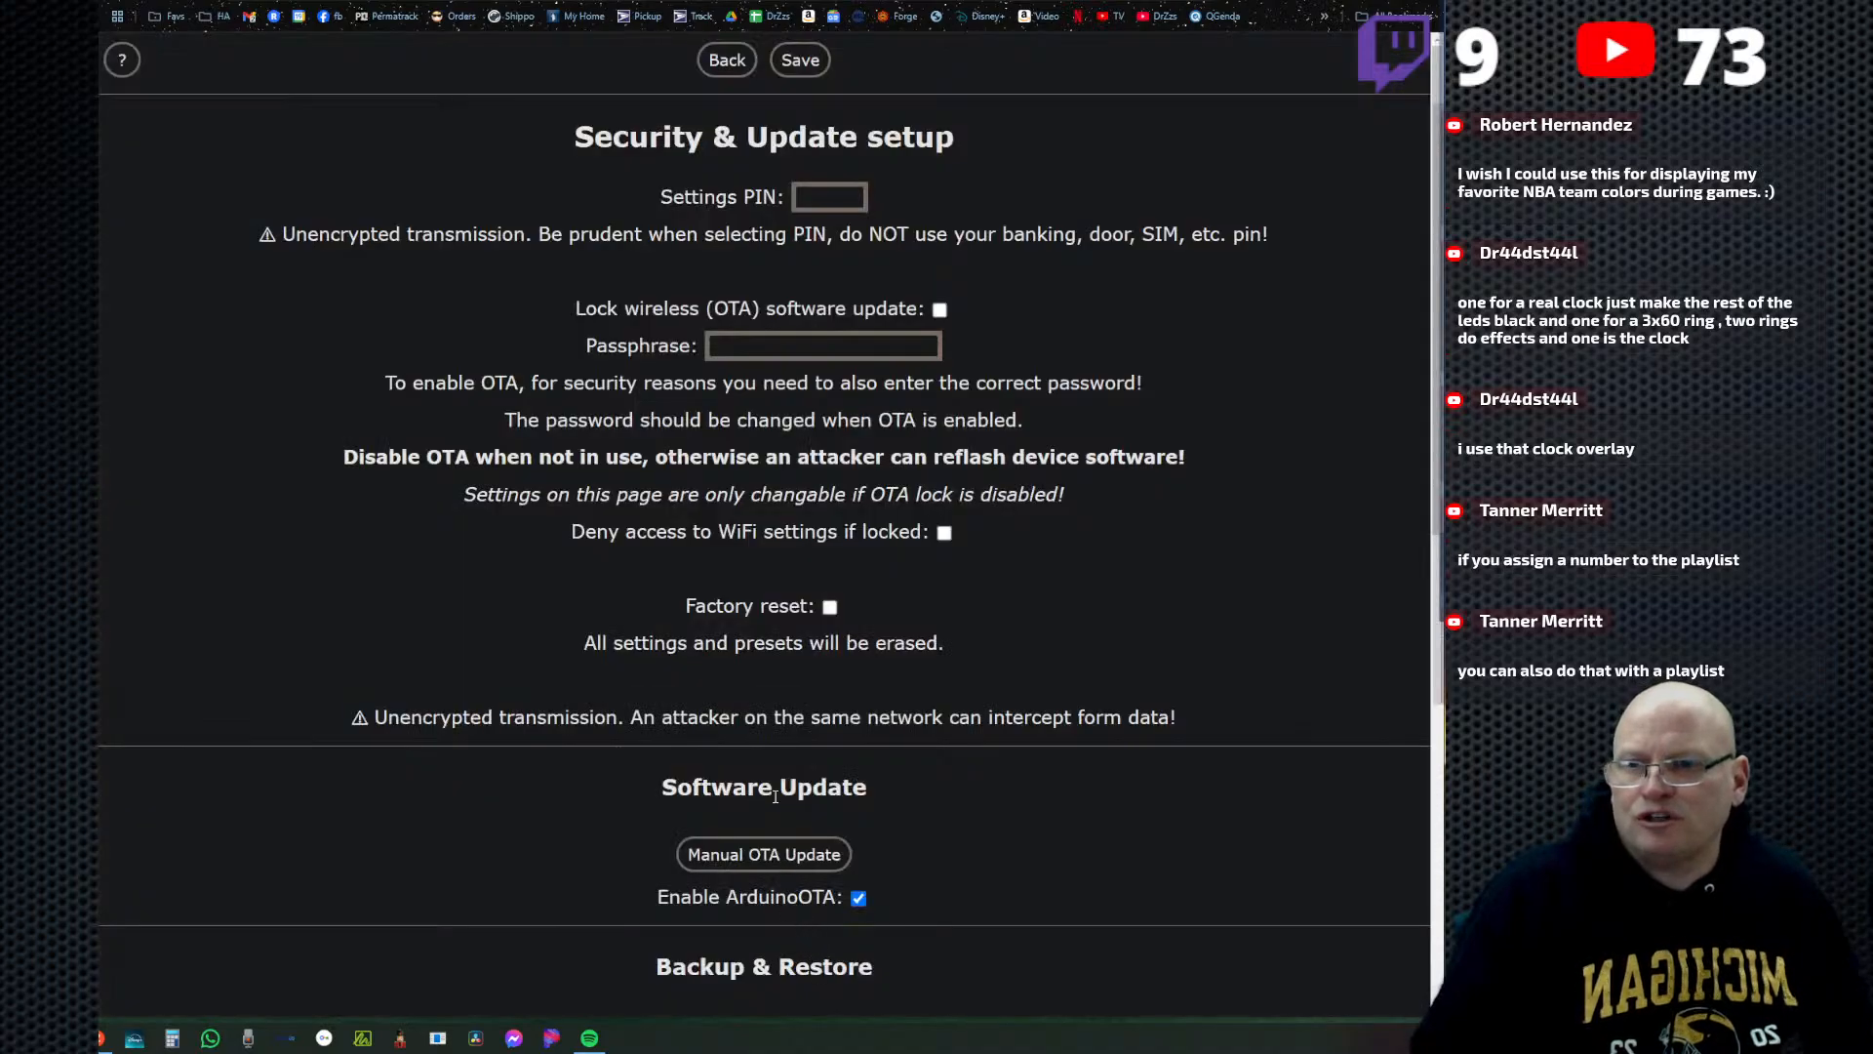
scroll(776, 797, down, 8)
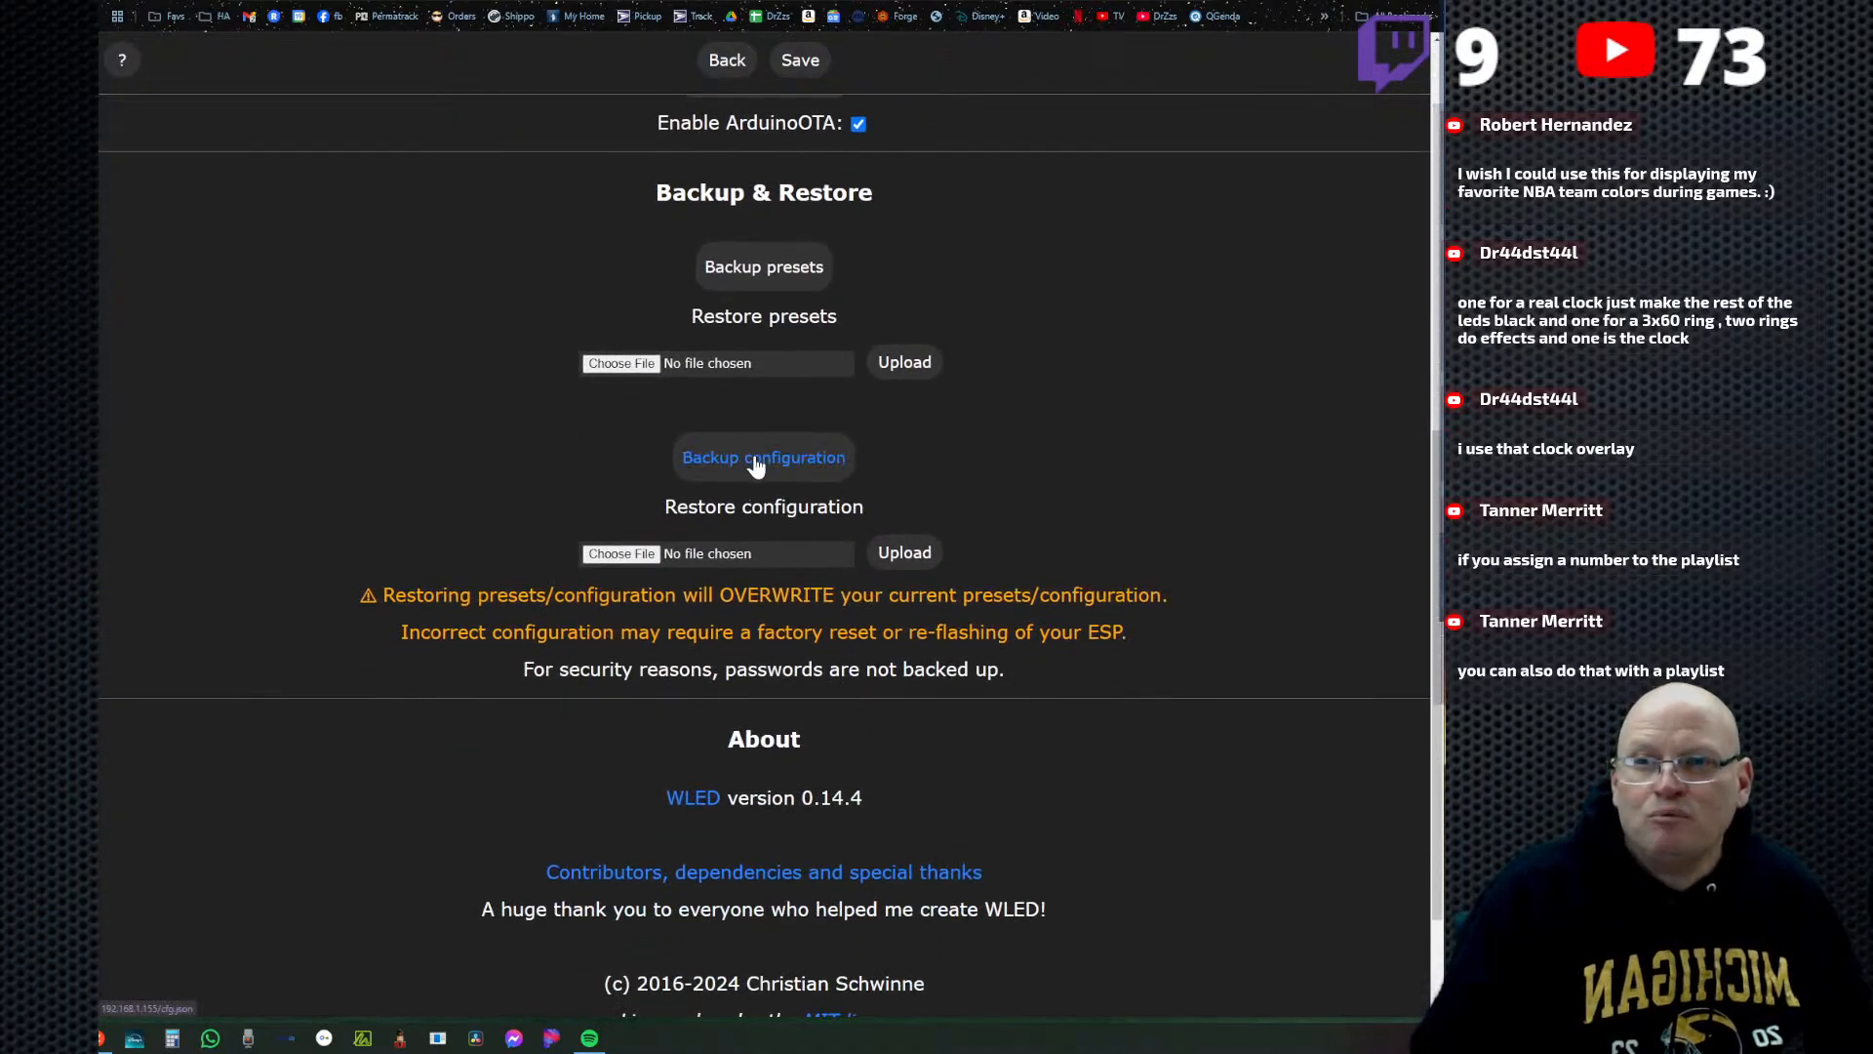
click(756, 459)
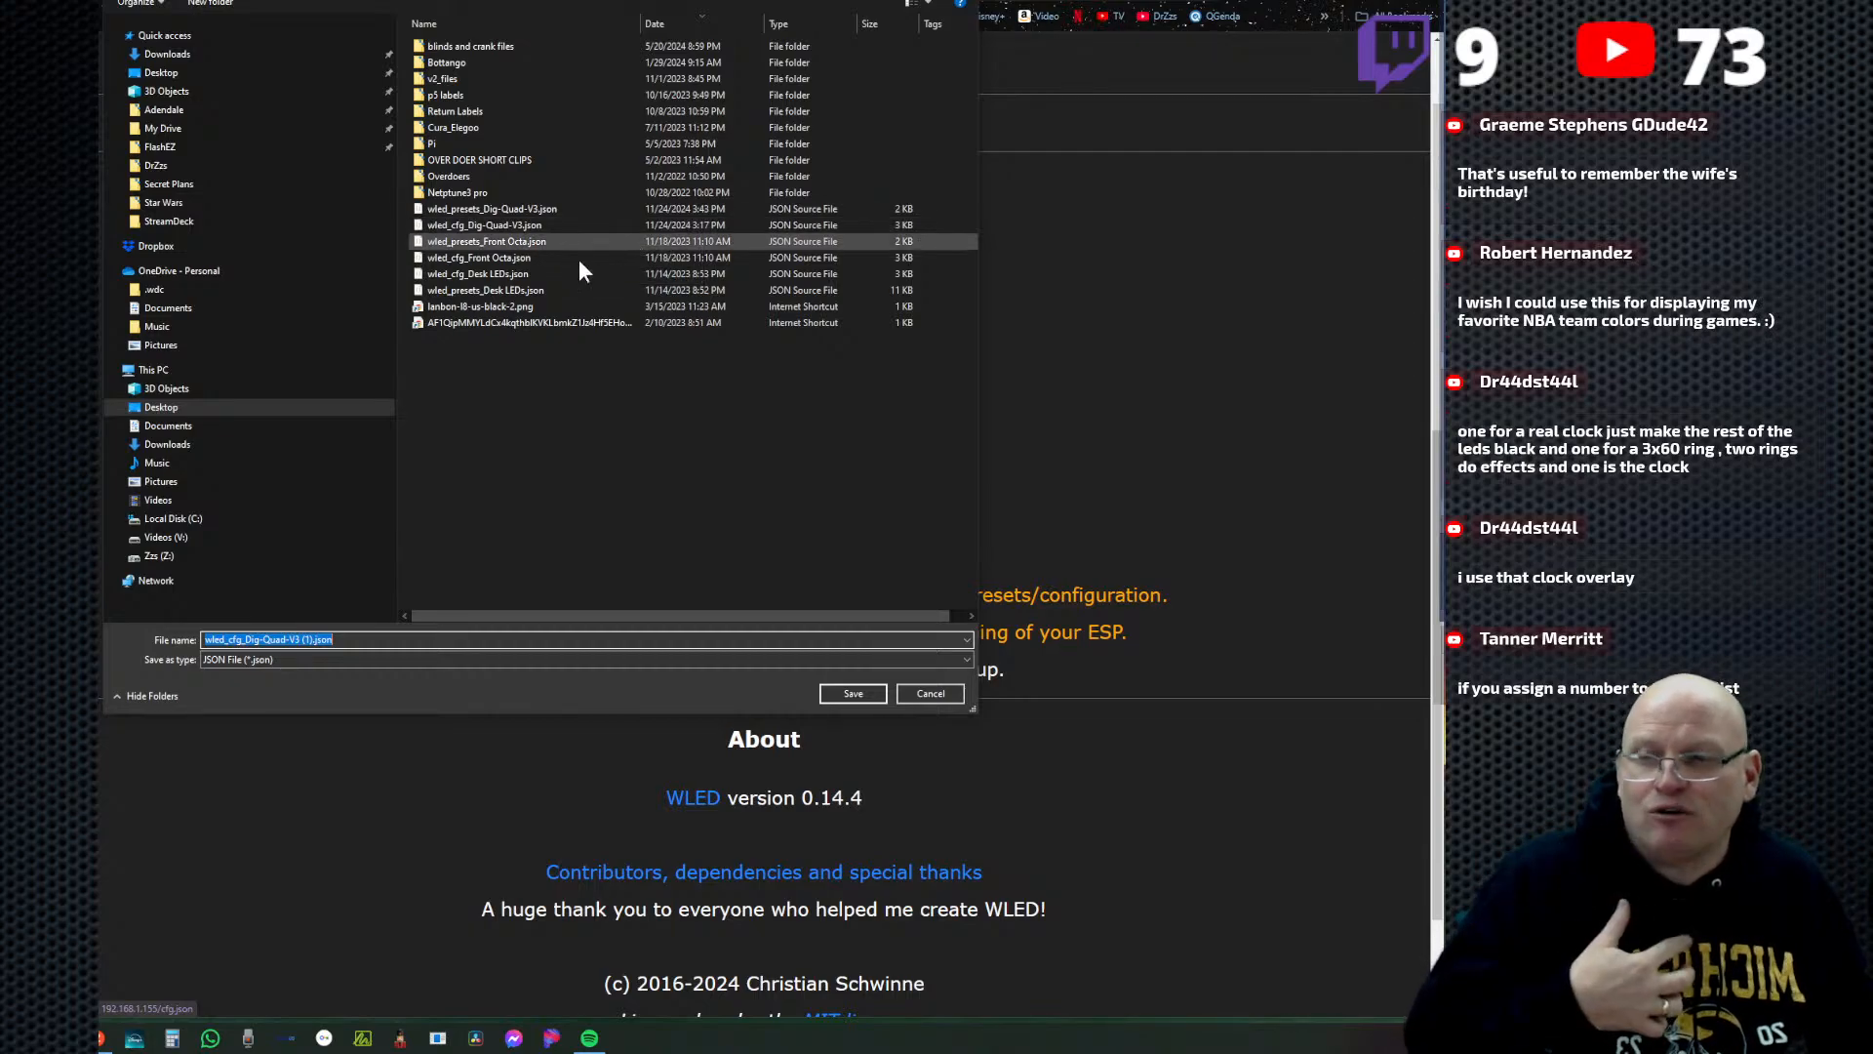
click(845, 699)
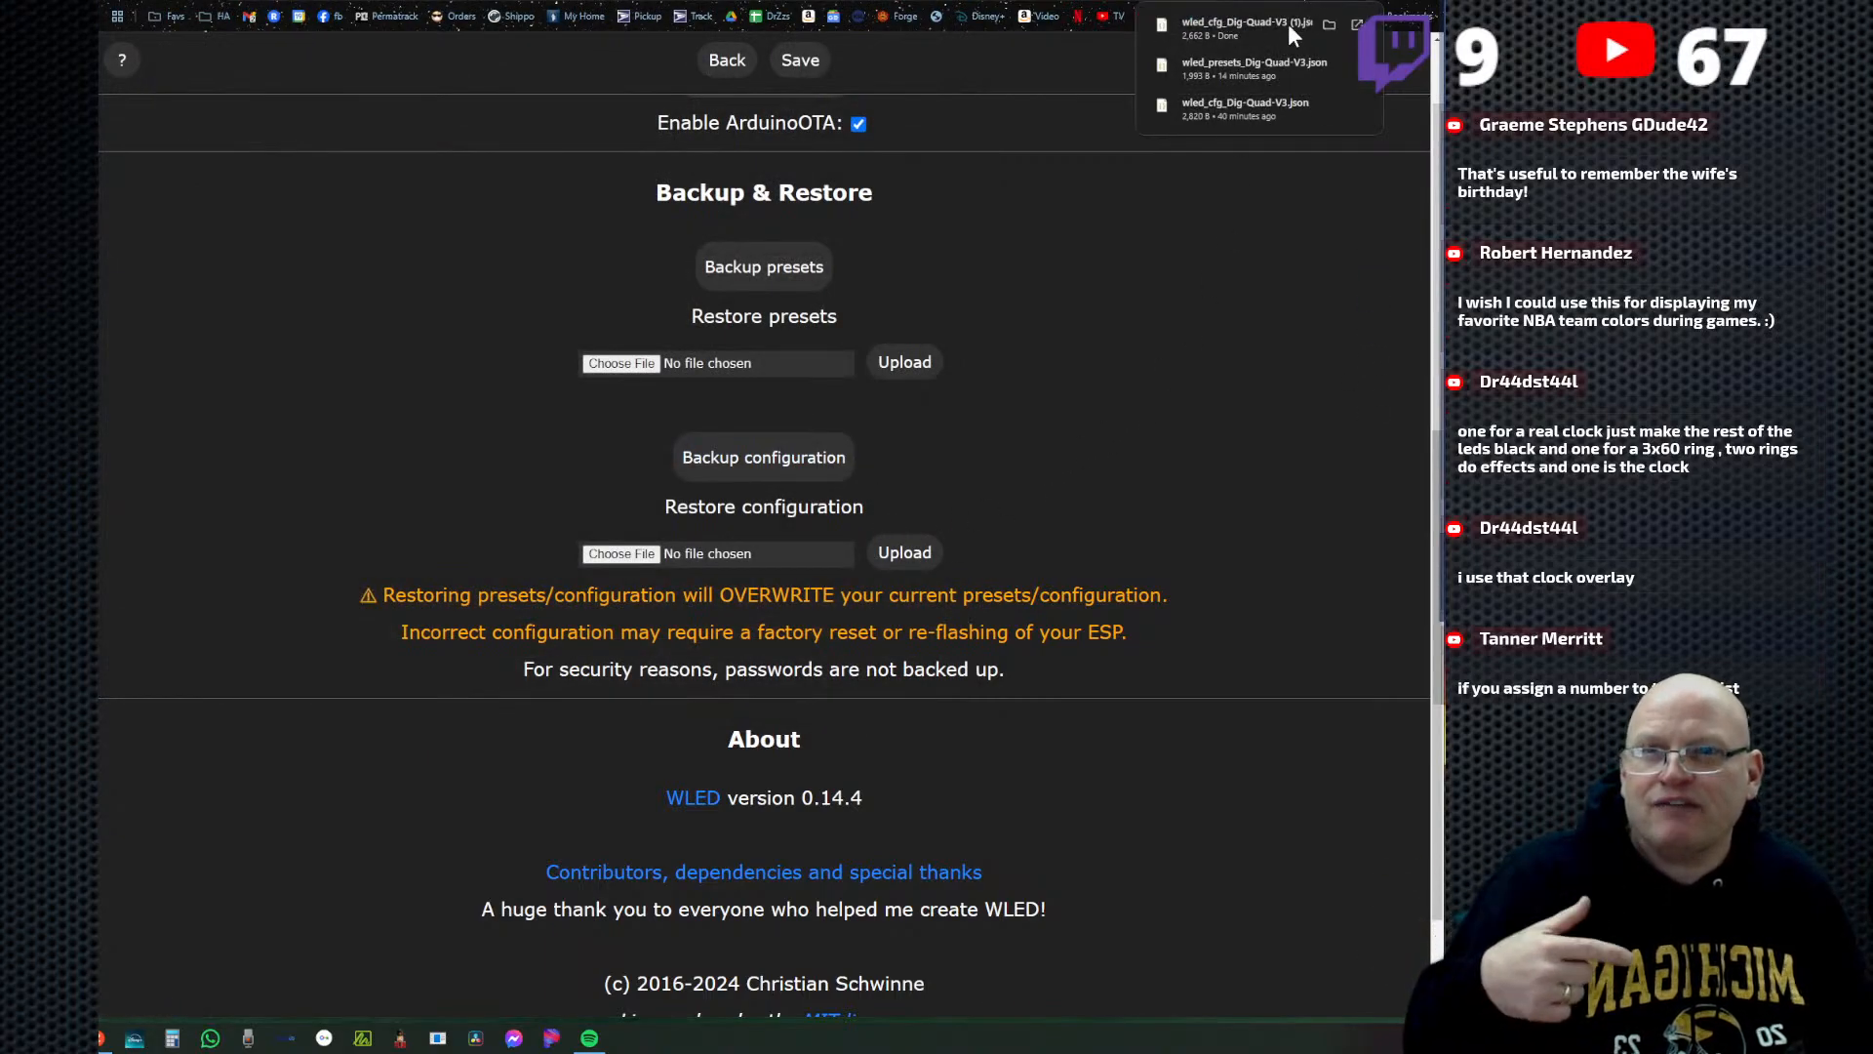
Reopen Security & Updates and enable the Factory reset option.
click(727, 59)
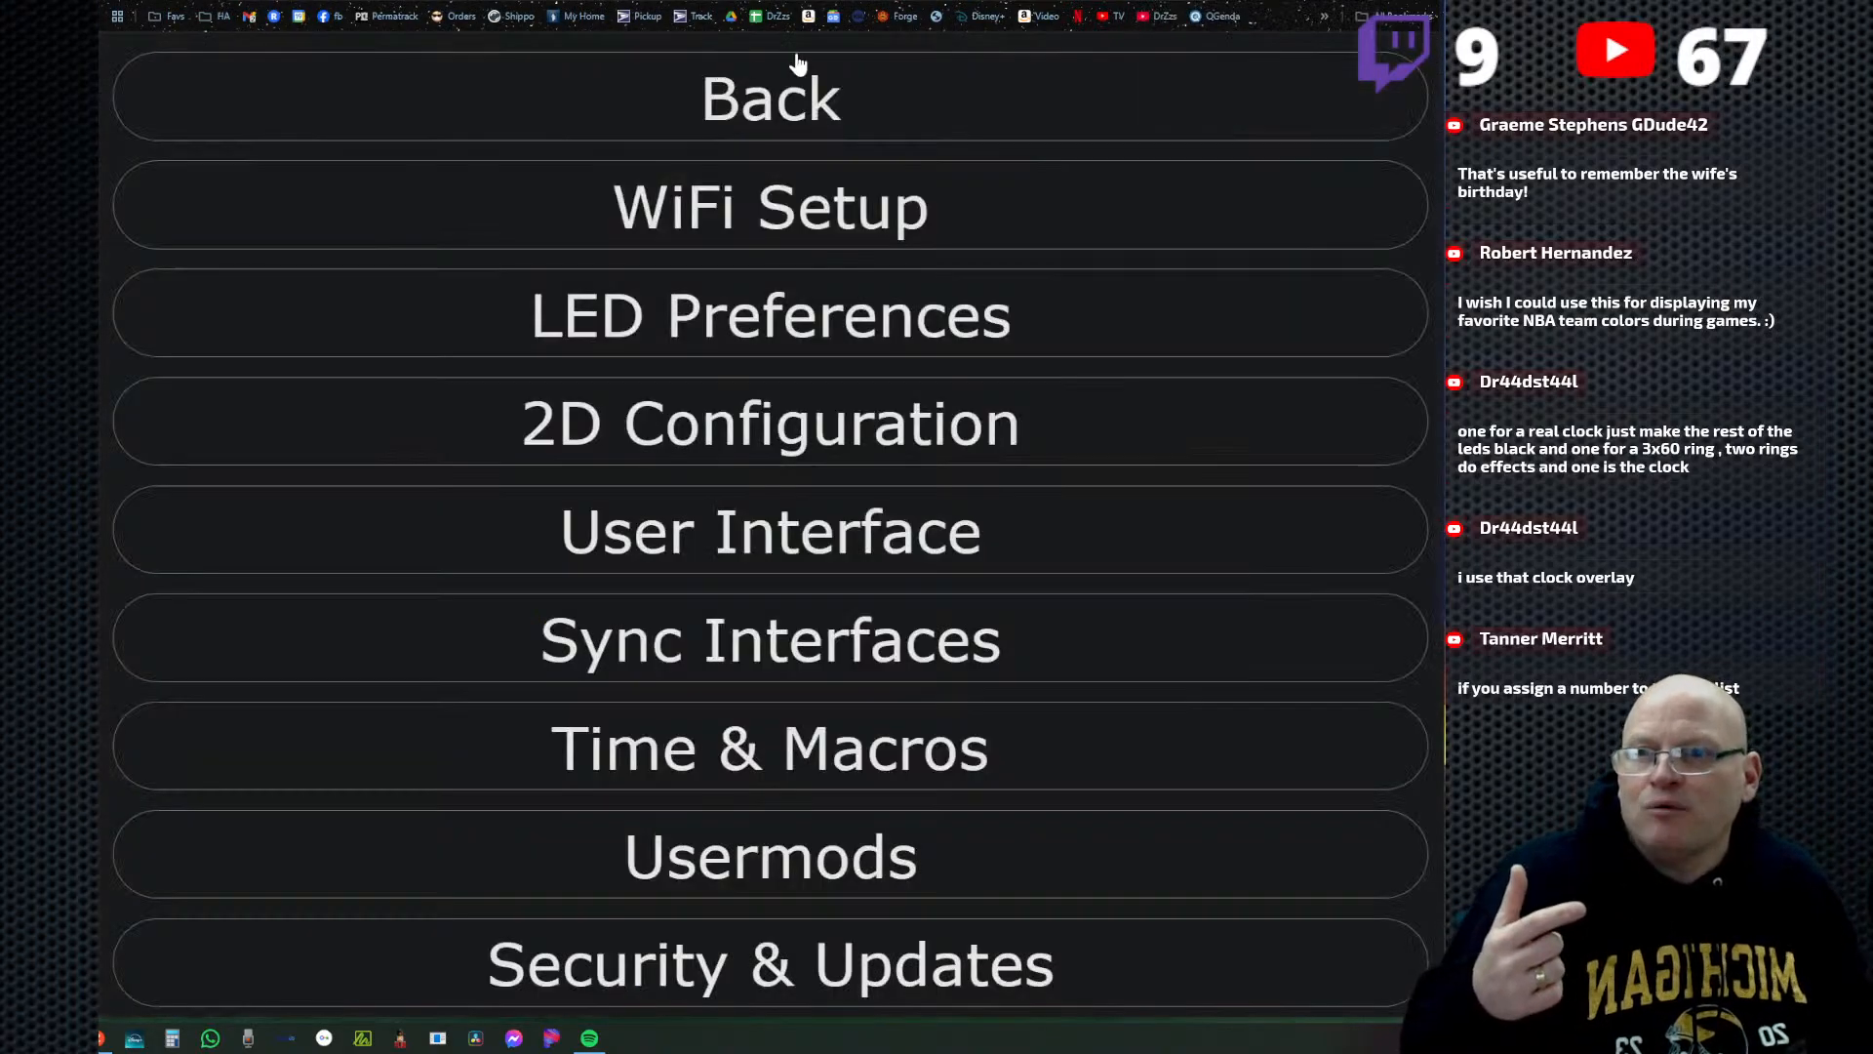
click(765, 951)
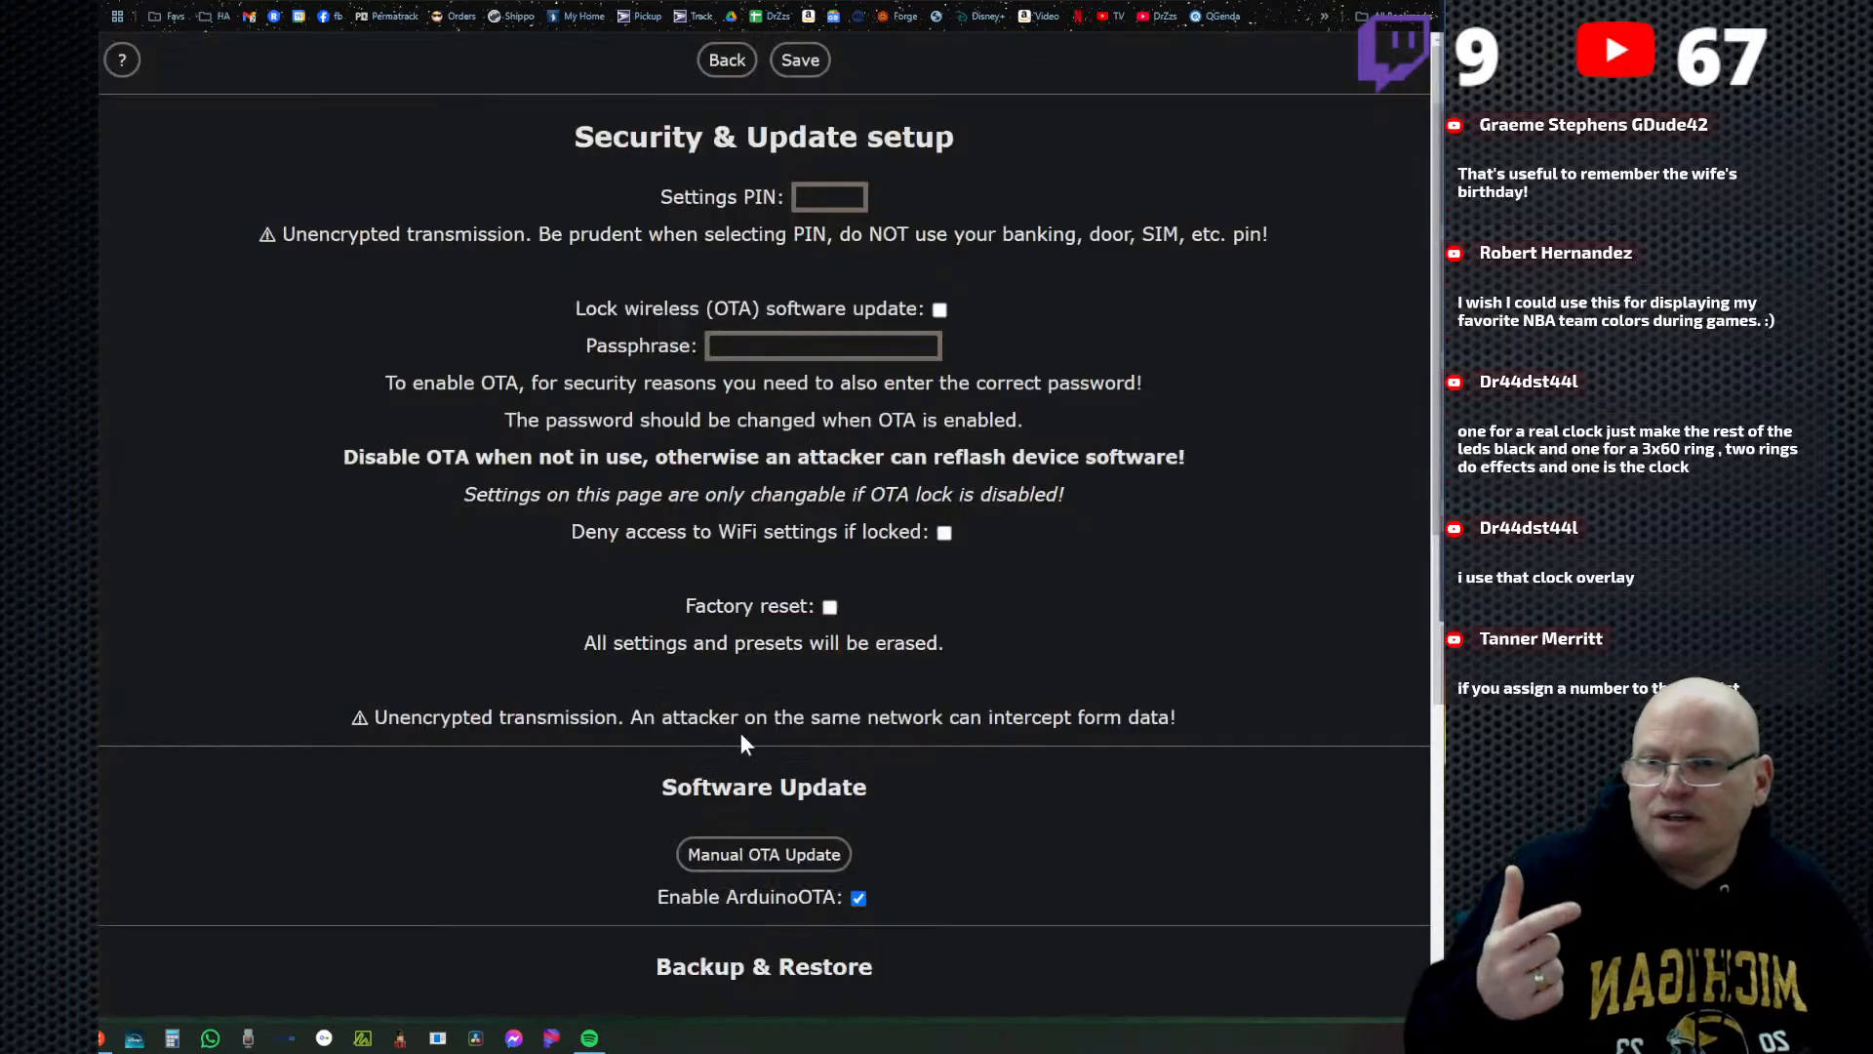
scroll(752, 712, down, 6)
scroll(781, 488, up, 1)
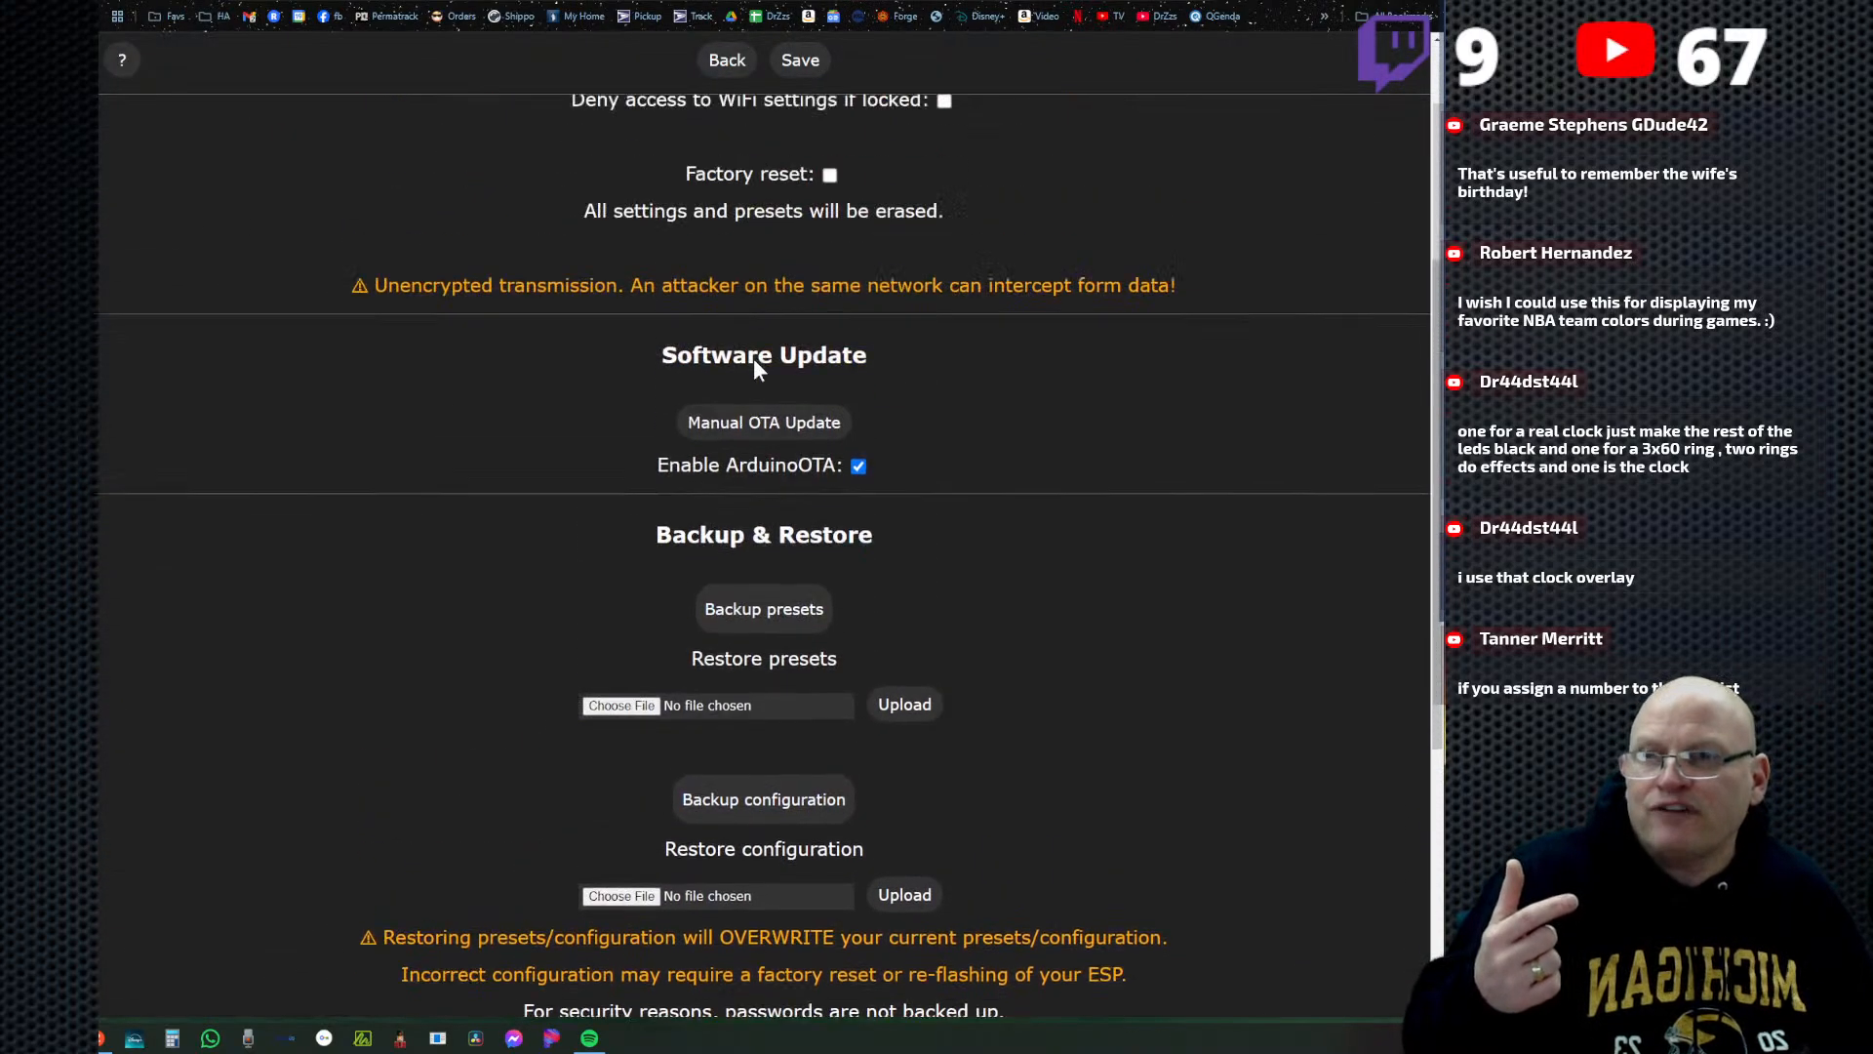
scroll(755, 371, up, 3)
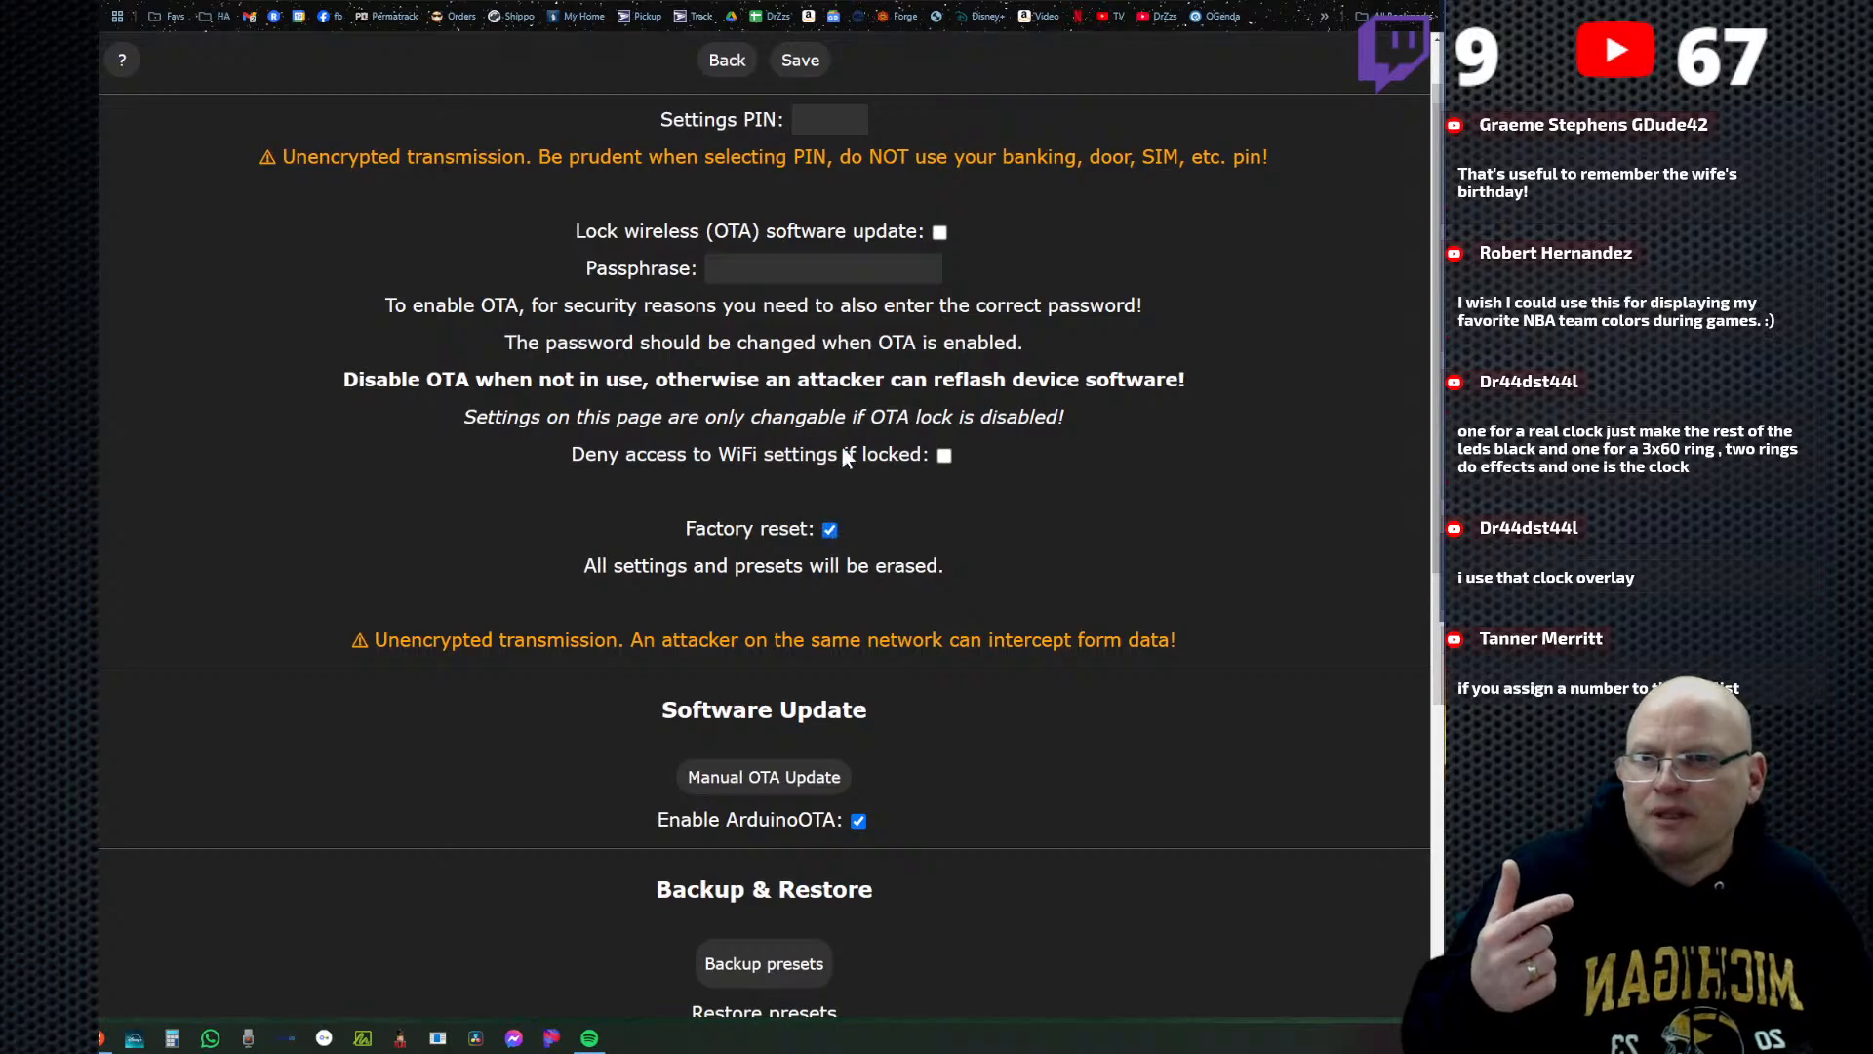
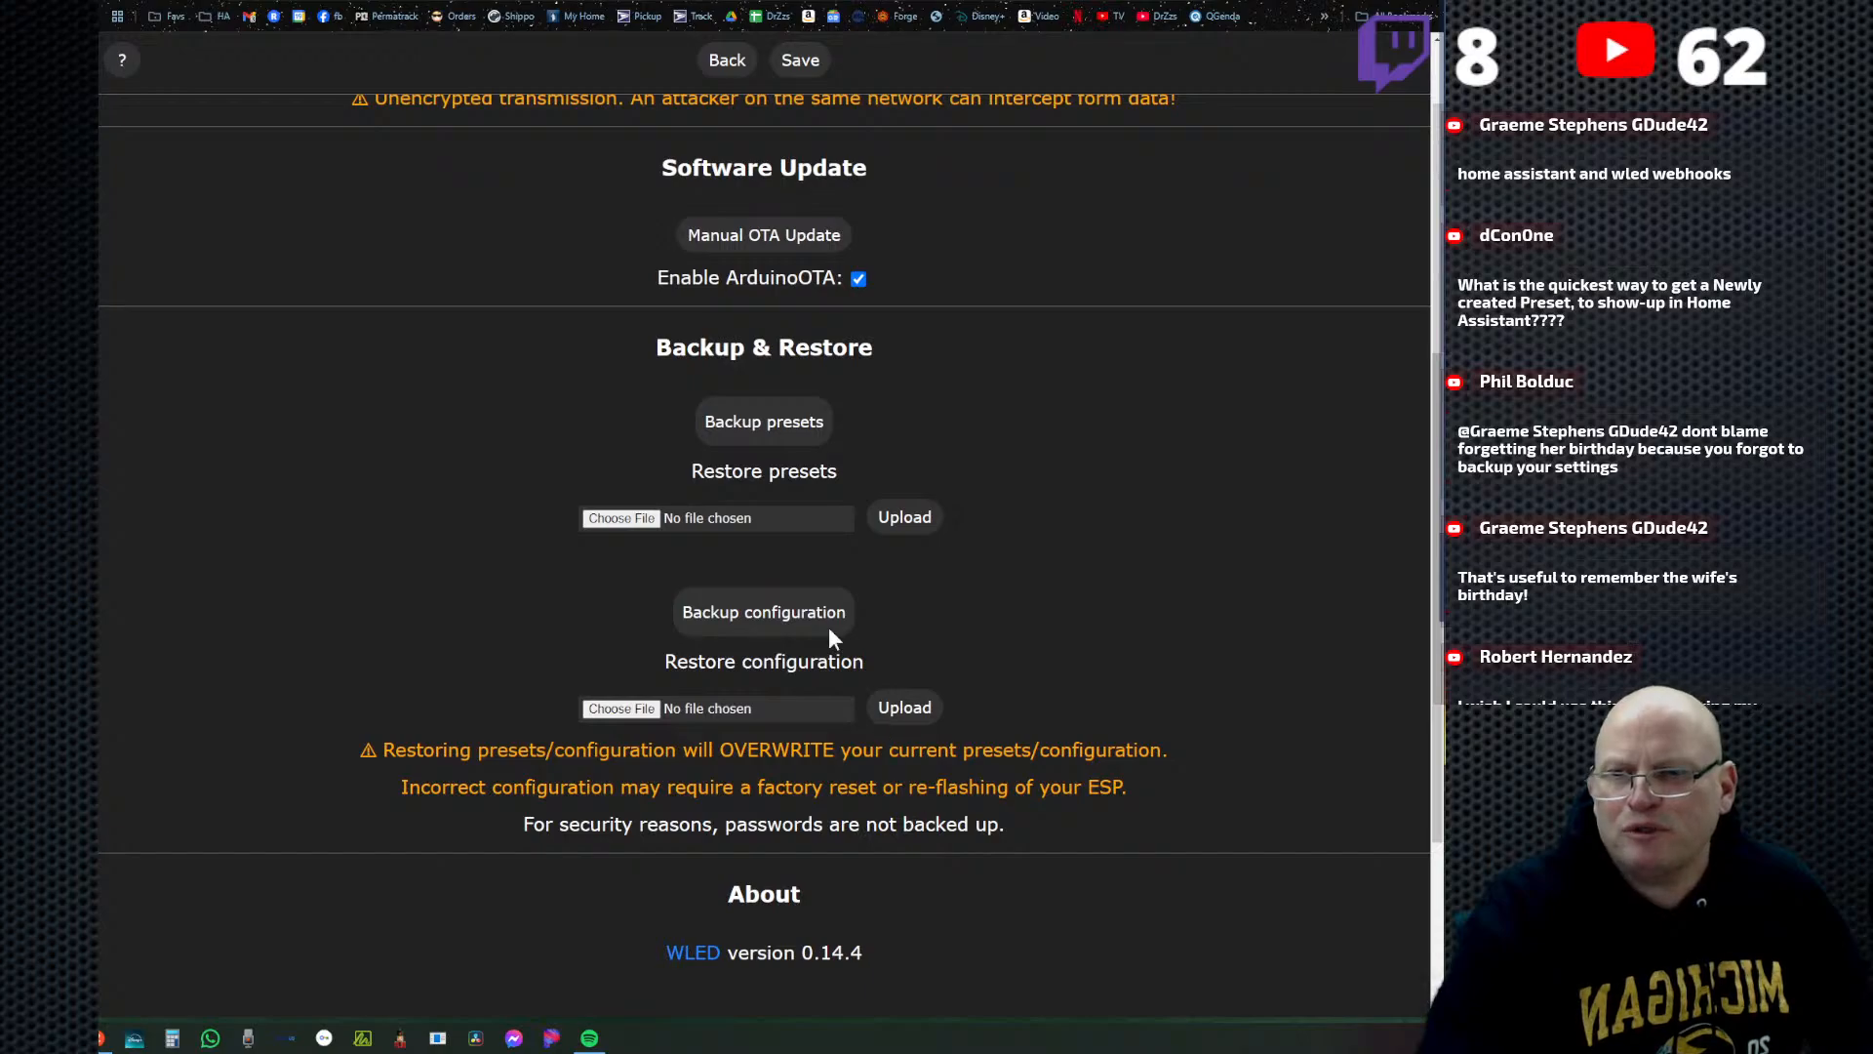
Restore the controller's presets by uploading the wled_presets_Dig-Quad-V3.json file from the Desktop.
click(764, 422)
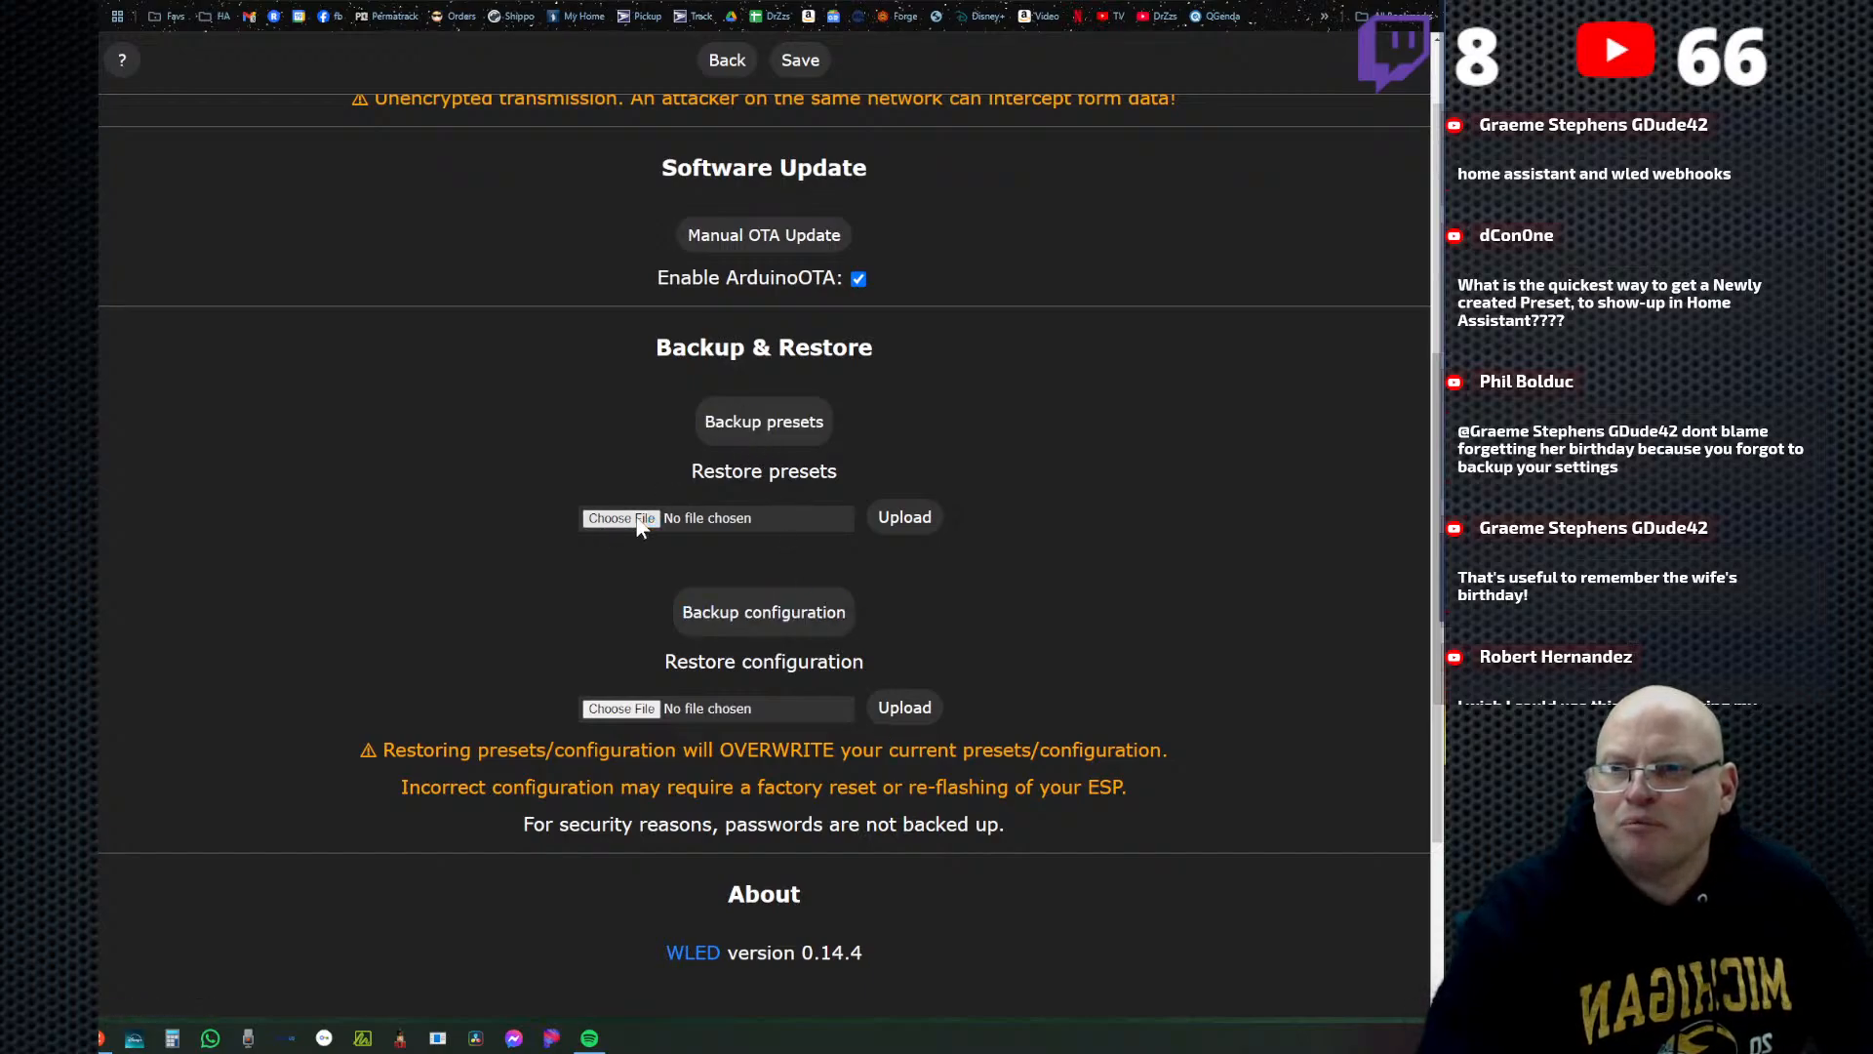
click(603, 522)
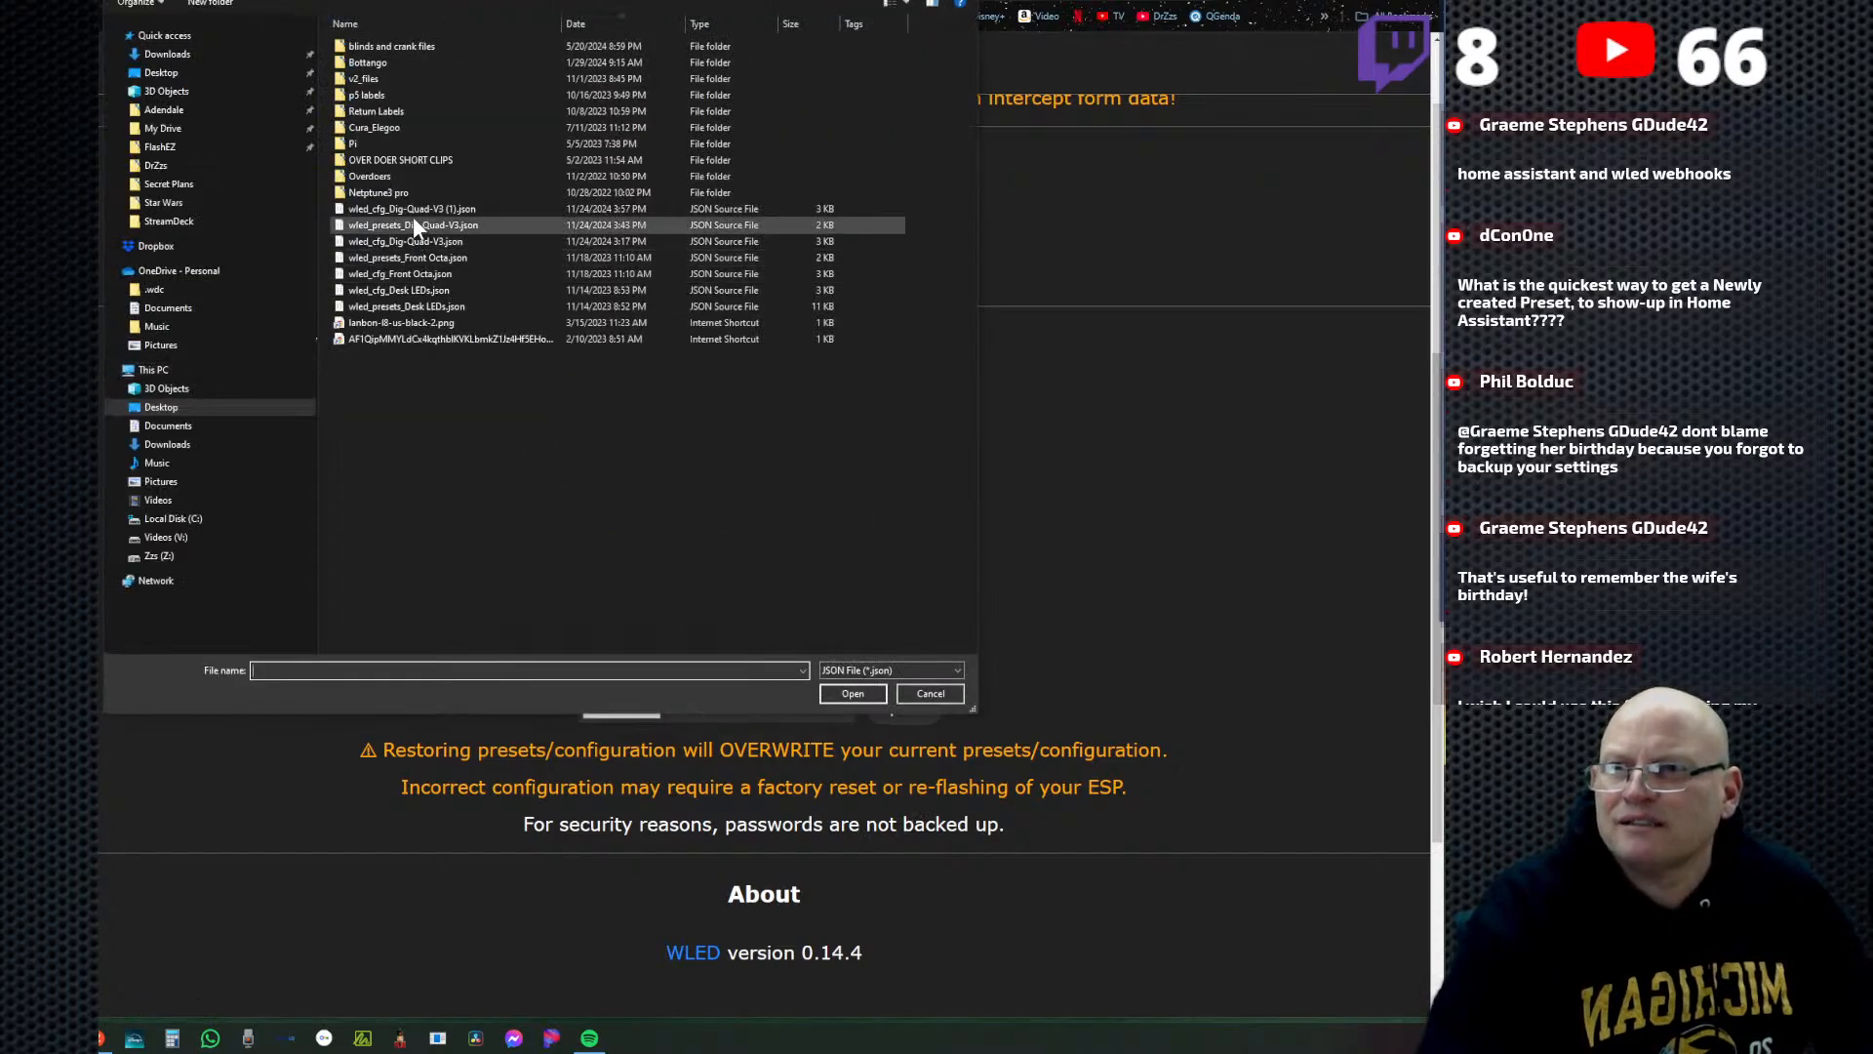
click(472, 223)
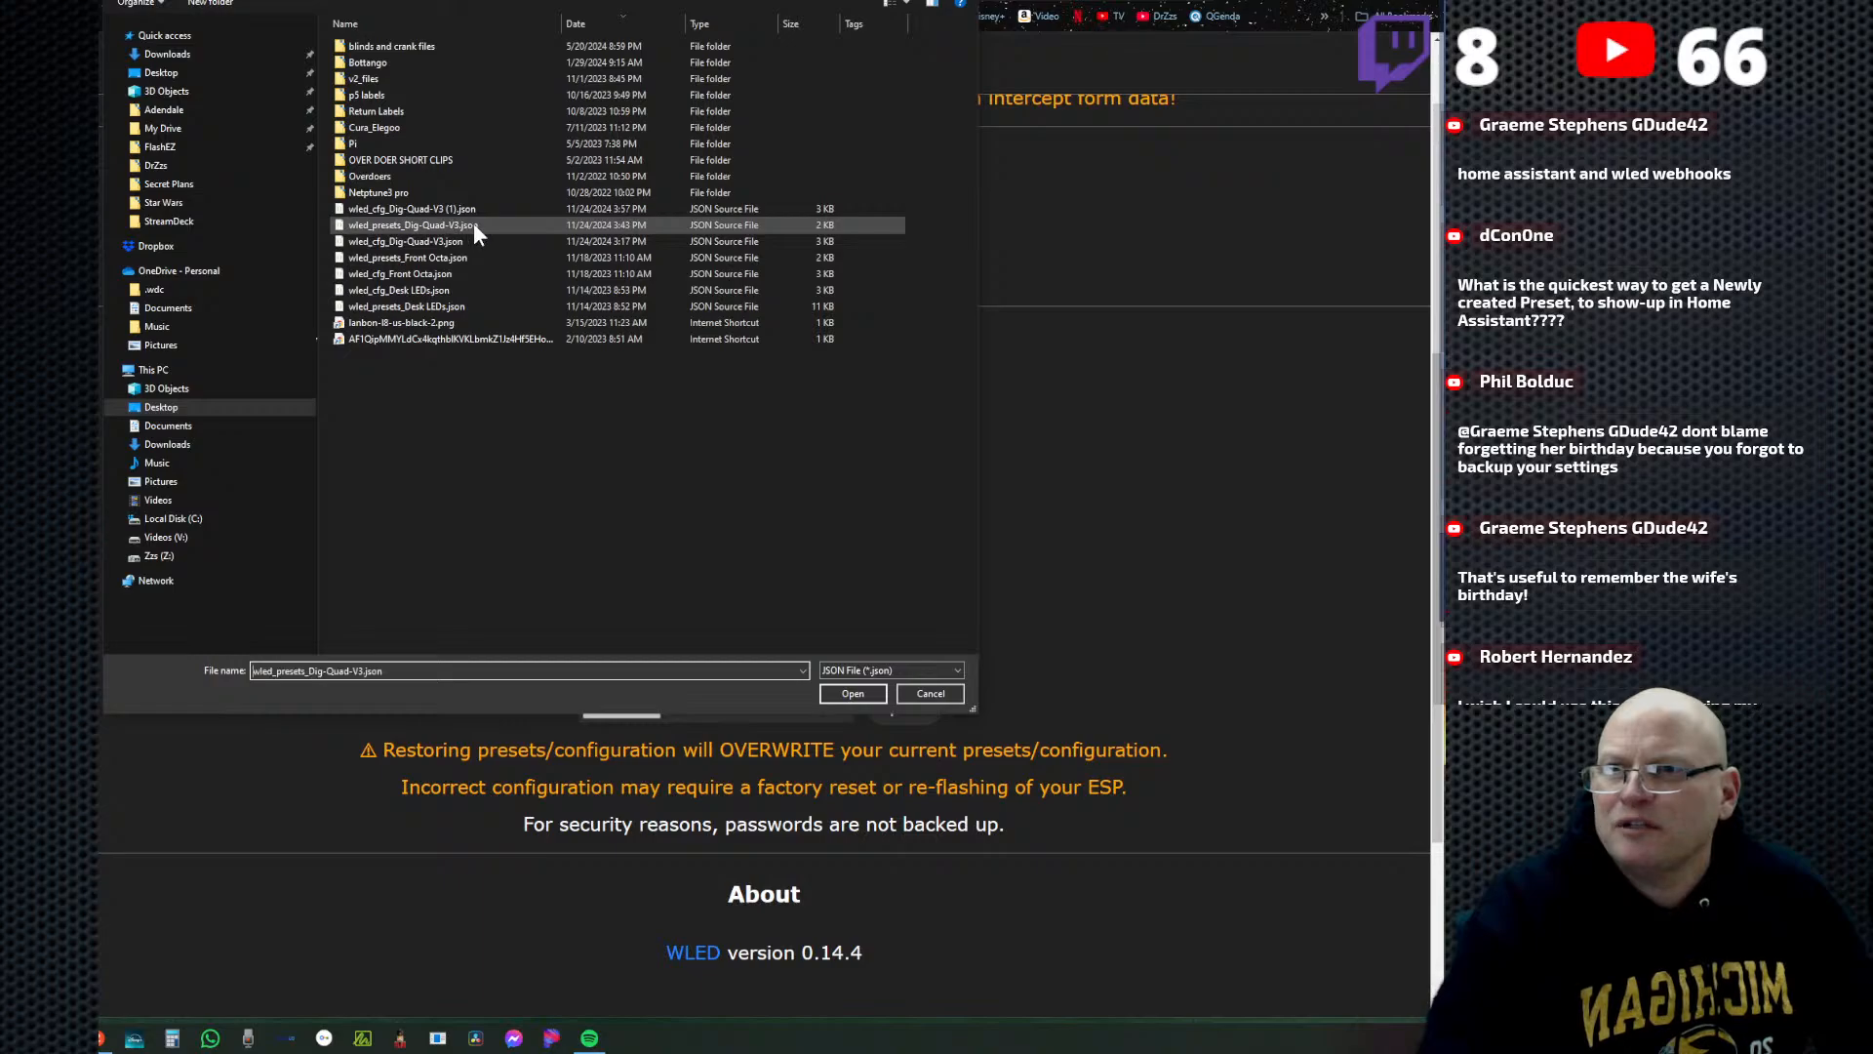
click(851, 694)
click(903, 518)
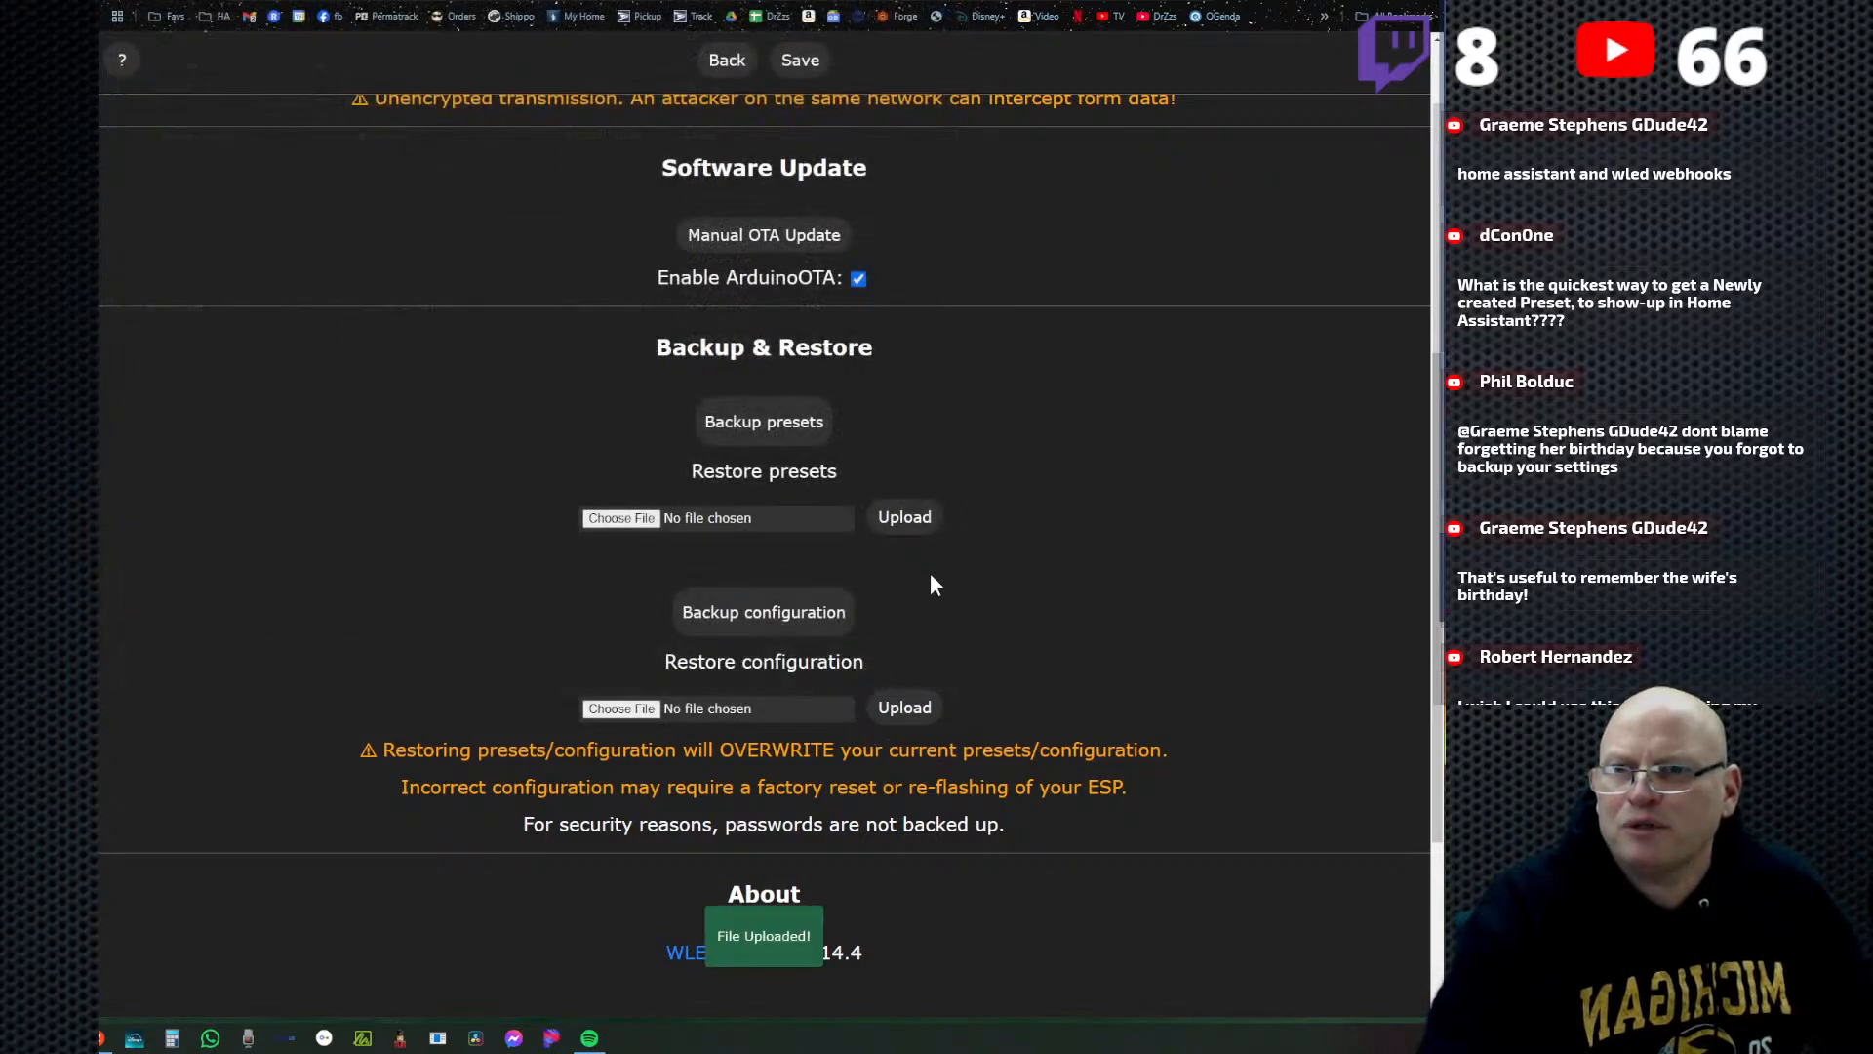
Return to the main WLED control page and reload it to refresh the restored presets.
click(727, 61)
click(766, 103)
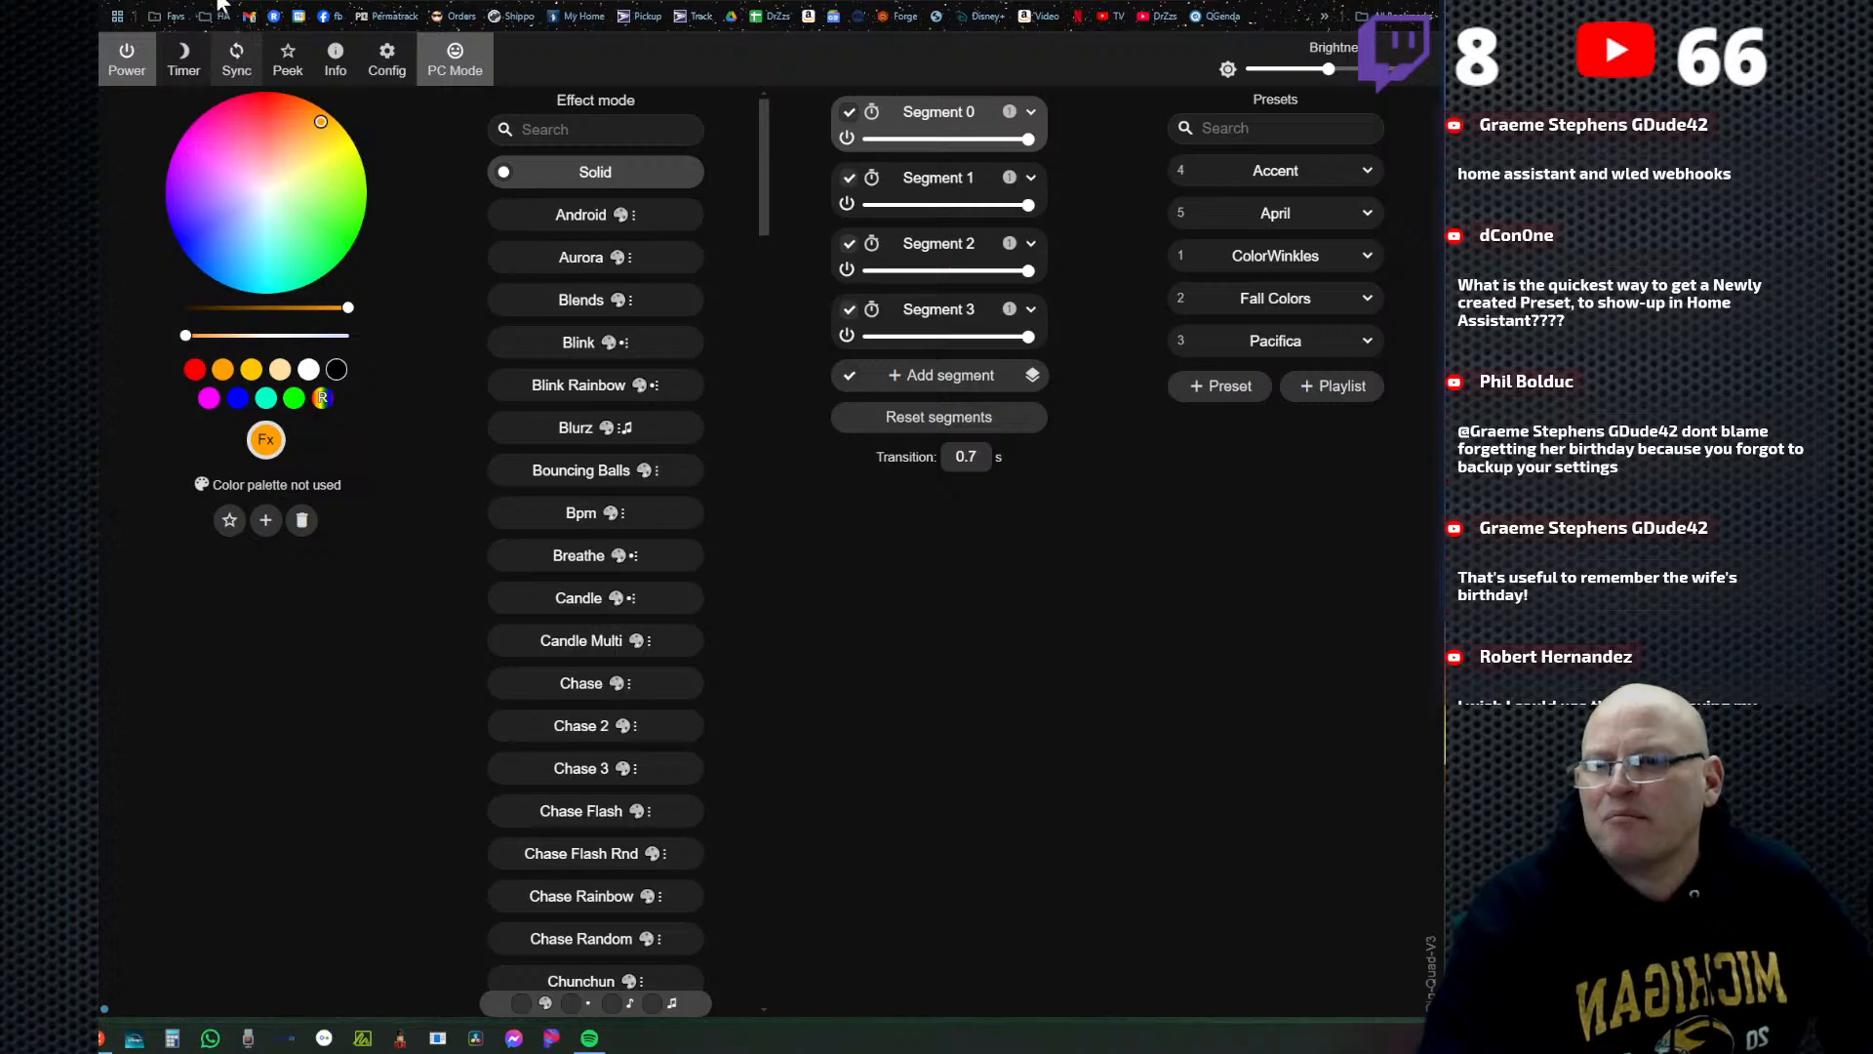
key(F5)
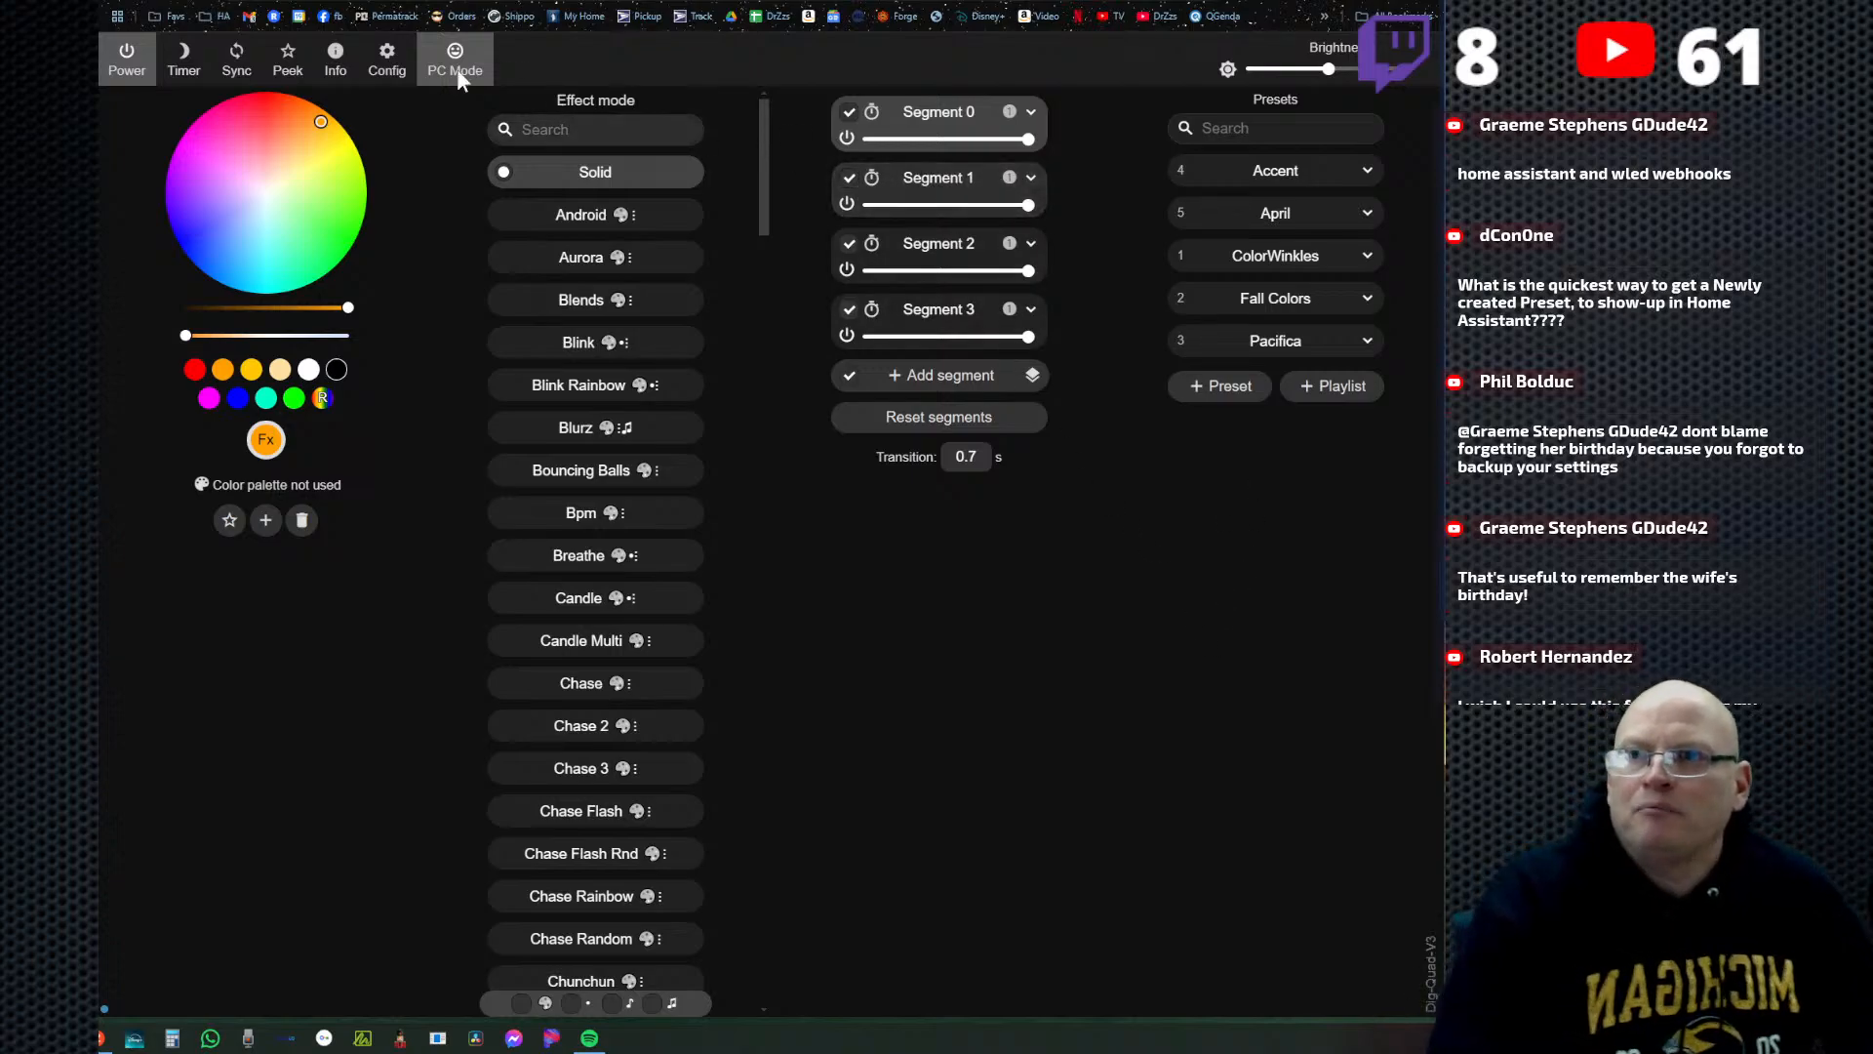
Review the LED outputs, GPIO assignments and boot preset in LED Preferences, and return to the settings overview.
click(388, 59)
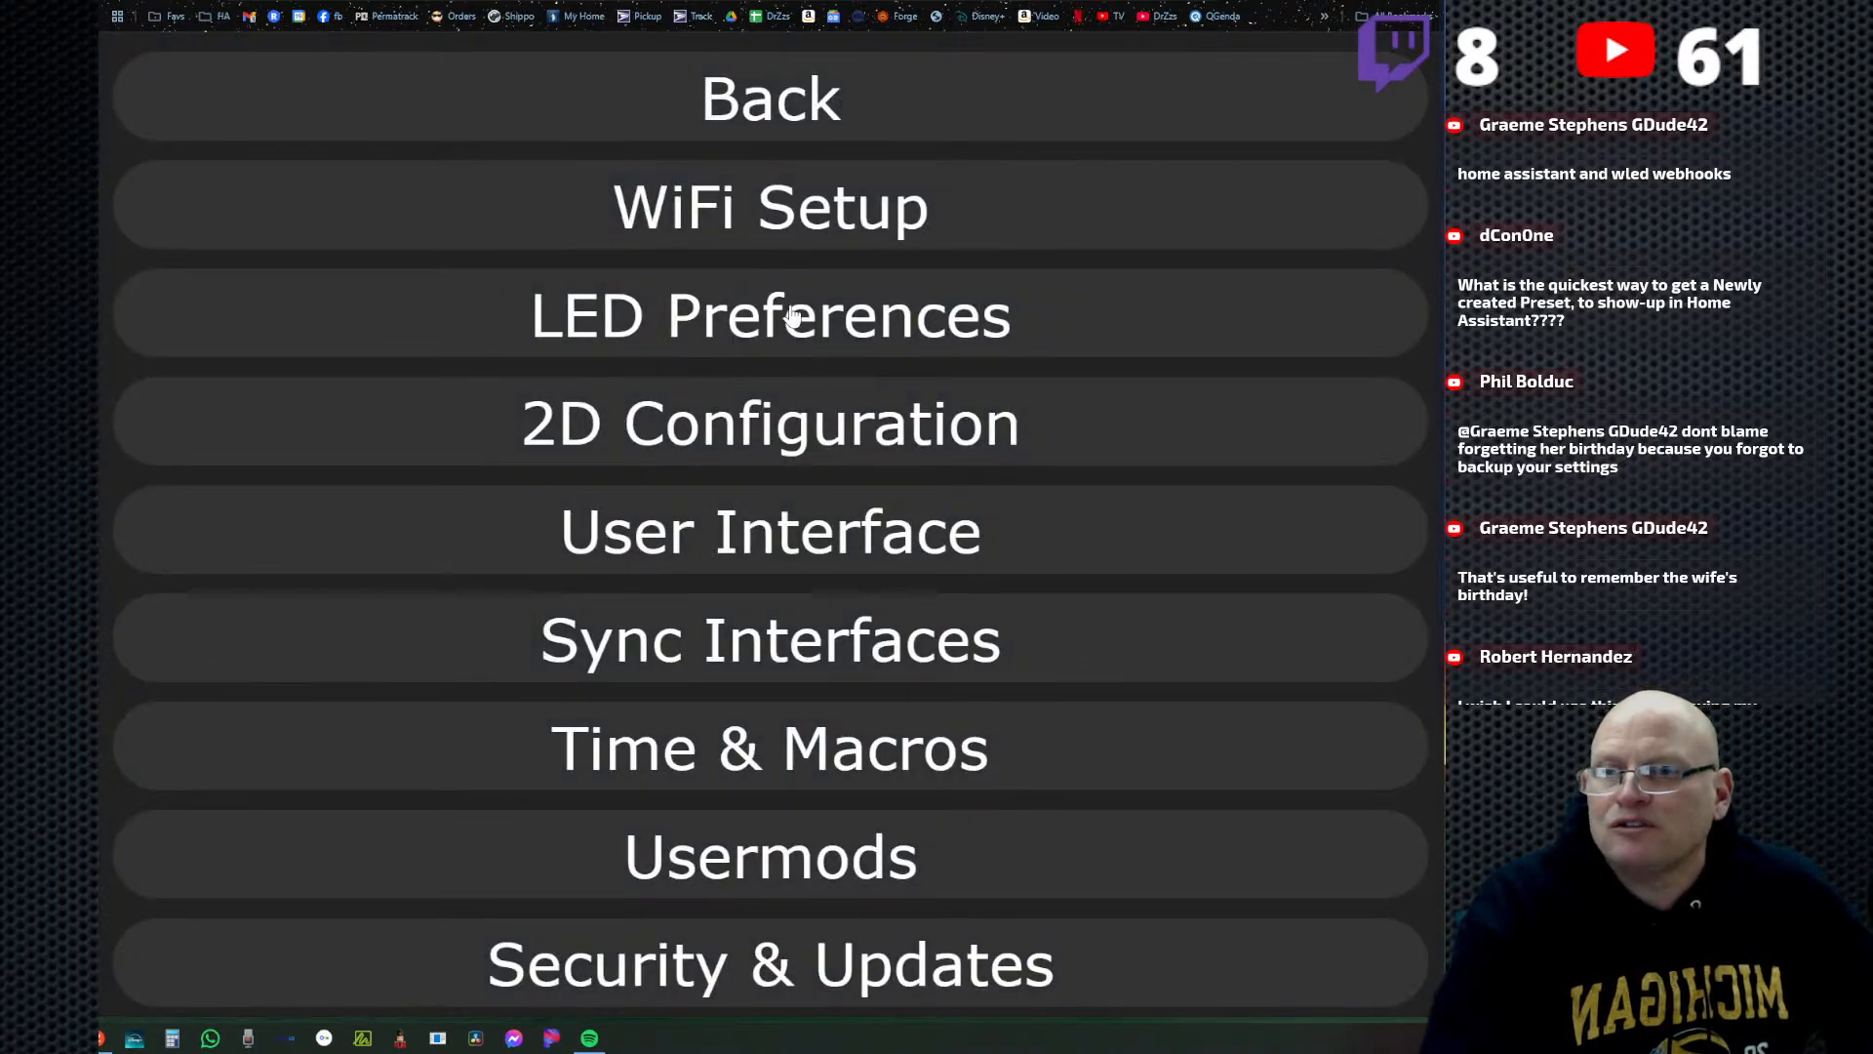
click(787, 313)
scroll(1018, 695, down, 9)
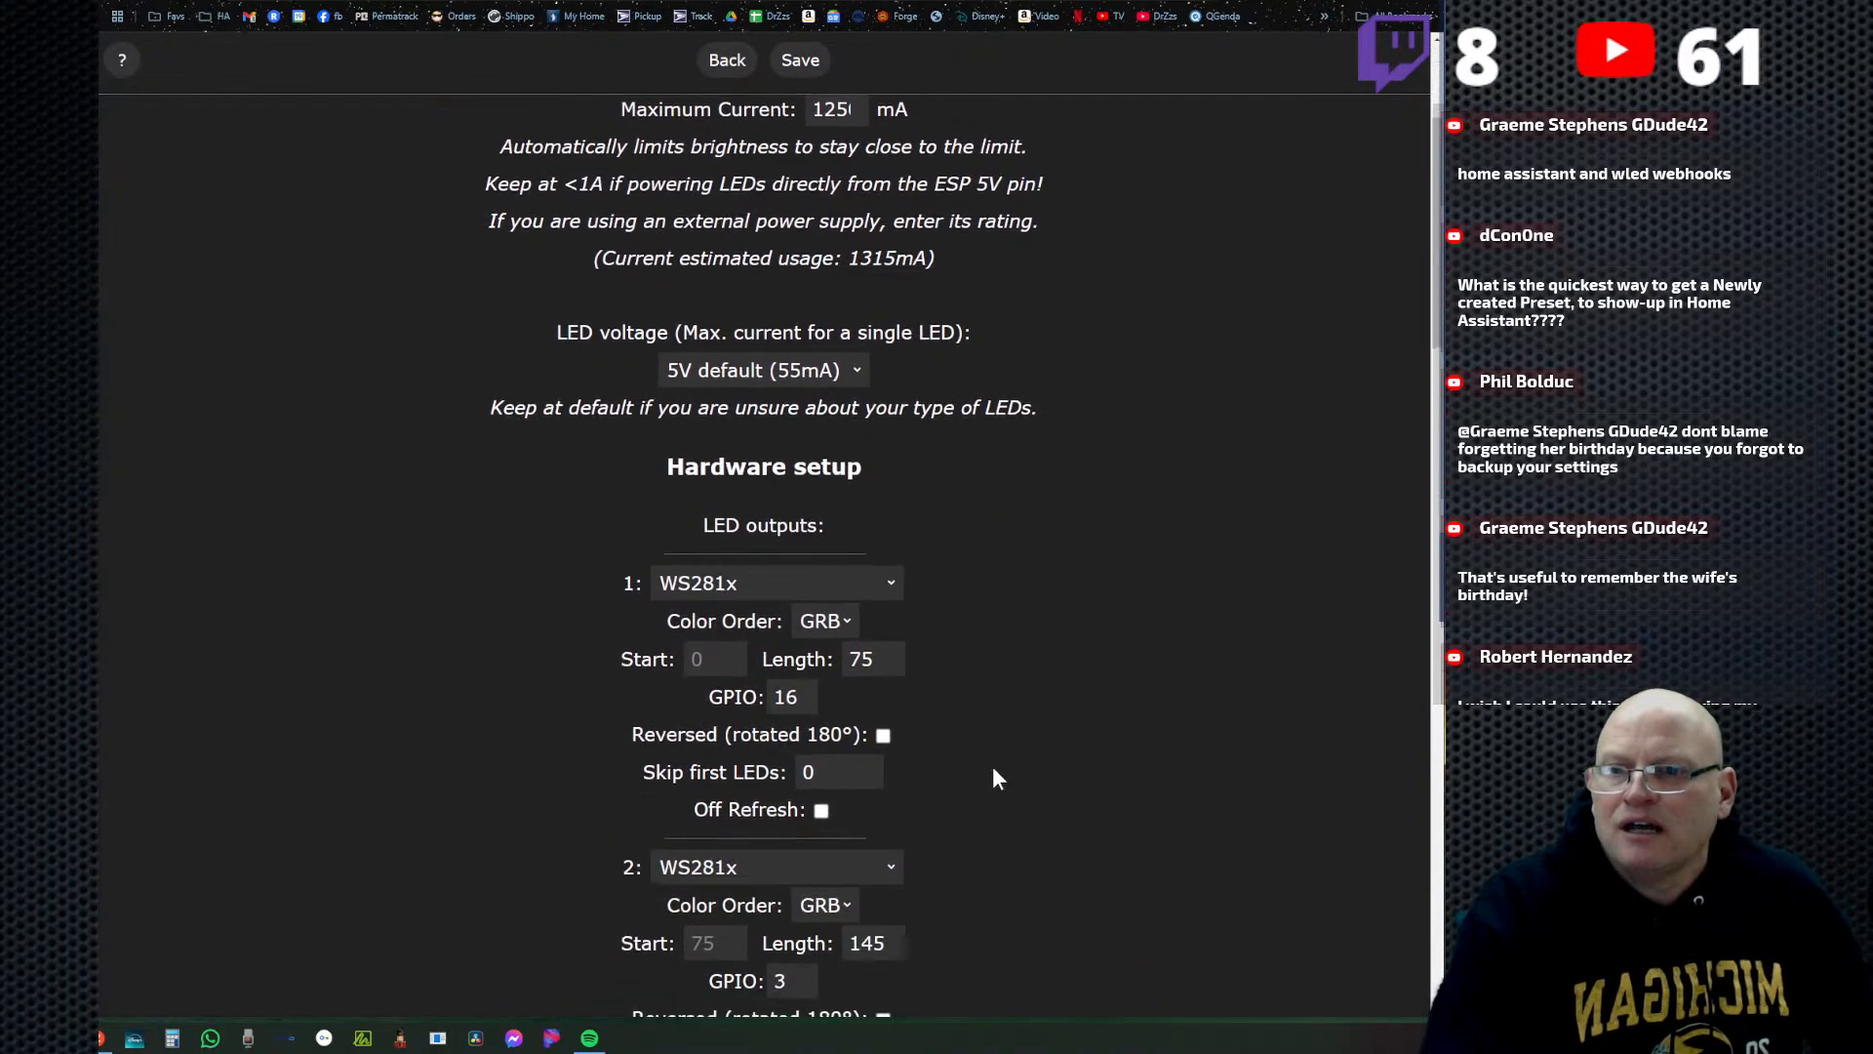
scroll(979, 711, down, 10)
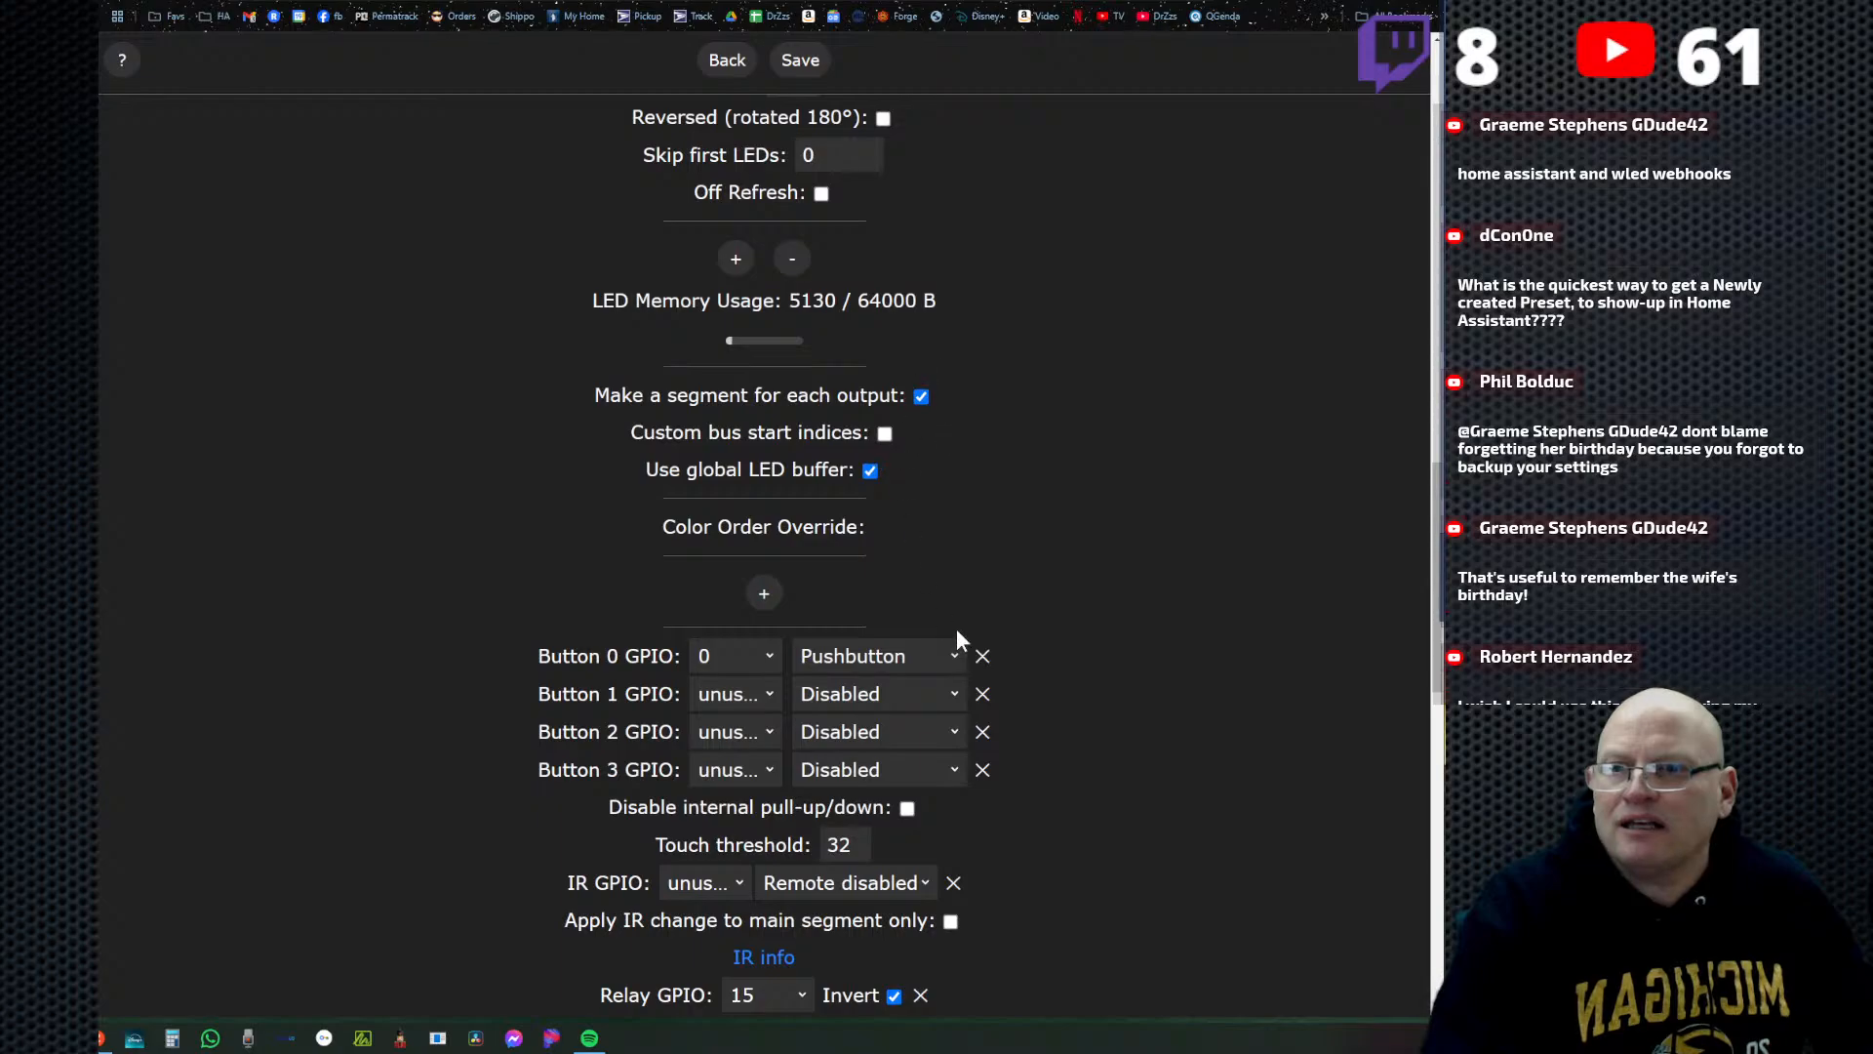
scroll(1049, 698, down, 6)
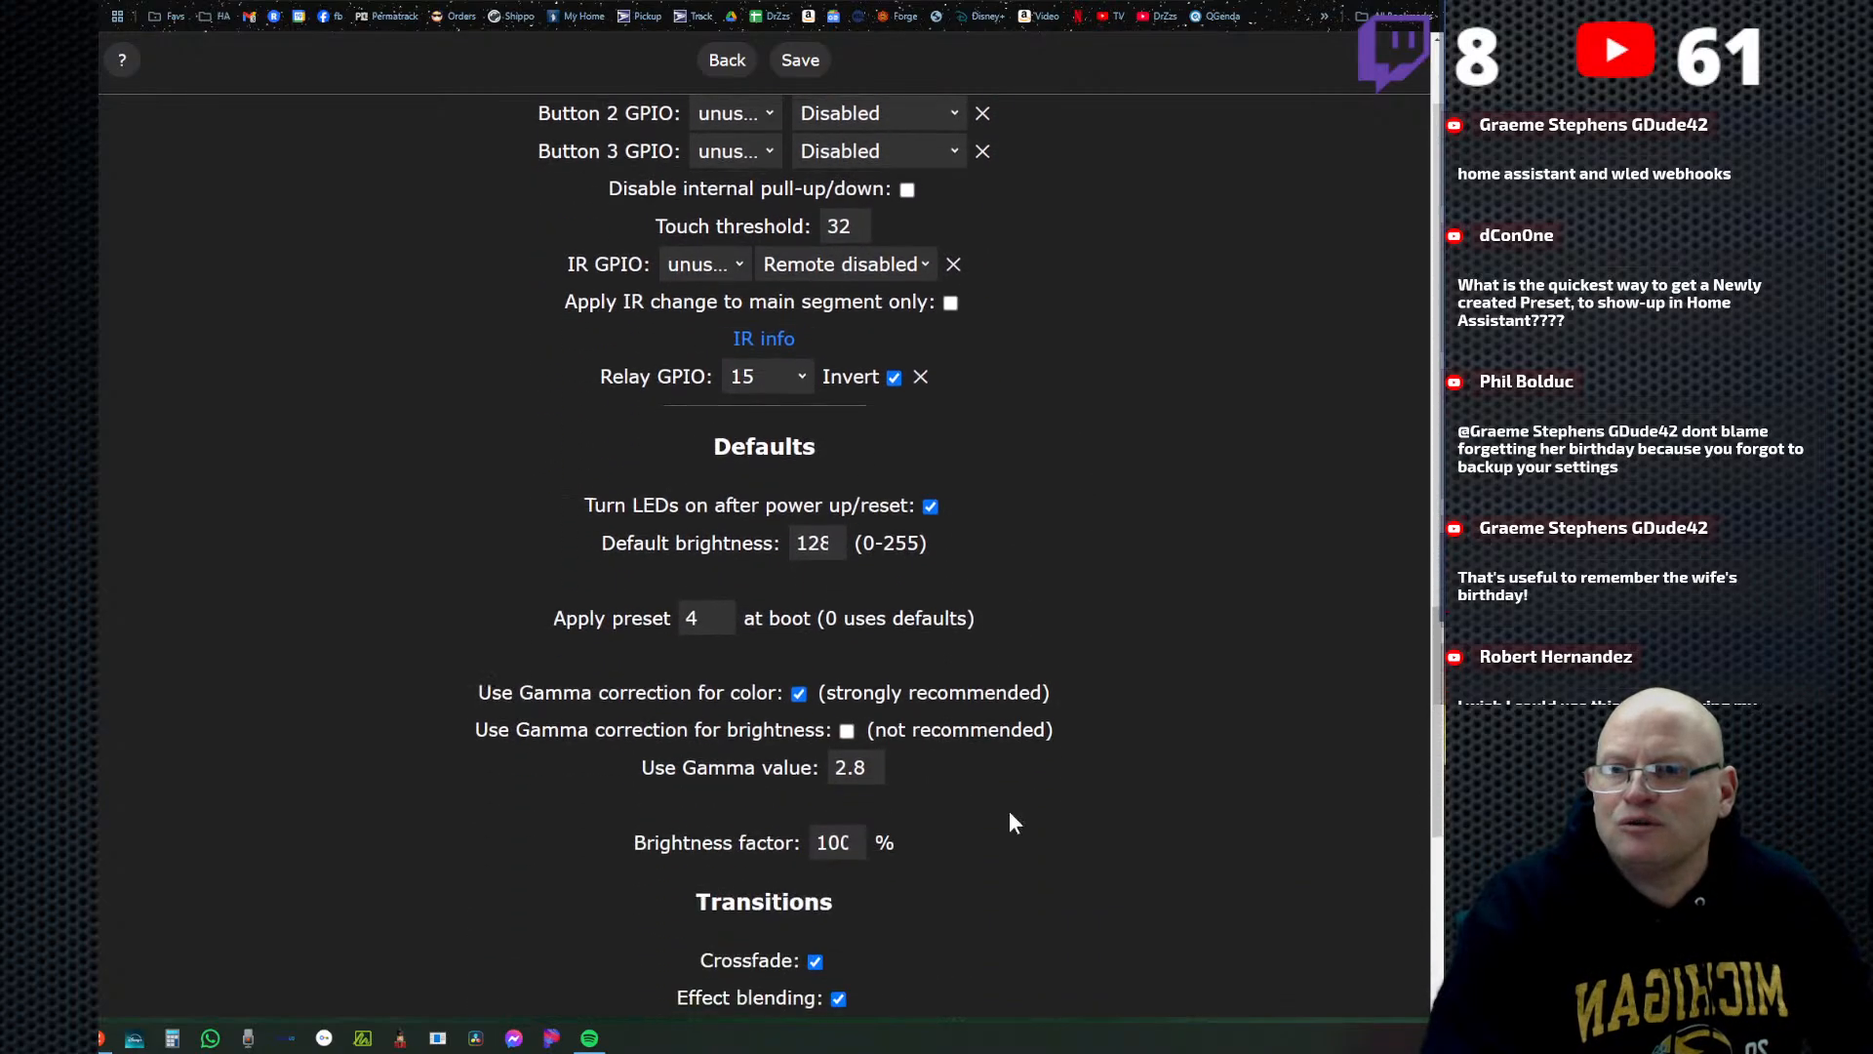
click(700, 619)
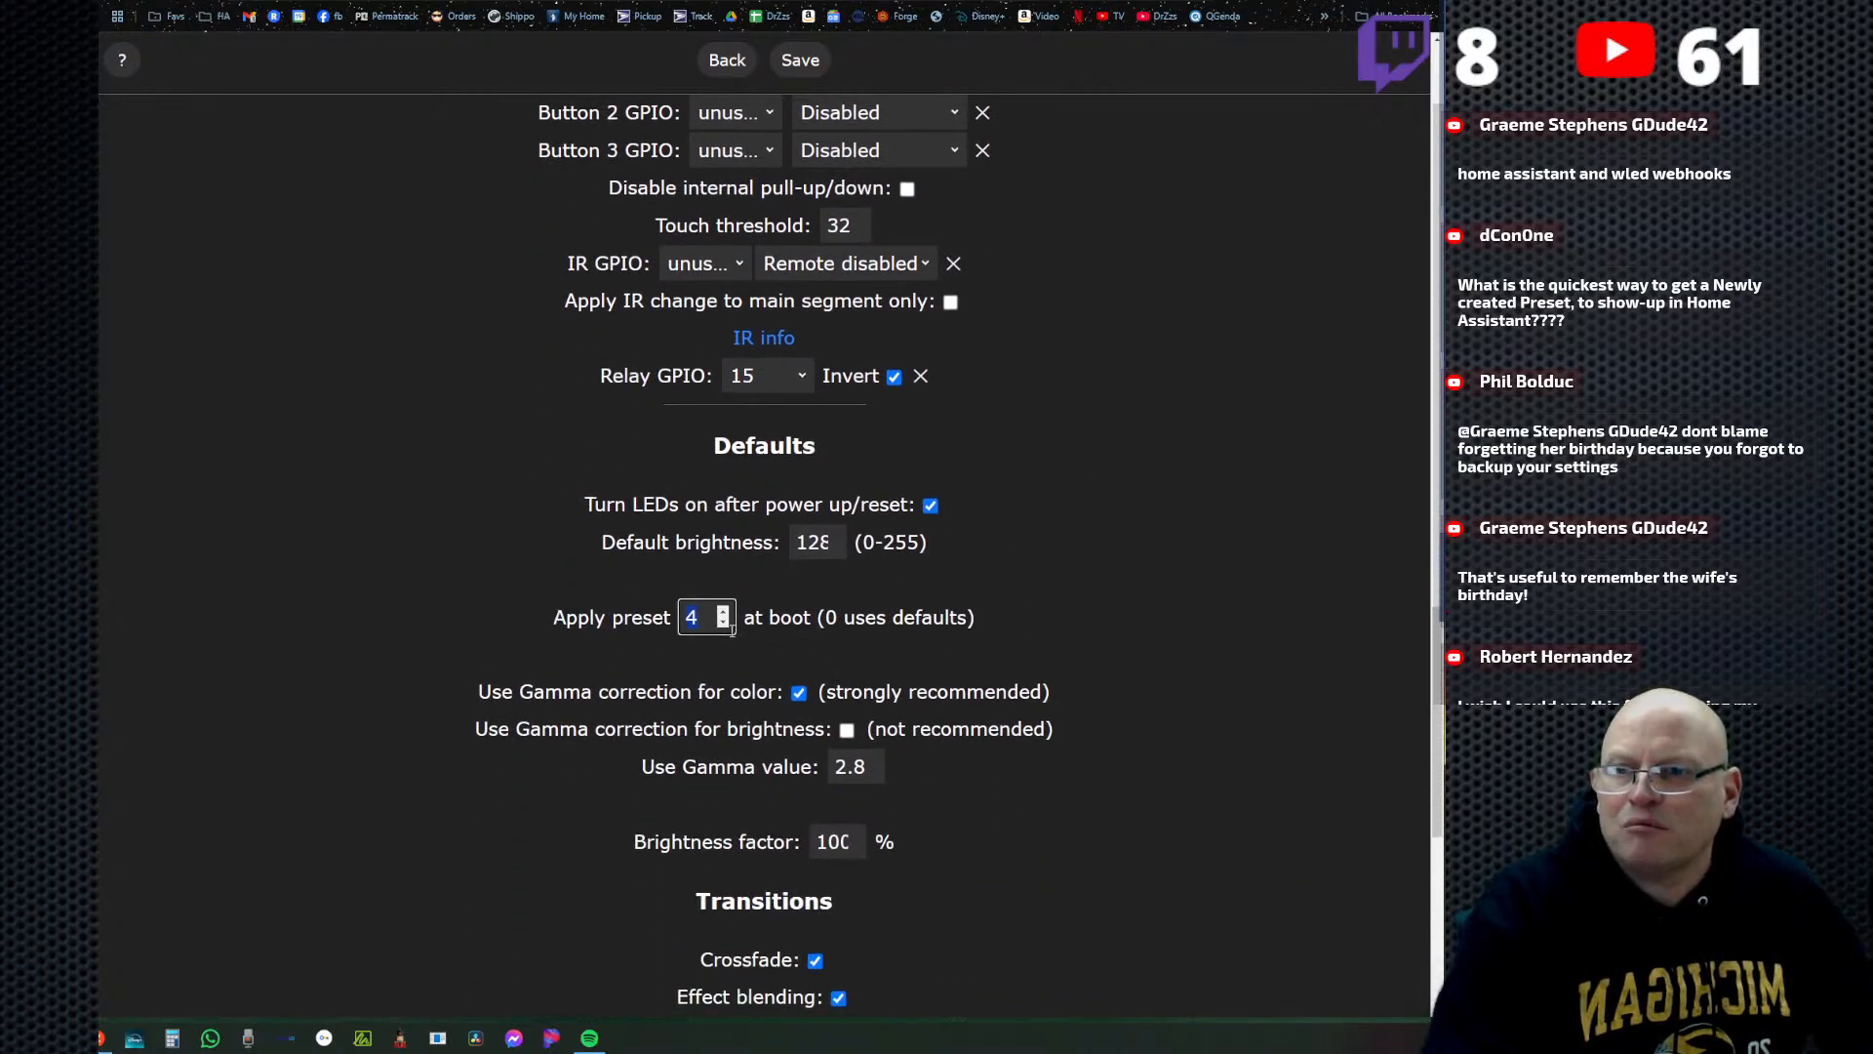
scroll(1117, 781, down, 7)
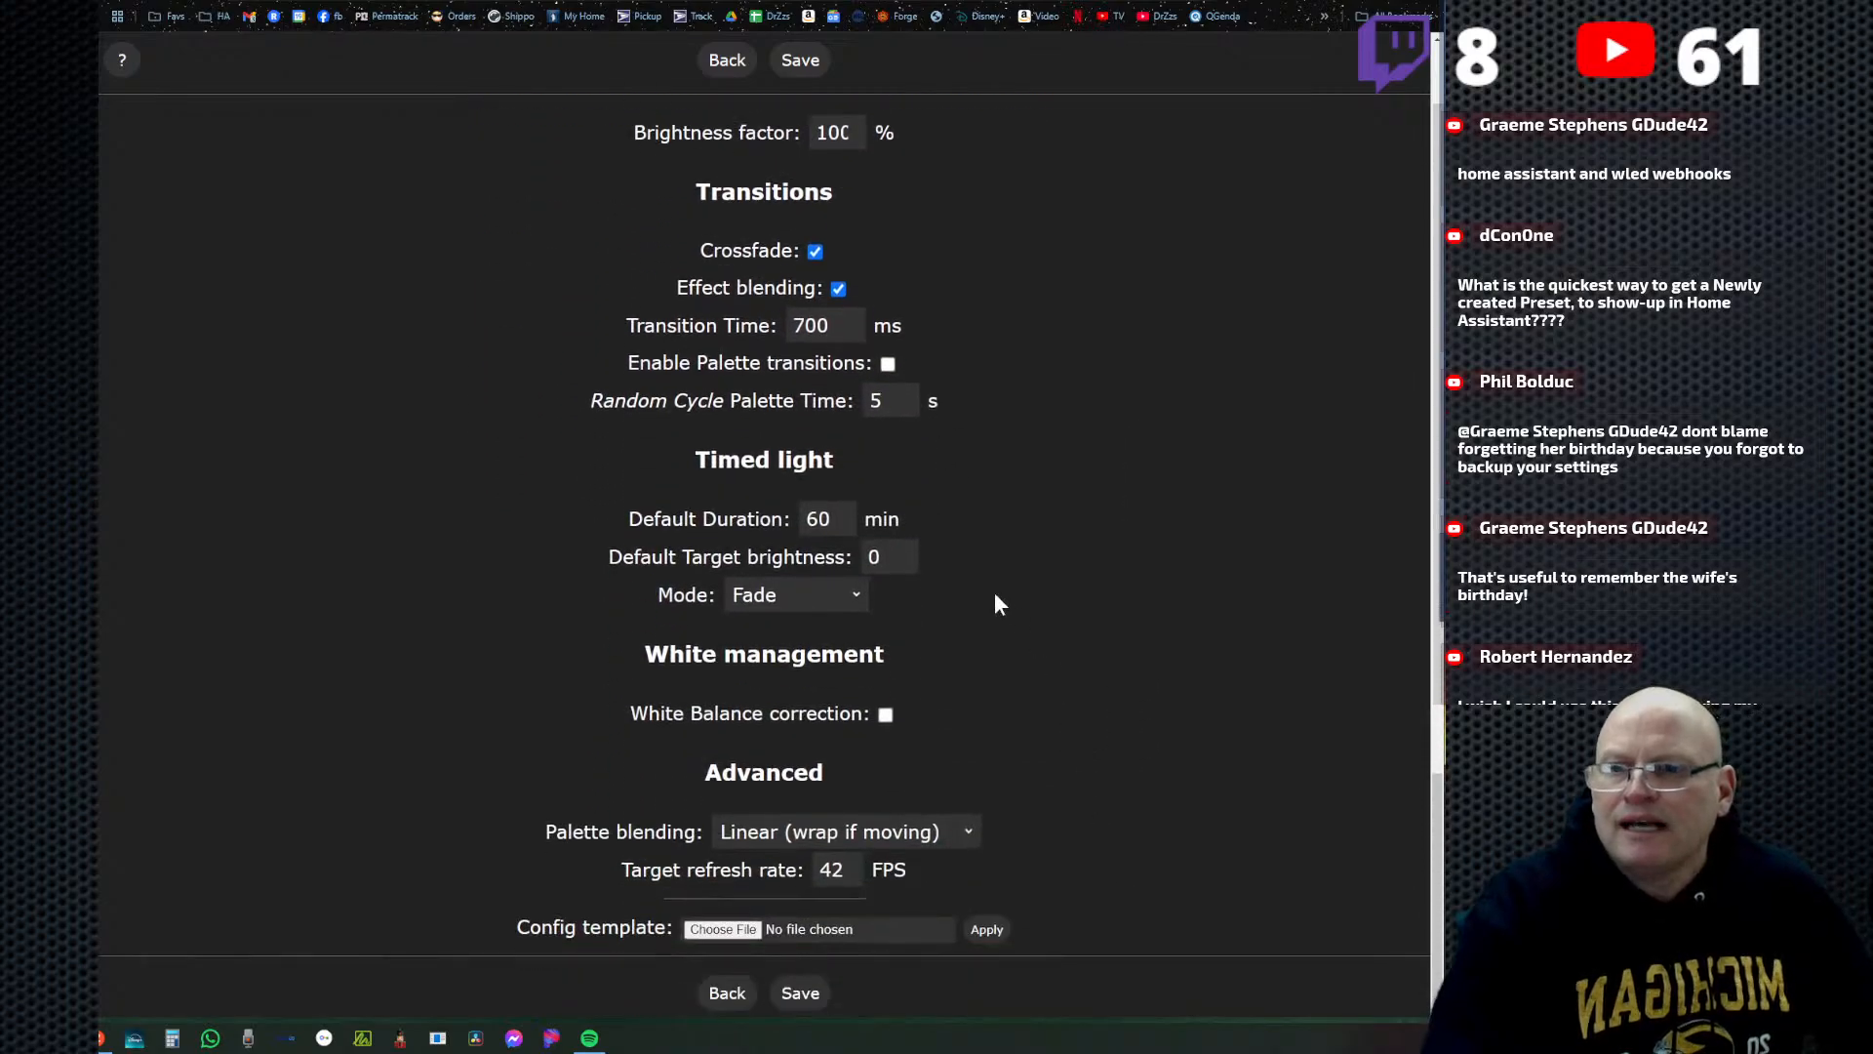
click(724, 994)
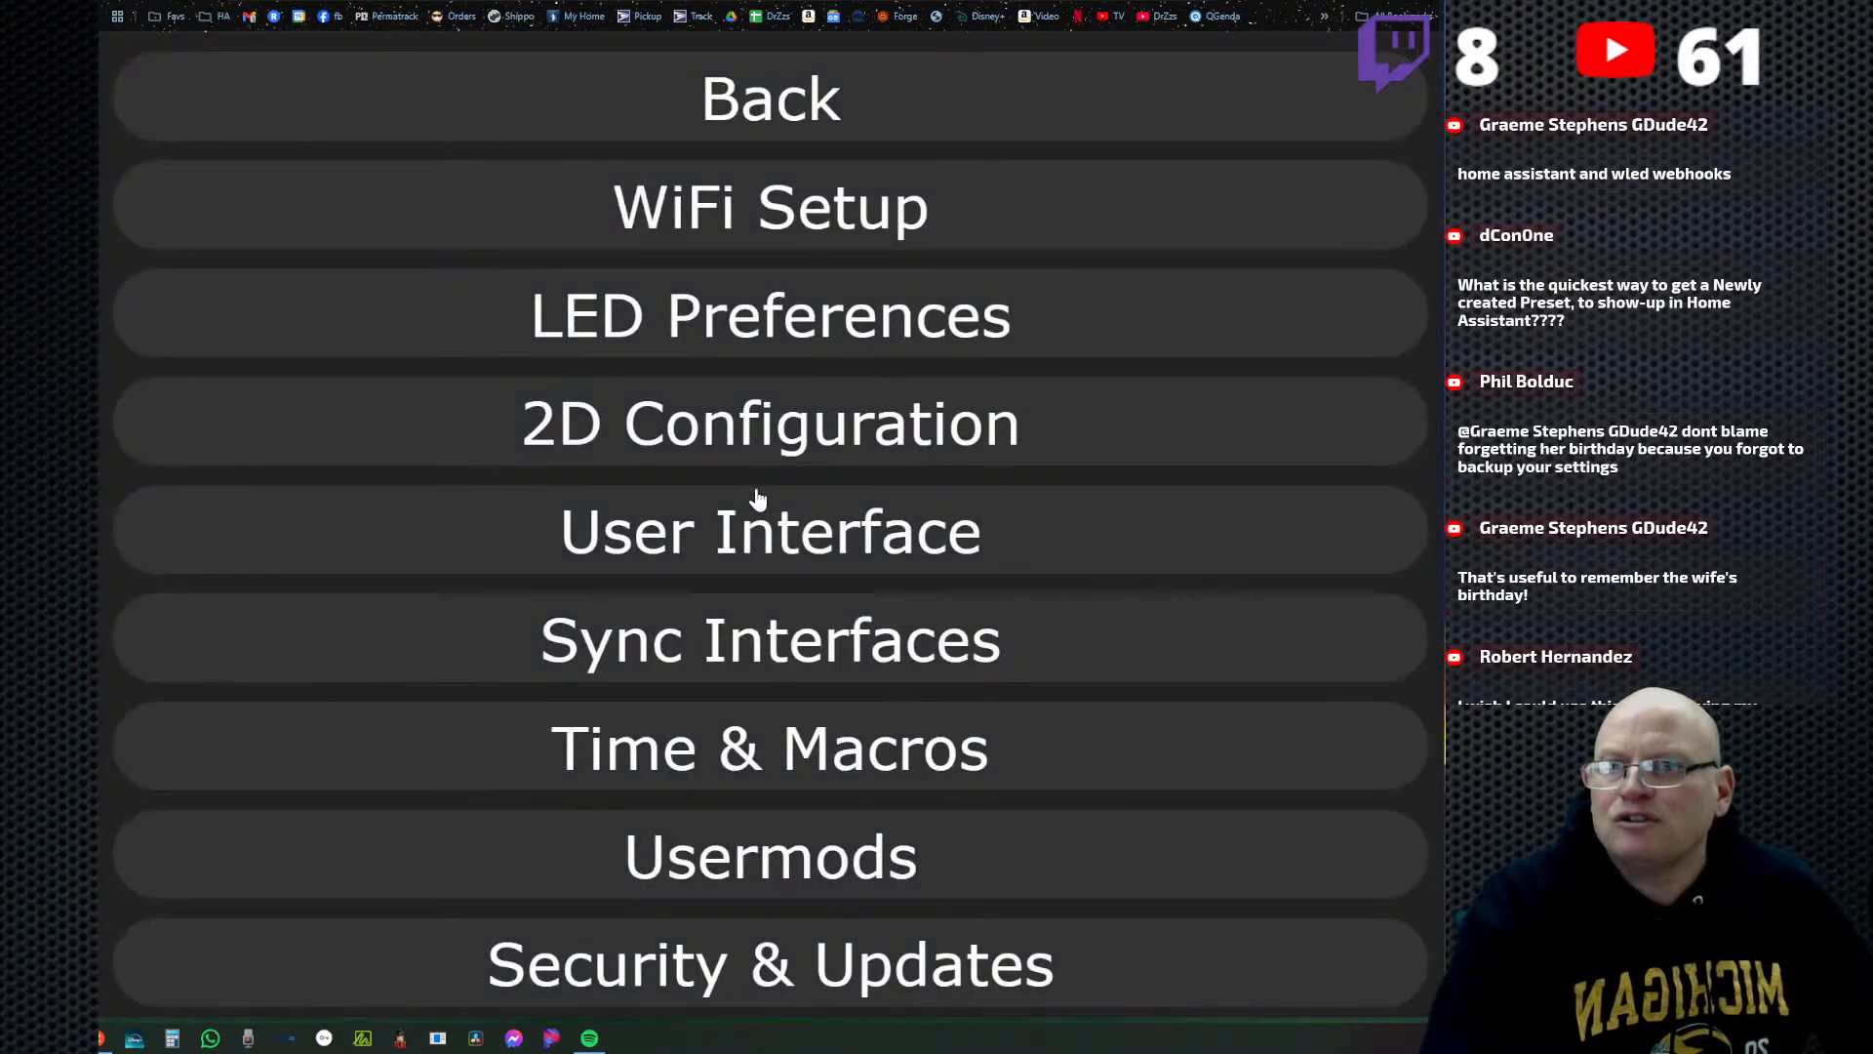
Check the local time and the time-controlled presets in Time & Macros, and return to the settings overview.
click(853, 776)
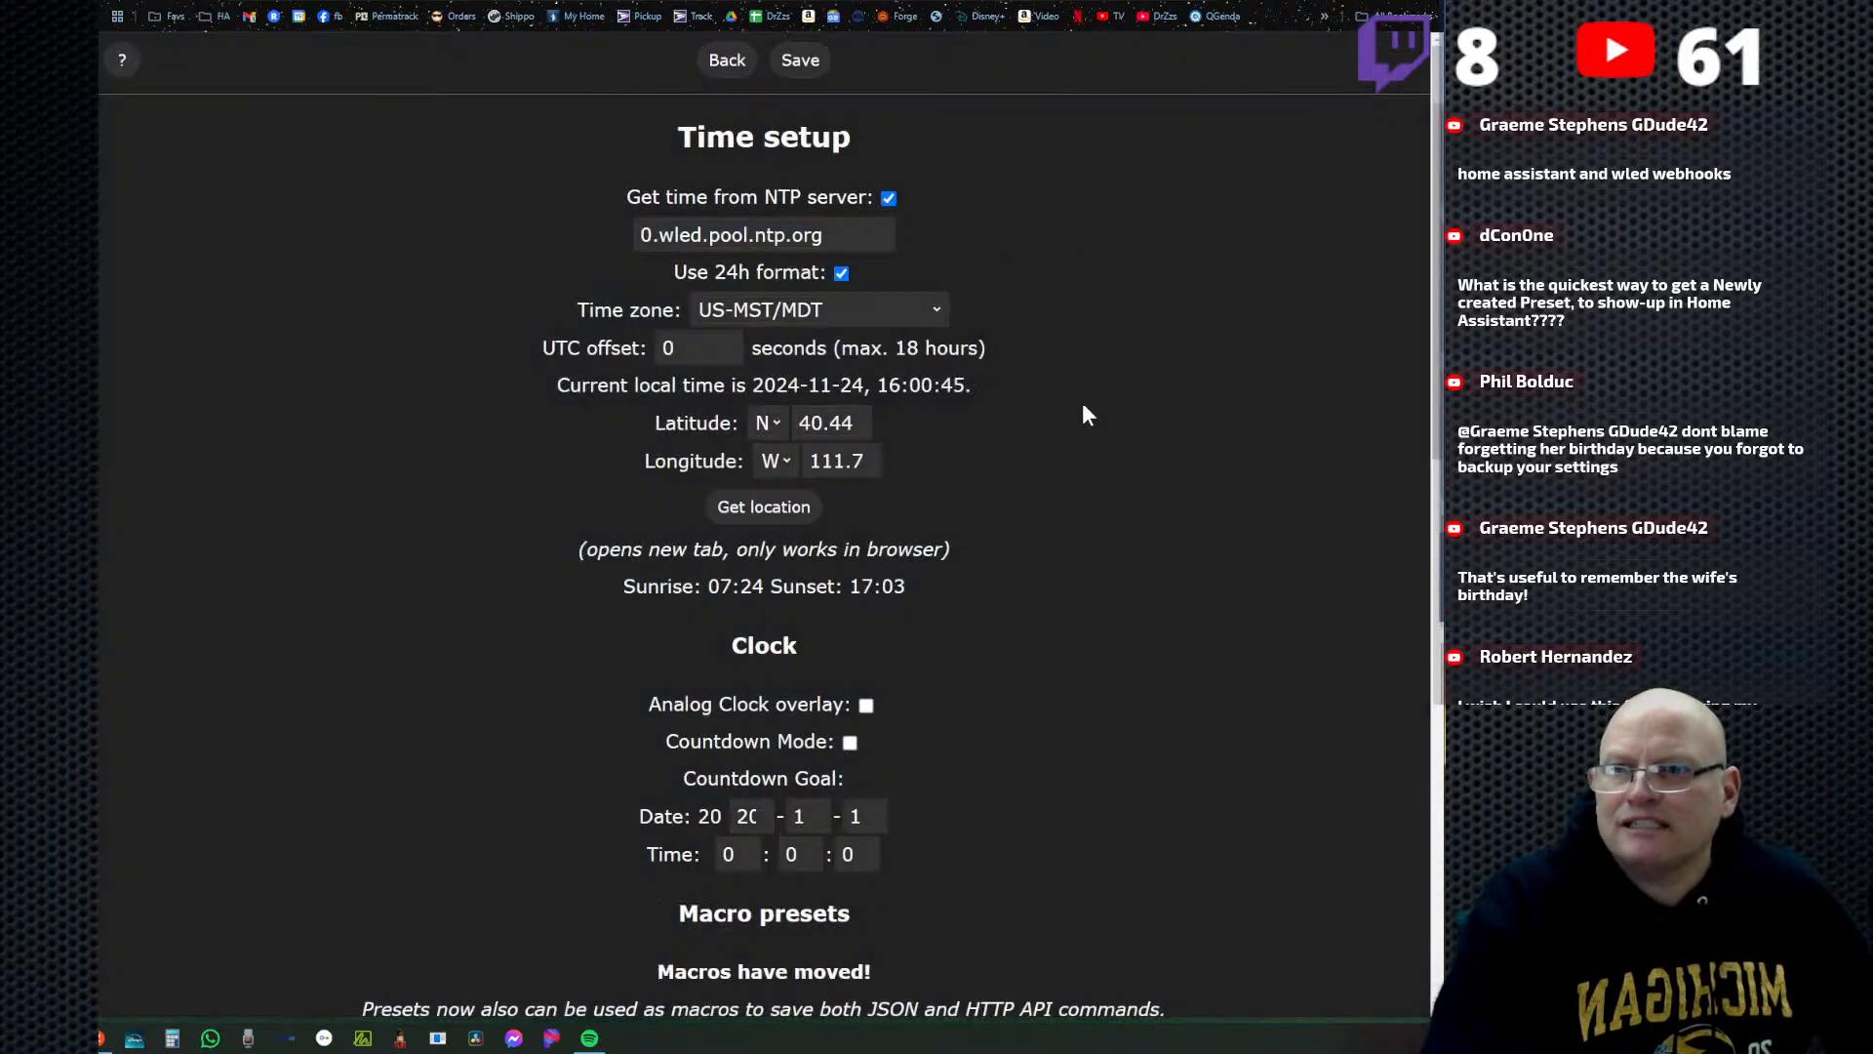
drag(974, 387, 731, 386)
scroll(1069, 657, down, 1)
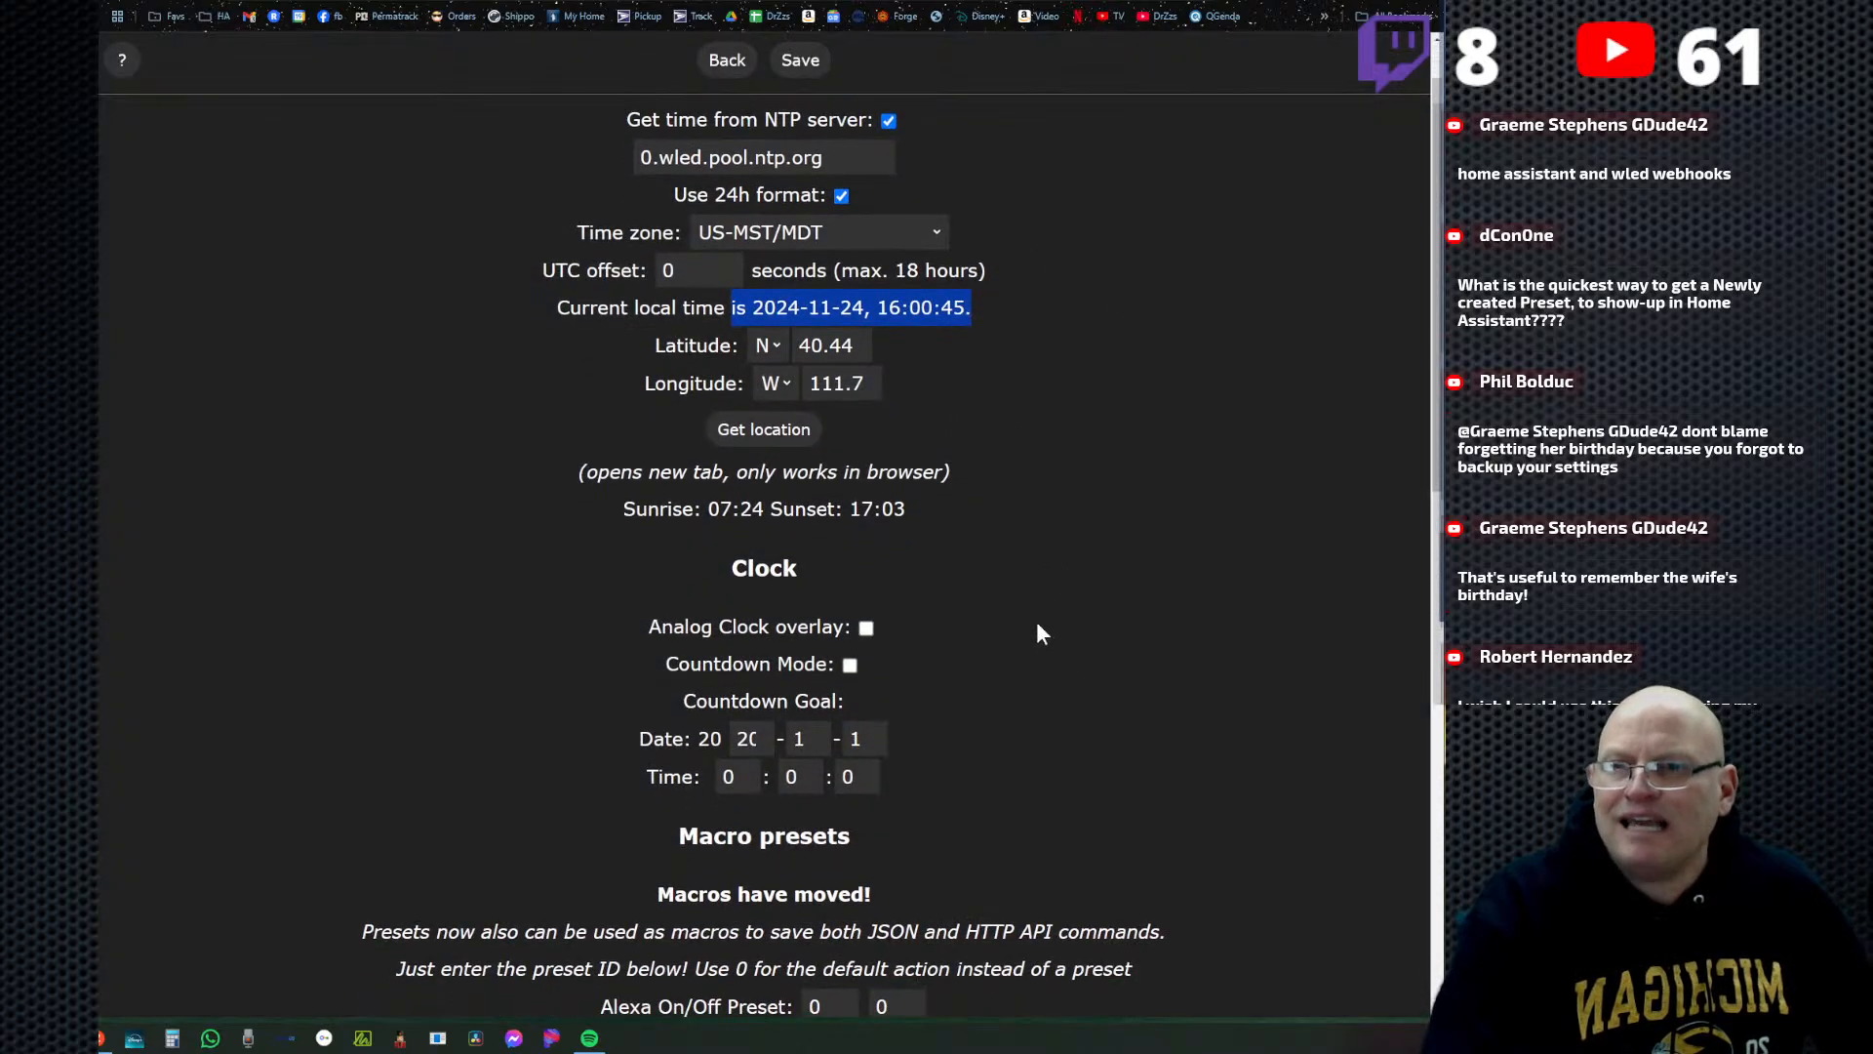
scroll(1144, 722, down, 6)
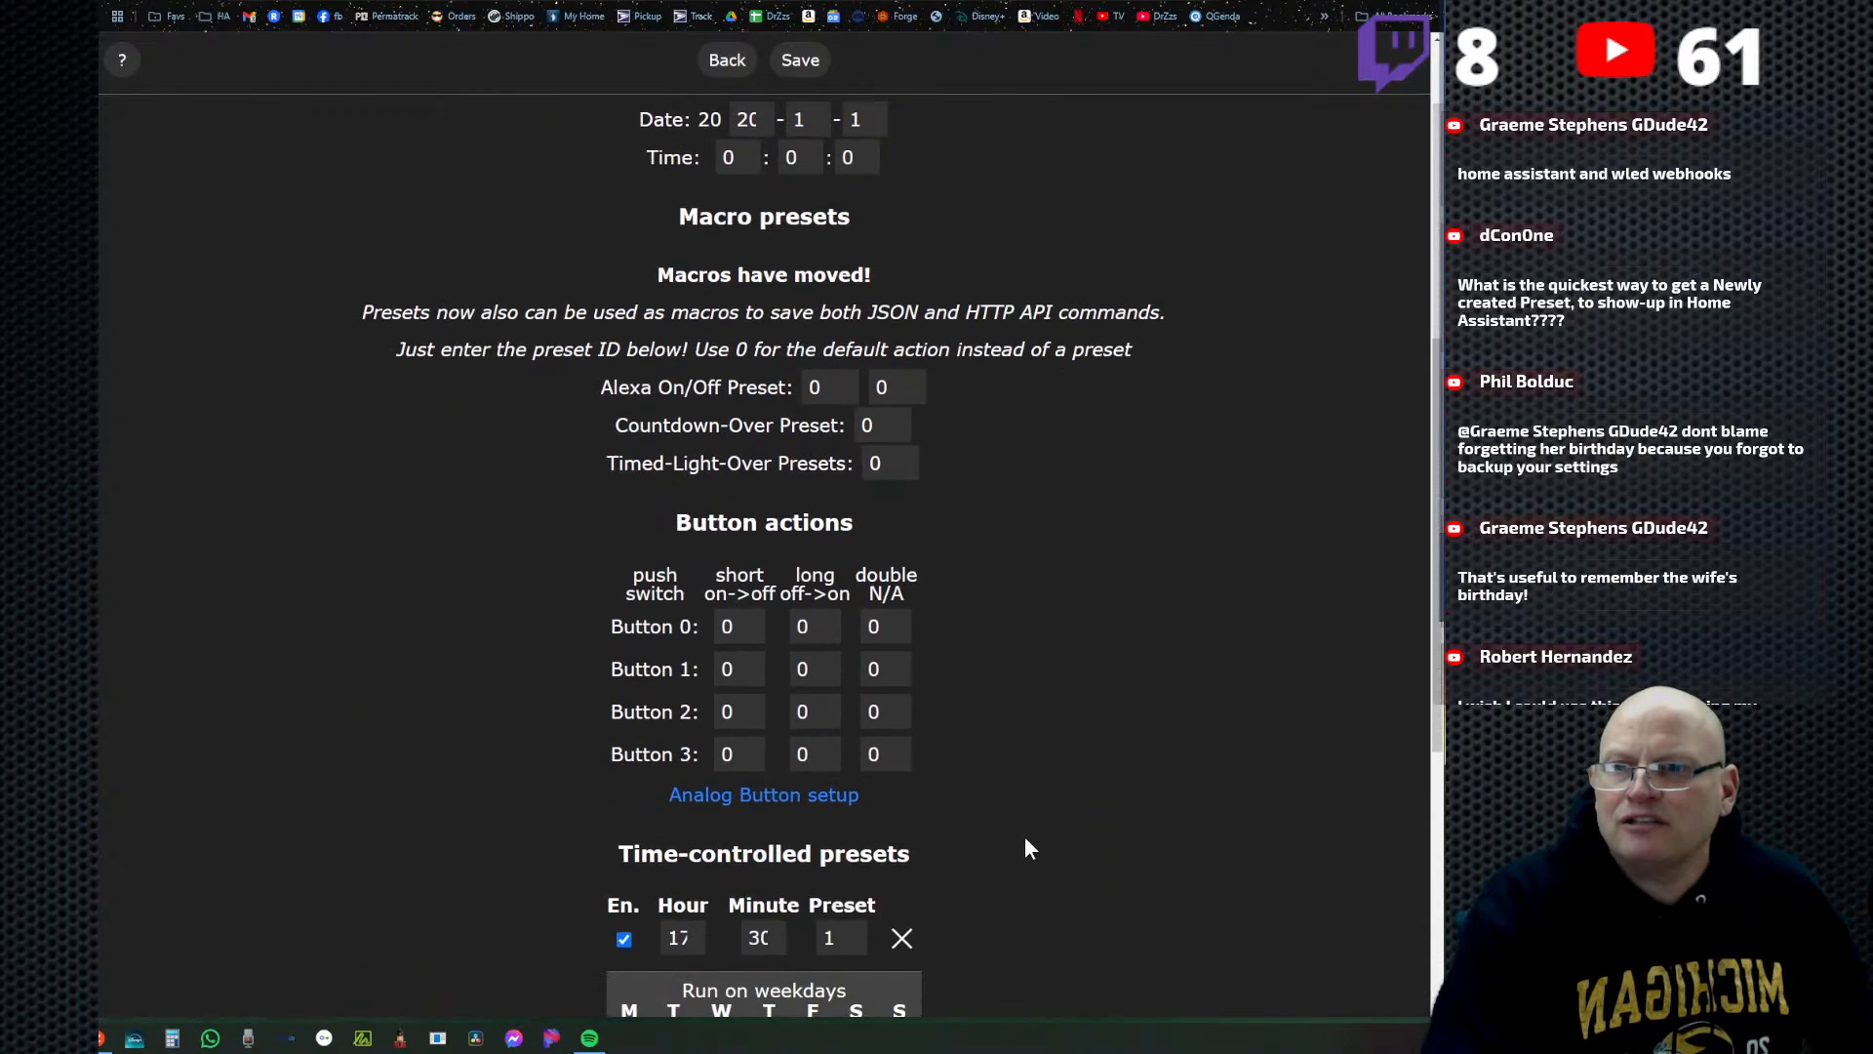
scroll(1003, 852, down, 5)
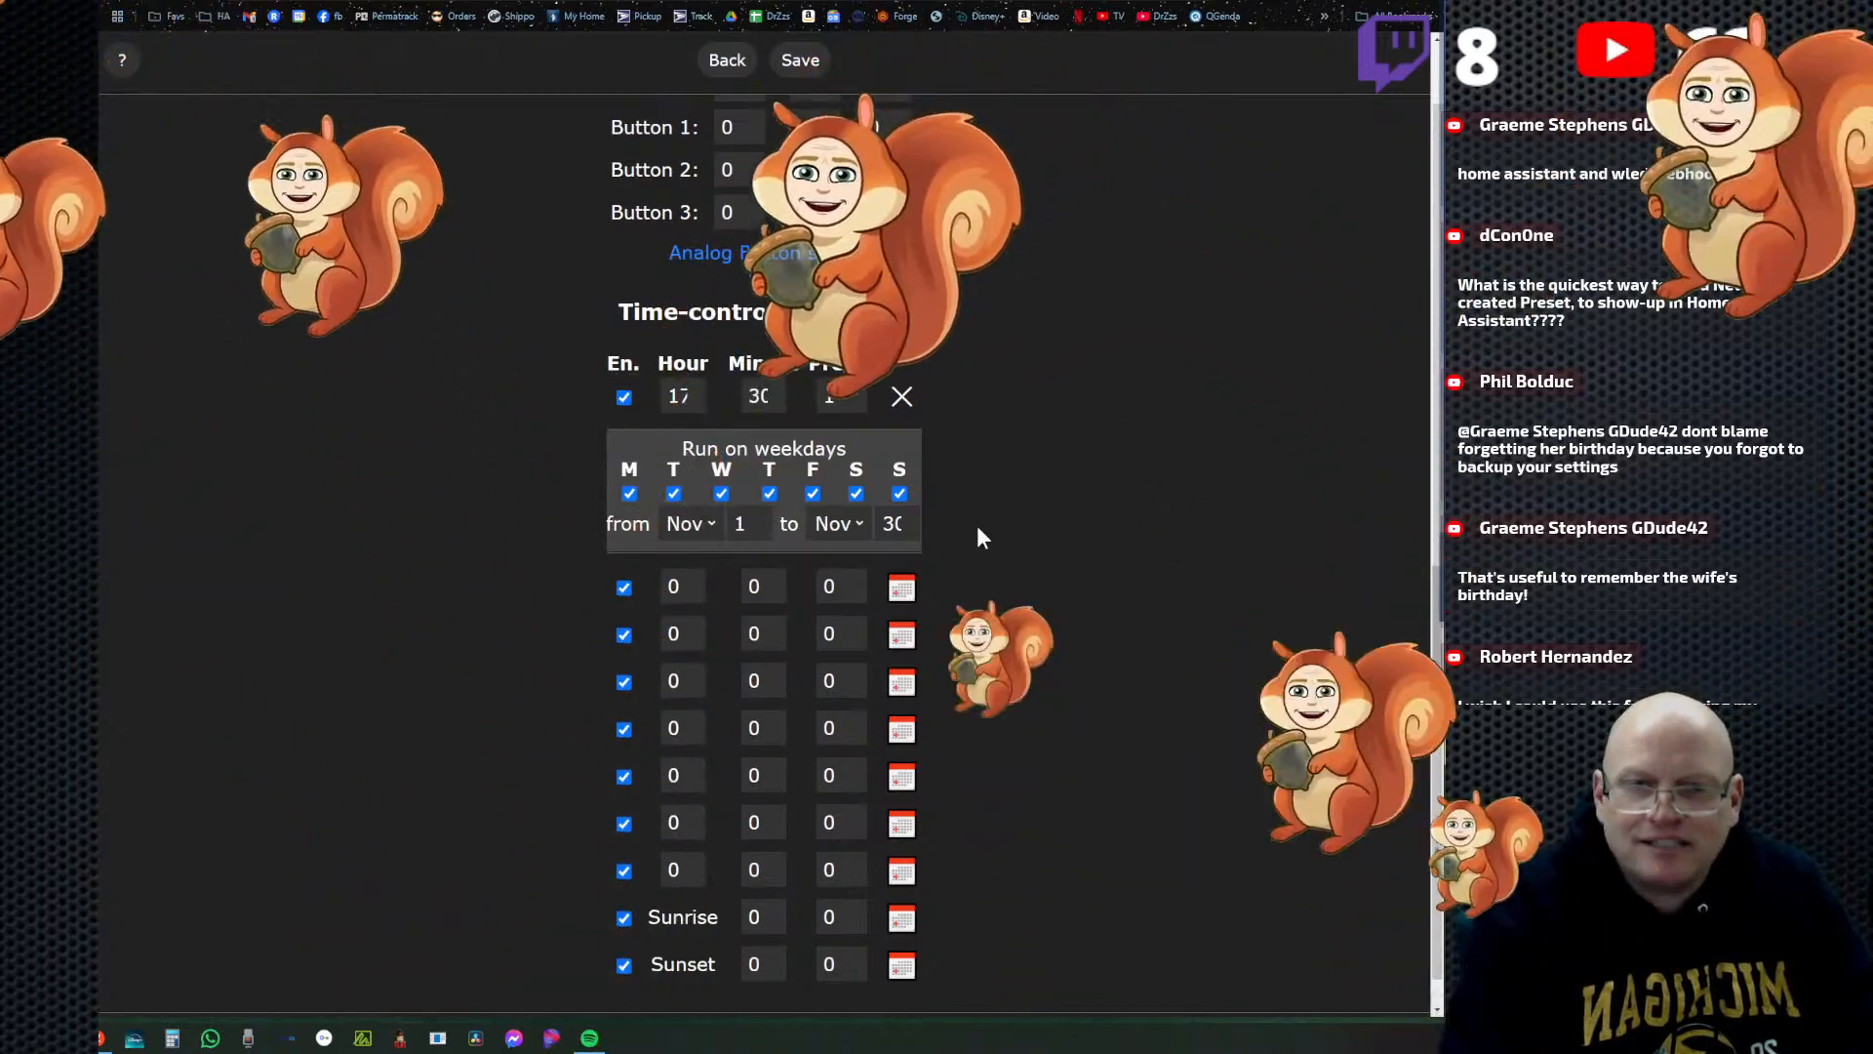
click(728, 62)
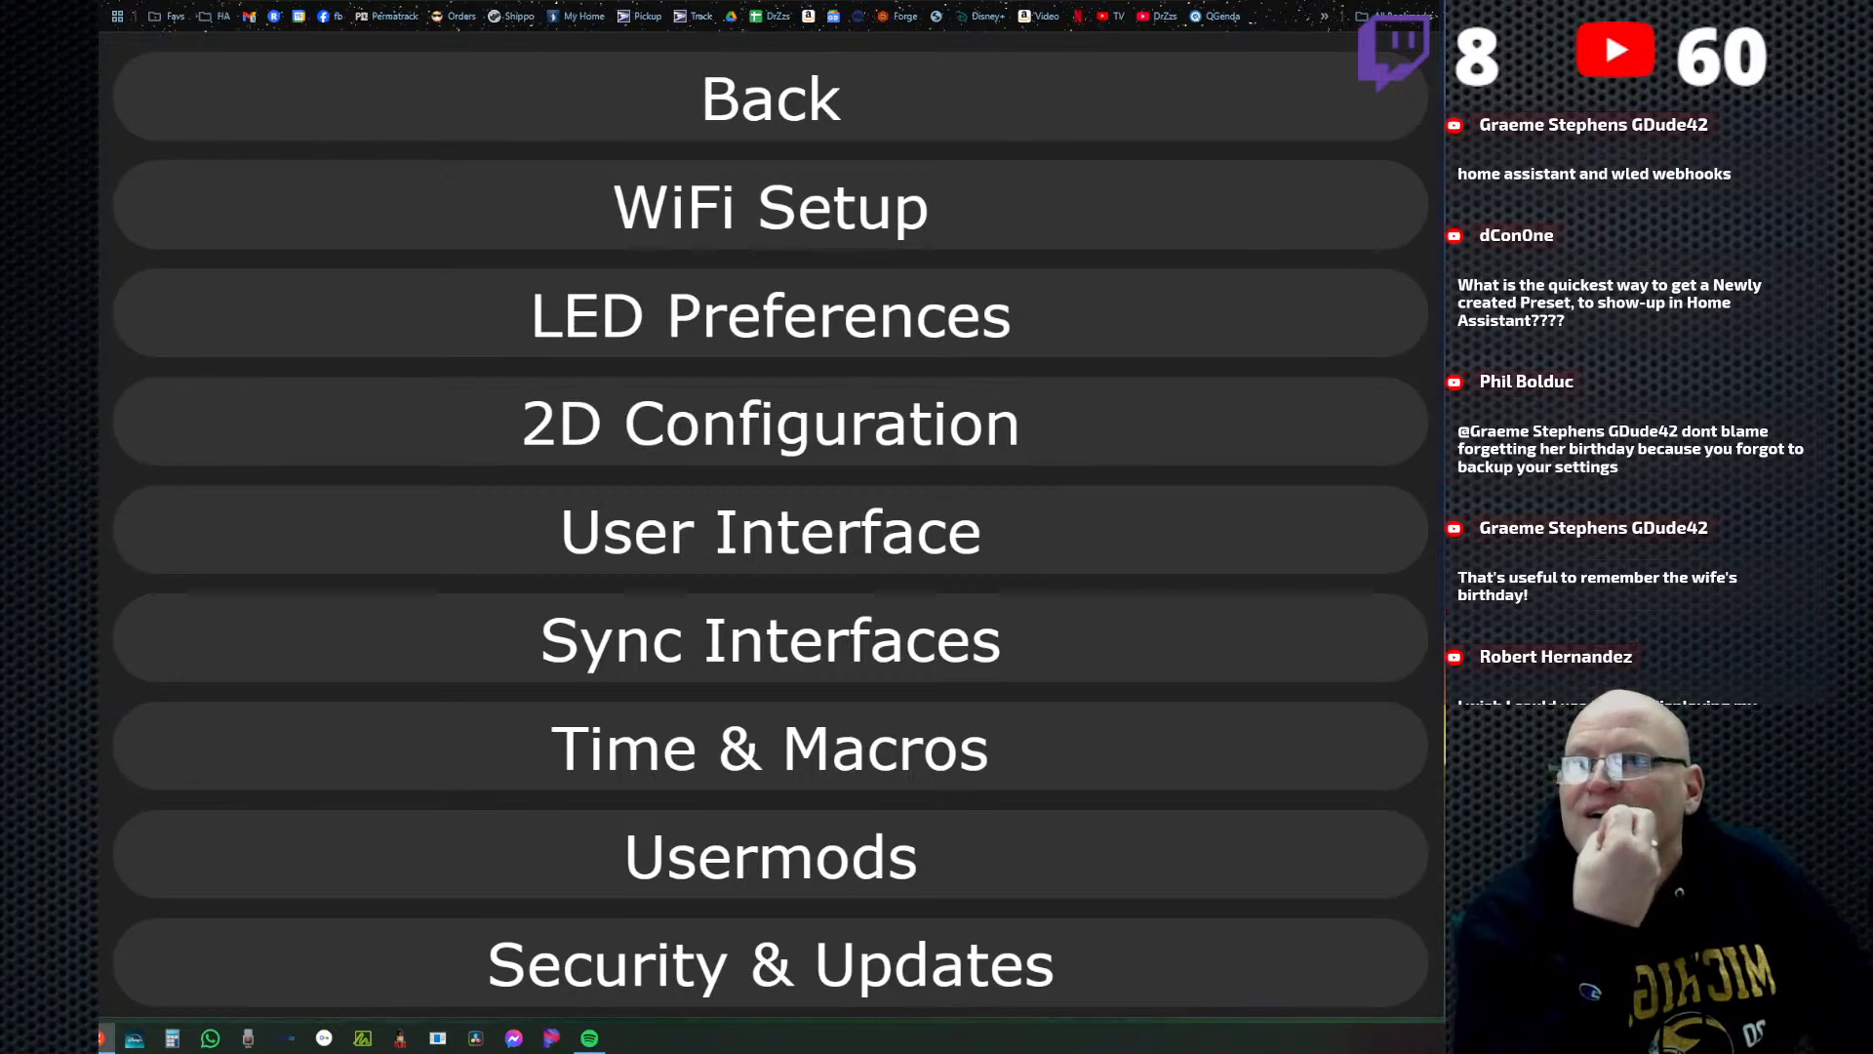
Switch to Home Assistant and open the newly discovered devices from its notifications.
click(195, 0)
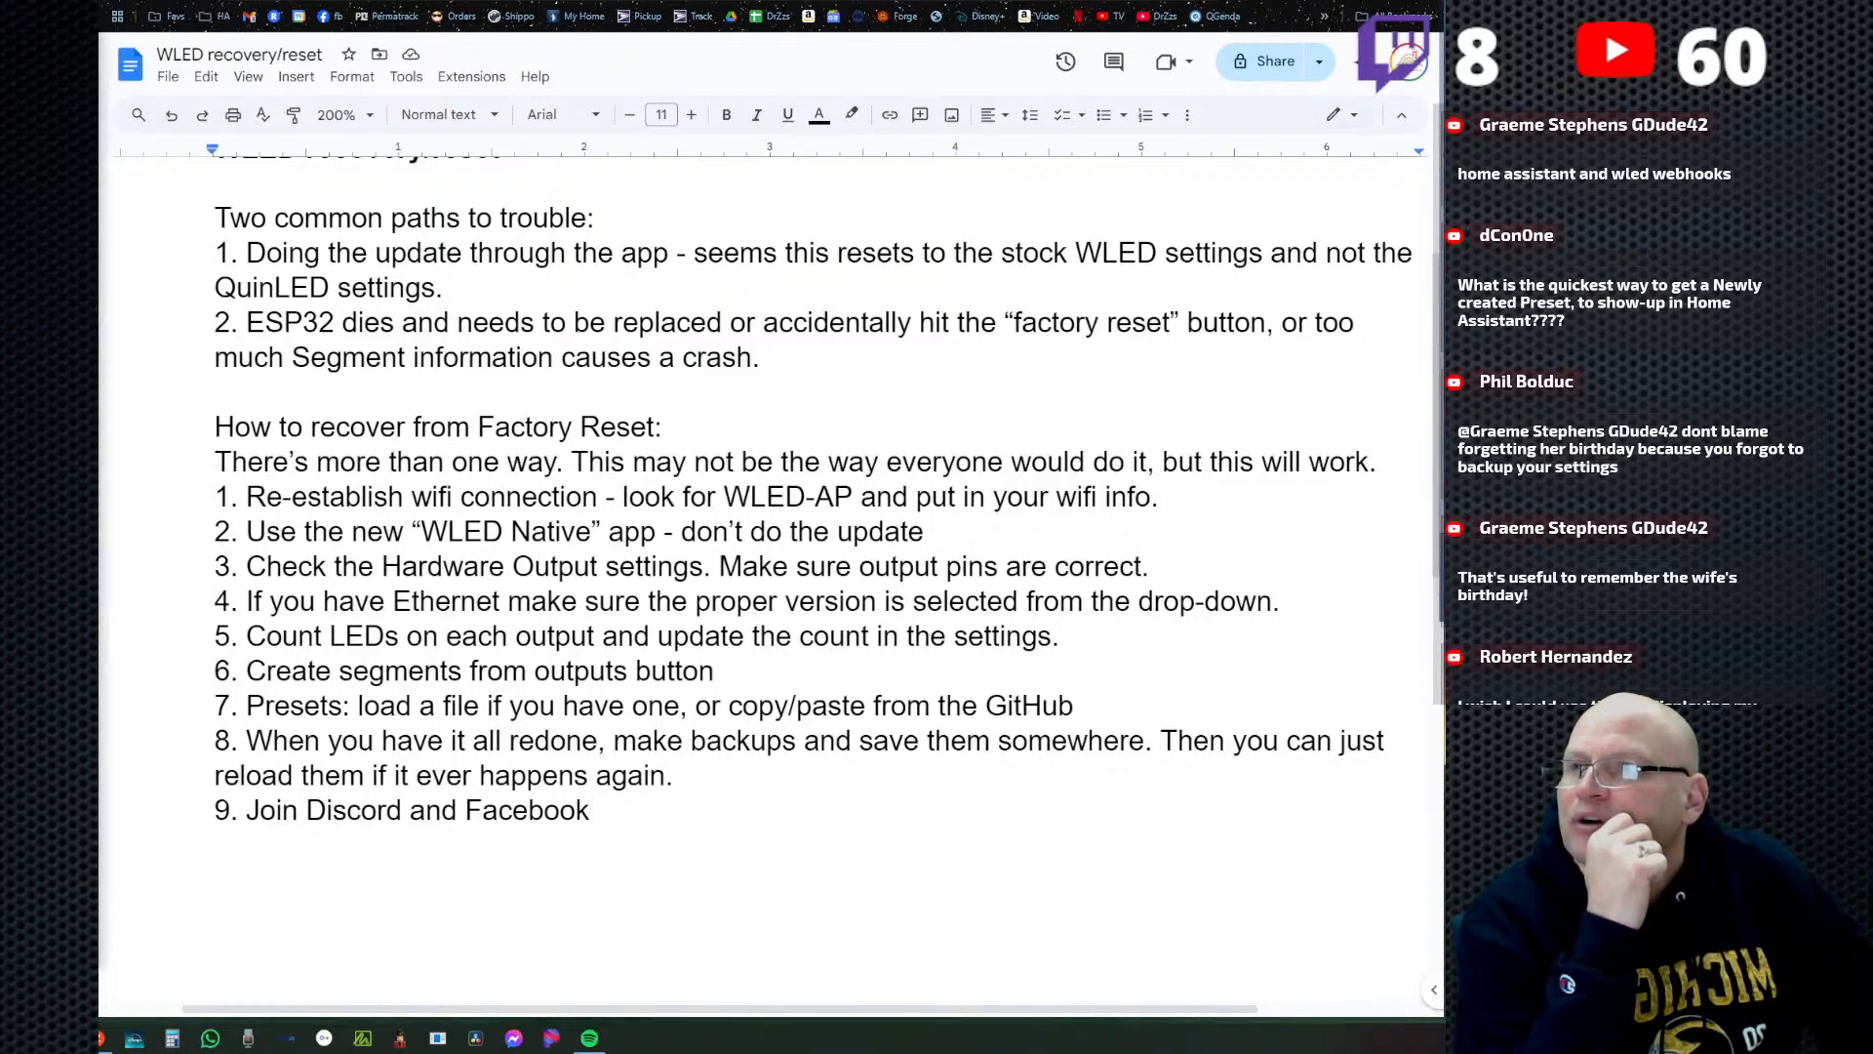
drag(98, 44, 293, 0)
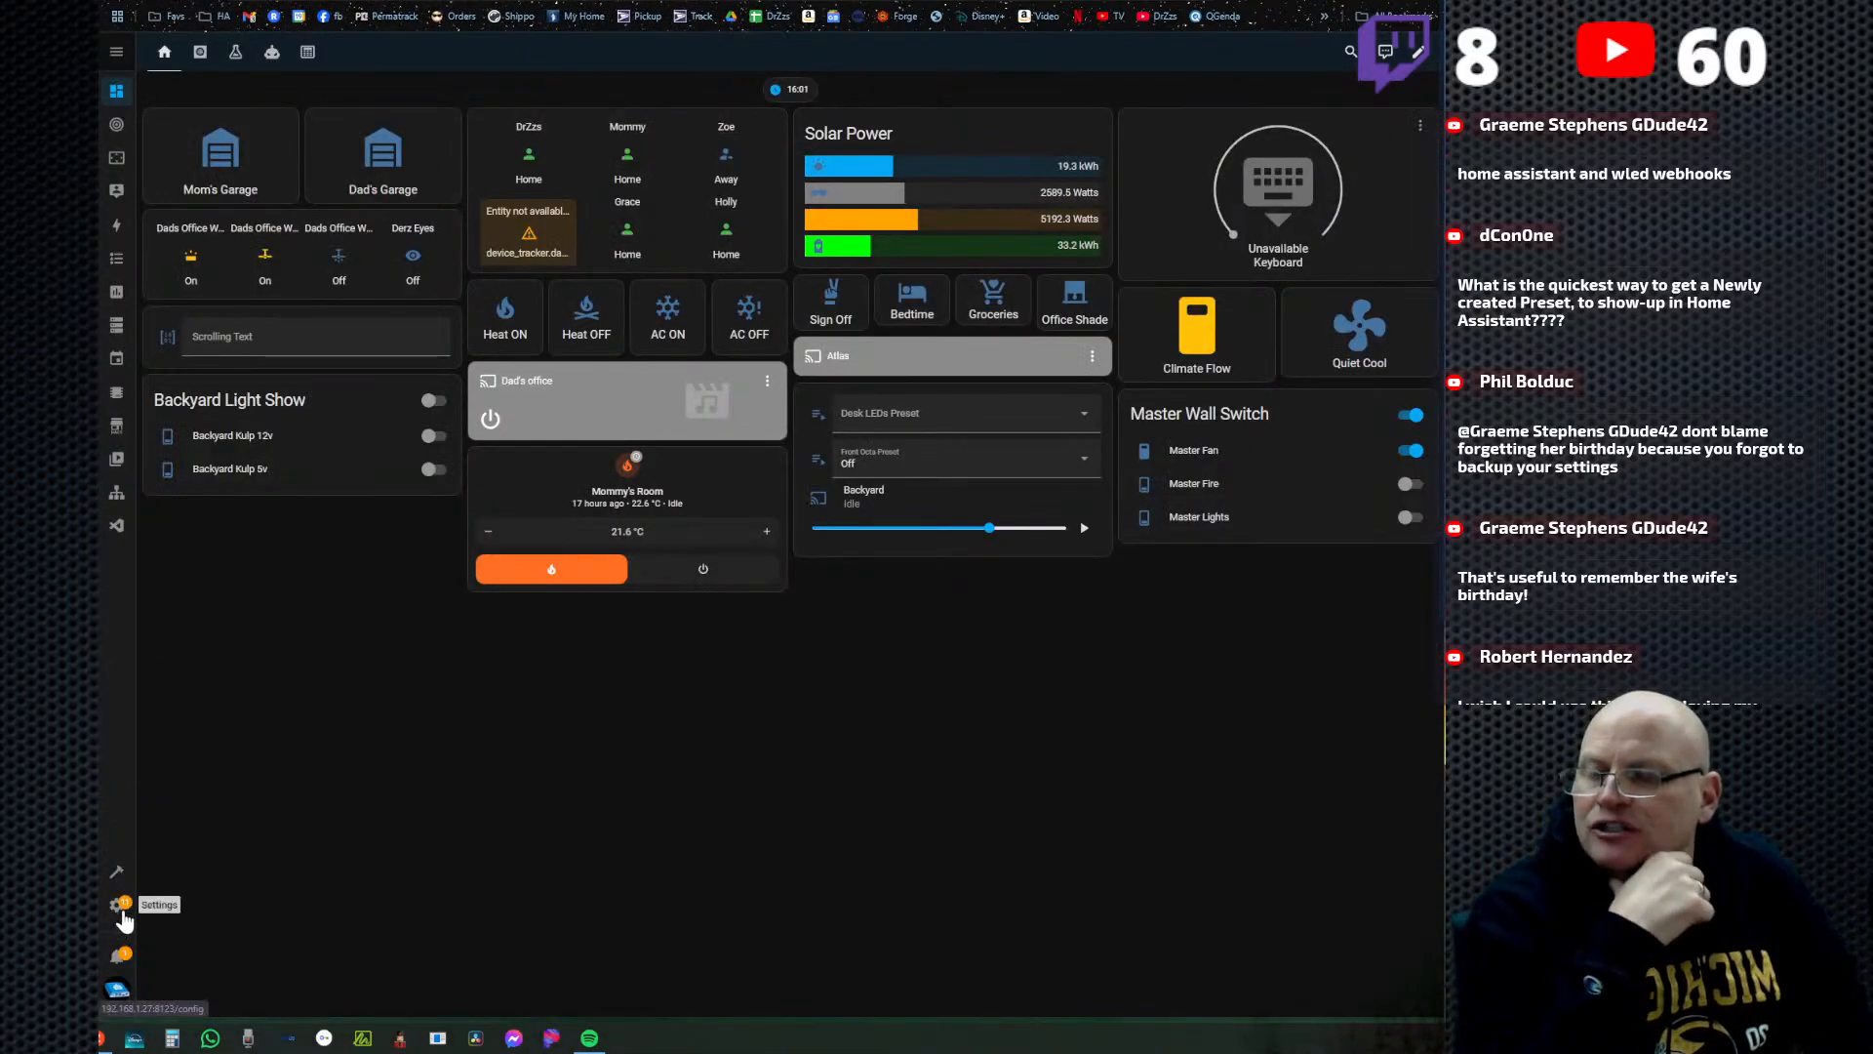
click(118, 956)
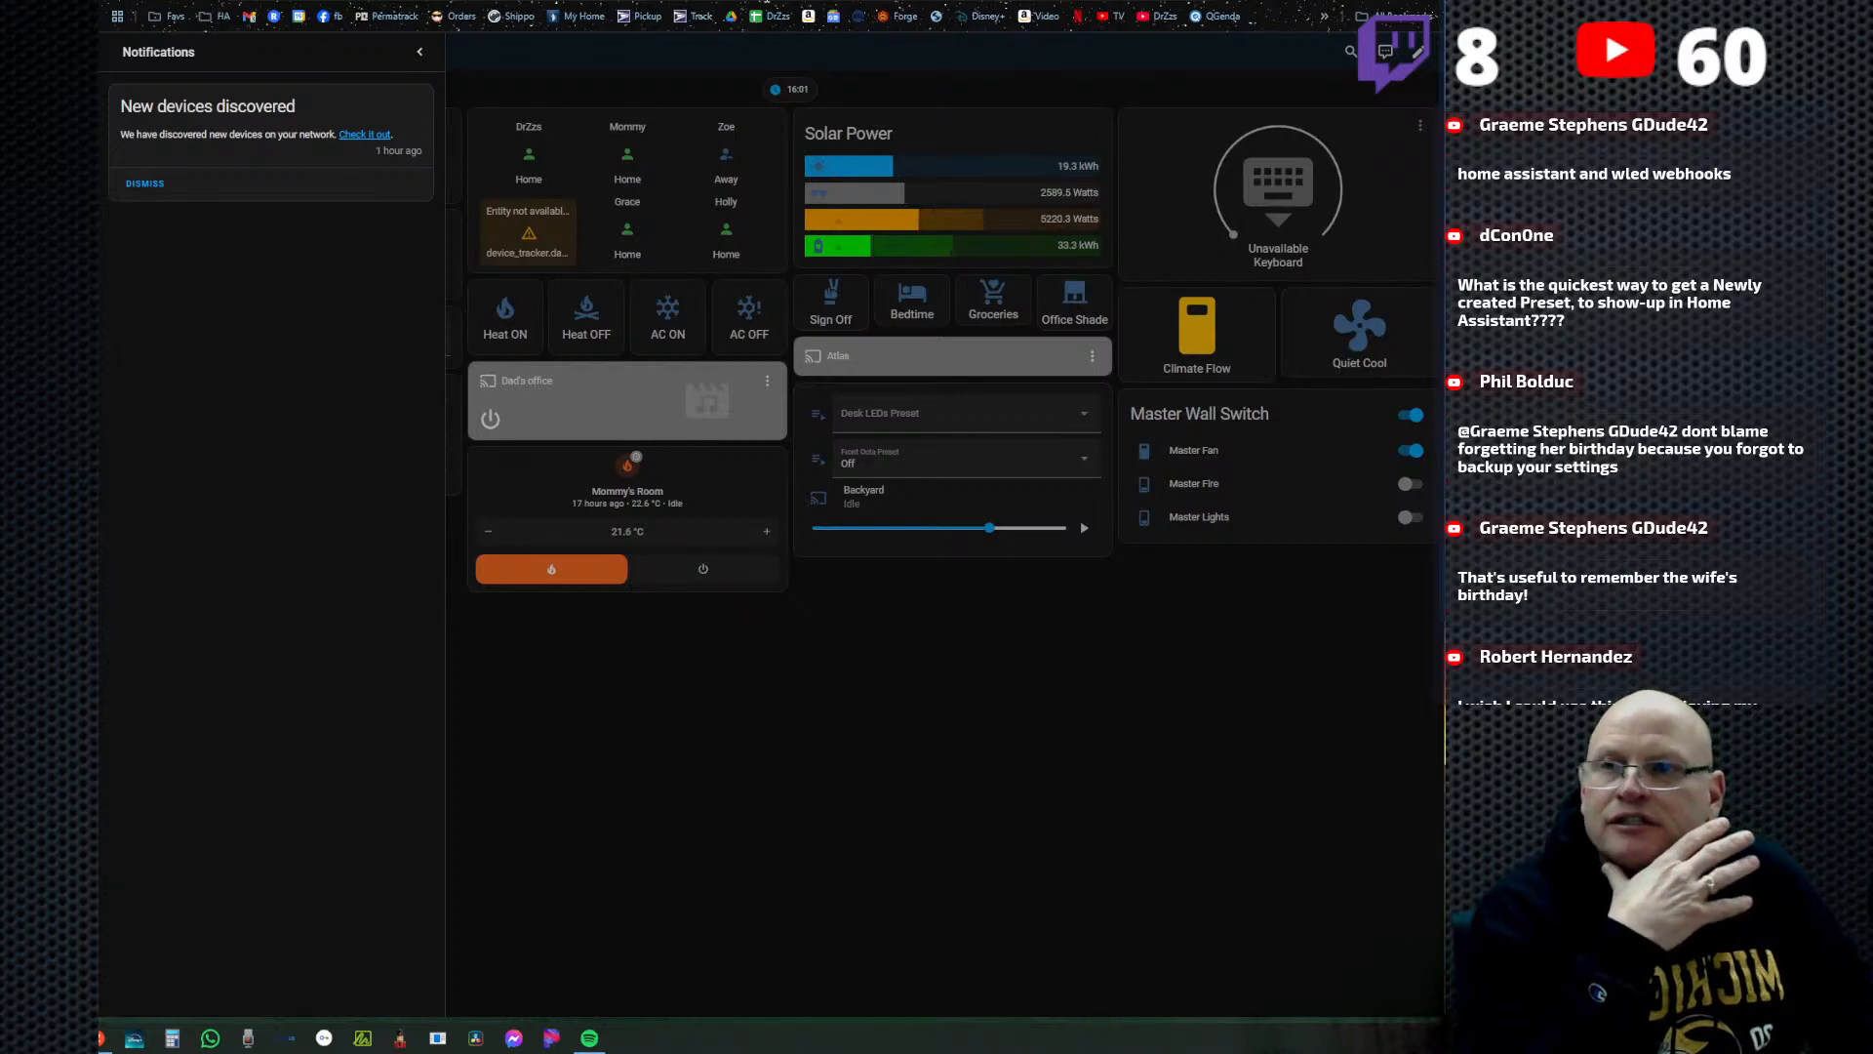
click(363, 136)
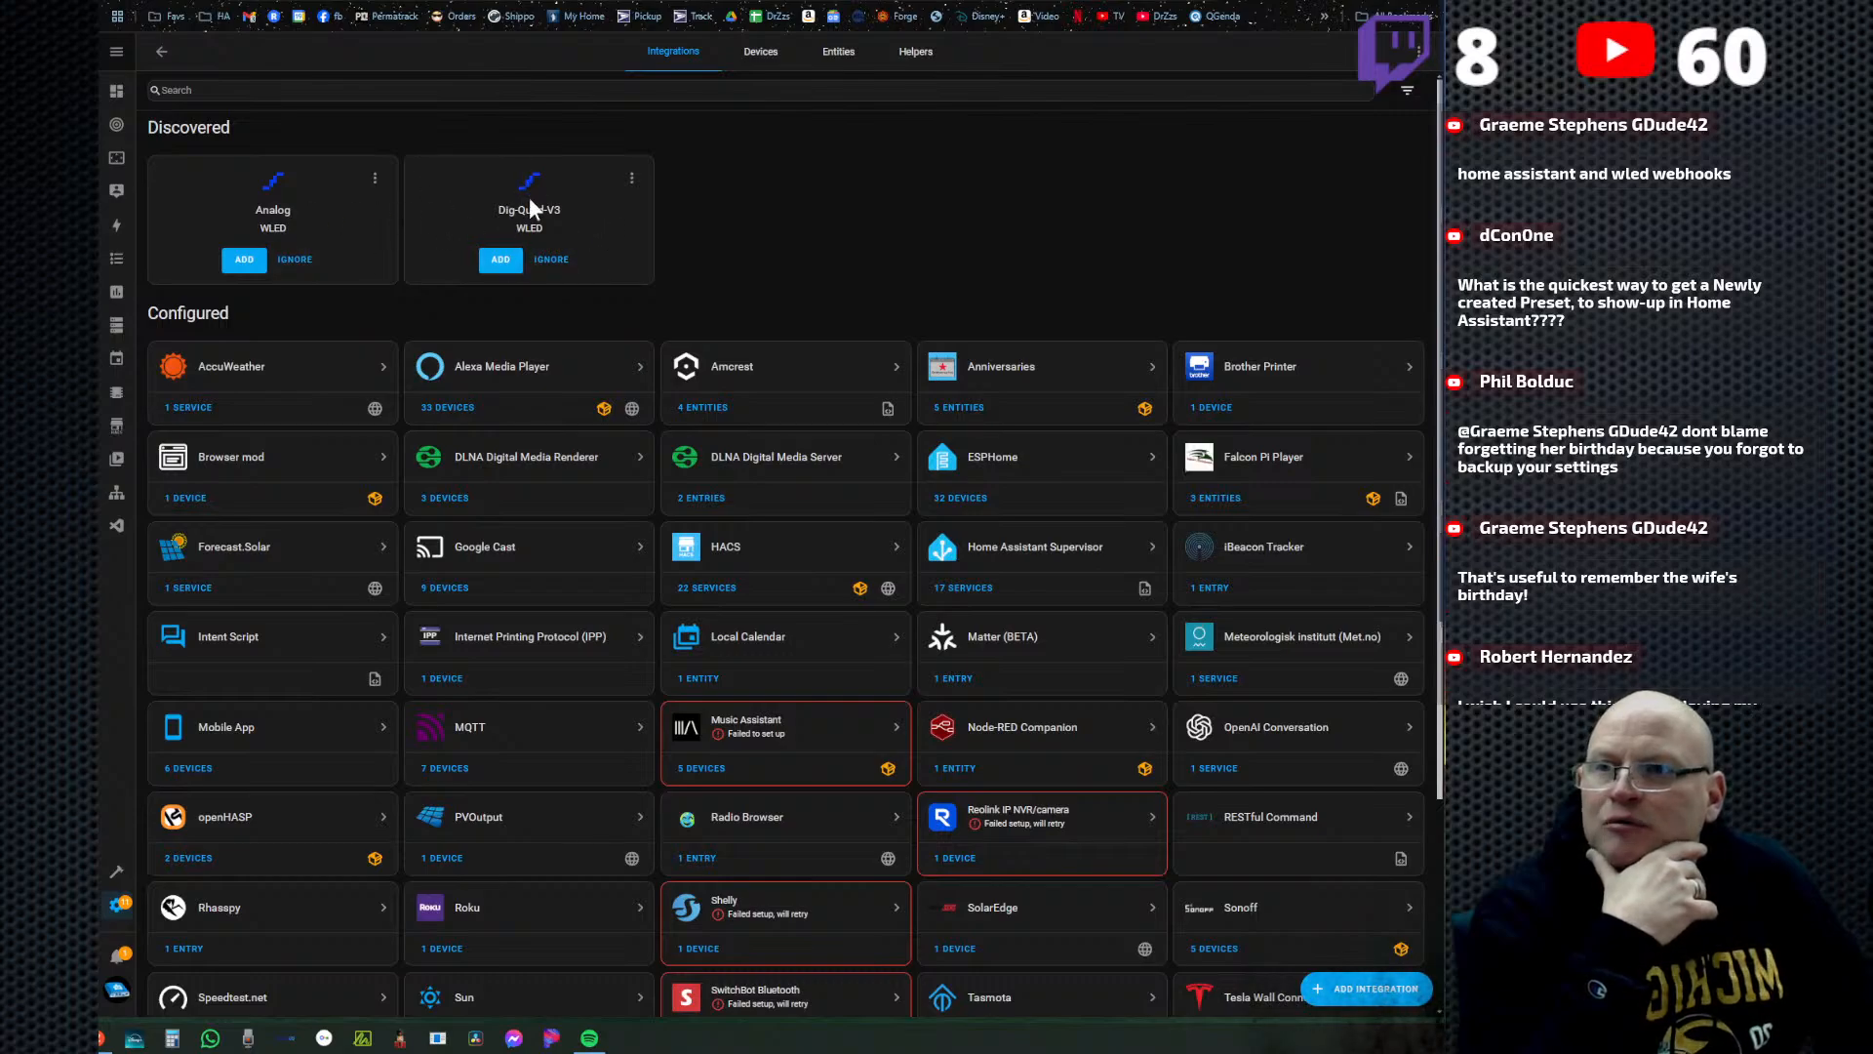
Add the discovered Dig-Quad-V3 WLED device to Home Assistant and look through the configured integrations for WLED.
click(499, 260)
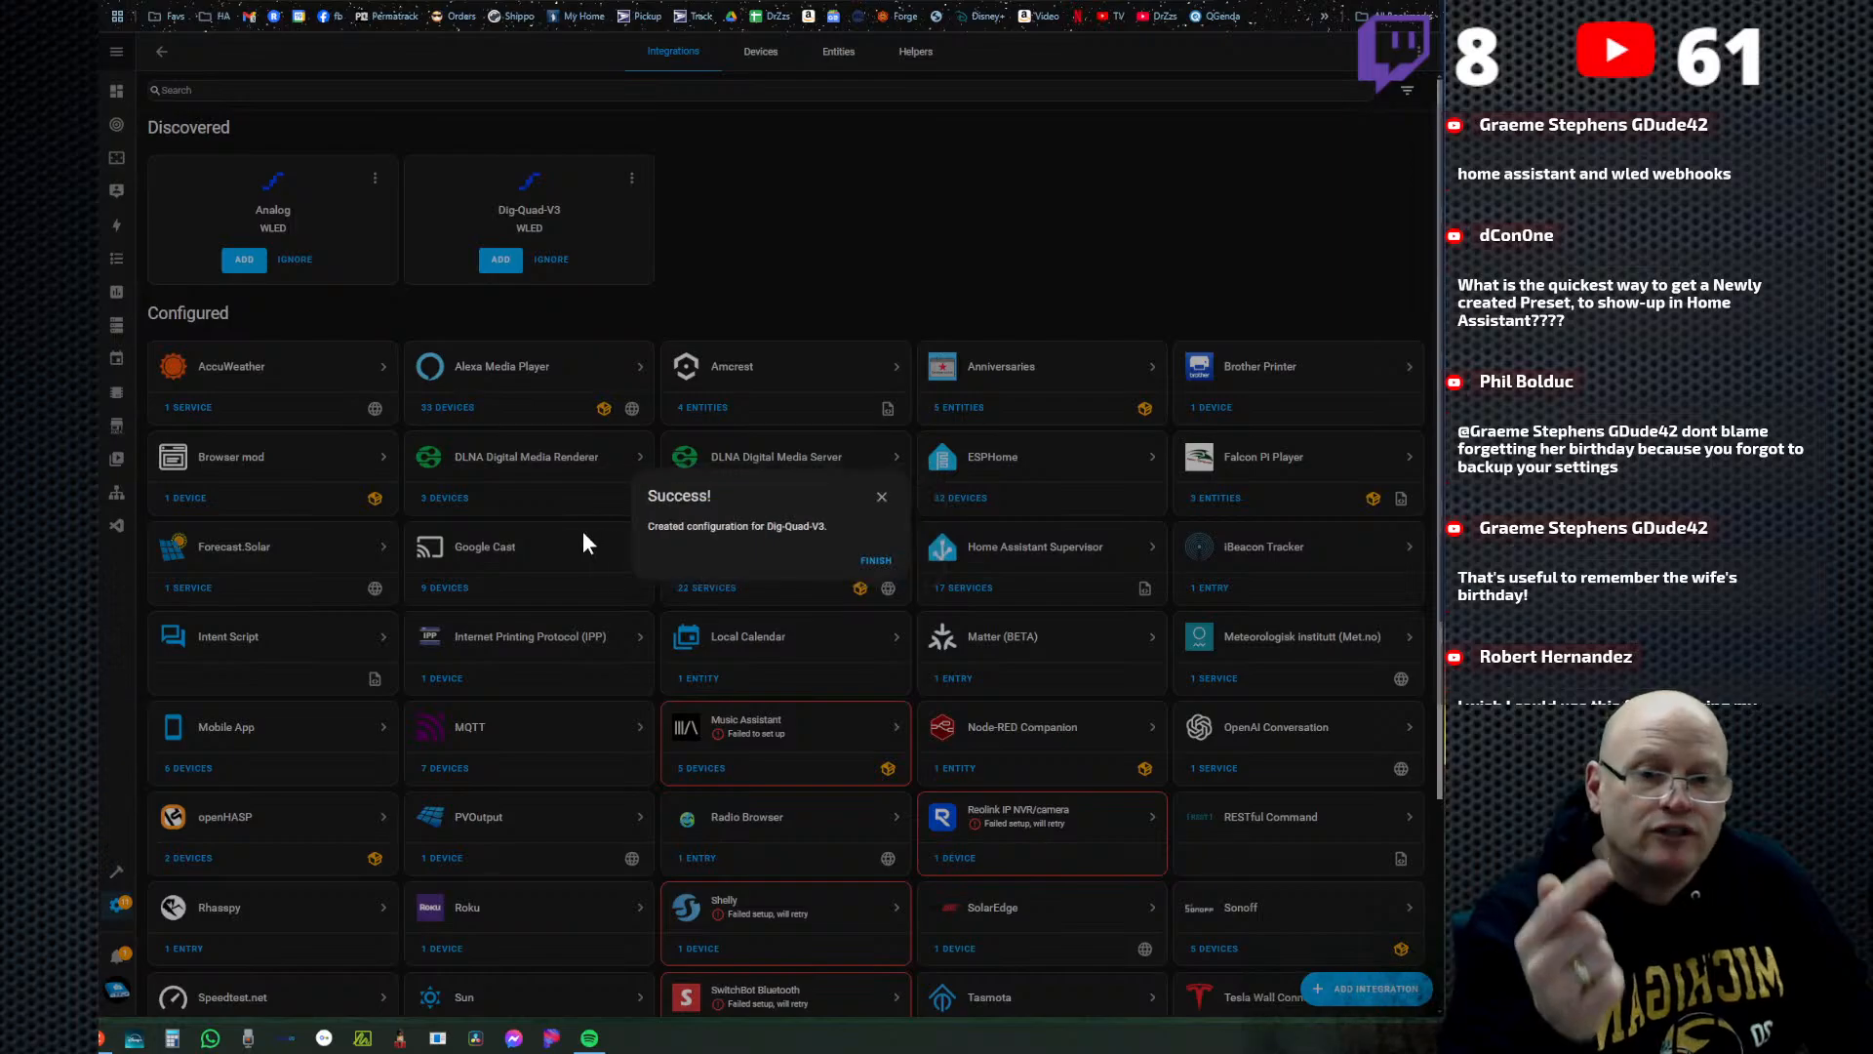
click(876, 562)
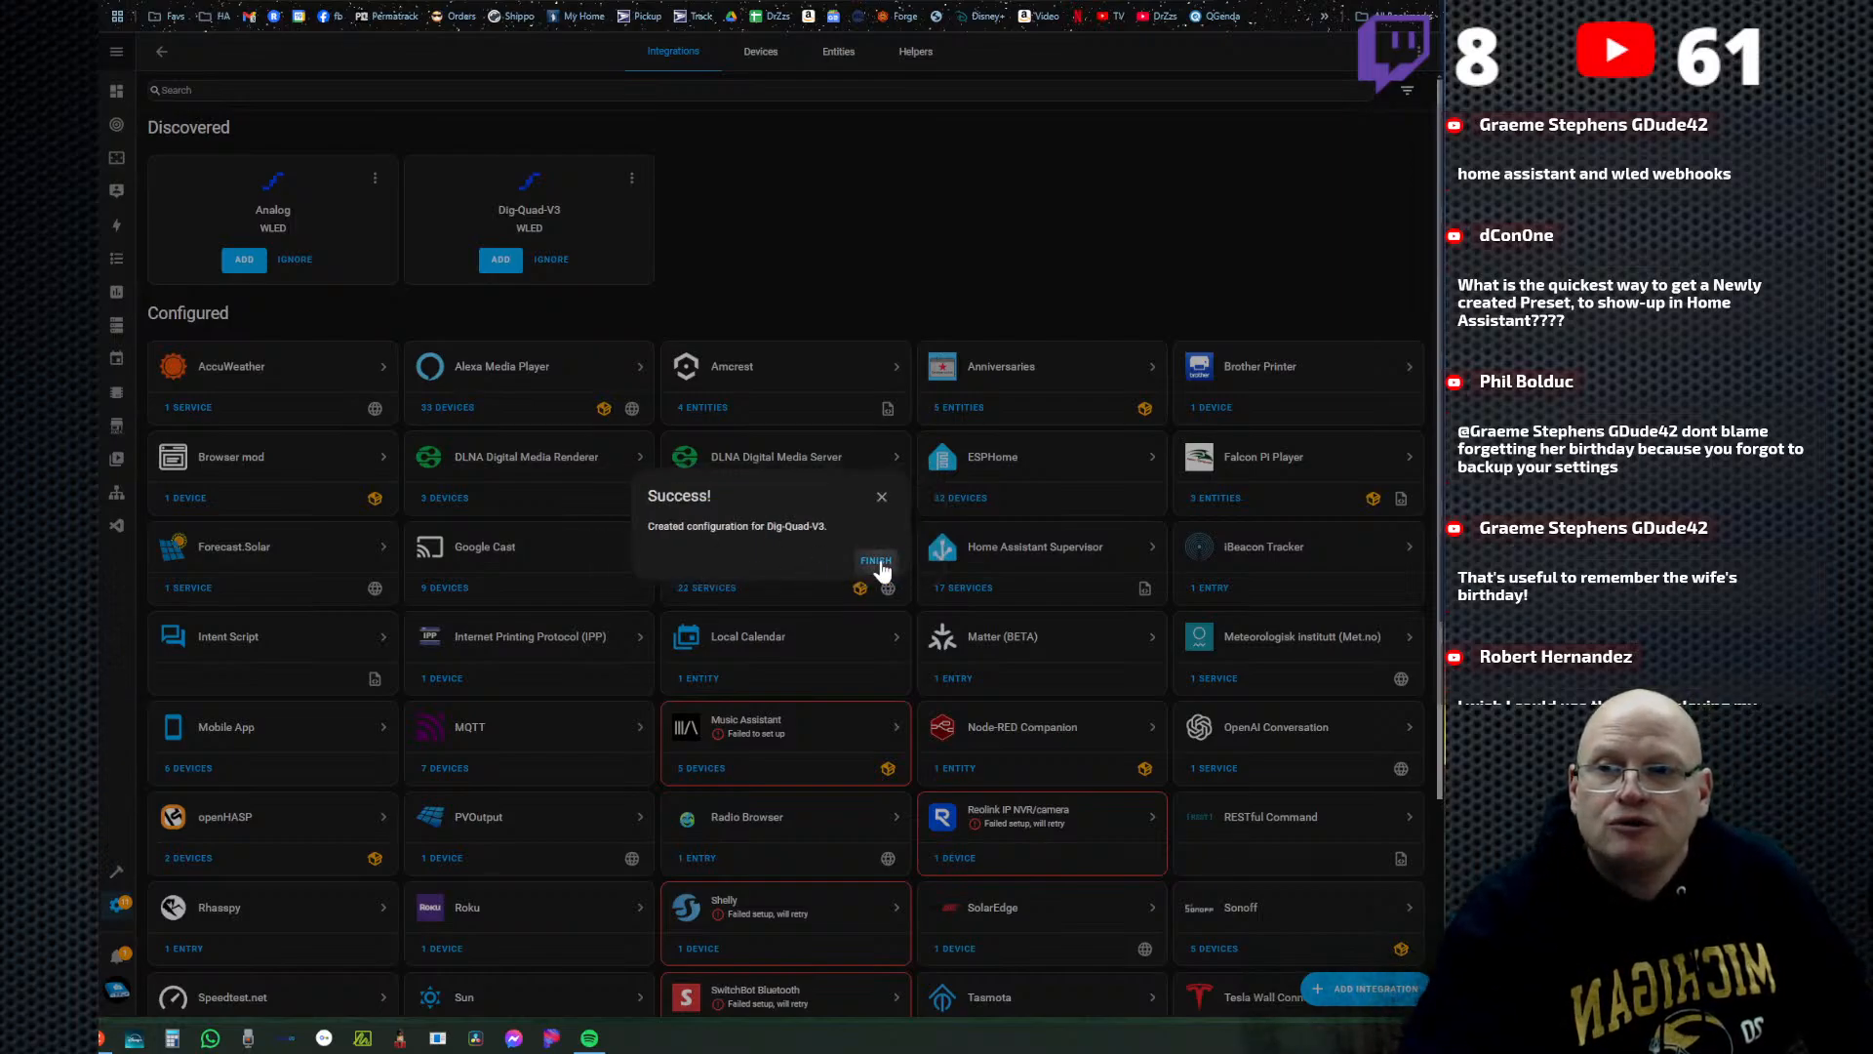
scroll(844, 778, down, 1)
scroll(843, 777, down, 2)
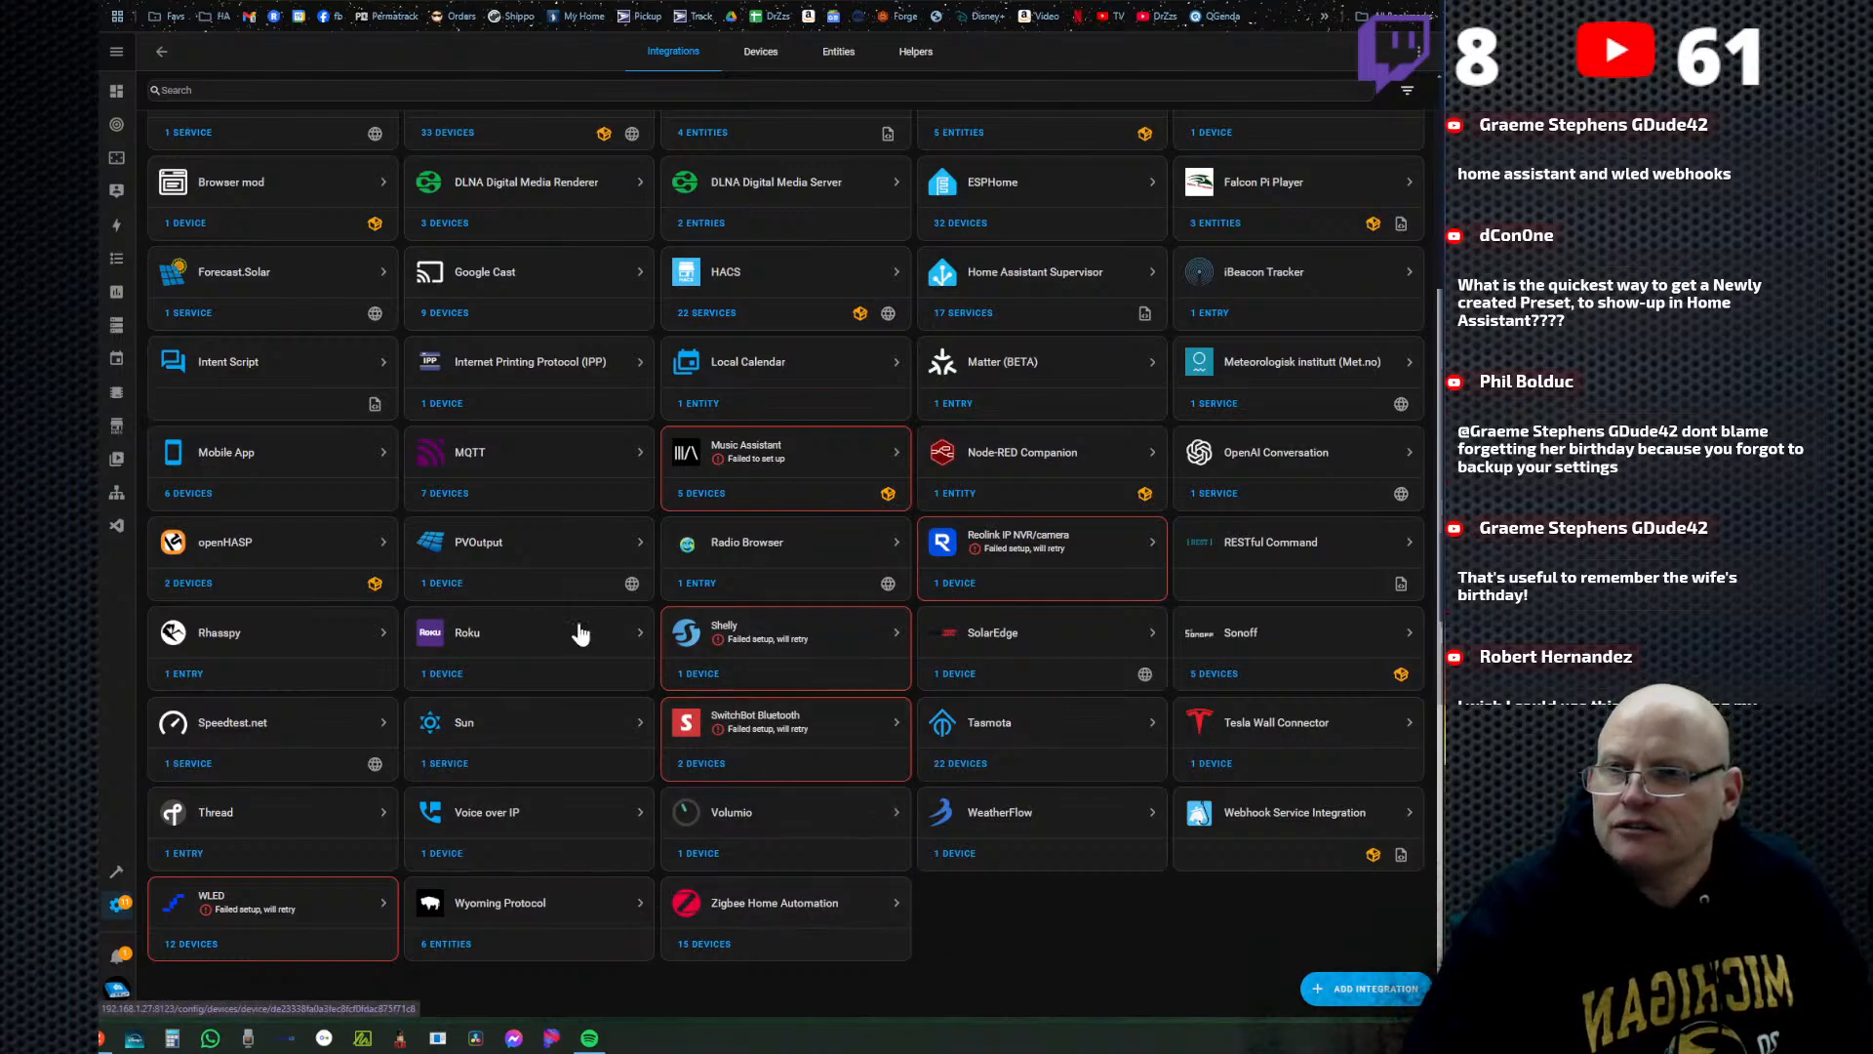
scroll(623, 745, up, 1)
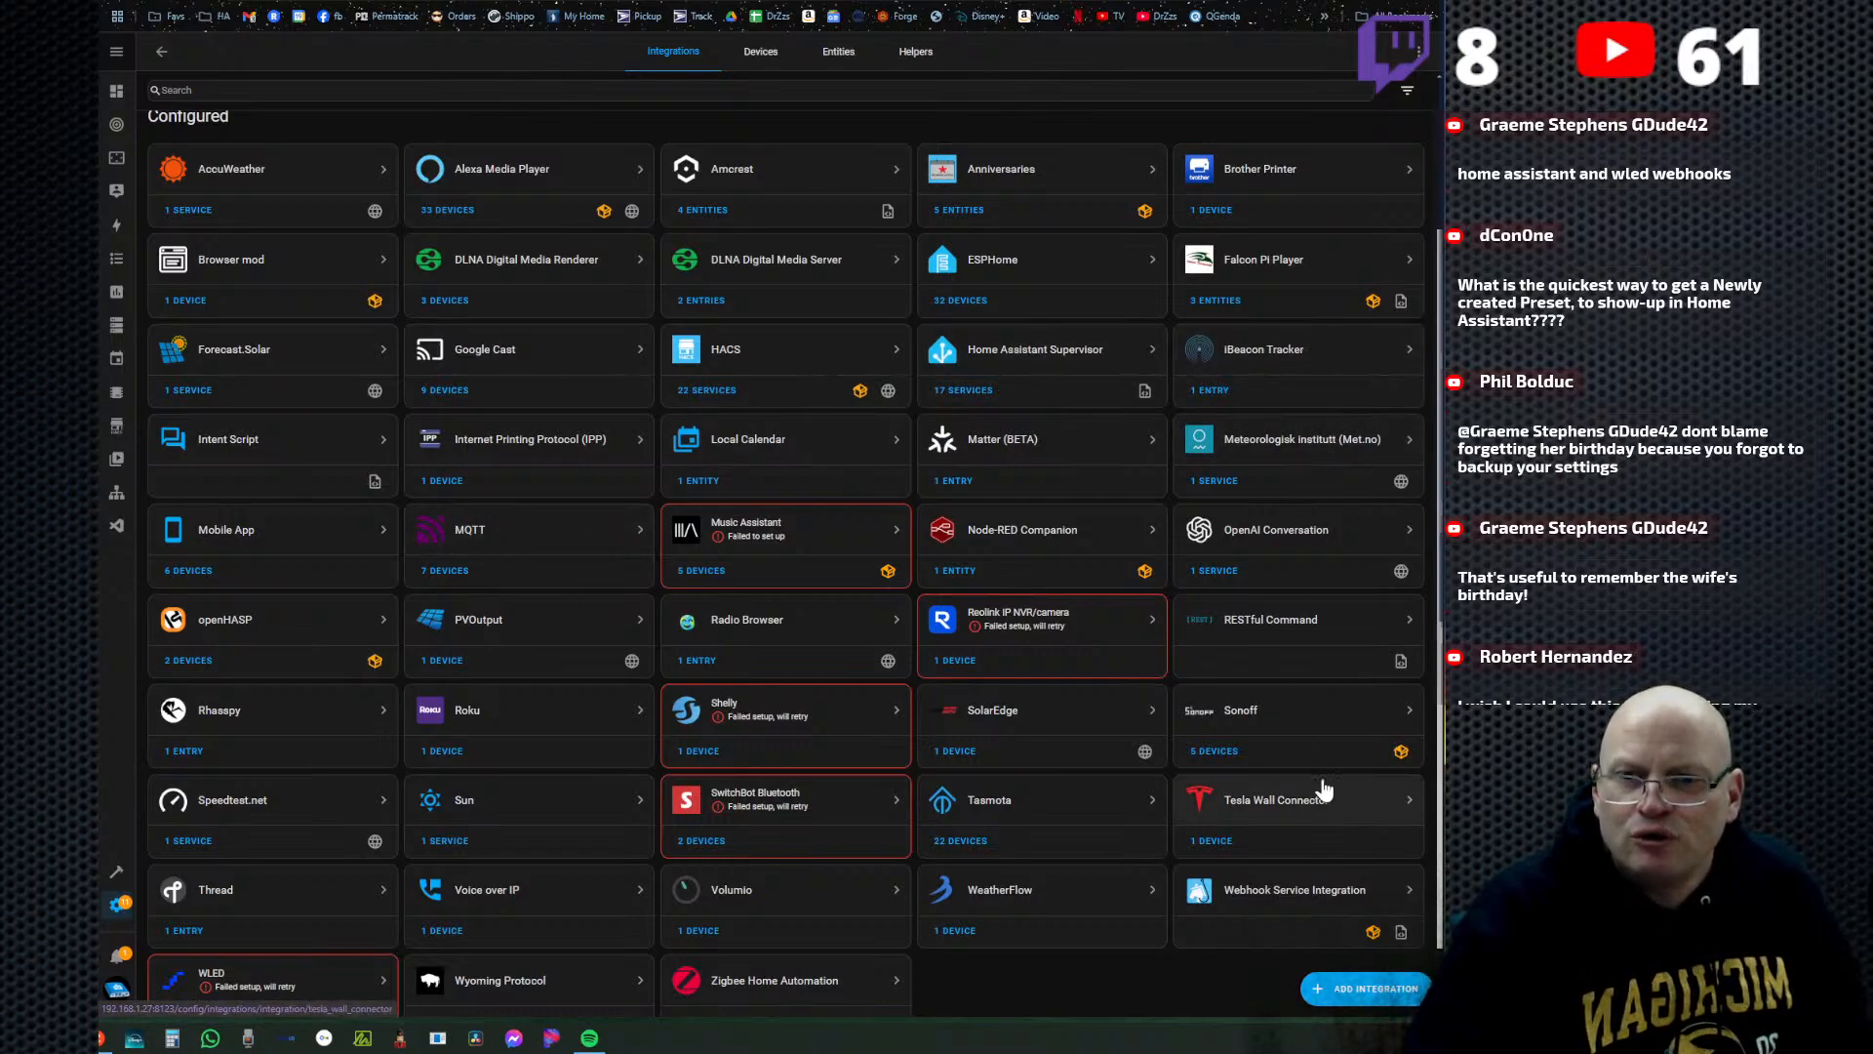
scroll(1061, 976, down, 1)
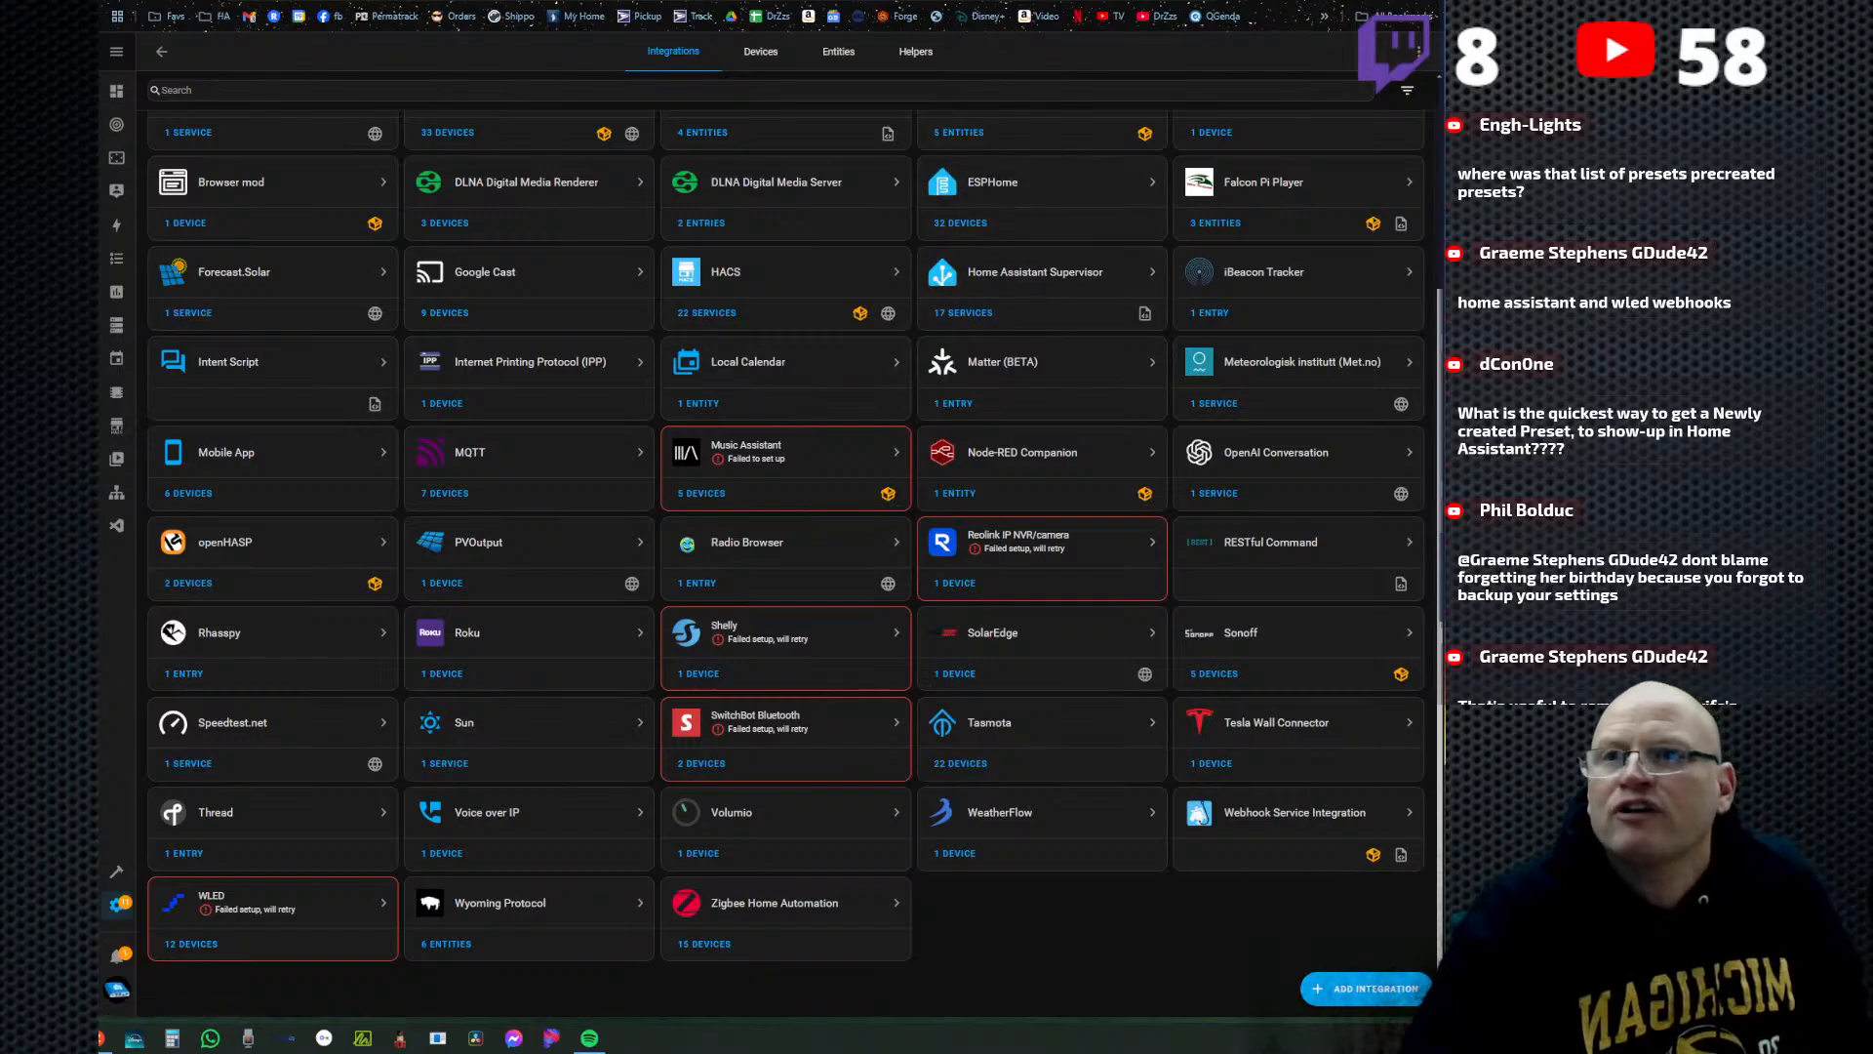
Switch to the Favorite_Presets.json page in the WLED-Presets GitHub repository and copy its link.
key(ctrl+Tab)
key(ctrl+Tab)
key(ctrl+Tab)
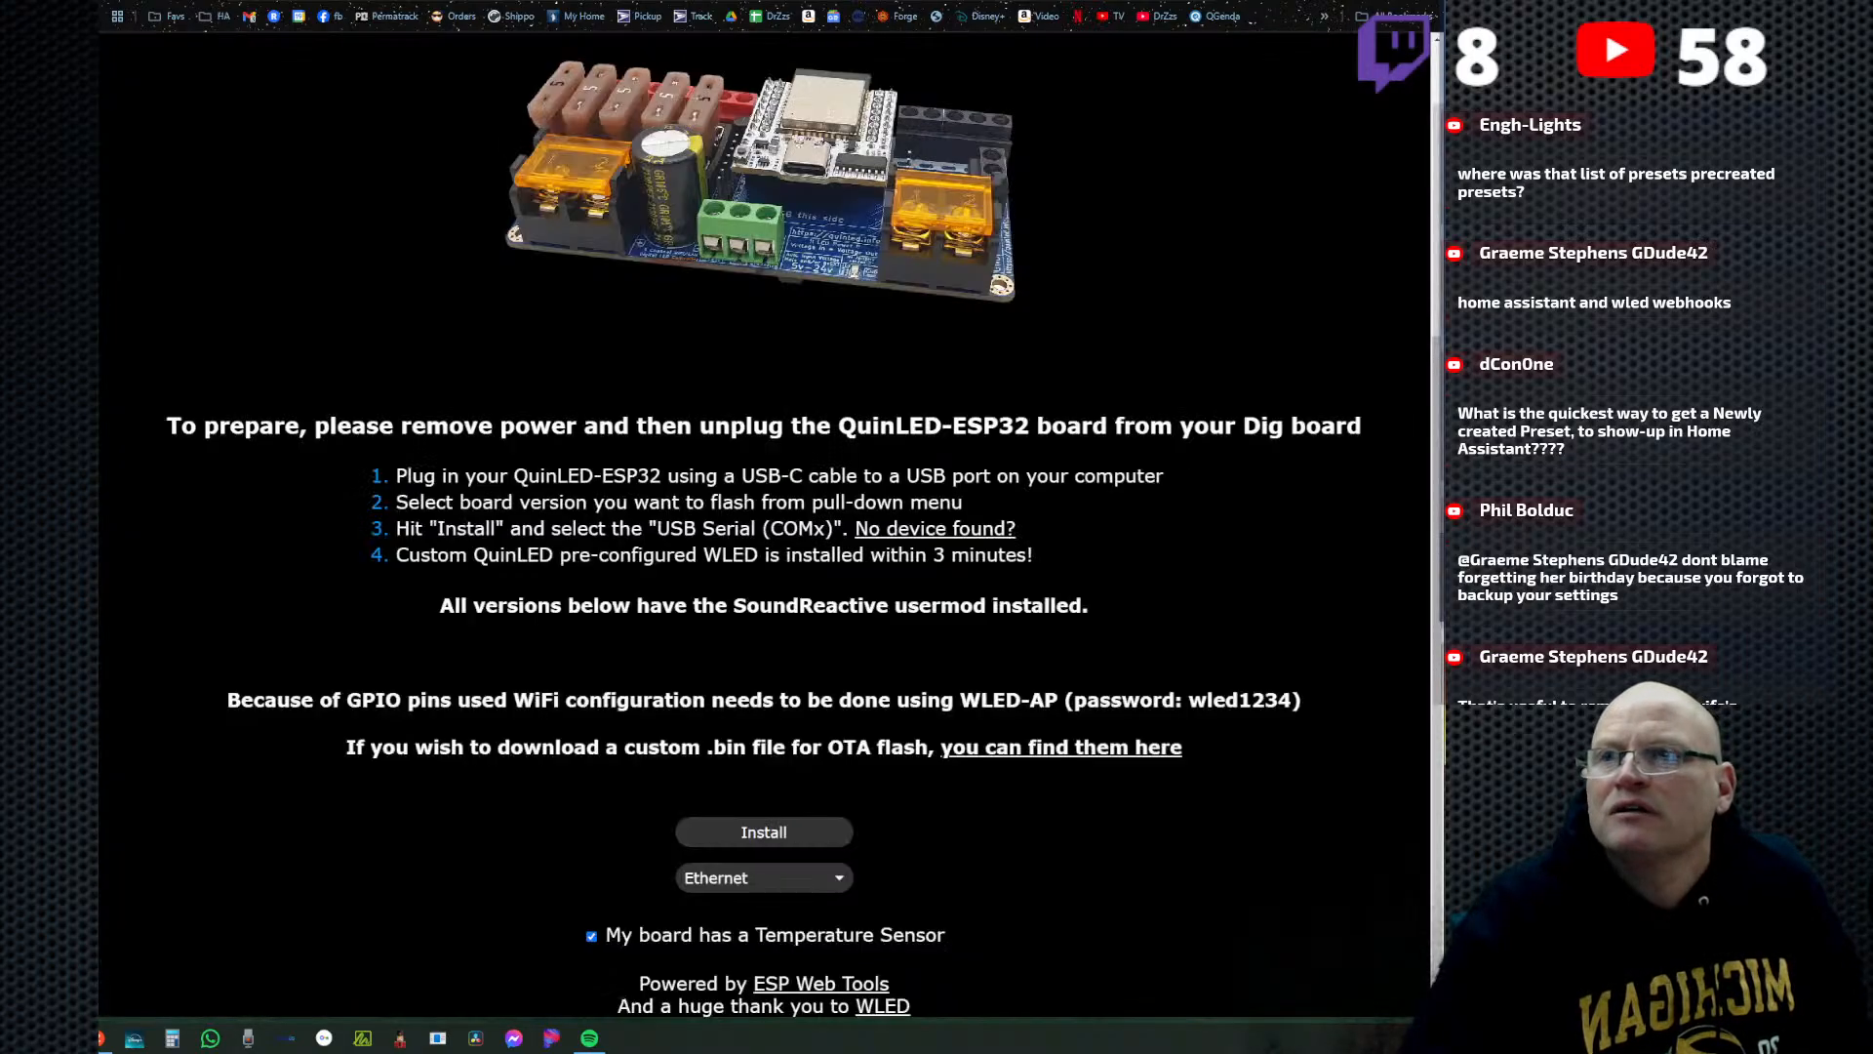
key(ctrl+Tab)
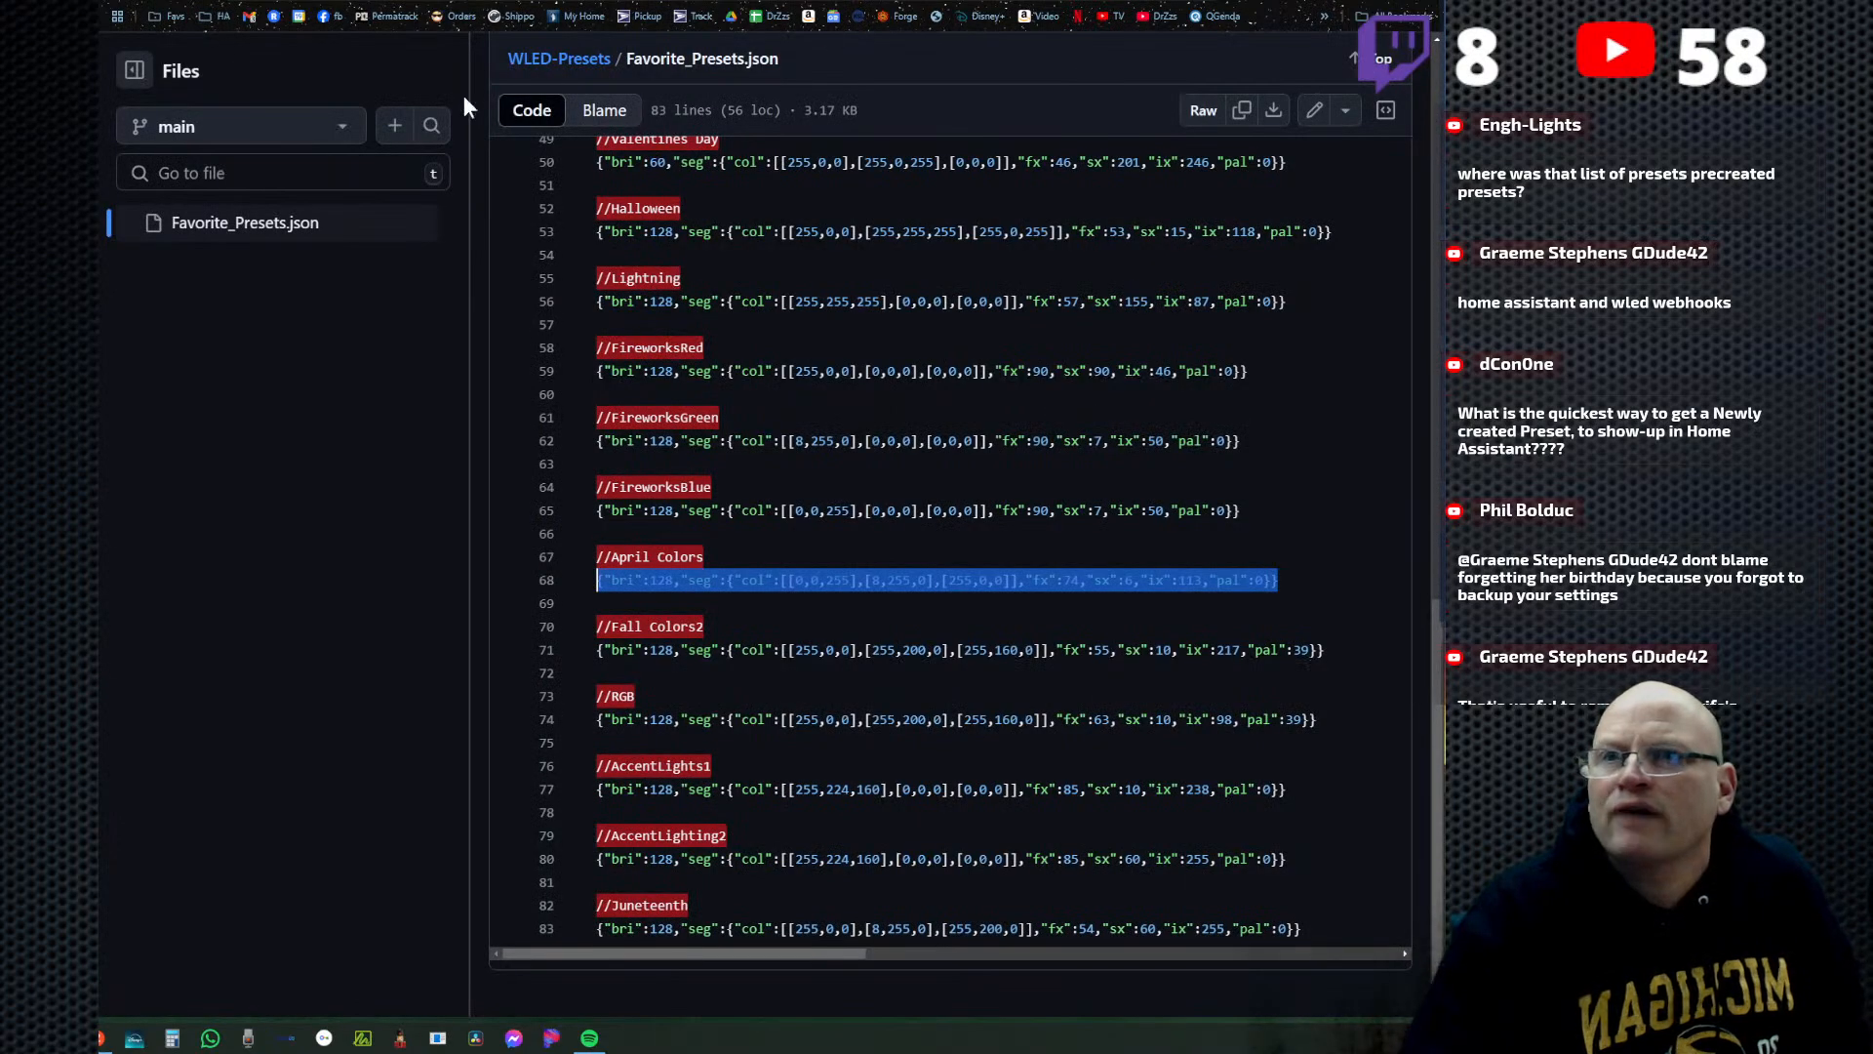
scroll(585, 195, up, 9)
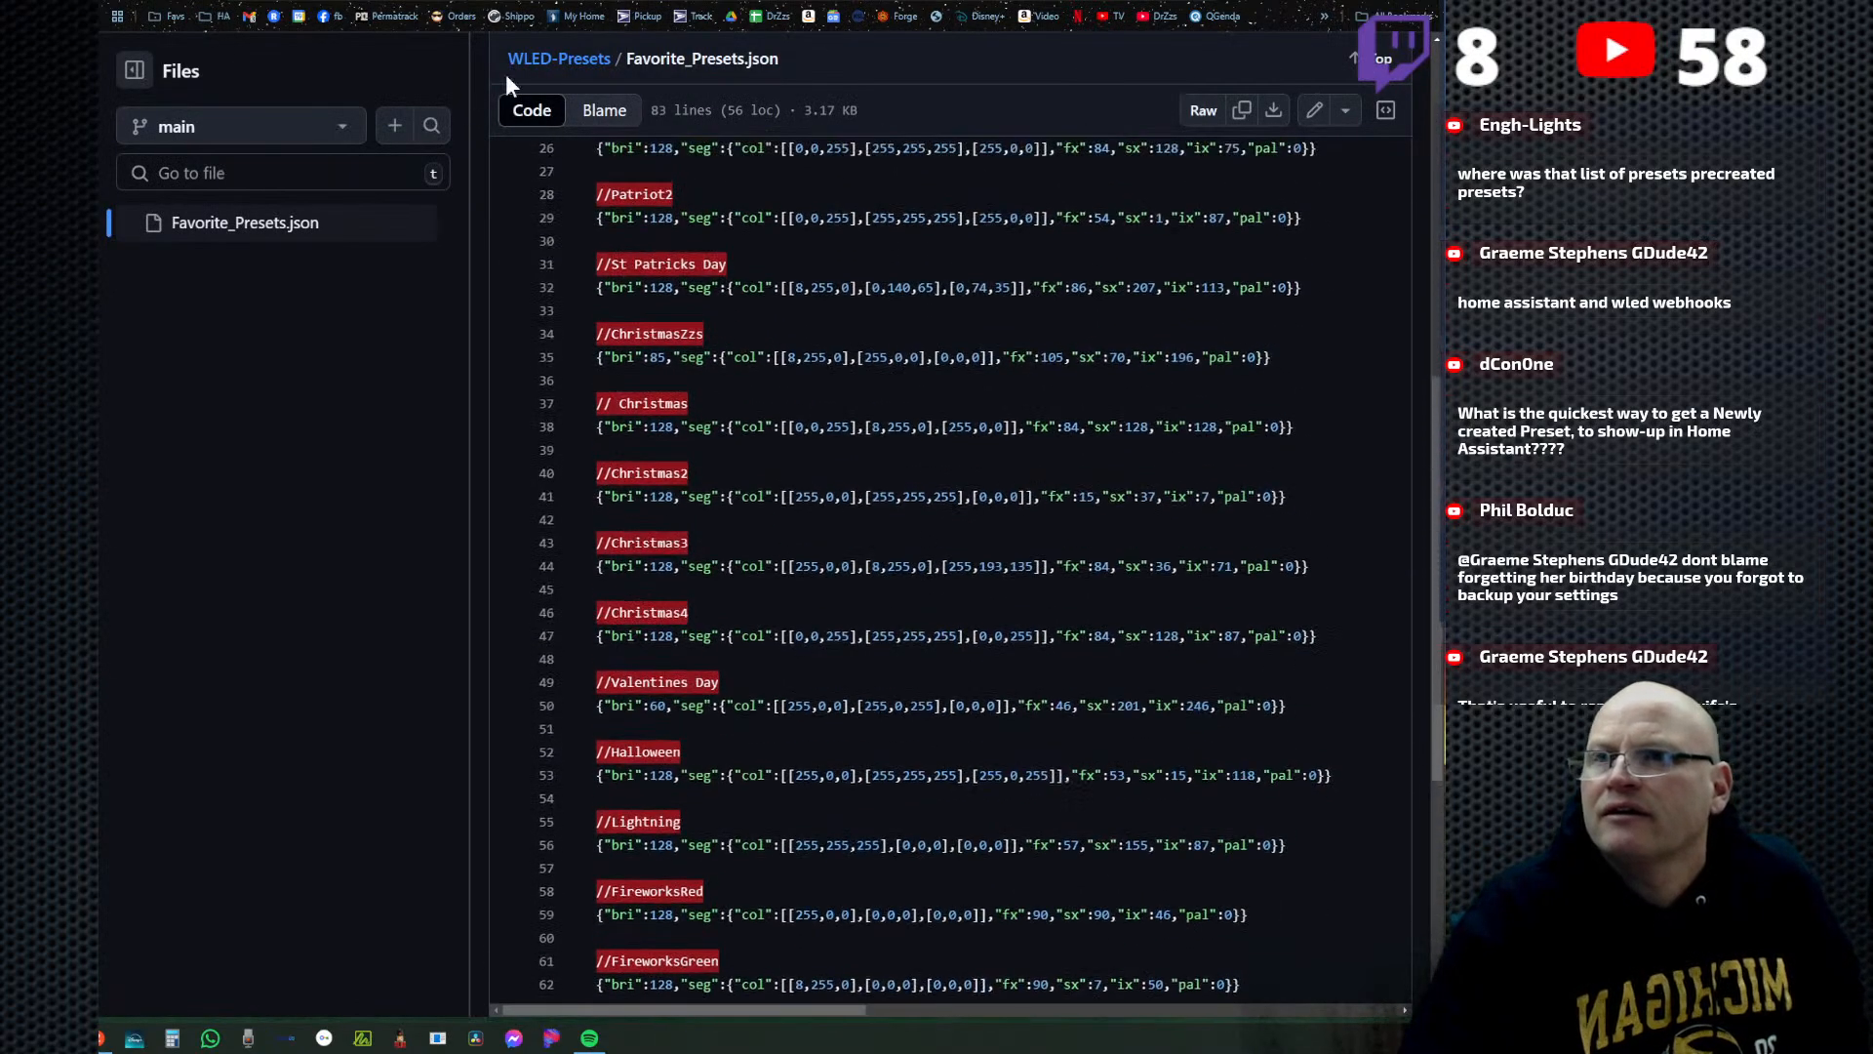
right_click(485, 0)
click(595, 129)
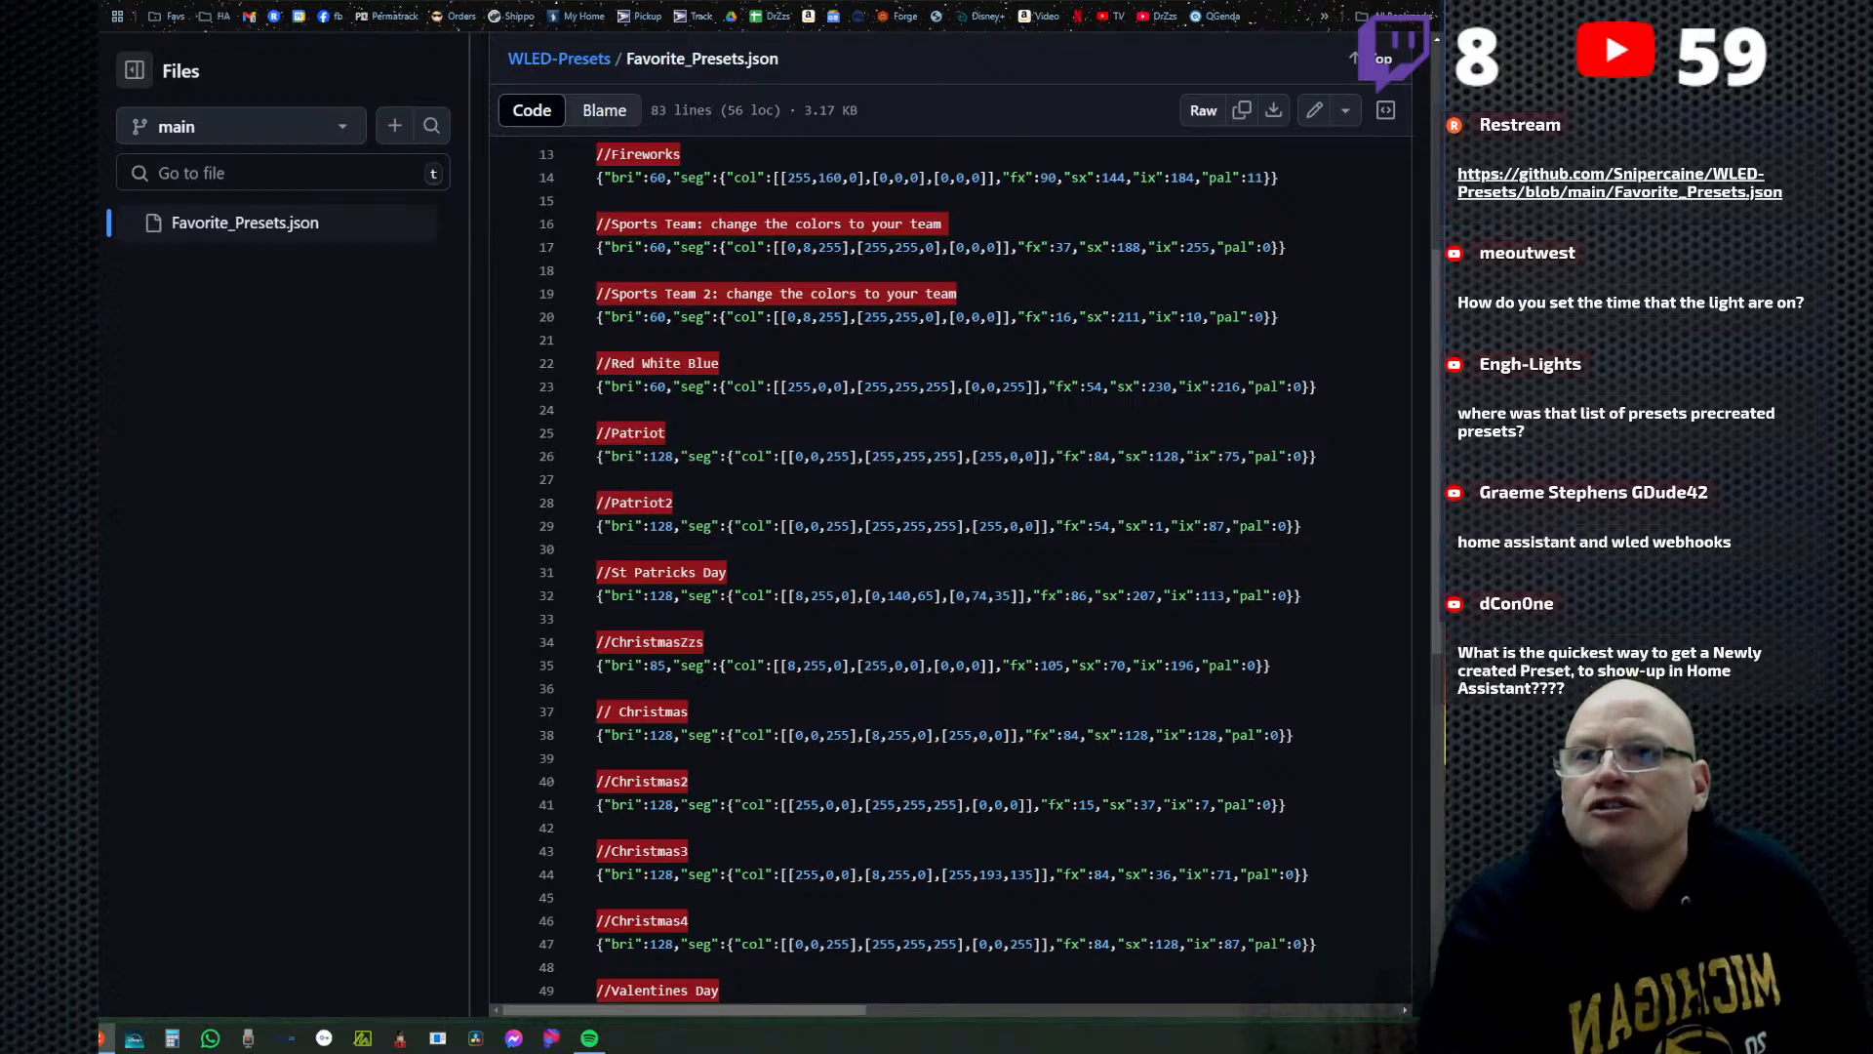
Switch to the WLED settings, open Time & Macros, and set the hour of the second time-controlled preset to 22.
key(ctrl+Tab)
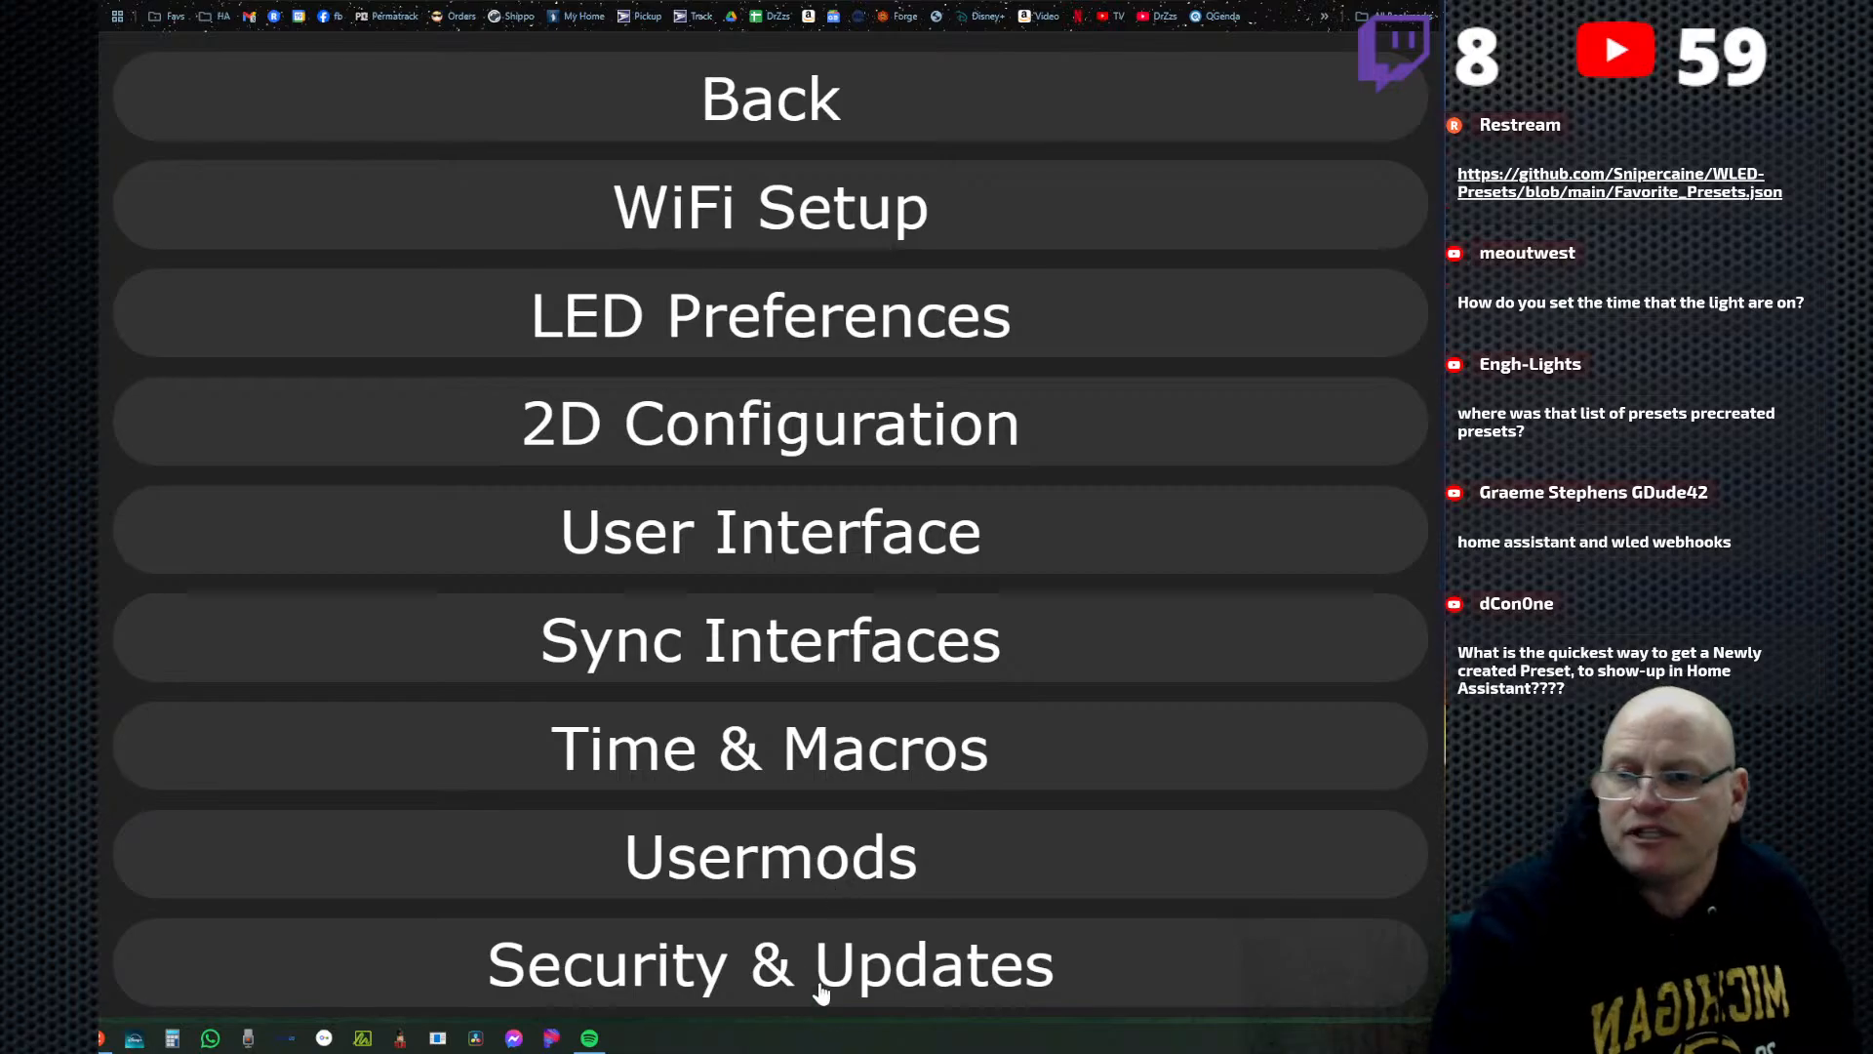
click(849, 746)
scroll(936, 717, down, 15)
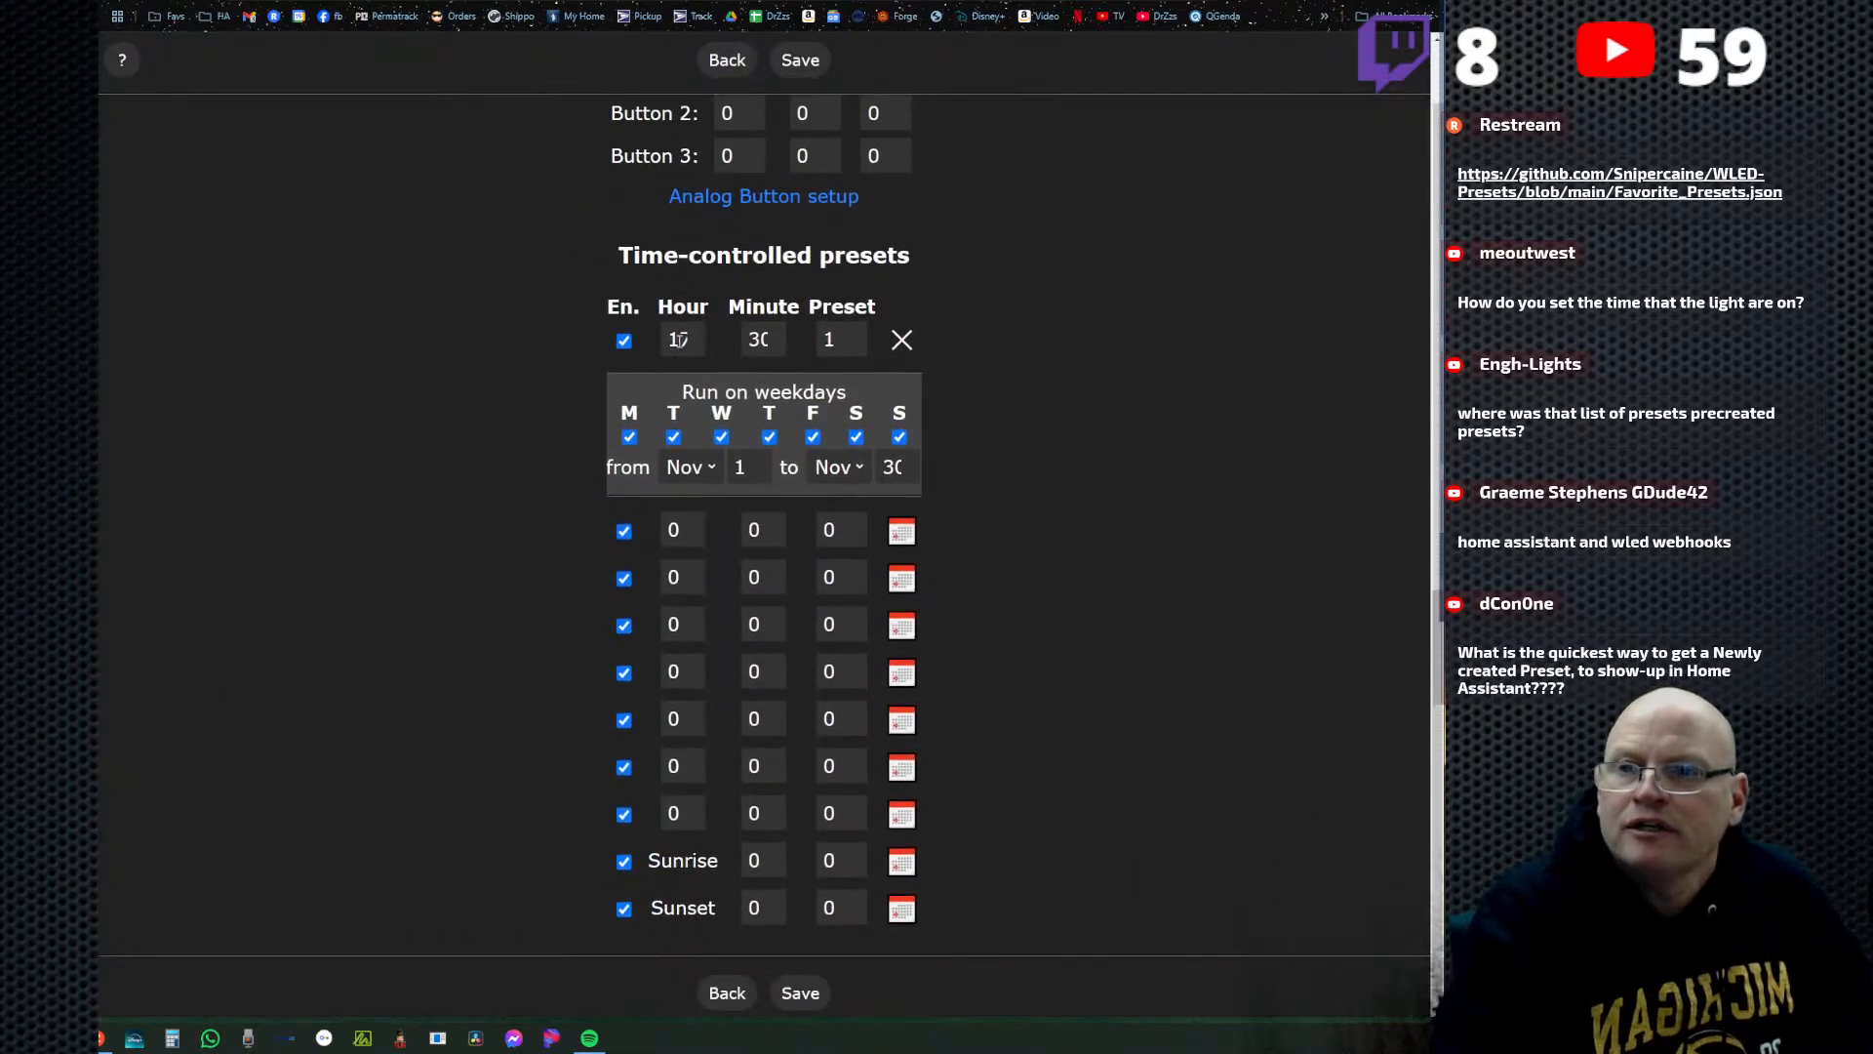
click(676, 530)
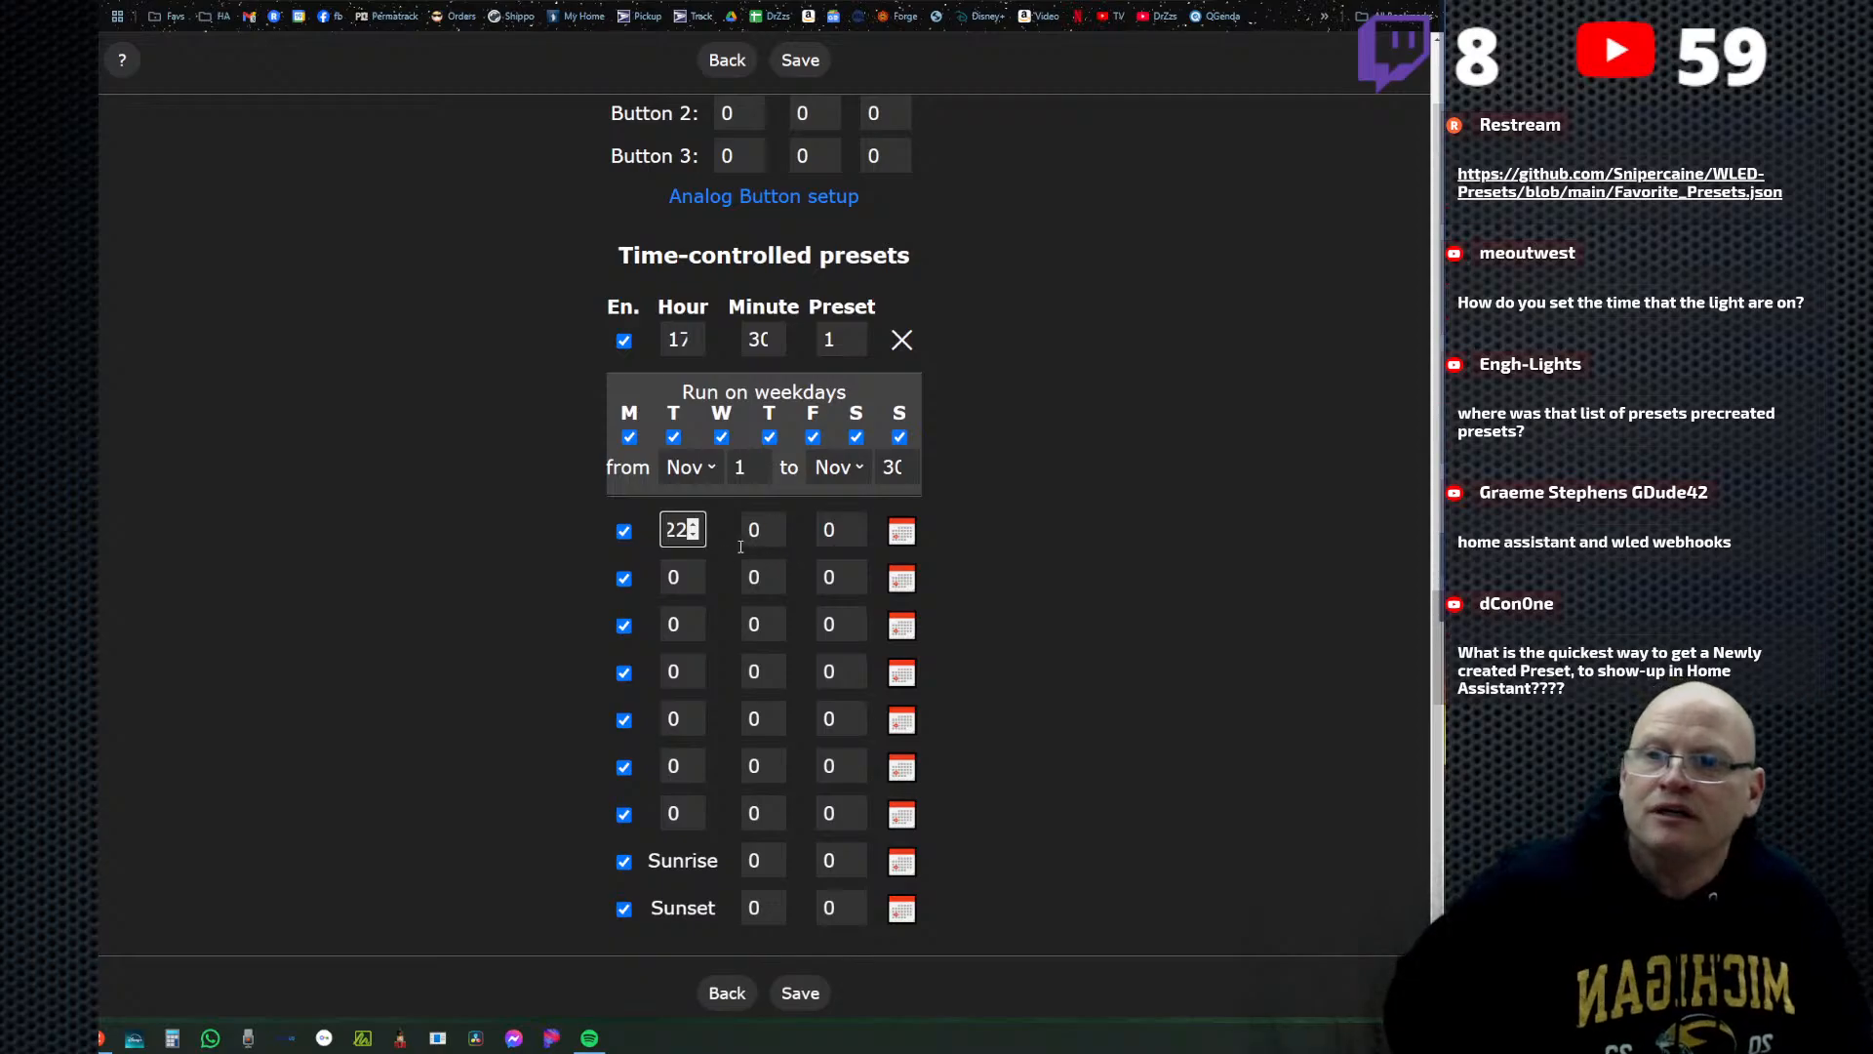
click(759, 529)
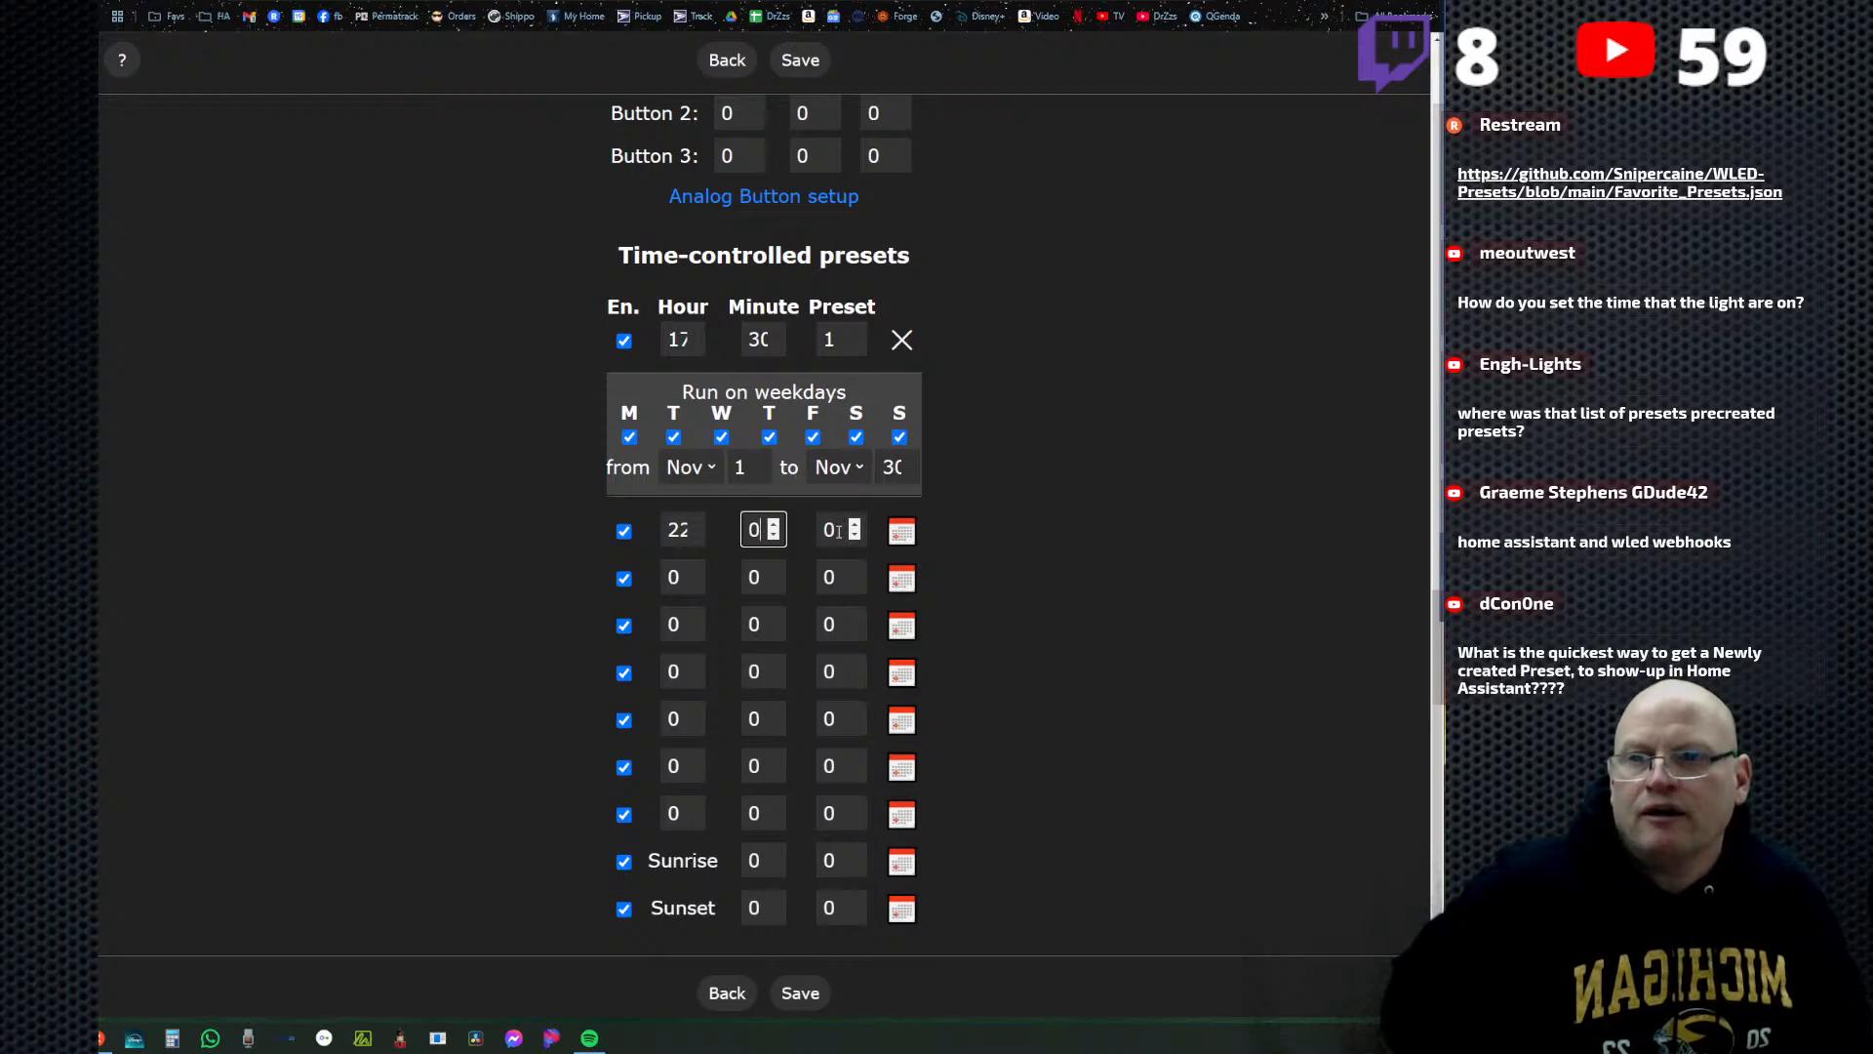
key(Tab)
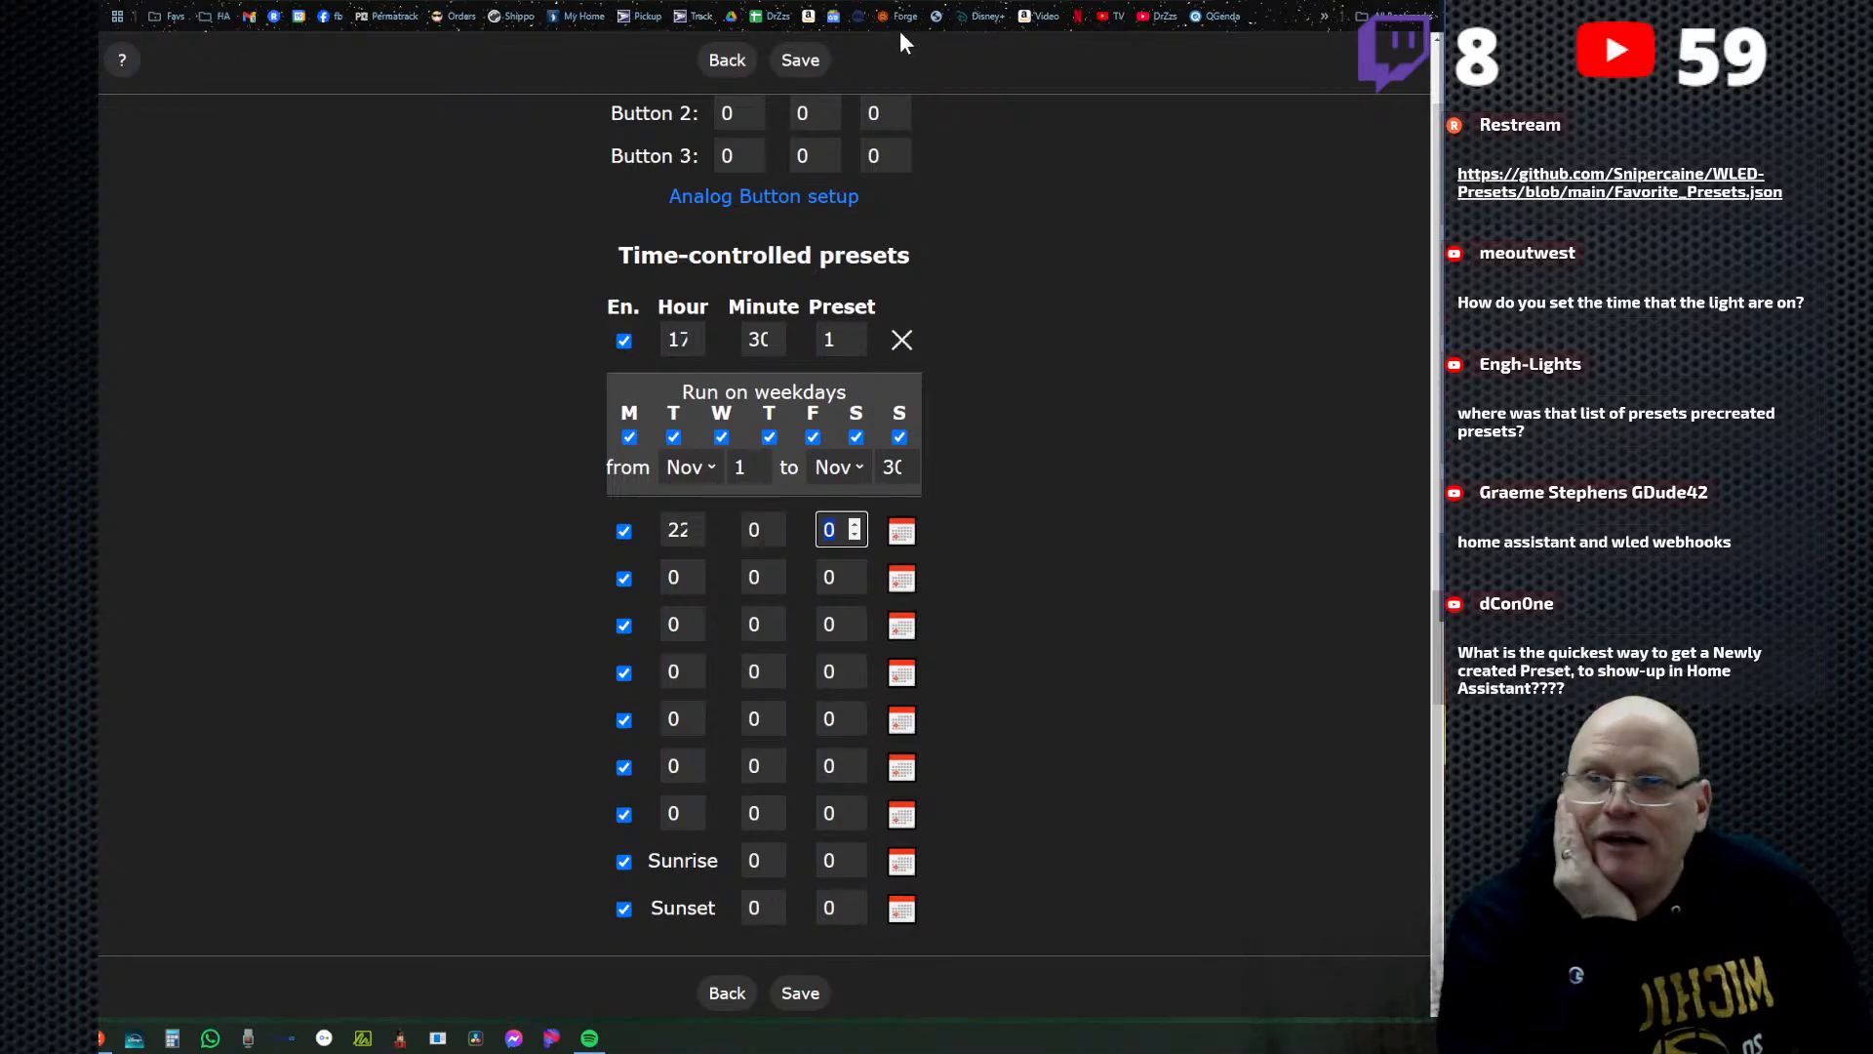
key(ctrl+t)
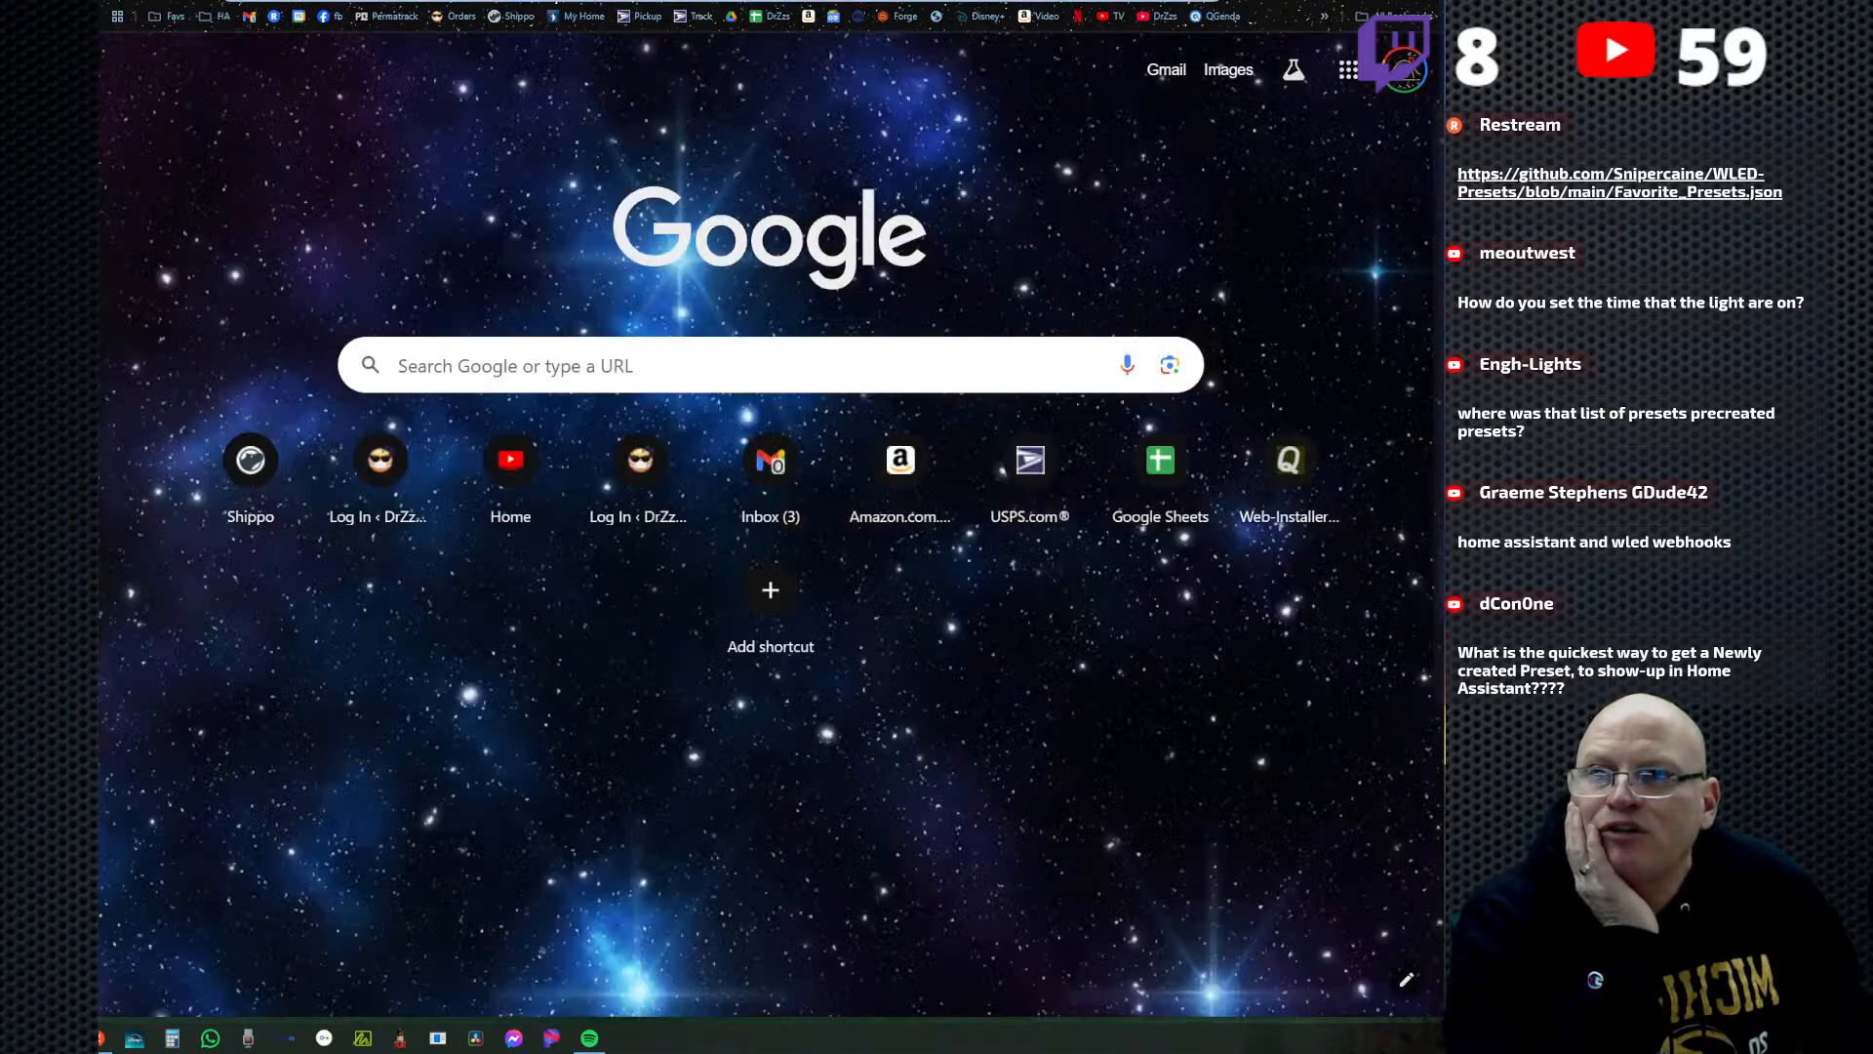
key(ctrl+w)
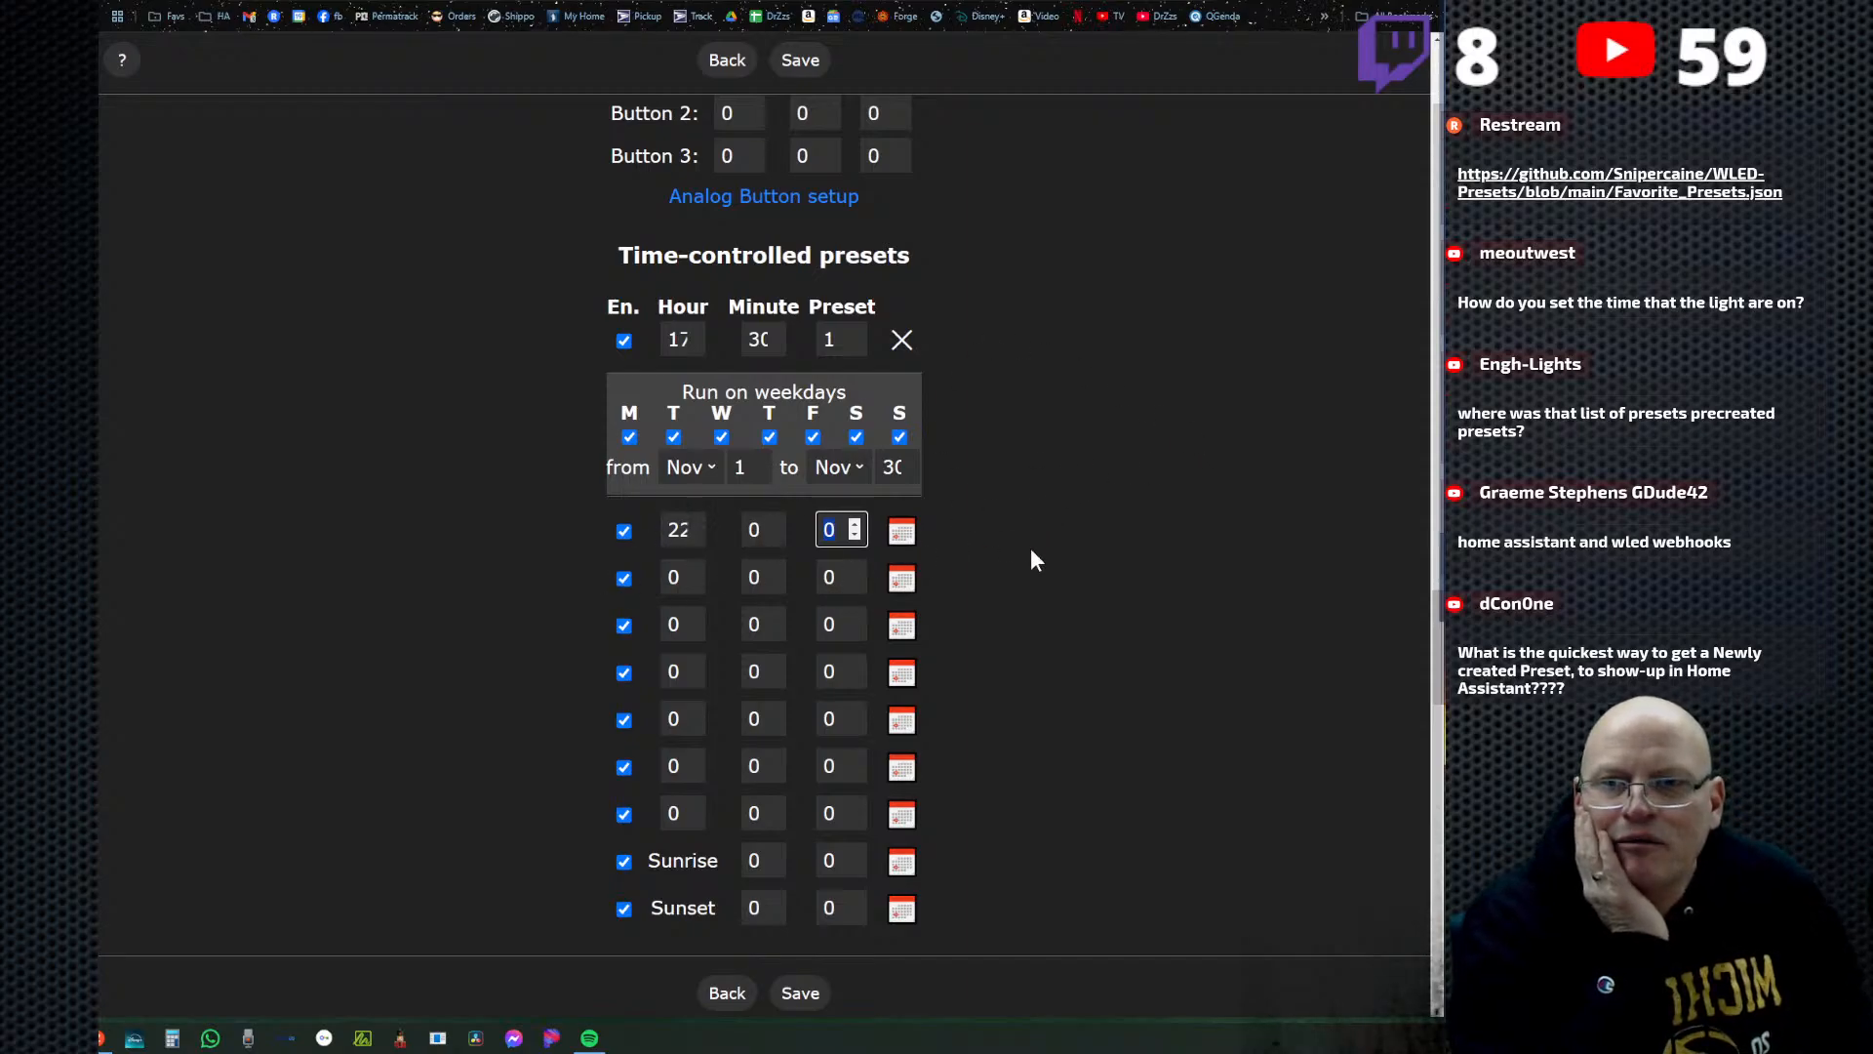
click(1058, 351)
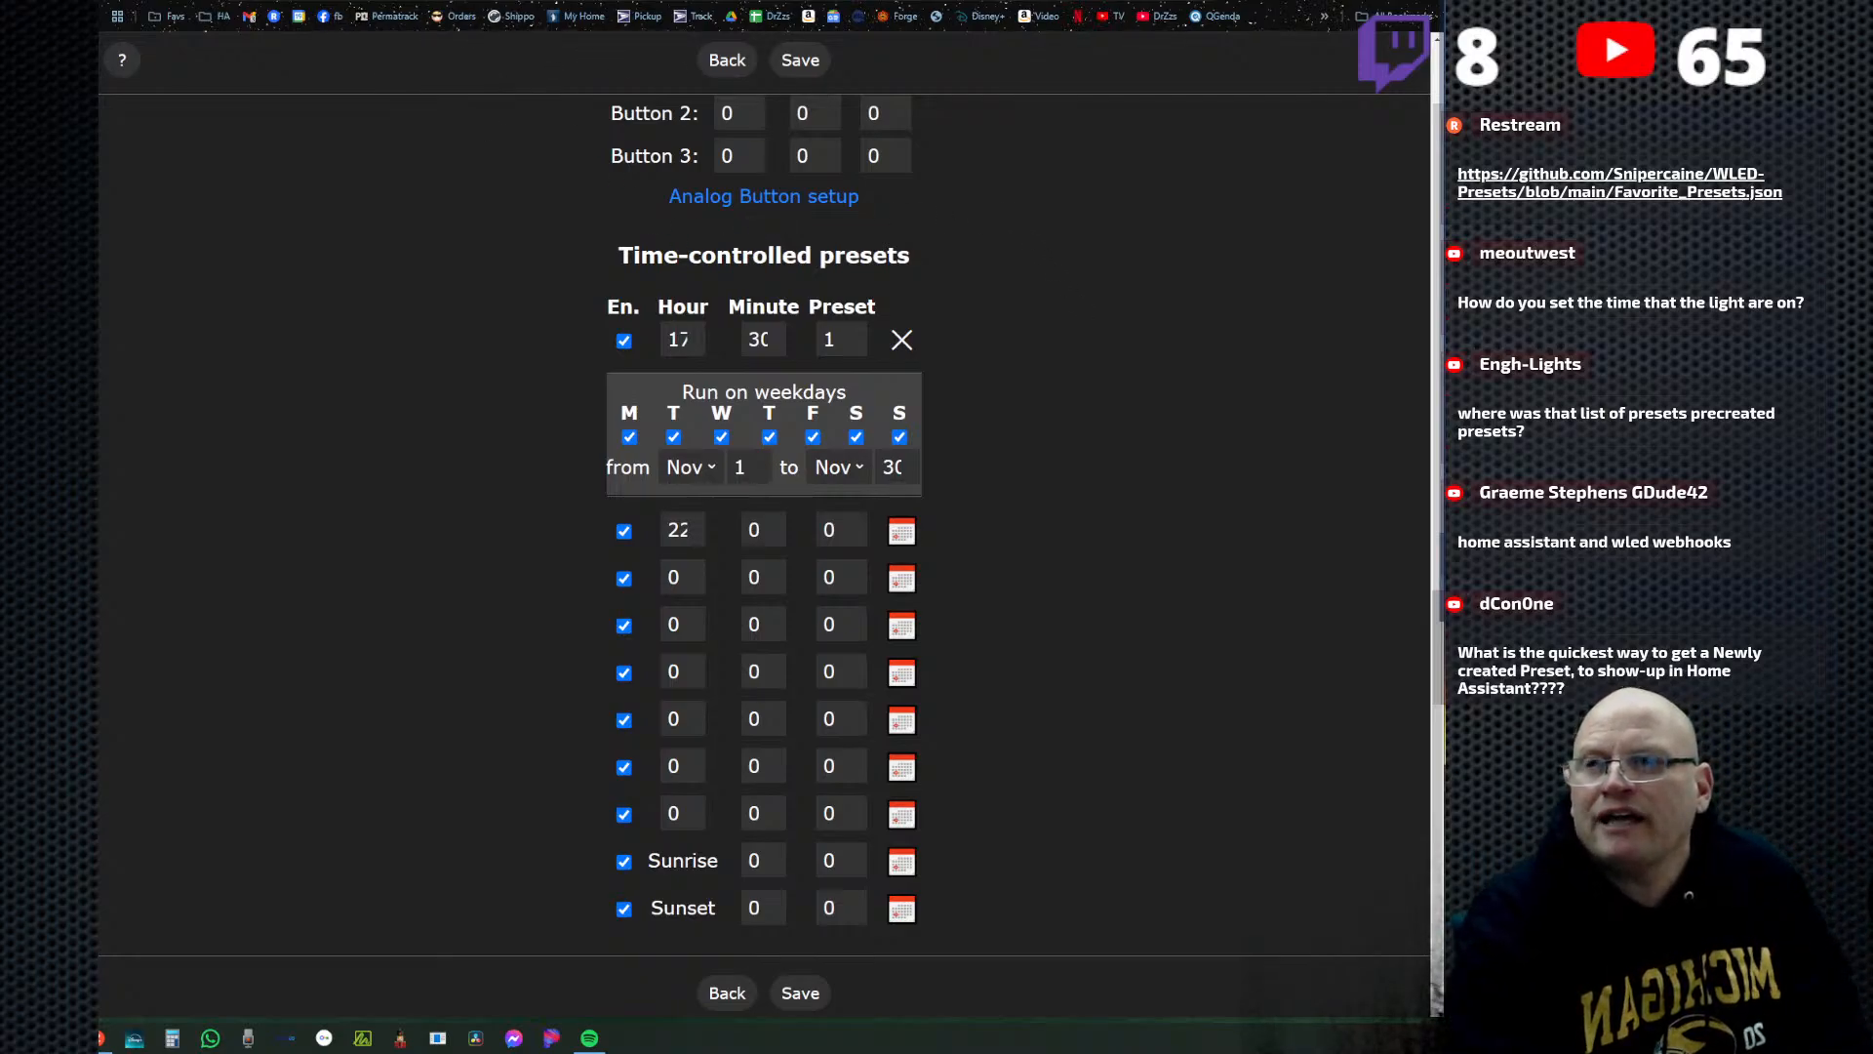
Switch to Home Assistant and check its pending updates, notifications and developer tools.
key(ctrl+Tab)
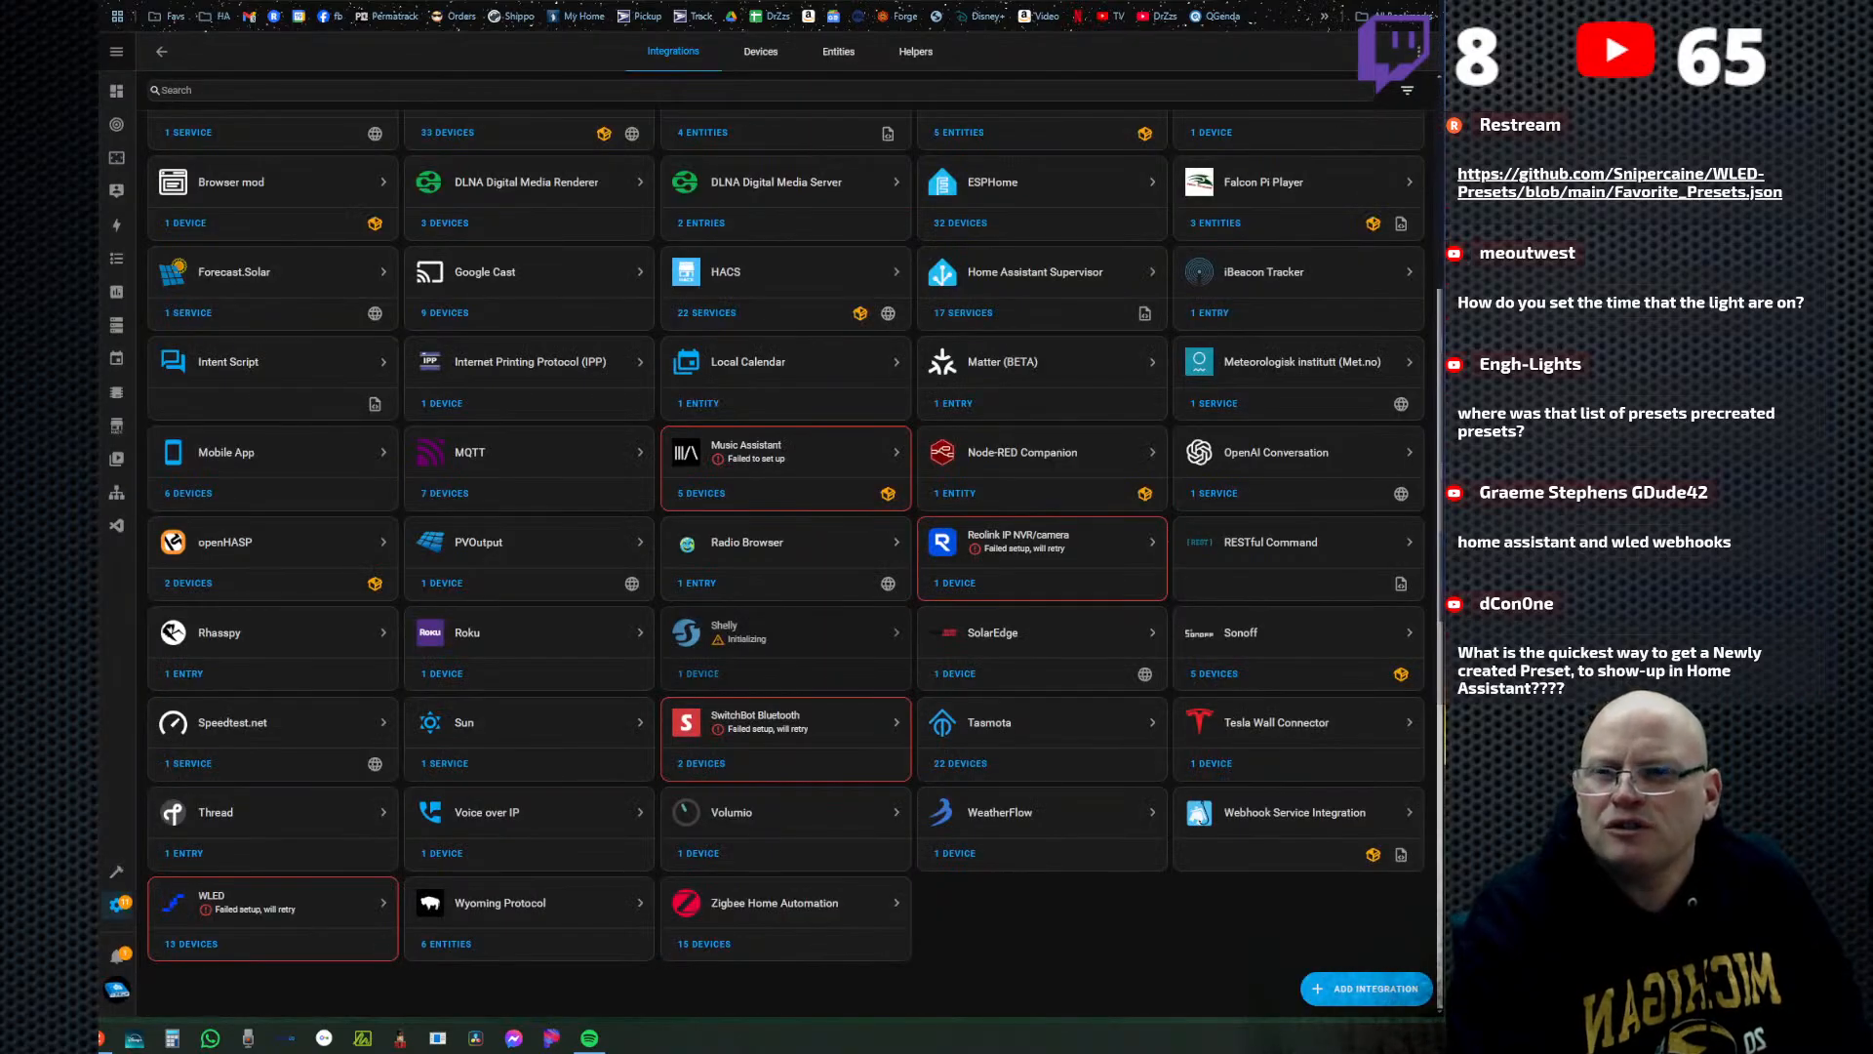
click(119, 906)
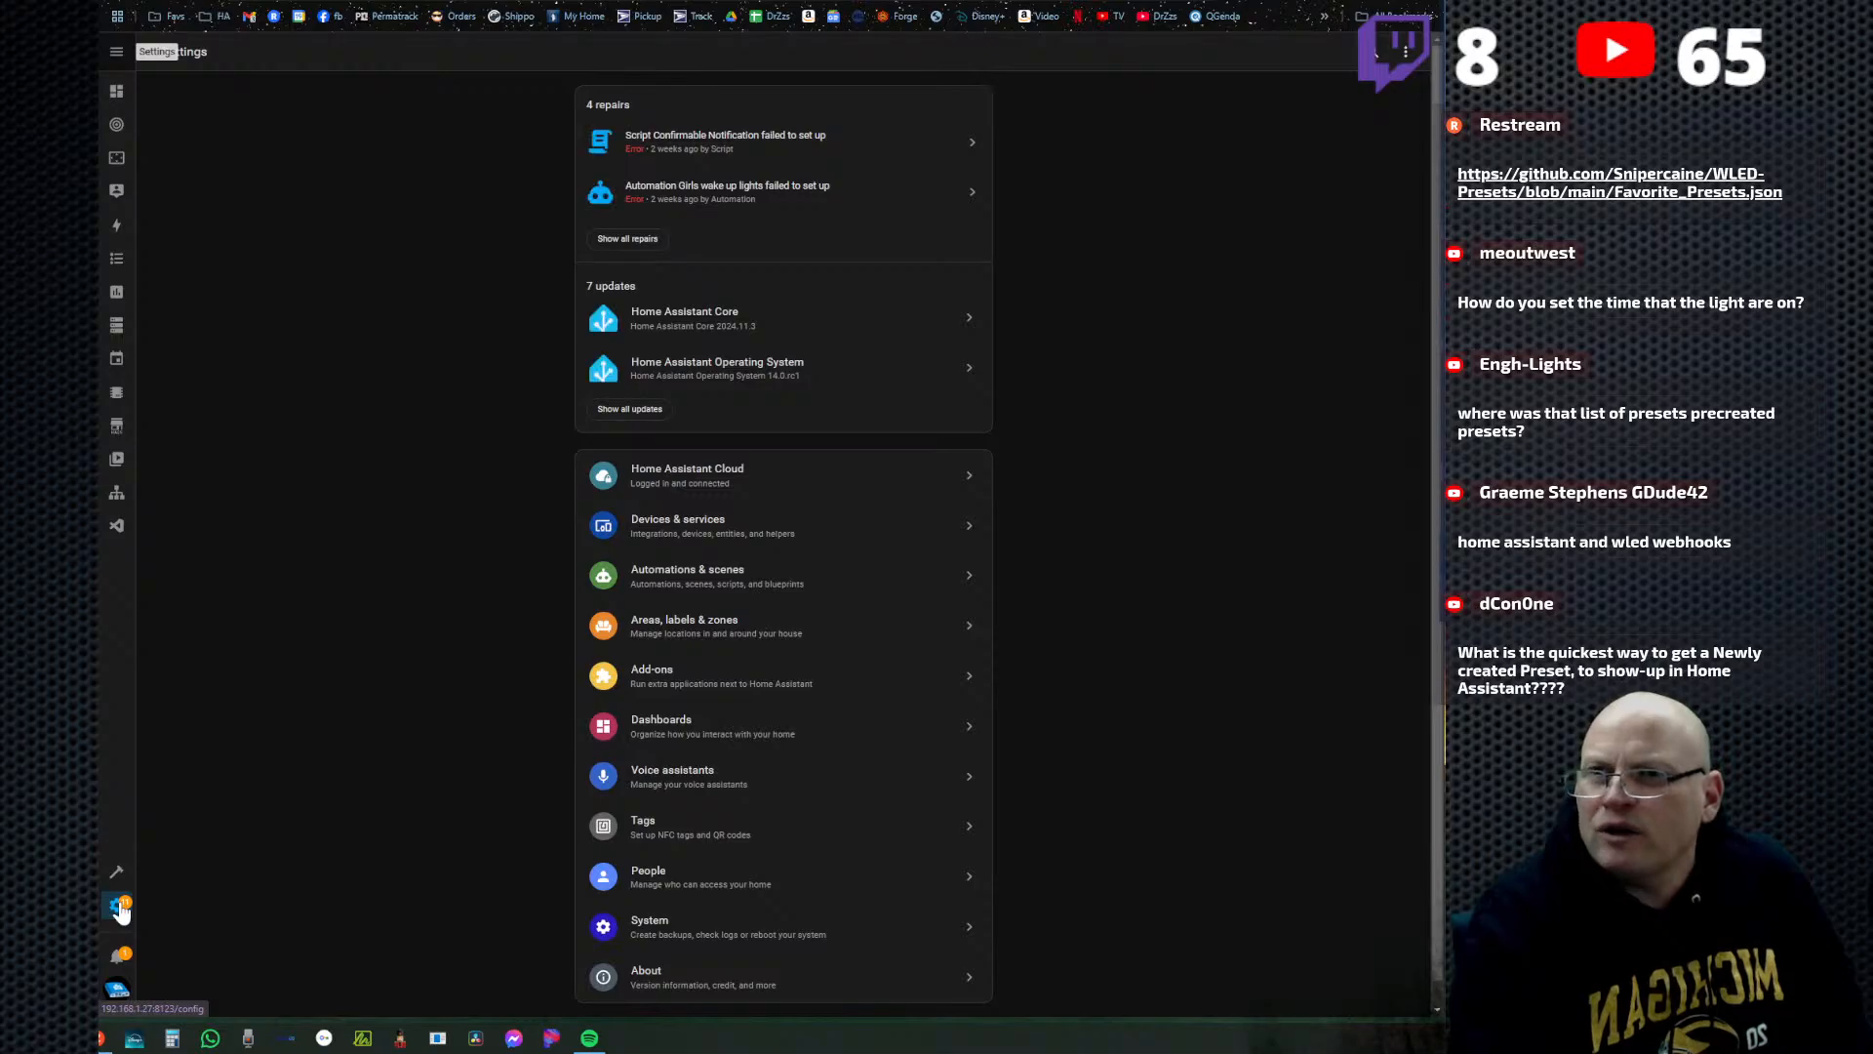
click(636, 411)
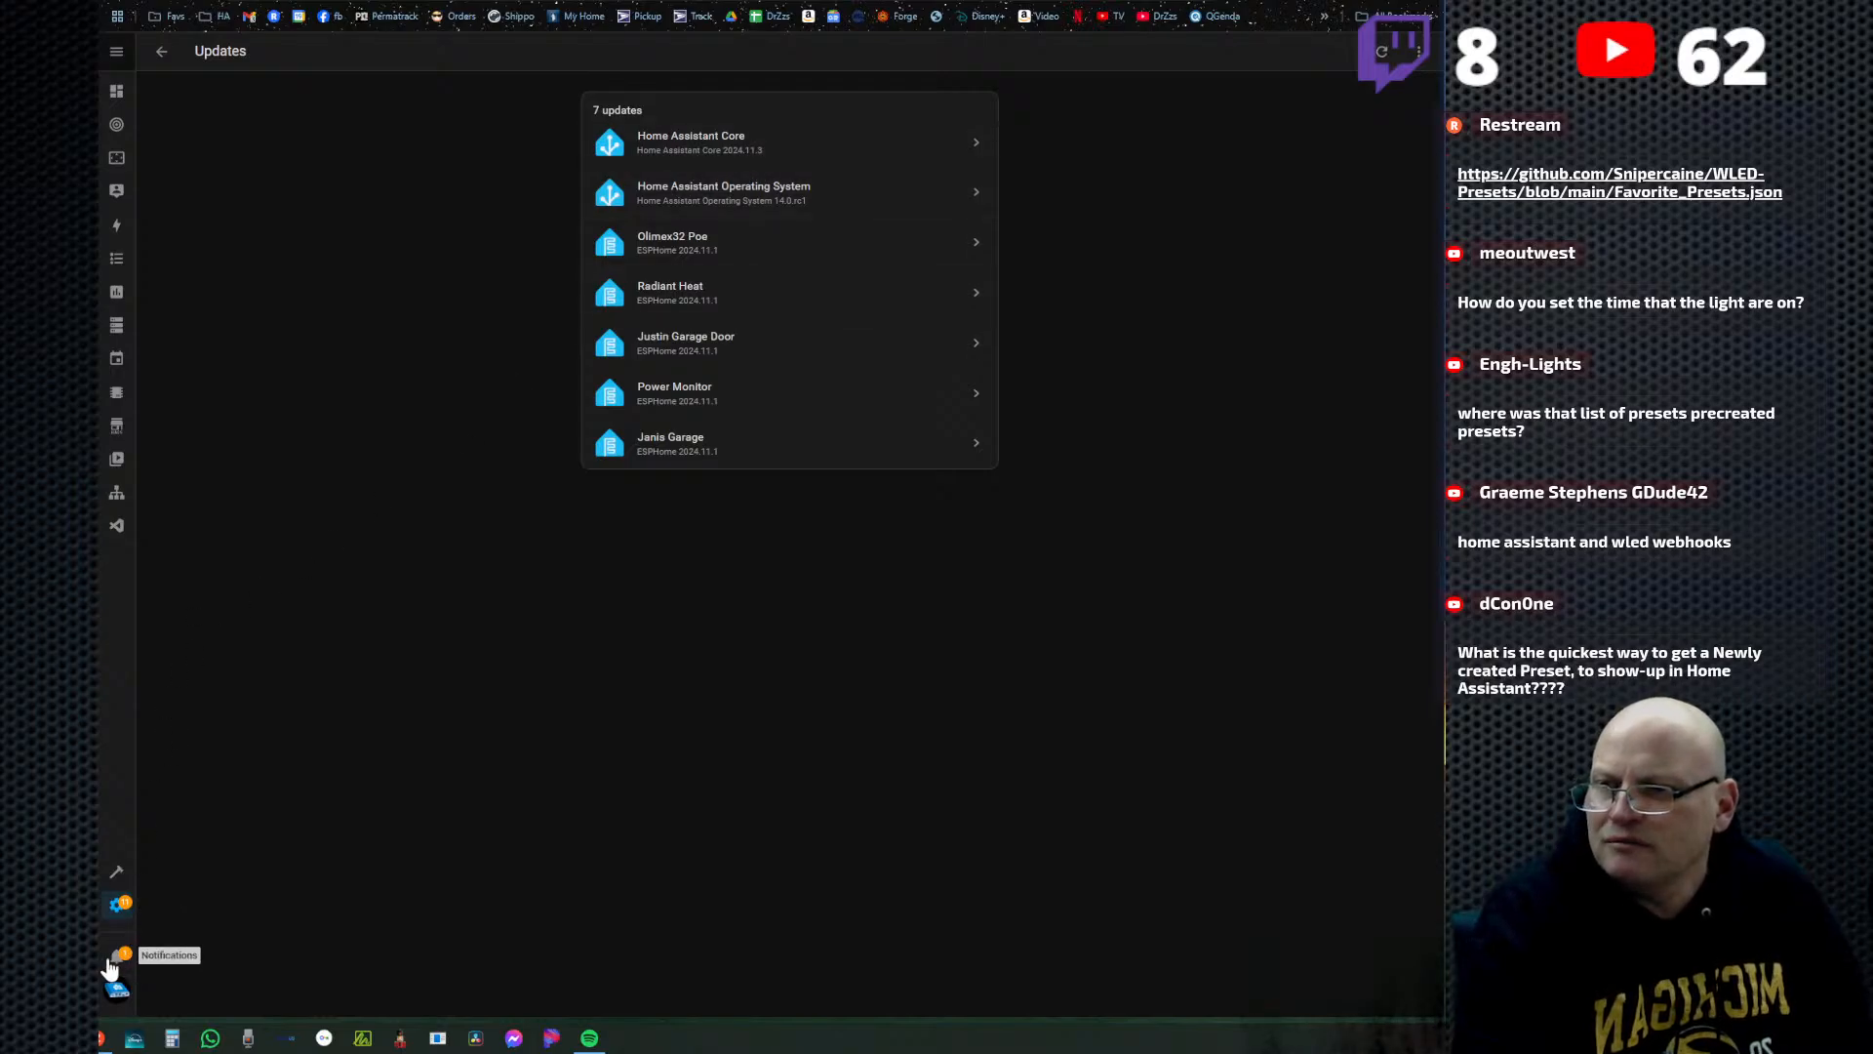
click(116, 958)
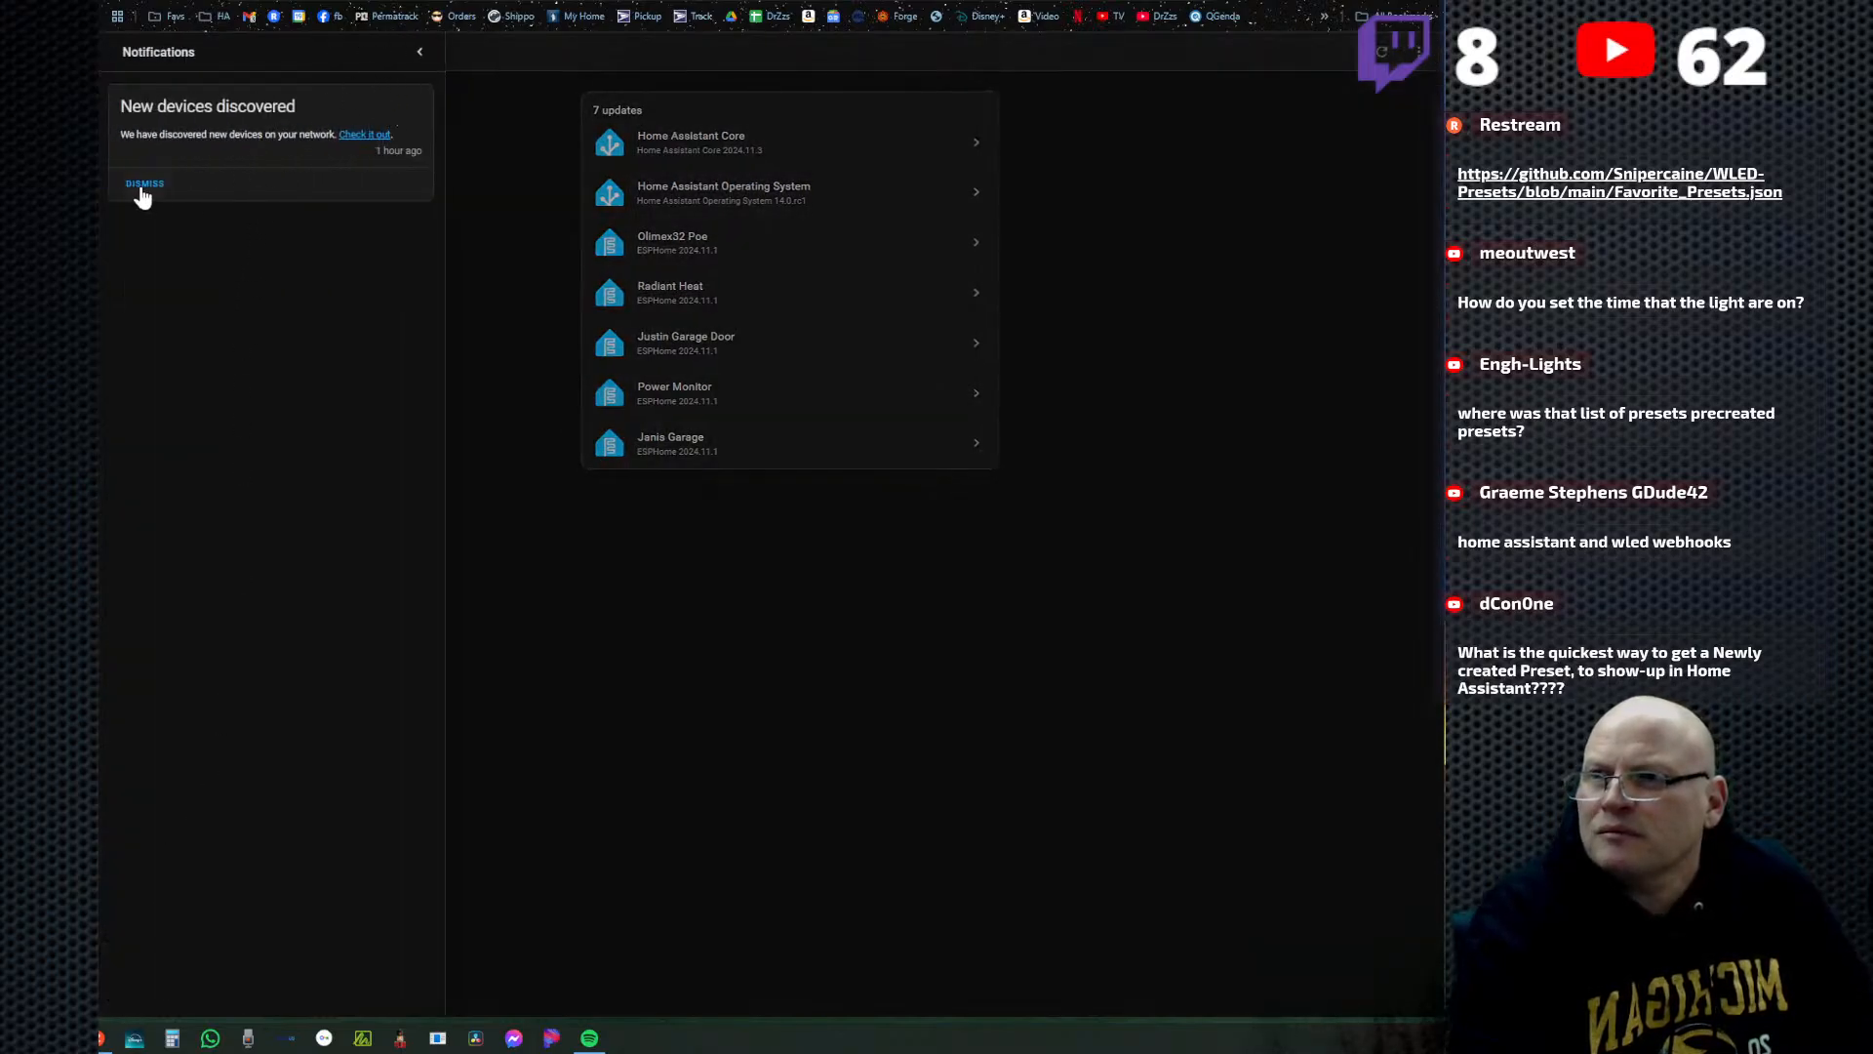
click(420, 58)
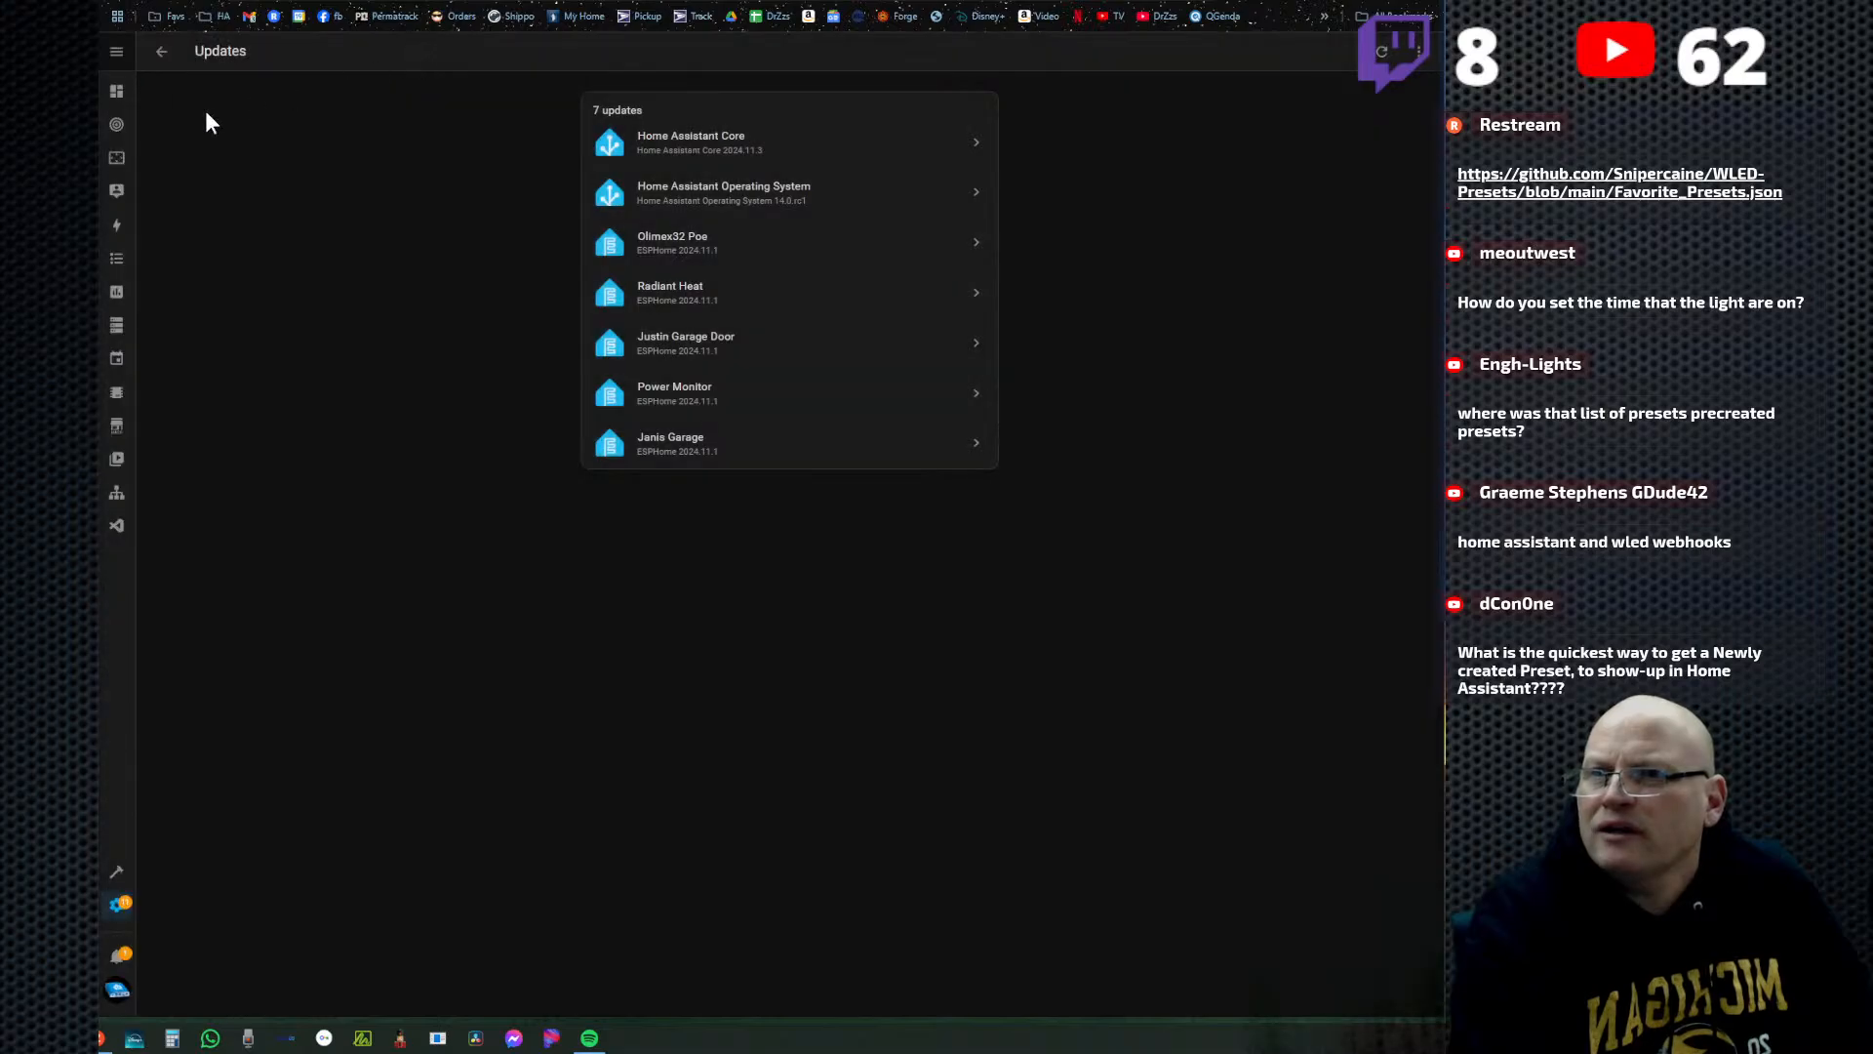
click(118, 880)
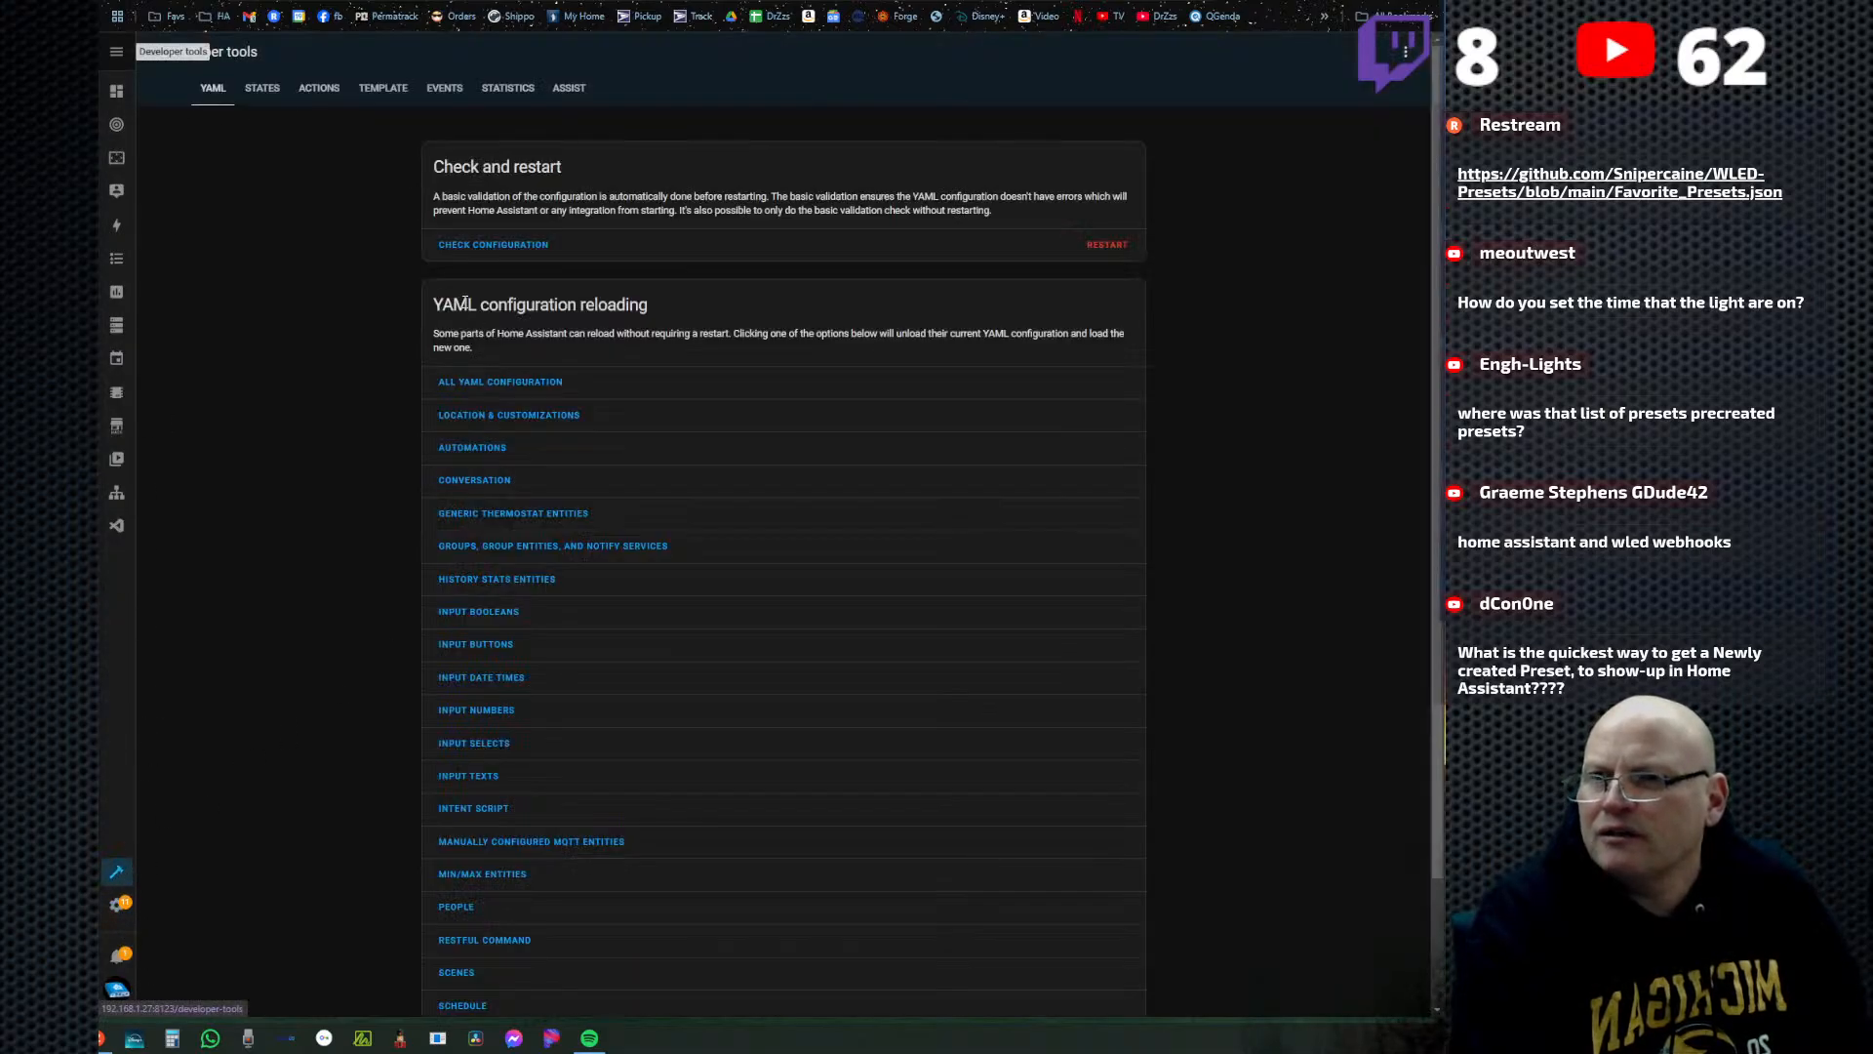
Open the WLED integration from Home Assistant's devices and services and look through its device entries.
click(120, 912)
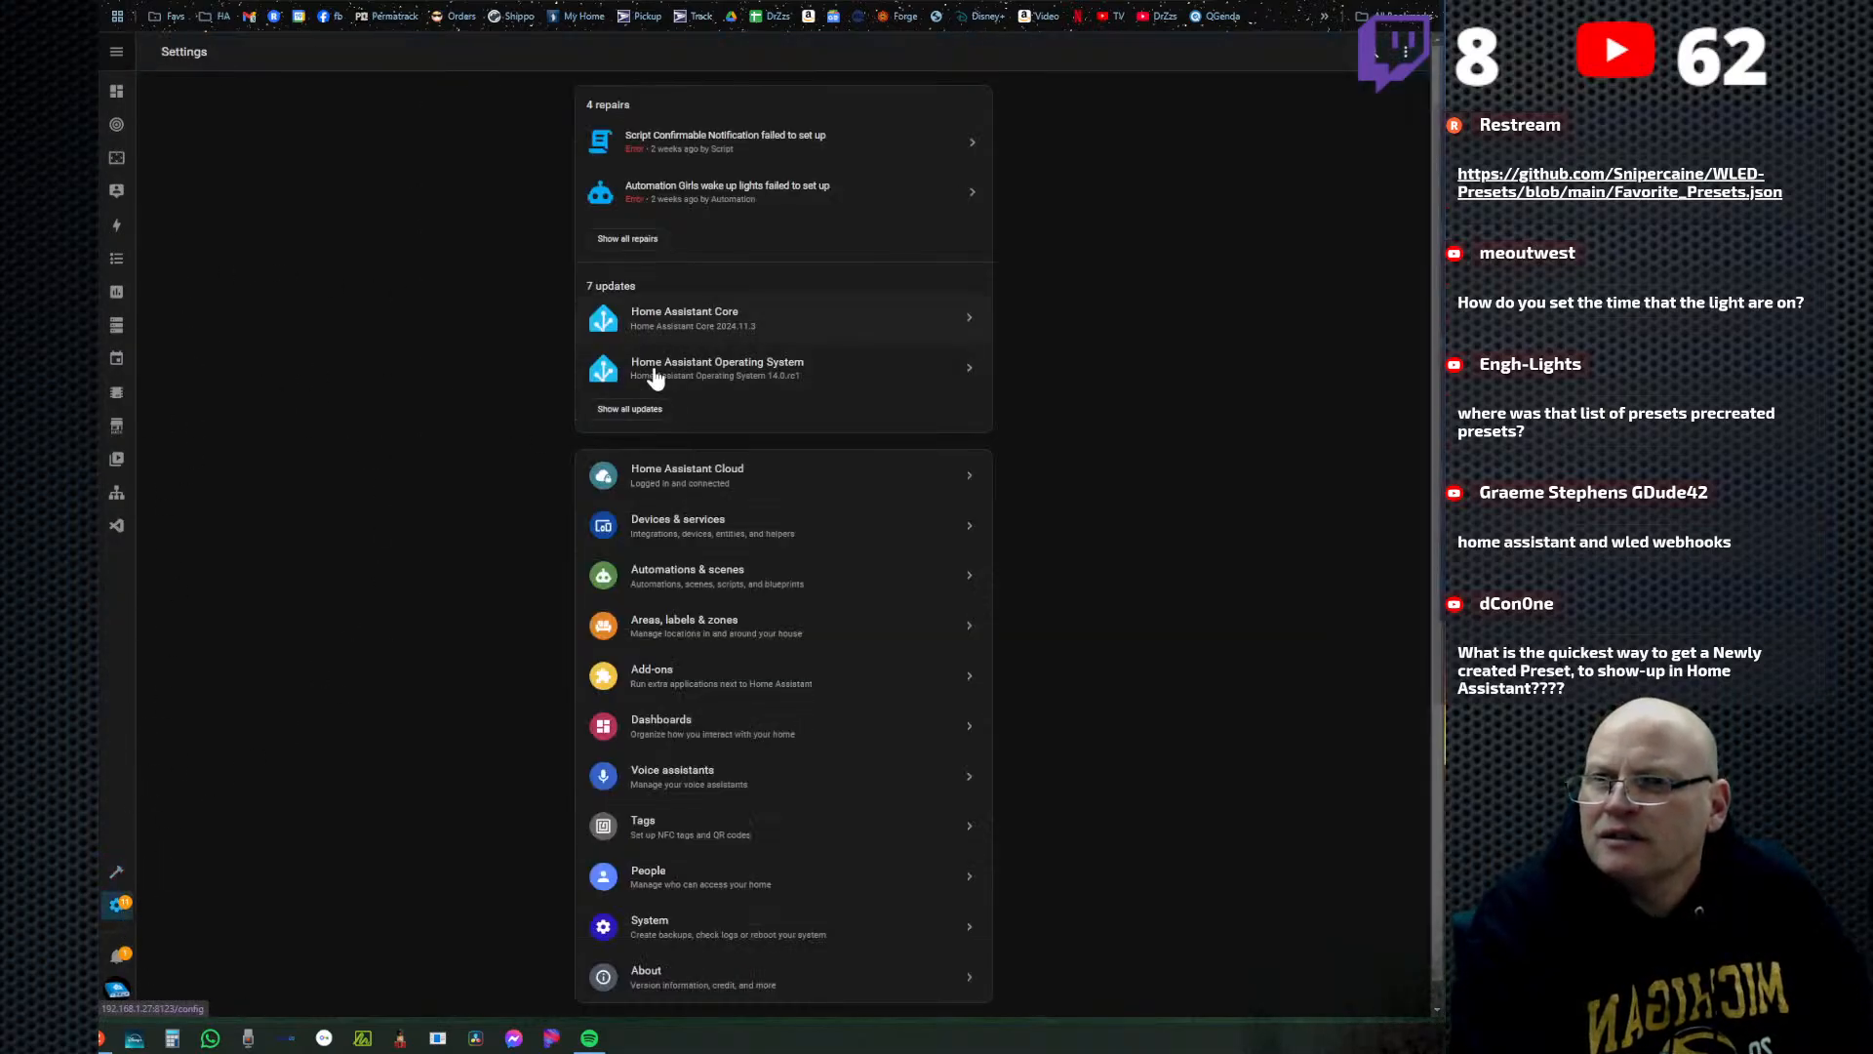
click(688, 515)
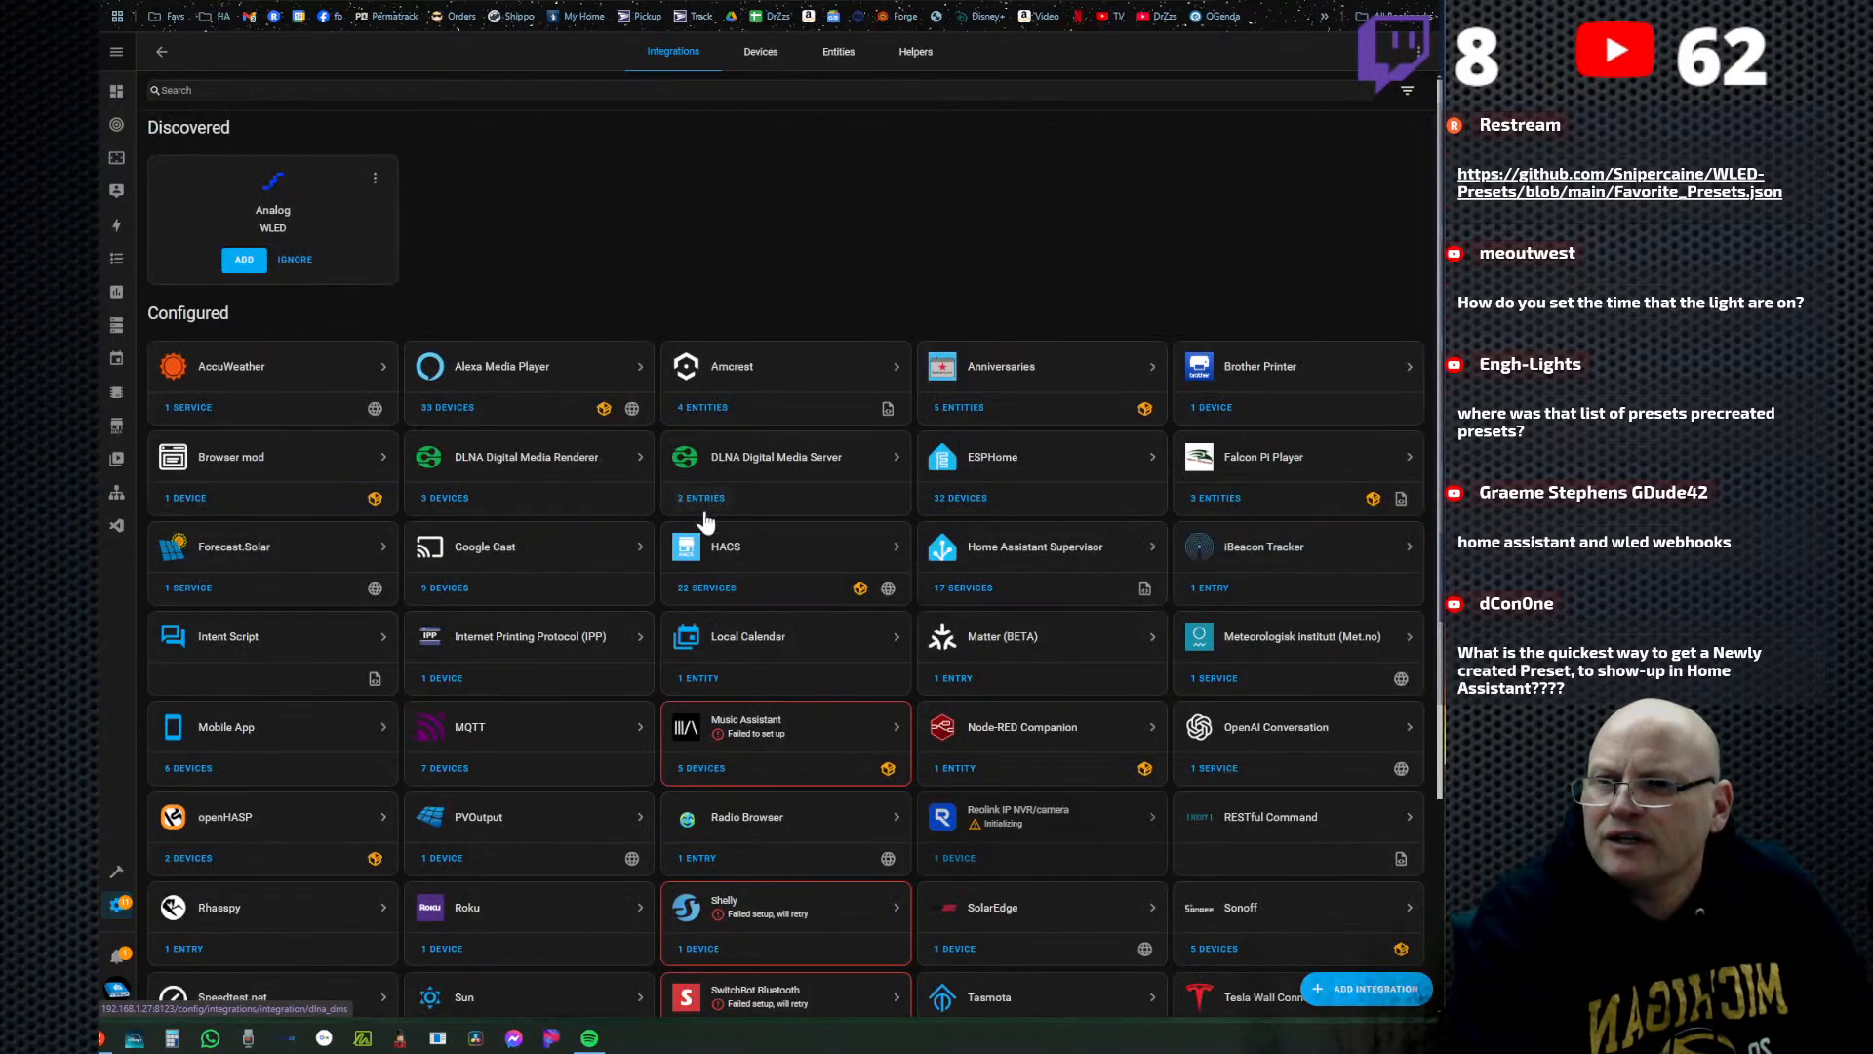
scroll(859, 595, down, 2)
scroll(839, 557, down, 1)
scroll(753, 523, up, 3)
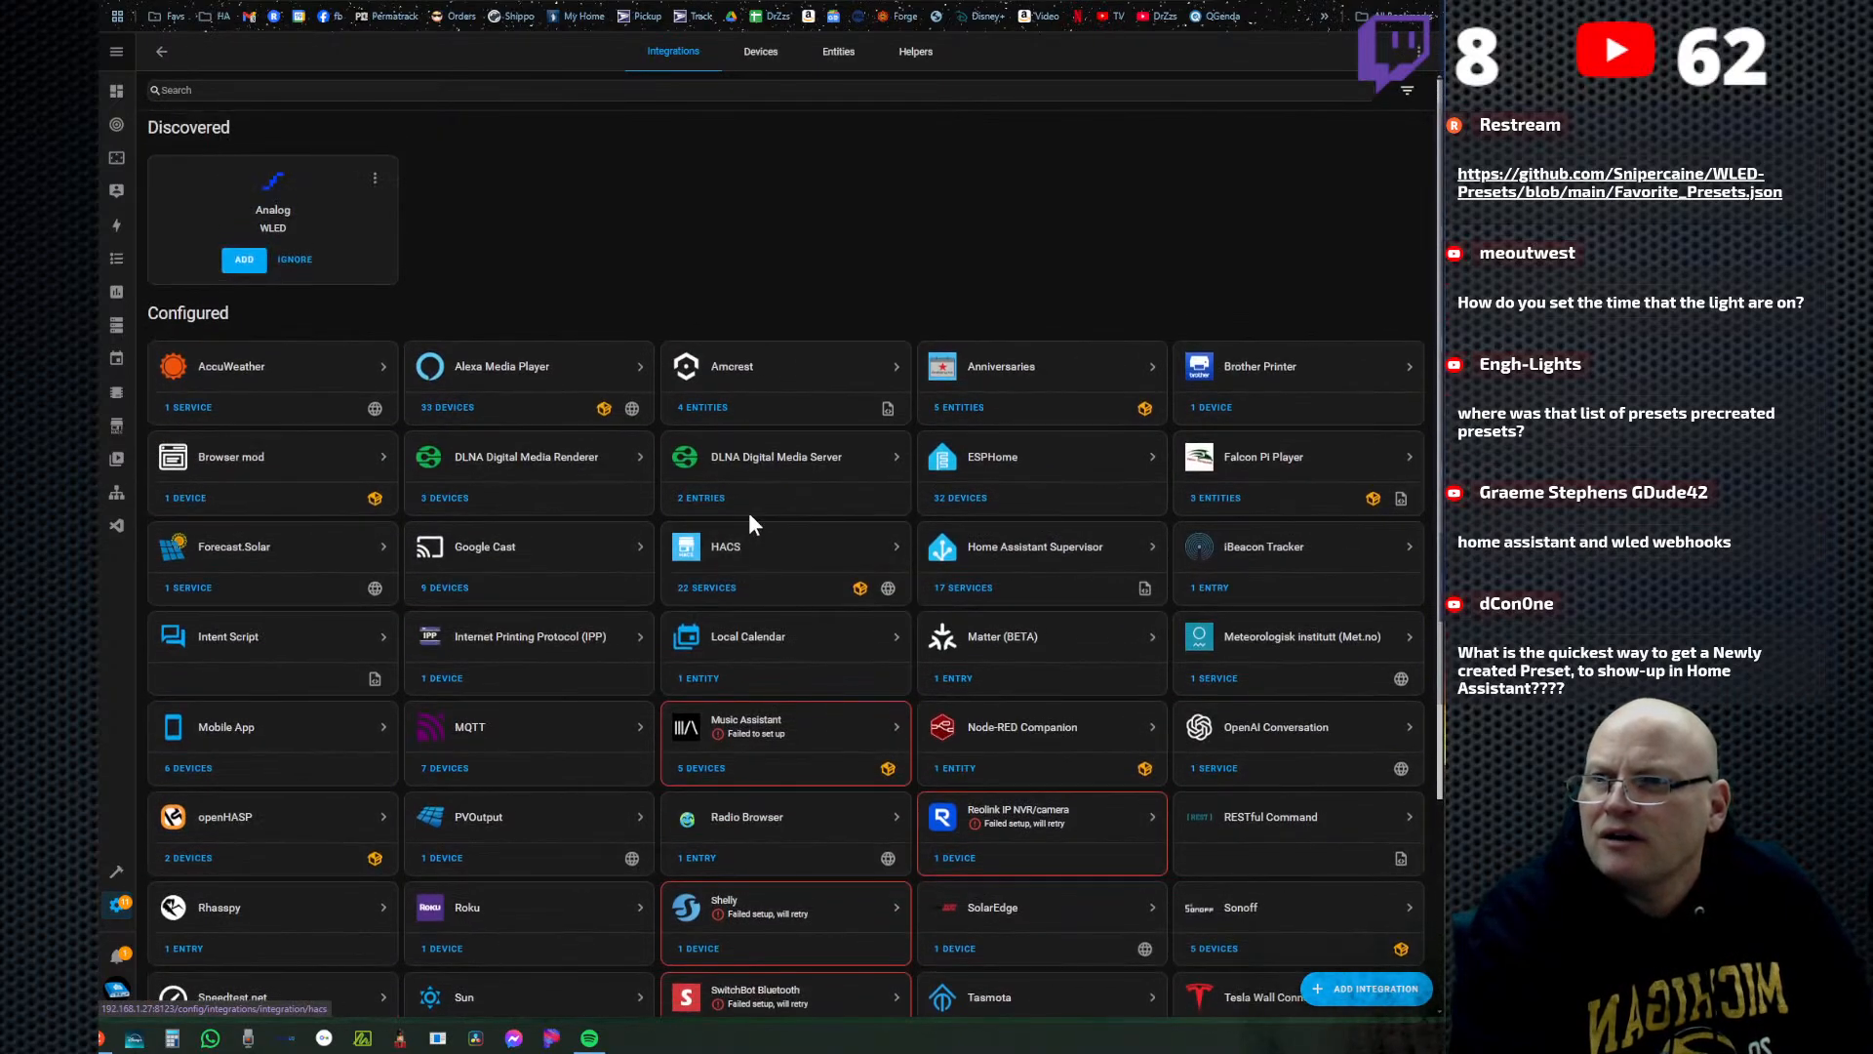
scroll(1014, 542, down, 3)
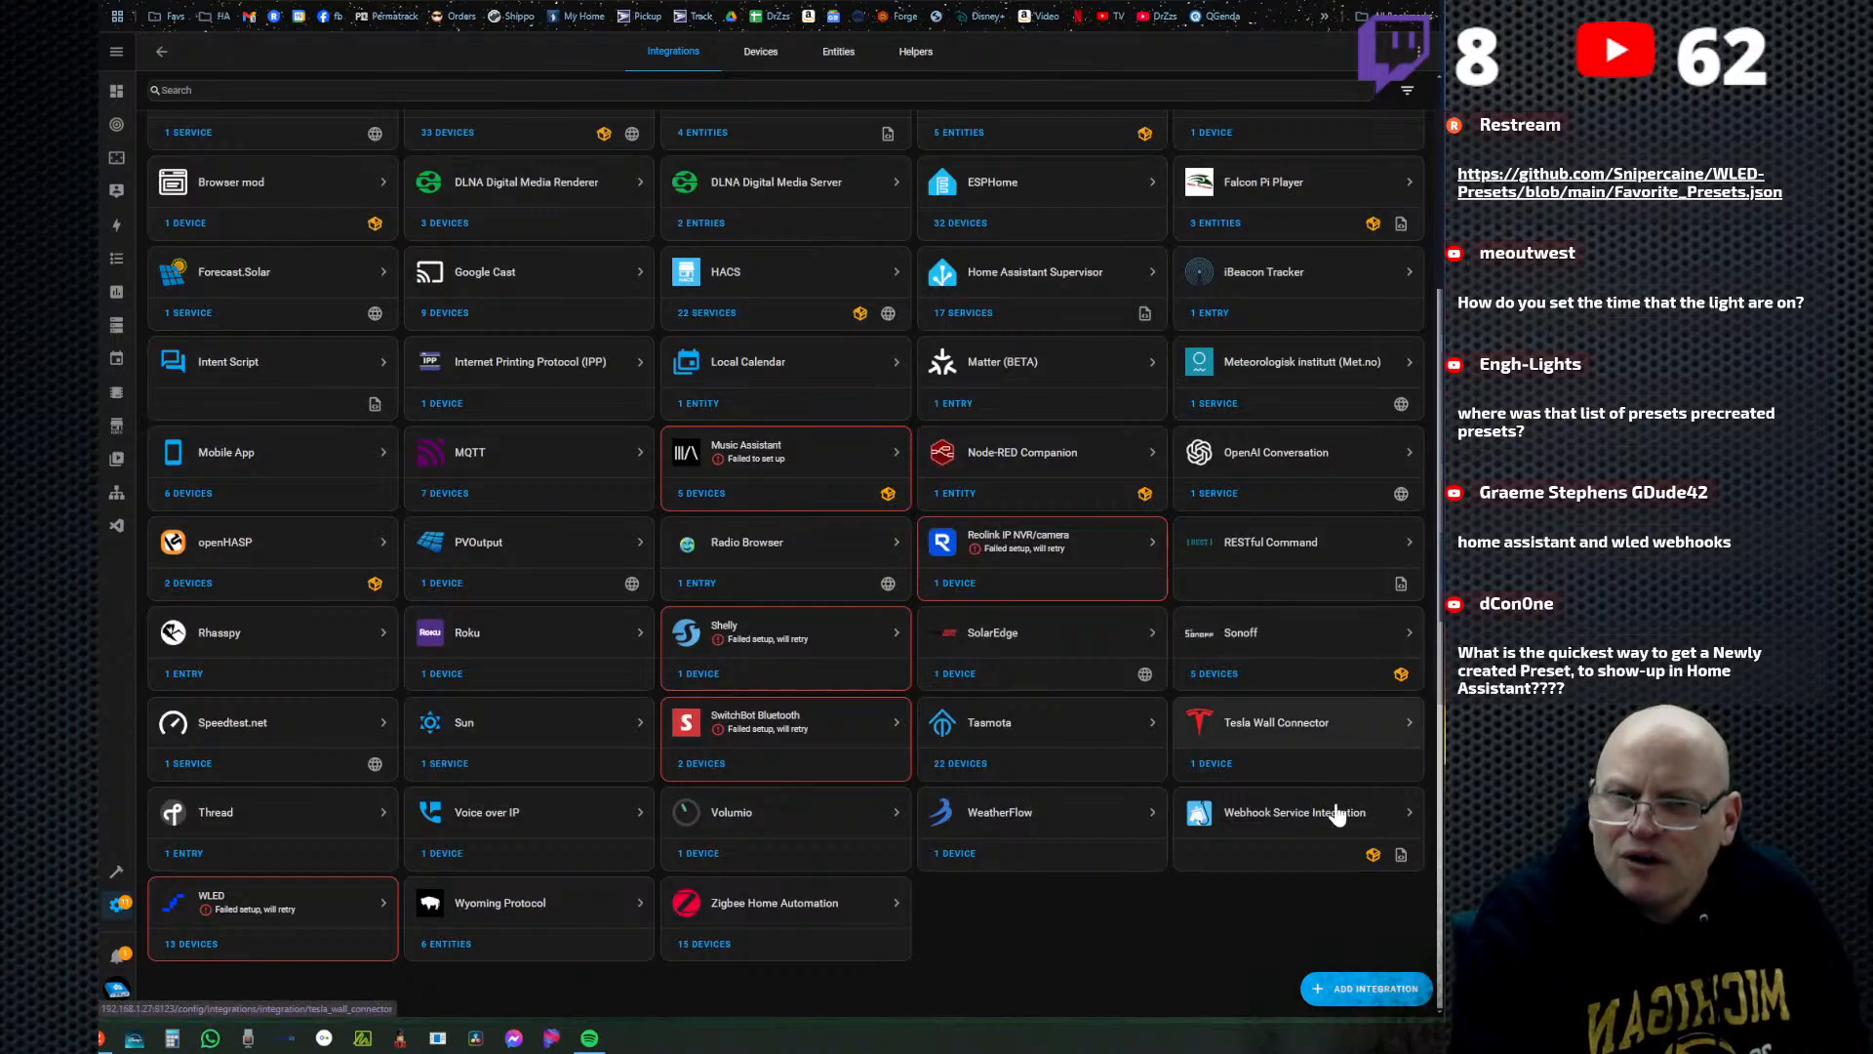
click(265, 899)
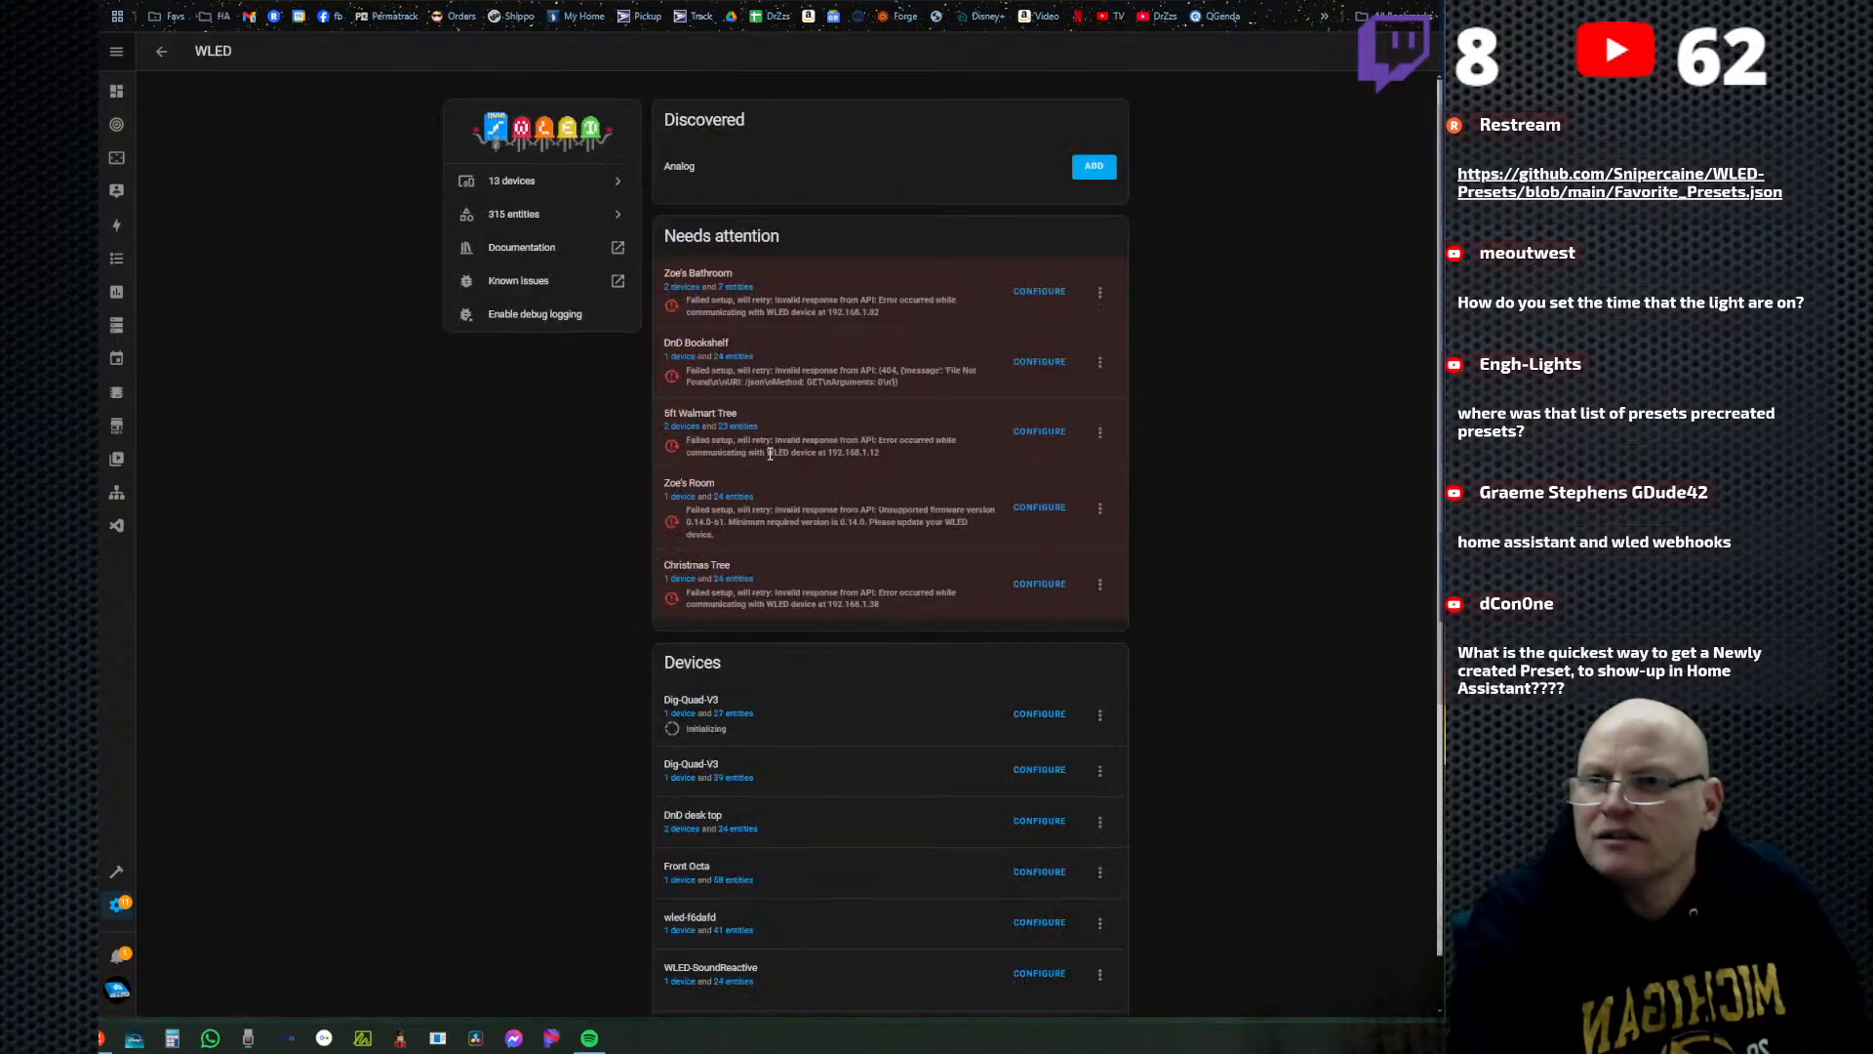
scroll(811, 634, down, 1)
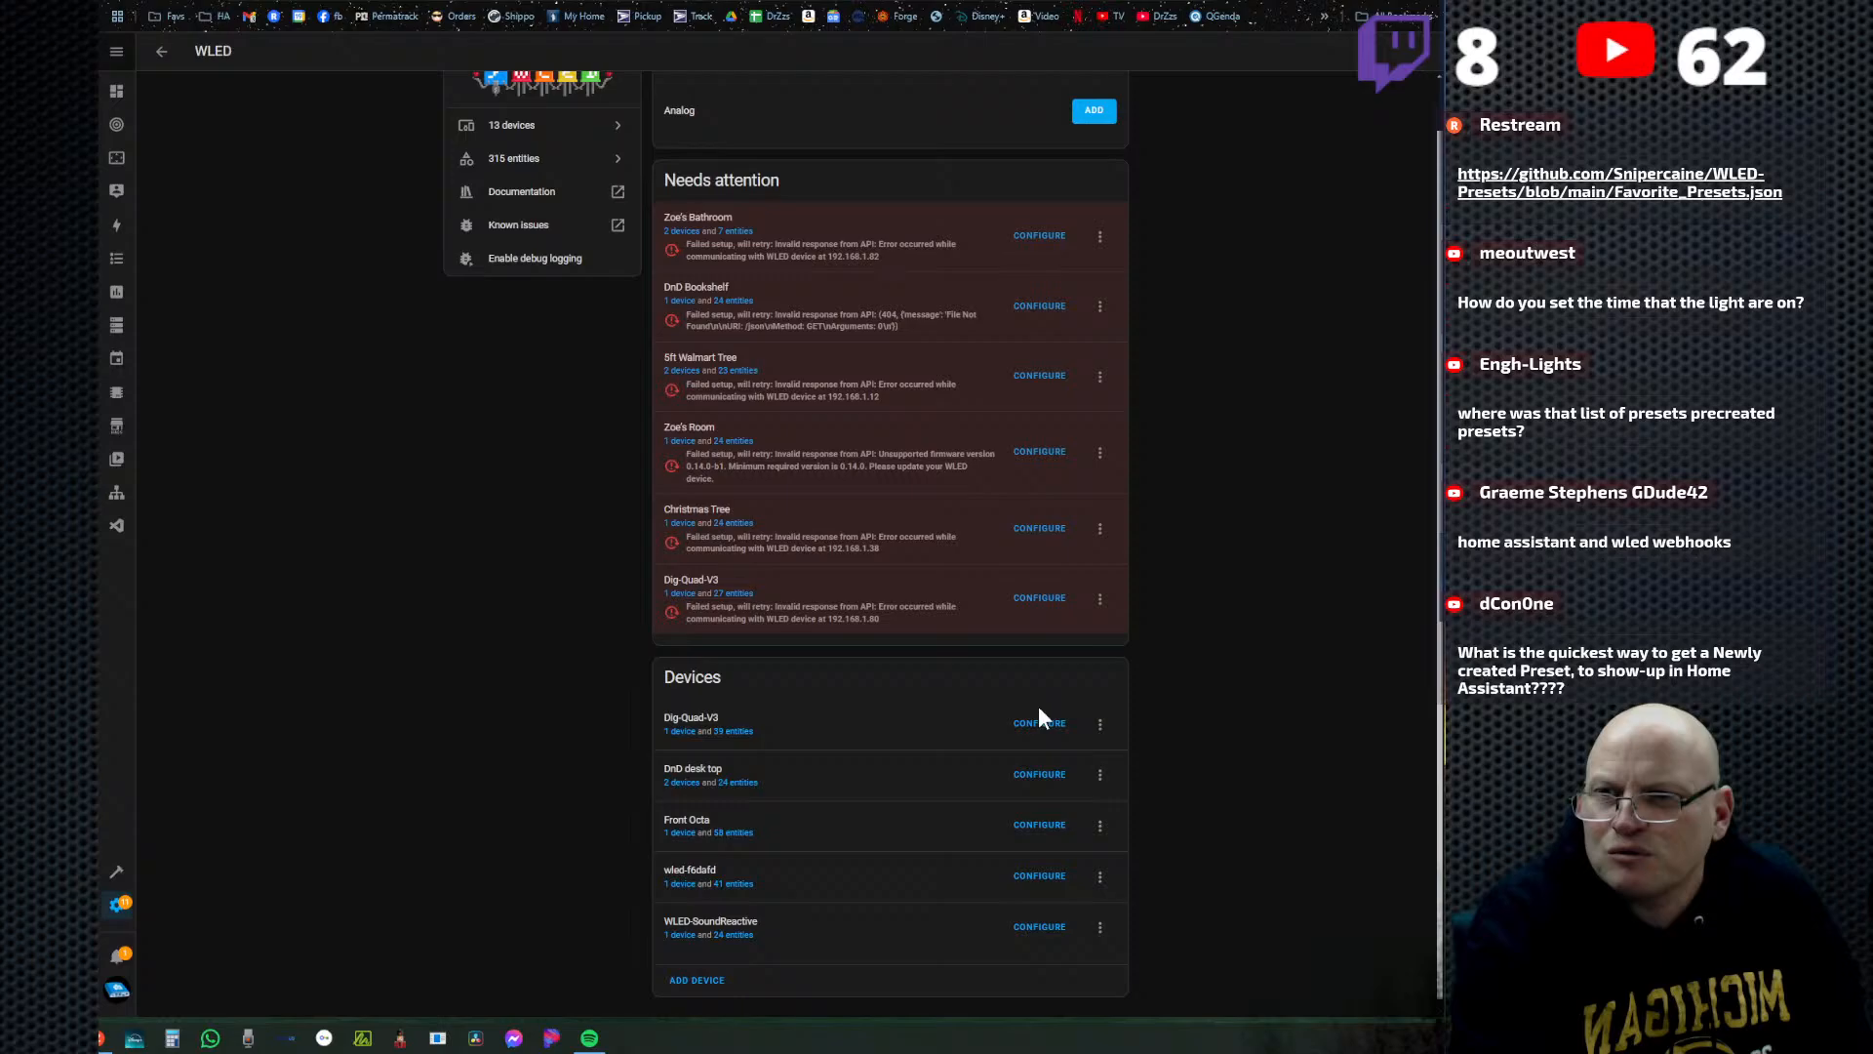
Submit the options of the working Dig-Quad-V3 entry with the option to keep the main light left off.
click(1053, 603)
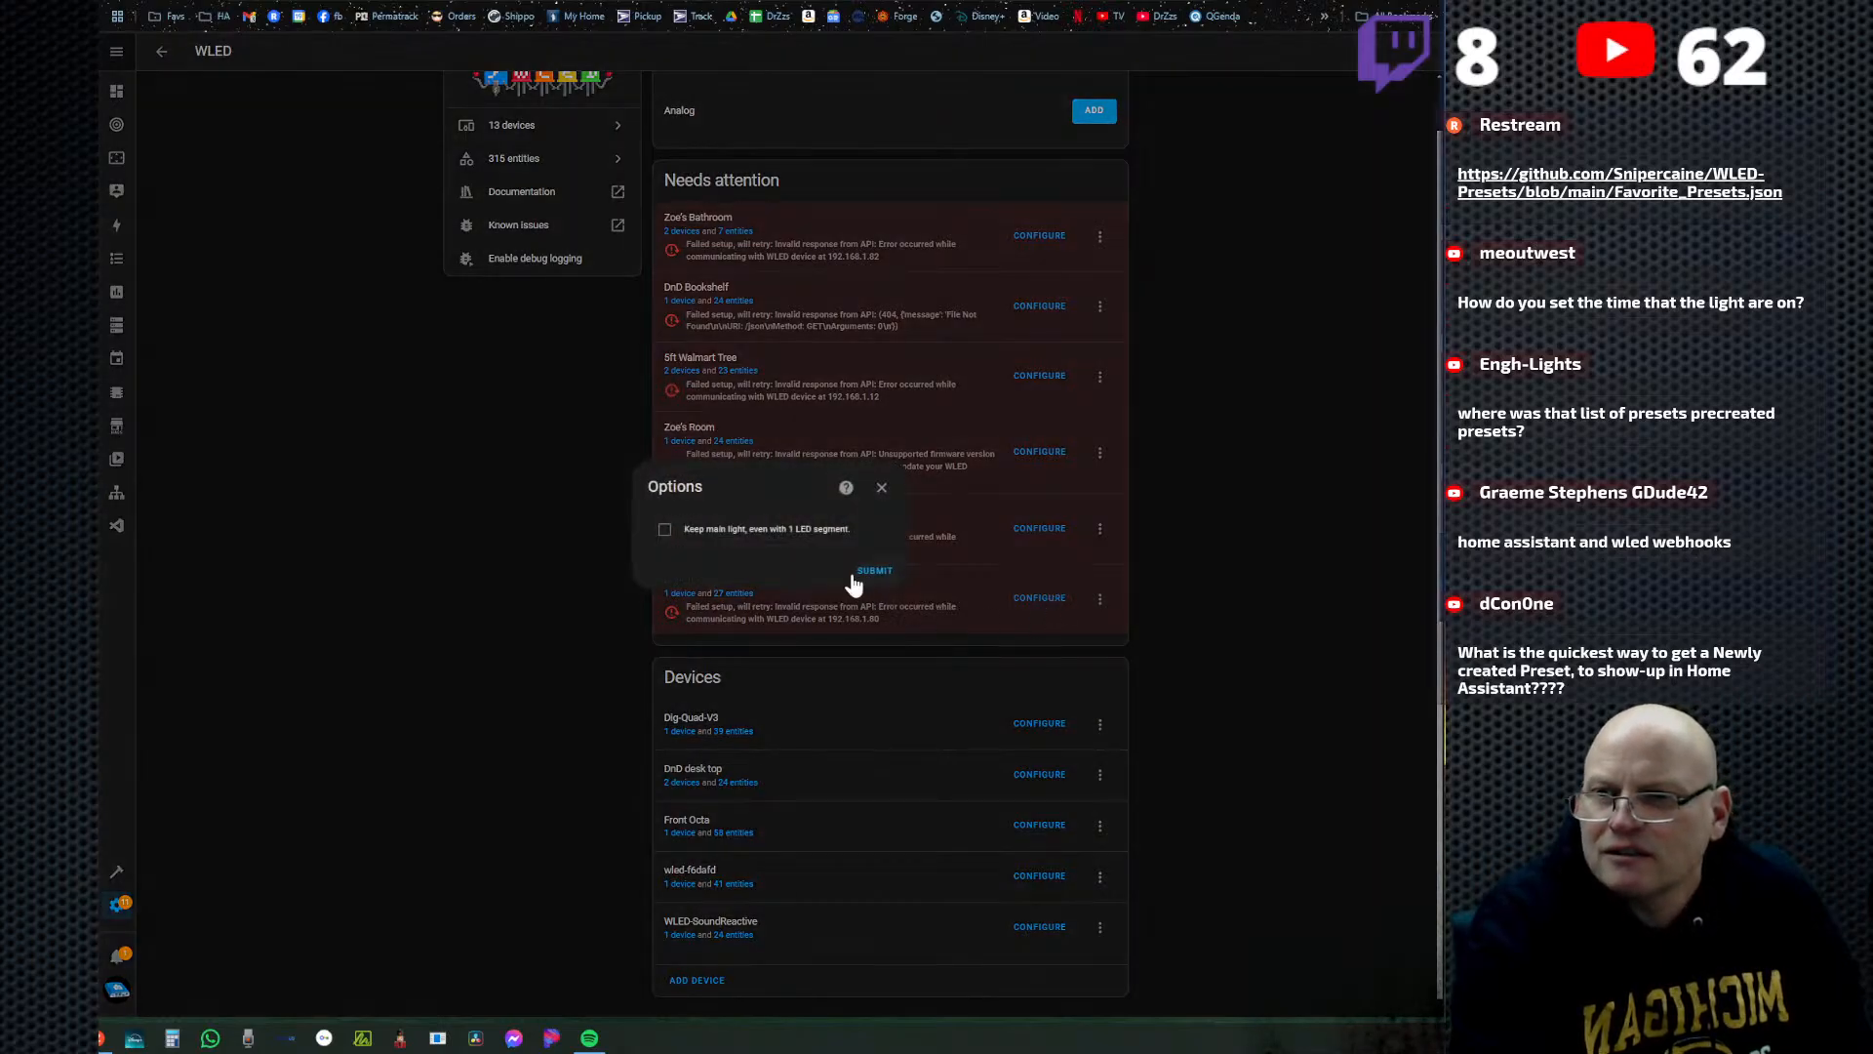
click(882, 488)
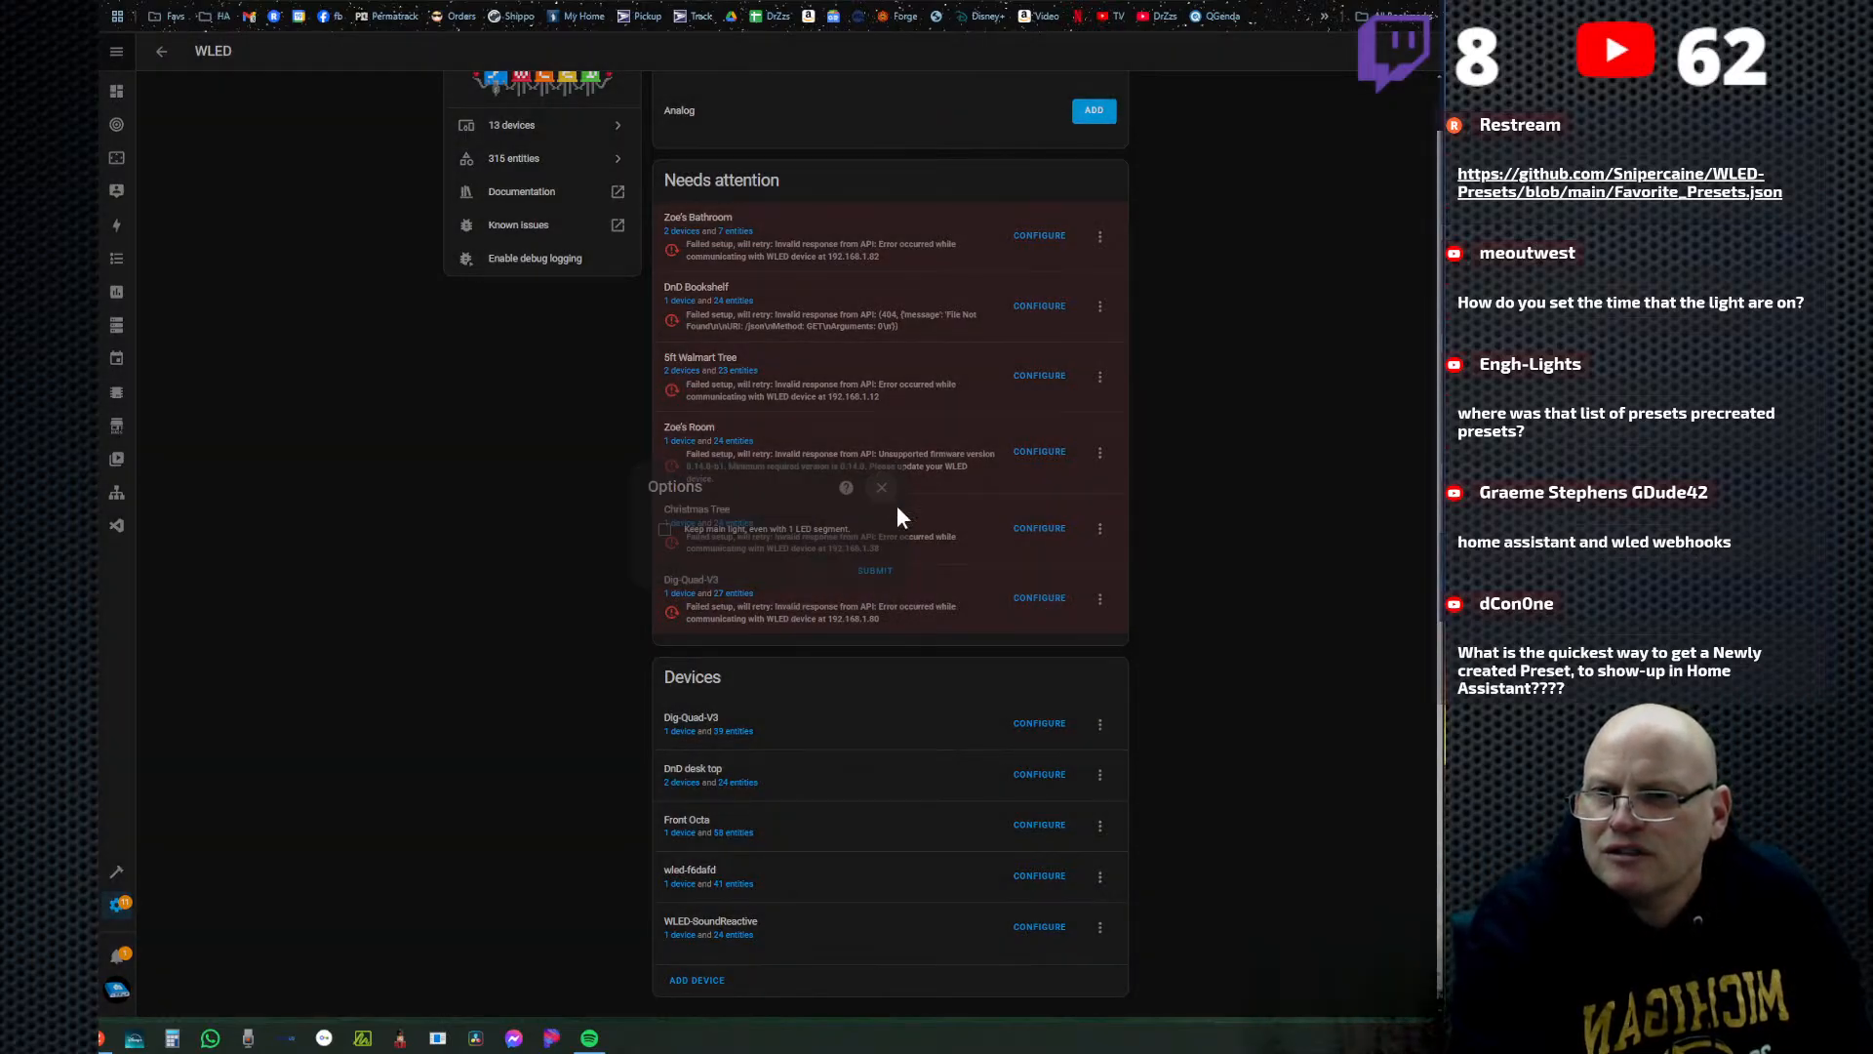
click(1034, 727)
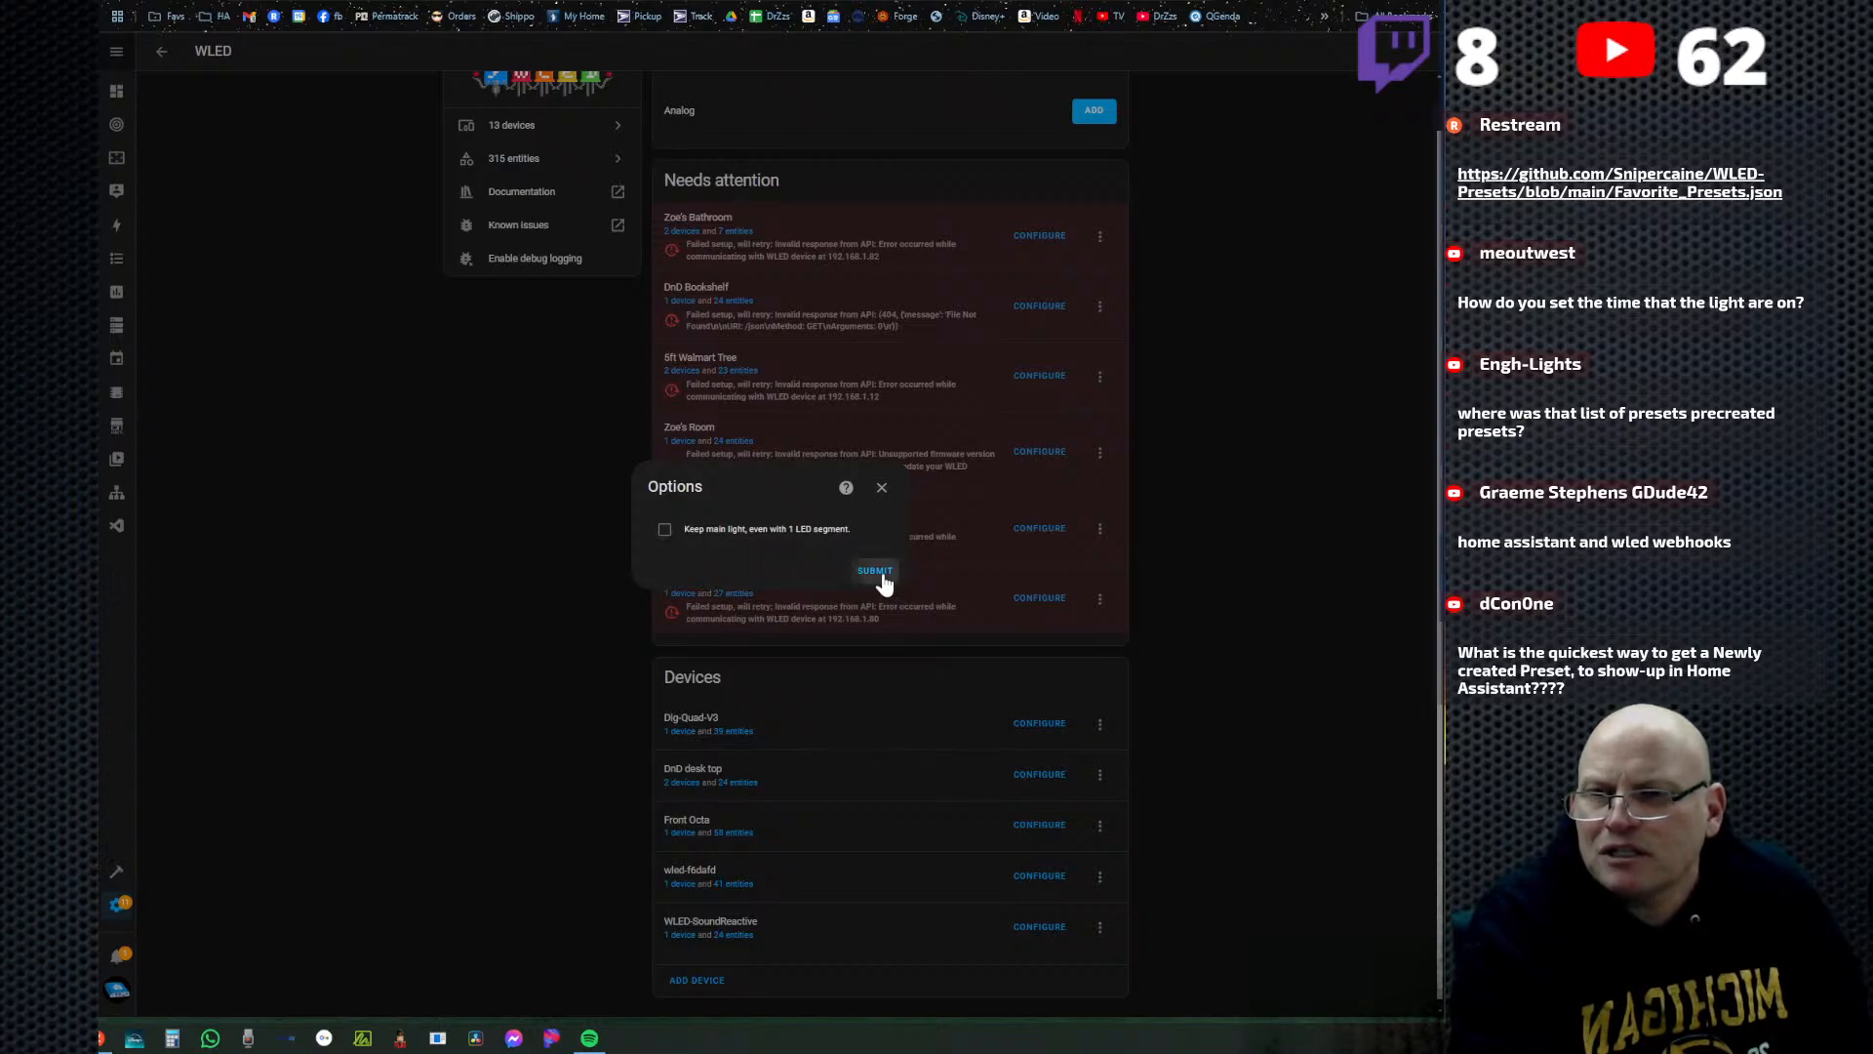
click(876, 572)
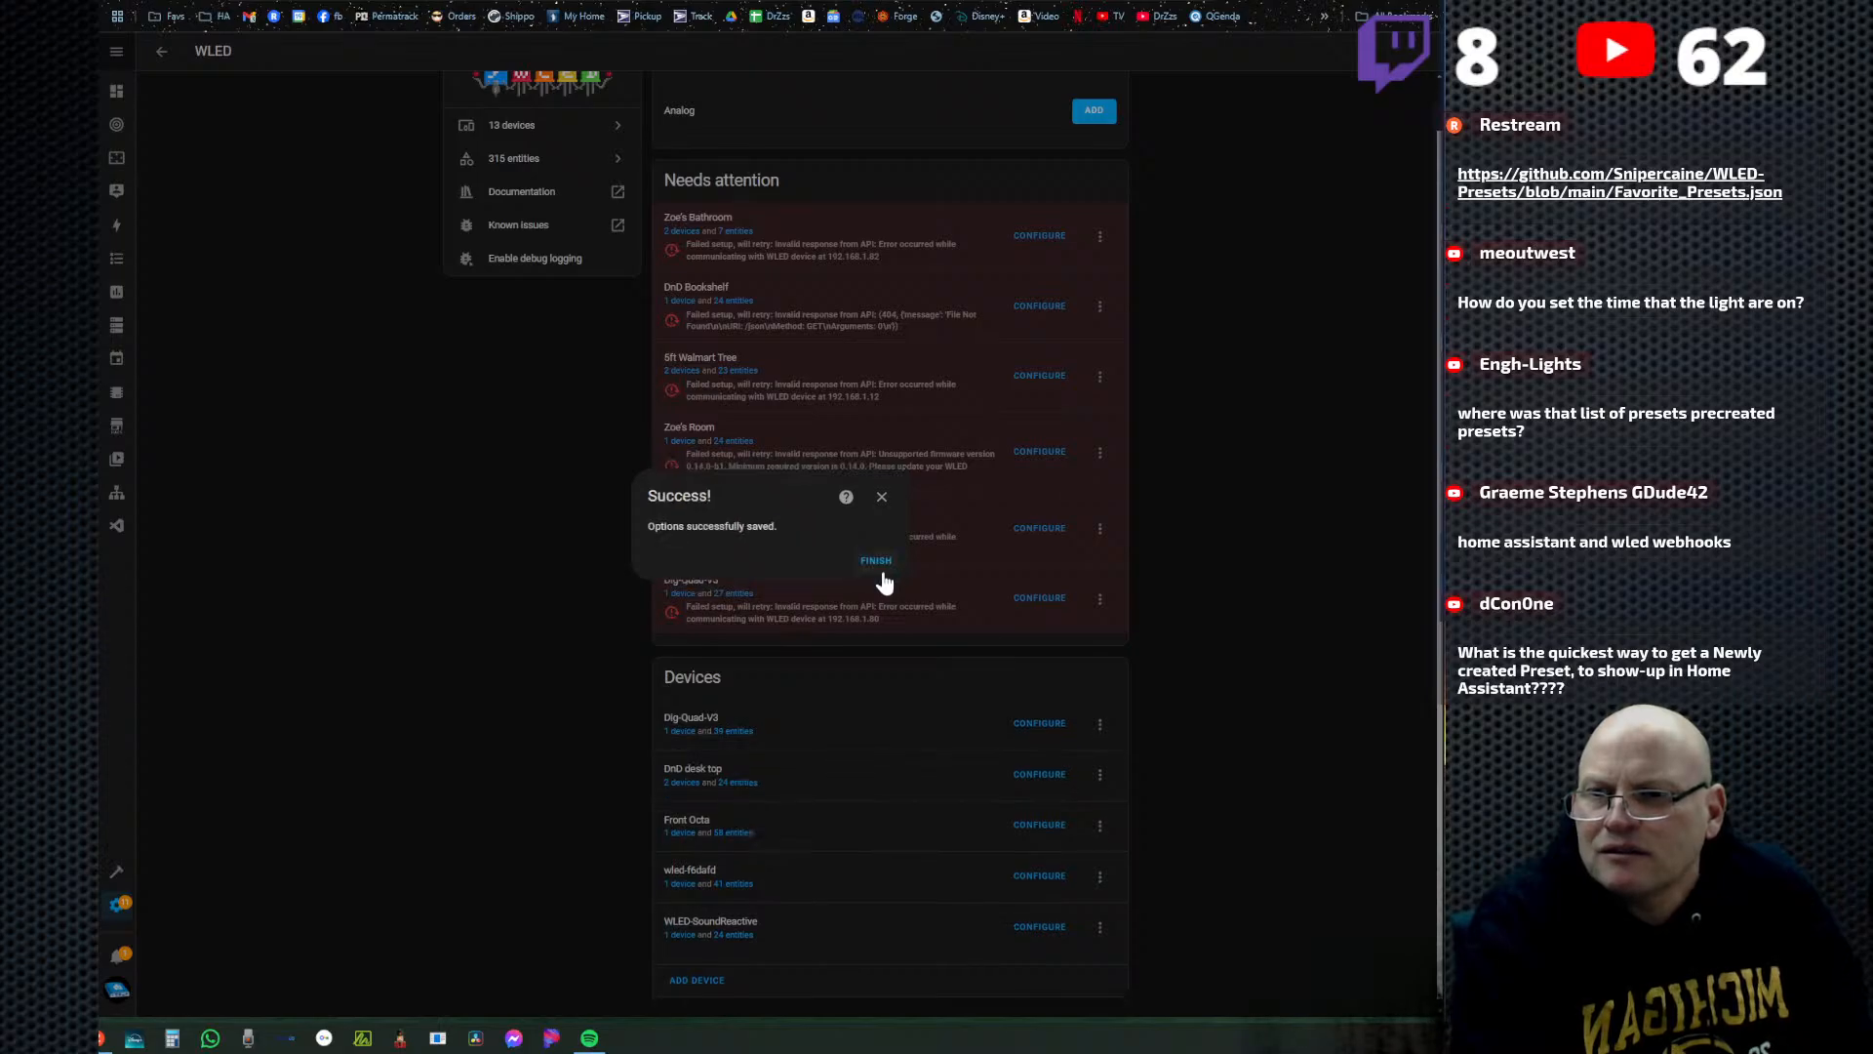
click(876, 560)
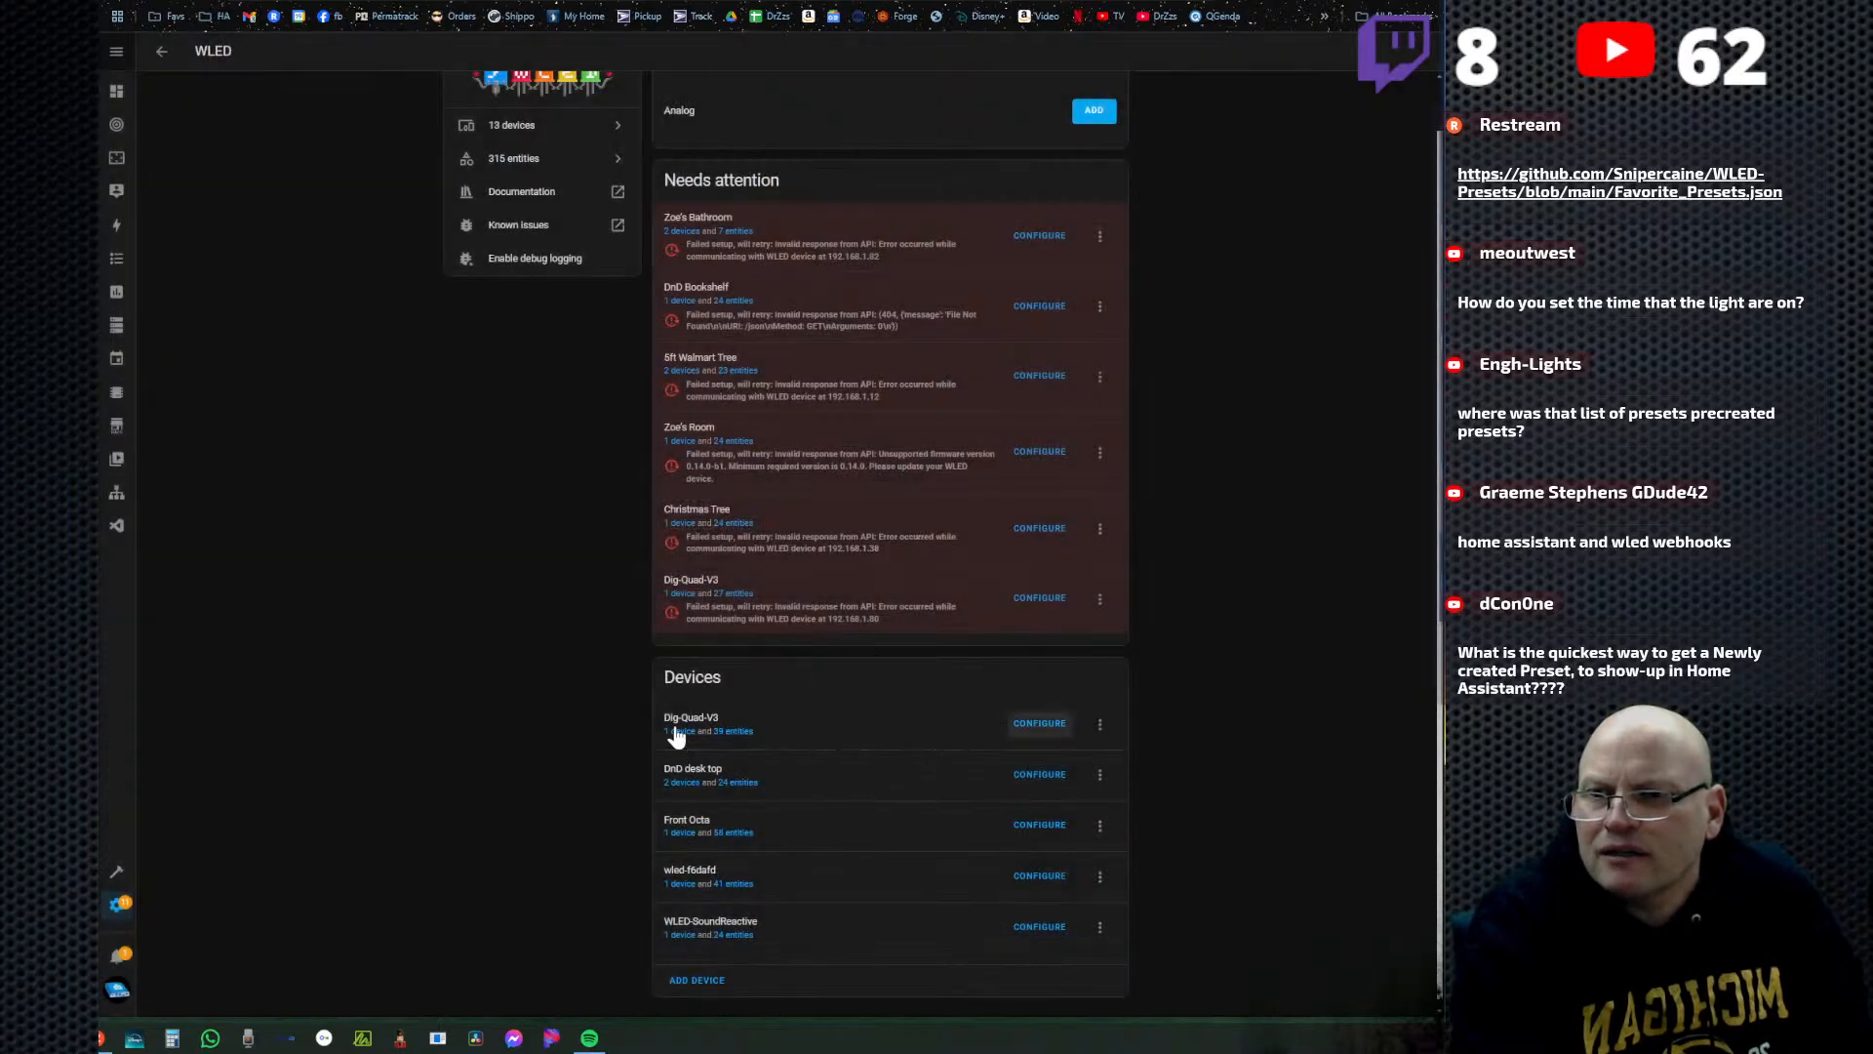
Open the Dig-Quad-V3 device page and list its available presets.
click(769, 725)
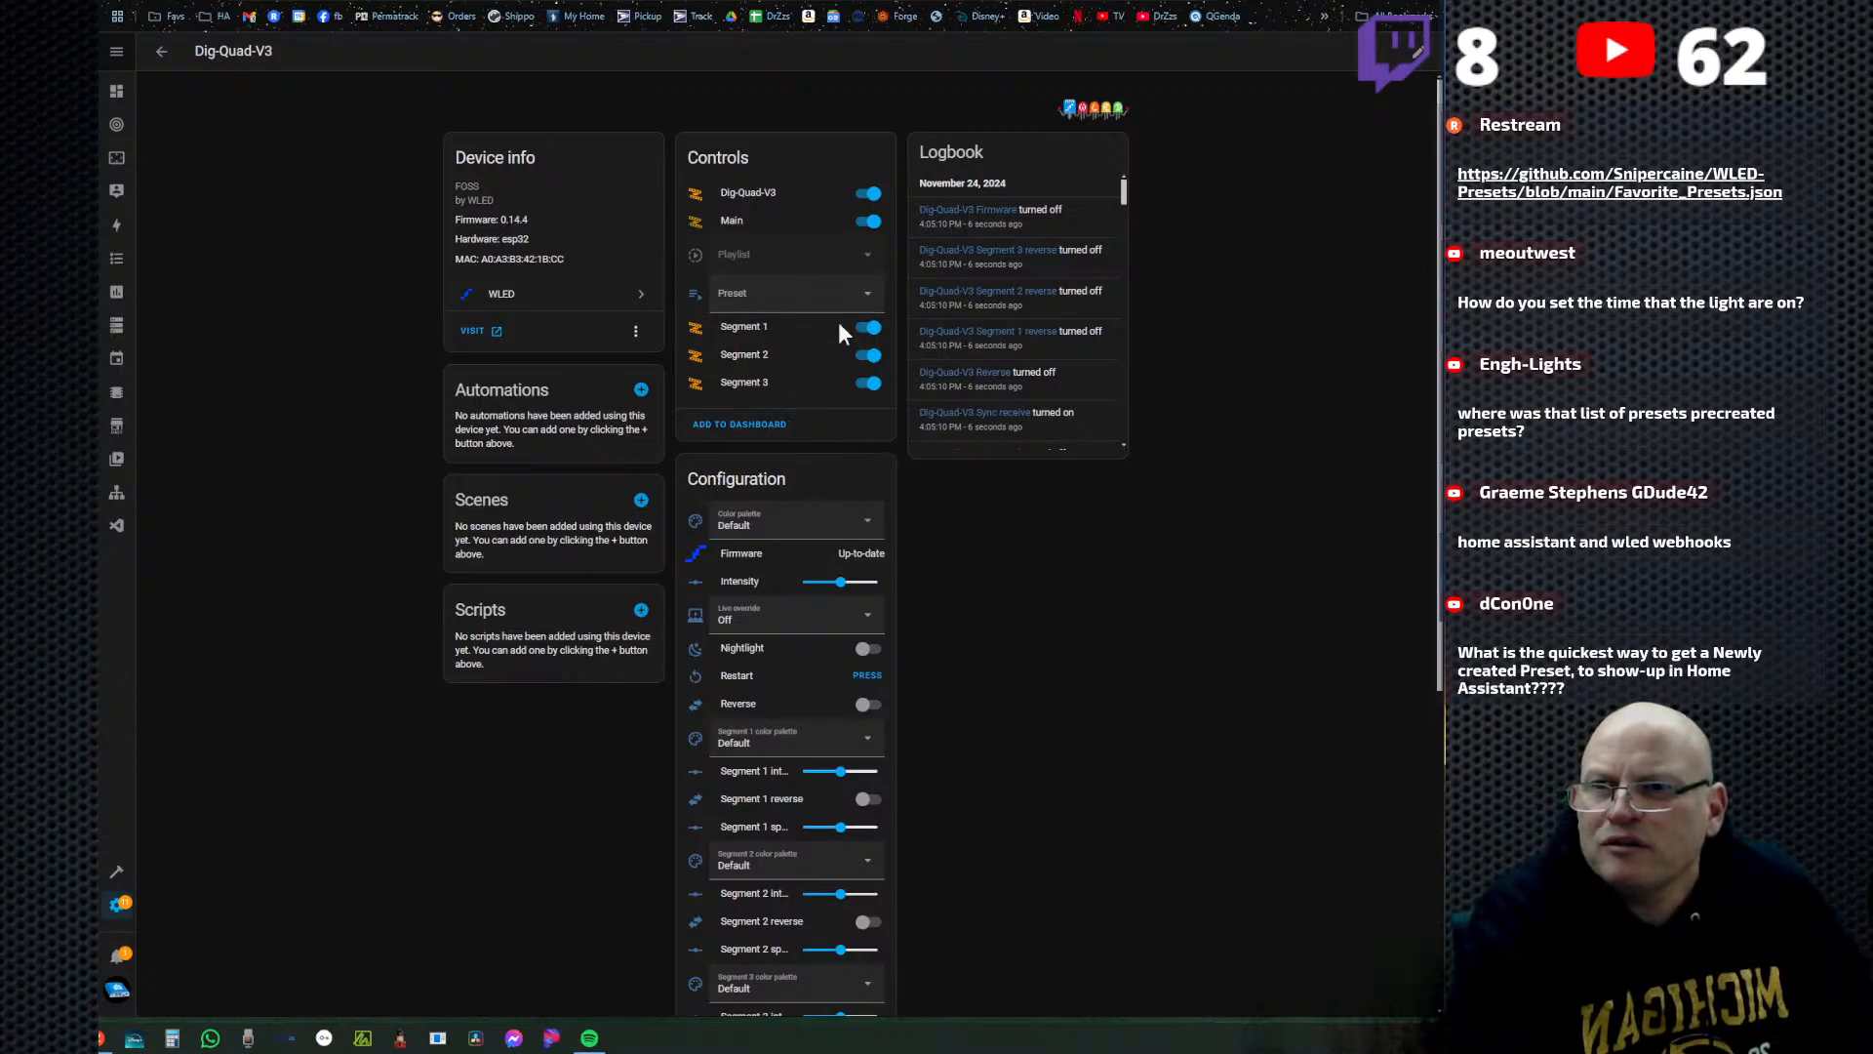
click(871, 299)
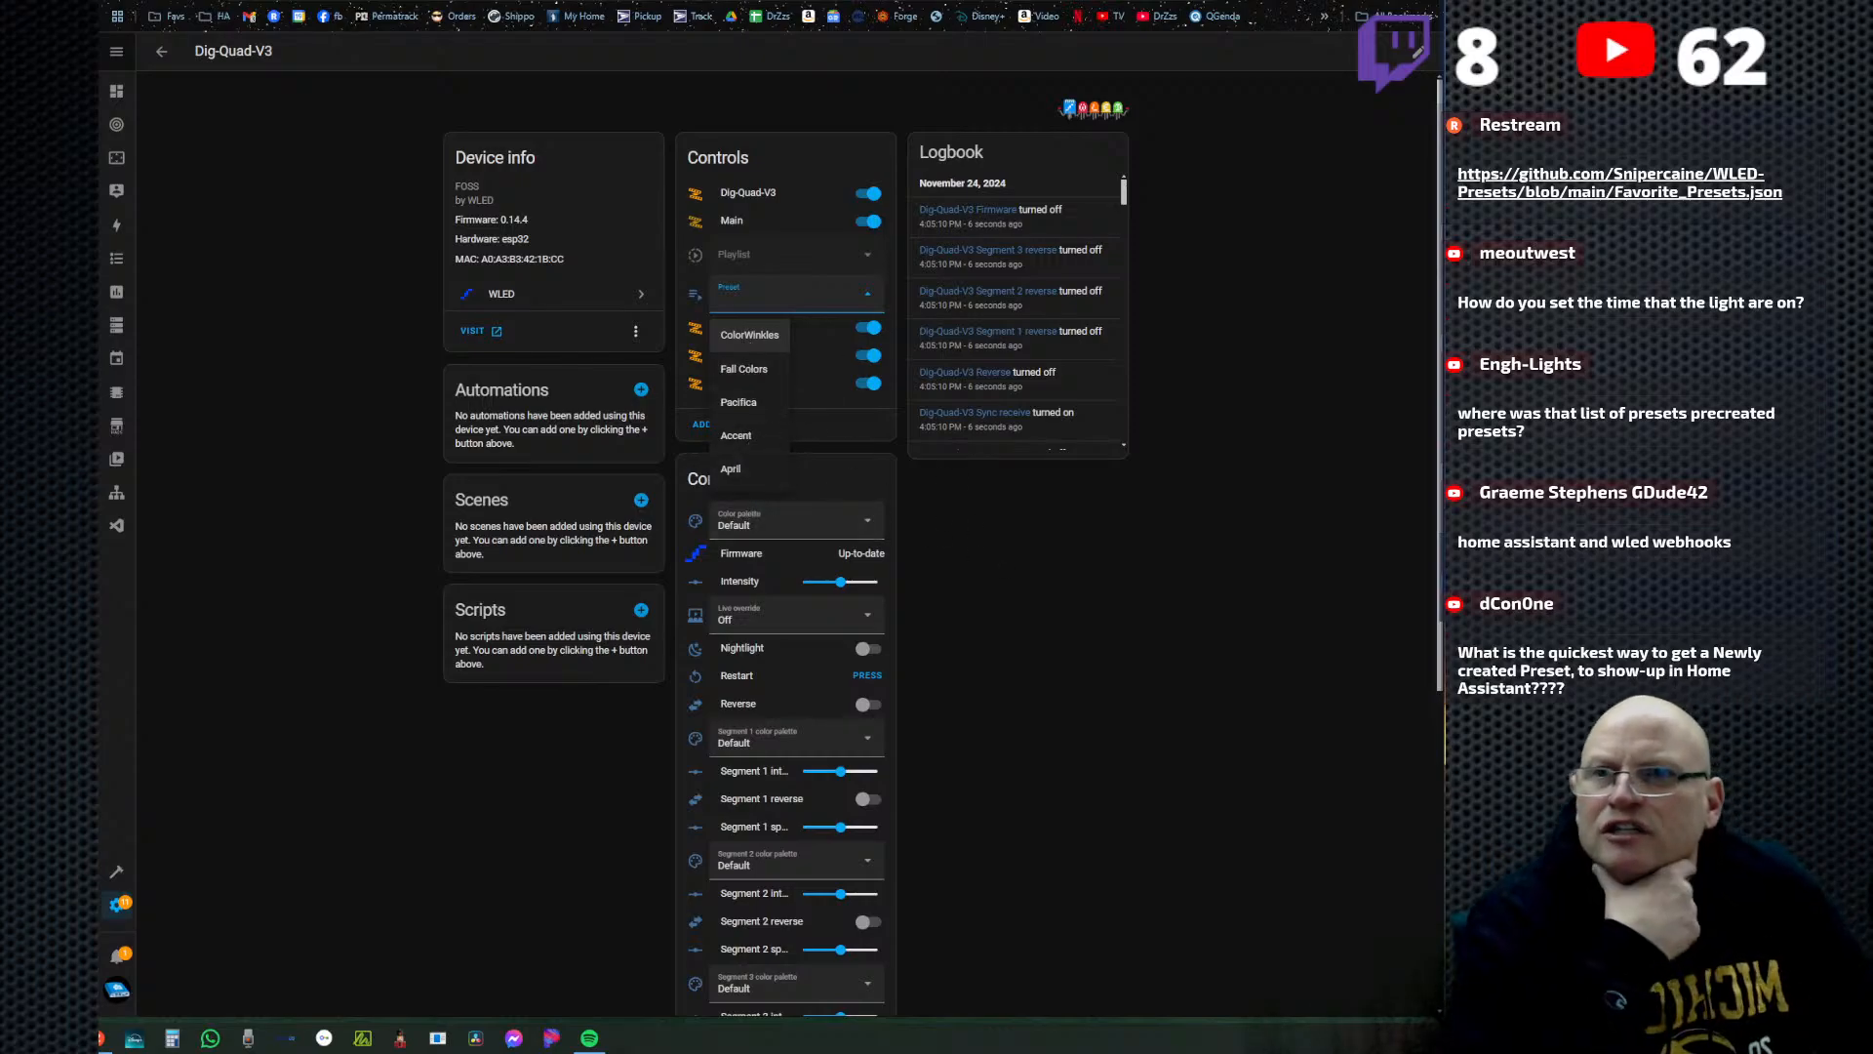
Switch to WLED, return to the main control page without saving, and delete the Pacifica and Fall Colors presets.
key(ctrl+Tab)
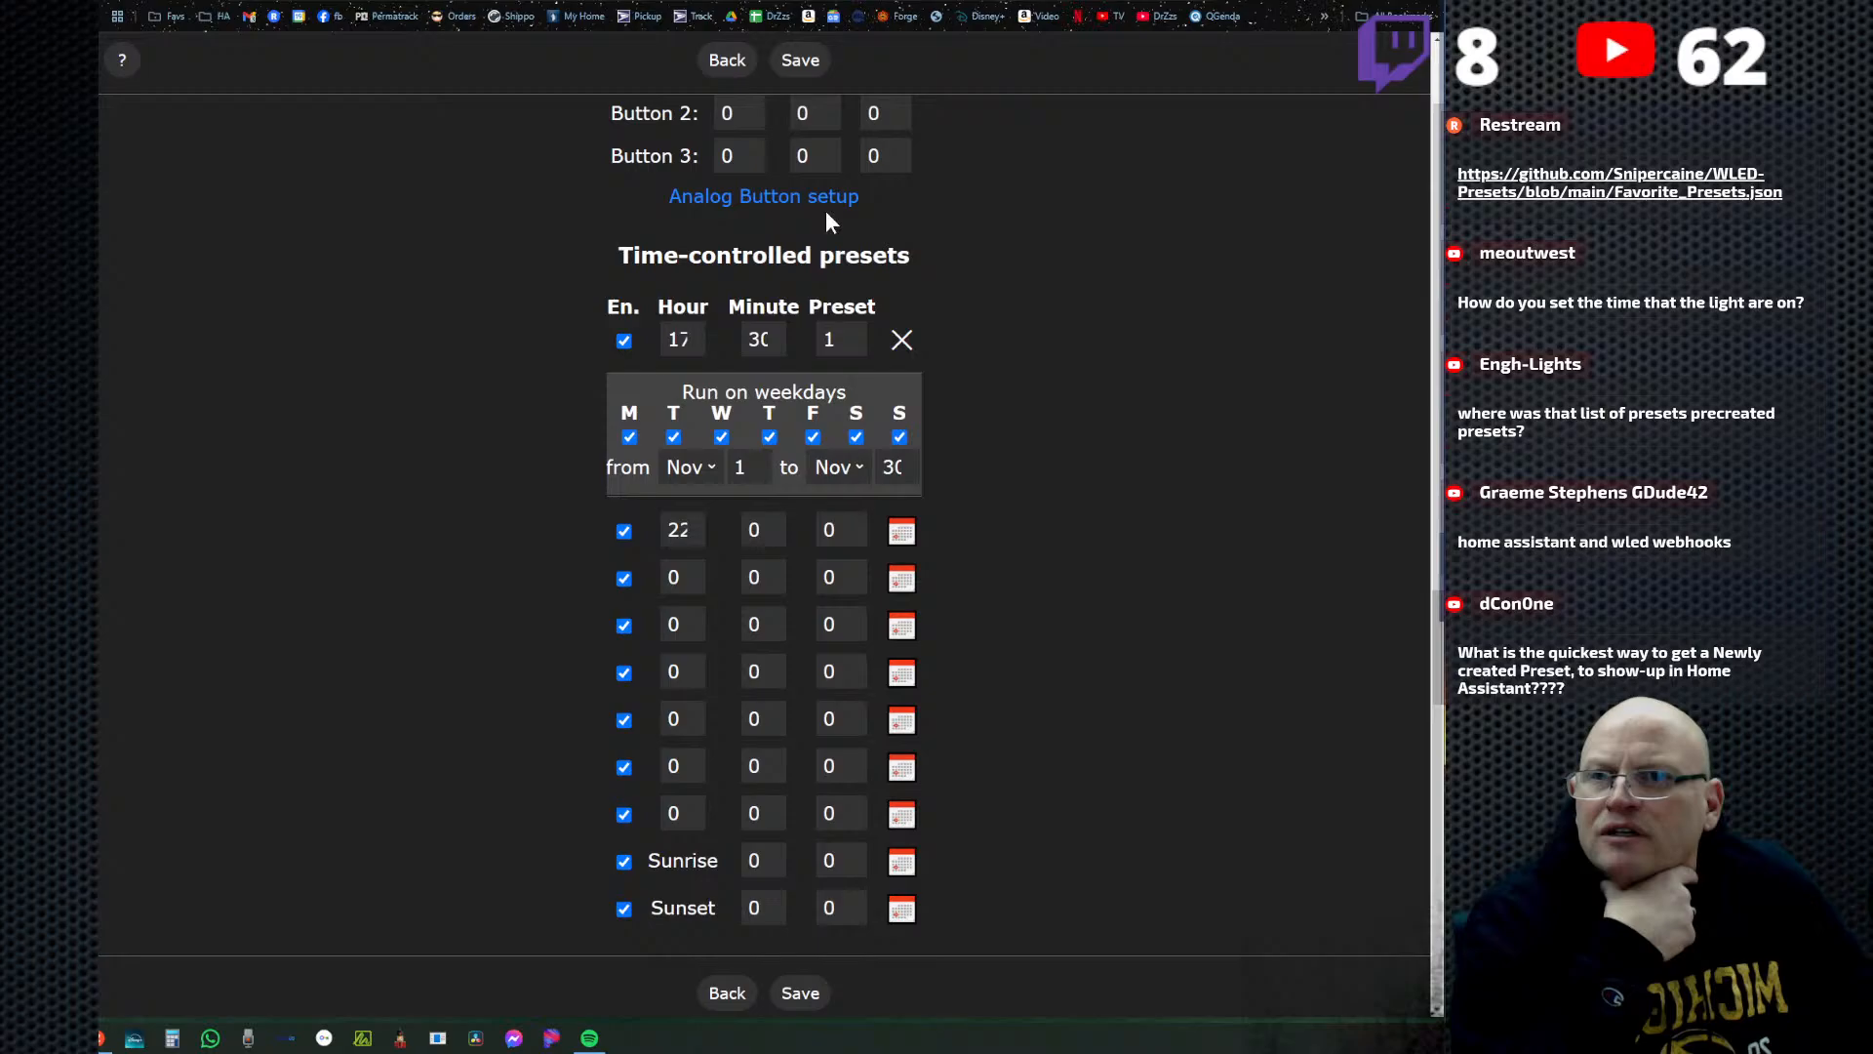
click(727, 59)
click(748, 119)
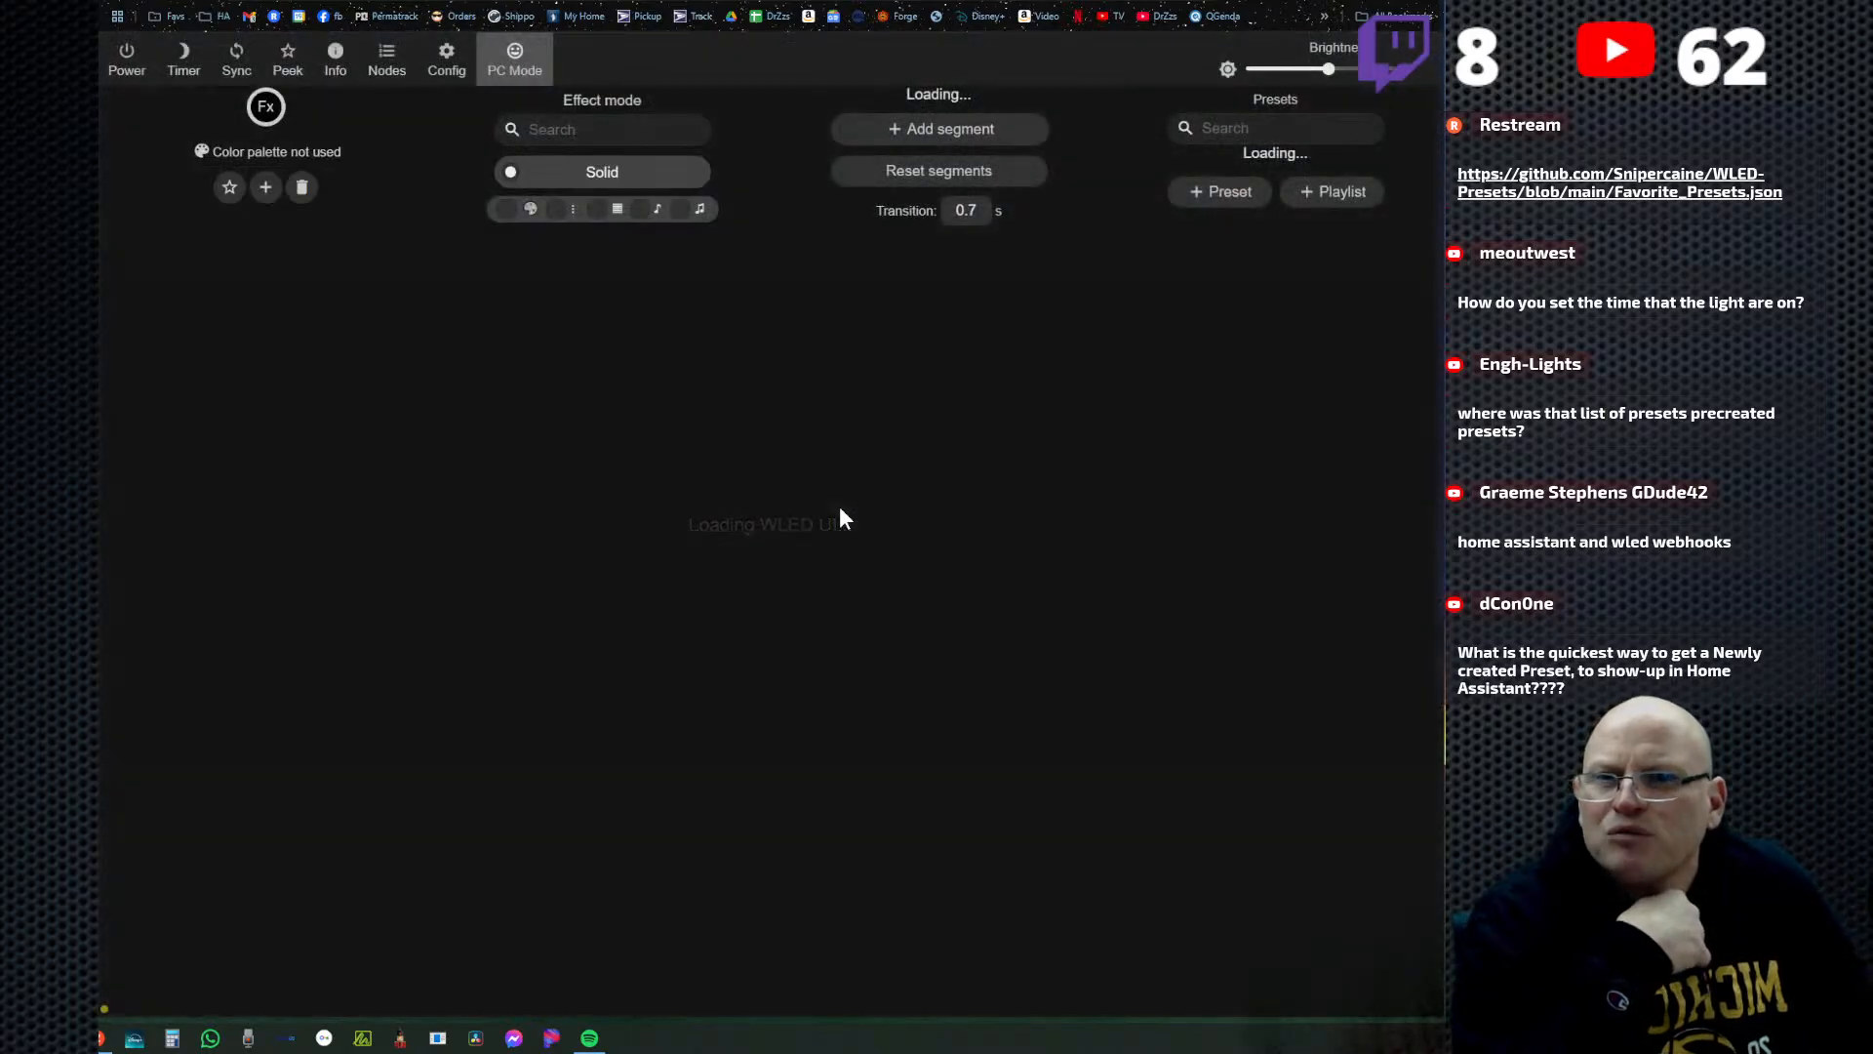
click(1366, 343)
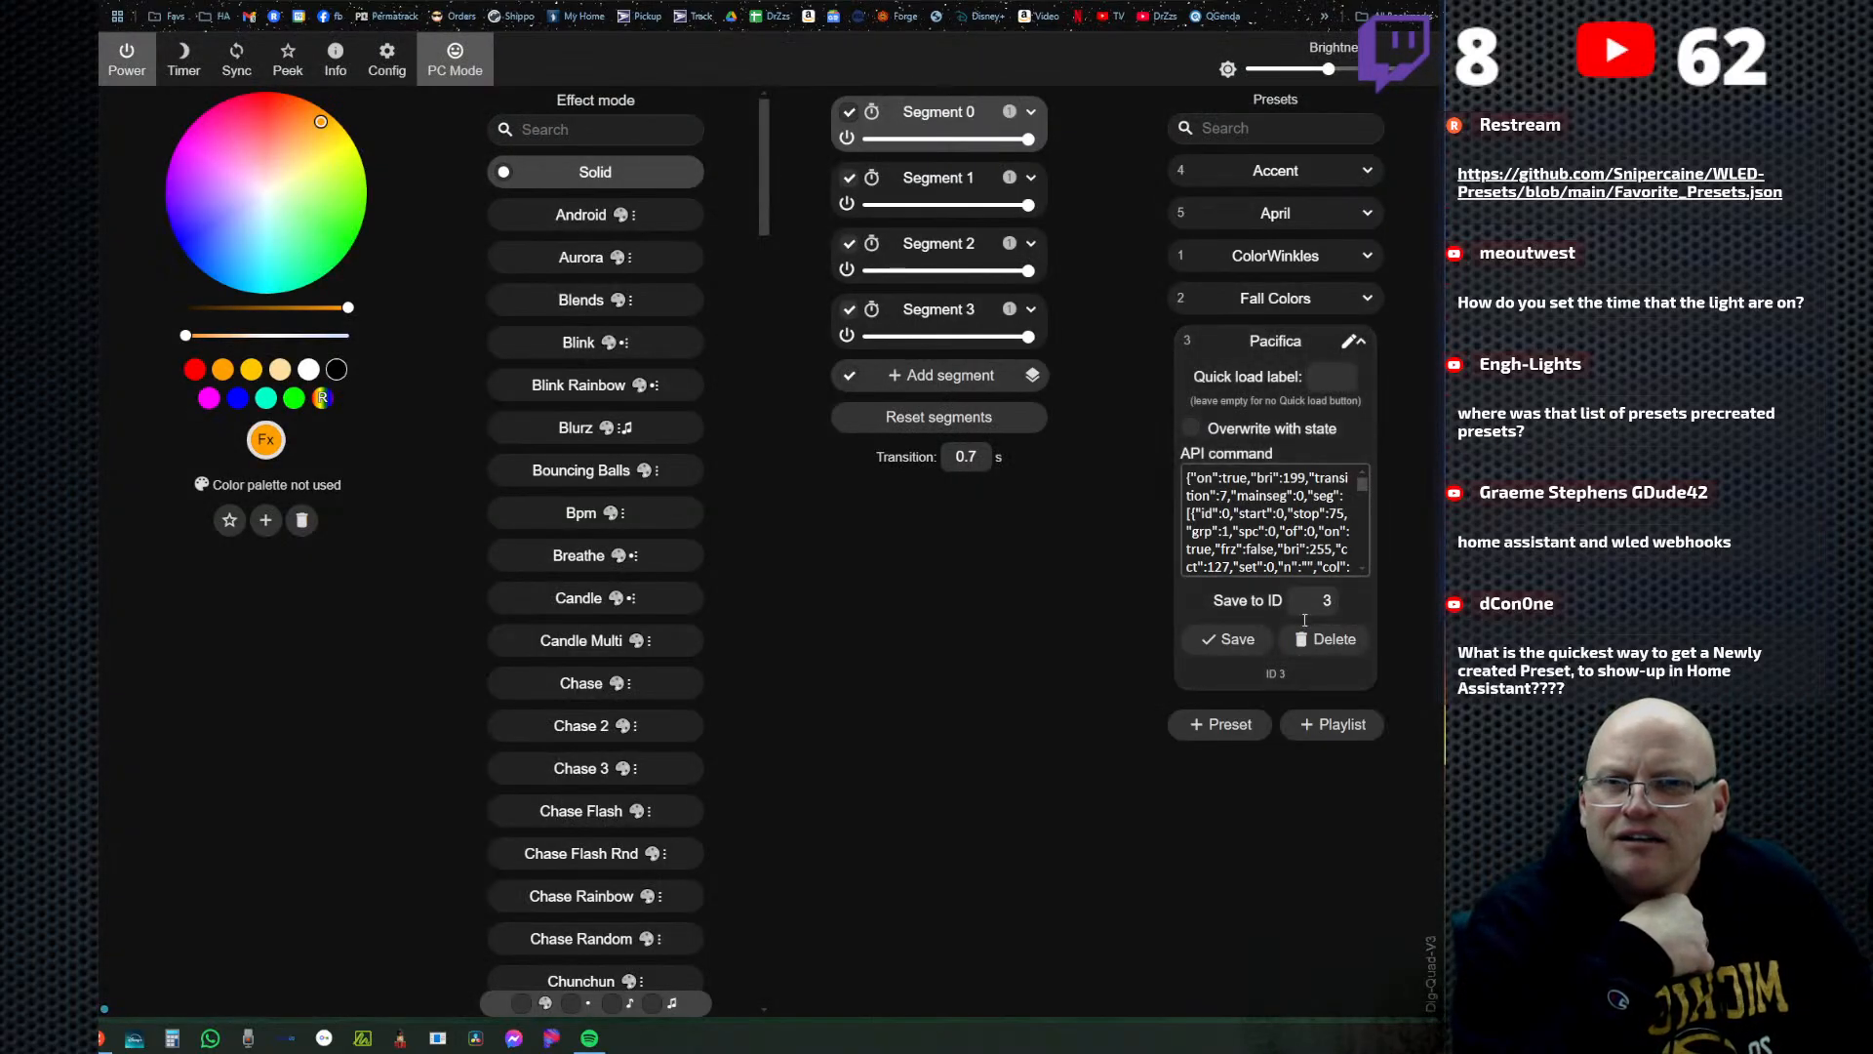
click(1333, 639)
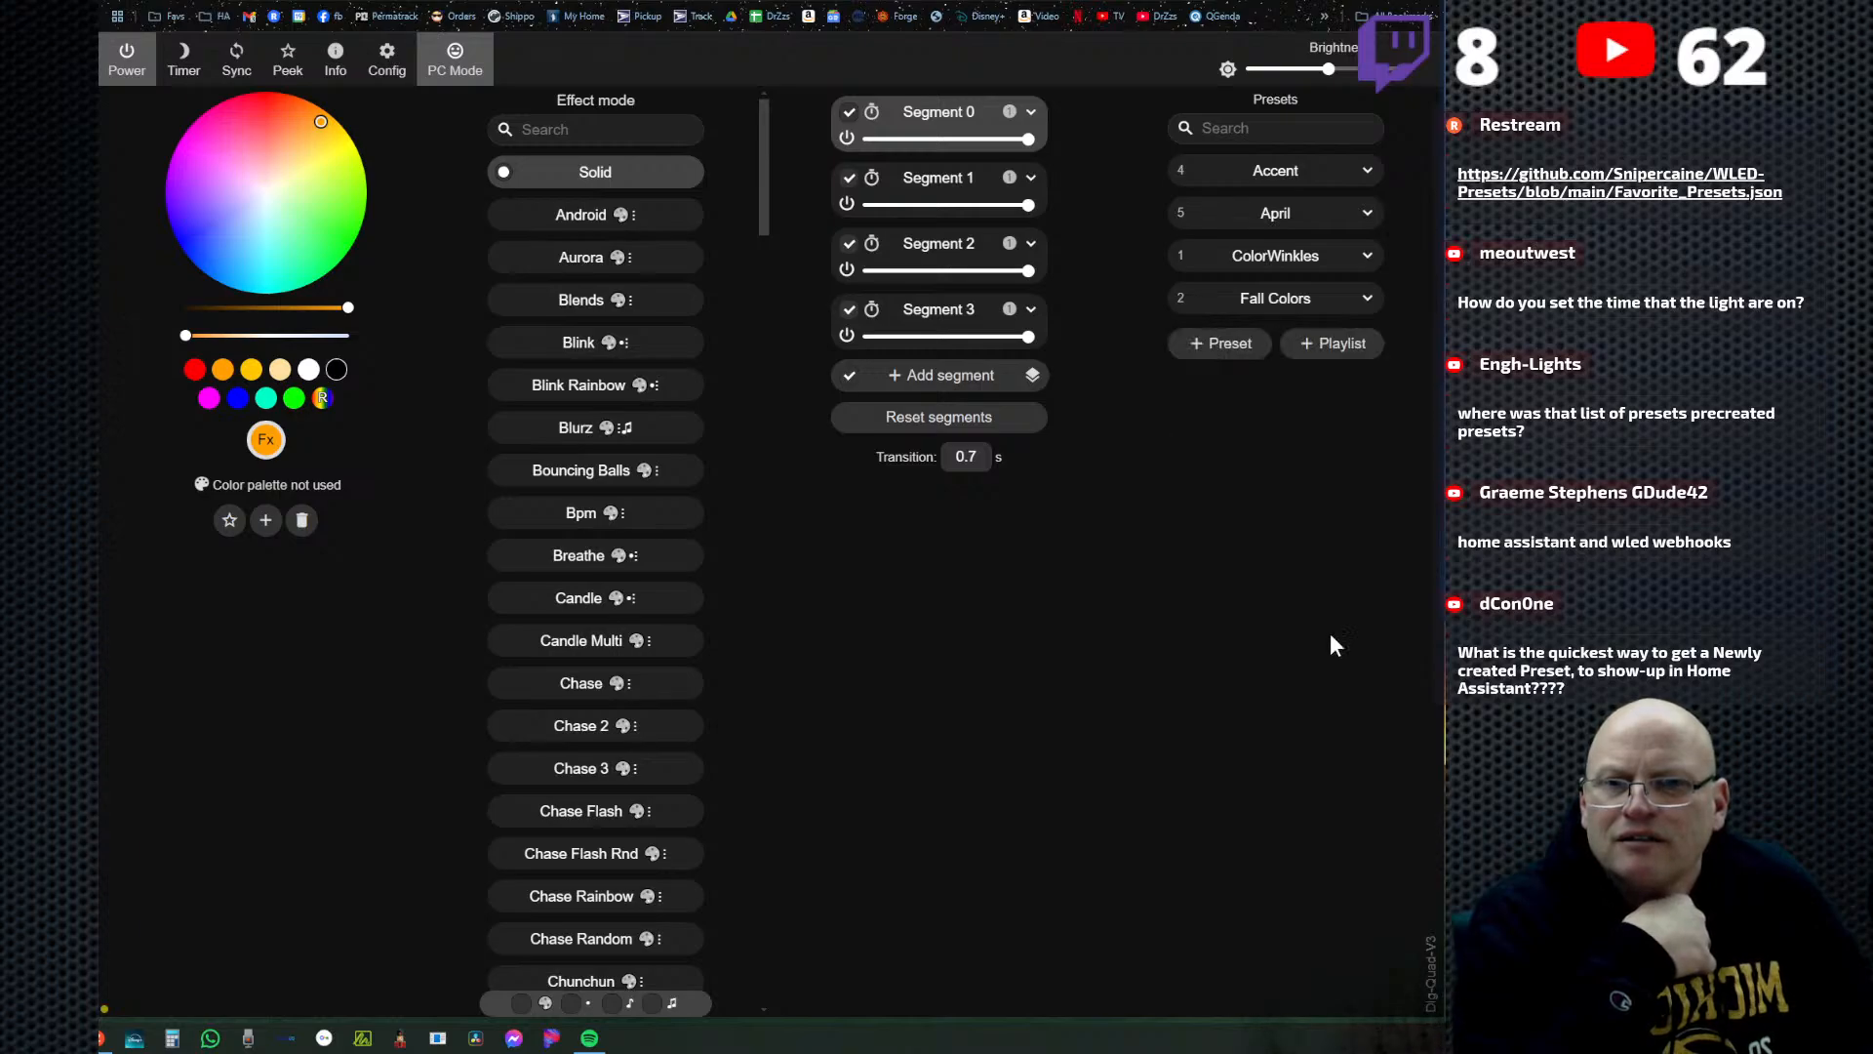
click(1192, 300)
click(1331, 597)
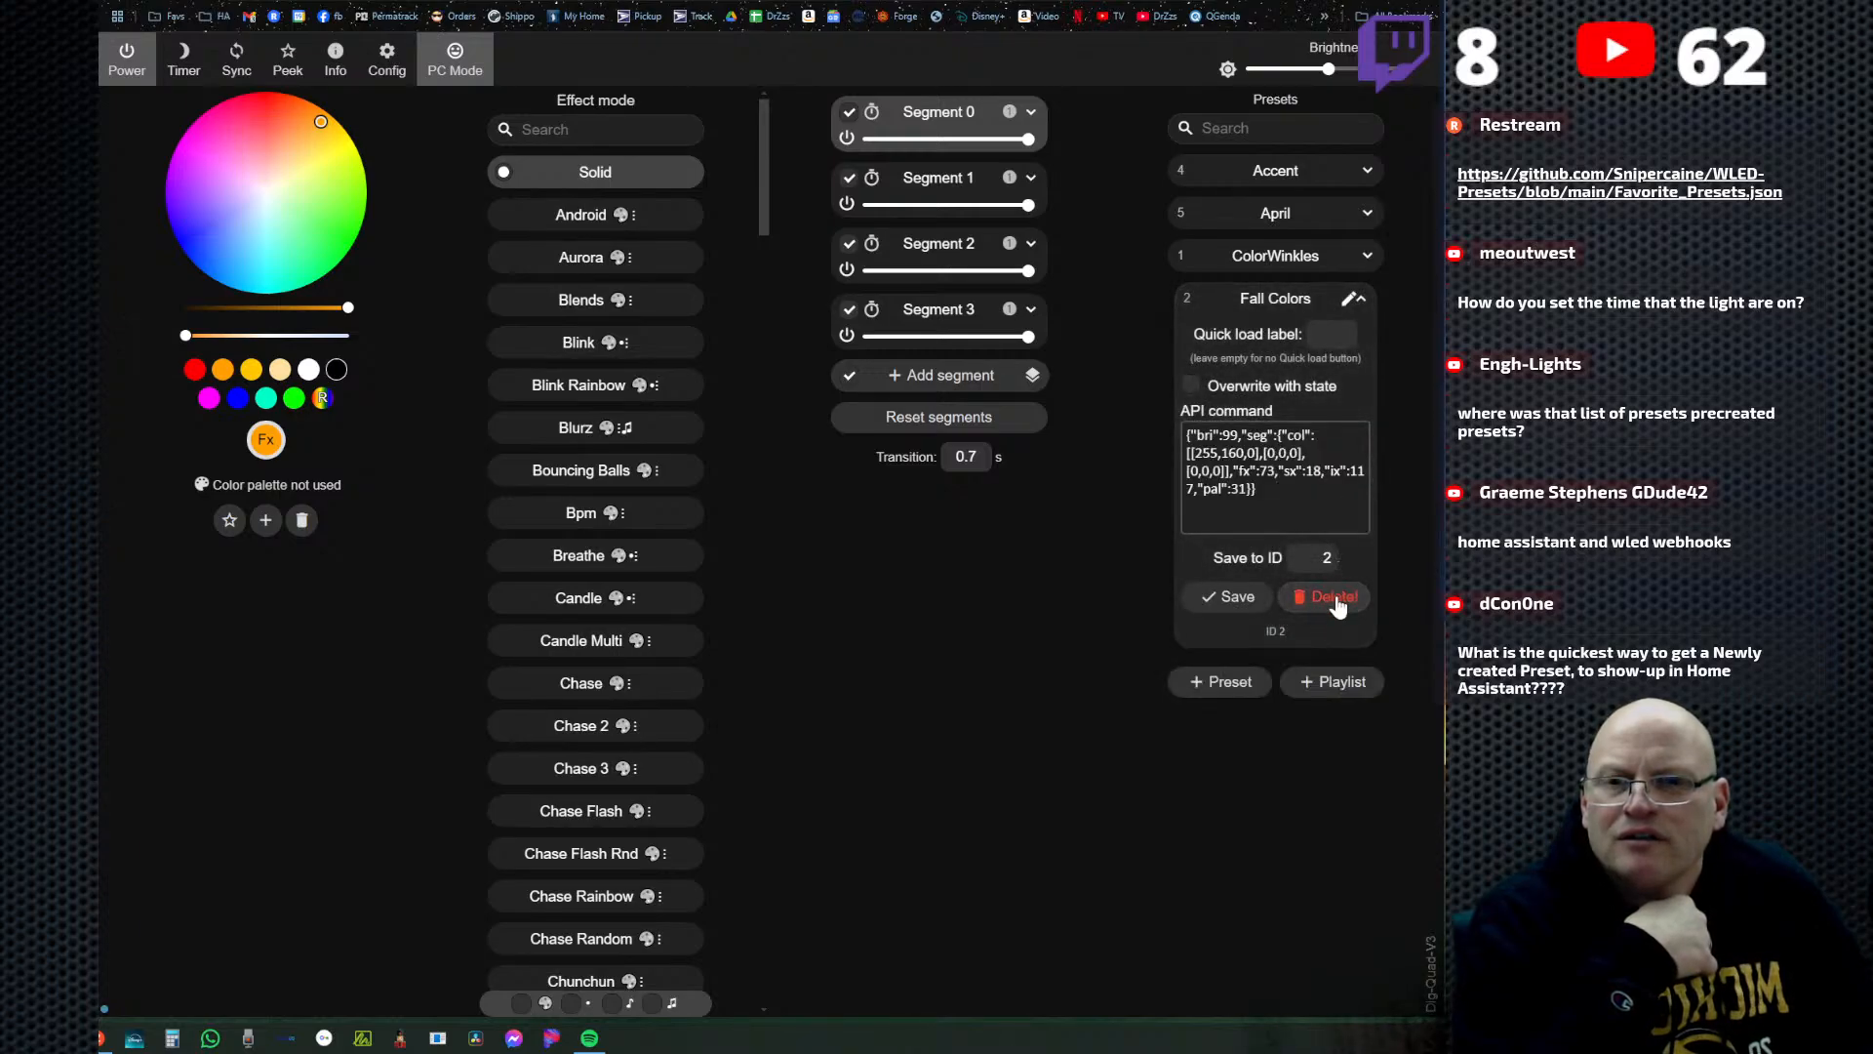
click(1331, 597)
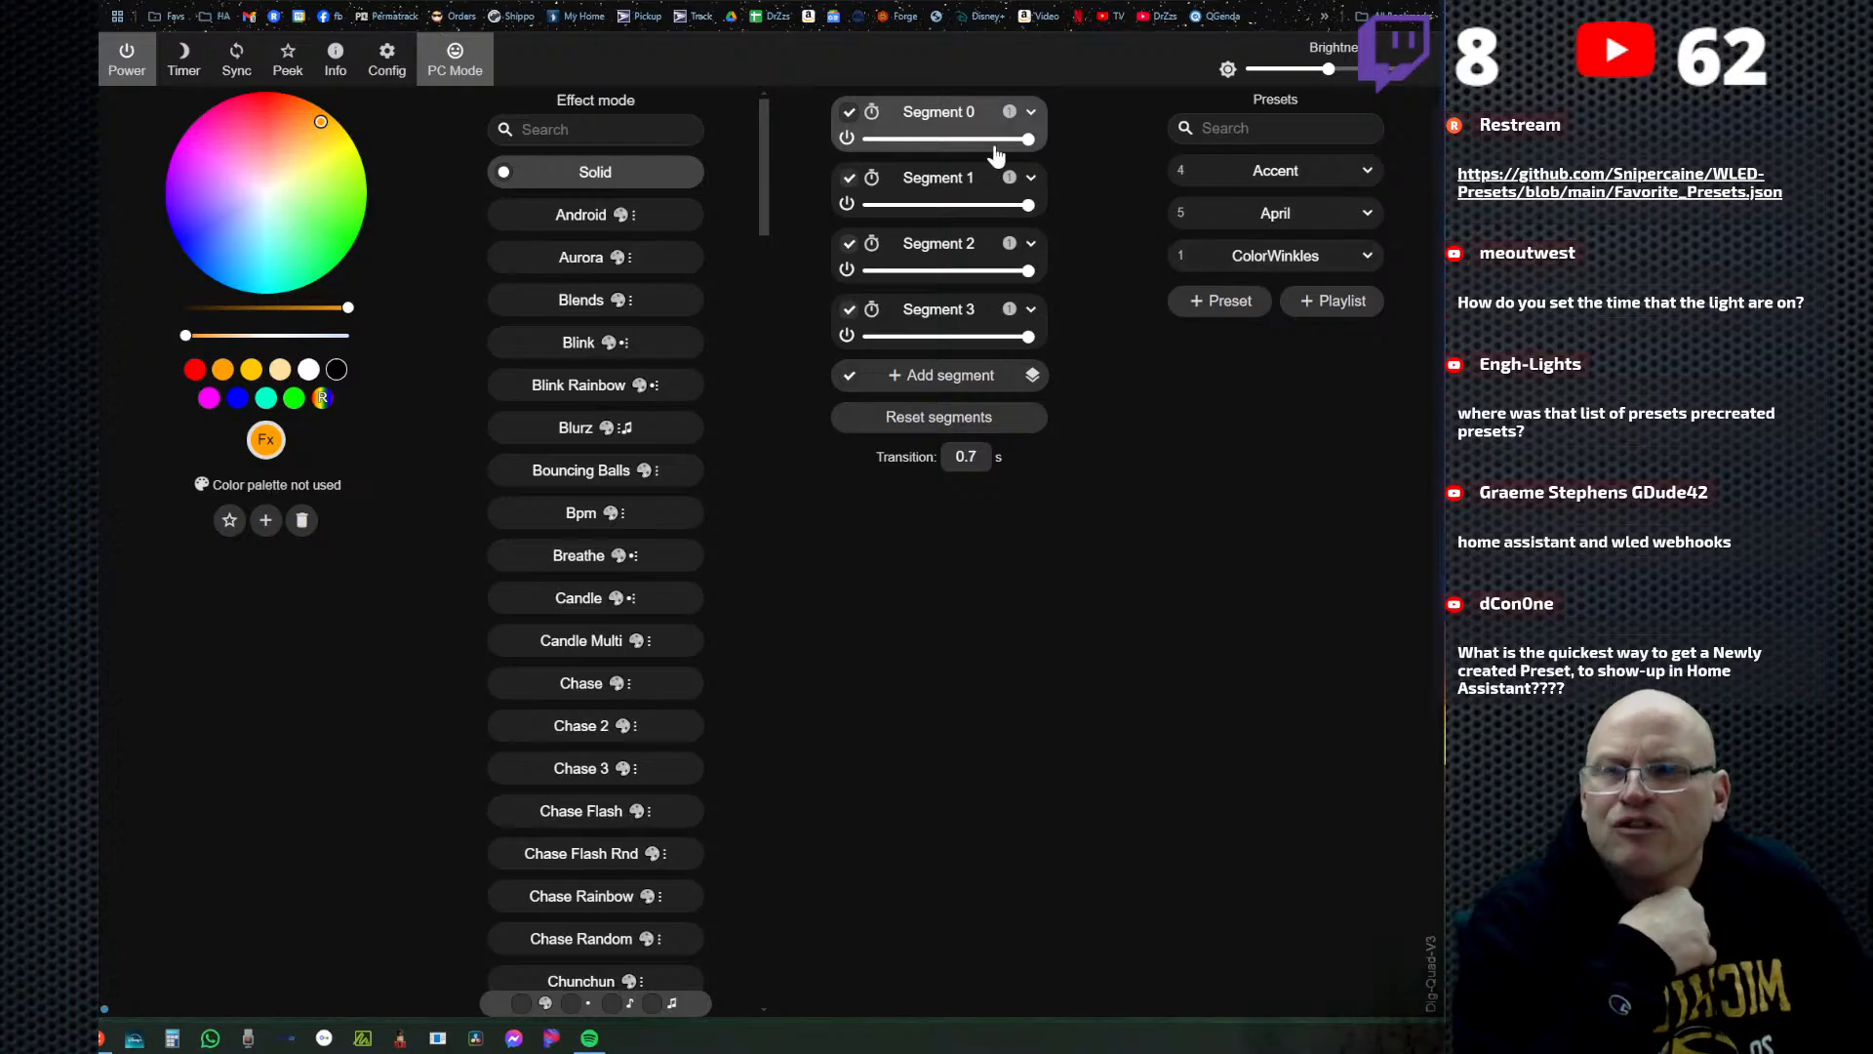
Switch back to the Dig-Quad-V3 device page in Home Assistant to check its preset list after the deletions.
key(ctrl+Tab)
key(ctrl+Tab)
key(ctrl+Tab)
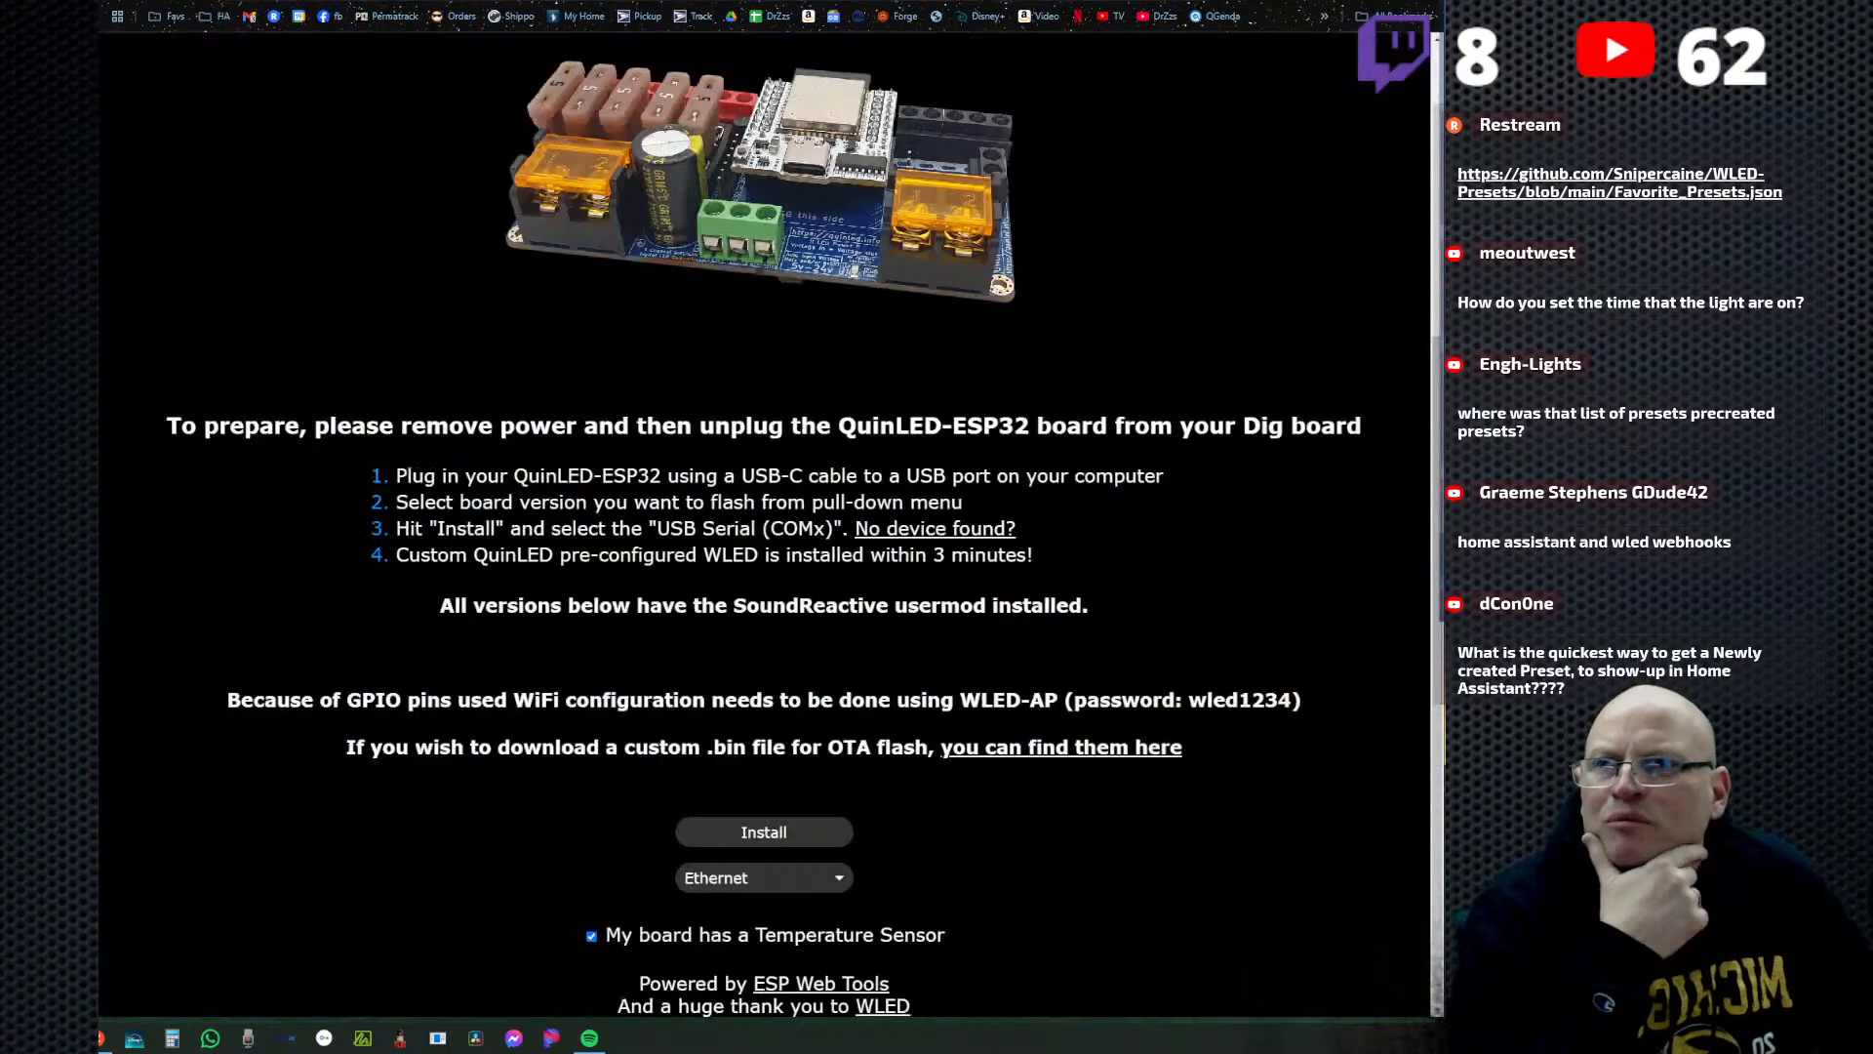
key(ctrl+Tab)
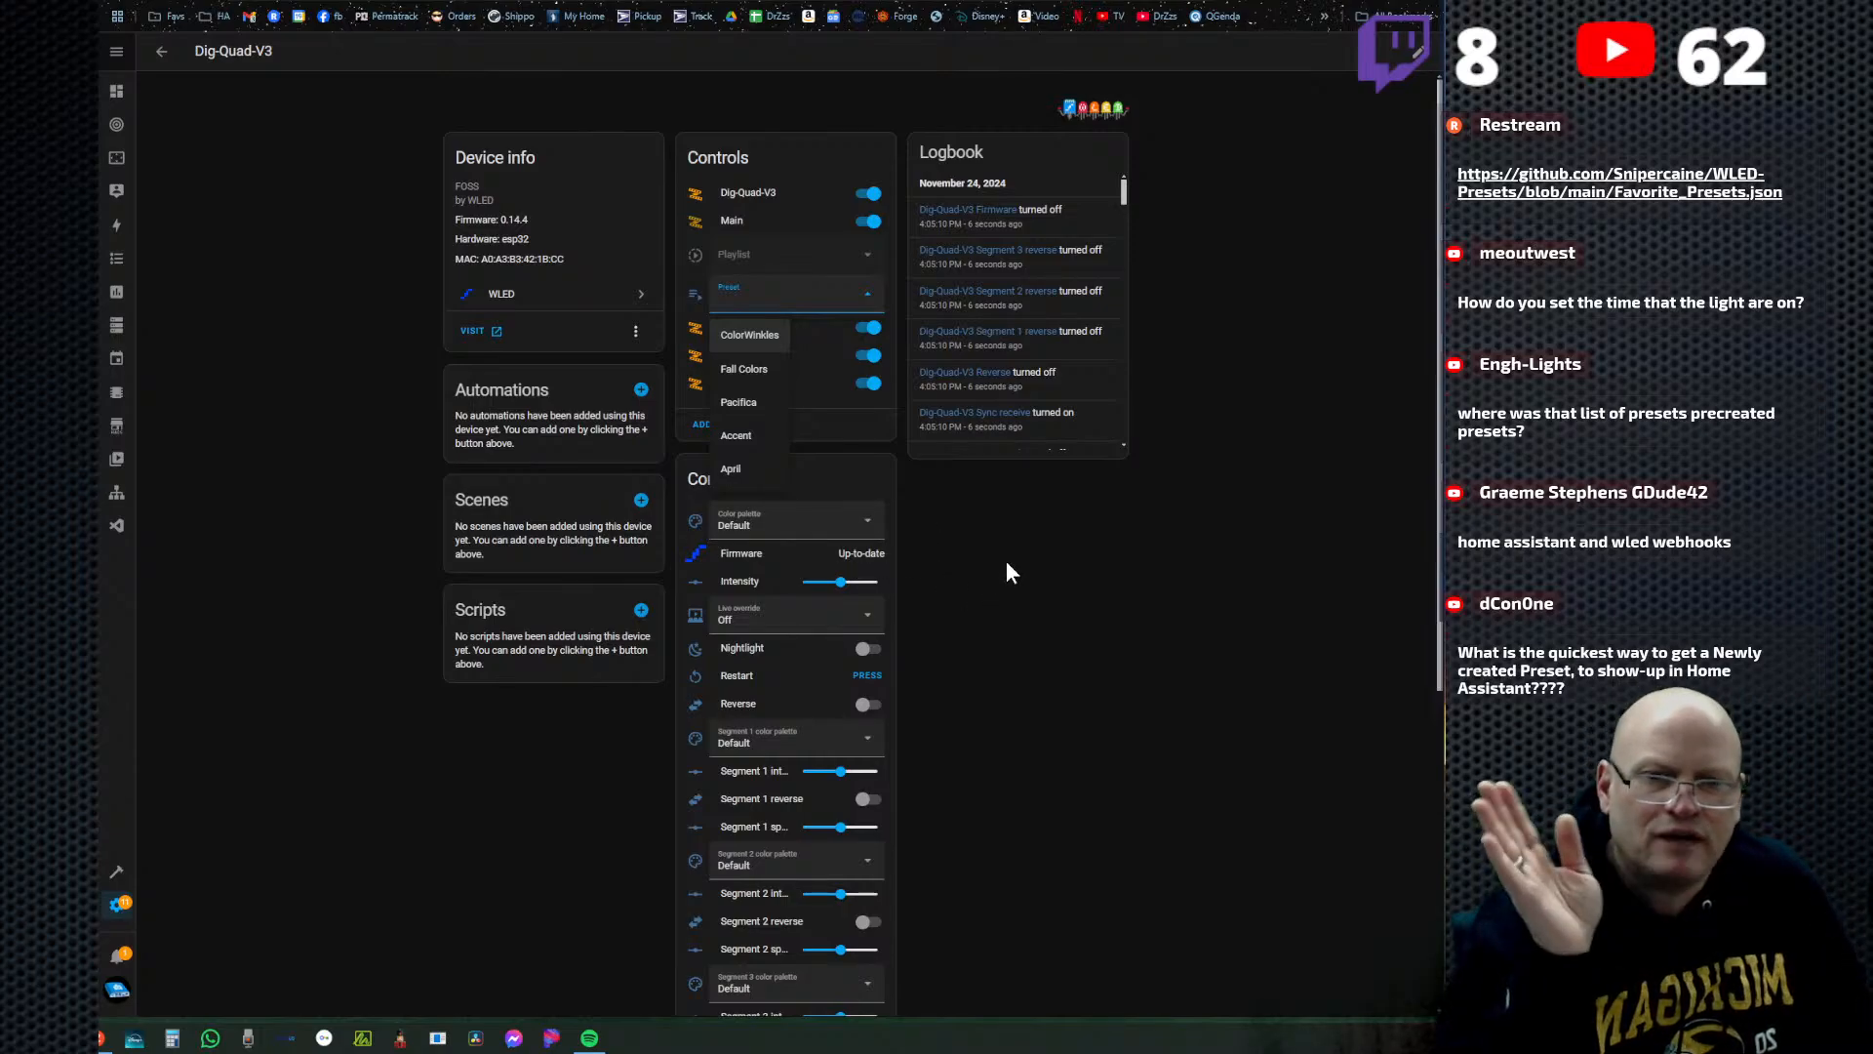
Refresh the Dig-Quad-V3 device page in the browser and check its preset list again.
click(1068, 579)
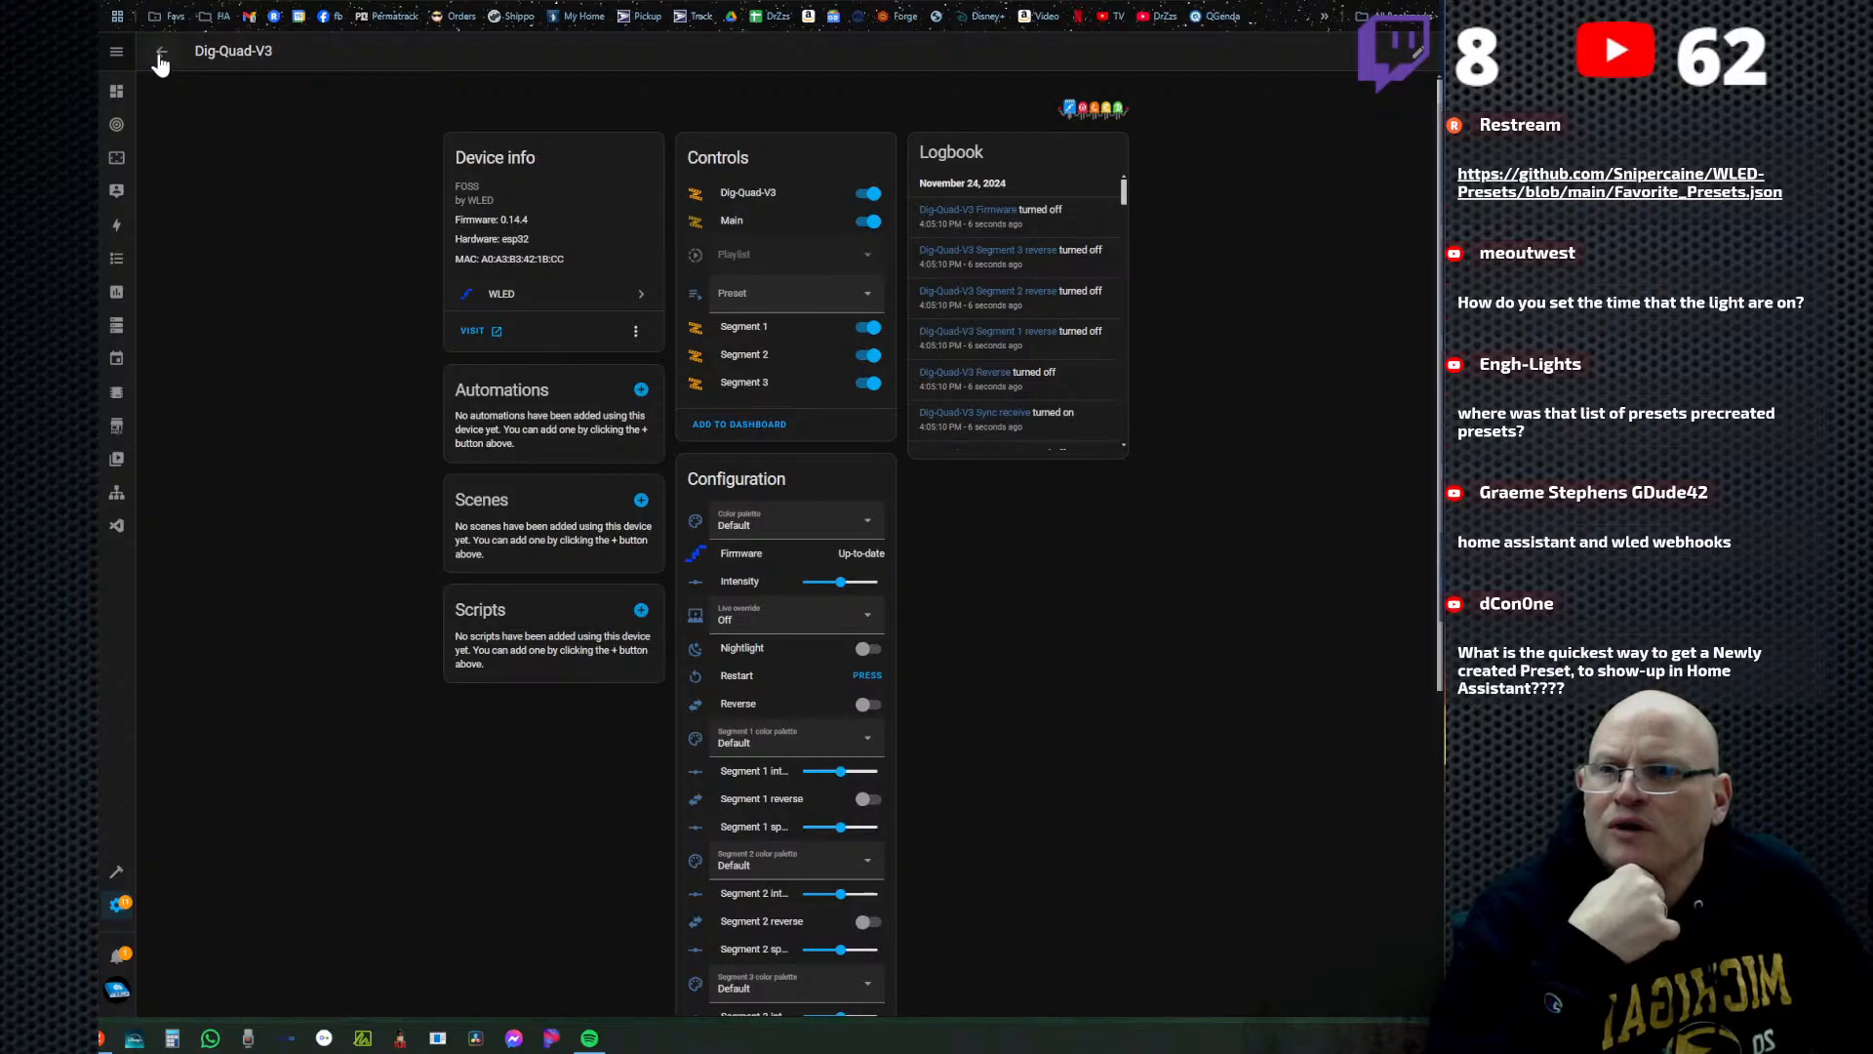
click(179, 1)
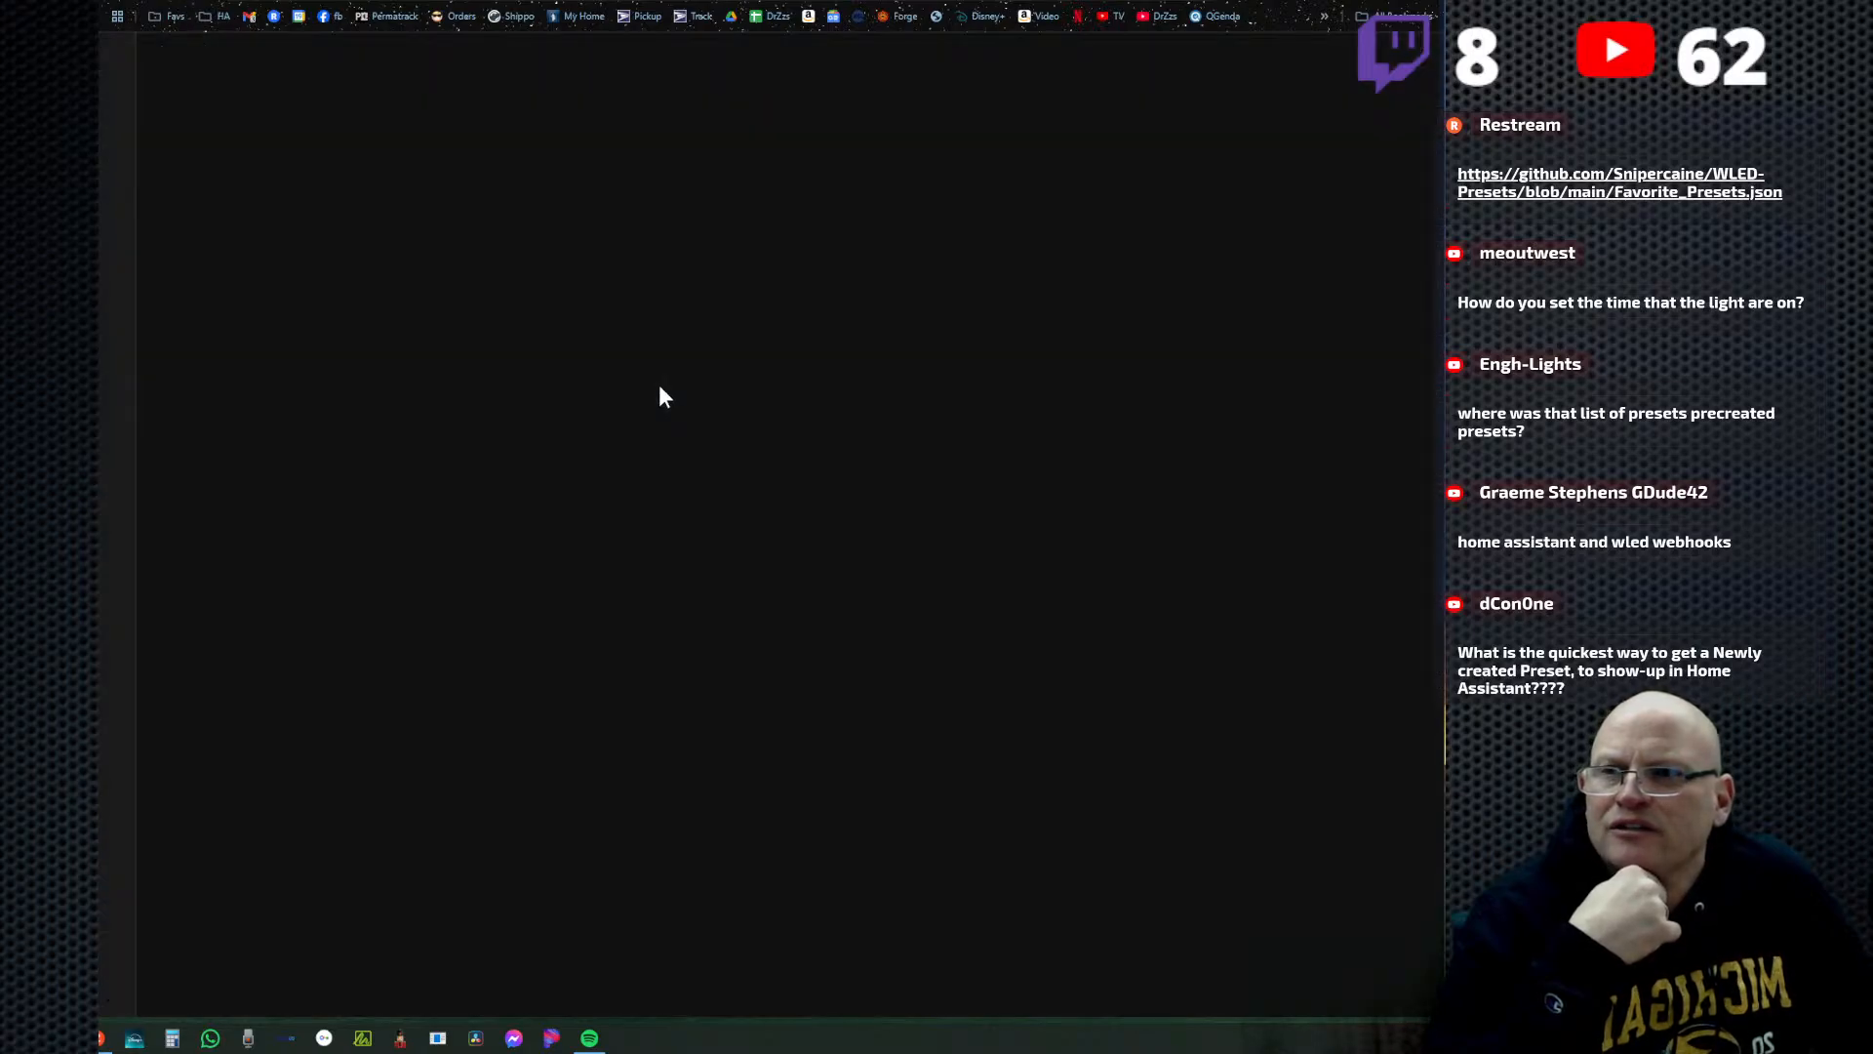
click(864, 295)
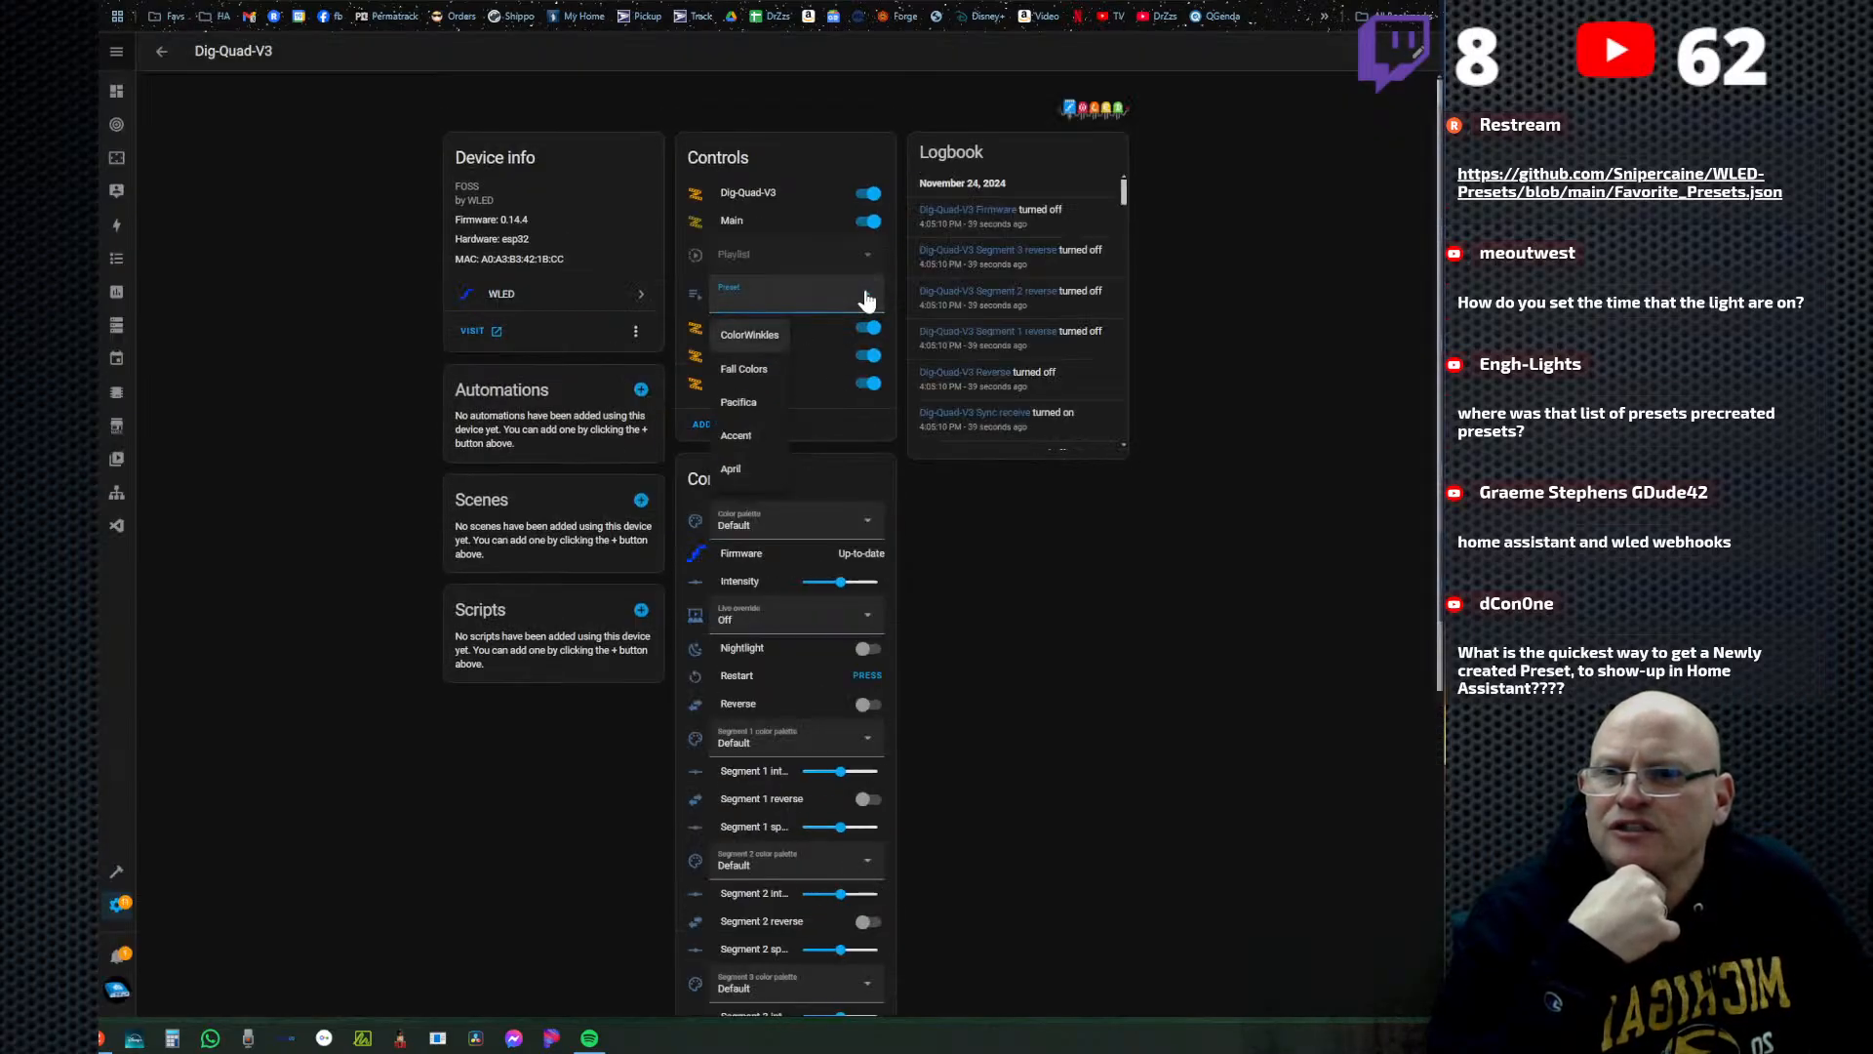
click(421, 490)
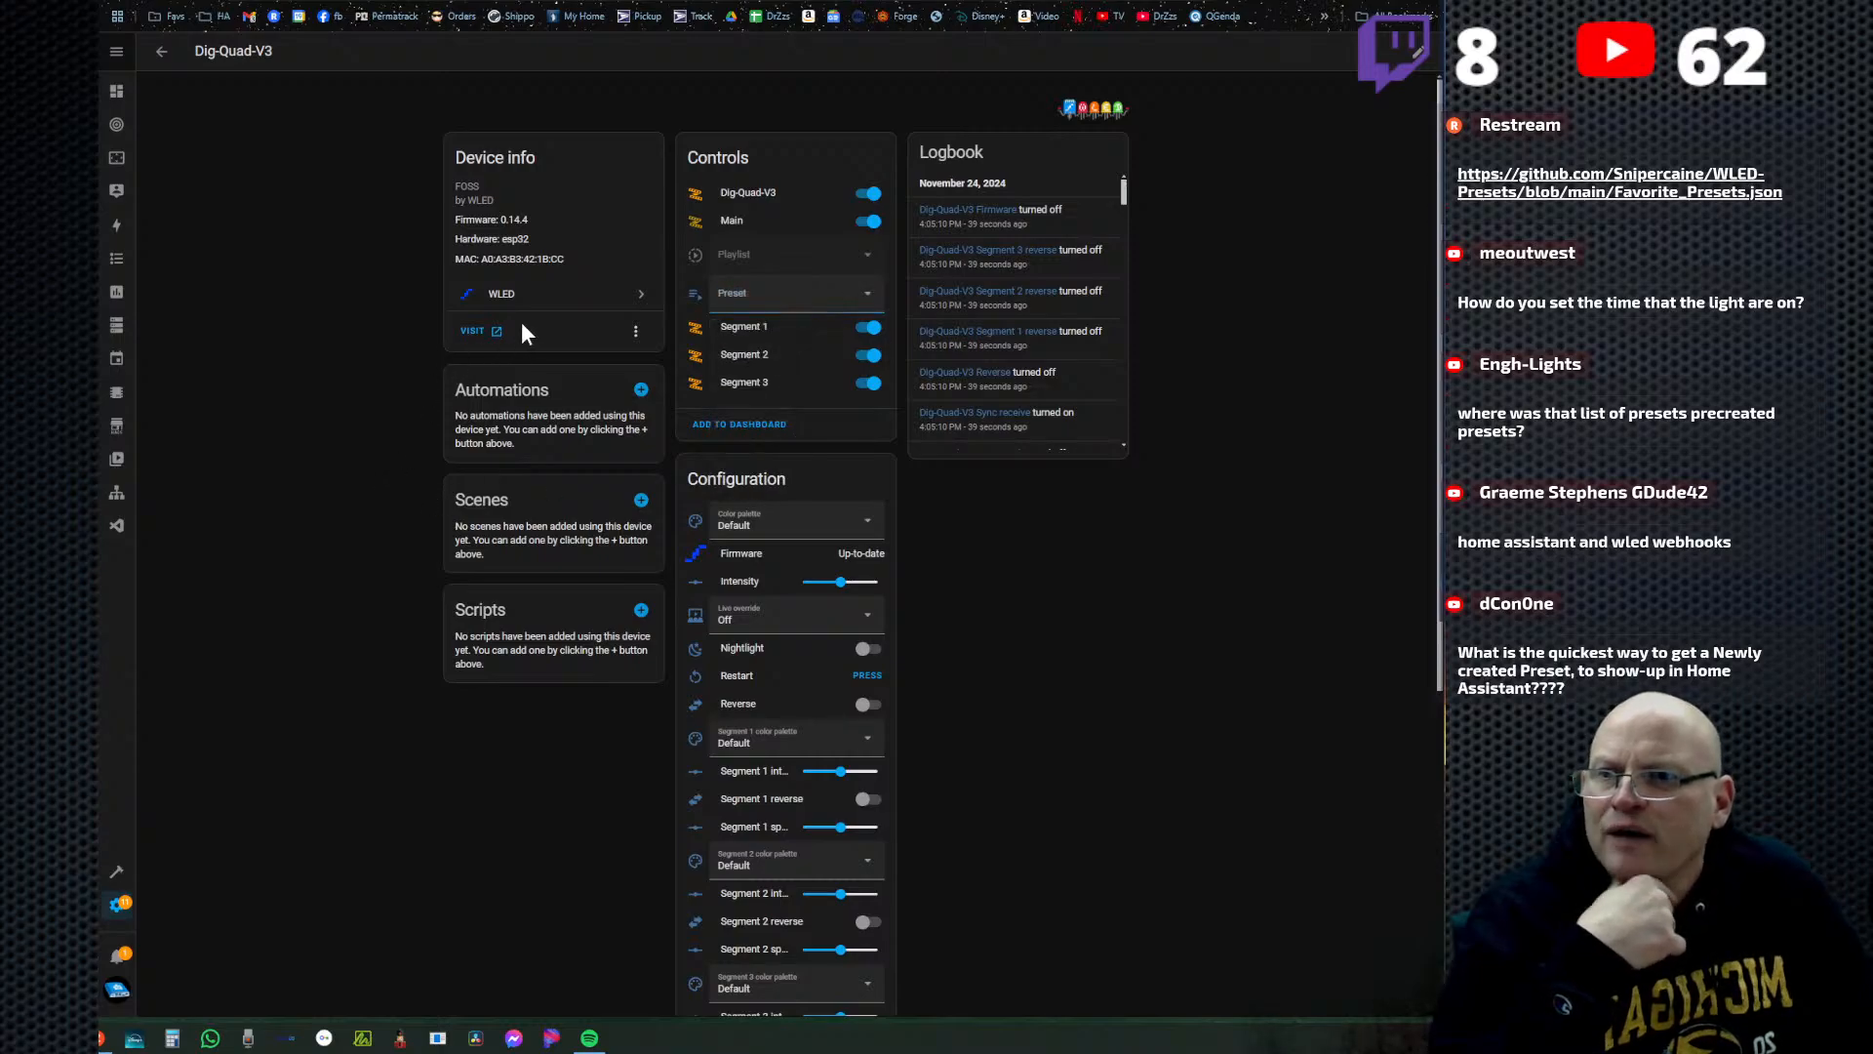
Reload the working Dig-Quad-V3 entry in the WLED integration, and list the presets on its device page again.
click(637, 334)
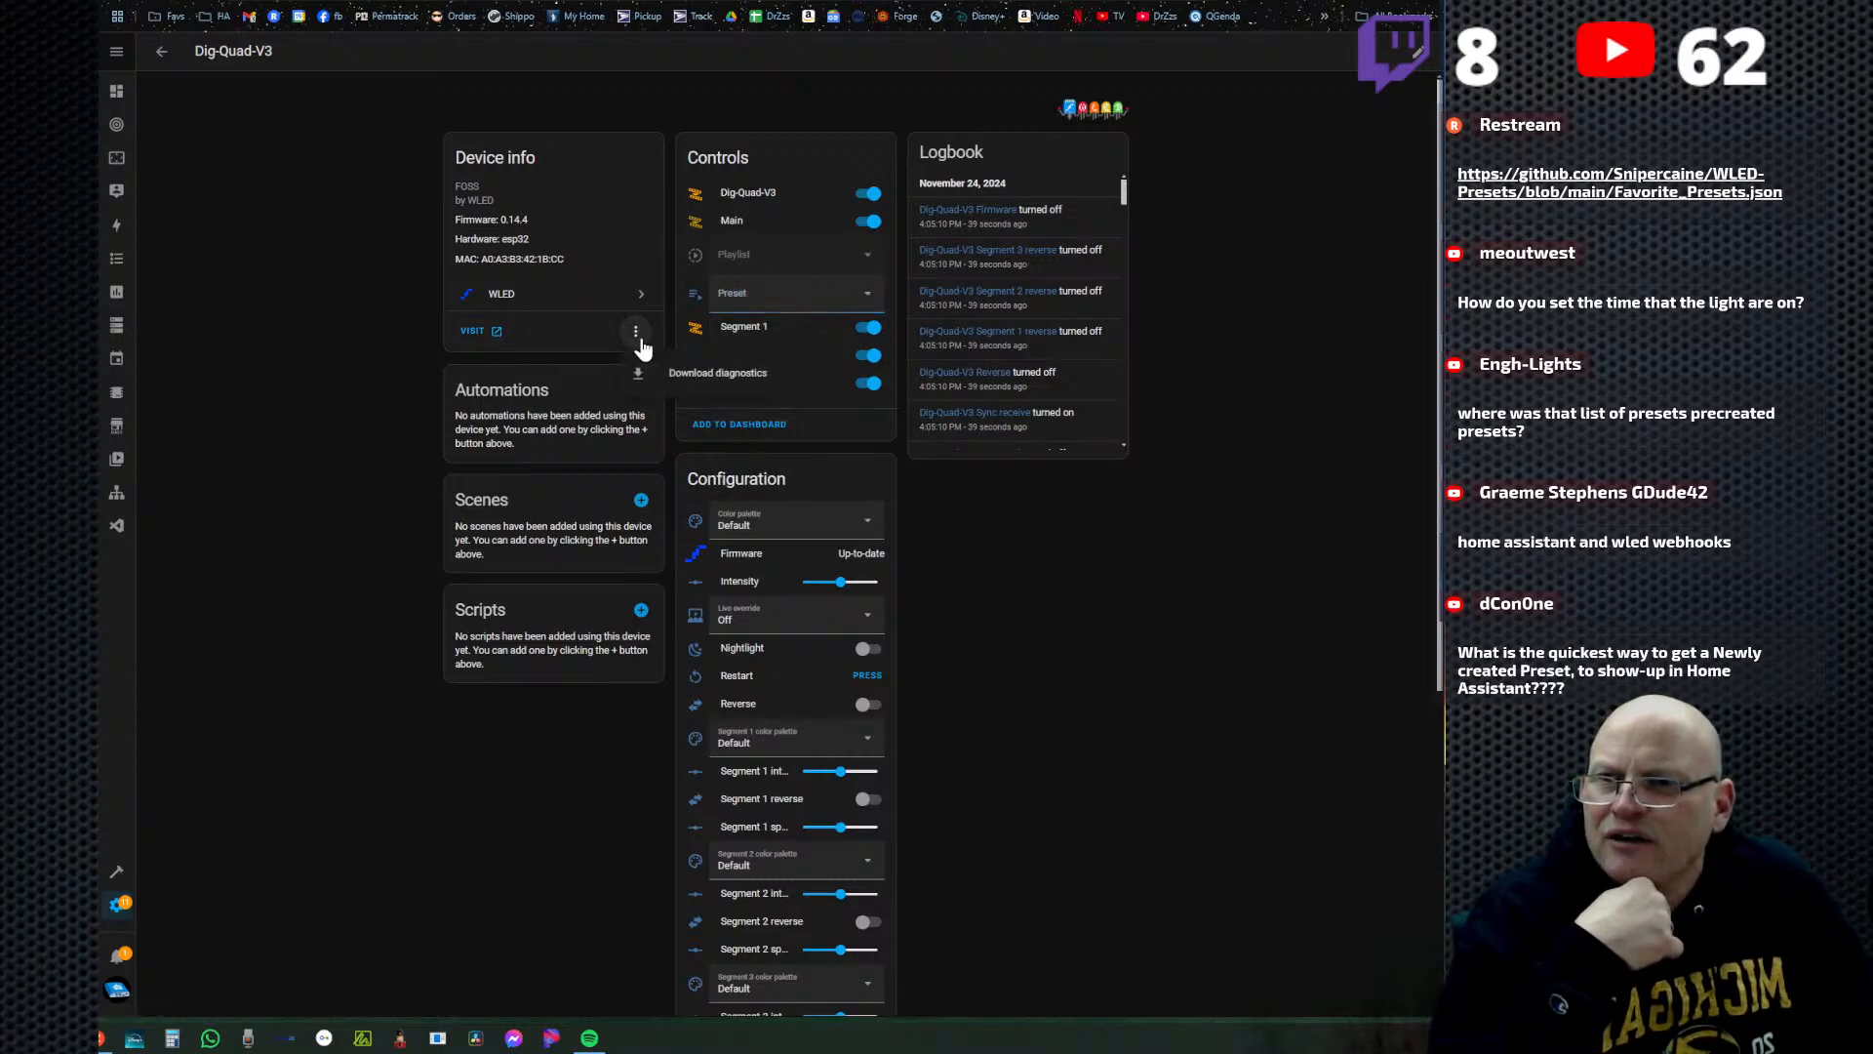
click(414, 377)
click(636, 297)
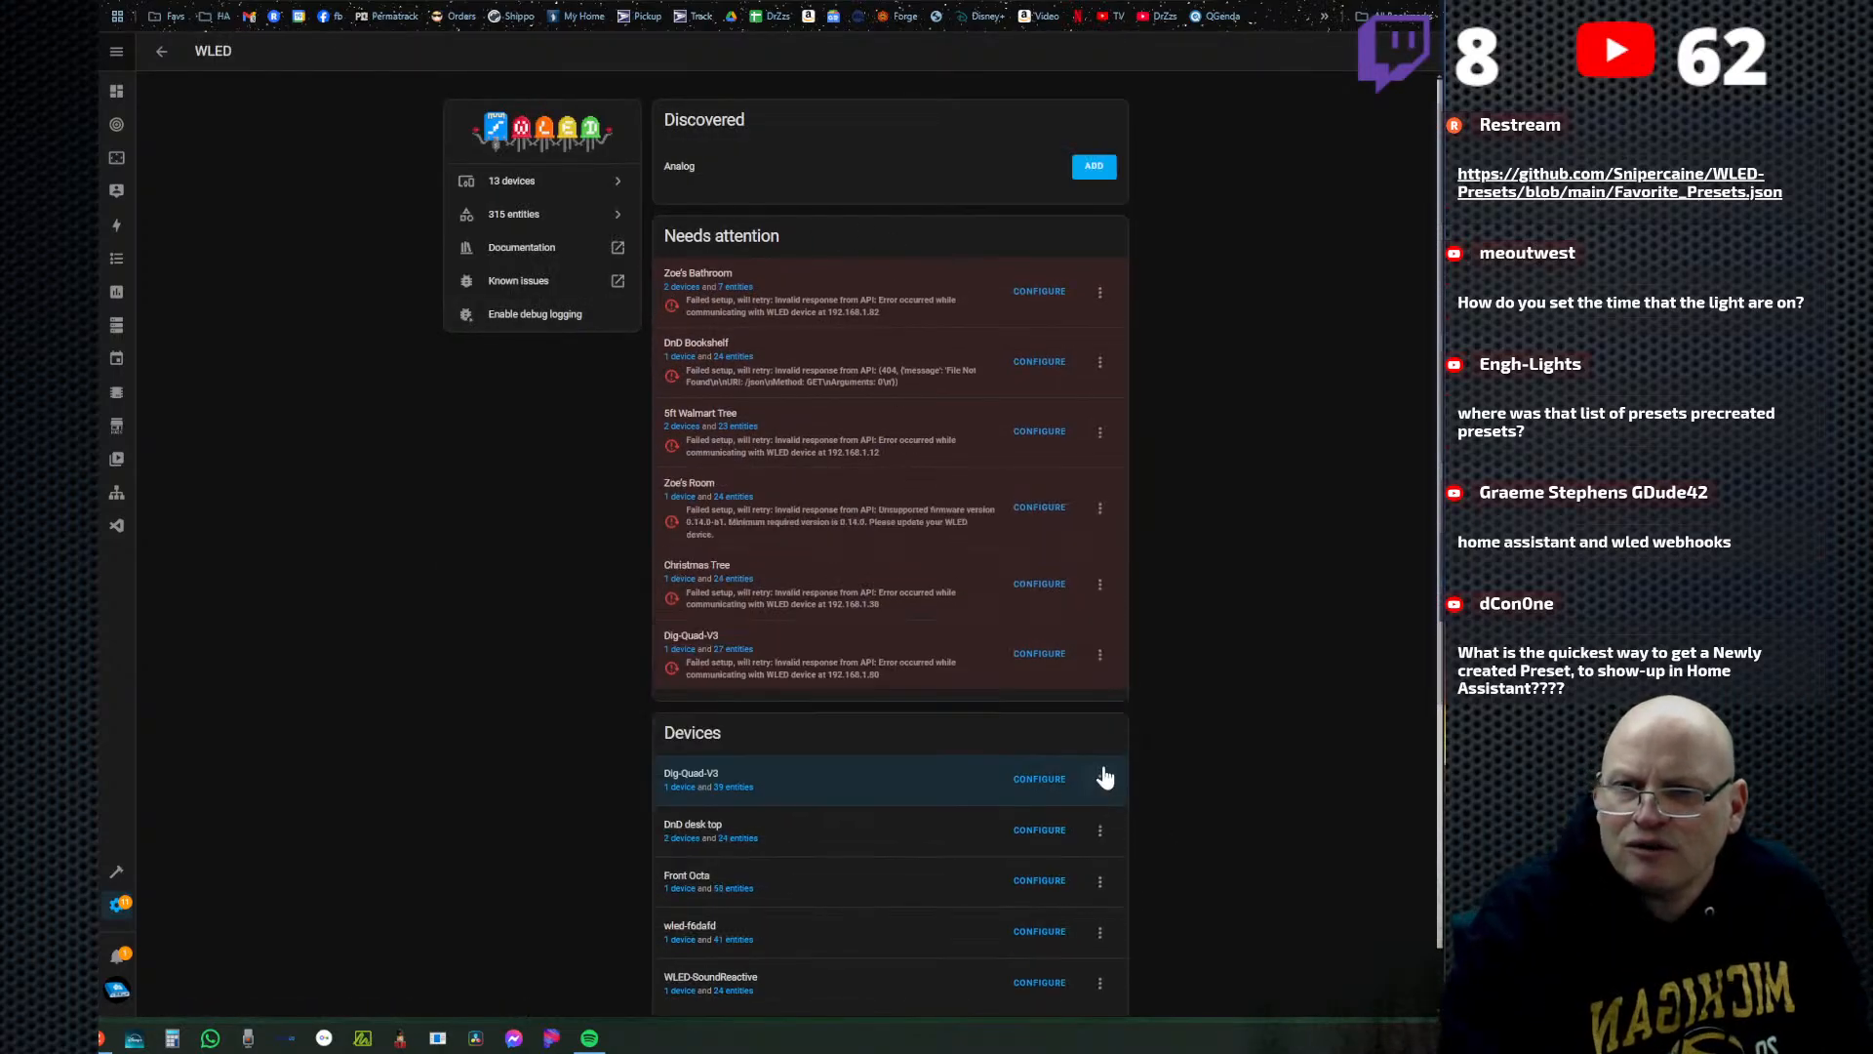
click(1100, 782)
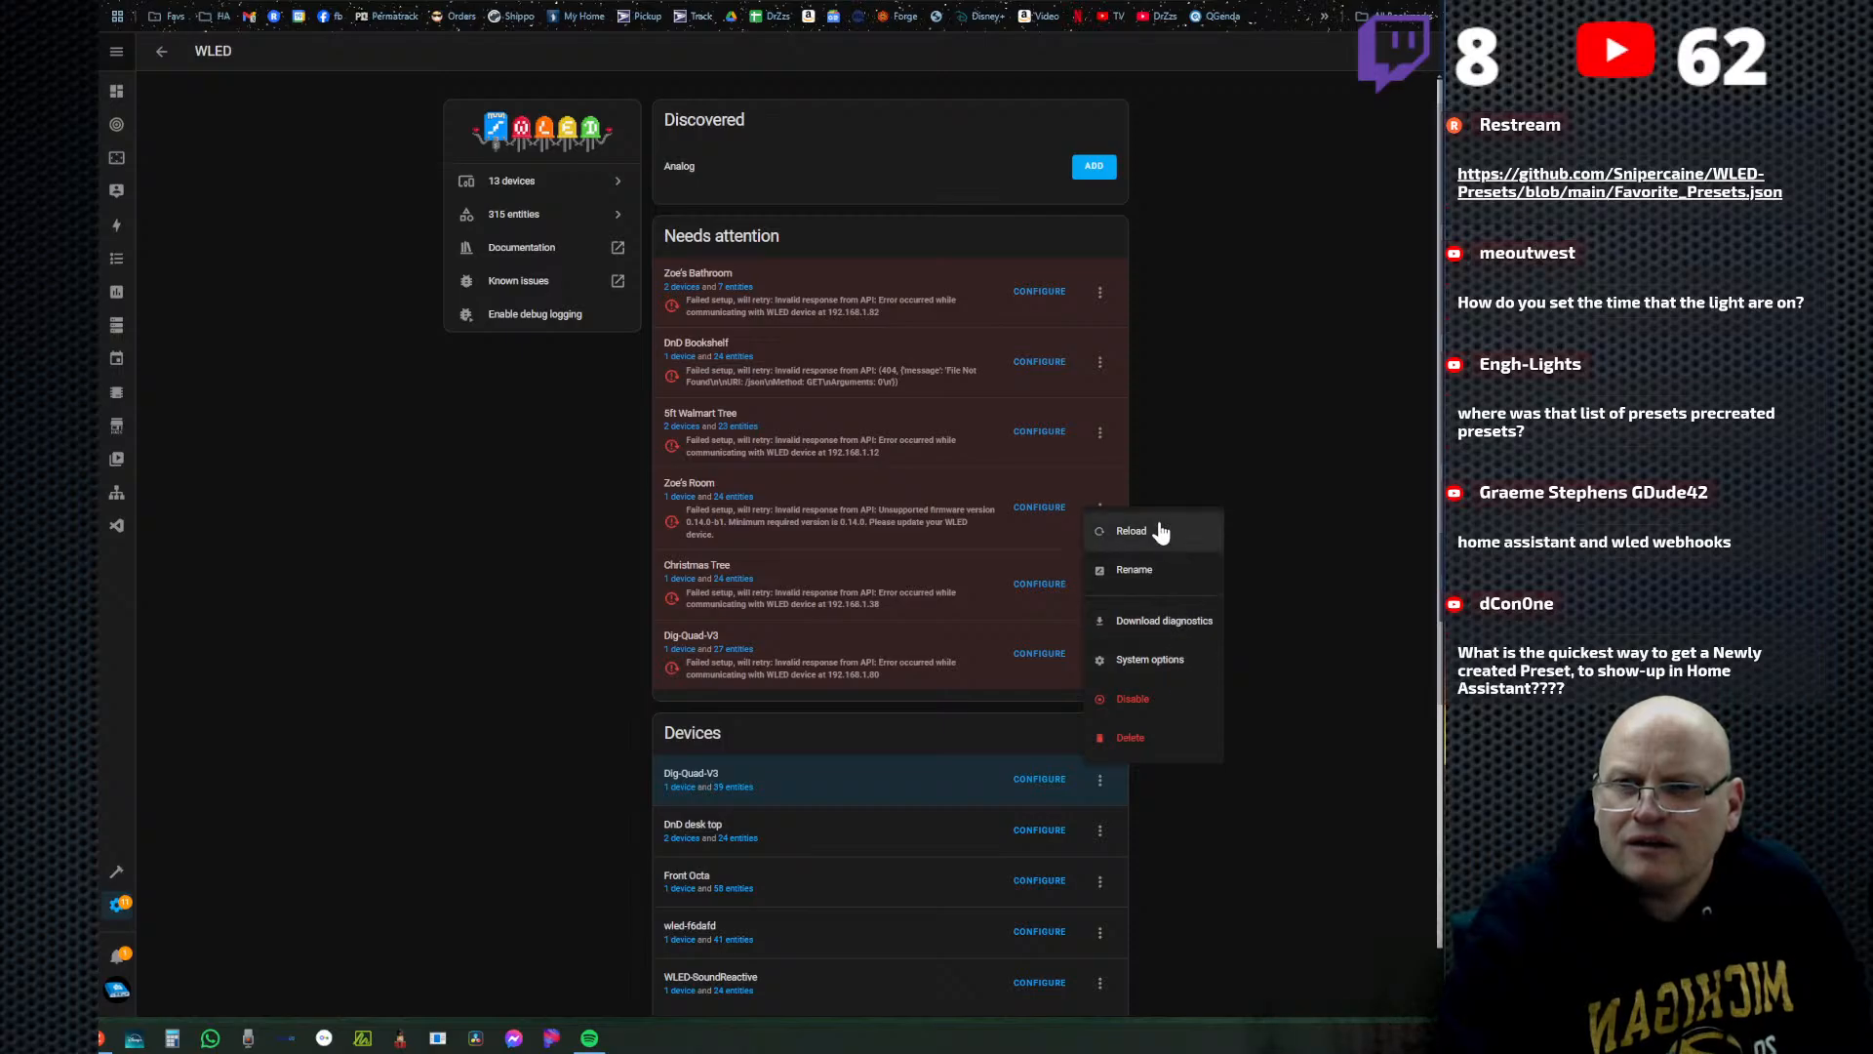
click(1131, 533)
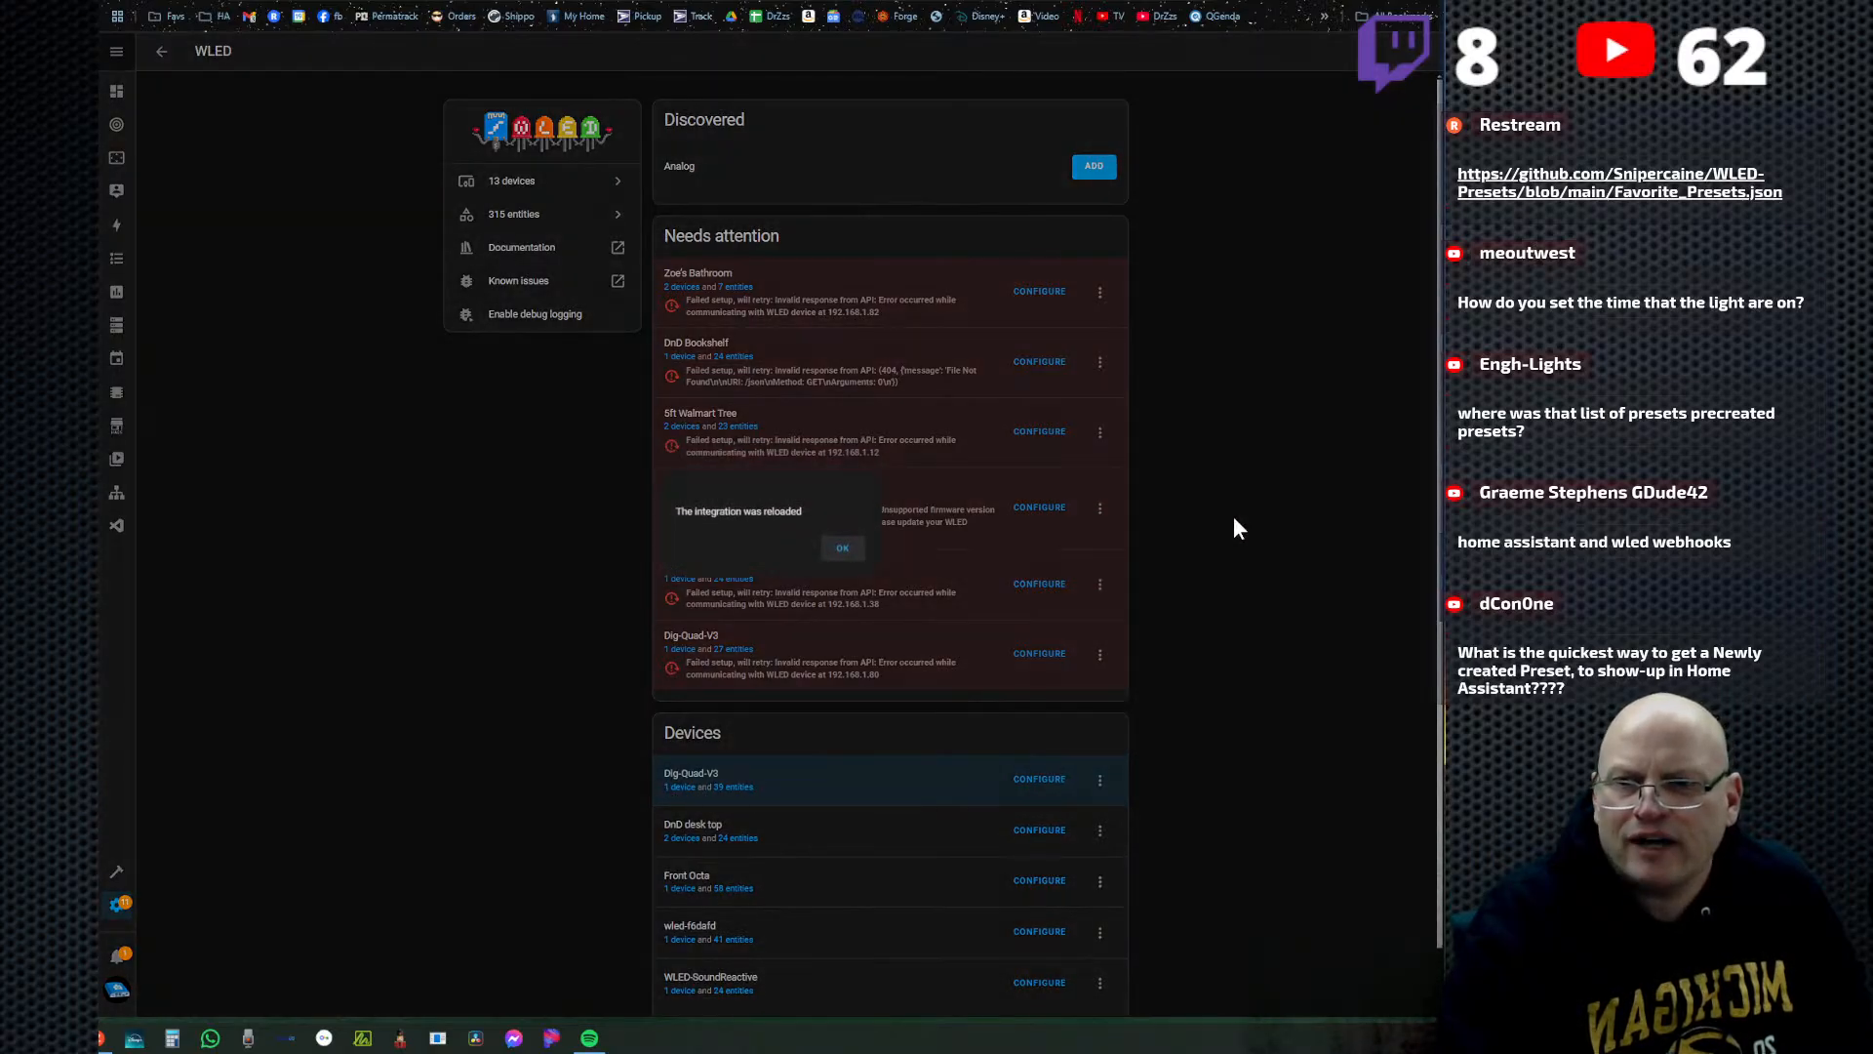
click(843, 548)
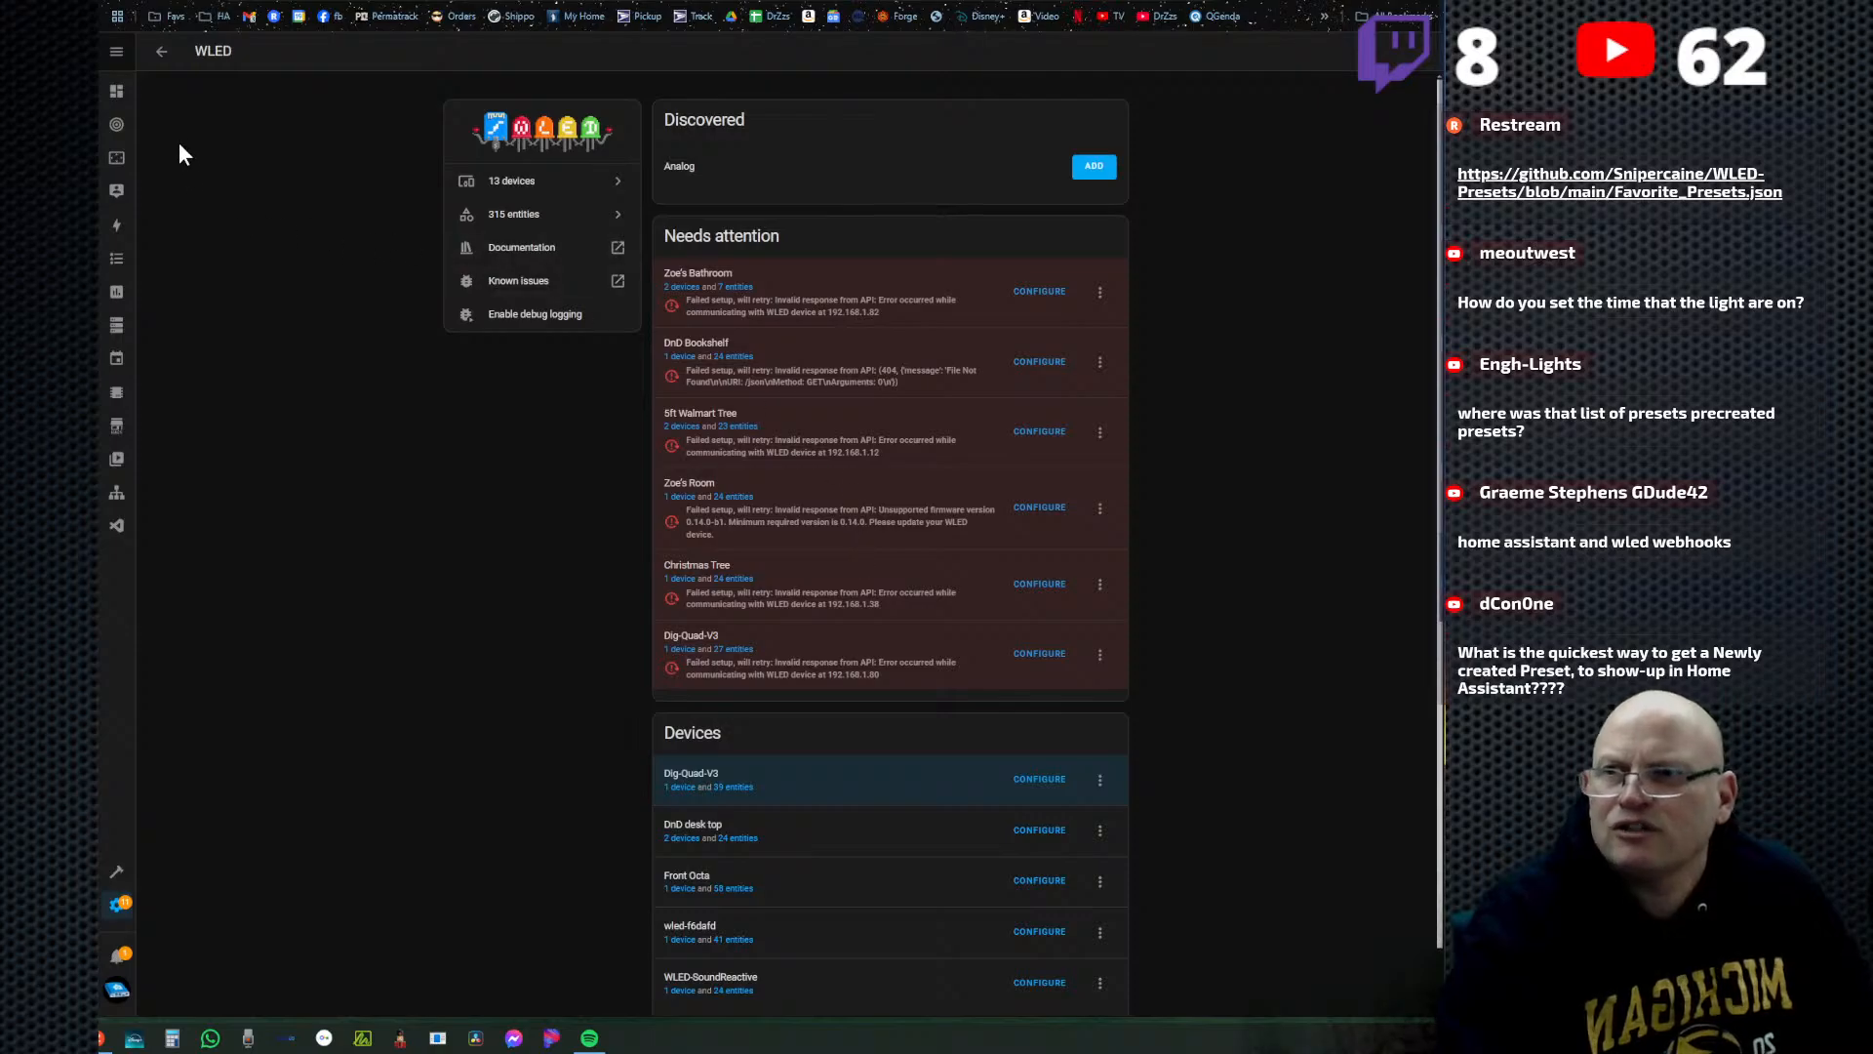
click(158, 60)
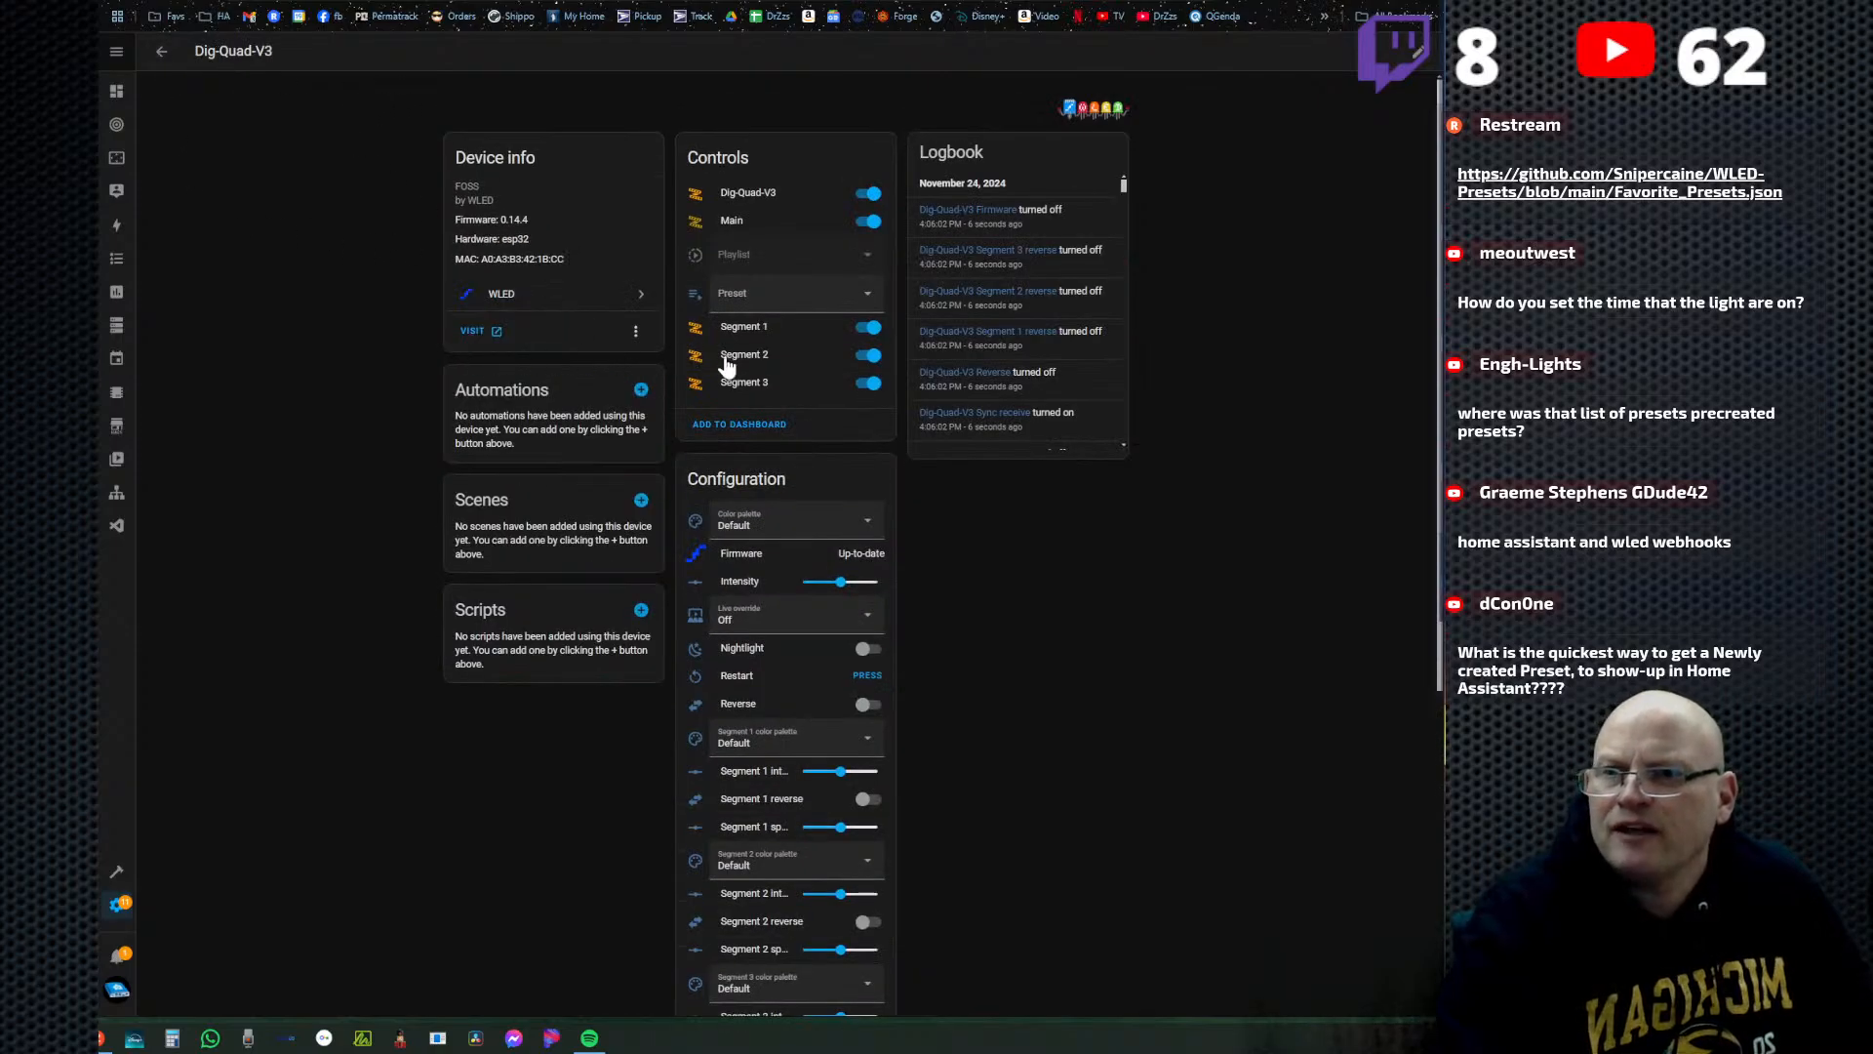
click(869, 303)
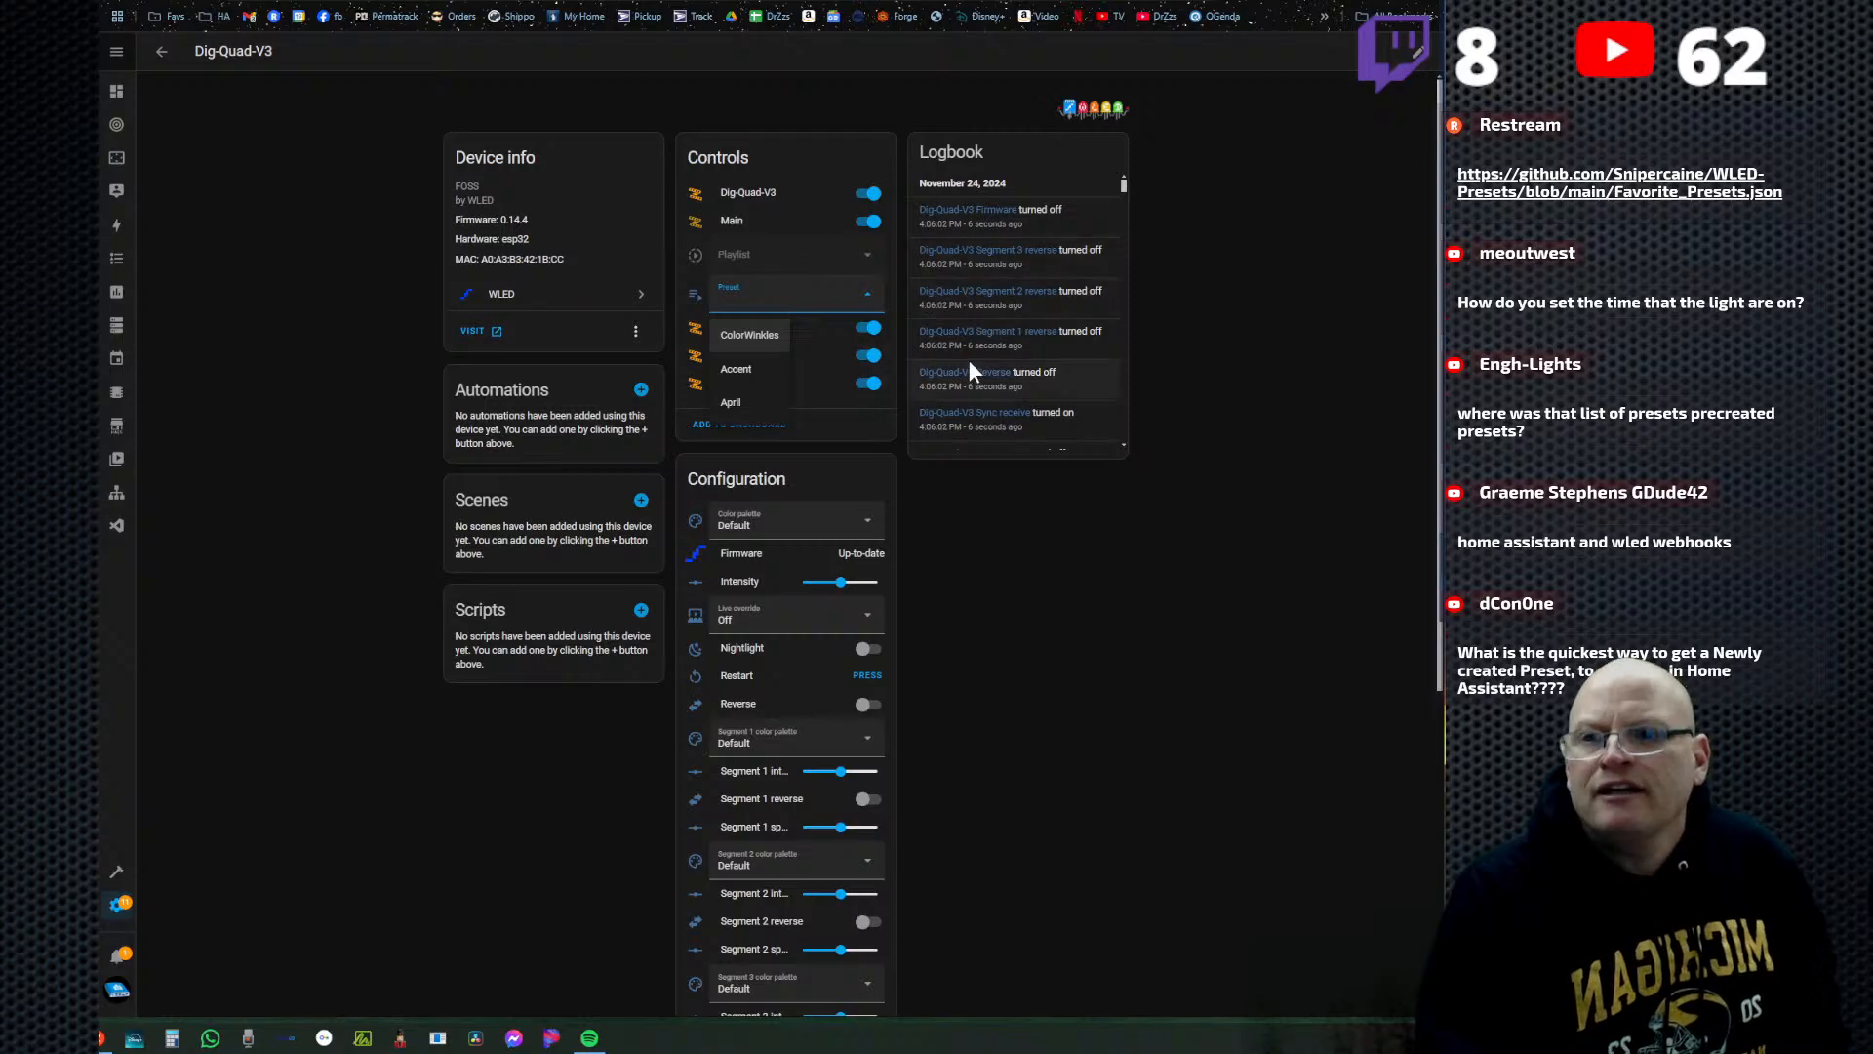
Return to the WLED integration page and reload the working Dig-Quad-V3 entry once more.
click(640, 295)
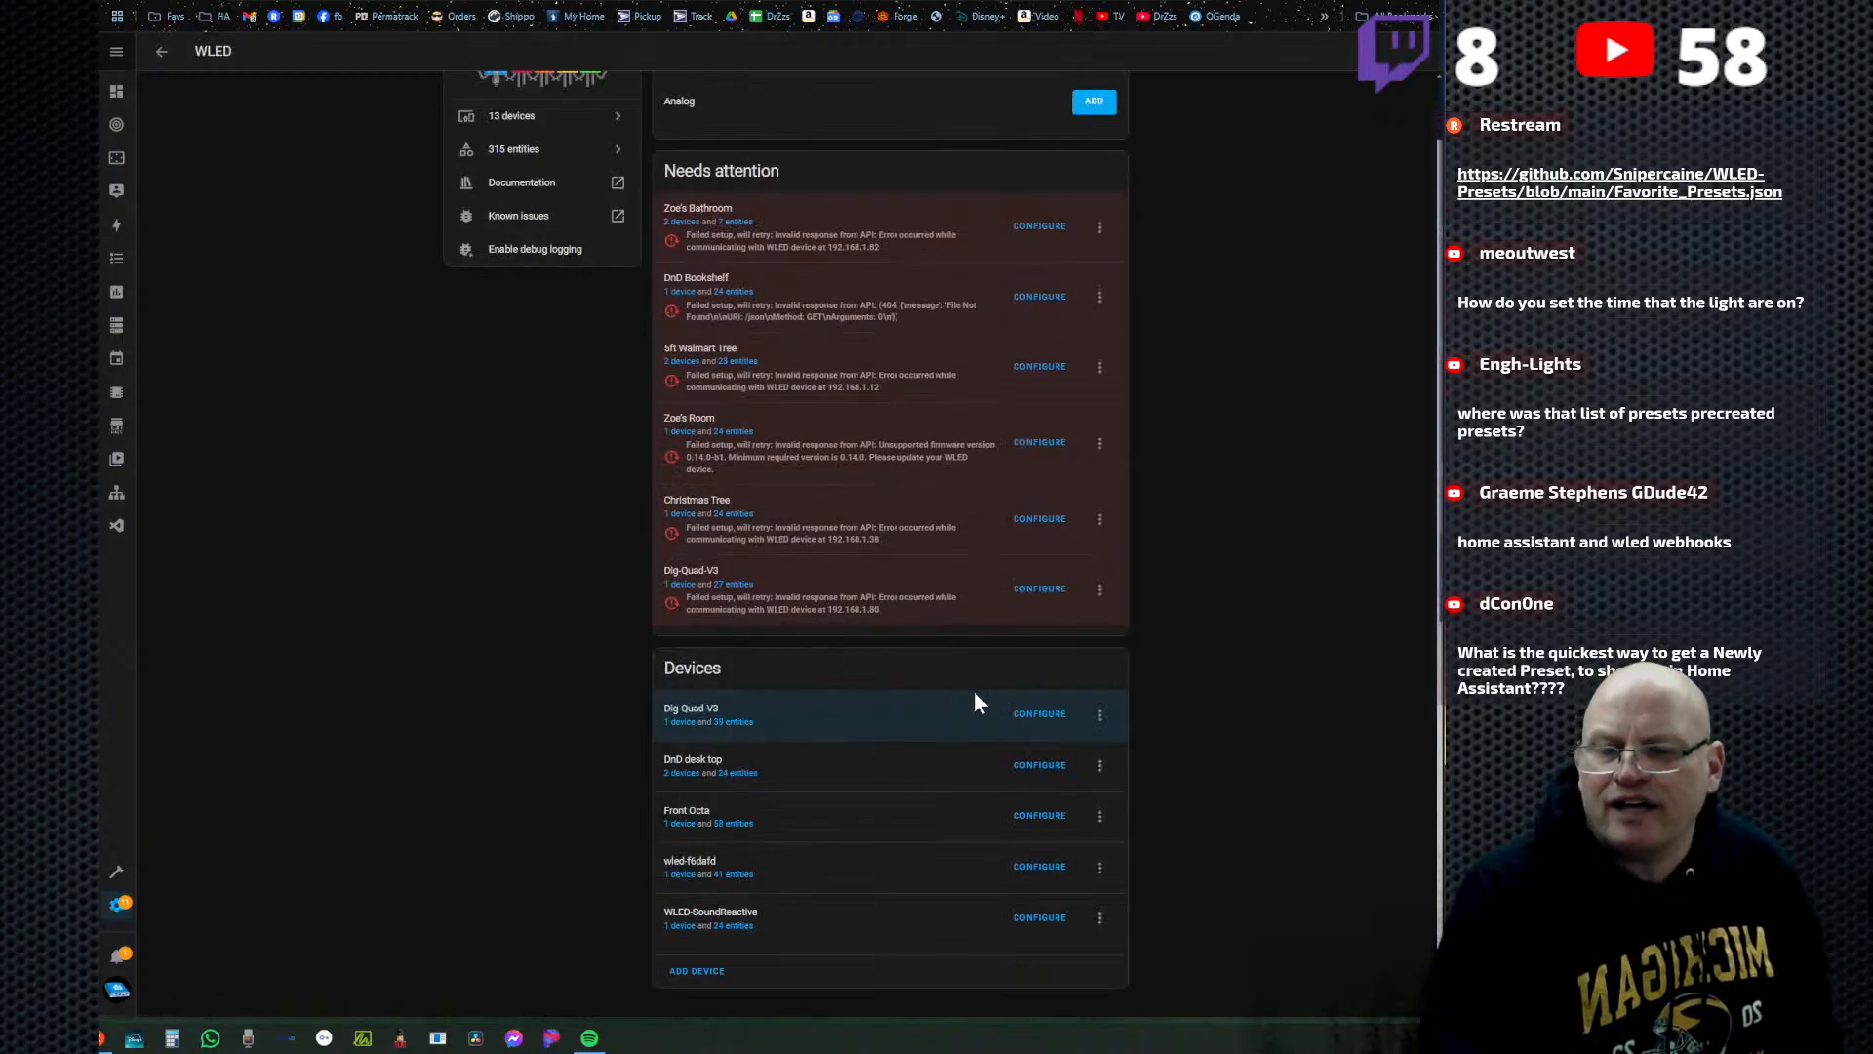
click(1100, 714)
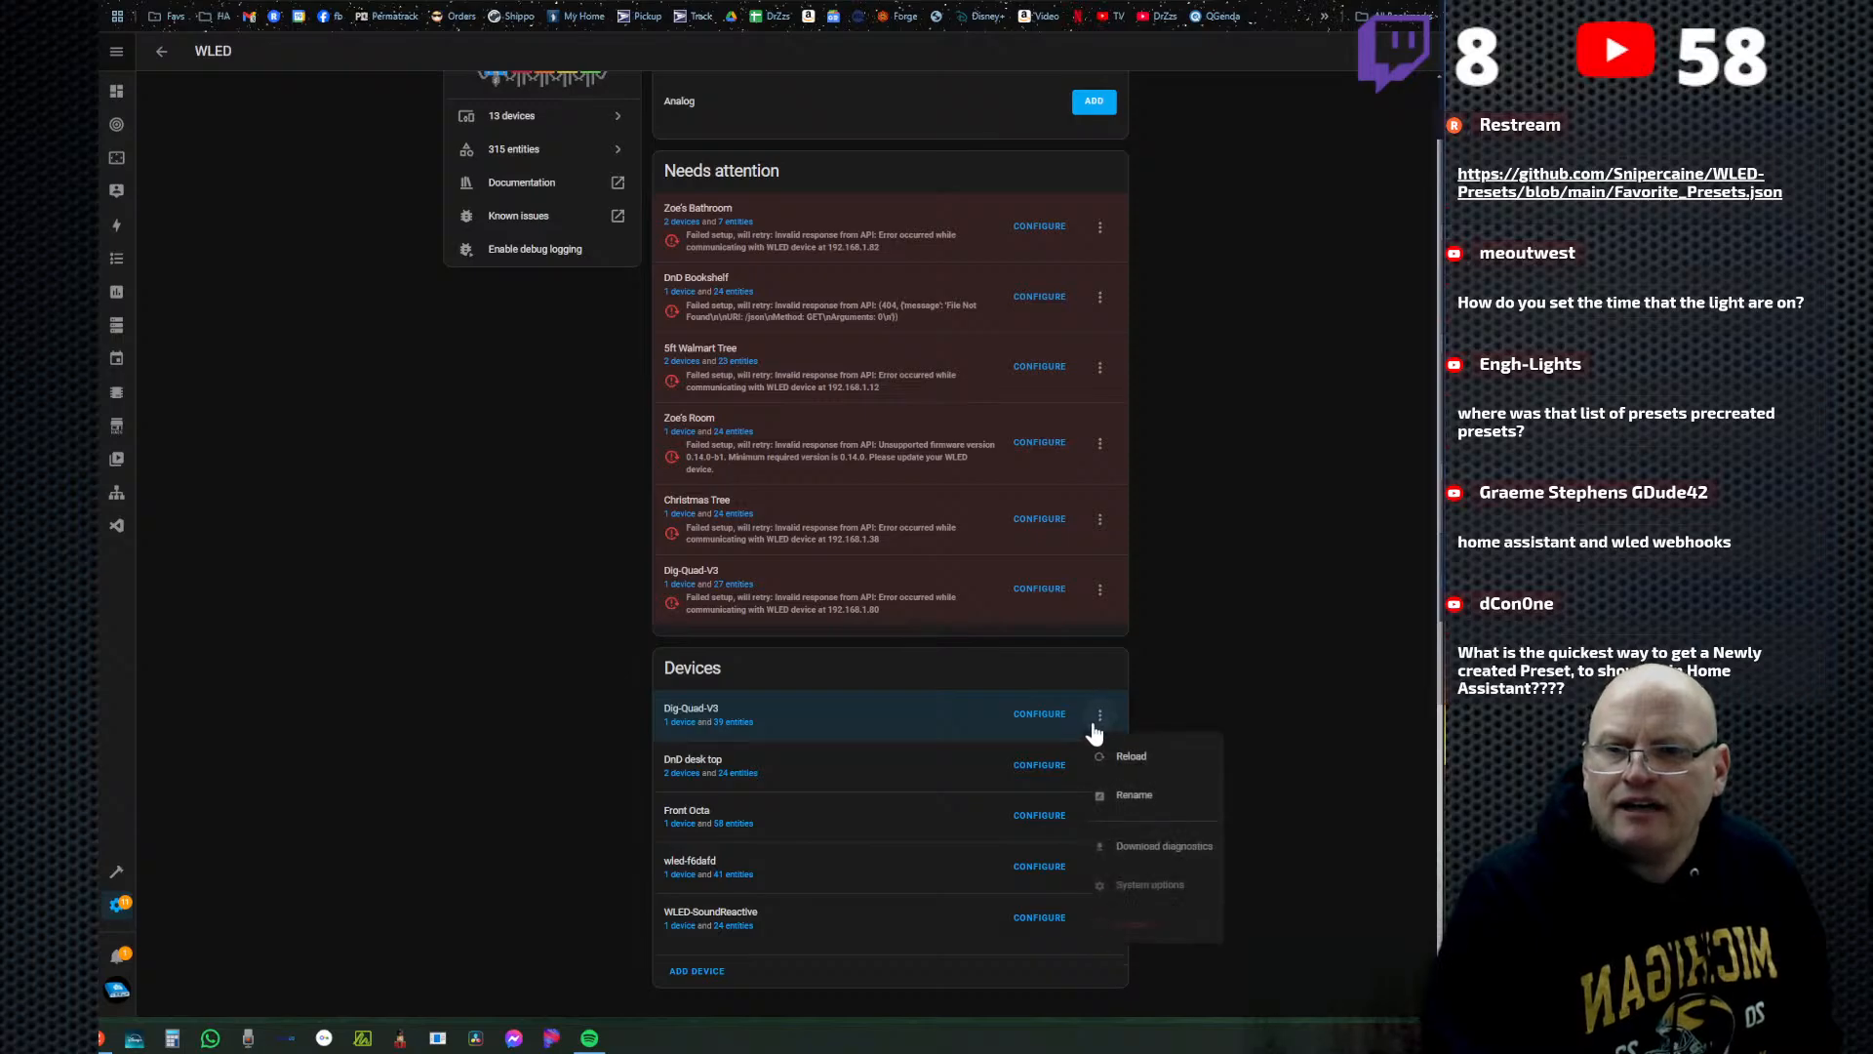
click(1138, 767)
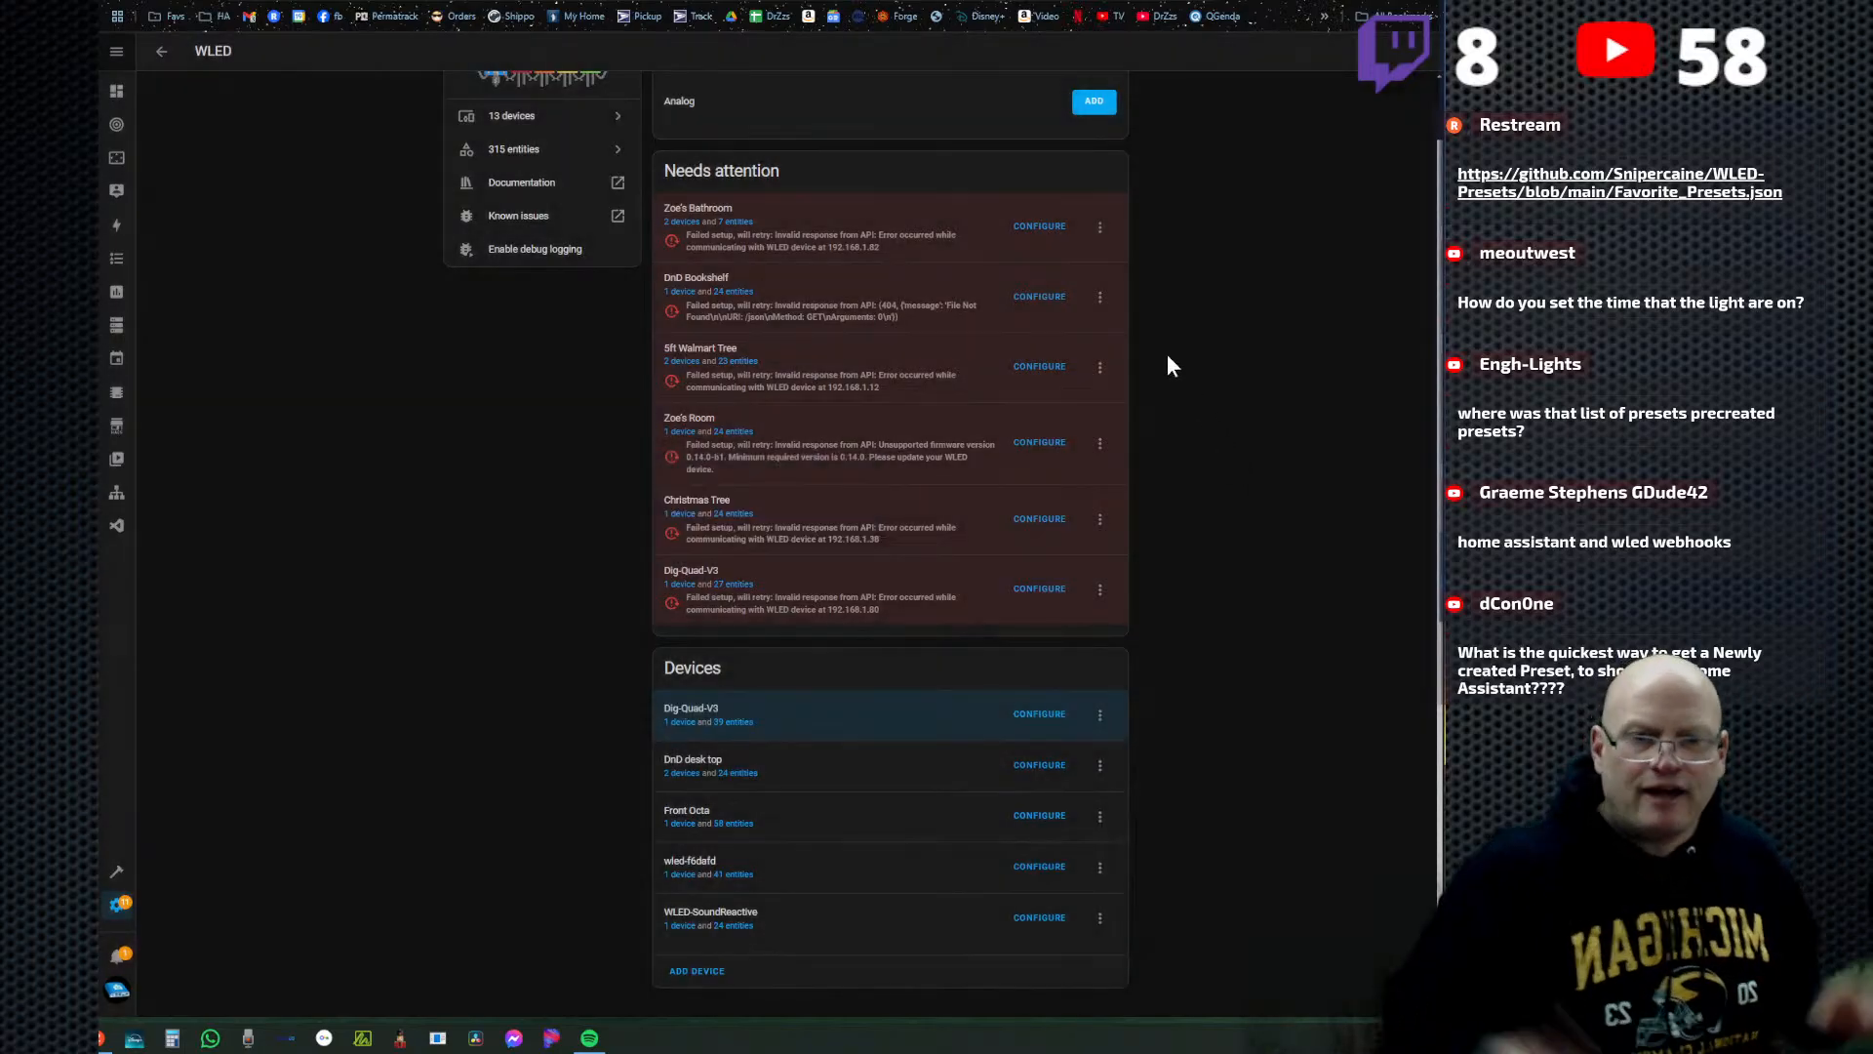